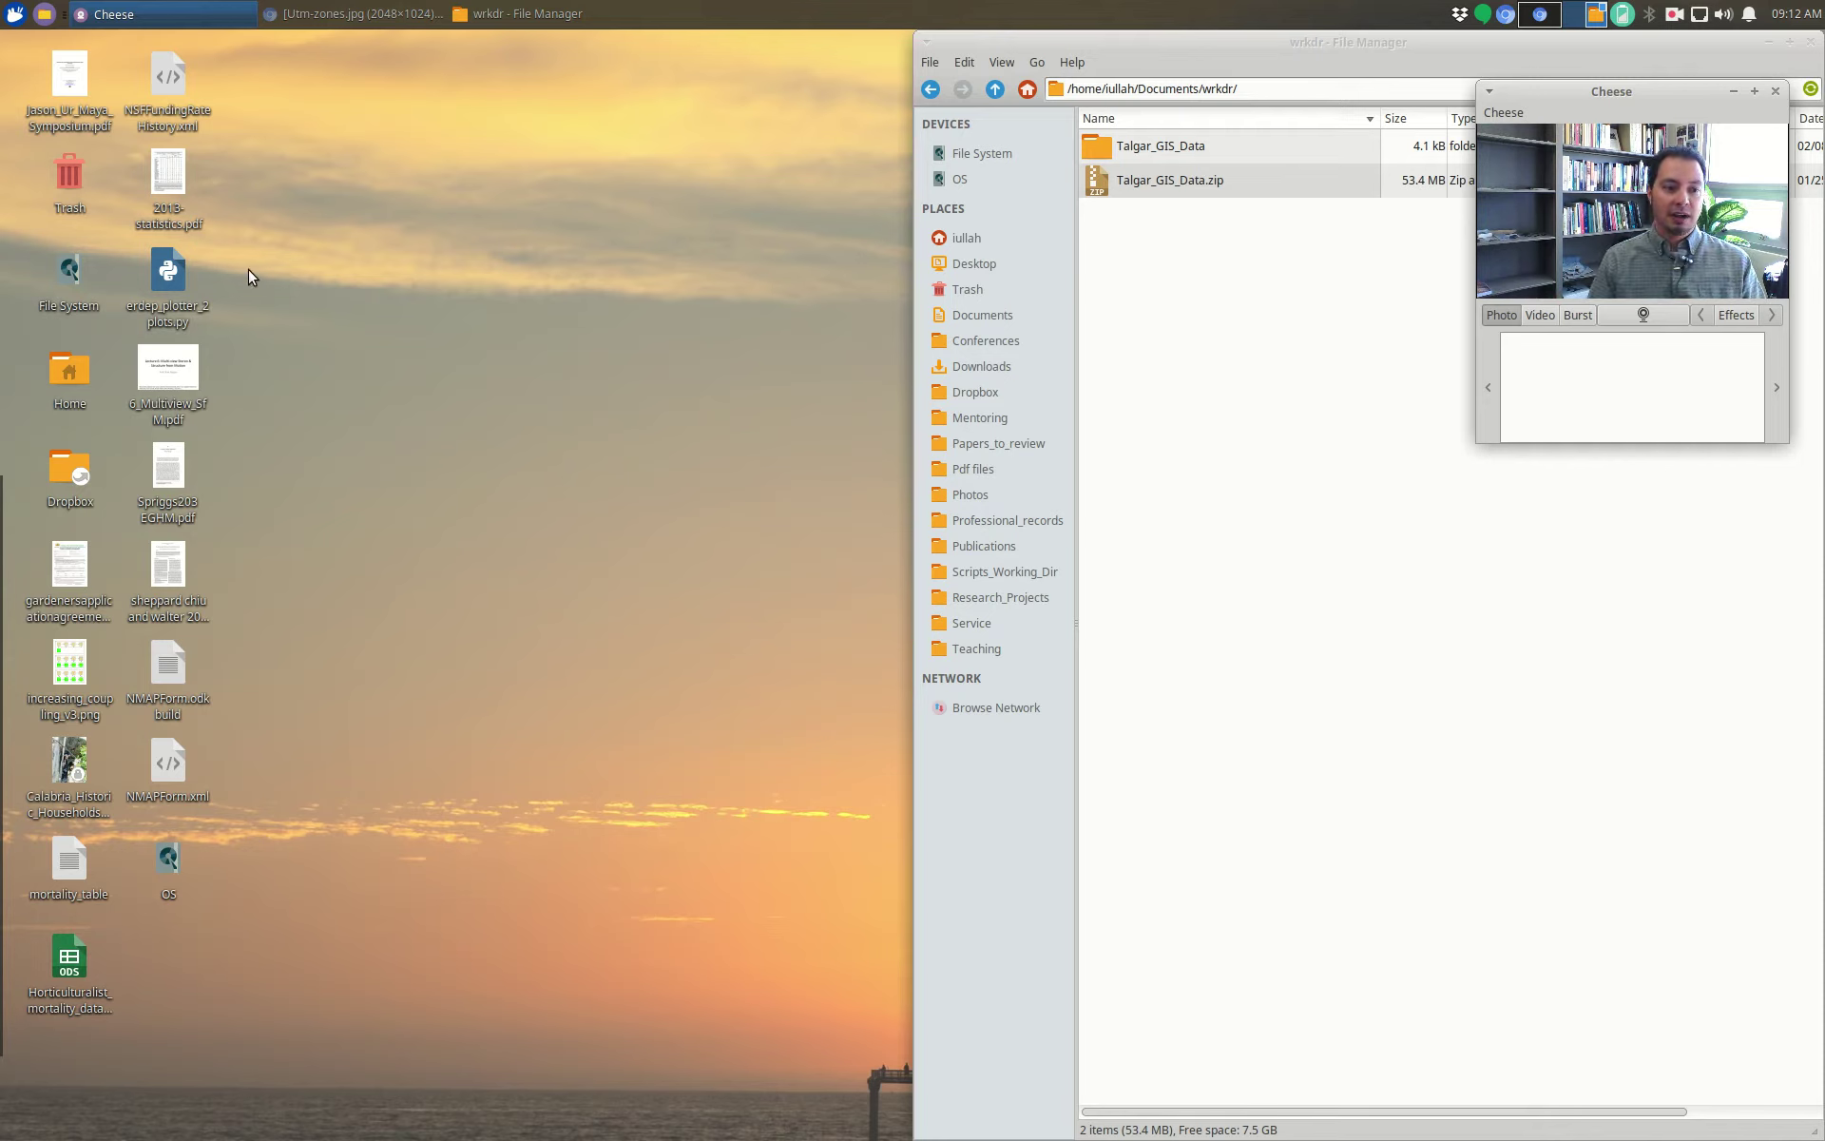
# Step: Launch GRASS GIS 7 and move its startup window clear of the desktop icons
pyautogui.click(15, 13)
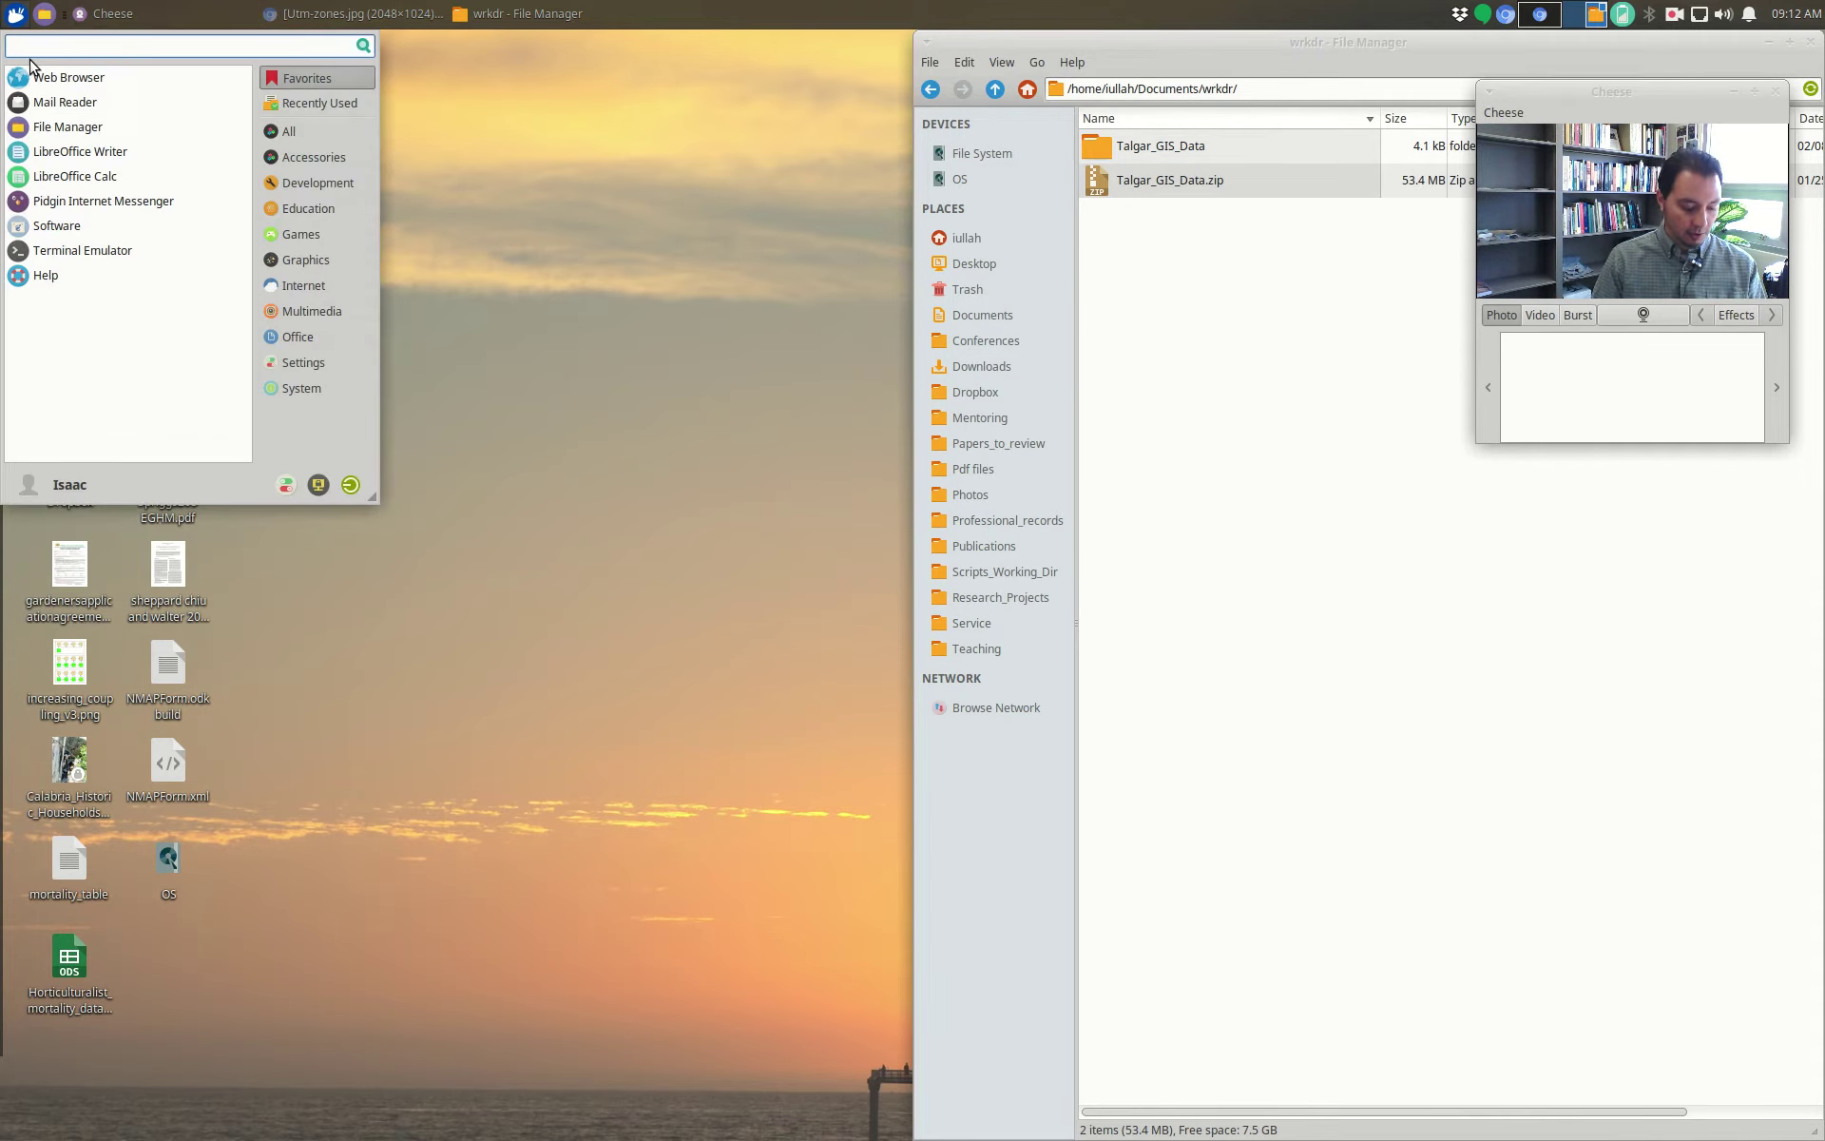
pyautogui.write('gra')
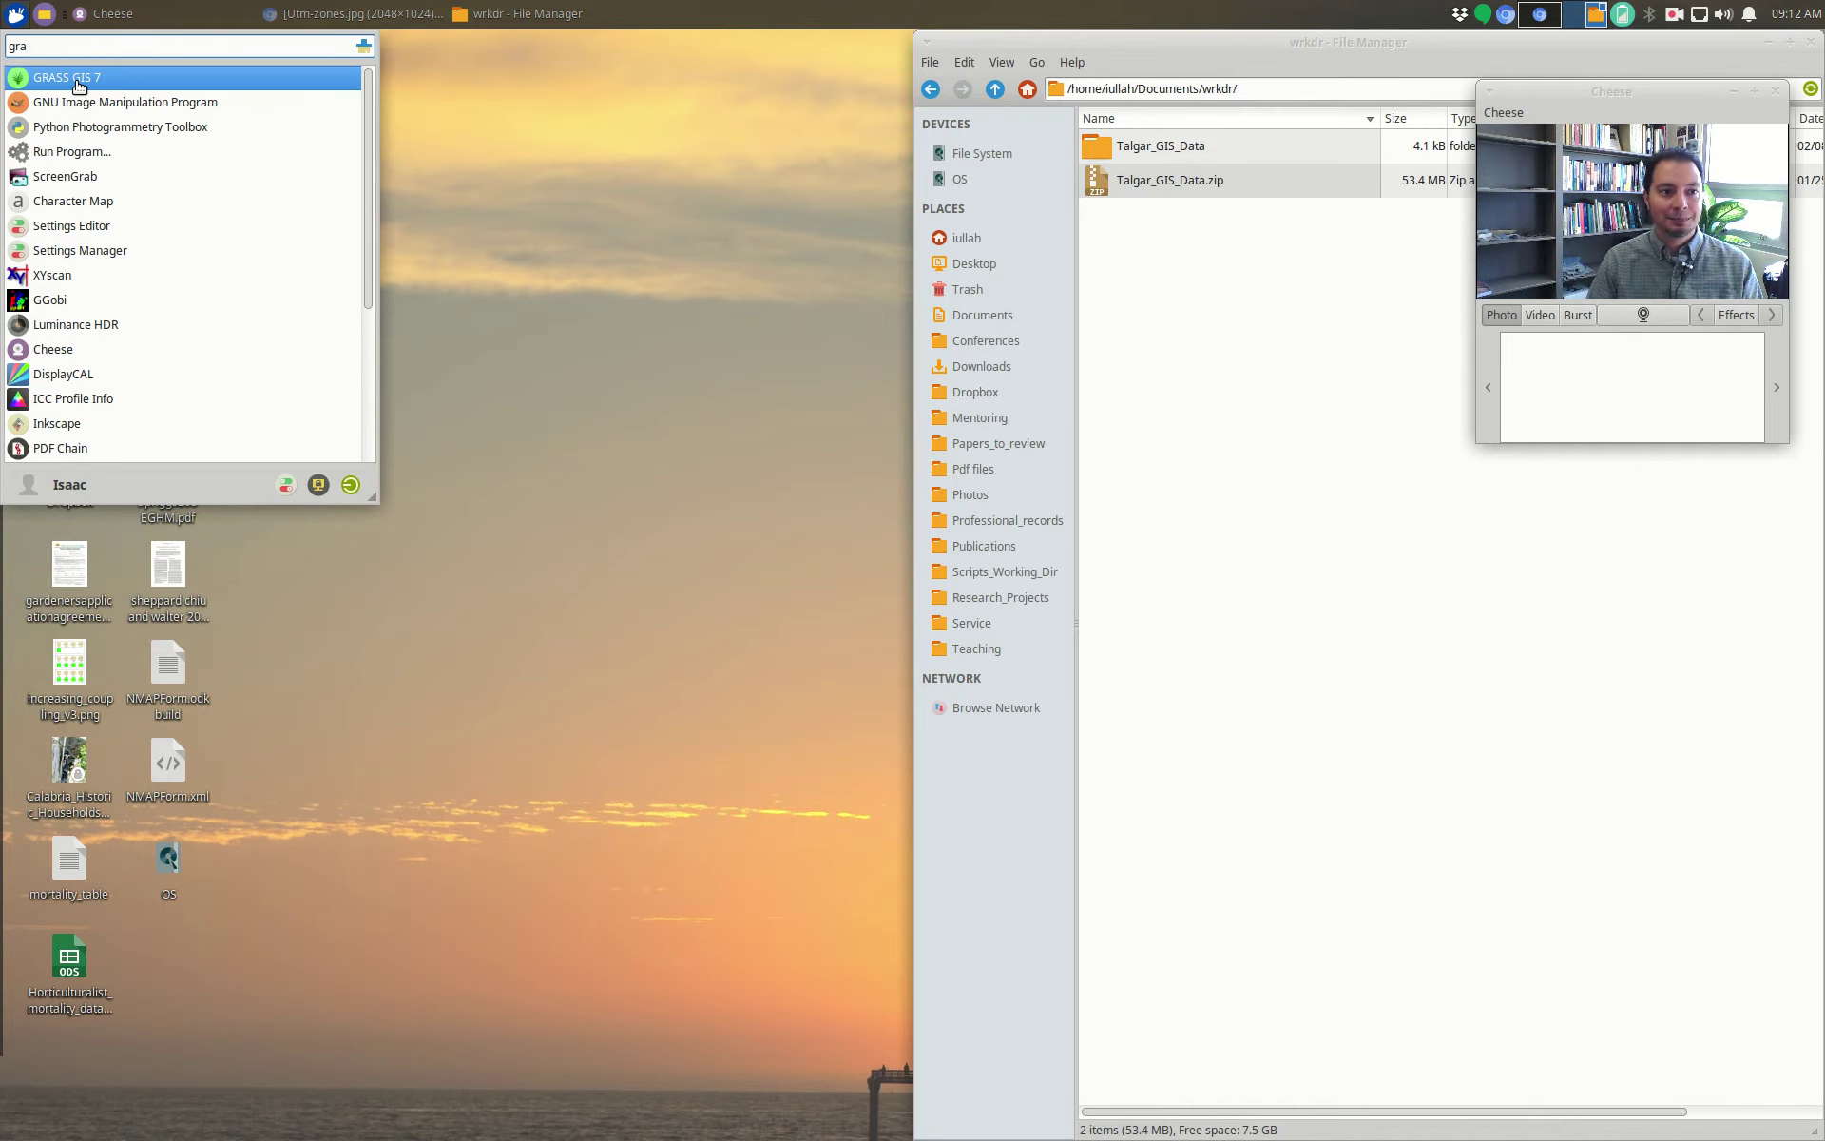
pyautogui.click(79, 87)
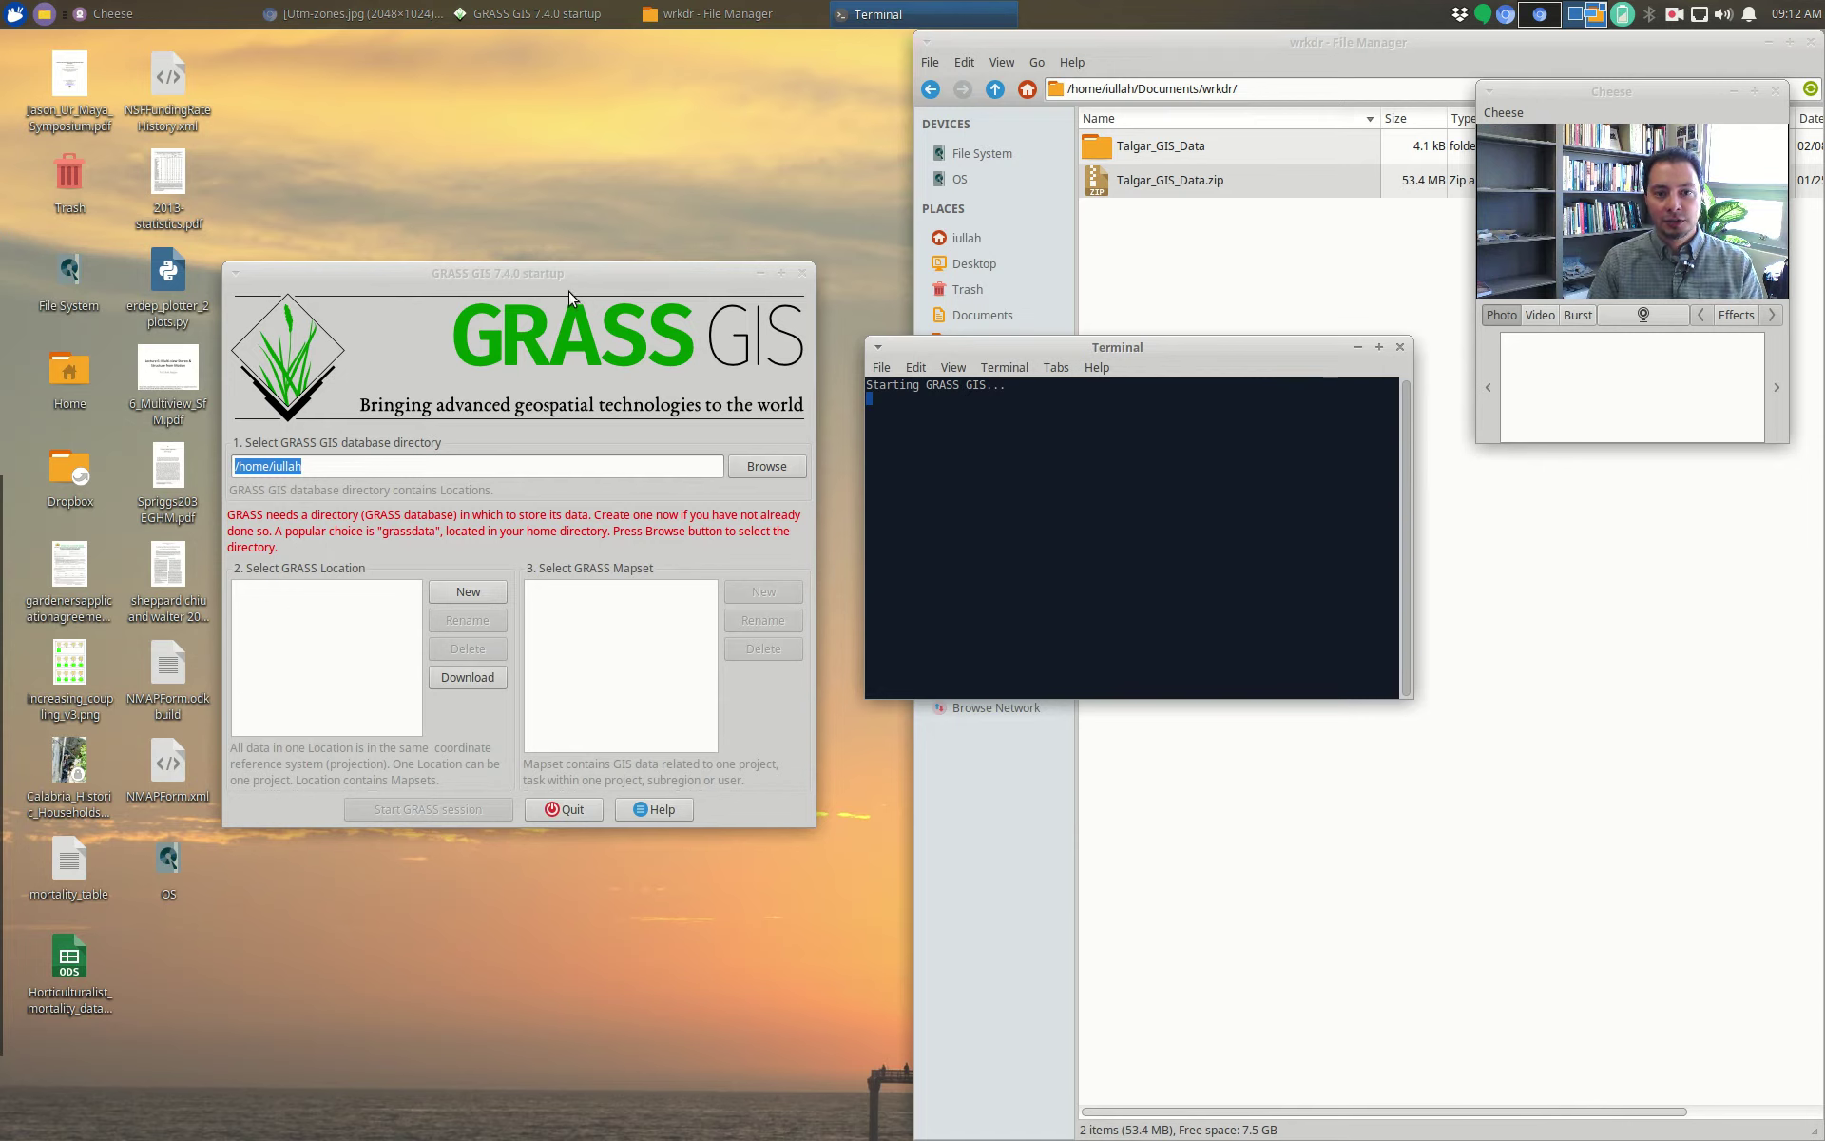
pyautogui.moveTo(546, 285); pyautogui.dragTo(616, 282)
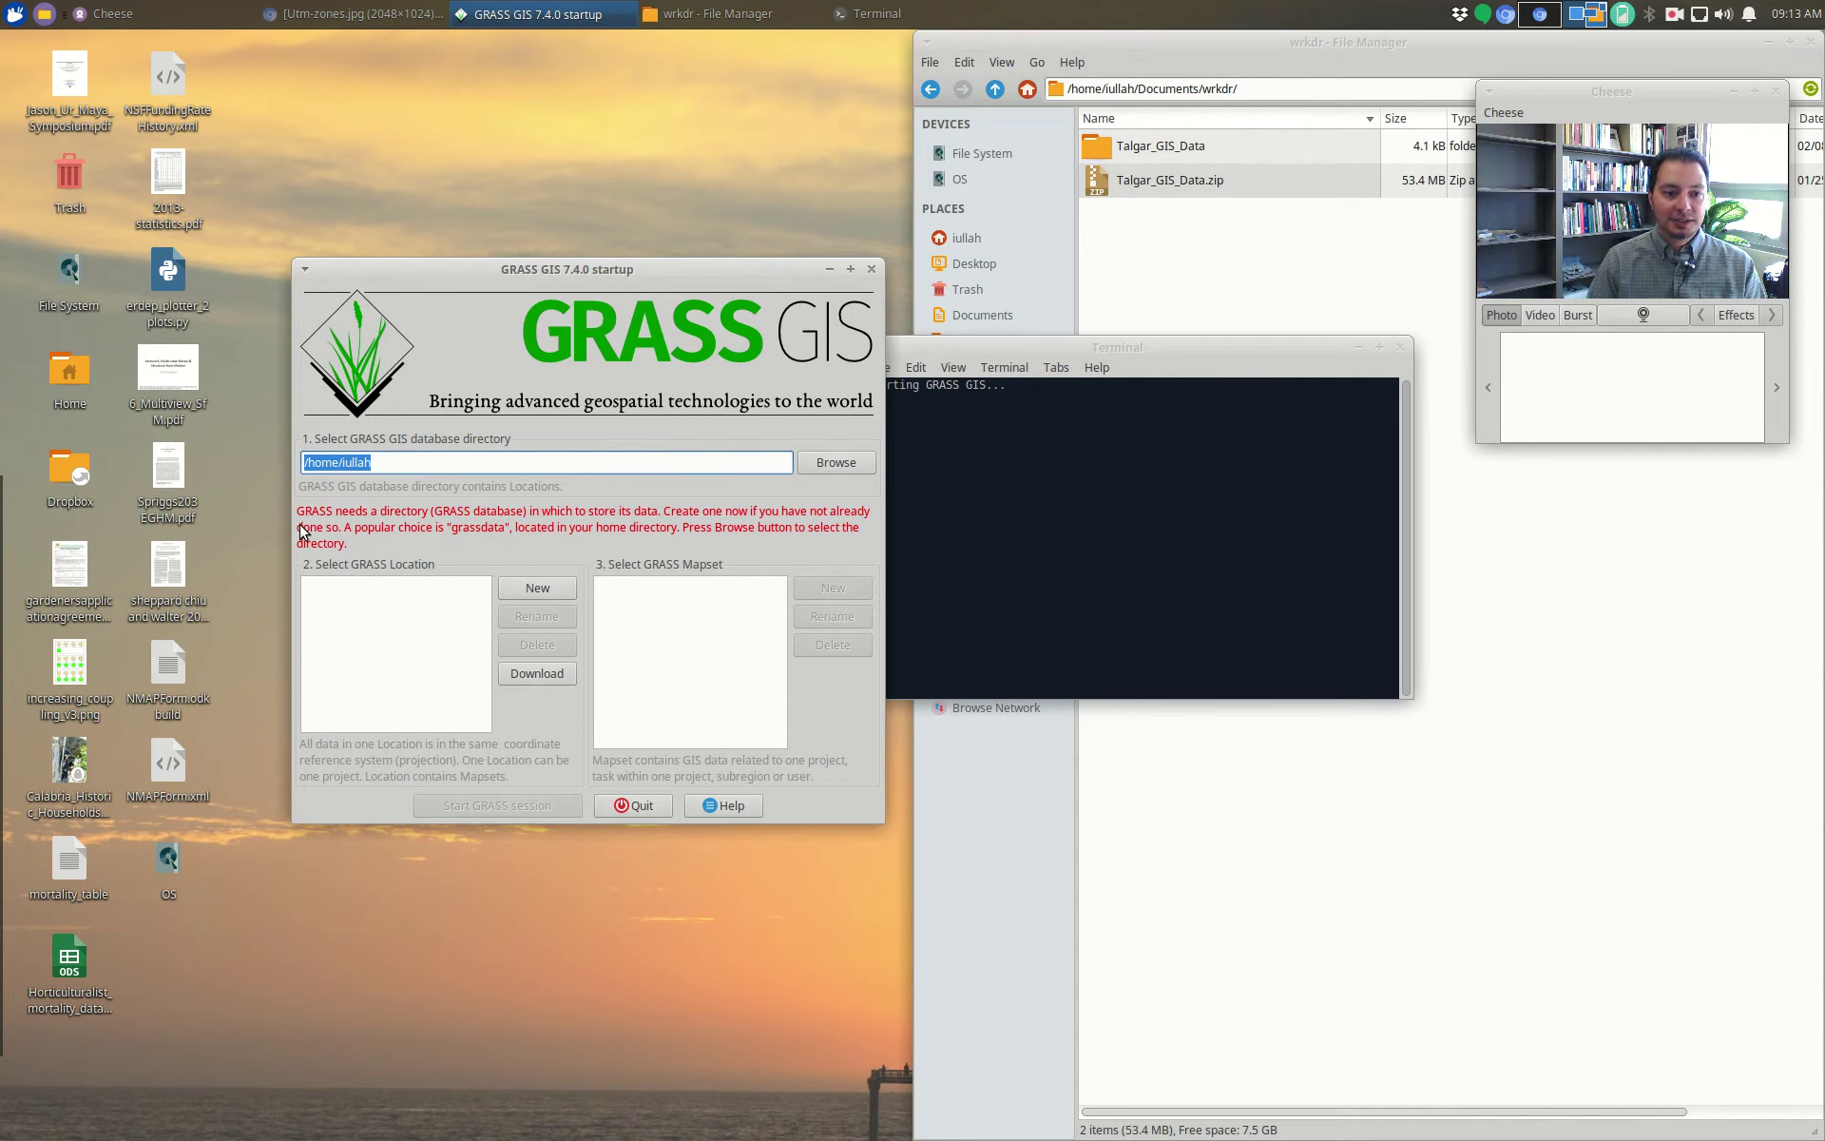
pyautogui.moveTo(639, 282); pyautogui.dragTo(808, 249)
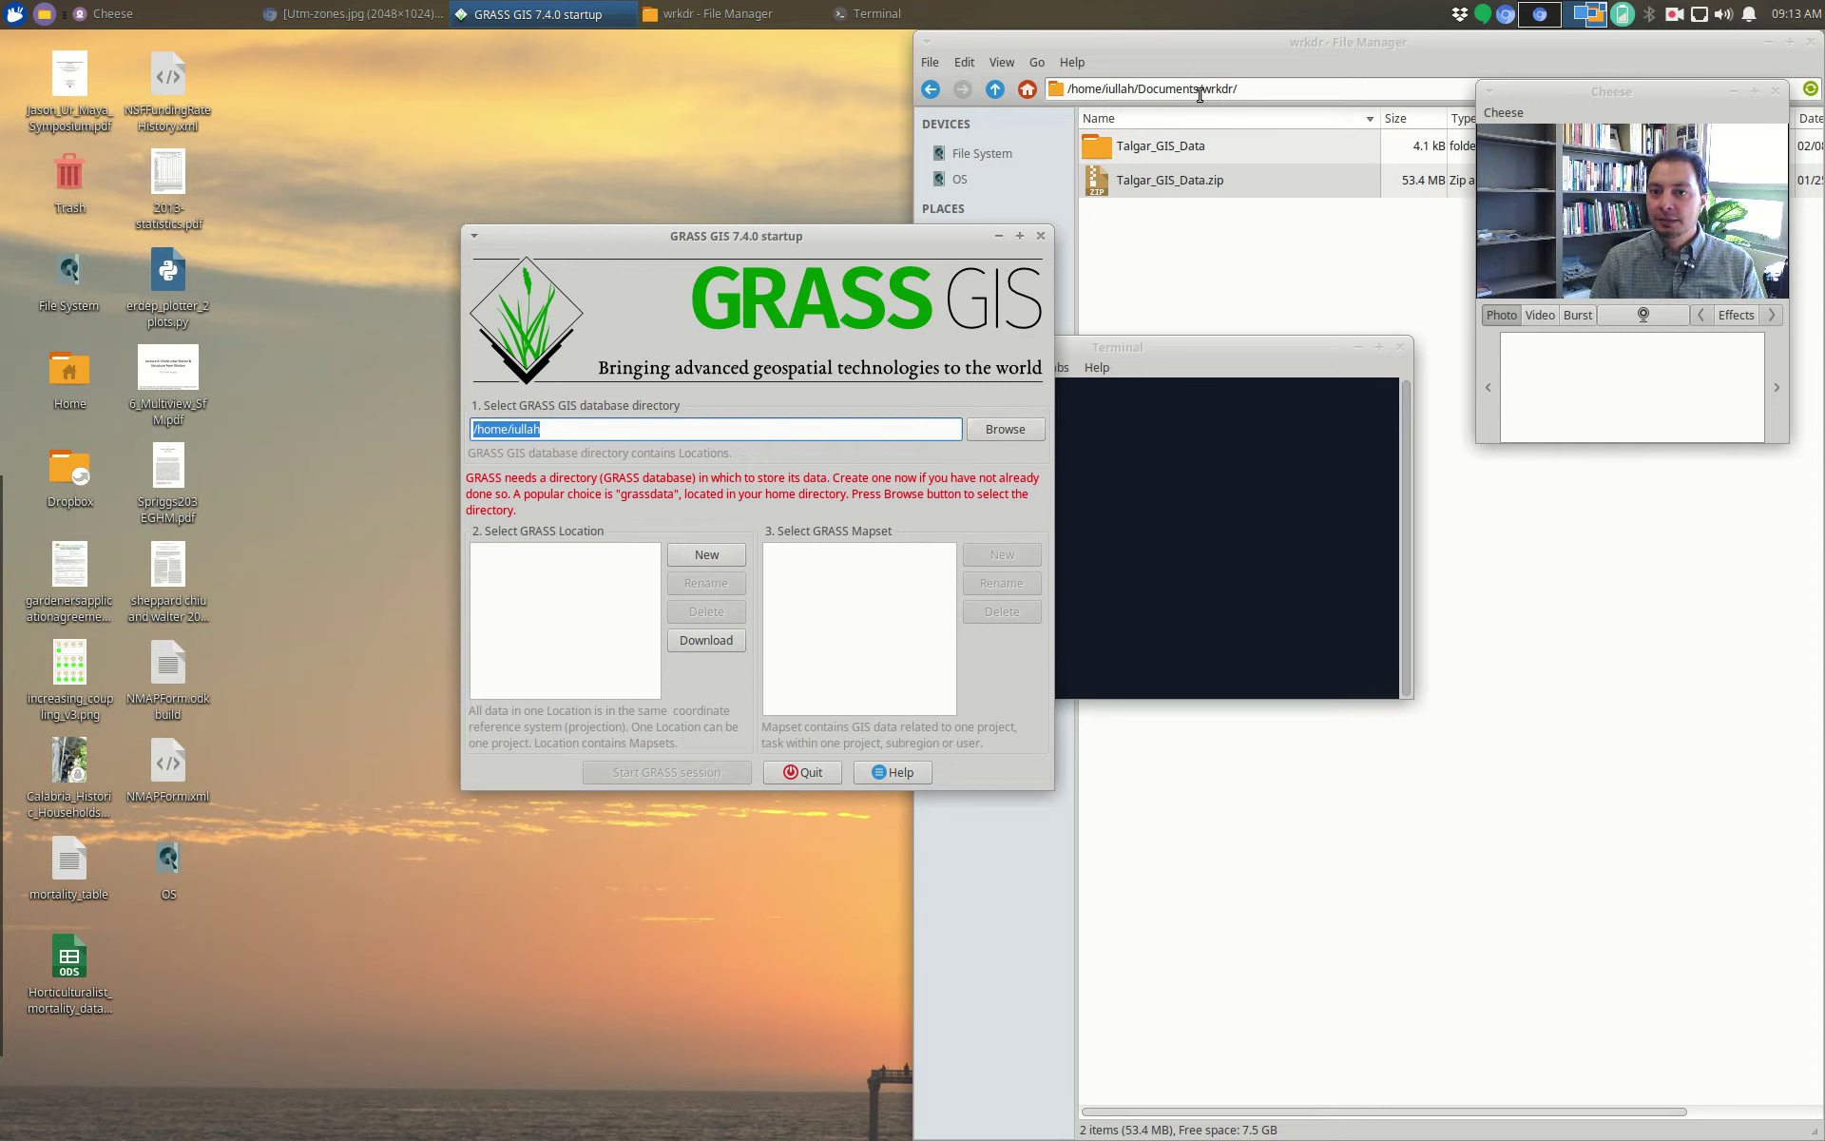
# Step: Create a folder named GIS_DATABASE inside Documents/wrkdr and set it as the GRASS GIS database directory
pyautogui.click(1010, 433)
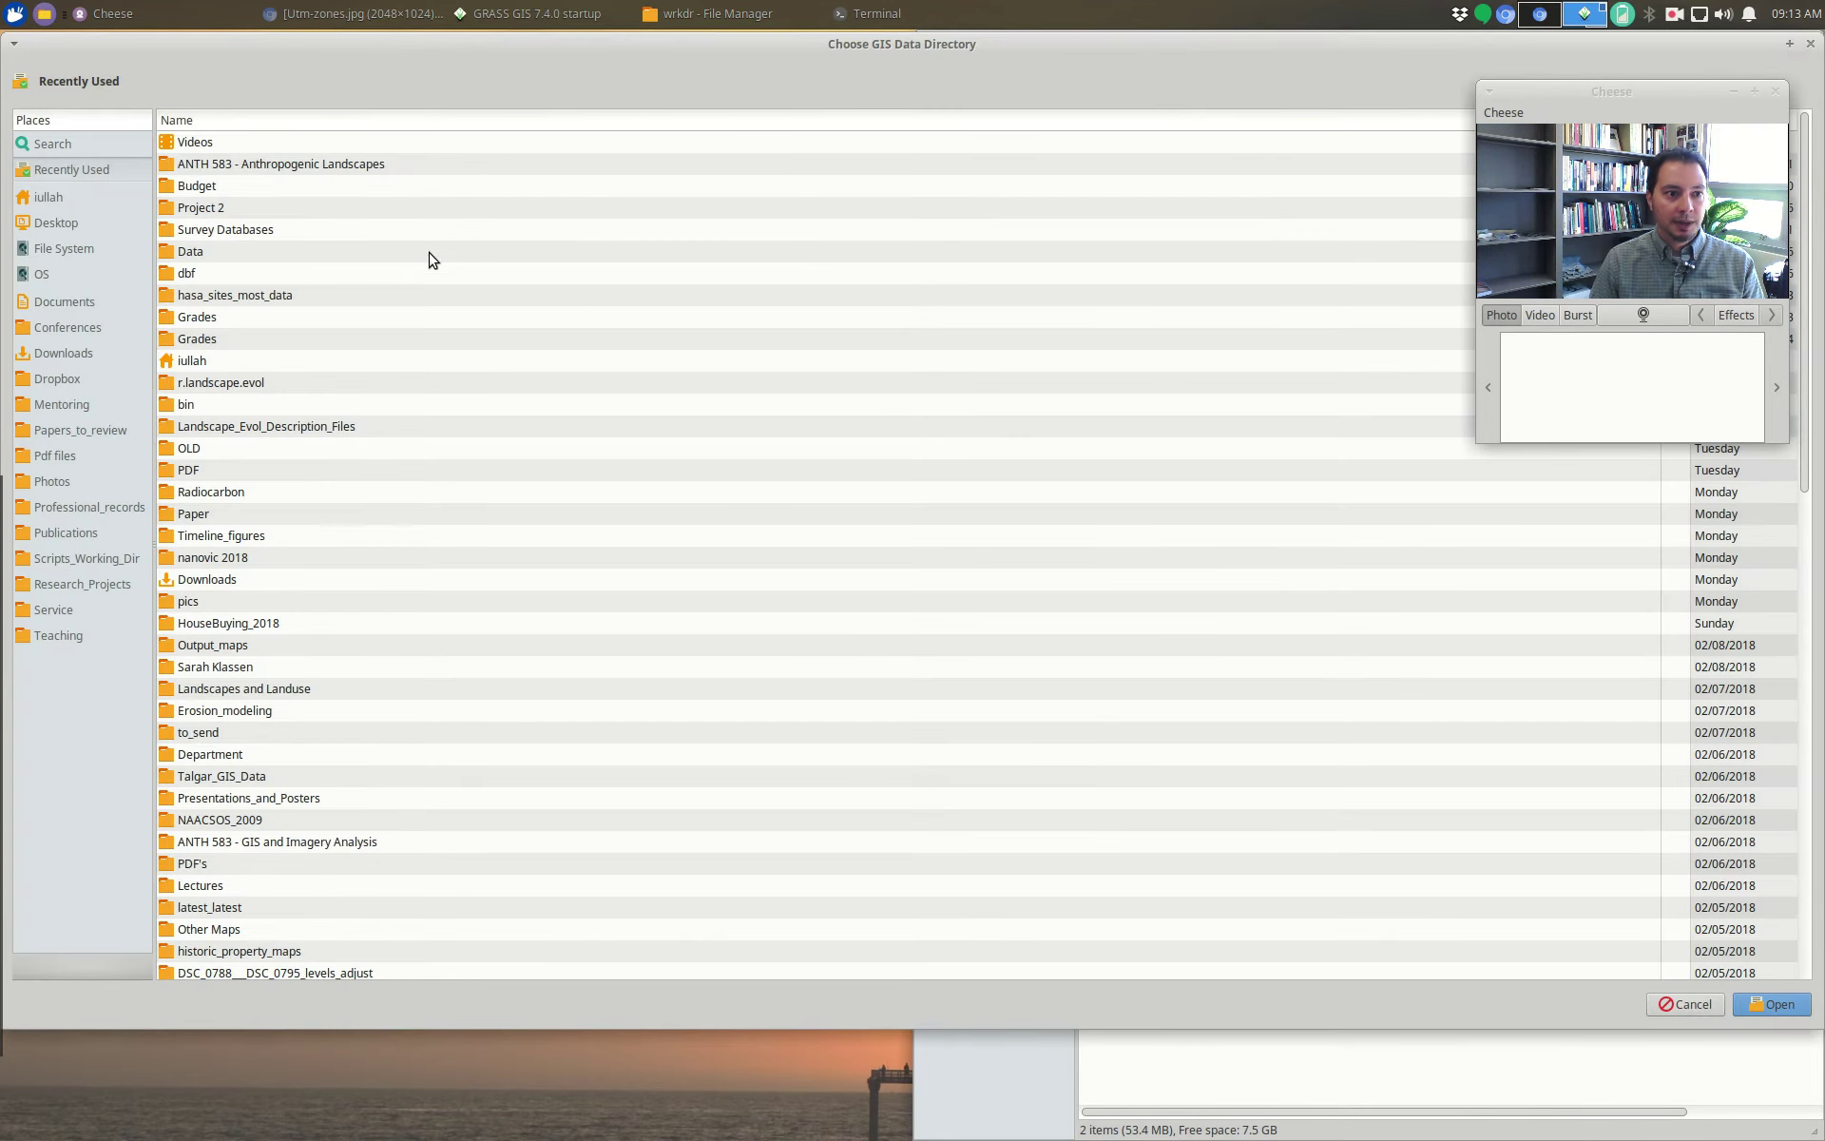
pyautogui.click(68, 303)
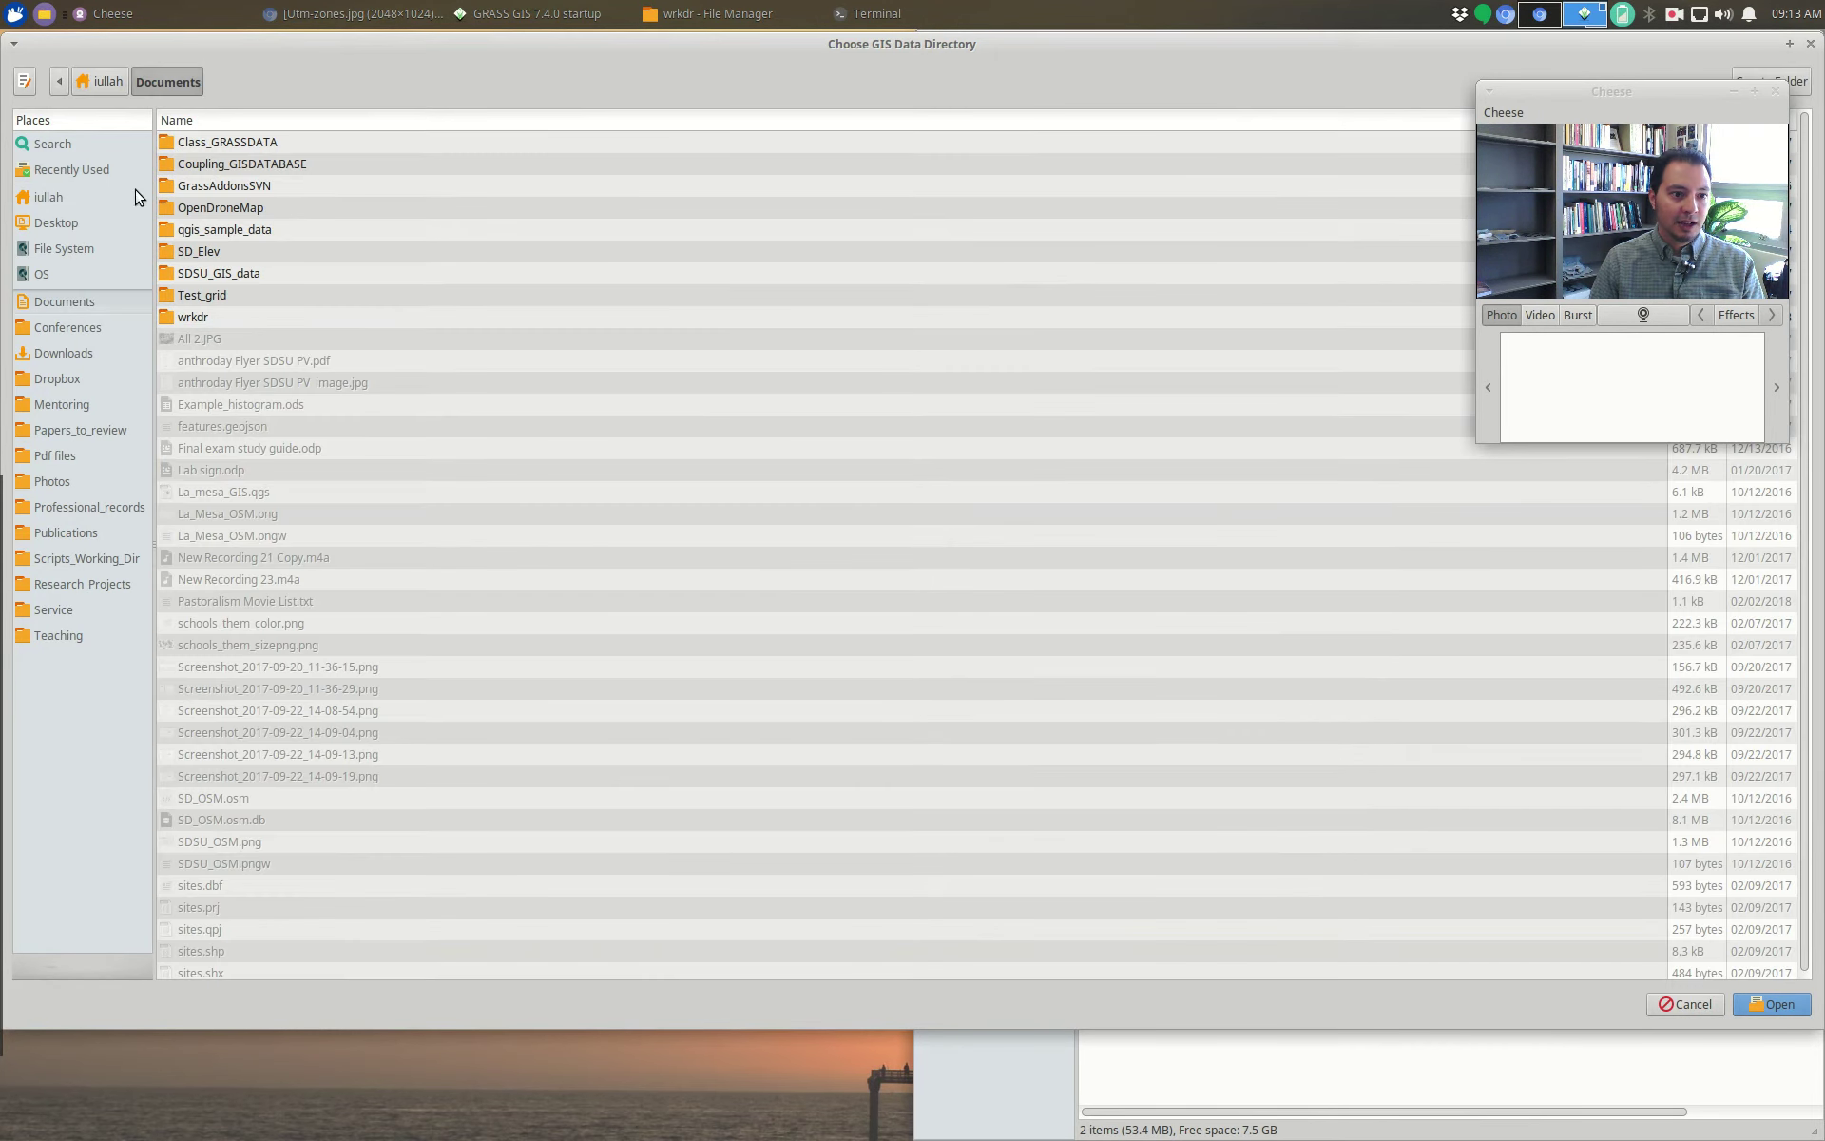
pyautogui.click(196, 321)
pyautogui.doubleClick(196, 322)
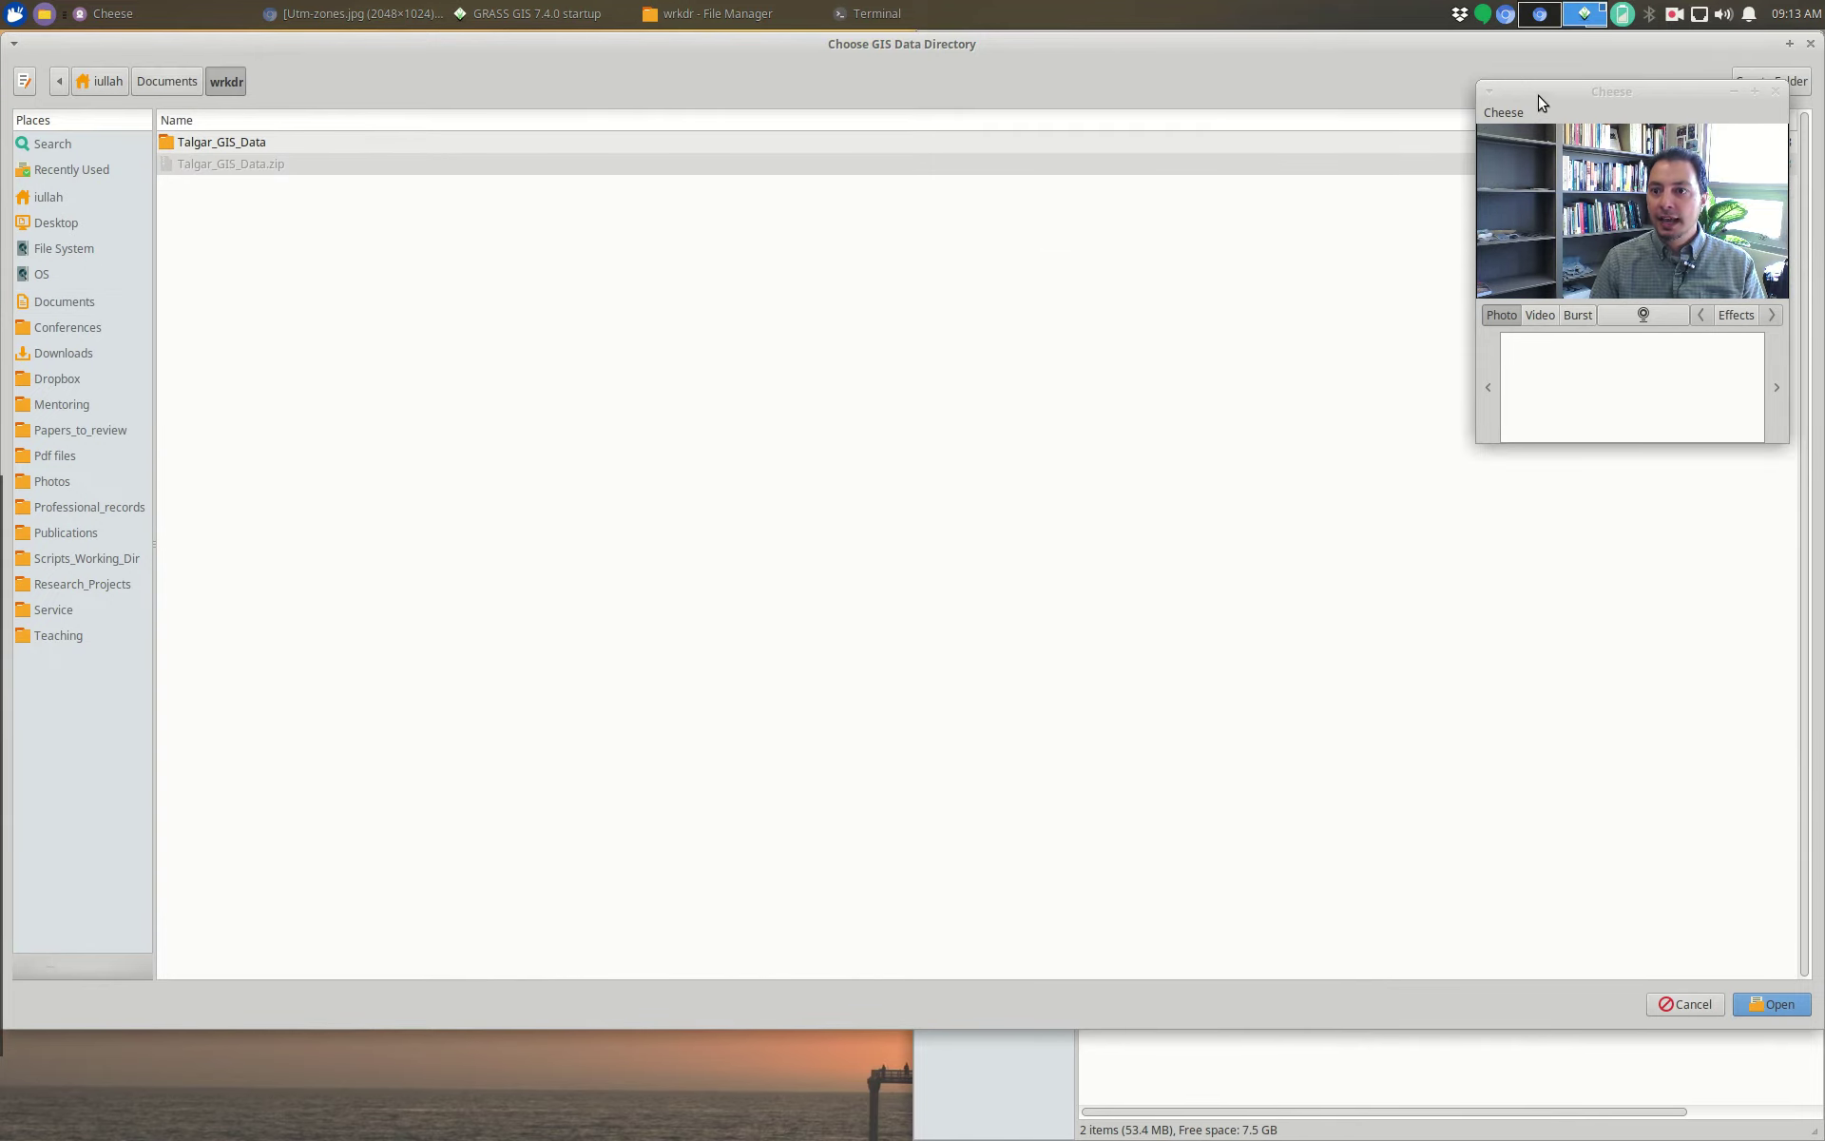
pyautogui.moveTo(1540, 95); pyautogui.dragTo(1297, 277)
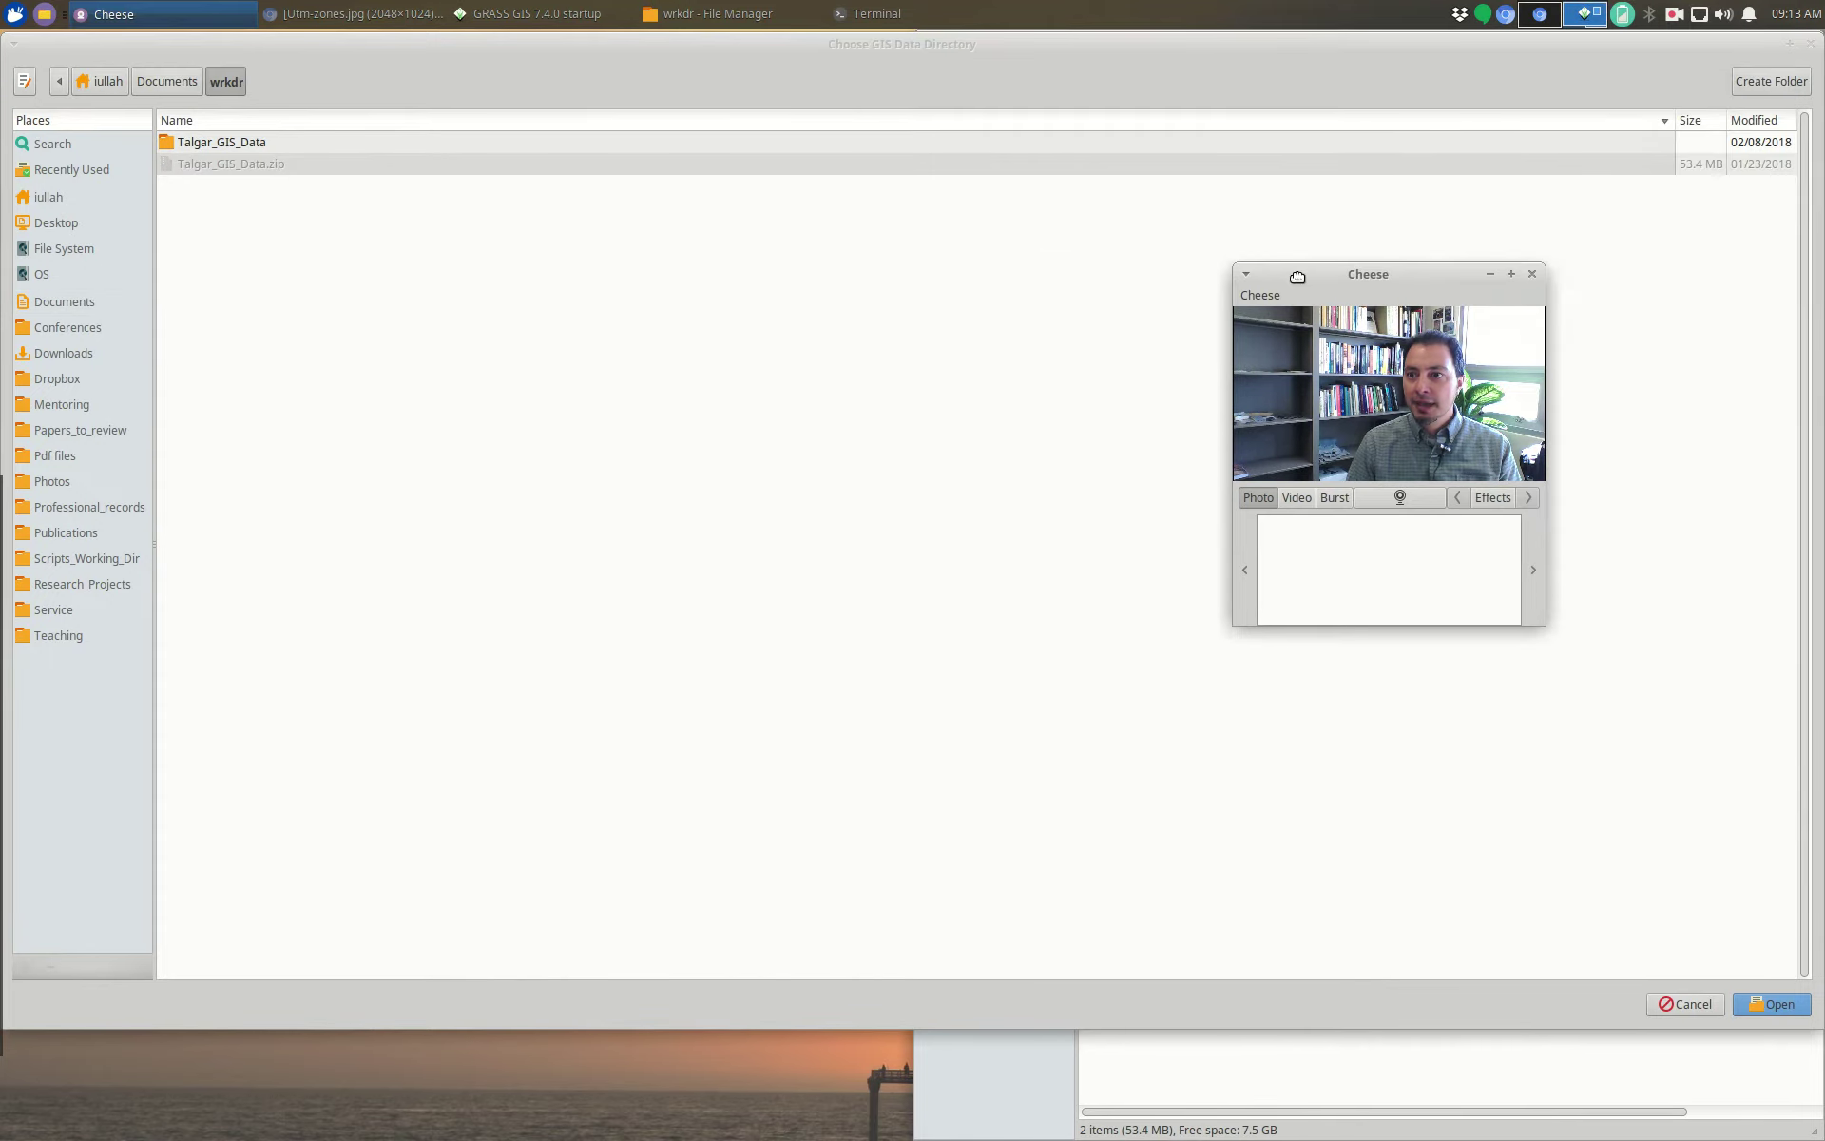
pyautogui.click(1757, 83)
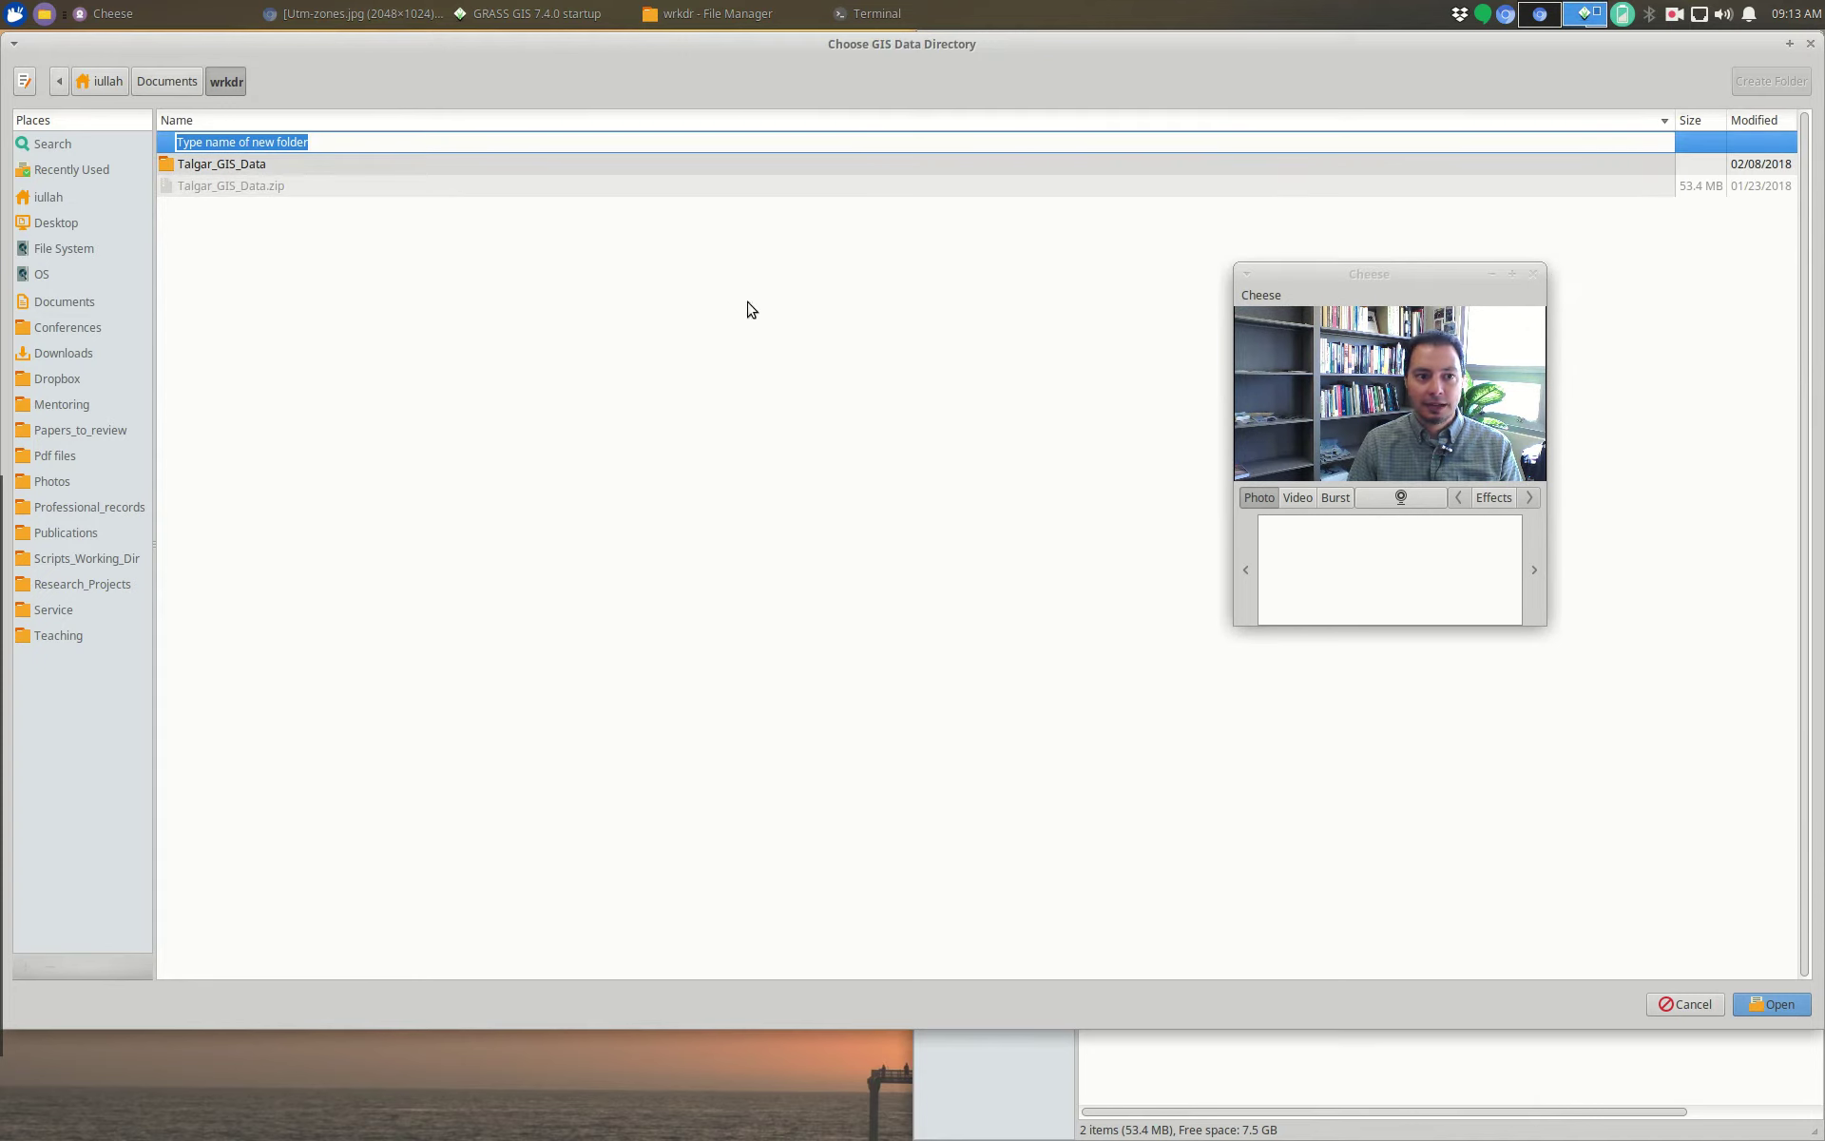
pyautogui.moveTo(344, 142); pyautogui.dragTo(165, 138)
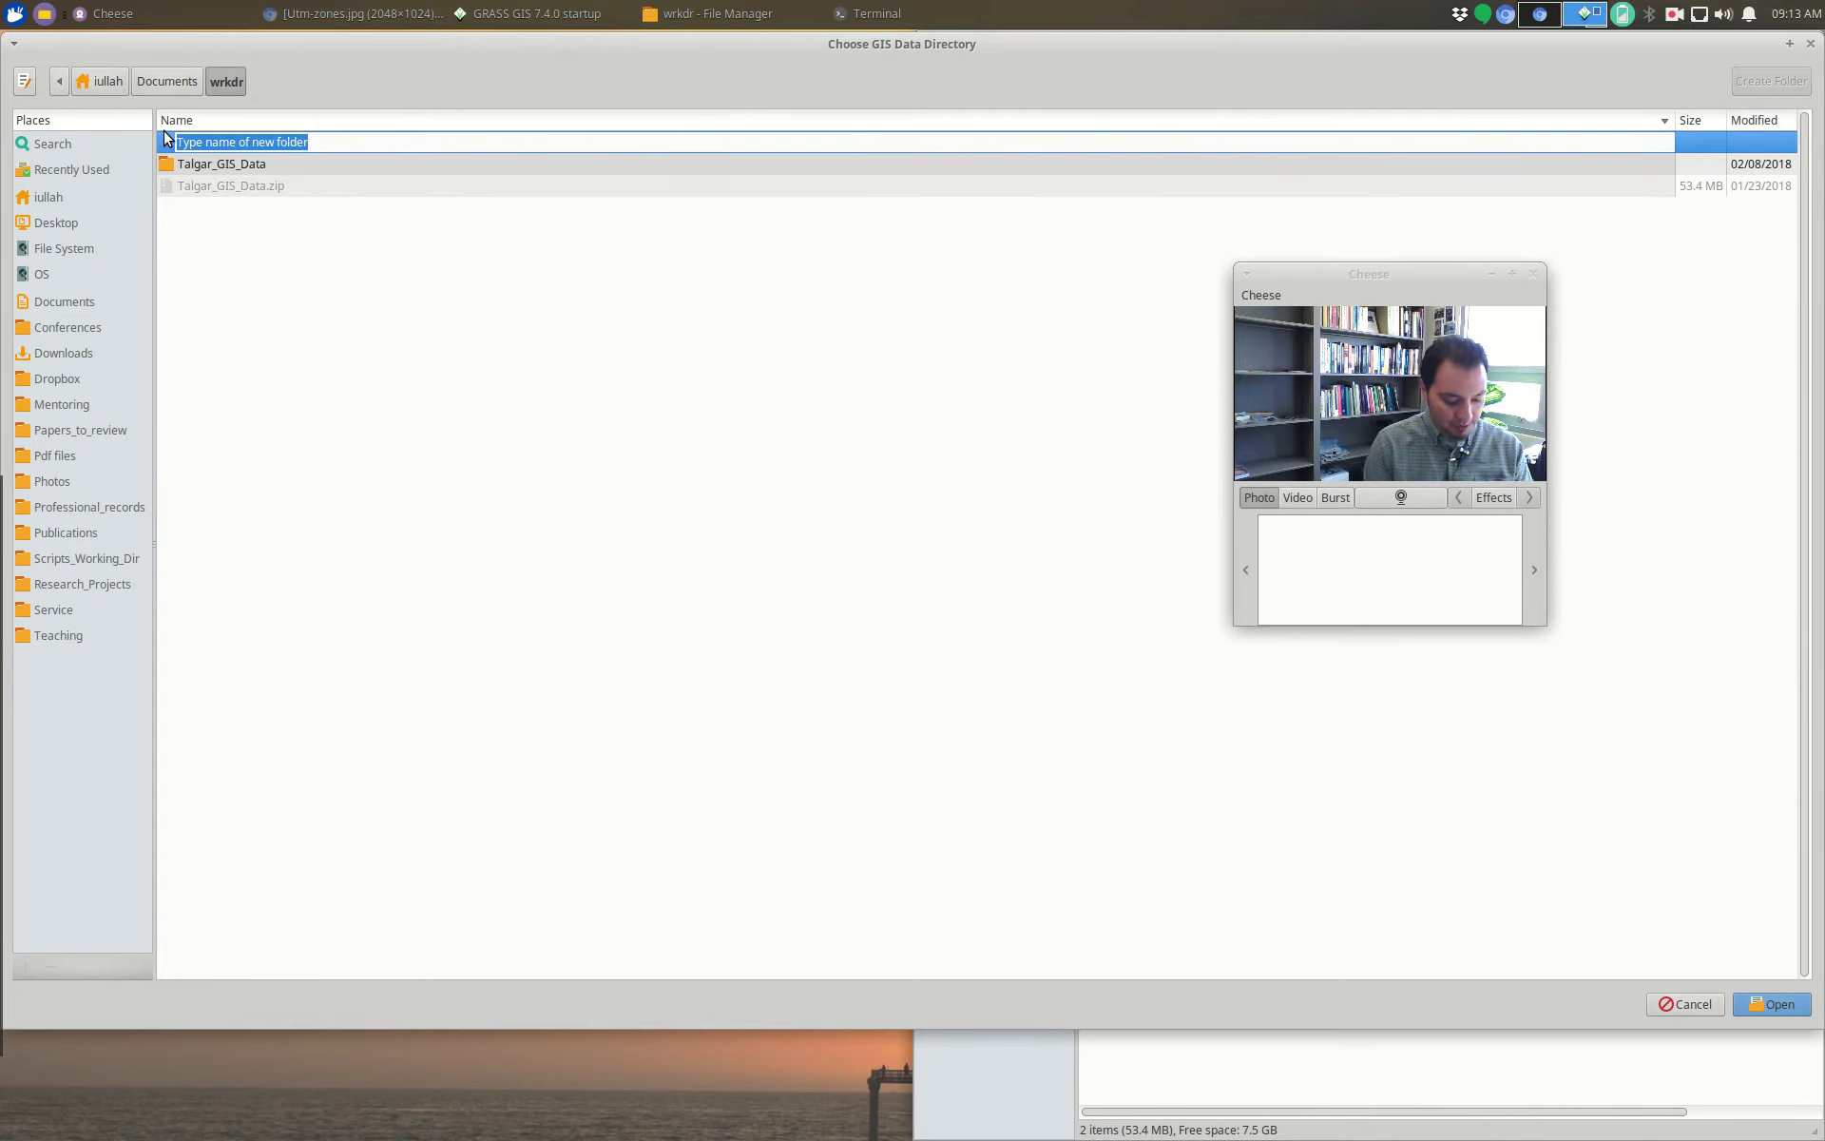
pyautogui.write('GI')
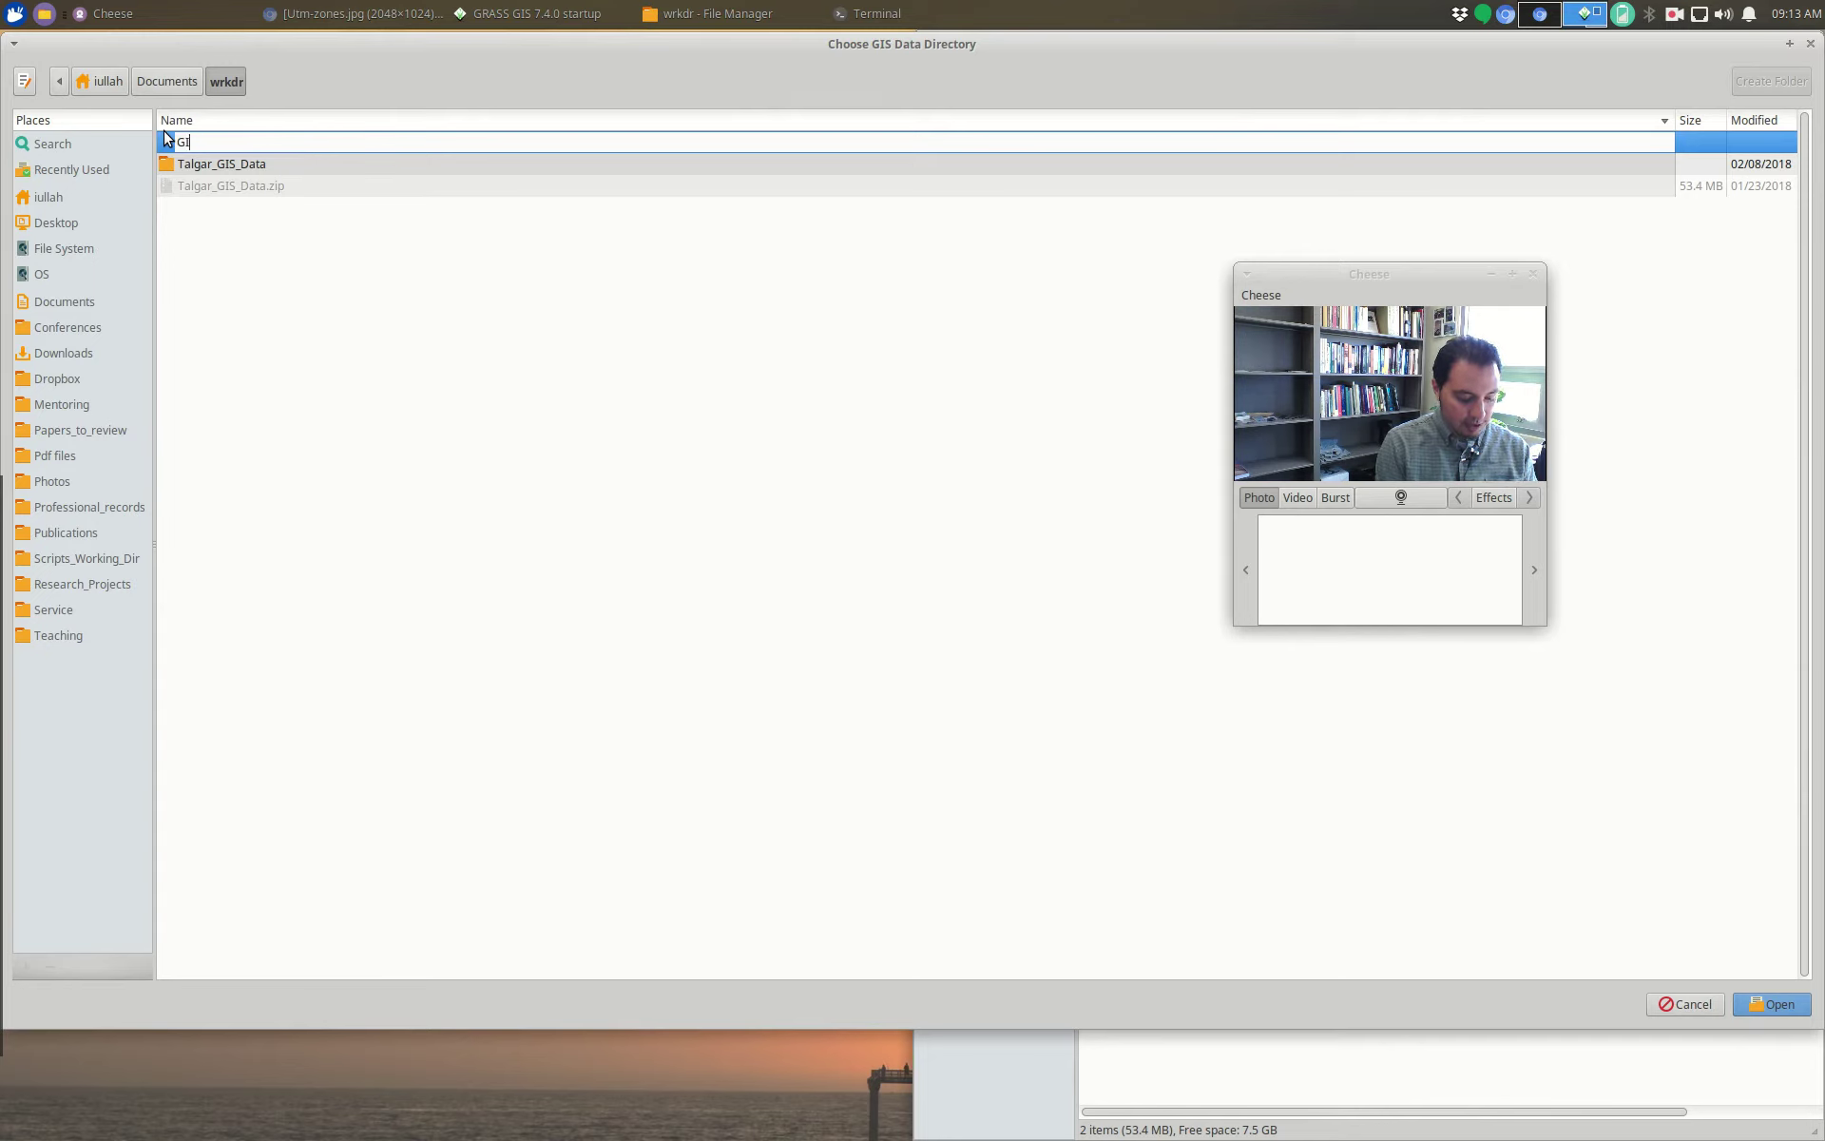
pyautogui.write('S_DATABASE')
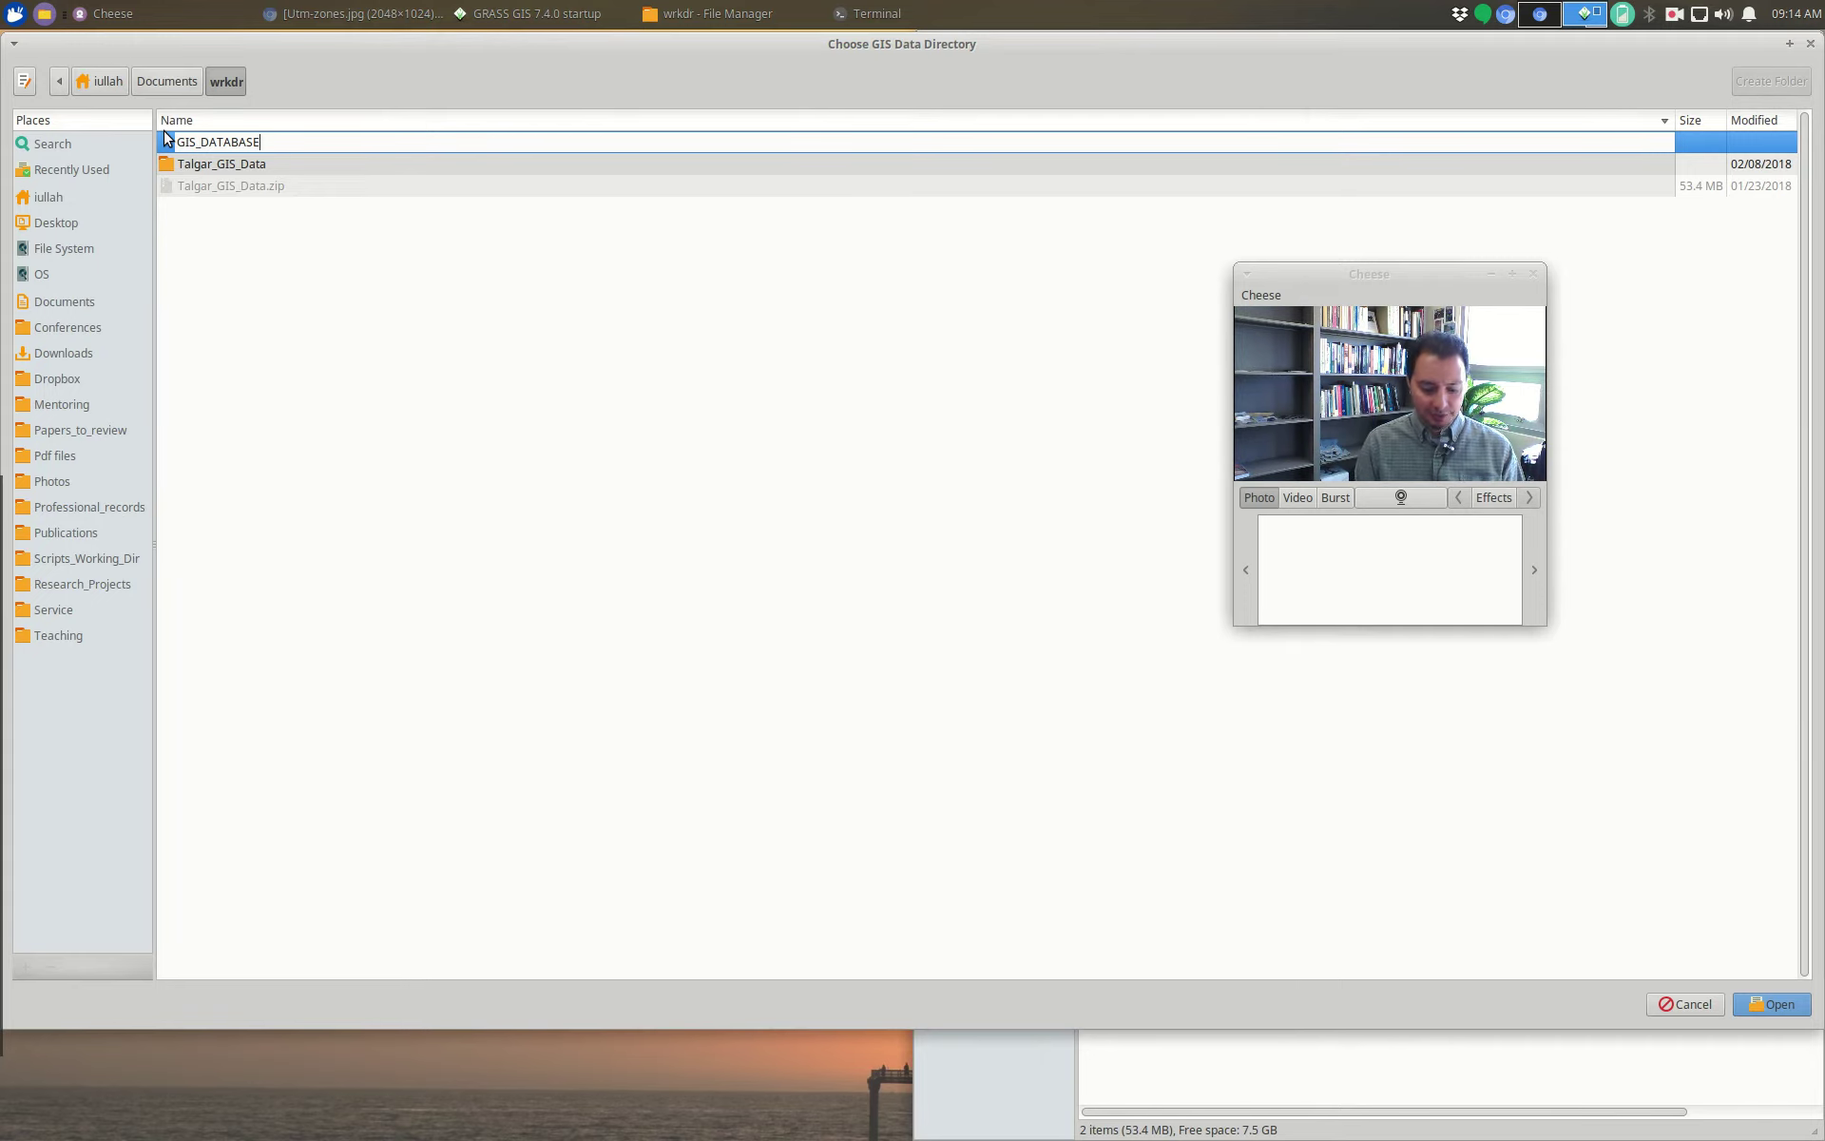
pyautogui.press('Return')
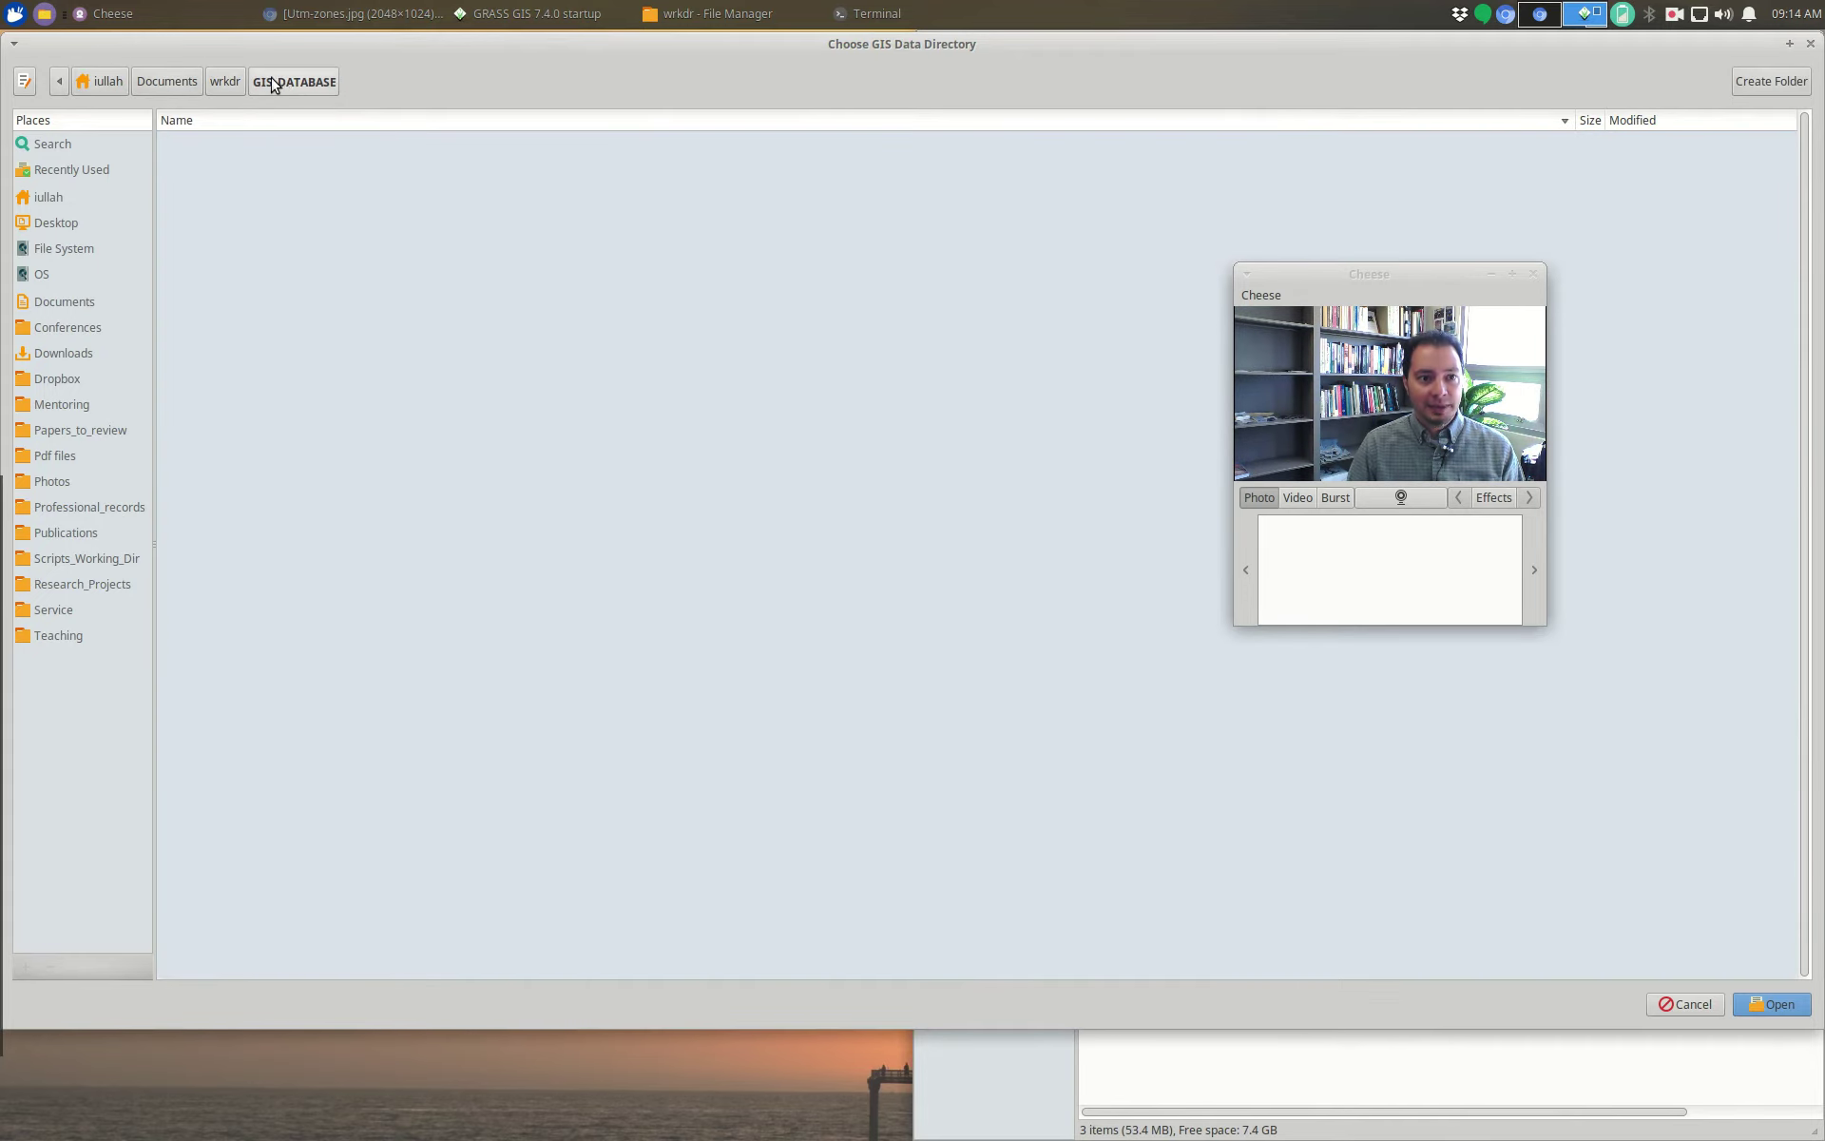
pyautogui.click(1771, 1003)
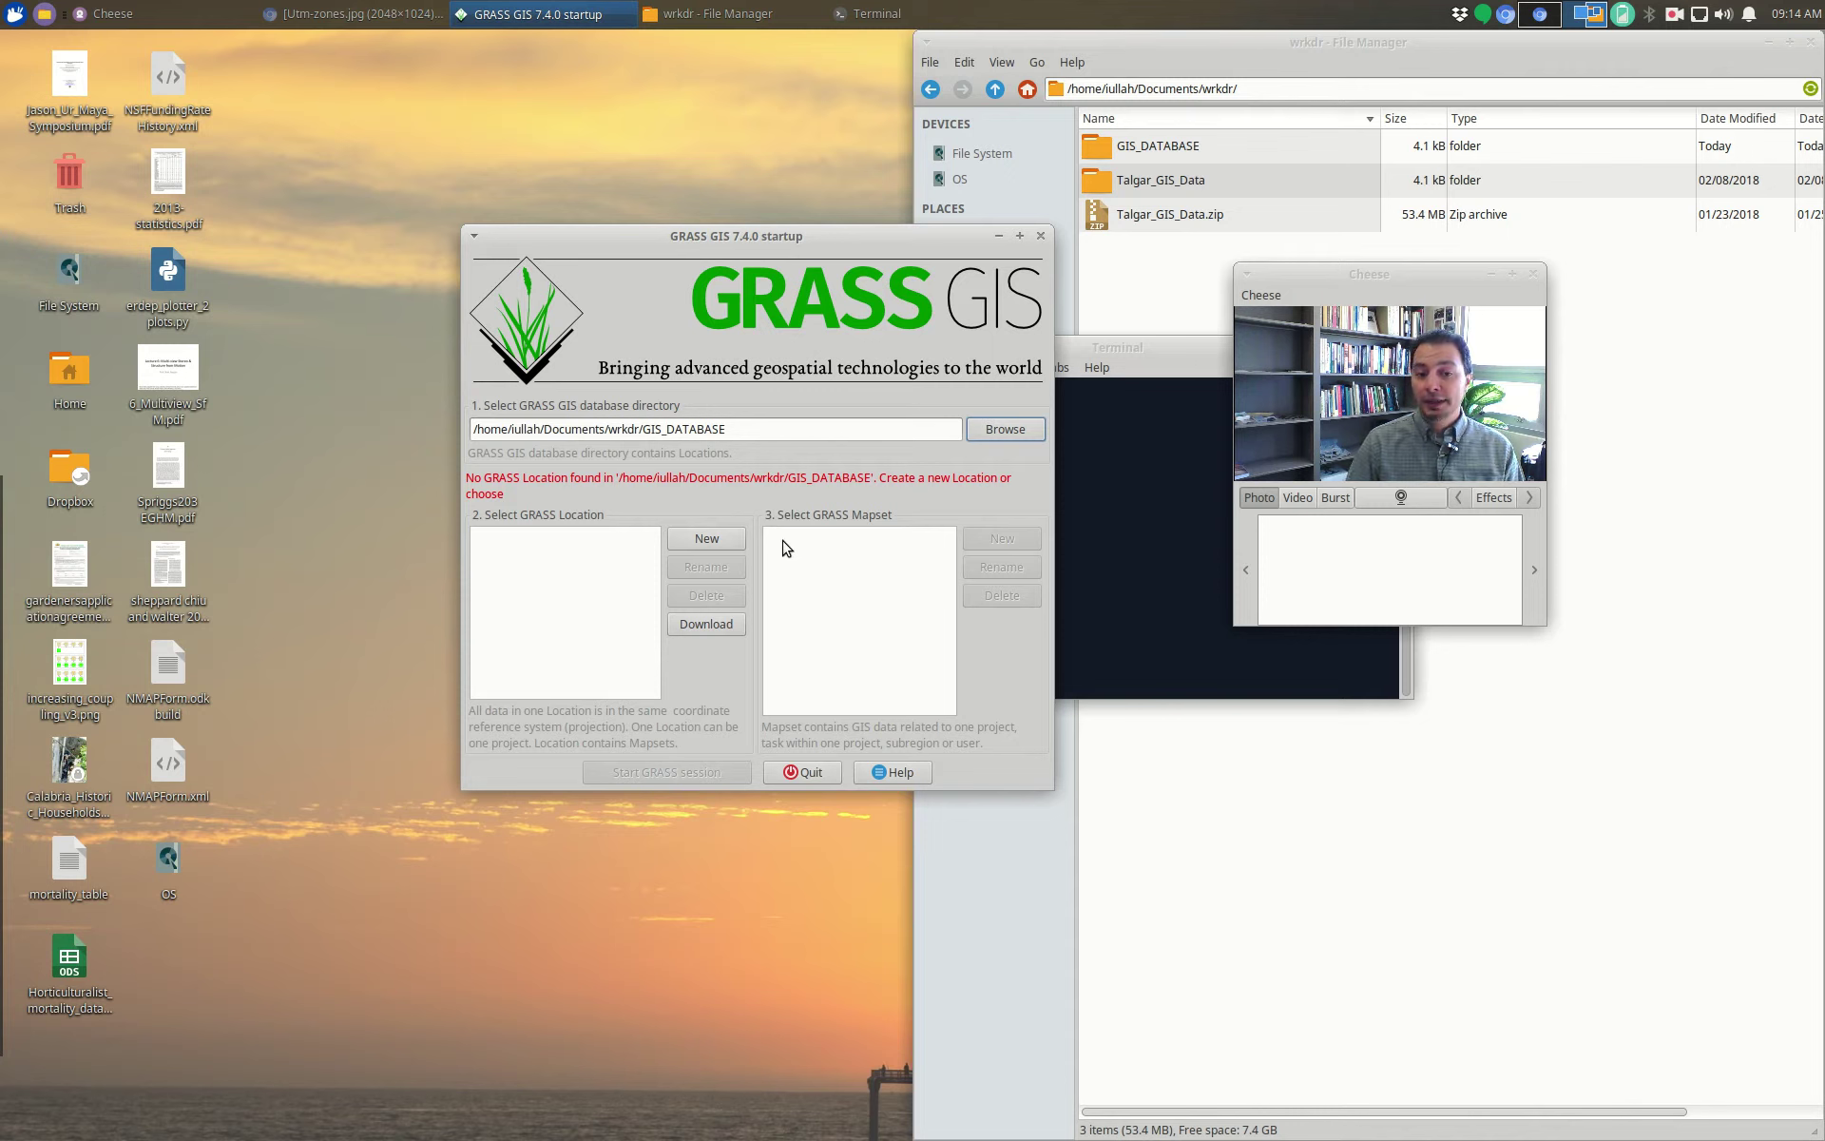
# Step: Review the sample locations offered for download and close the list without downloading any
pyautogui.click(703, 632)
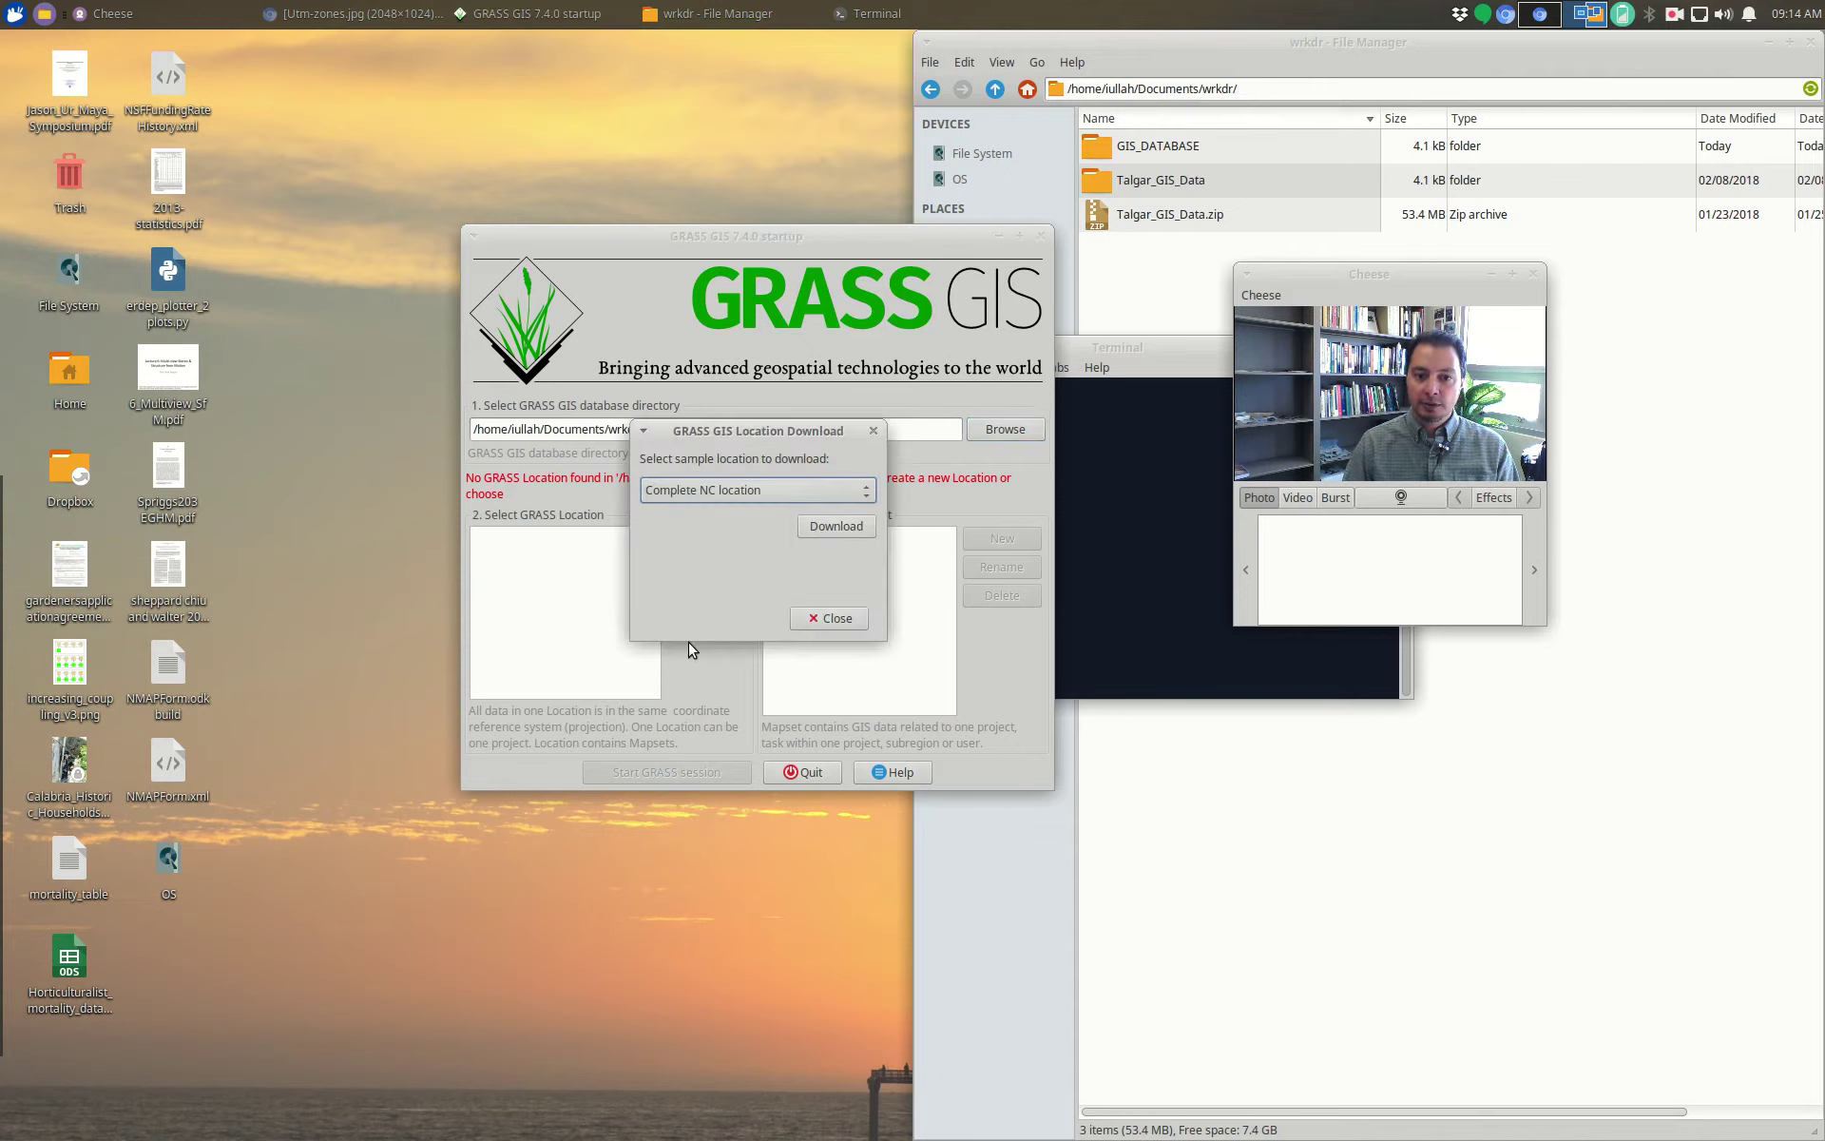
pyautogui.click(752, 496)
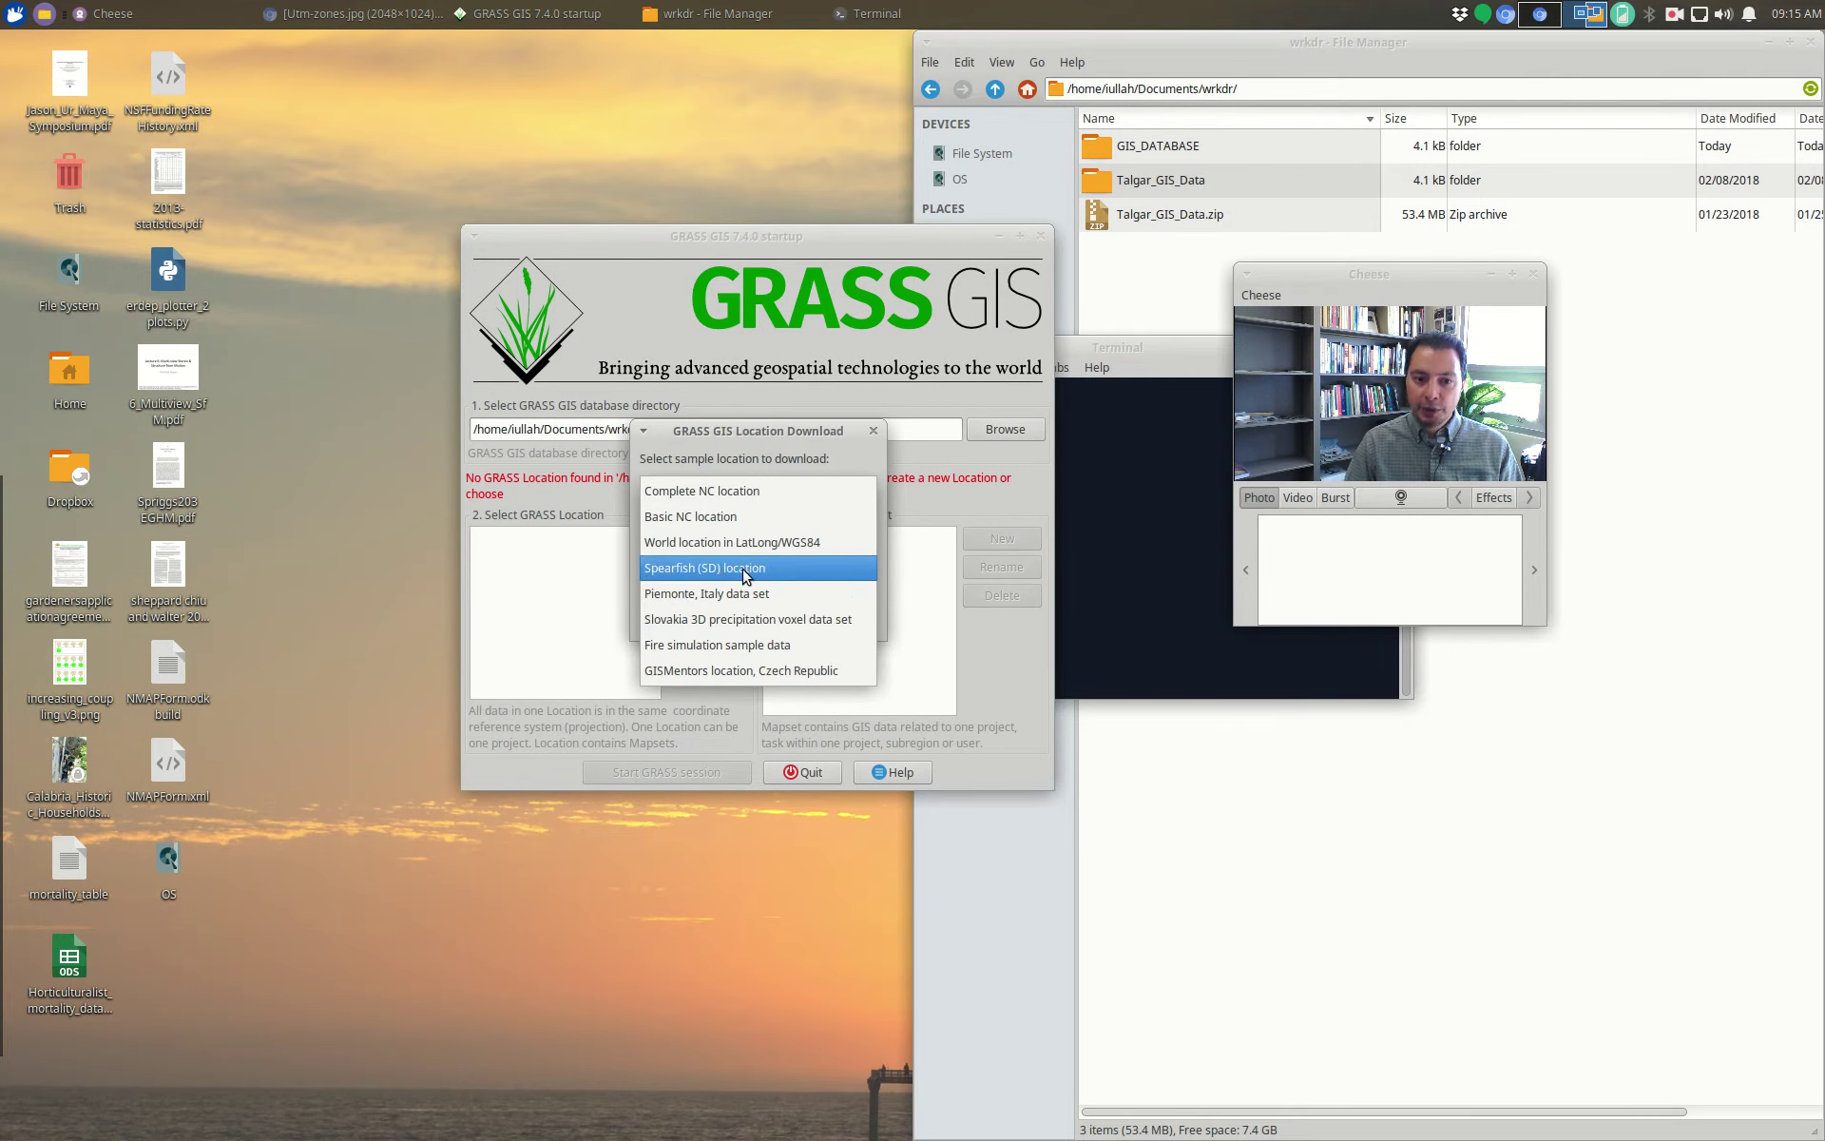
pyautogui.click(680, 490)
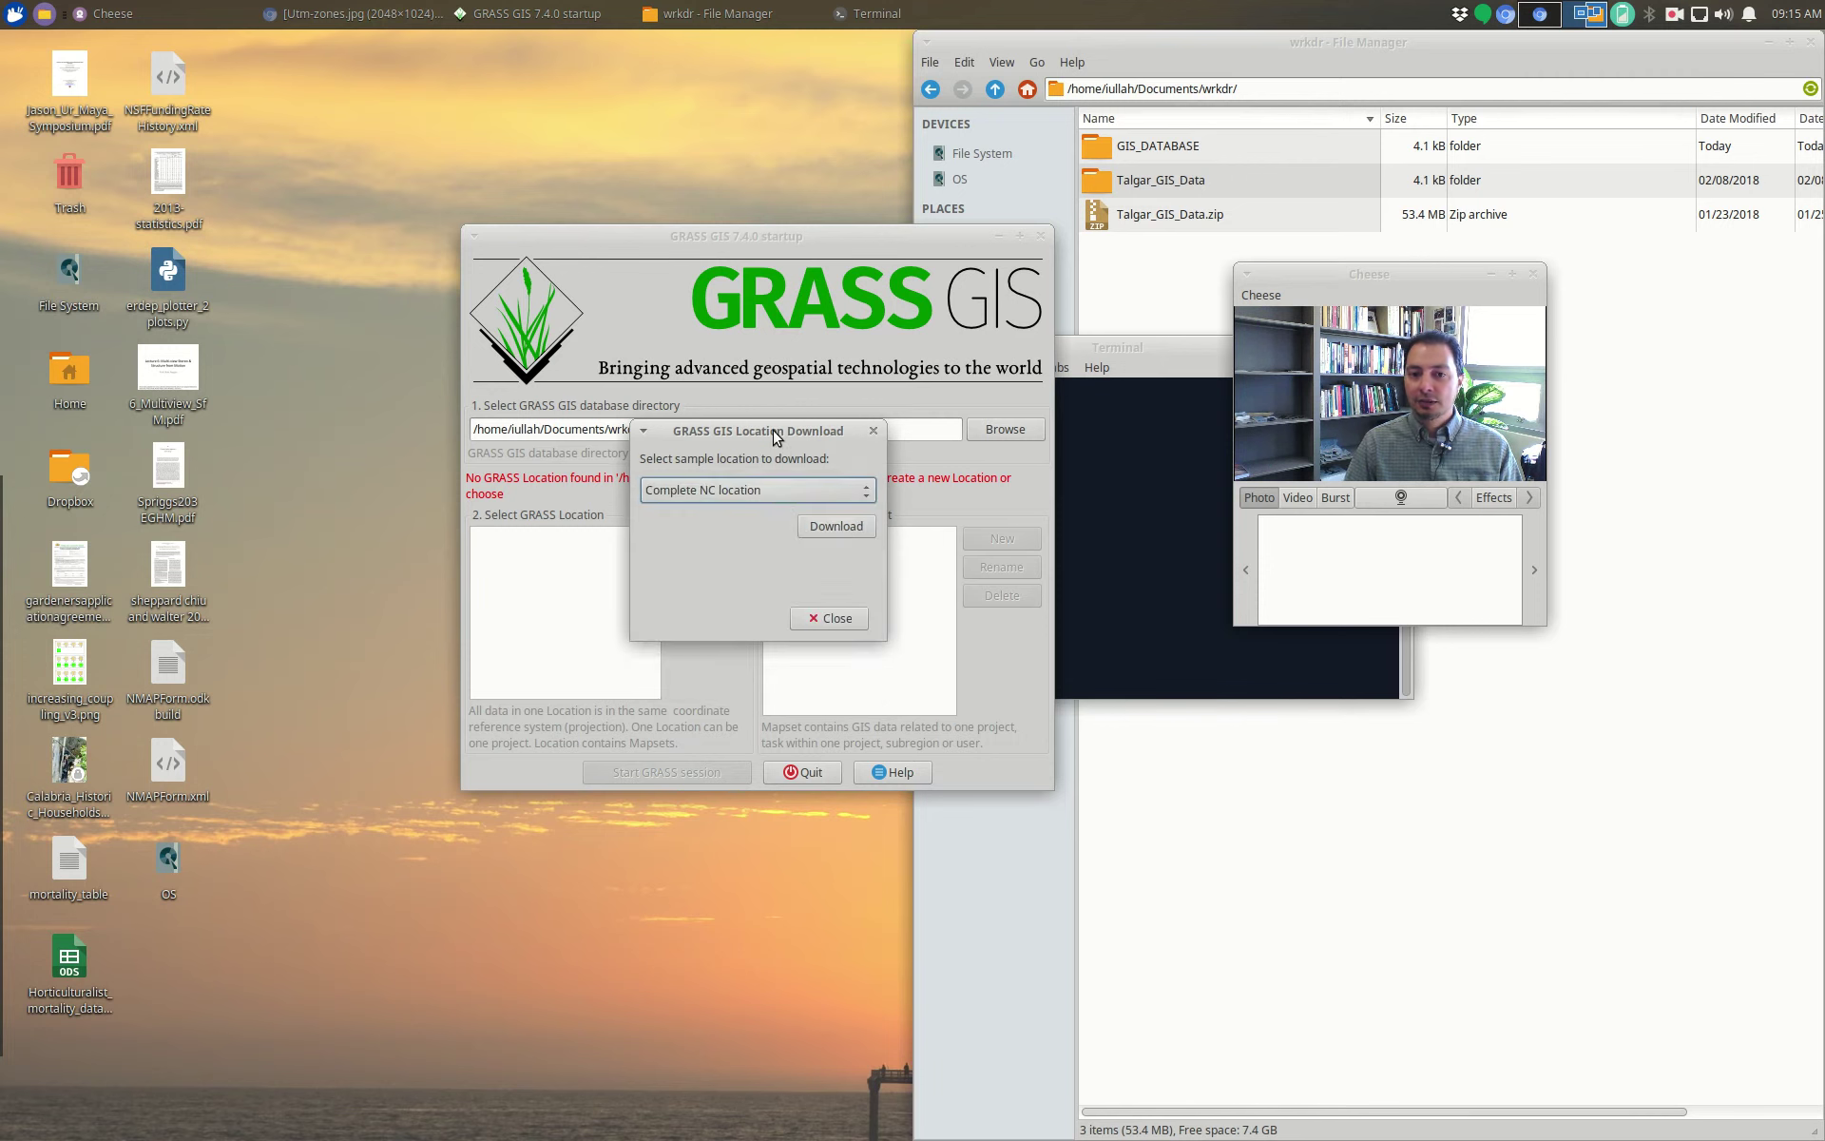
pyautogui.click(832, 619)
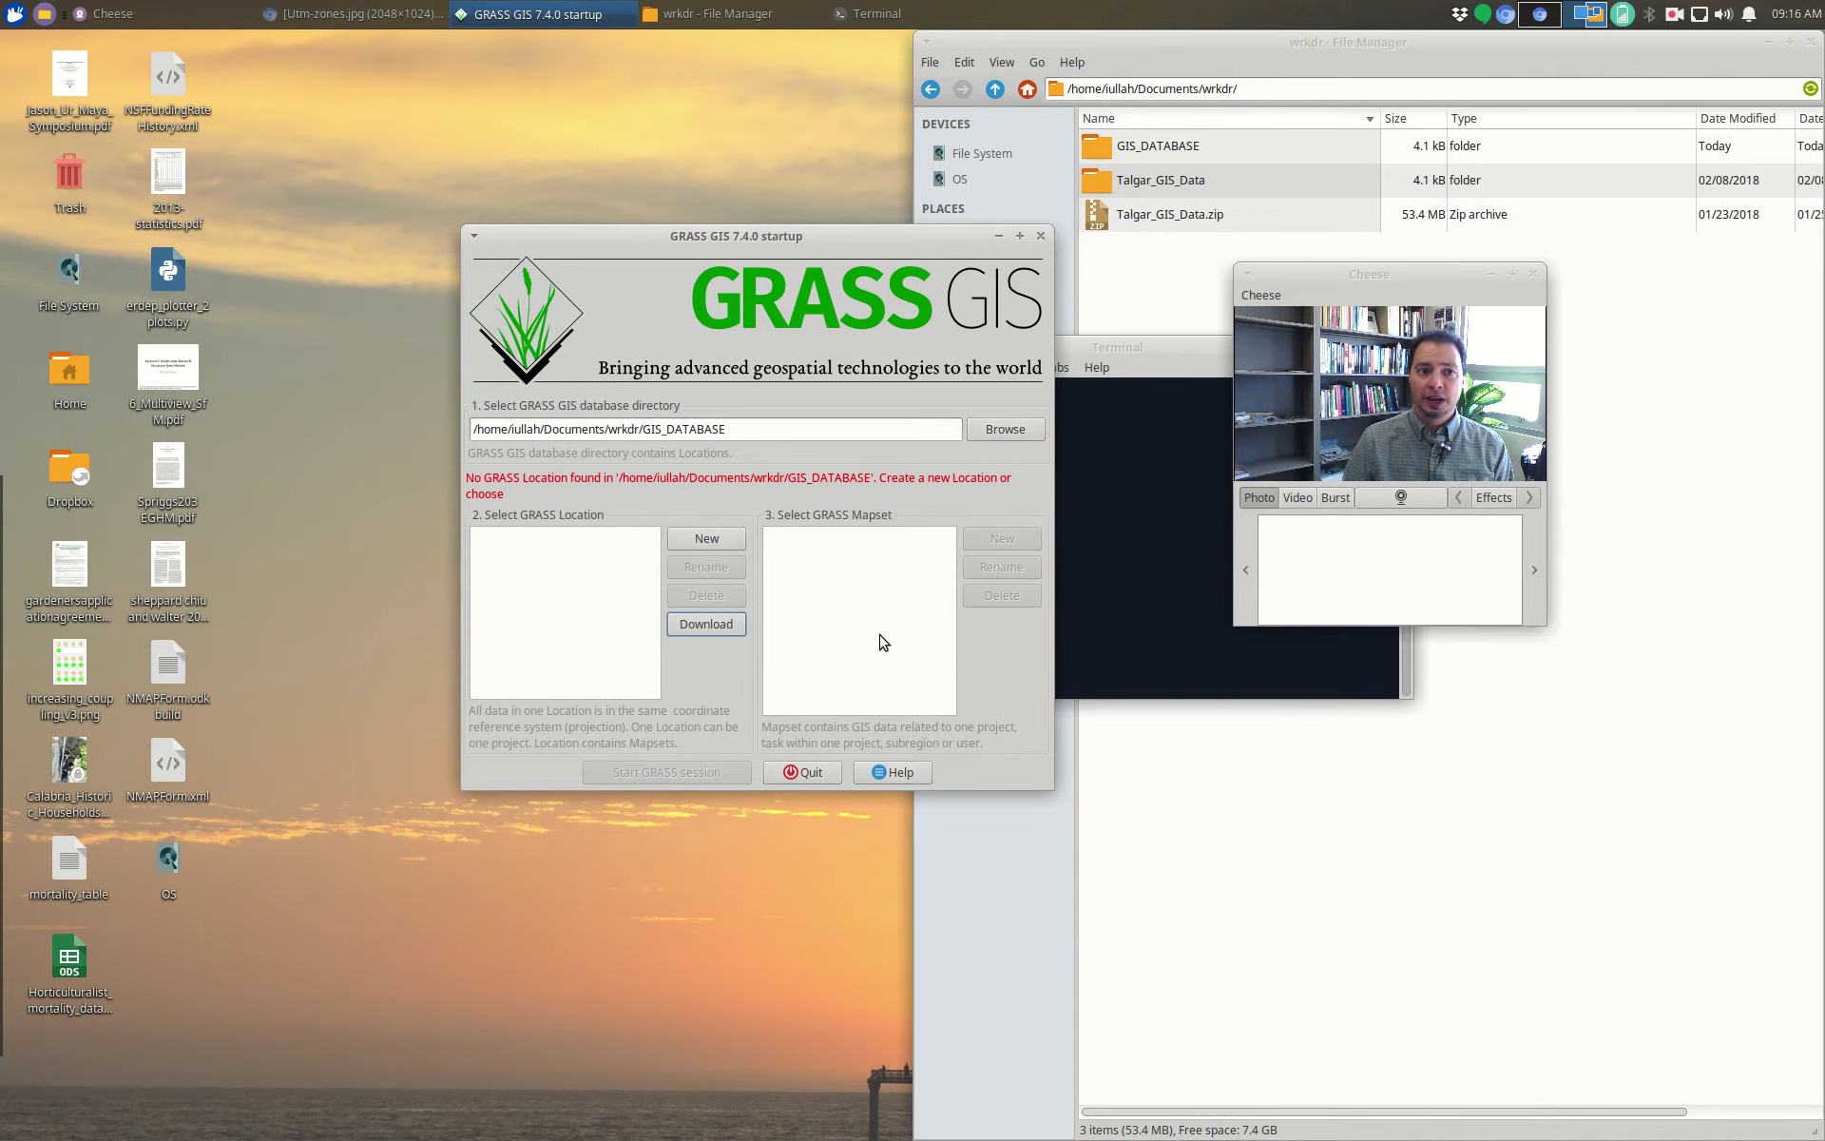
# Step: Switch to the browser and examine the Utm-zones.jpg world map for the UTM zone covering southeast Kazakhstan
pyautogui.click(360, 15)
pyautogui.click(90, 58)
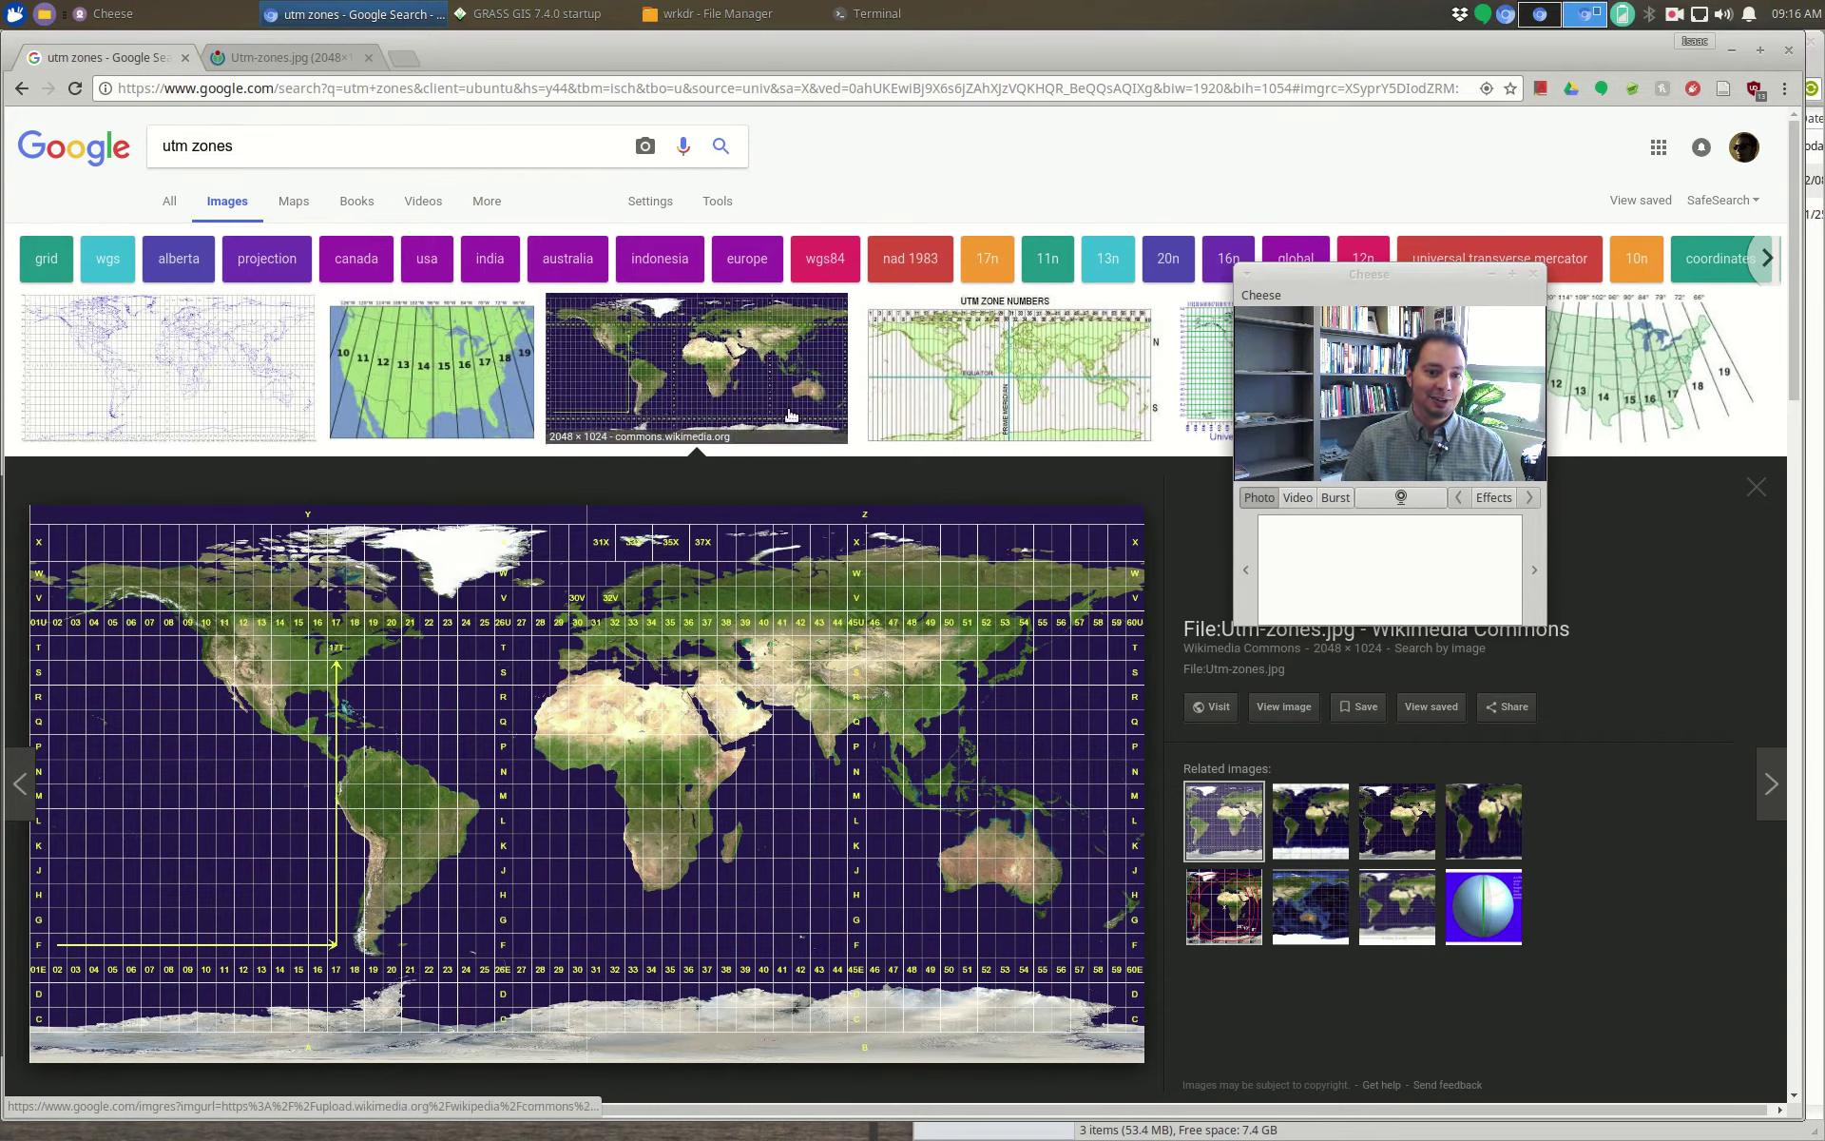
pyautogui.click(1416, 316)
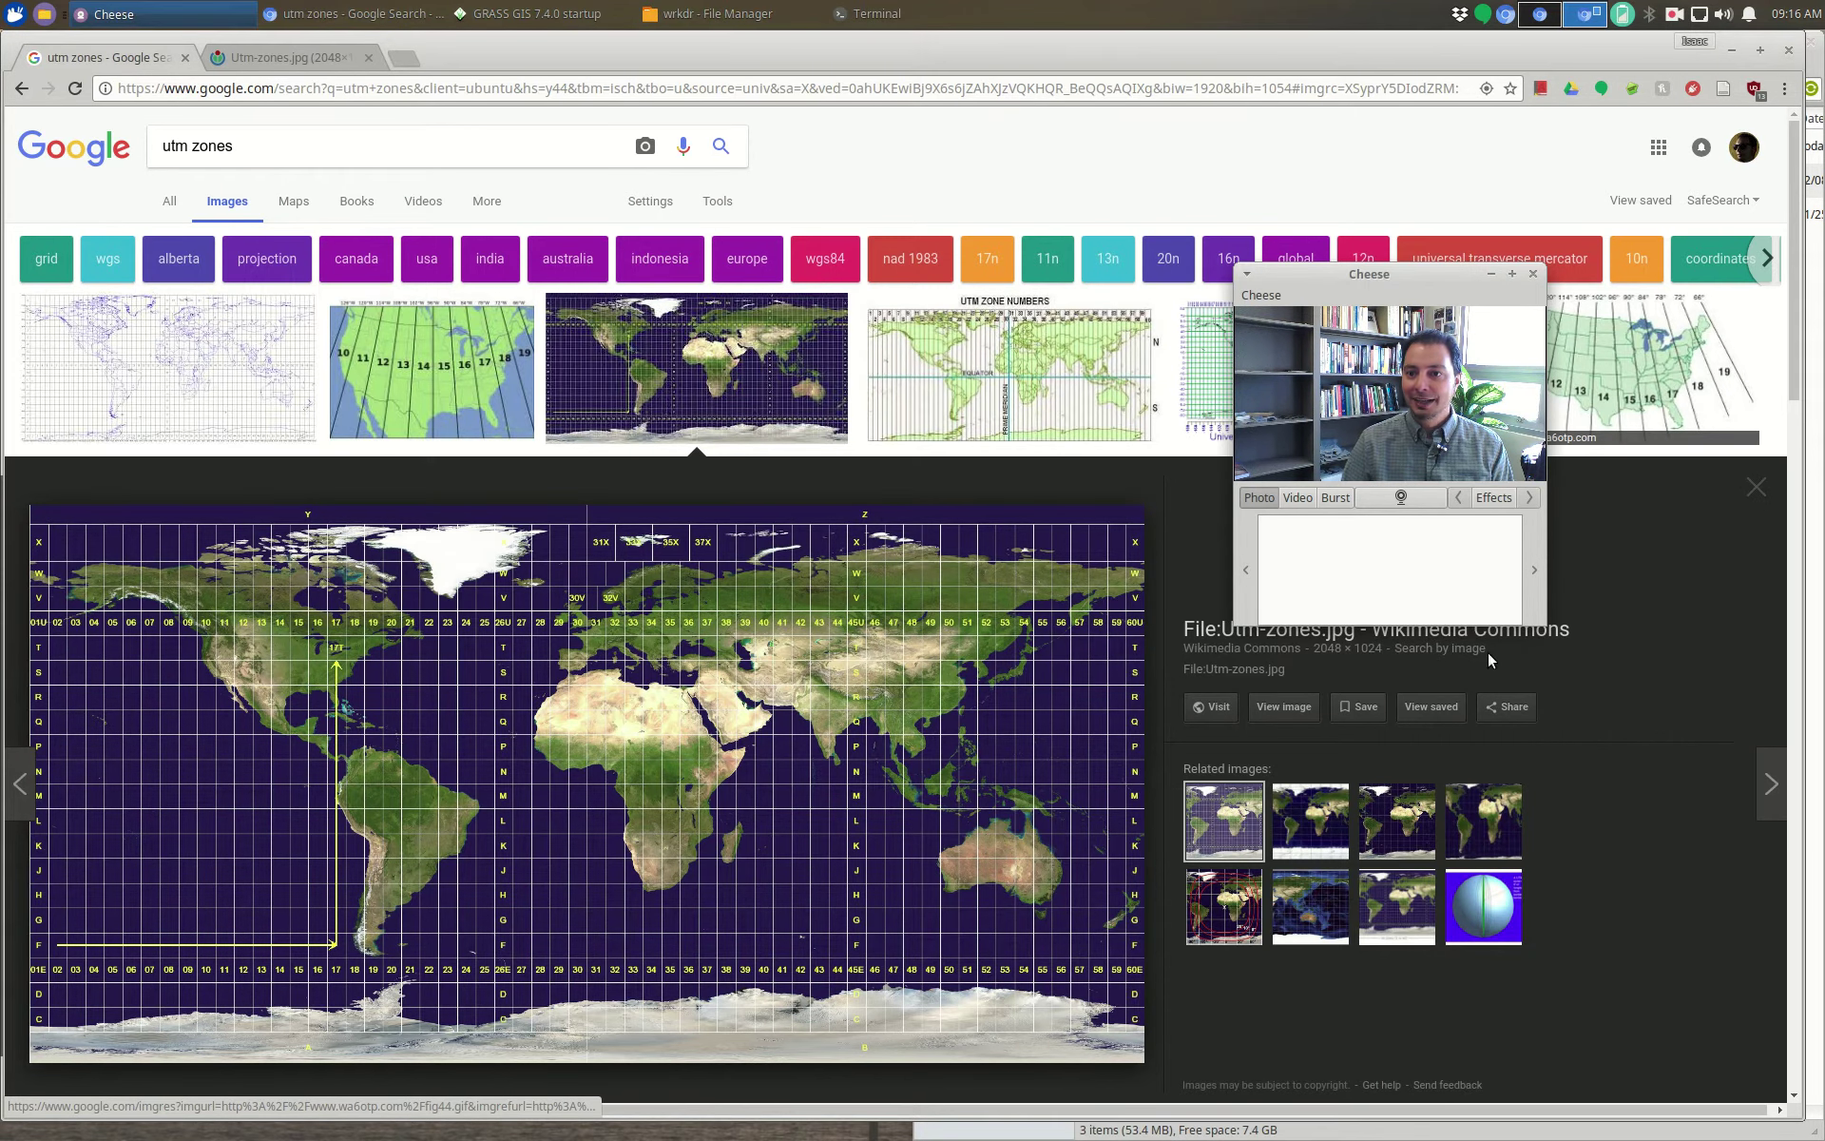
pyautogui.moveTo(1383, 300); pyautogui.dragTo(1536, 164)
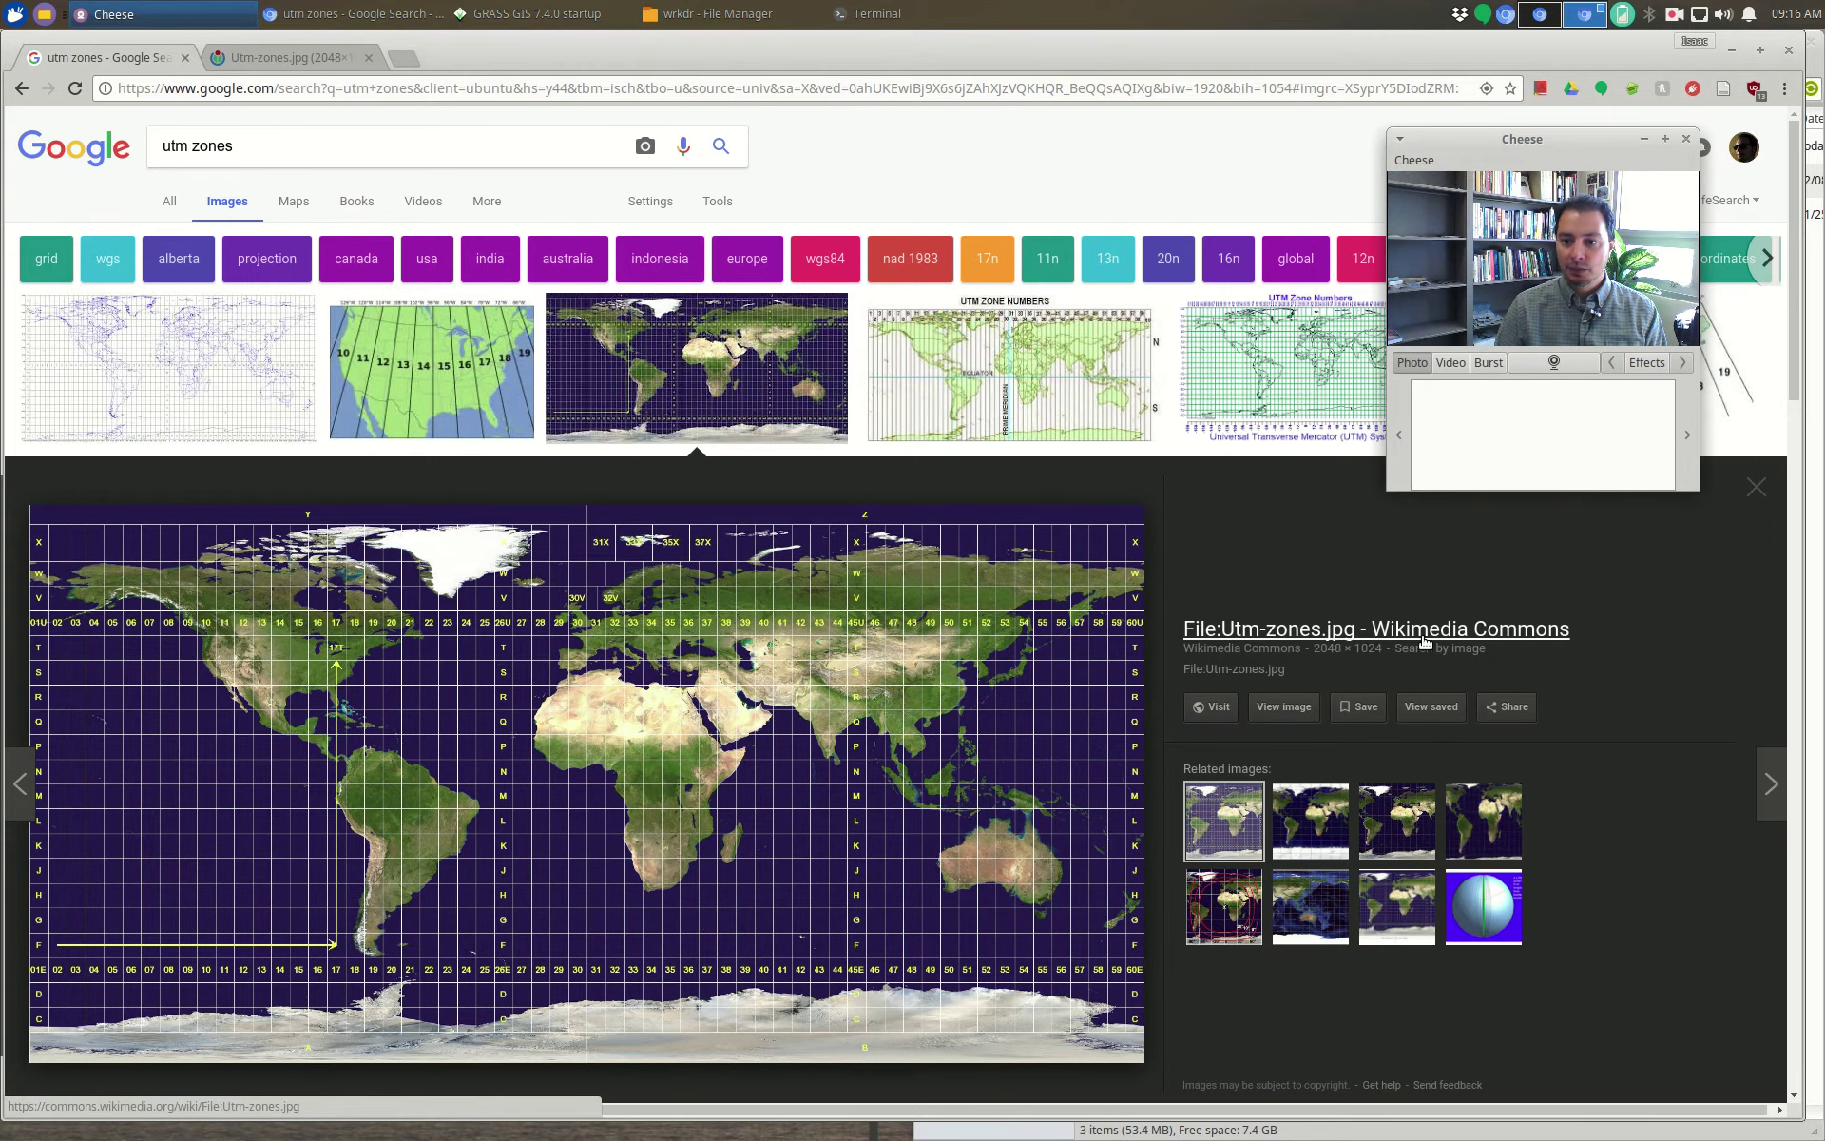
pyautogui.click(271, 61)
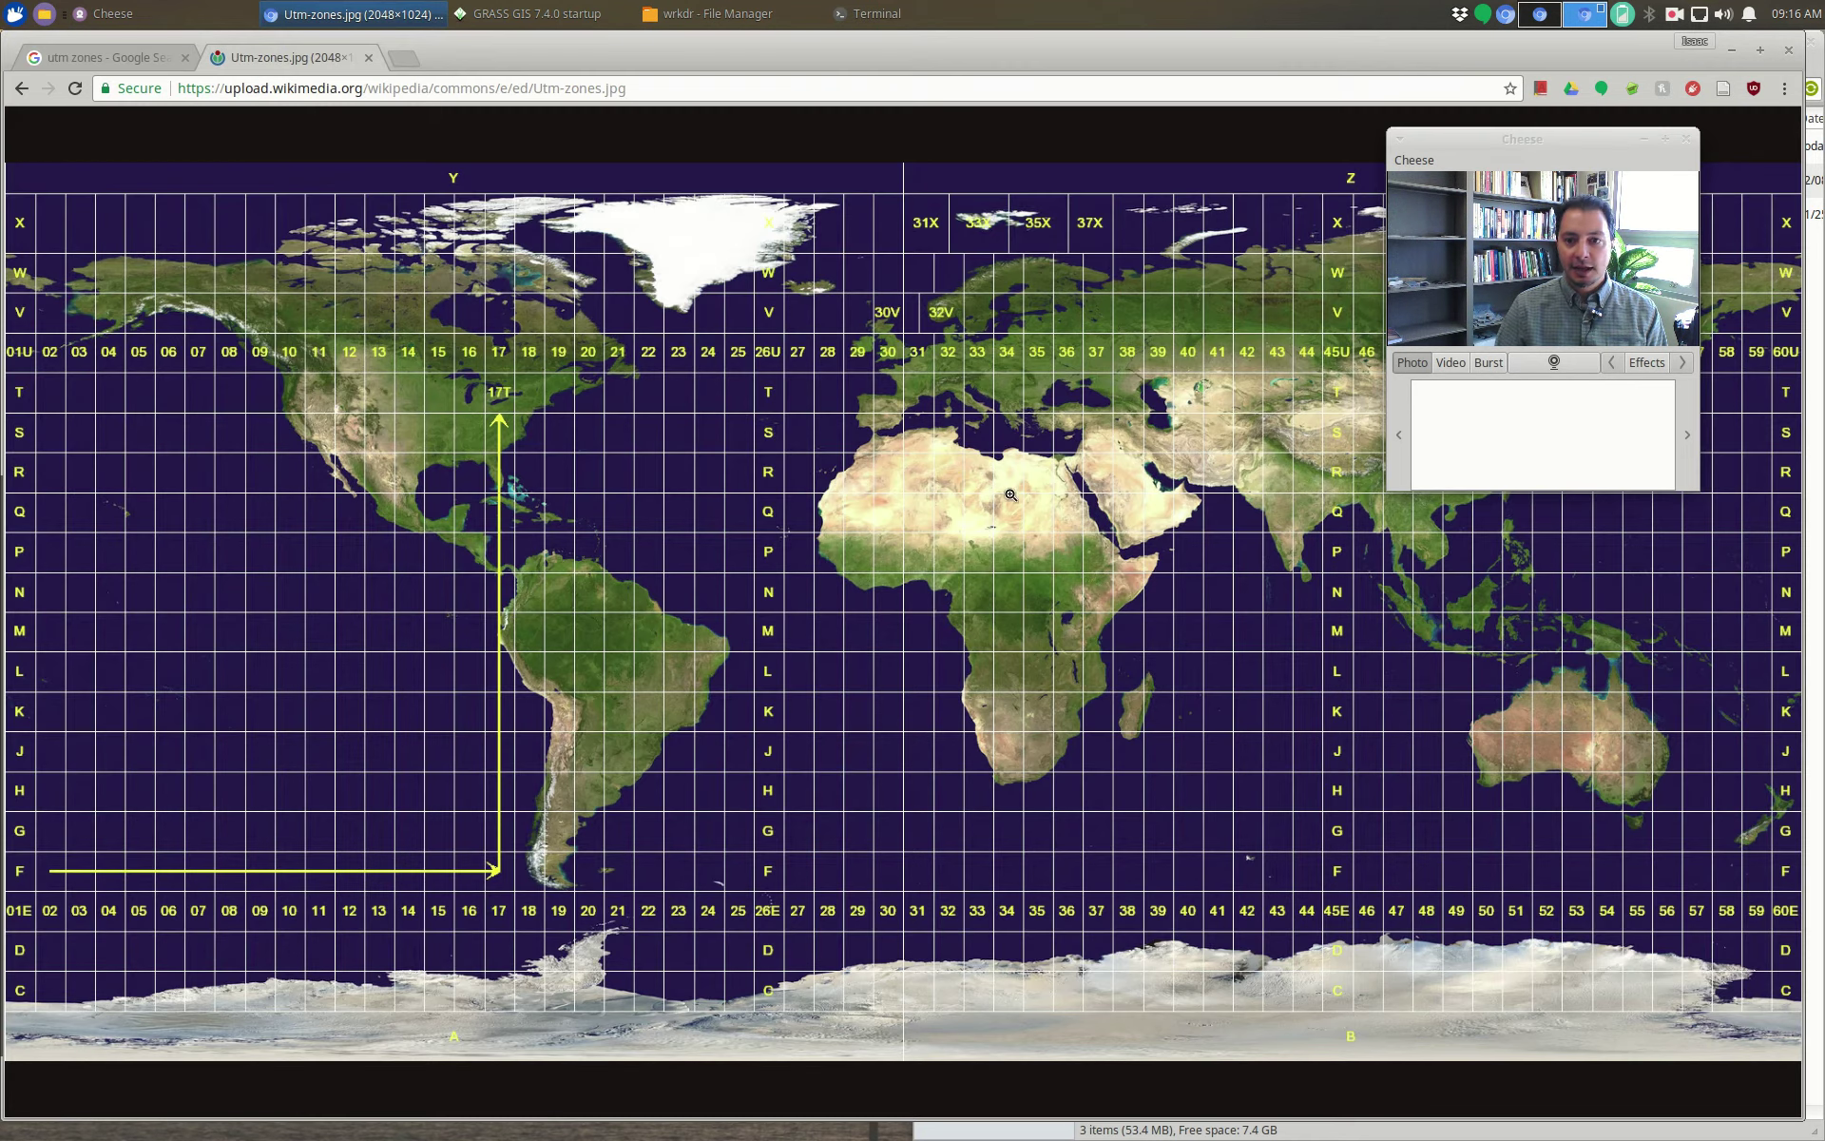
pyautogui.click(1547, 140)
pyautogui.moveTo(1547, 140); pyautogui.dragTo(949, 672)
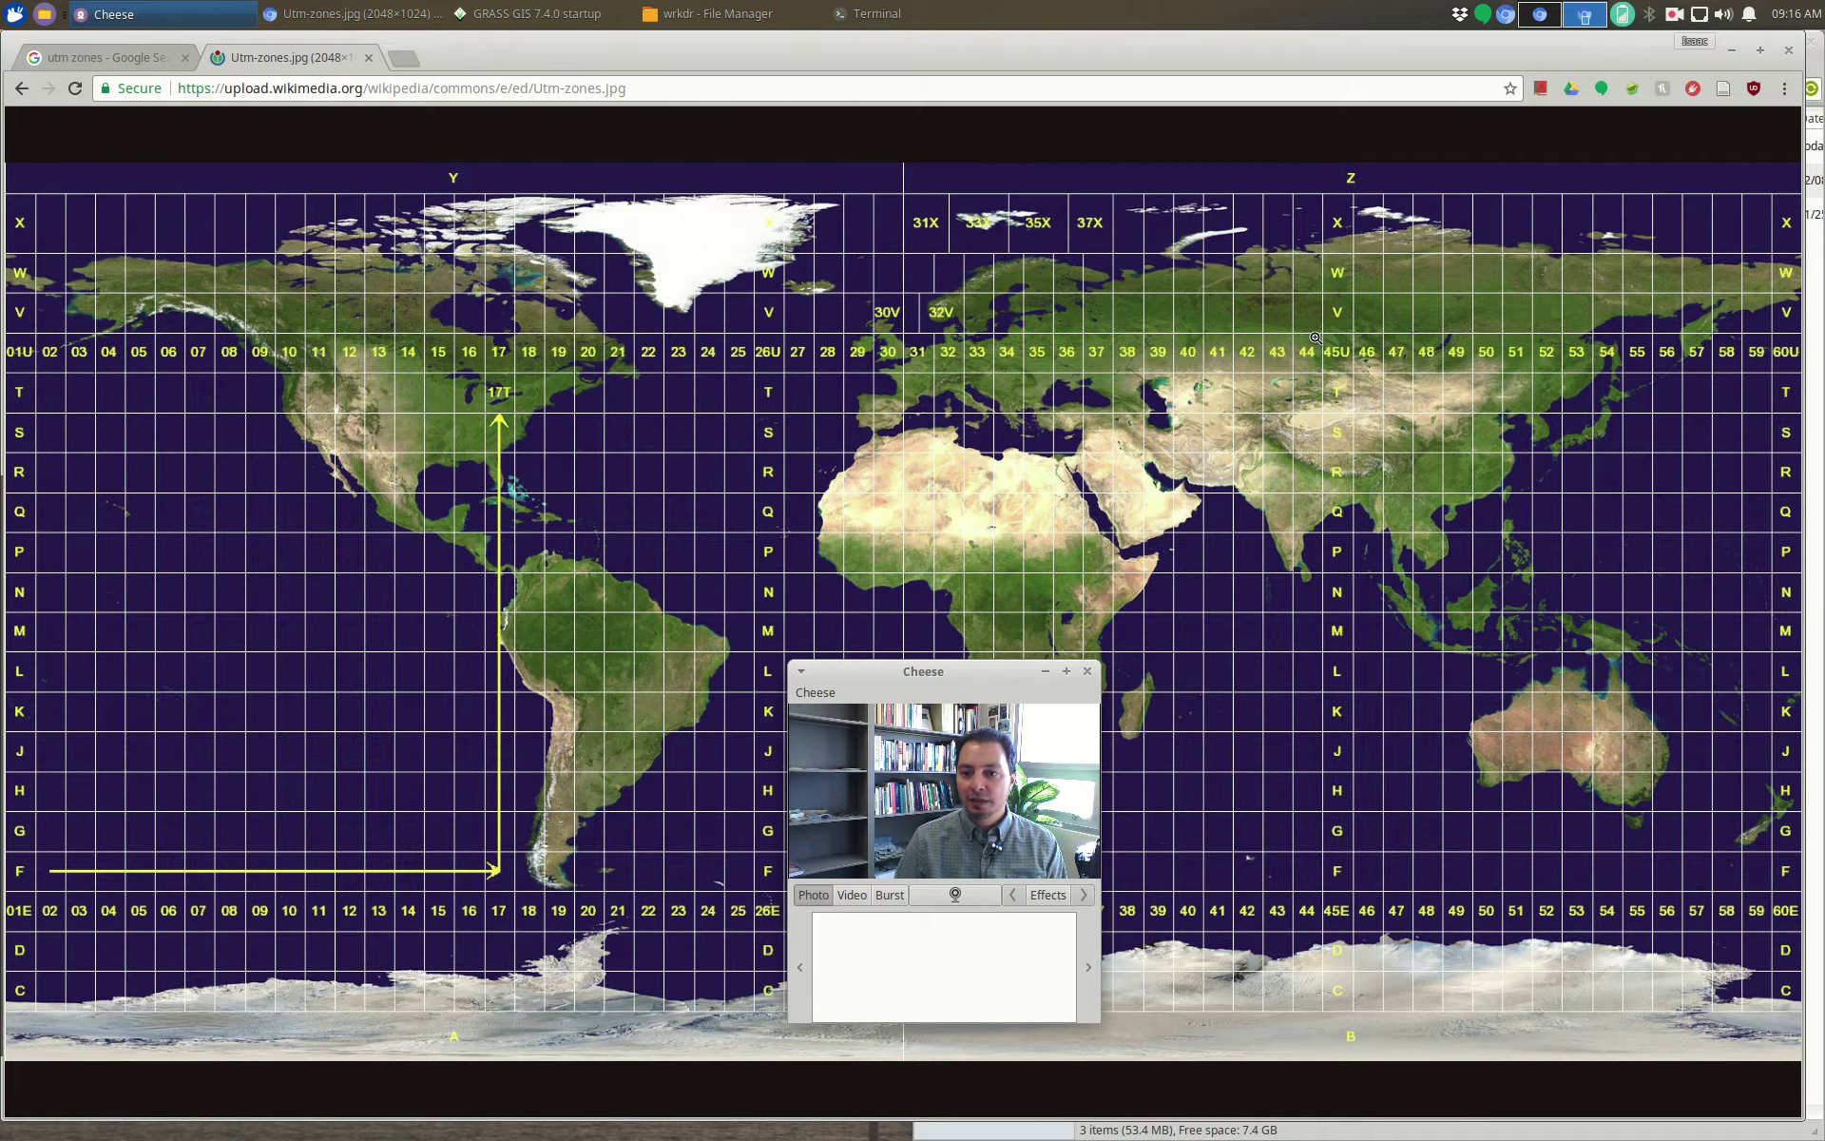
pyautogui.click(1289, 395)
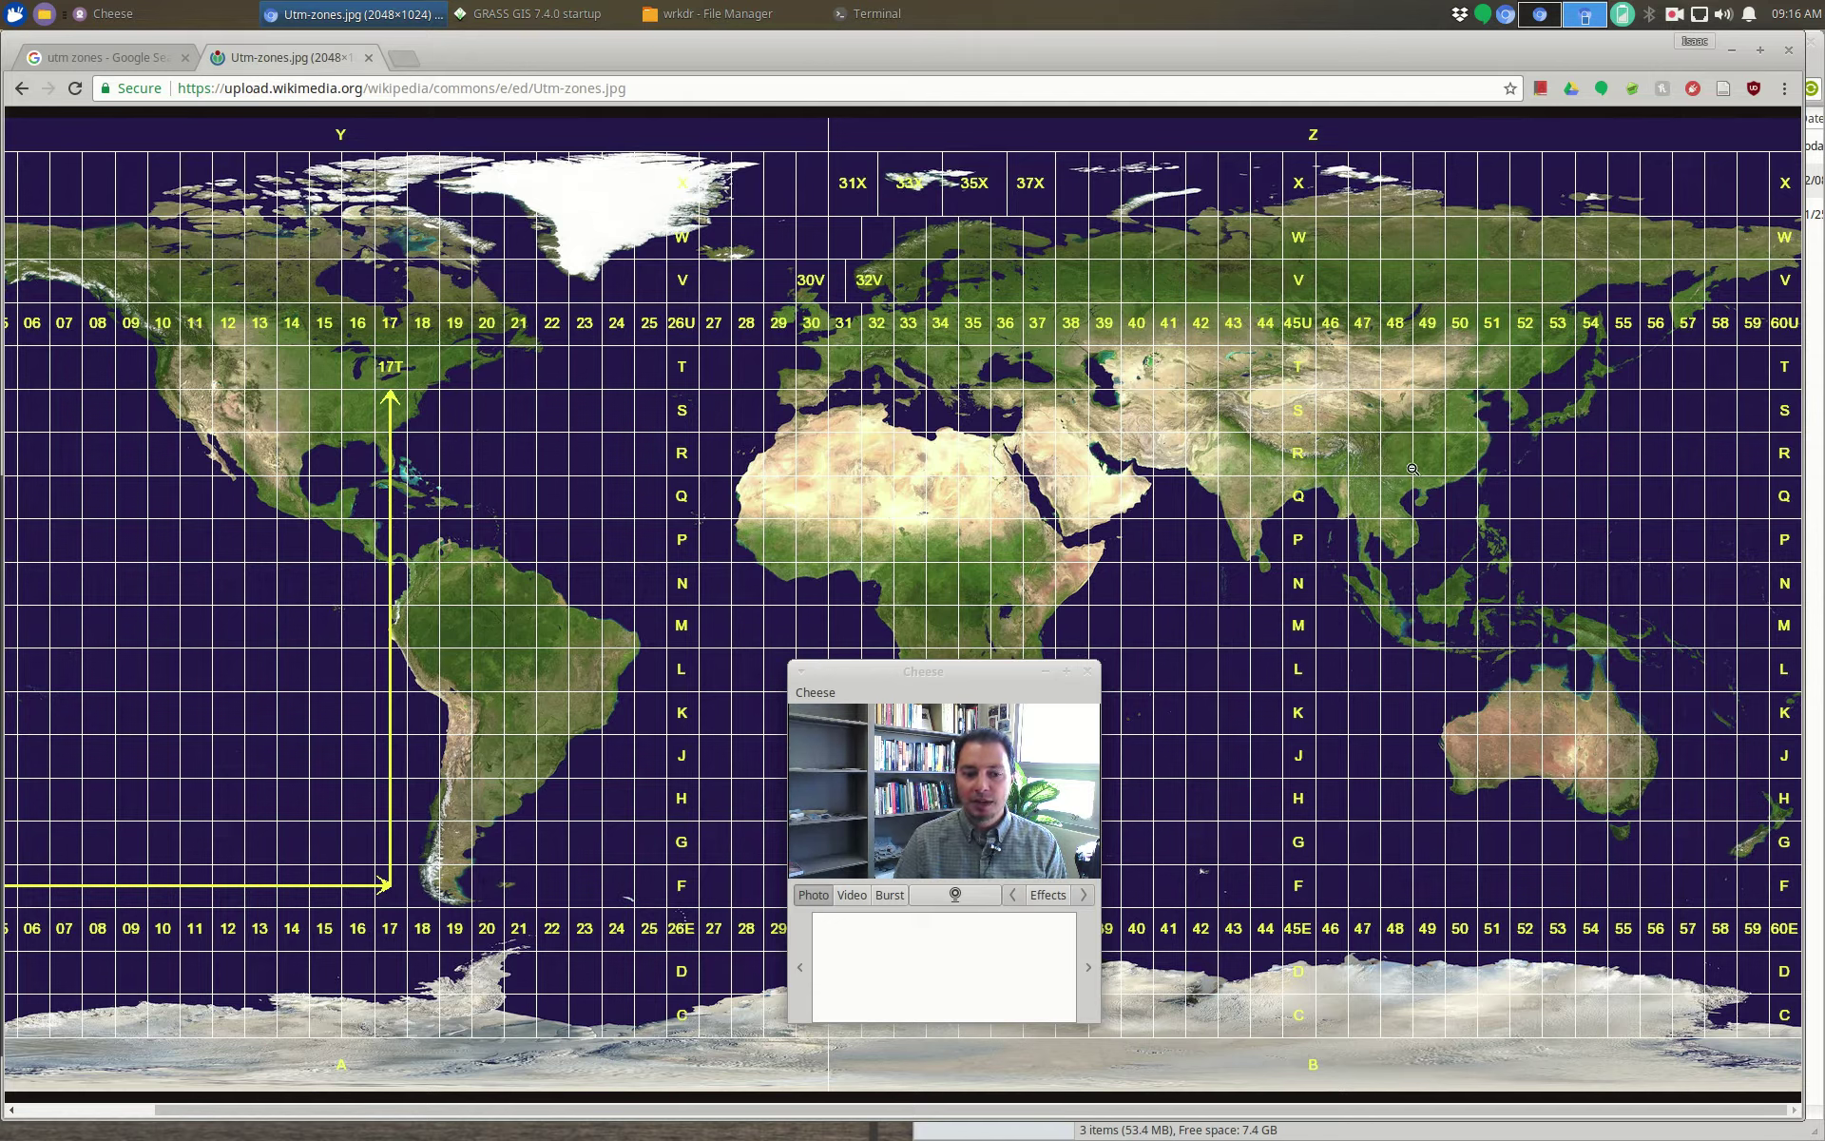
pyautogui.moveTo(1000, 669); pyautogui.dragTo(1702, 172)
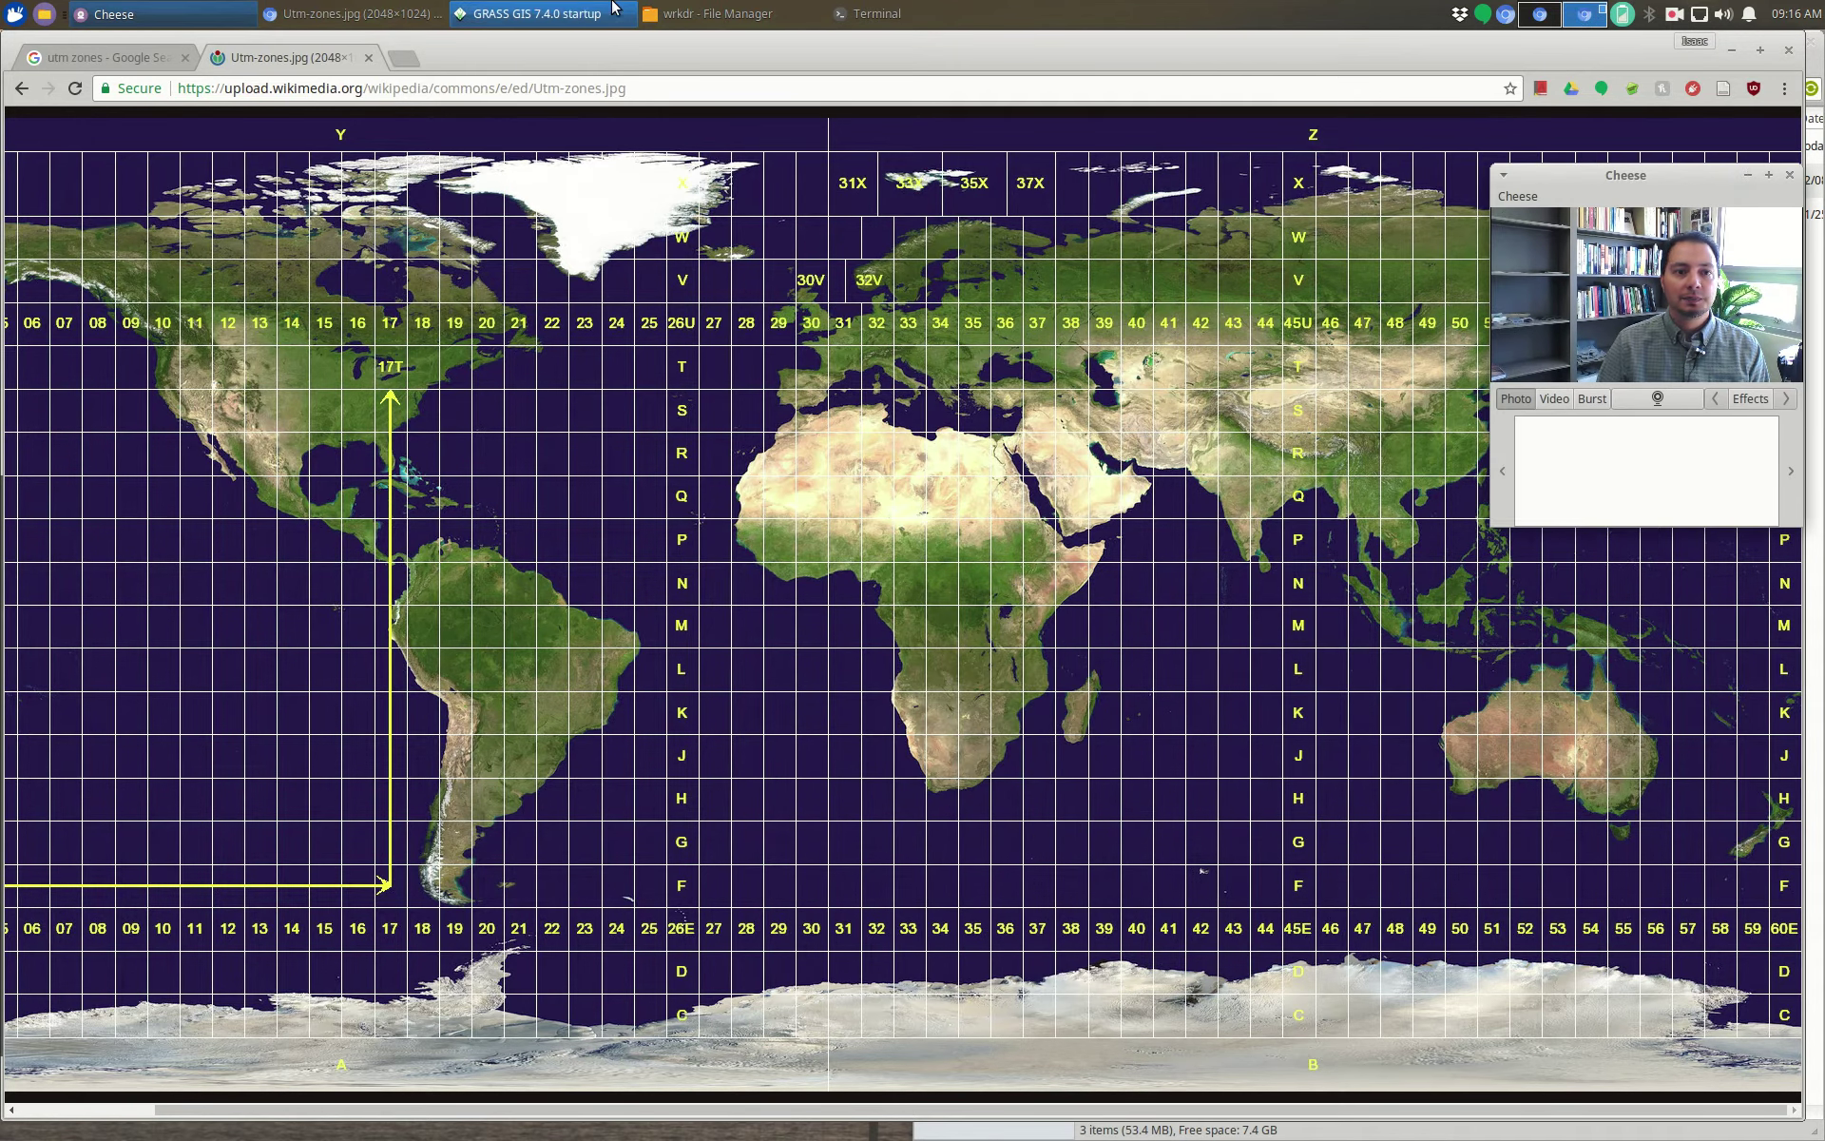
# Step: Switch back to GRASS GIS, start defining a new location and name the project location SE_KZ_UTMz43n_wgs84
pyautogui.click(537, 13)
pyautogui.click(707, 538)
pyautogui.moveTo(1002, 385); pyautogui.dragTo(939, 270)
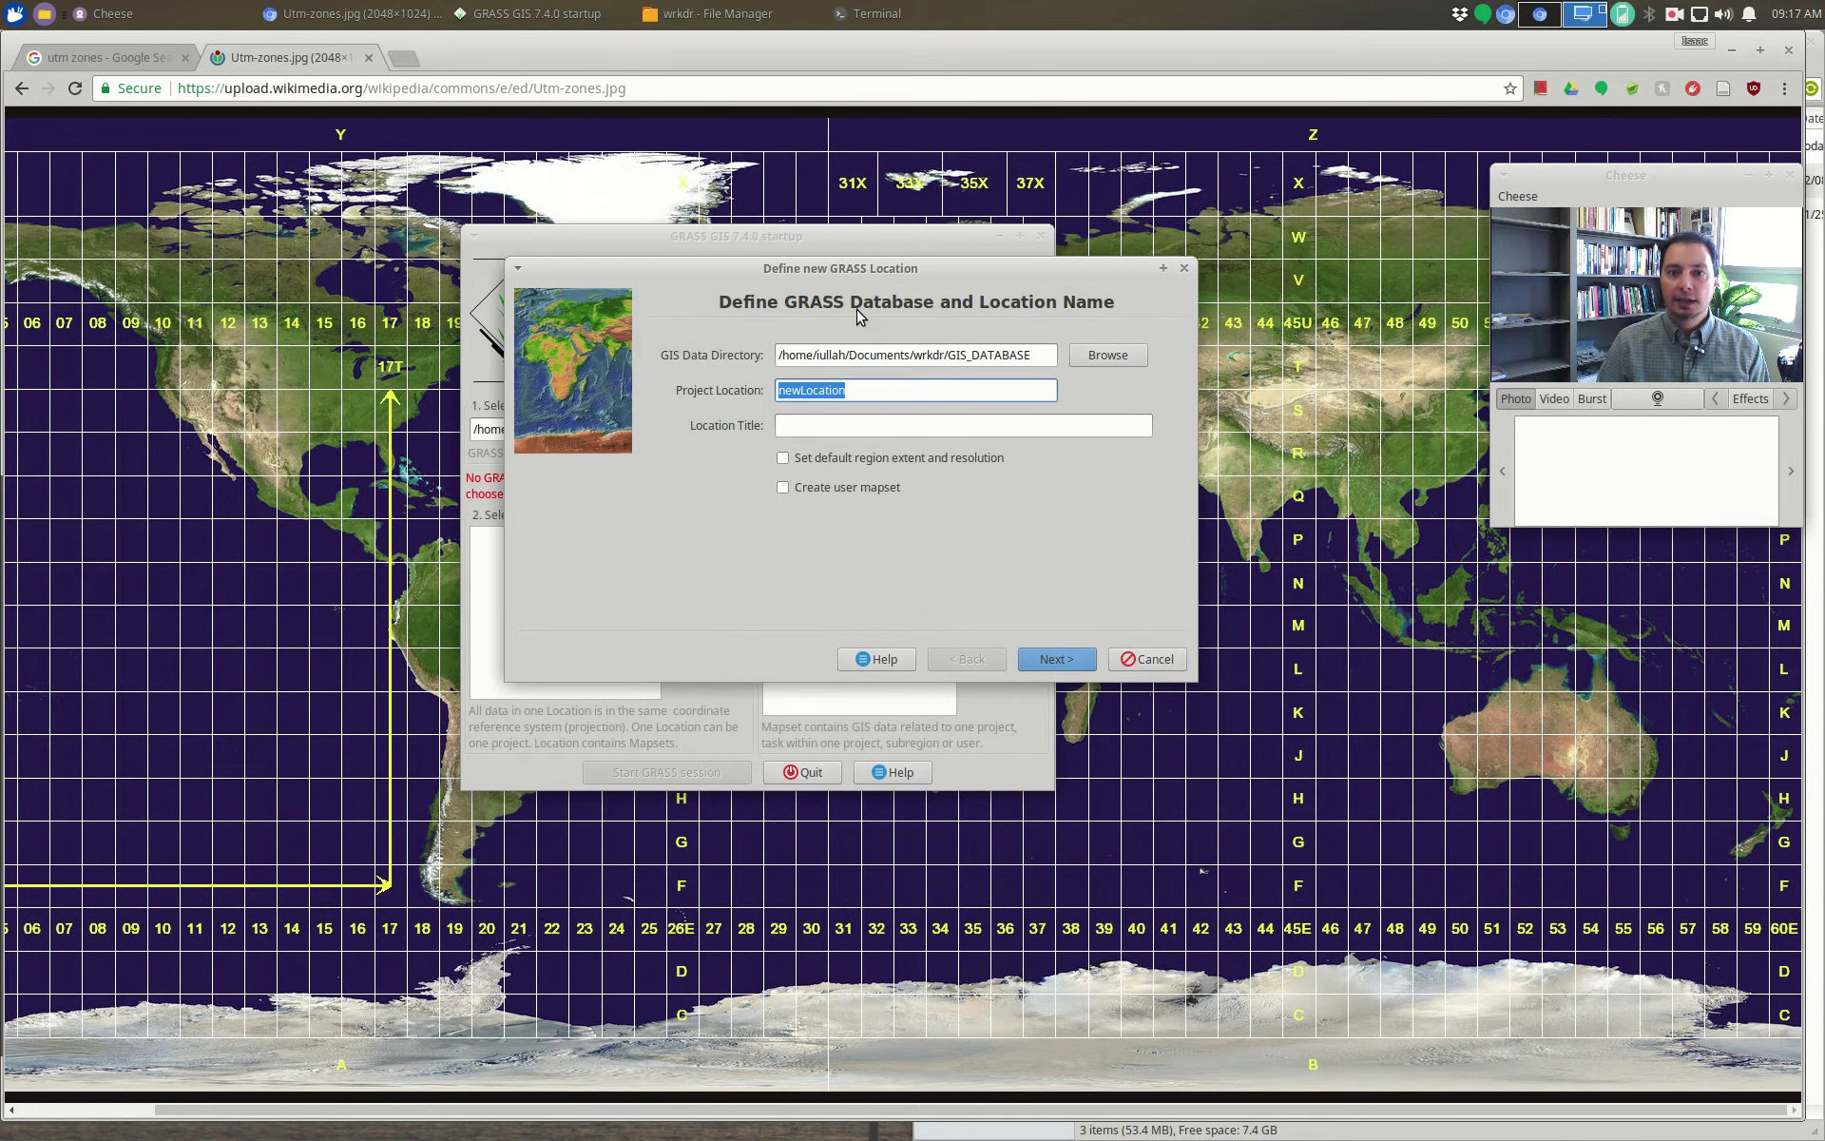
pyautogui.click(860, 391)
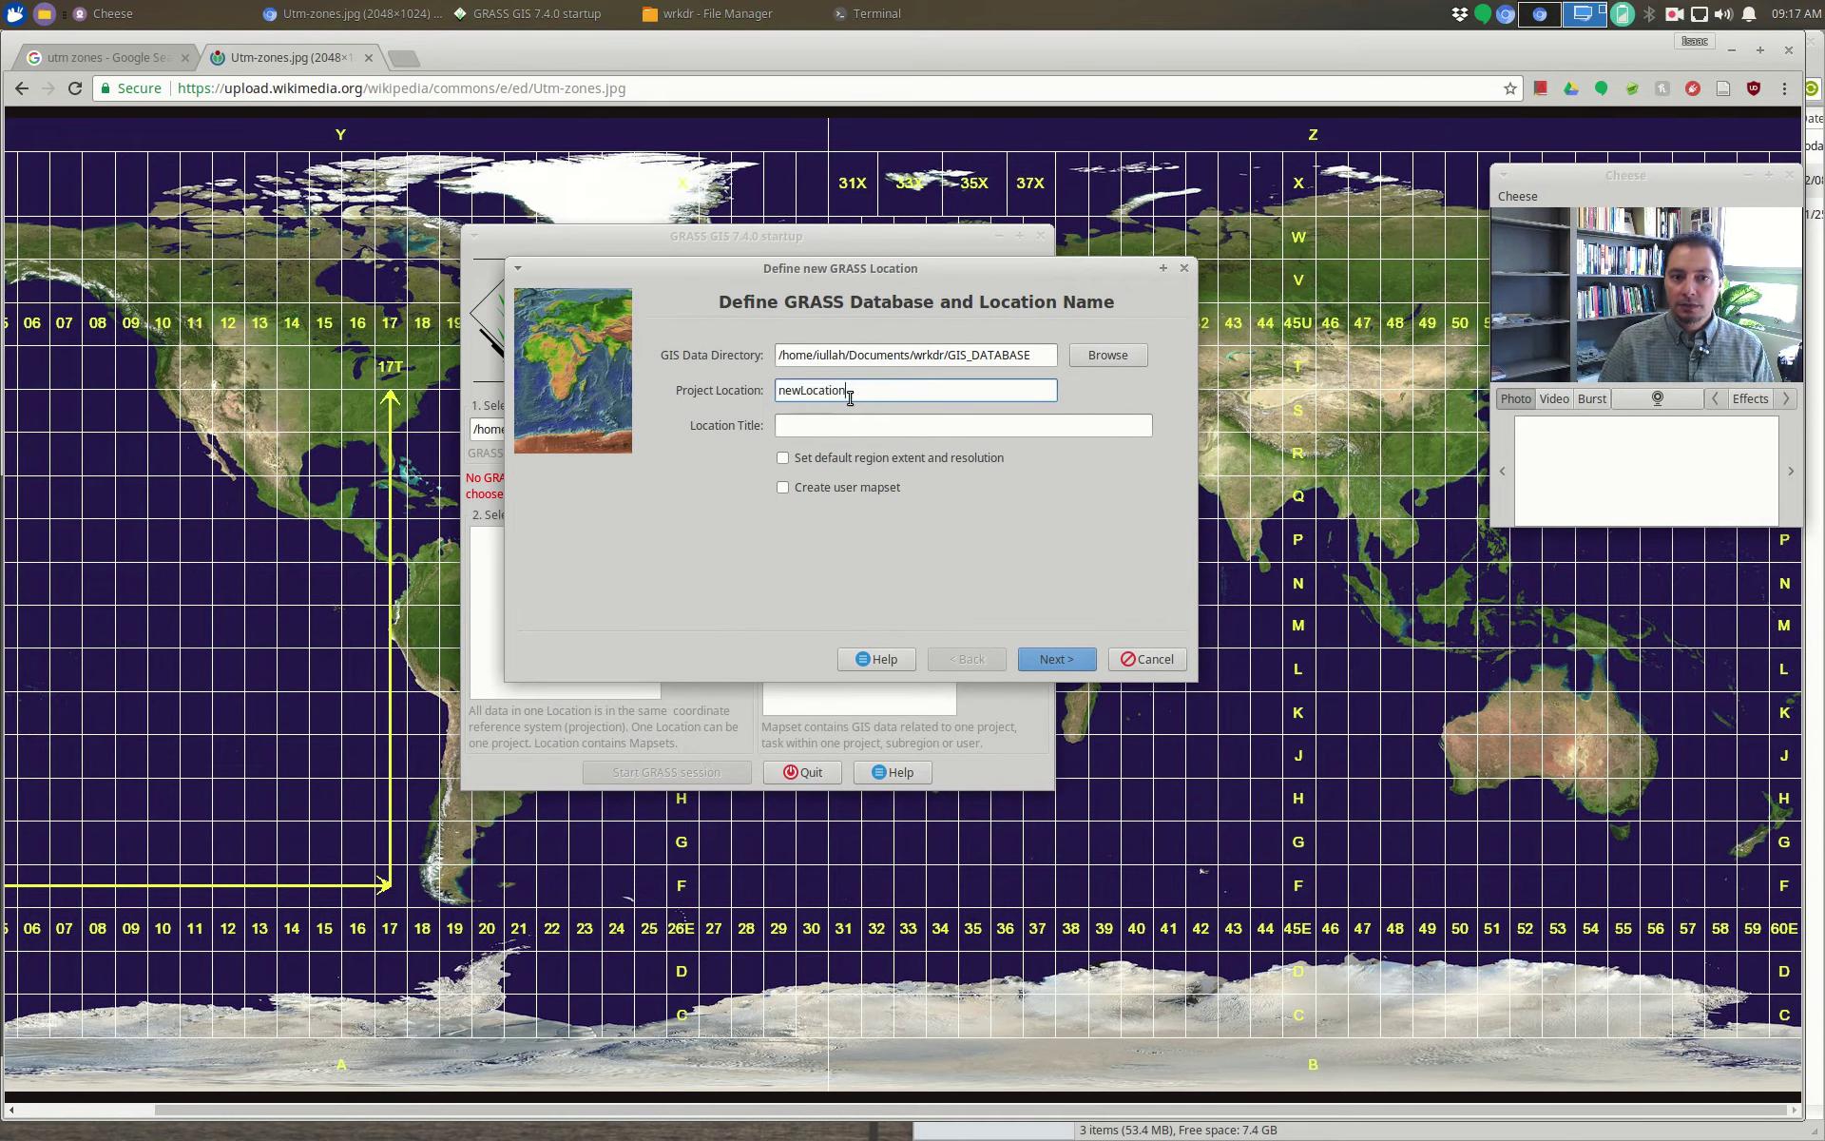
pyautogui.moveTo(858, 390); pyautogui.dragTo(682, 390)
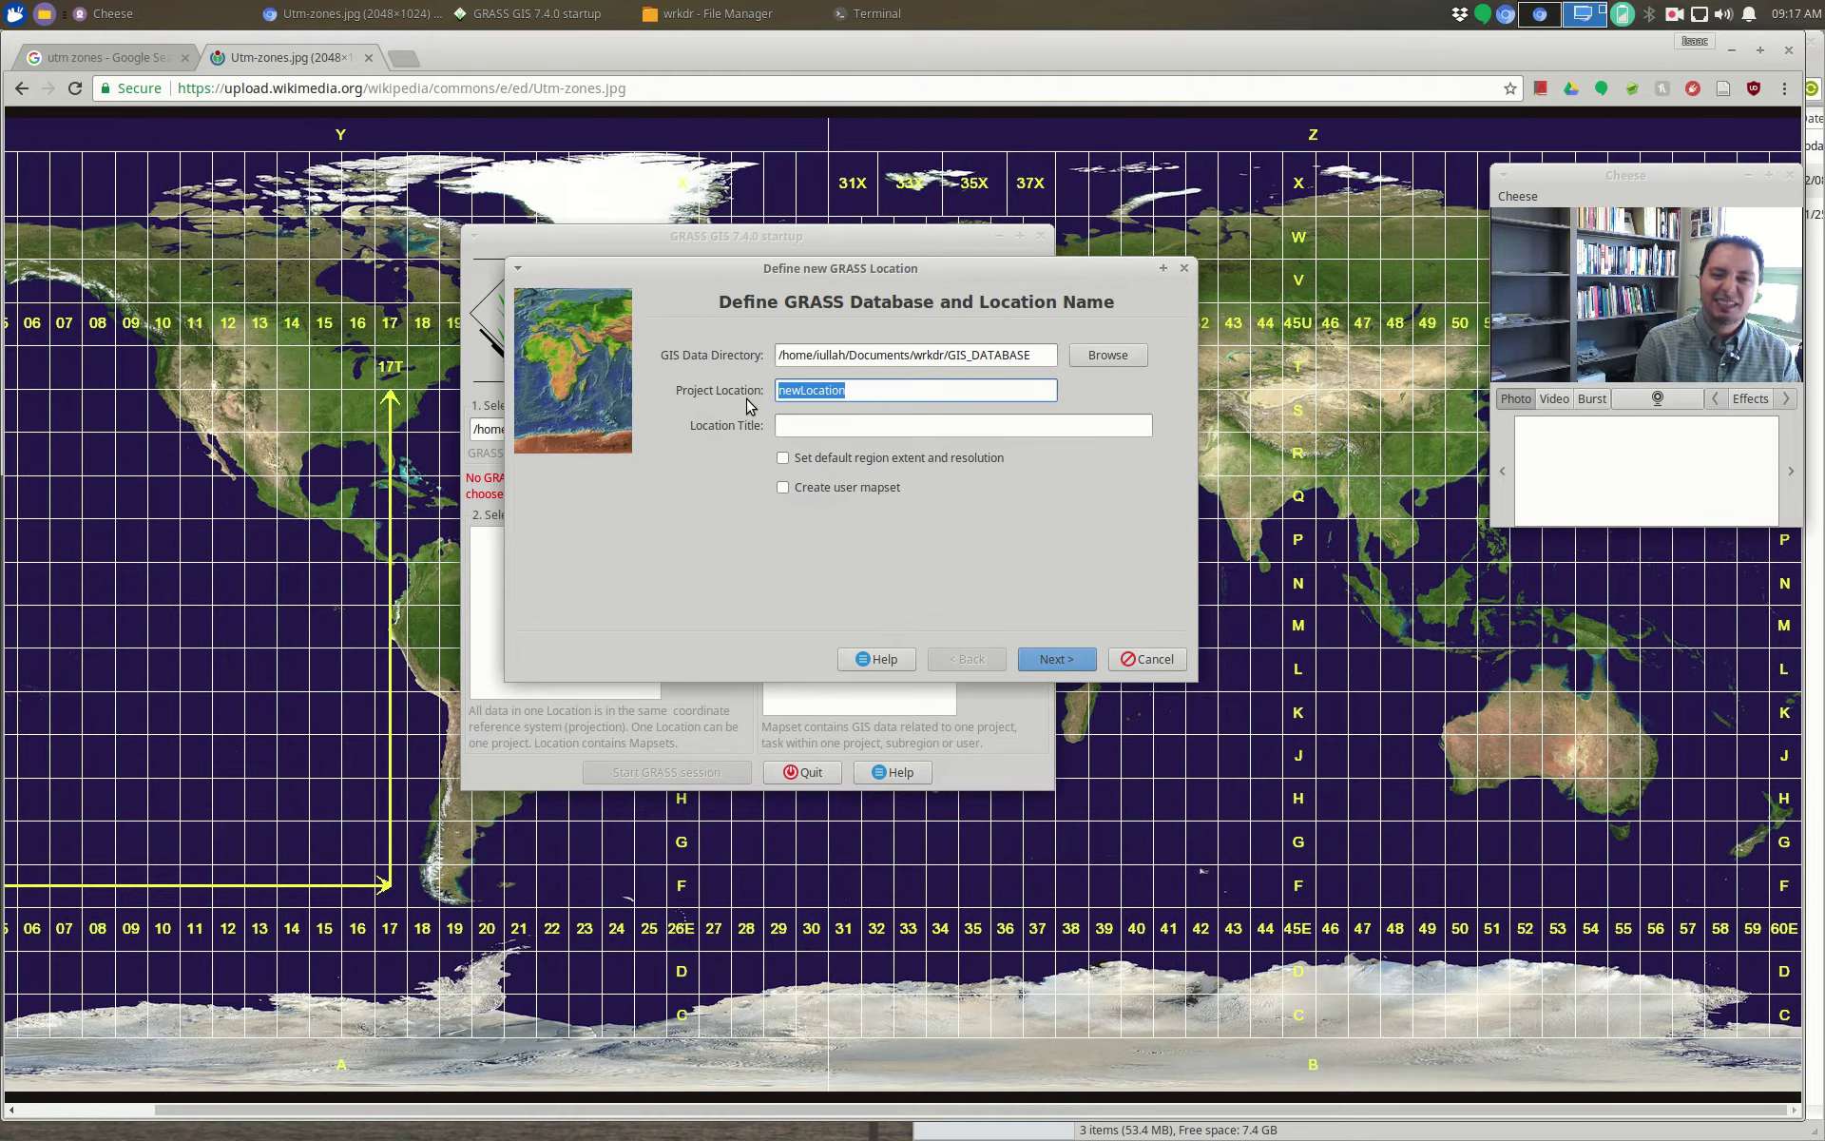
pyautogui.write('S')
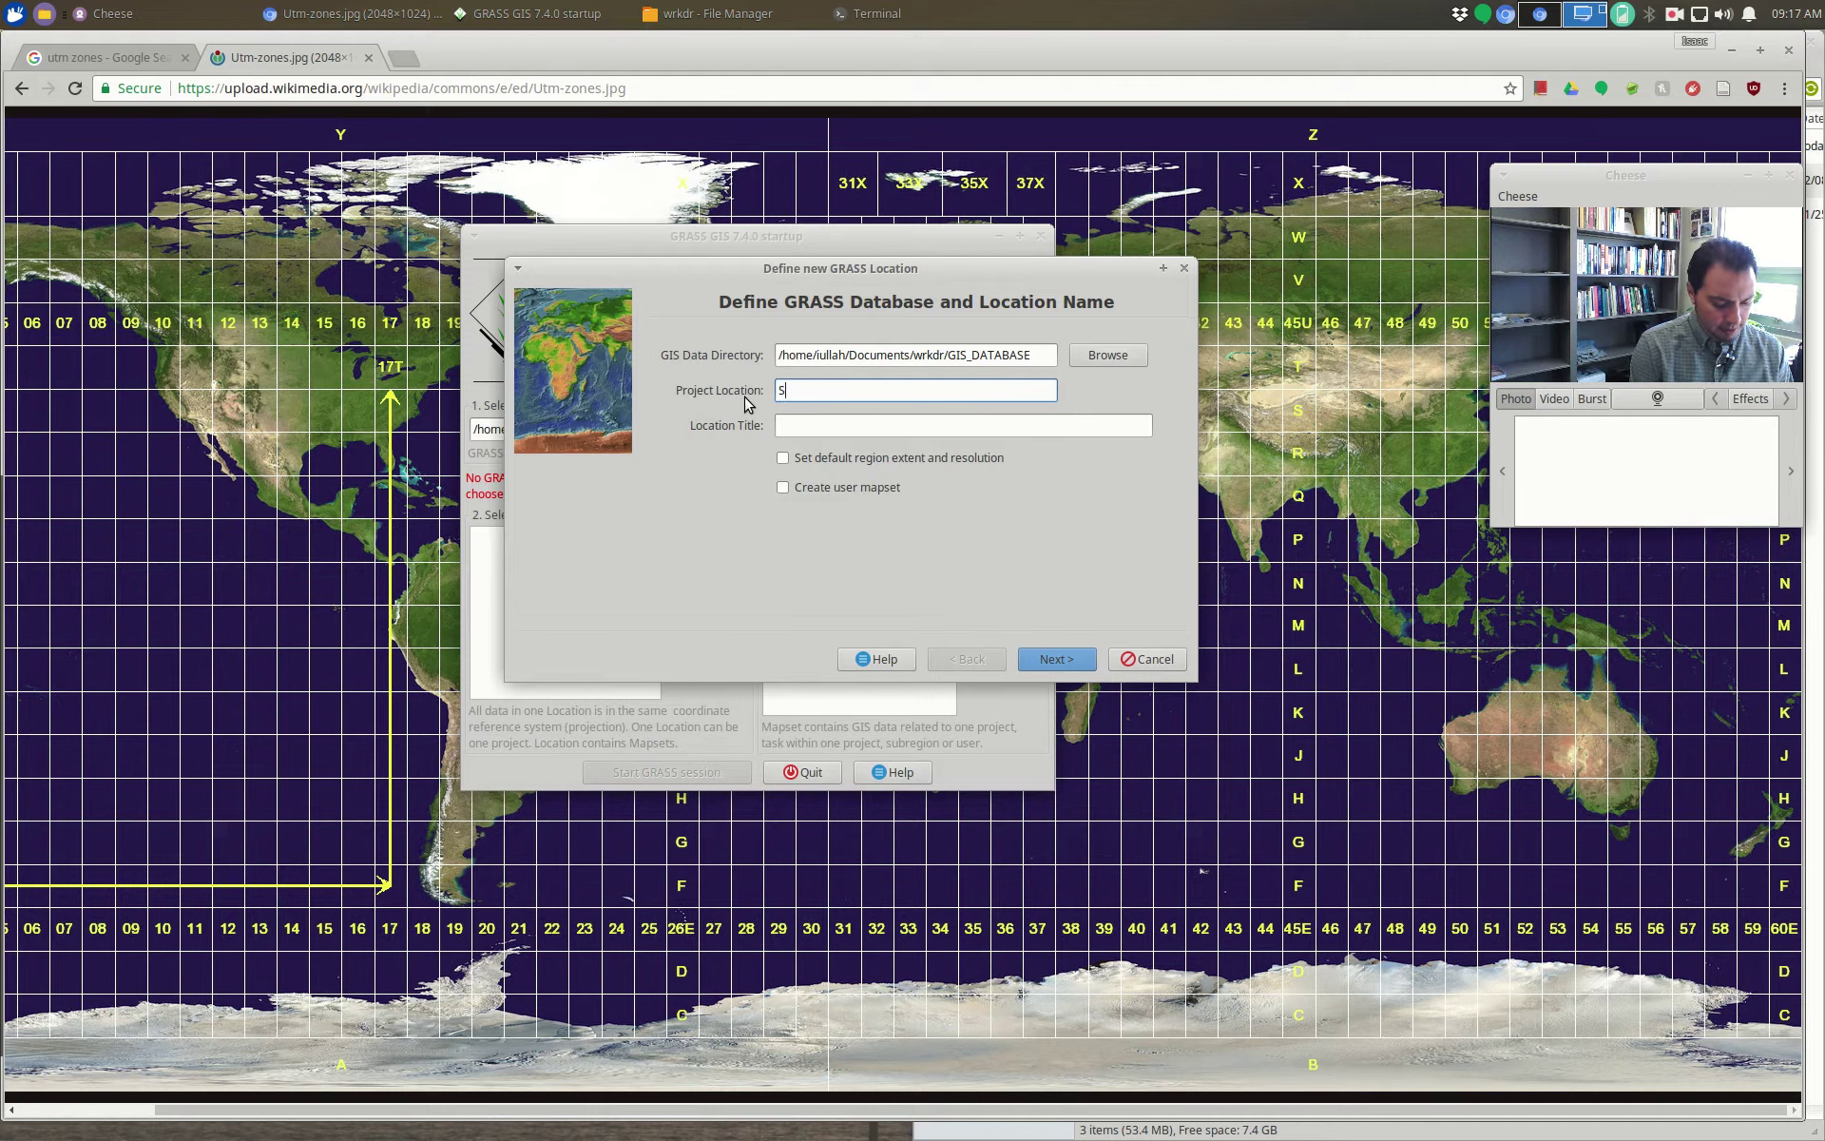
pyautogui.write('E_KZ_UTMz43n_w')
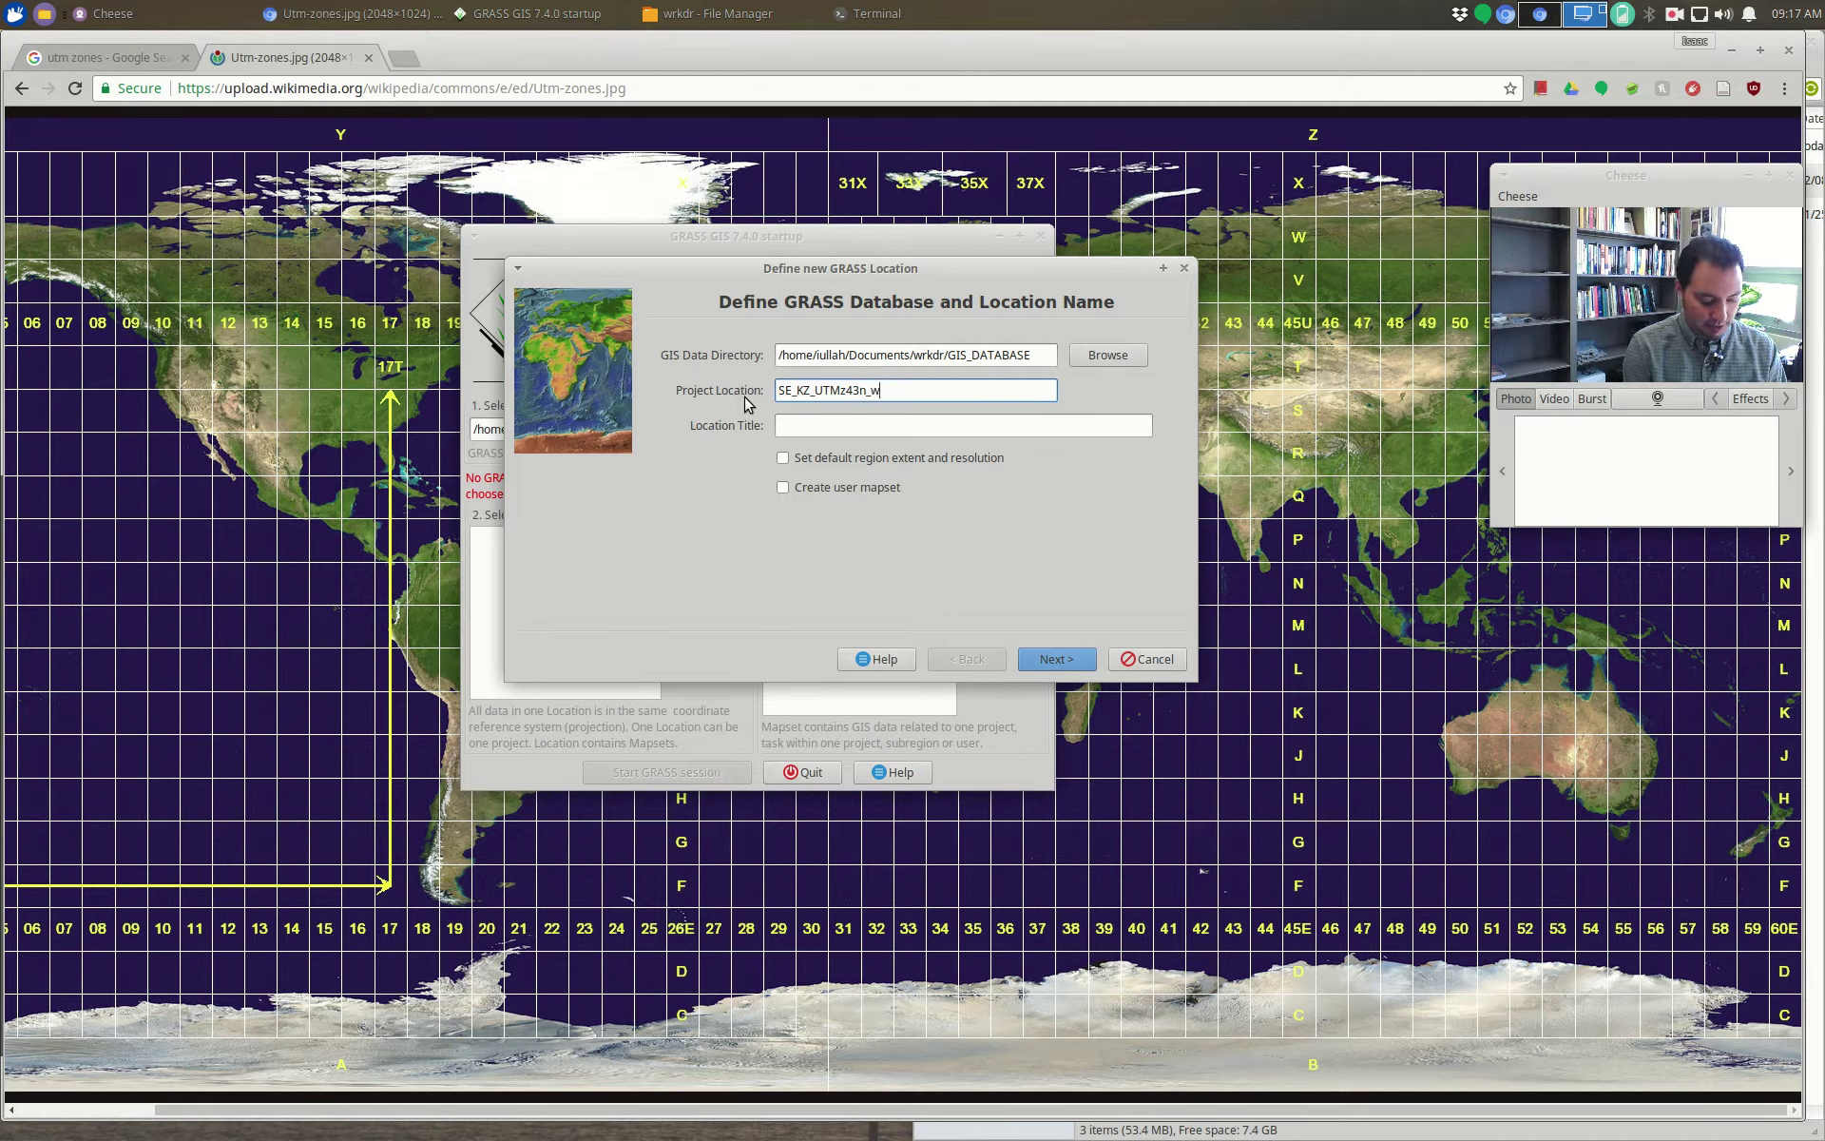
pyautogui.write('84')
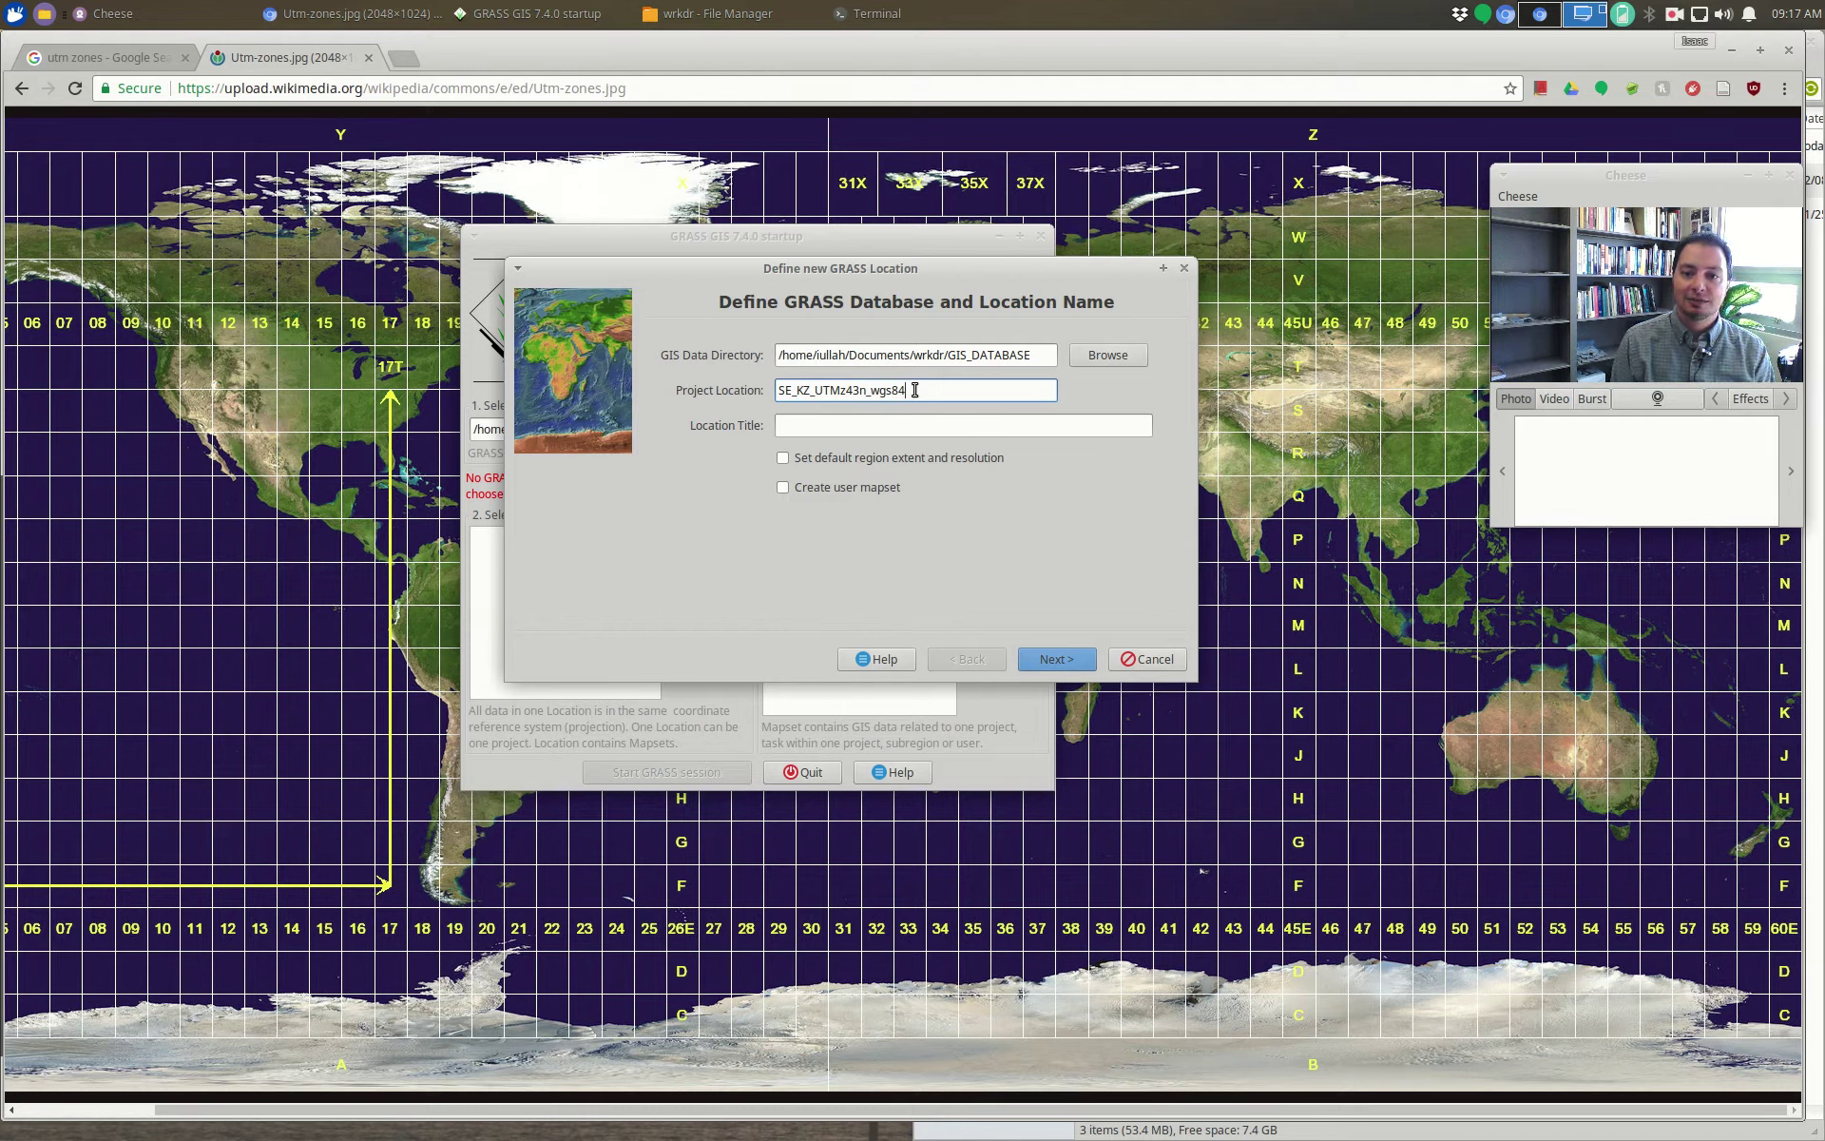
# Step: Enter "Southeast Kazakhstan UTM" as the location title of the new location
pyautogui.click(856, 430)
pyautogui.write('Southe east Kazakhstan')
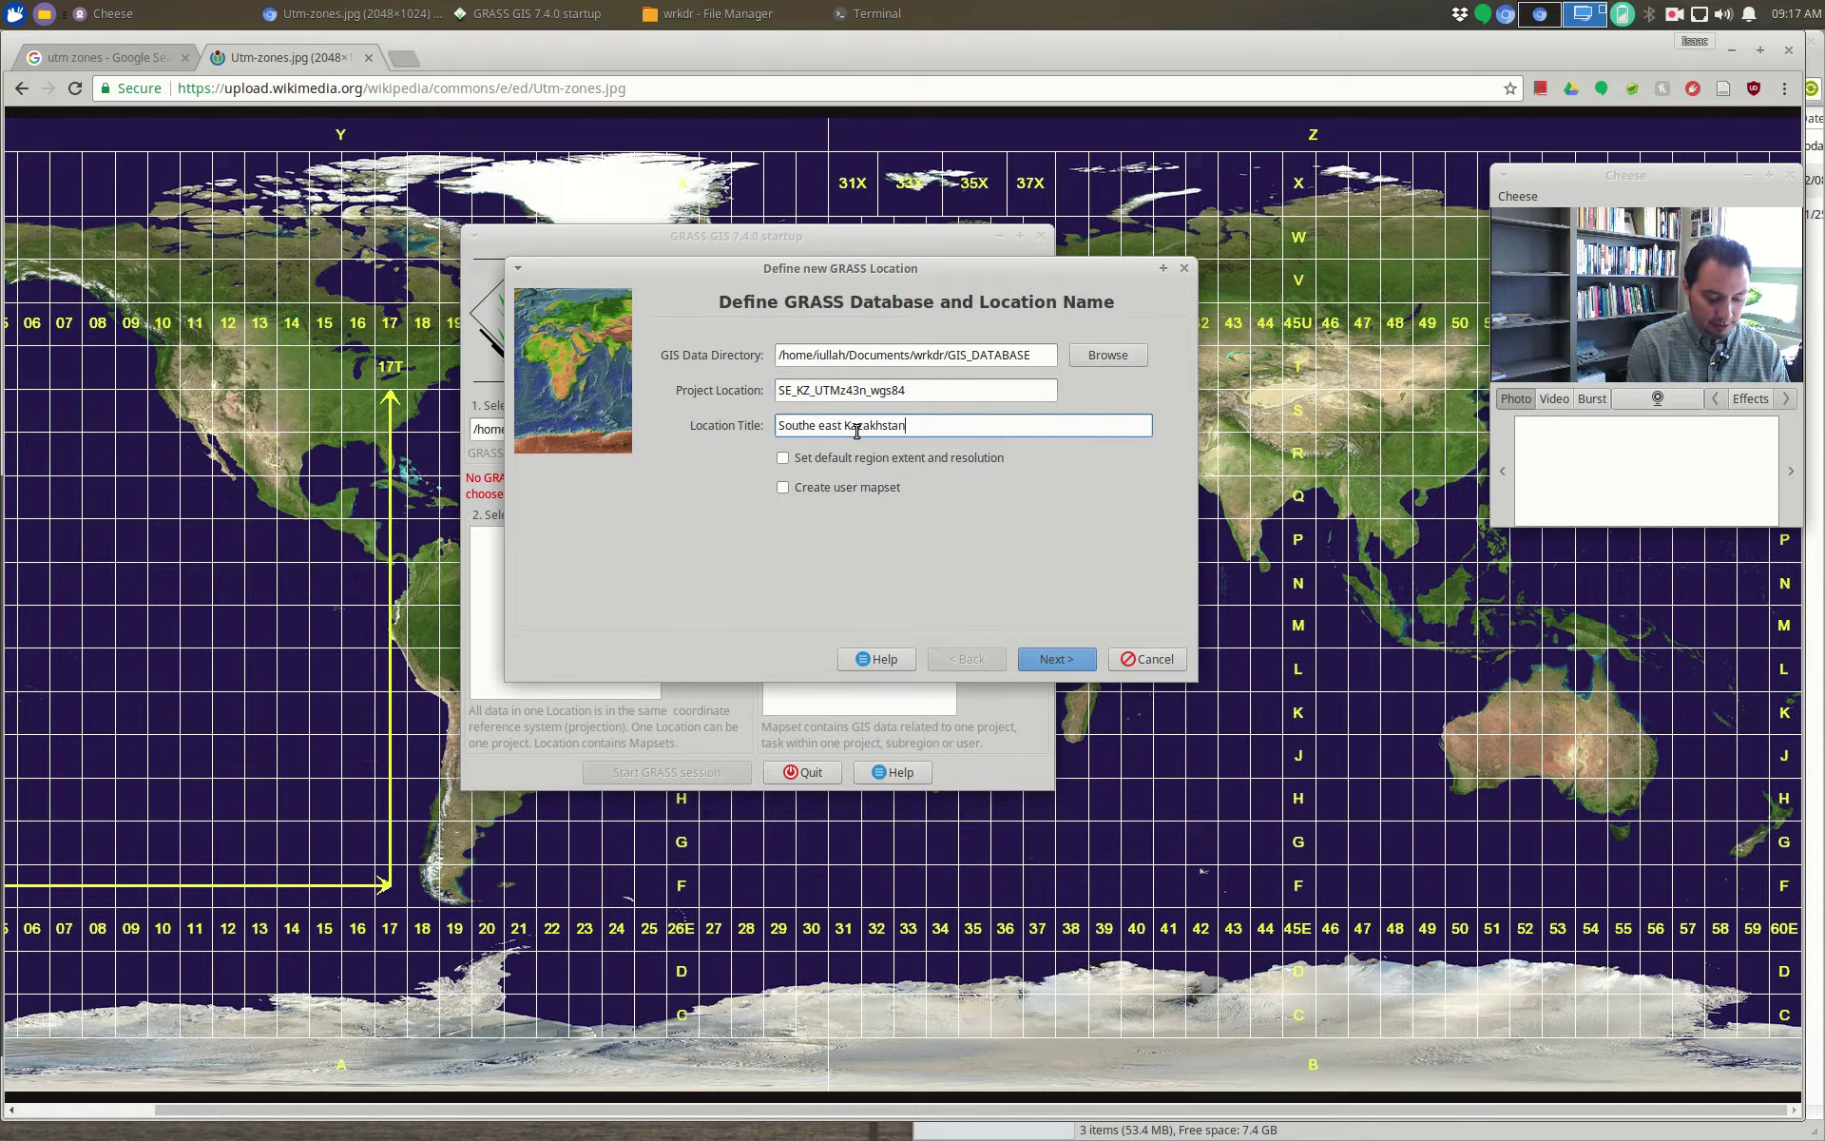
pyautogui.write(' UTM')
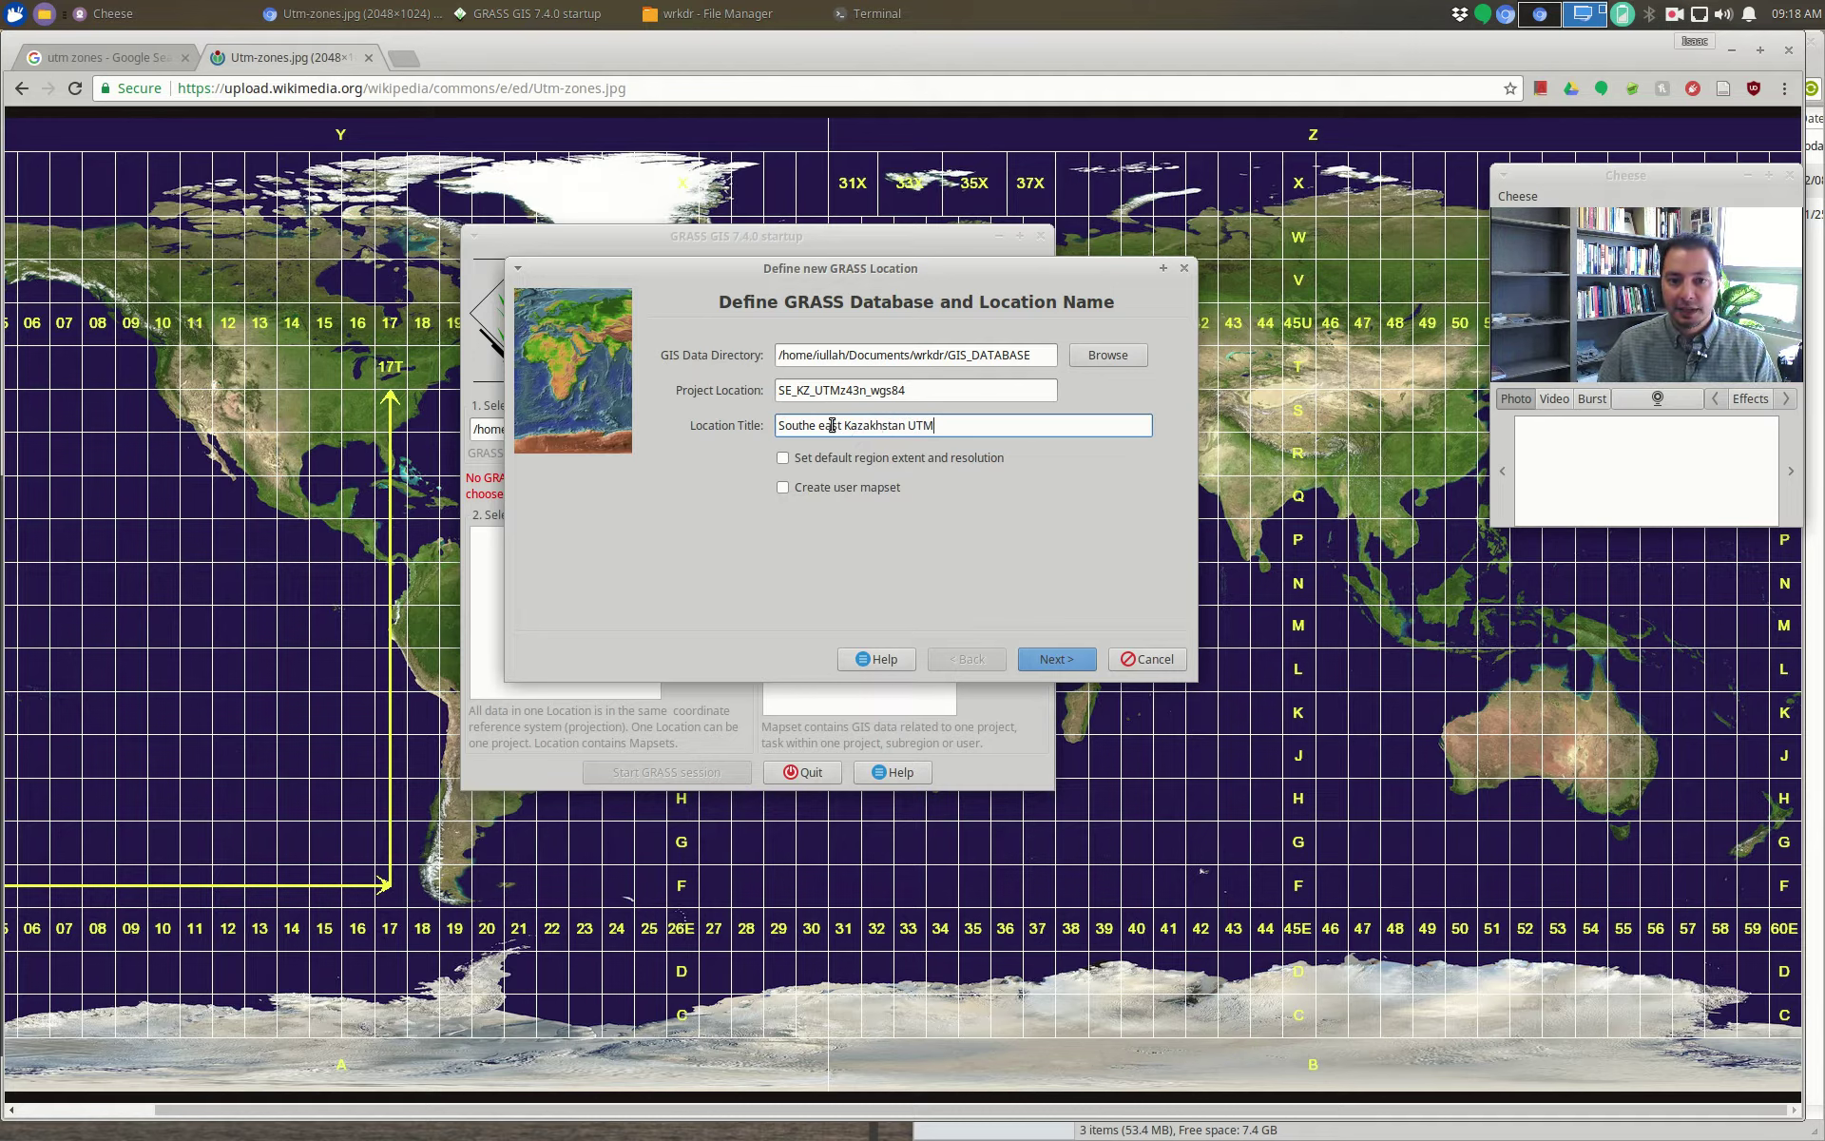
pyautogui.hotkey('ctrl', 'Left')
pyautogui.hotkey('ctrl', 'Left')
pyautogui.hotkey('ctrl', 'Left')
pyautogui.press('BackSpace')
pyautogui.press('BackSpace')
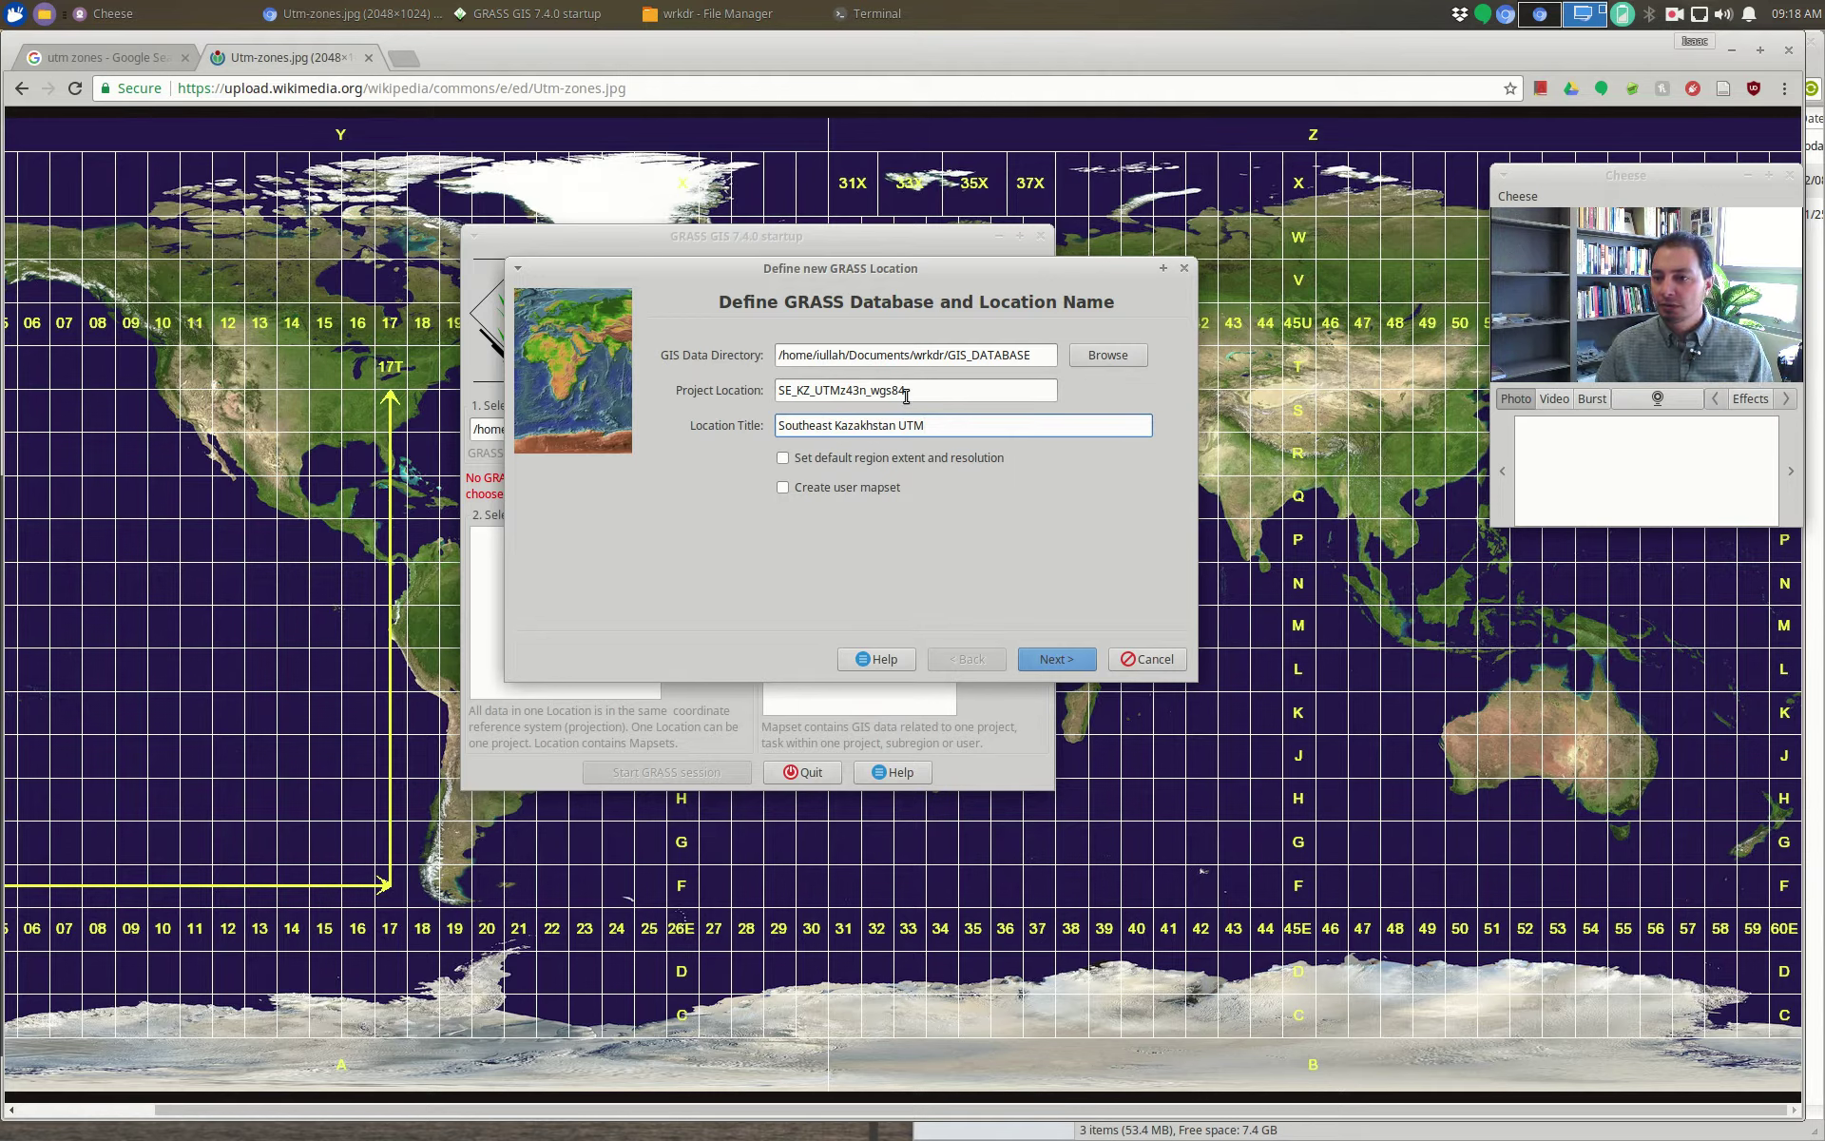
# Step: Accept the database directory, location name and title, and continue to the choice of creation method
pyautogui.click(1057, 658)
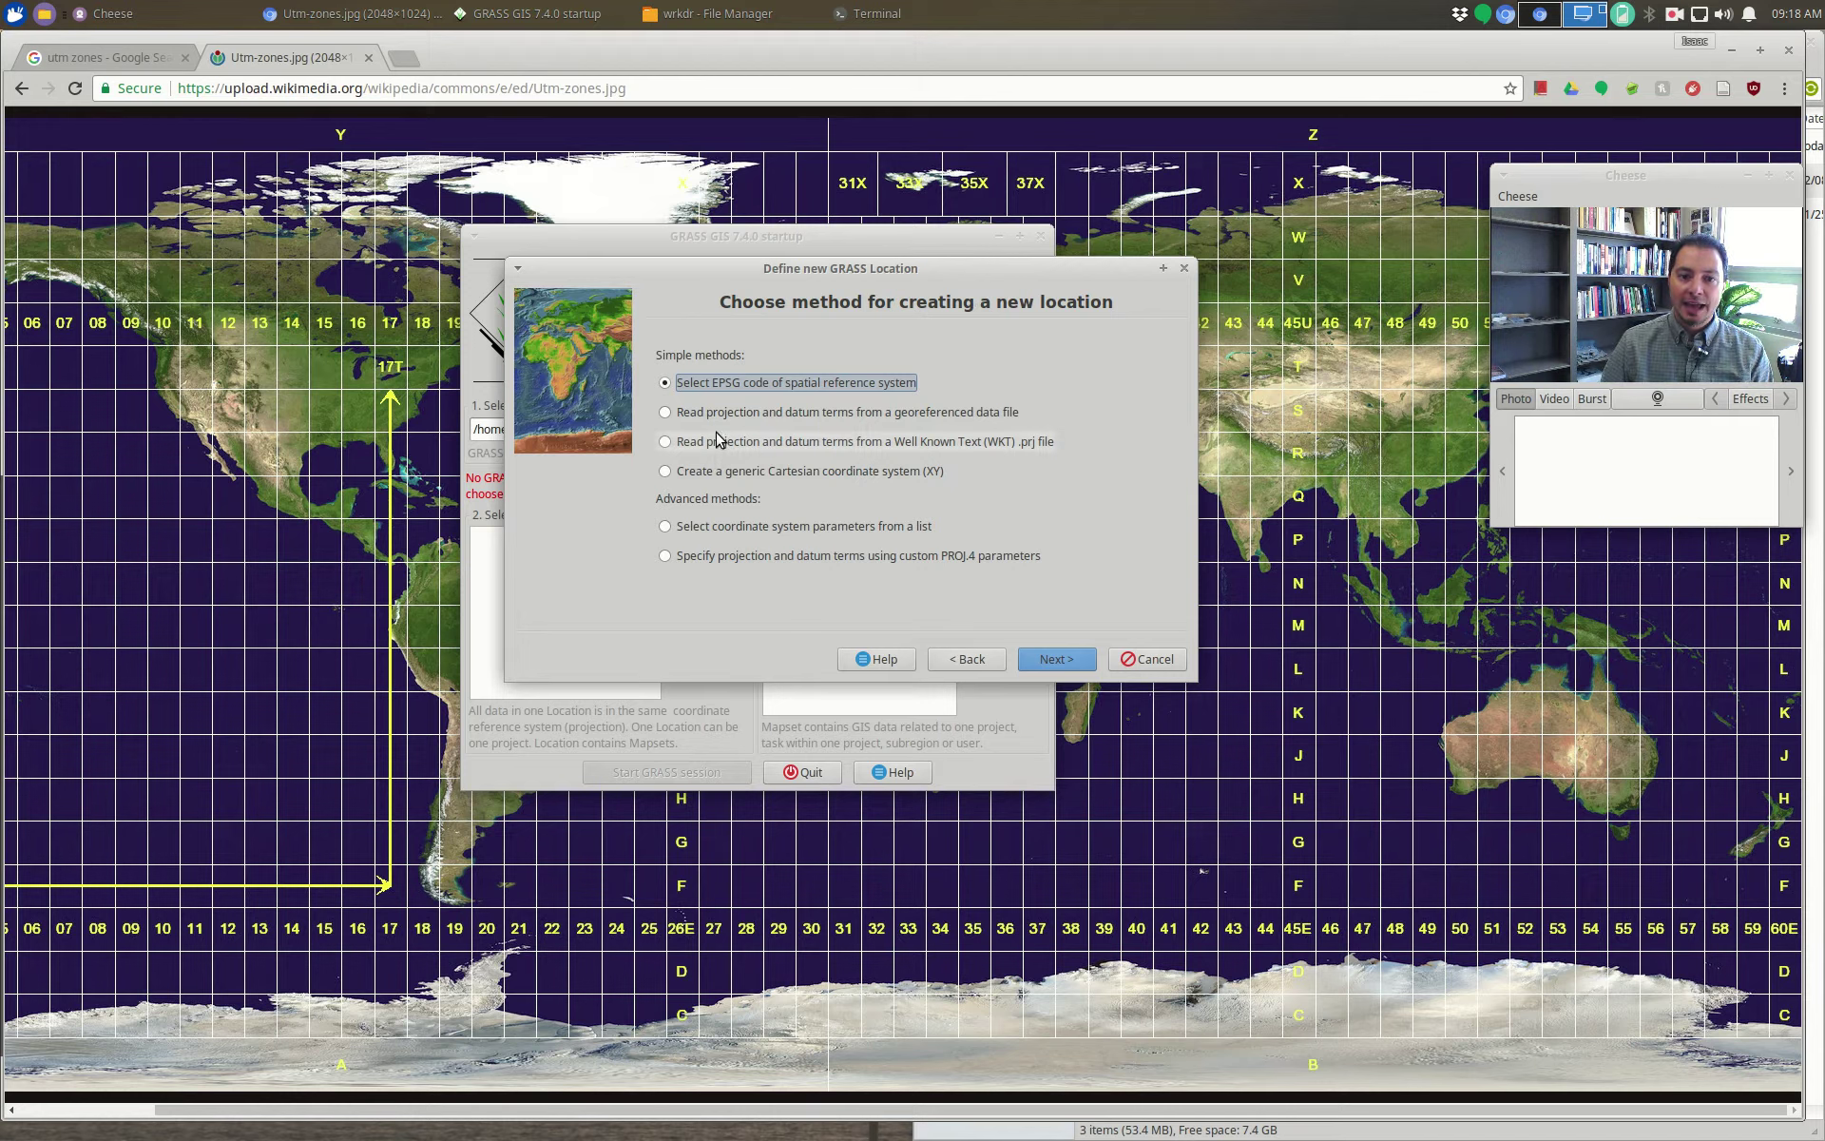
pyautogui.click(766, 415)
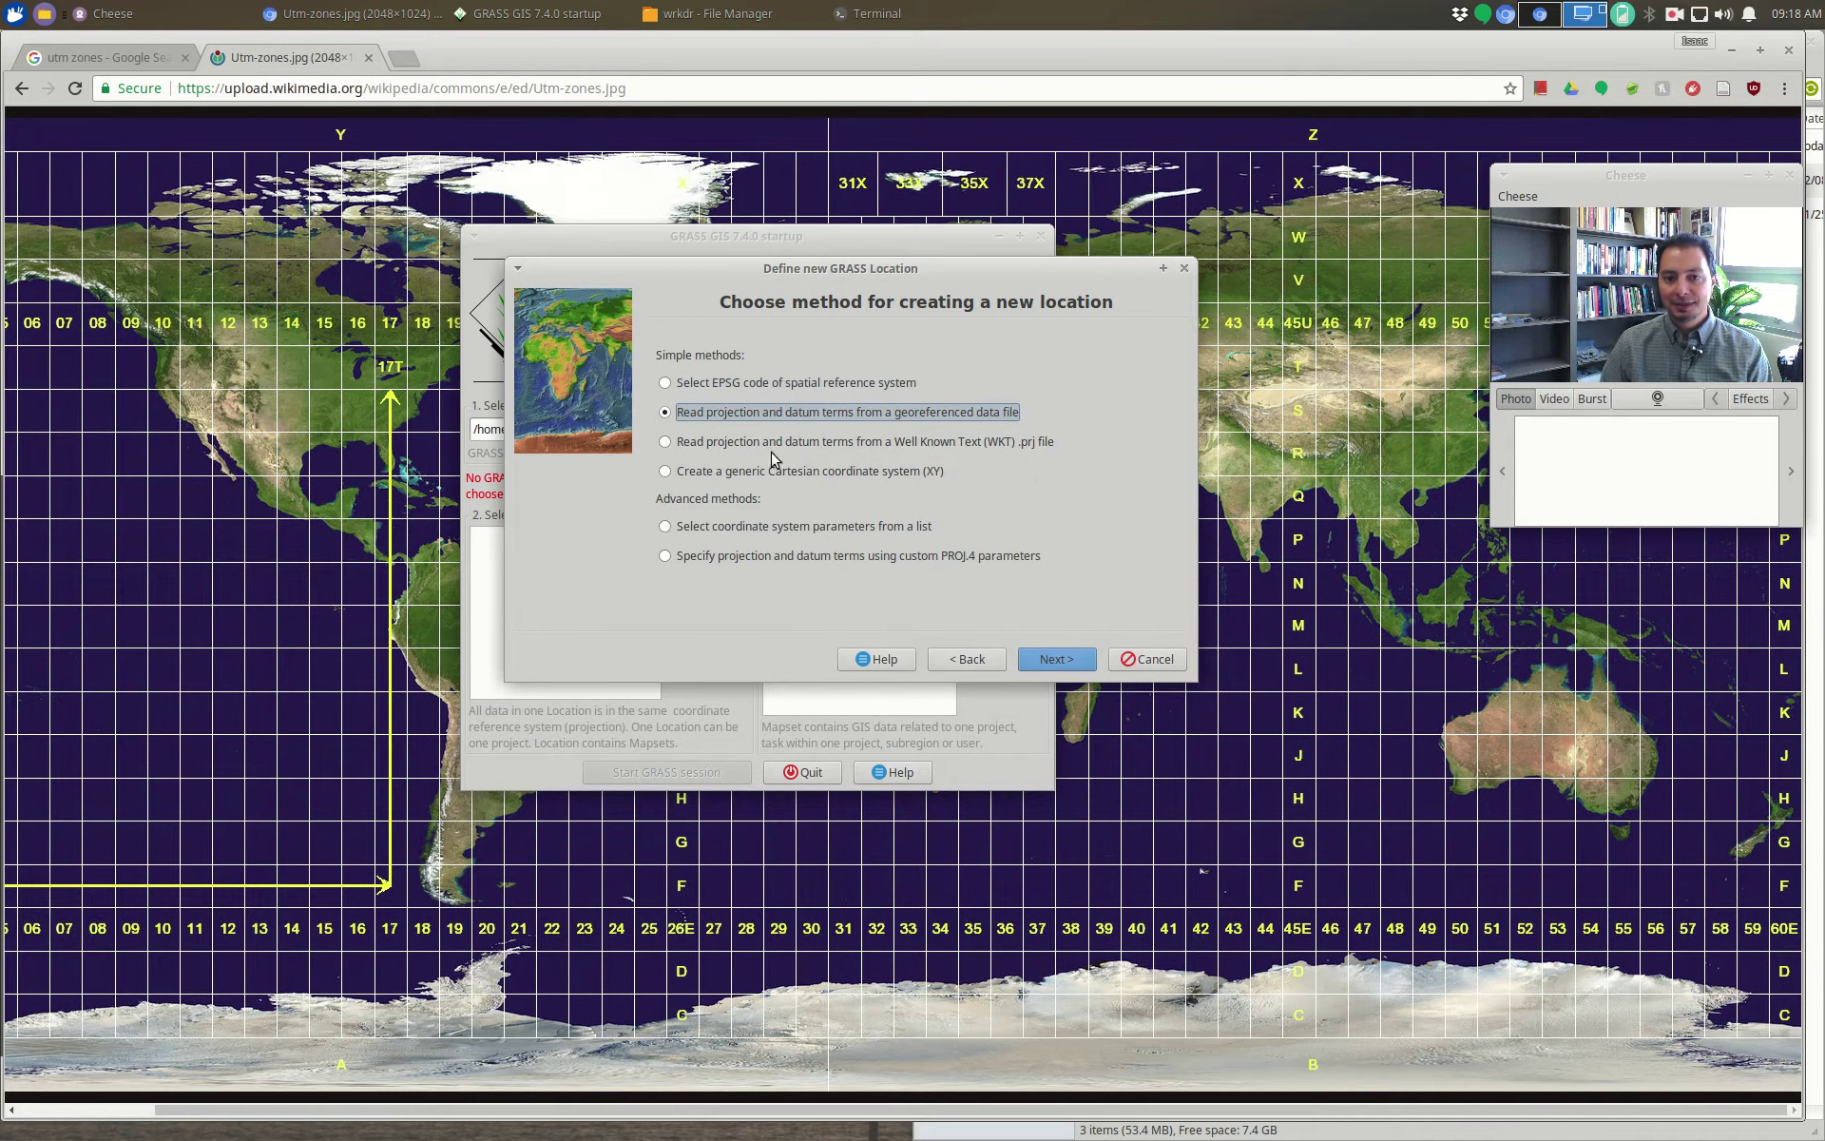
pyautogui.click(1056, 659)
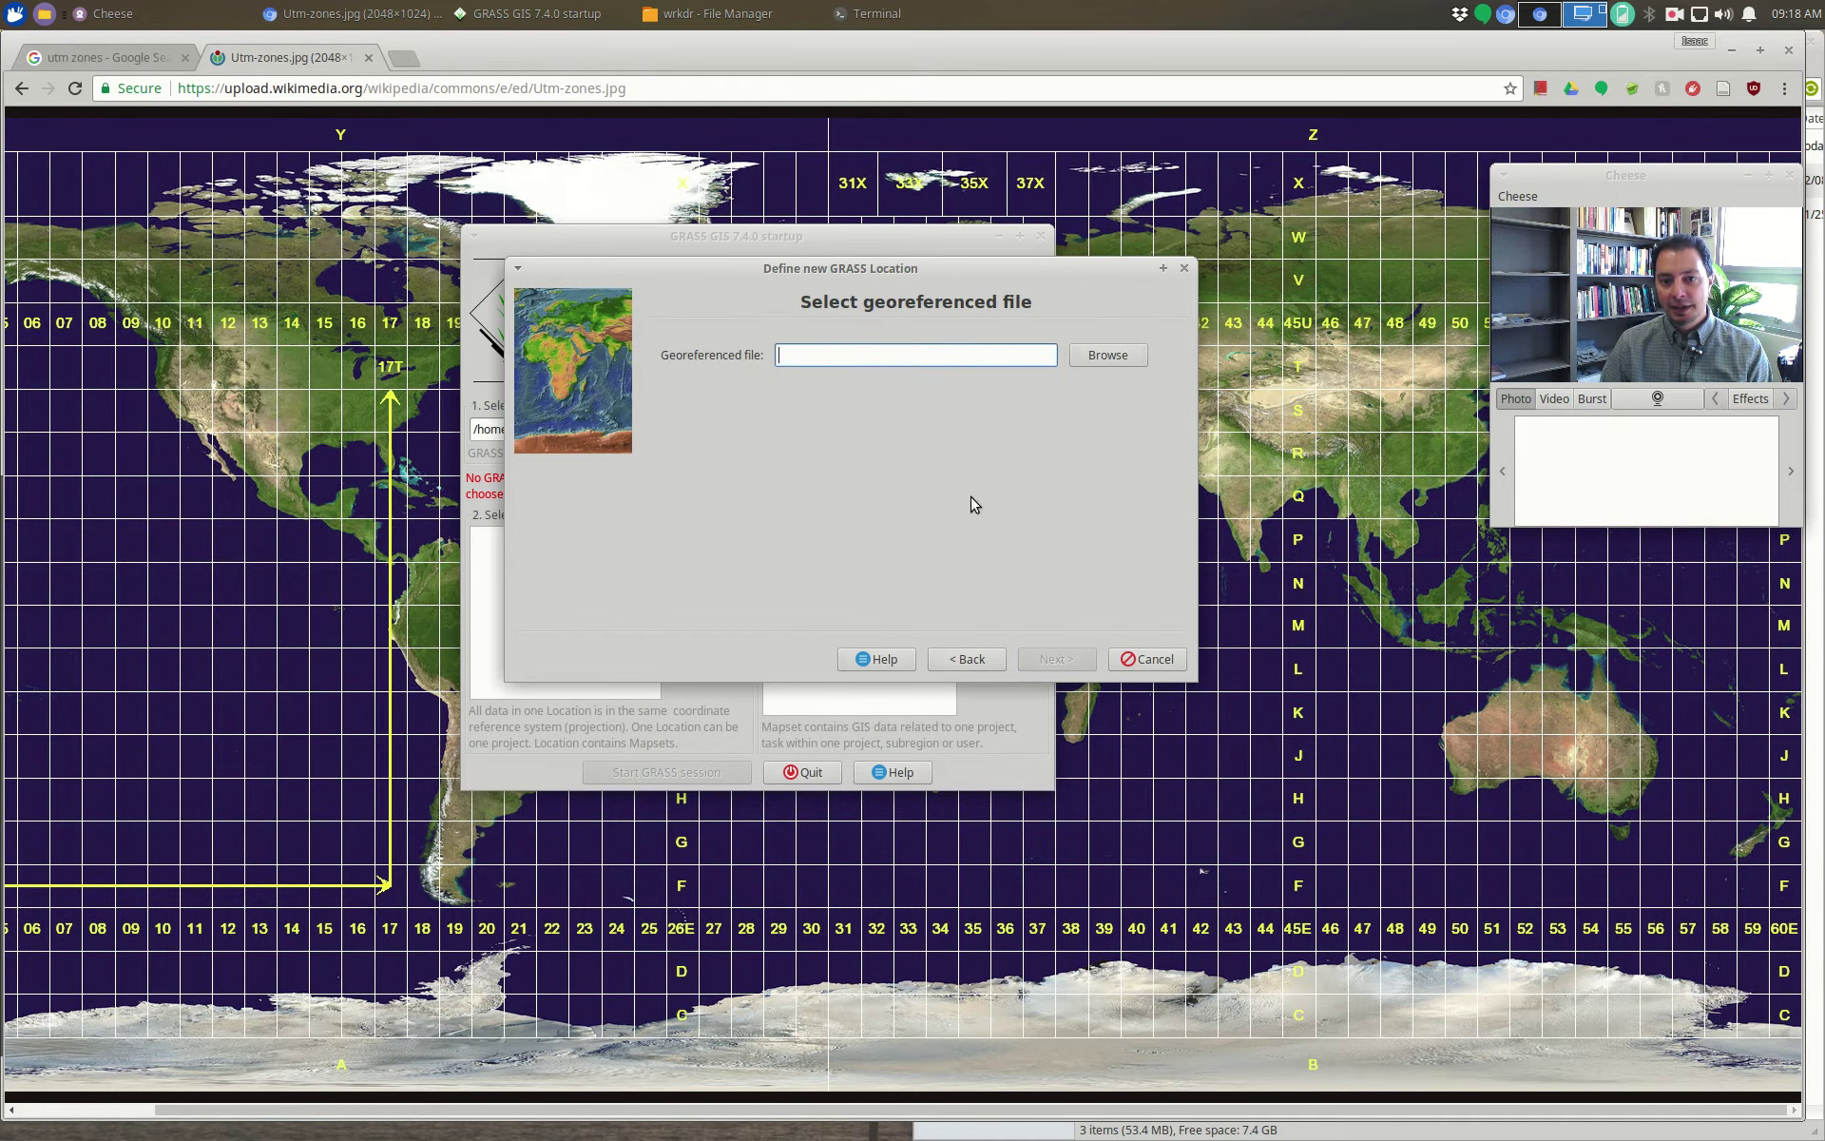
pyautogui.click(1093, 357)
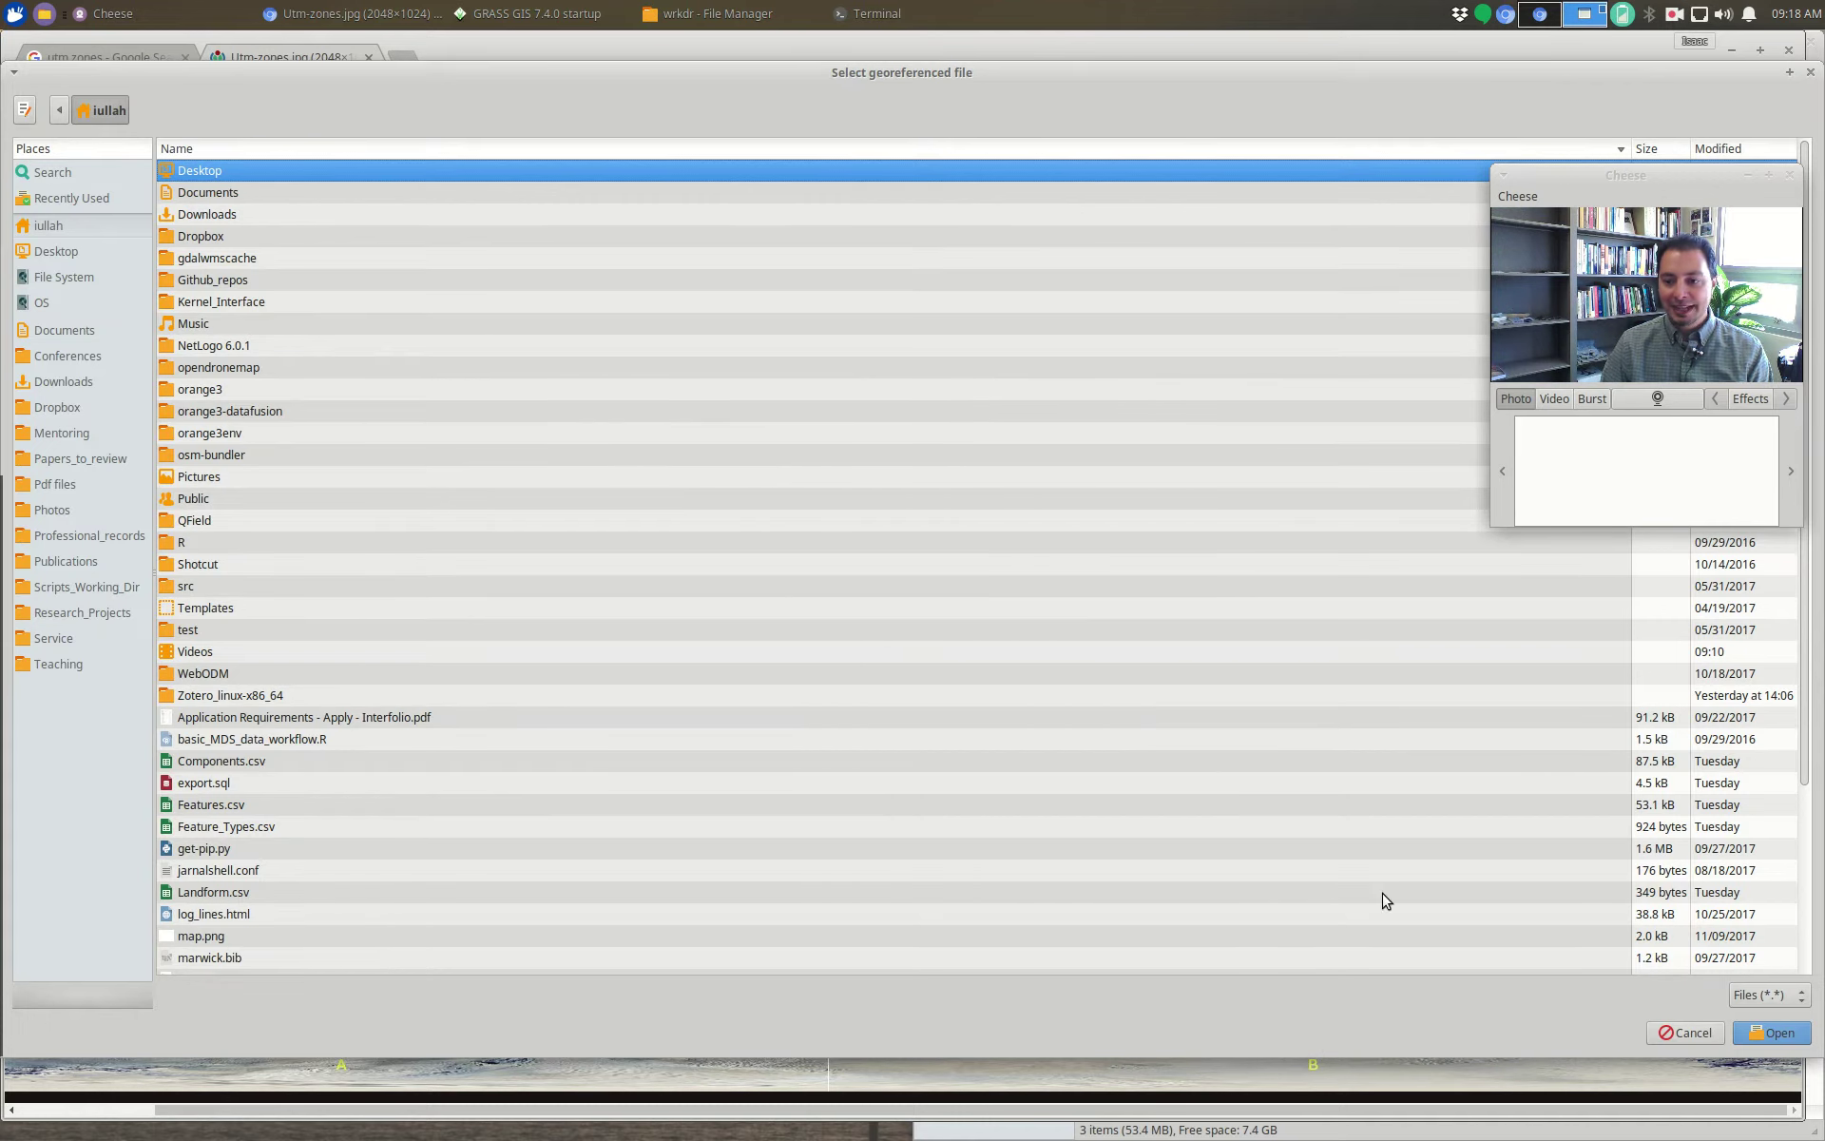
pyautogui.click(1683, 1036)
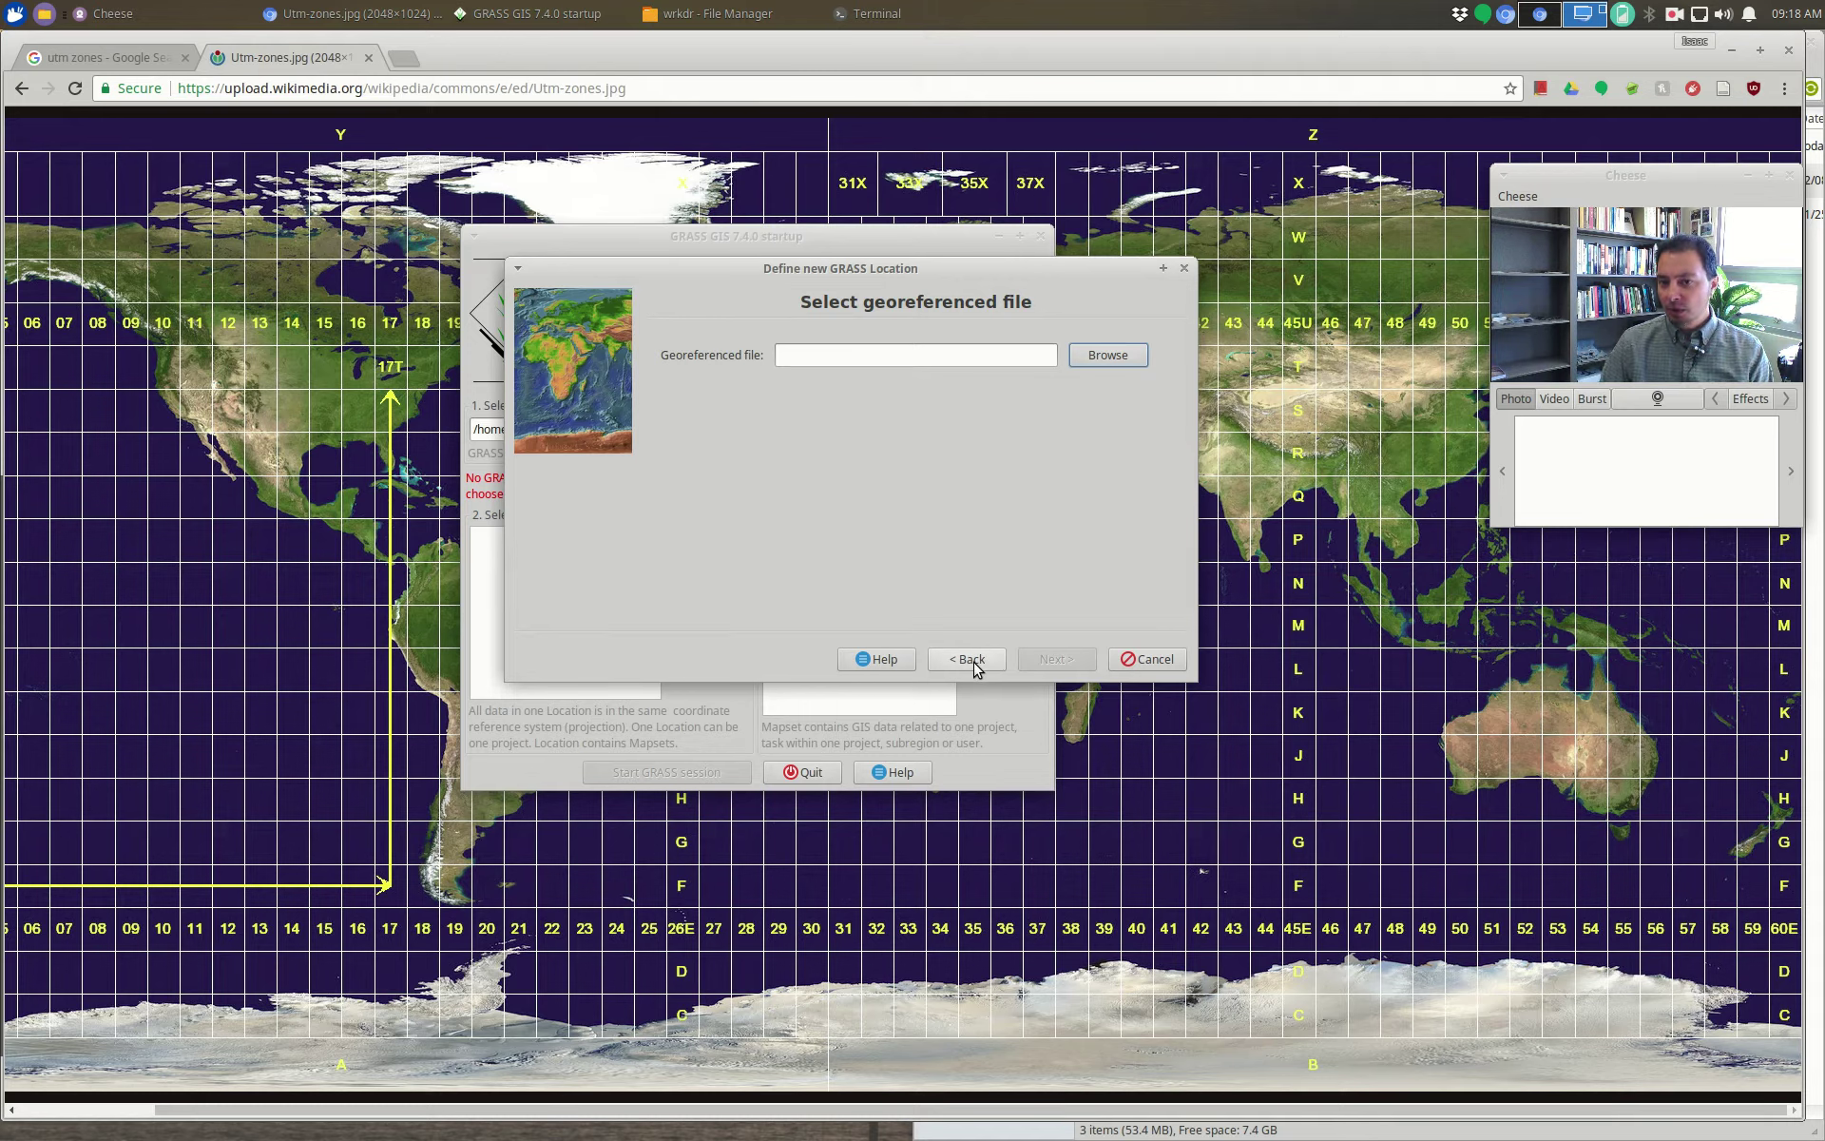
pyautogui.click(973, 666)
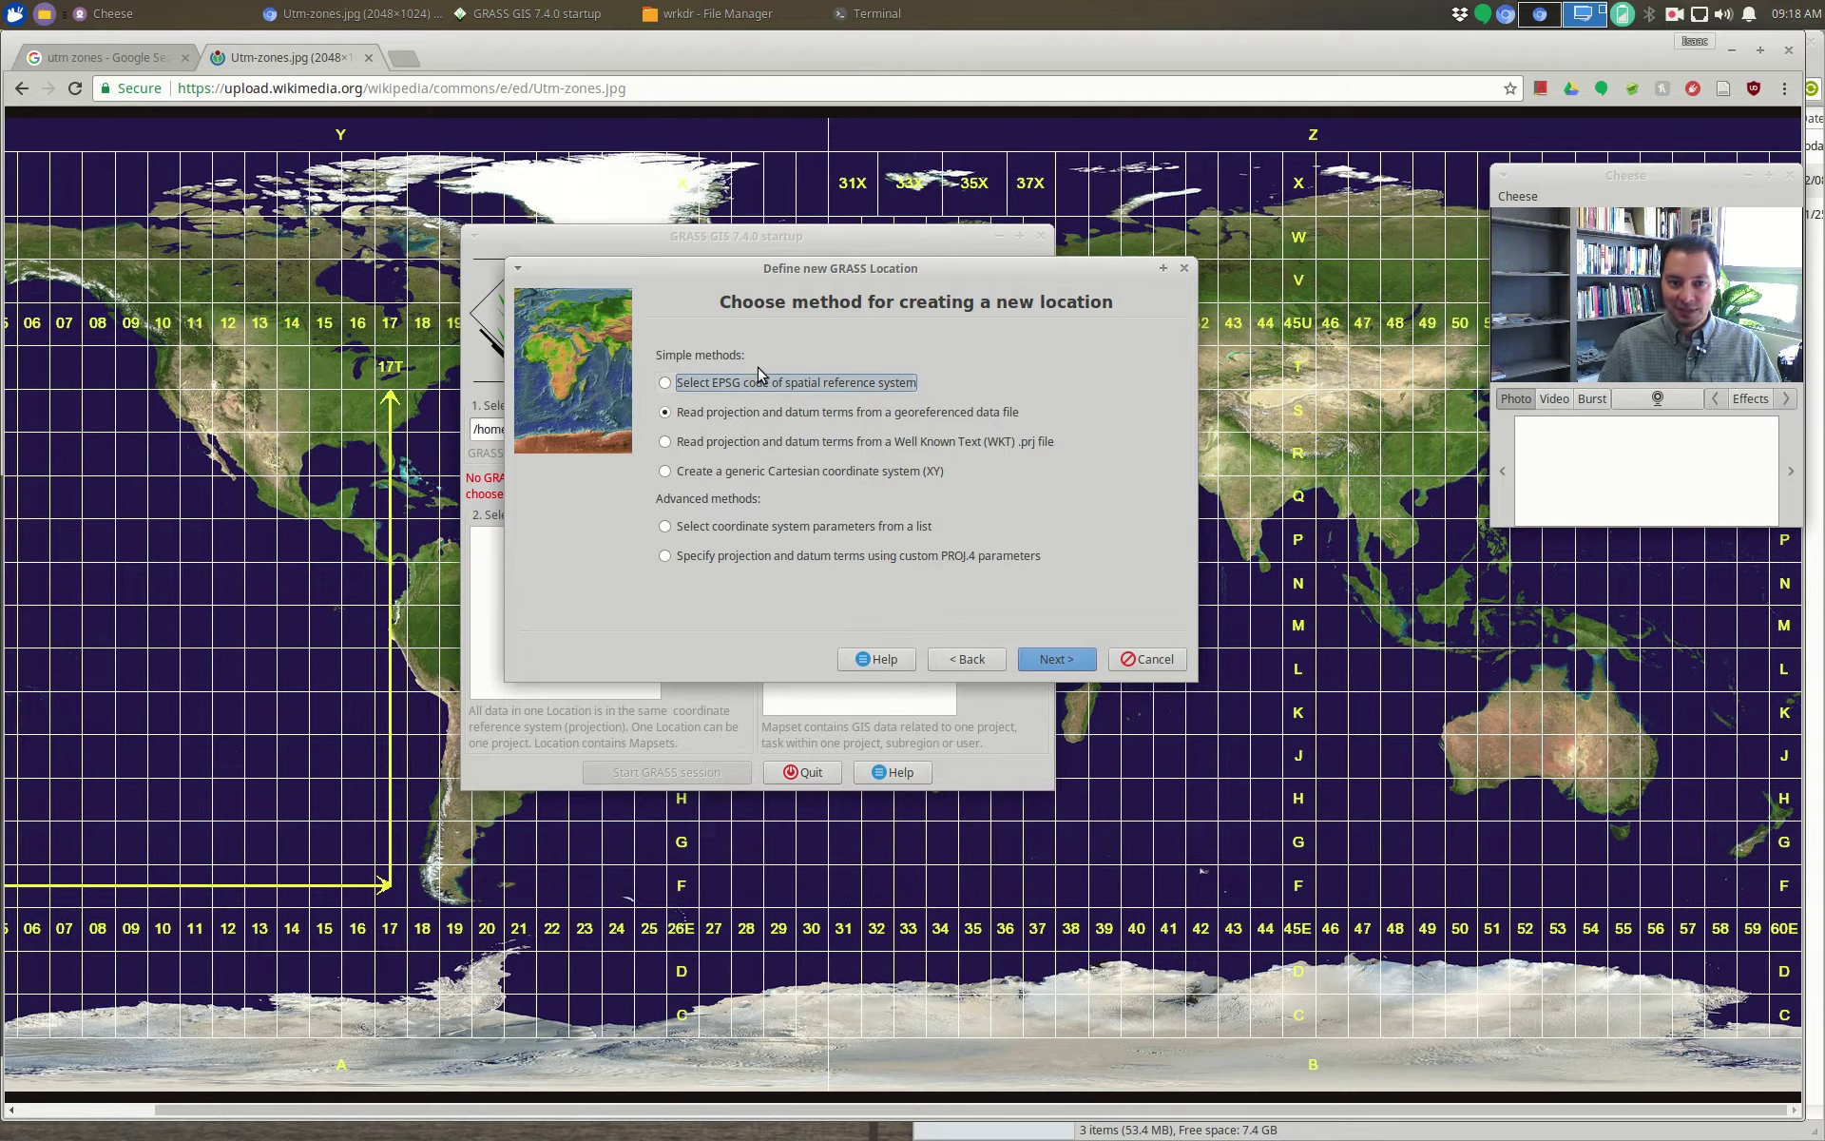
# Step: Define the location by selecting coordinate system parameters from a list, using the Universal Transverse Mercator (utm) projection
pyautogui.click(758, 523)
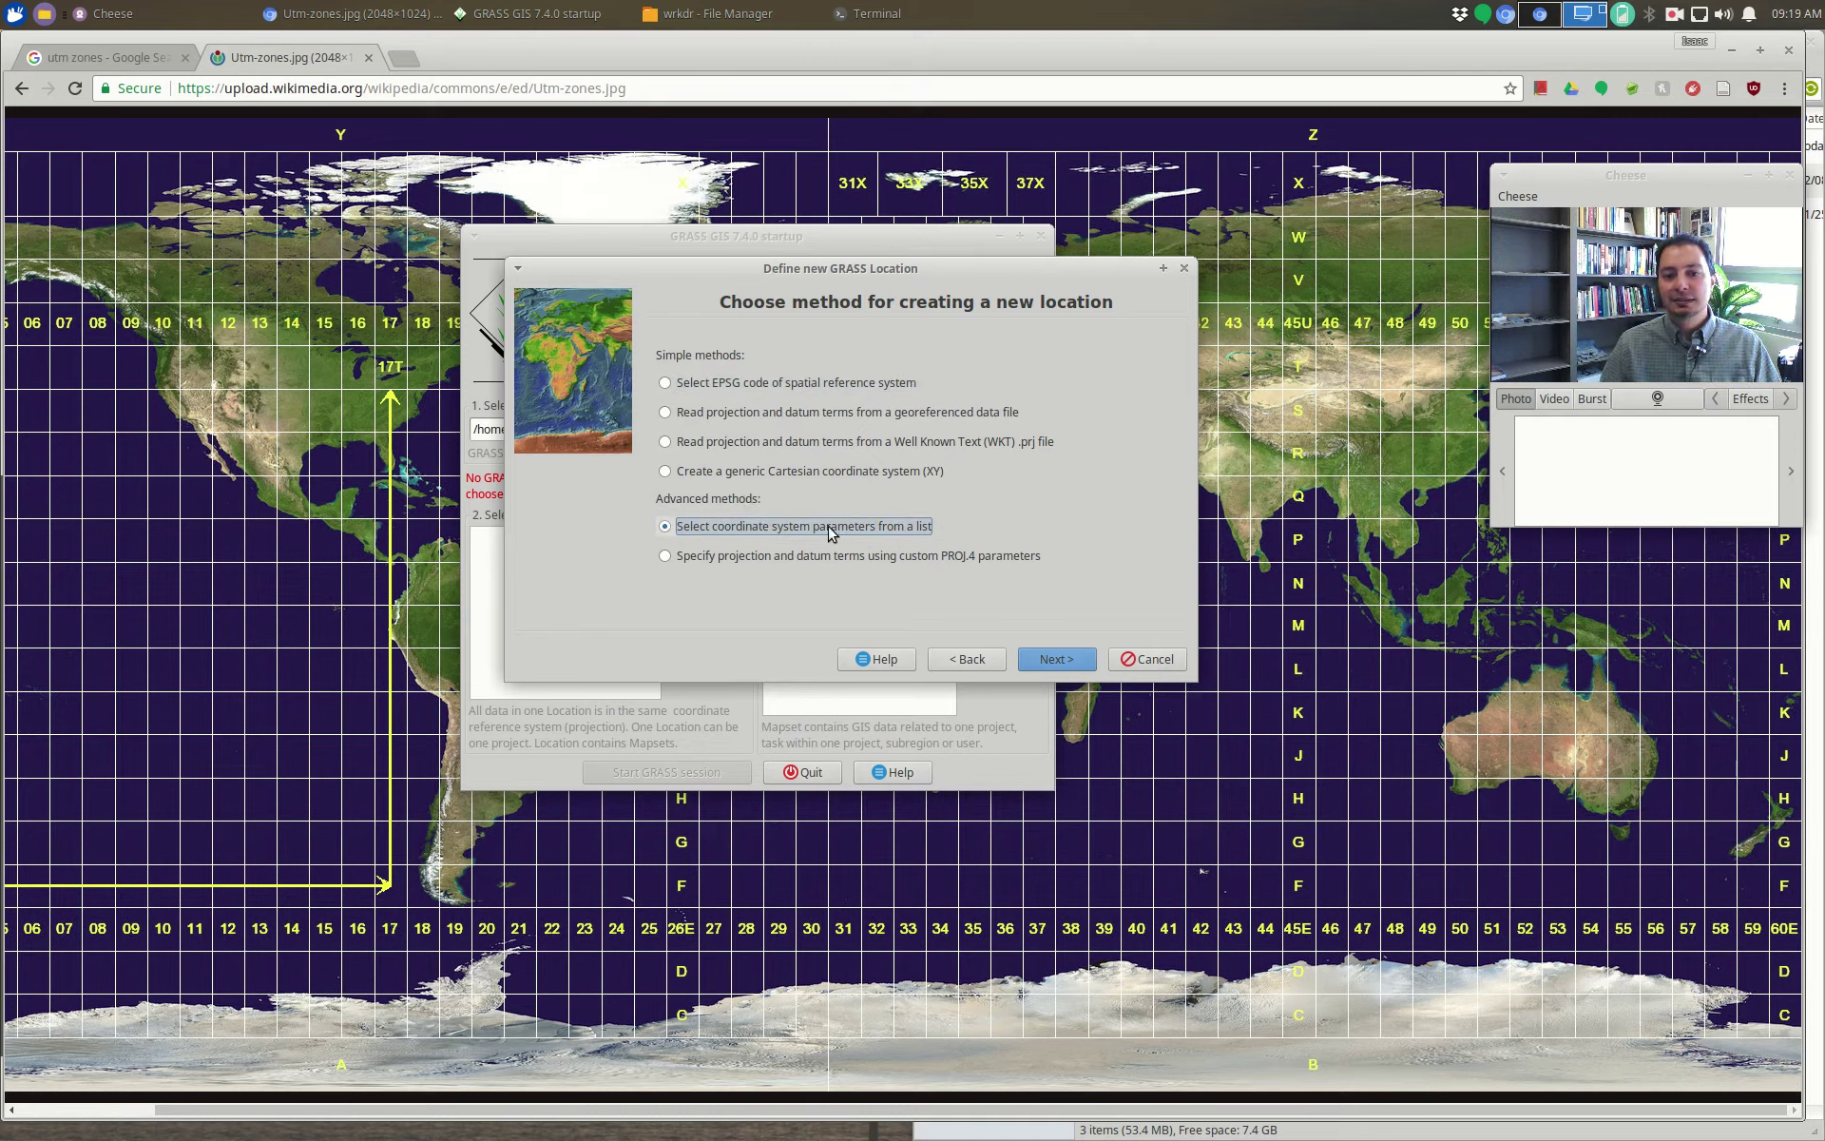
pyautogui.click(1062, 664)
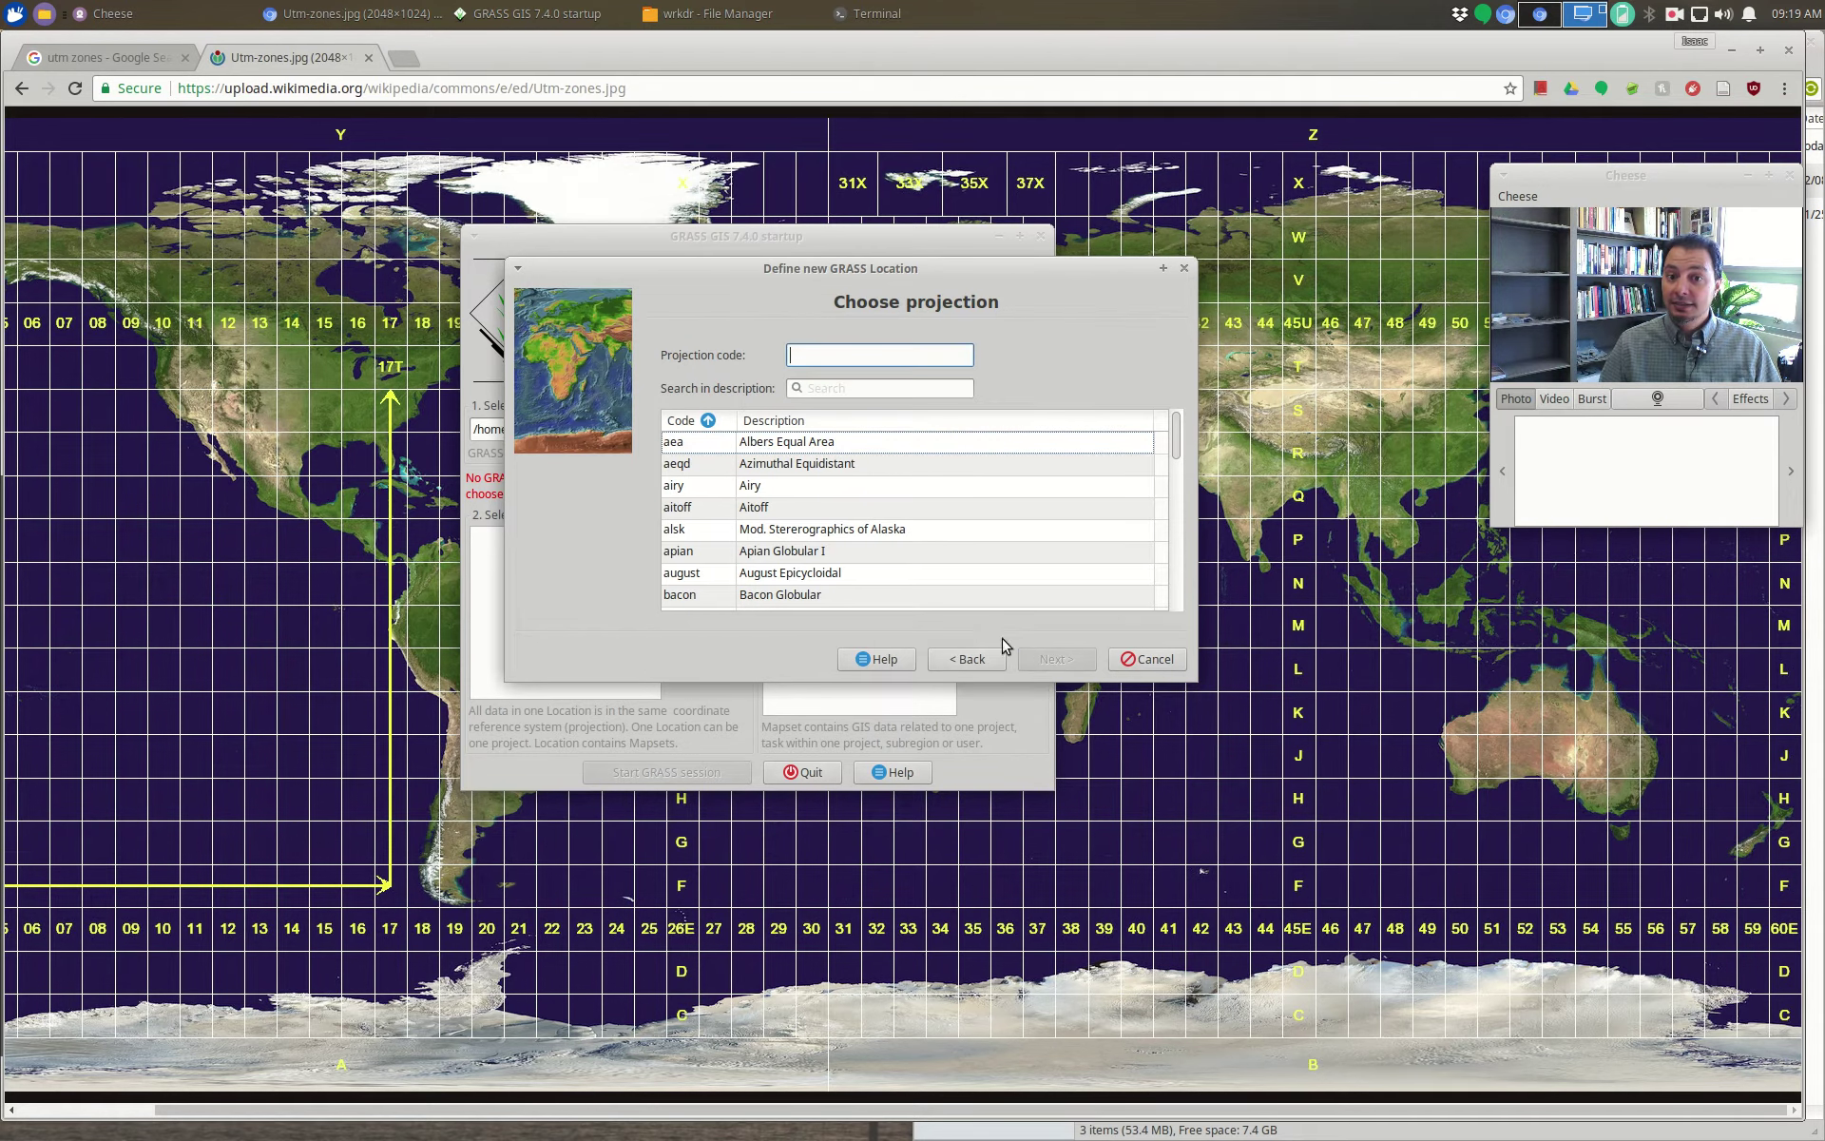
pyautogui.moveTo(1181, 433); pyautogui.dragTo(1179, 476)
pyautogui.click(829, 389)
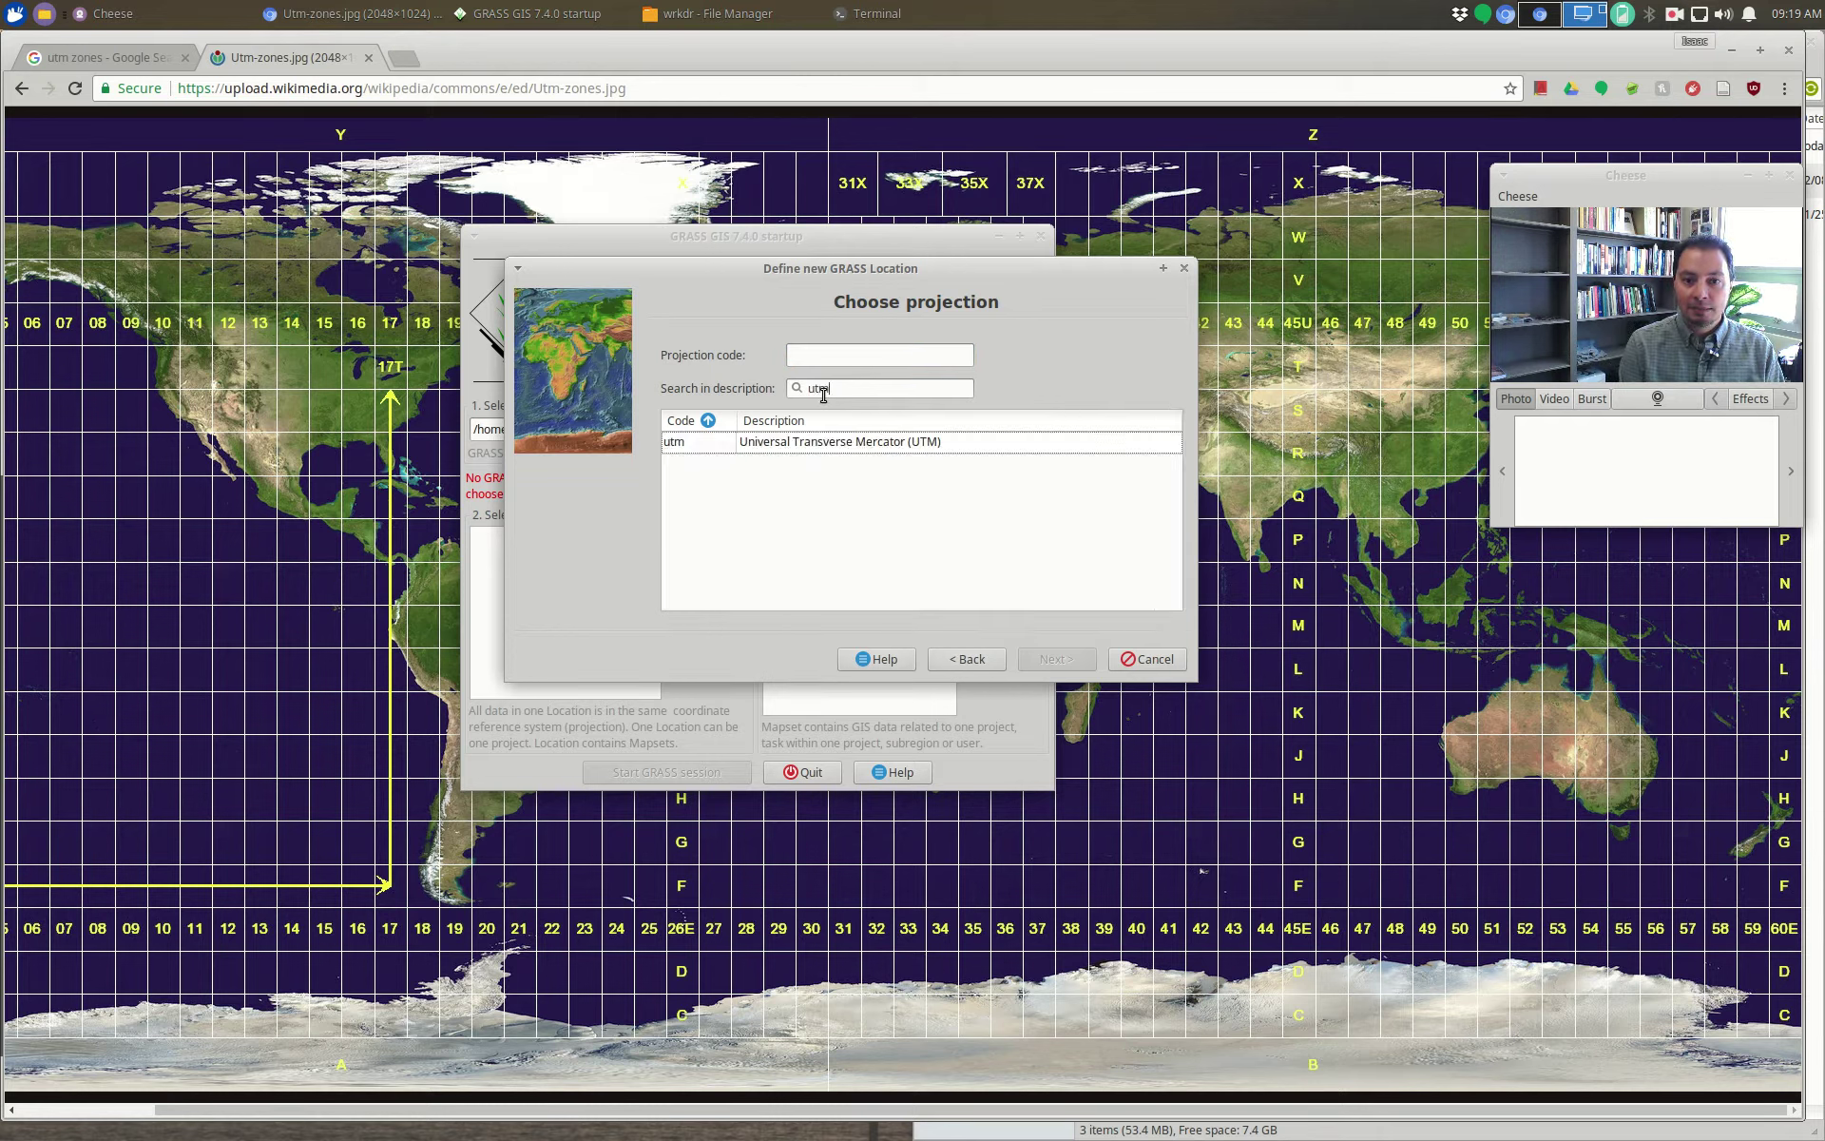
pyautogui.click(829, 443)
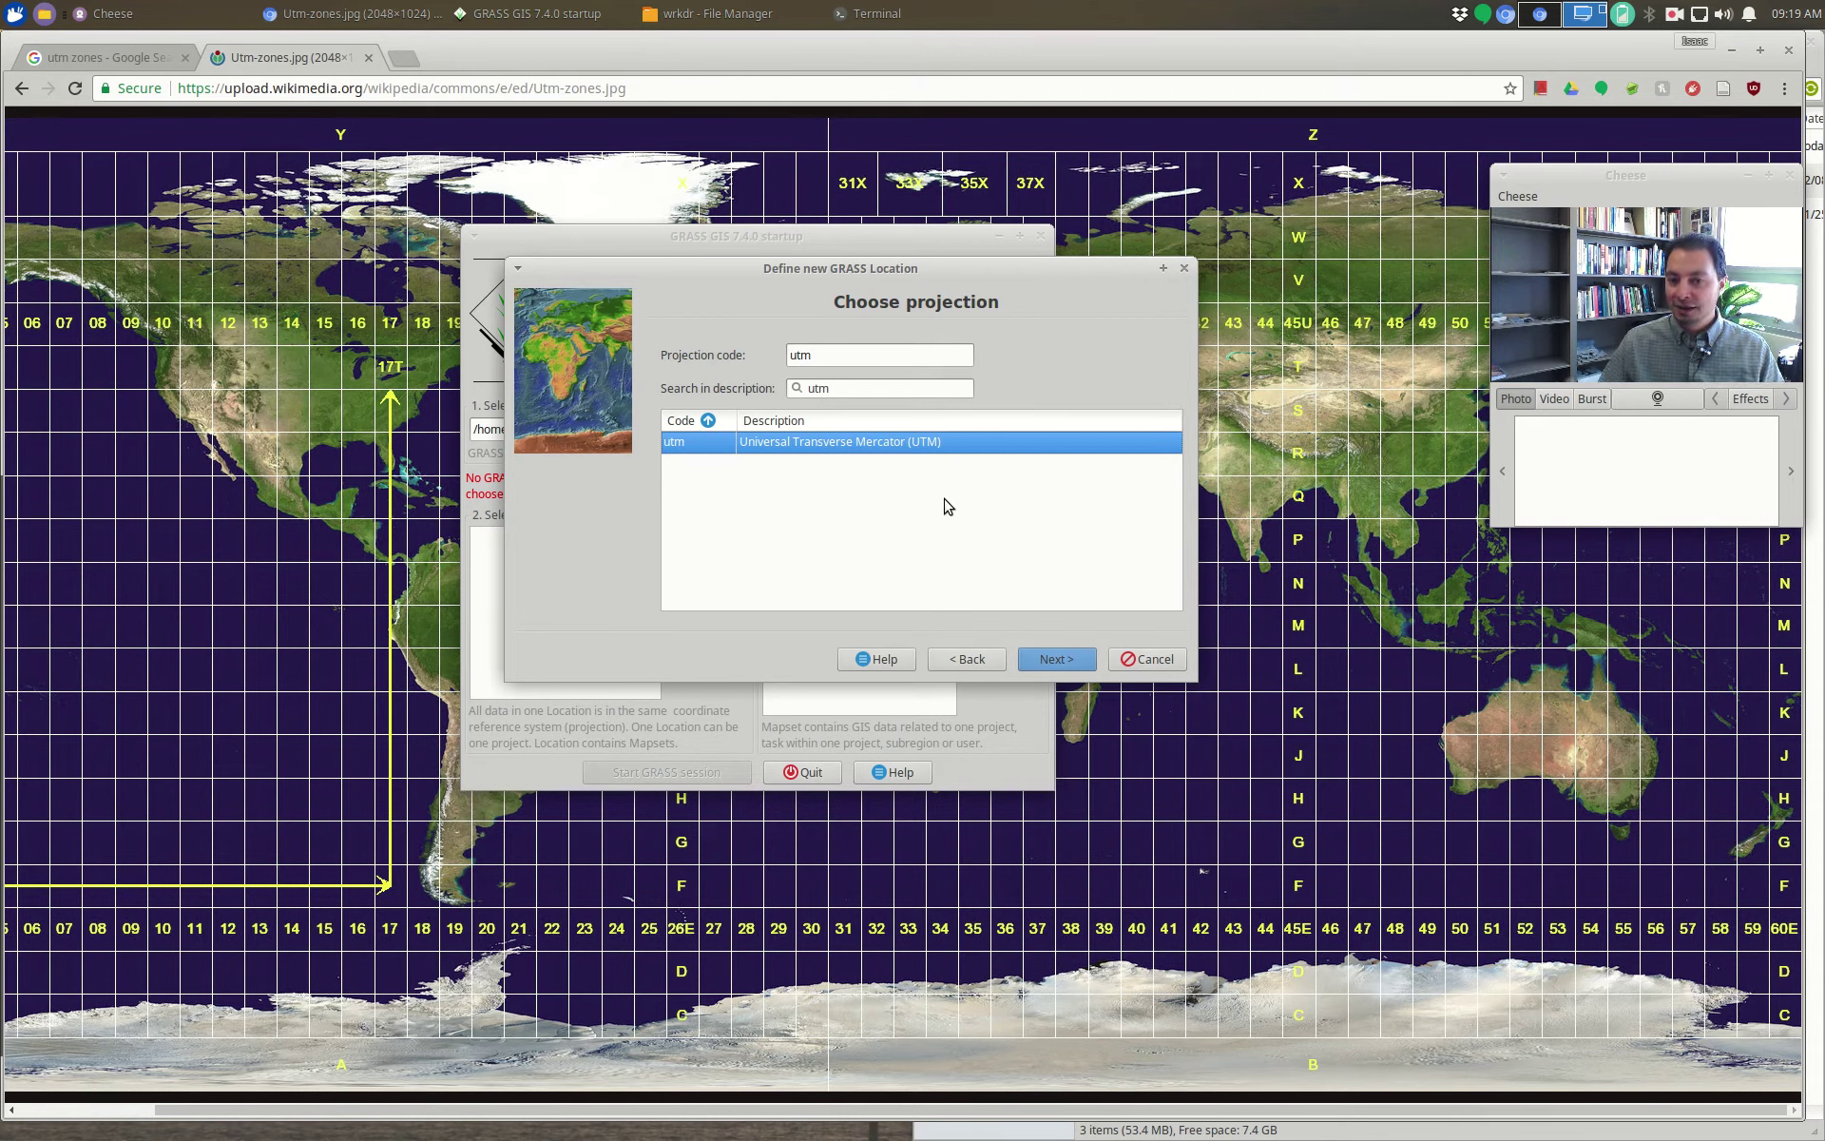
pyautogui.click(1056, 660)
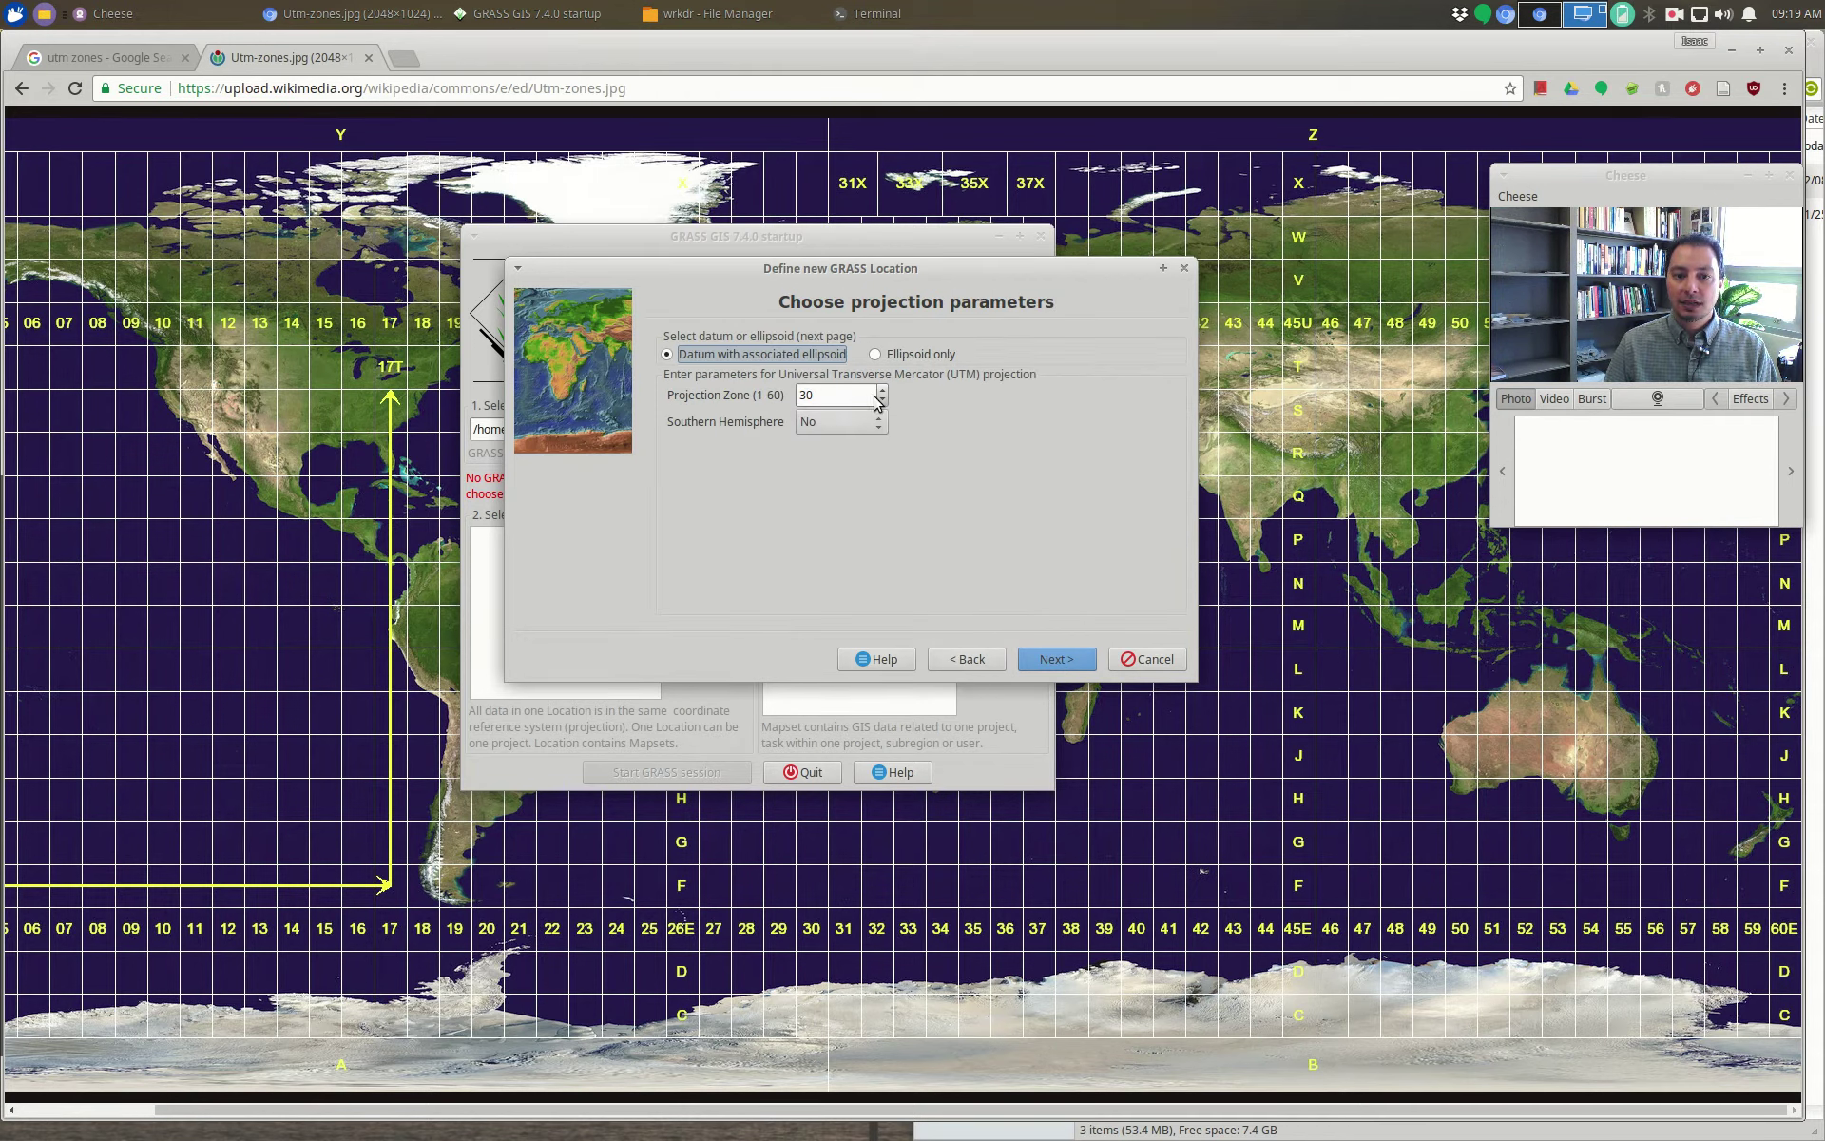
# Step: Set the UTM projection zone to 43, keeping the datum with associated ellipsoid and Southern Hemisphere at No
pyautogui.click(811, 398)
pyautogui.doubleClick(810, 398)
pyautogui.write('43')
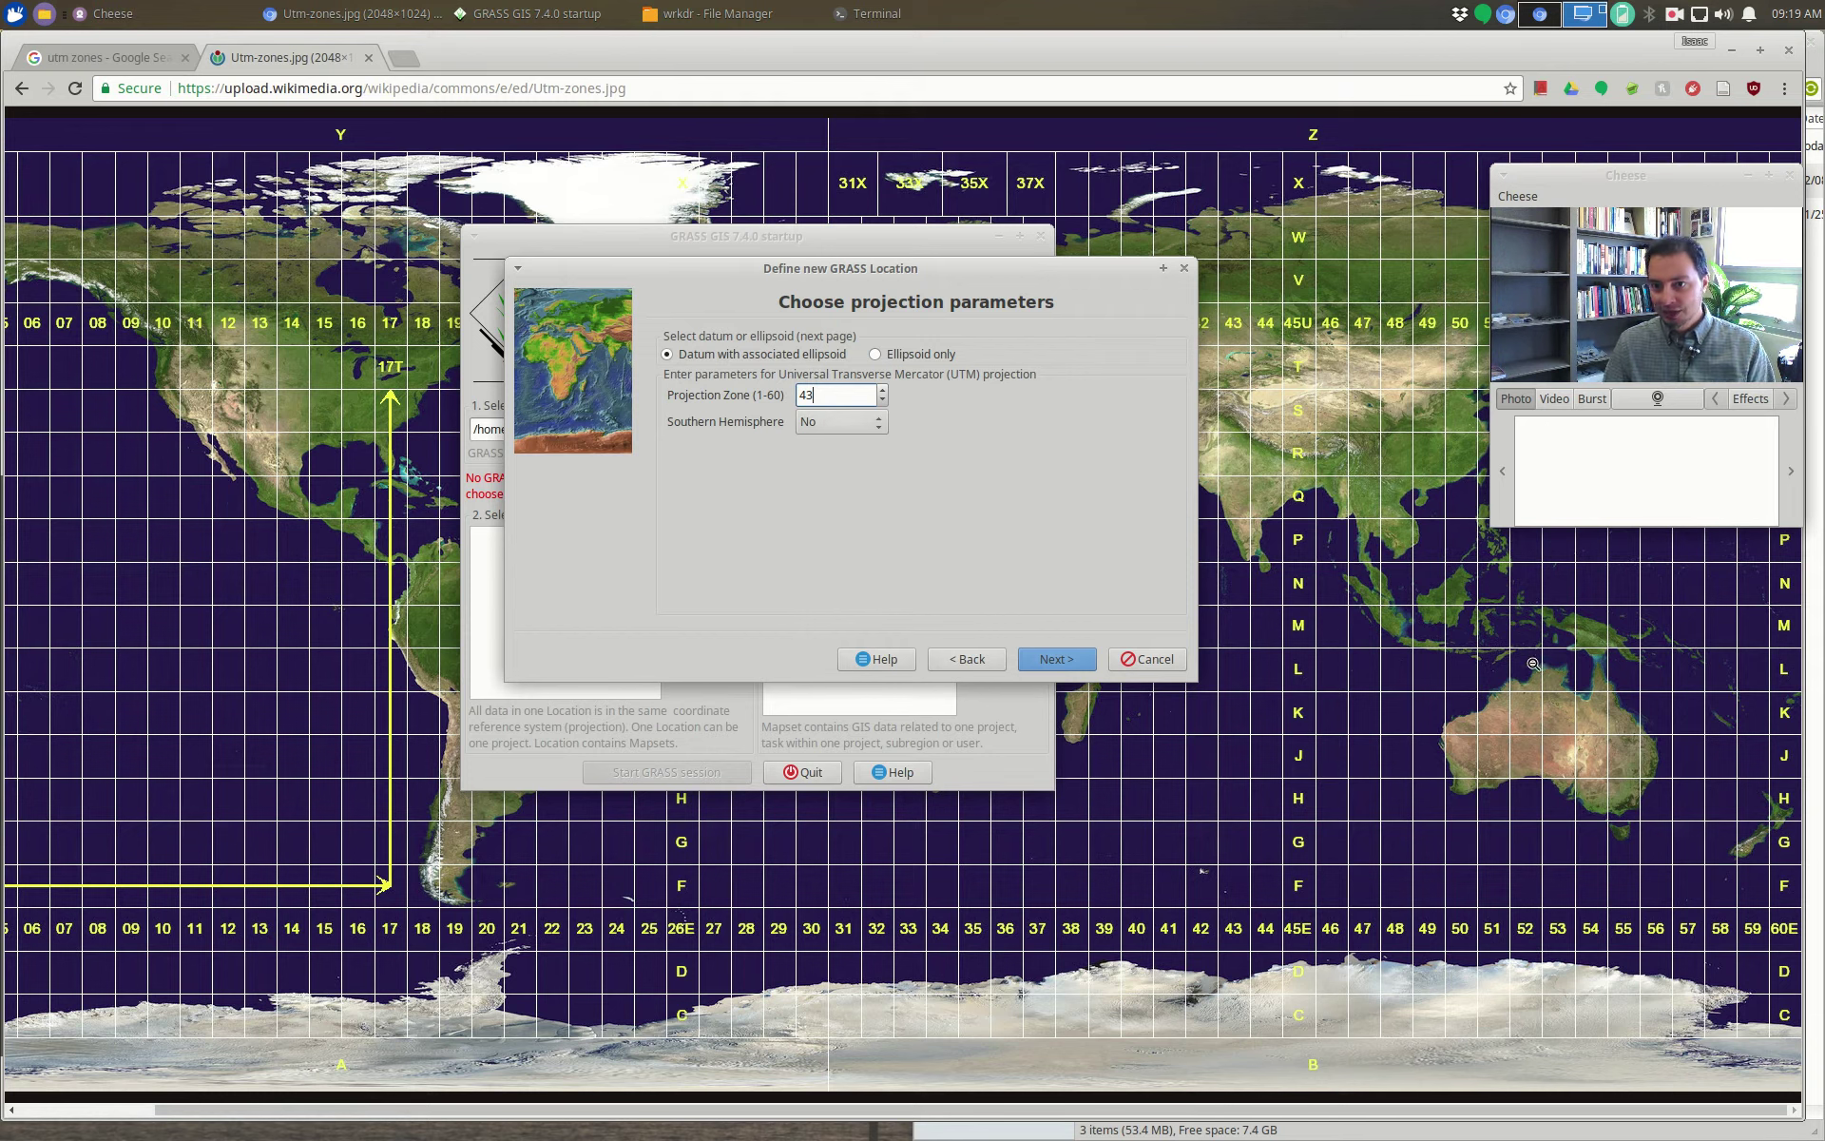
pyautogui.click(1057, 659)
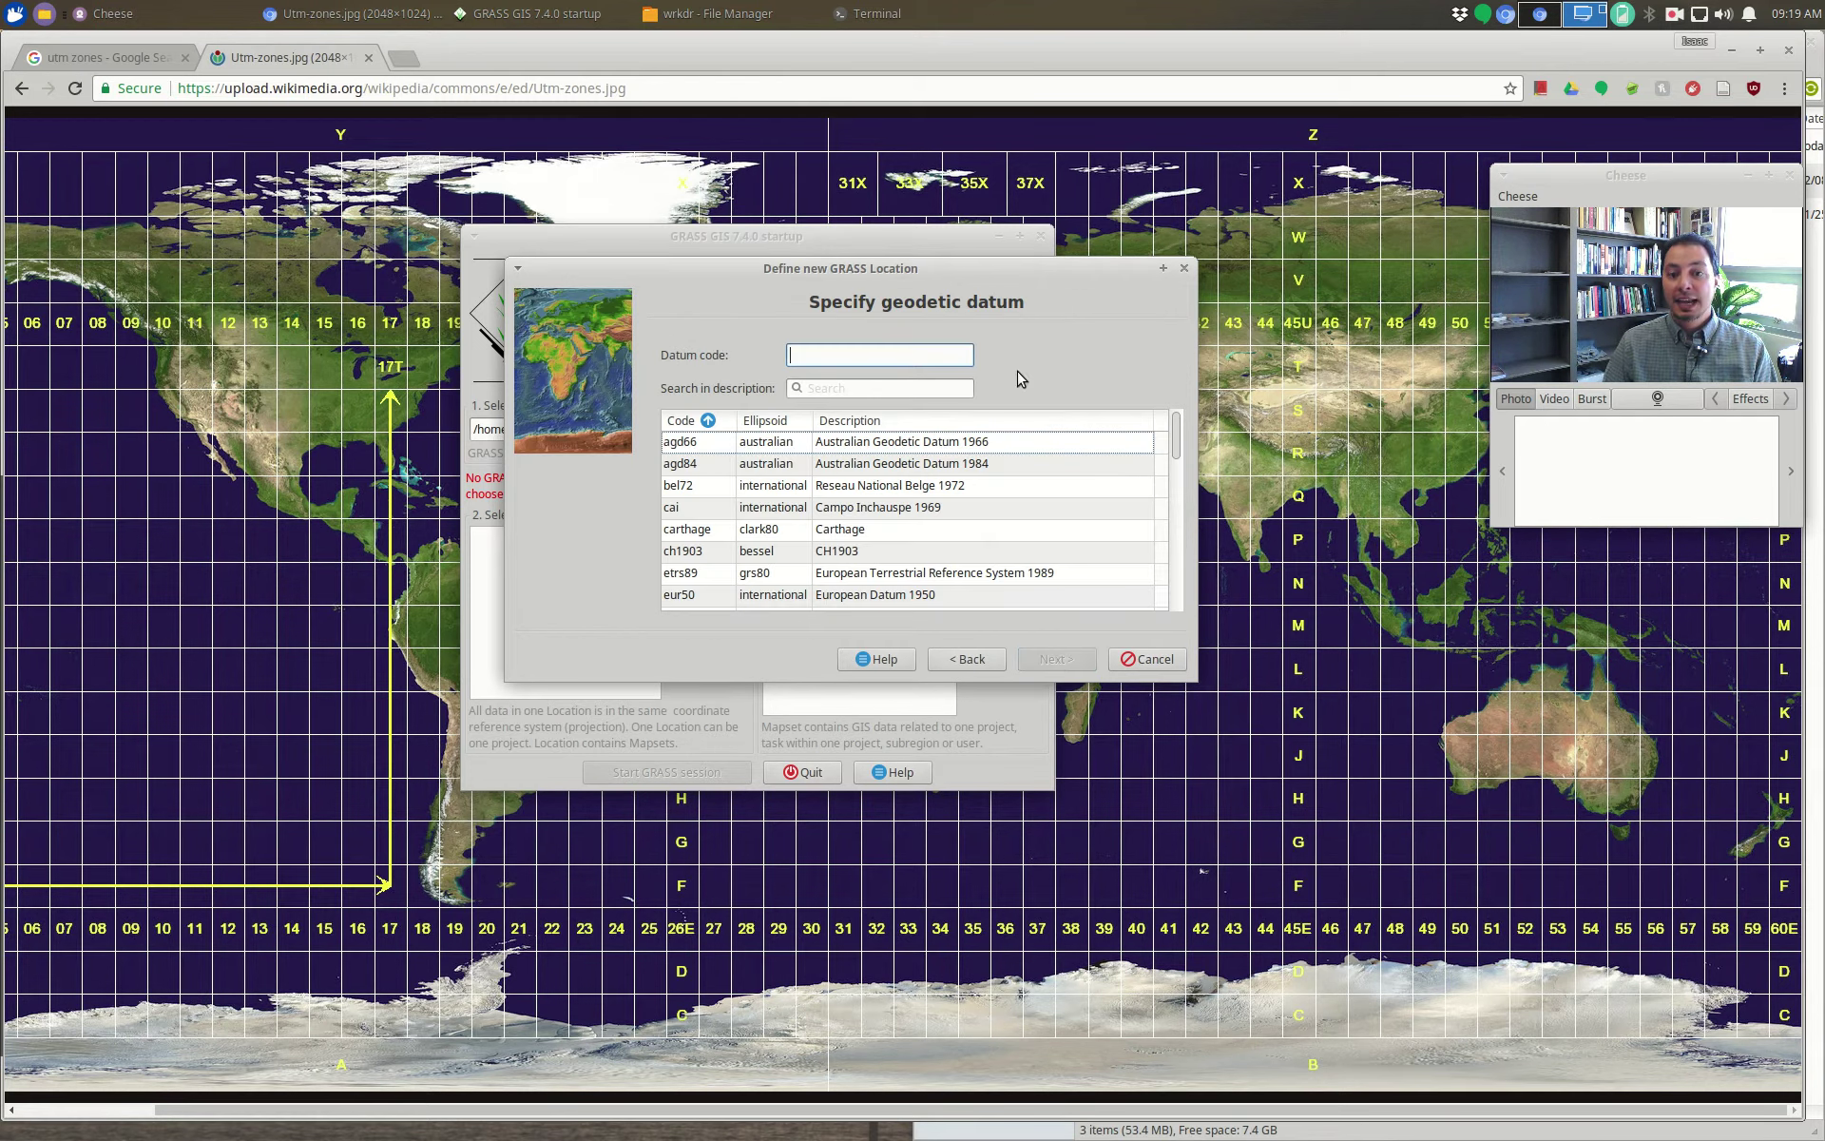
# Step: Choose the wgs84 geodetic datum and accept datum transformation 1, used in the whole wgs84 region
pyautogui.click(886, 386)
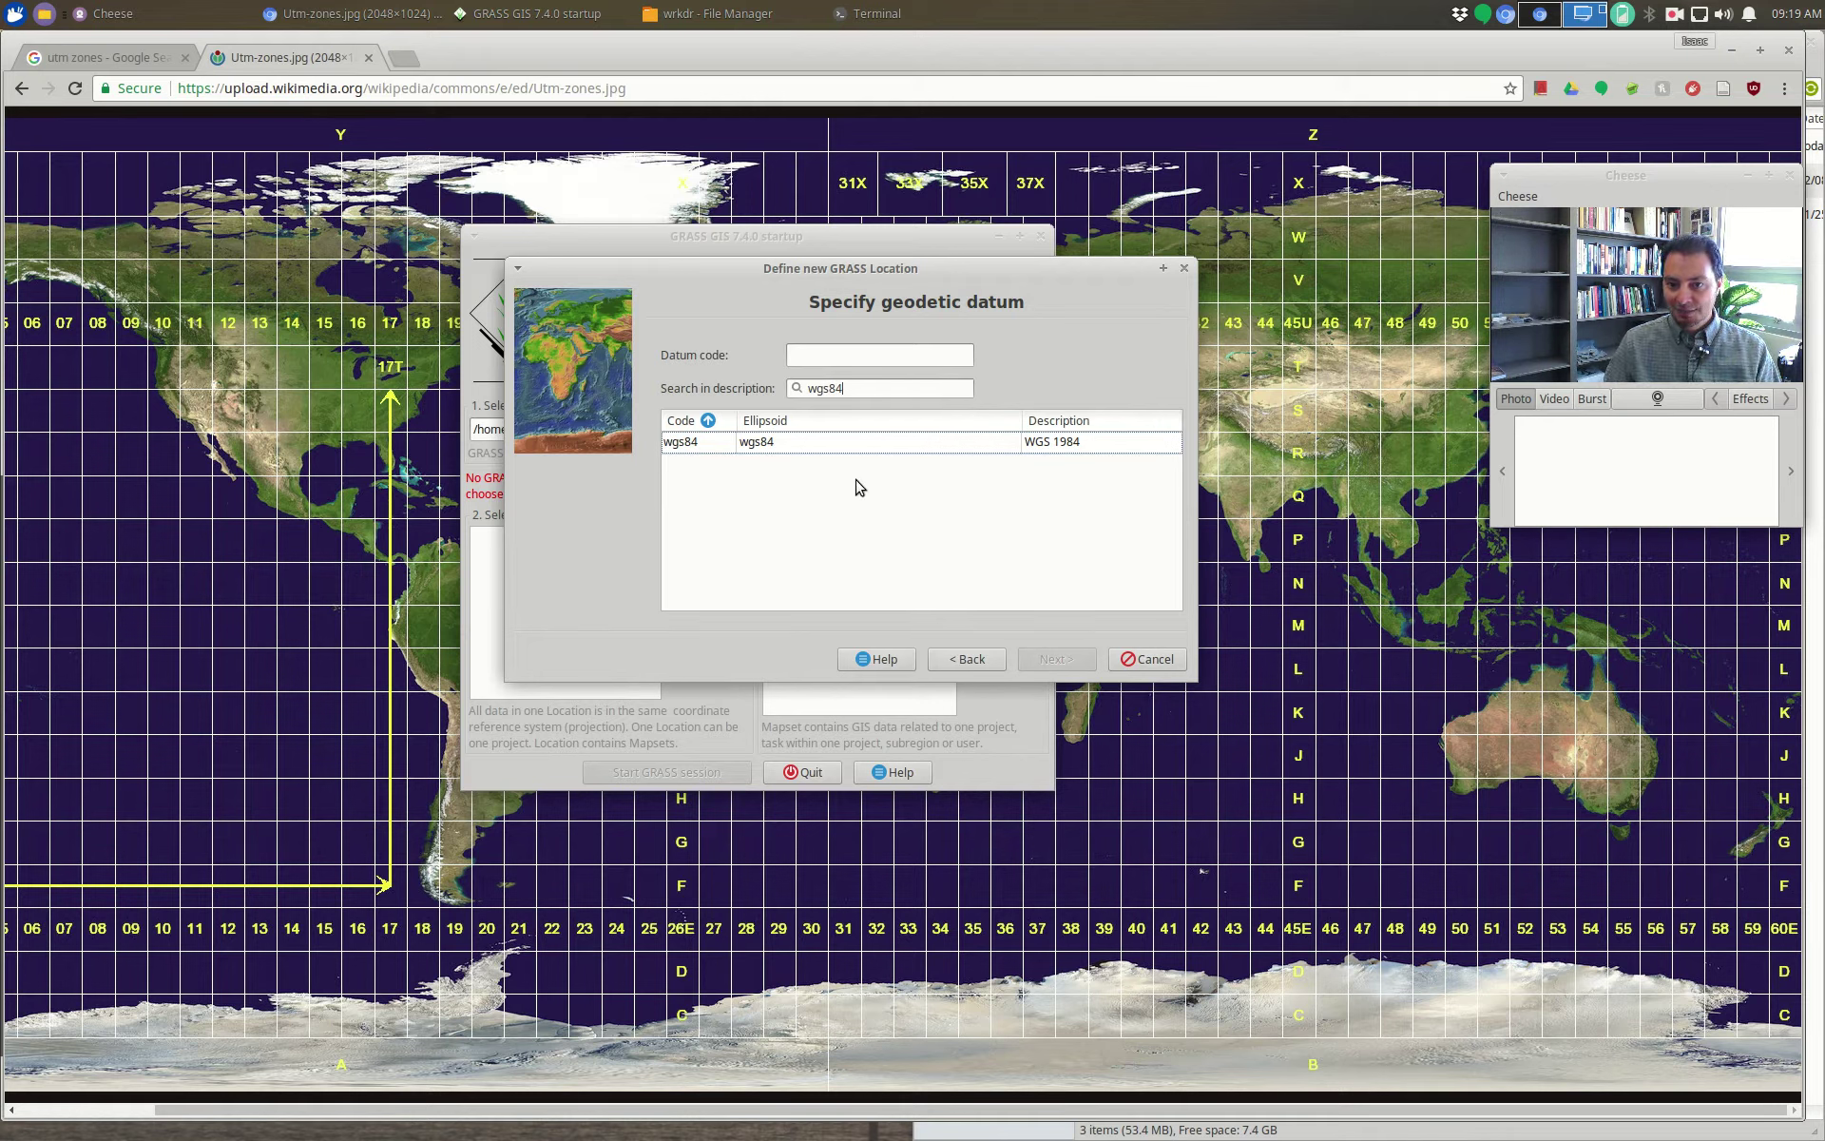
pyautogui.click(801, 444)
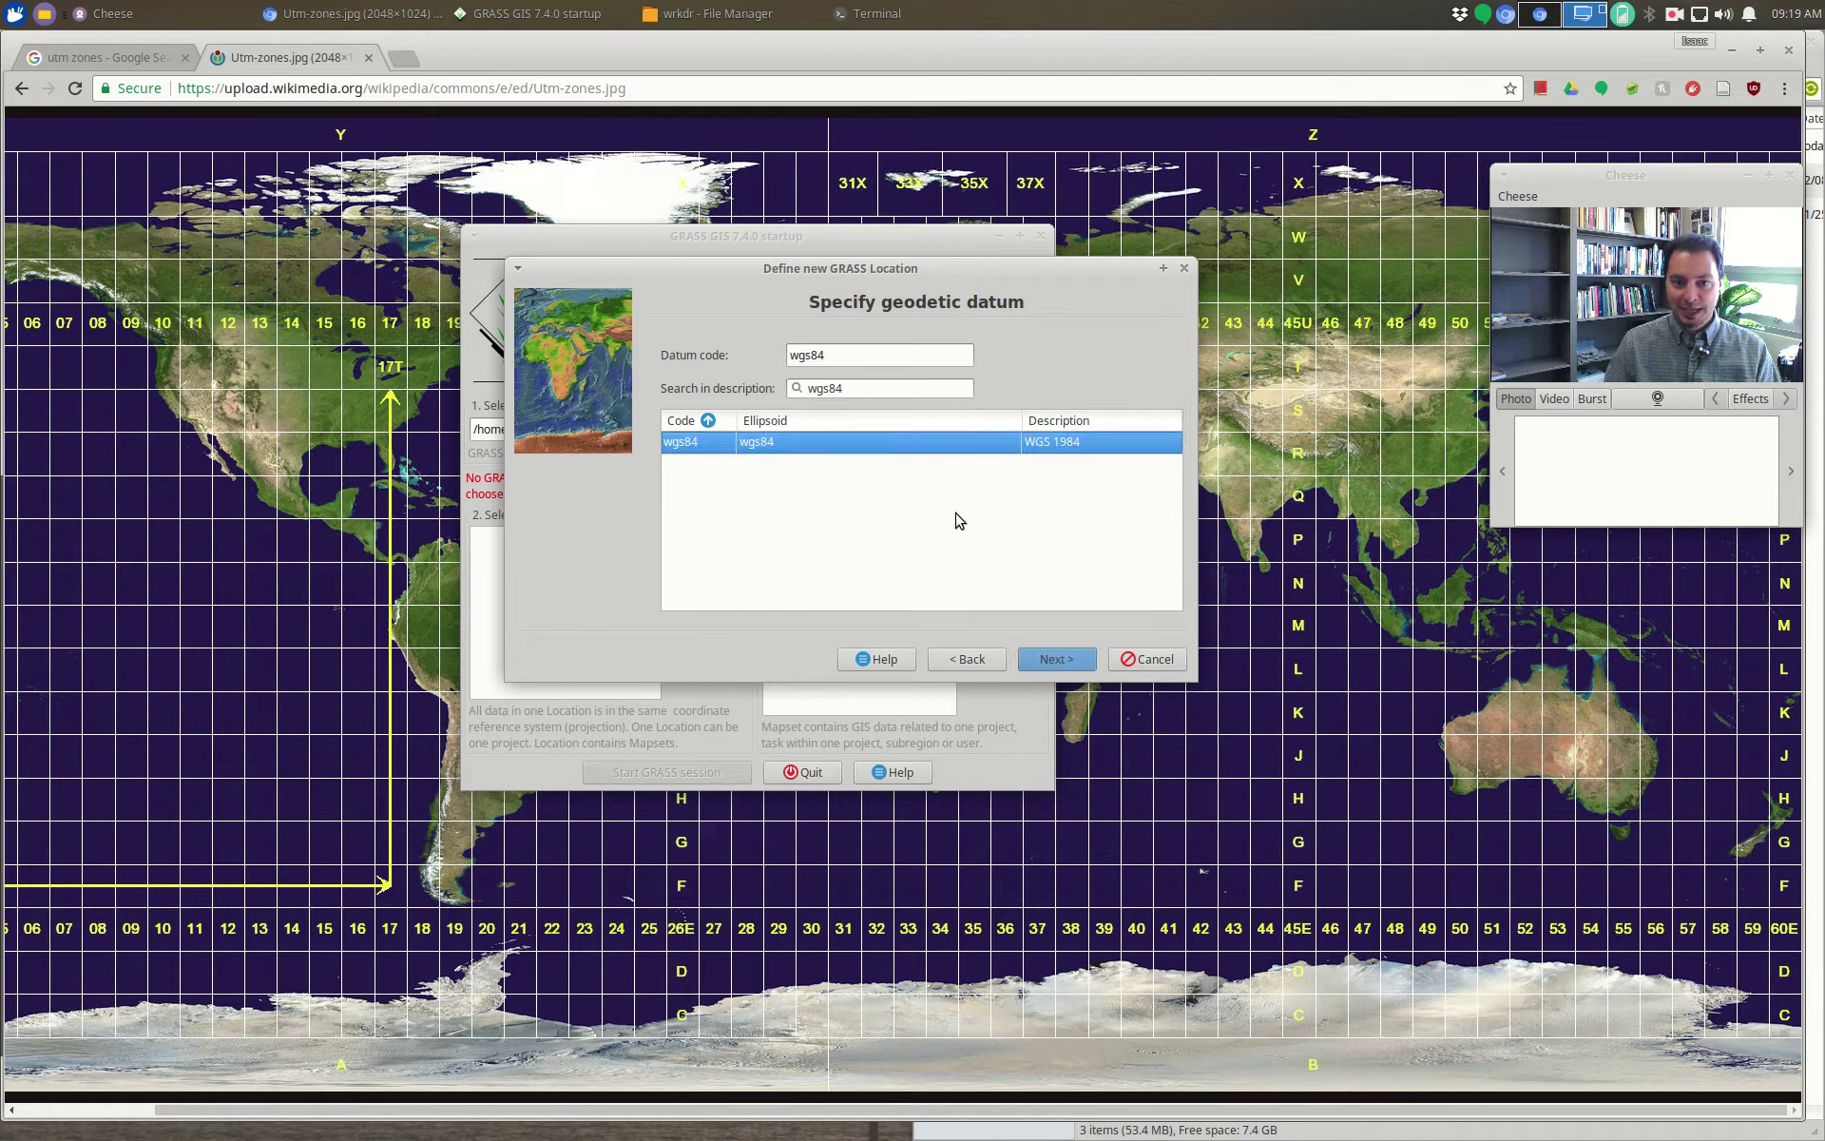
pyautogui.click(1055, 660)
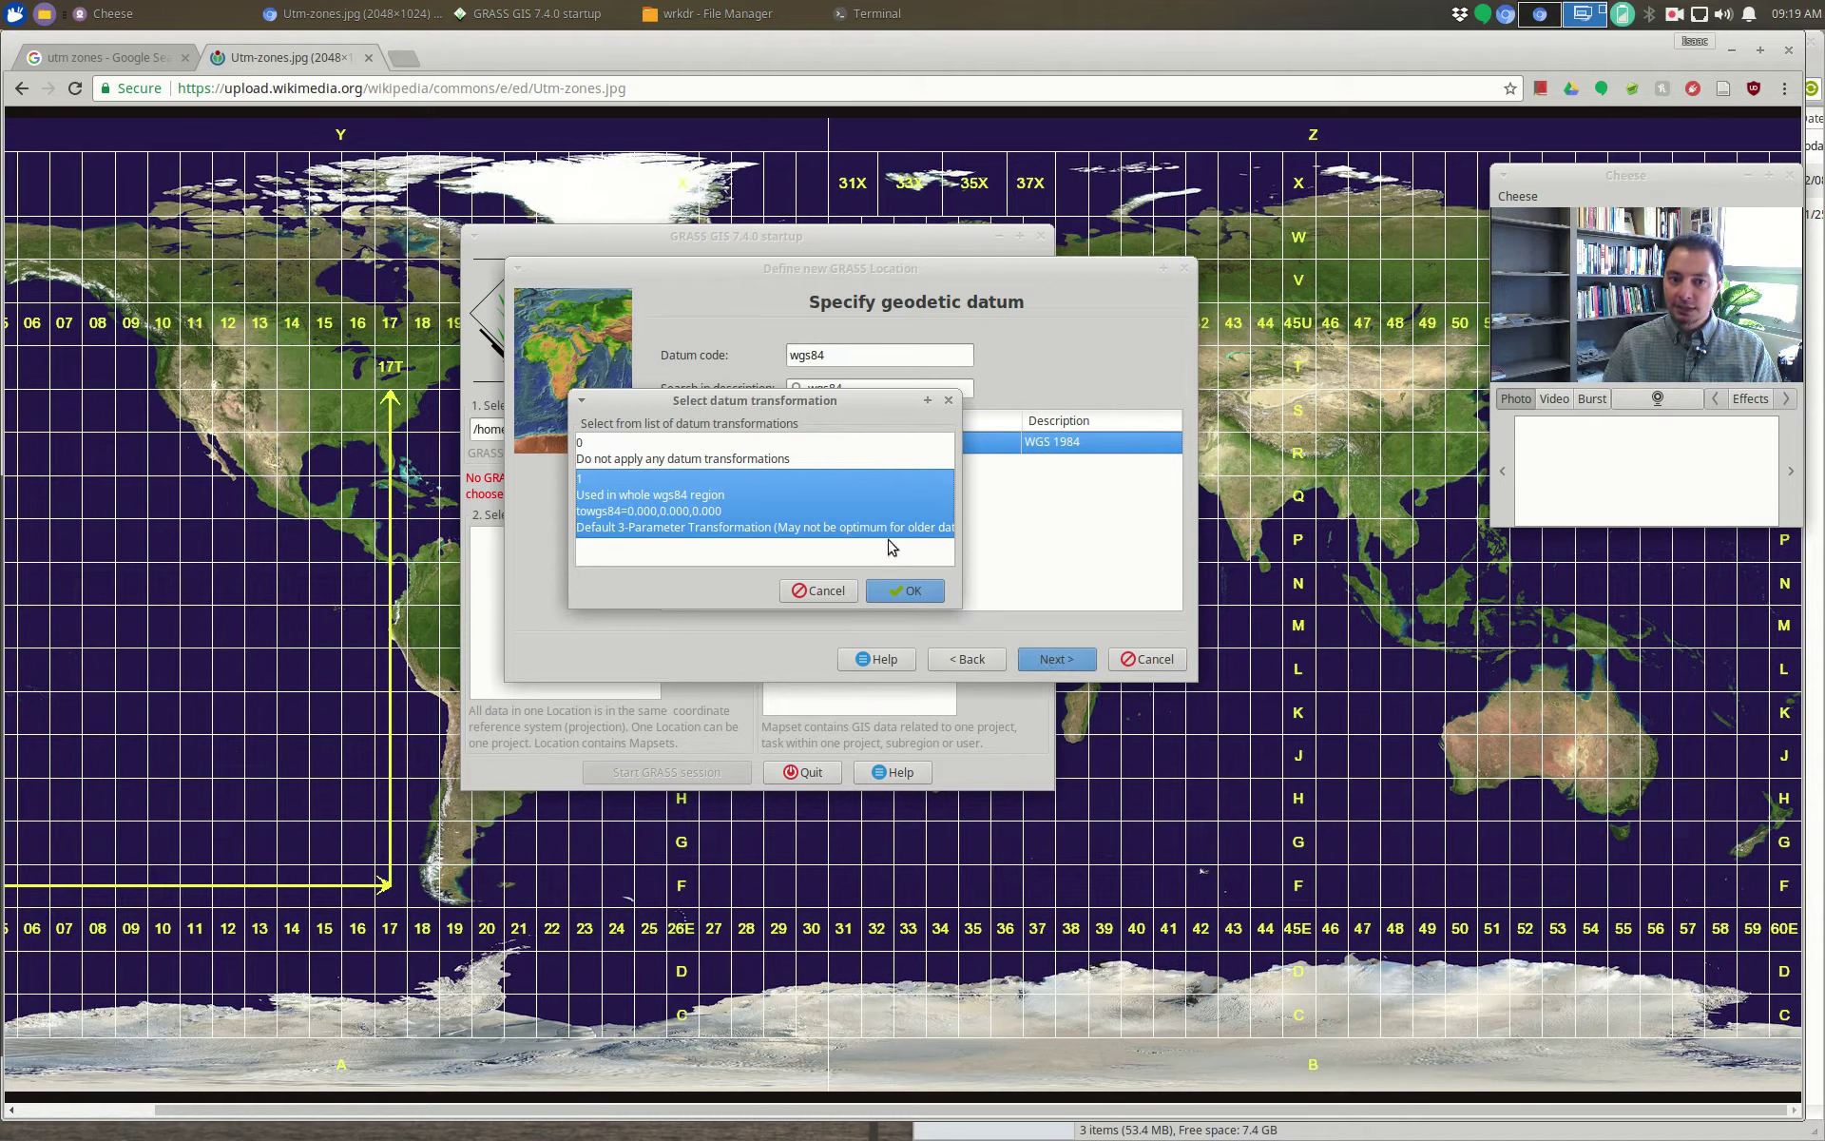
pyautogui.click(915, 591)
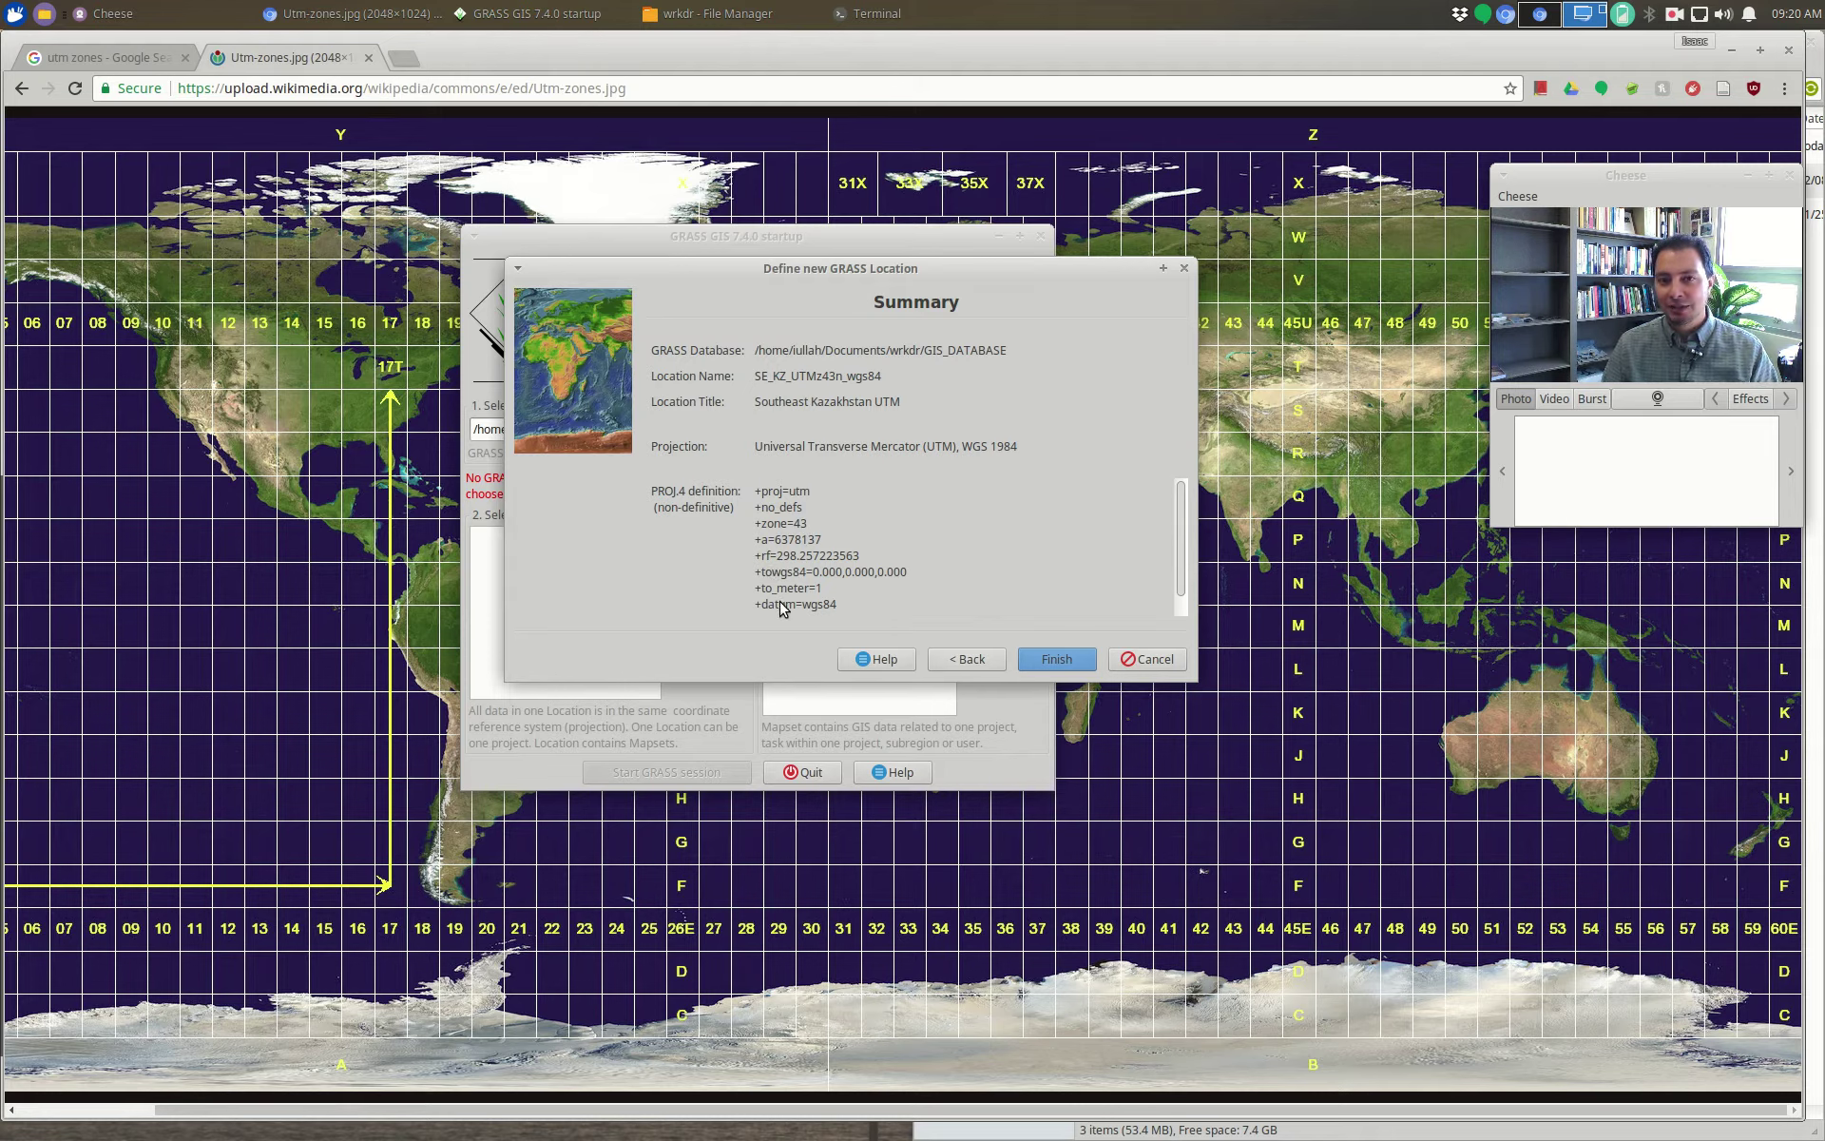
# Step: Finish creating the location and start a GRASS session in SE_KZ_UTMz43n_wgs84 with the PERMANENT mapset
pyautogui.click(1057, 659)
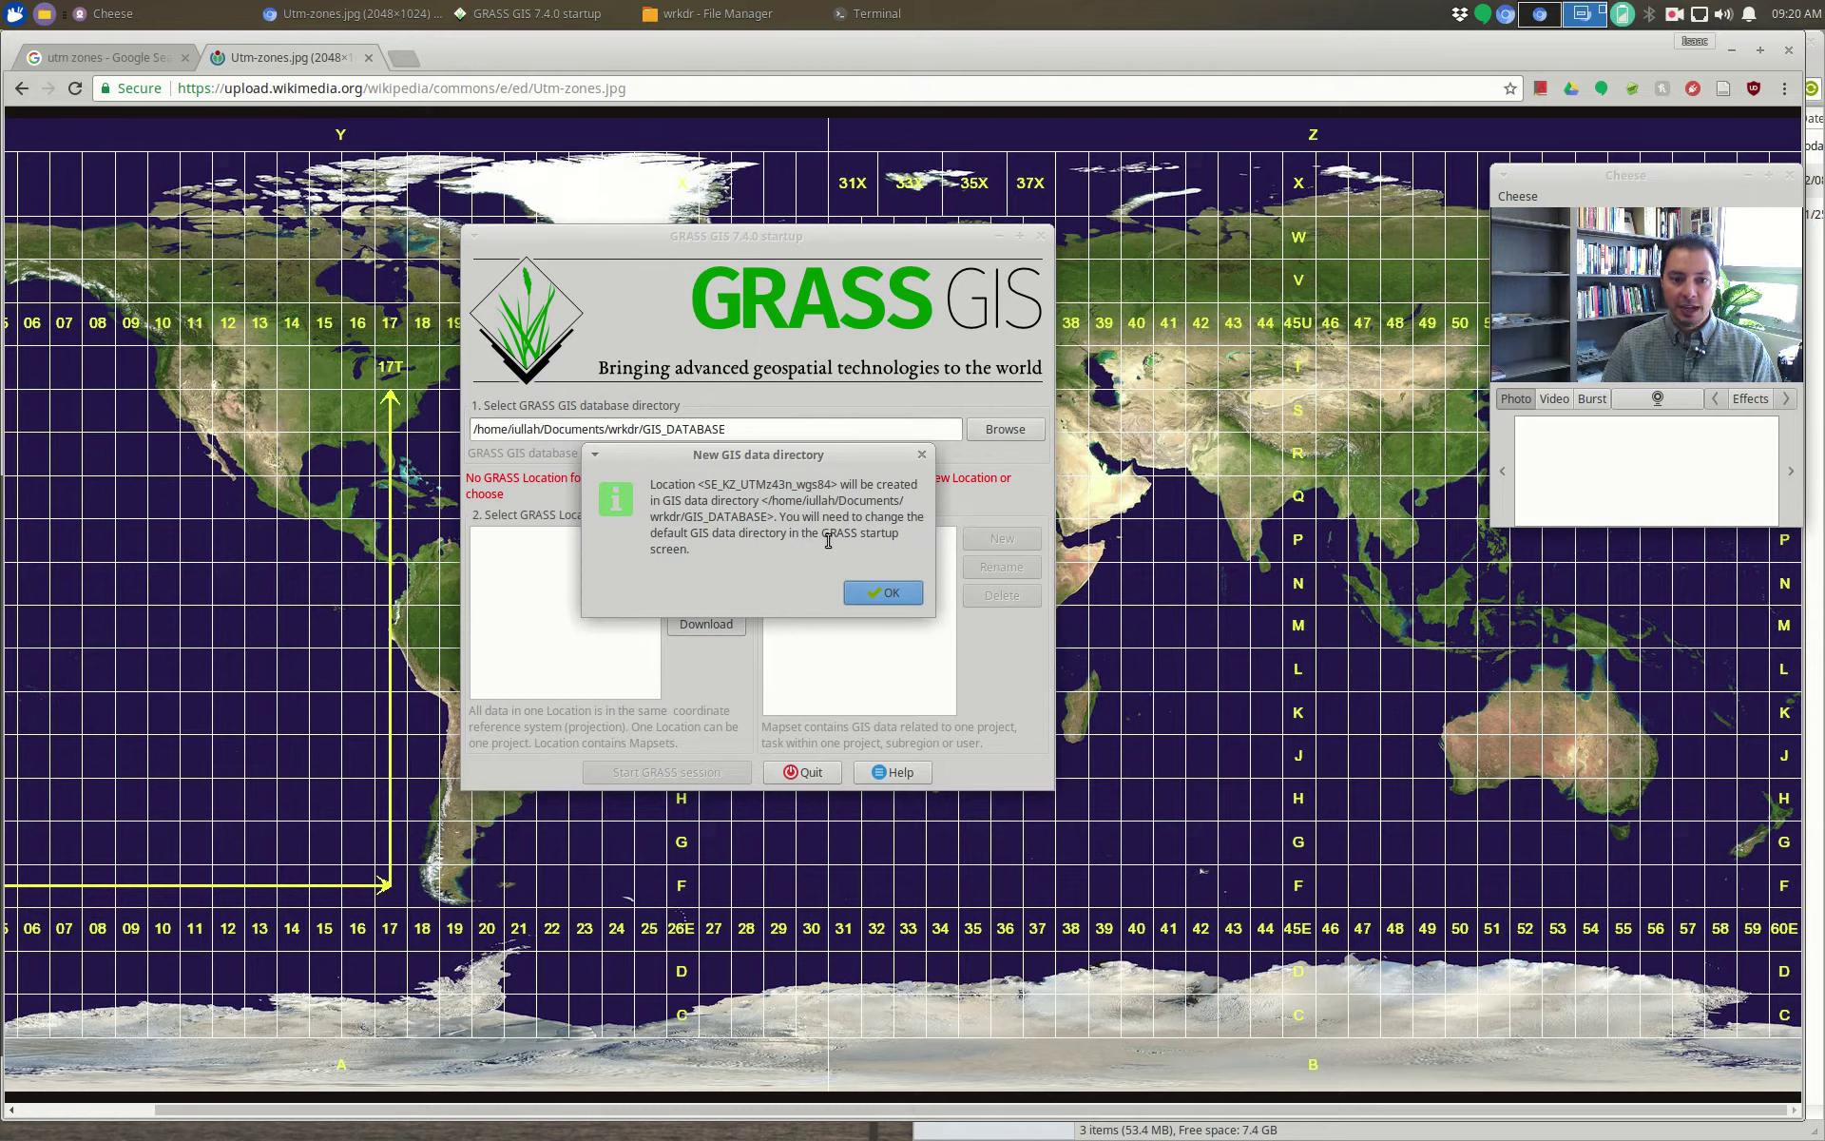
pyautogui.click(870, 594)
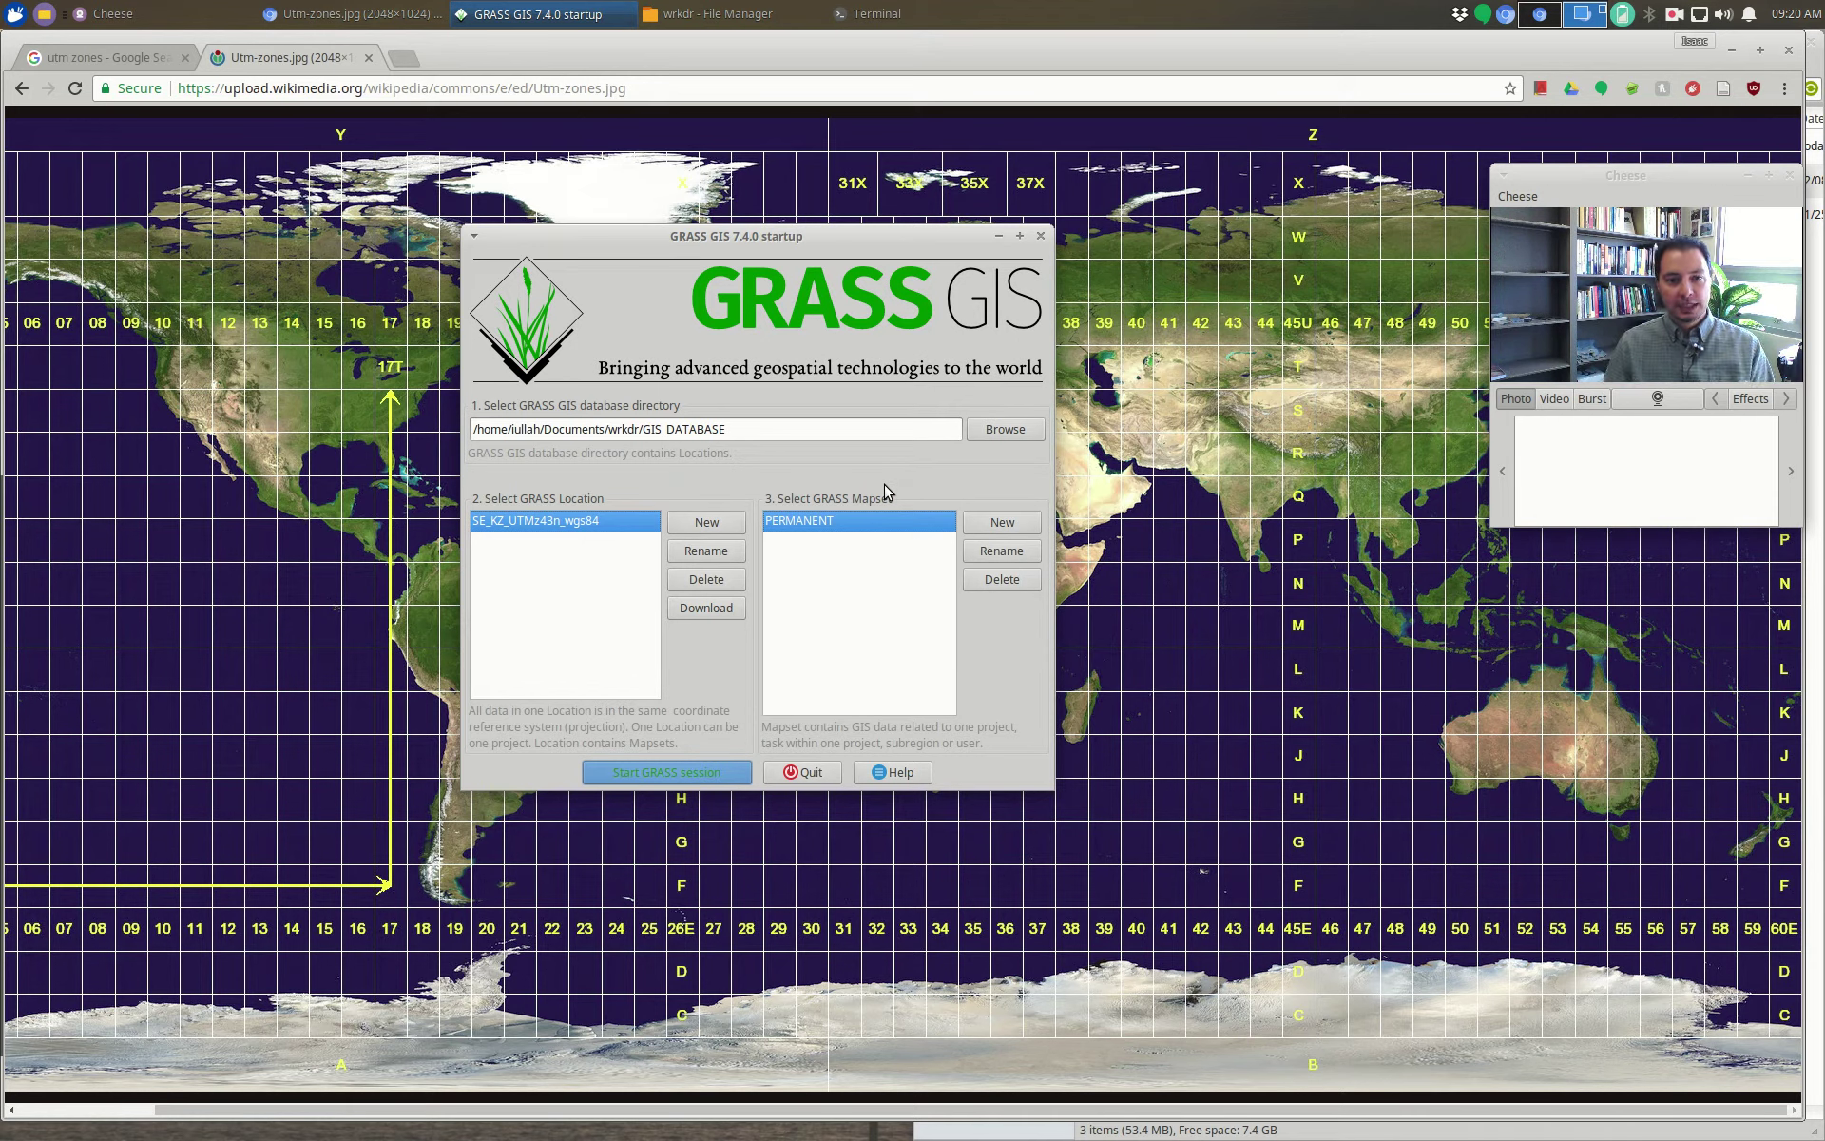
pyautogui.click(711, 774)
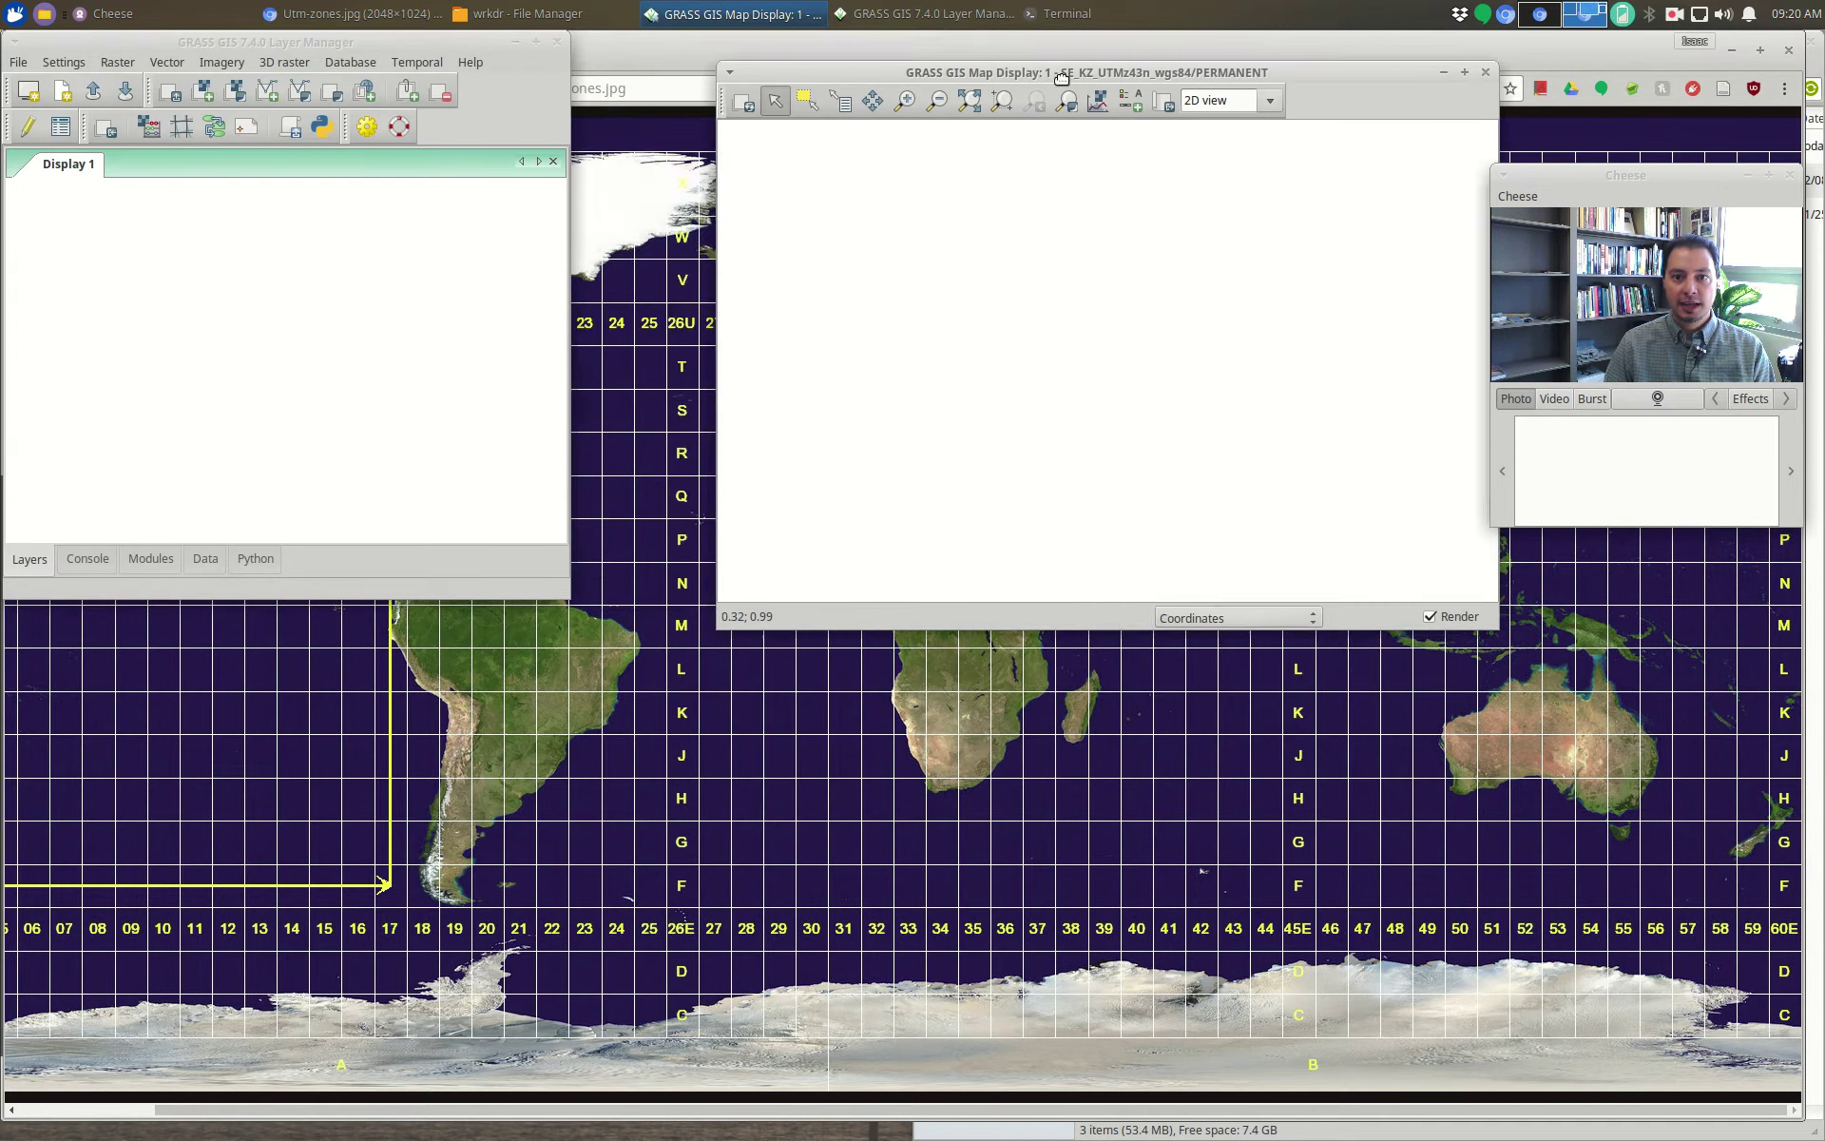
# Step: Arrange the Layer Manager, Map Display and Terminal windows so they do not overlap, and minimize the browser
pyautogui.moveTo(300, 43); pyautogui.dragTo(338, 115)
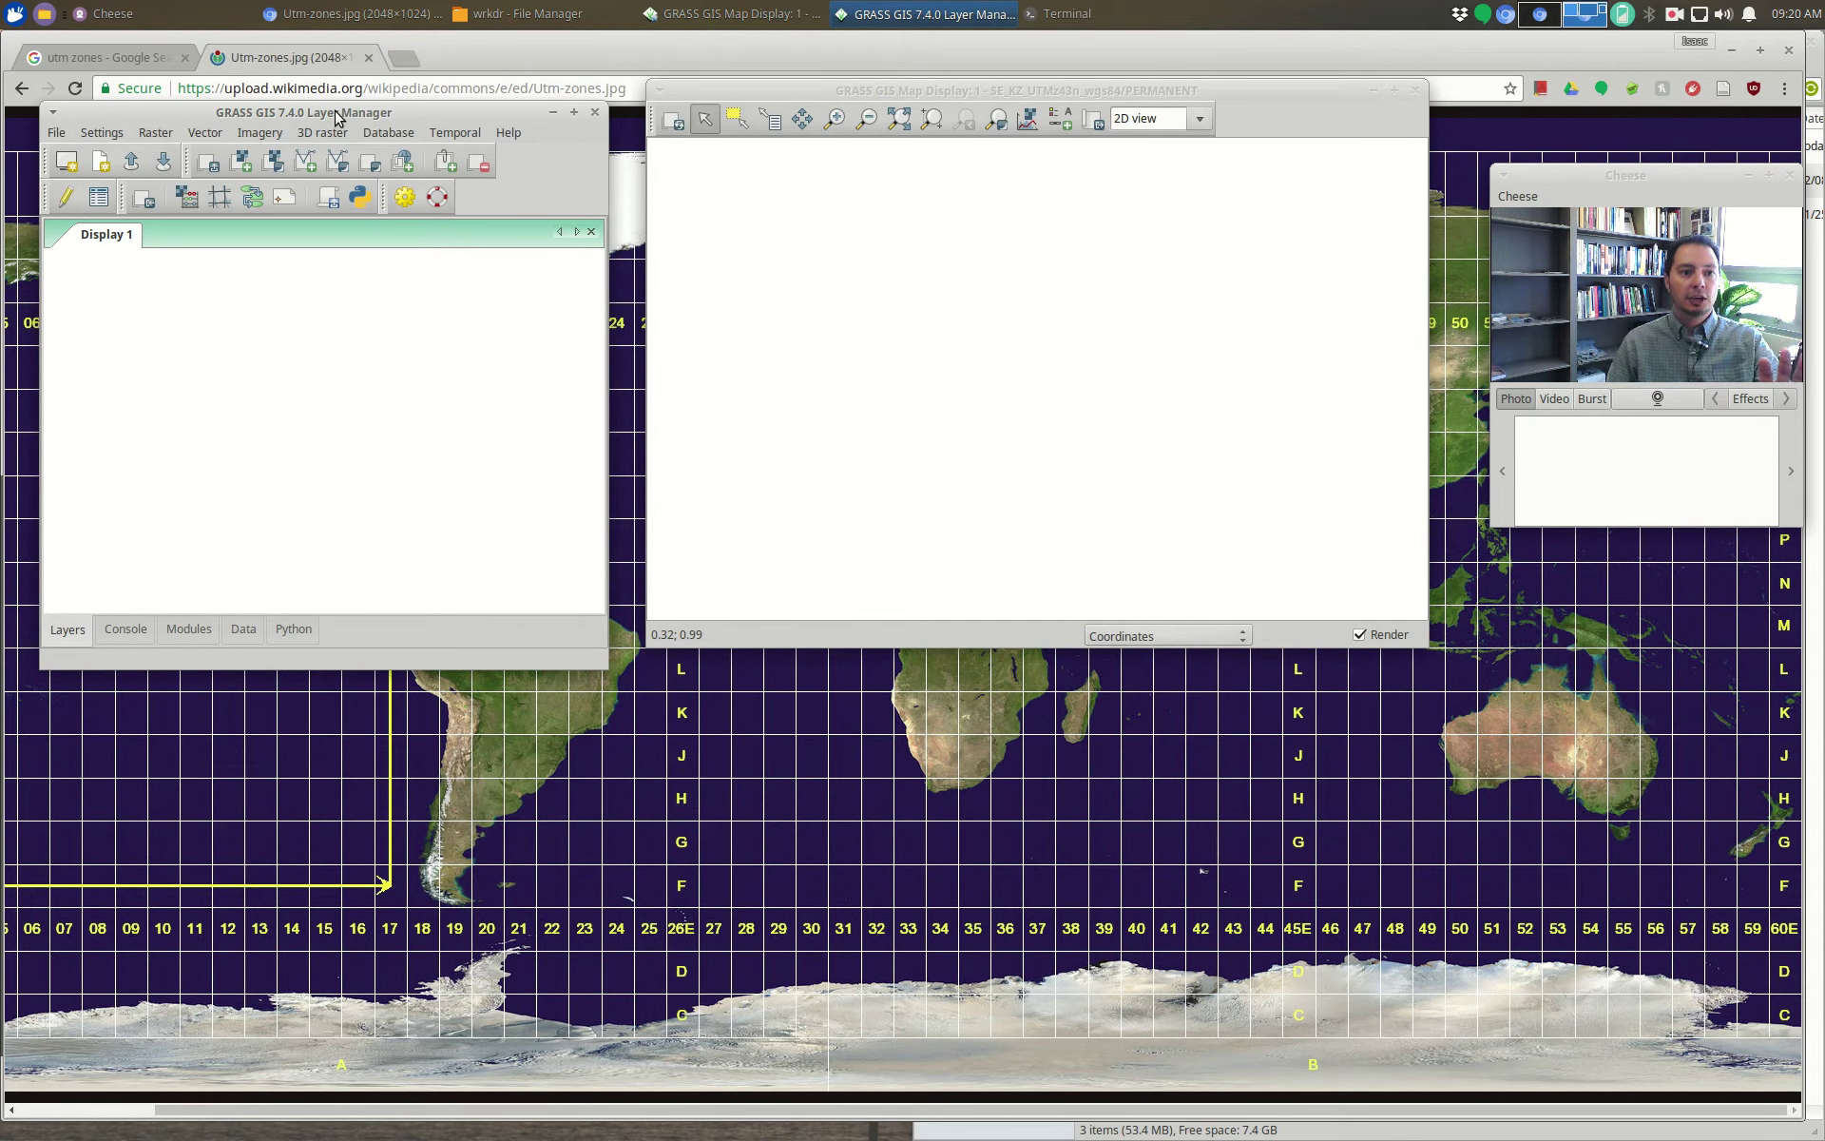
pyautogui.click(979, 90)
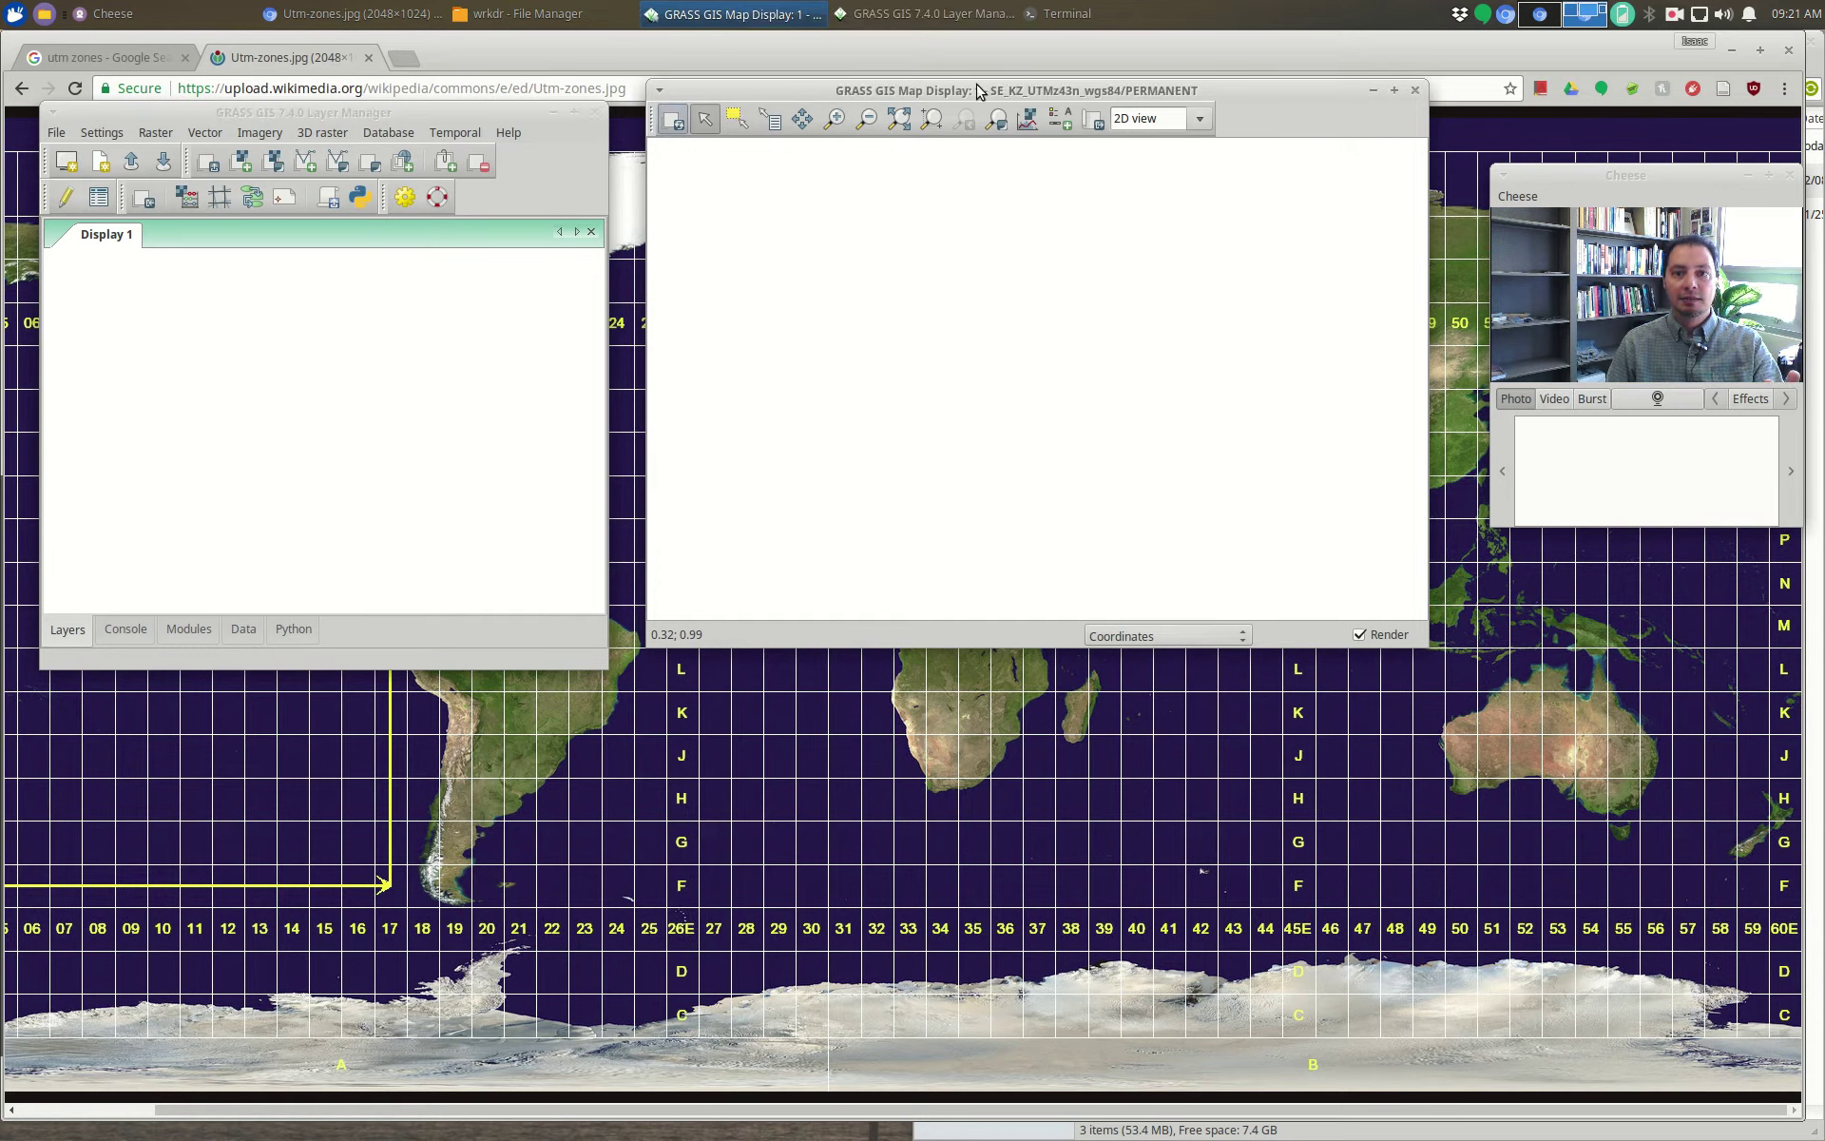
pyautogui.click(1064, 13)
pyautogui.moveTo(1121, 349); pyautogui.dragTo(1280, 683)
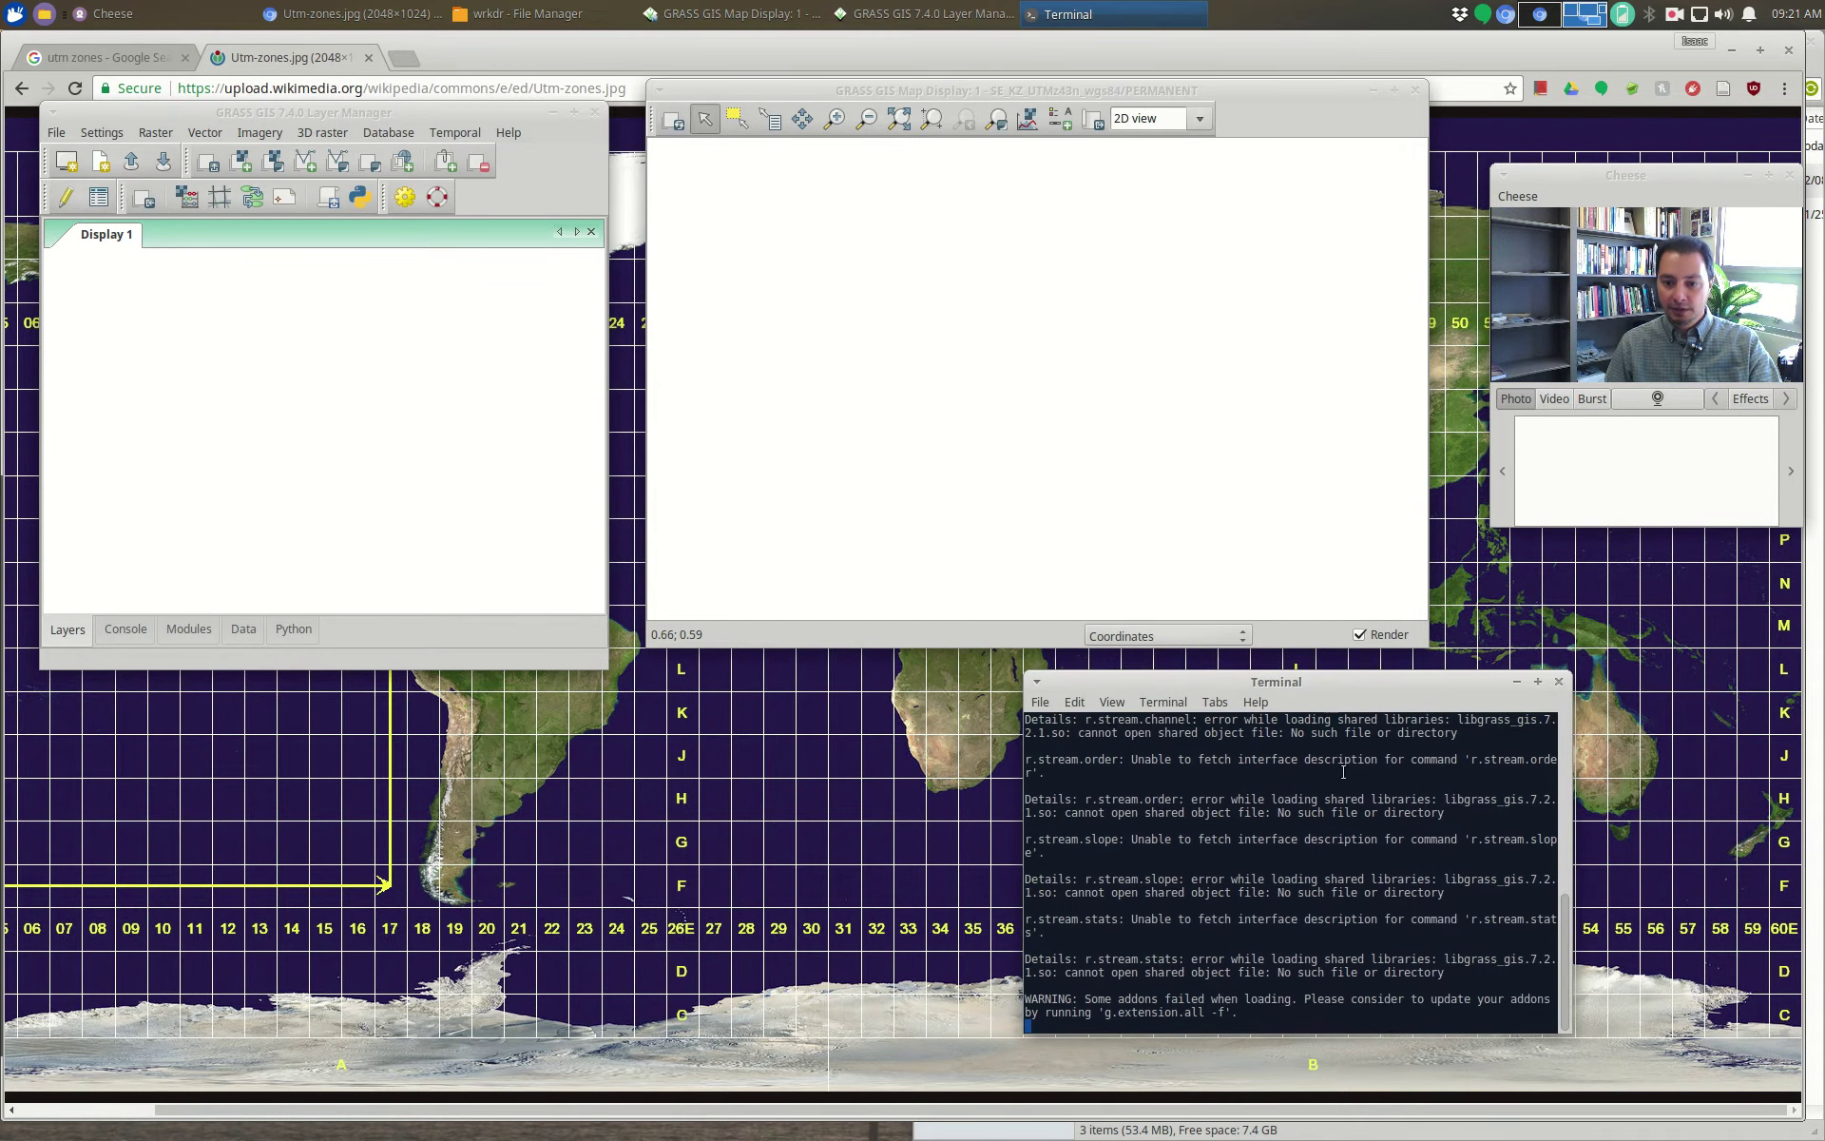
pyautogui.click(1000, 90)
pyautogui.click(468, 113)
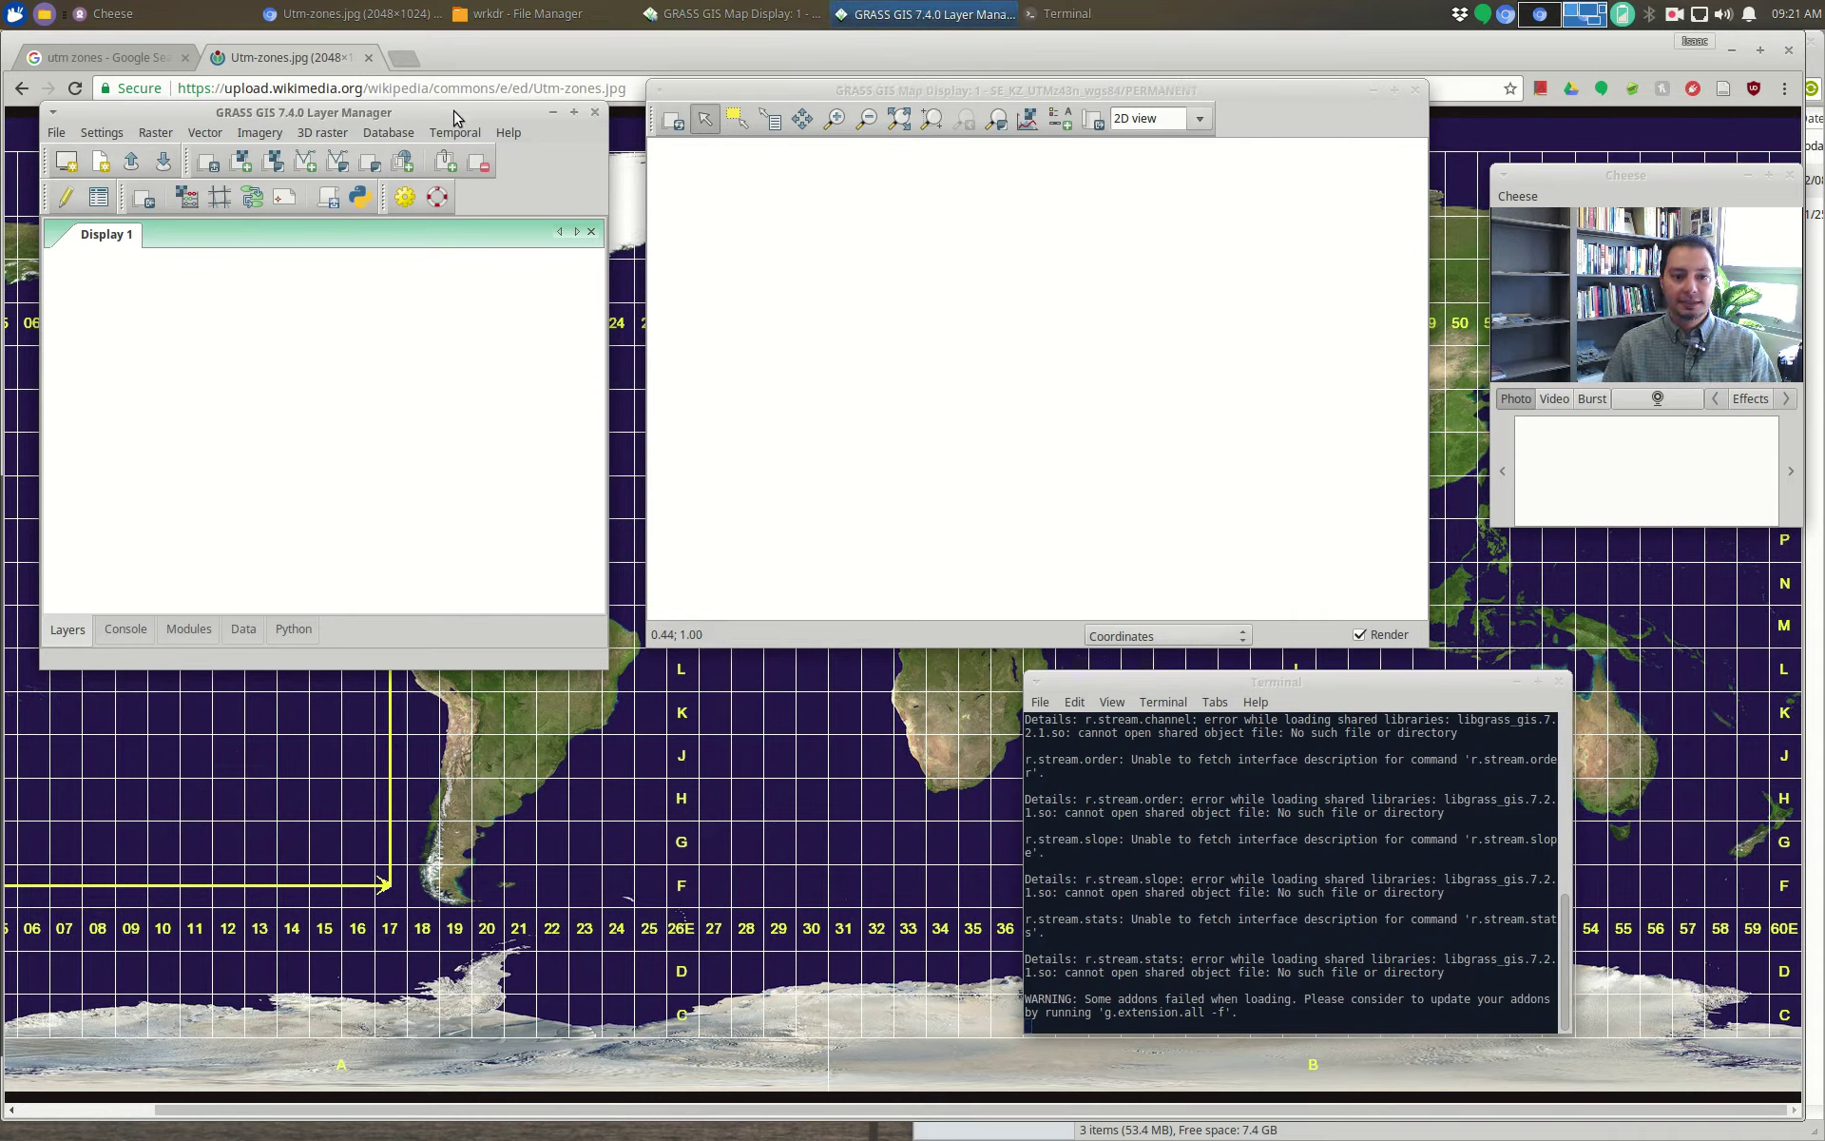
pyautogui.click(1730, 51)
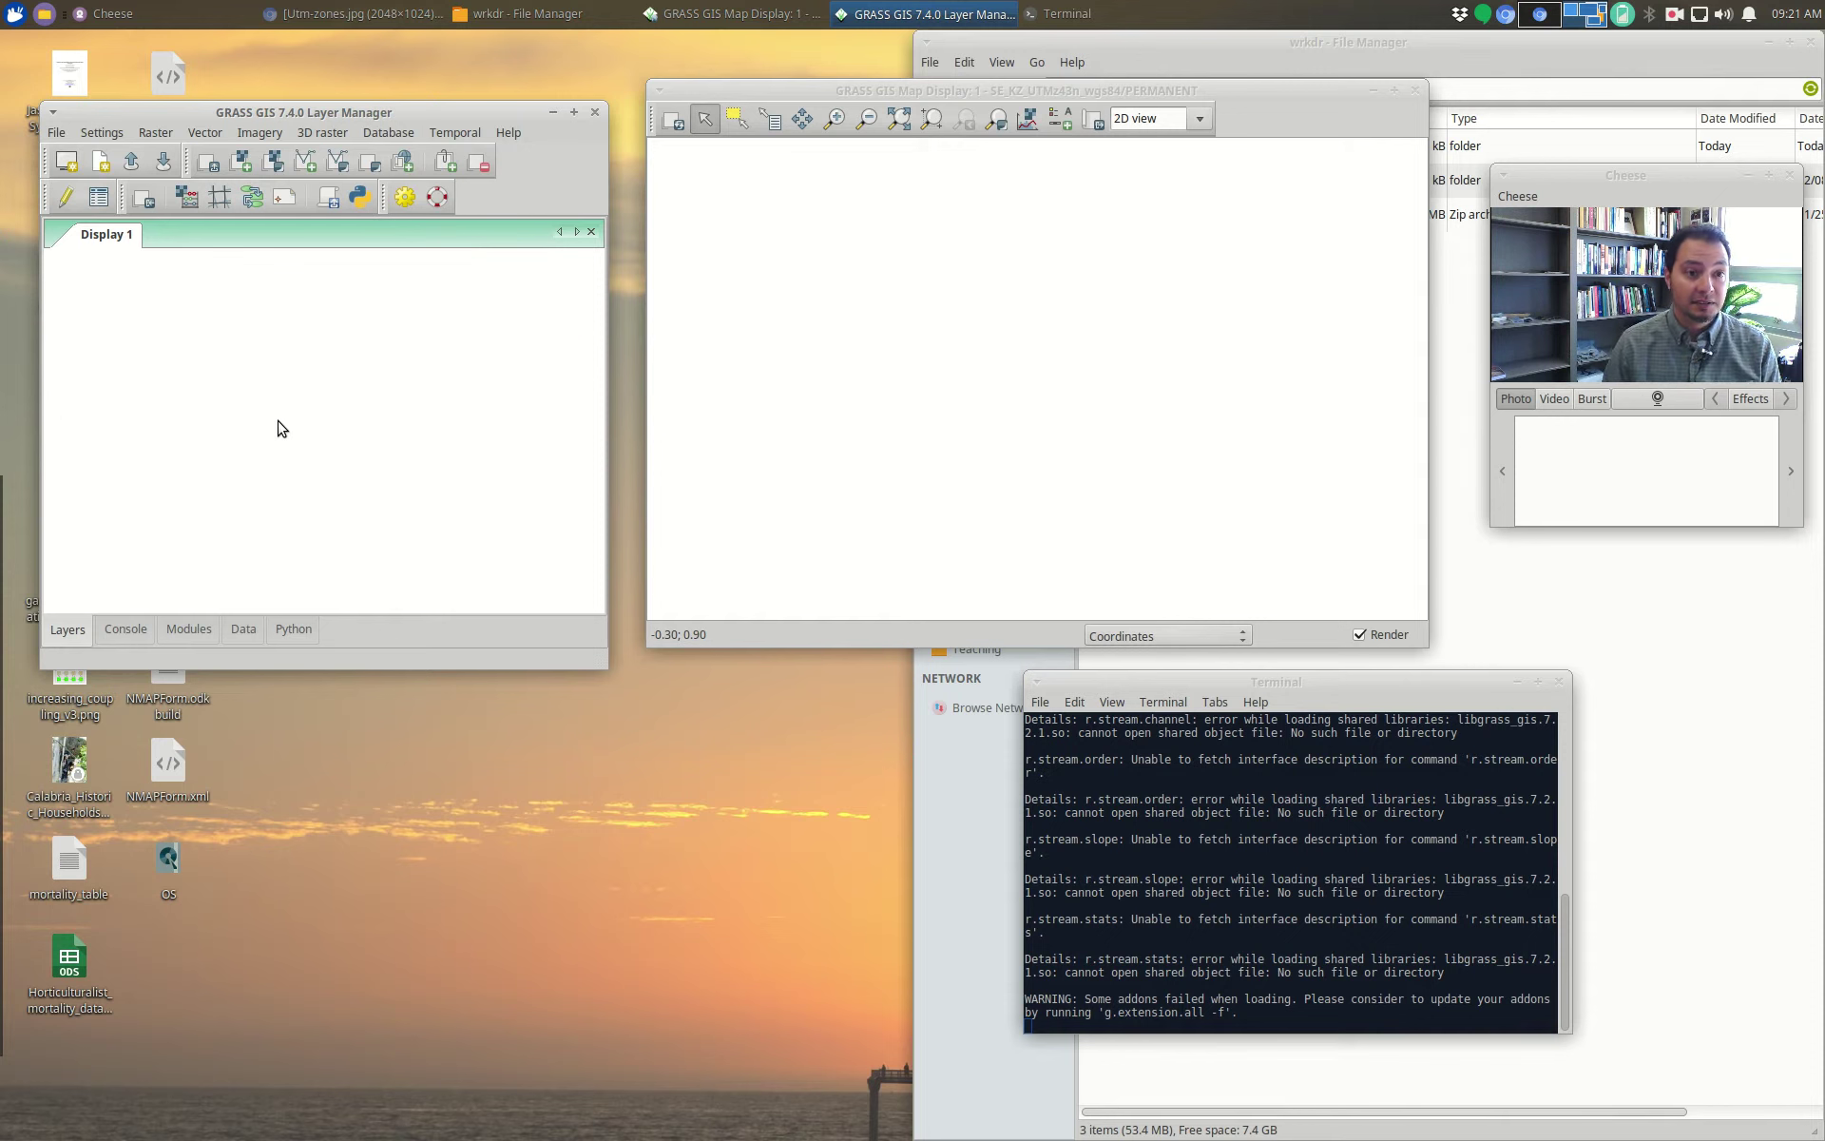
pyautogui.click(260, 133)
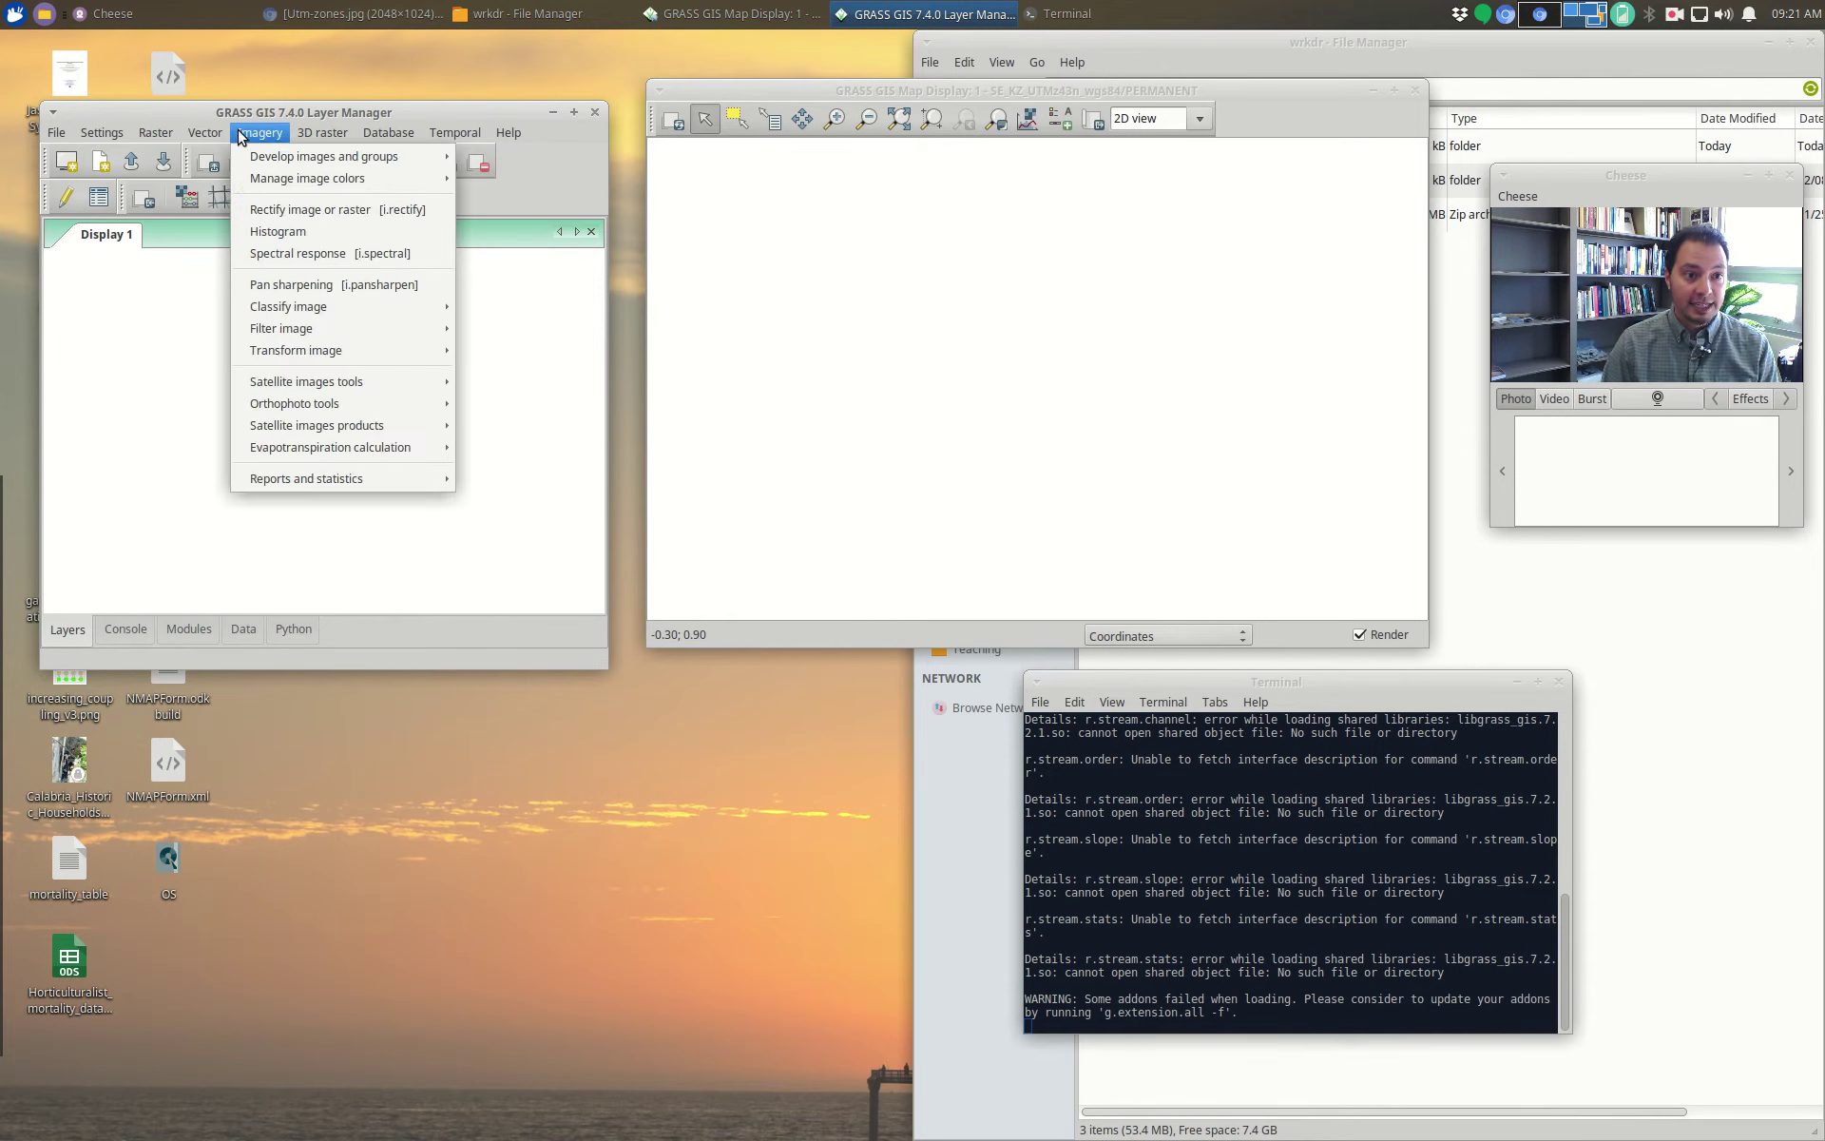
pyautogui.moveTo(214, 138)
pyautogui.moveTo(377, 329)
pyautogui.click(530, 369)
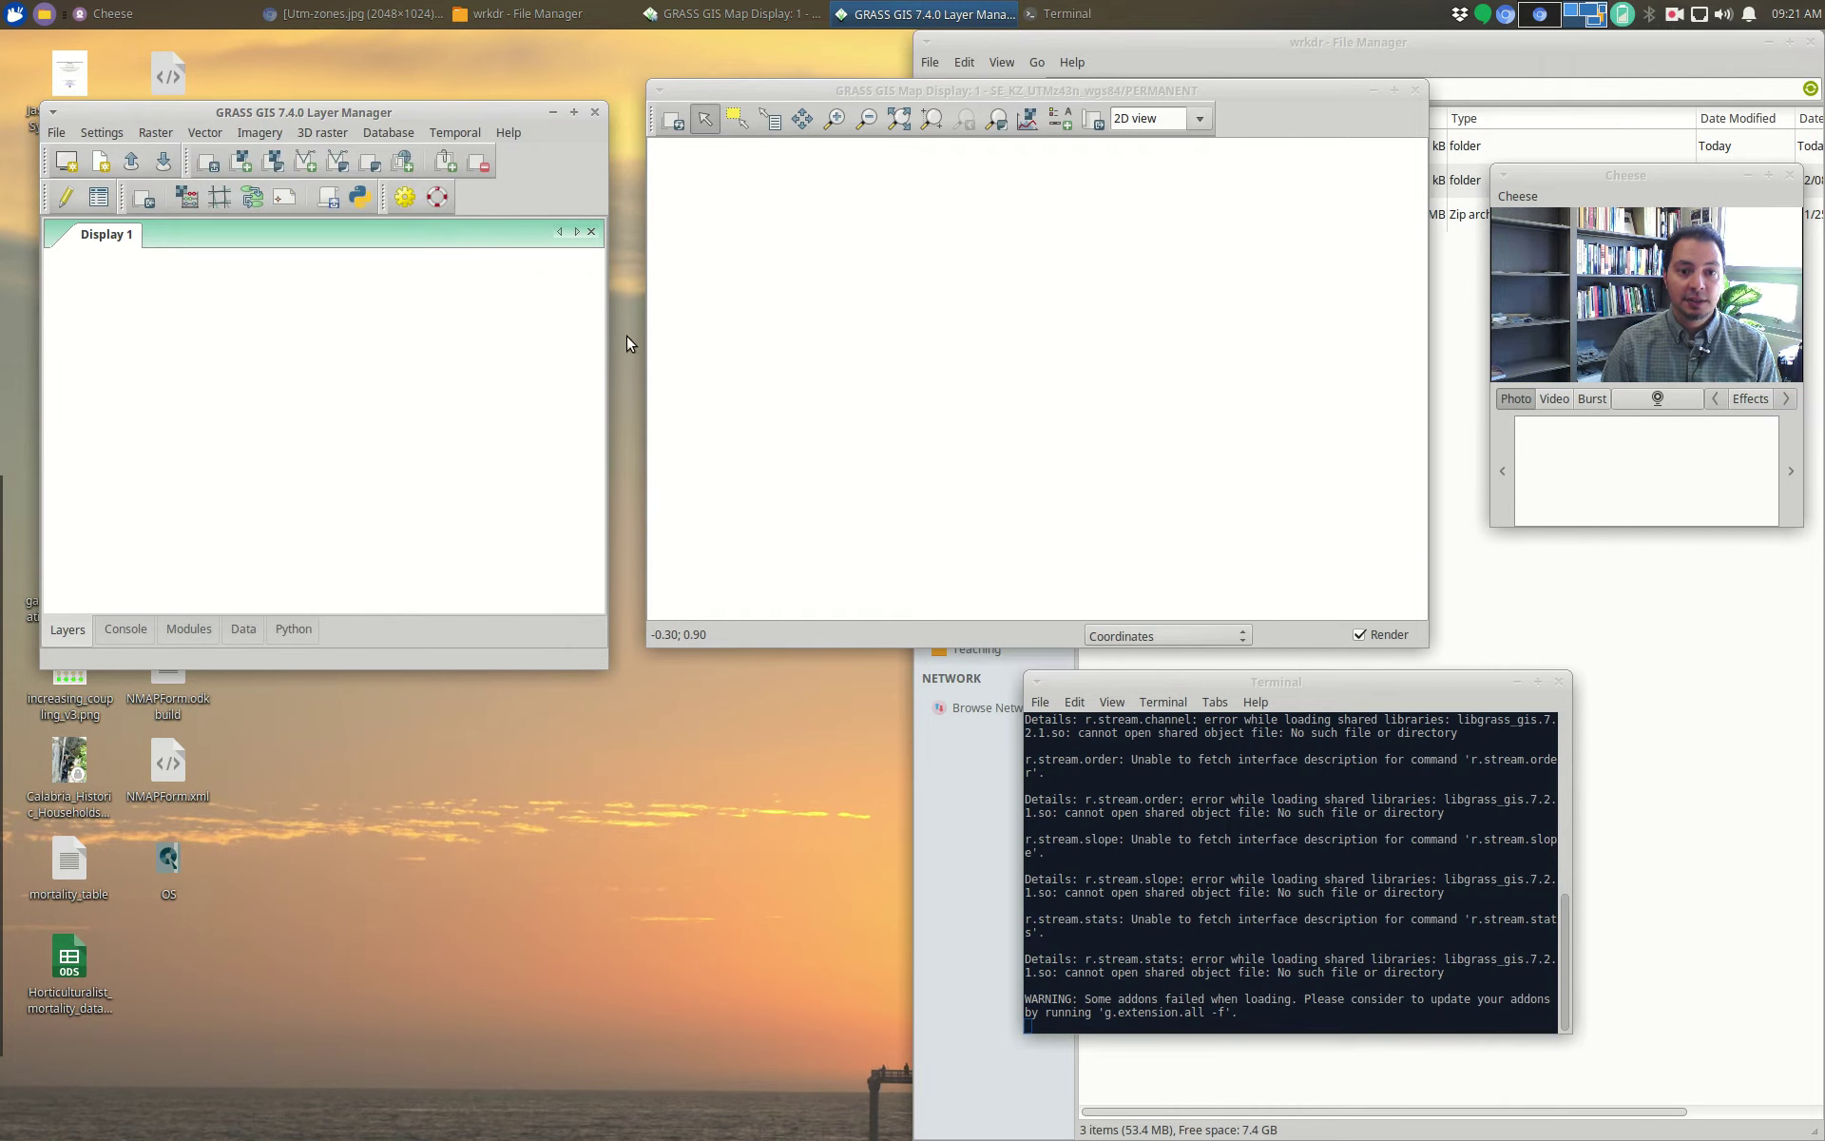
pyautogui.click(1202, 119)
pyautogui.click(1232, 115)
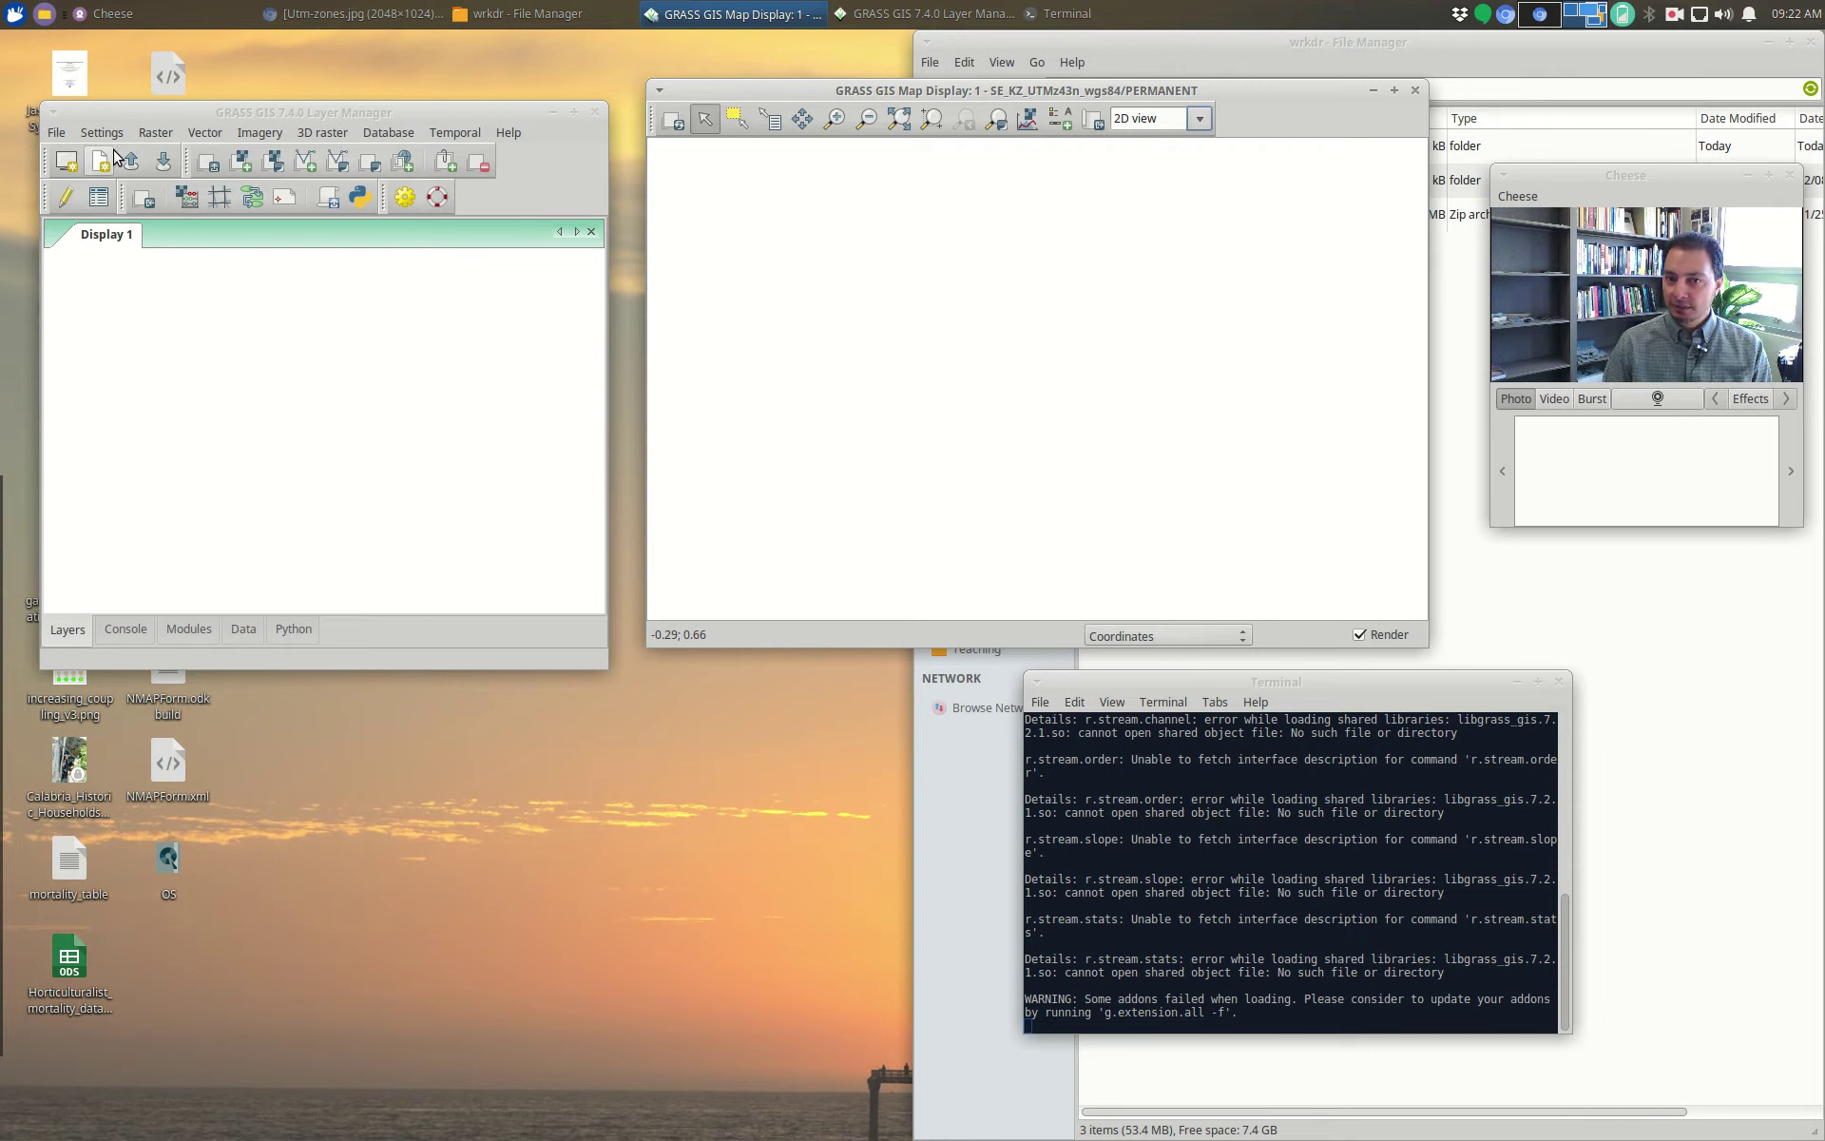
# Step: Open the simplified raster import with reprojection tool (r.import)
pyautogui.click(57, 134)
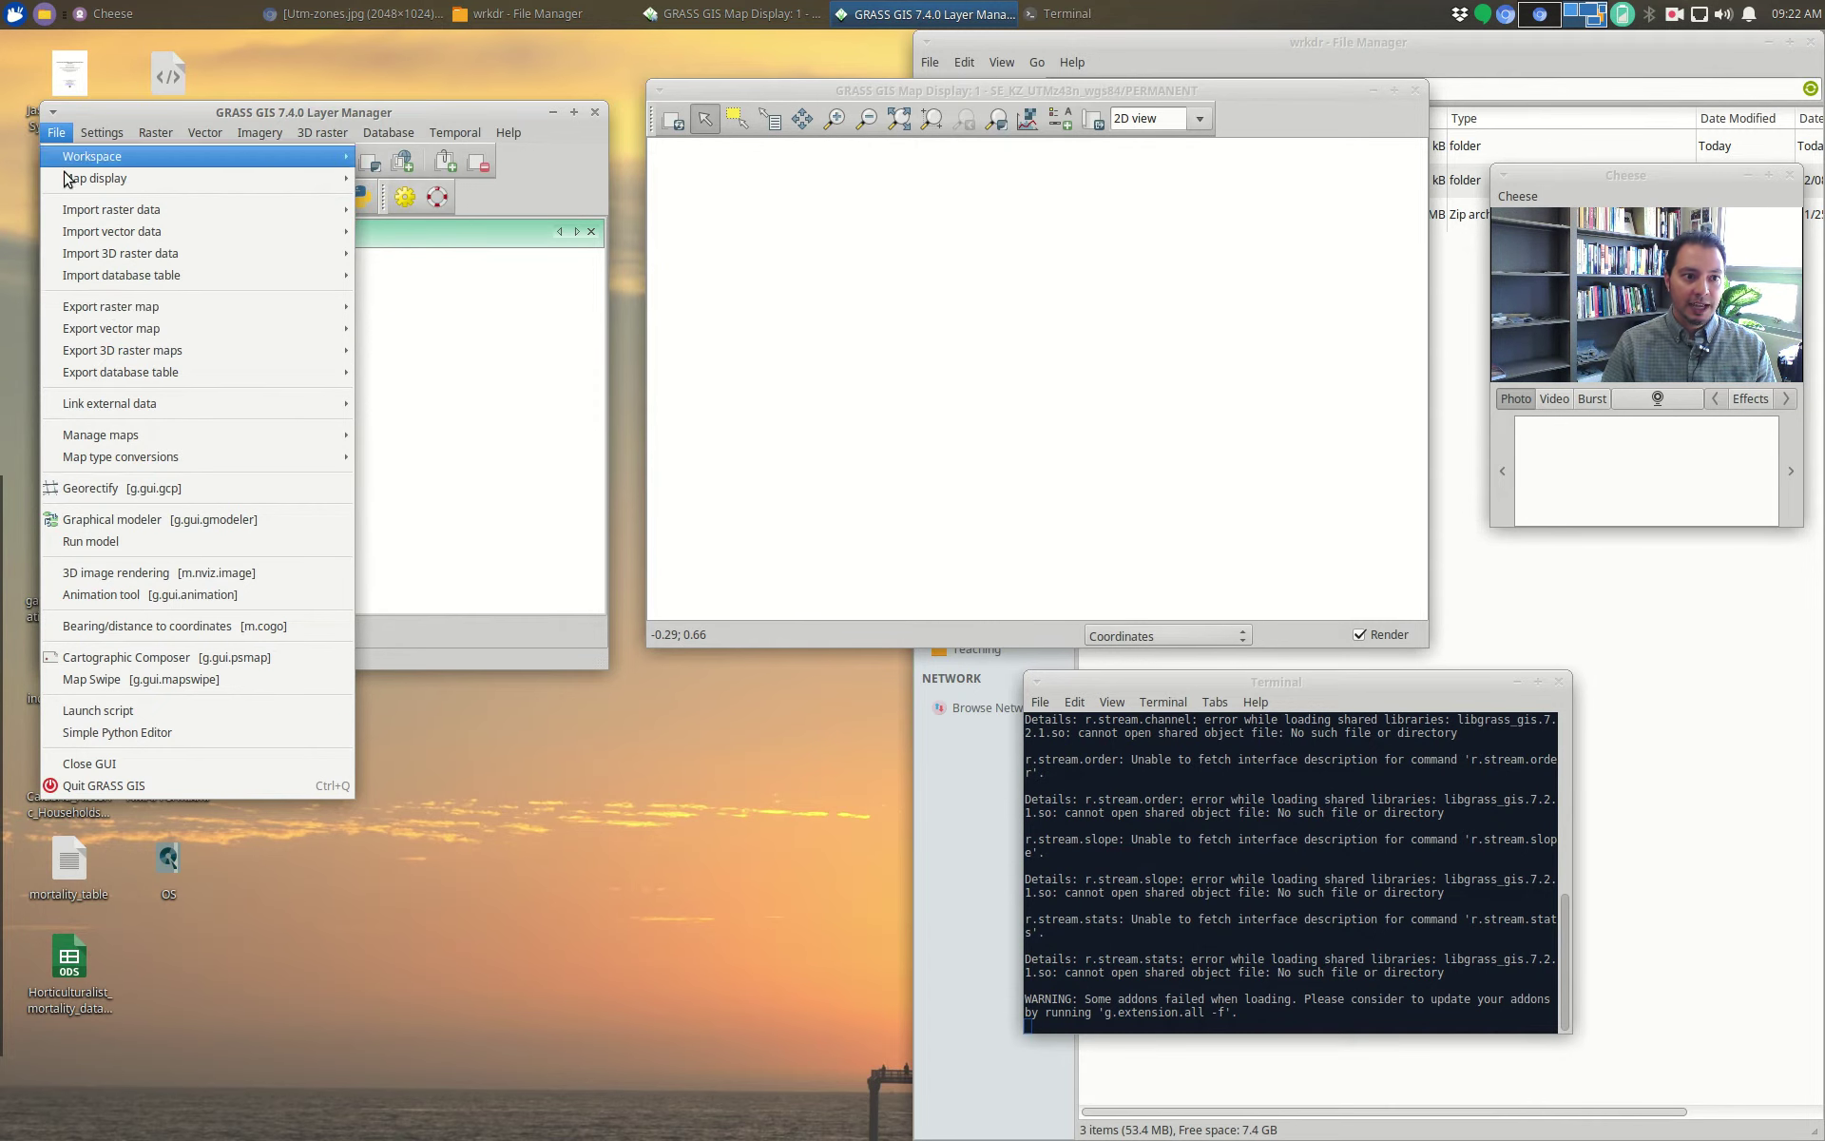
pyautogui.moveTo(103, 313)
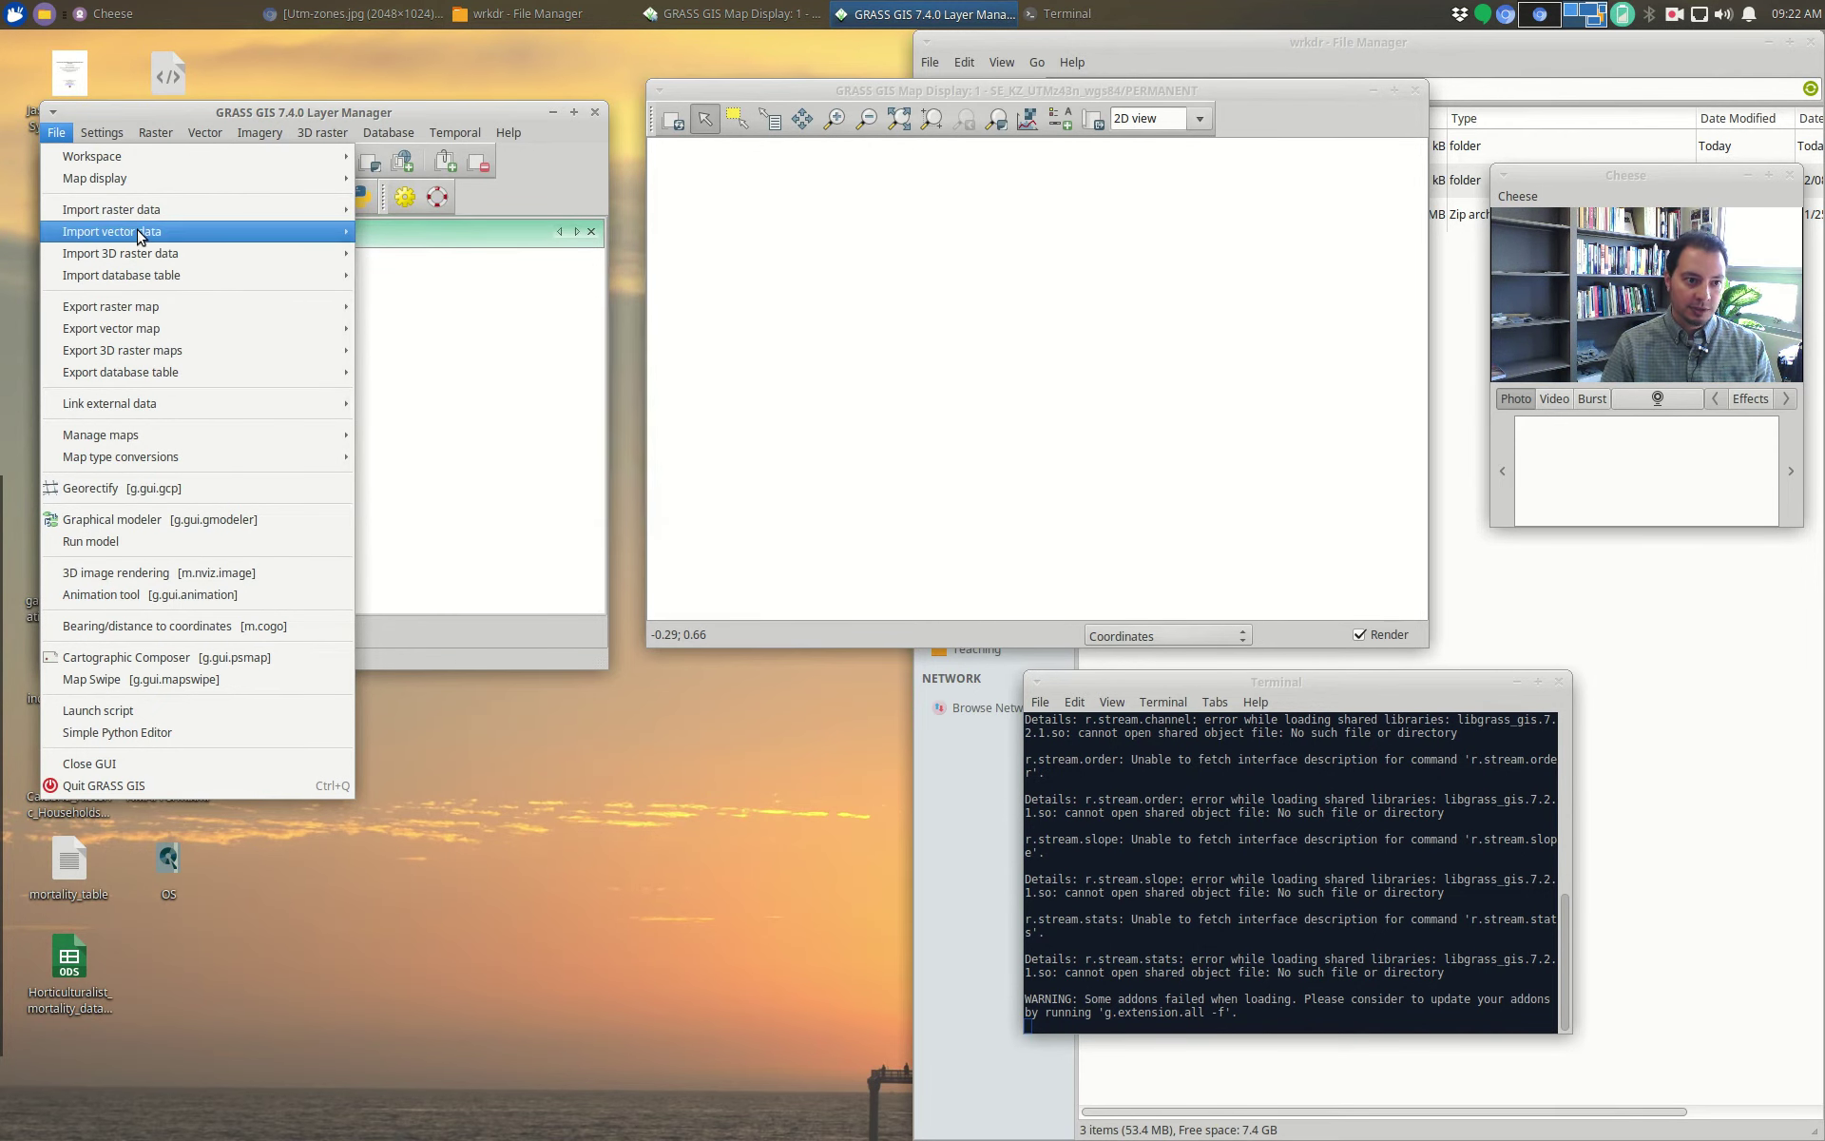
pyautogui.moveTo(171, 220)
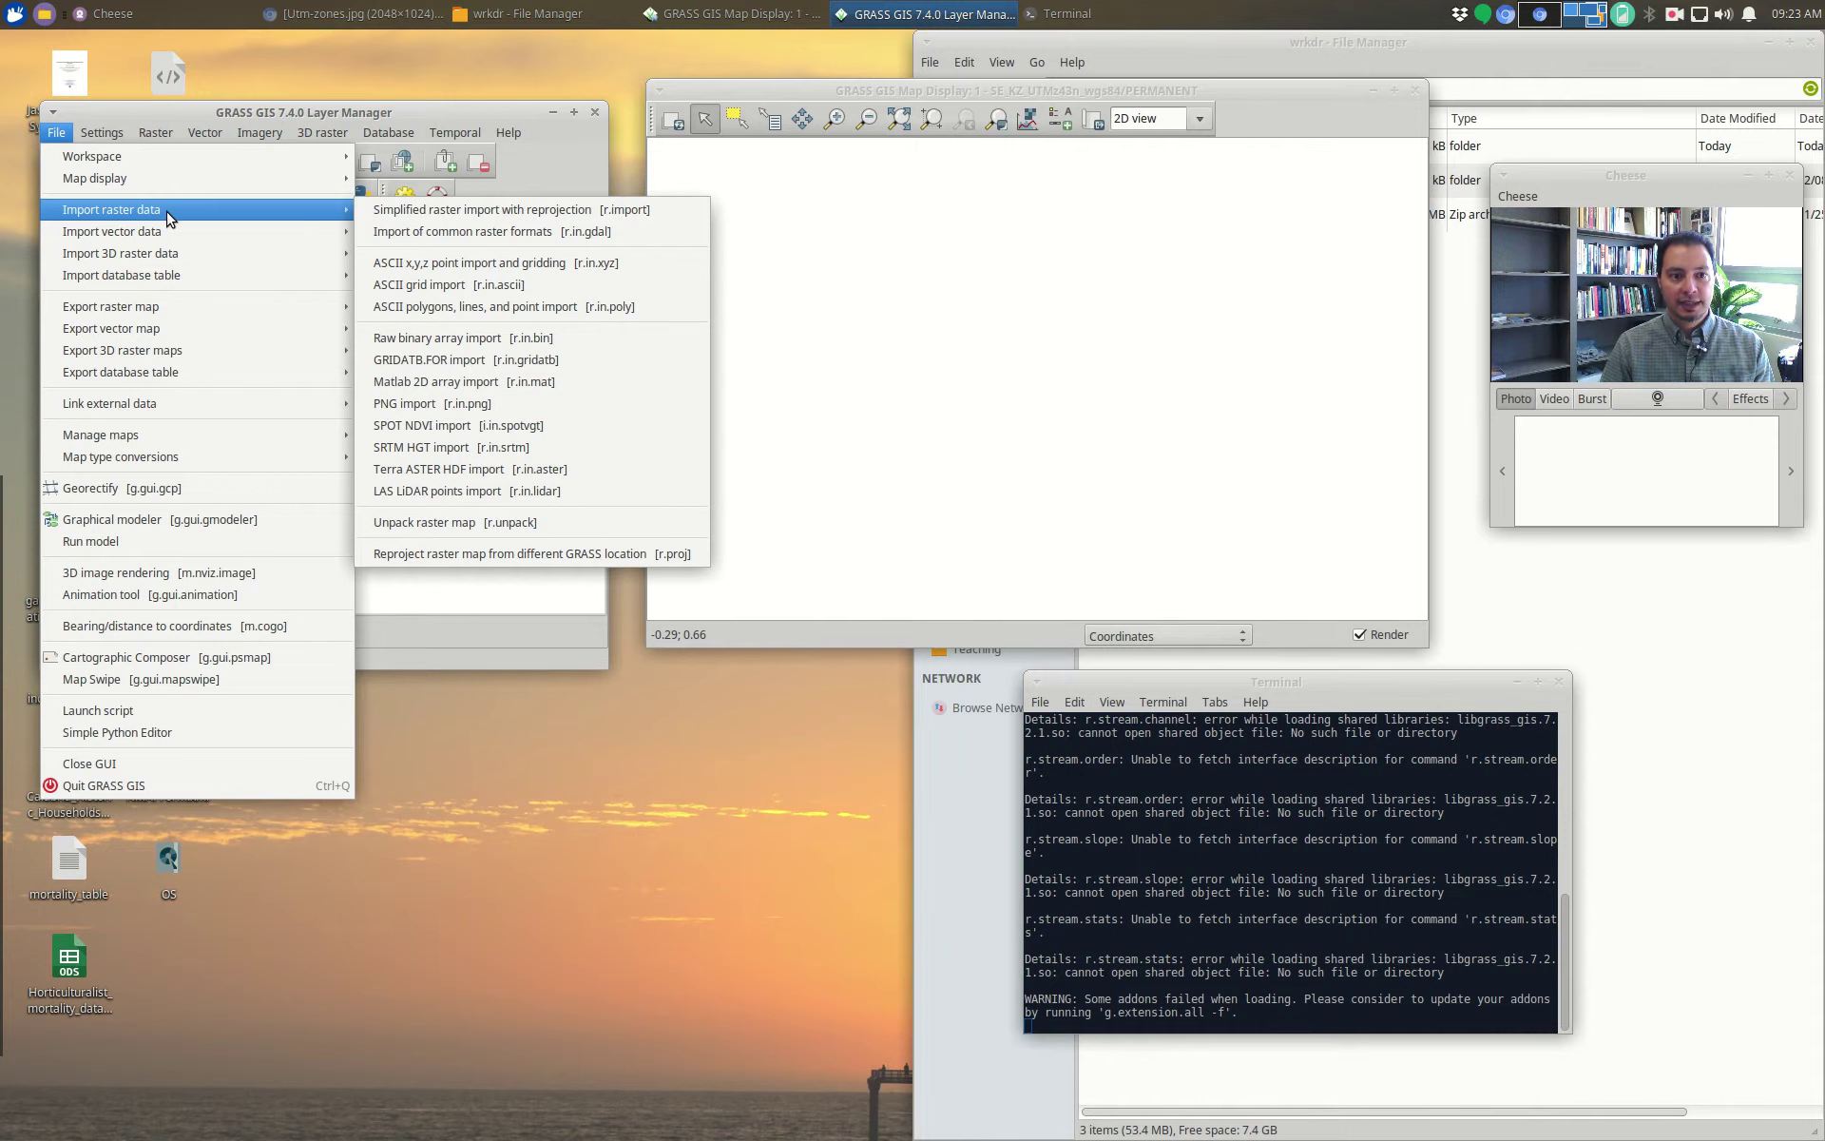
pyautogui.click(494, 216)
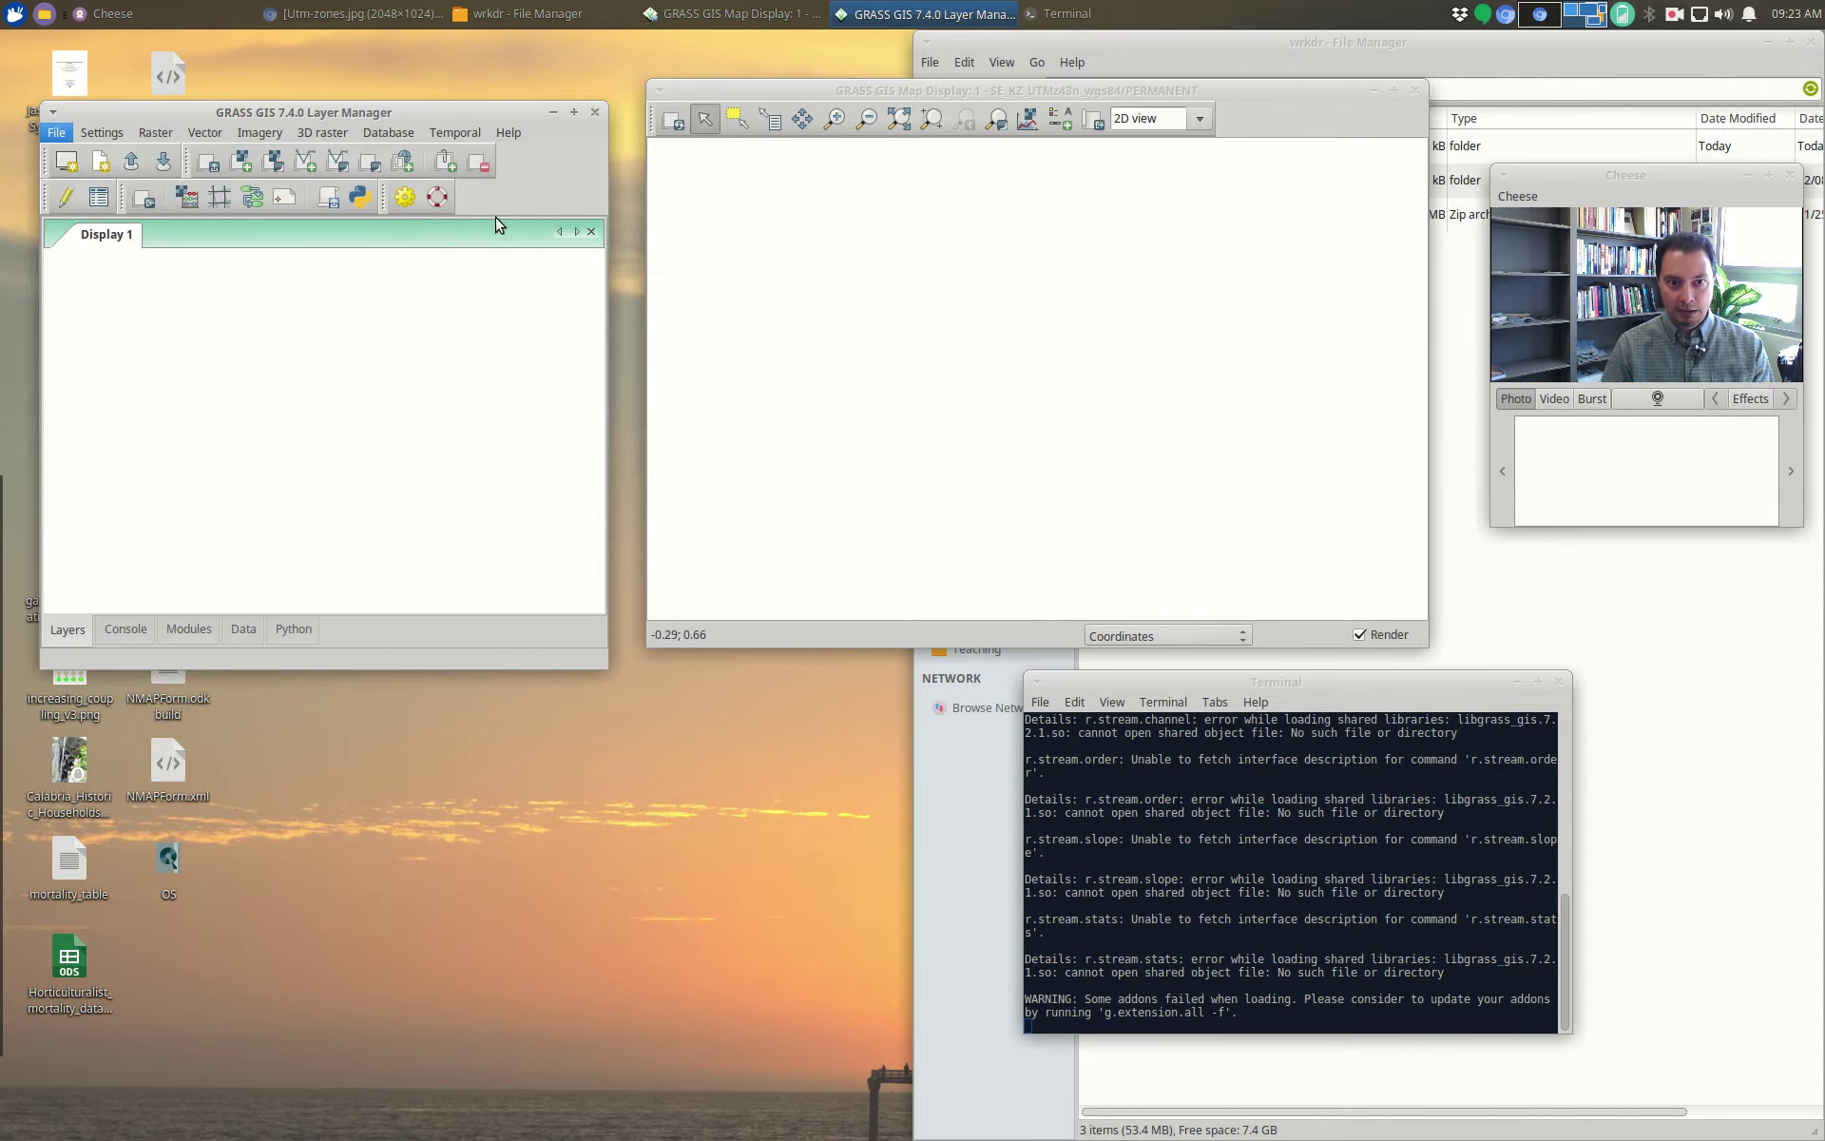
pyautogui.click(47, 131)
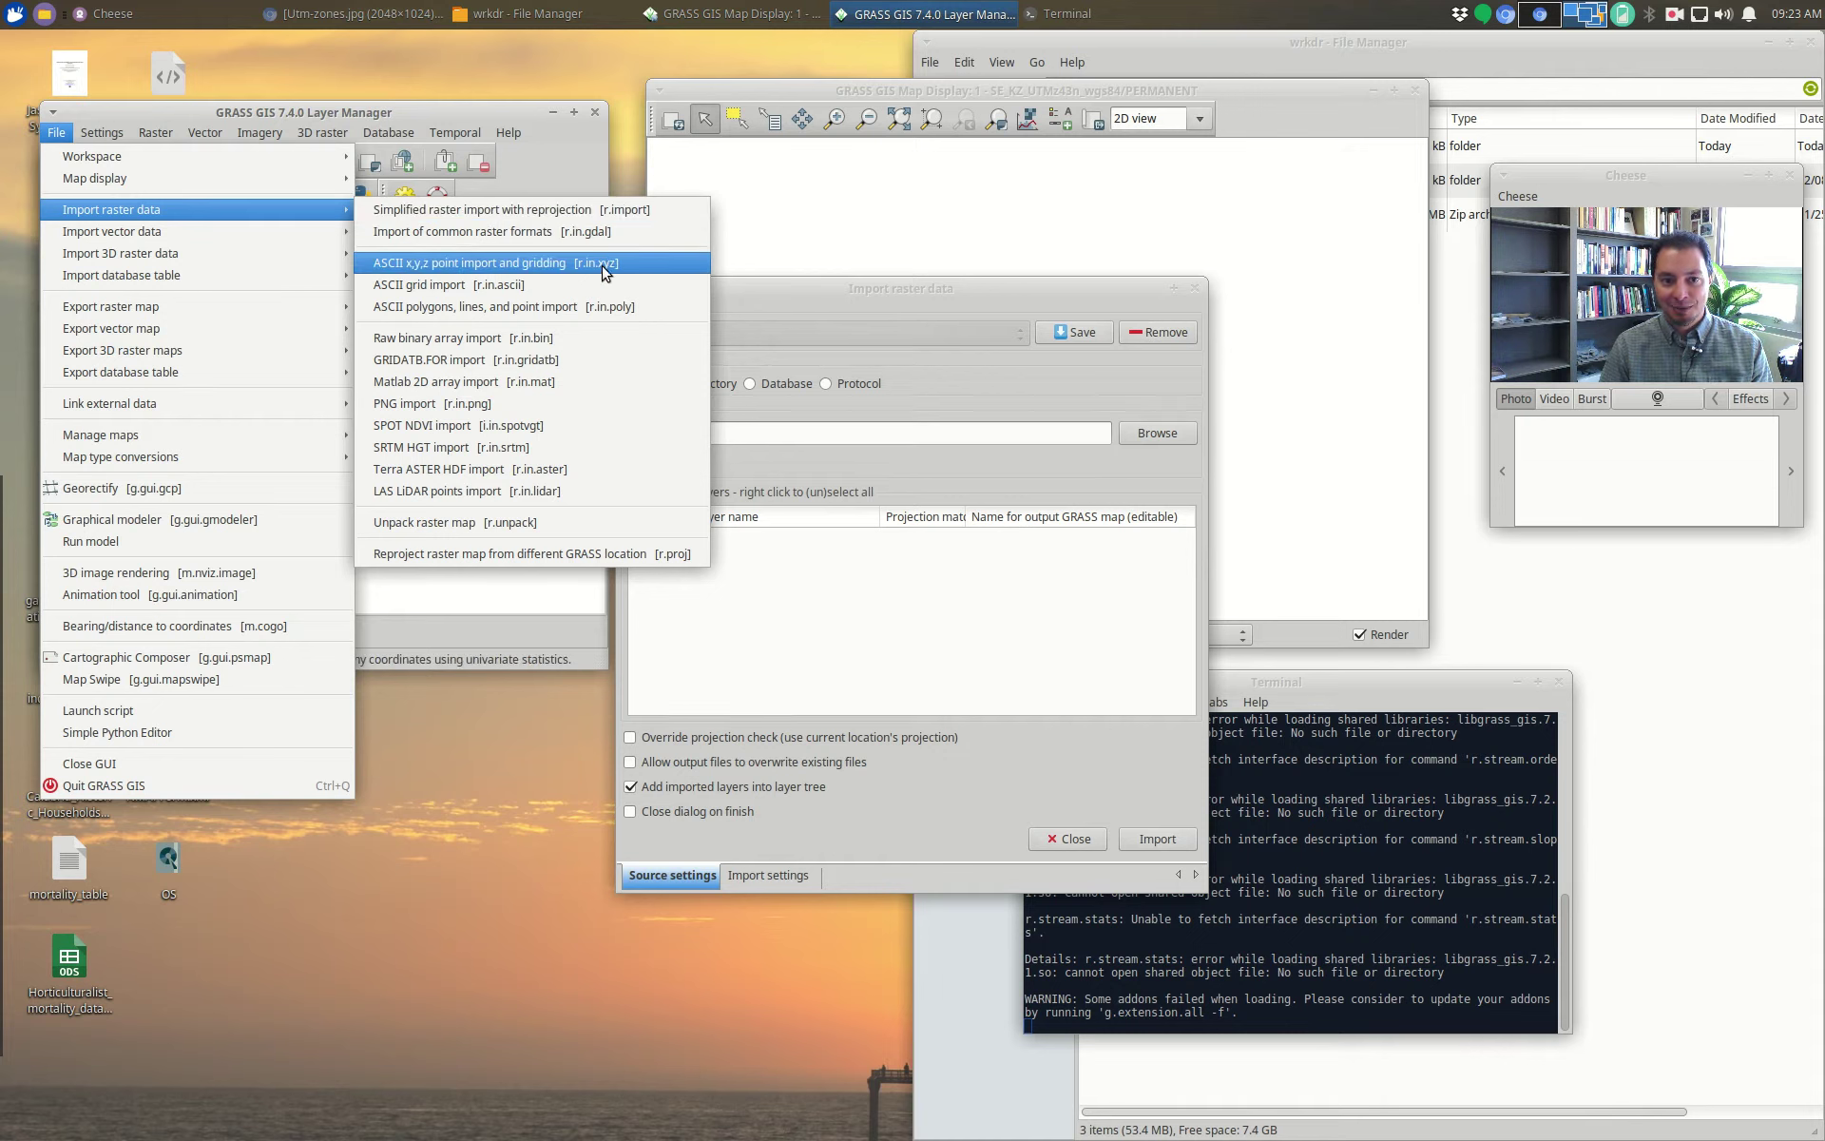
pyautogui.moveTo(341, 126)
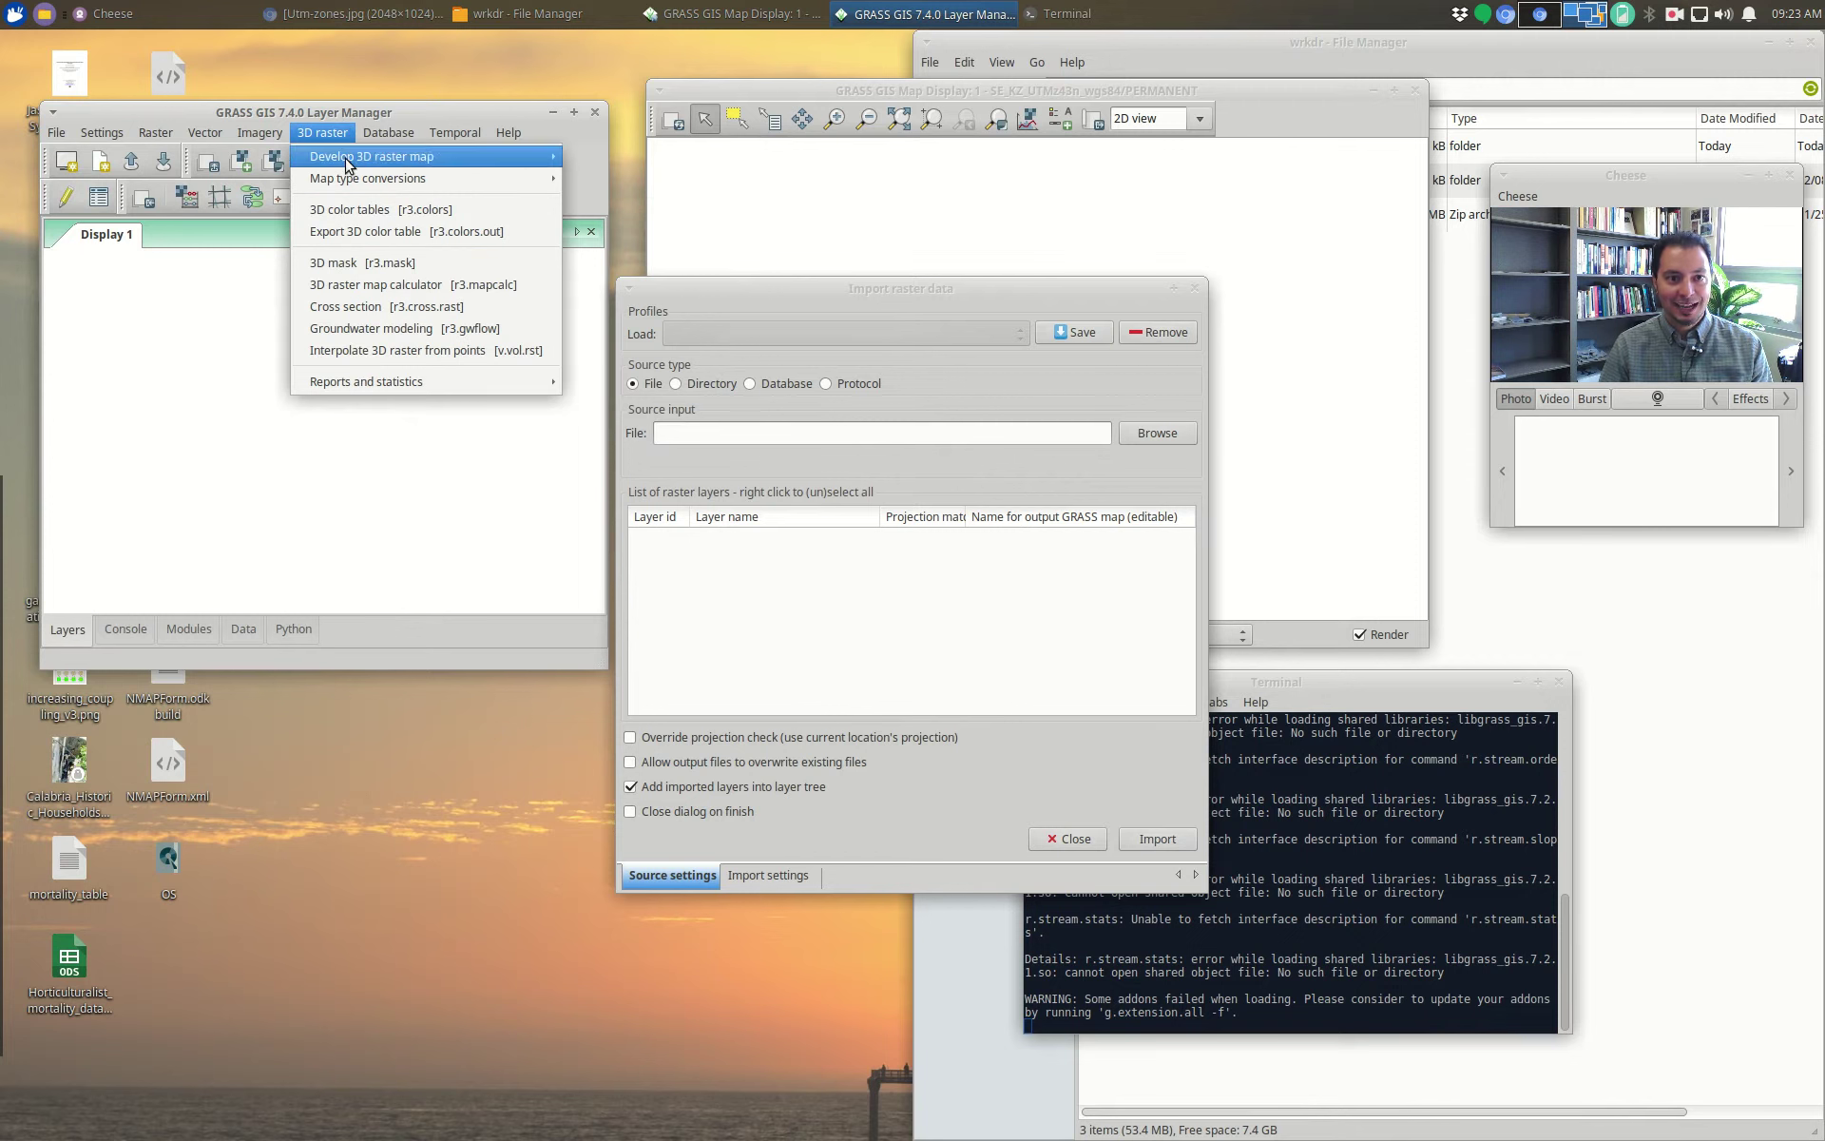
pyautogui.moveTo(418, 178)
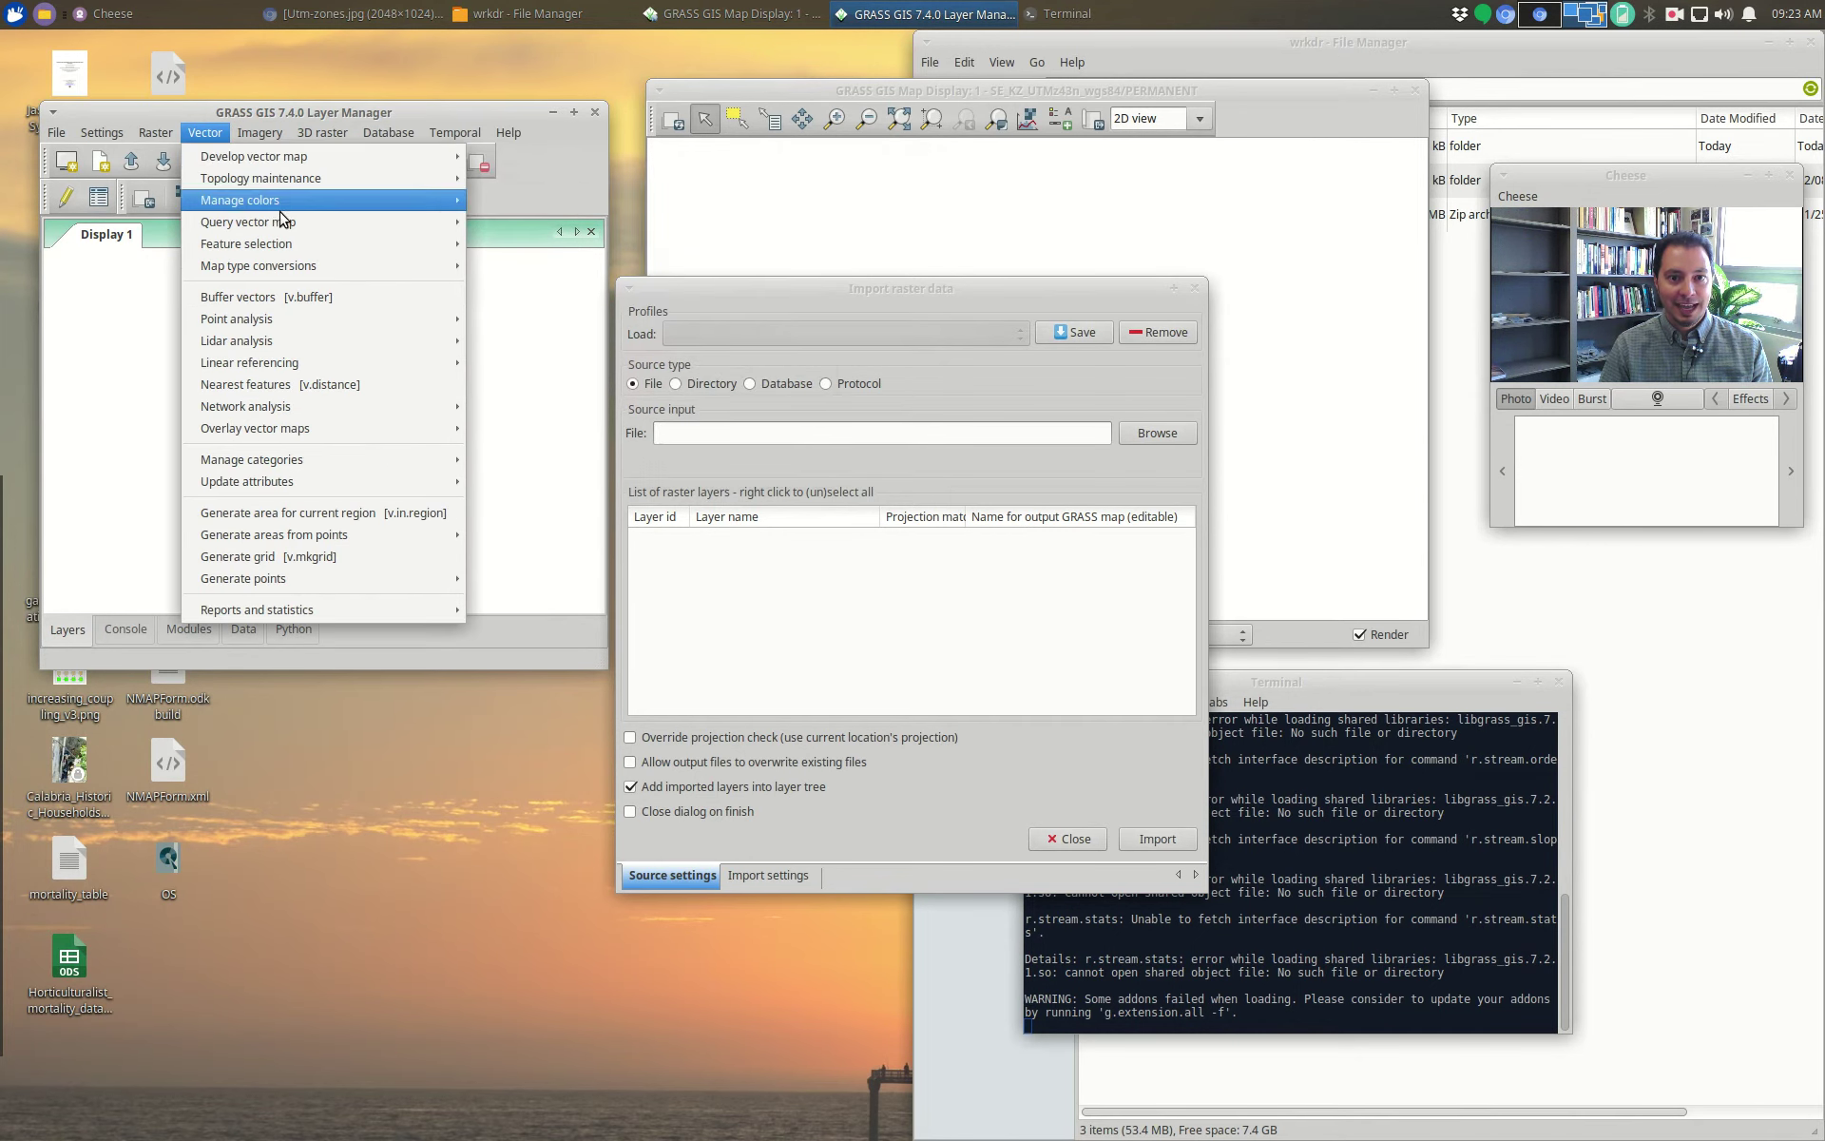
pyautogui.moveTo(270, 245)
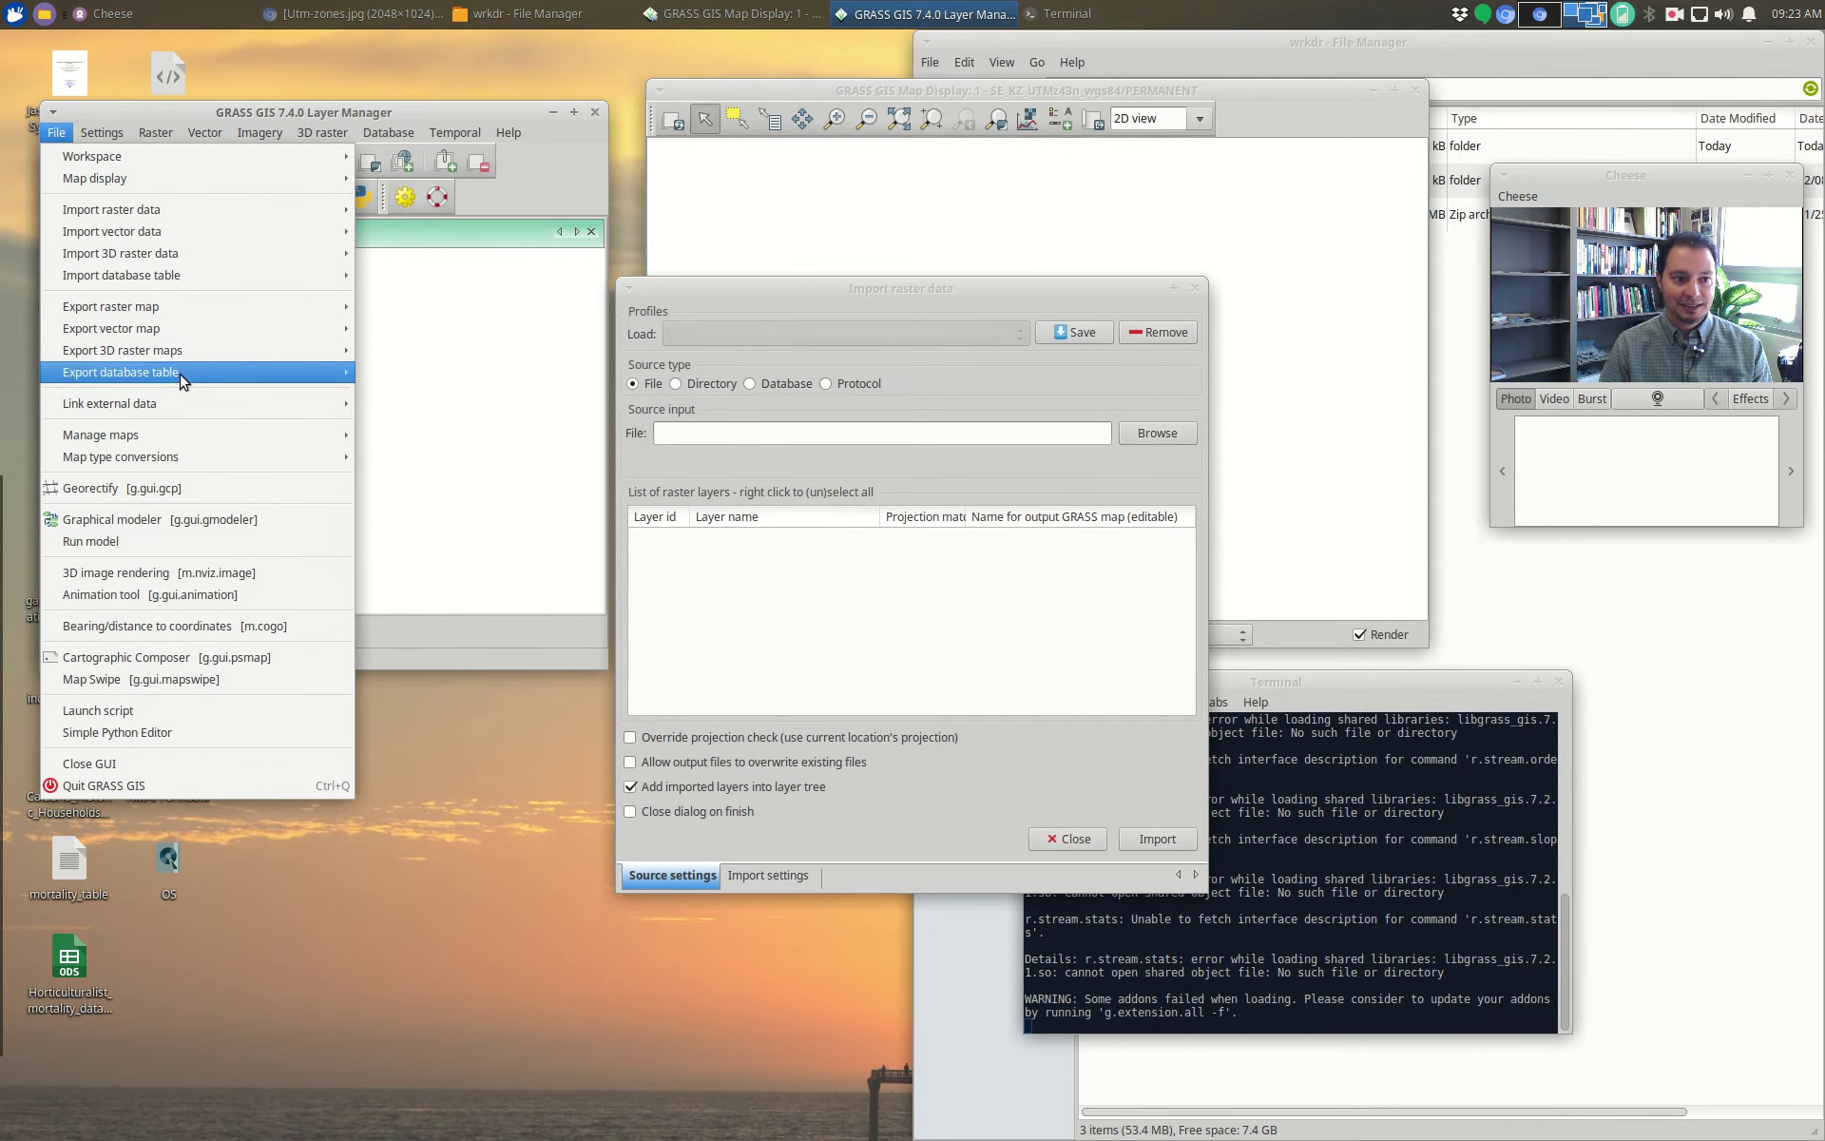
pyautogui.moveTo(199, 363)
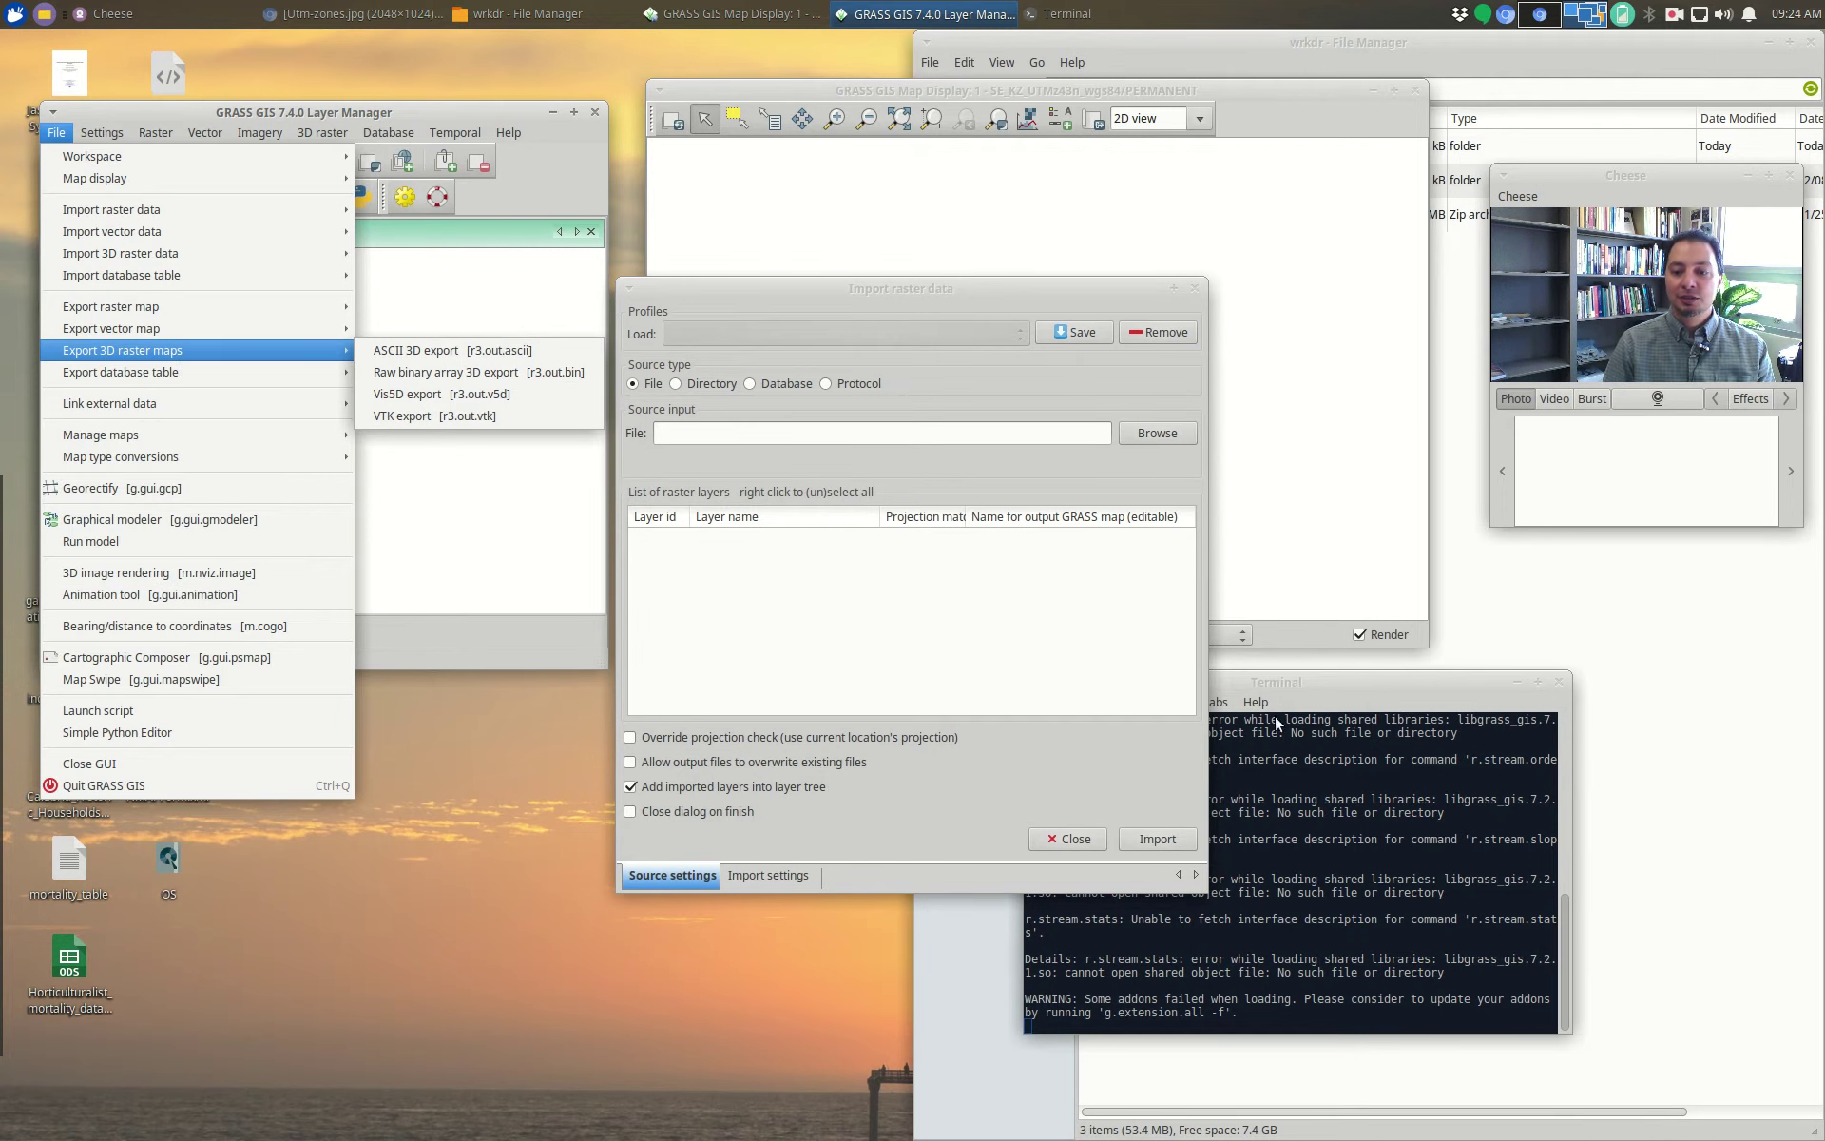
pyautogui.click(1327, 806)
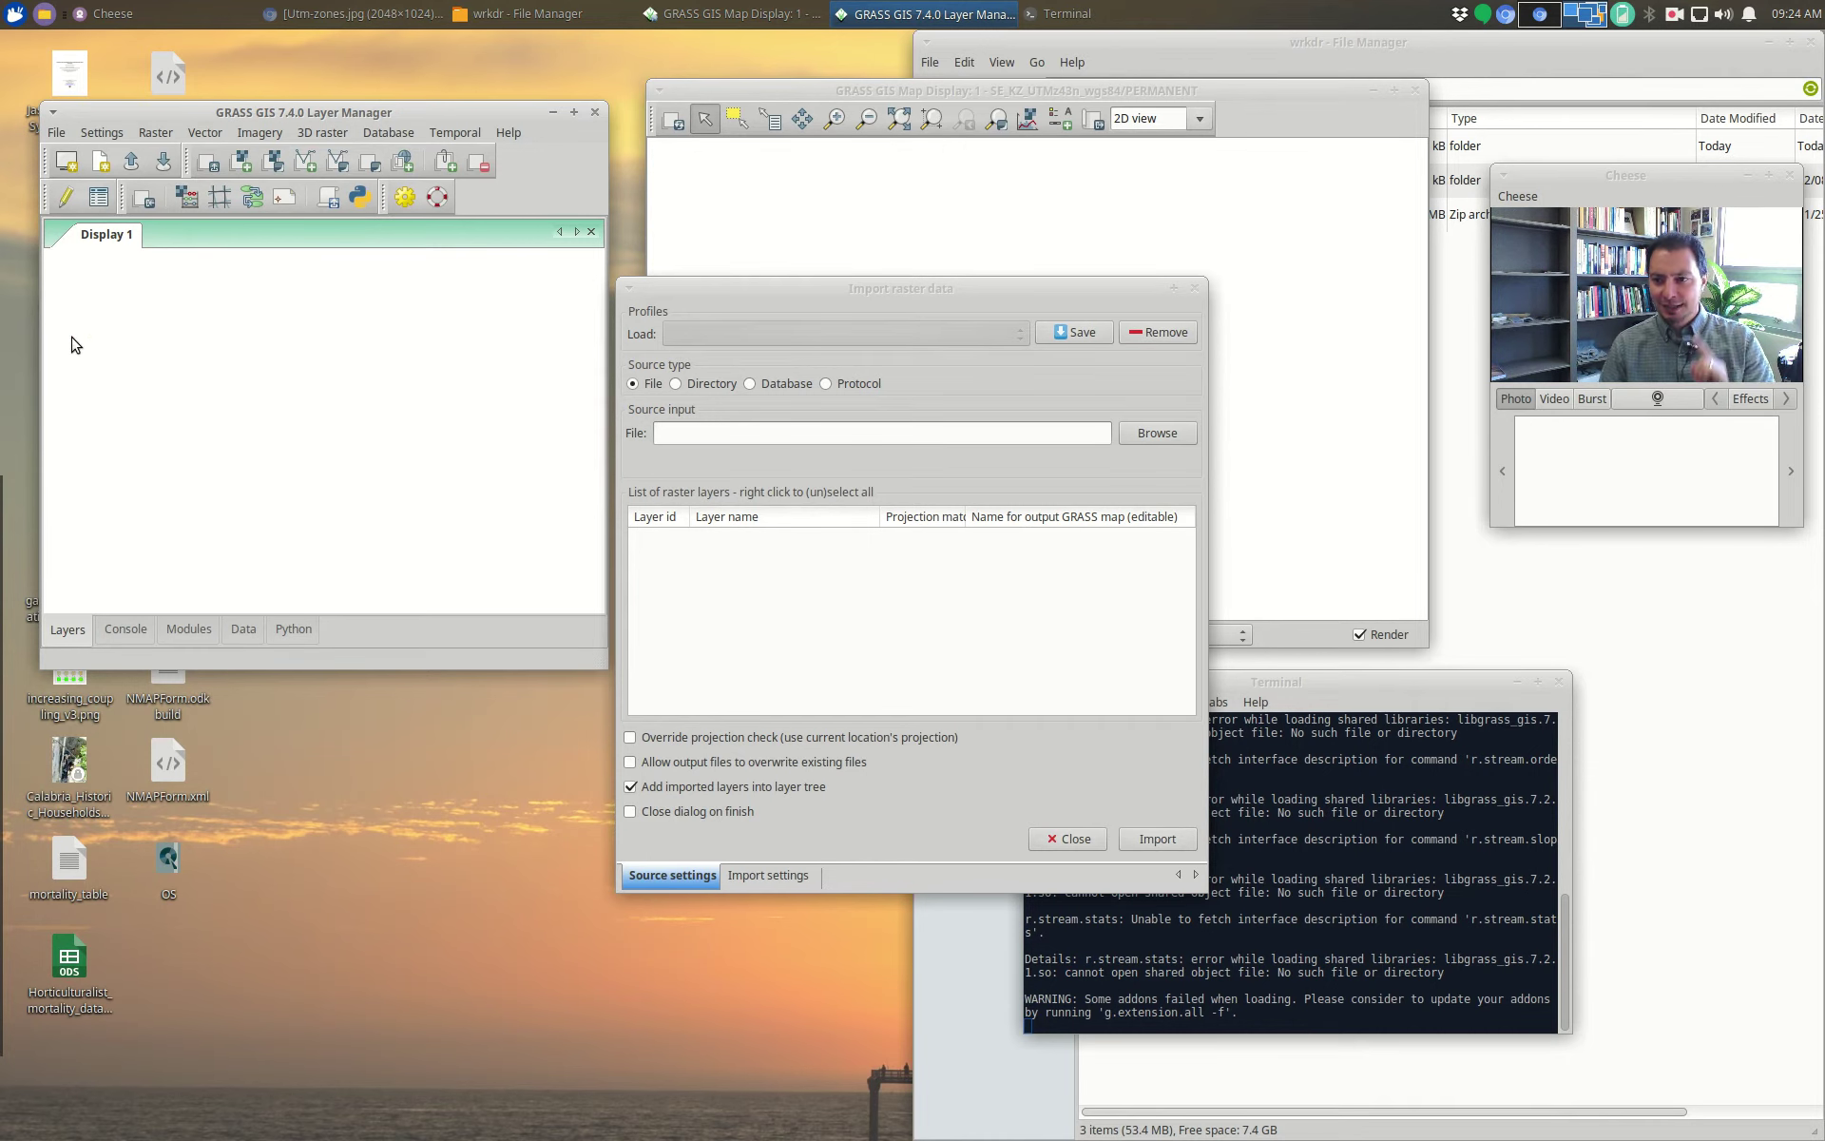
# Step: Select LS8_natural_color_psharp.tif from Documents/wrkdr/Talgar_GIS_Data/Raster as the source file for the raster import
pyautogui.moveTo(864, 291); pyautogui.dragTo(712, 210)
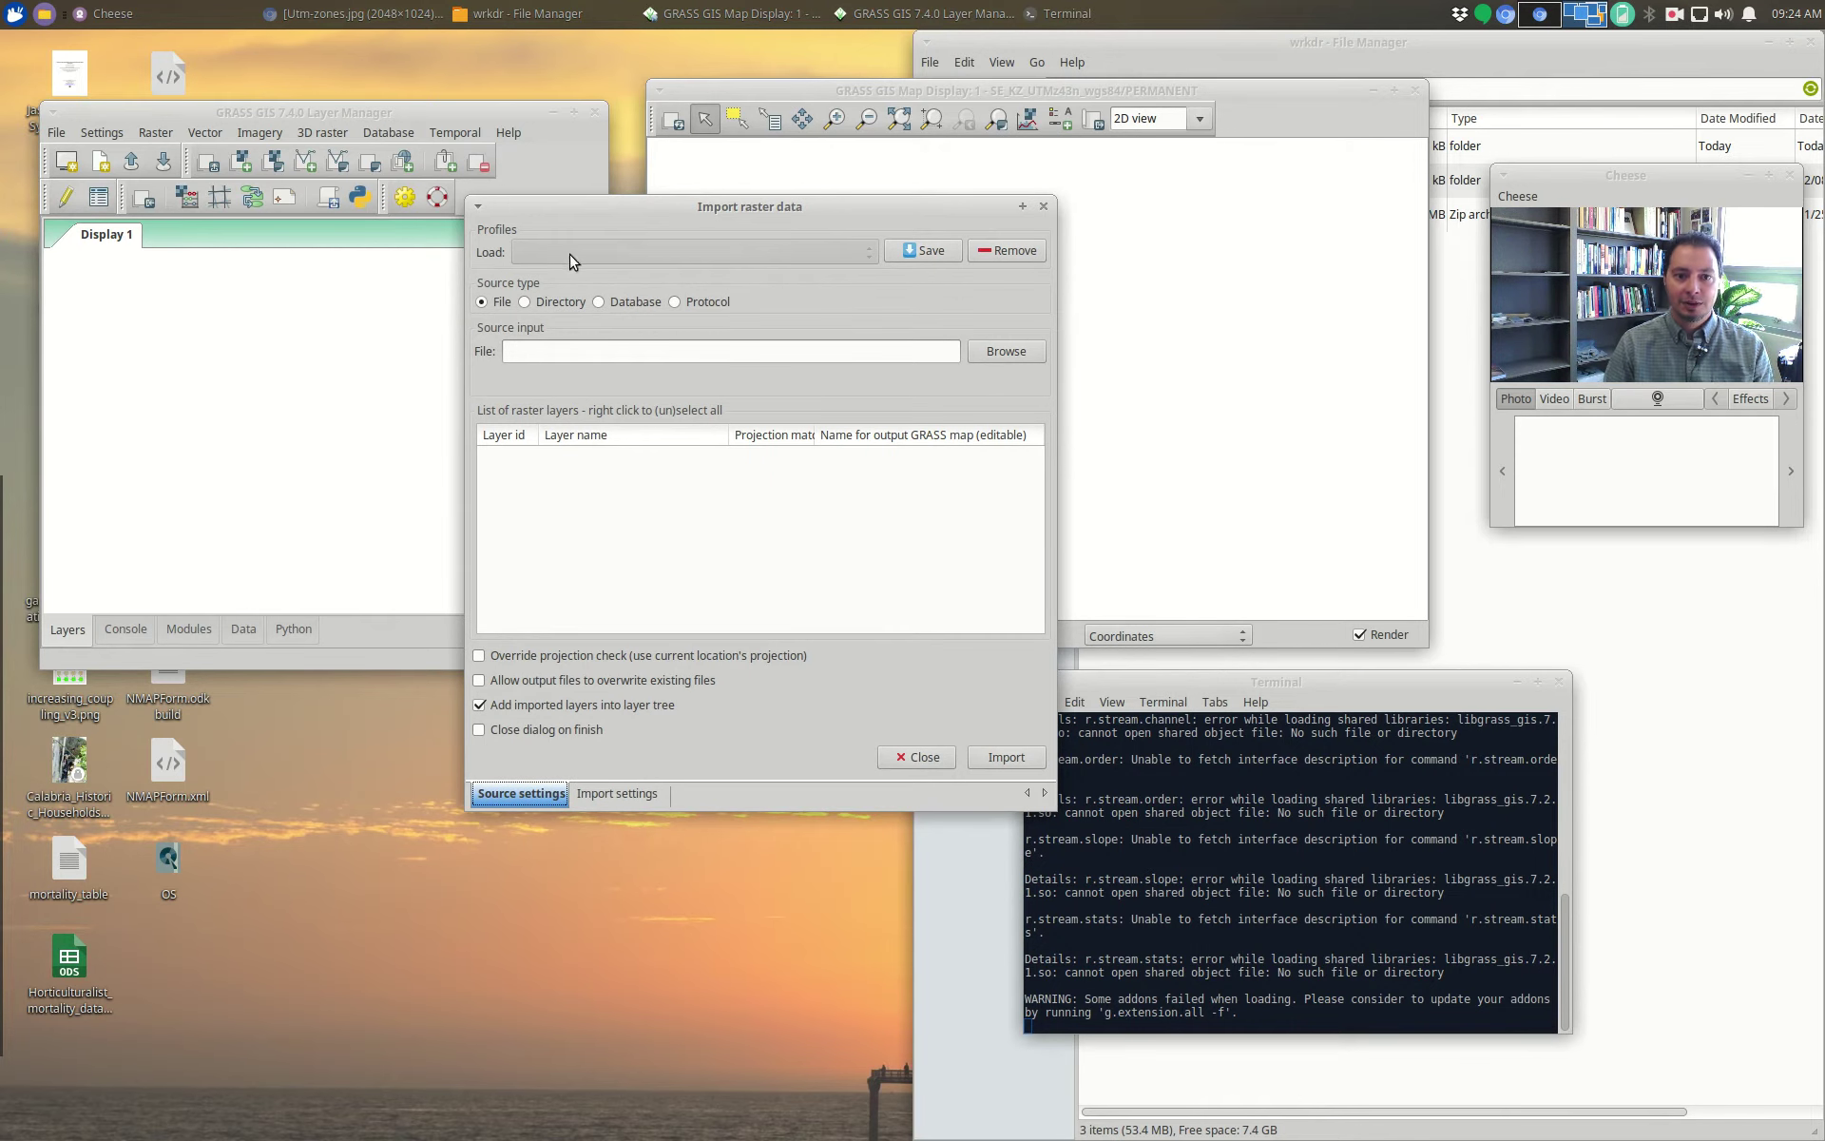
pyautogui.click(1010, 352)
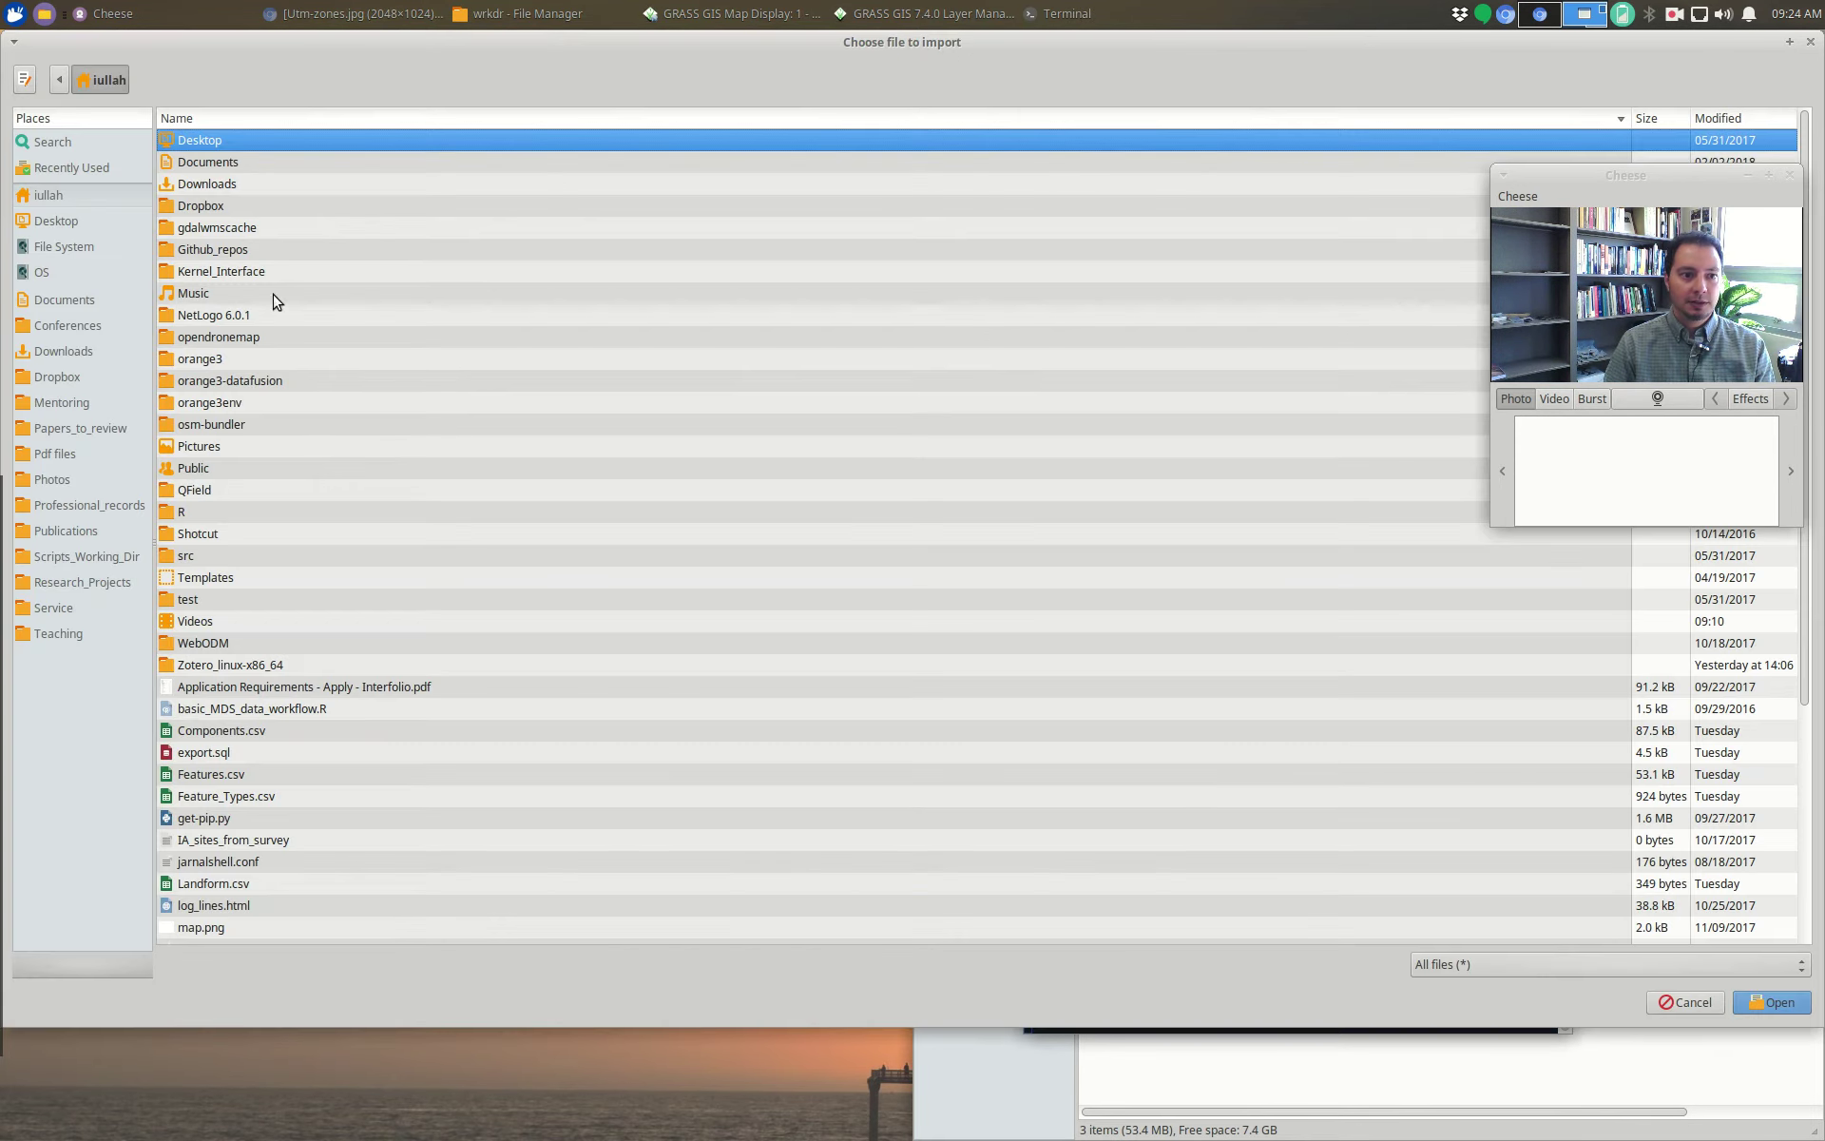
pyautogui.doubleClick(201, 163)
pyautogui.click(223, 319)
pyautogui.doubleClick(222, 319)
pyautogui.doubleClick(235, 162)
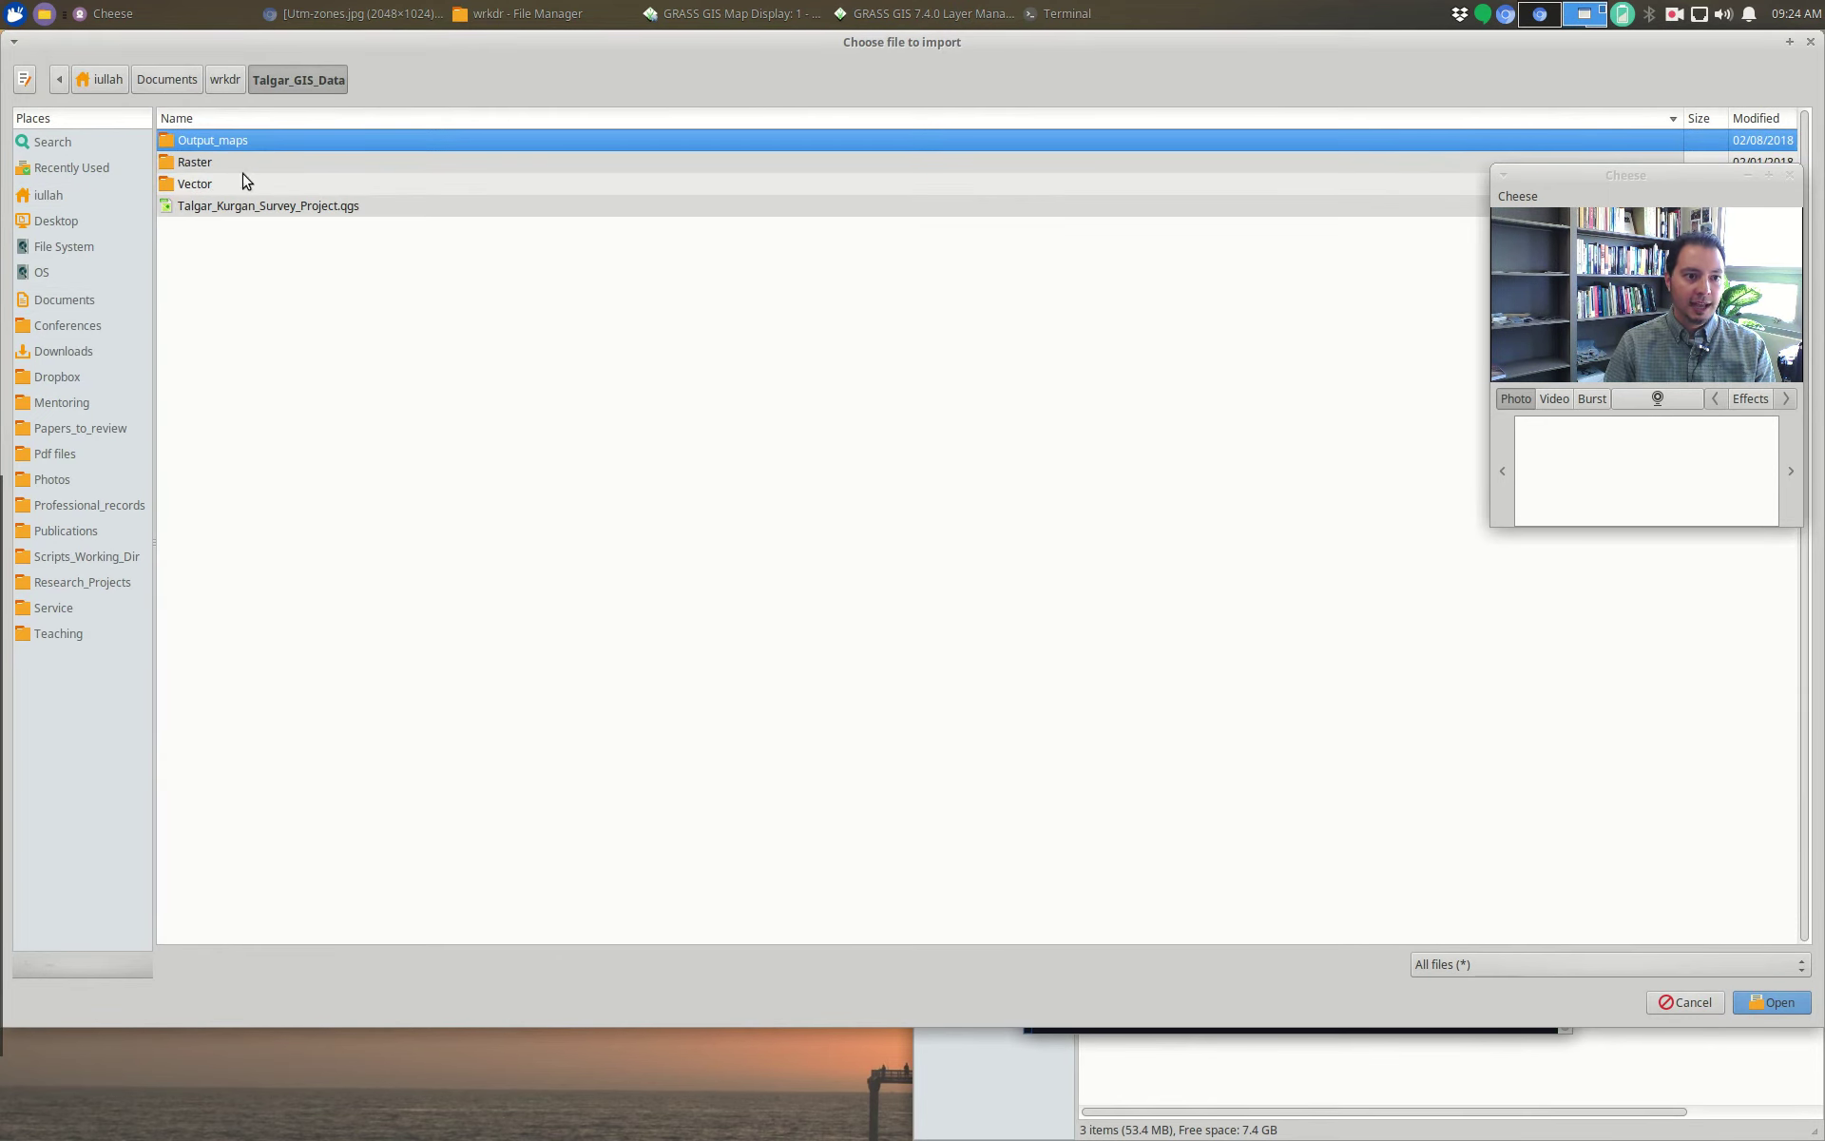
pyautogui.doubleClick(240, 164)
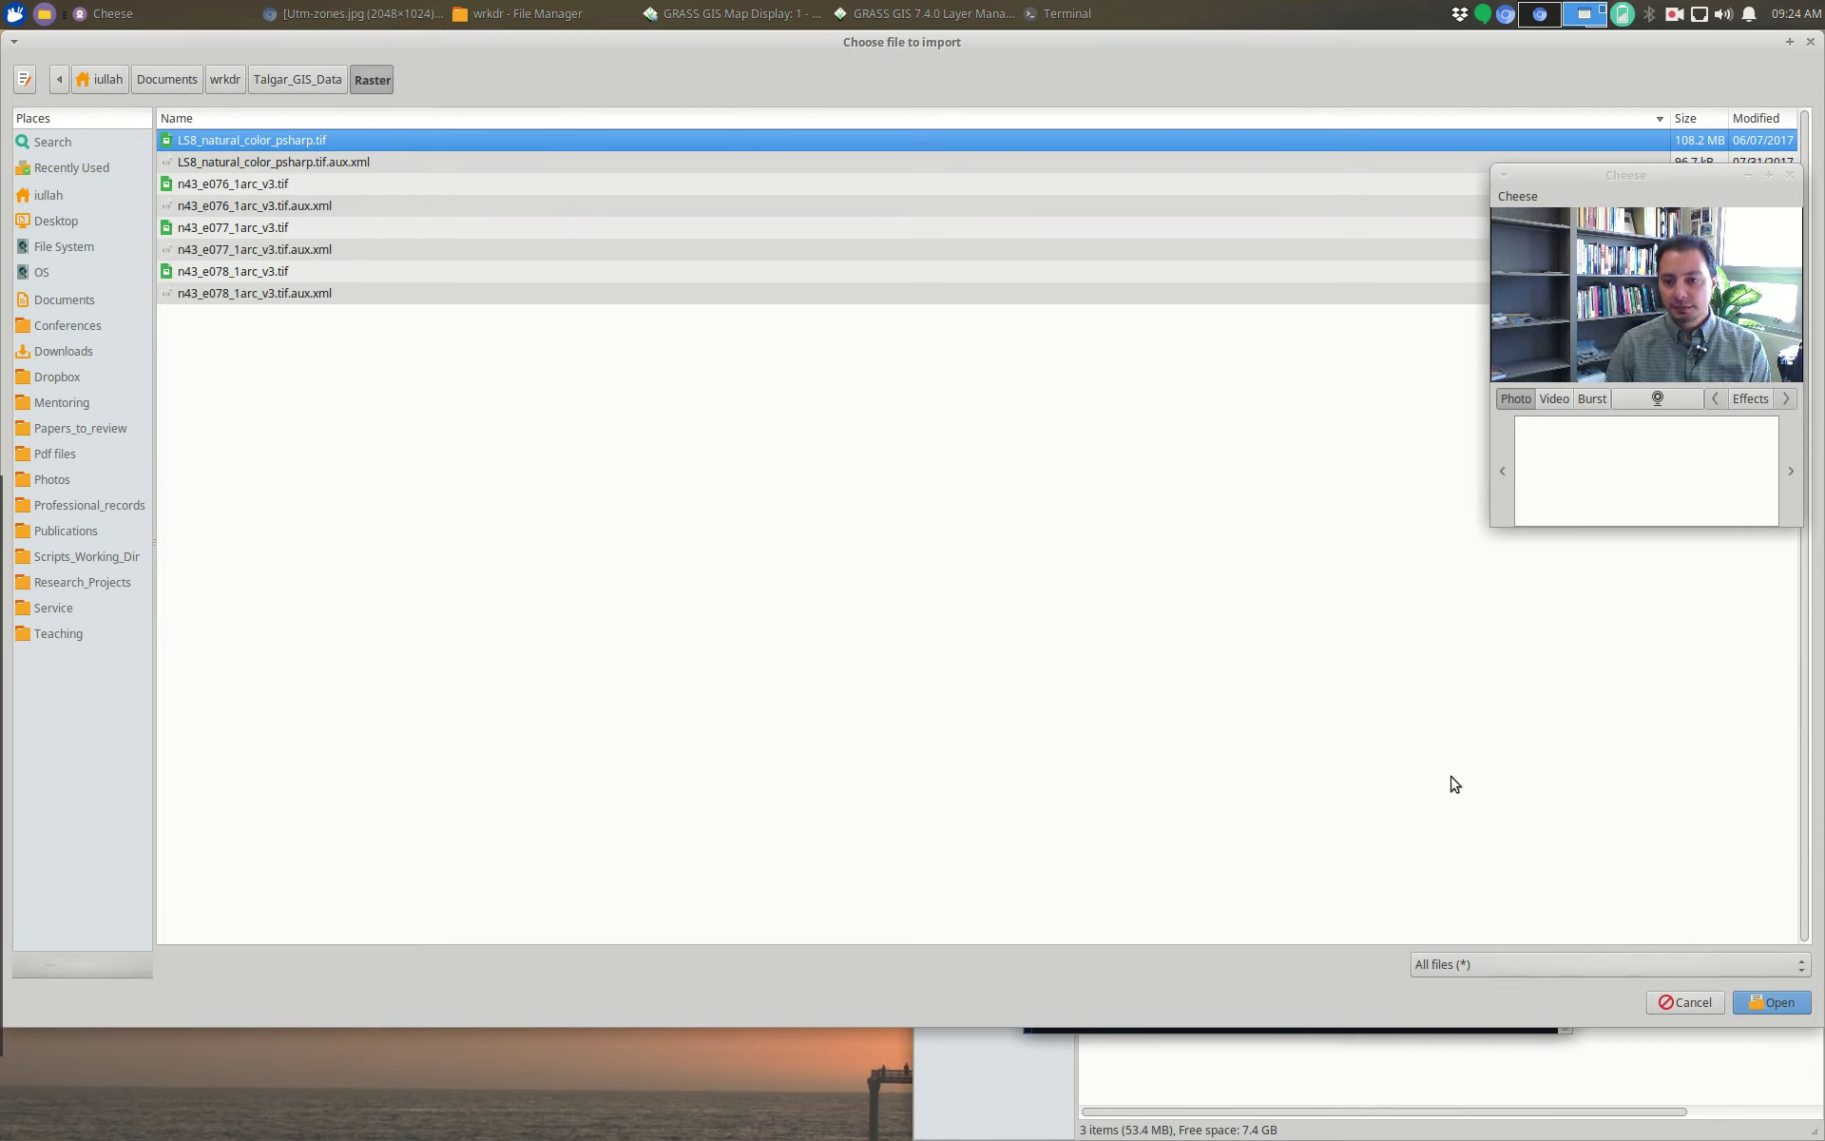
pyautogui.click(1774, 1008)
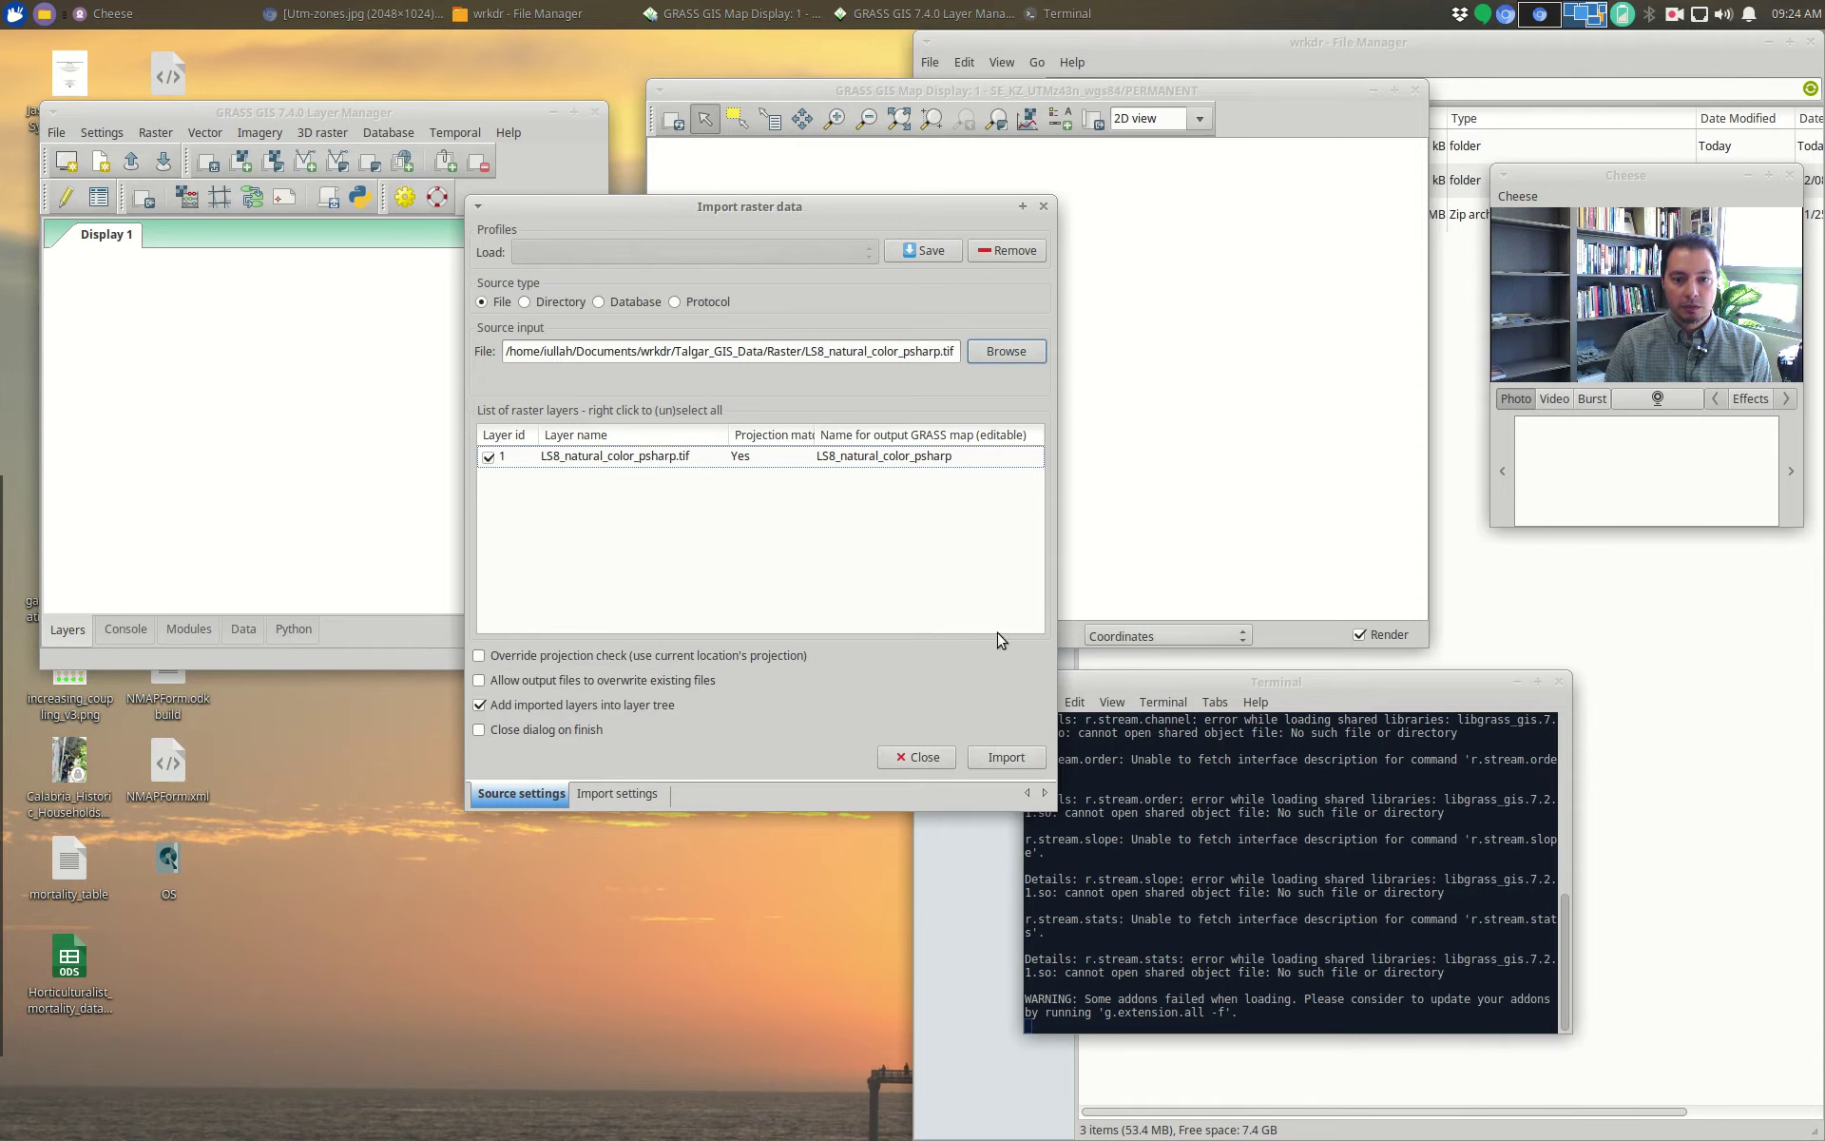
# Step: Set the resampling method used for reprojection to lanczos in the raster import settings
pyautogui.click(635, 795)
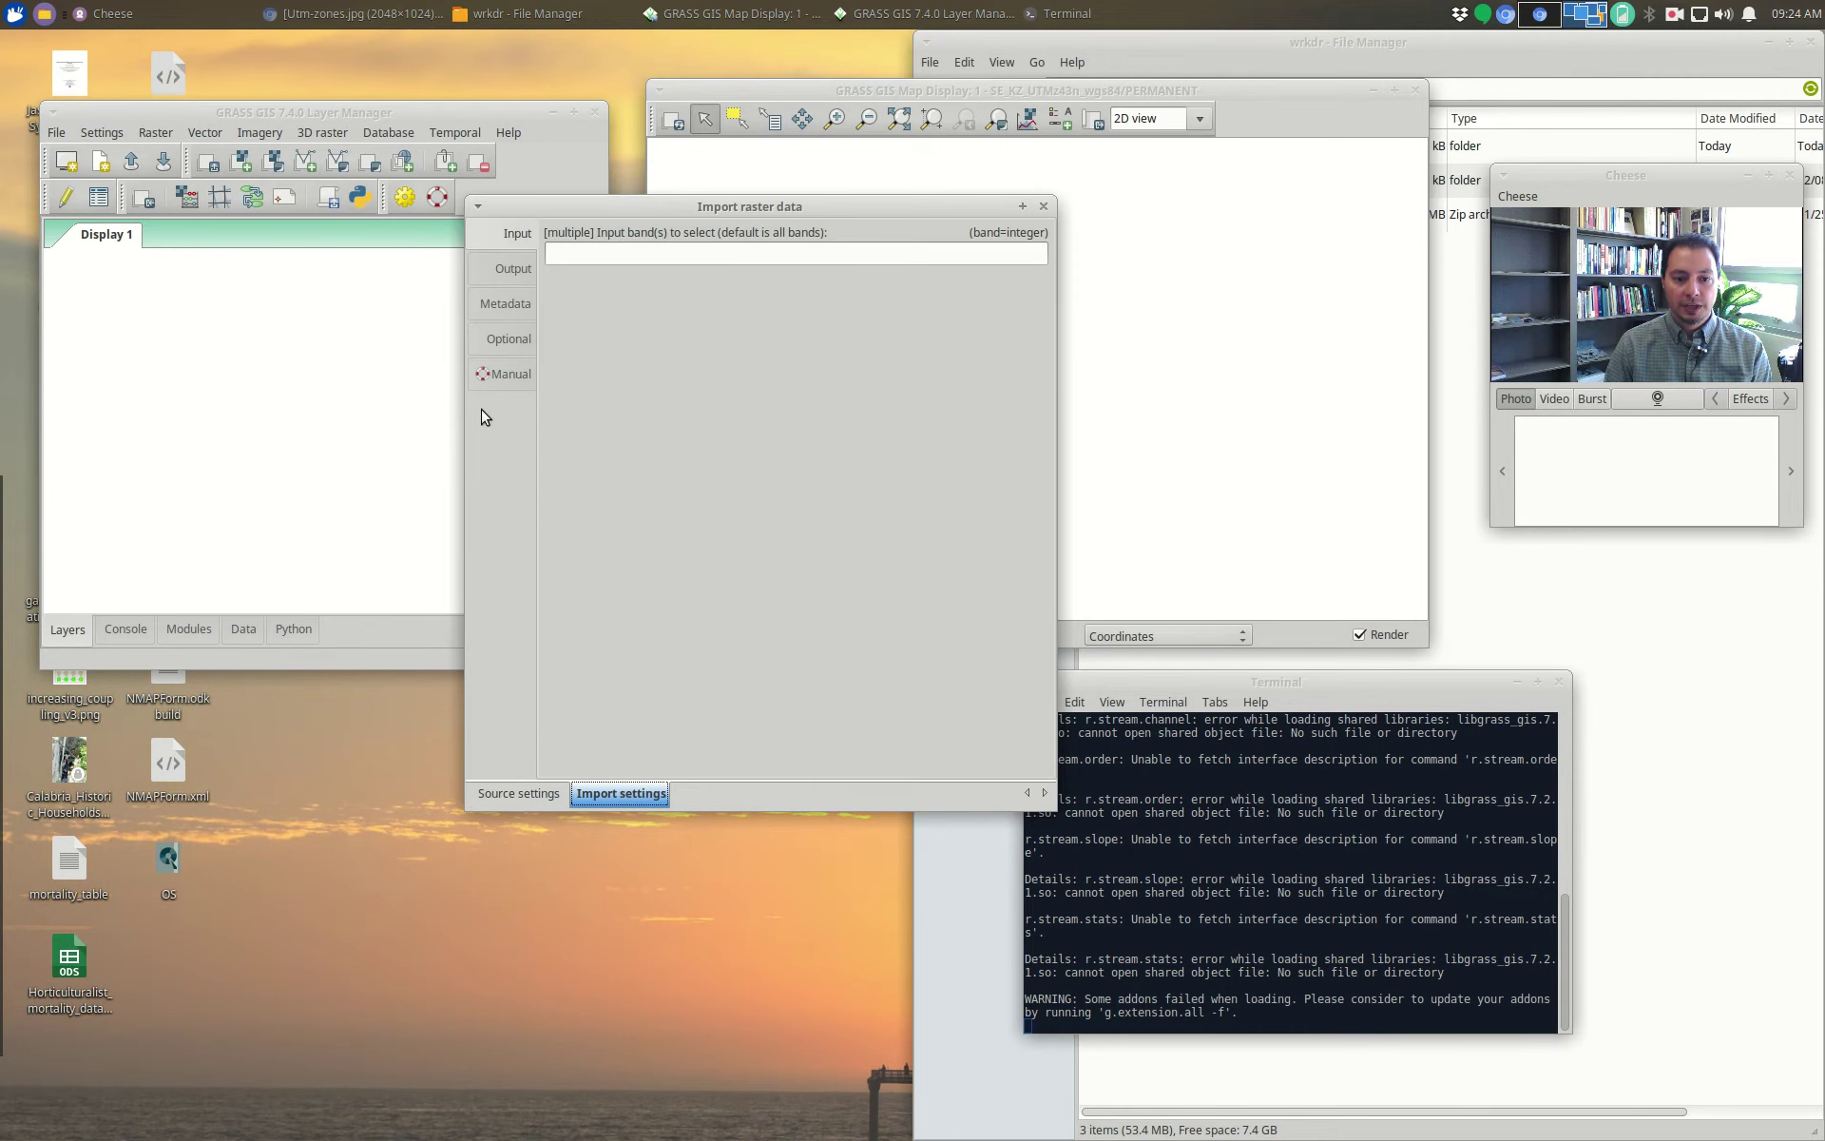
pyautogui.click(528, 793)
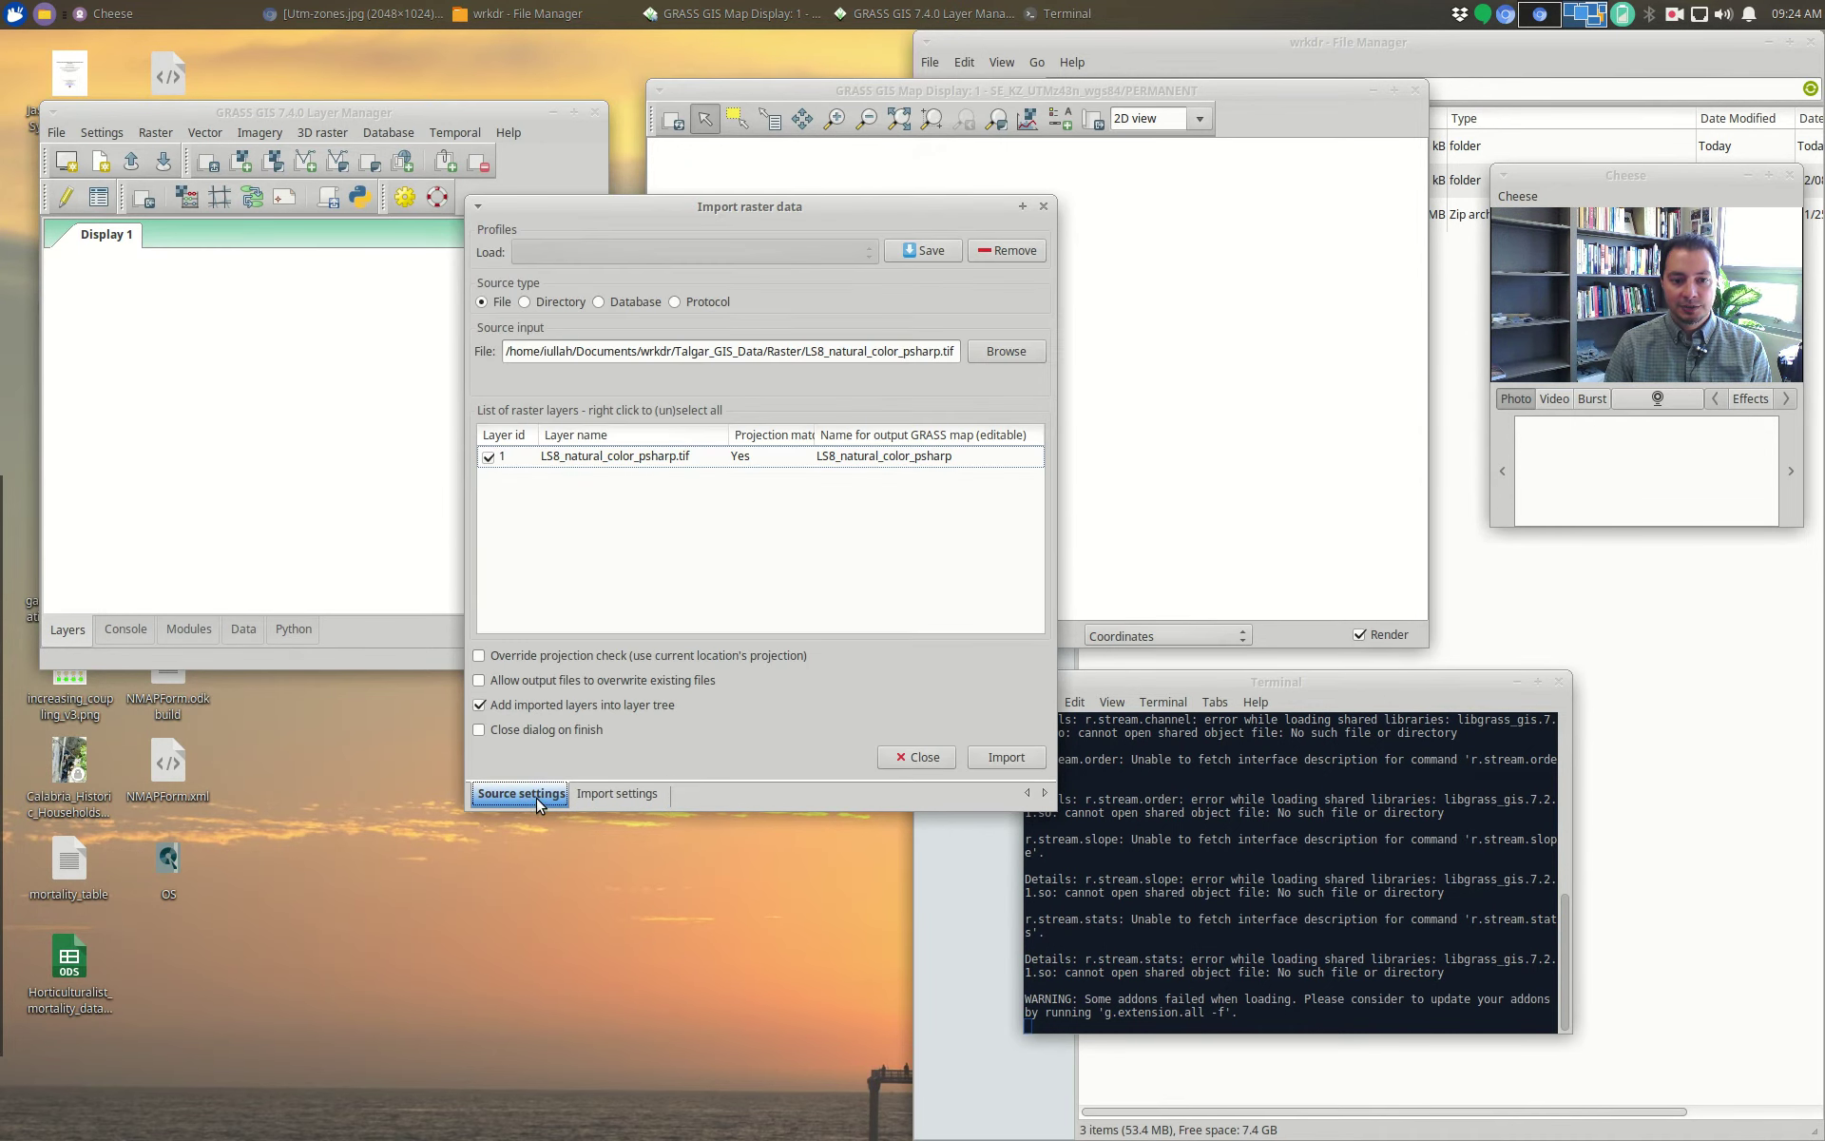
pyautogui.click(624, 795)
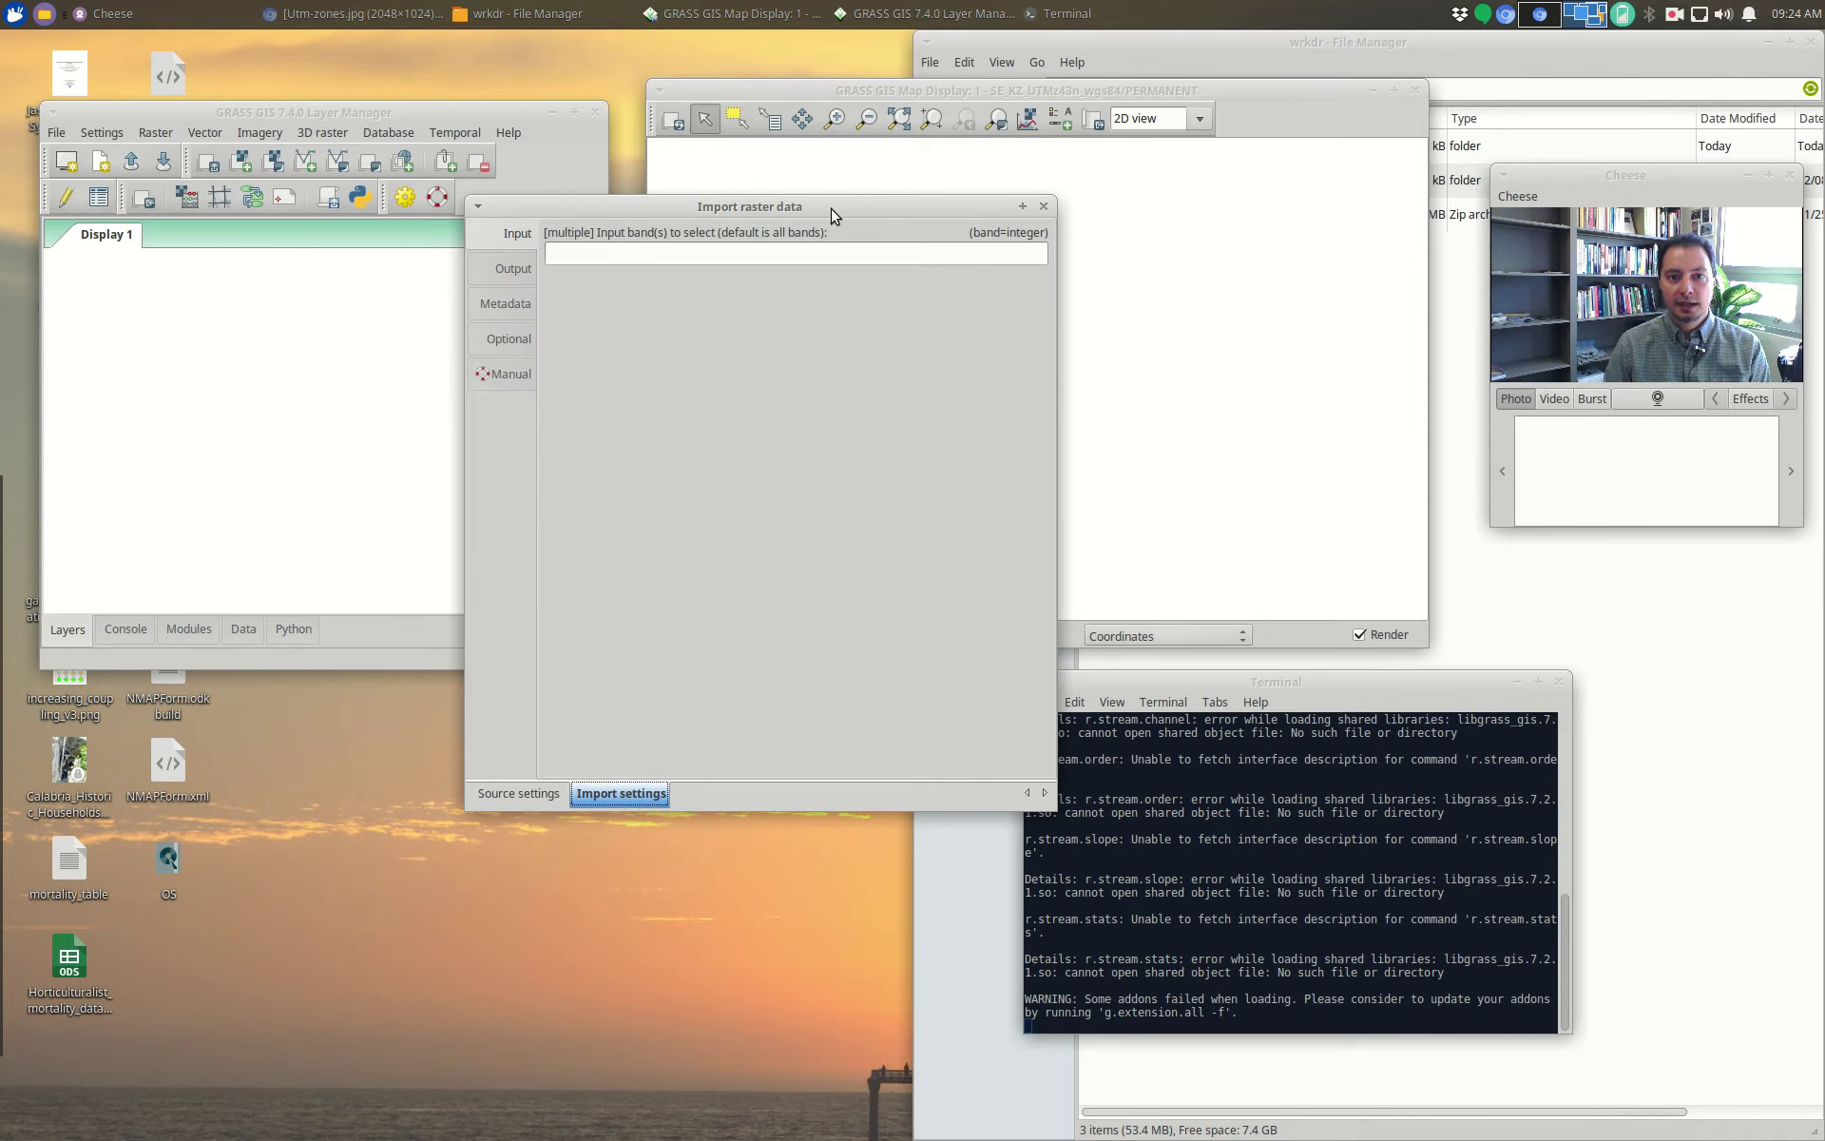
pyautogui.click(510, 272)
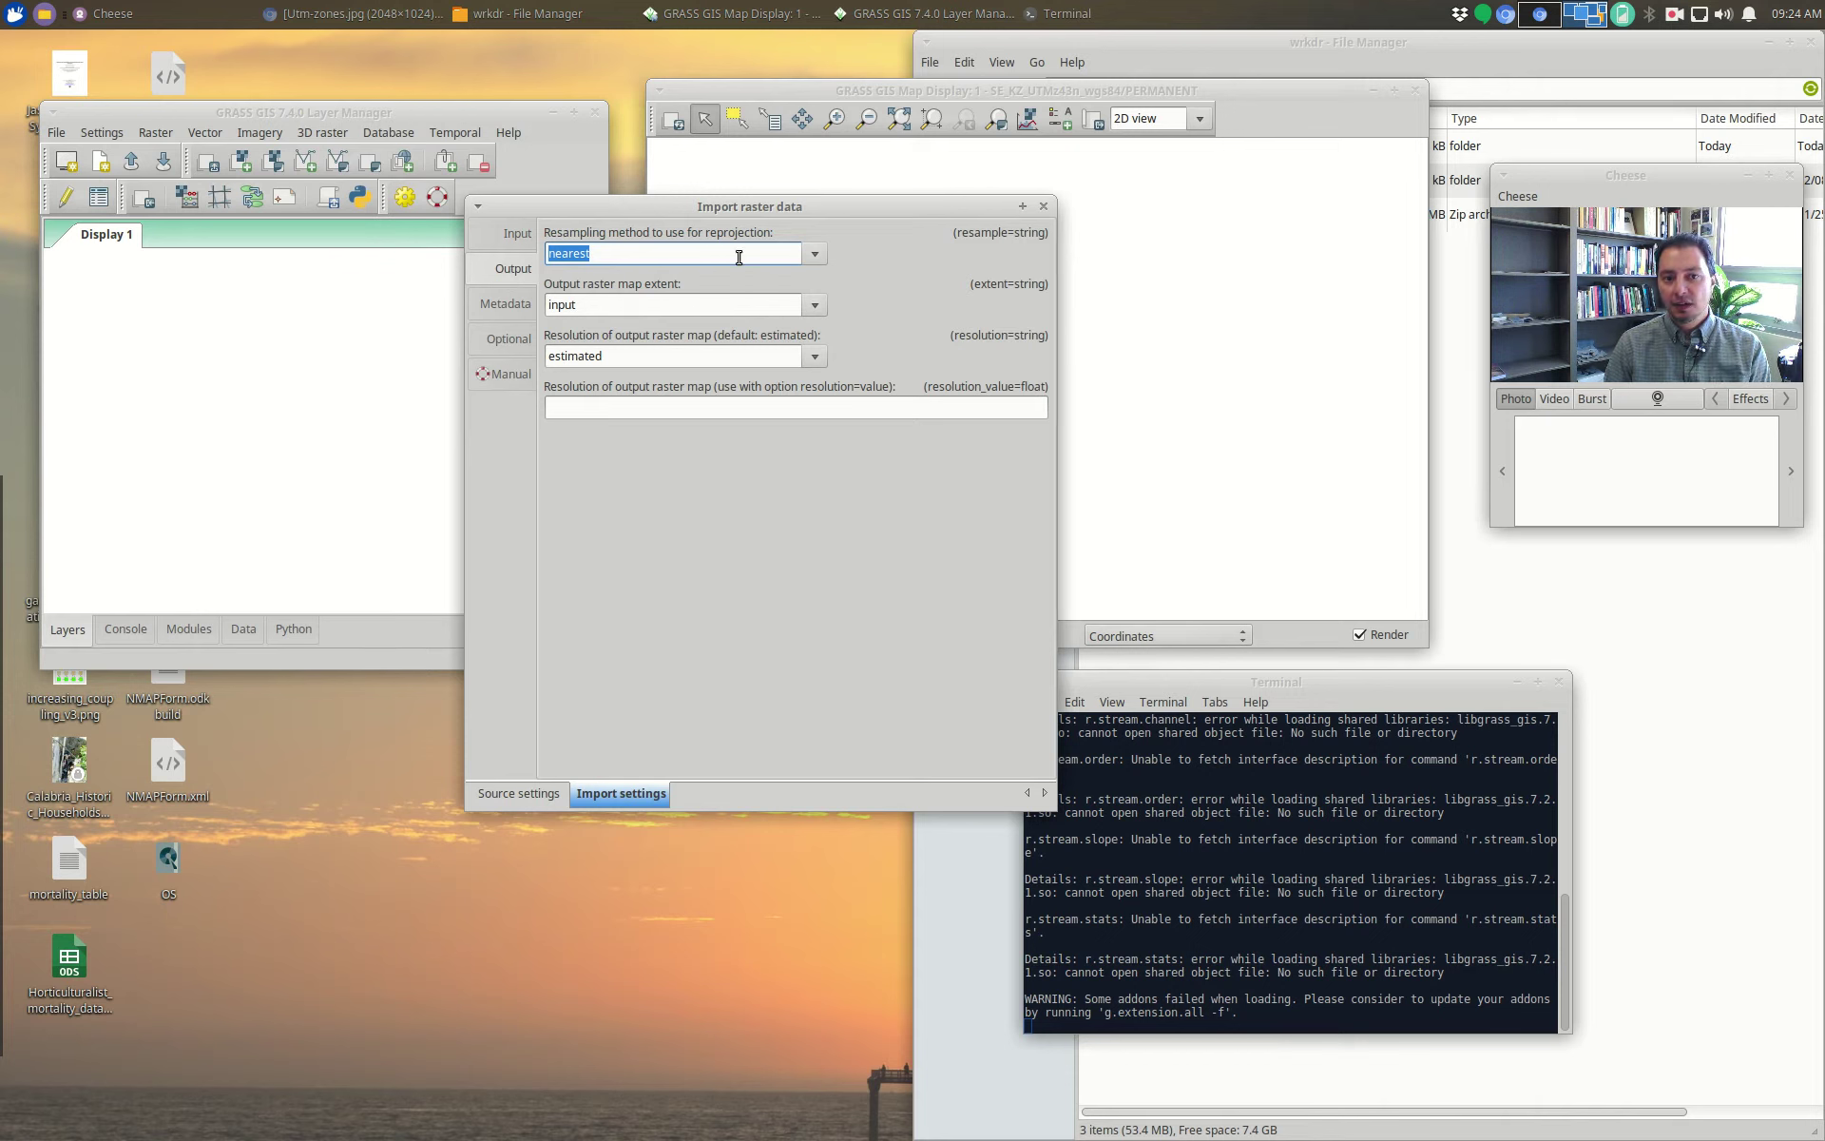
pyautogui.click(815, 256)
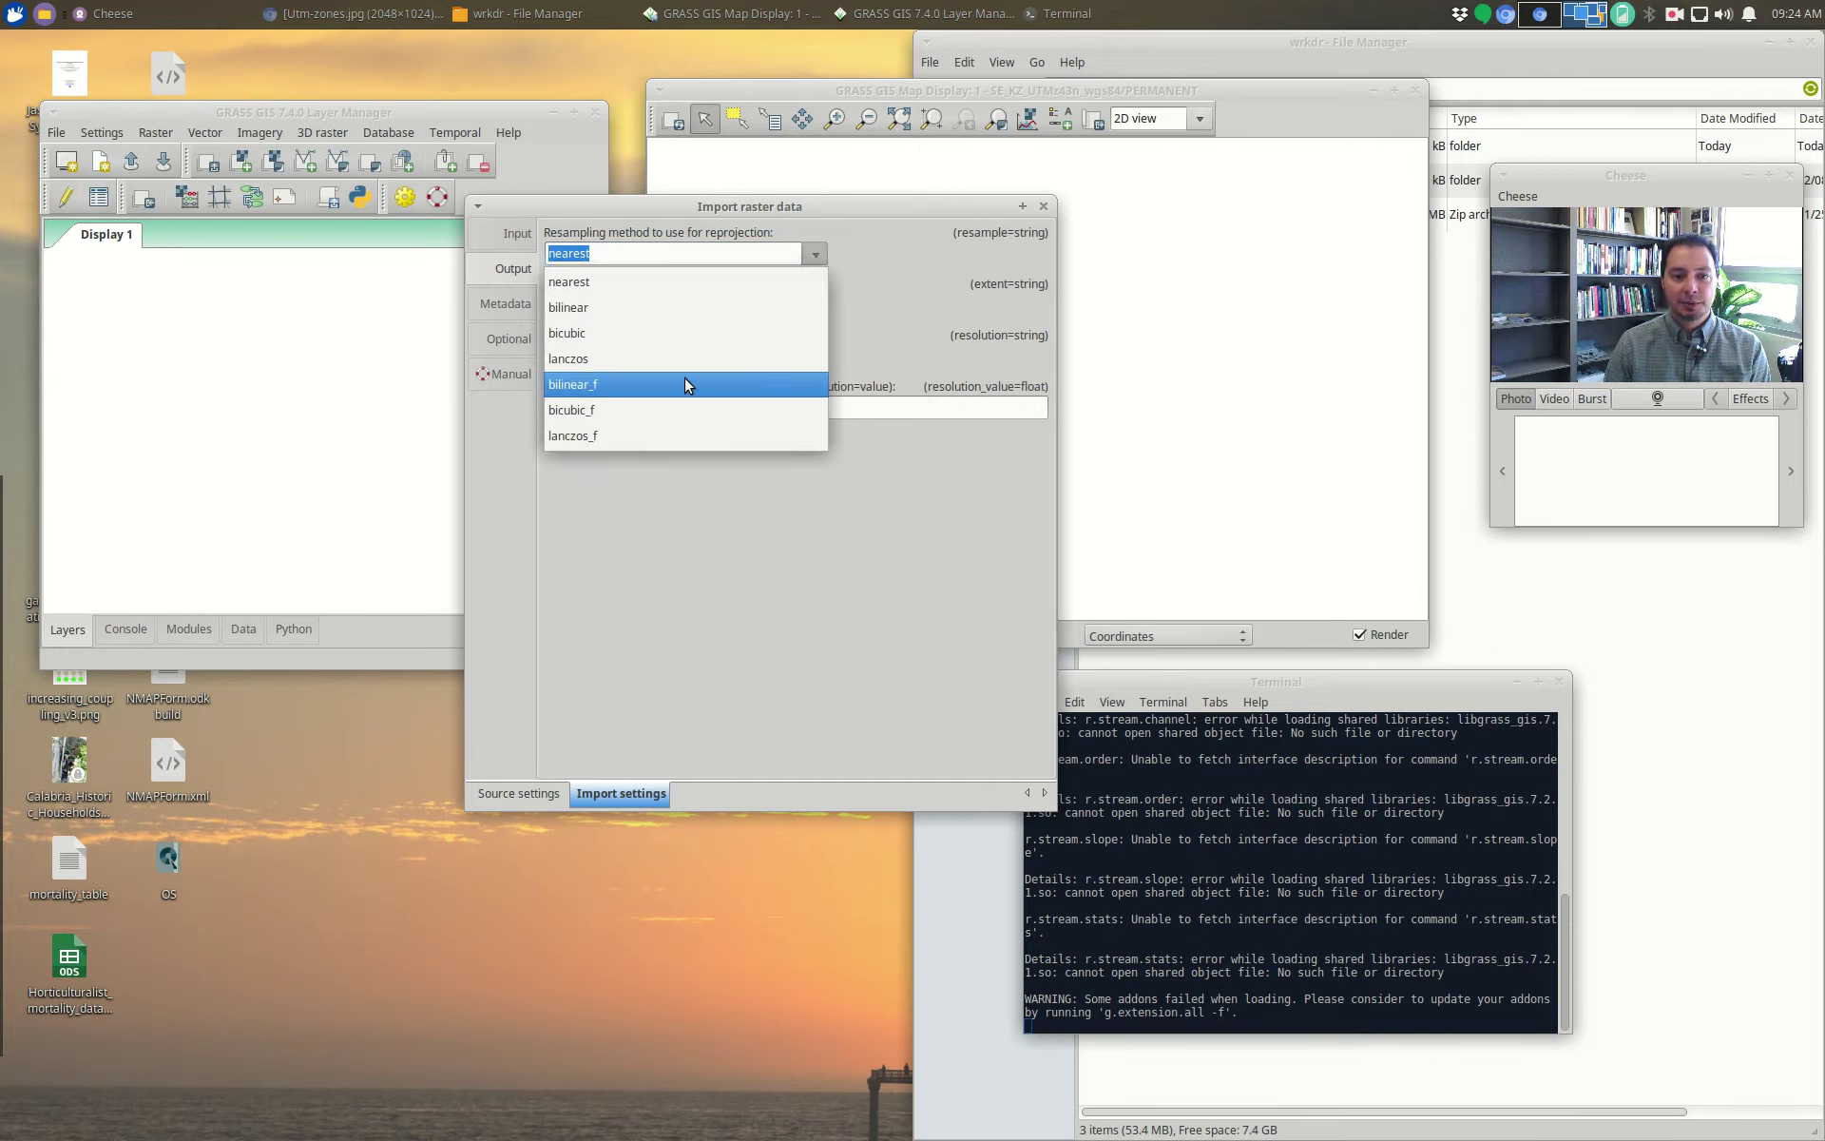
pyautogui.click(776, 357)
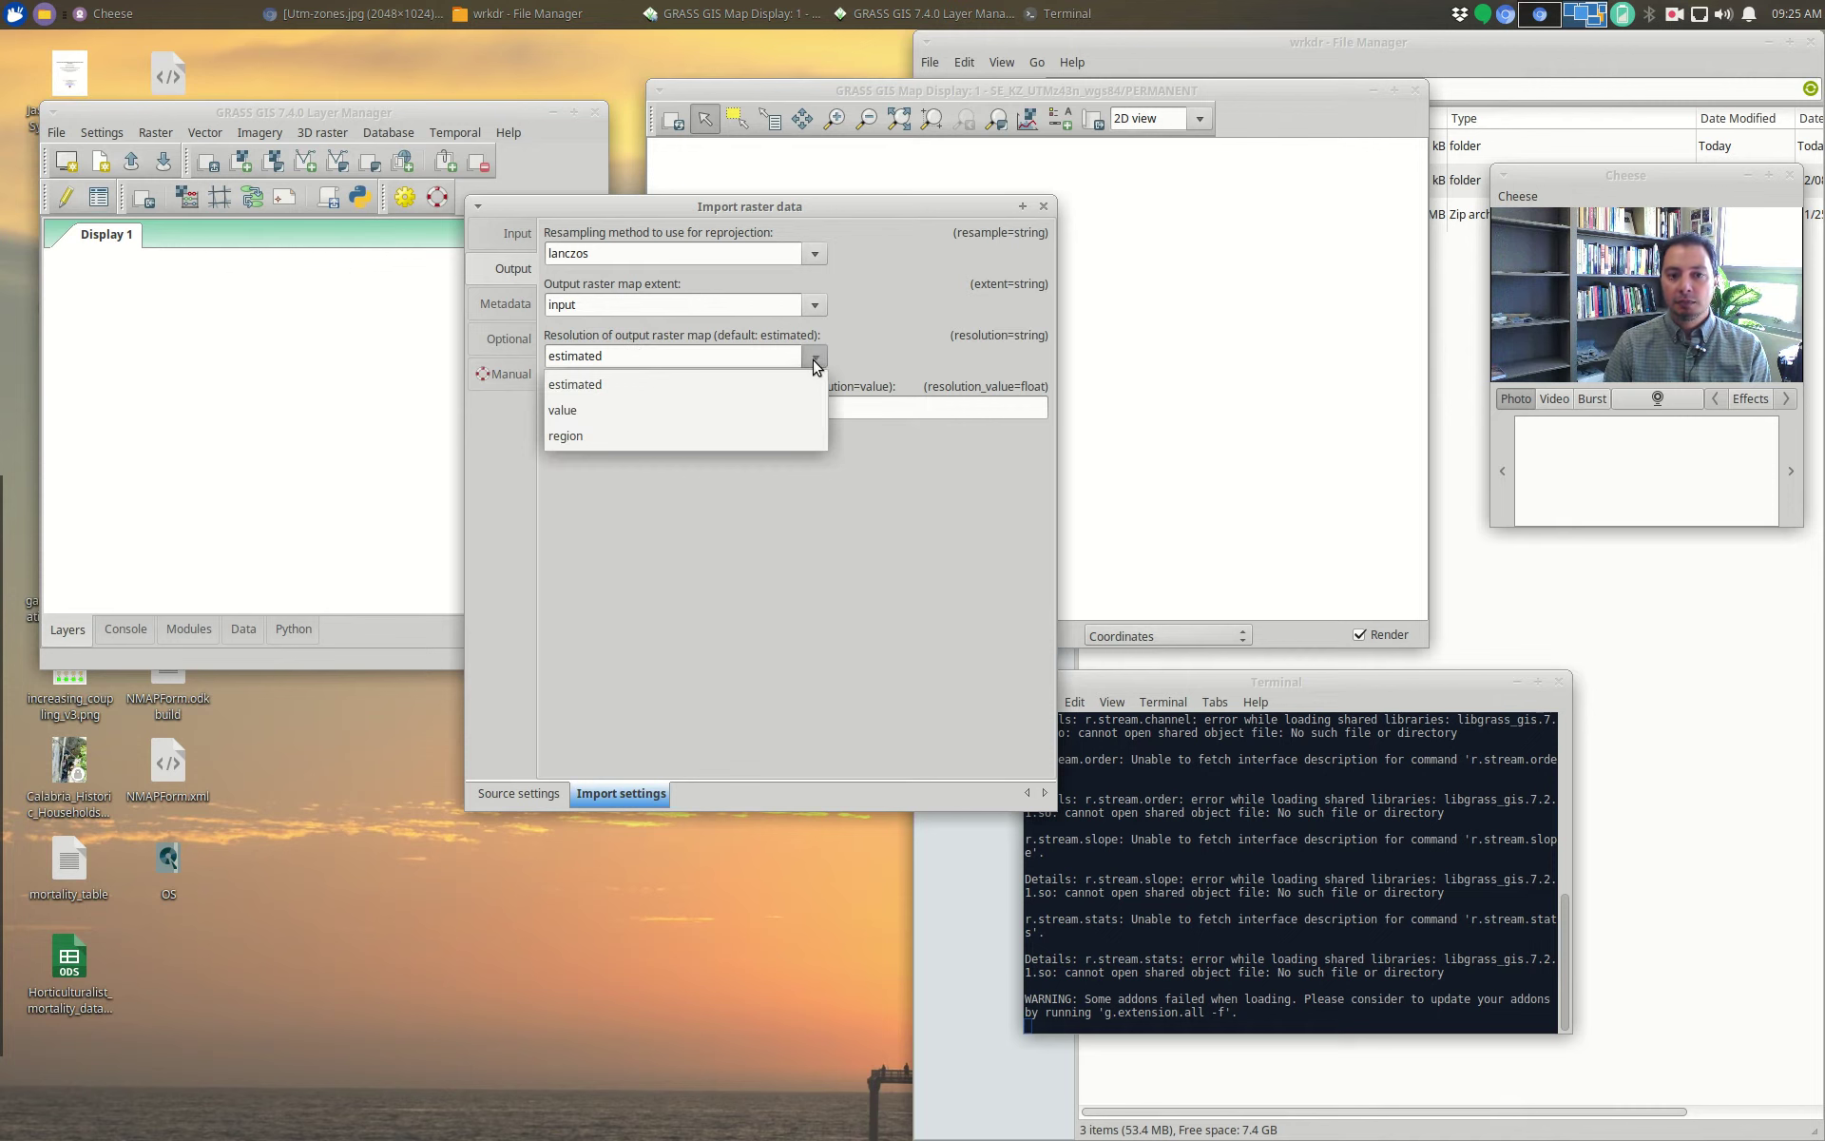
pyautogui.click(682, 403)
pyautogui.click(638, 404)
pyautogui.write('30')
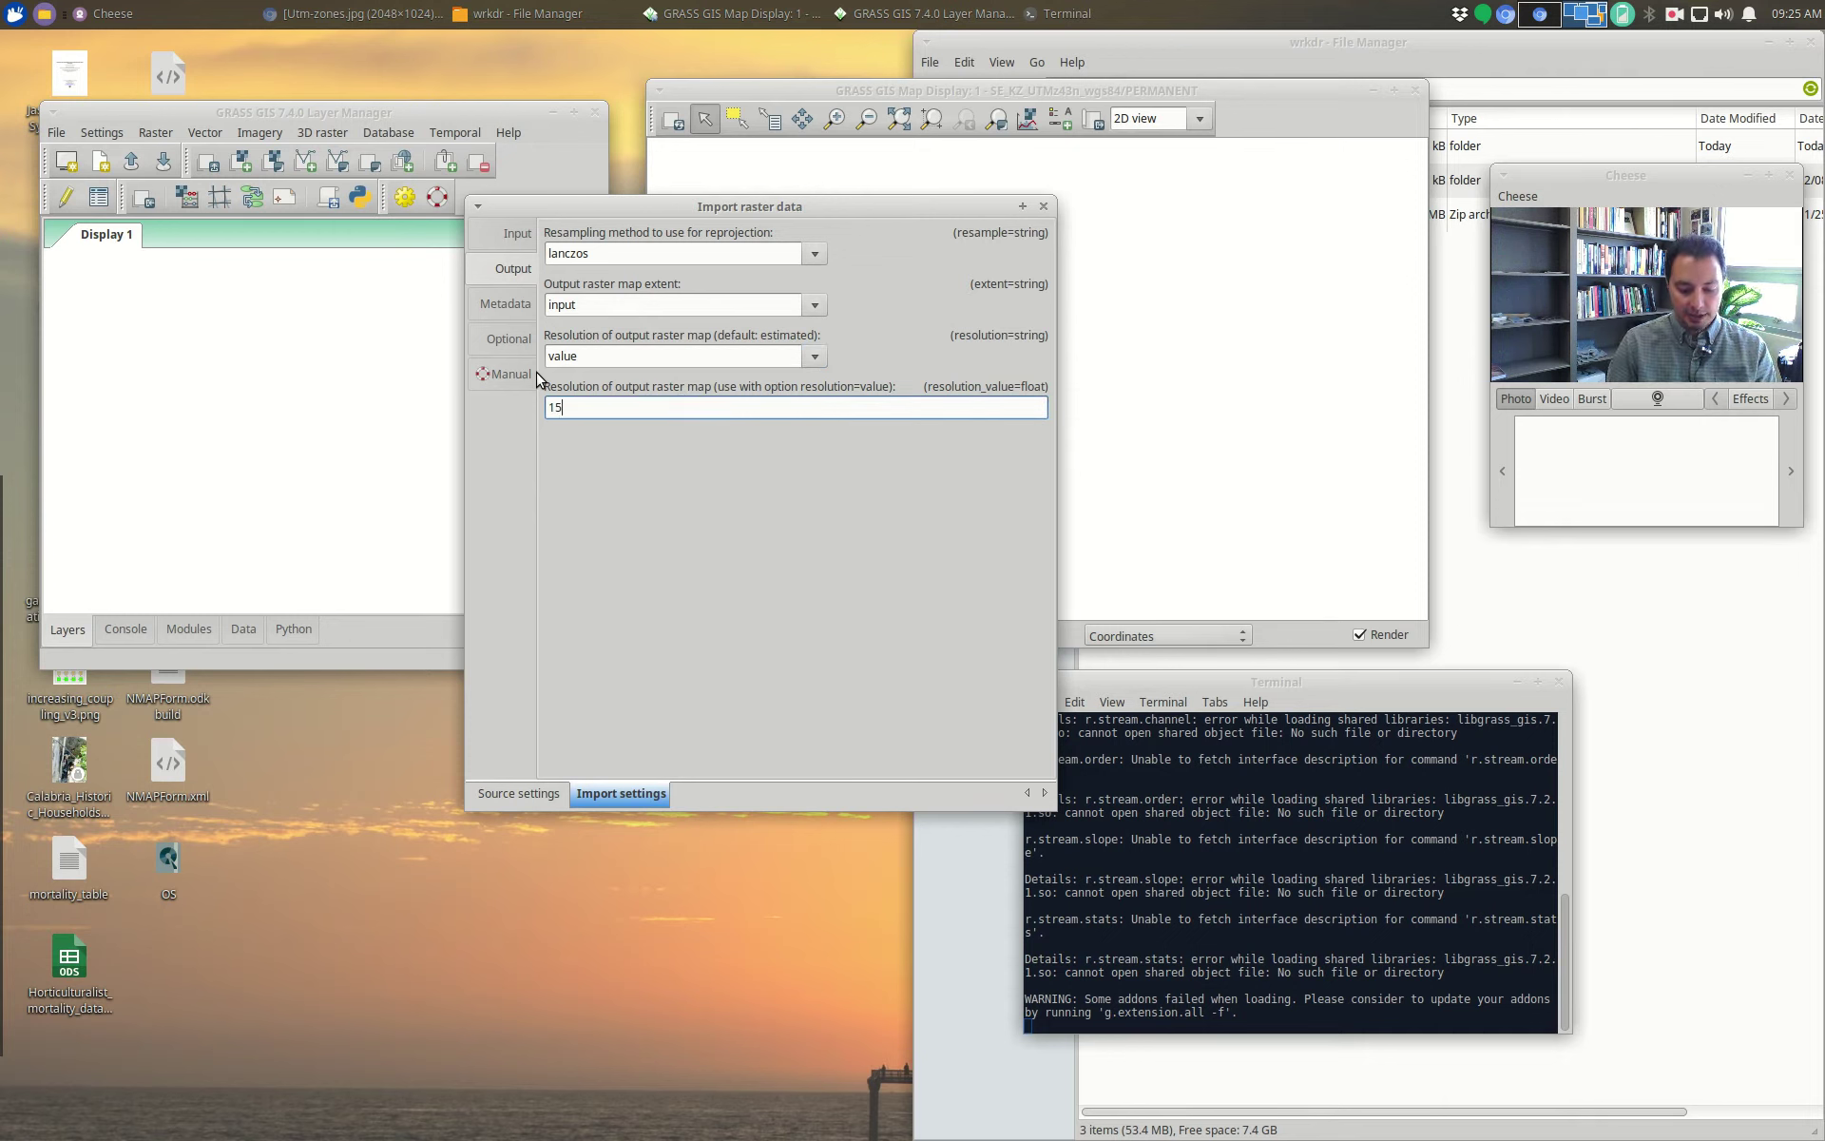
pyautogui.click(815, 355)
pyautogui.click(703, 391)
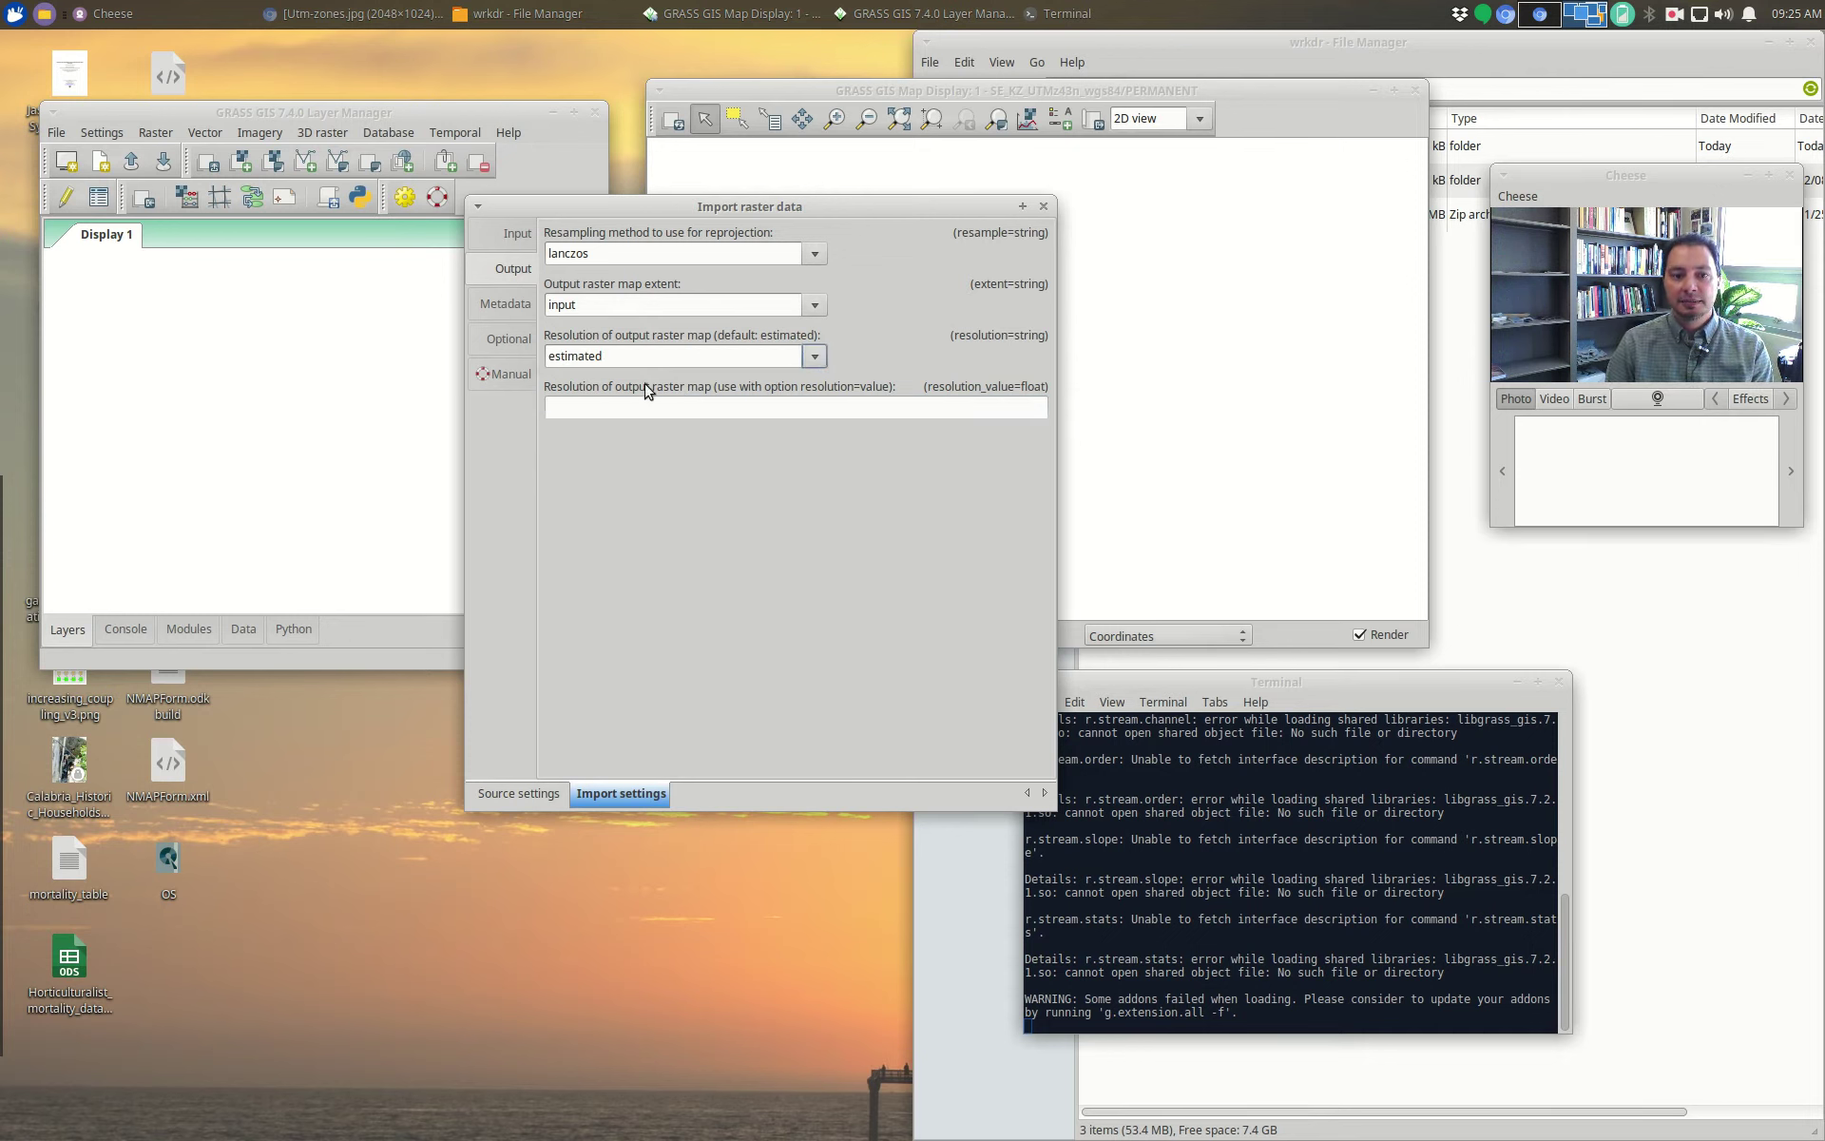
# Step: Turn on the option to not perform region cropping optimization and import the LS8_natural_color_psharp raster
pyautogui.click(502, 303)
pyautogui.click(494, 341)
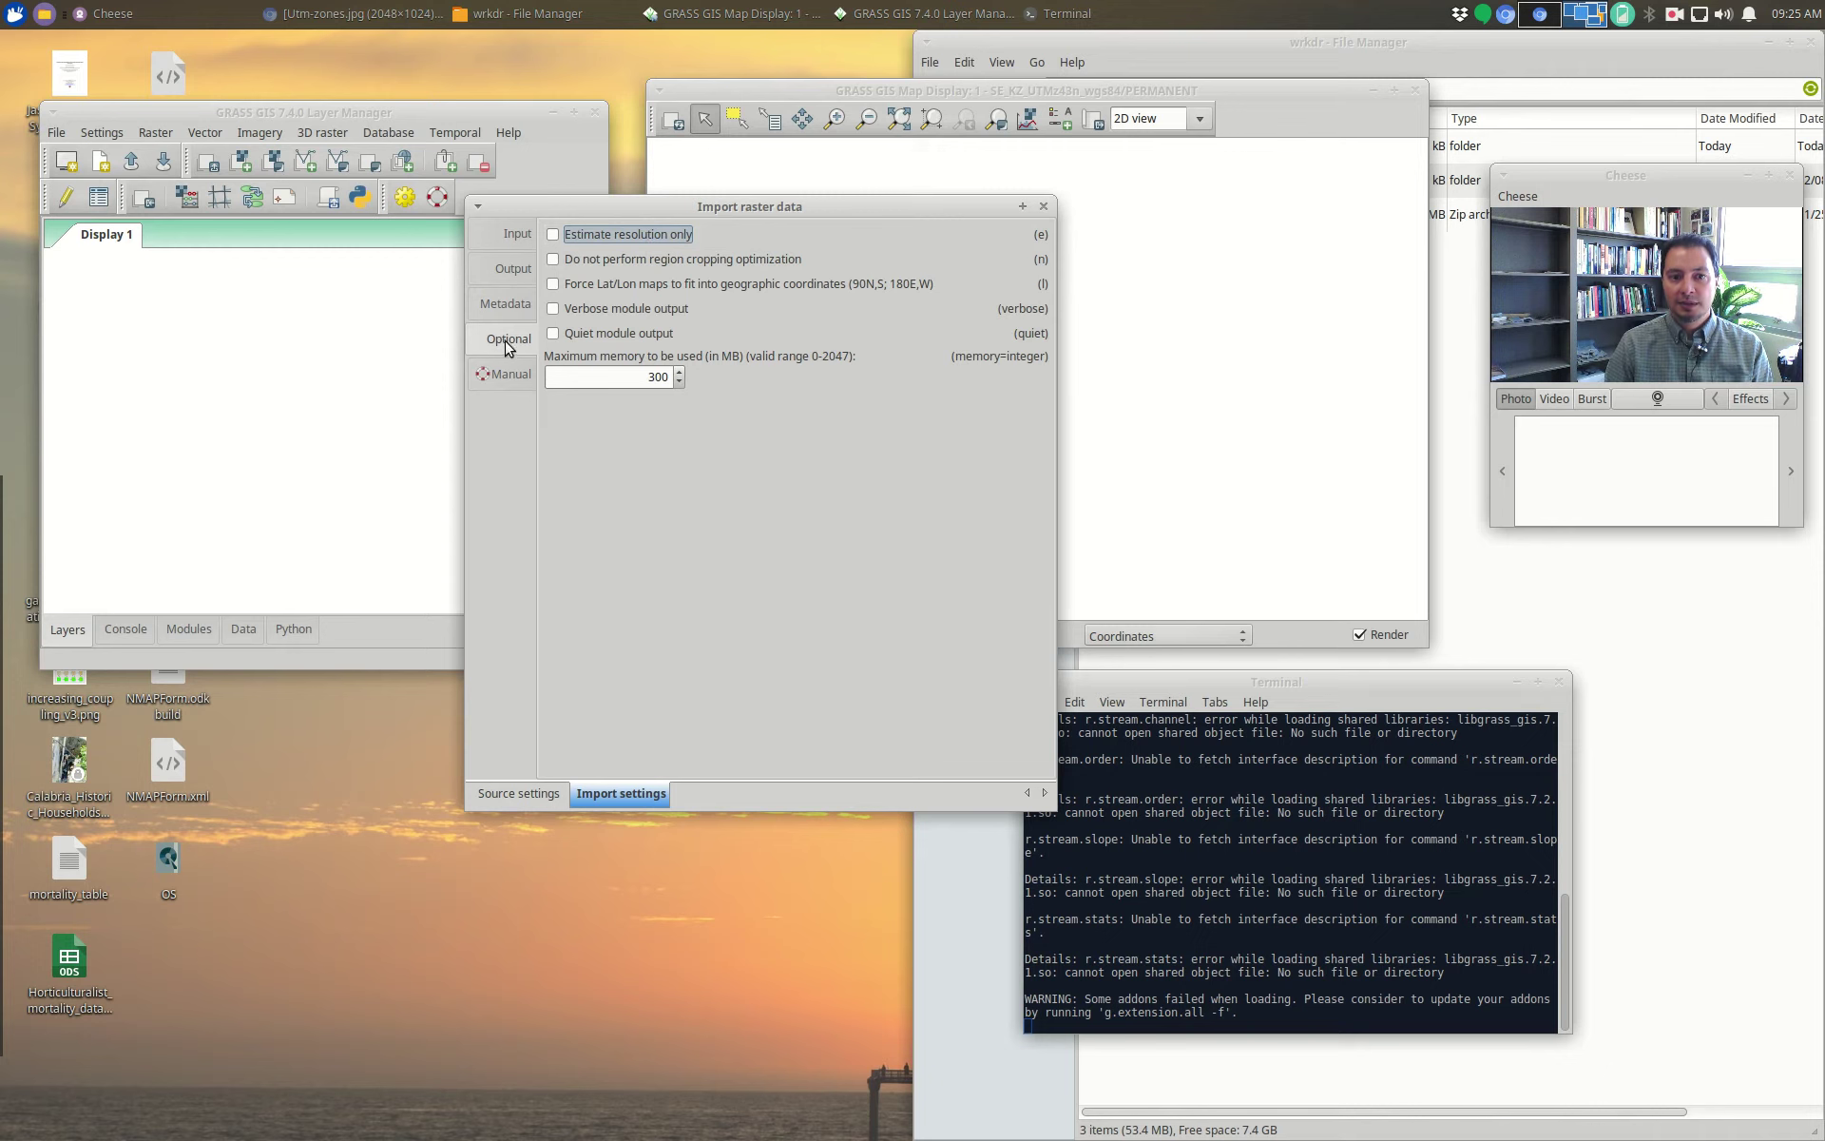
pyautogui.click(553, 260)
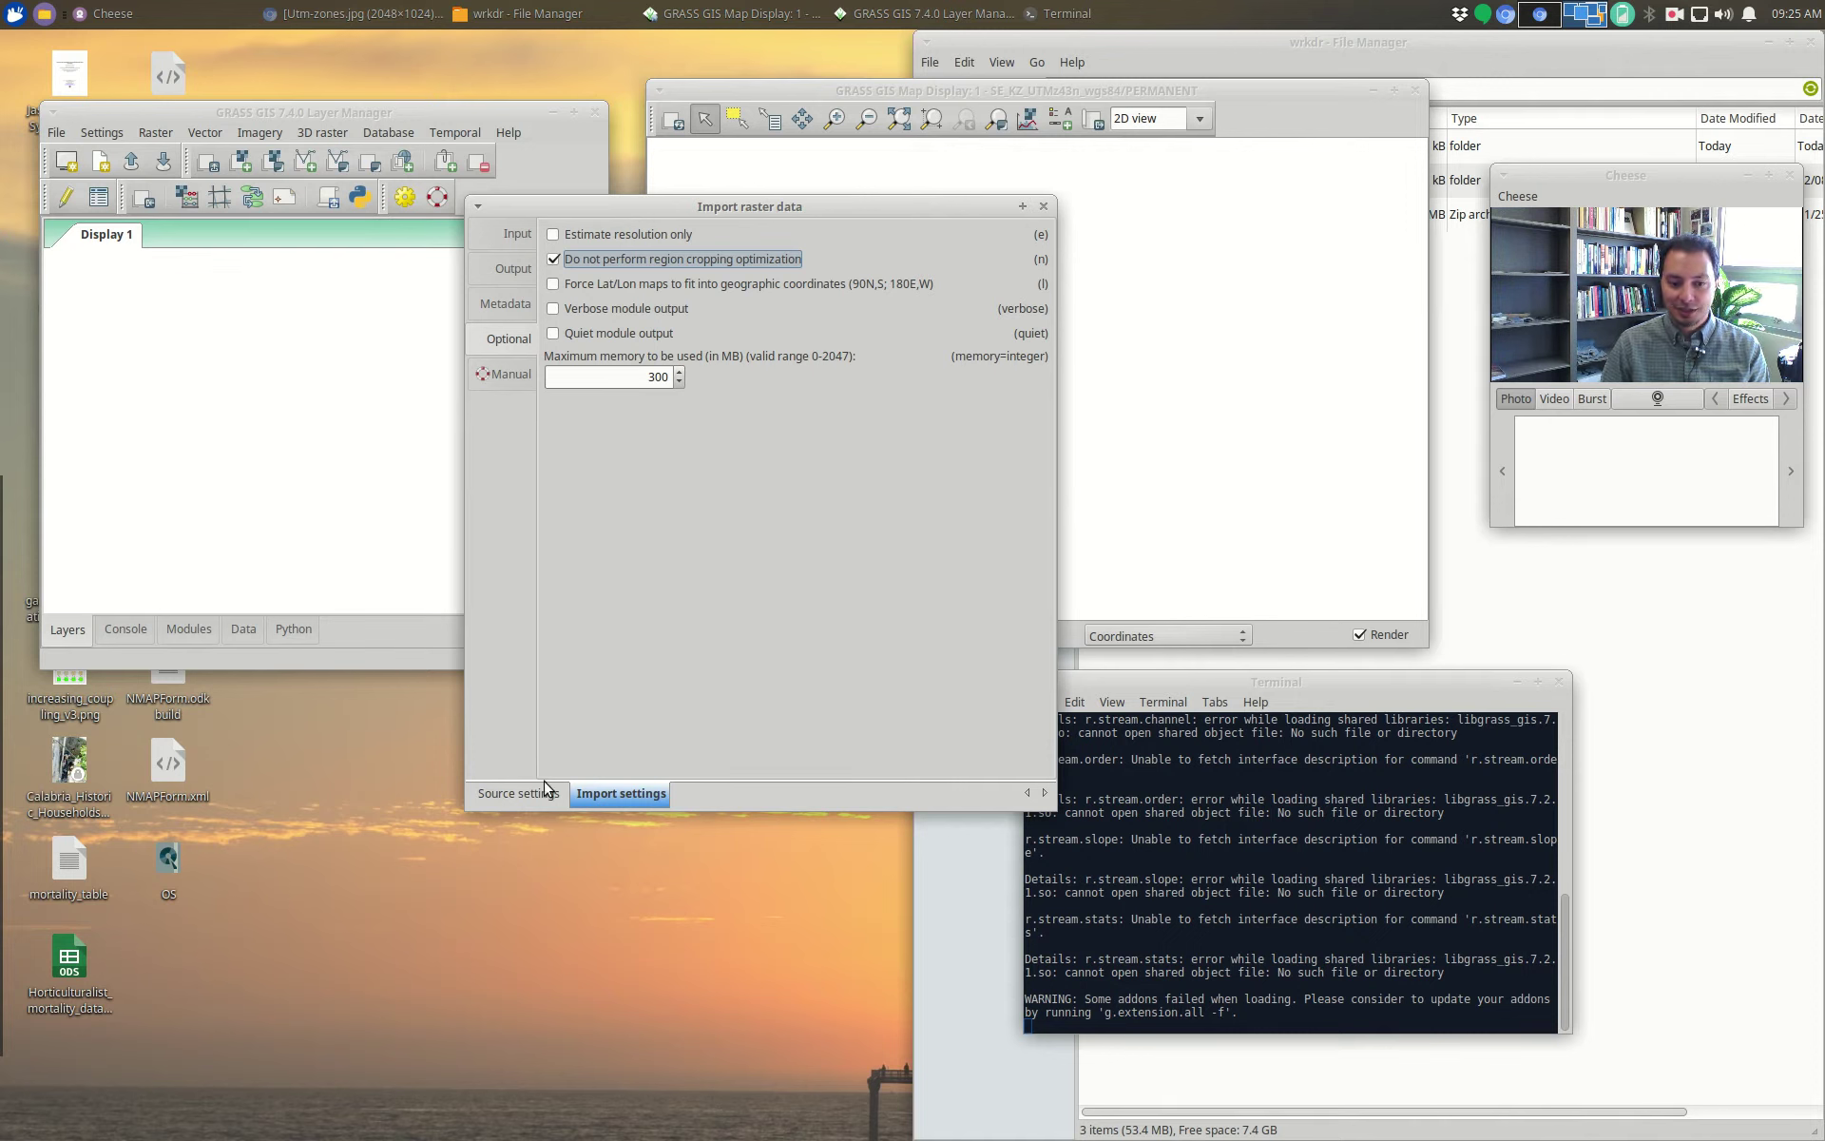
pyautogui.click(521, 794)
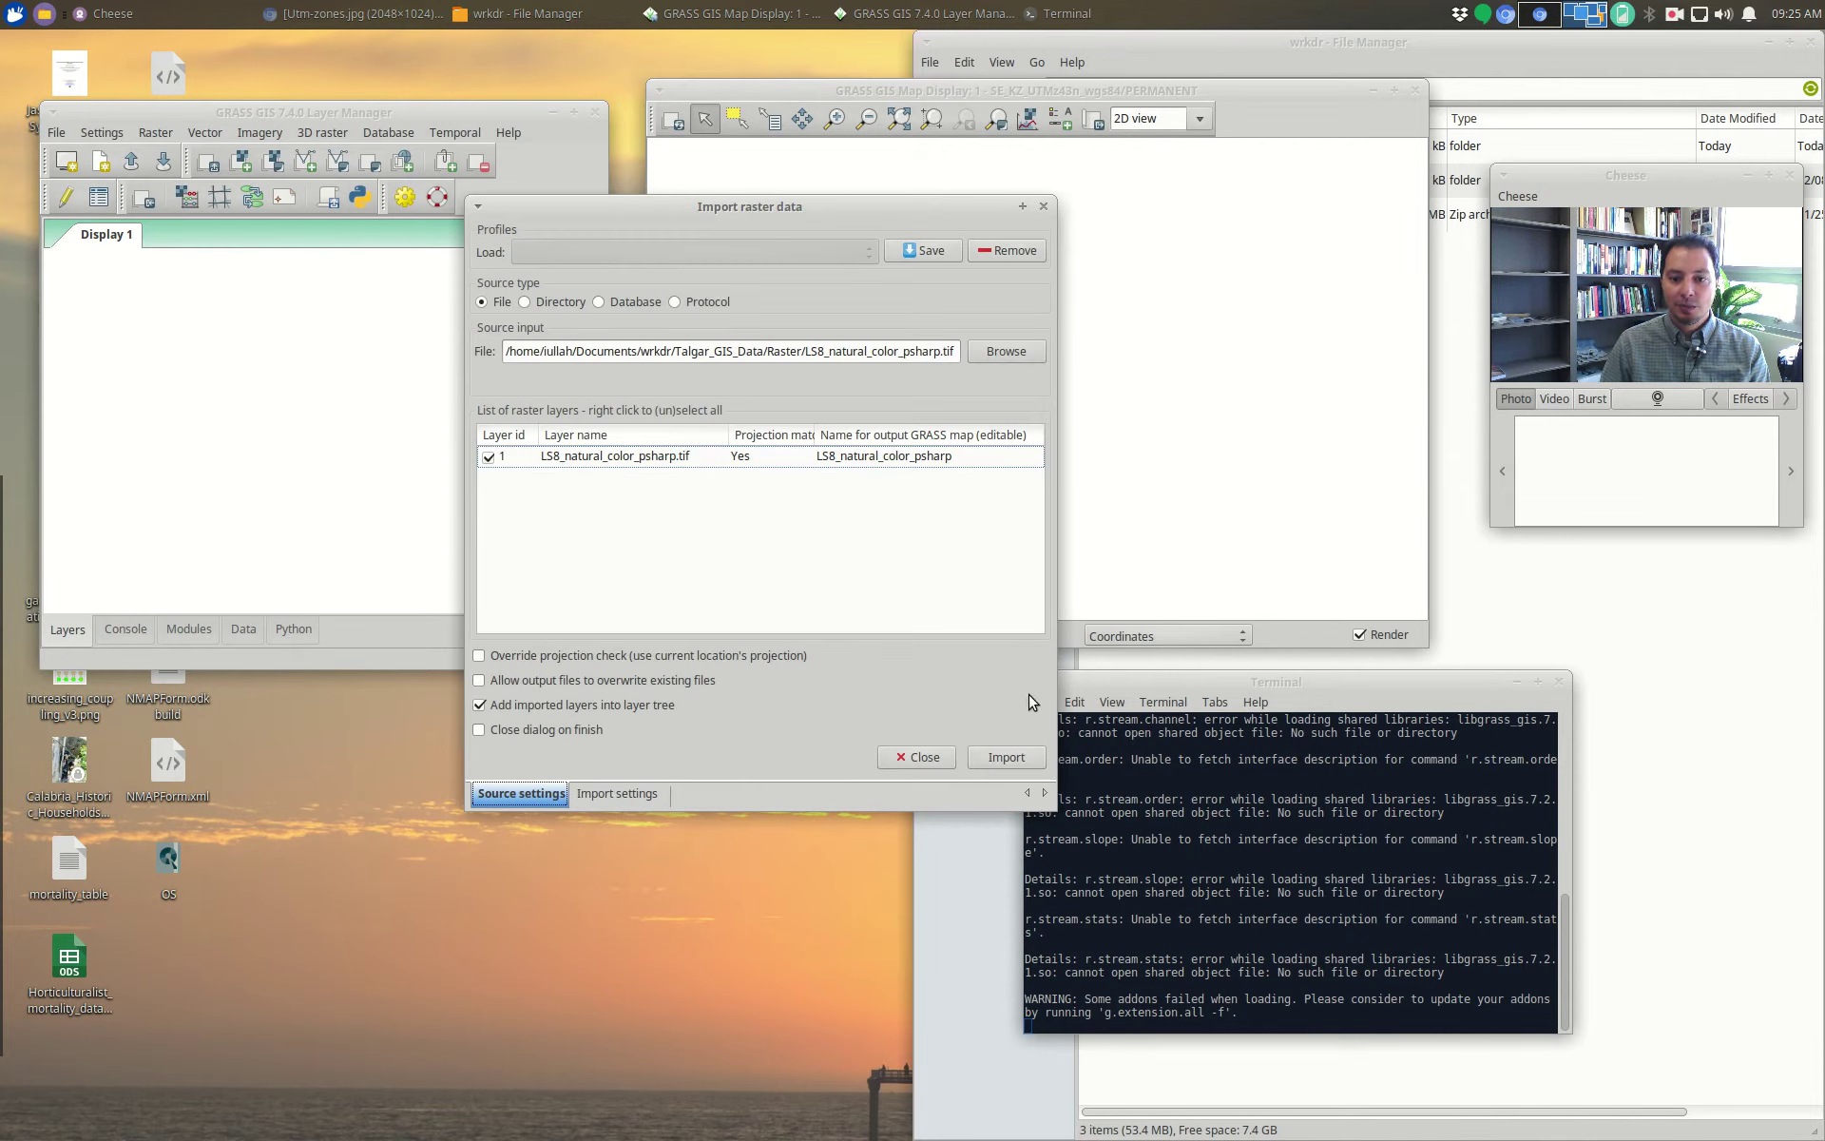
pyautogui.click(1007, 758)
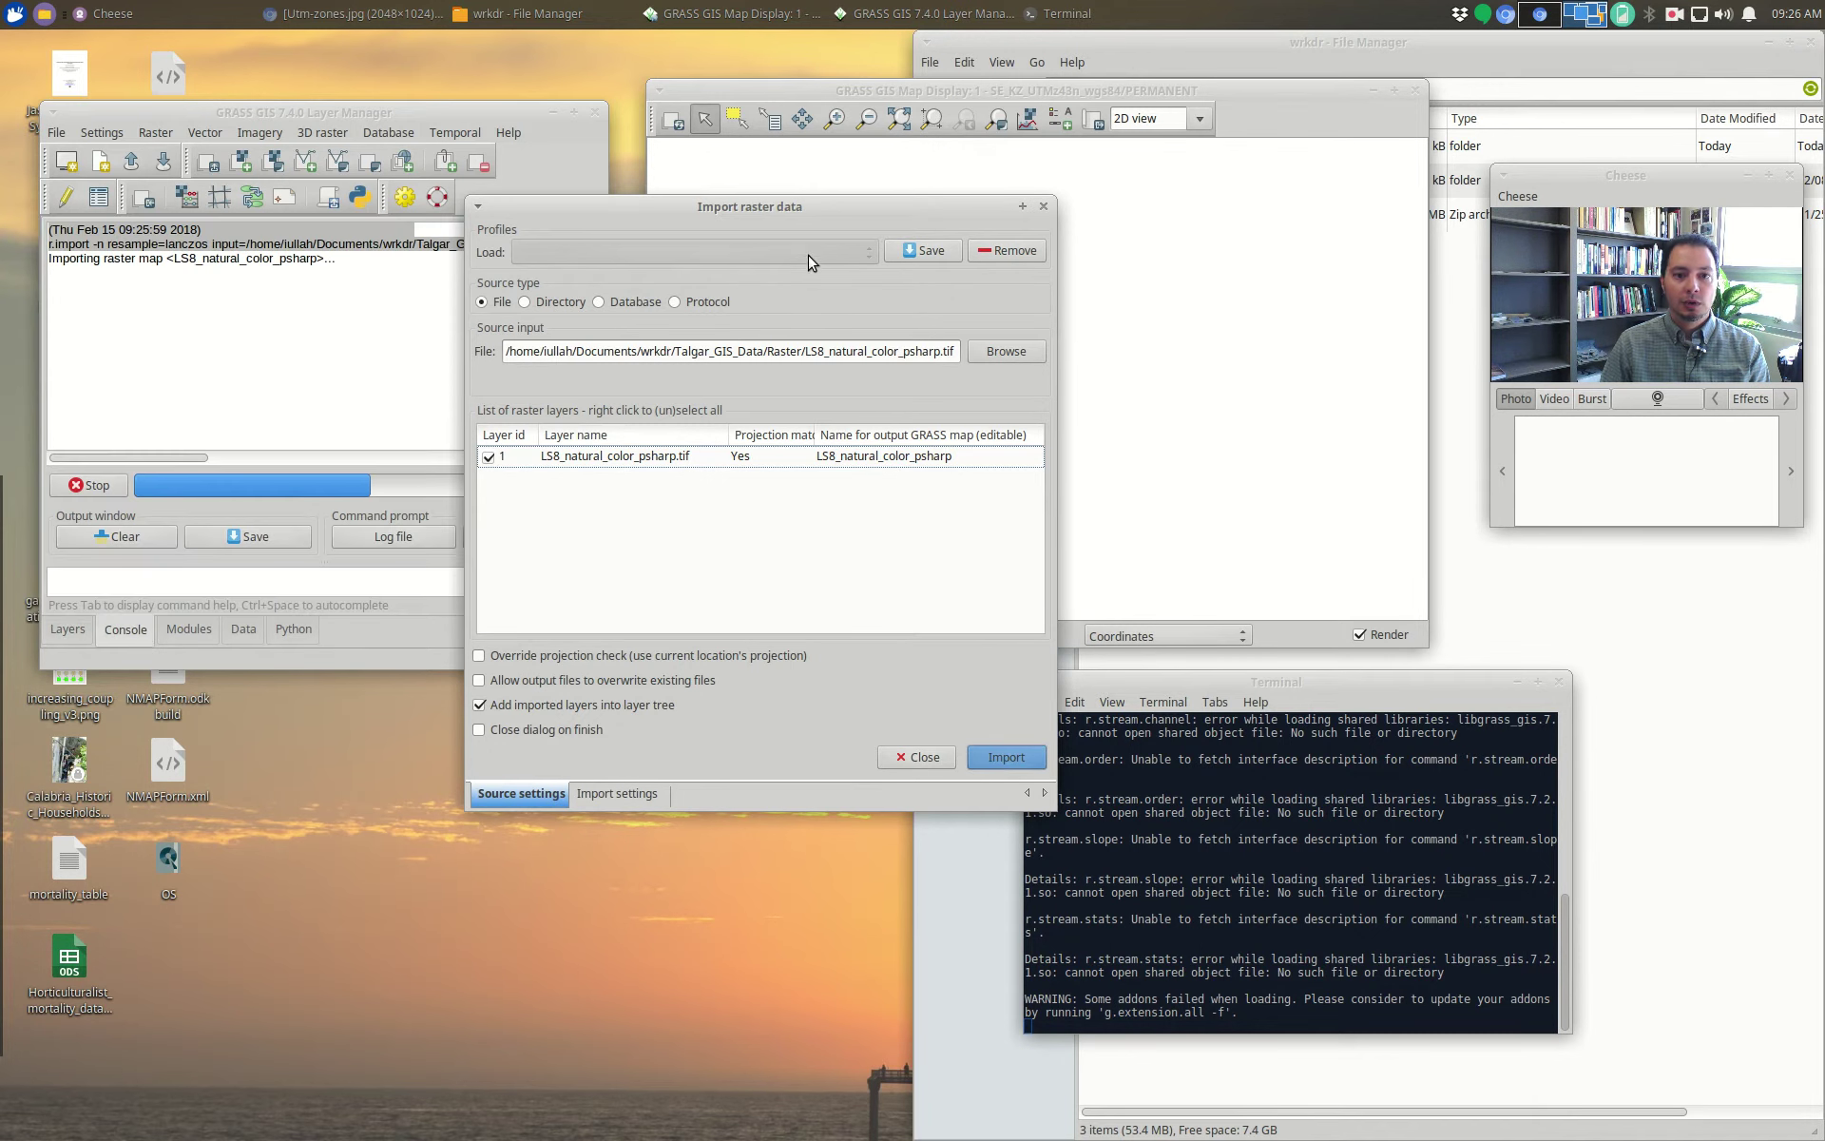
# Step: Move the import dialog and Layer Manager clear of the map, and review the imported layer and the console output
pyautogui.moveTo(843, 206); pyautogui.dragTo(723, 722)
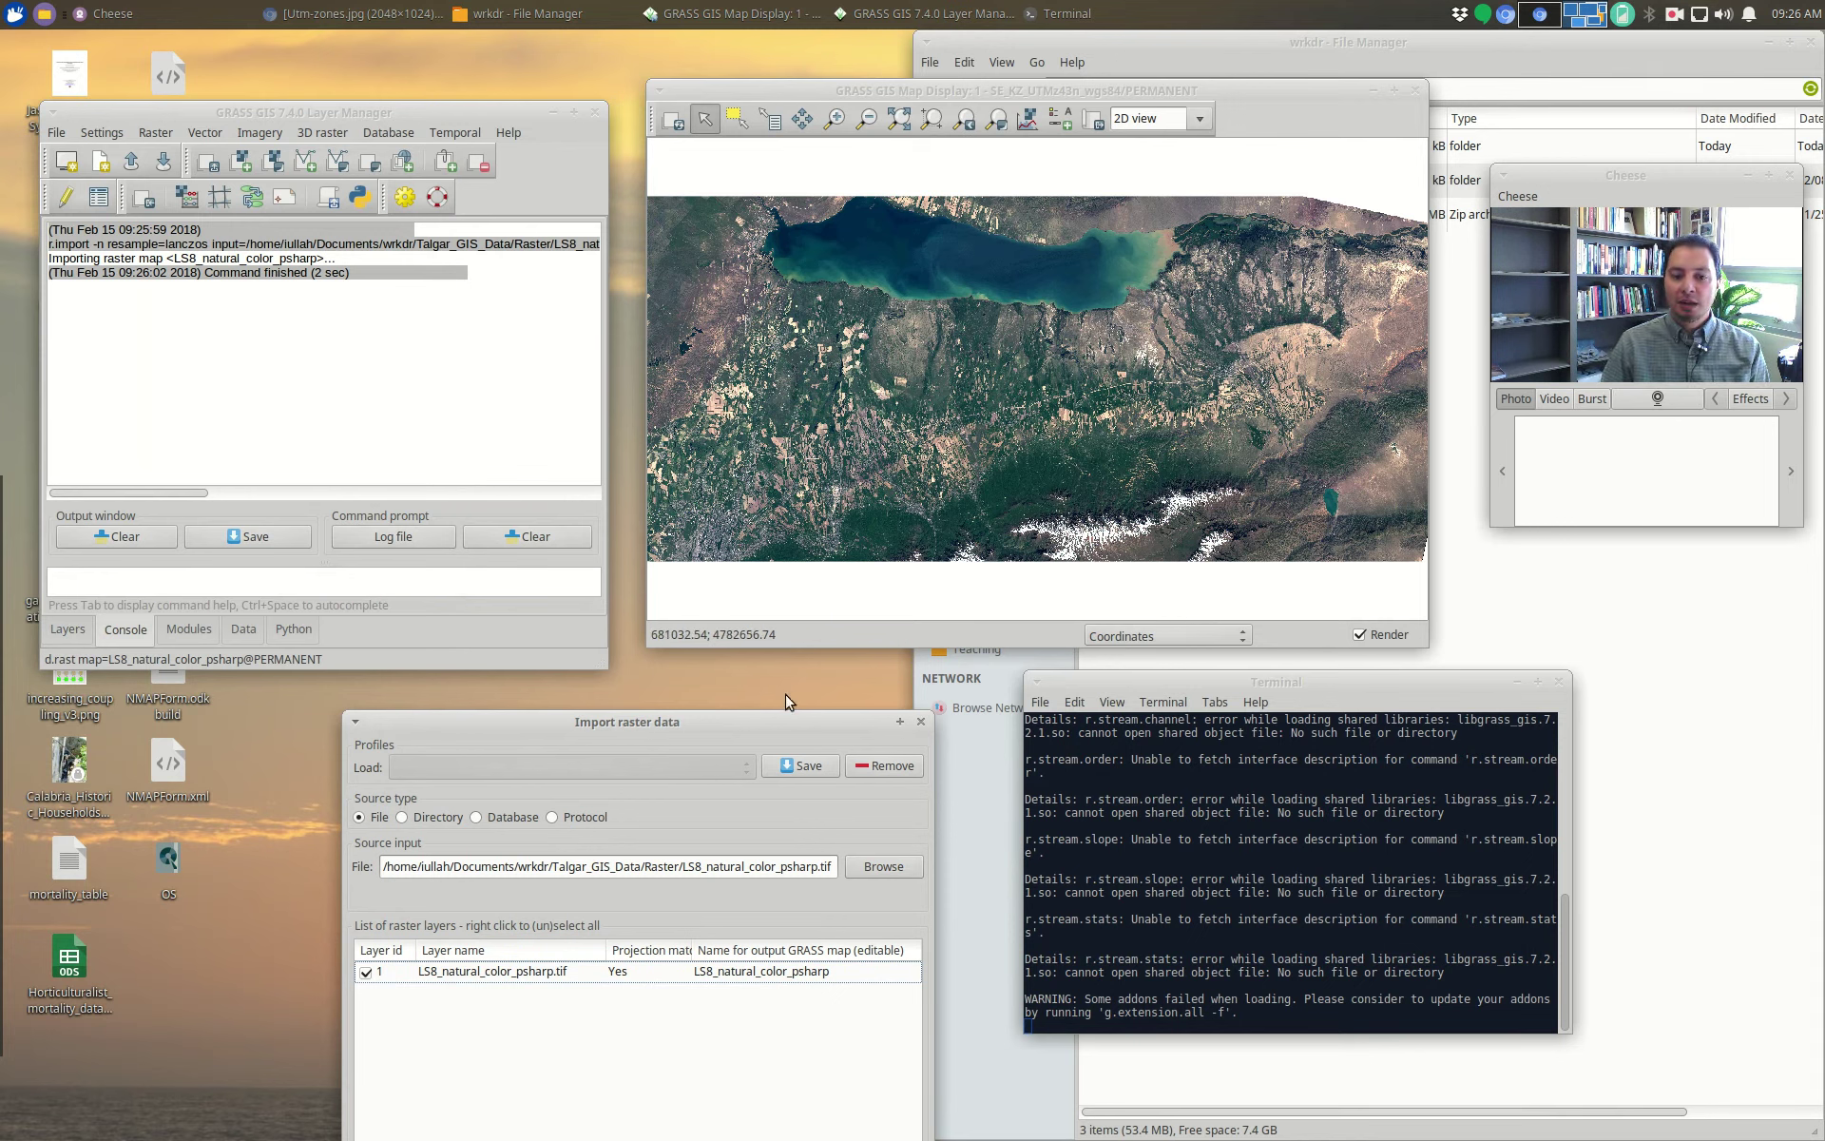
pyautogui.moveTo(781, 721); pyautogui.dragTo(761, 626)
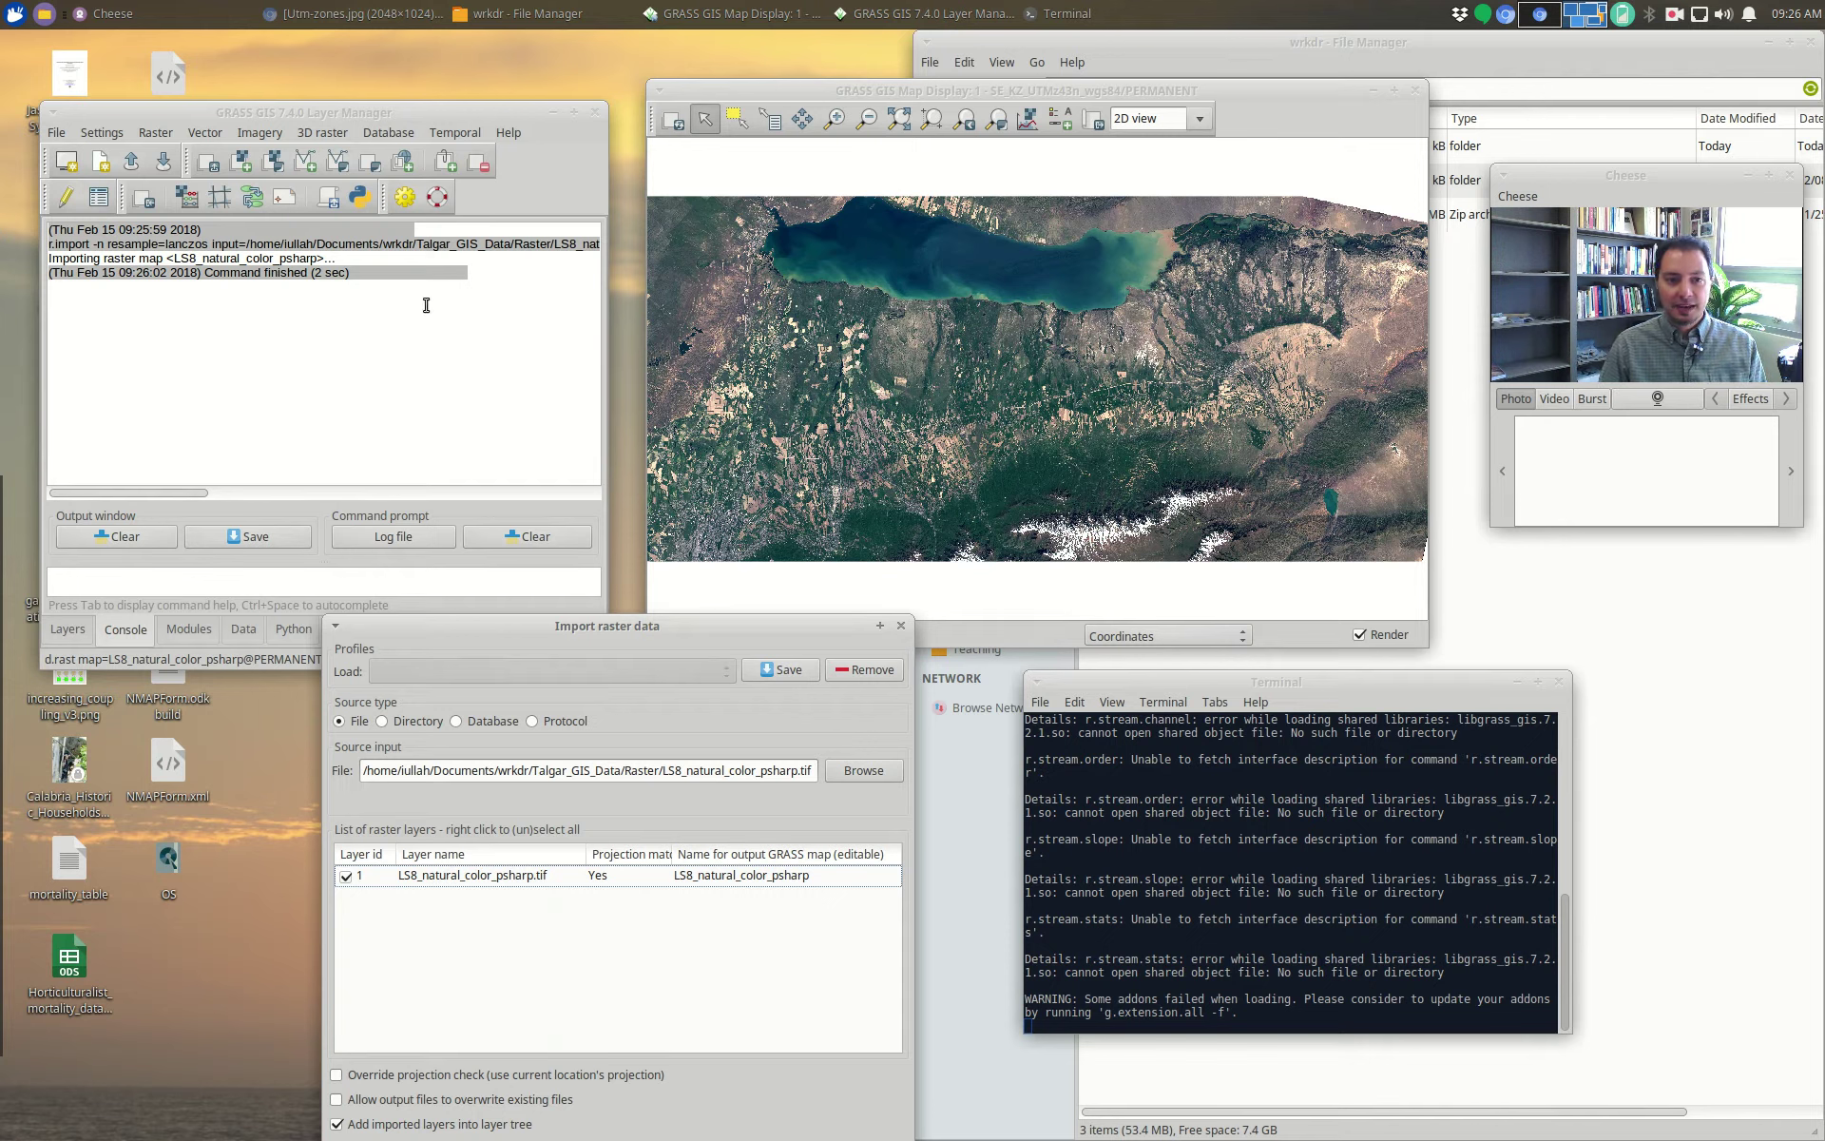
pyautogui.click(45, 627)
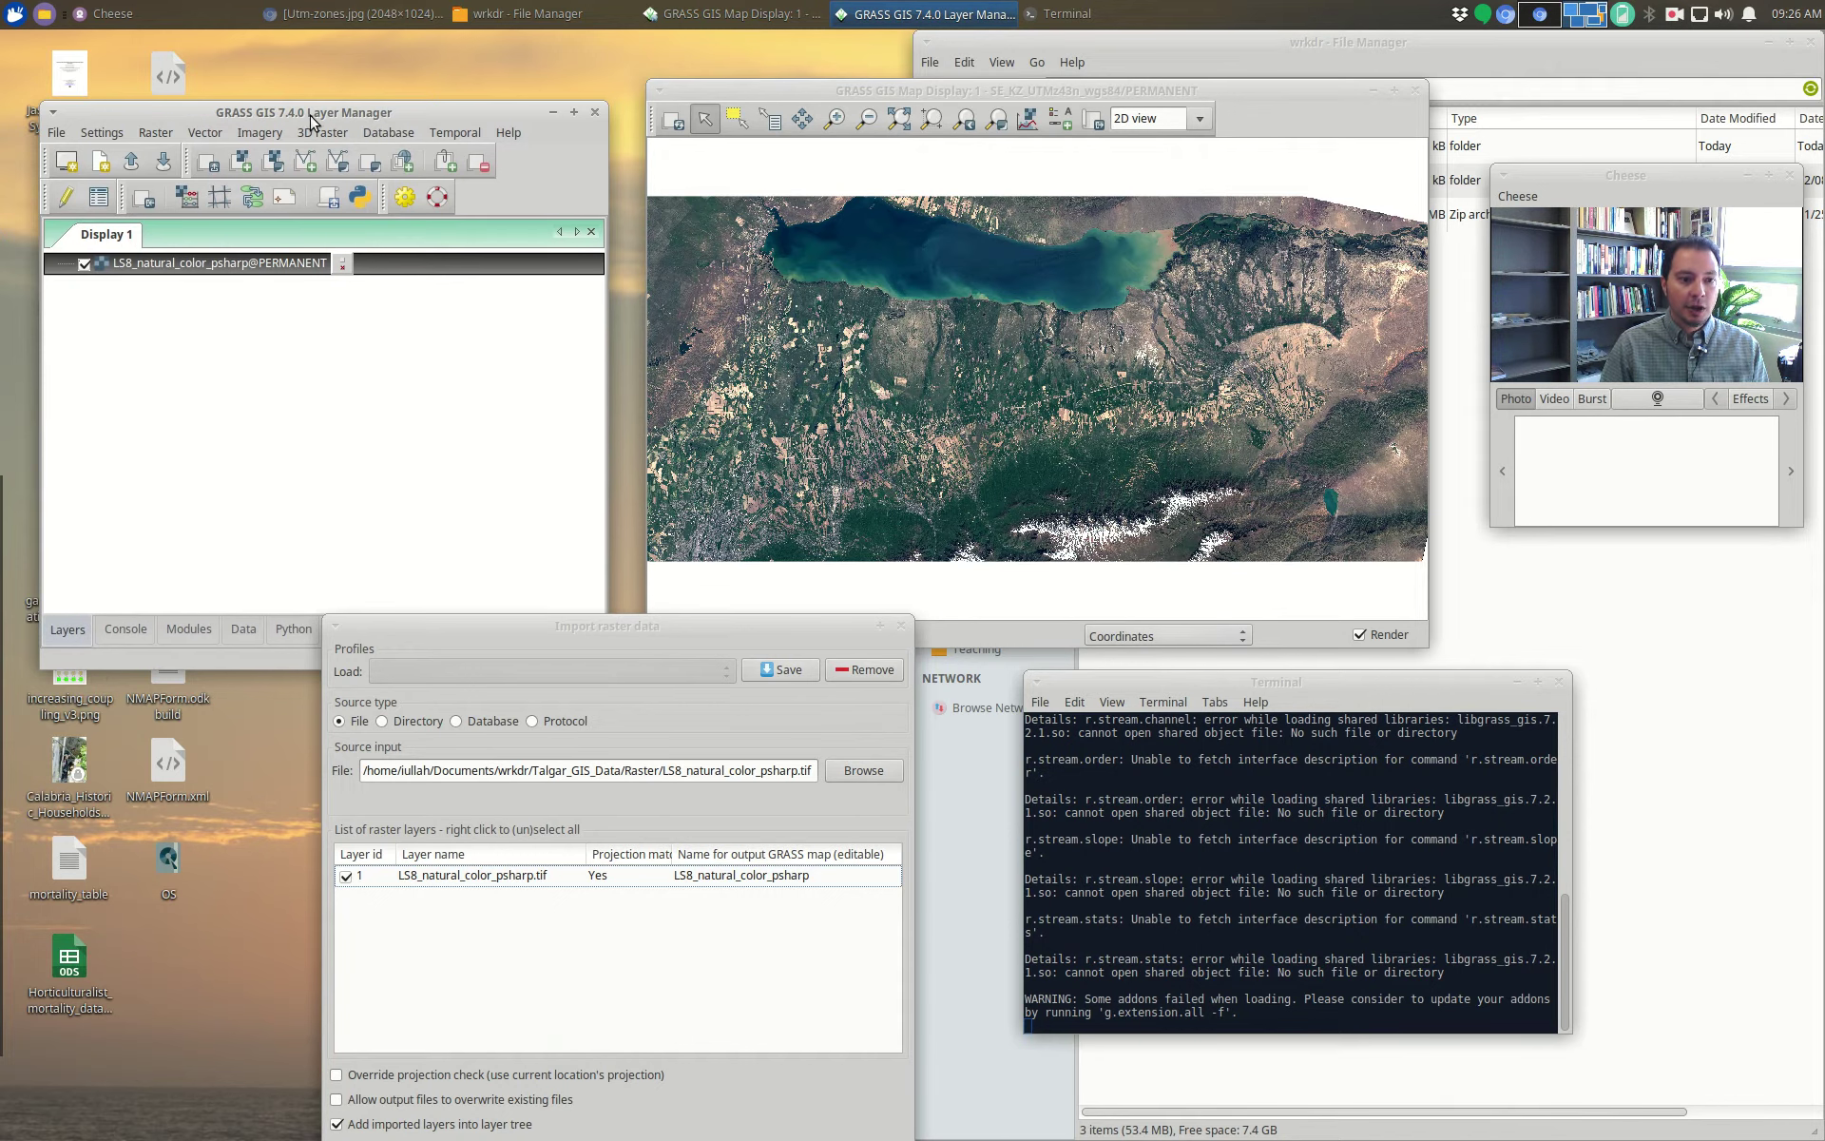
pyautogui.moveTo(310, 119); pyautogui.dragTo(314, 61)
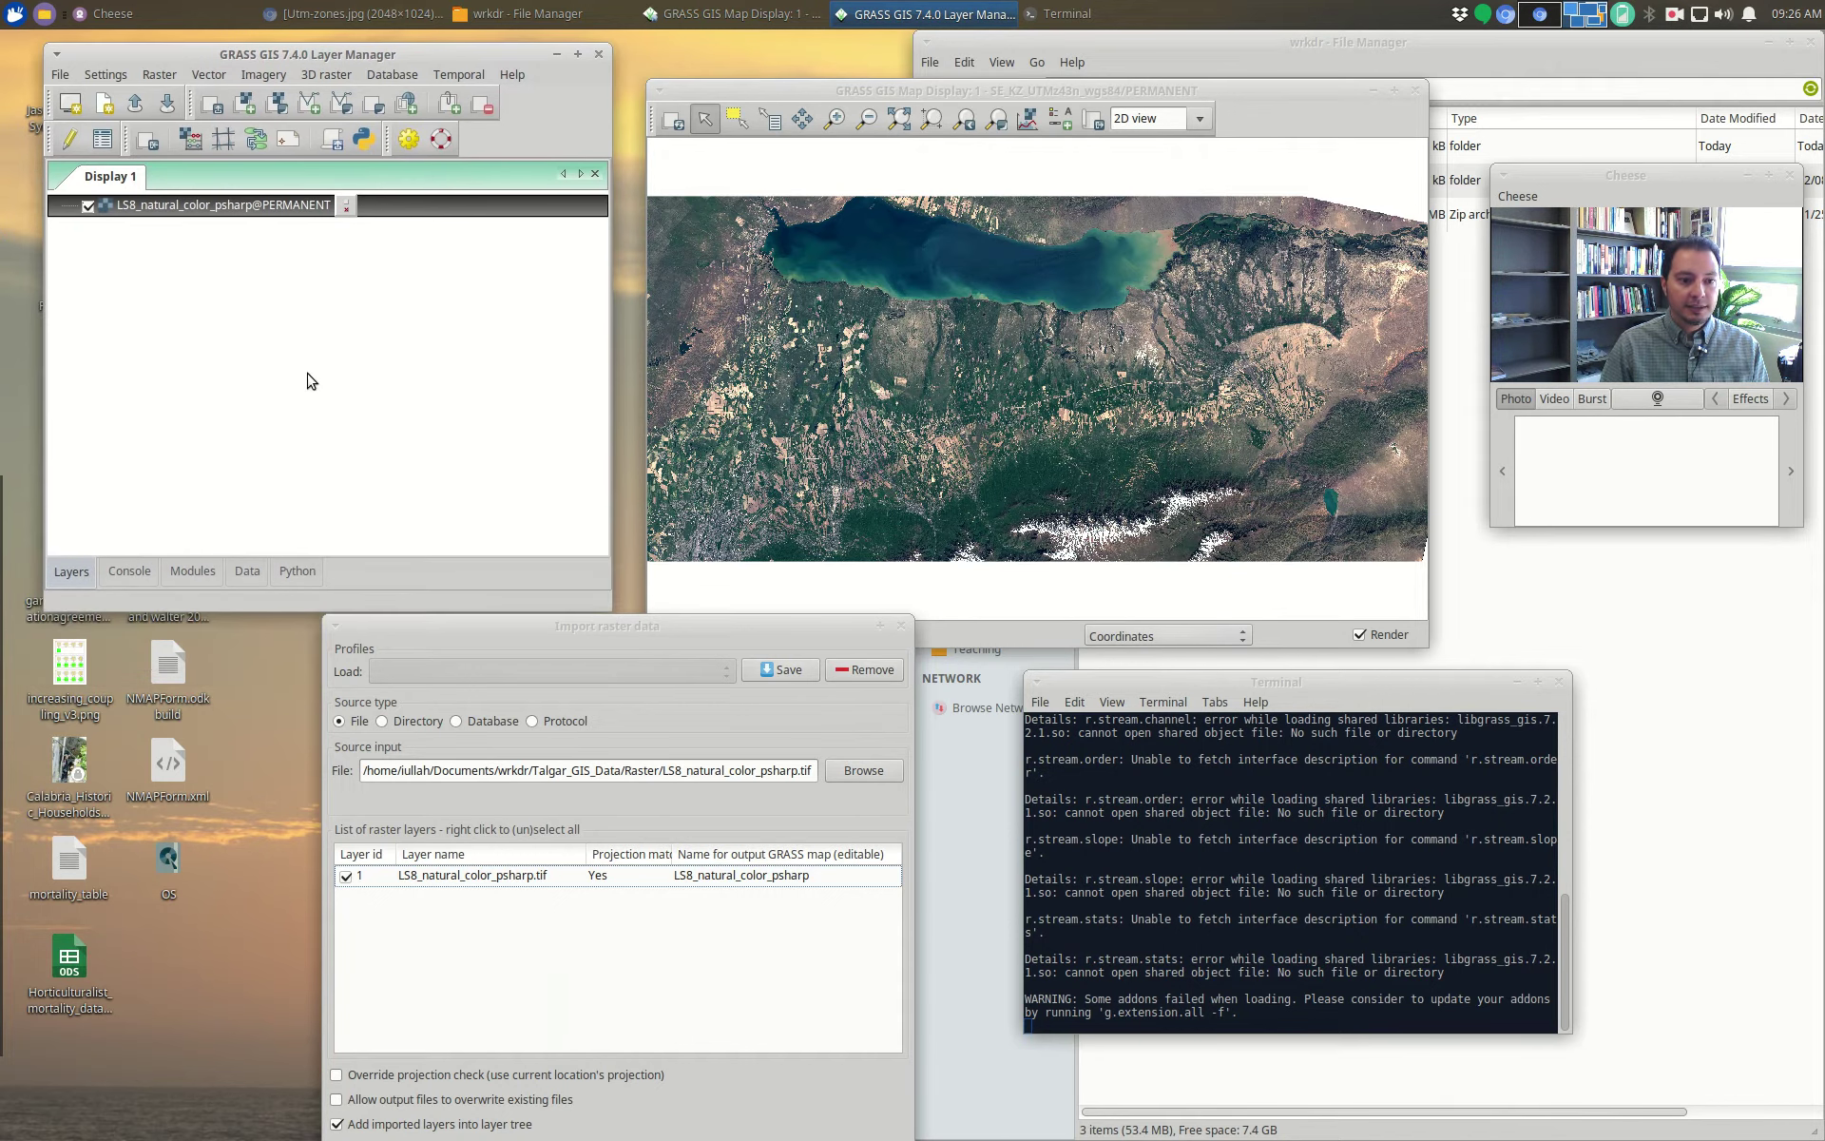
pyautogui.click(129, 573)
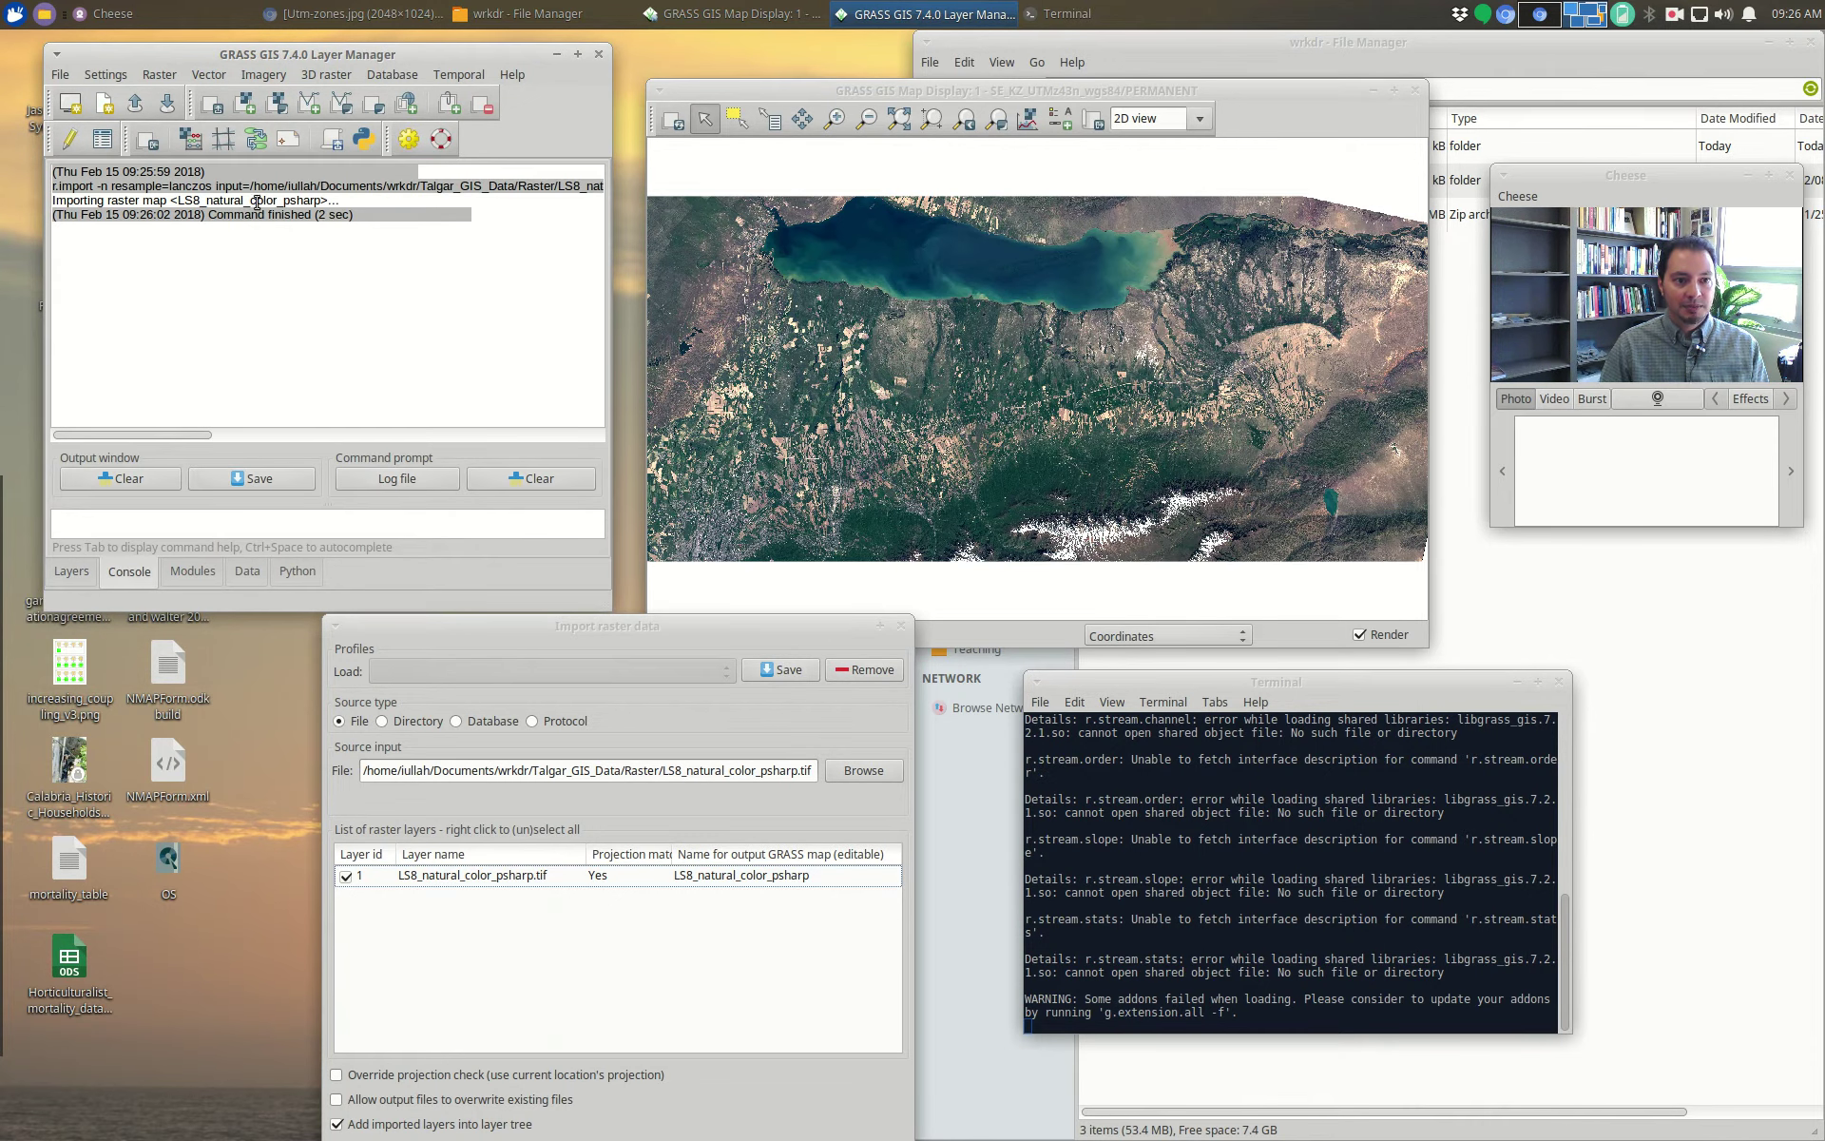
# Step: Set the computational region from the LS8_natural_color_psharp raster layer
pyautogui.click(66, 571)
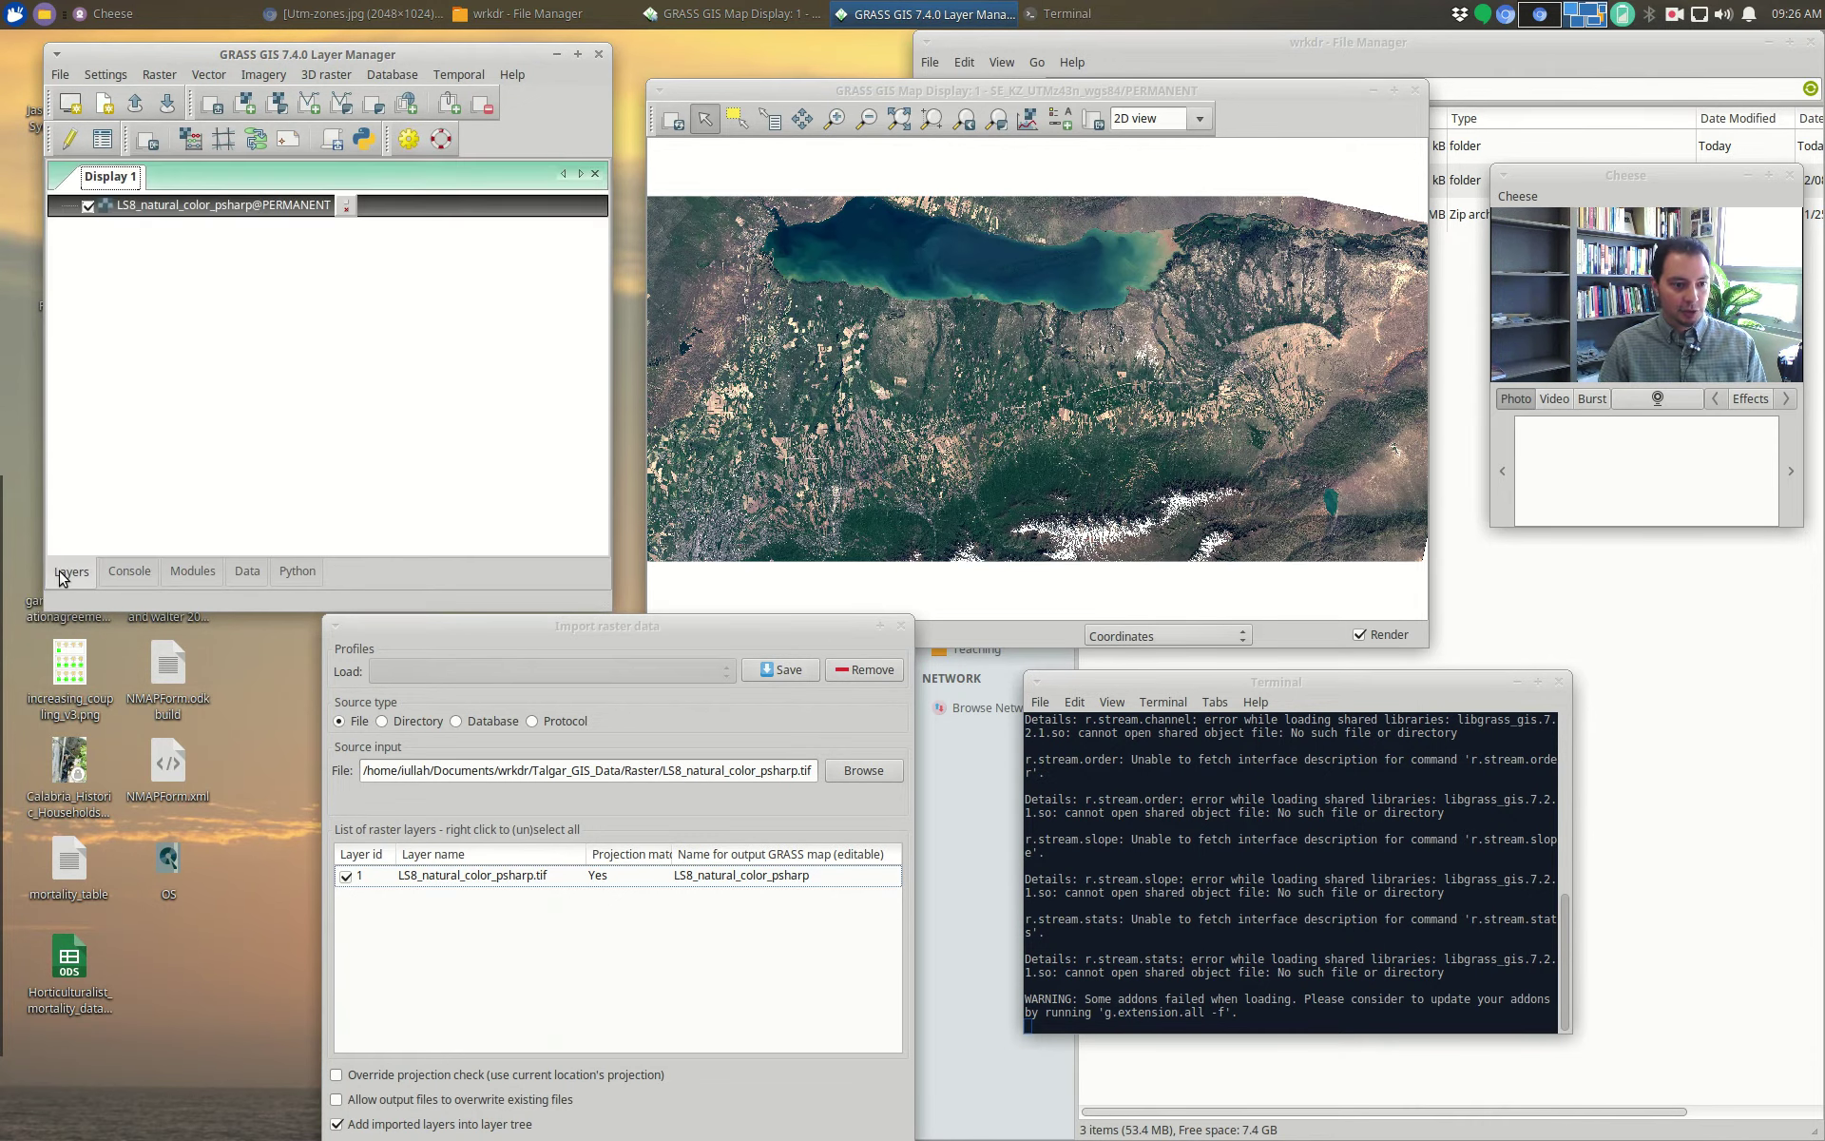
pyautogui.rightClick(171, 213)
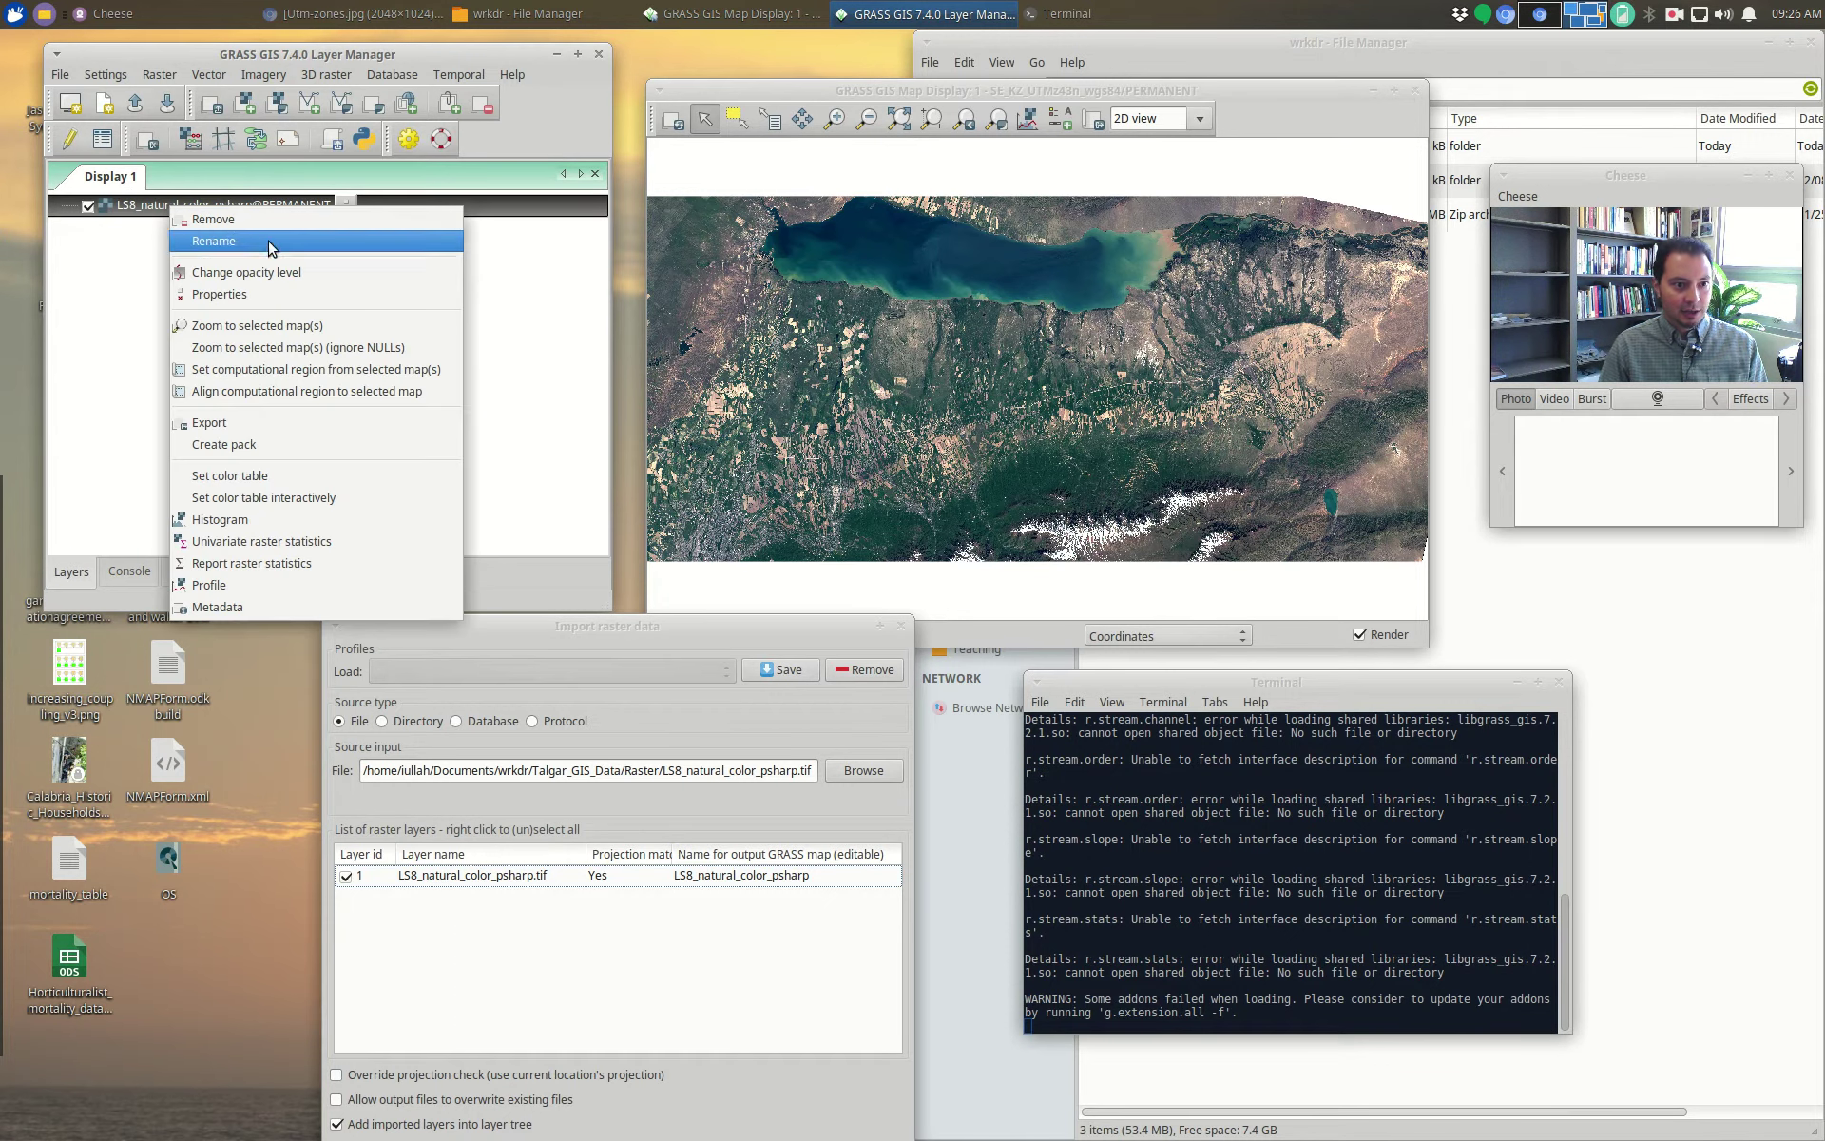
pyautogui.click(389, 370)
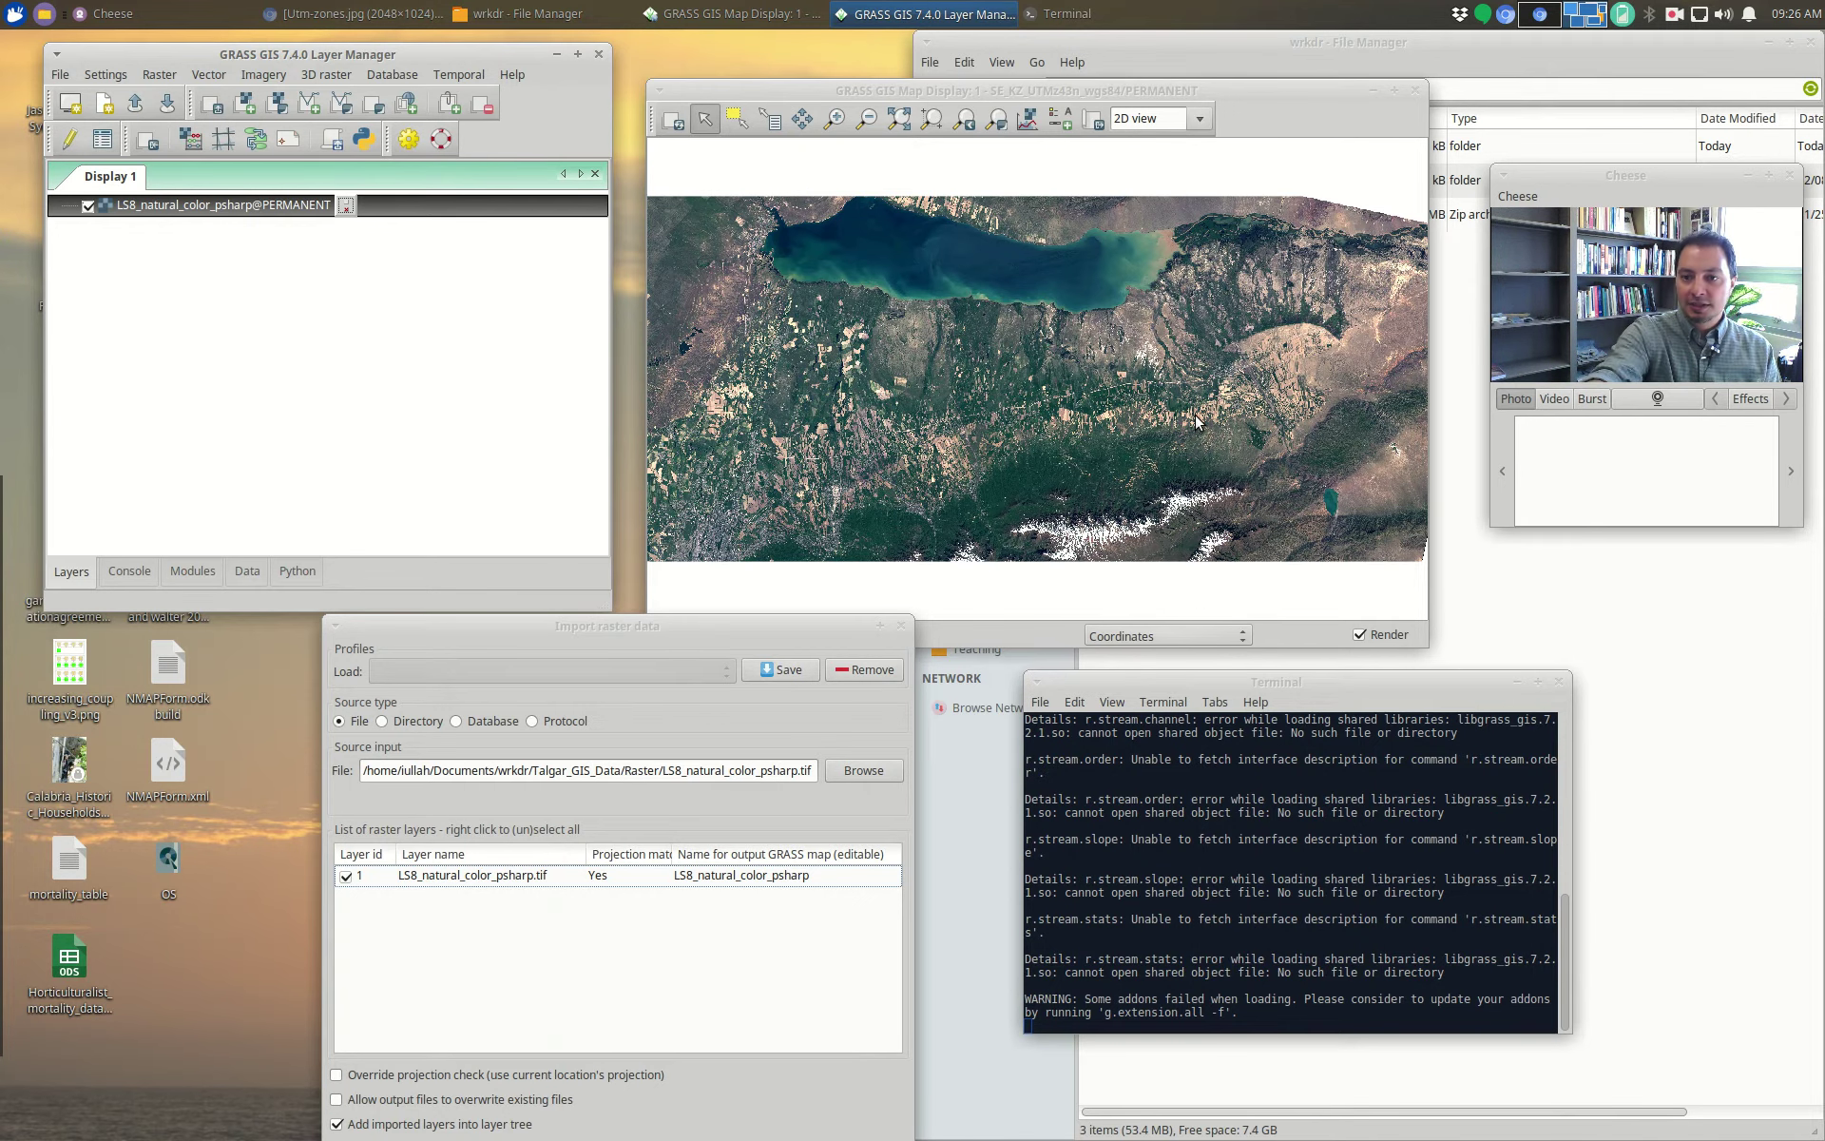
# Step: Import n43_e076_1arc_v3.tif from the Raster folder, reprojecting it to the current location's projection
pyautogui.moveTo(709, 627); pyautogui.dragTo(670, 226)
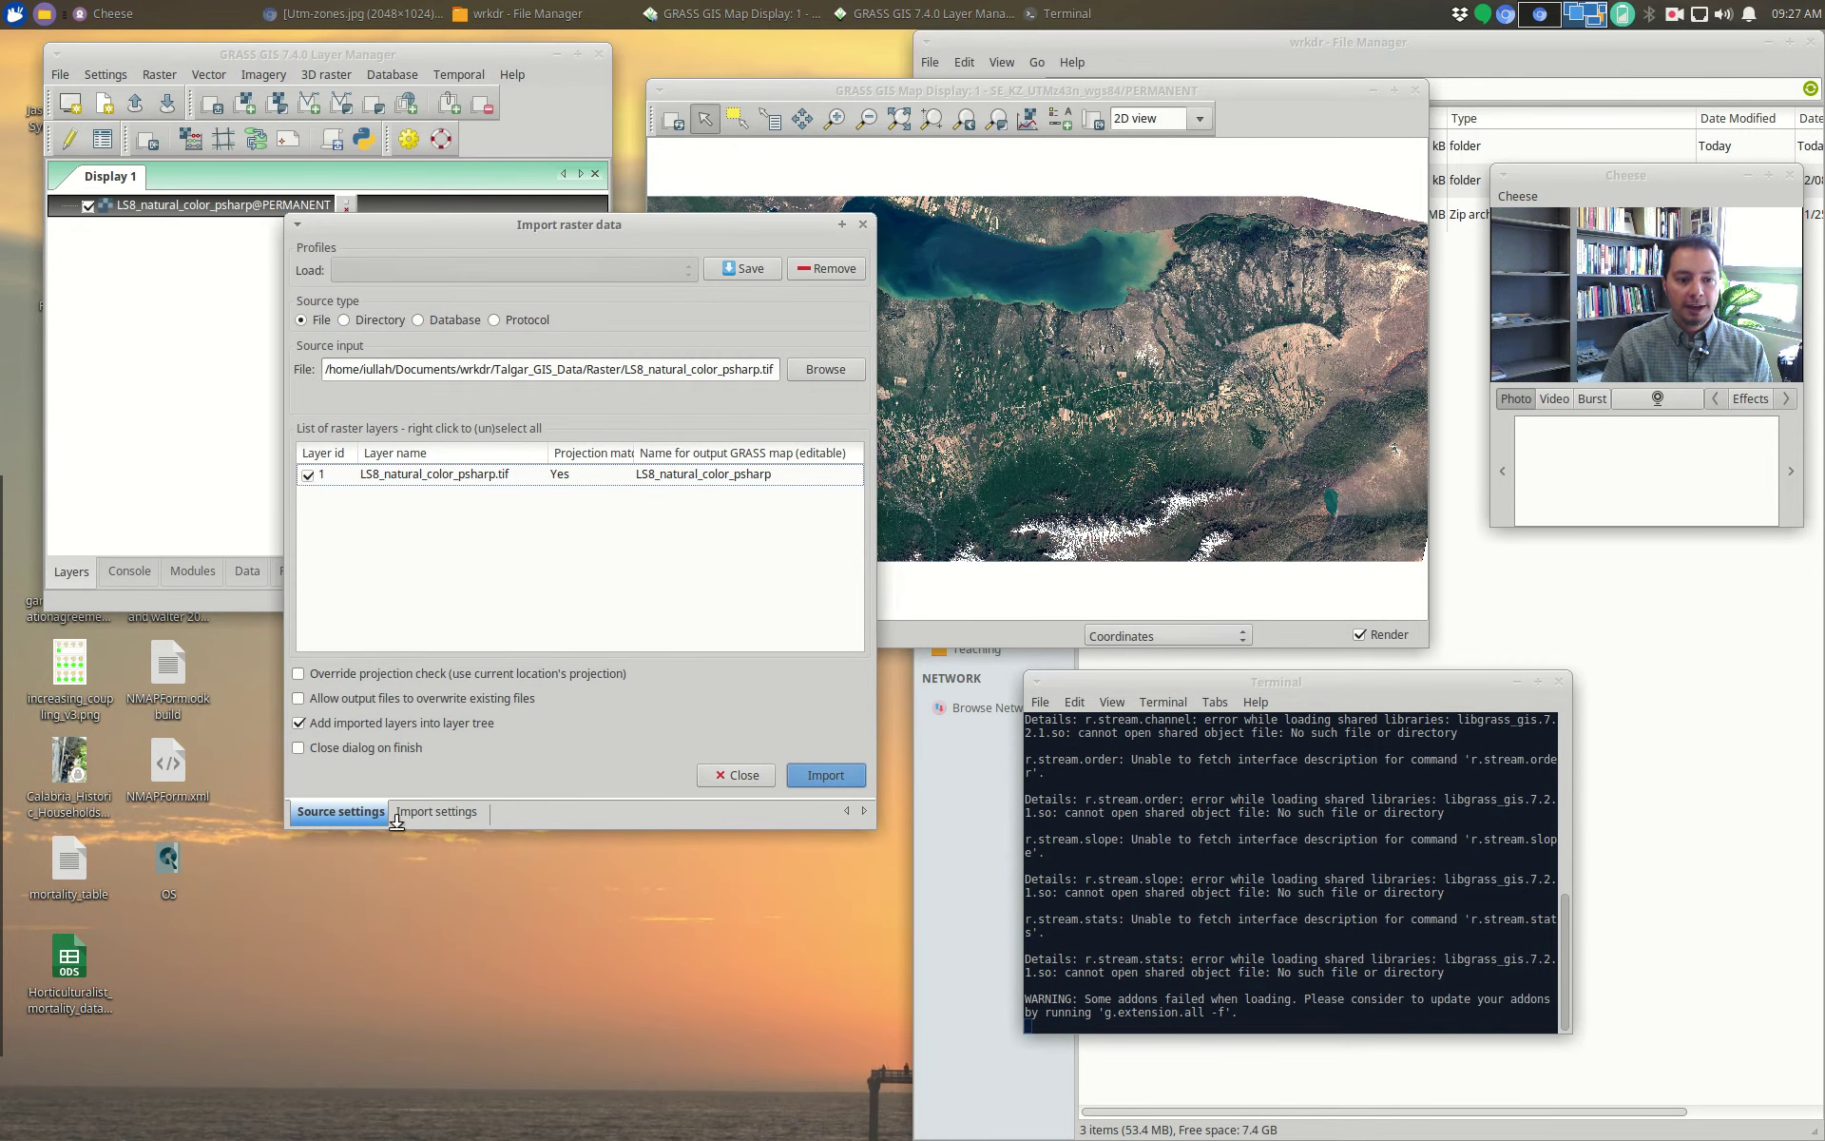
pyautogui.click(855, 371)
pyautogui.click(249, 199)
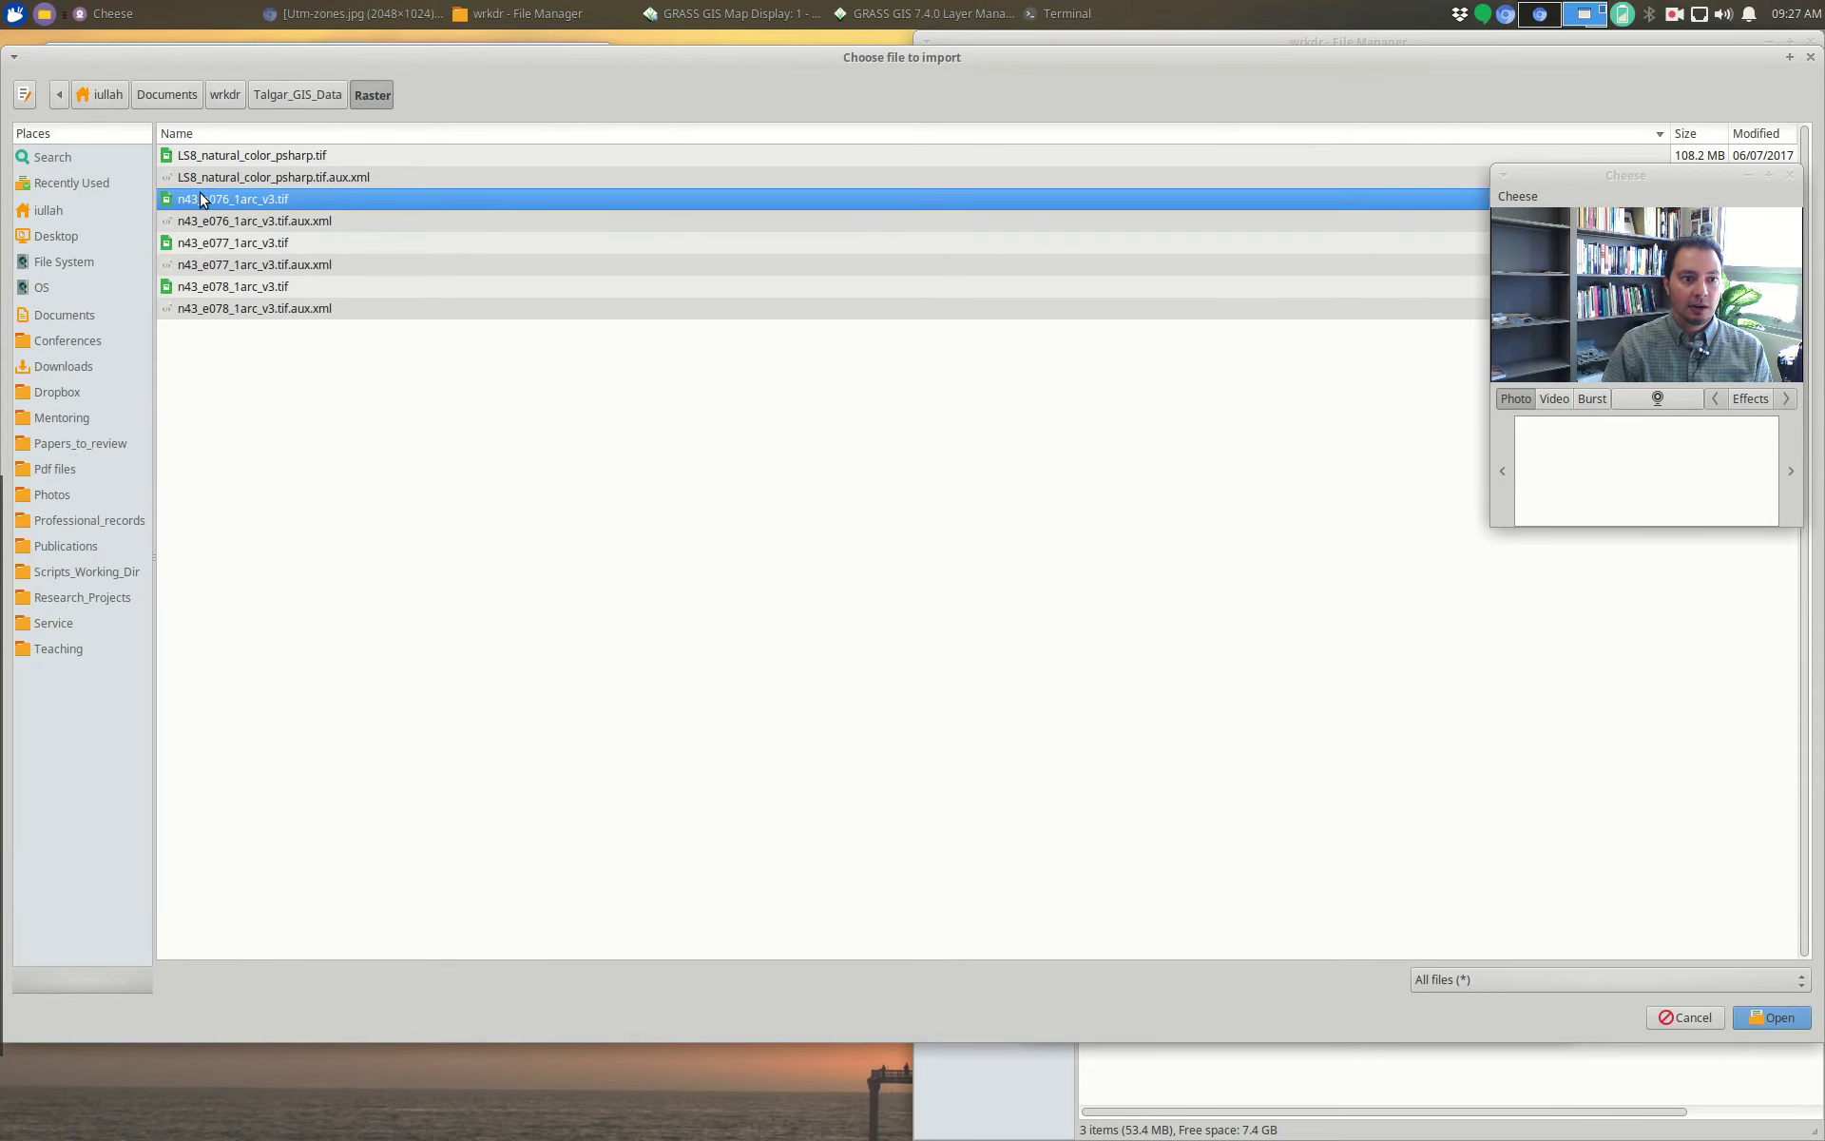
pyautogui.click(1787, 1024)
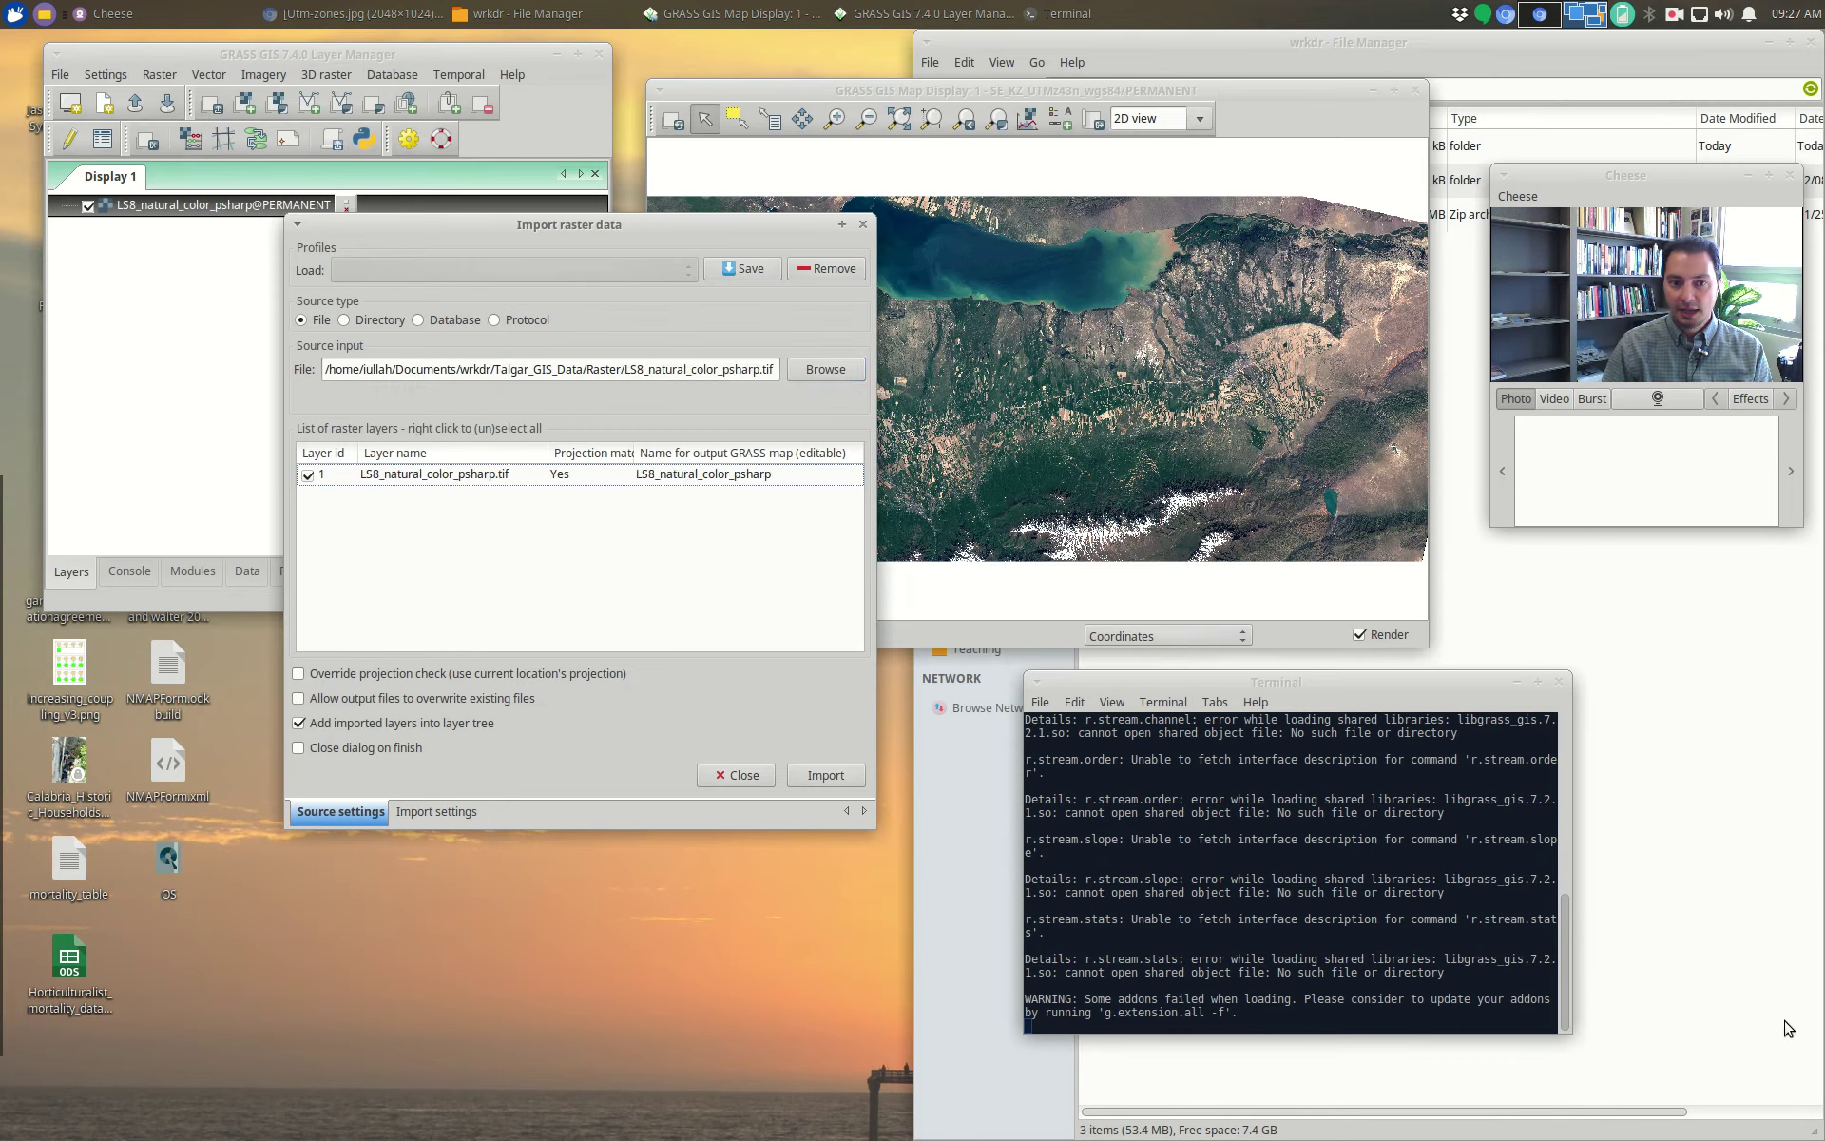
pyautogui.click(816, 774)
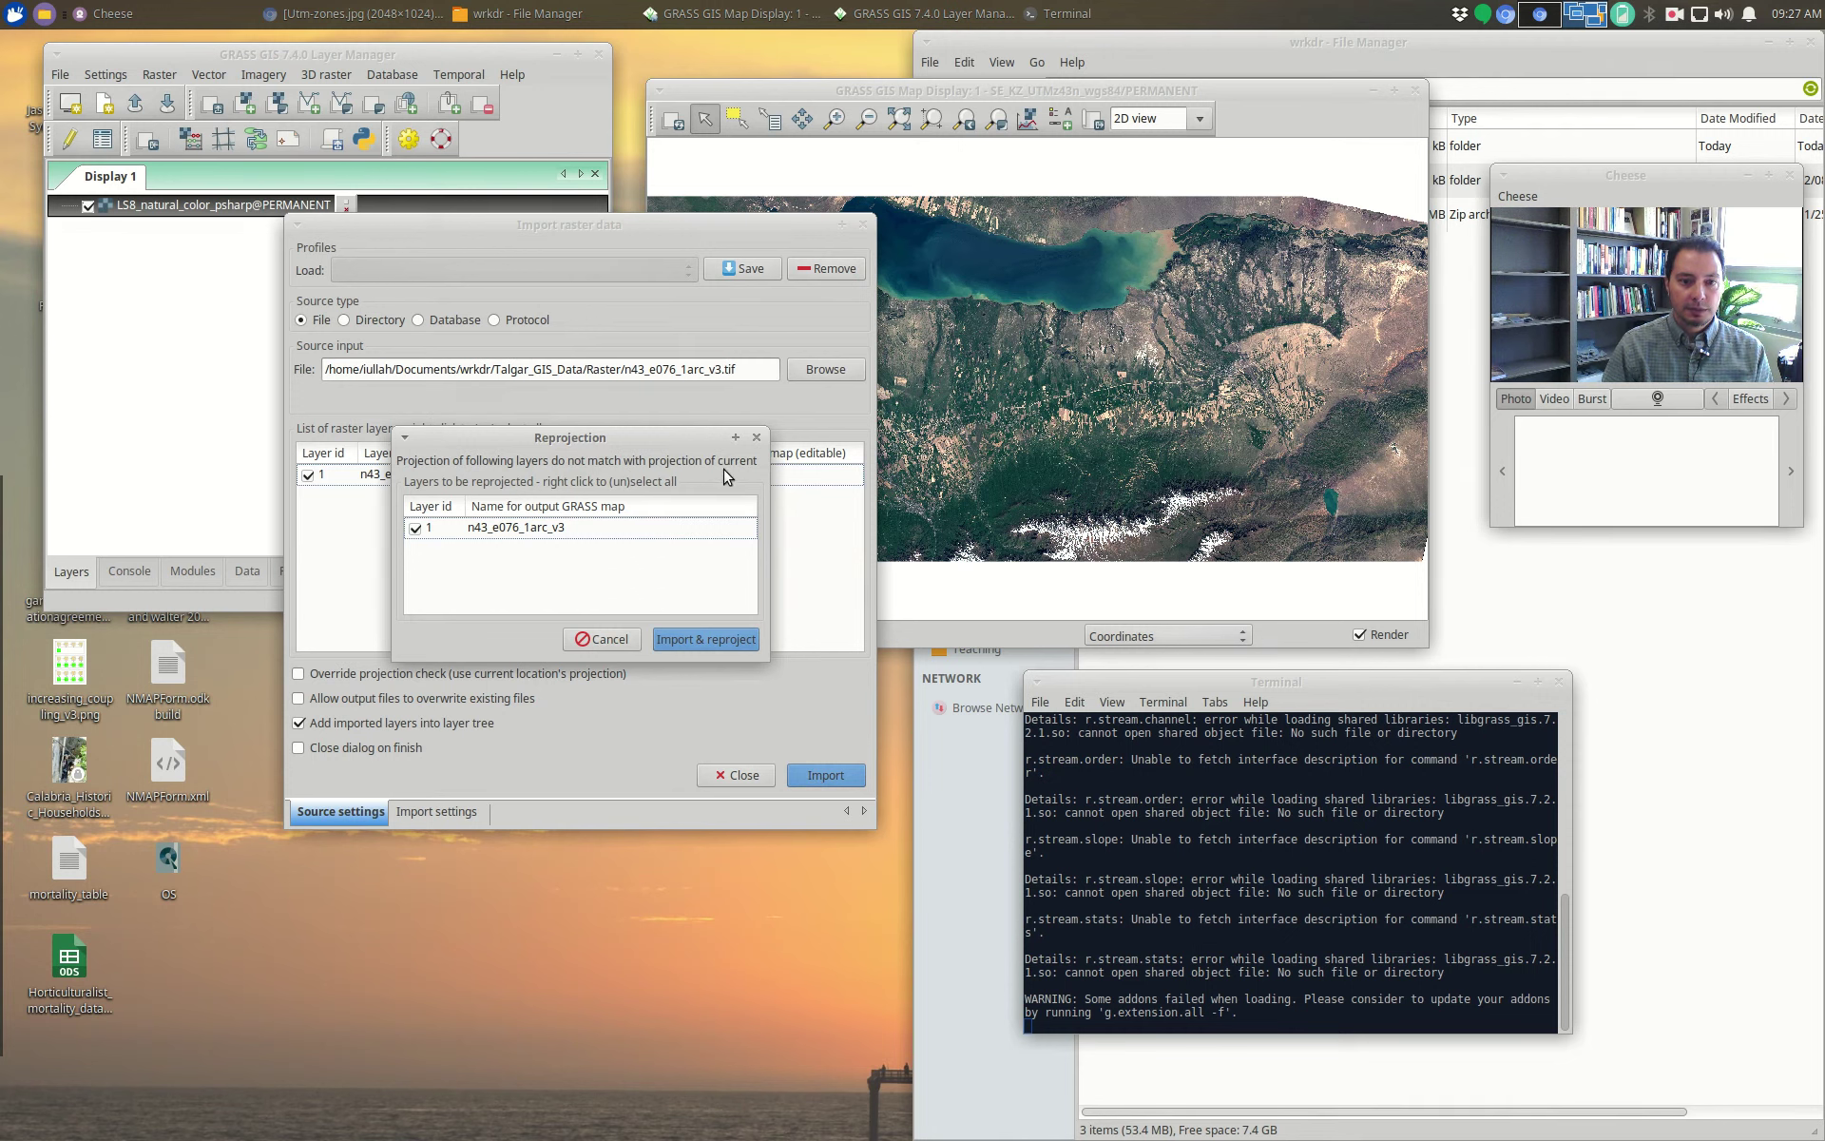
pyautogui.click(714, 639)
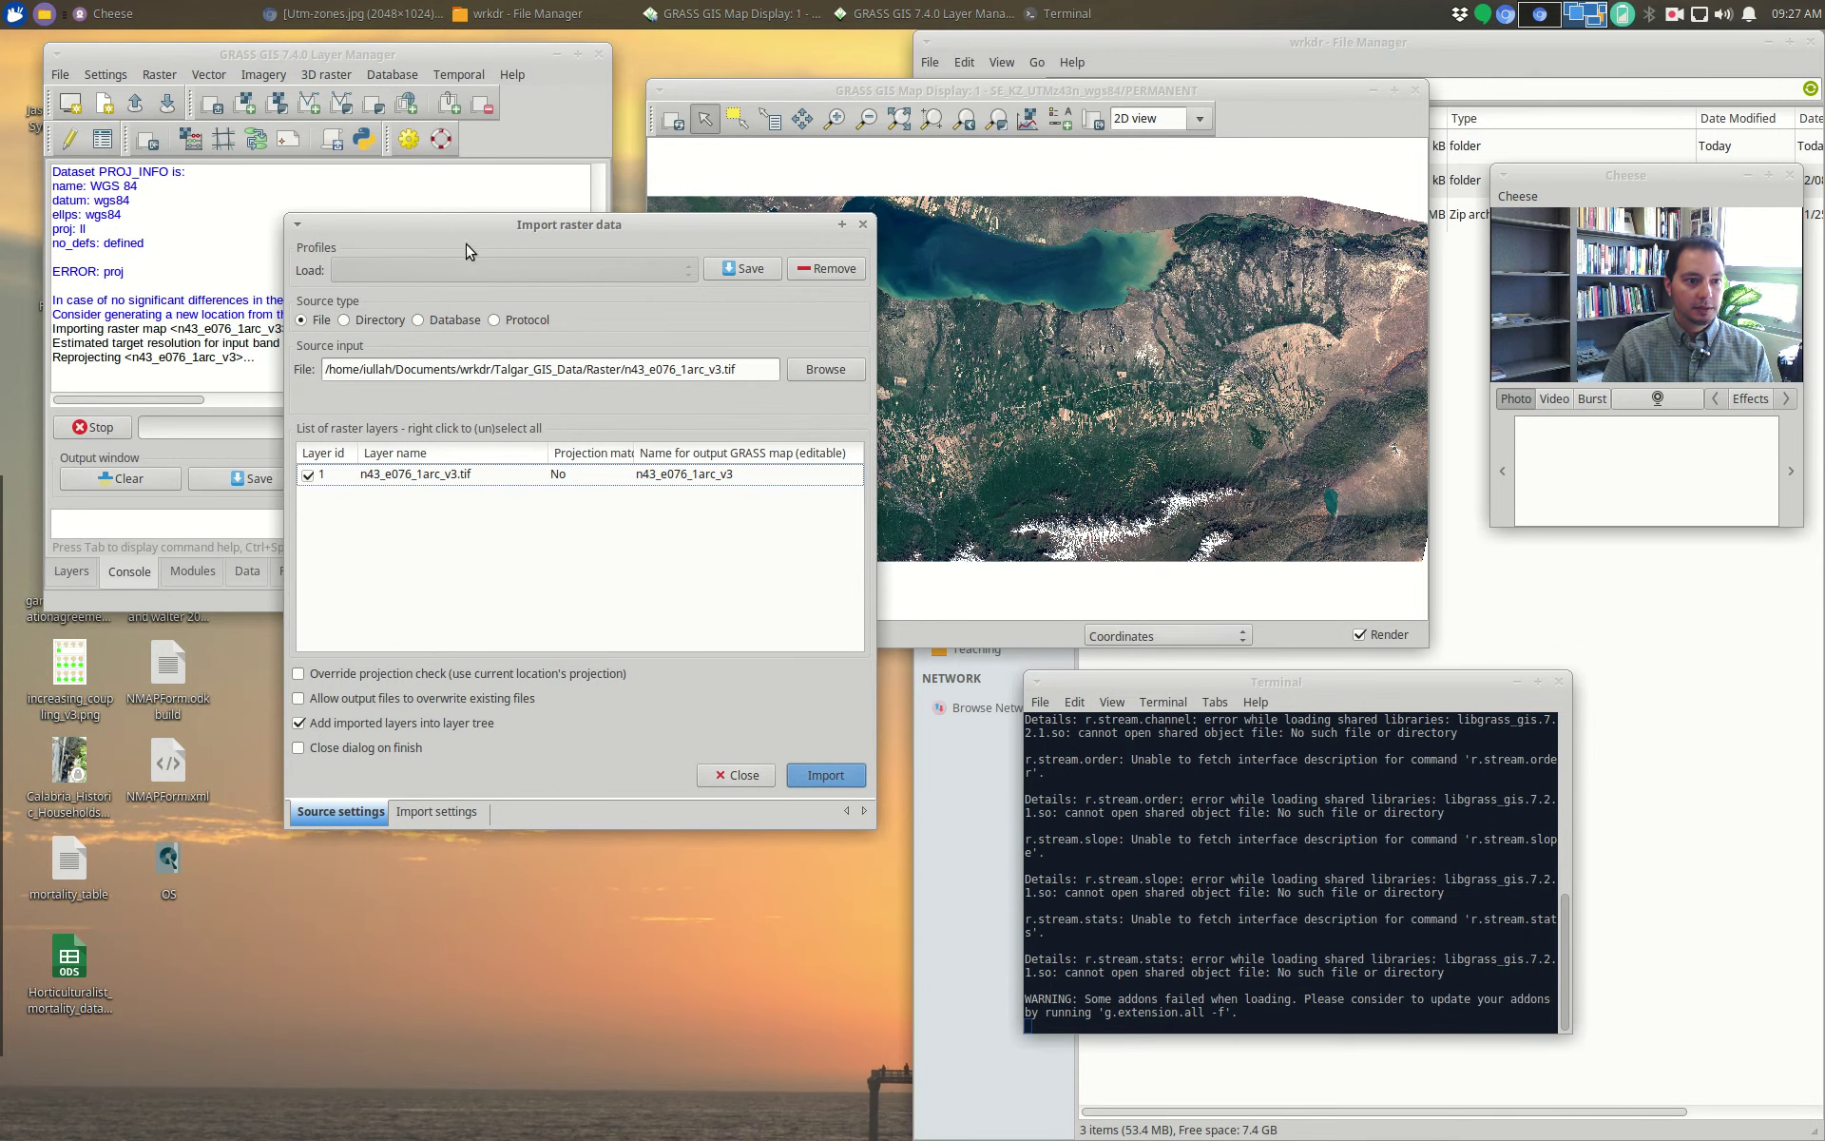
# Step: Import n43_e077_1arc_v3.tif from the Raster folder, reprojecting it to the current location's projection
pyautogui.moveTo(453, 228); pyautogui.dragTo(558, 330)
pyautogui.click(944, 475)
pyautogui.click(269, 343)
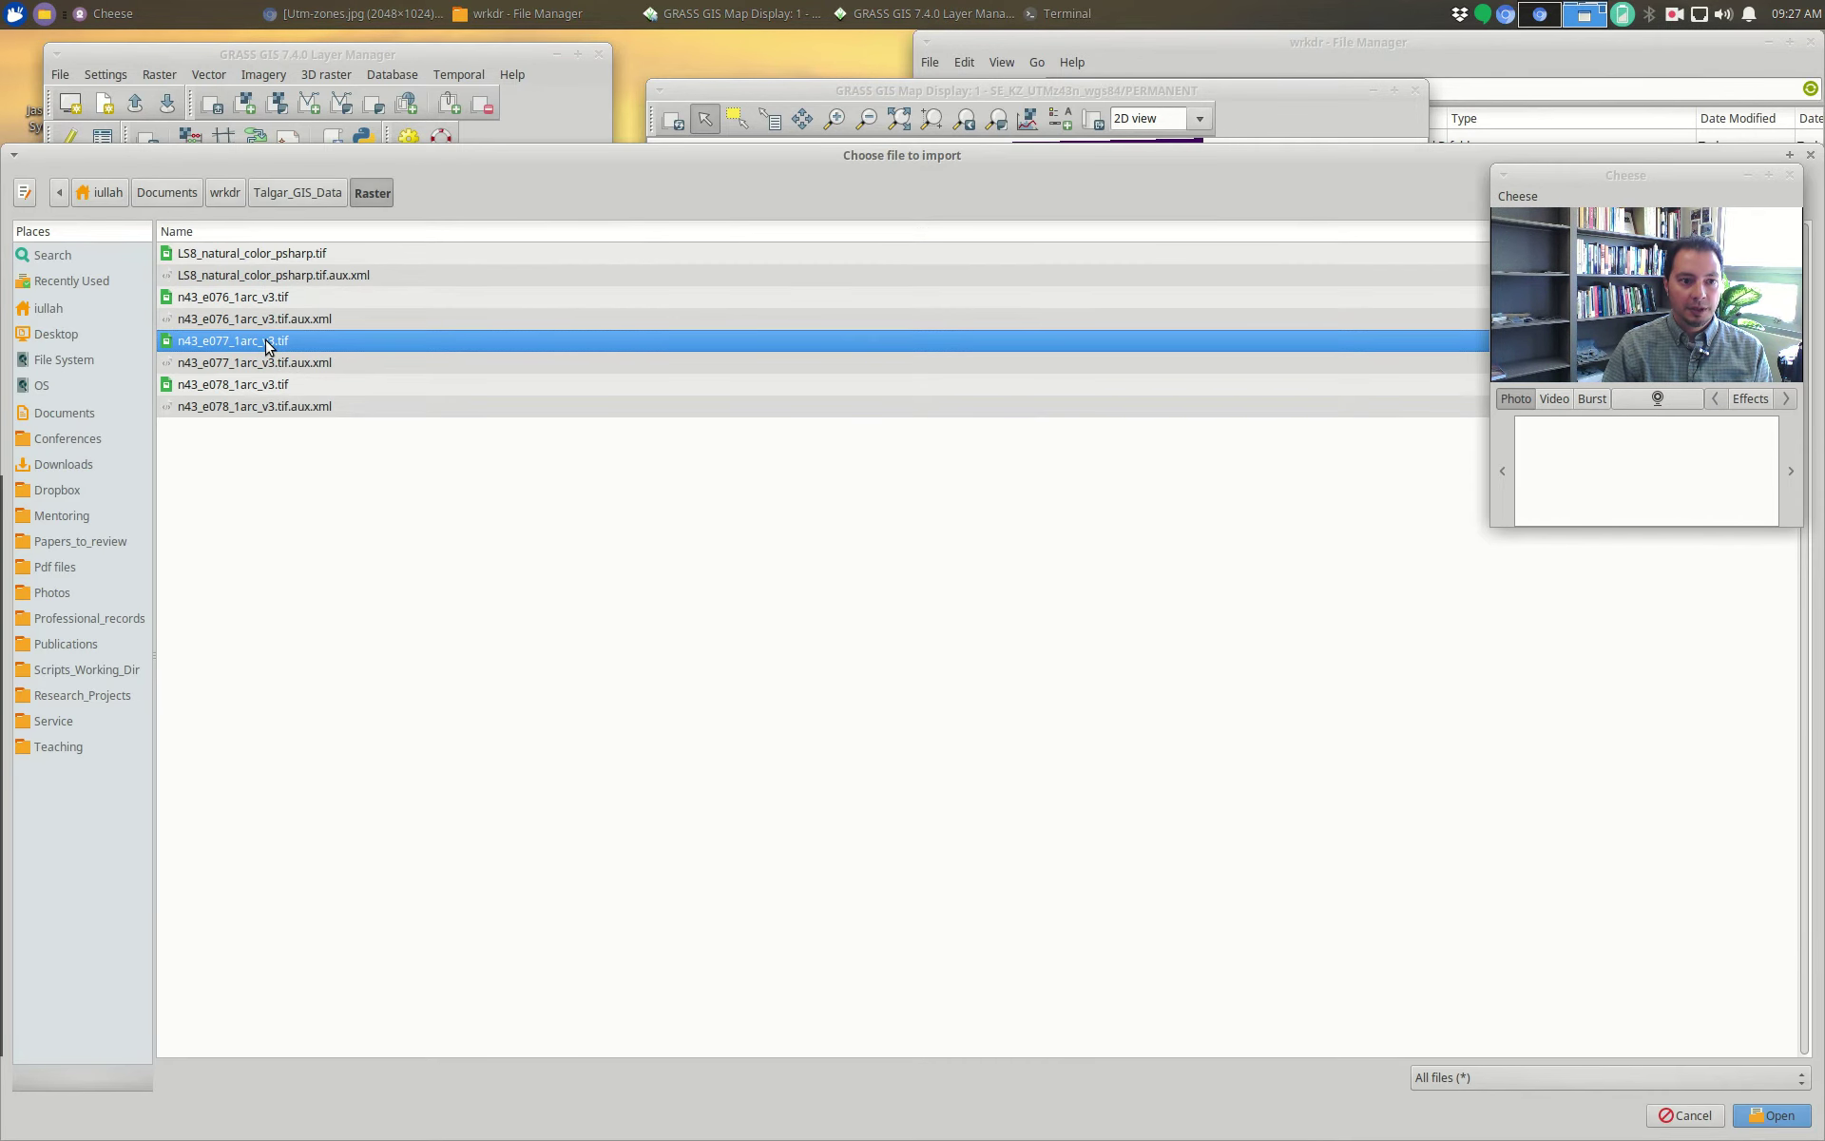
pyautogui.press('Return')
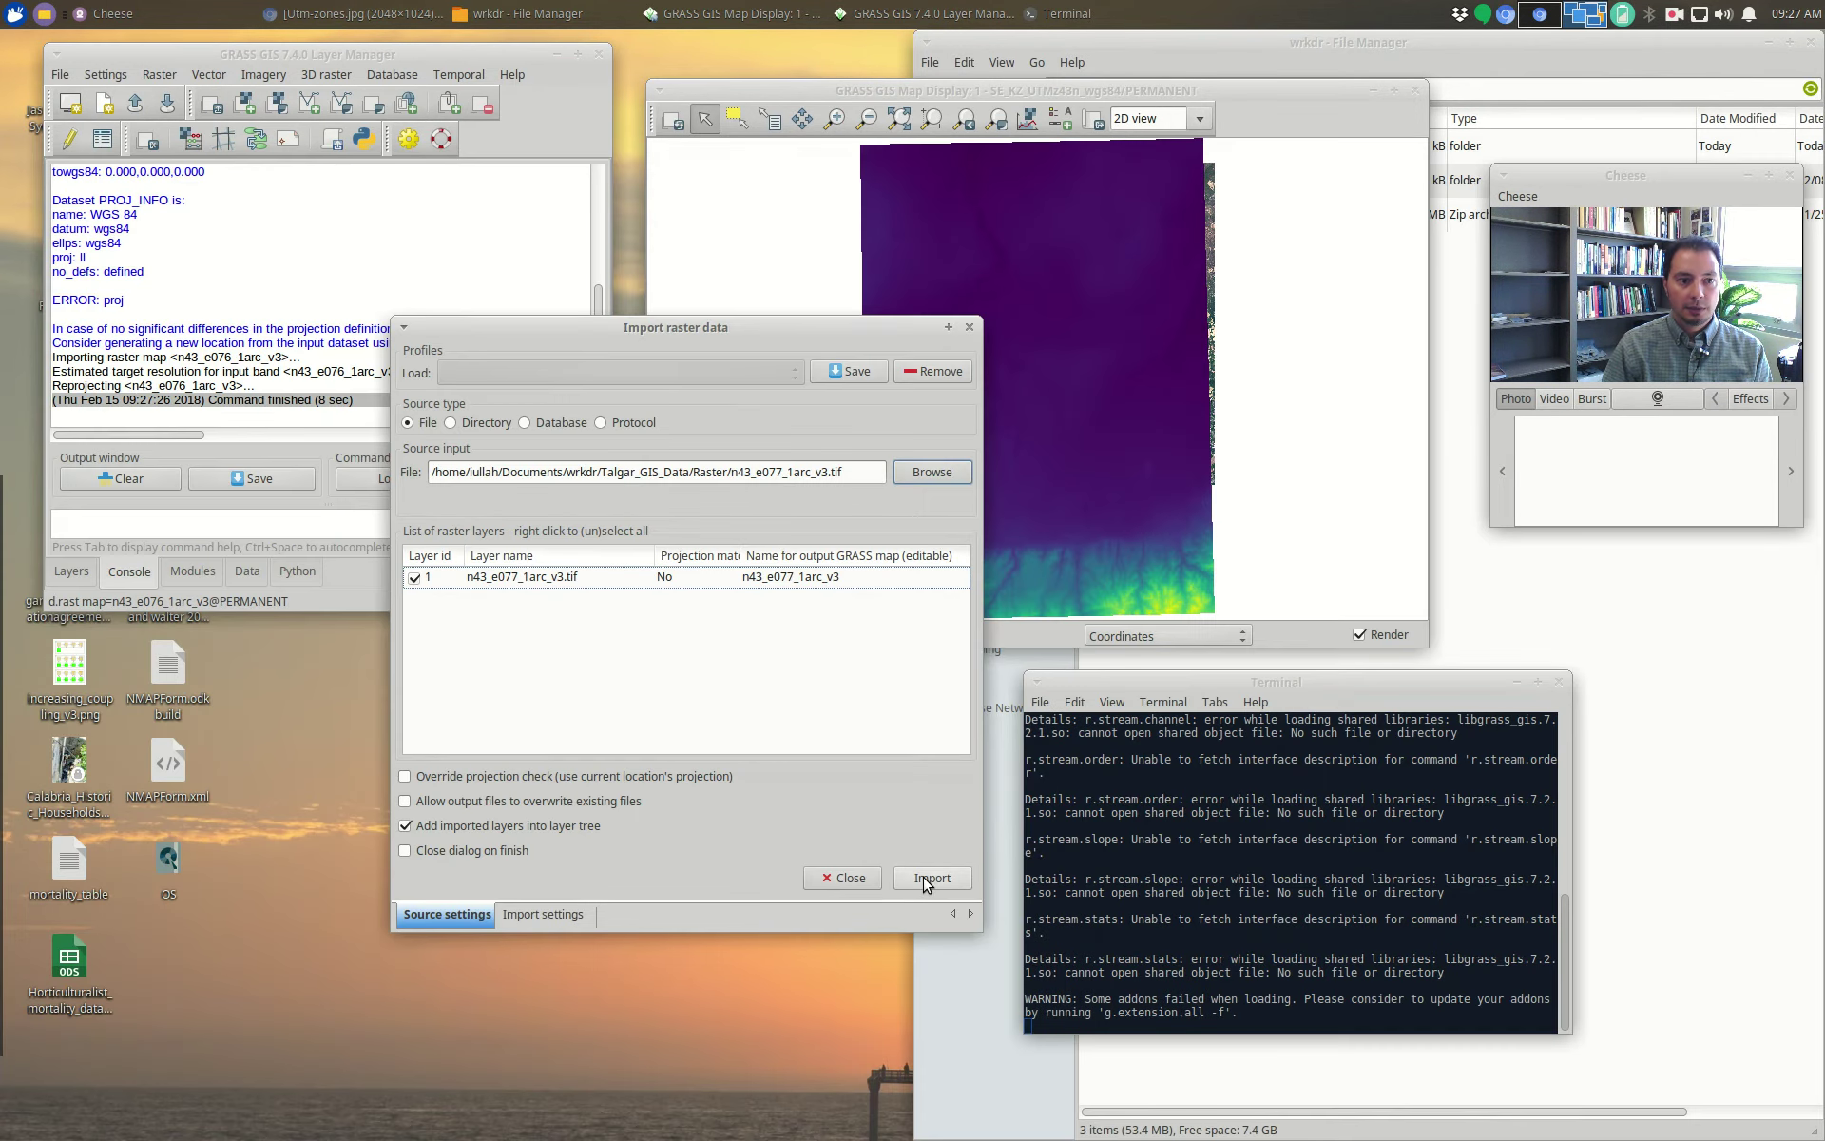
pyautogui.click(920, 876)
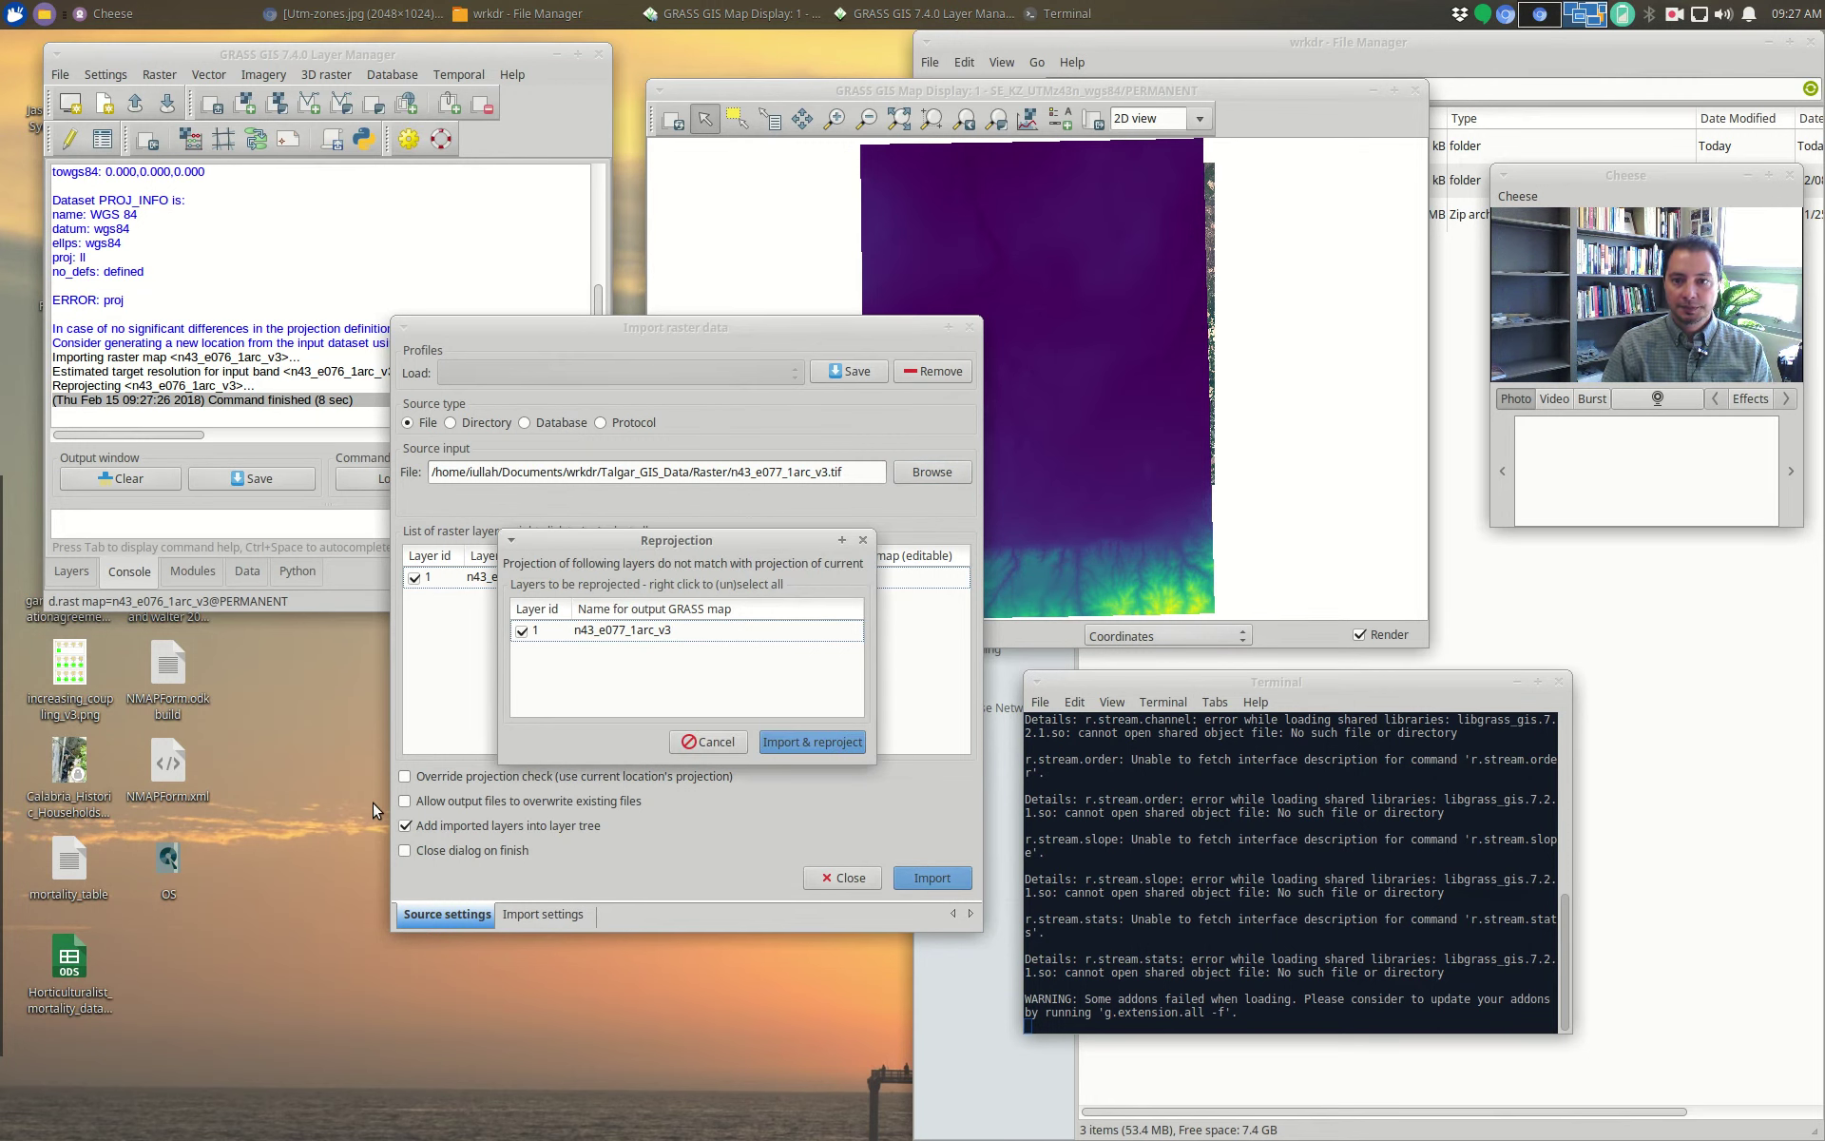
pyautogui.click(813, 740)
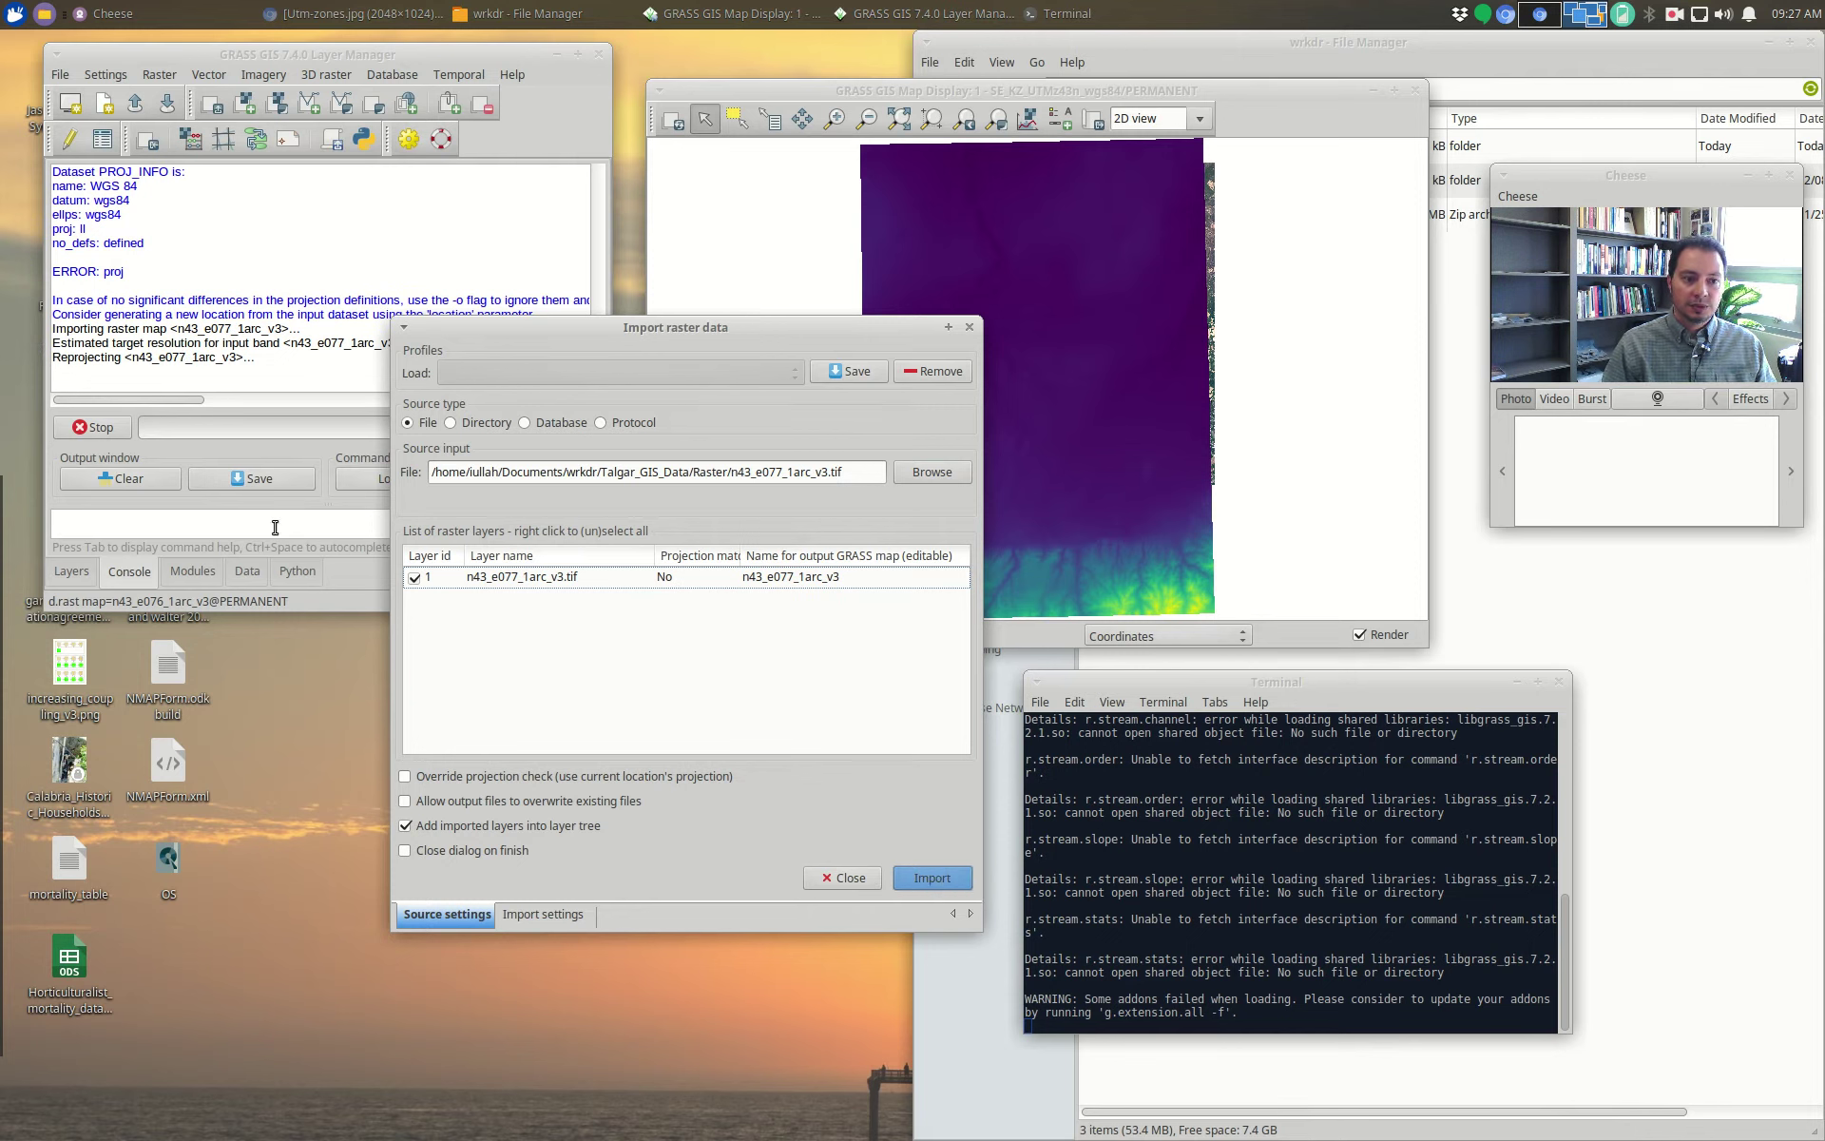
# Step: Import n43_e078_1arc_v3.tif from the same folder, also with reprojection
pyautogui.click(943, 475)
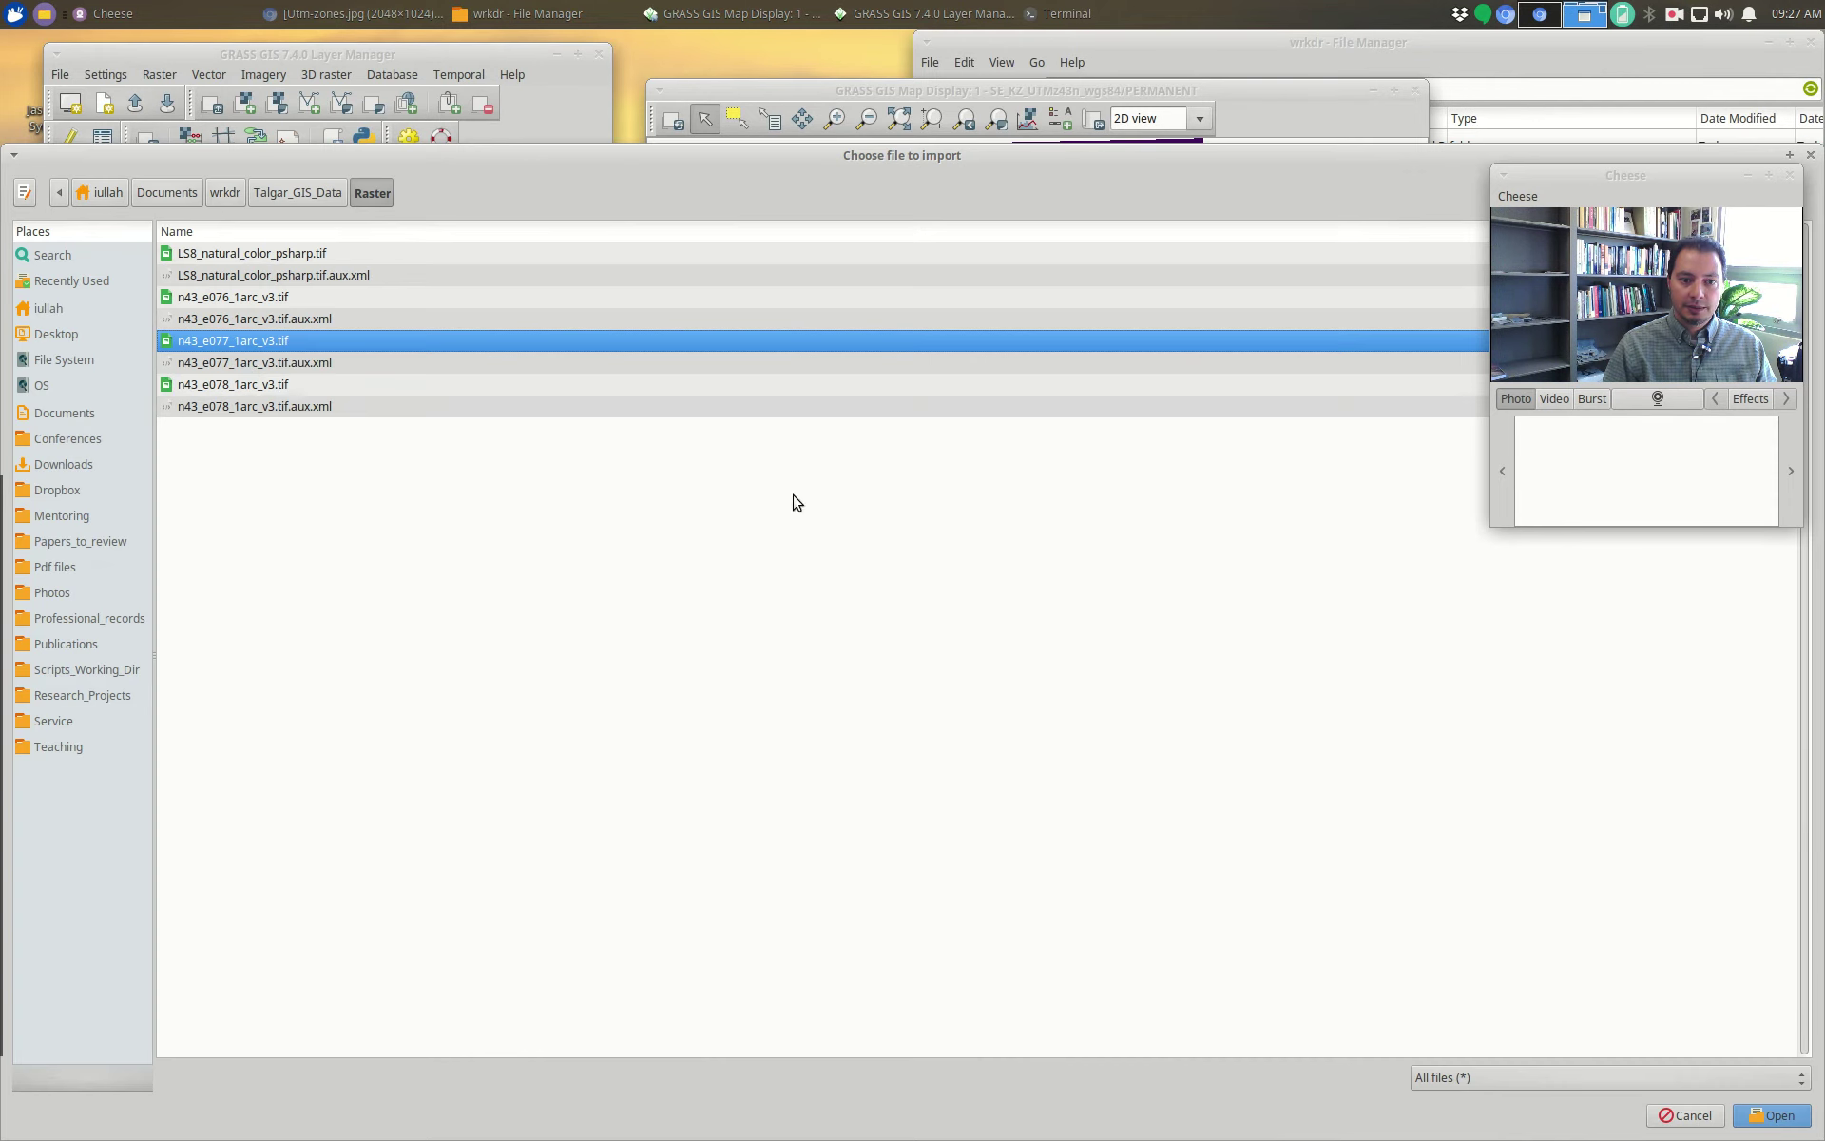
pyautogui.click(257, 384)
pyautogui.doubleClick(257, 384)
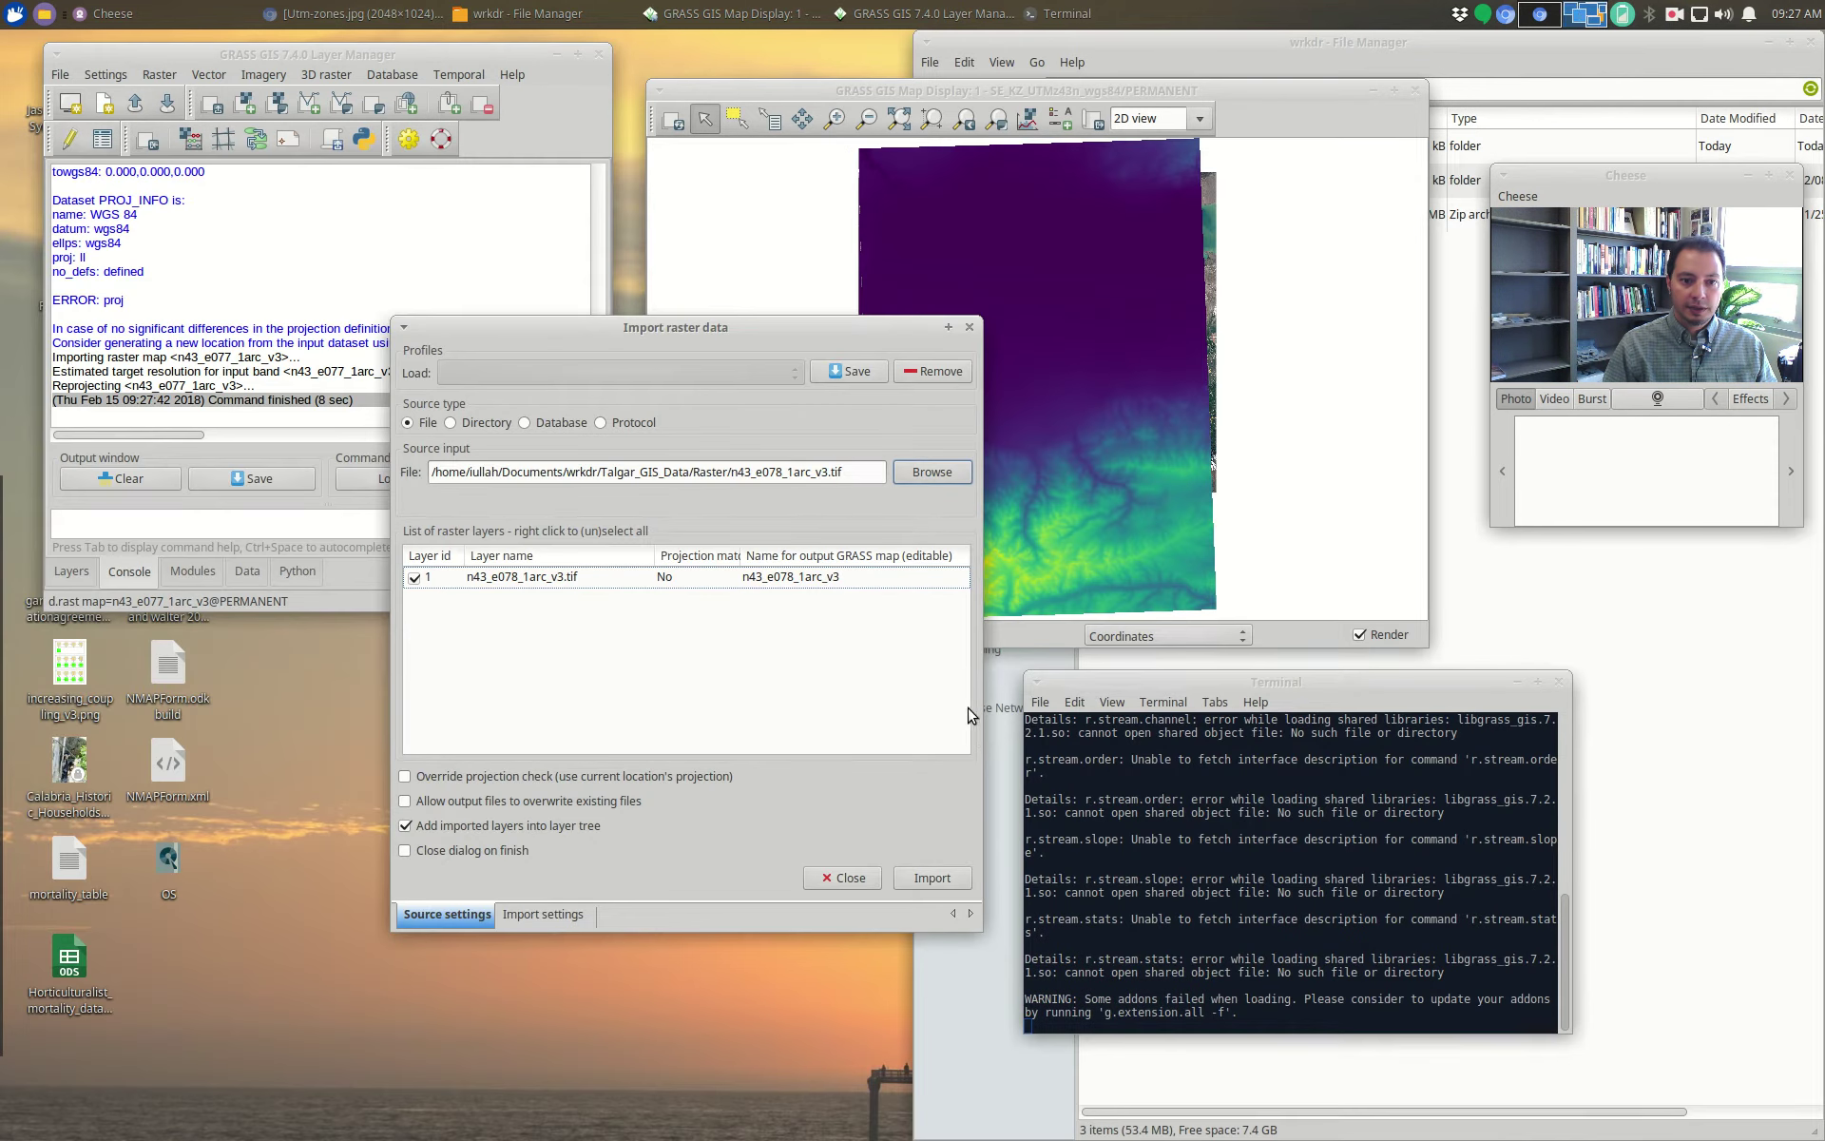
pyautogui.click(936, 879)
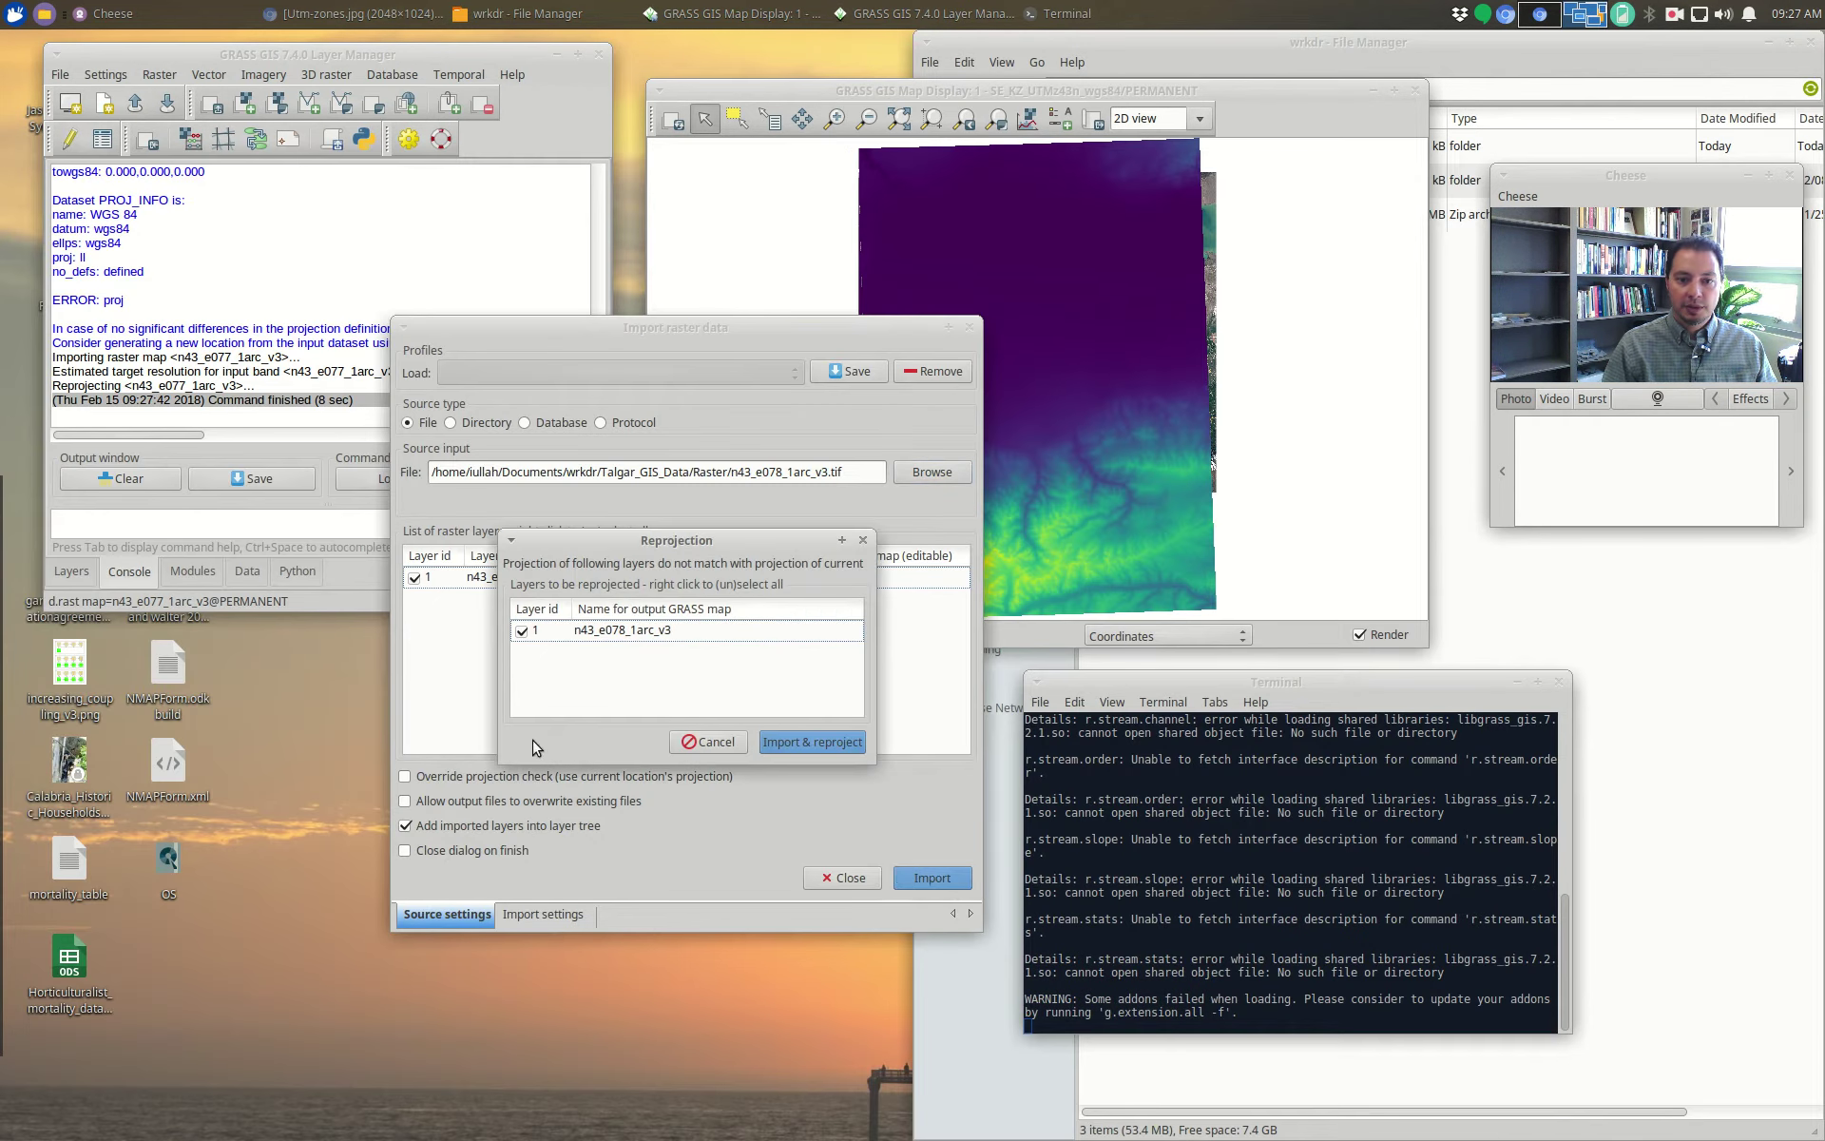
pyautogui.click(782, 742)
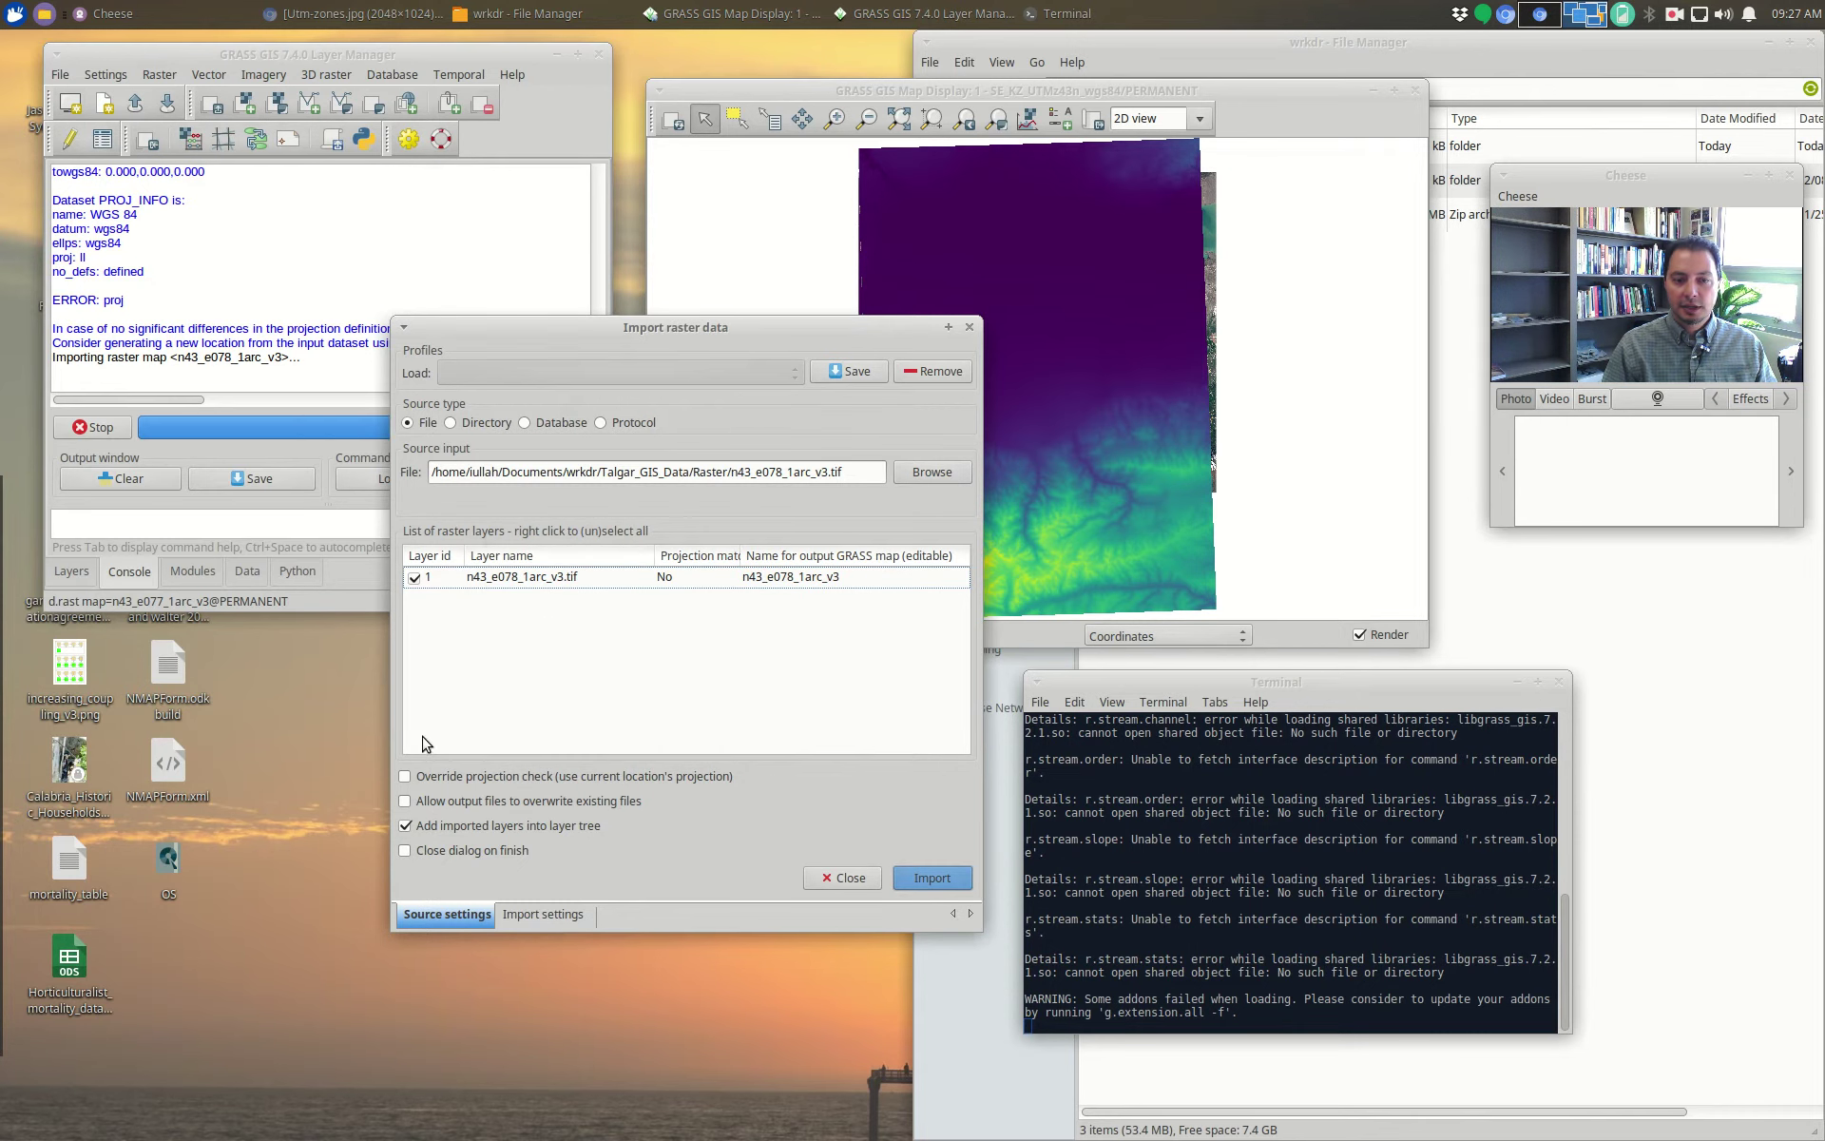
# Step: Move the raster import dialog and the map display apart, and show the list of loaded map layers
pyautogui.moveTo(782, 322); pyautogui.dragTo(745, 593)
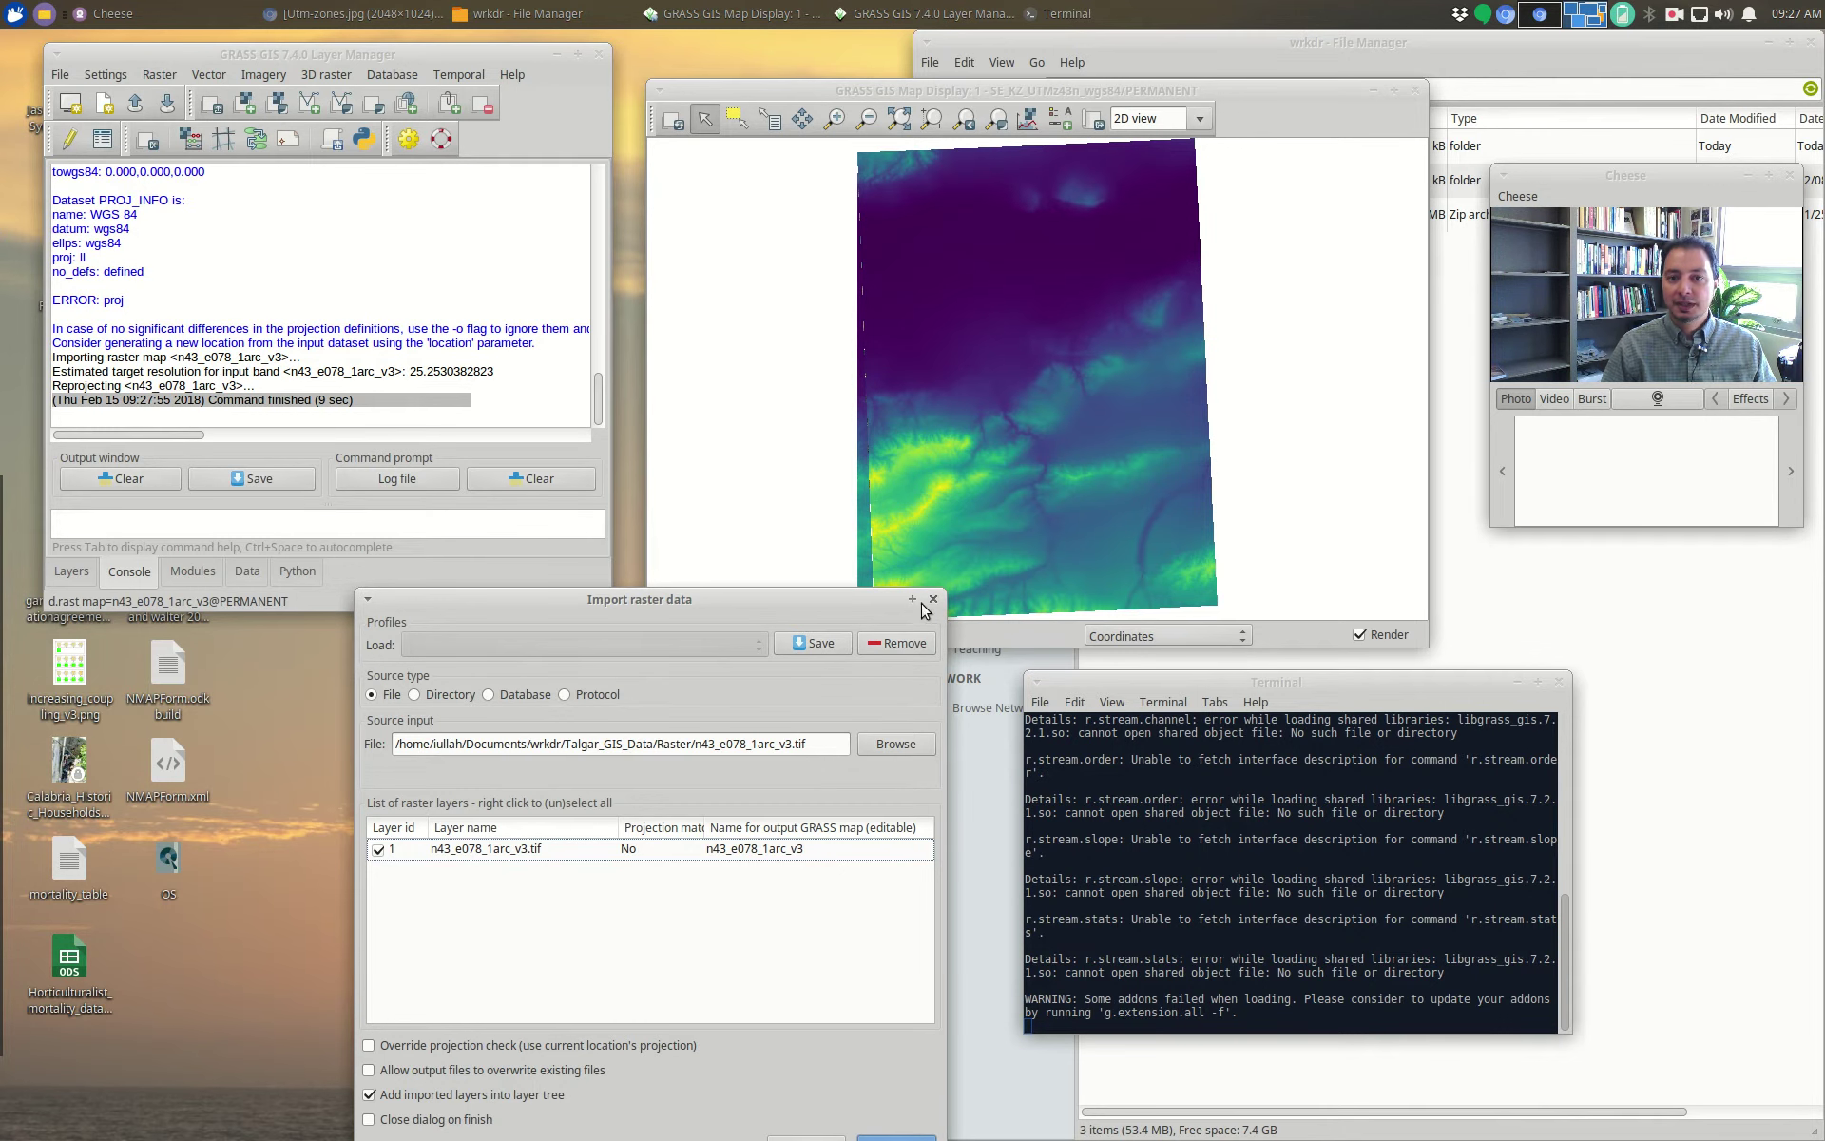
pyautogui.moveTo(754, 601); pyautogui.dragTo(783, 642)
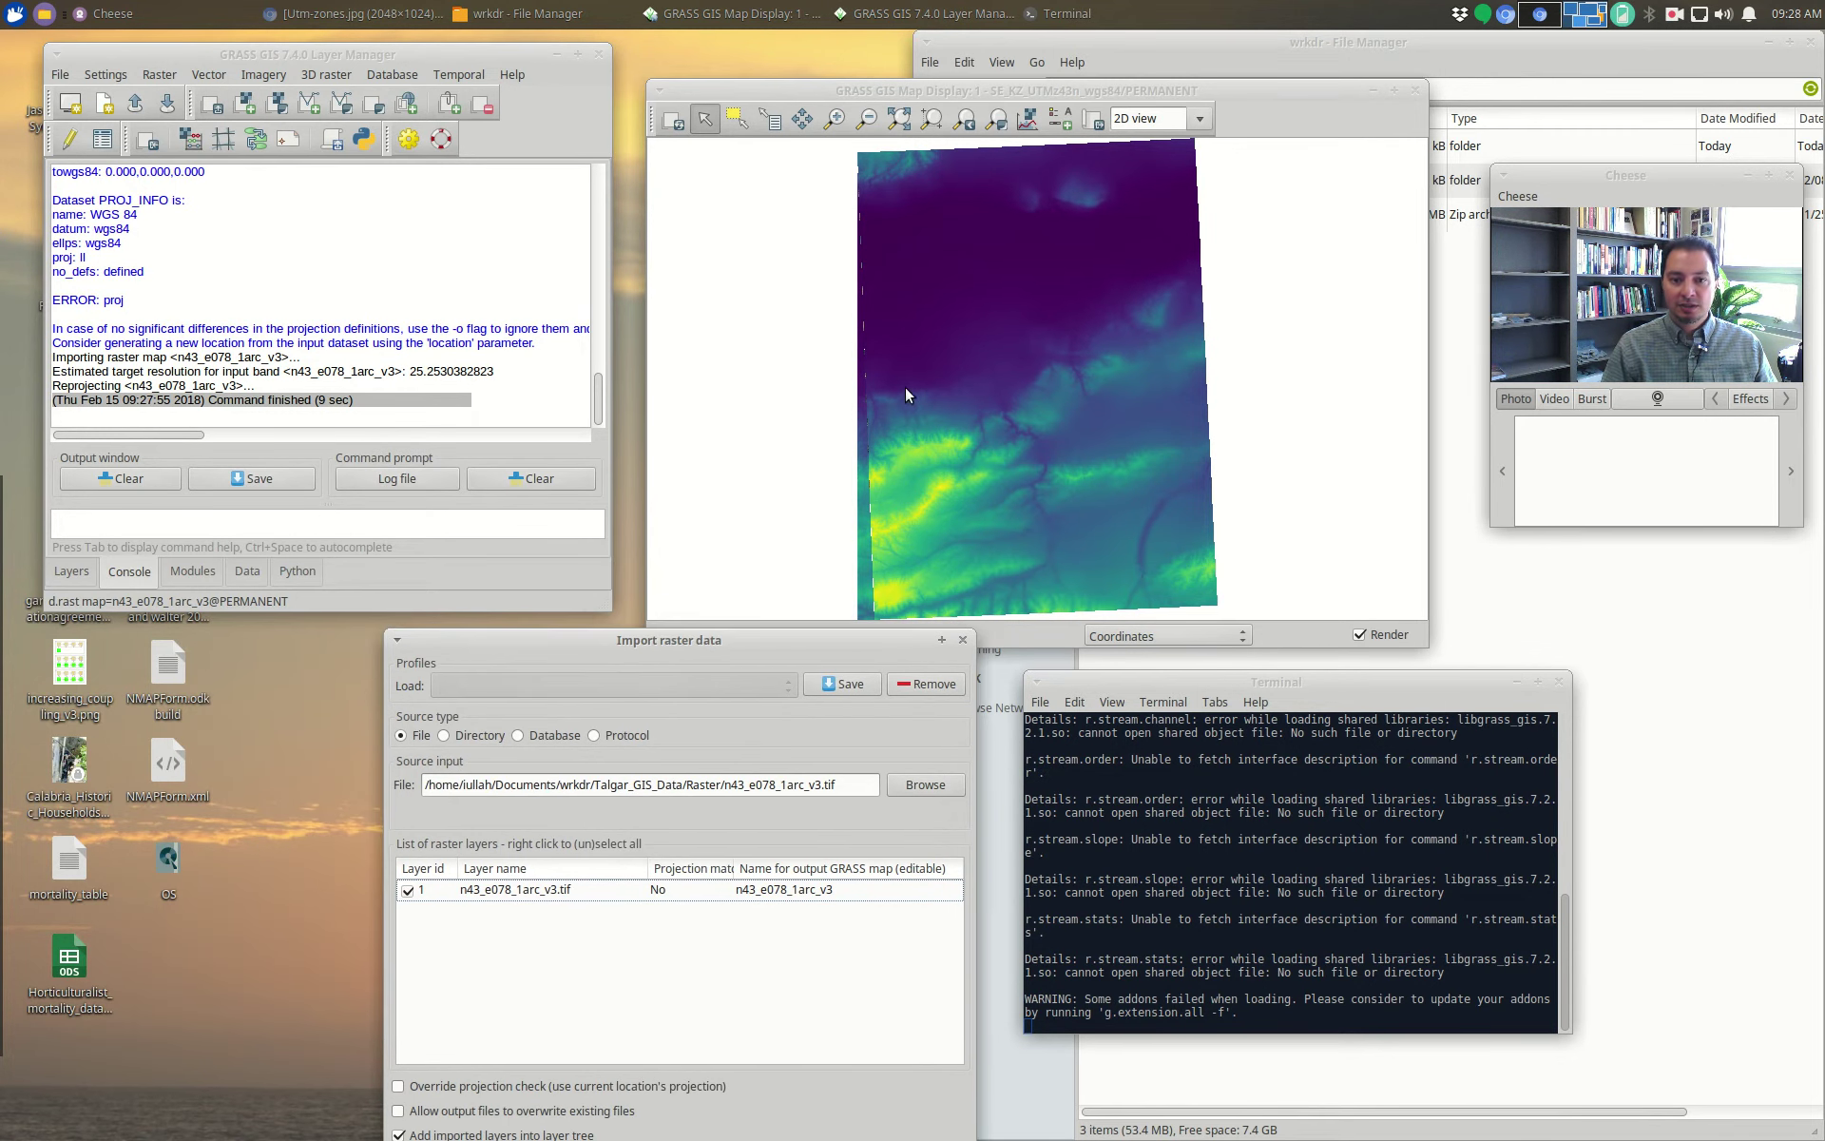
pyautogui.click(71, 571)
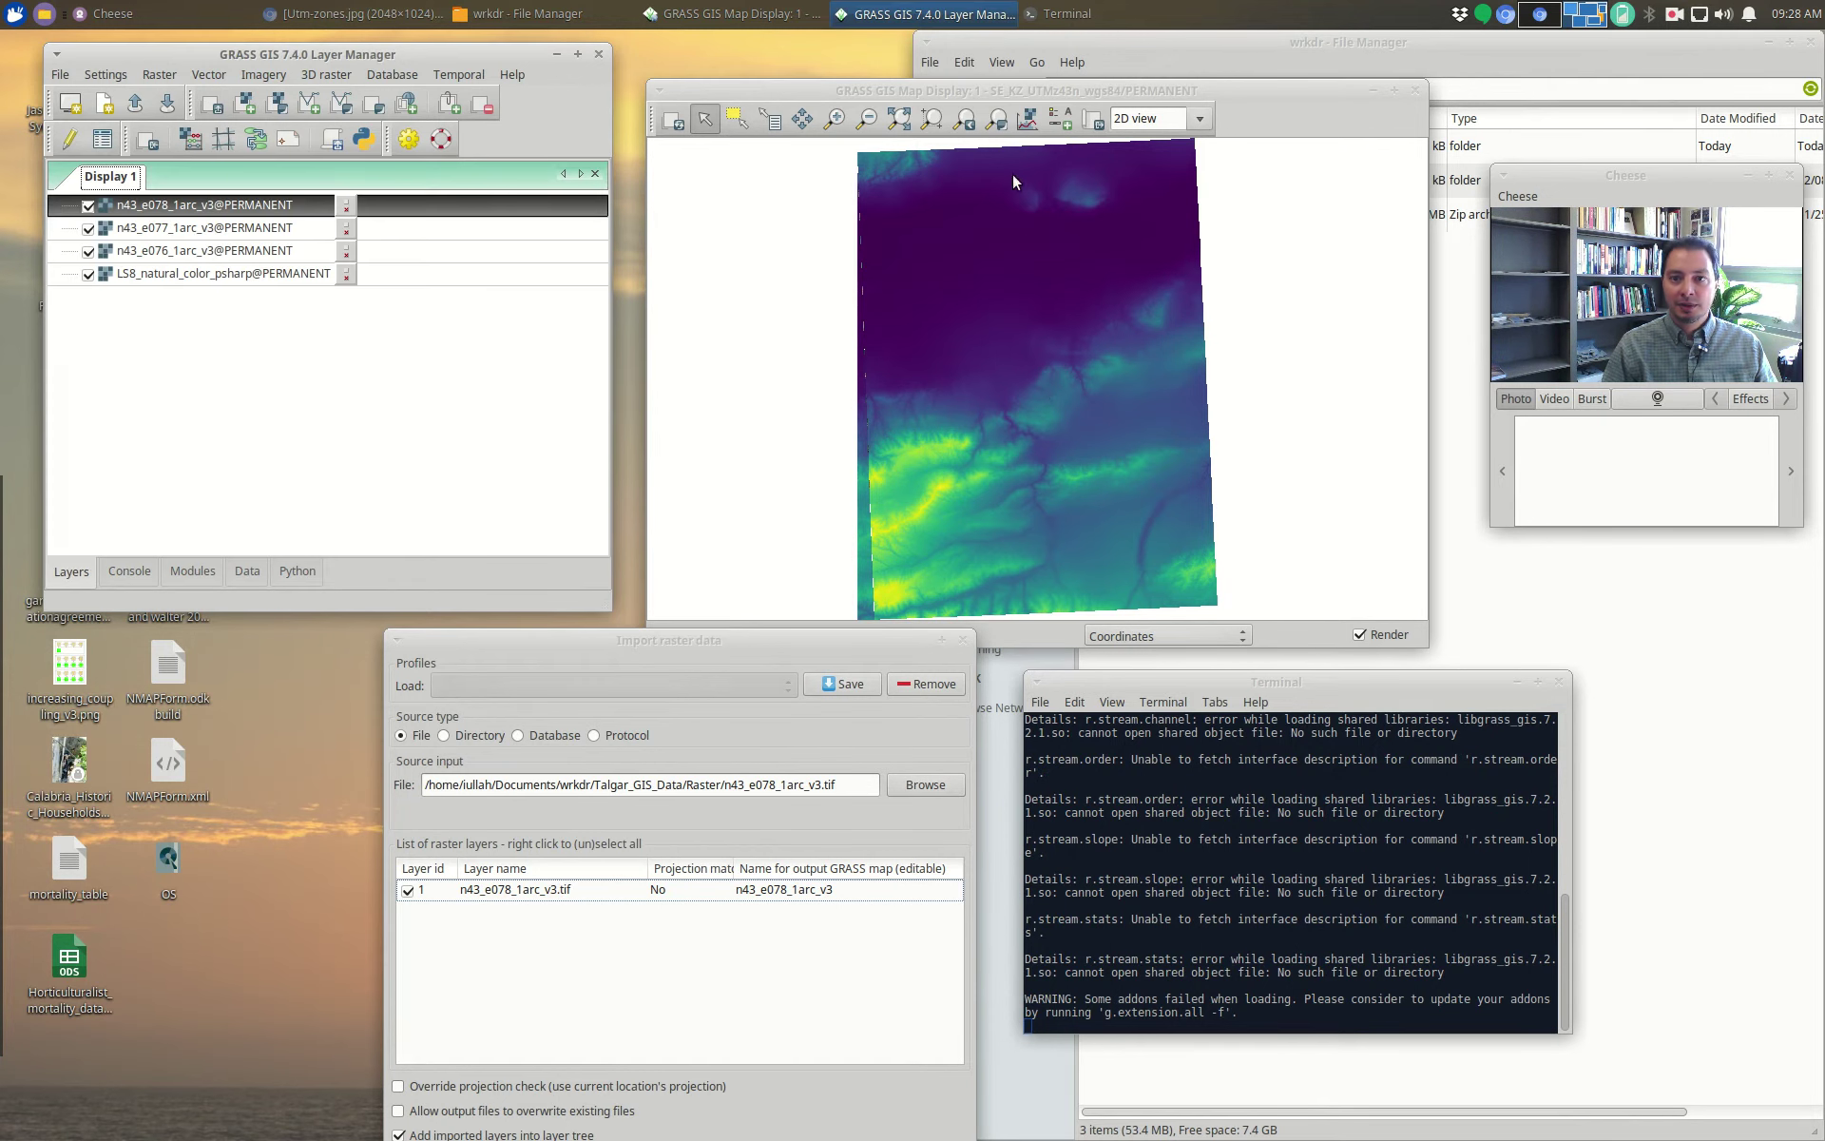
pyautogui.moveTo(1157, 96); pyautogui.dragTo(1162, 47)
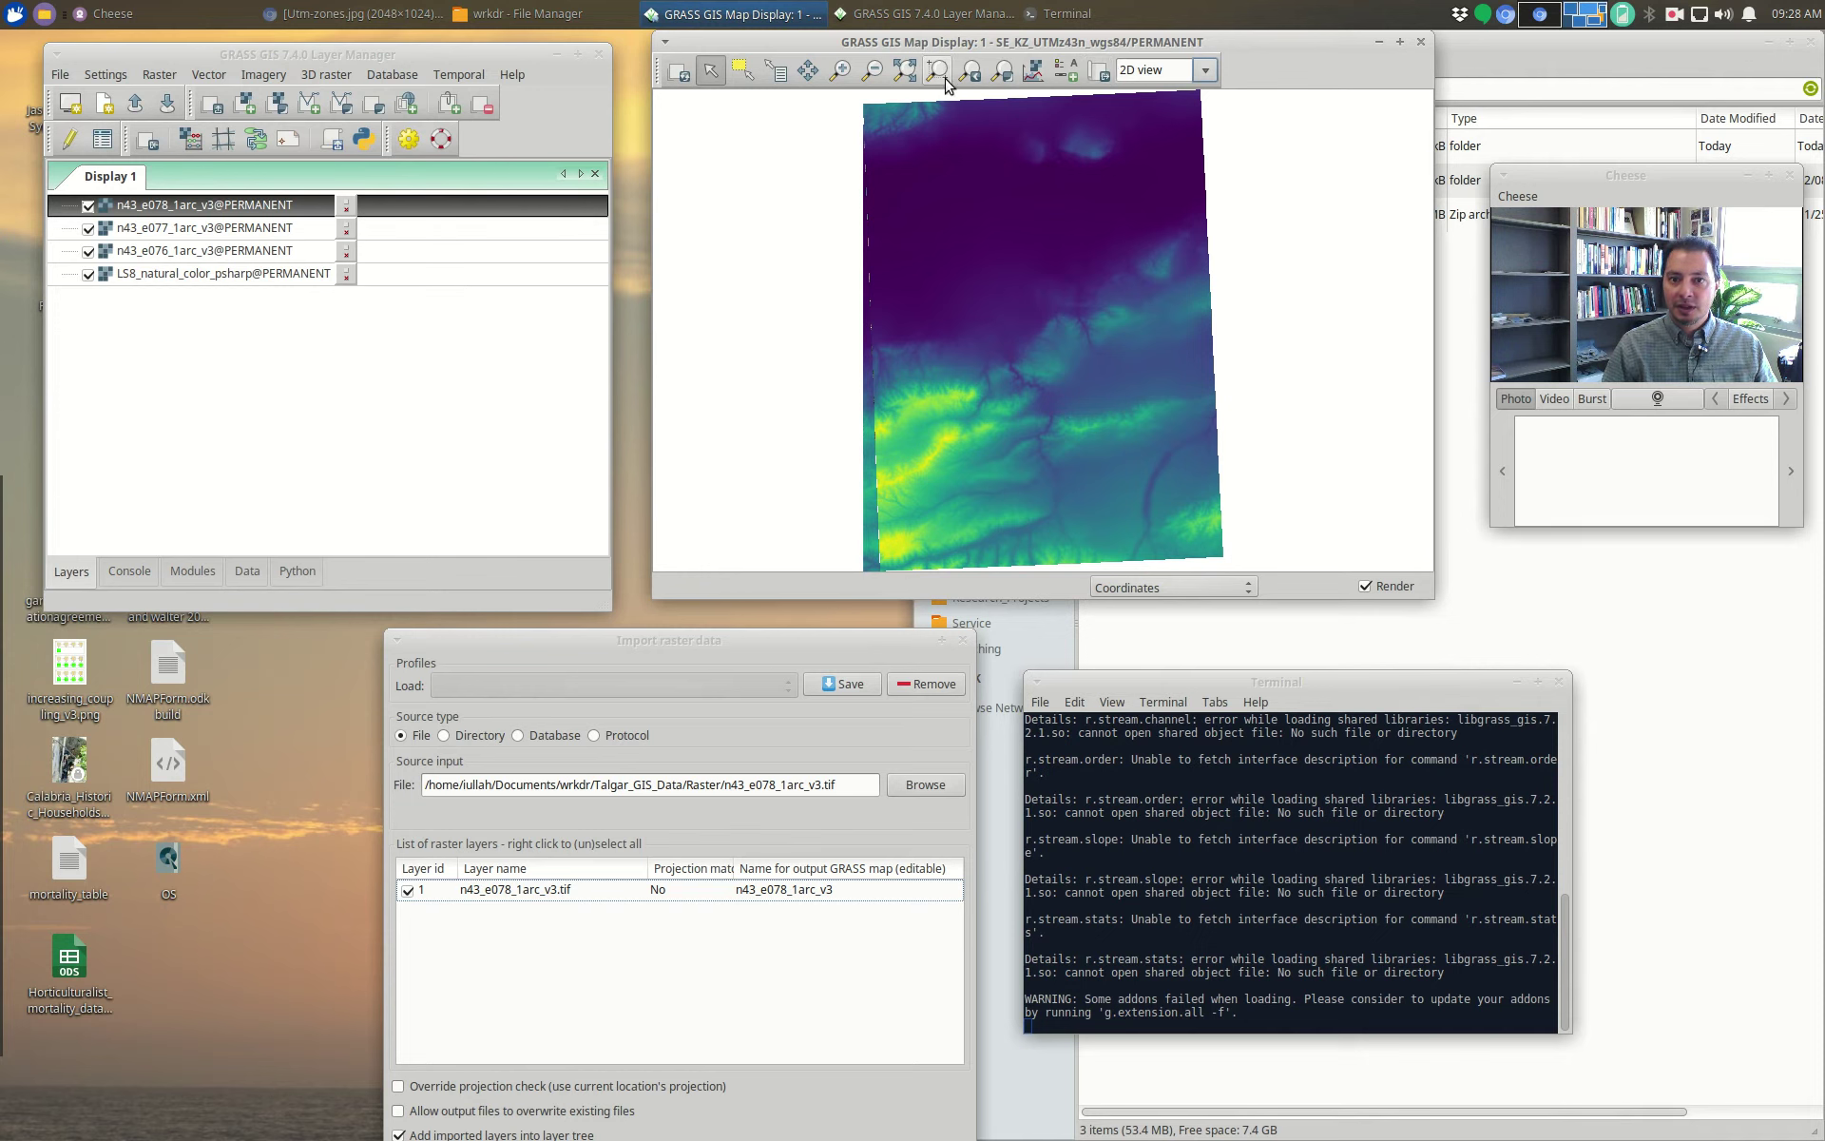
# Step: Zoom the map display to the extent of the LS8_natural_color_psharp layer
pyautogui.click(1003, 73)
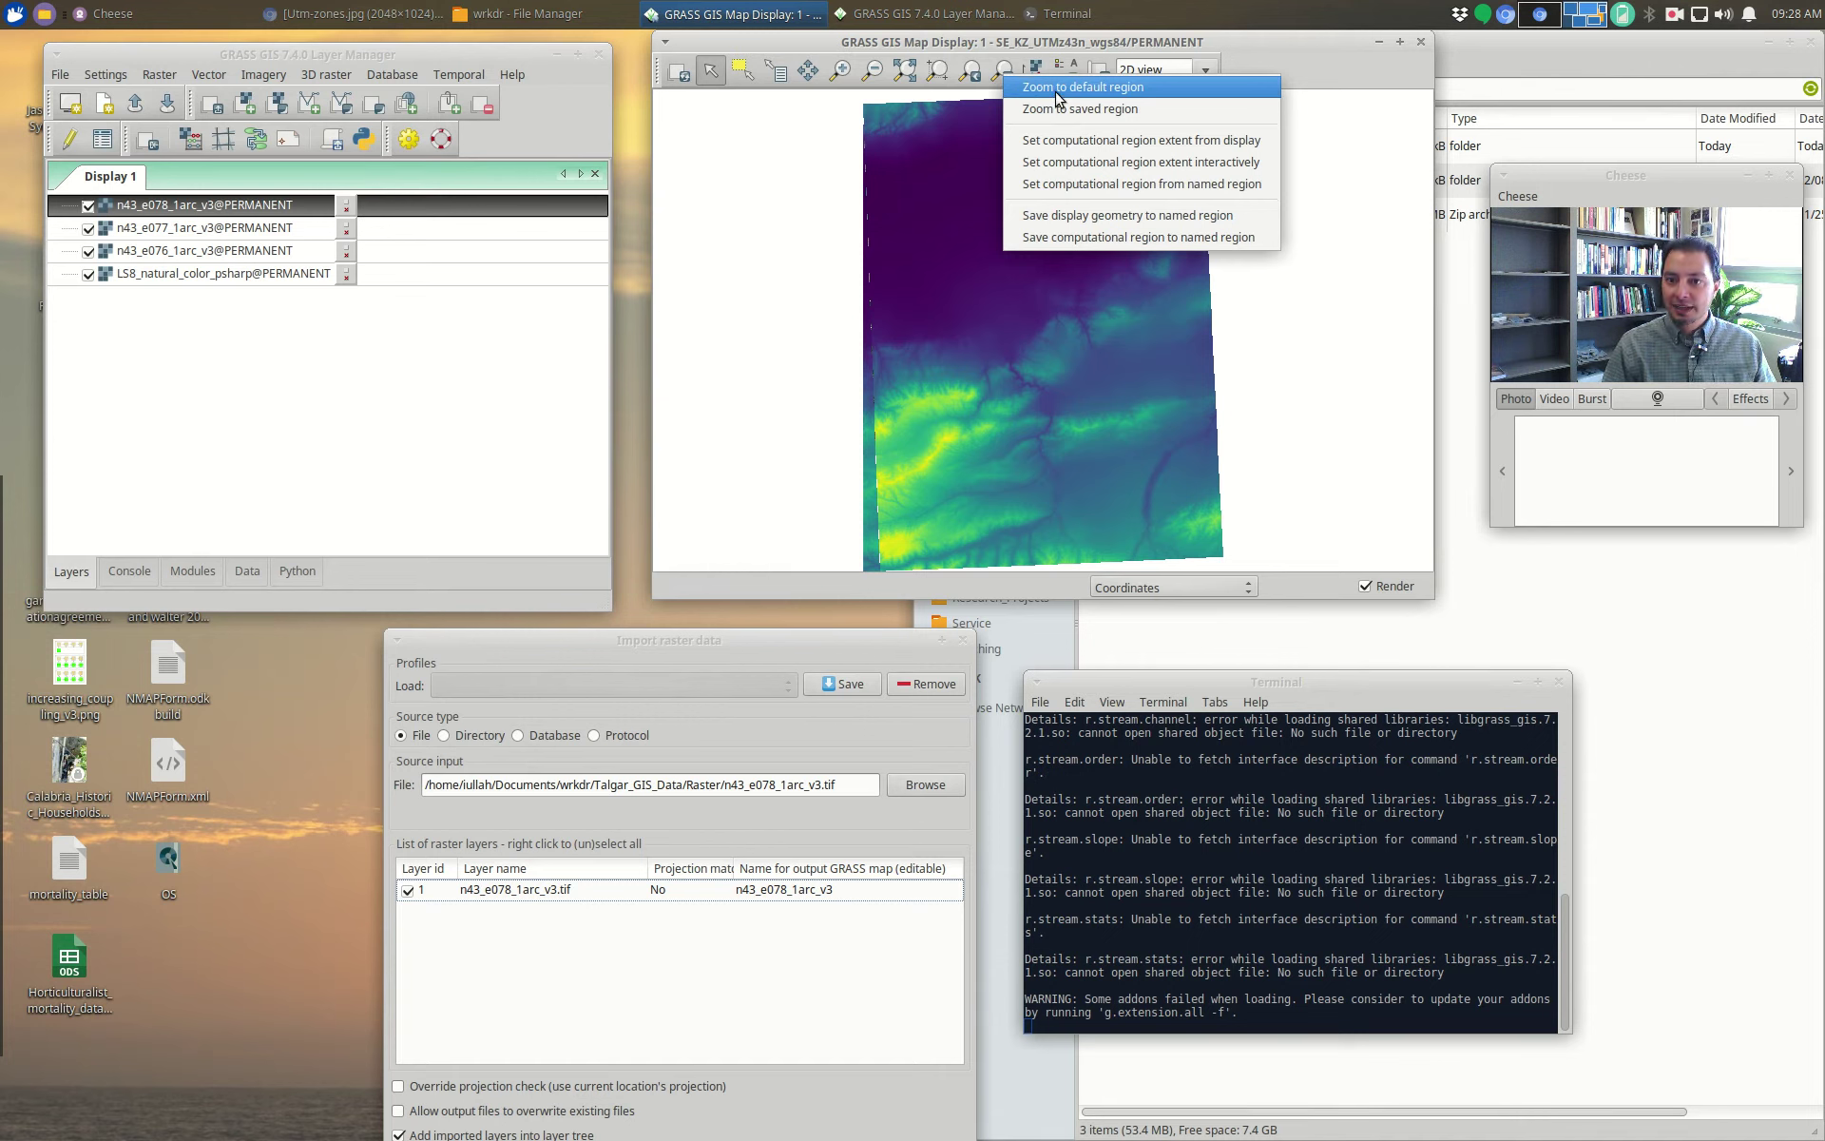
pyautogui.click(1002, 68)
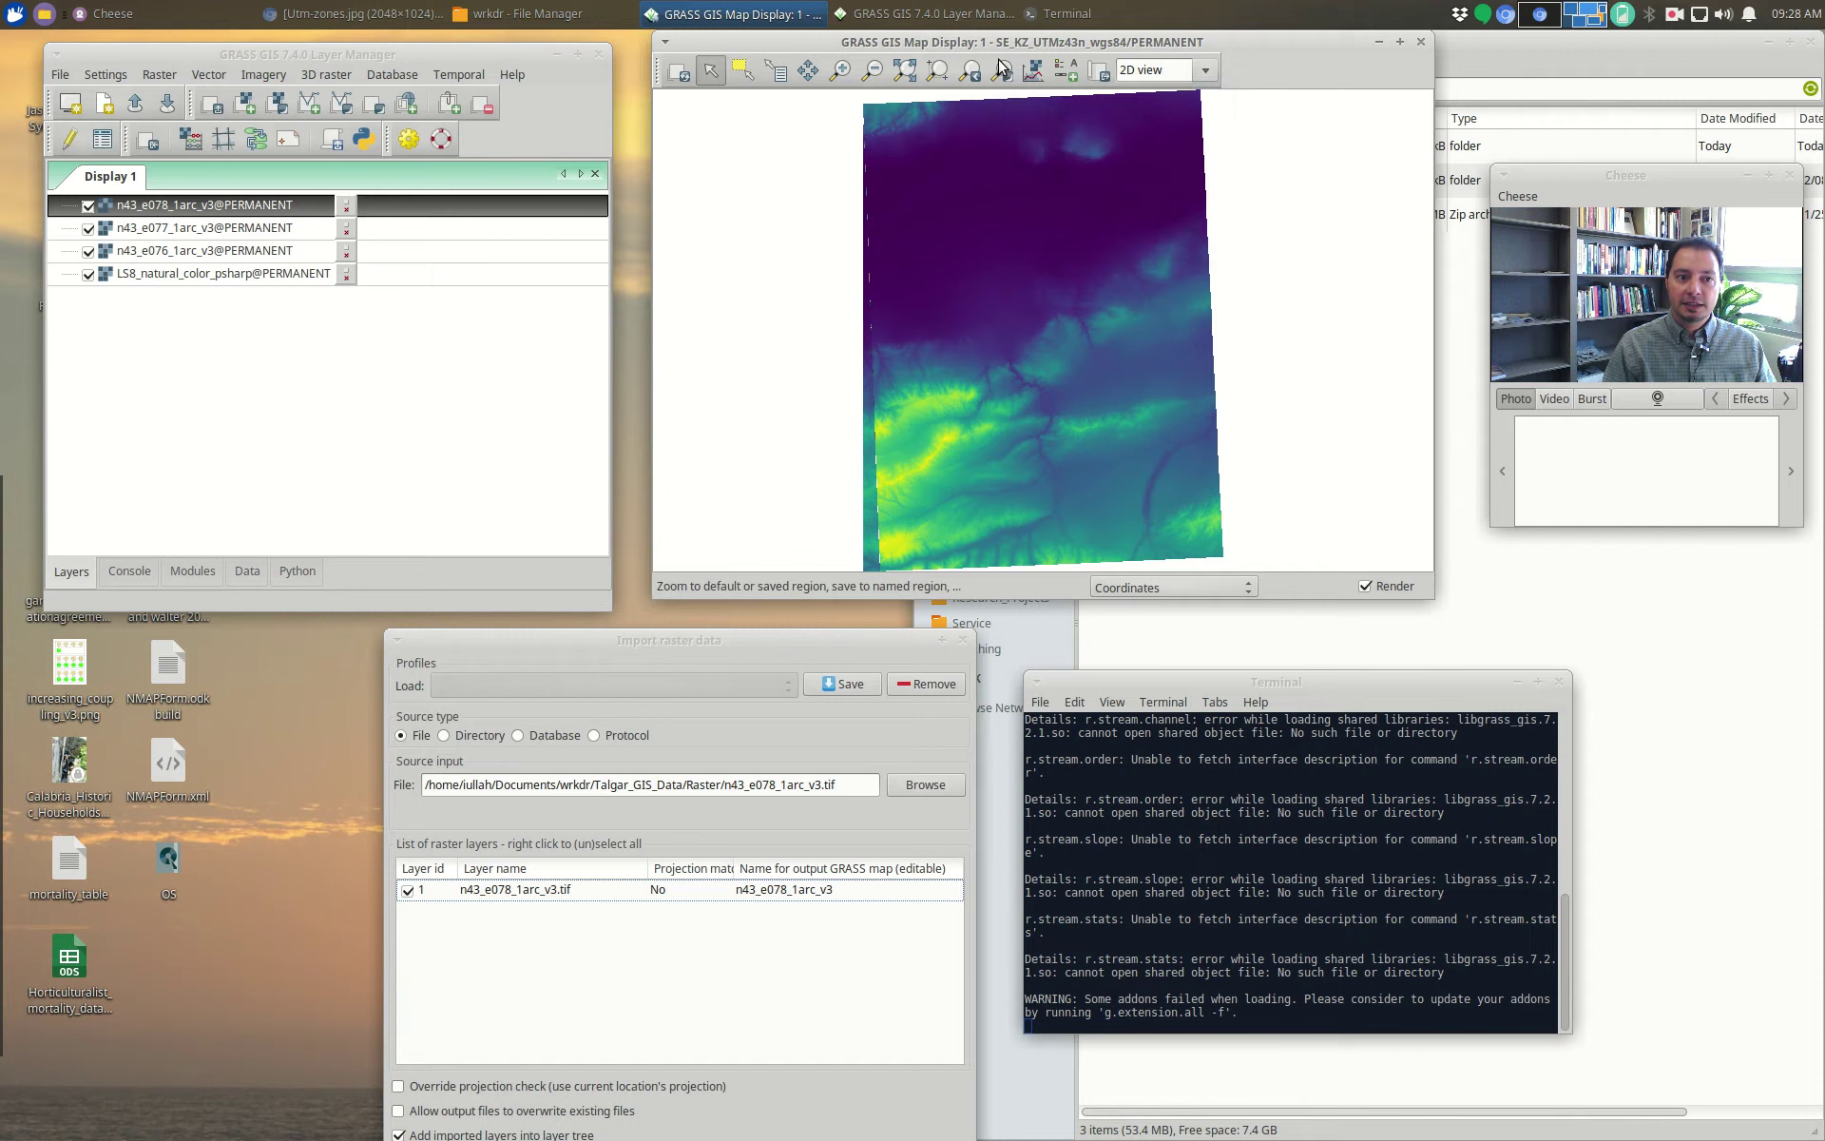
pyautogui.click(156, 281)
pyautogui.rightClick(186, 276)
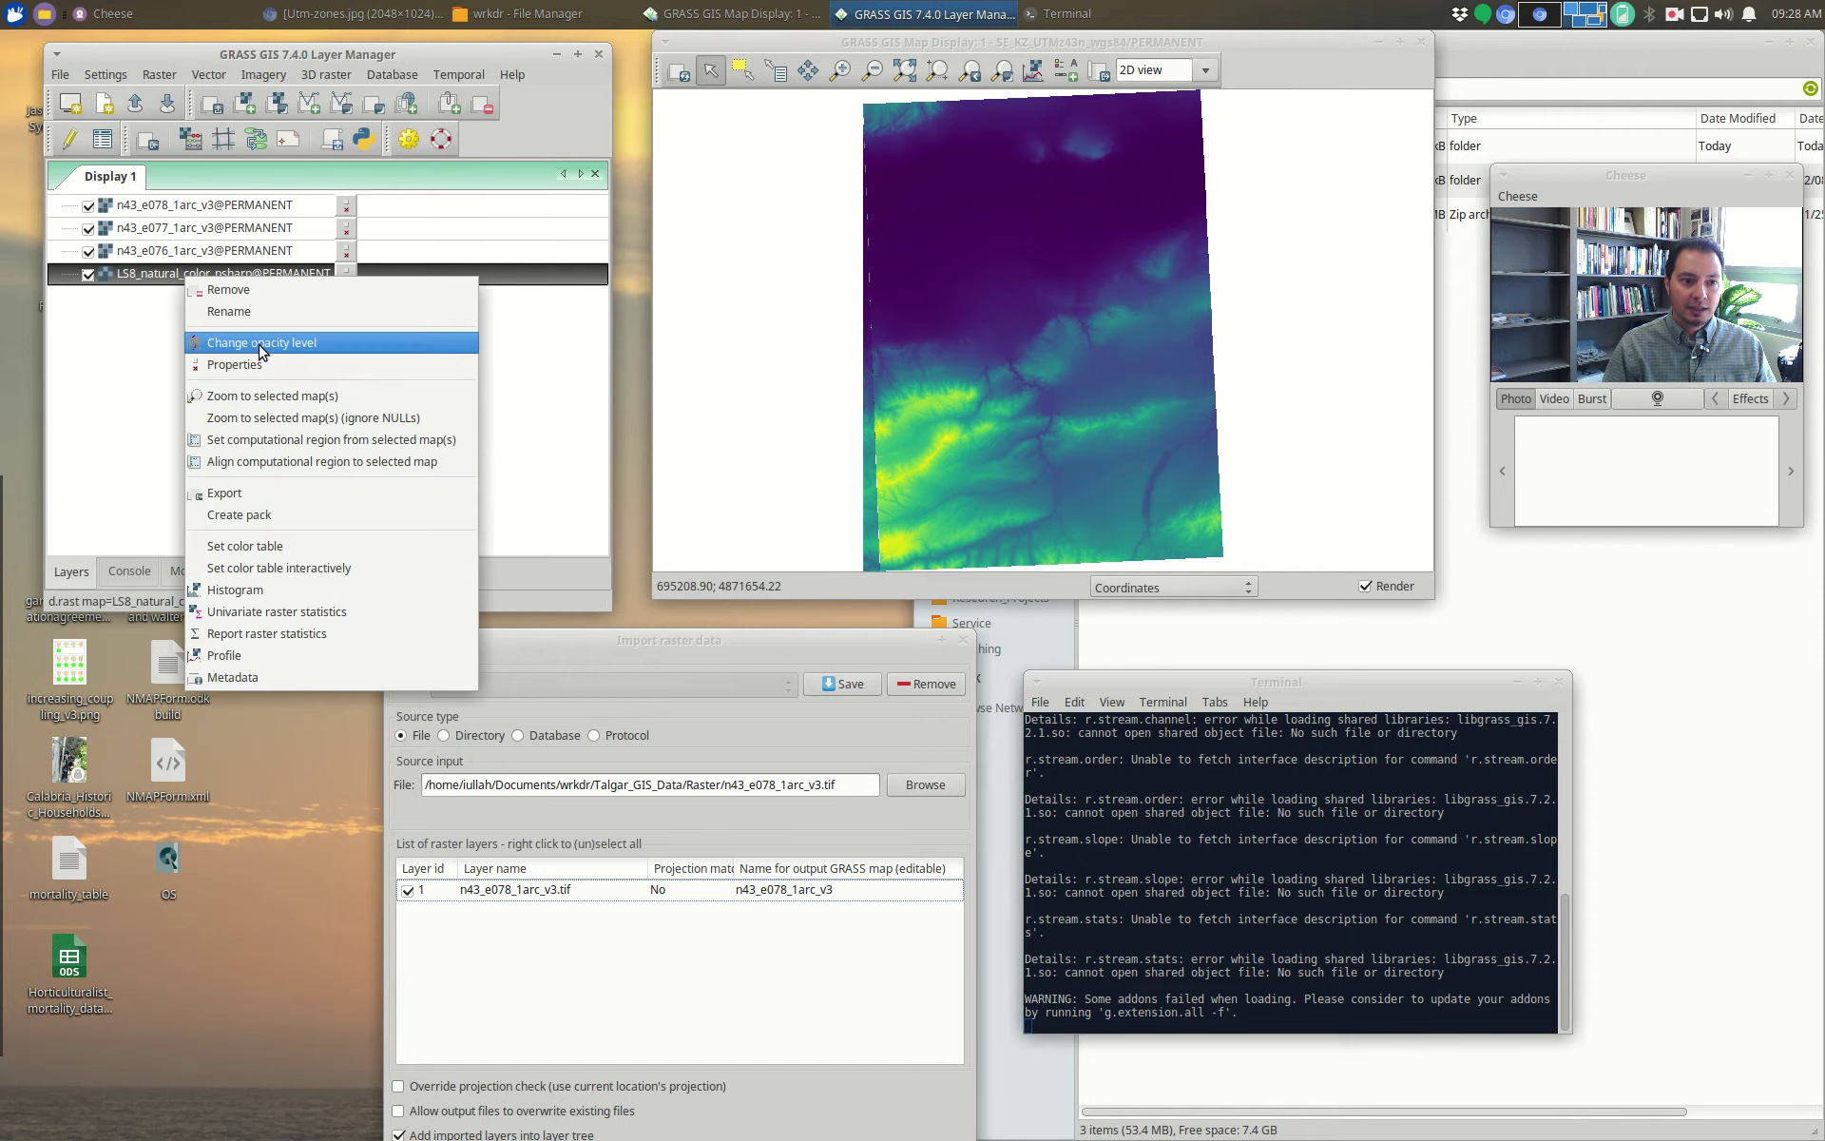
pyautogui.click(288, 399)
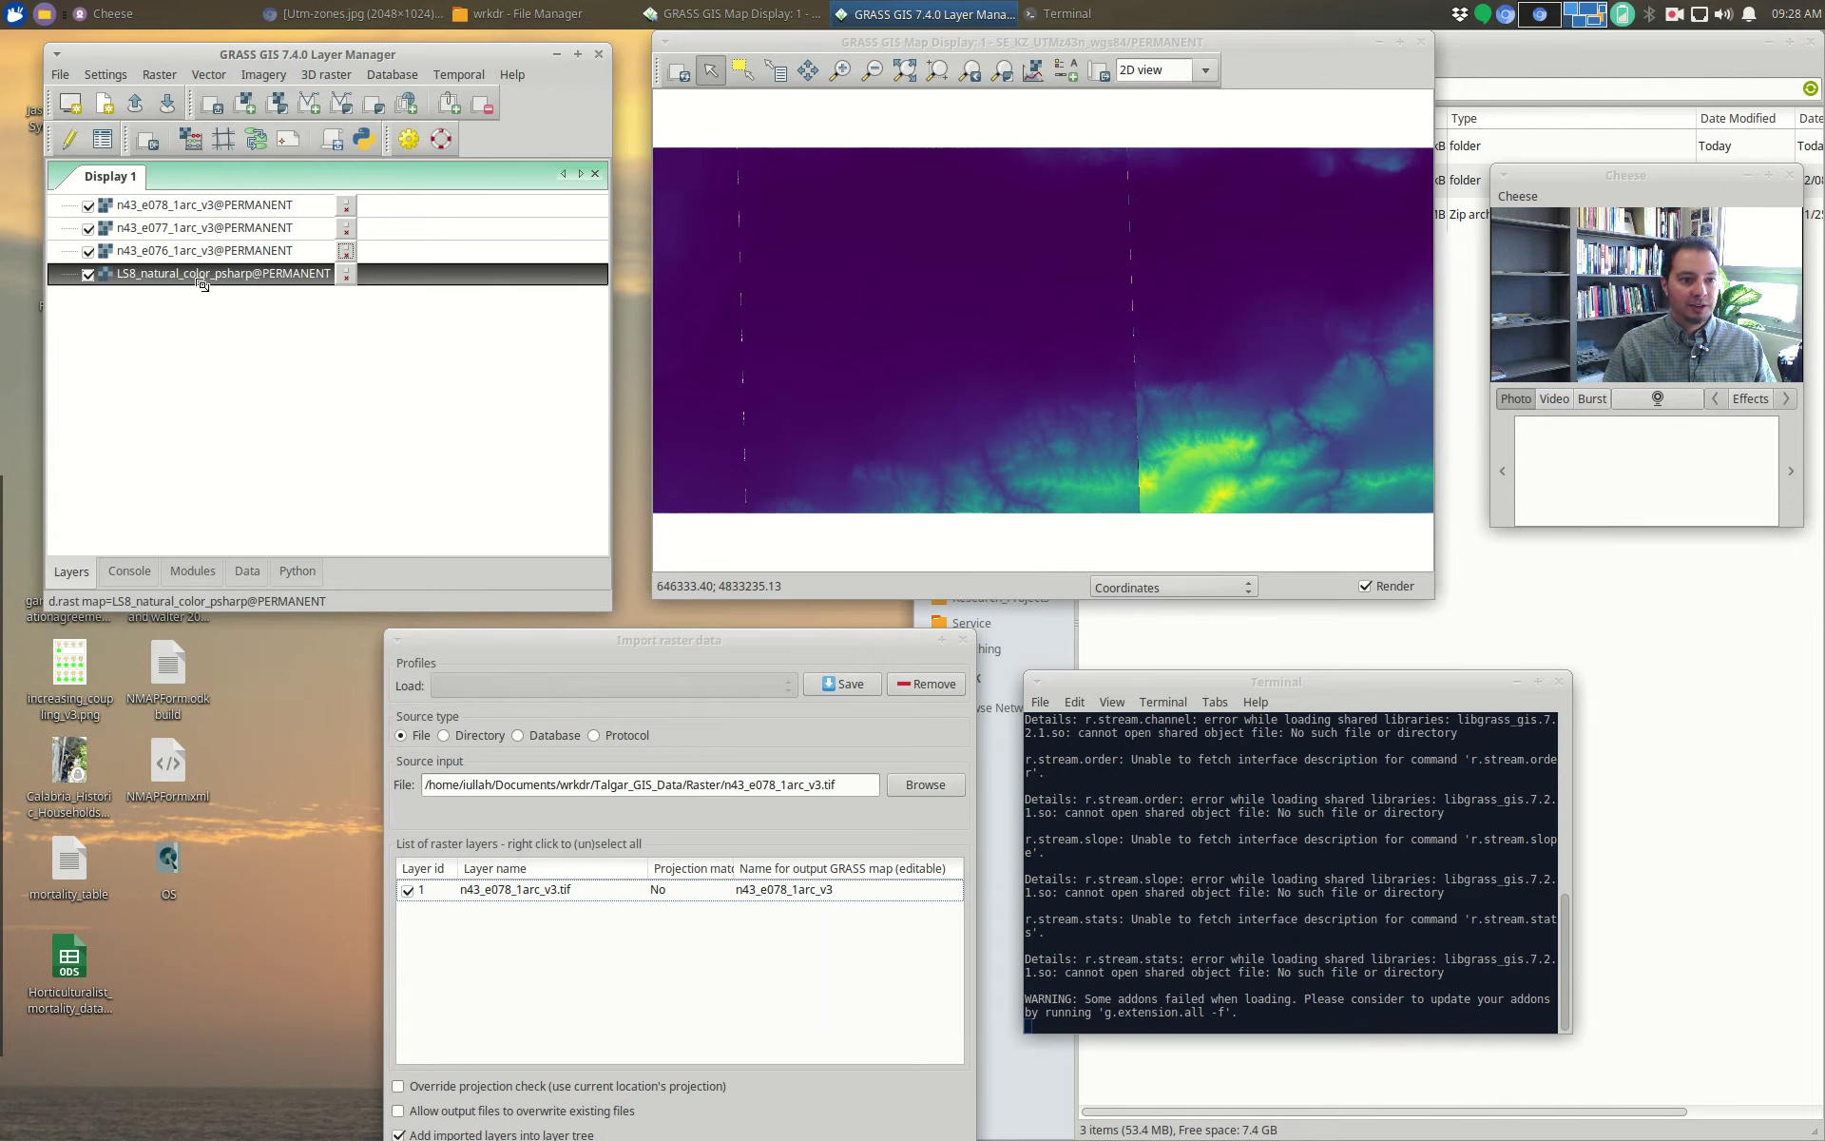
# Step: Move LS8_natural_color_psharp to the top of the layer order and toggle its visibility to compare it with the elevation rasters, leaving it on
pyautogui.moveTo(198, 211); pyautogui.dragTo(204, 205)
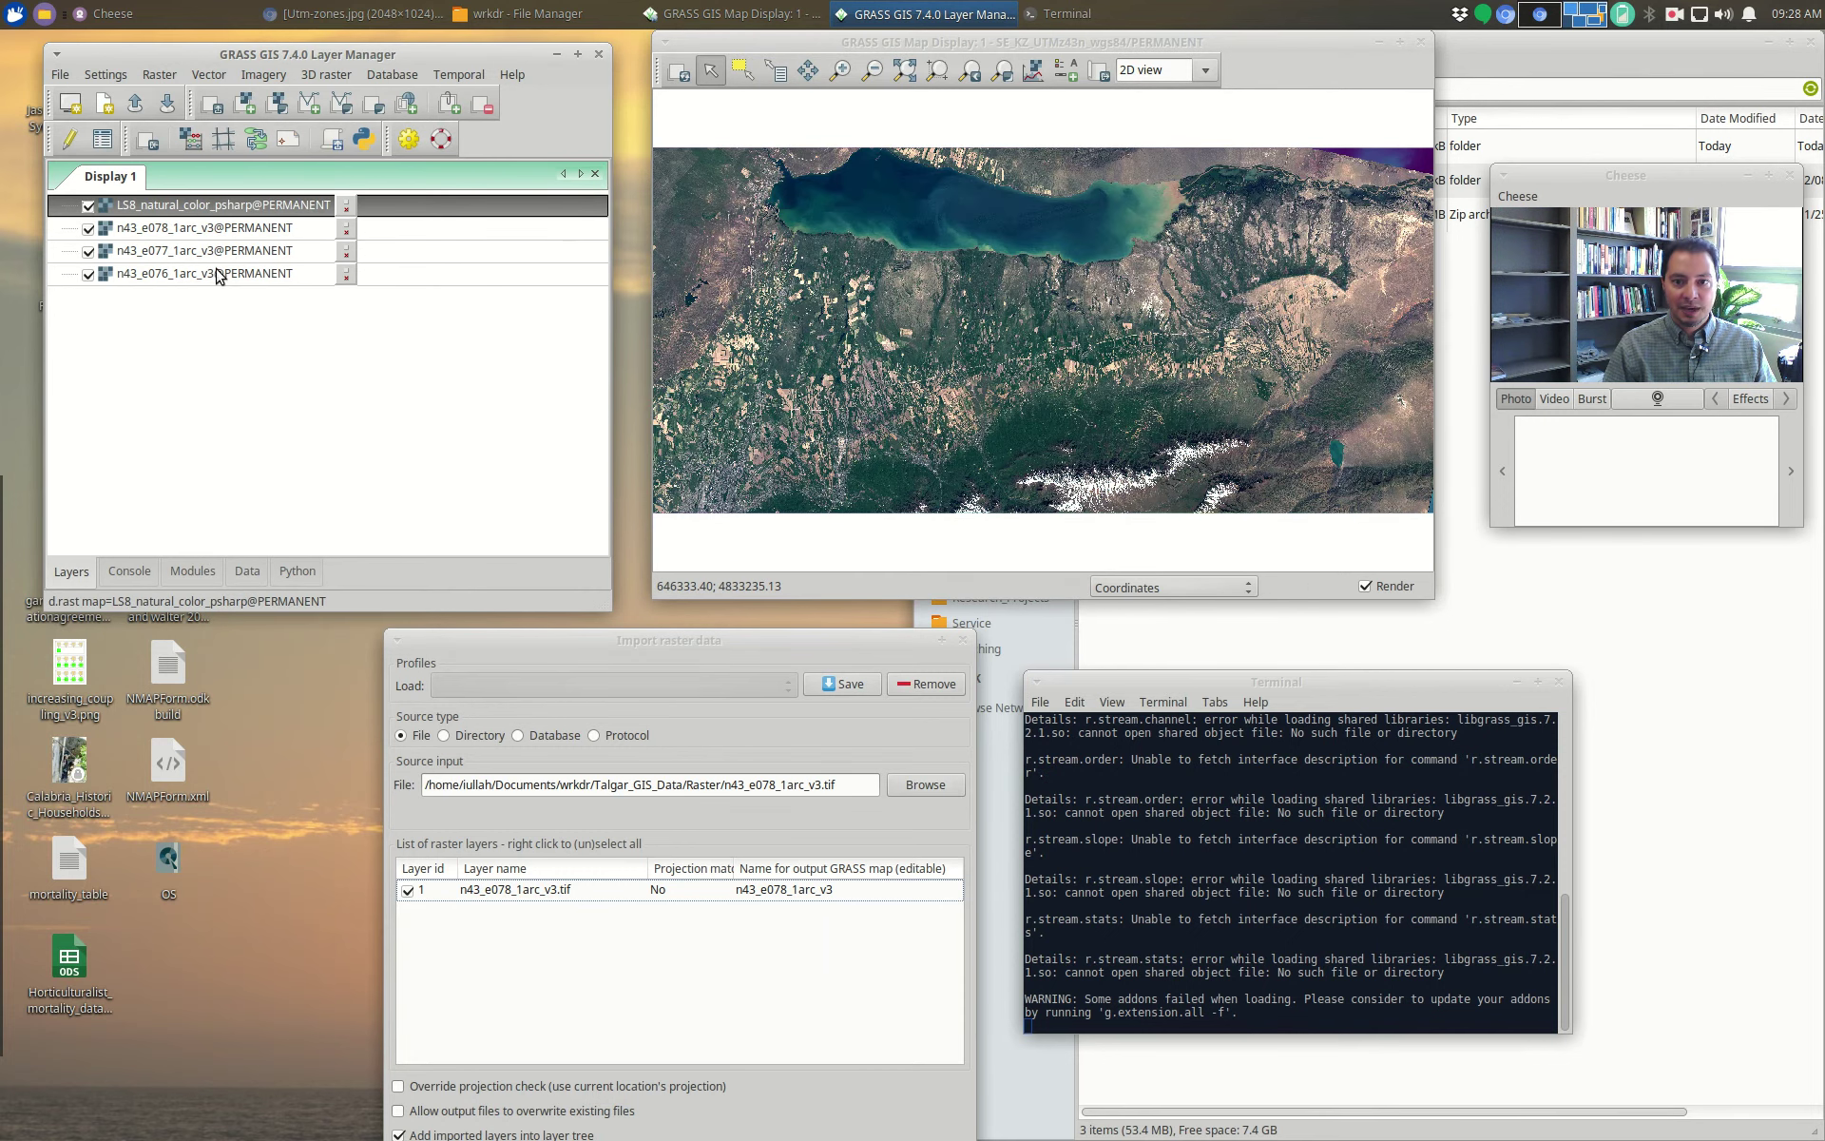
pyautogui.click(87, 206)
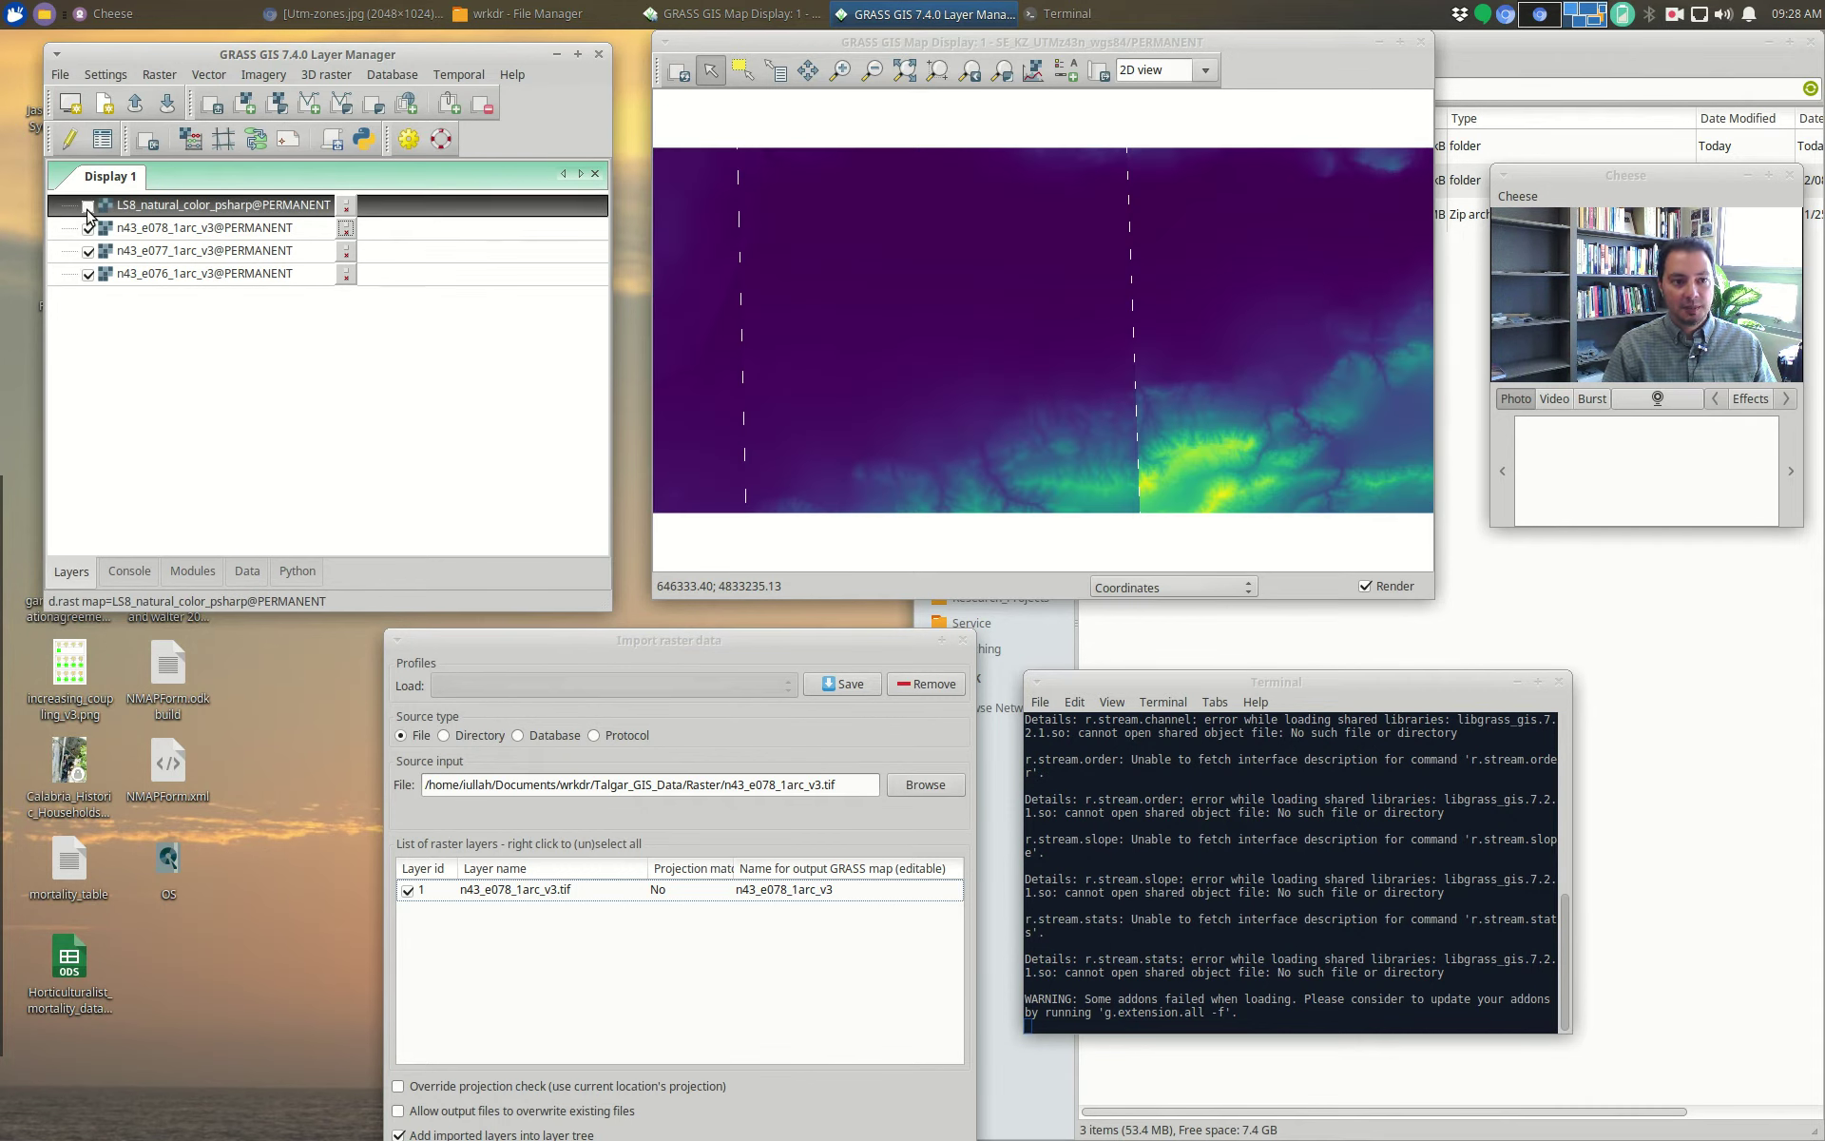
pyautogui.click(88, 206)
pyautogui.click(87, 206)
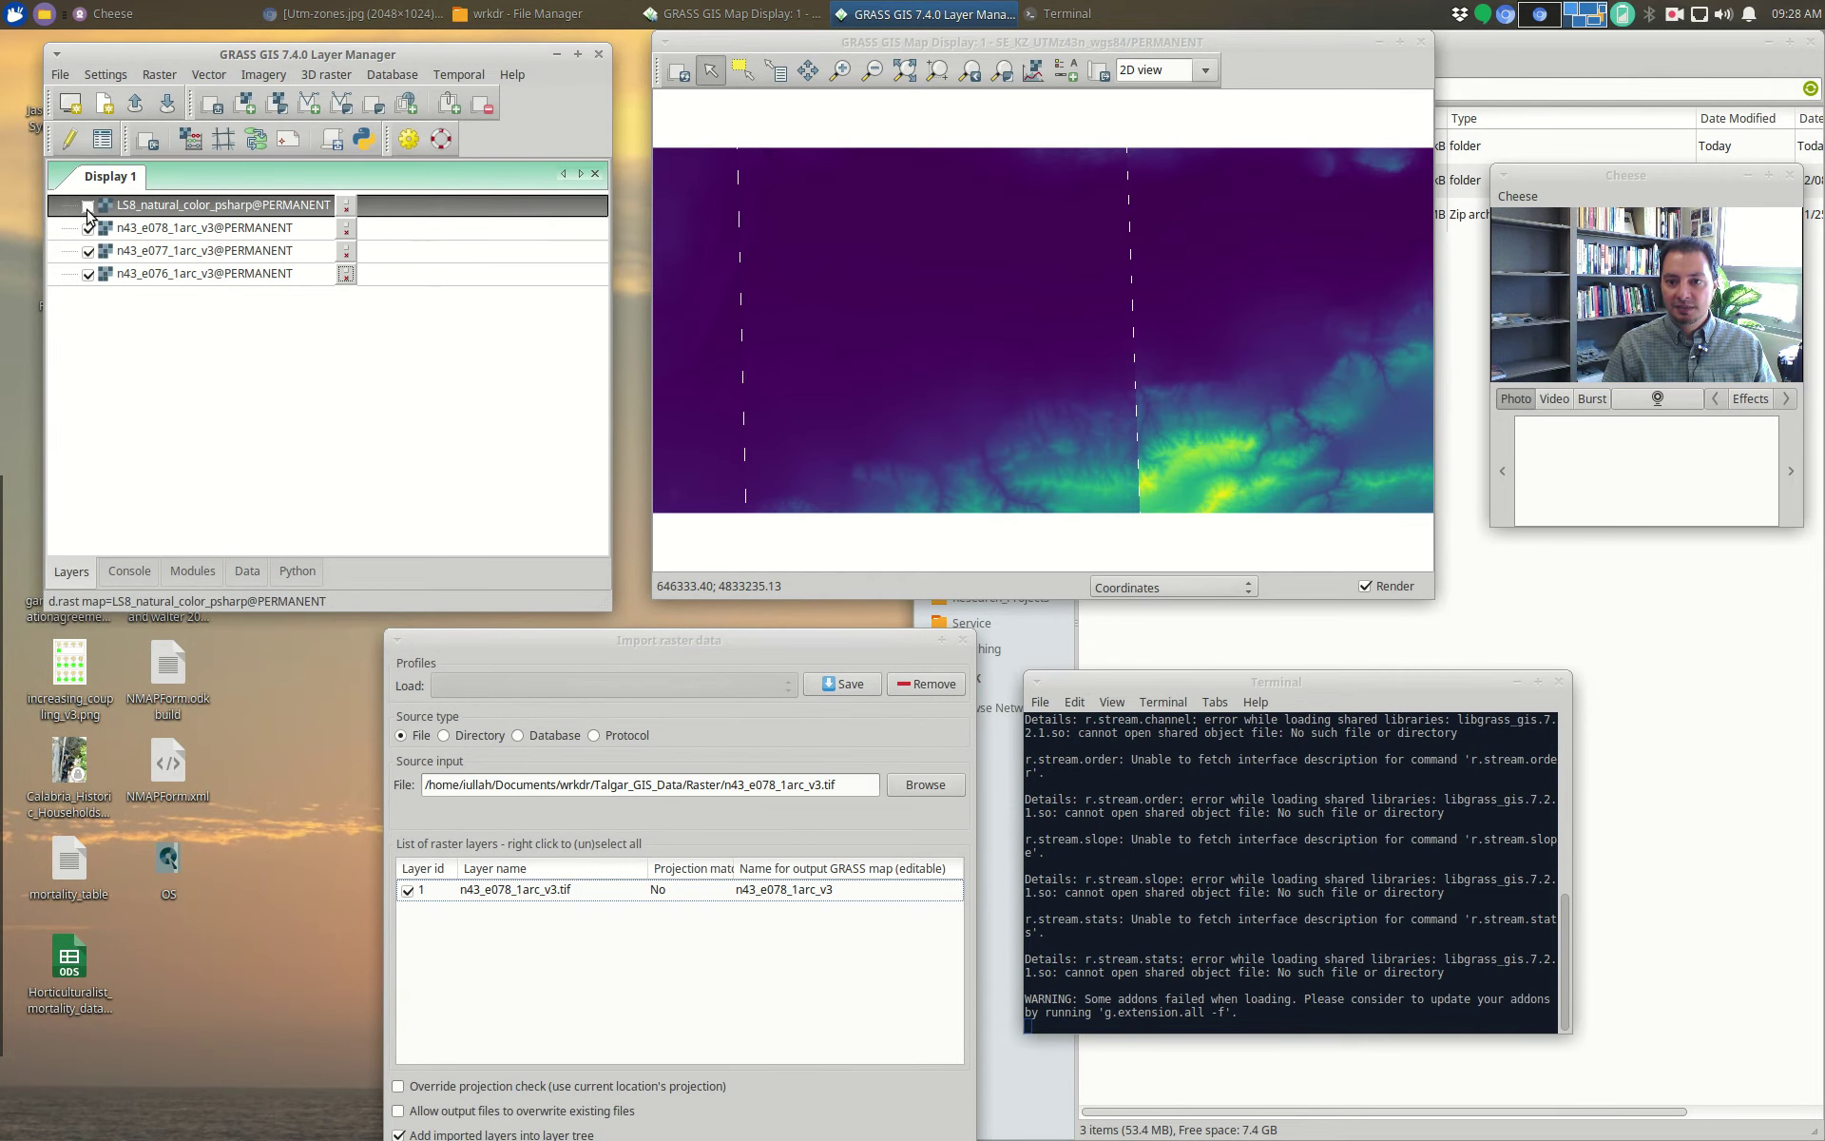
pyautogui.click(87, 206)
pyautogui.click(88, 206)
pyautogui.click(88, 206)
pyautogui.click(87, 206)
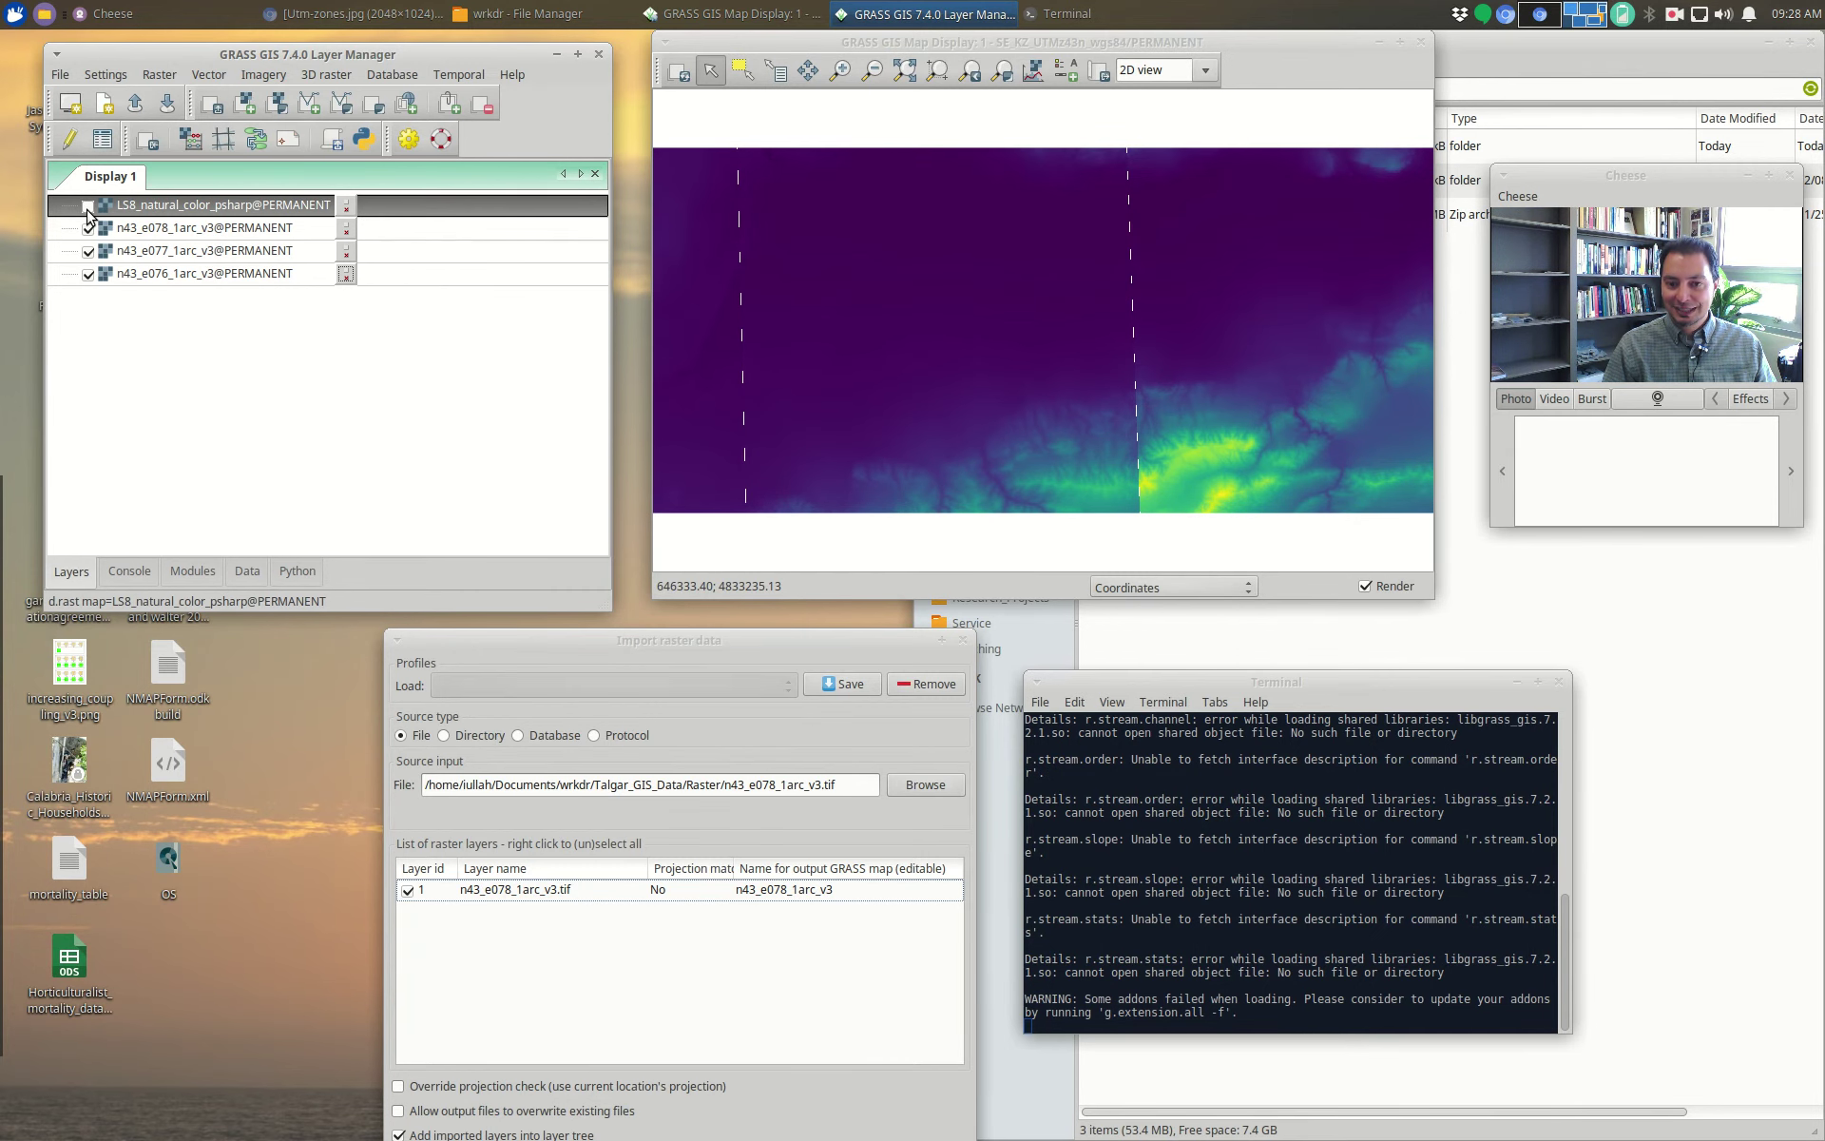
pyautogui.click(958, 319)
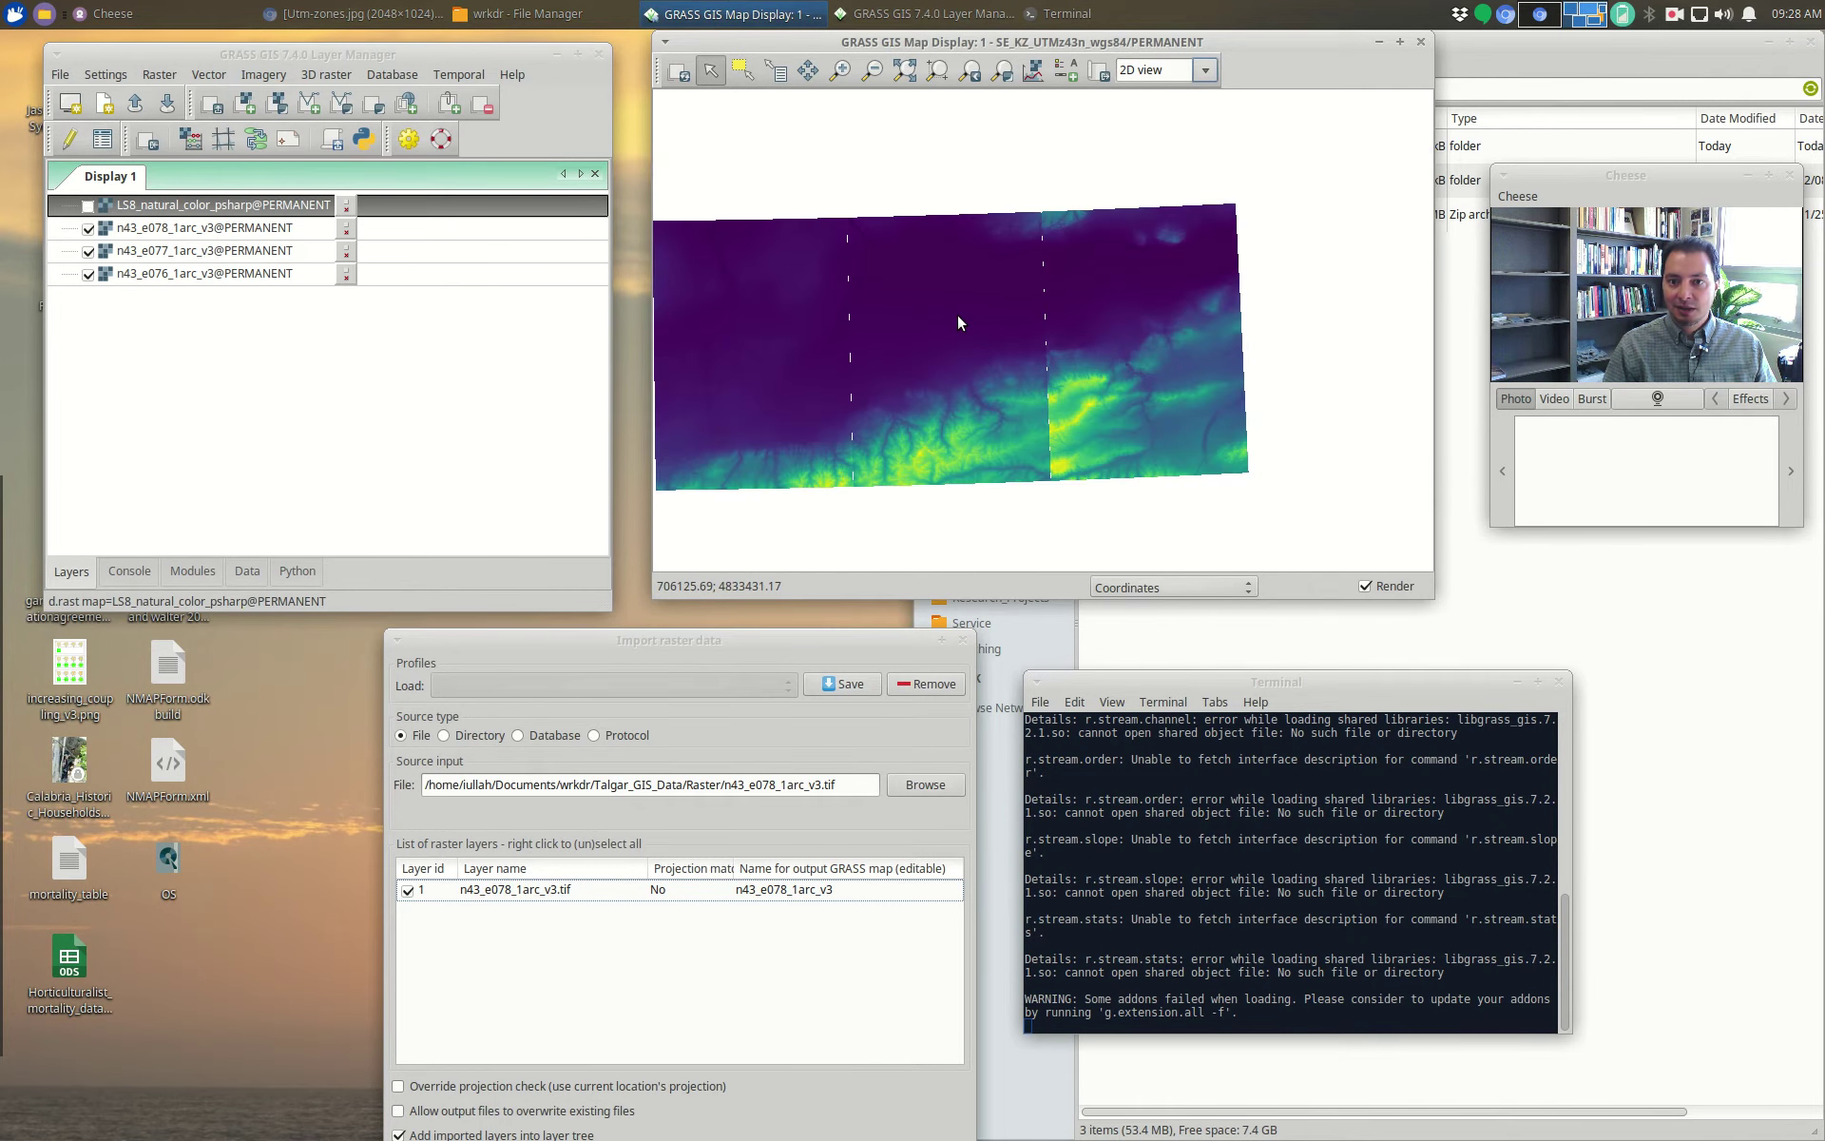
pyautogui.click(87, 206)
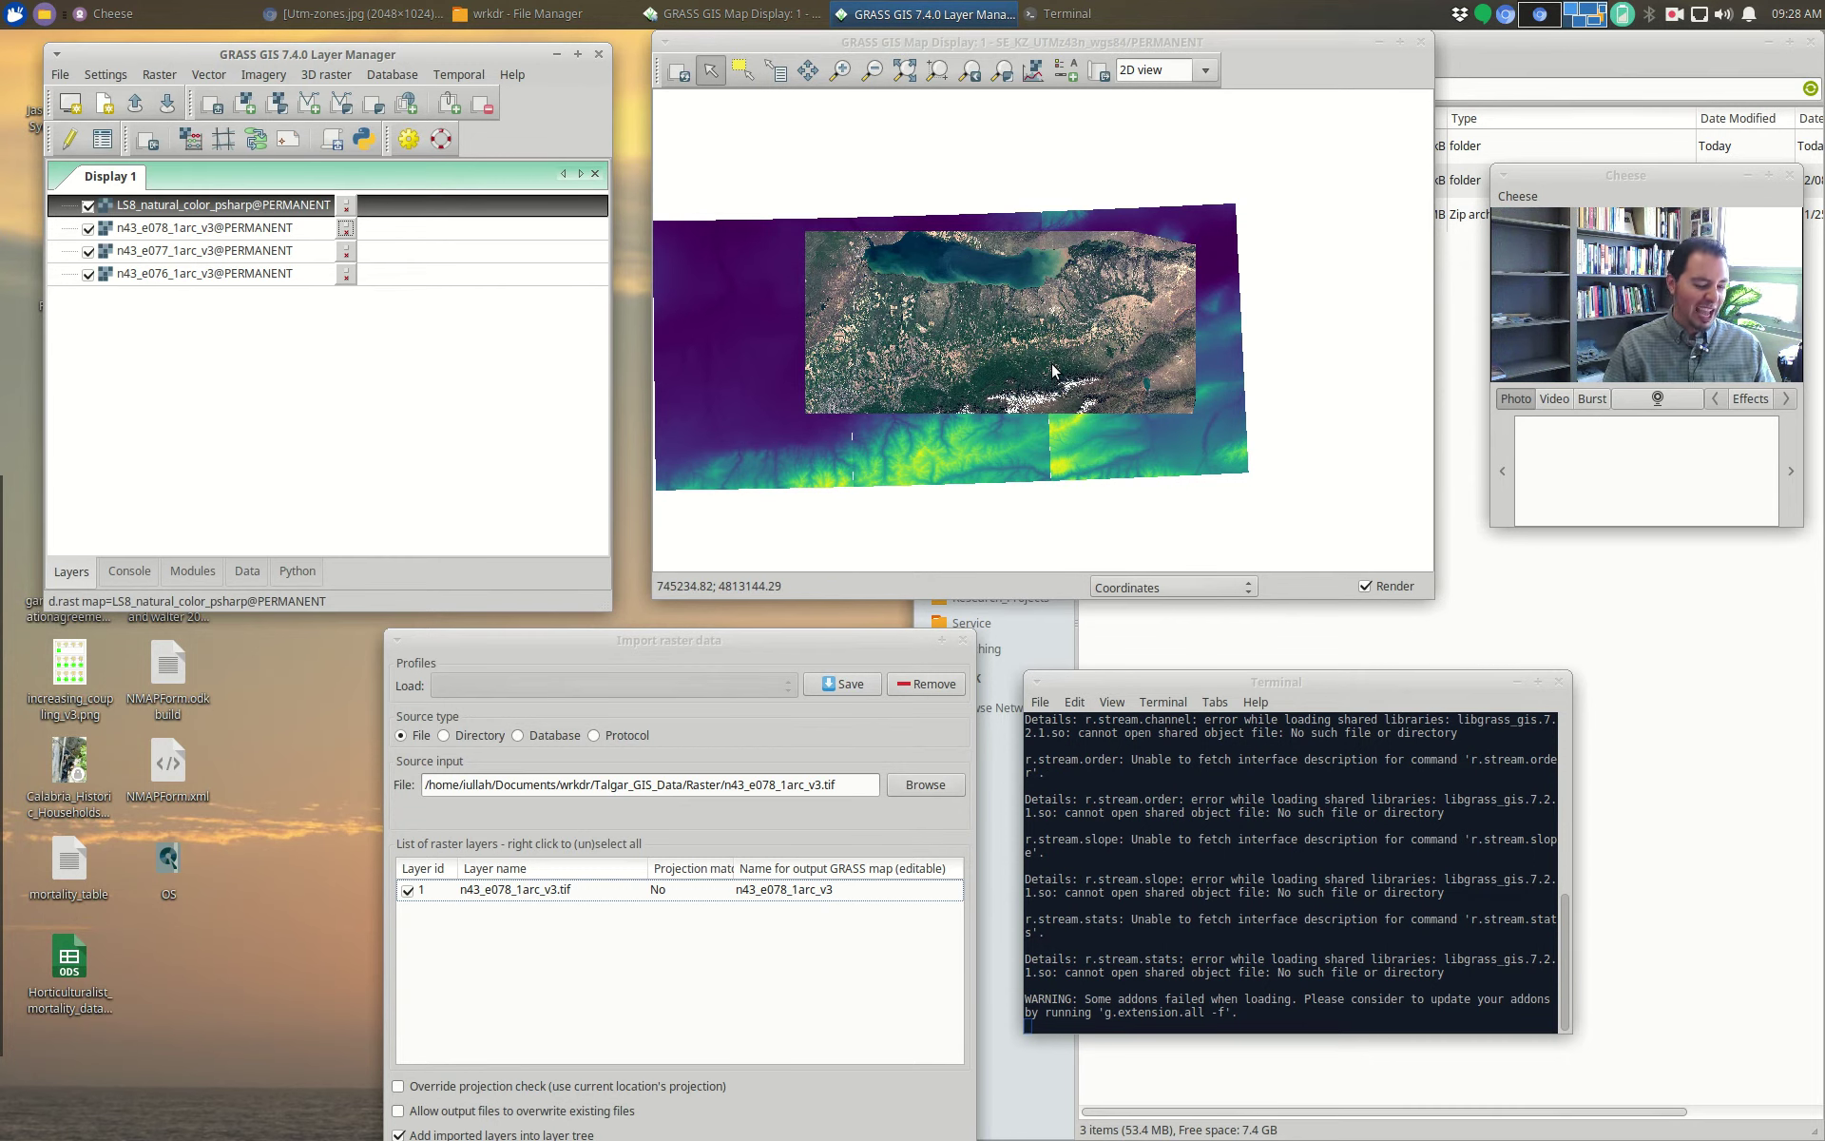
# Step: Close the raster import dialog and open the simplified vector import with reprojection, placing its dialog clear of the map imagery
pyautogui.moveTo(770, 643); pyautogui.dragTo(545, 273)
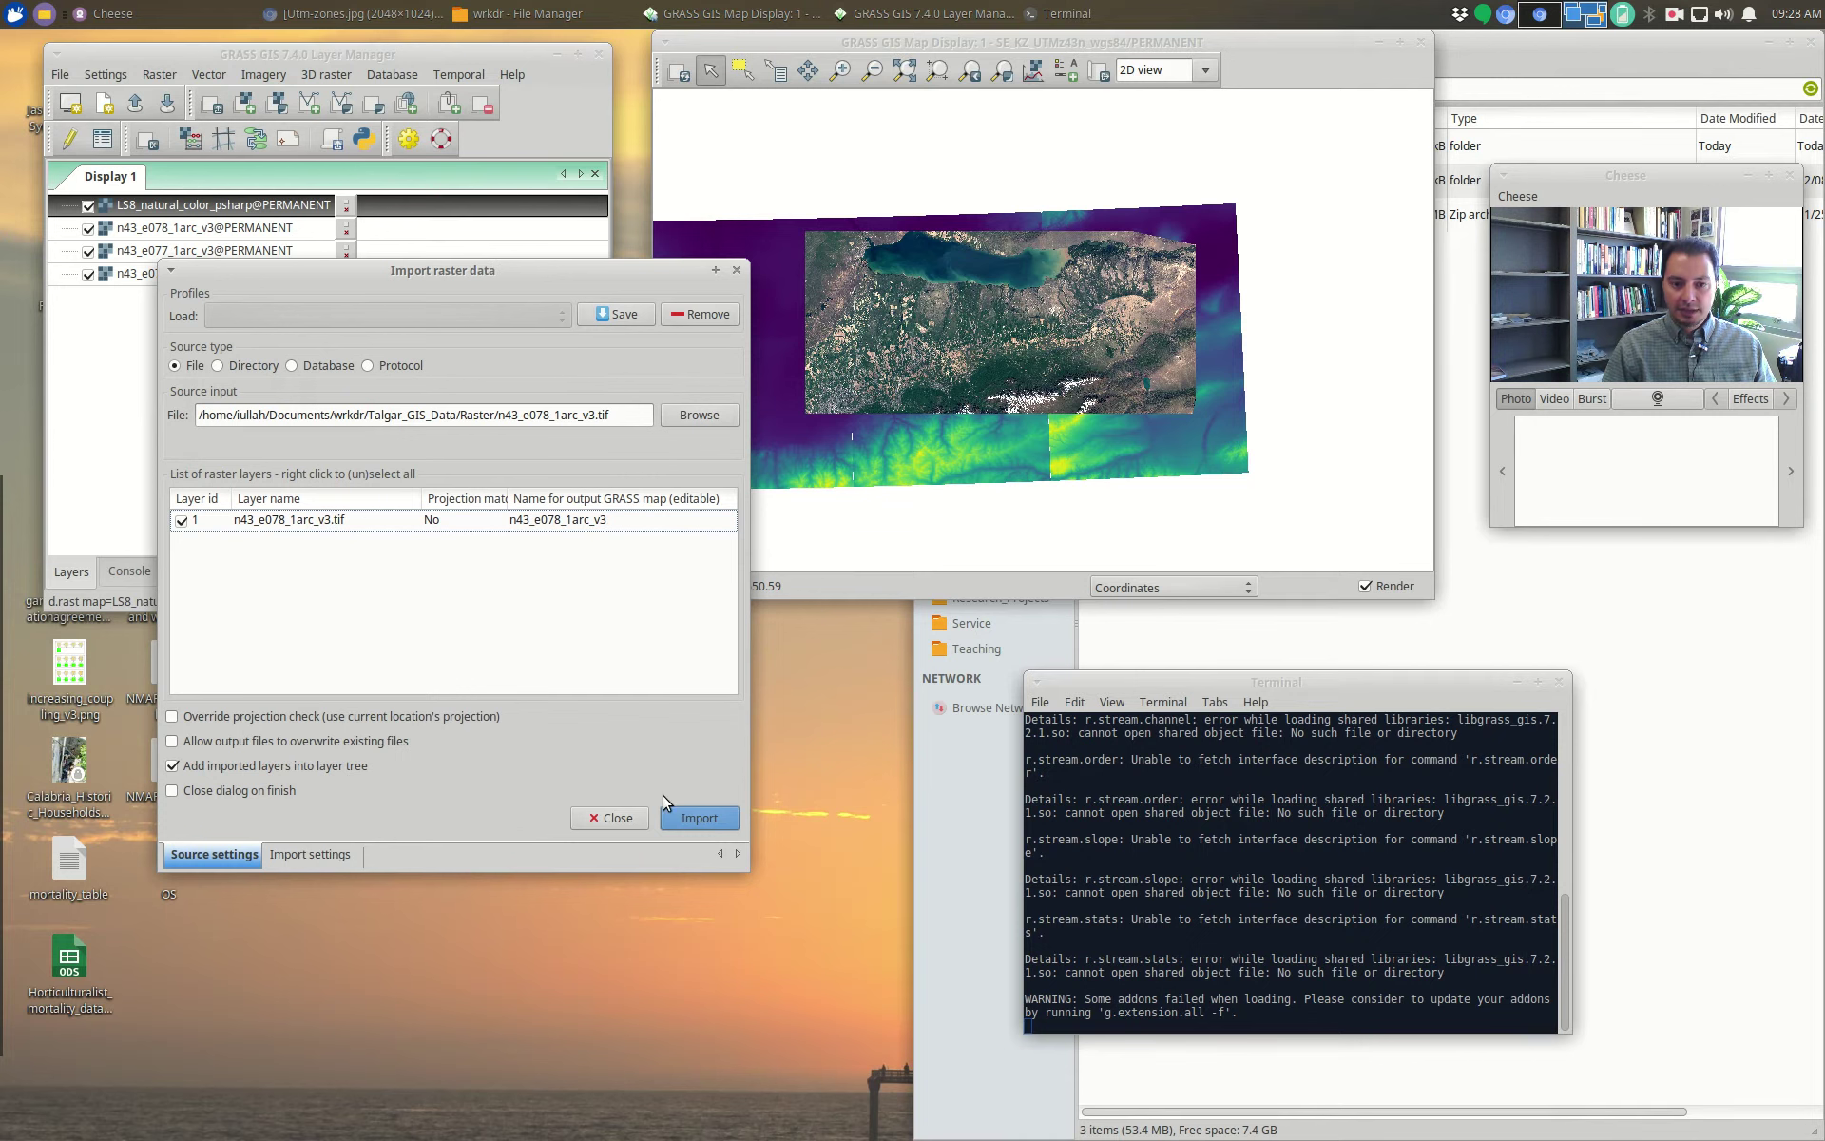
pyautogui.click(611, 817)
pyautogui.click(60, 76)
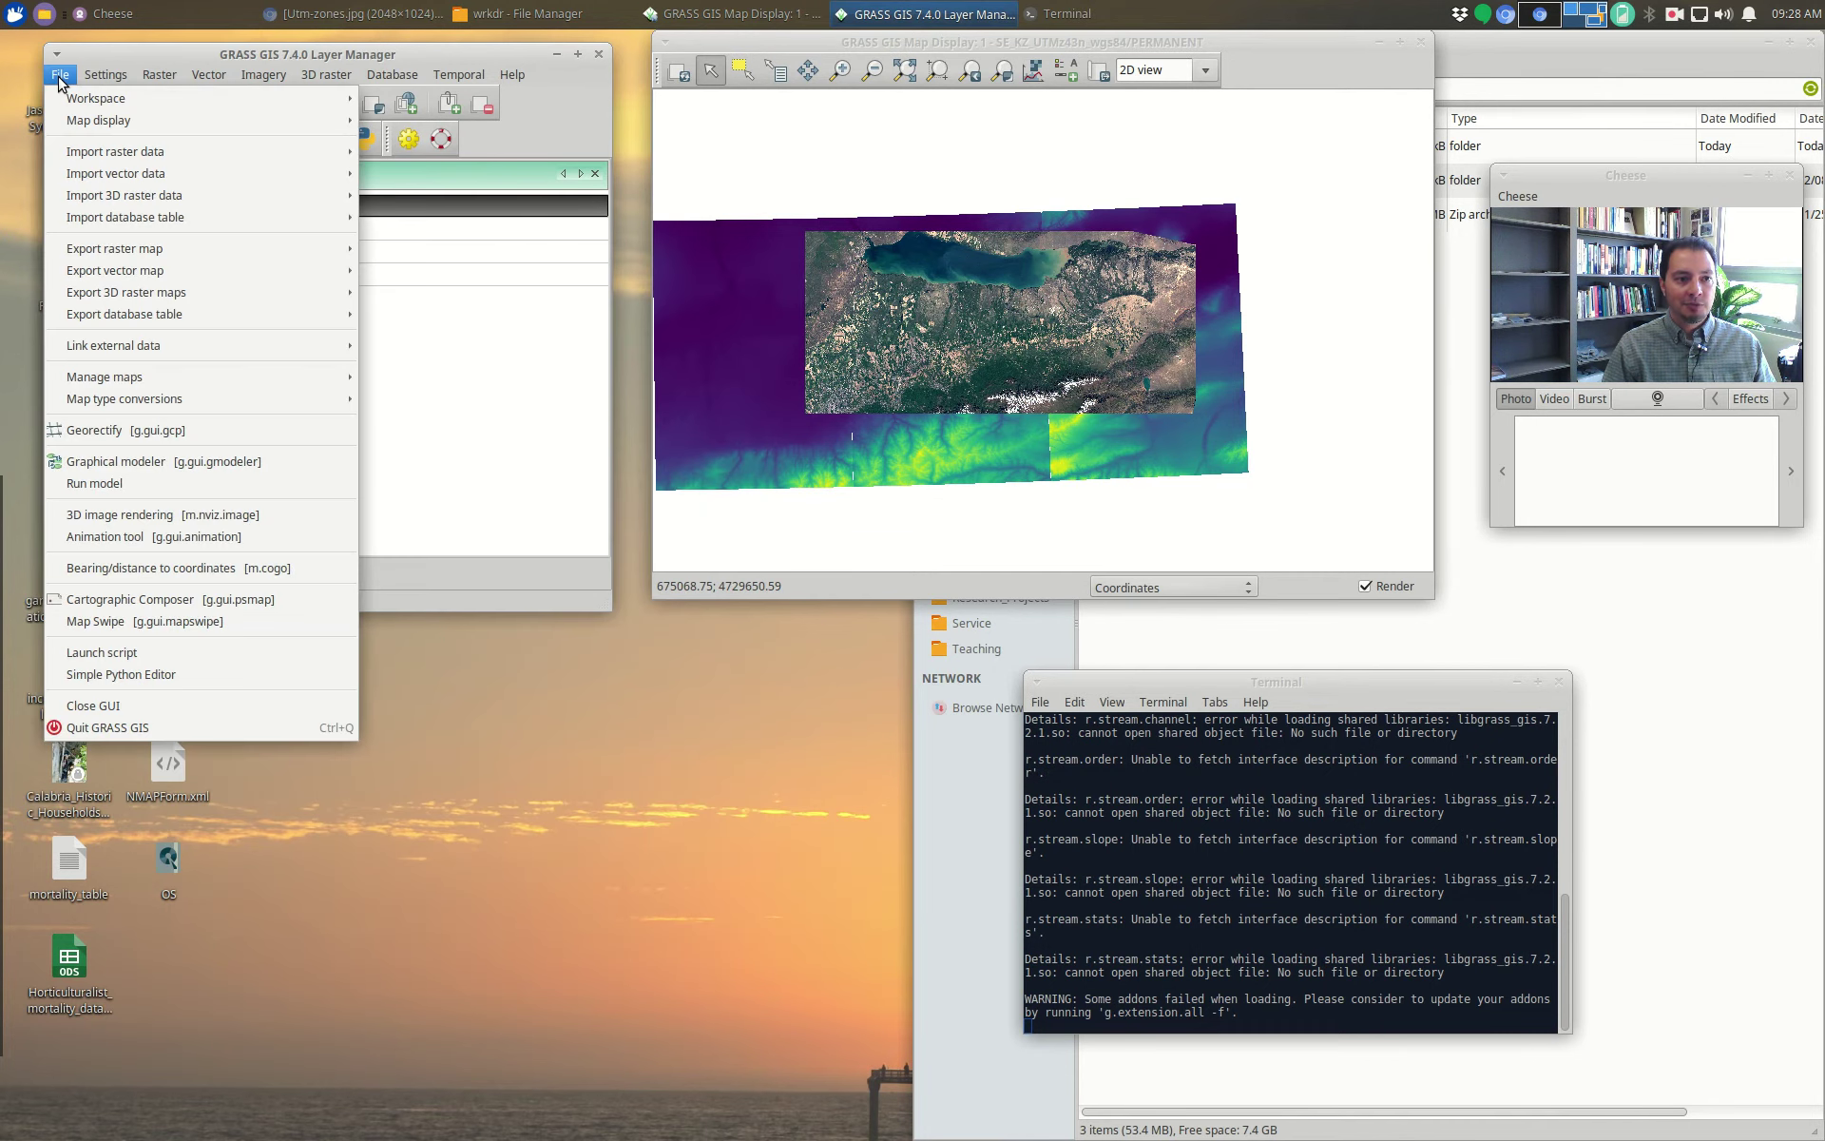
pyautogui.moveTo(107, 172)
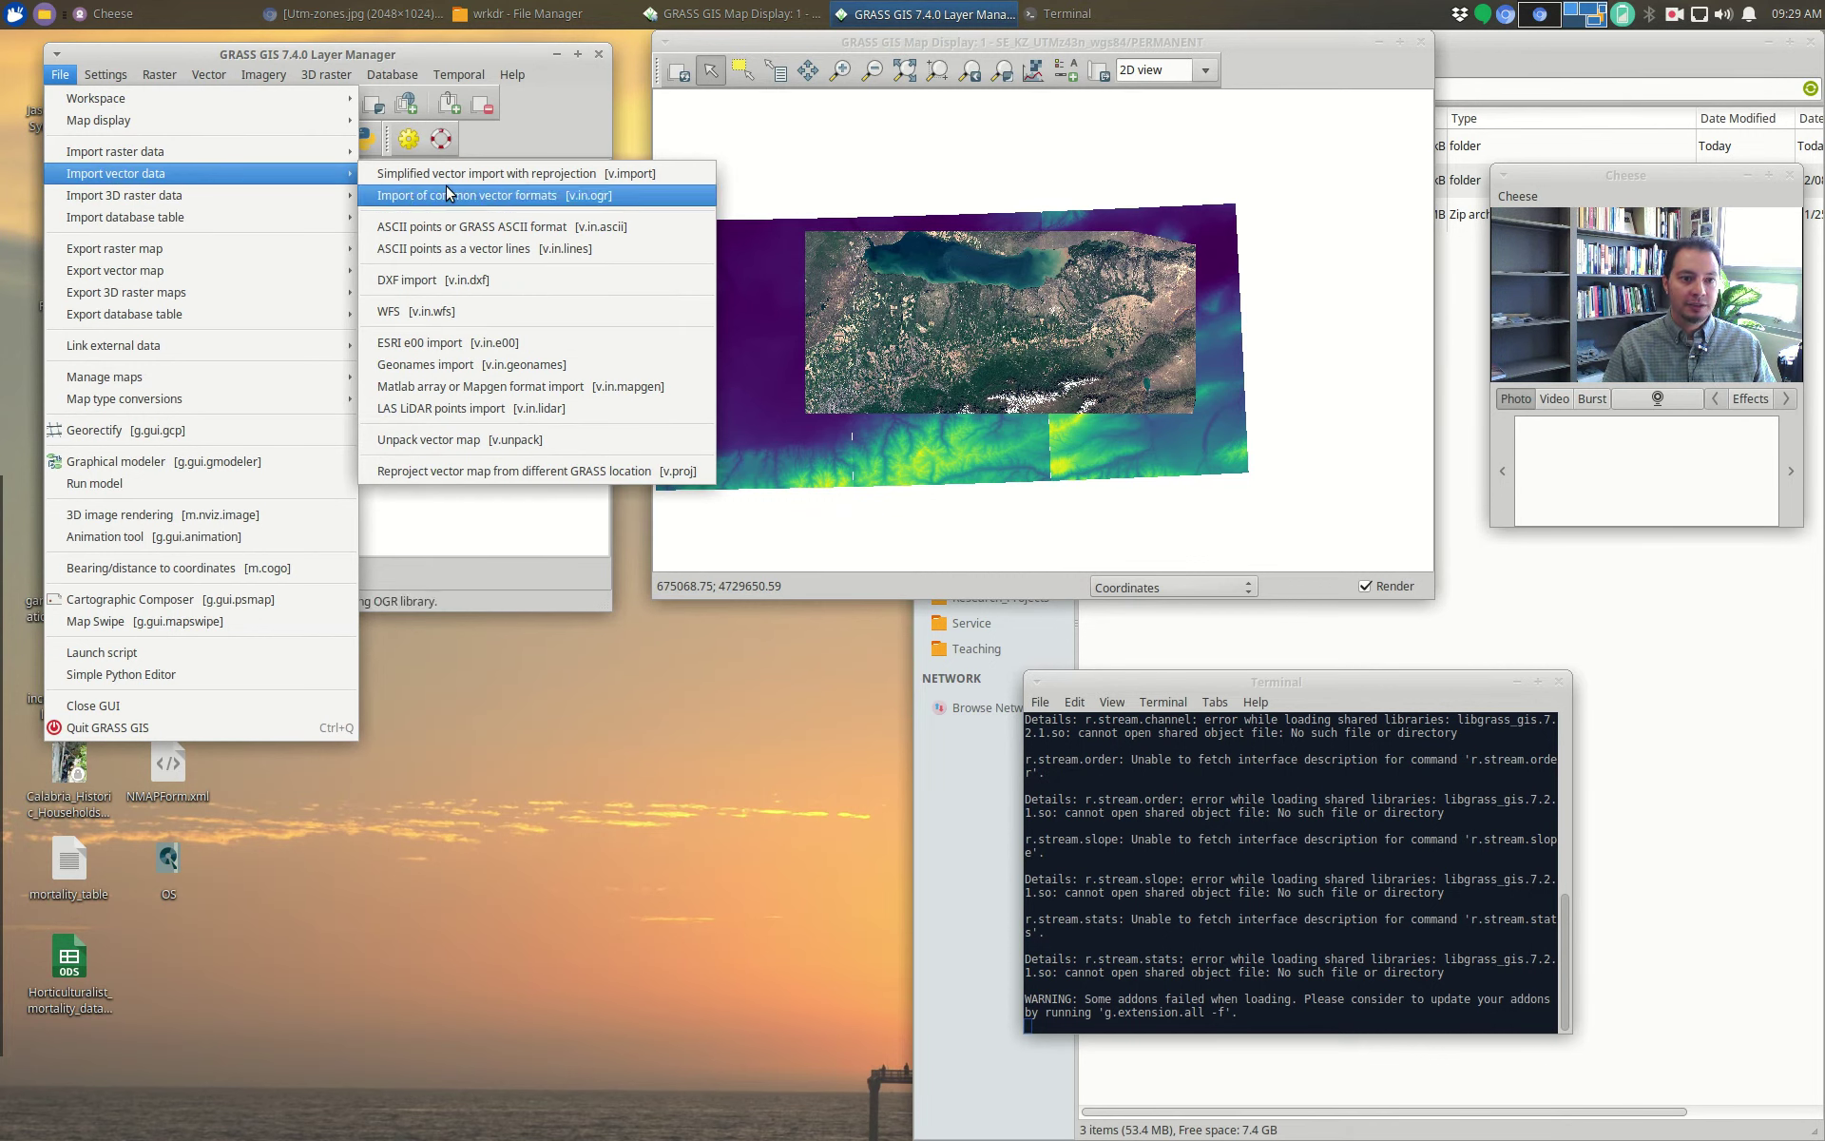
pyautogui.click(559, 179)
pyautogui.moveTo(942, 291); pyautogui.dragTo(464, 207)
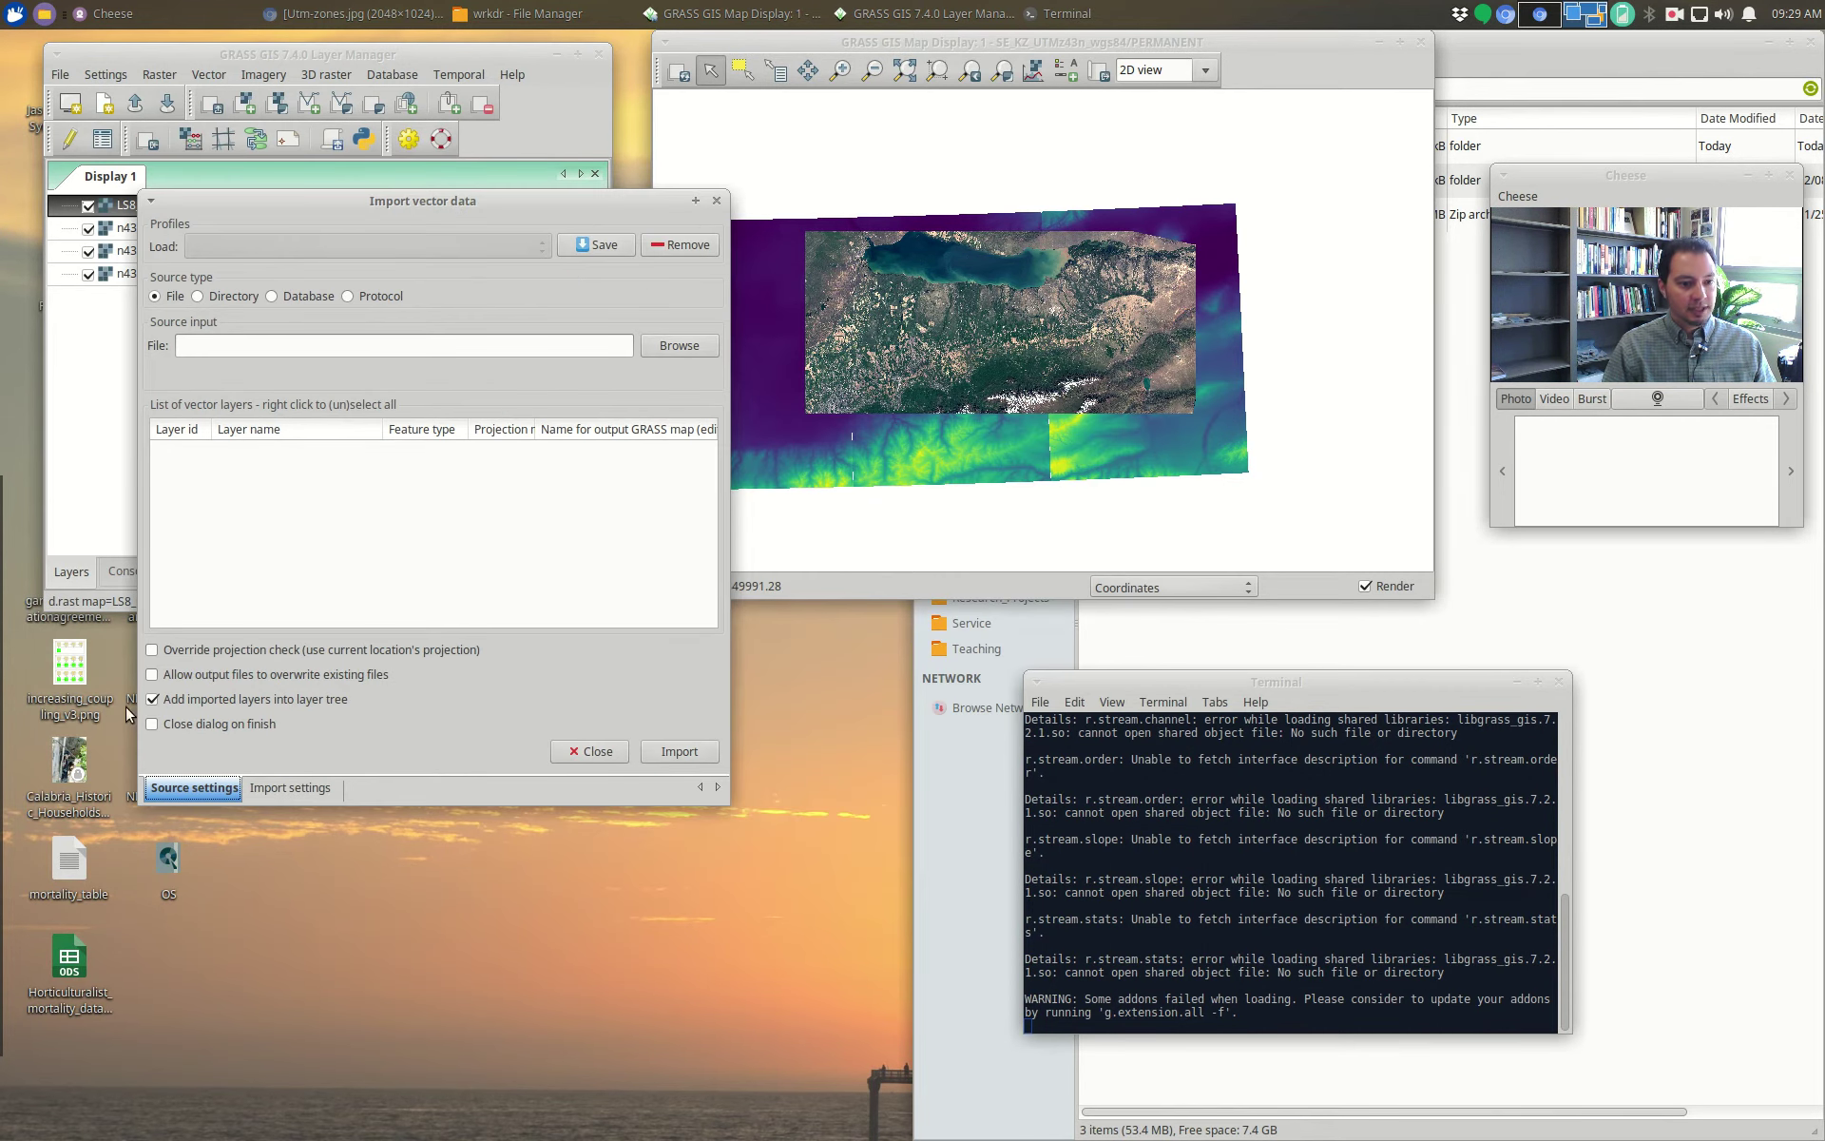
# Step: Review the vector import's output, optional and input SRS settings, and return to the source settings
pyautogui.click(291, 788)
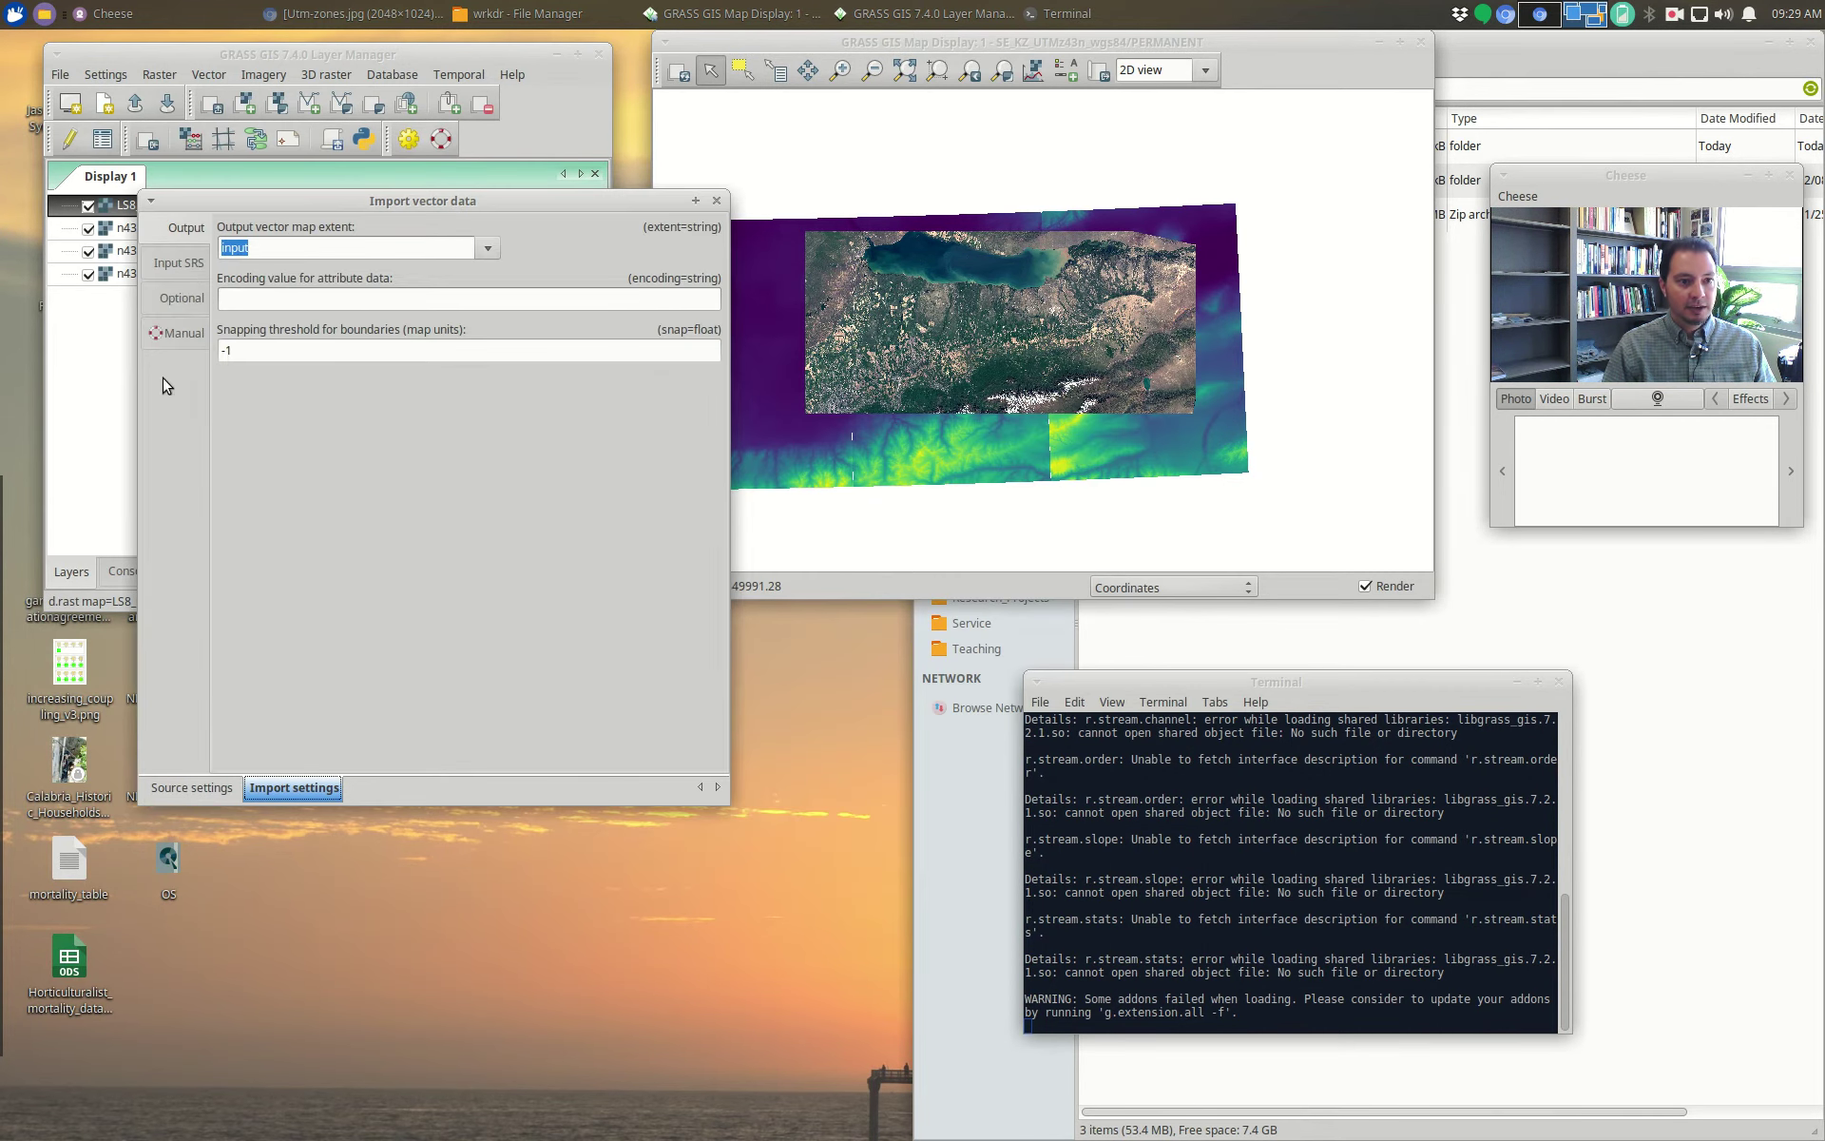
pyautogui.click(183, 301)
pyautogui.click(183, 270)
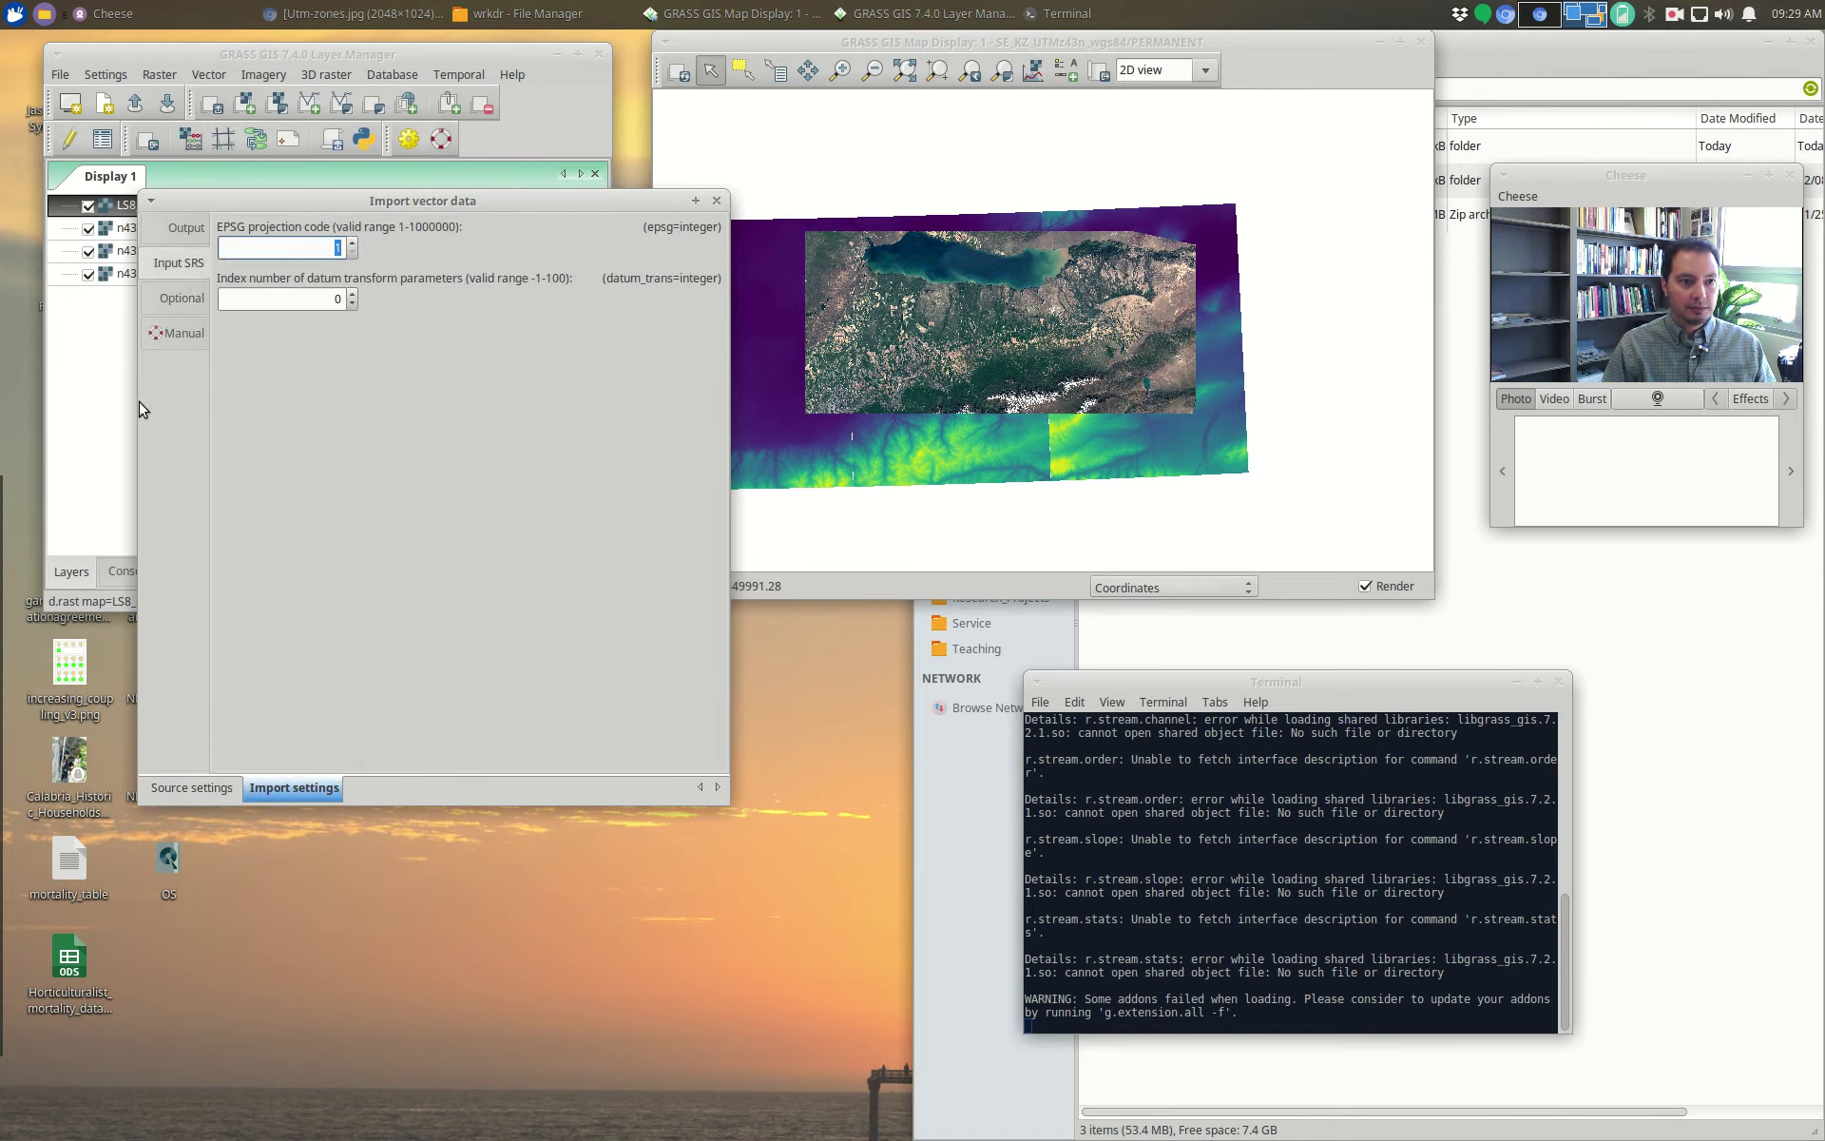
pyautogui.click(187, 229)
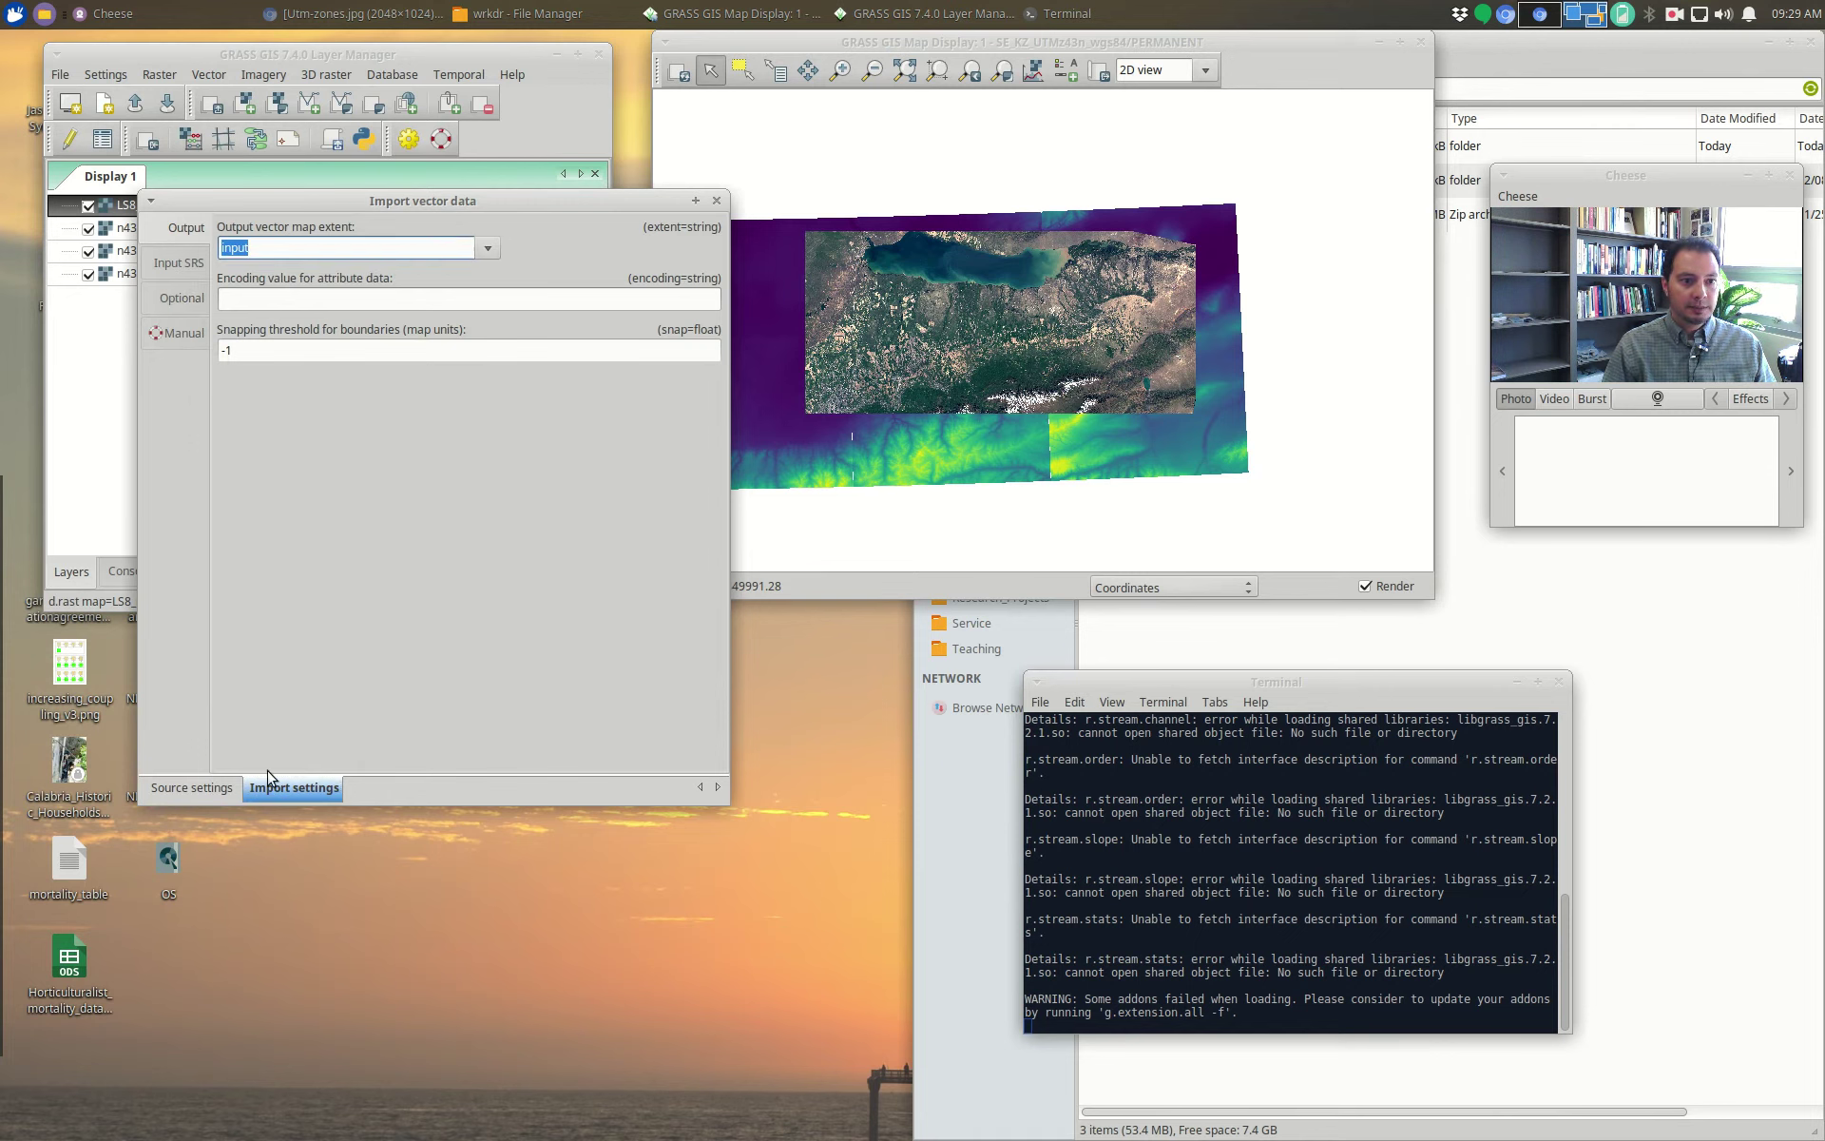
pyautogui.click(218, 789)
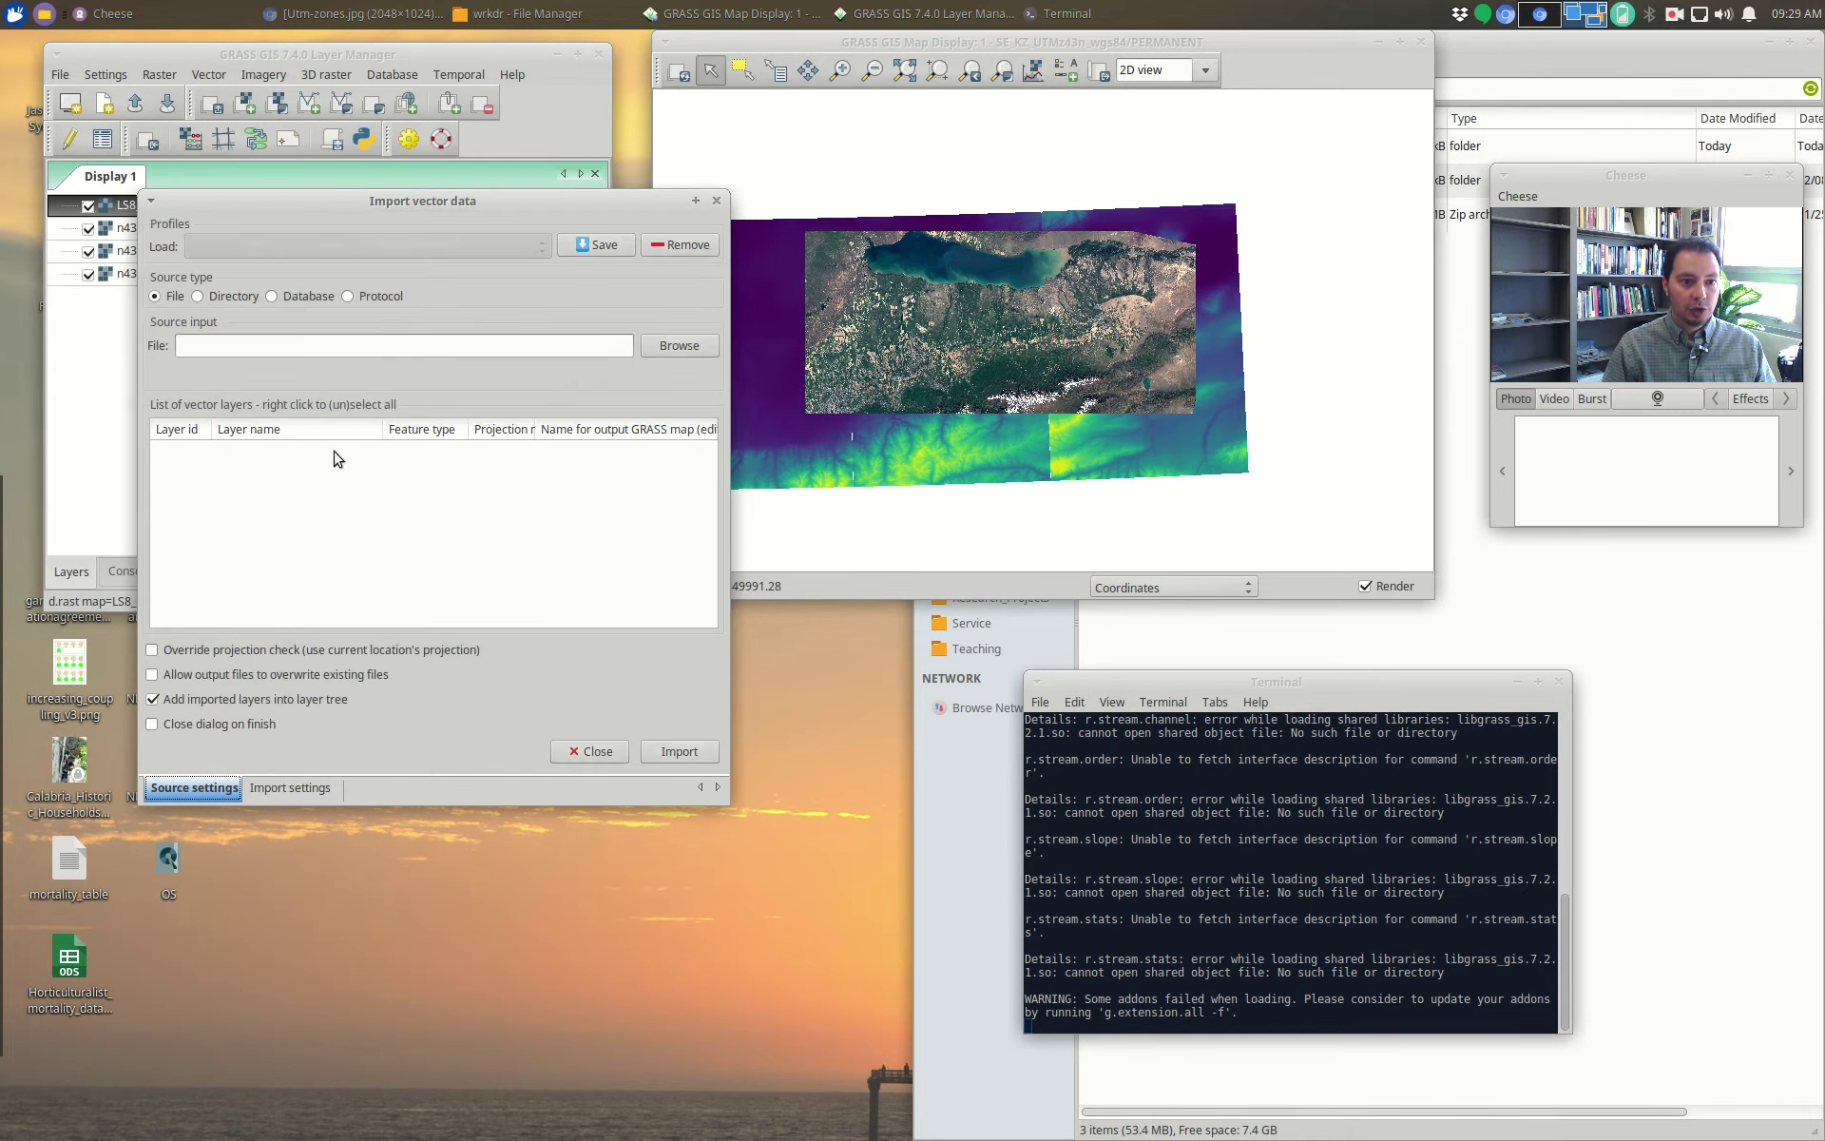
# Step: Choose Survey_Units.shp from Documents/wrkdr/Talgar_GIS_Data/Vector/Survey_Unit as the vector import source
pyautogui.click(670, 350)
pyautogui.doubleClick(223, 167)
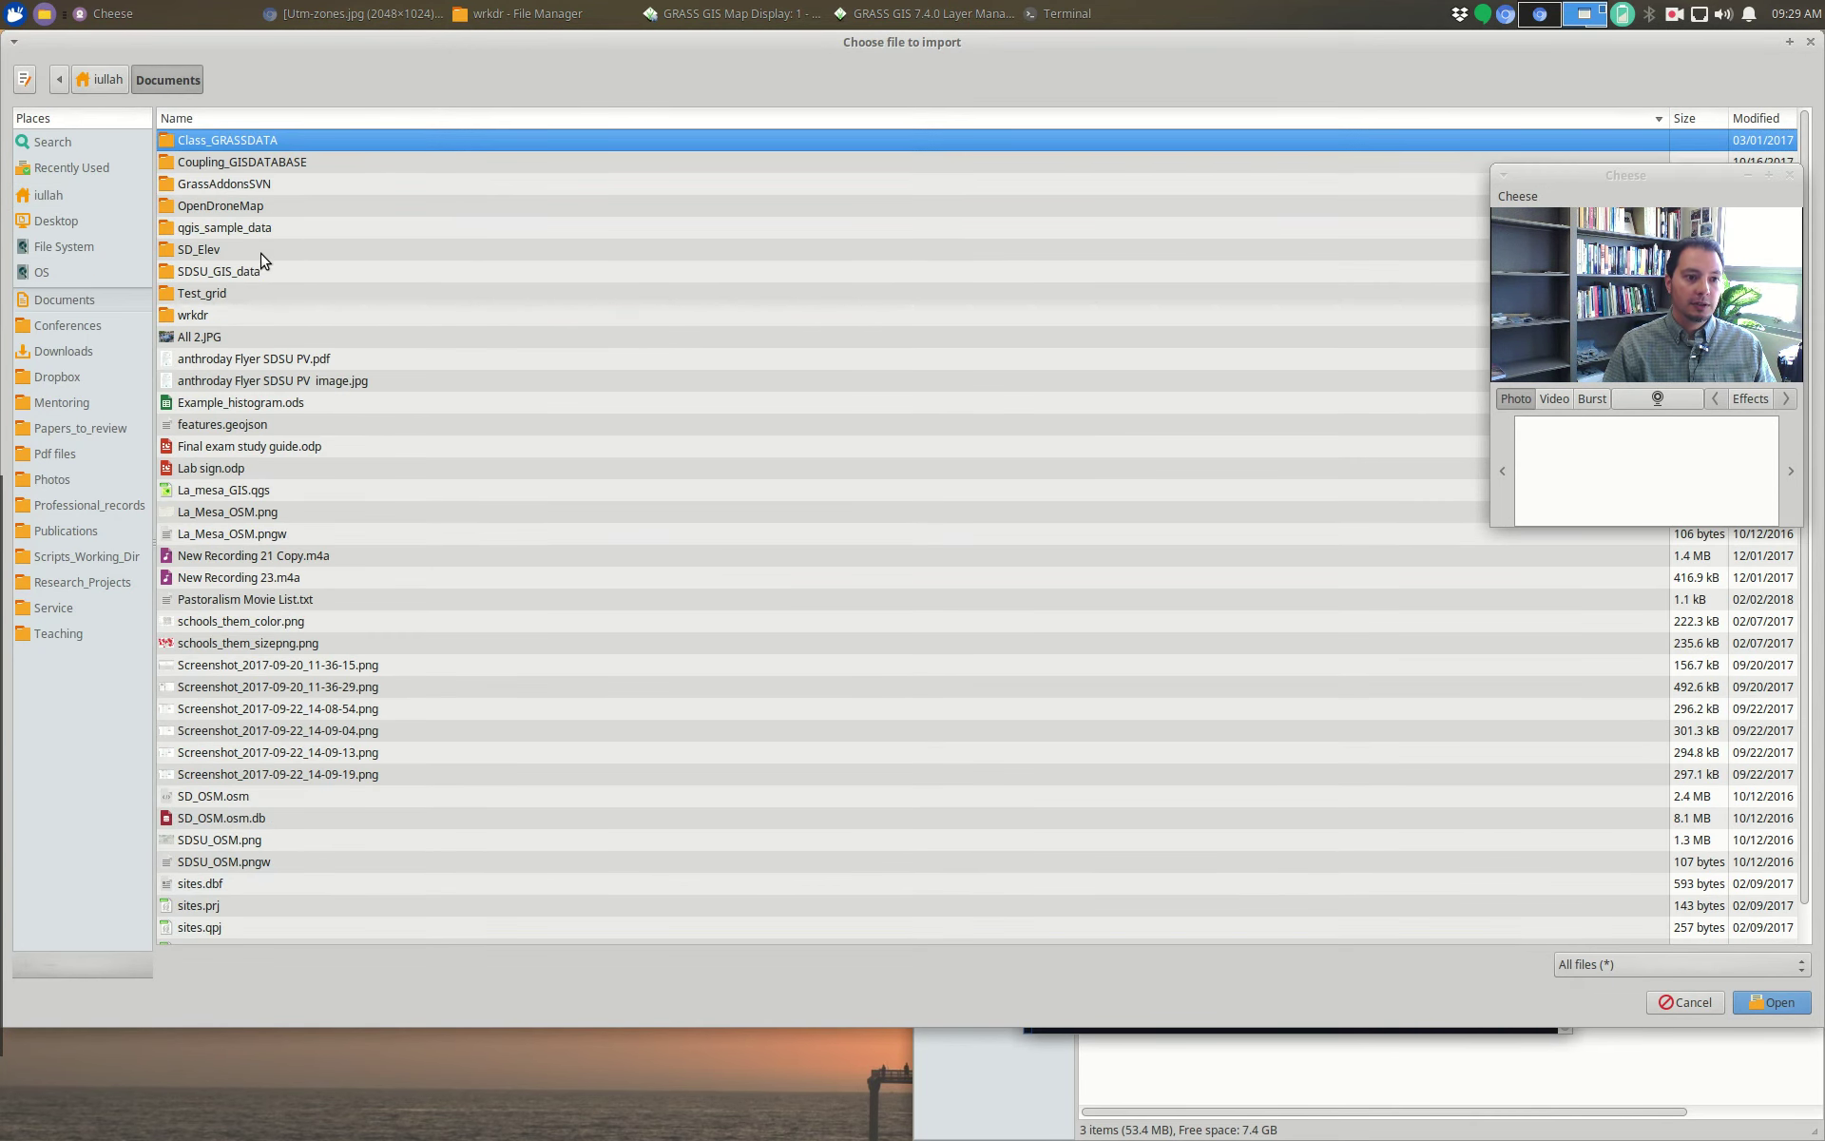
pyautogui.doubleClick(196, 314)
pyautogui.click(234, 176)
pyautogui.doubleClick(235, 162)
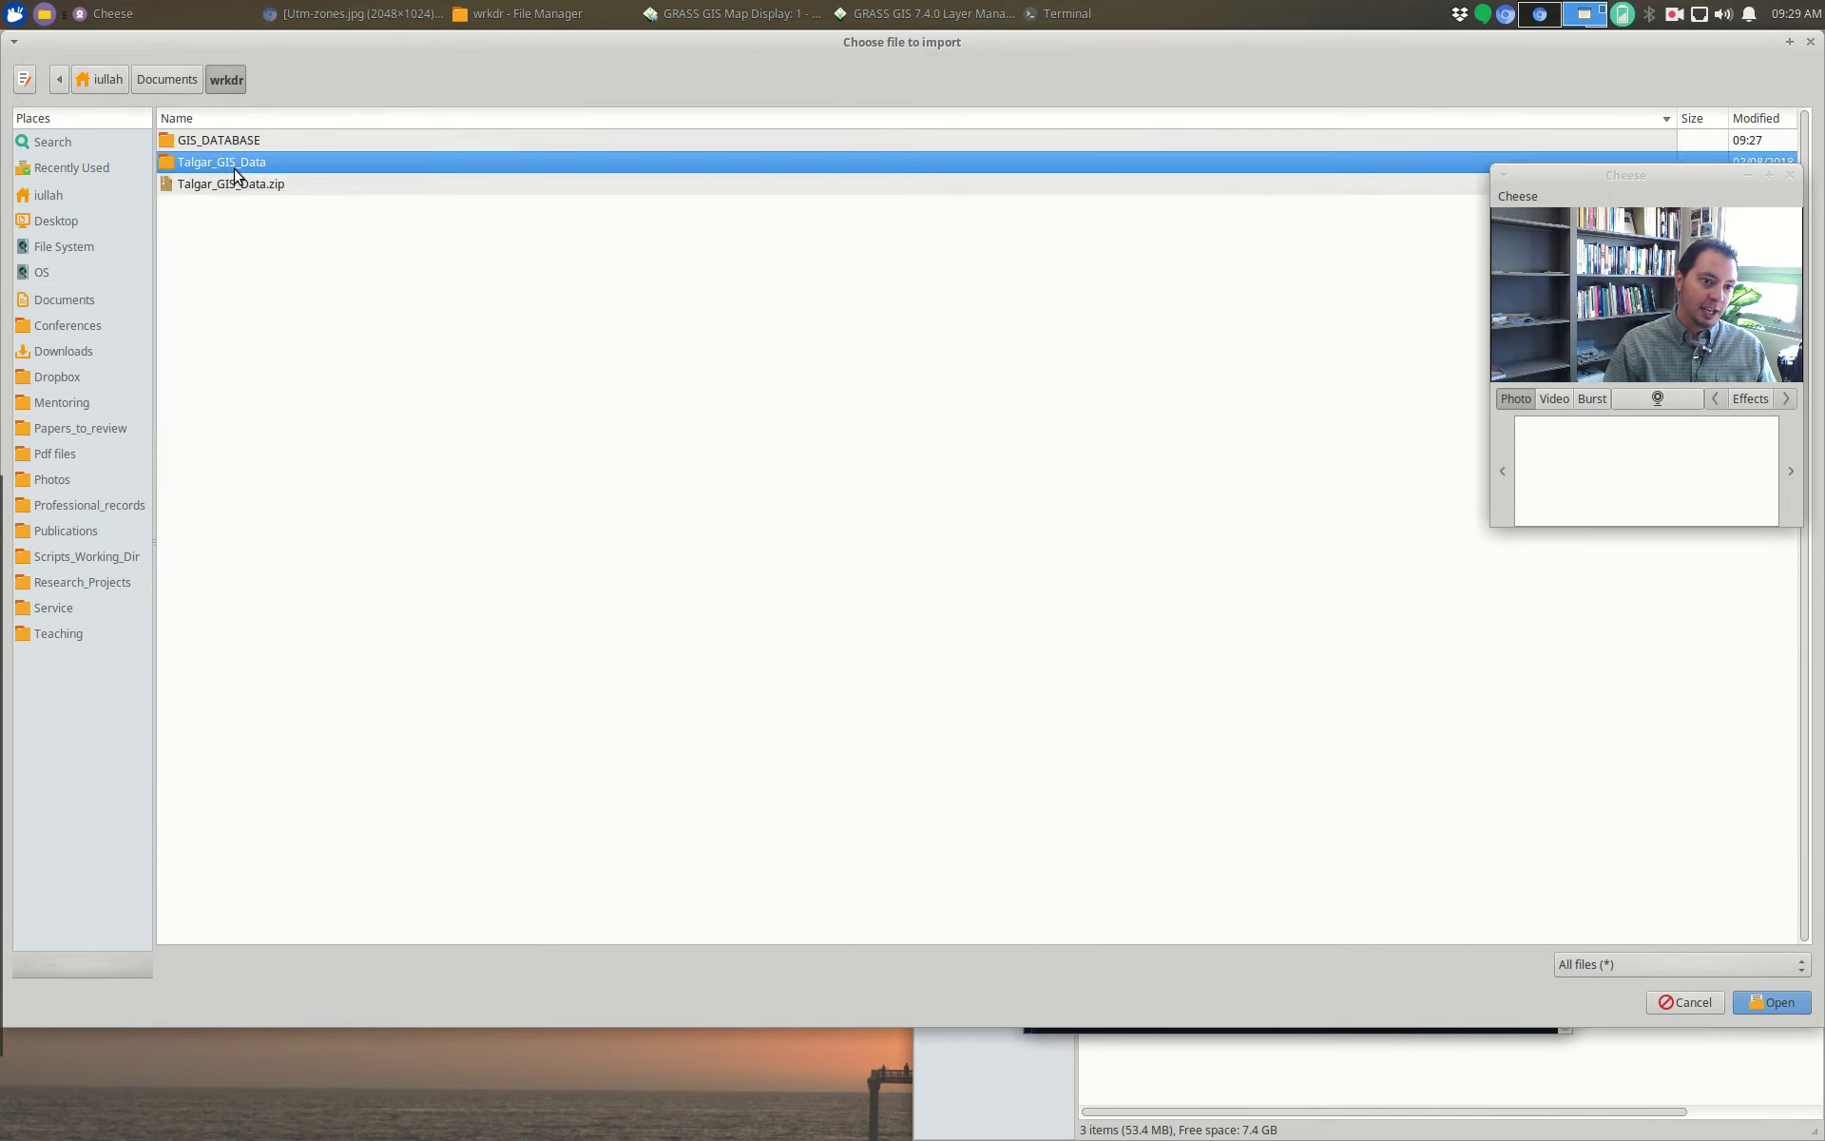
pyautogui.doubleClick(236, 185)
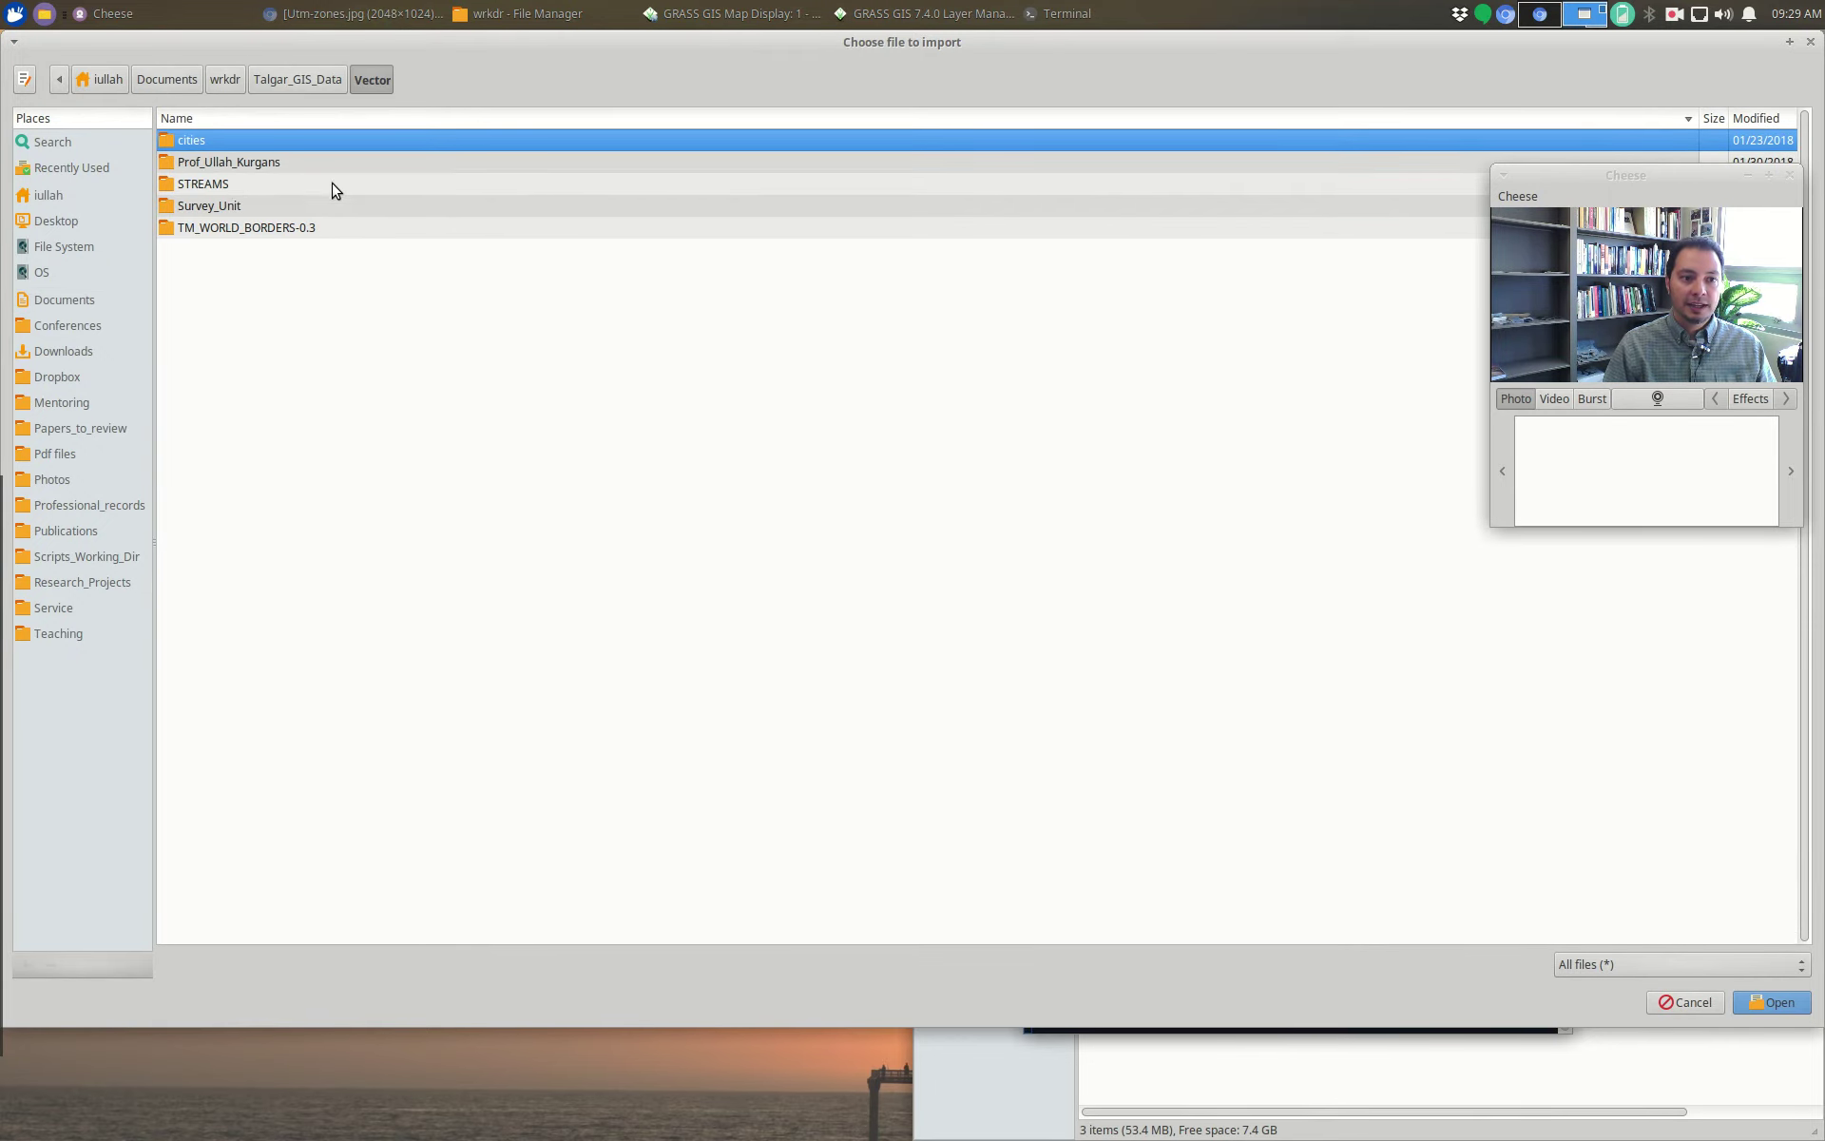
pyautogui.doubleClick(211, 206)
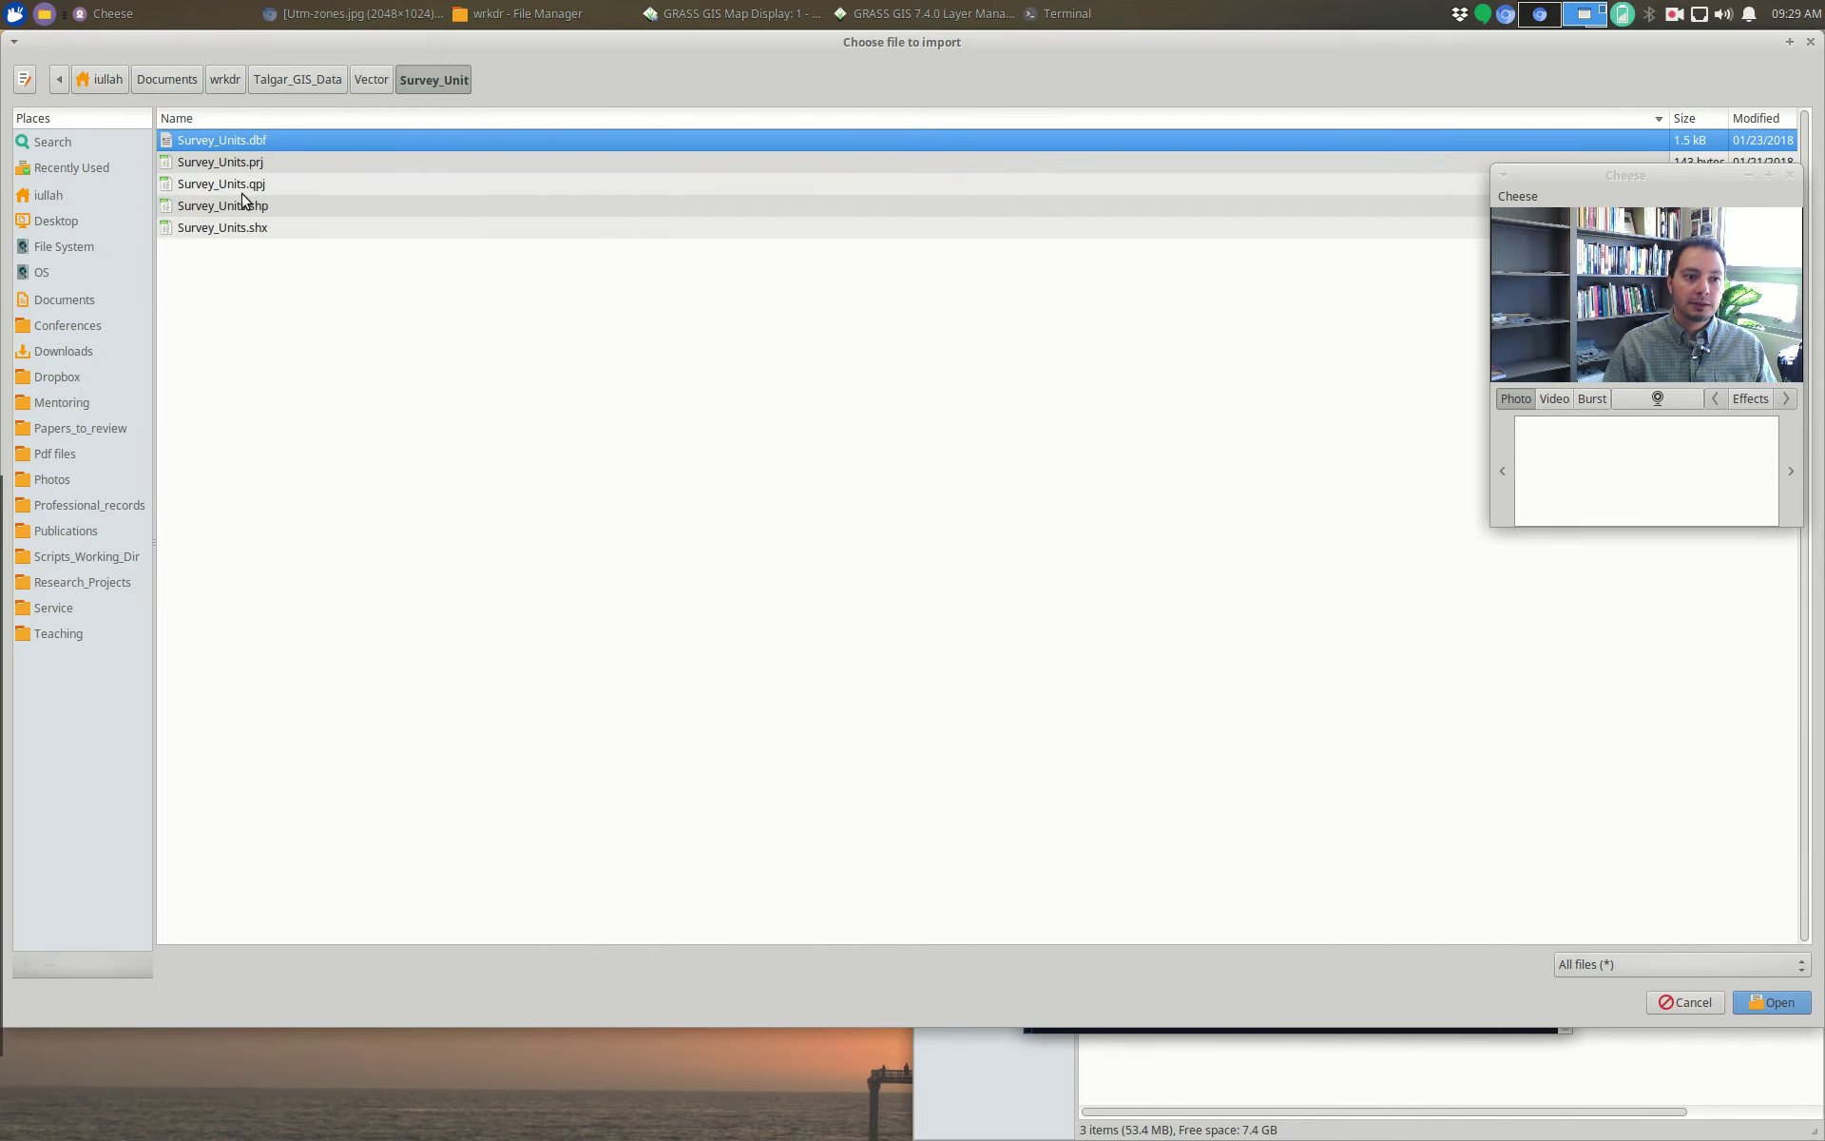
pyautogui.click(237, 209)
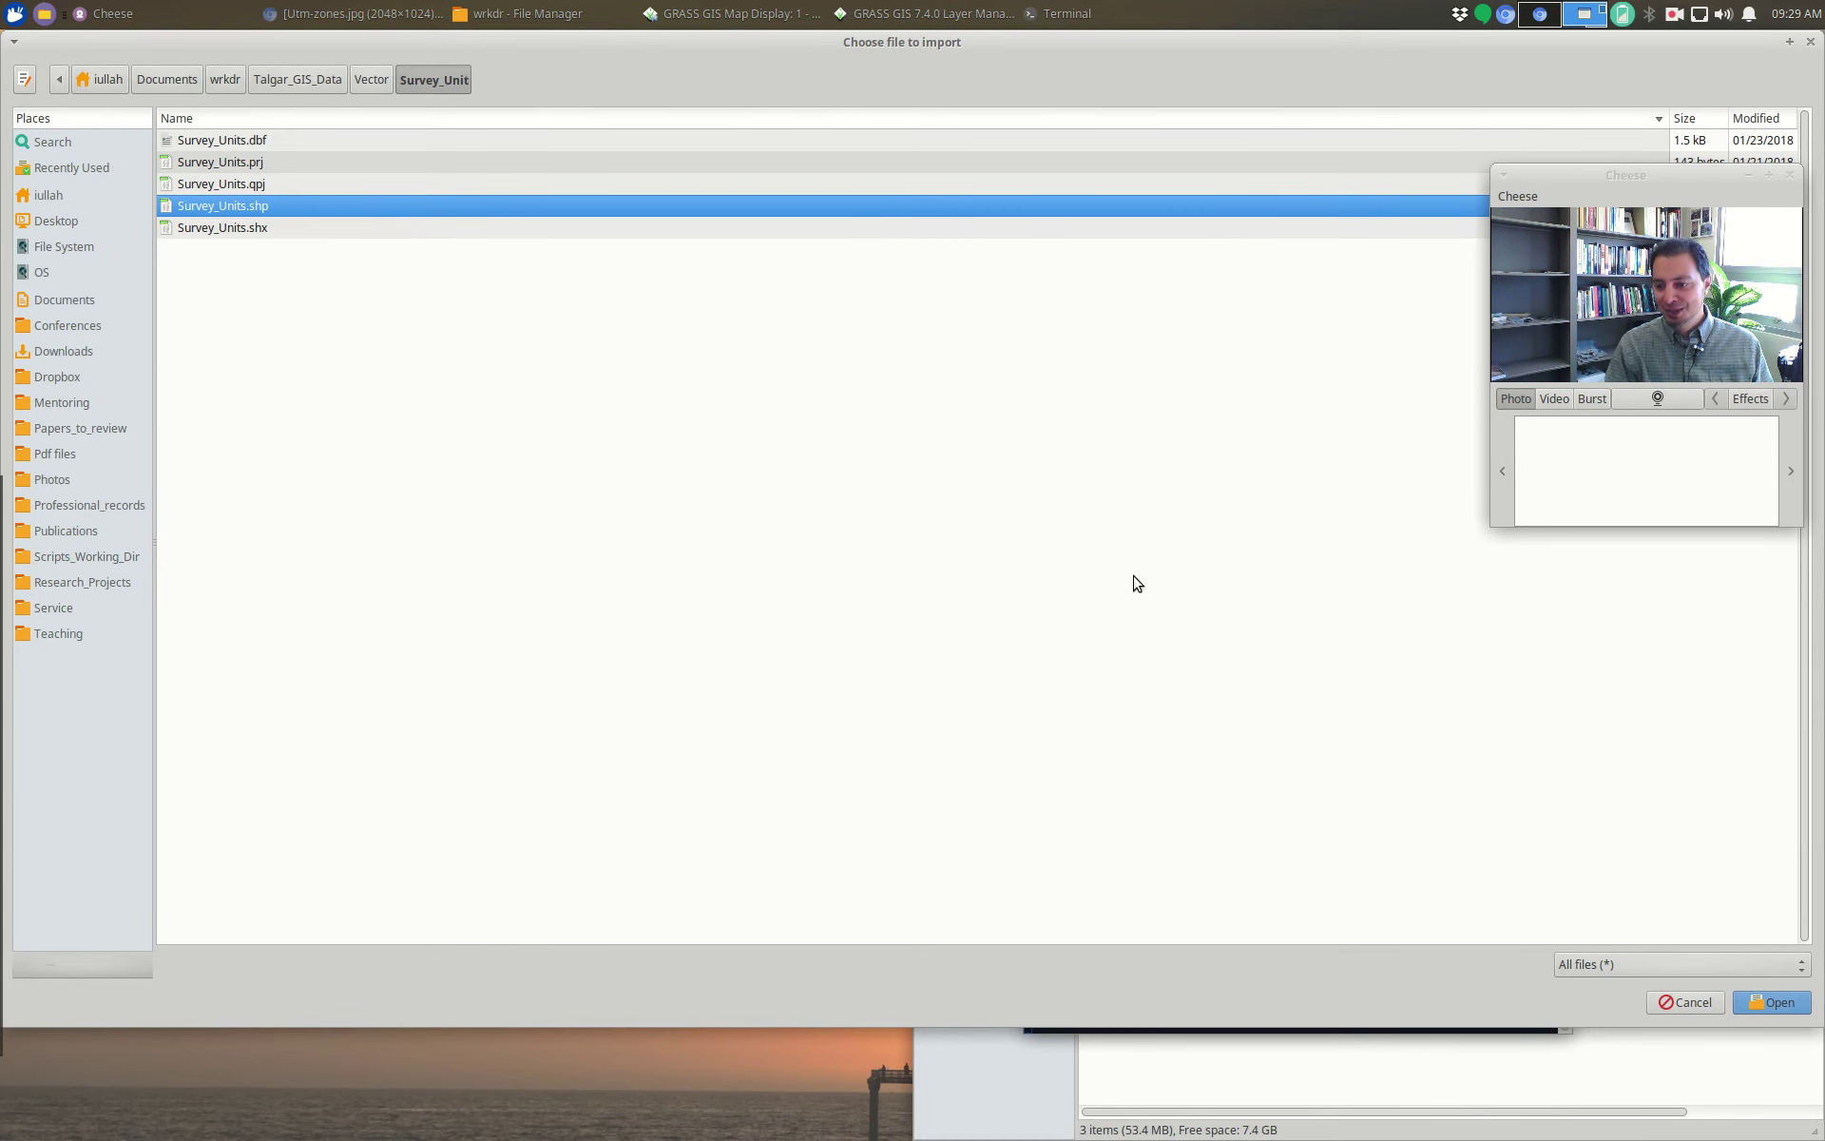
pyautogui.click(1773, 1003)
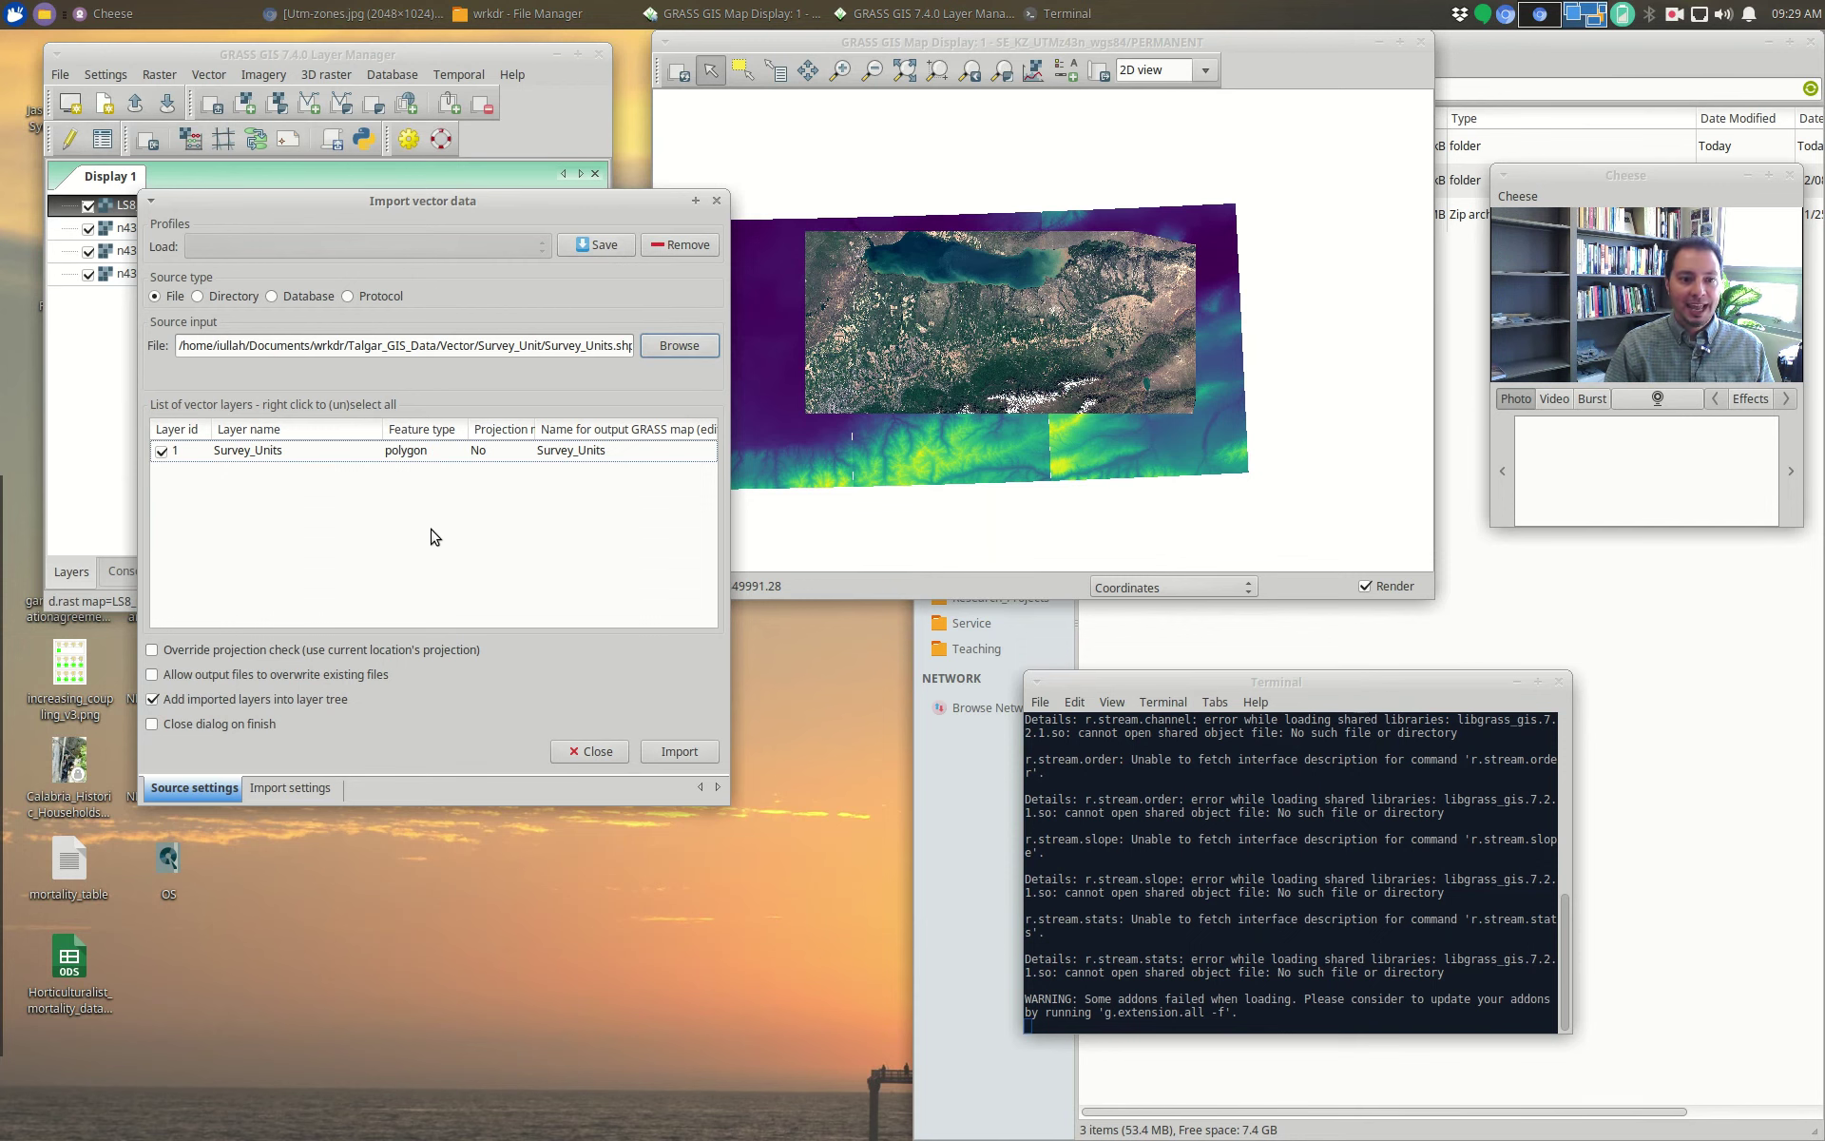
# Step: Review the output, input SRS and optional import settings, and import the Survey_Units layer with reprojection
pyautogui.click(297, 788)
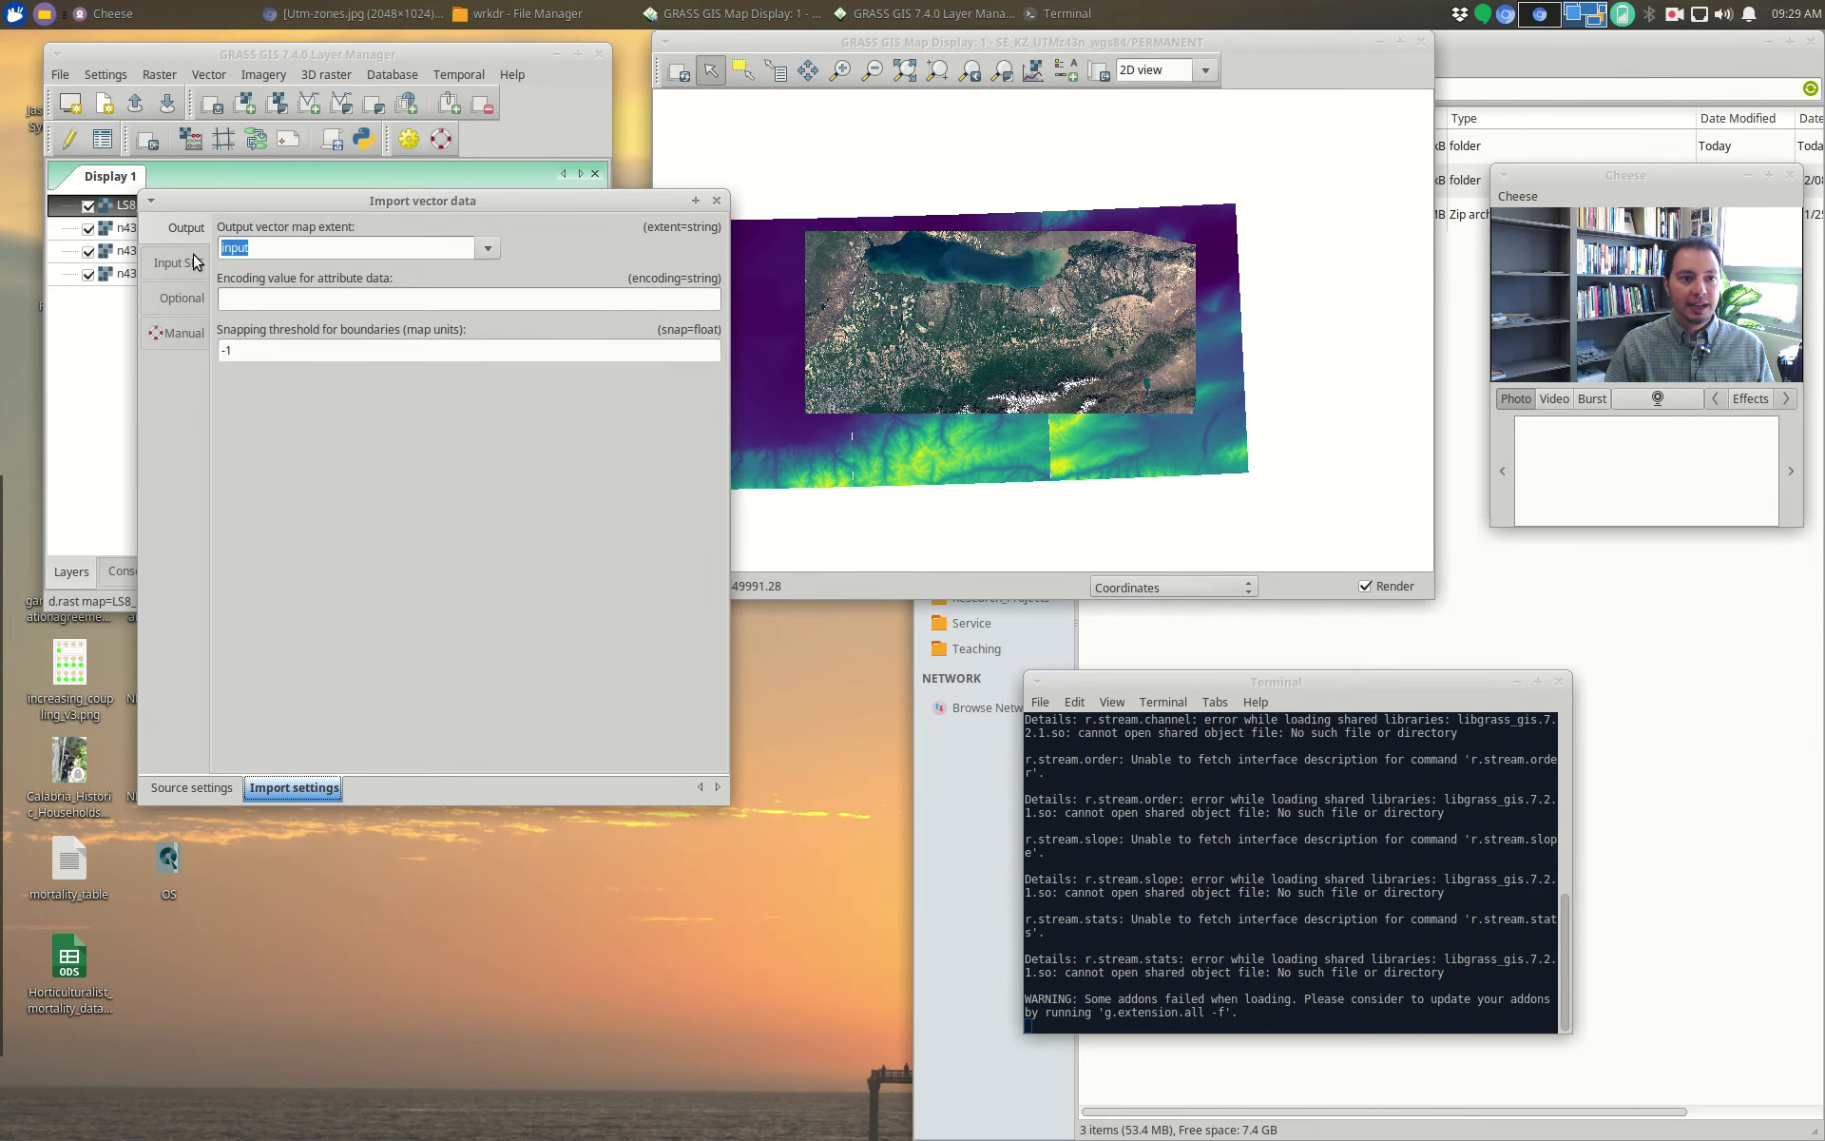
pyautogui.click(195, 262)
pyautogui.click(181, 298)
pyautogui.click(186, 229)
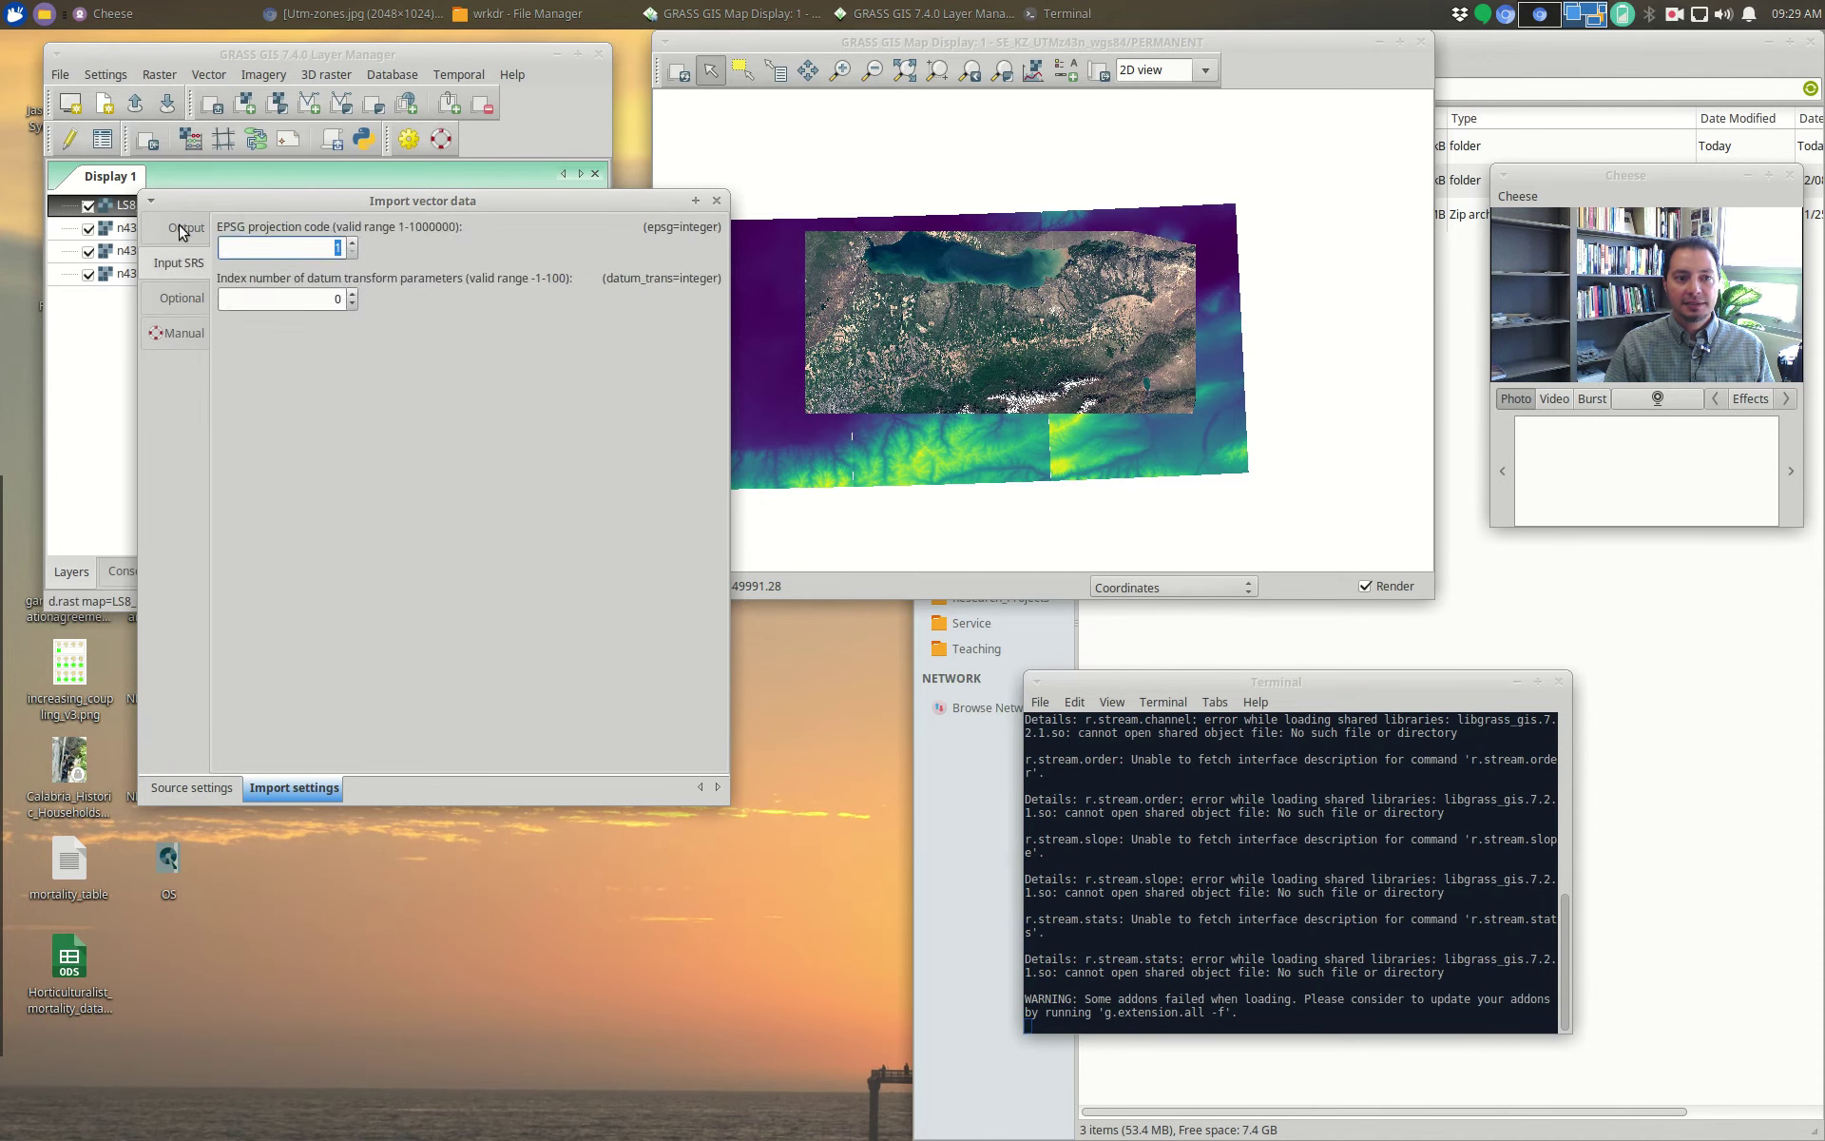
pyautogui.click(197, 788)
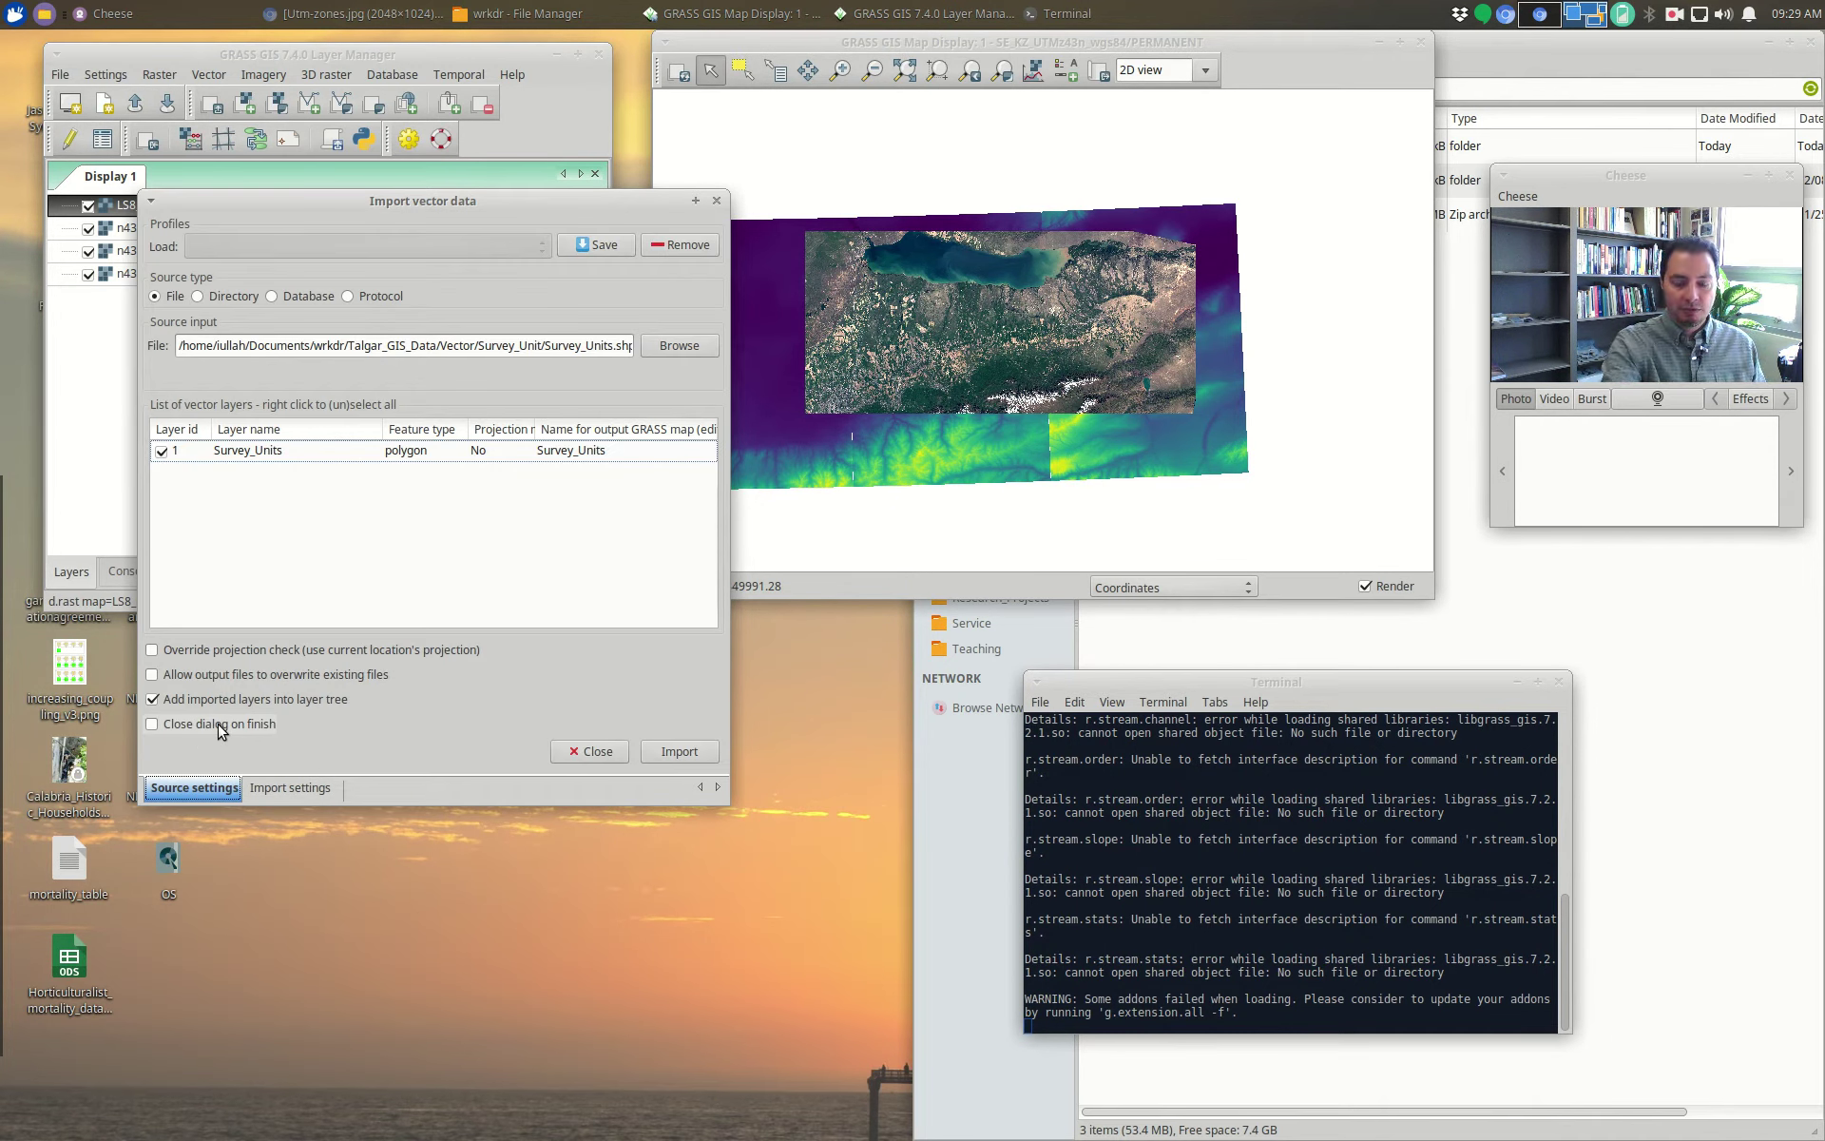
pyautogui.click(676, 751)
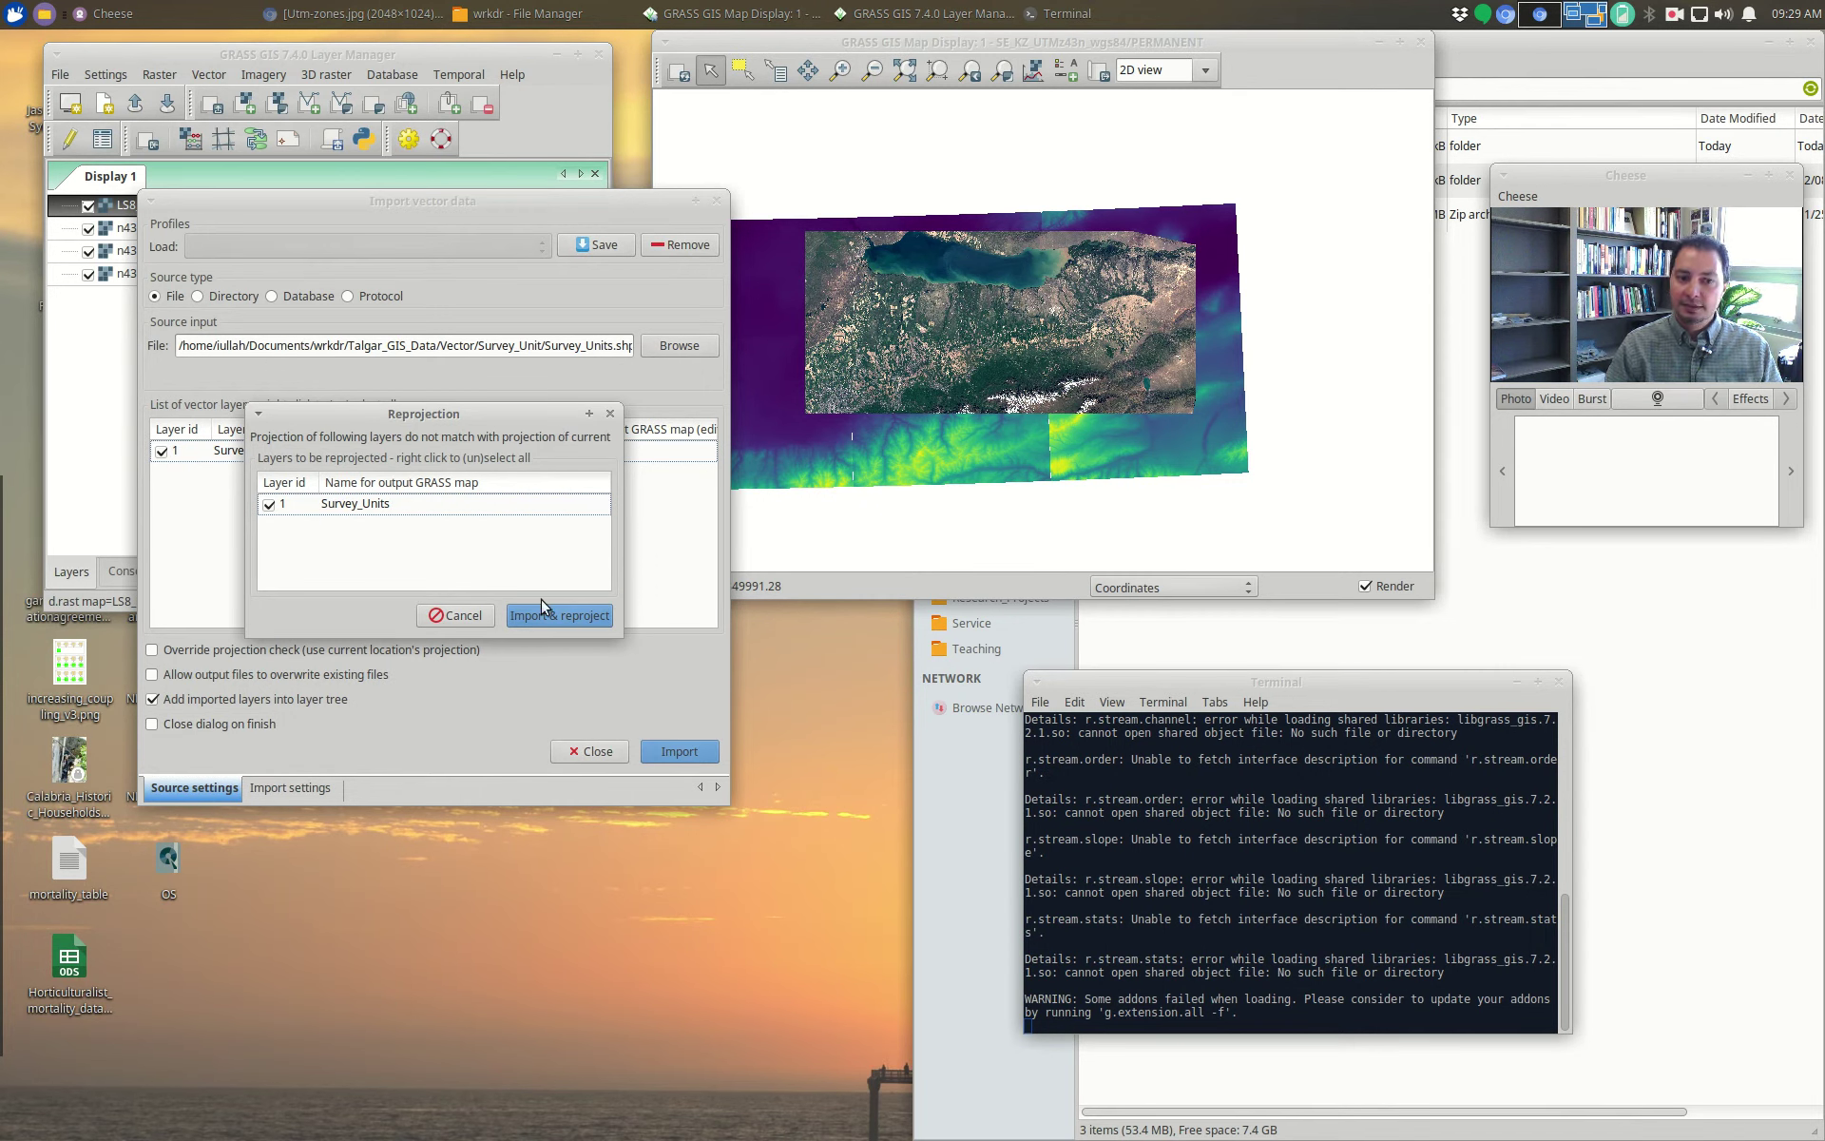
pyautogui.click(574, 608)
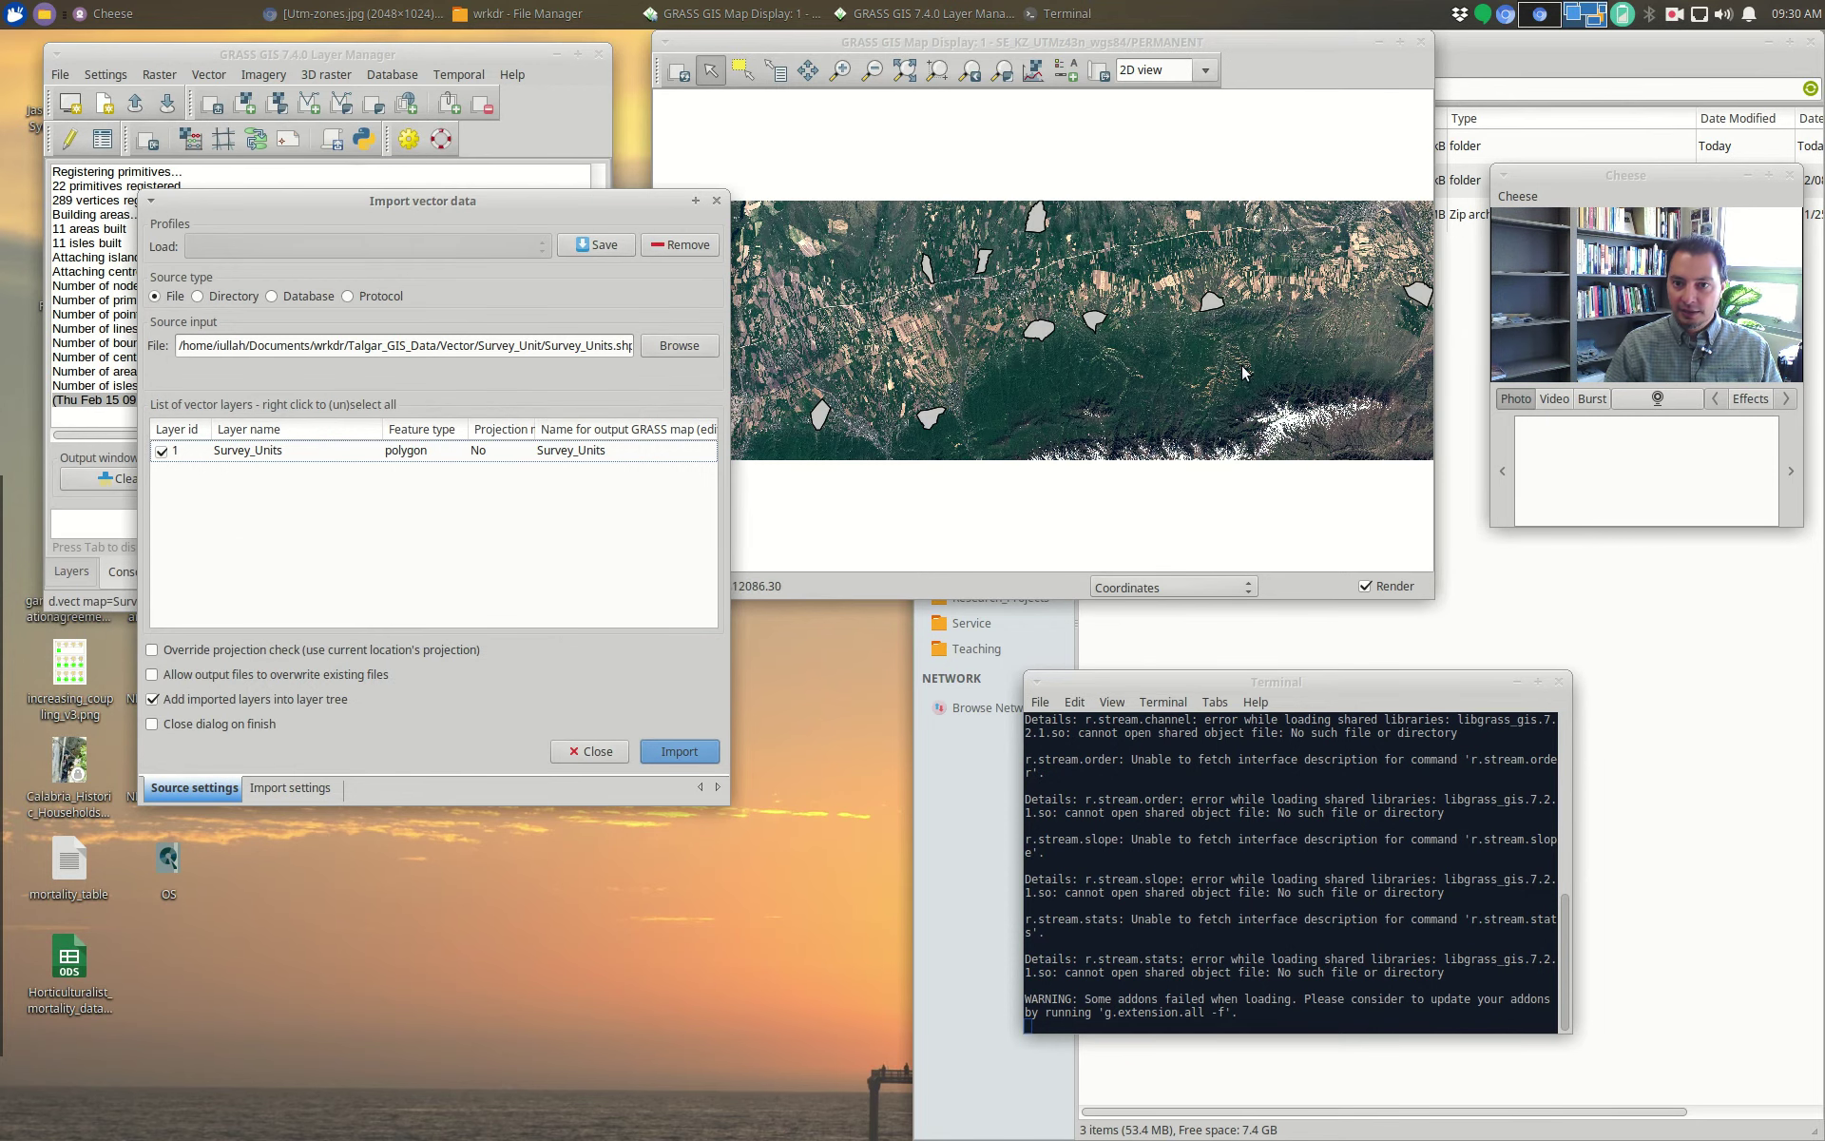
# Step: Import STREAMS.shp from the STREAMS folder of the Vector data as a new vector layer
pyautogui.click(677, 347)
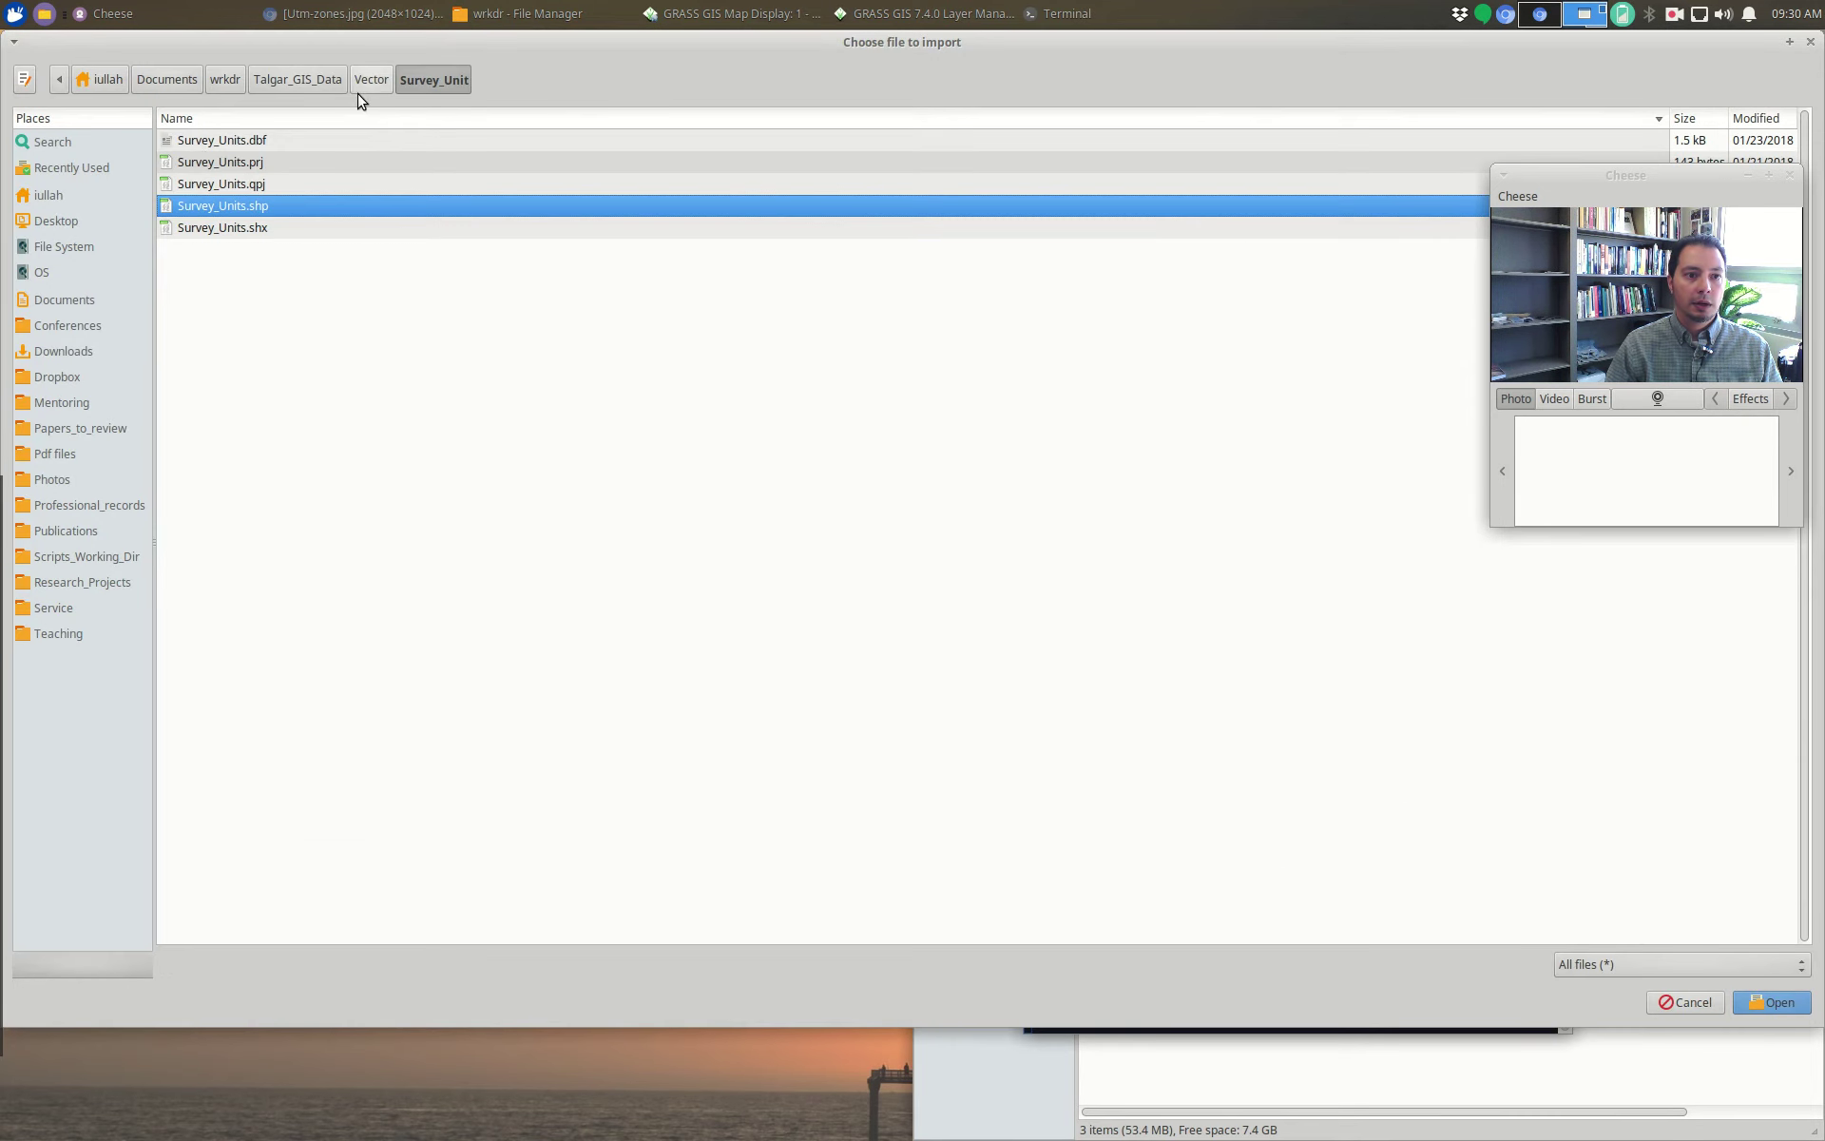
pyautogui.click(370, 84)
pyautogui.click(199, 189)
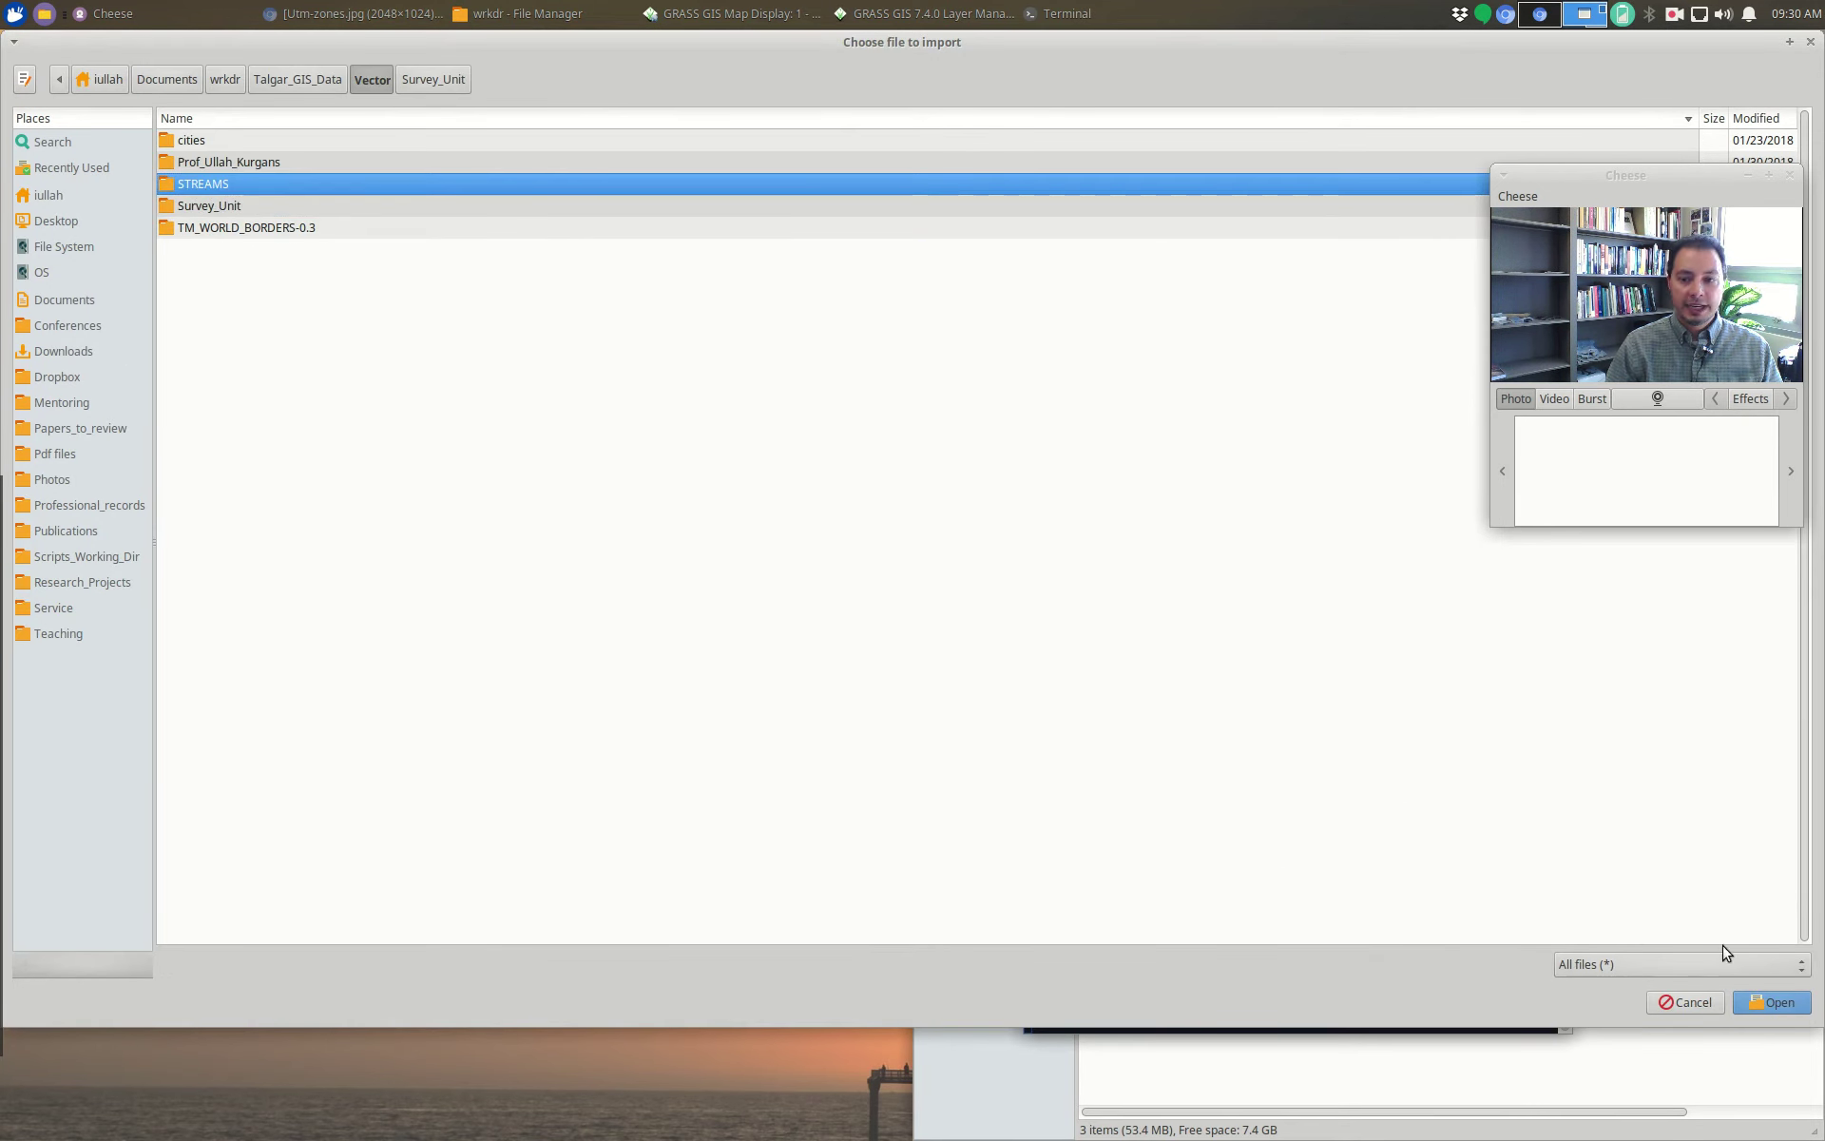
pyautogui.click(1766, 1000)
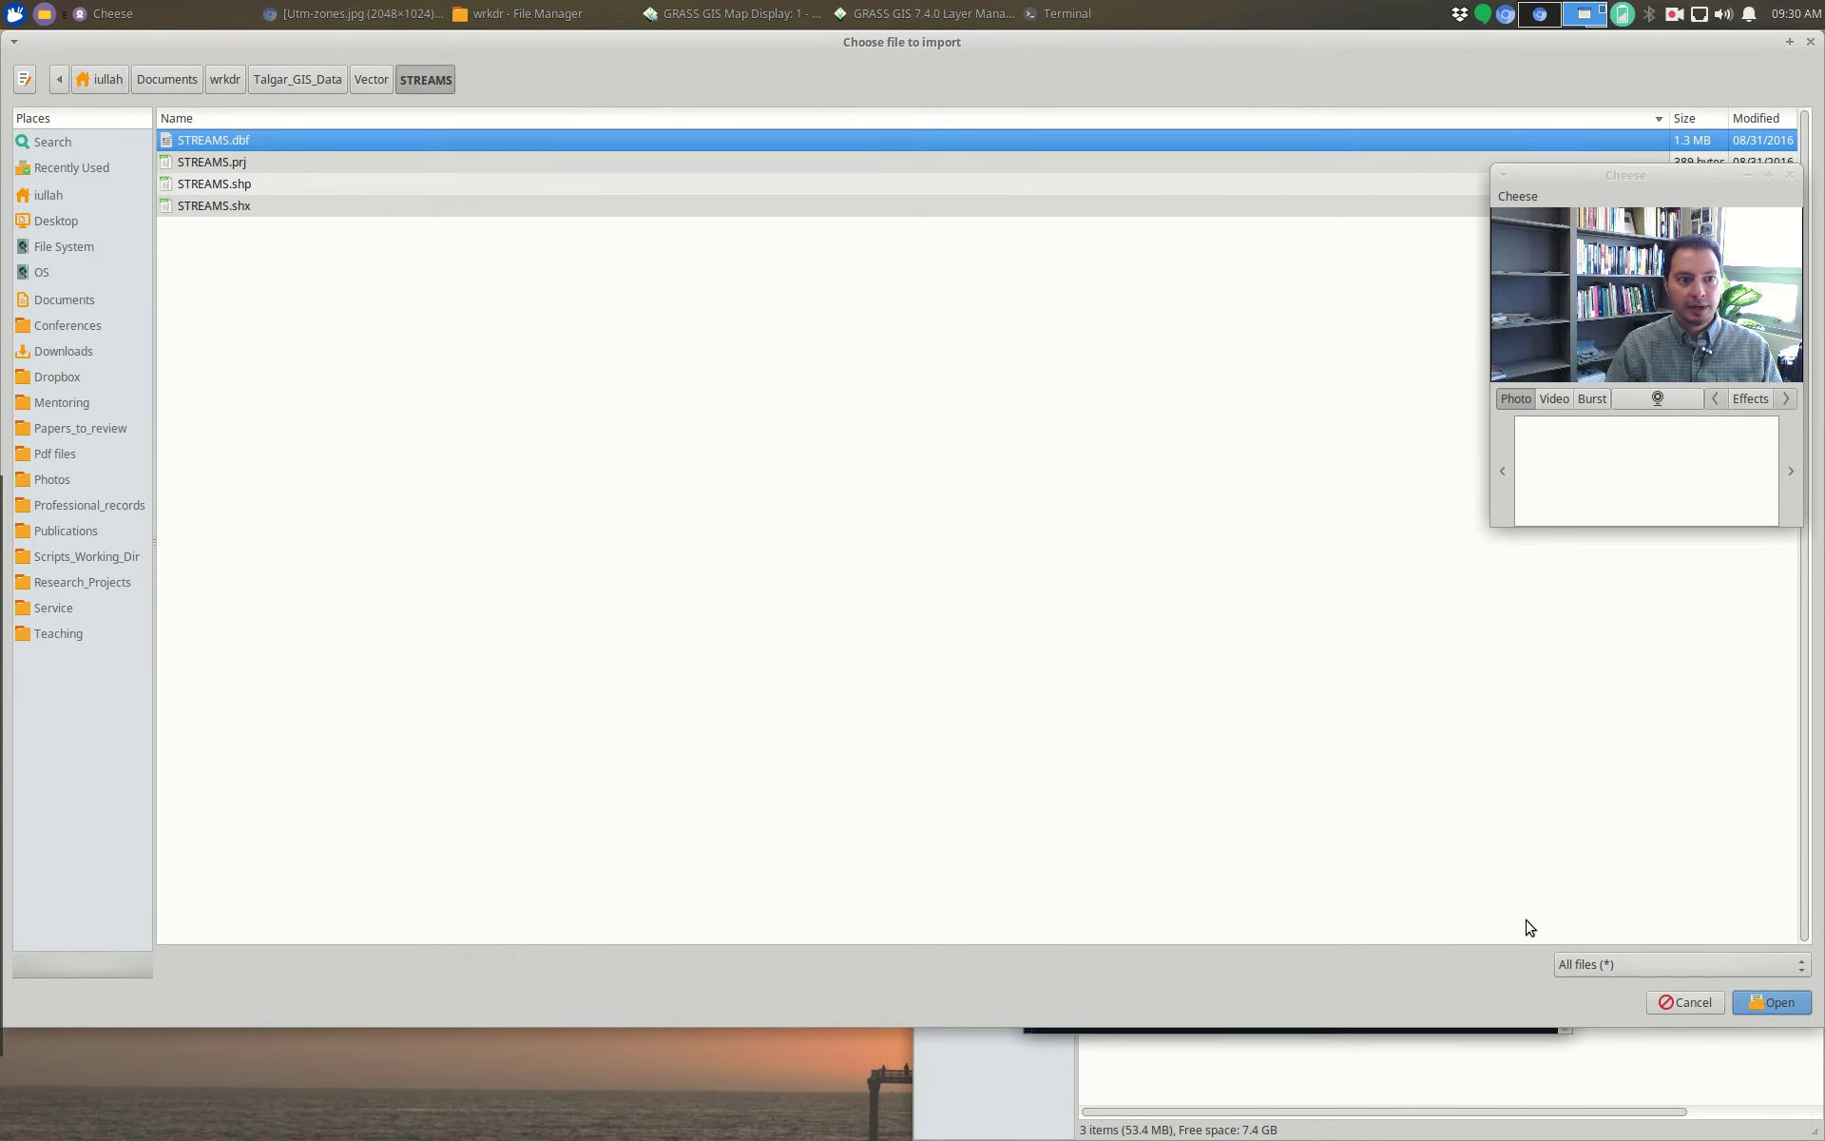
pyautogui.click(220, 186)
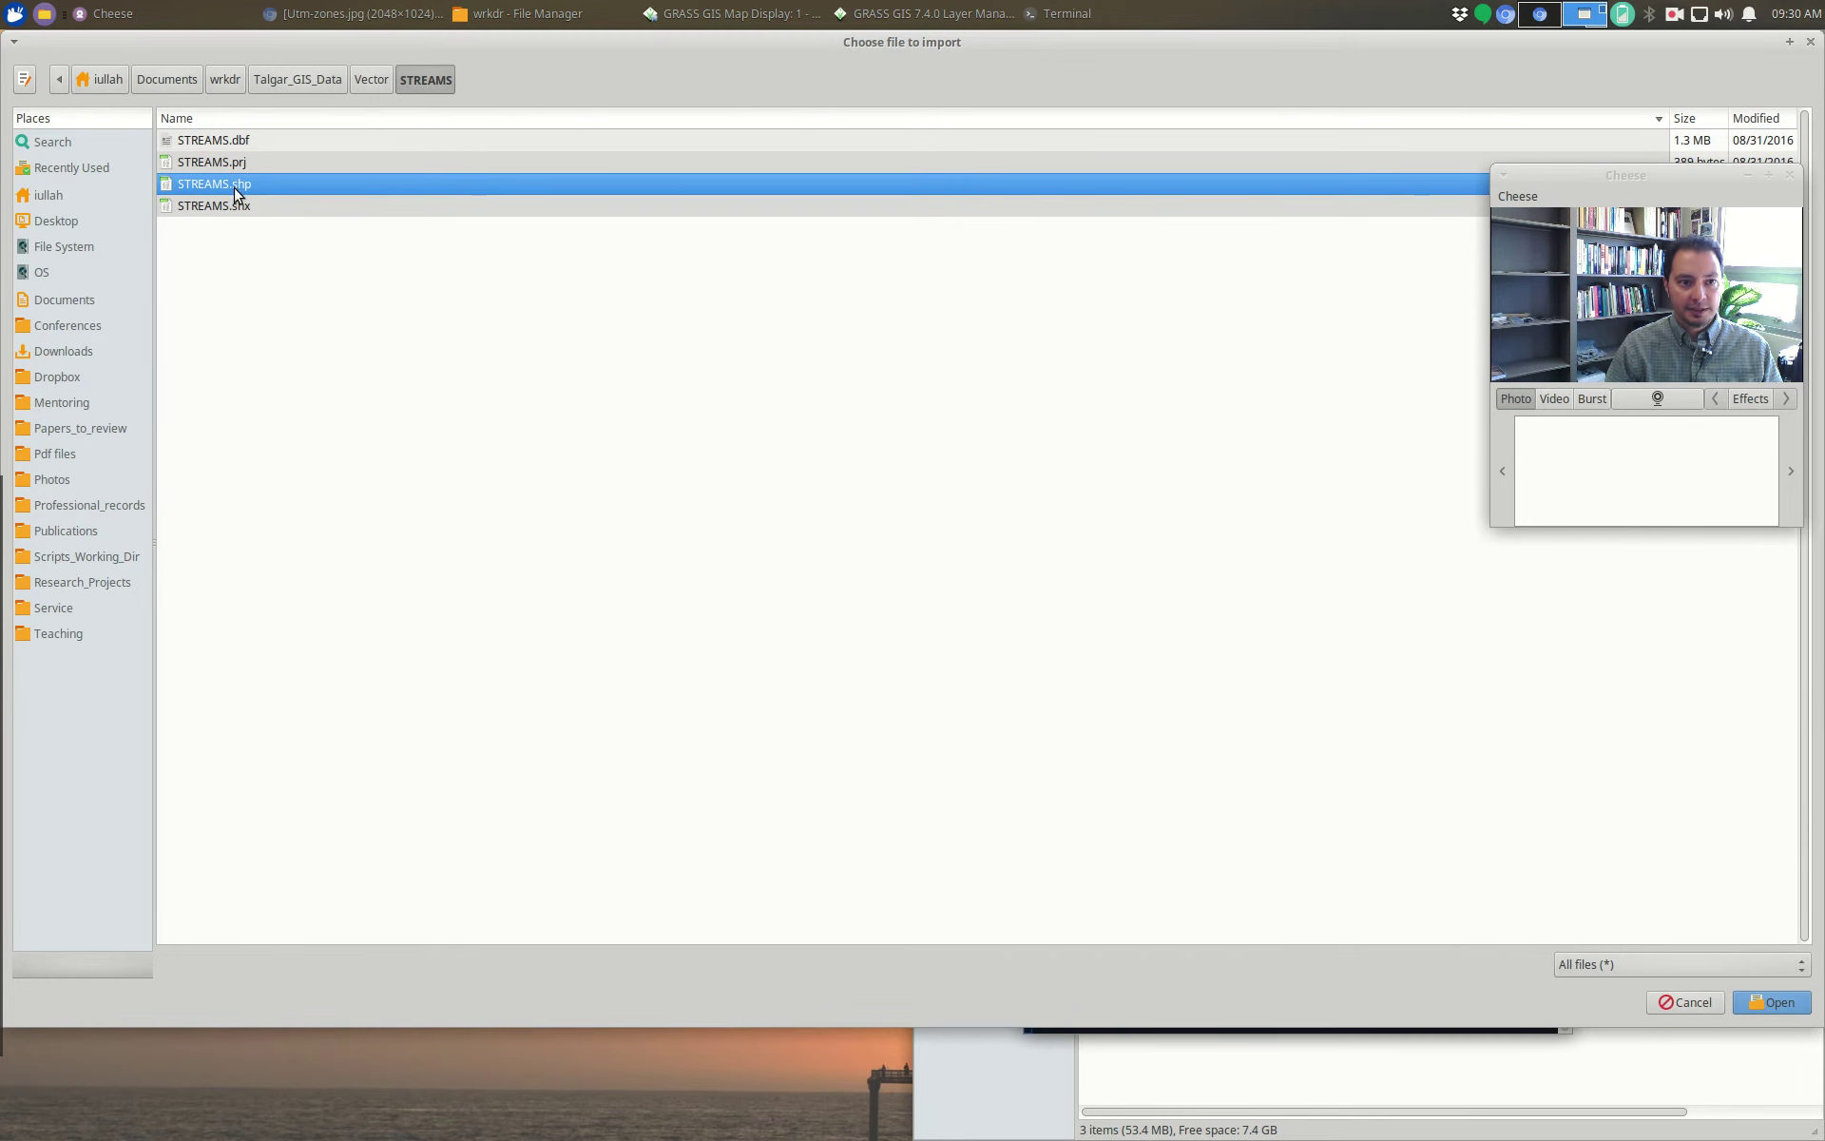
pyautogui.click(1772, 1002)
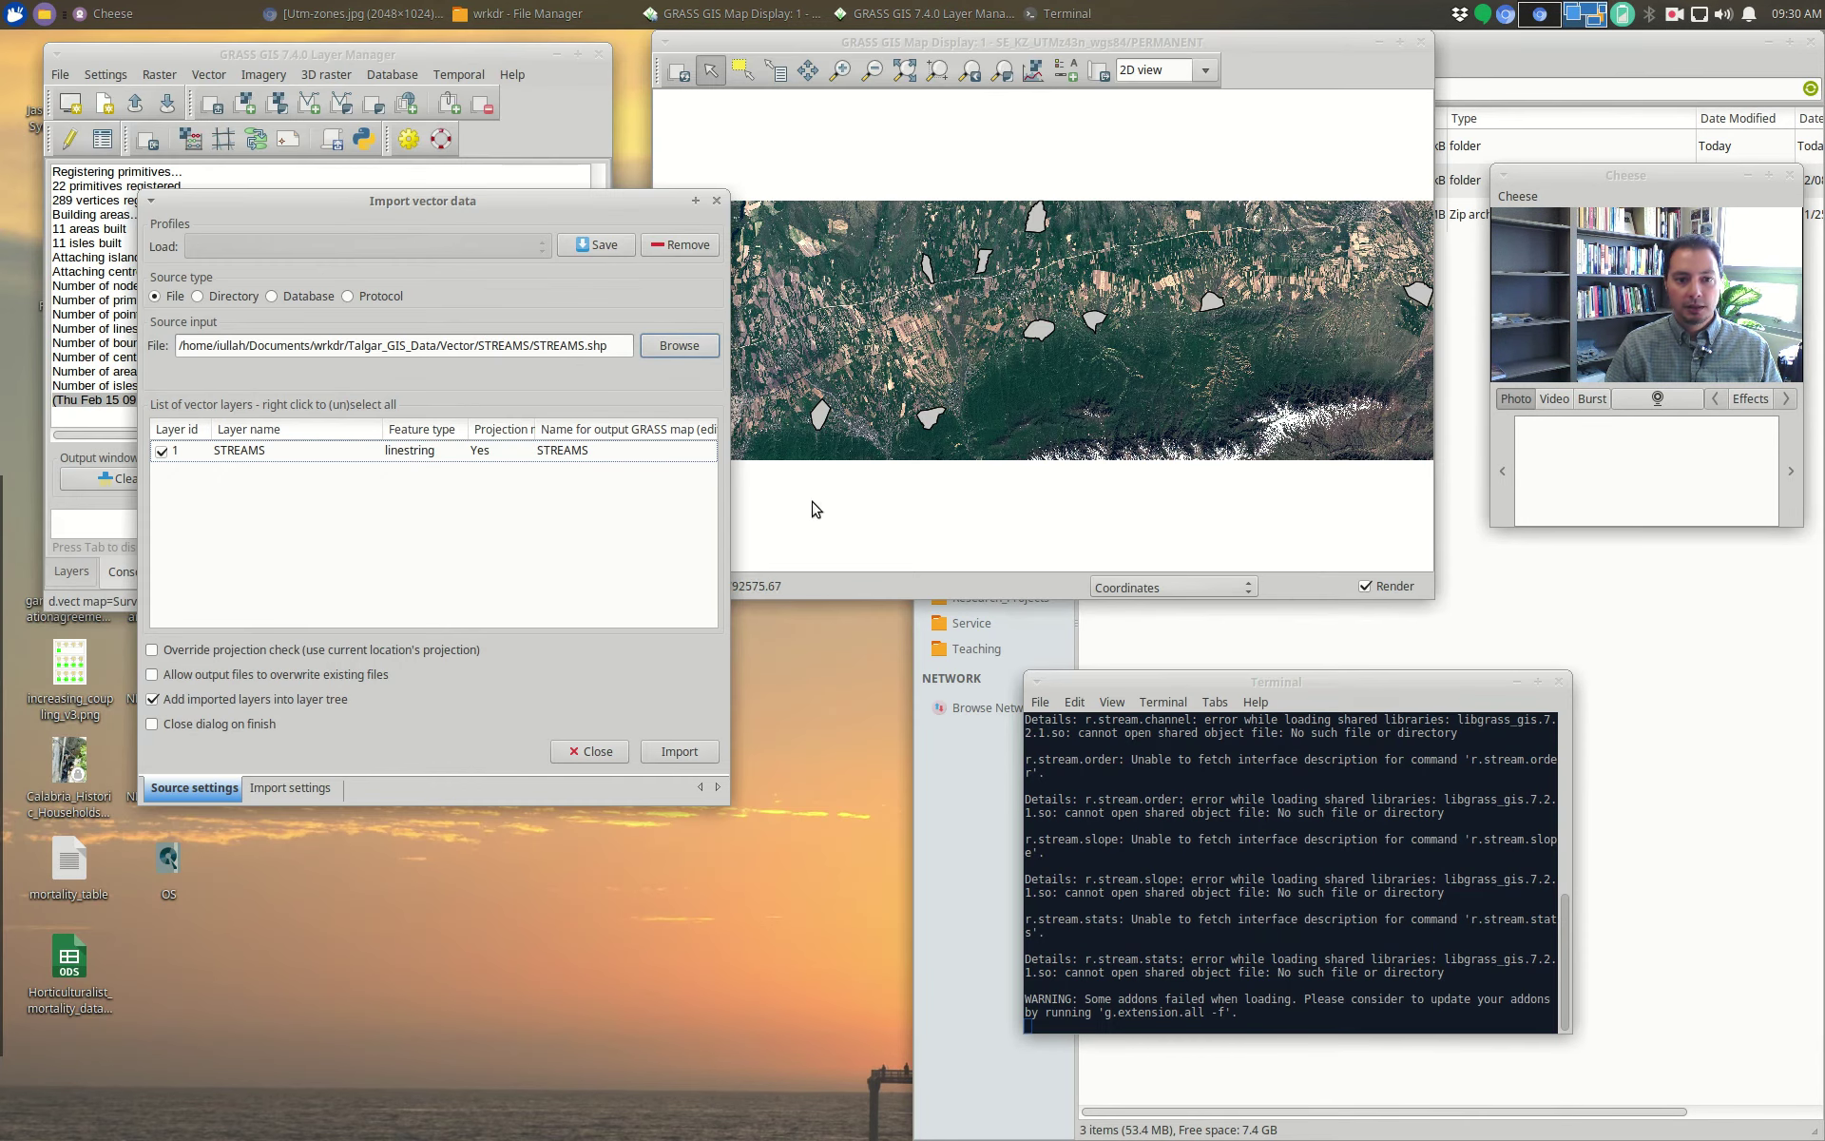
pyautogui.click(680, 753)
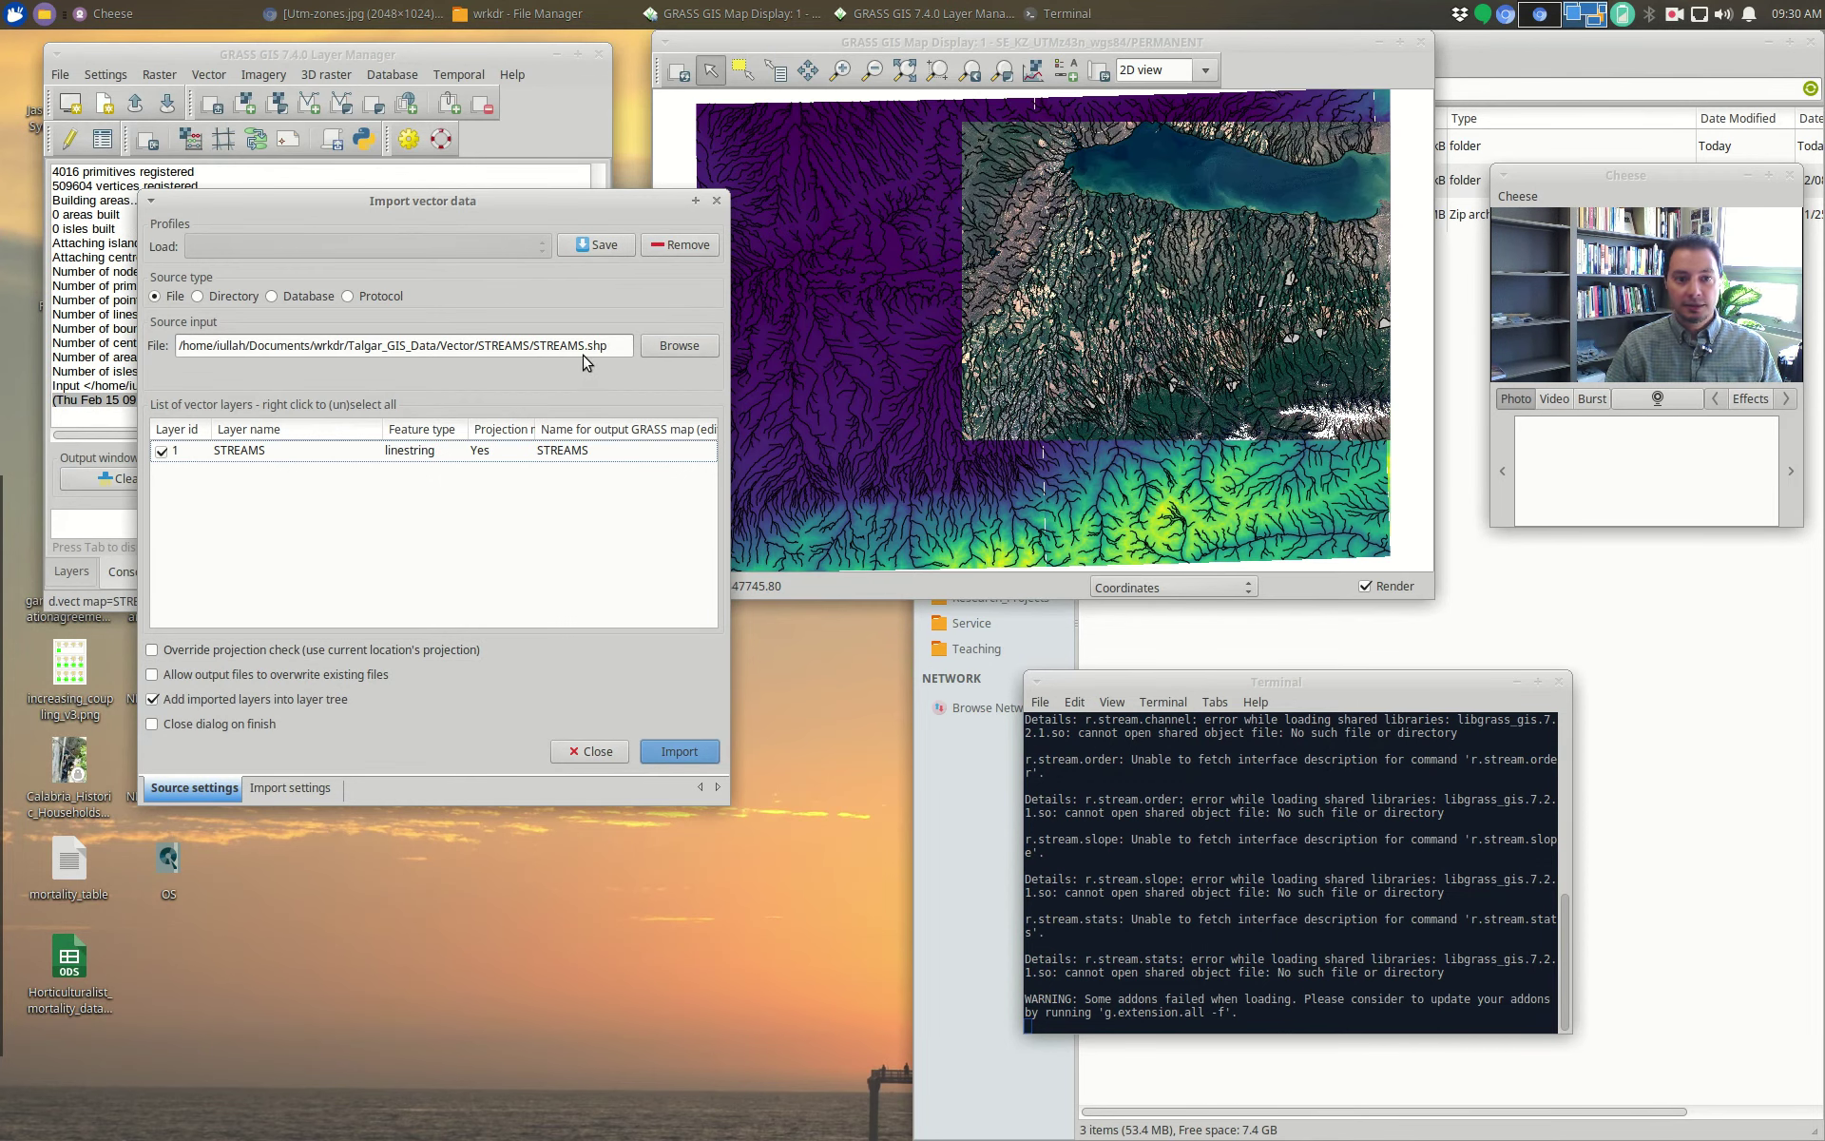
# Step: Import the kurgans point shapefile from its folder in the Vector data, reprojecting it to the current location
pyautogui.click(679, 345)
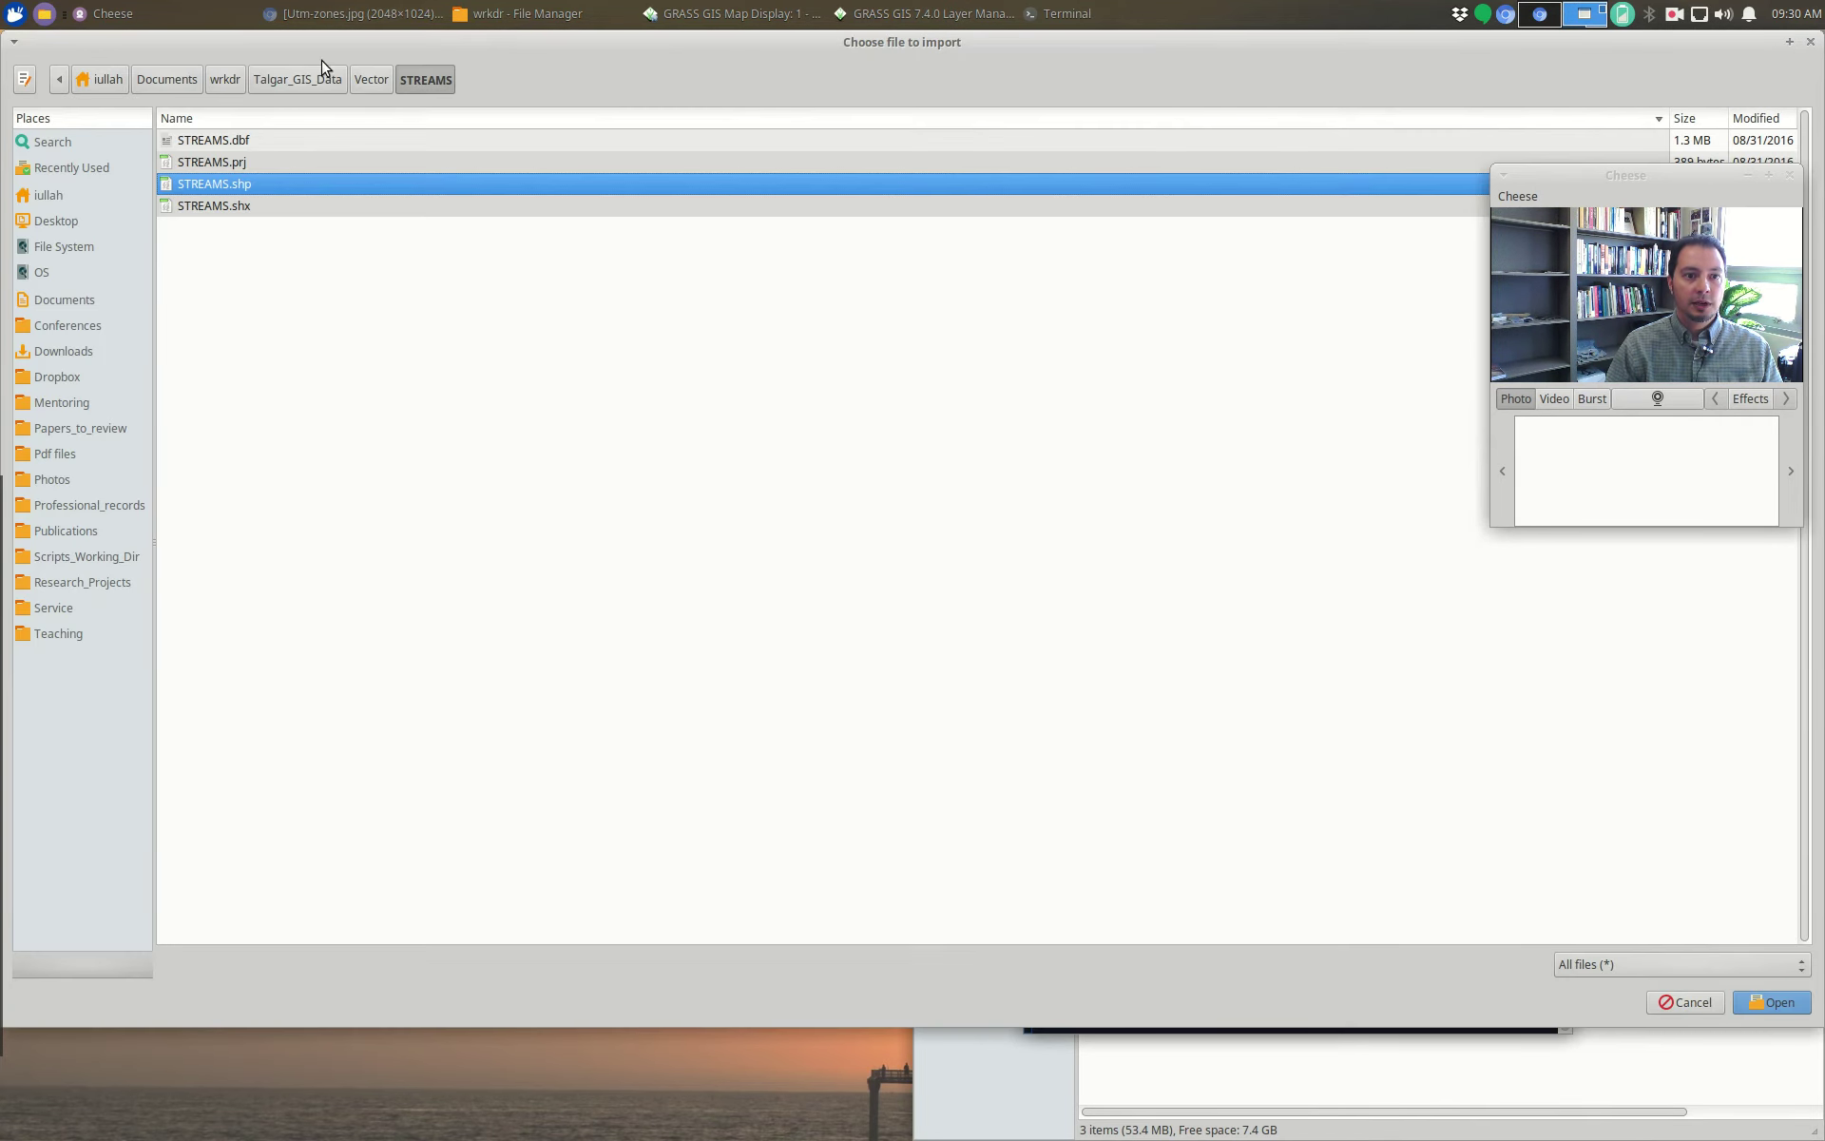
pyautogui.click(371, 79)
pyautogui.click(266, 166)
pyautogui.doubleClick(266, 167)
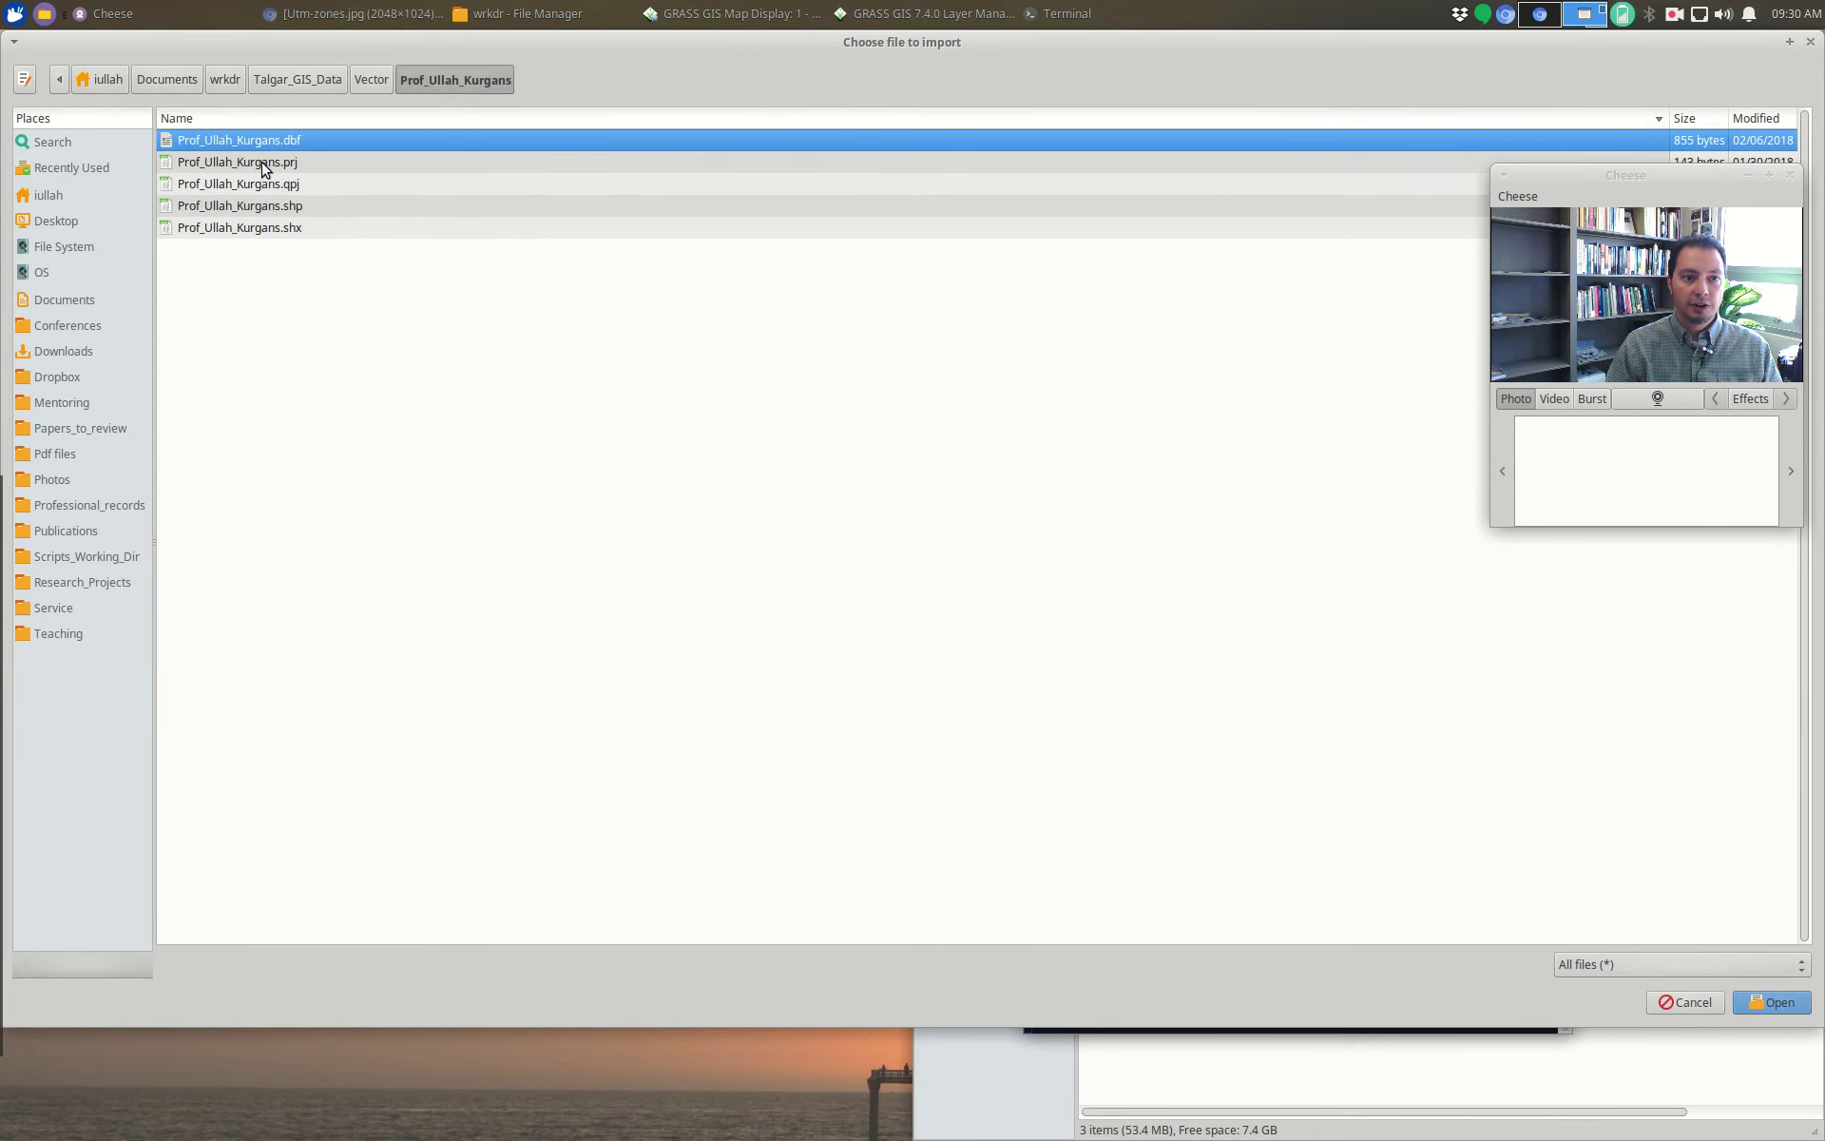
pyautogui.click(286, 209)
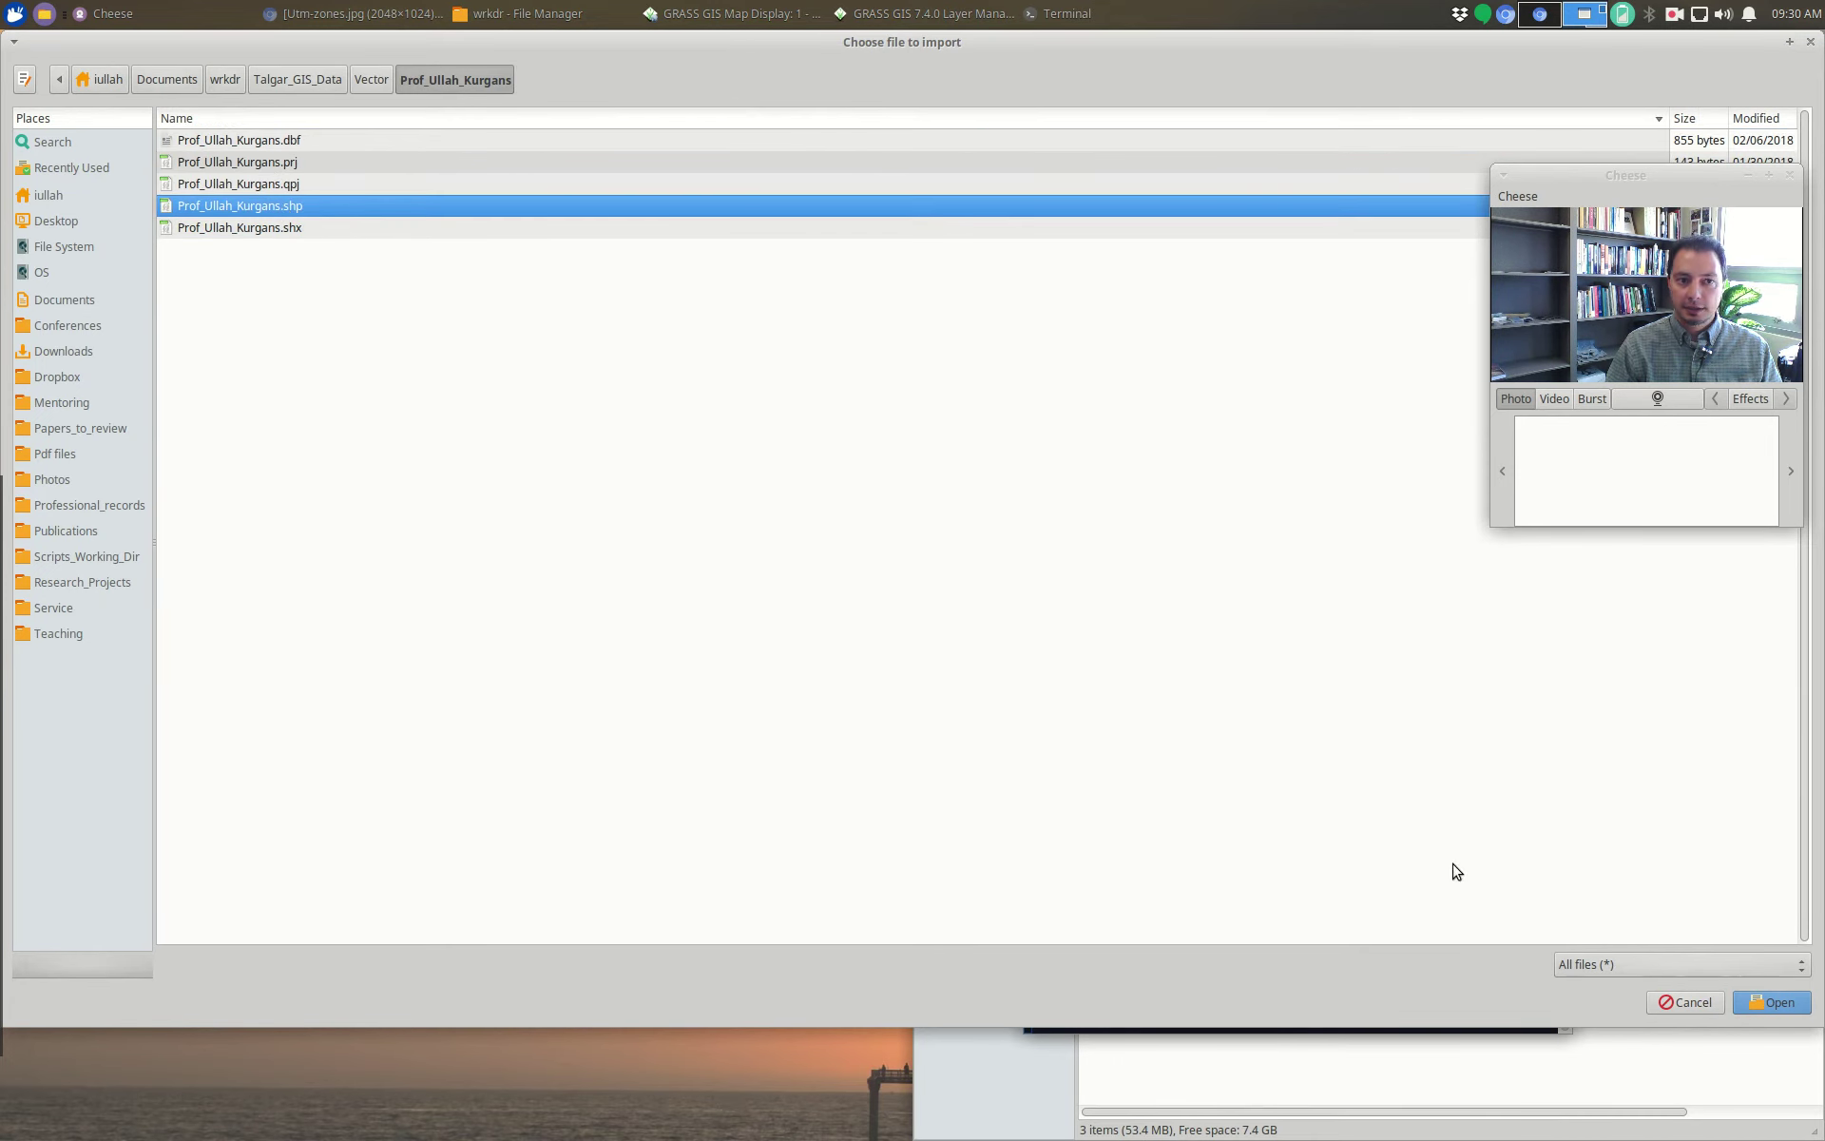
pyautogui.click(1761, 1005)
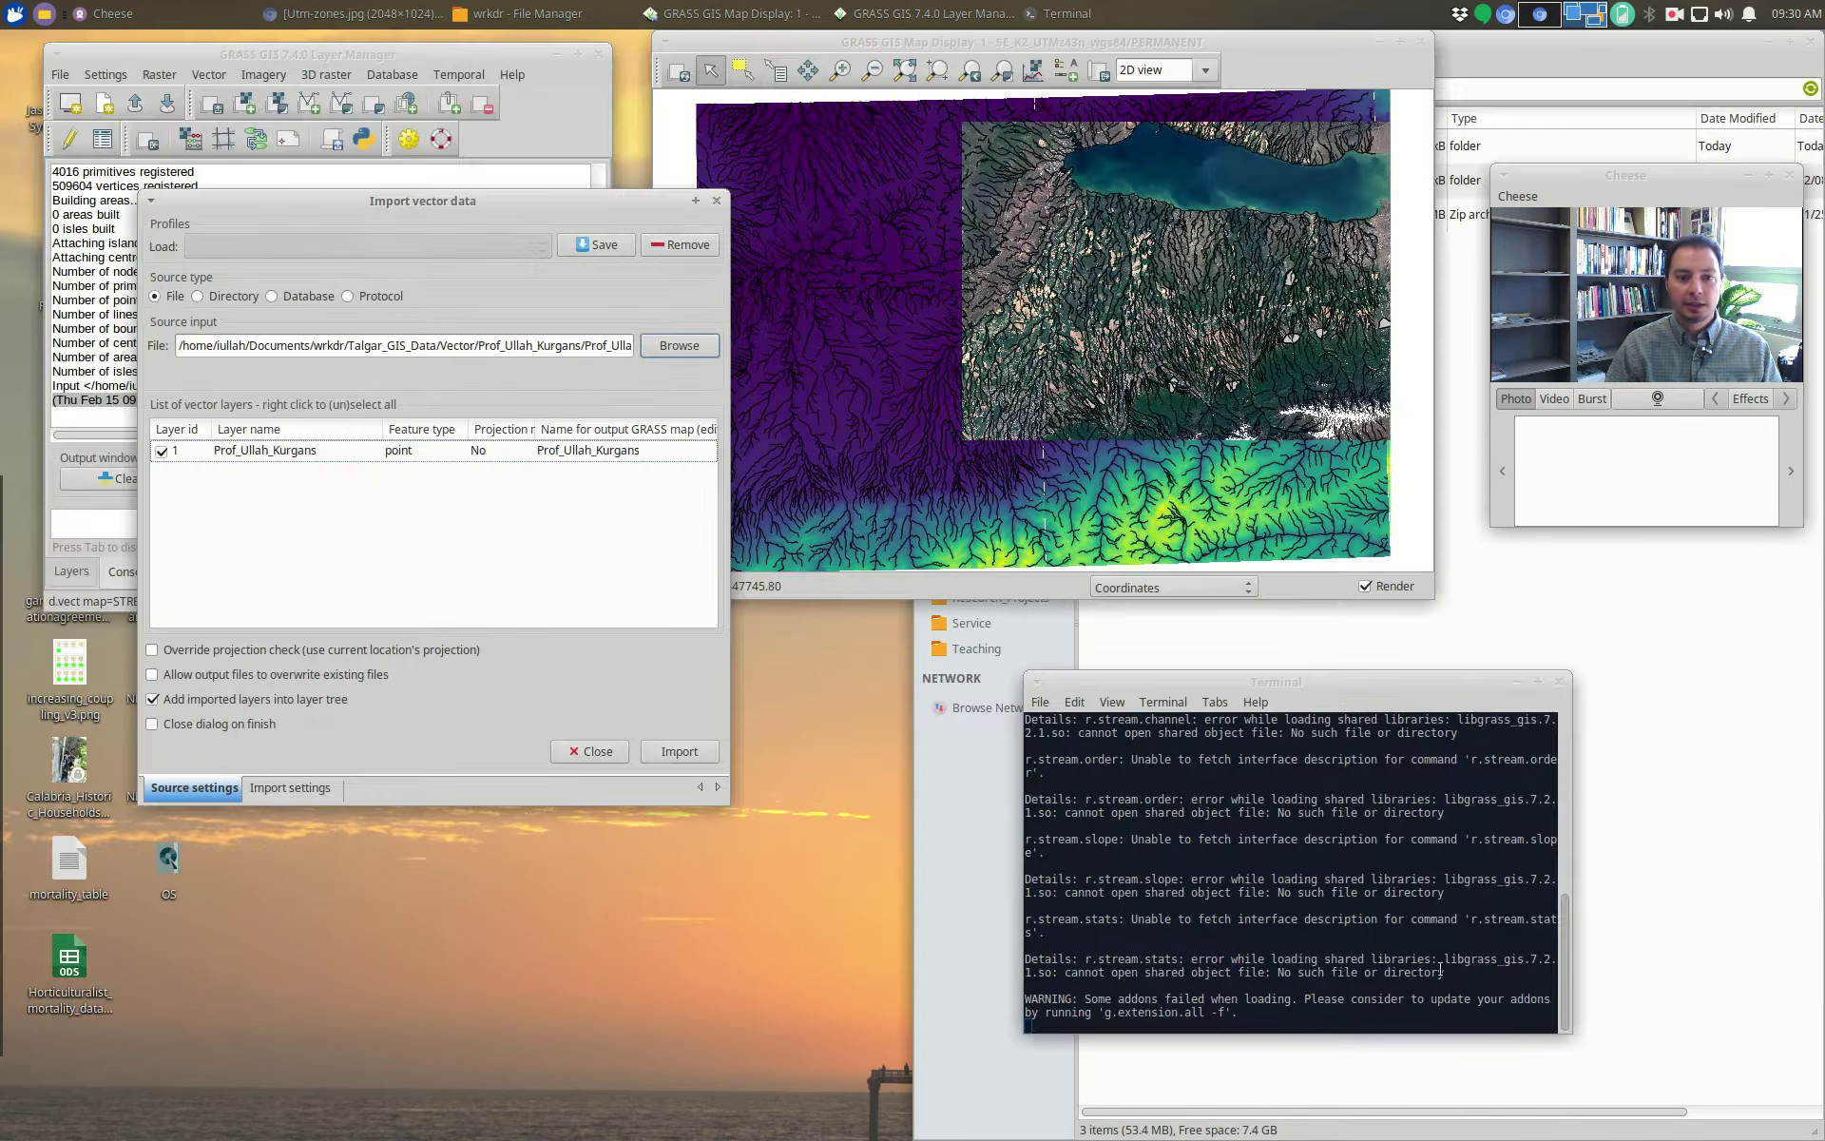
pyautogui.click(702, 753)
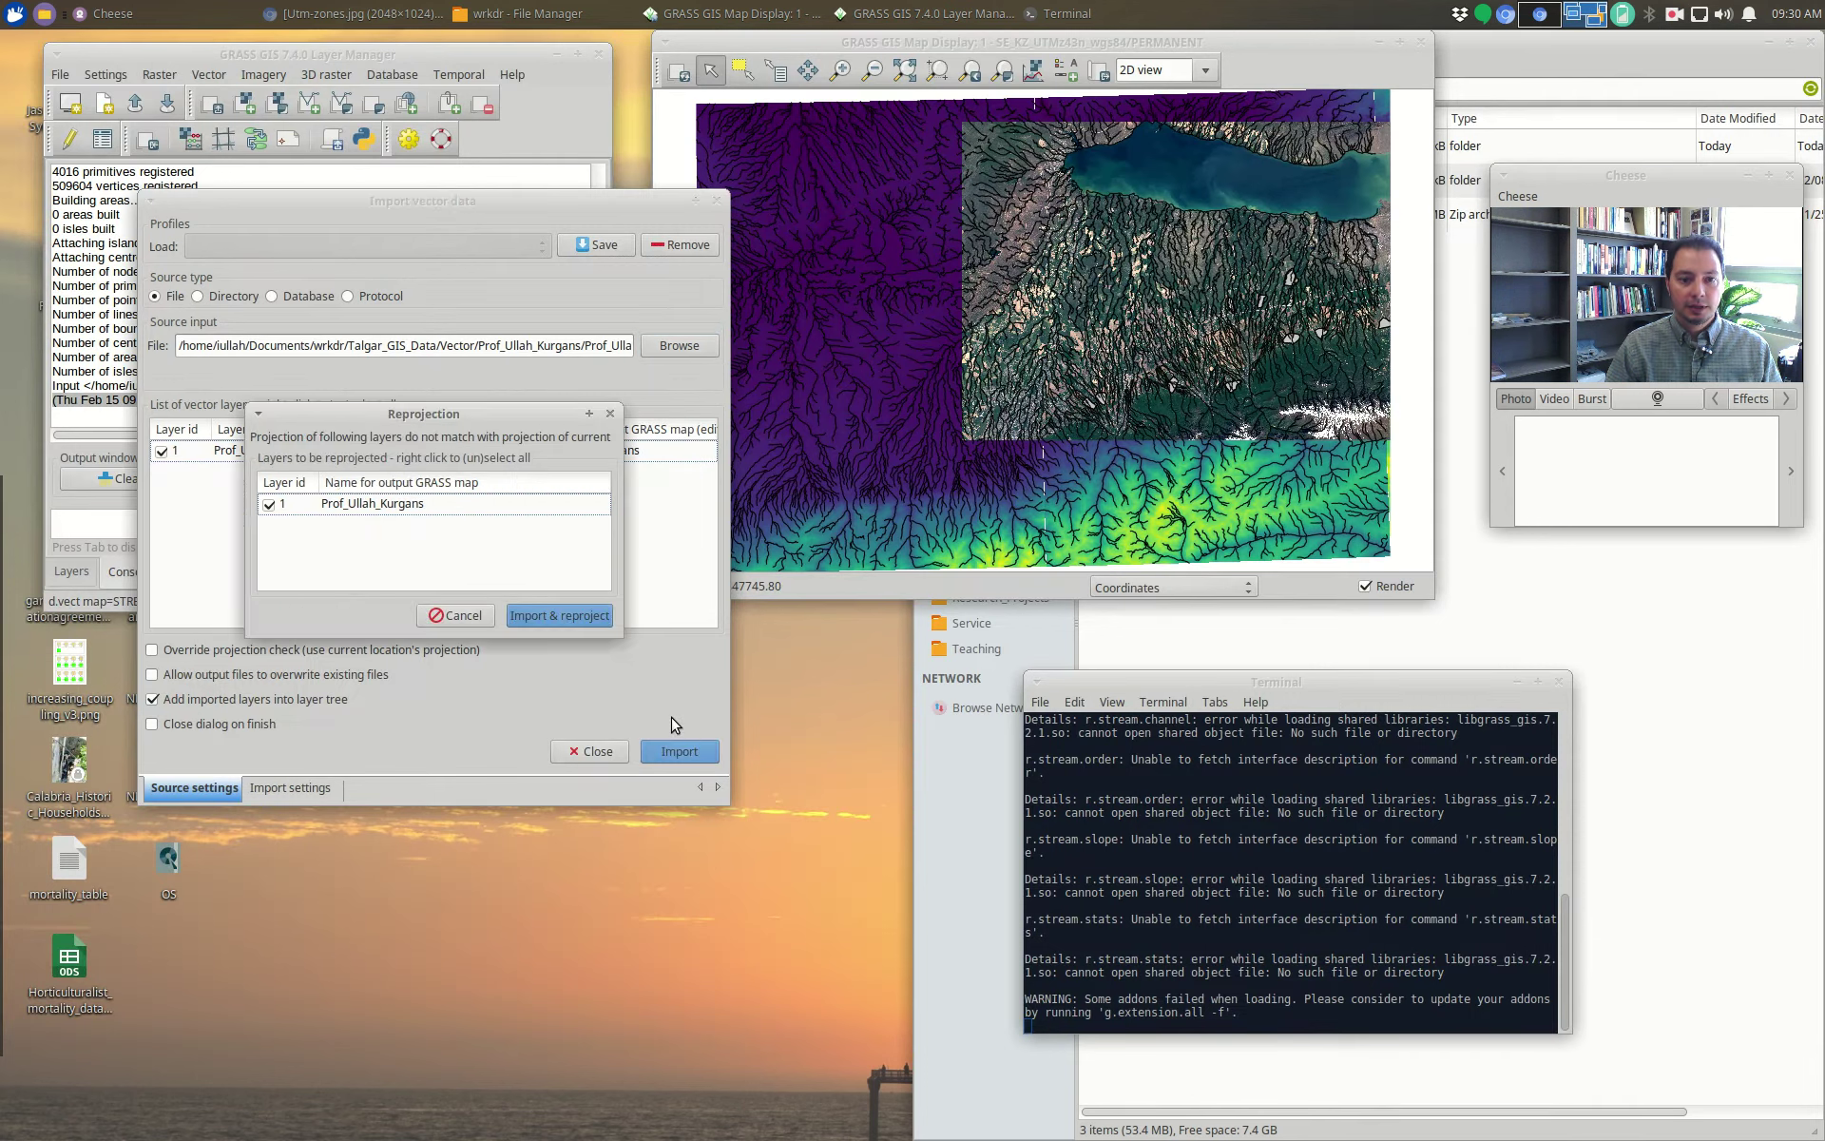
pyautogui.click(580, 616)
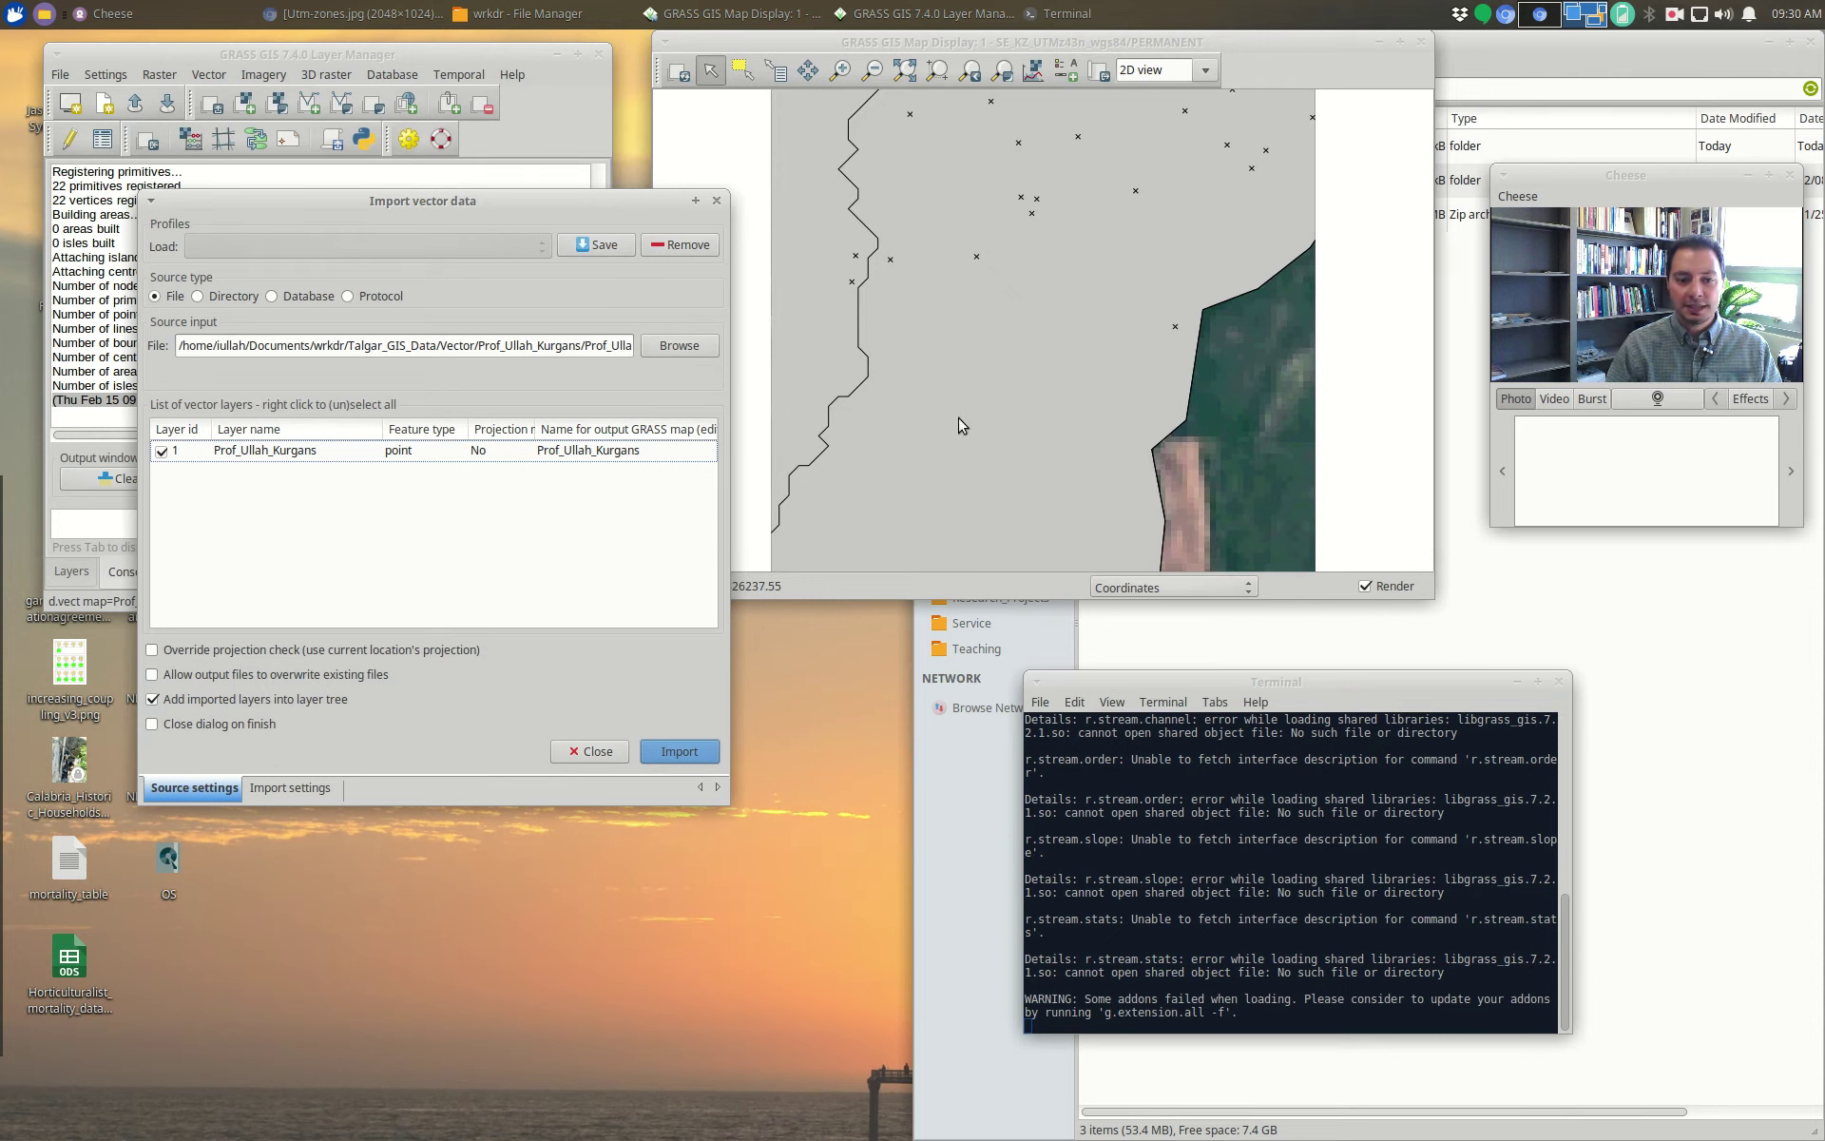
# Step: Close the vector import dialog, return to the layer list and zoom the map to the LS8_natural_color_psharp extent
pyautogui.click(597, 751)
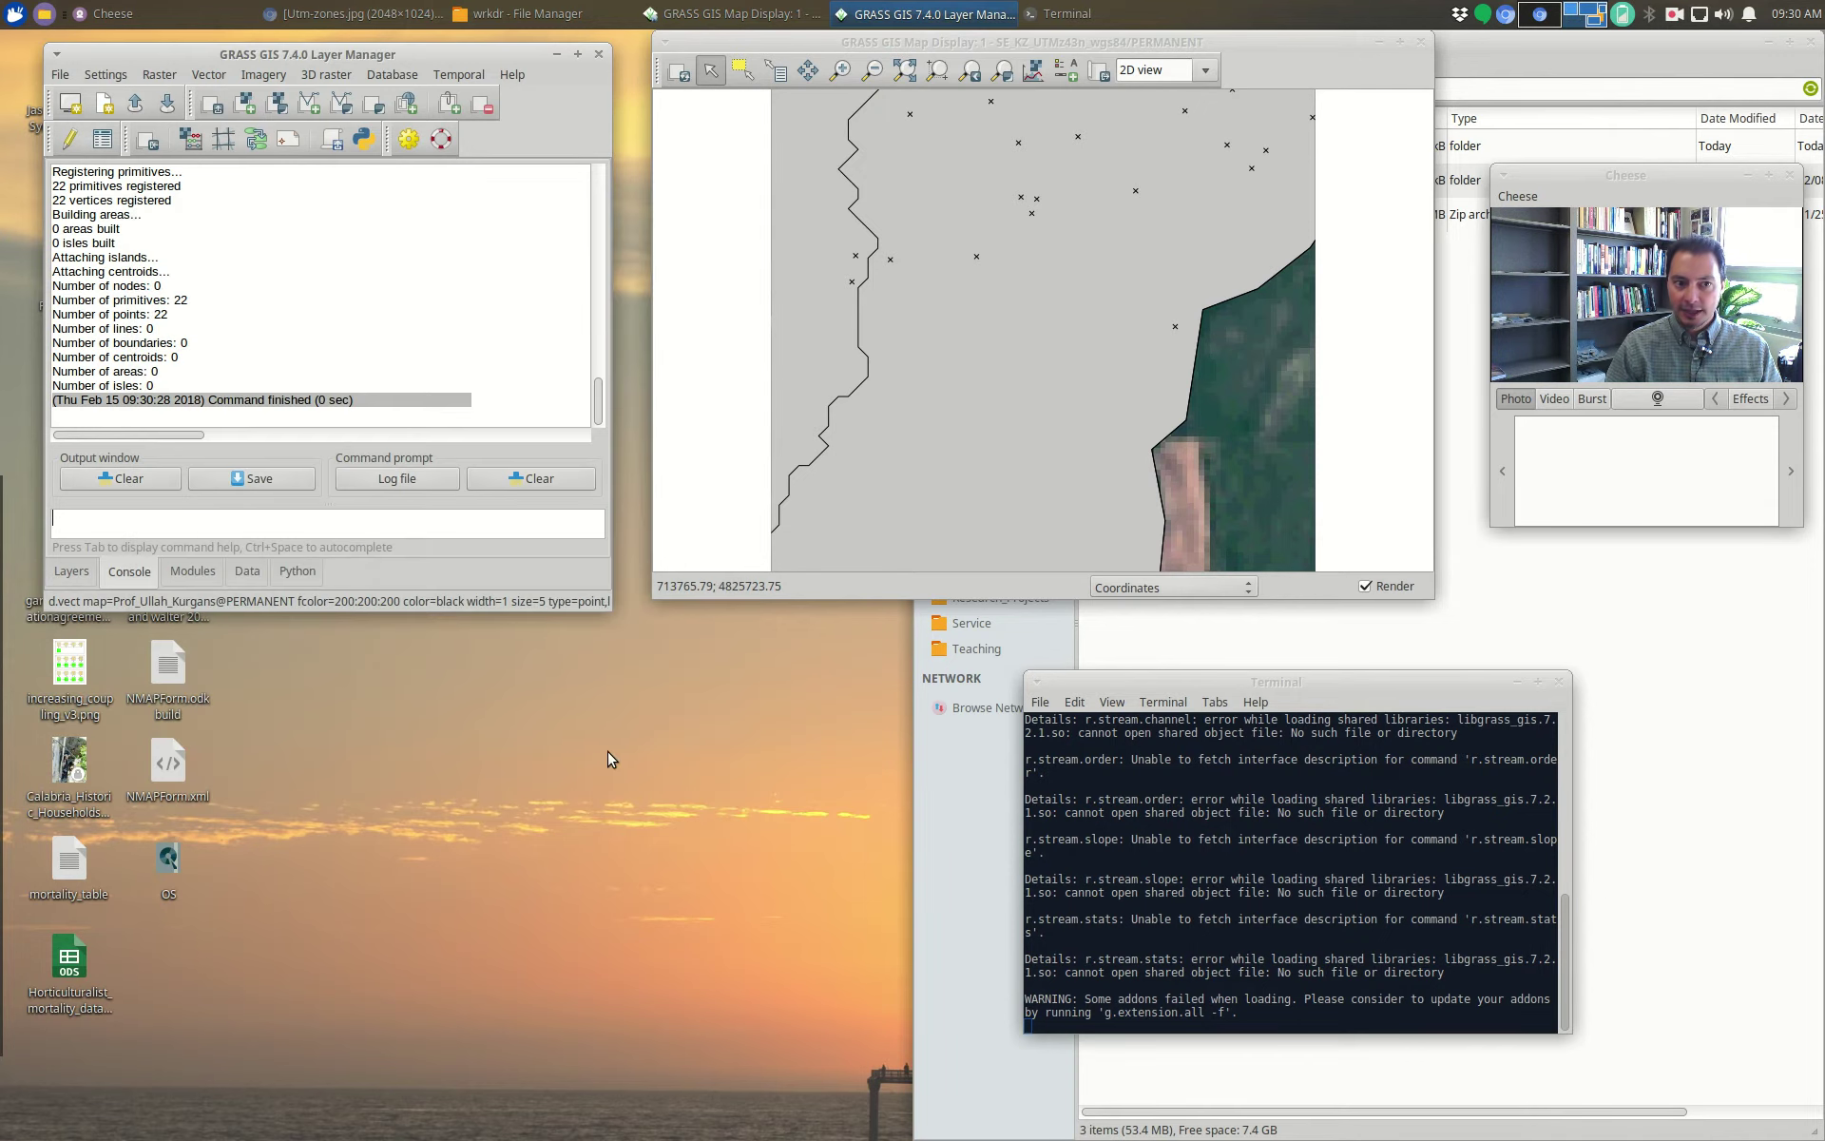
pyautogui.click(72, 573)
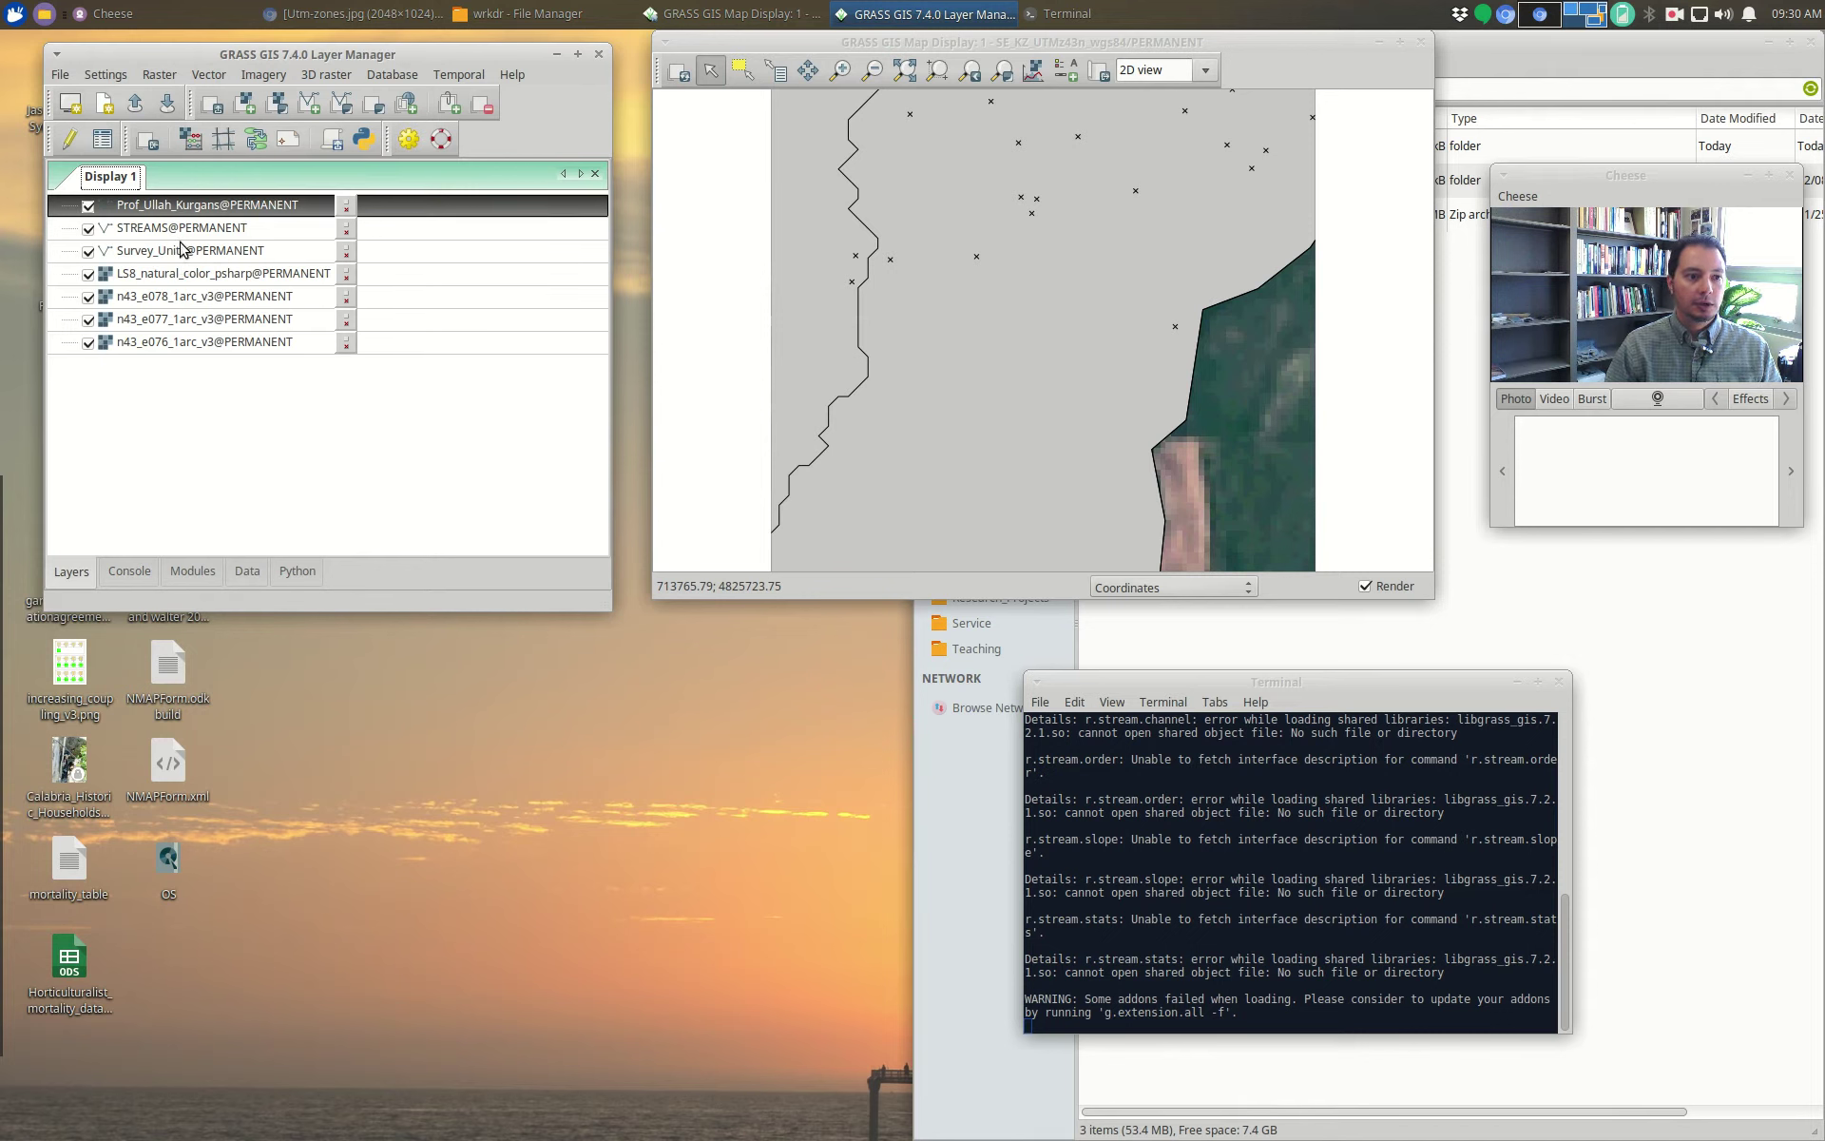
pyautogui.rightClick(240, 279)
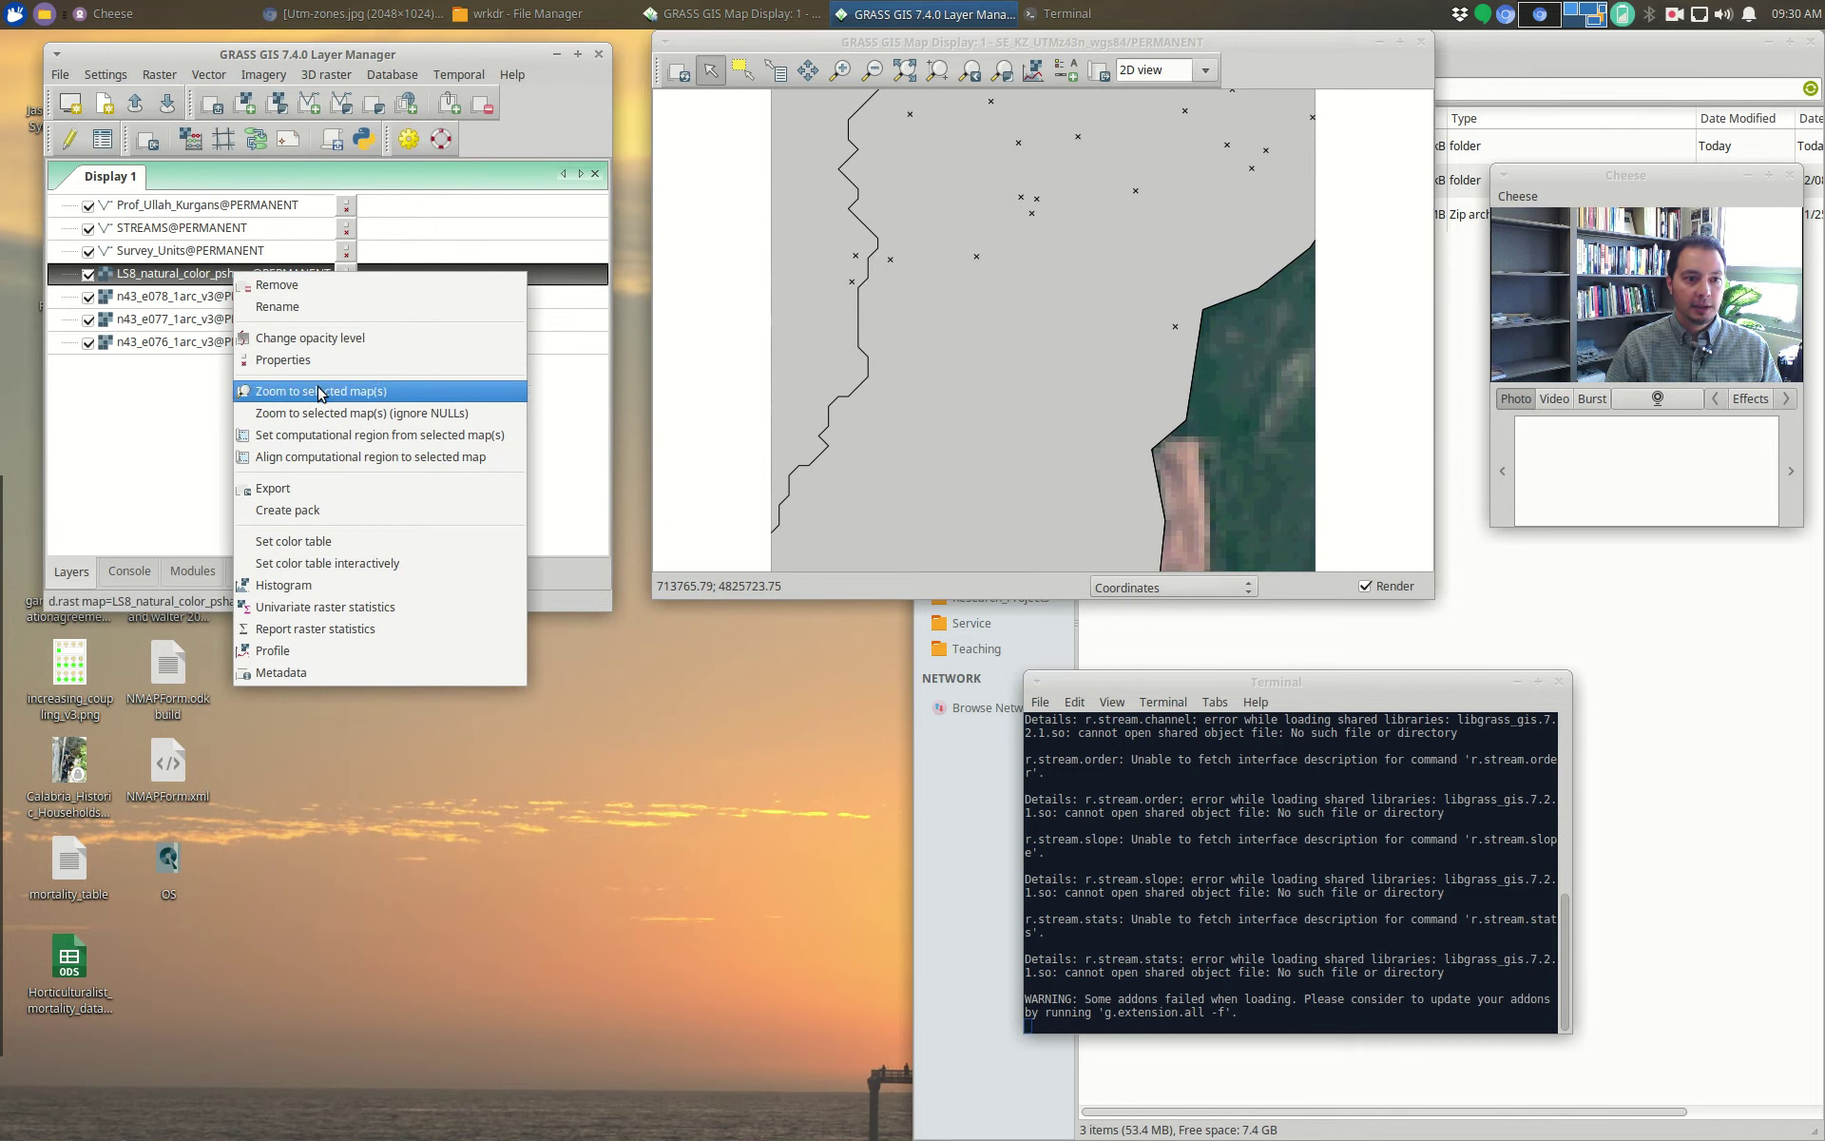
pyautogui.click(312, 392)
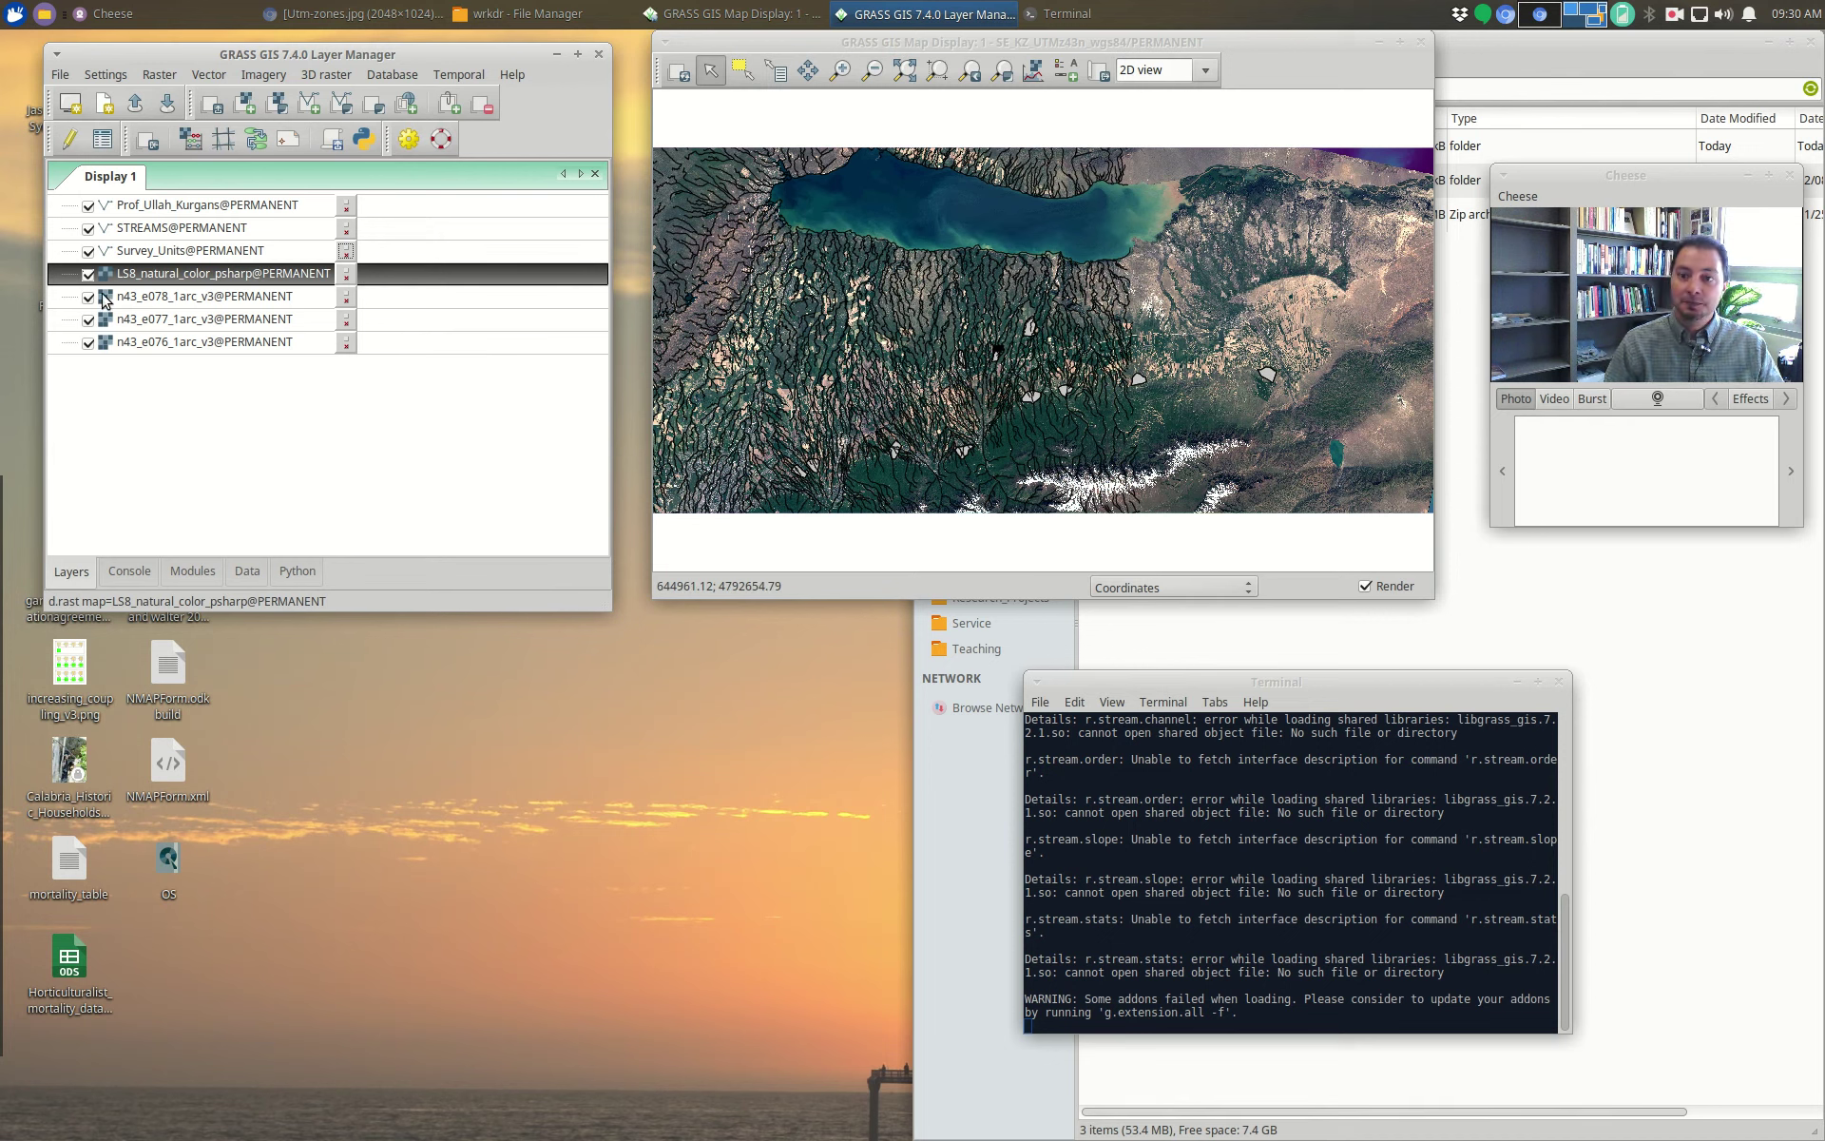
# Step: Examine how the streams and survey units overlay the Landsat image, zooming out and back in on the area south of the lake
pyautogui.click(871, 70)
pyautogui.moveTo(841, 185); pyautogui.dragTo(1267, 454)
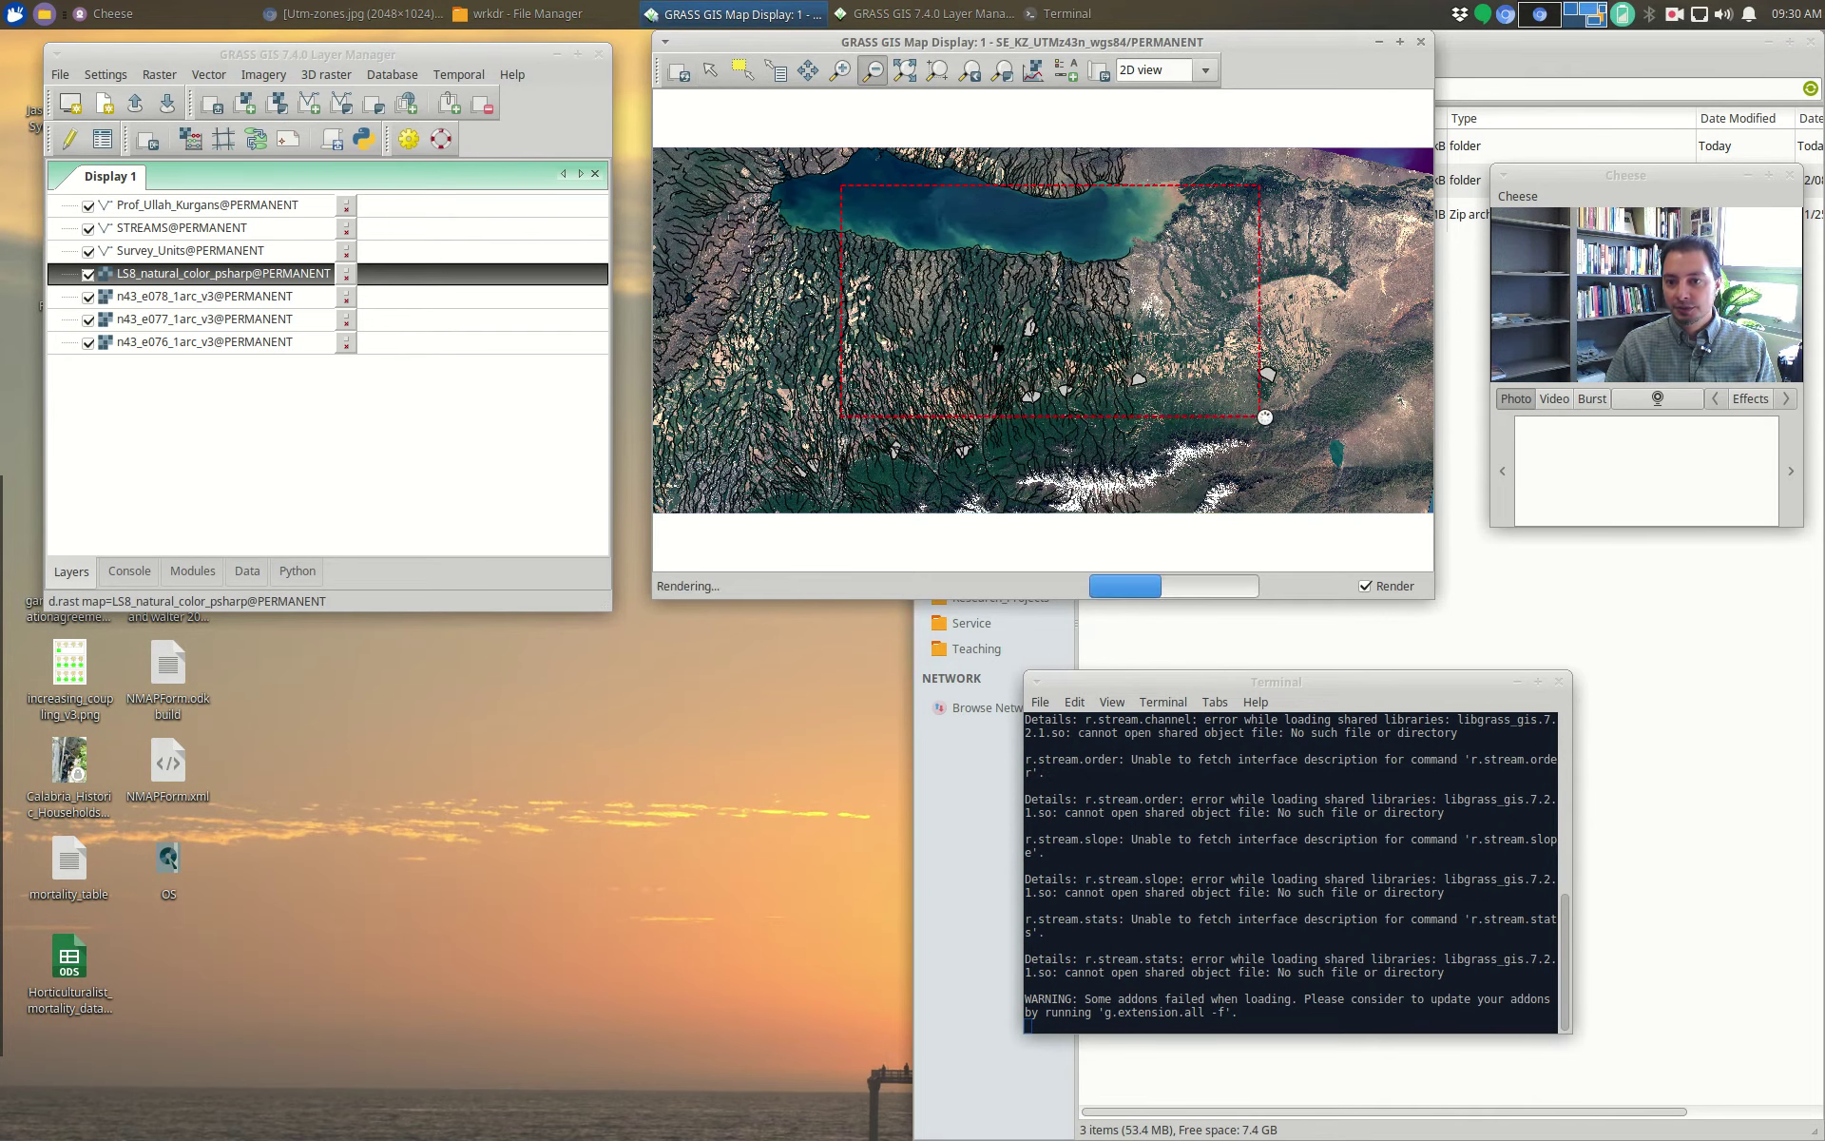
pyautogui.click(841, 70)
pyautogui.click(808, 69)
pyautogui.moveTo(813, 304); pyautogui.dragTo(970, 424)
pyautogui.moveTo(1283, 429); pyautogui.dragTo(1121, 376)
pyautogui.scroll(2, 995, 383)
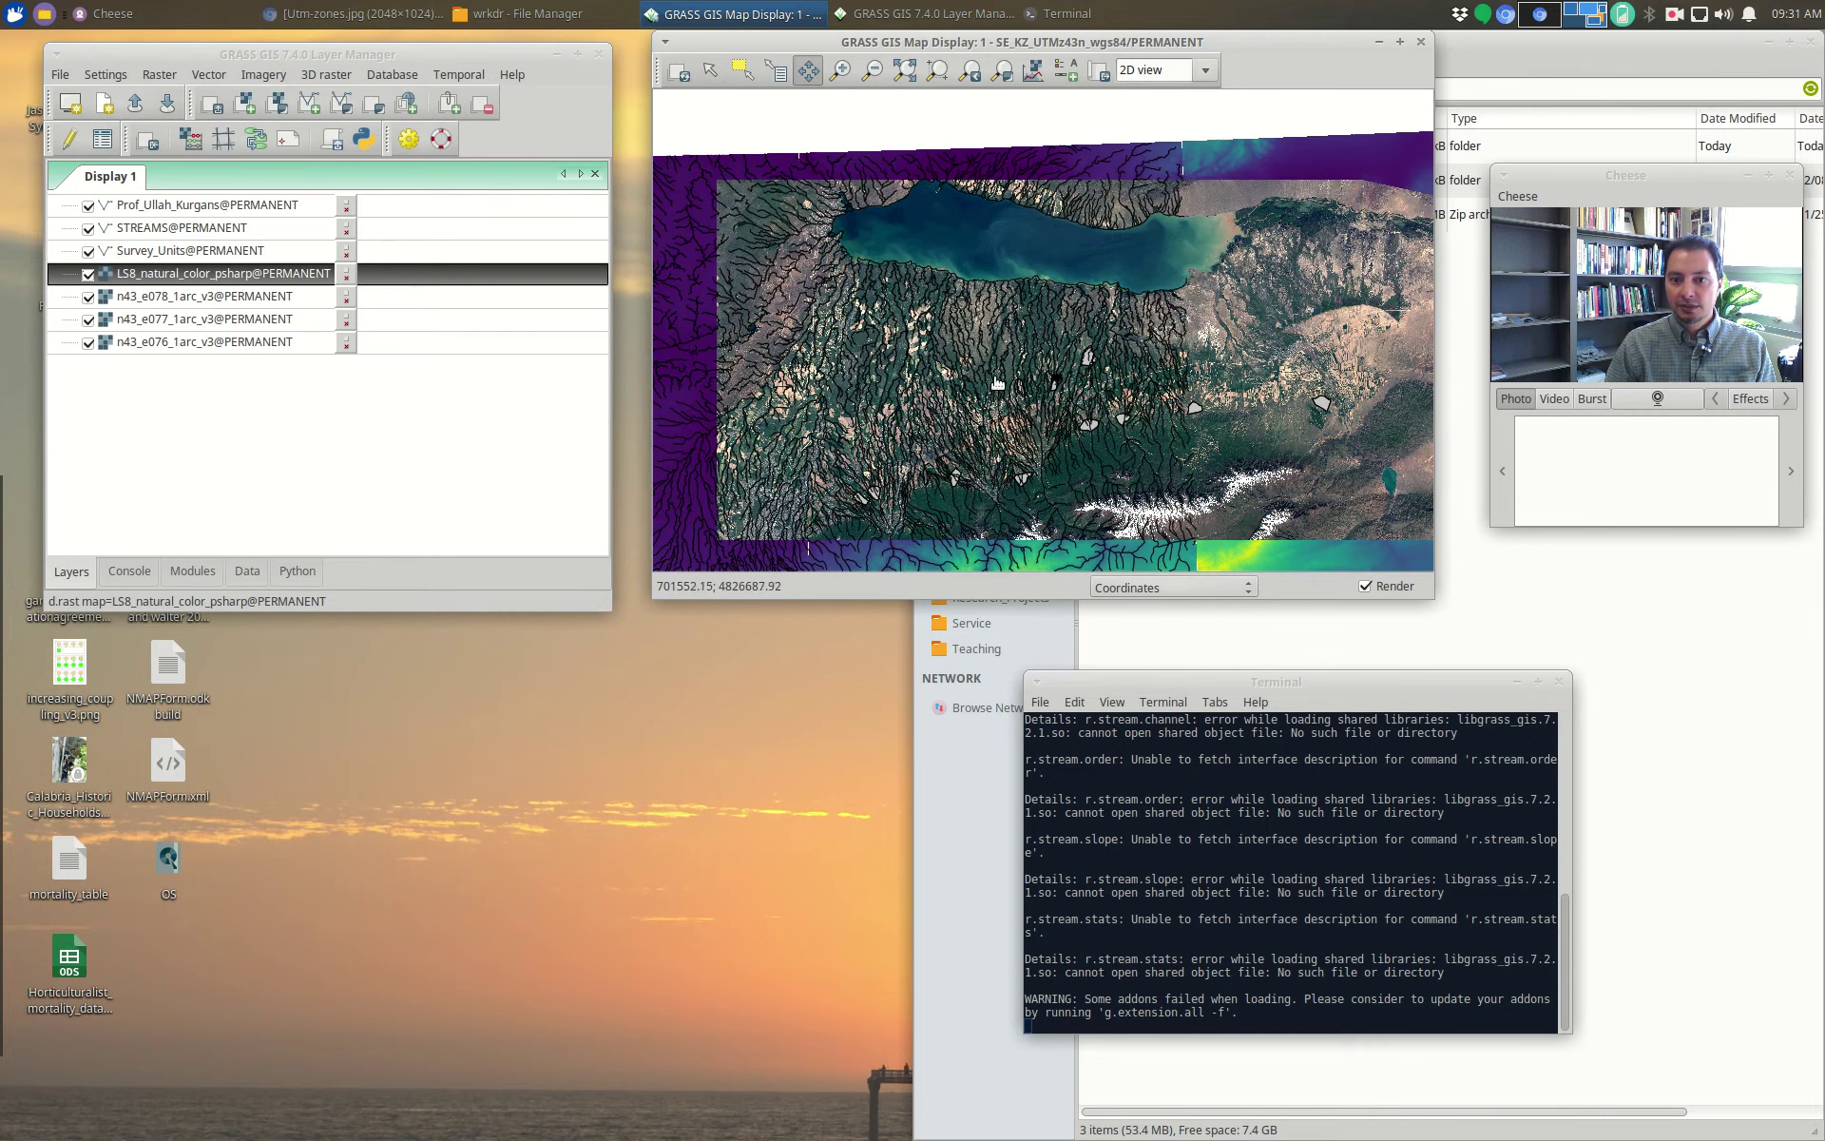
pyautogui.scroll(1, 818, 111)
# Step: Query a point on LS8_natural_color_psharp and a line in STREAMS, placing the results window clear of the map
pyautogui.click(776, 70)
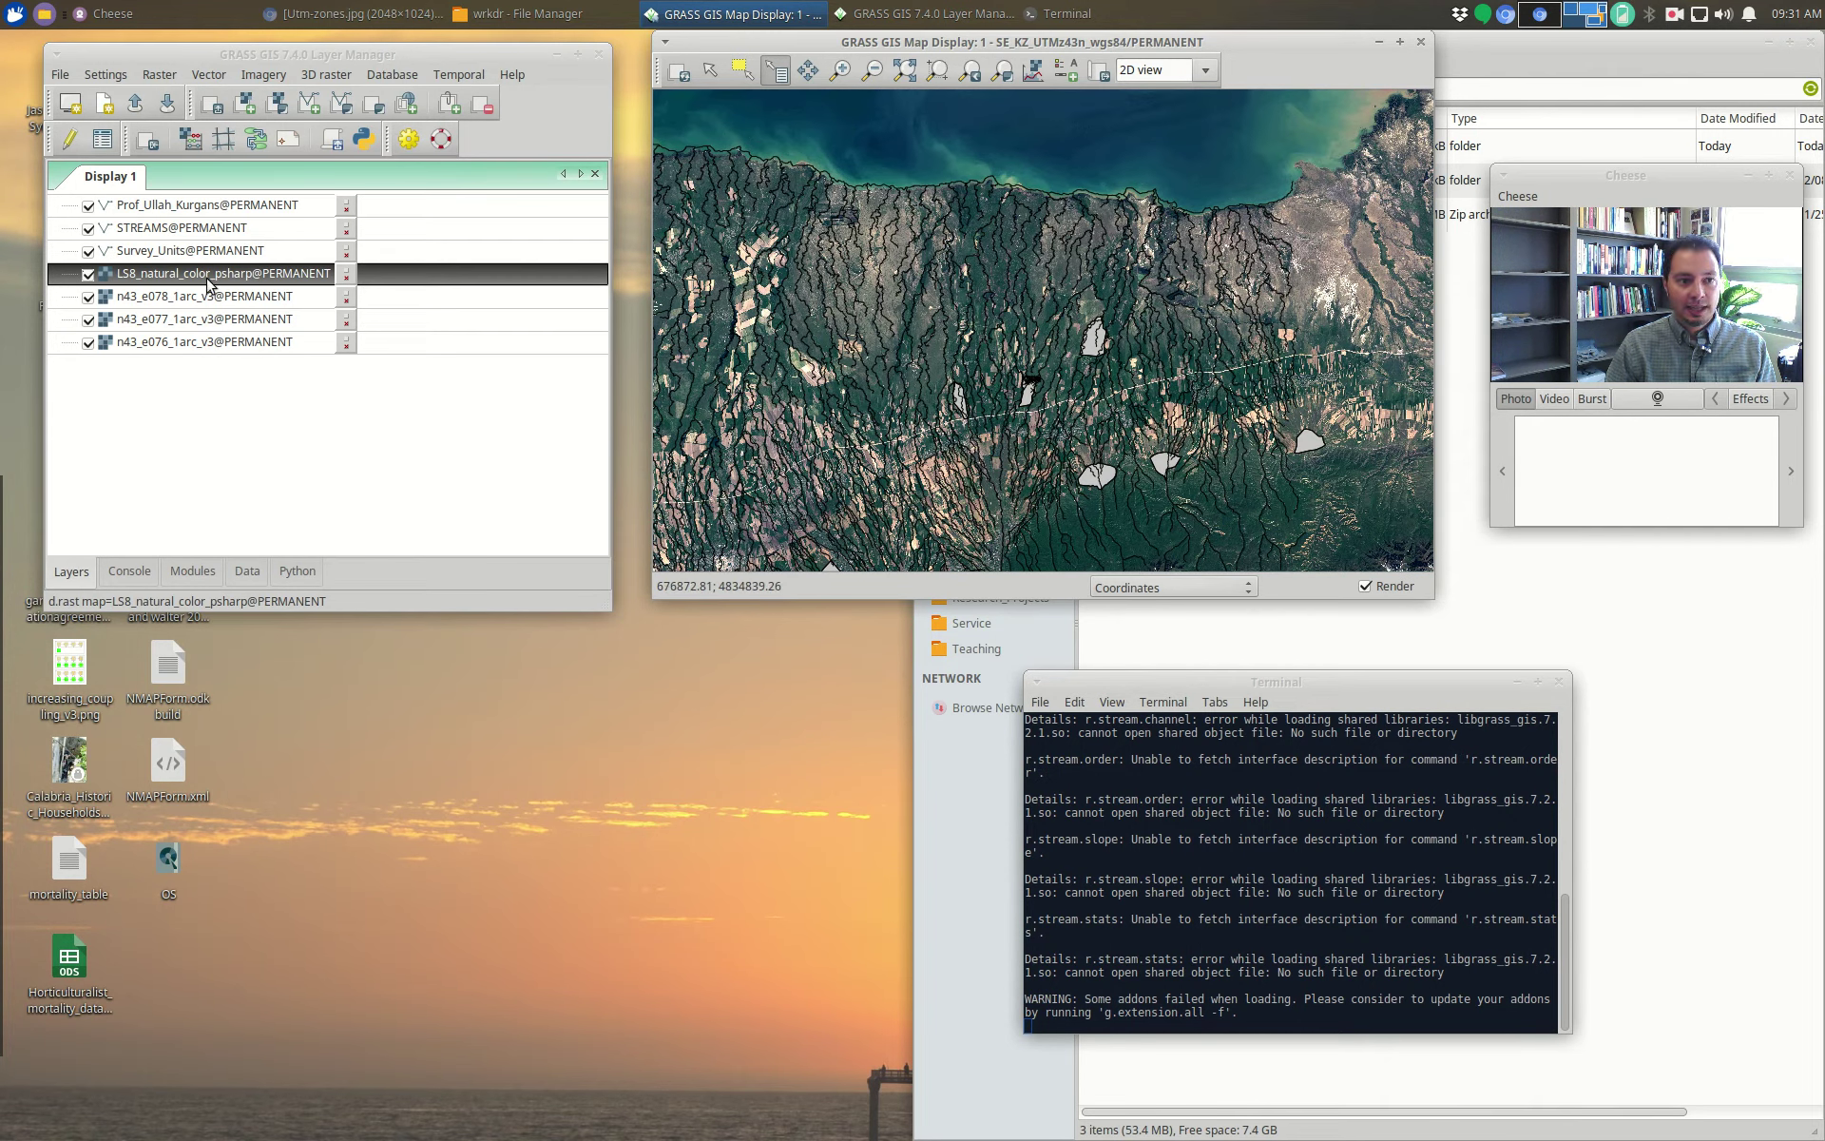
pyautogui.click(882, 319)
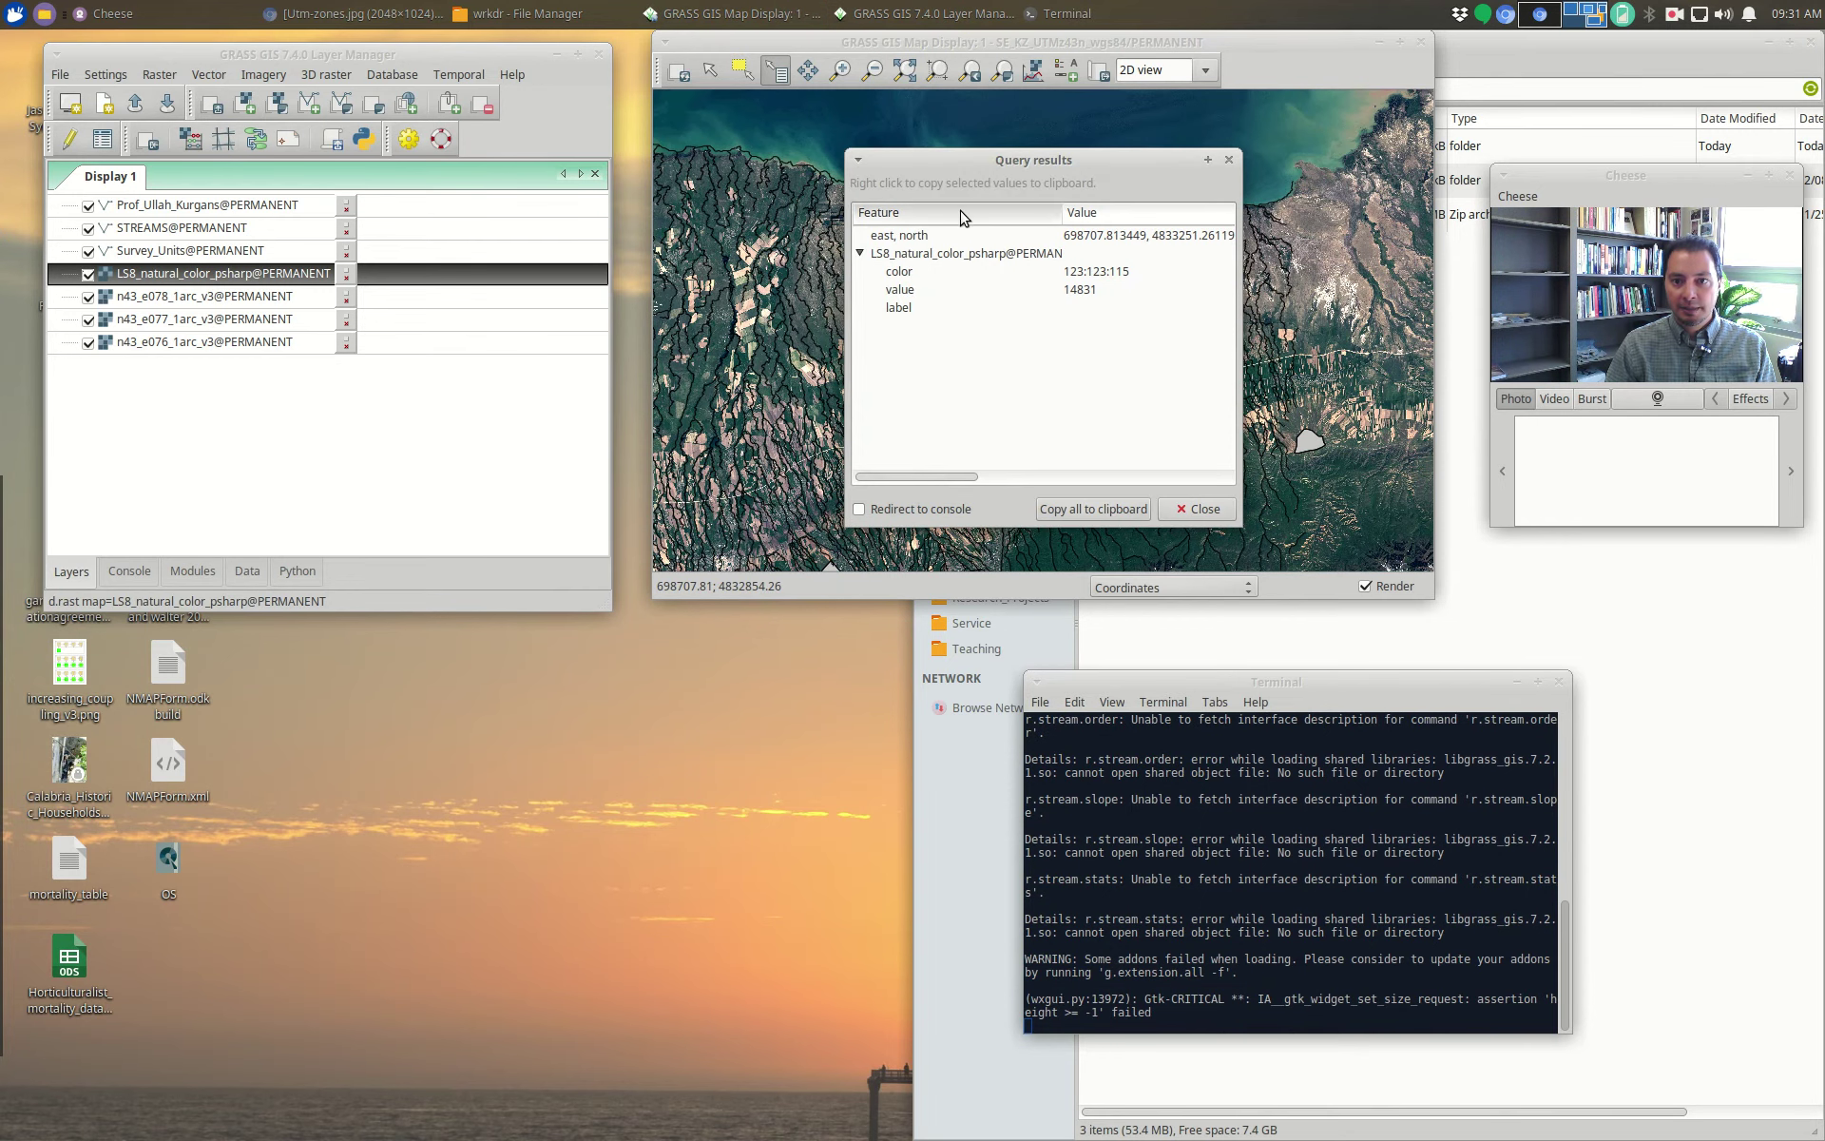
pyautogui.moveTo(988, 163); pyautogui.dragTo(494, 610)
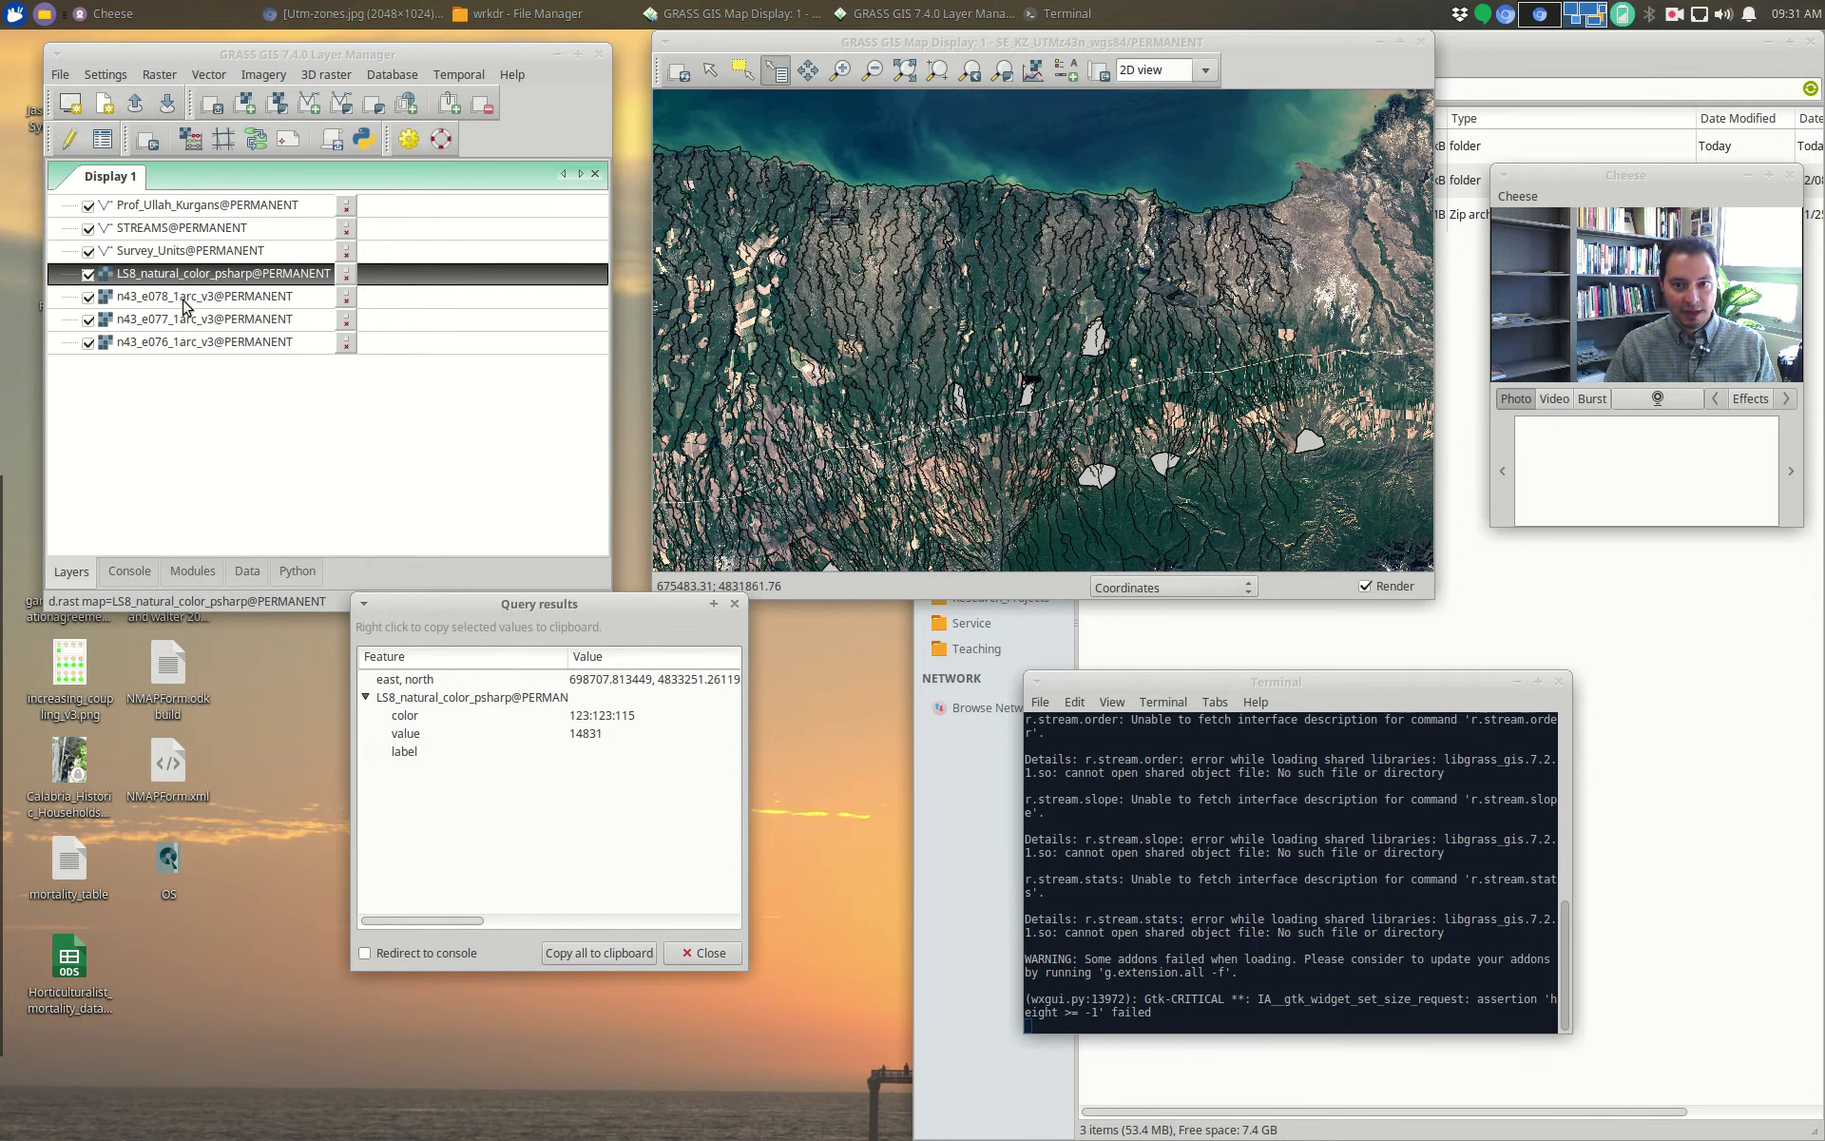
pyautogui.click(142, 228)
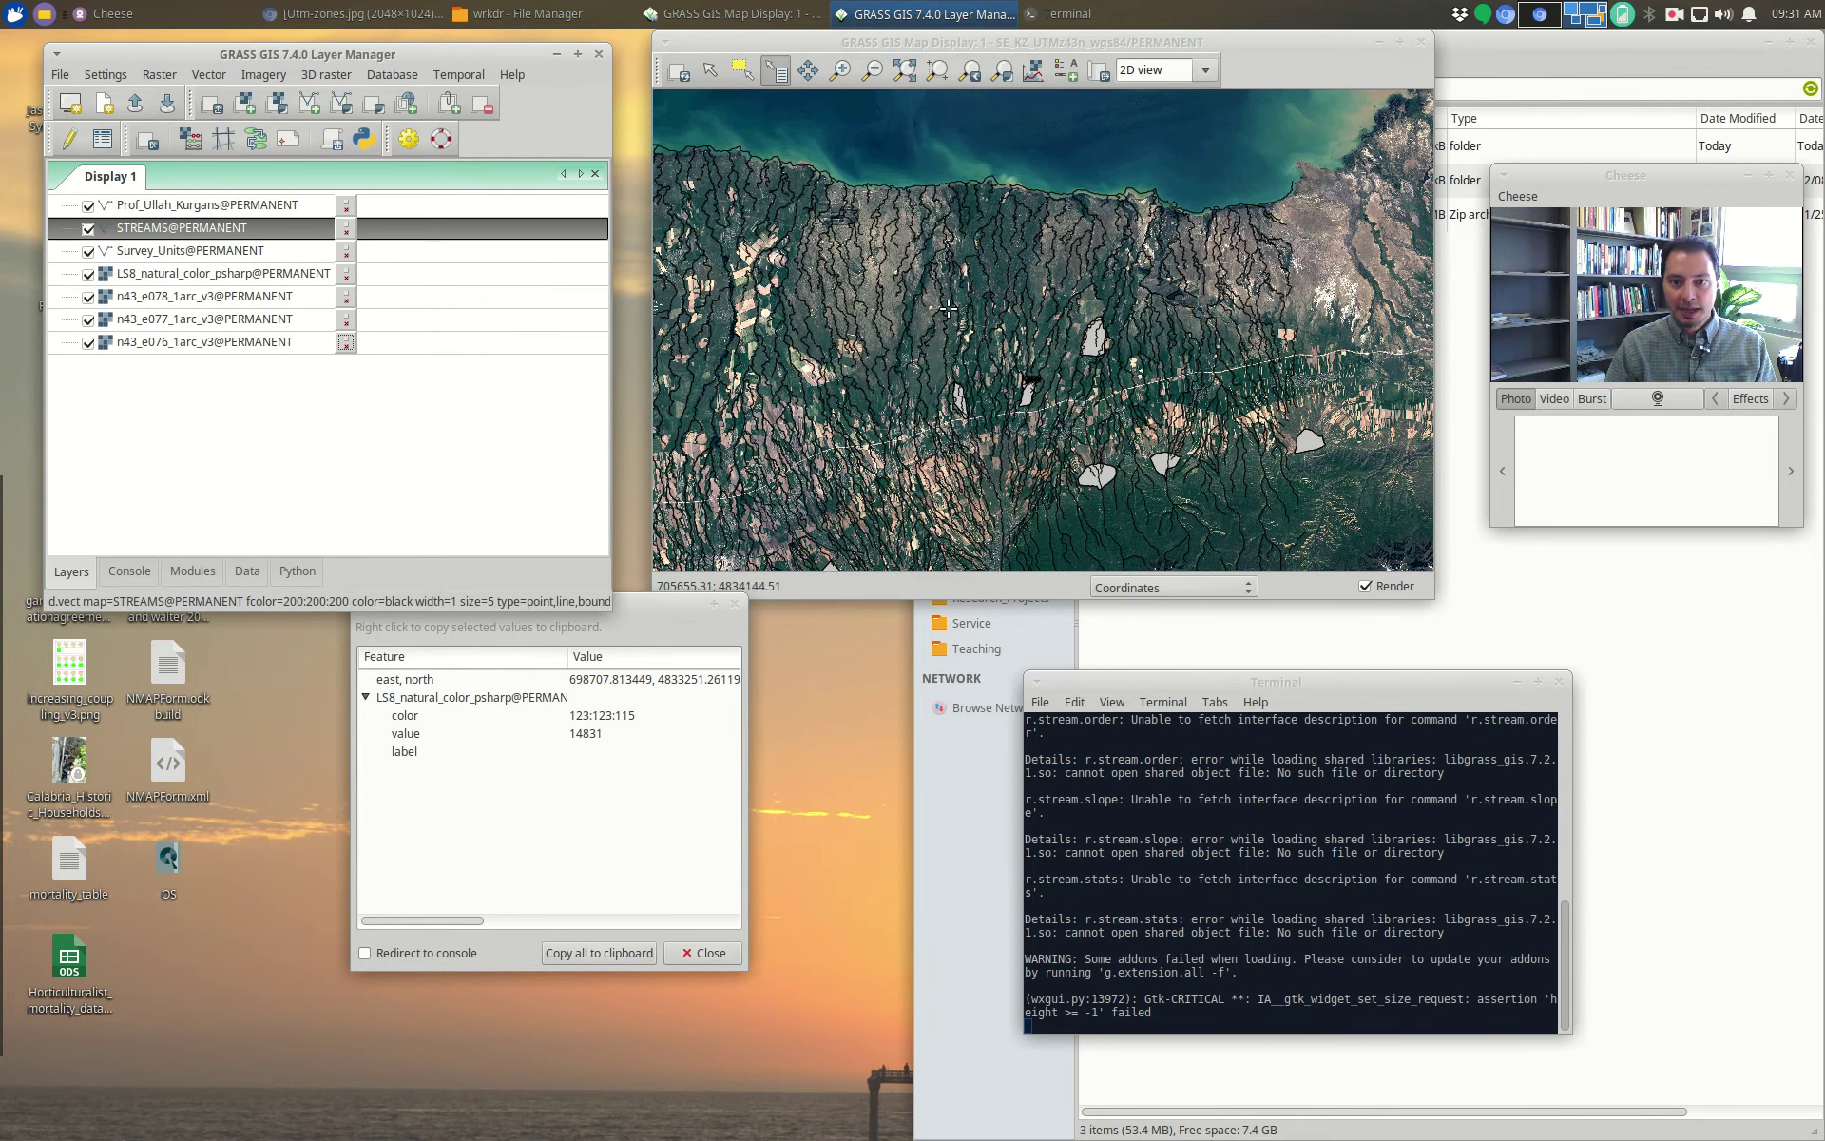
pyautogui.click(920, 299)
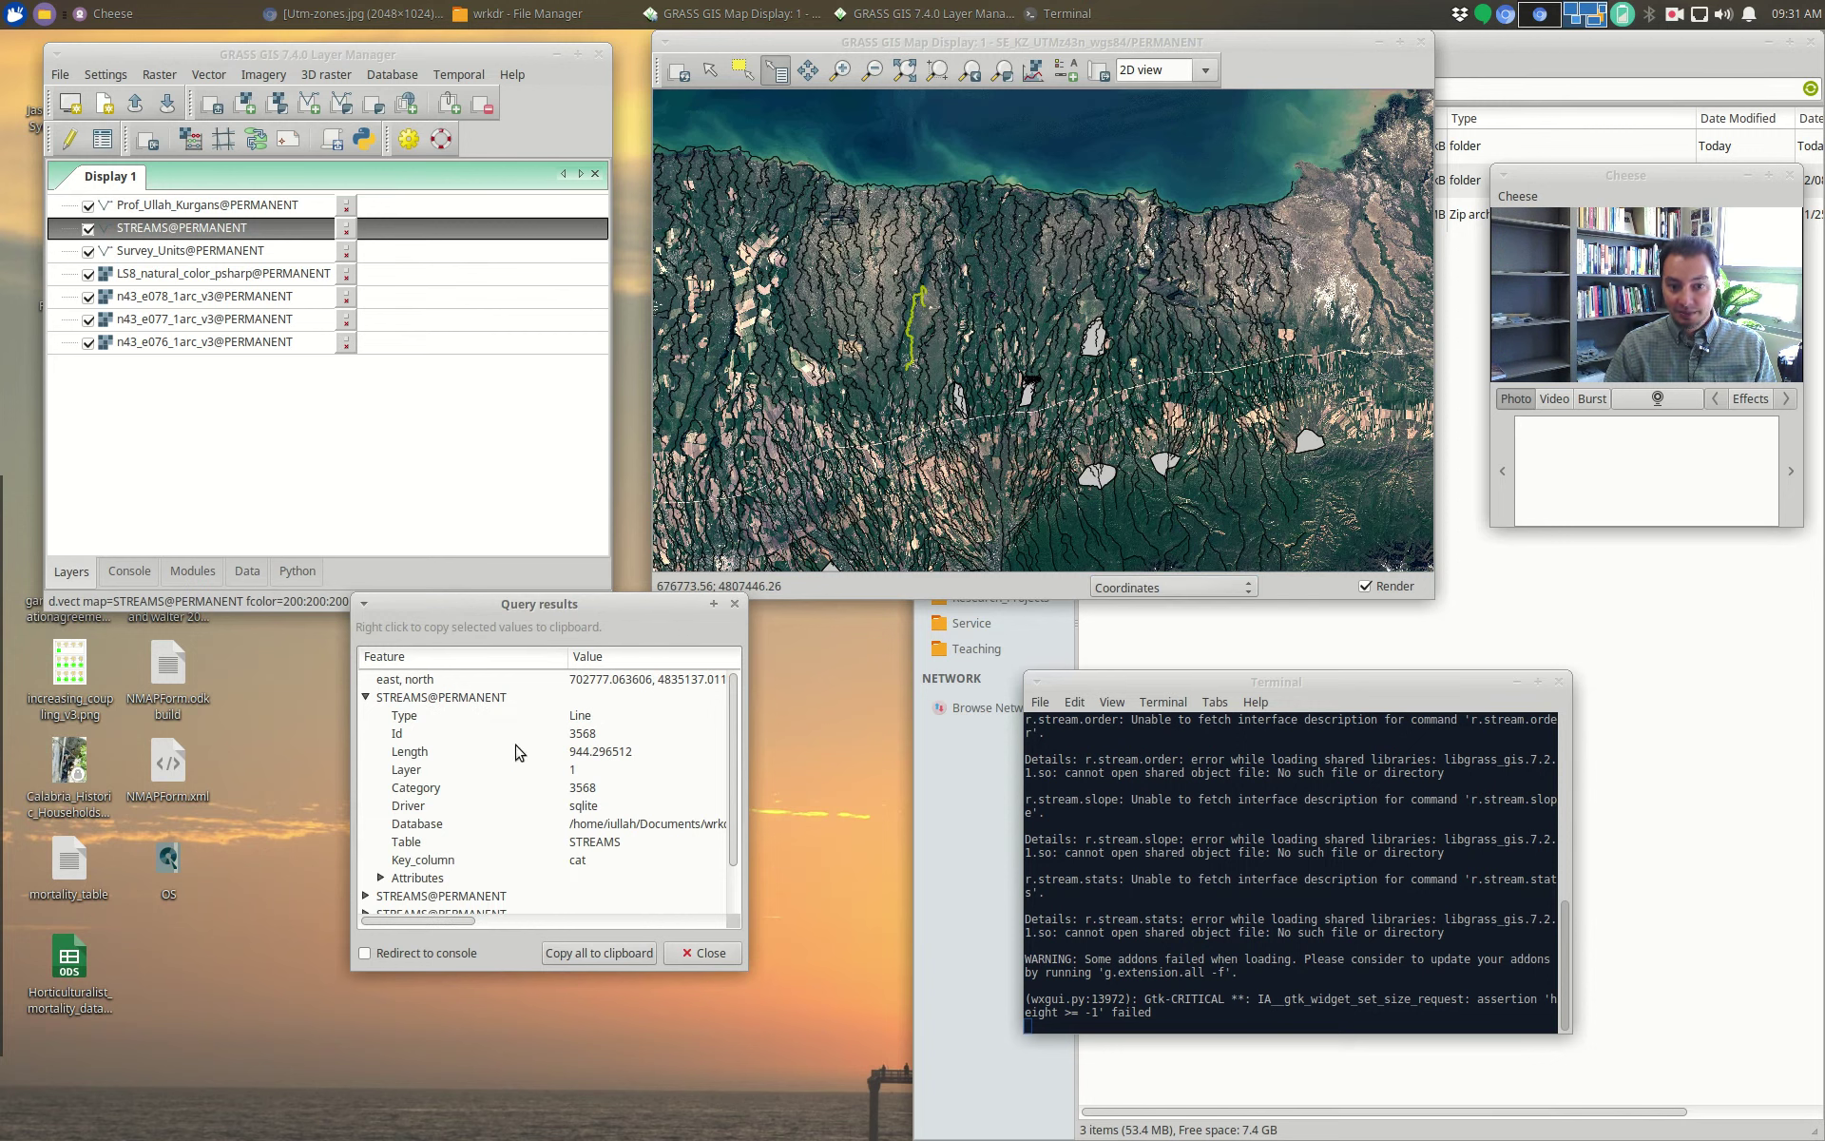
# Step: Query a survey unit polygon south of the lake in the Survey_Units layer
pyautogui.click(186, 251)
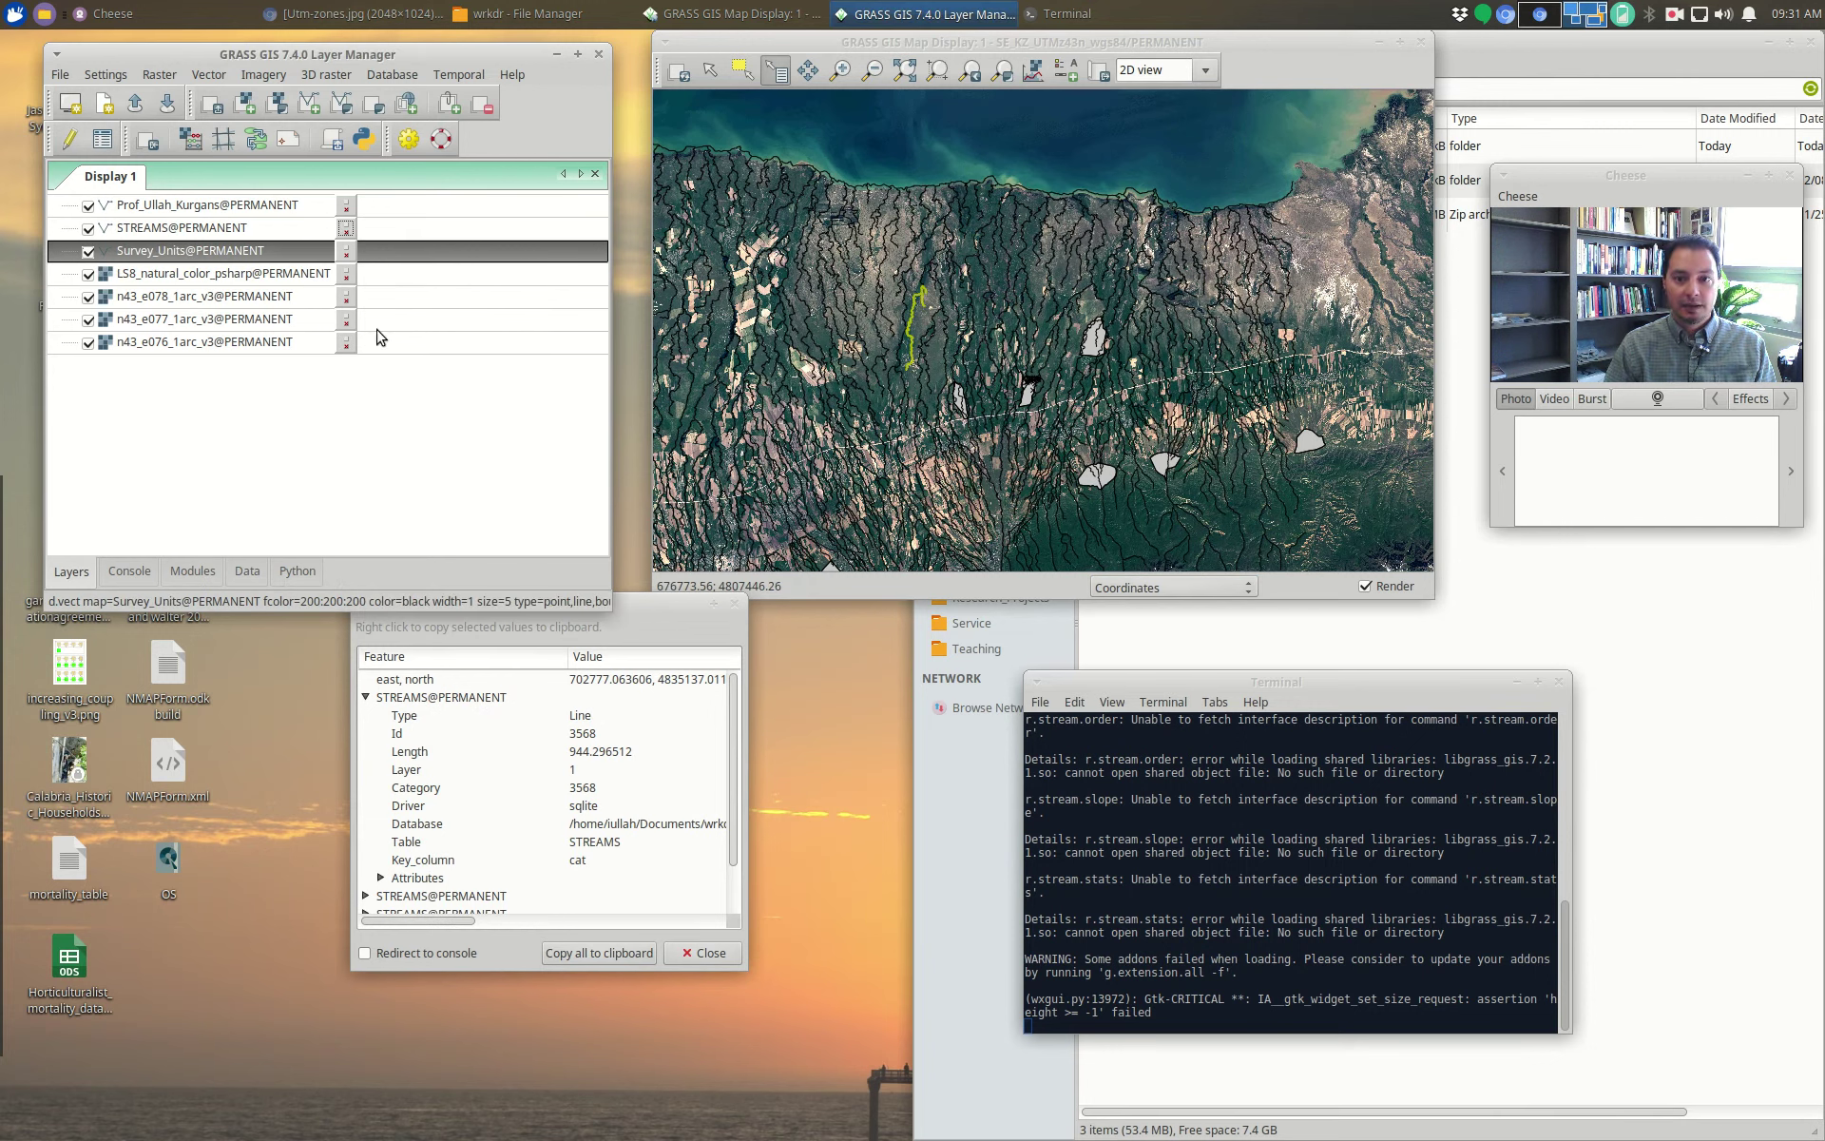
pyautogui.click(1087, 344)
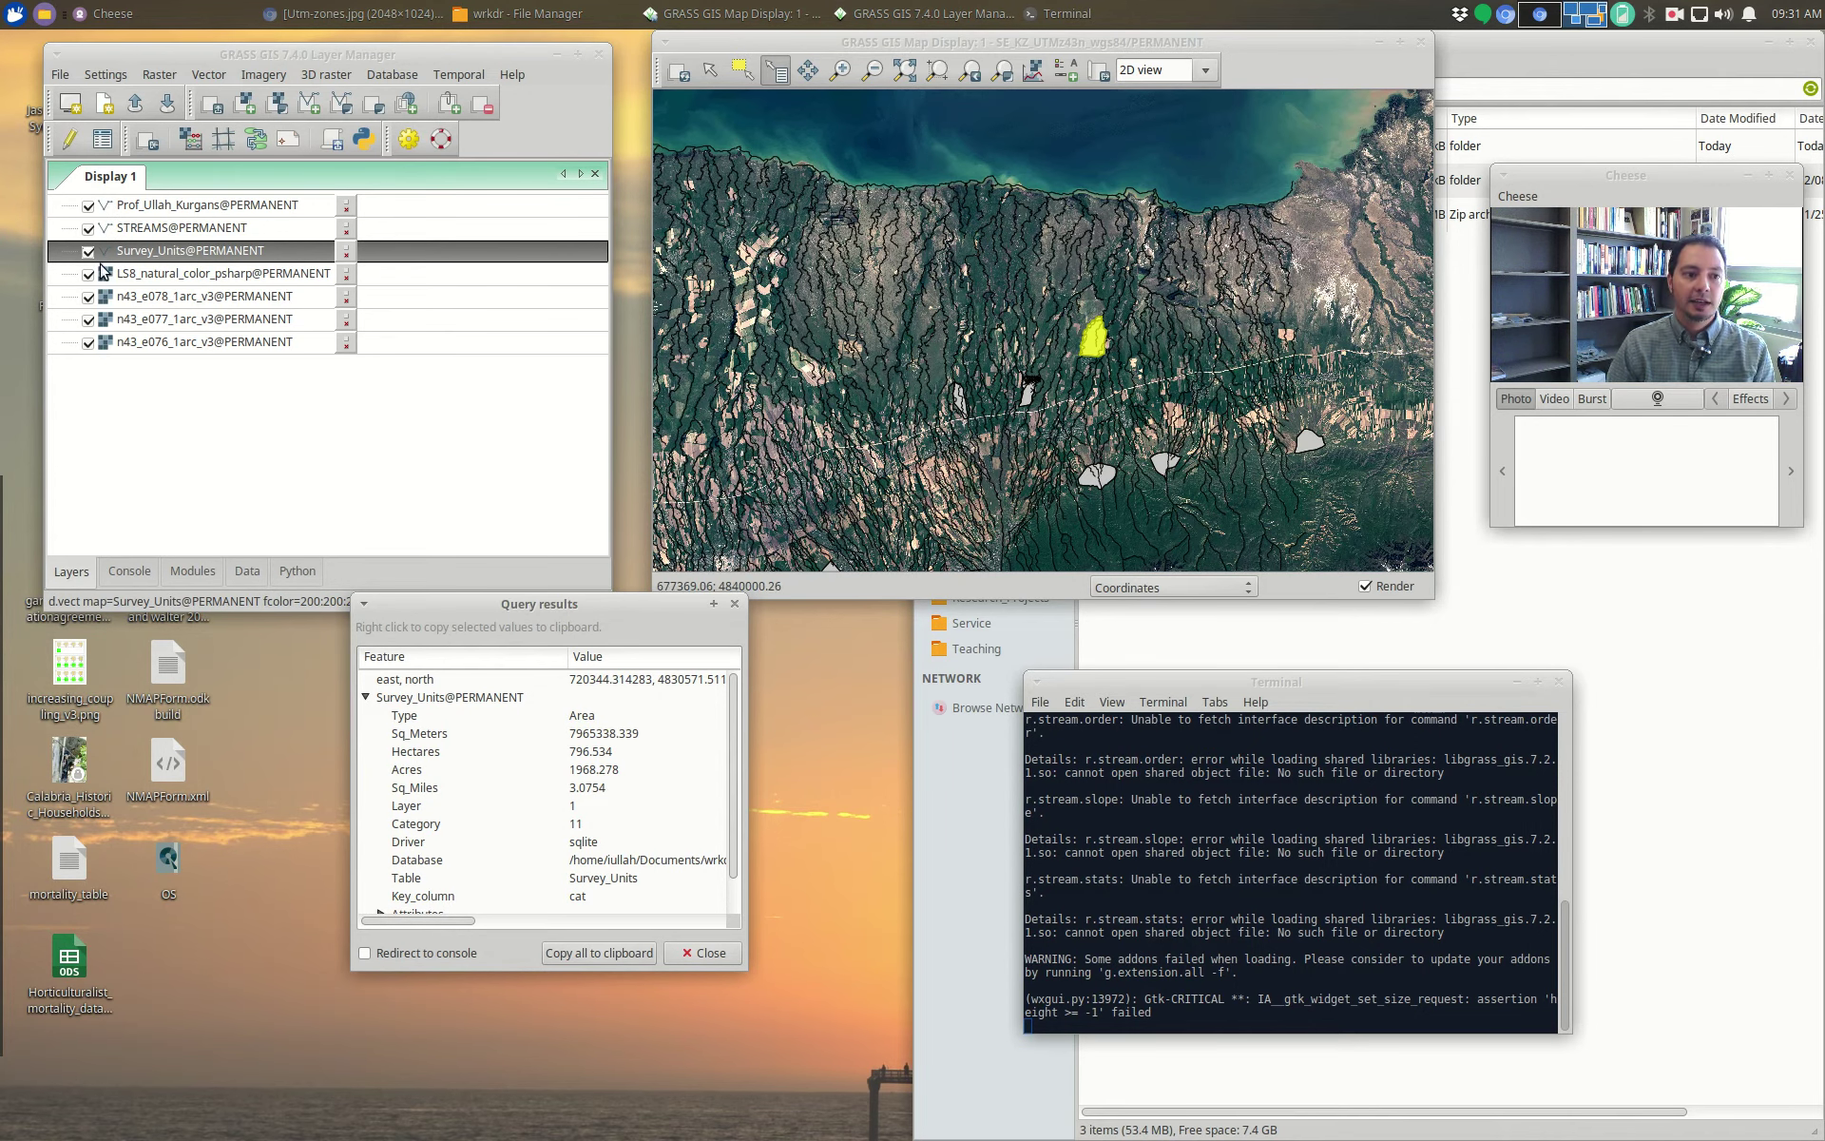
# Step: Hide the STREAMS, Survey_Units and LS8_natural_color_psharp layers to expose the elevation rasters
pyautogui.click(88, 228)
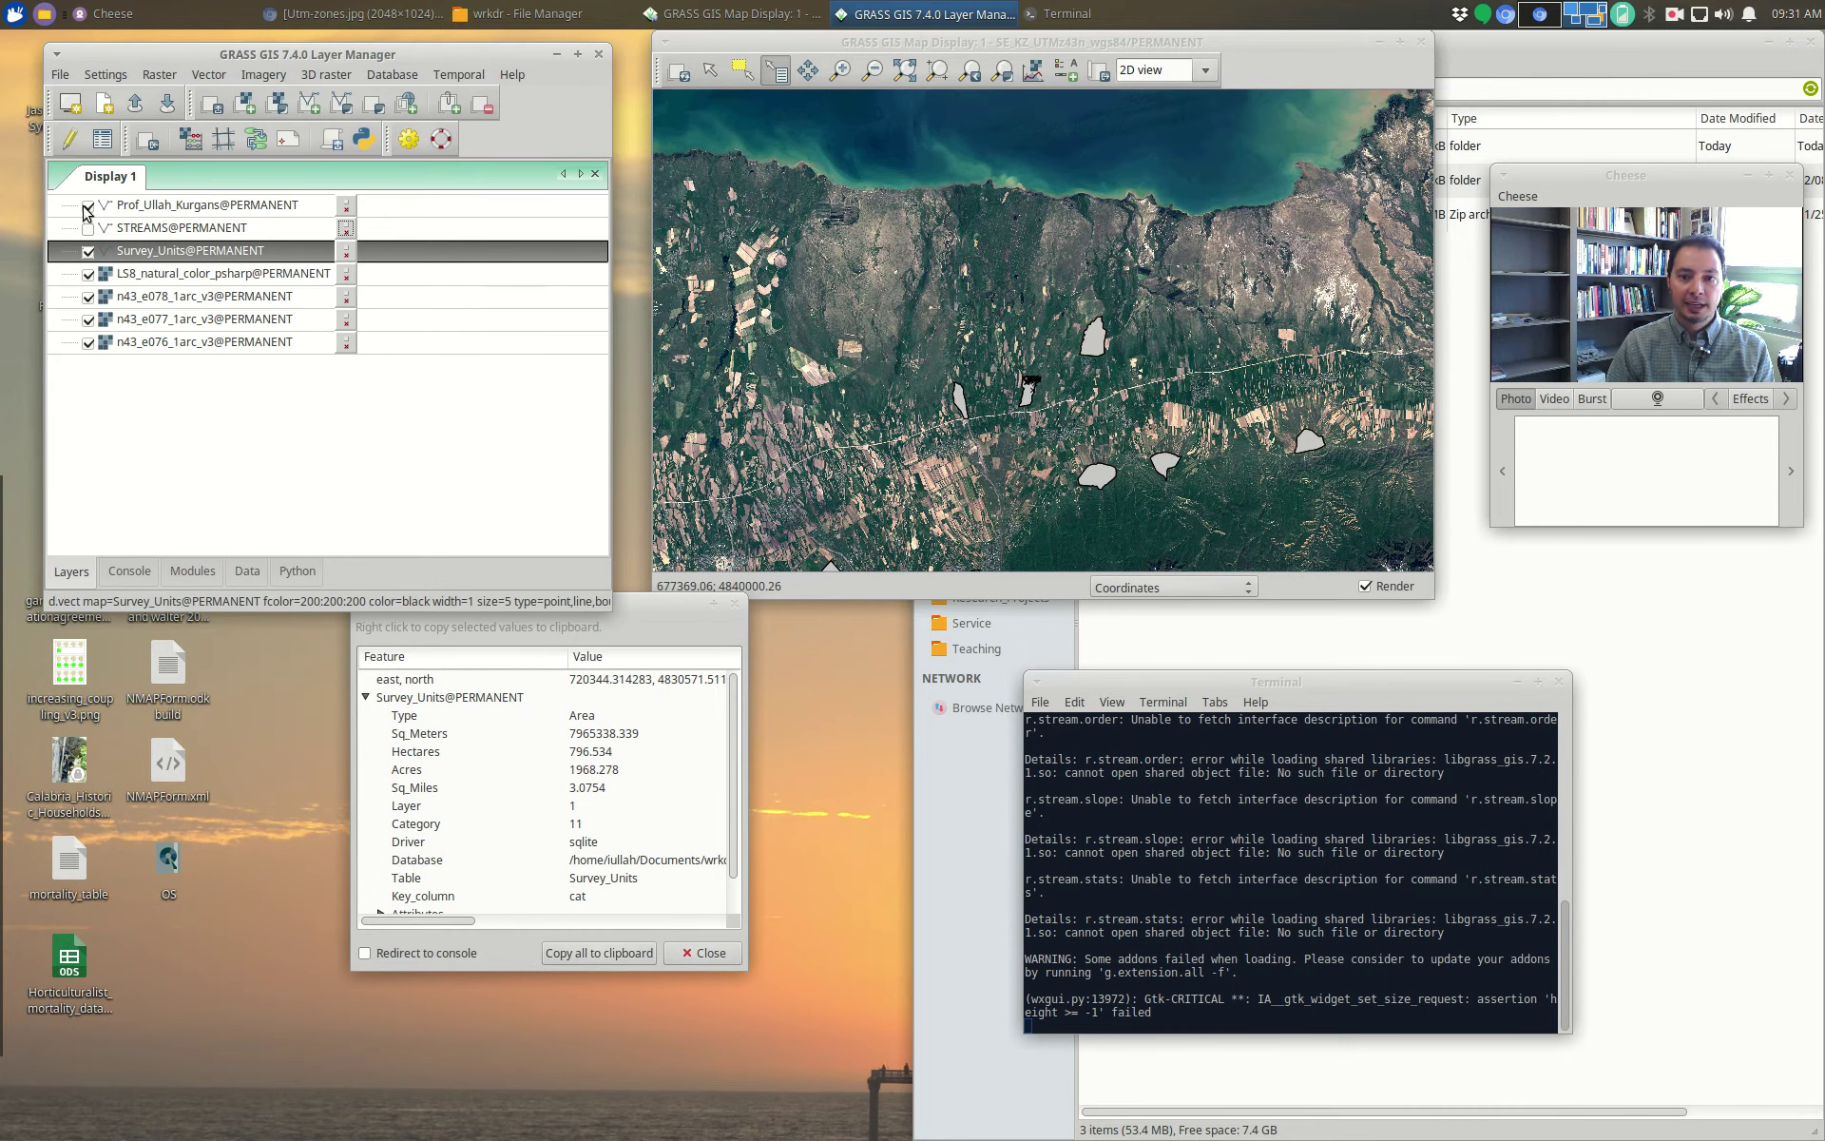
pyautogui.click(88, 252)
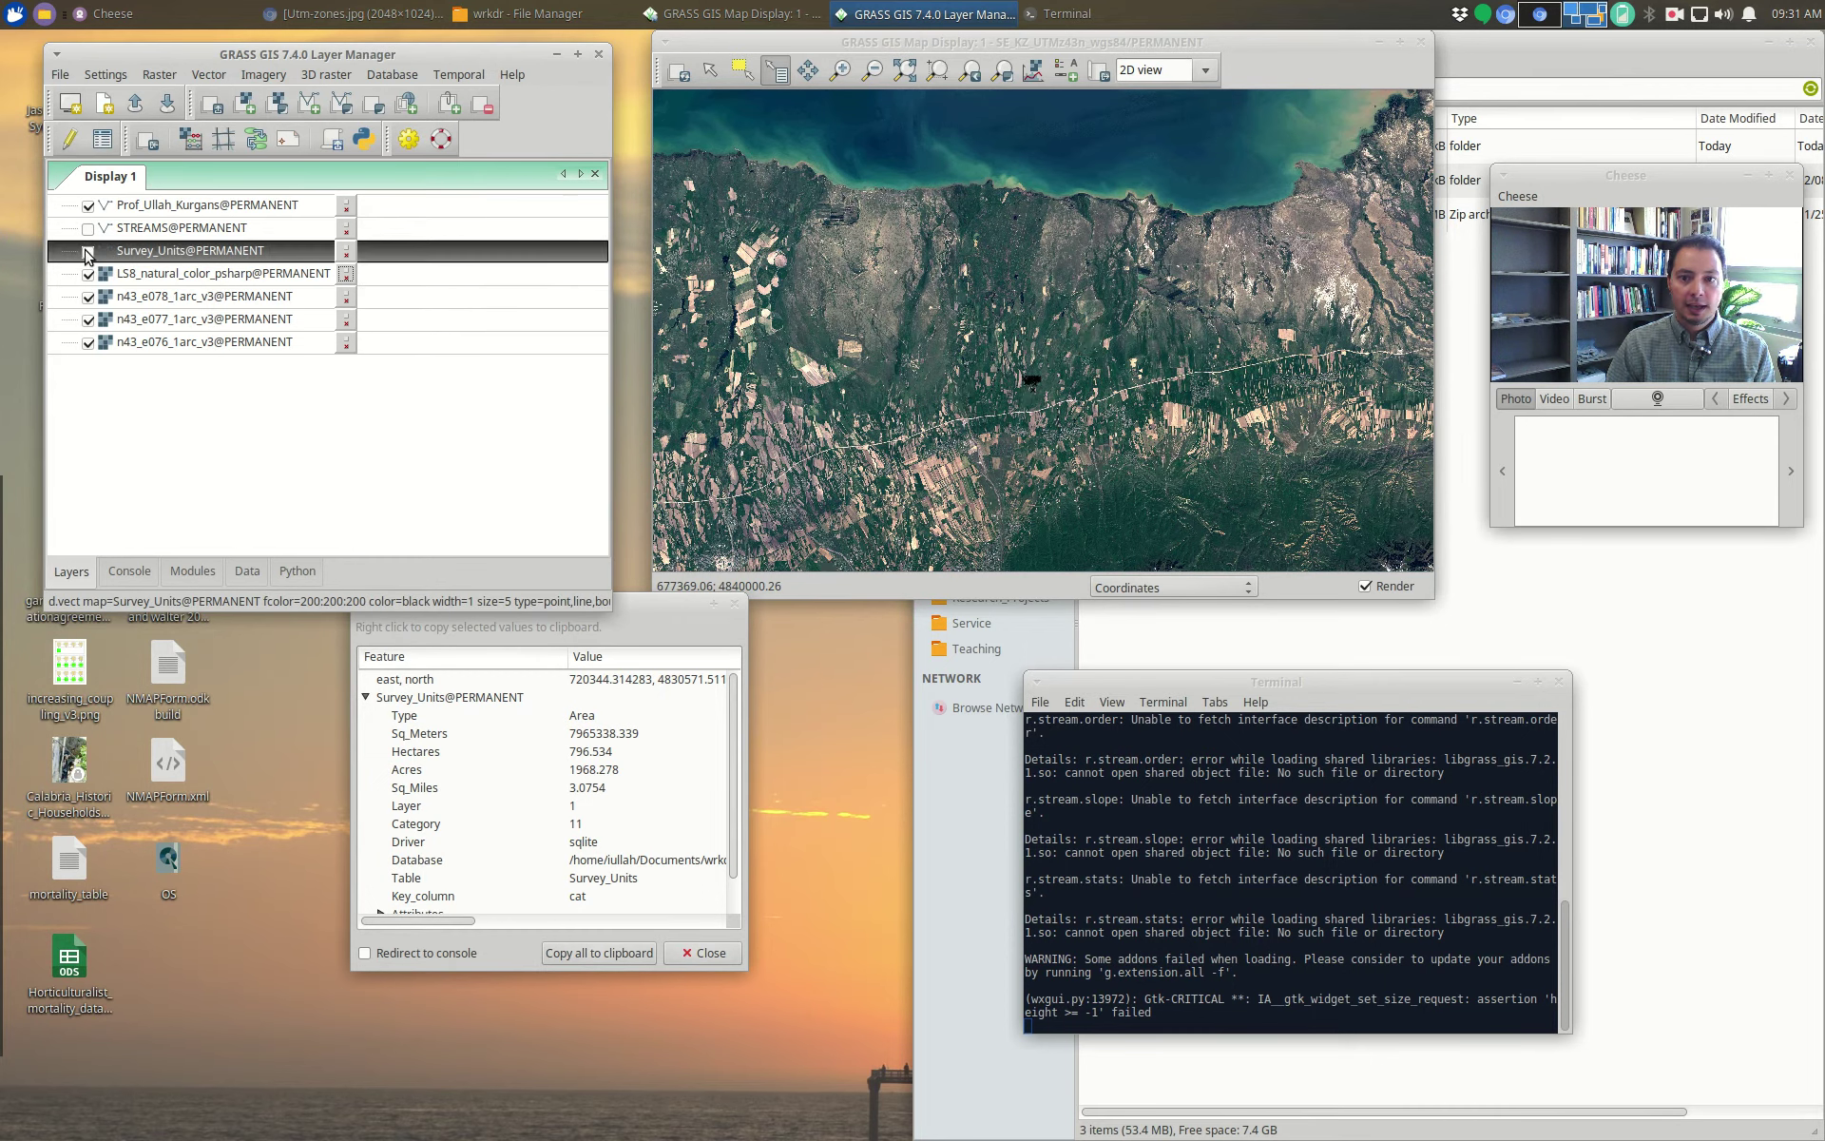
pyautogui.click(89, 275)
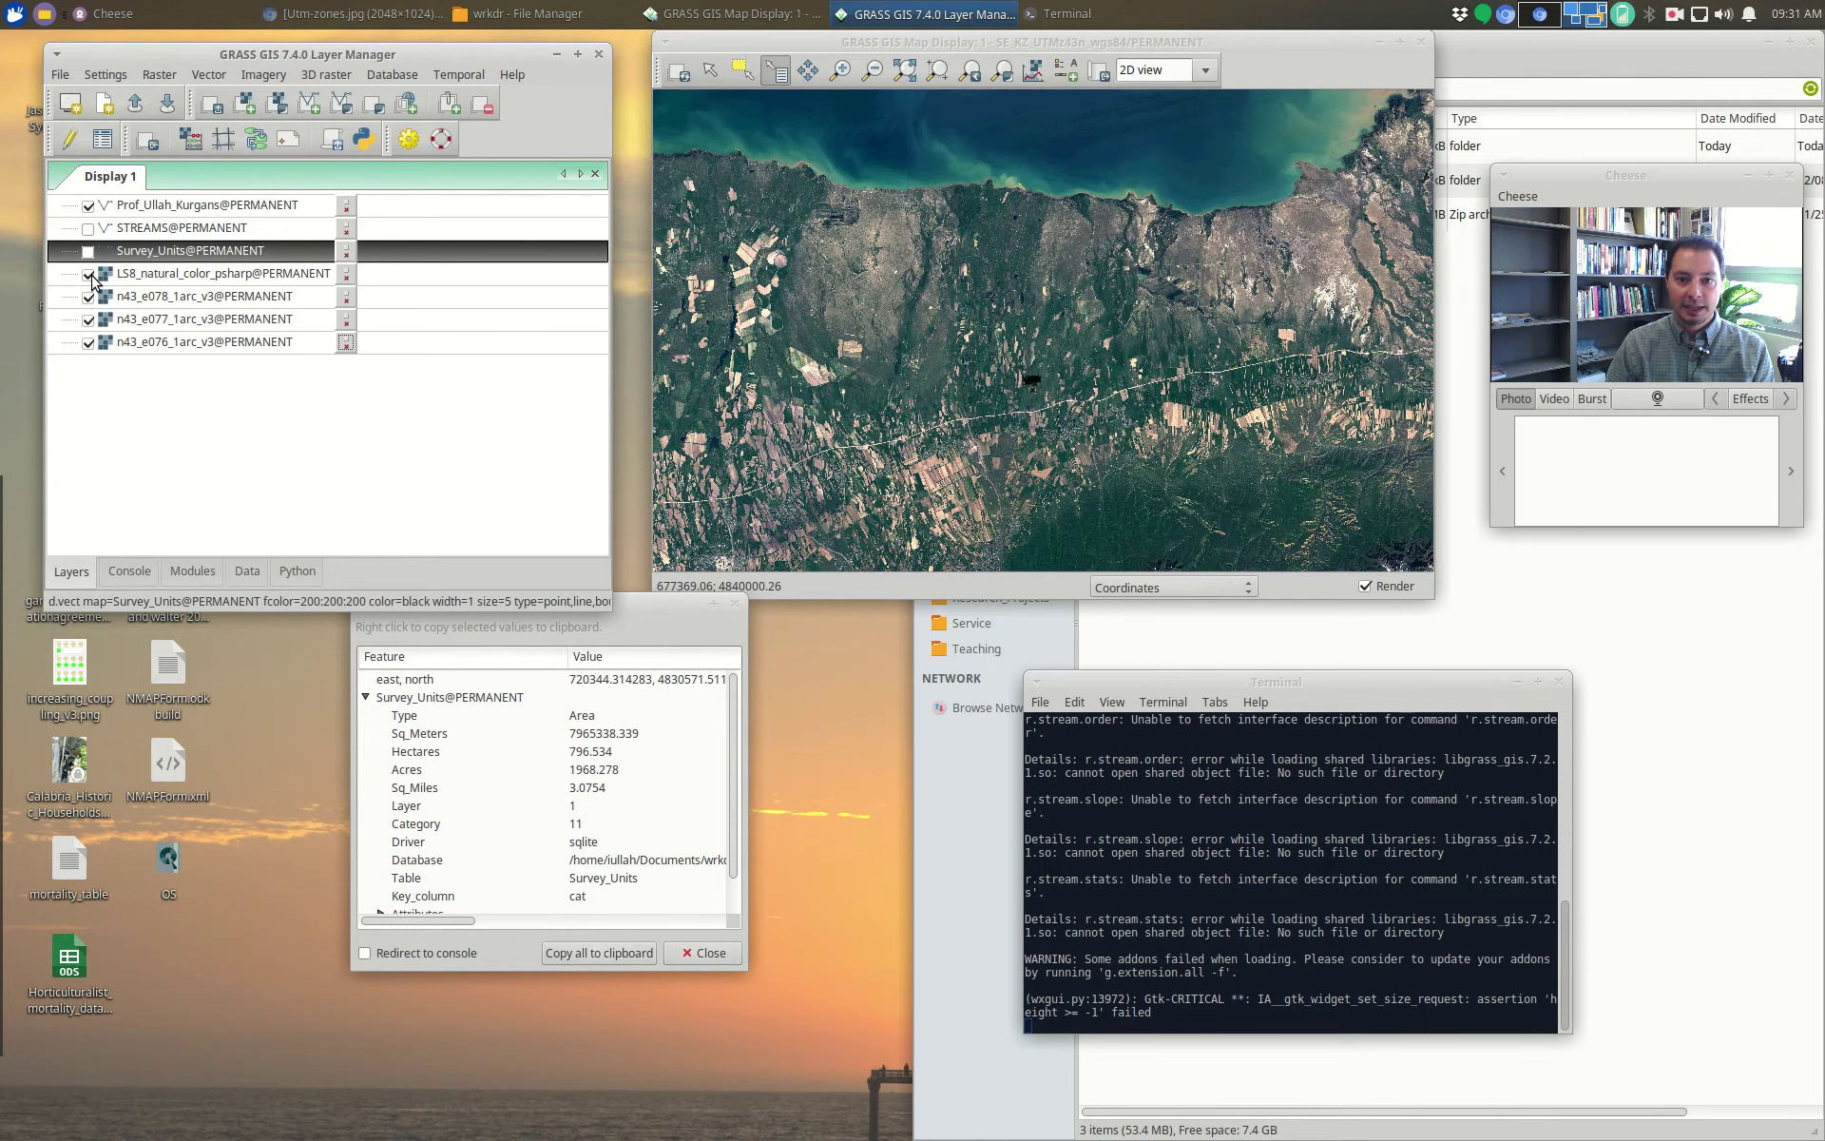
# Step: Query the elevation rasters n43_e078_1arc_v3, n43_e077_1arc_v3 and n43_e076_1arc_v3 at points near the kurgans
pyautogui.click(201, 300)
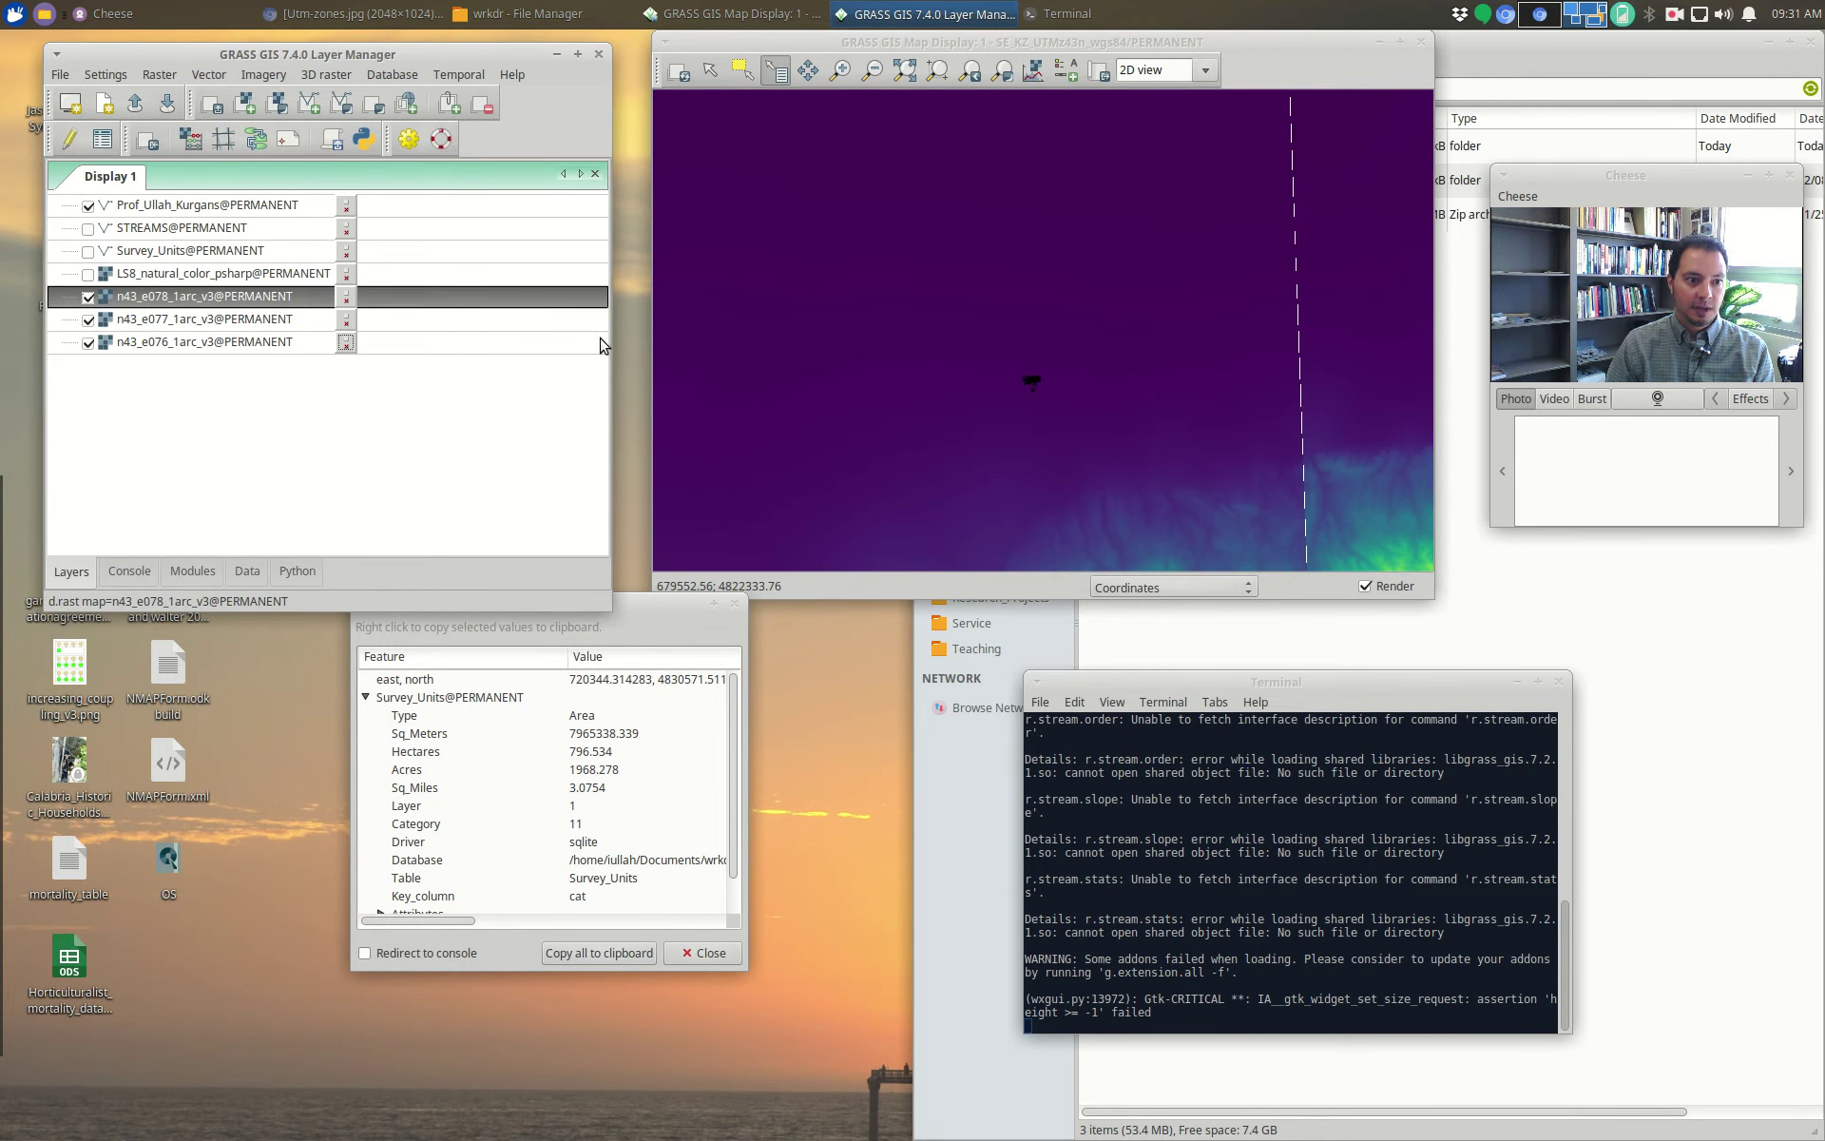
pyautogui.click(1083, 380)
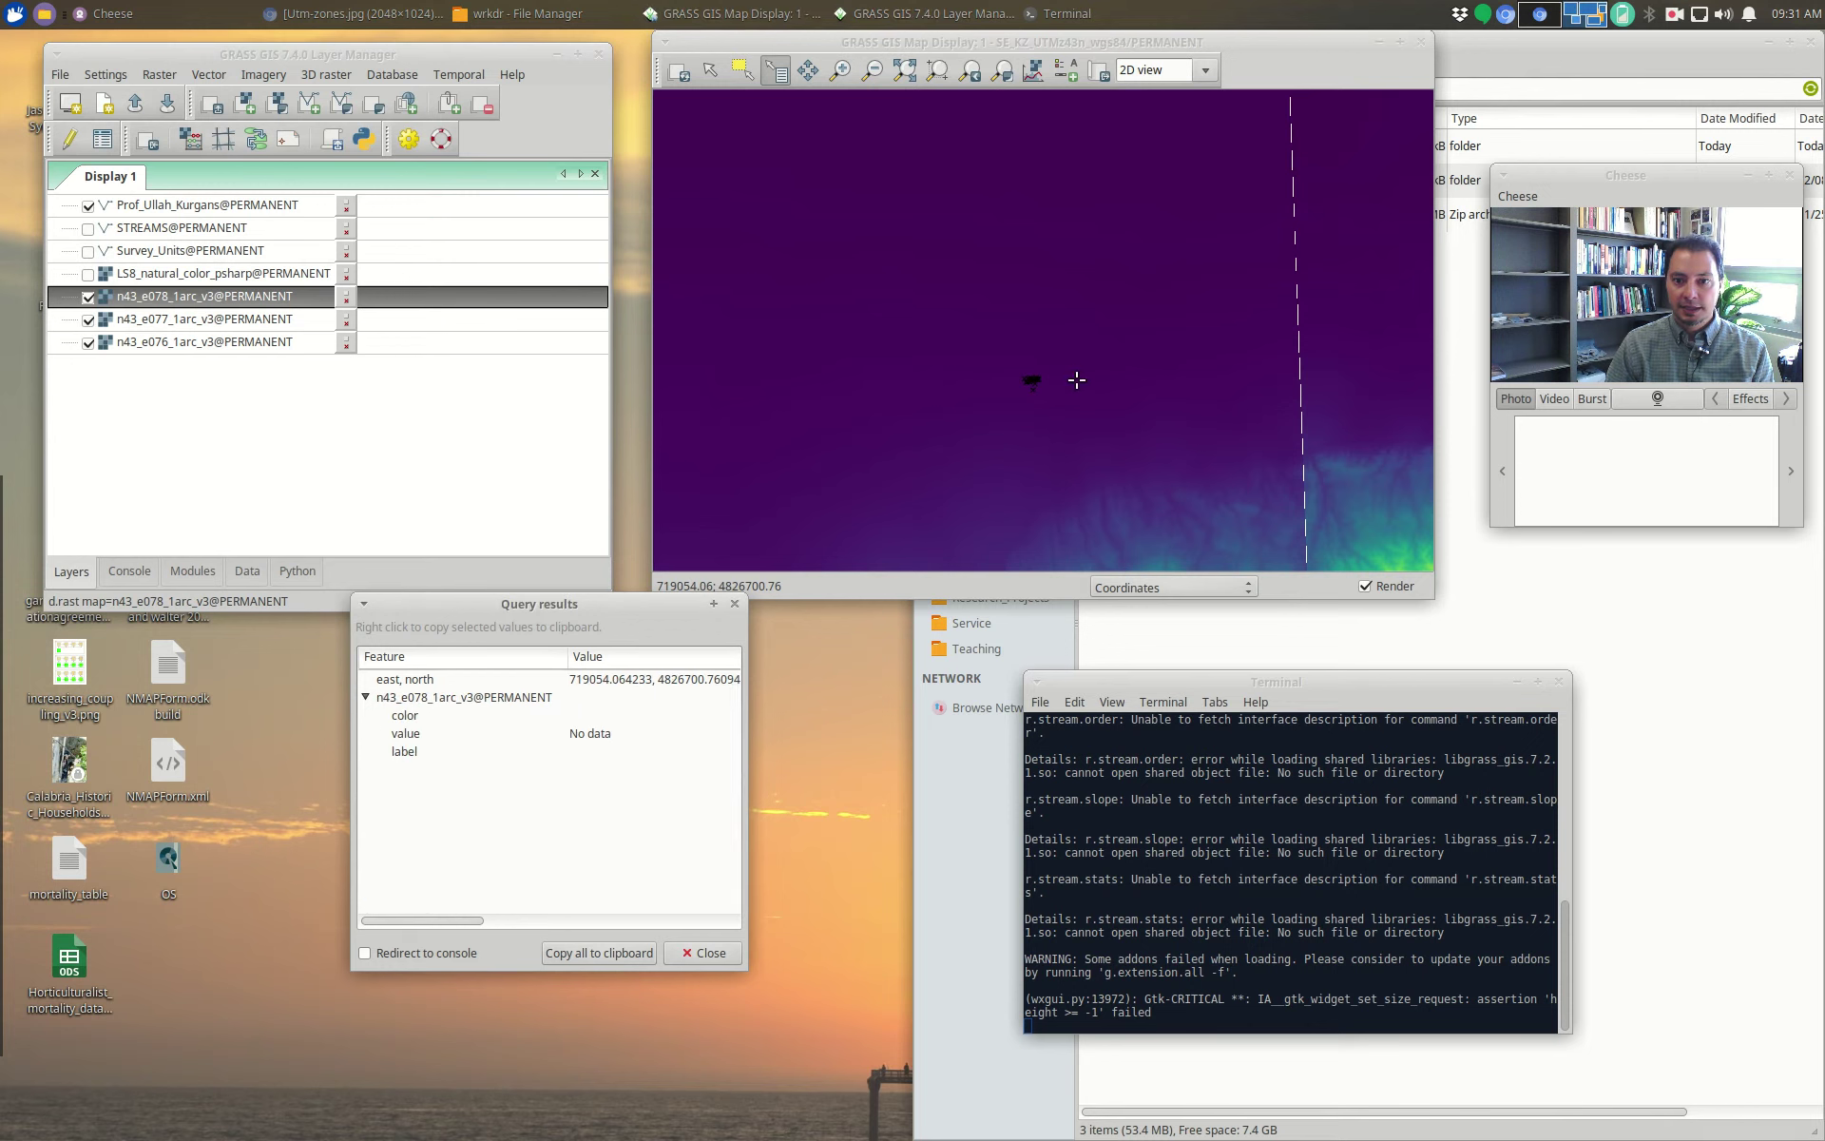
pyautogui.click(186, 323)
pyautogui.click(1005, 395)
pyautogui.click(150, 344)
pyautogui.click(1004, 429)
pyautogui.click(268, 321)
pyautogui.click(1088, 384)
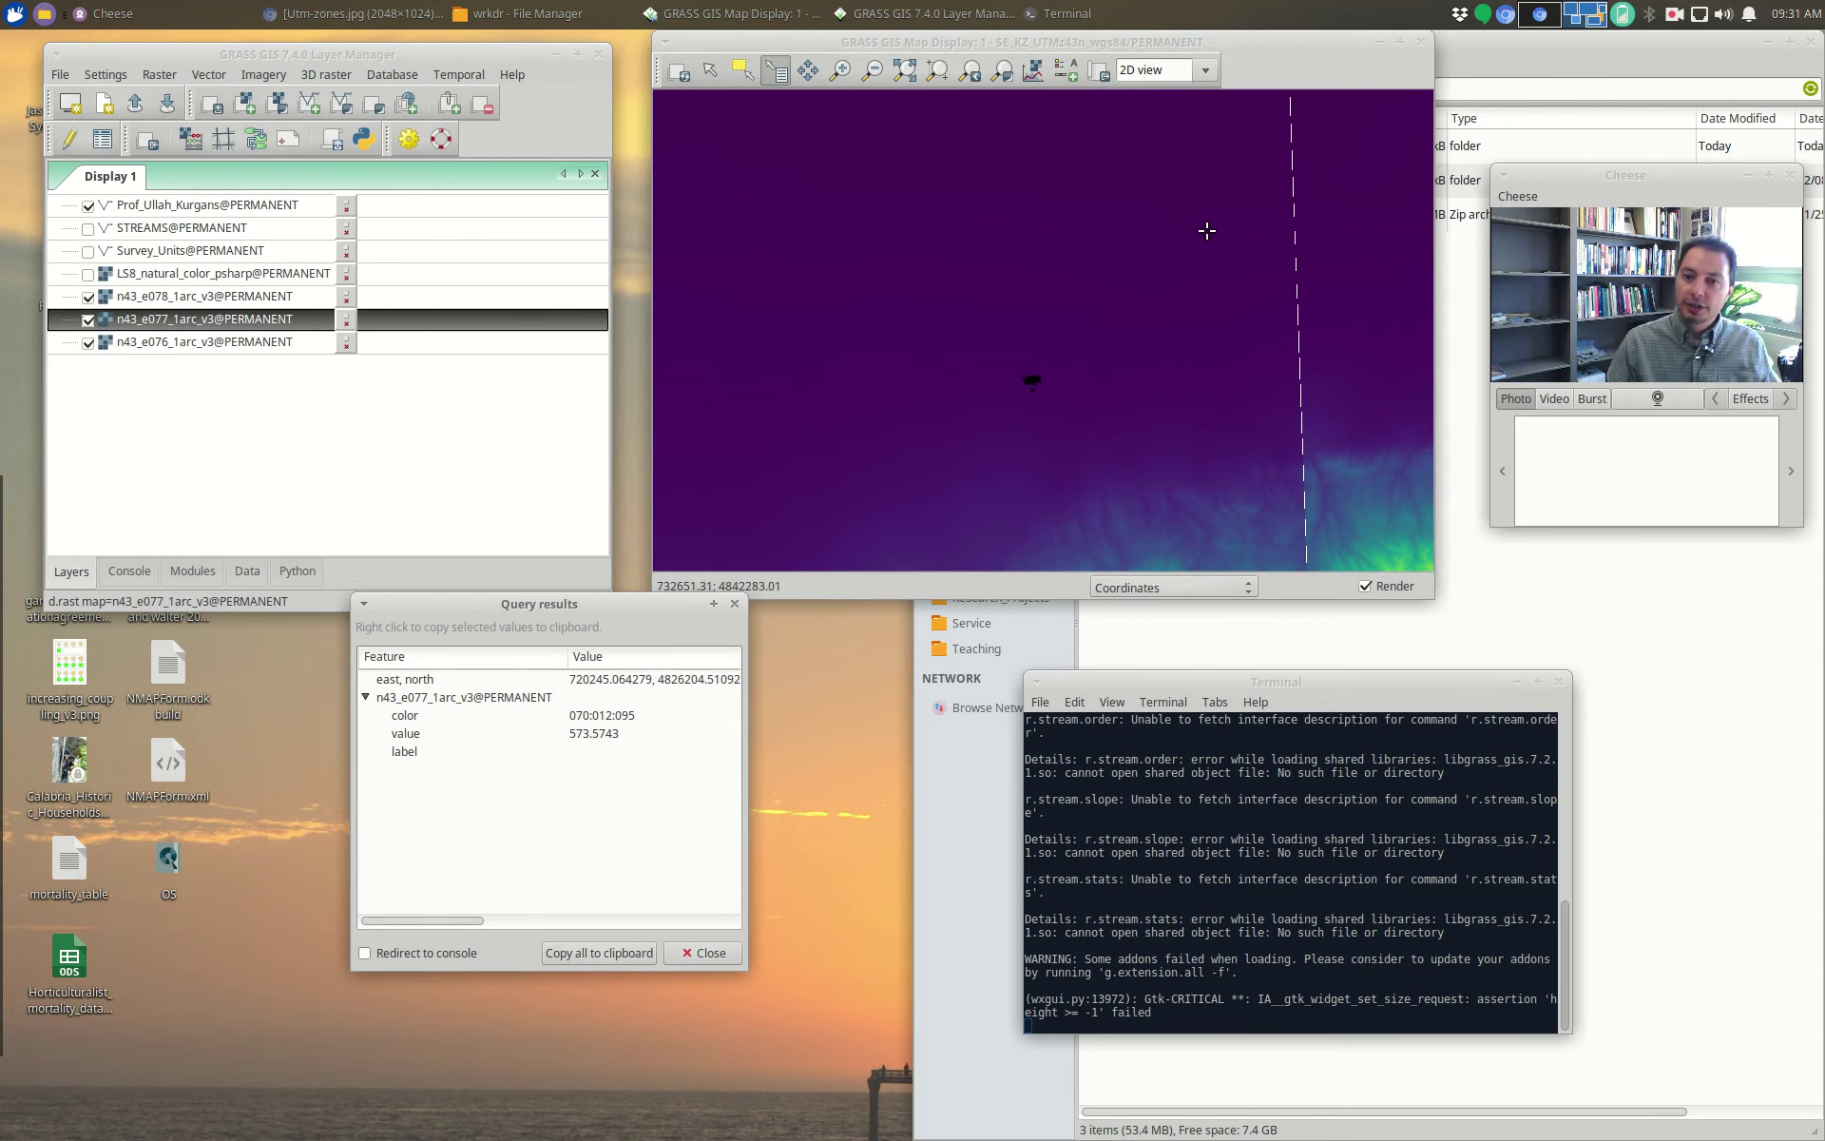
# Step: Examine the seams between the three adjacent elevation tiles at different zoom levels
pyautogui.scroll(-1, 1200, 260)
pyautogui.scroll(-1, 1201, 266)
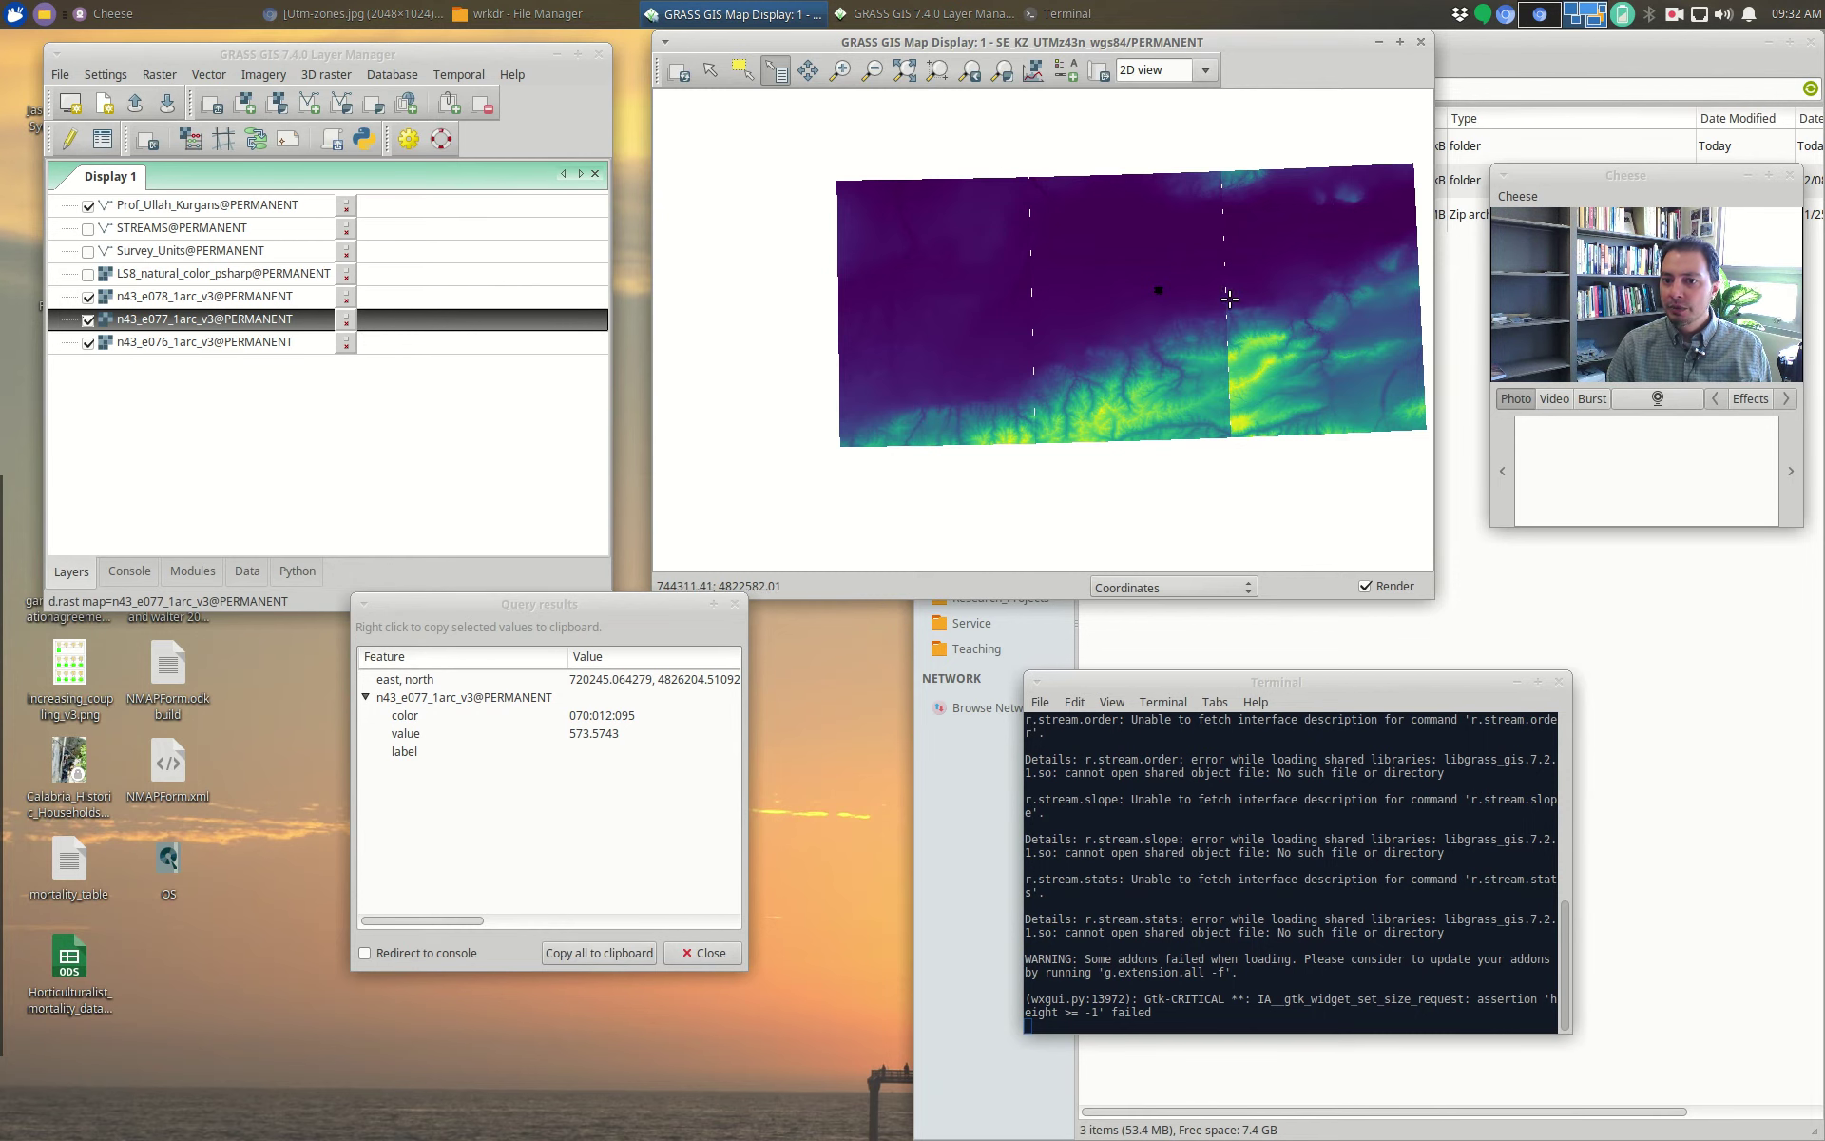
pyautogui.scroll(1, 1229, 298)
pyautogui.scroll(2, 1229, 298)
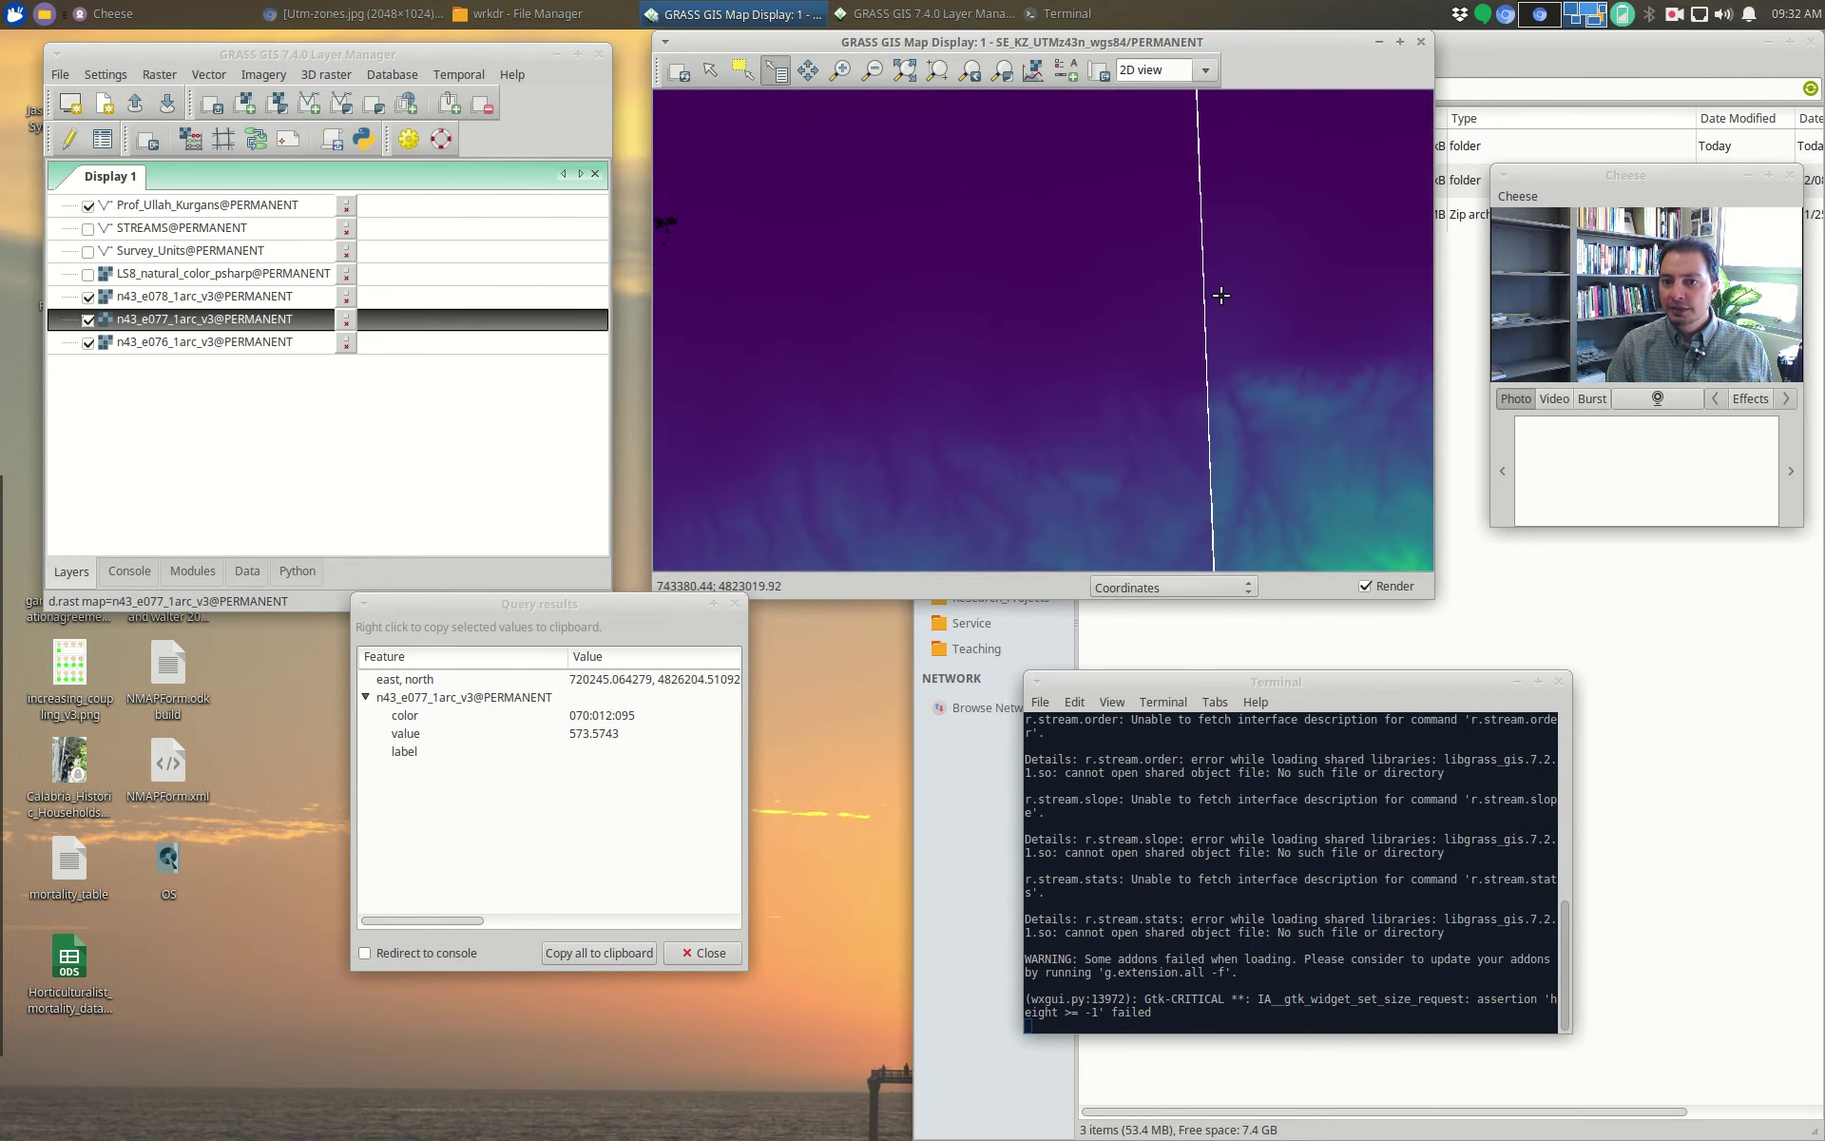
pyautogui.scroll(1, 1194, 293)
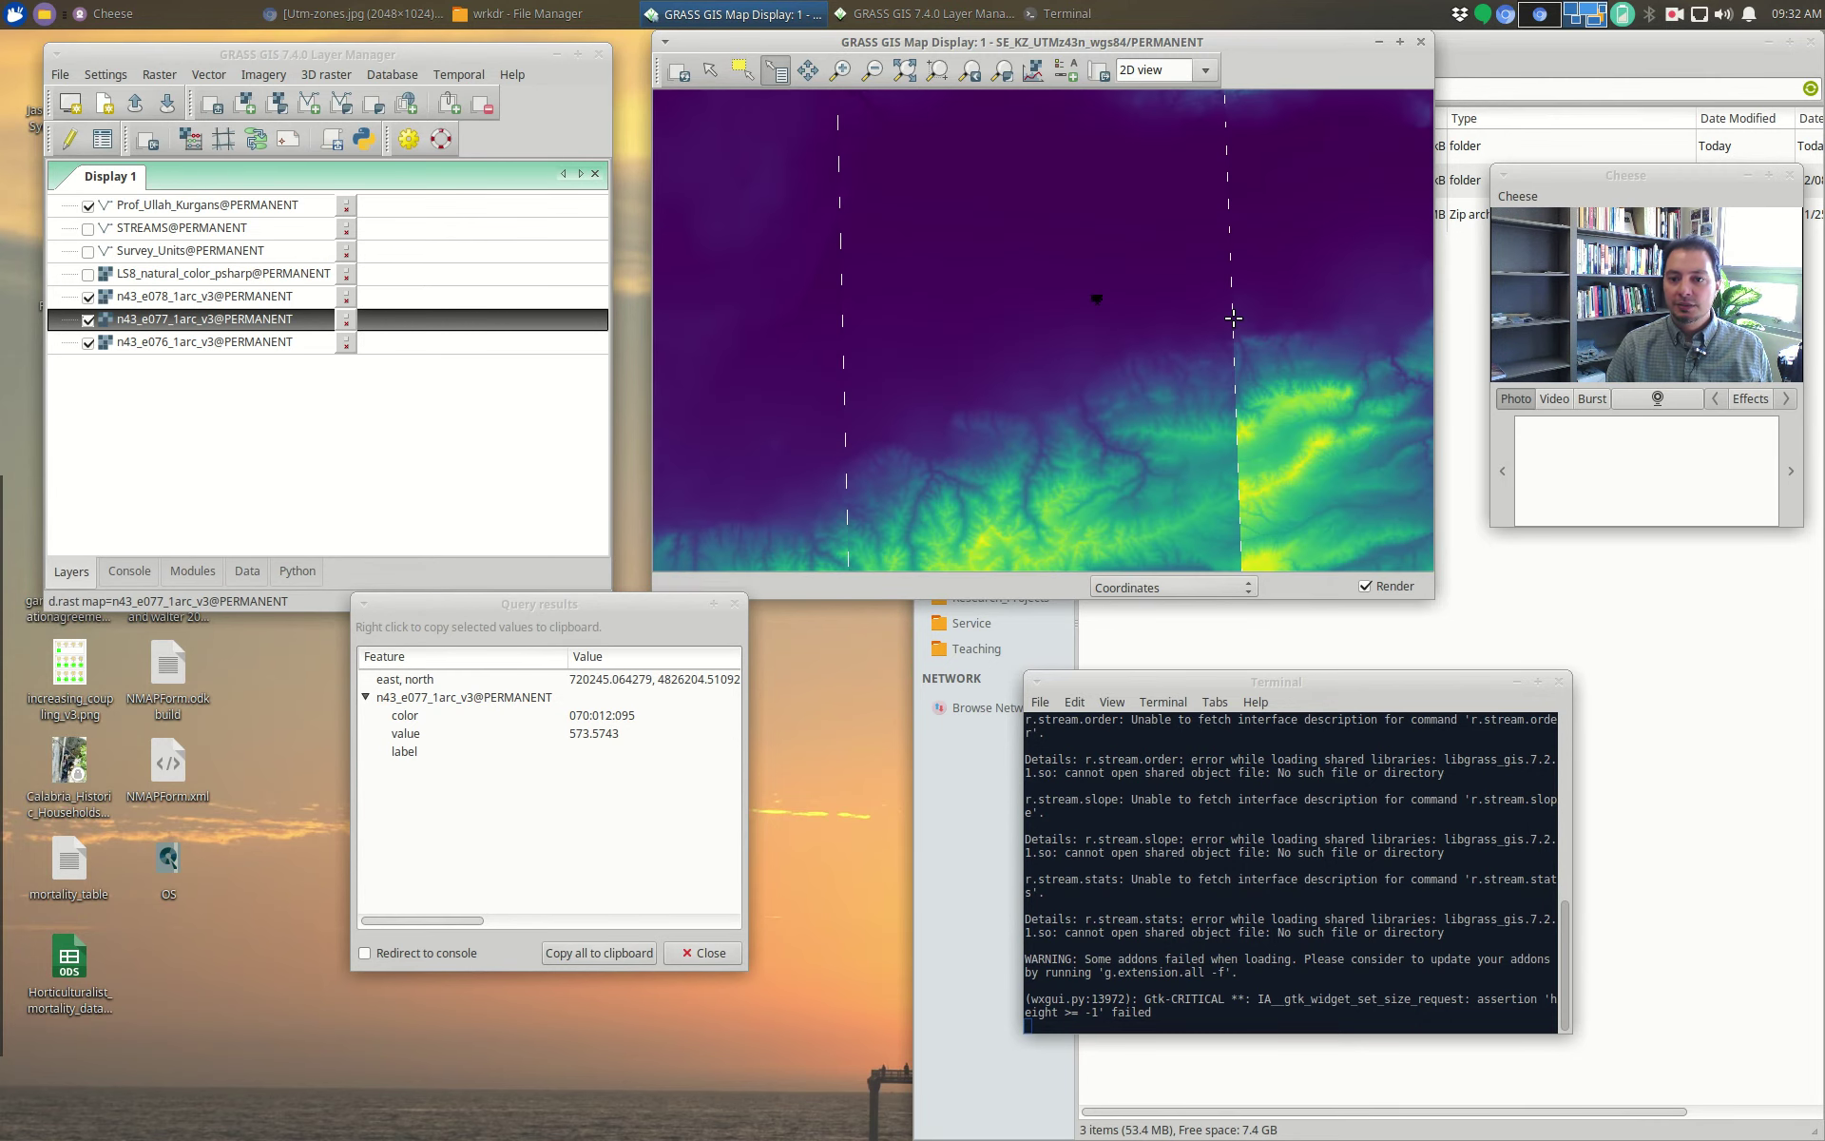
pyautogui.scroll(-1, 1233, 319)
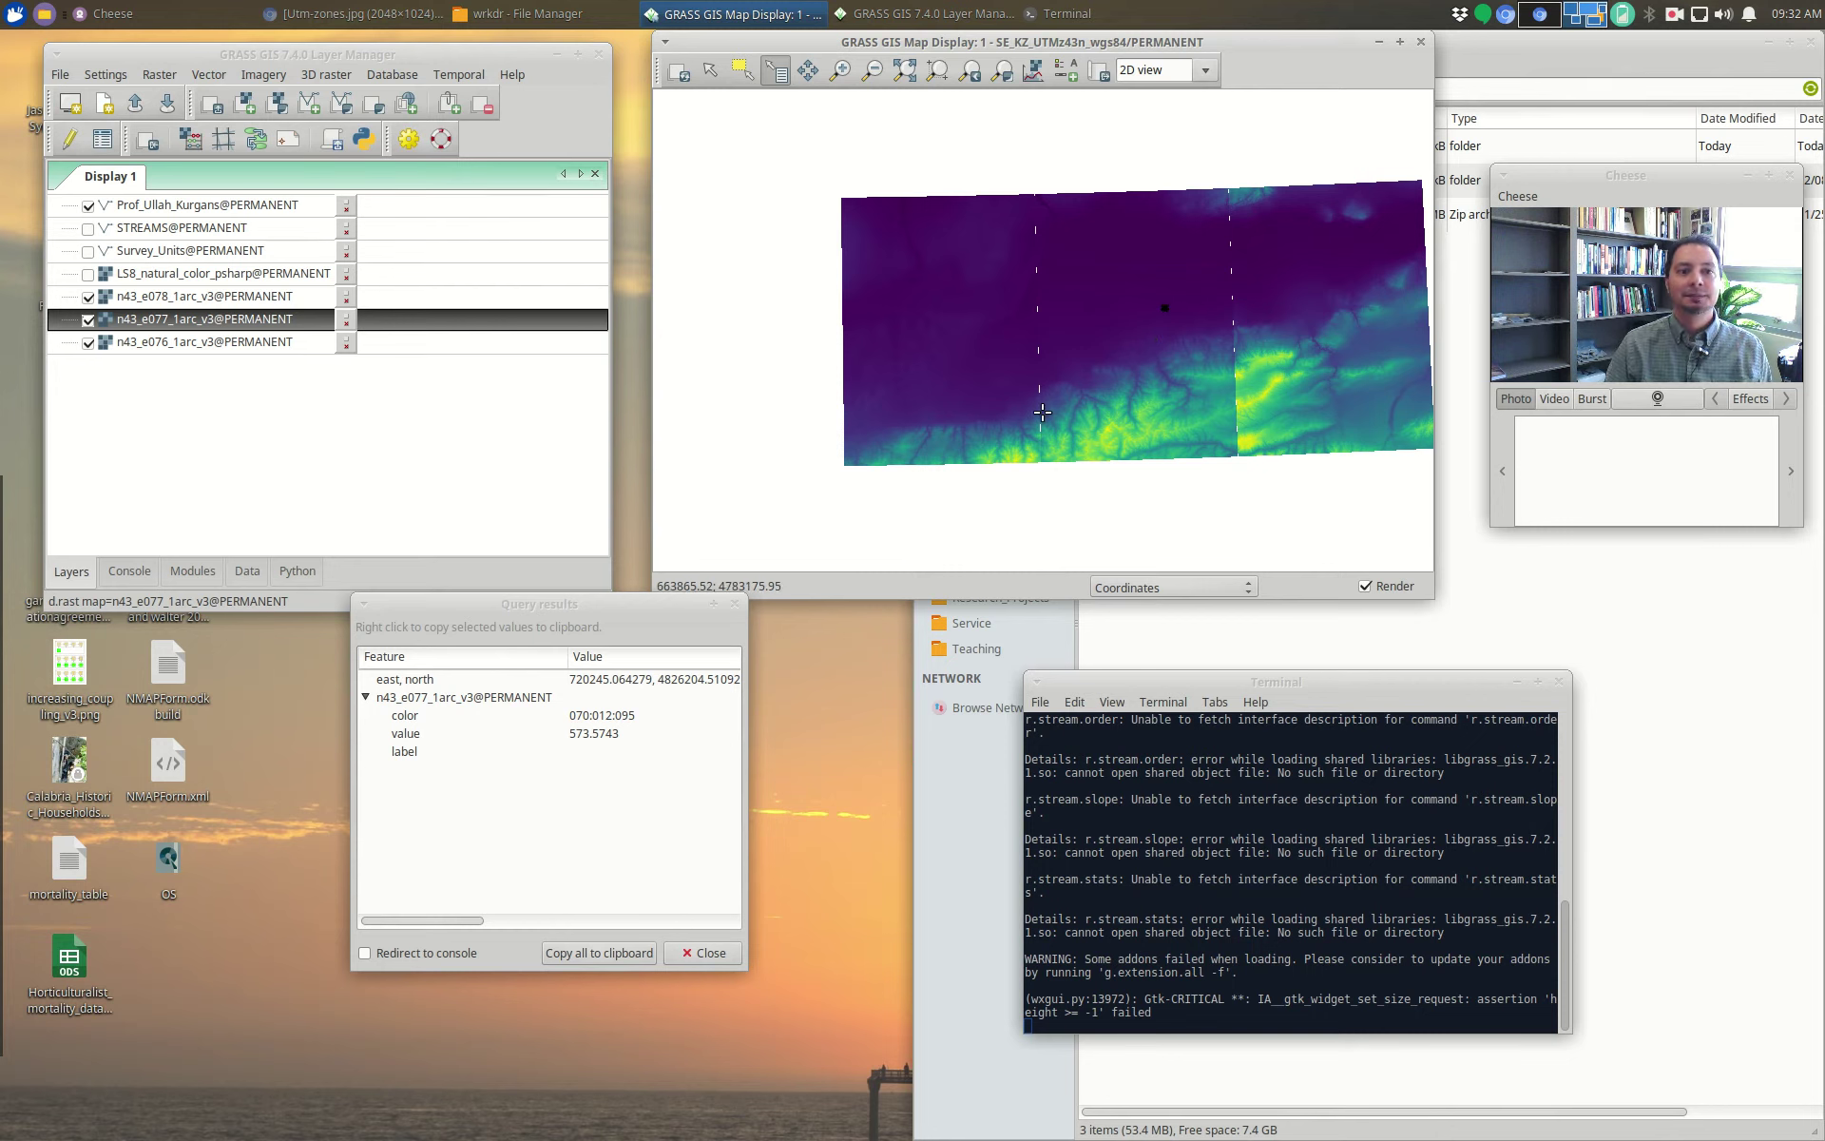
# Step: Open the r.patch tool for patching raster maps and place its dialog over the layer list
pyautogui.click(164, 80)
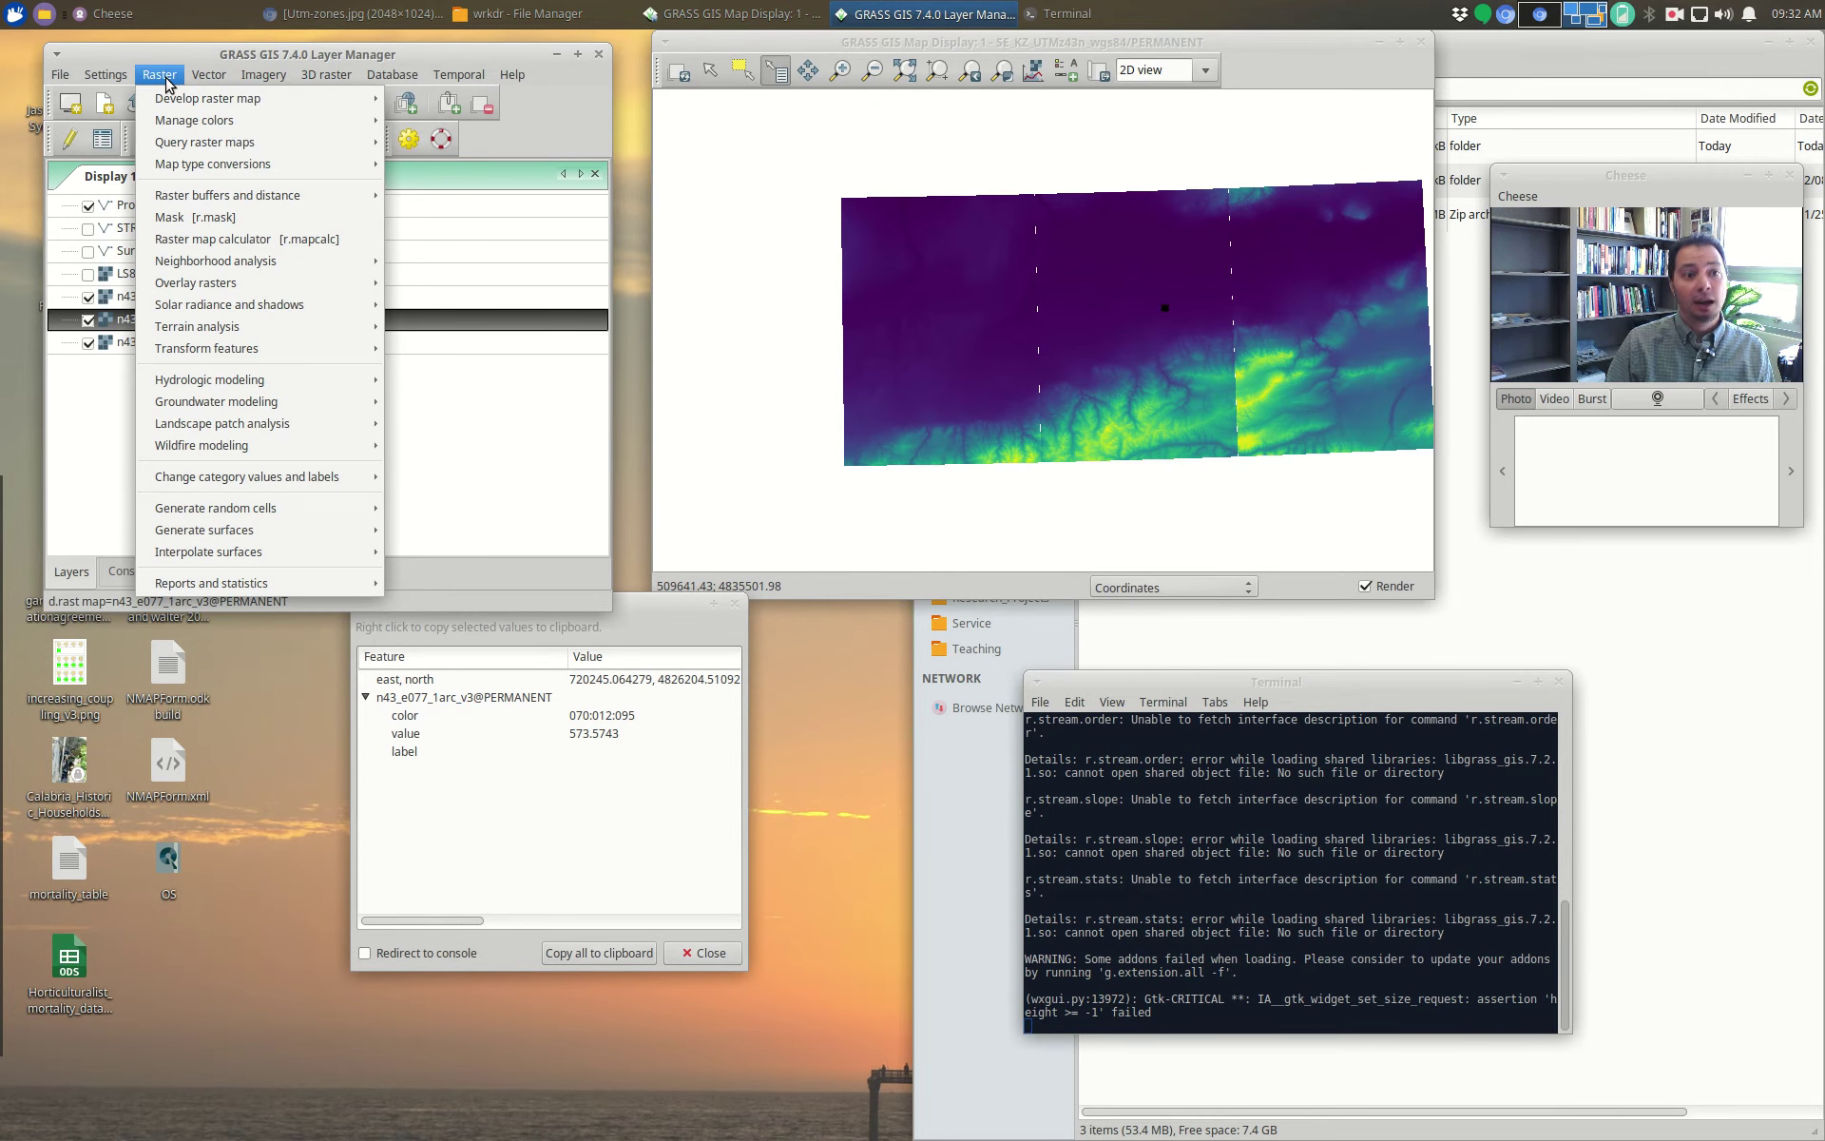
pyautogui.moveTo(263, 444)
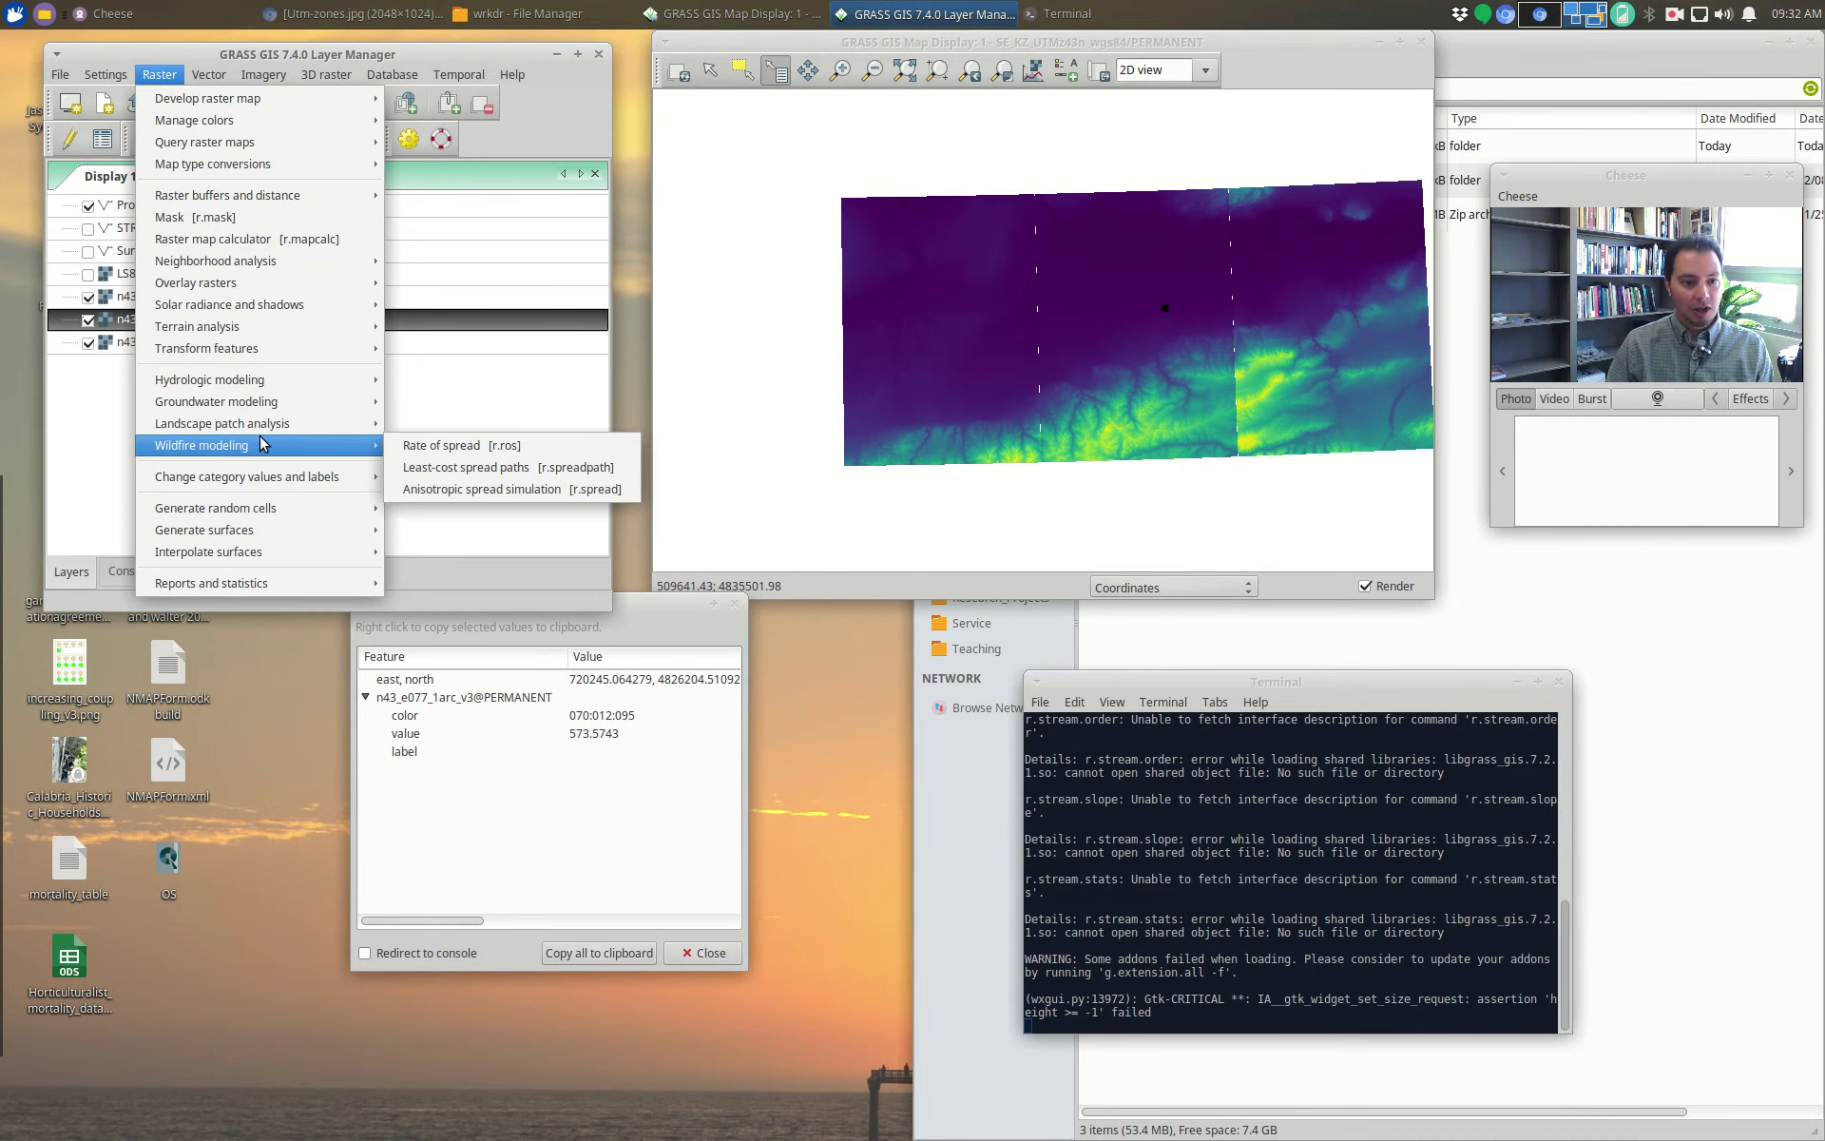
pyautogui.moveTo(237, 288)
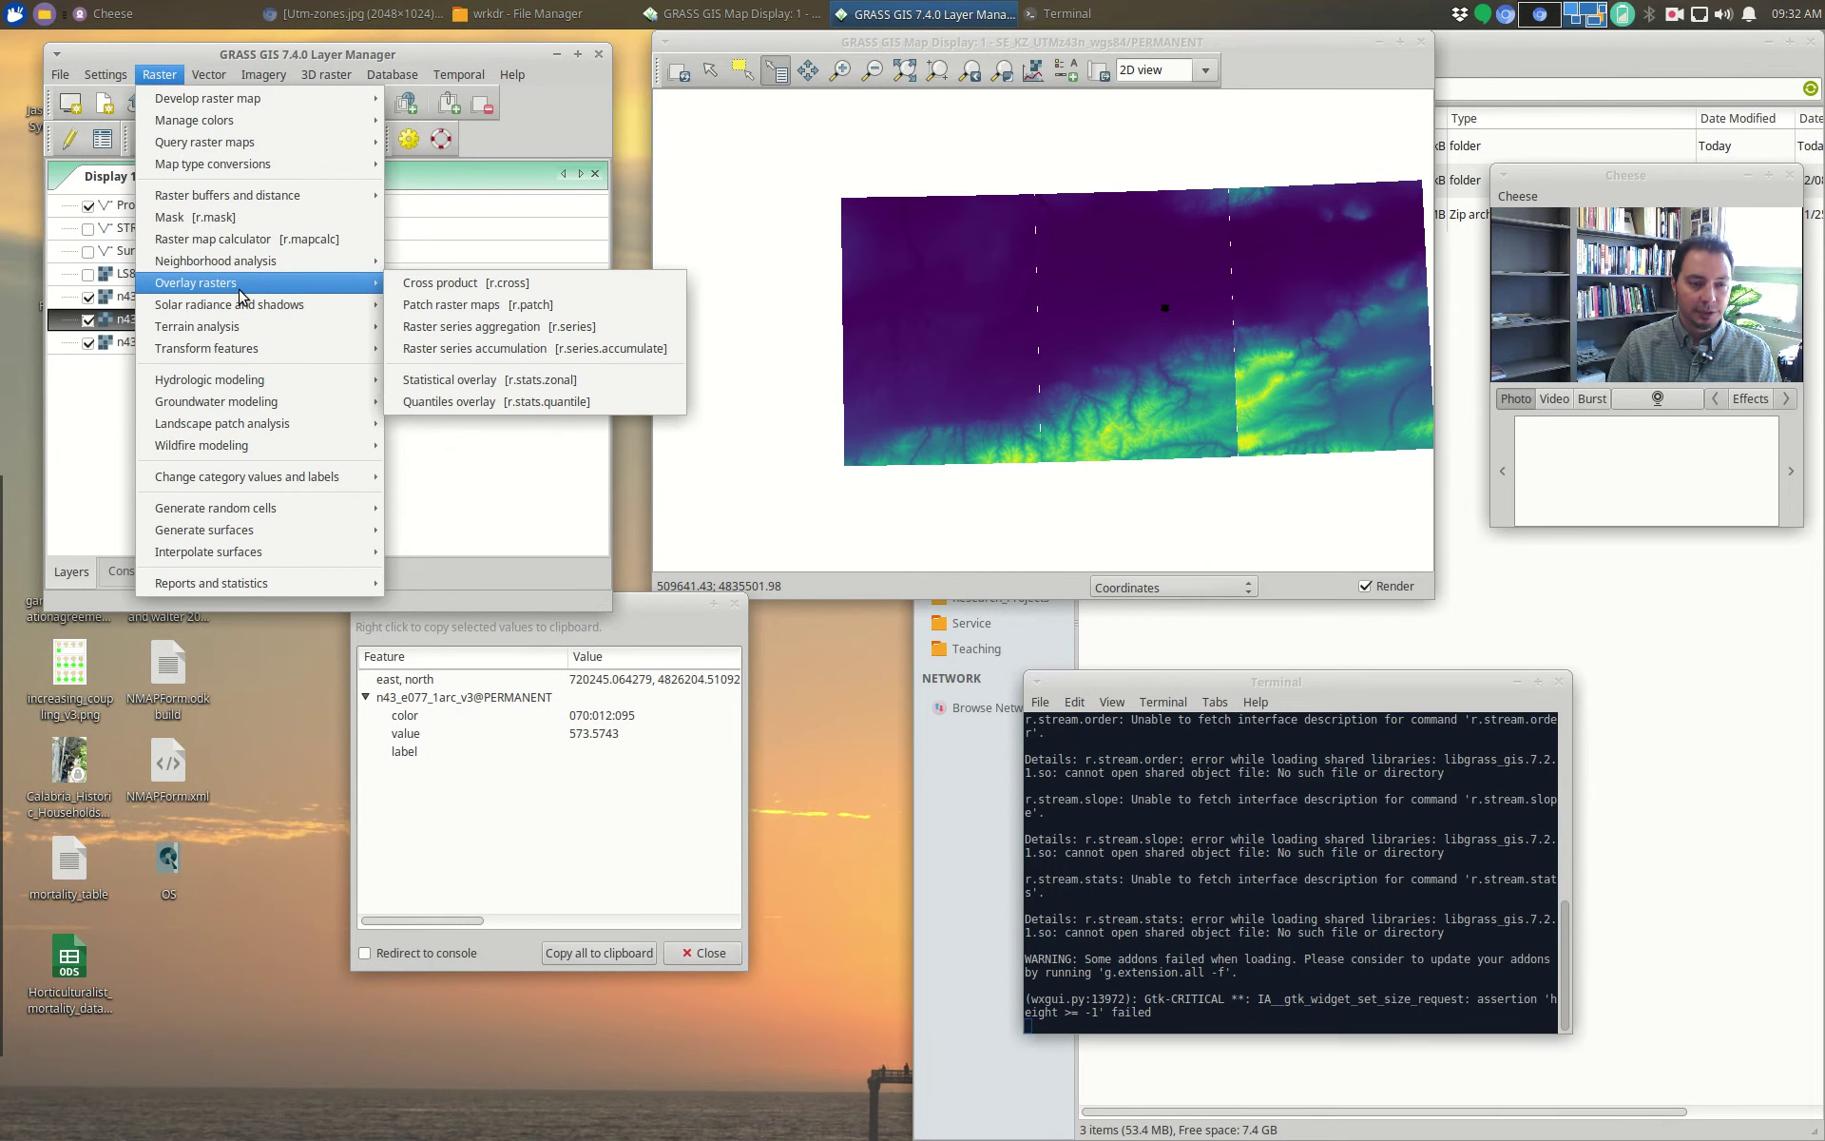
pyautogui.moveTo(257, 350)
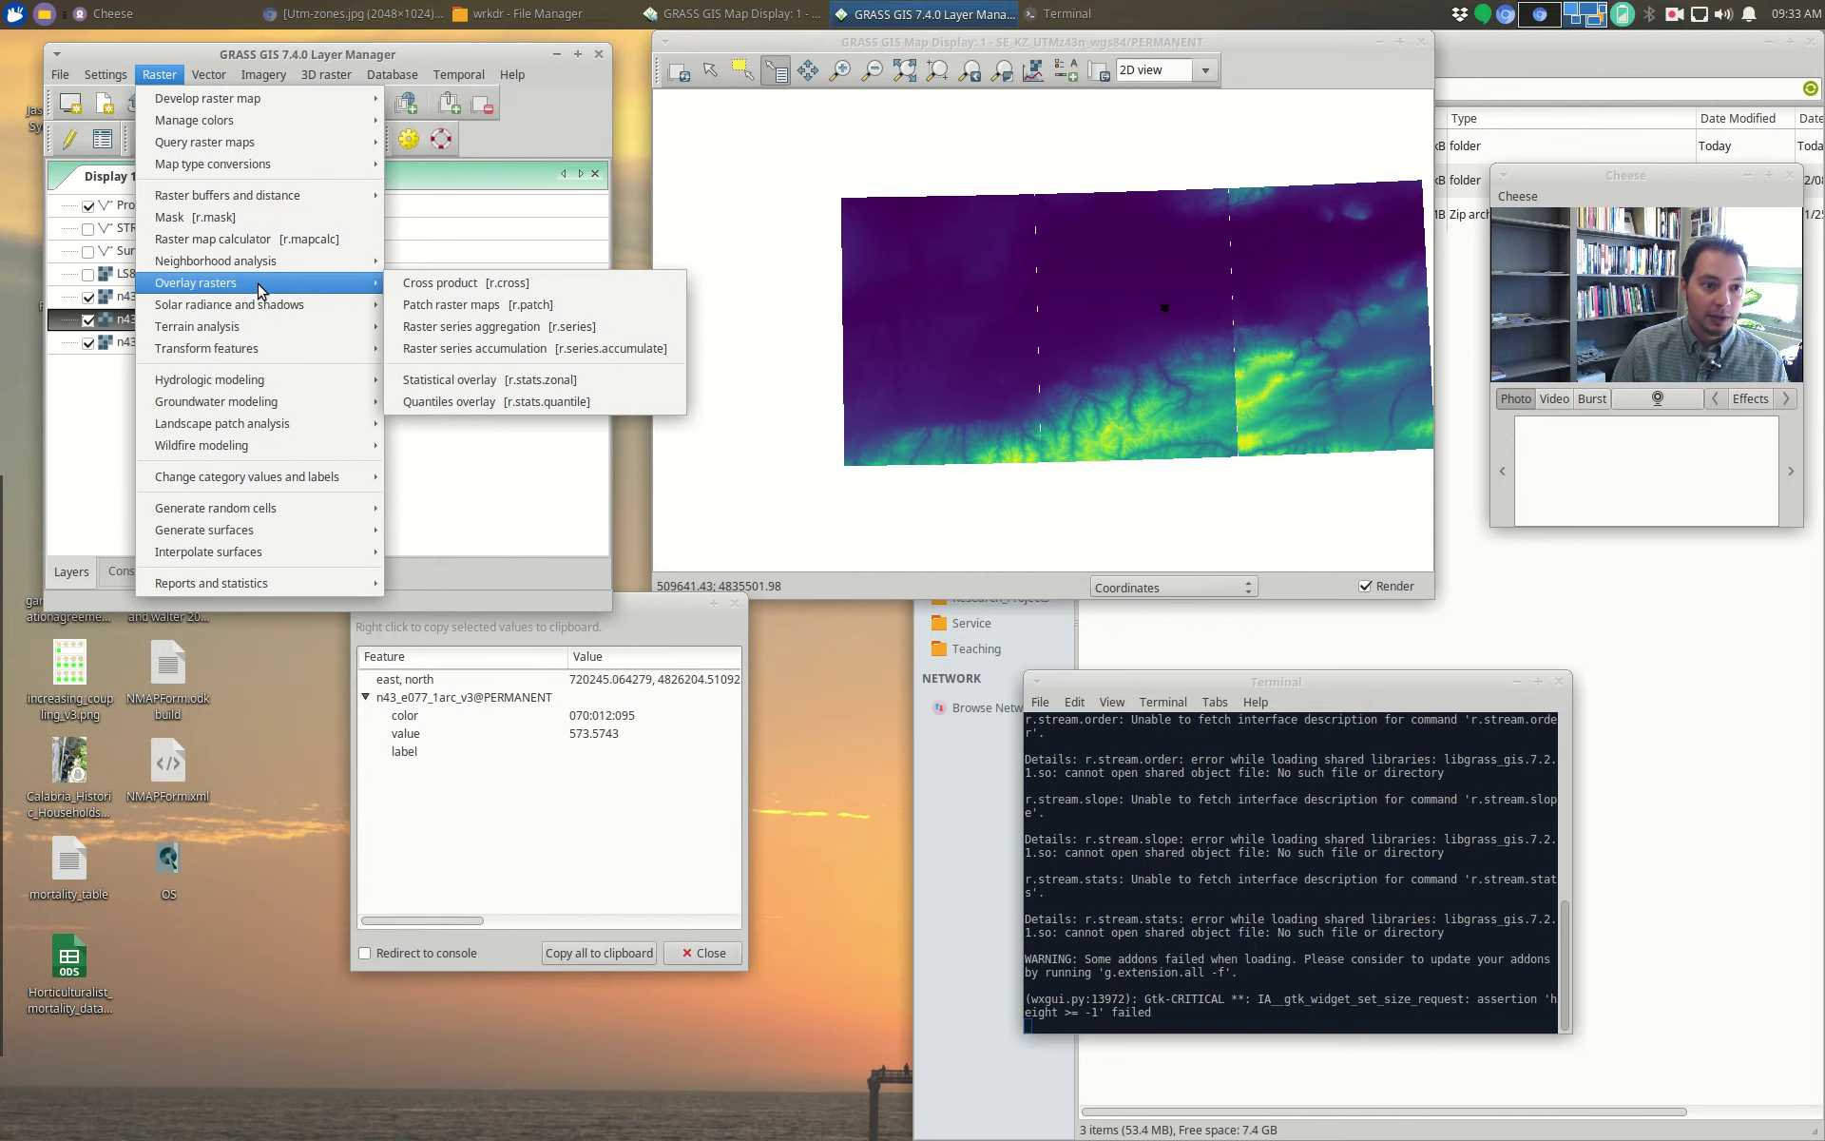
pyautogui.click(547, 316)
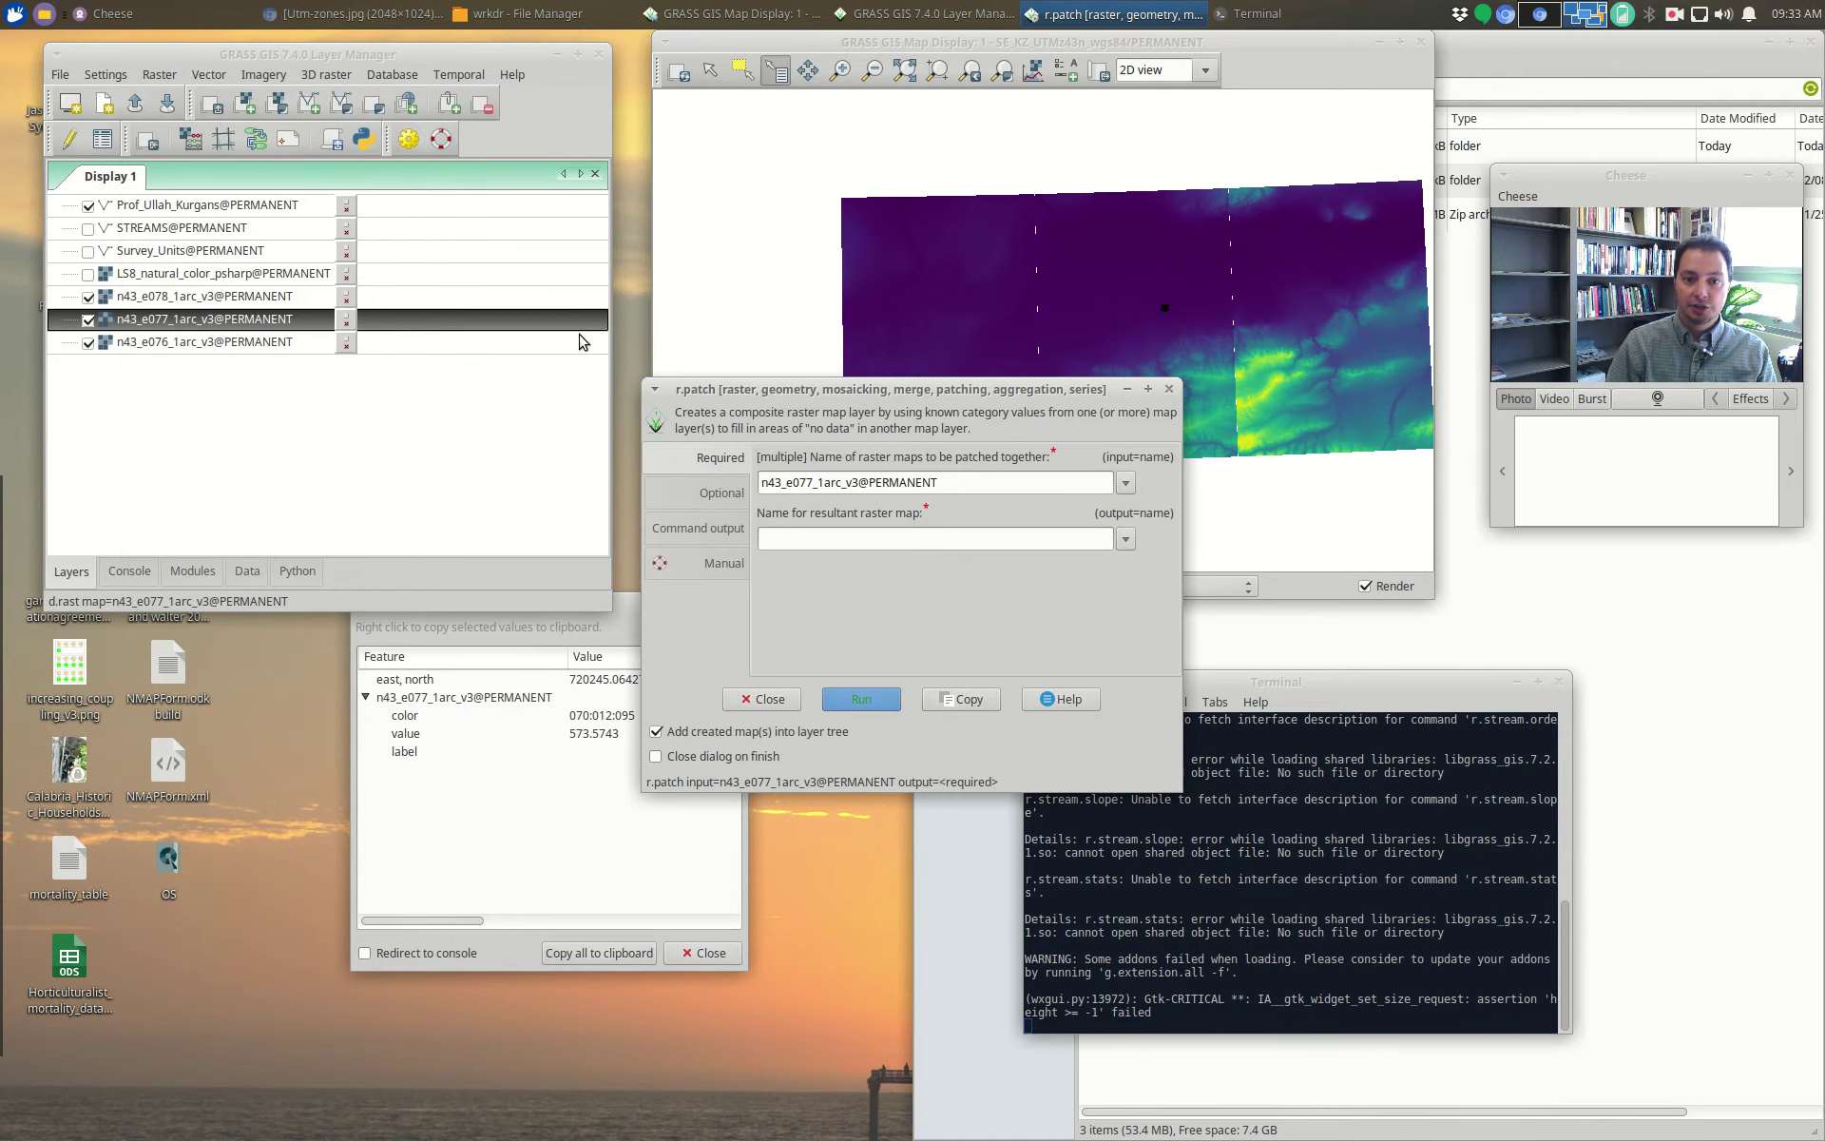
pyautogui.moveTo(785, 393); pyautogui.dragTo(576, 249)
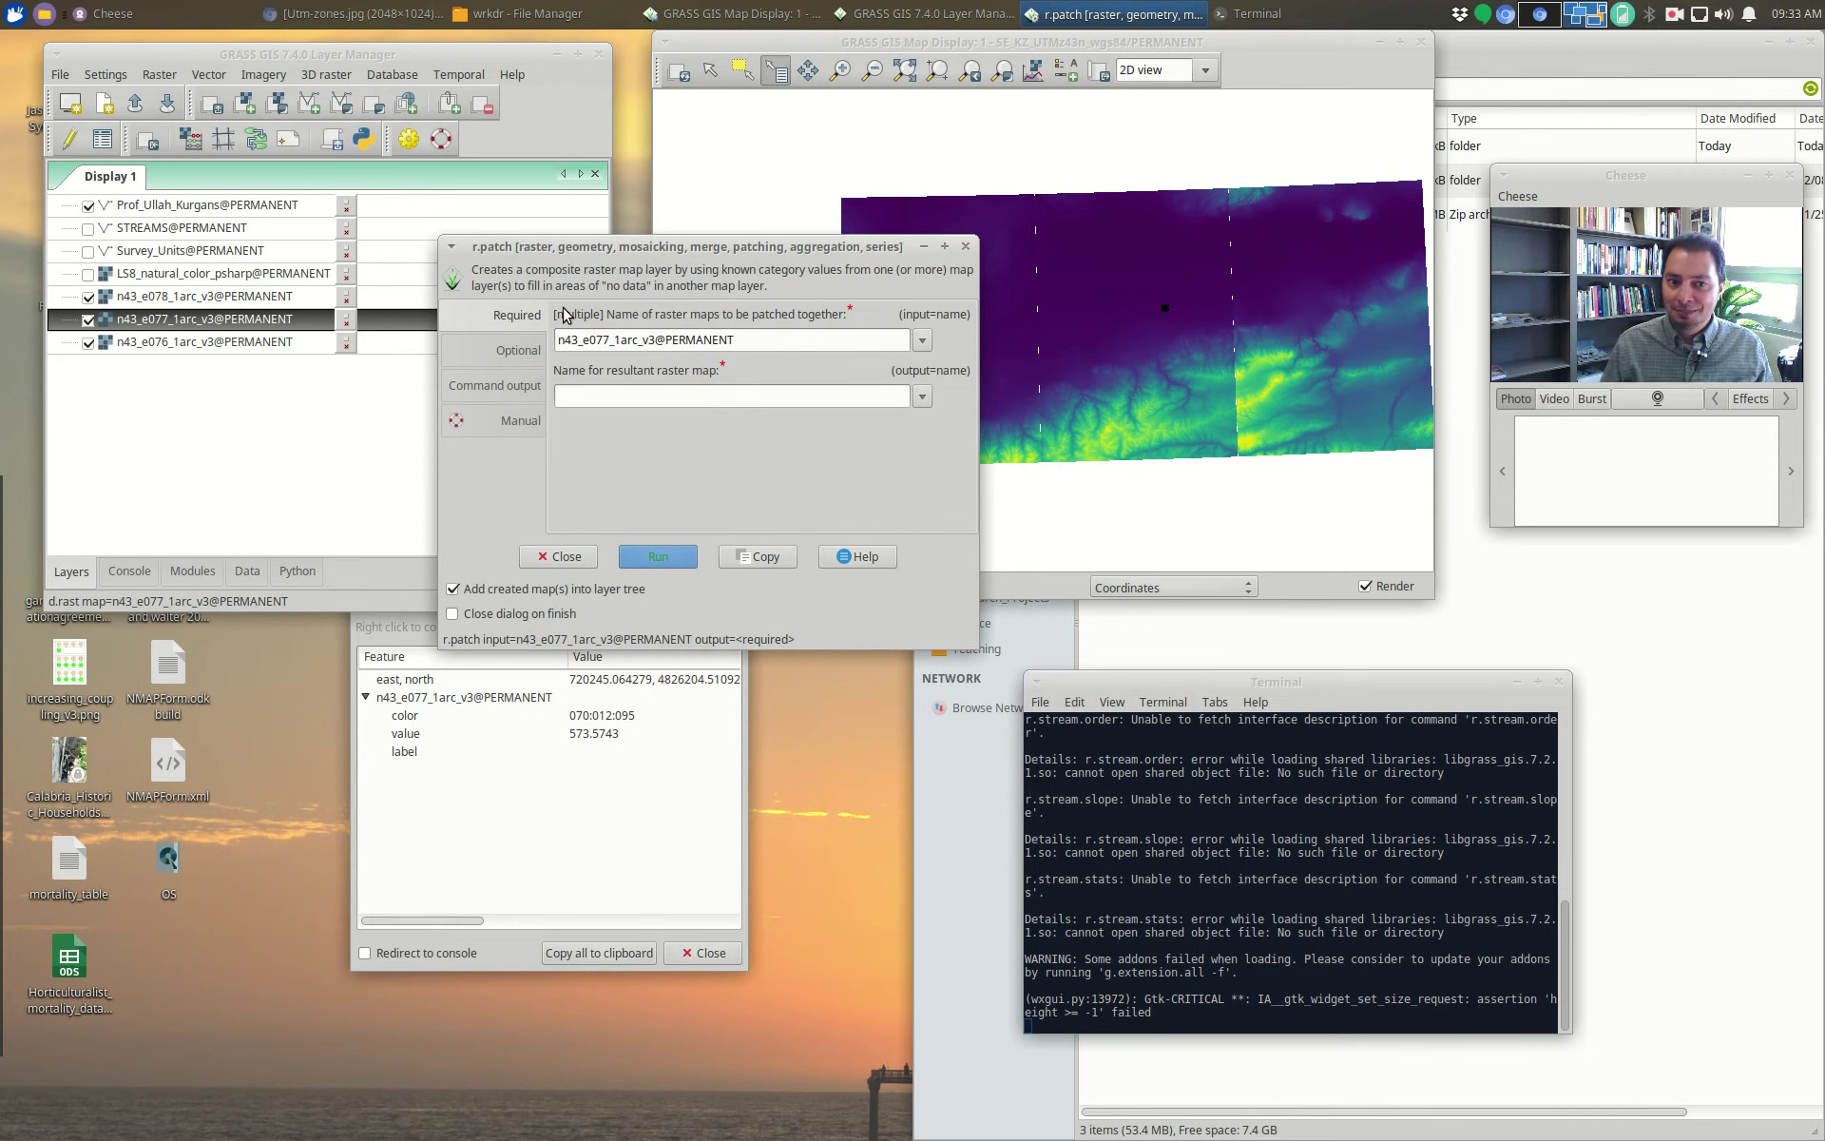
# Step: Review the required and optional settings of r.patch and read its manual, including the description, filling examples and notes
pyautogui.click(534, 350)
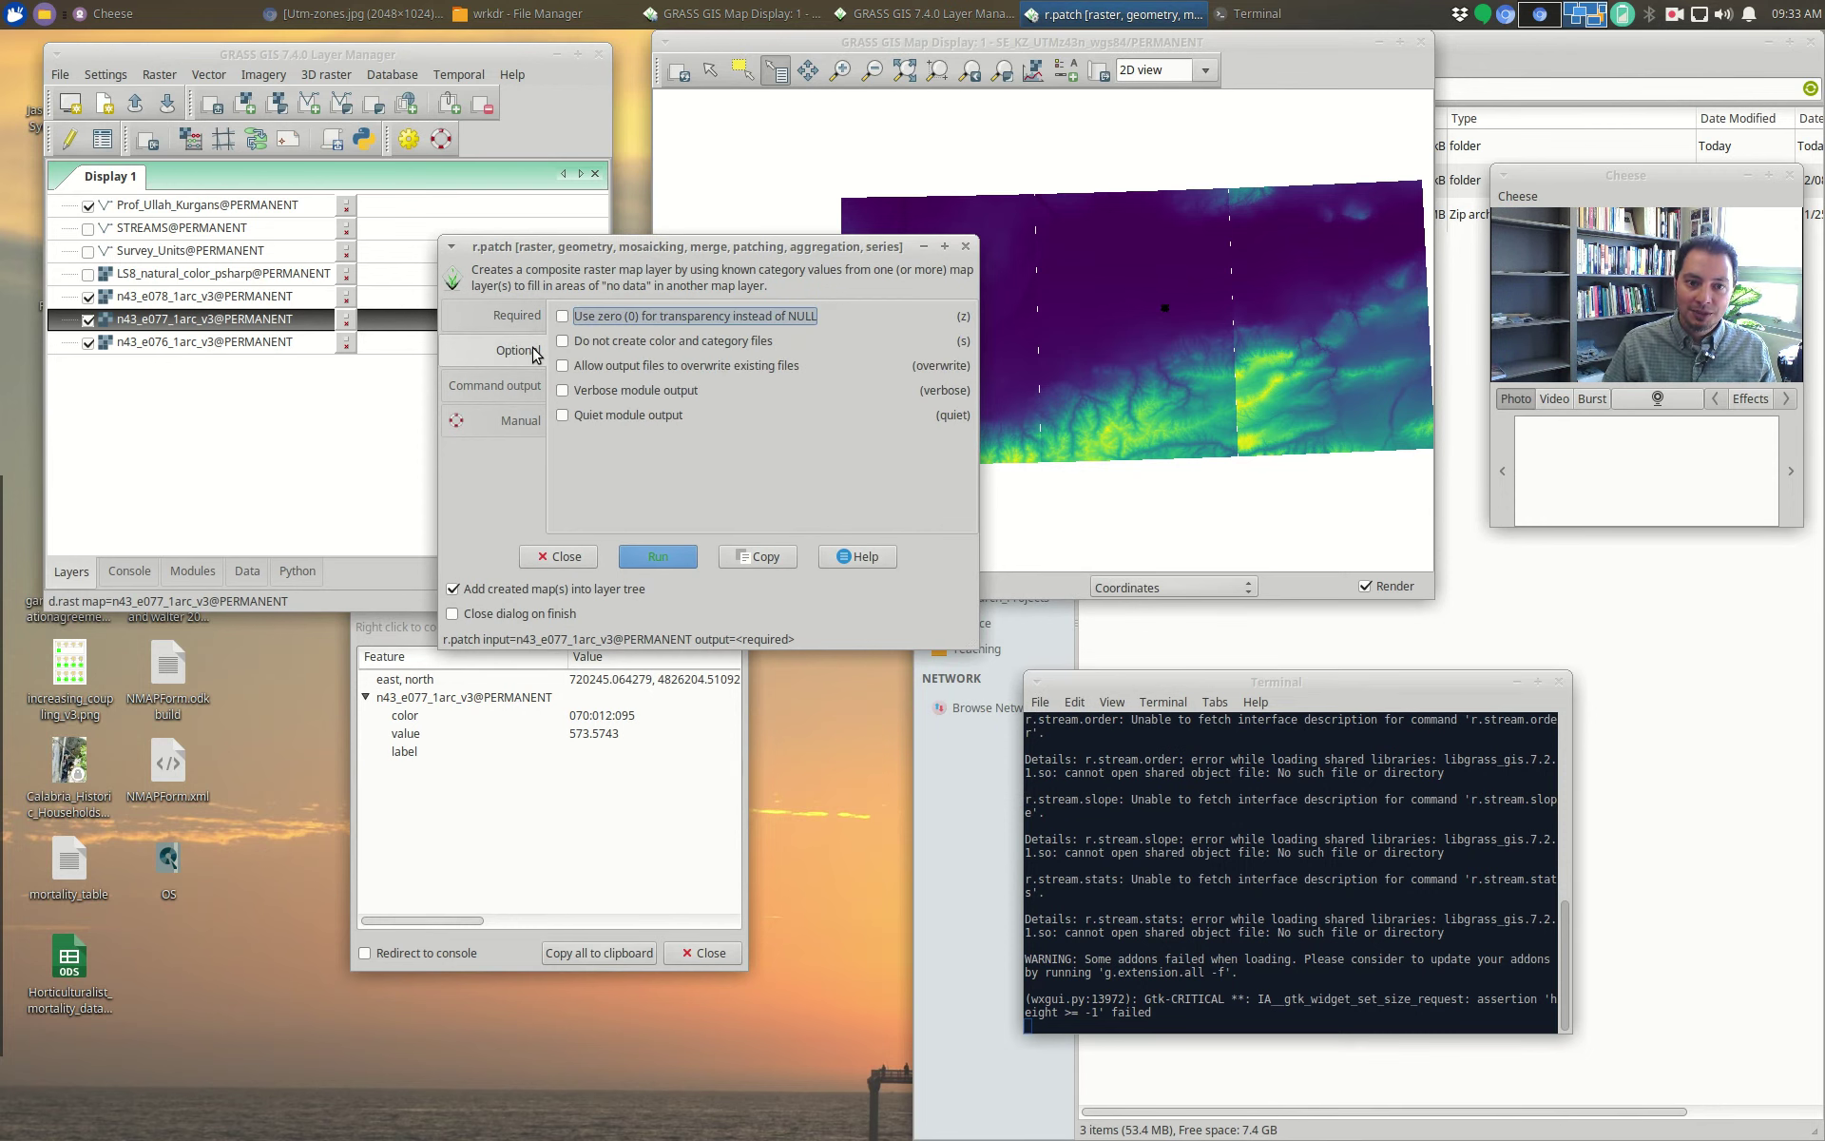
pyautogui.click(517, 418)
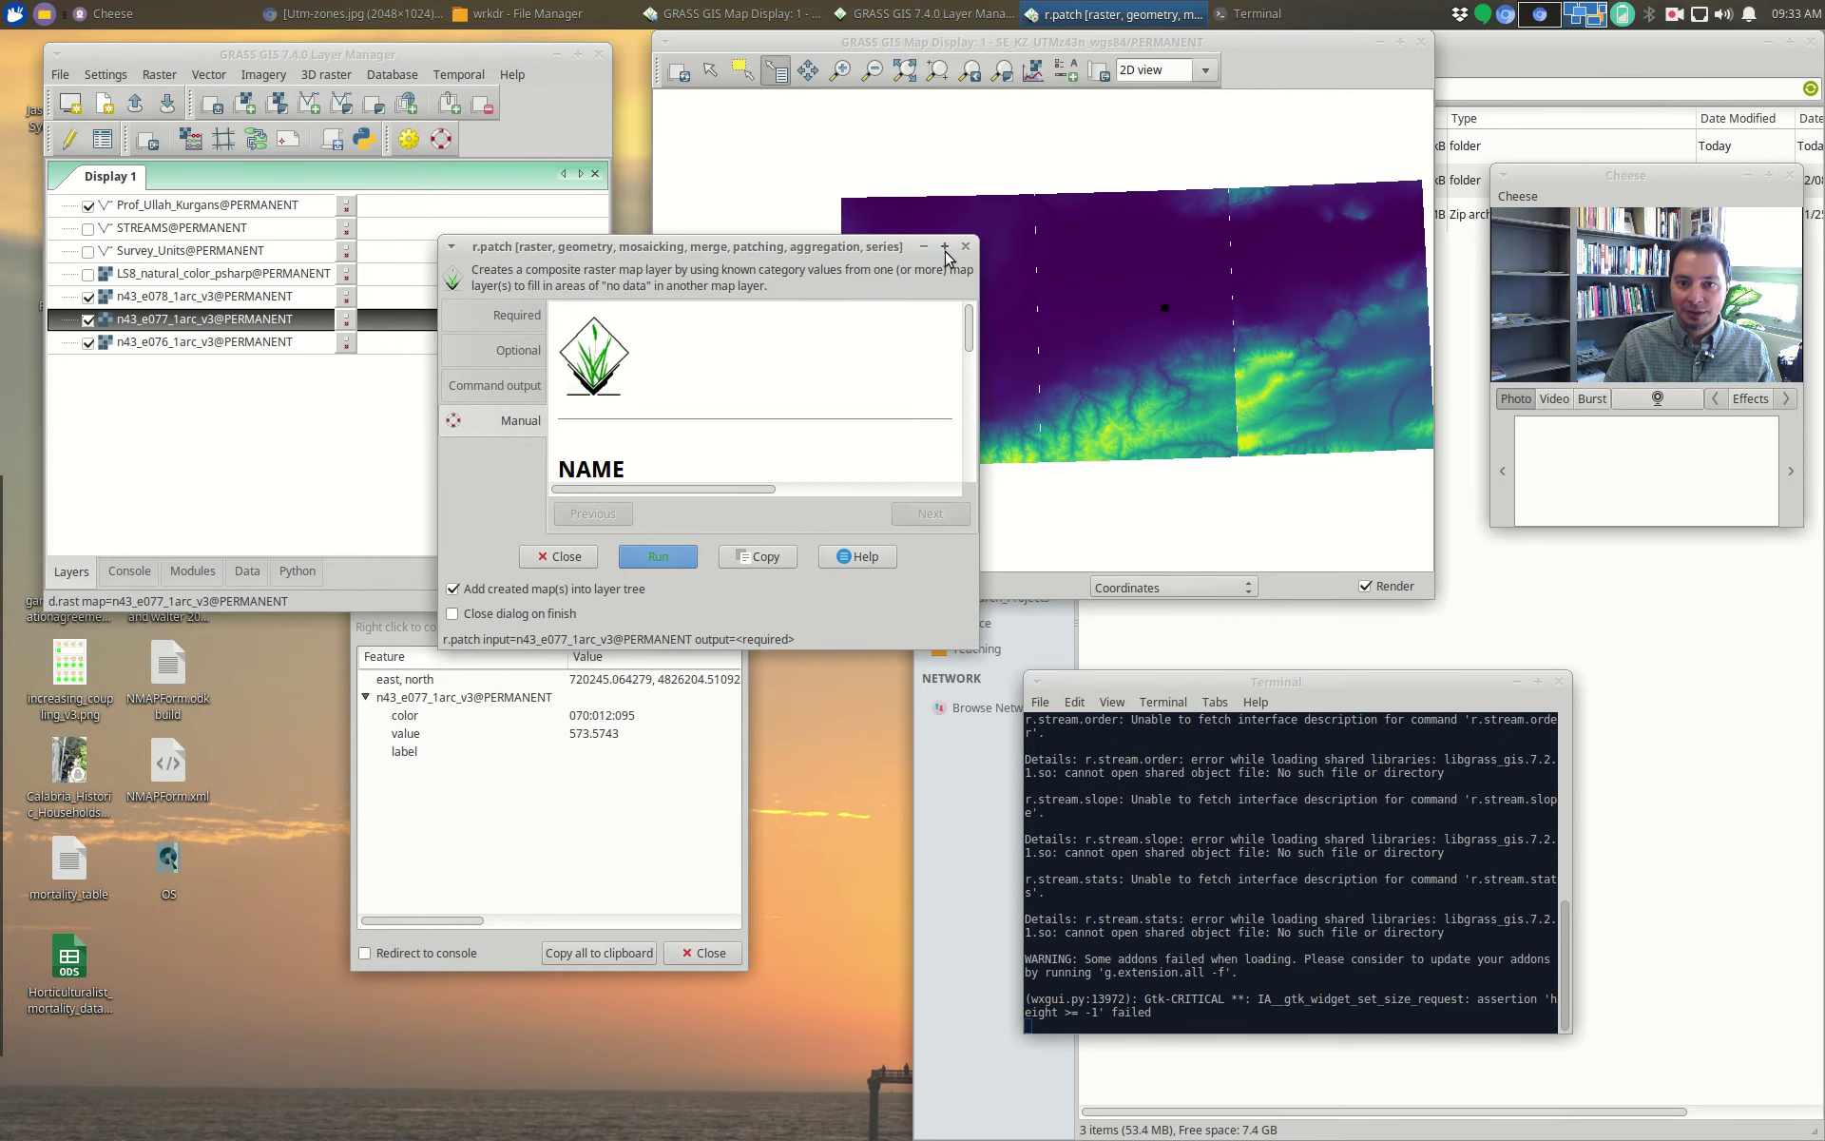
pyautogui.click(945, 247)
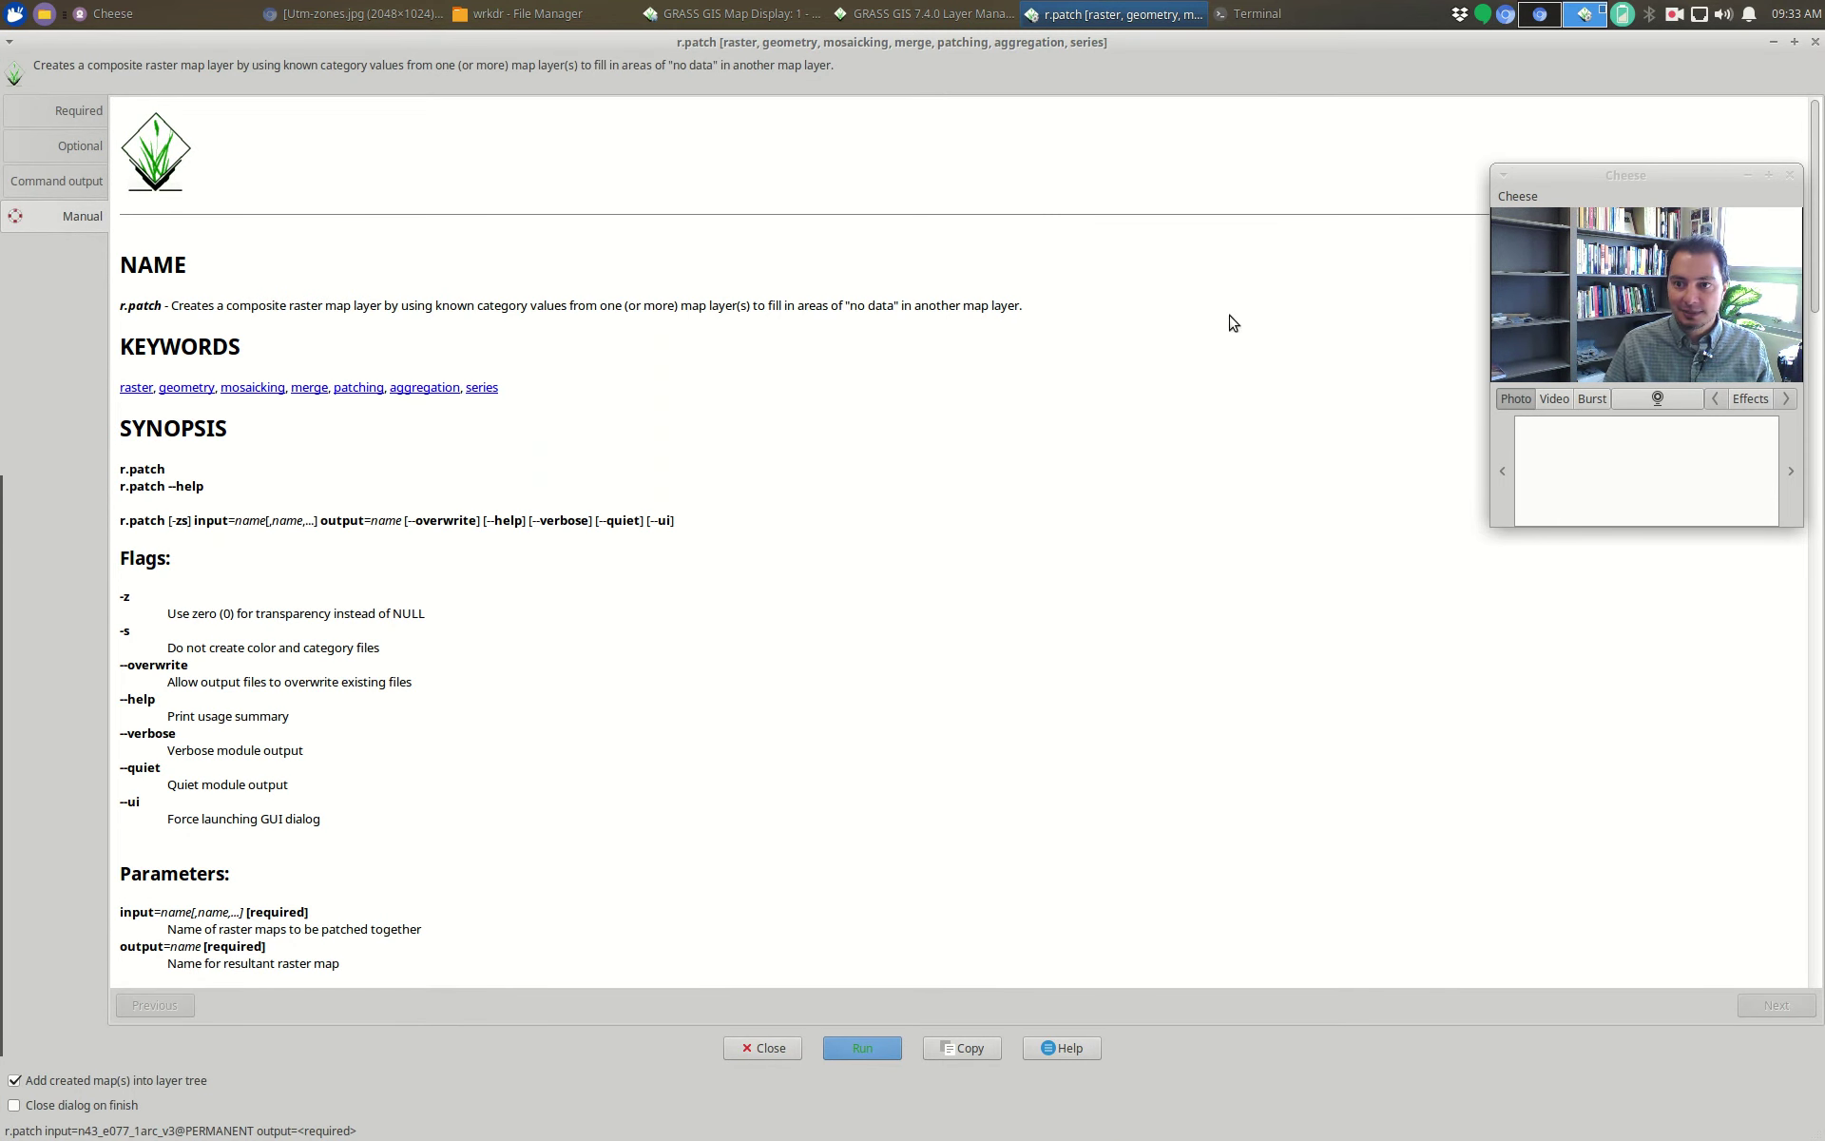
pyautogui.scroll(-10, 373, 546)
pyautogui.scroll(-2, 390, 576)
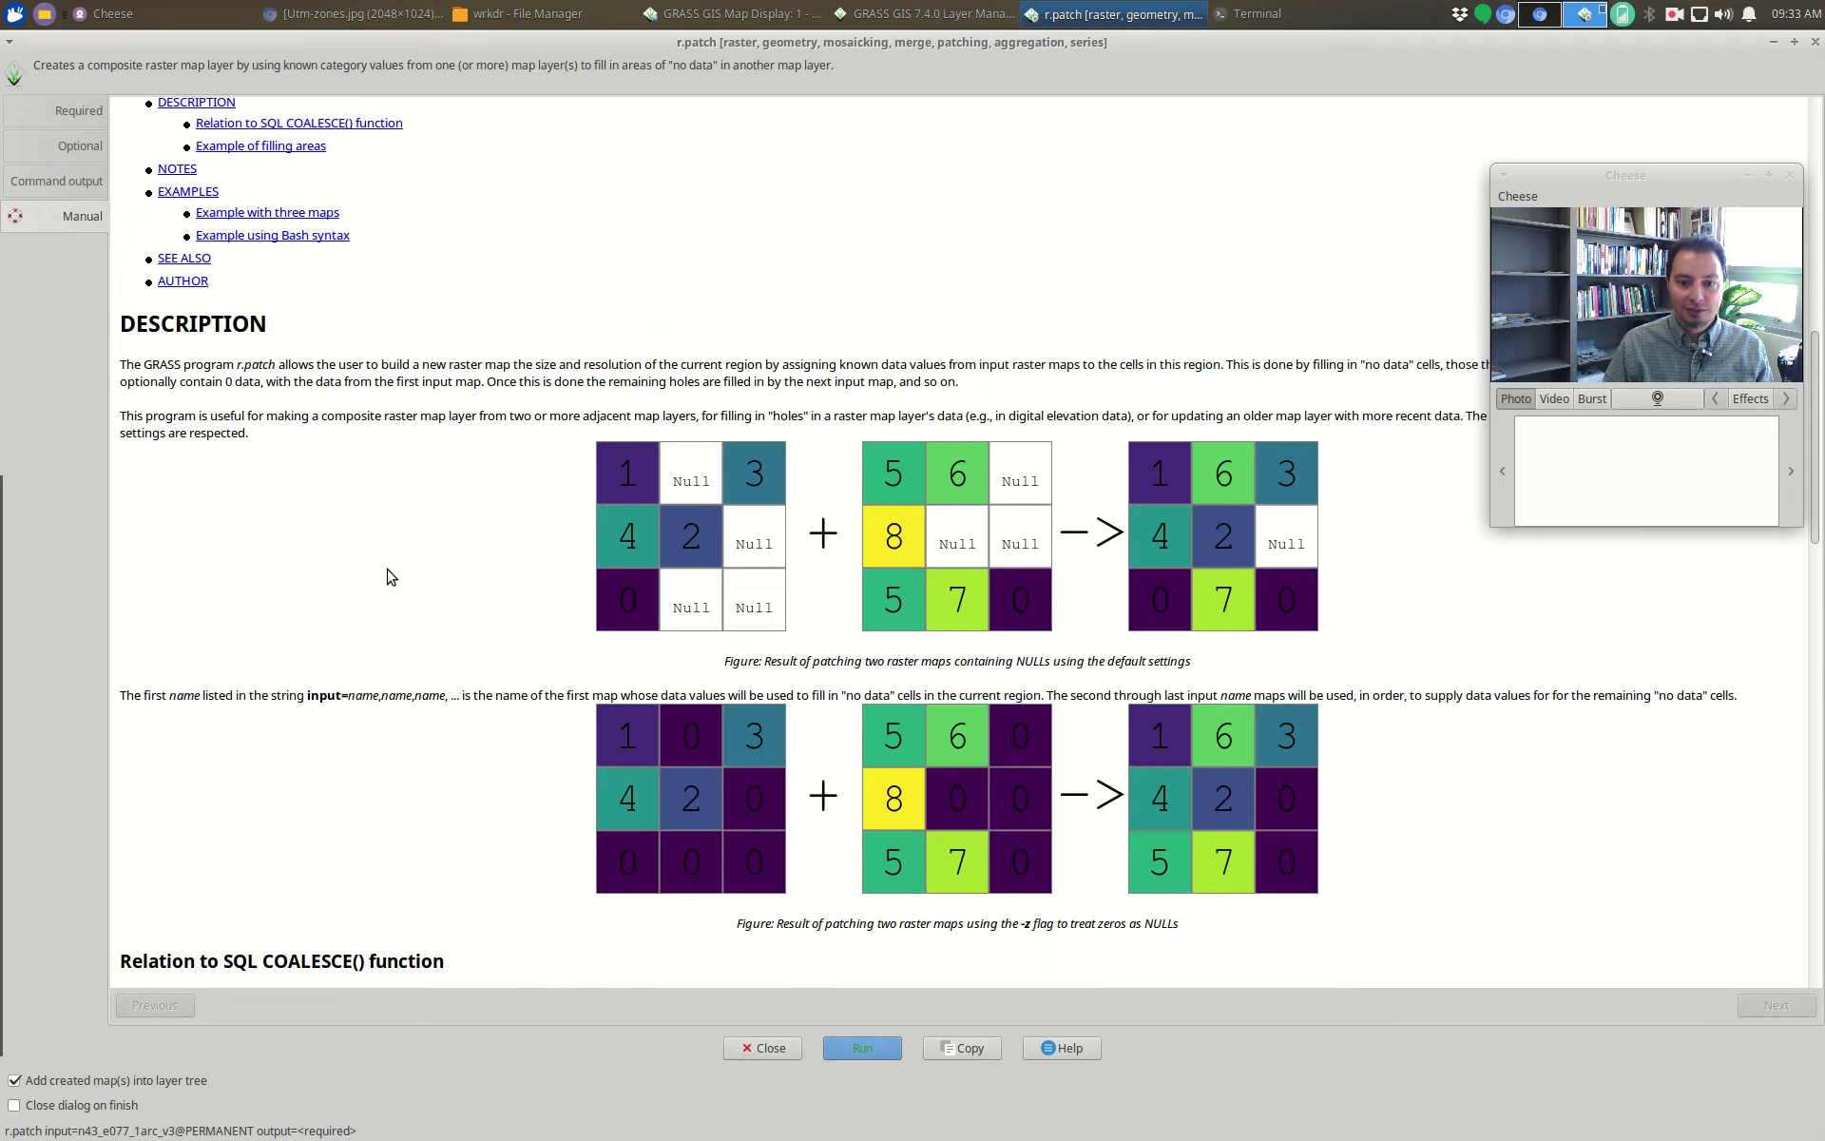
pyautogui.scroll(-3, 480, 542)
pyautogui.scroll(5, 471, 540)
pyautogui.scroll(-11, 409, 494)
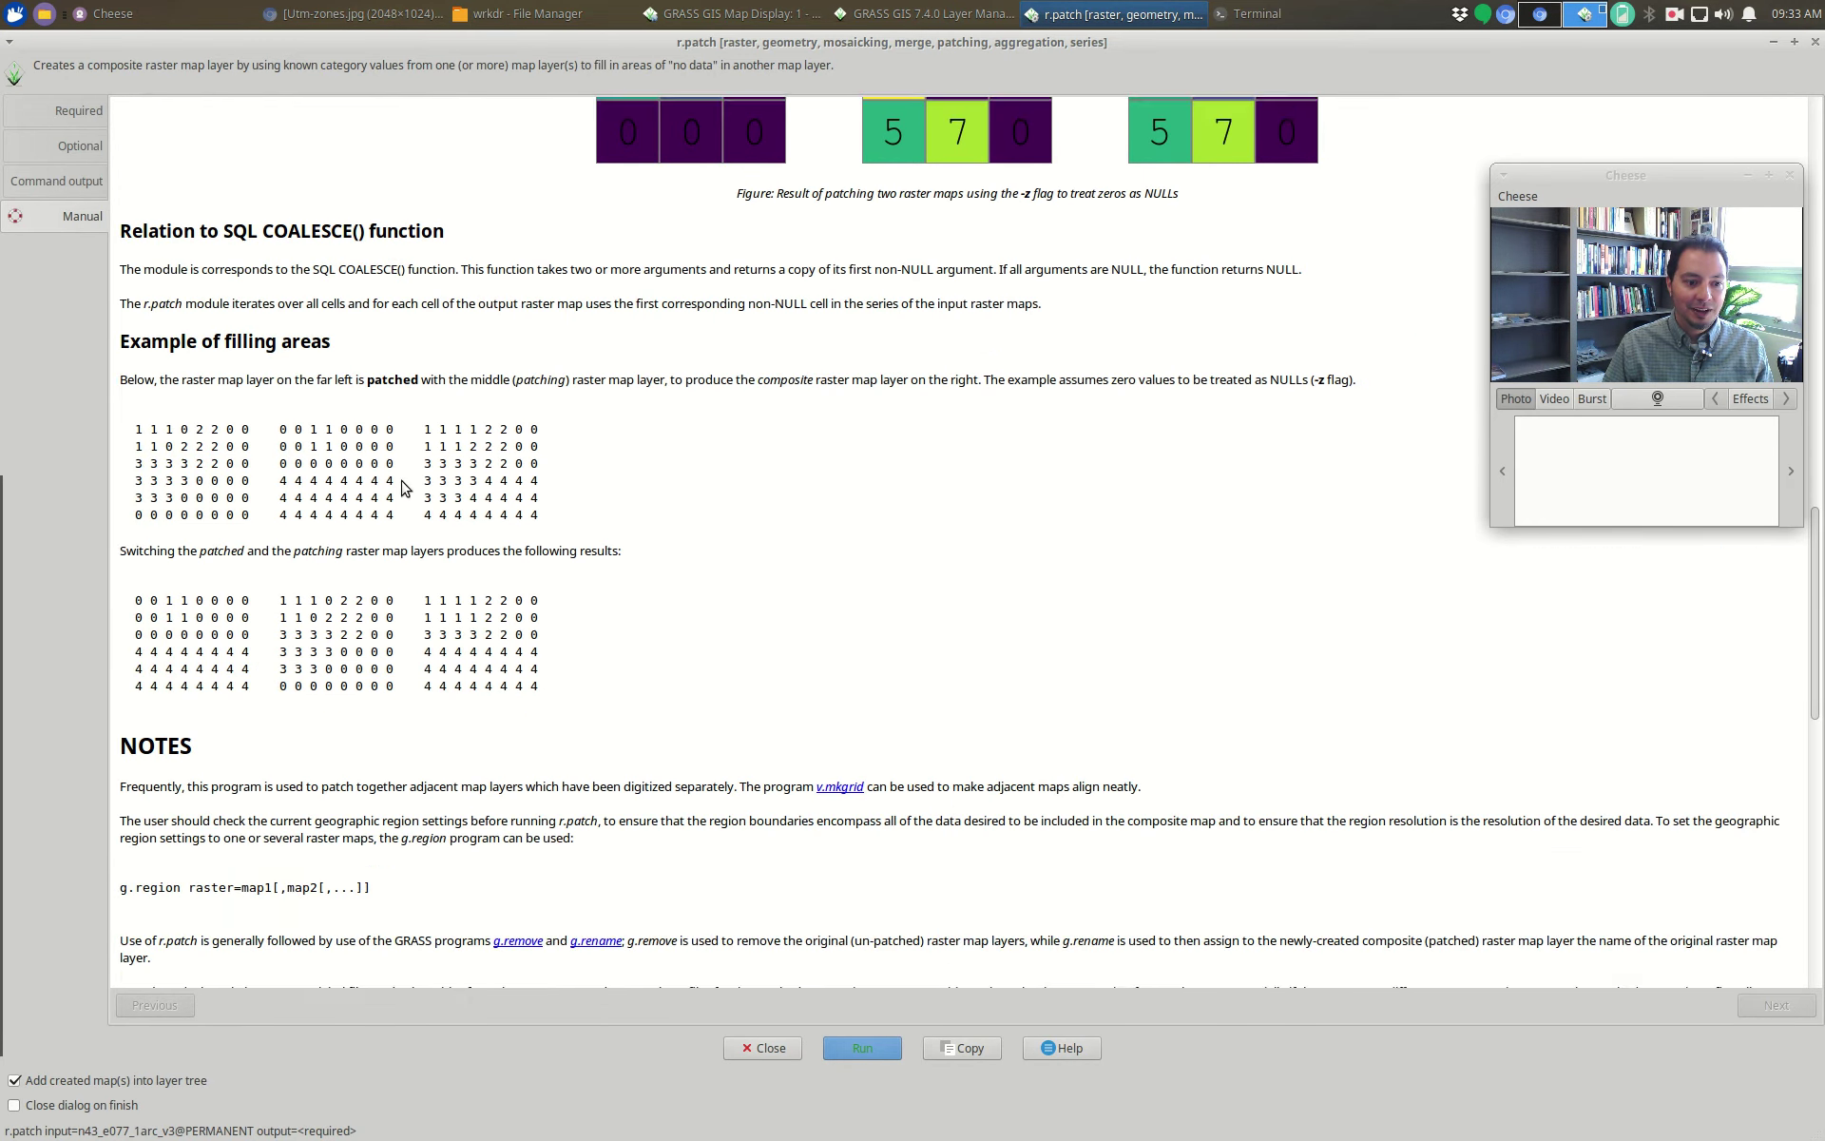
pyautogui.scroll(-2, 405, 513)
pyautogui.scroll(-4, 228, 798)
pyautogui.scroll(-4, 207, 809)
pyautogui.scroll(-6, 416, 800)
pyautogui.scroll(15, 402, 751)
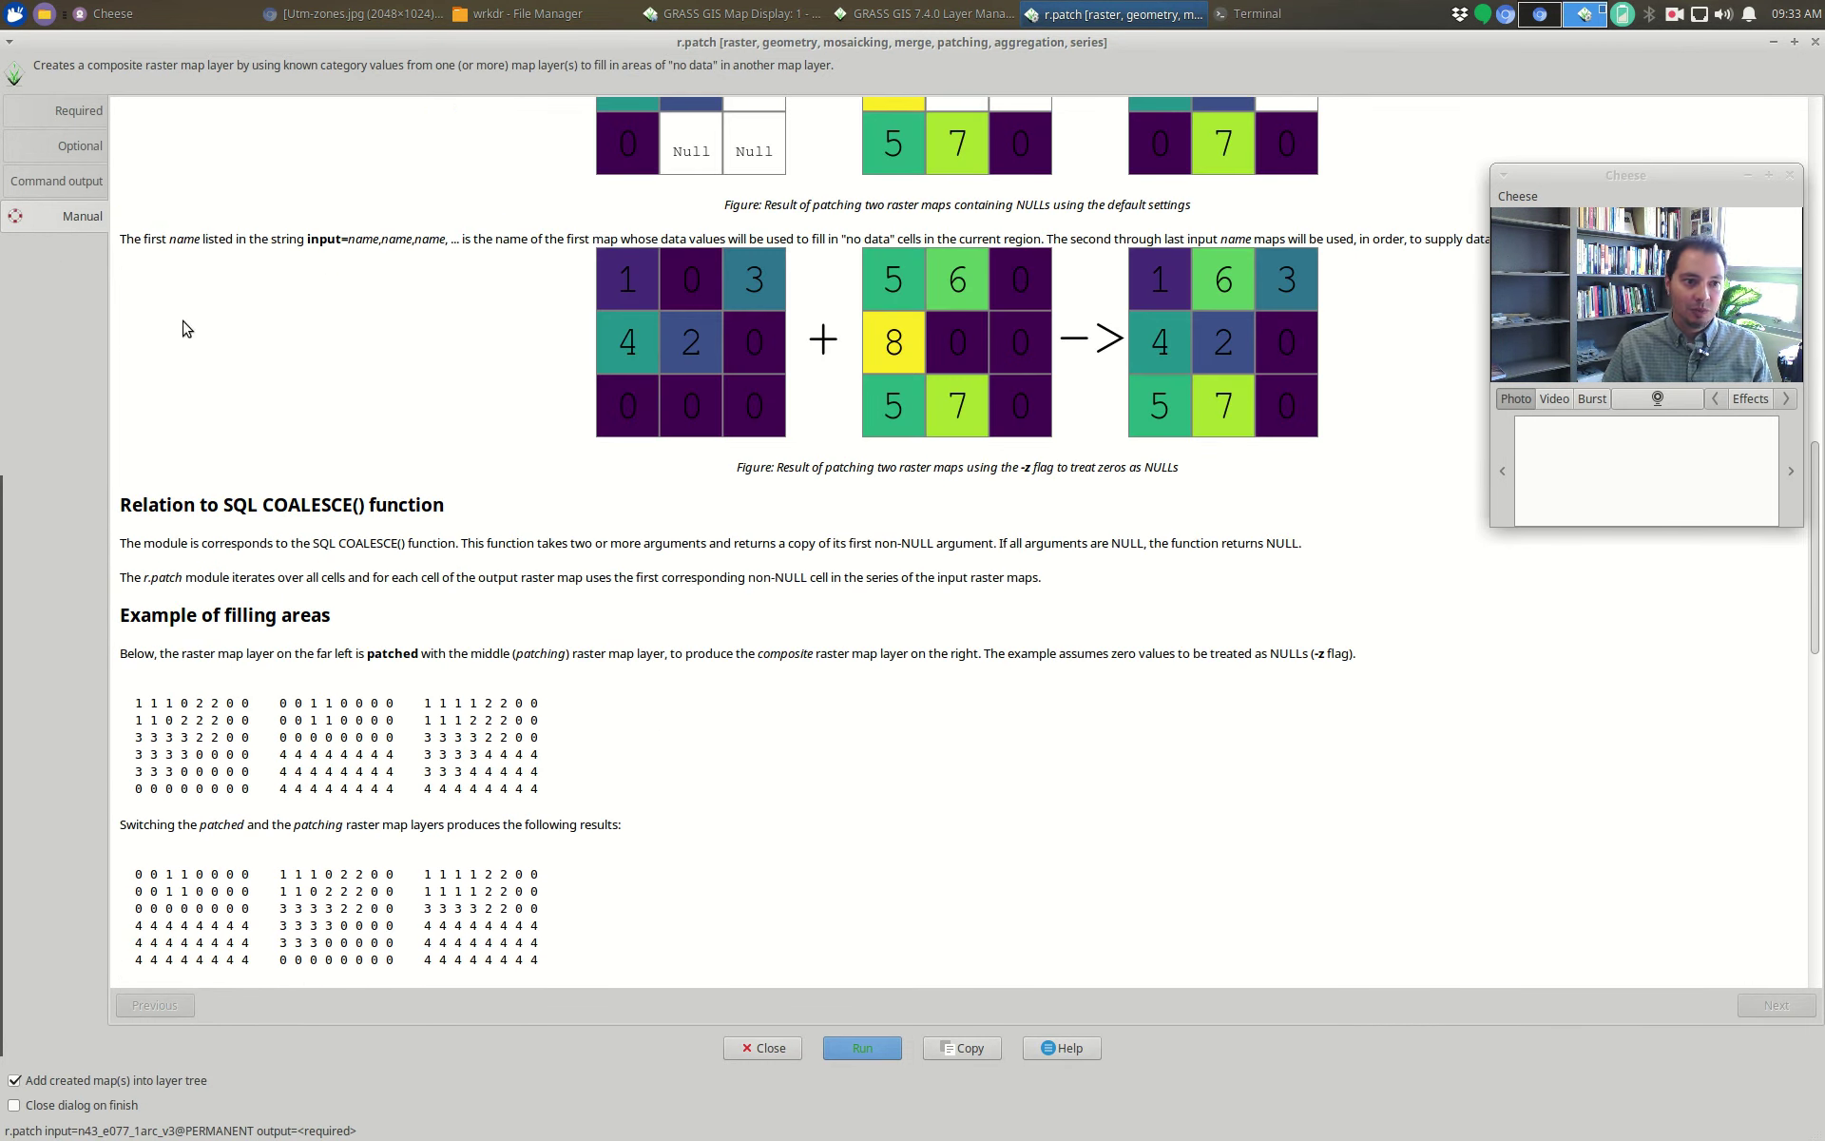
pyautogui.scroll(10, 542, 611)
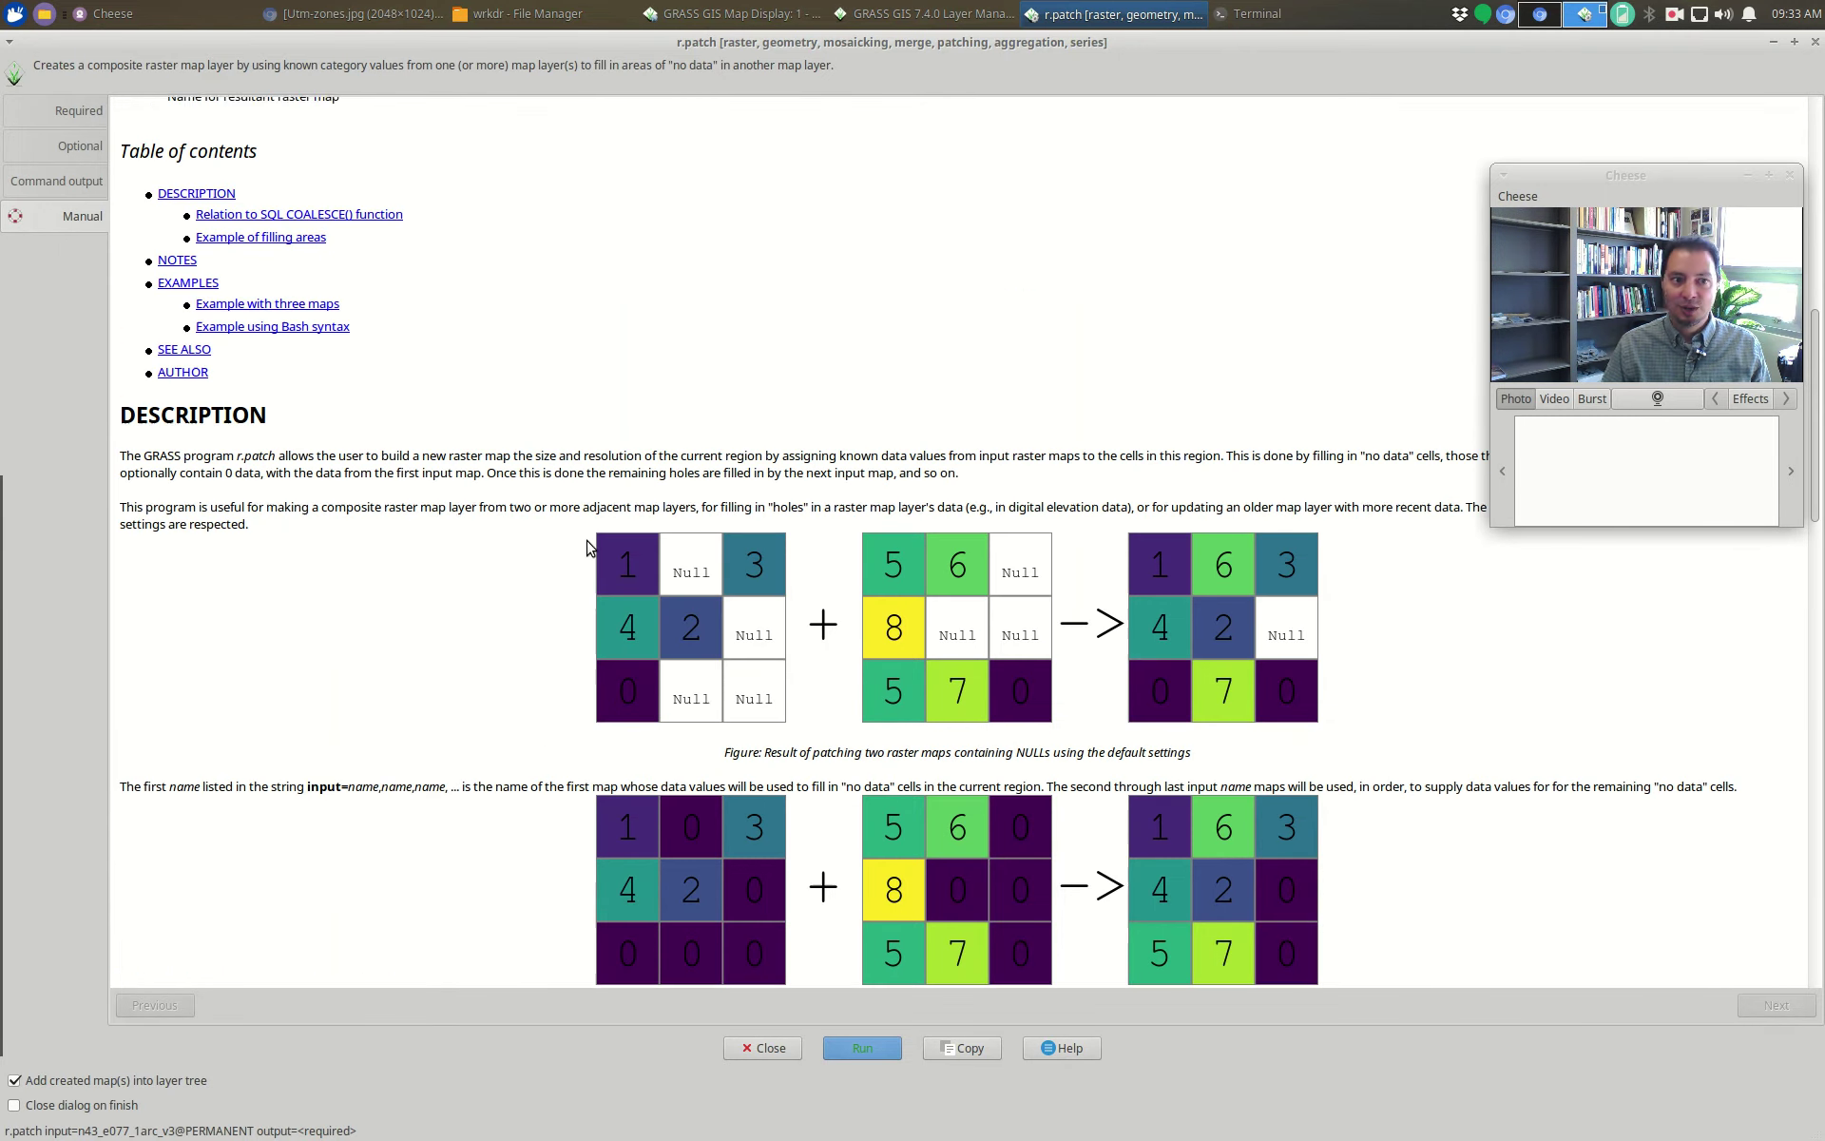
pyautogui.scroll(1, 587, 547)
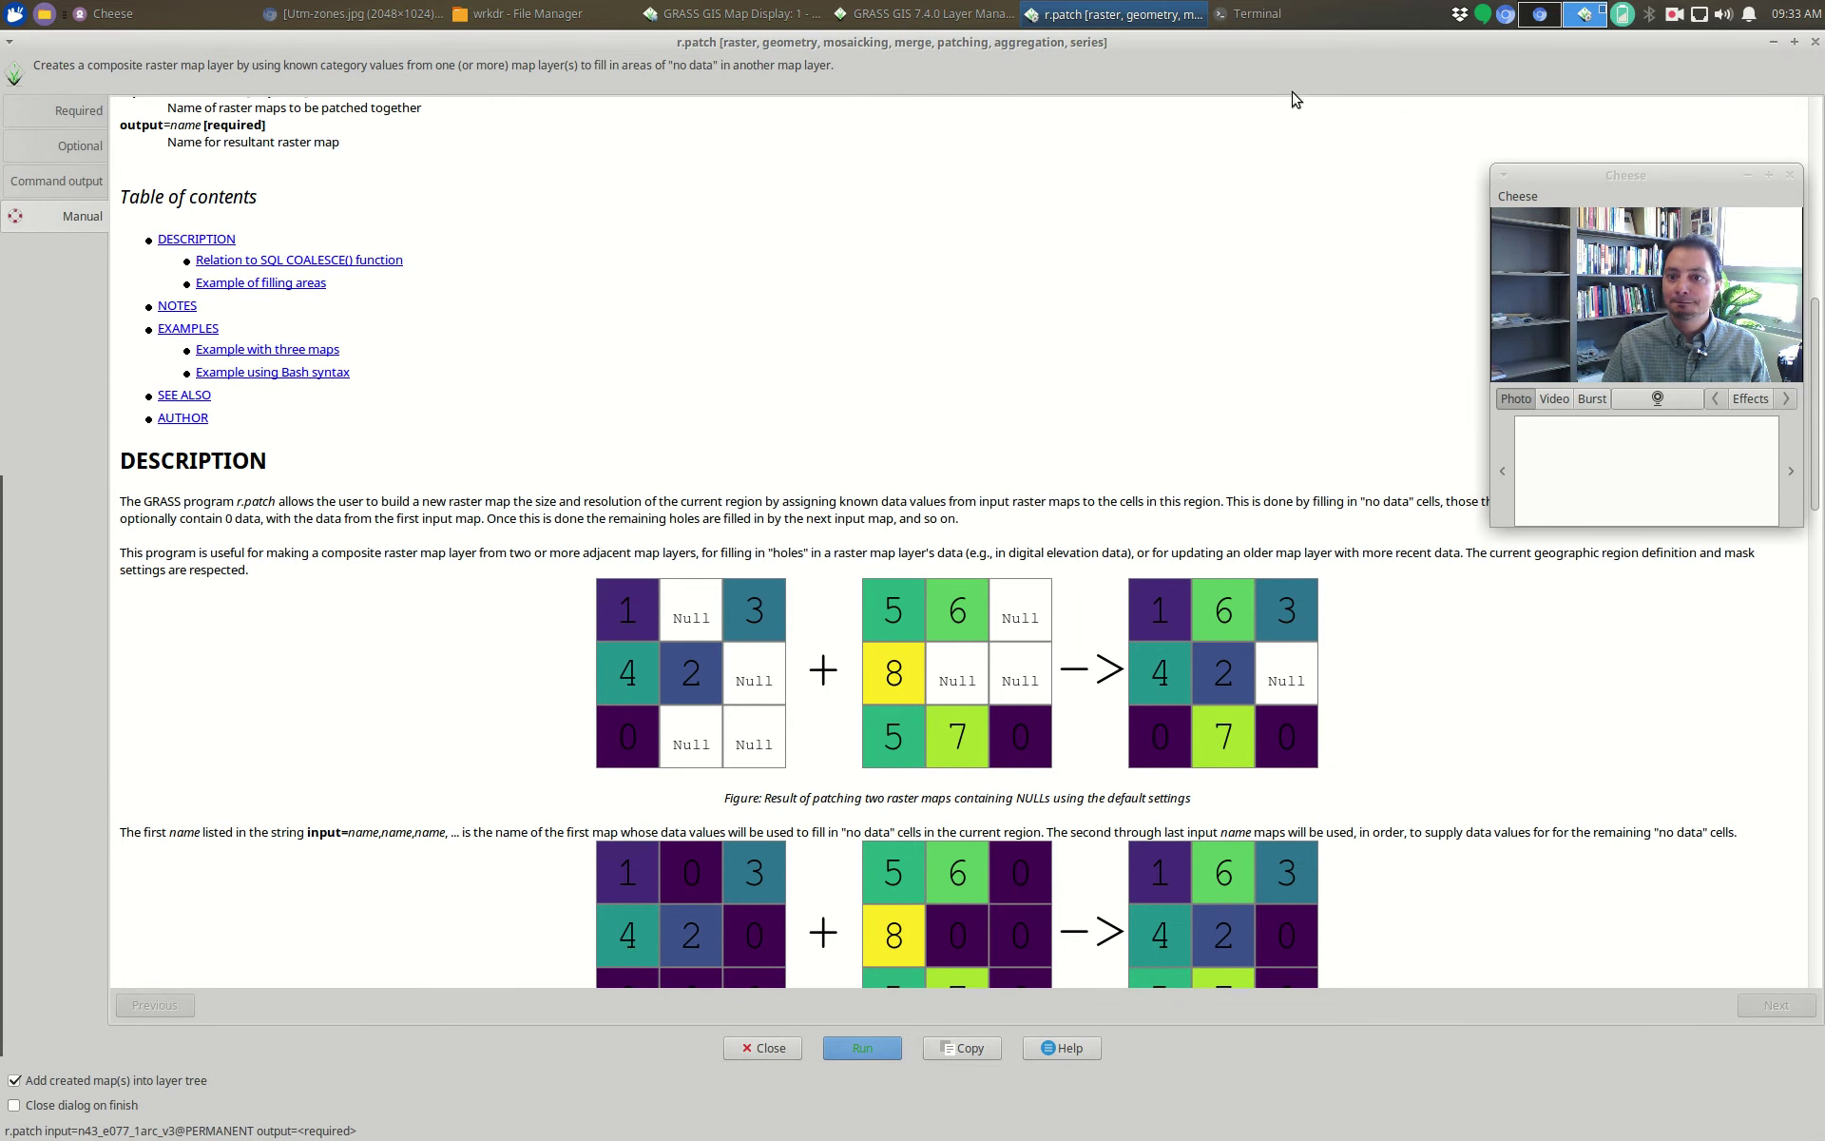
pyautogui.click(67, 113)
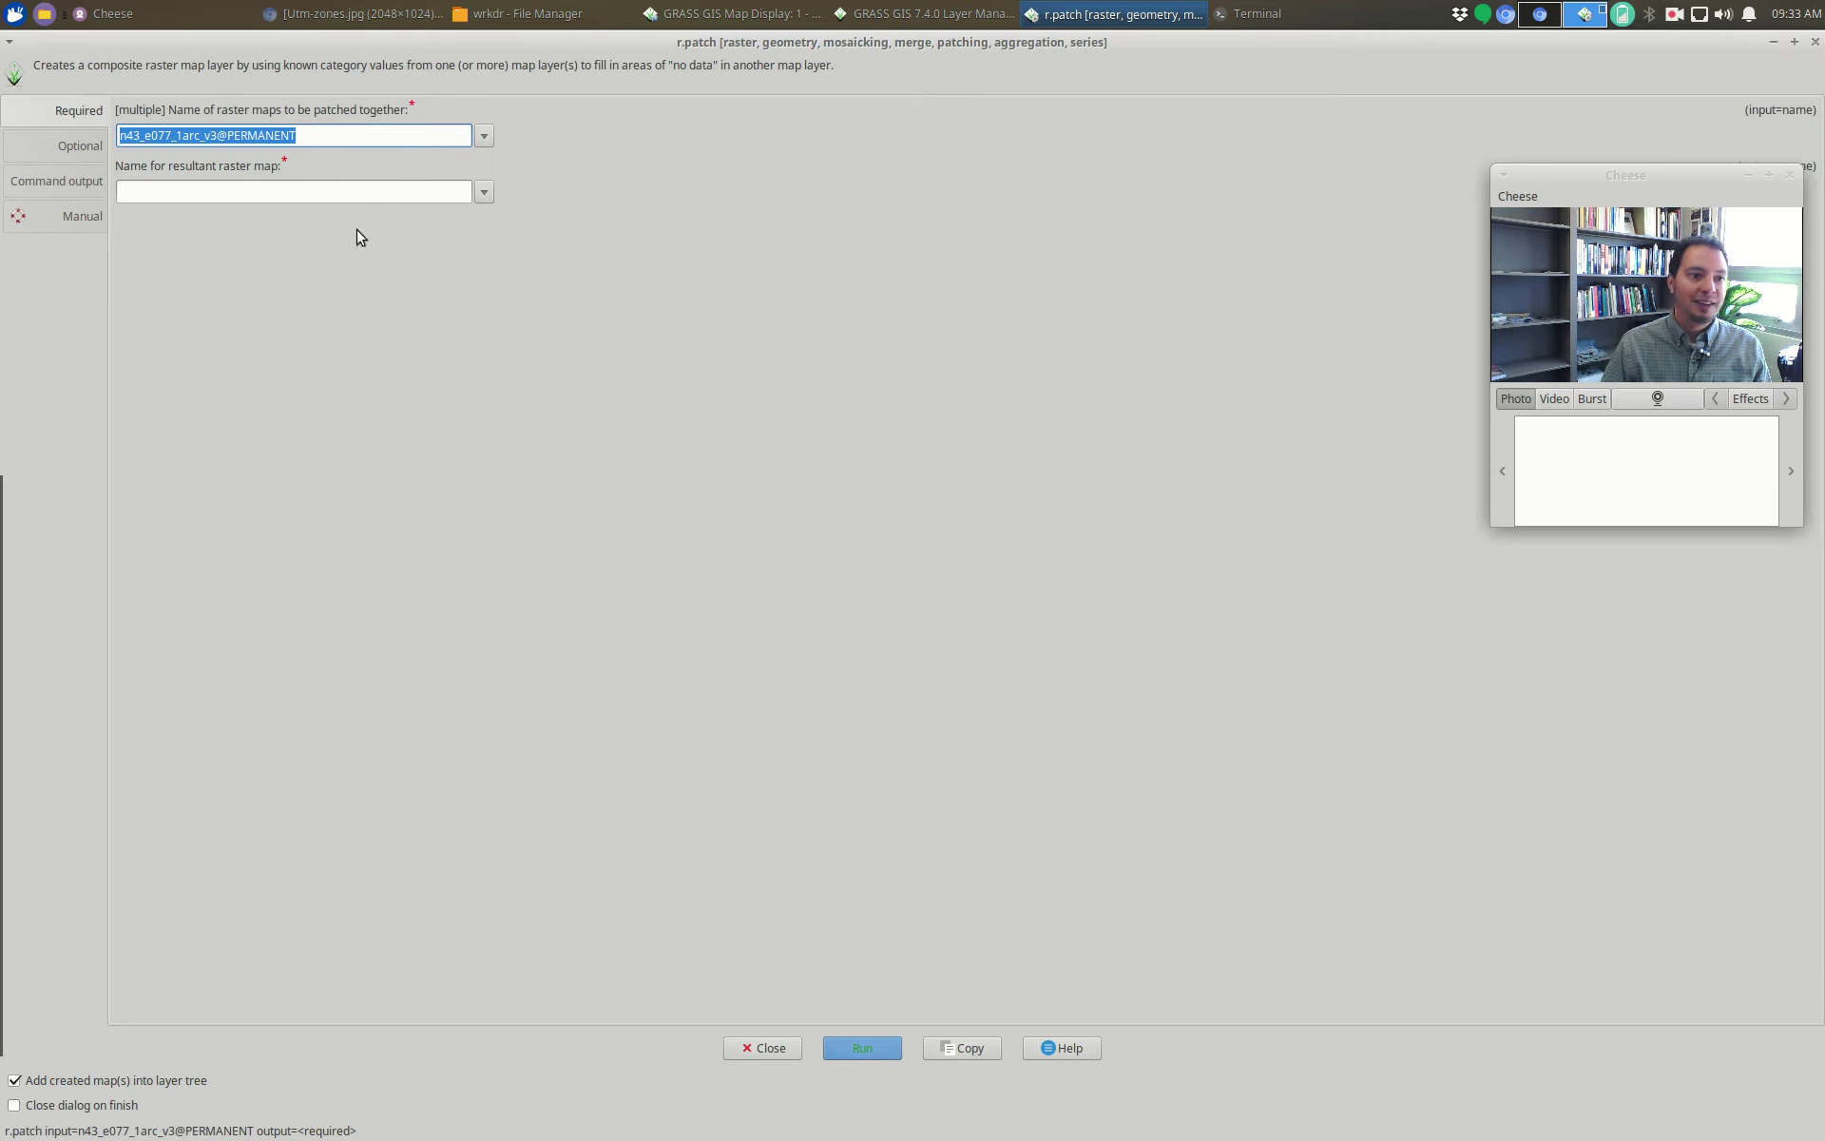
pyautogui.click(78, 144)
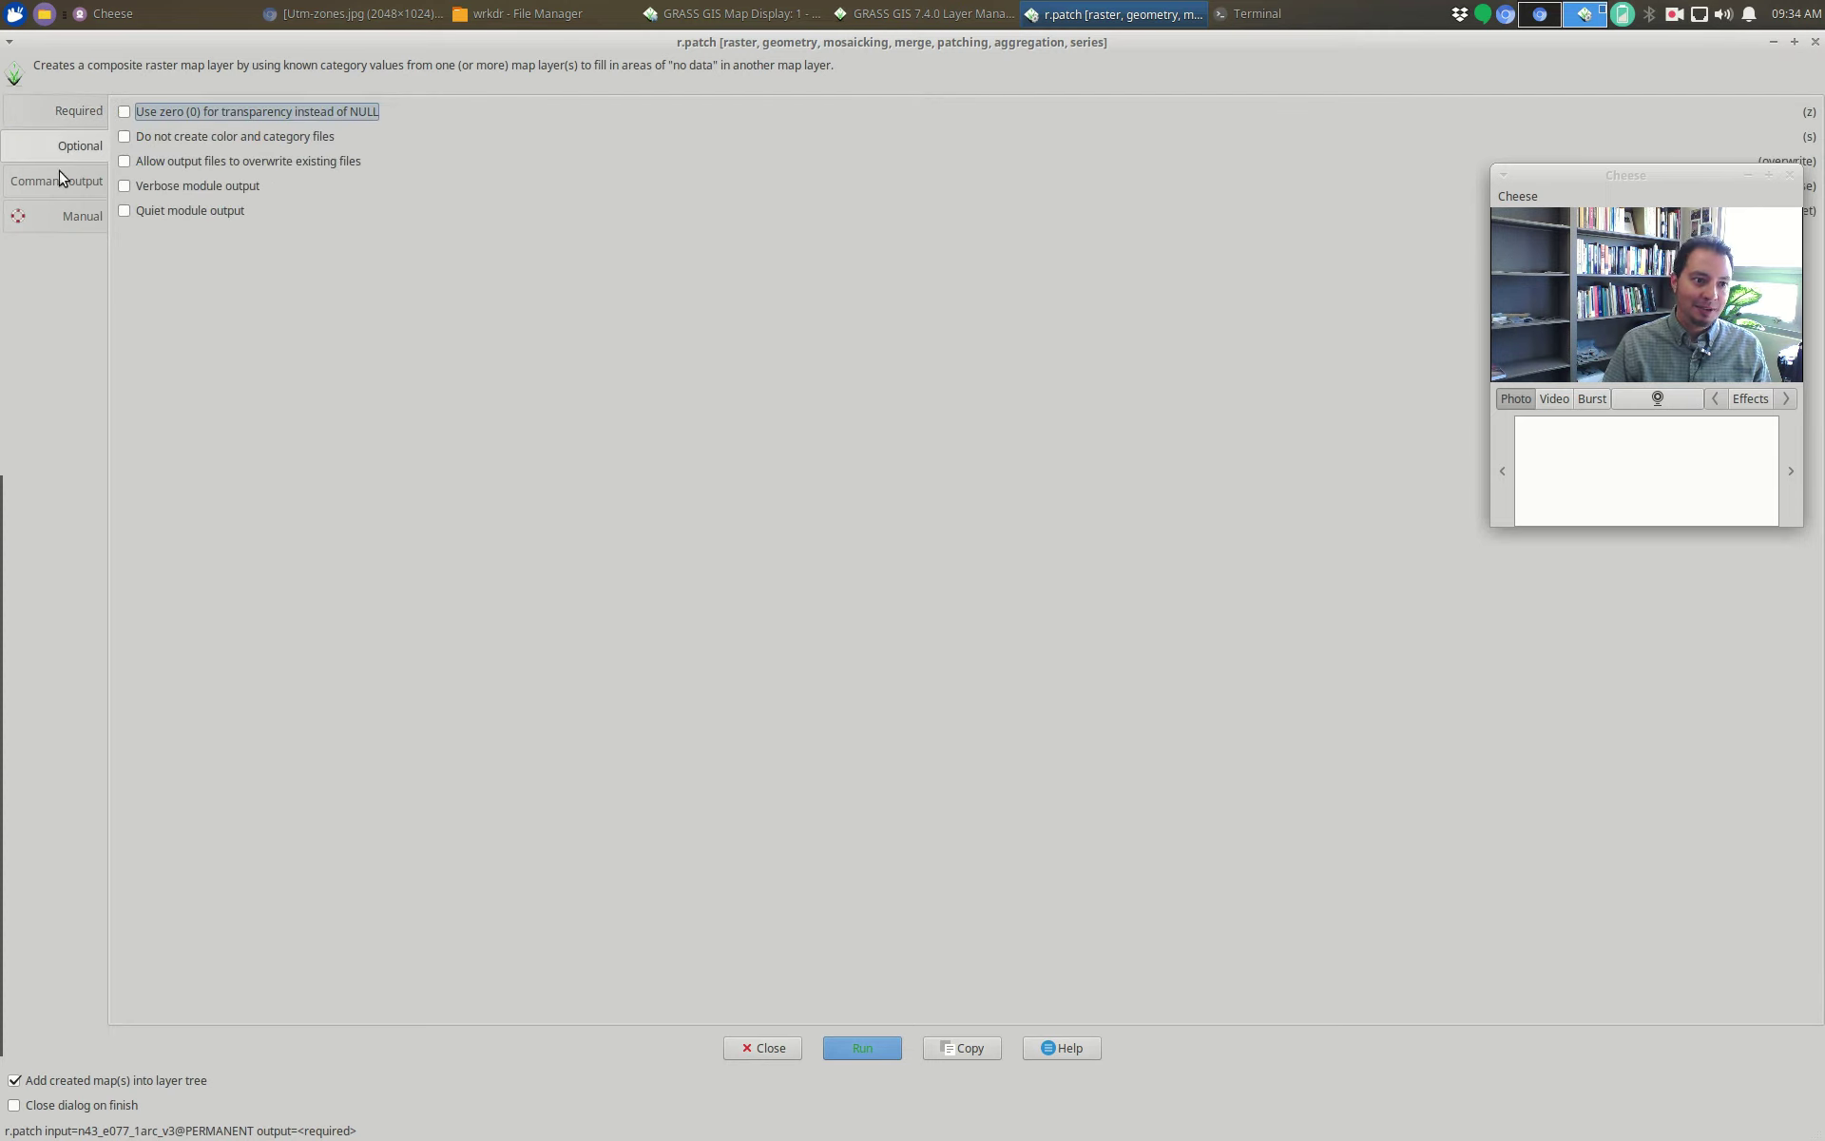
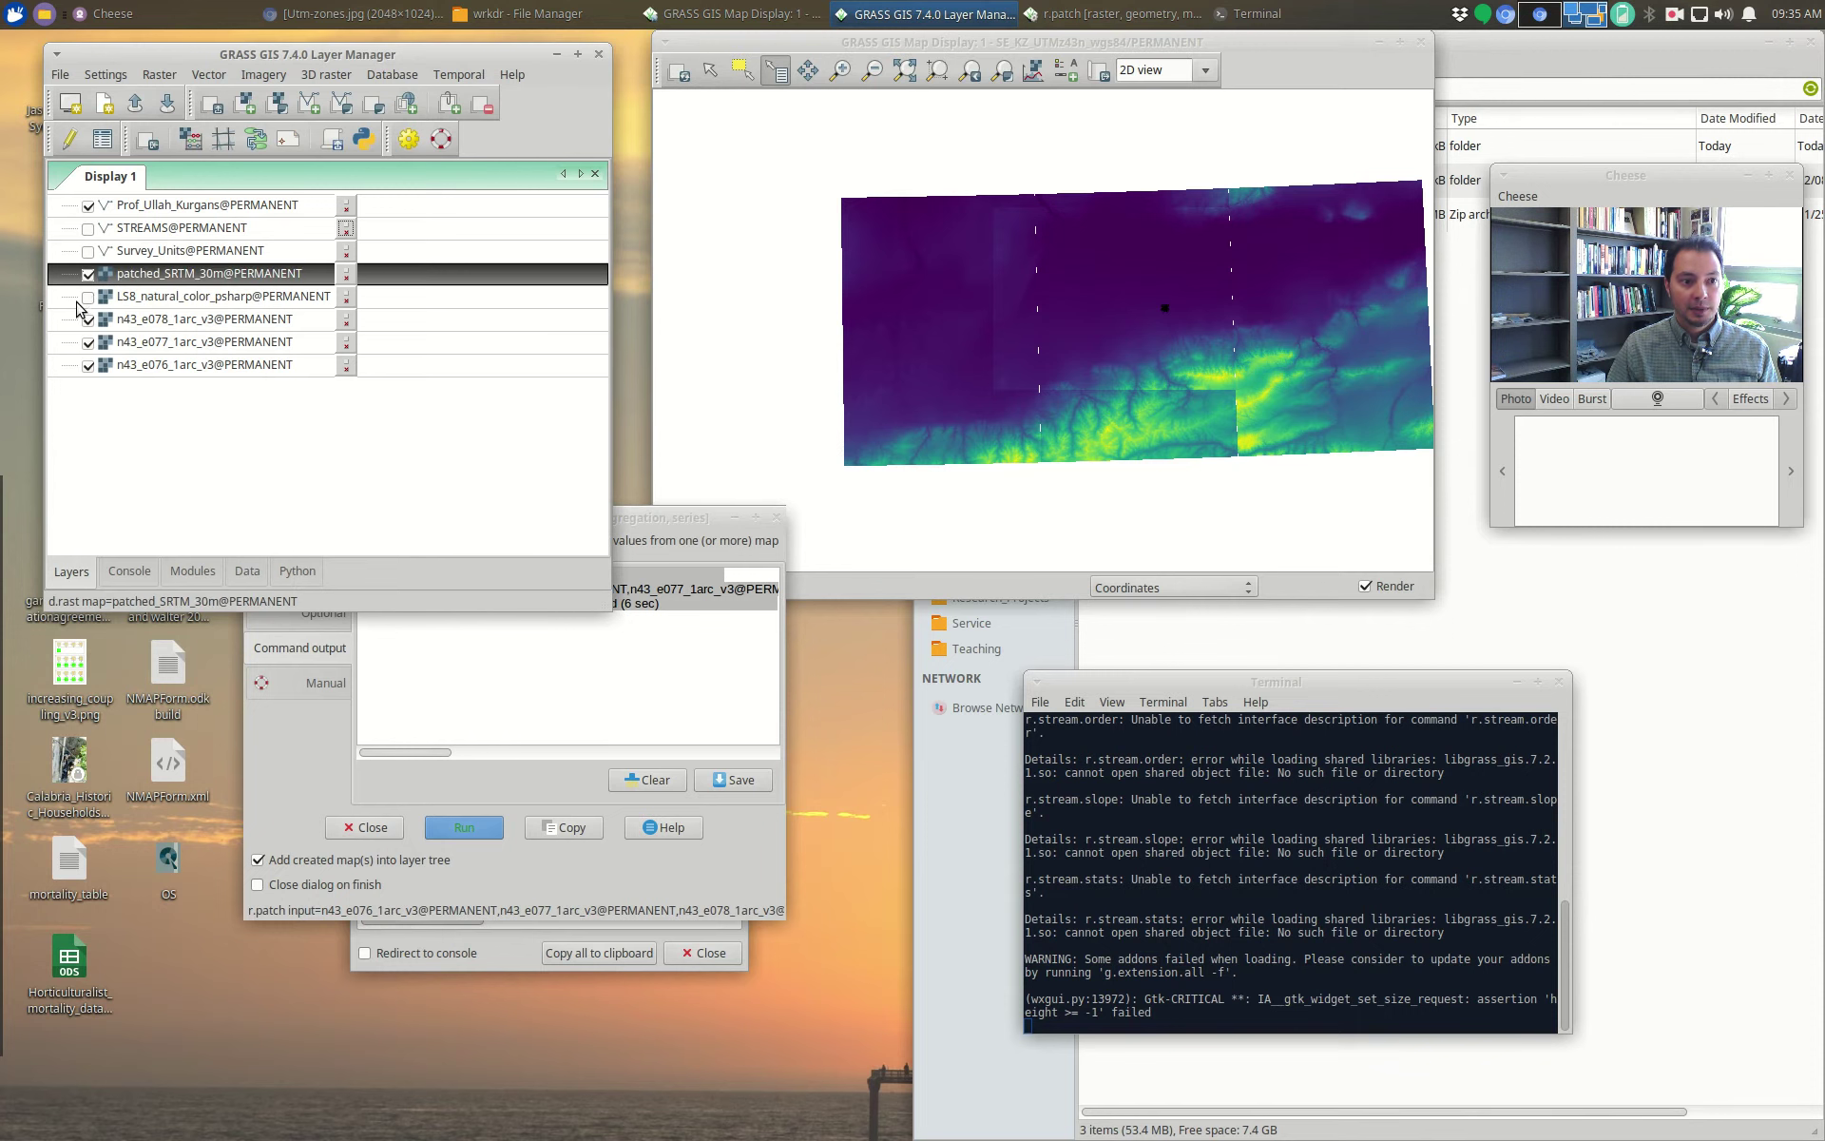
# Step: Hide the three source n43 elevation tiles and centre the patched_SRTM_30m raster in the map view
pyautogui.click(87, 344)
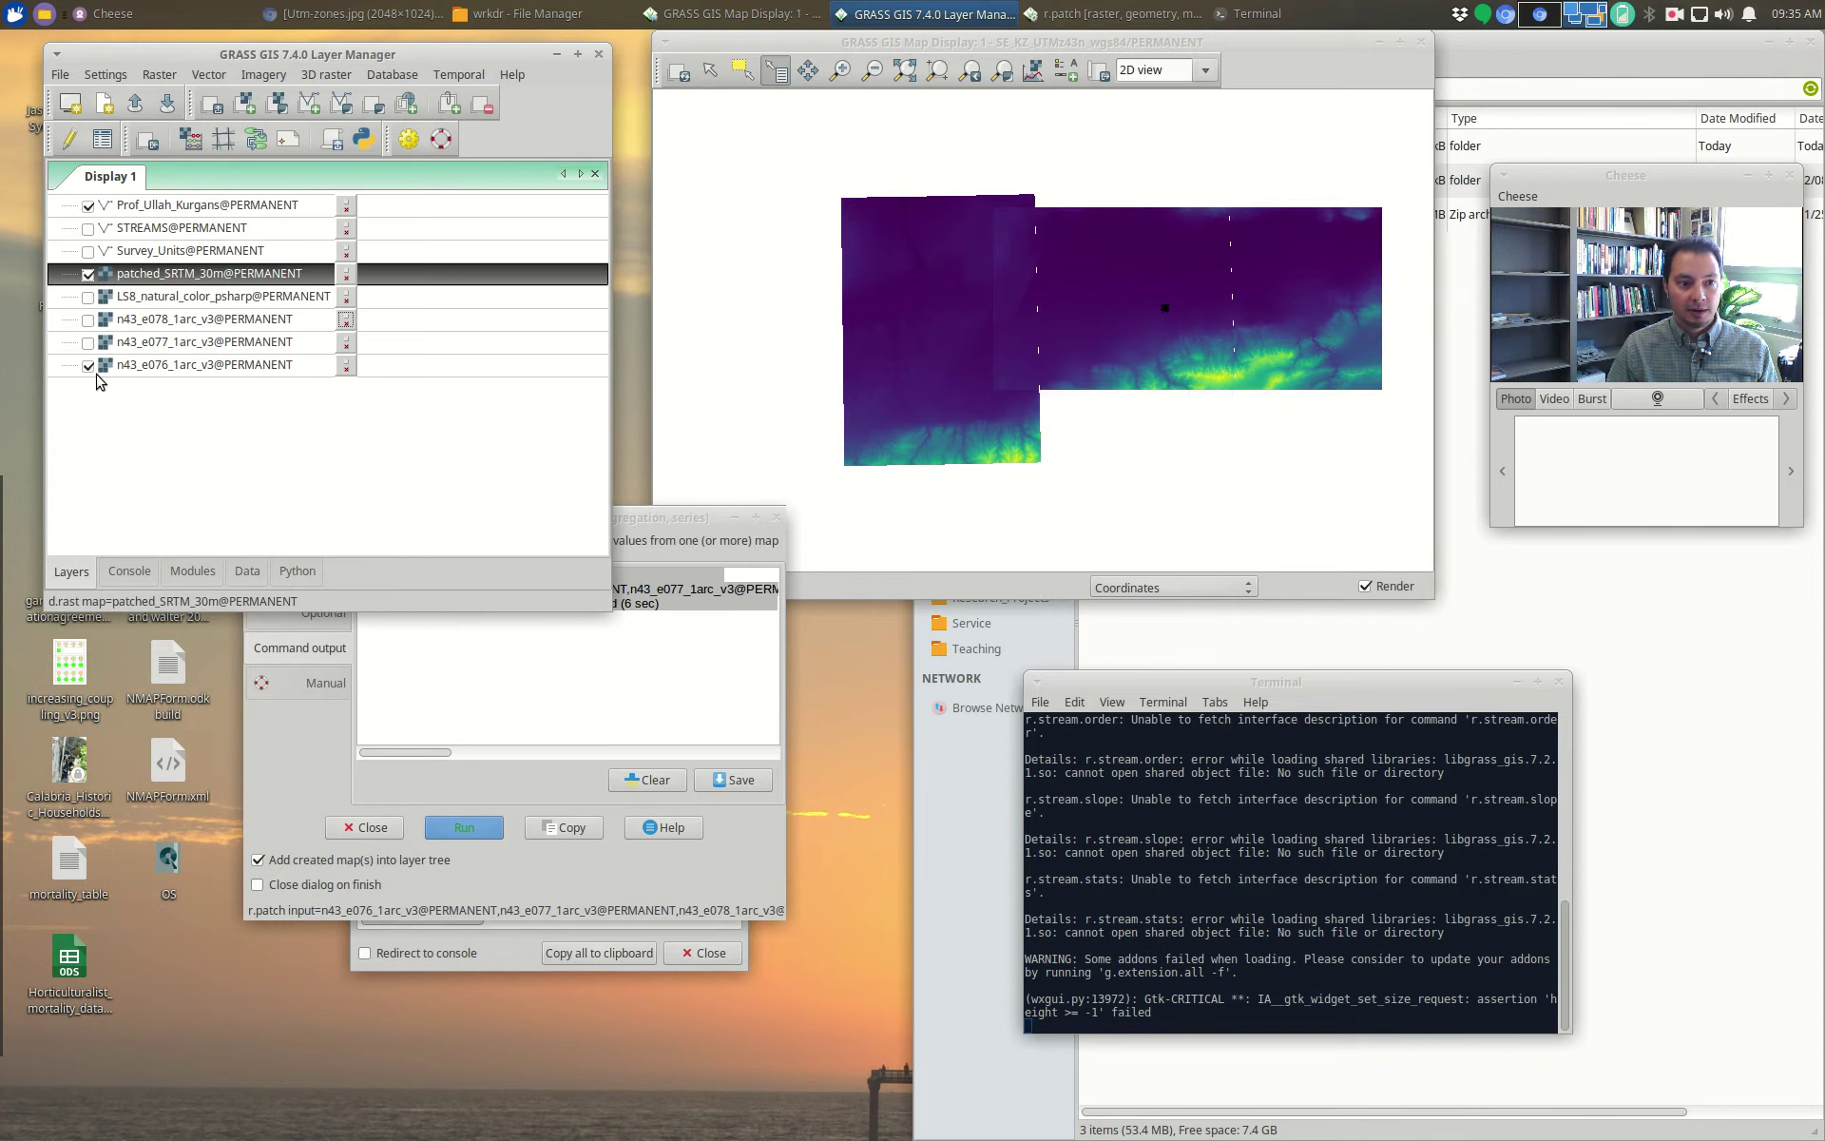
pyautogui.click(89, 367)
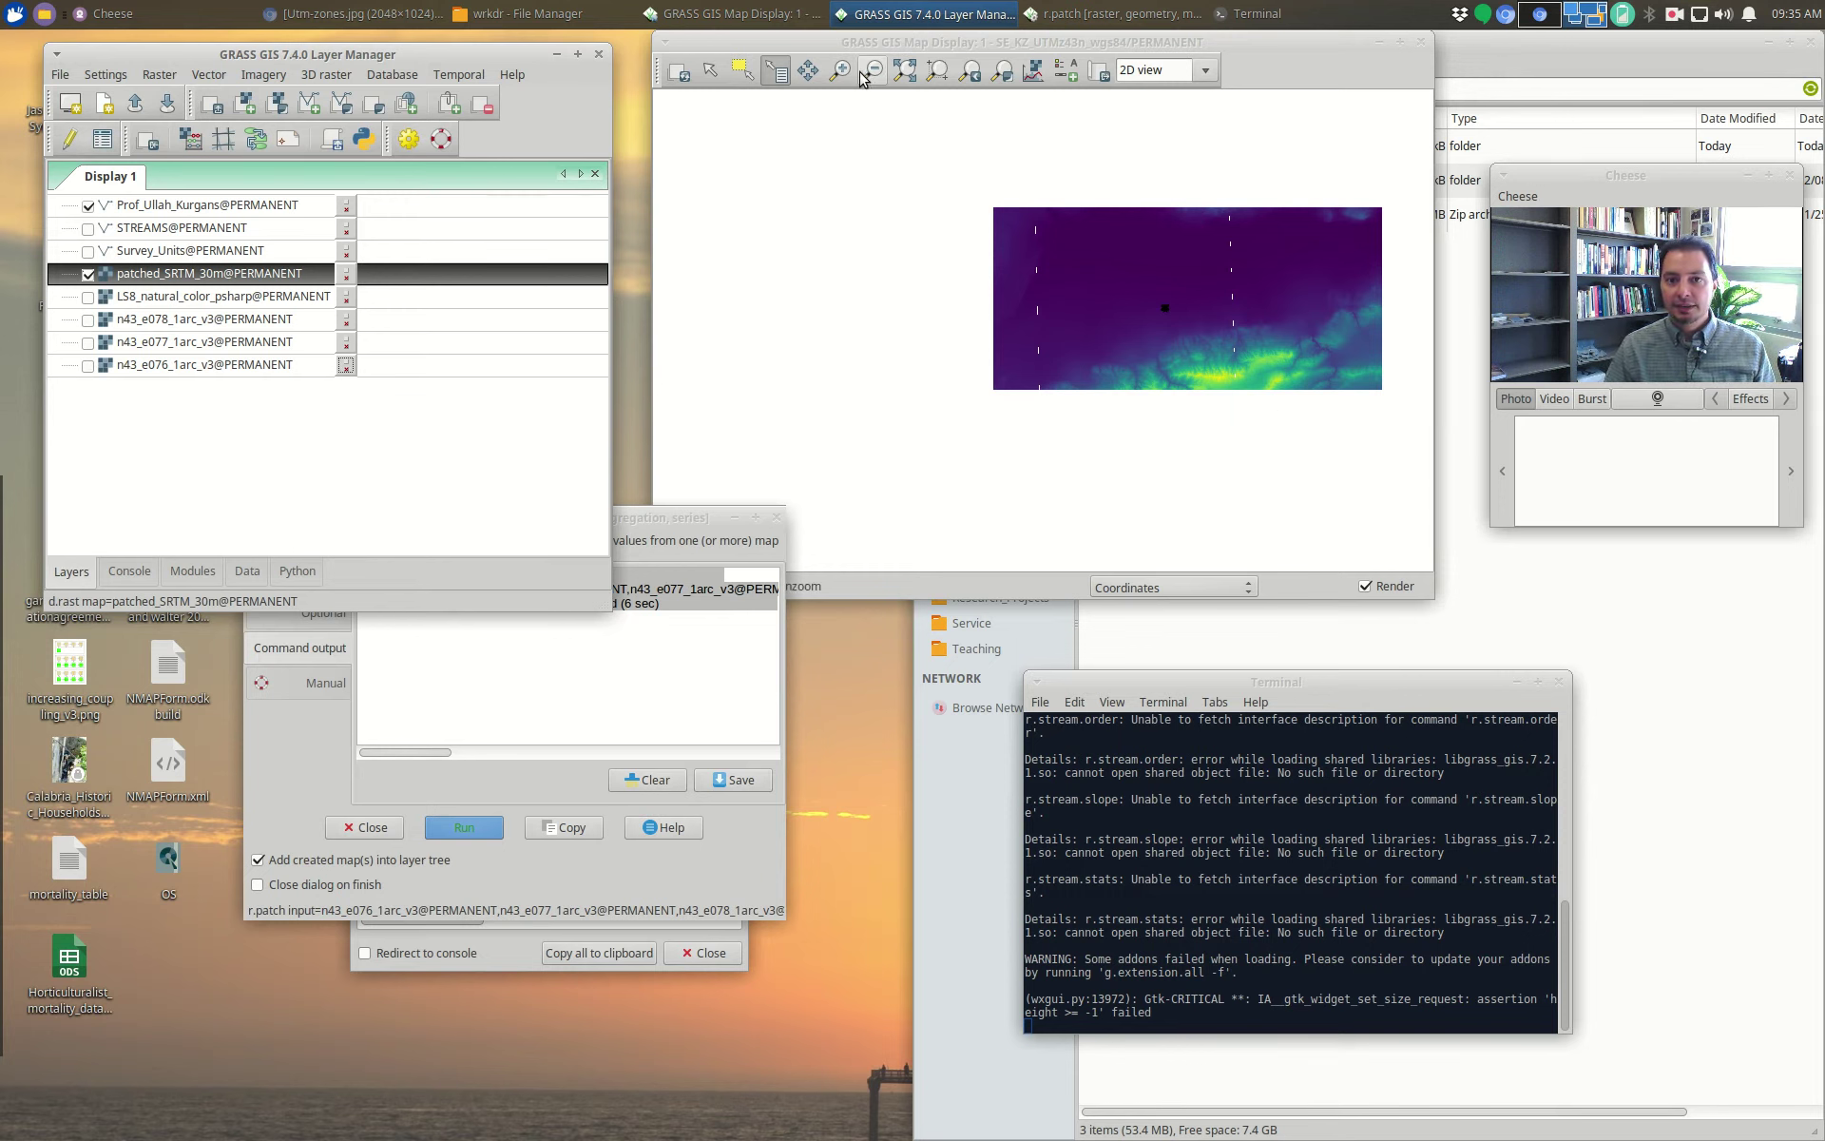
pyautogui.click(808, 69)
pyautogui.moveTo(1218, 344); pyautogui.dragTo(1043, 352)
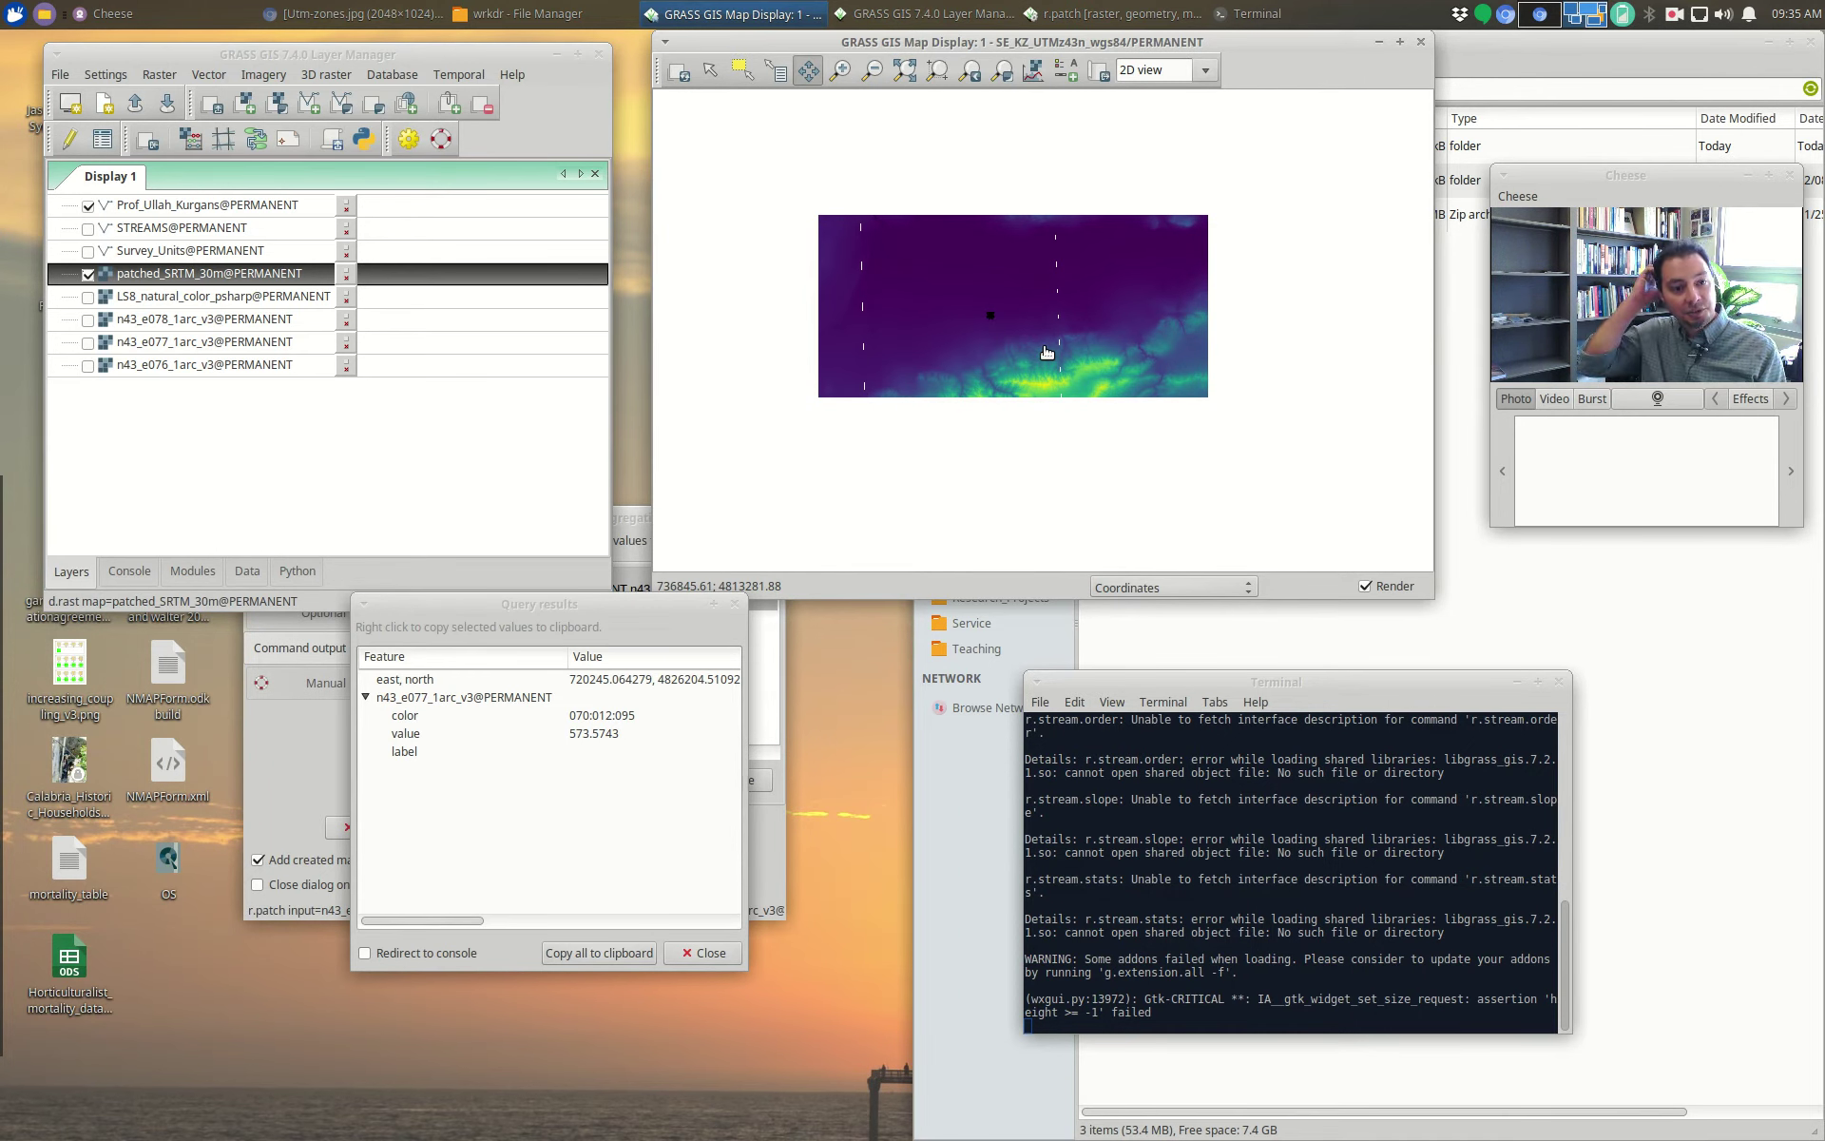
# Step: Move patched_SRTM_30m below LS8_natural_color_psharp in the layer order and show the Landsat layer over it
pyautogui.moveTo(234, 275); pyautogui.dragTo(228, 323)
pyautogui.click(87, 274)
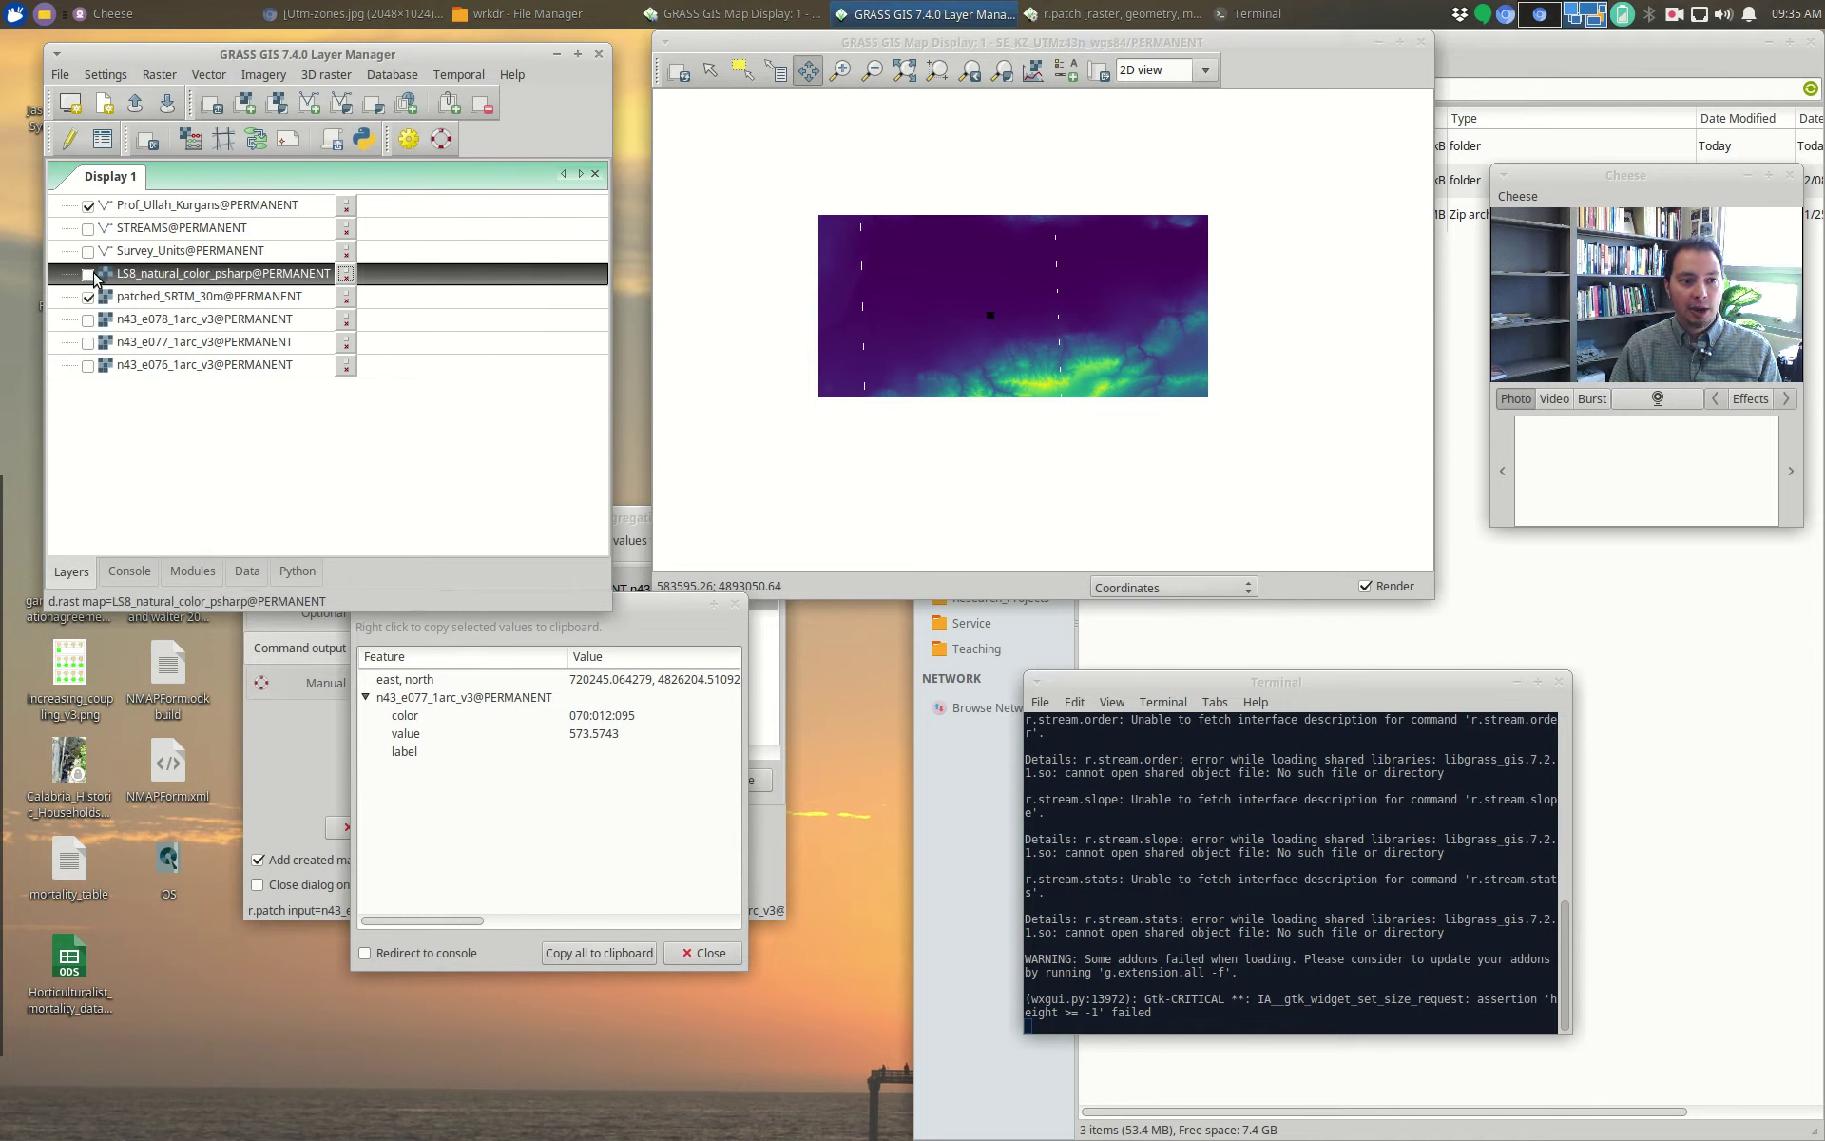
pyautogui.click(87, 275)
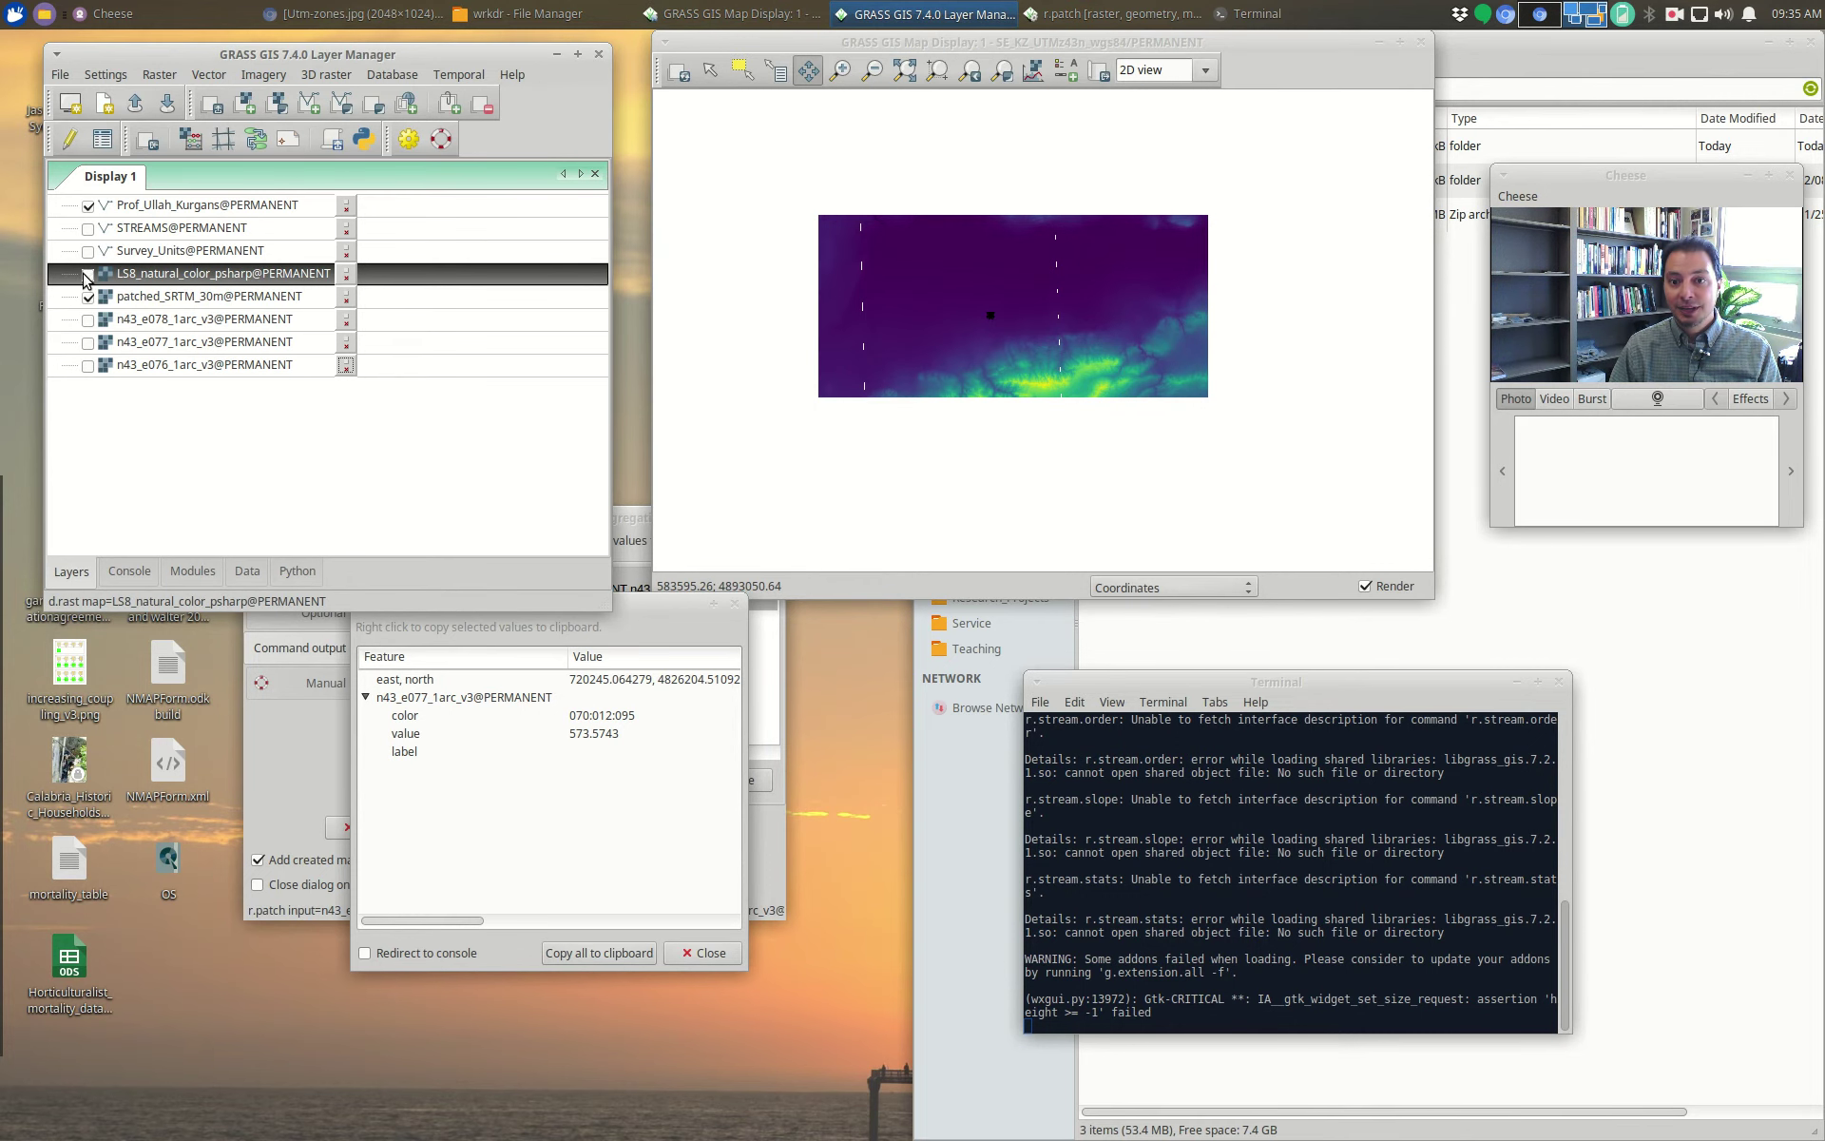
pyautogui.click(87, 275)
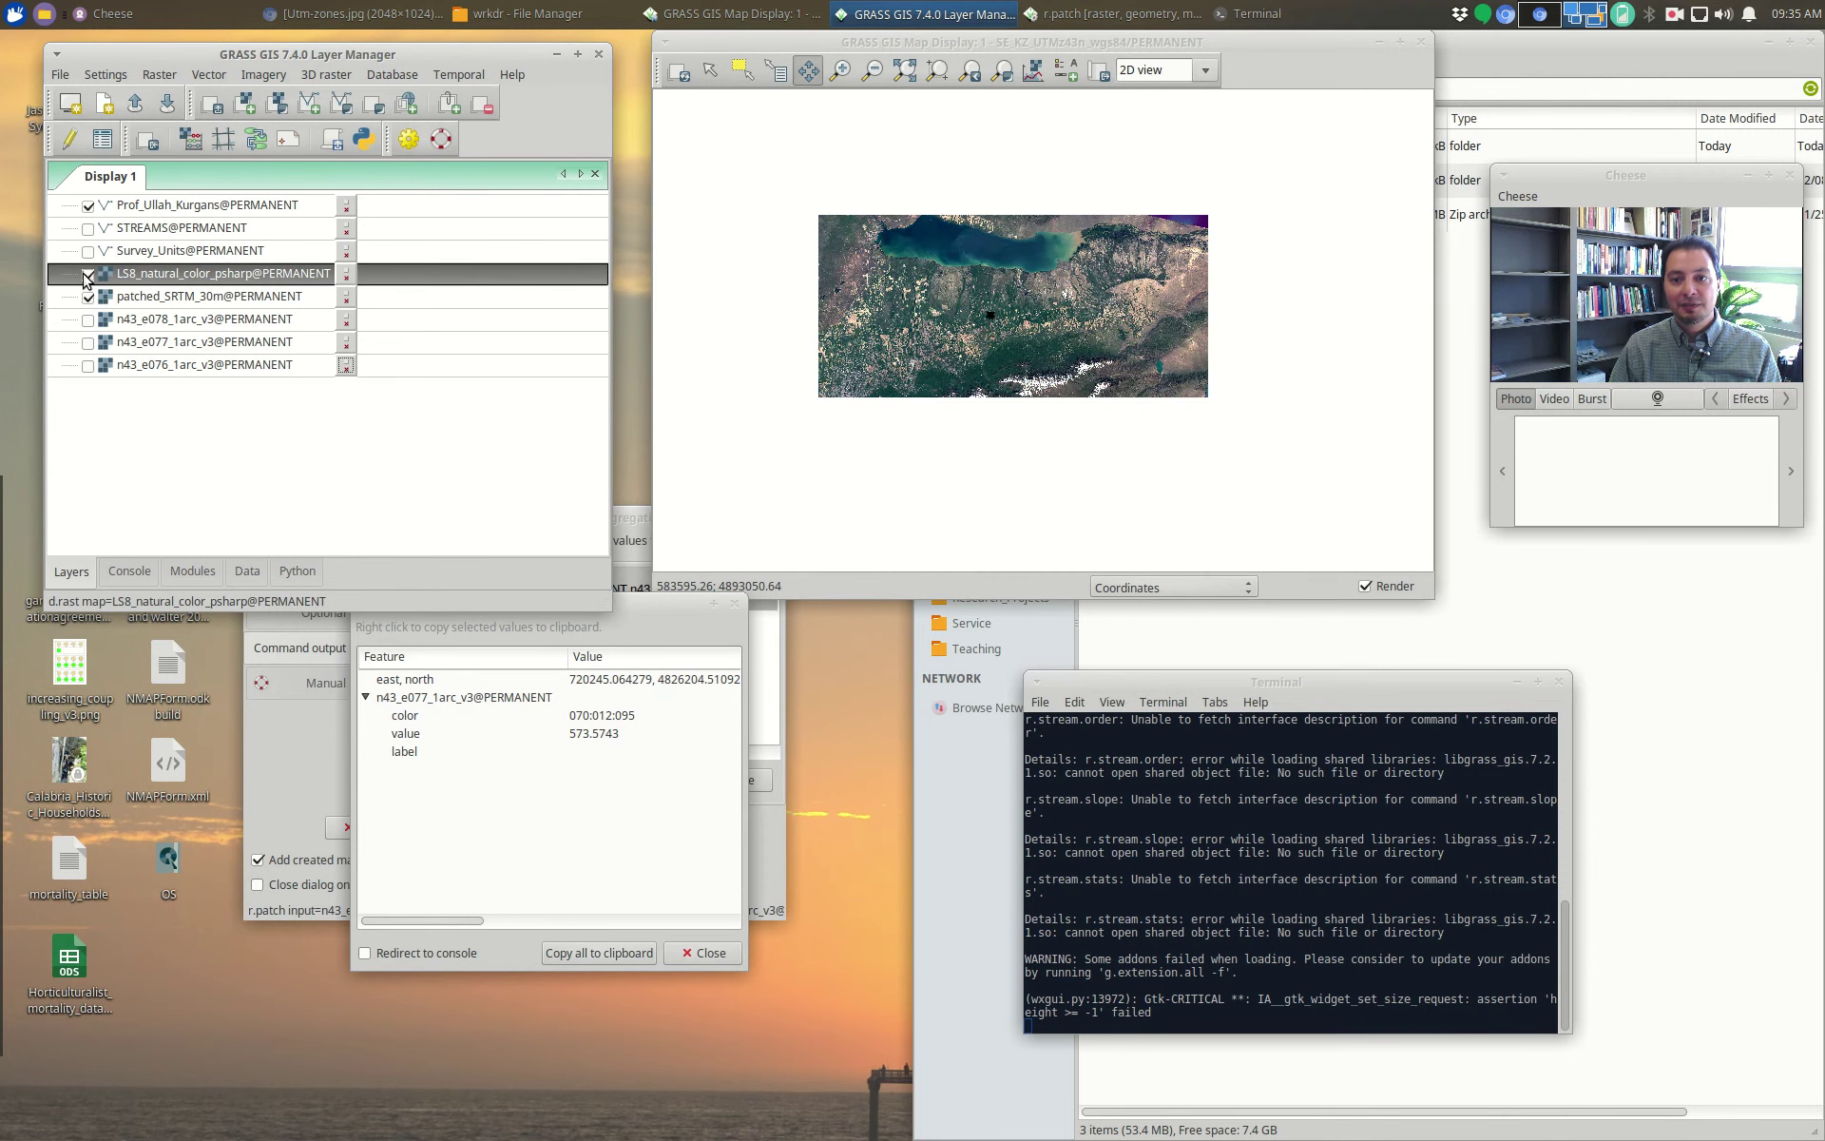
# Step: Hide the LS8_natural_color_psharp layer to expose patched_SRTM_30m beneath it in the map view
pyautogui.click(87, 274)
pyautogui.click(88, 274)
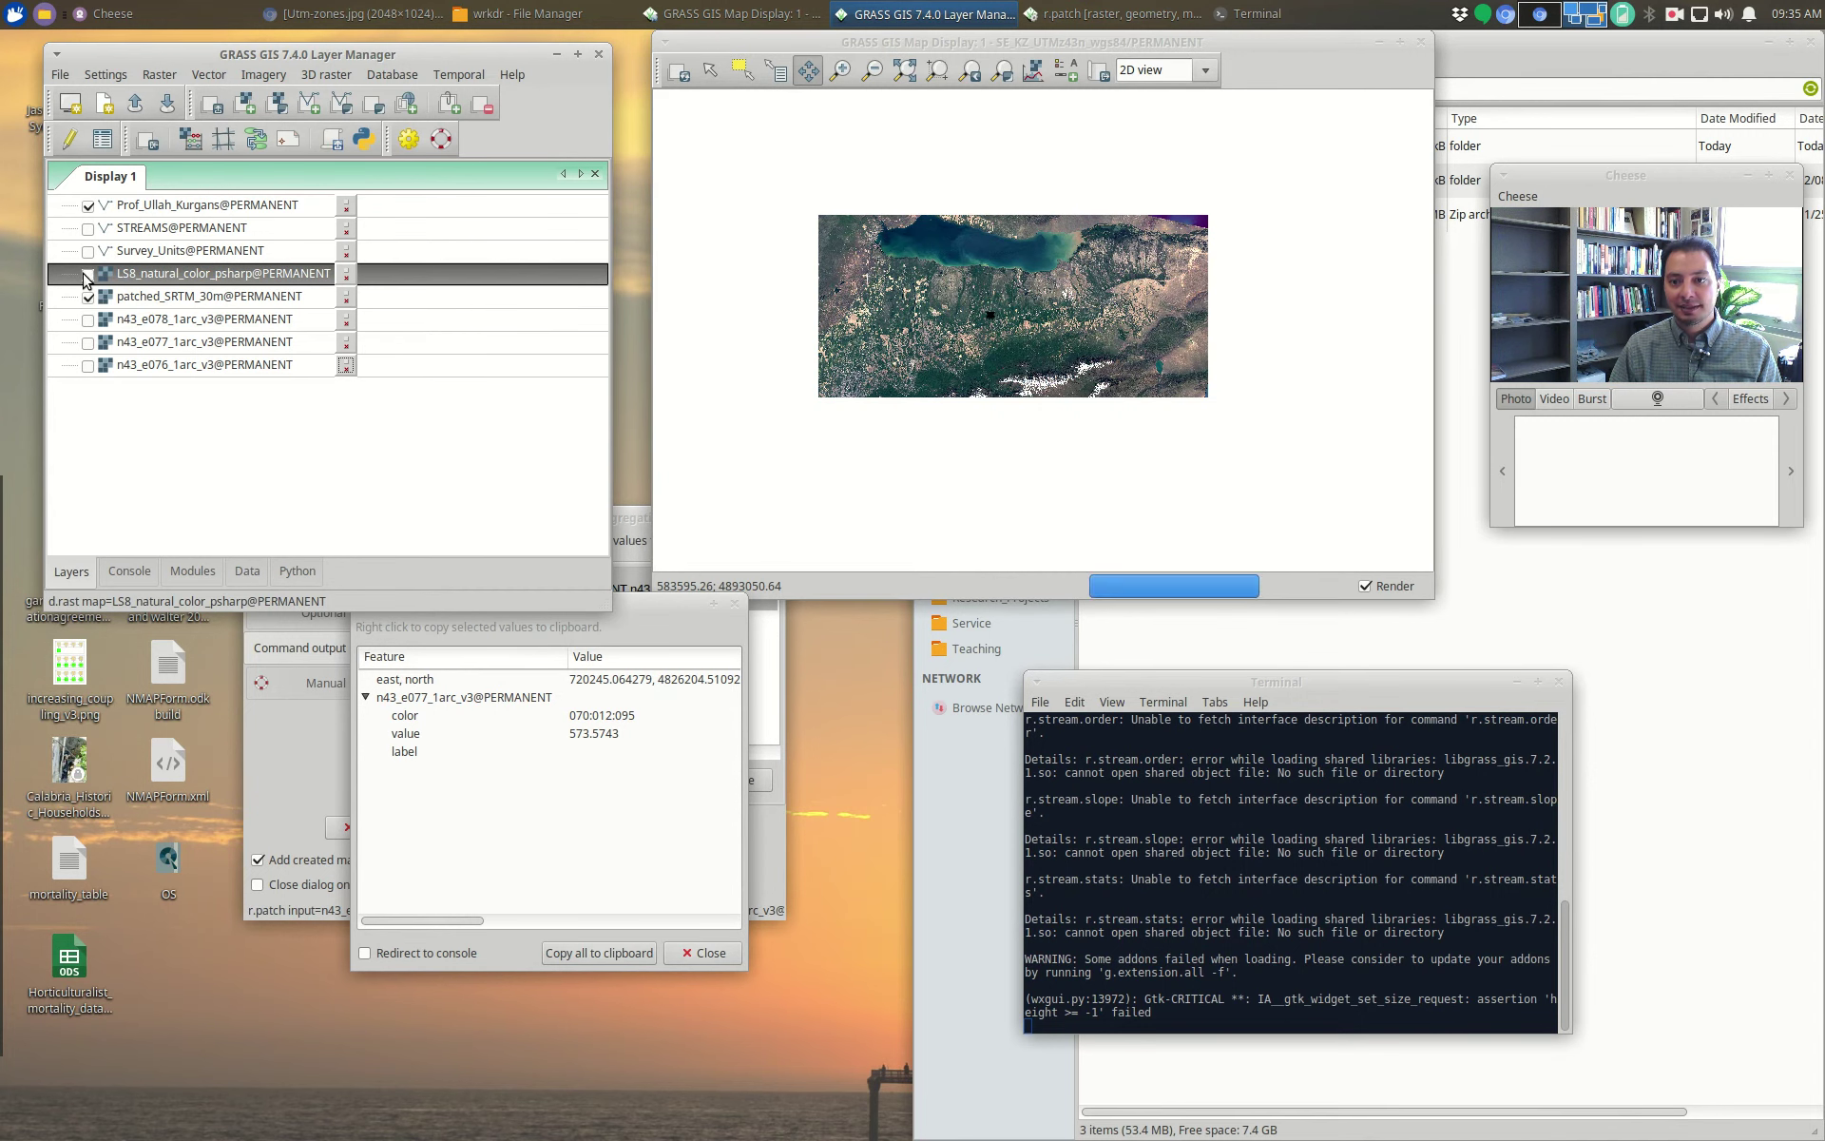
pyautogui.click(88, 275)
pyautogui.click(88, 320)
pyautogui.click(88, 321)
pyautogui.click(88, 320)
pyautogui.click(88, 320)
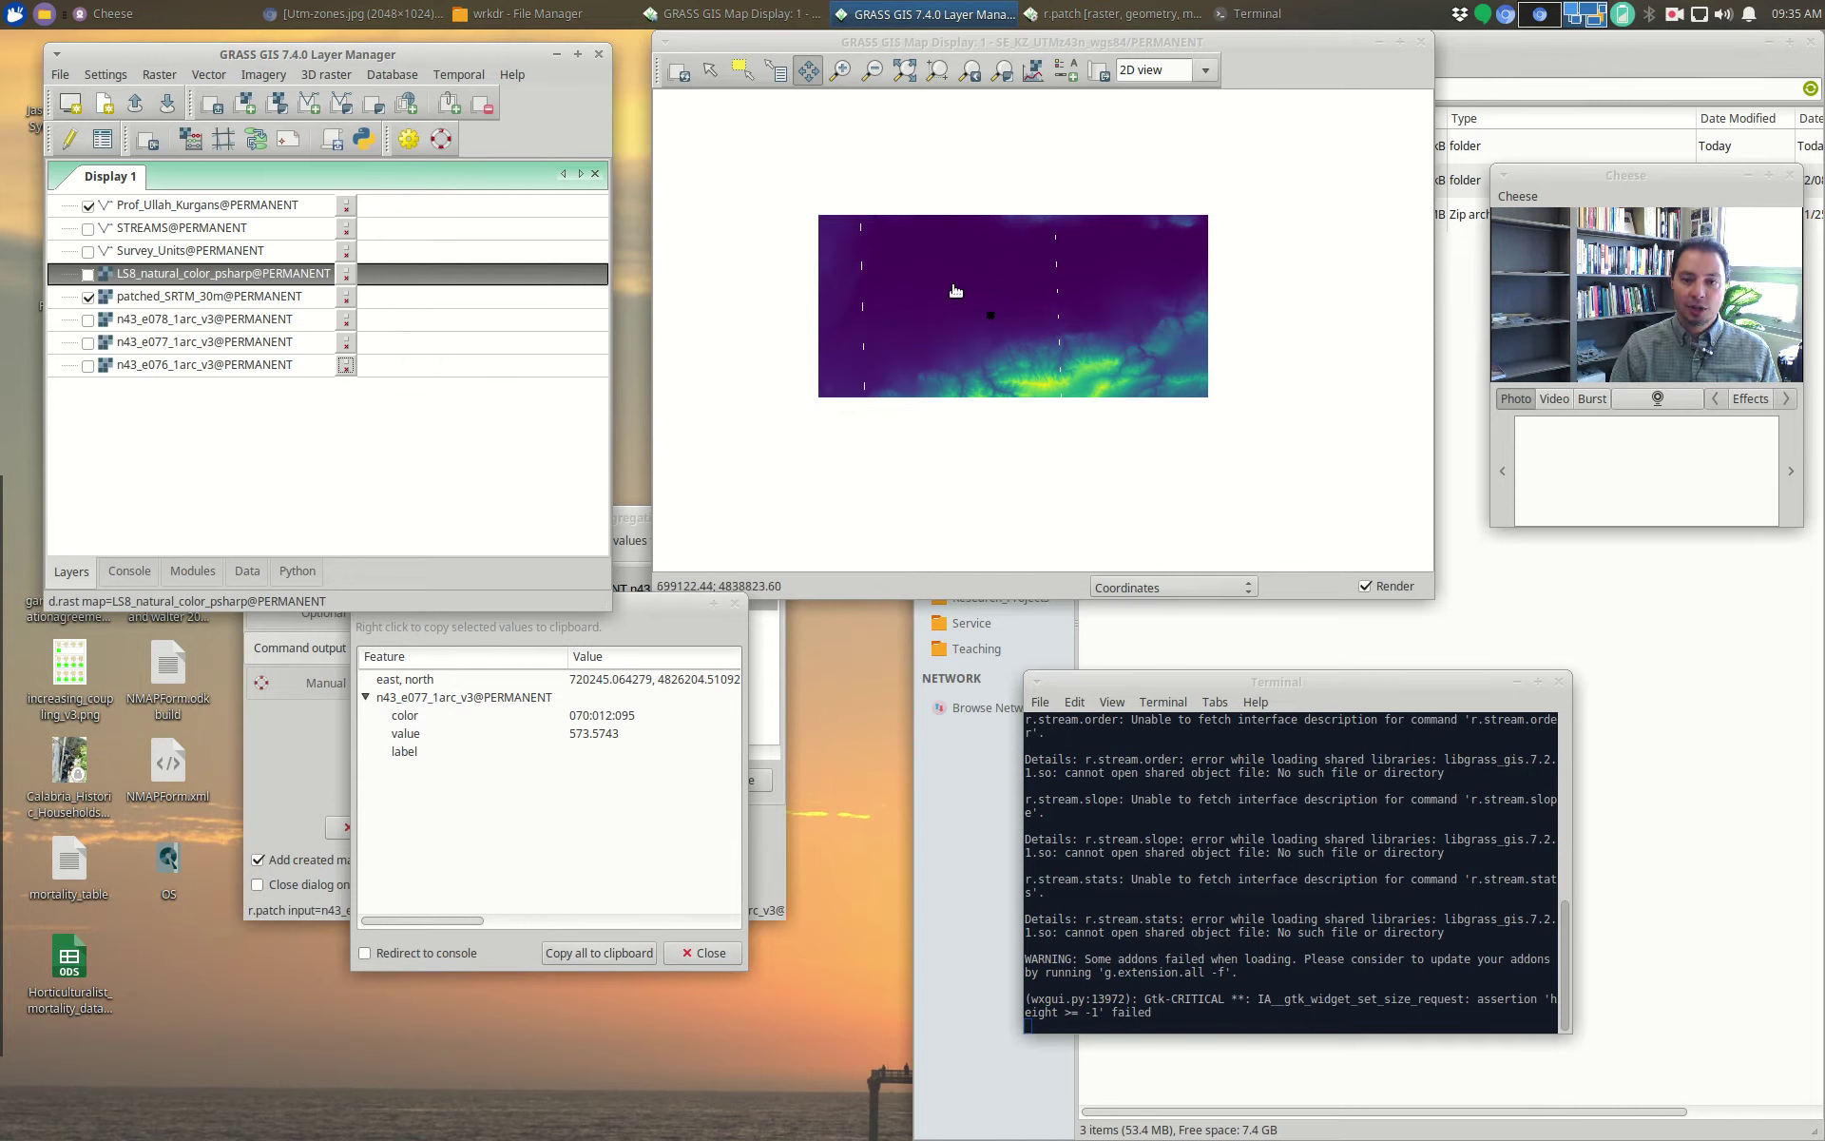
# Step: Show the three source tiles n43_e078, n43_e077 and n43_e076 below patched_SRTM_30m
pyautogui.click(88, 319)
pyautogui.click(89, 342)
pyautogui.click(88, 365)
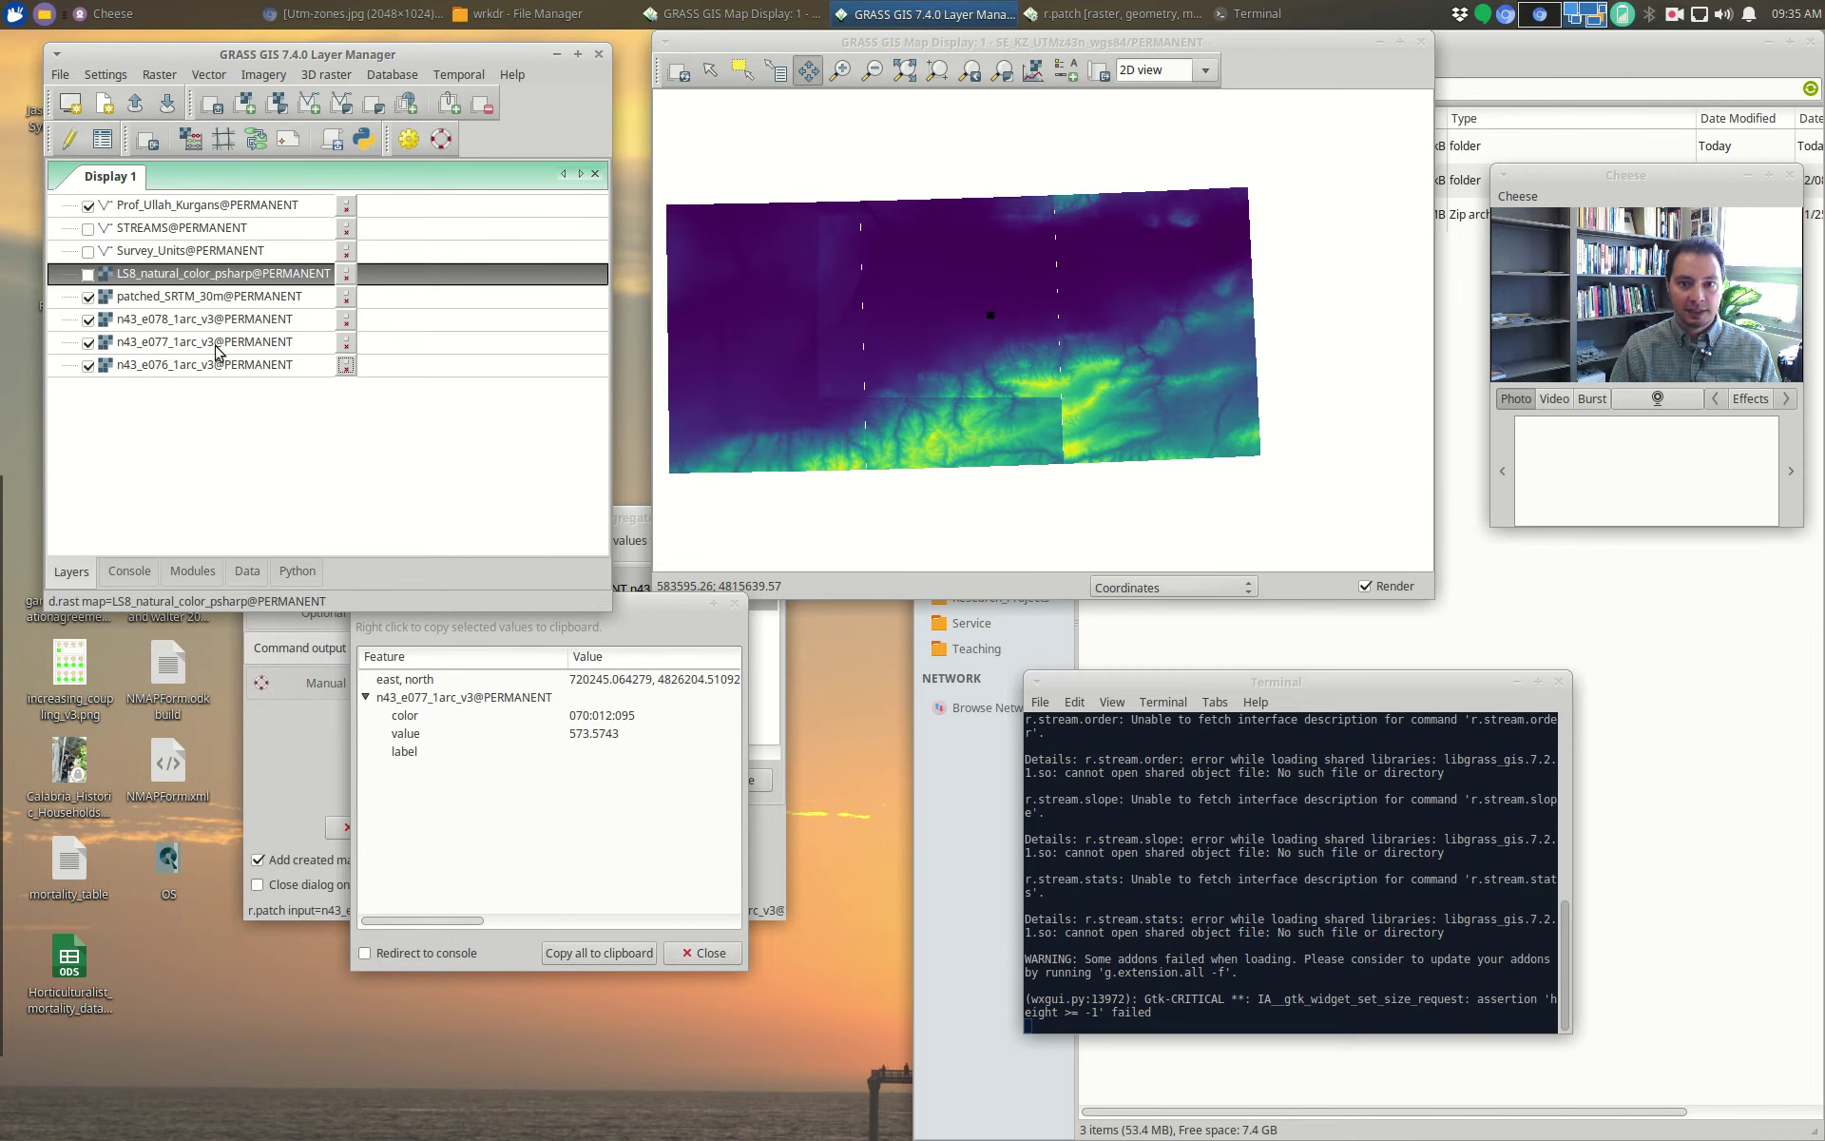
# Step: Frame the full extent of all three elevation tiles and set the computational region extent from the display
pyautogui.click(840, 71)
pyautogui.moveTo(663, 192); pyautogui.dragTo(1253, 445)
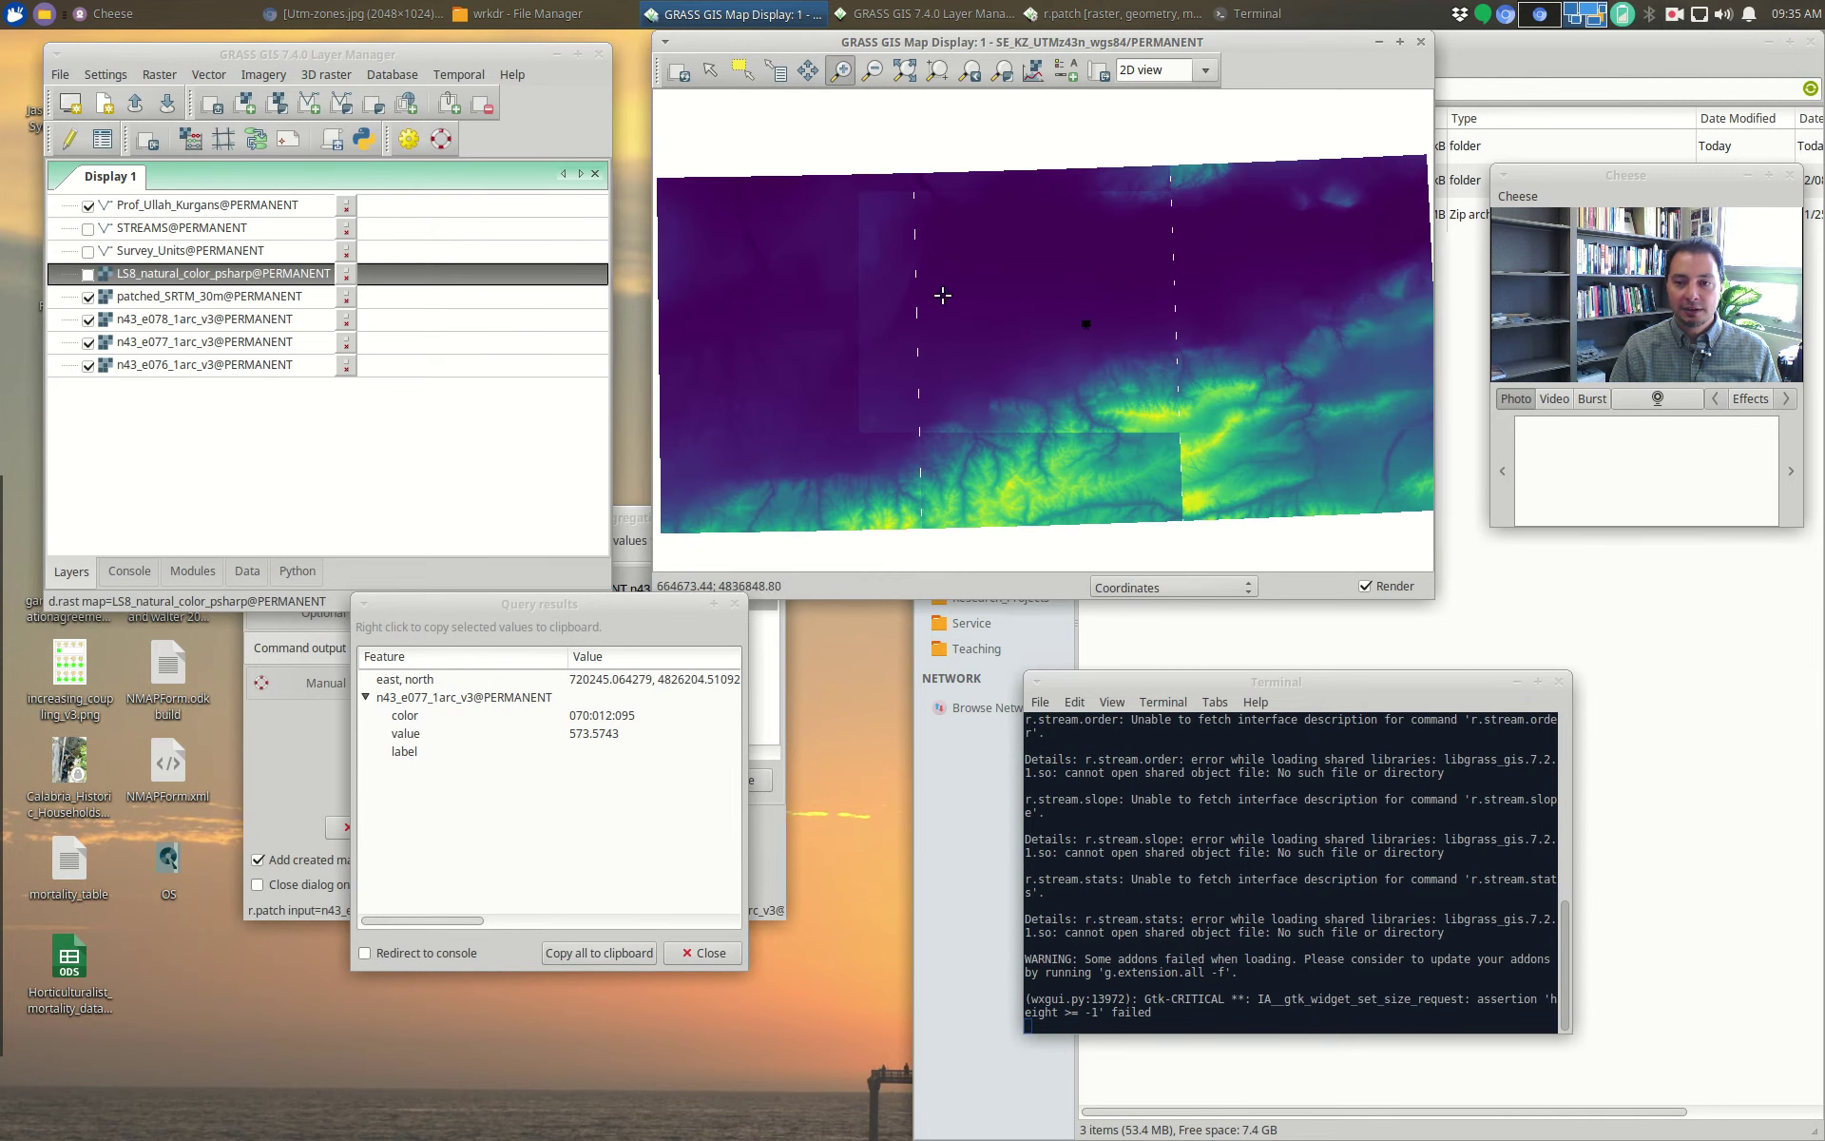
pyautogui.click(810, 71)
pyautogui.moveTo(902, 279); pyautogui.dragTo(897, 244)
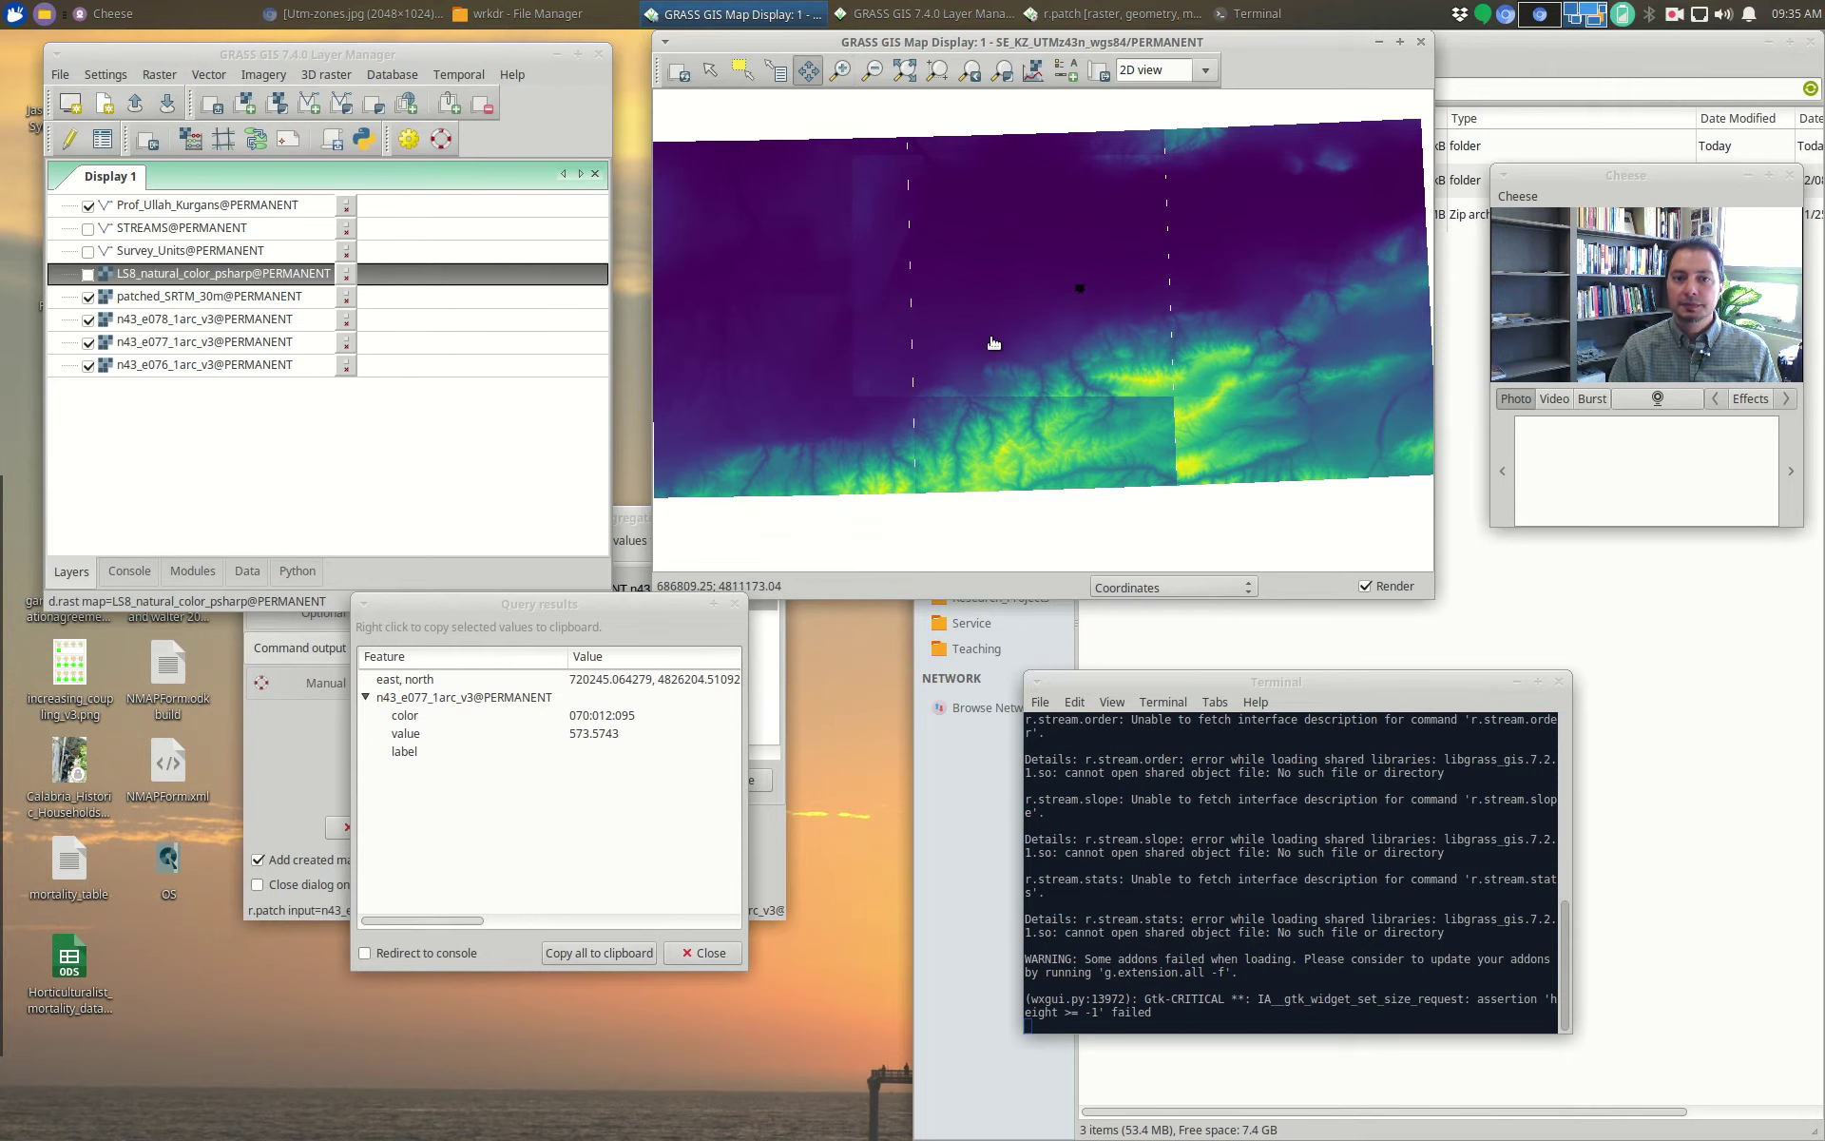
pyautogui.click(1011, 80)
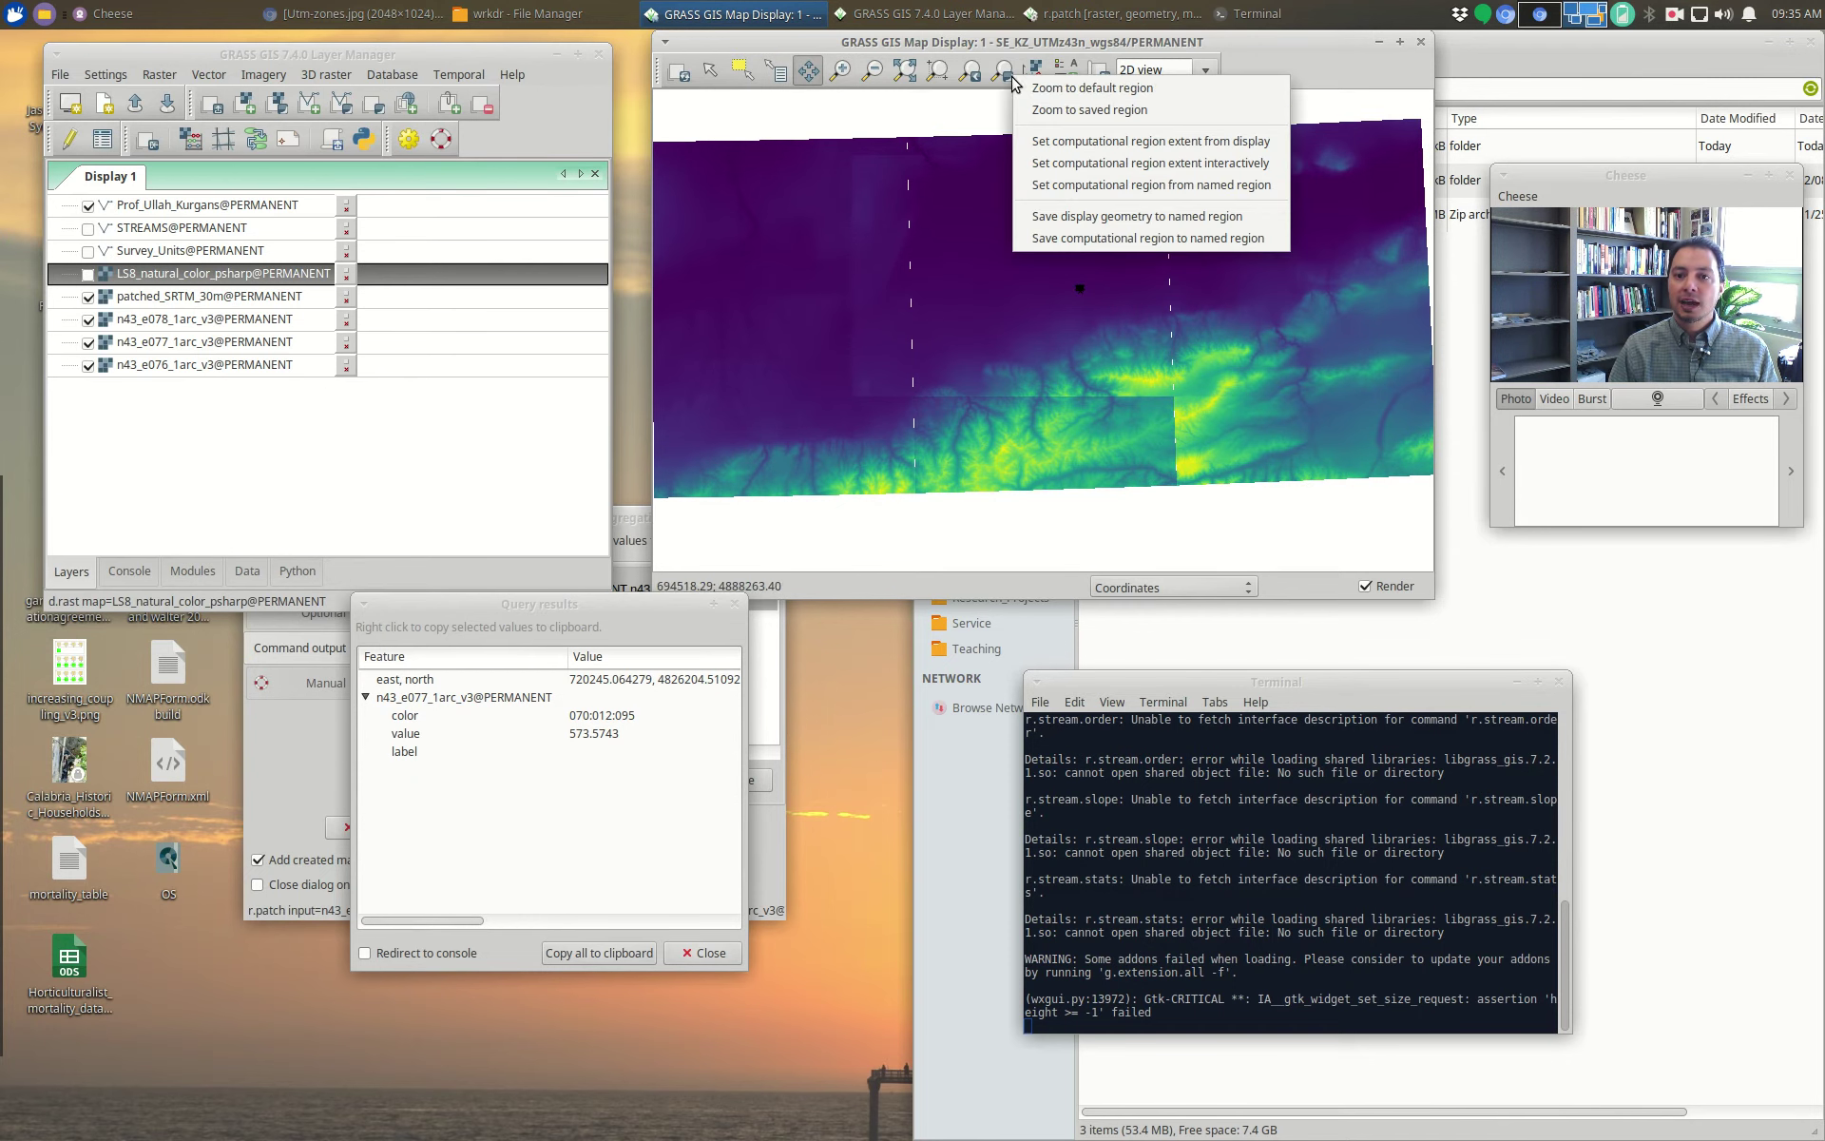
pyautogui.click(1090, 144)
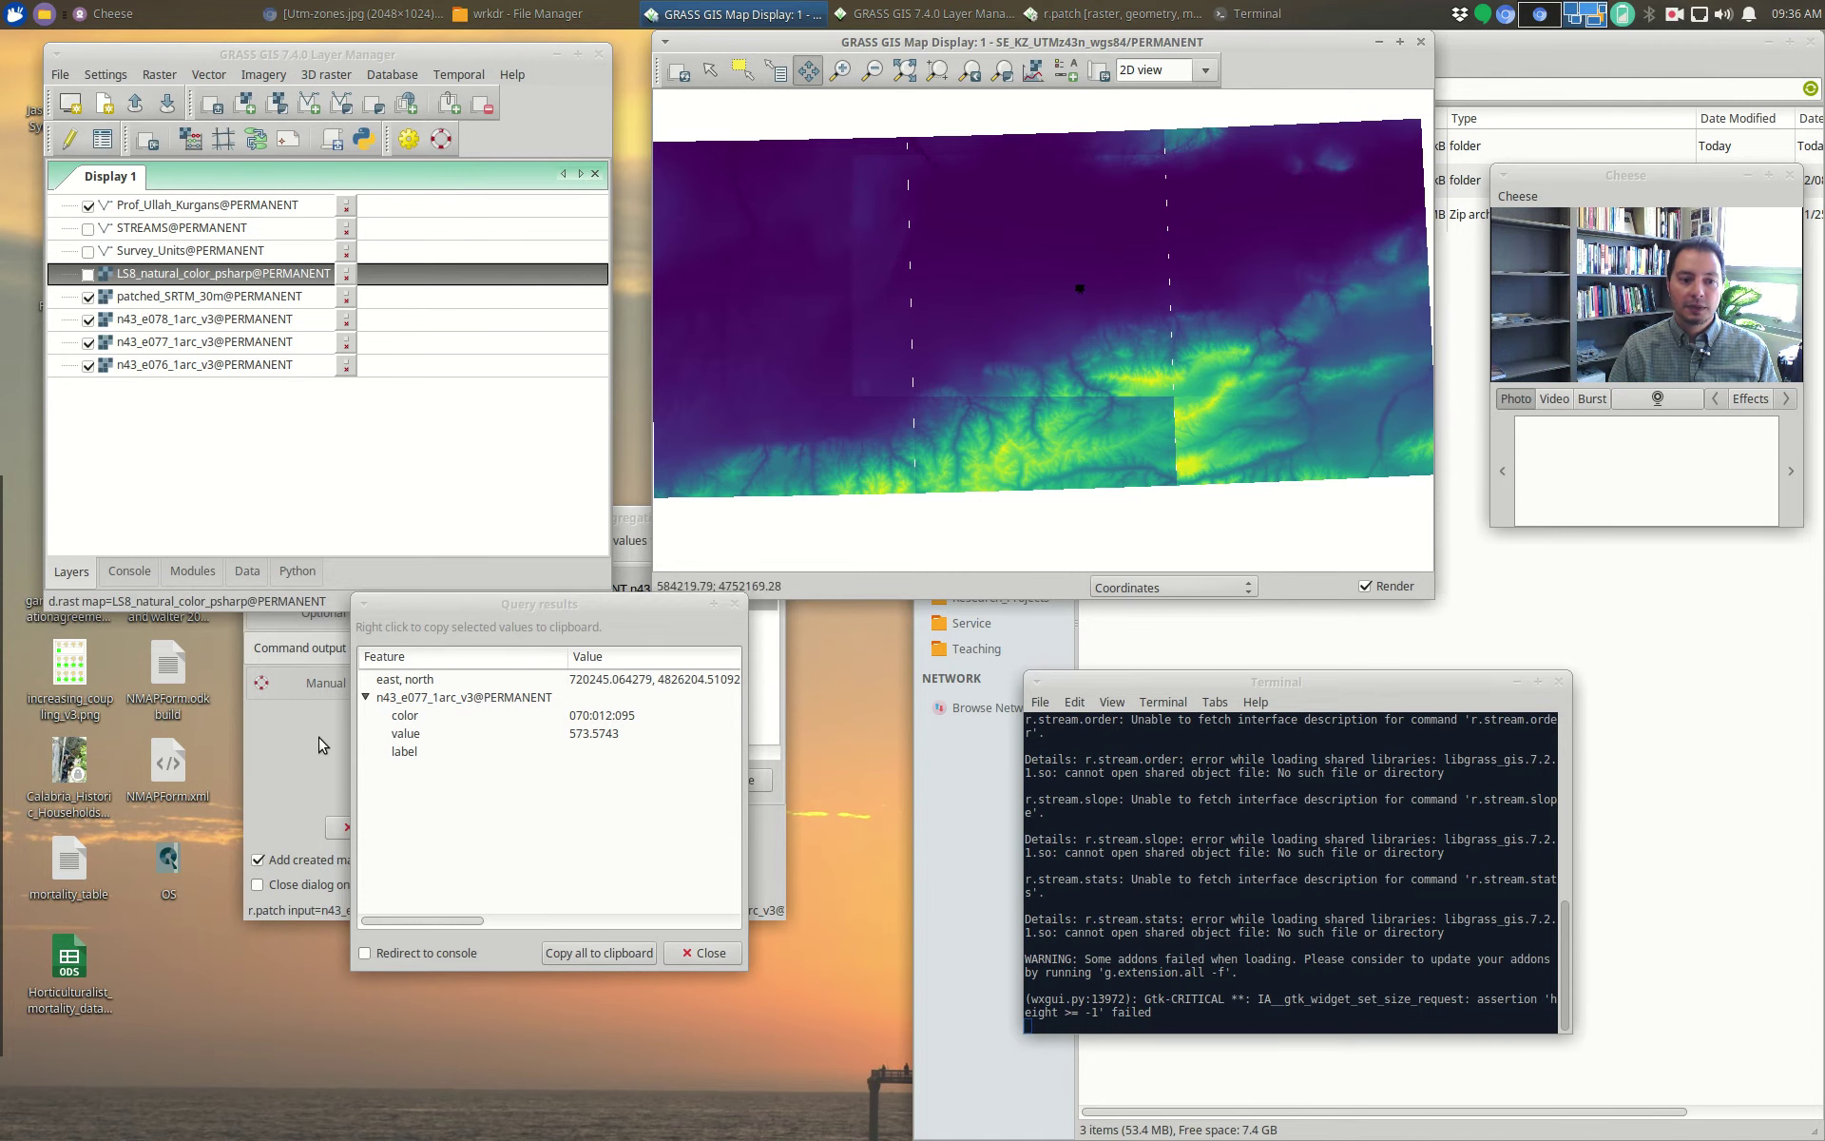
# Step: Rerun r.patch on the three n43 tiles with overwriting of existing files allowed, outputting patched_SRTM_30m
pyautogui.click(309, 760)
pyautogui.moveTo(456, 517); pyautogui.dragTo(601, 325)
pyautogui.click(471, 426)
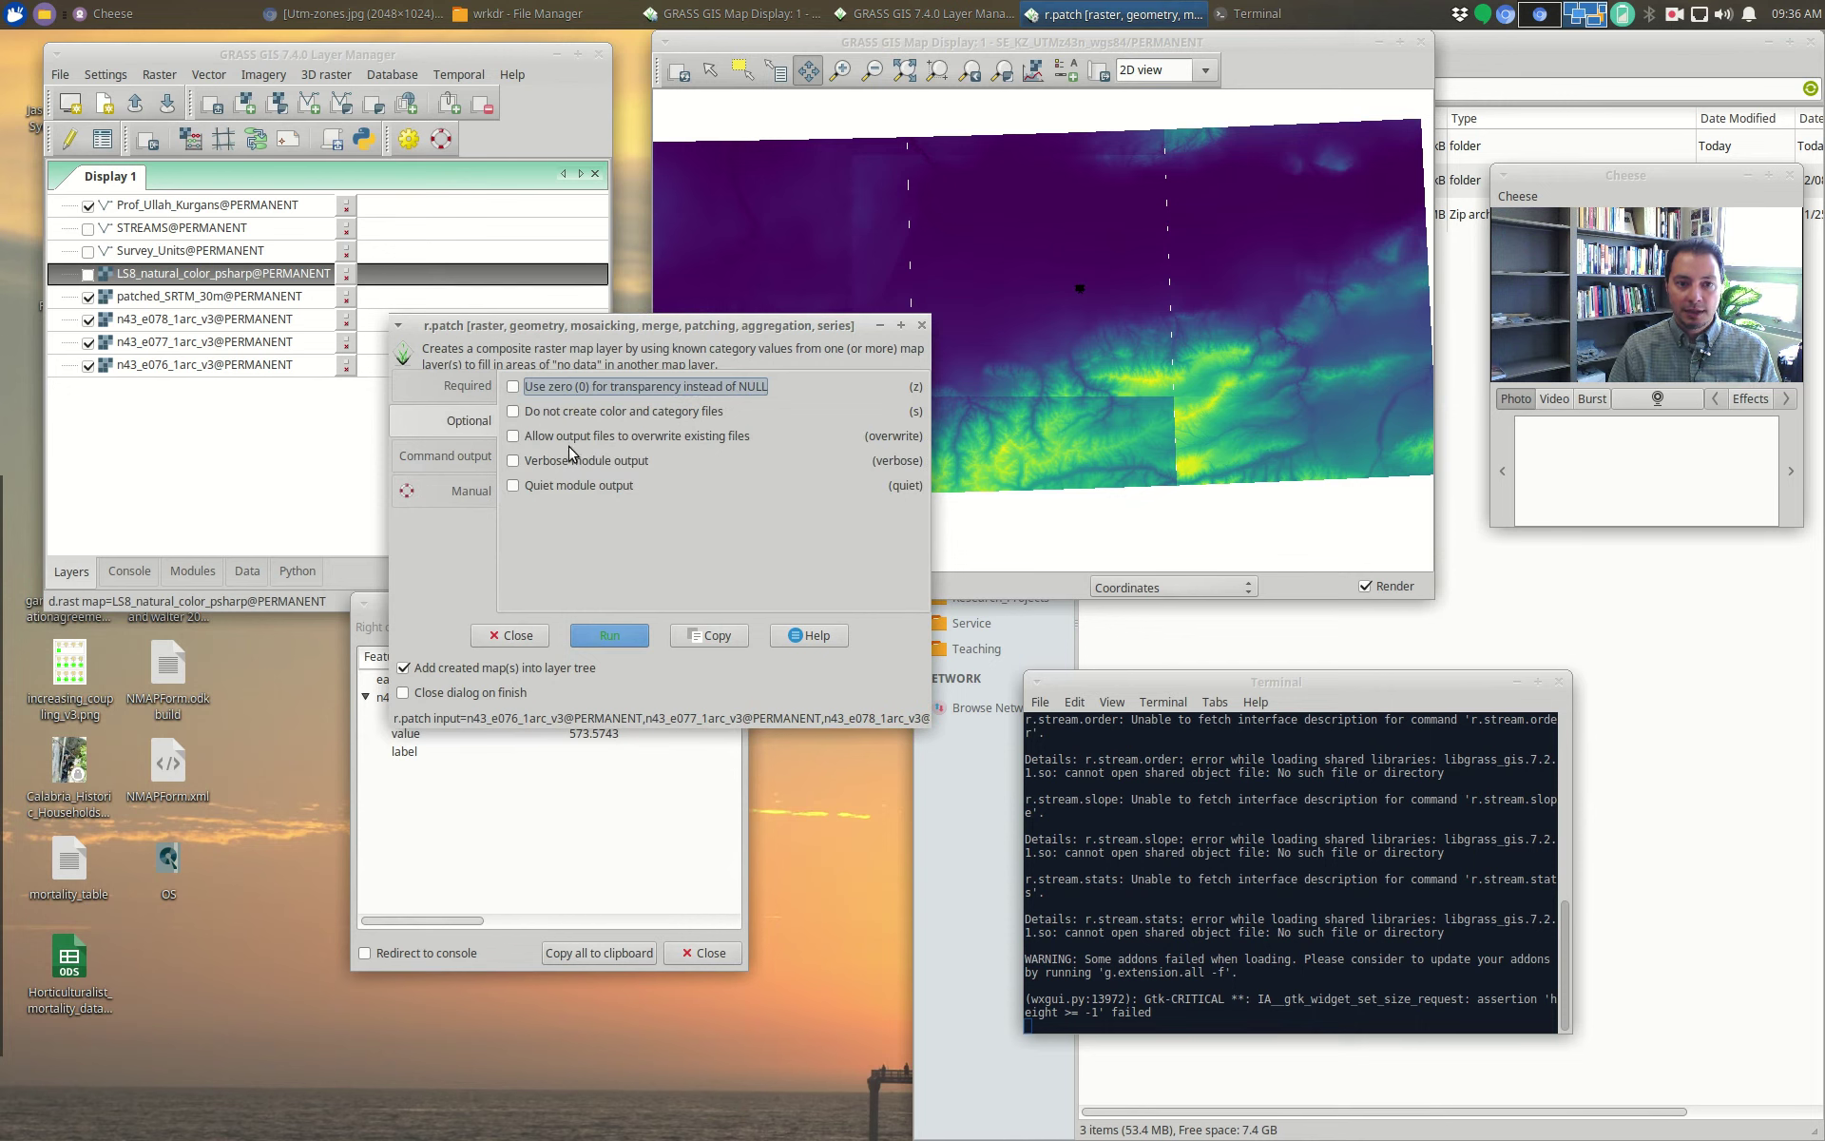
pyautogui.click(599, 440)
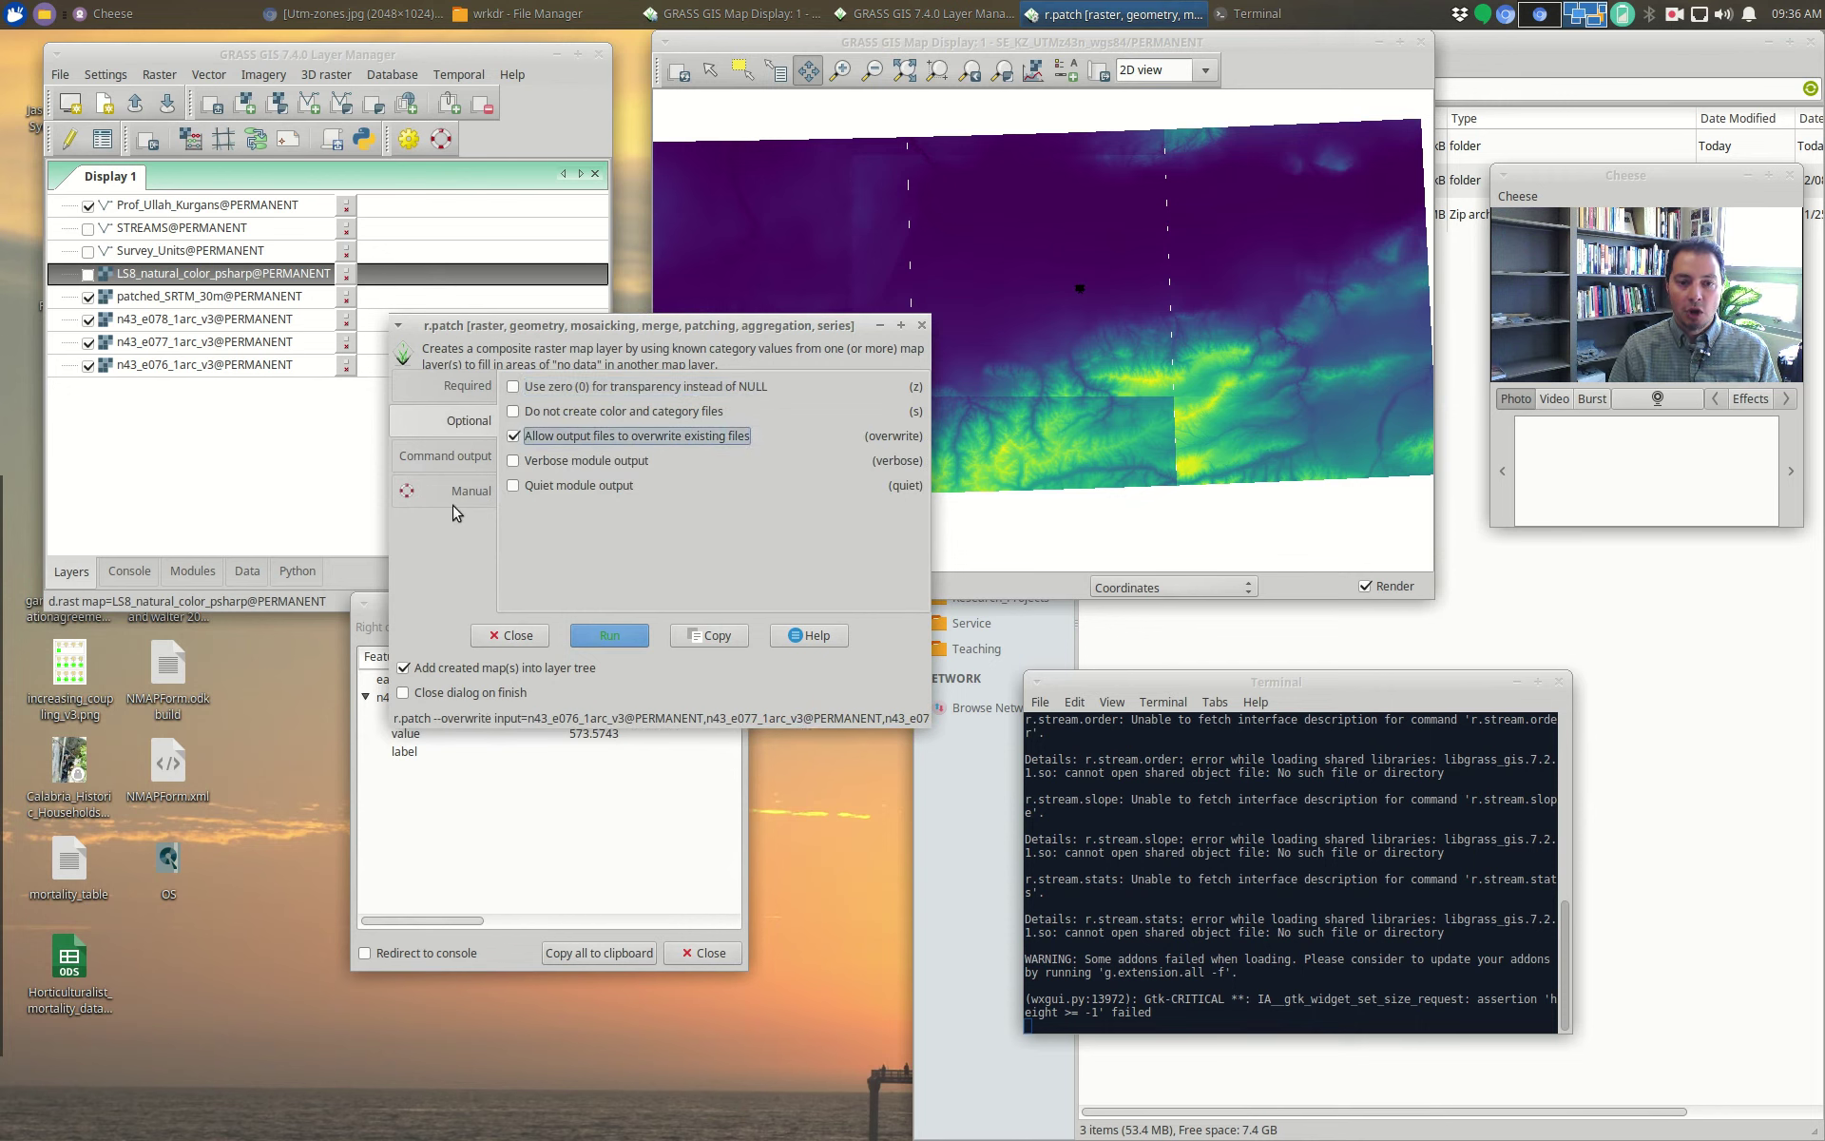
pyautogui.click(463, 399)
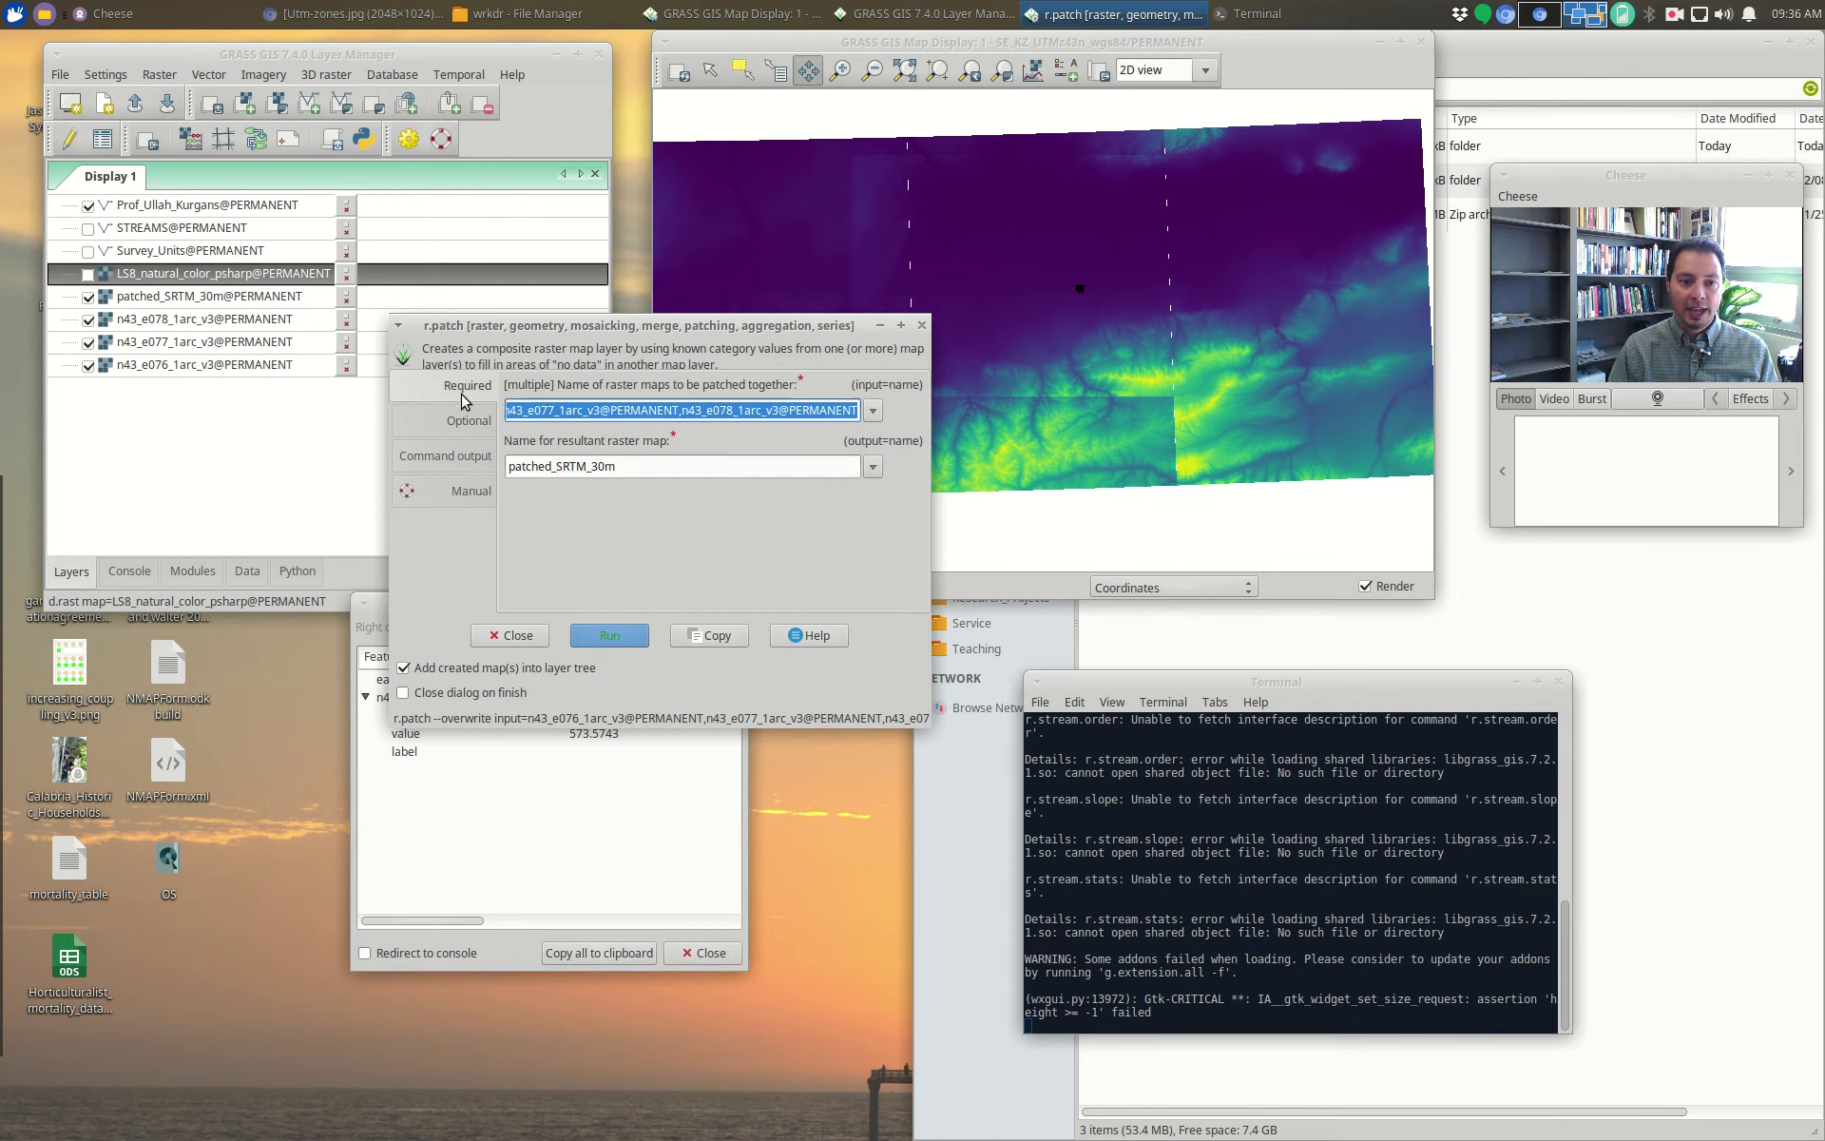
pyautogui.click(470, 422)
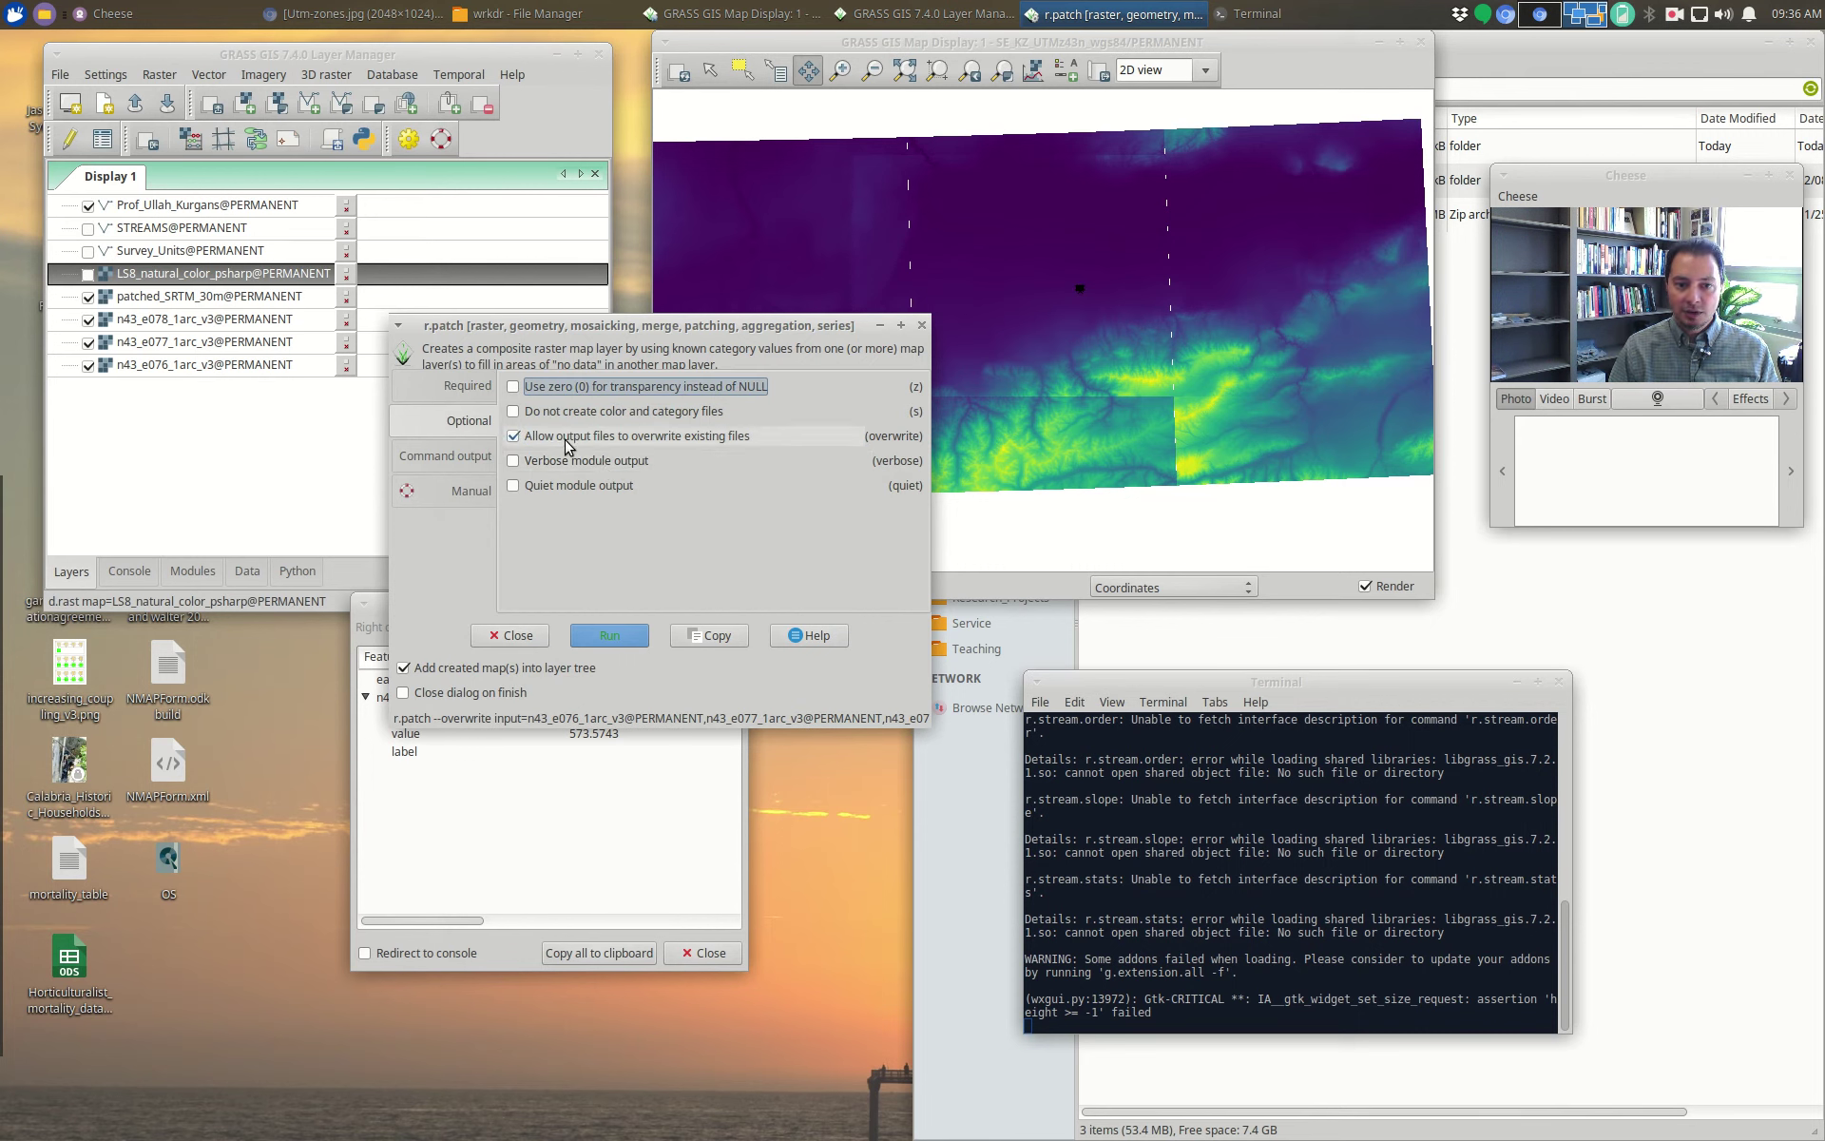
pyautogui.click(473, 401)
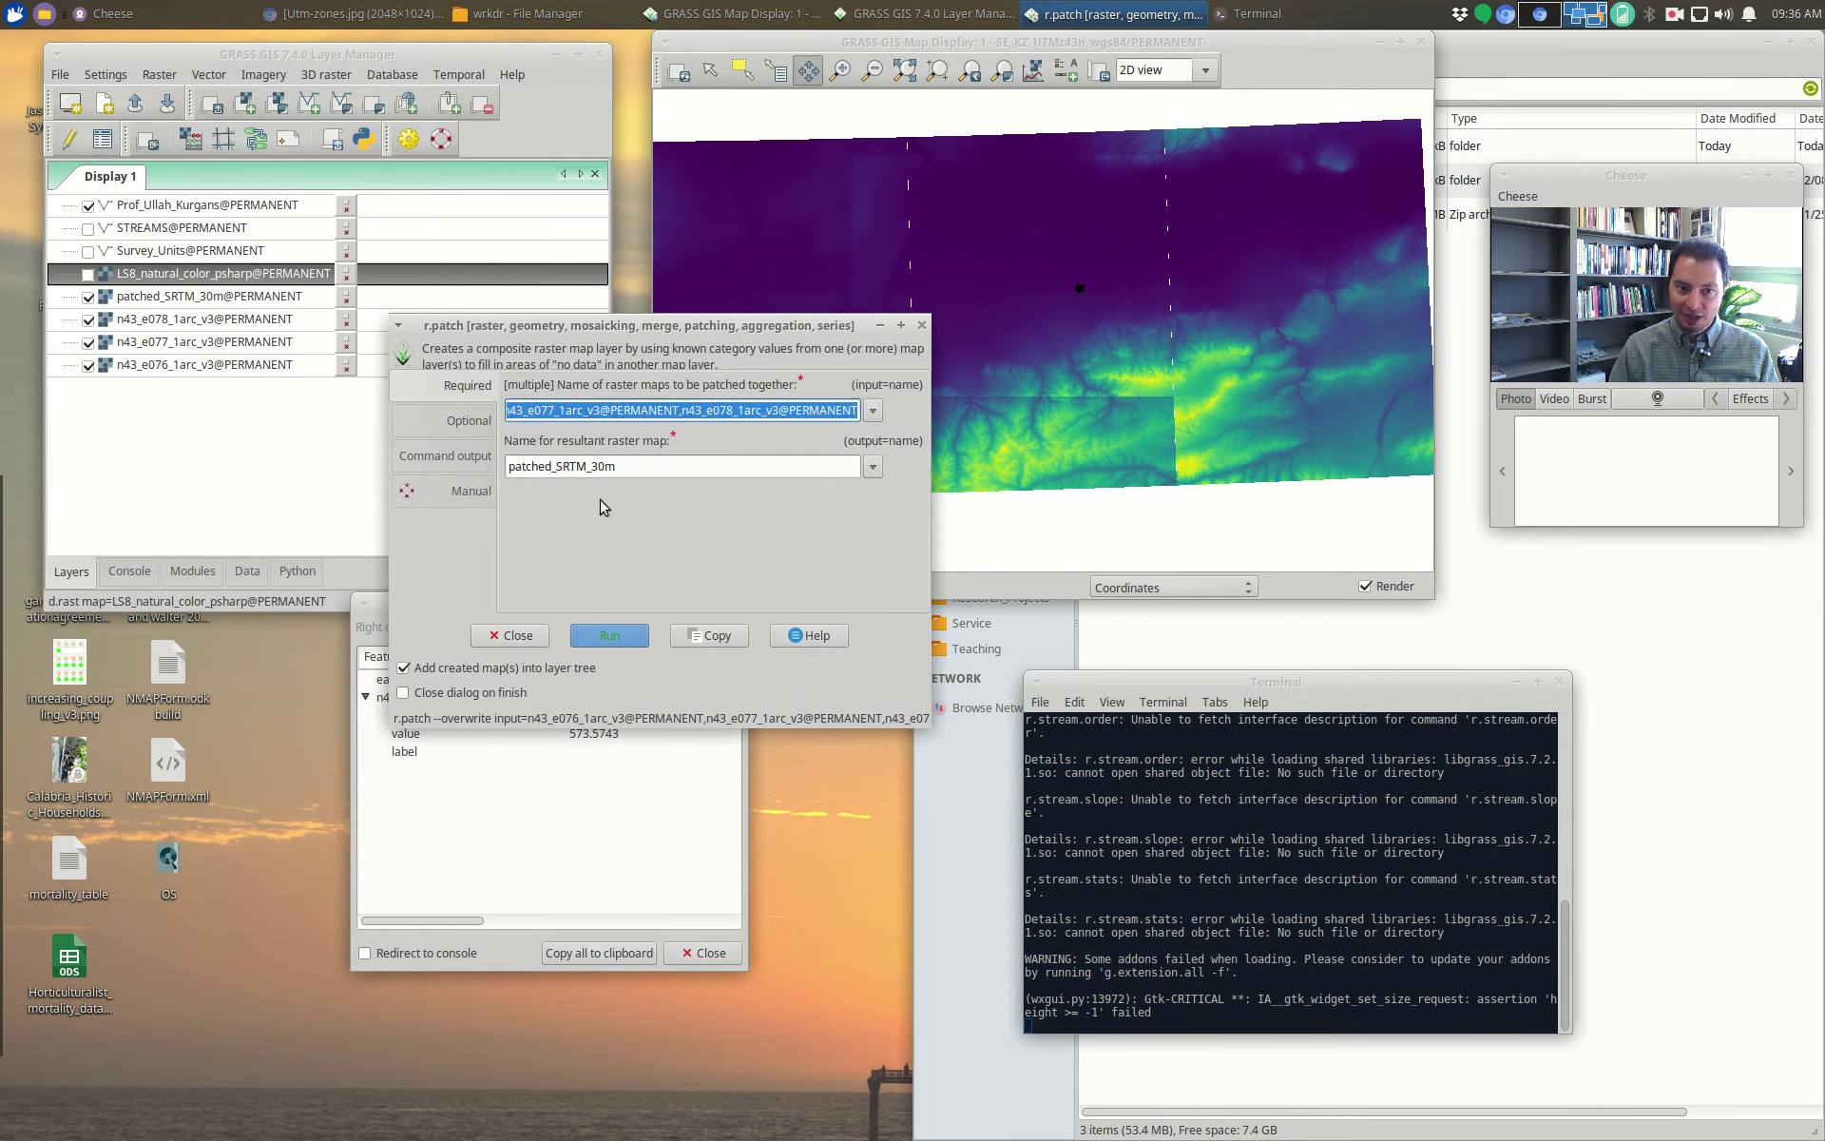
pyautogui.click(609, 636)
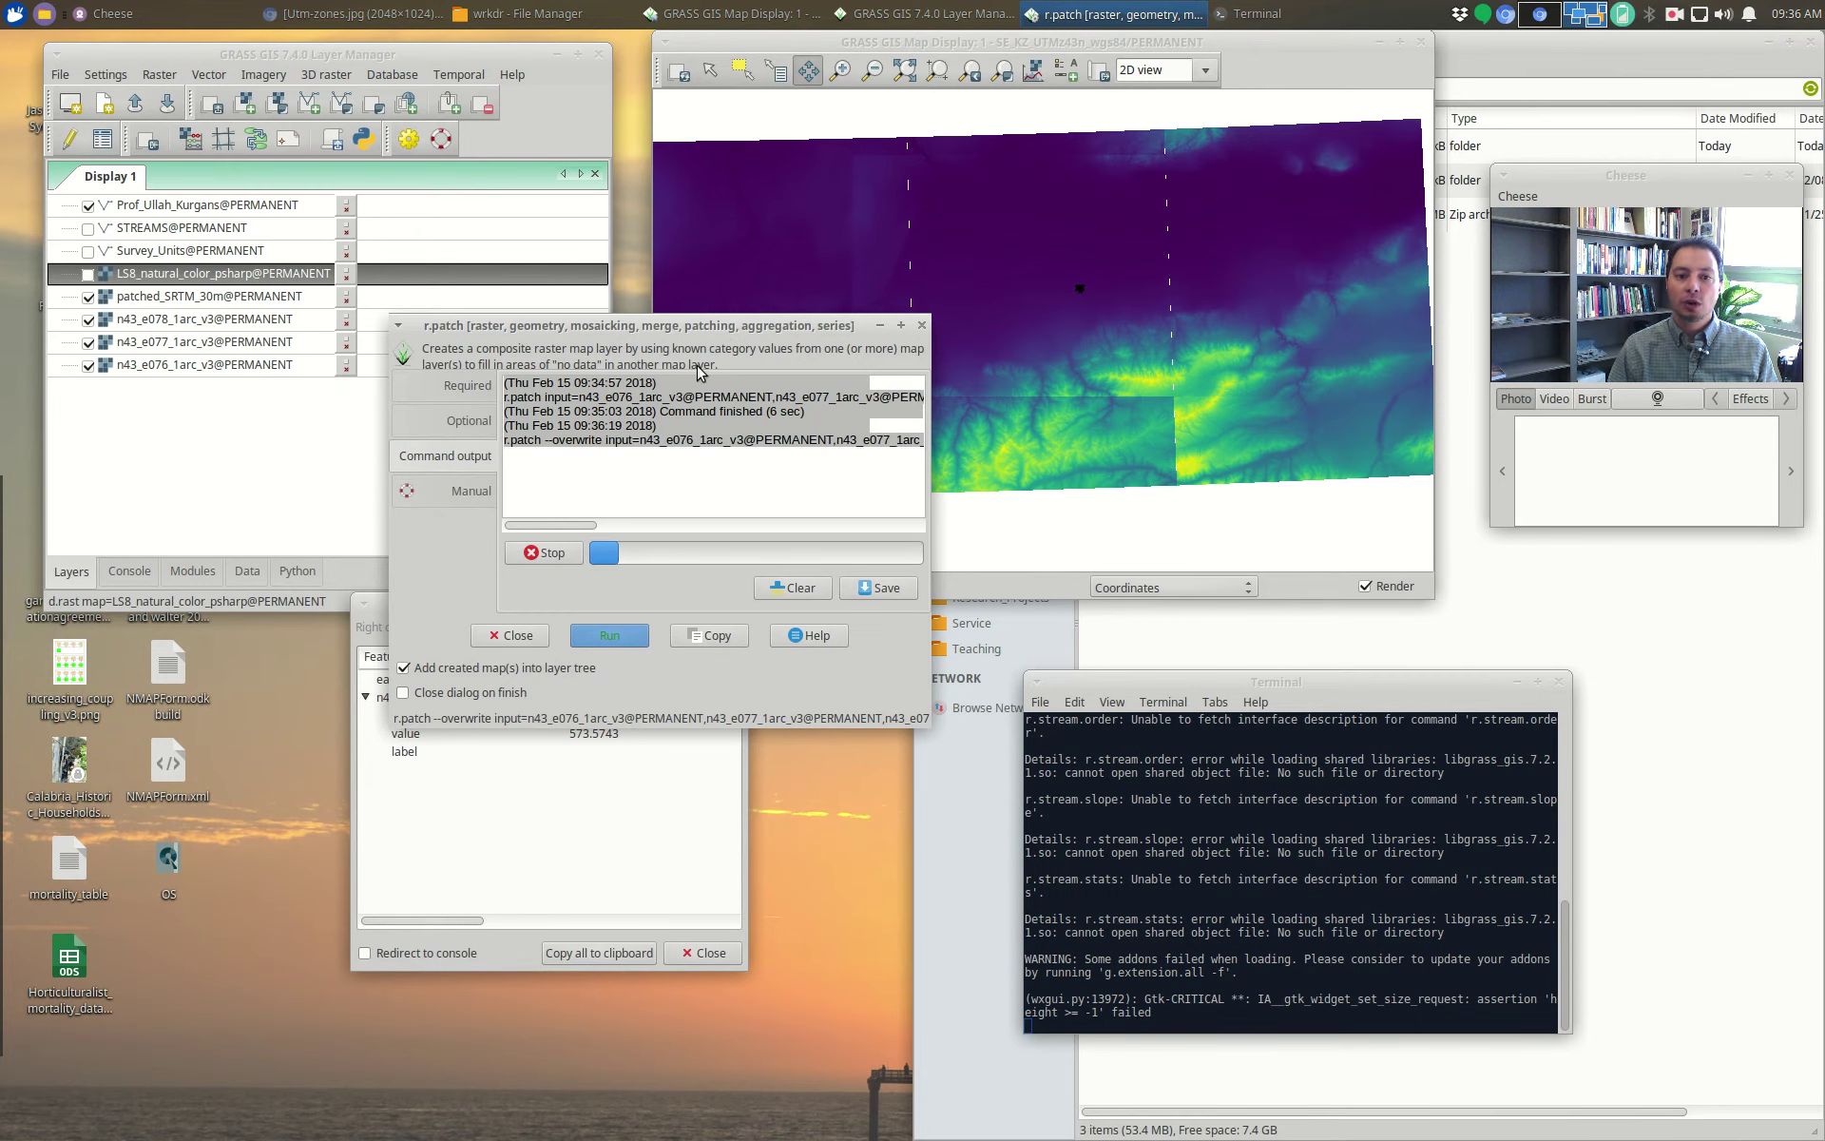
pyautogui.moveTo(720, 333); pyautogui.dragTo(574, 502)
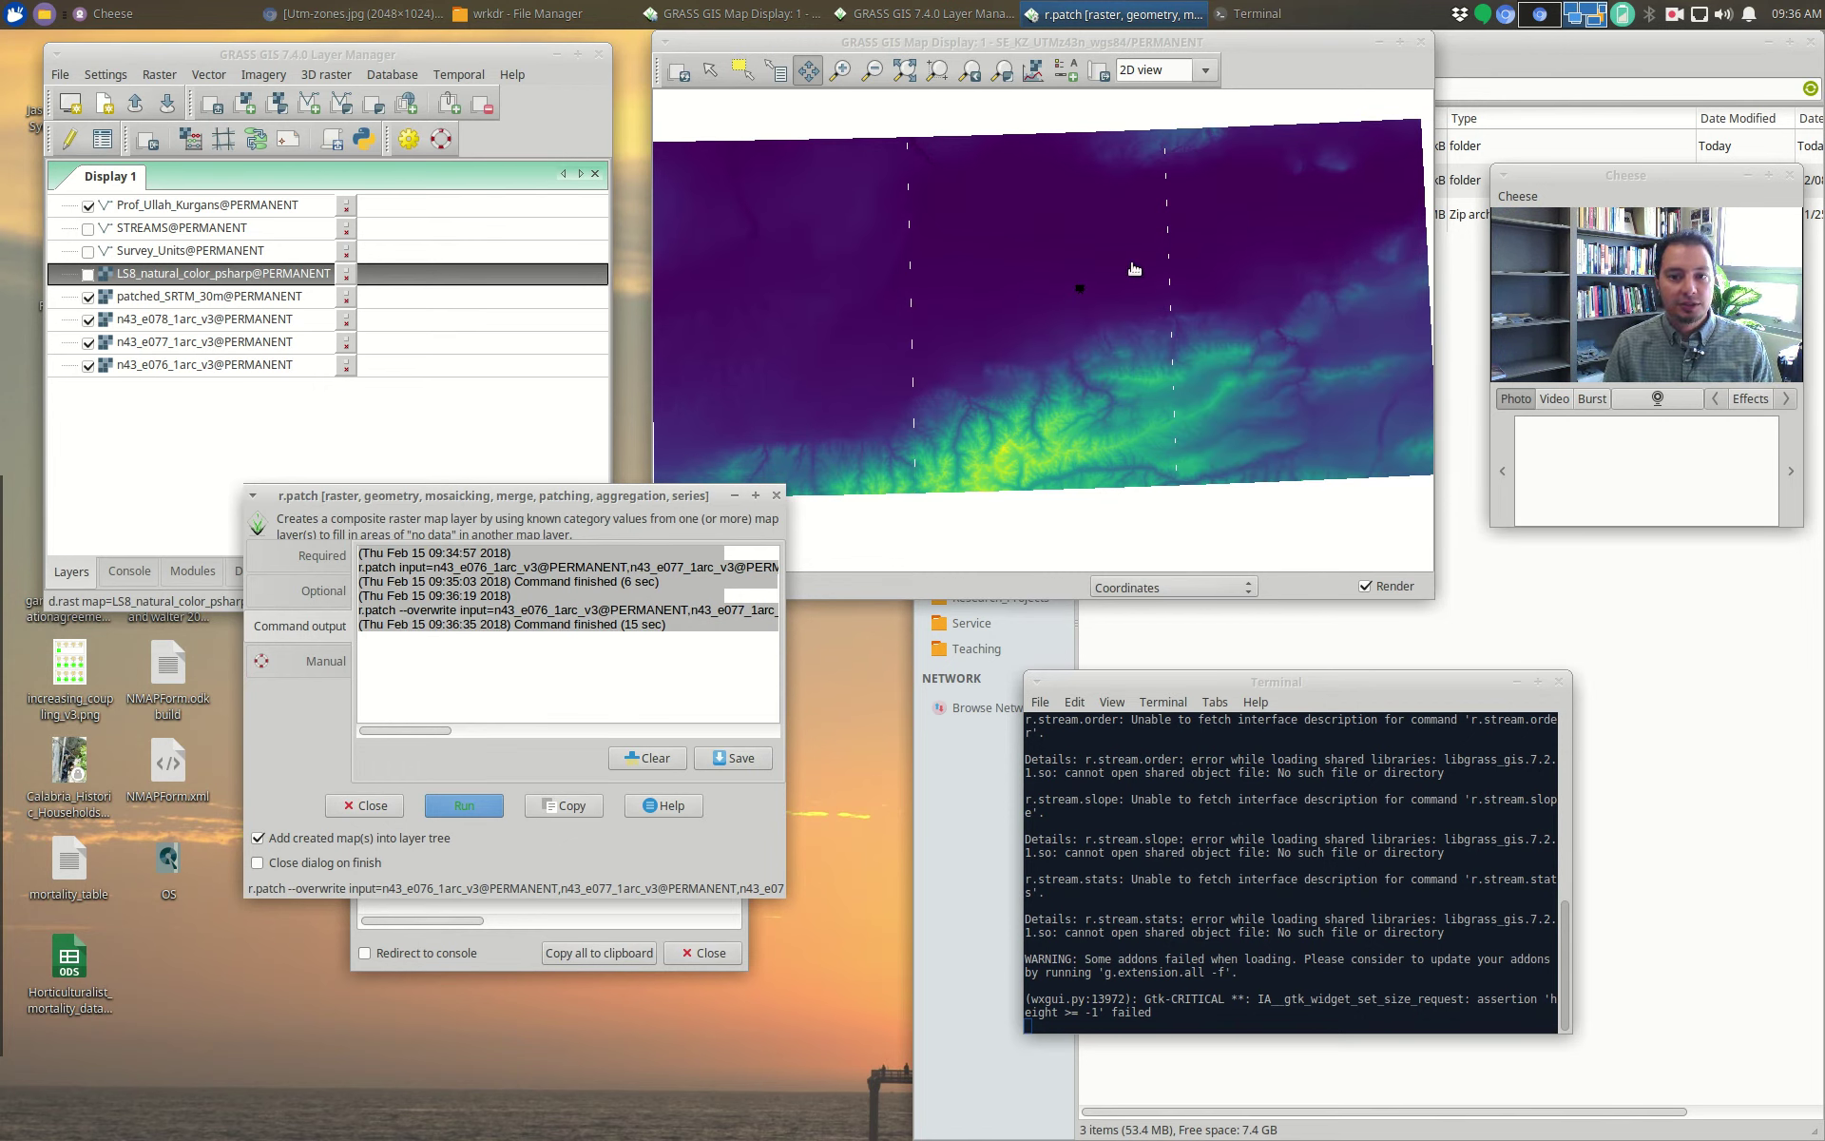
# Step: Show LS8_natural_color_psharp over the patched elevation and set the computational region from that layer
pyautogui.click(88, 274)
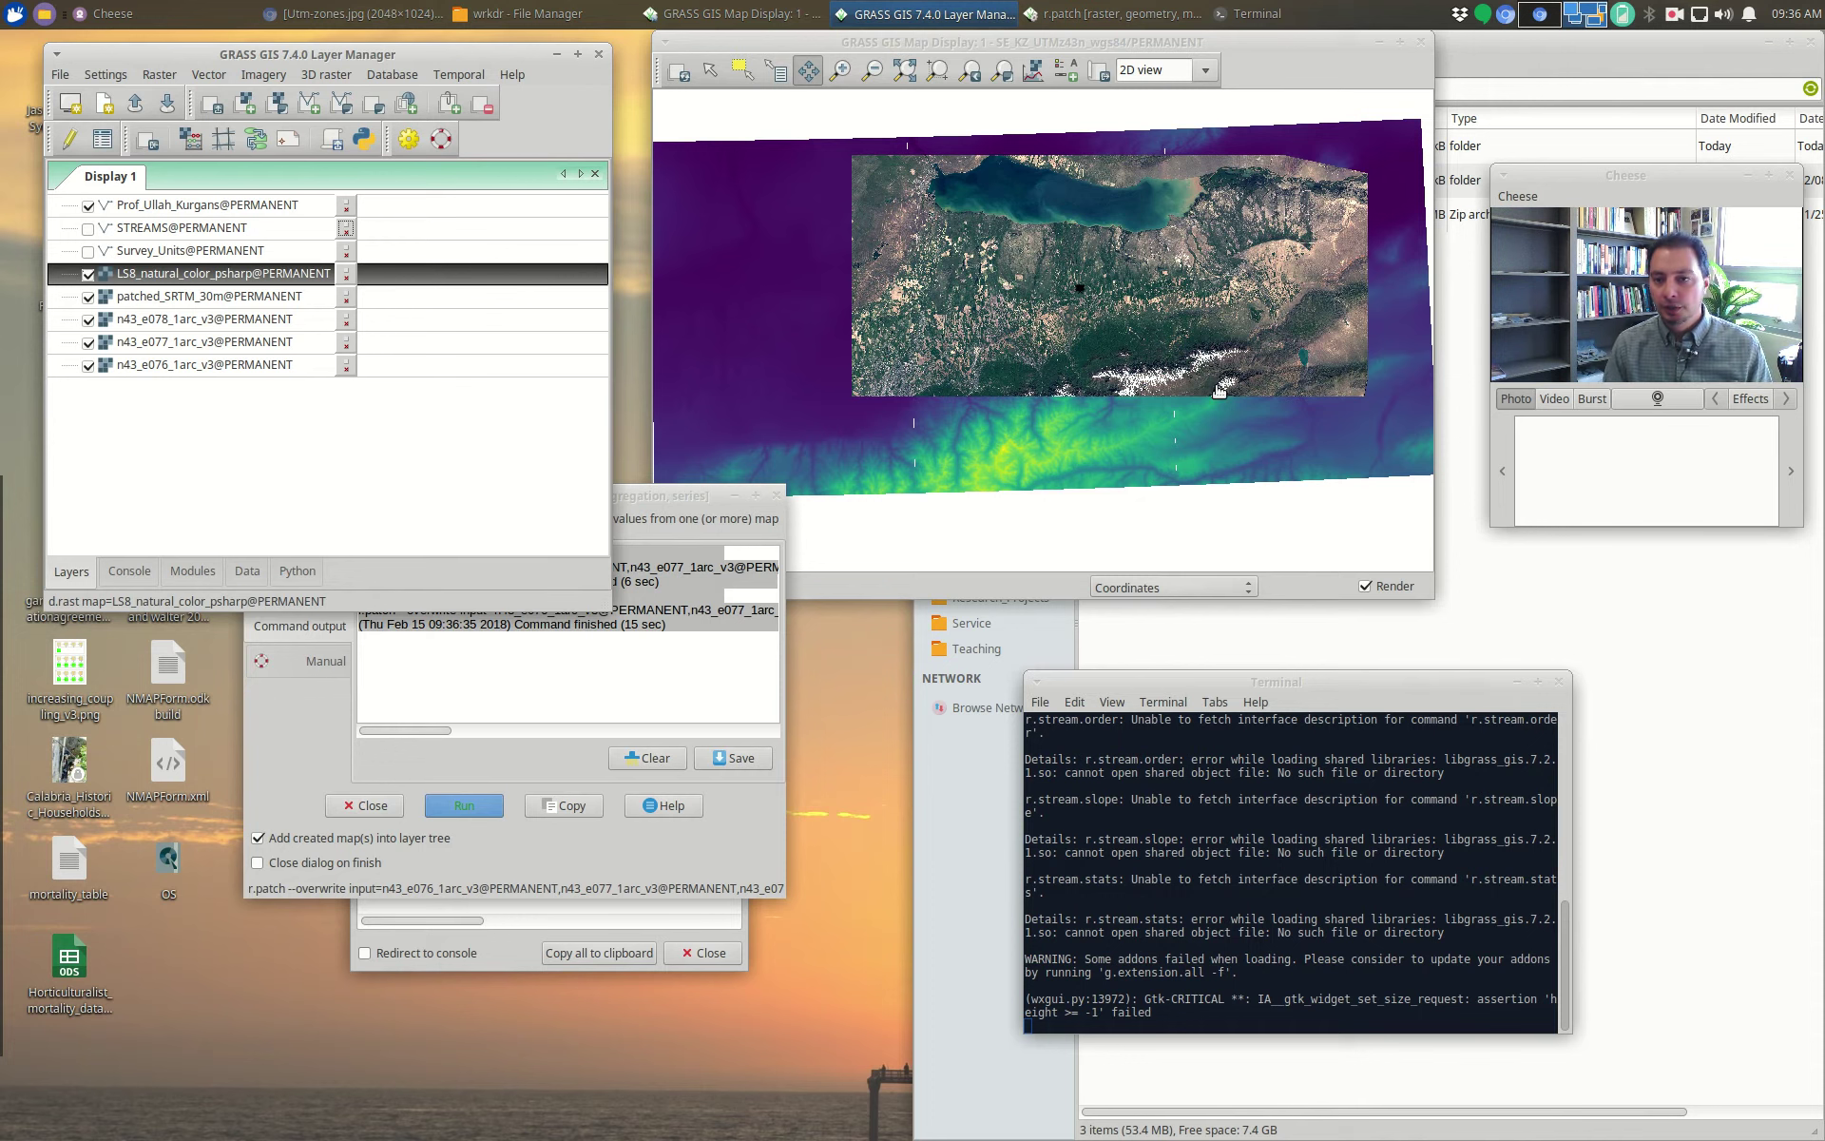
pyautogui.rightClick(164, 275)
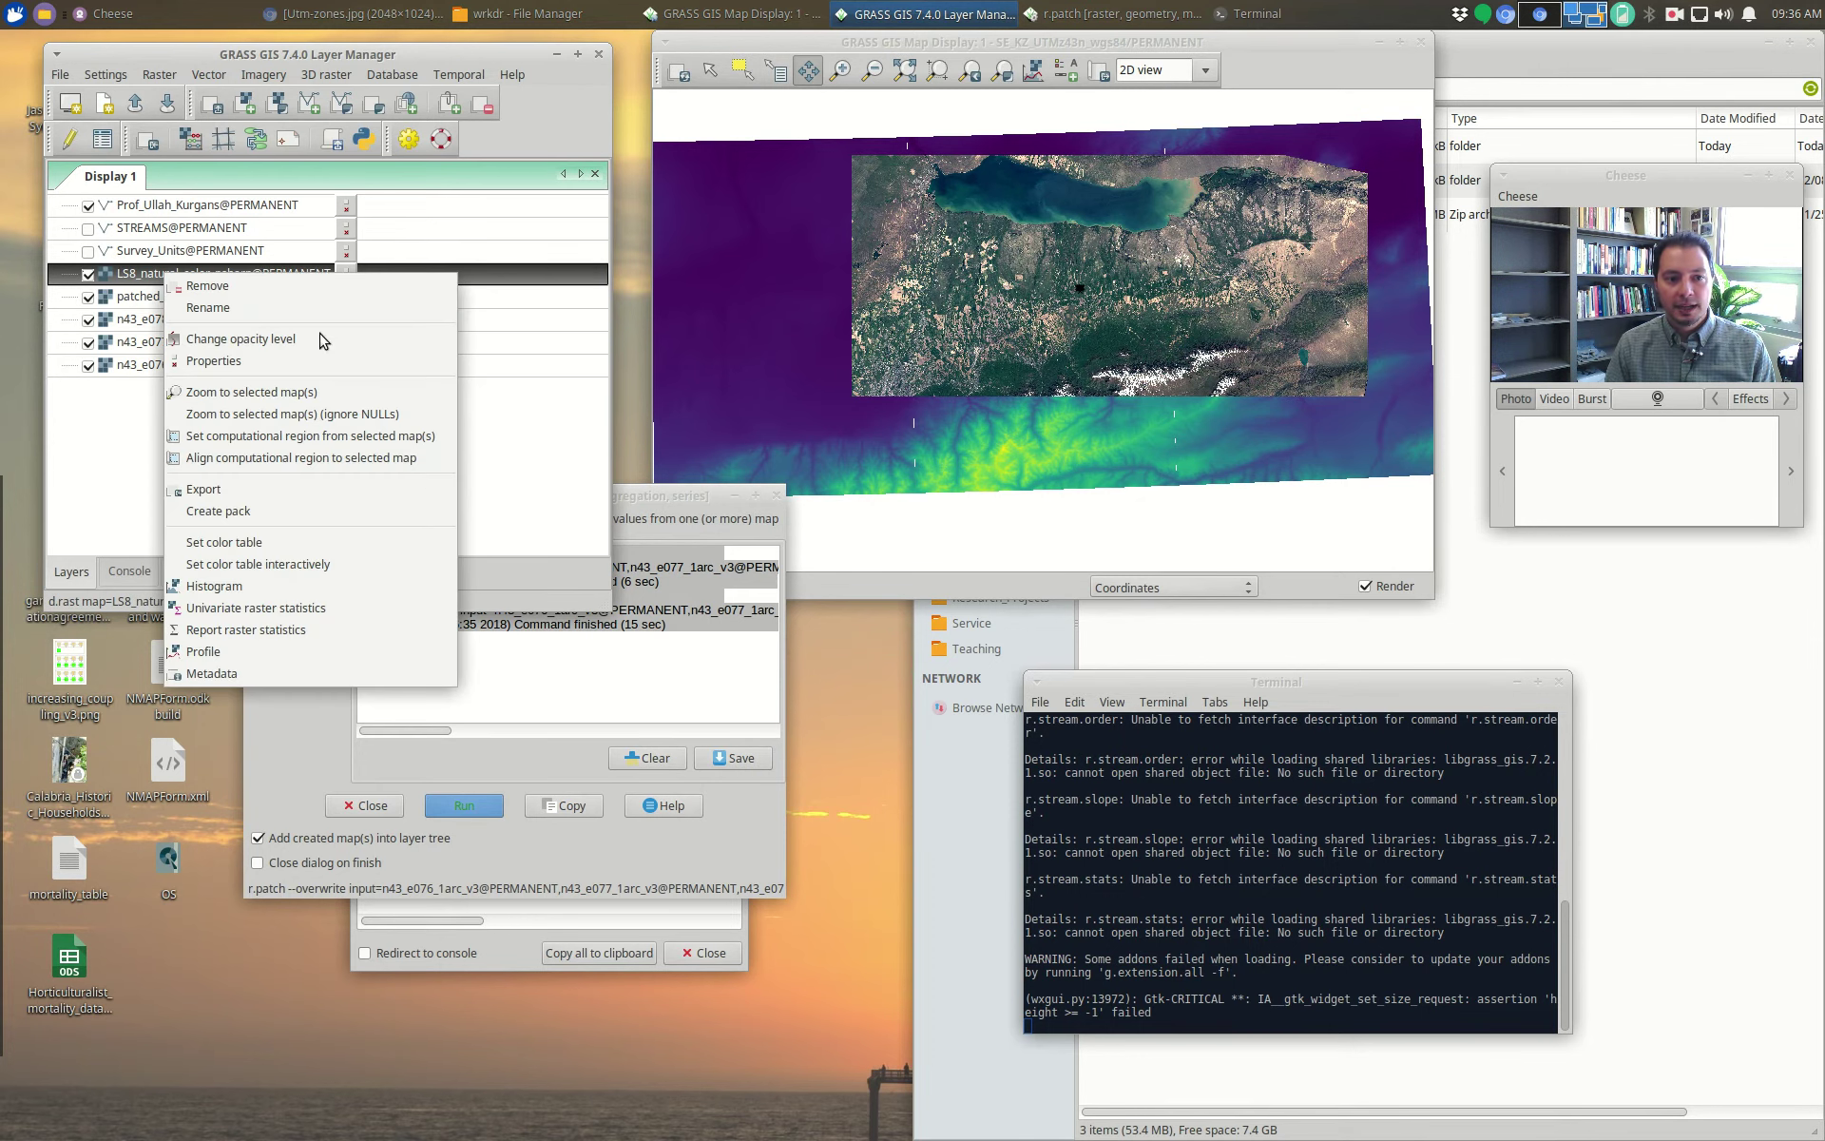
pyautogui.click(323, 436)
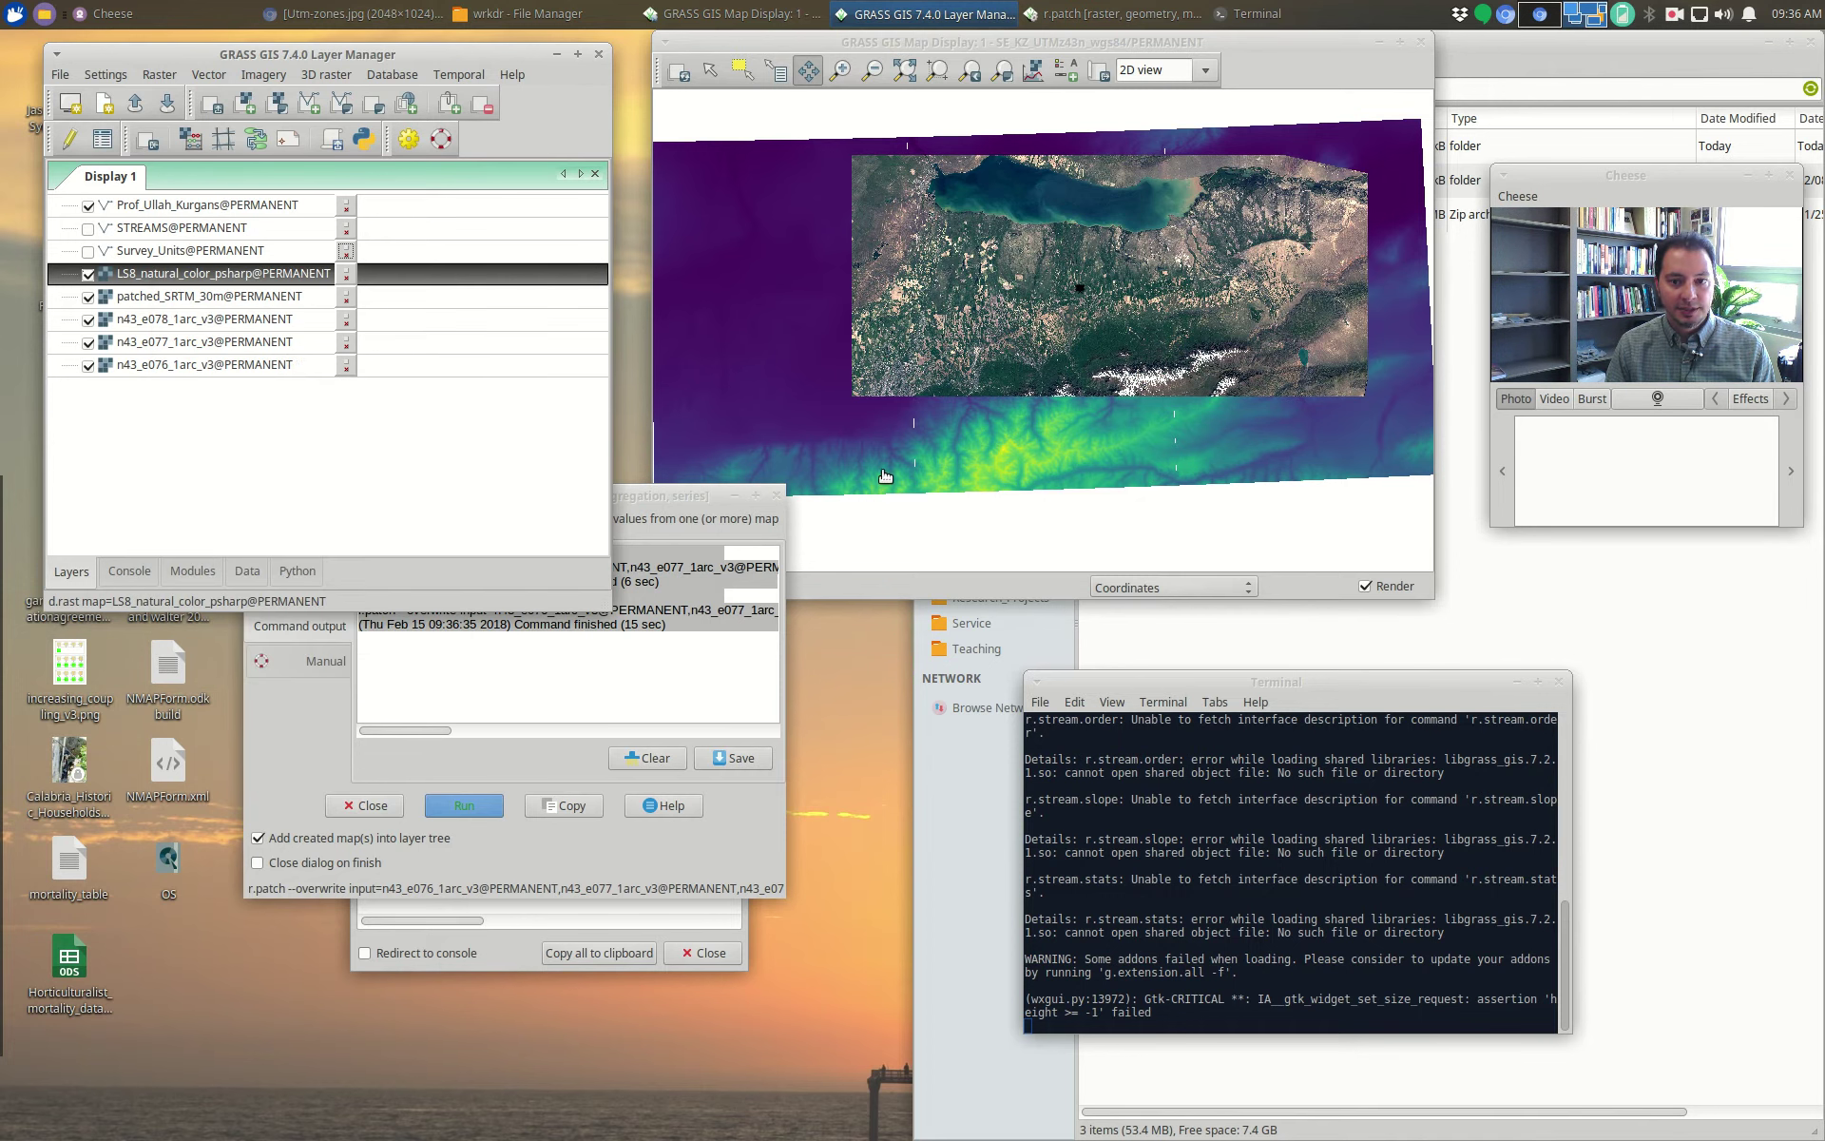
# Step: Open the g.region tool and choose LS8_natural_color_psharp@PERMANENT as the raster map for the region to match
pyautogui.click(159, 74)
pyautogui.moveTo(107, 80)
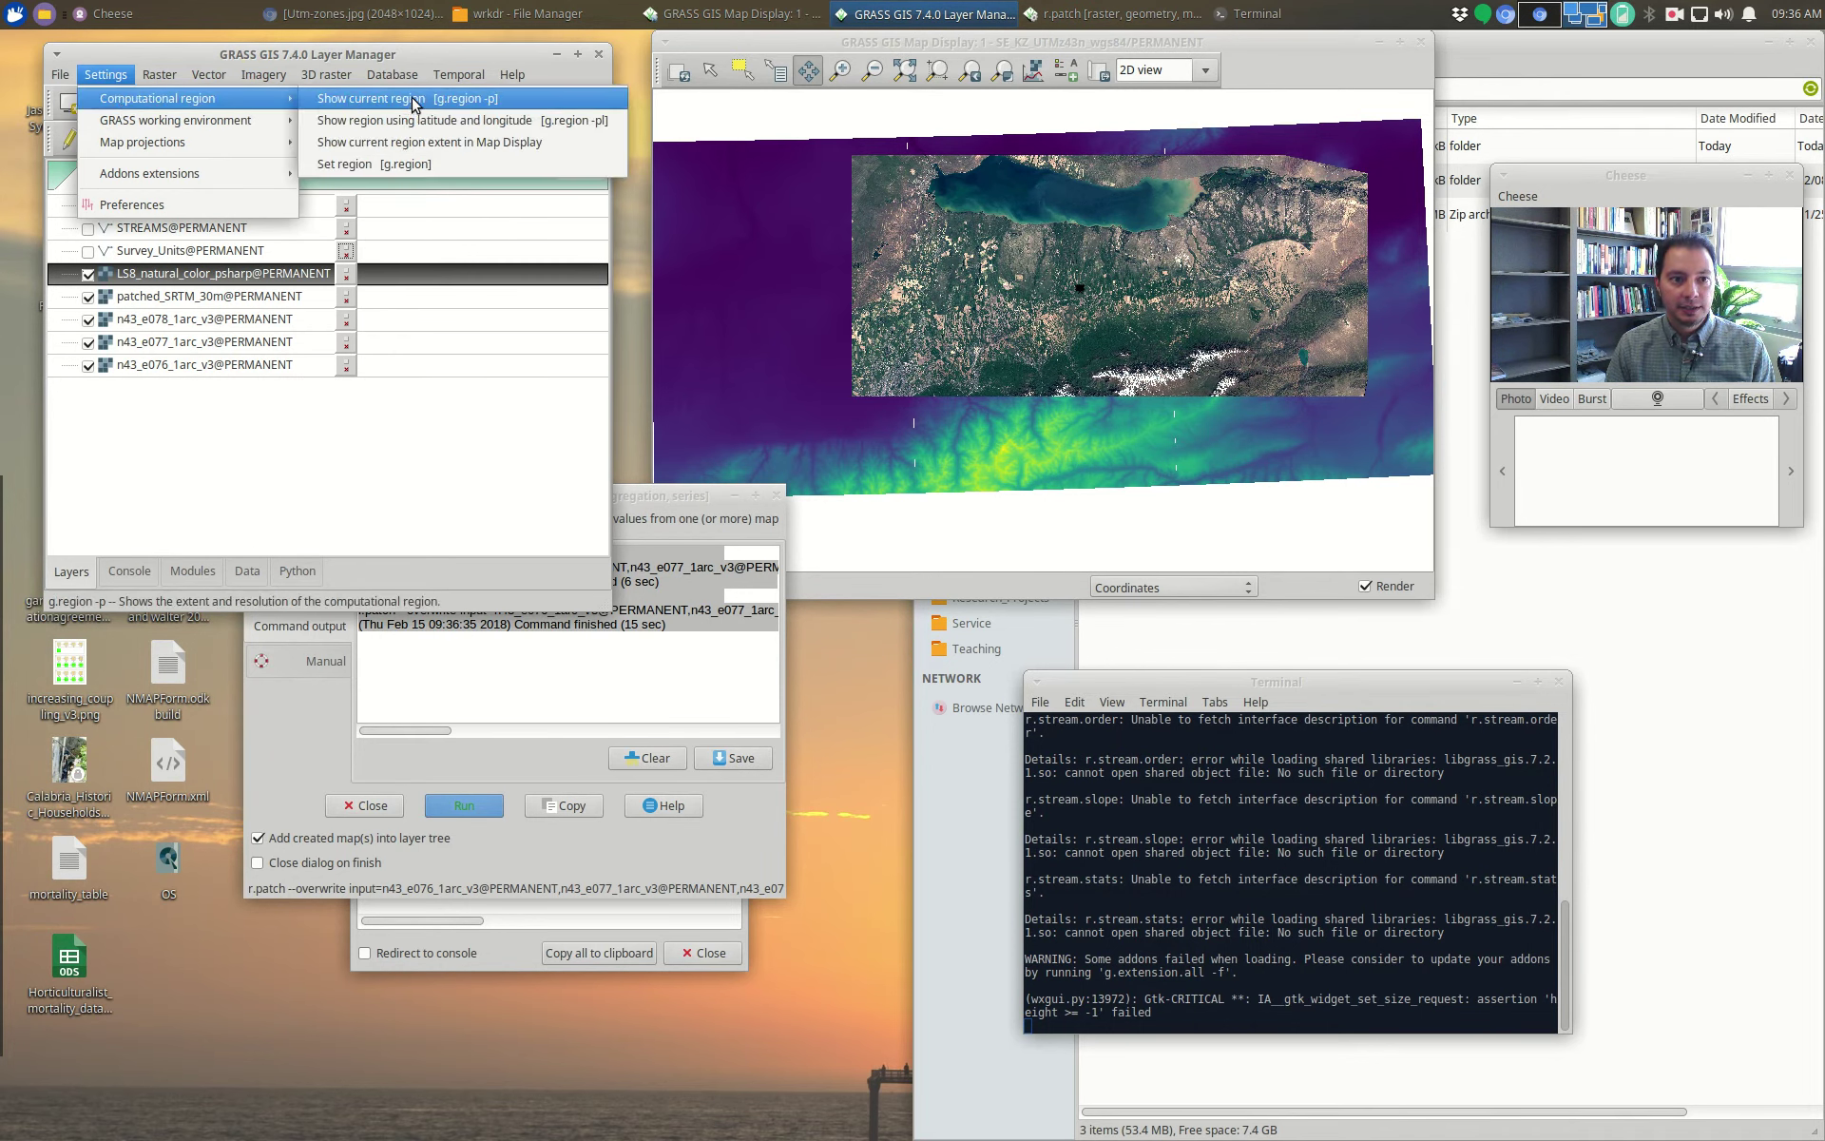
pyautogui.click(408, 164)
pyautogui.moveTo(841, 353); pyautogui.dragTo(467, 184)
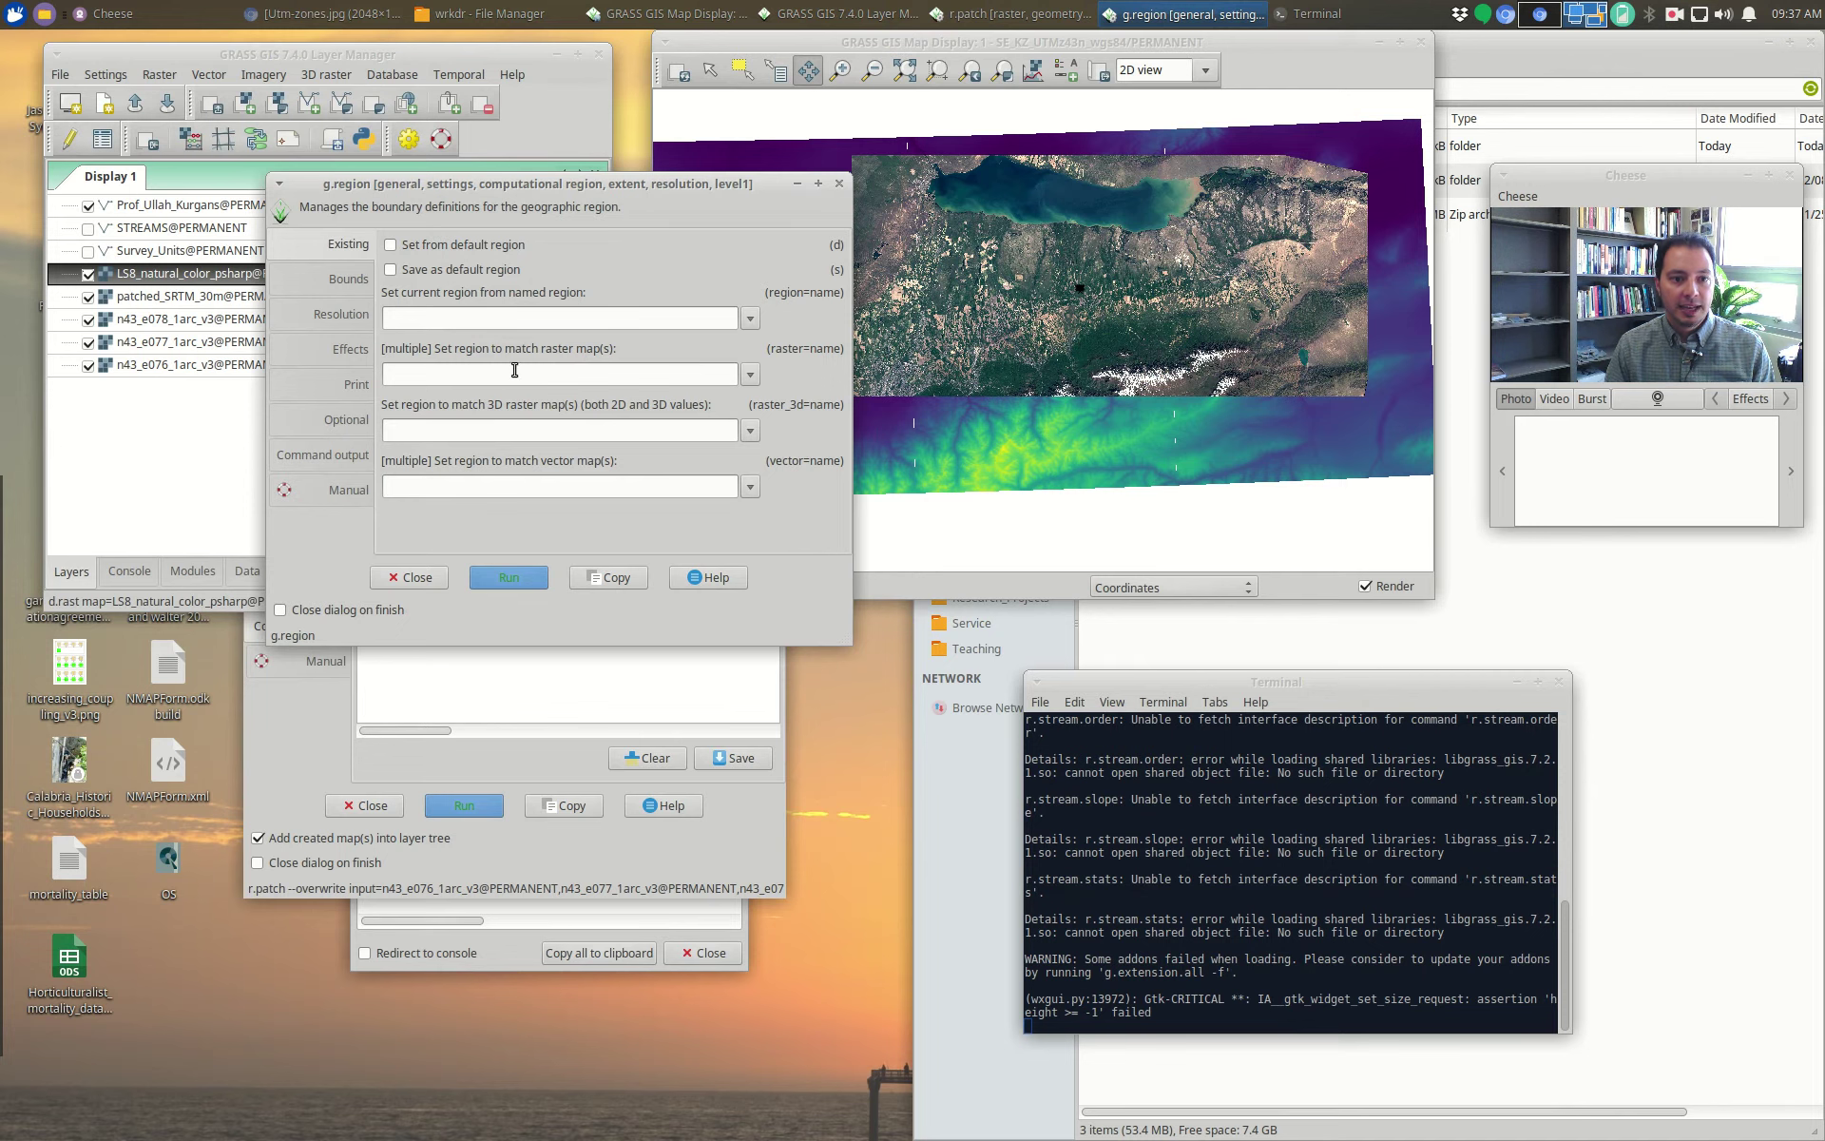
pyautogui.click(750, 374)
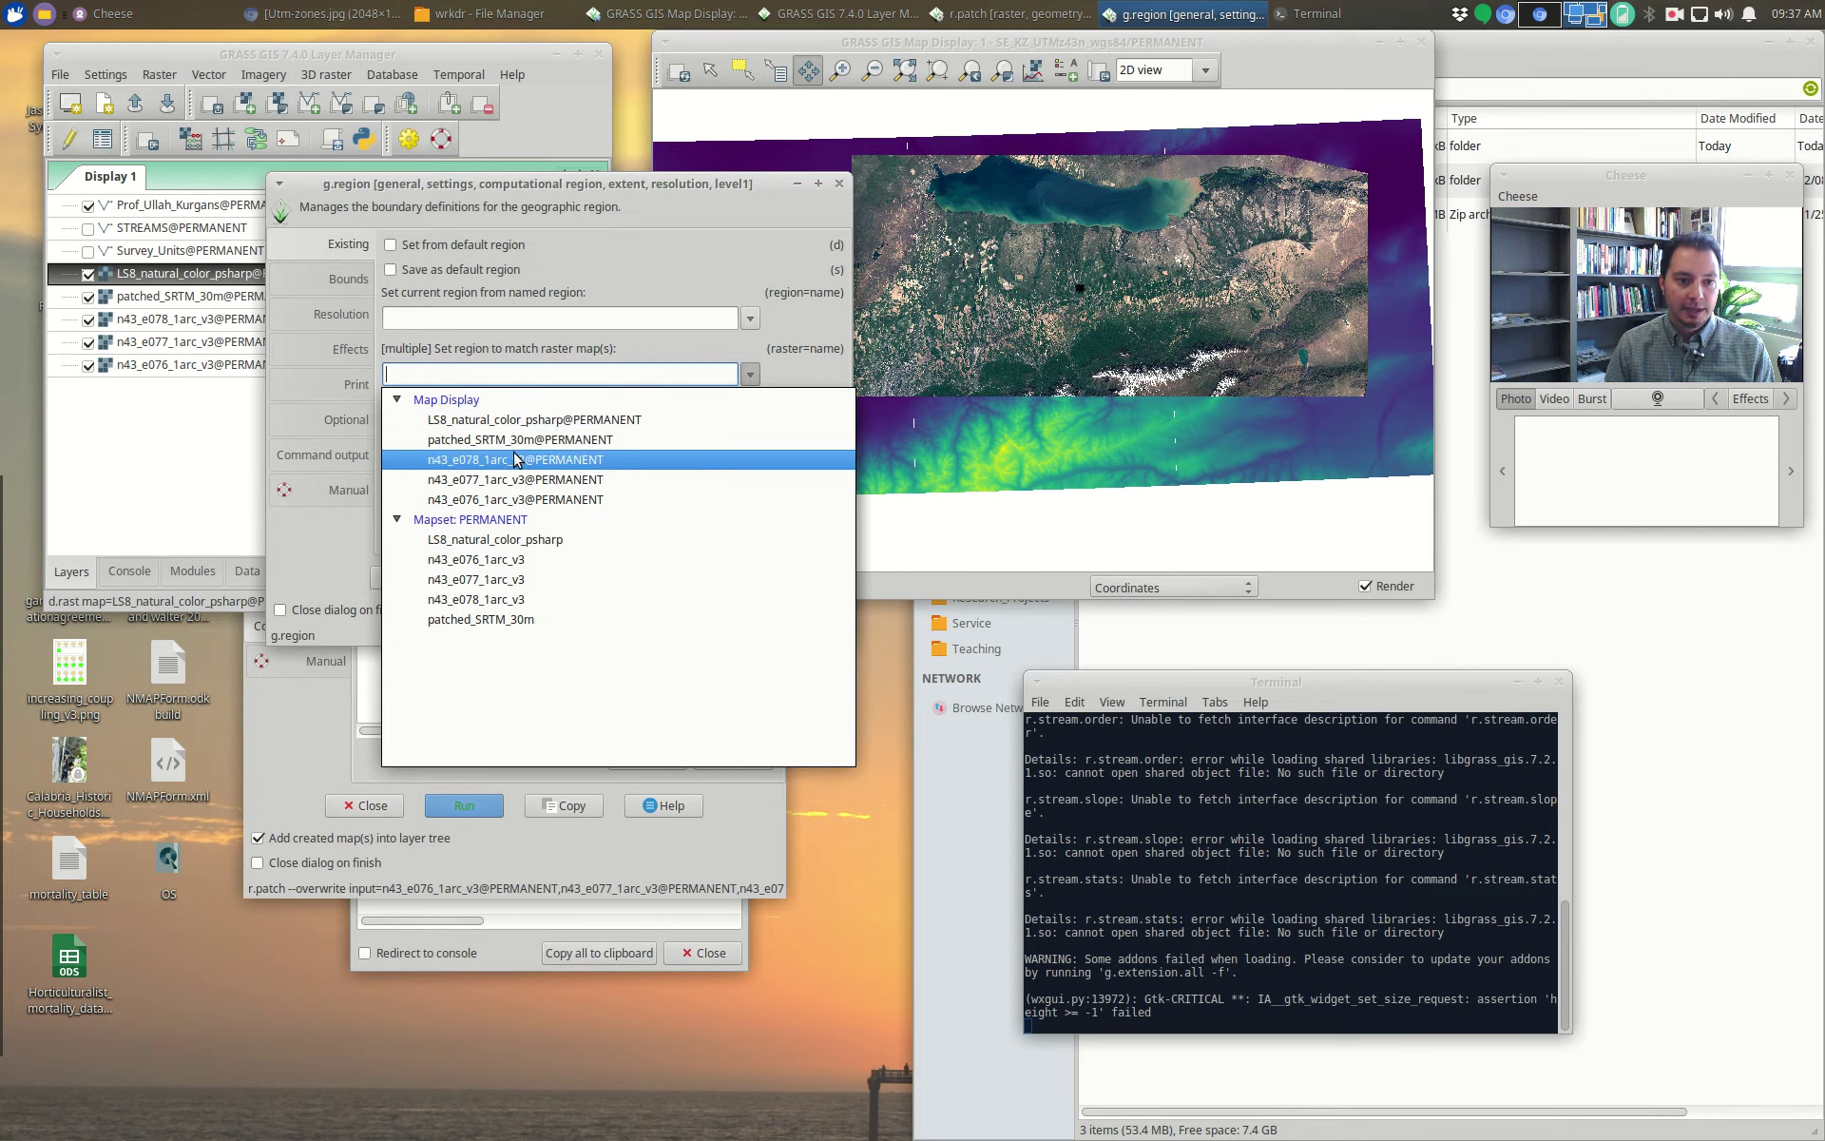
pyautogui.click(514, 420)
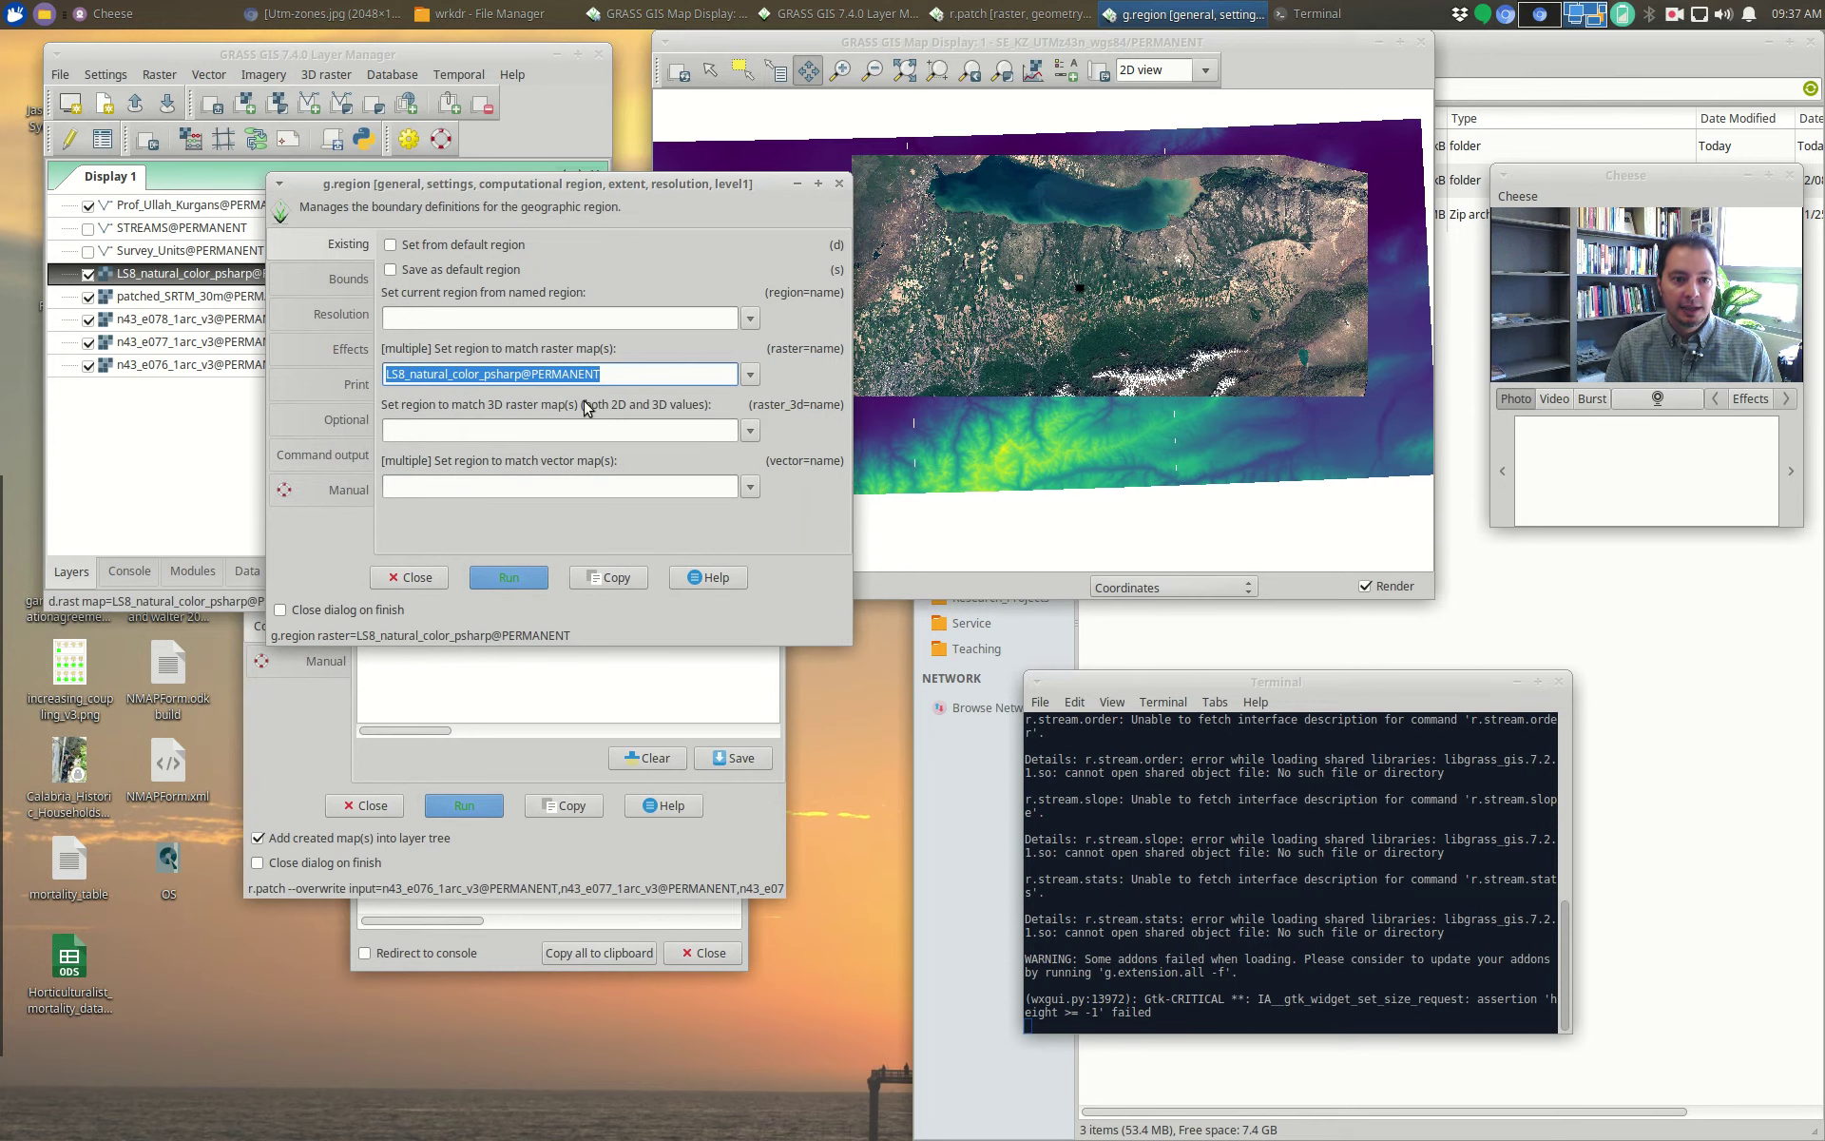
pyautogui.click(518, 425)
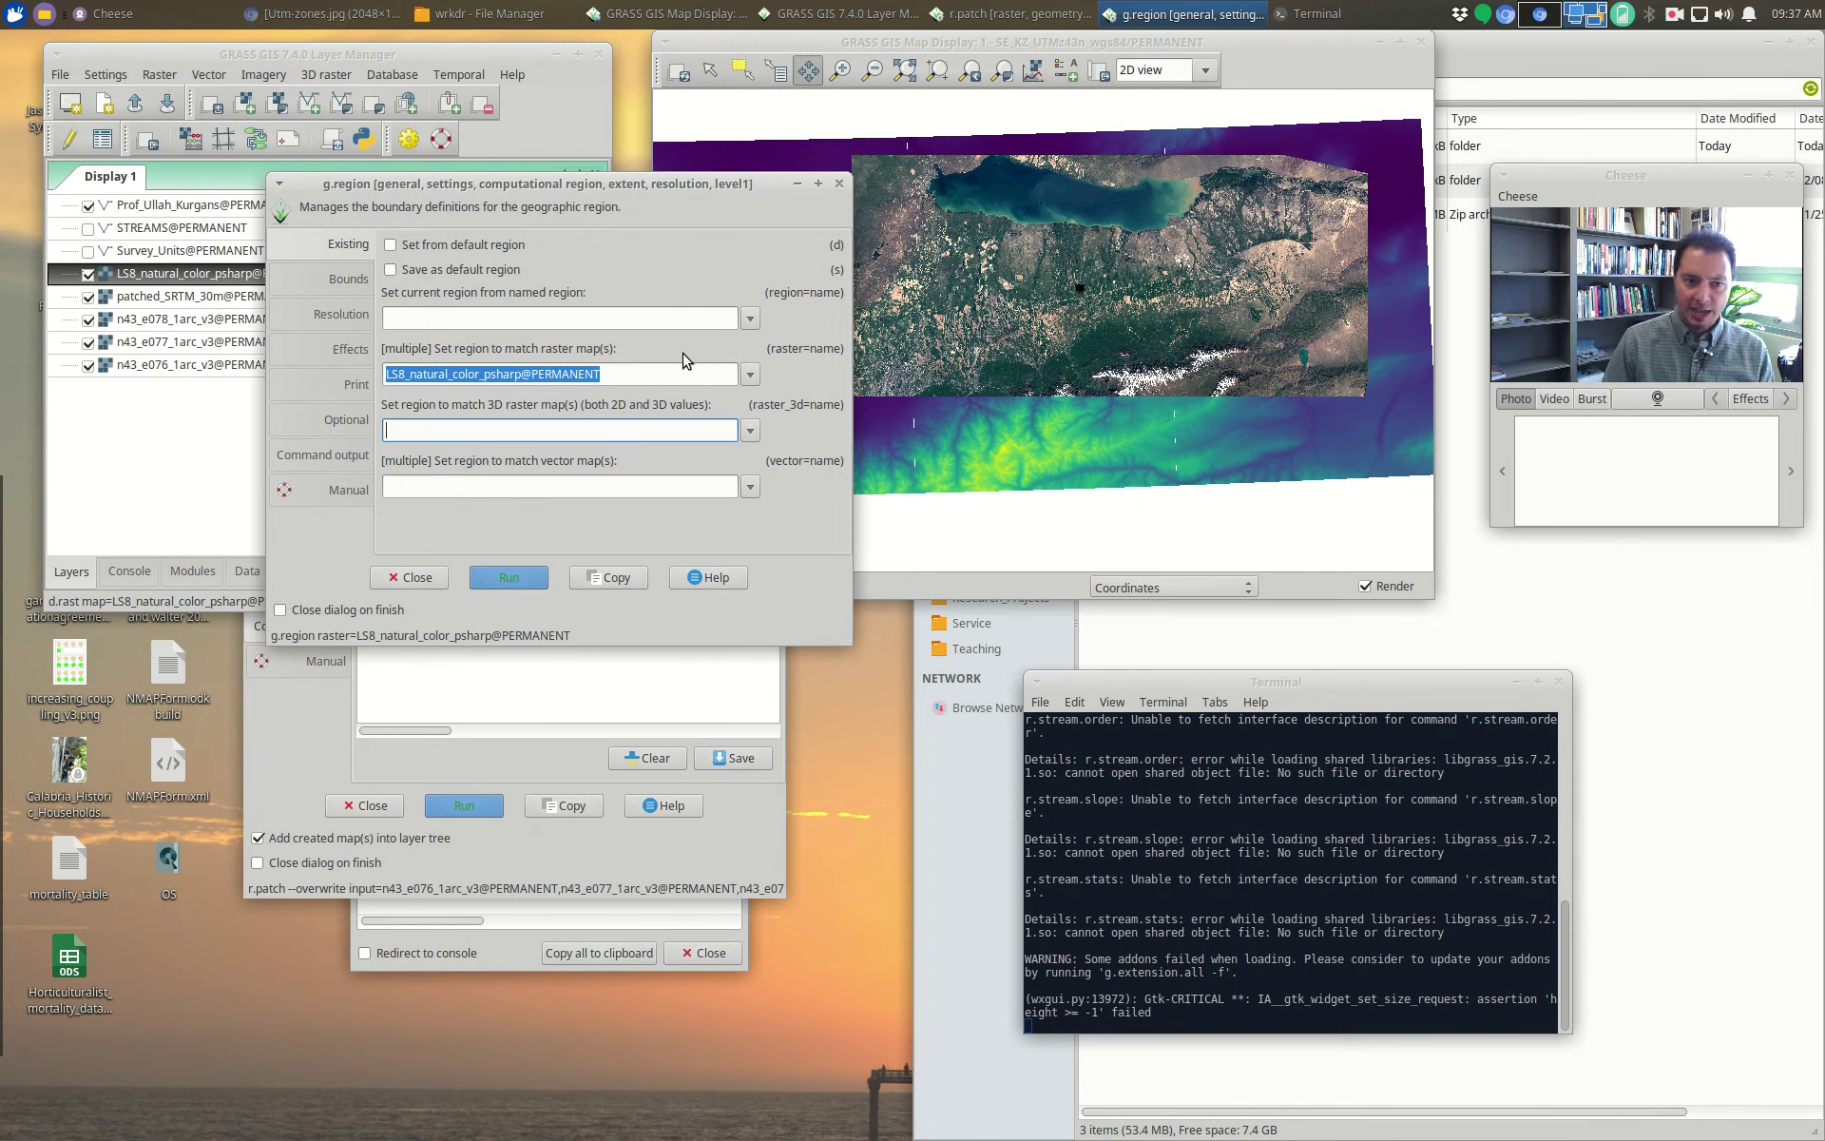
pyautogui.write('30')
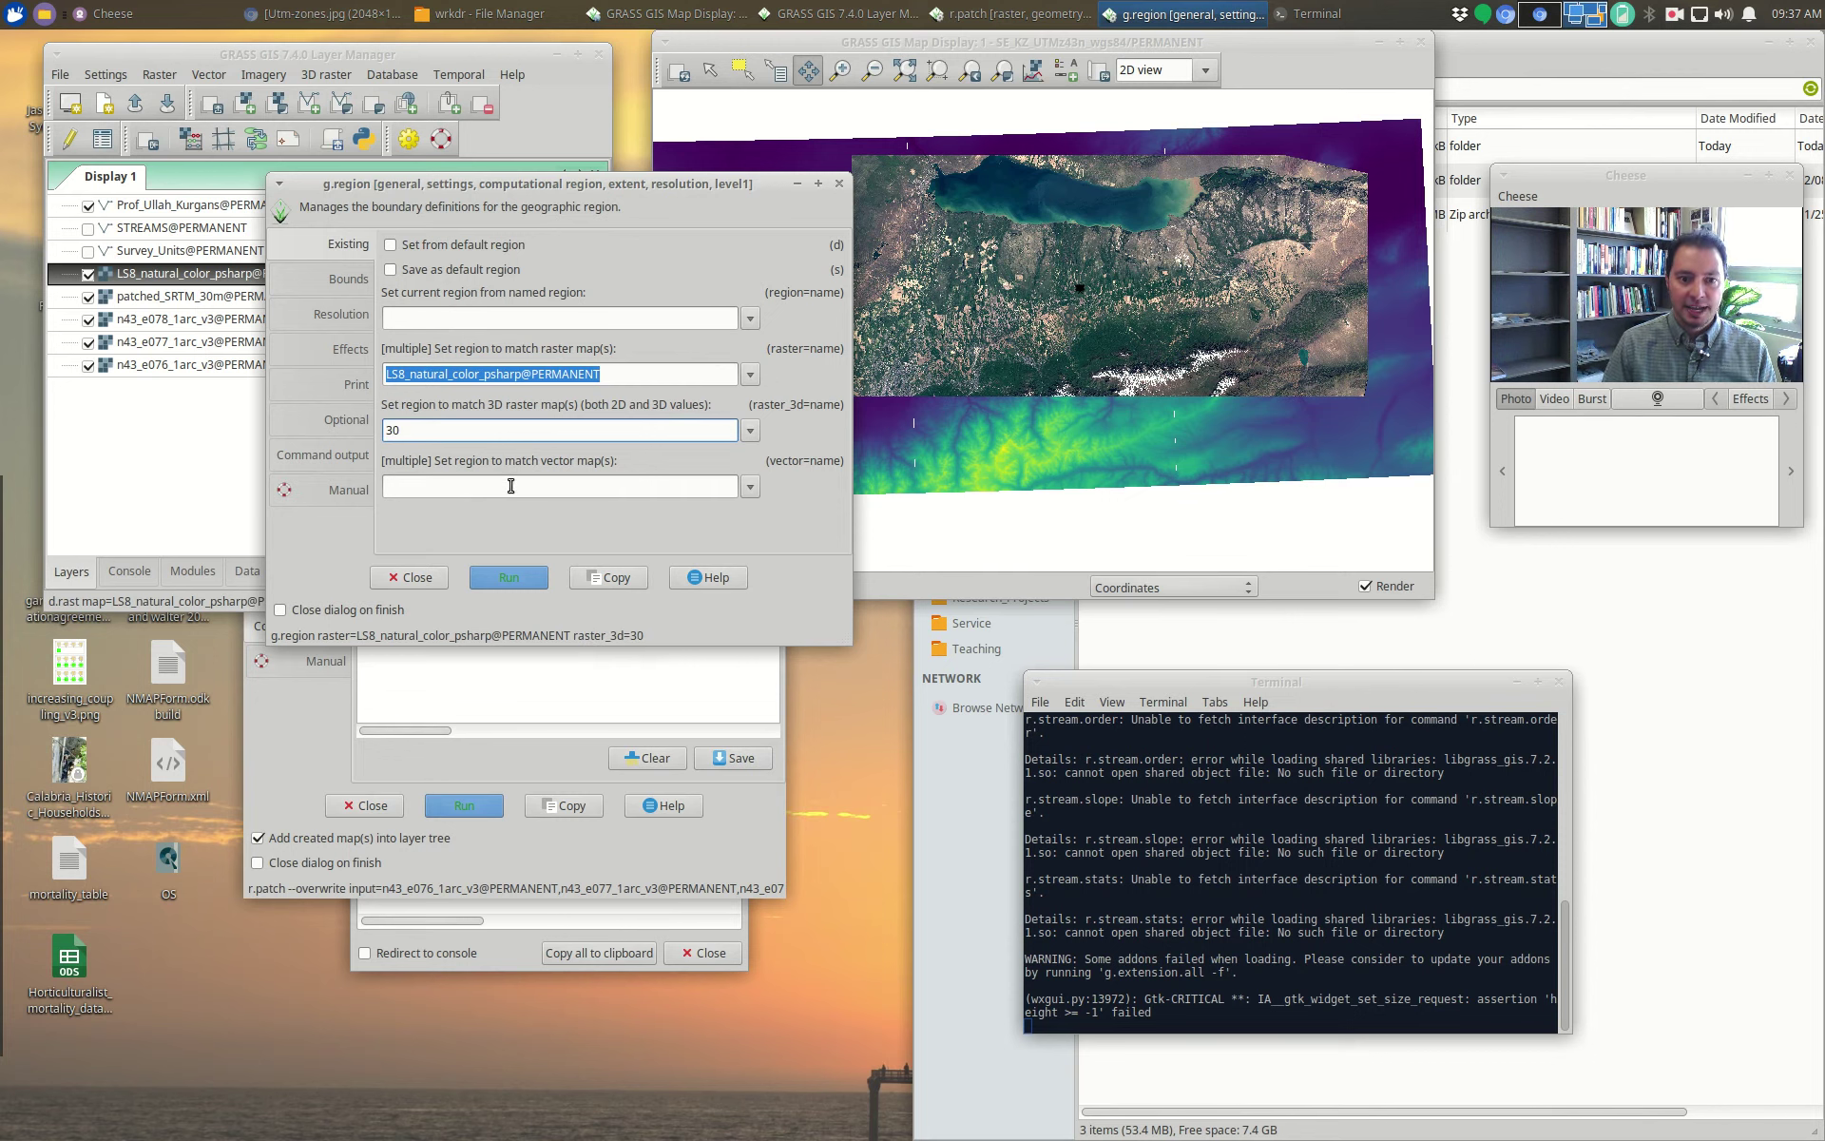
pyautogui.click(514, 580)
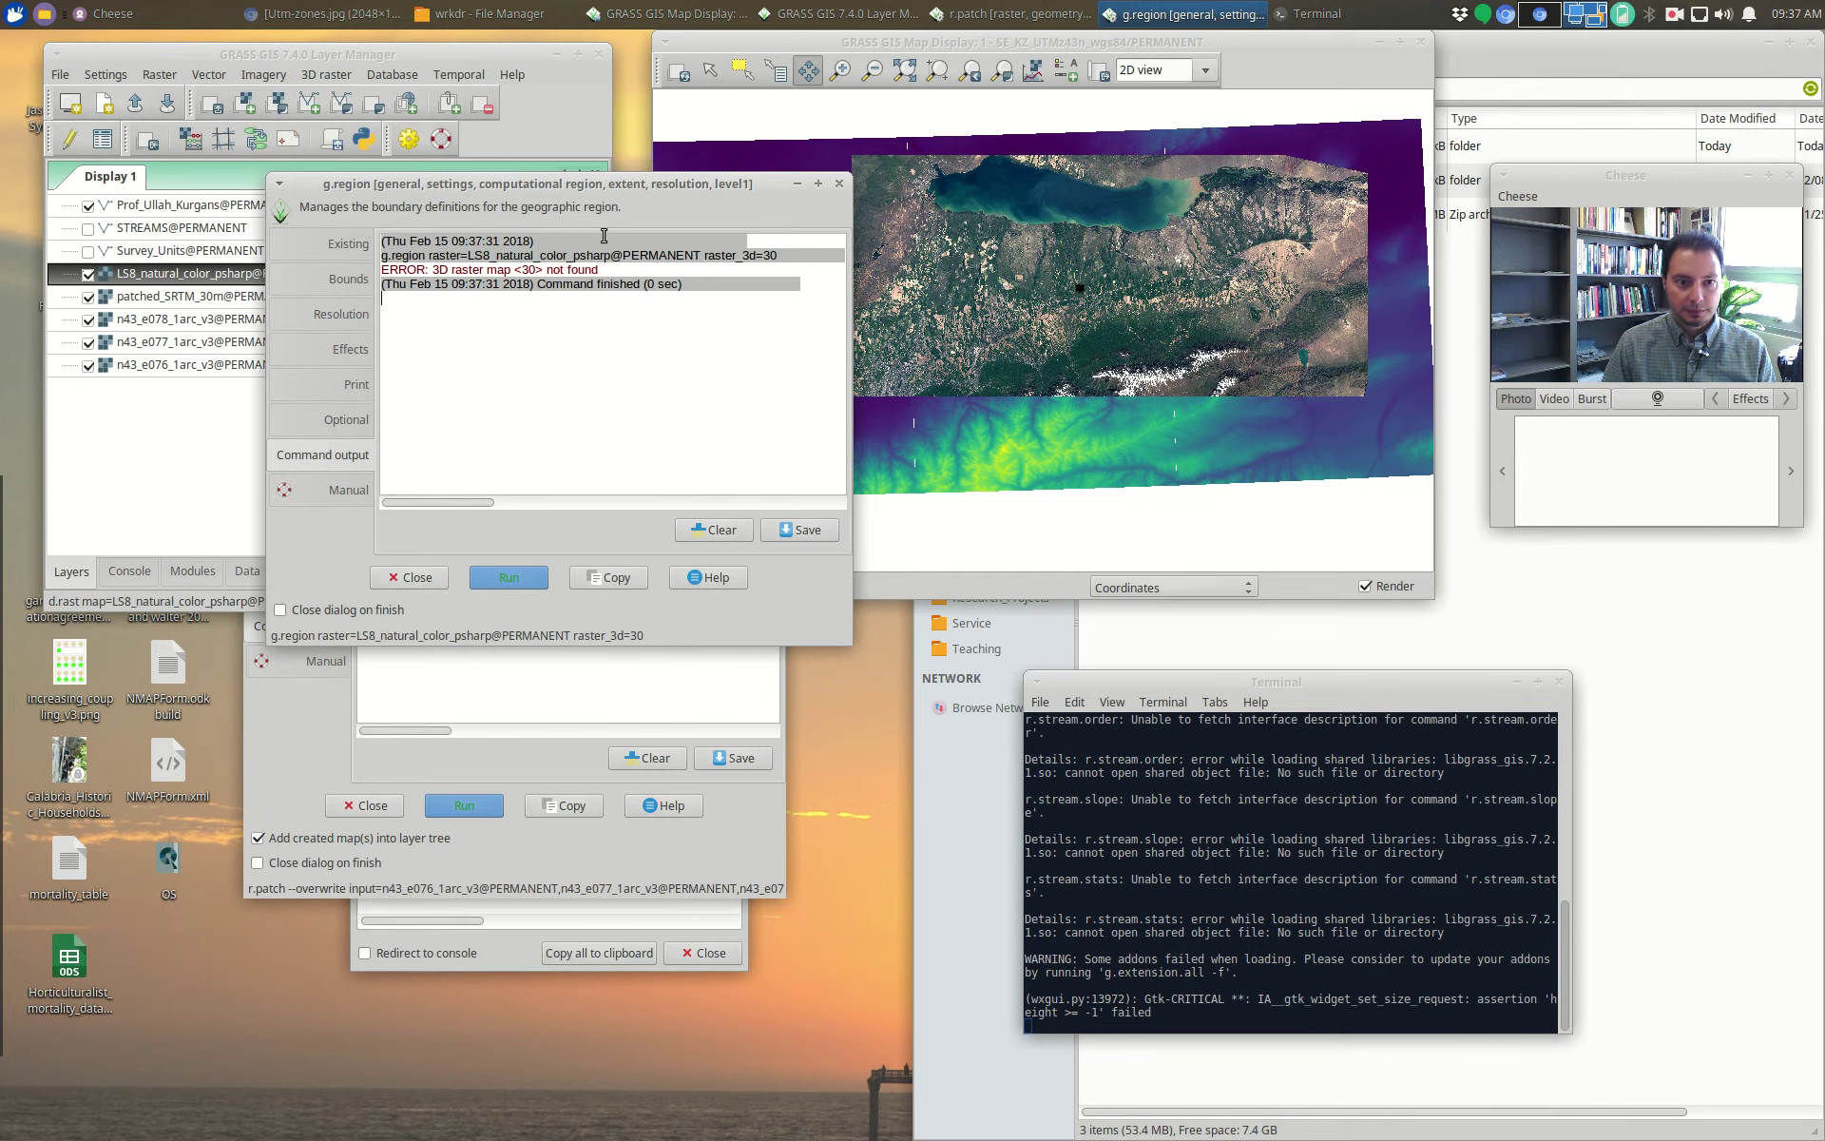
pyautogui.click(333, 249)
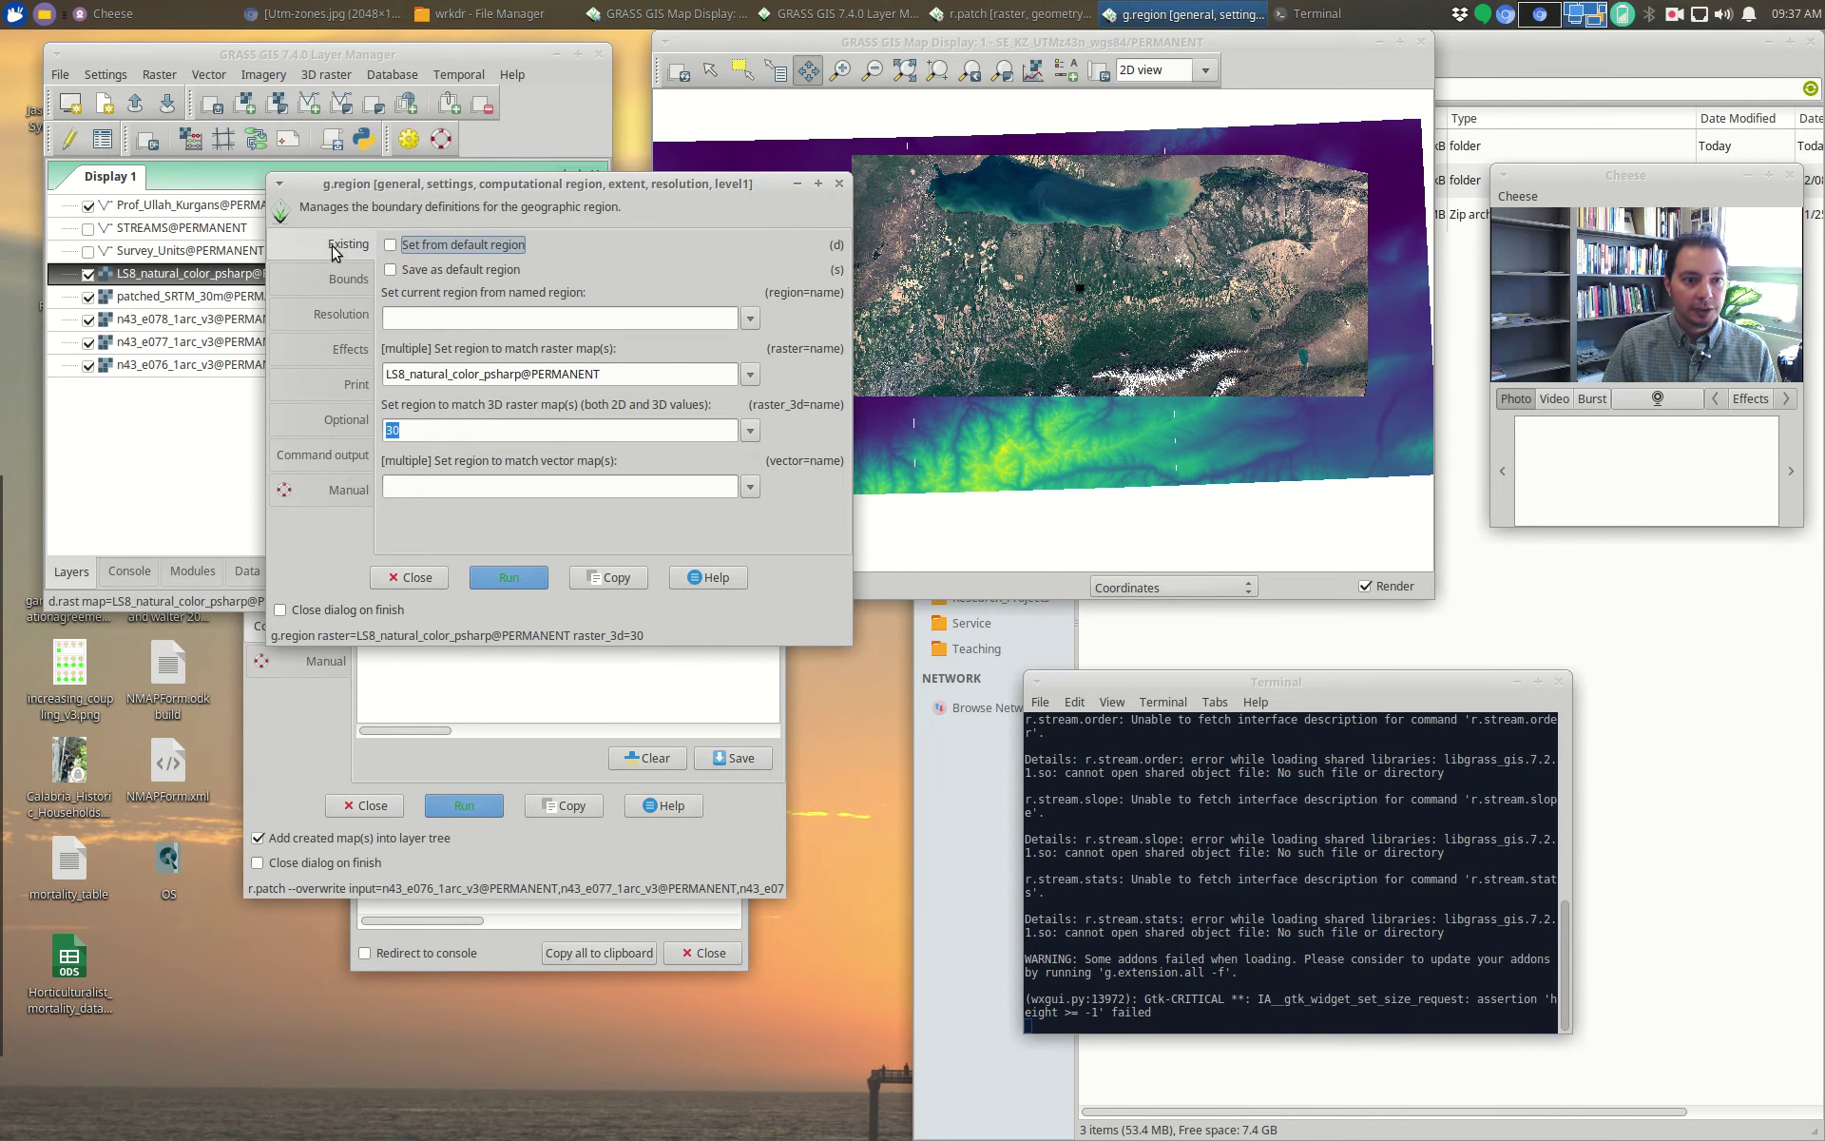
pyautogui.doubleClick(468, 428)
pyautogui.press('BackSpace')
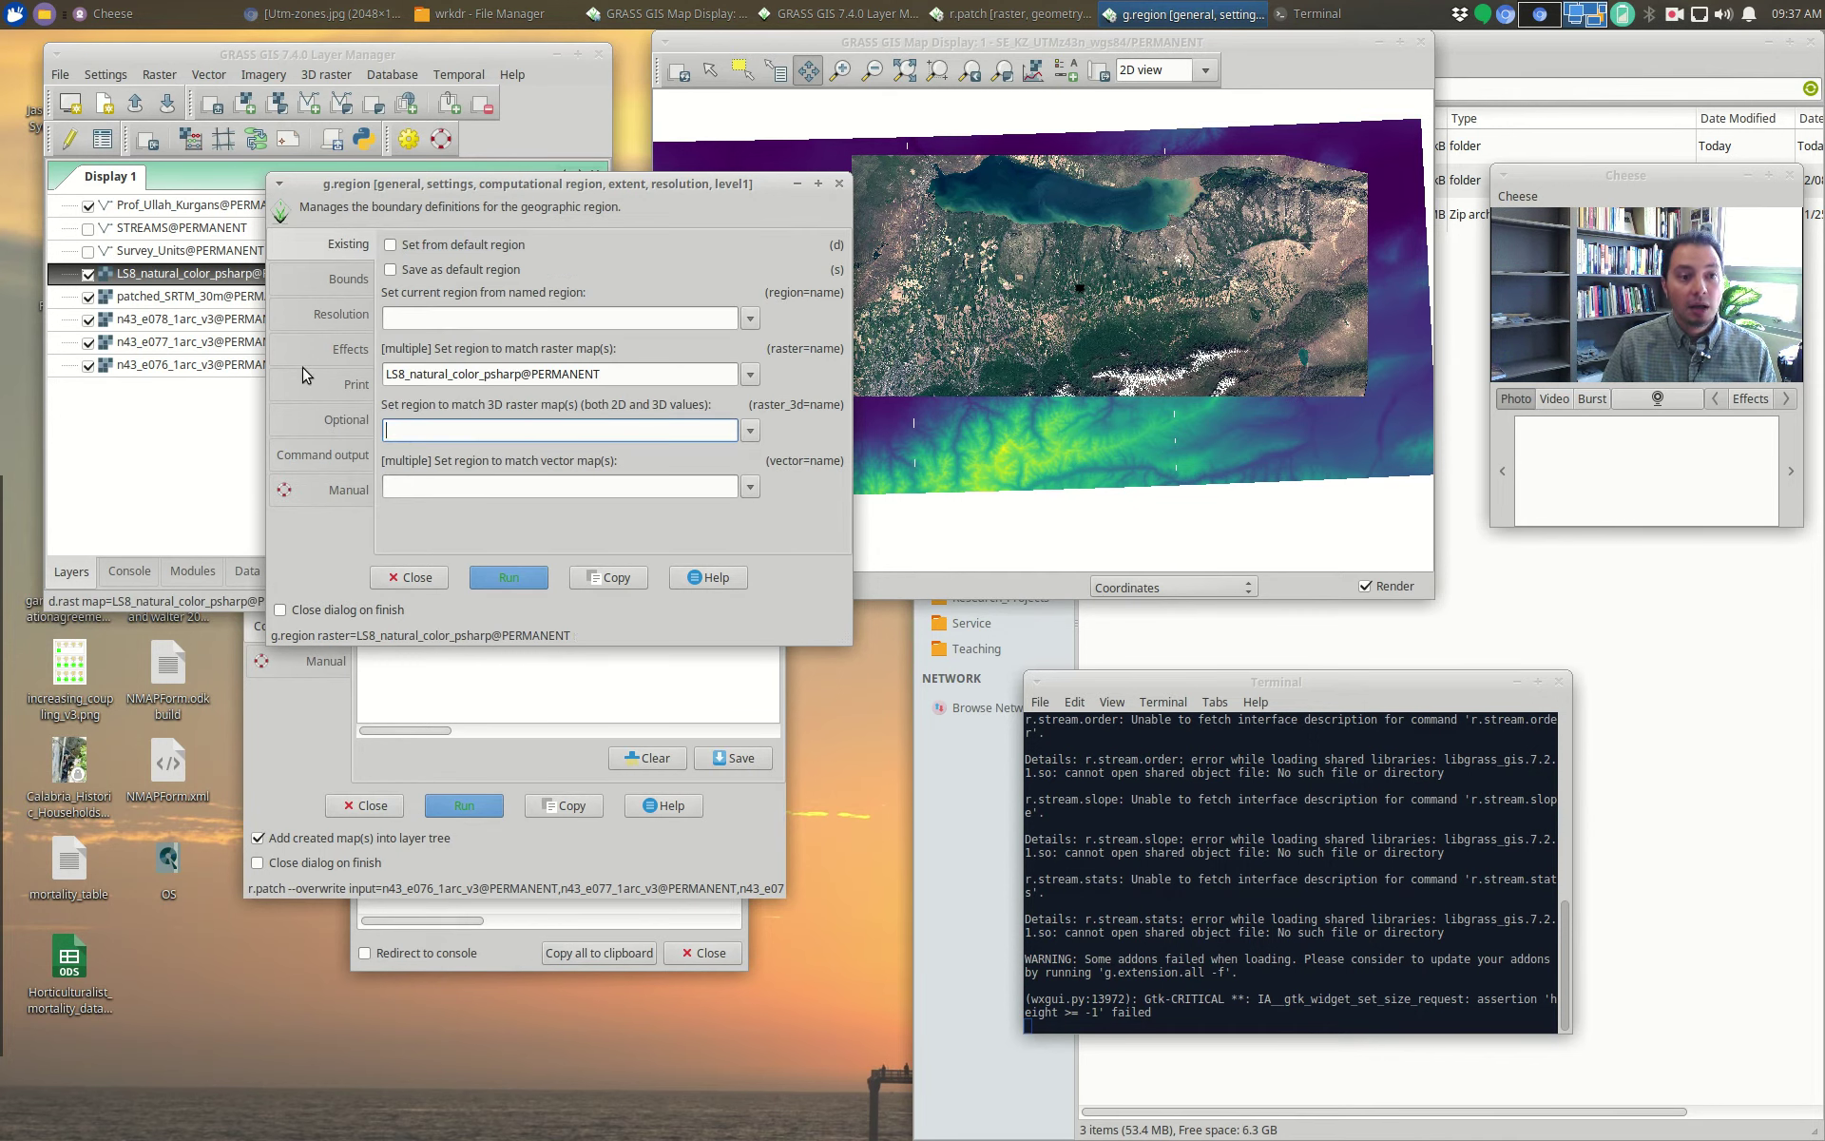
# Step: Set the 2D grid resolution to 30, enable printing of the current region, and run g.region
pyautogui.click(327, 281)
pyautogui.click(335, 313)
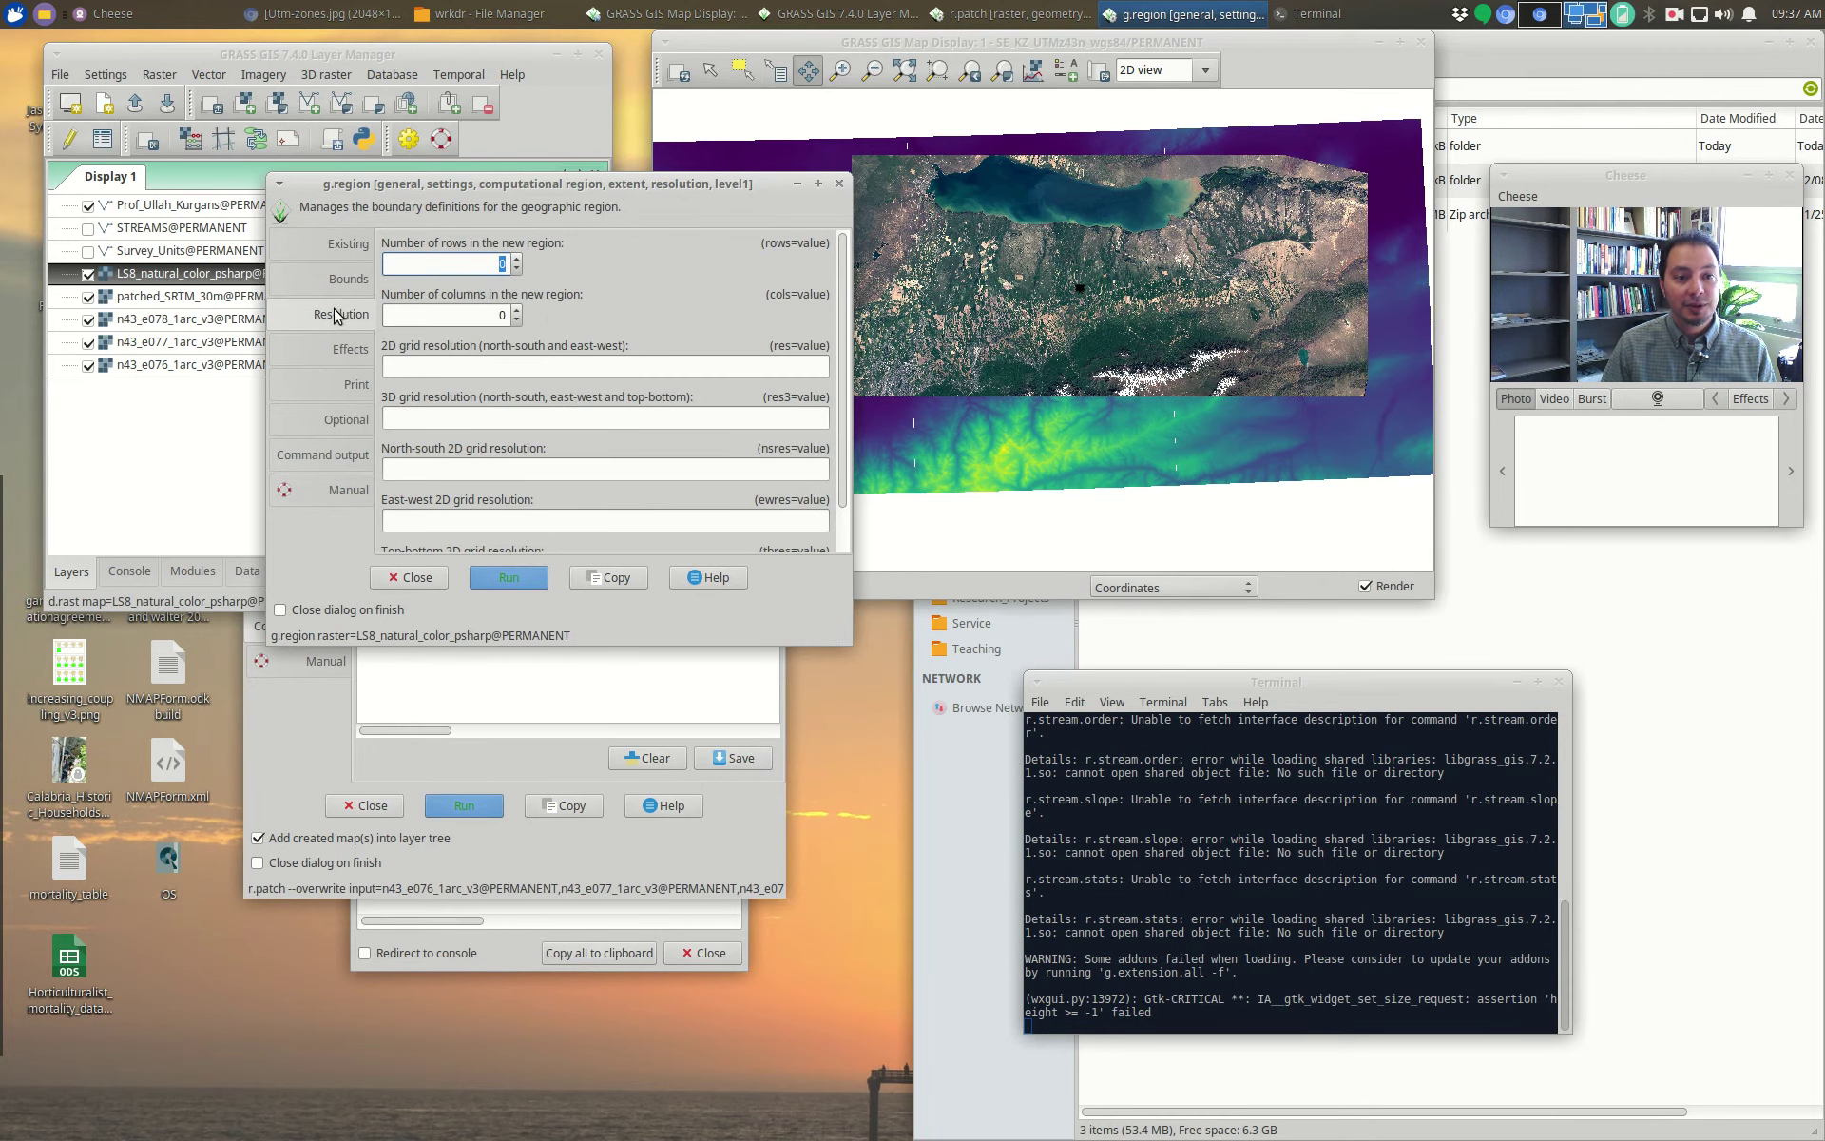
pyautogui.click(442, 365)
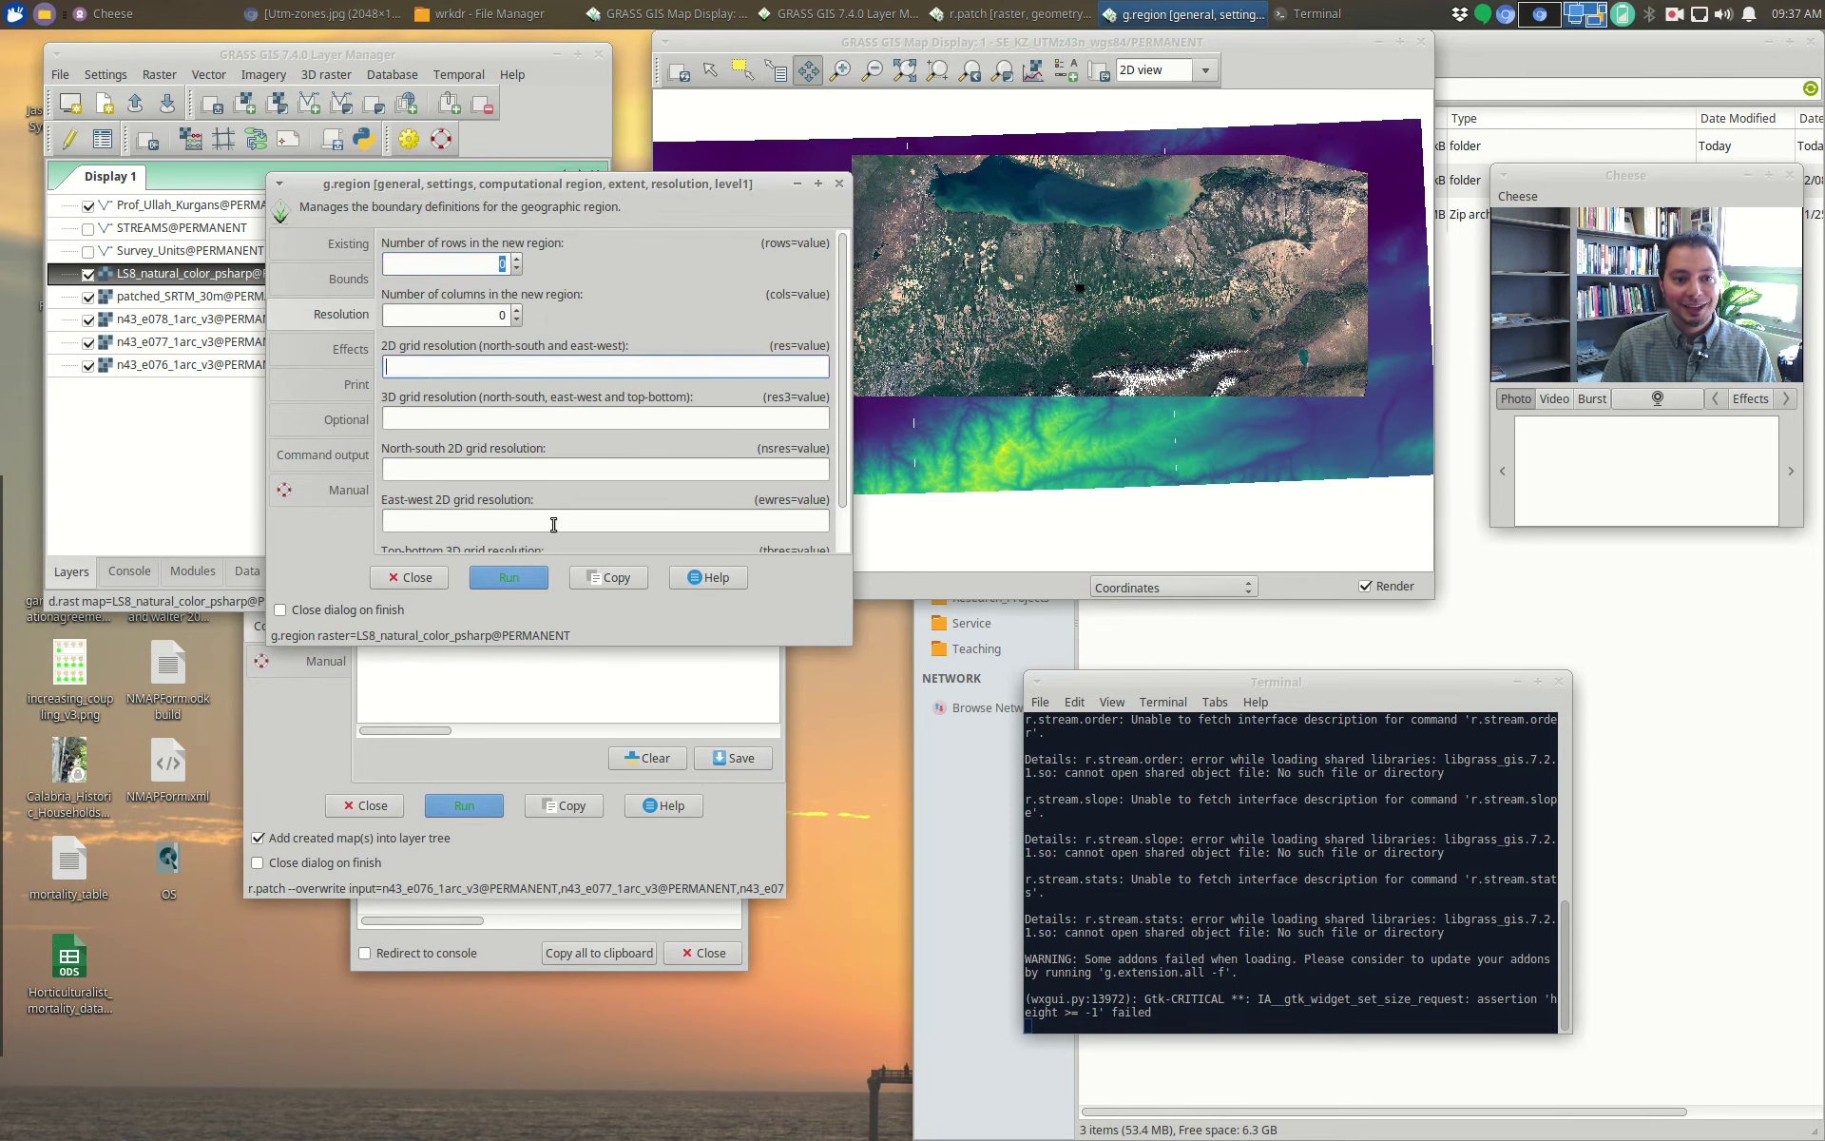
pyautogui.write('30')
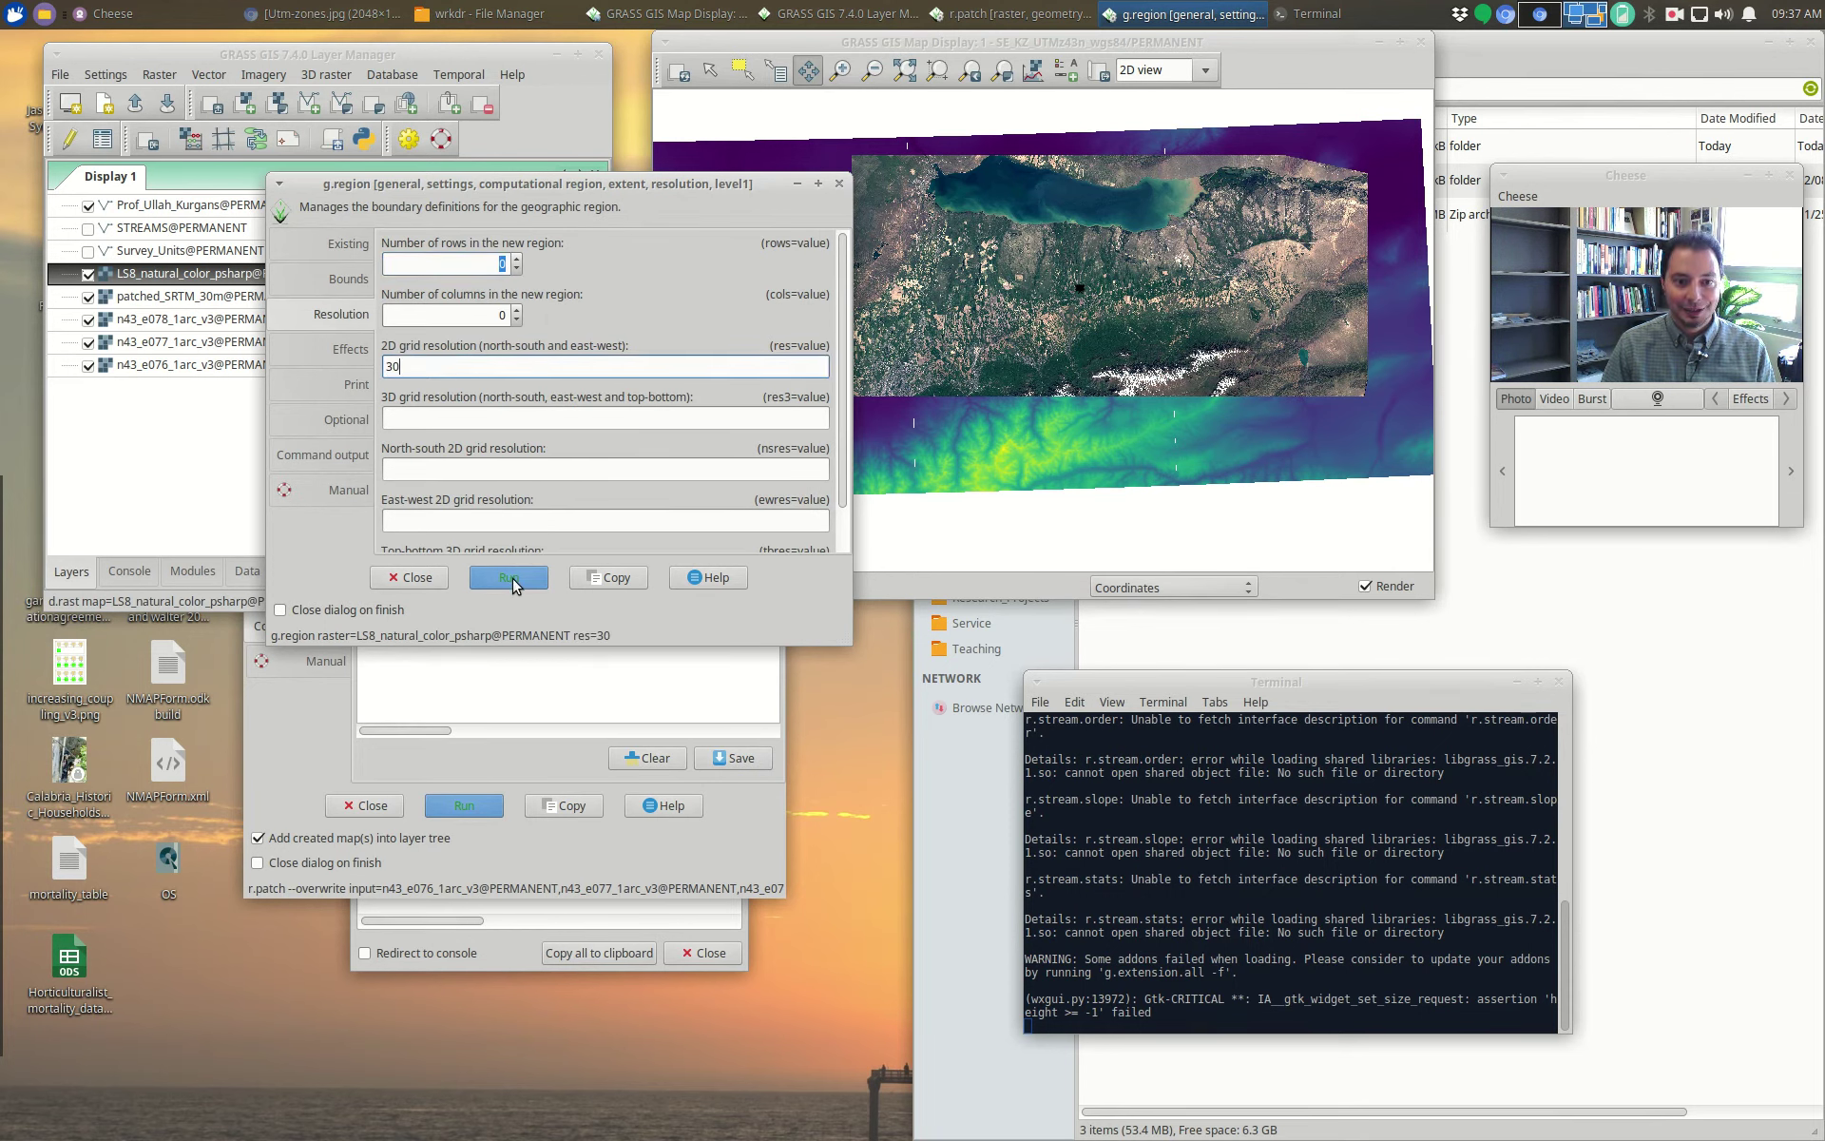
pyautogui.click(339, 384)
pyautogui.click(390, 244)
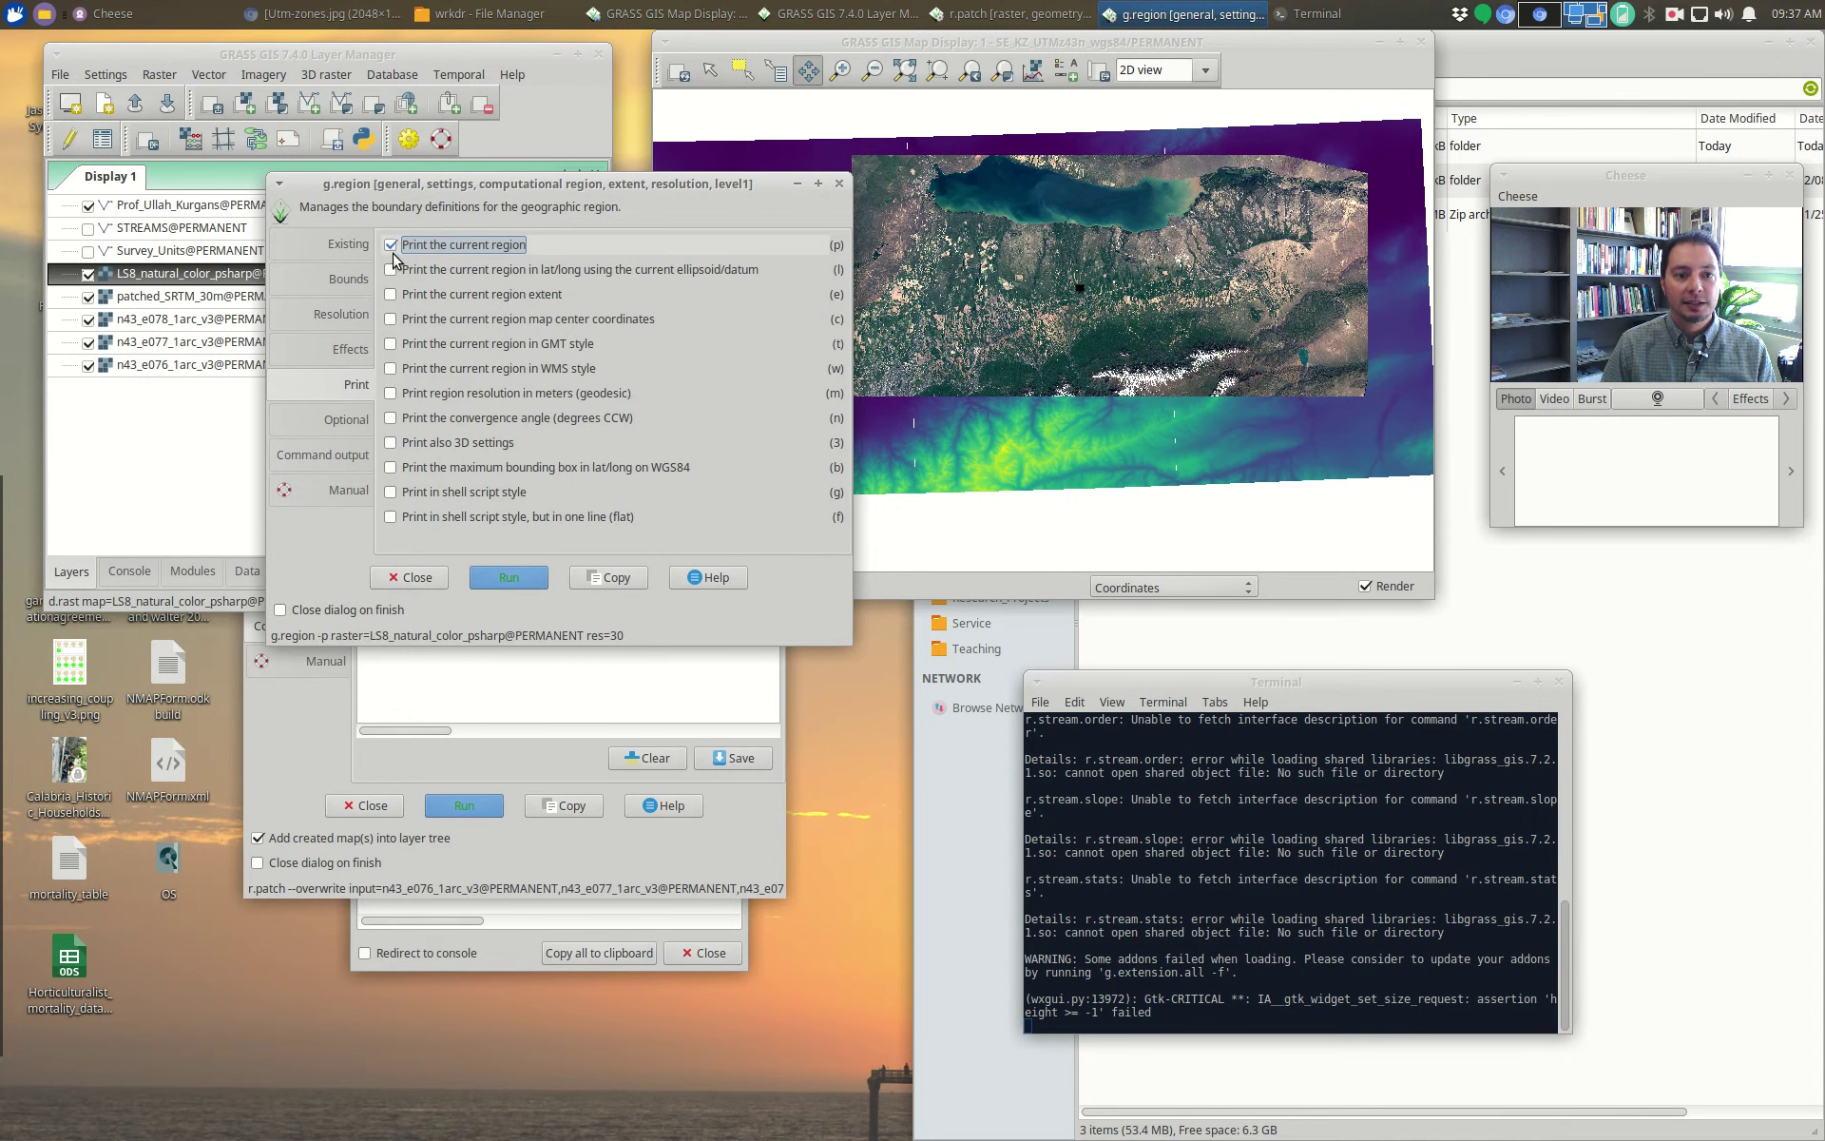
pyautogui.click(528, 579)
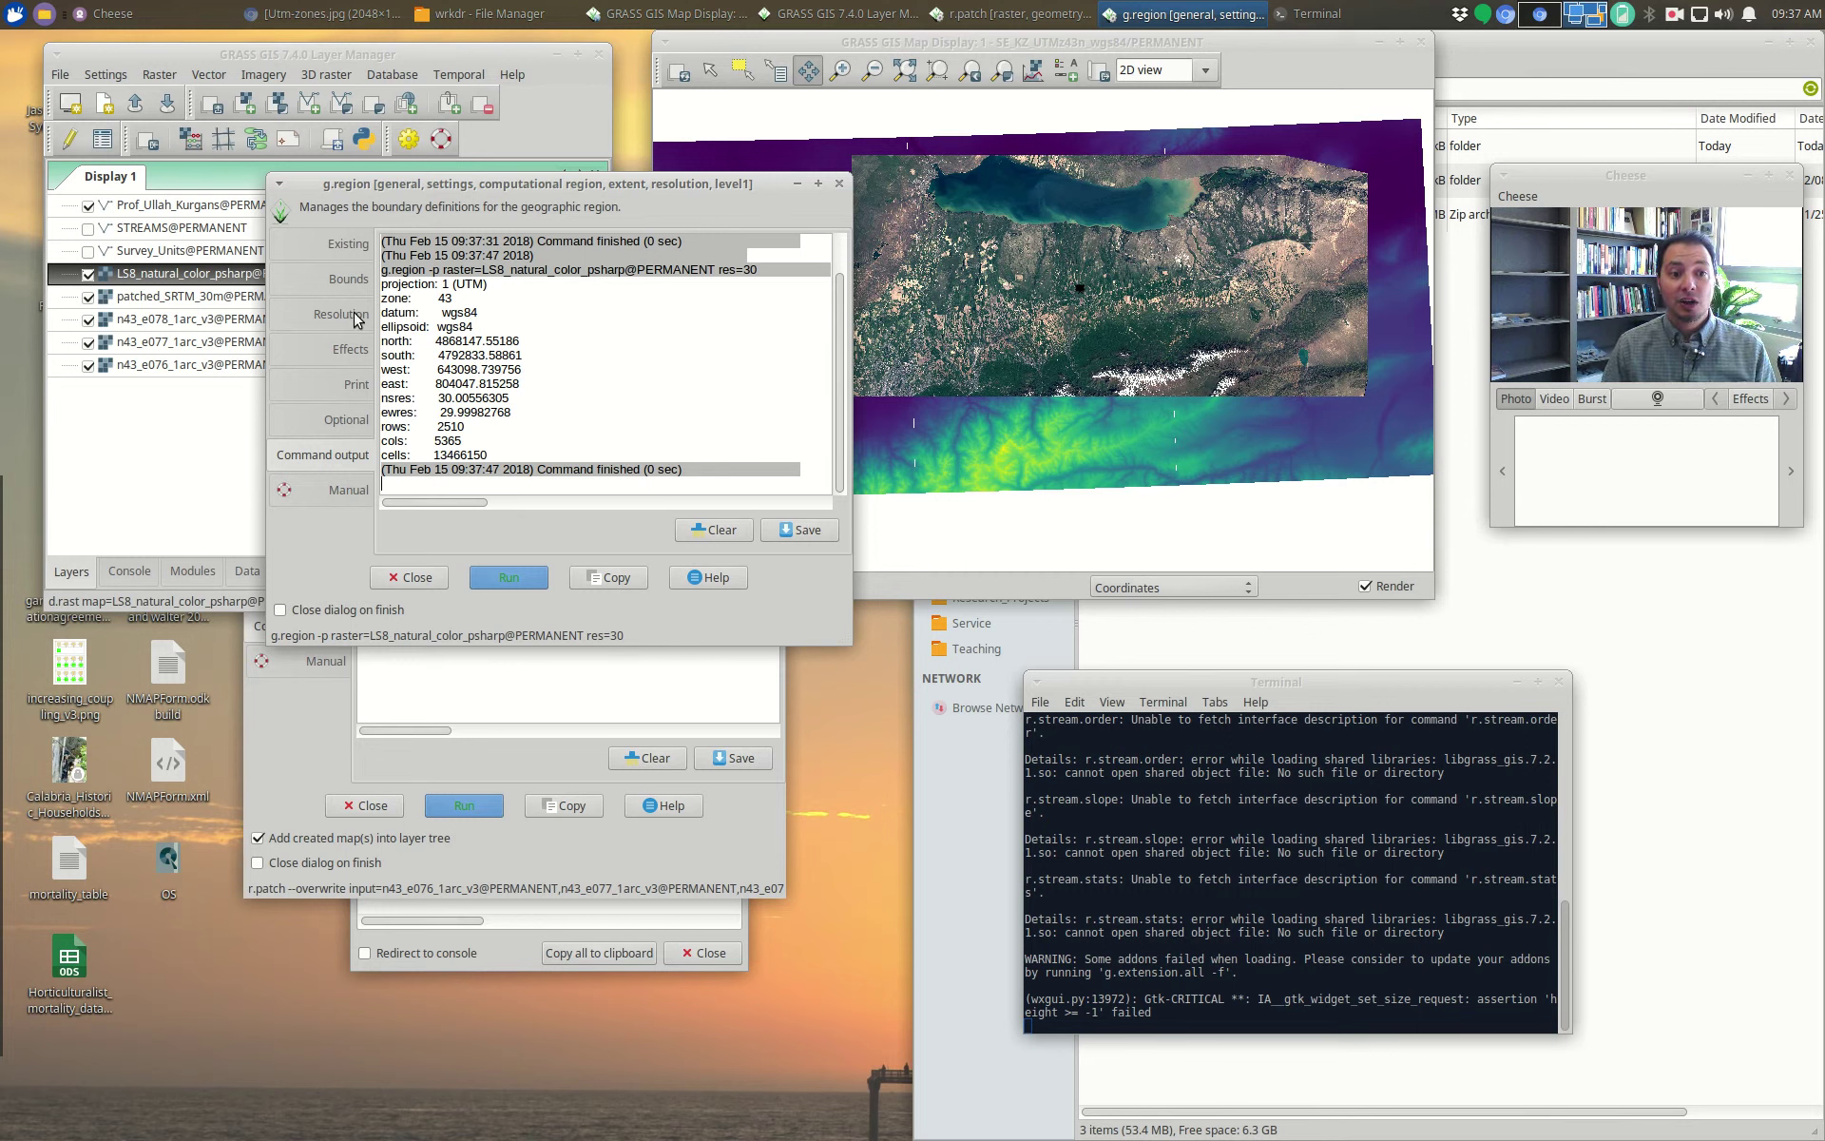
# Step: Save the 30 m region matched to LS8_natural_color_psharp as the default region, run g.region and close the tool
pyautogui.click(351, 420)
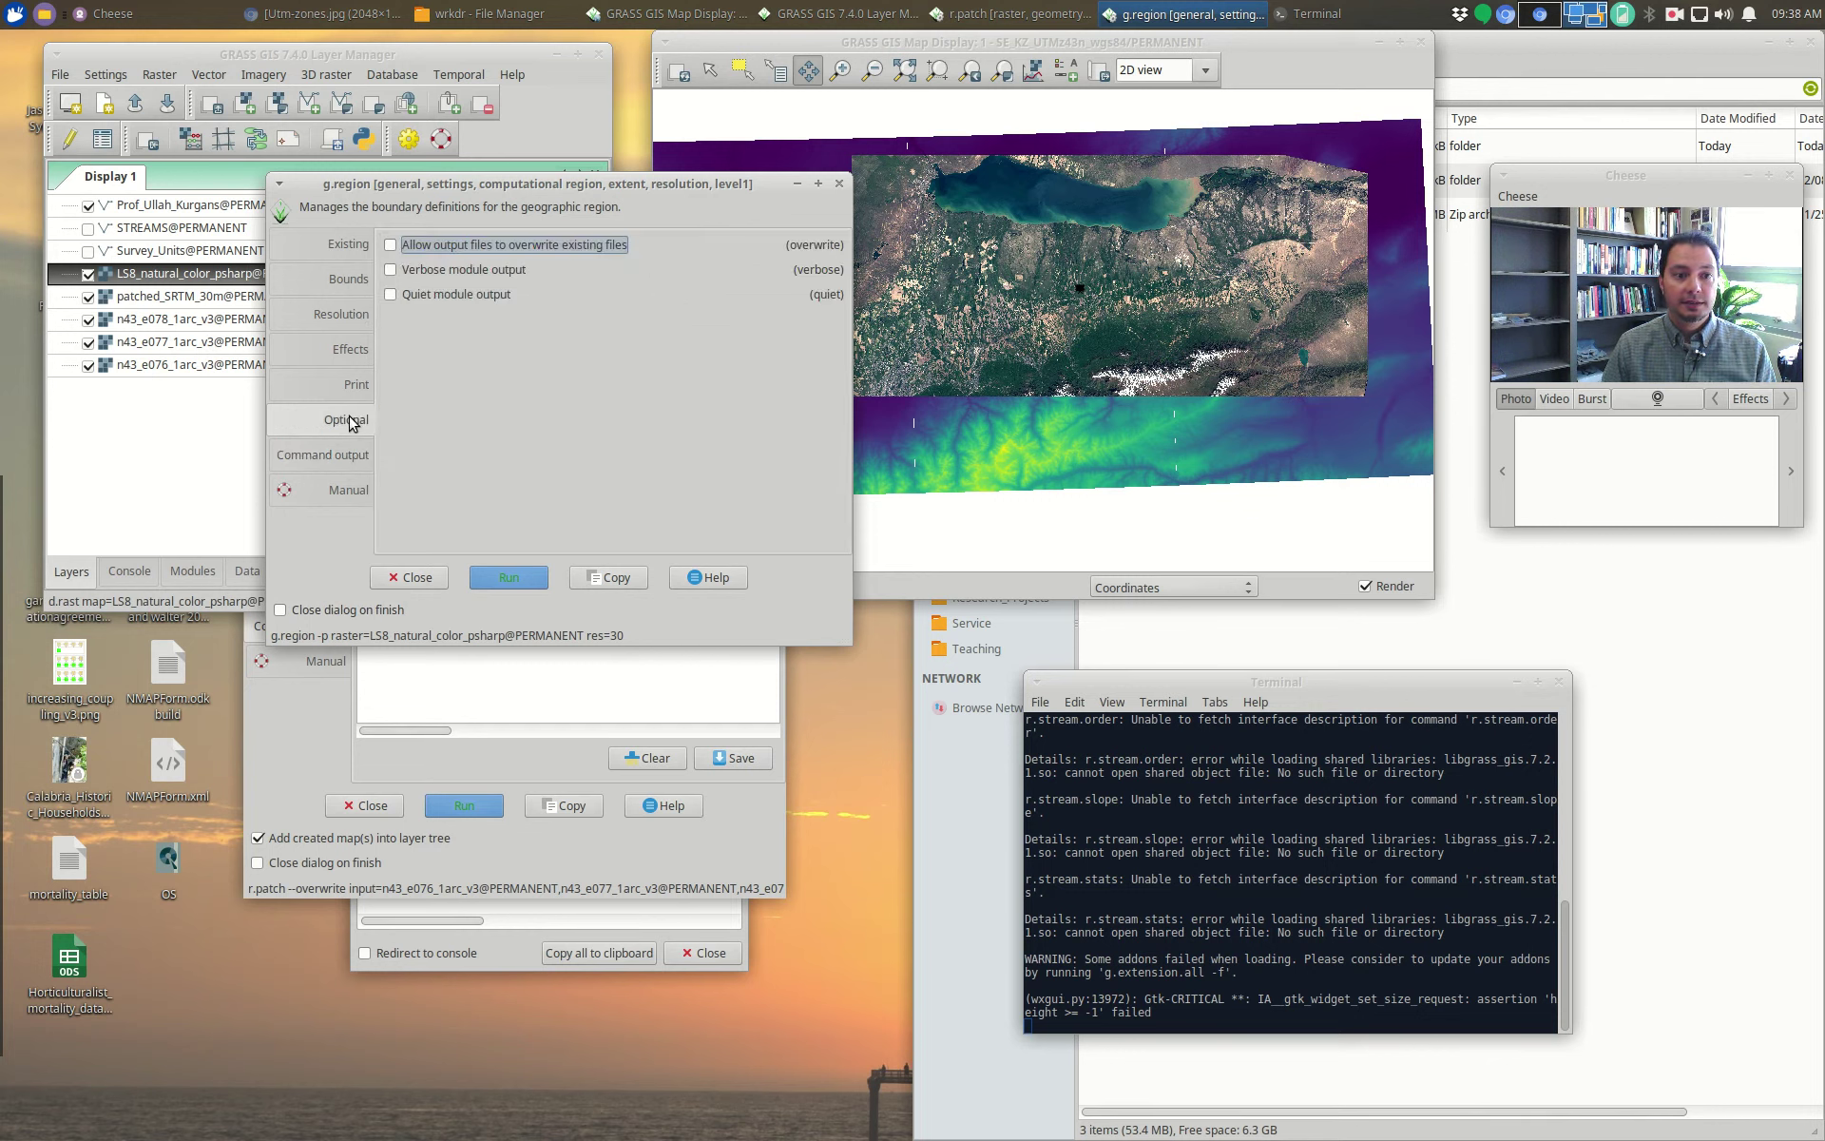
pyautogui.click(354, 381)
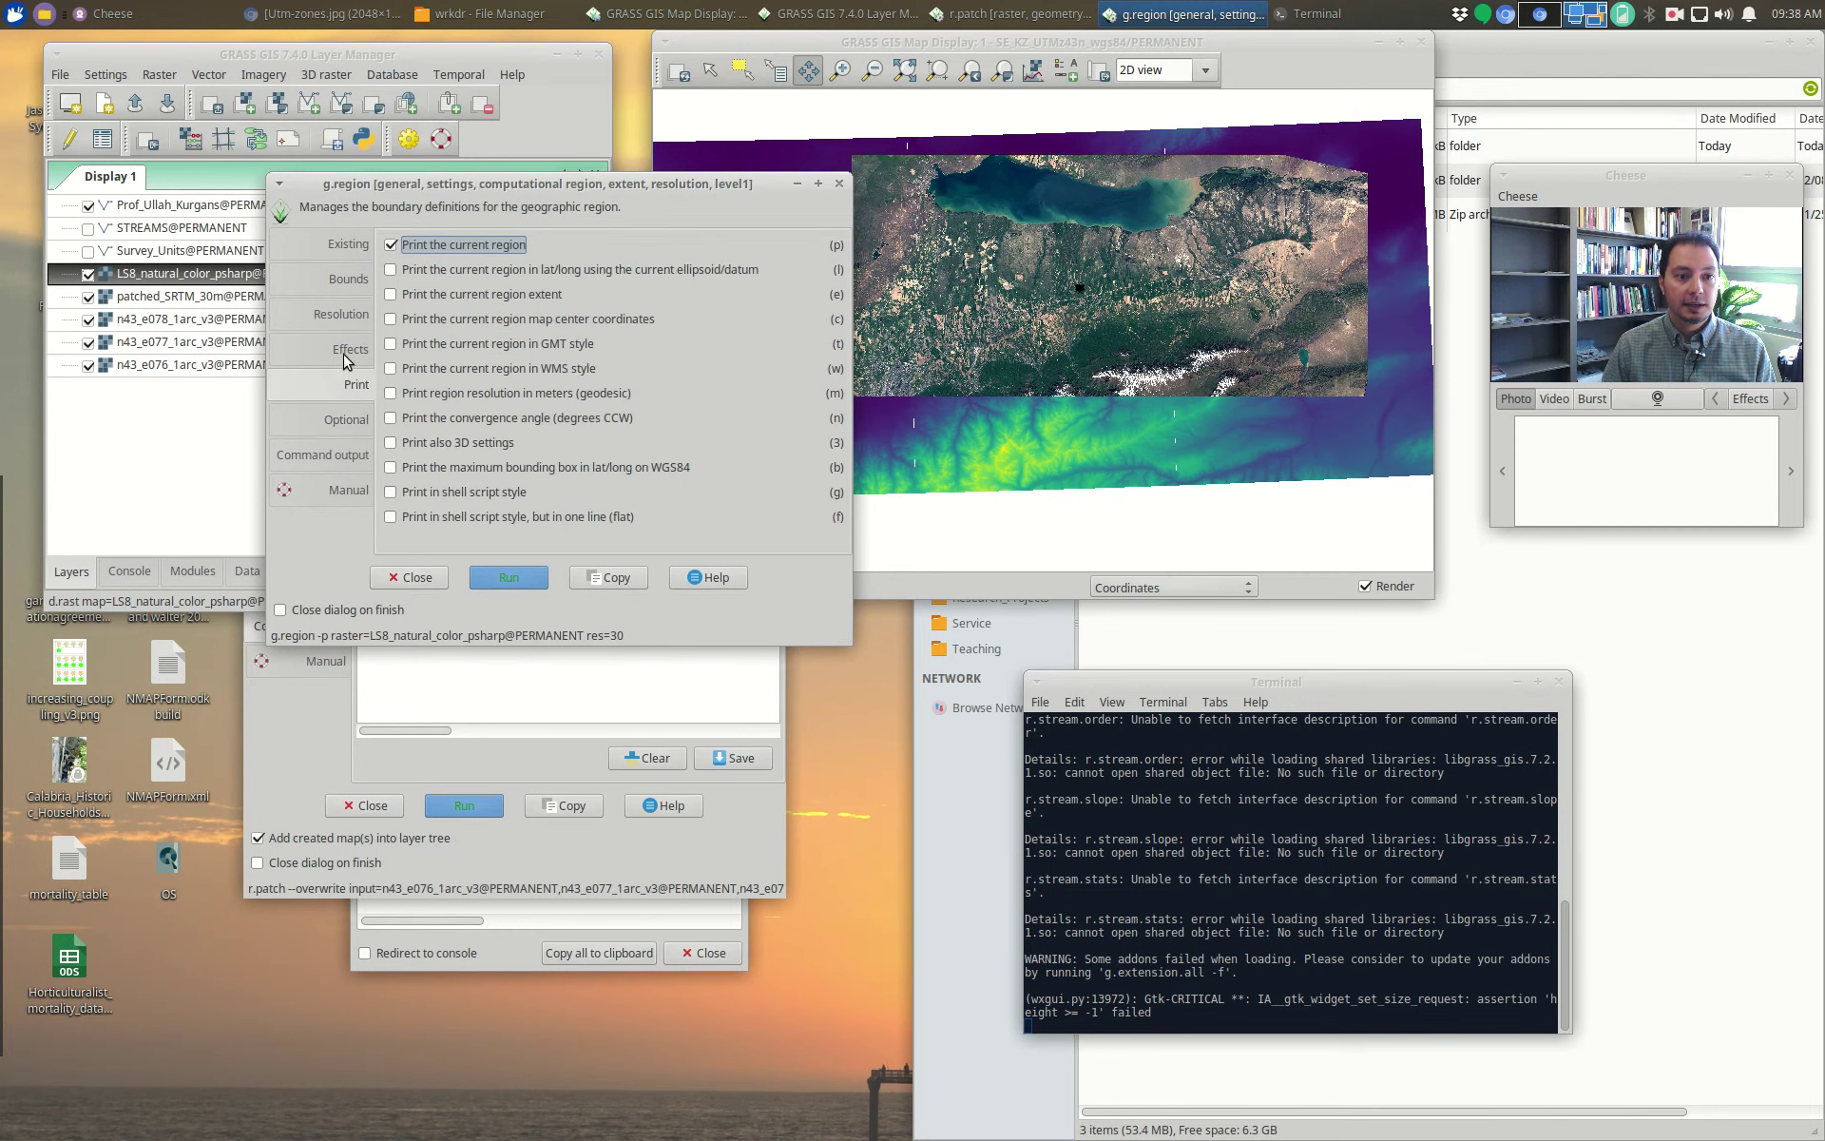
pyautogui.click(345, 356)
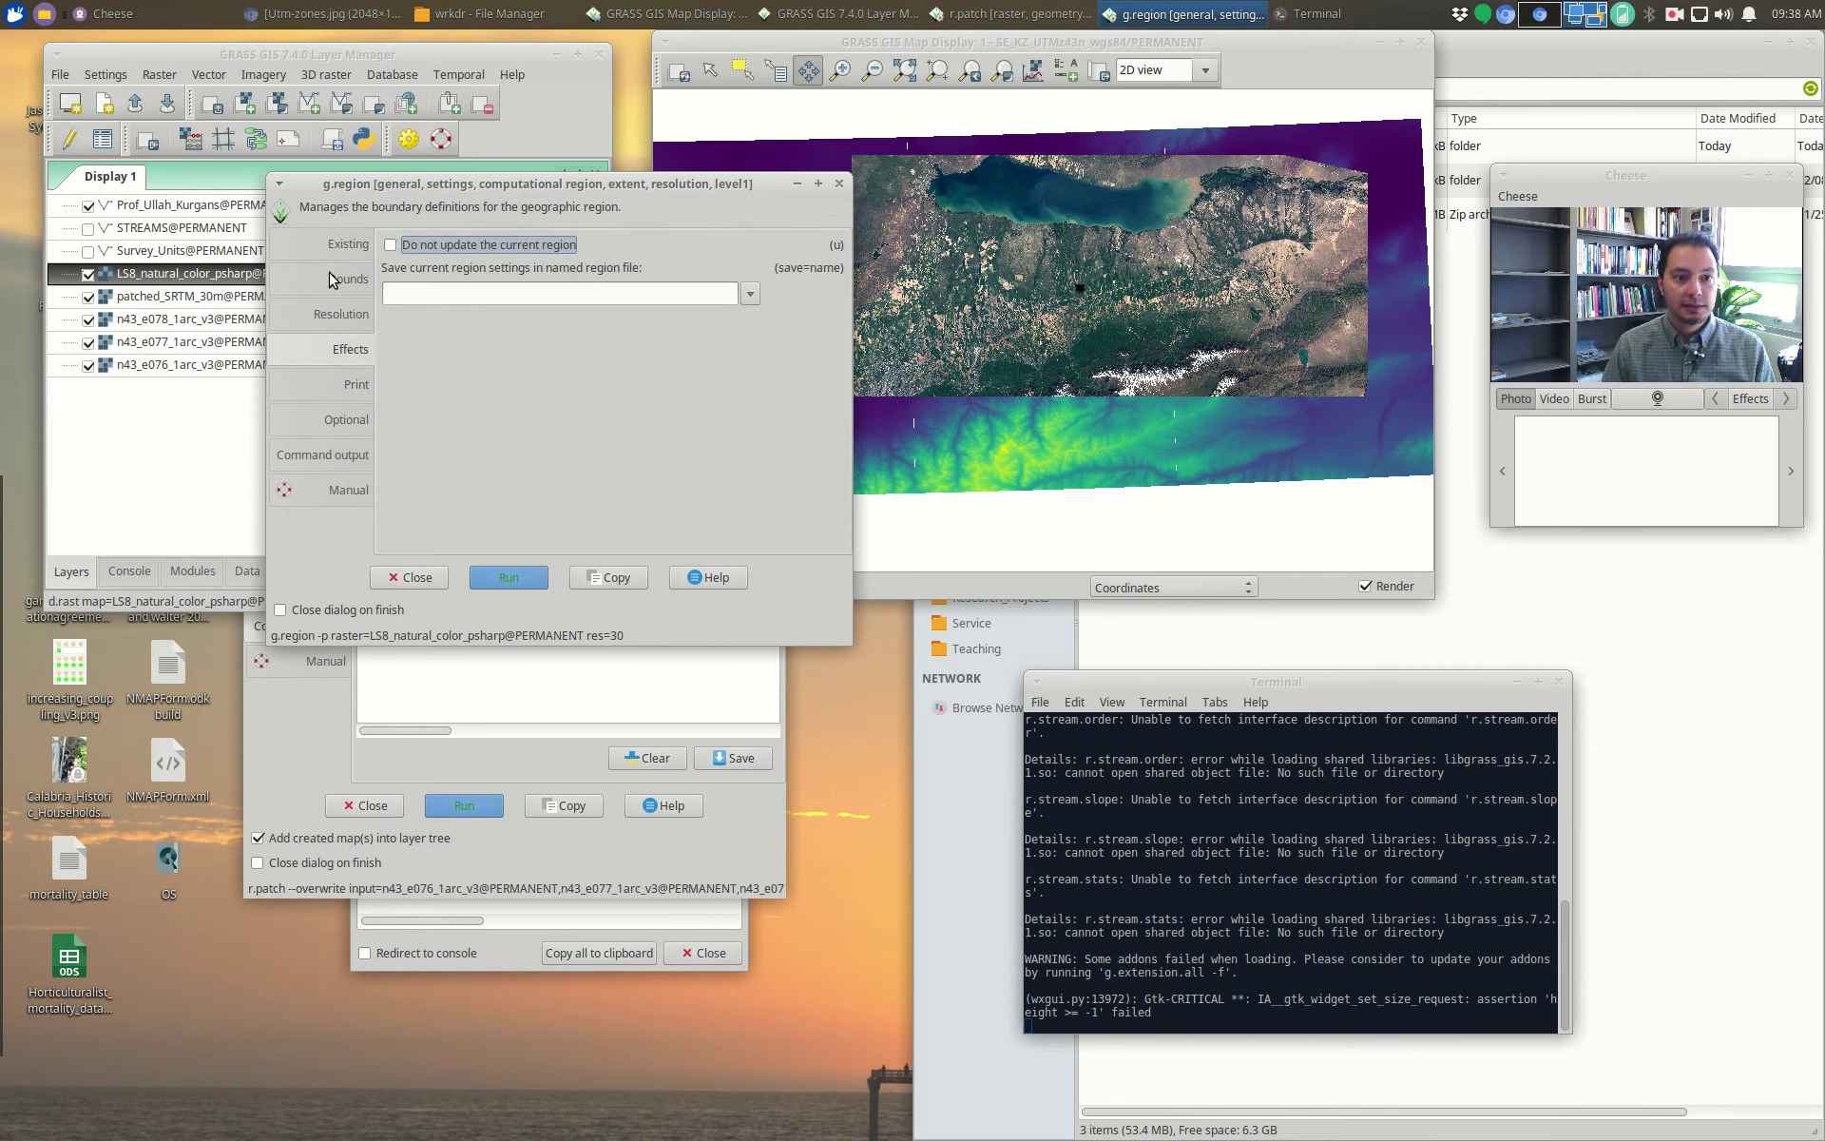
pyautogui.click(335, 245)
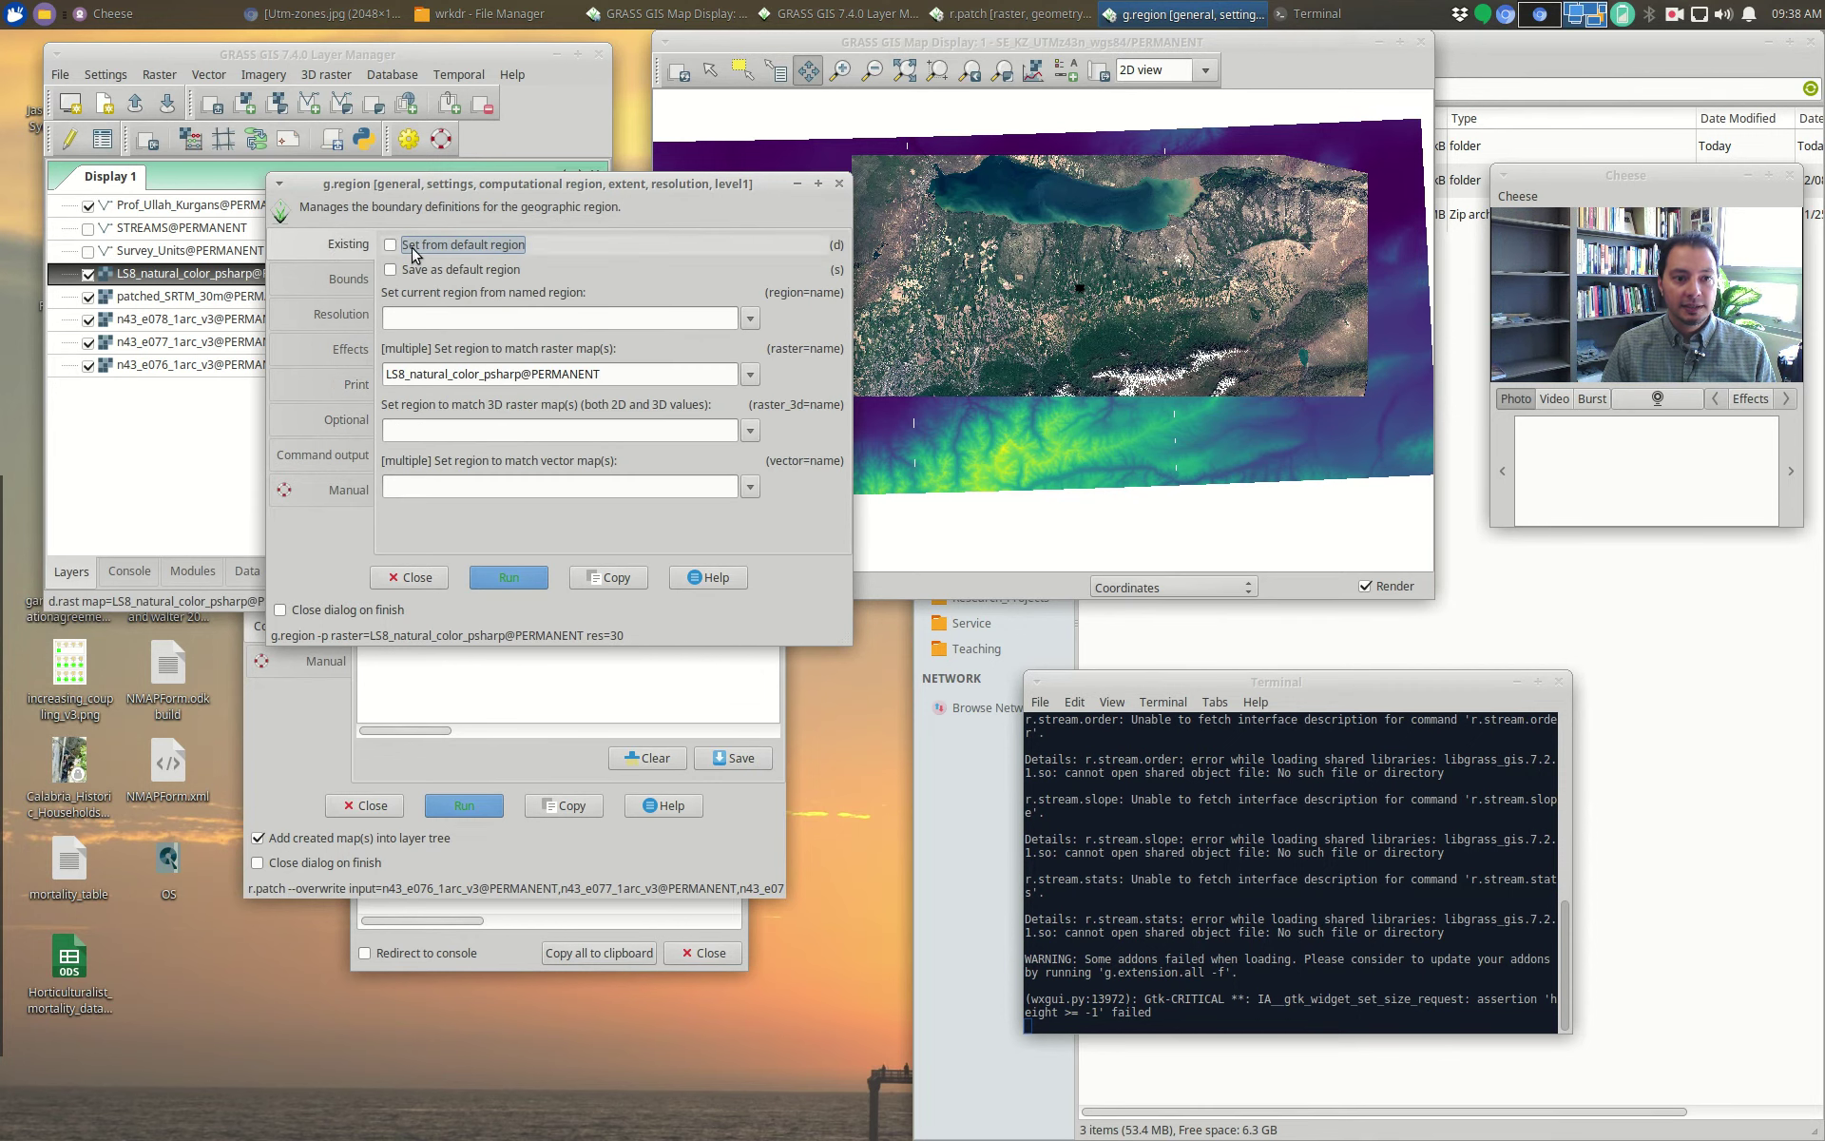
pyautogui.click(391, 270)
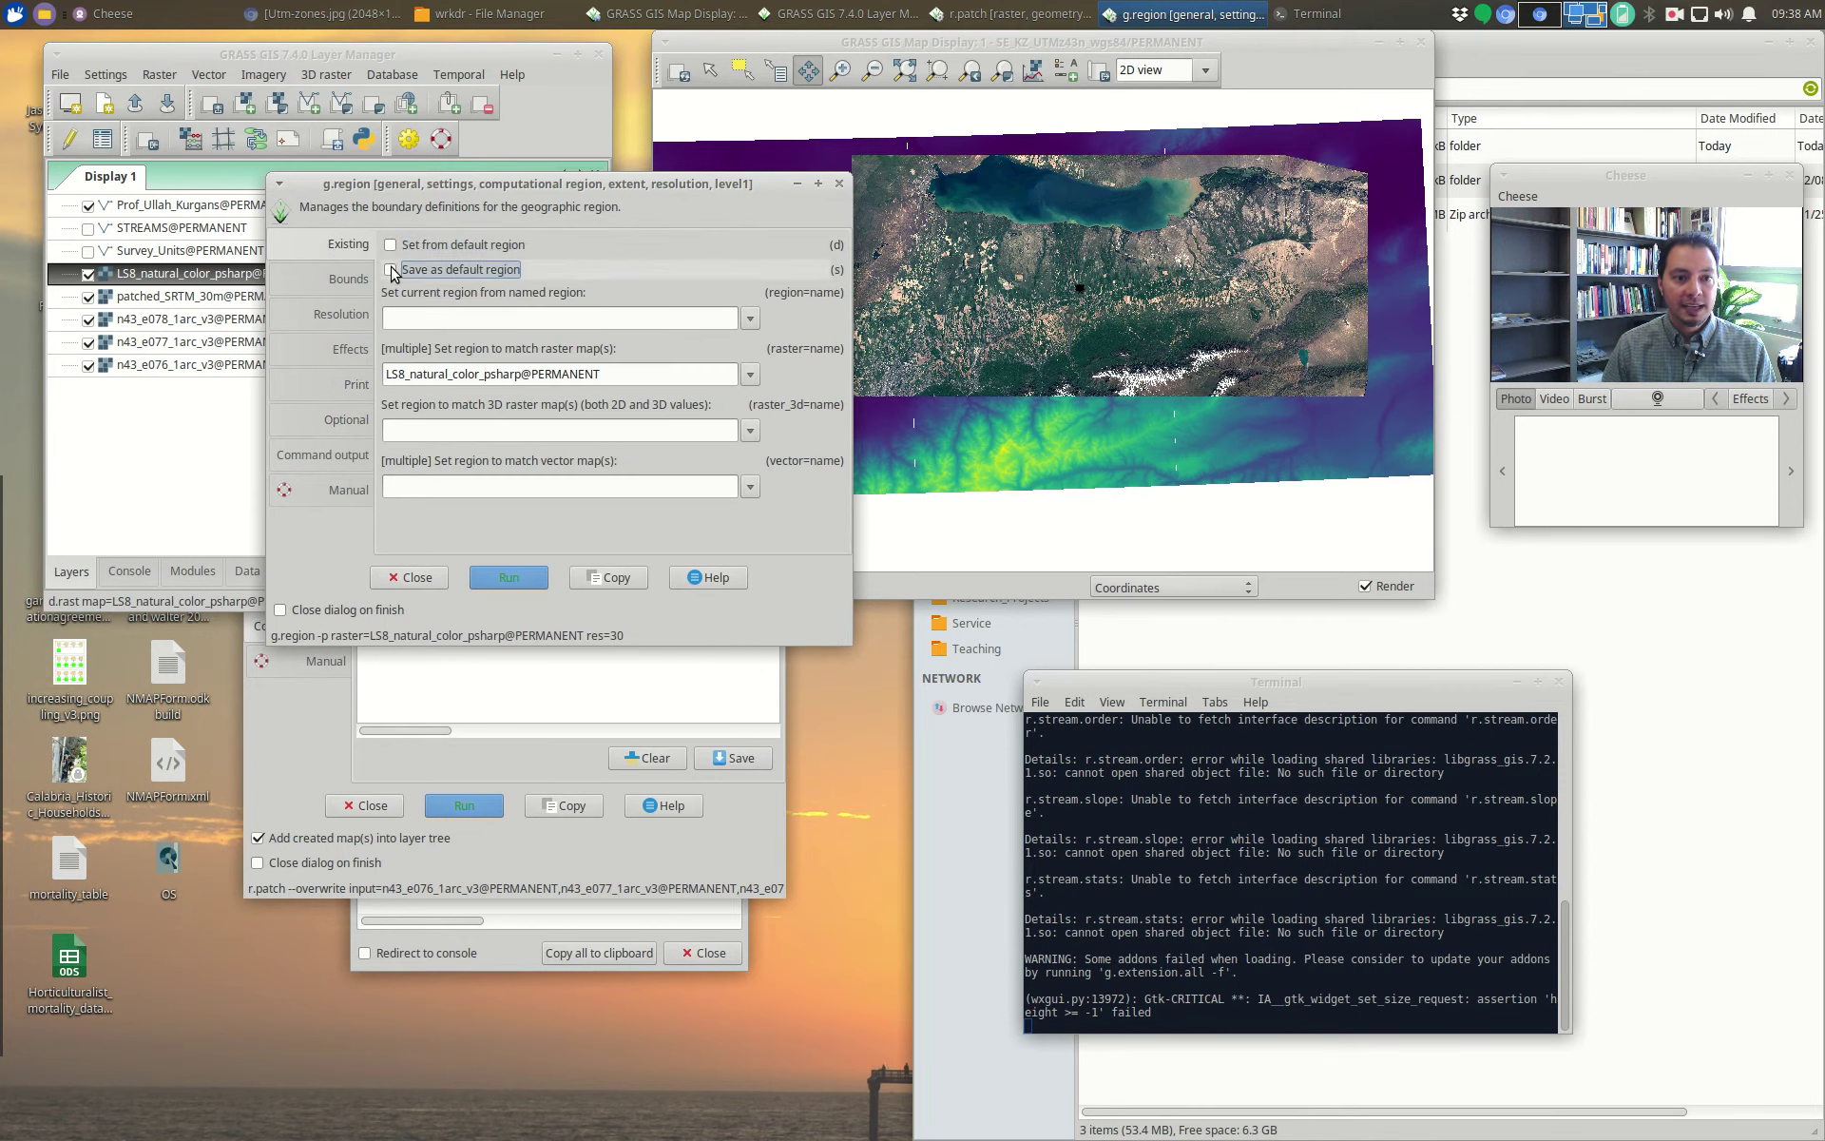
pyautogui.click(510, 588)
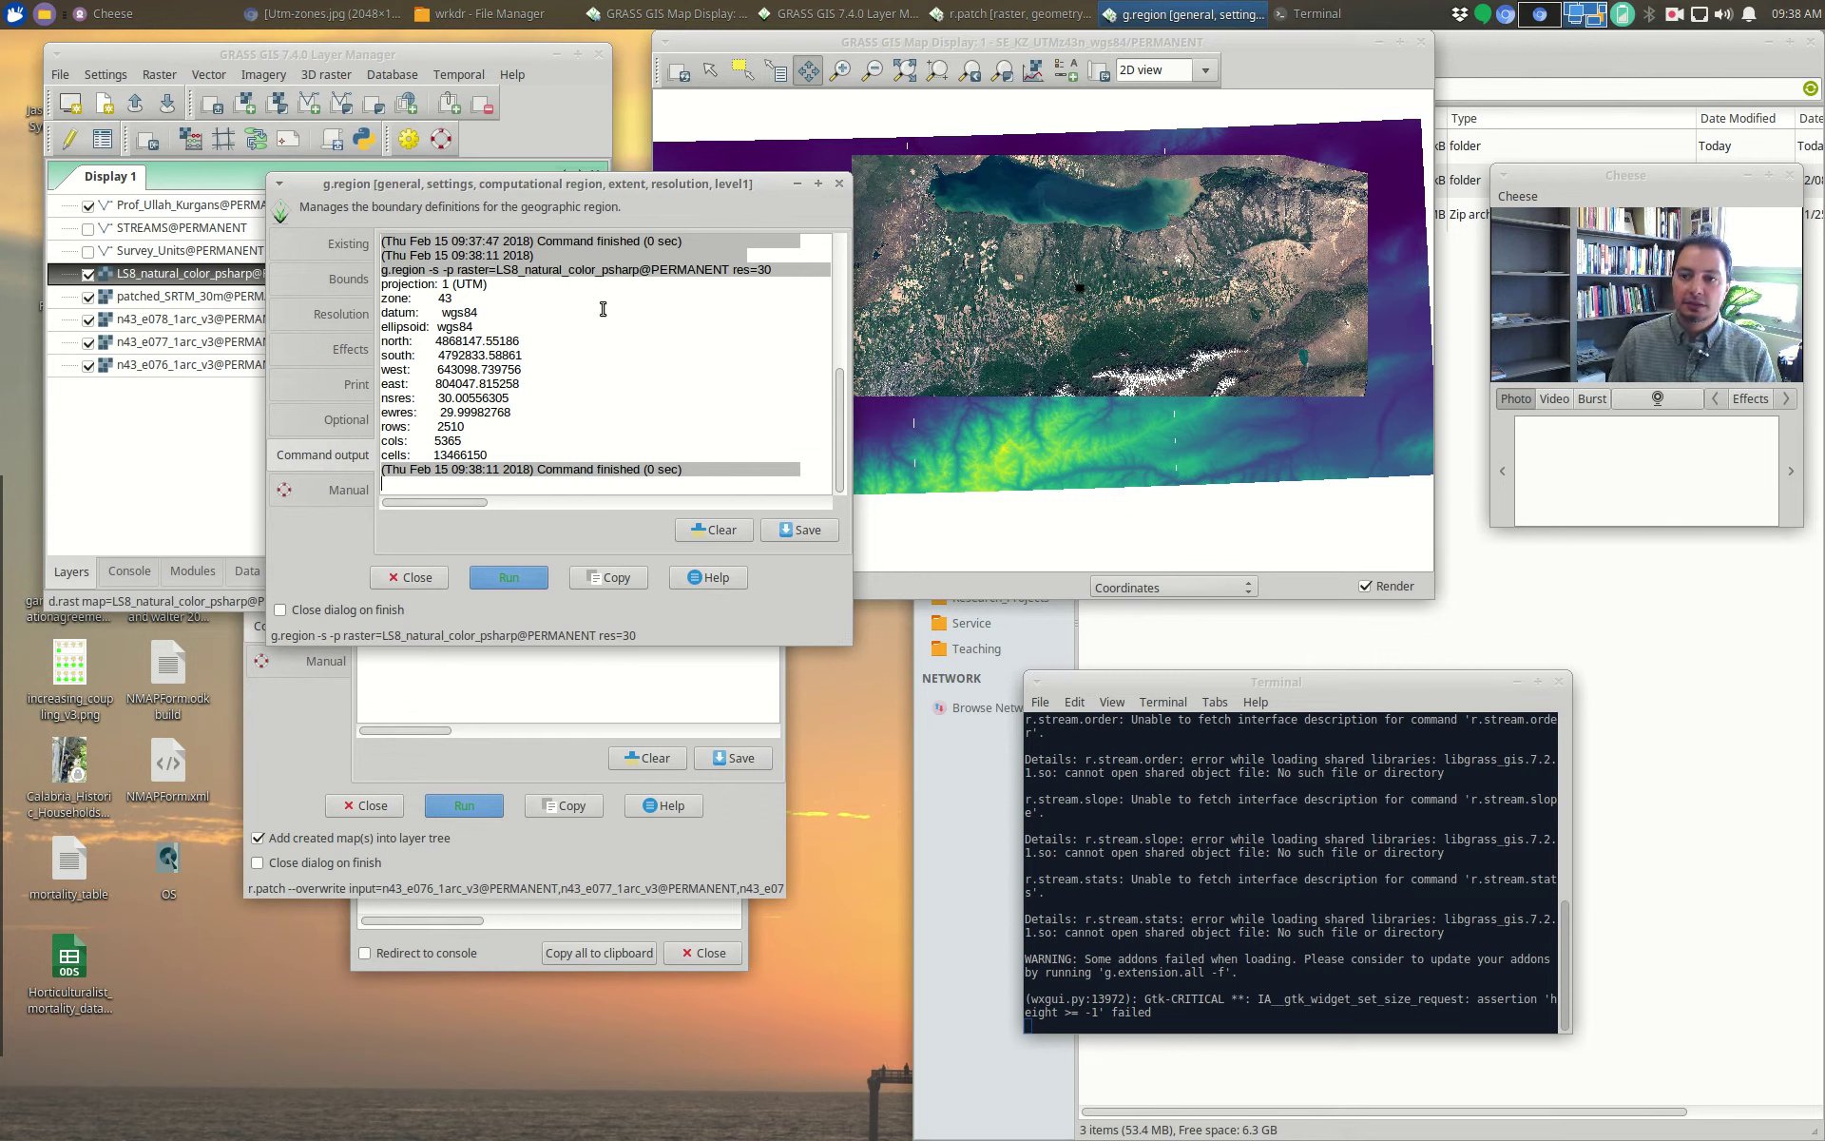
pyautogui.moveTo(663, 191); pyautogui.dragTo(562, 183)
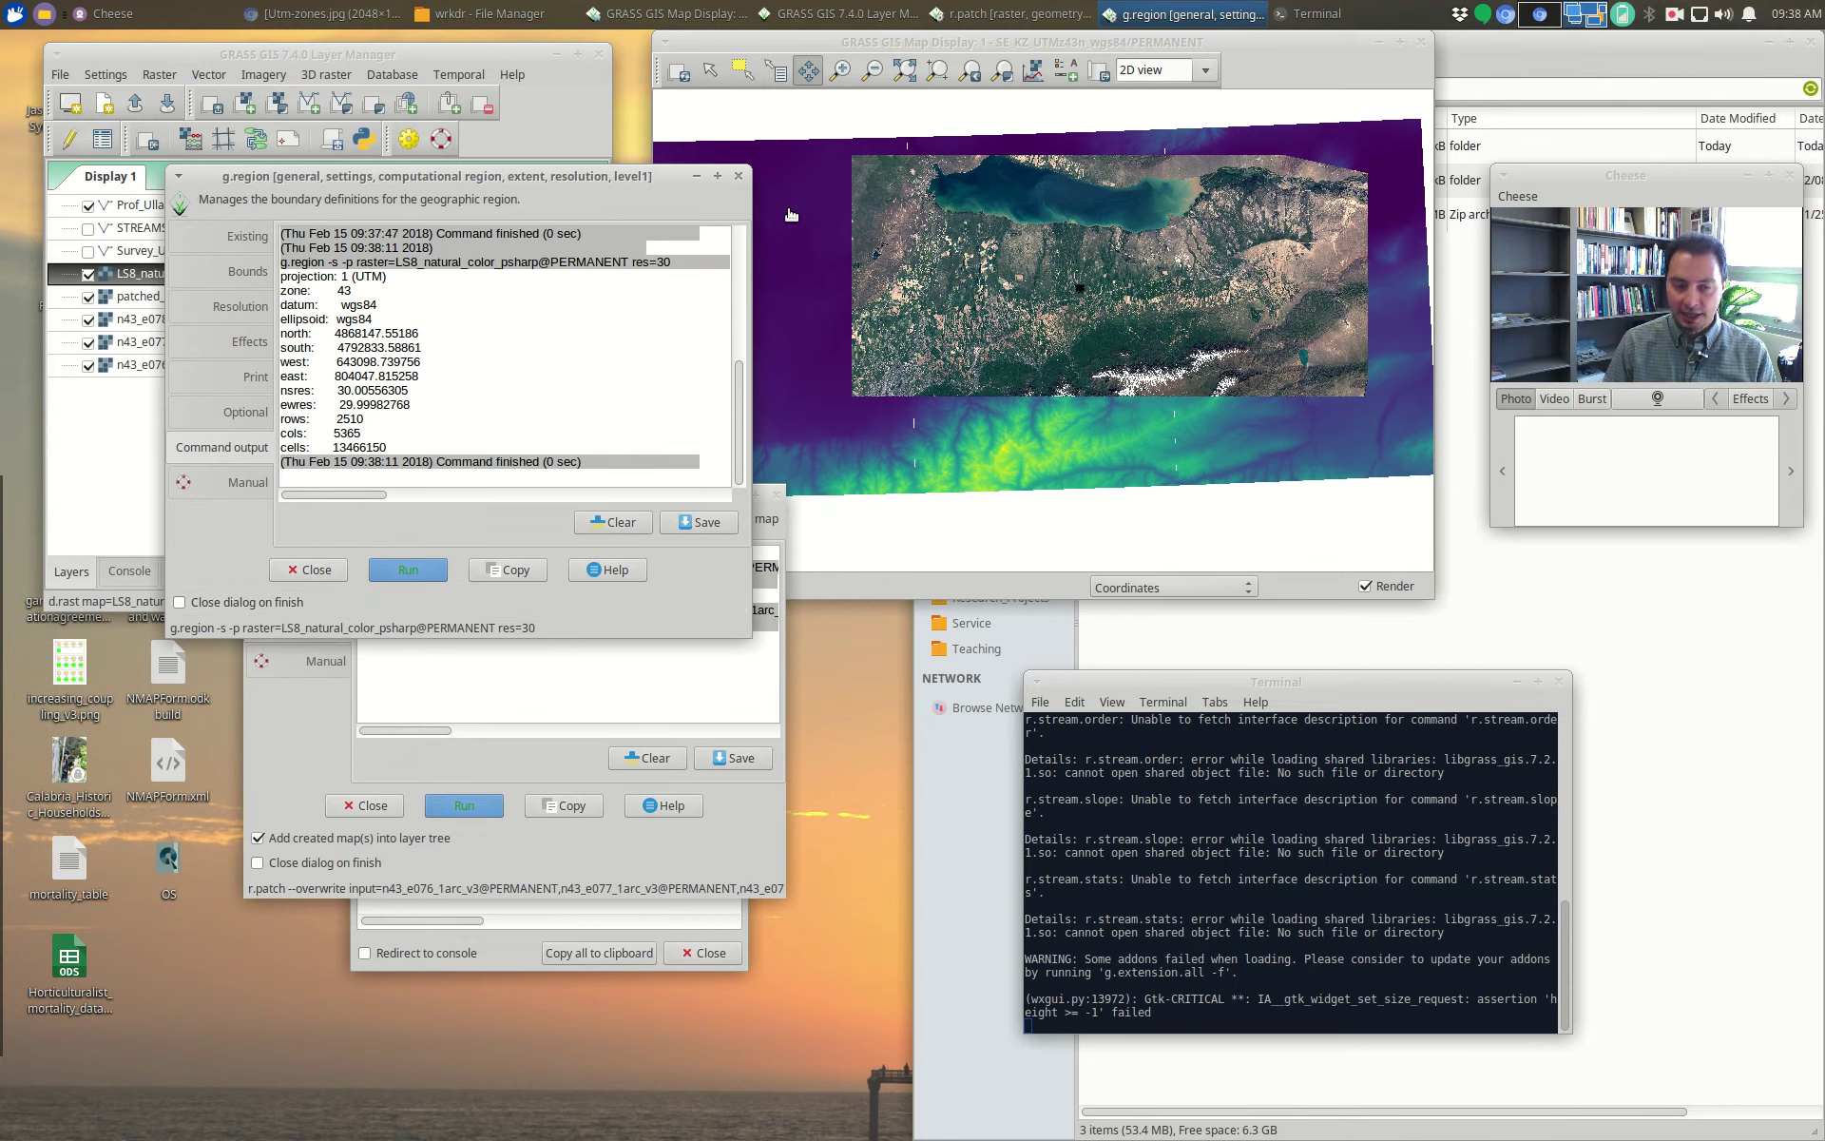
pyautogui.click(321, 571)
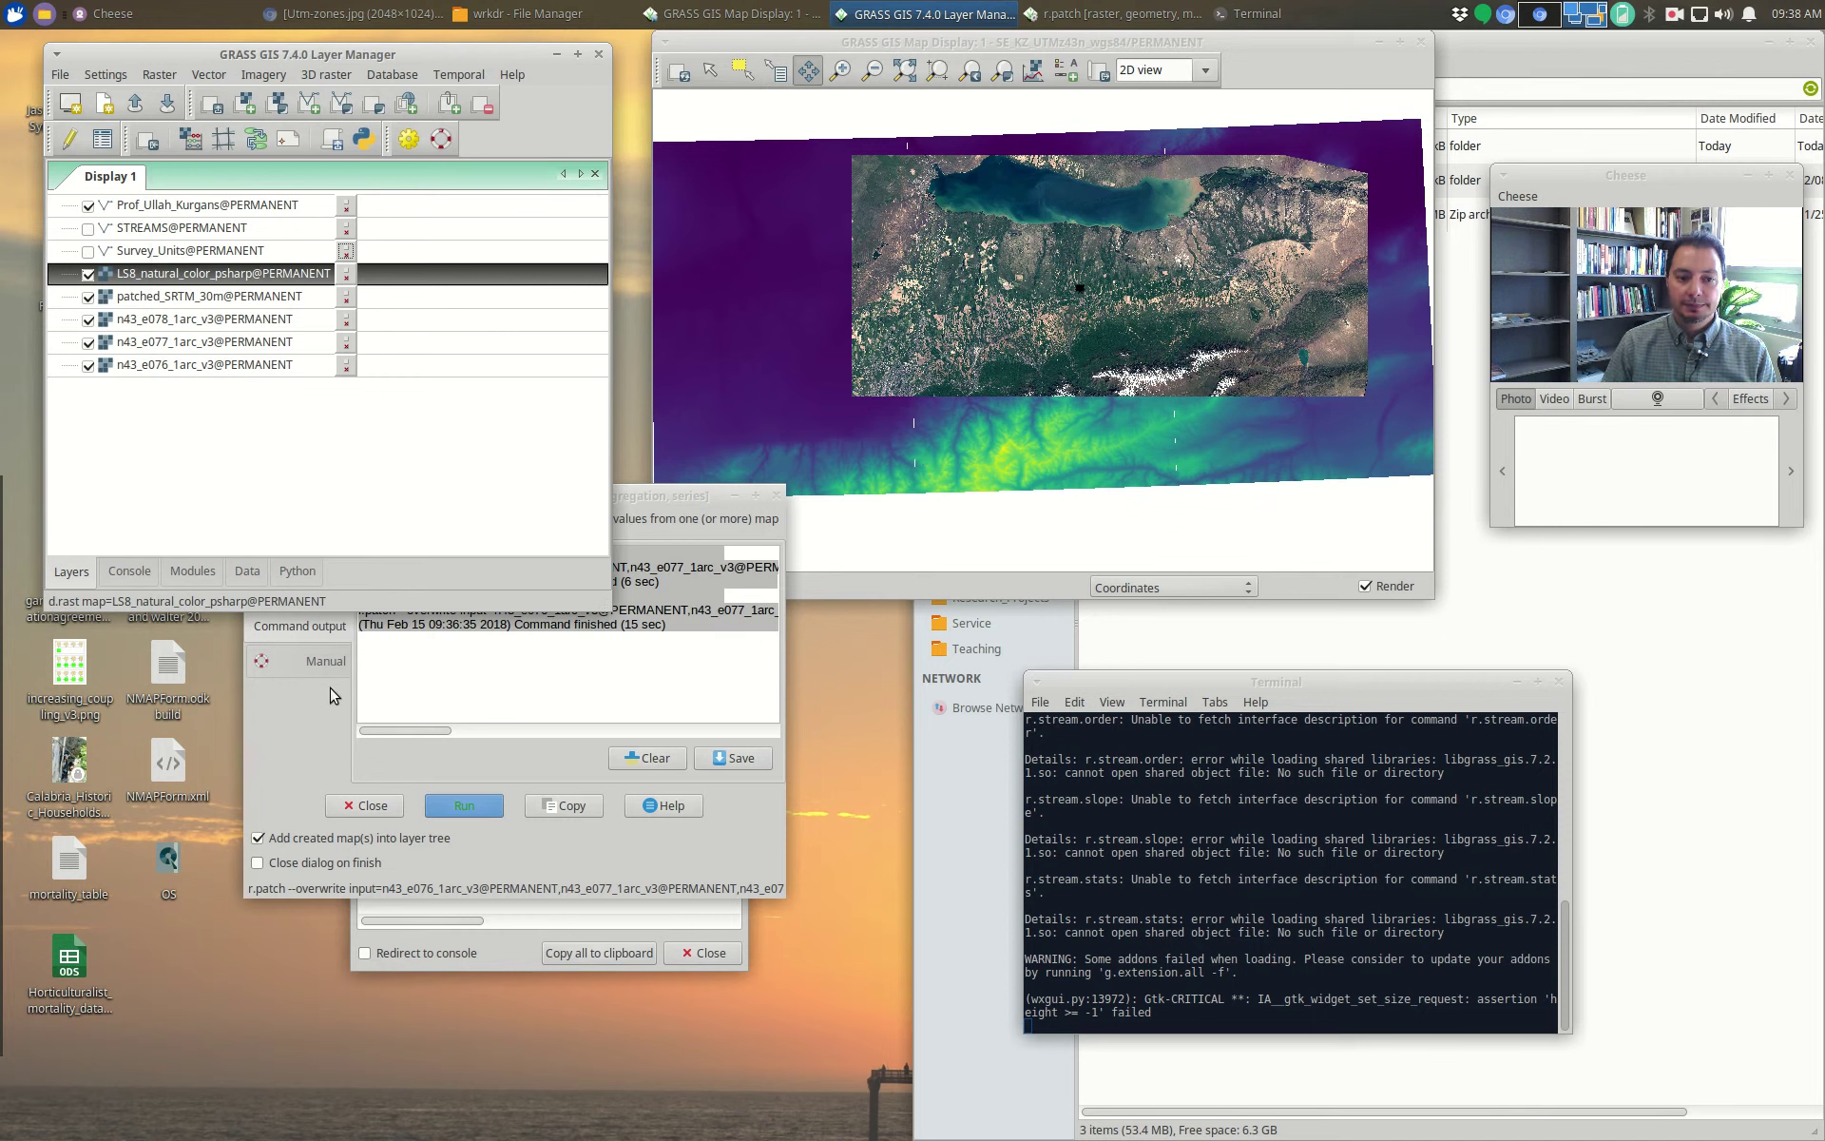
# Step: Rerun r.patch for the new region and remove the three n43 tile layers from the layer tree
pyautogui.click(423, 765)
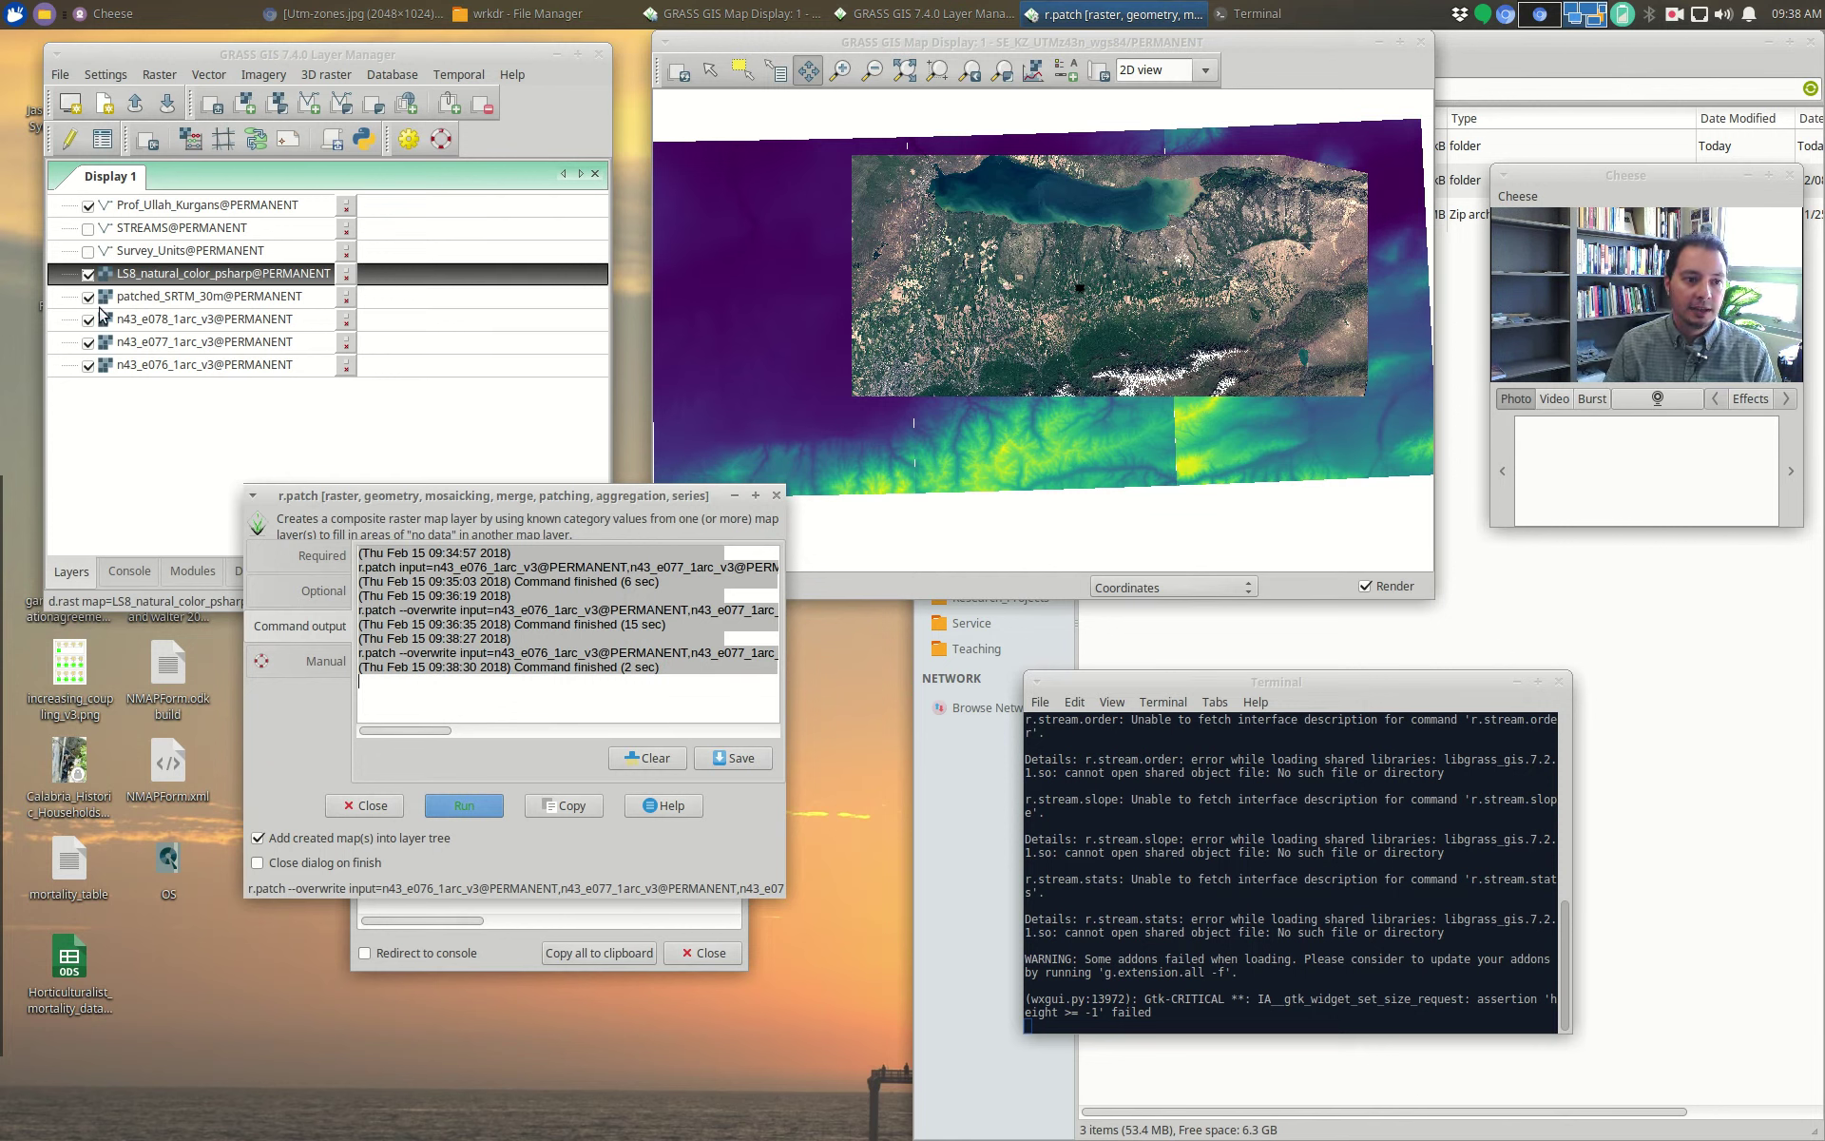
pyautogui.click(138, 320)
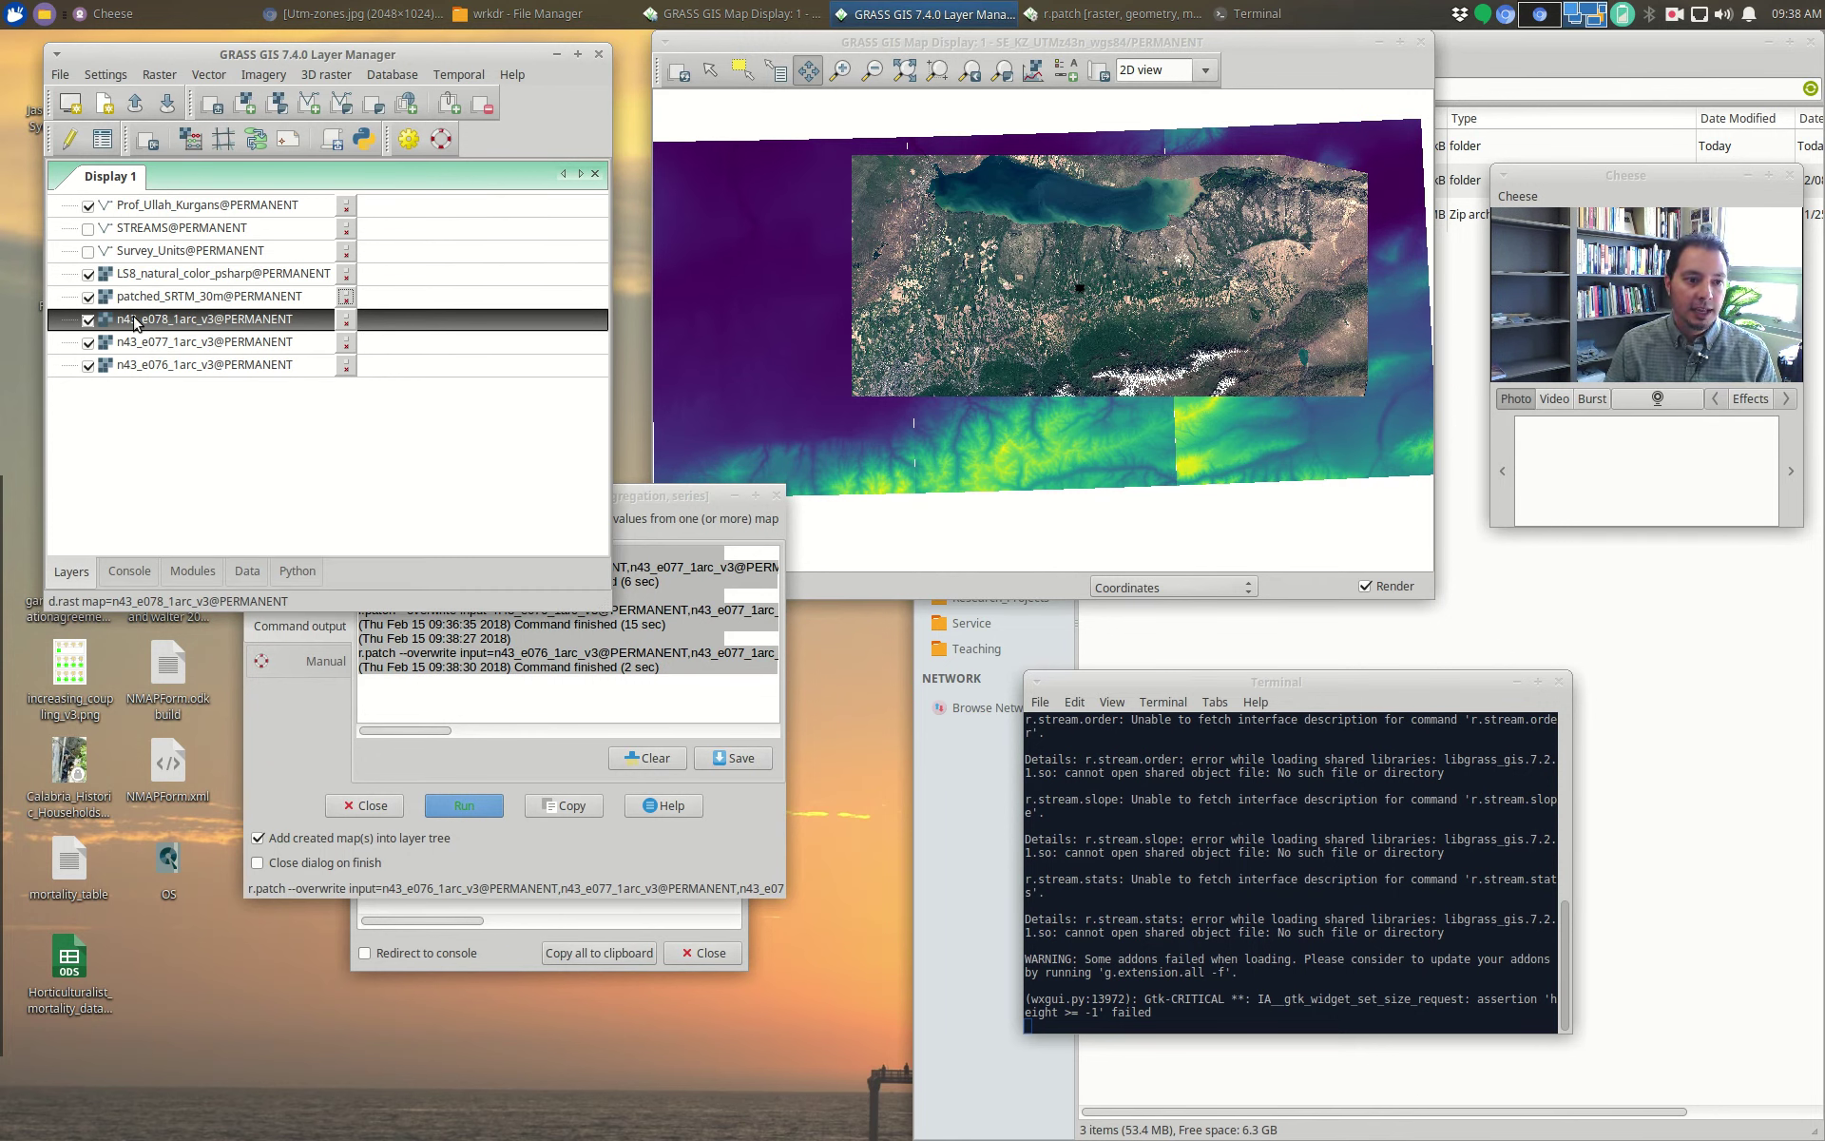
pyautogui.keyDown('shift'); pyautogui.click(178, 367); pyautogui.keyUp('shift')
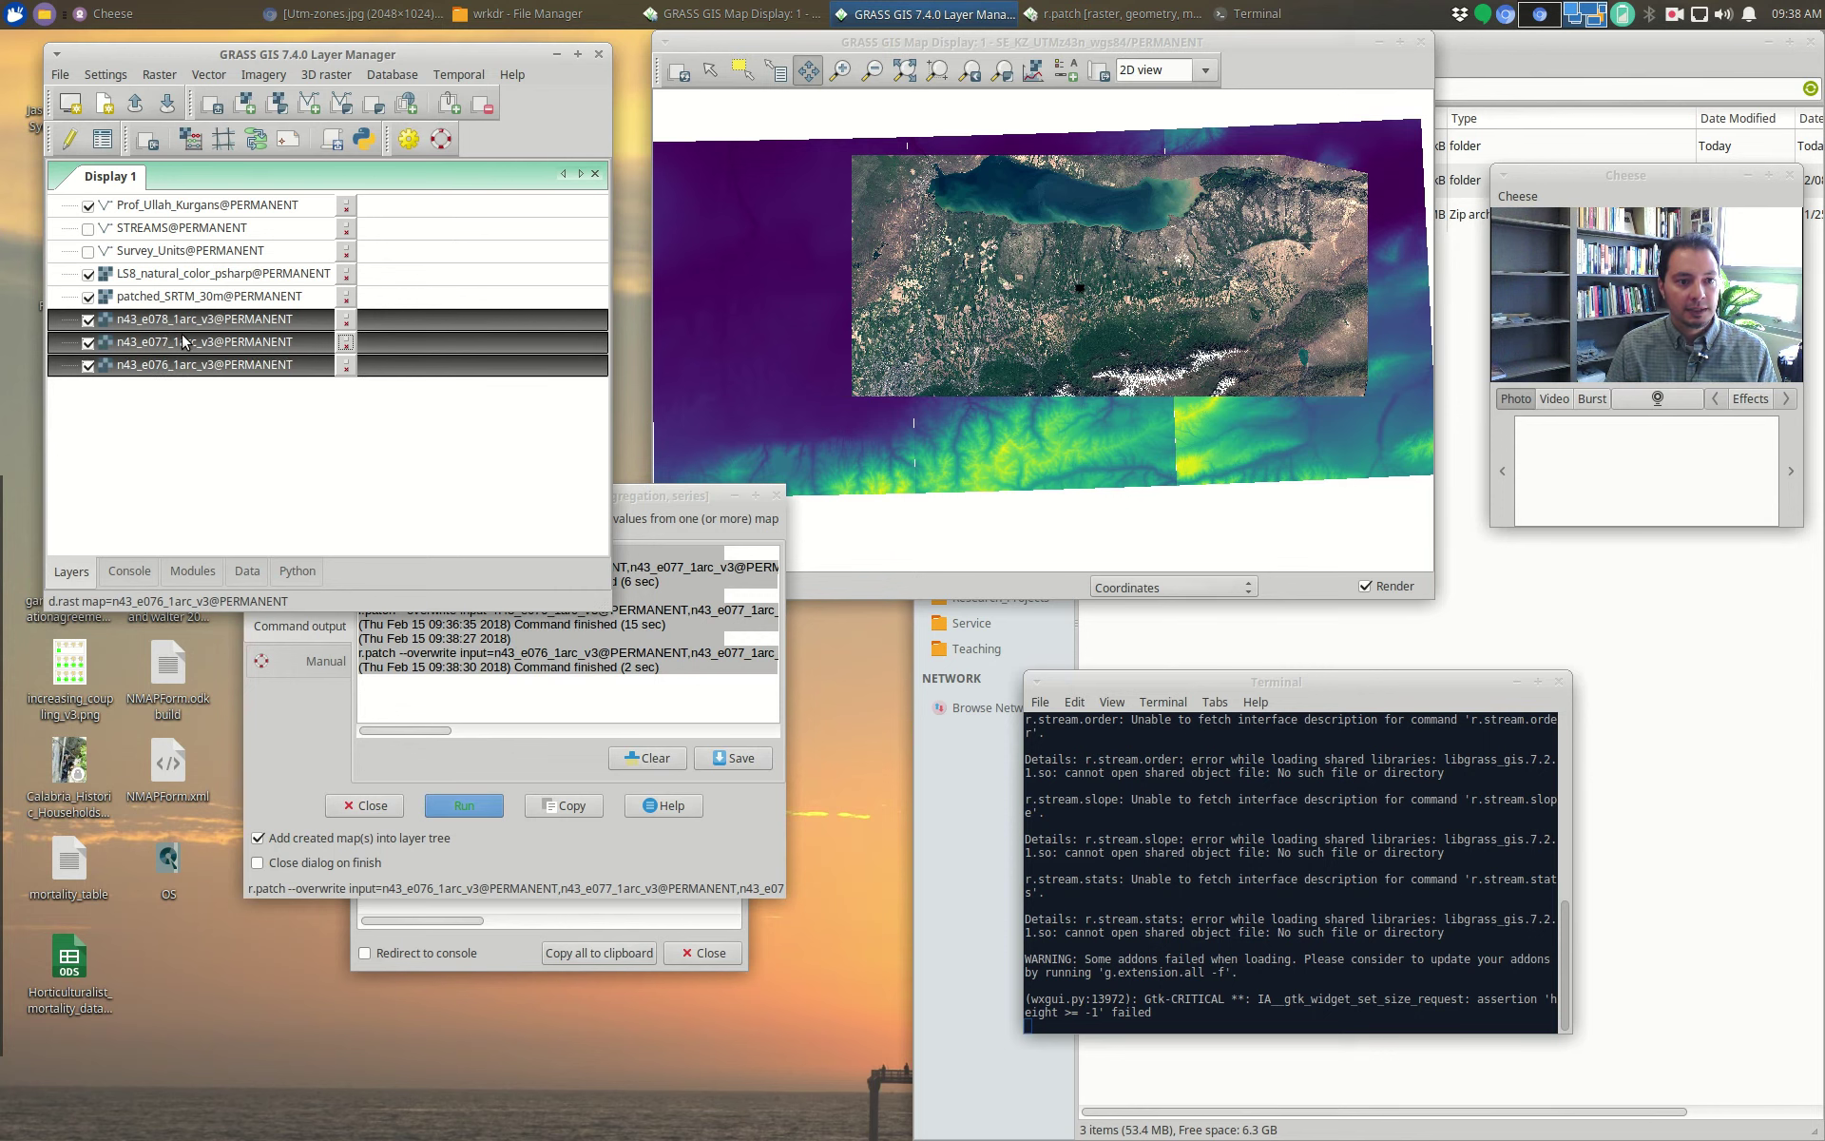
pyautogui.rightClick(187, 350)
pyautogui.click(203, 356)
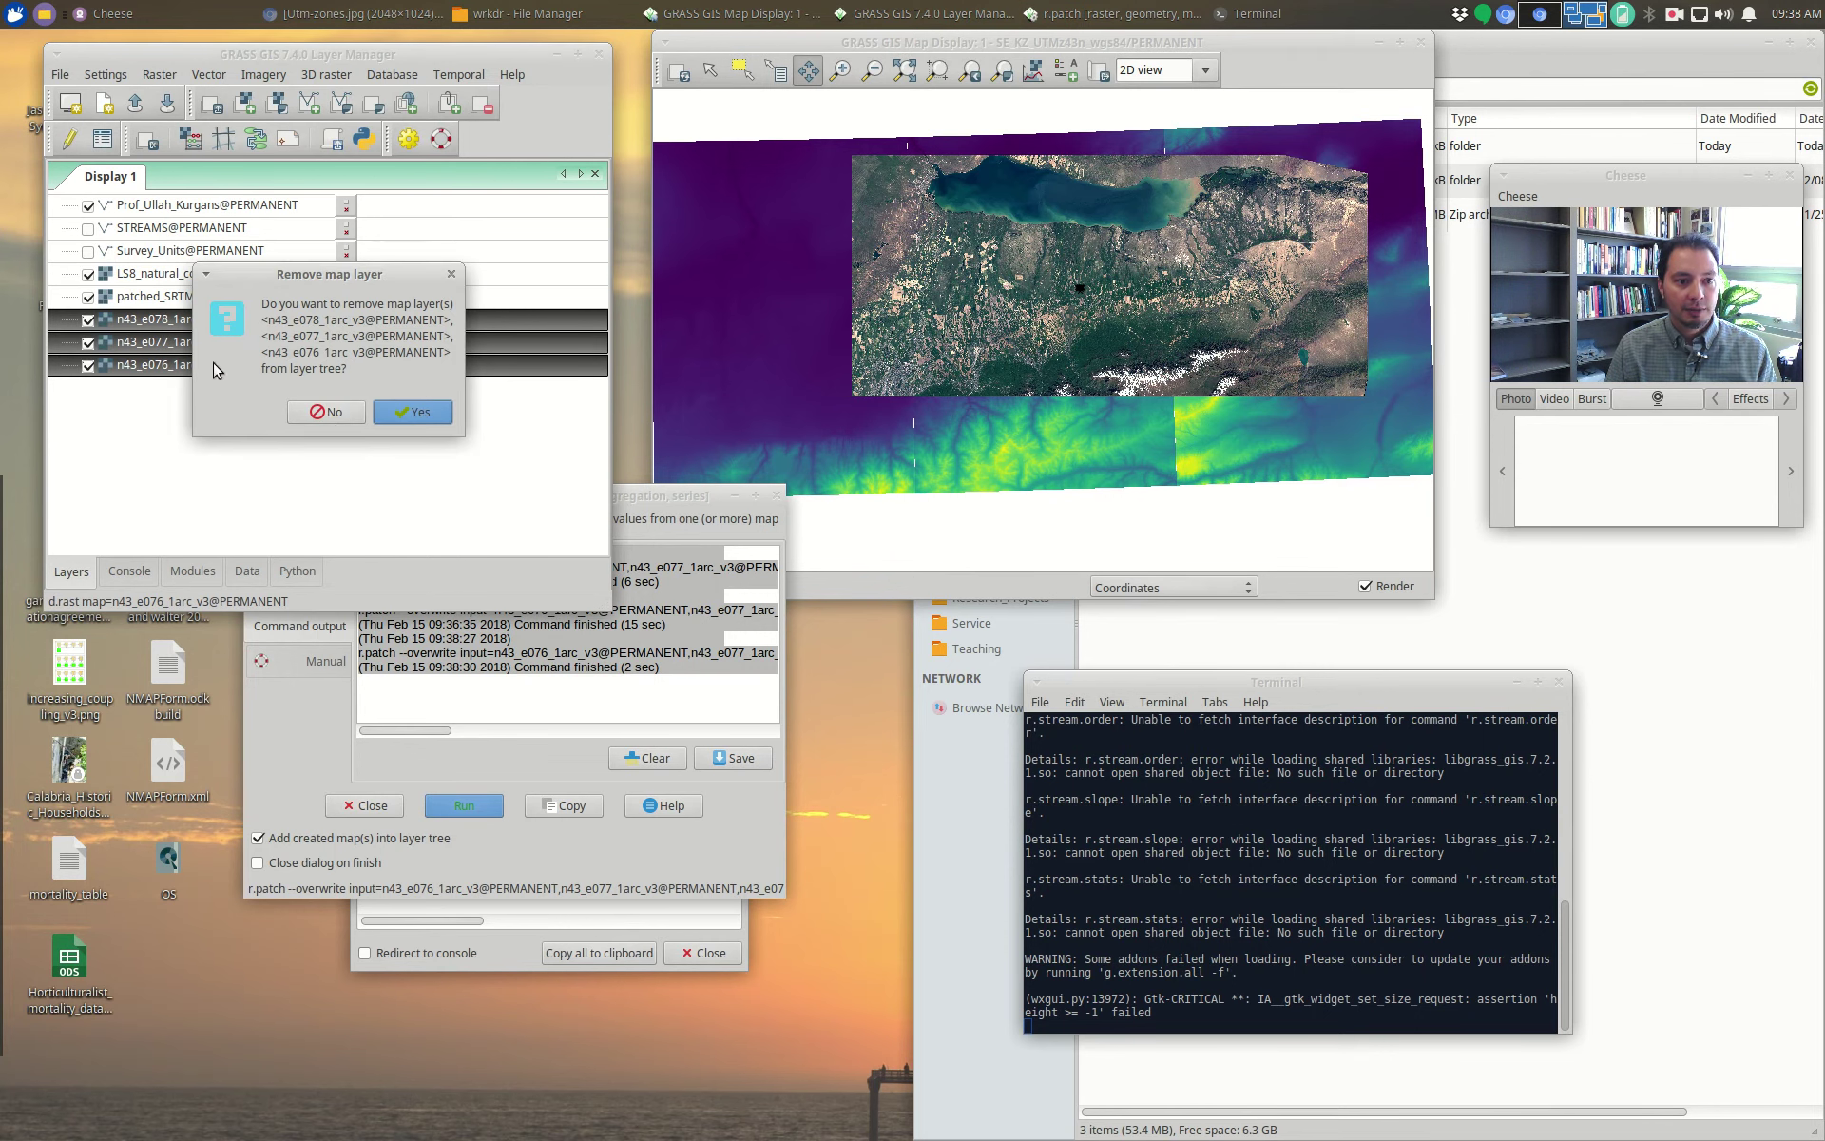
pyautogui.click(409, 416)
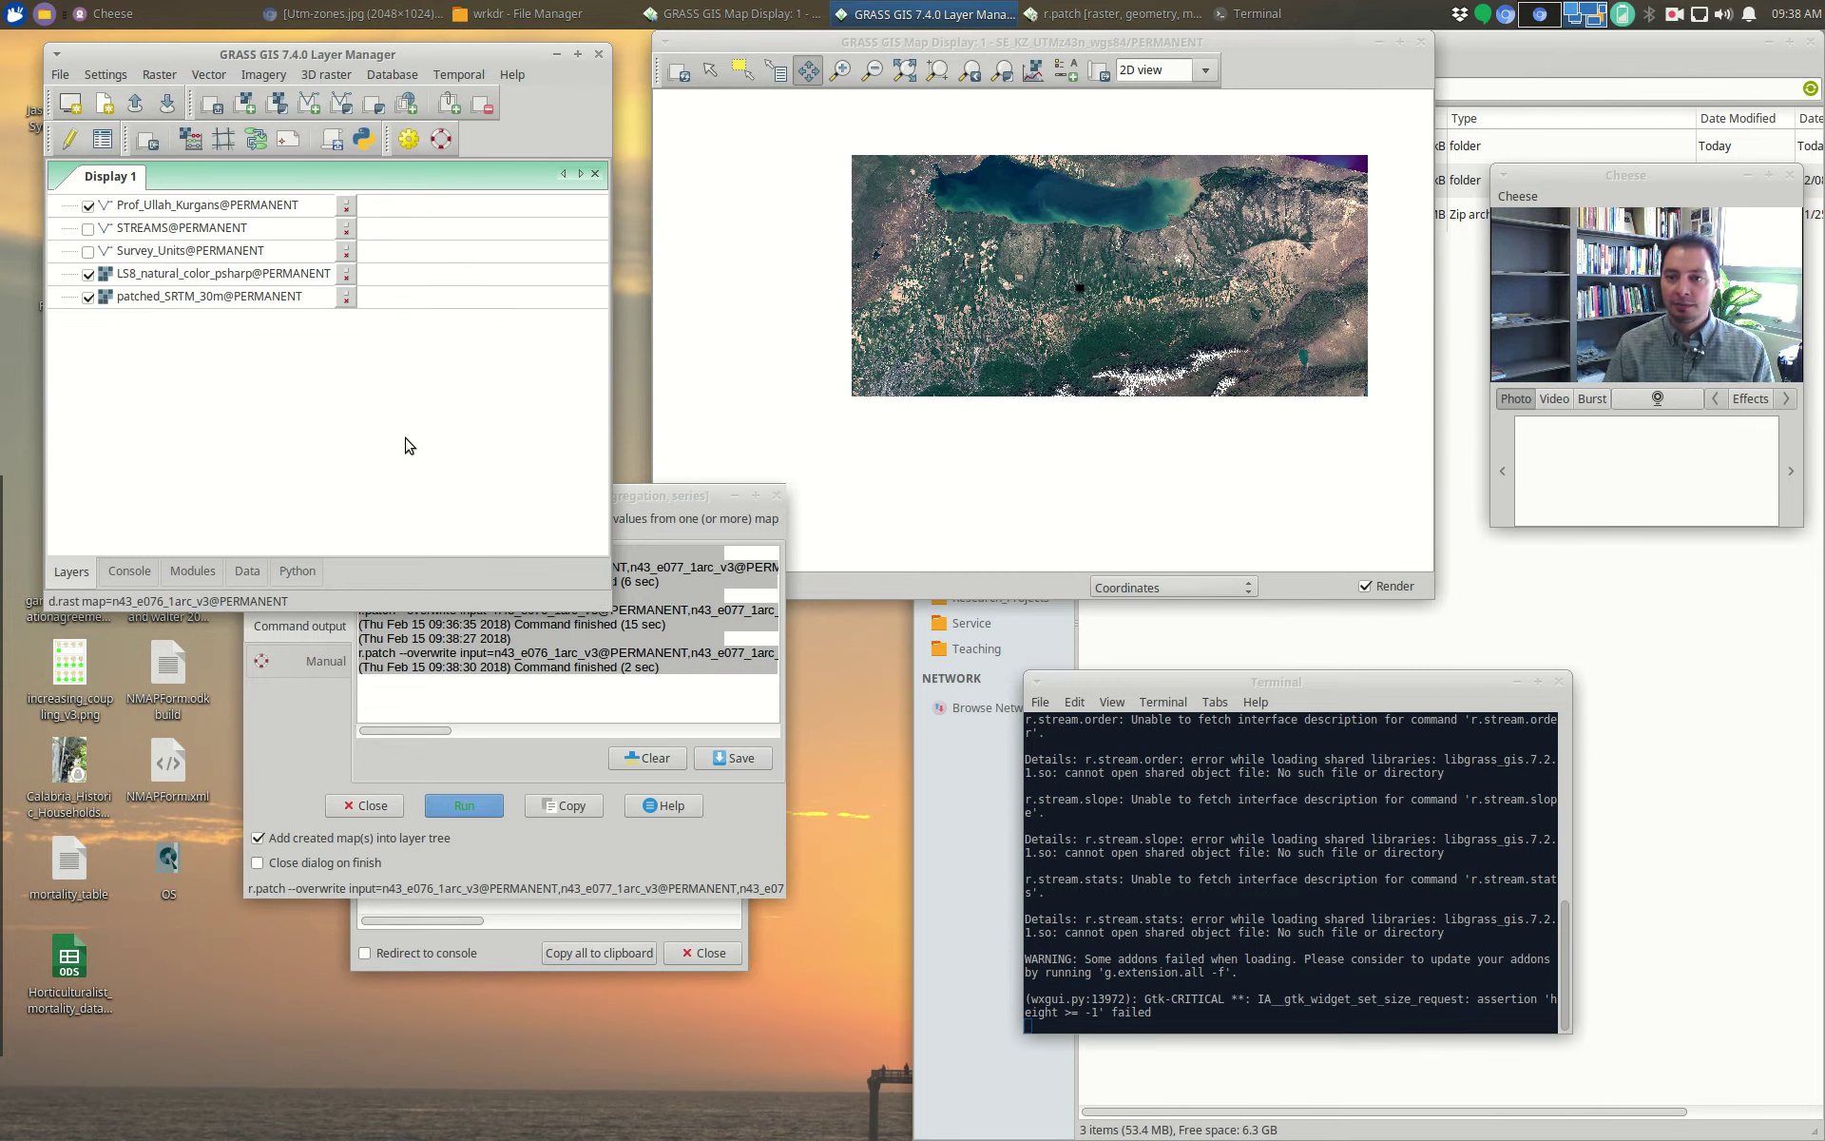
# Step: Temporarily hide LS8_natural_color_psharp to inspect the patched elevation, and fit the map view to the imagery extent
pyautogui.click(89, 275)
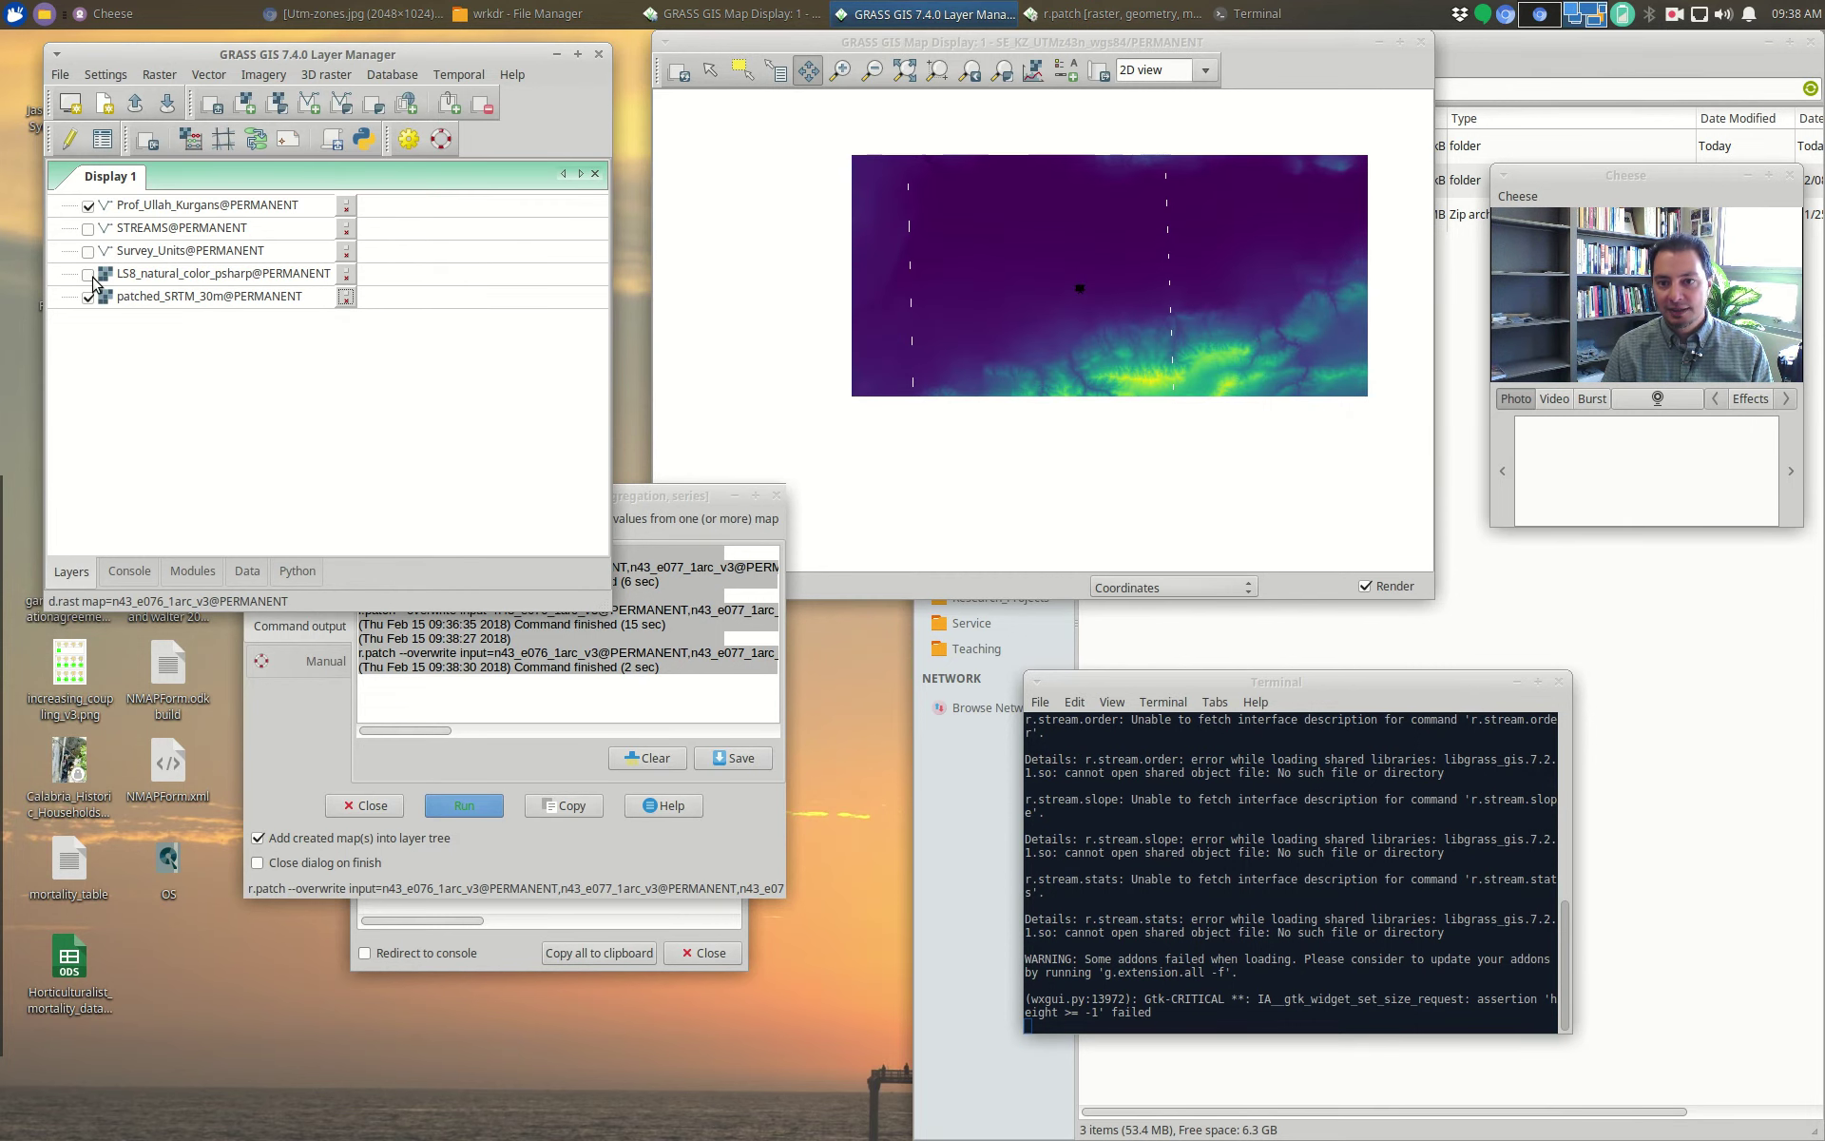
pyautogui.click(89, 275)
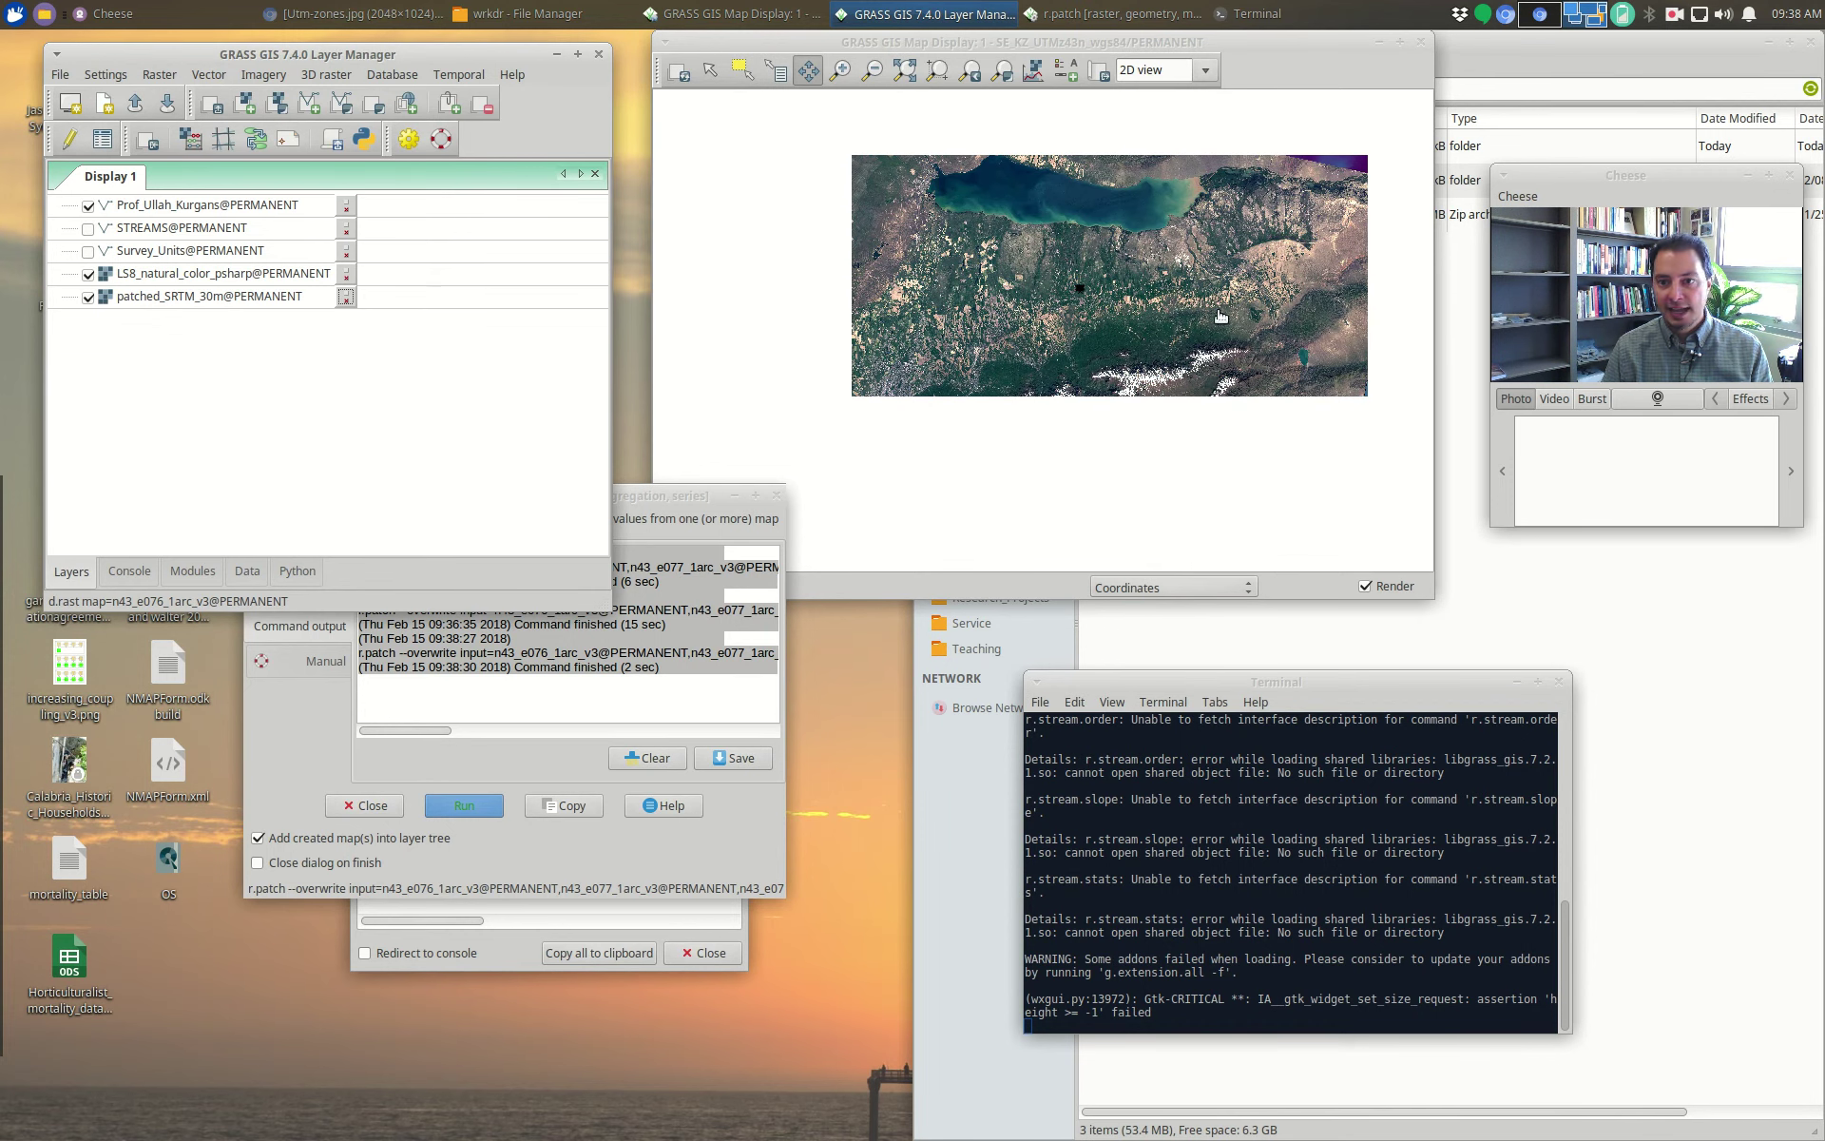
pyautogui.click(1031, 71)
pyautogui.click(1084, 84)
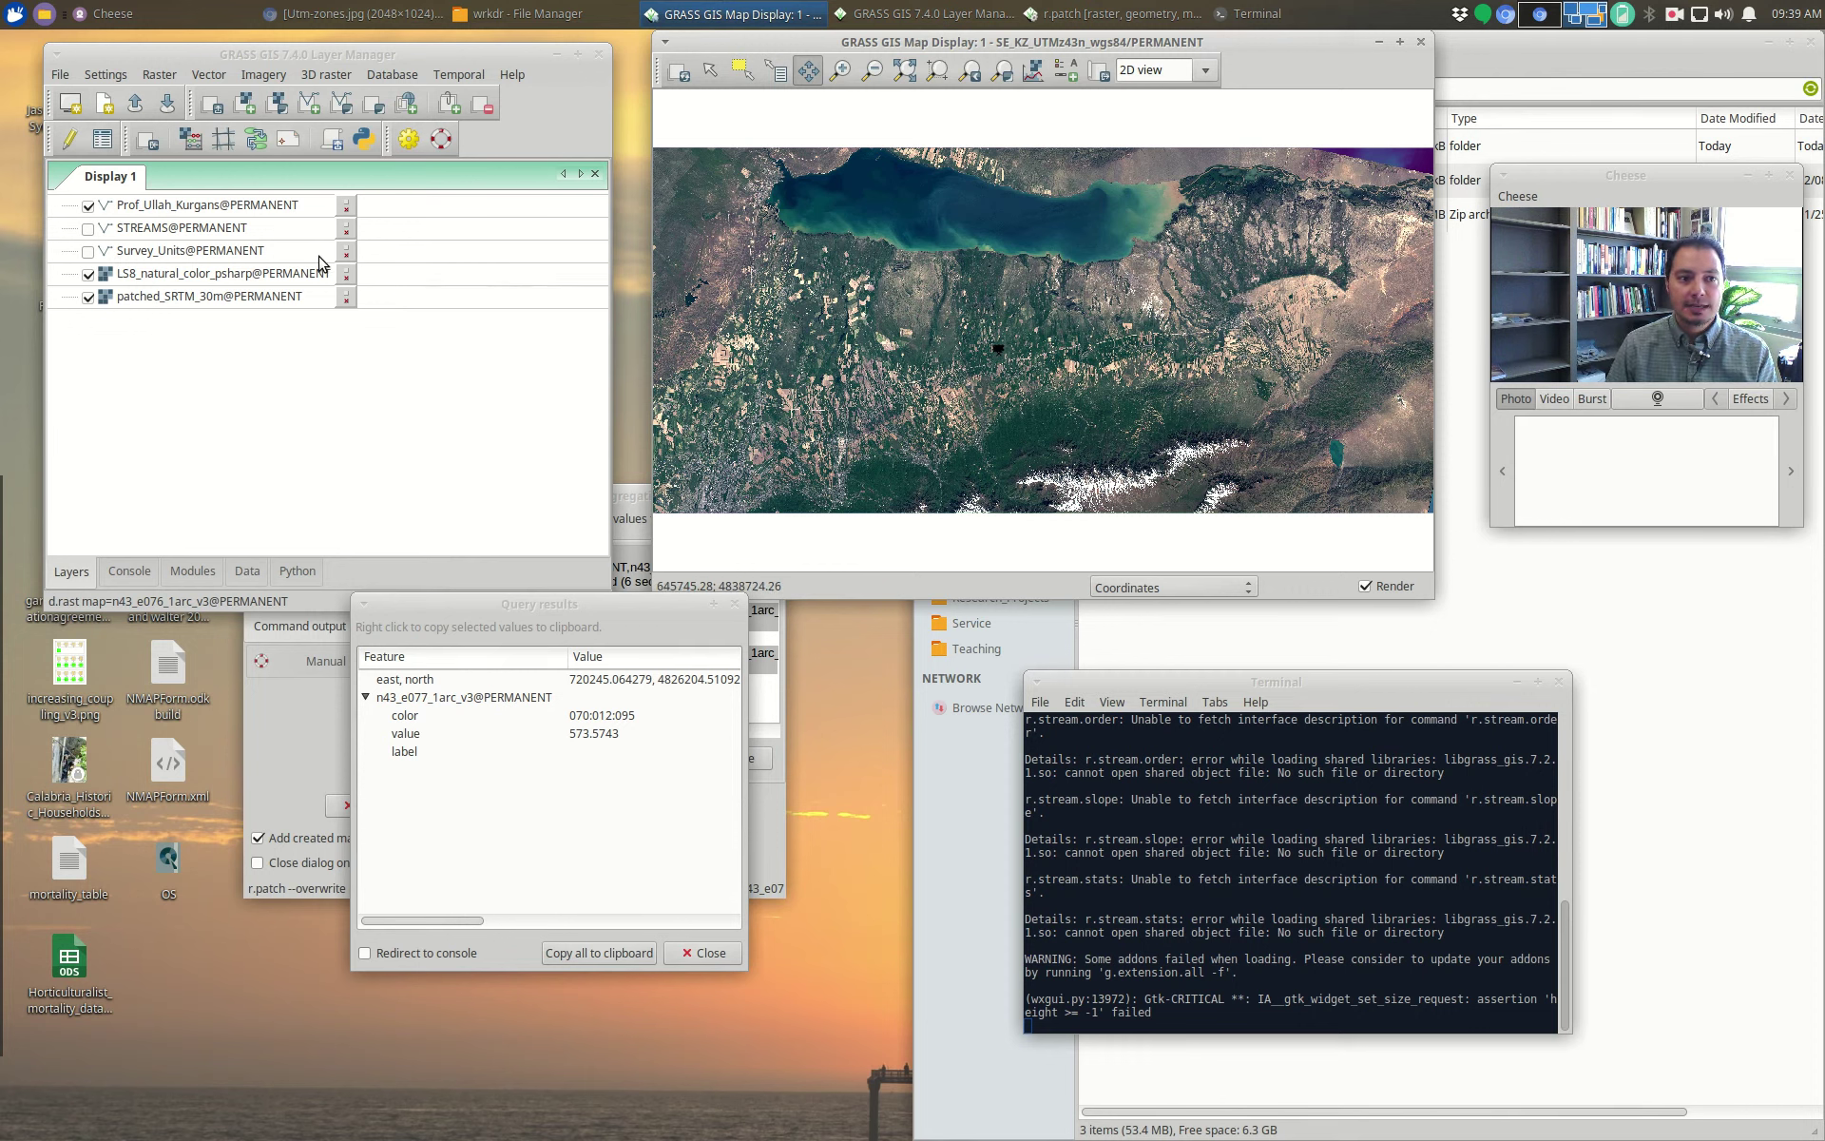
# Step: Show the Survey_Units layer over the satellite imagery and examine the survey polygons around the kurgan points up close
pyautogui.click(88, 250)
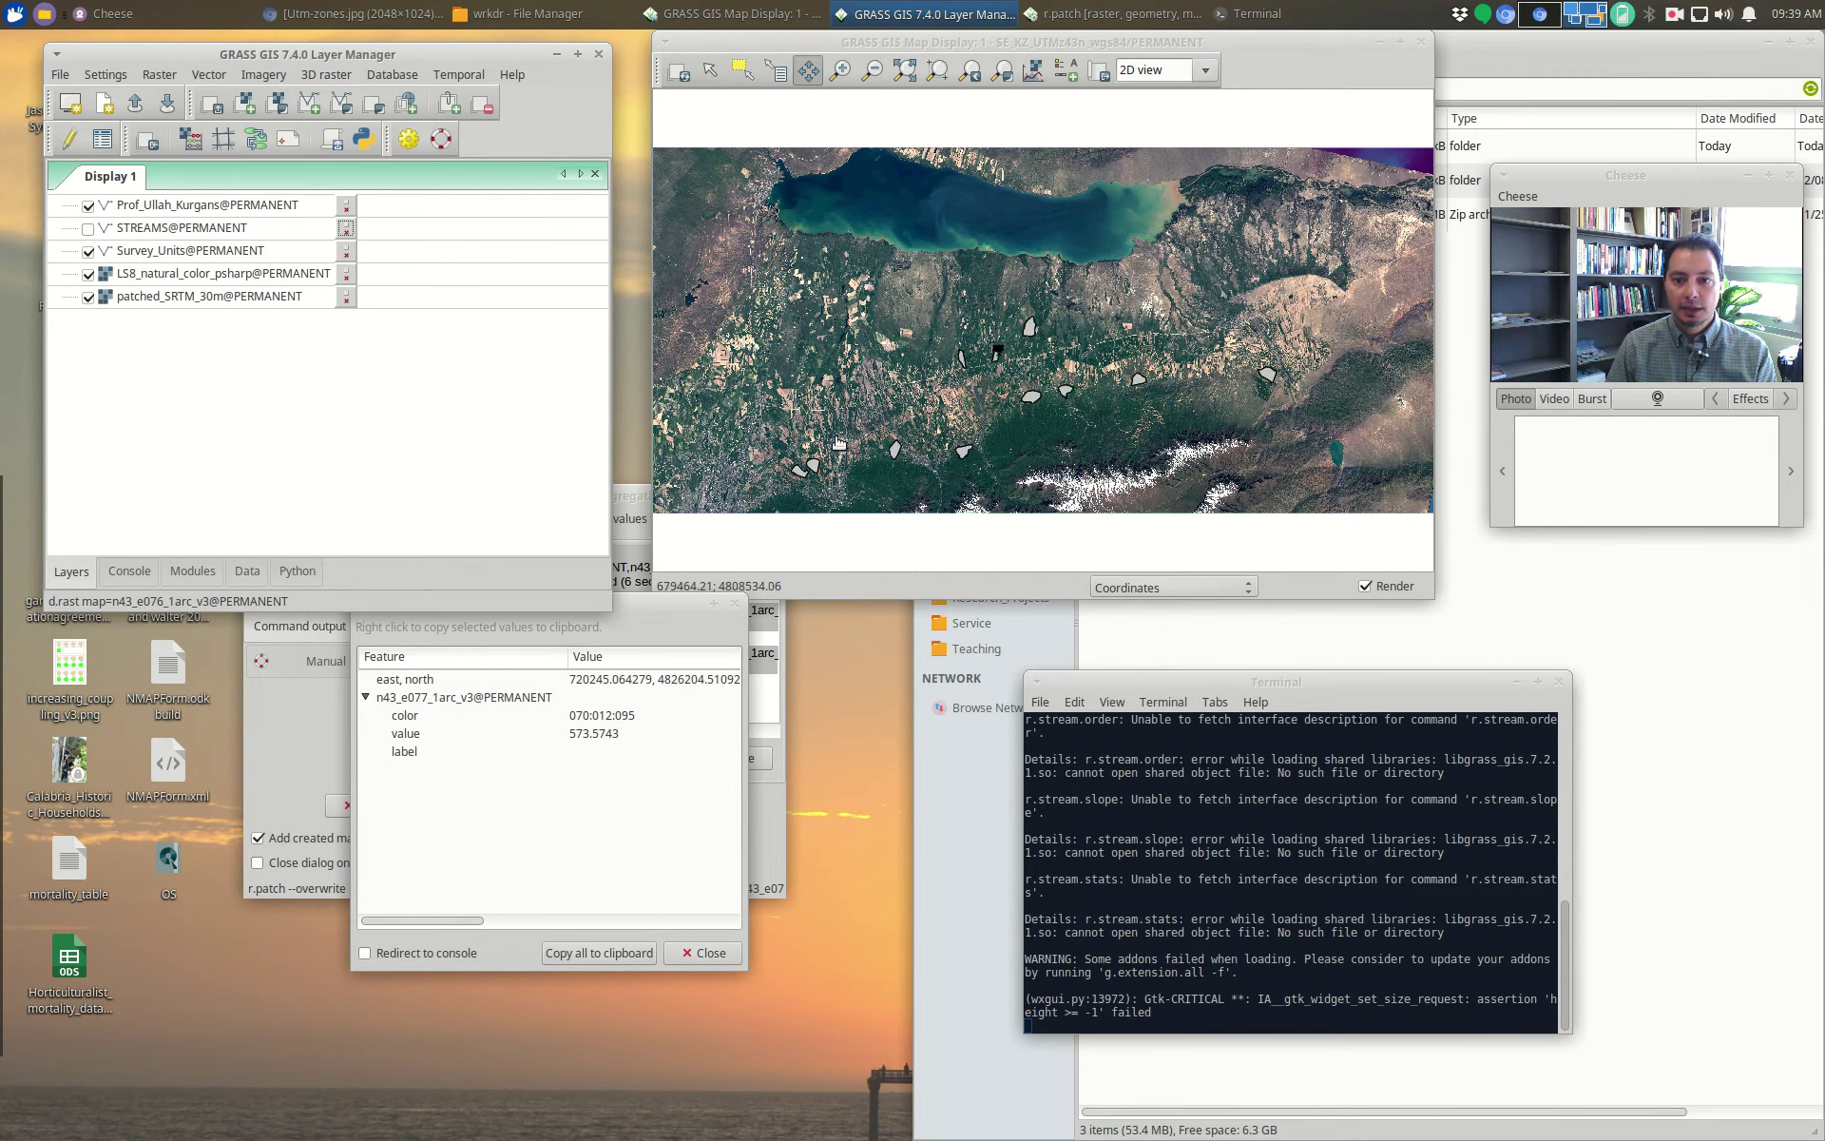
pyautogui.scroll(1, 1010, 355)
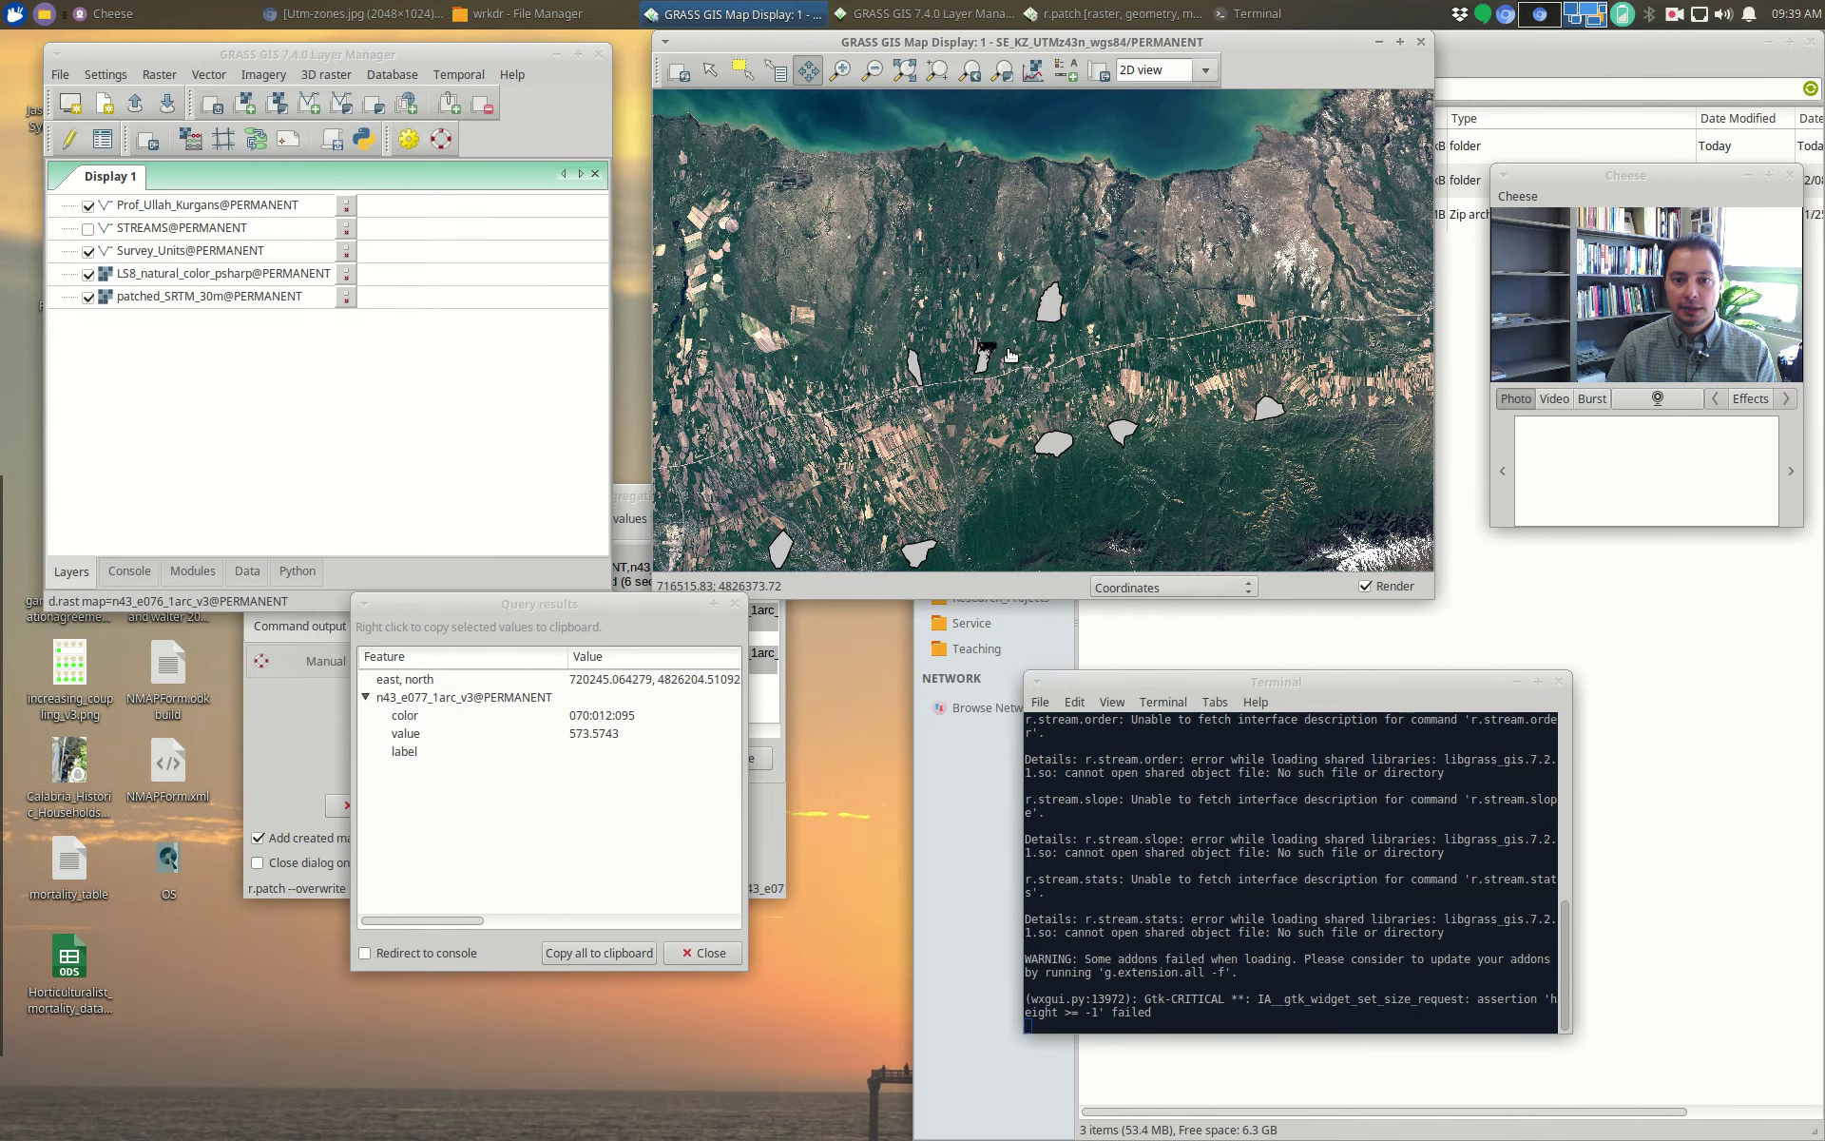
pyautogui.scroll(1, 993, 359)
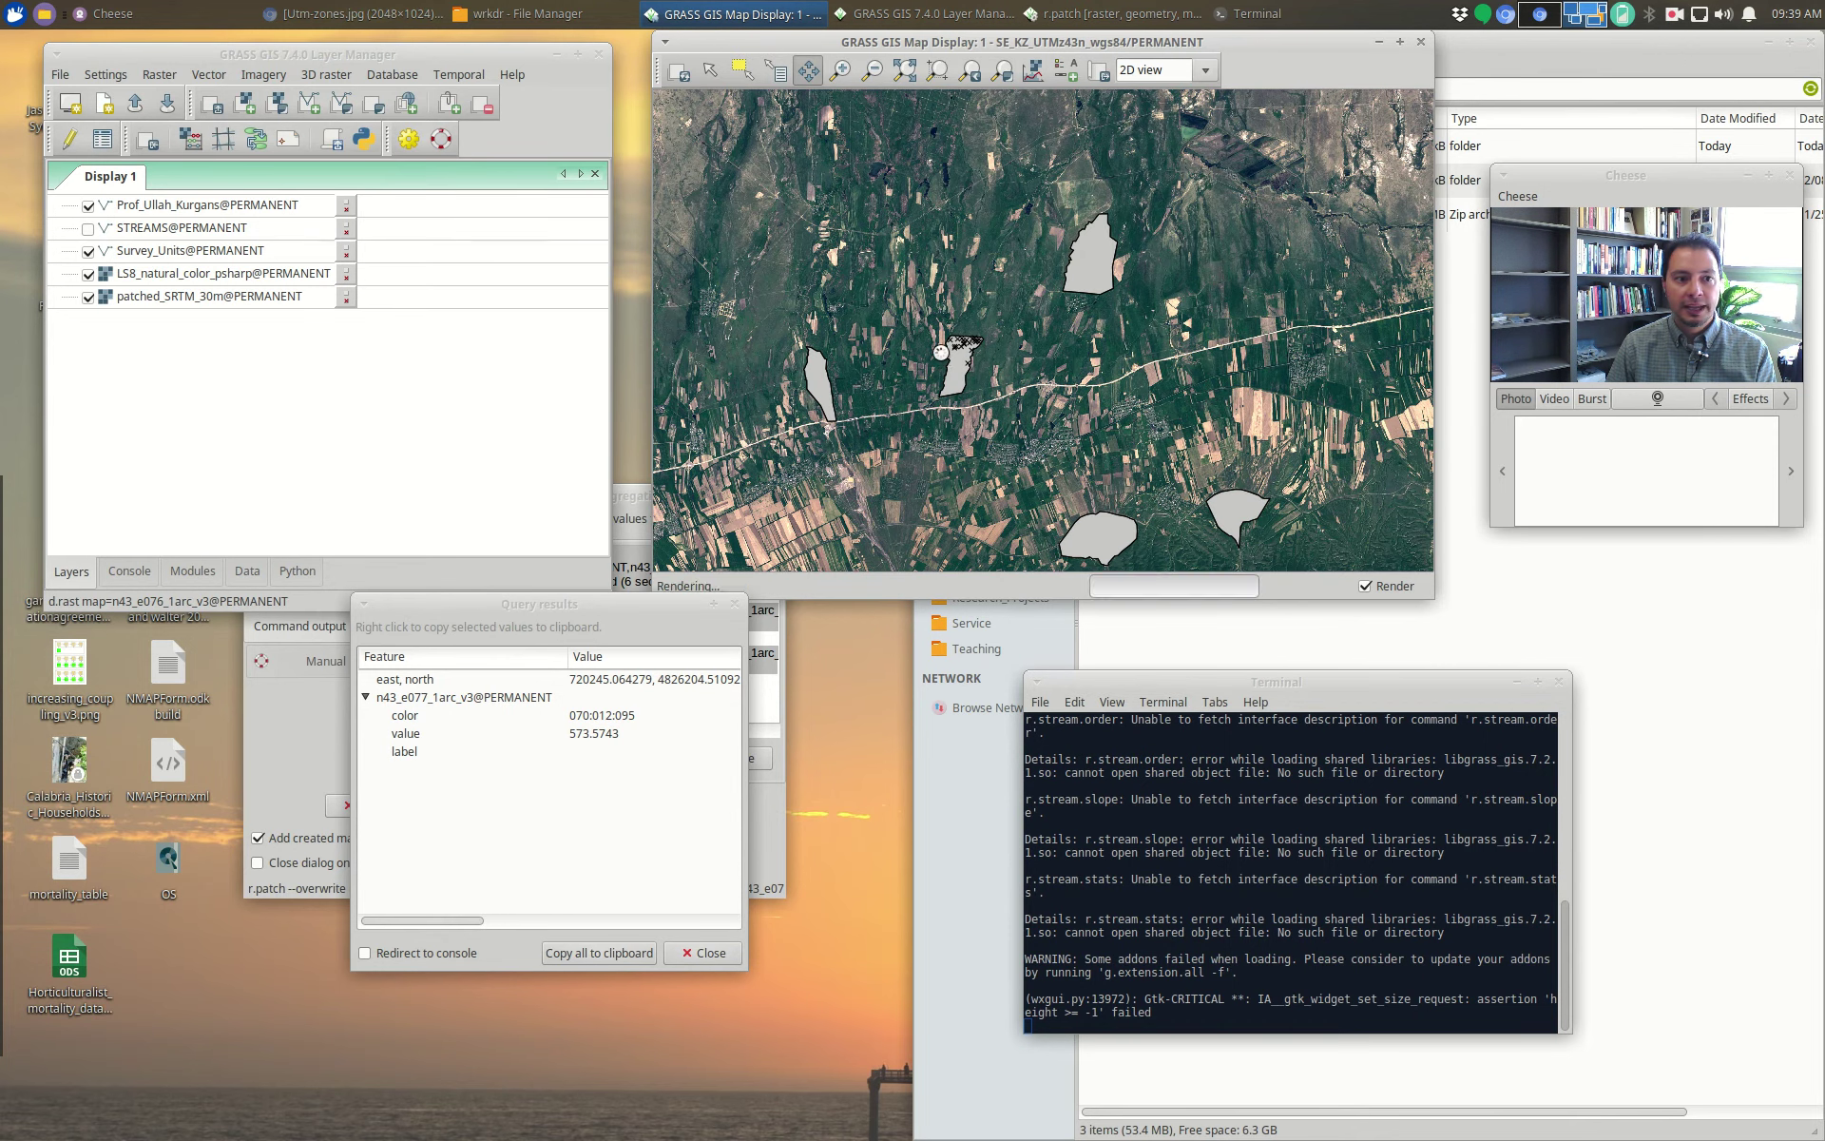
pyautogui.scroll(1, 947, 359)
pyautogui.click(204, 248)
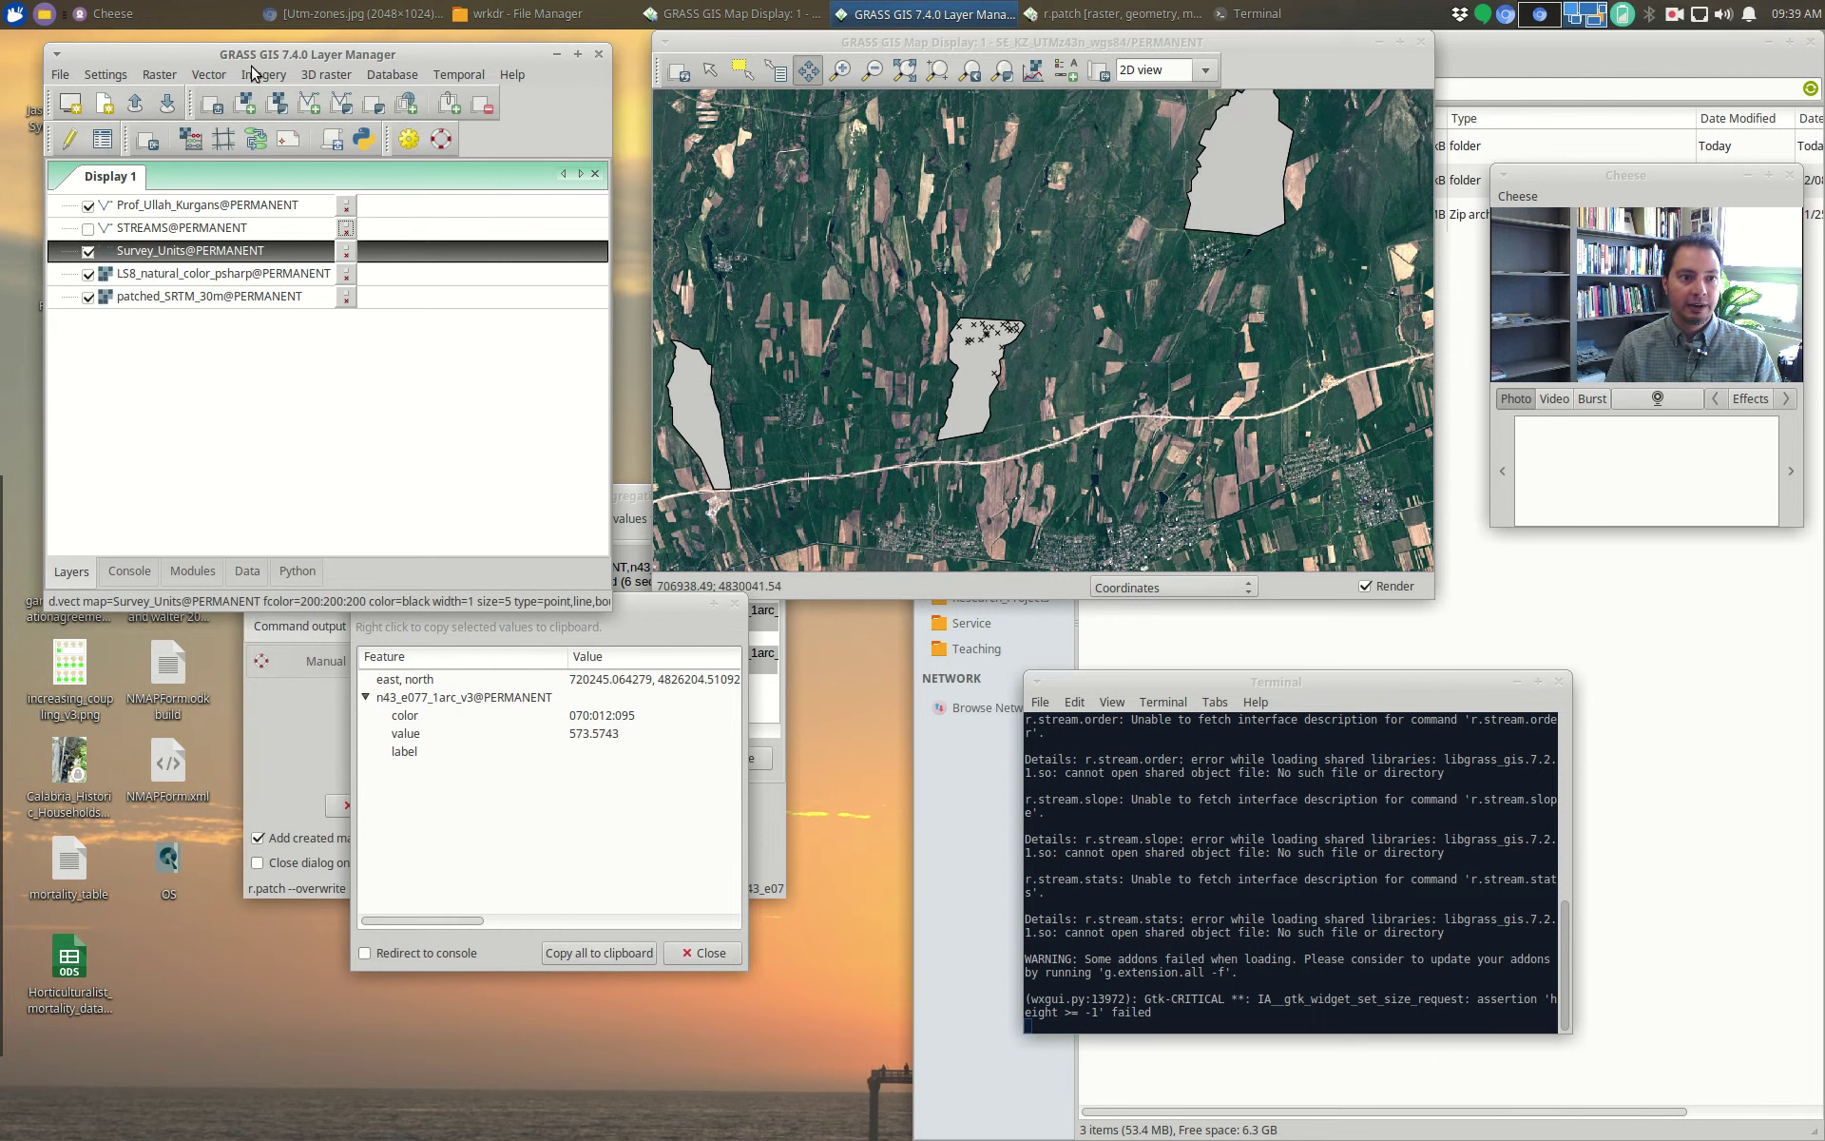
pyautogui.click(209, 75)
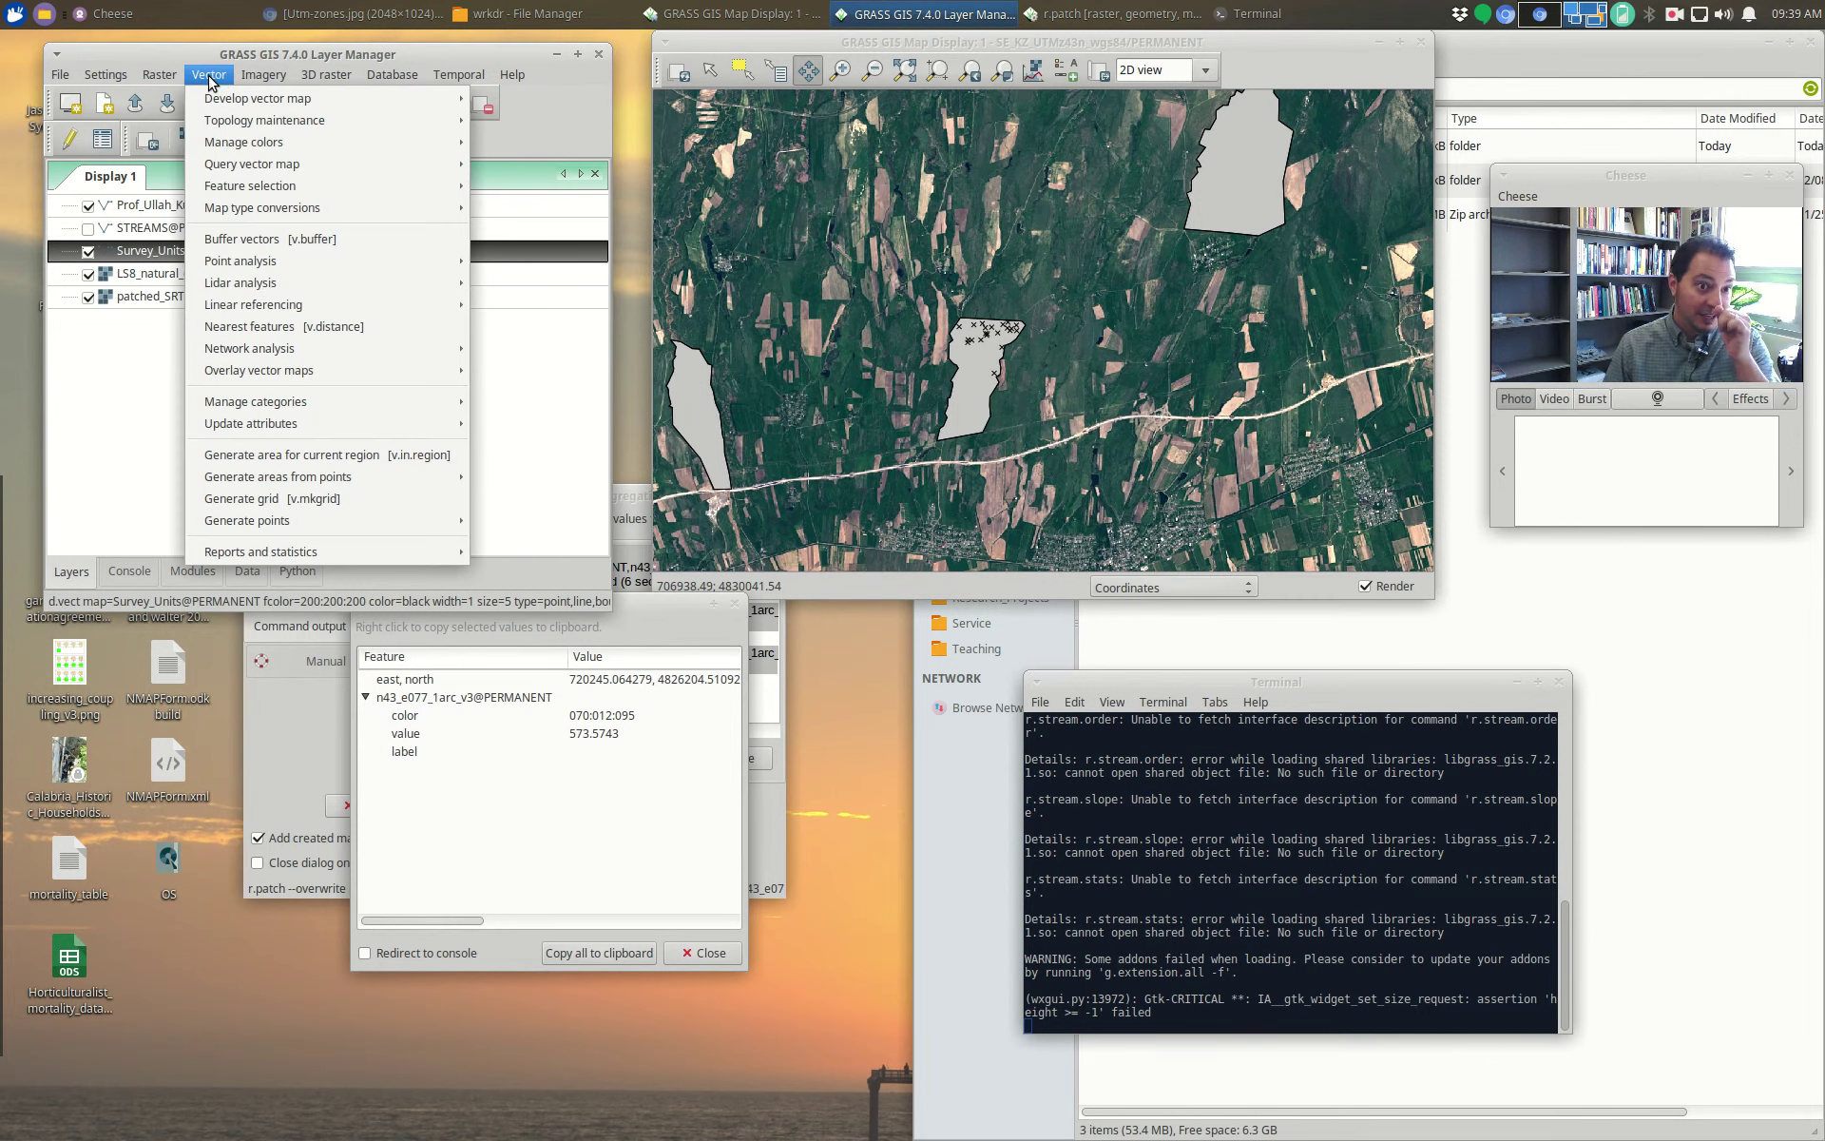
pyautogui.moveTo(270, 170)
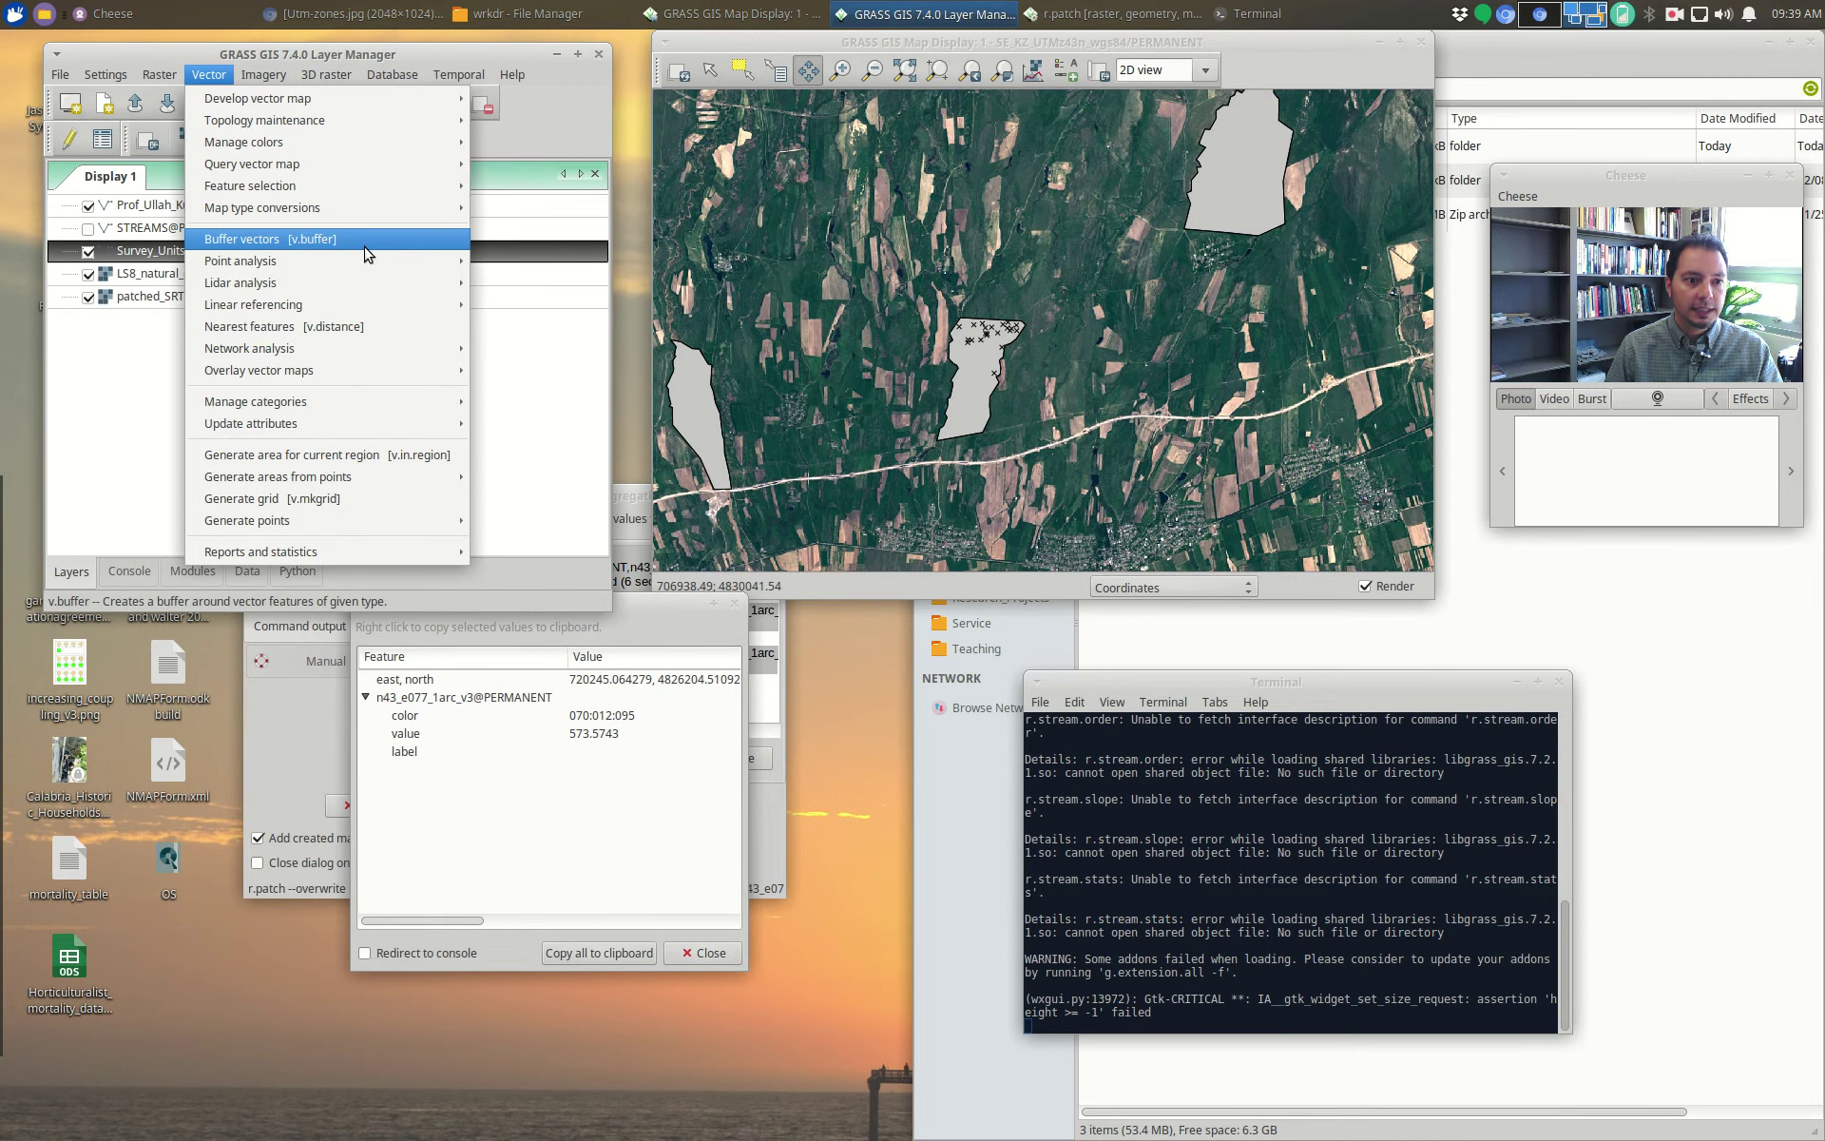
pyautogui.moveTo(361, 170)
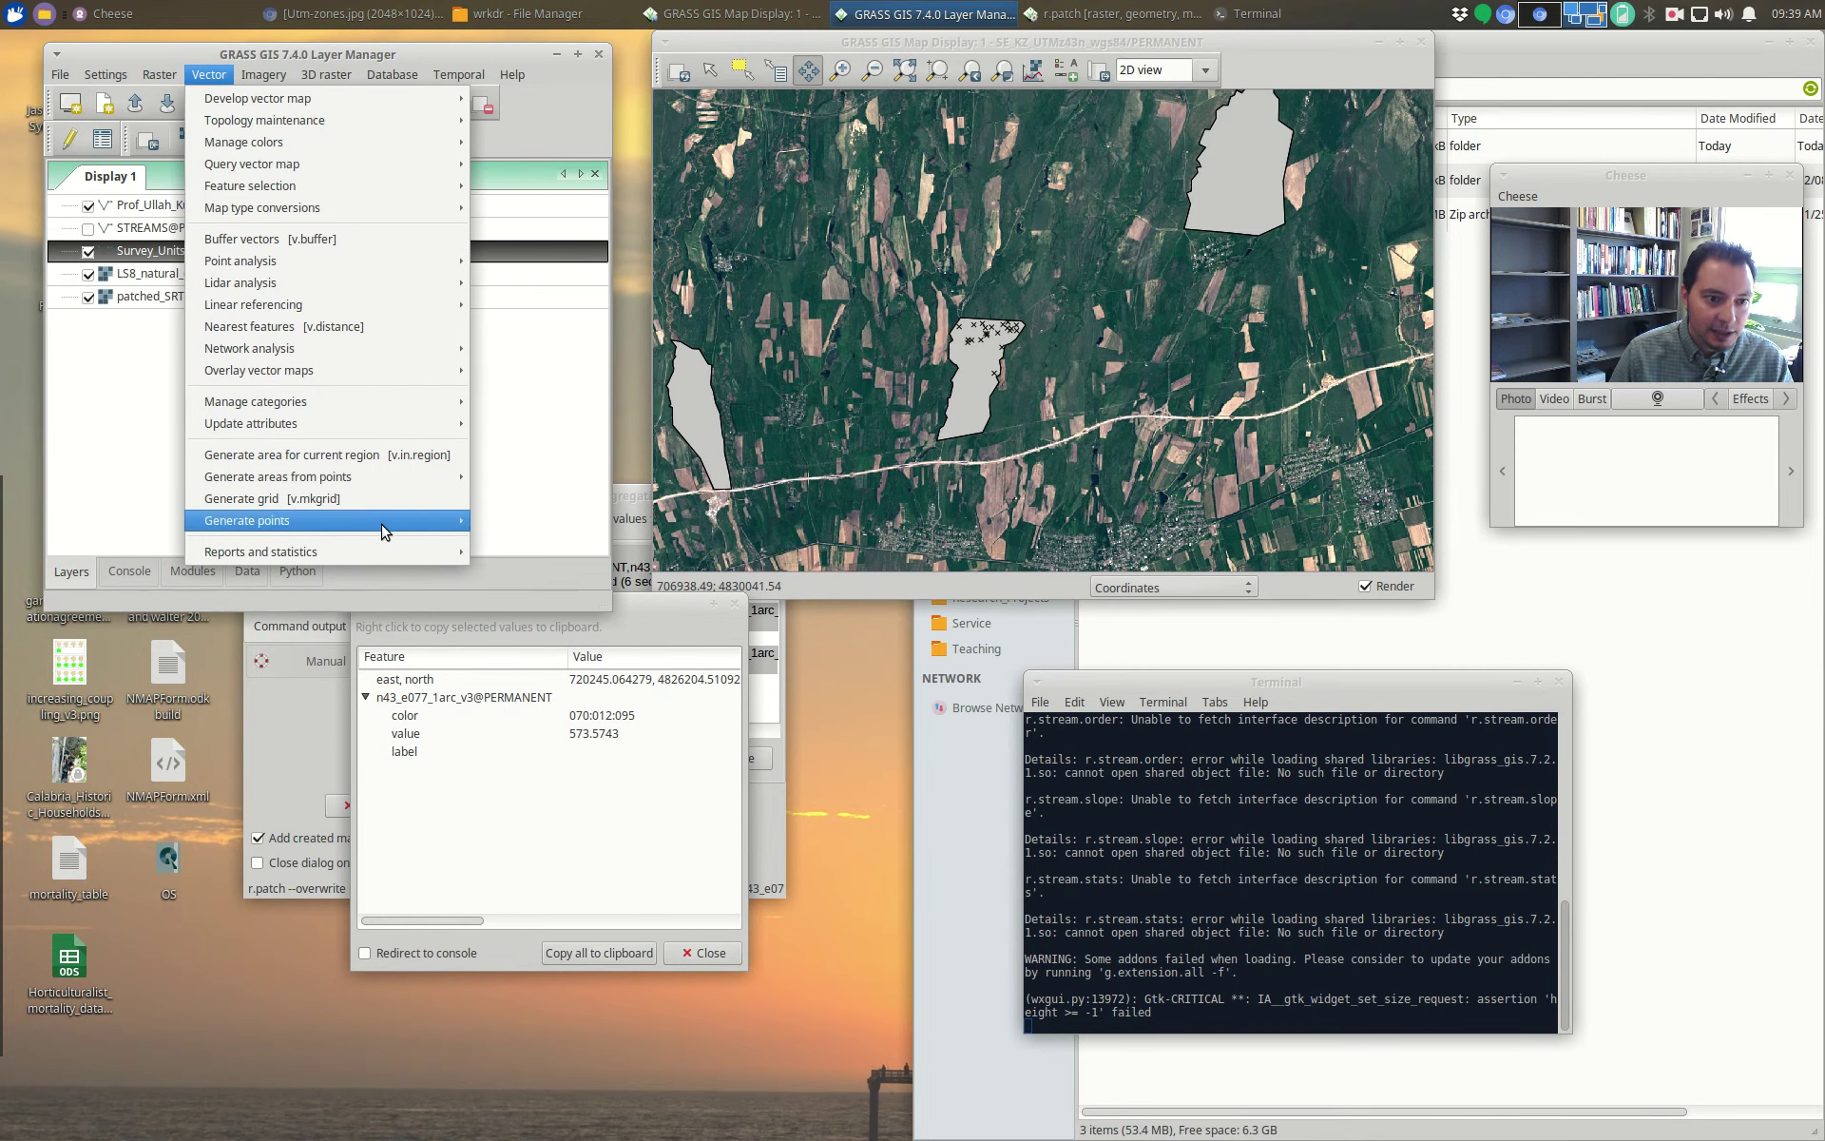
pyautogui.moveTo(409, 551)
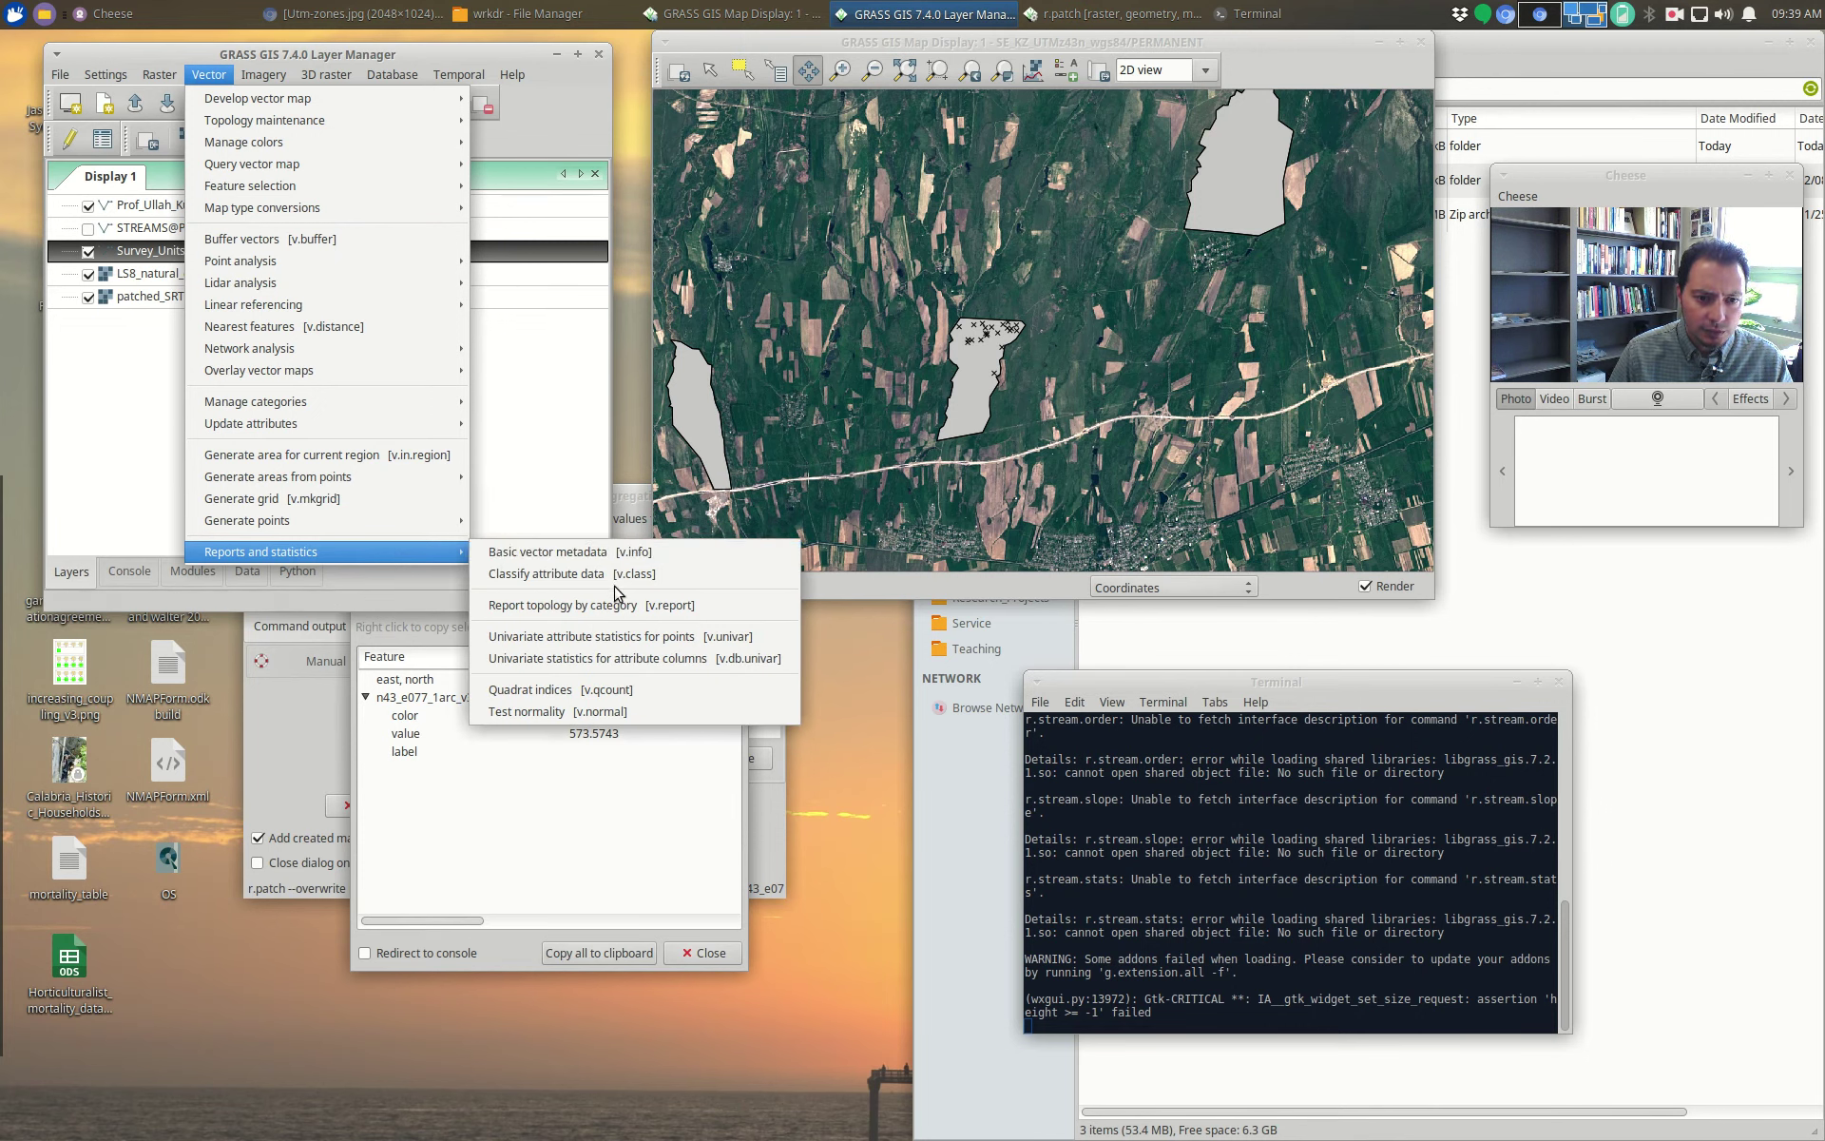
pyautogui.moveTo(334, 473)
pyautogui.moveTo(354, 424)
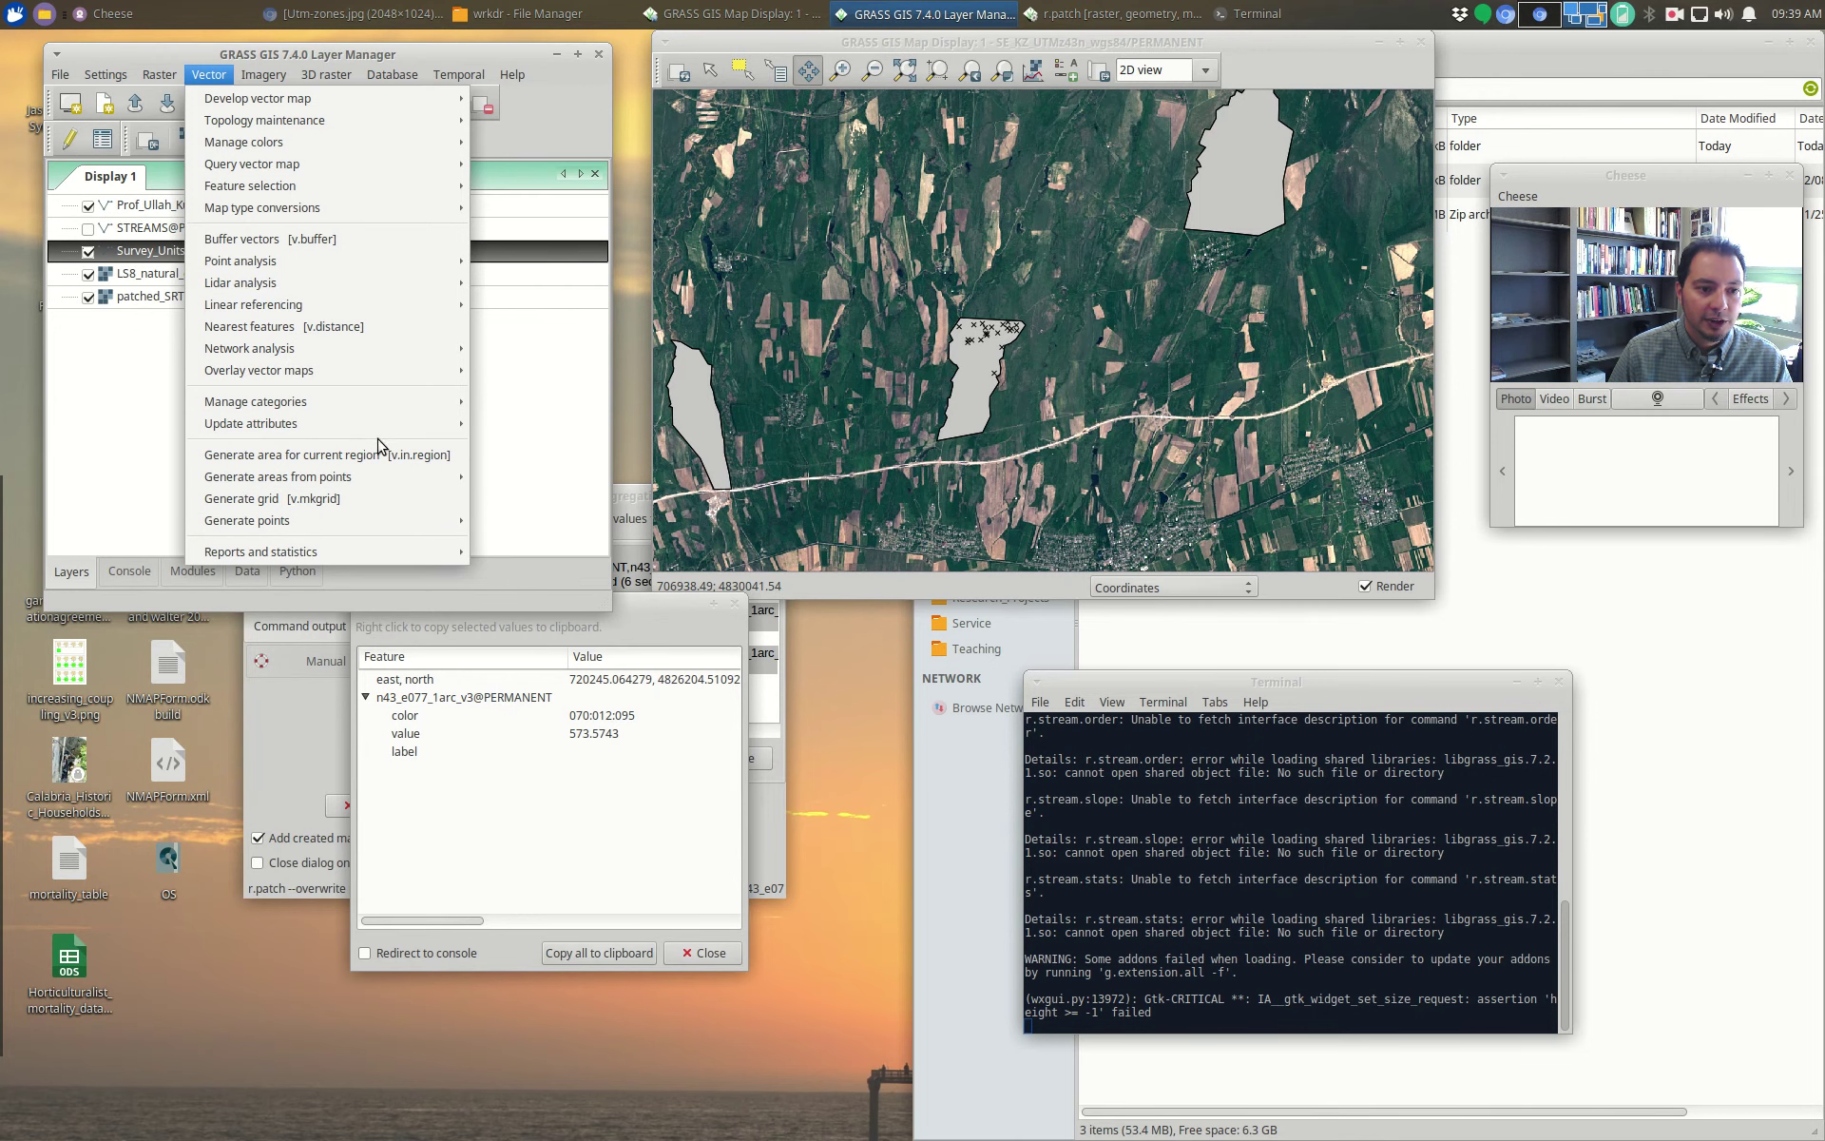
pyautogui.moveTo(409, 380)
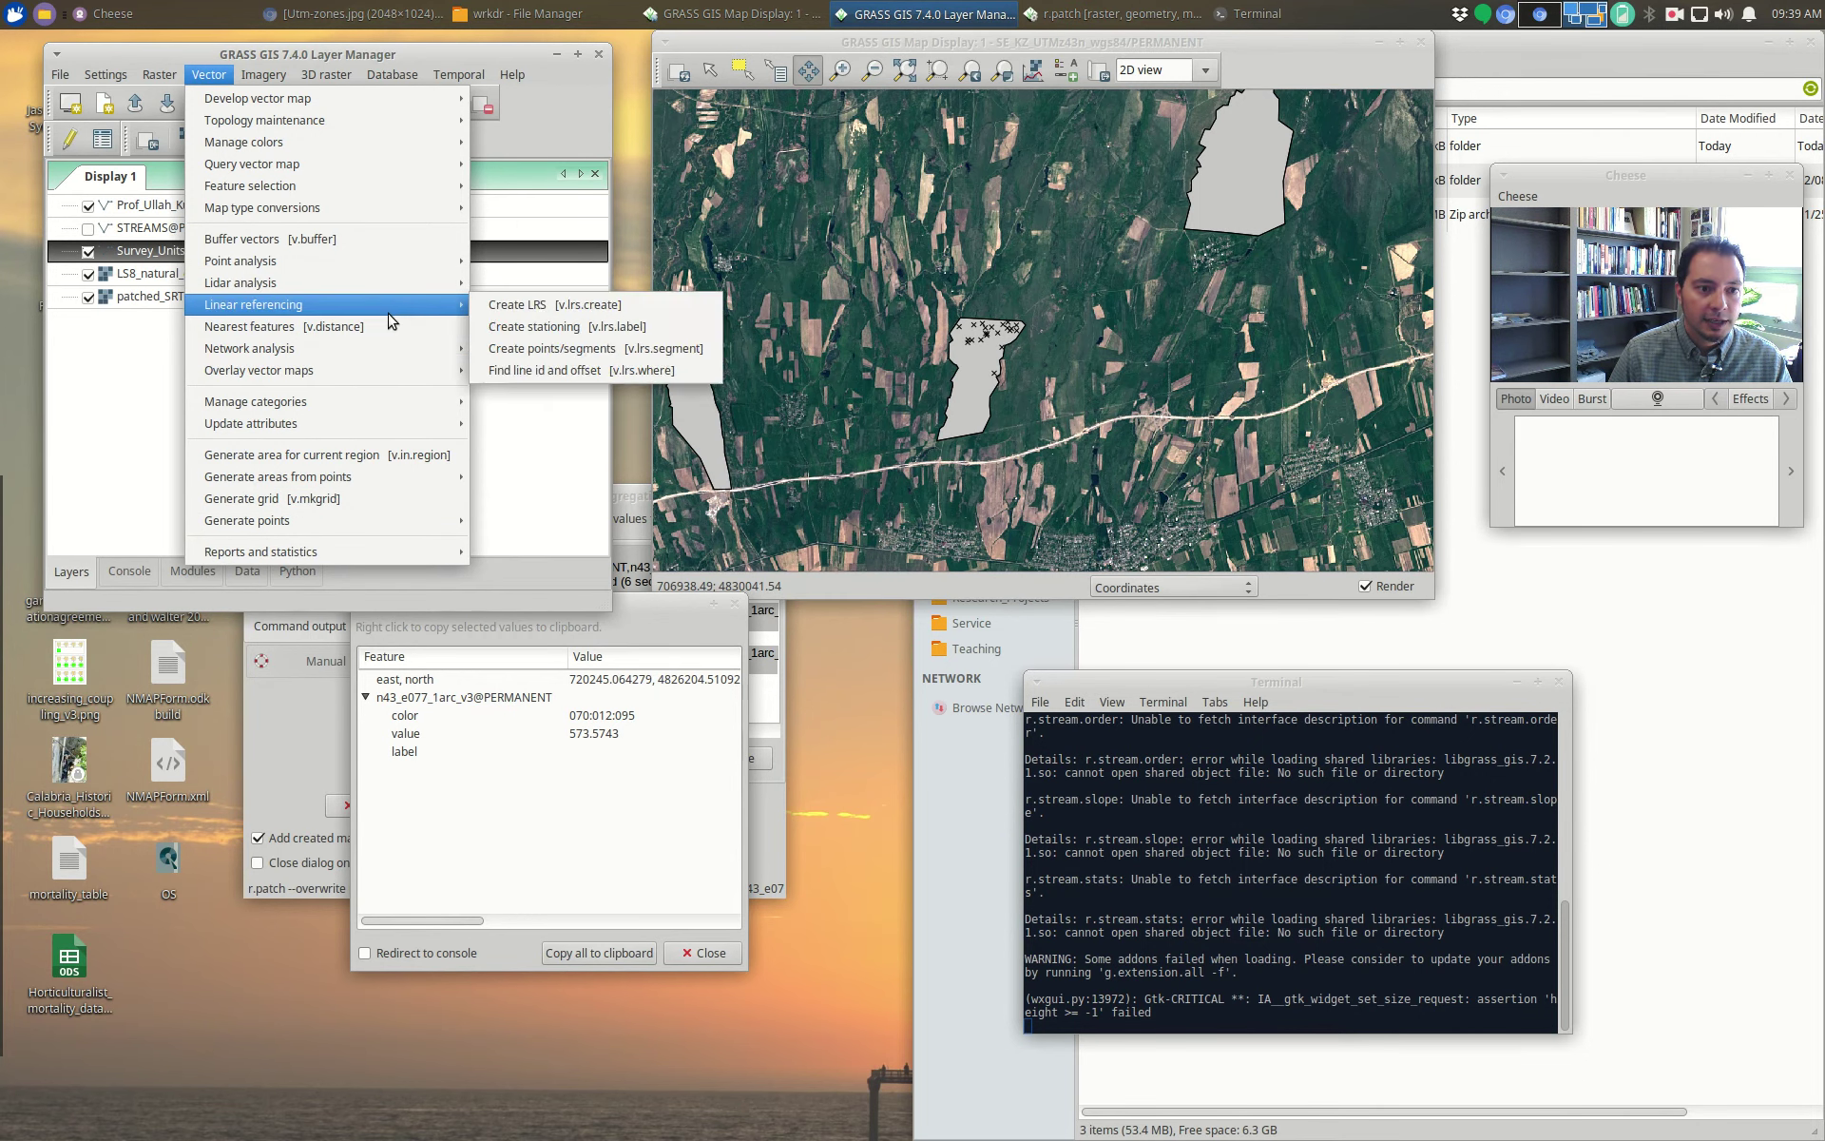
pyautogui.moveTo(397, 285)
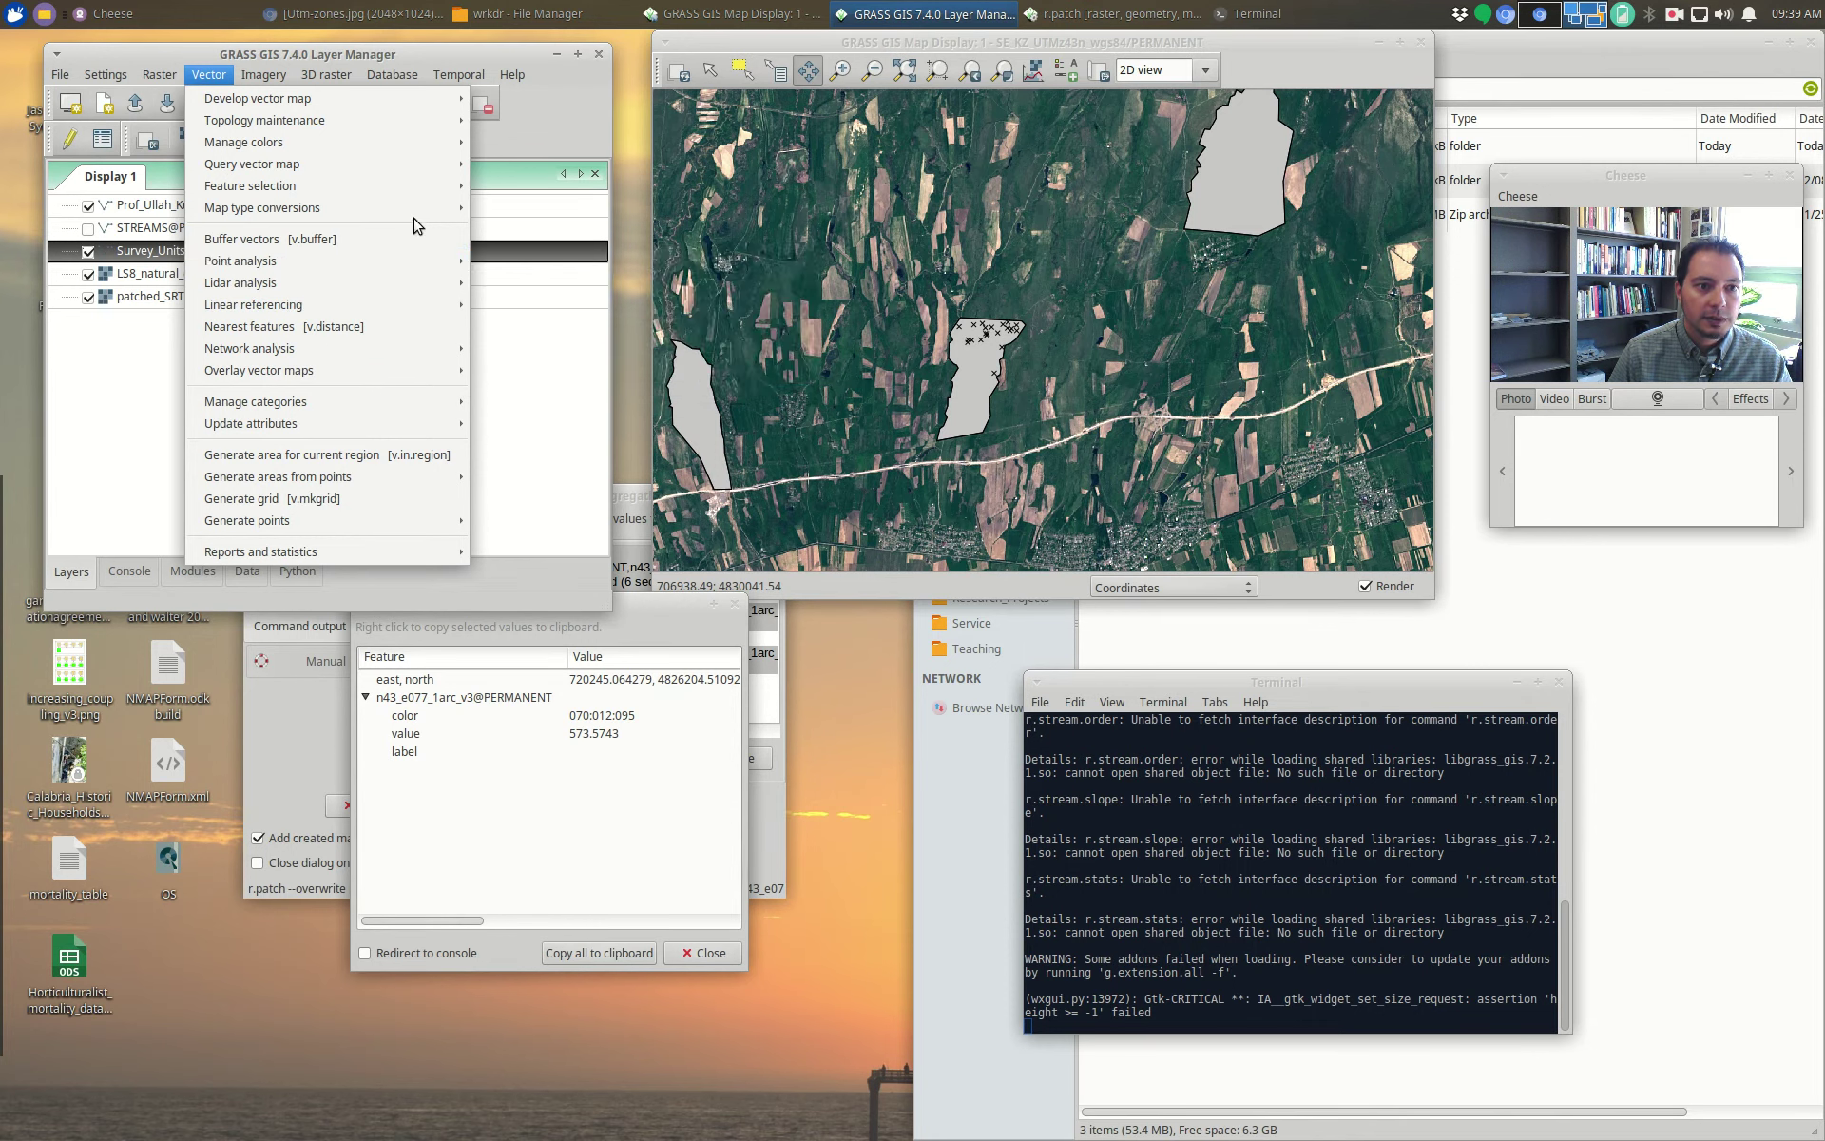
pyautogui.moveTo(425, 171)
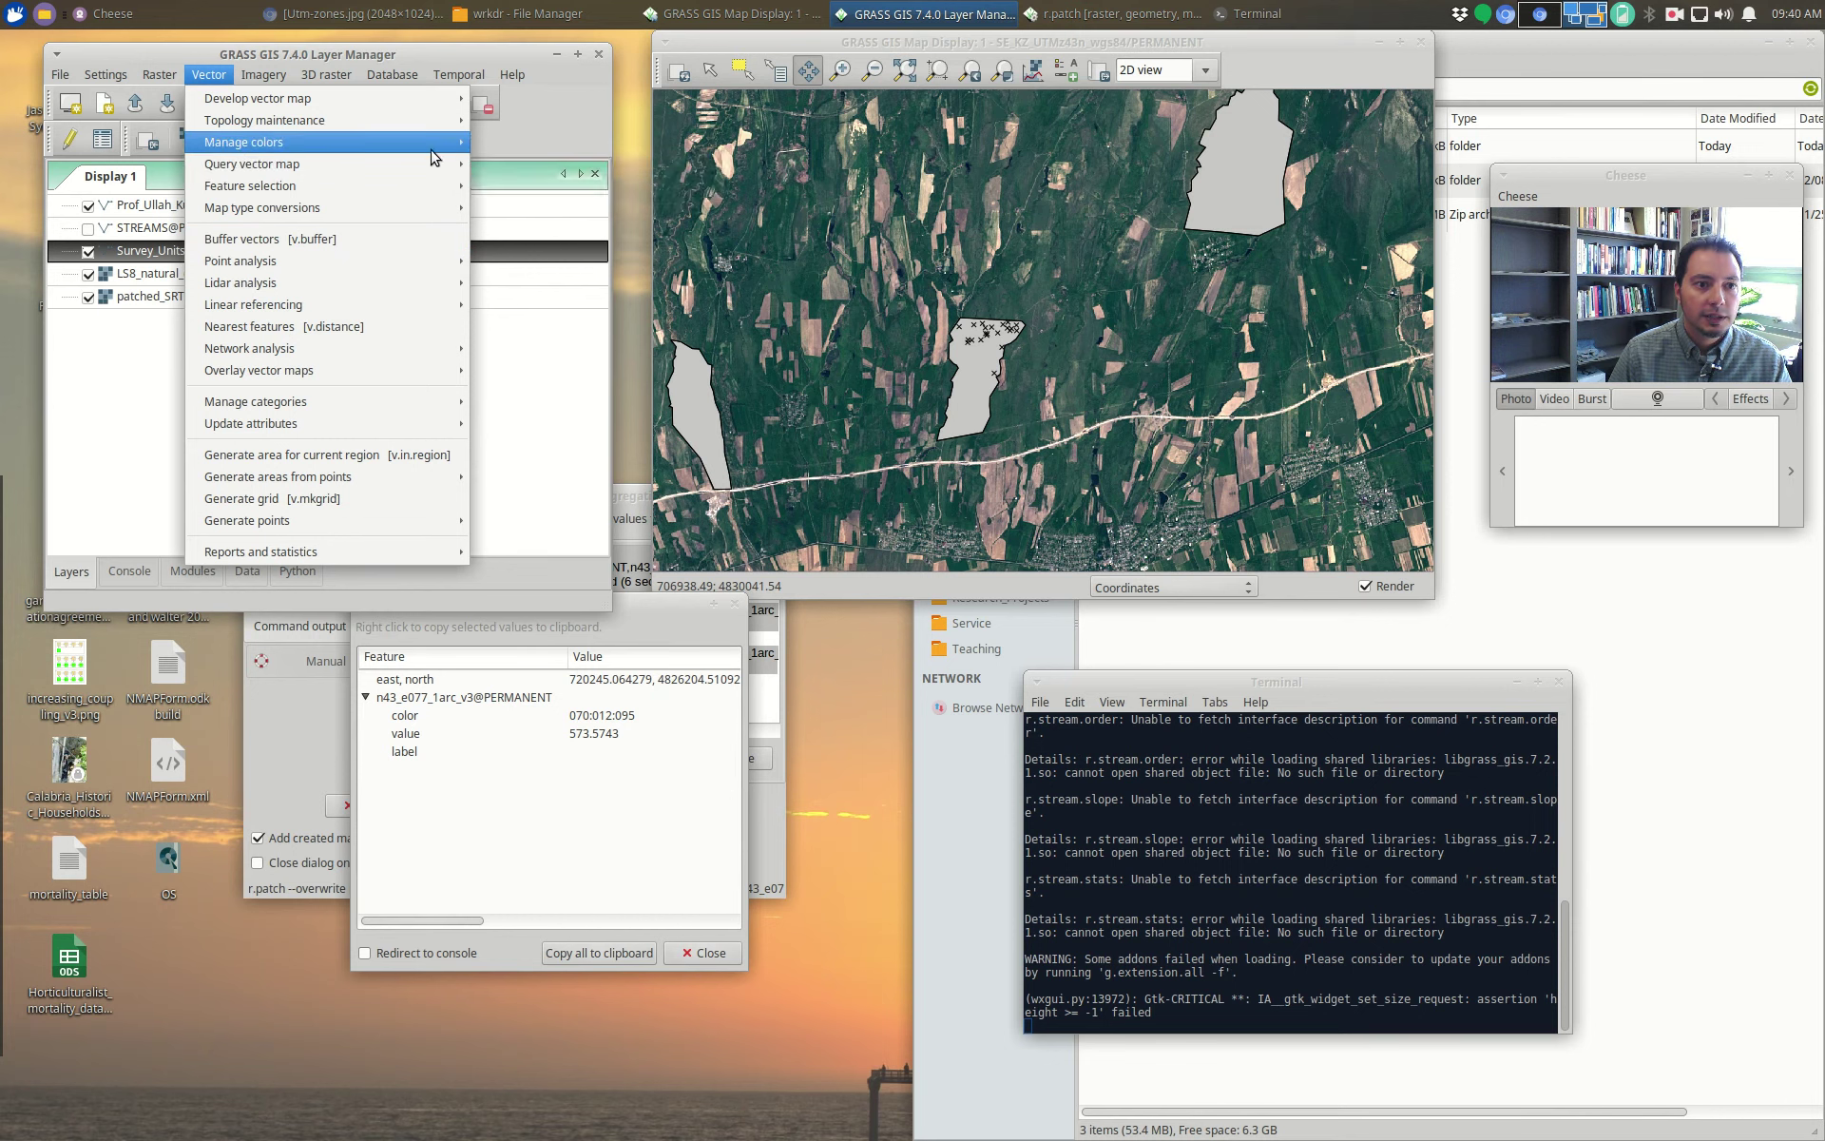
pyautogui.moveTo(423, 111)
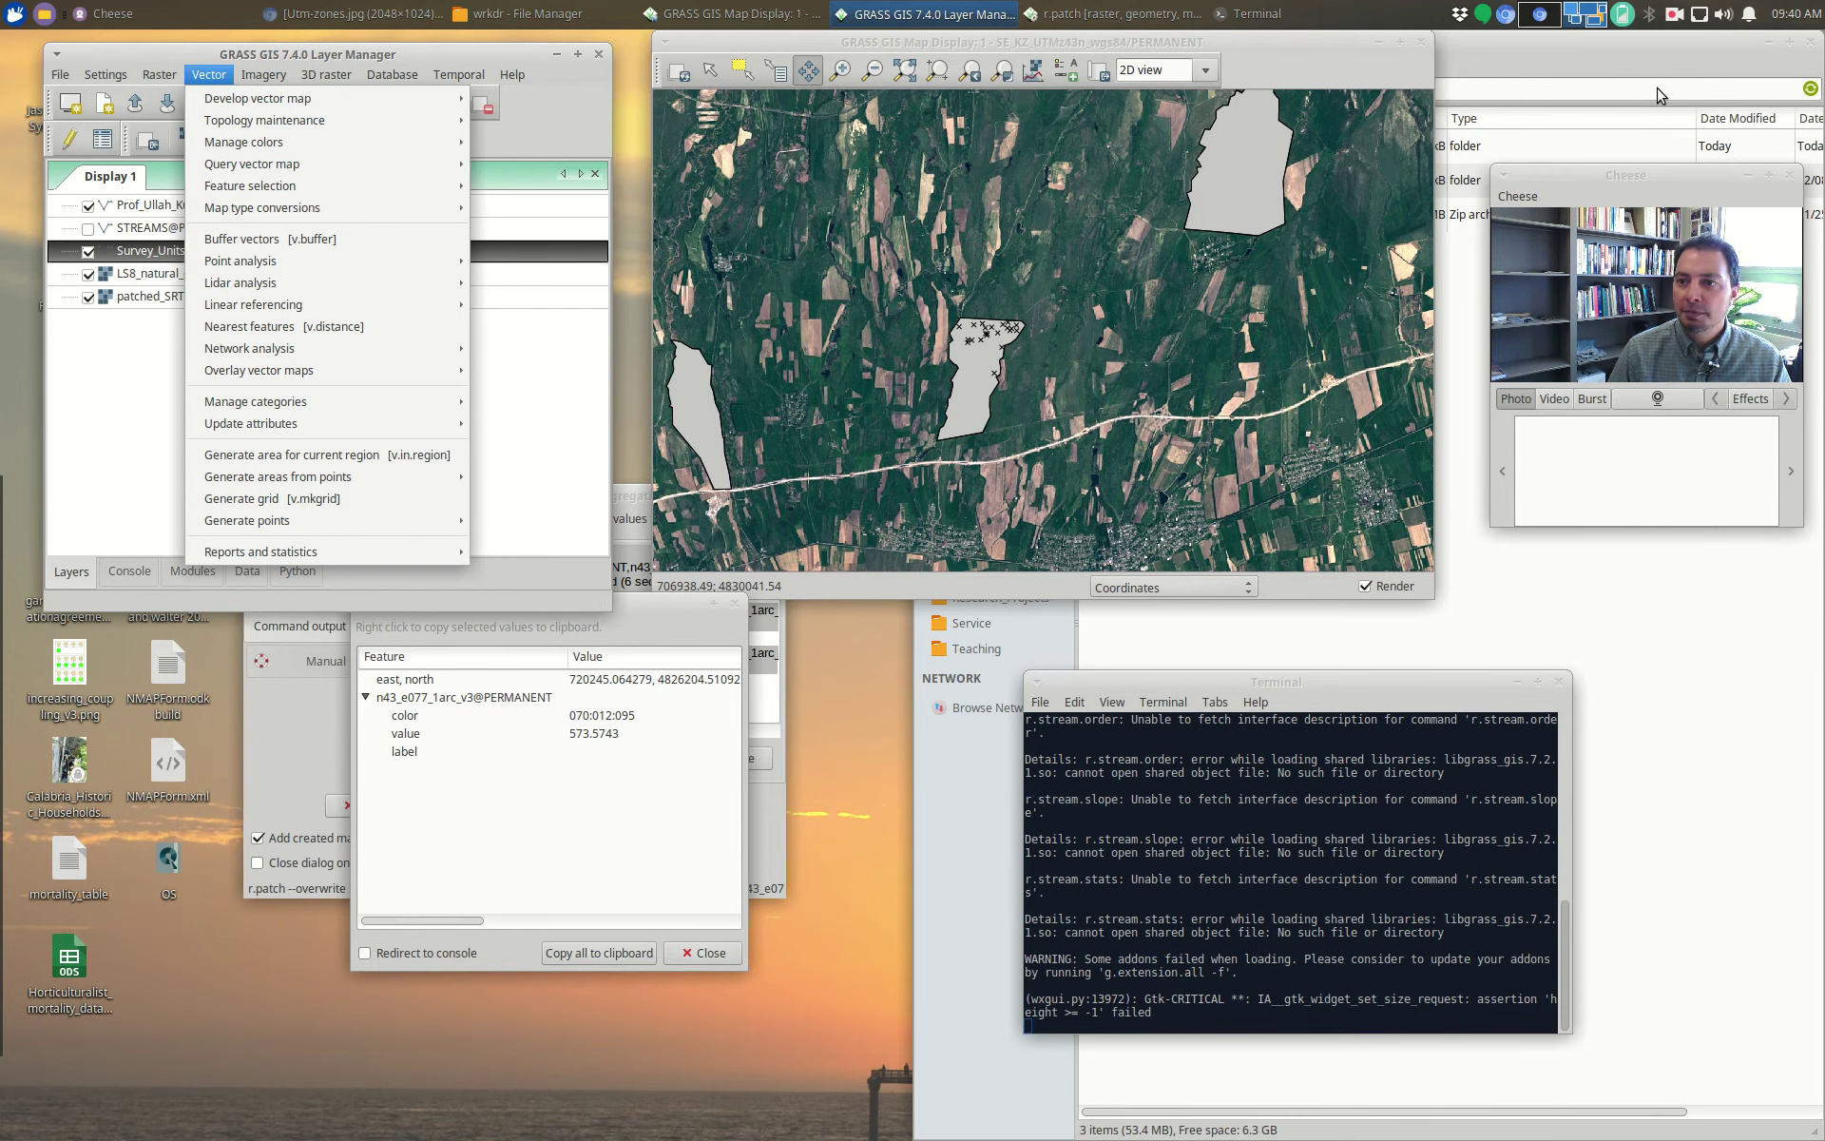
pyautogui.click(1671, 16)
pyautogui.click(1674, 15)
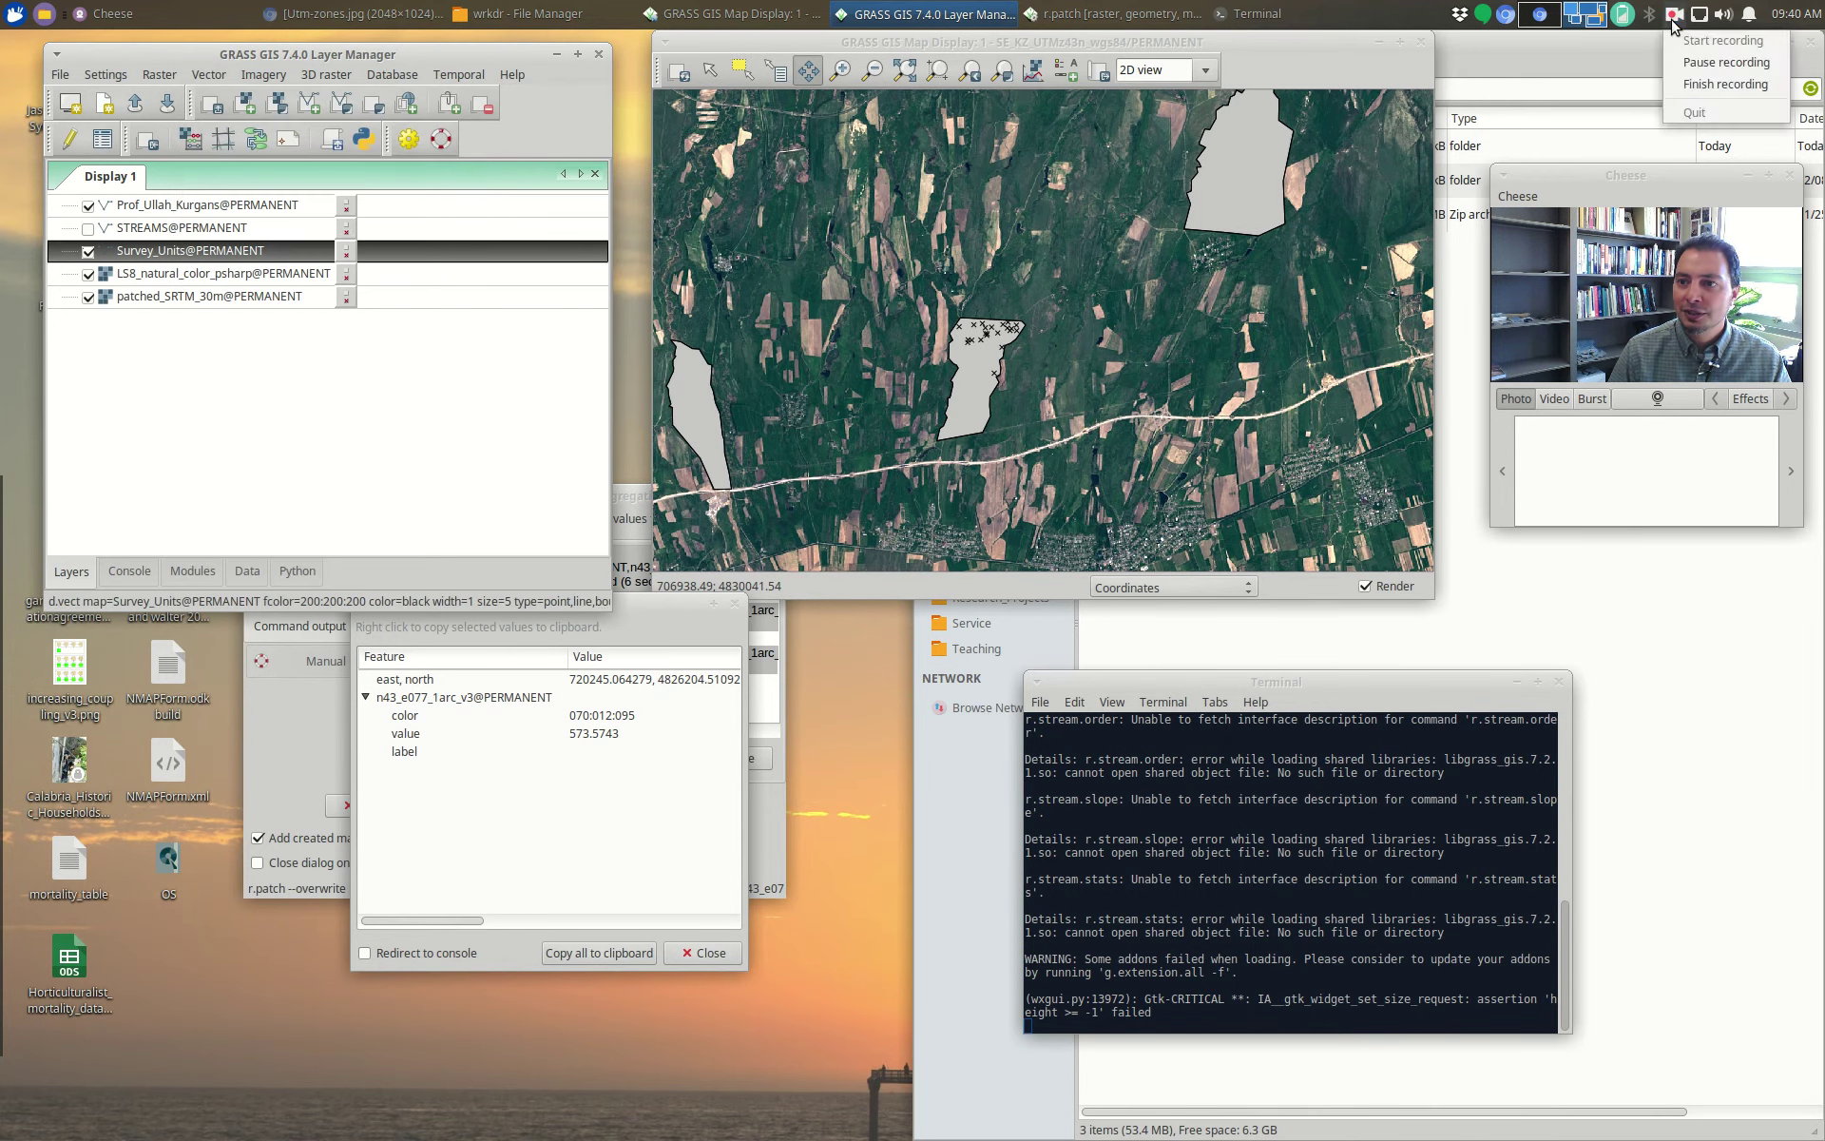
pyautogui.click(1715, 65)
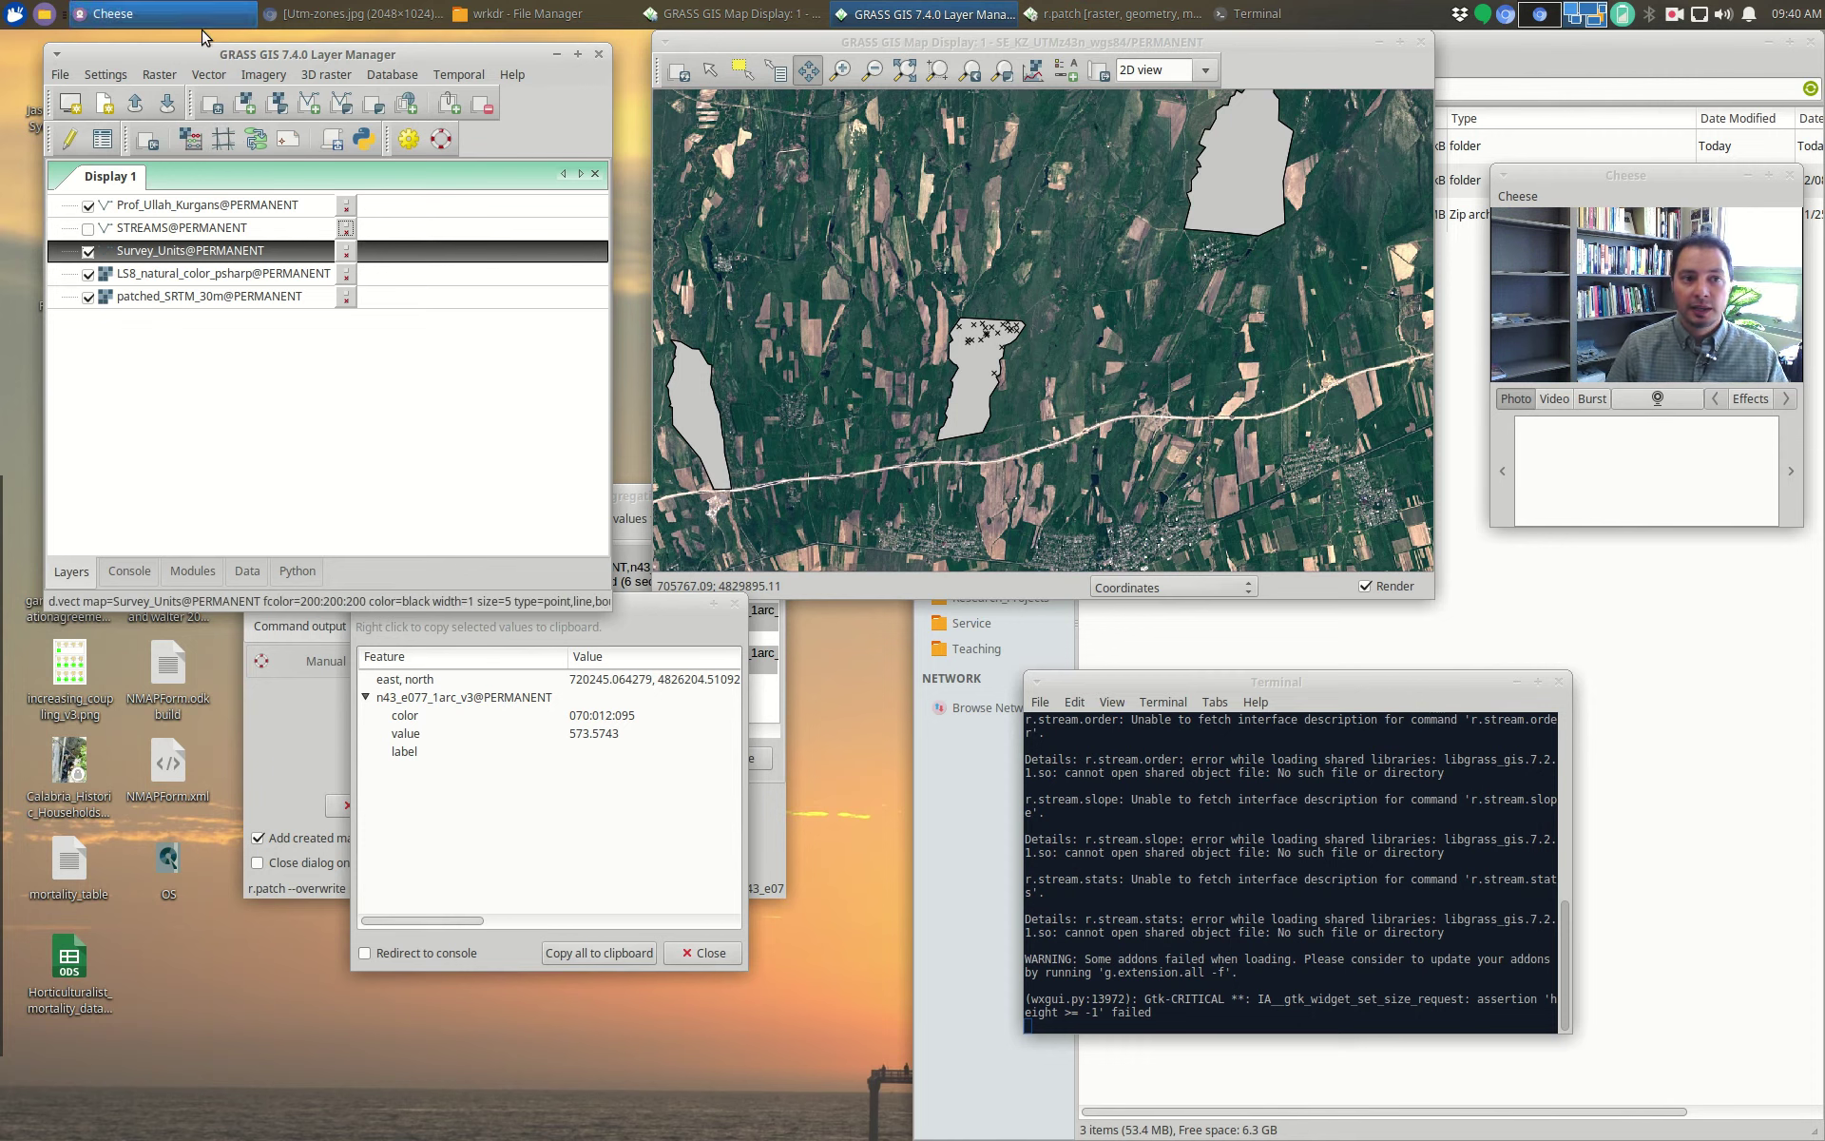
pyautogui.click(221, 76)
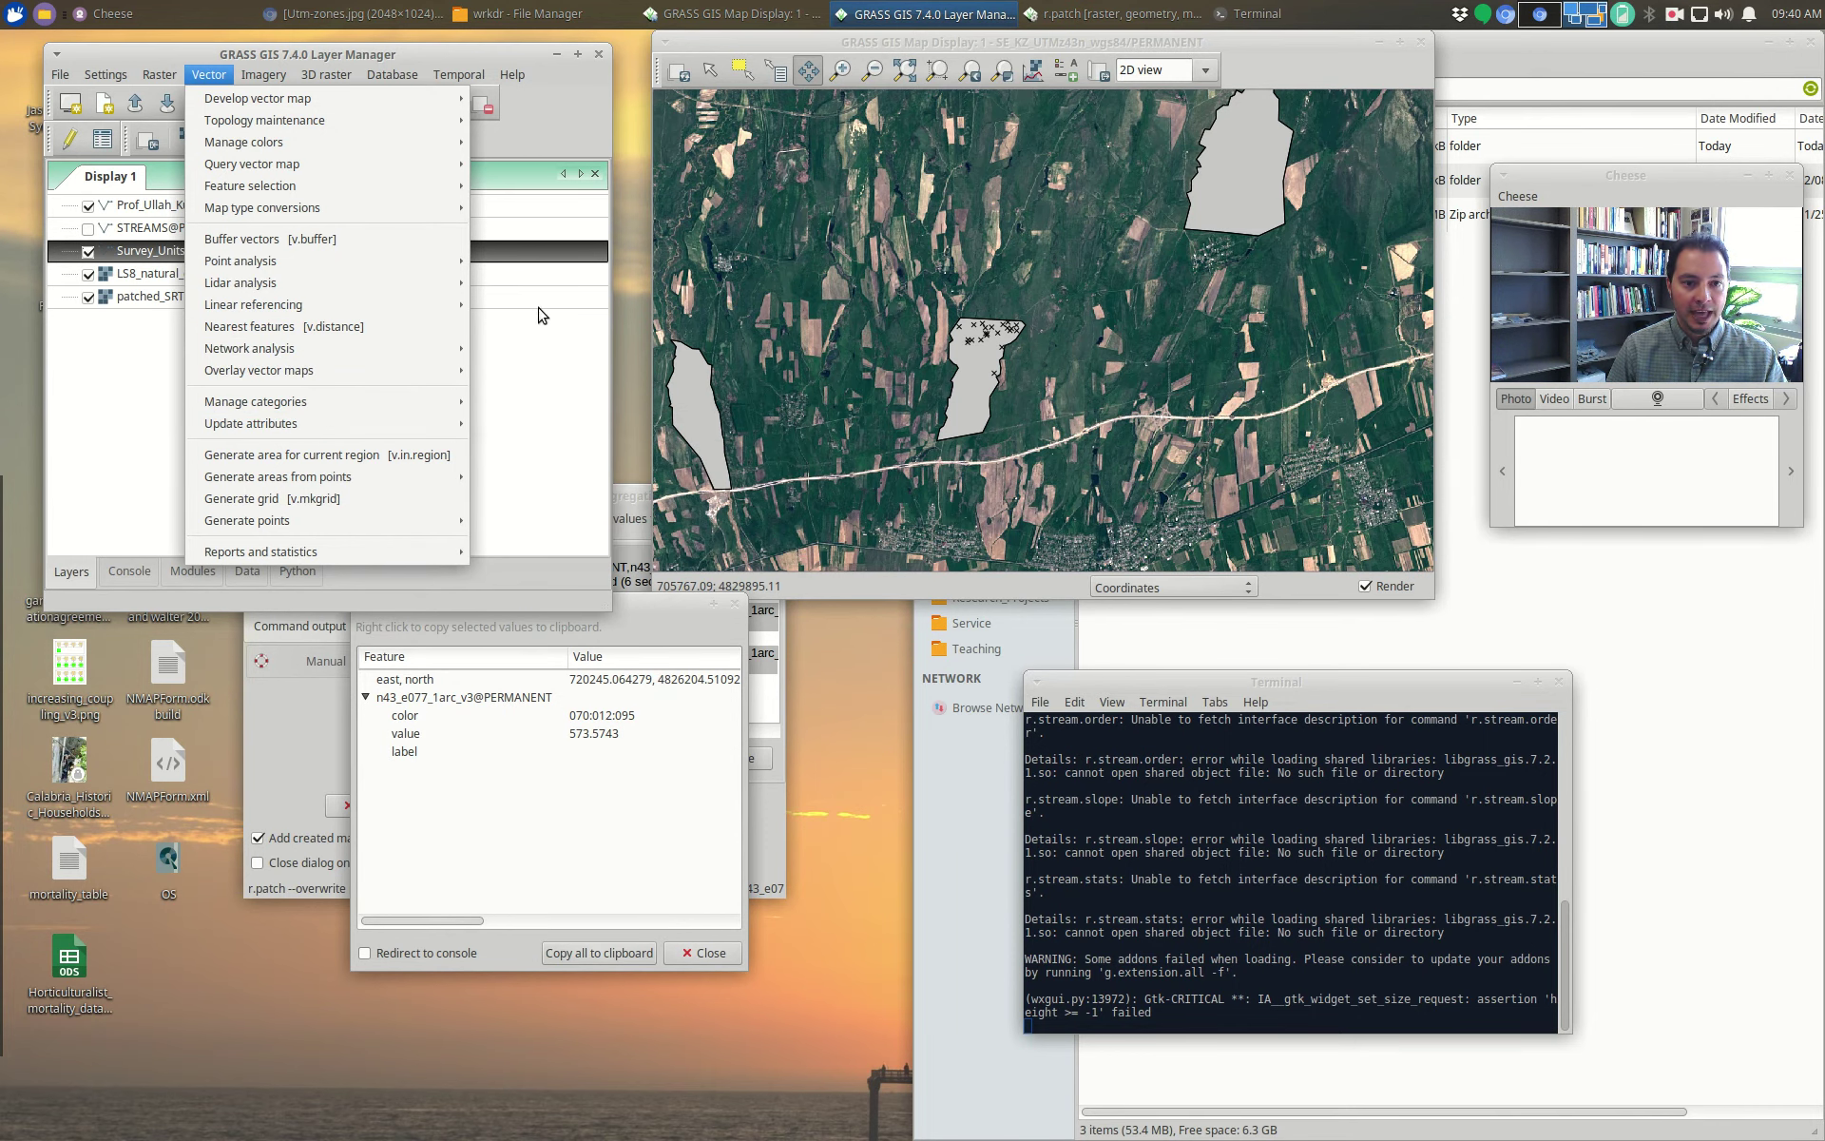
pyautogui.click(166, 278)
# Step: Open the attribute table of the Survey_Units layer and place it beside the survey polygons to review its records
pyautogui.rightClick(176, 252)
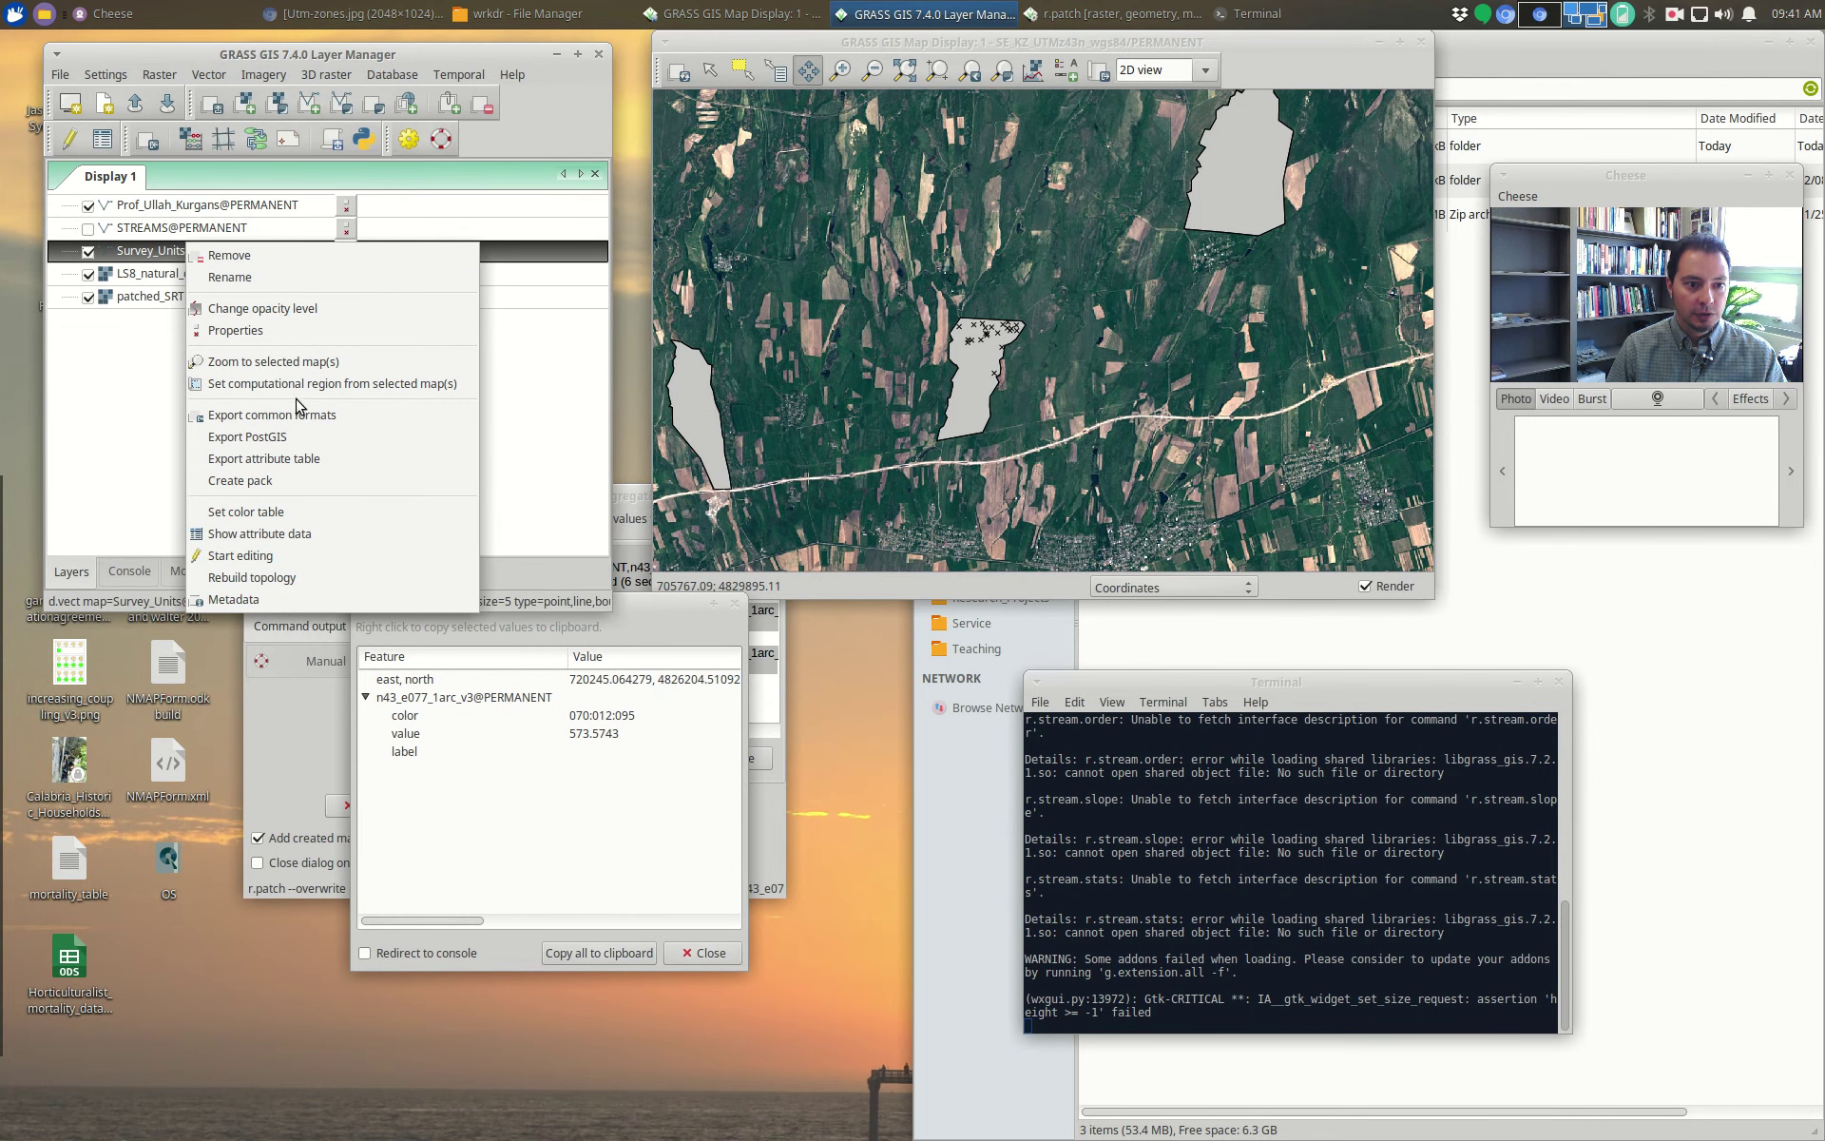
pyautogui.click(299, 533)
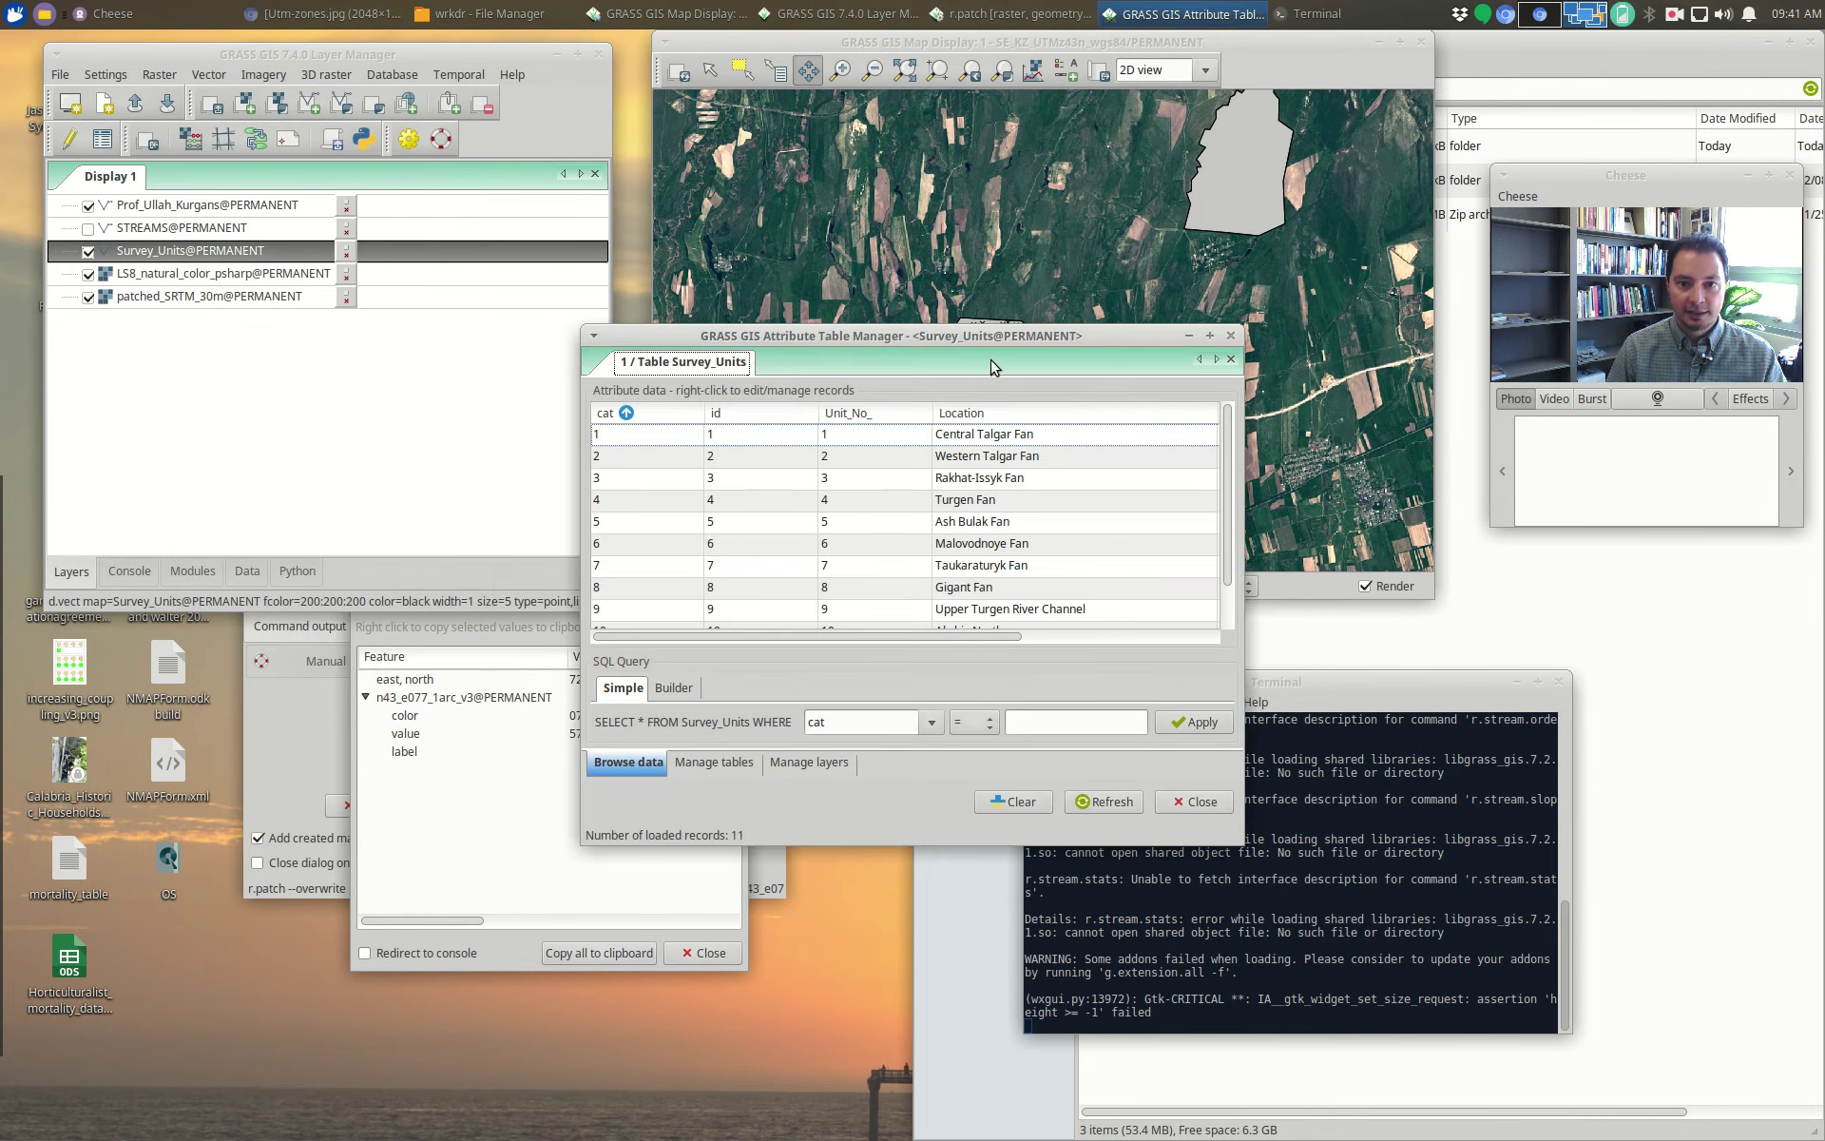
pyautogui.moveTo(984, 340); pyautogui.dragTo(502, 152)
pyautogui.moveTo(300, 448); pyautogui.dragTo(171, 448)
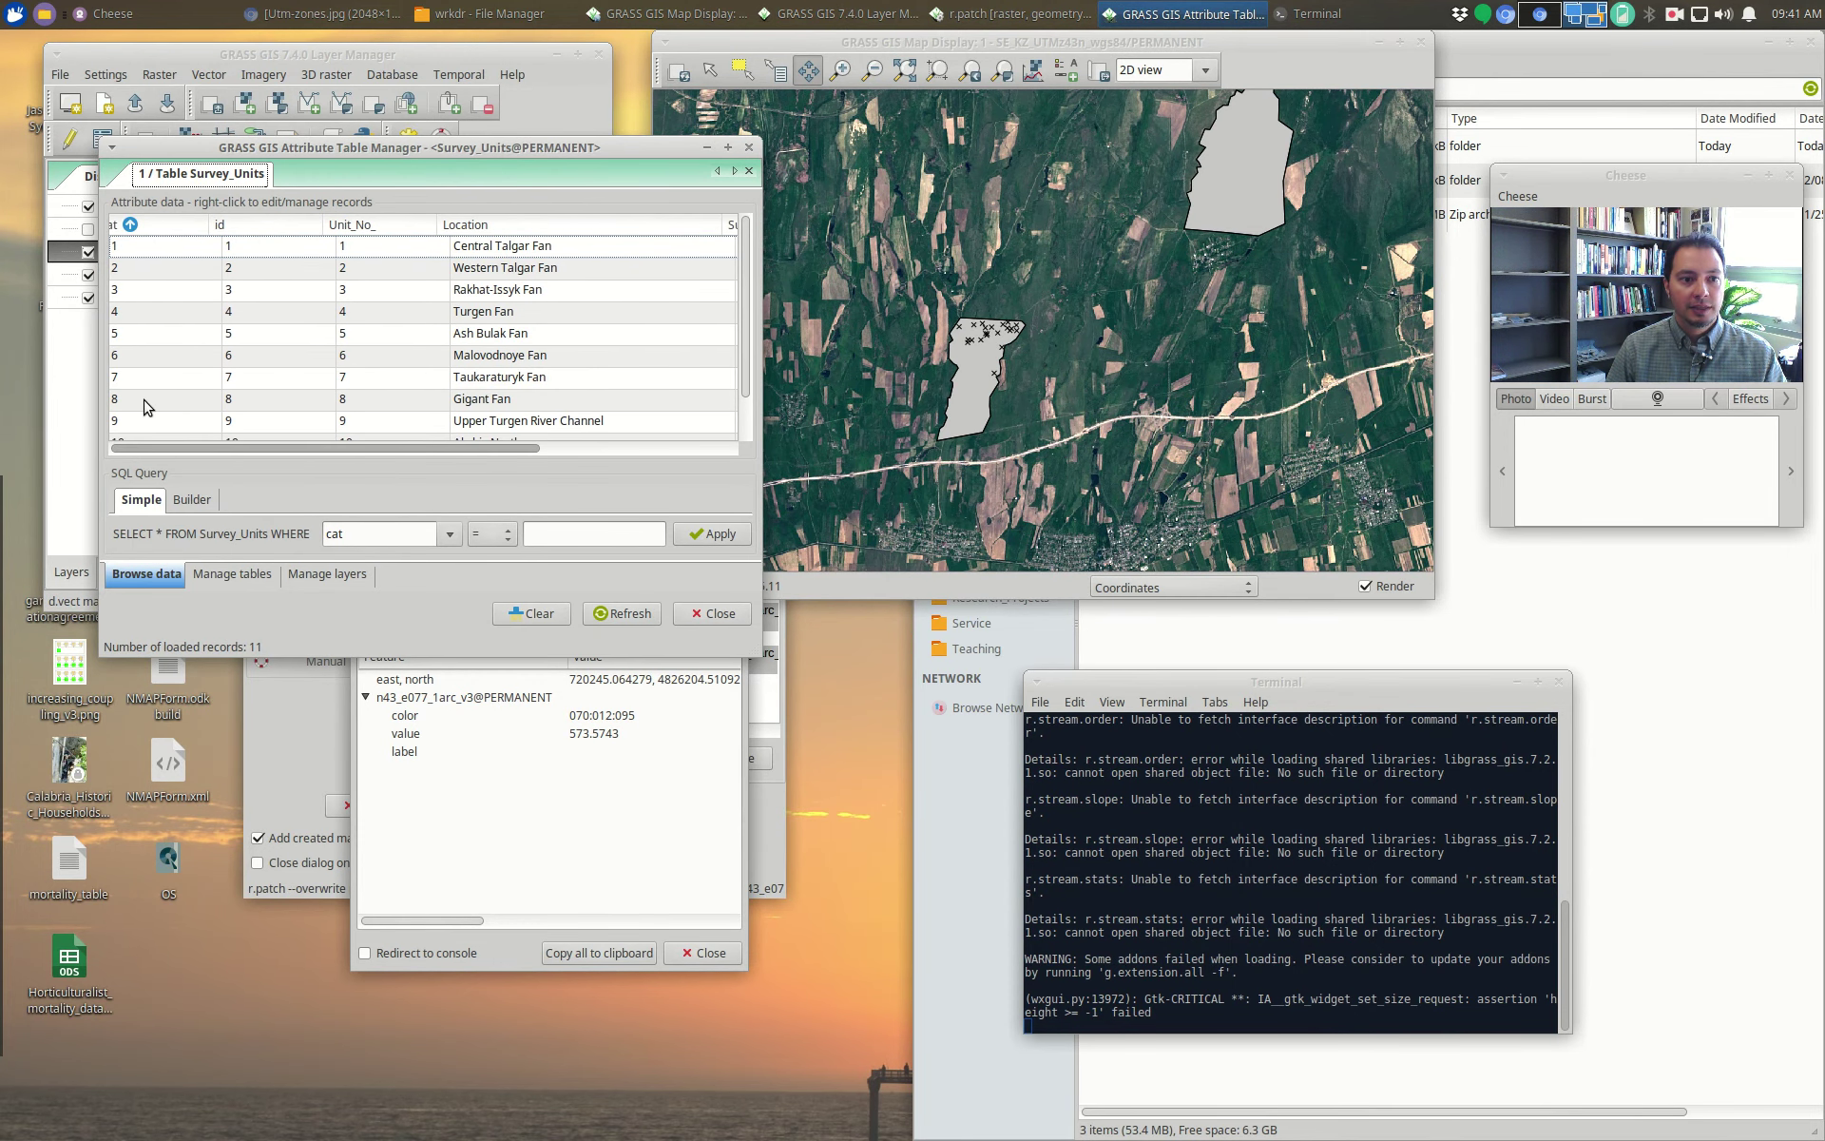
# Step: Sort the Survey_Units attribute records by Unit_No_, by Location and by Surveyor to review the table's columns
pyautogui.hscroll(-1, 161, 394)
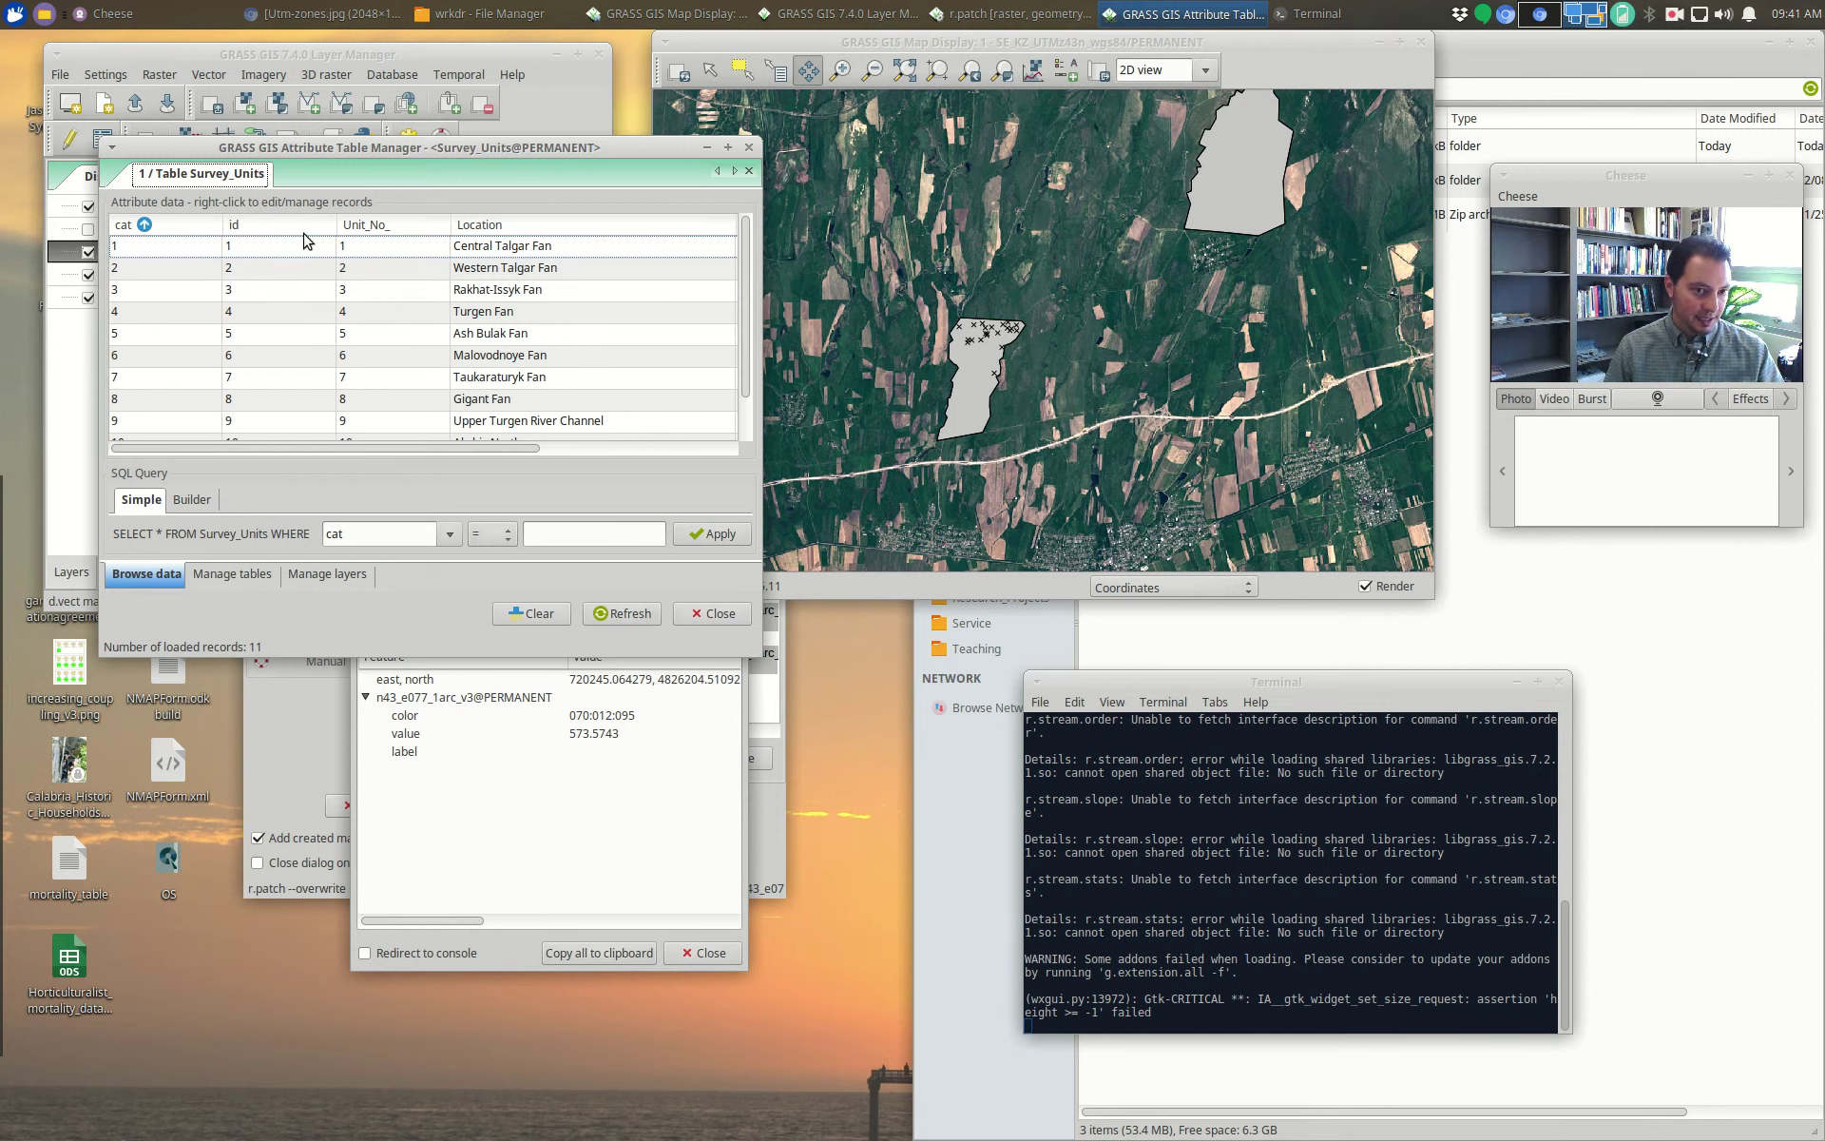
pyautogui.click(403, 225)
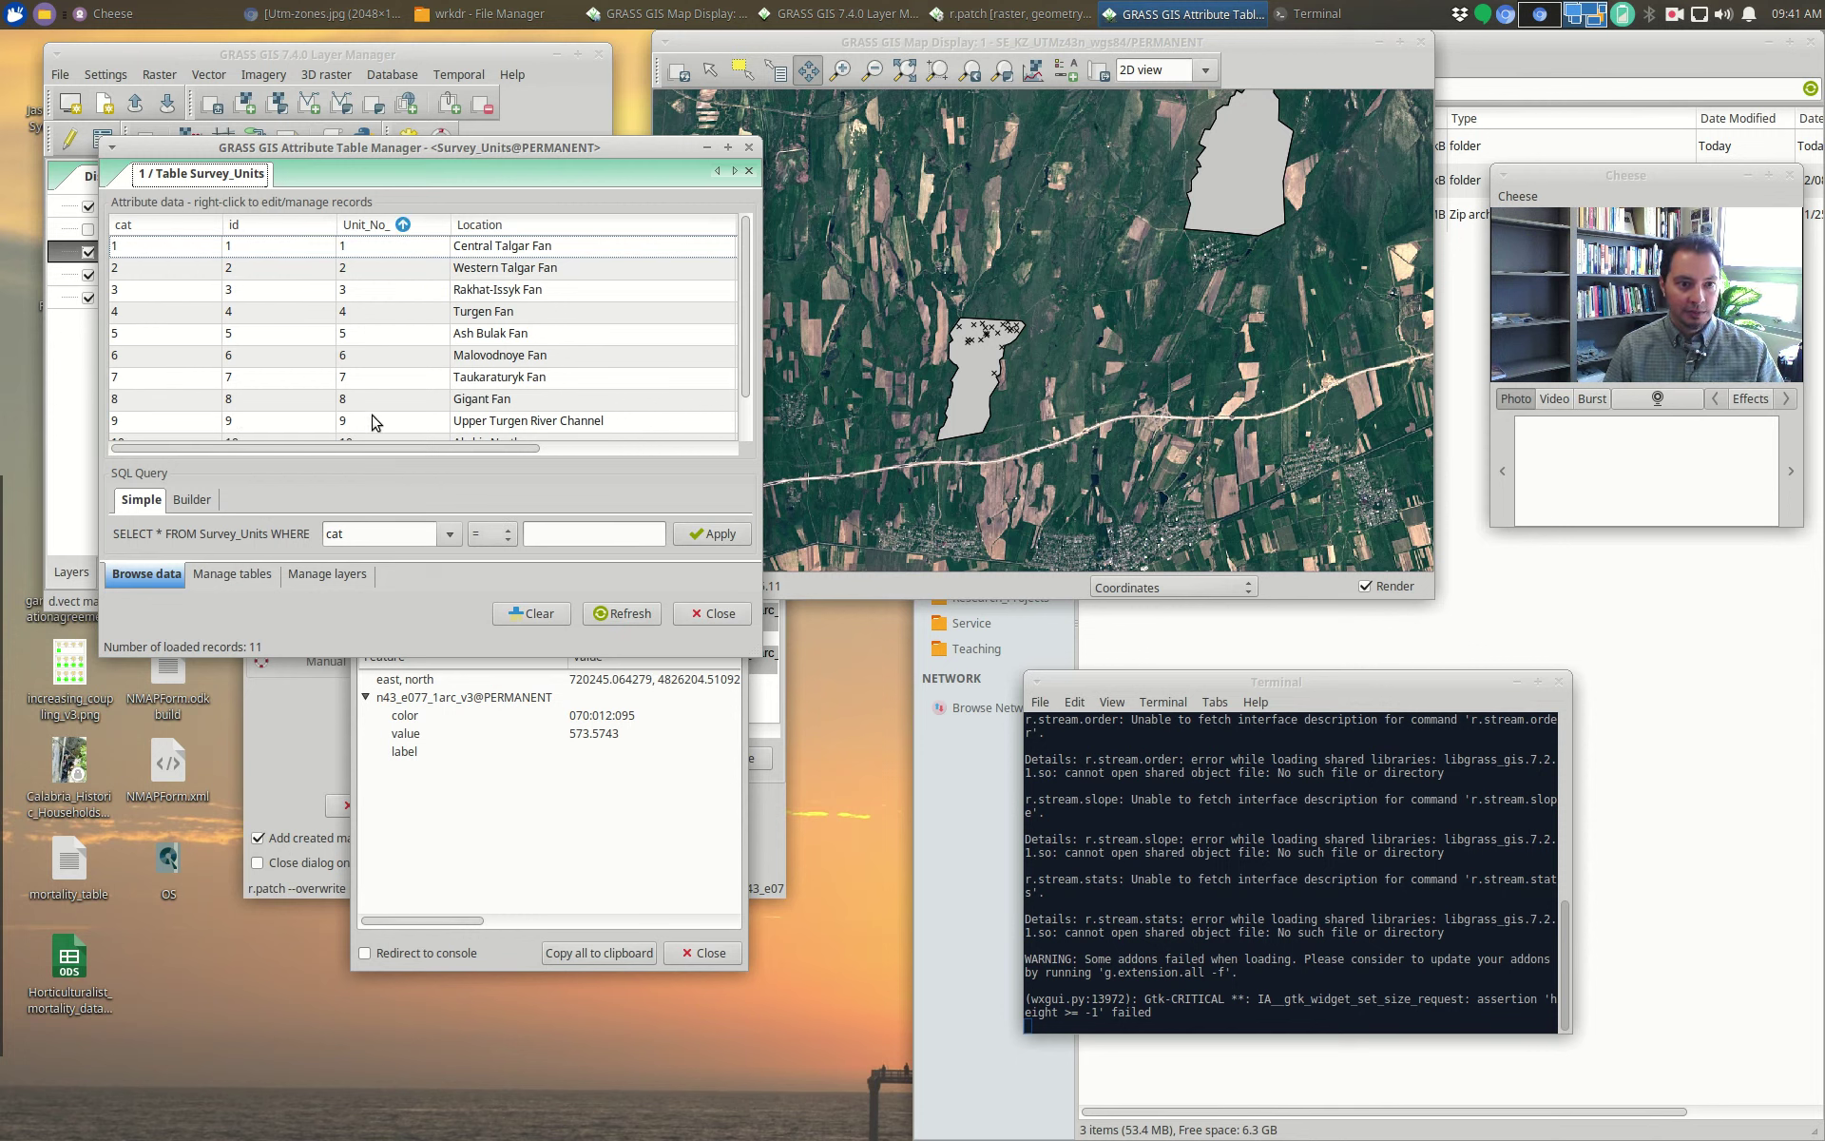
pyautogui.moveTo(372, 449); pyautogui.dragTo(519, 449)
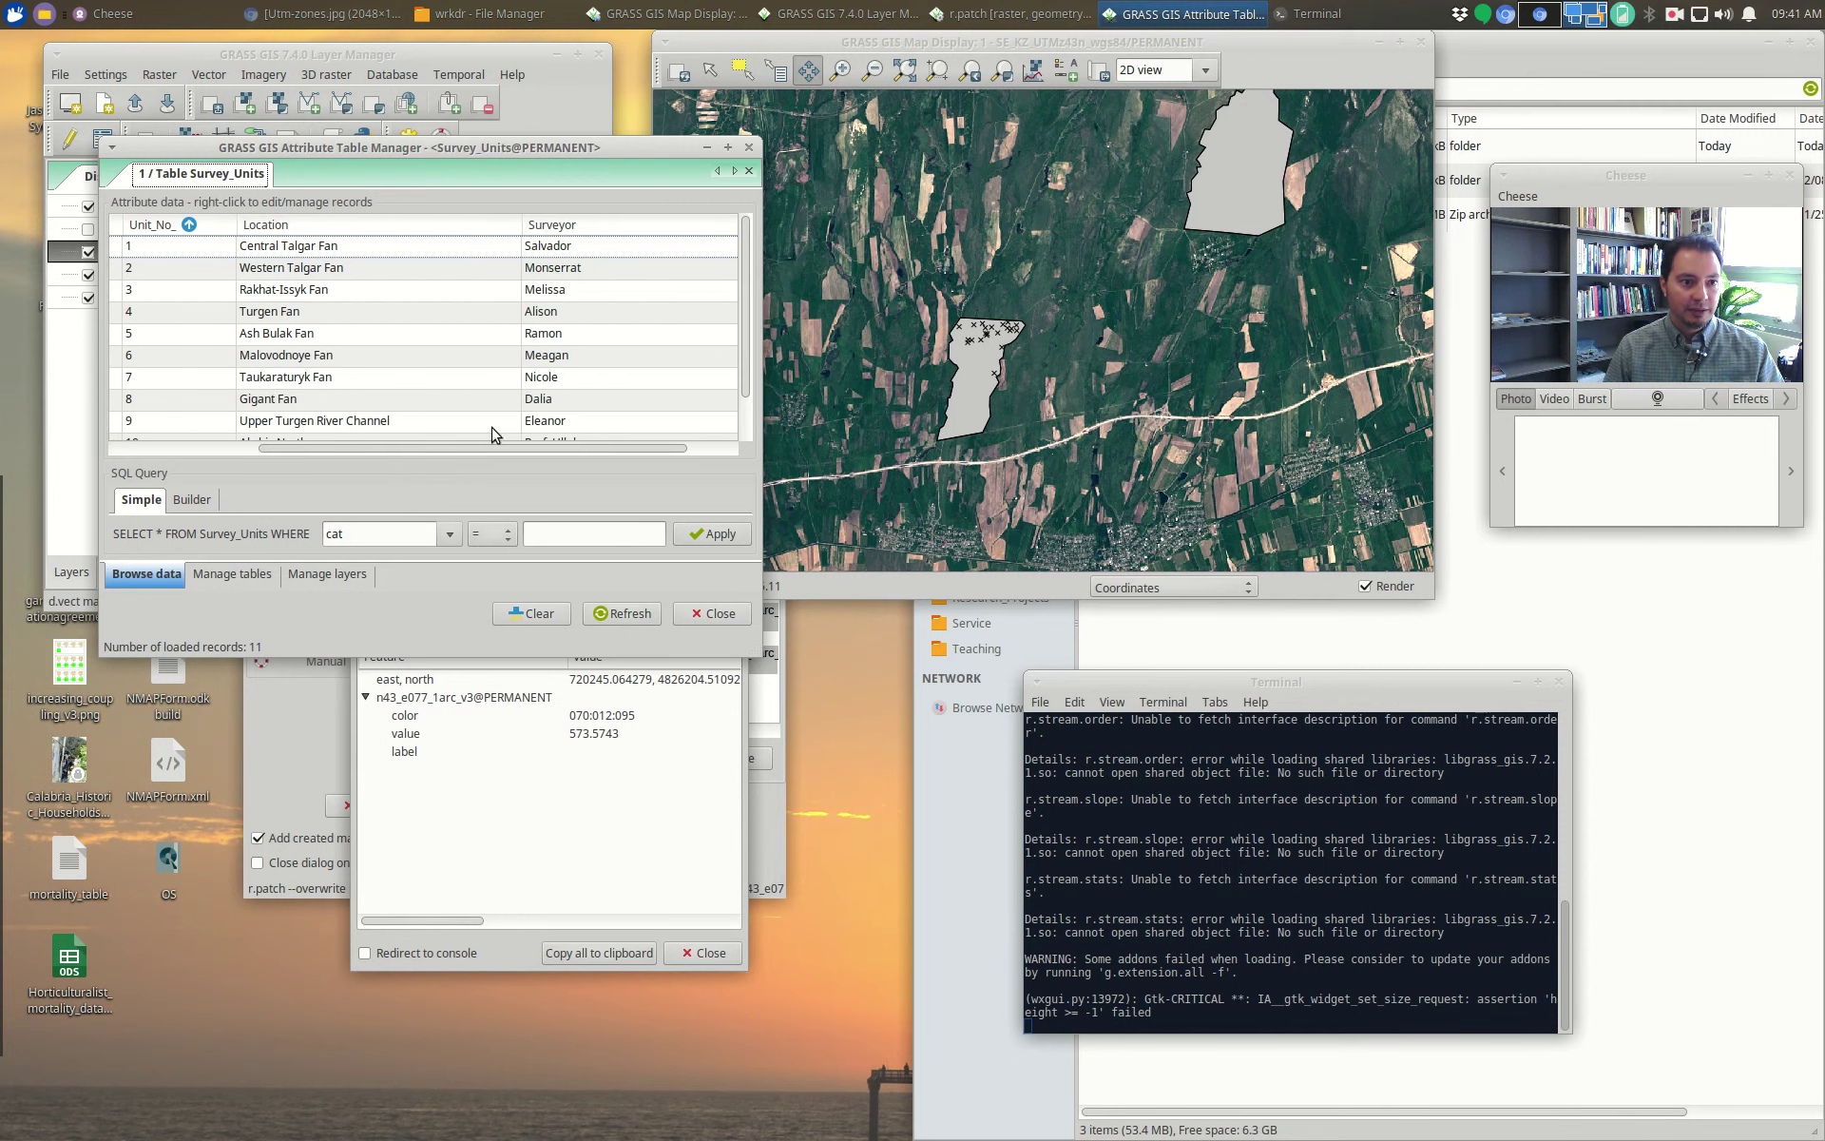
pyautogui.click(384, 226)
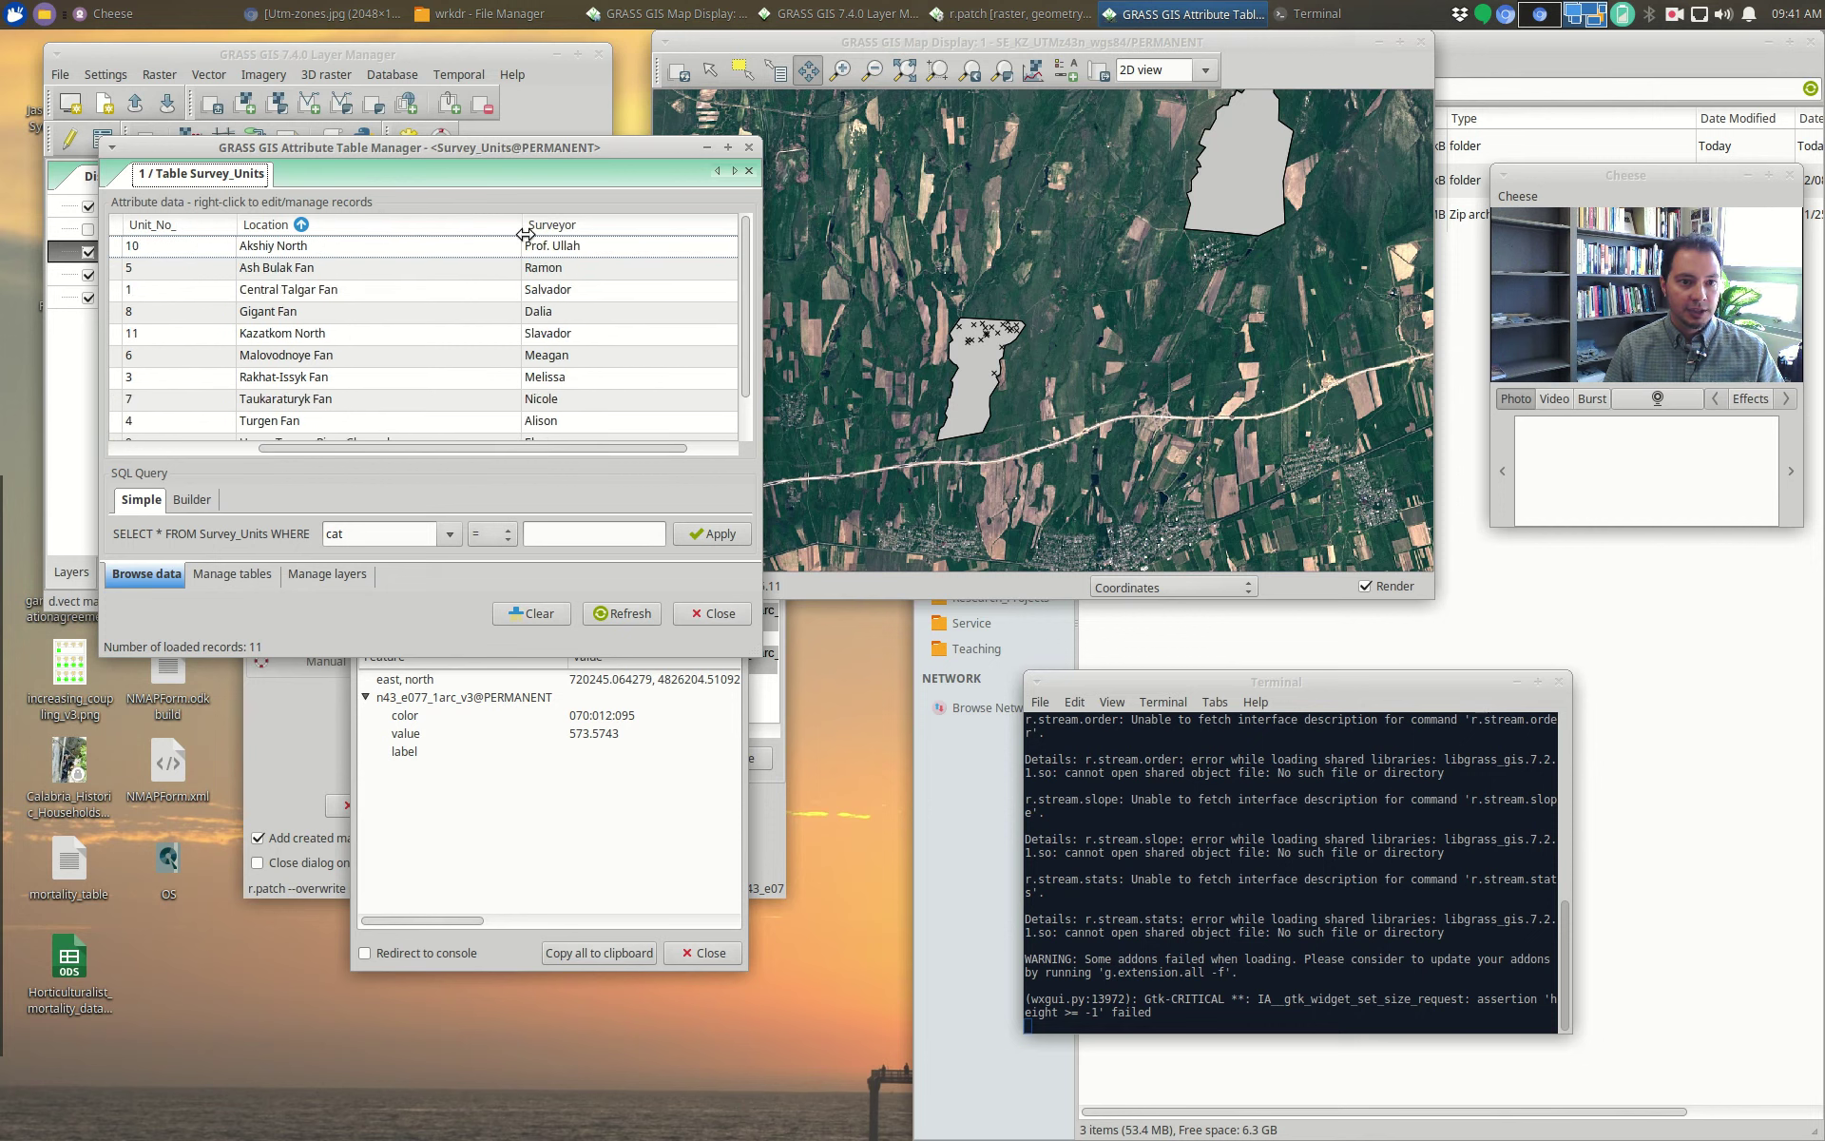
pyautogui.click(594, 226)
pyautogui.moveTo(458, 448); pyautogui.dragTo(292, 449)
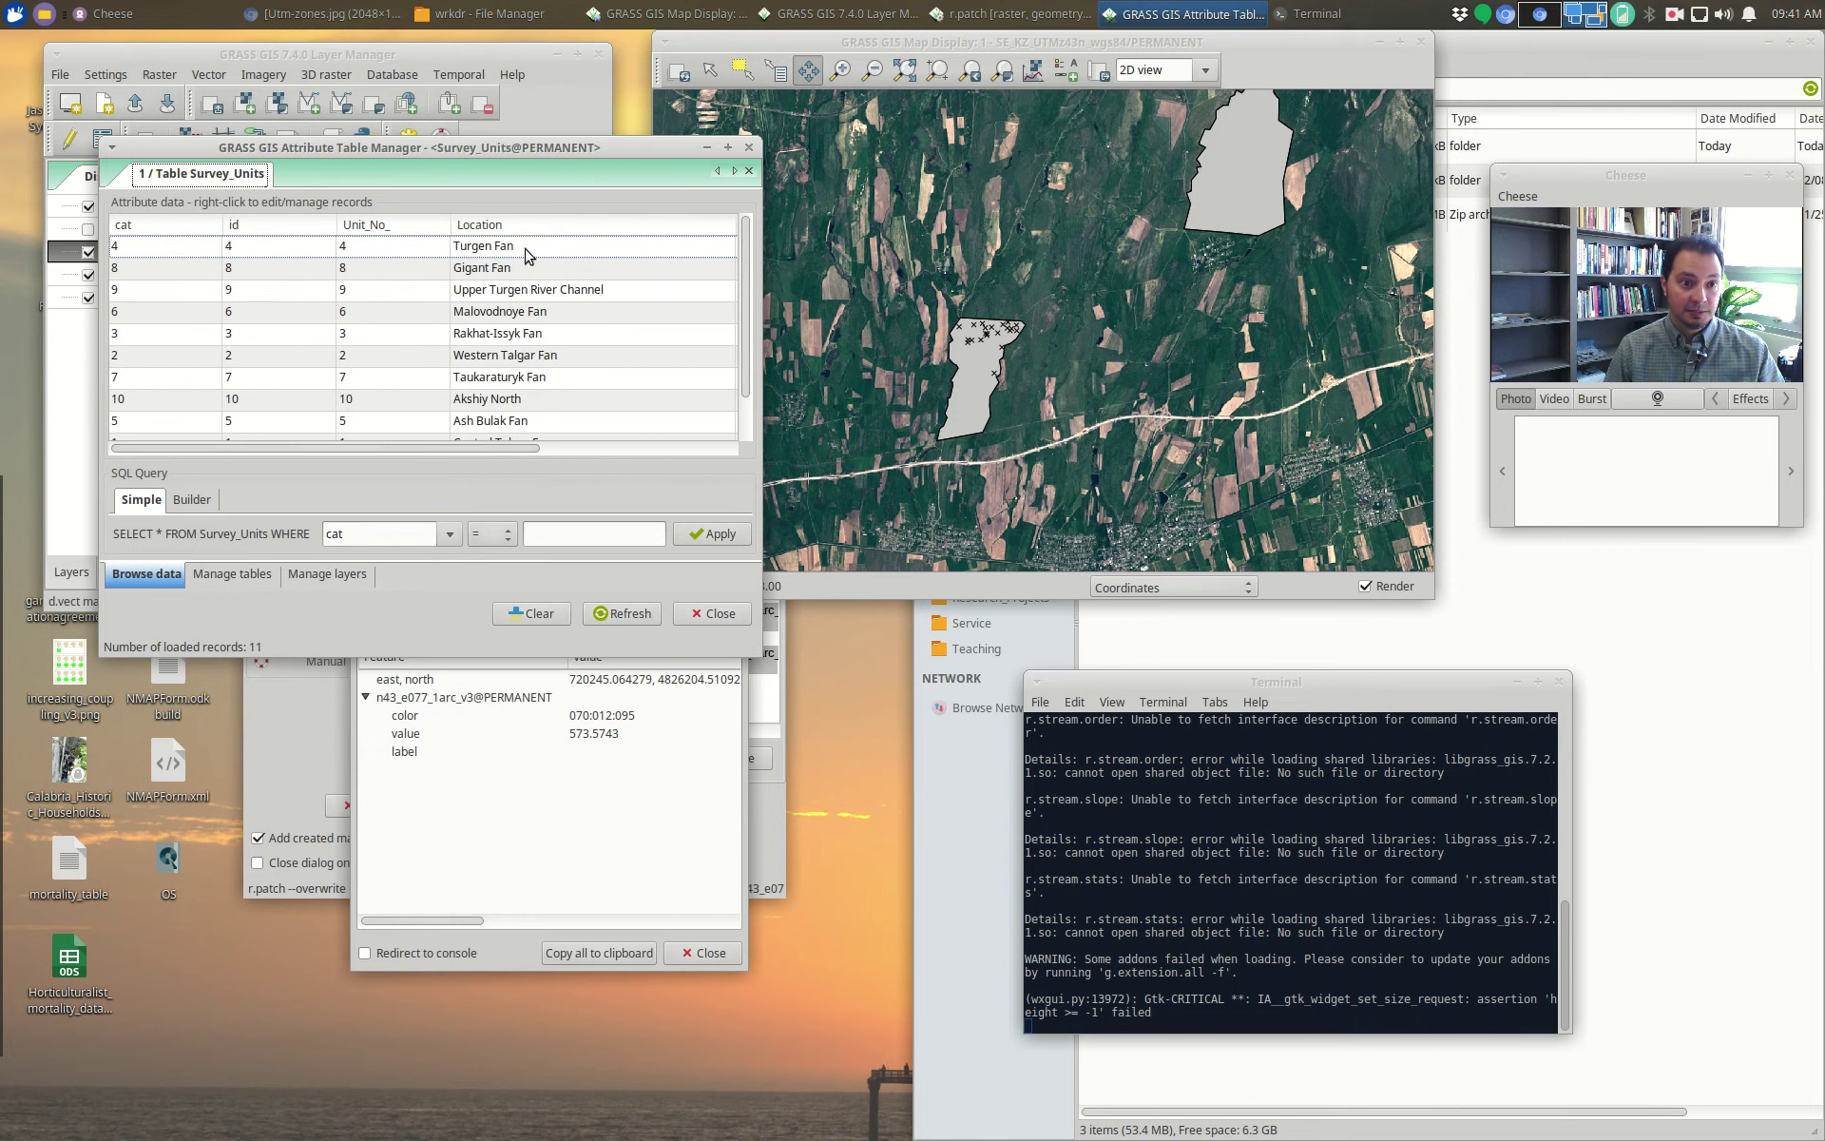
# Step: Move the attribute table clear of the layer list and the survey polygons, with its Location and Surveyor columns in view
pyautogui.moveTo(565, 164); pyautogui.dragTo(511, 429)
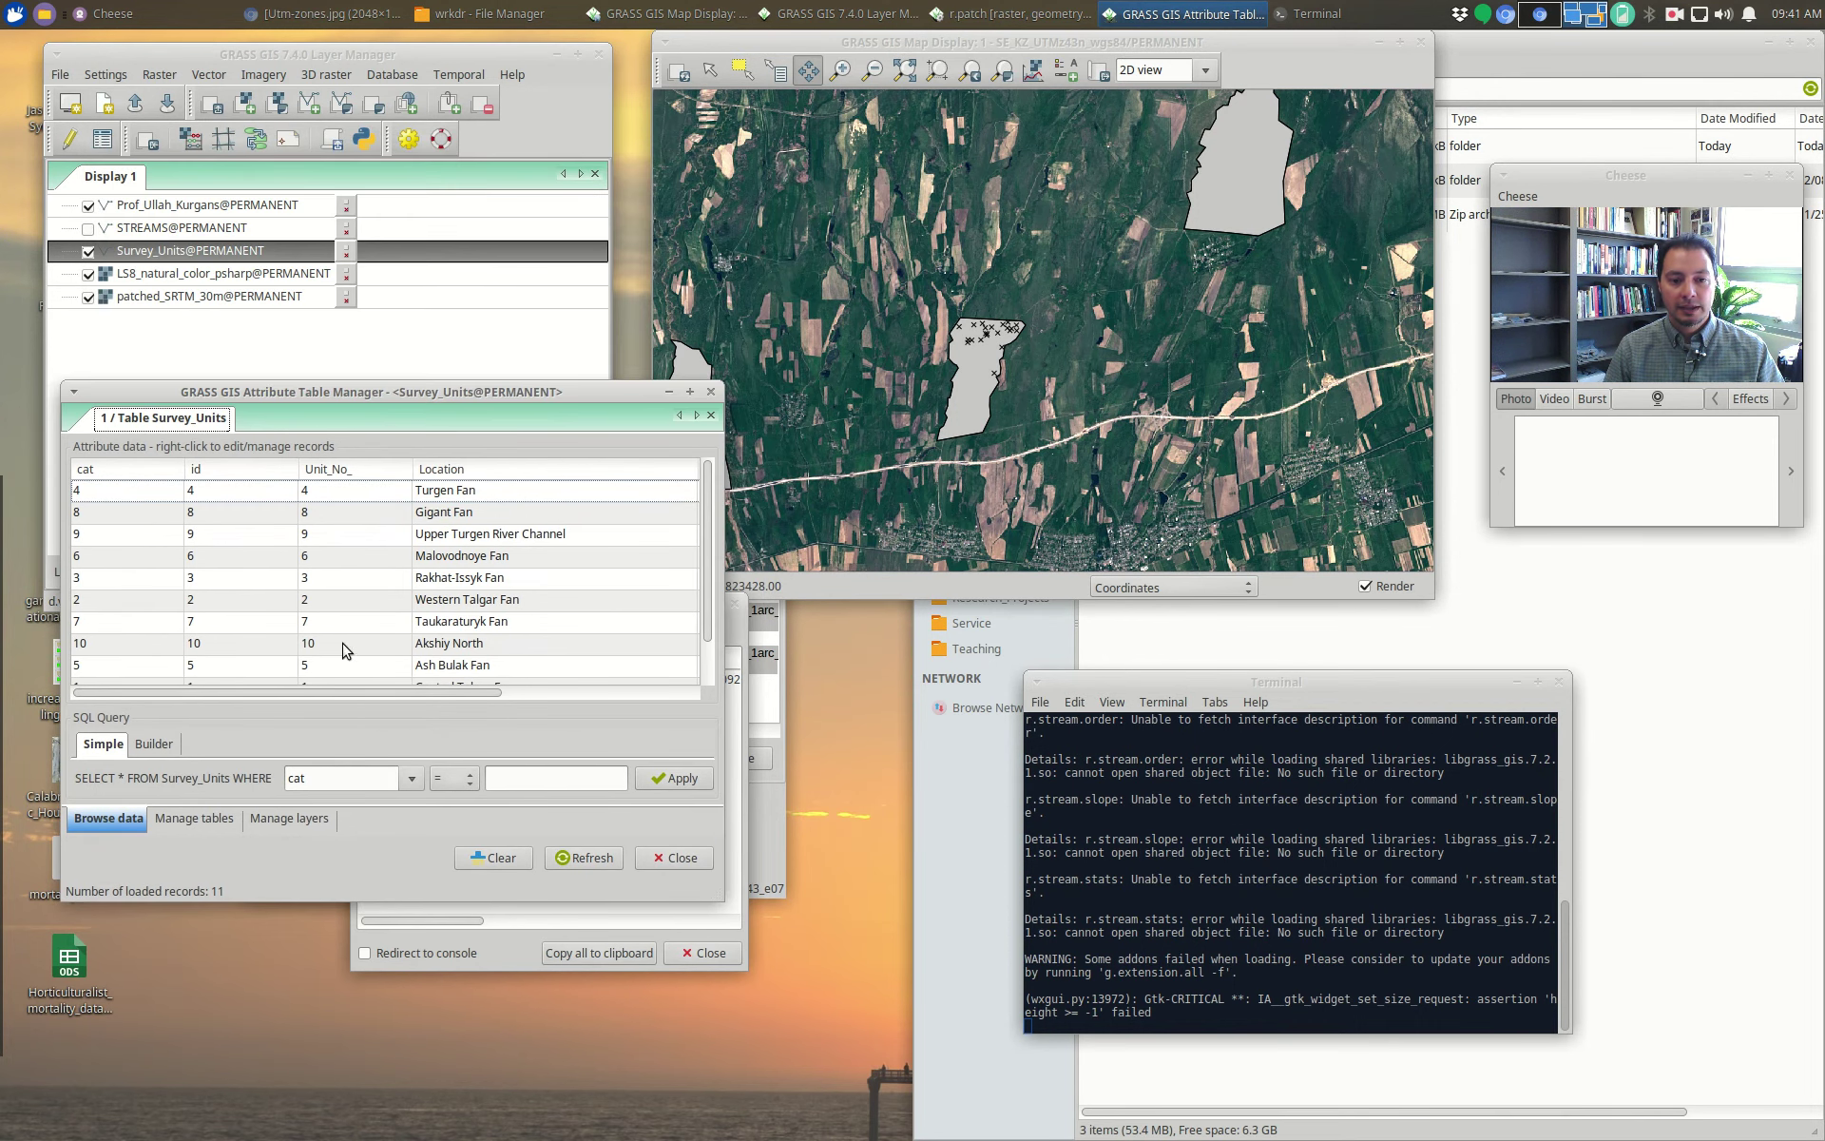
pyautogui.moveTo(366, 690); pyautogui.dragTo(660, 725)
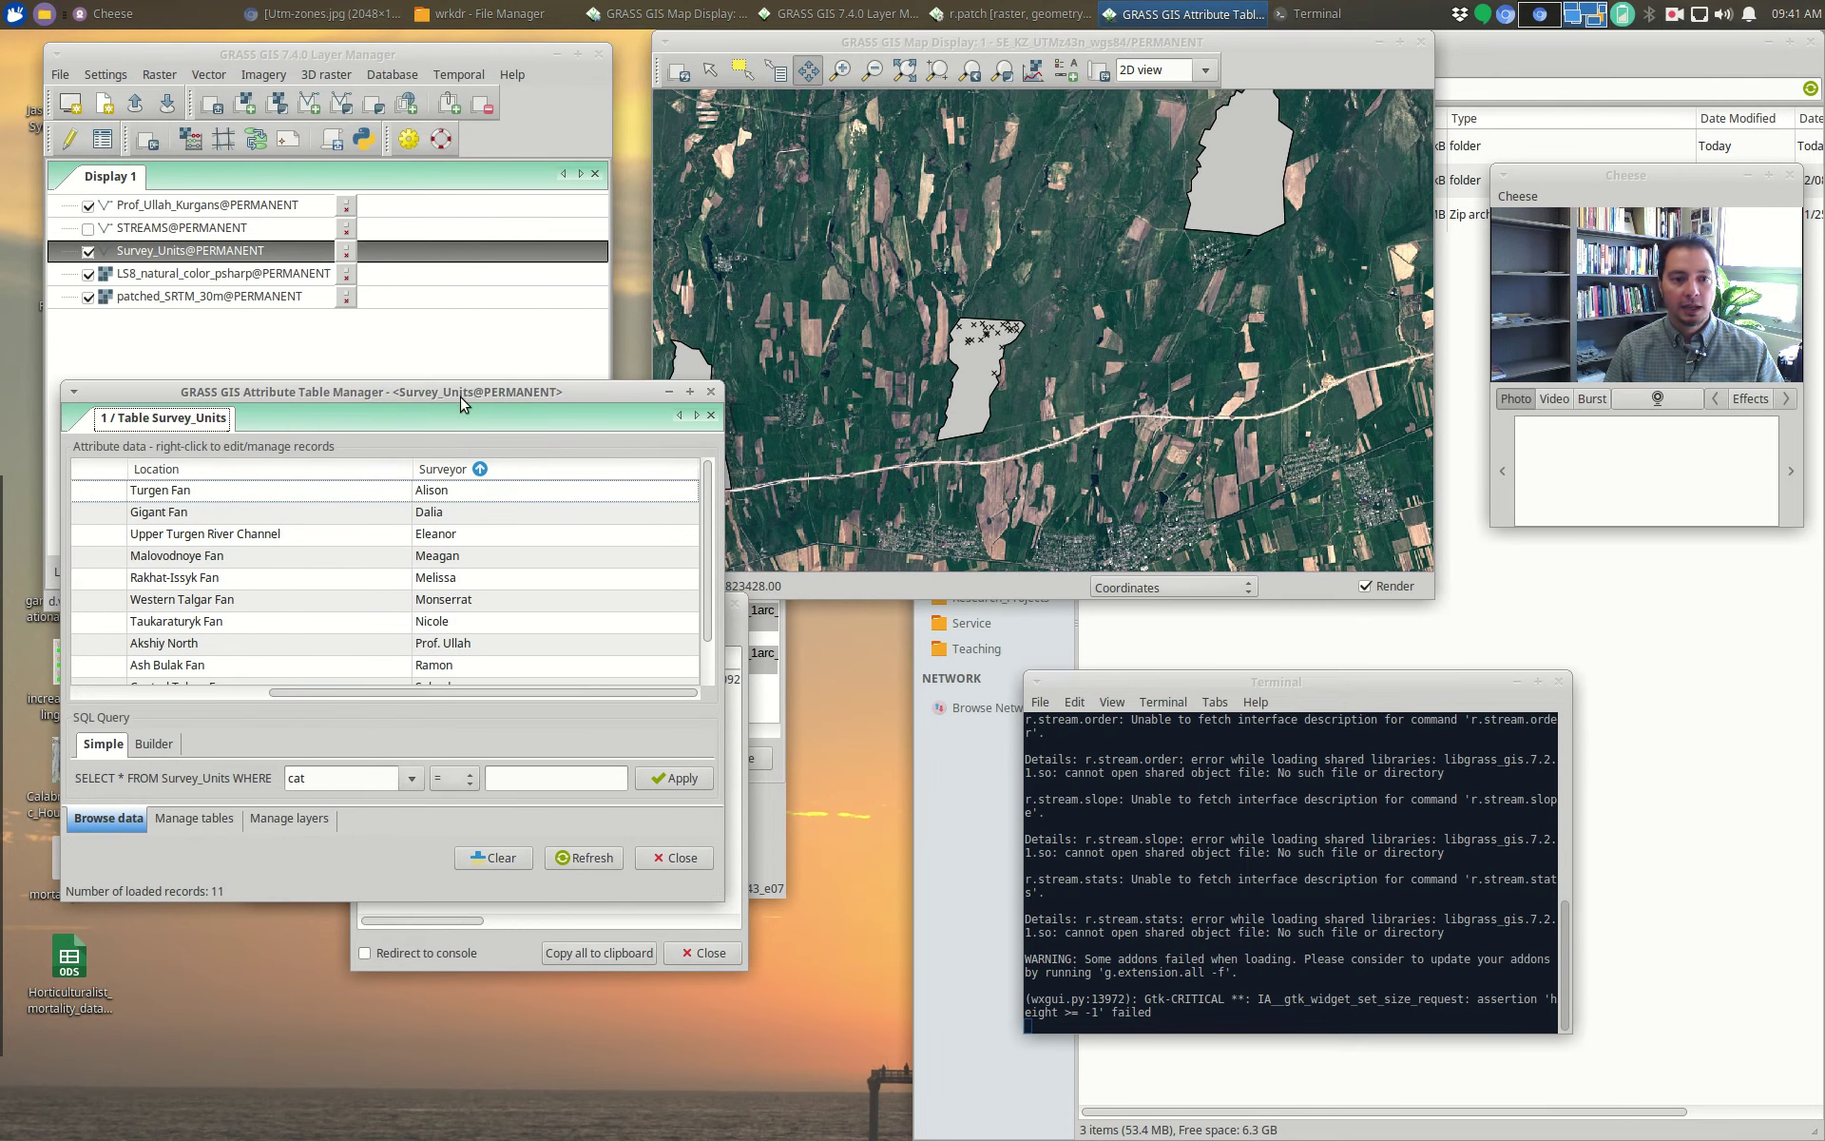
pyautogui.moveTo(461, 399); pyautogui.dragTo(458, 521)
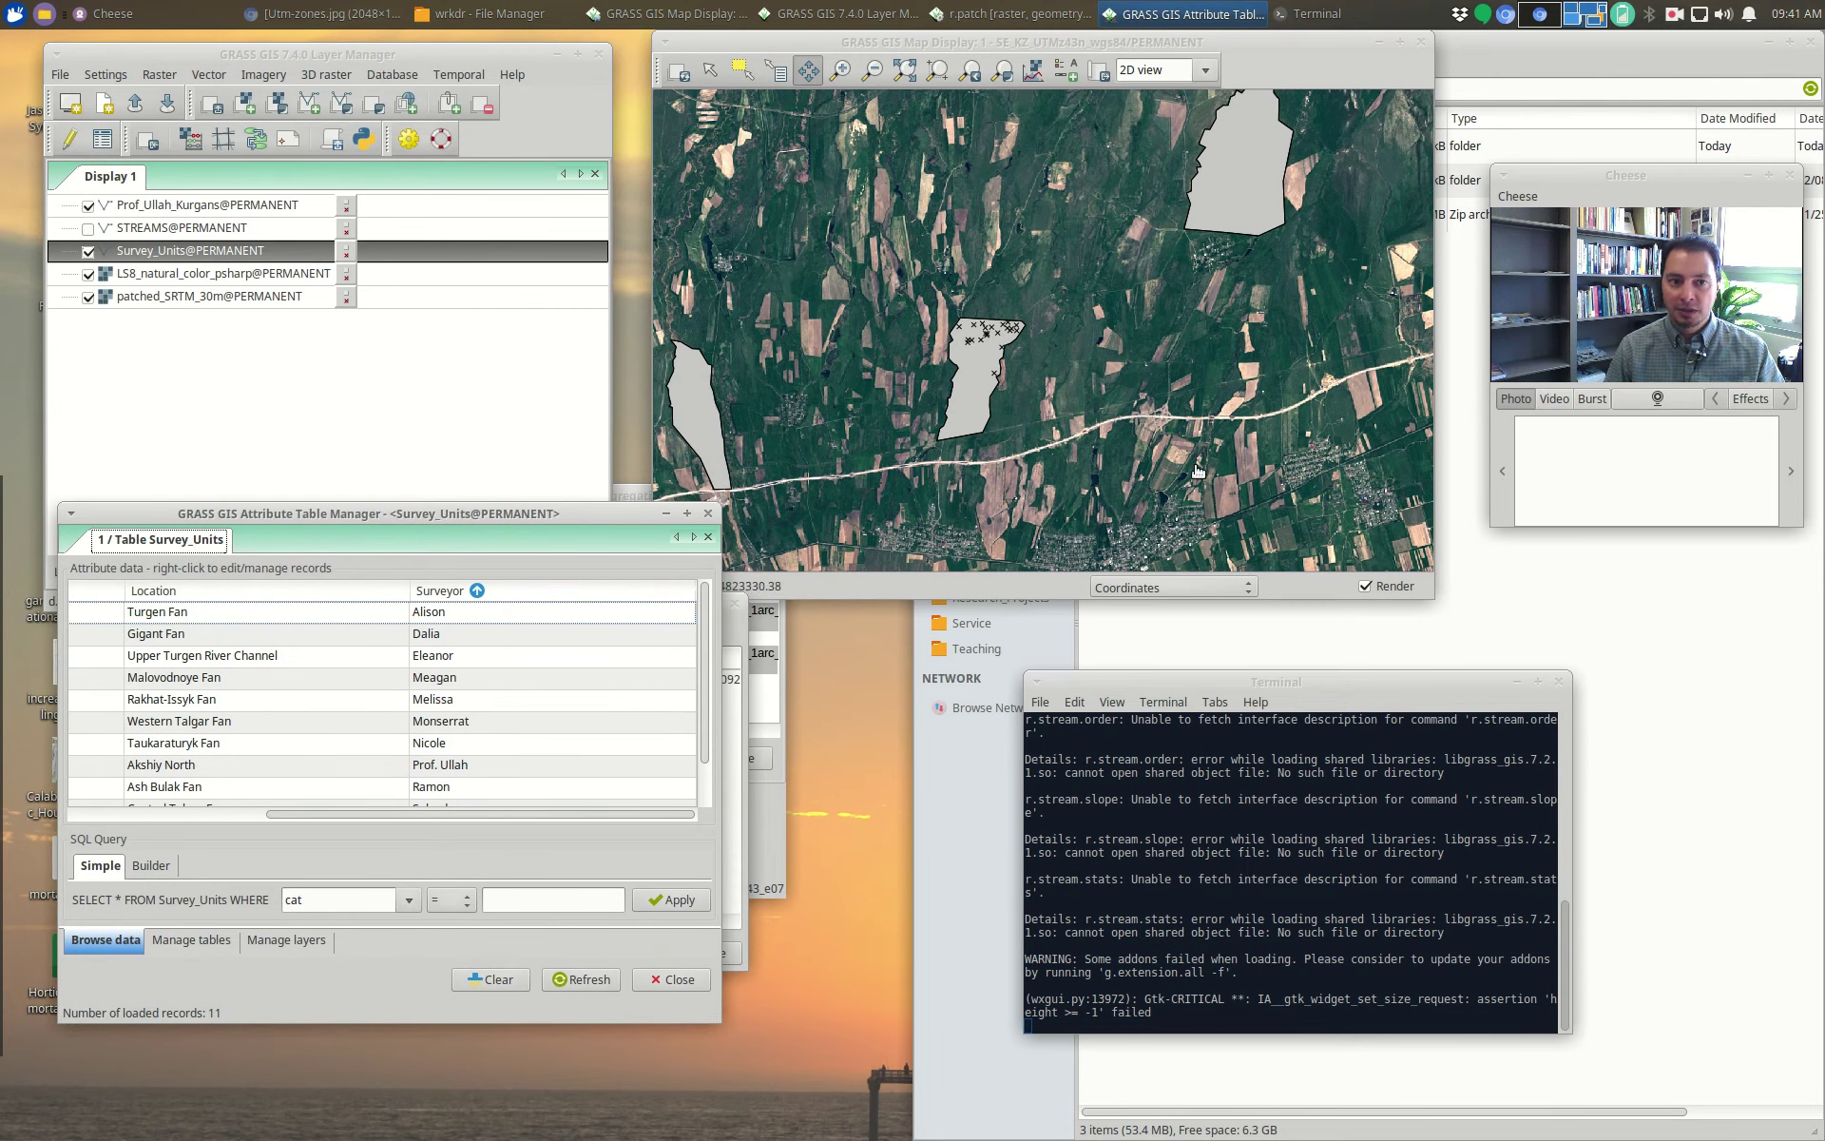
# Step: Open the v.vect.stats tool for updating area attributes from a vector map, and move its dialog clear of the layer list
pyautogui.click(211, 76)
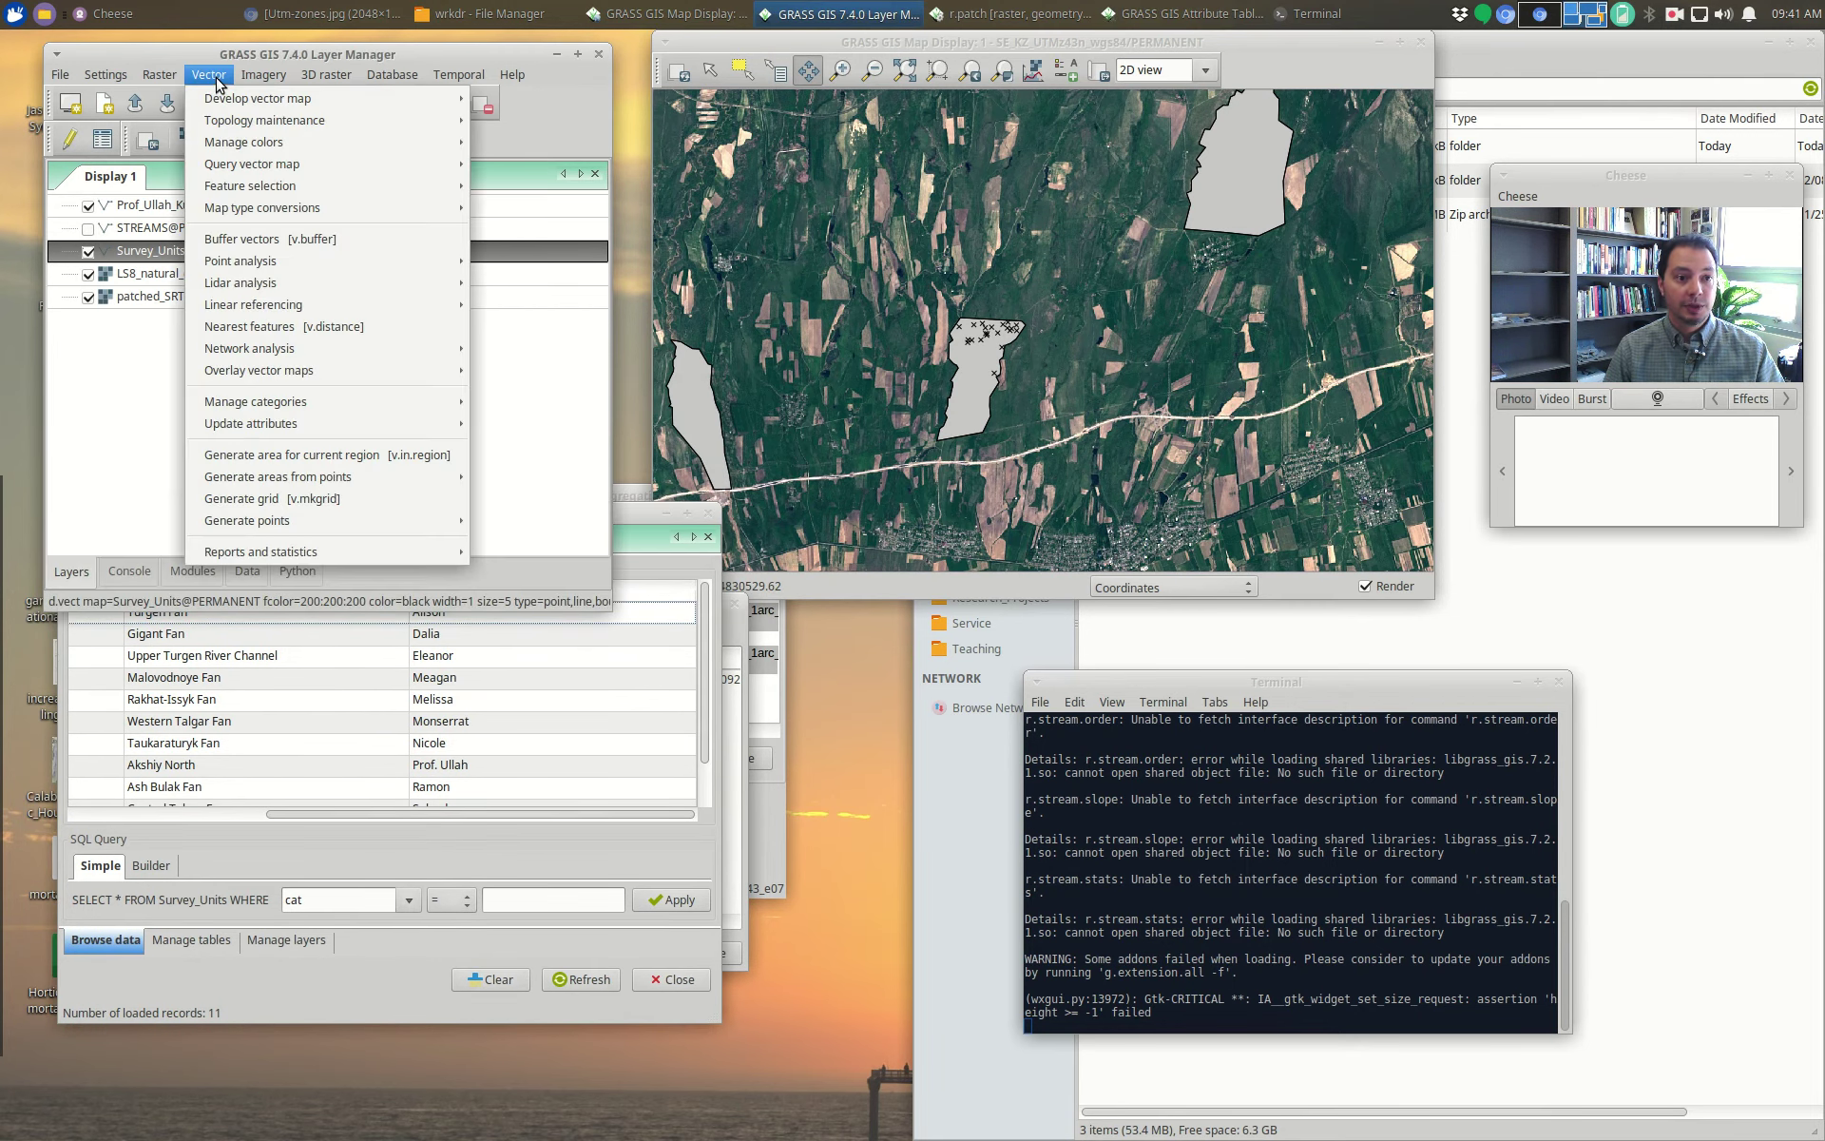
pyautogui.moveTo(290, 425)
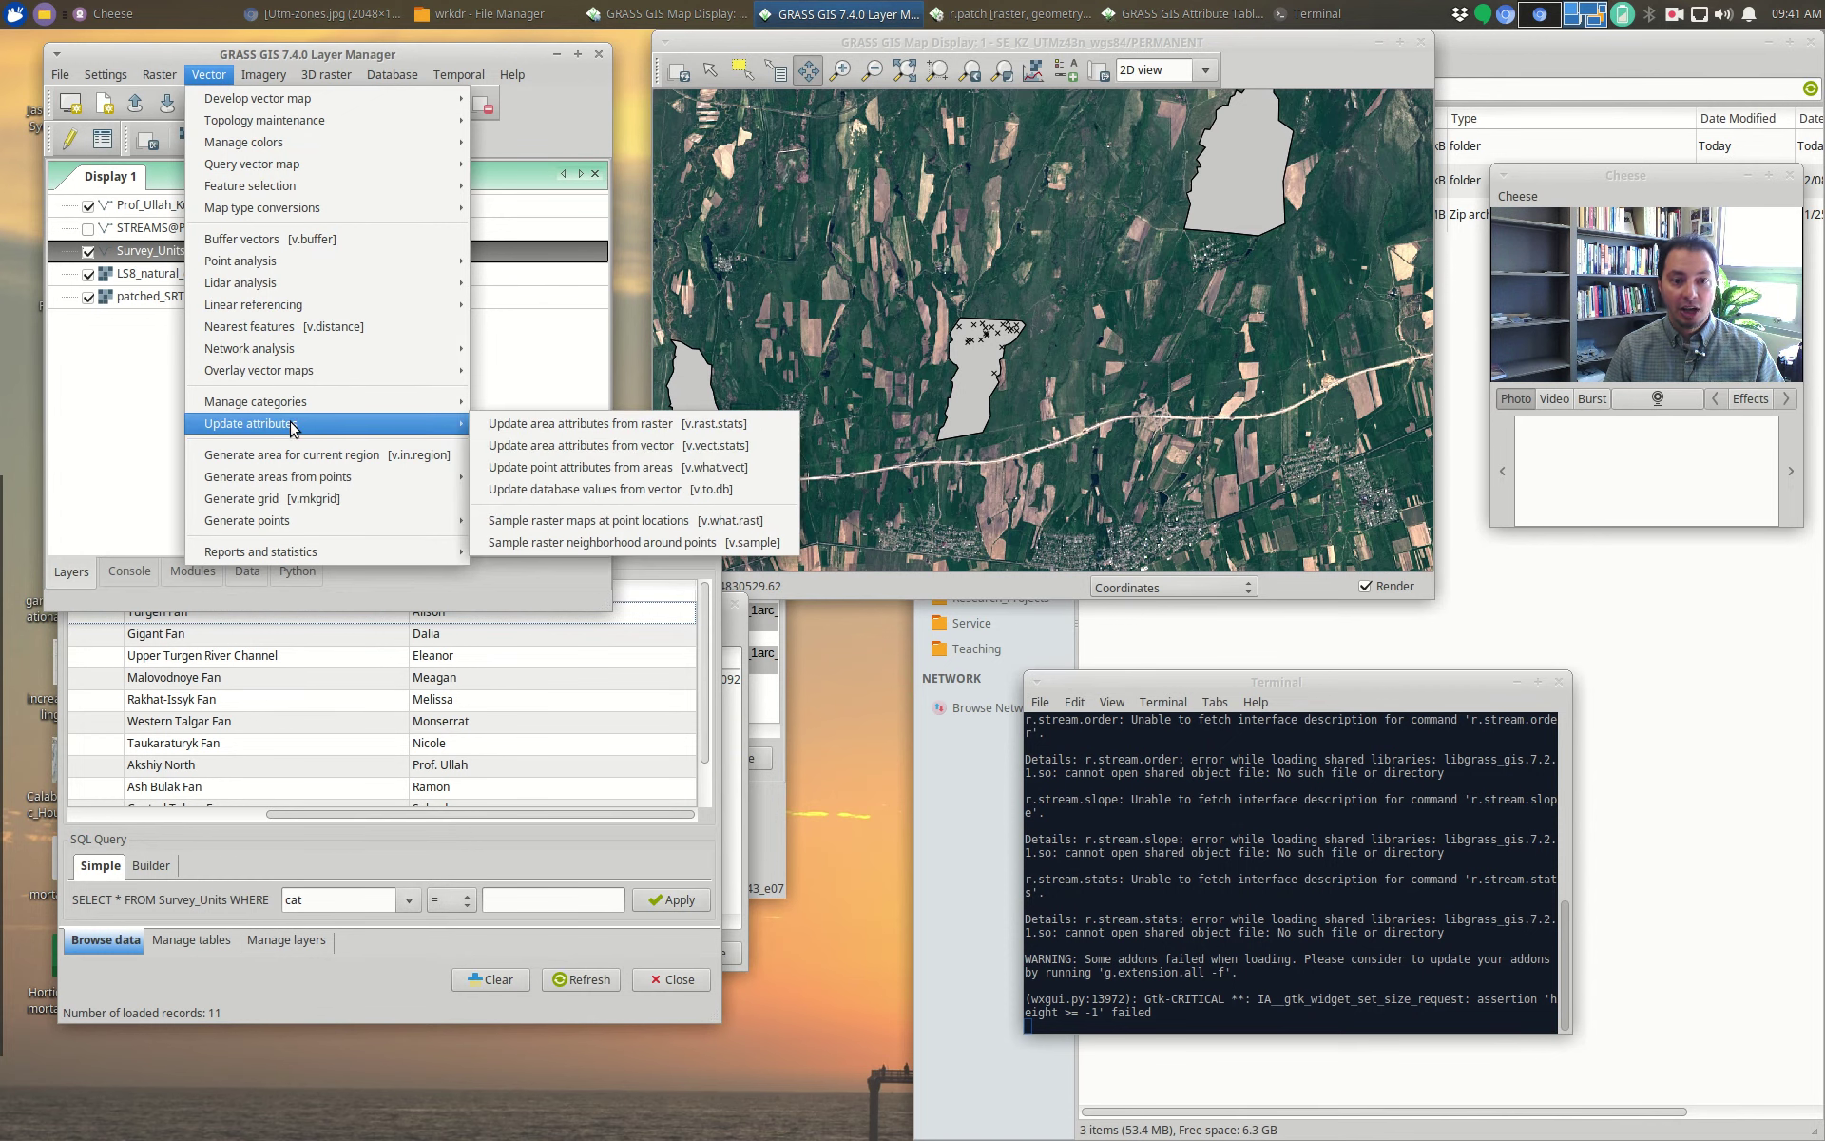
pyautogui.click(628, 455)
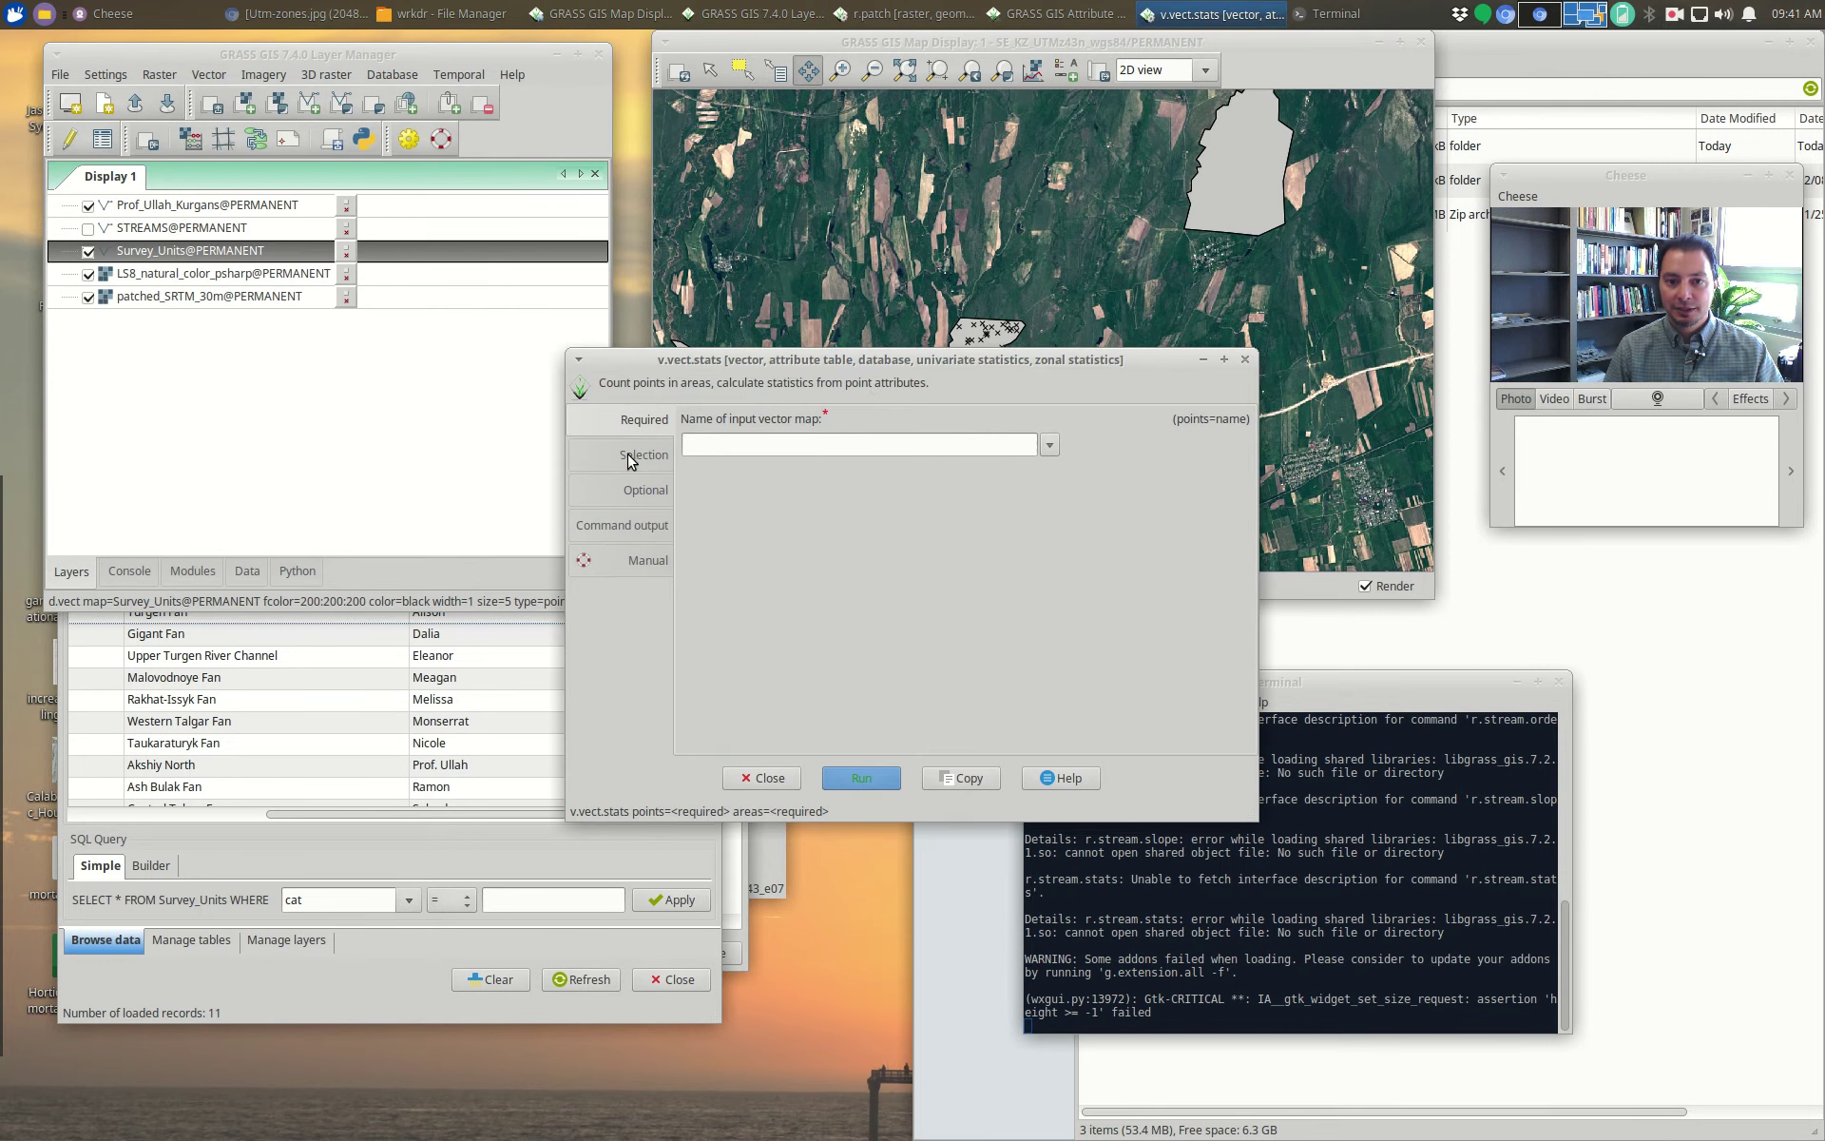
pyautogui.moveTo(884, 259); pyautogui.dragTo(967, 238)
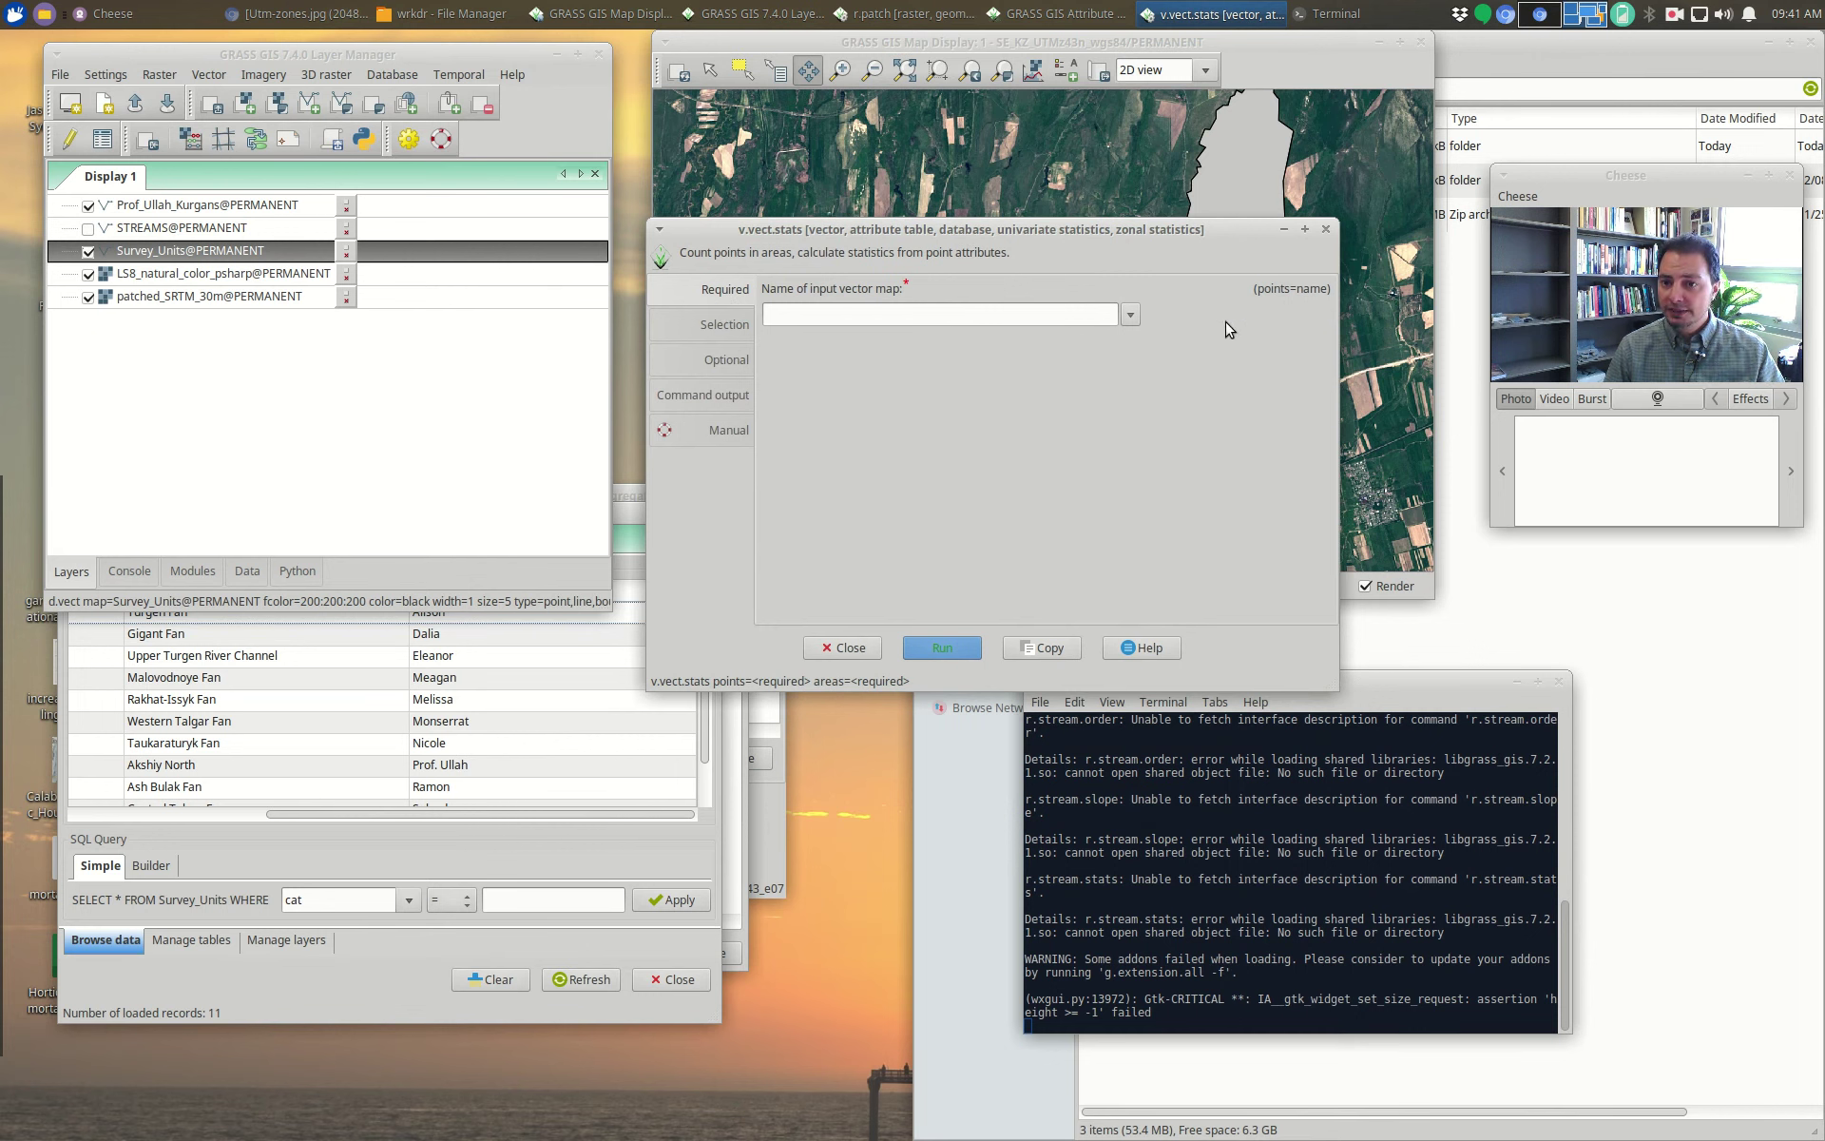
# Step: Set the kurgan points layer as the points map and Survey_Units@PERMANENT as the areas map, and bring up the optional parameters
pyautogui.click(1130, 315)
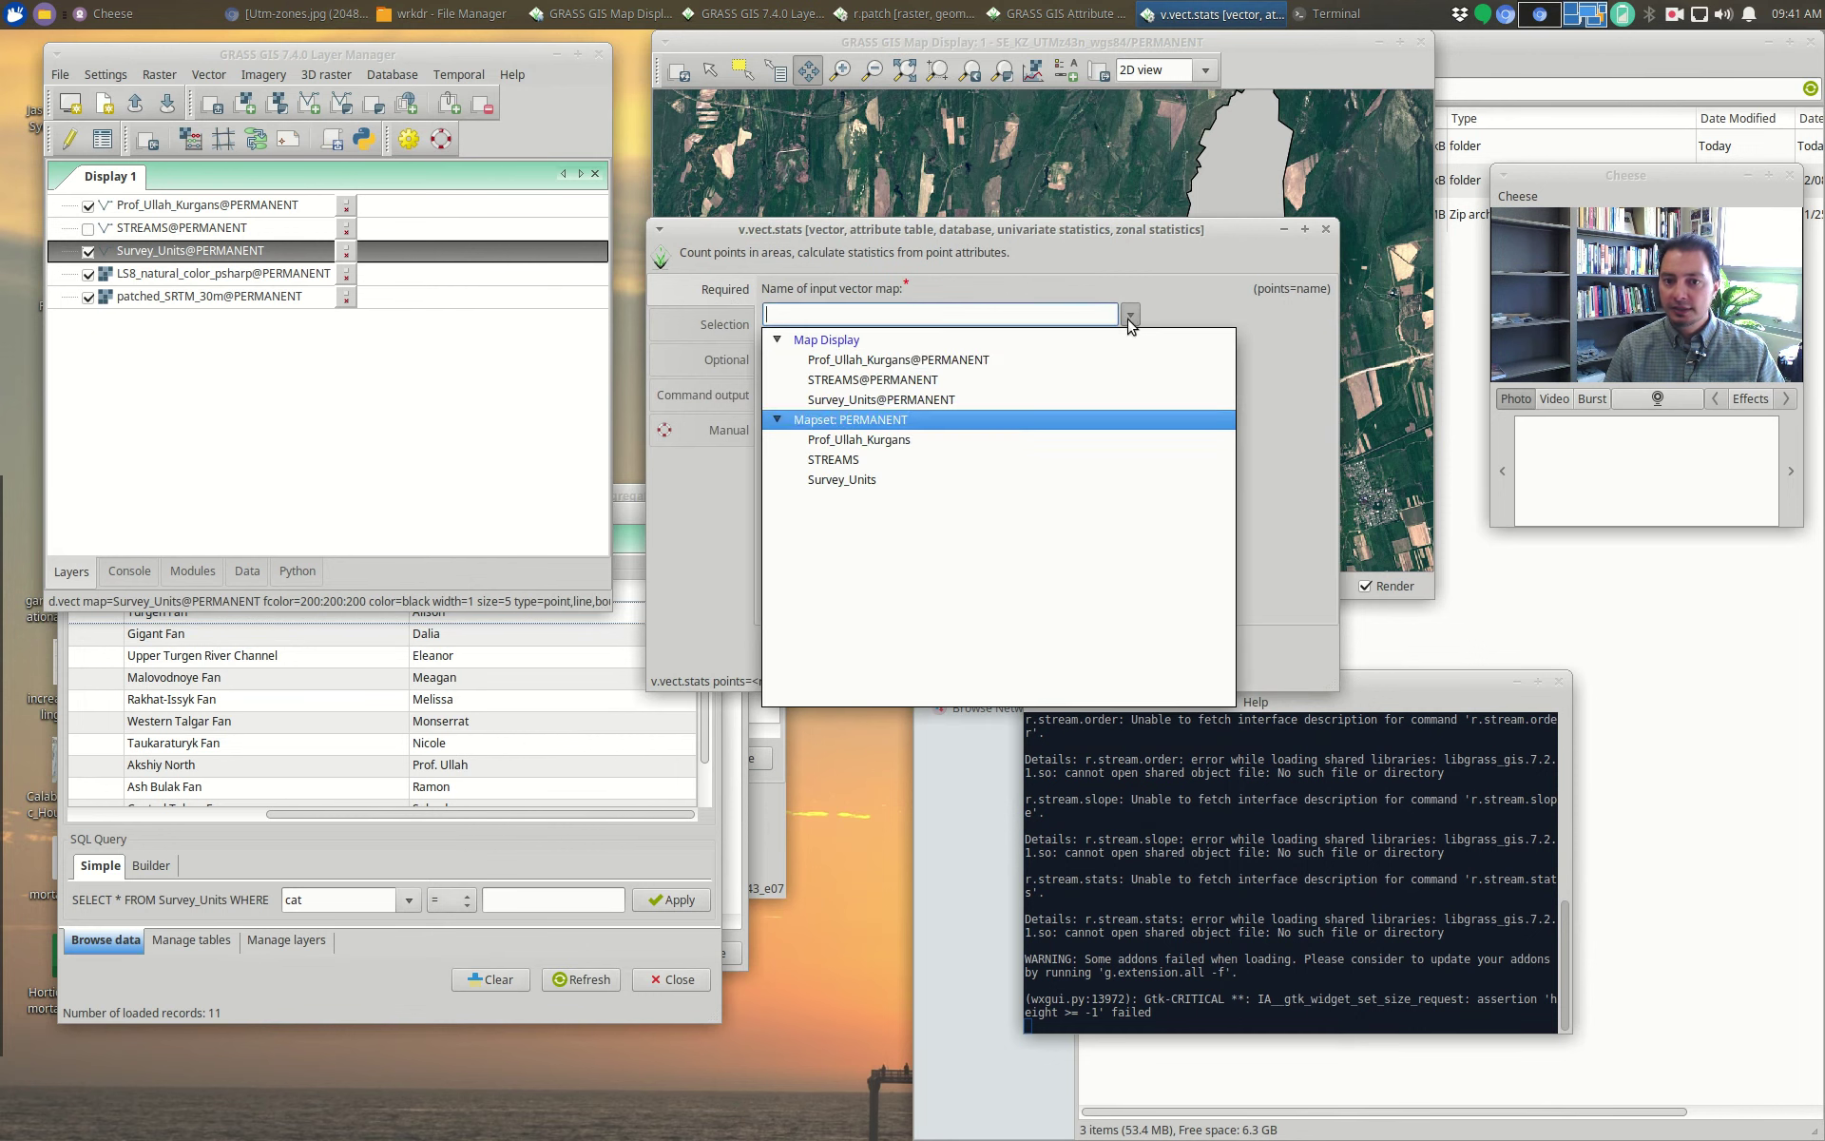
pyautogui.click(840, 444)
pyautogui.click(730, 332)
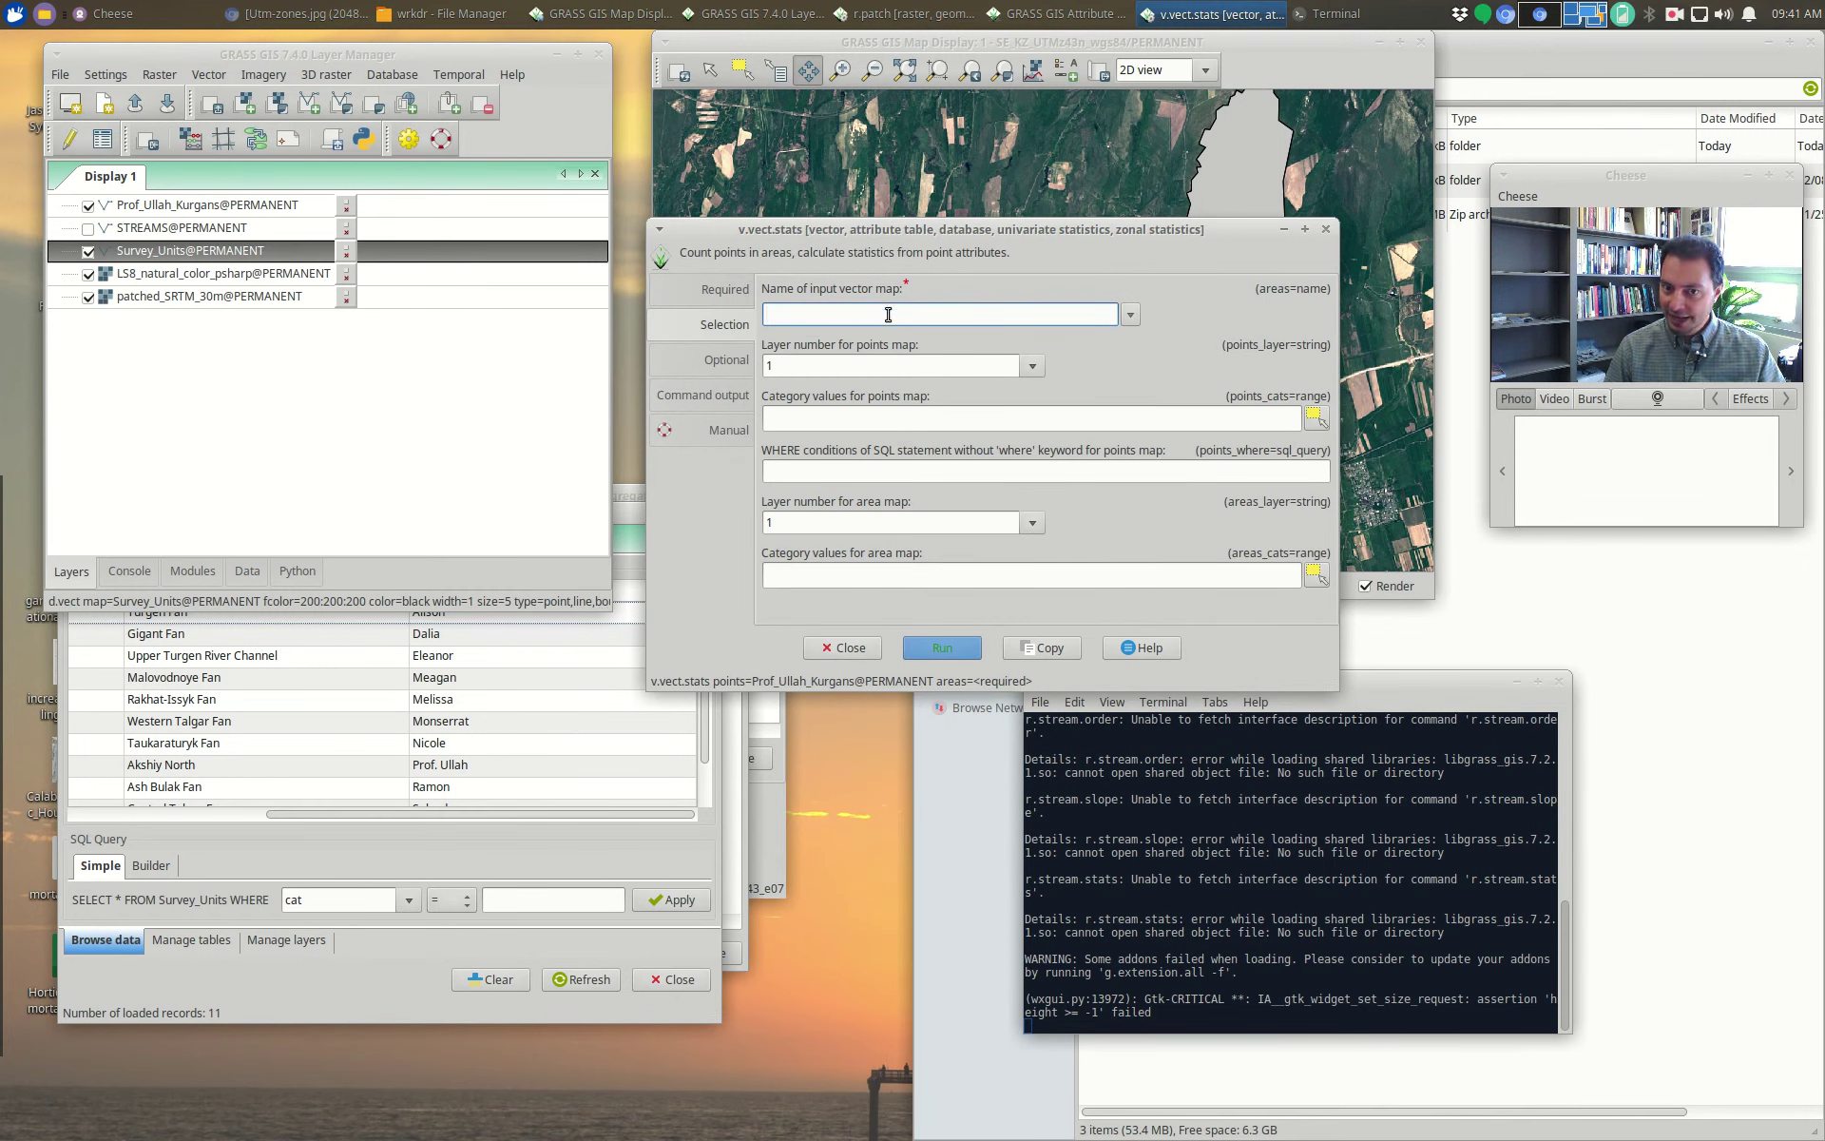
pyautogui.click(1130, 315)
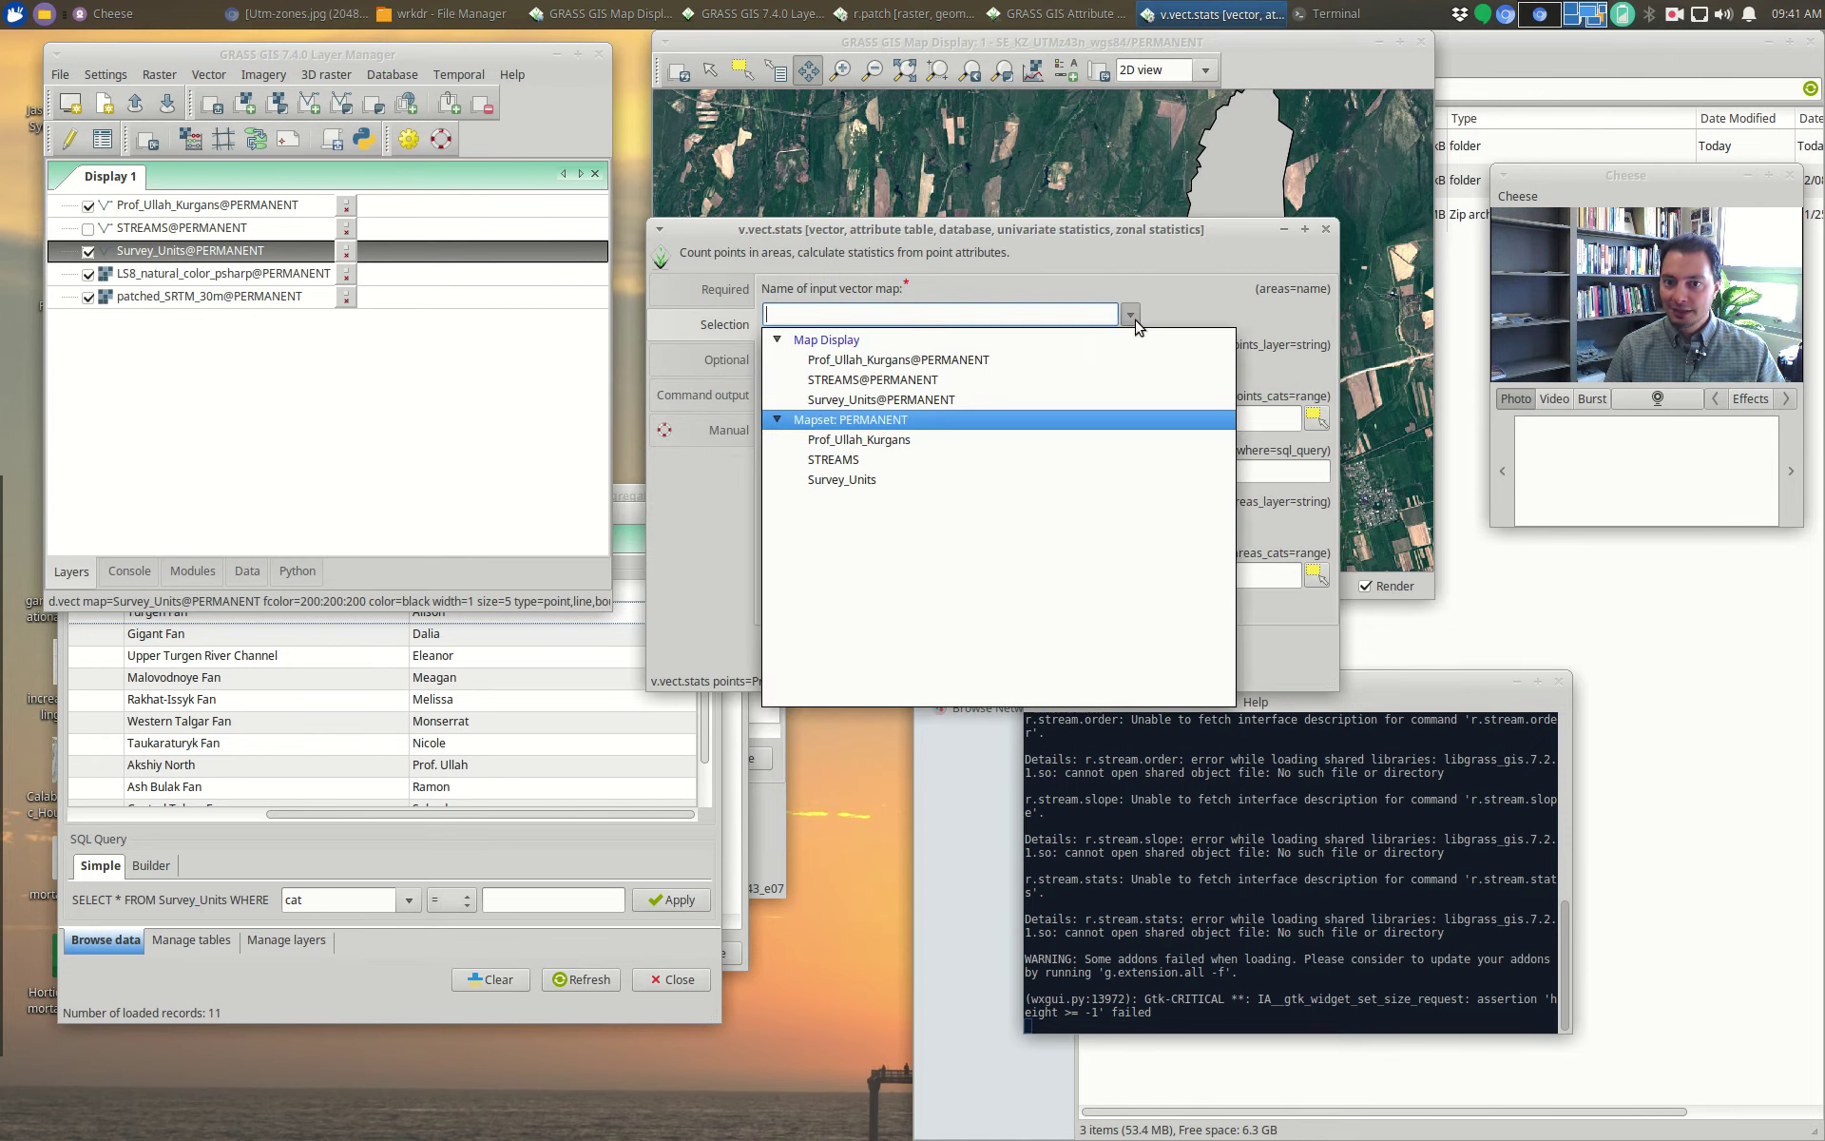
pyautogui.click(886, 400)
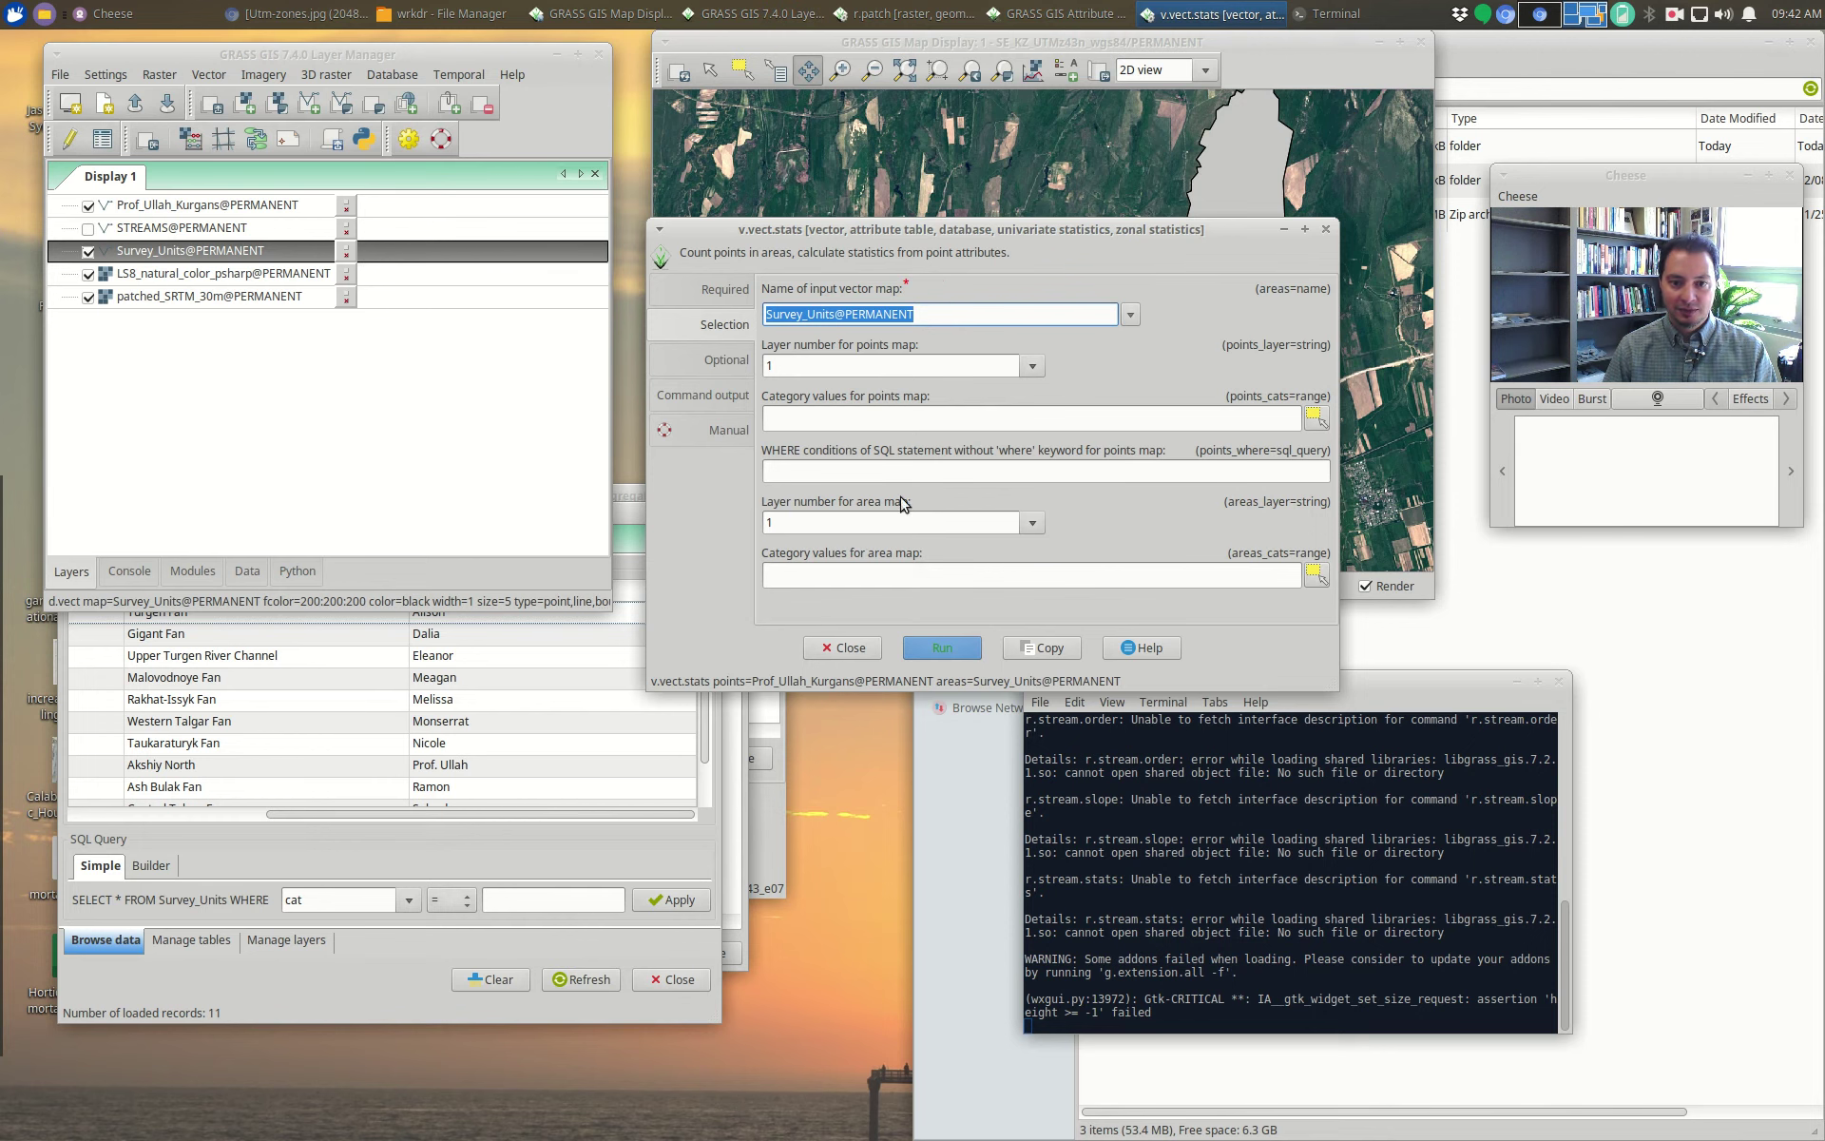
pyautogui.click(717, 366)
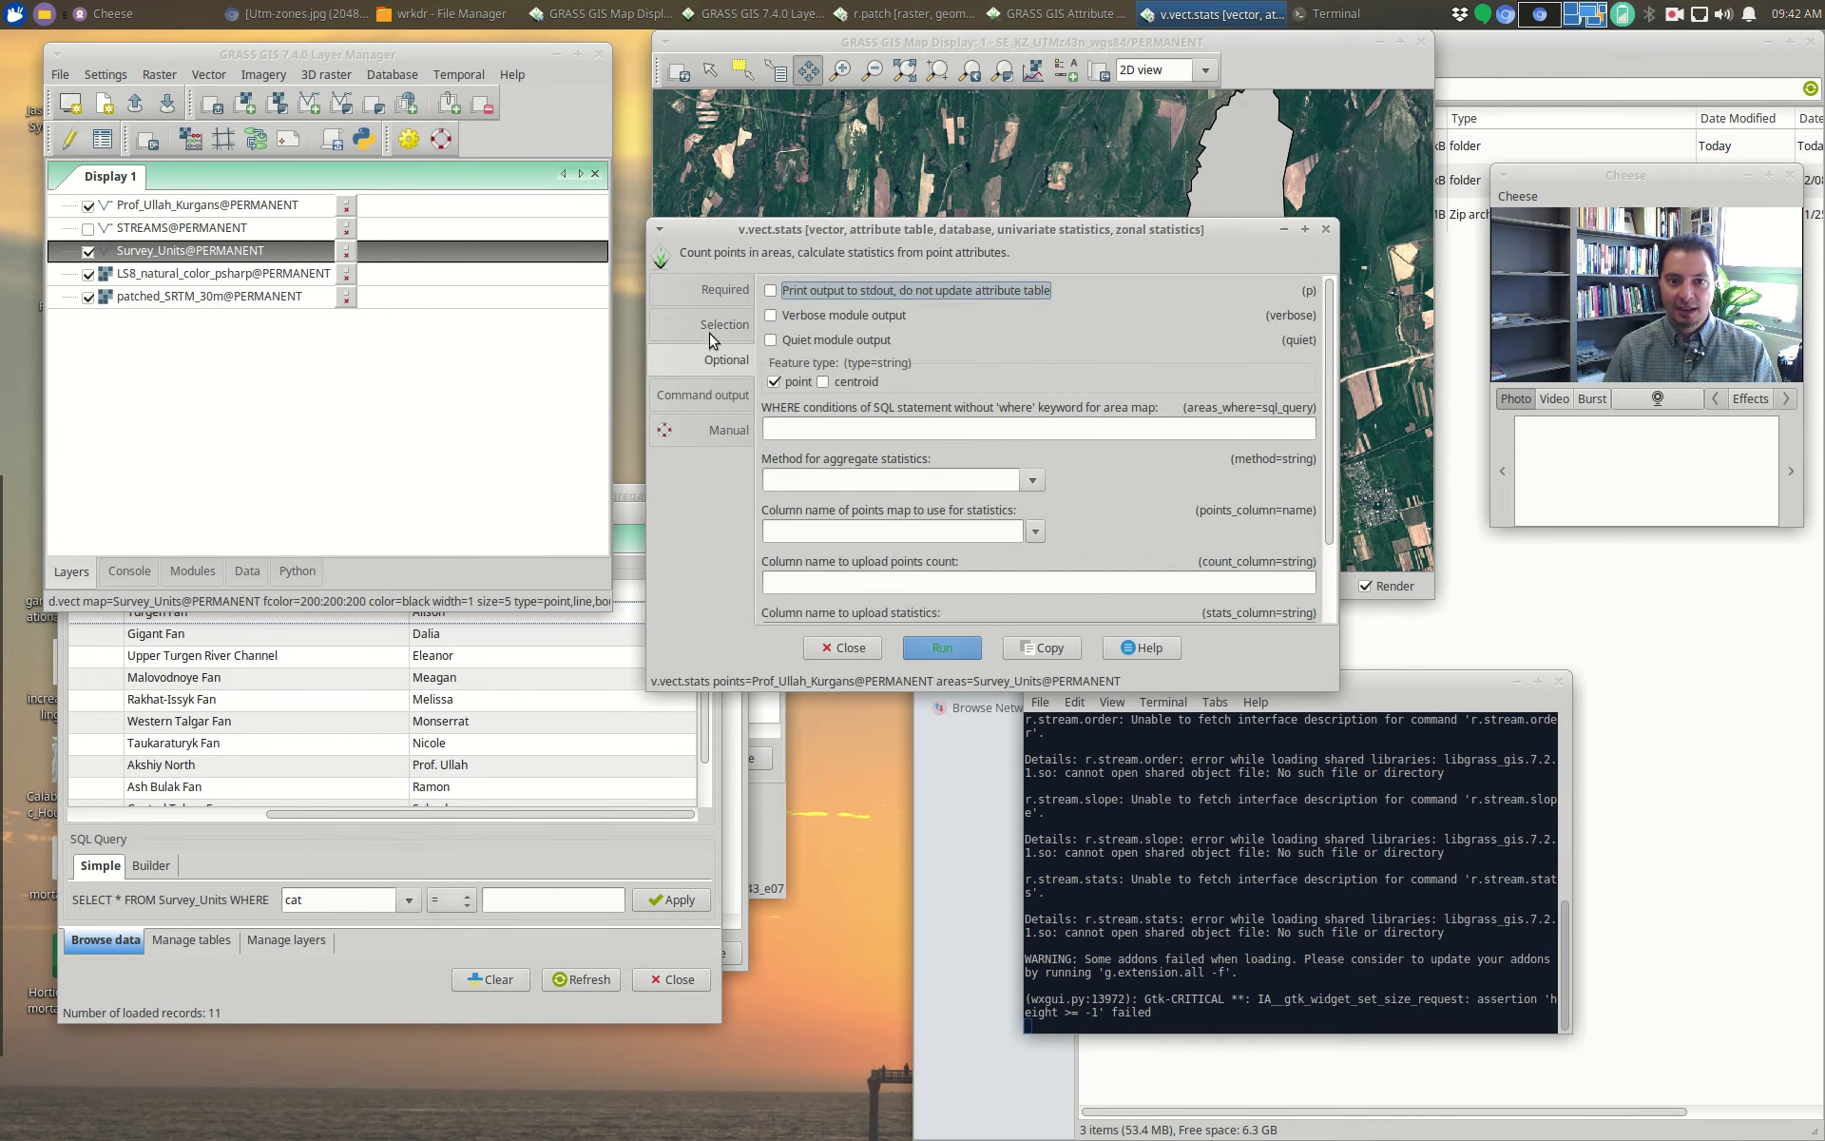
# Step: Set the v.vect.stats aggregate statistics method to sum and check the available points-map columns
pyautogui.click(713, 334)
pyautogui.click(835, 473)
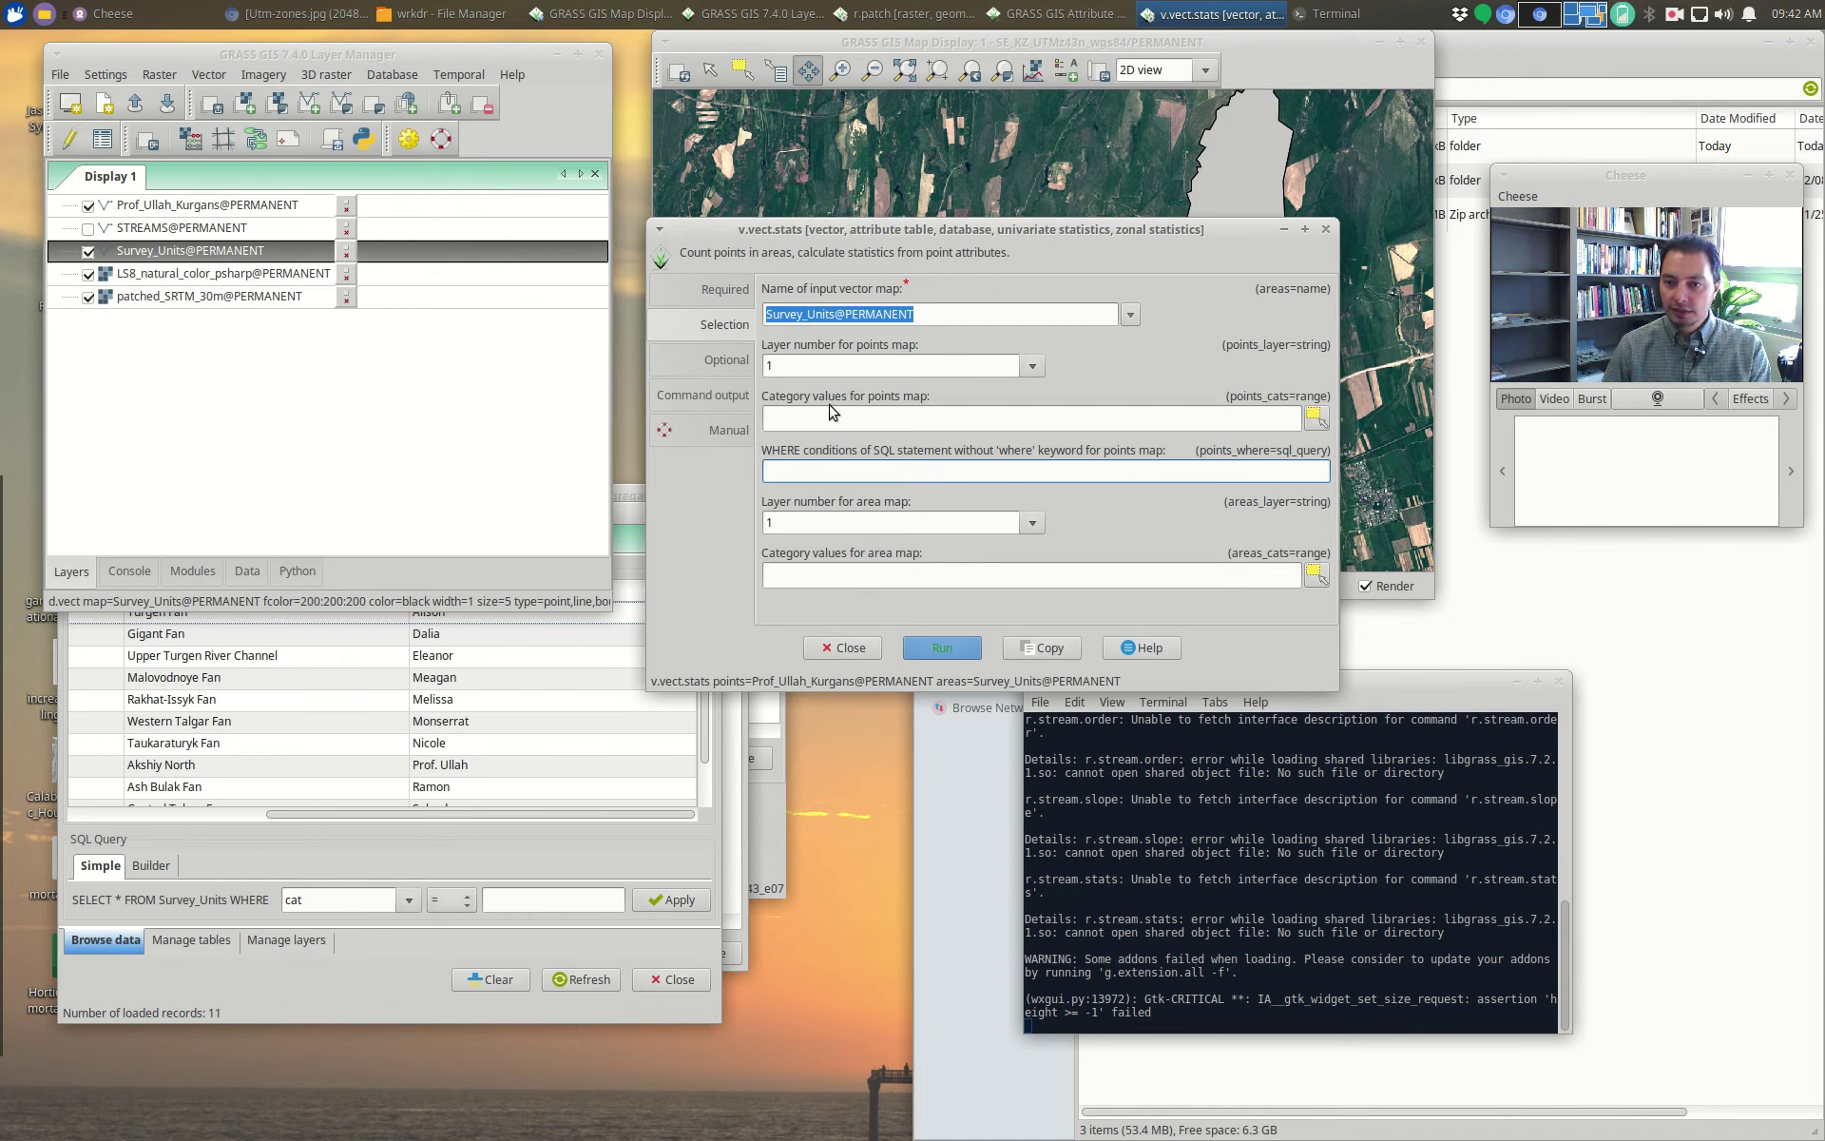
pyautogui.click(728, 362)
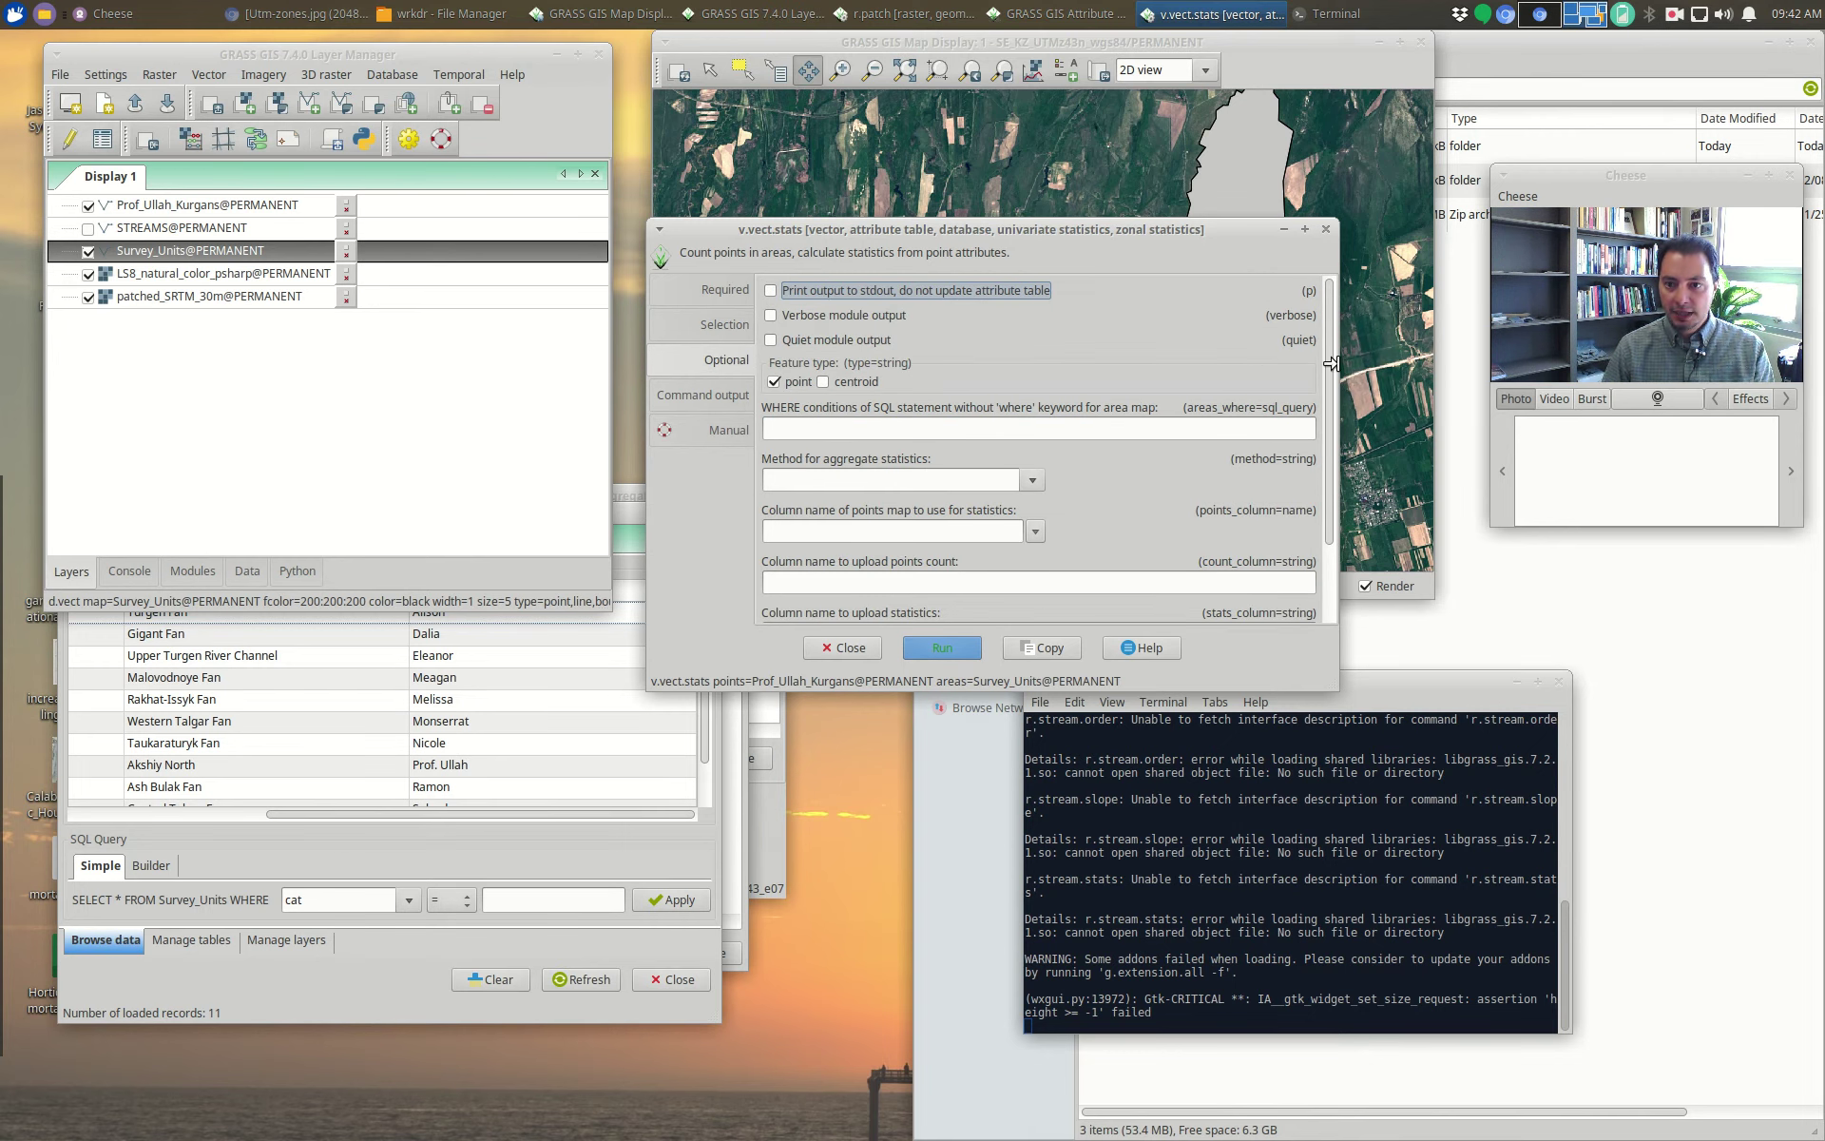
pyautogui.moveTo(1329, 367); pyautogui.dragTo(1326, 407)
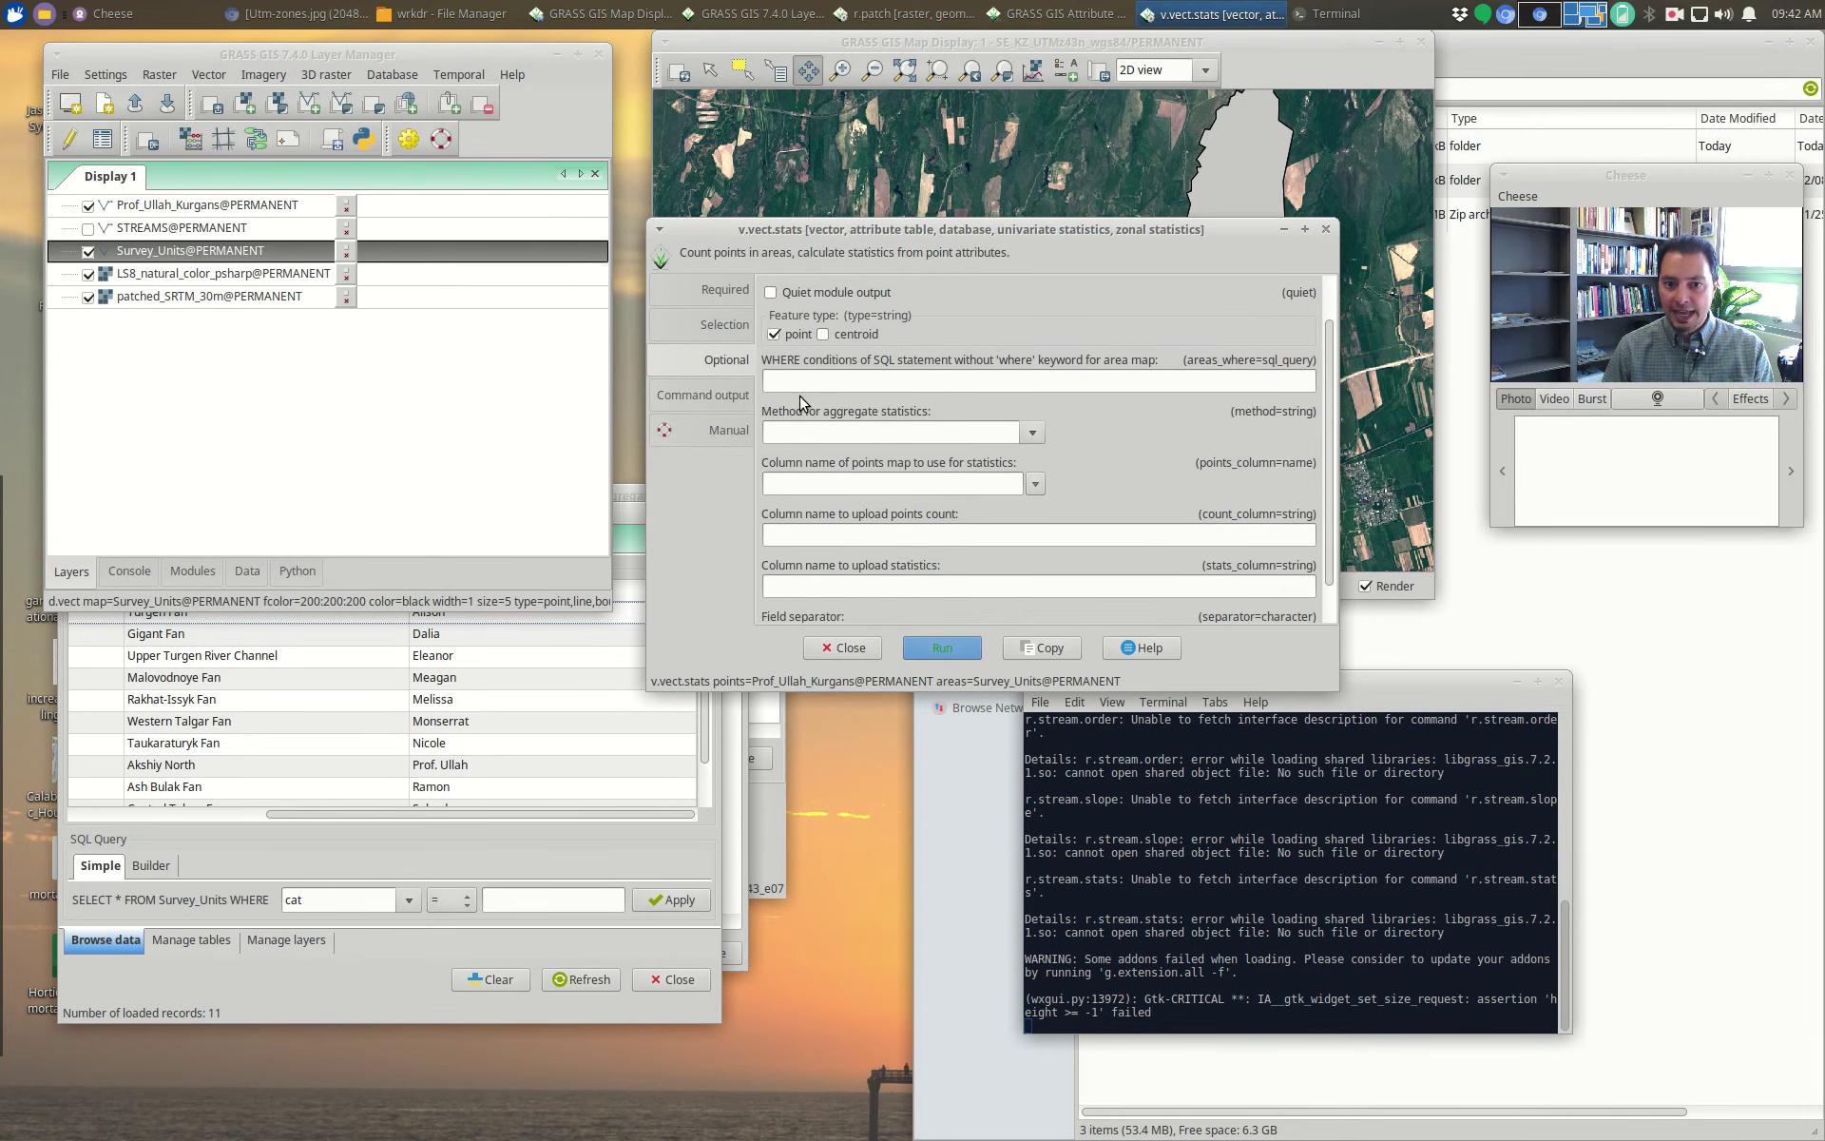
pyautogui.click(1030, 434)
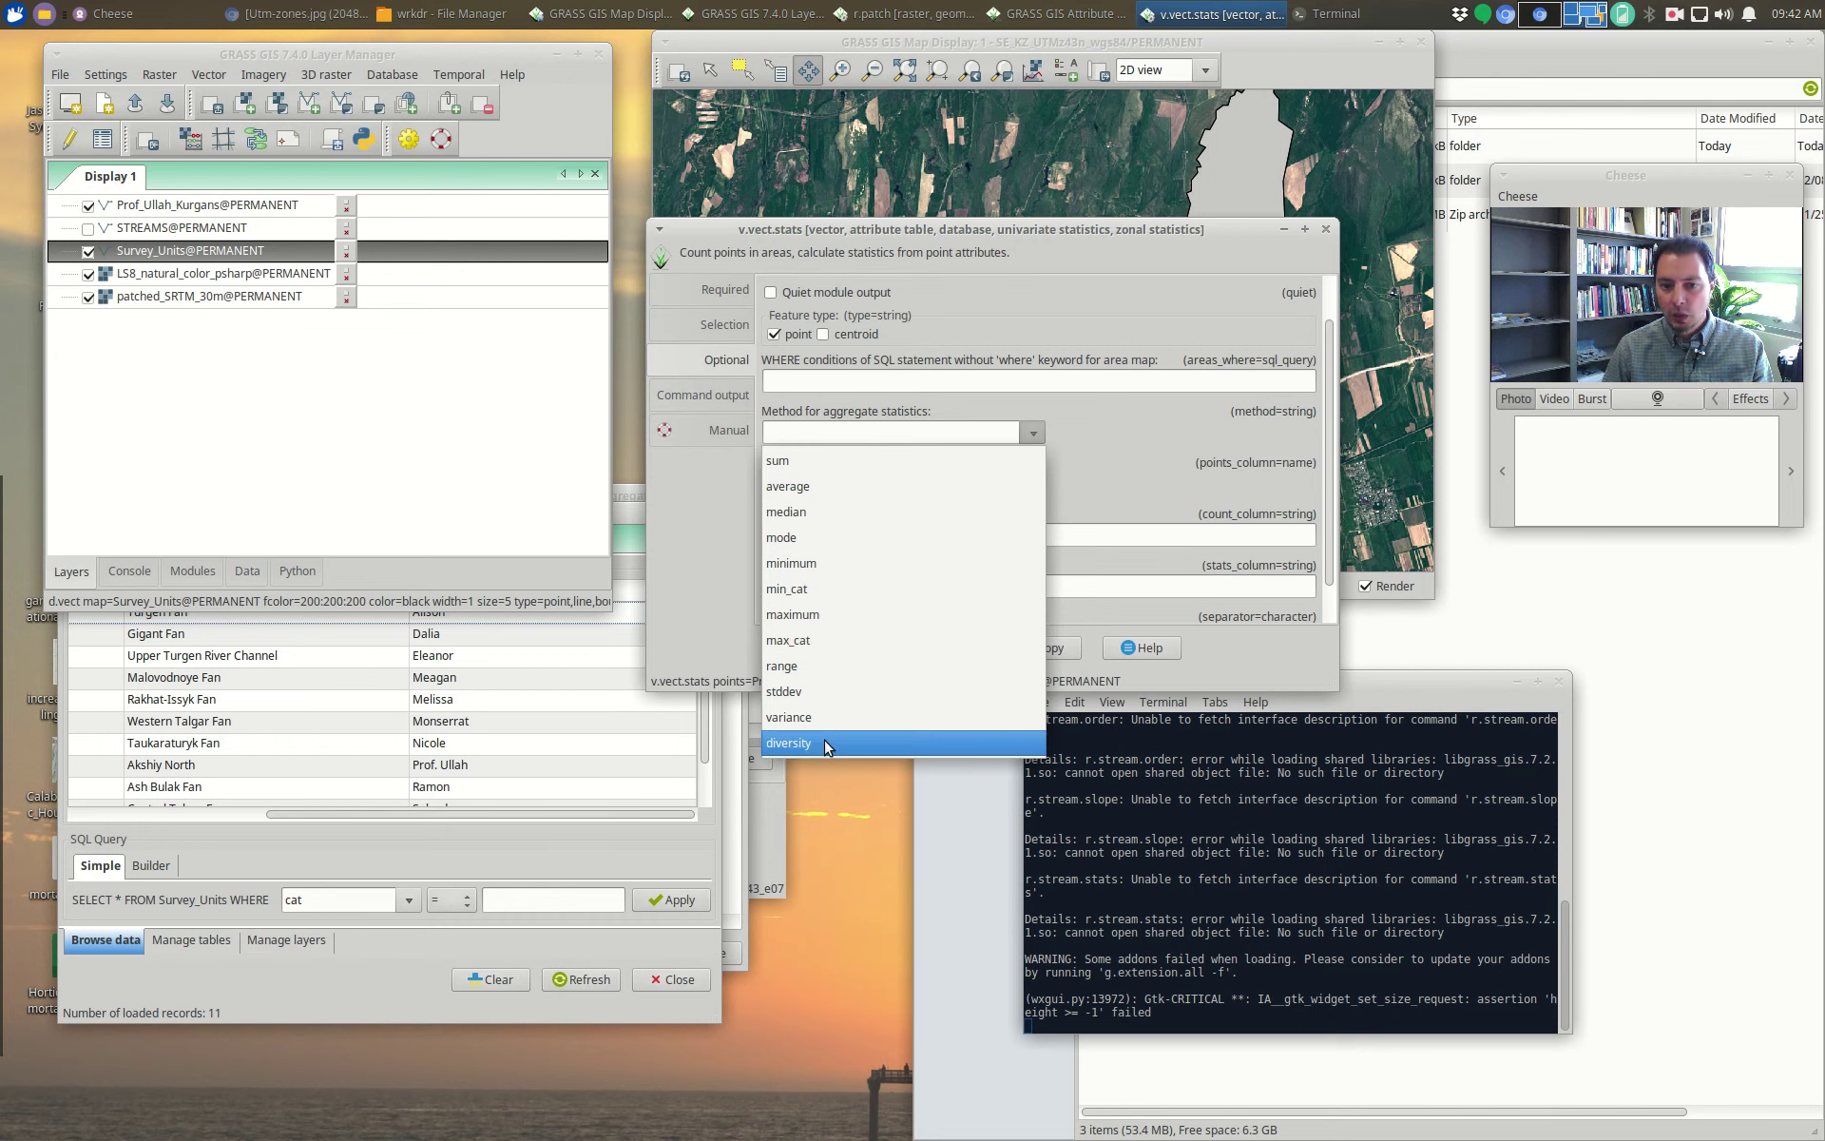
pyautogui.click(790, 463)
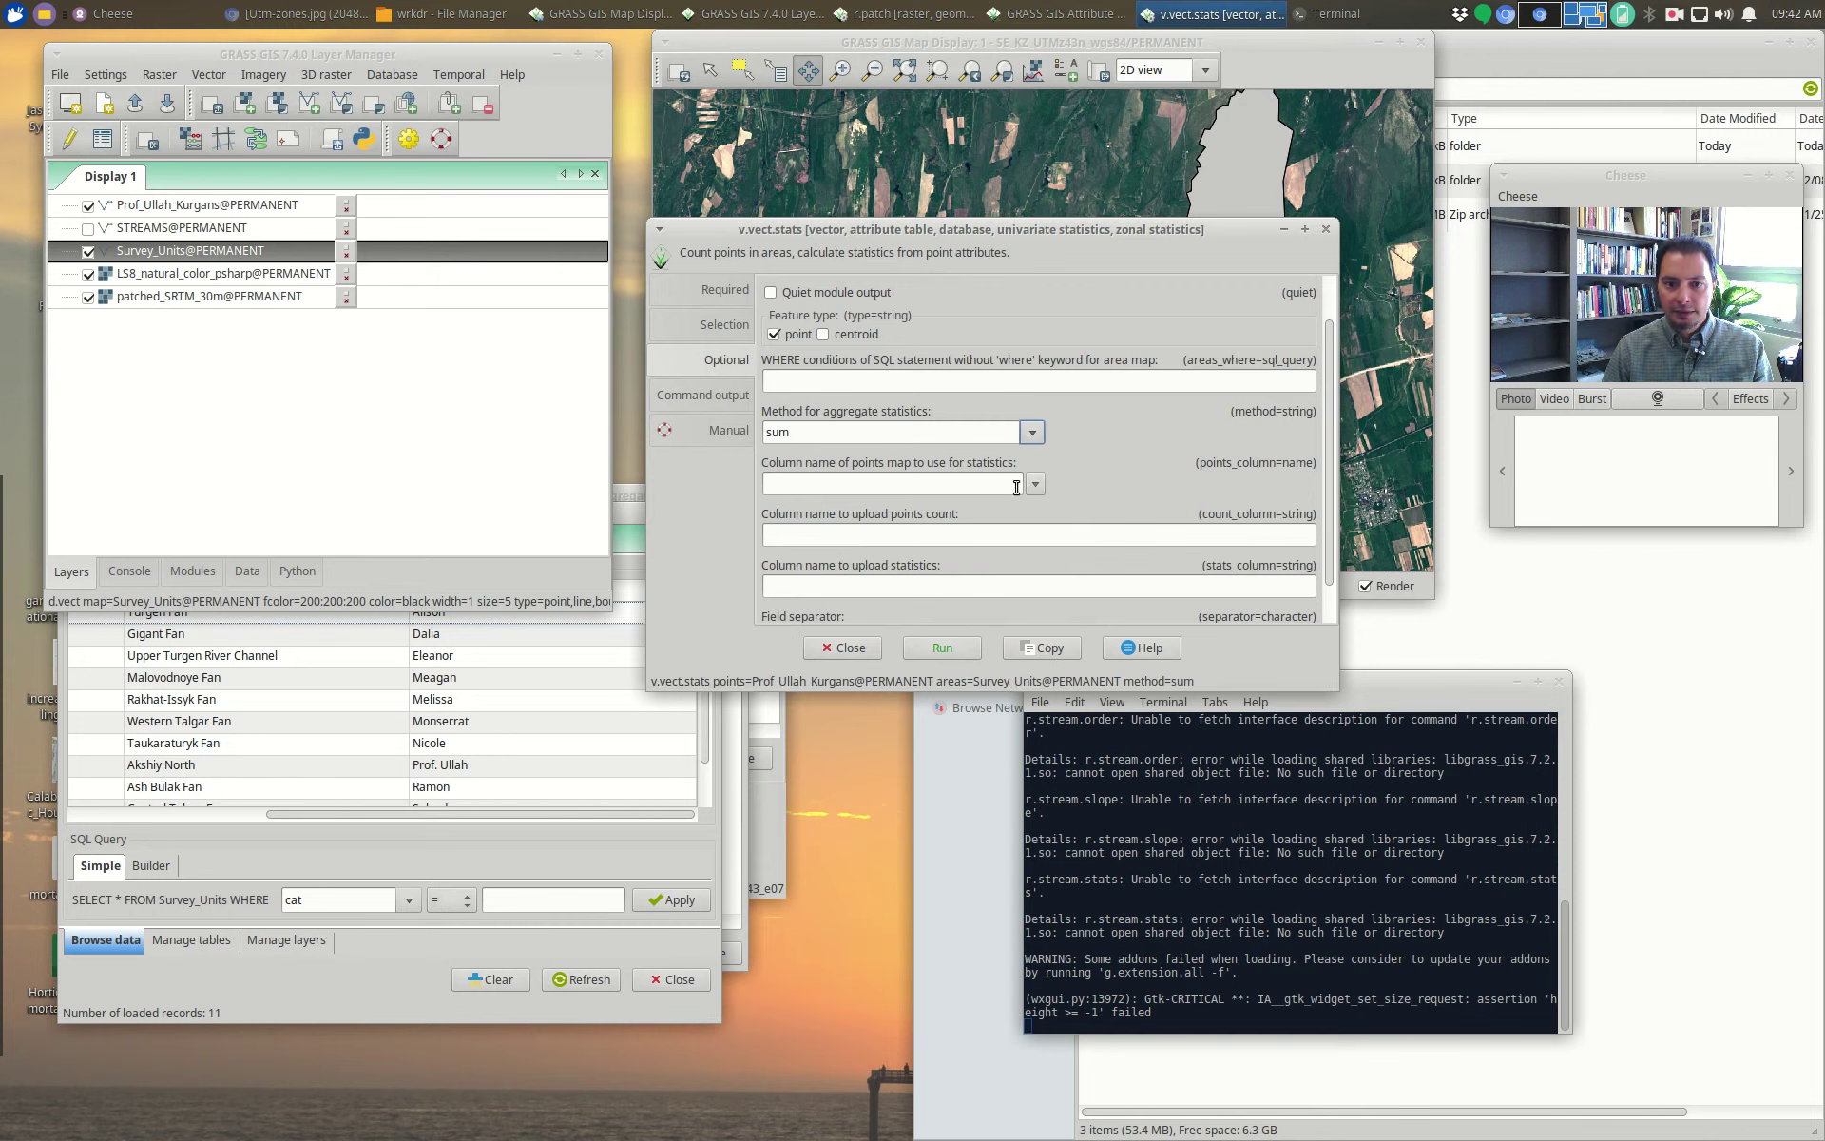
pyautogui.click(1036, 485)
pyautogui.click(1094, 465)
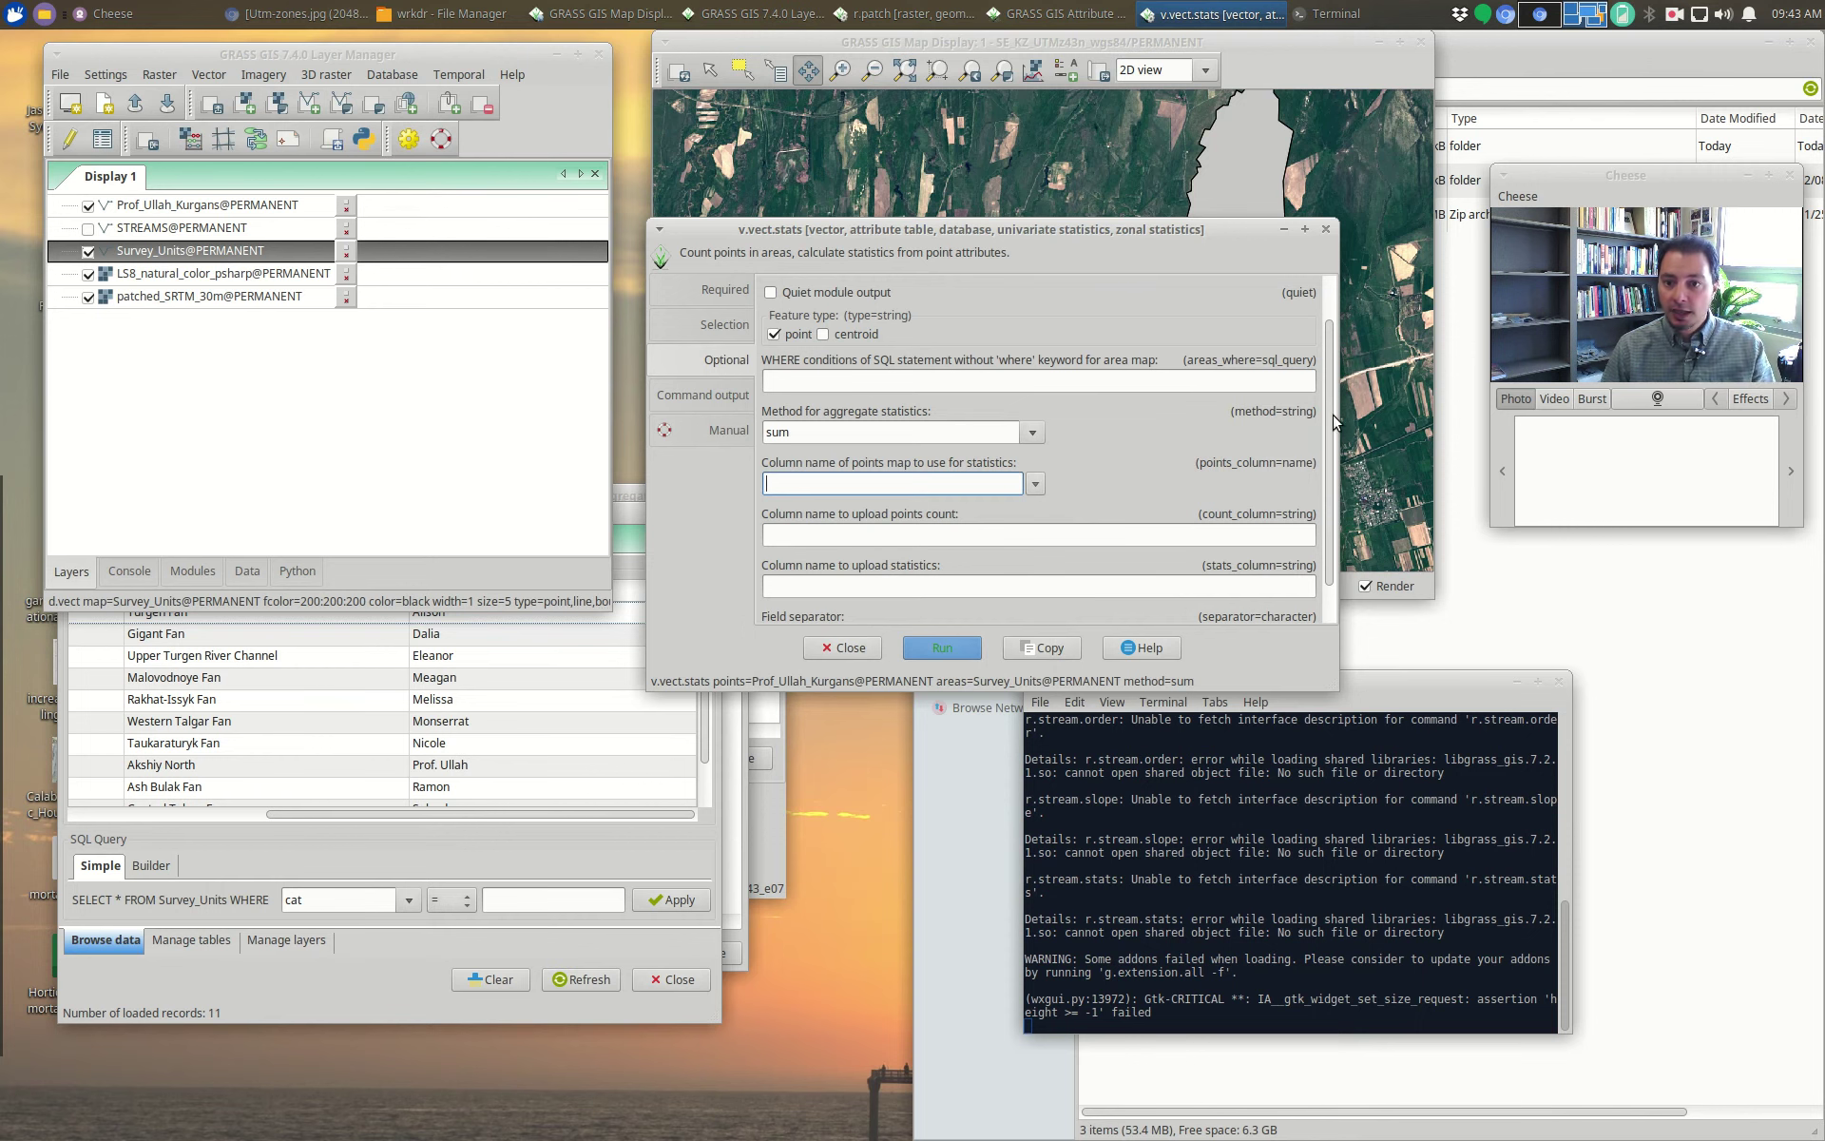
# Step: Run v.vect.stats with the aggregate method cleared, uploading the points count to a column named count
pyautogui.scroll(-2, 1334, 423)
pyautogui.click(931, 485)
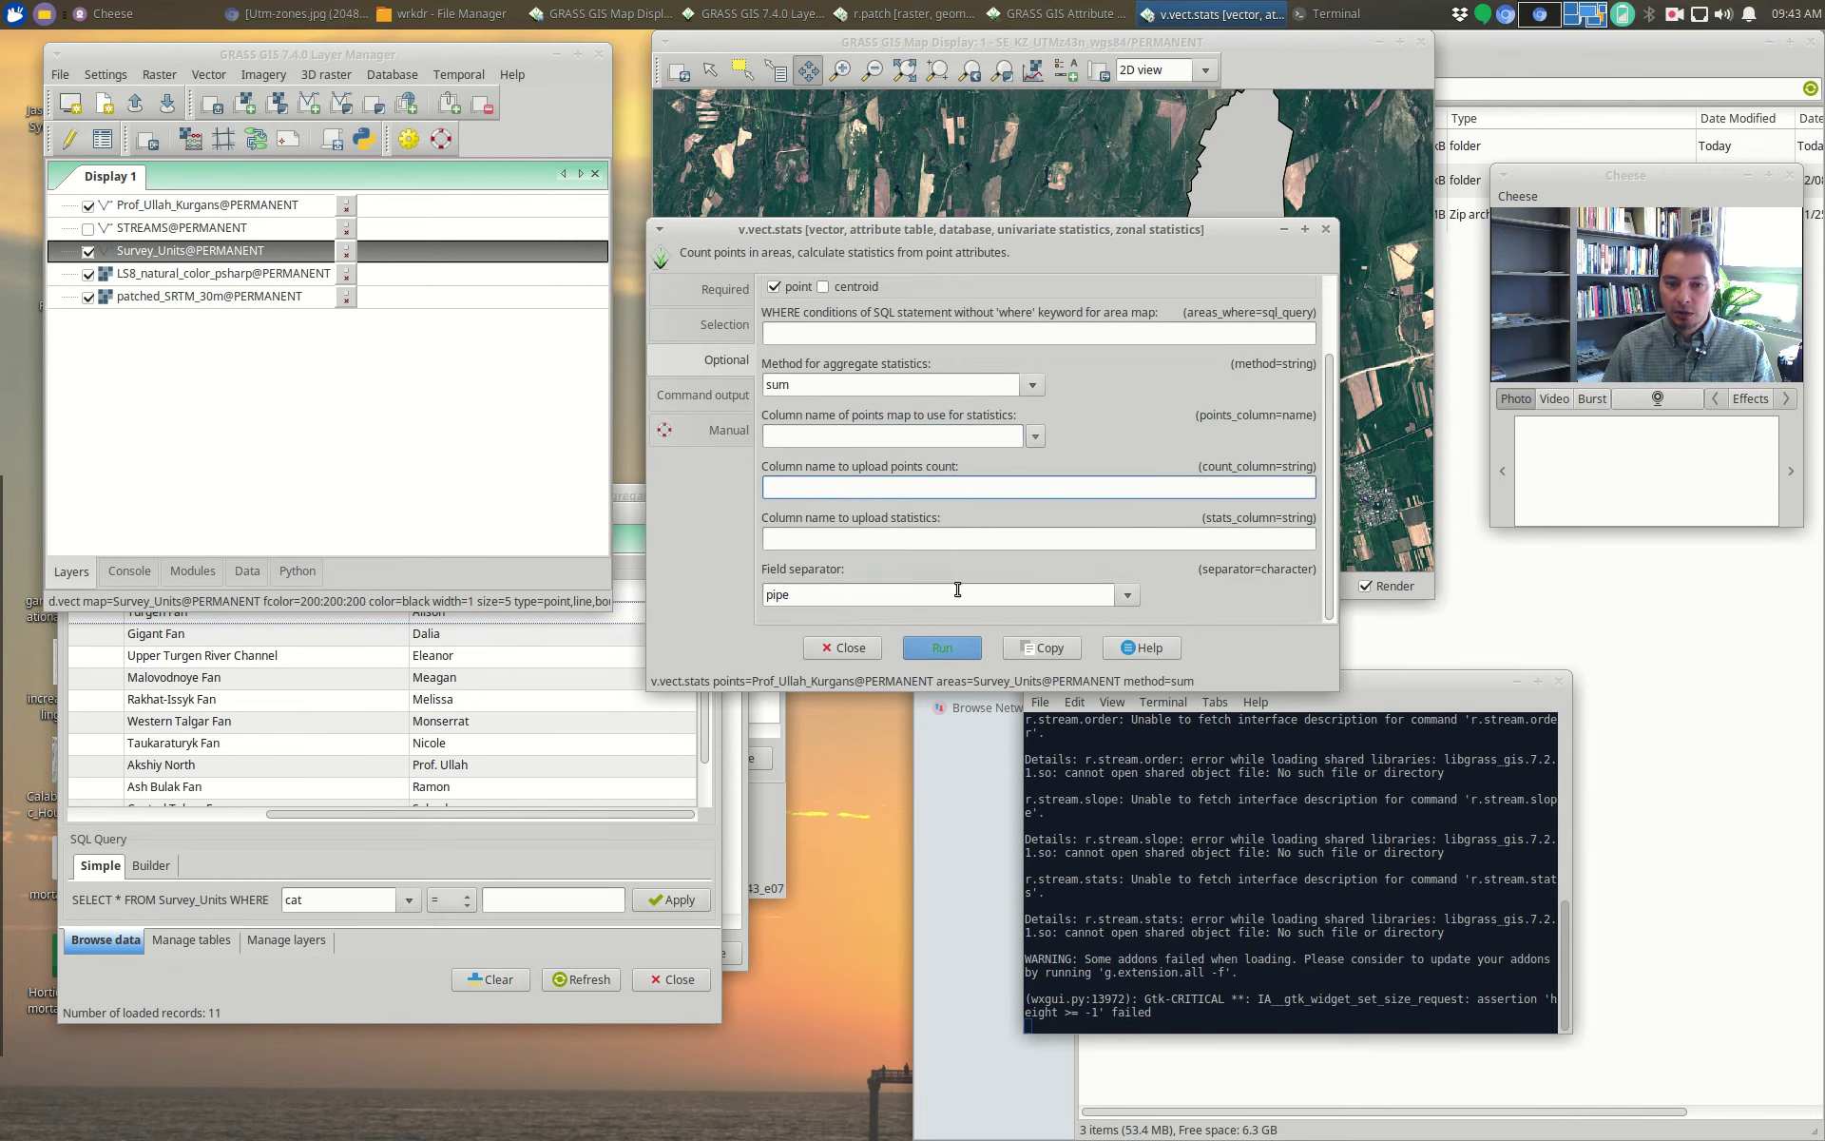
pyautogui.write('count')
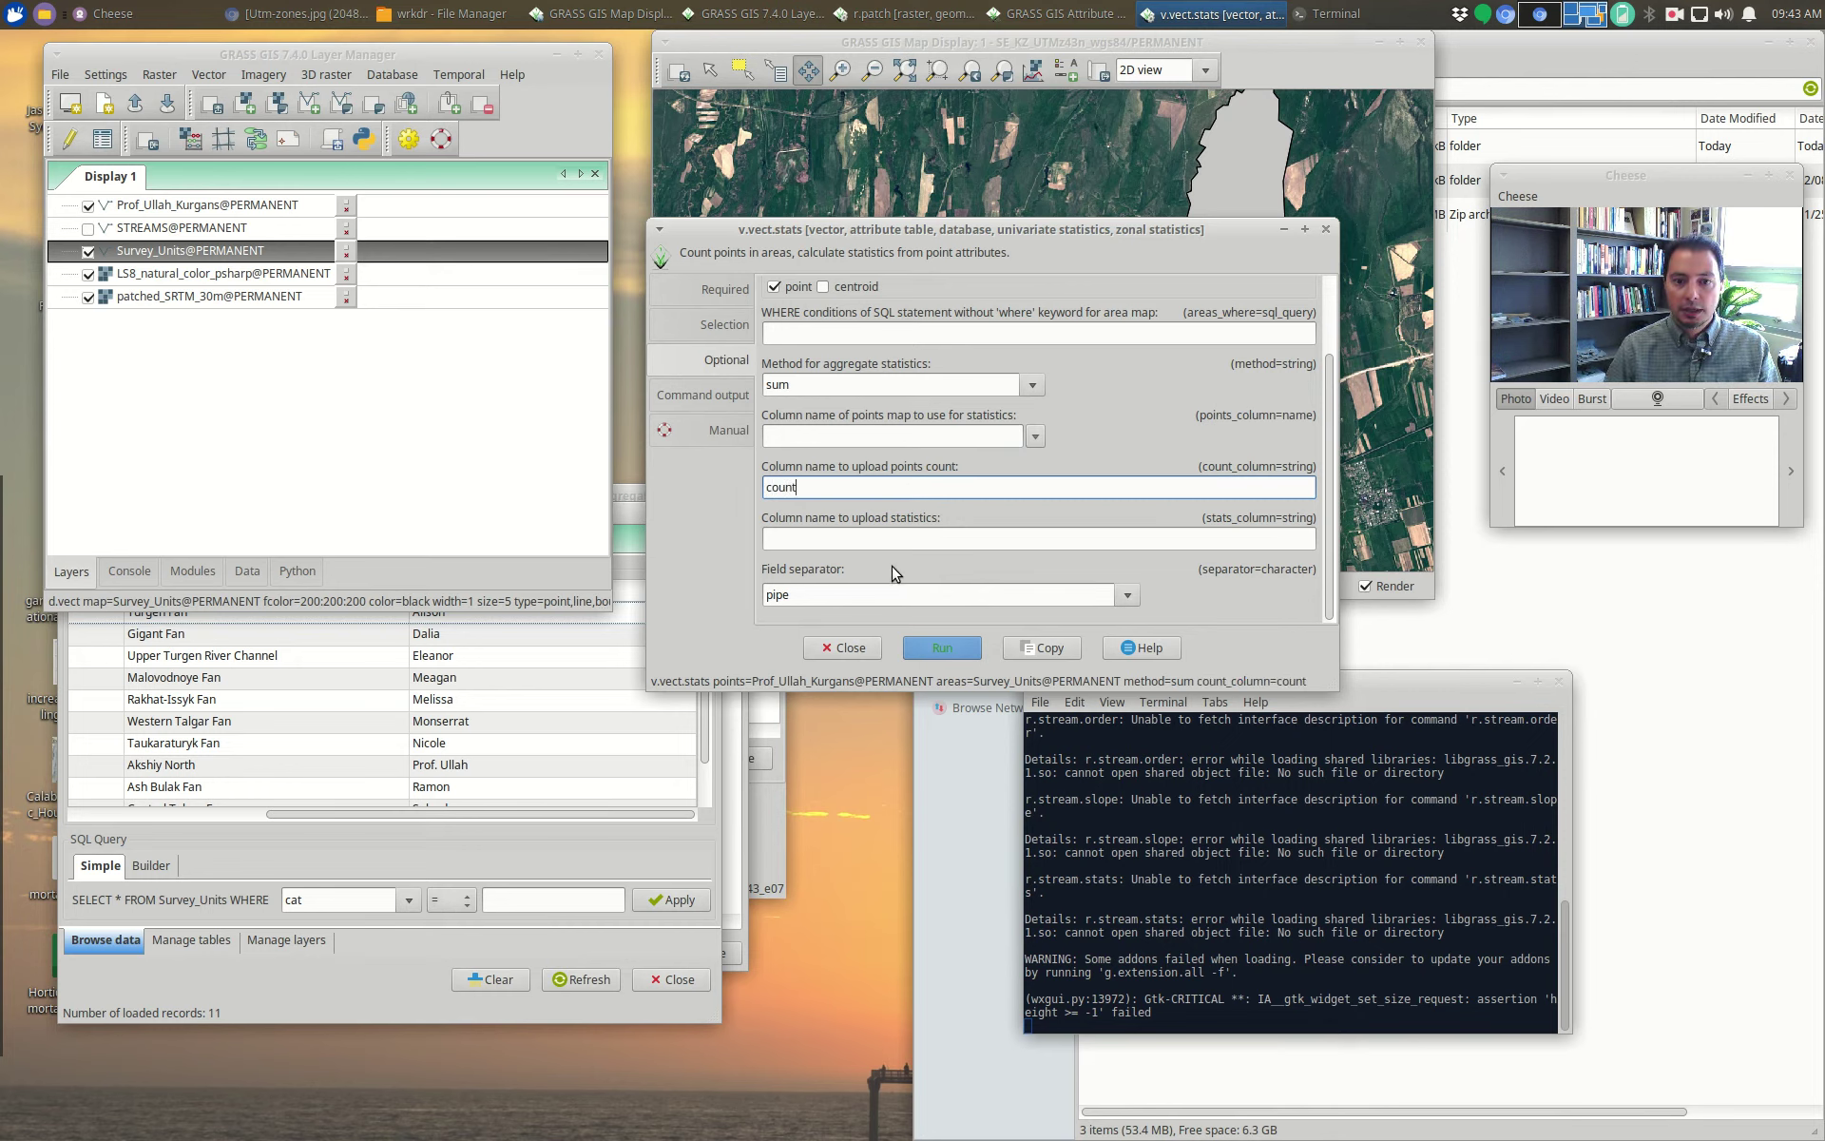
pyautogui.moveTo(840, 382); pyautogui.dragTo(715, 390)
pyautogui.press('BackSpace')
pyautogui.click(856, 496)
pyautogui.click(932, 650)
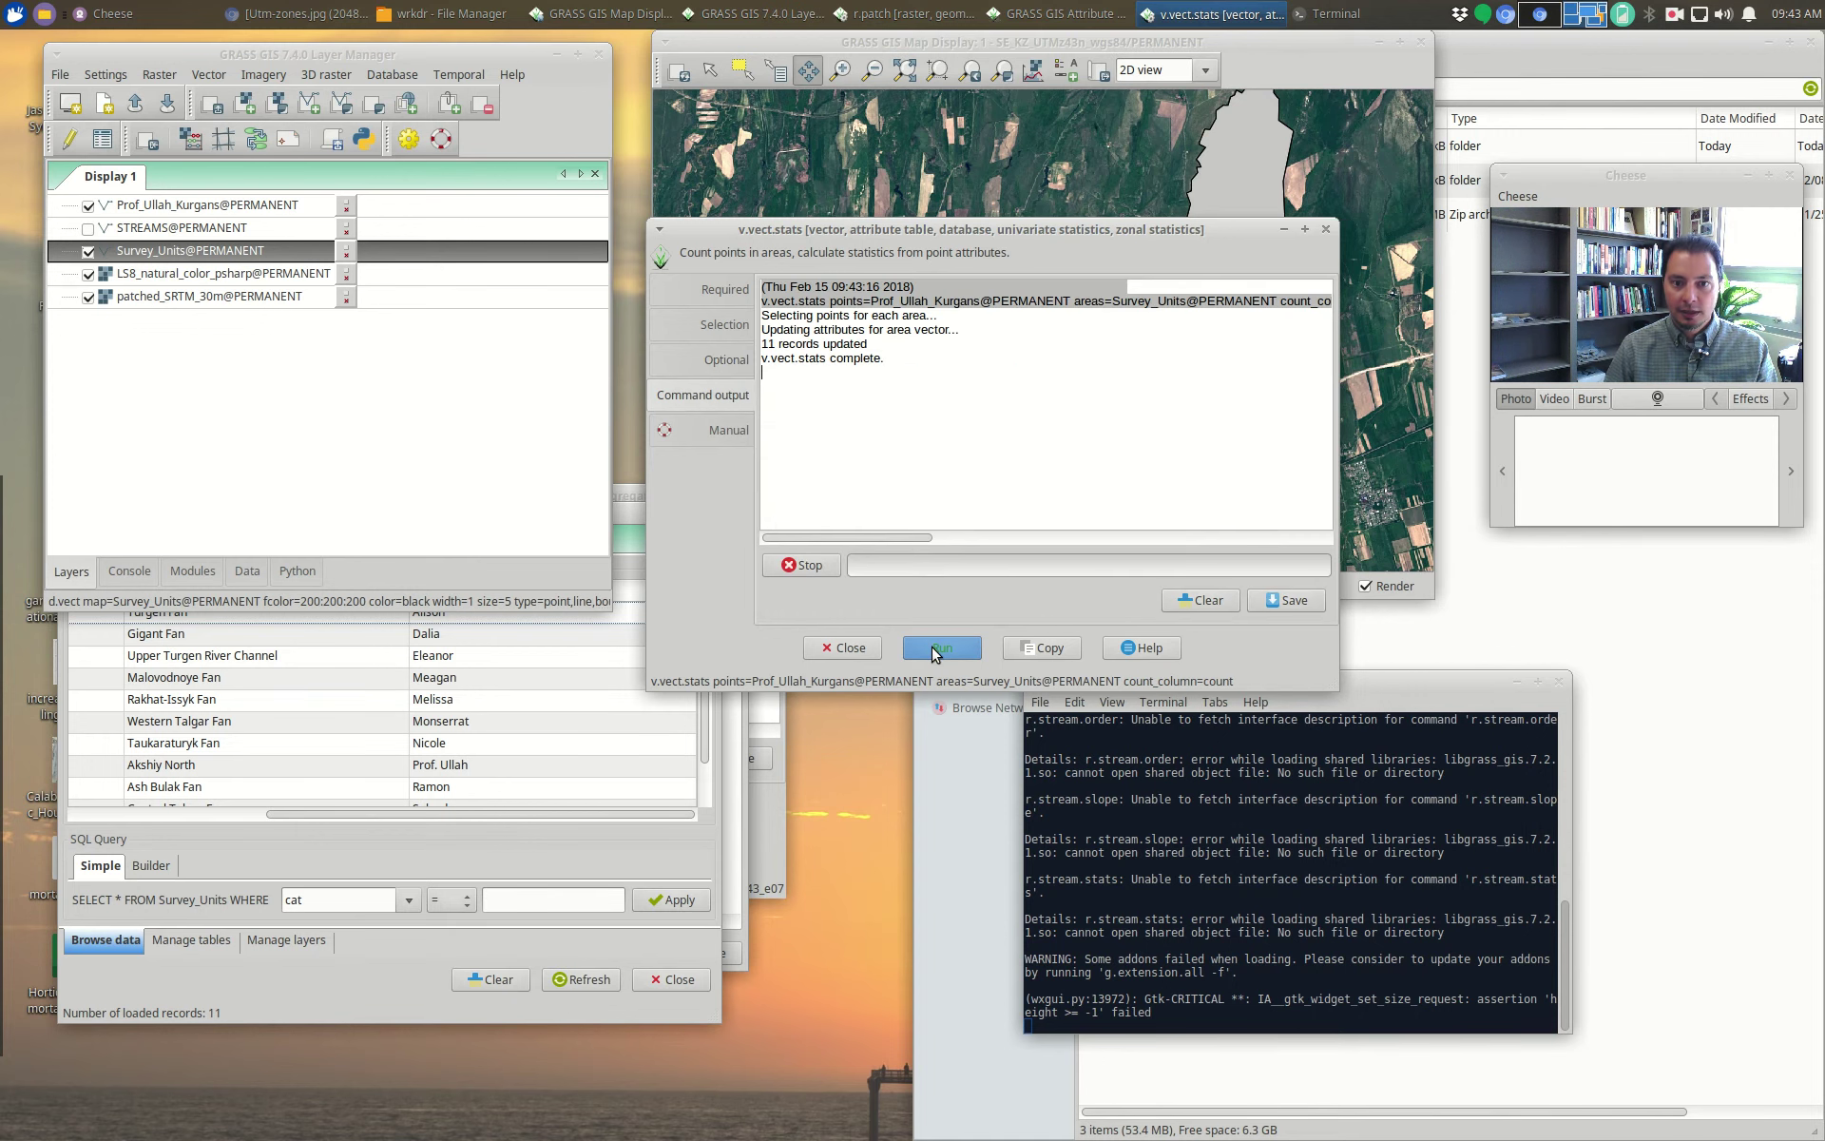
# Step: Refresh the Survey_Units attribute table and look for the count column
pyautogui.click(524, 787)
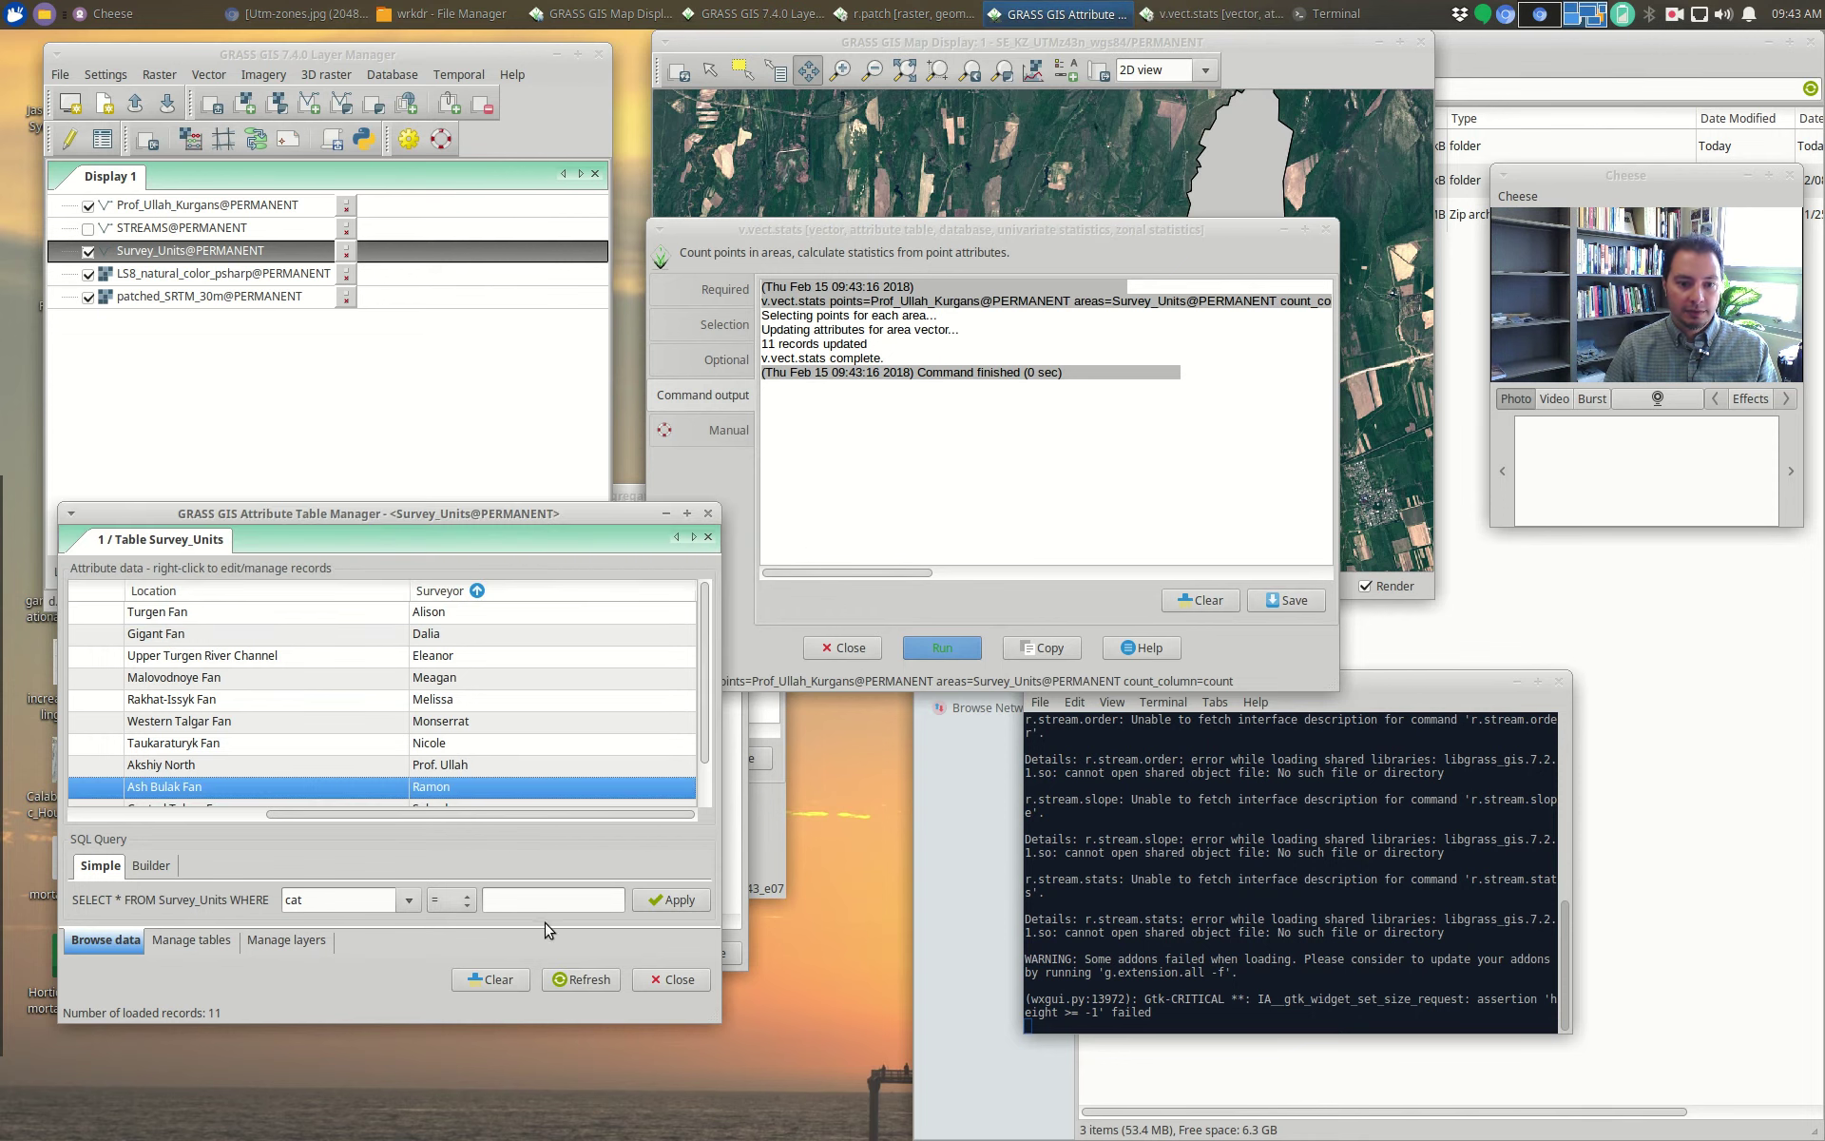
pyautogui.click(581, 979)
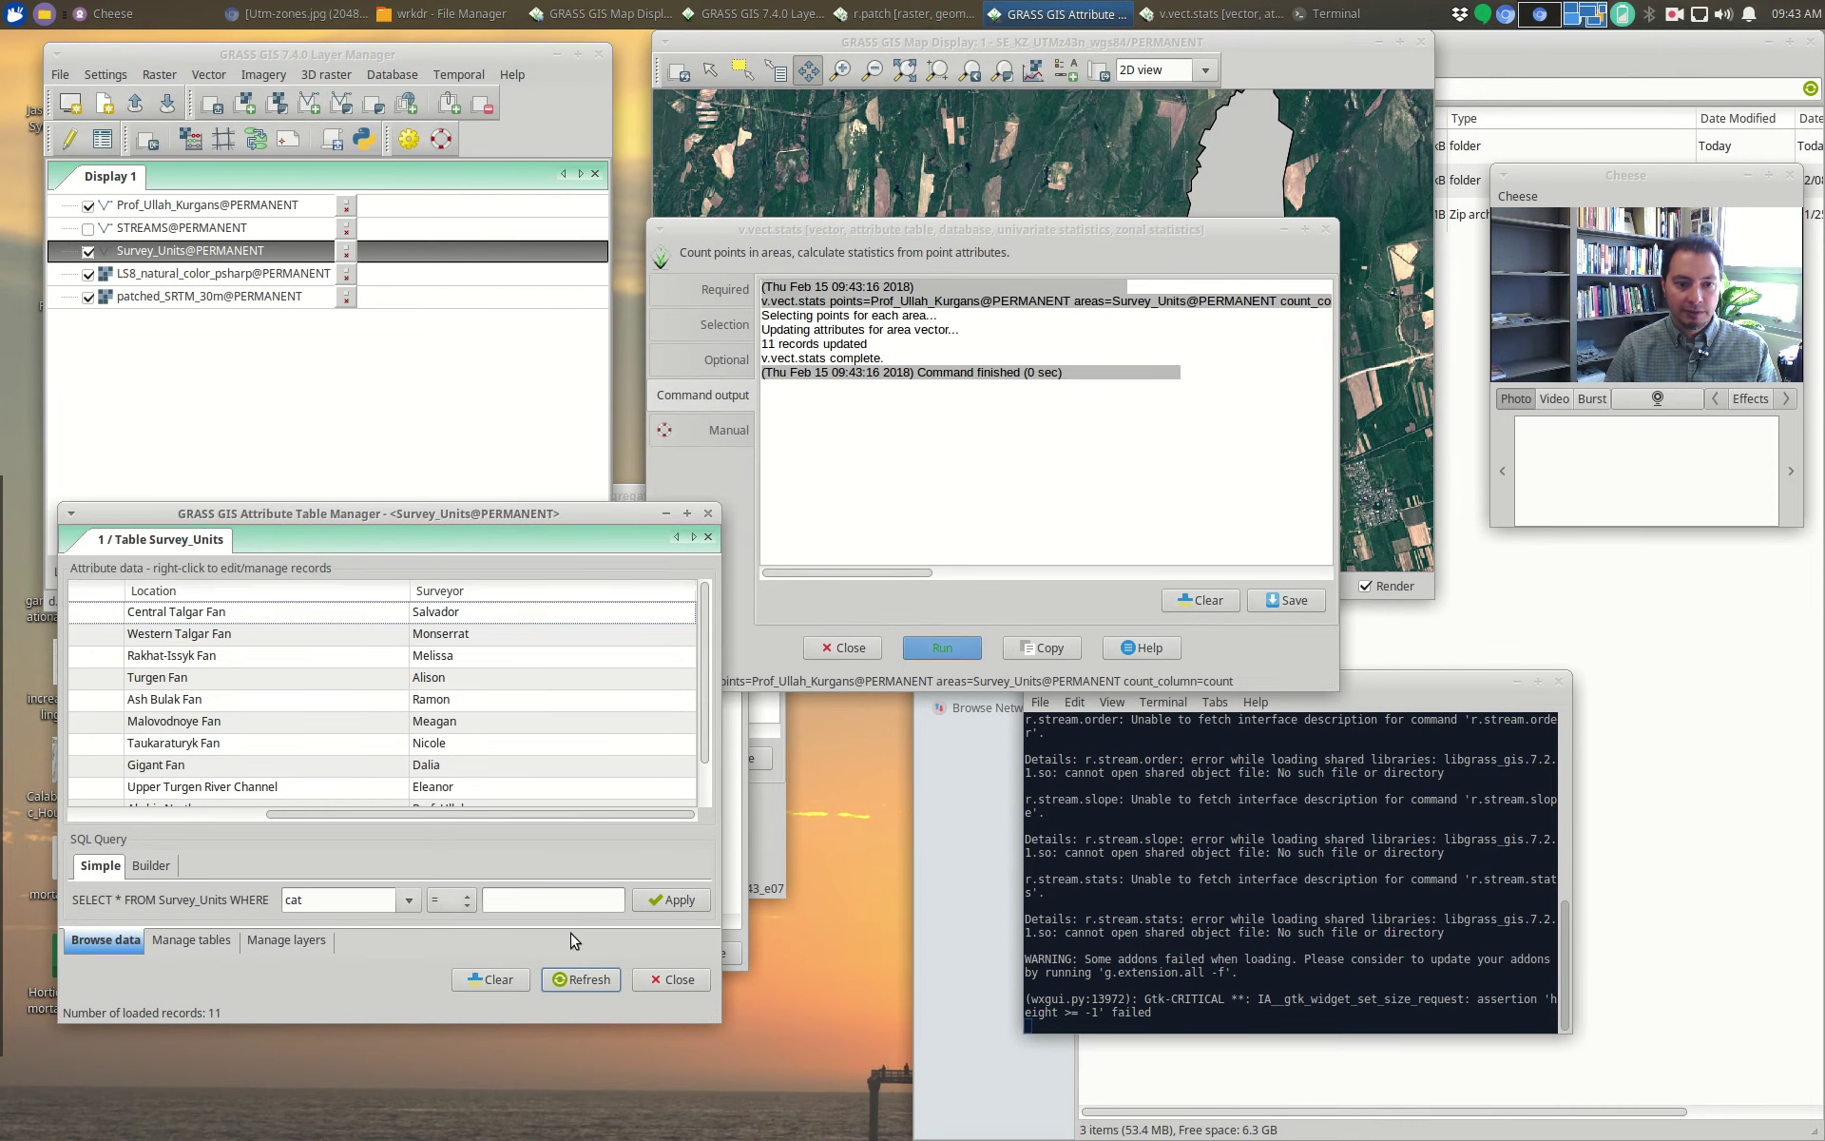
pyautogui.moveTo(562, 814); pyautogui.dragTo(625, 839)
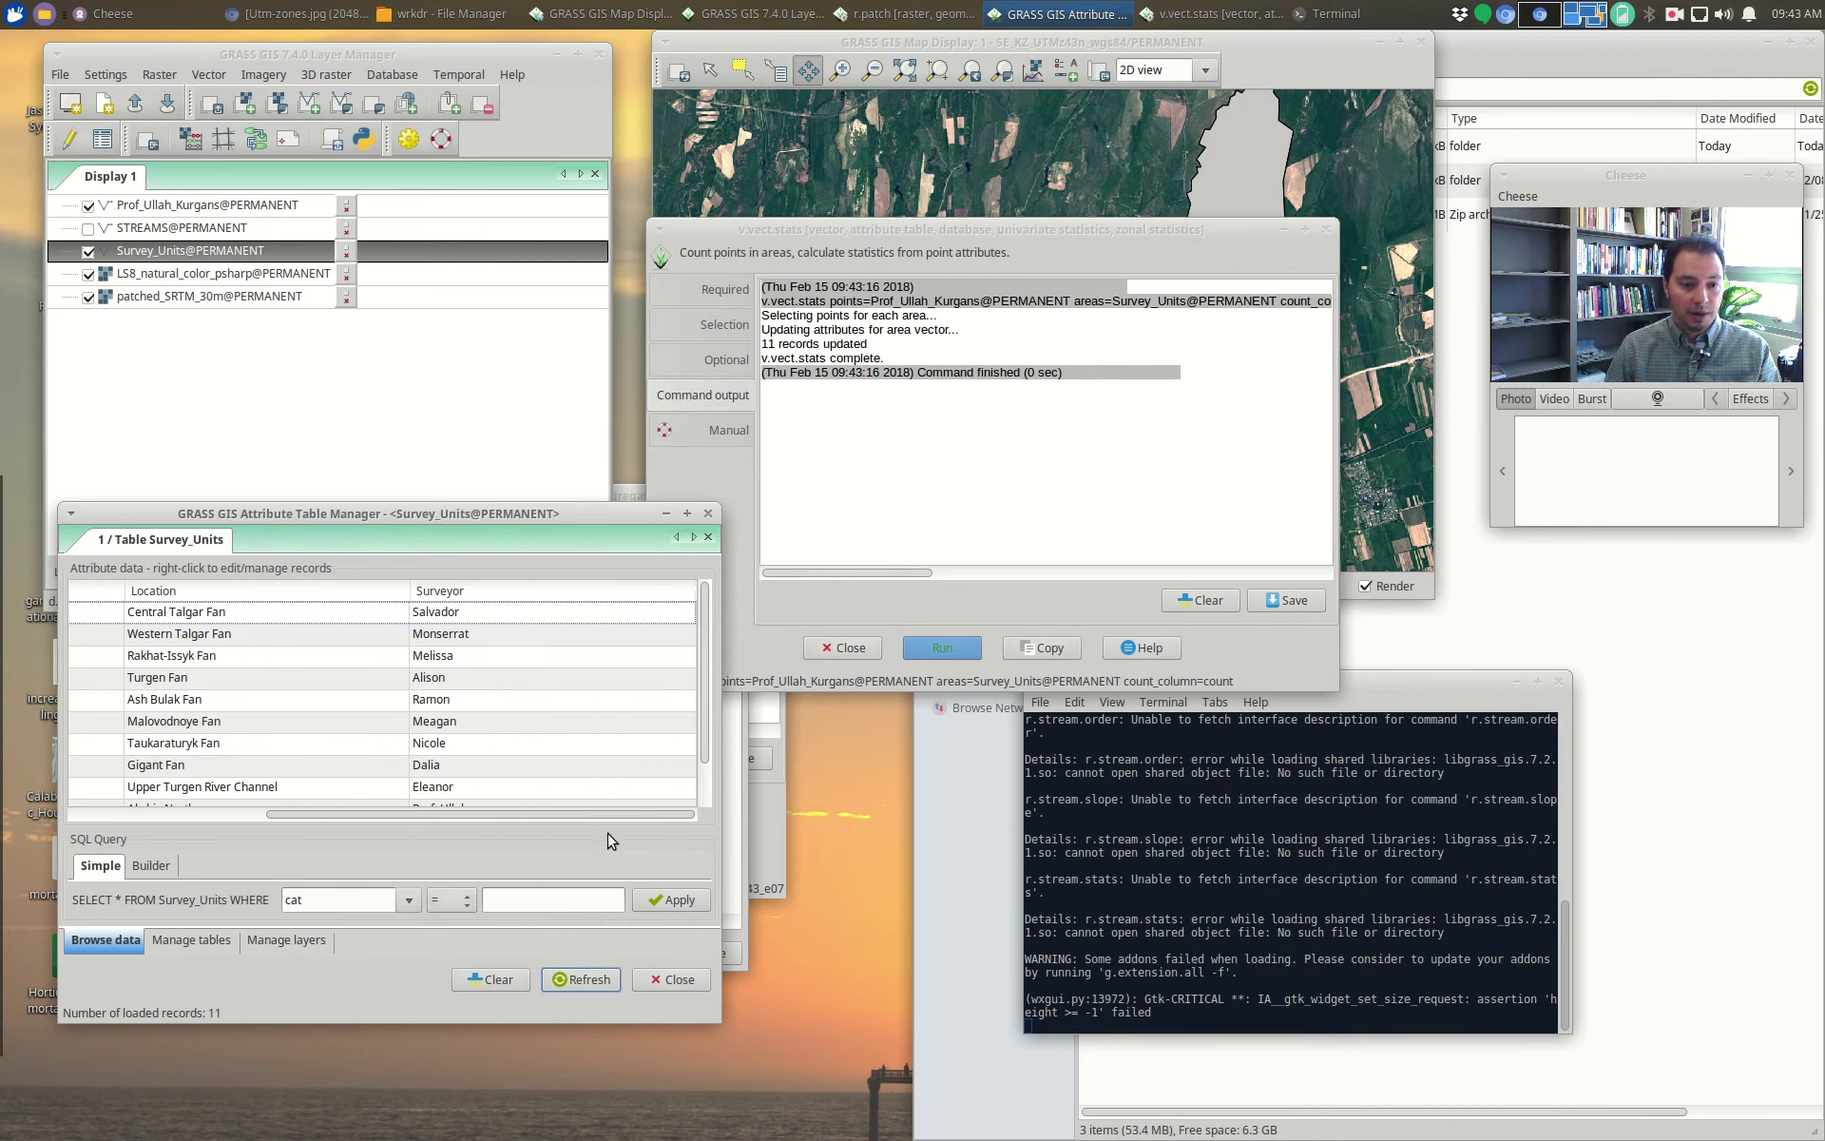
# Step: Add an integer column named count to the Survey_Units attribute table
pyautogui.click(193, 940)
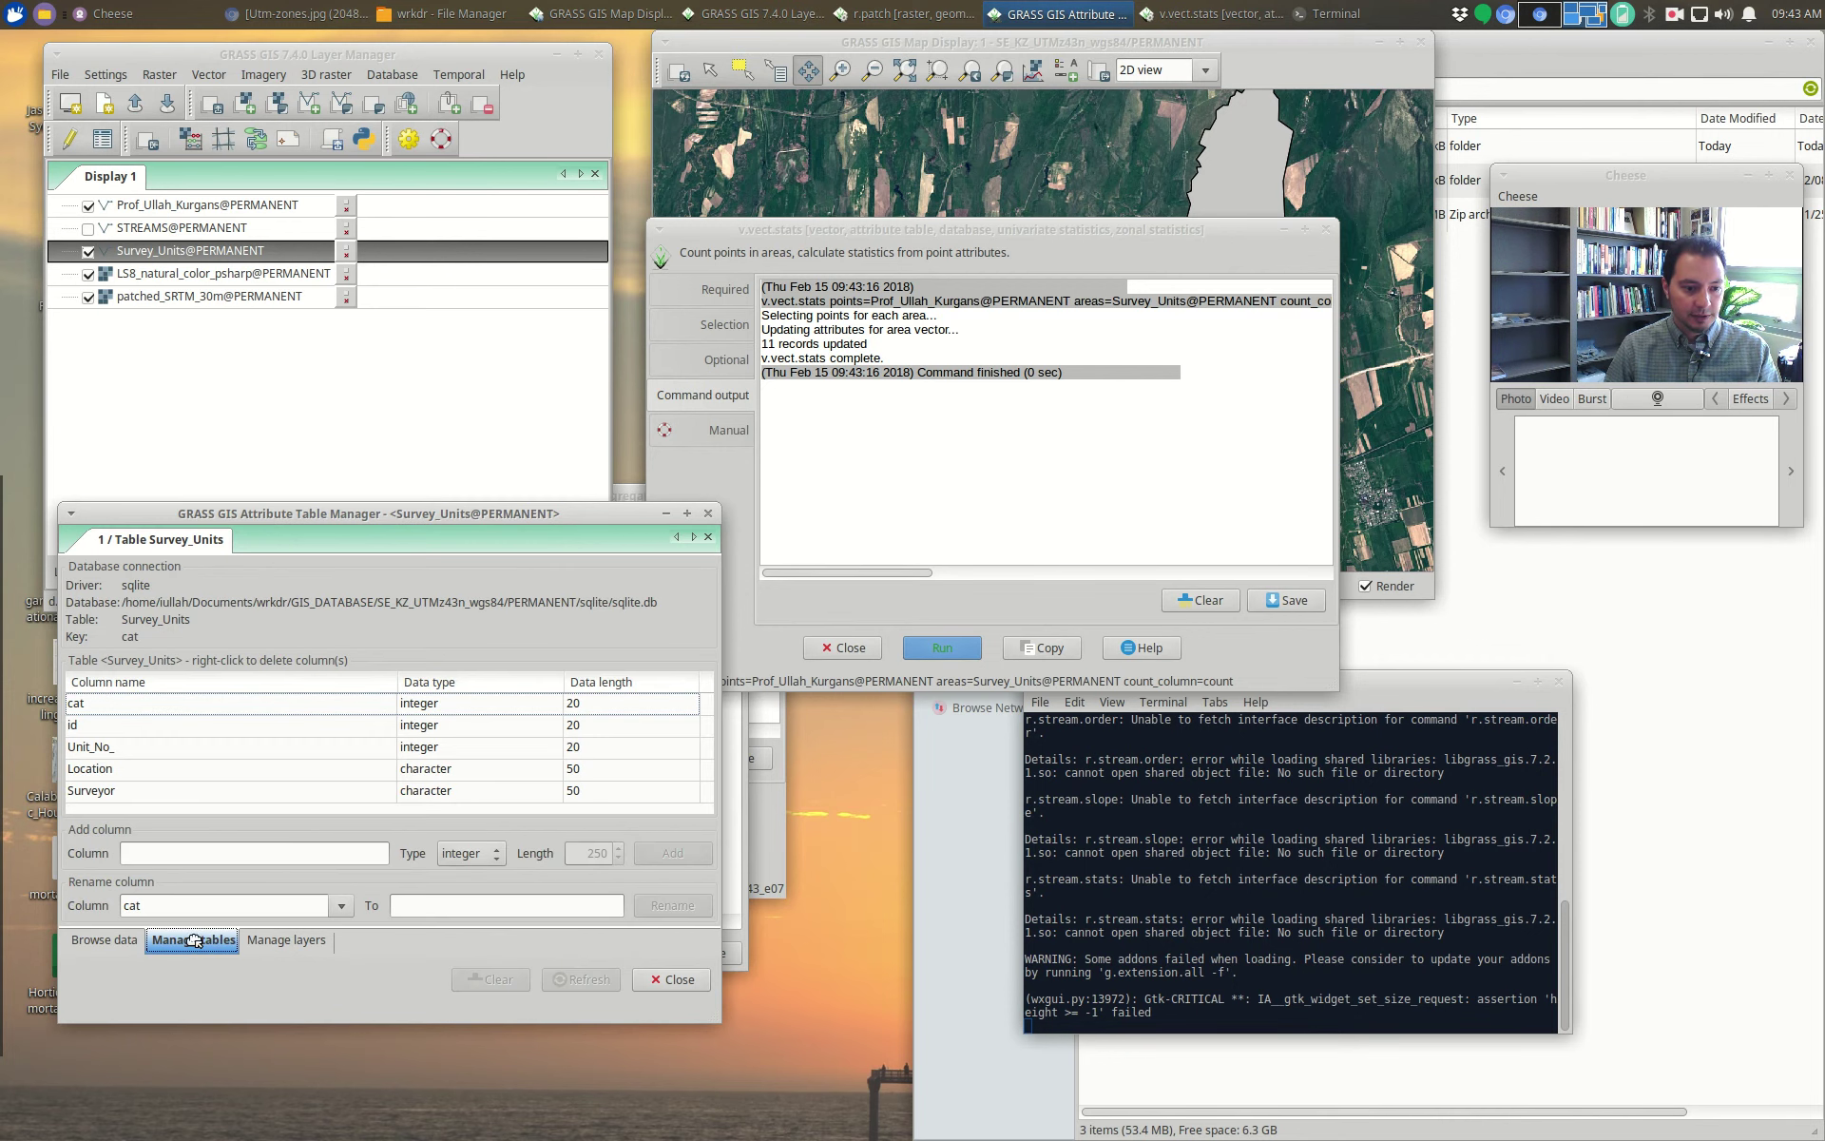
pyautogui.click(258, 854)
pyautogui.write('count')
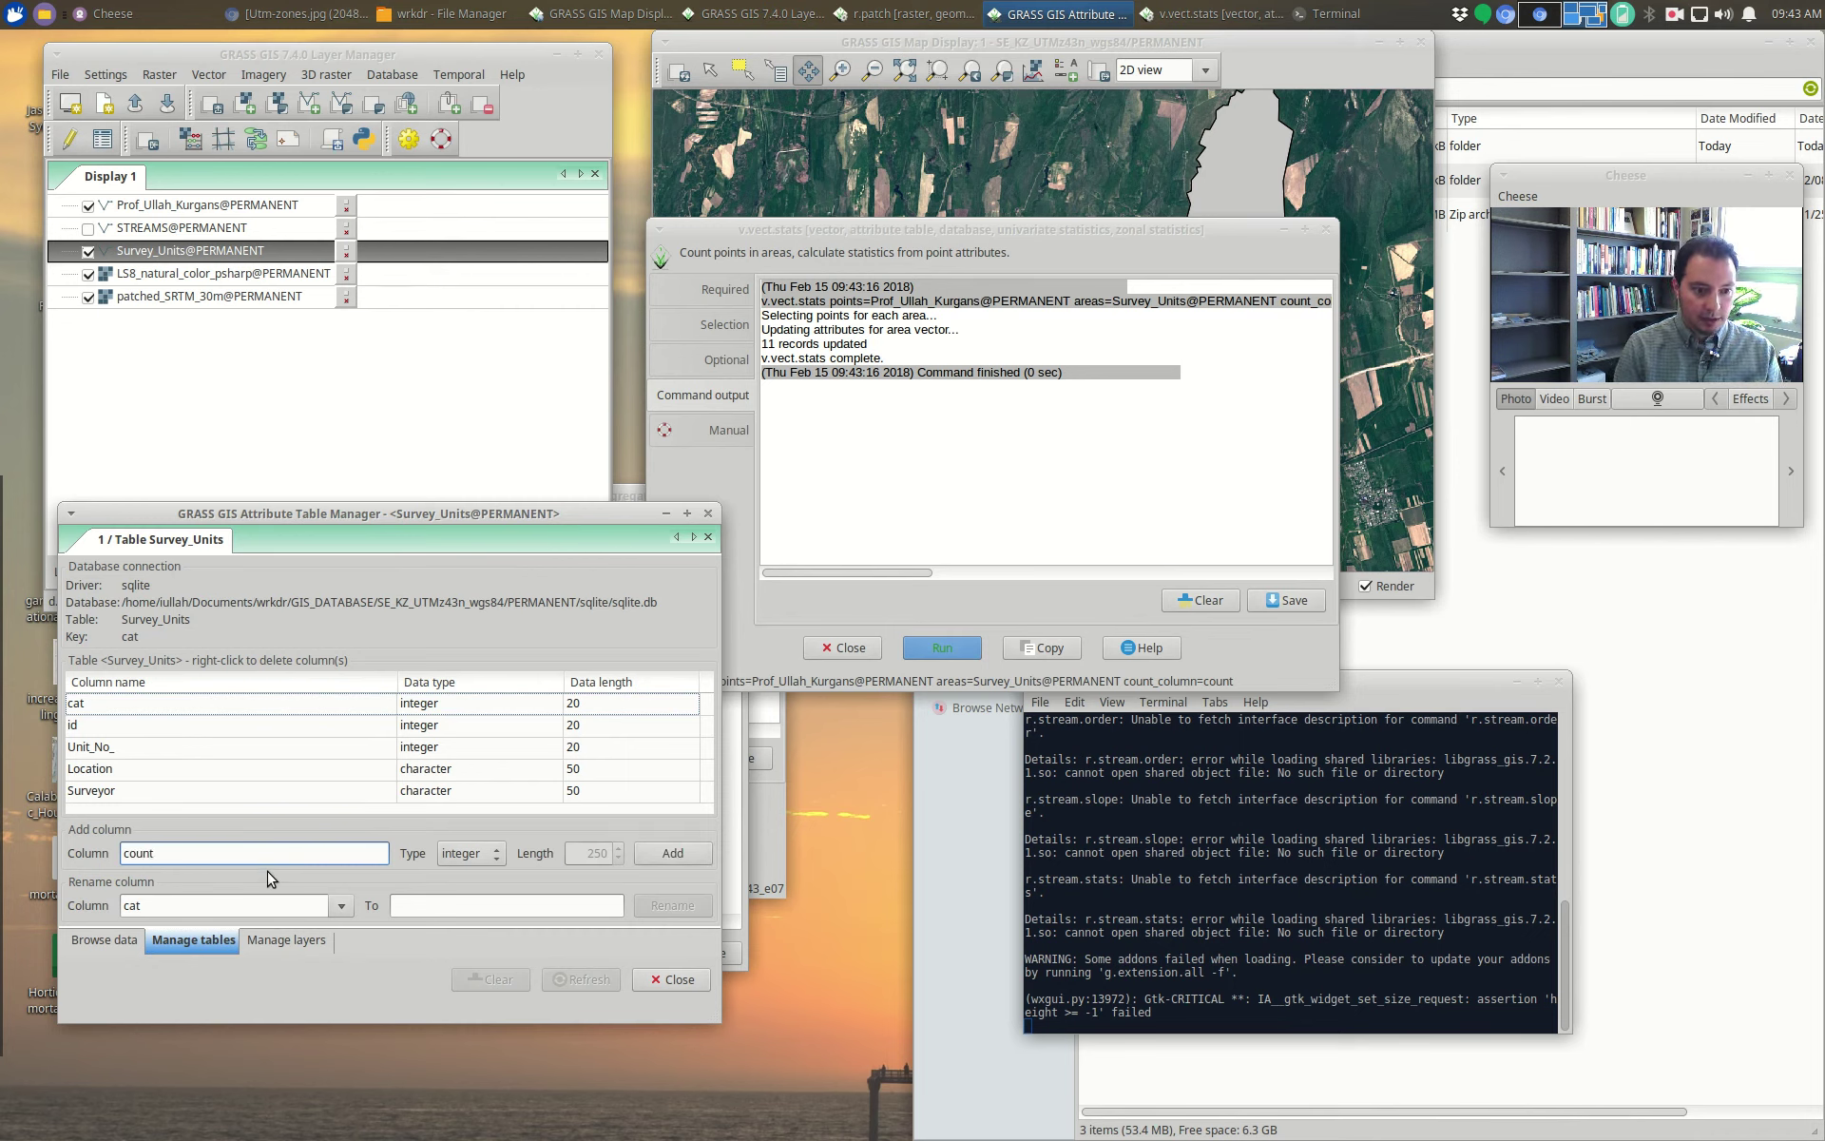
pyautogui.click(672, 853)
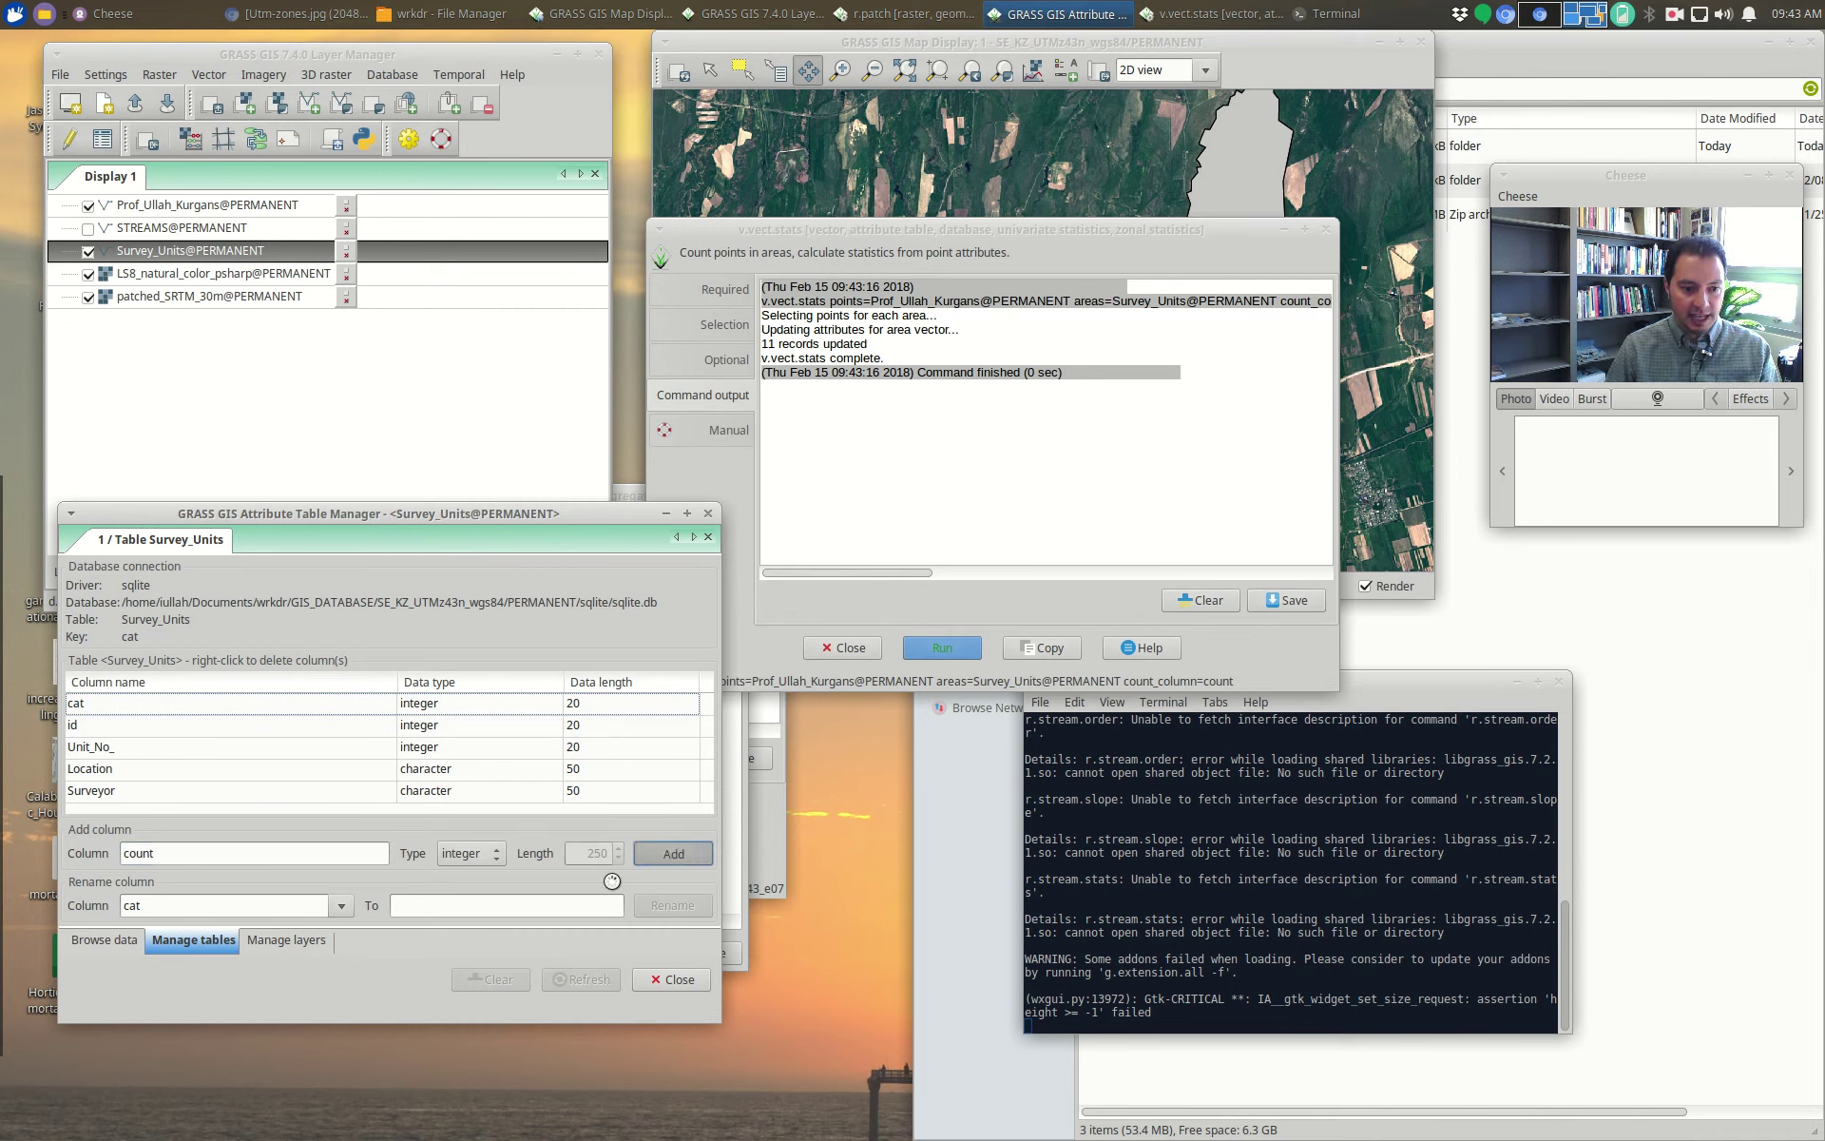
# Step: Examine the count column in the Survey_Units records and highlight the record that contains kurgan points
pyautogui.click(79, 940)
pyautogui.moveTo(385, 815); pyautogui.dragTo(628, 813)
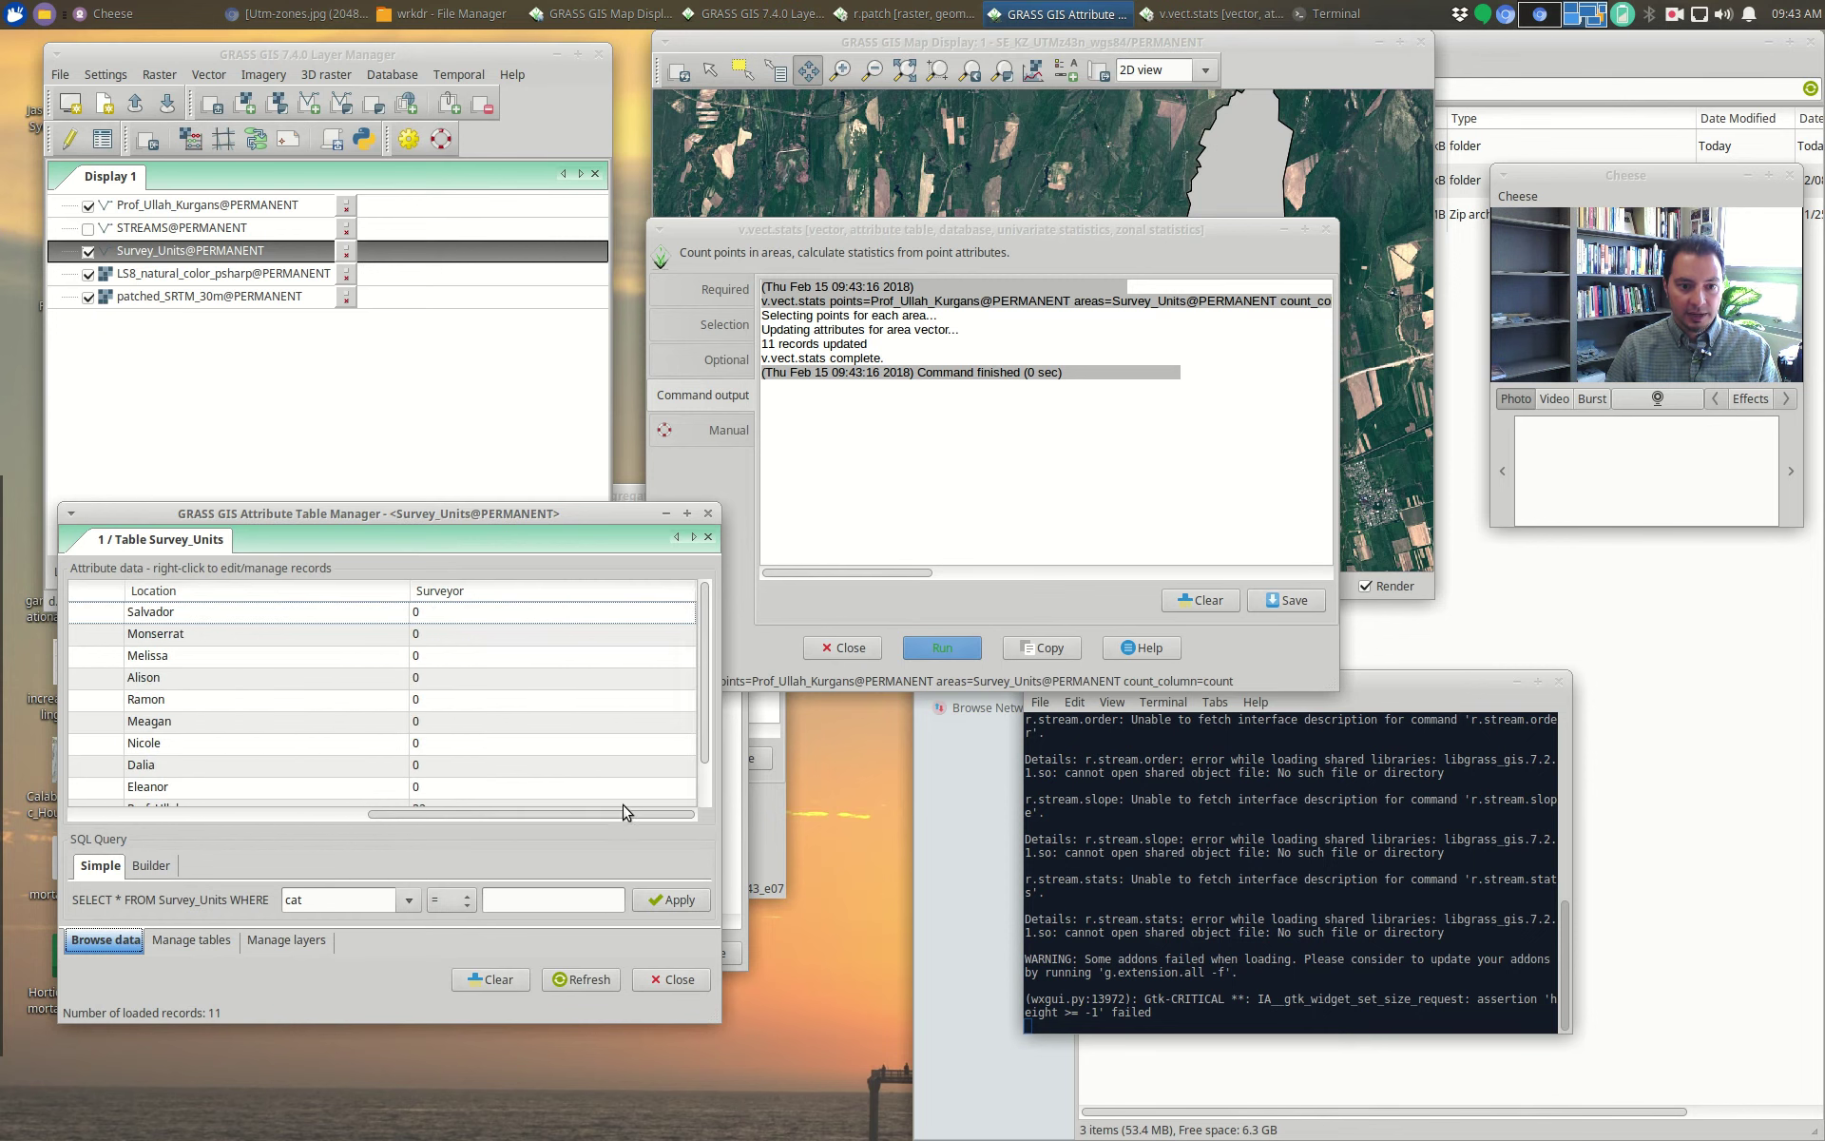
pyautogui.scroll(-1, 491, 637)
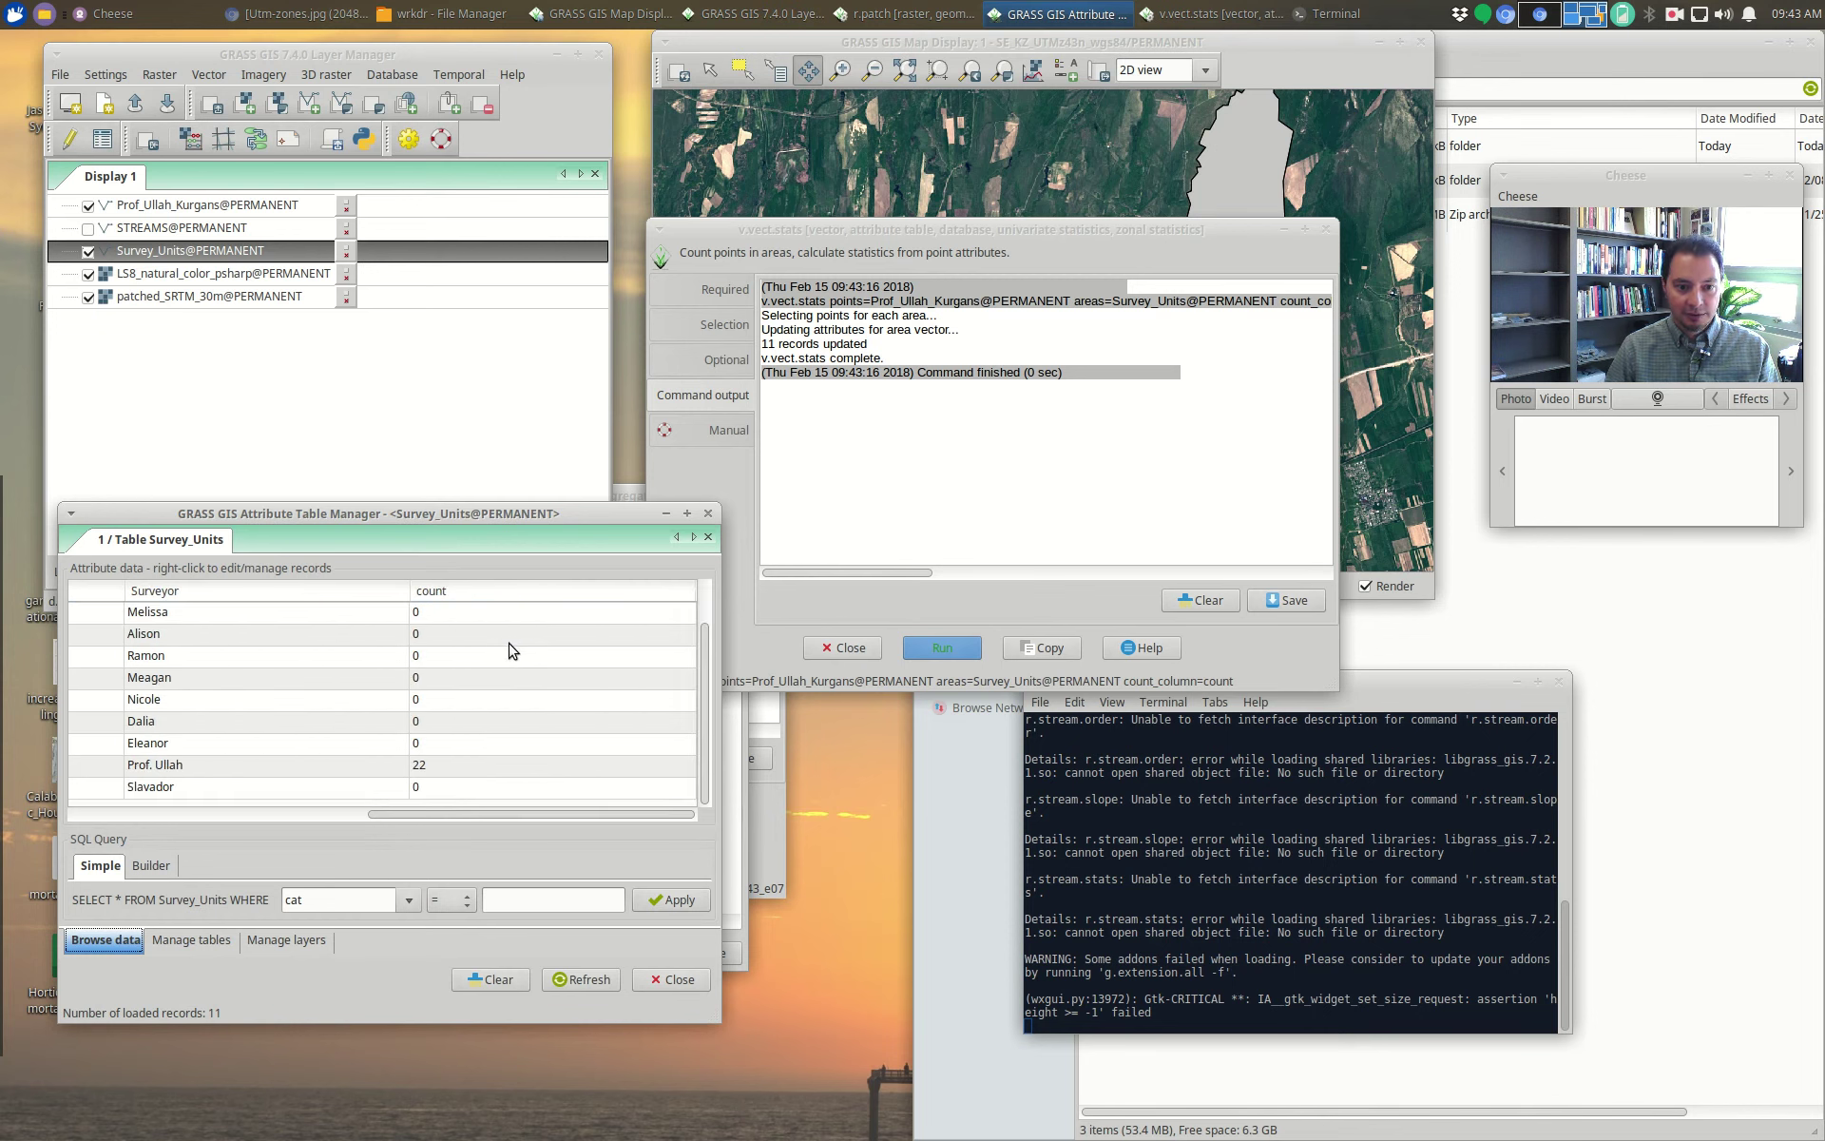
pyautogui.click(462, 768)
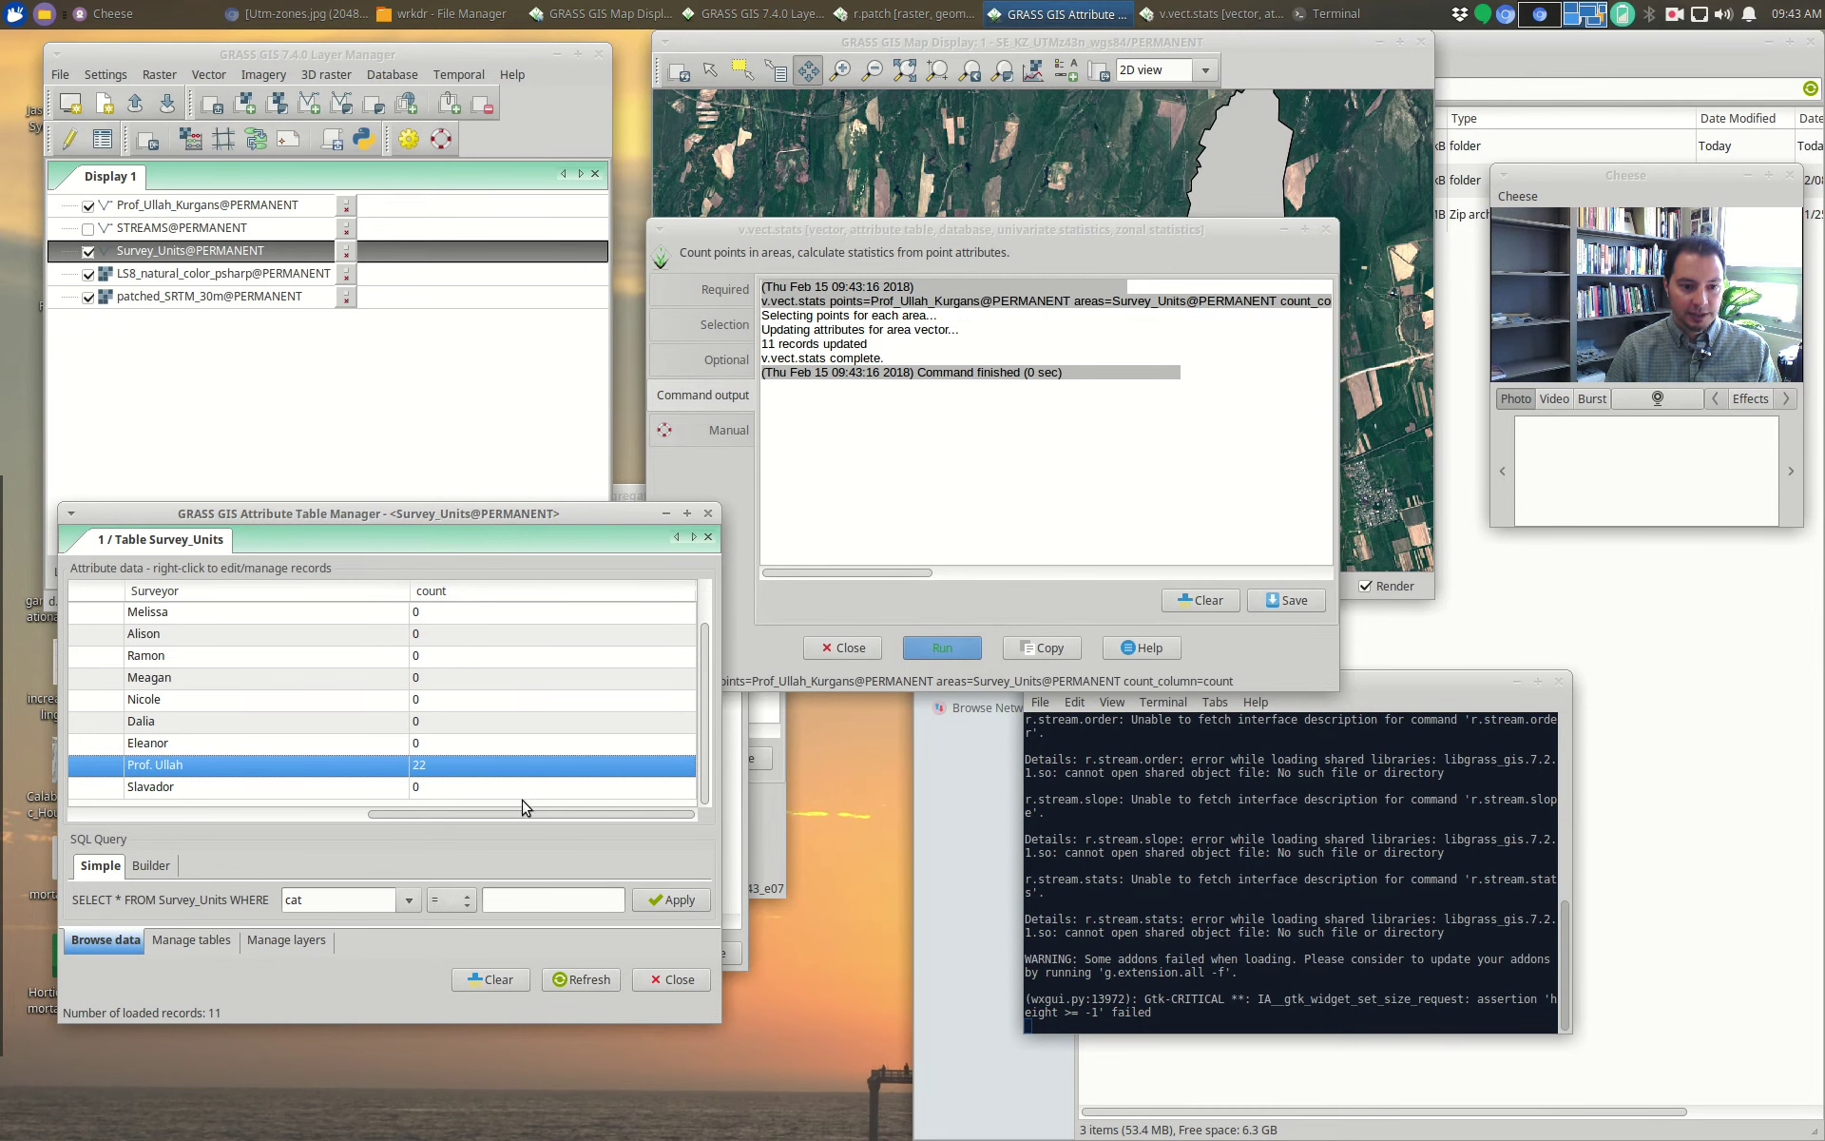
# Step: Compare the highlighted count with the points on the map, and close the v.vect.stats dialog and attribute table
pyautogui.moveTo(1033, 229); pyautogui.dragTo(1396, 616)
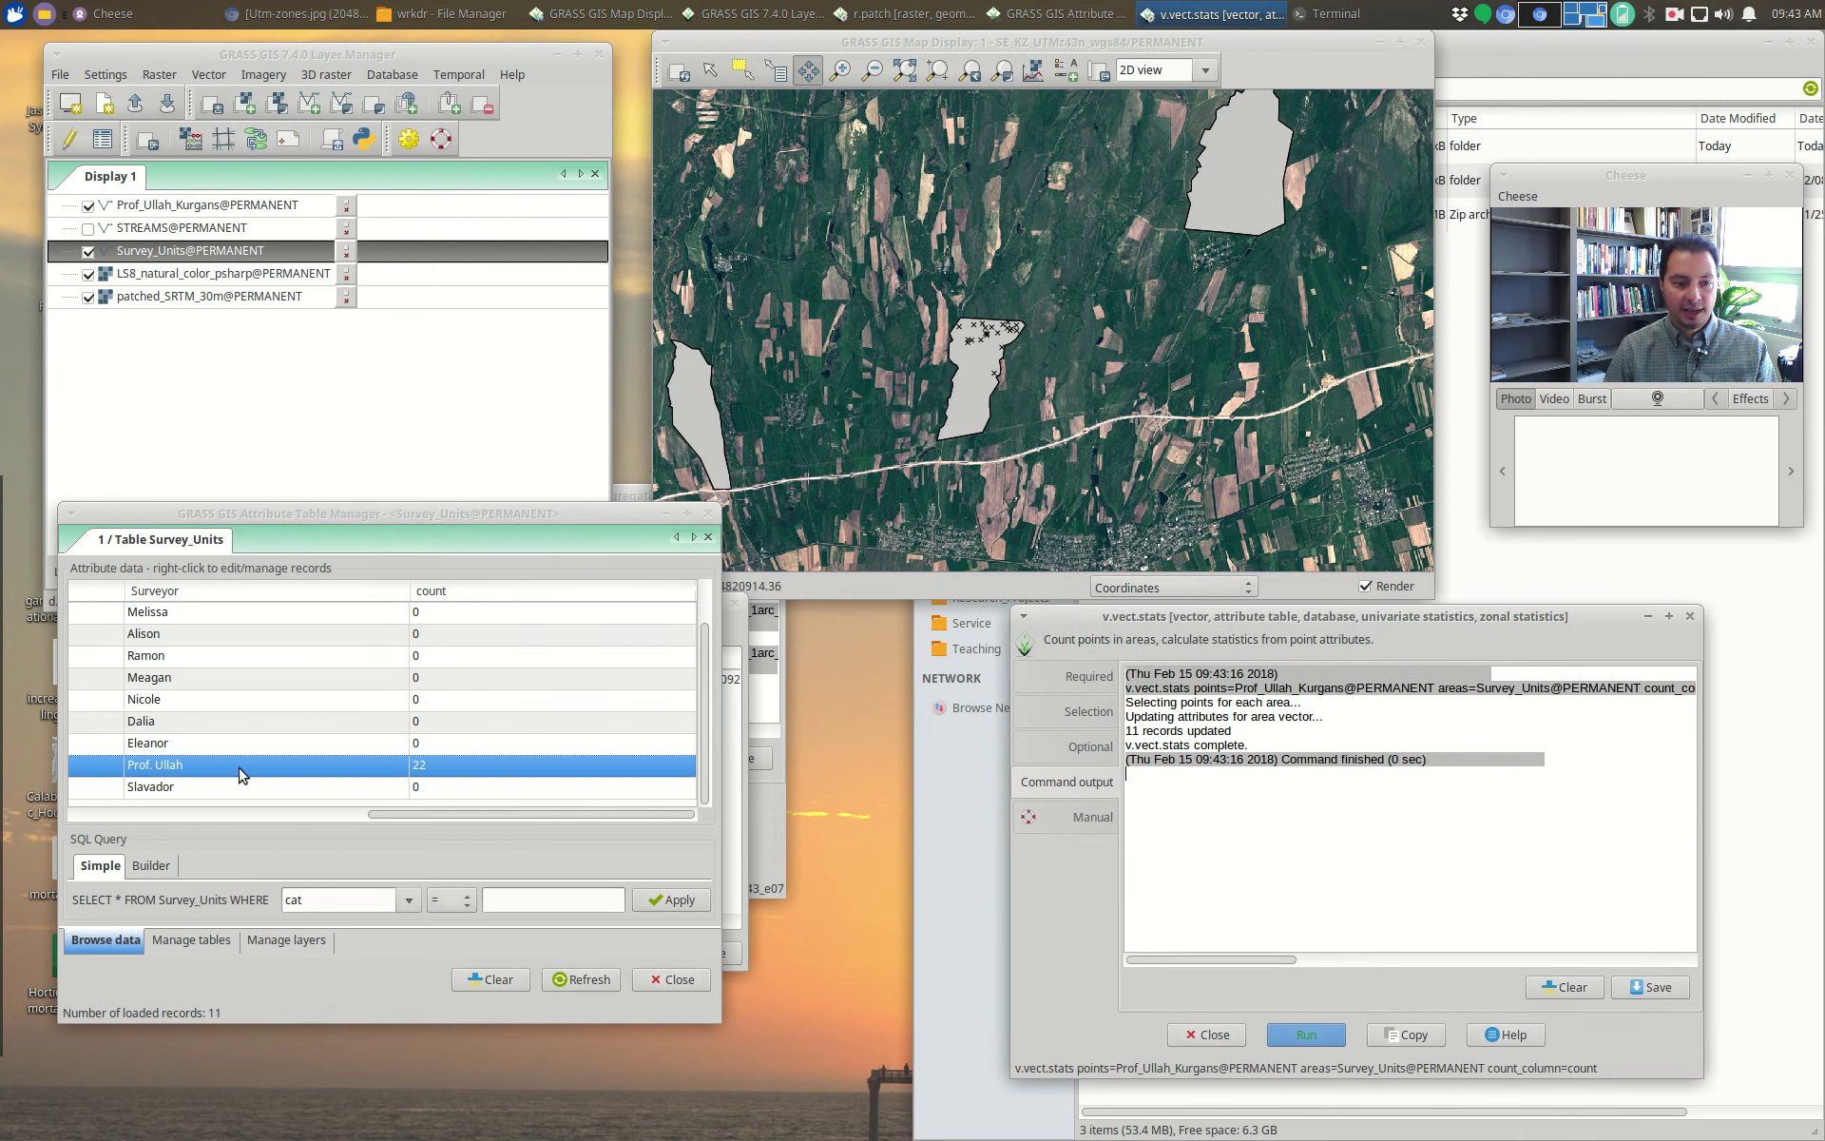
pyautogui.moveTo(423, 814)
pyautogui.mouseDown()
pyautogui.moveTo(133, 814)
pyautogui.moveTo(442, 808)
pyautogui.mouseUp()
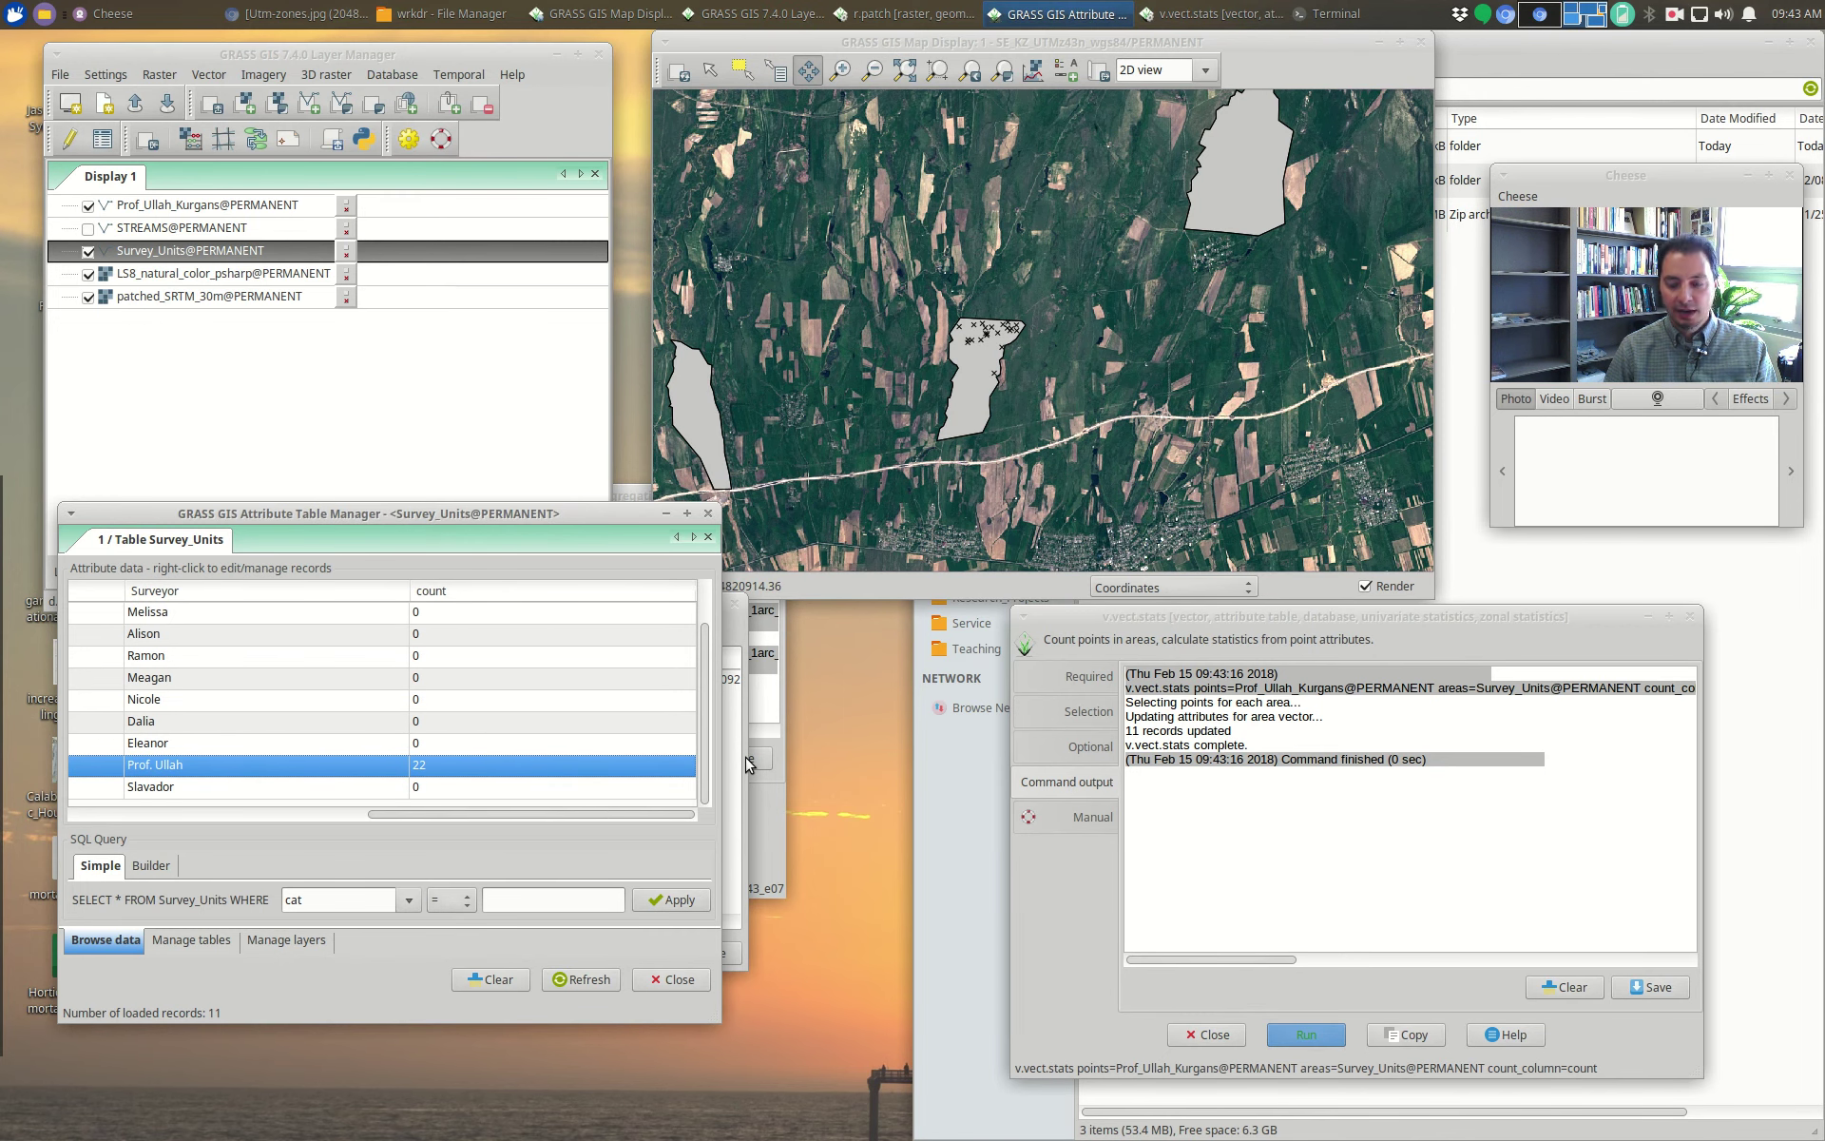
pyautogui.moveTo(1343, 616); pyautogui.dragTo(1195, 463)
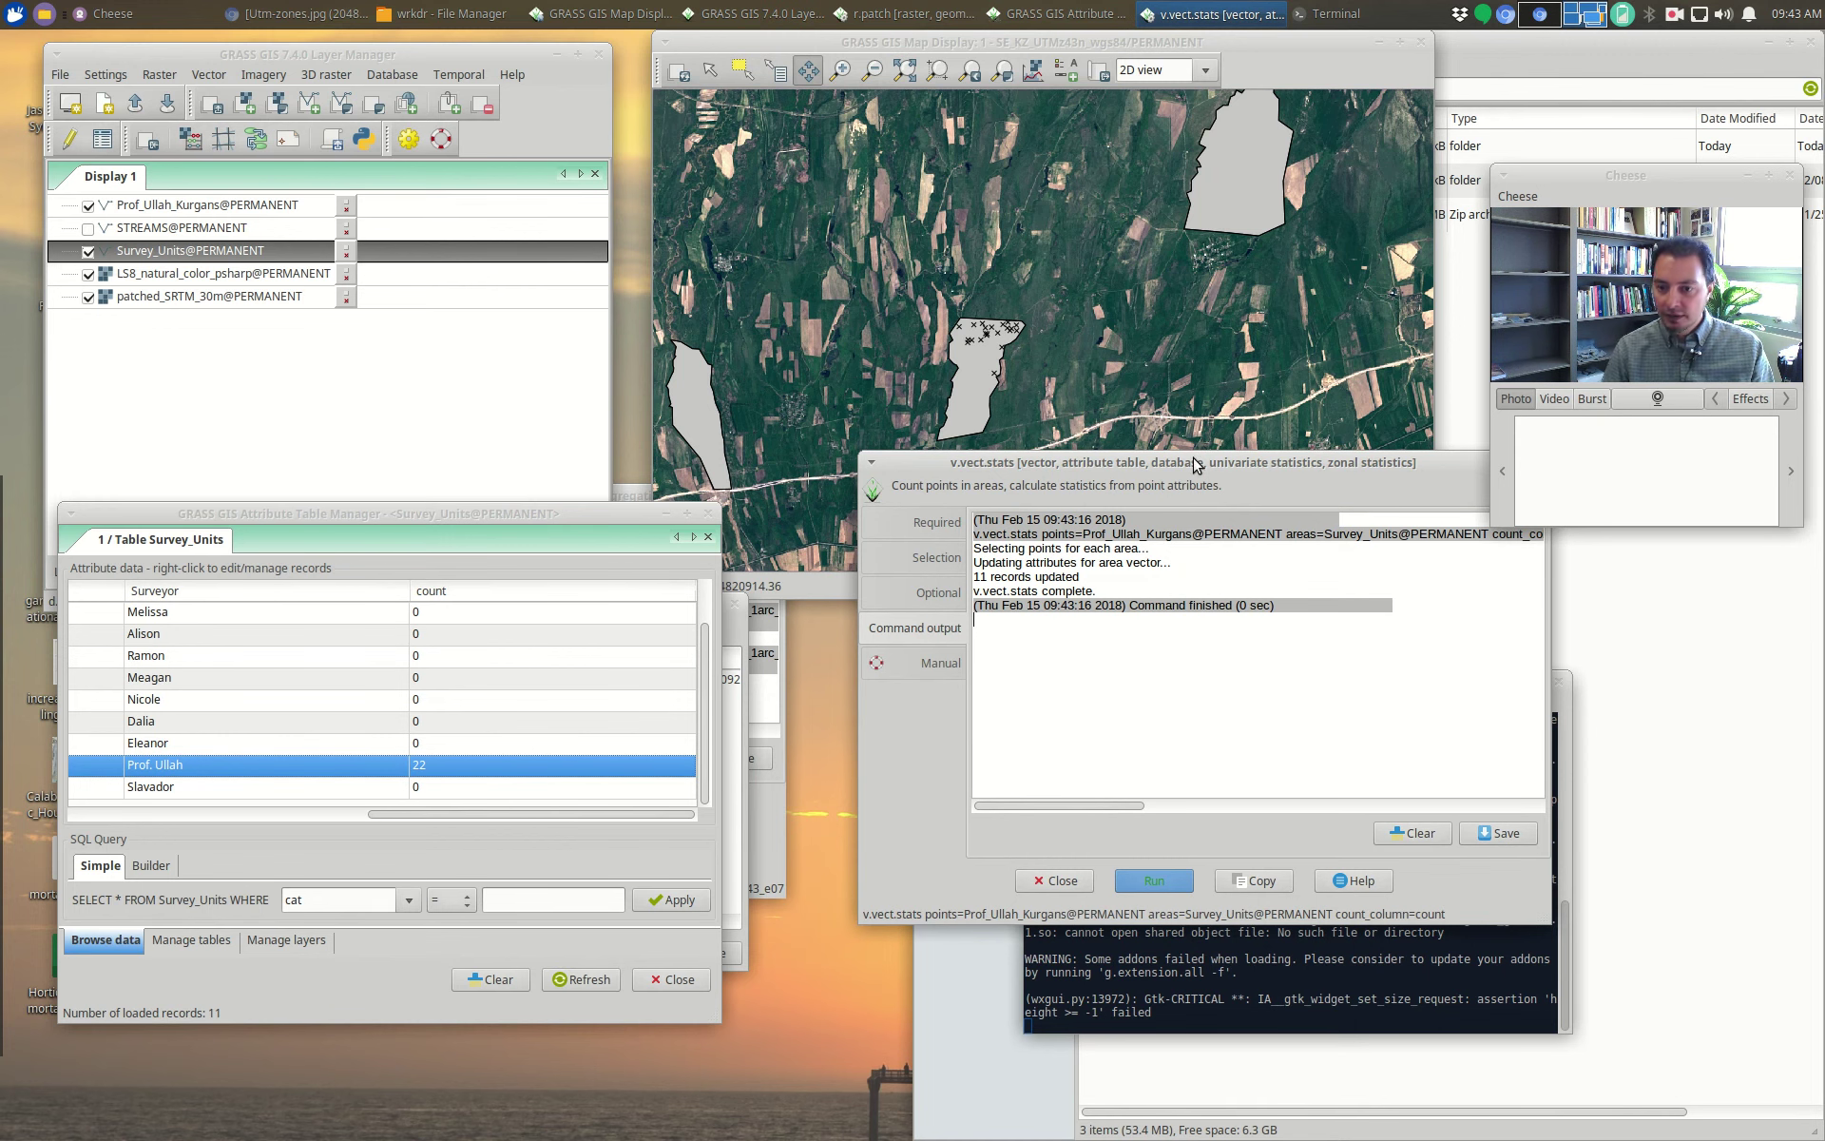
pyautogui.moveTo(1201, 476); pyautogui.dragTo(991, 421)
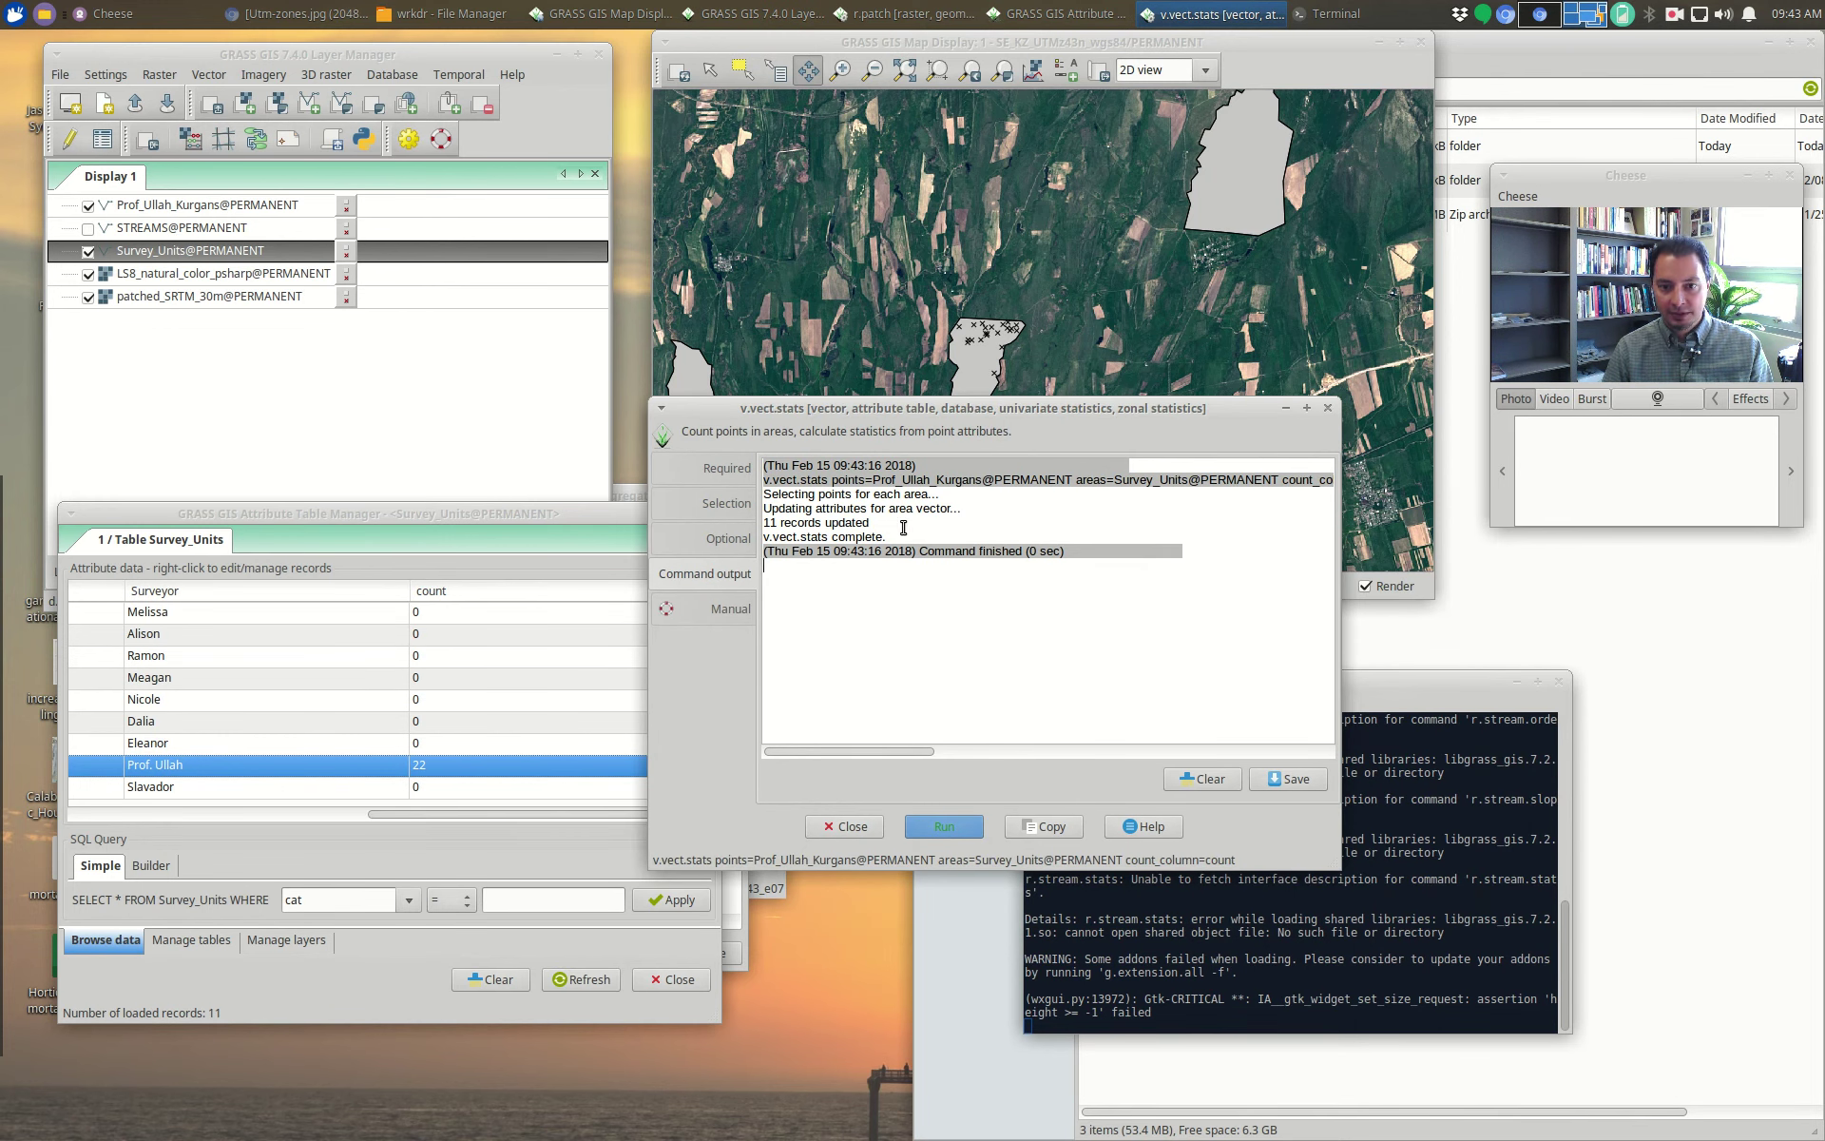
pyautogui.click(1328, 409)
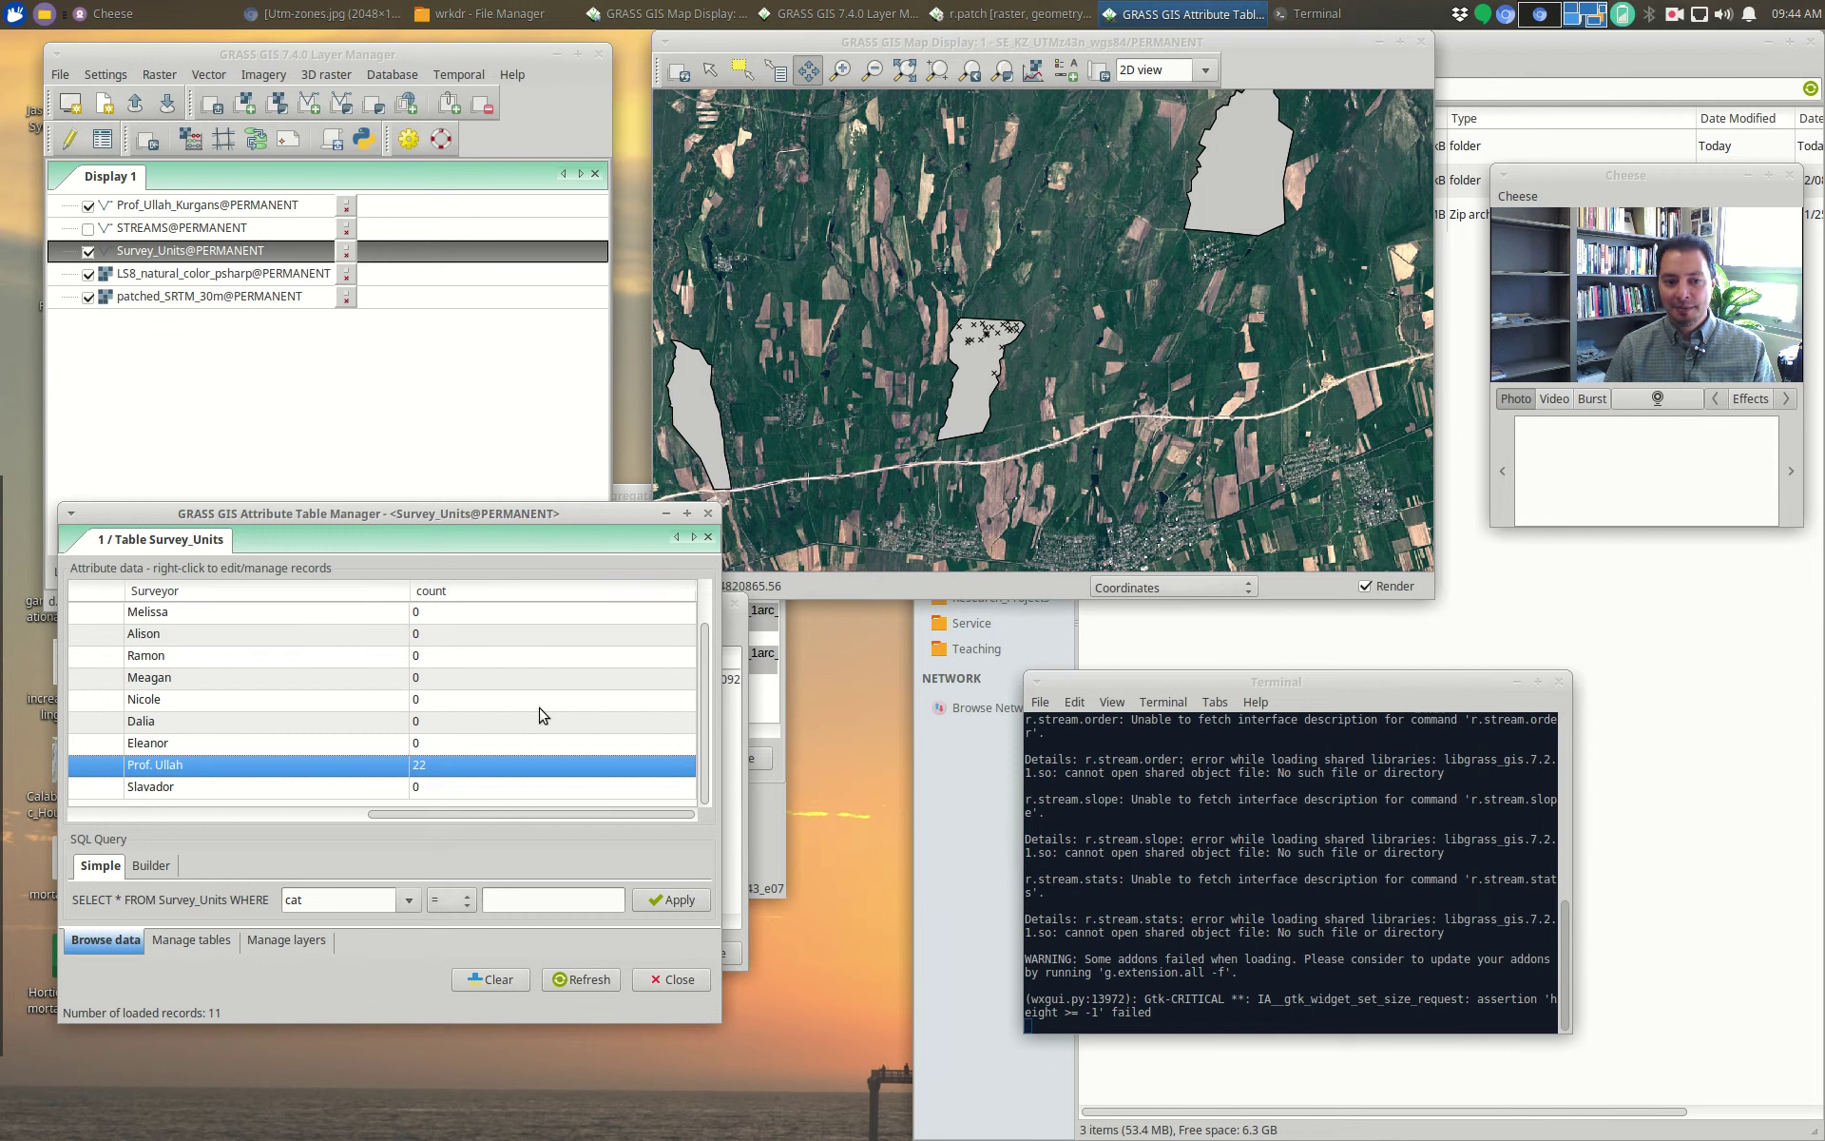
pyautogui.click(707, 515)
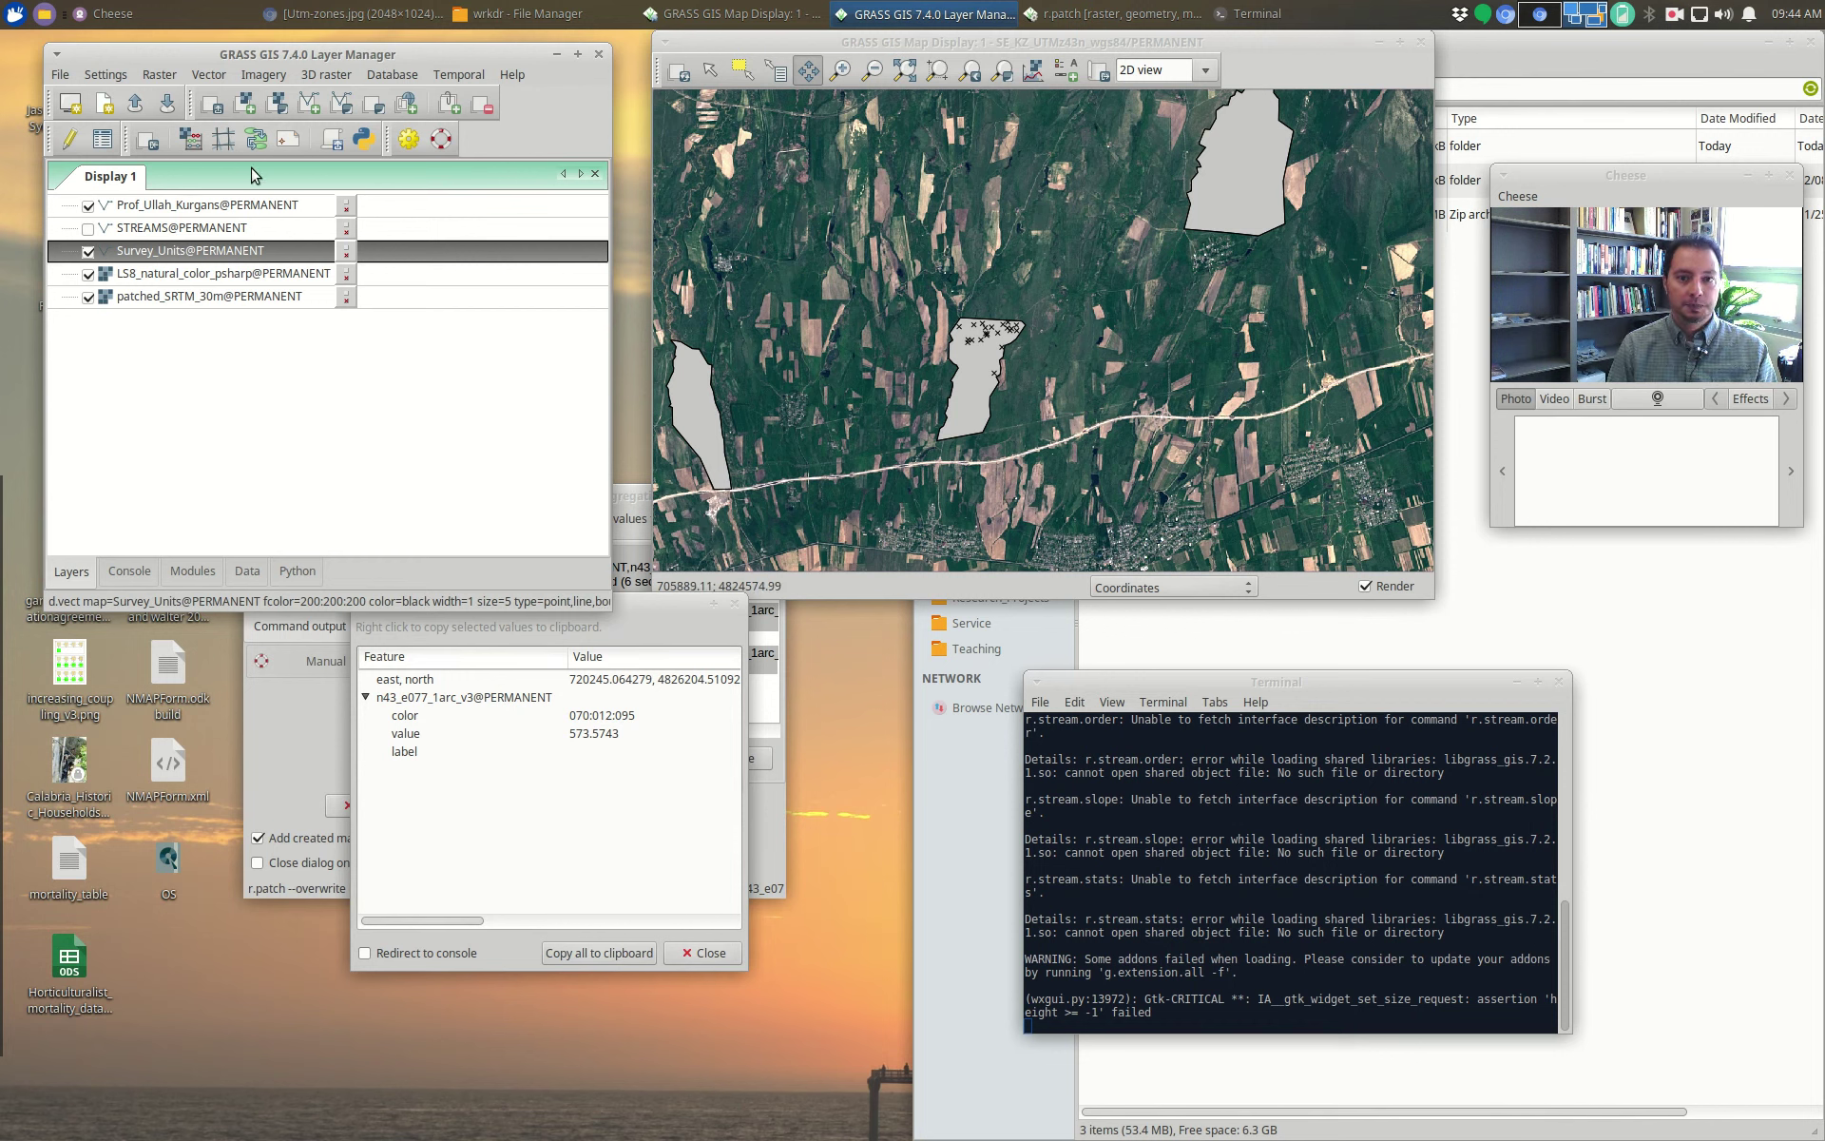
# Step: Hide the Survey_Units layer so the kurgan points can be inspected against the satellite image
pyautogui.click(86, 253)
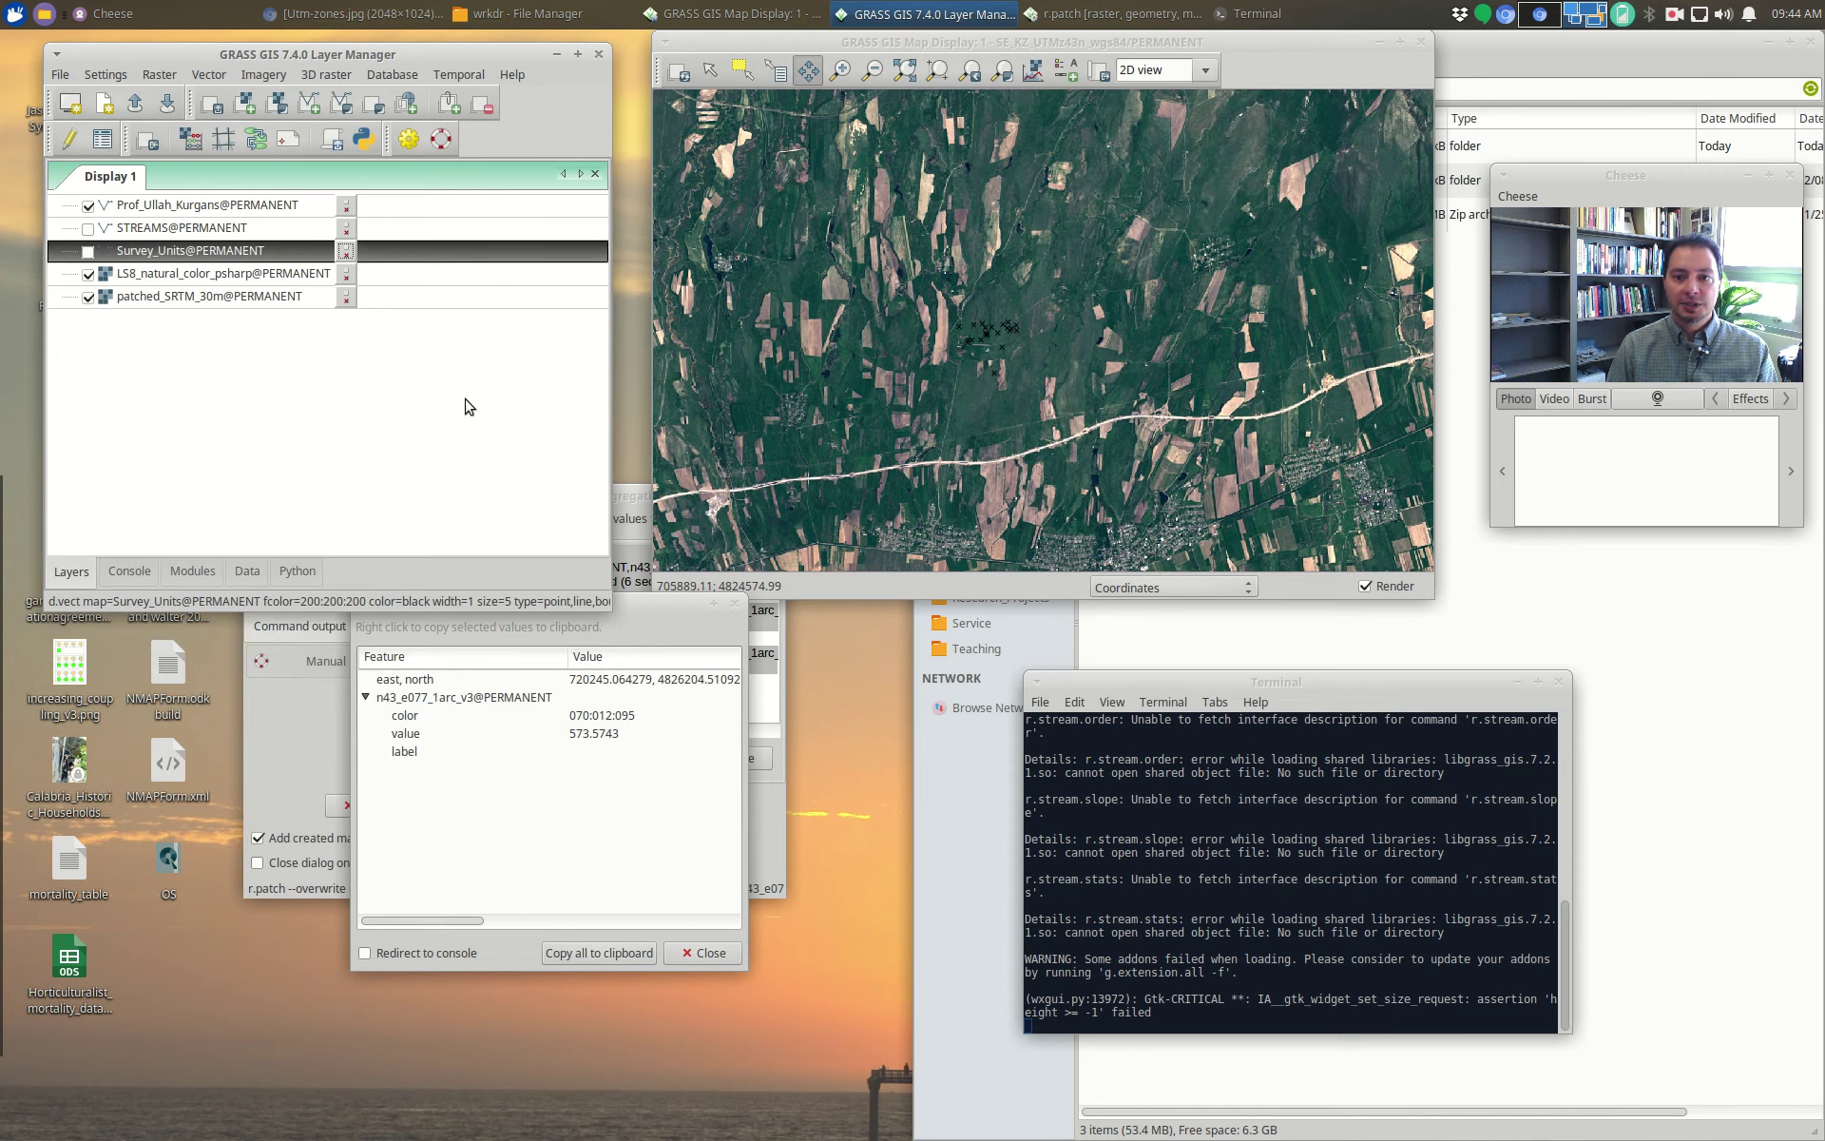
pyautogui.click(1021, 352)
pyautogui.scroll(2, 1019, 348)
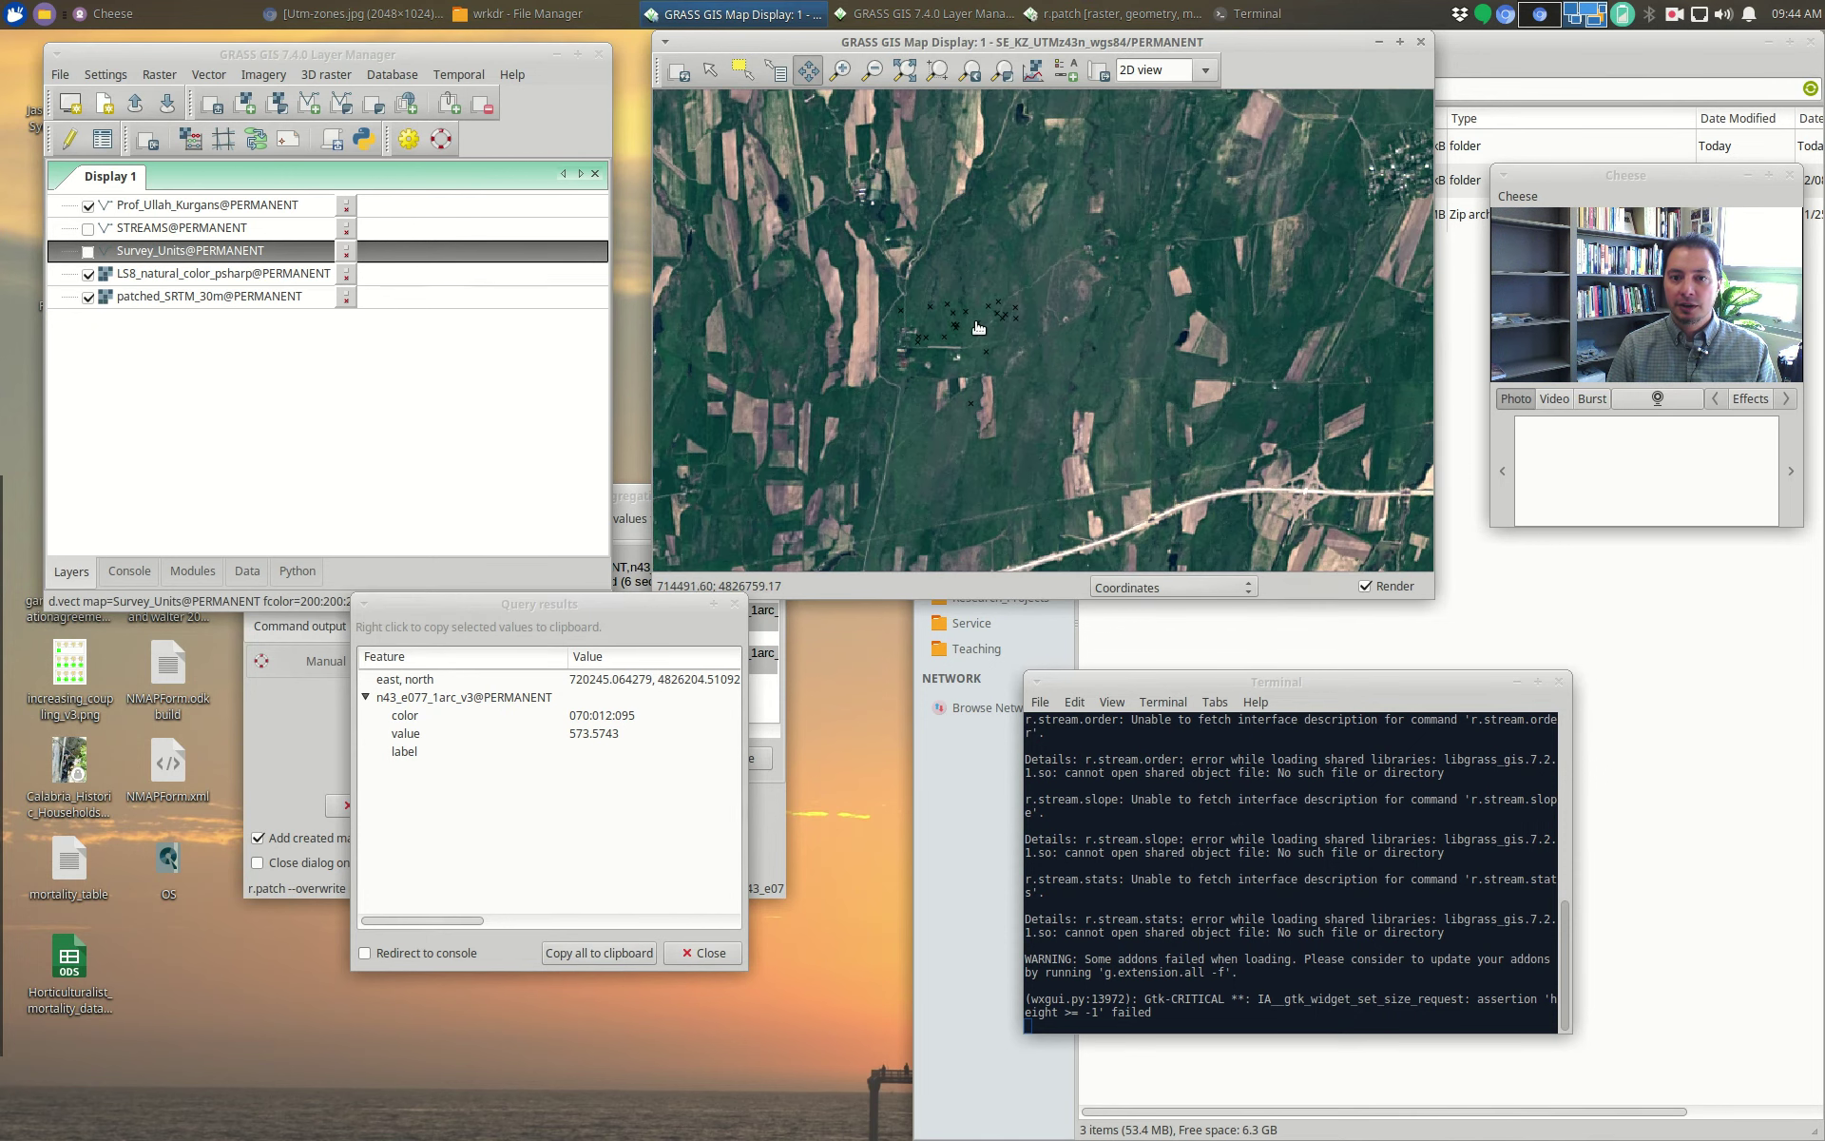
pyautogui.scroll(2, 938, 328)
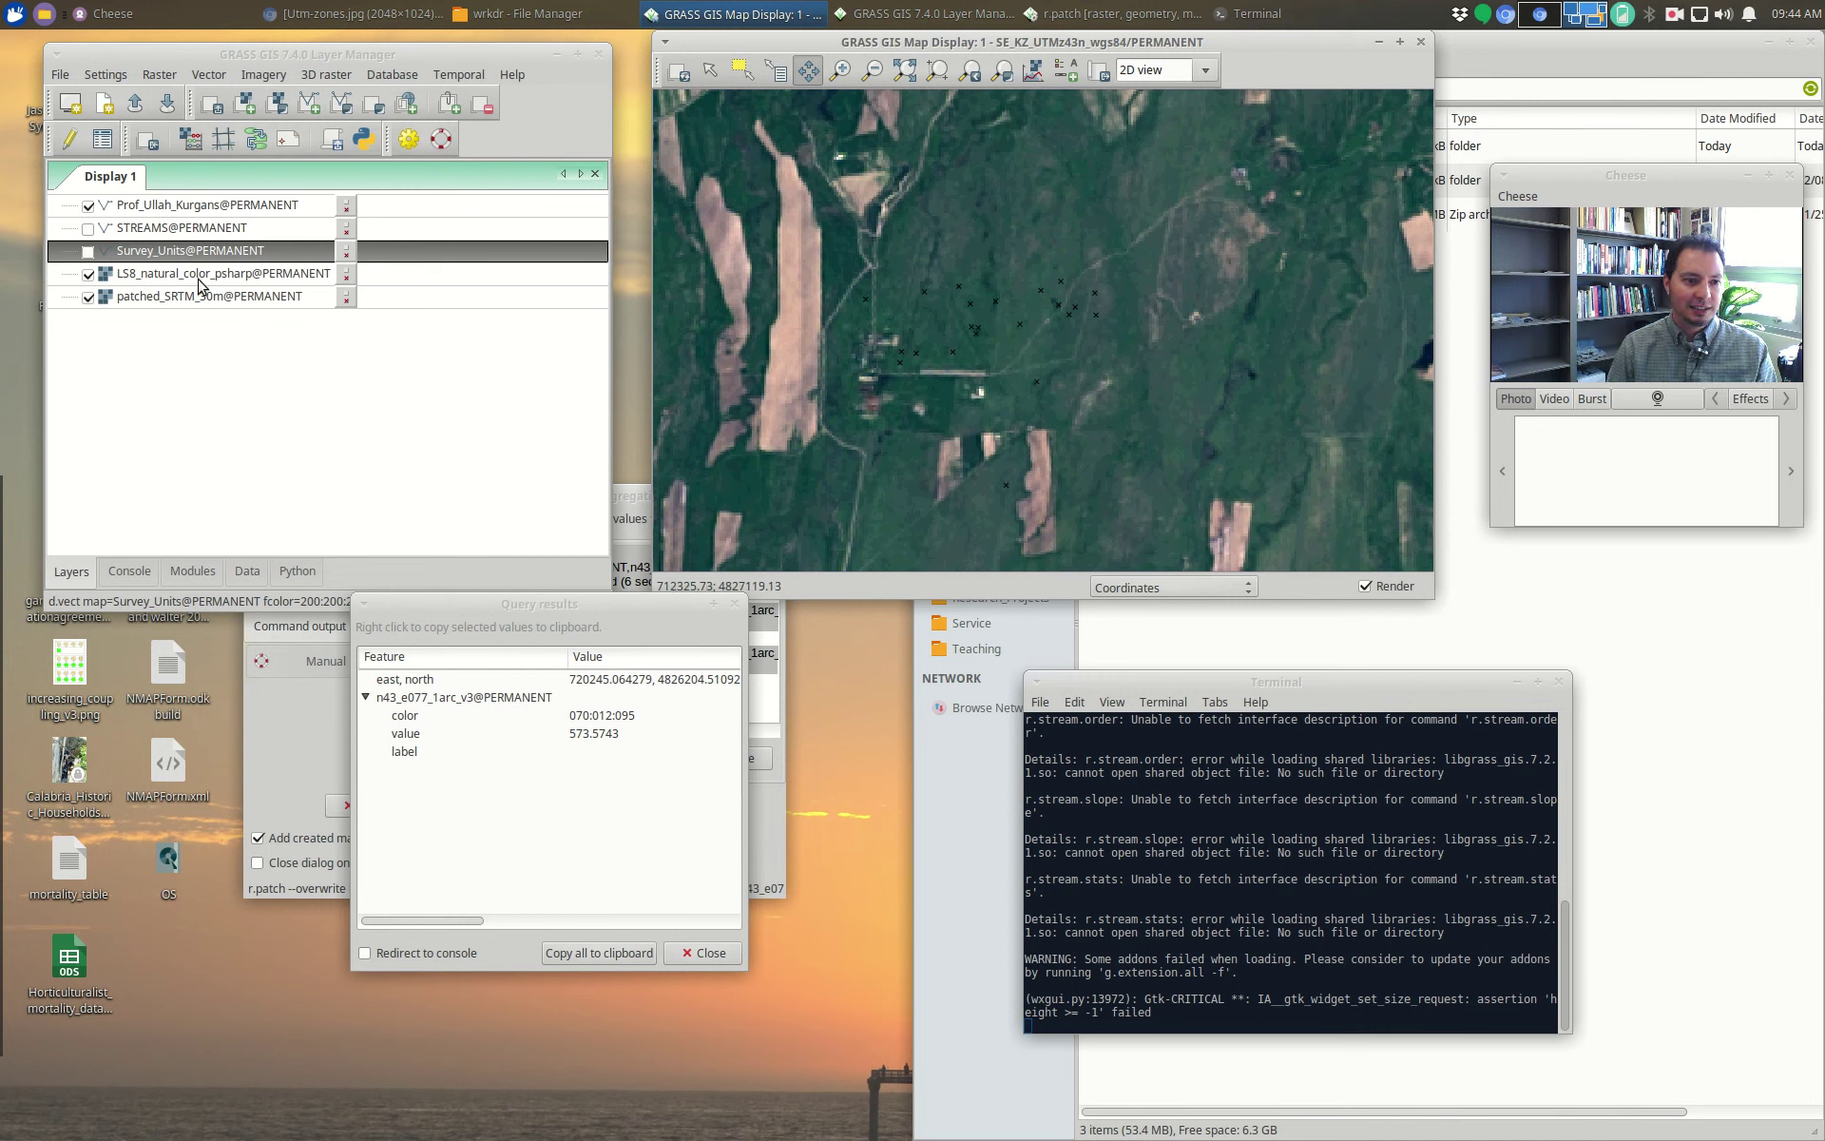
# Step: Change the point symbol of the kurgans layer to basic/circle
pyautogui.click(165, 206)
pyautogui.rightClick(164, 209)
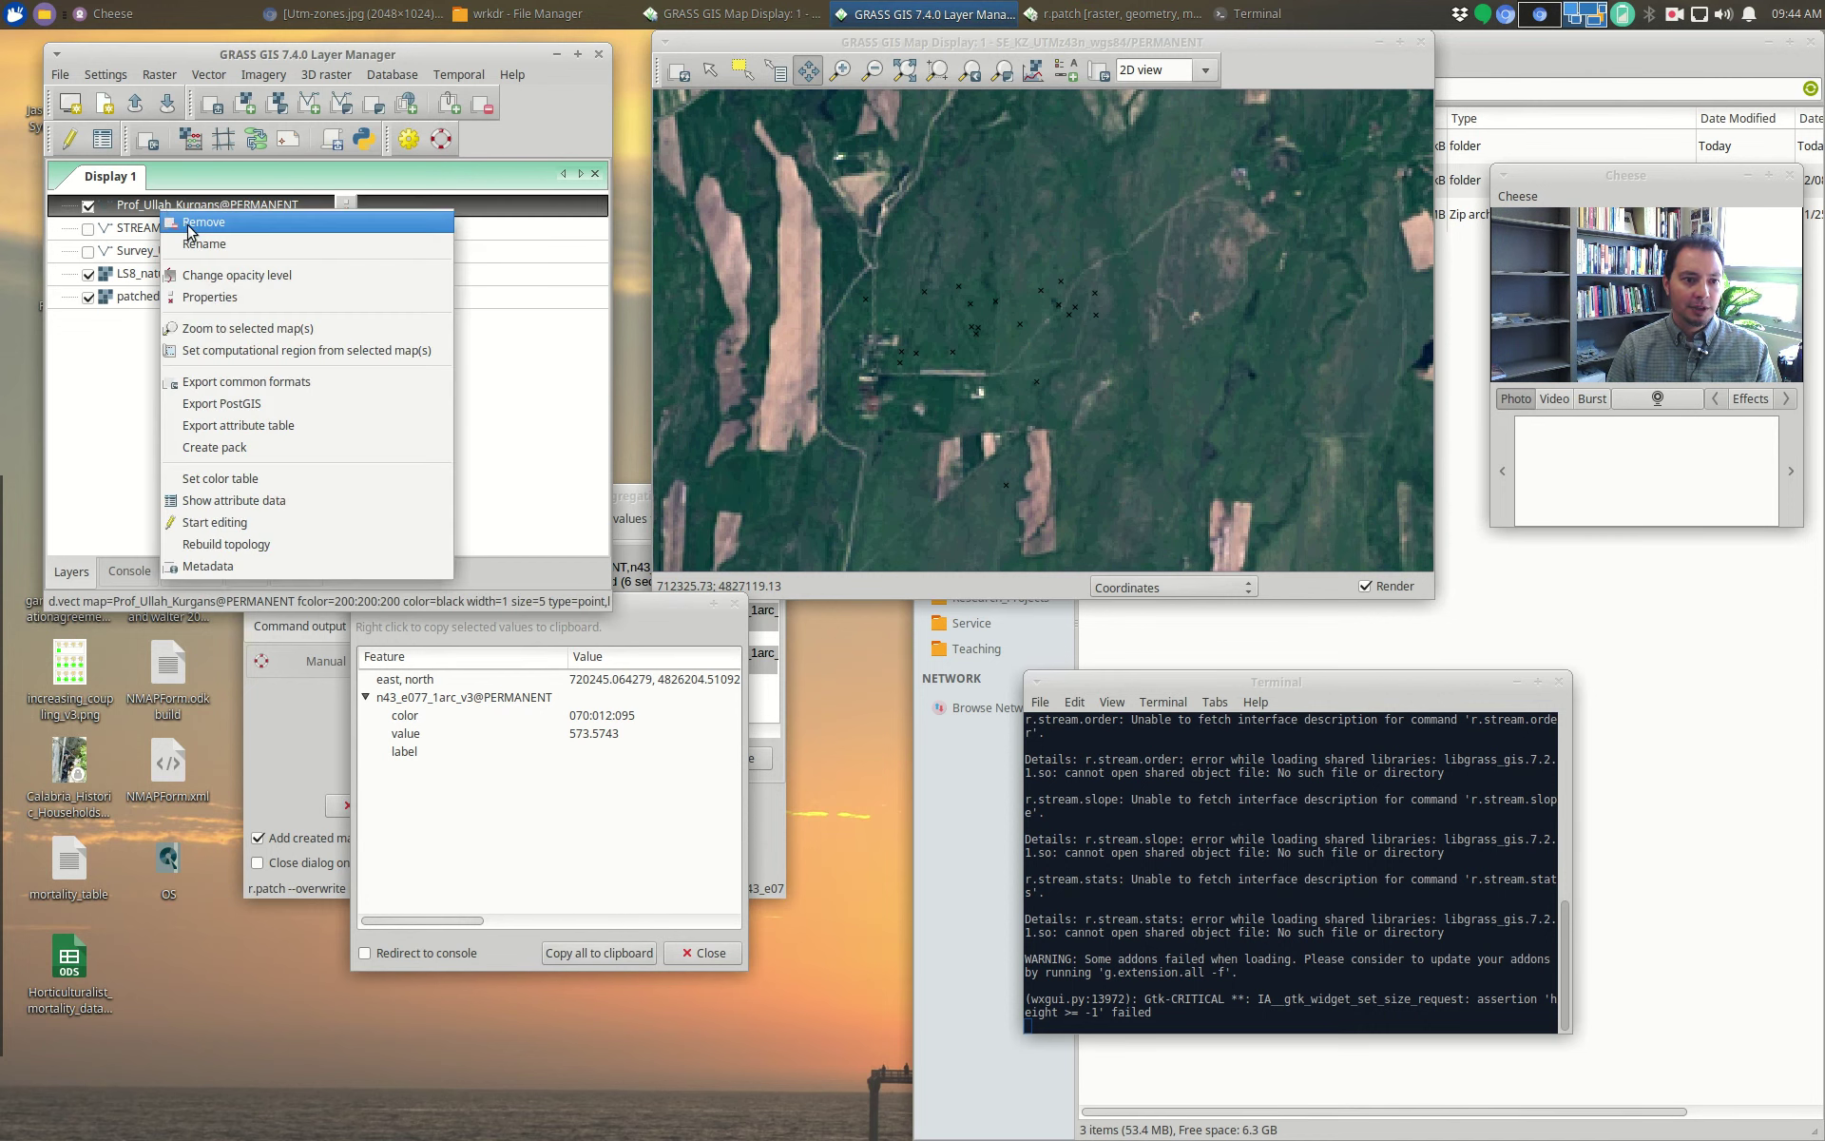
pyautogui.click(224, 298)
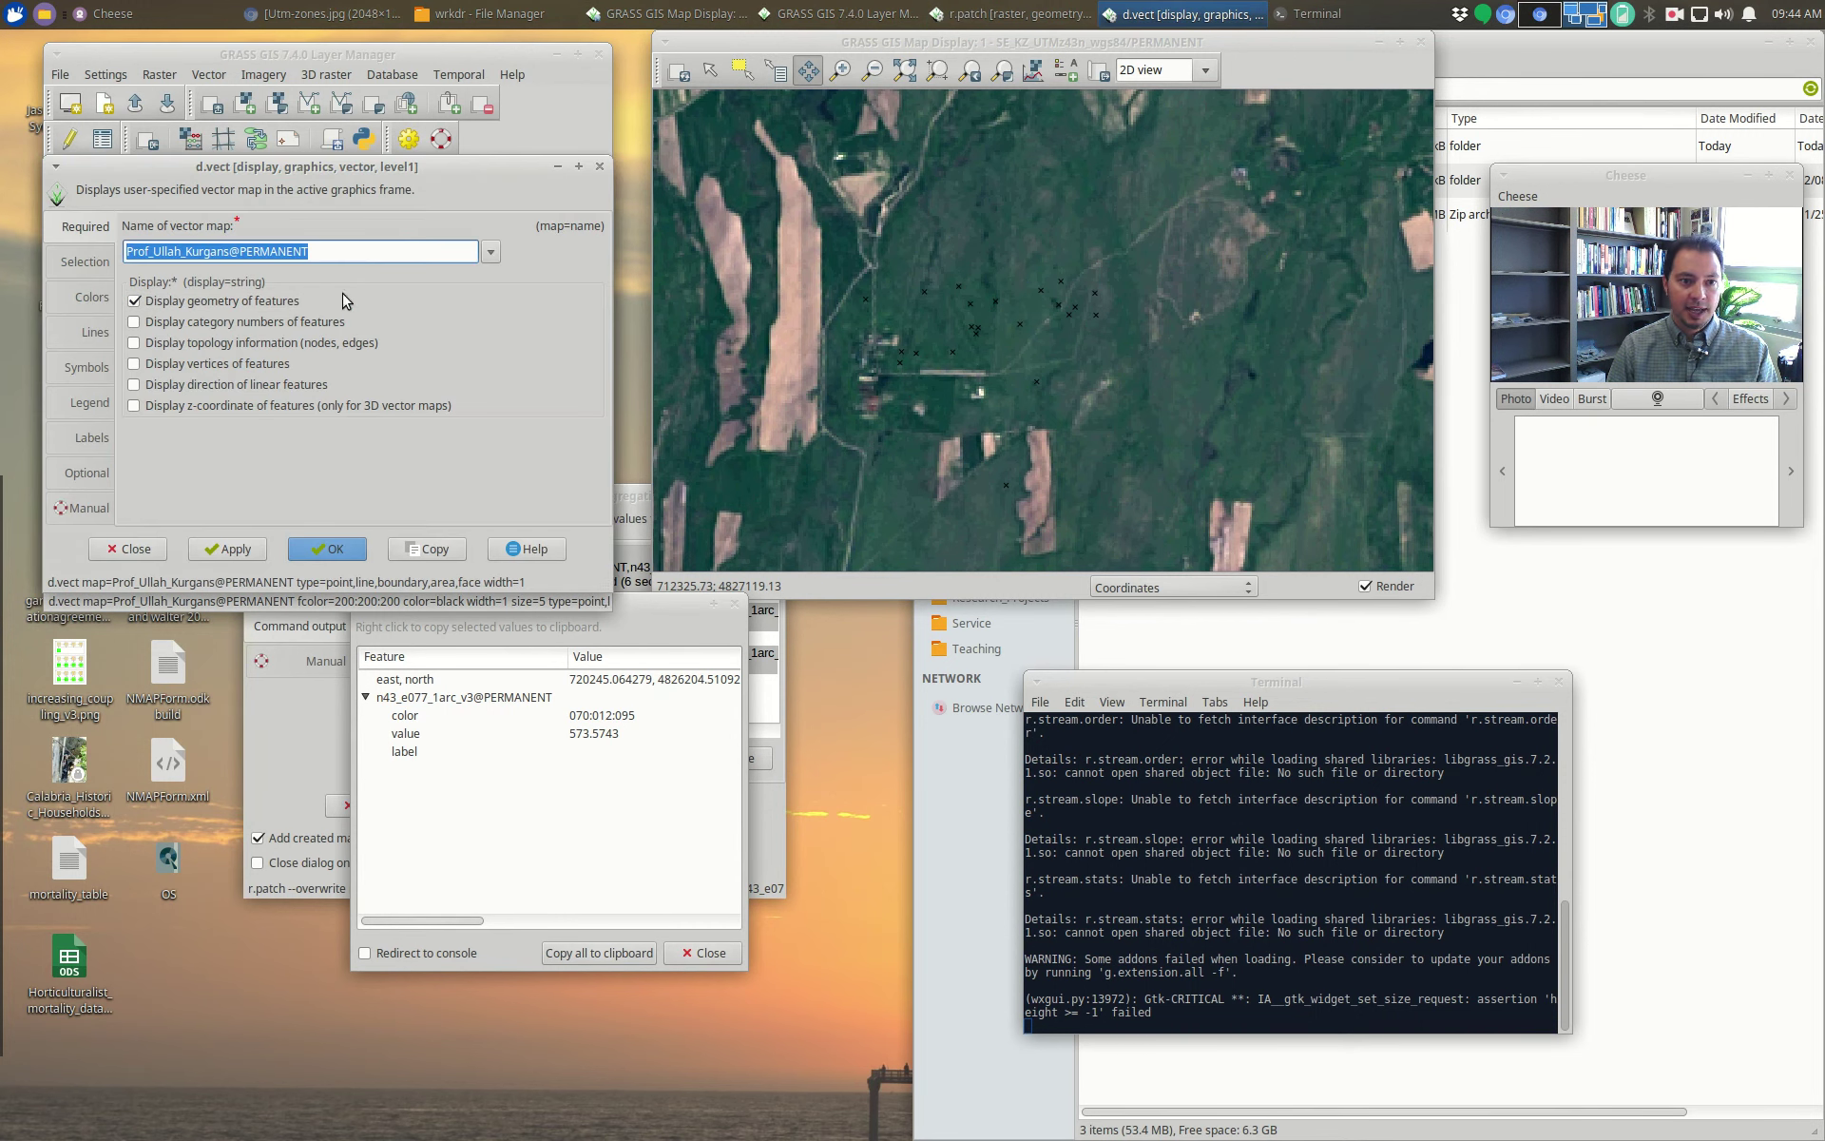
pyautogui.click(95, 368)
pyautogui.click(141, 278)
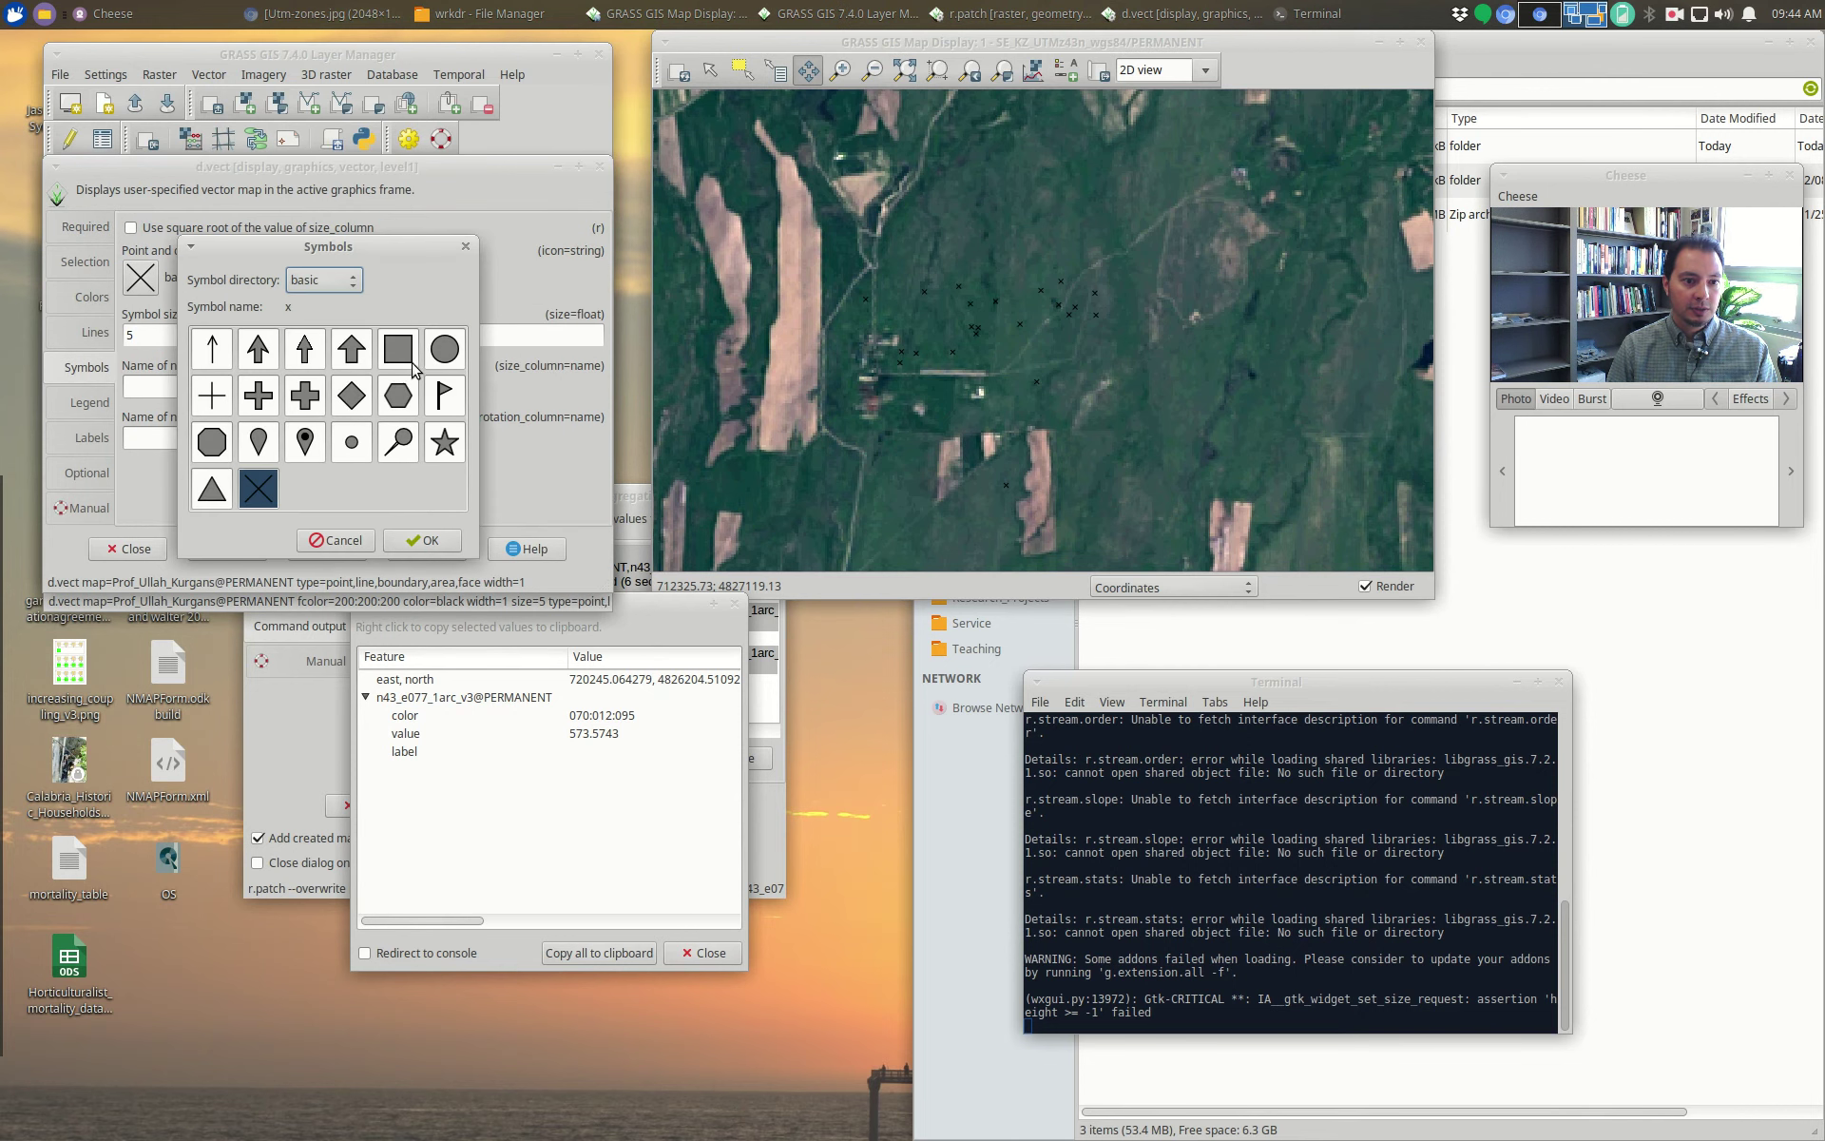
pyautogui.click(445, 354)
pyautogui.click(424, 540)
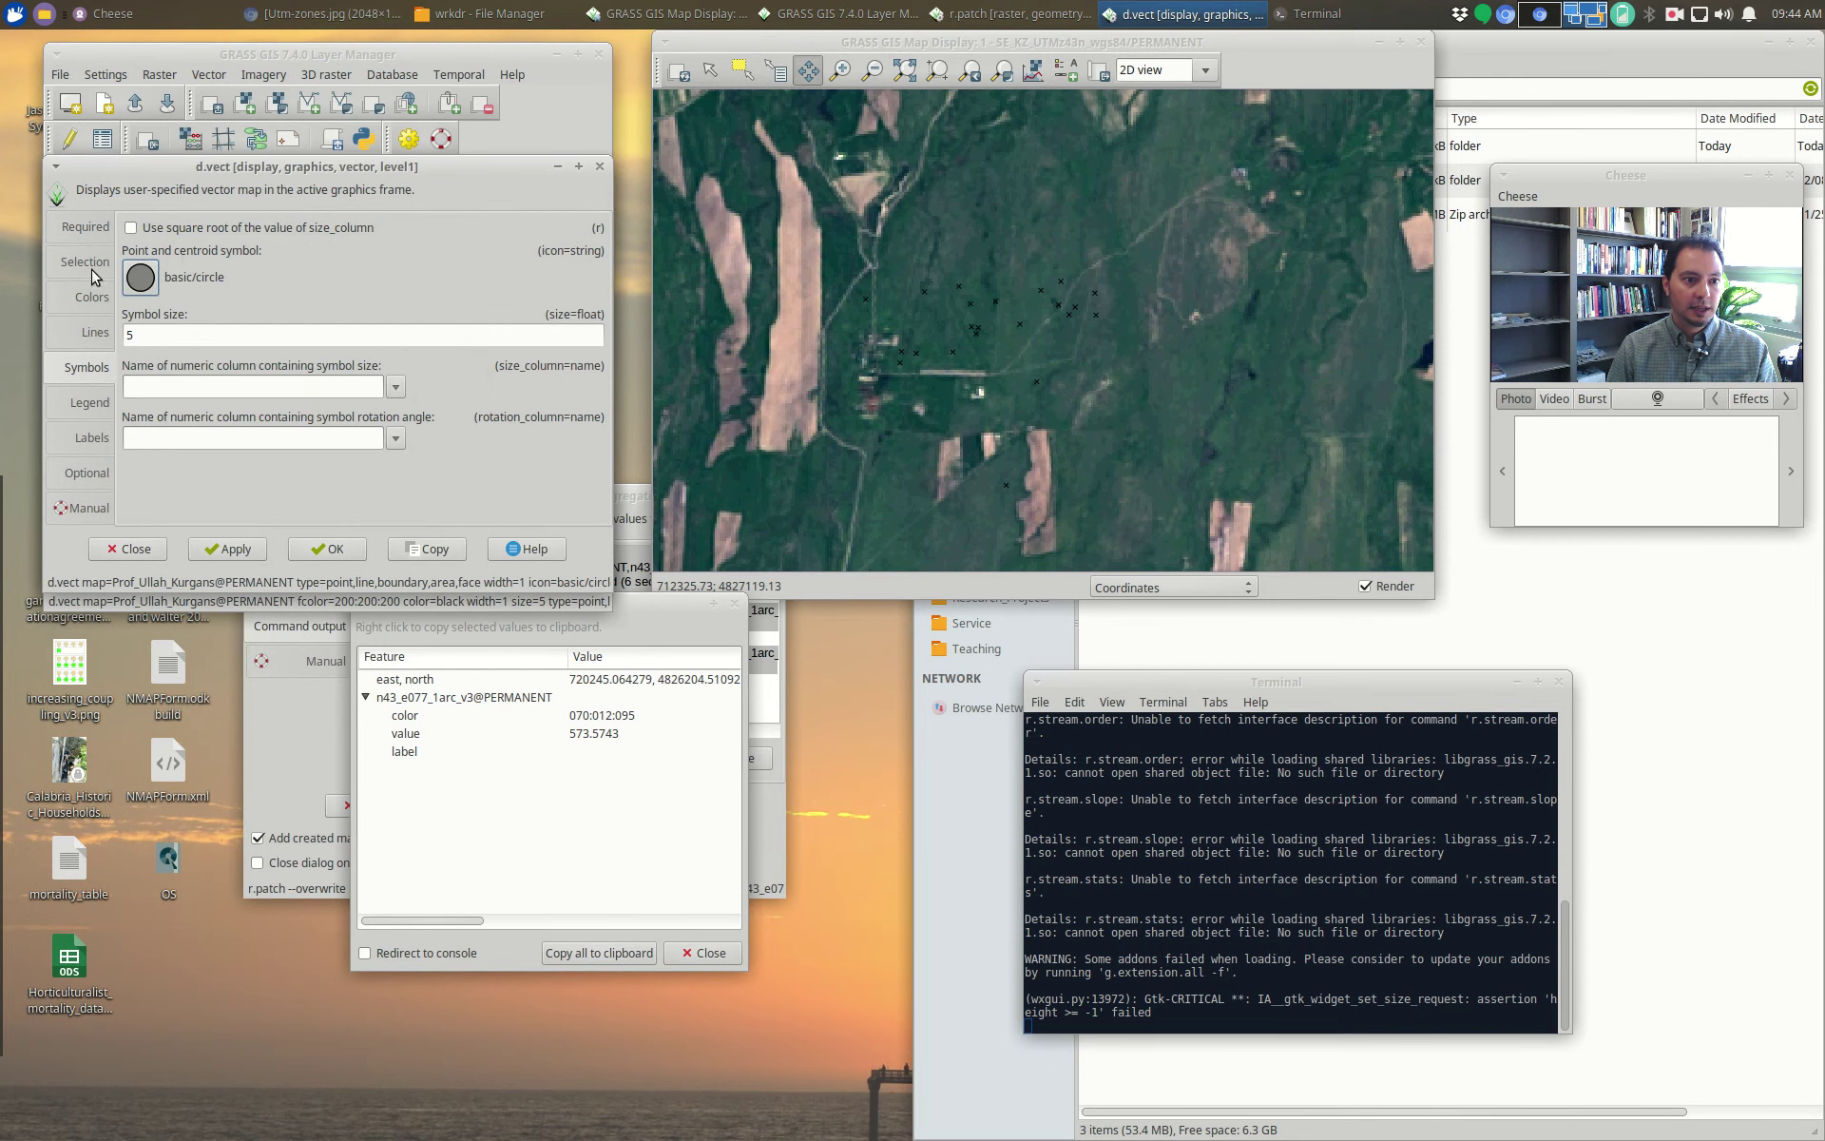
# Step: Set the kurgans layer's area fill color to red and accept the layer's display properties
pyautogui.click(105, 296)
pyautogui.click(204, 332)
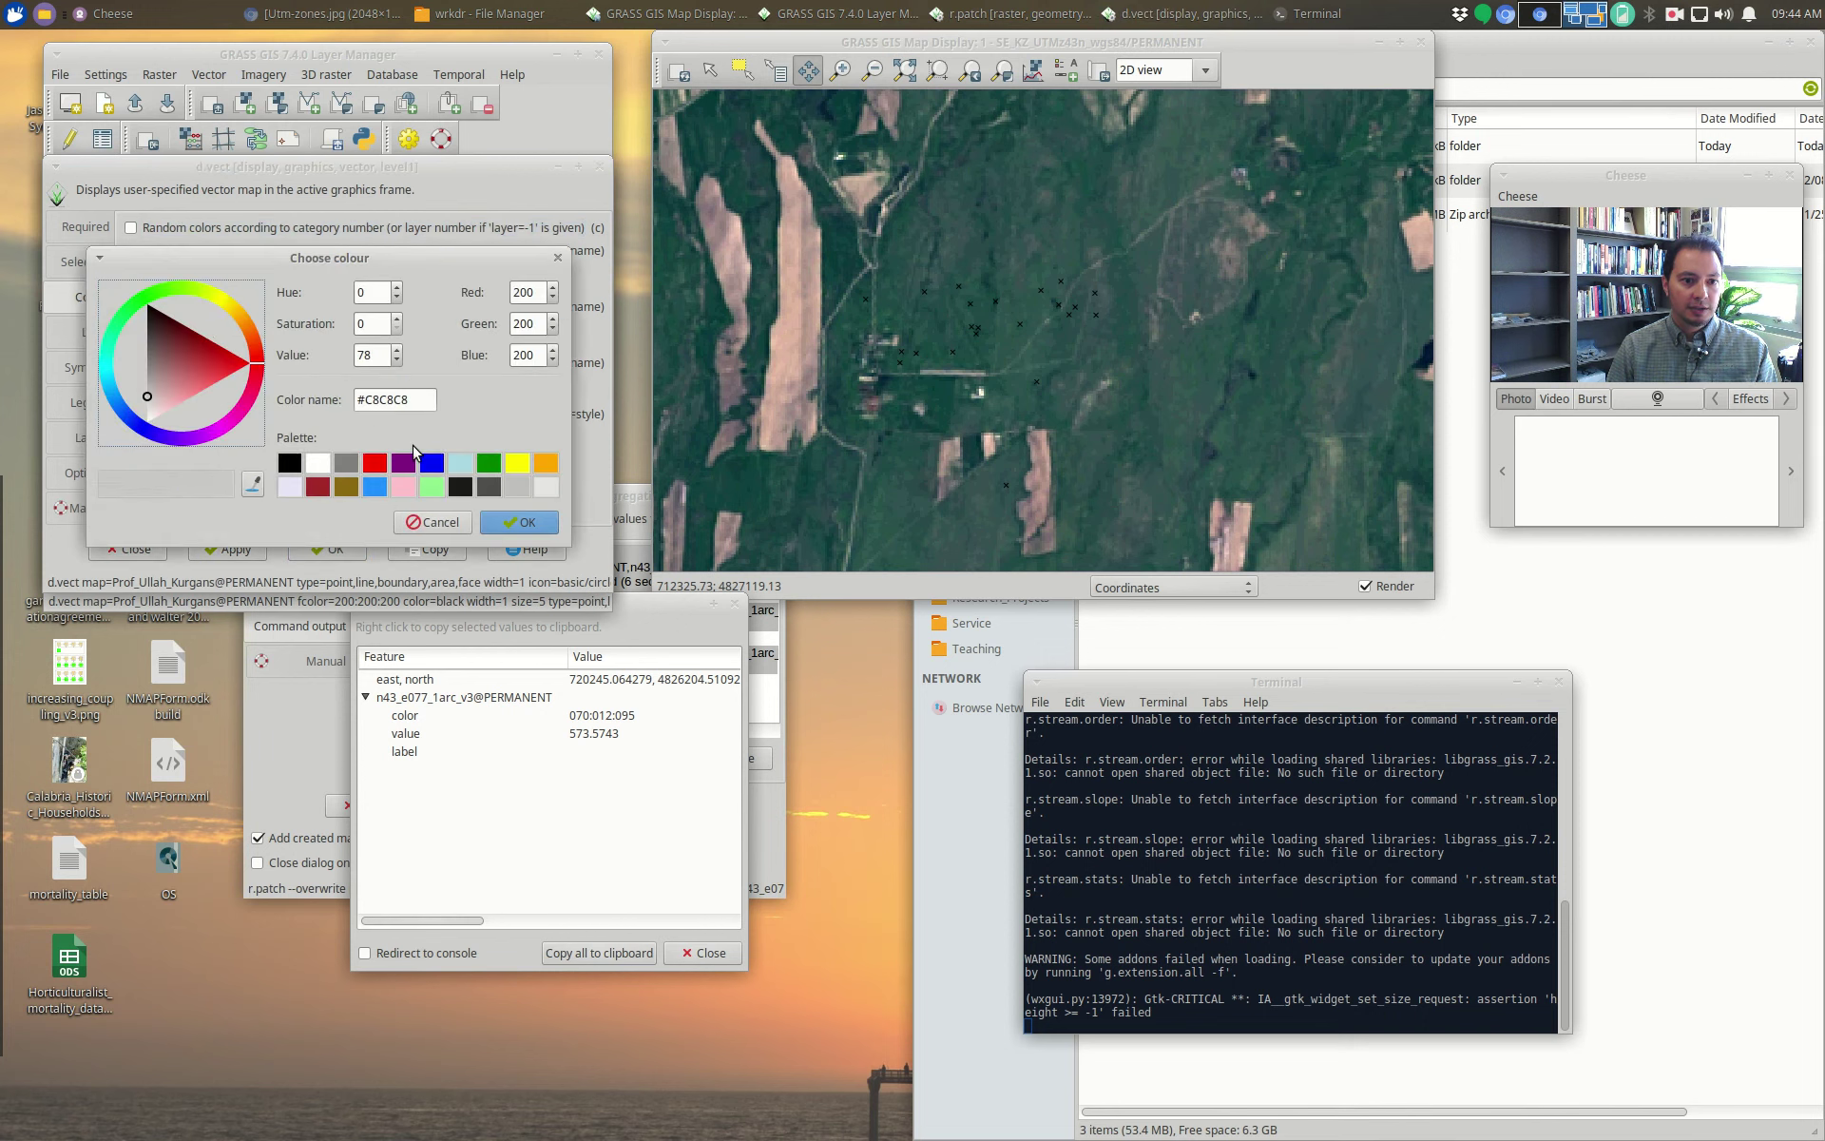
pyautogui.click(374, 463)
pyautogui.click(491, 523)
pyautogui.click(232, 548)
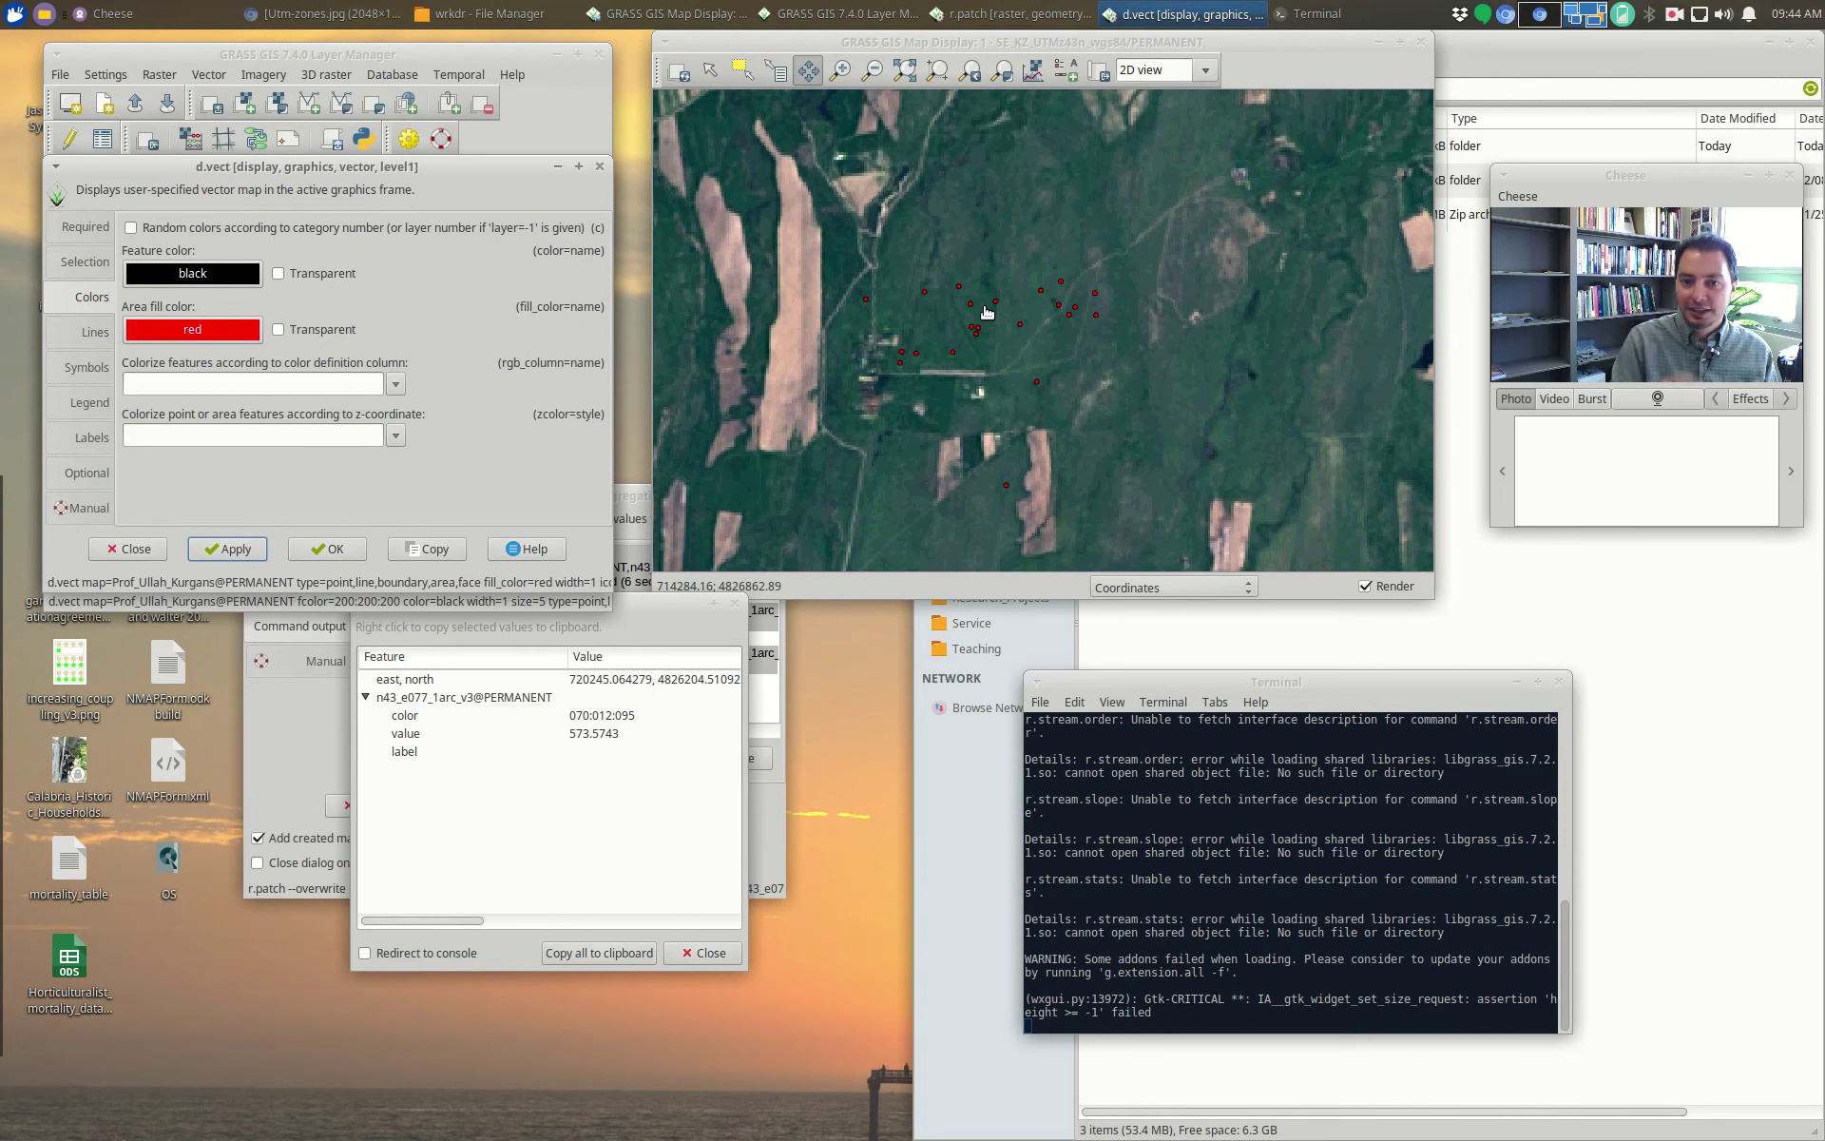
pyautogui.scroll(2, 986, 312)
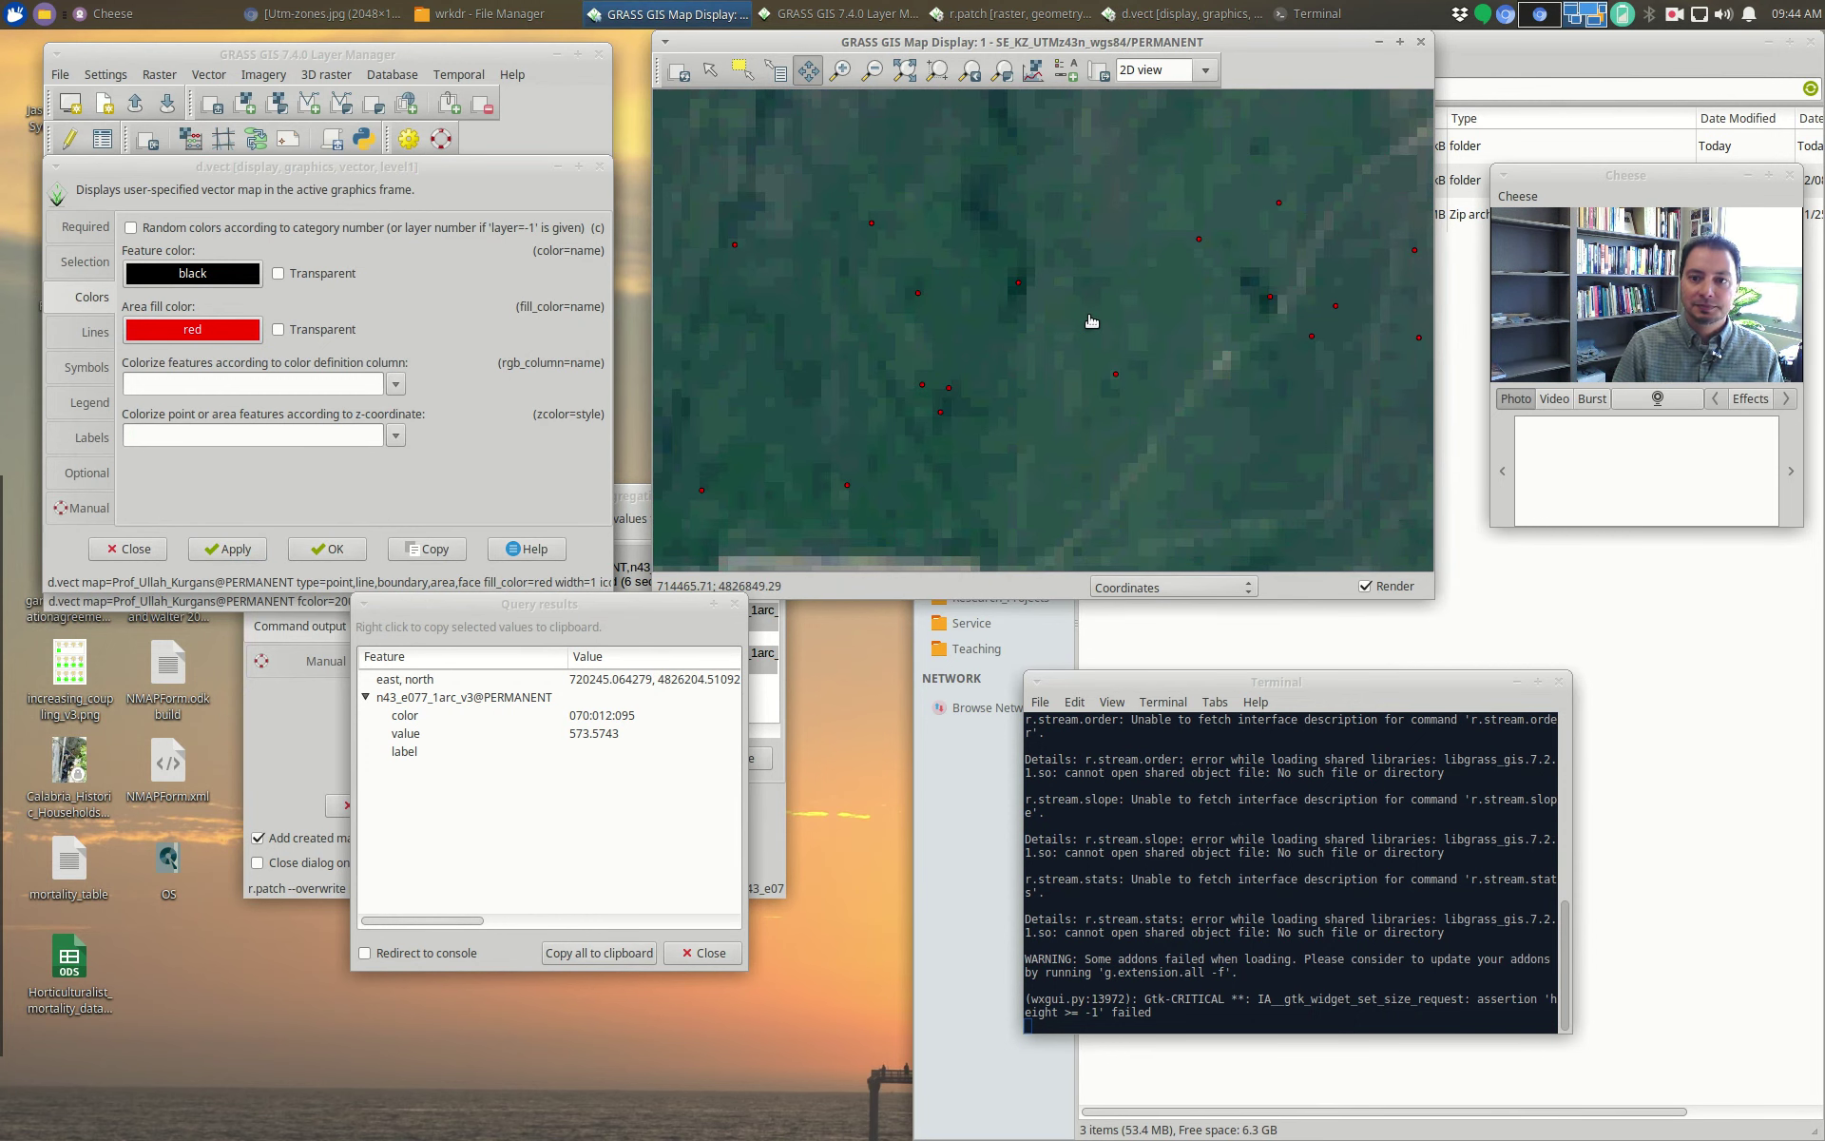
pyautogui.scroll(-2, 1091, 326)
pyautogui.click(333, 549)
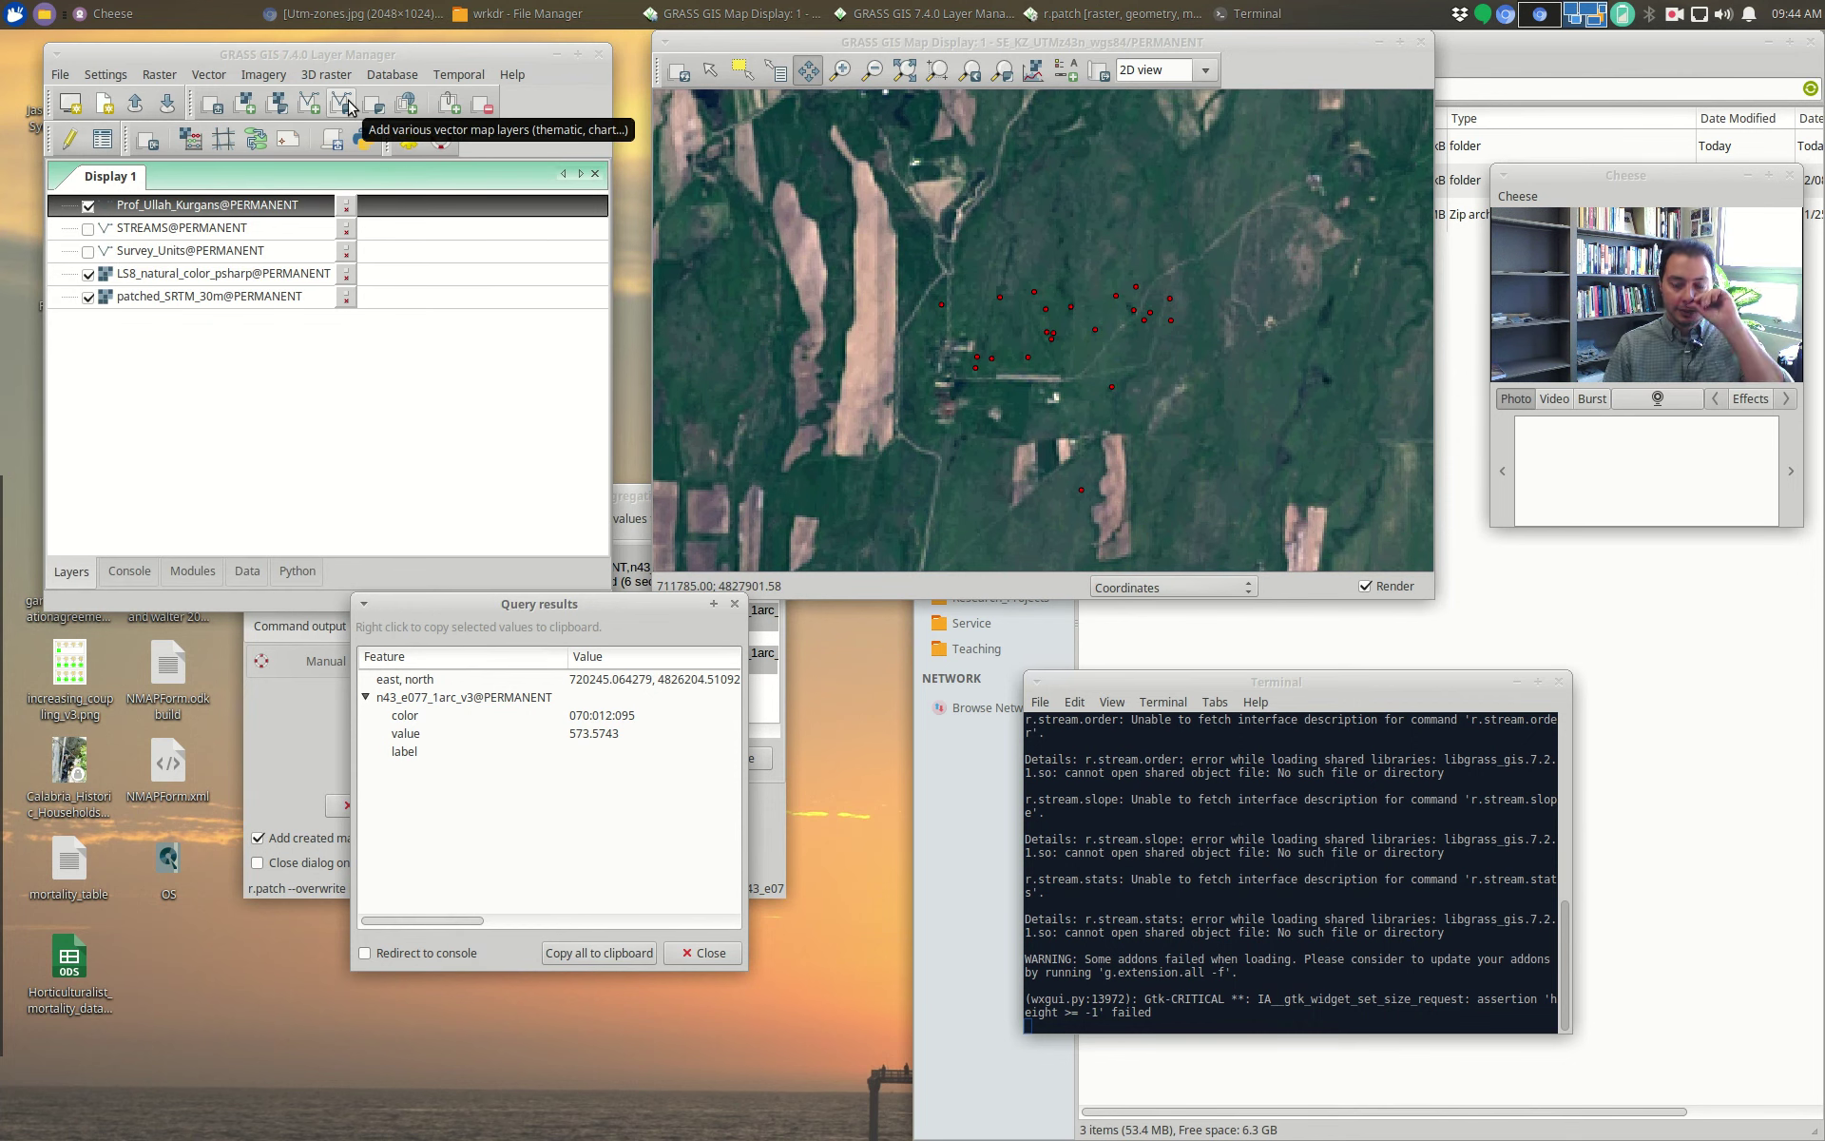
# Step: Open the v.buffer tool for the kurgans layer and name the output vector map Kurgans_40m_buf
pyautogui.click(209, 76)
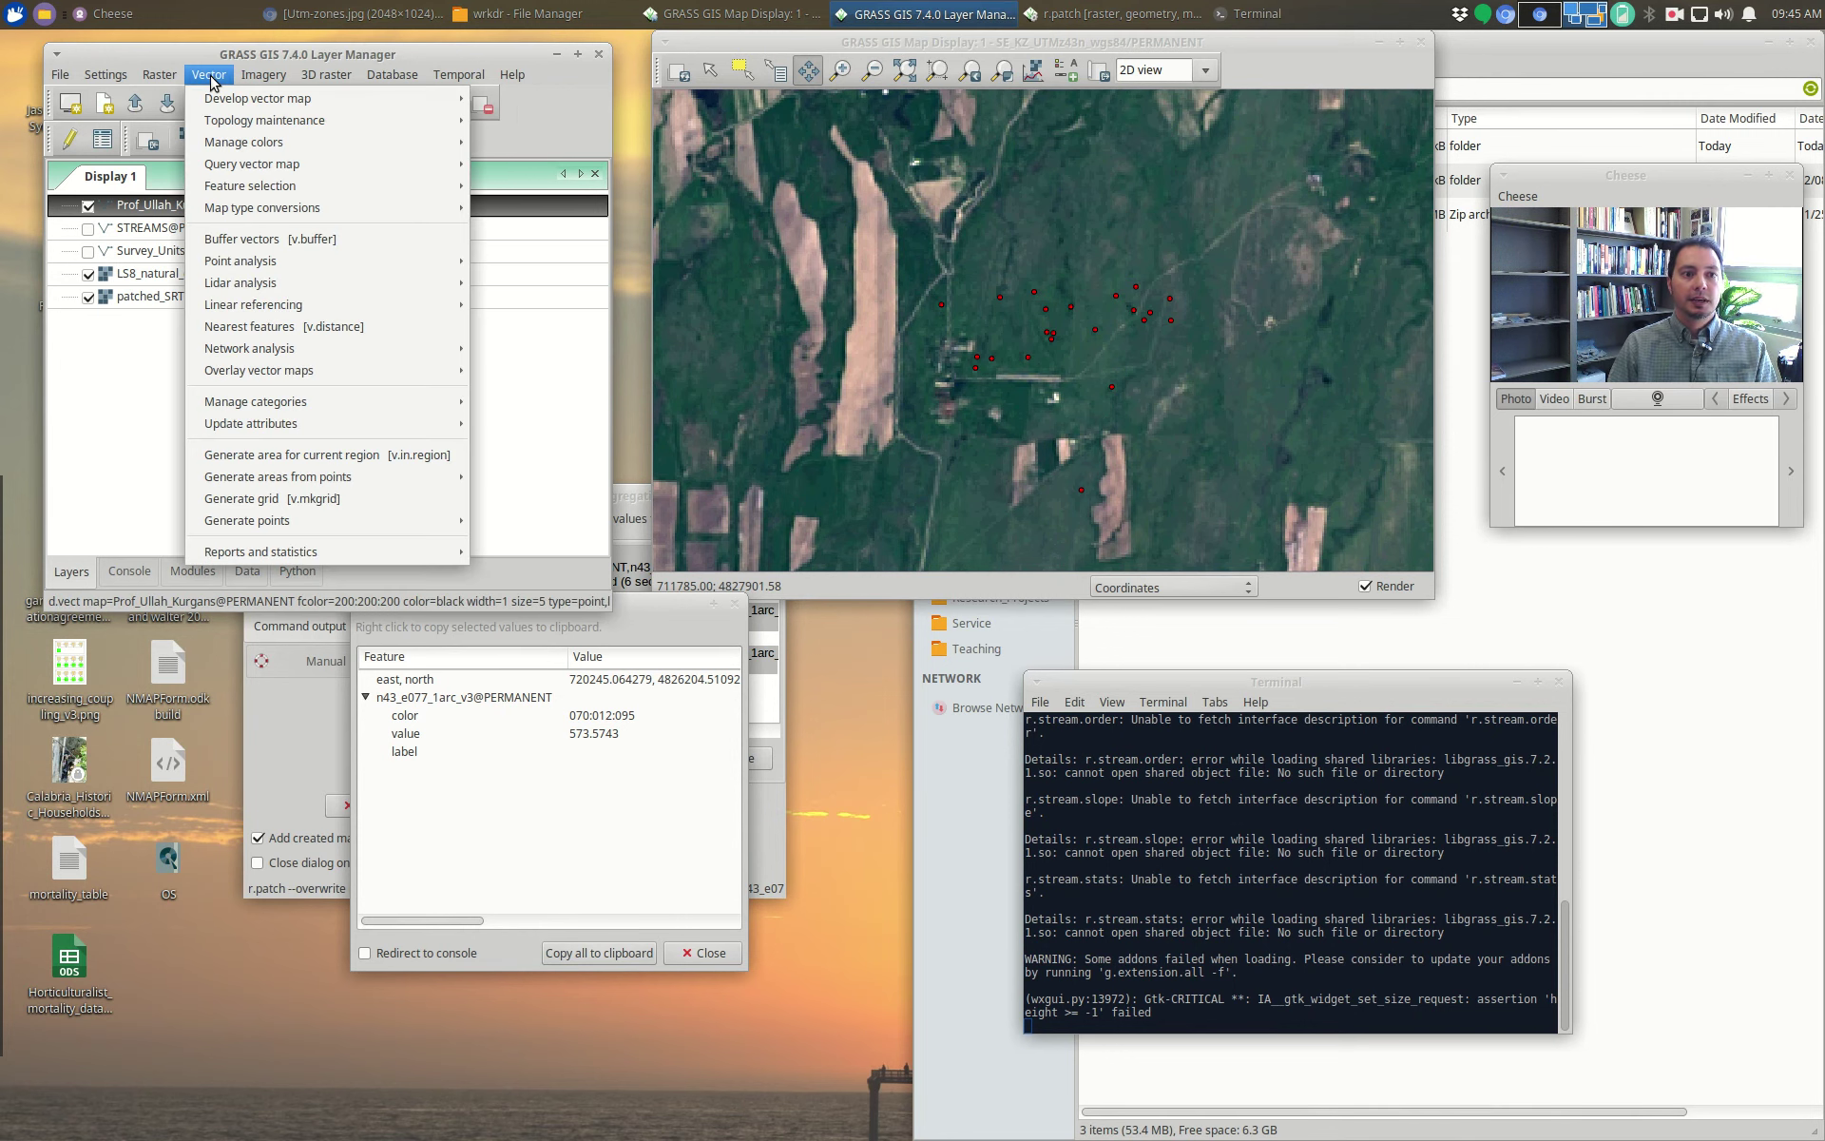
pyautogui.click(306, 241)
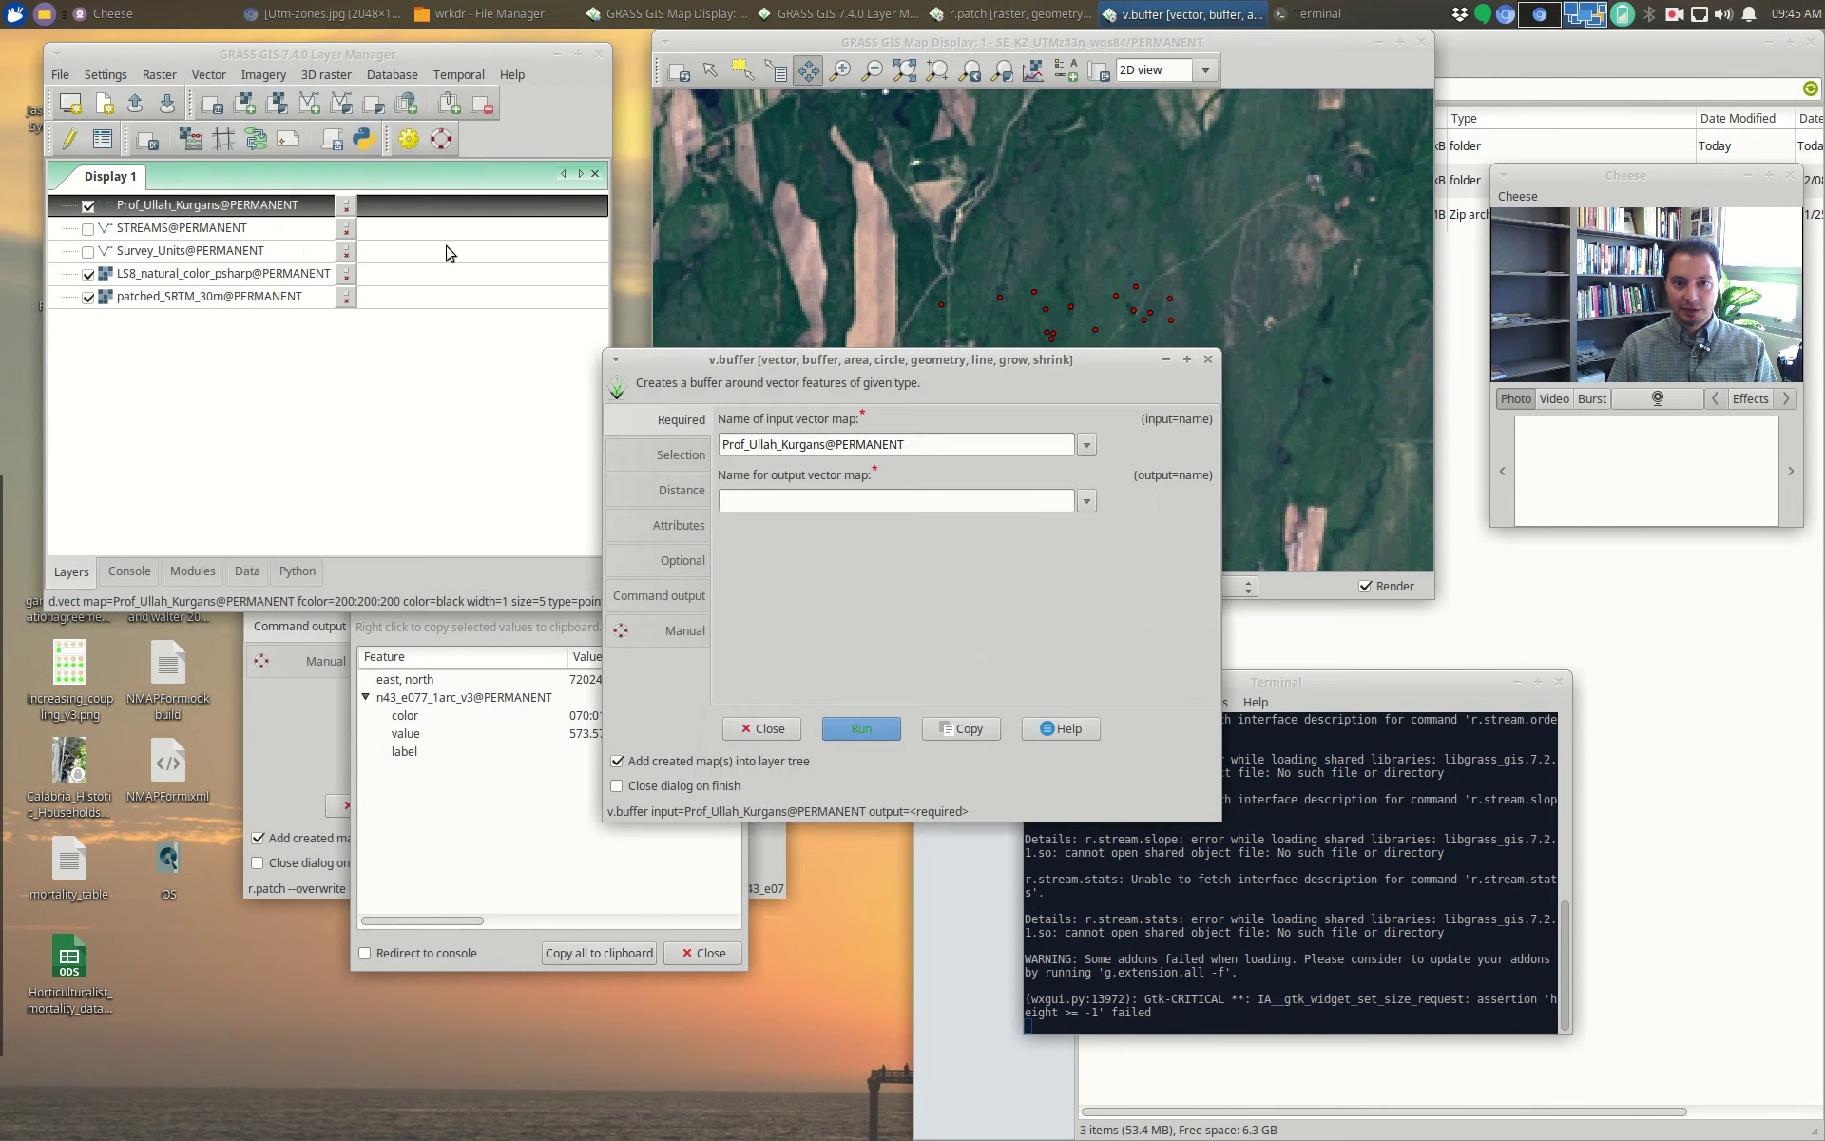
pyautogui.moveTo(867, 361); pyautogui.dragTo(462, 251)
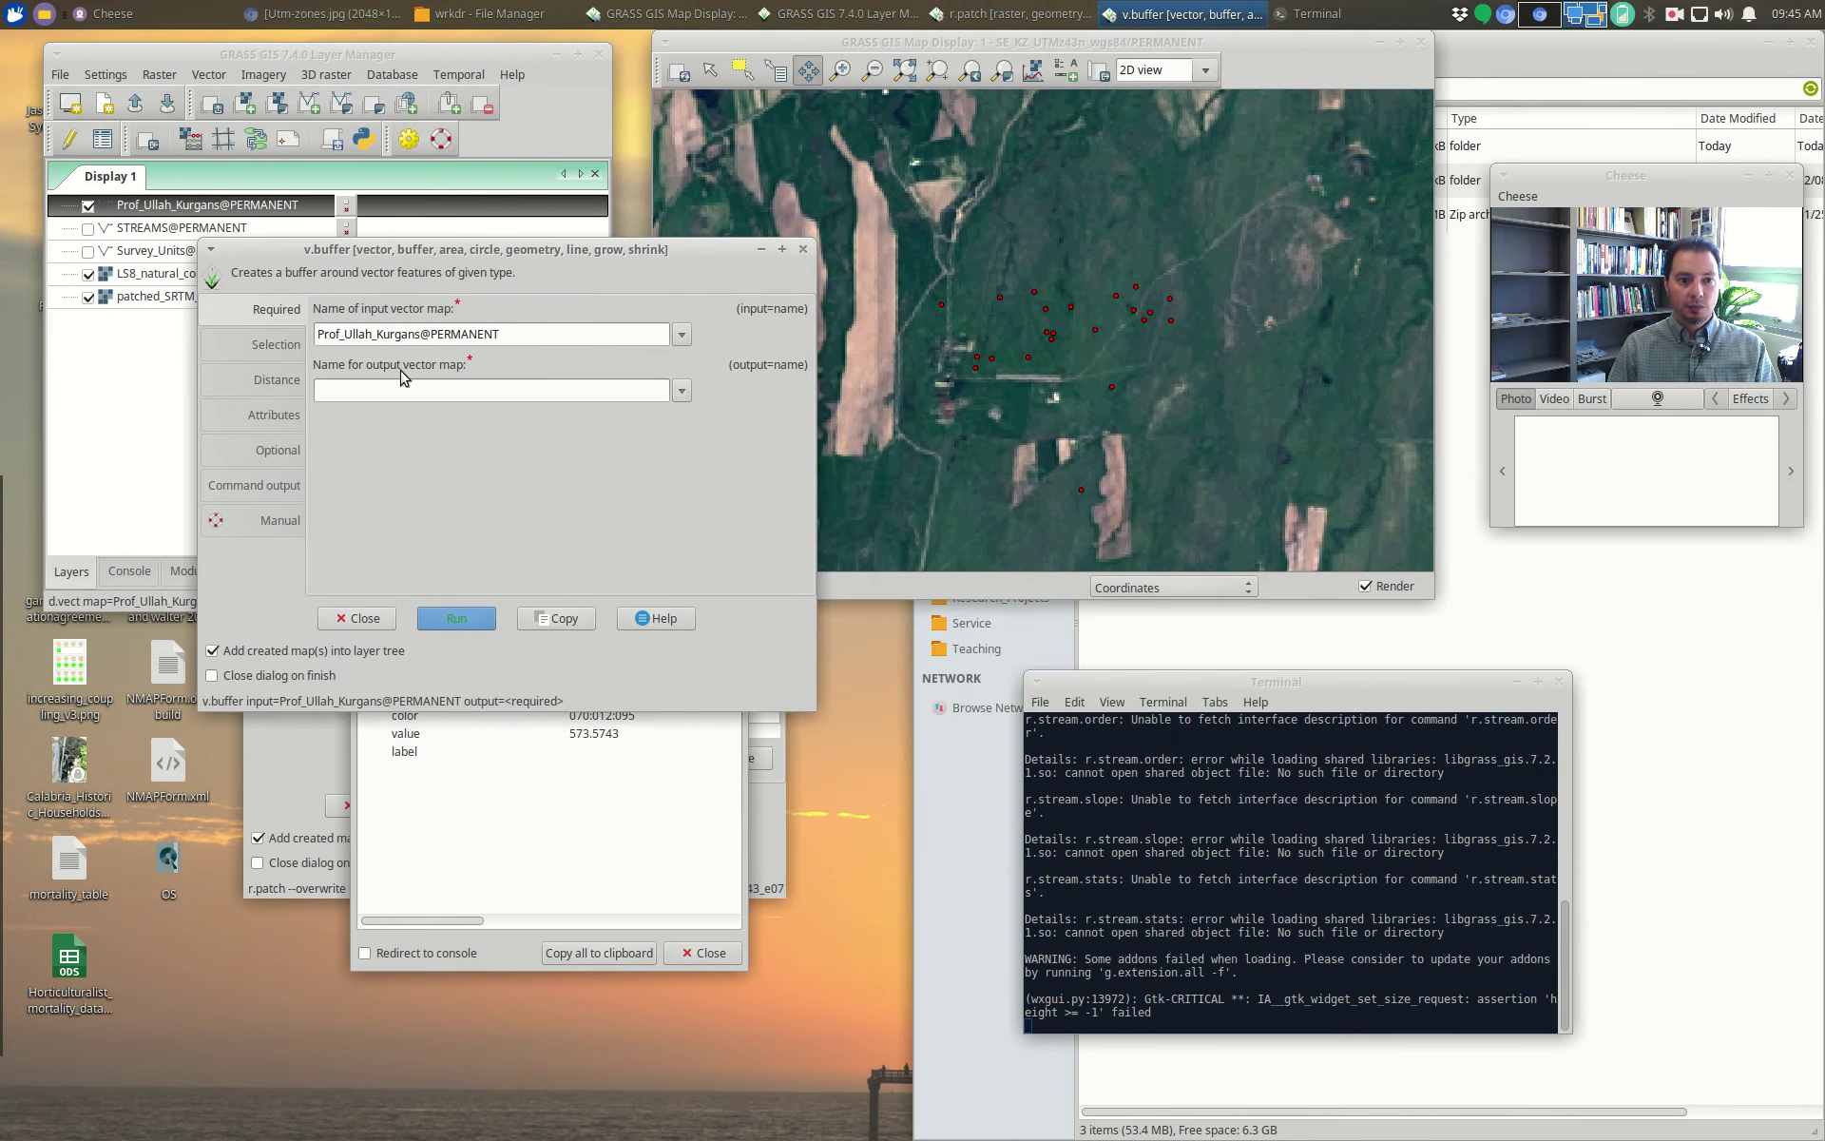
pyautogui.click(402, 388)
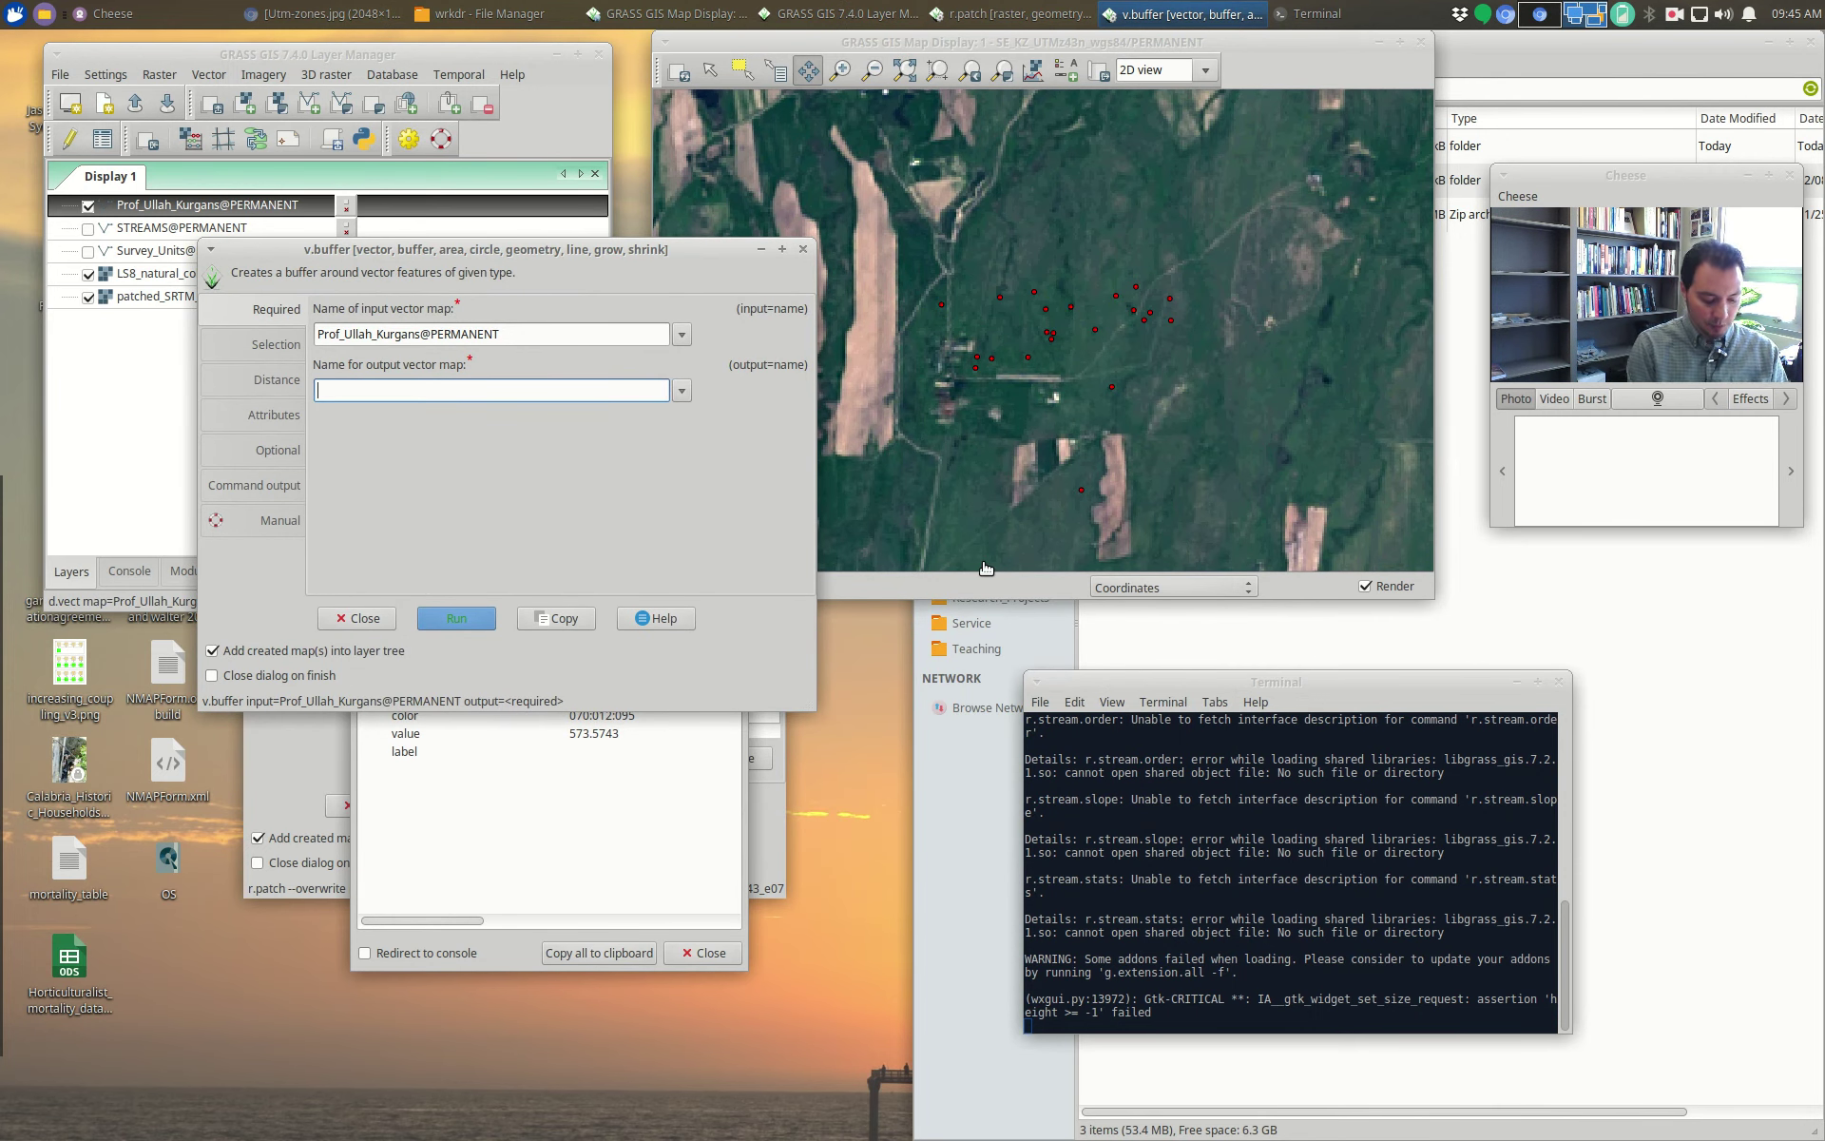
pyautogui.write('K')
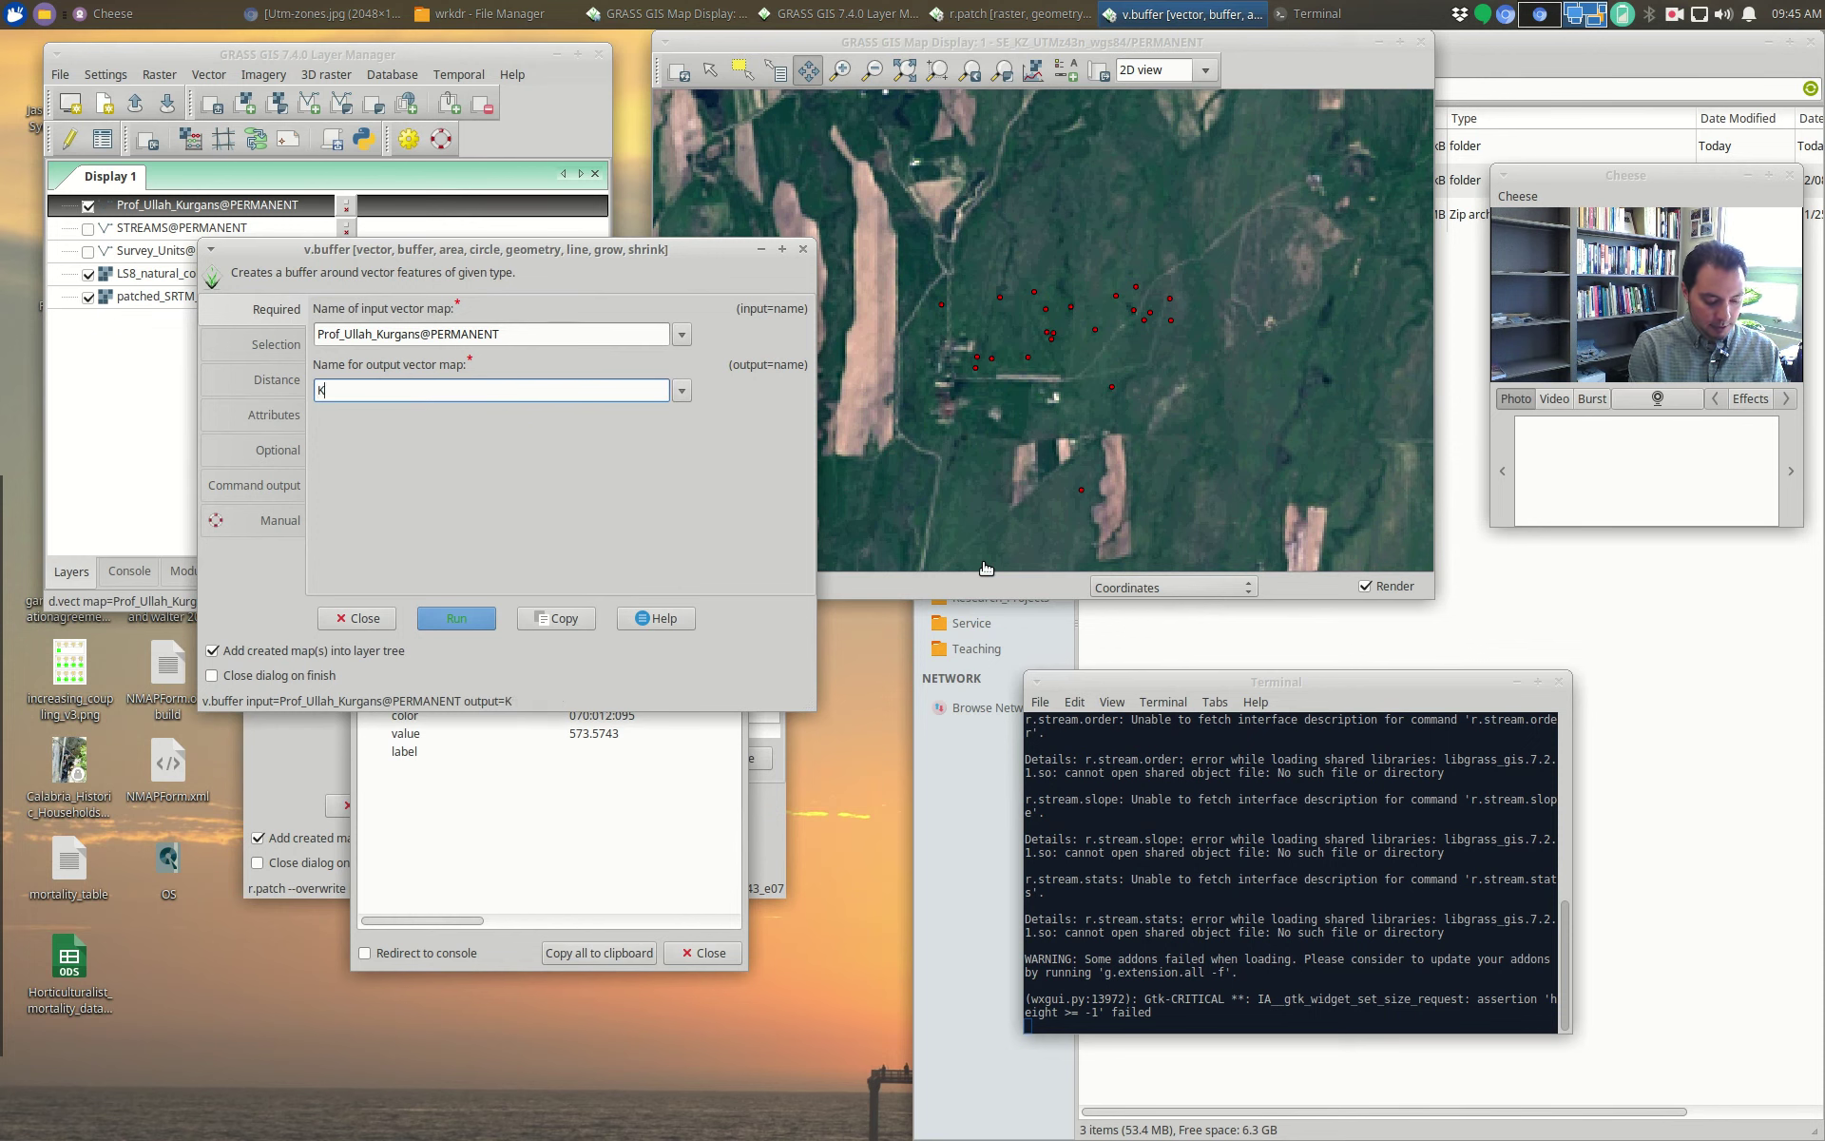
pyautogui.write('uy')
pyautogui.press('BackSpace')
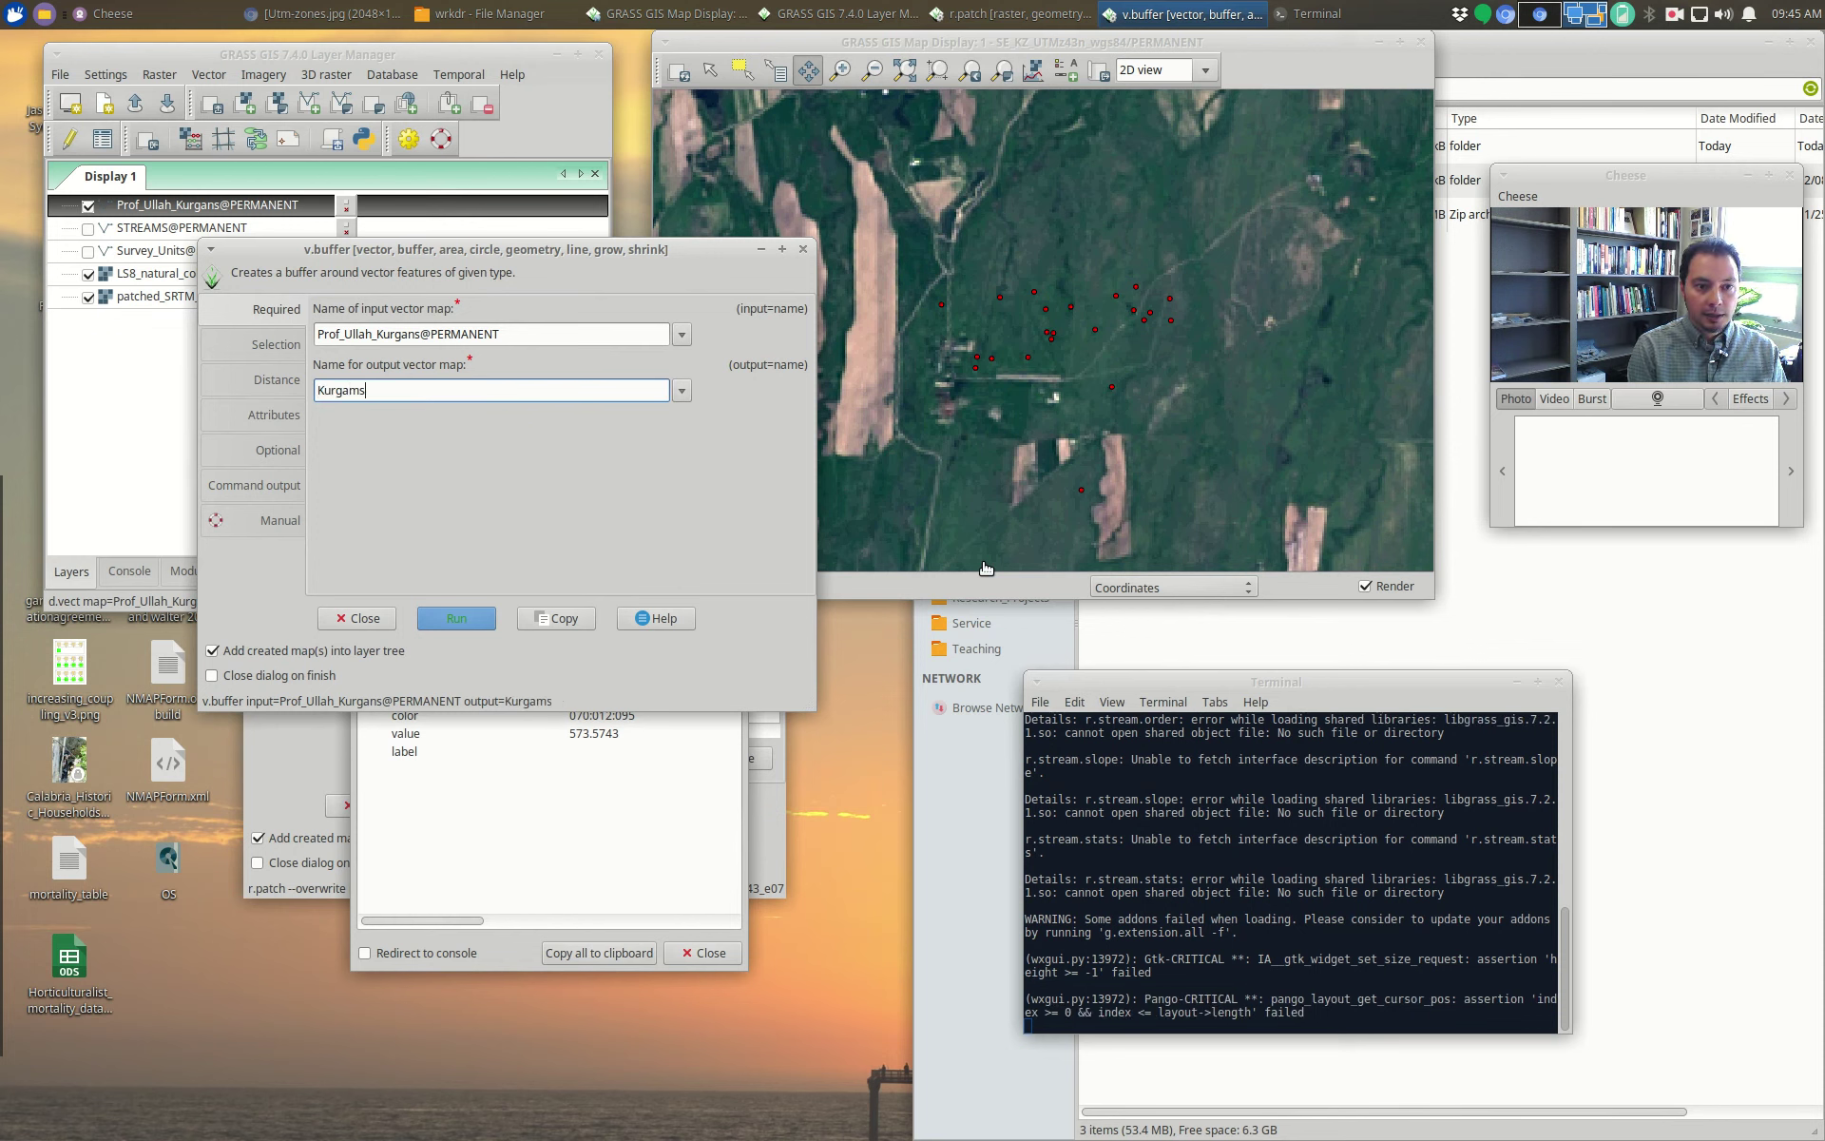
pyautogui.press('BackSpace')
pyautogui.press('BackSpace')
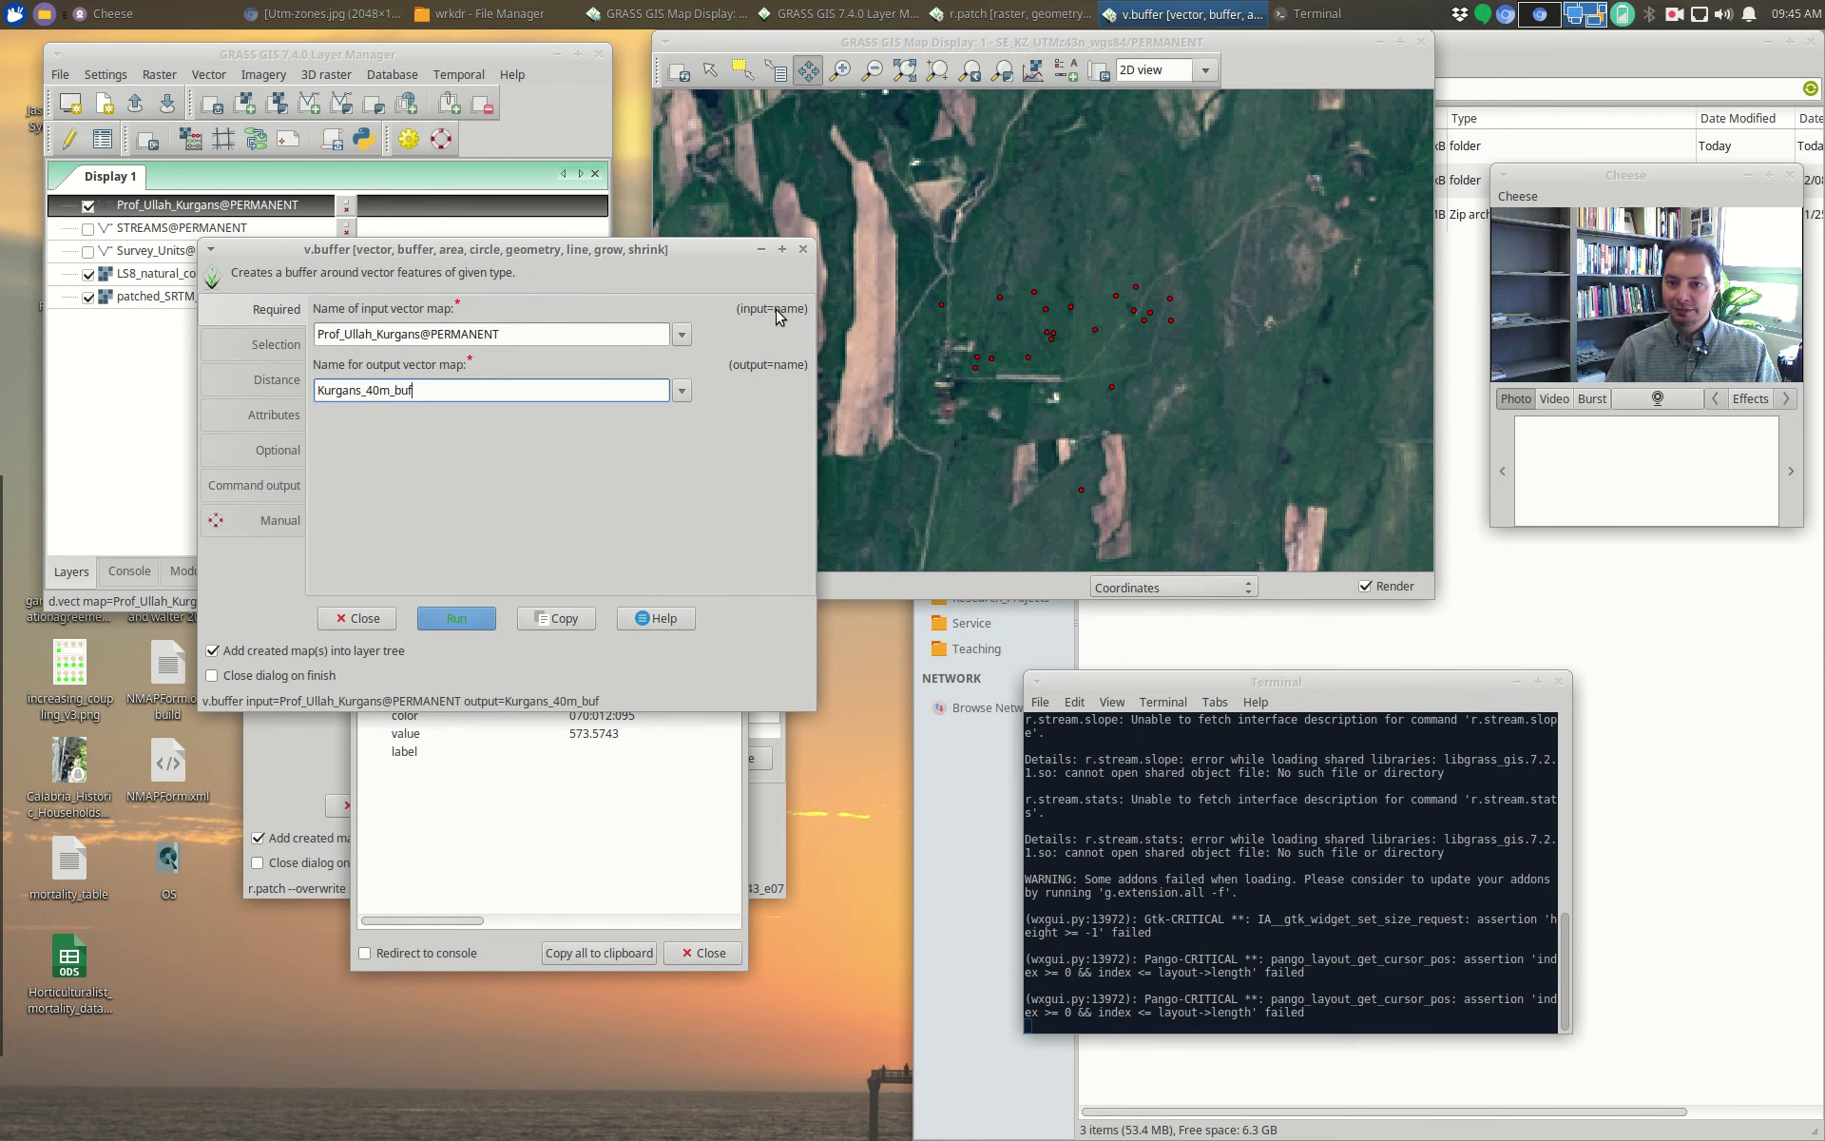
# Step: Set the buffer distance along the major axis to 40 map units and run the buffer
pyautogui.click(259, 388)
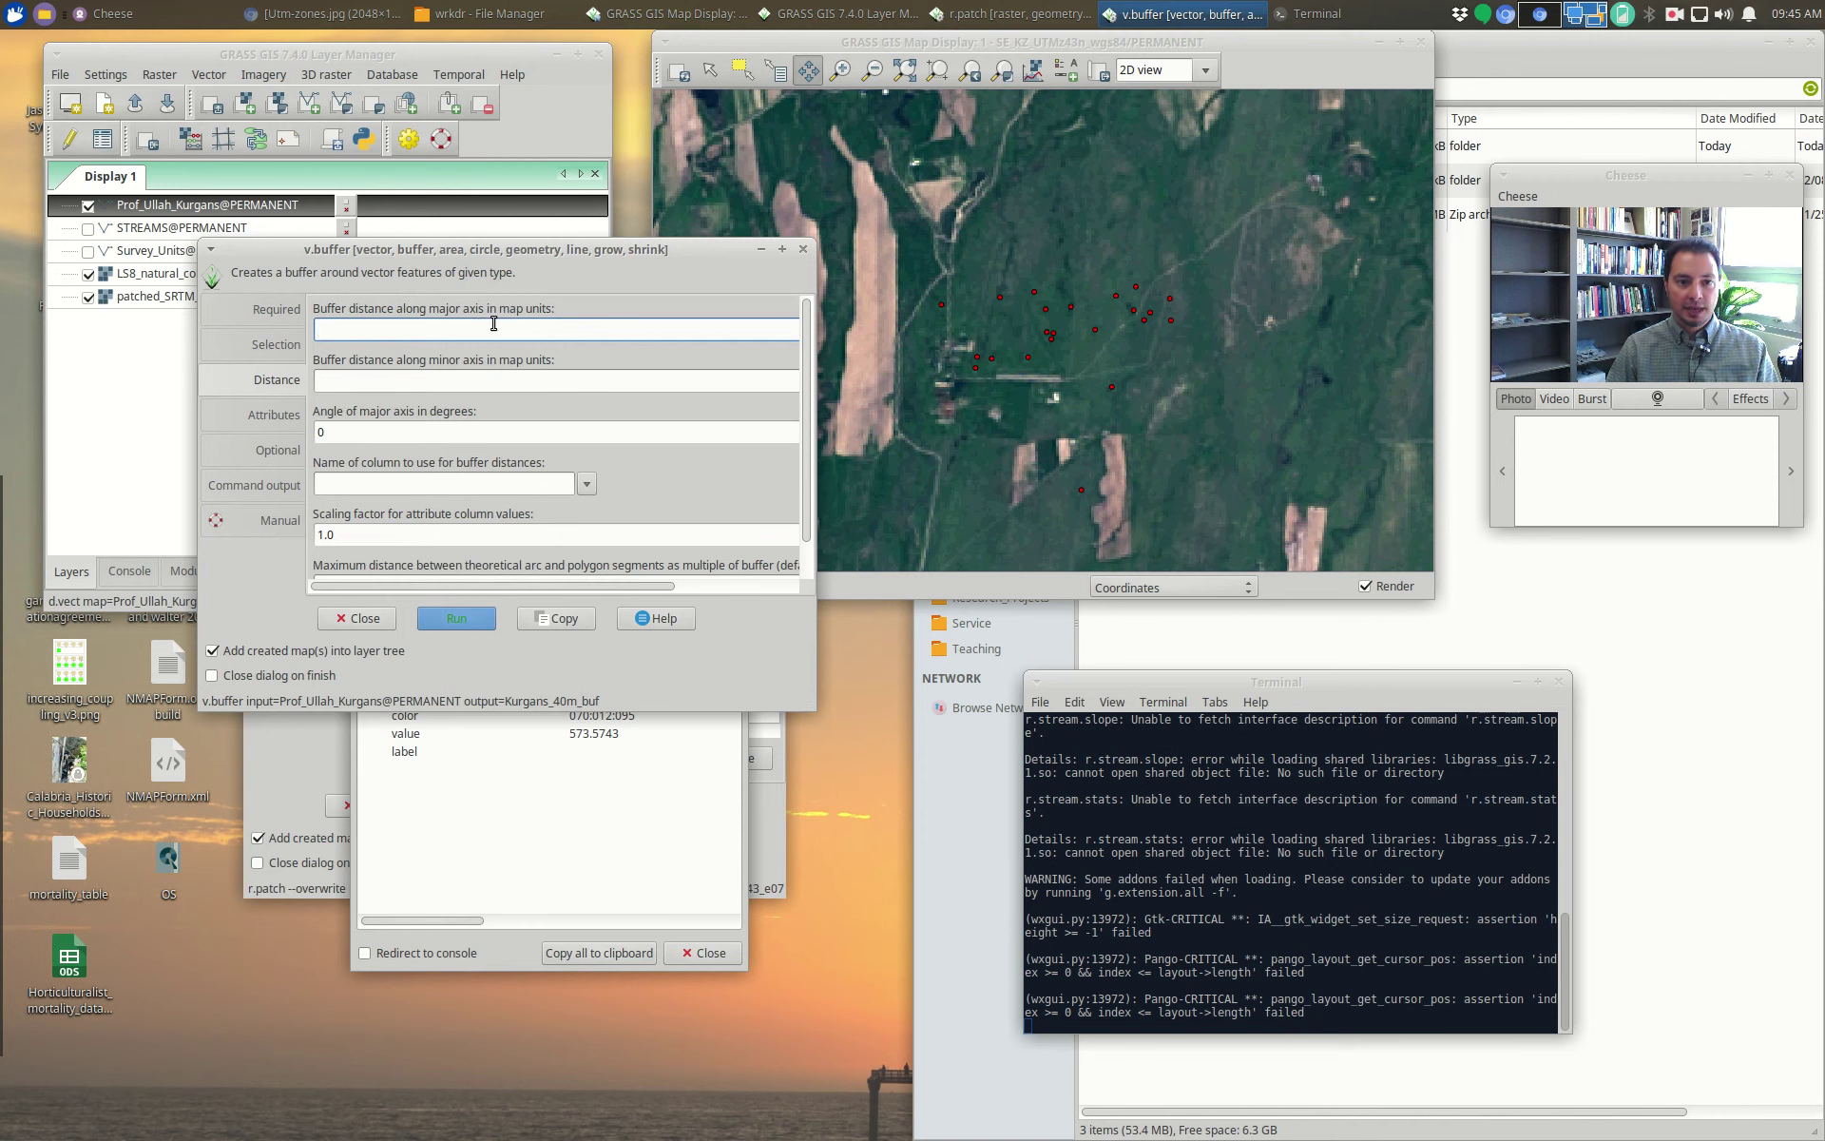
pyautogui.write('40')
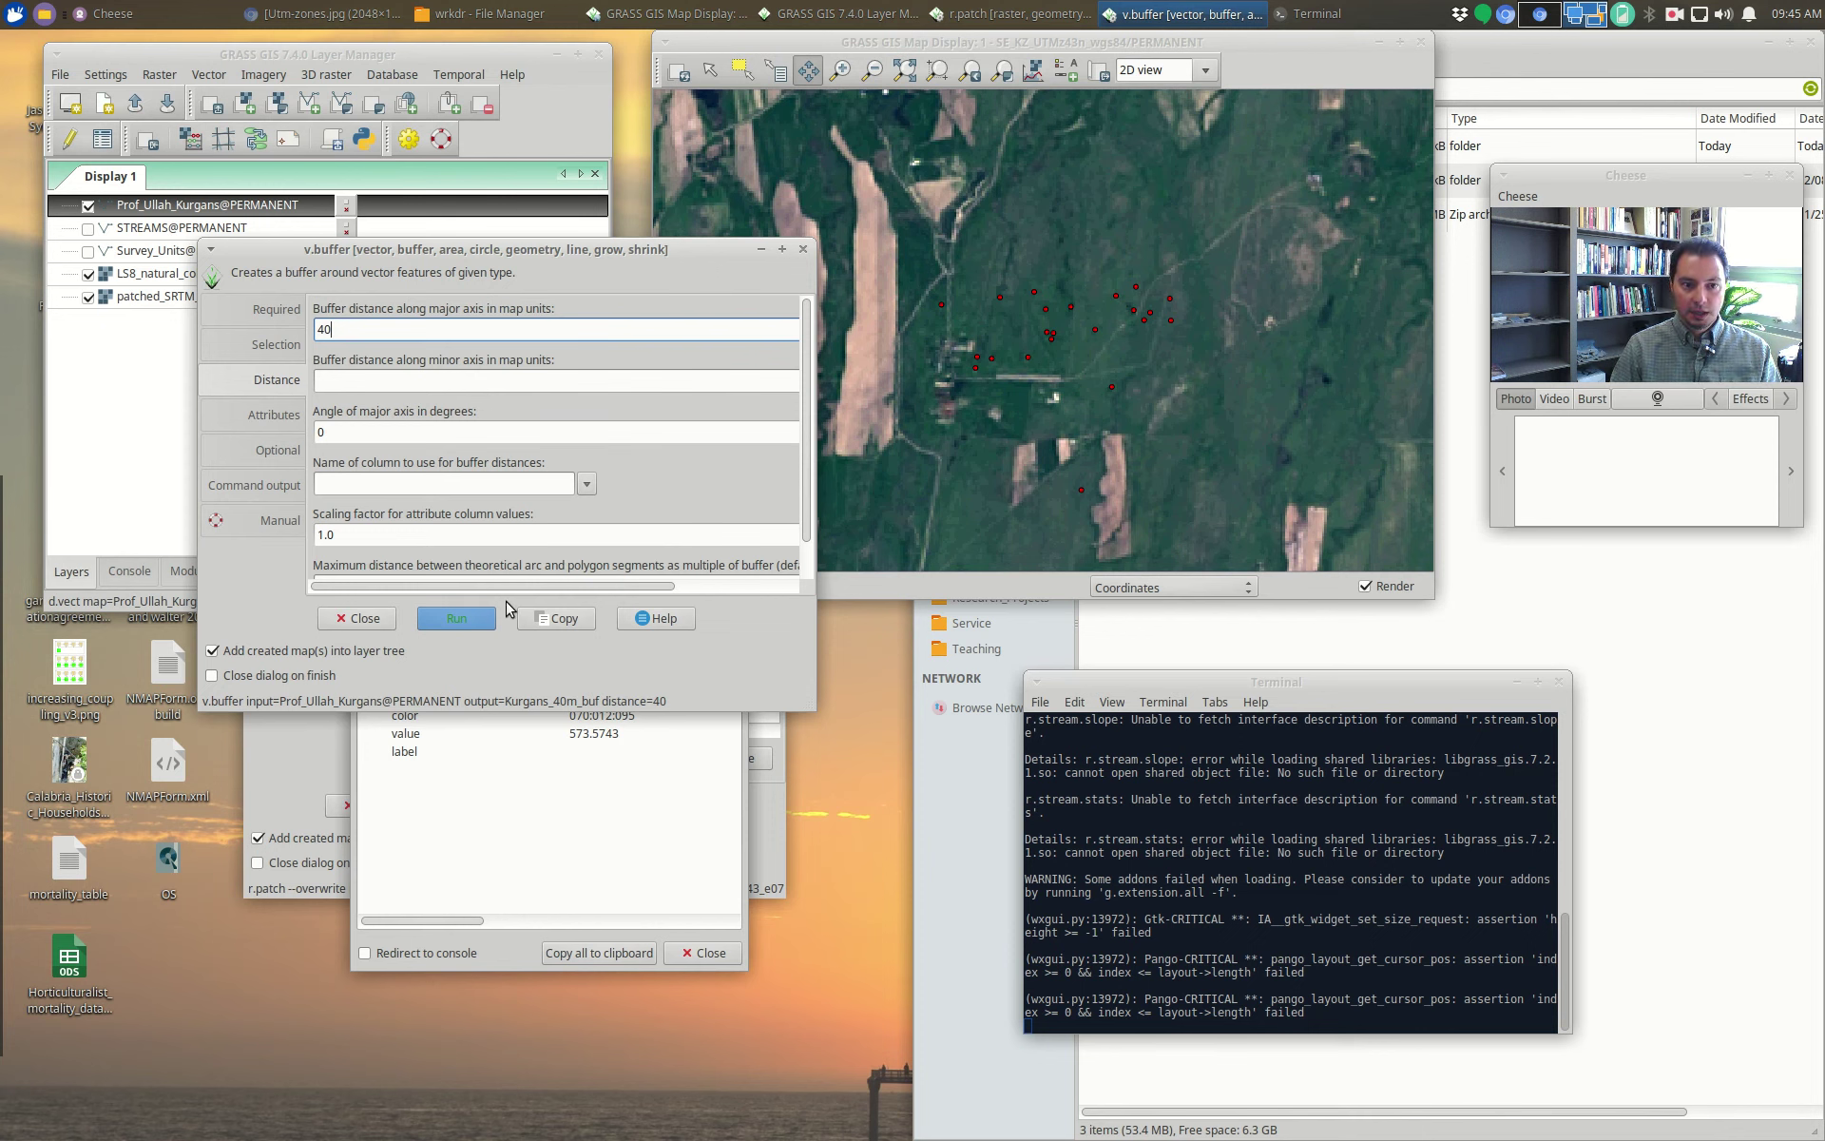
pyautogui.click(457, 620)
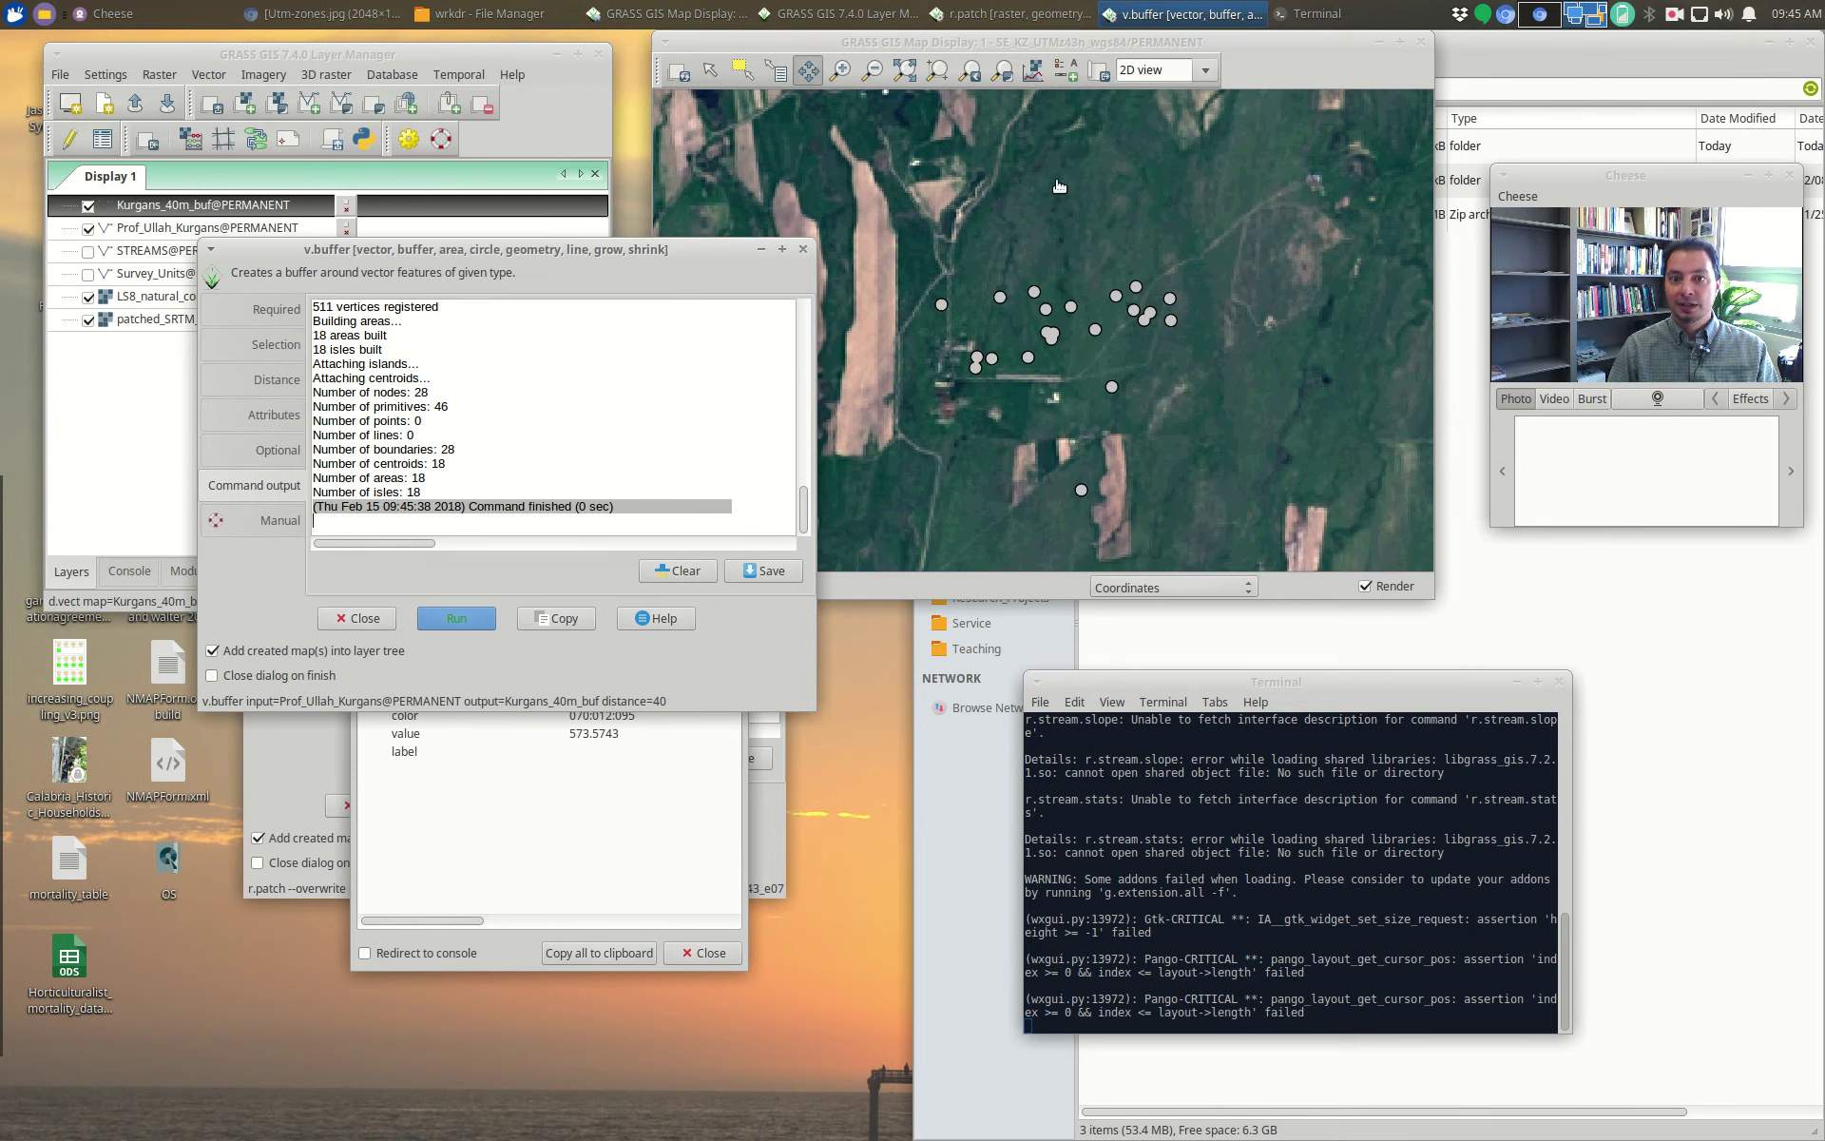
# Step: Measure the diameter of one buffer circle on the map, check the distance in the console, and end measuring
pyautogui.click(1063, 72)
pyautogui.click(1043, 73)
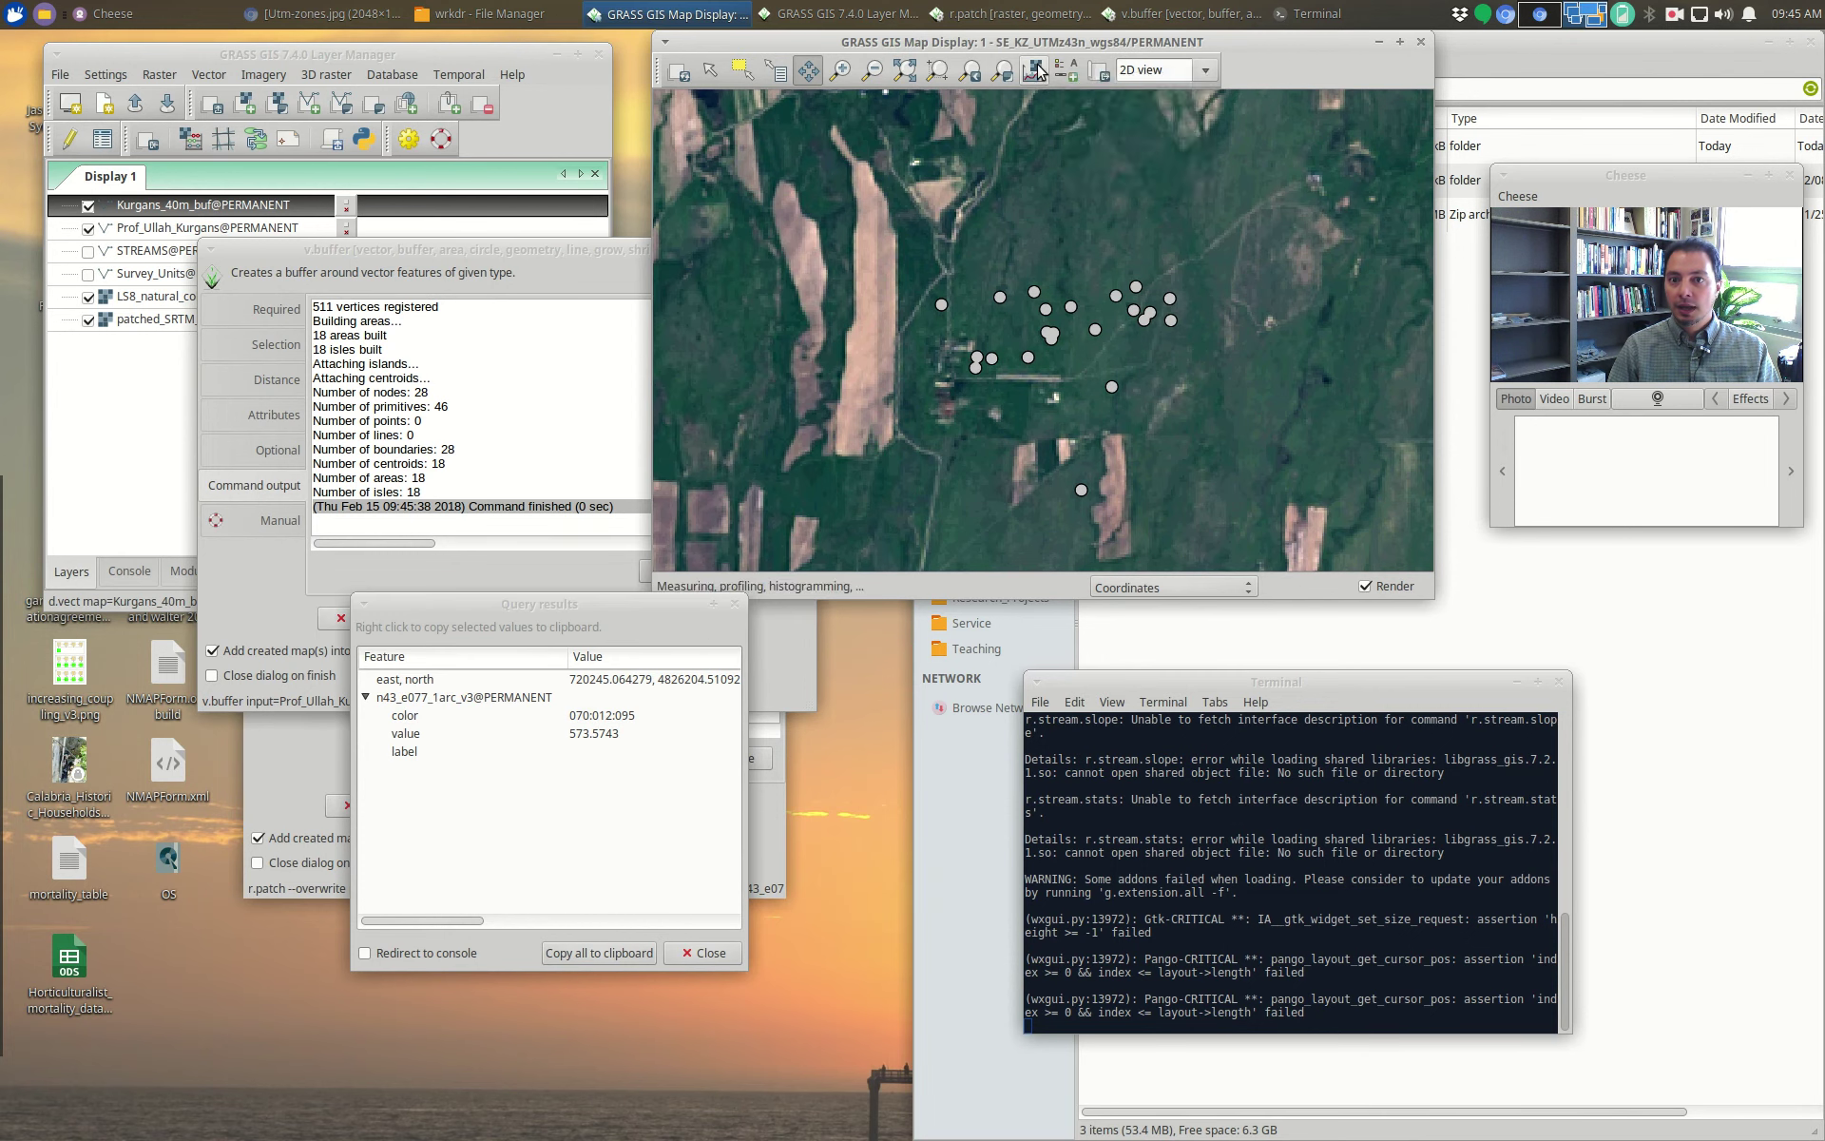
pyautogui.click(1038, 73)
pyautogui.click(1054, 76)
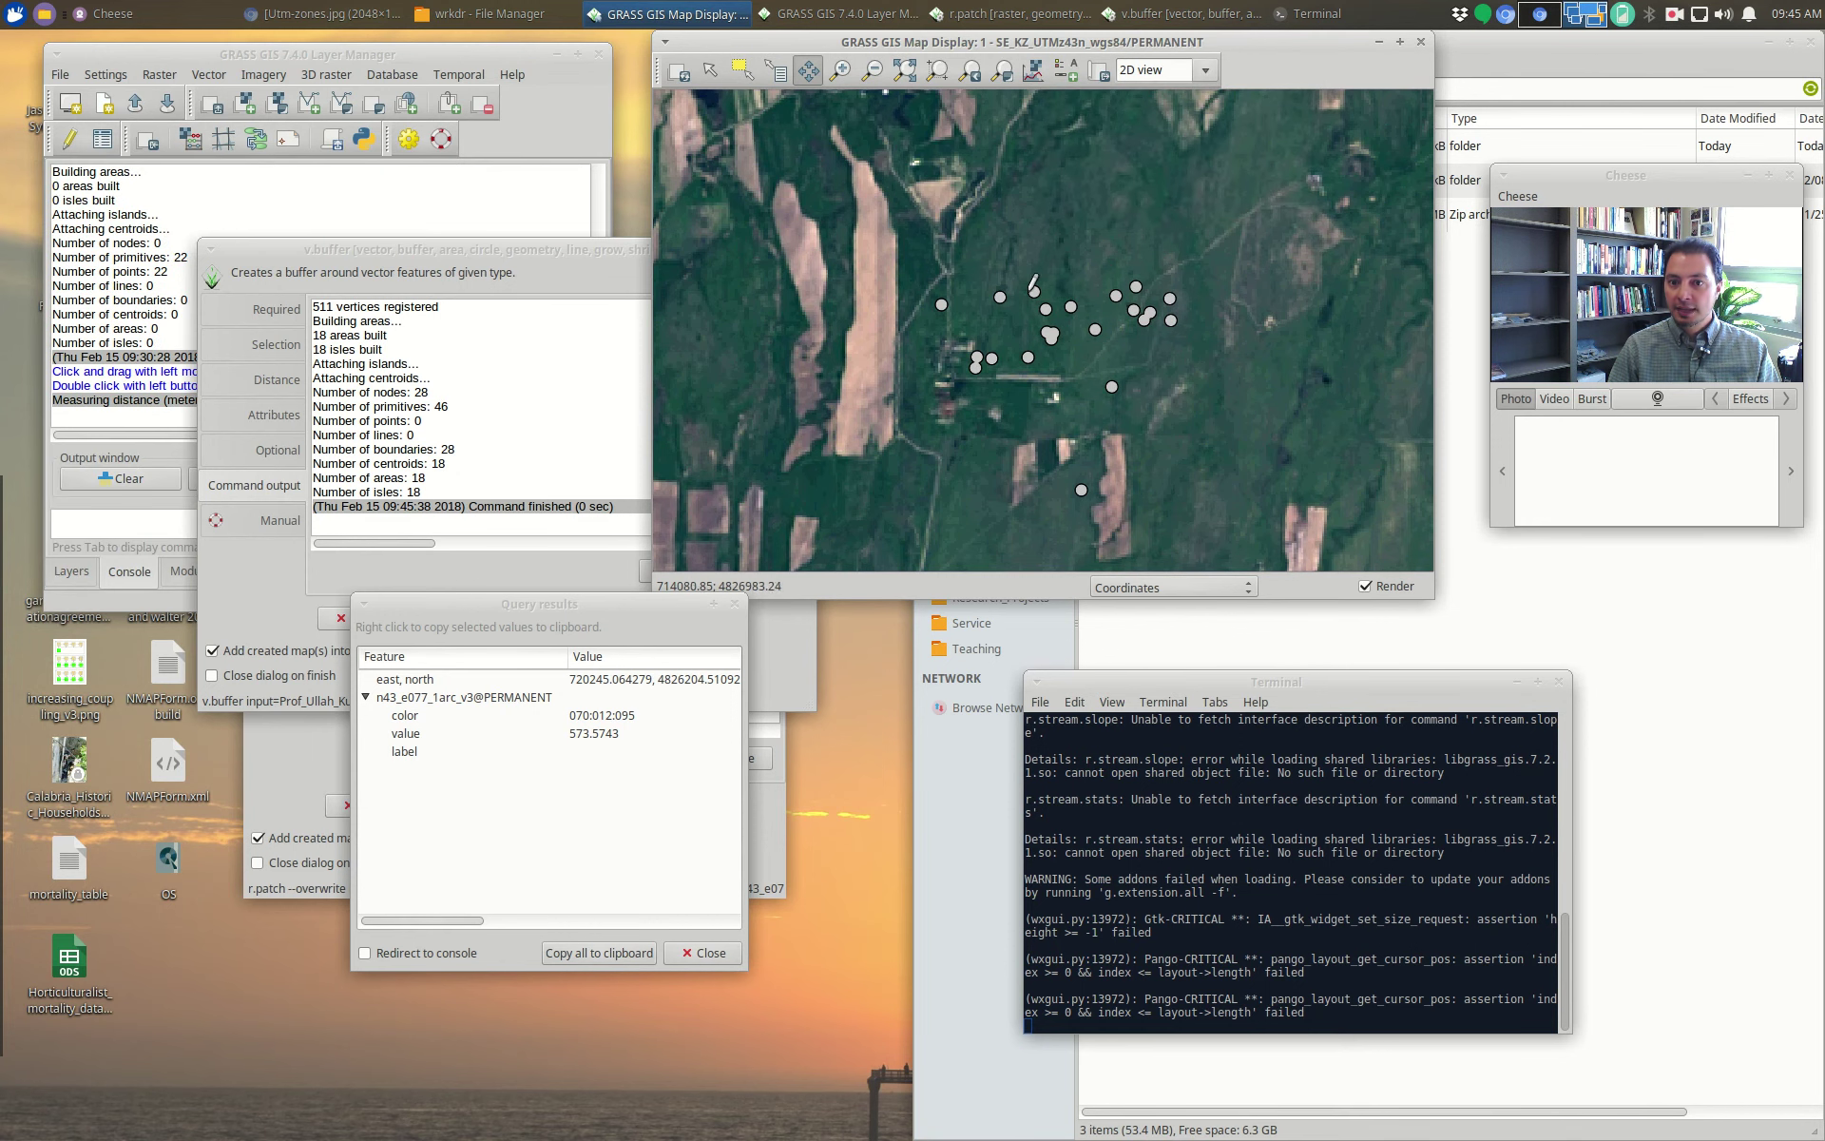
pyautogui.scroll(3, 1042, 282)
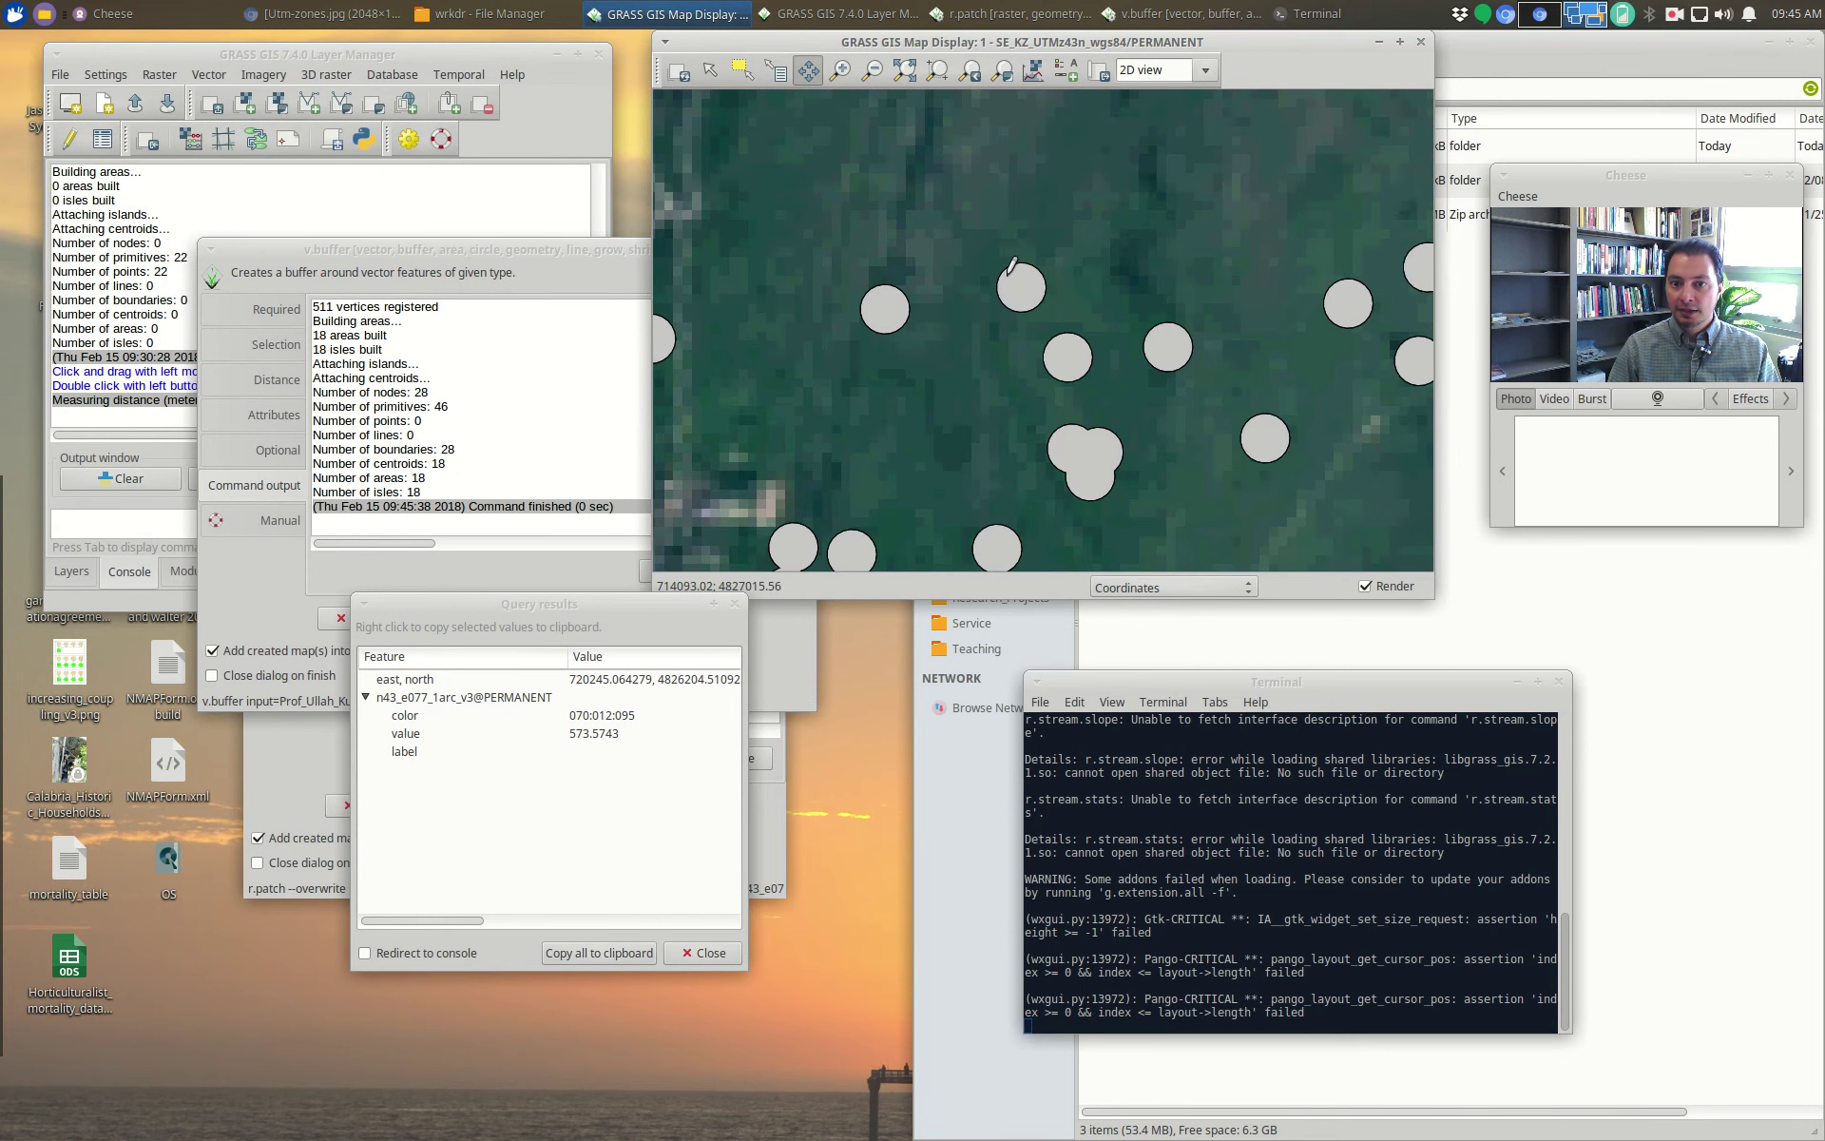
pyautogui.click(999, 281)
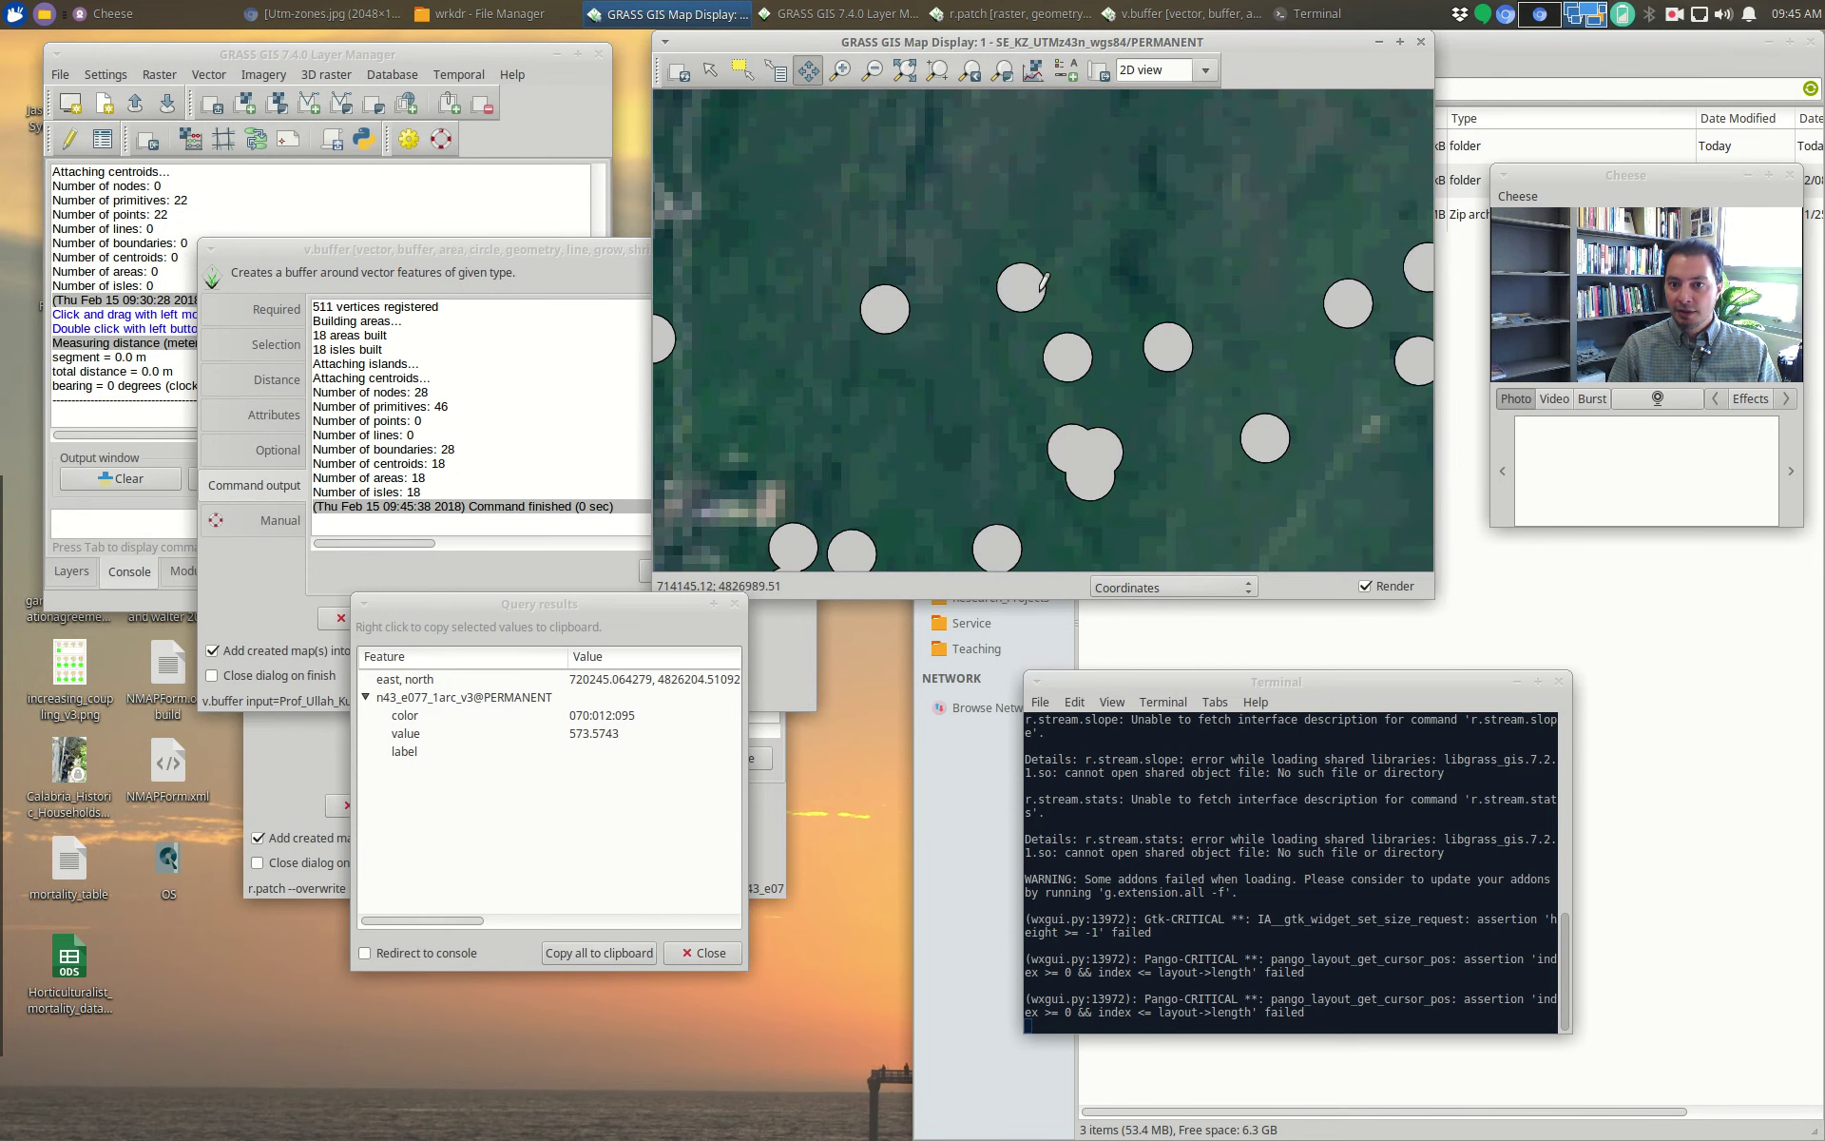
pyautogui.click(1045, 295)
pyautogui.moveTo(326, 250); pyautogui.dragTo(209, 513)
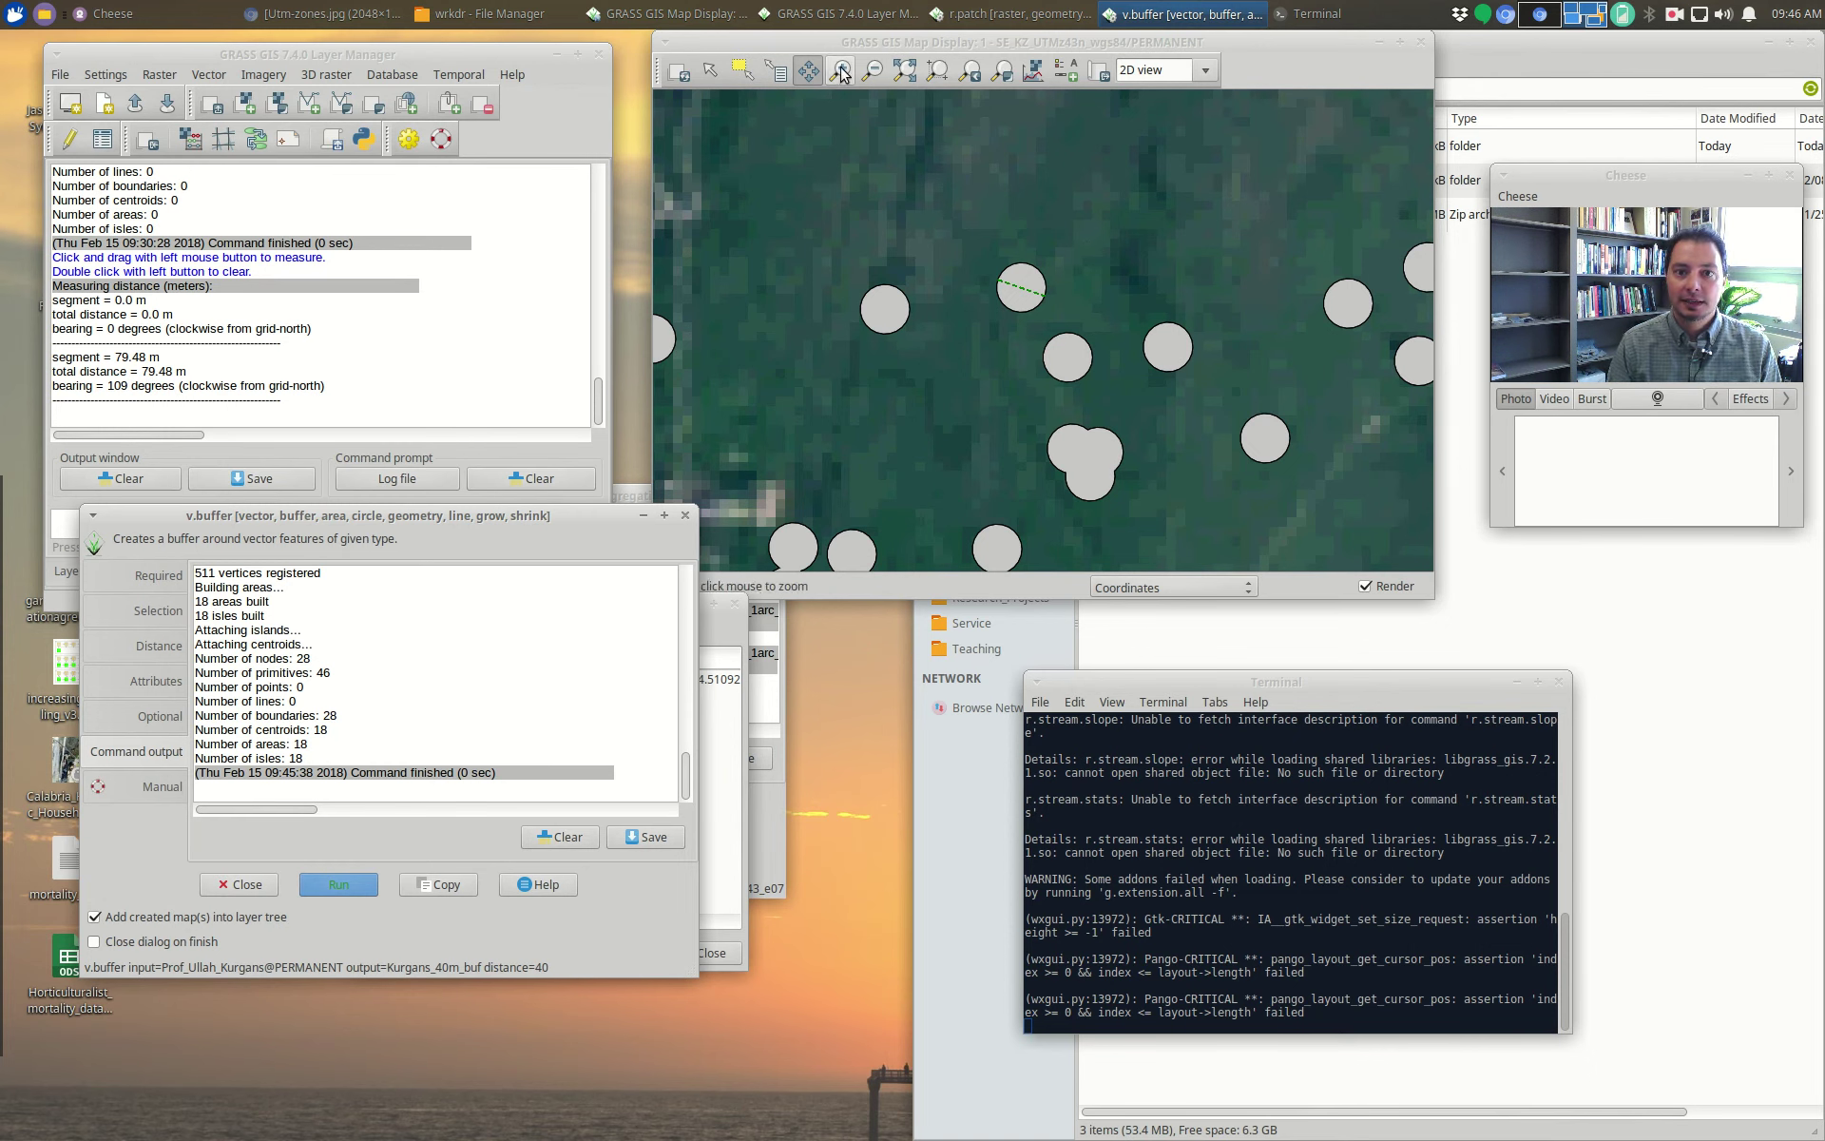
pyautogui.click(775, 70)
pyautogui.click(949, 259)
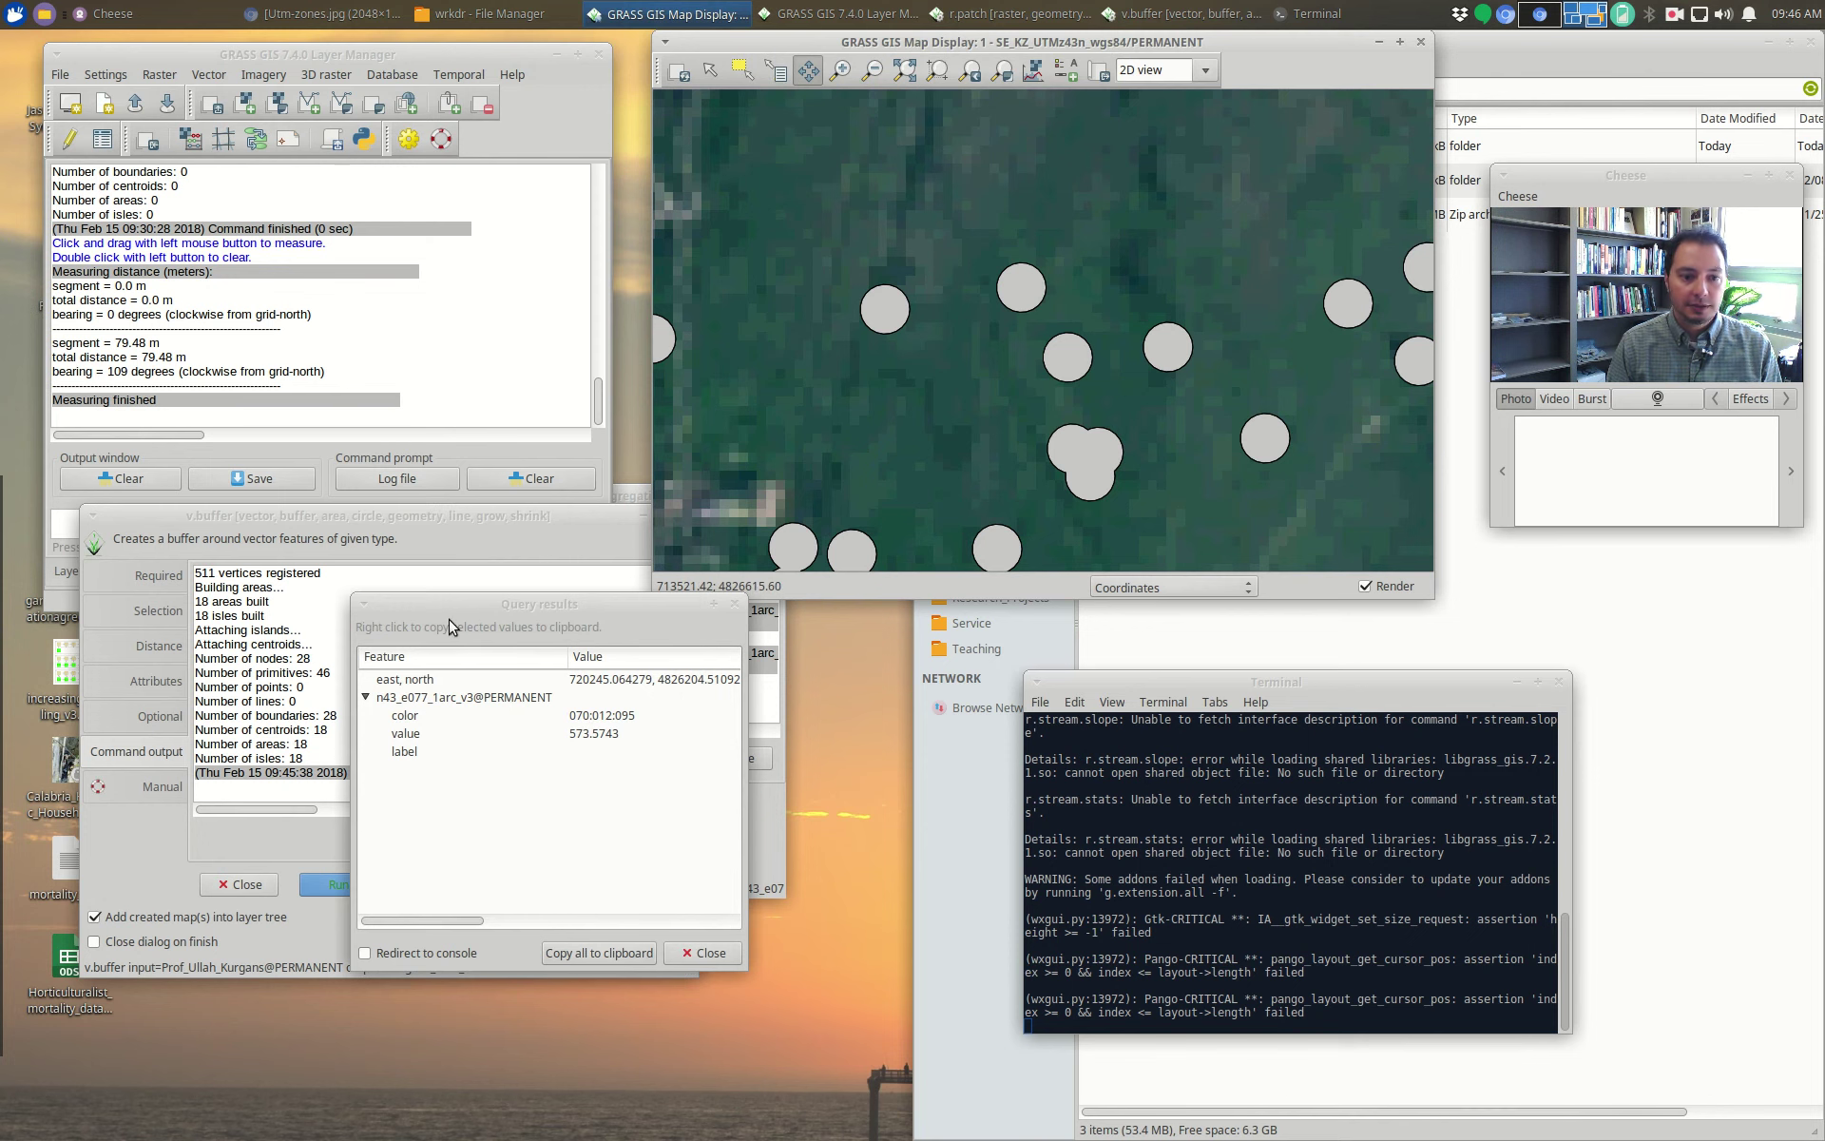
# Step: Close the Query results window and move the v.buffer dialog clear of the layer list
pyautogui.moveTo(534, 607); pyautogui.dragTo(739, 634)
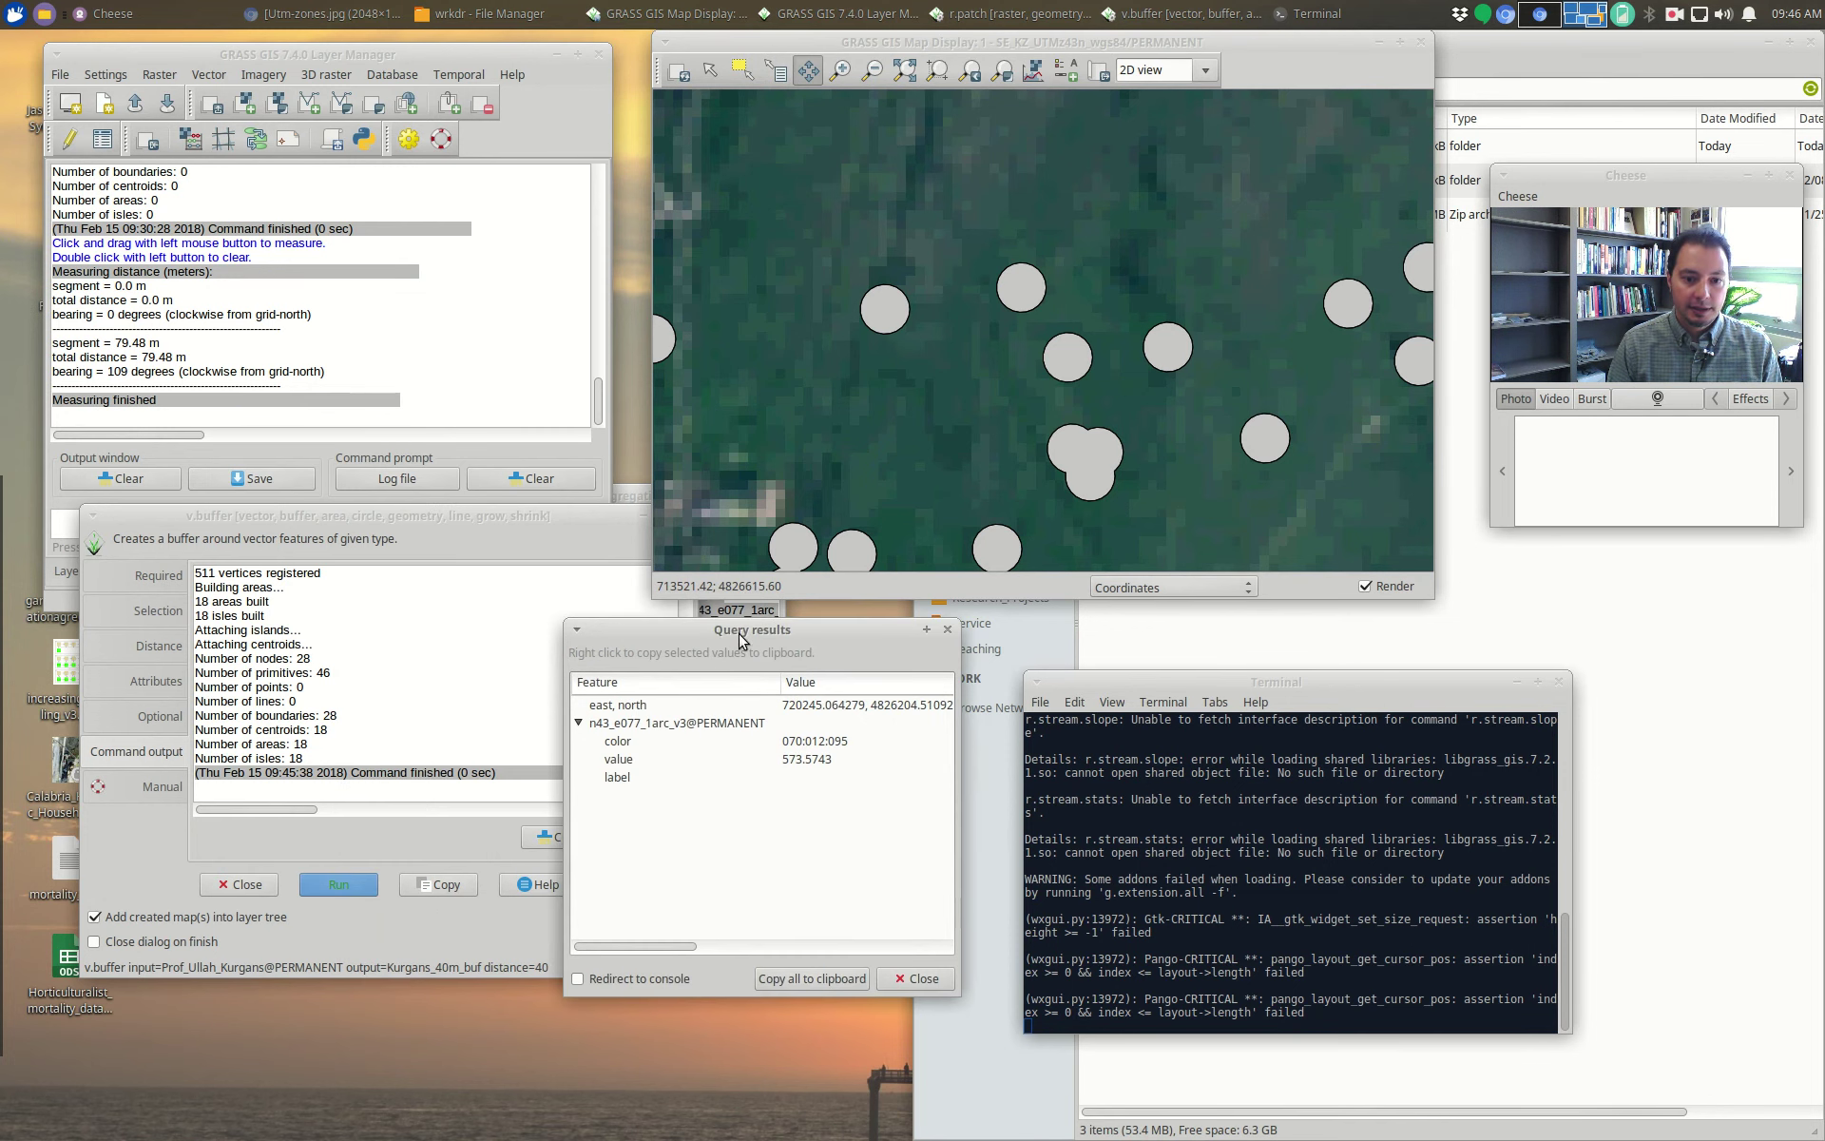
pyautogui.click(899, 985)
pyautogui.moveTo(351, 517); pyautogui.dragTo(616, 657)
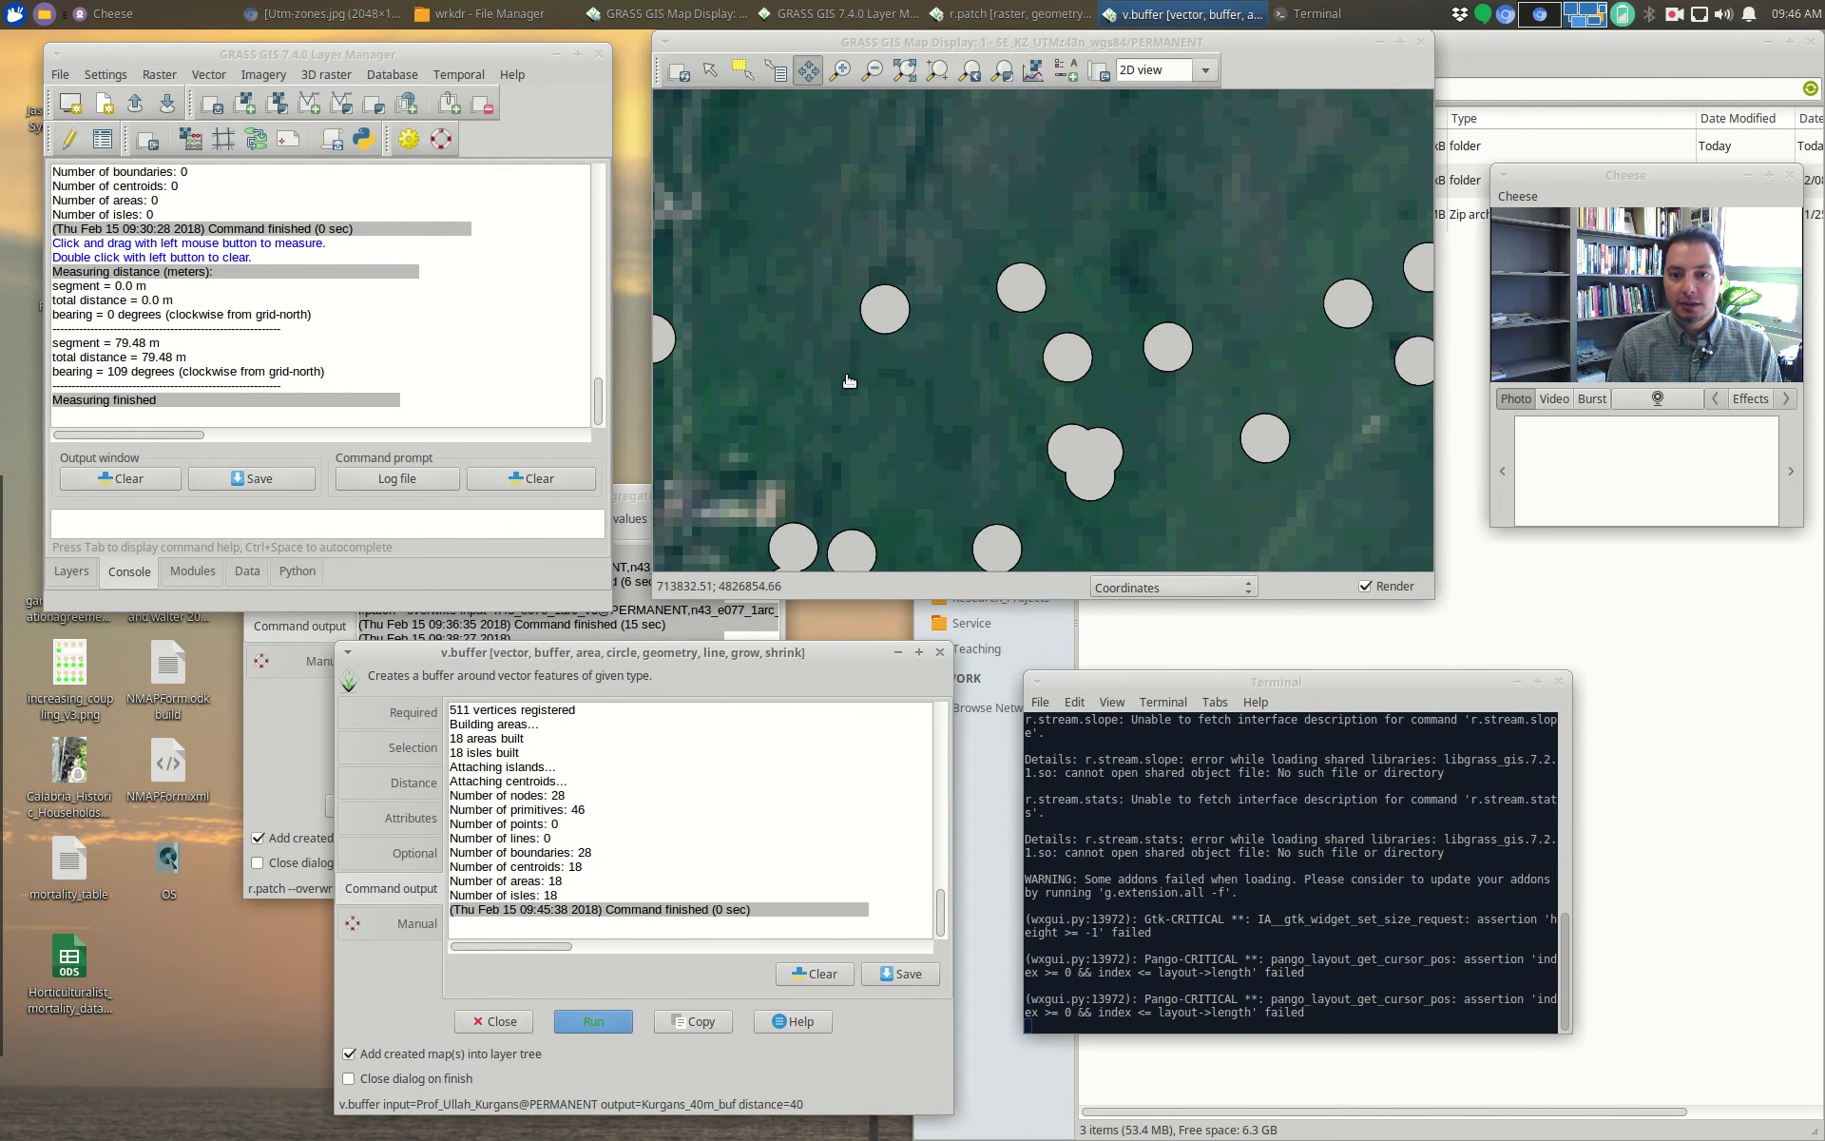
# Step: Hide the LS8_natural_color_psharp layer so the kurgan buffers show against the patched_SRTM_30m elevation map
pyautogui.click(850, 380)
pyautogui.scroll(-2, 845, 385)
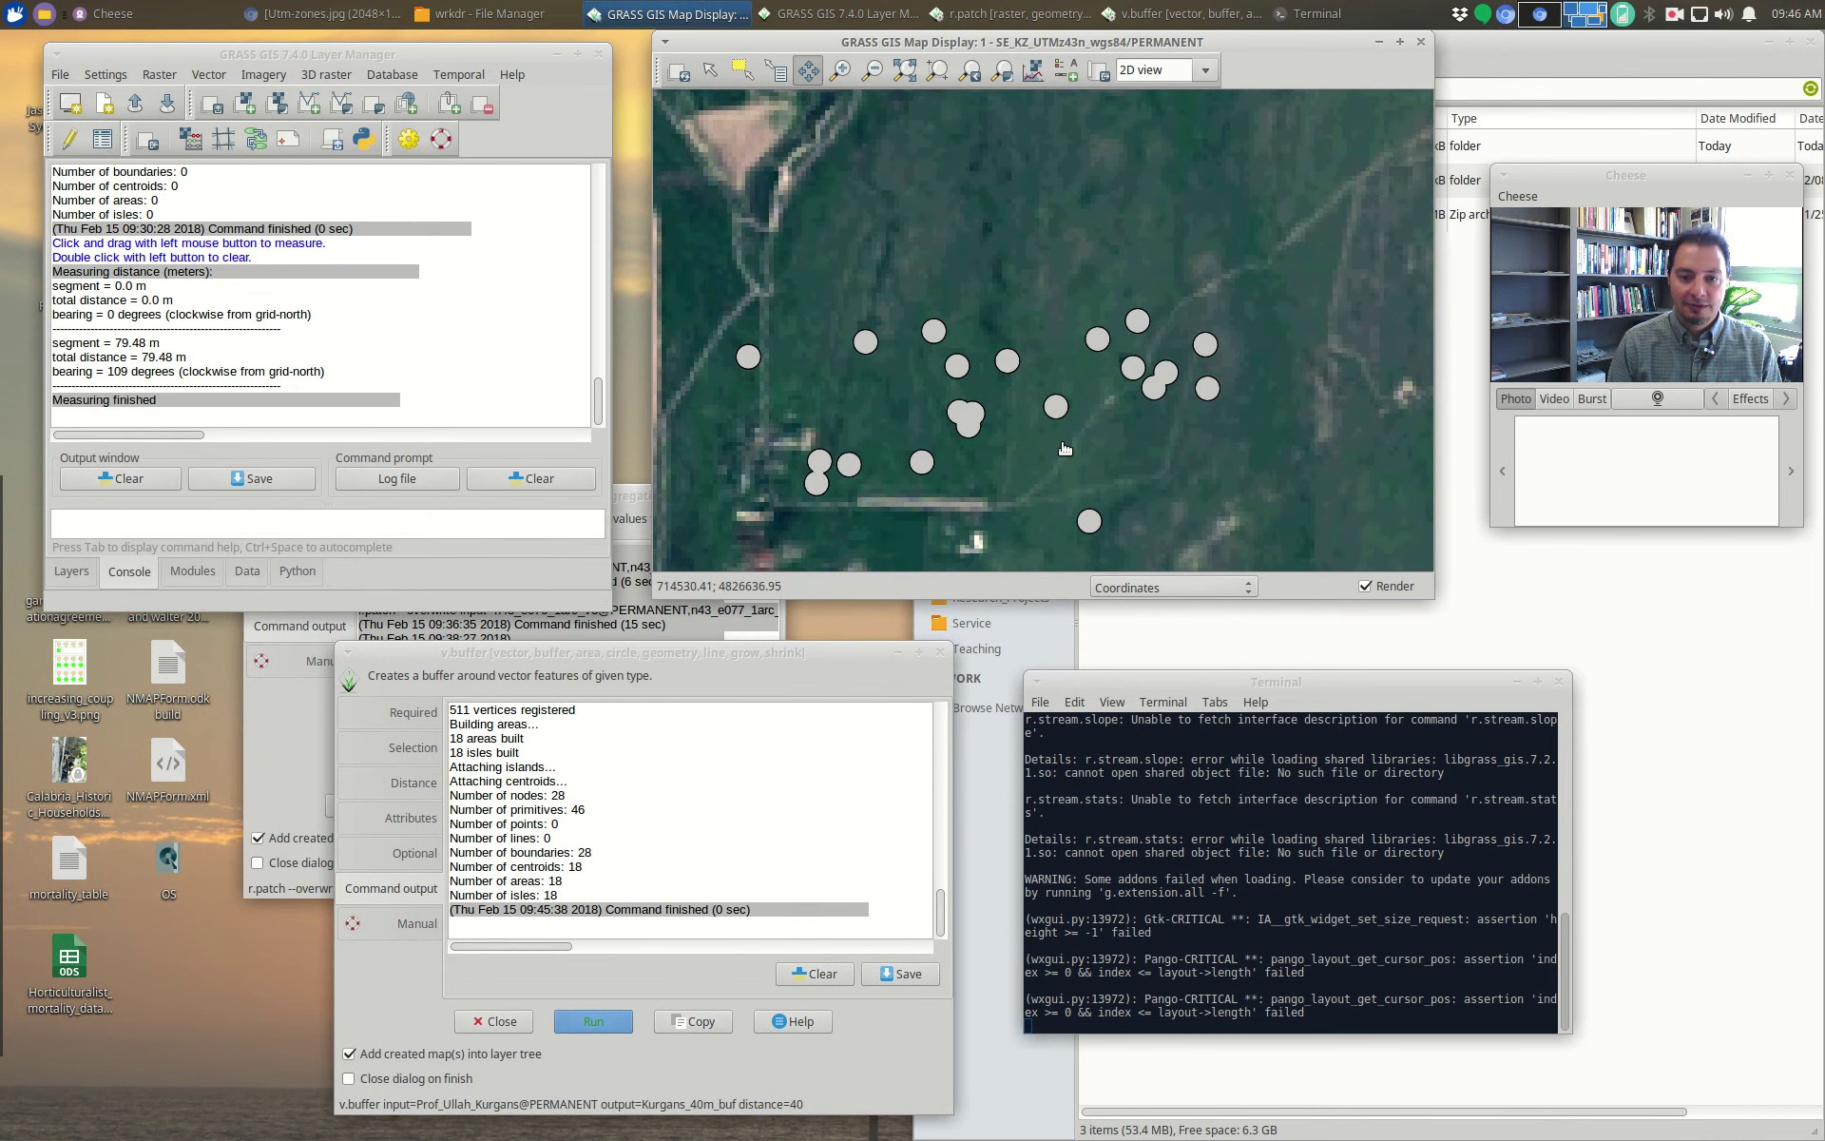
pyautogui.click(84, 597)
pyautogui.click(74, 578)
pyautogui.click(89, 296)
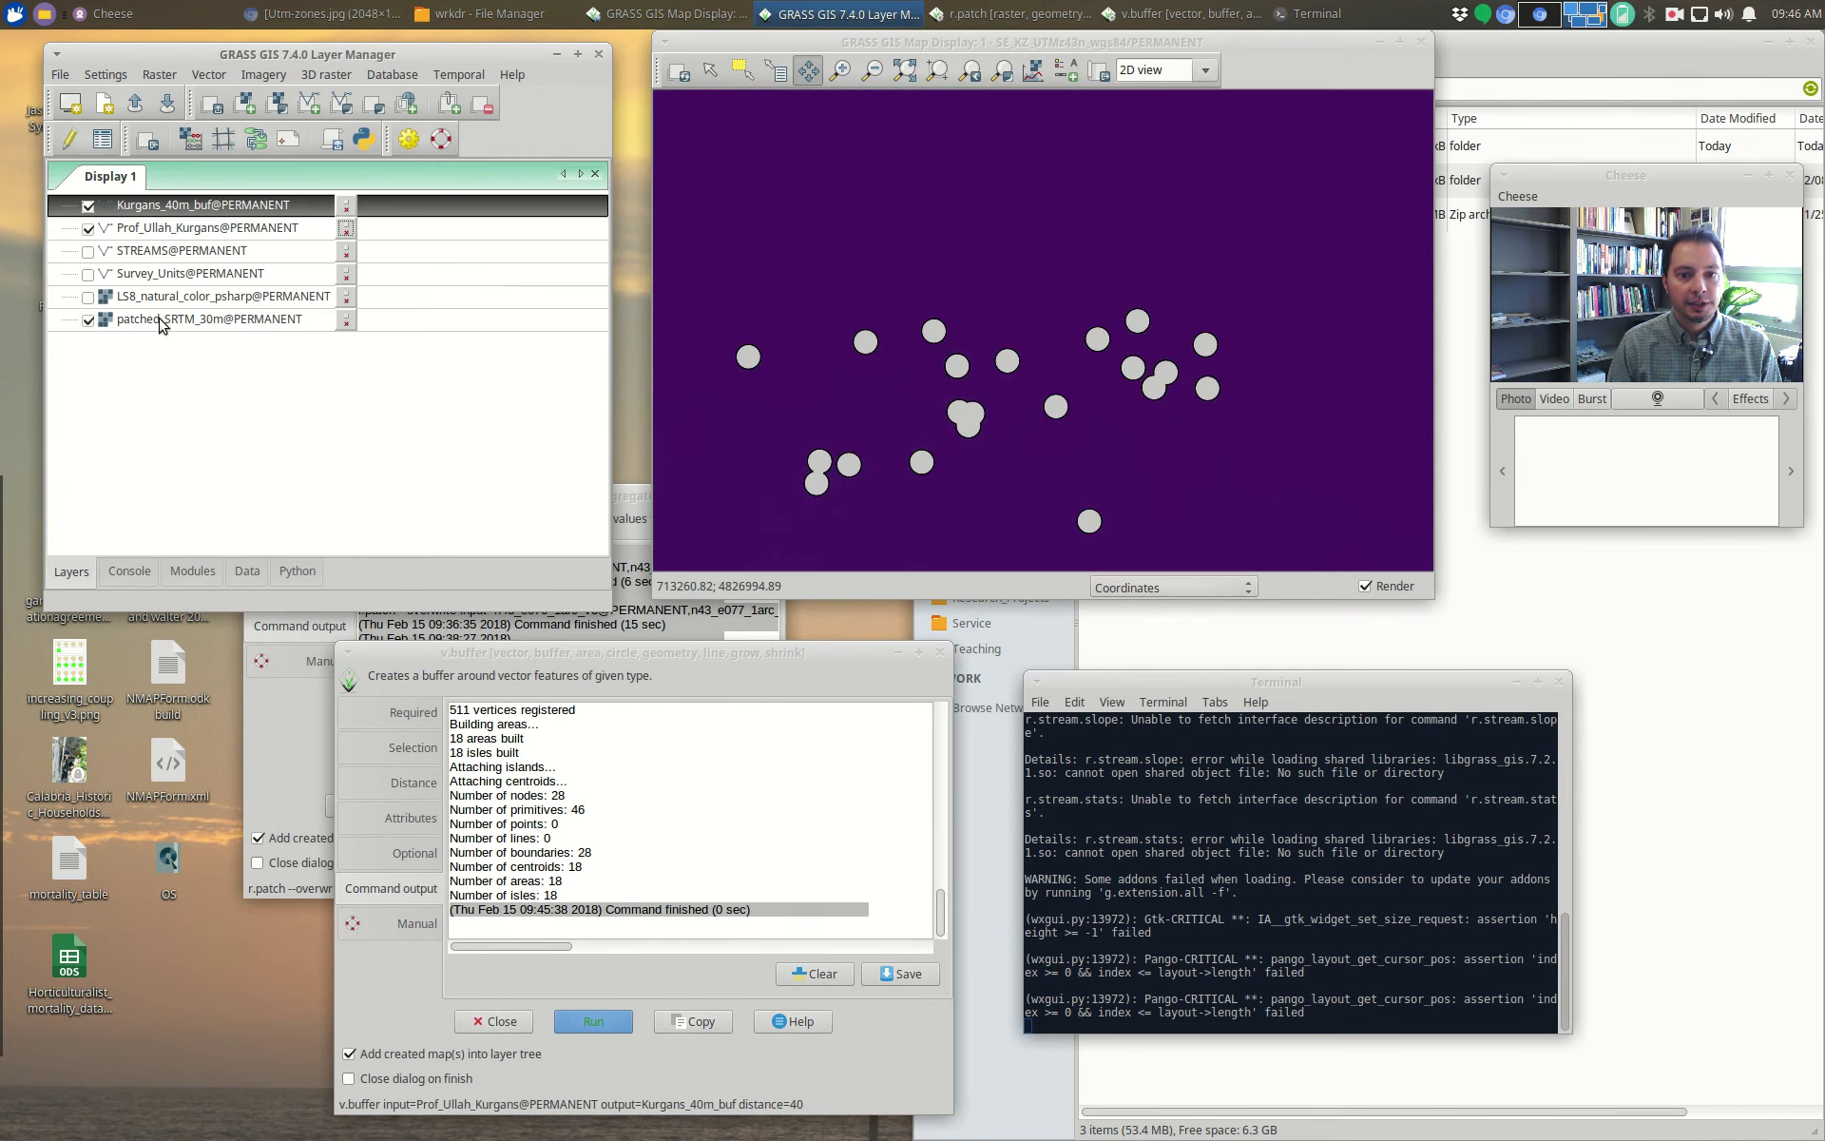
pyautogui.click(1056, 339)
pyautogui.scroll(-2, 1056, 339)
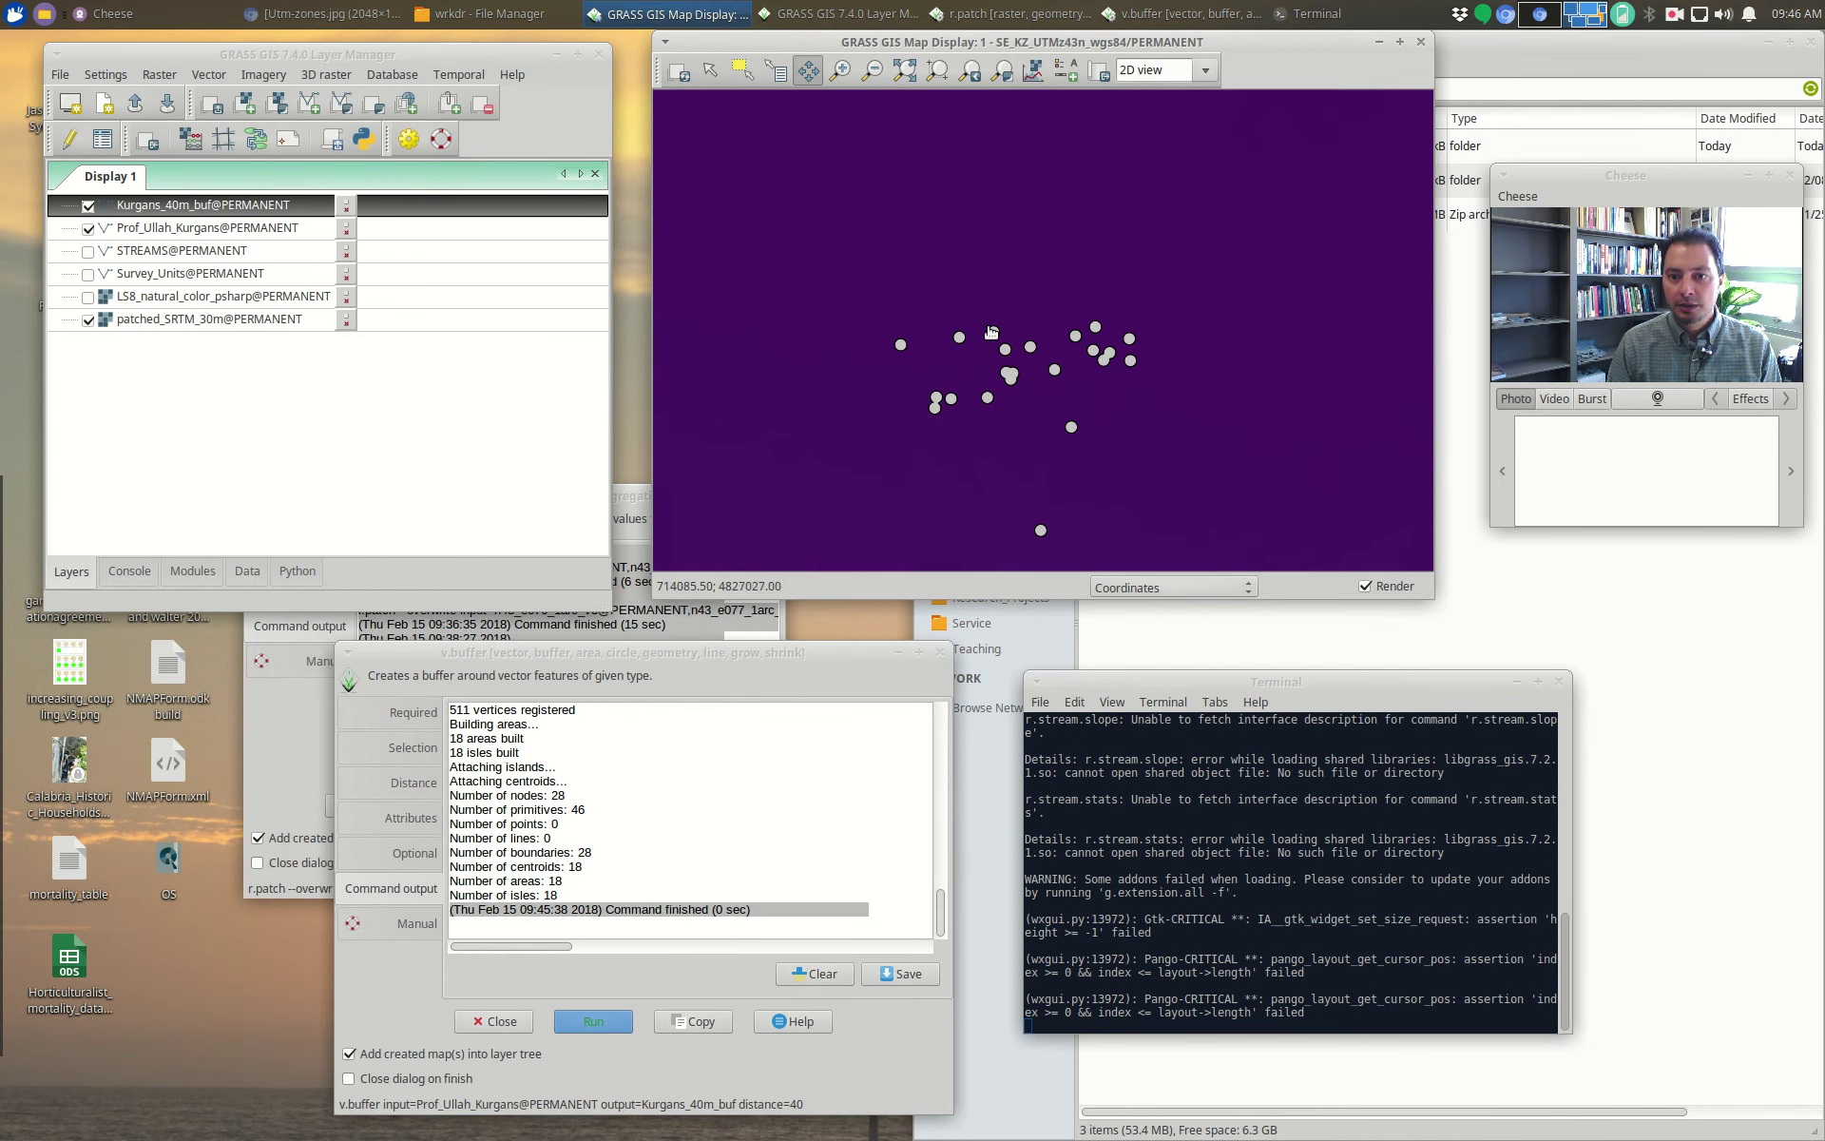
# Step: Enable the transfer of categories and attributes to the buffer output in v.buffer
pyautogui.moveTo(703, 652); pyautogui.dragTo(570, 532)
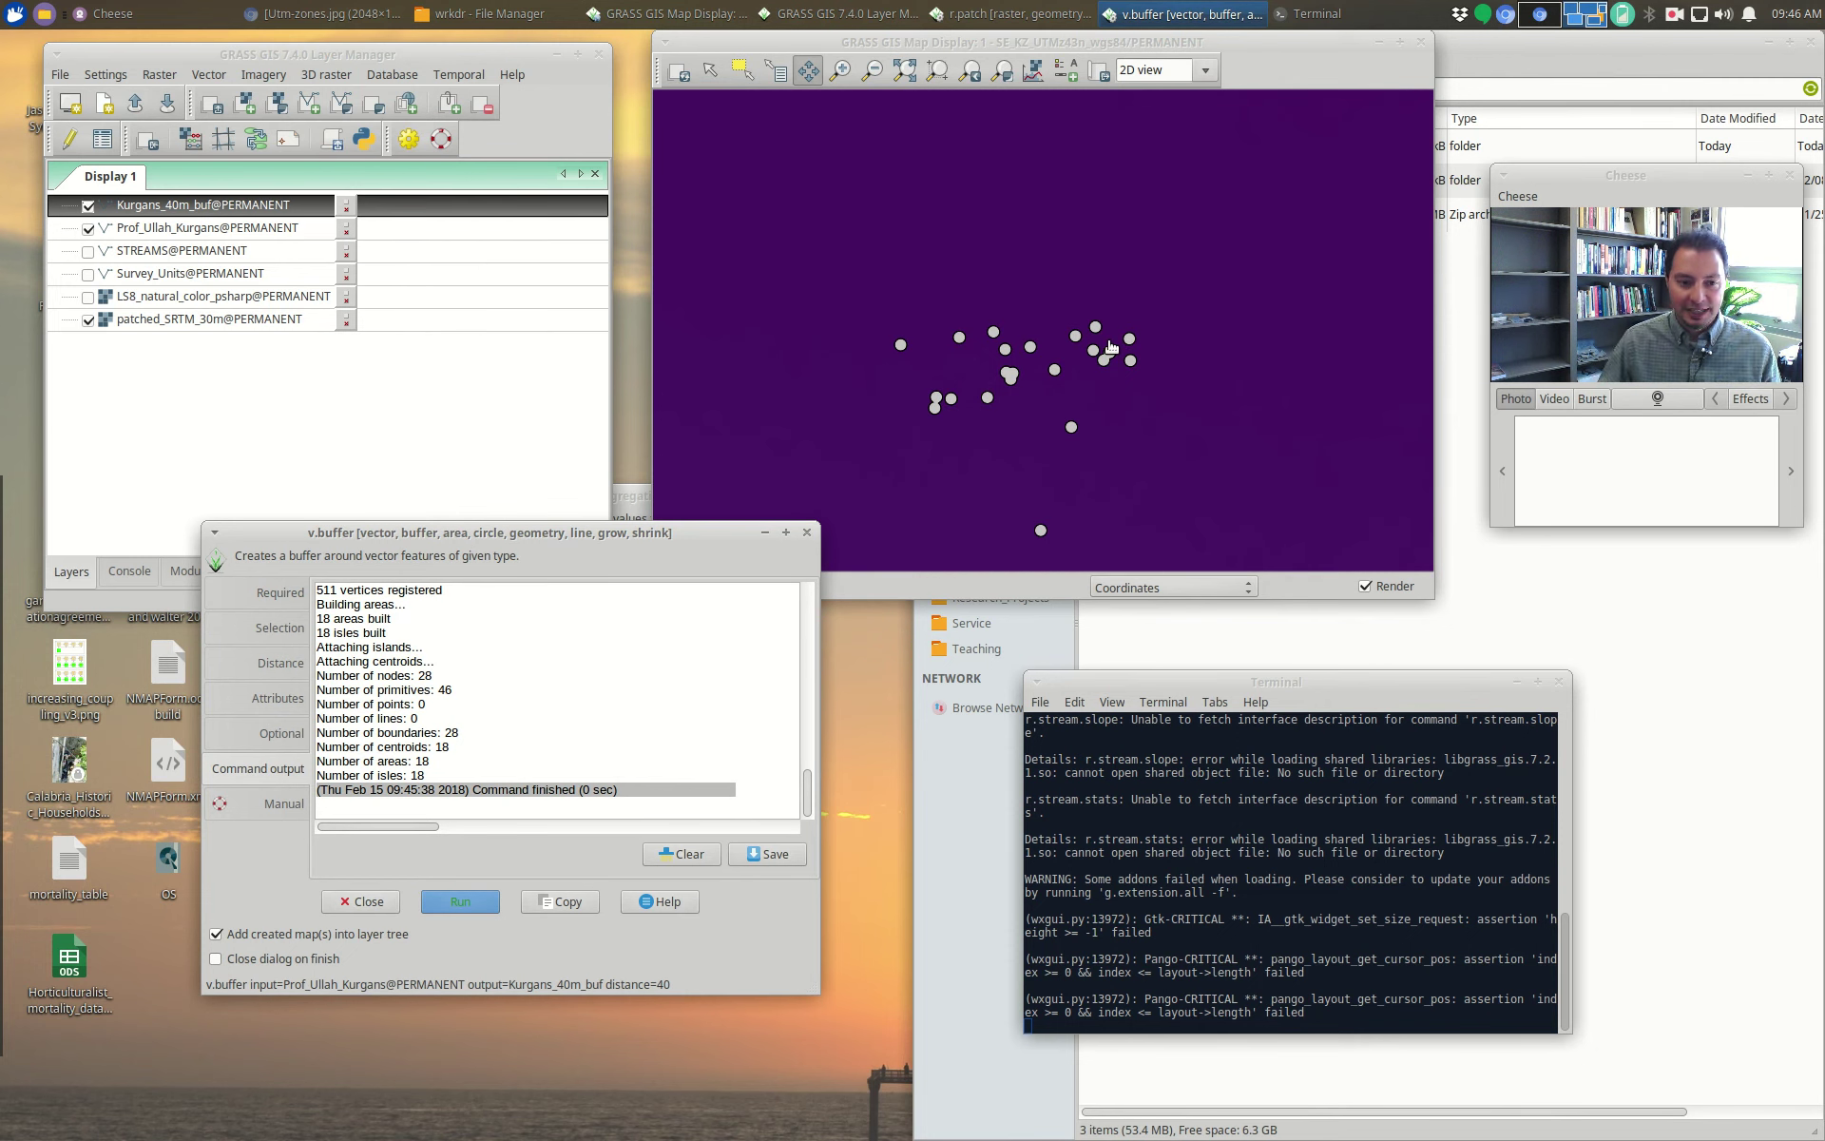
pyautogui.click(283, 734)
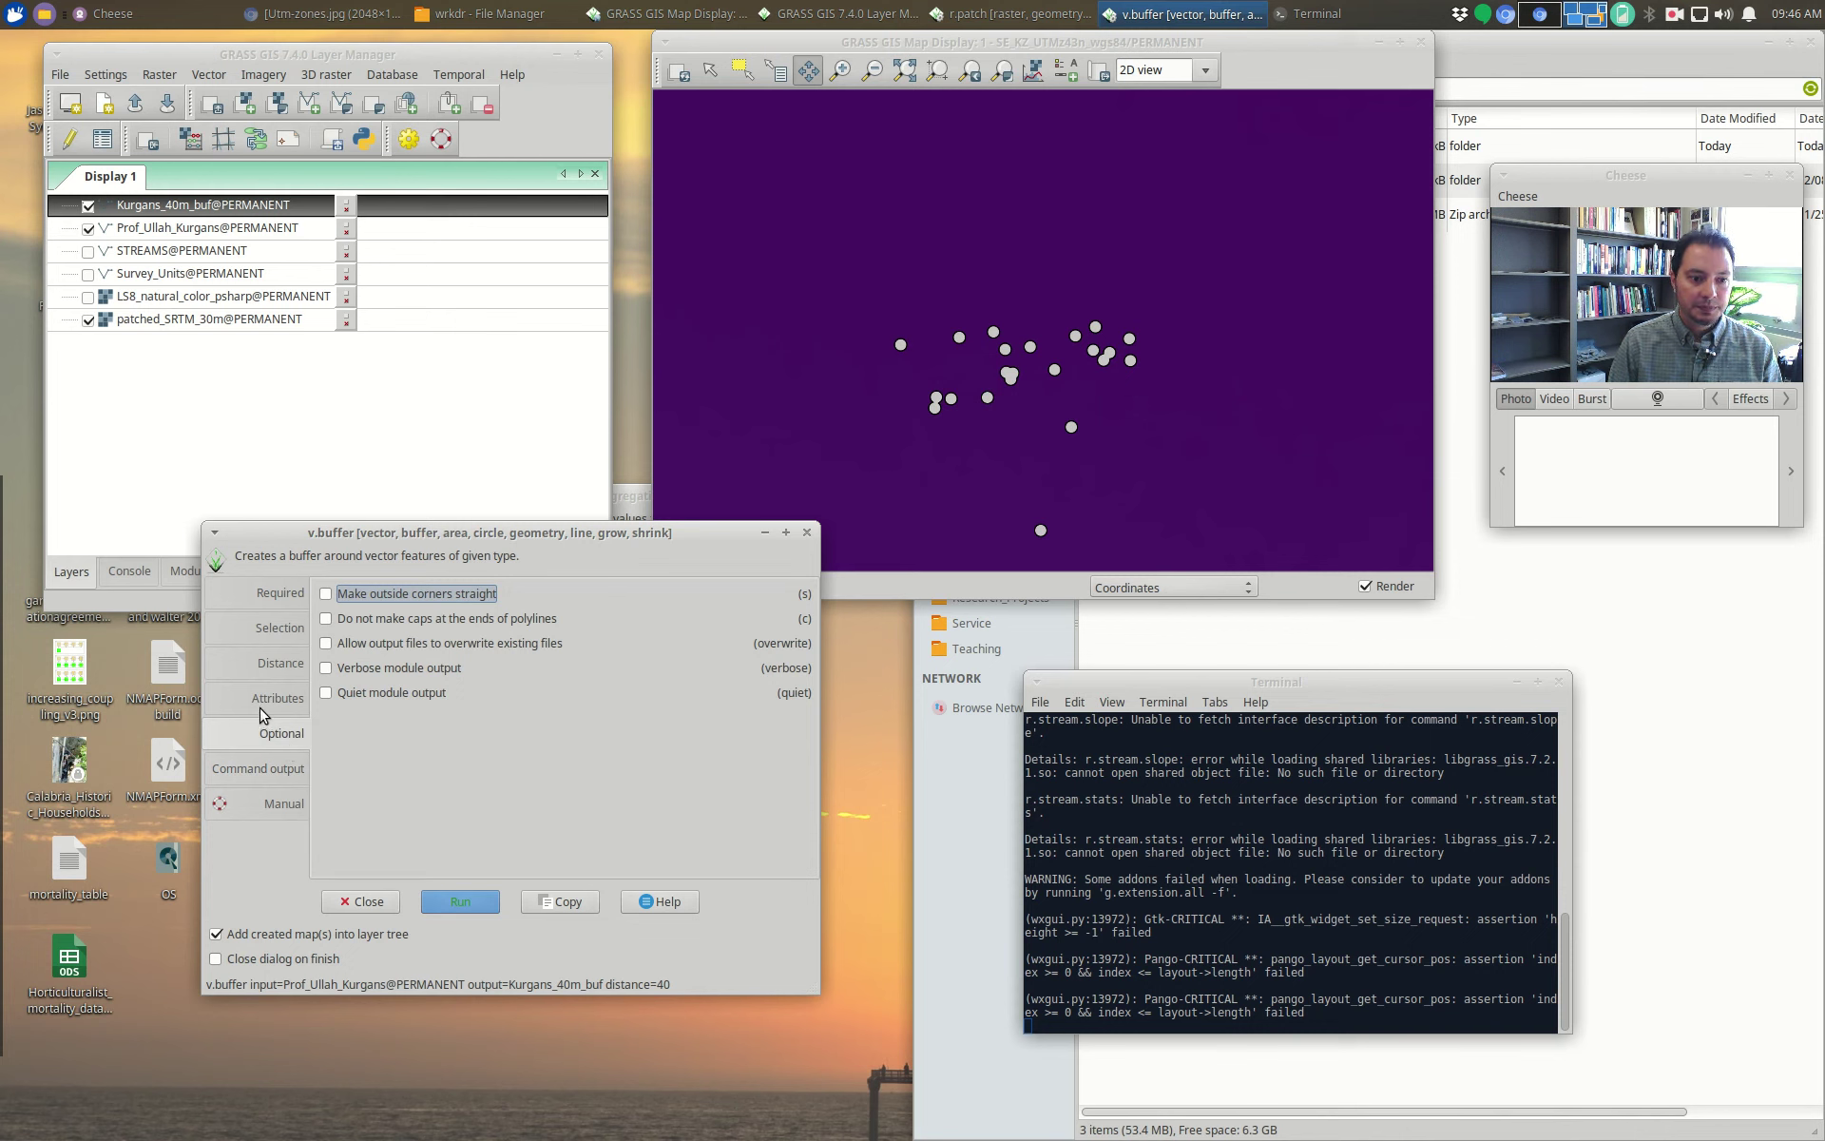
pyautogui.click(270, 711)
pyautogui.click(264, 672)
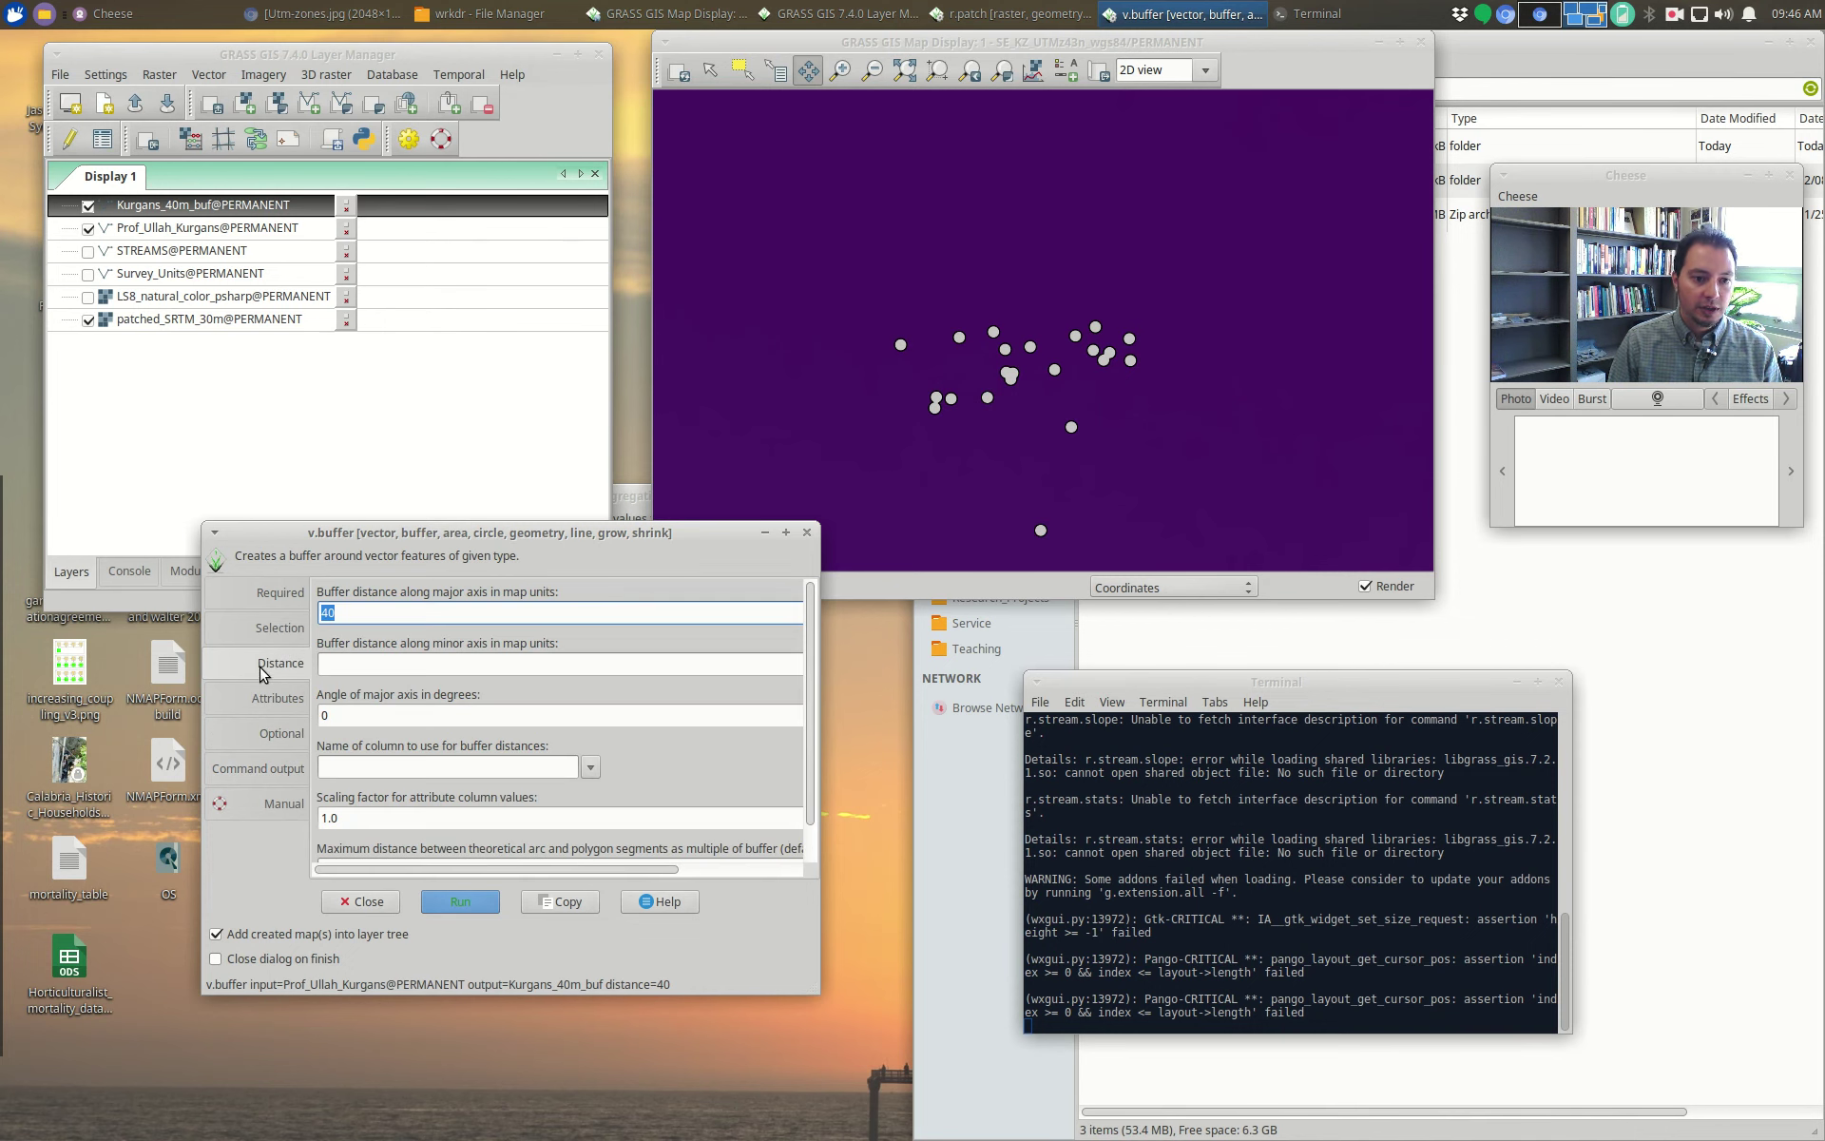
pyautogui.click(276, 708)
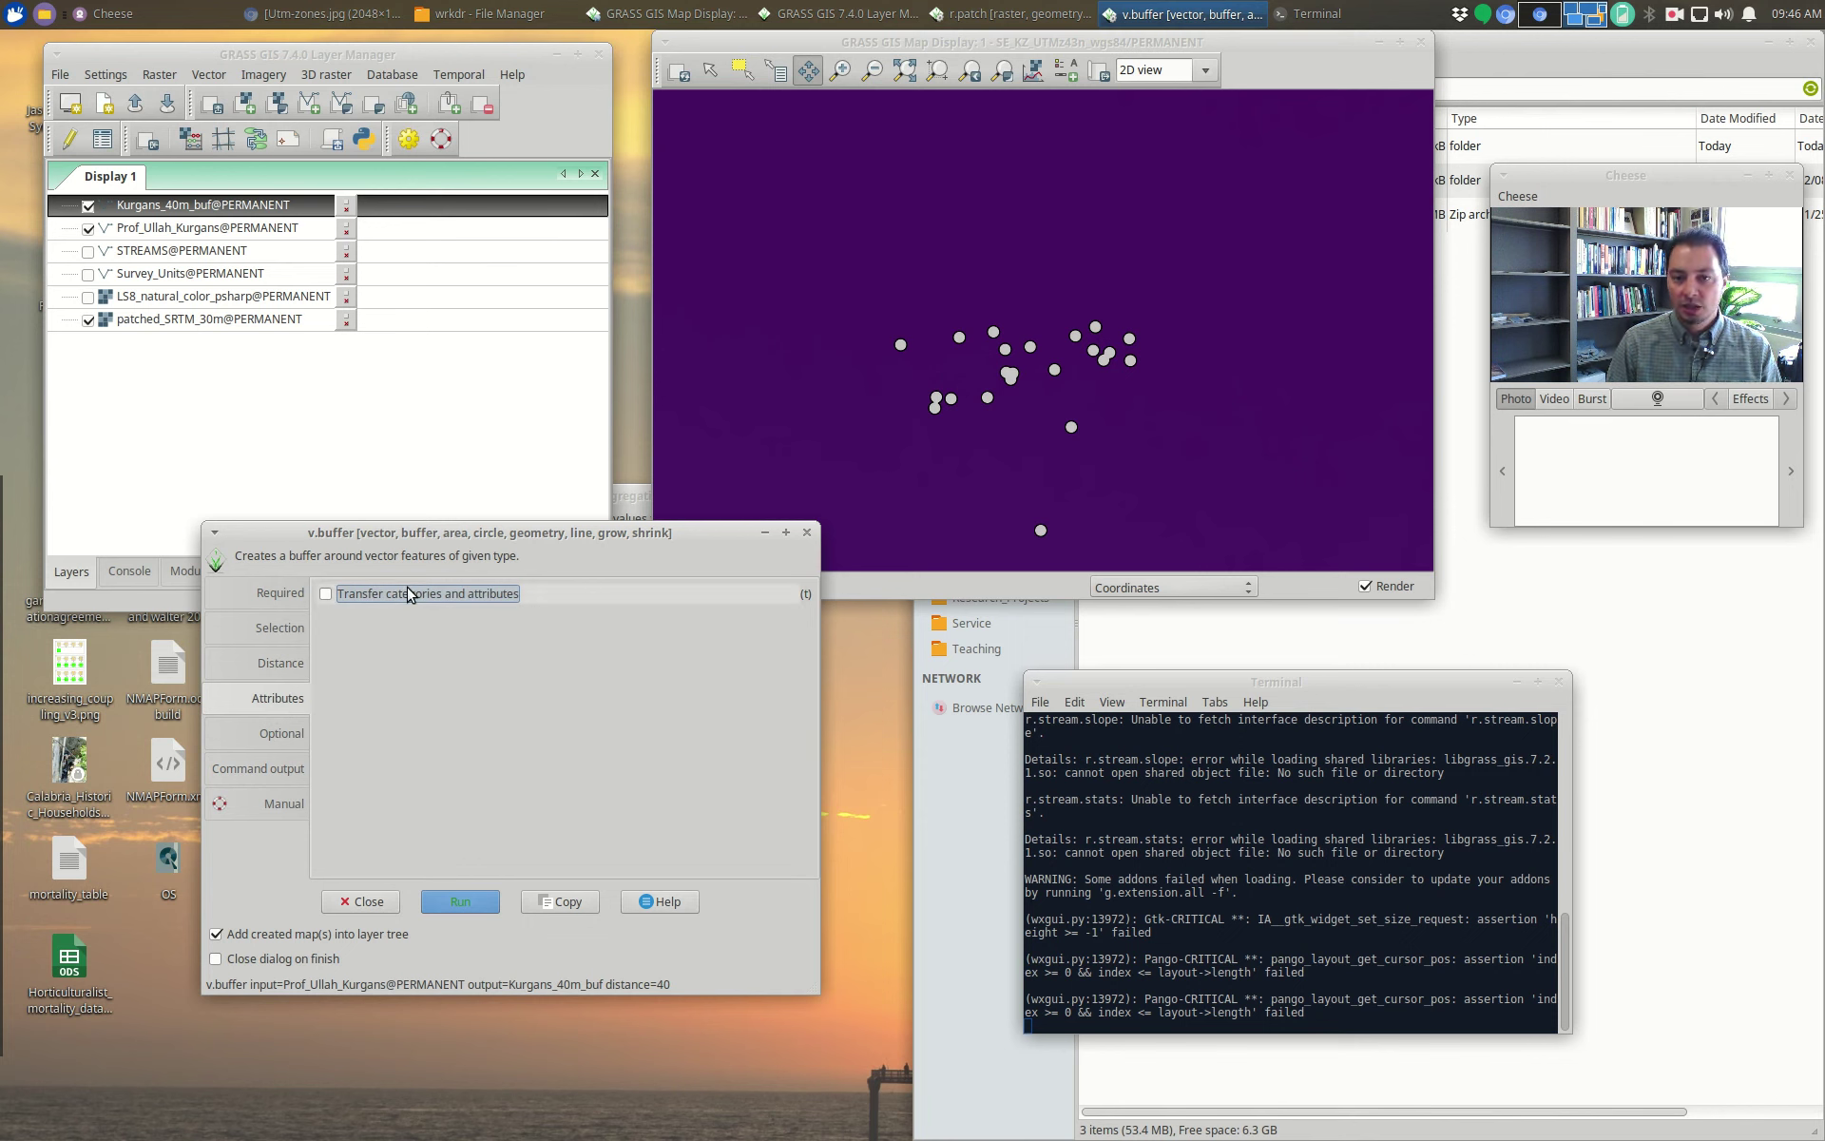
pyautogui.click(326, 594)
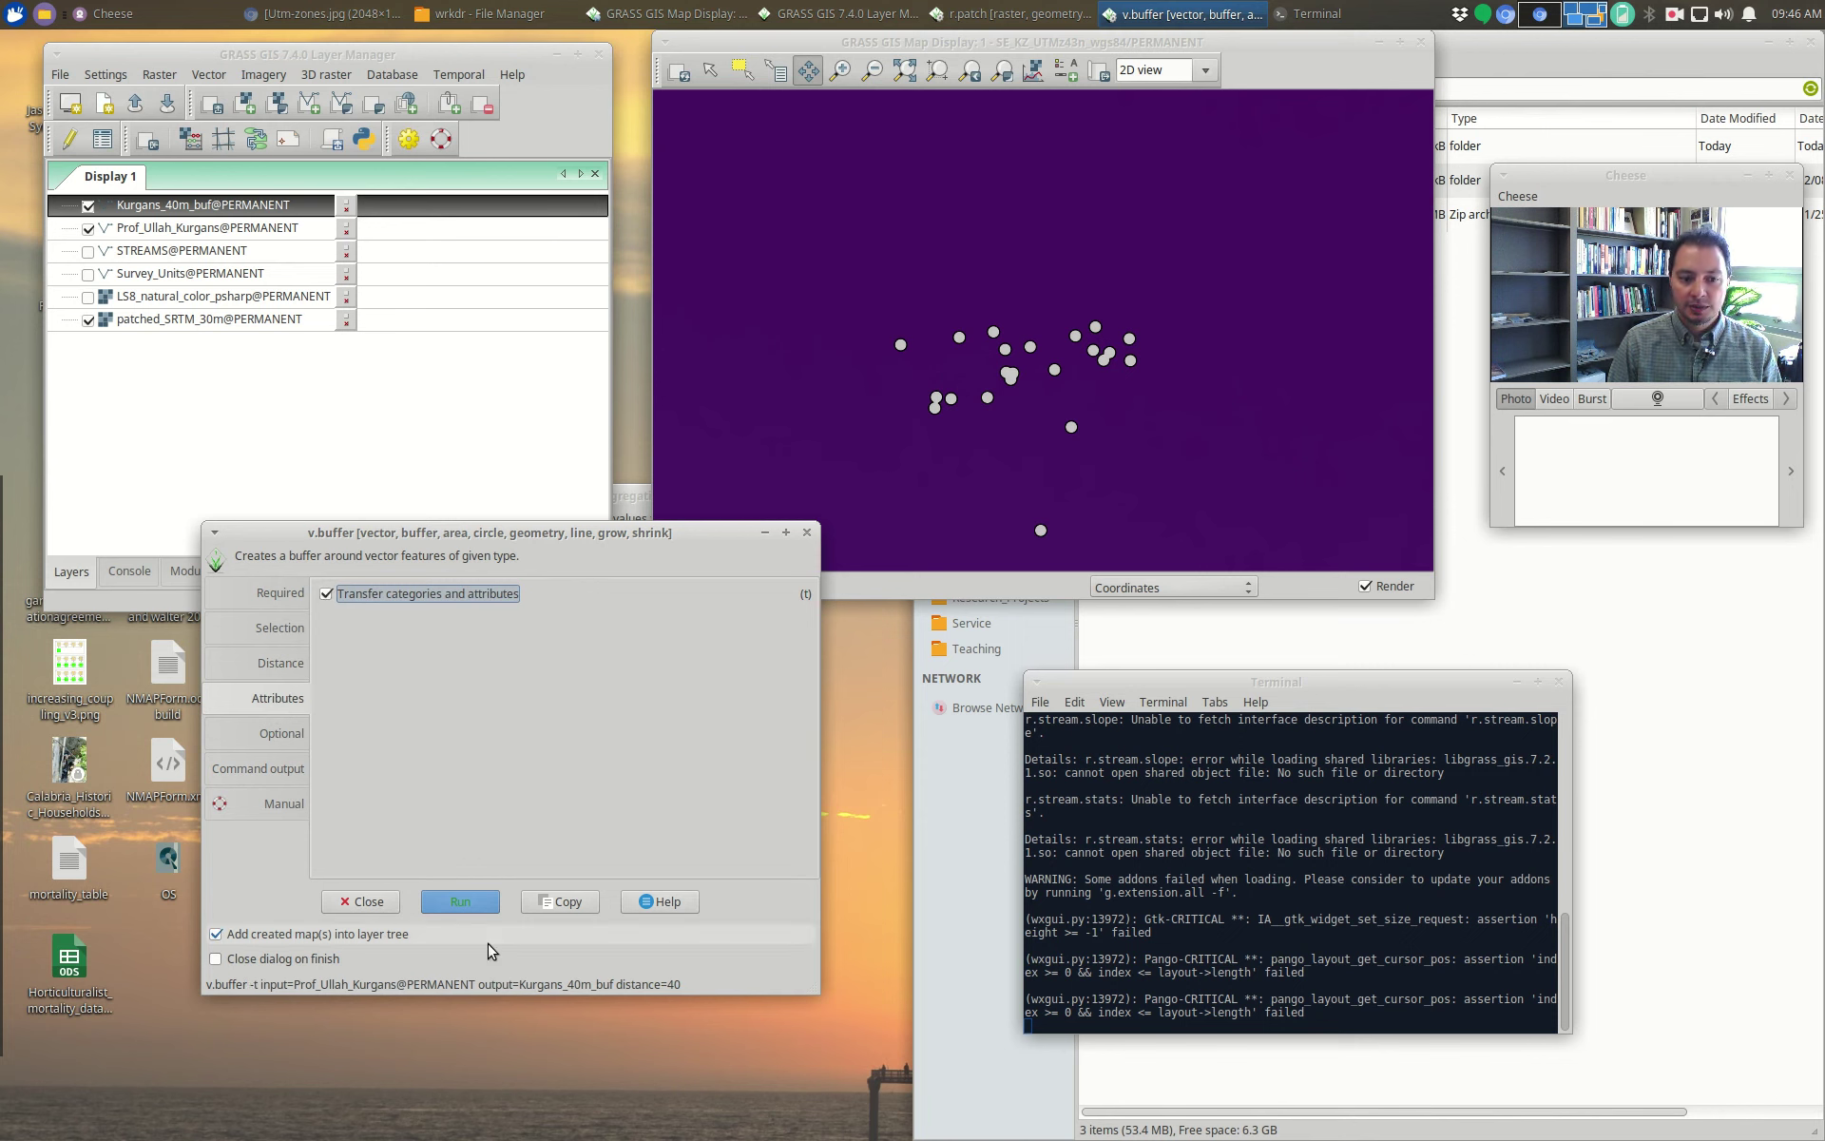
# Step: Allow output files to overwrite existing files and rerun the 40 m kurgan buffer
pyautogui.click(266, 735)
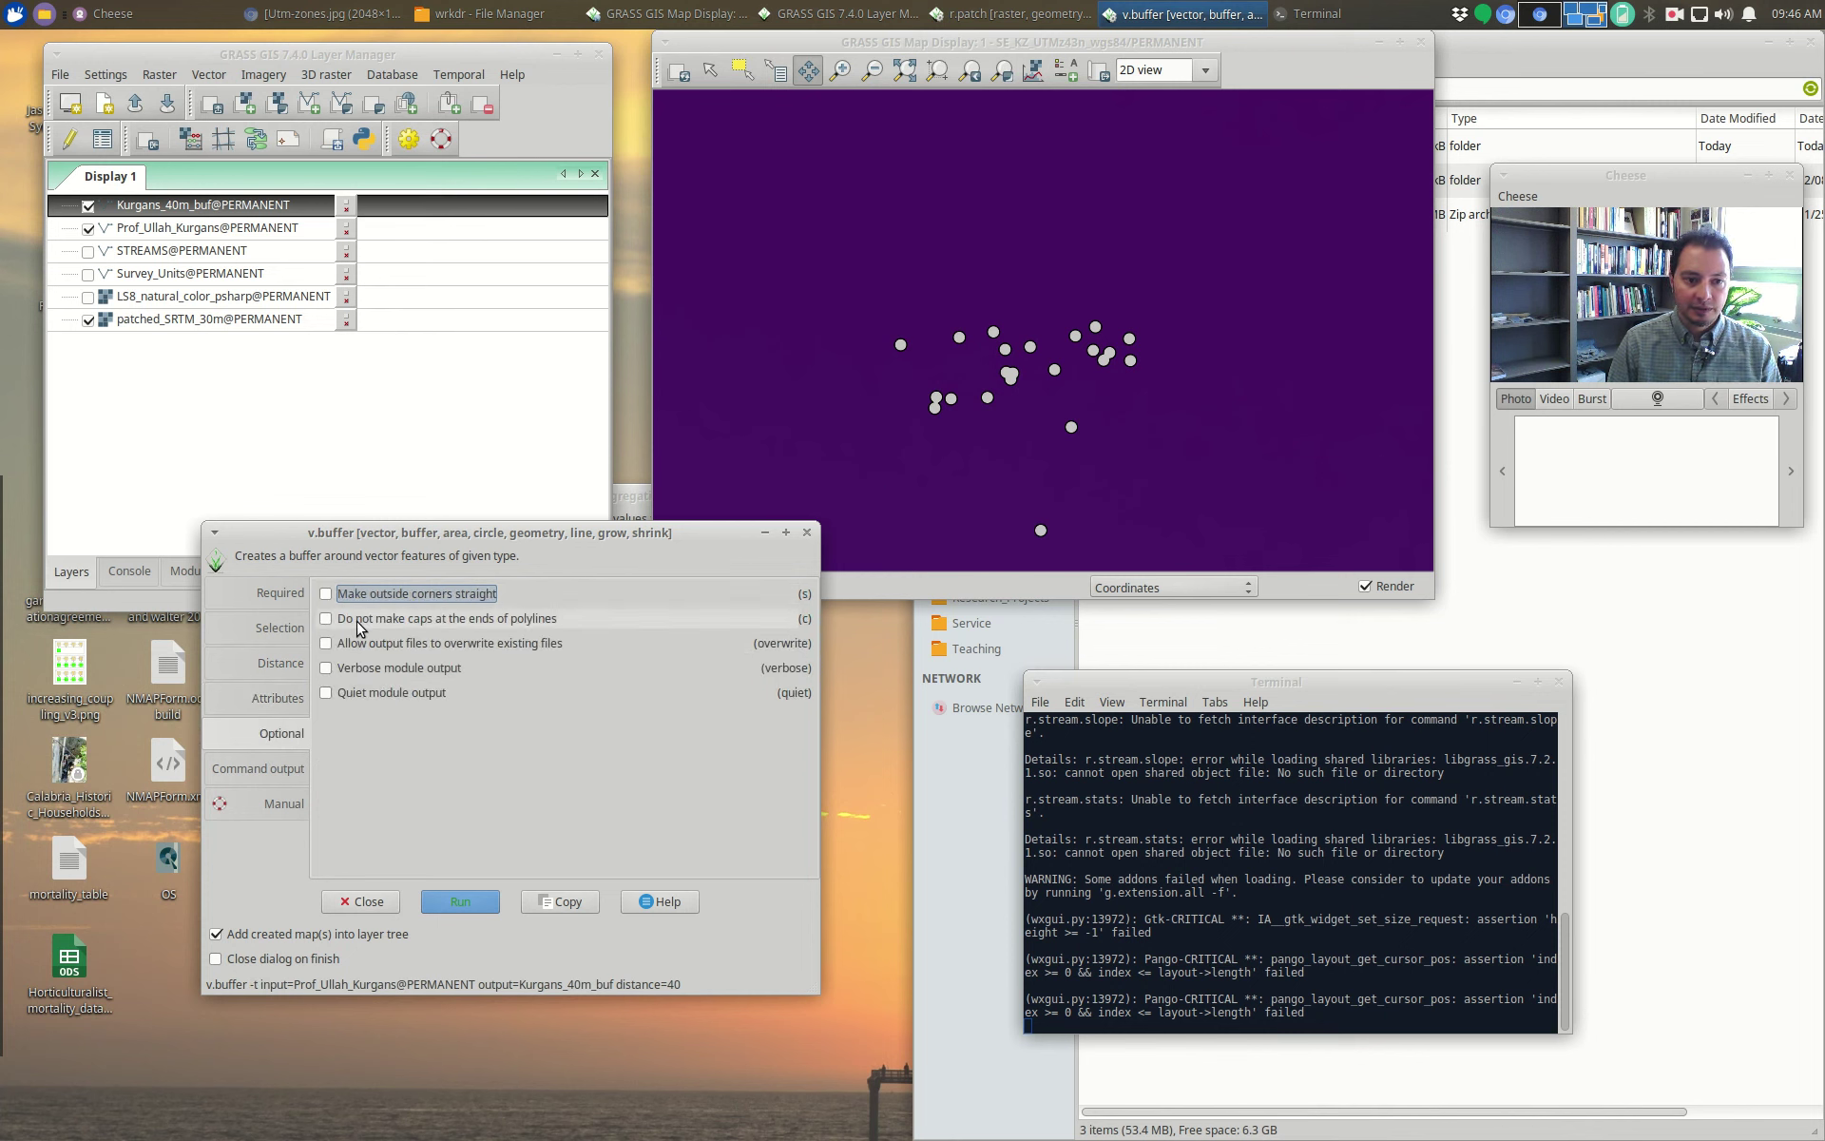
pyautogui.click(328, 644)
pyautogui.click(473, 905)
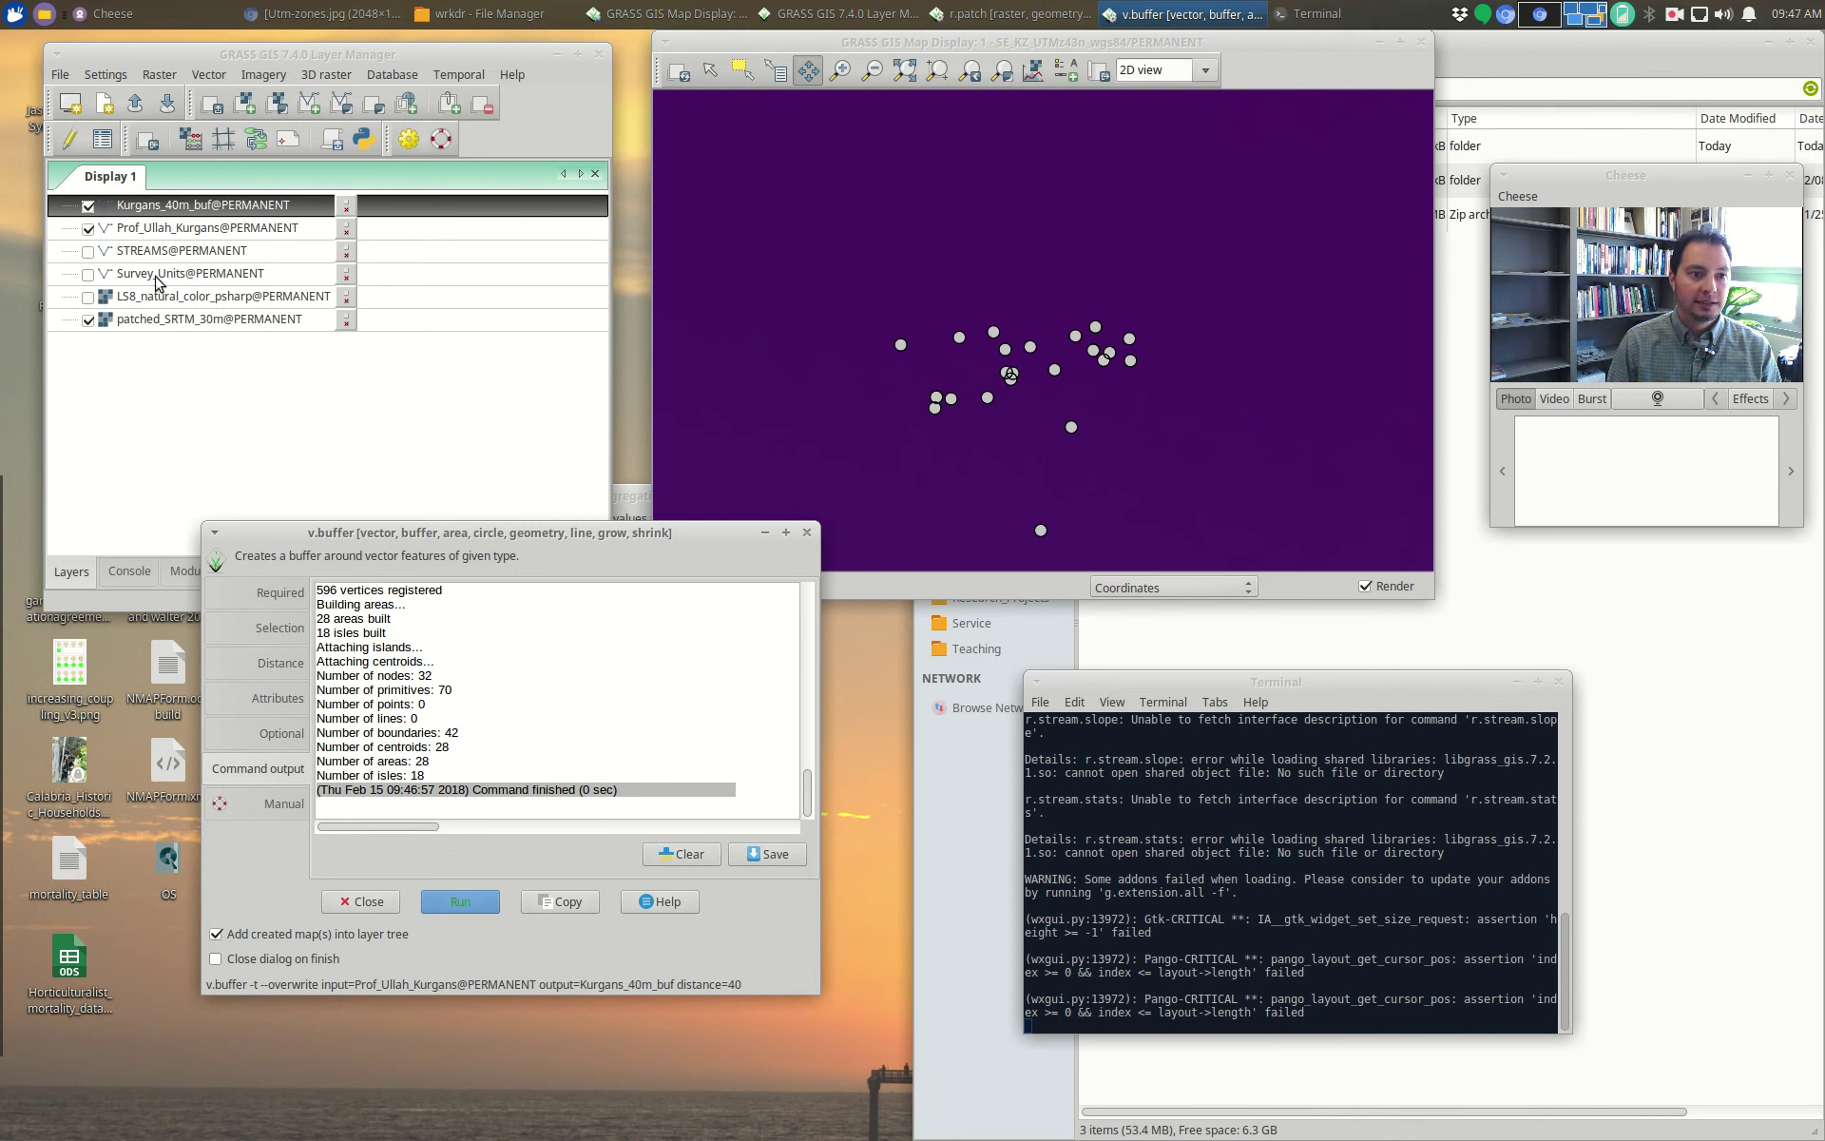
# Step: Check the transferred records in the Kurgans_40m_buf layer's attribute table, including k_type and k_size, and close the table
pyautogui.click(157, 209)
pyautogui.rightClick(233, 211)
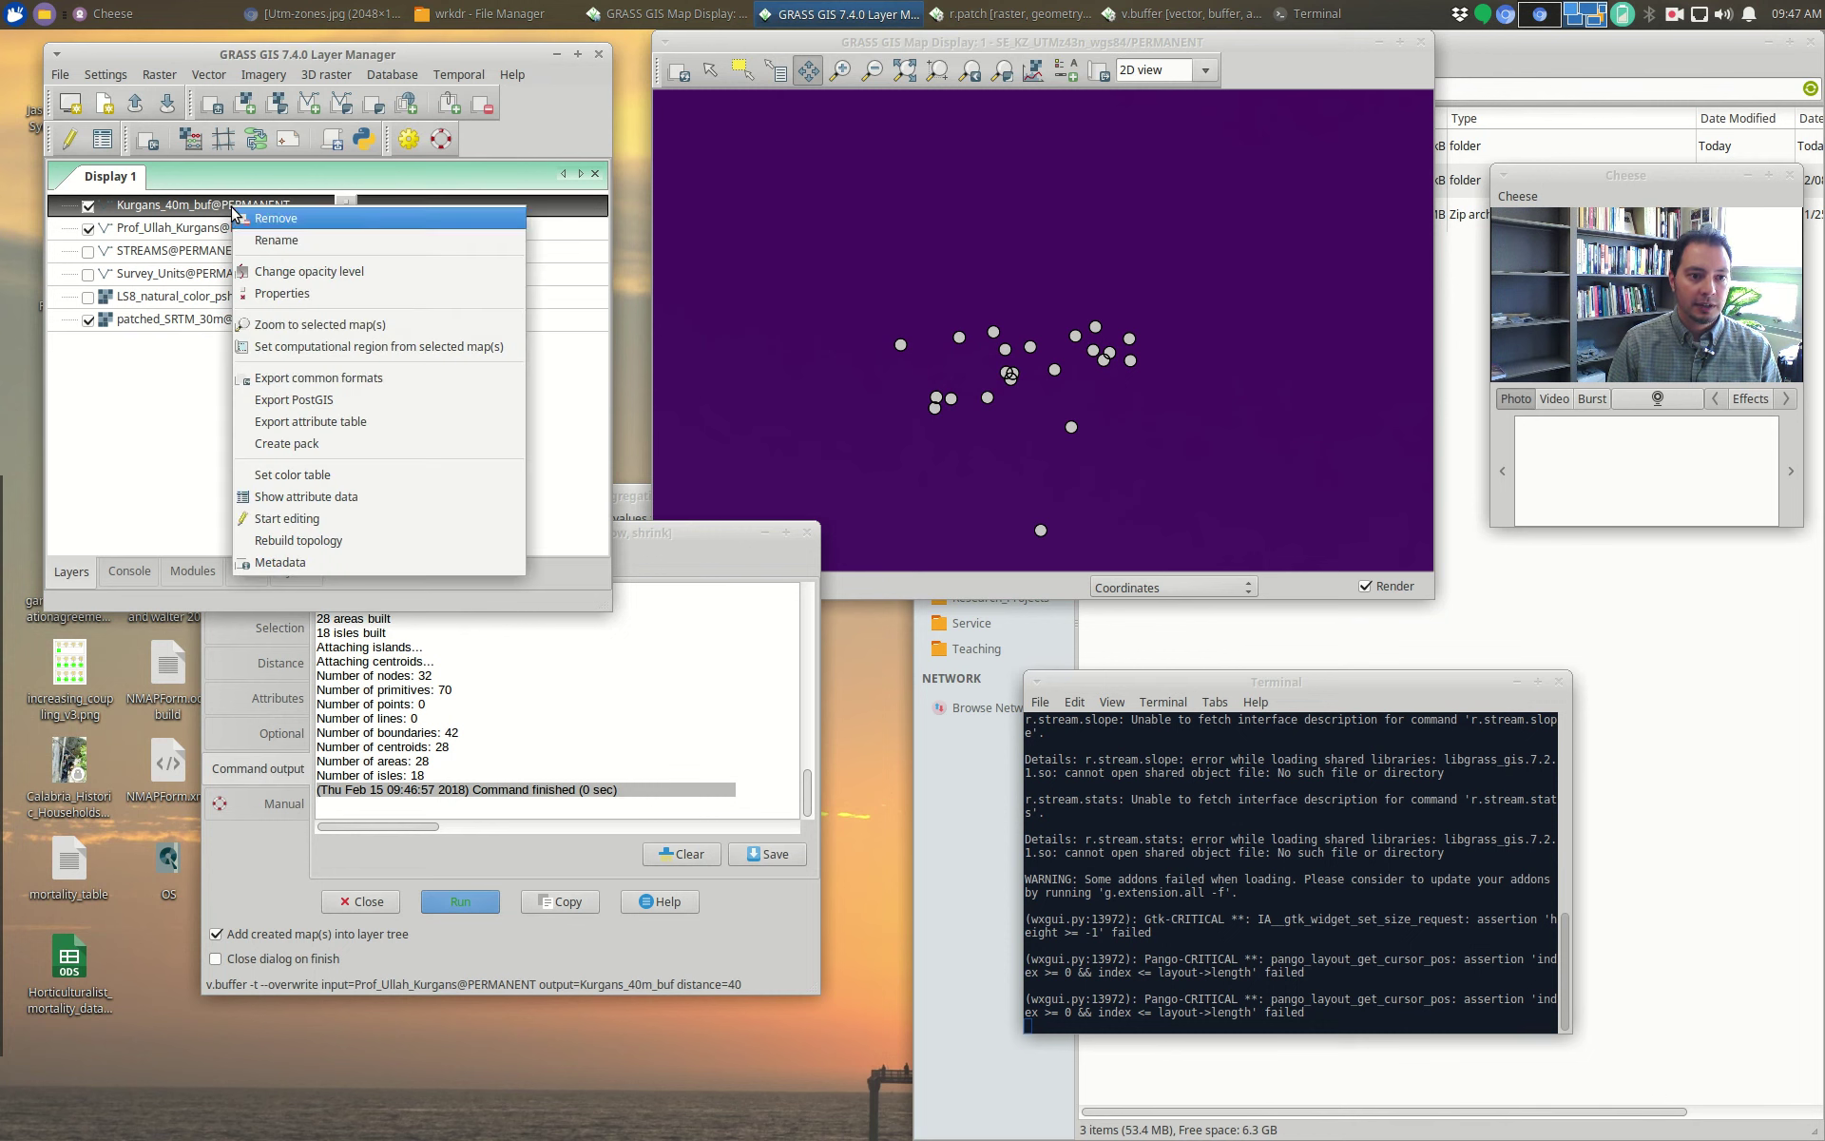
pyautogui.click(371, 496)
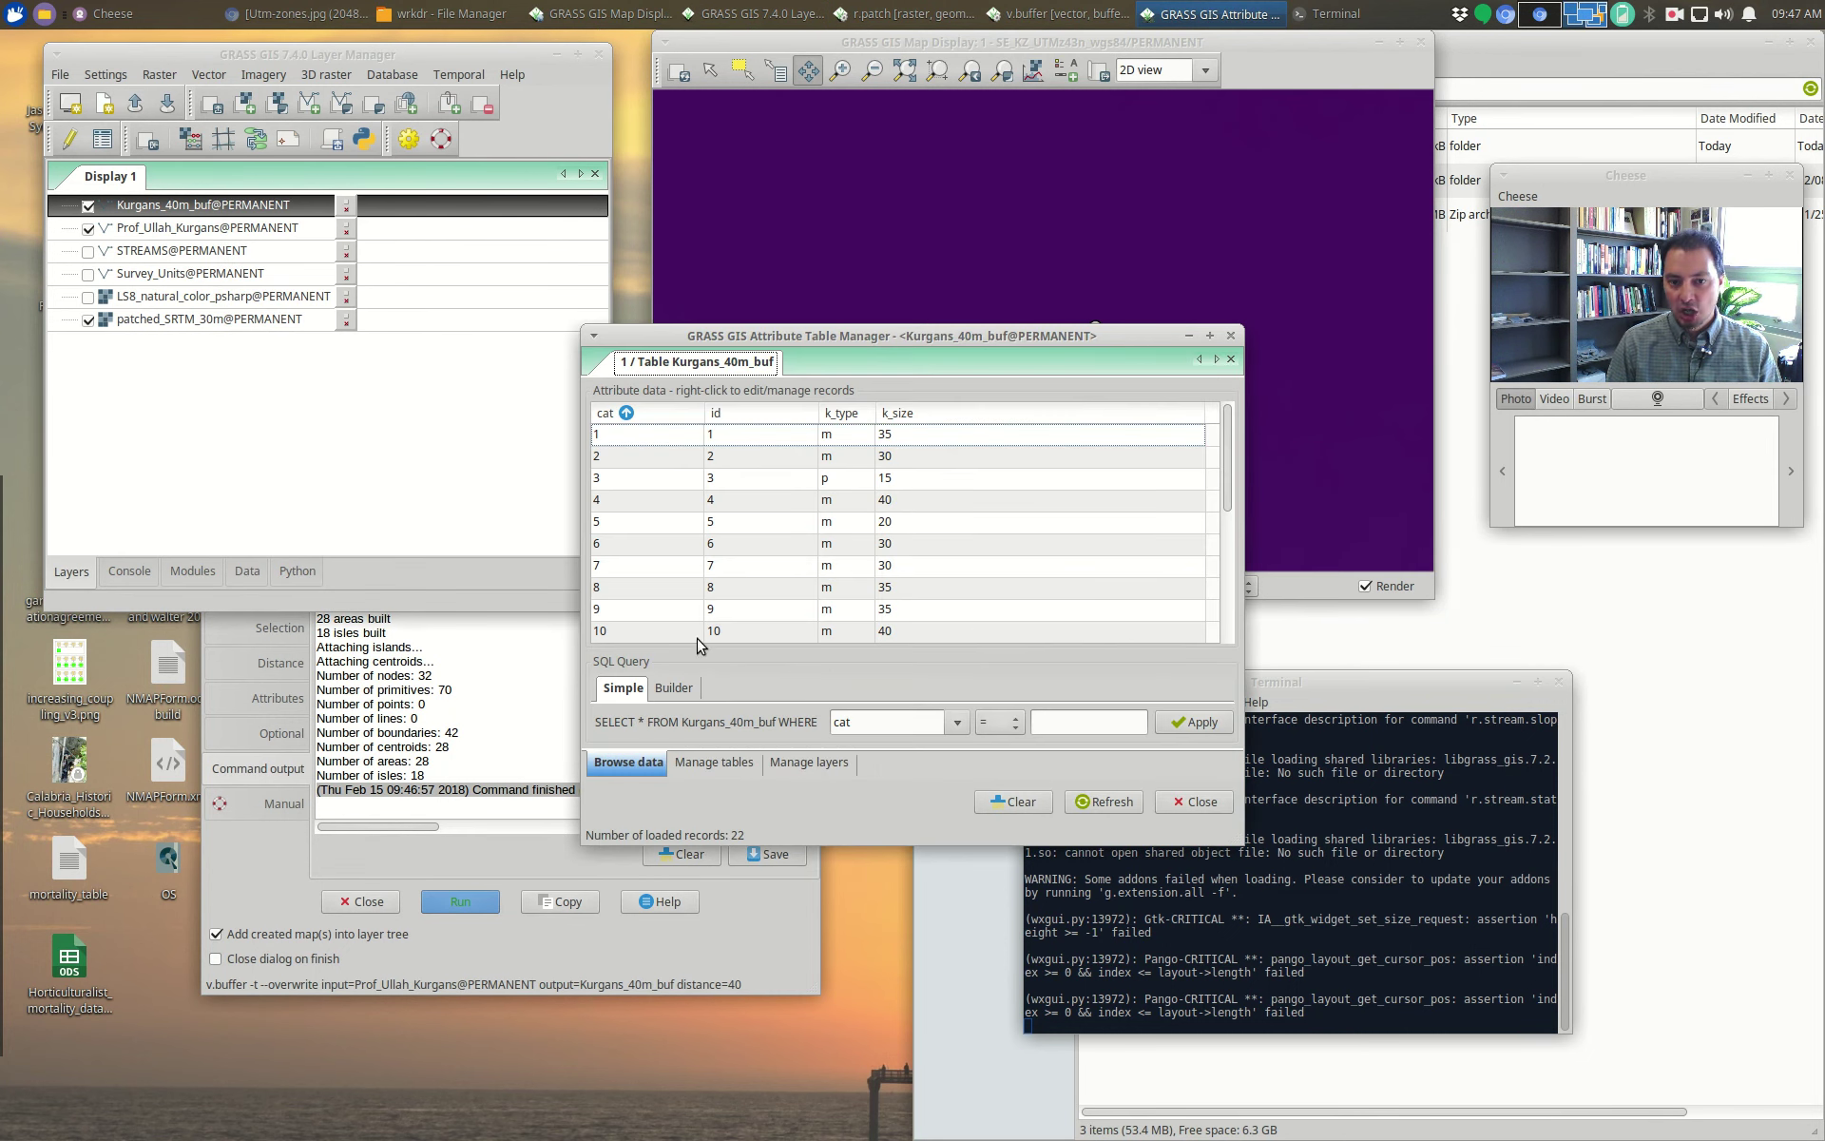
pyautogui.click(1183, 803)
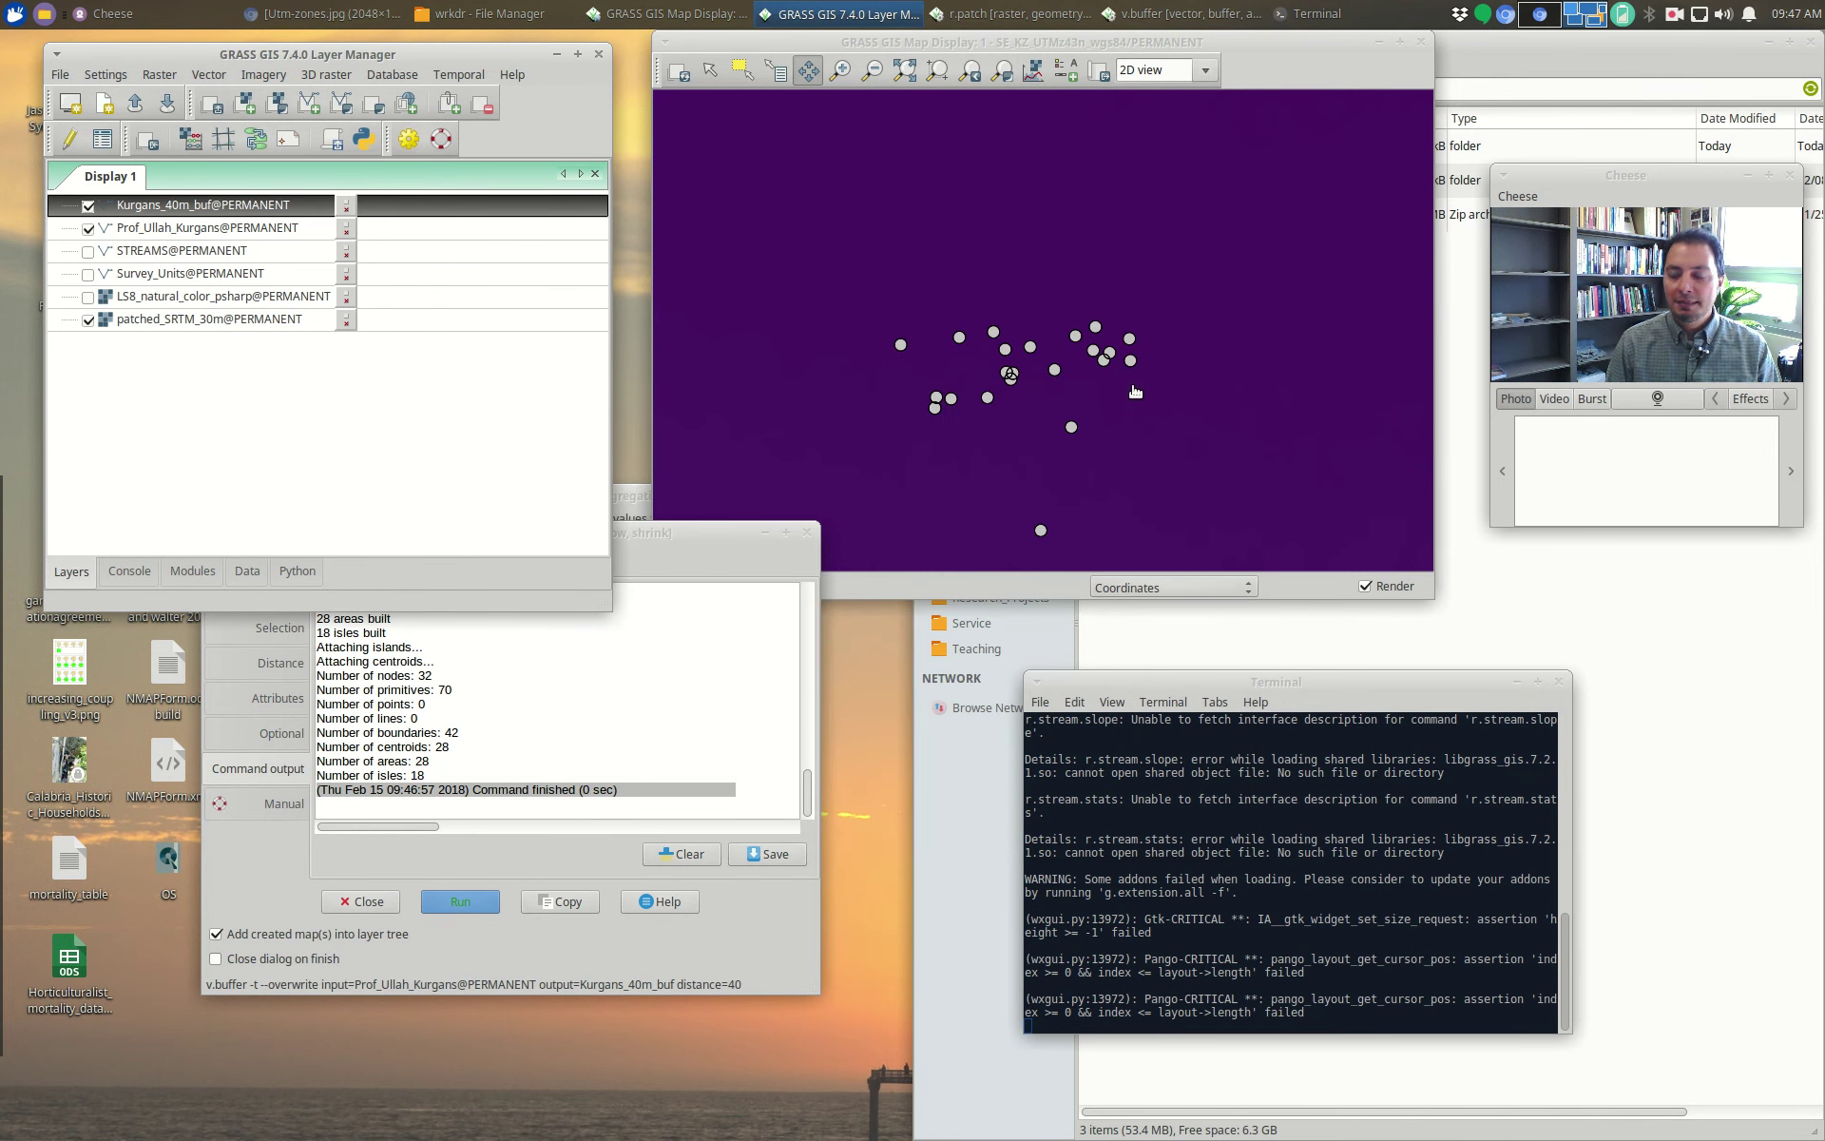
# Step: Change the output vector map name in v.buffer to Kurgans_diam_buf for another buffer of the kurgans layer
pyautogui.moveTo(667, 532); pyautogui.dragTo(594, 454)
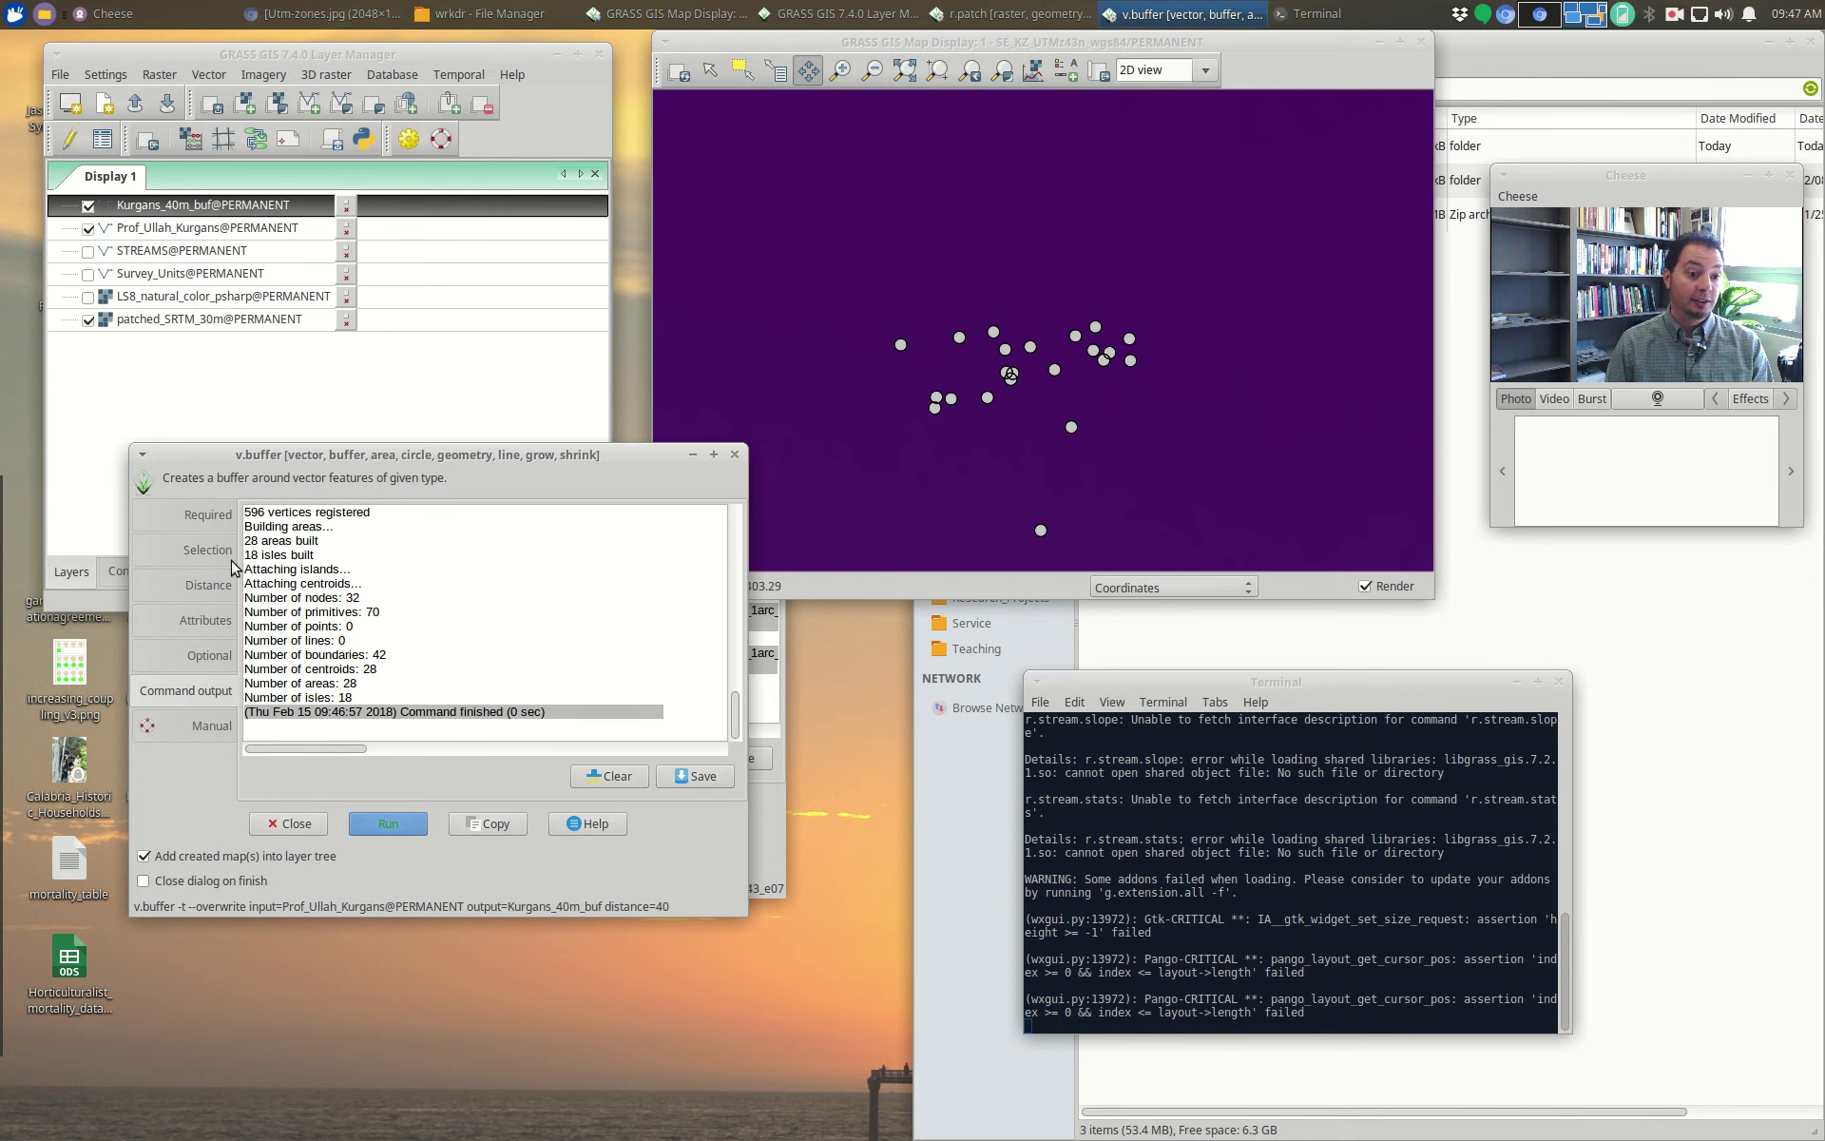
pyautogui.click(199, 521)
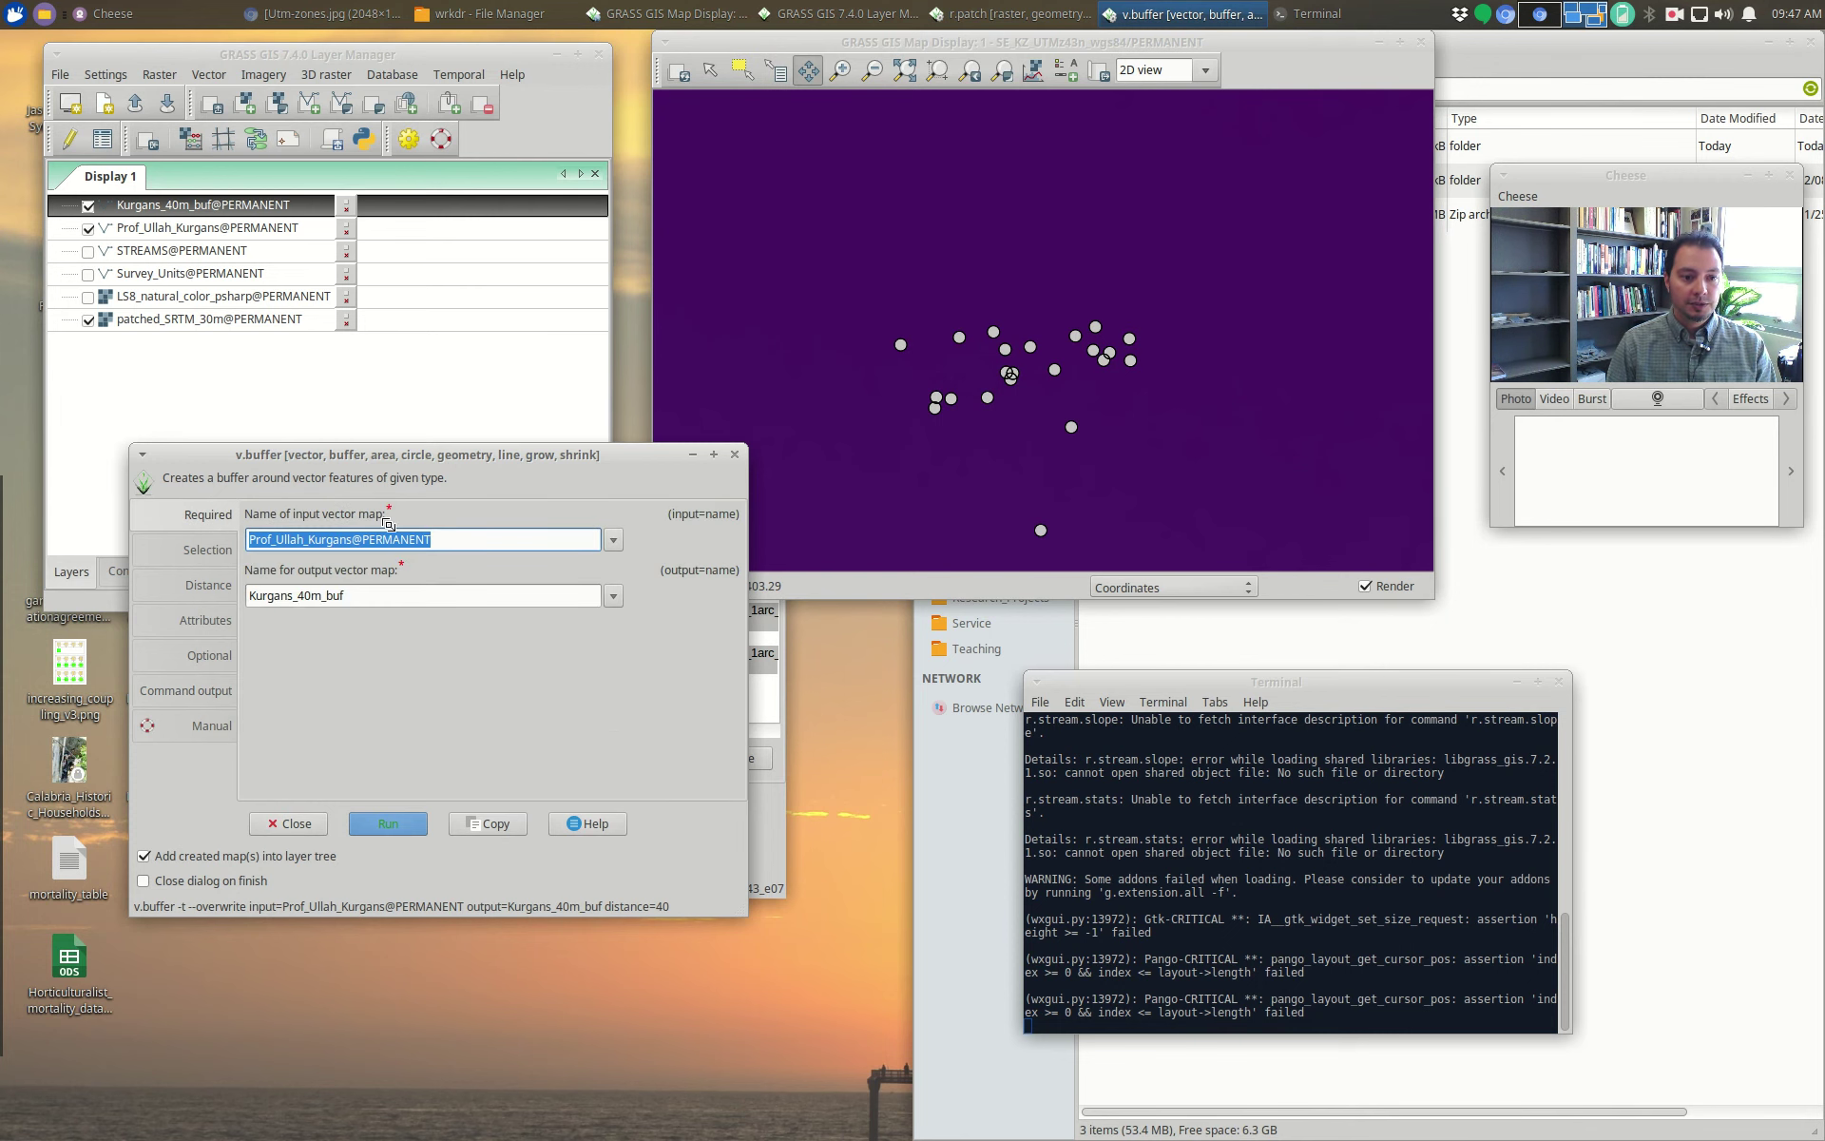
pyautogui.click(369, 591)
pyautogui.doubleClick(306, 597)
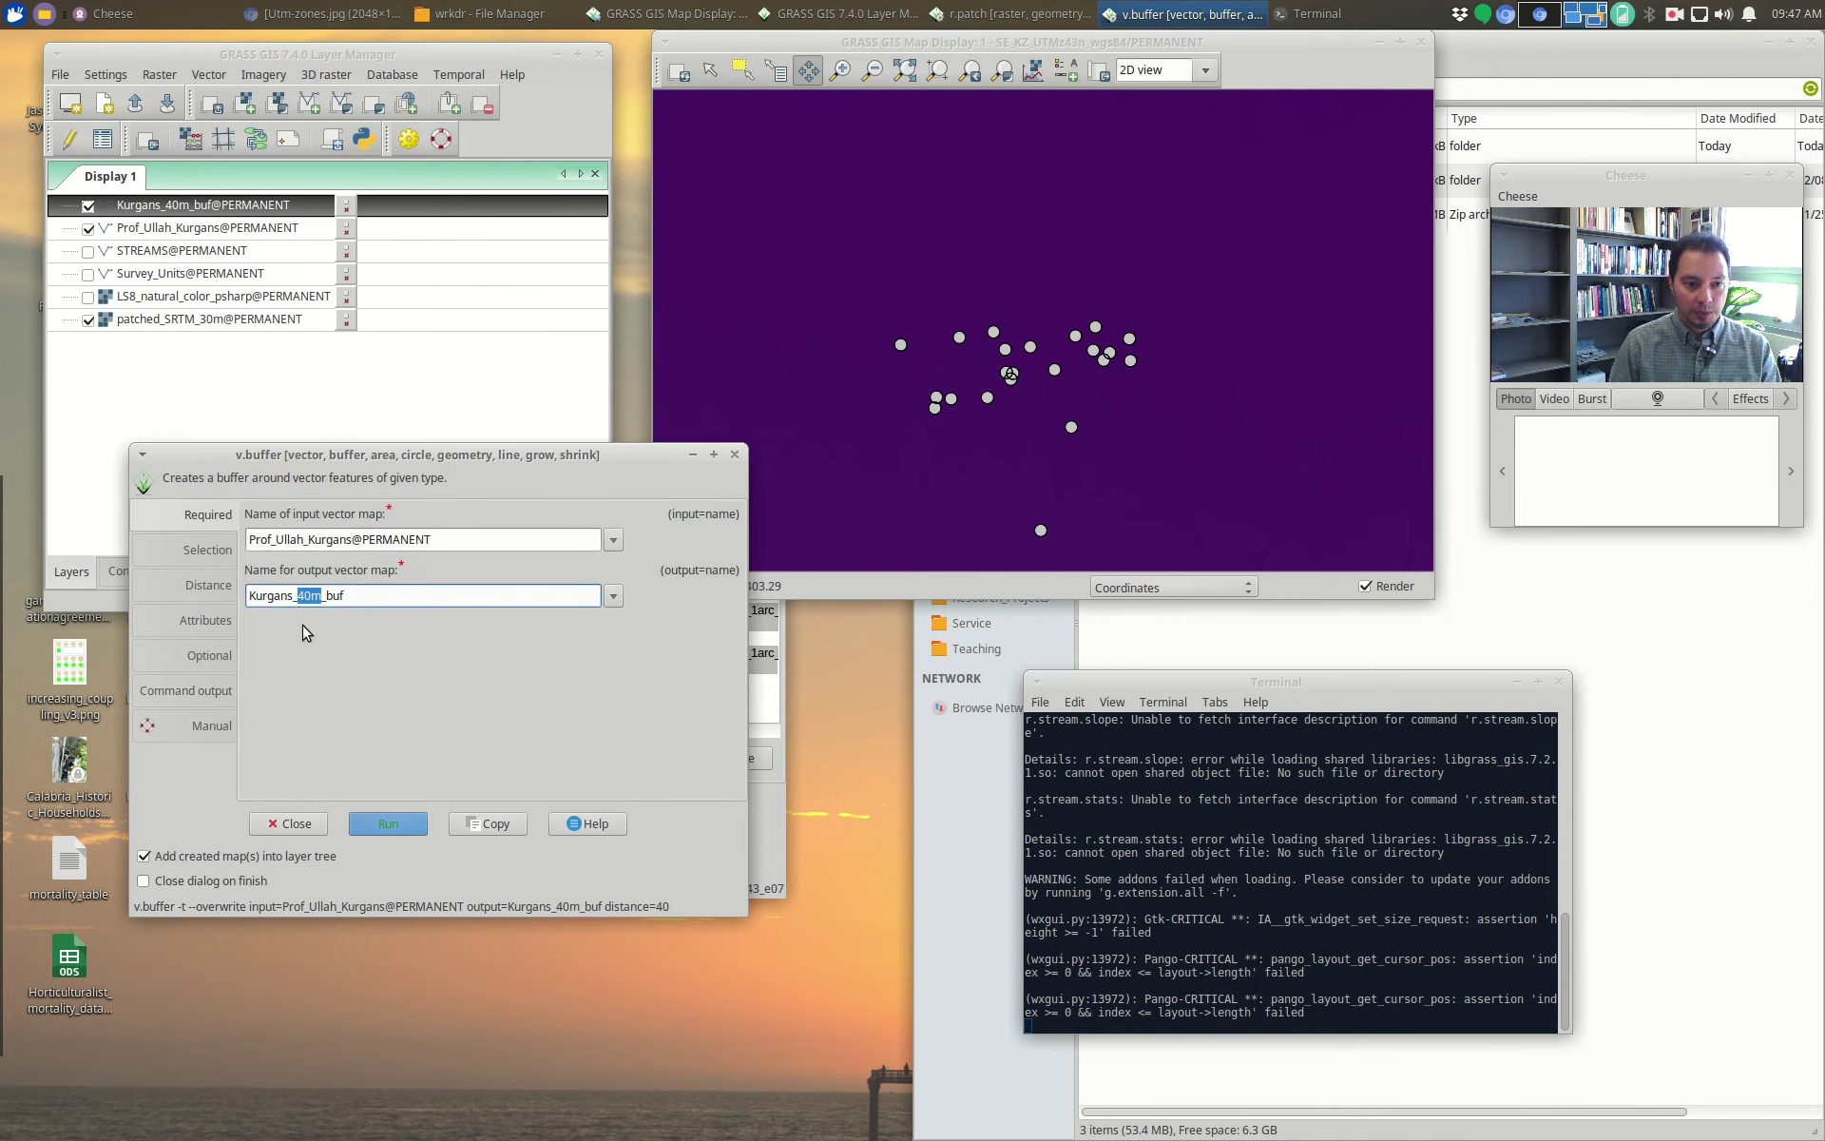
pyautogui.press('BackSpace')
pyautogui.write('diam')
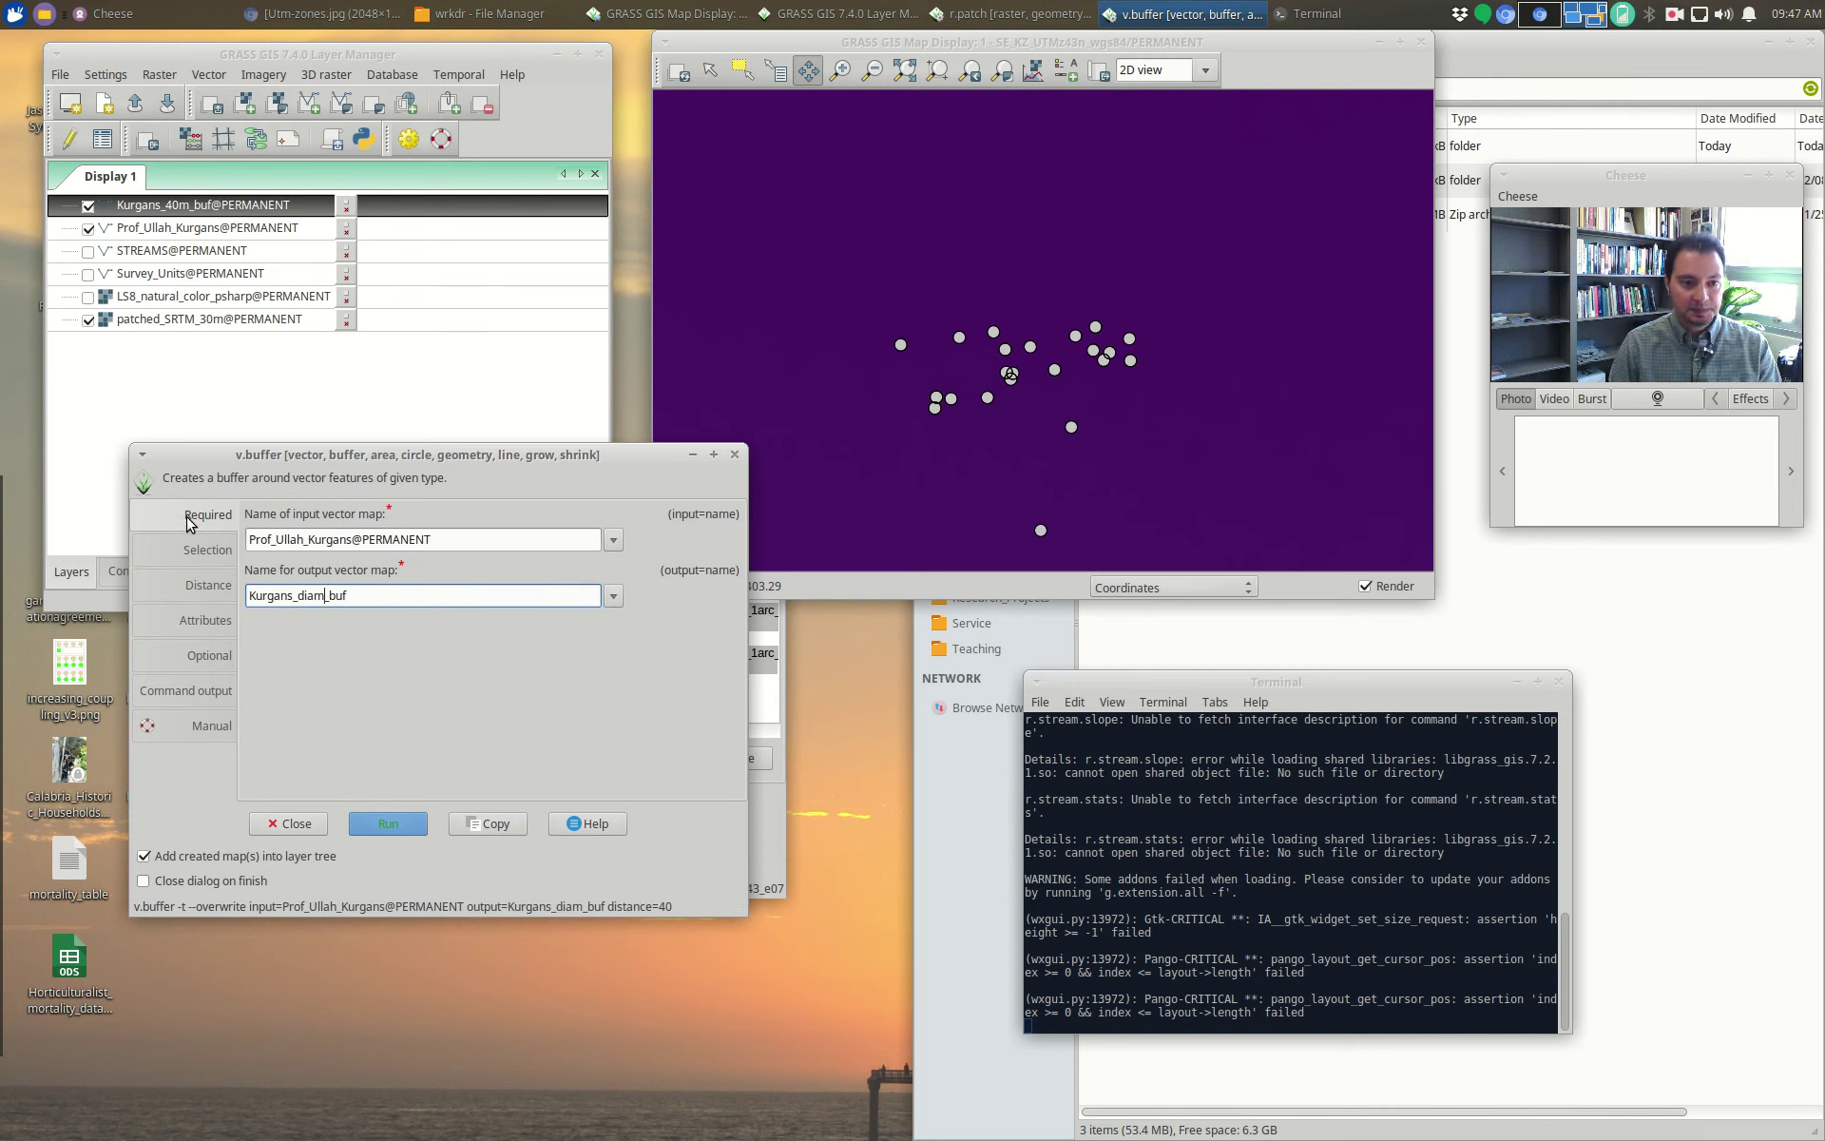
# Step: Clear the fixed 40 m buffer distance along the major axis in v.buffer
pyautogui.click(203, 551)
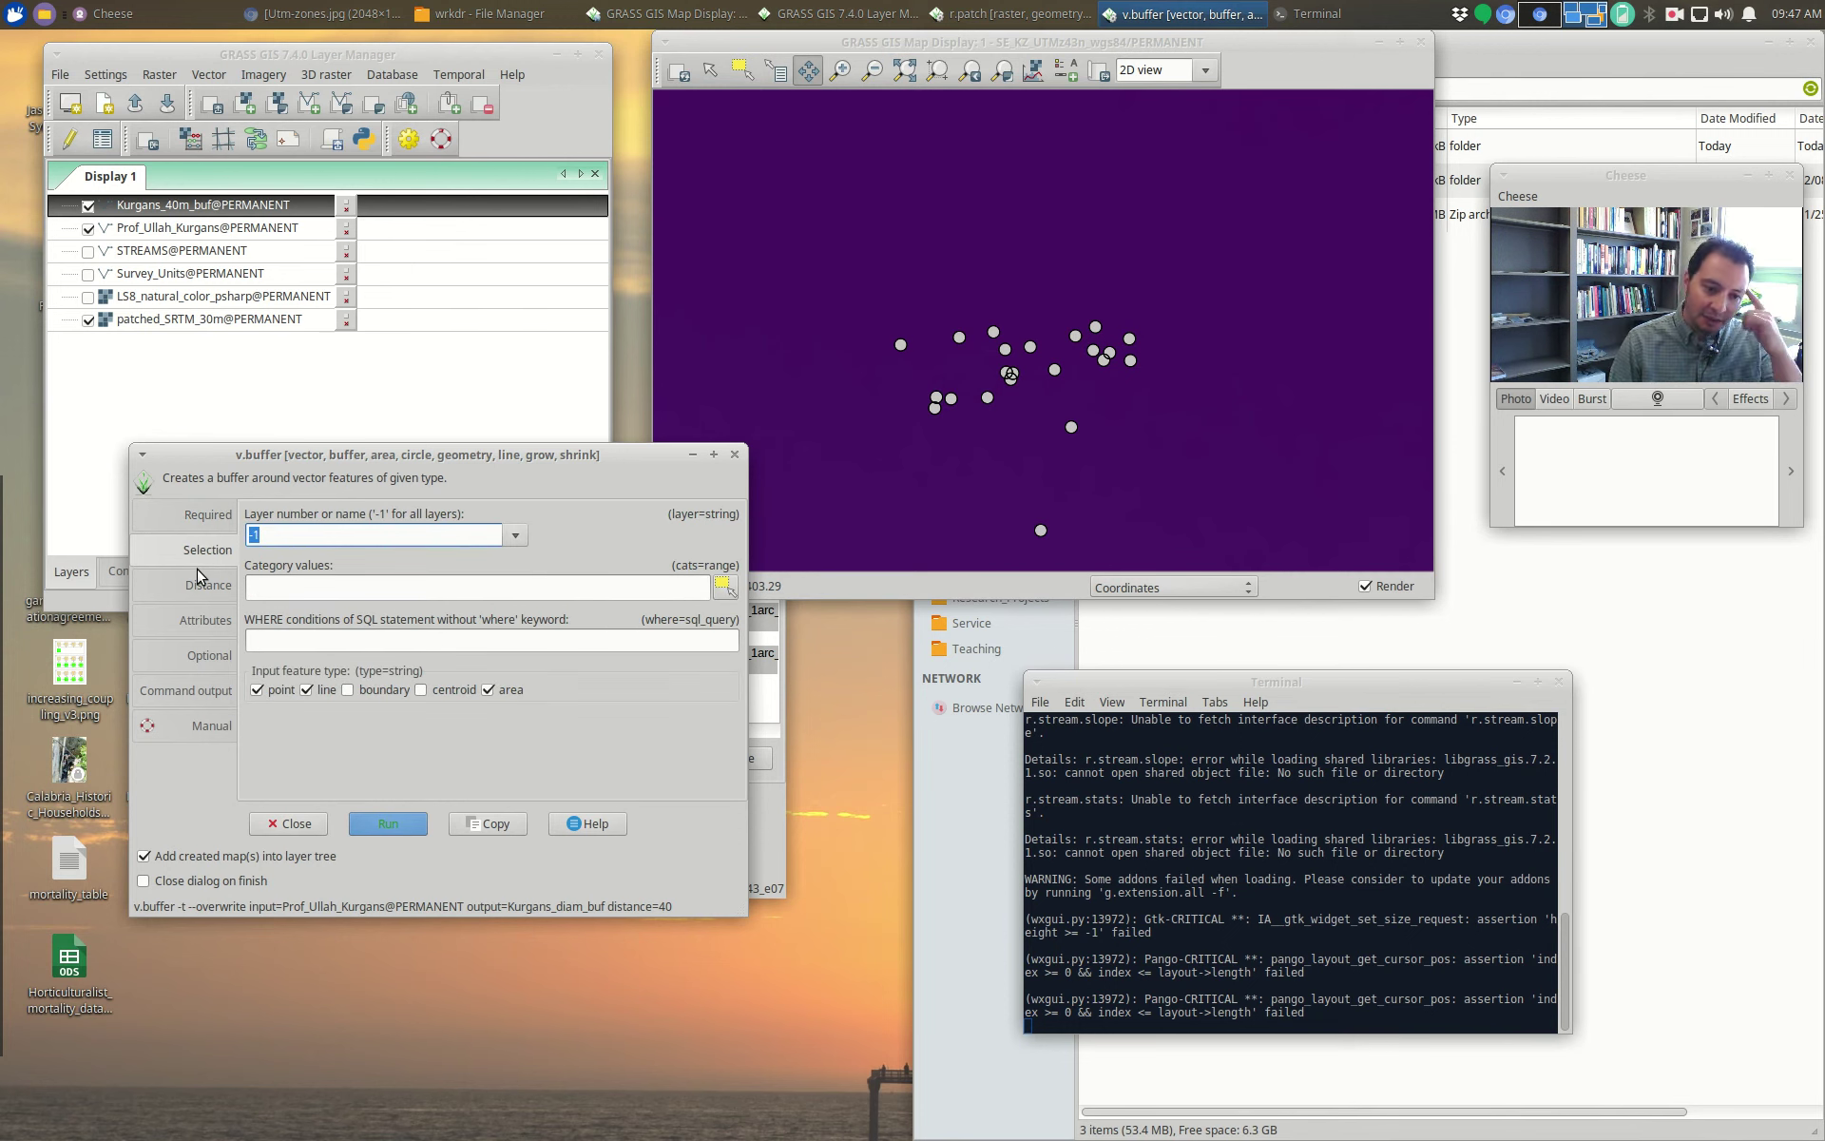
pyautogui.click(208, 589)
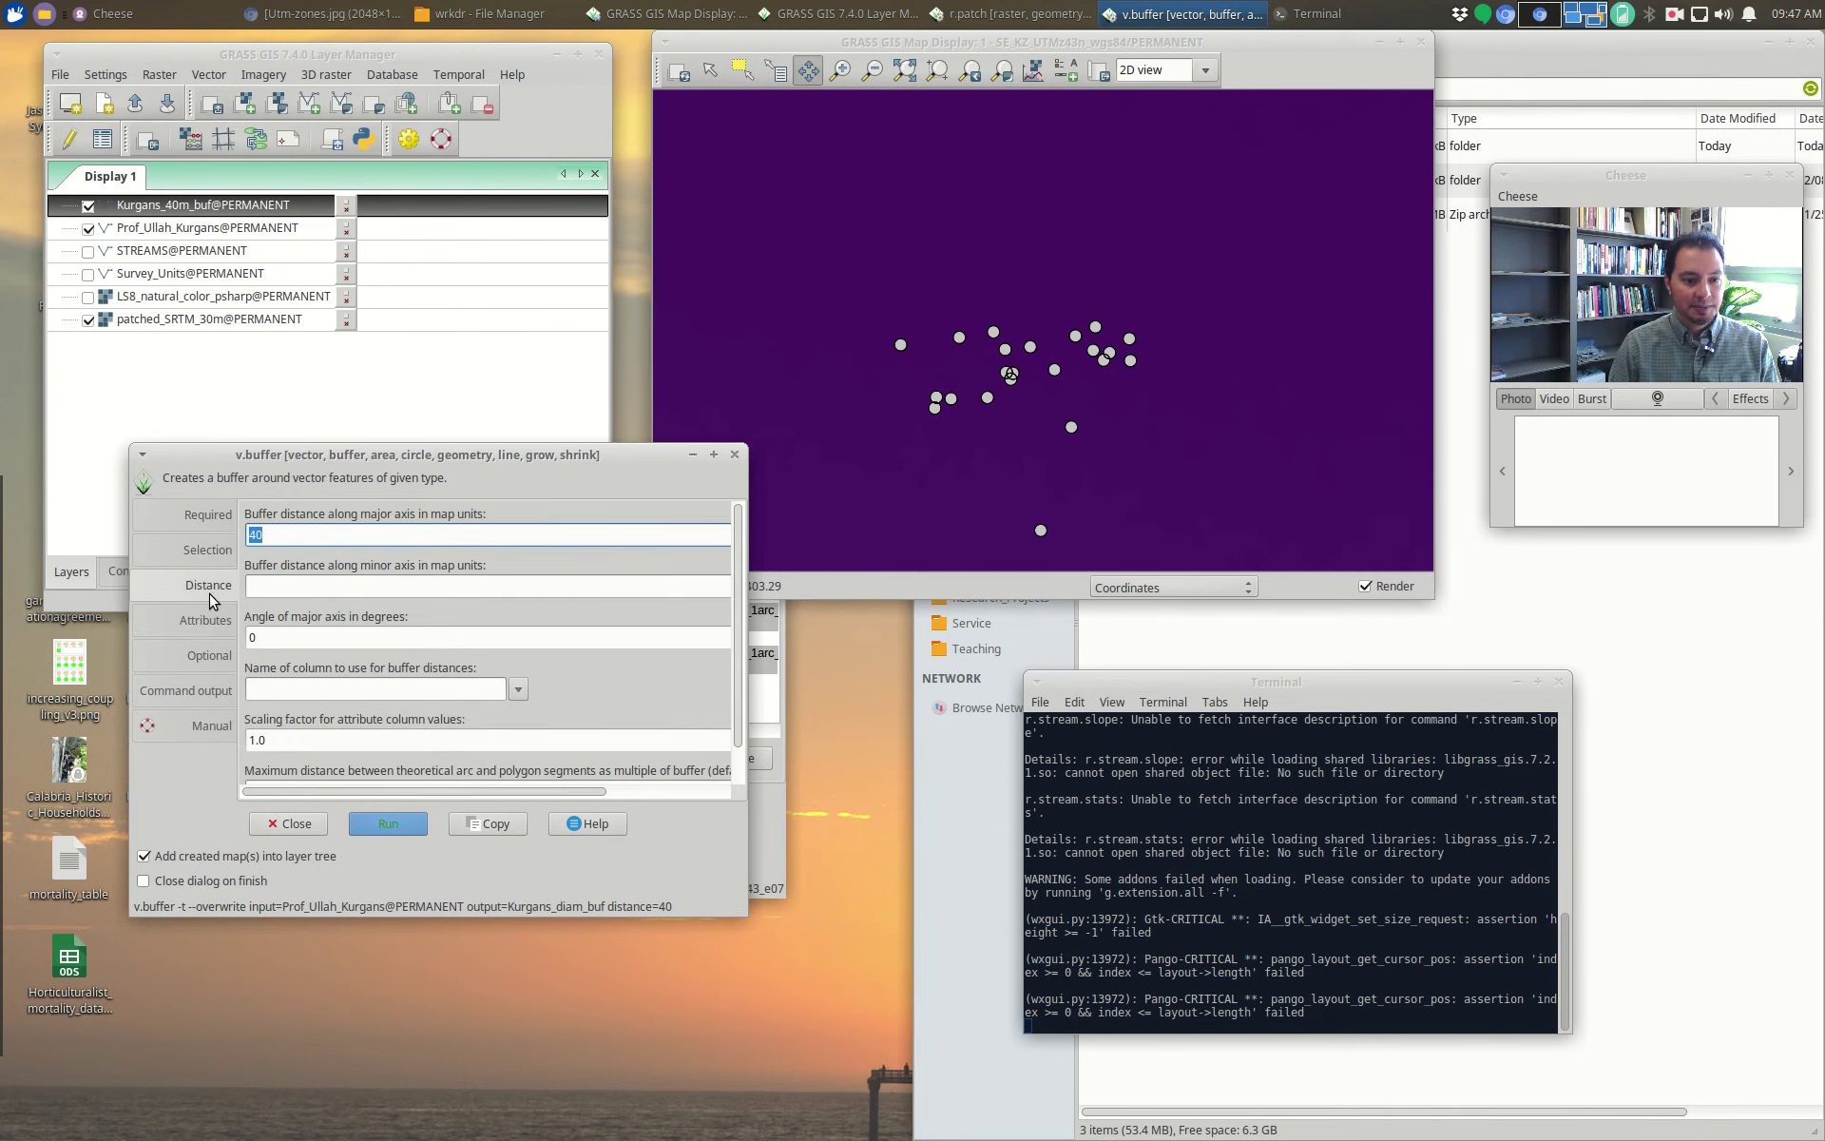
pyautogui.click(399, 542)
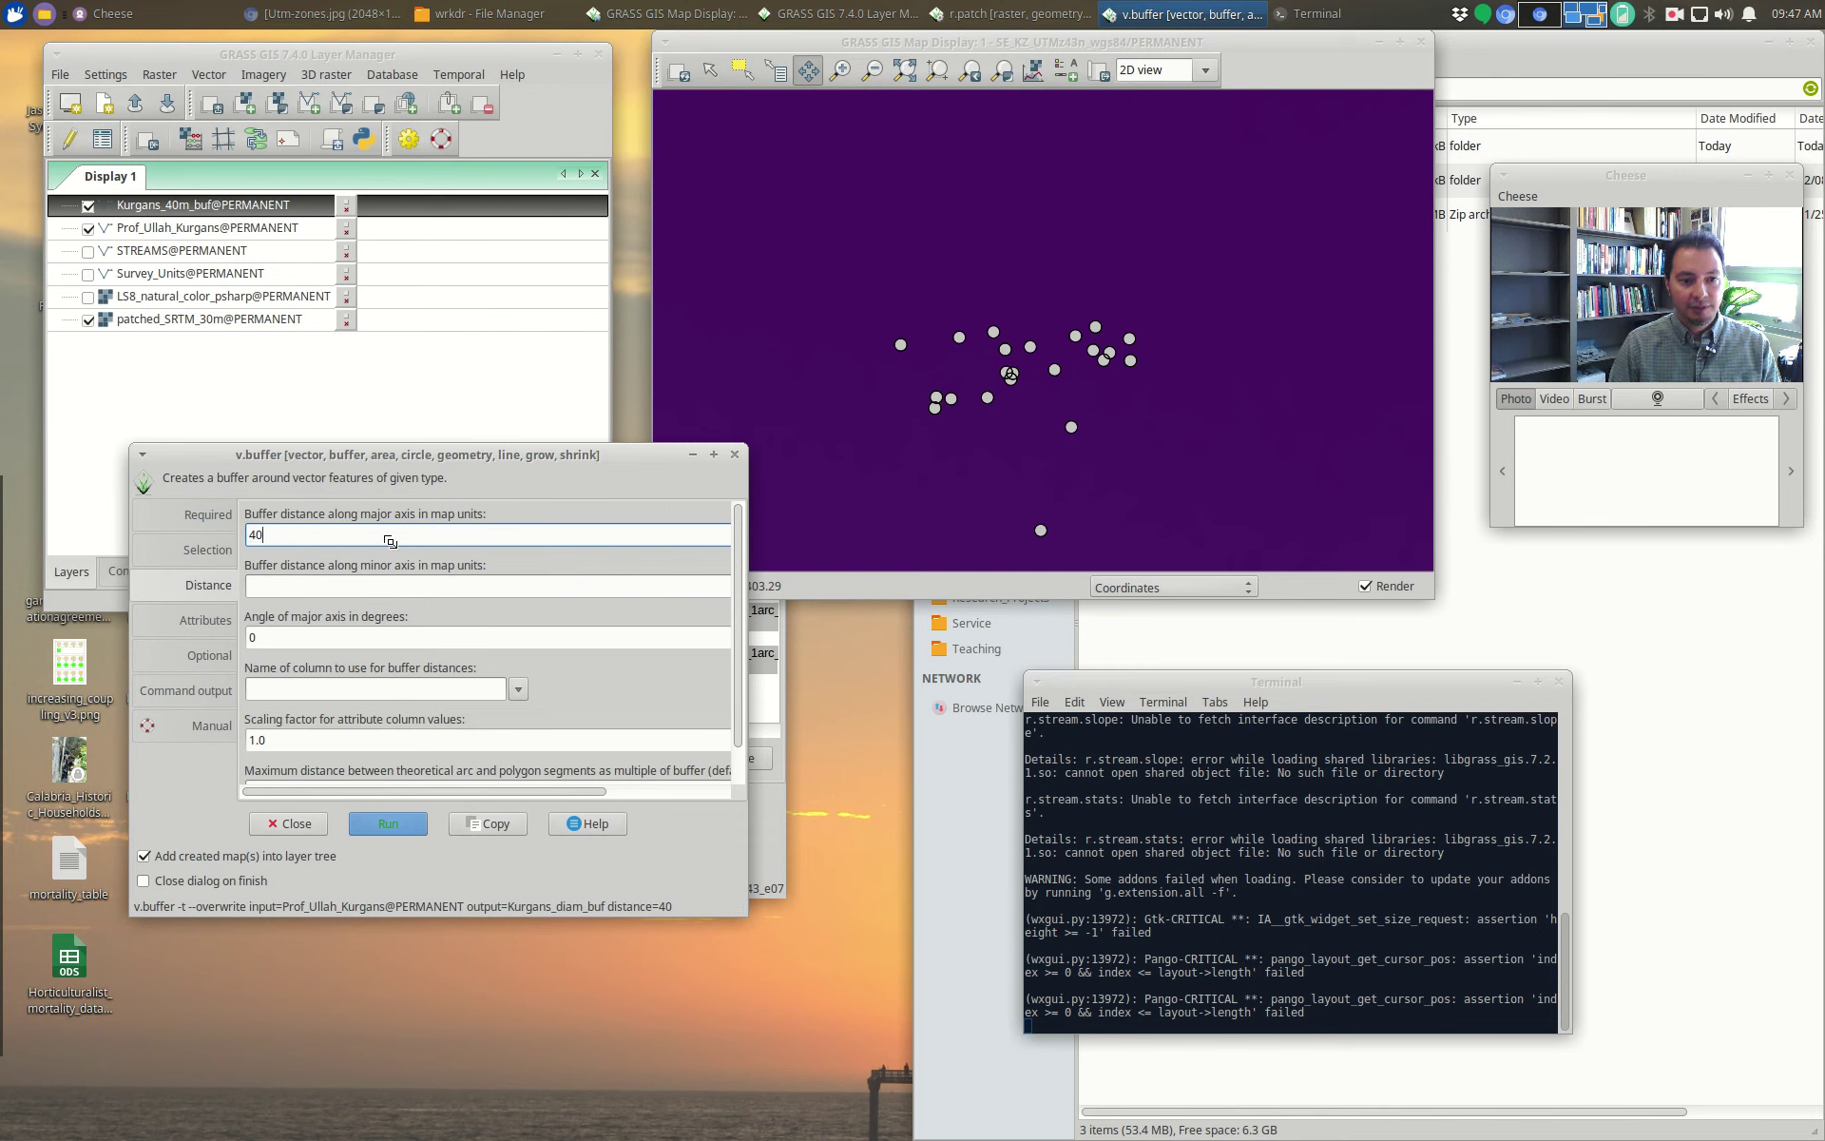
pyautogui.press('BackSpace')
pyautogui.press('BackSpace')
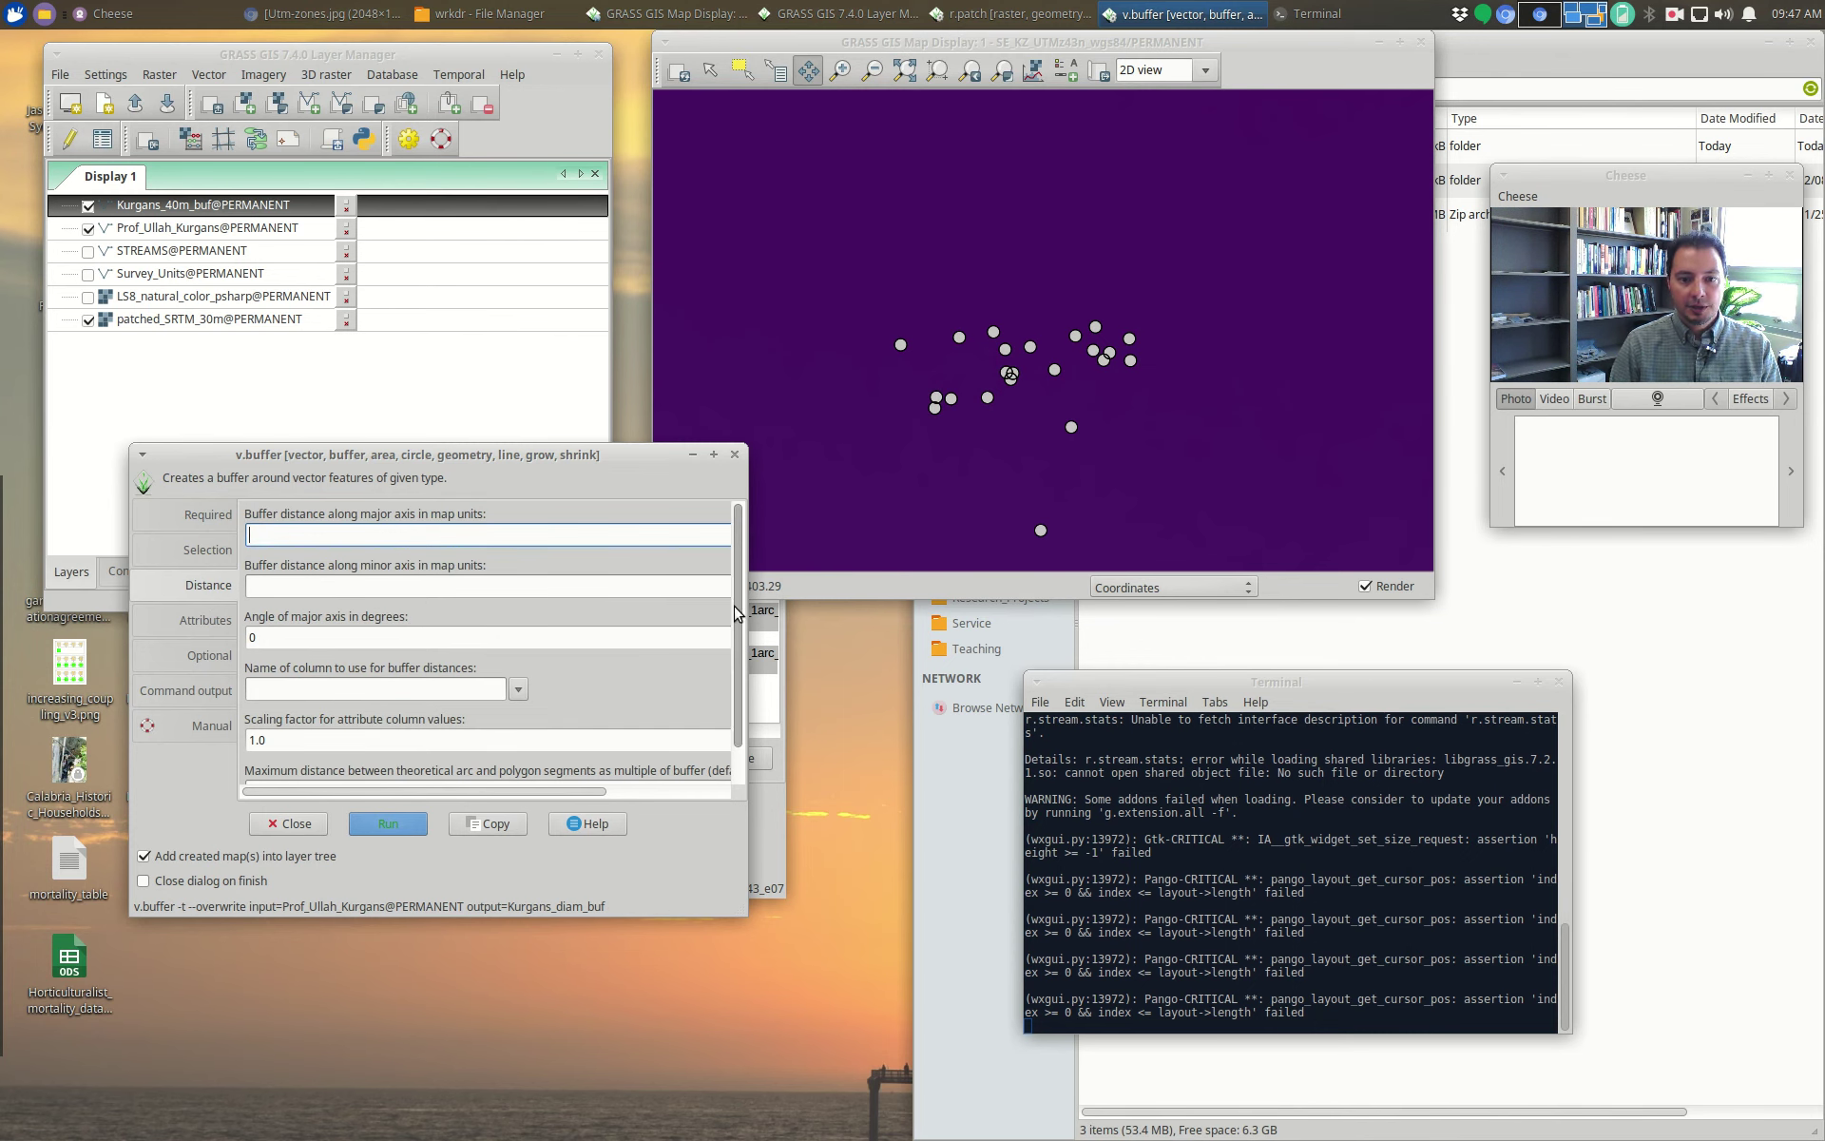
# Step: Enter k_size as the name of the column to use for buffer distances
pyautogui.scroll(-1, 745, 675)
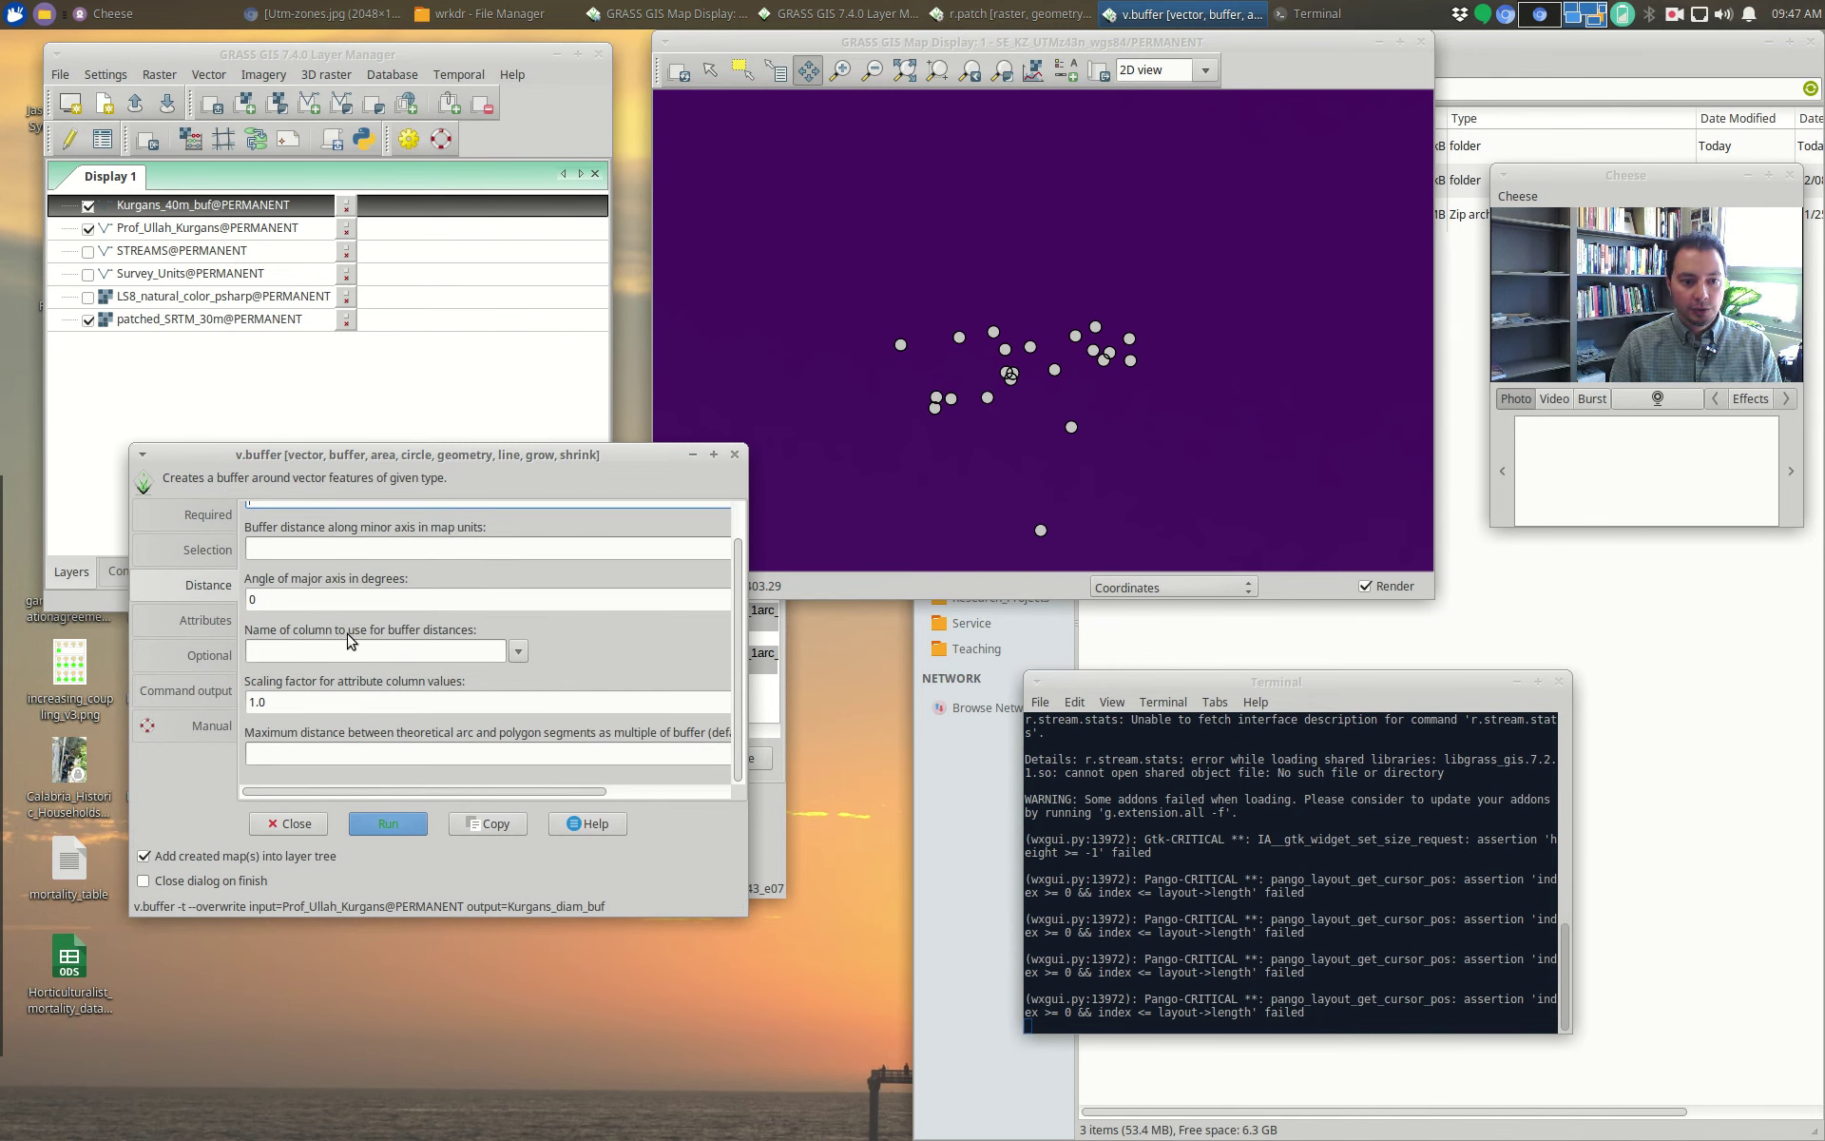
pyautogui.click(516, 652)
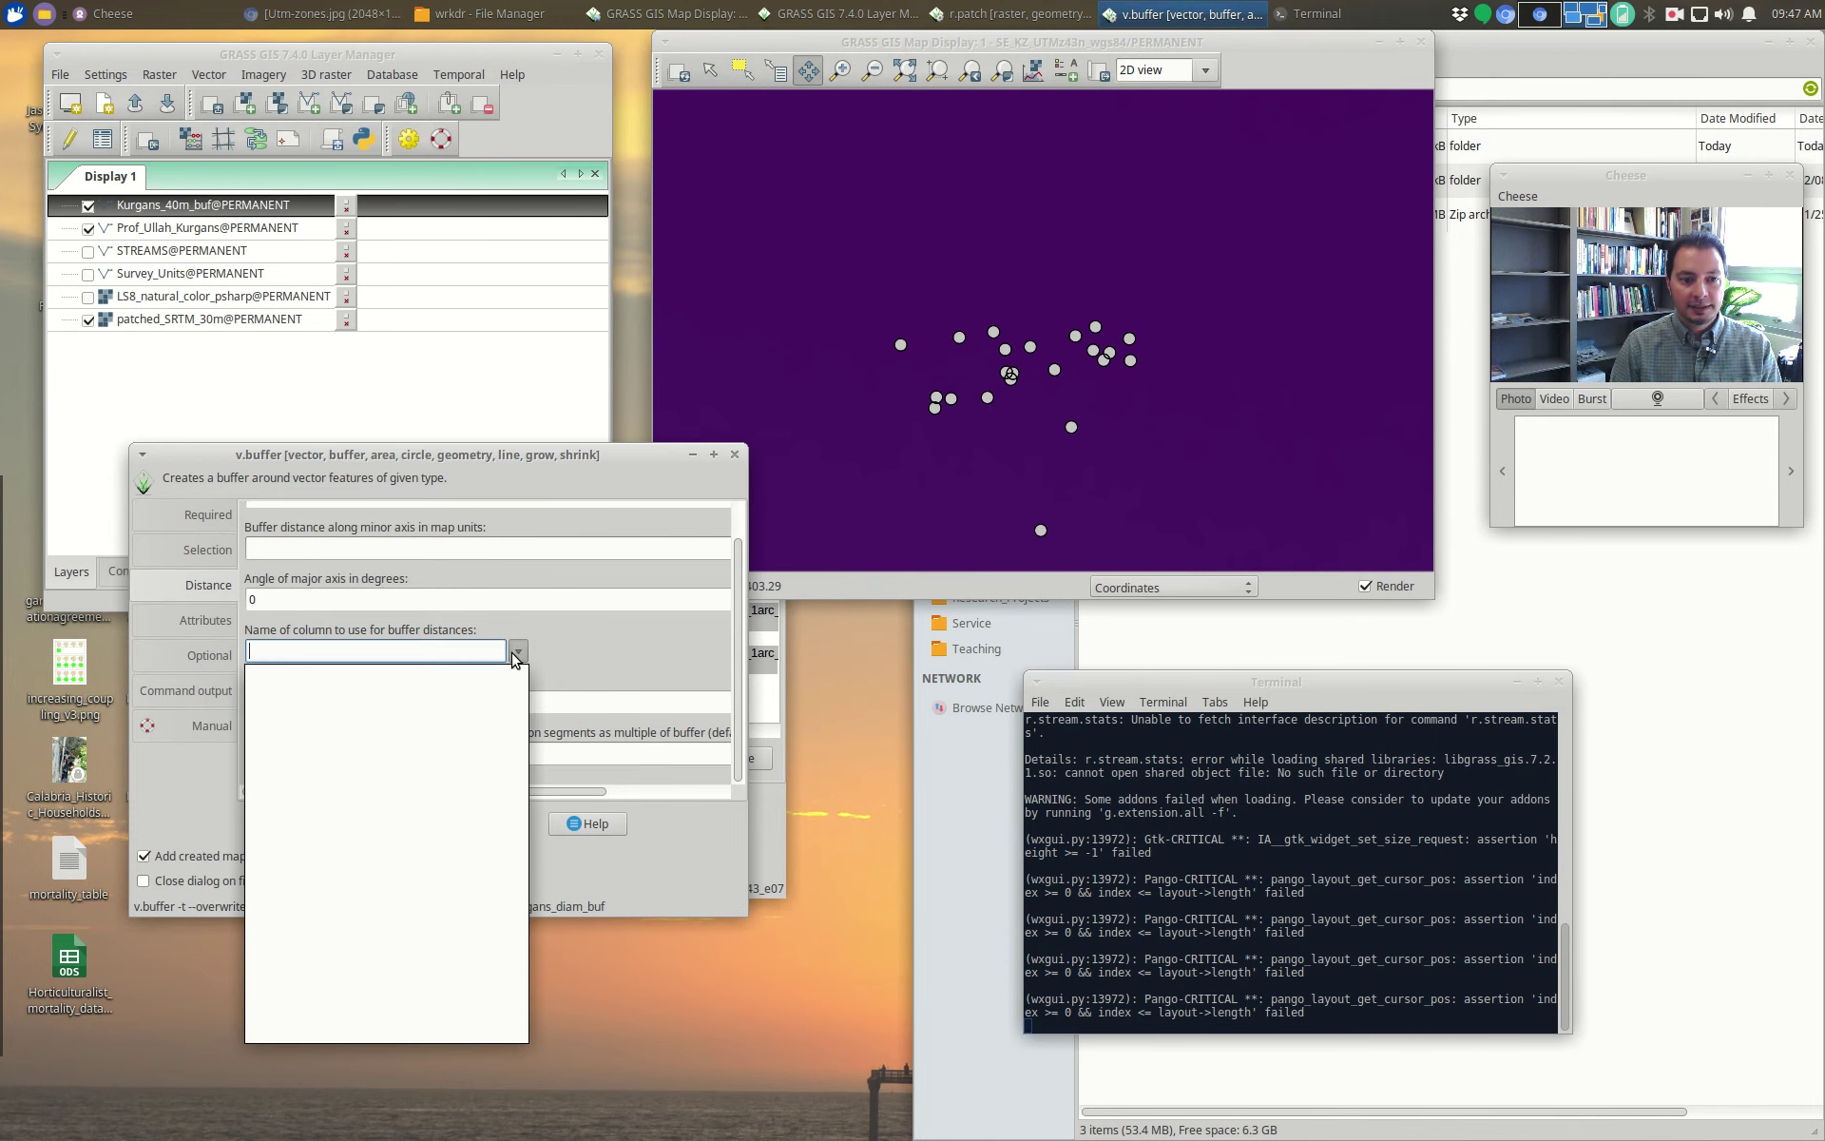
pyautogui.click(434, 650)
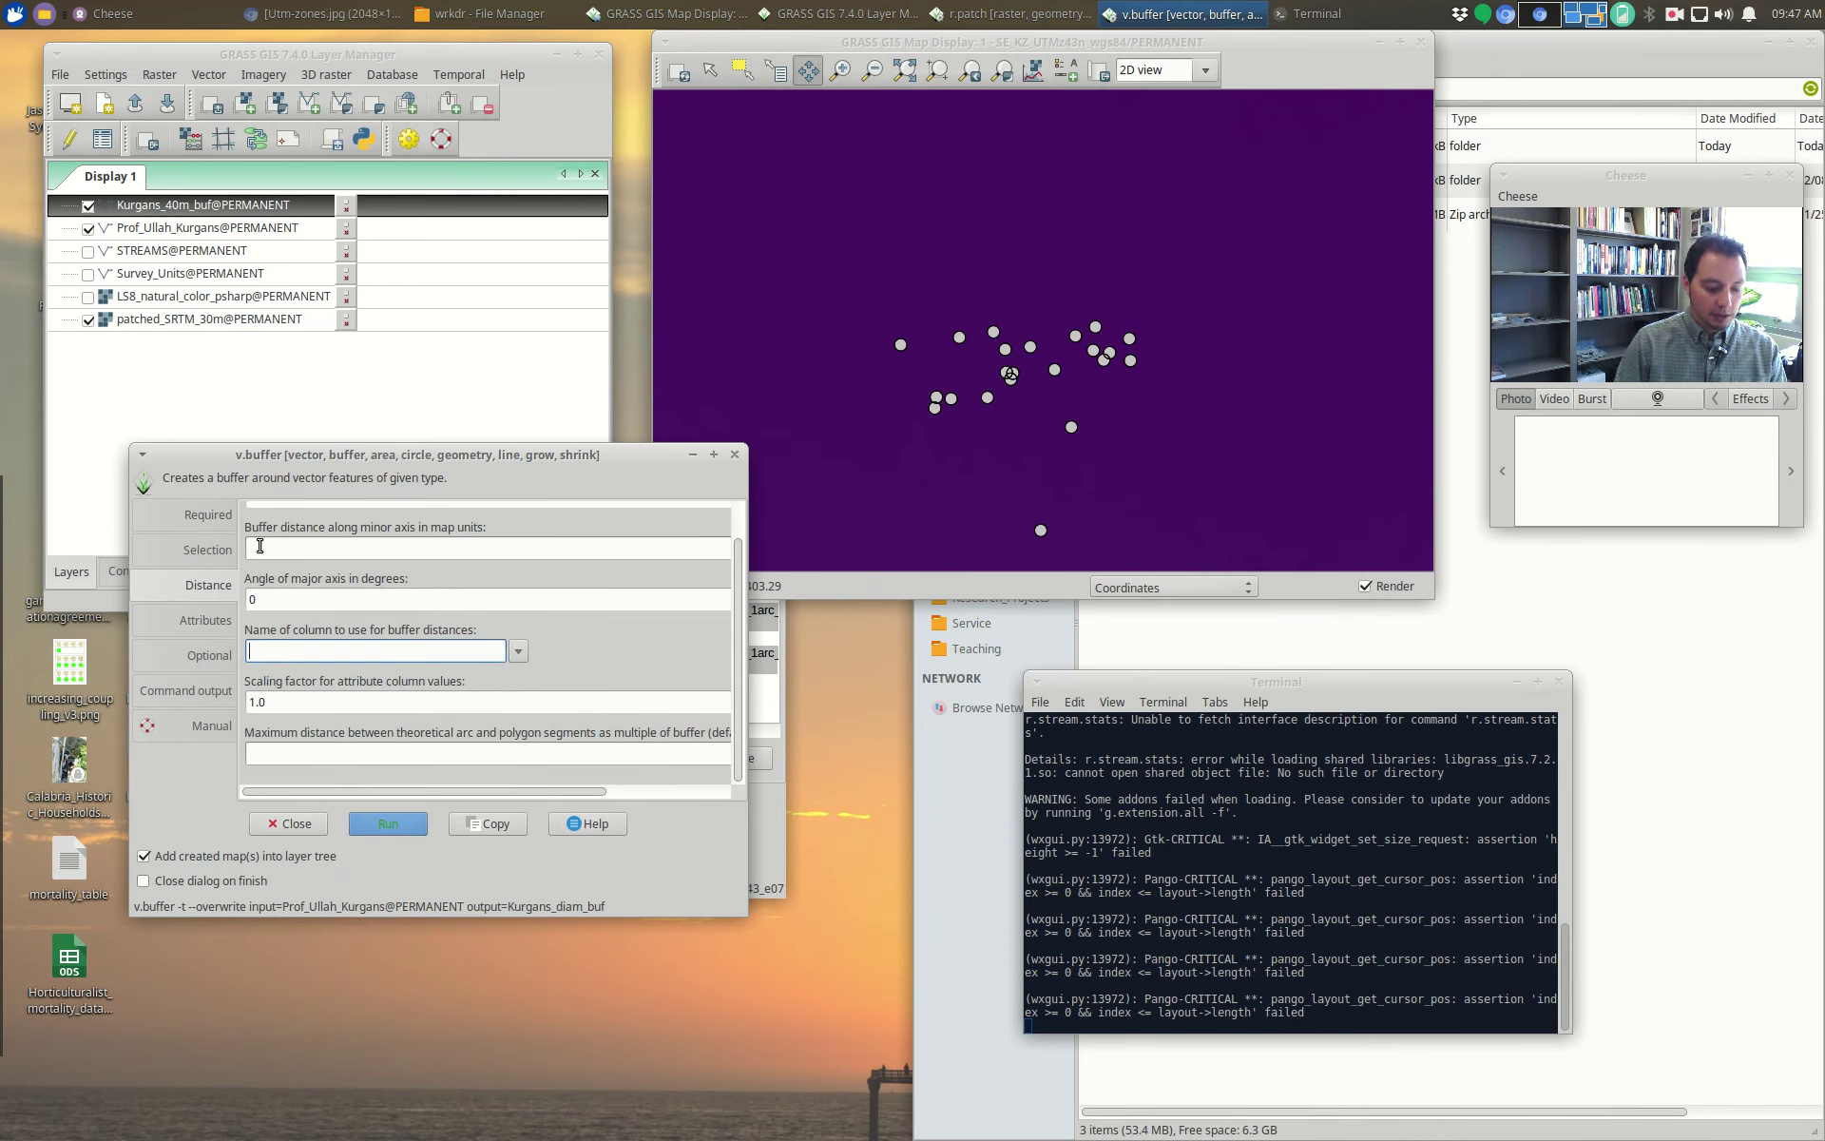
pyautogui.write('k_size')
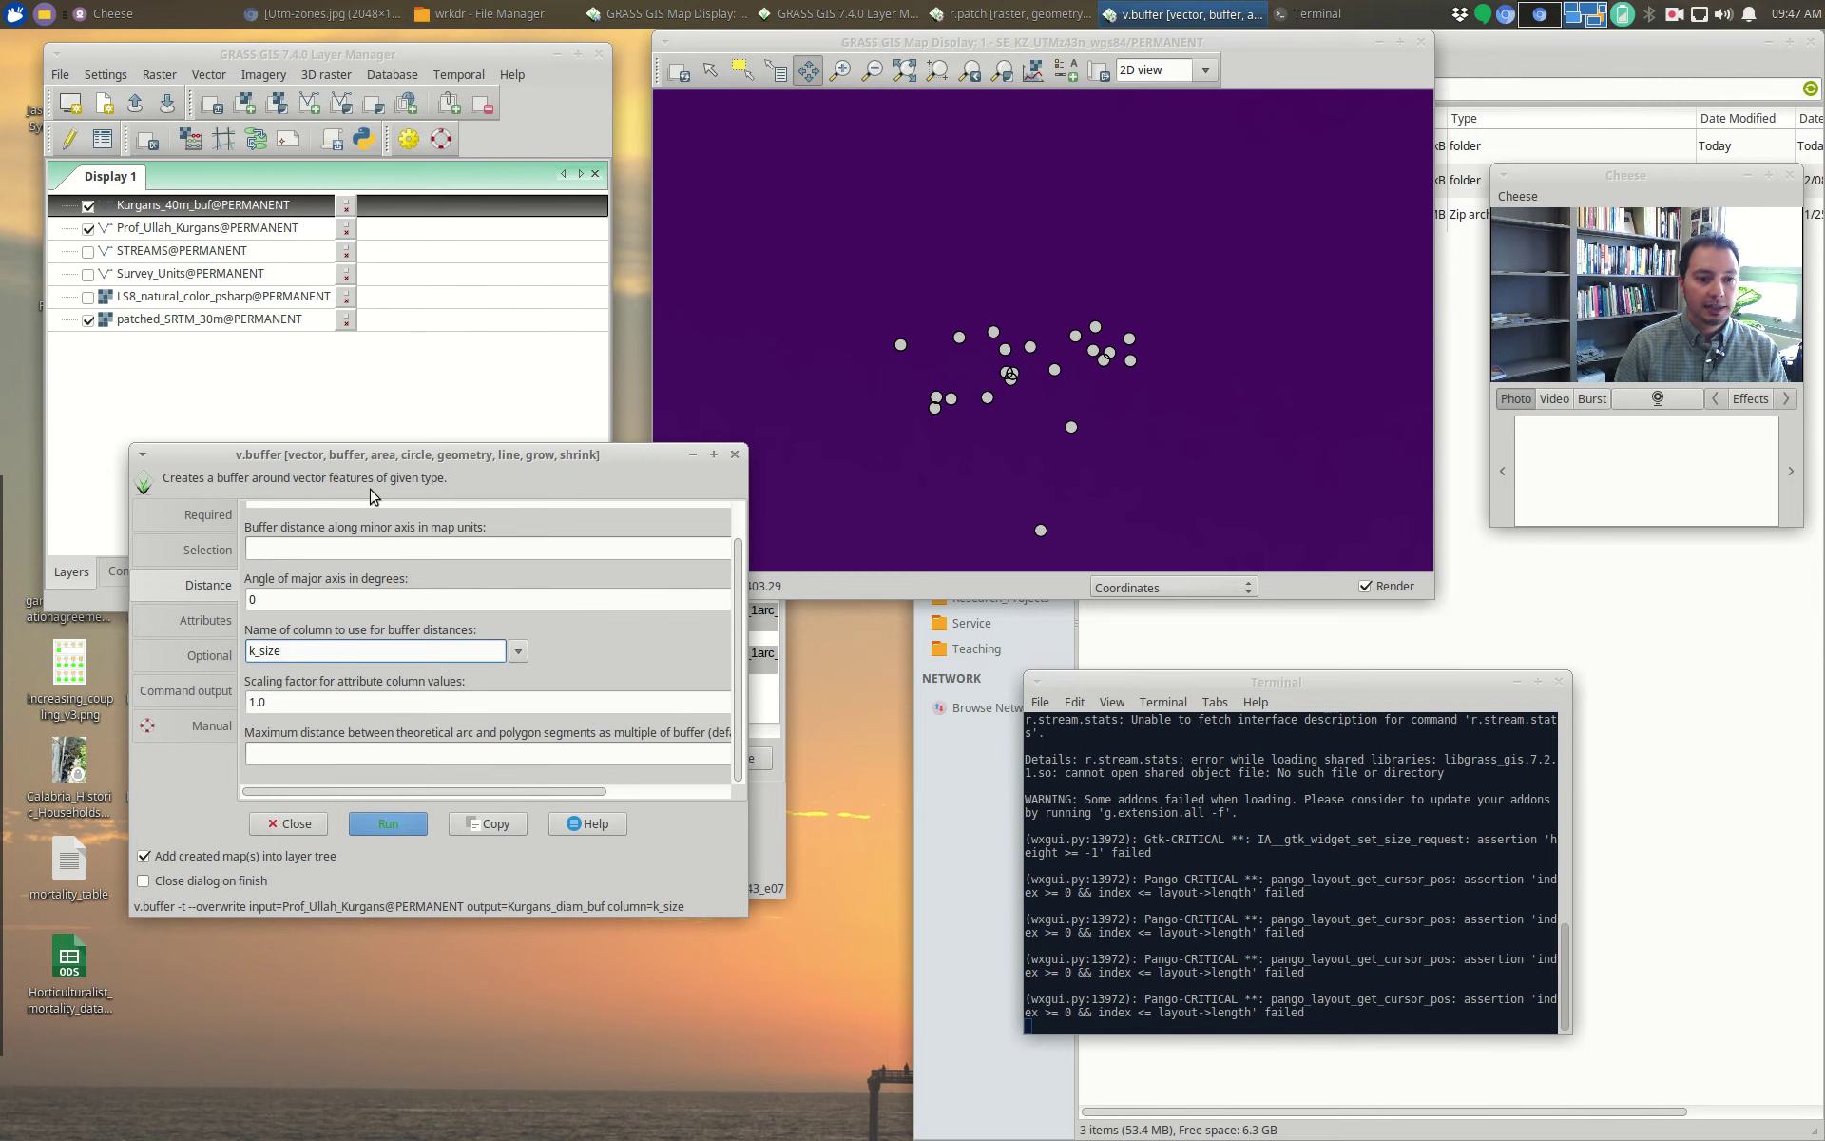
# Step: Set the scaling factor for attribute column values to .5 and try to run the buffer
pyautogui.click(383, 708)
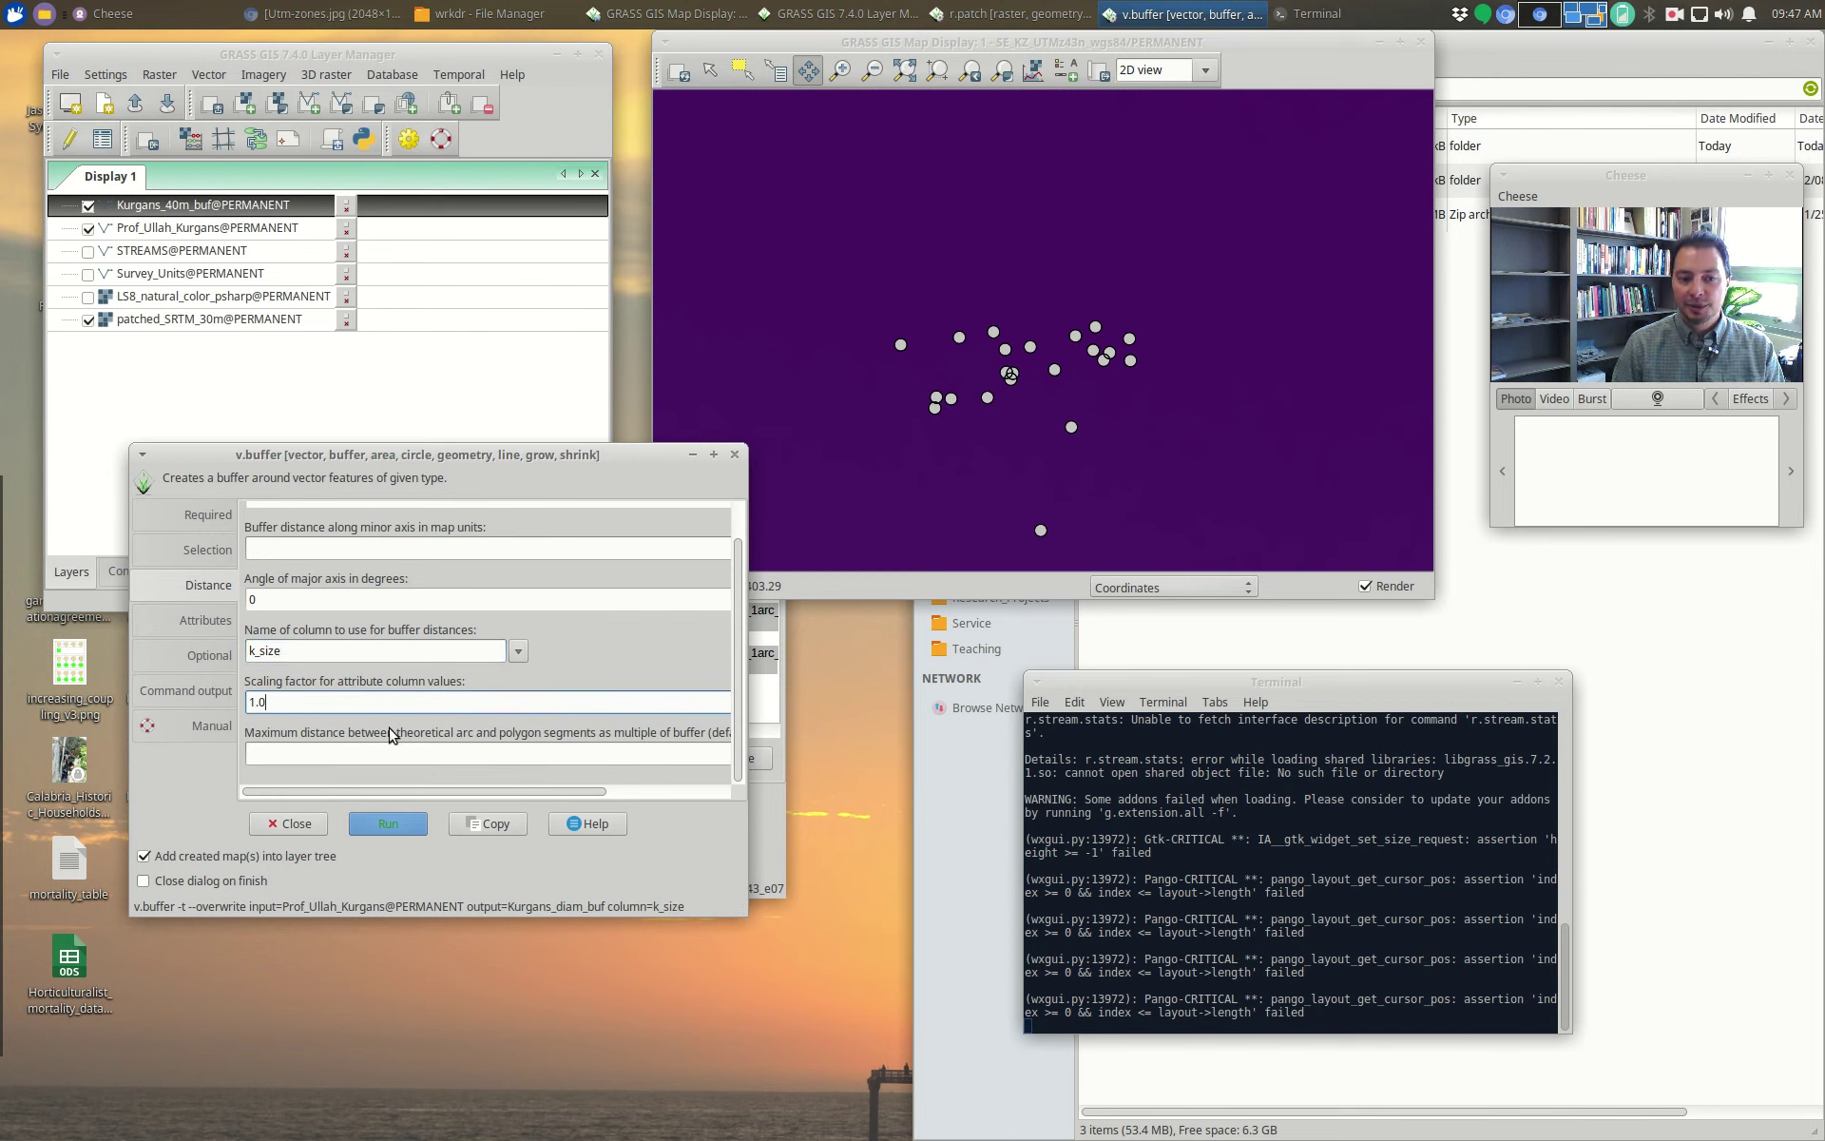
pyautogui.moveTo(280, 702); pyautogui.dragTo(122, 699)
pyautogui.write('.5')
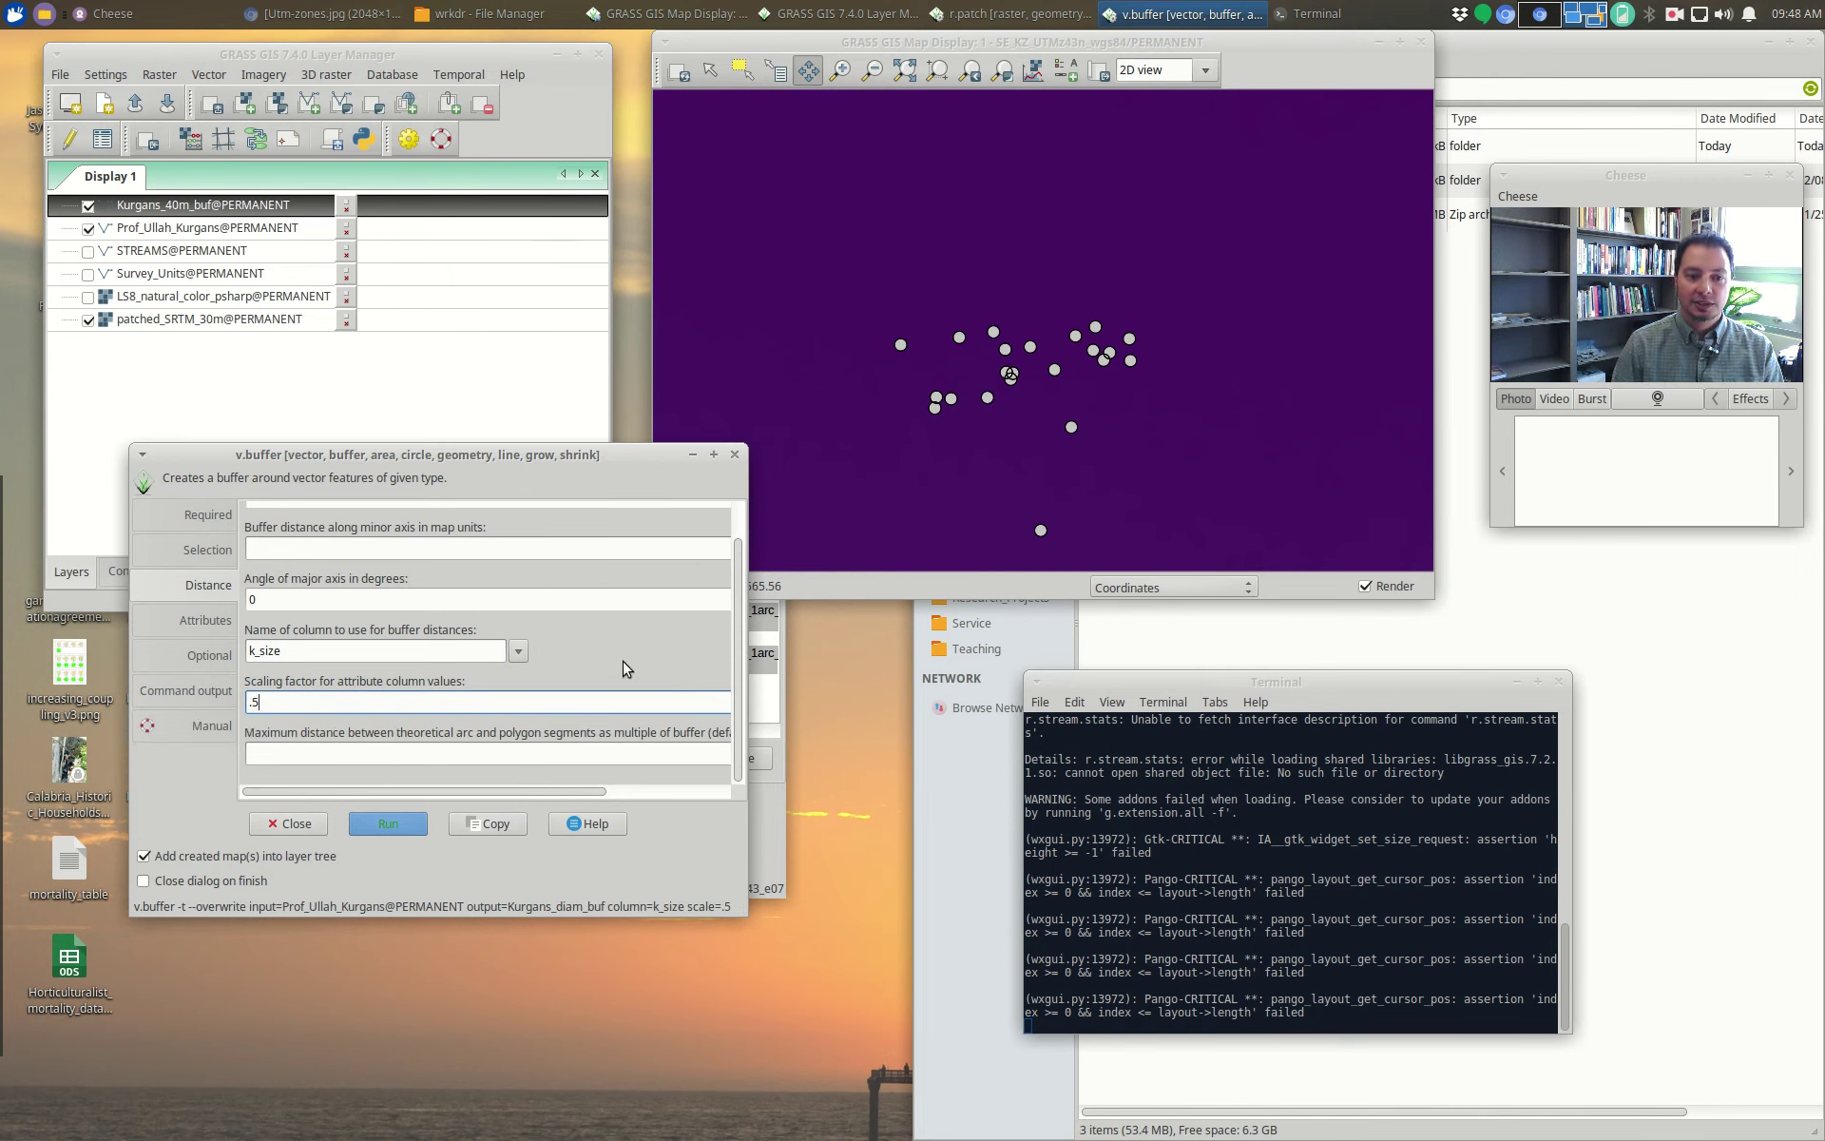
pyautogui.click(383, 825)
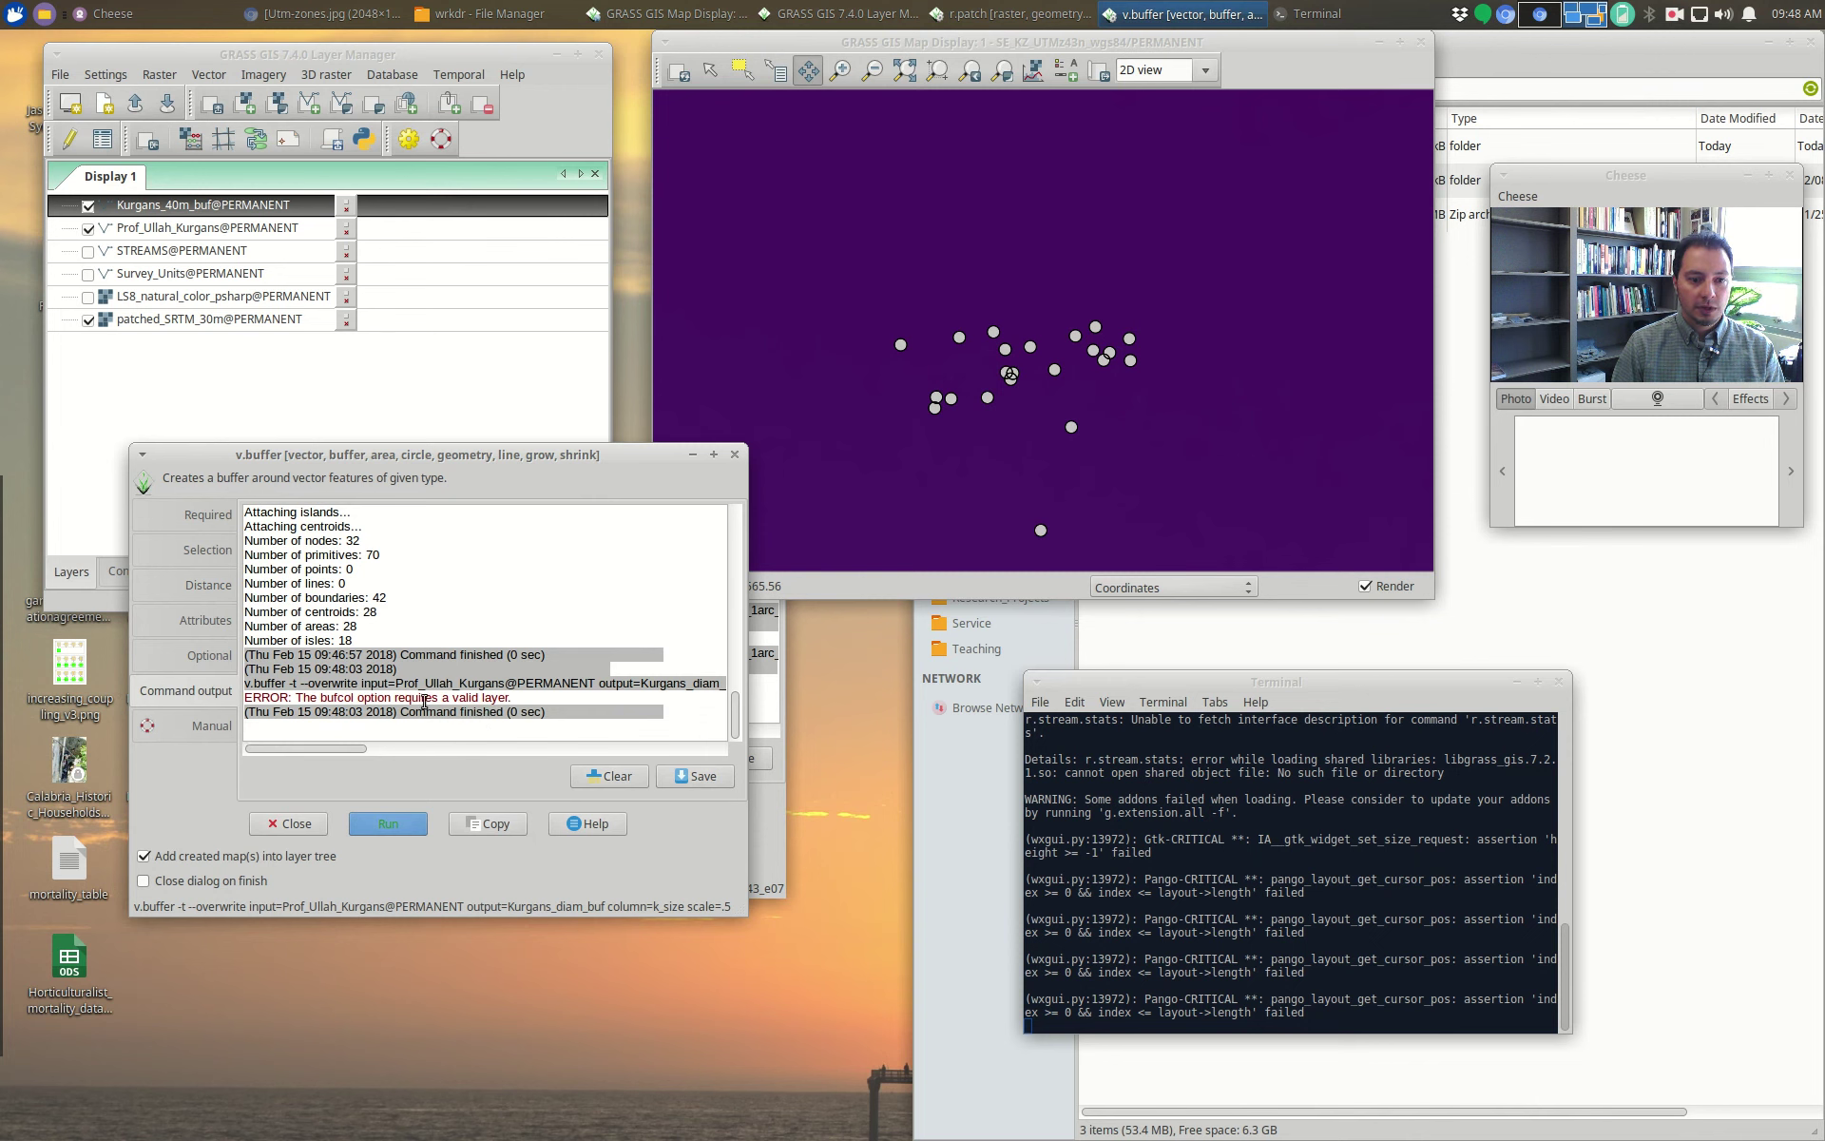
# Step: Restrict the v.buffer input selection to layer number 1
pyautogui.click(211, 519)
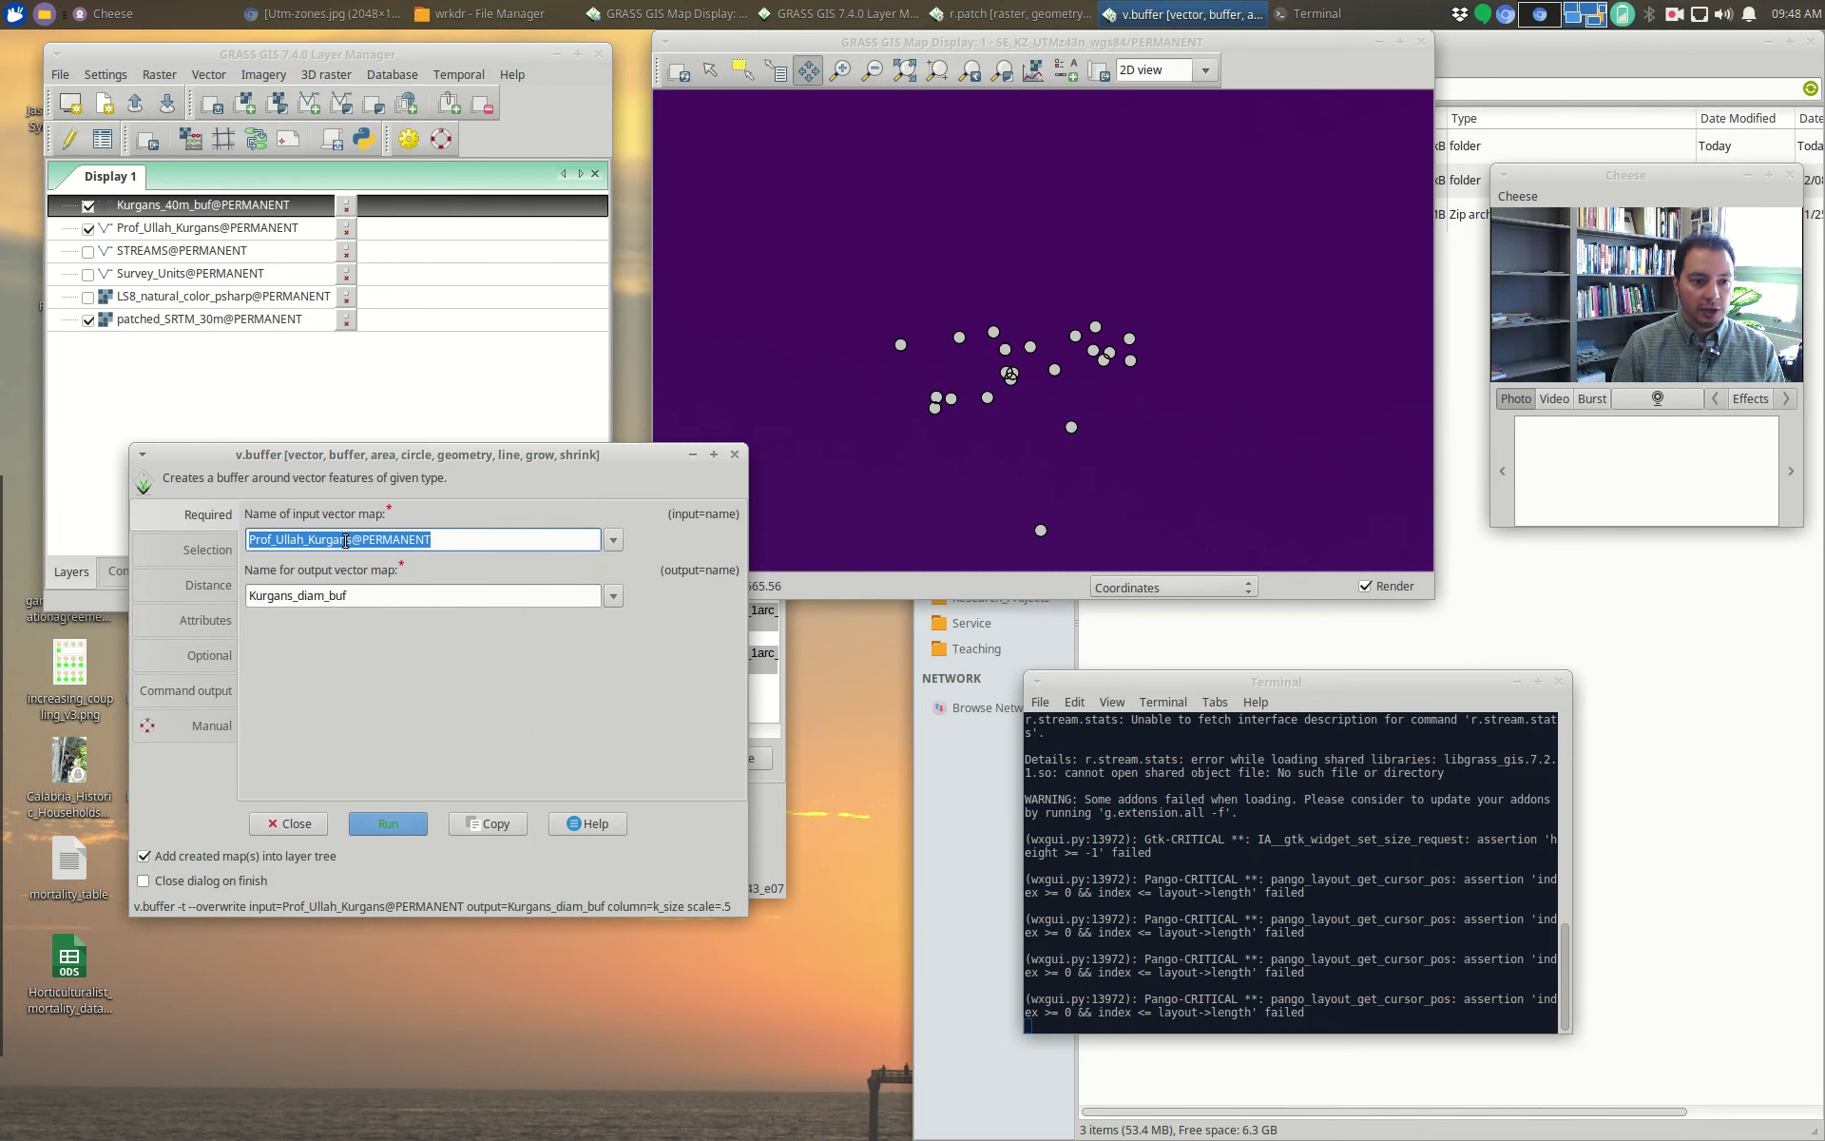
pyautogui.click(204, 551)
pyautogui.click(514, 535)
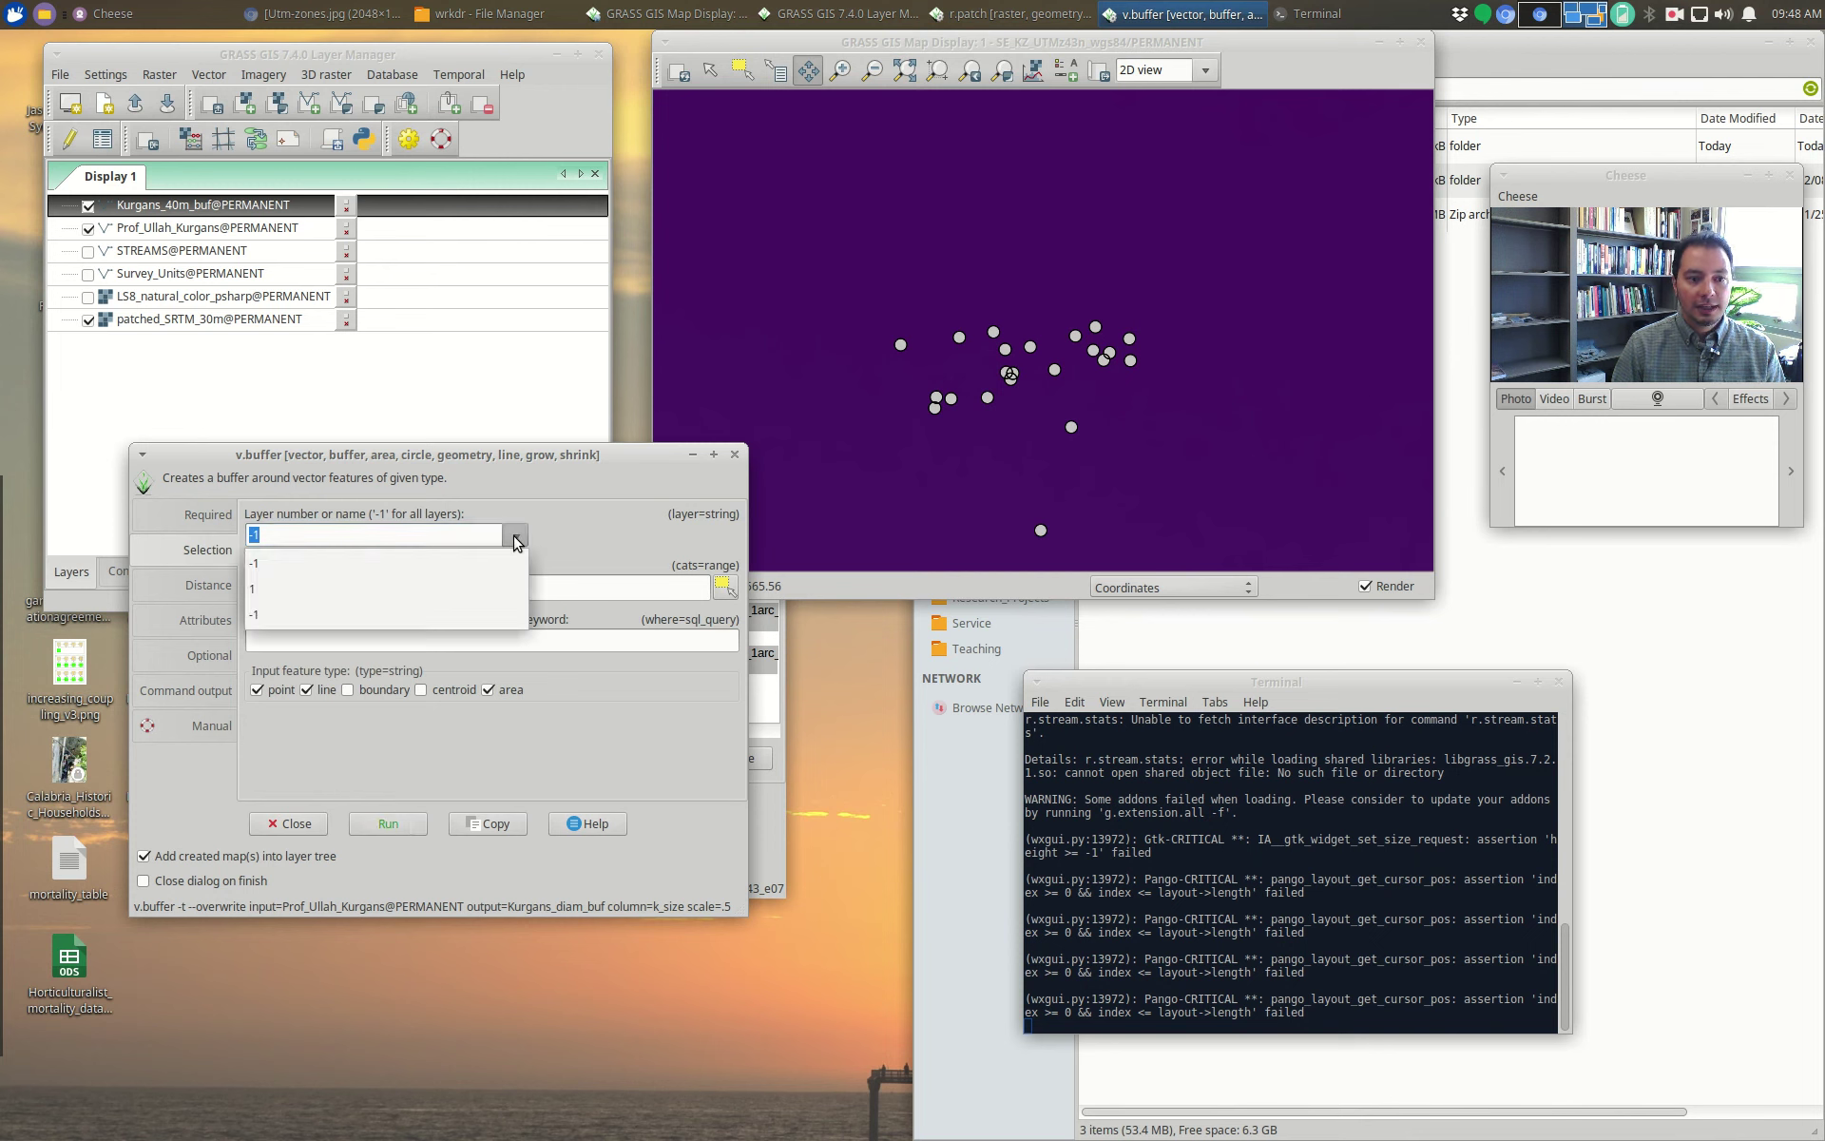
pyautogui.click(272, 589)
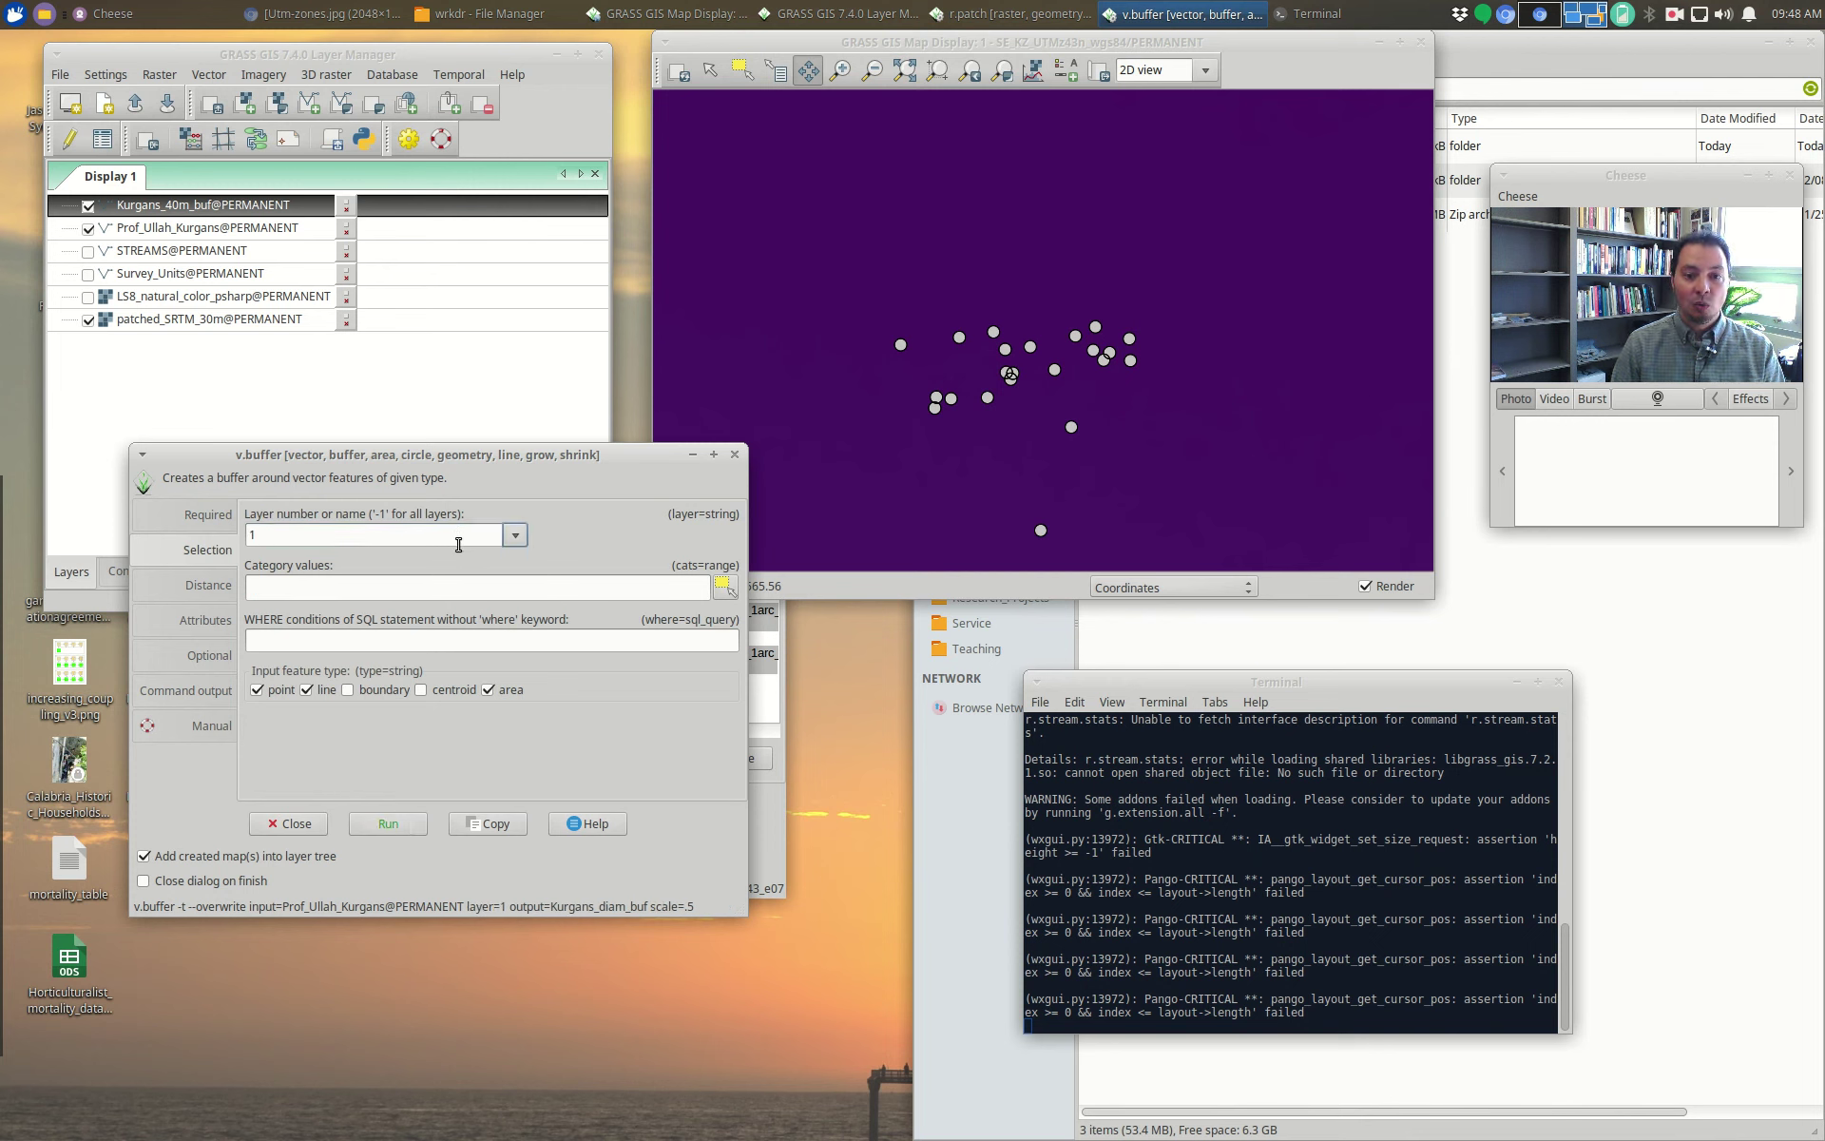
# Step: Reselect k_size as the column for buffer distances
pyautogui.click(207, 622)
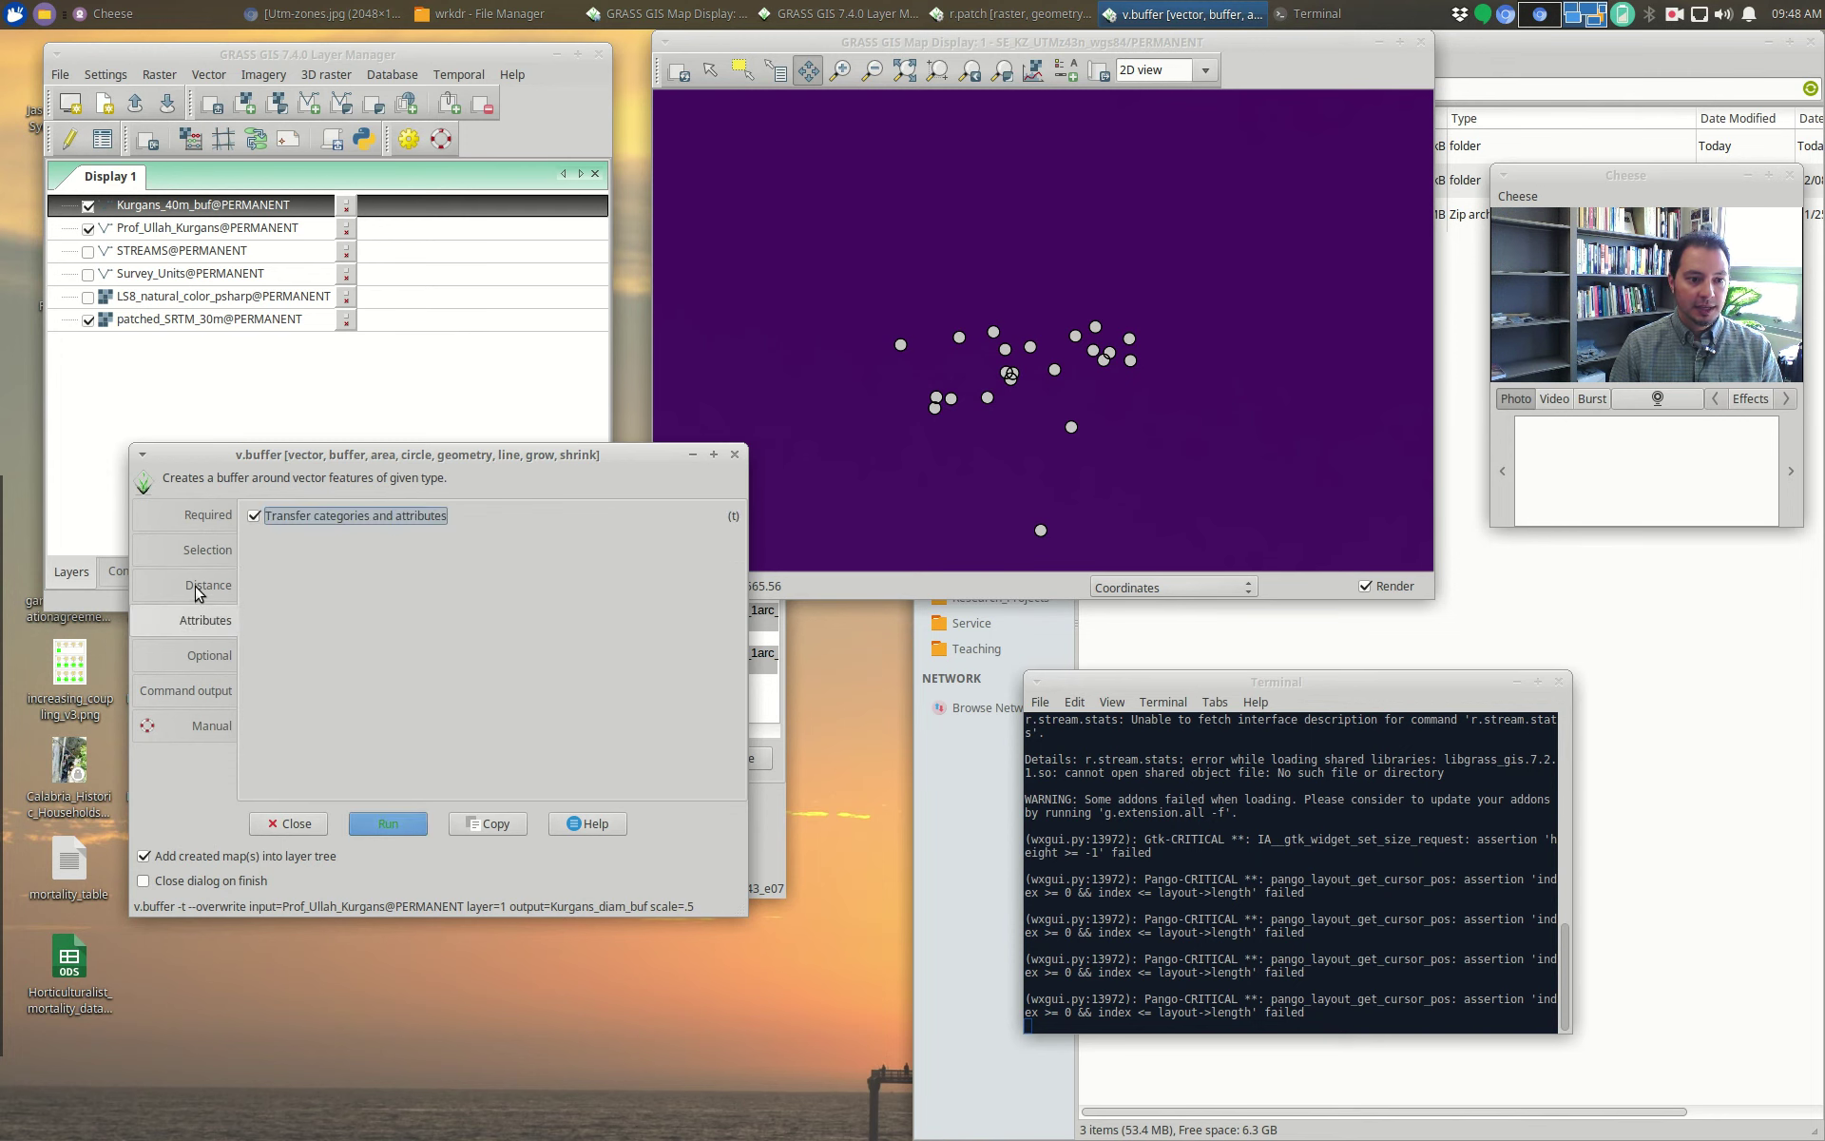
pyautogui.click(198, 588)
pyautogui.click(517, 652)
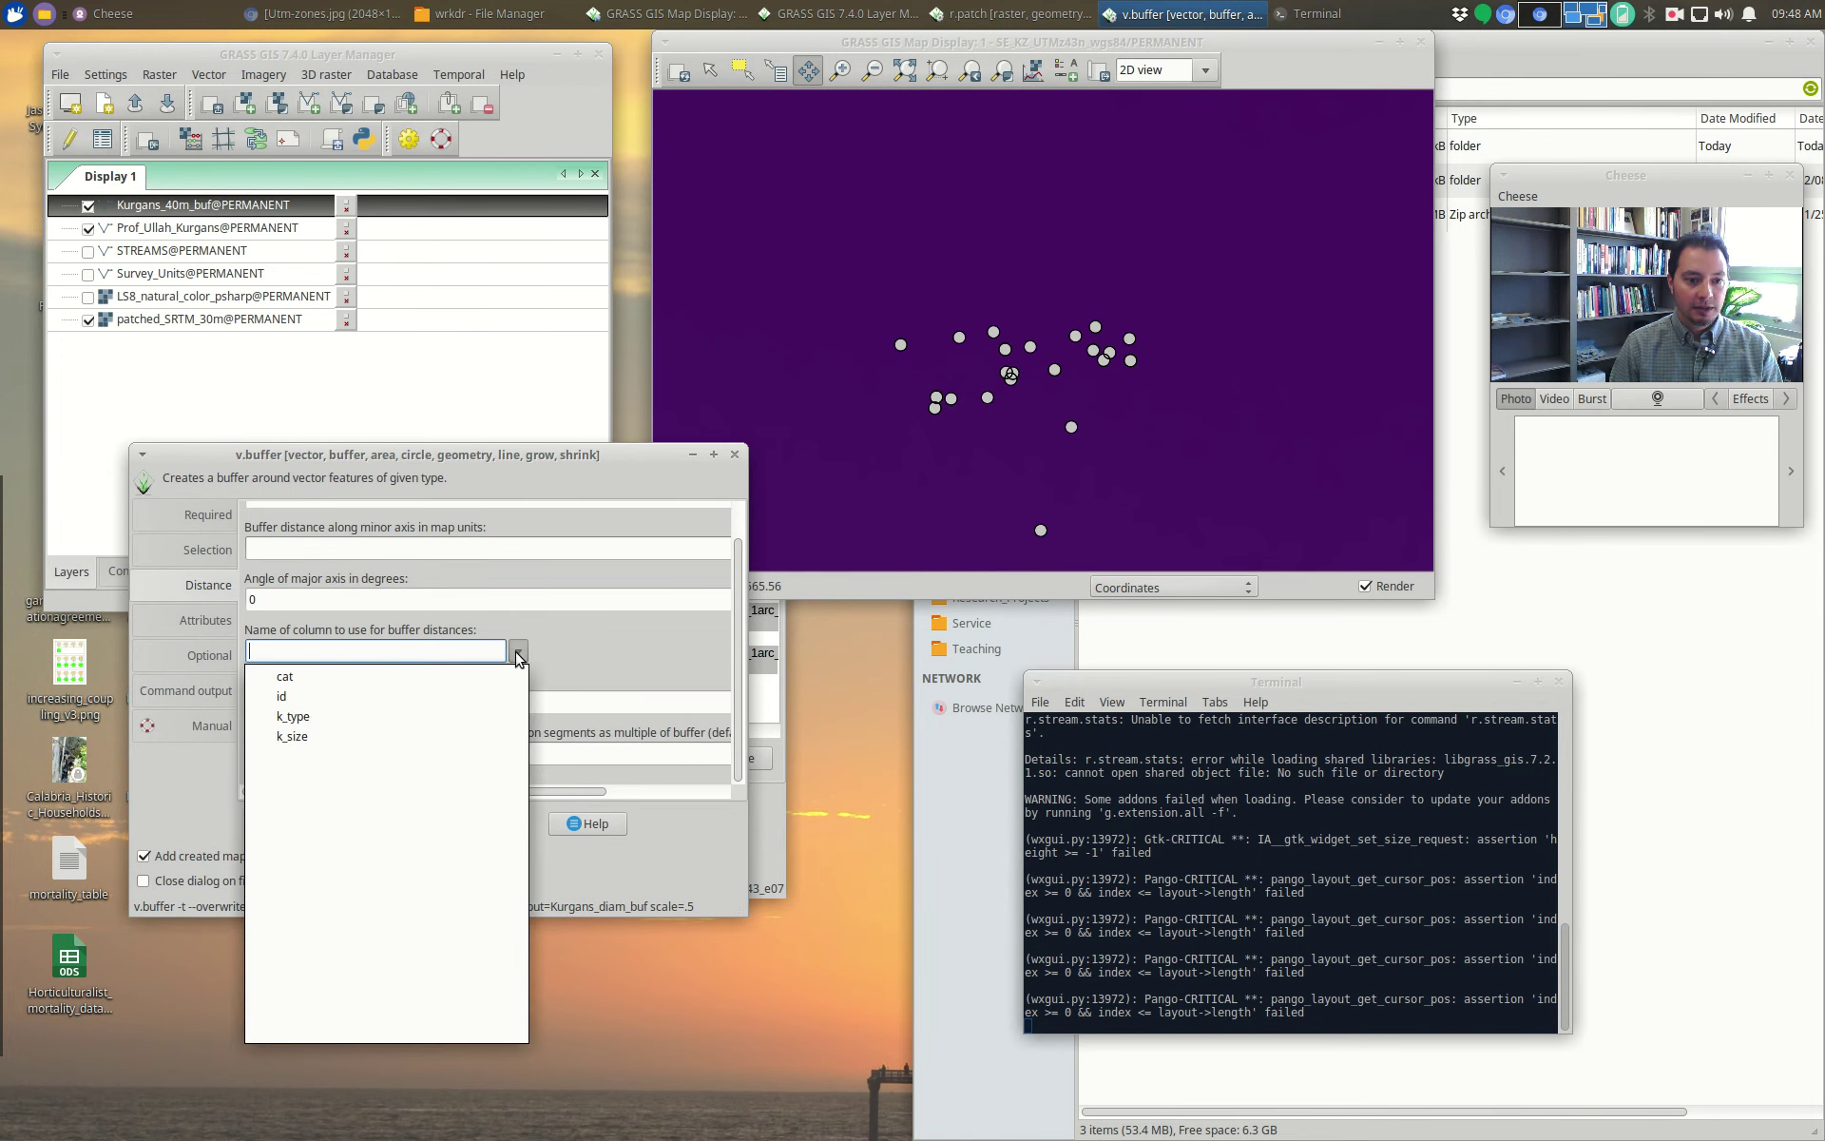
pyautogui.click(304, 739)
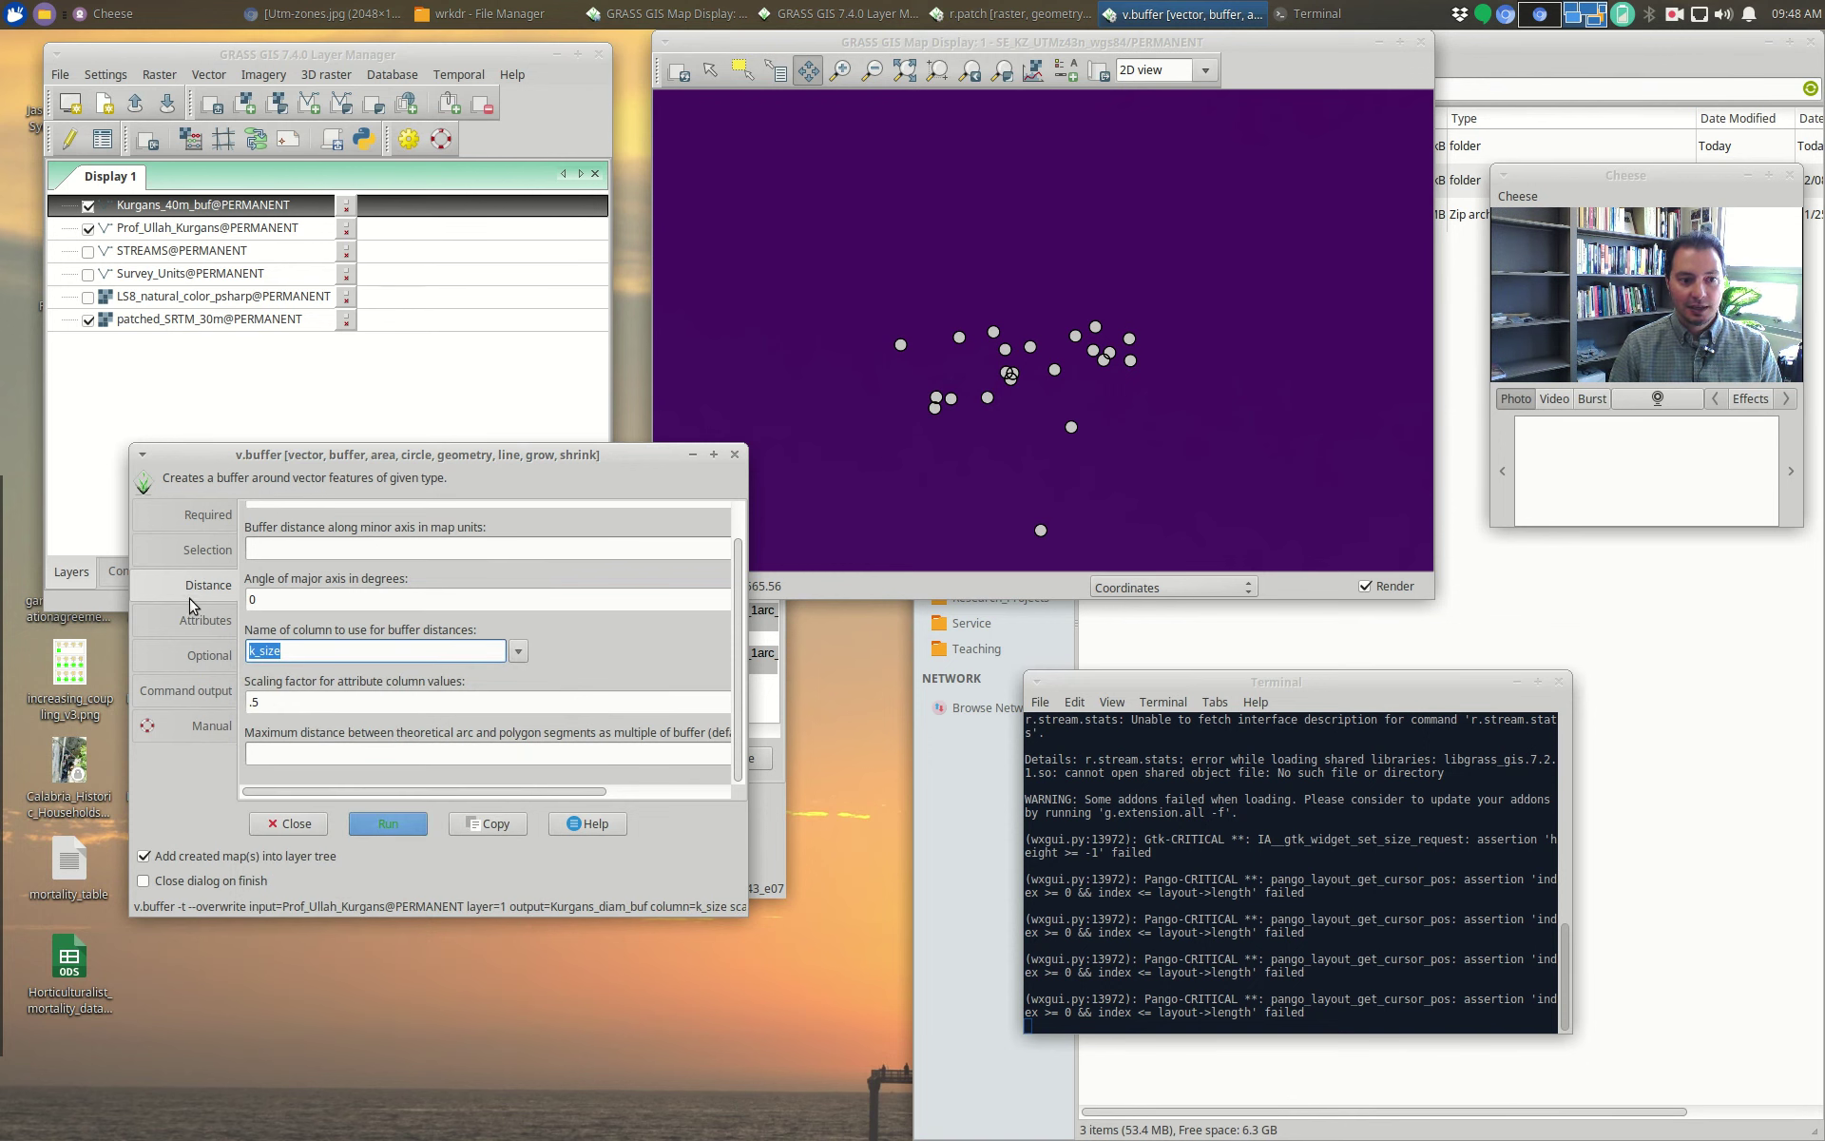
# Step: Recheck the layer selection, keeping it at 1, and run v.buffer to create Kurgans_diam_buf
pyautogui.click(211, 554)
pyautogui.click(516, 540)
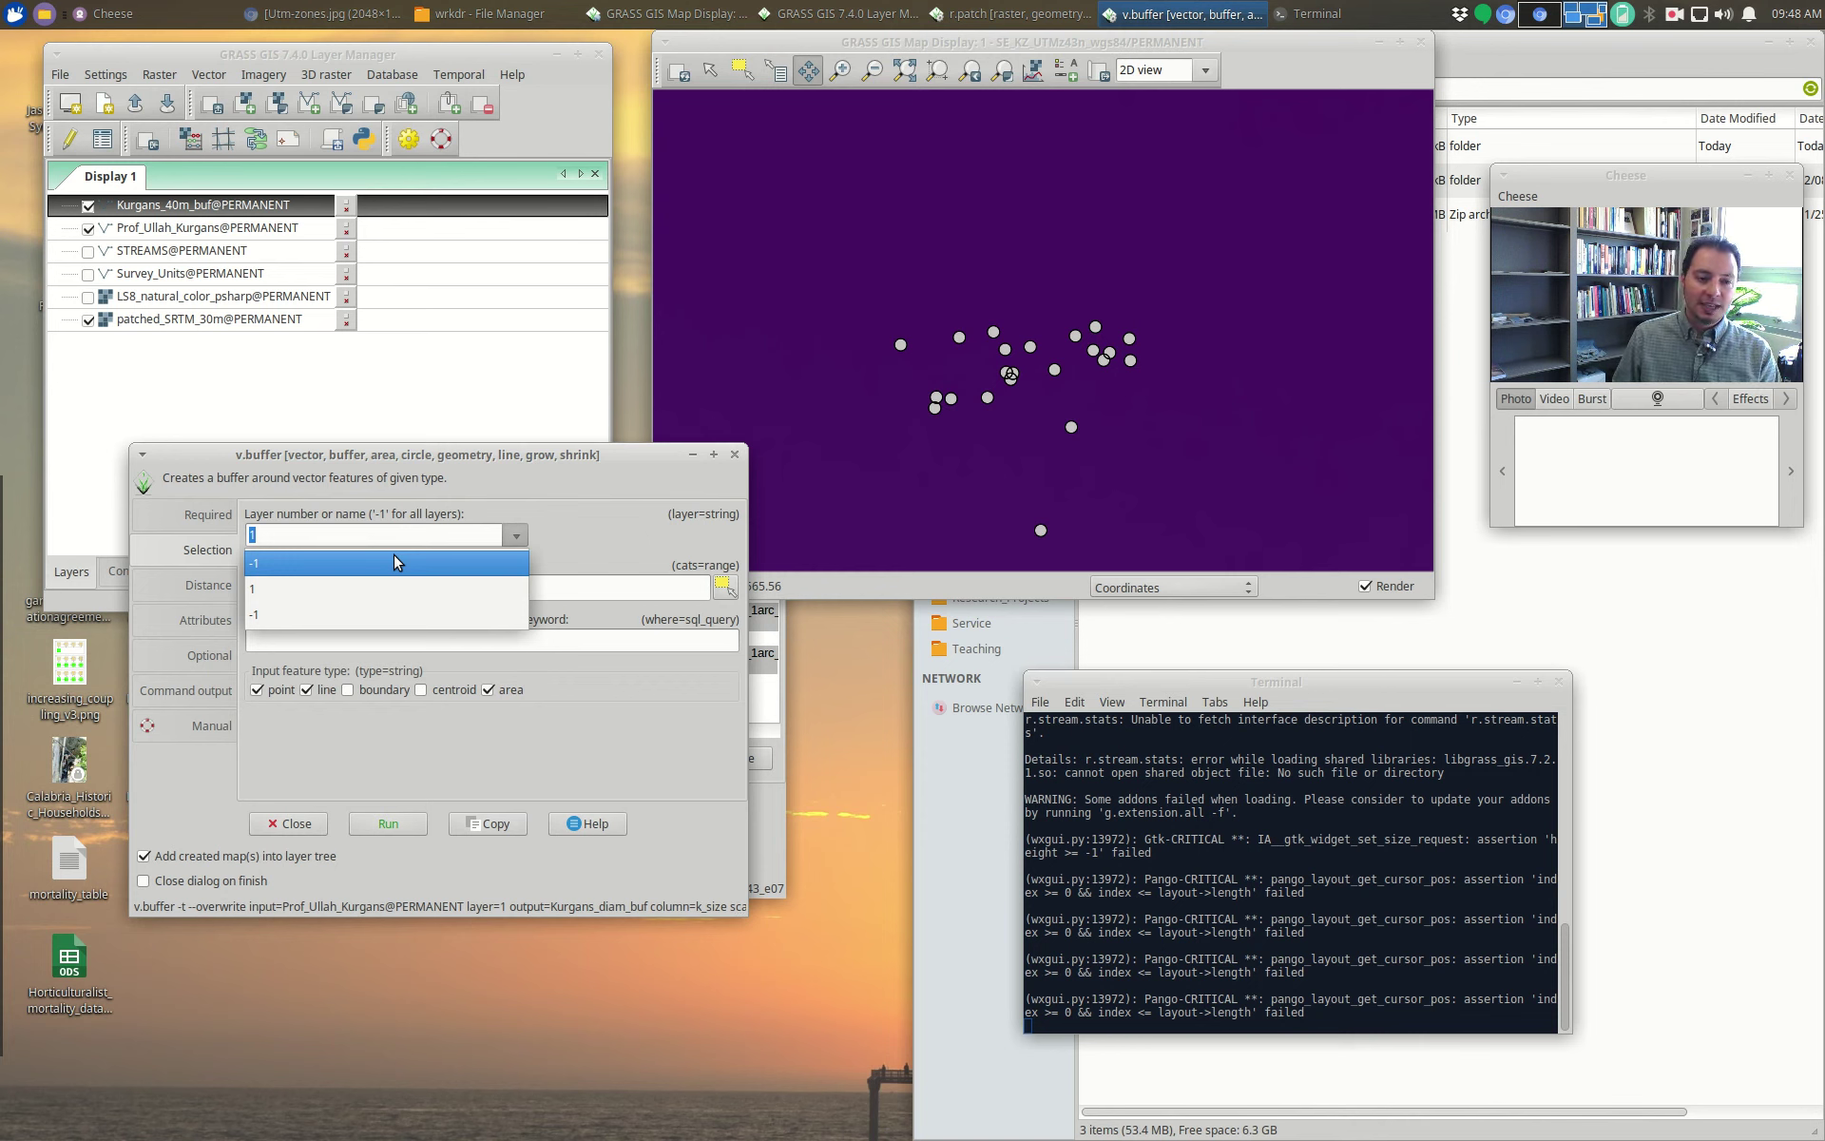
pyautogui.click(380, 589)
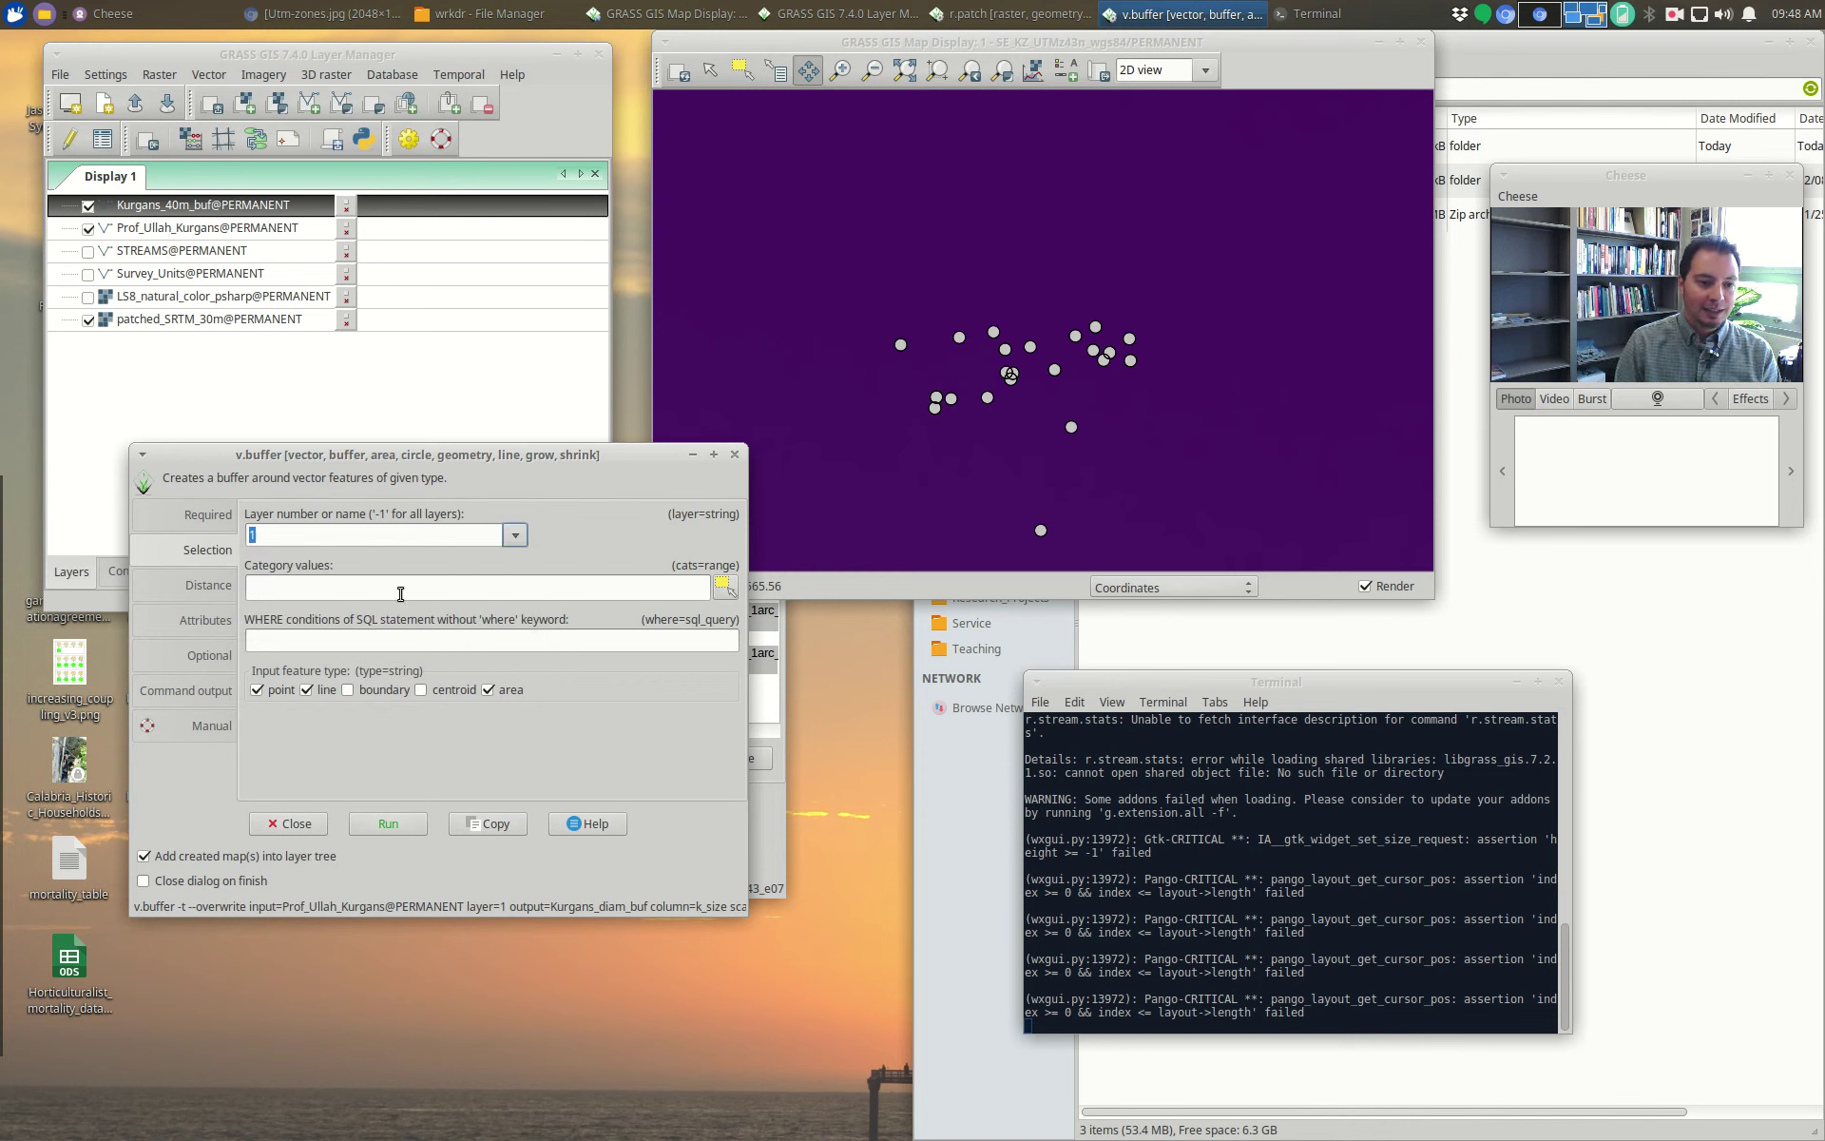
pyautogui.click(215, 587)
pyautogui.click(203, 622)
pyautogui.click(210, 659)
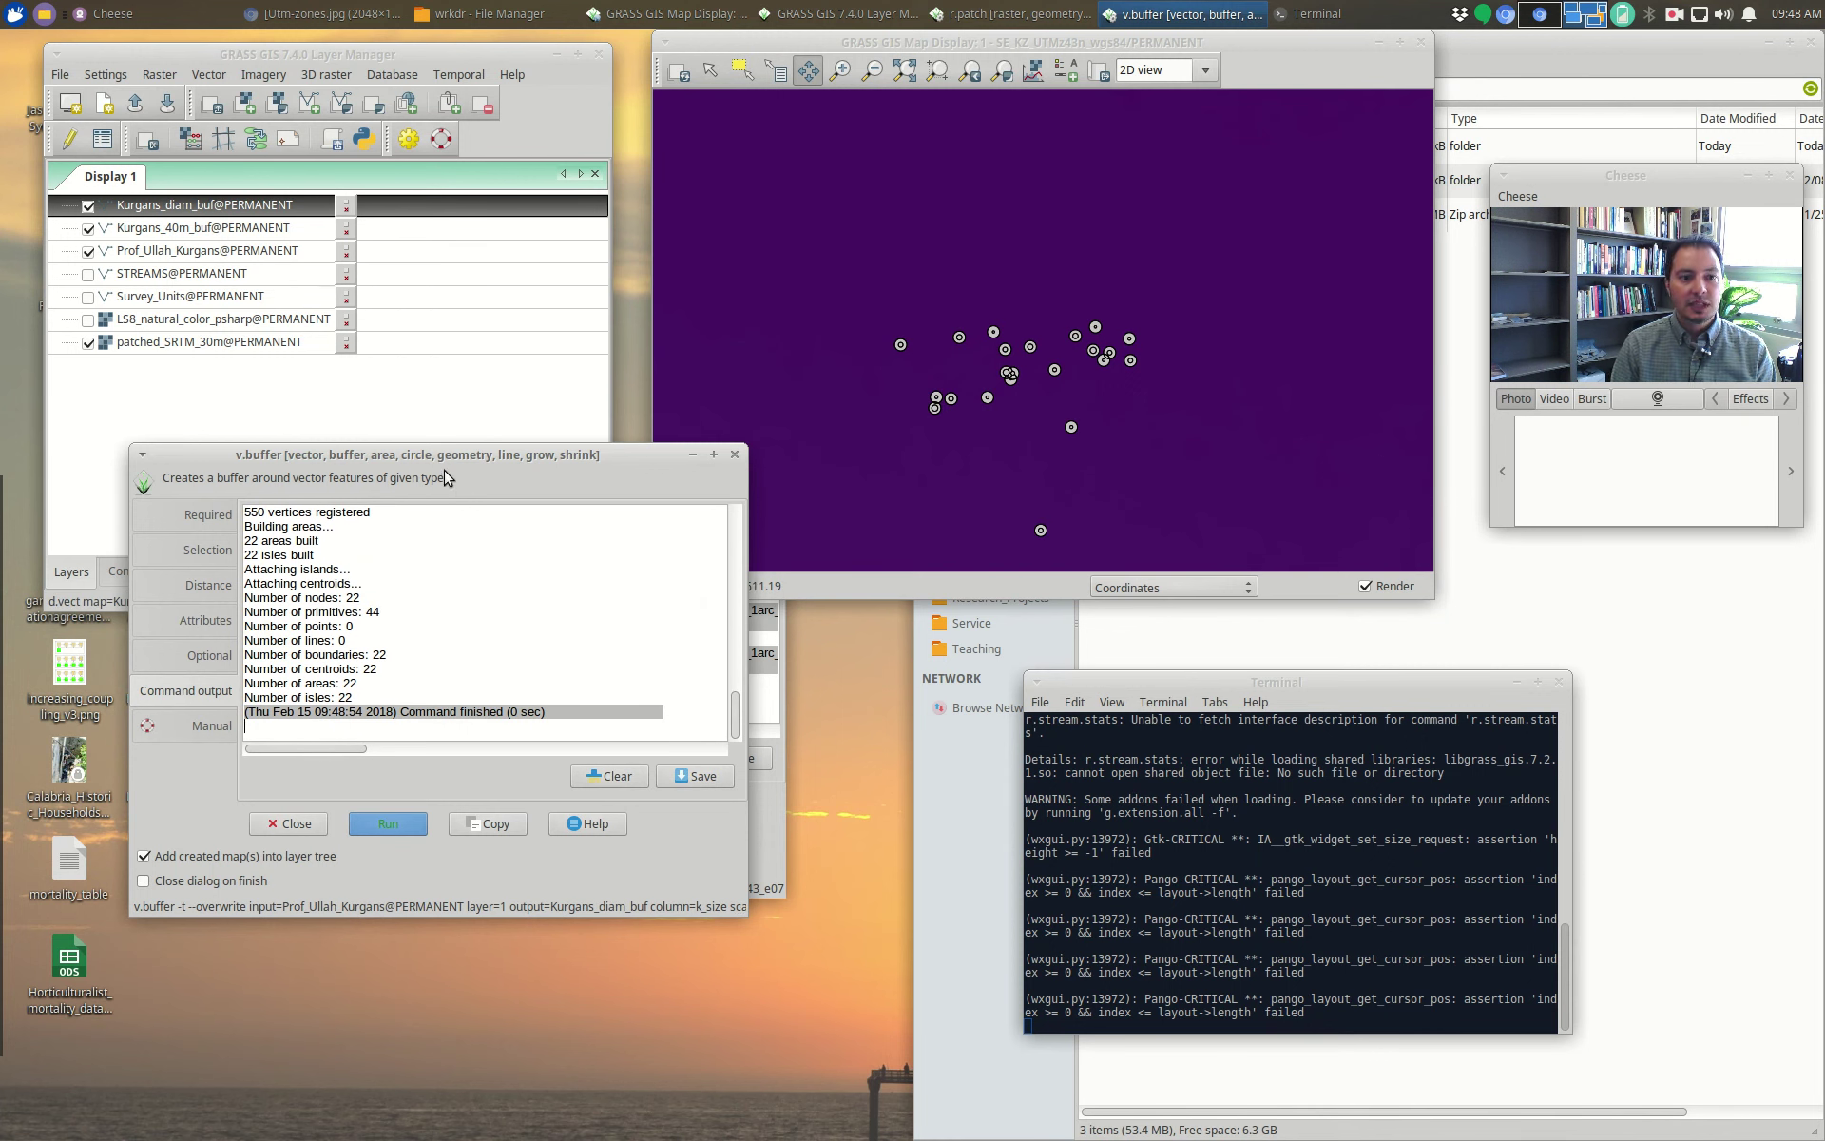
# Step: Compare the diameter-based buffers with the 40 m buffers on the map, leaving Kurgans_40m_buf hidden
pyautogui.moveTo(447, 461); pyautogui.dragTo(420, 652)
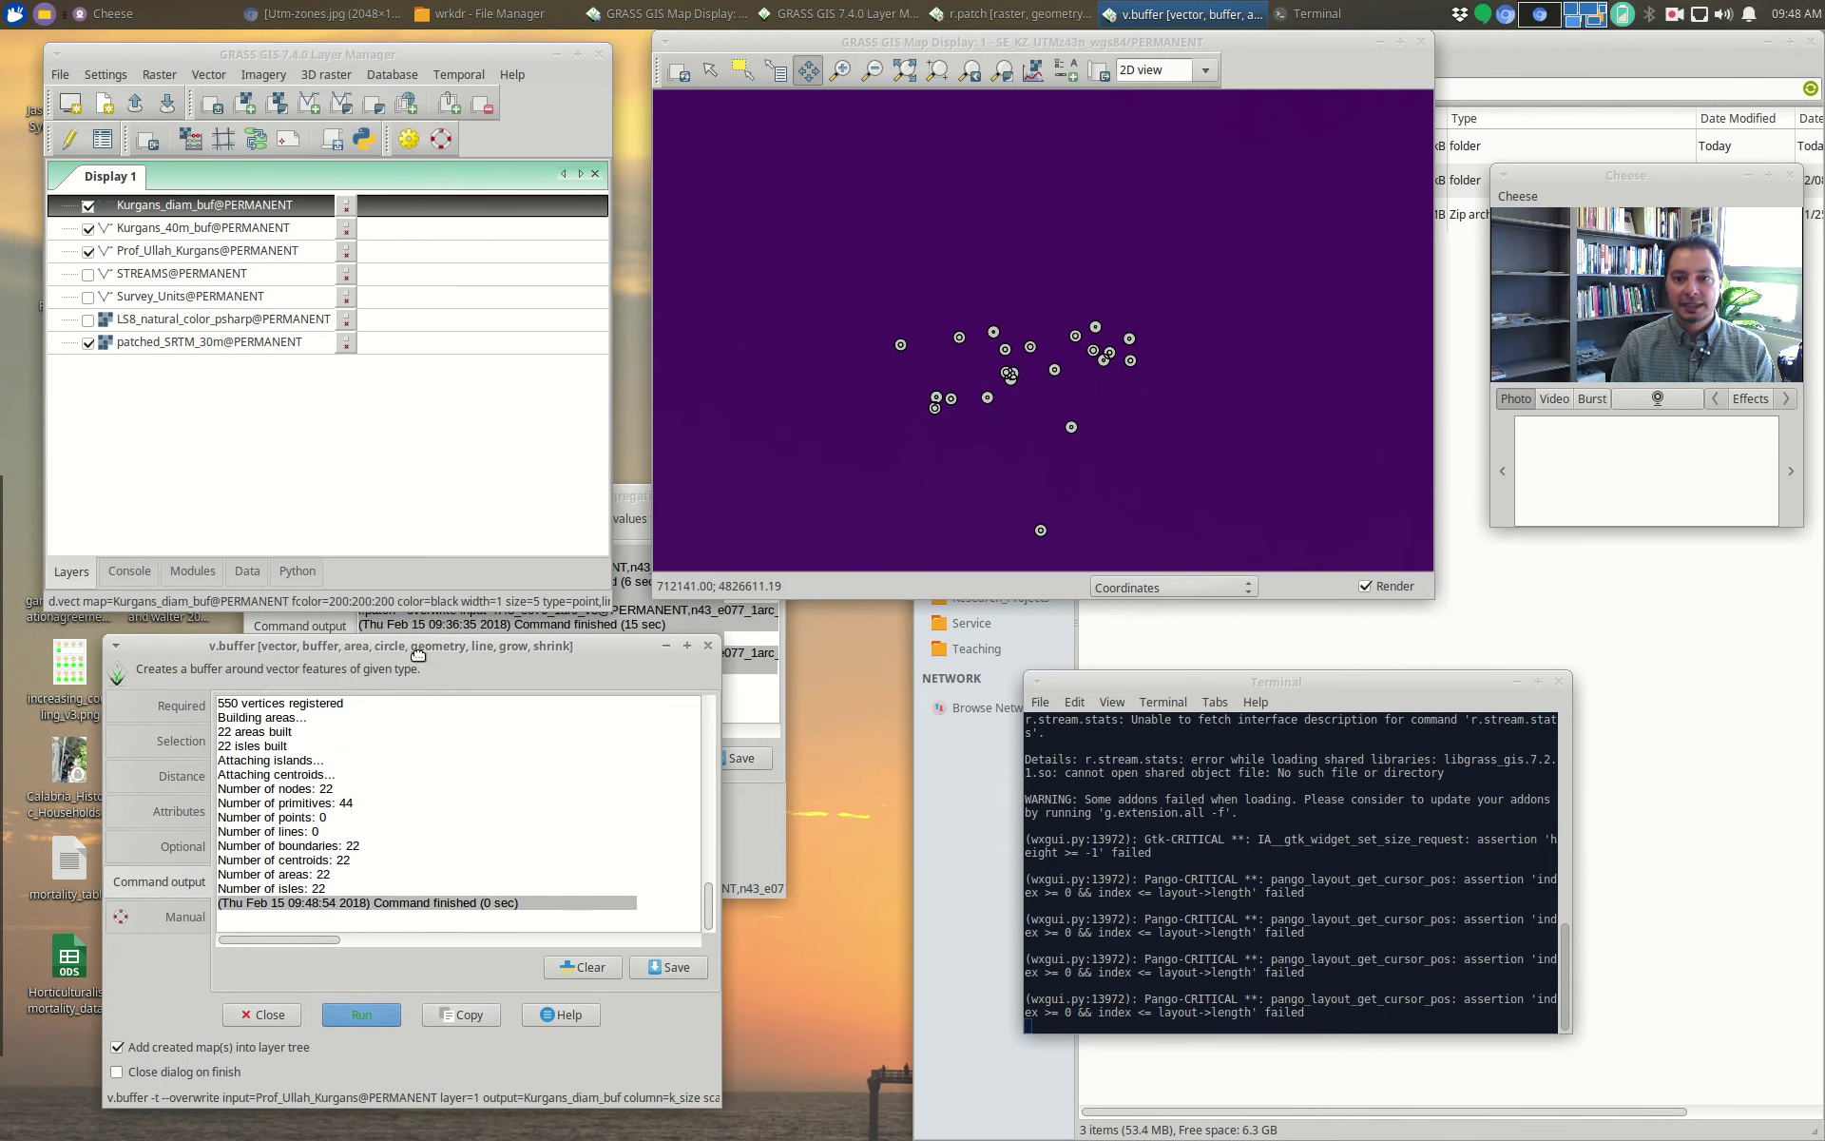
pyautogui.click(88, 228)
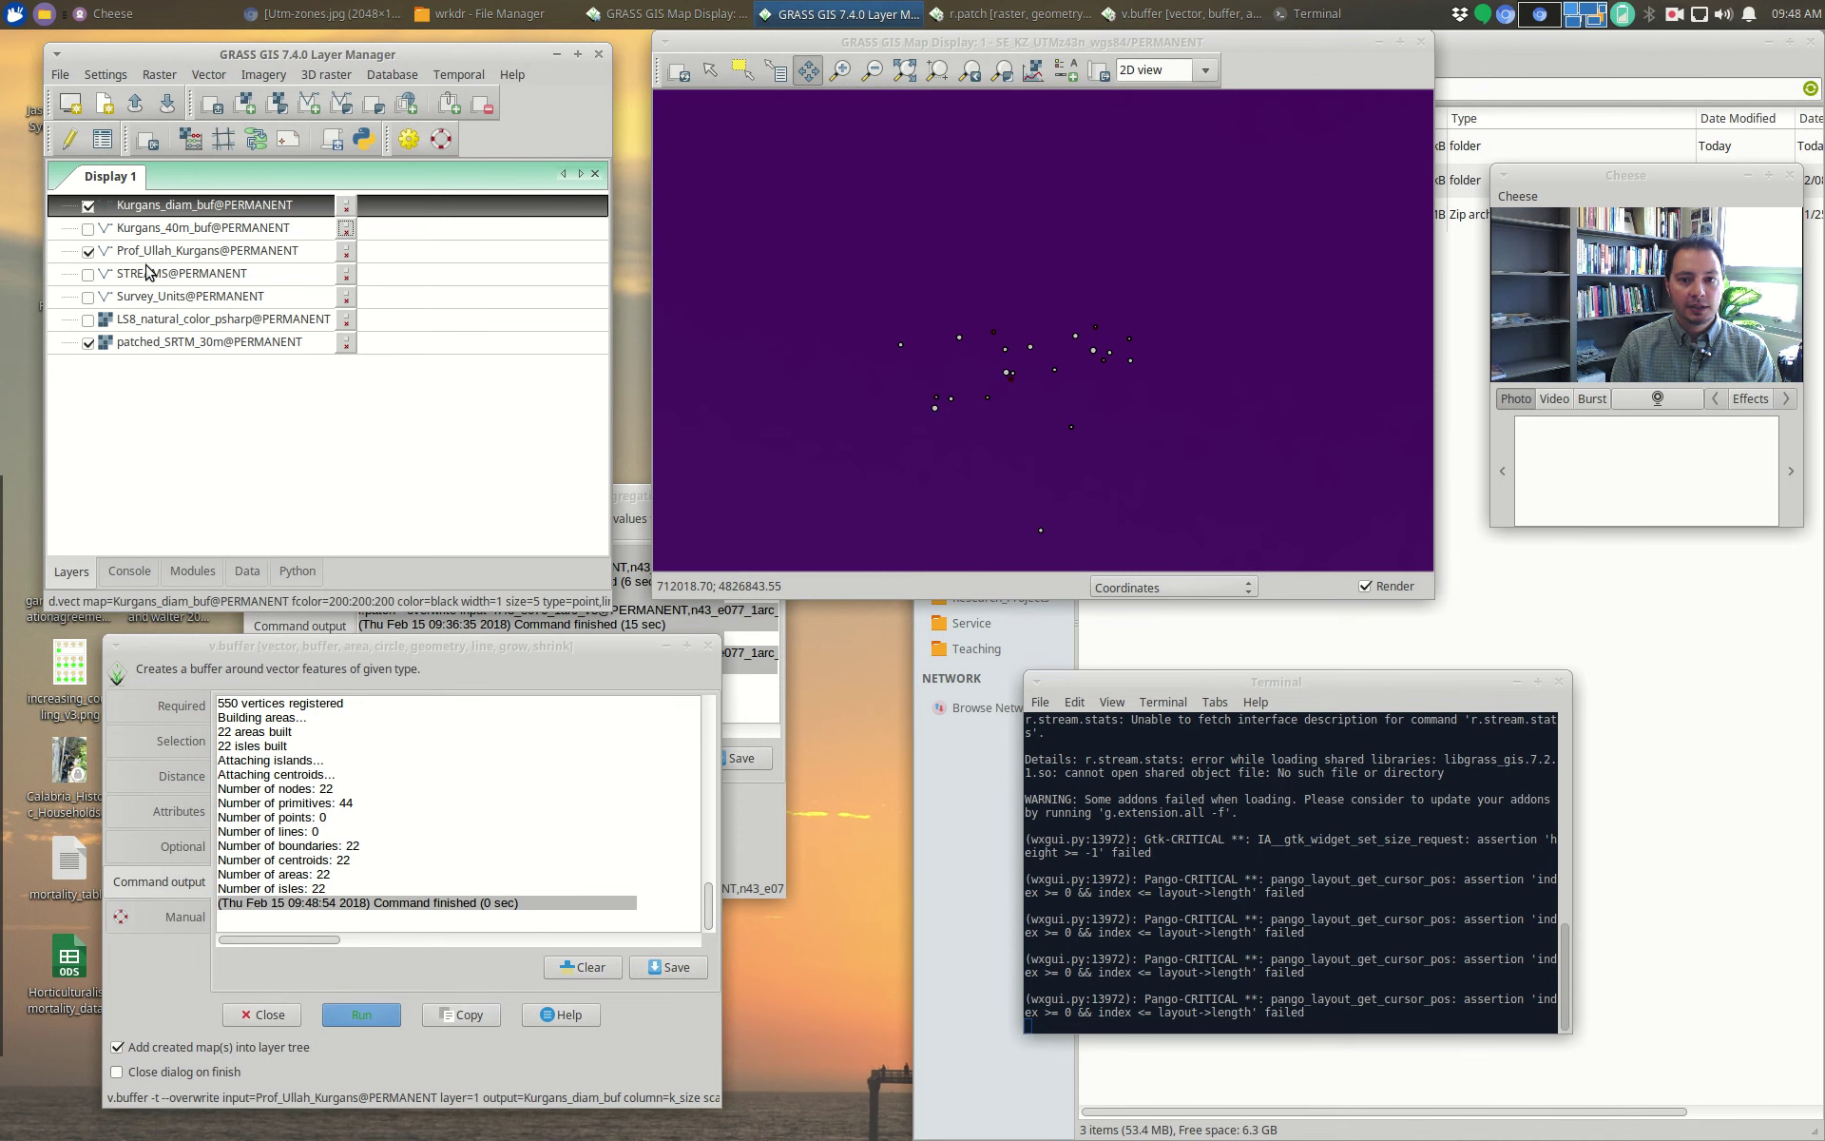
pyautogui.click(1012, 371)
pyautogui.scroll(2, 1012, 370)
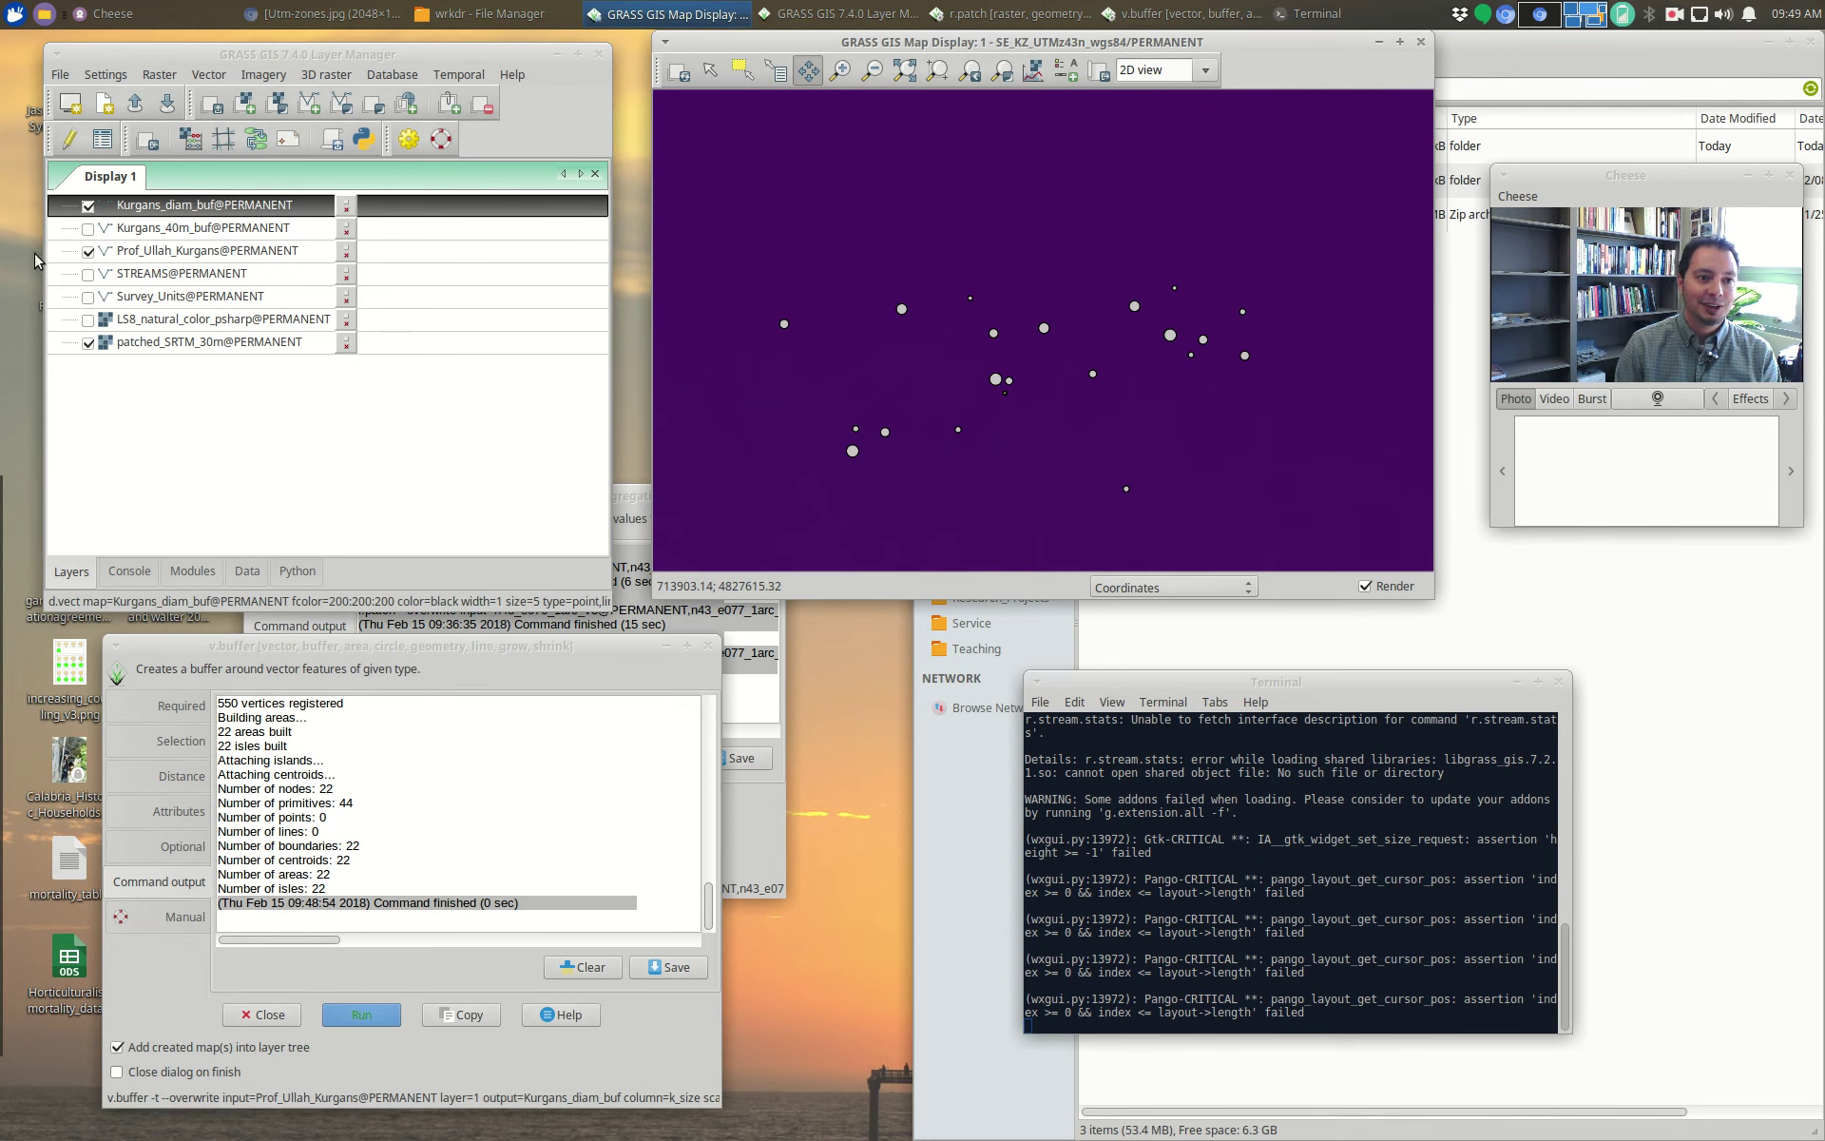
pyautogui.click(87, 229)
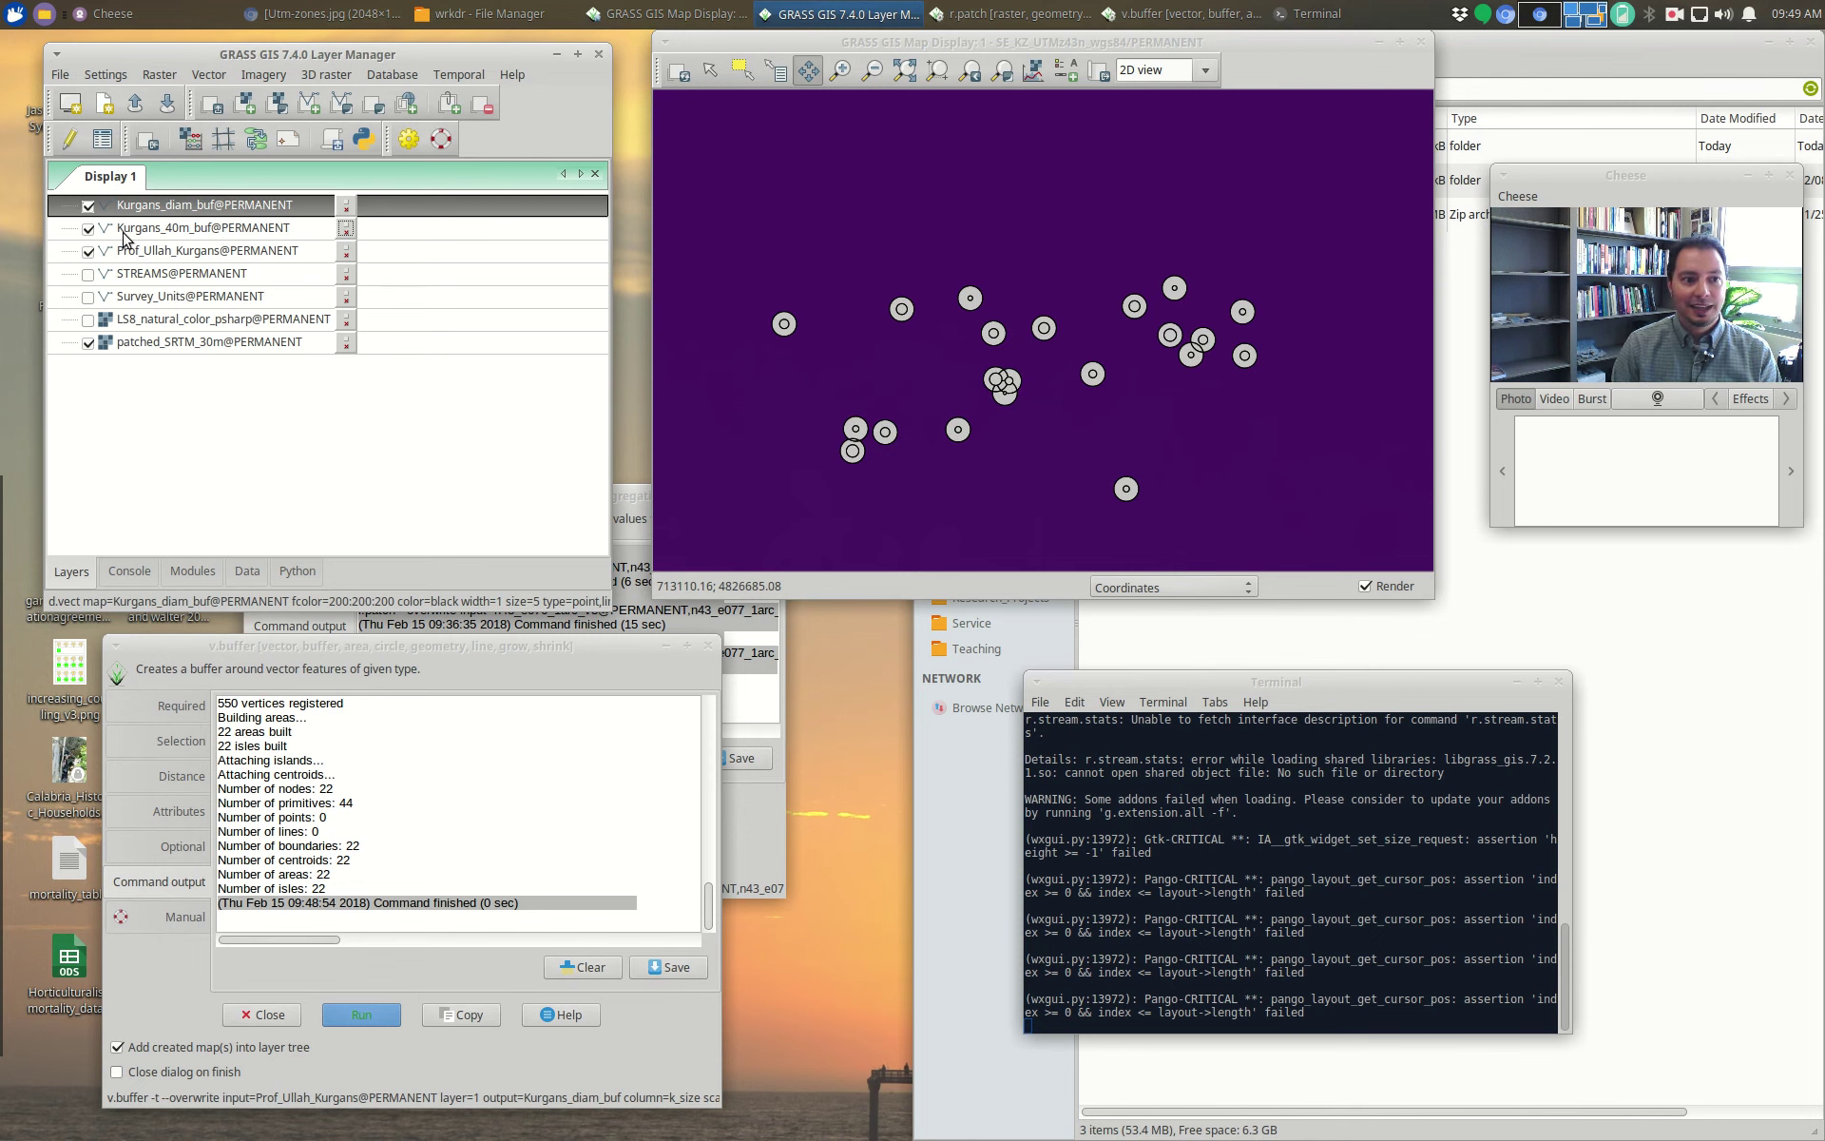
pyautogui.click(88, 229)
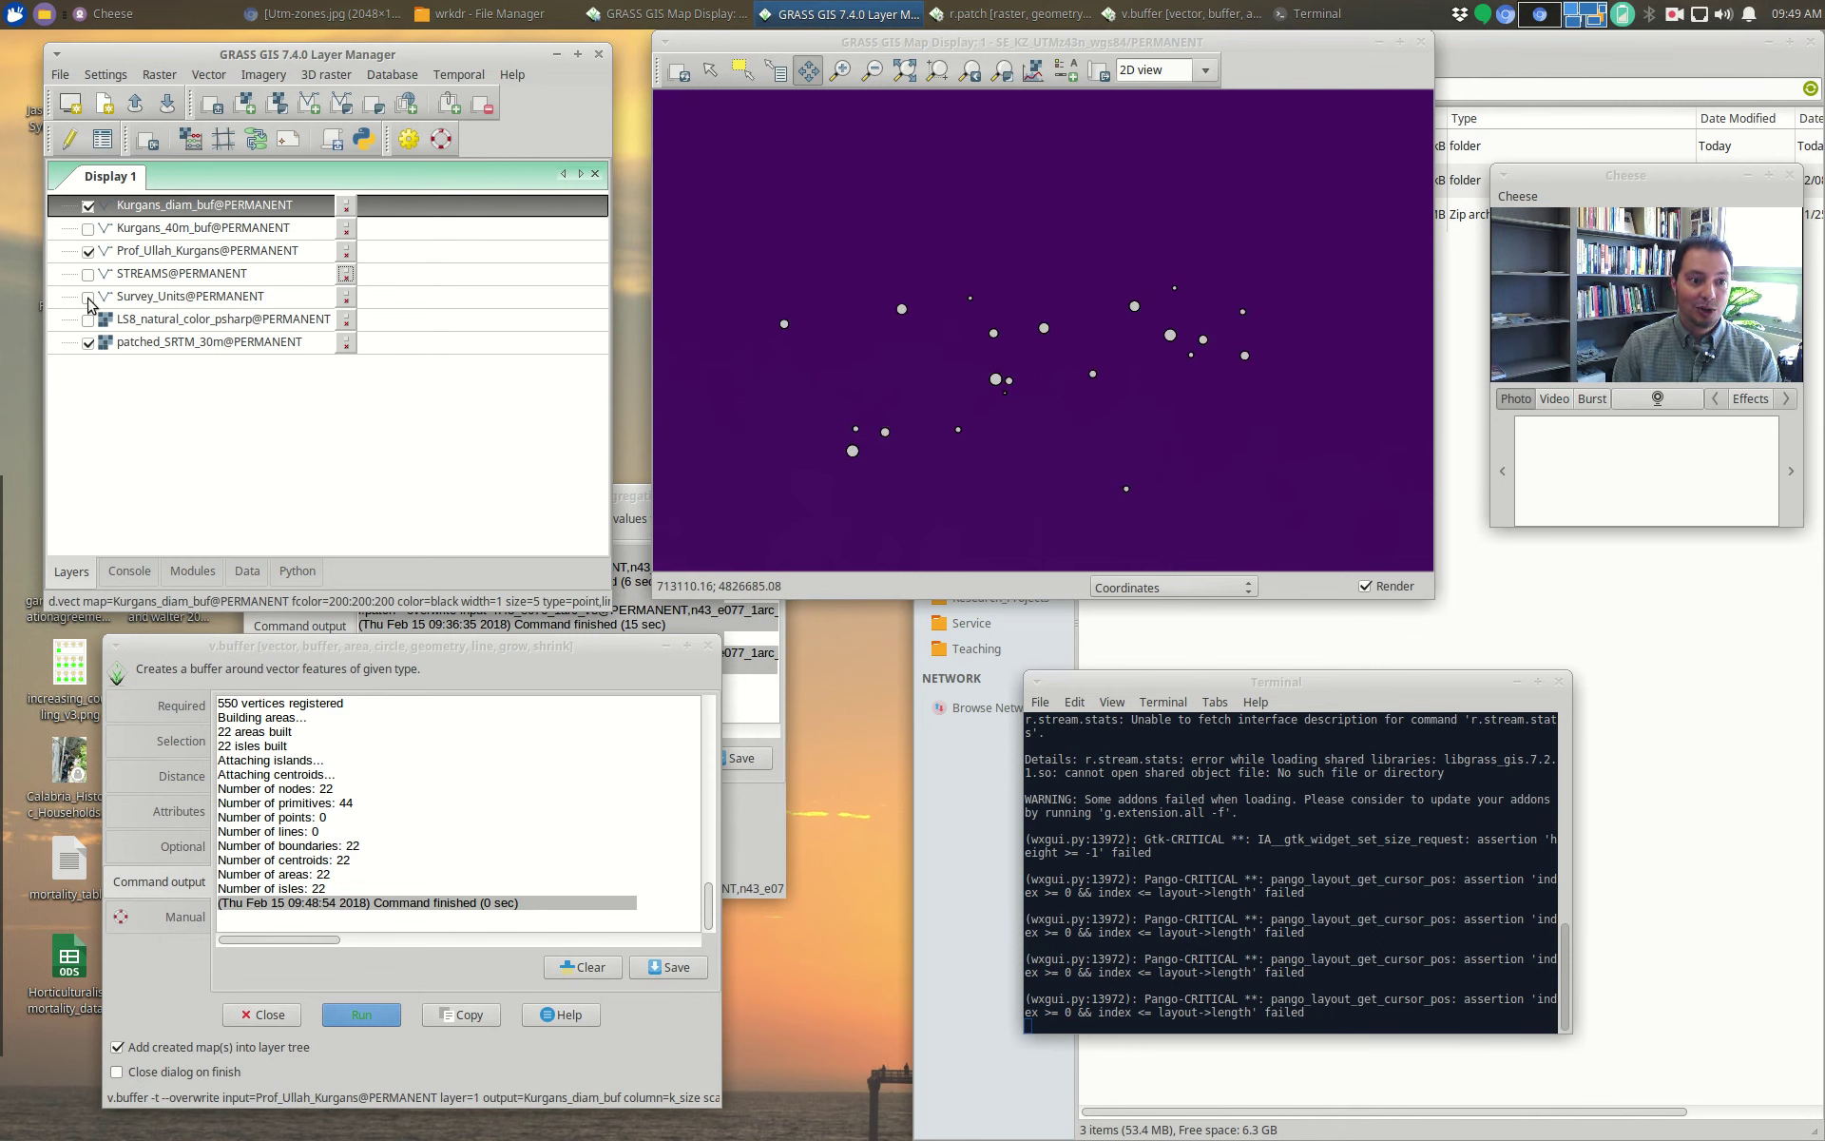
# Step: Show the LS8_natural_color_psharp layer beneath the kurgans and hide the Kurgans_diam_buf layer
pyautogui.click(88, 298)
pyautogui.click(87, 297)
pyautogui.click(87, 320)
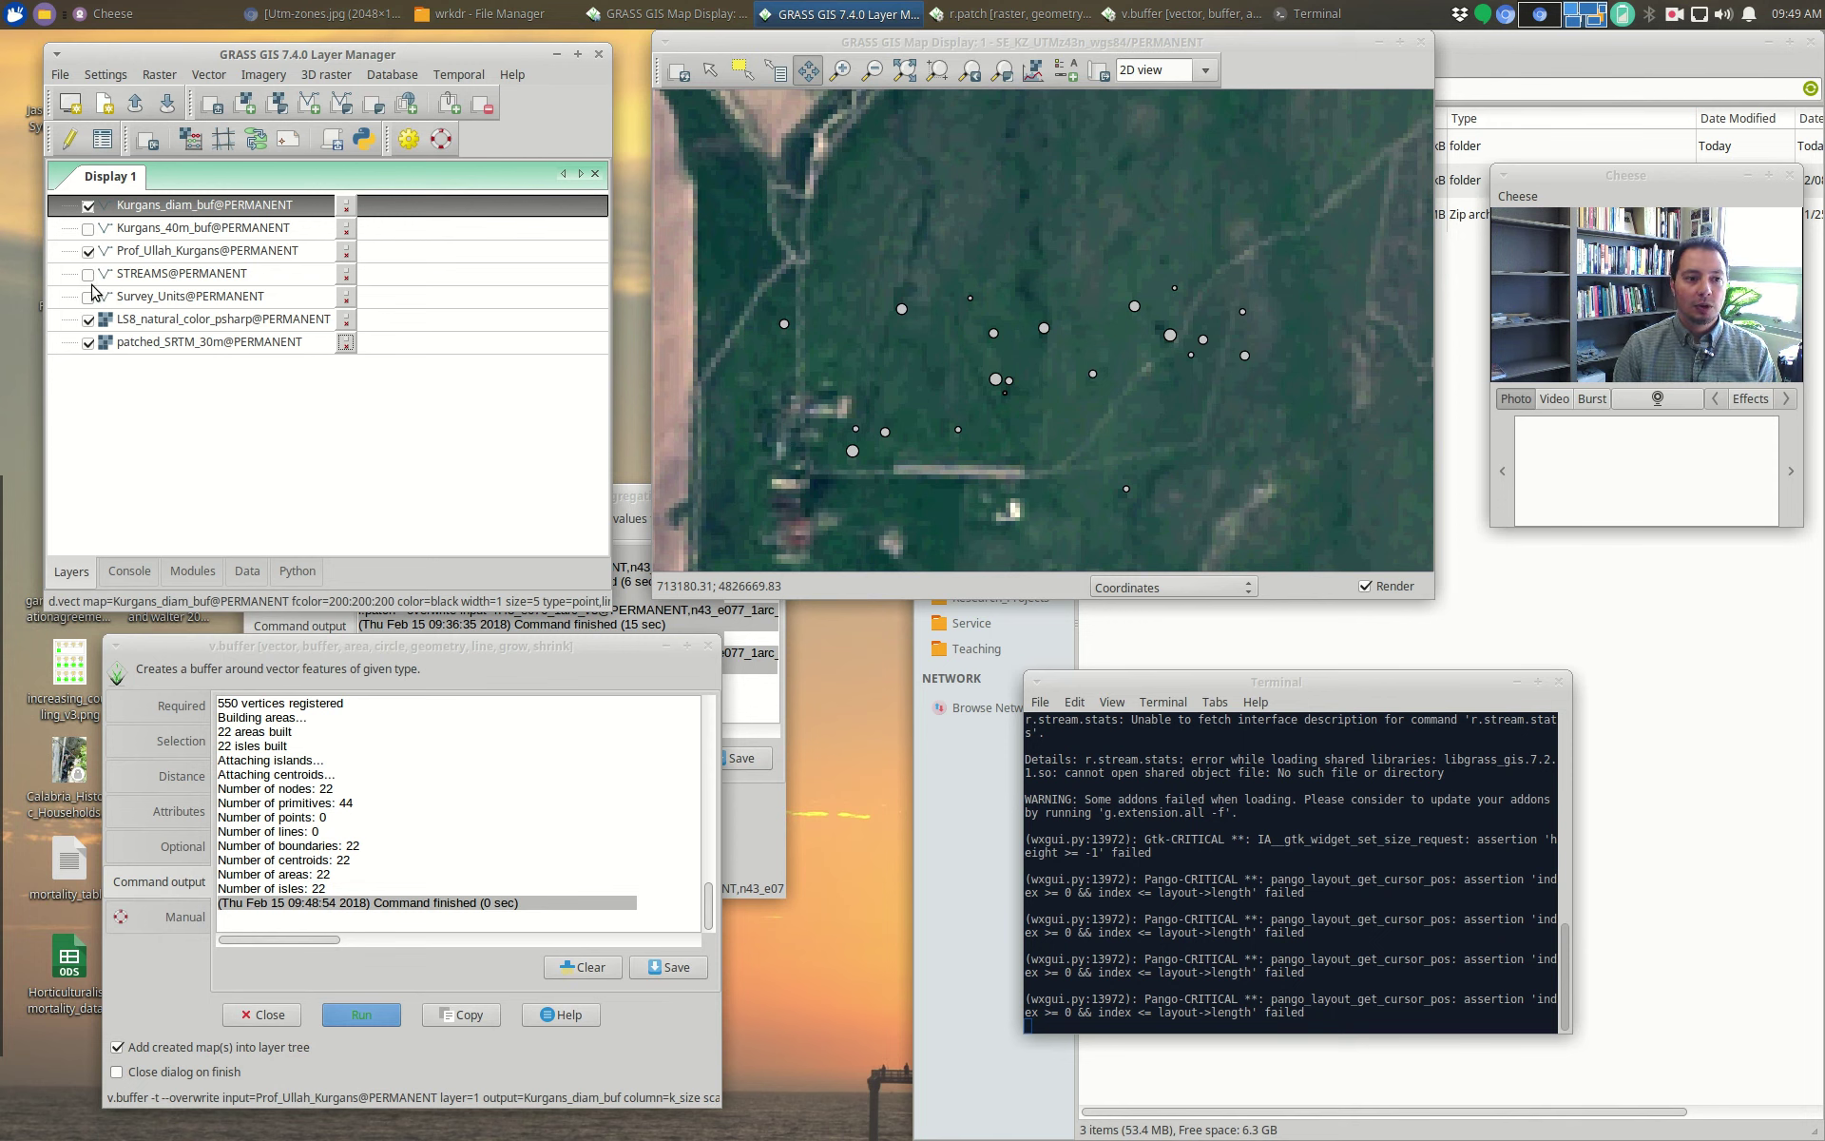
pyautogui.click(89, 205)
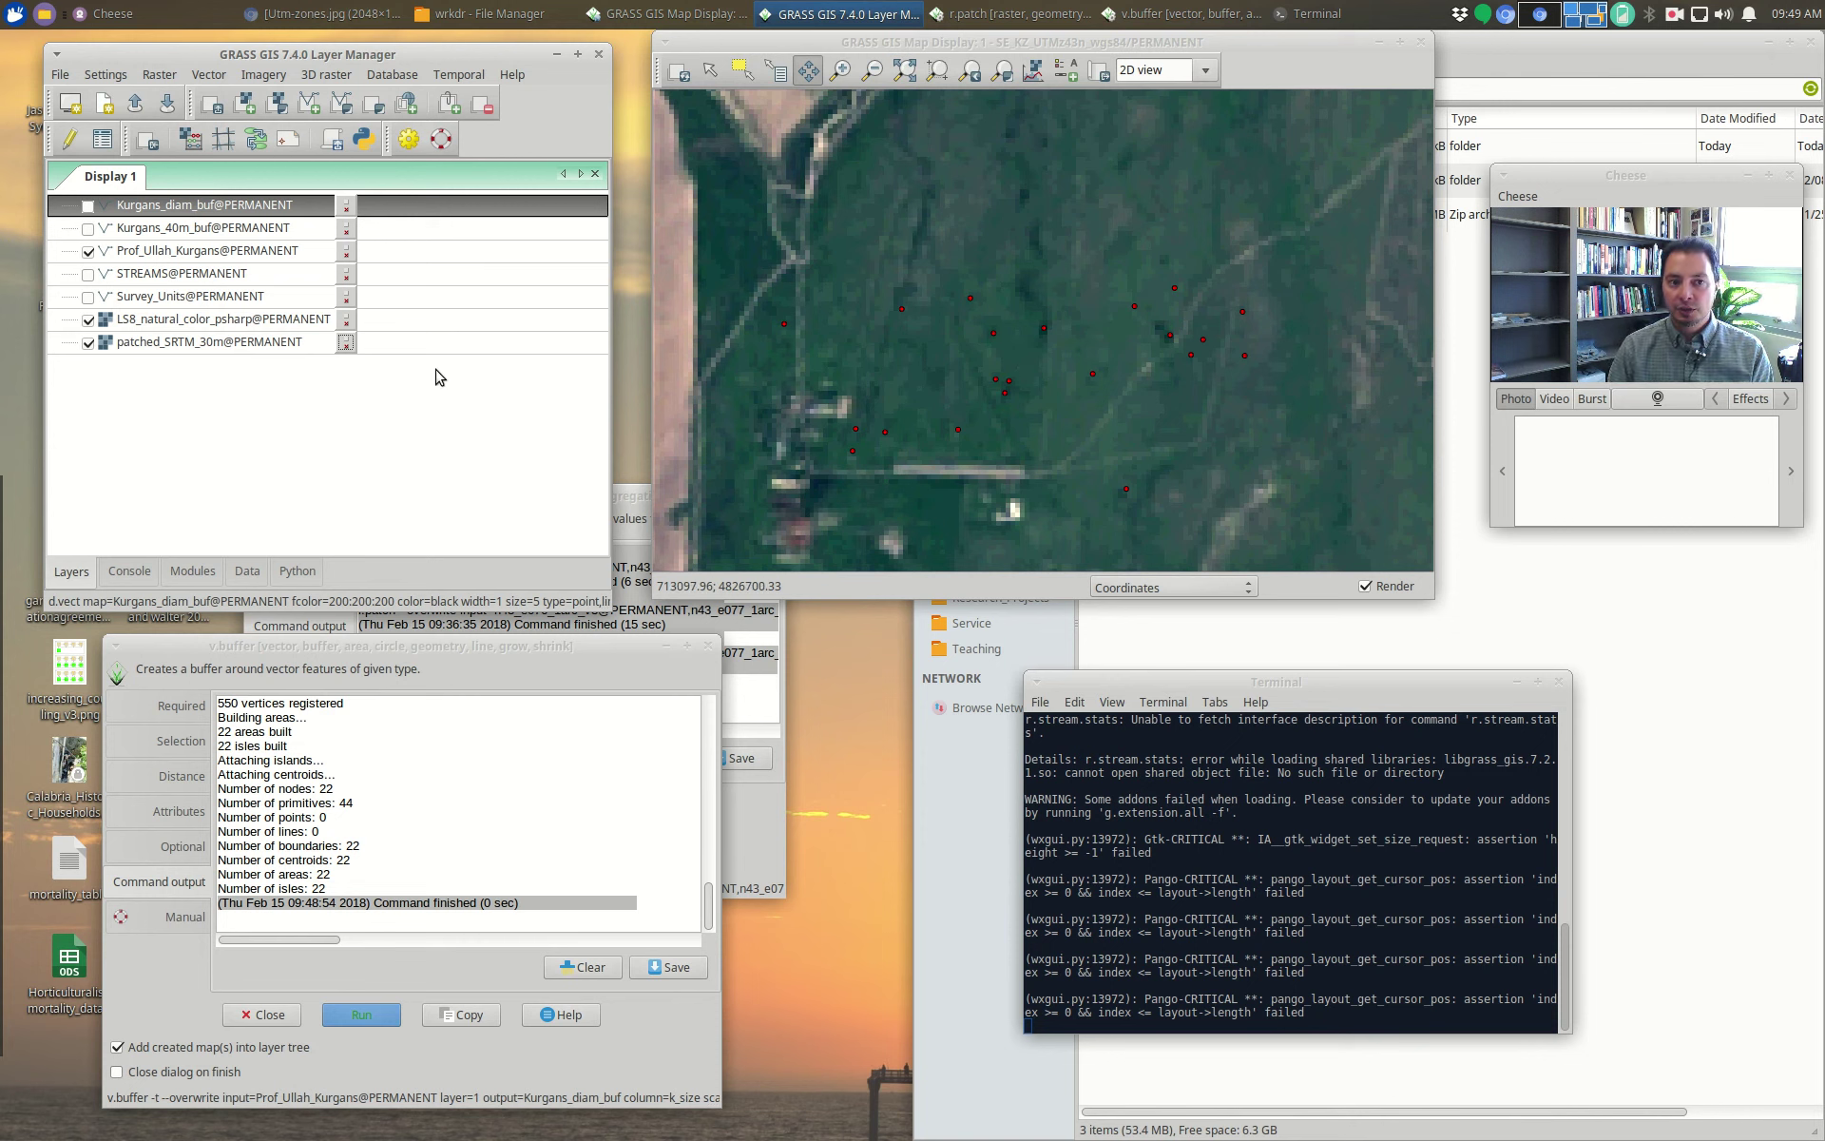
# Step: Open v.what.rast for the original kurgan points layer to sample raster values at the point locations
pyautogui.click(194, 253)
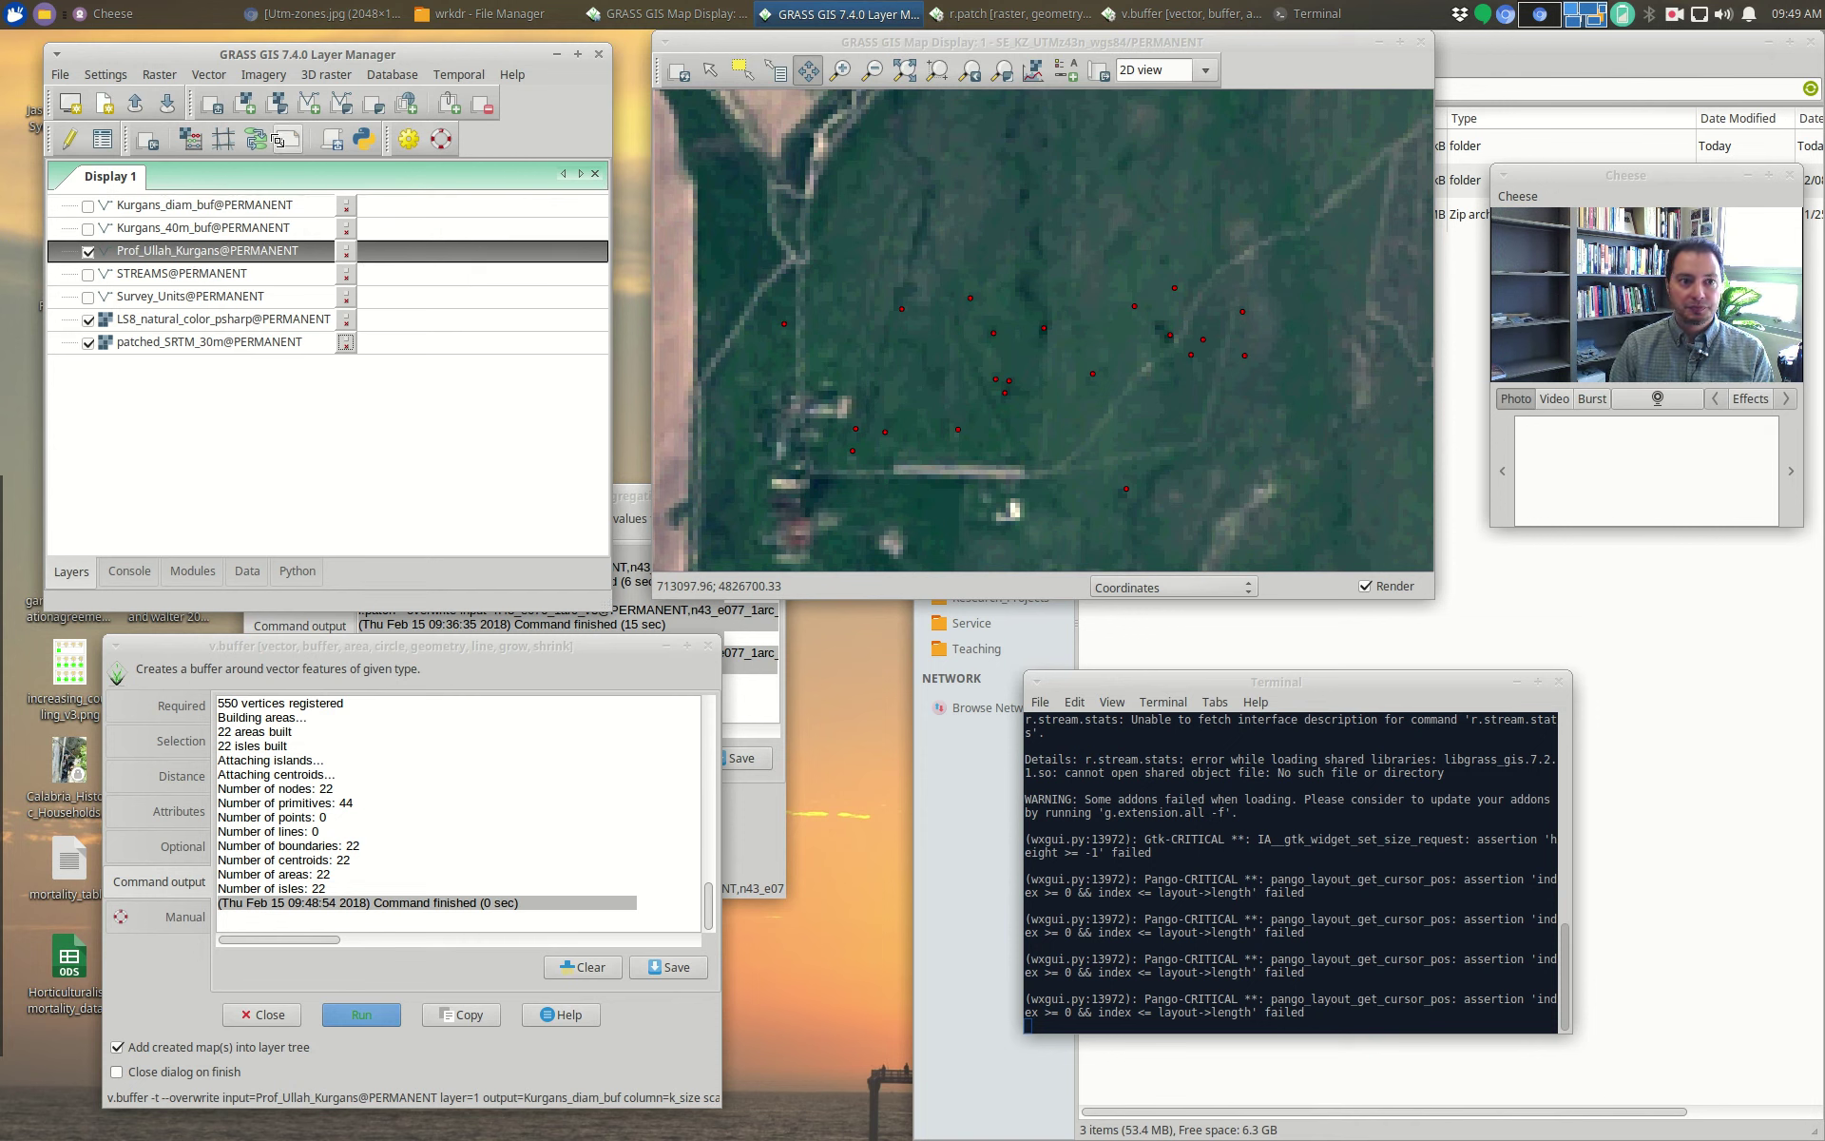
pyautogui.click(206, 75)
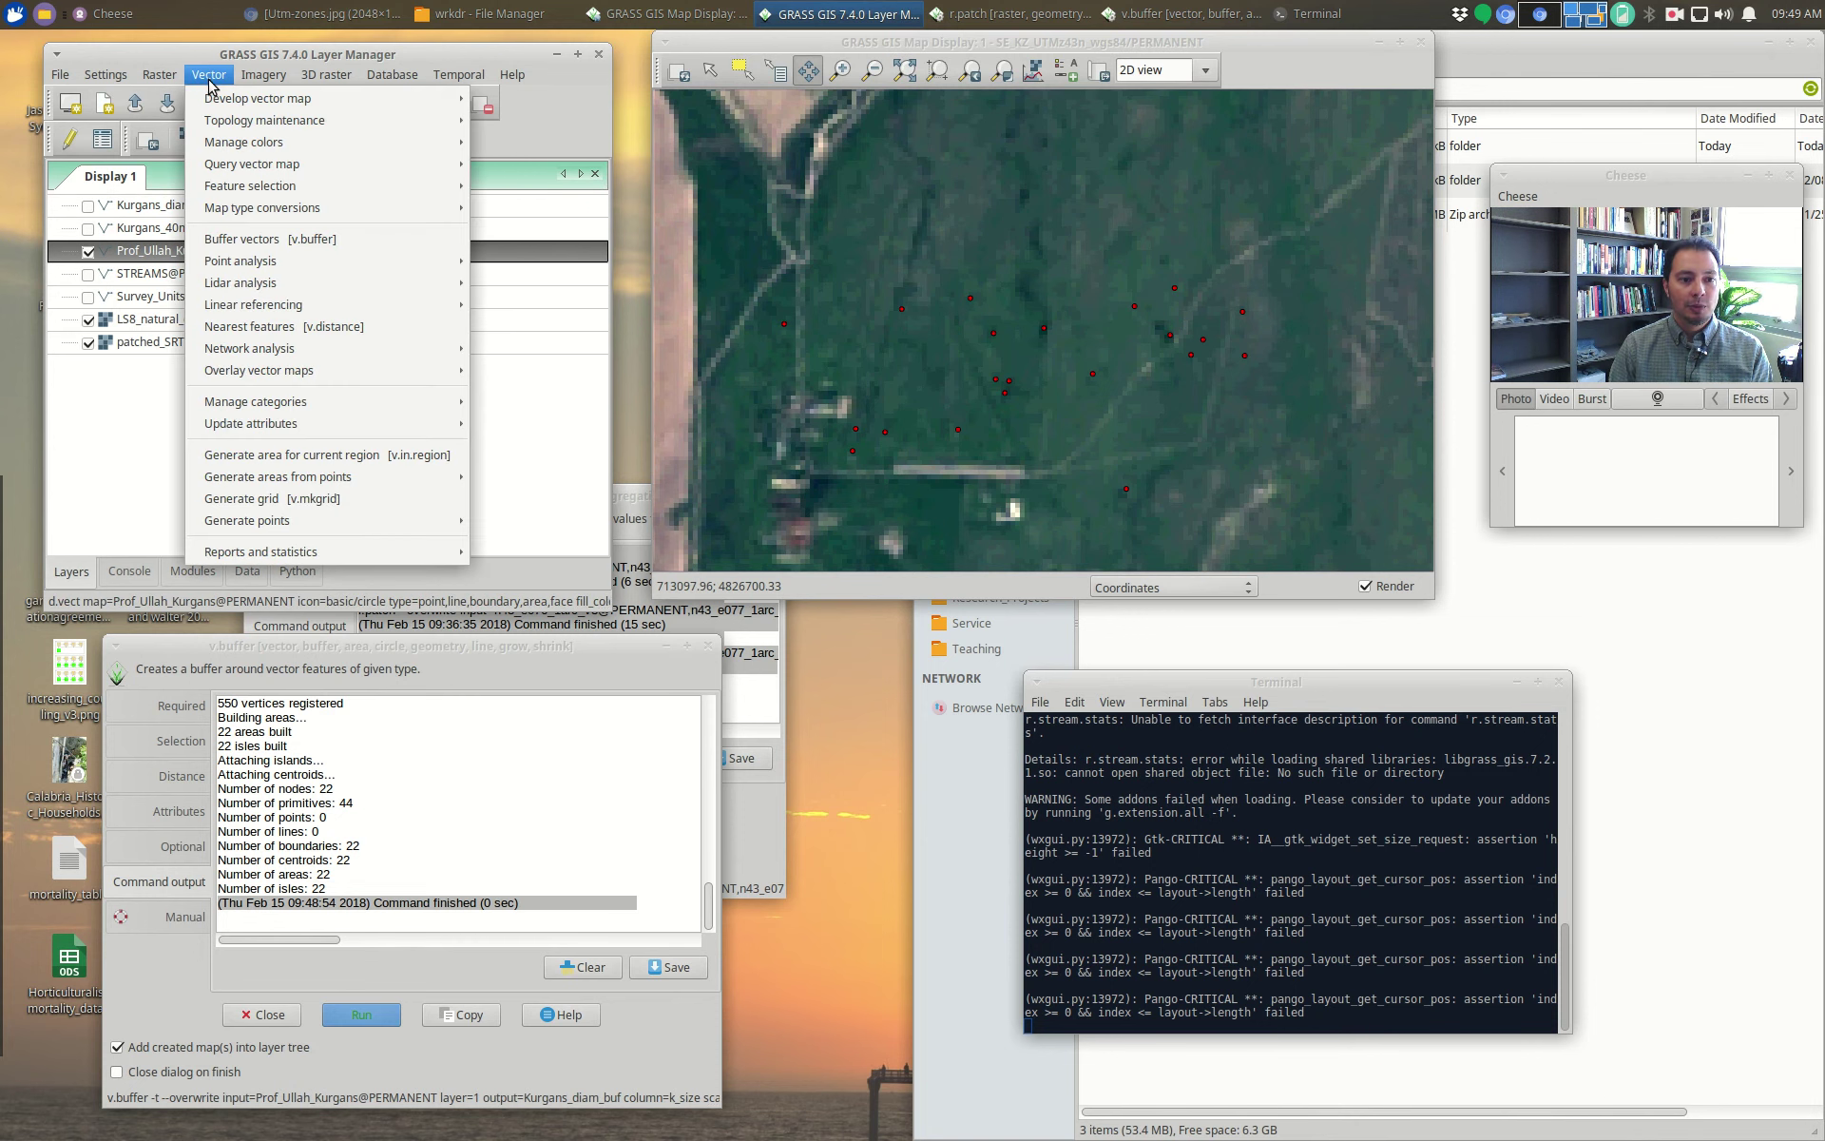
pyautogui.moveTo(314, 384)
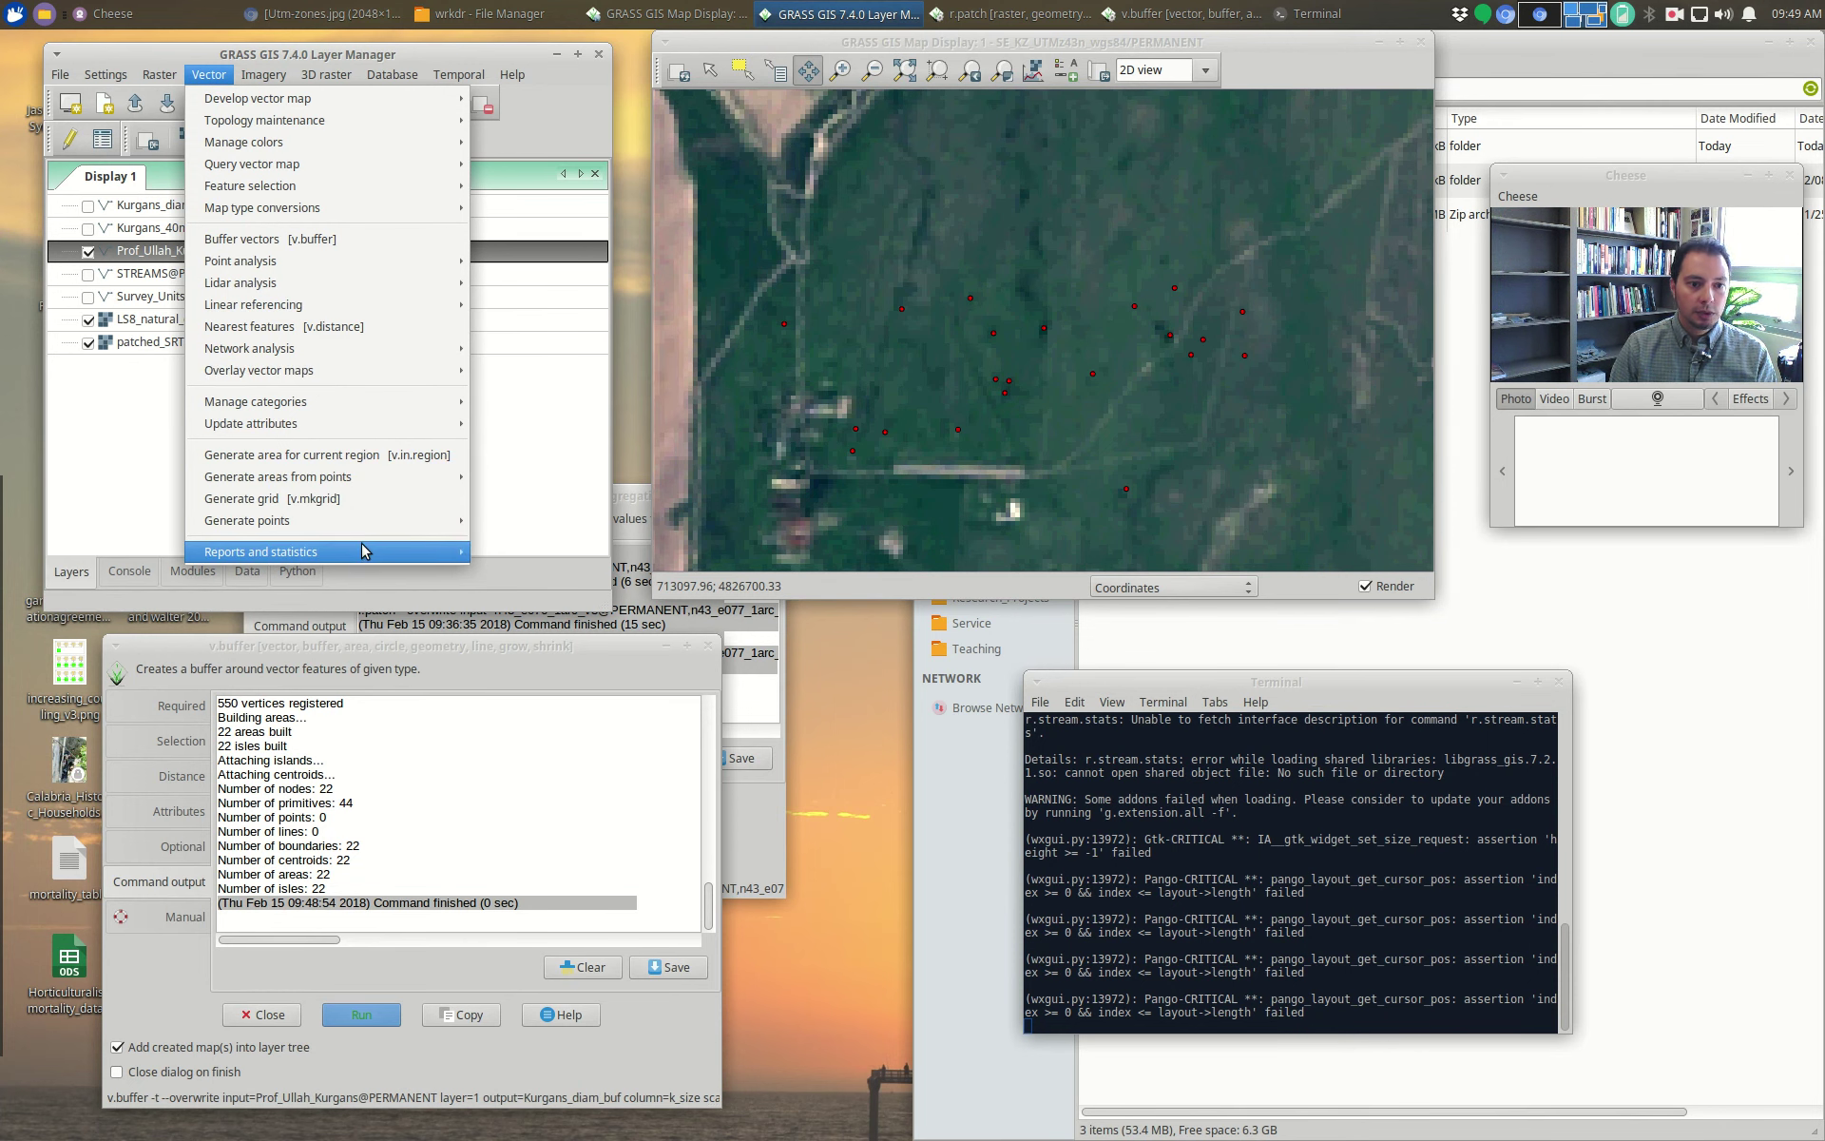
pyautogui.moveTo(363, 434)
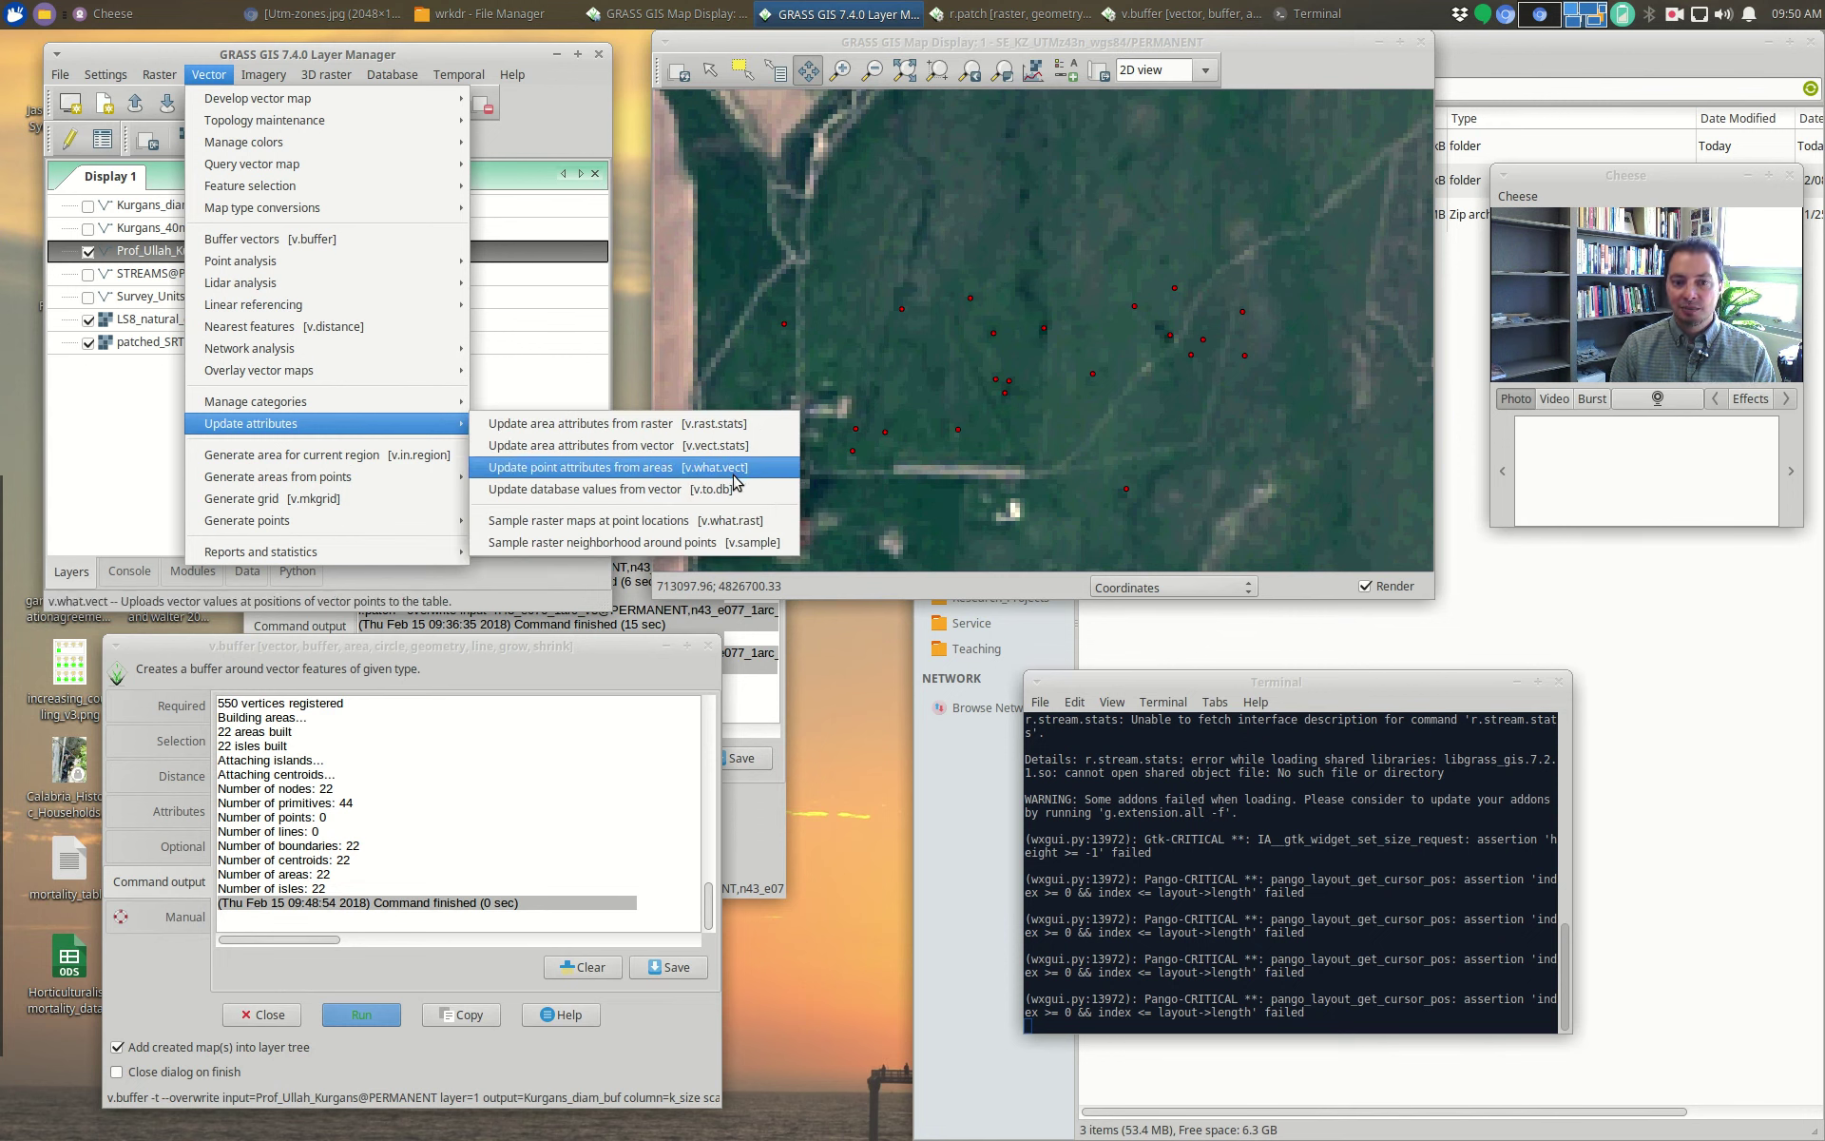
pyautogui.click(719, 530)
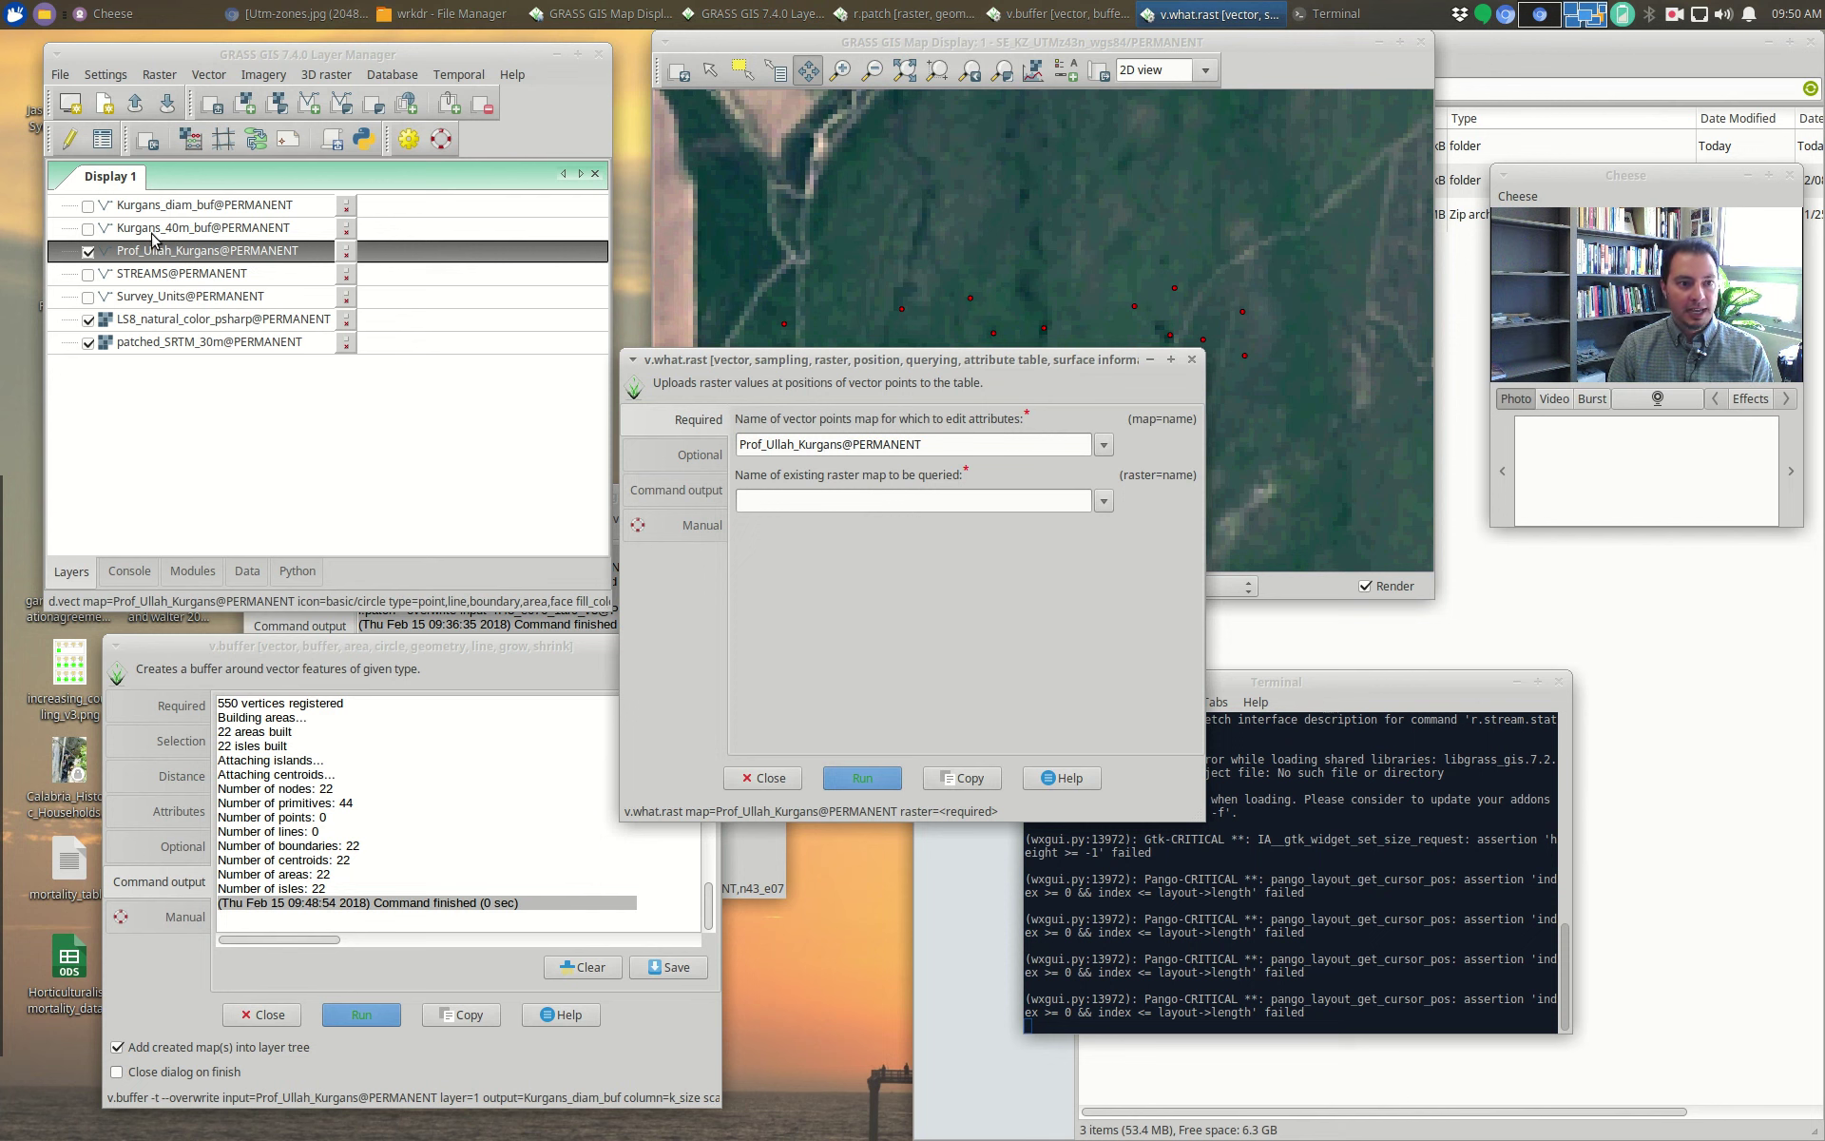
# Step: Keep the original kurgan points as the vector map and choose patched_SRTM_30m as the raster to query
pyautogui.click(1103, 444)
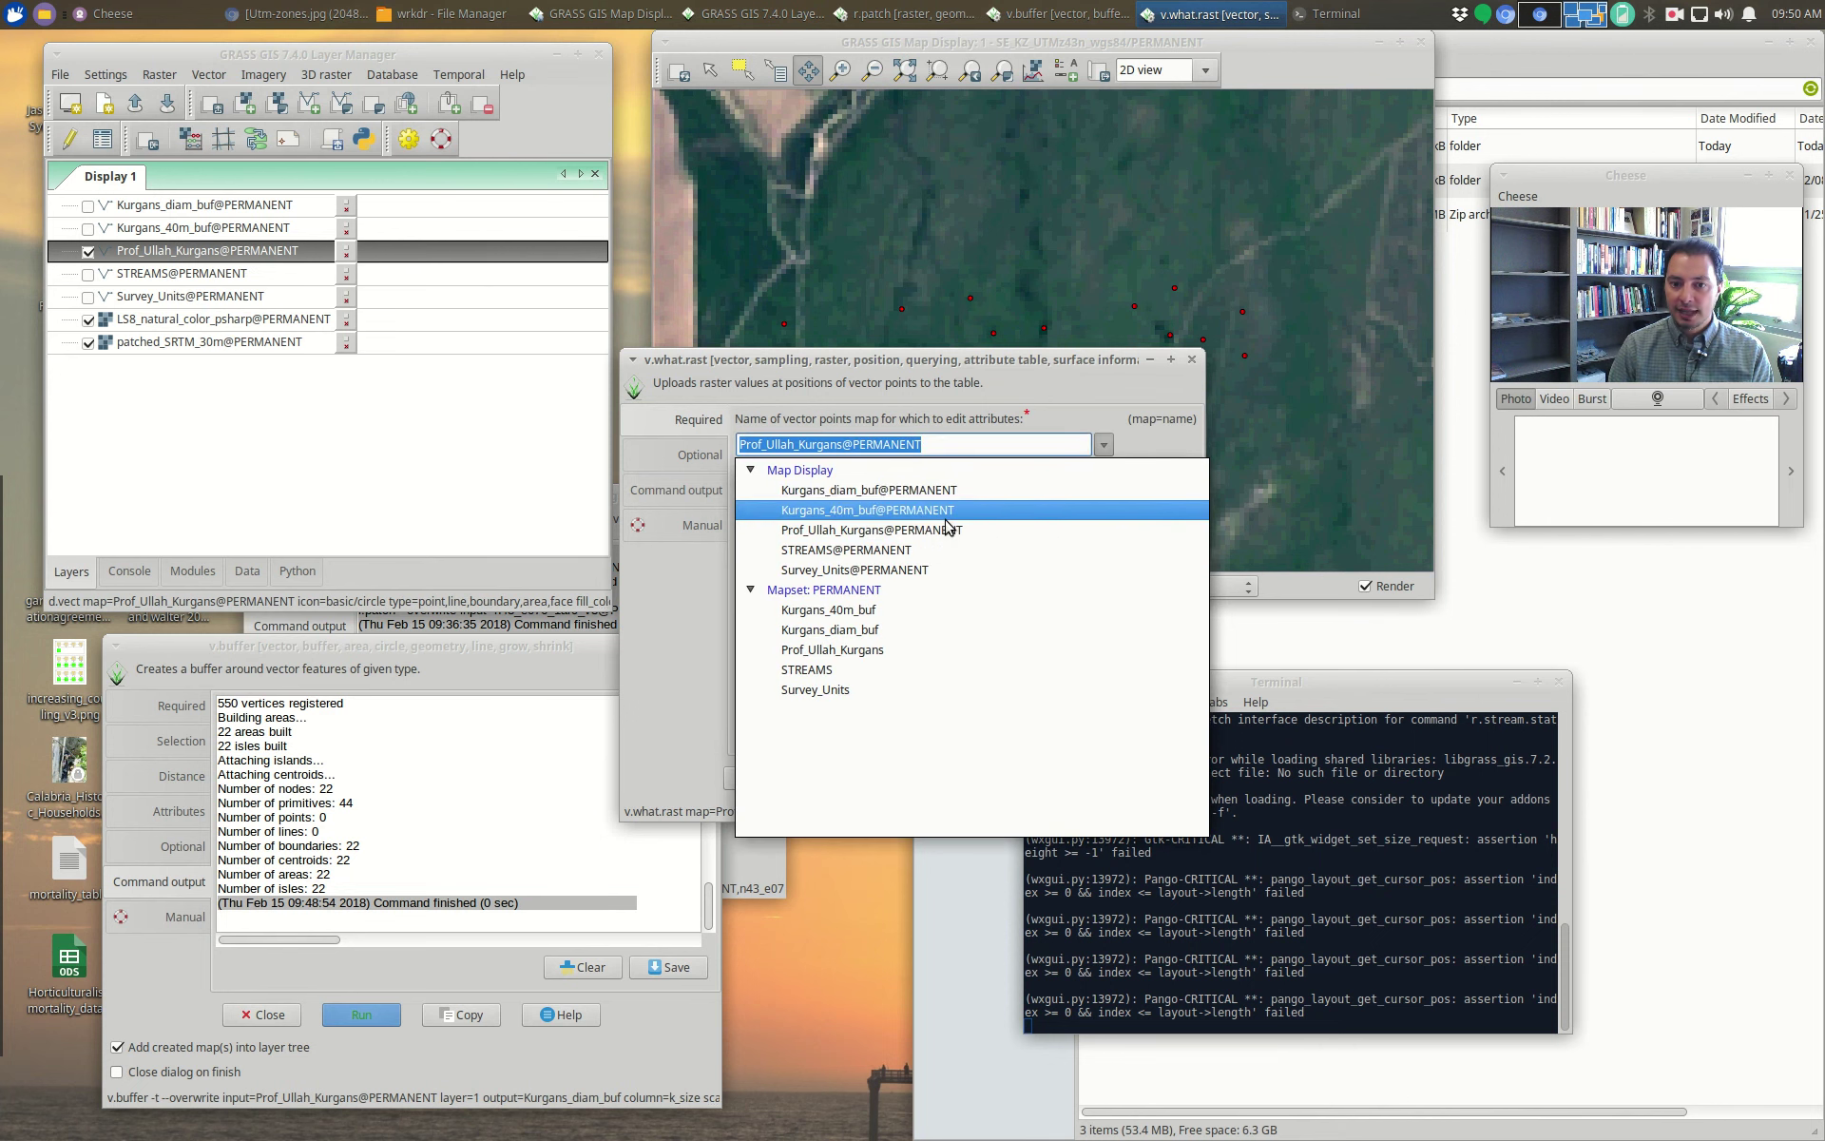
pyautogui.click(1064, 530)
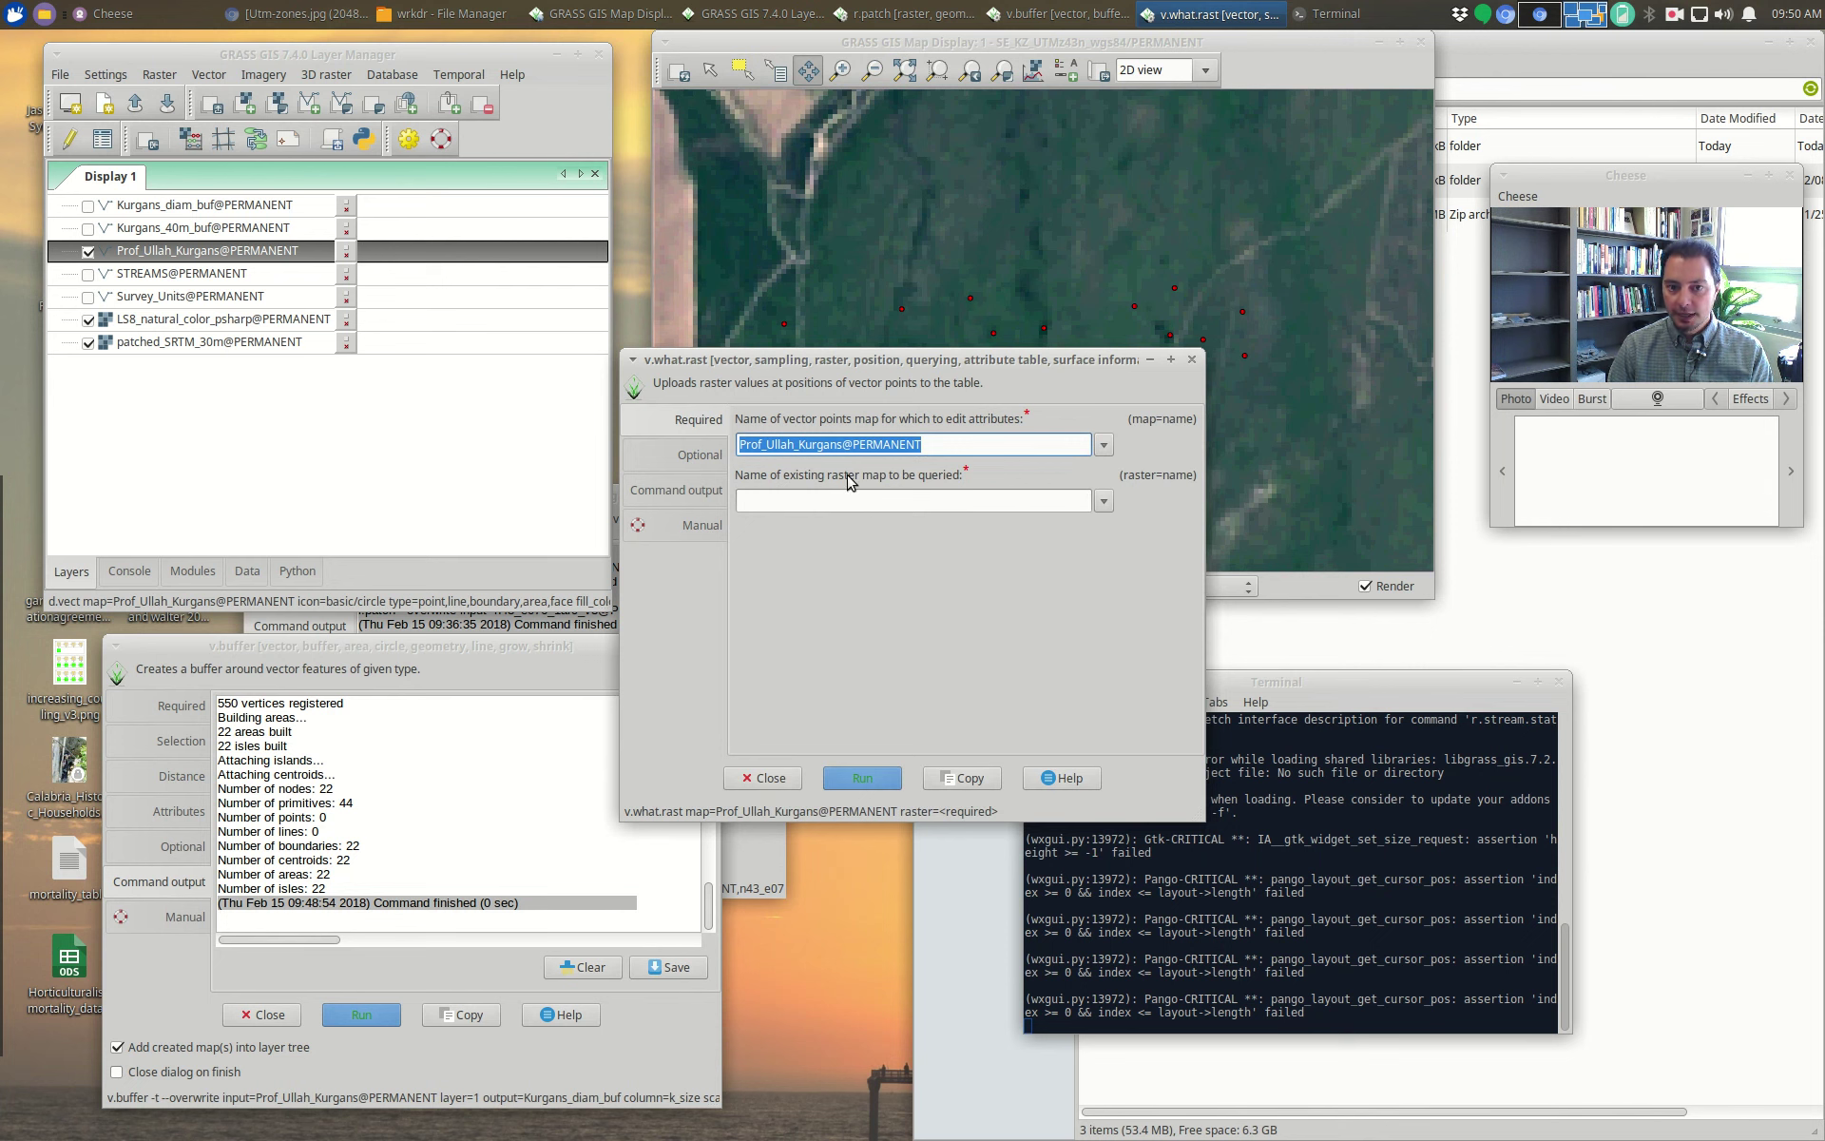
pyautogui.click(1102, 501)
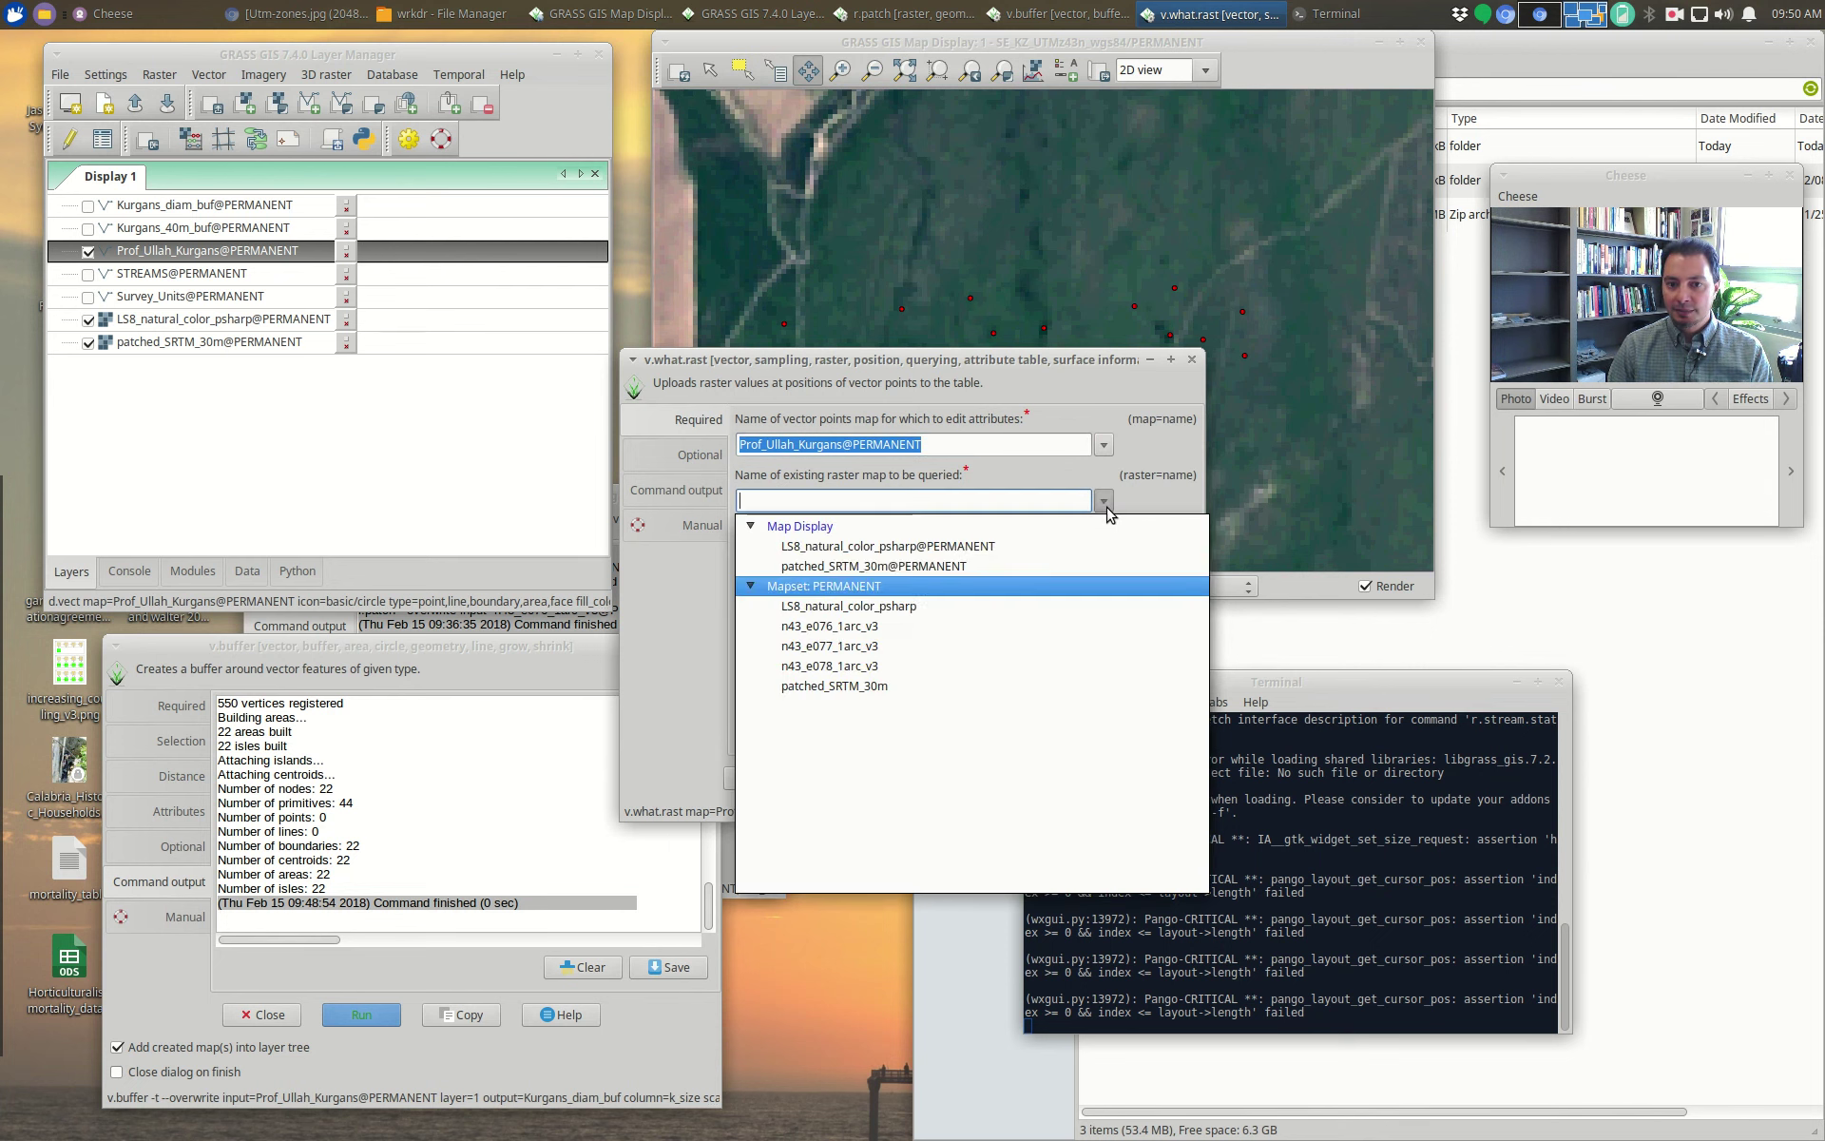
pyautogui.click(915, 566)
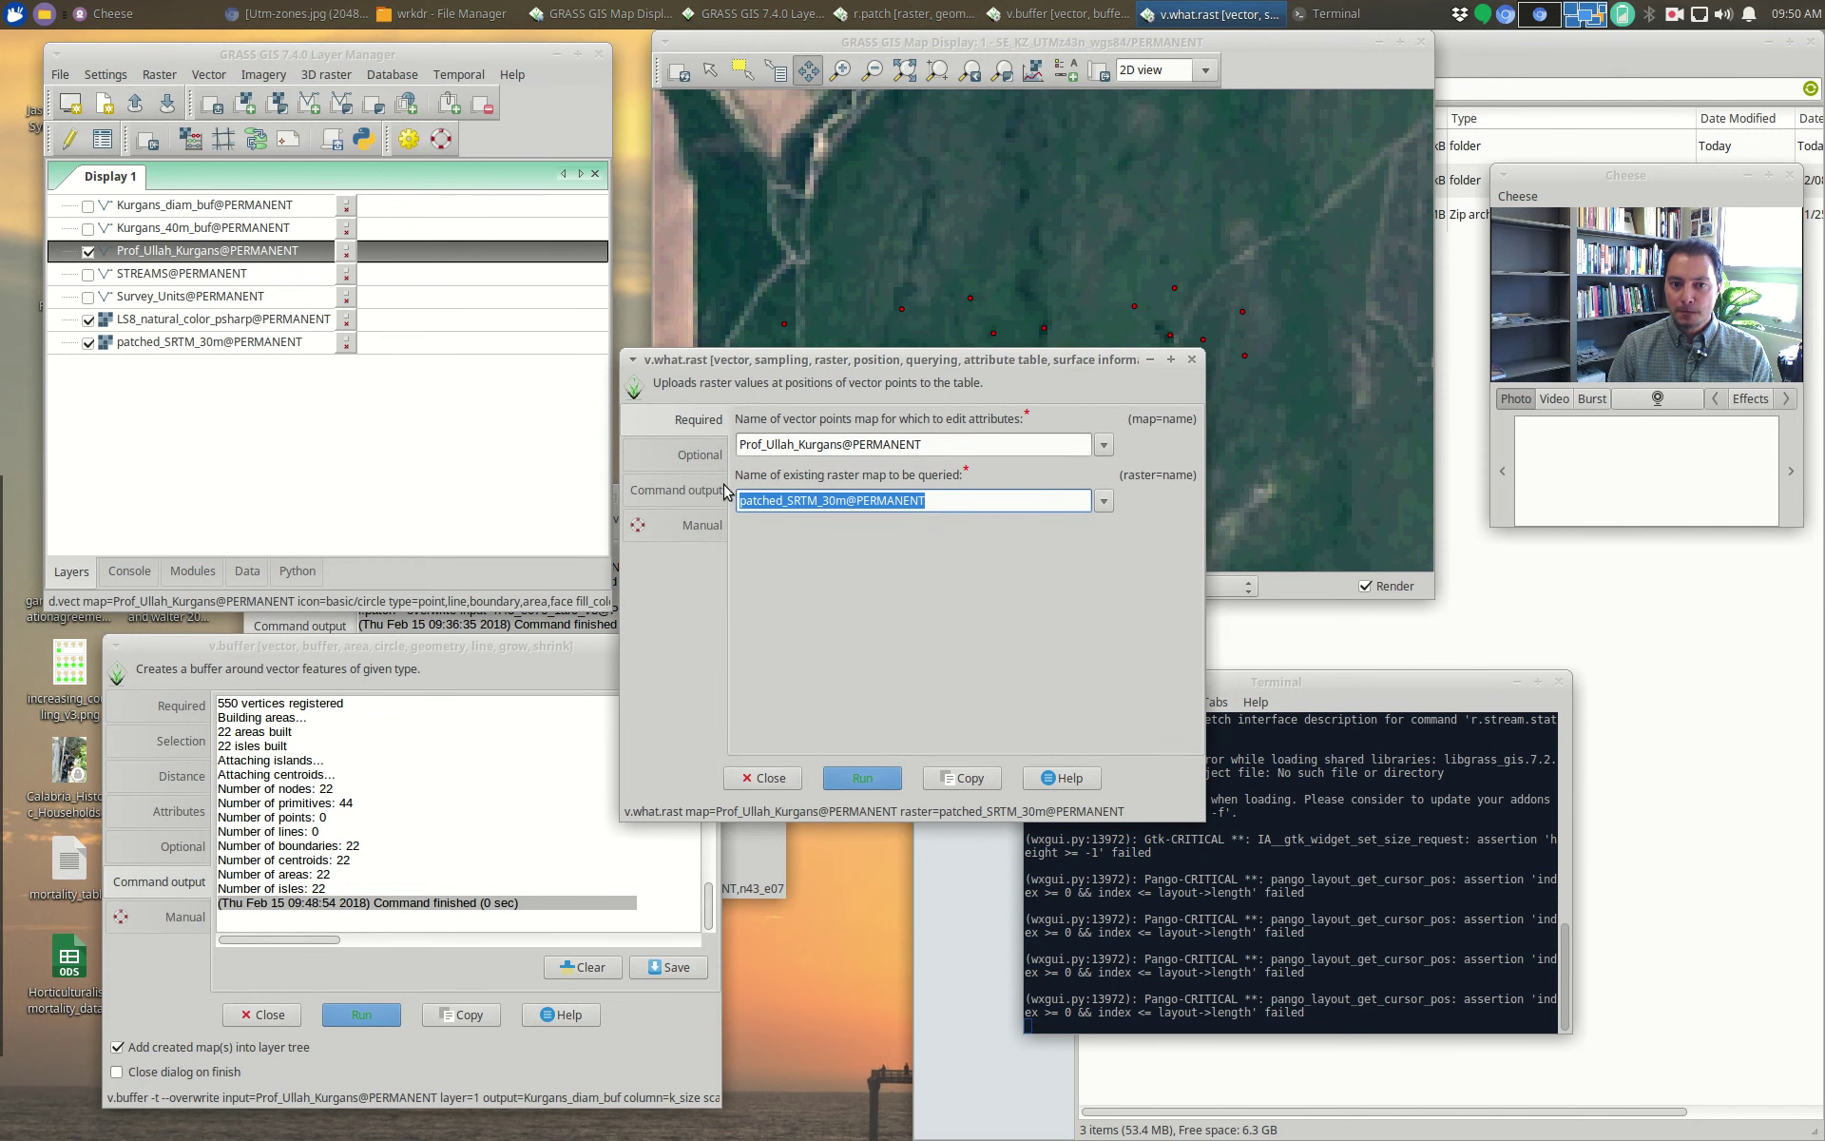
# Step: Set the attribute column for the query result to elev, close the v.buffer dialog, and run v.what.rast
pyautogui.click(682, 465)
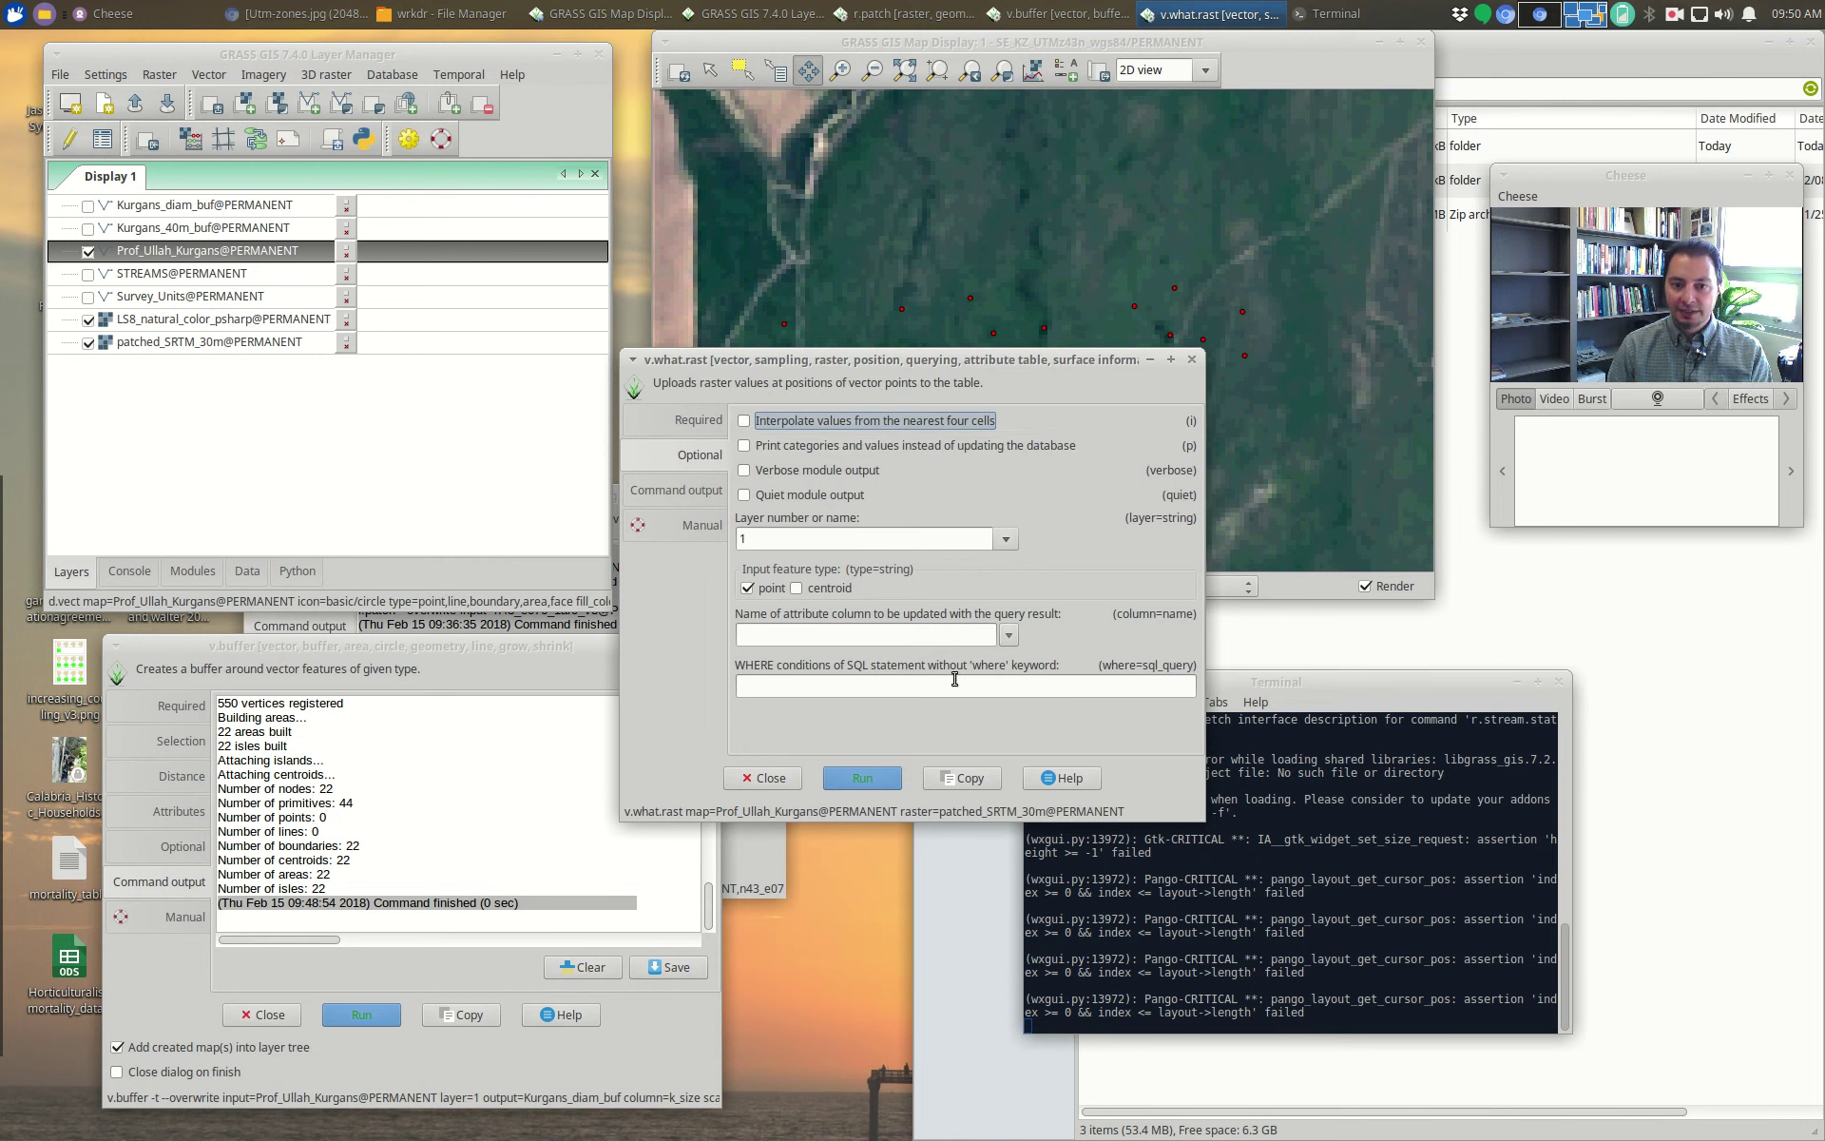
pyautogui.click(915, 635)
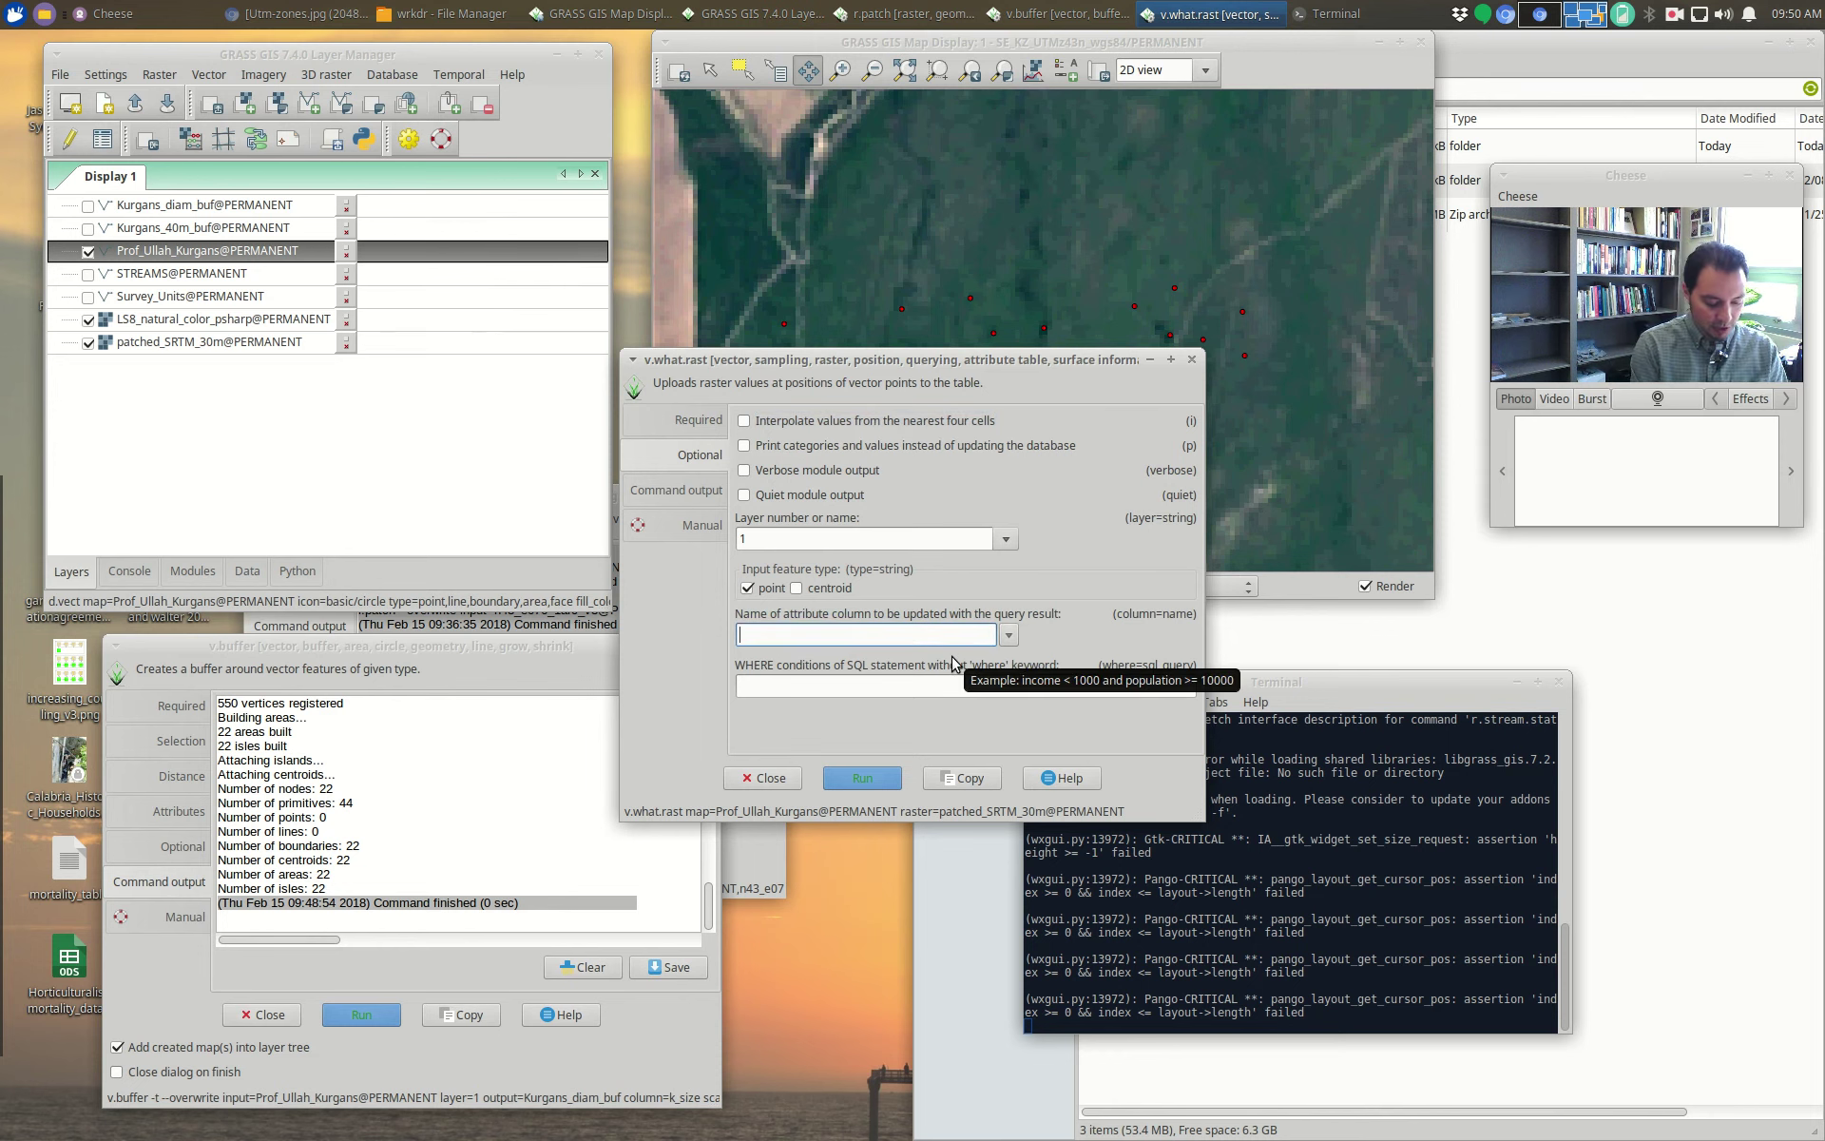
pyautogui.write('elev')
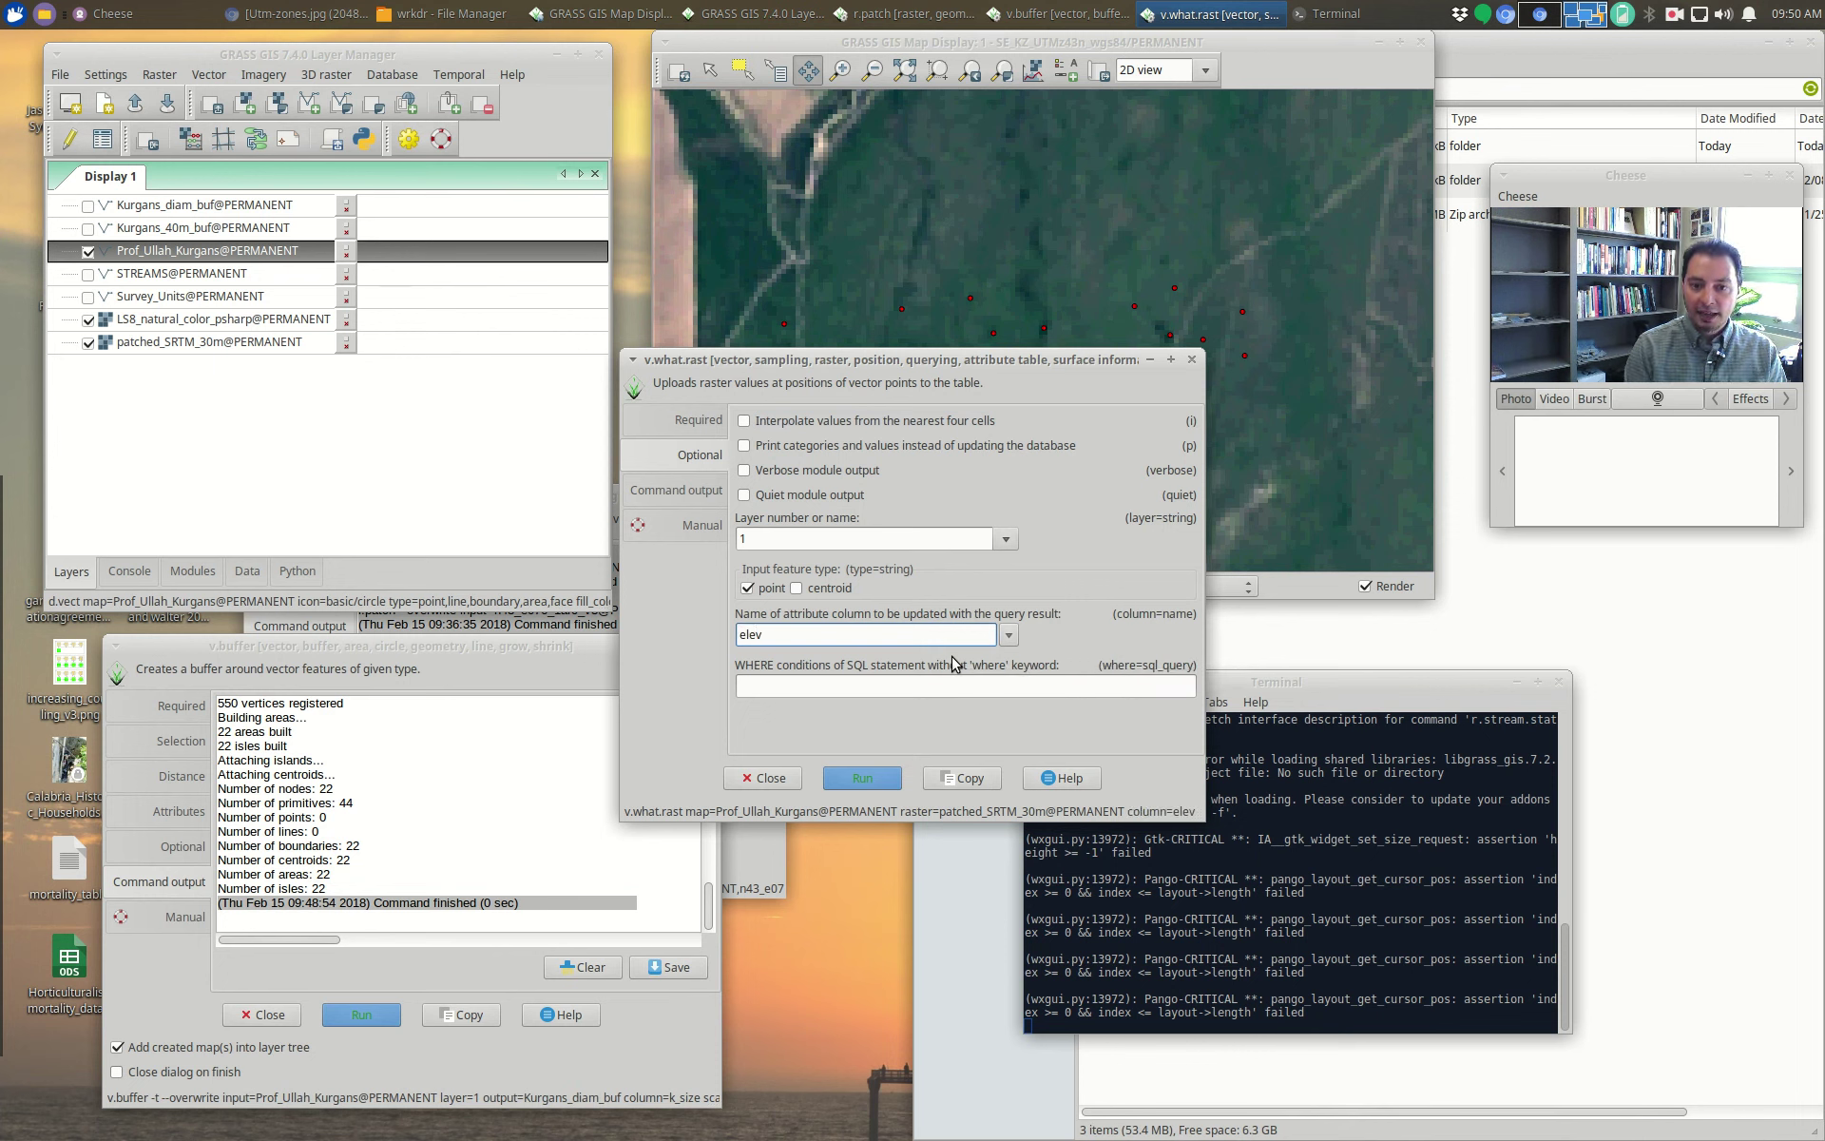
pyautogui.click(403, 665)
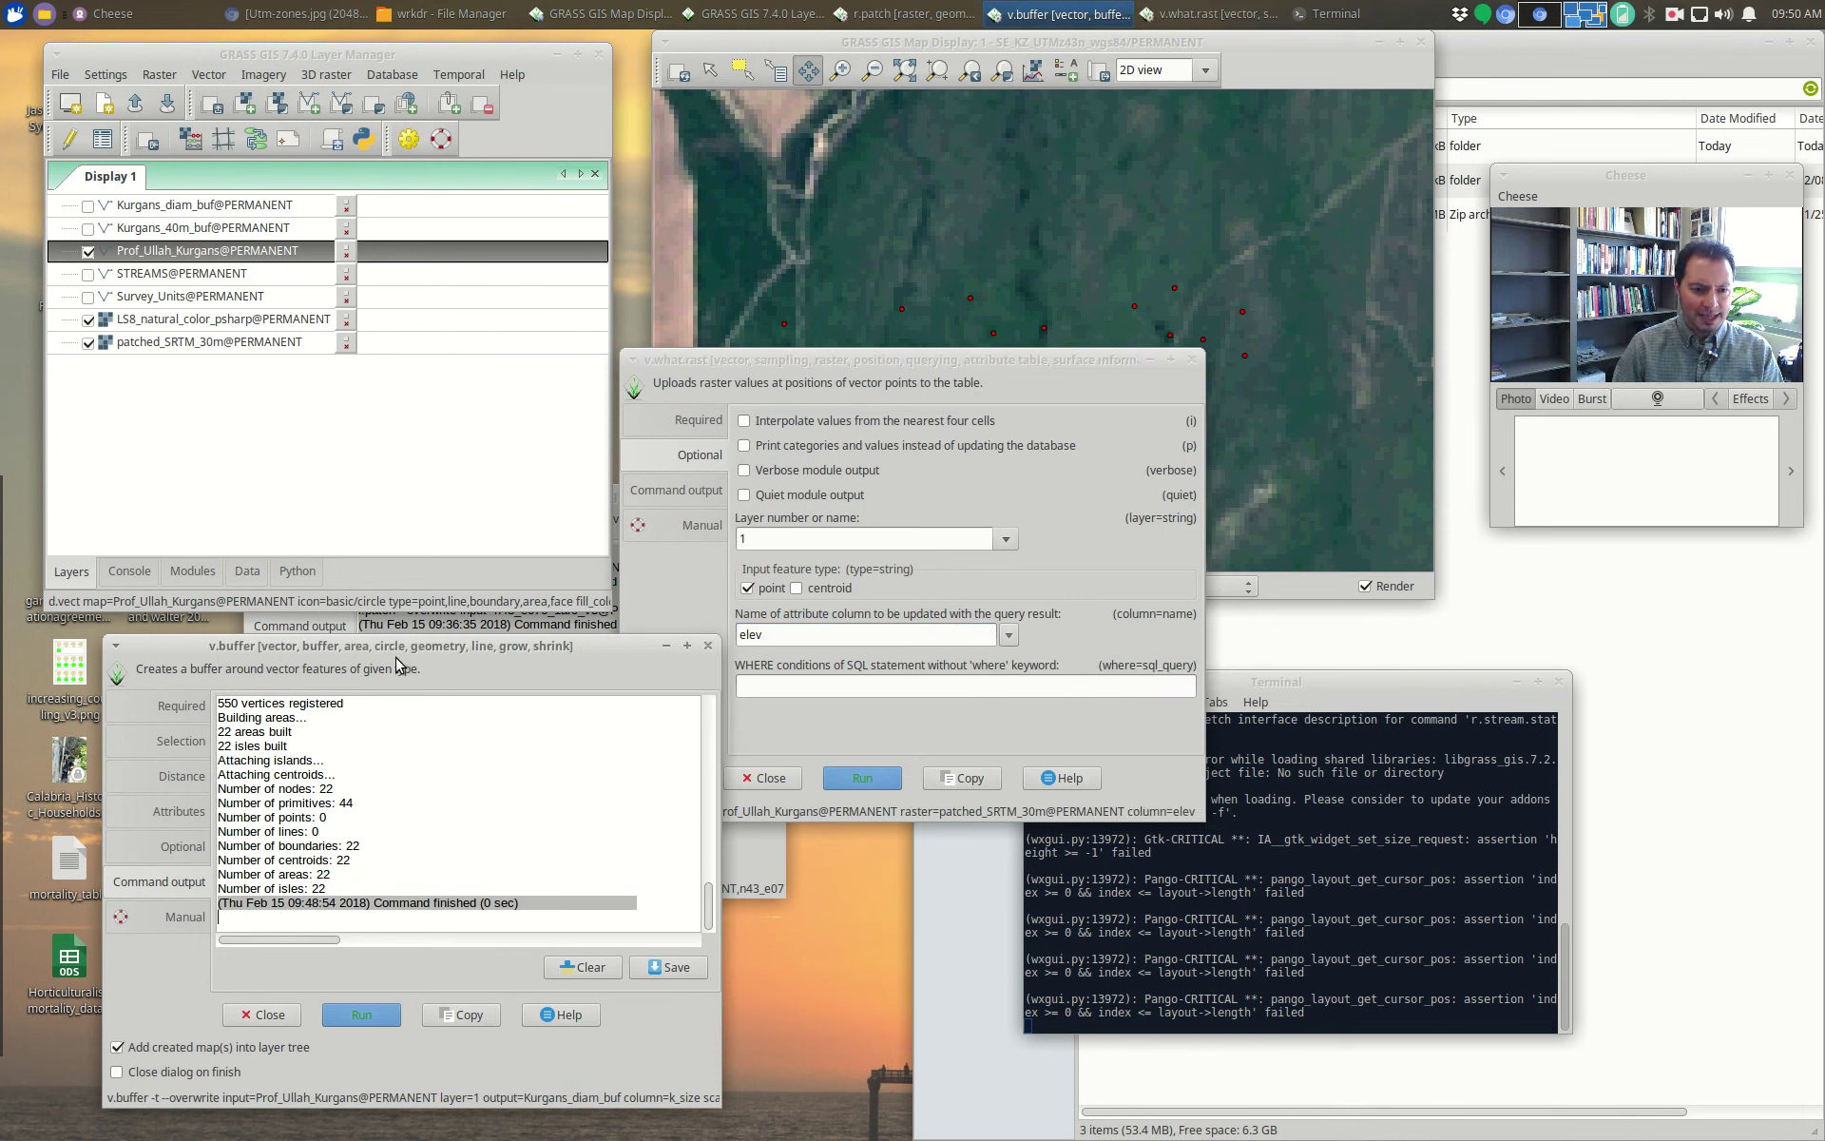
pyautogui.click(708, 645)
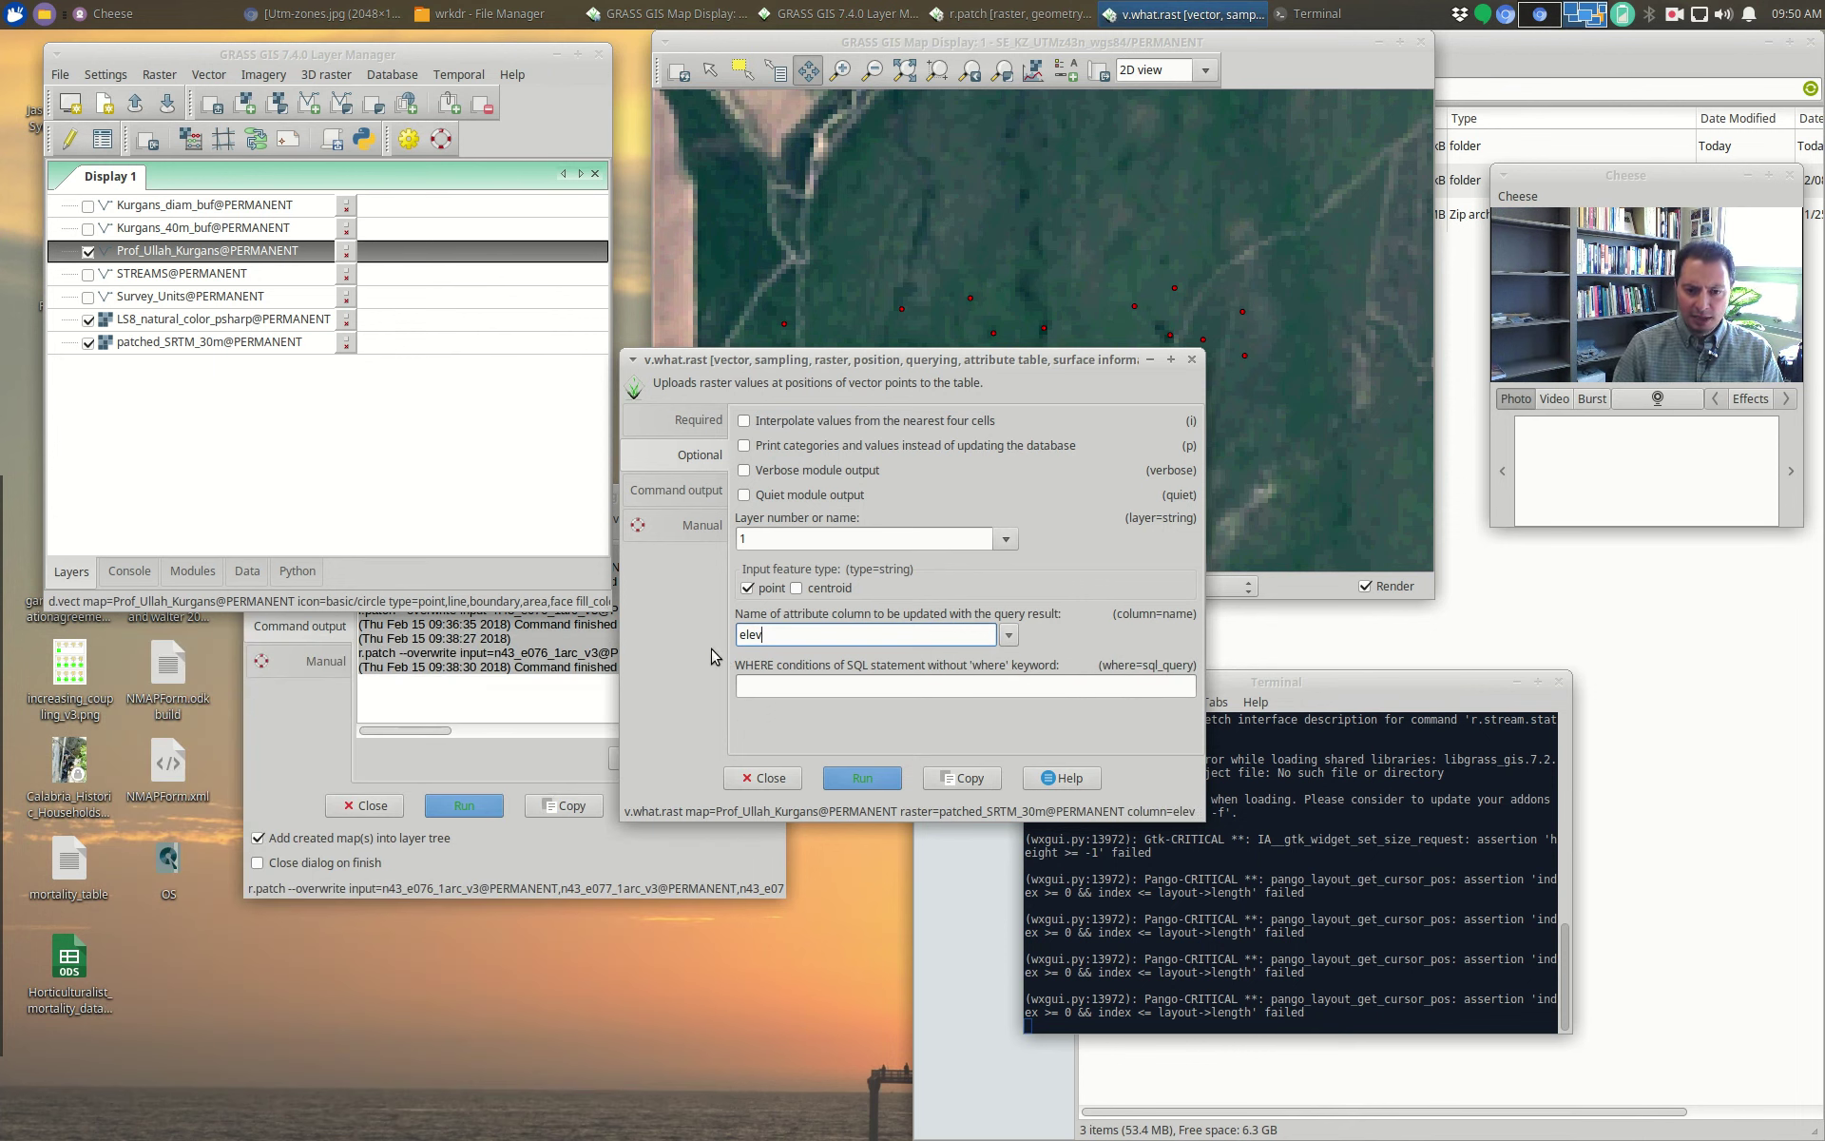
pyautogui.click(884, 782)
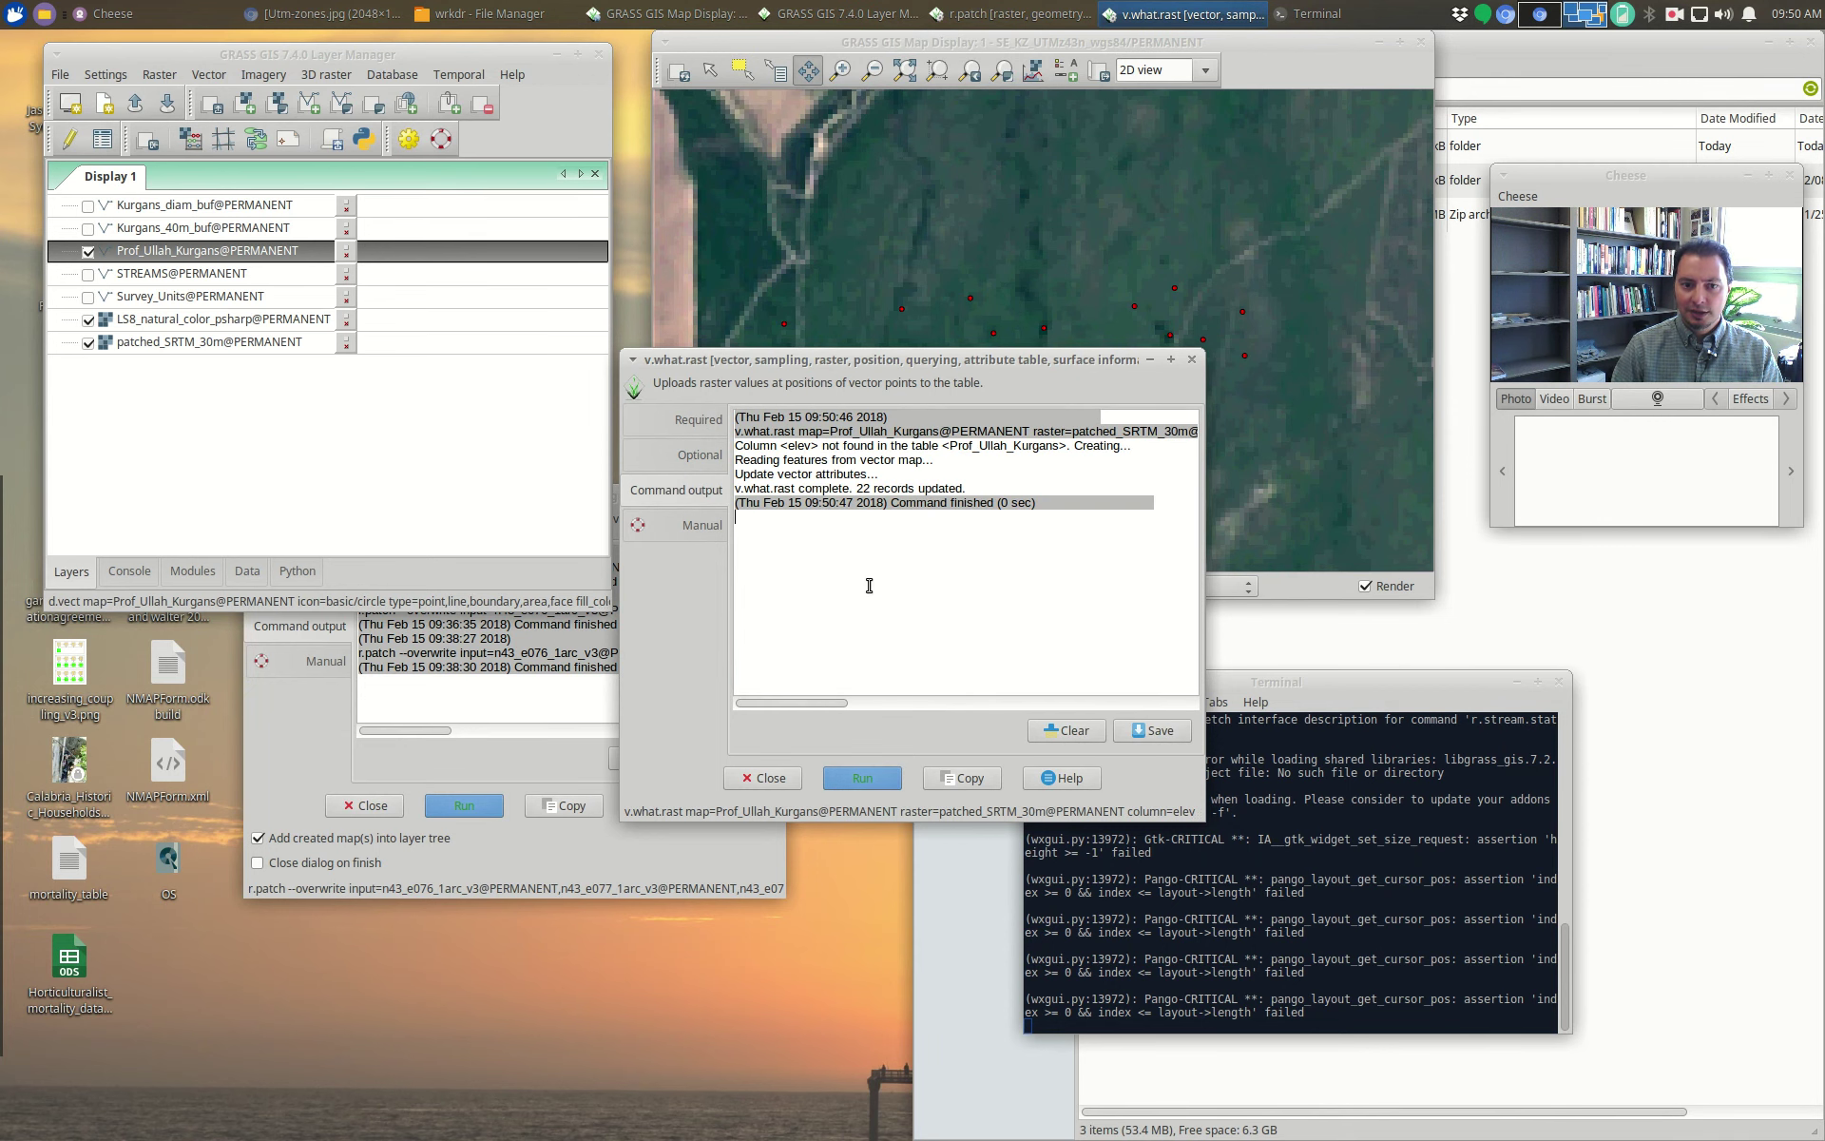
# Step: Examine the elev values in the kurgan points attribute table, then close the table and the v.what.rast dialog
pyautogui.rightClick(156, 251)
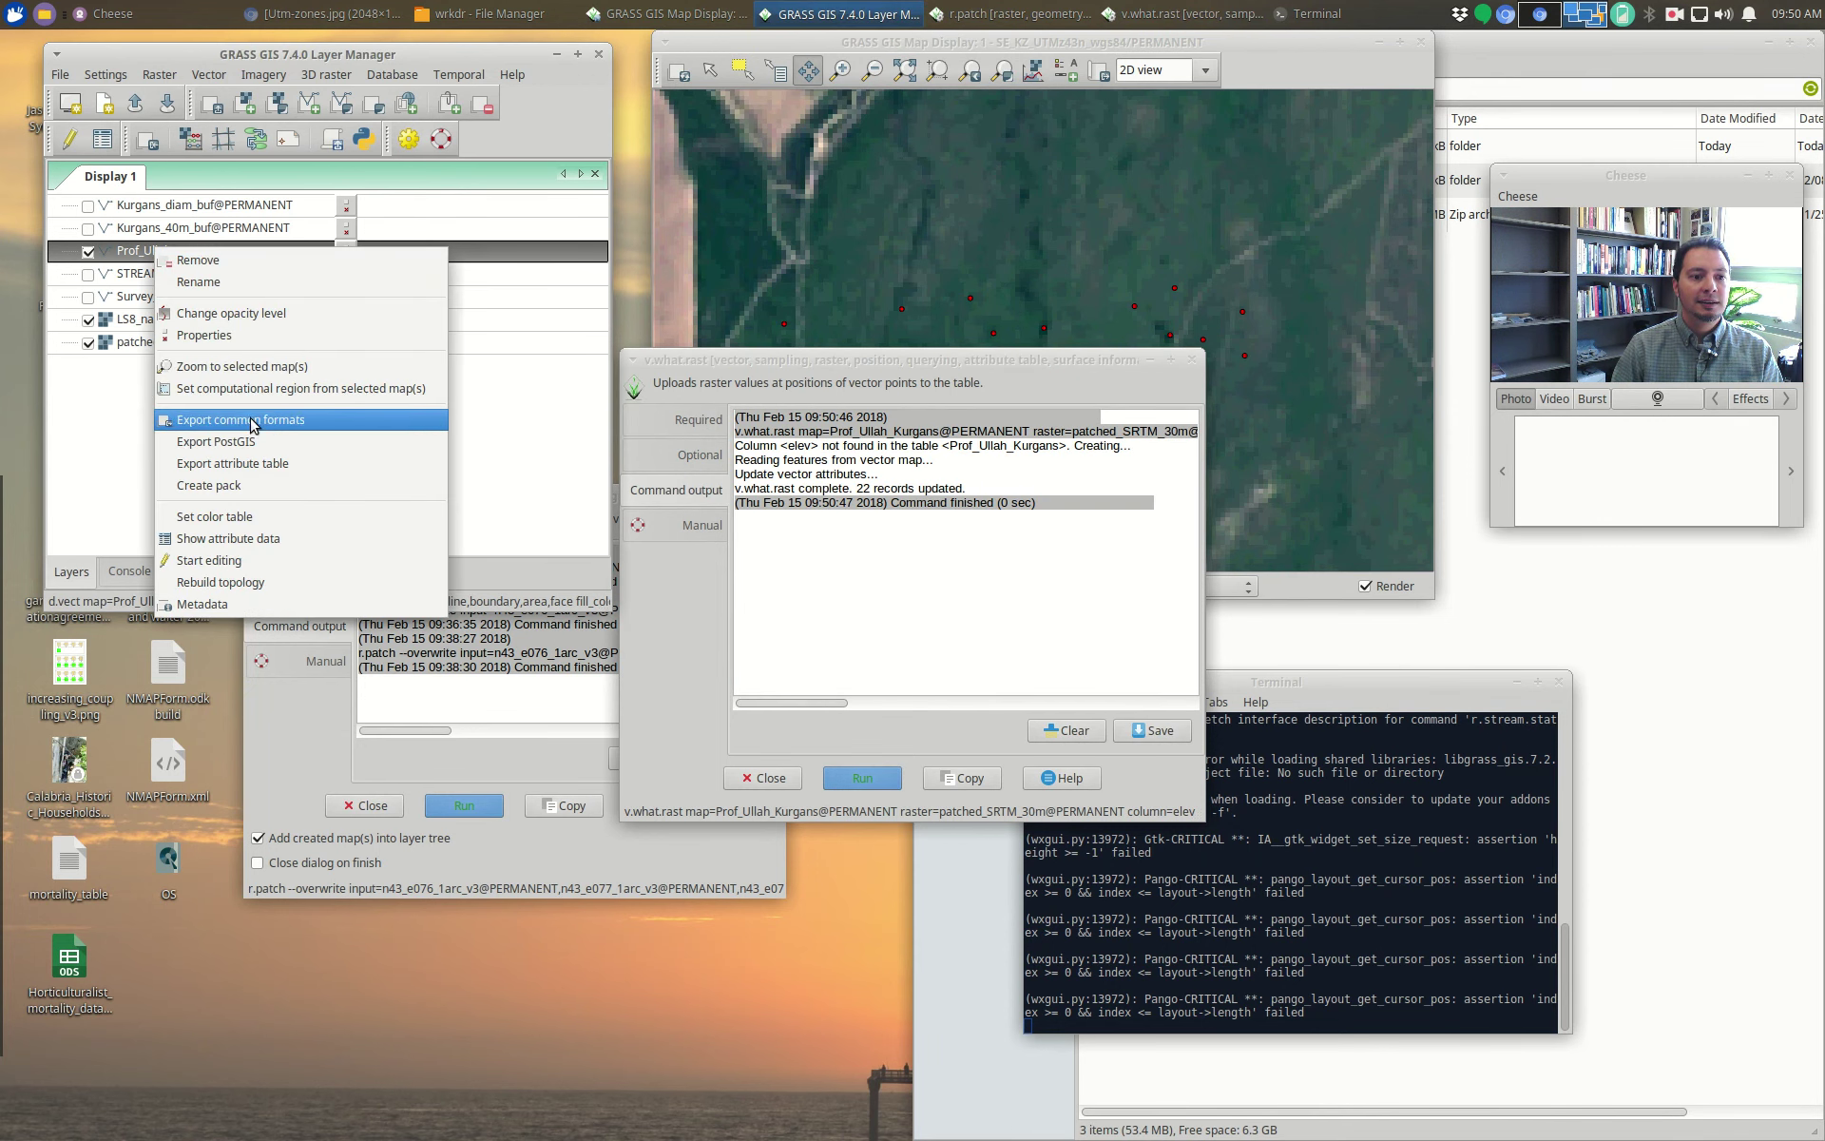
pyautogui.click(266, 538)
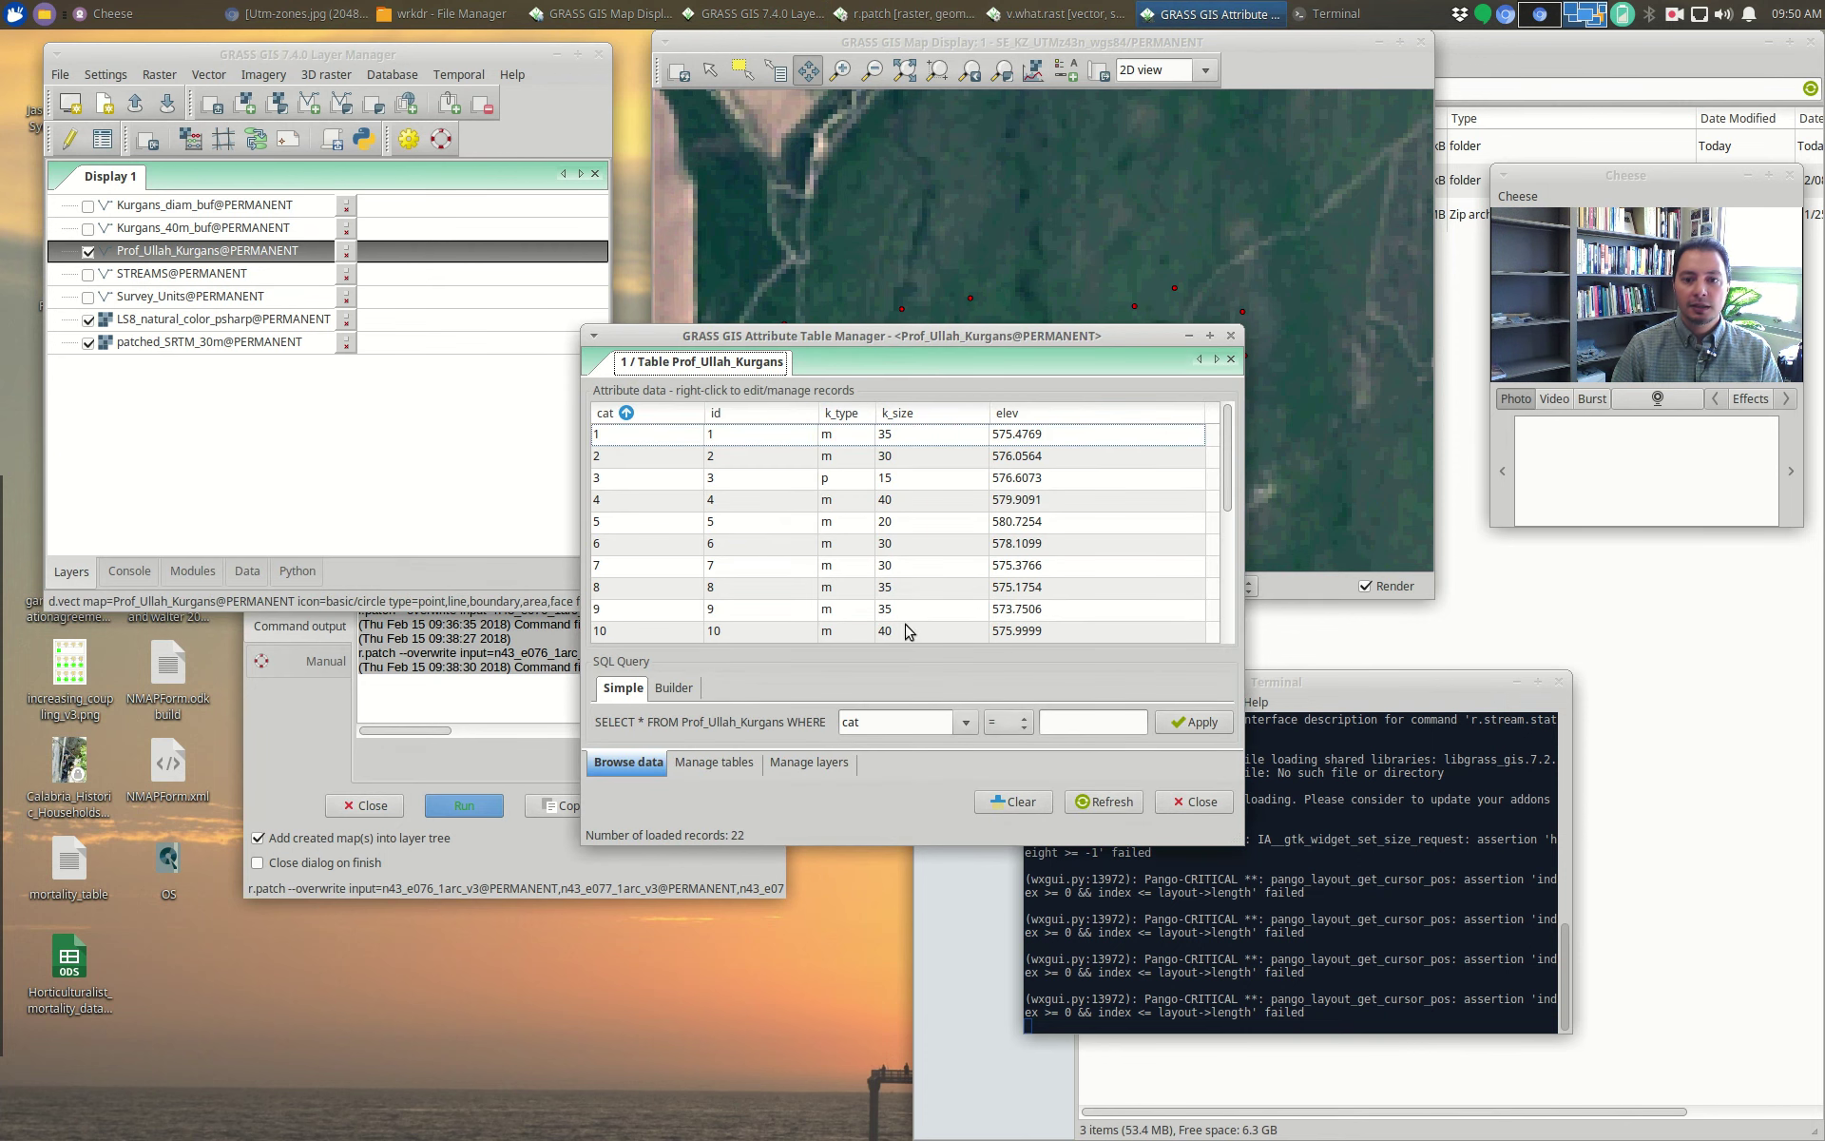
pyautogui.moveTo(988, 335); pyautogui.dragTo(531, 381)
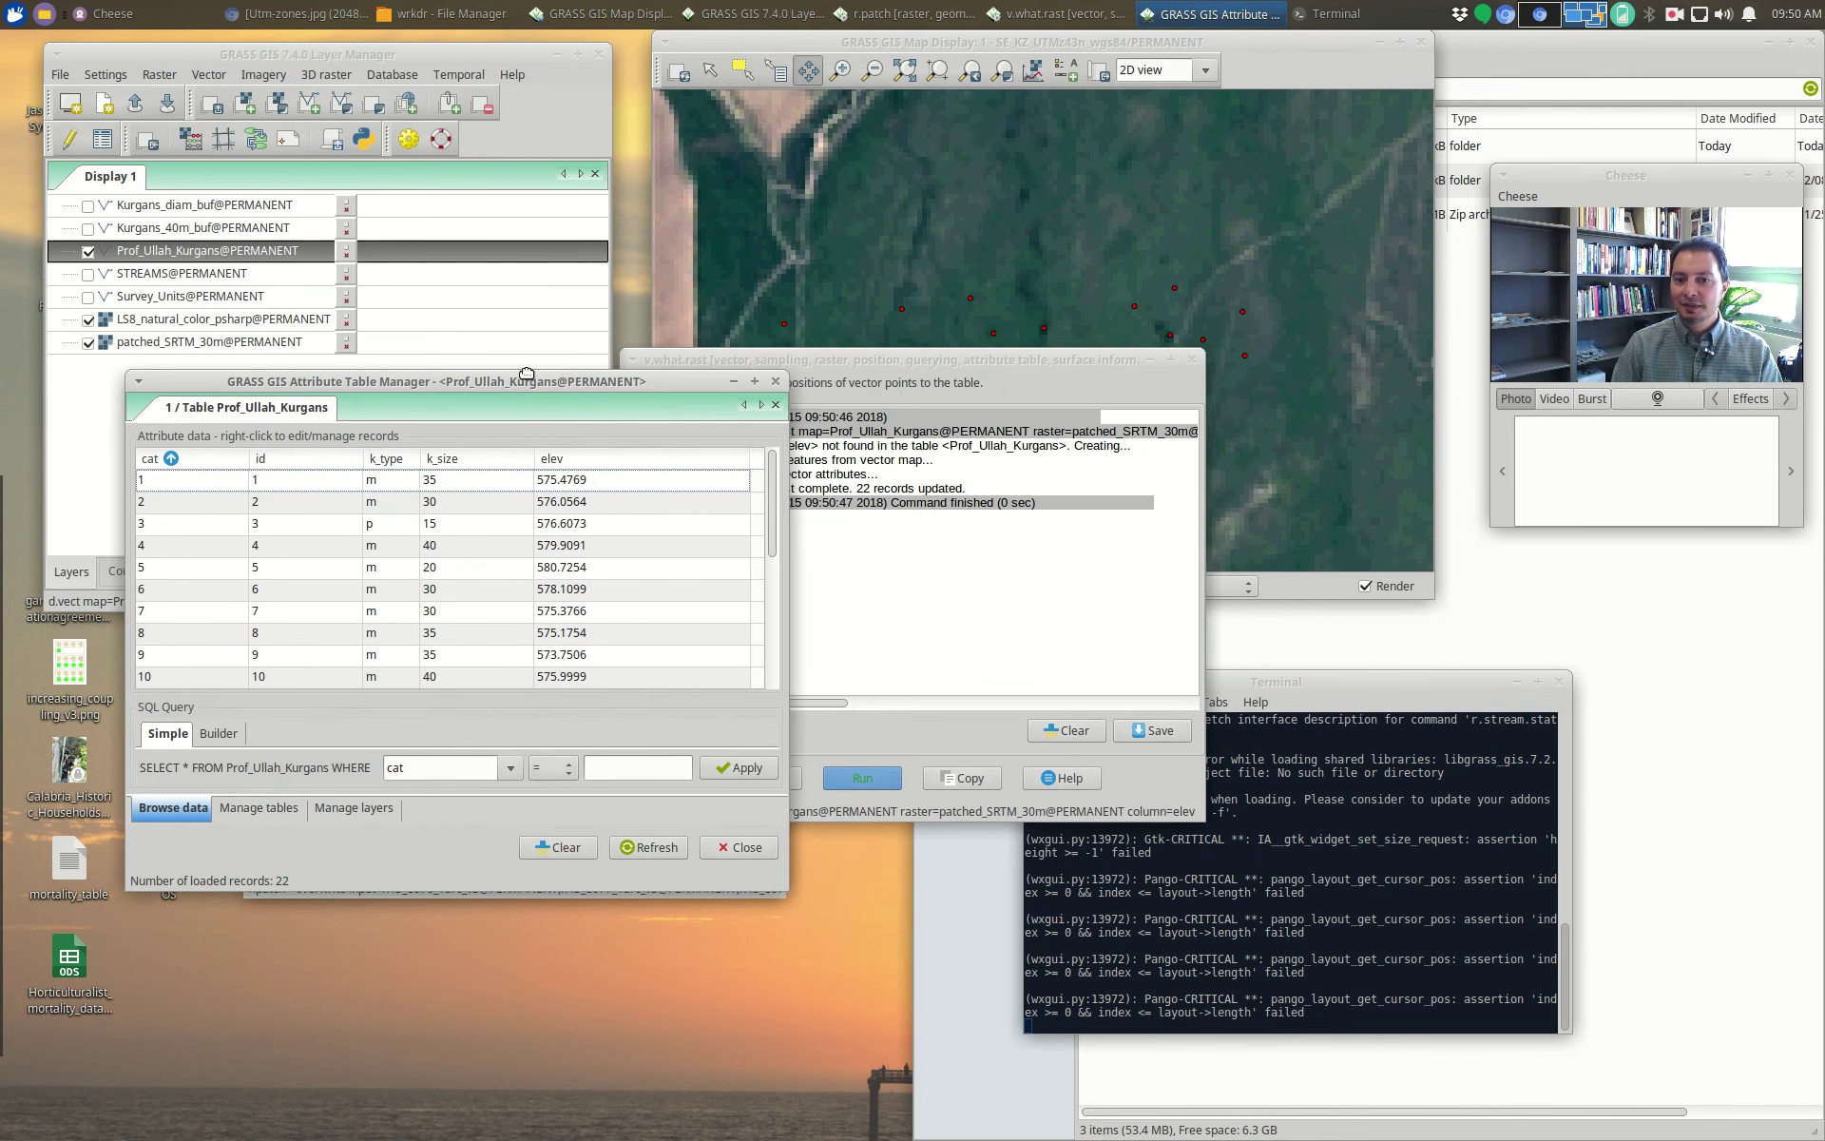
pyautogui.moveTo(903, 360); pyautogui.dragTo(1244, 381)
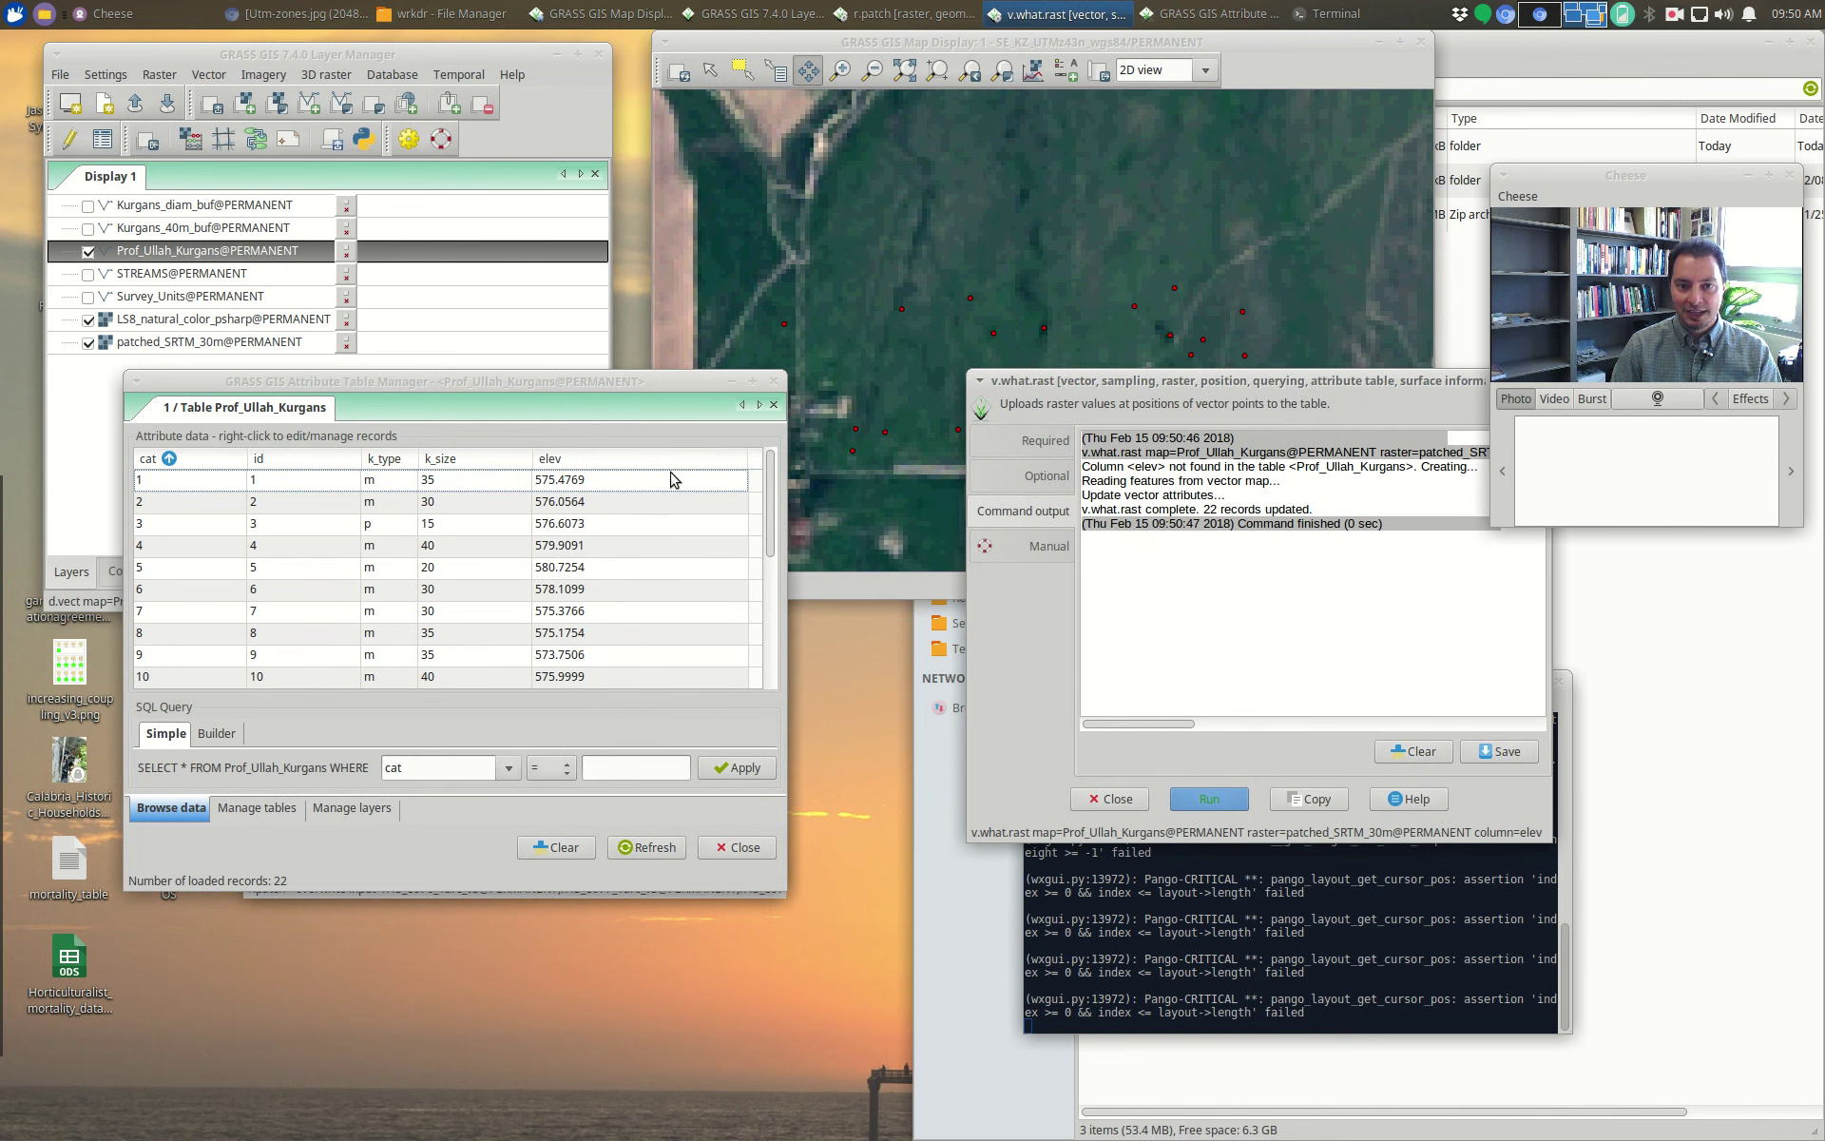
pyautogui.moveTo(767, 498)
pyautogui.mouseDown()
pyautogui.moveTo(772, 599)
pyautogui.moveTo(771, 475)
pyautogui.mouseUp()
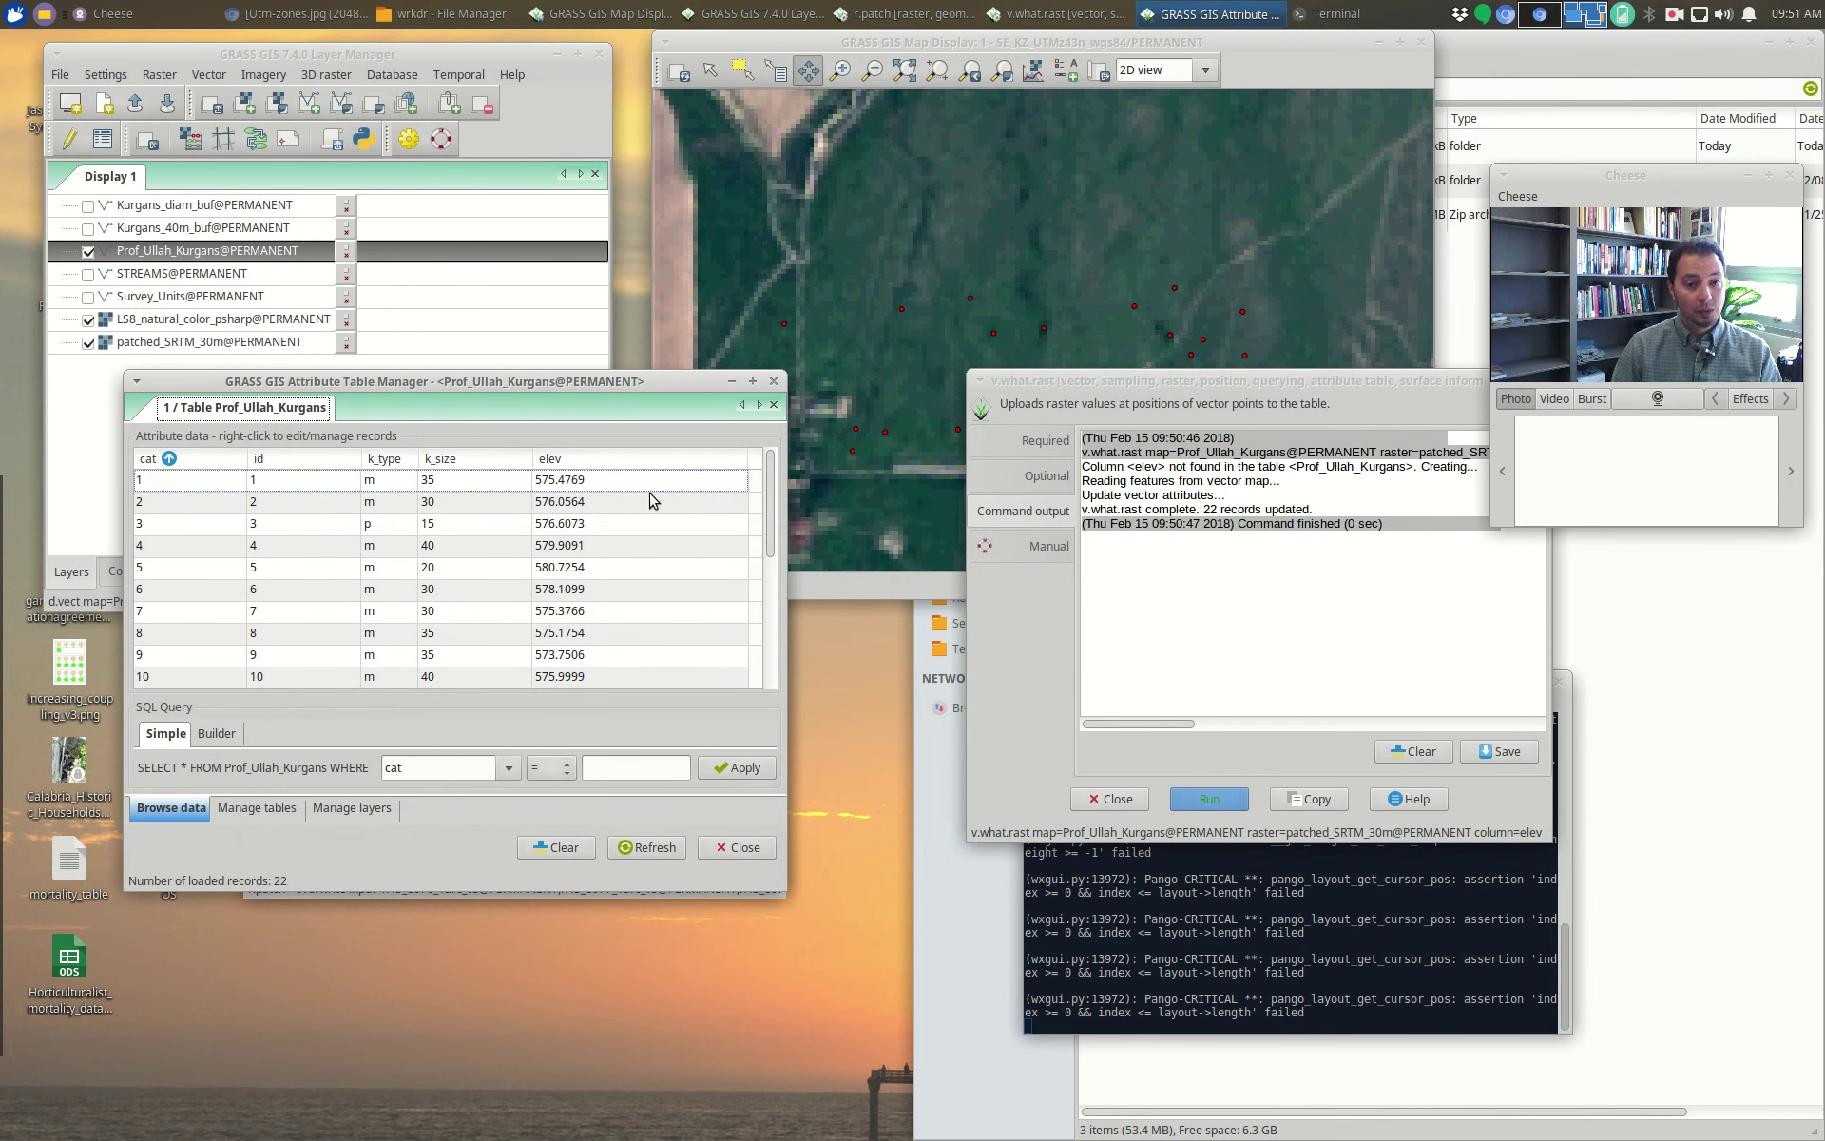
pyautogui.click(774, 381)
pyautogui.moveTo(1098, 392); pyautogui.dragTo(593, 389)
pyautogui.click(1034, 378)
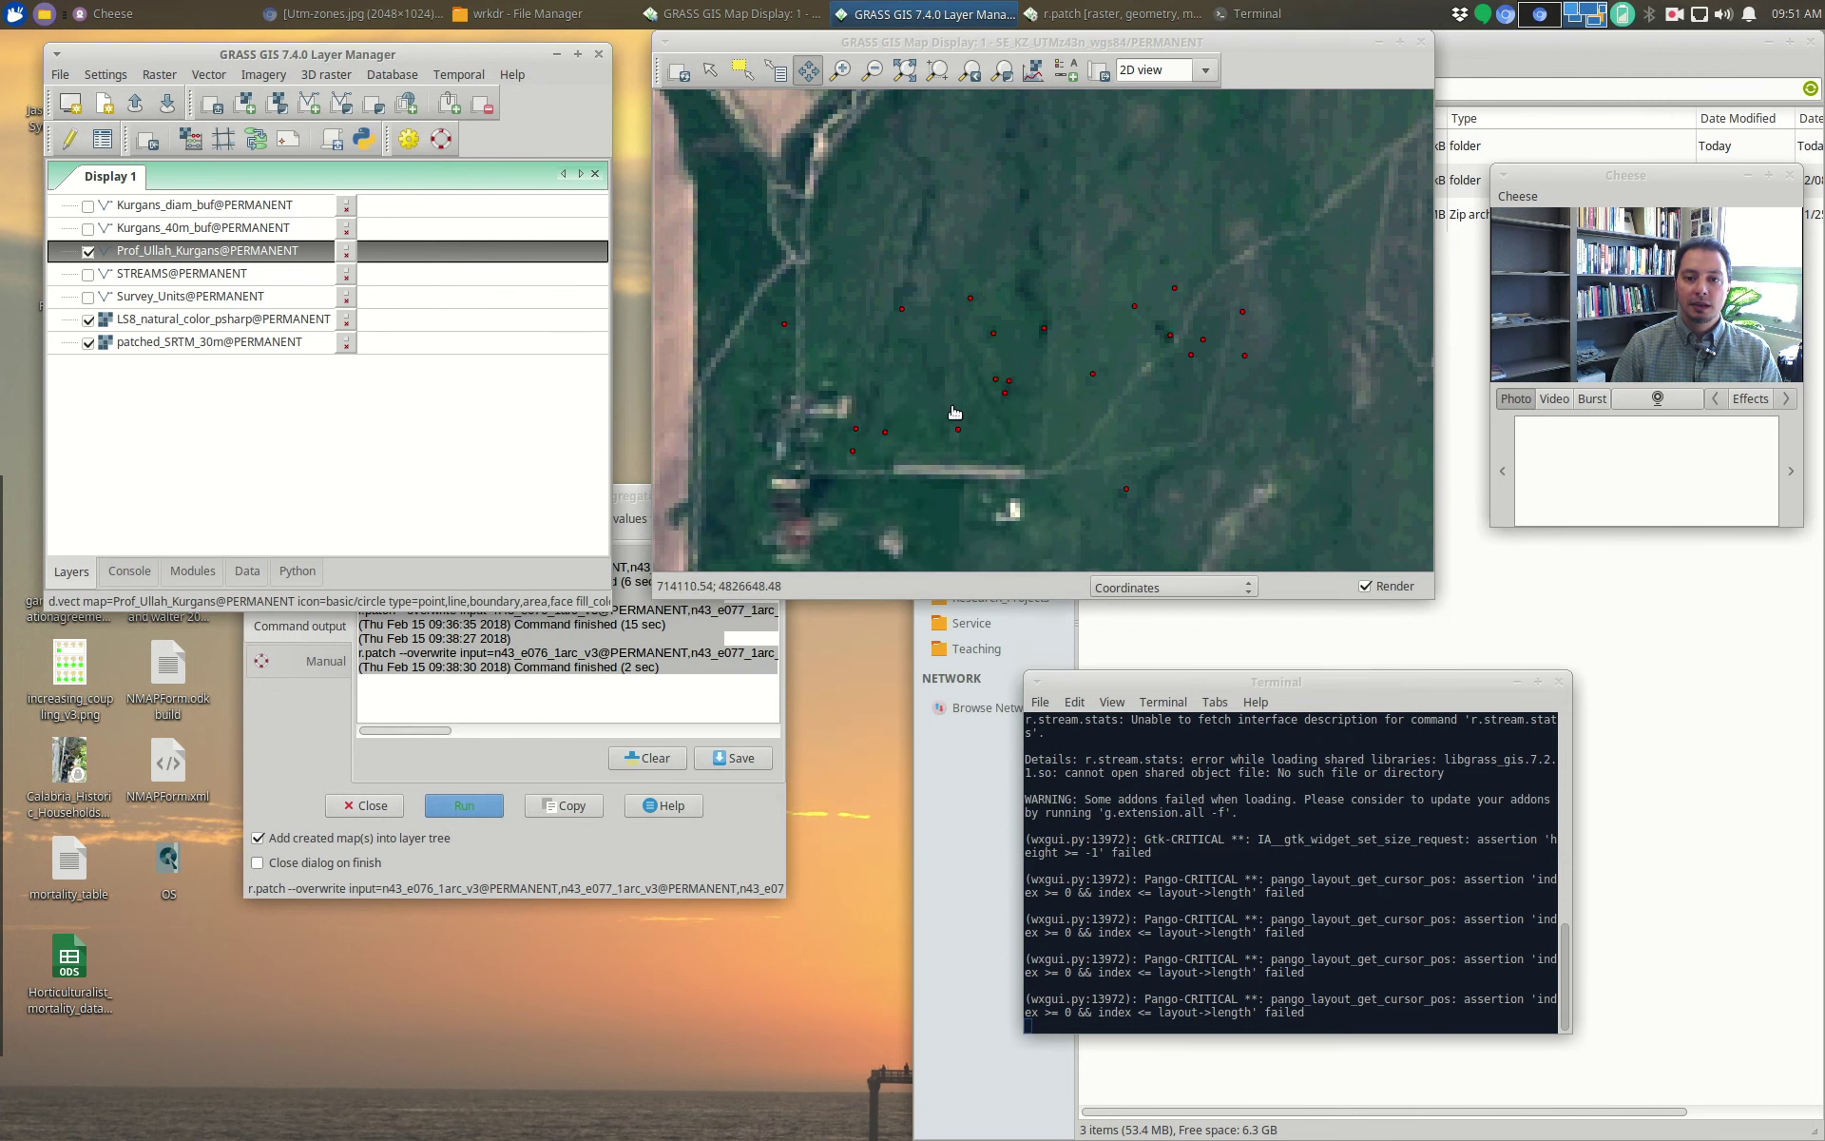
# Step: Show the Kurgans_diam_buf layer and hide LS8_natural_color_psharp so the buffers lie over the elevation raster
pyautogui.click(87, 205)
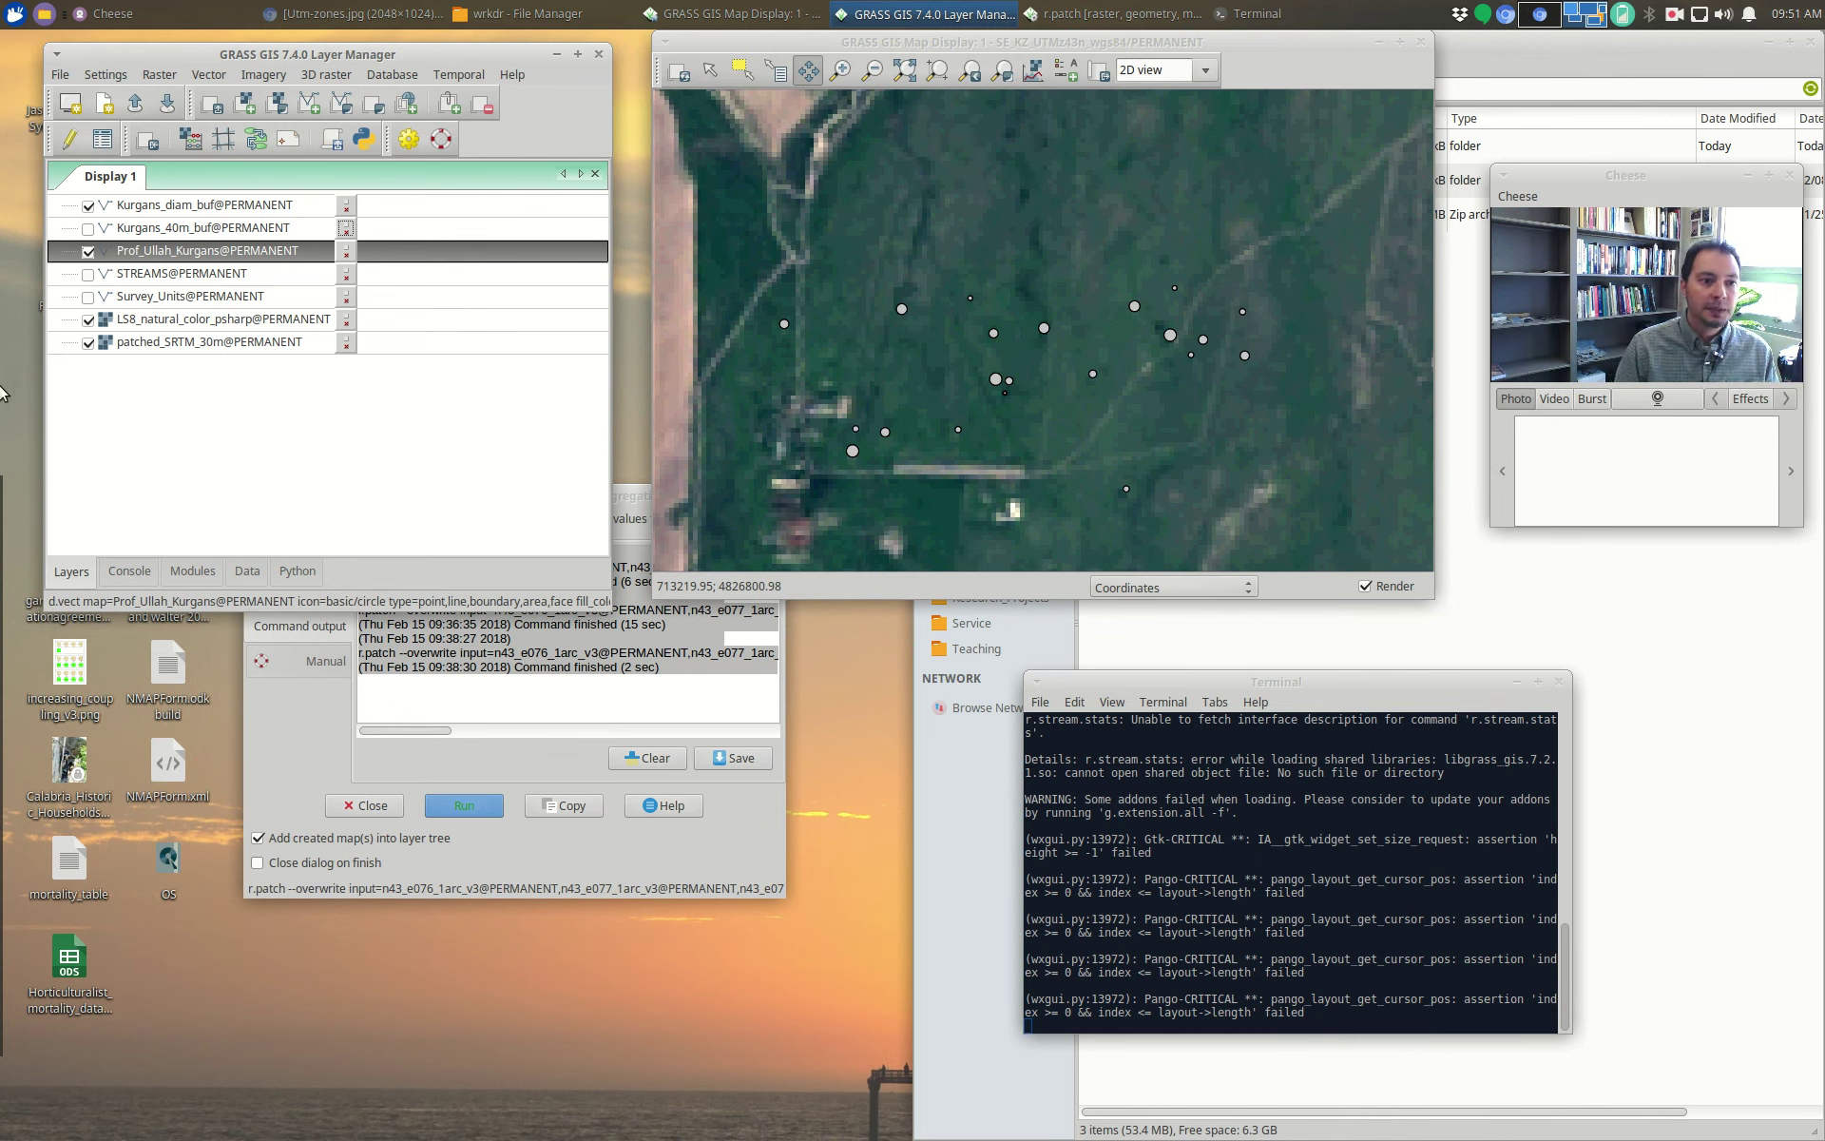
pyautogui.click(88, 319)
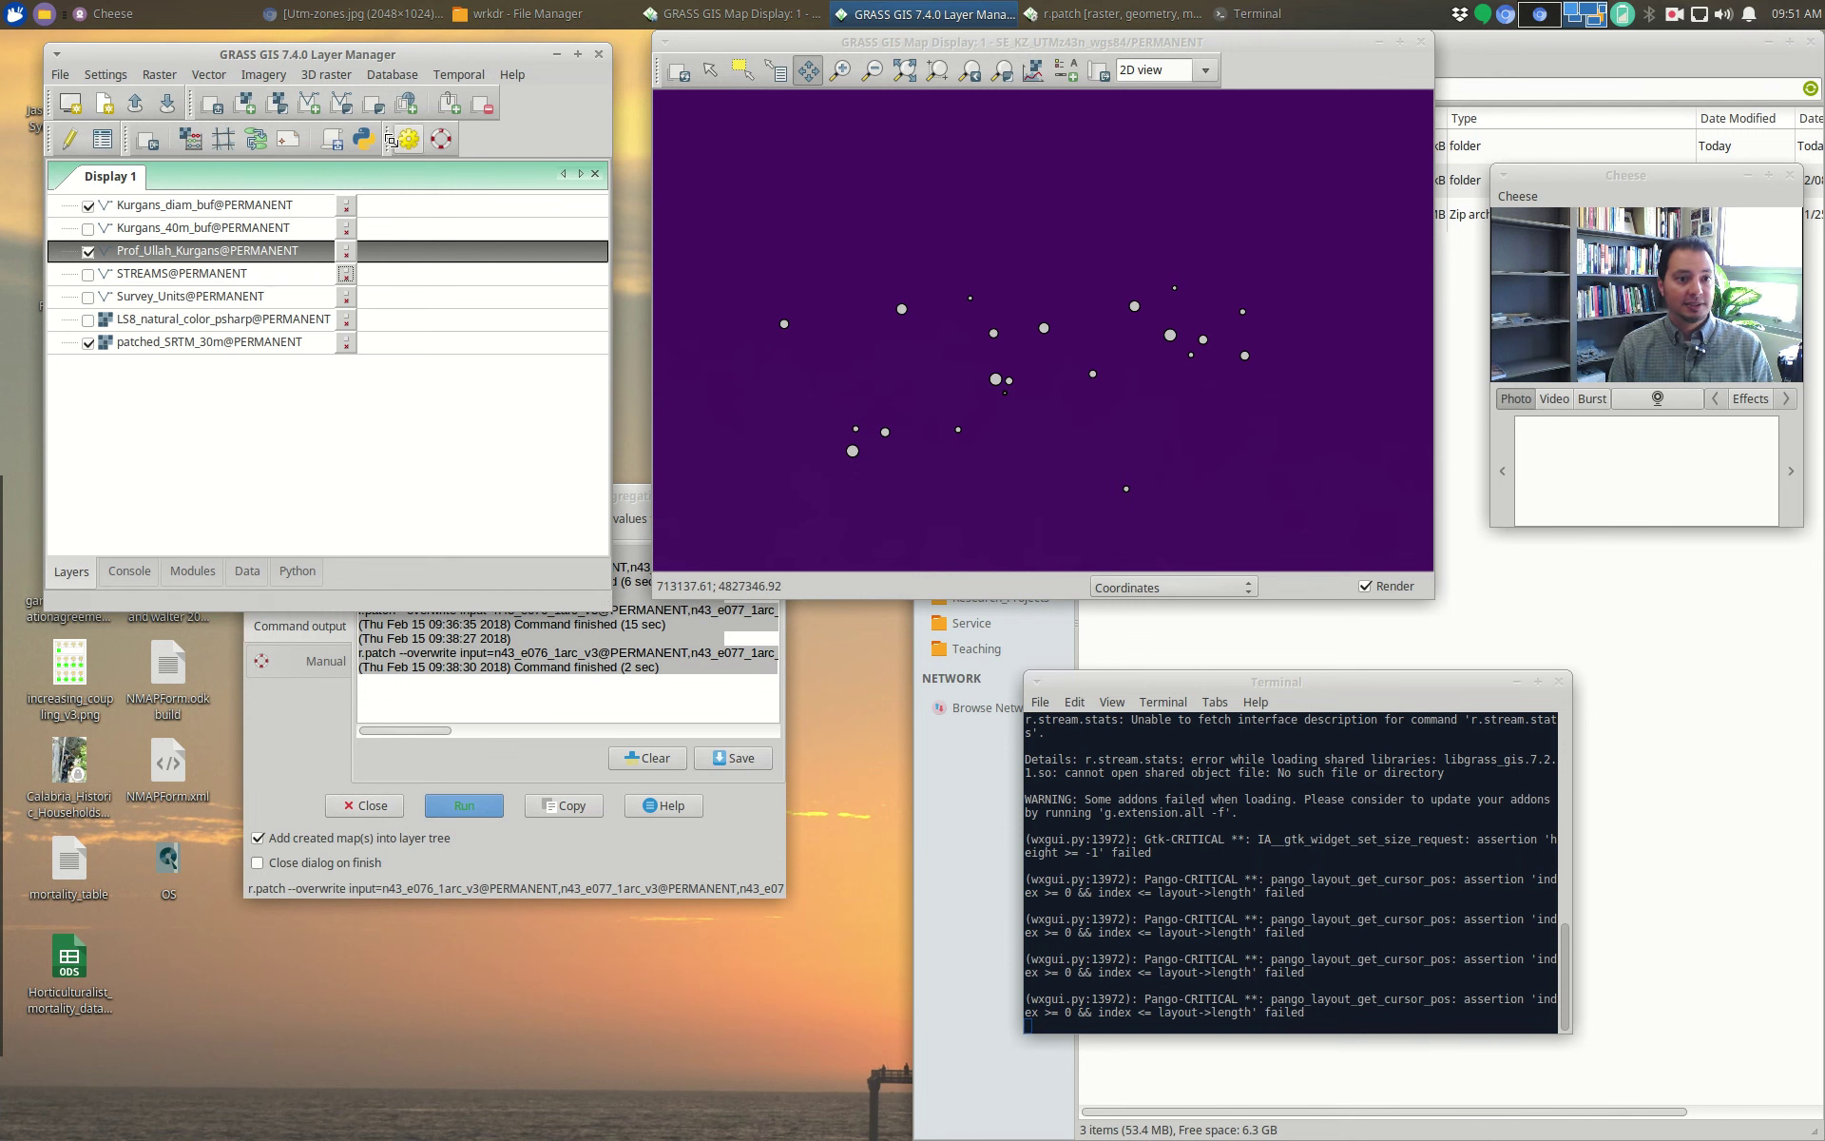
# Step: Set up v.rast.stats with Kurgans_diam_buf as the vector map, patched_SRTM_30m as the raster, and column prefix elev_
pyautogui.click(210, 75)
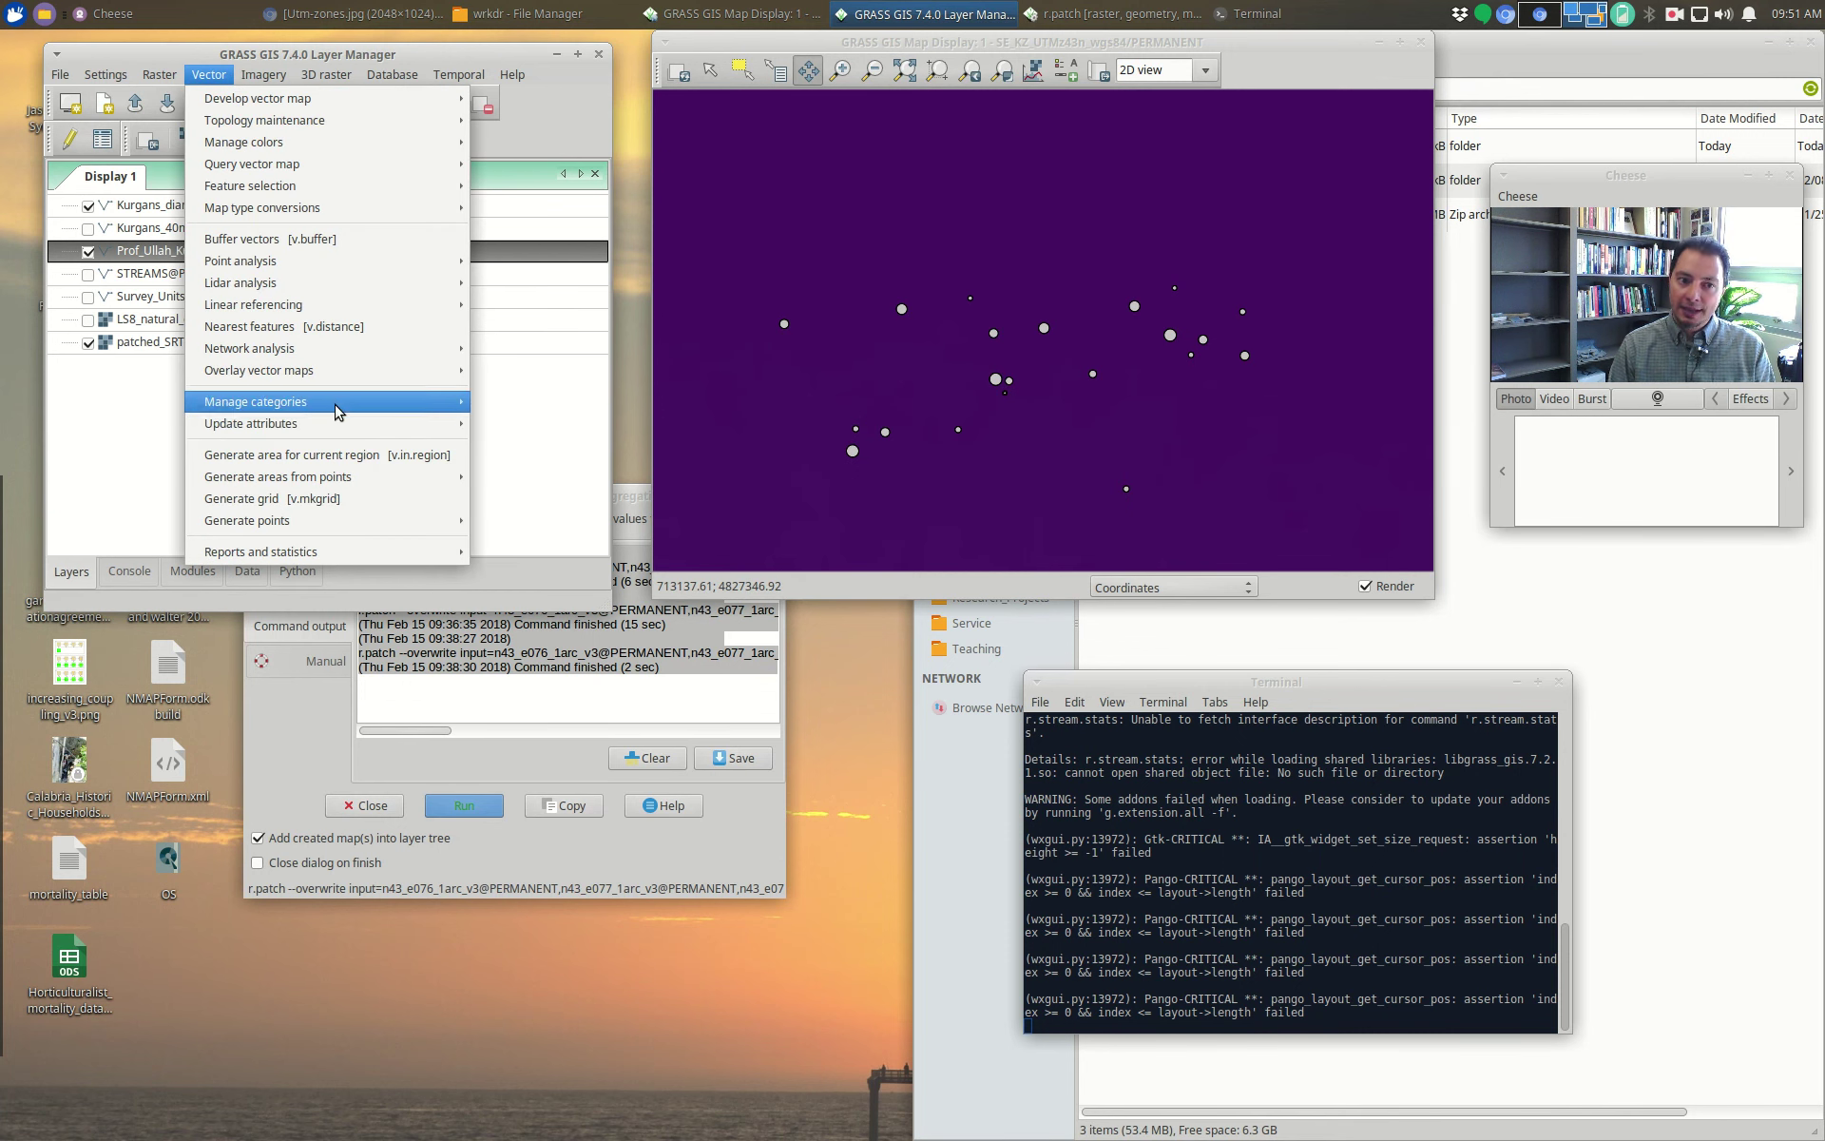
pyautogui.moveTo(353, 424)
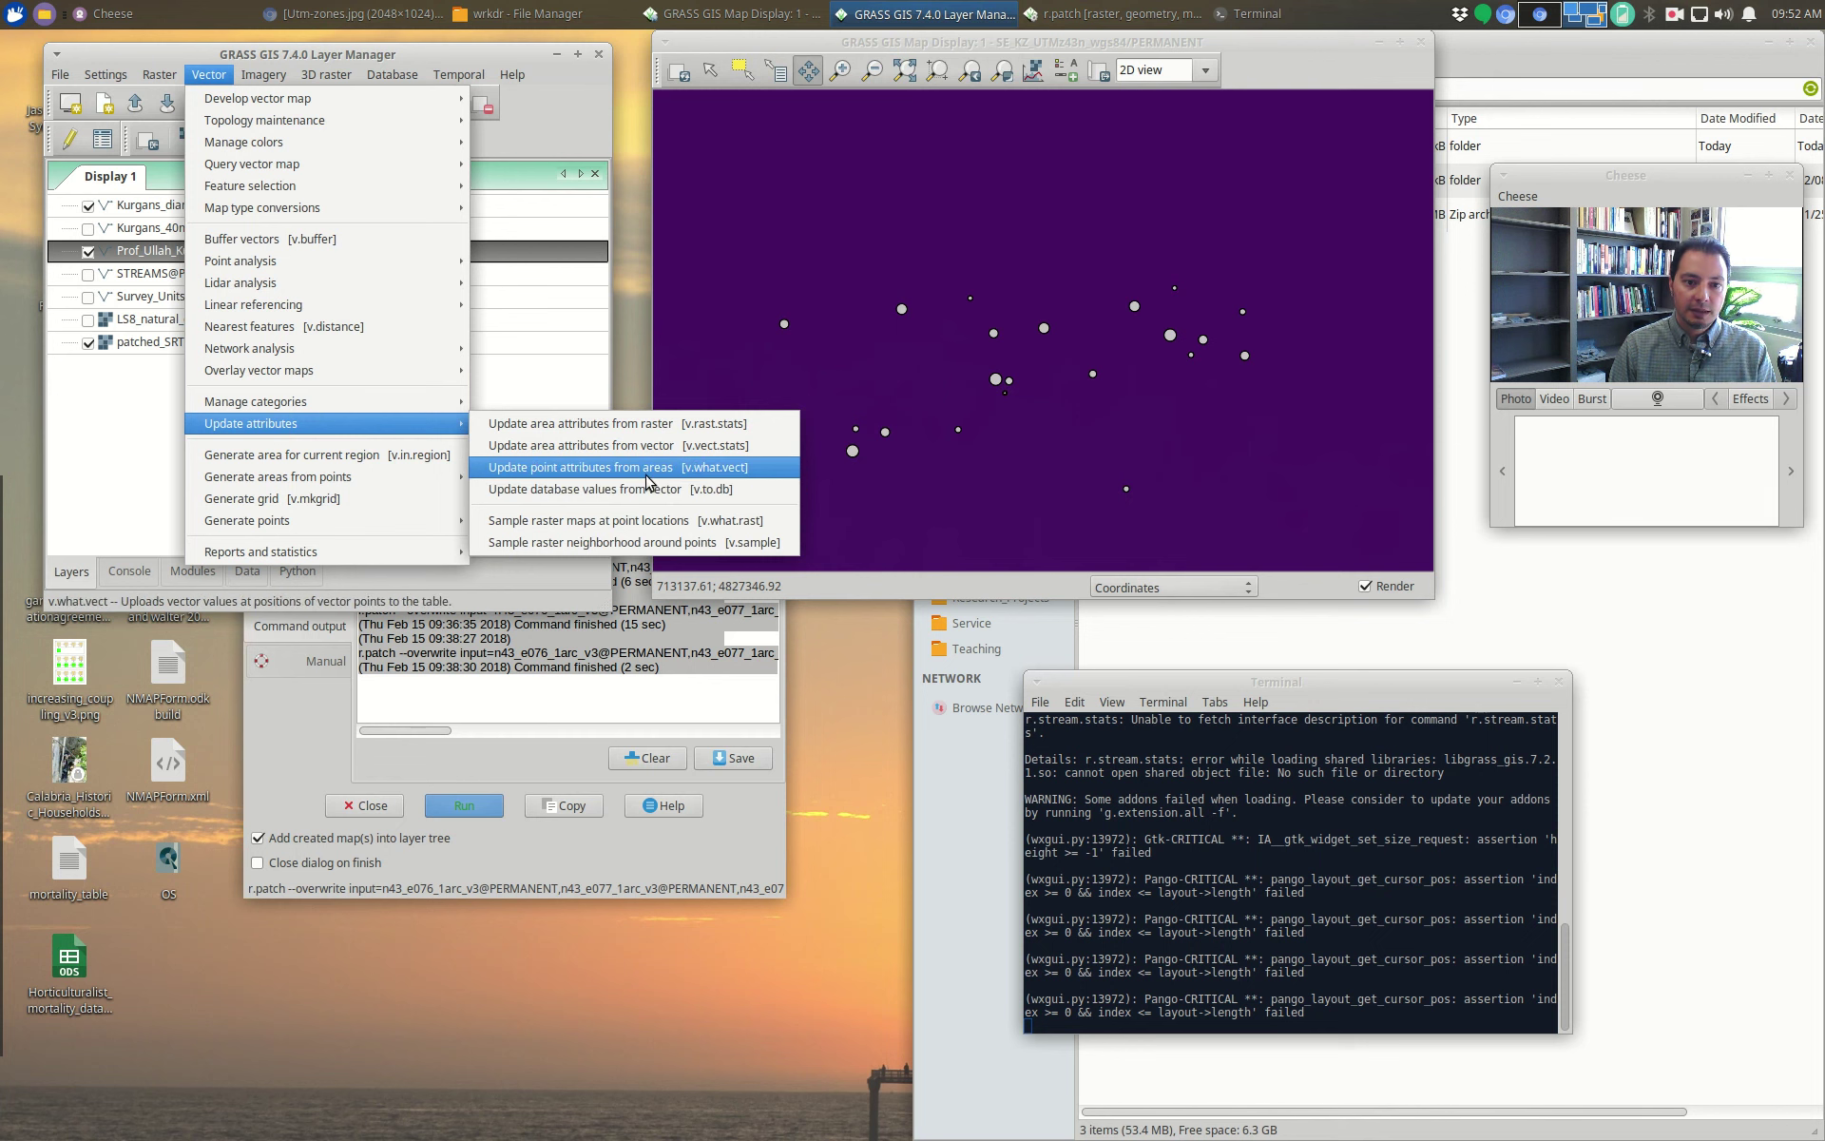
pyautogui.click(681, 434)
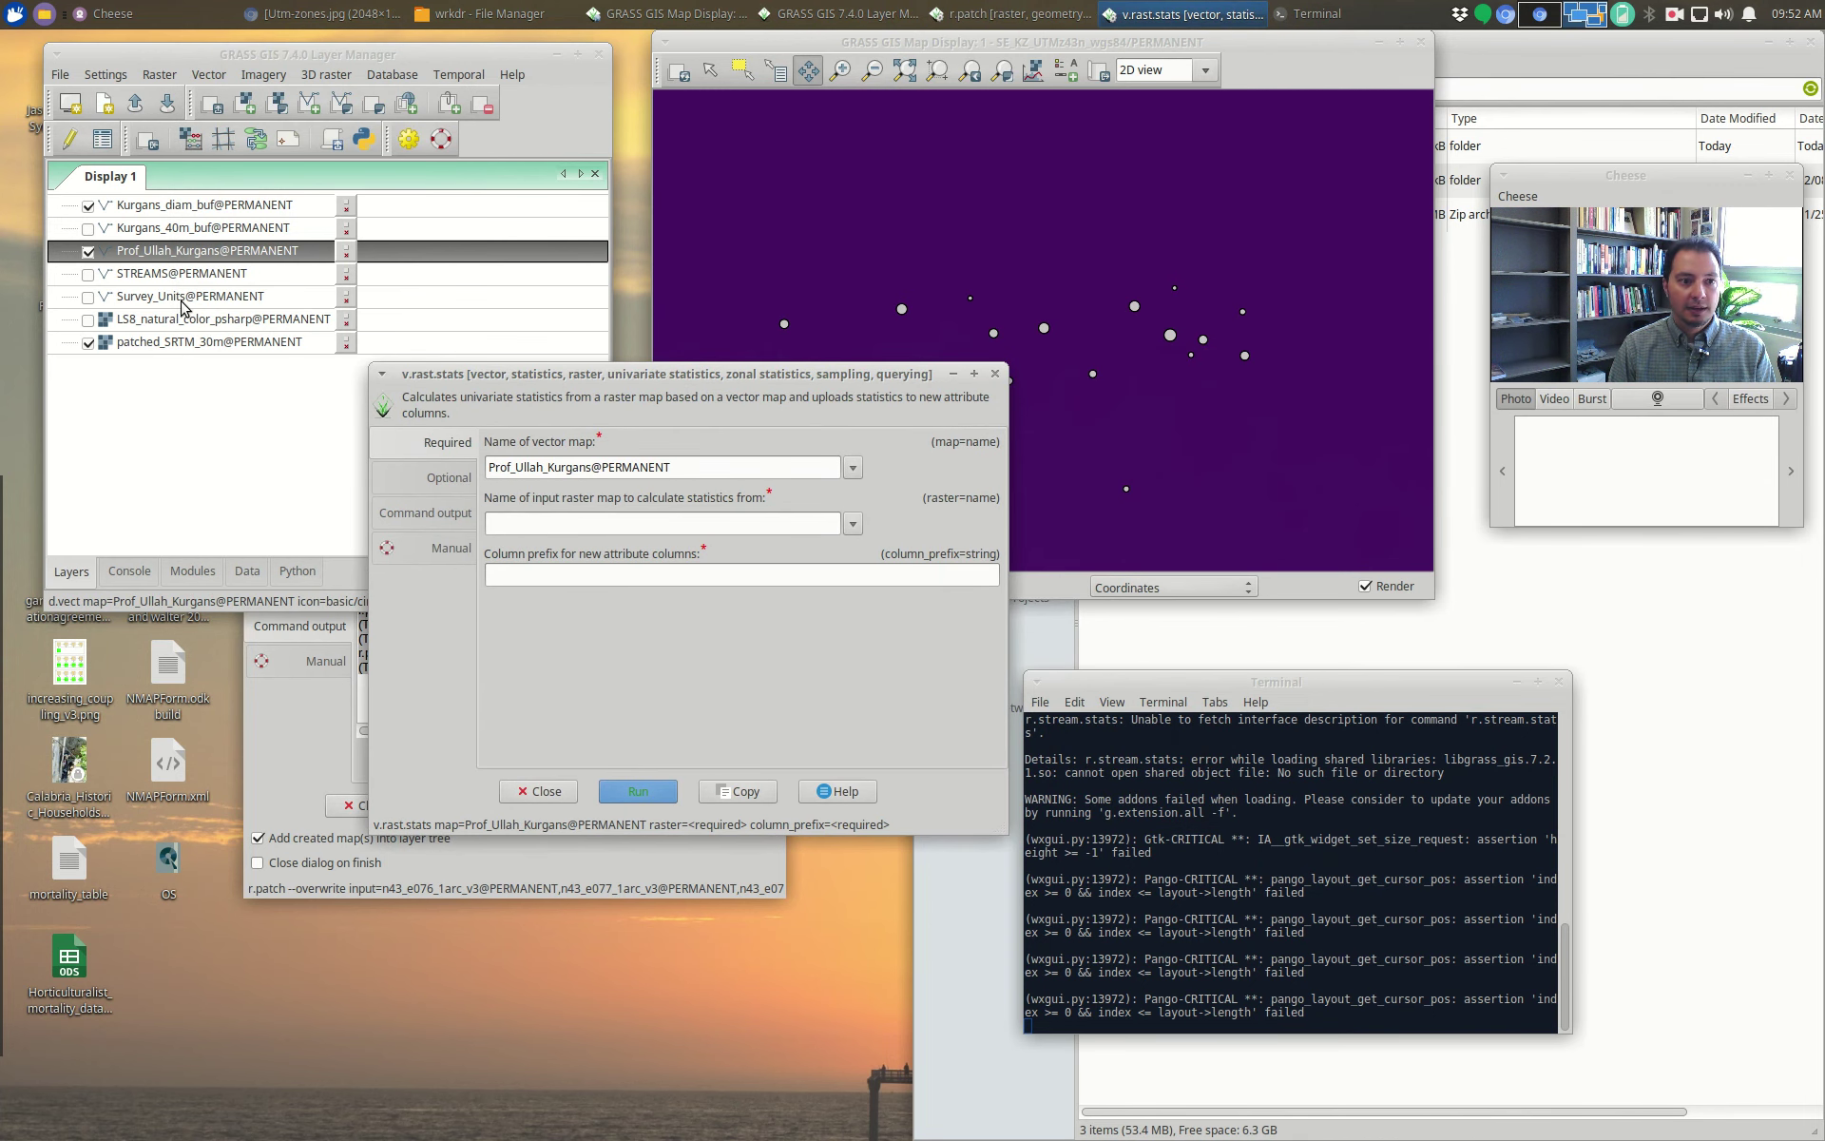
pyautogui.click(853, 466)
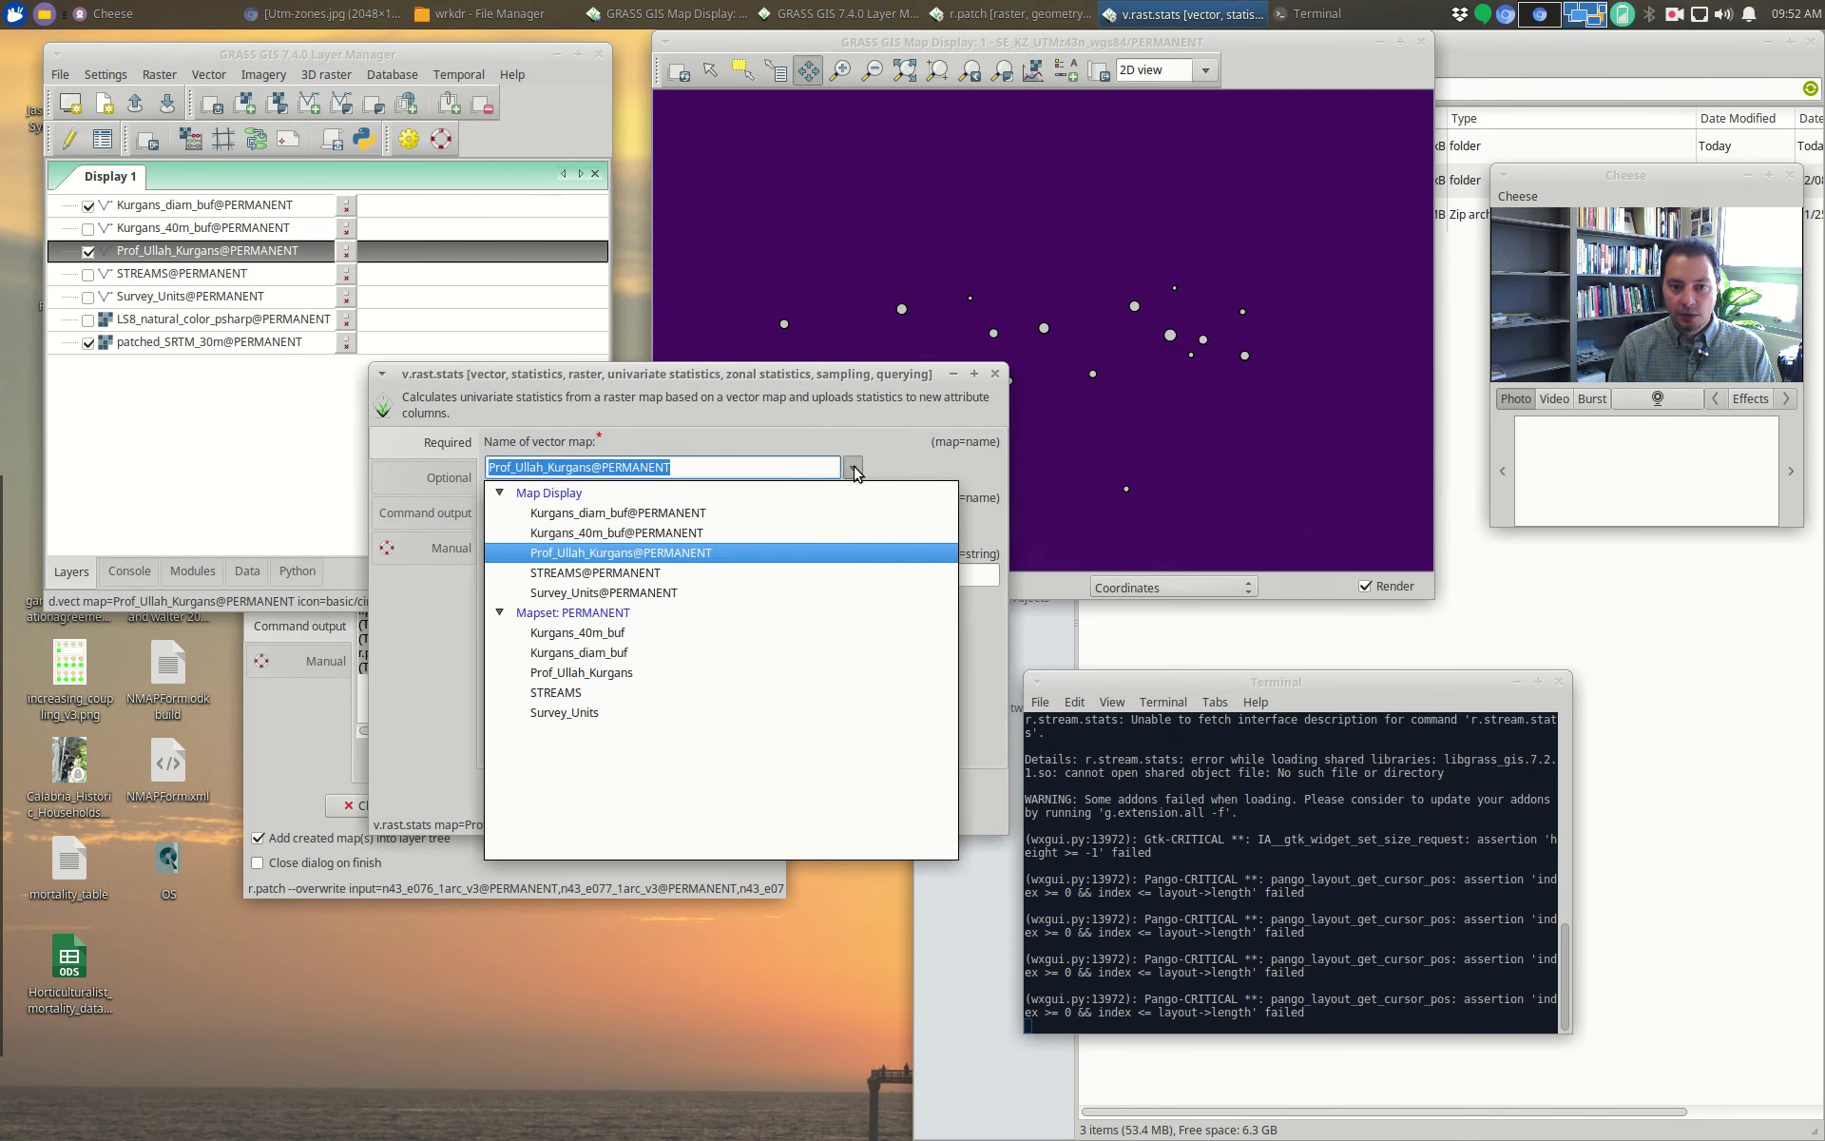
pyautogui.click(643, 514)
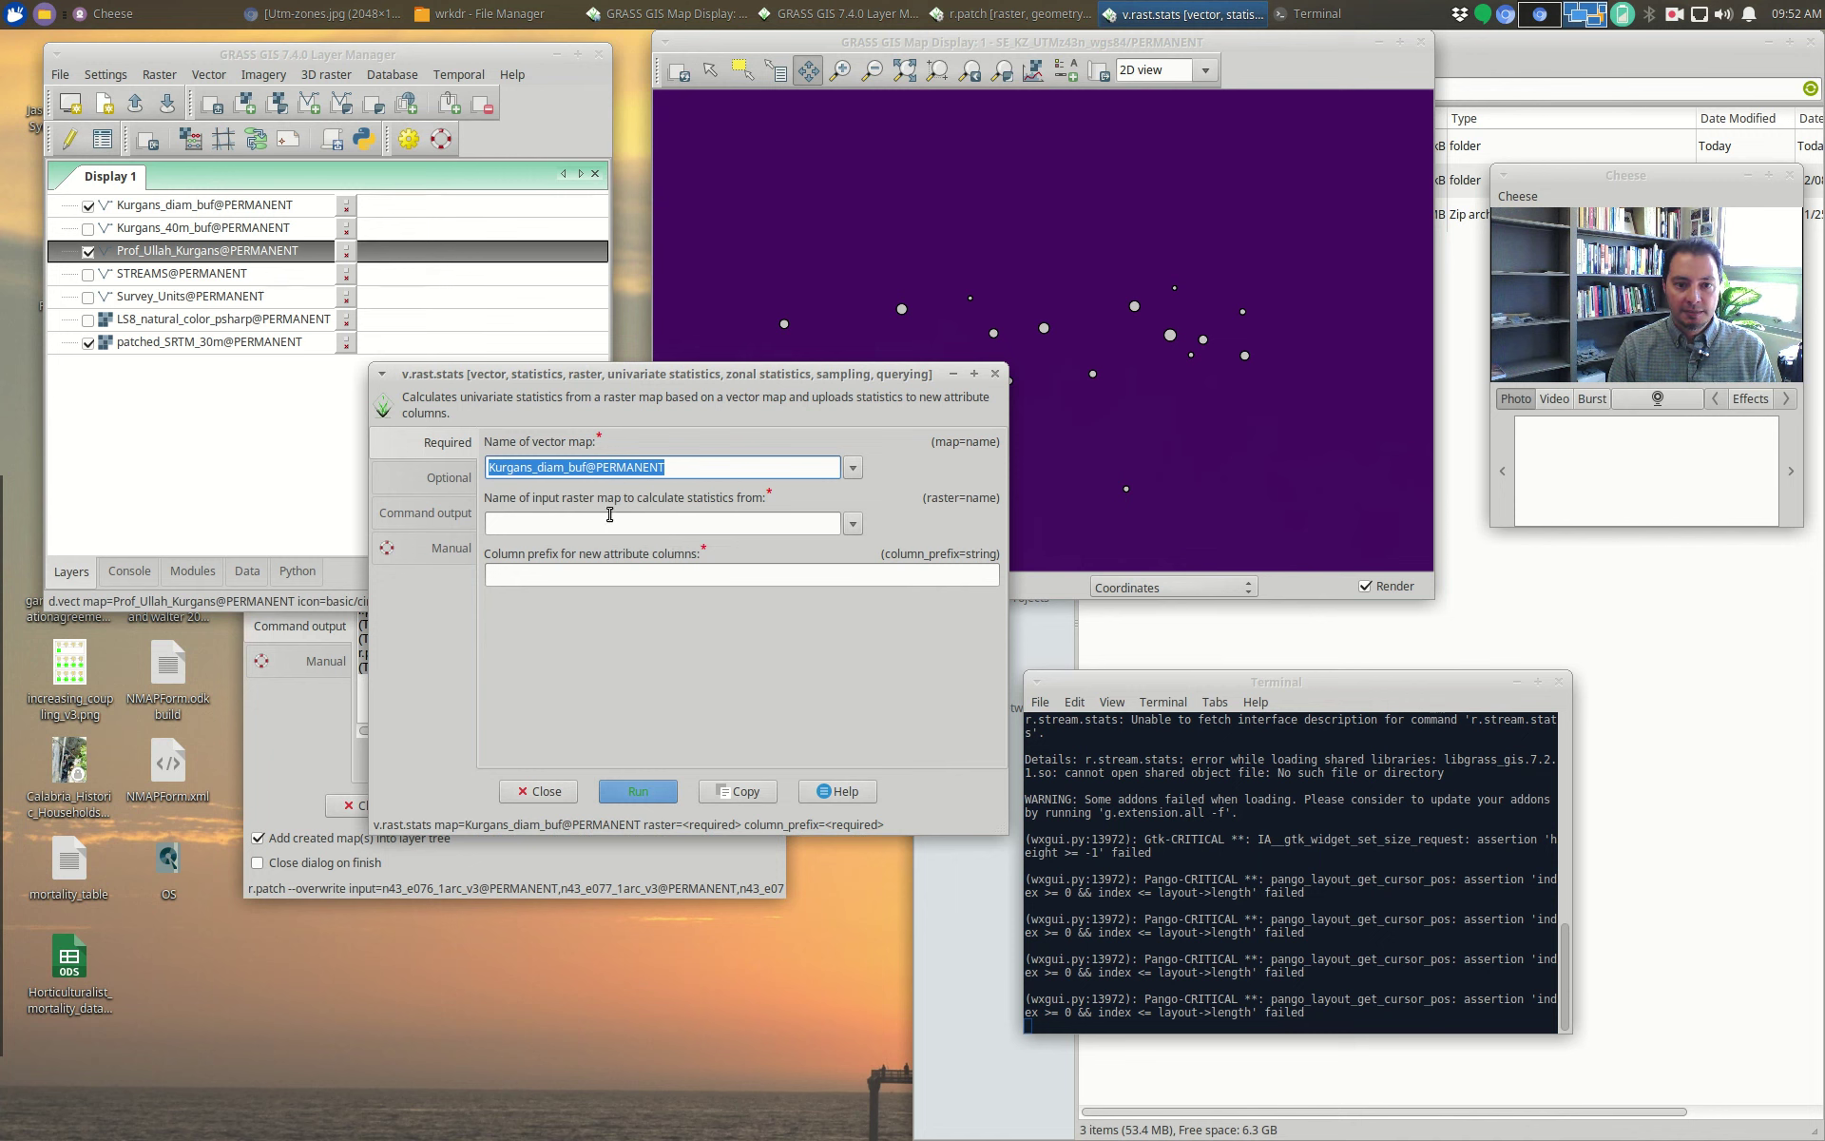
pyautogui.click(855, 525)
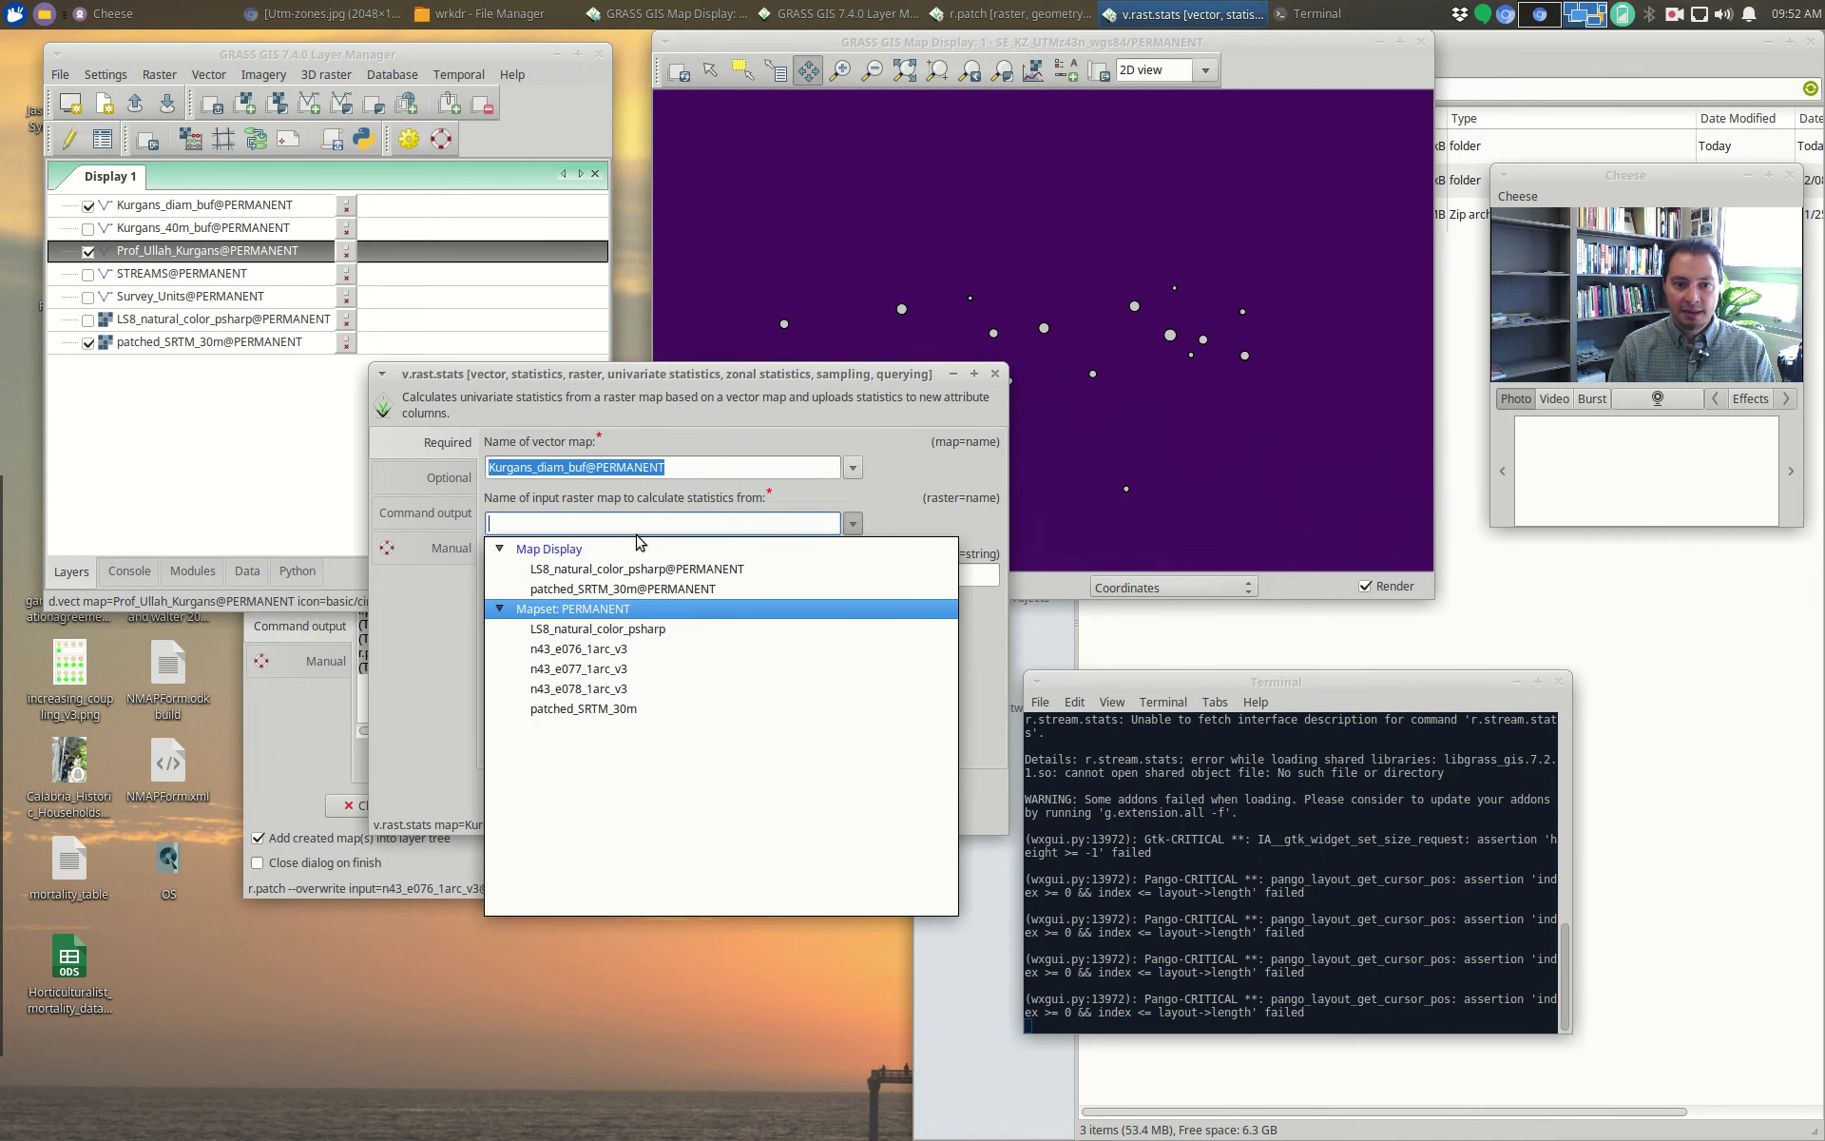
pyautogui.click(594, 588)
pyautogui.click(586, 576)
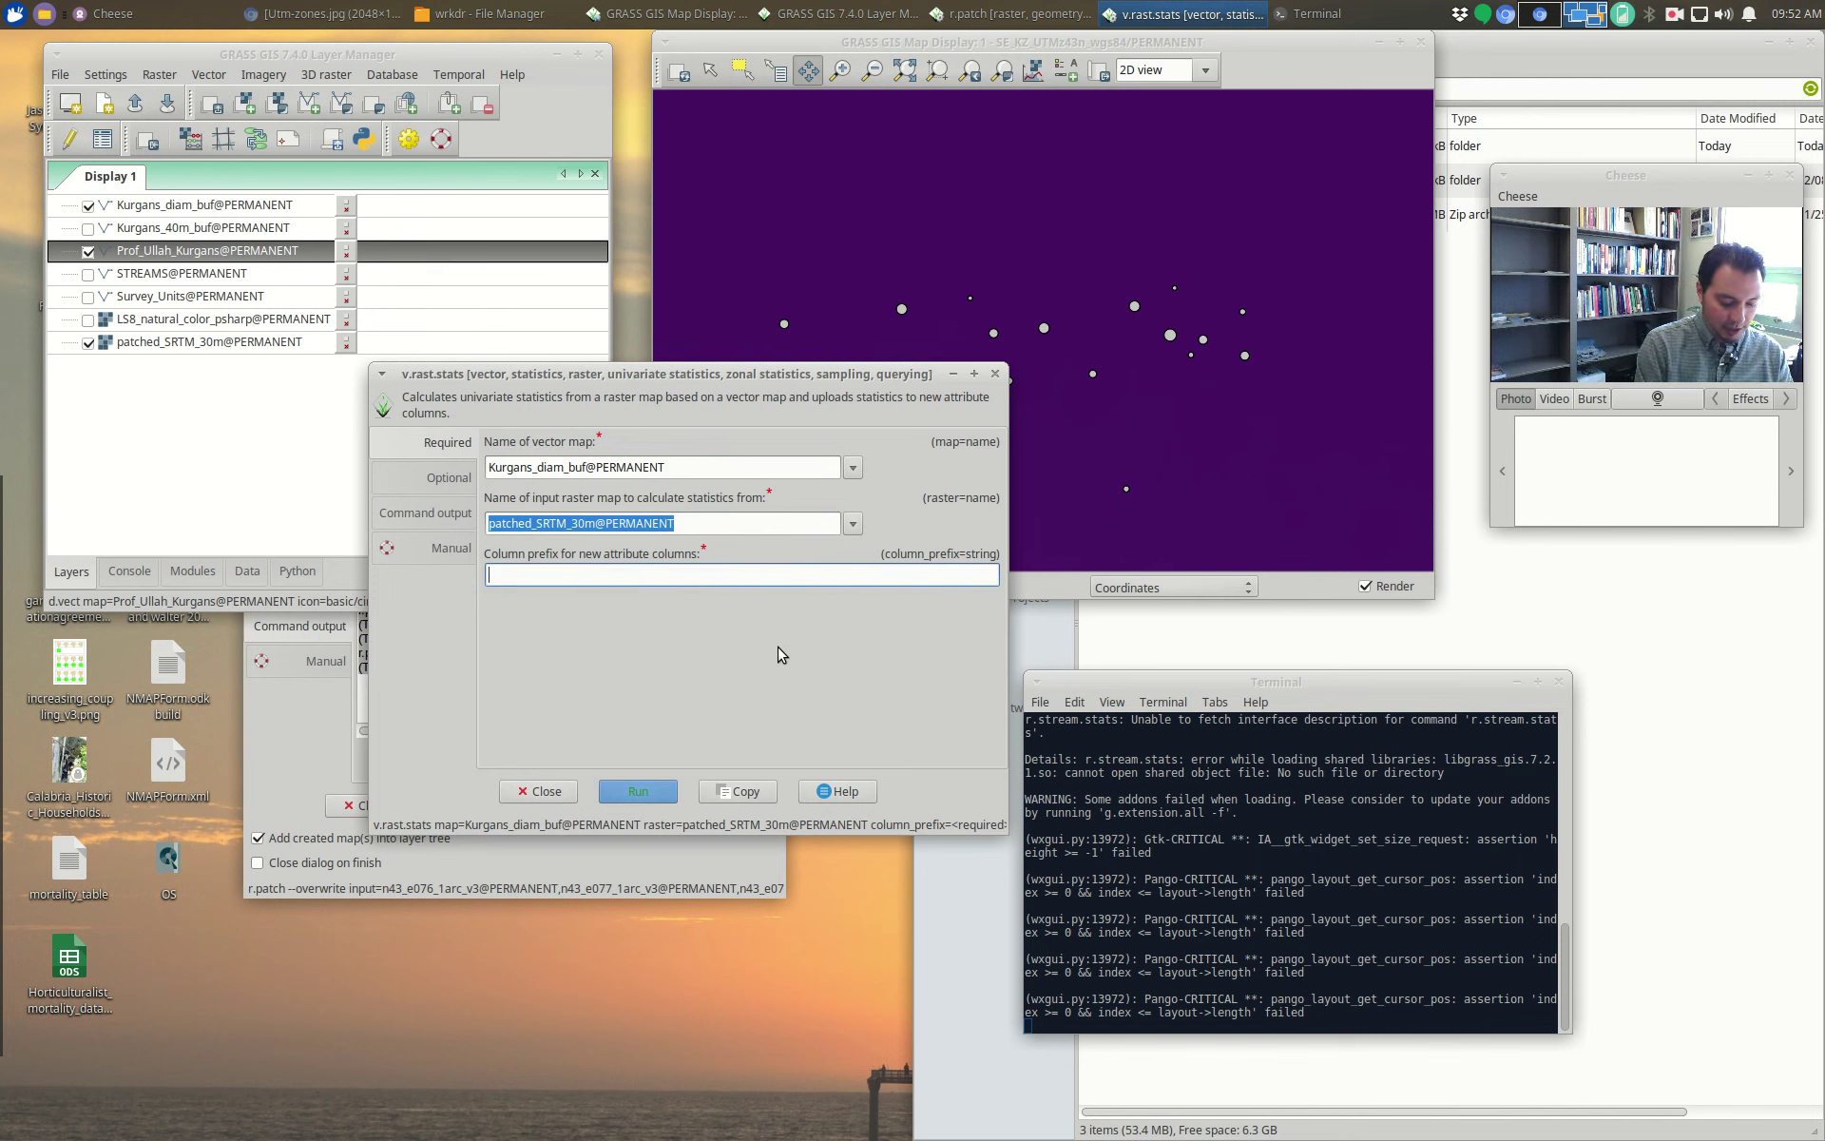
pyautogui.write('elev_')
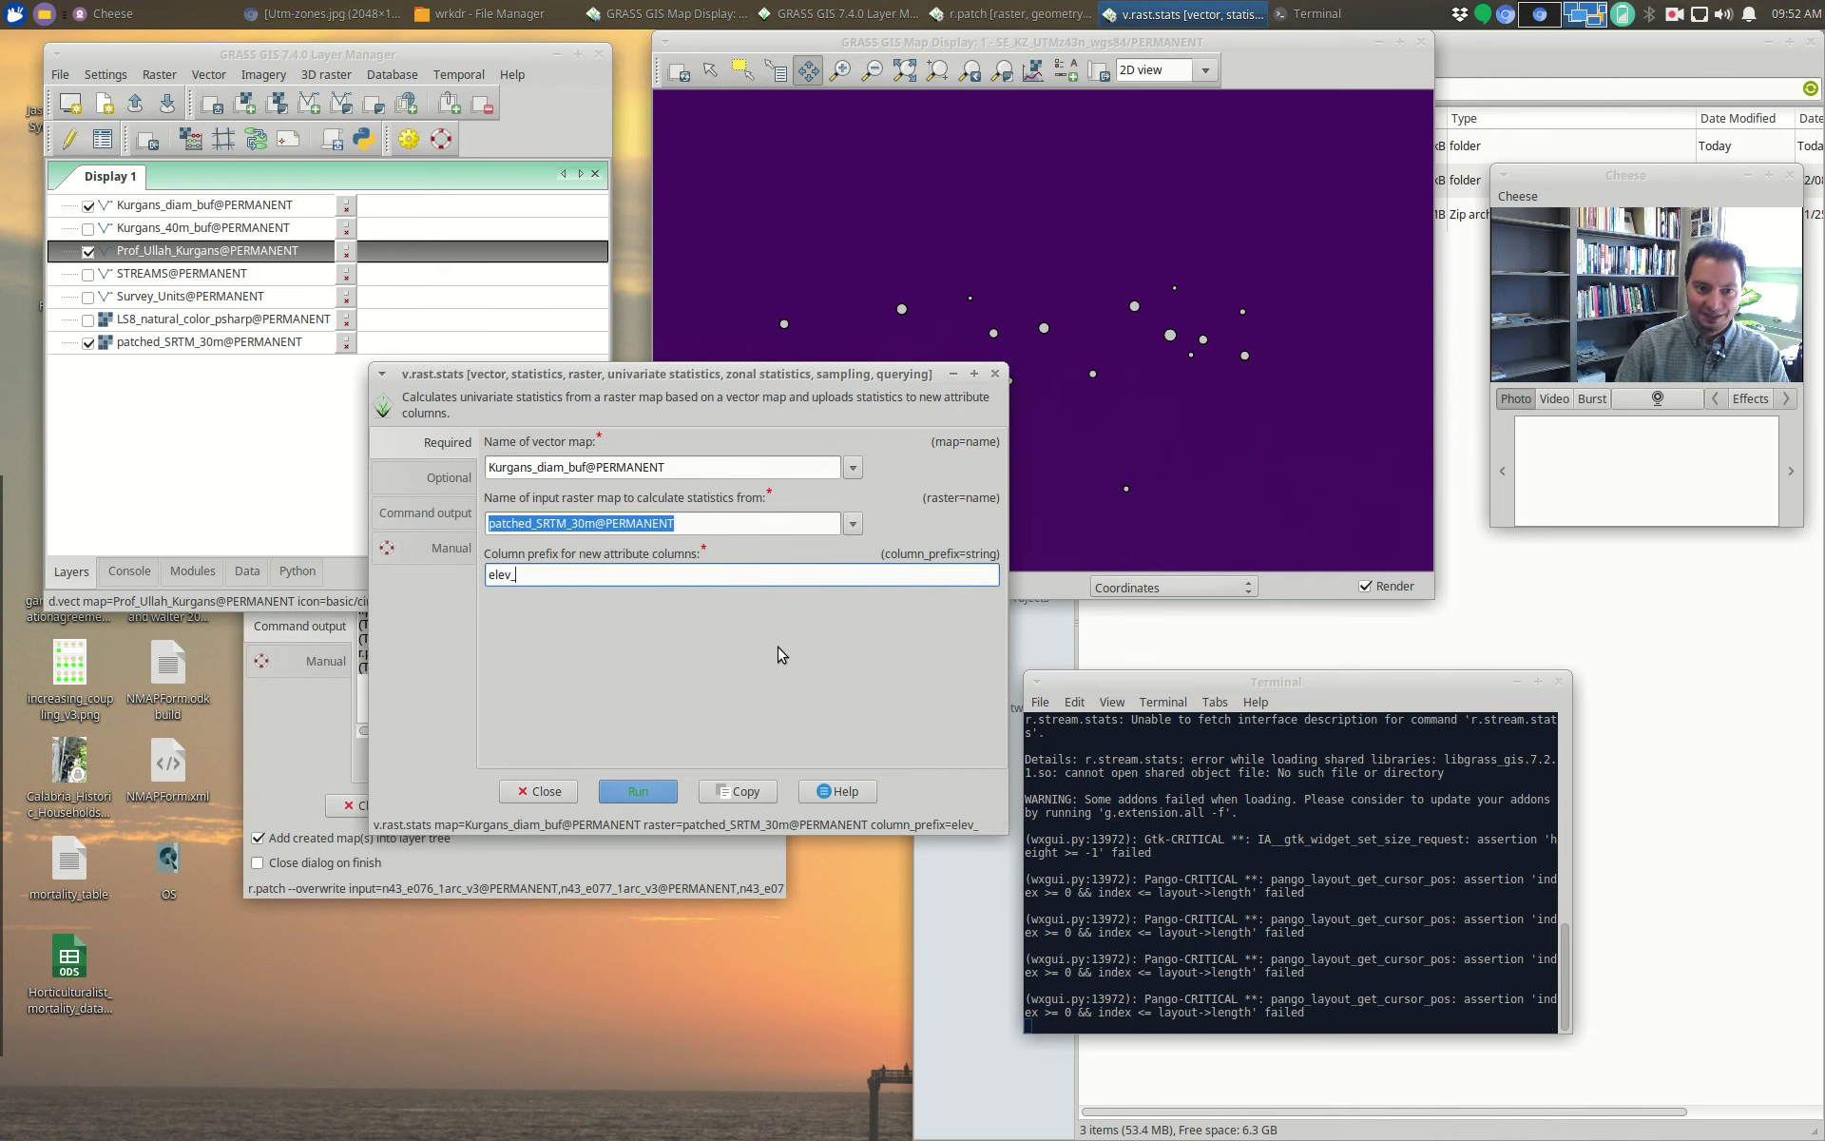
# Step: Limit the statistics to minimum, maximum, average and stddev, and run v.rast.stats on the diameter buffers
pyautogui.click(412, 477)
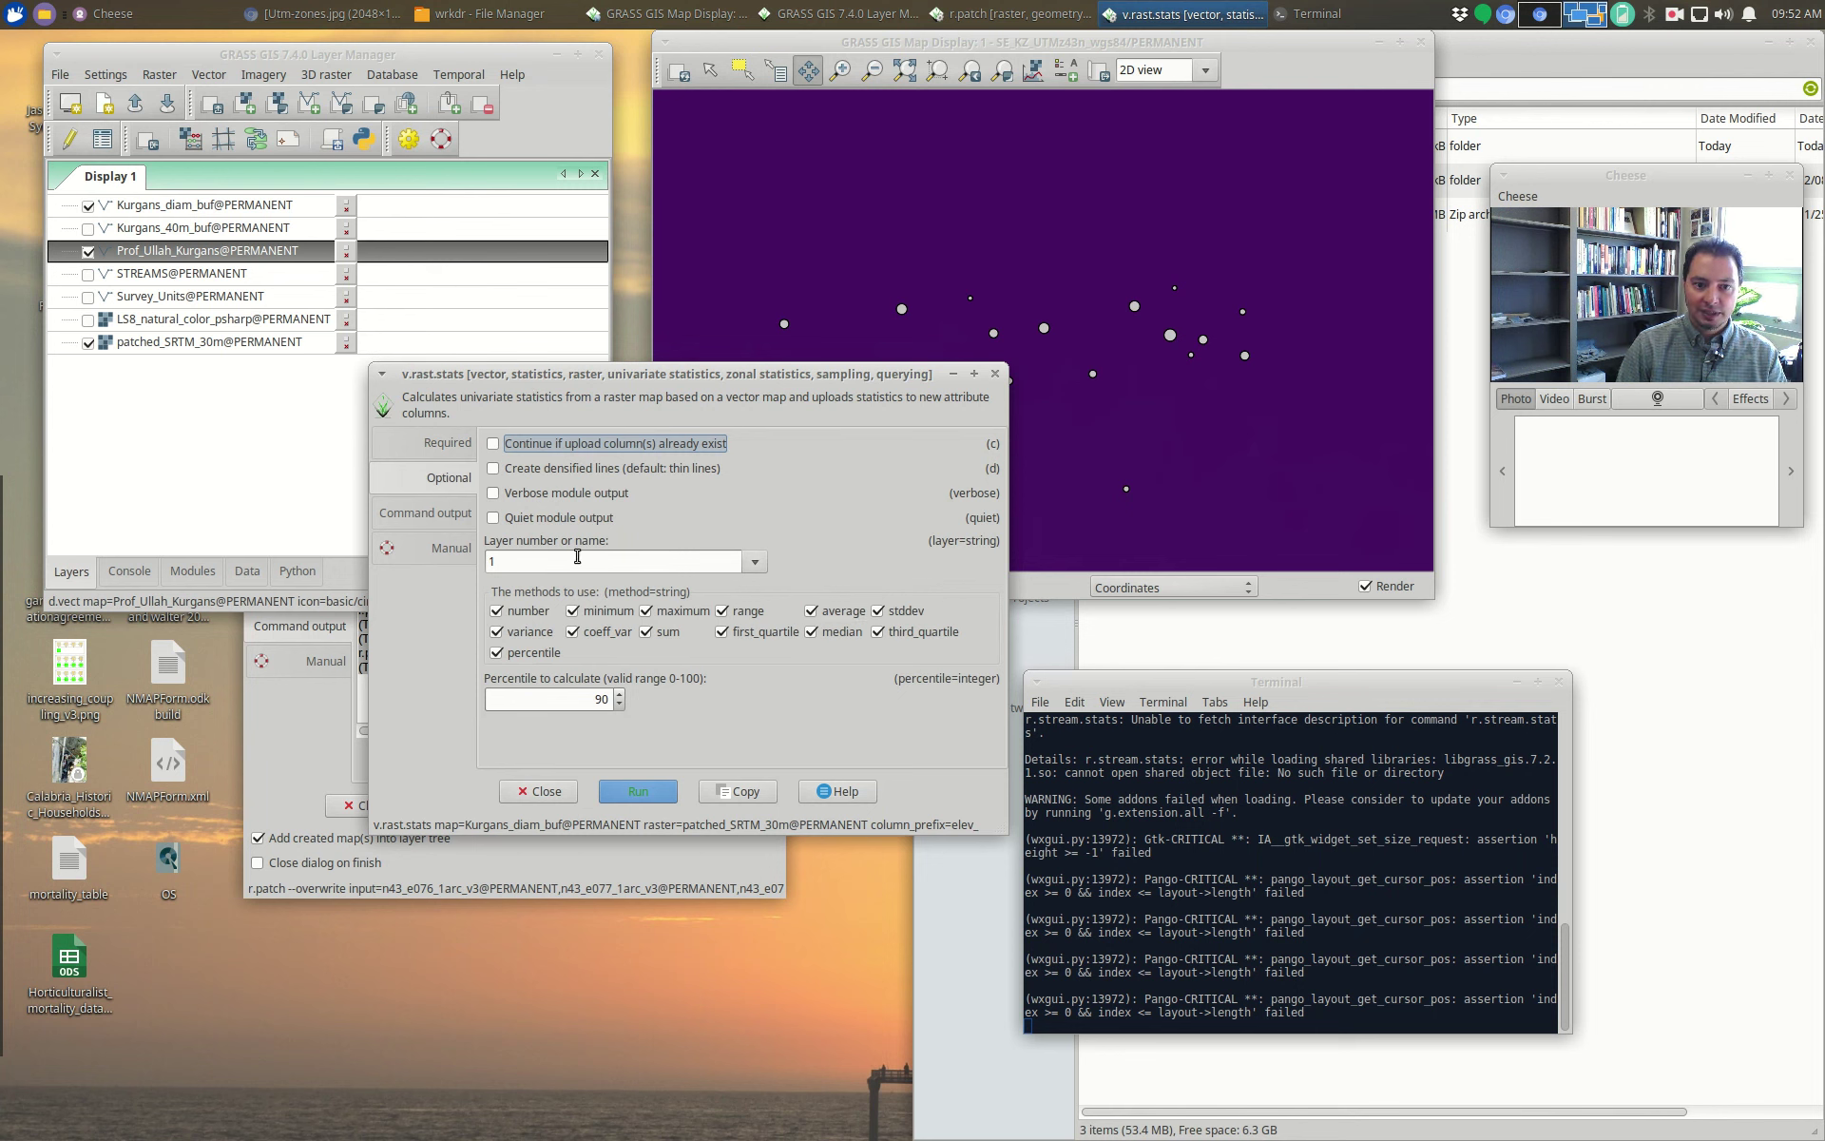
pyautogui.click(496, 610)
pyautogui.click(496, 631)
pyautogui.click(532, 653)
pyautogui.click(605, 632)
pyautogui.click(666, 632)
pyautogui.click(756, 632)
pyautogui.click(747, 611)
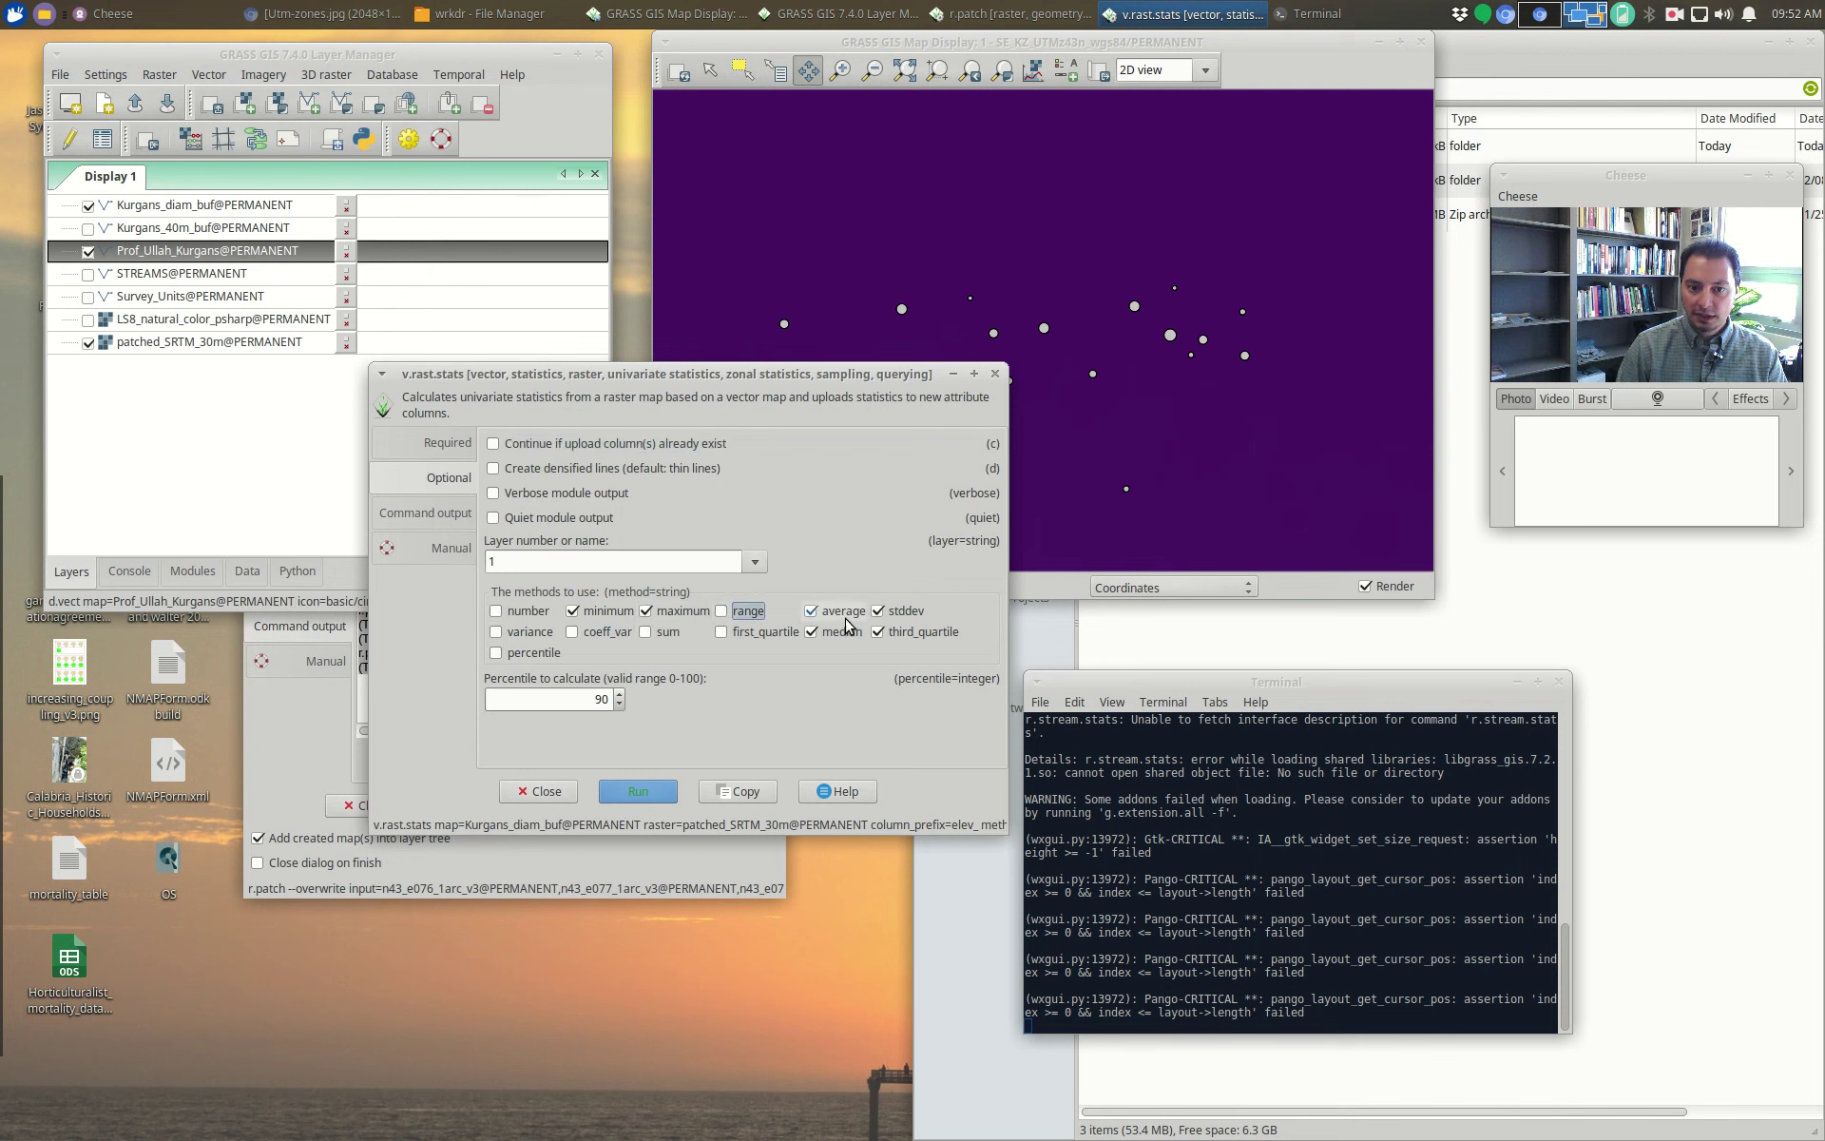
pyautogui.click(842, 631)
pyautogui.click(903, 632)
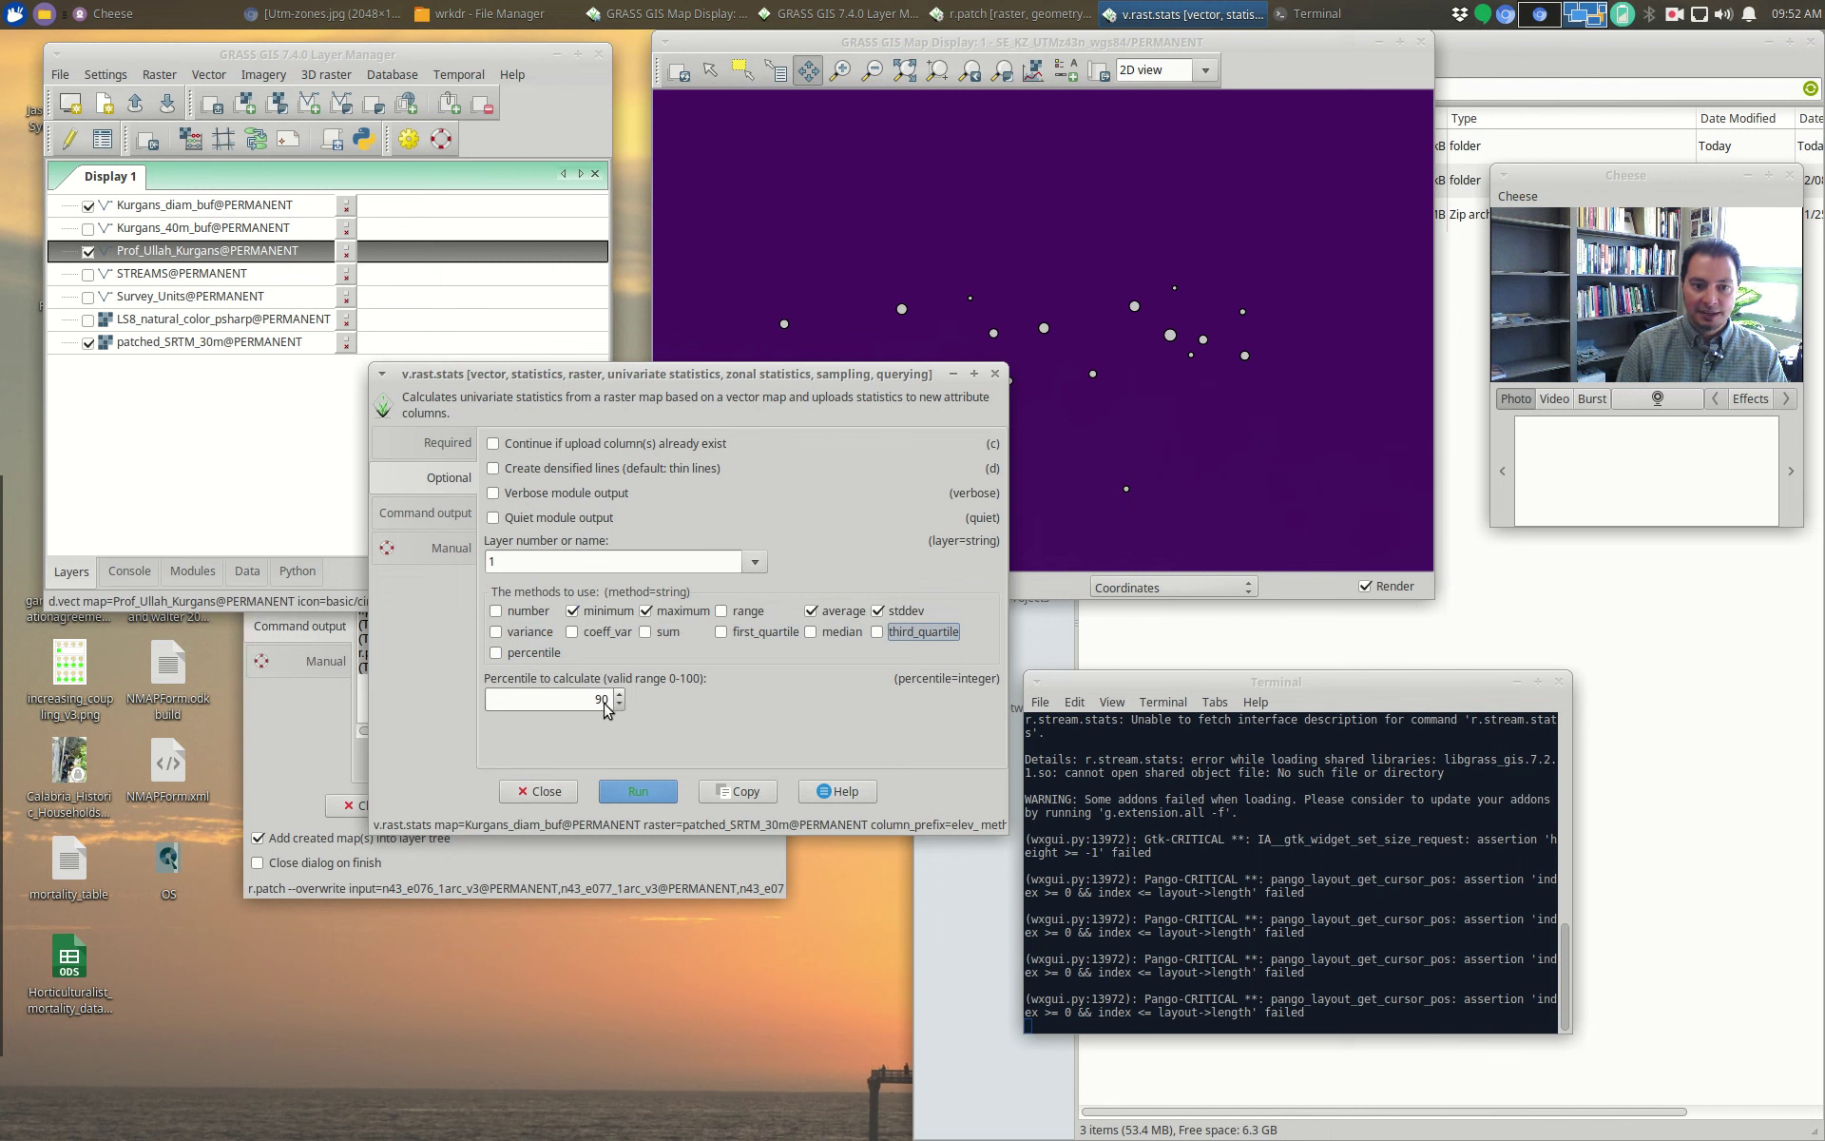
pyautogui.click(659, 789)
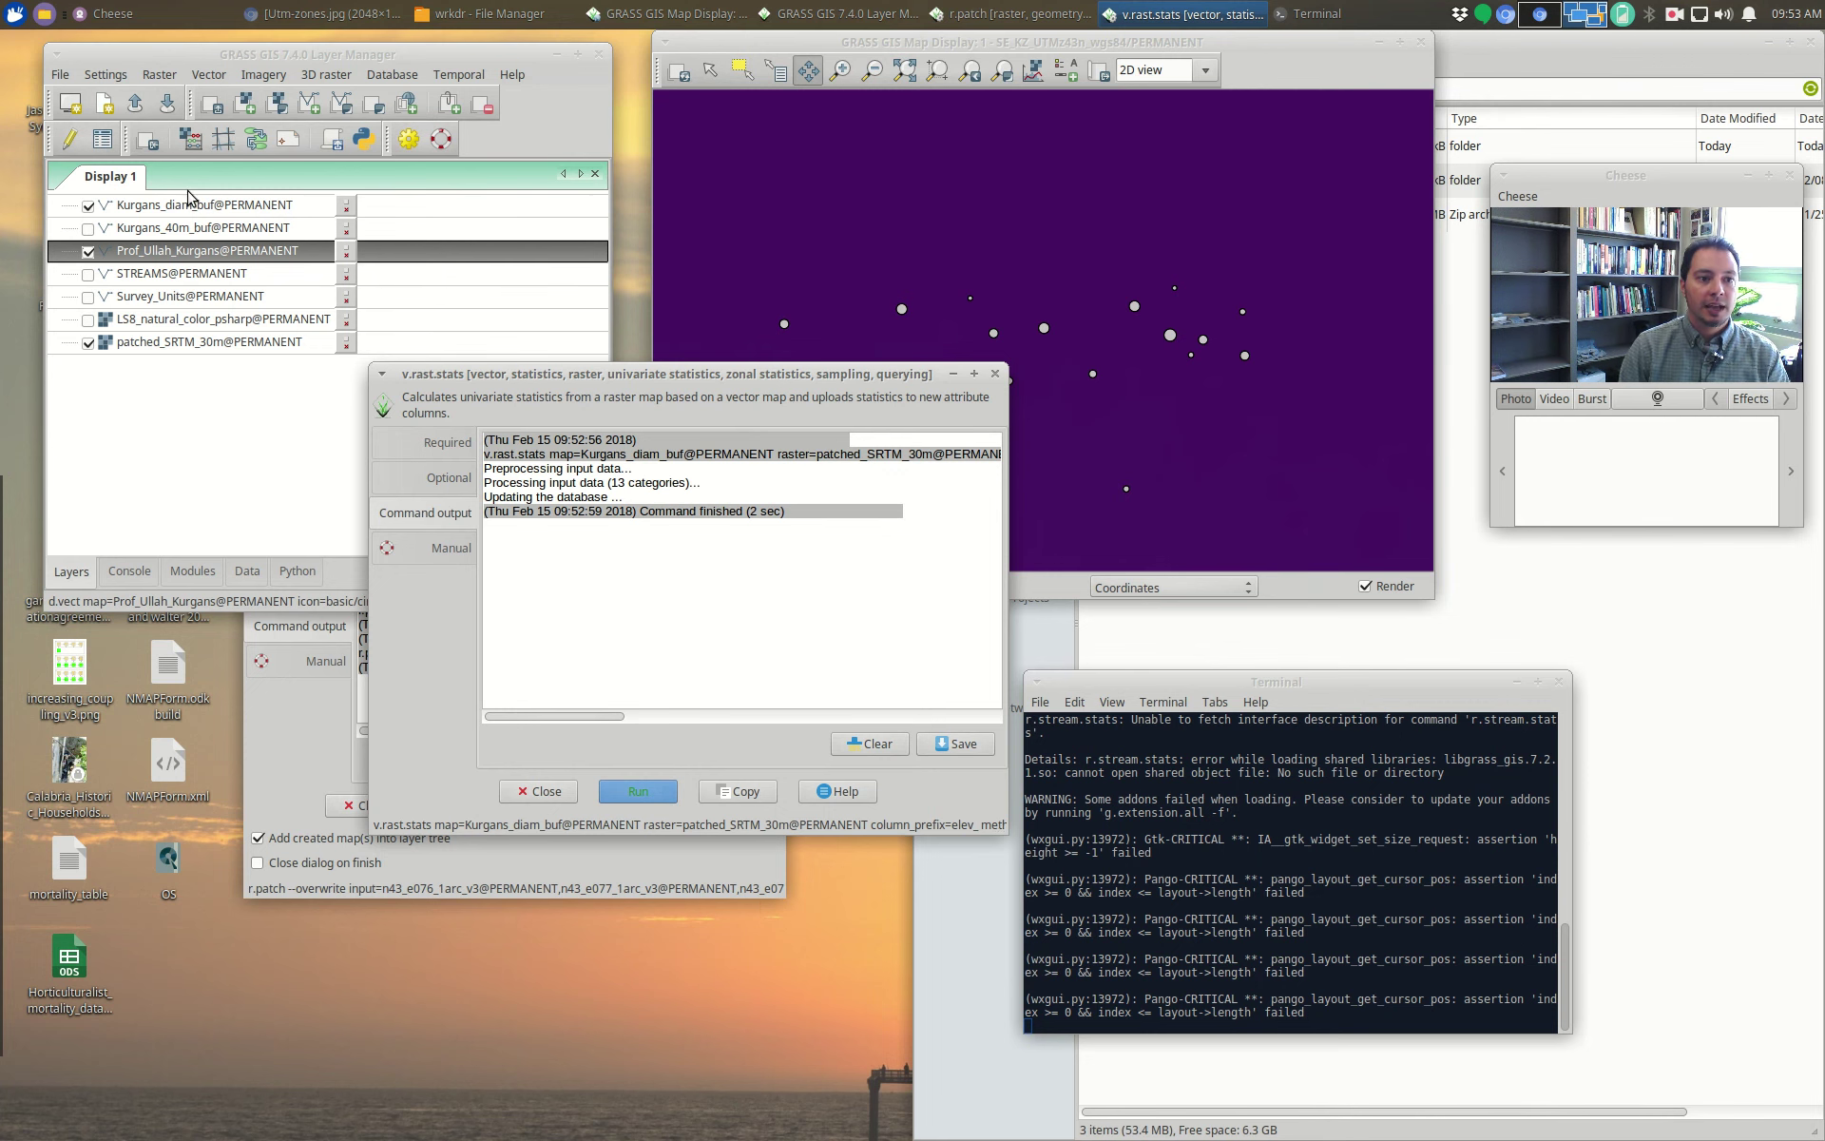
# Step: Examine the elevation statistics columns across all records in the Kurgans_diam_buf attribute table, and move the table clear of the map
pyautogui.click(211, 207)
pyautogui.rightClick(213, 211)
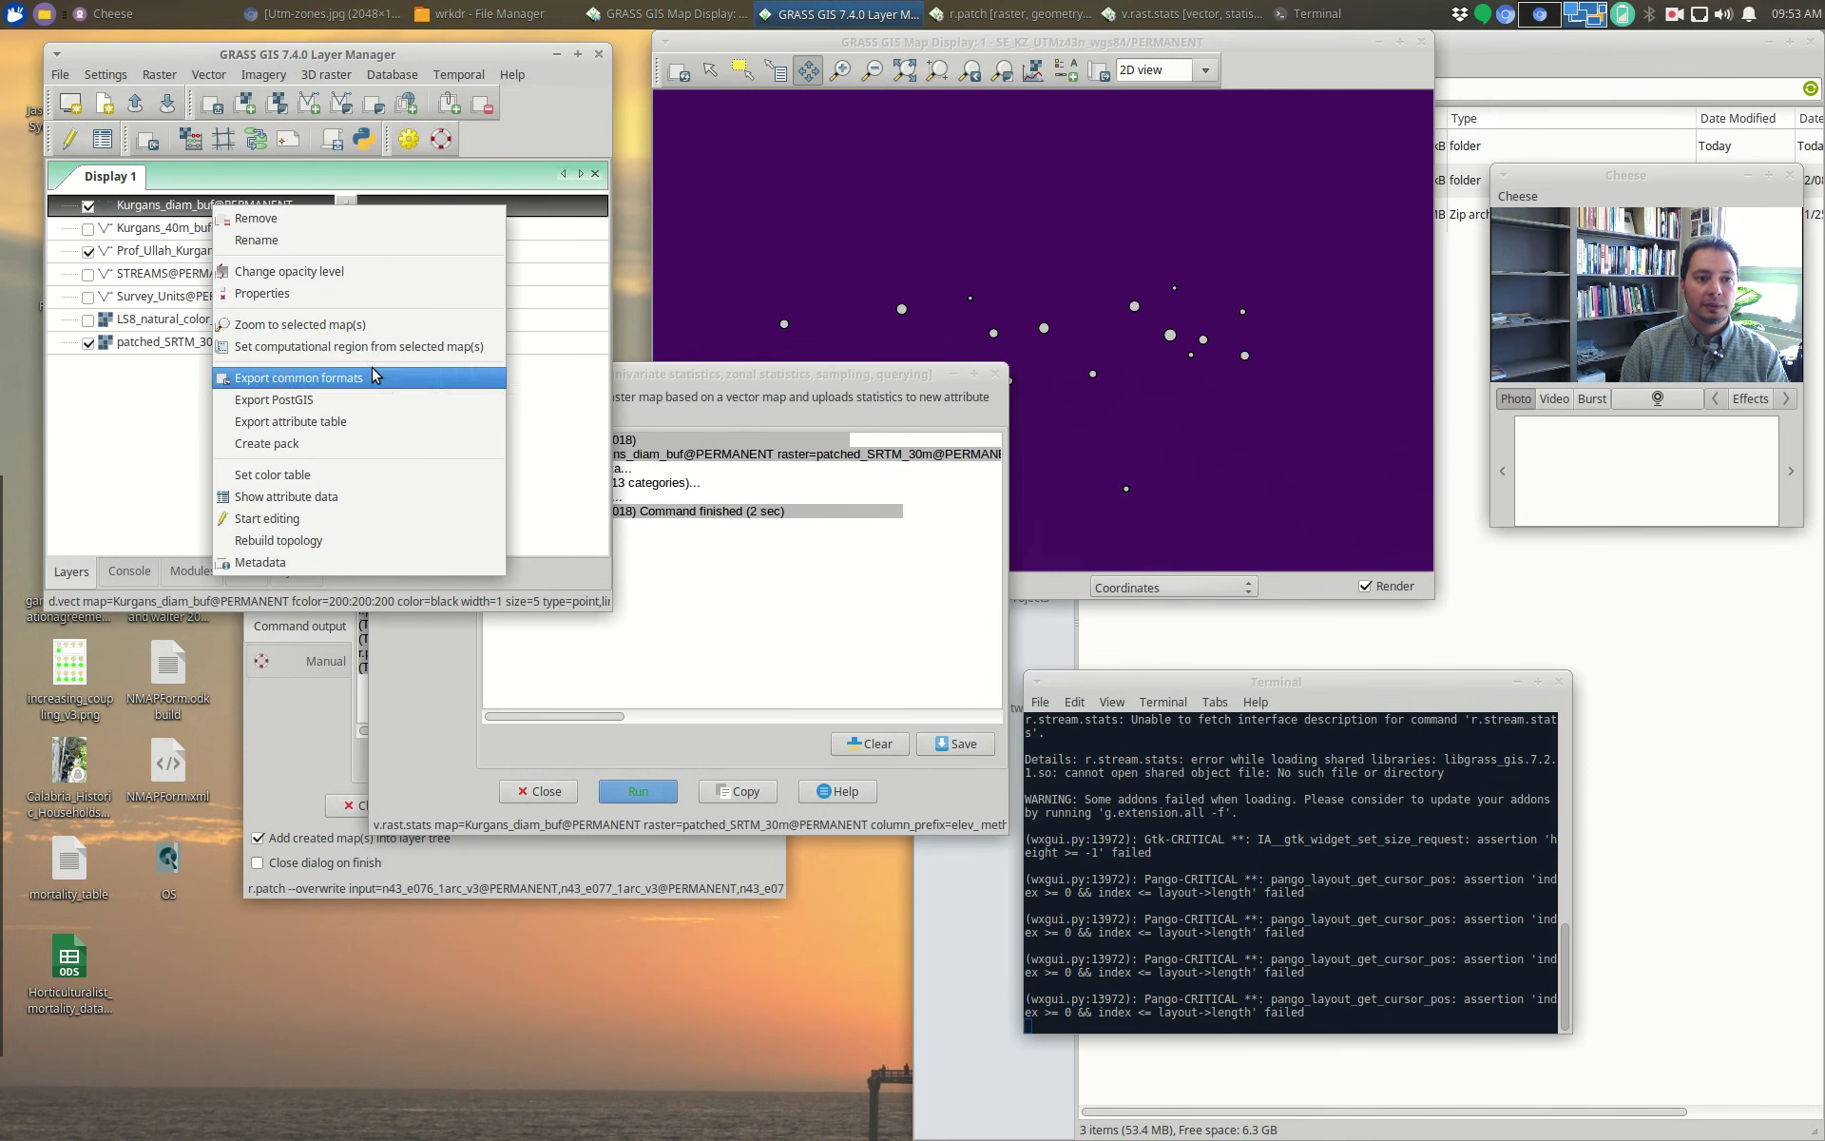
pyautogui.click(352, 497)
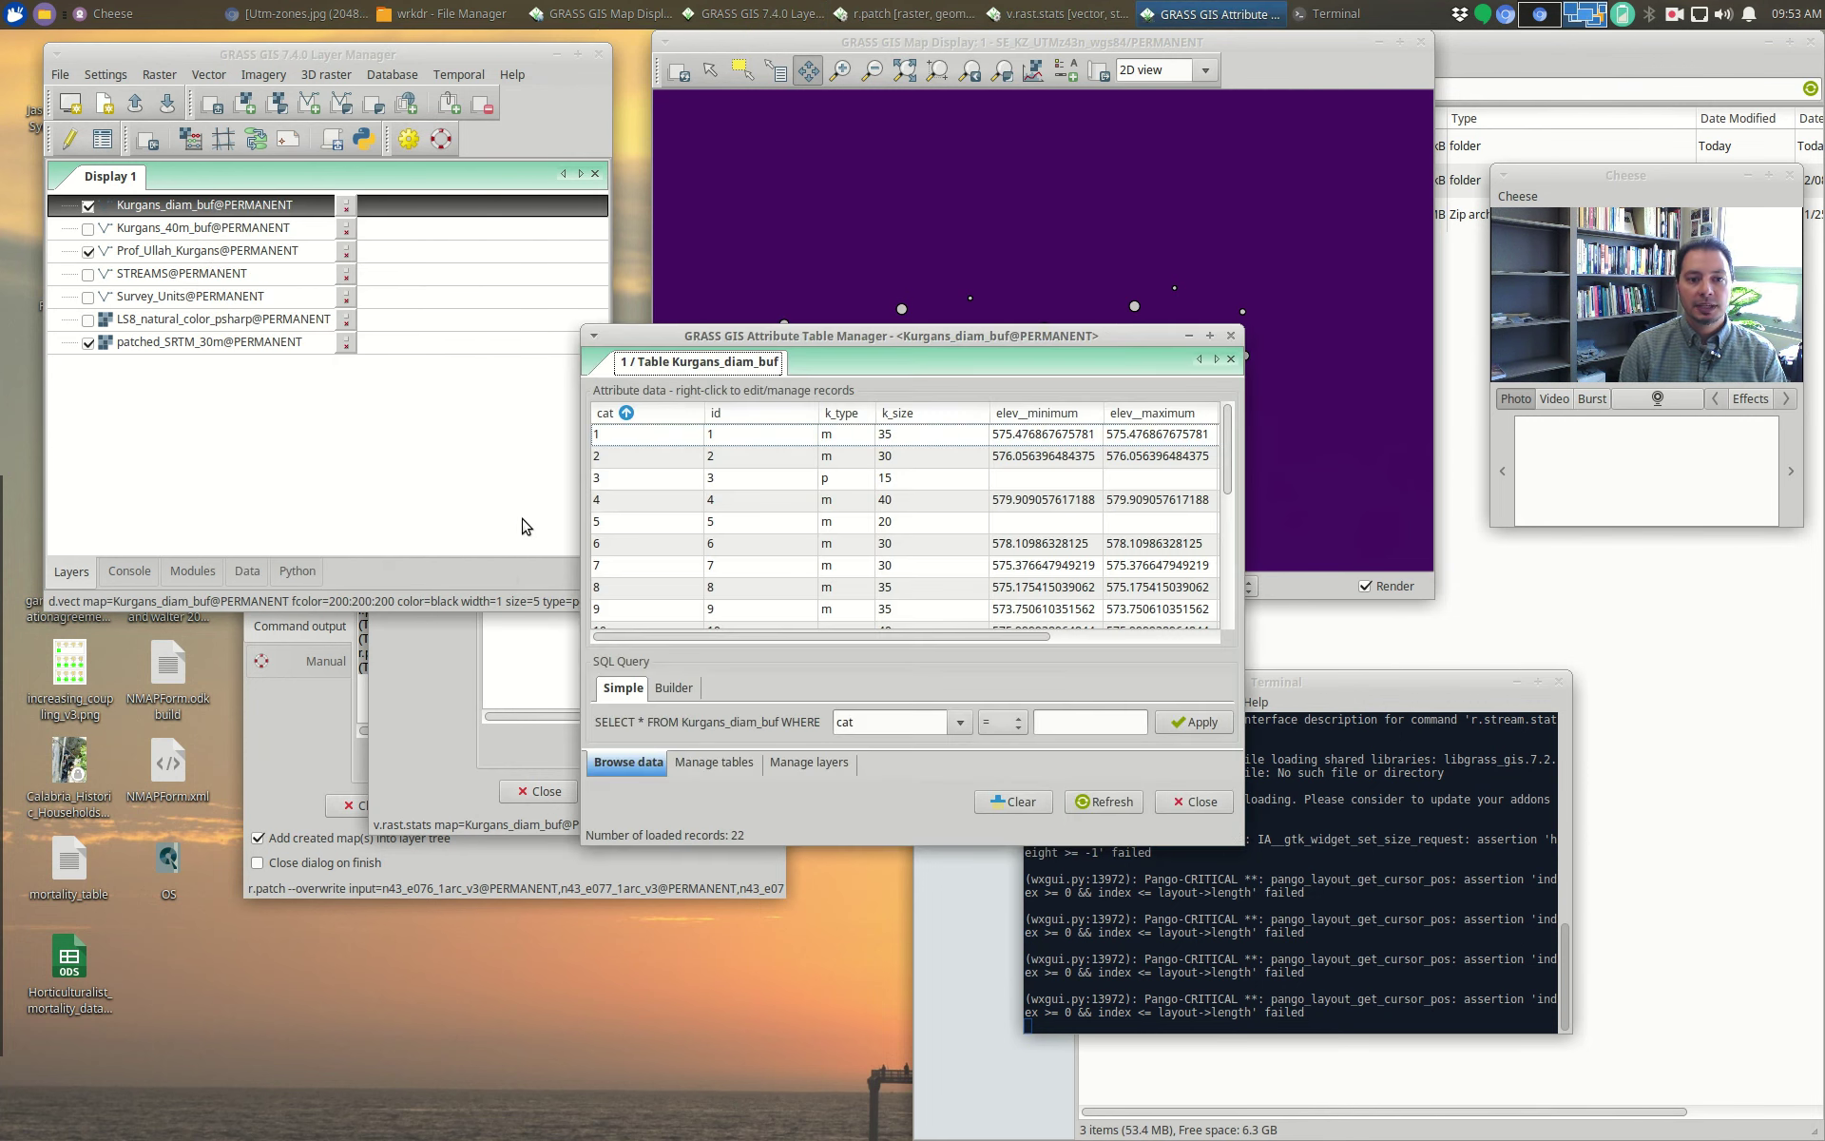
pyautogui.moveTo(840, 643); pyautogui.dragTo(1083, 676)
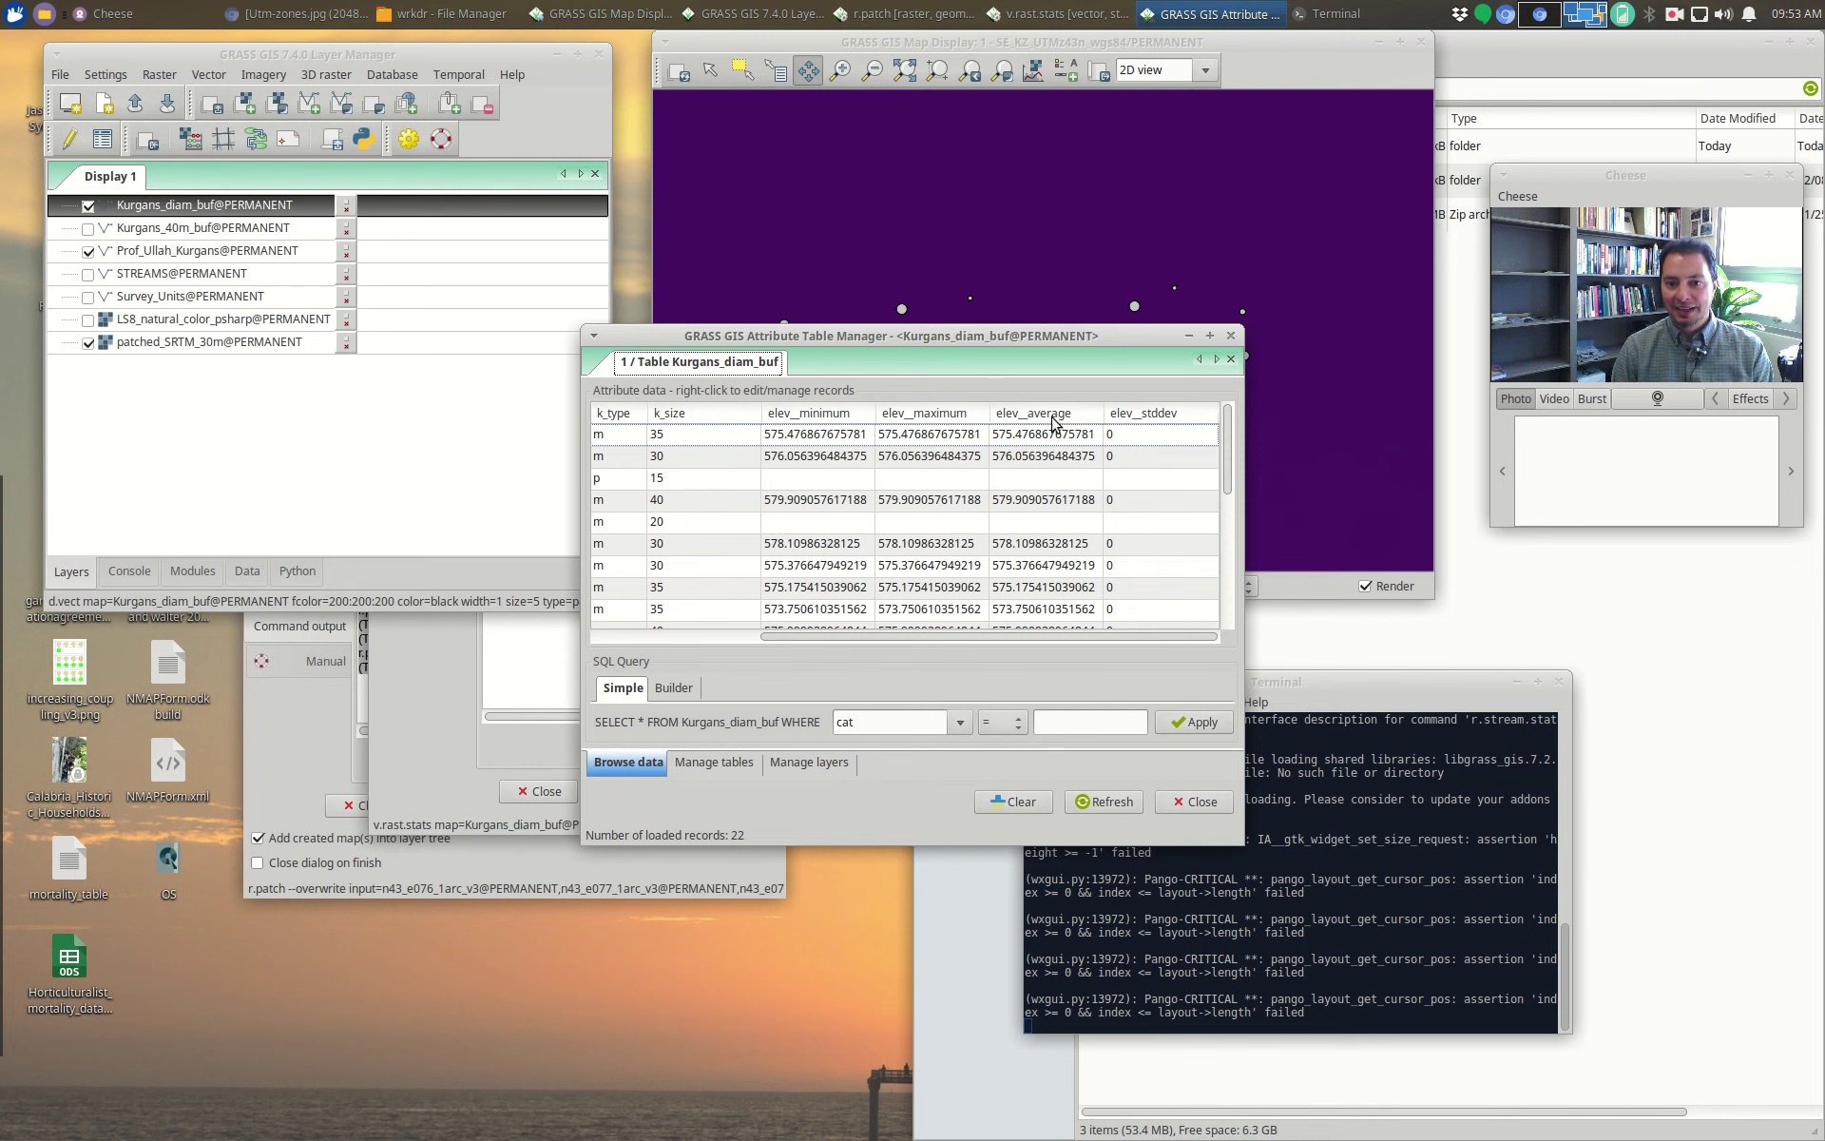
pyautogui.scroll(-2, 911, 529)
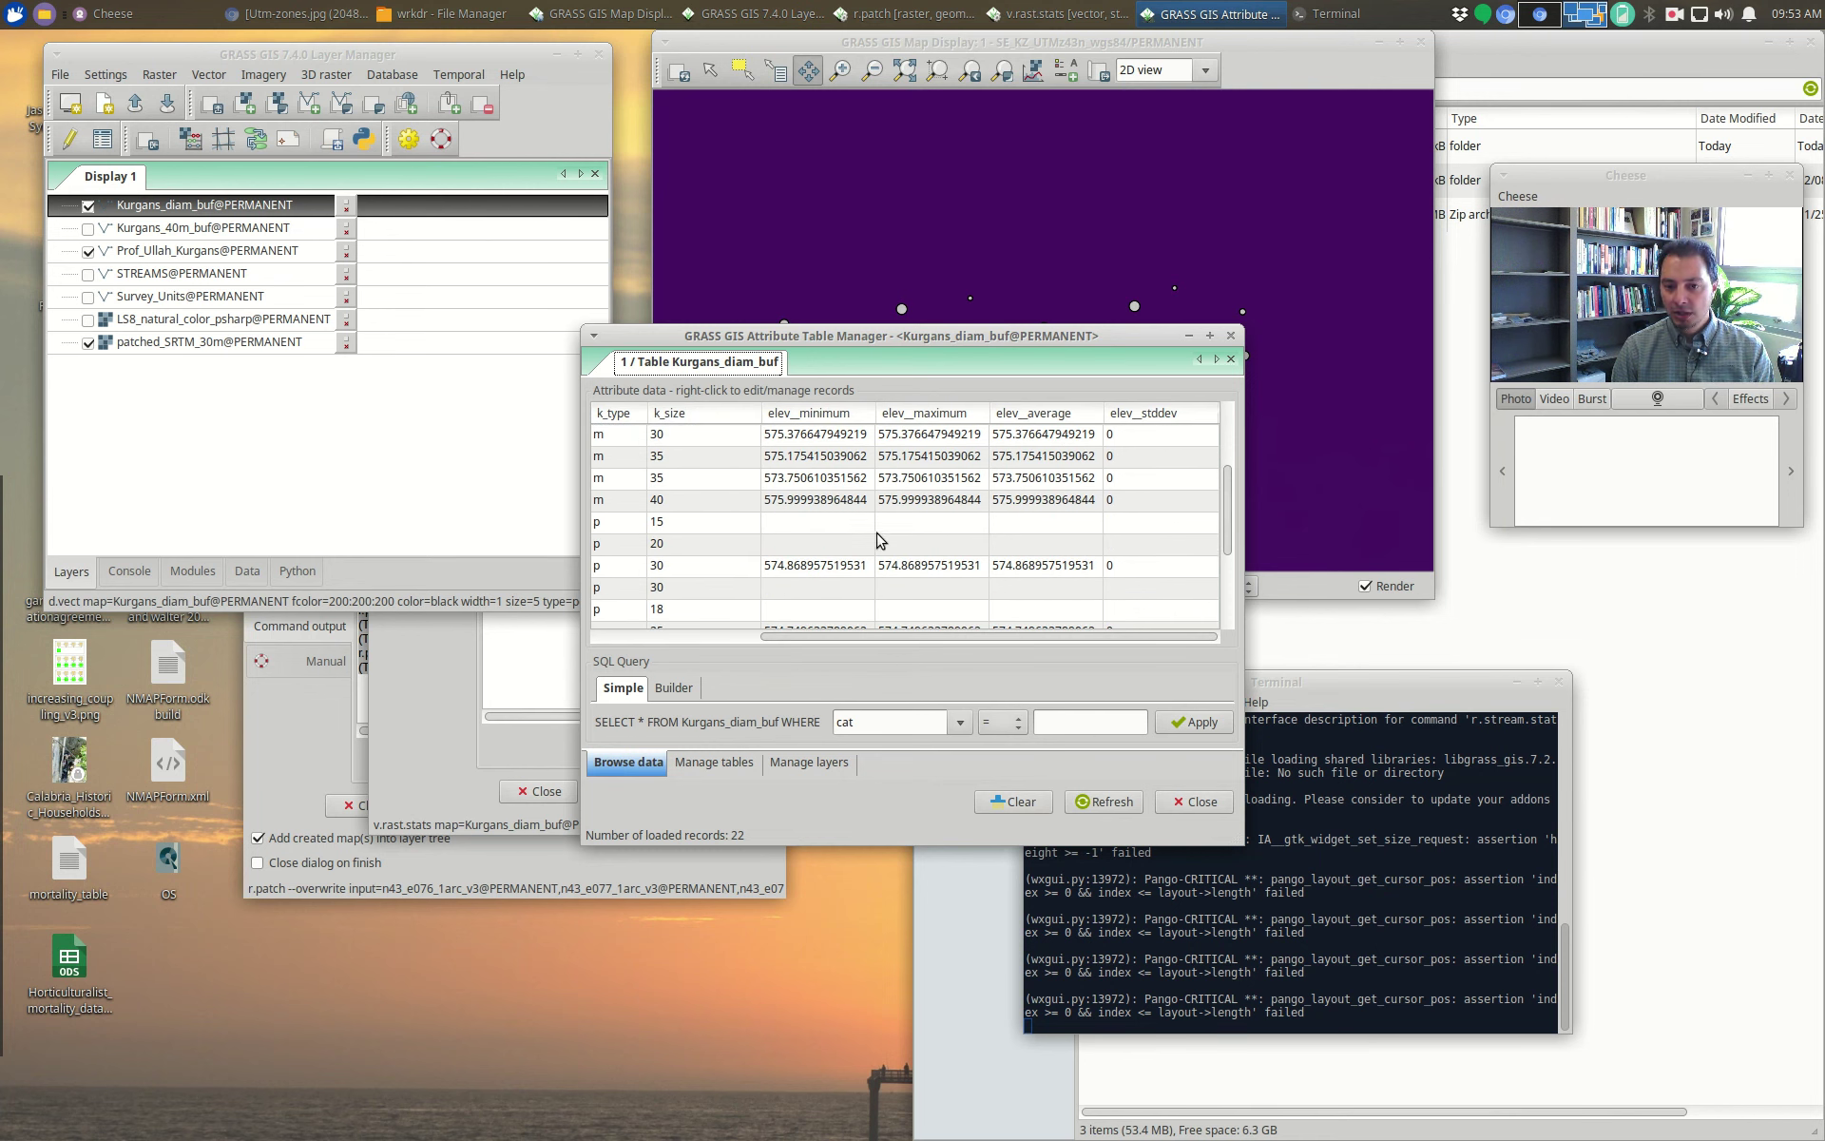
pyautogui.scroll(-3, 880, 540)
pyautogui.moveTo(991, 342); pyautogui.dragTo(792, 600)
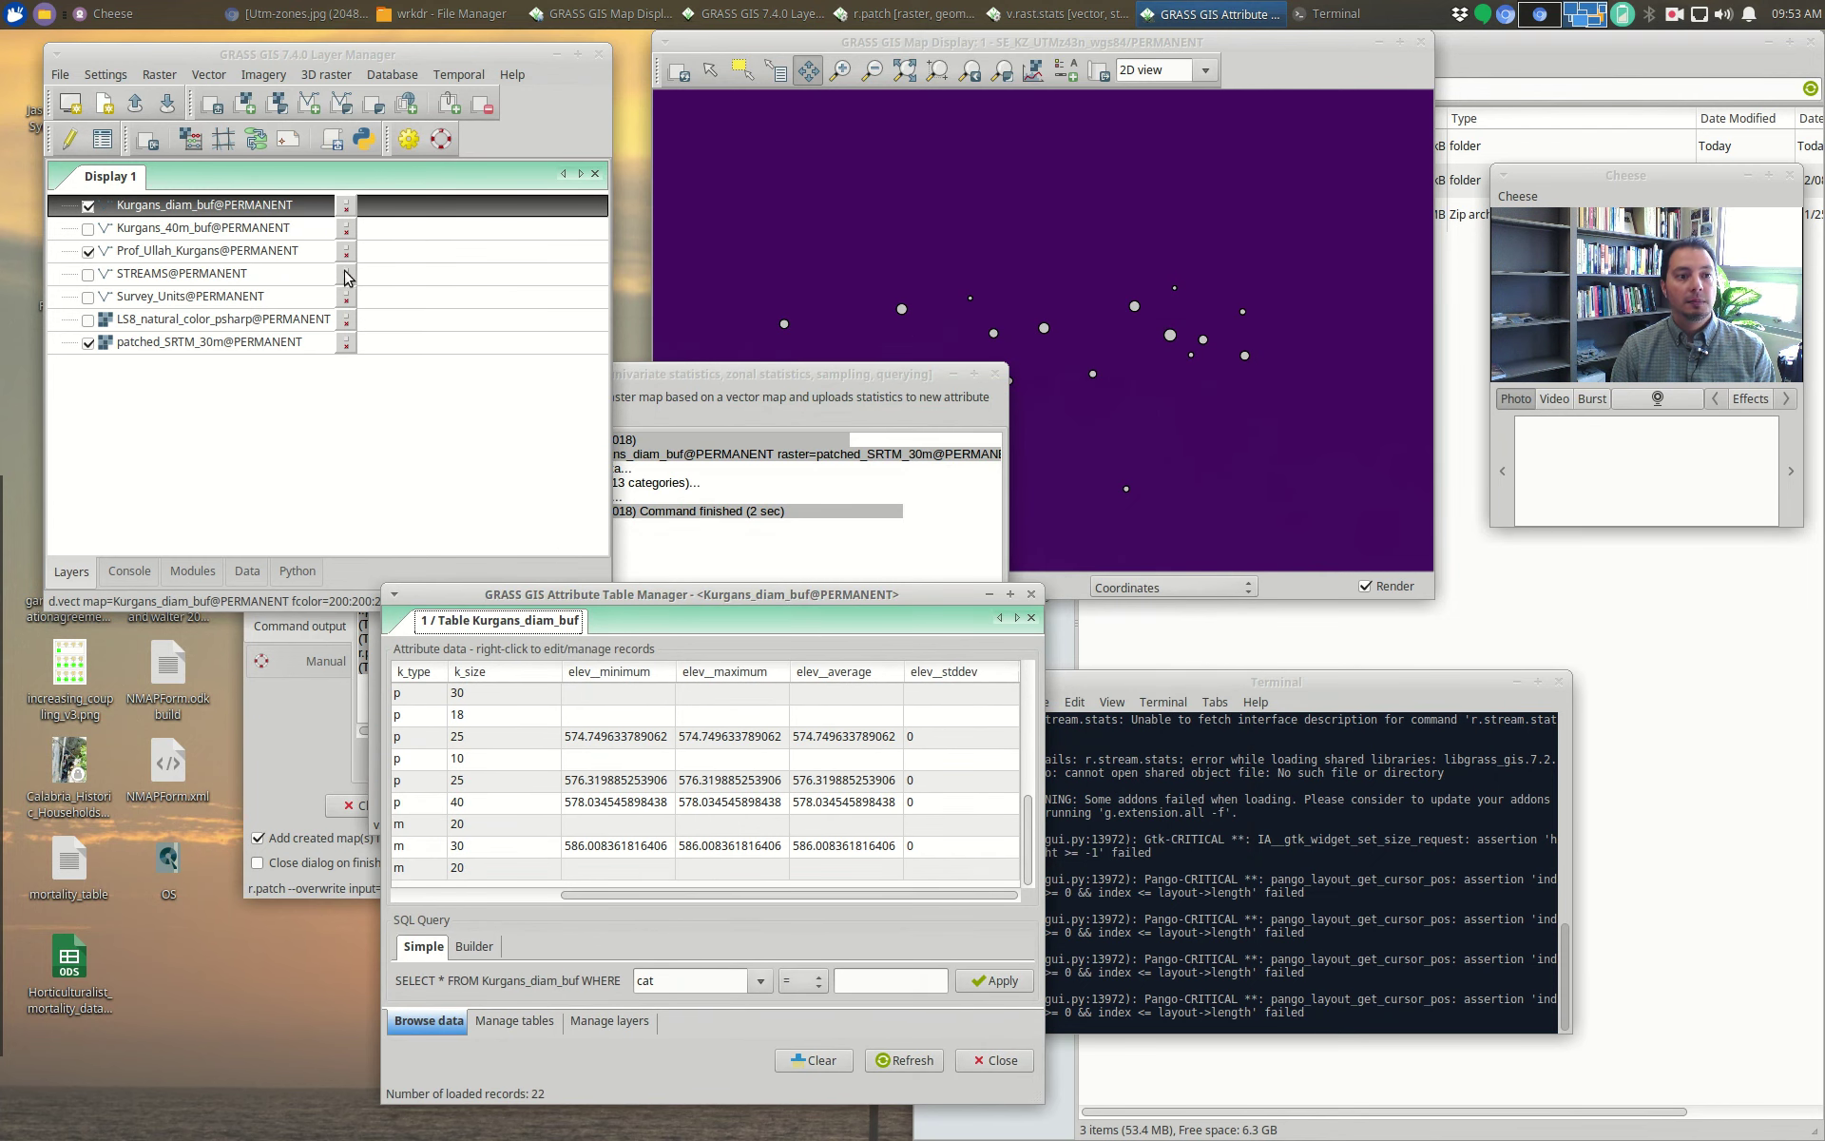
# Step: Show the Kurgans_40m_buf layer in place of Kurgans_diam_buf and view the 40 m buffers over the elevation raster
pyautogui.click(89, 228)
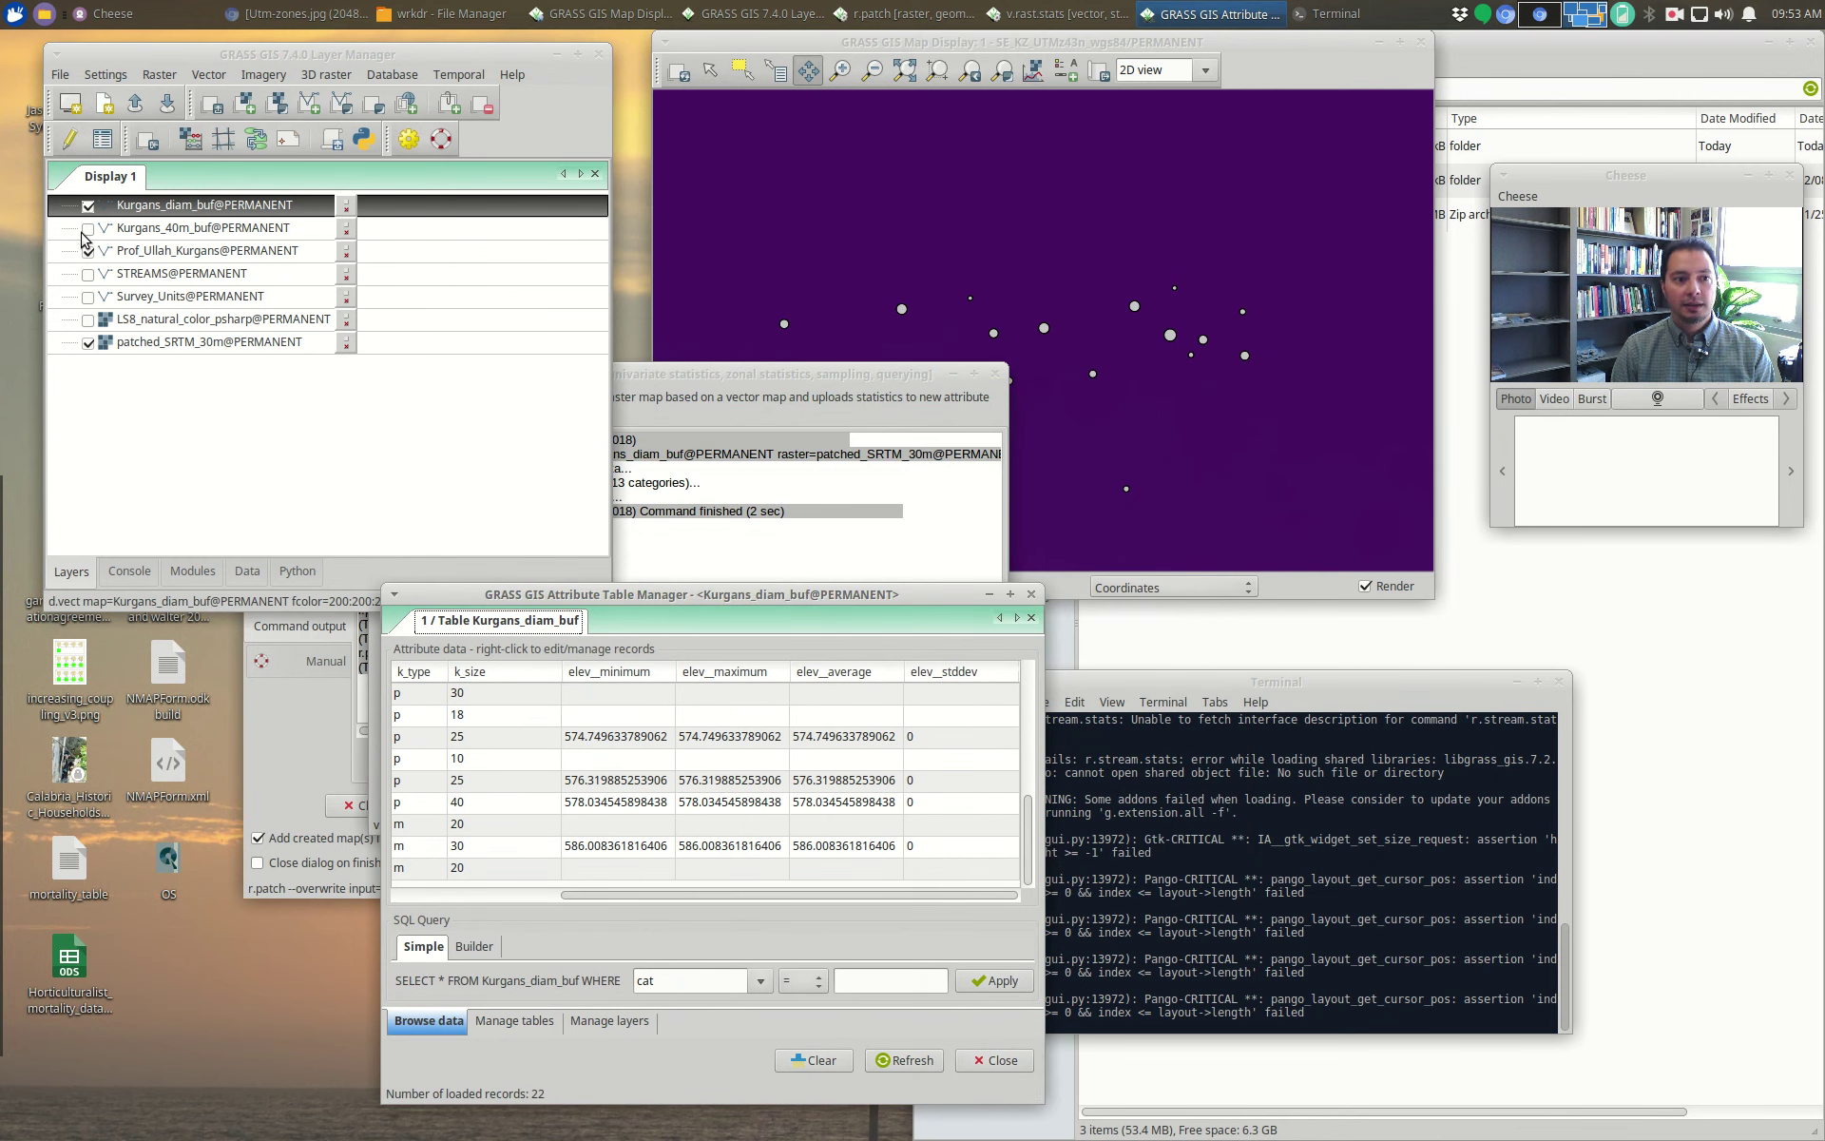
pyautogui.click(88, 206)
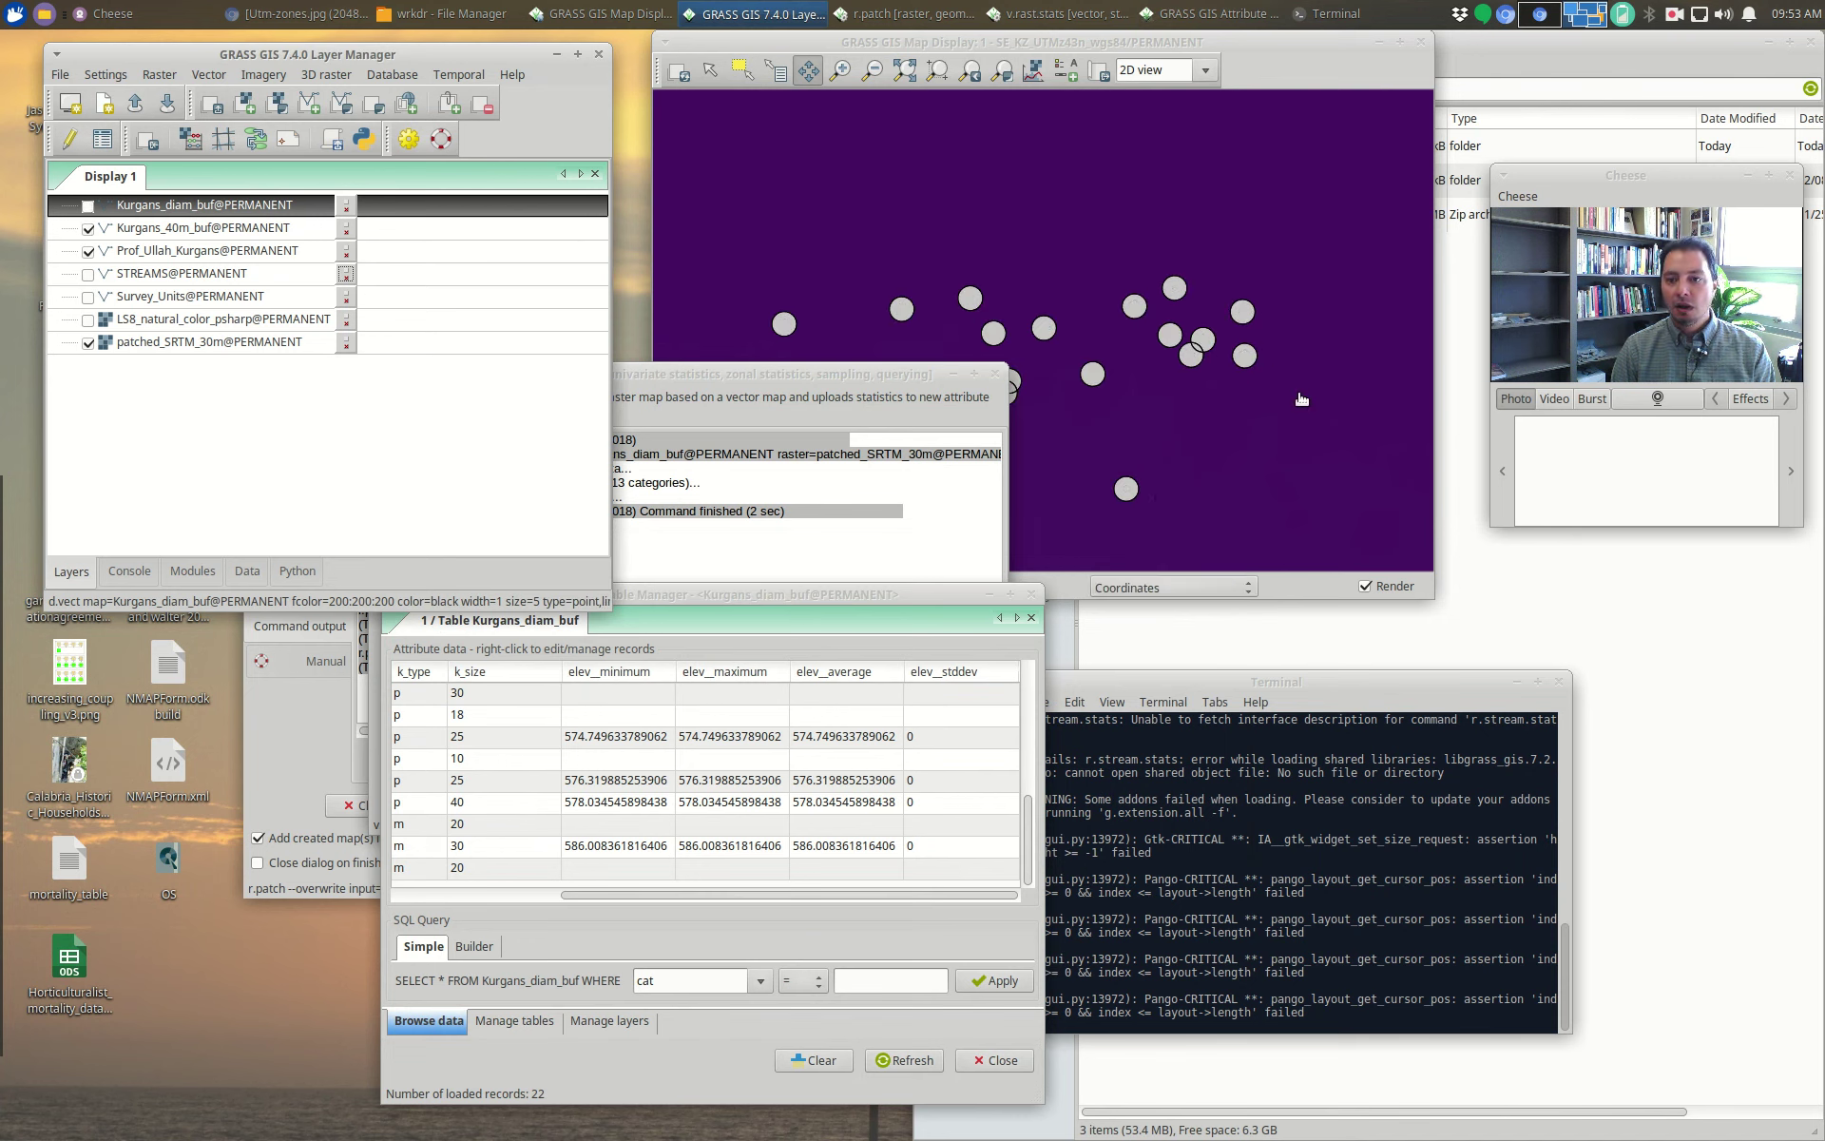
pyautogui.moveTo(840, 600); pyautogui.dragTo(949, 452)
pyautogui.click(1138, 348)
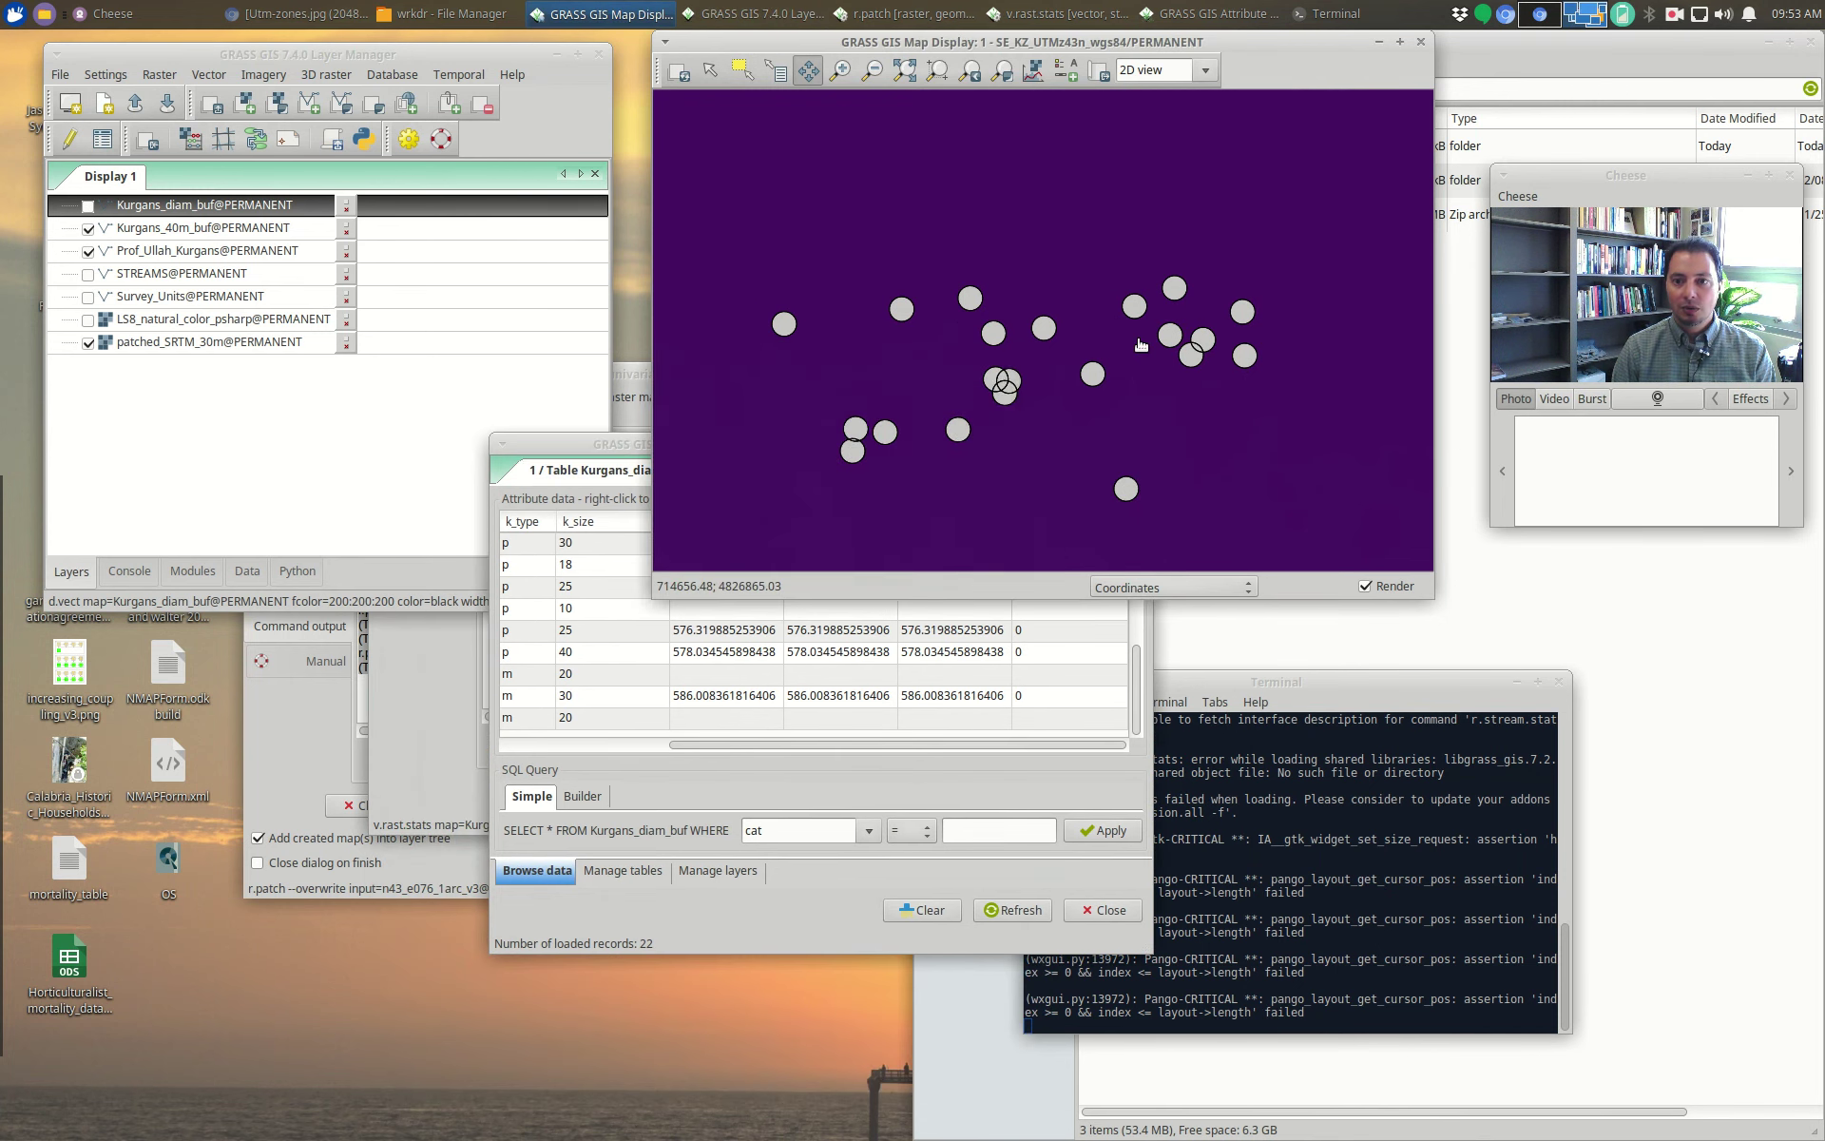
pyautogui.scroll(-5, 1138, 346)
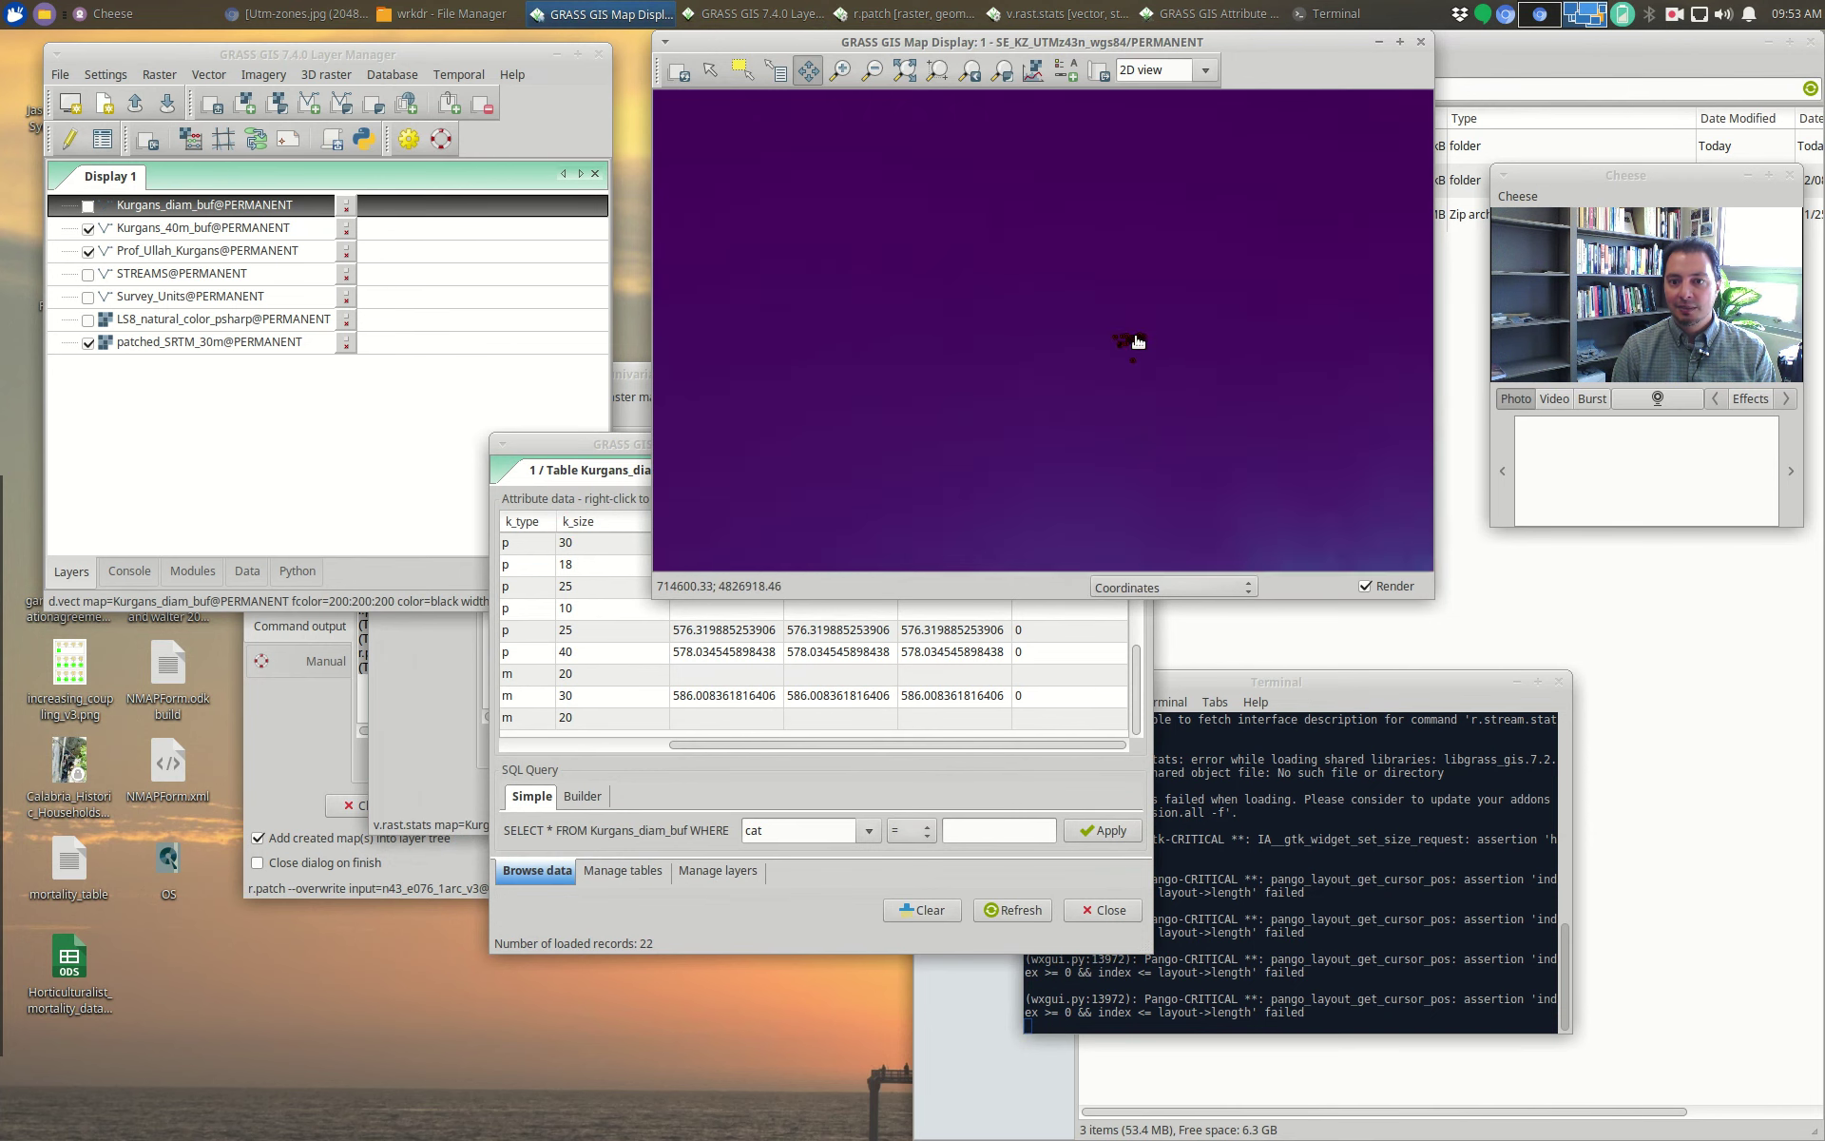
# Step: Close the attribute table and rerun v.rast.stats on Kurgans_40m_buf, keeping patched_SRTM_30m and the elev_ column prefix
pyautogui.moveTo(589, 445); pyautogui.dragTo(255, 461)
pyautogui.click(804, 461)
pyautogui.click(440, 679)
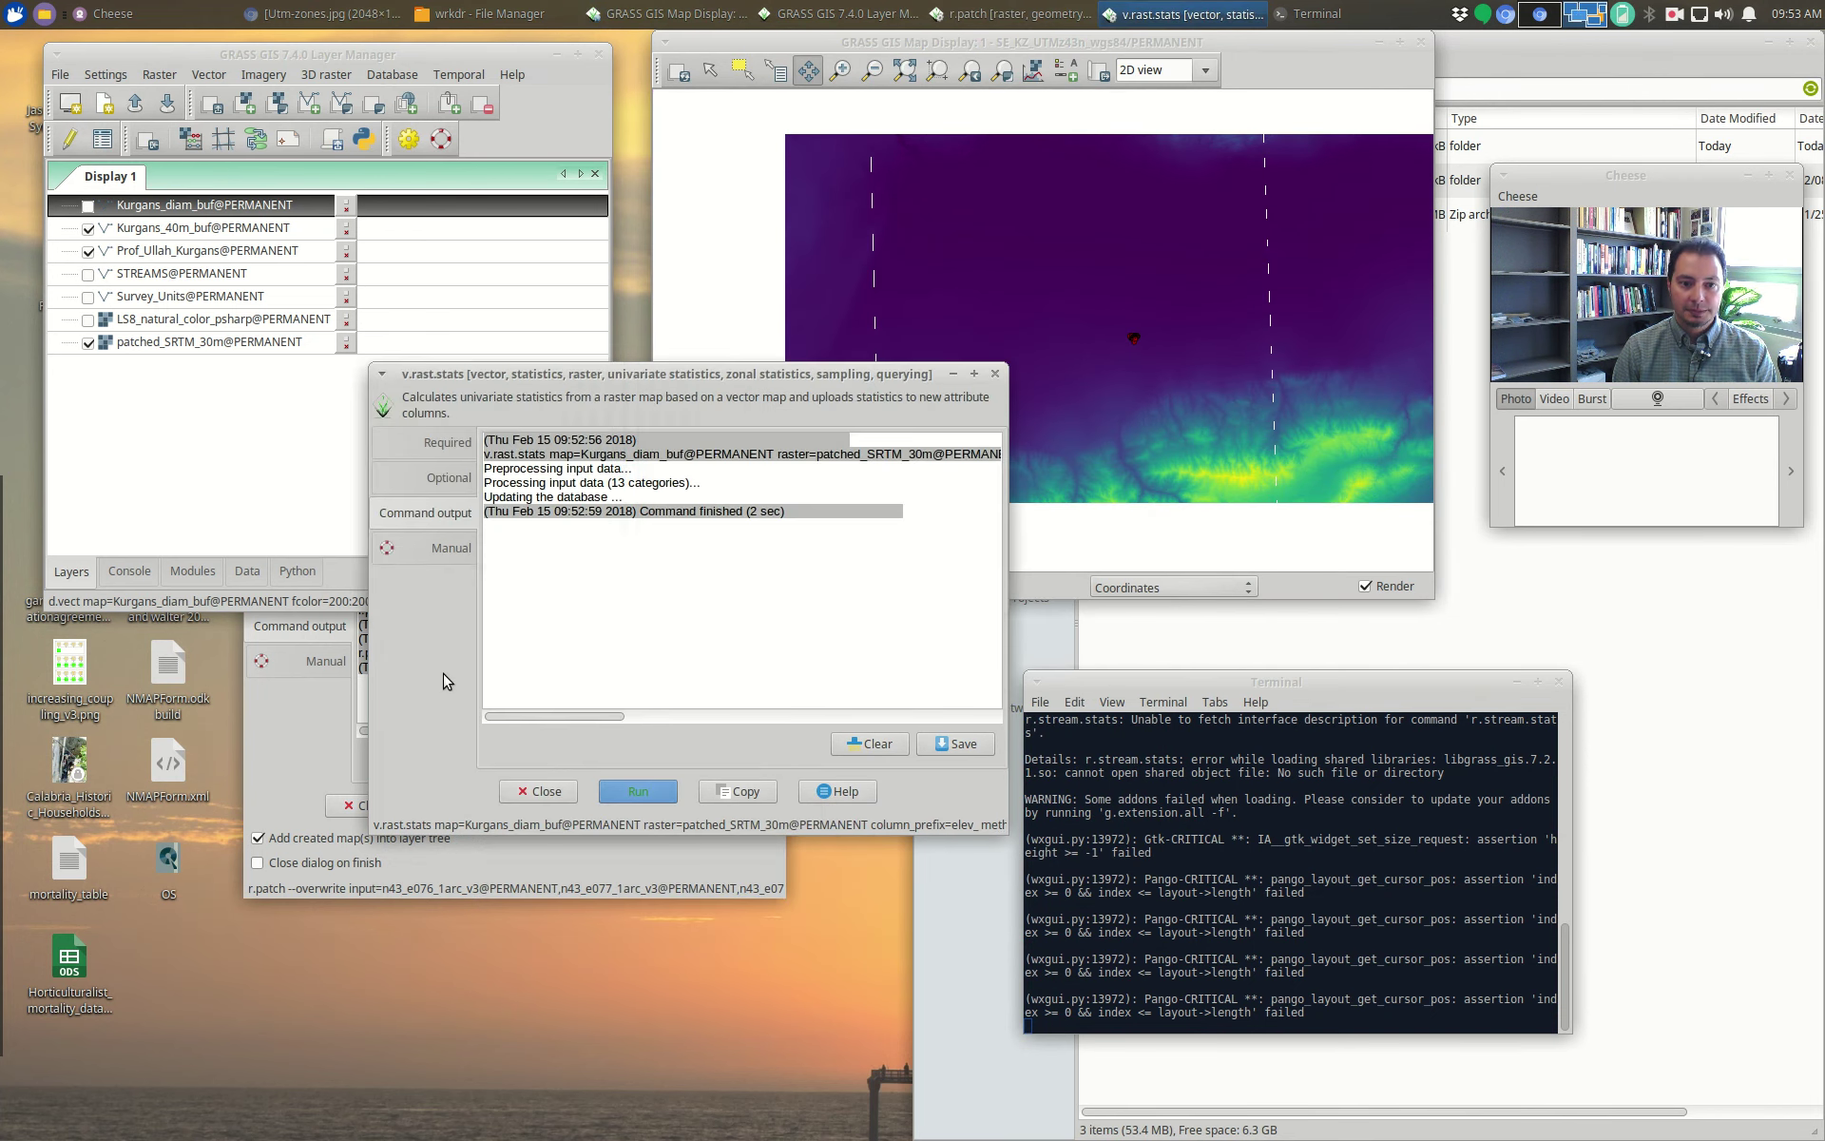
pyautogui.click(444, 439)
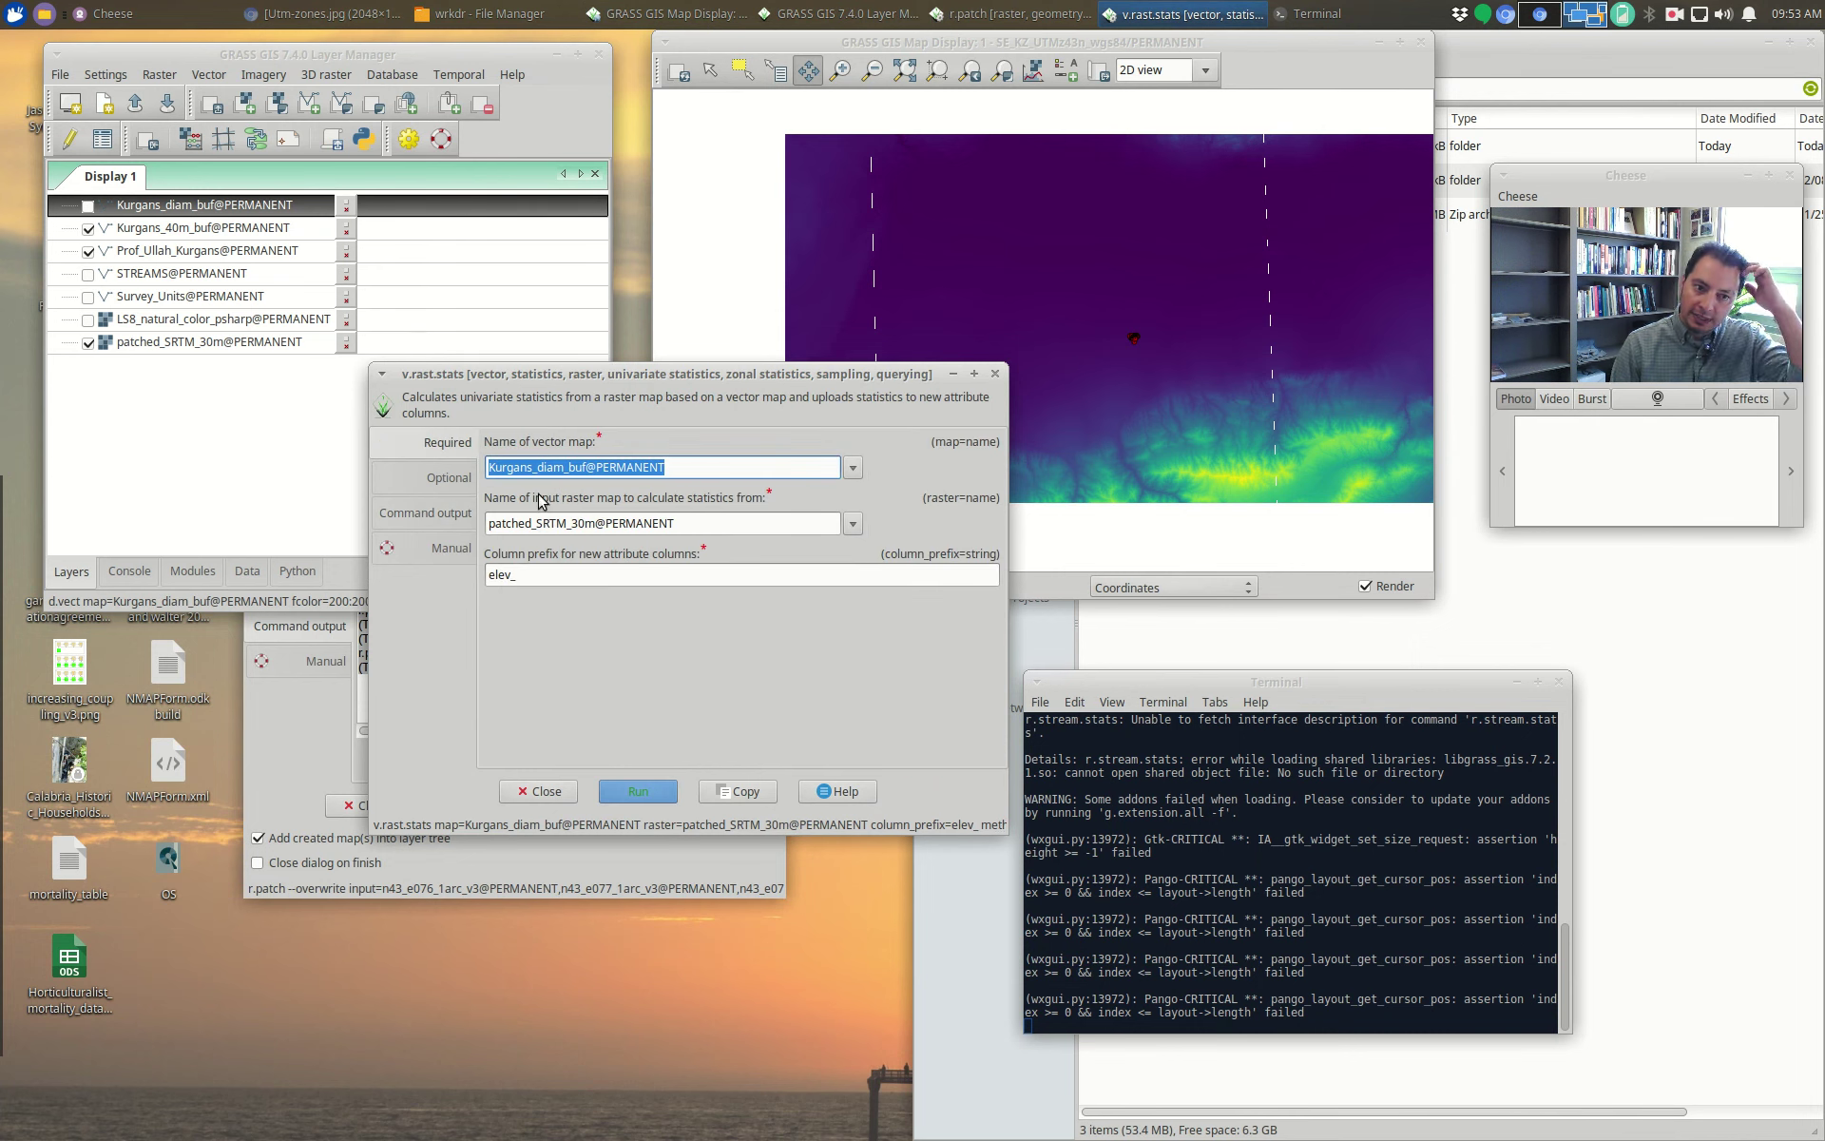
pyautogui.click(852, 467)
pyautogui.click(616, 532)
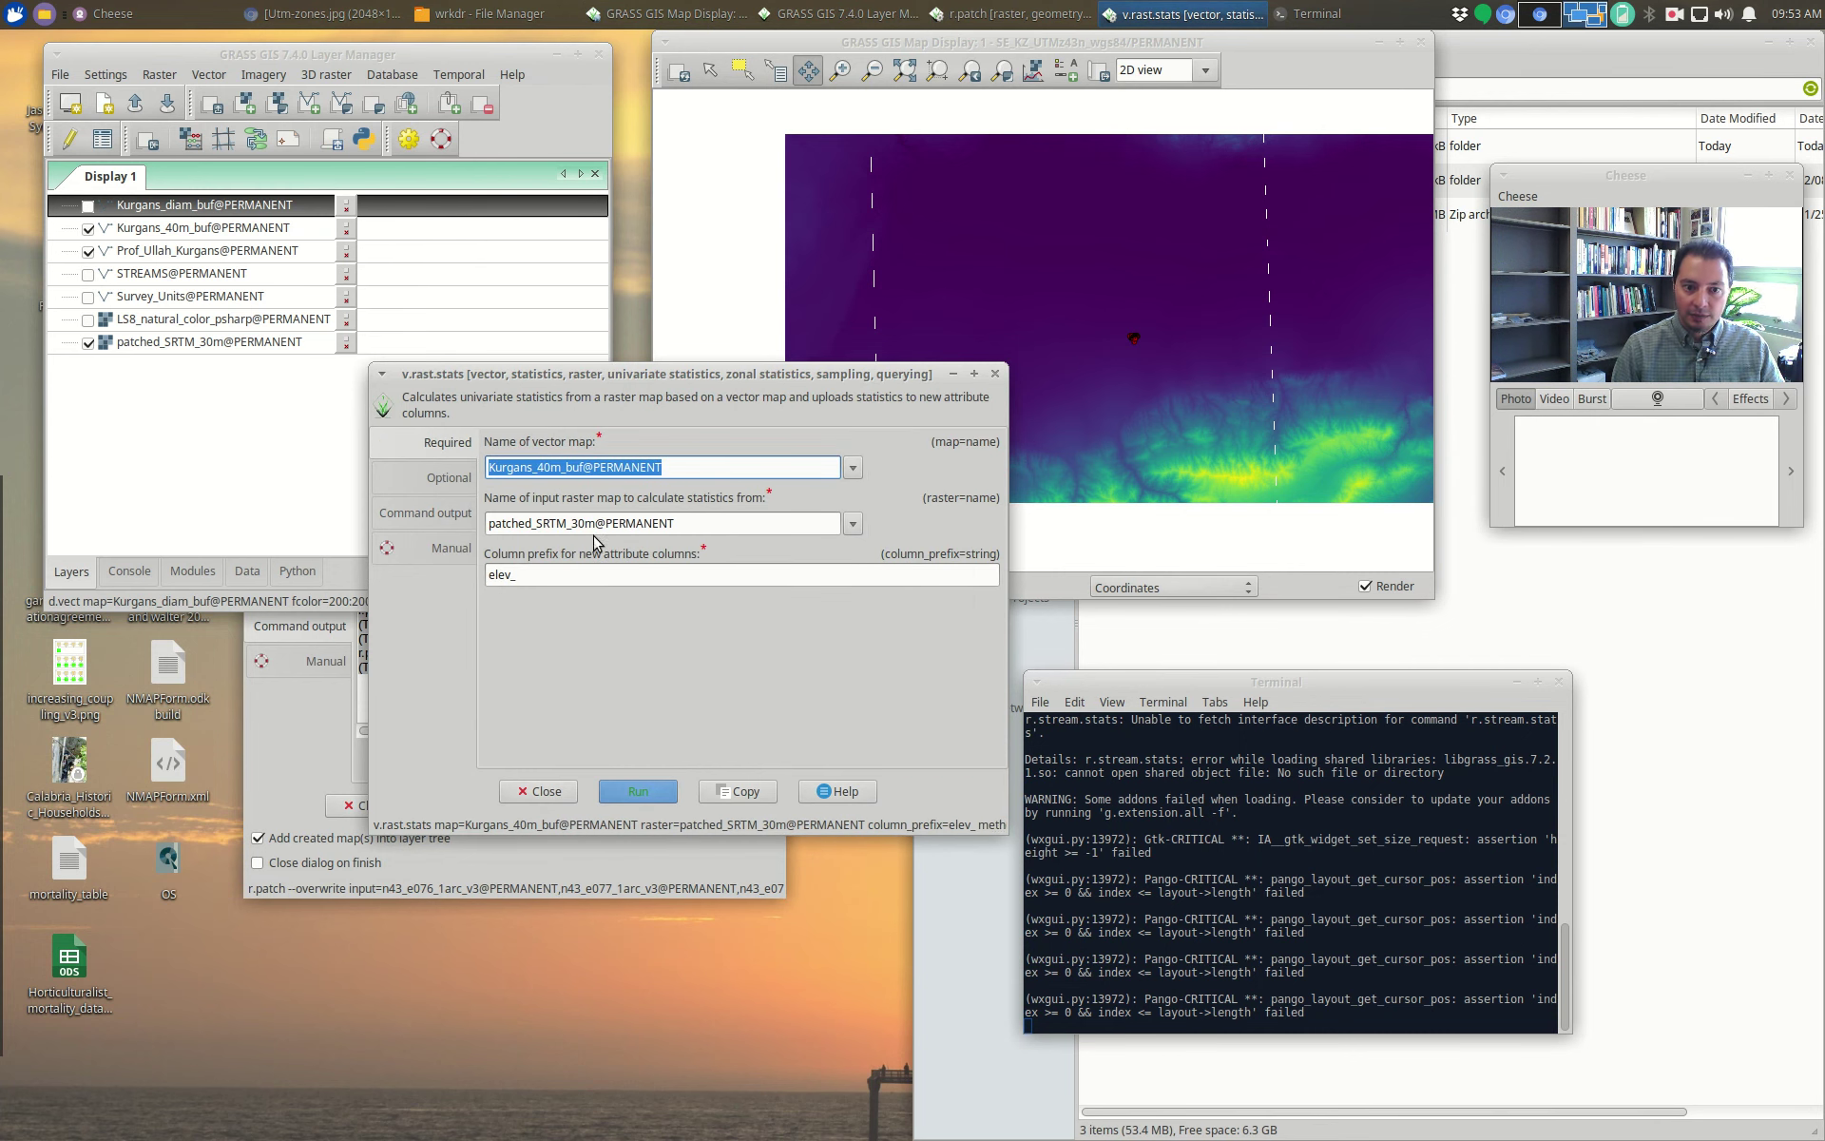
pyautogui.click(639, 792)
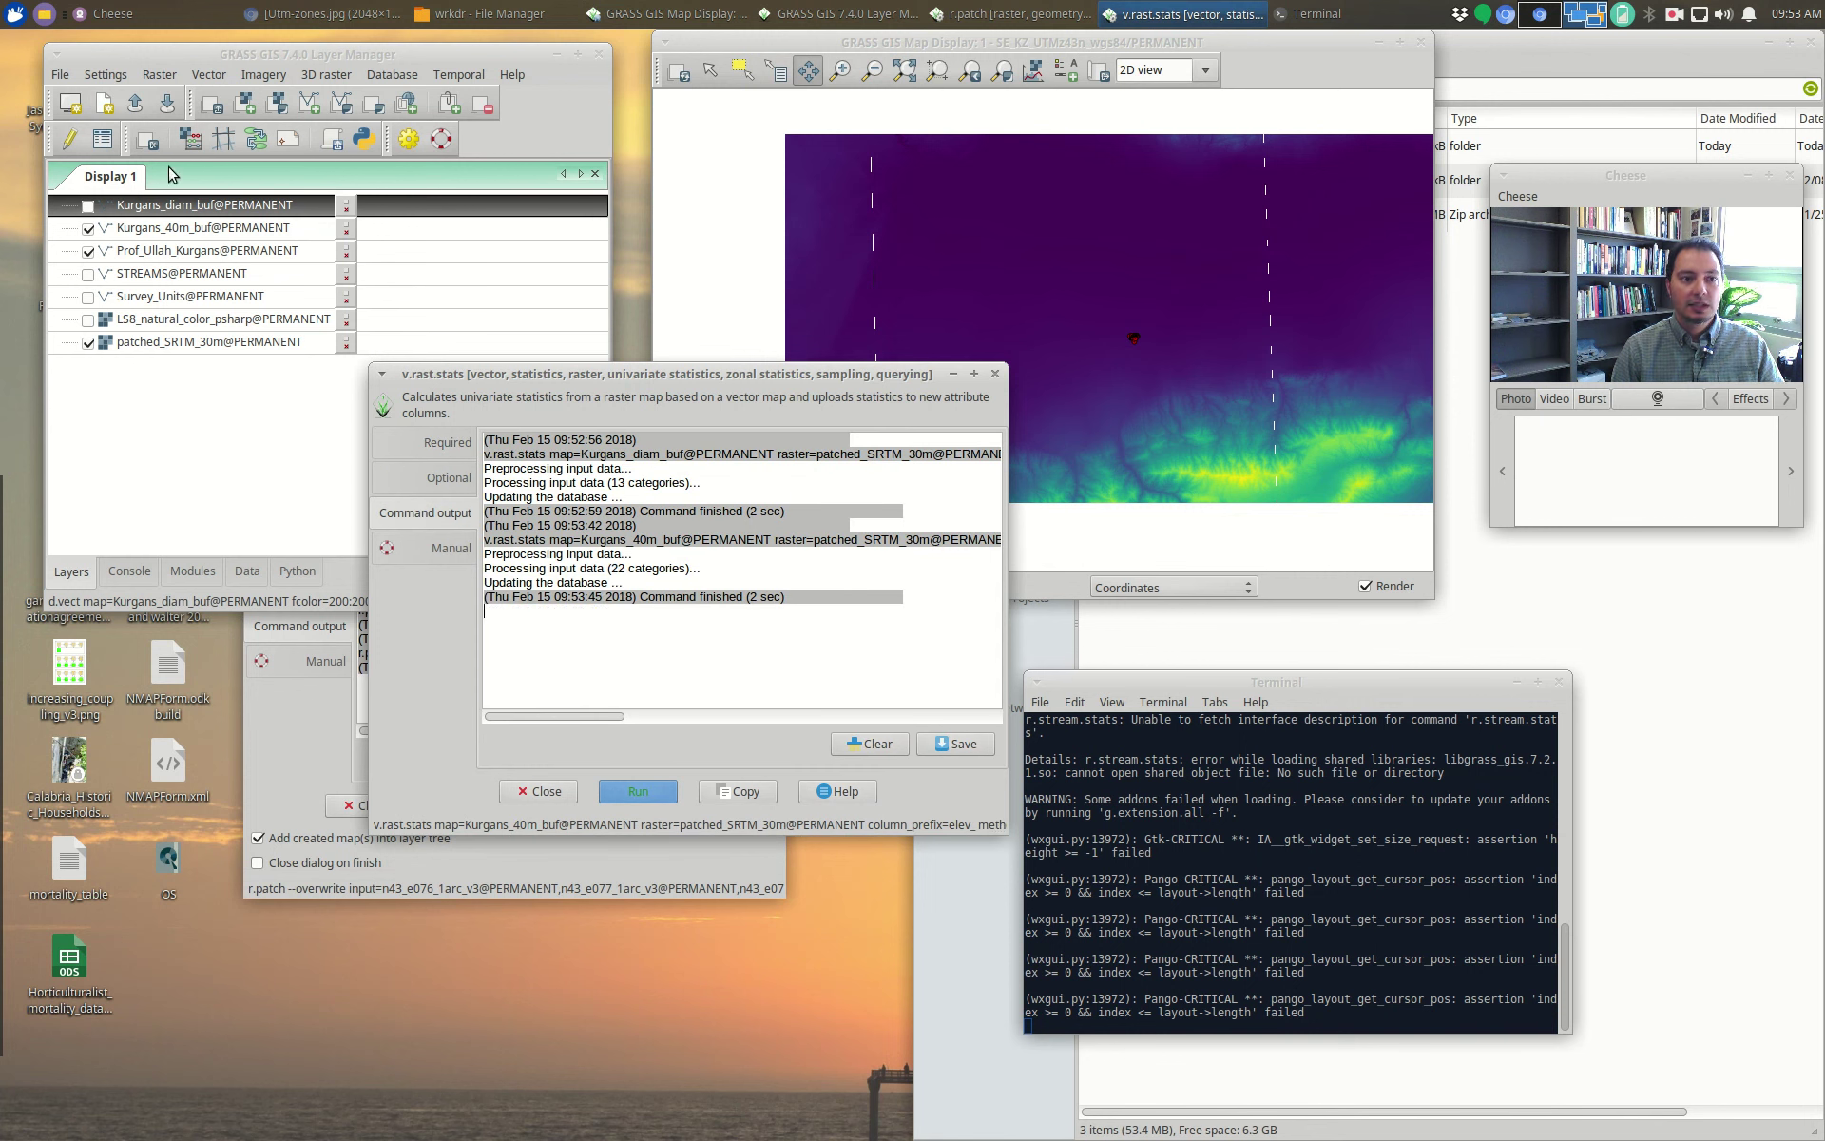
# Step: Open the Kurgans_40m_buf attribute table and examine its elevation minimum, maximum, average and stddev columns beside the map
pyautogui.rightClick(164, 205)
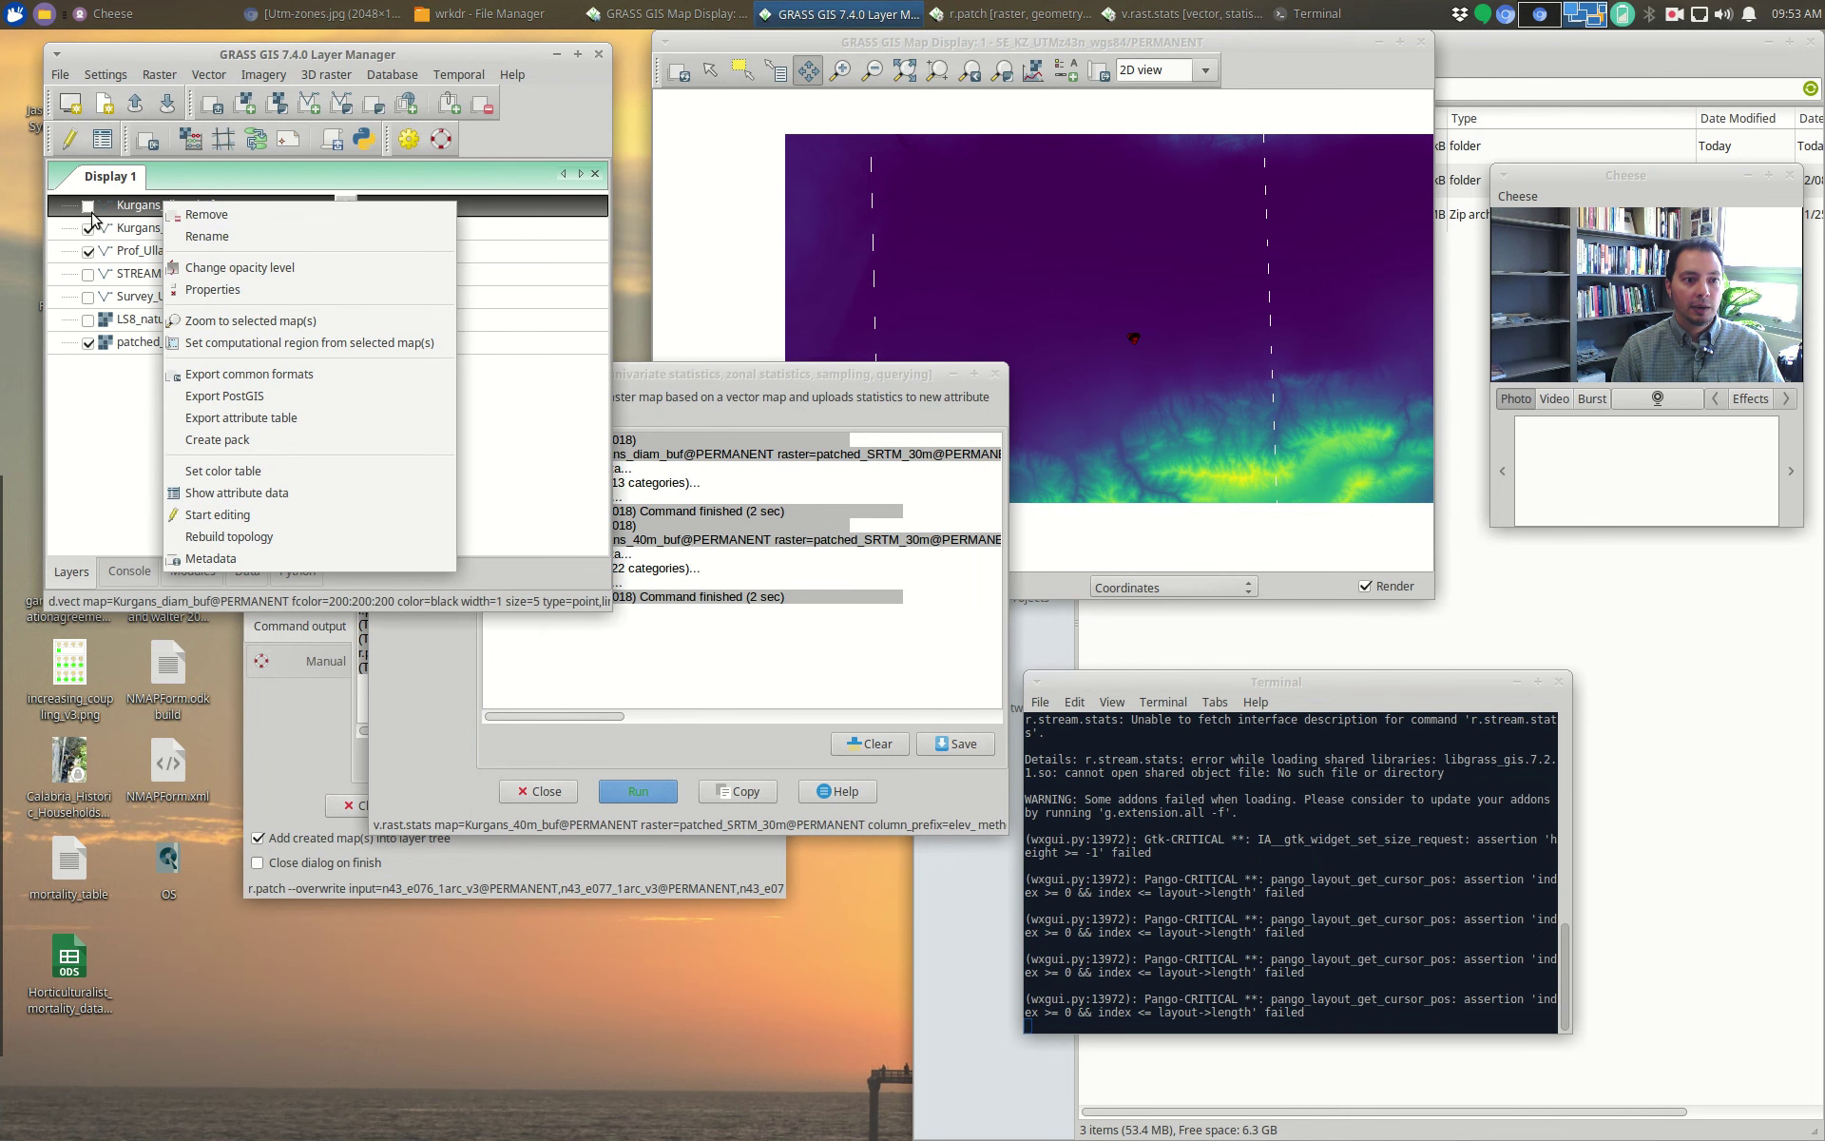
pyautogui.press('Escape')
pyautogui.rightClick(129, 229)
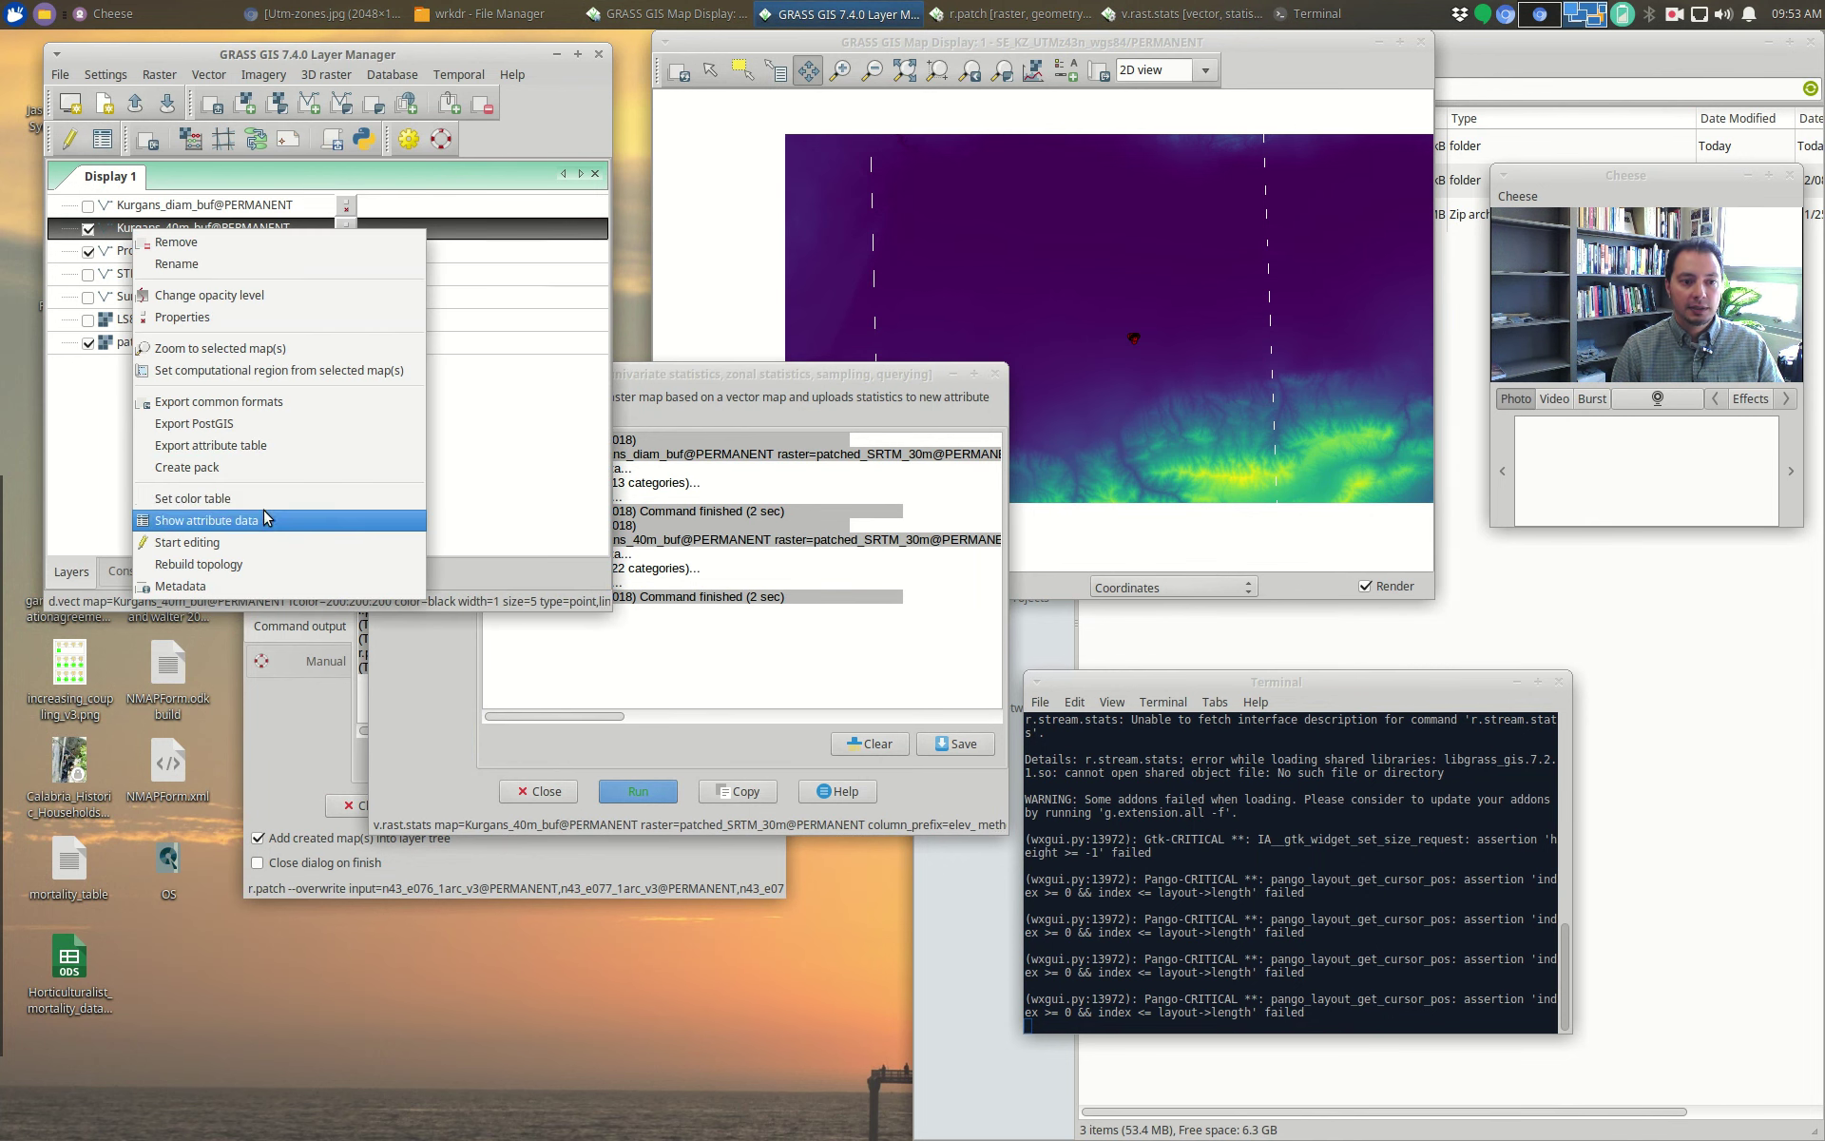
pyautogui.click(249, 520)
pyautogui.moveTo(970, 639); pyautogui.dragTo(1145, 643)
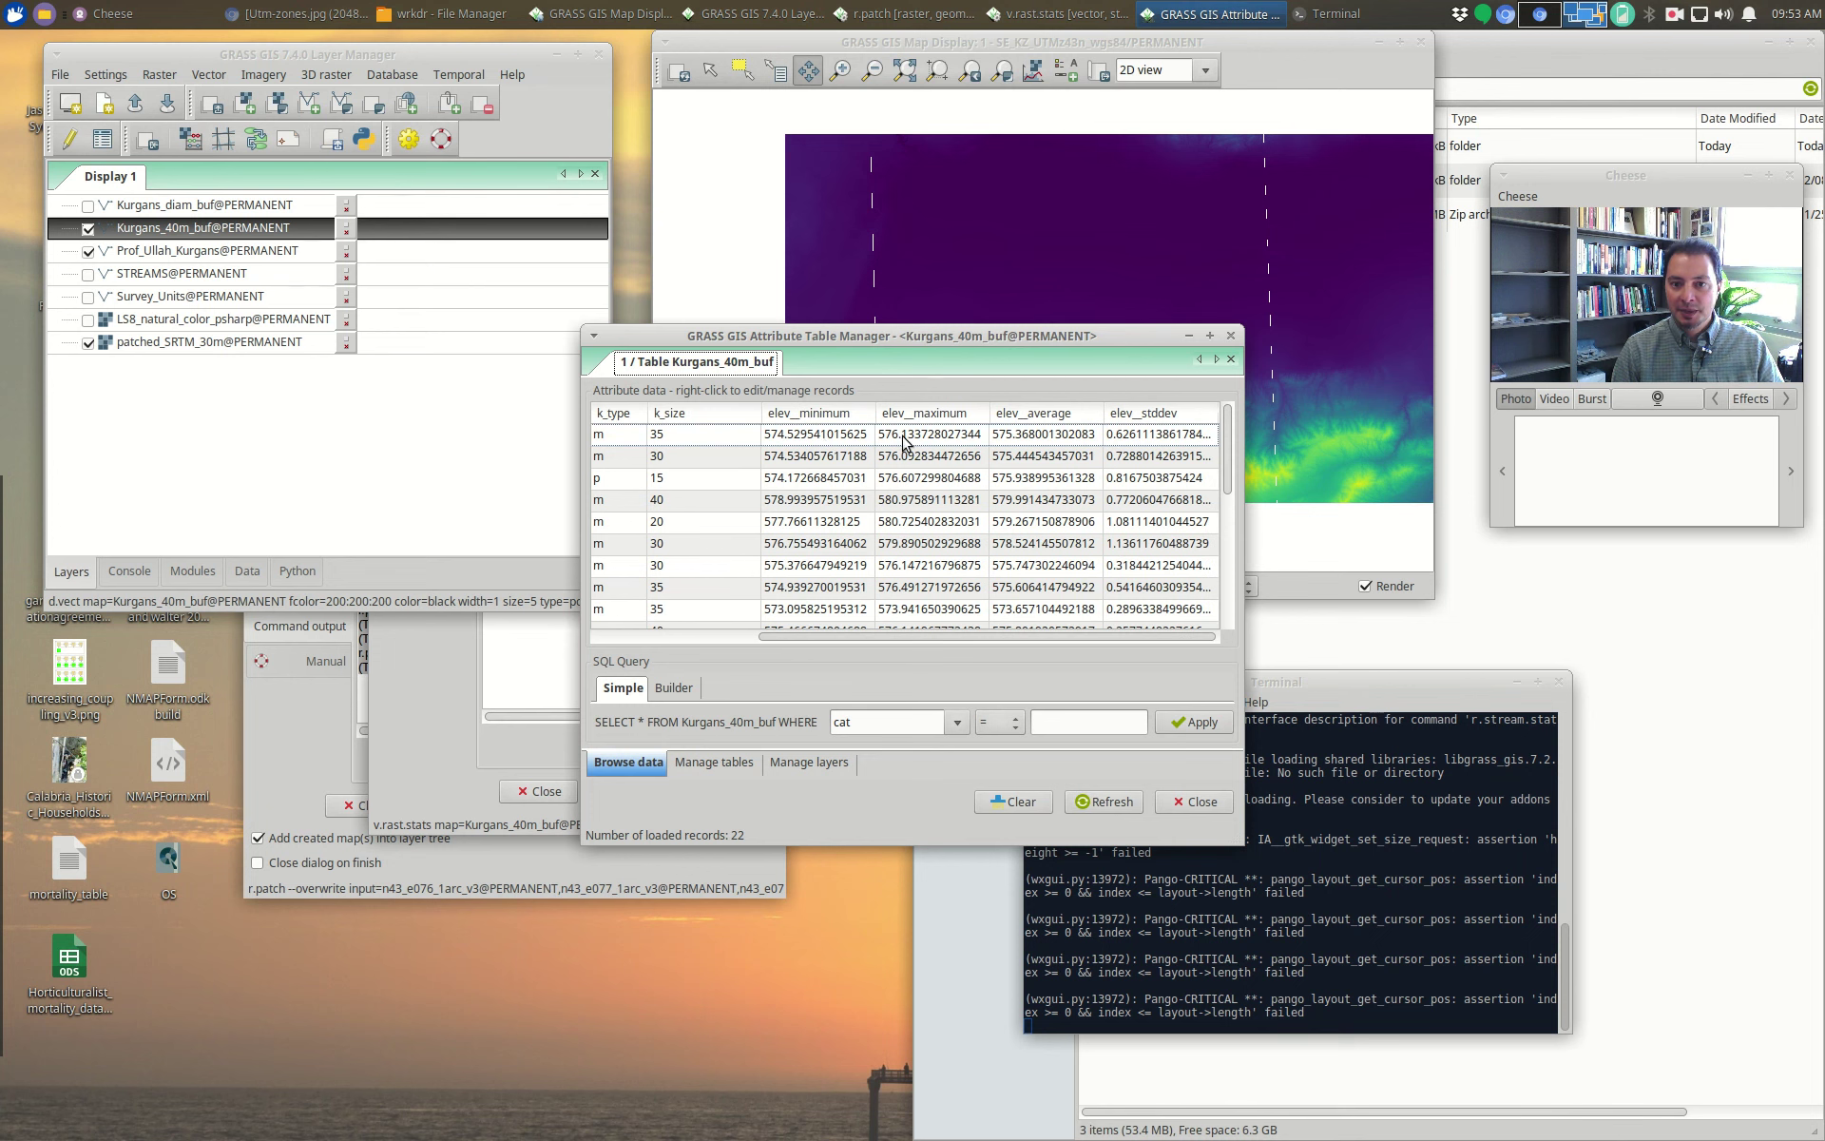
pyautogui.moveTo(1124, 342); pyautogui.dragTo(781, 413)
pyautogui.click(1135, 335)
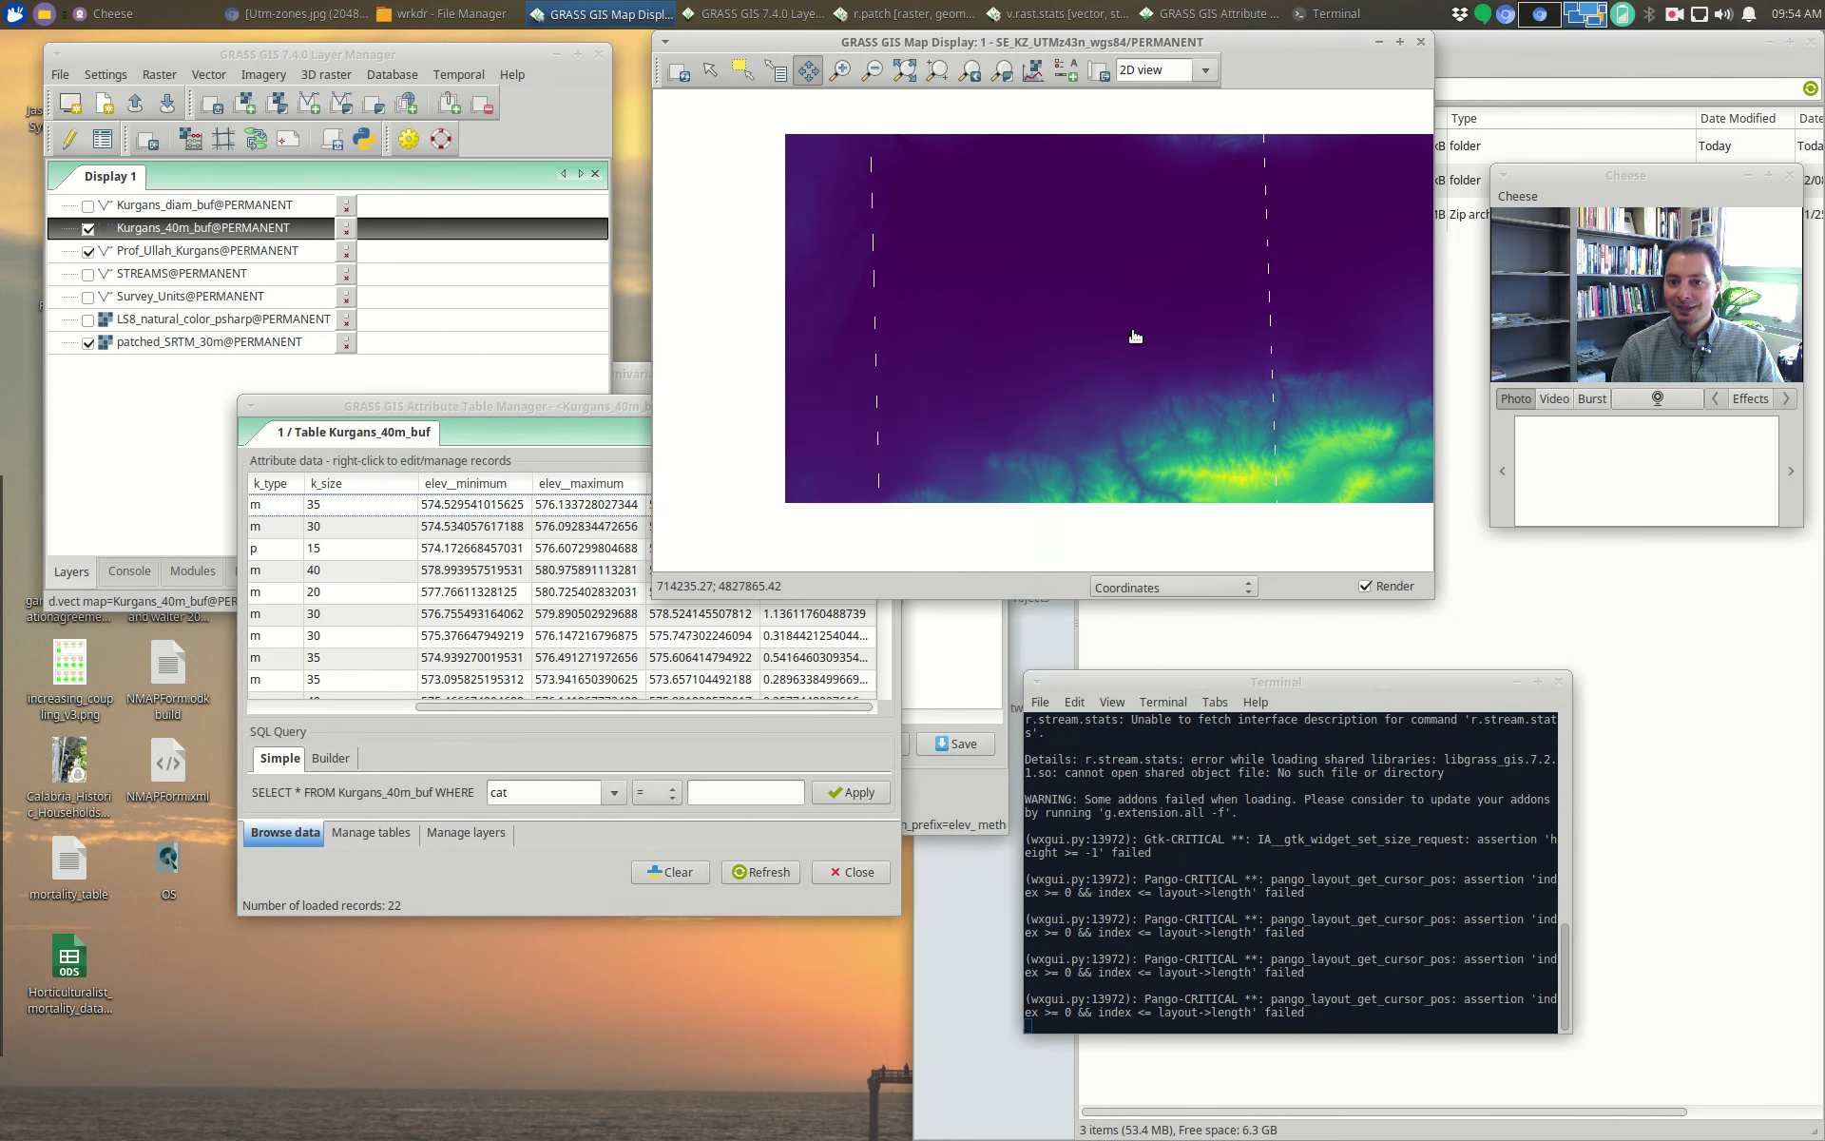
pyautogui.scroll(5, 1135, 336)
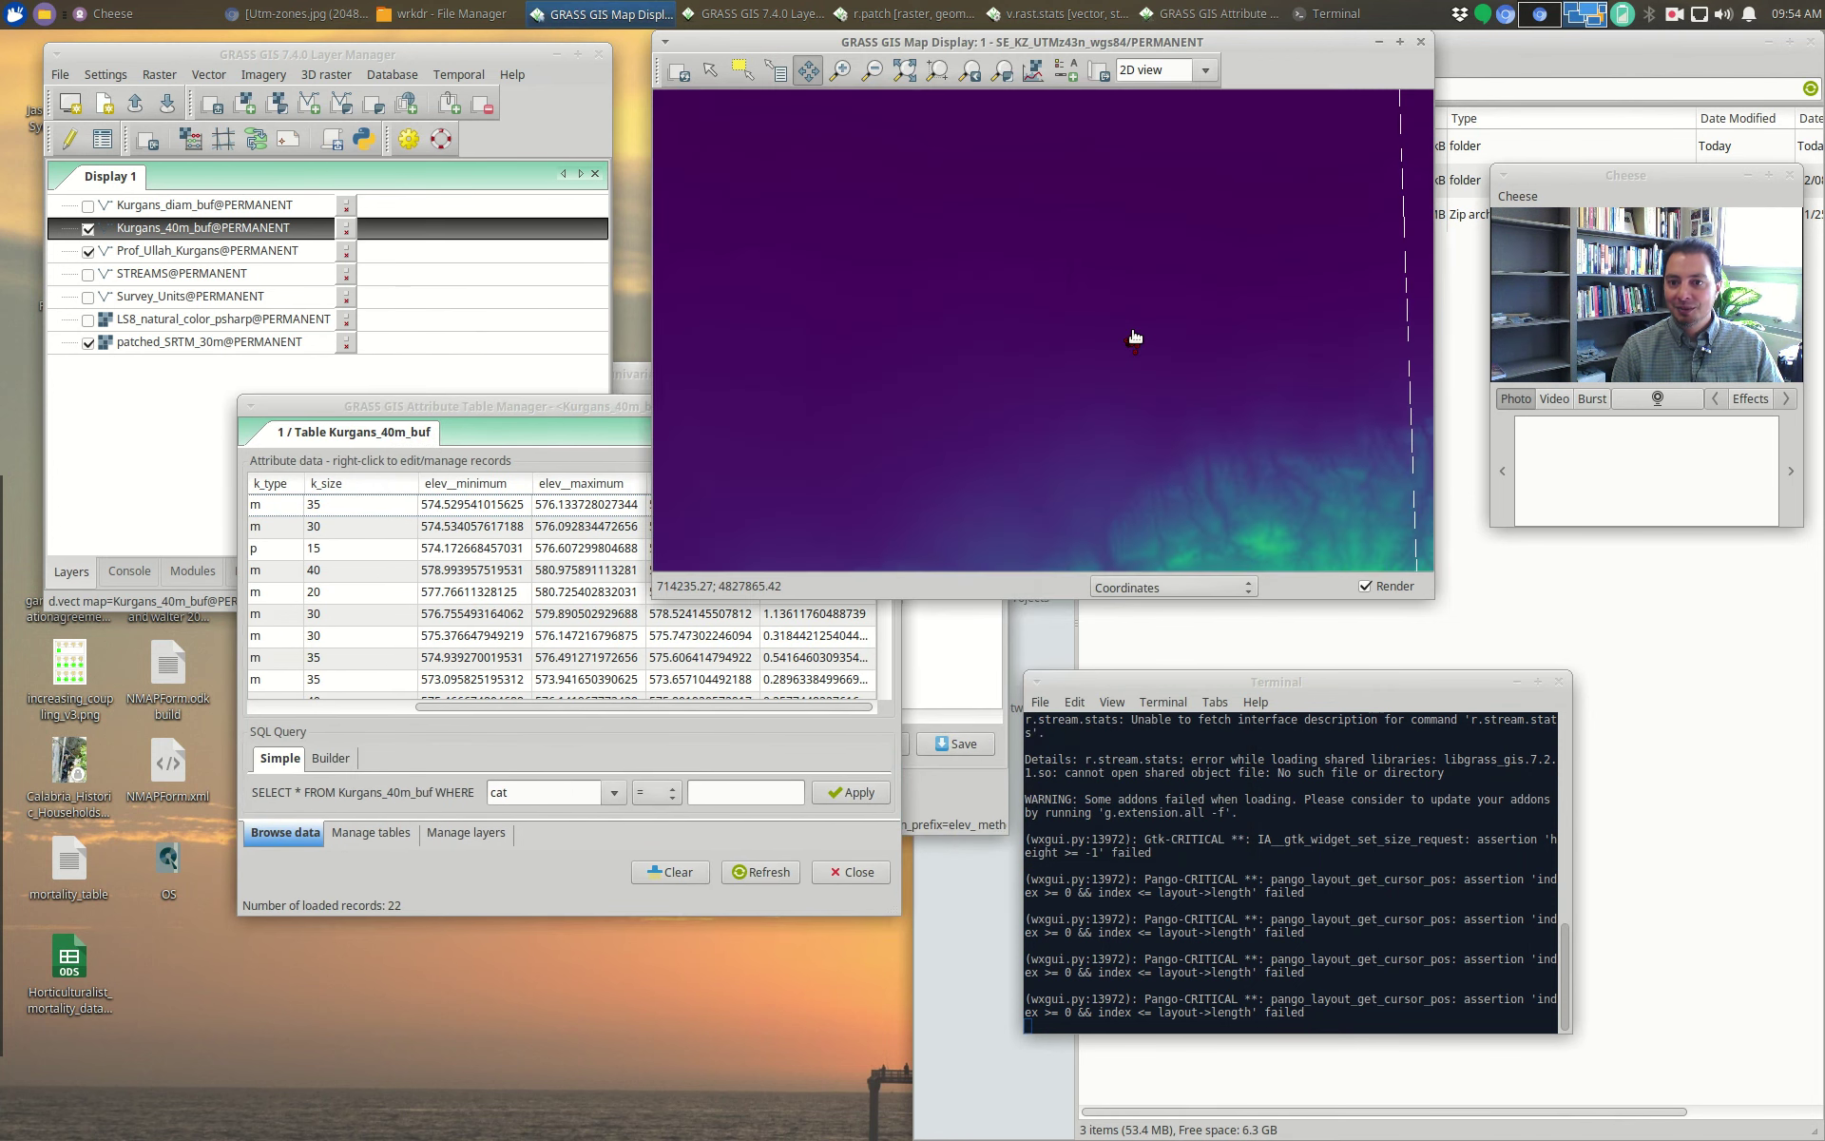
pyautogui.click(564, 418)
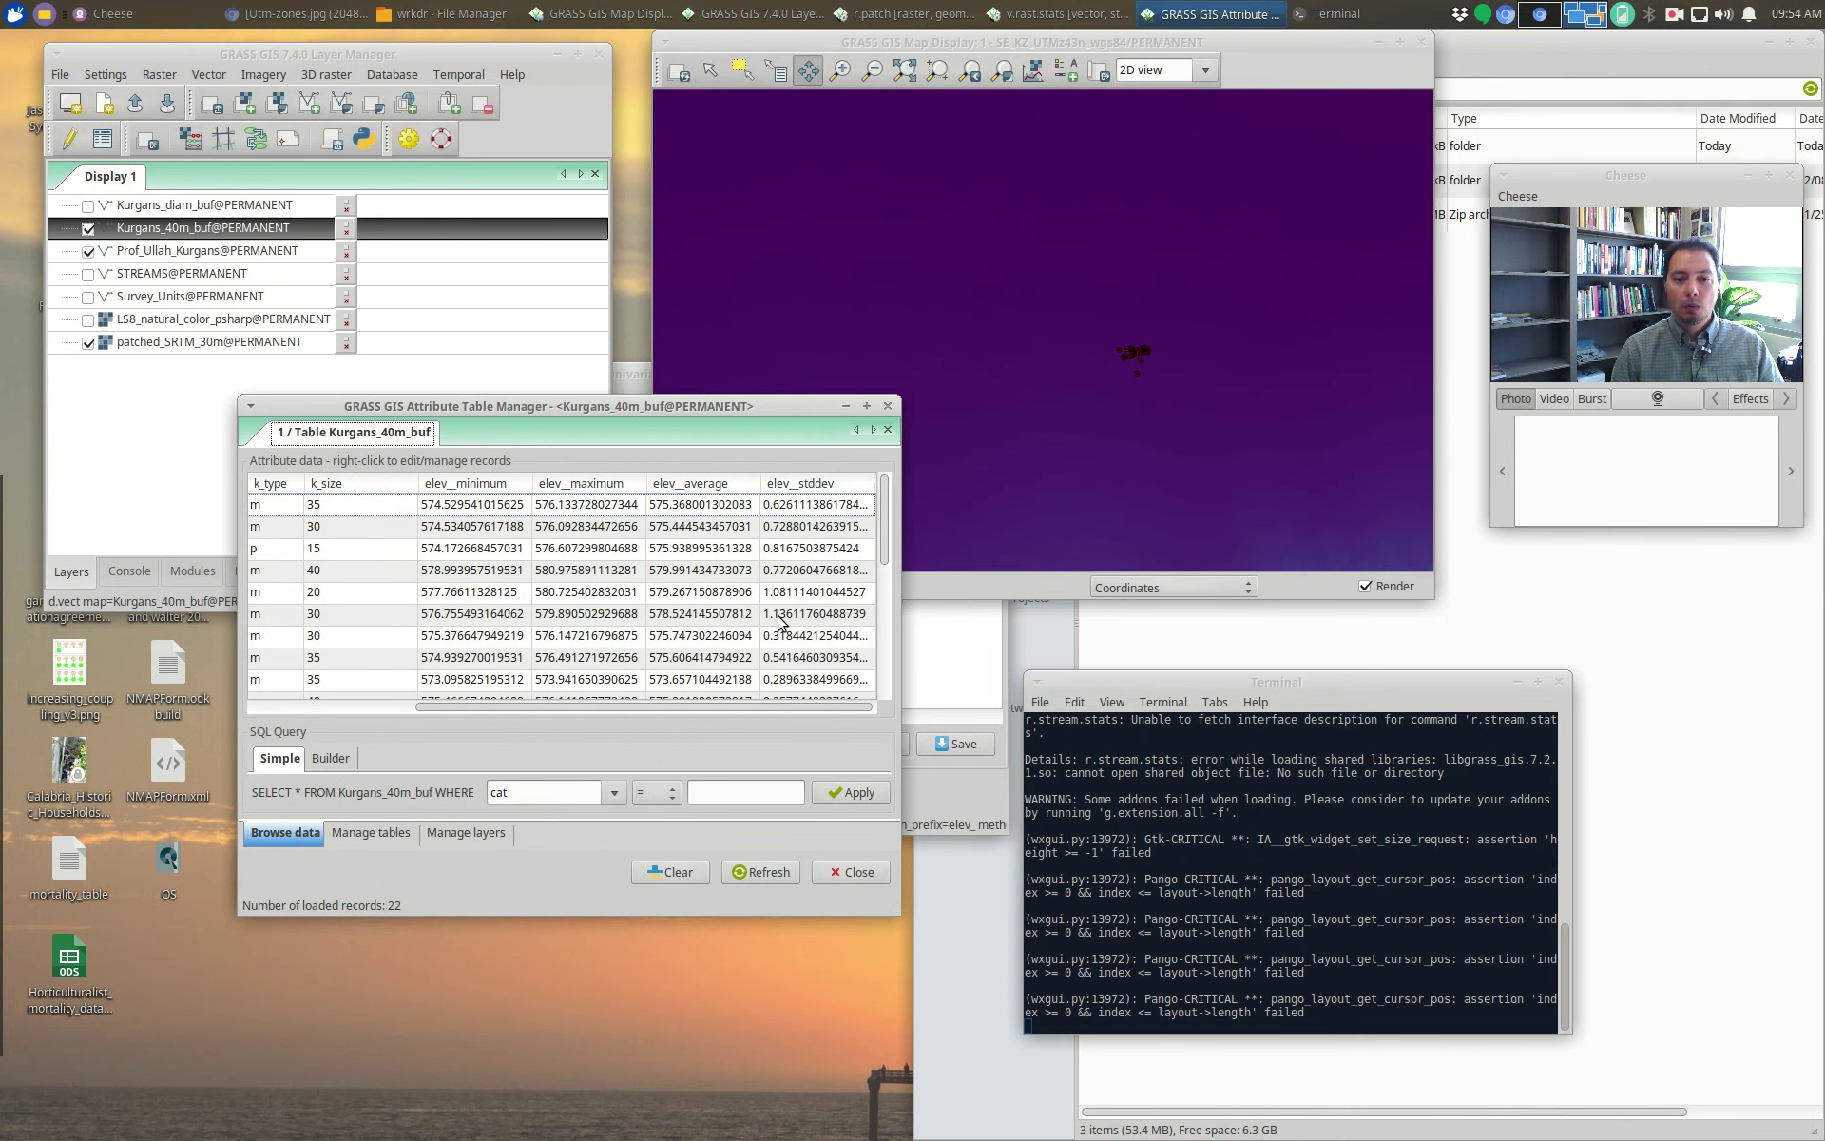
# Step: Close the Kurgans_40m_buf attribute table and the v.rast.stats and r.patch dialogs
pyautogui.click(869, 874)
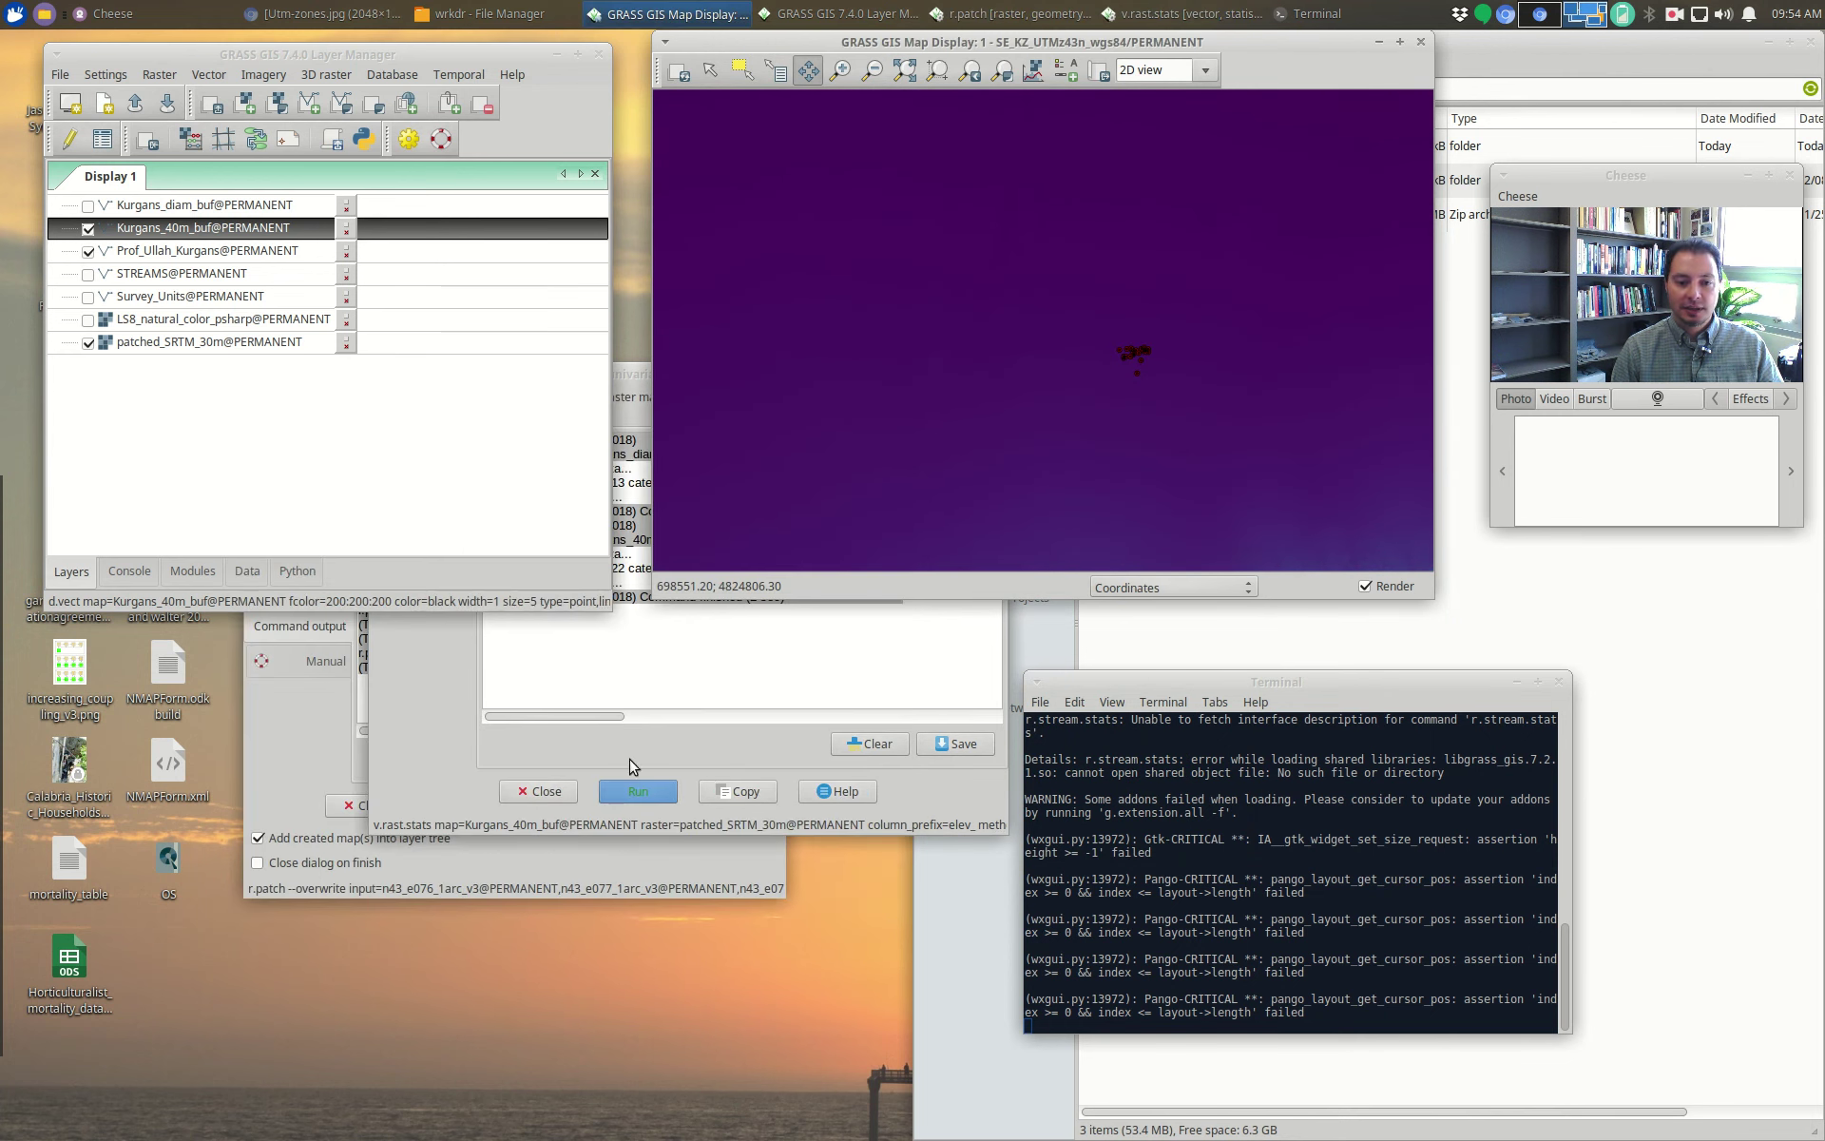
pyautogui.click(428, 744)
pyautogui.click(996, 374)
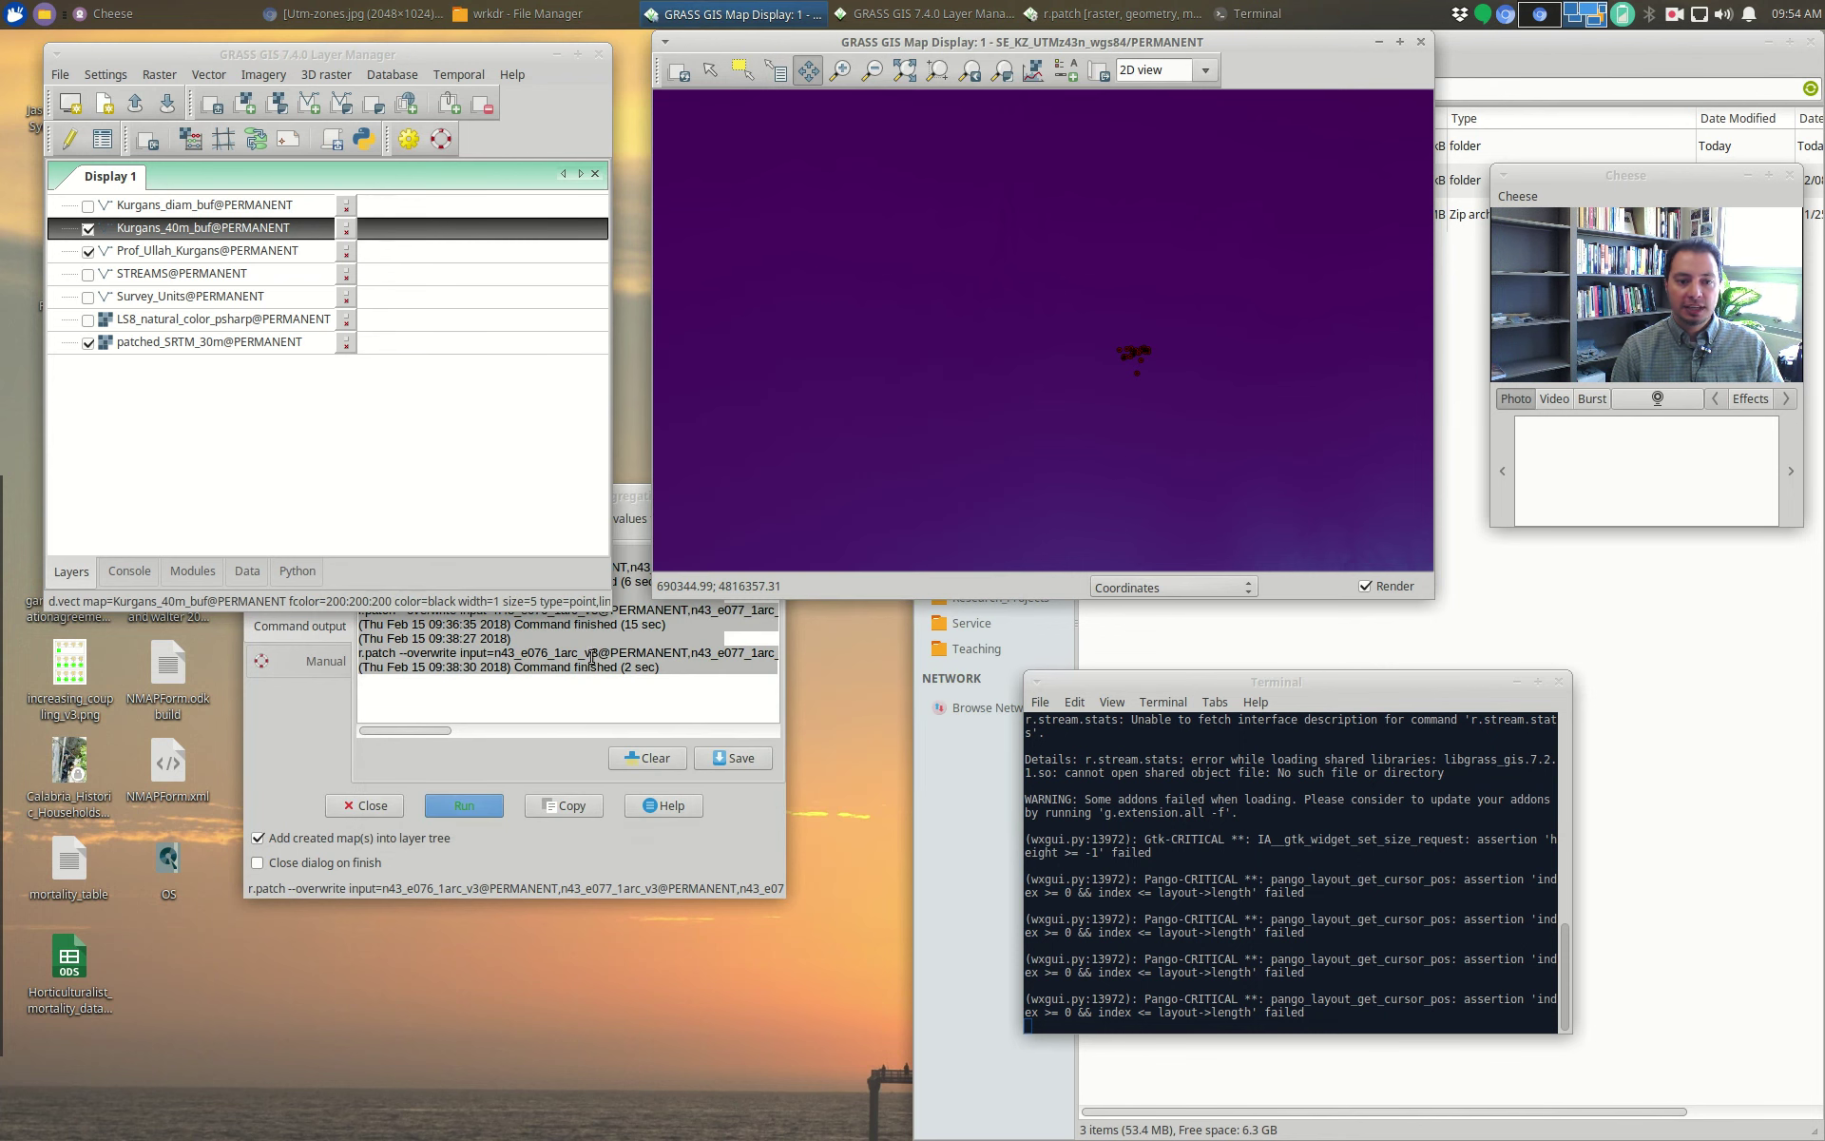
pyautogui.click(340, 726)
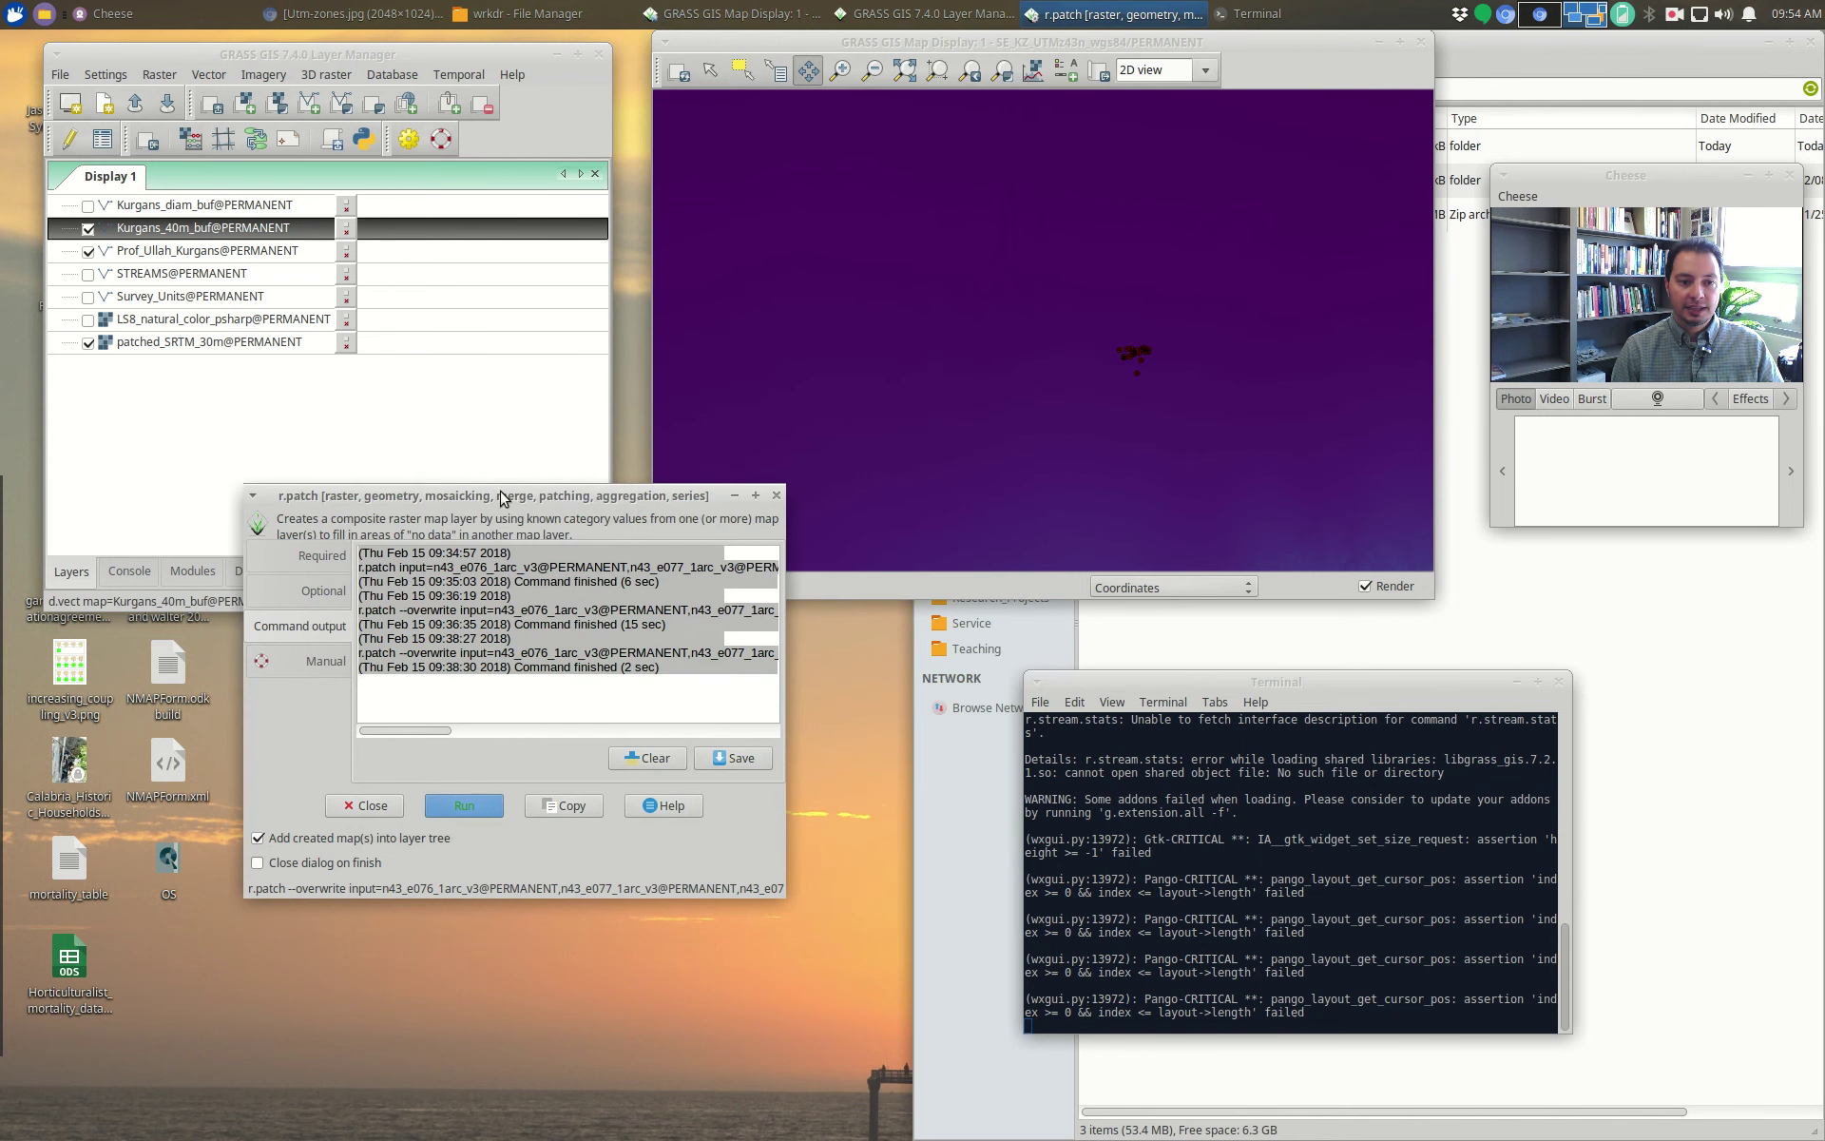
pyautogui.click(775, 495)
# Step: Hide the Kurgans_40m_buf layer, show STREAMS, and view the streams around the kurgan points
pyautogui.click(89, 229)
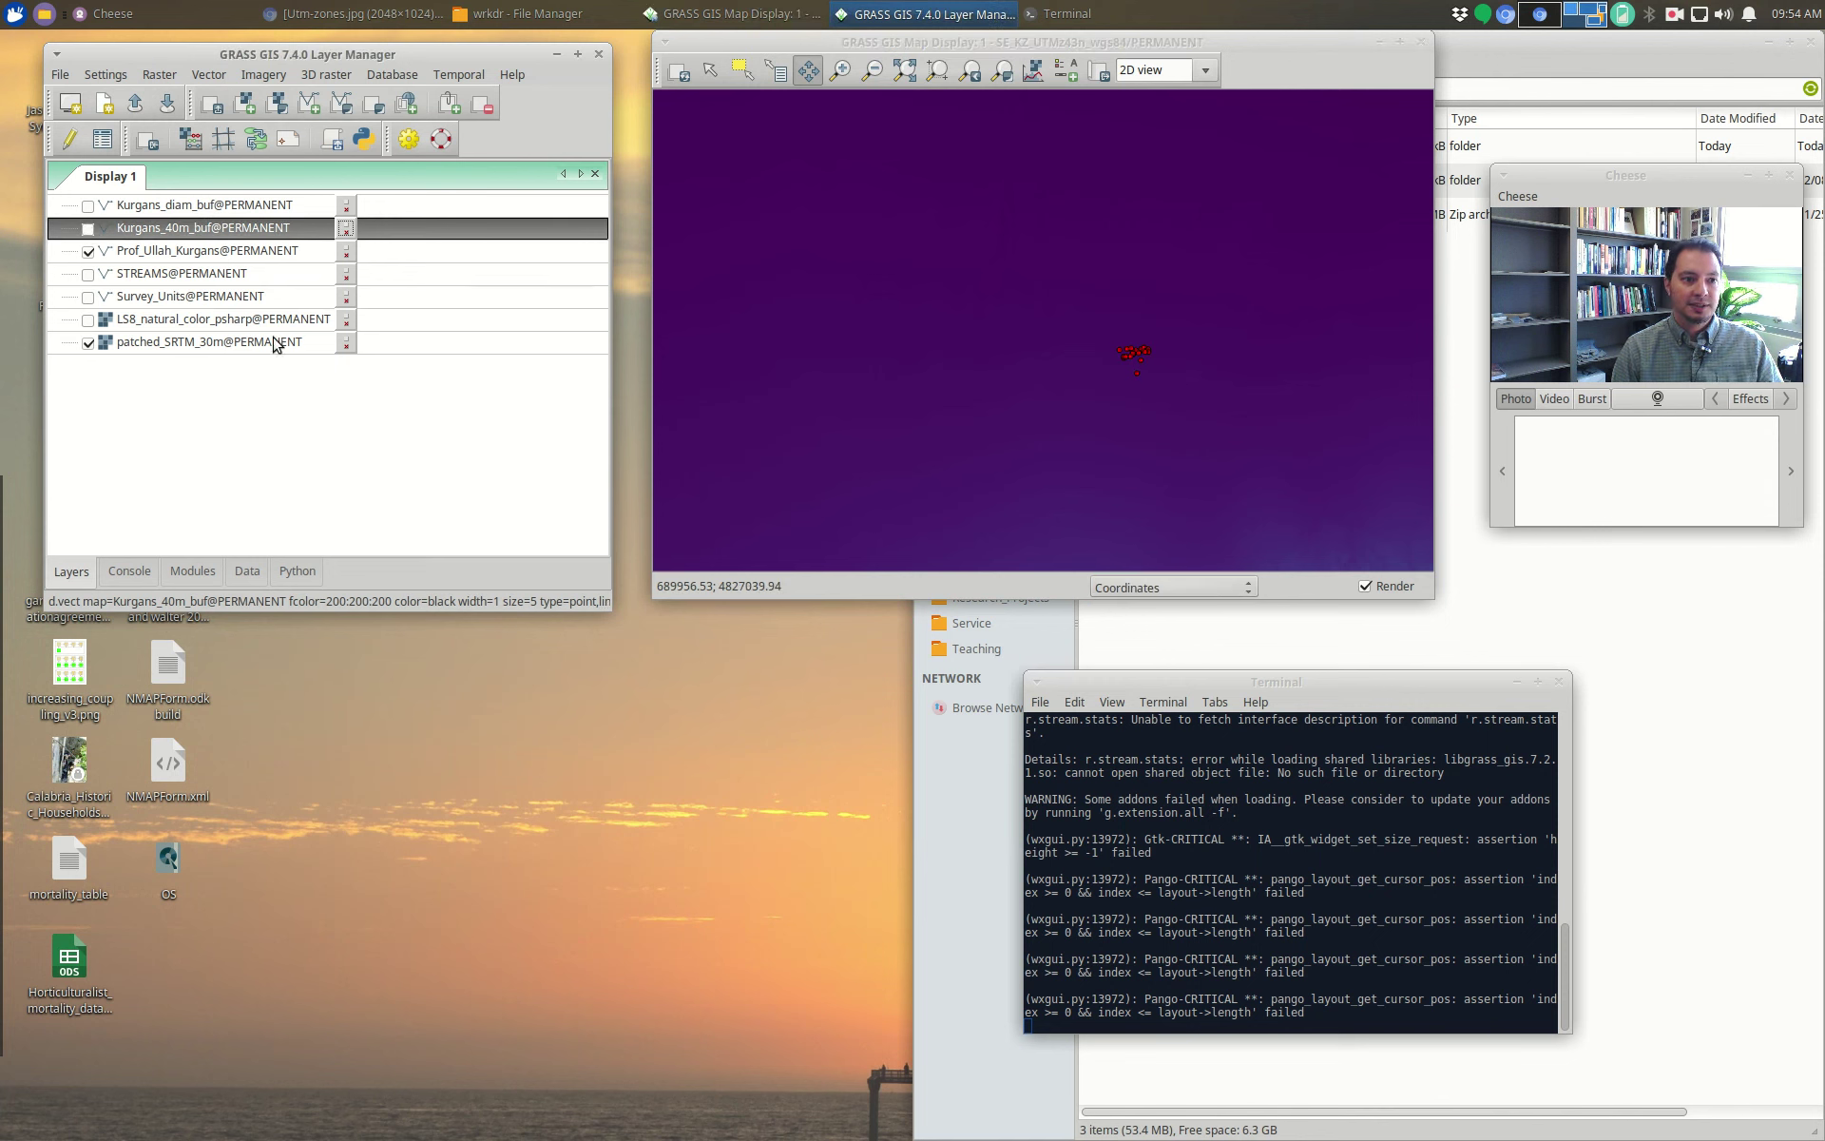
pyautogui.click(87, 274)
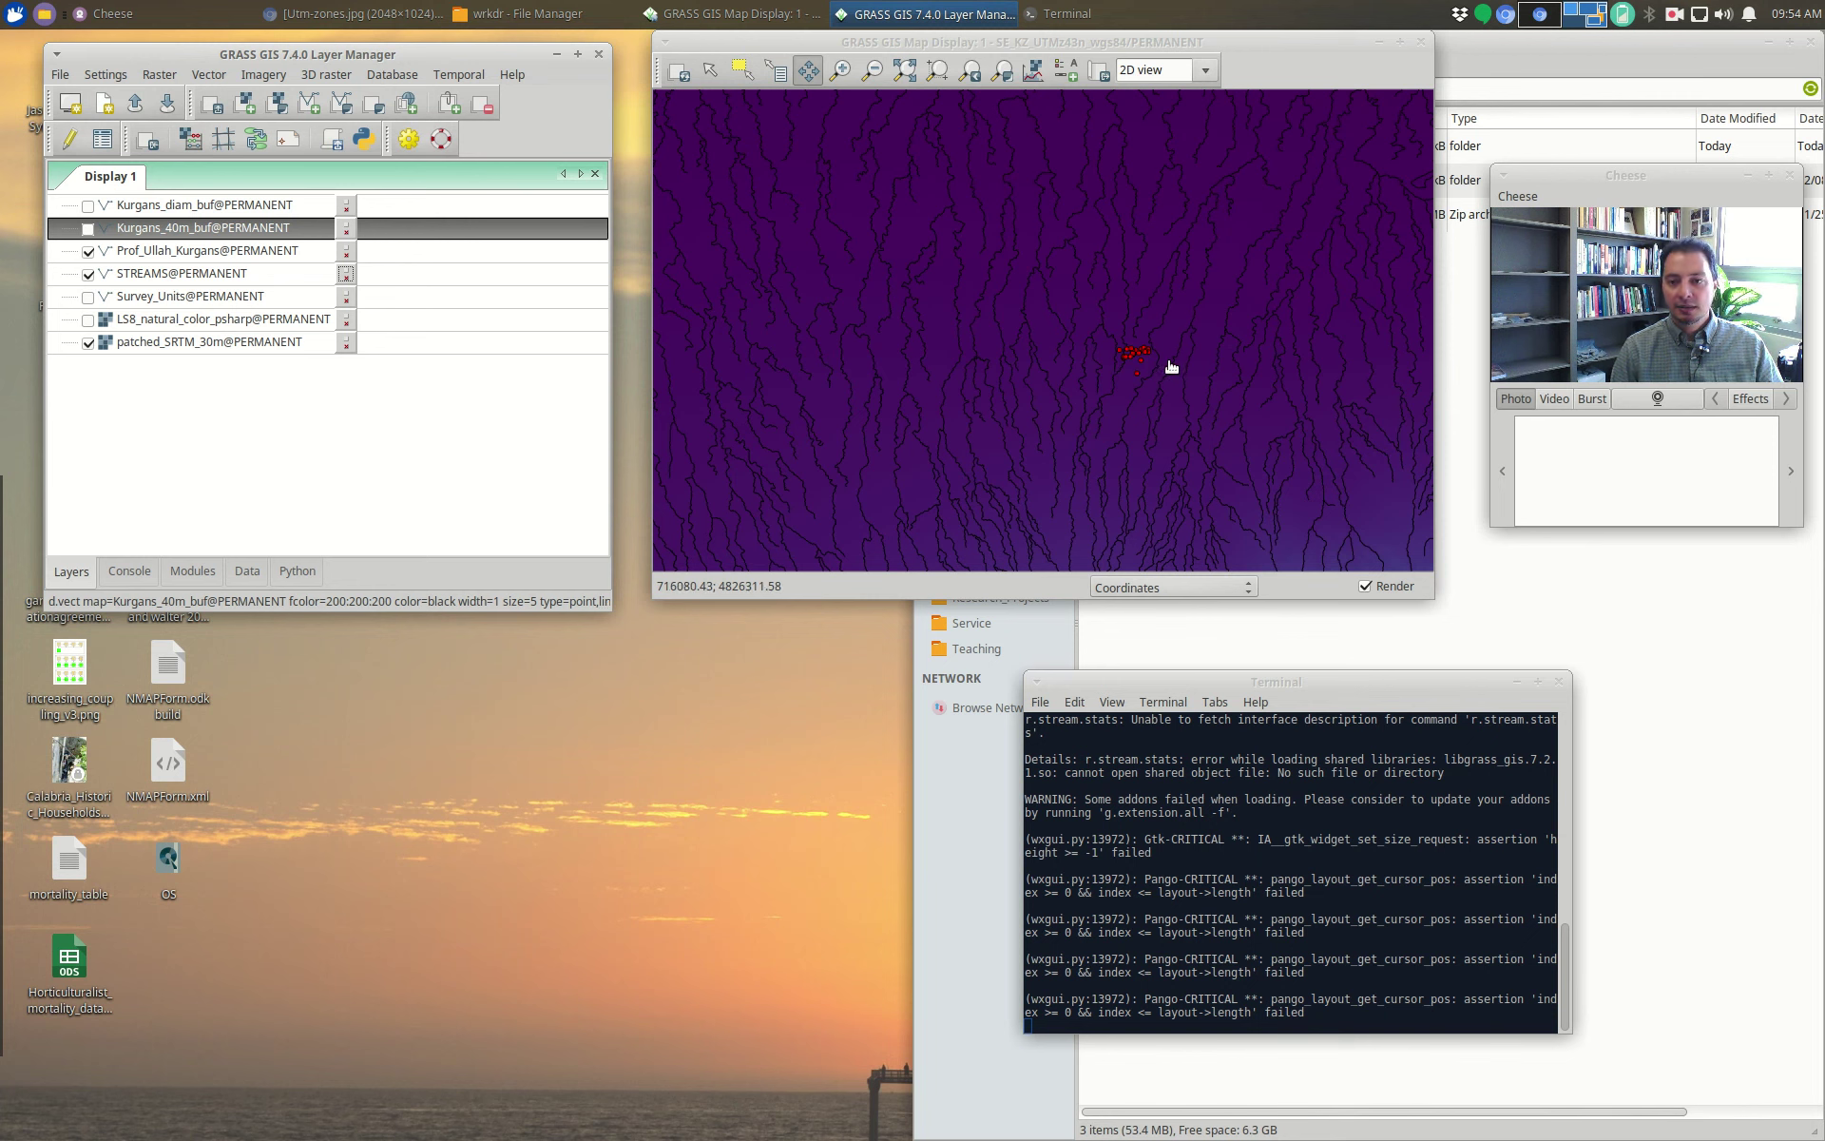
pyautogui.scroll(3, 1158, 359)
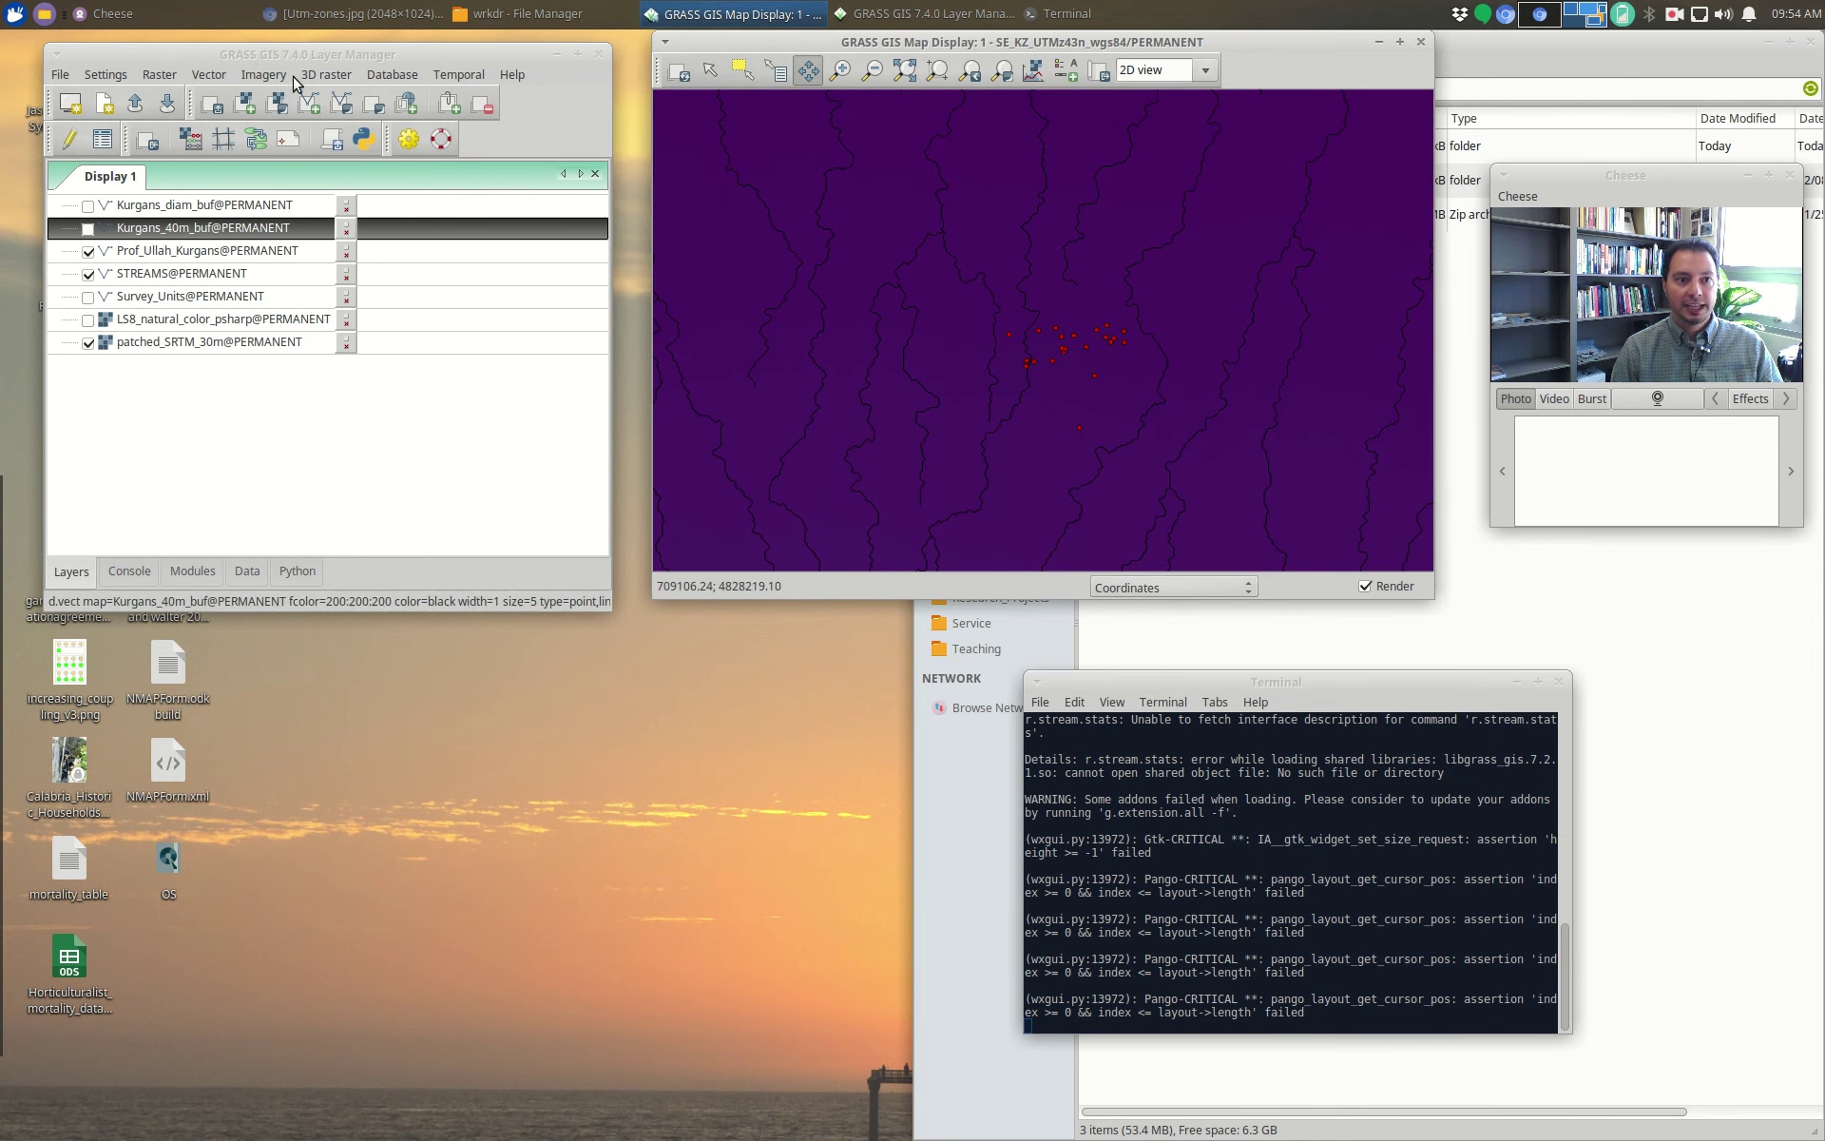
pyautogui.click(205, 76)
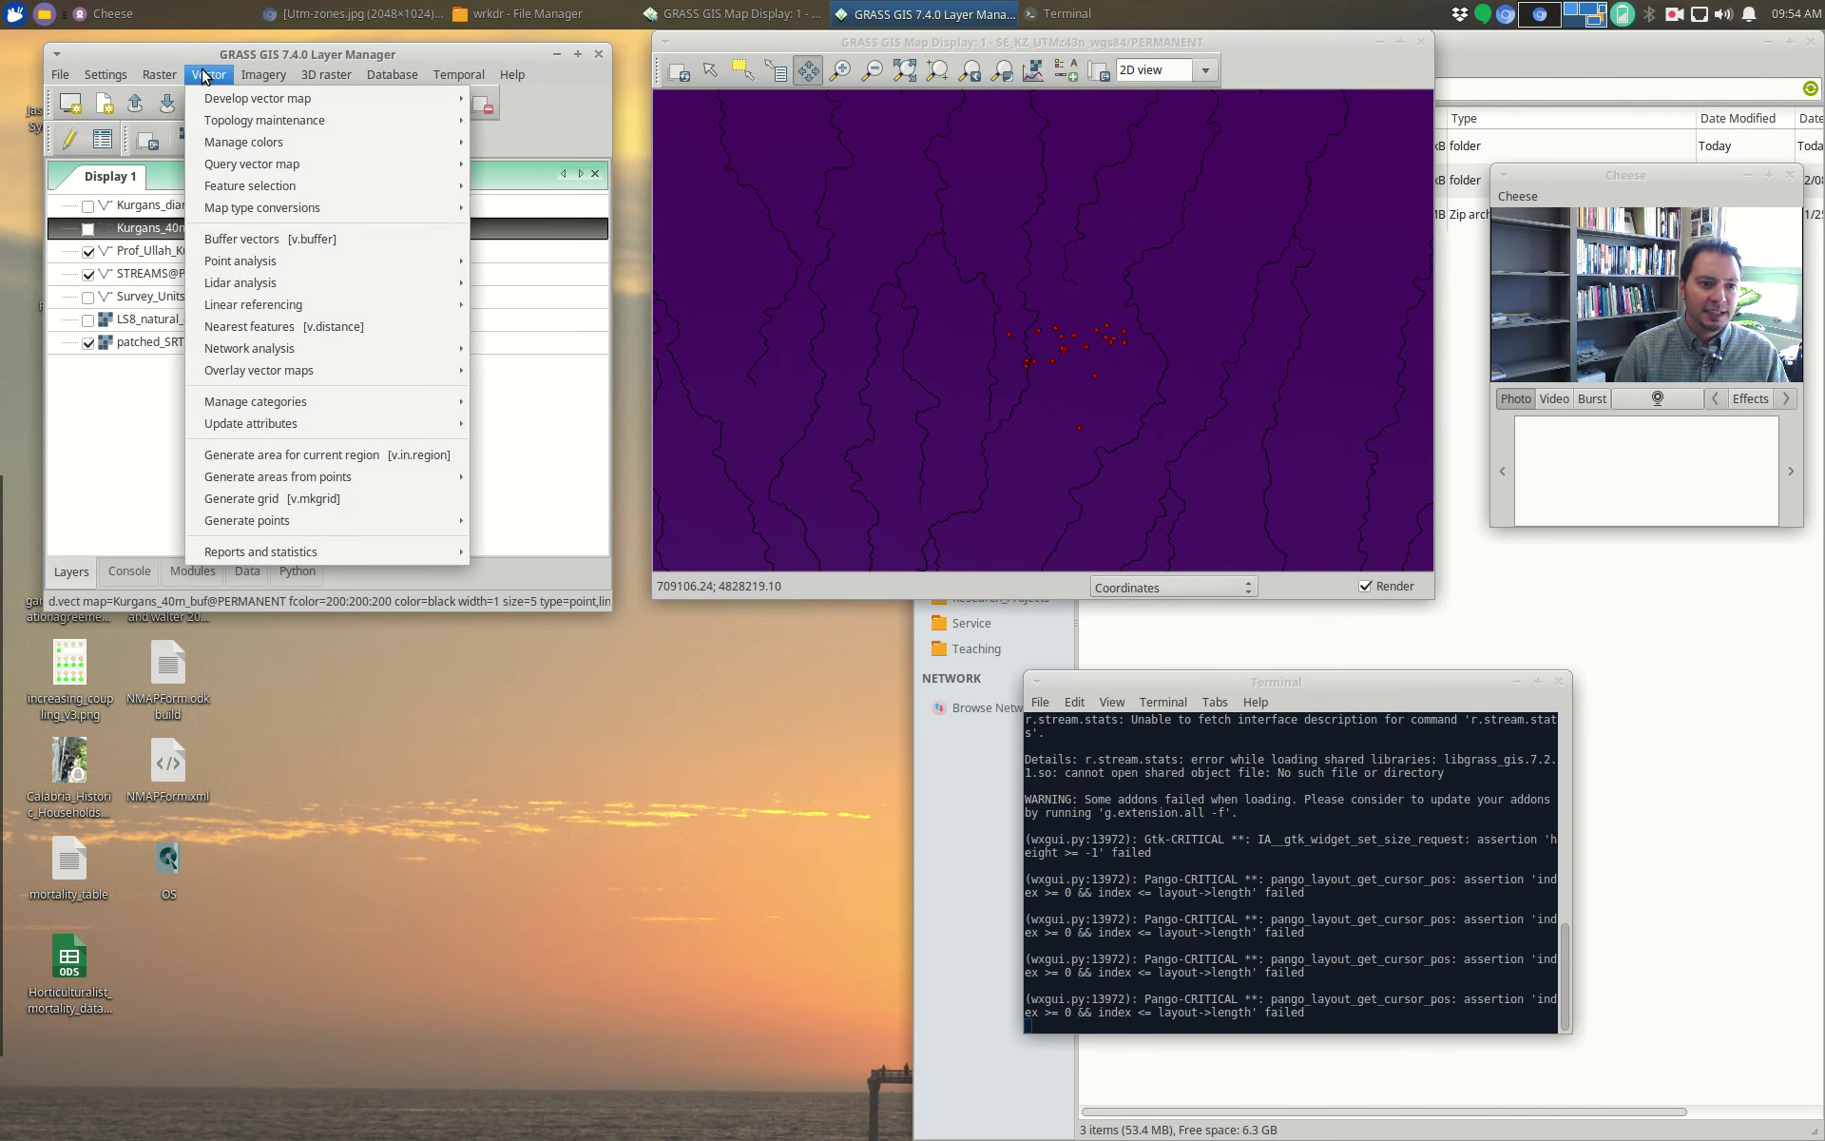
pyautogui.moveTo(252, 78)
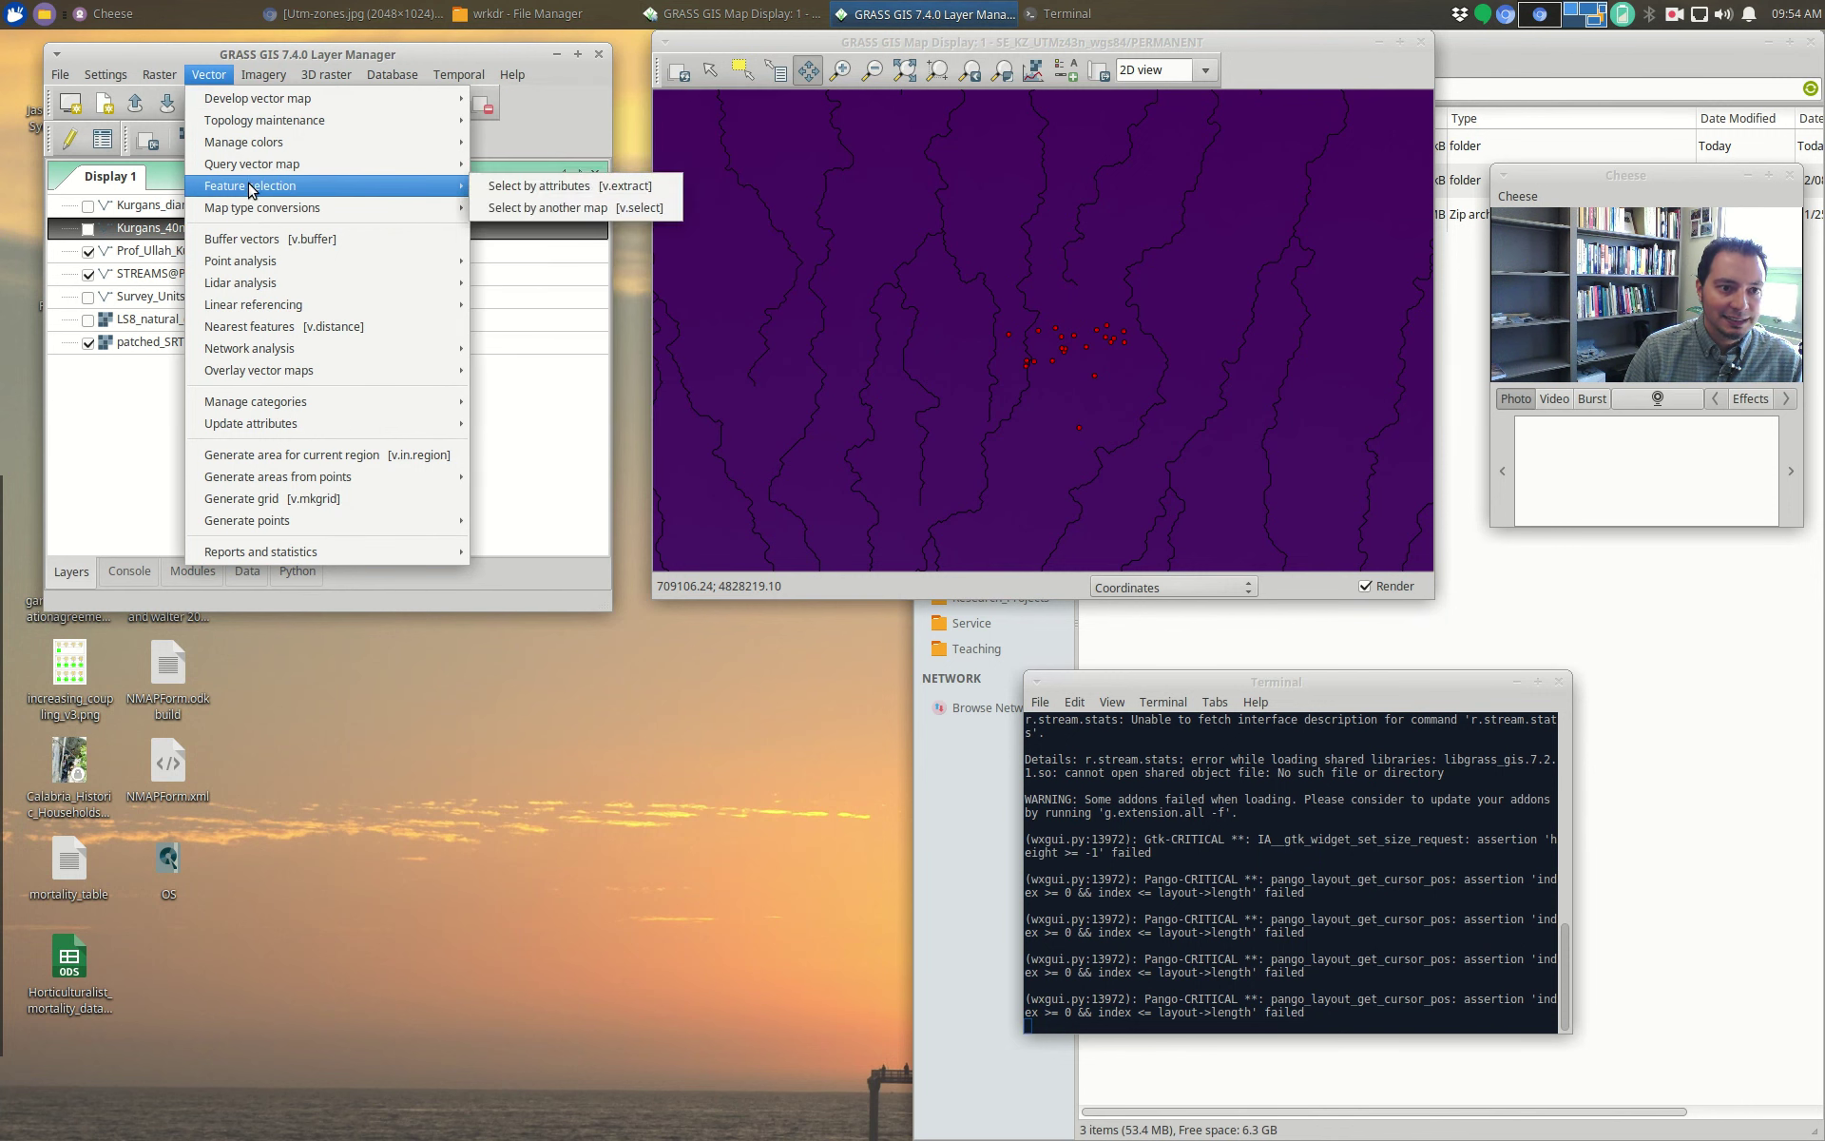
pyautogui.moveTo(254, 211)
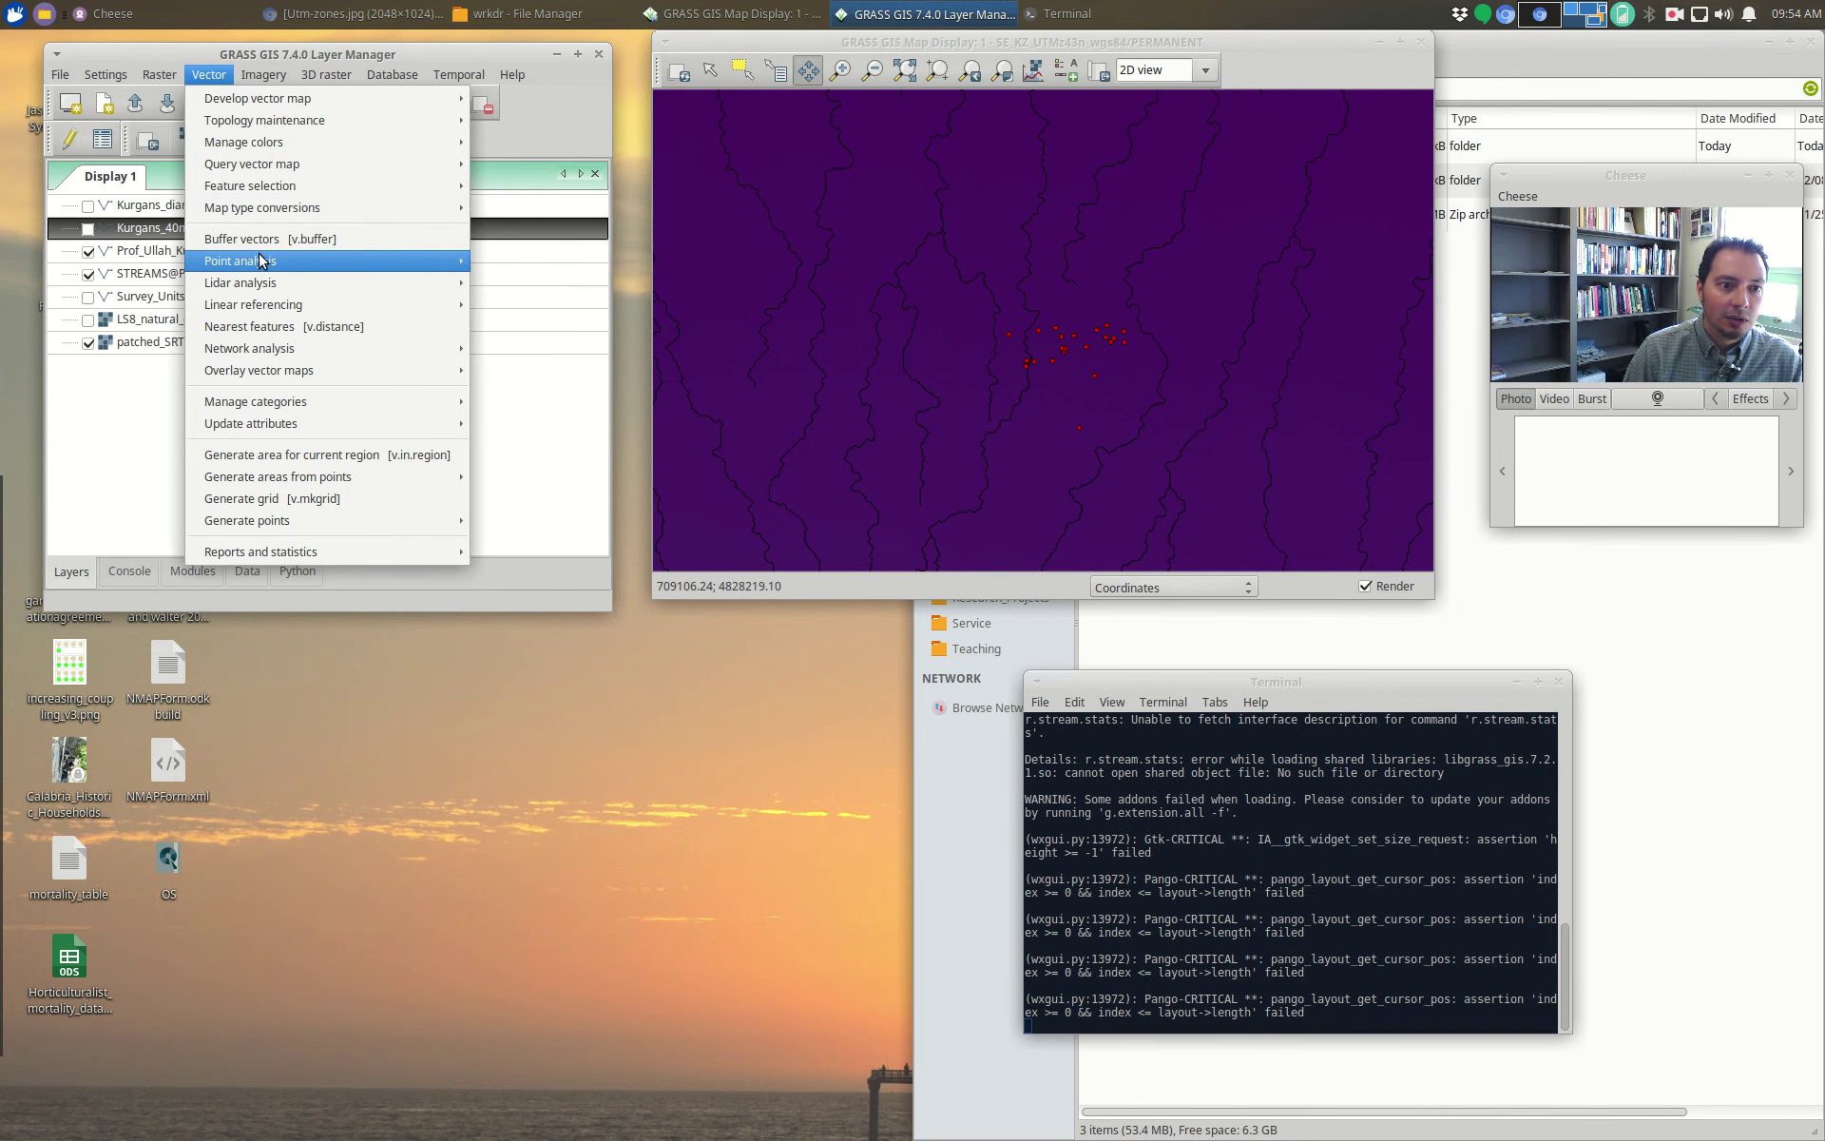
pyautogui.moveTo(263, 259)
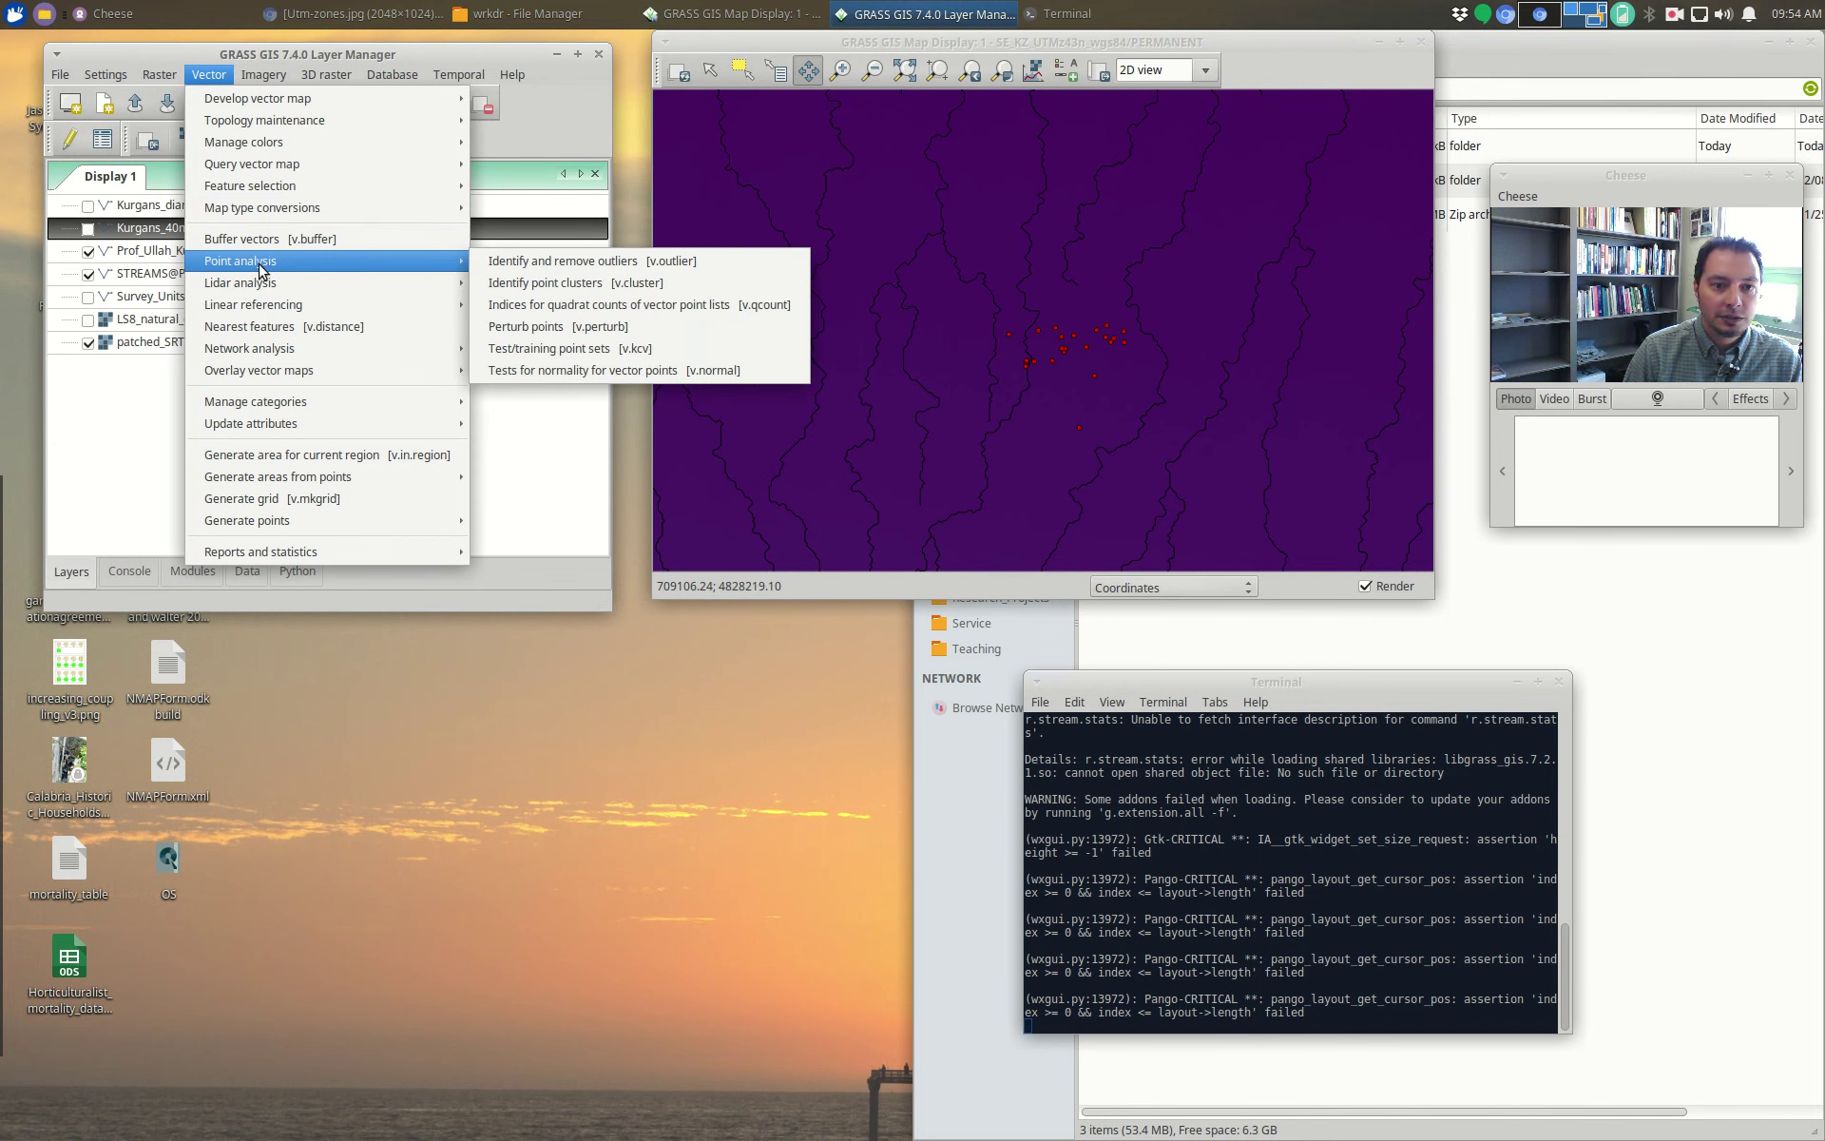
pyautogui.click(1670, 23)
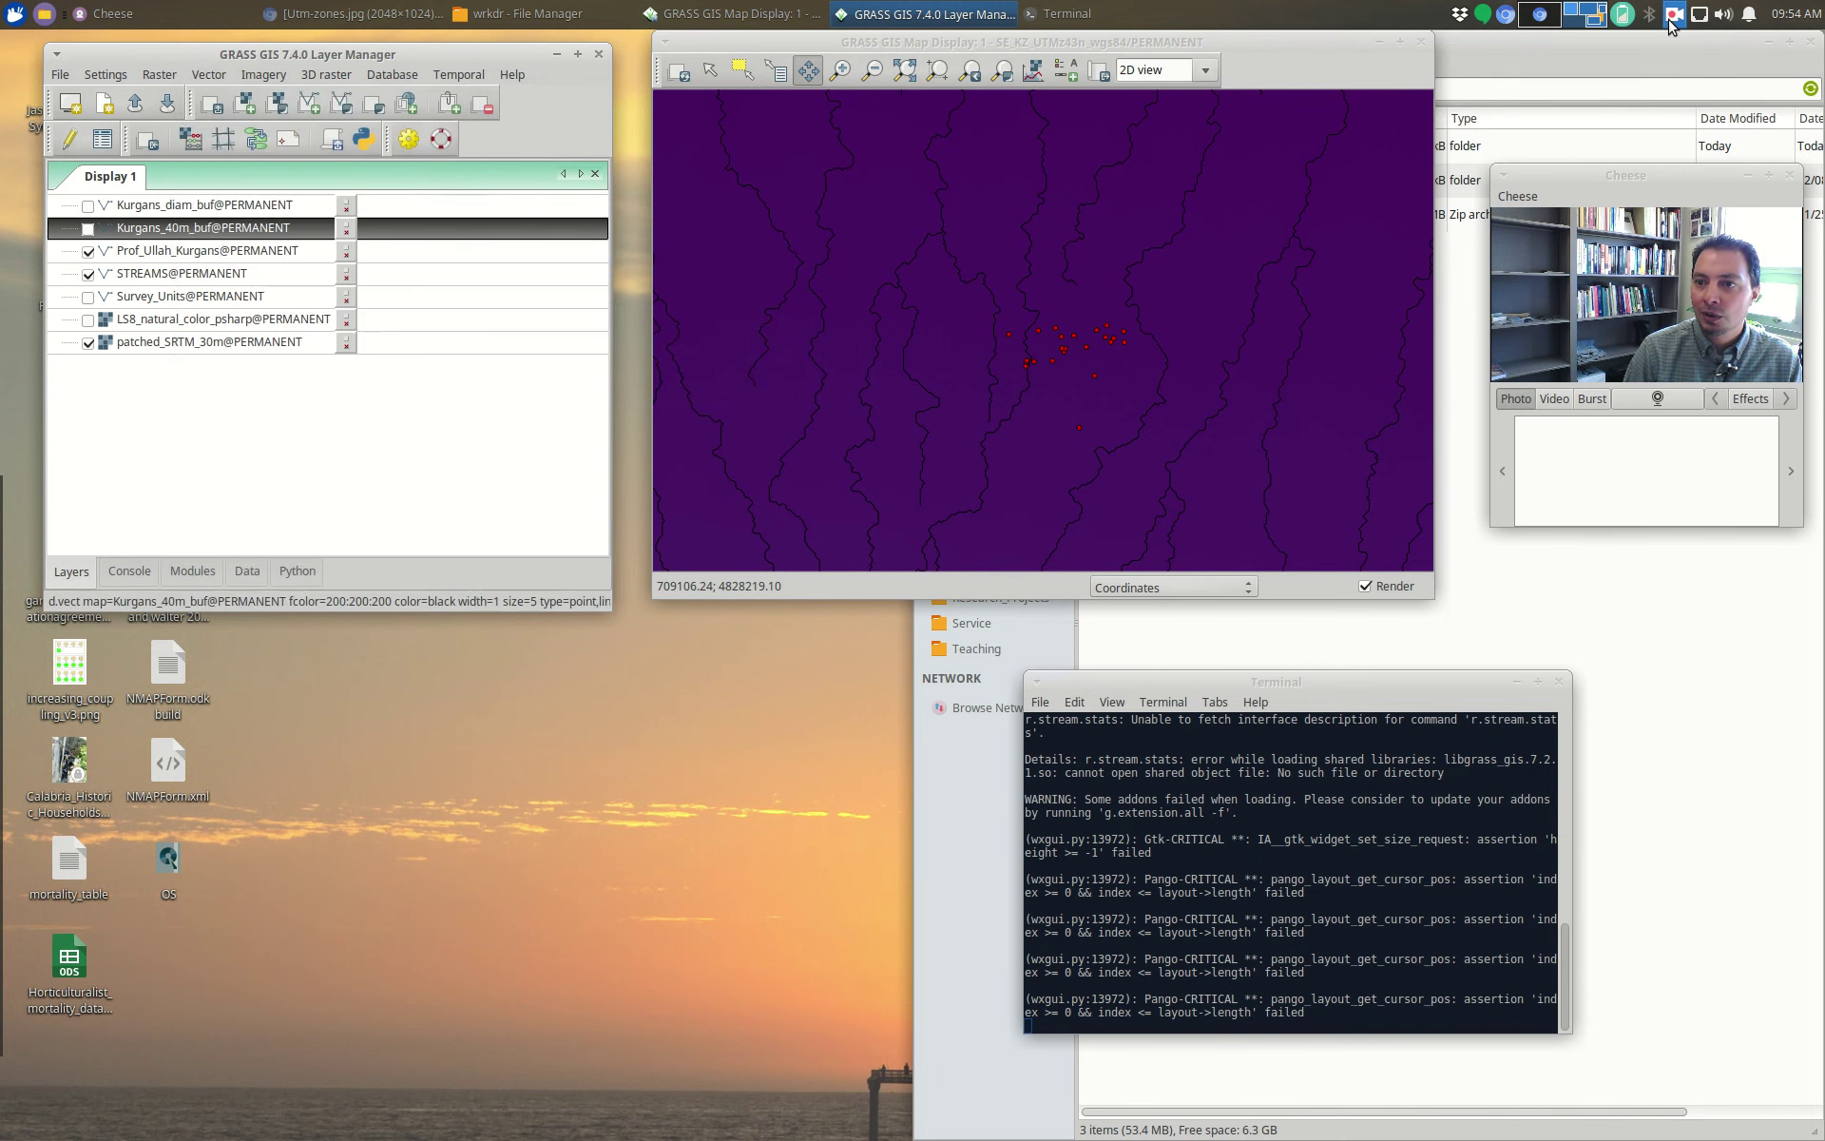
pyautogui.click(1670, 23)
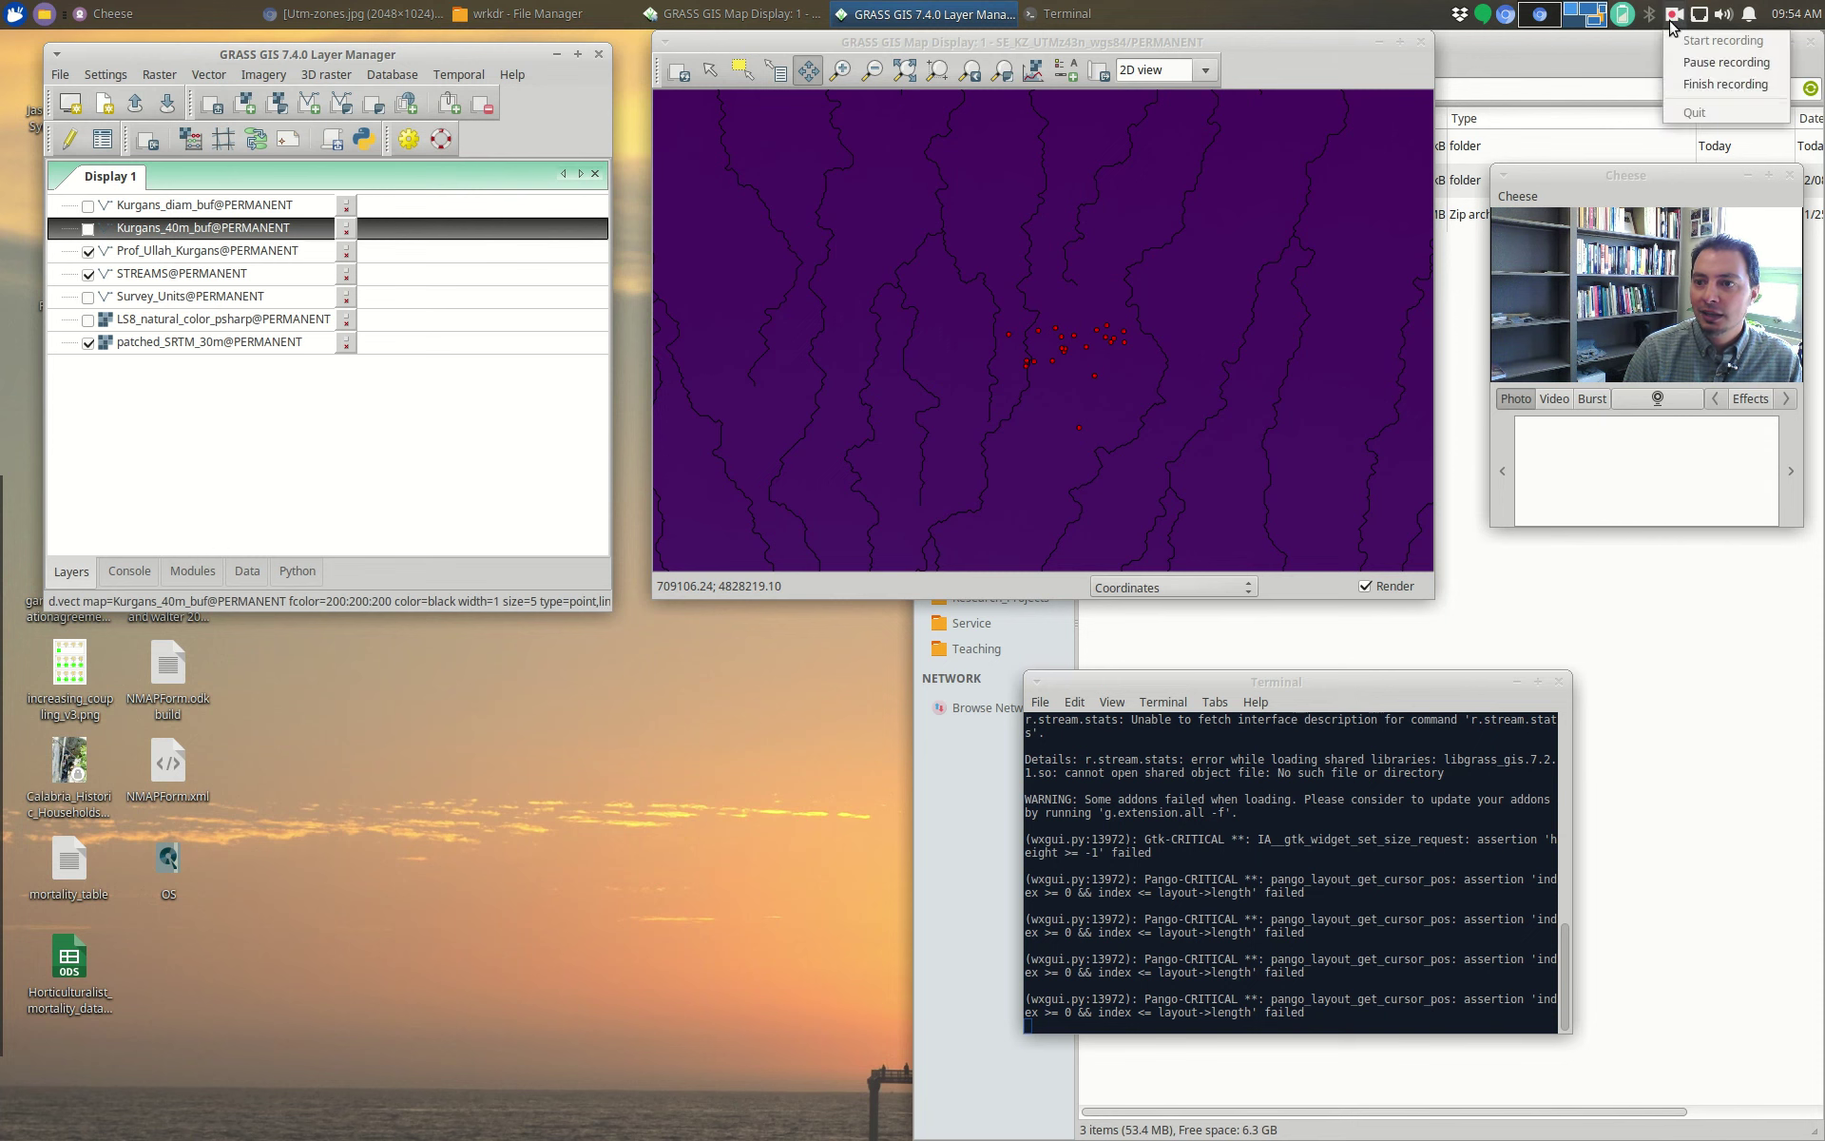
pyautogui.click(1692, 66)
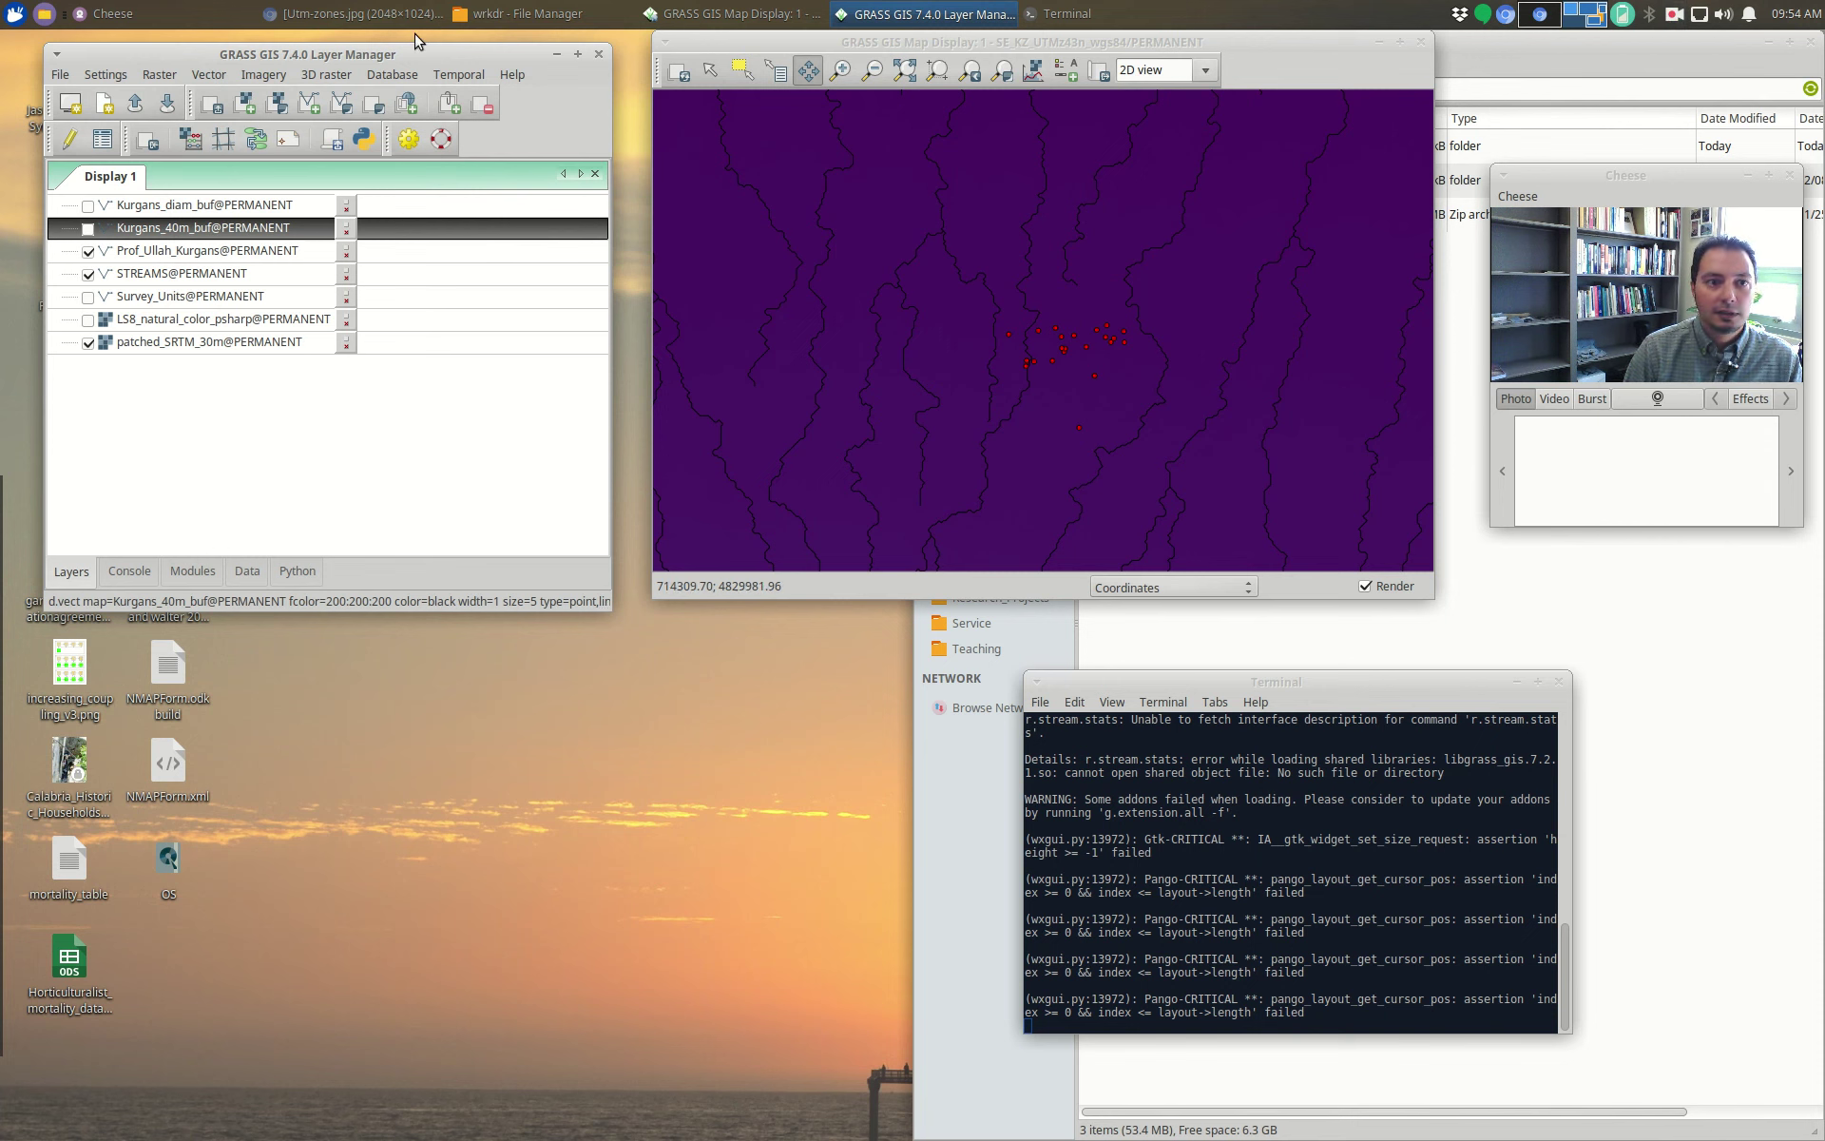
# Step: Try to open the v.distance nearest-features tool, and move the Layer Manager clear of the map display
pyautogui.click(219, 75)
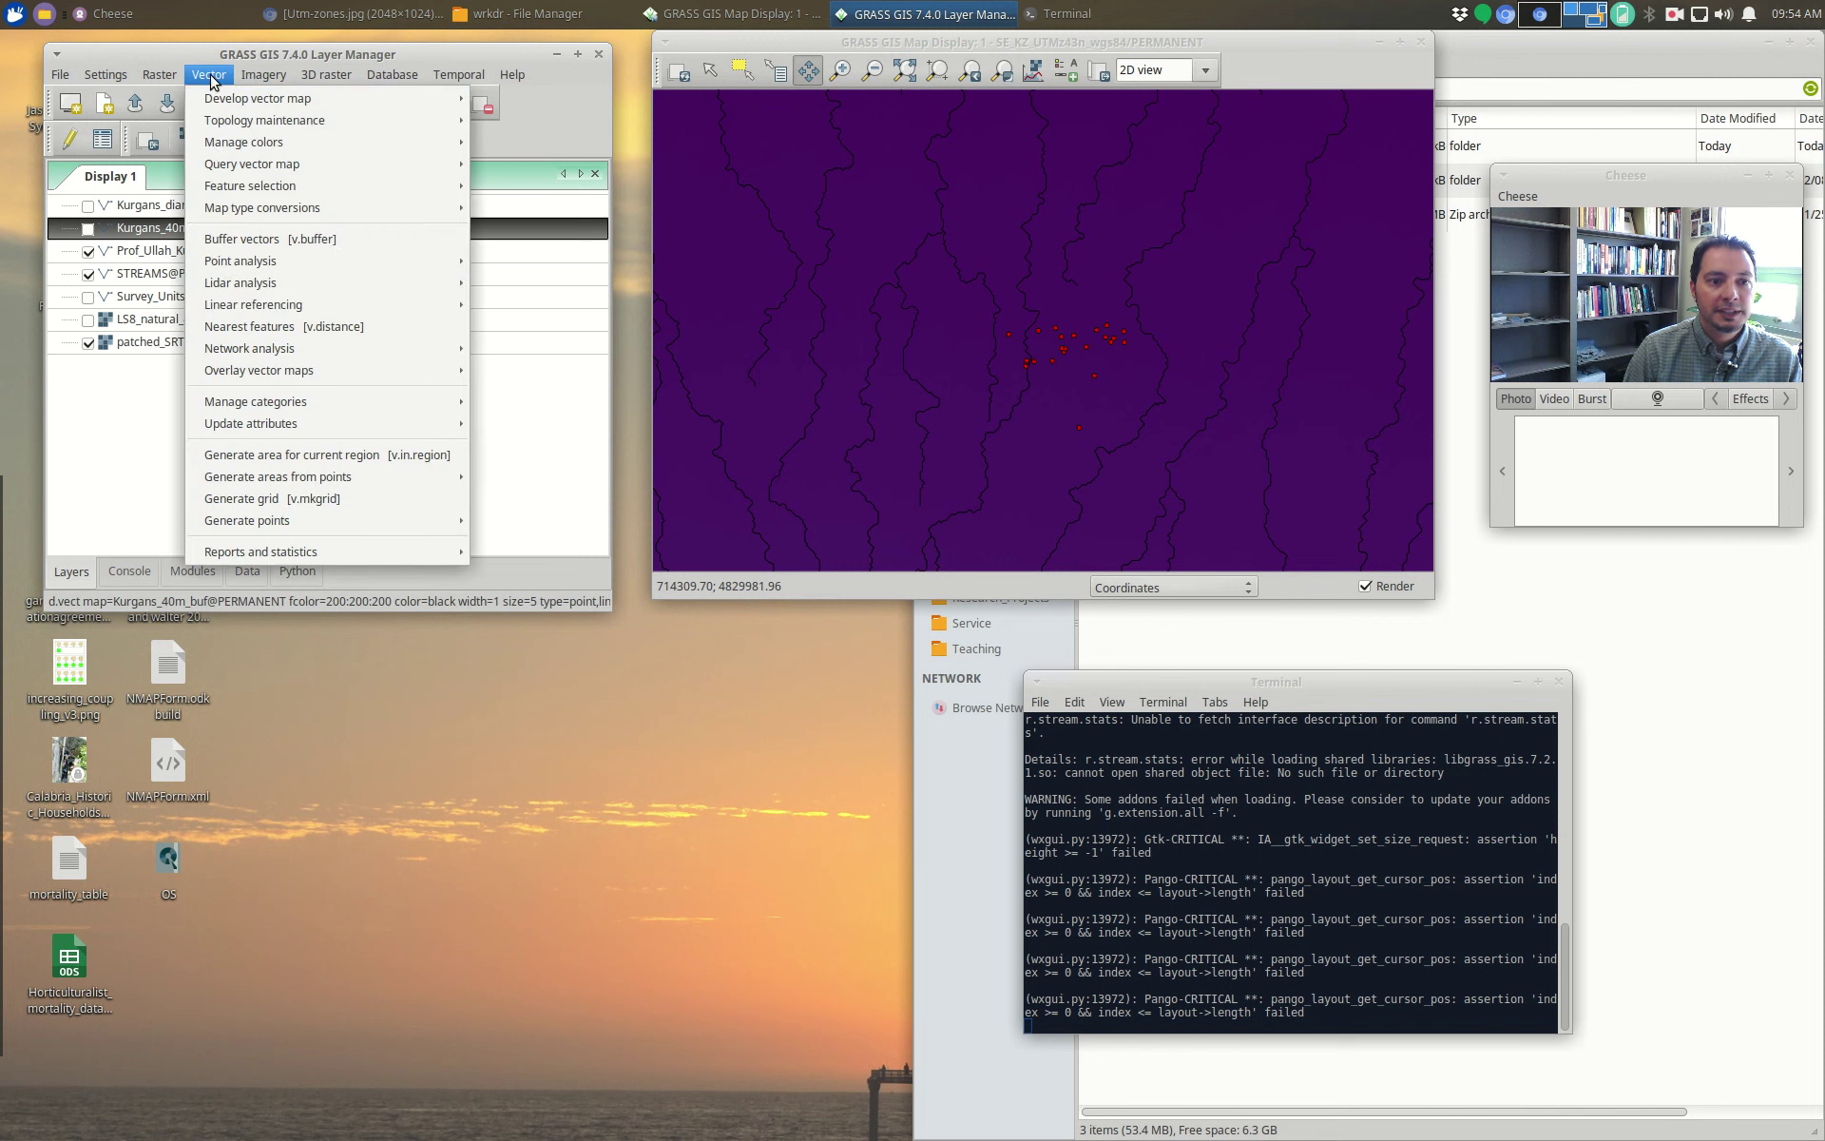
pyautogui.click(319, 328)
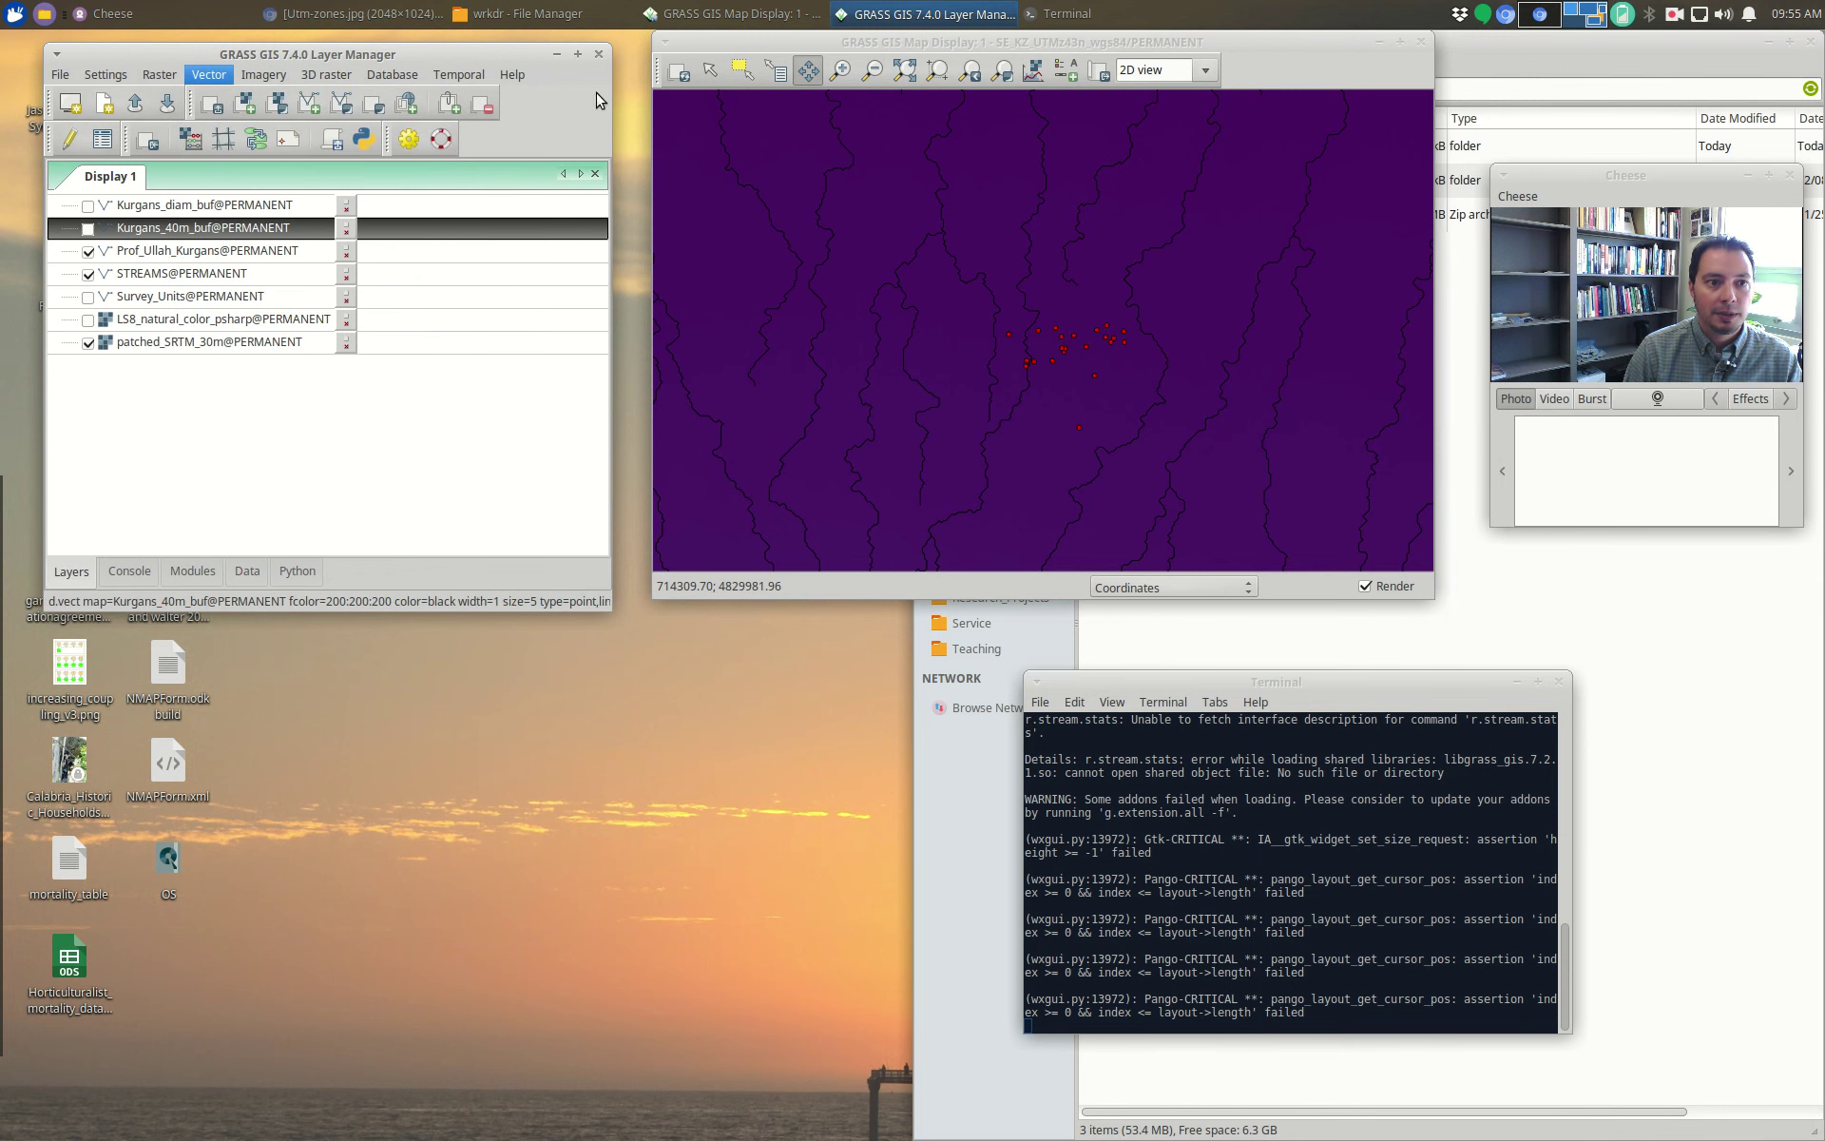
pyautogui.moveTo(416, 53); pyautogui.dragTo(520, 40)
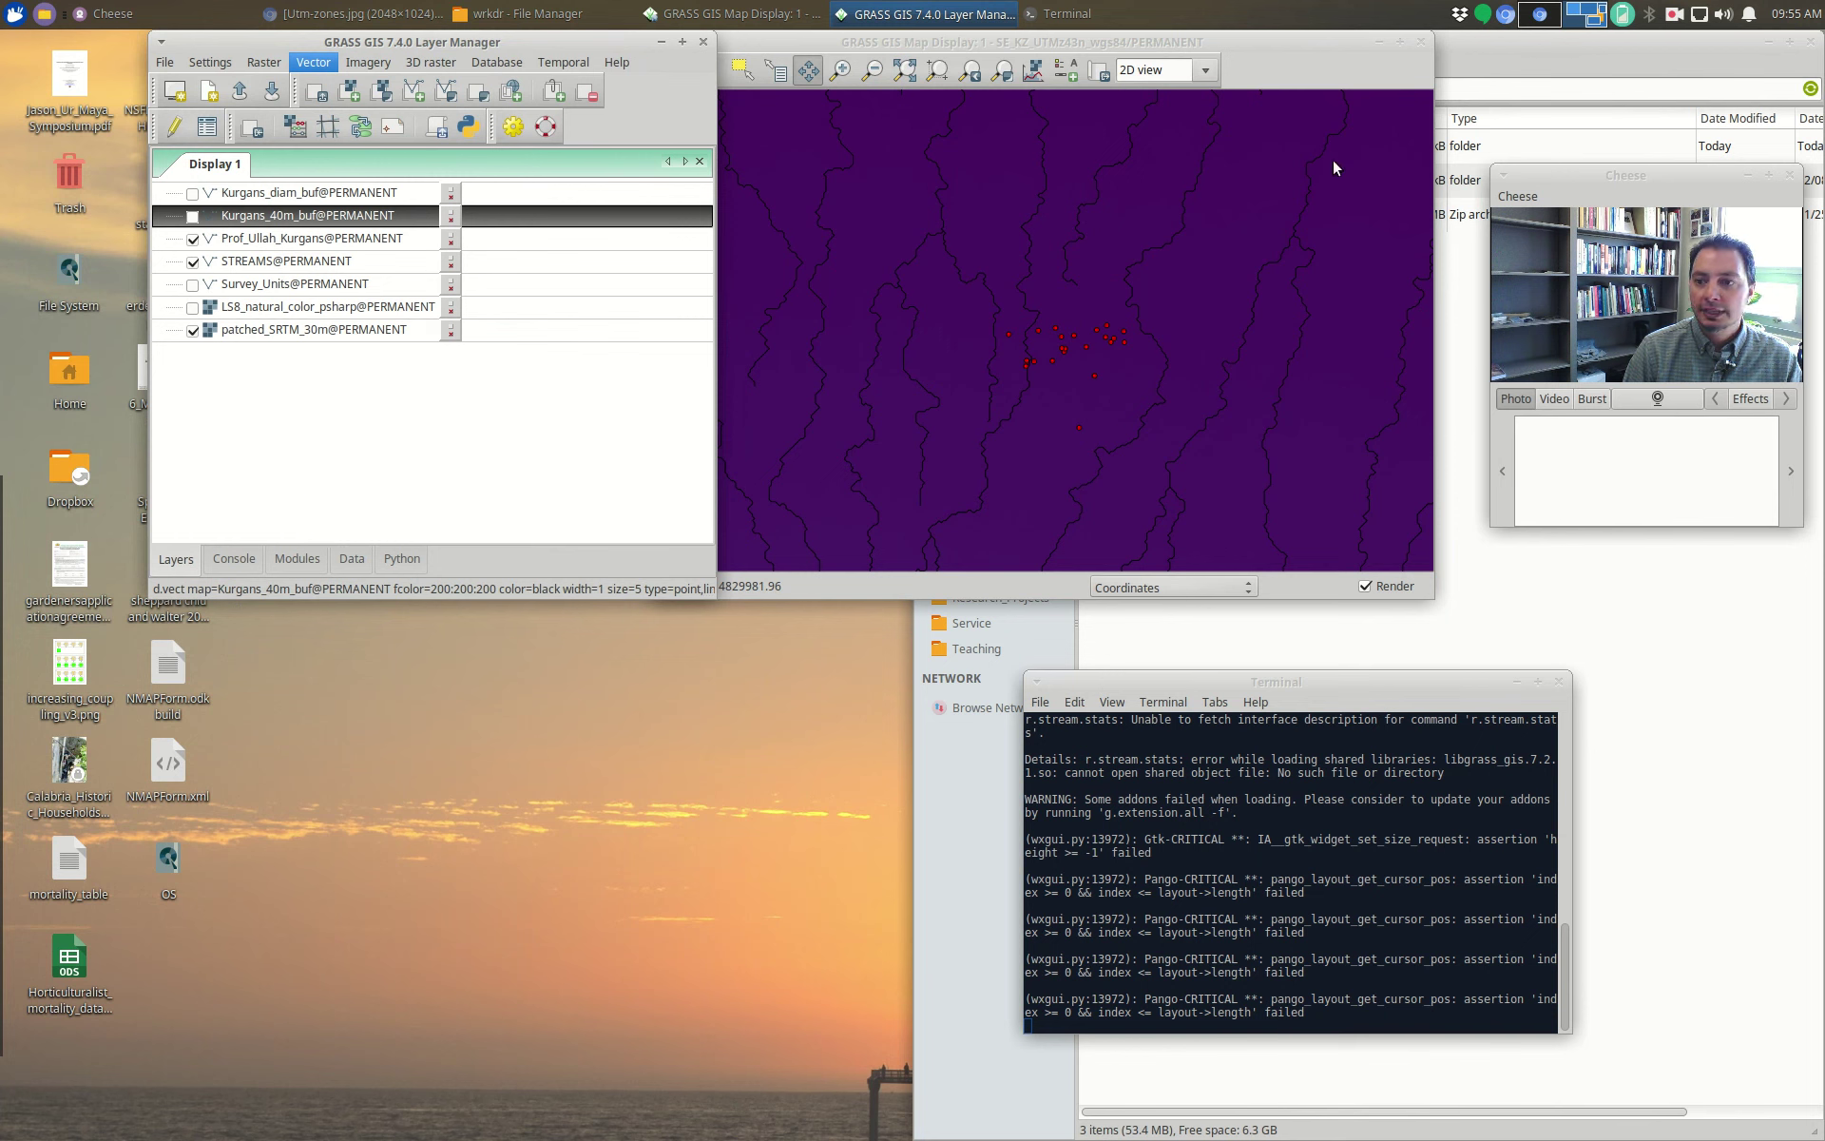
pyautogui.moveTo(596, 42); pyautogui.dragTo(482, 40)
pyautogui.click(1674, 13)
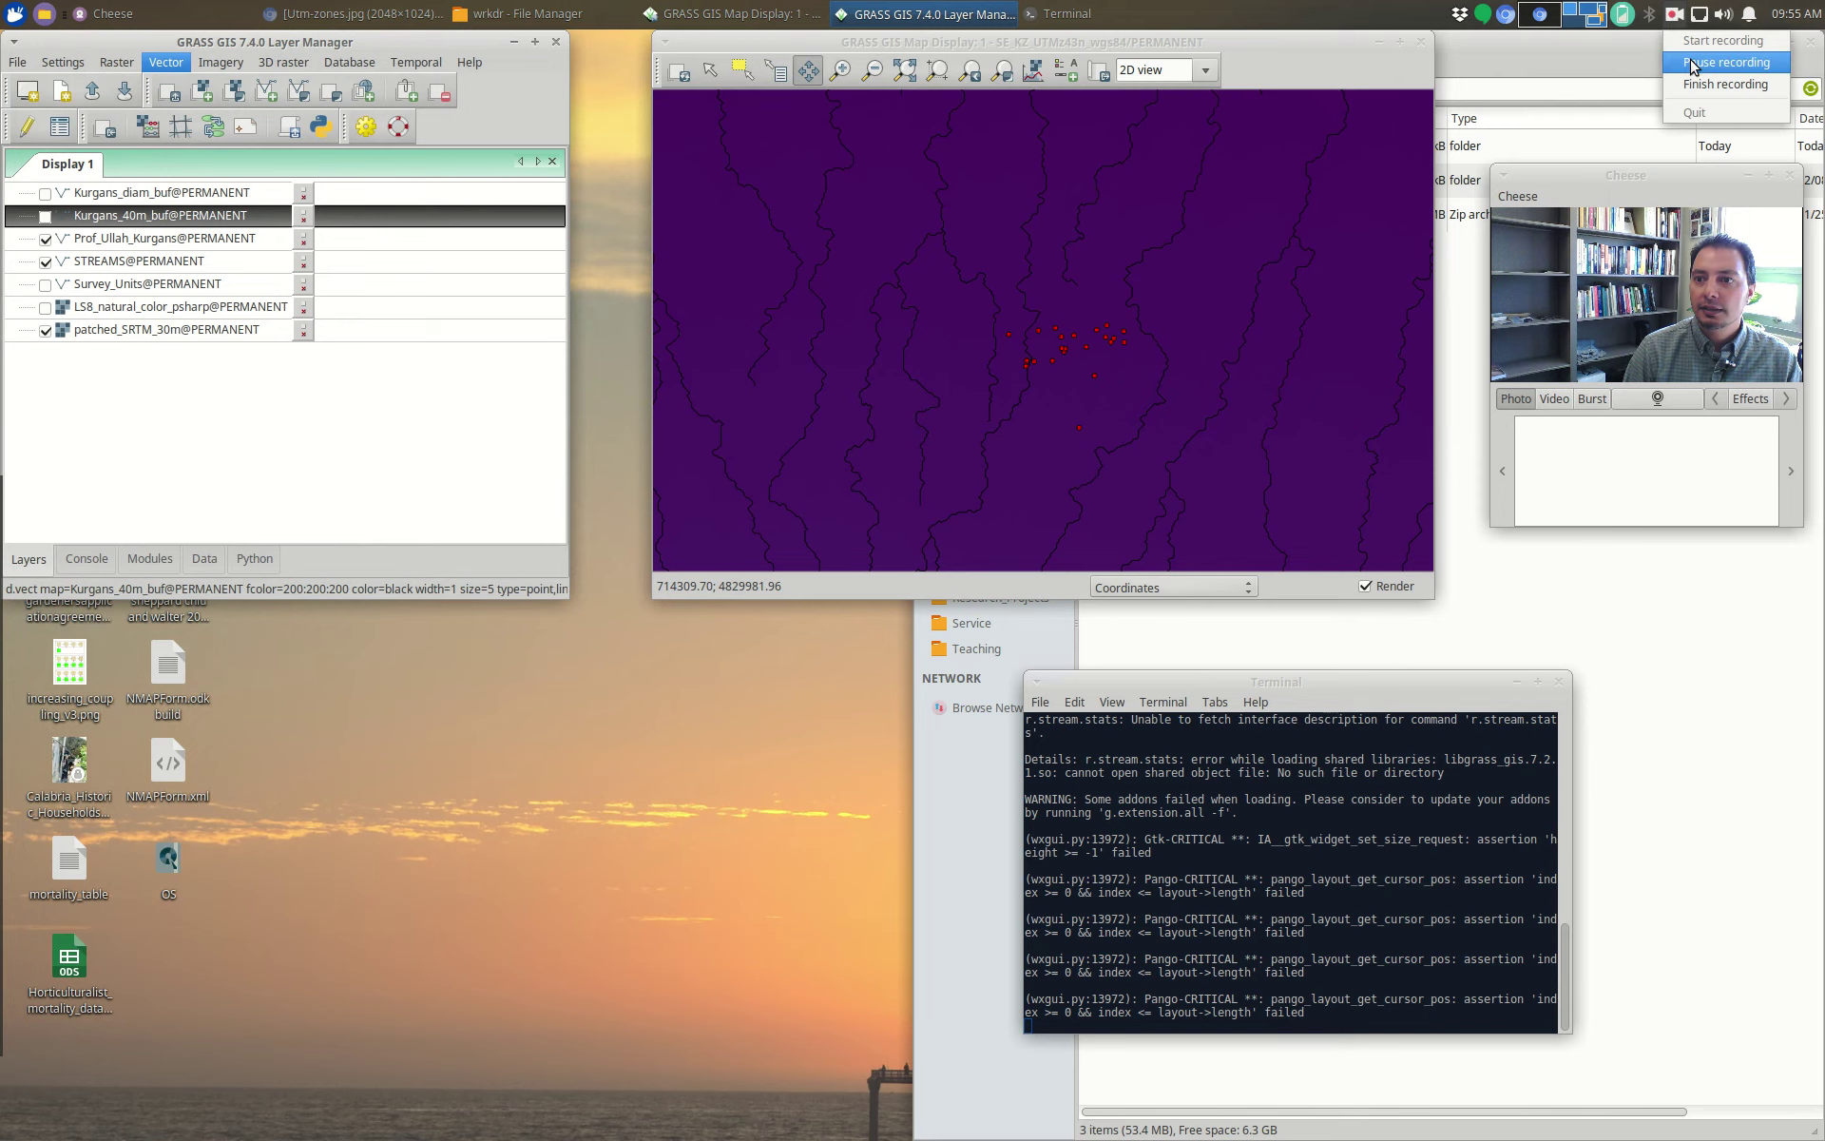
pyautogui.click(1701, 44)
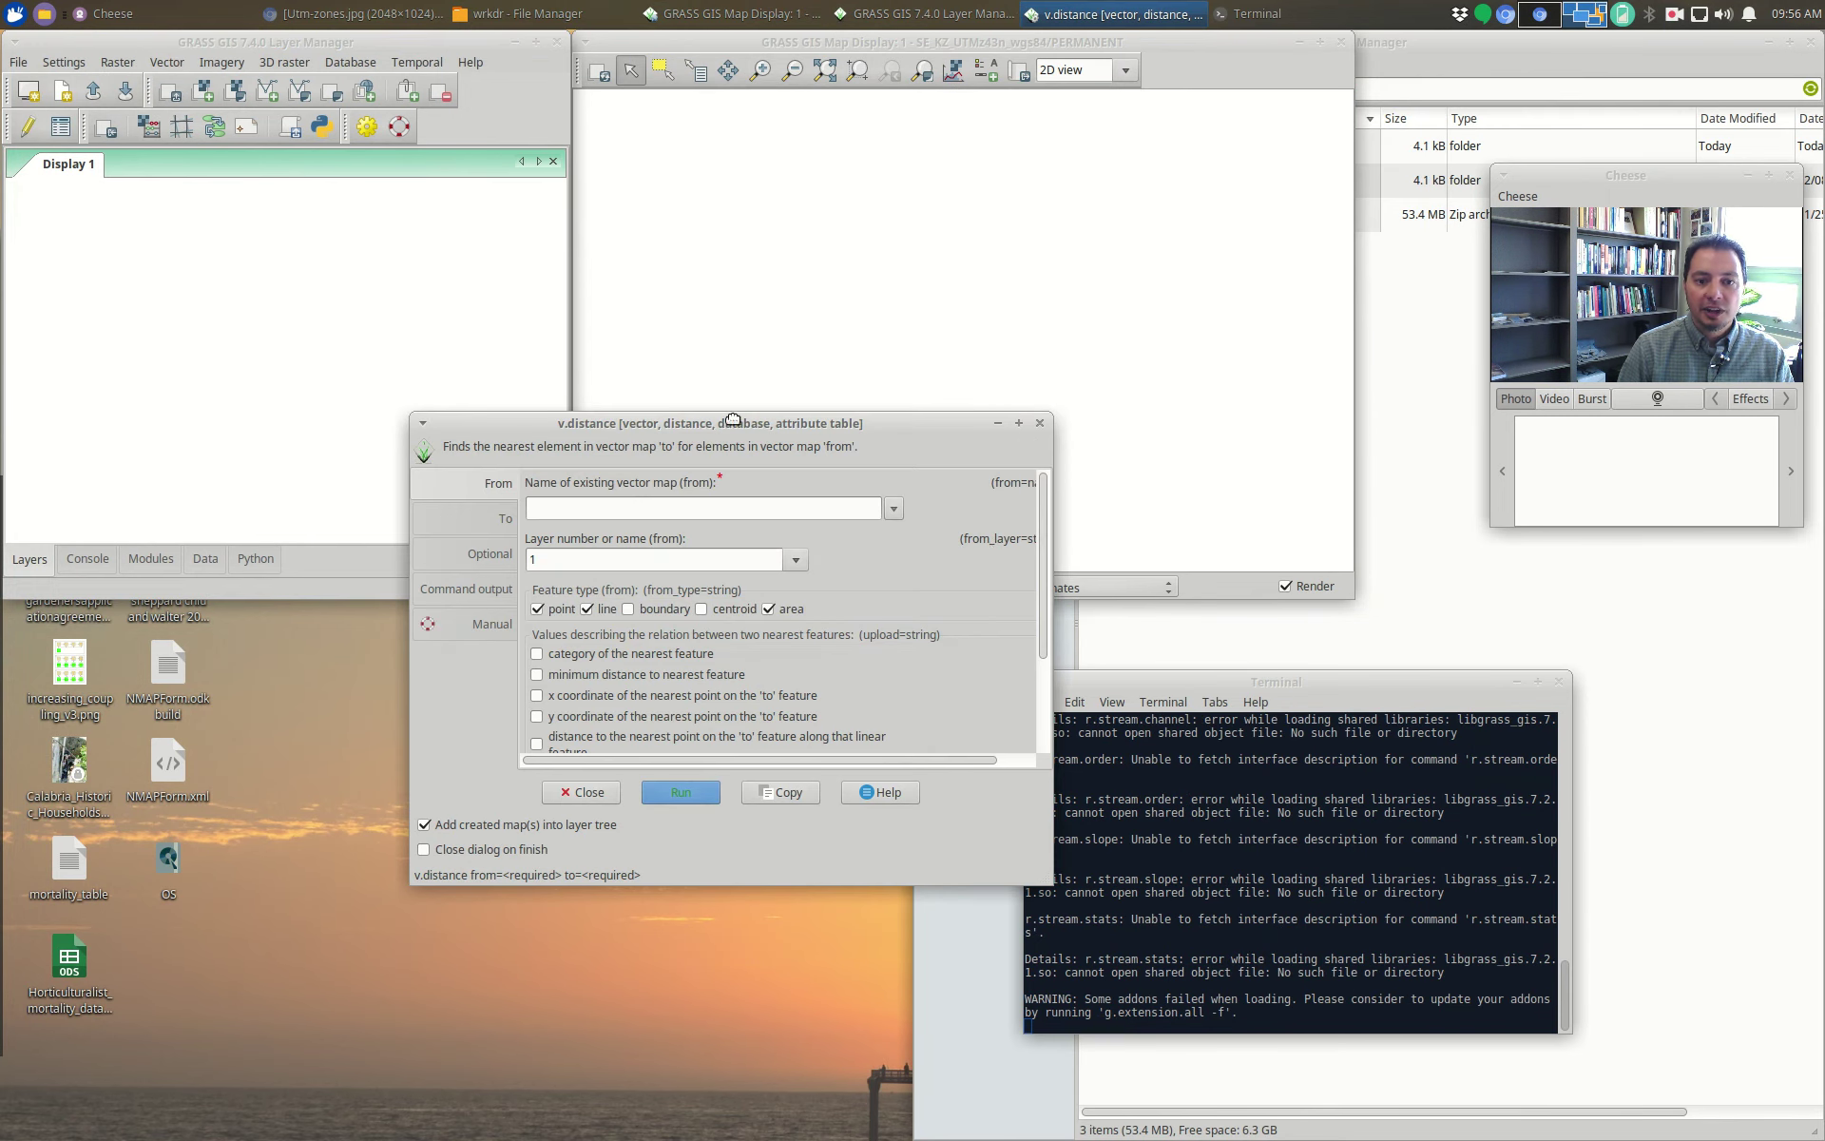
# Step: Close the v.distance dialog without running it
pyautogui.moveTo(733, 419); pyautogui.dragTo(975, 448)
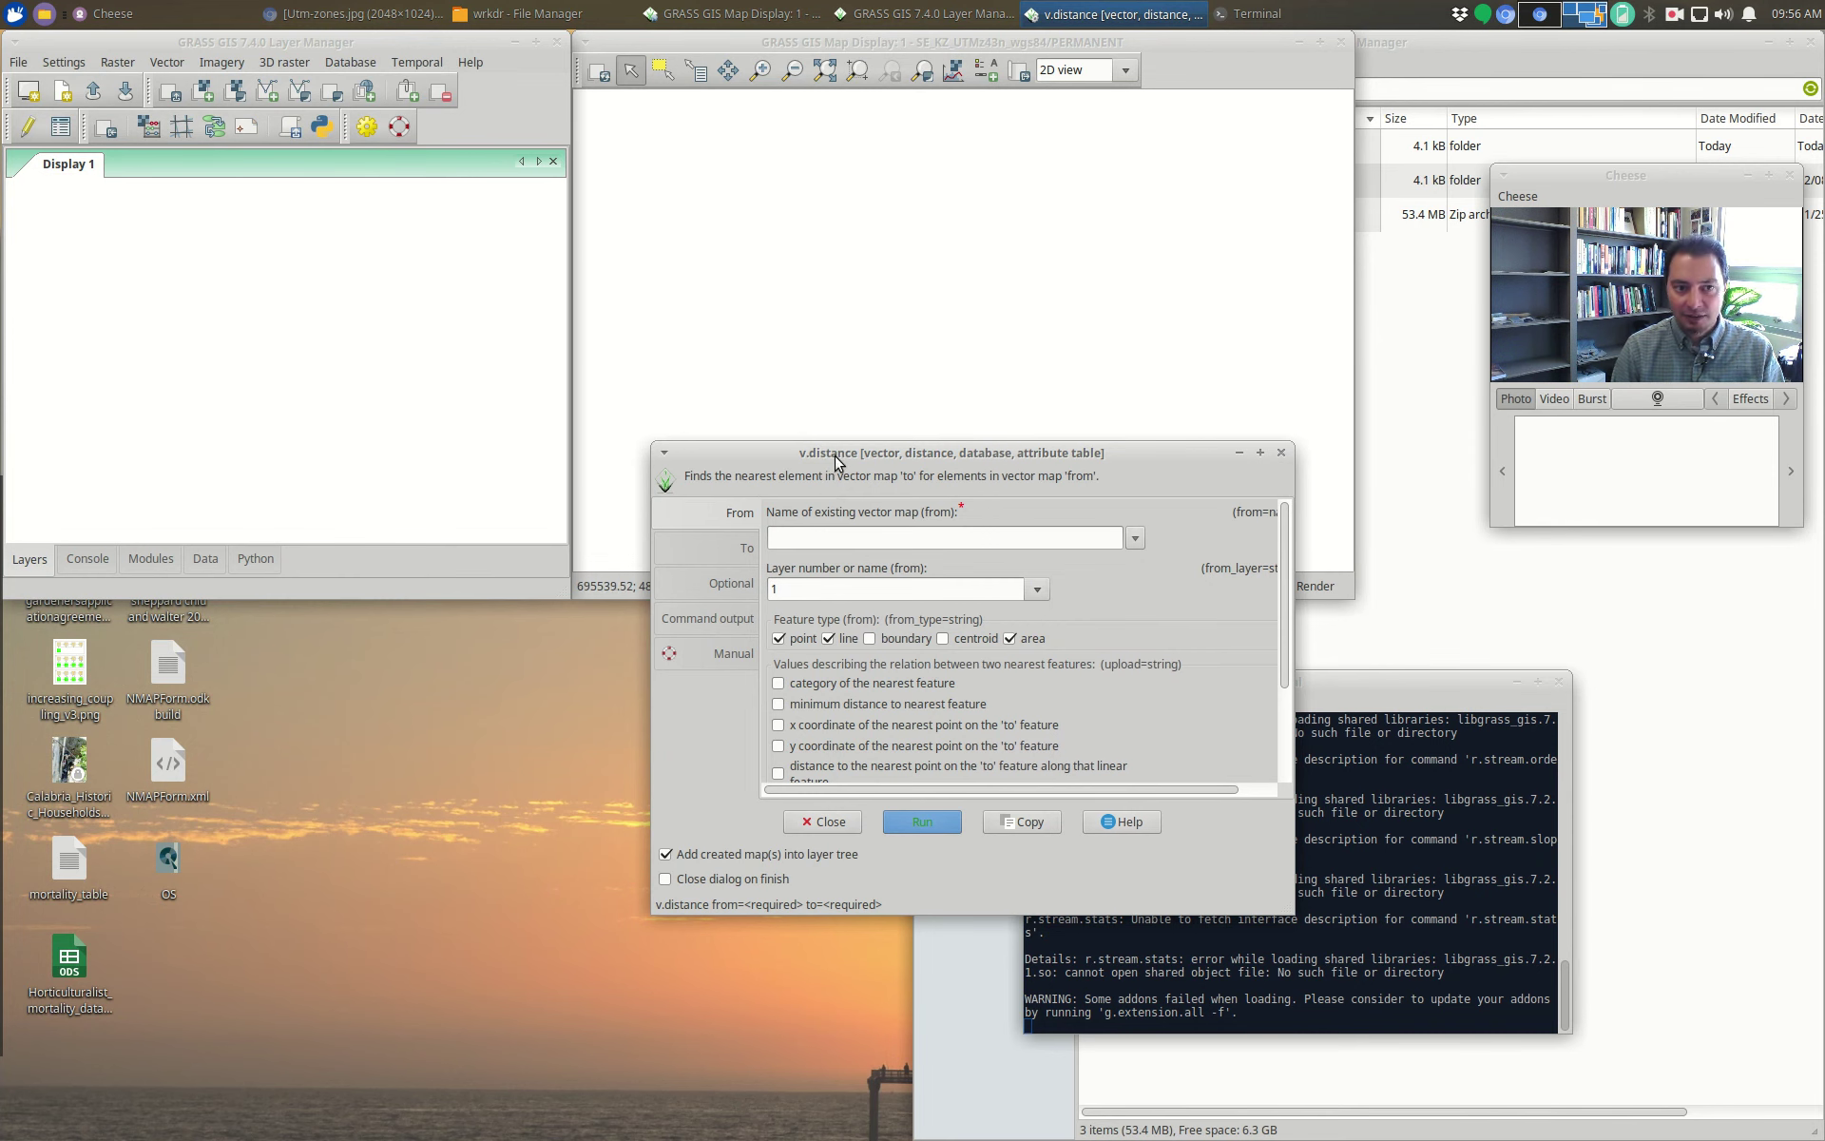
pyautogui.moveTo(834, 455); pyautogui.dragTo(650, 458)
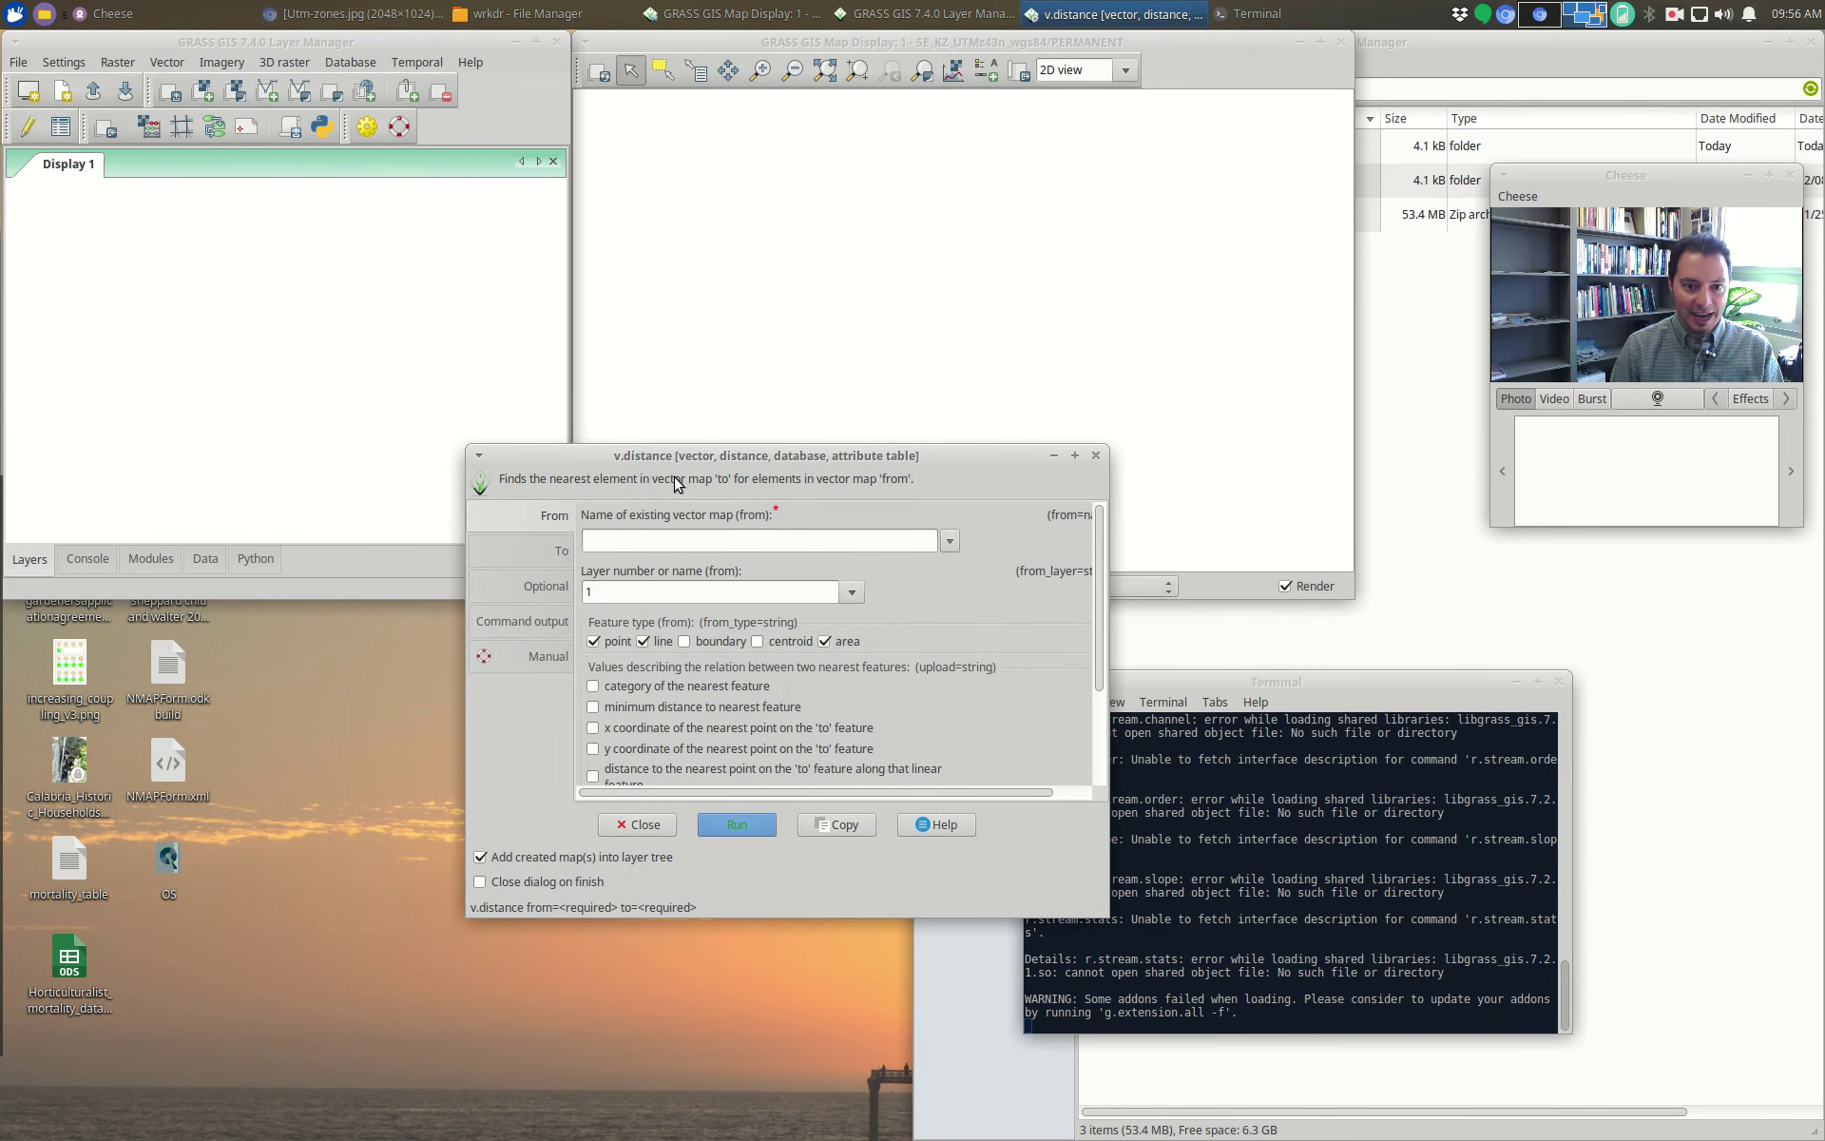
pyautogui.click(1095, 455)
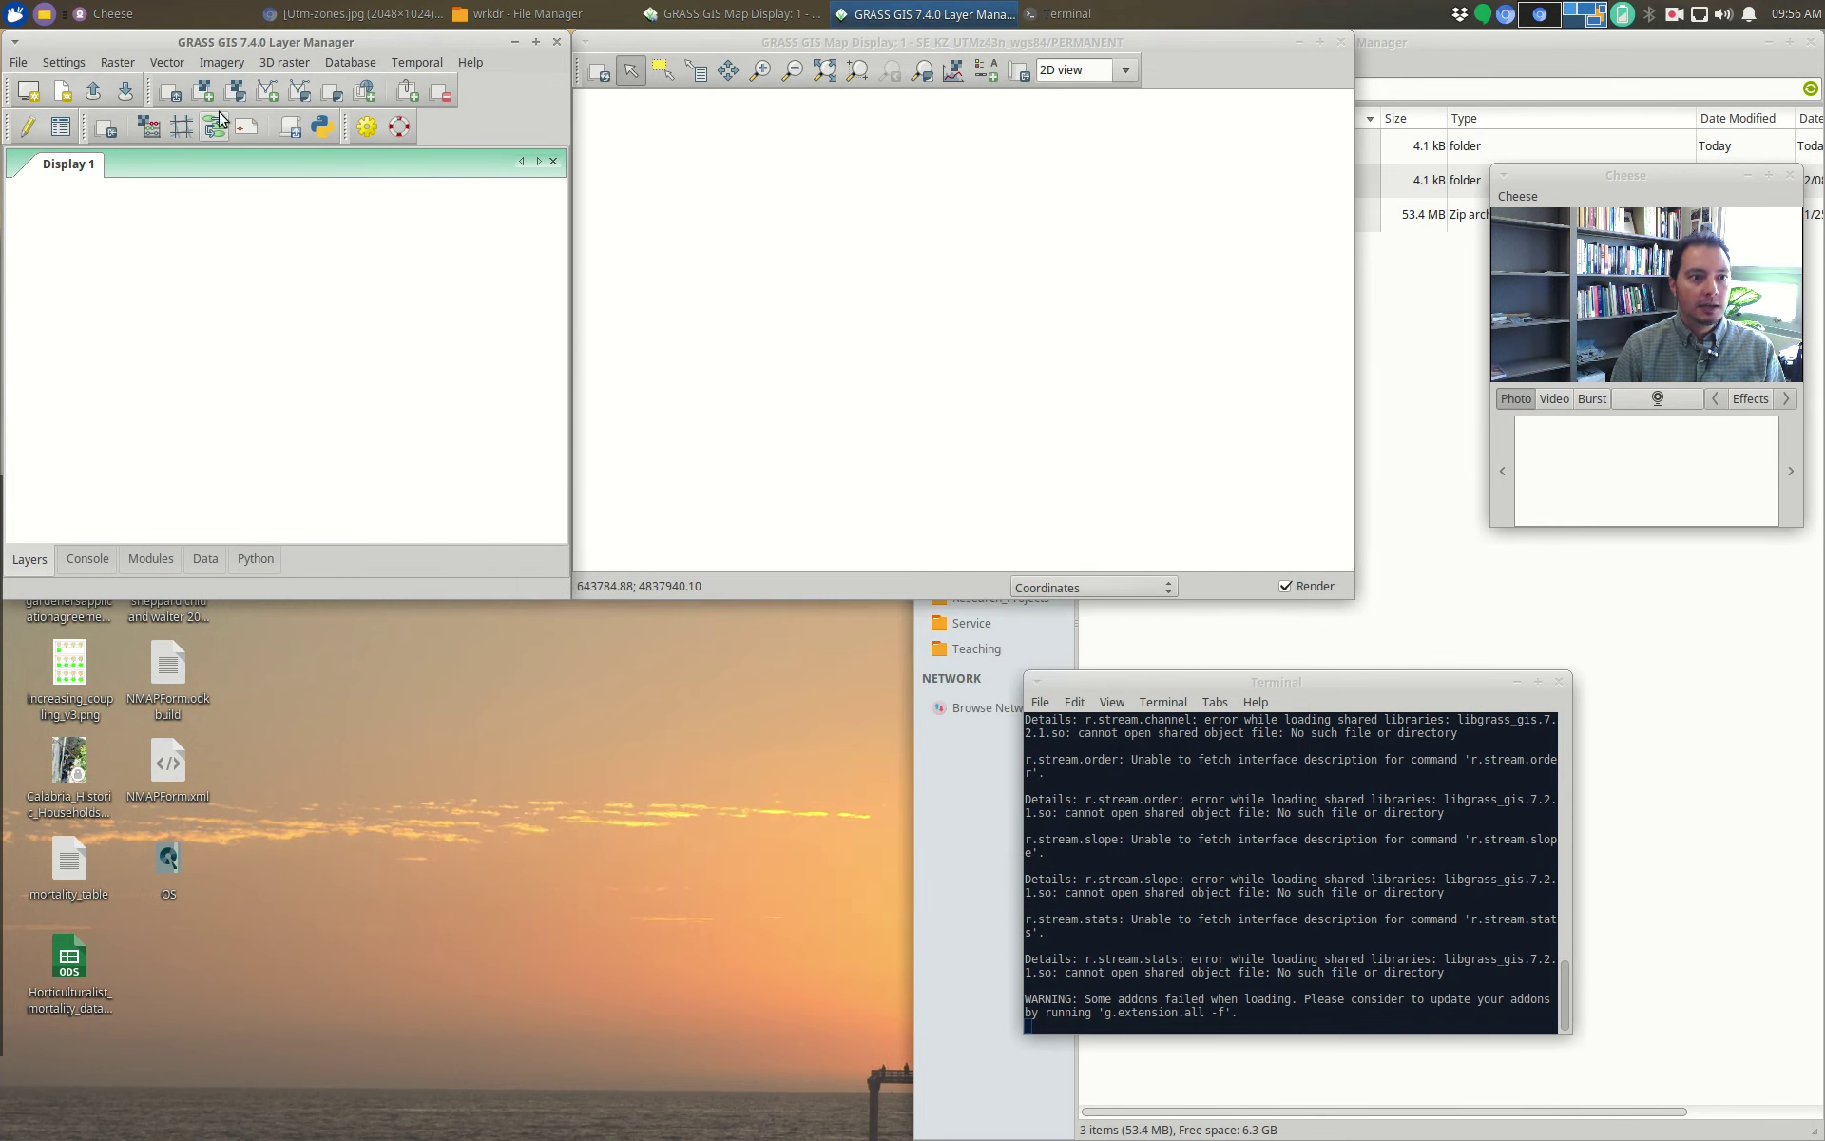
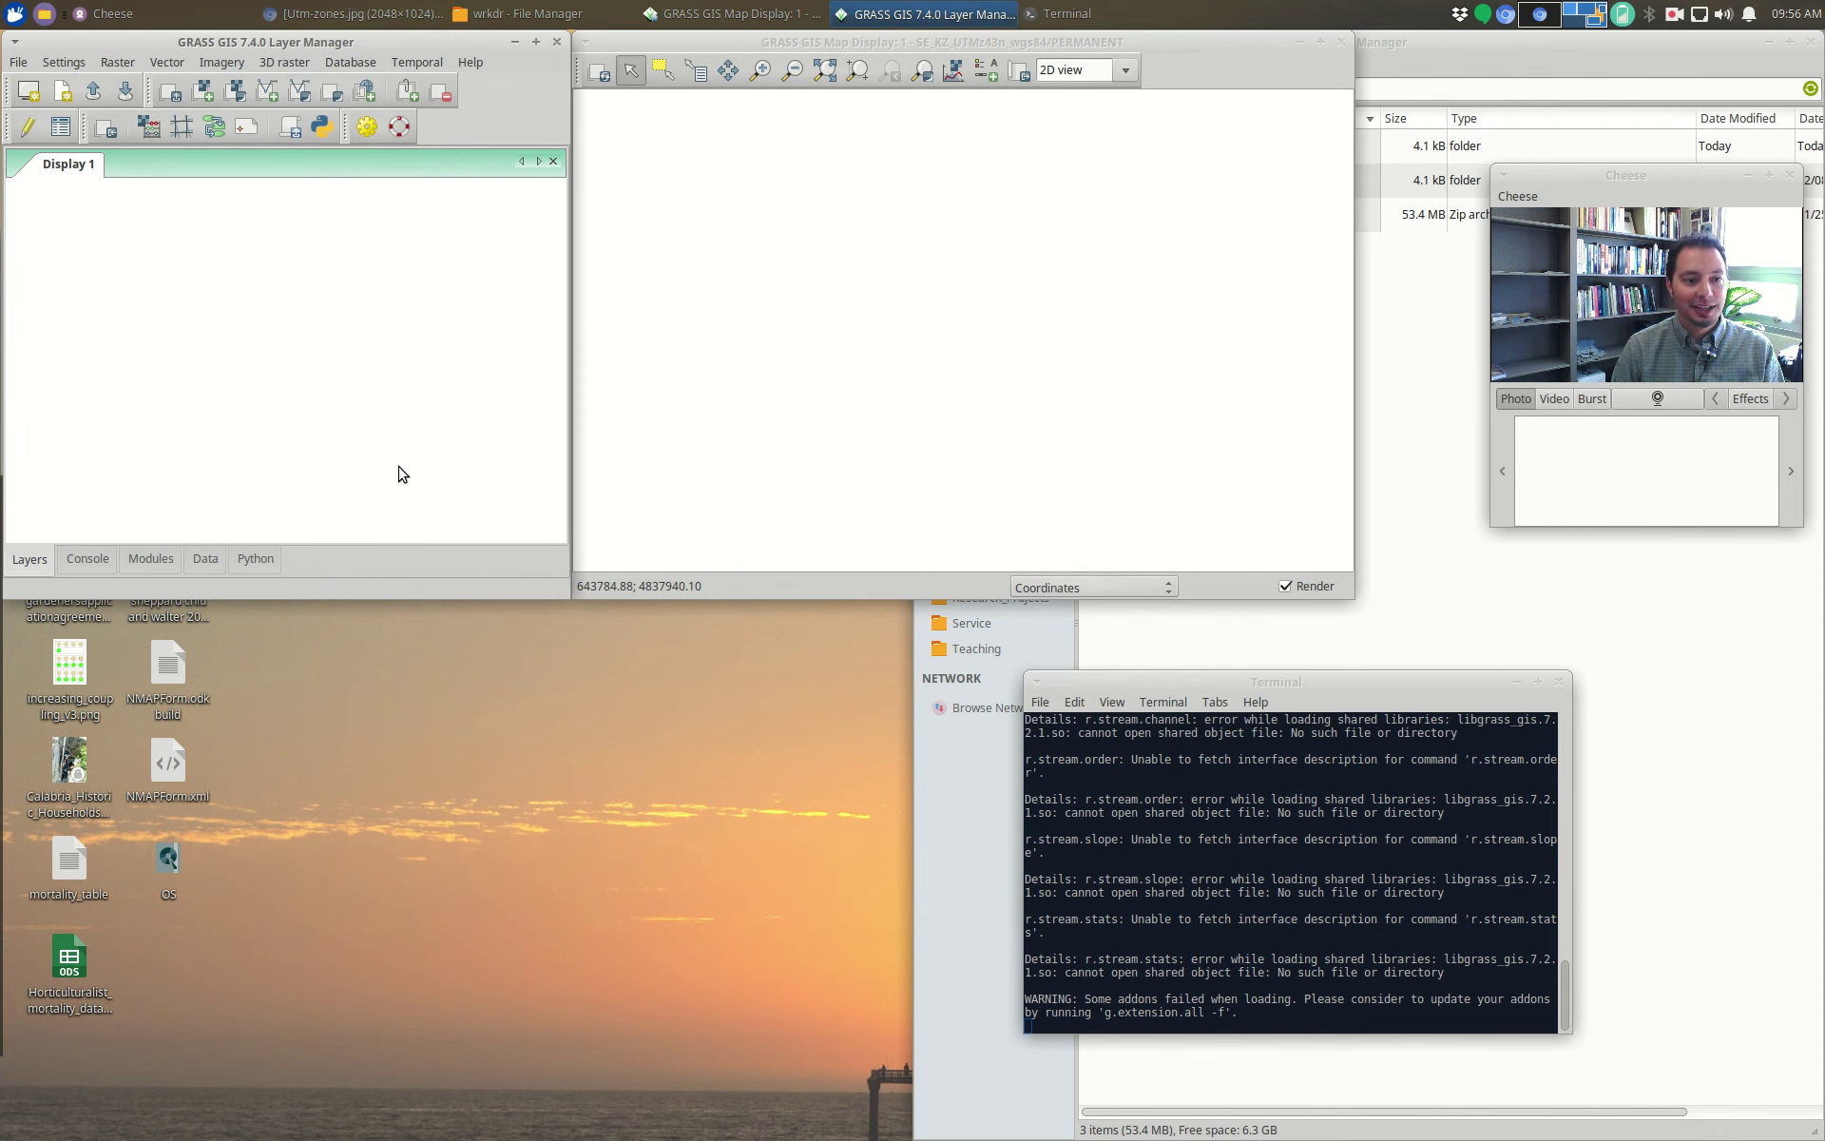
# Step: Add the patched_SRTM_30m raster map to the display
pyautogui.click(236, 92)
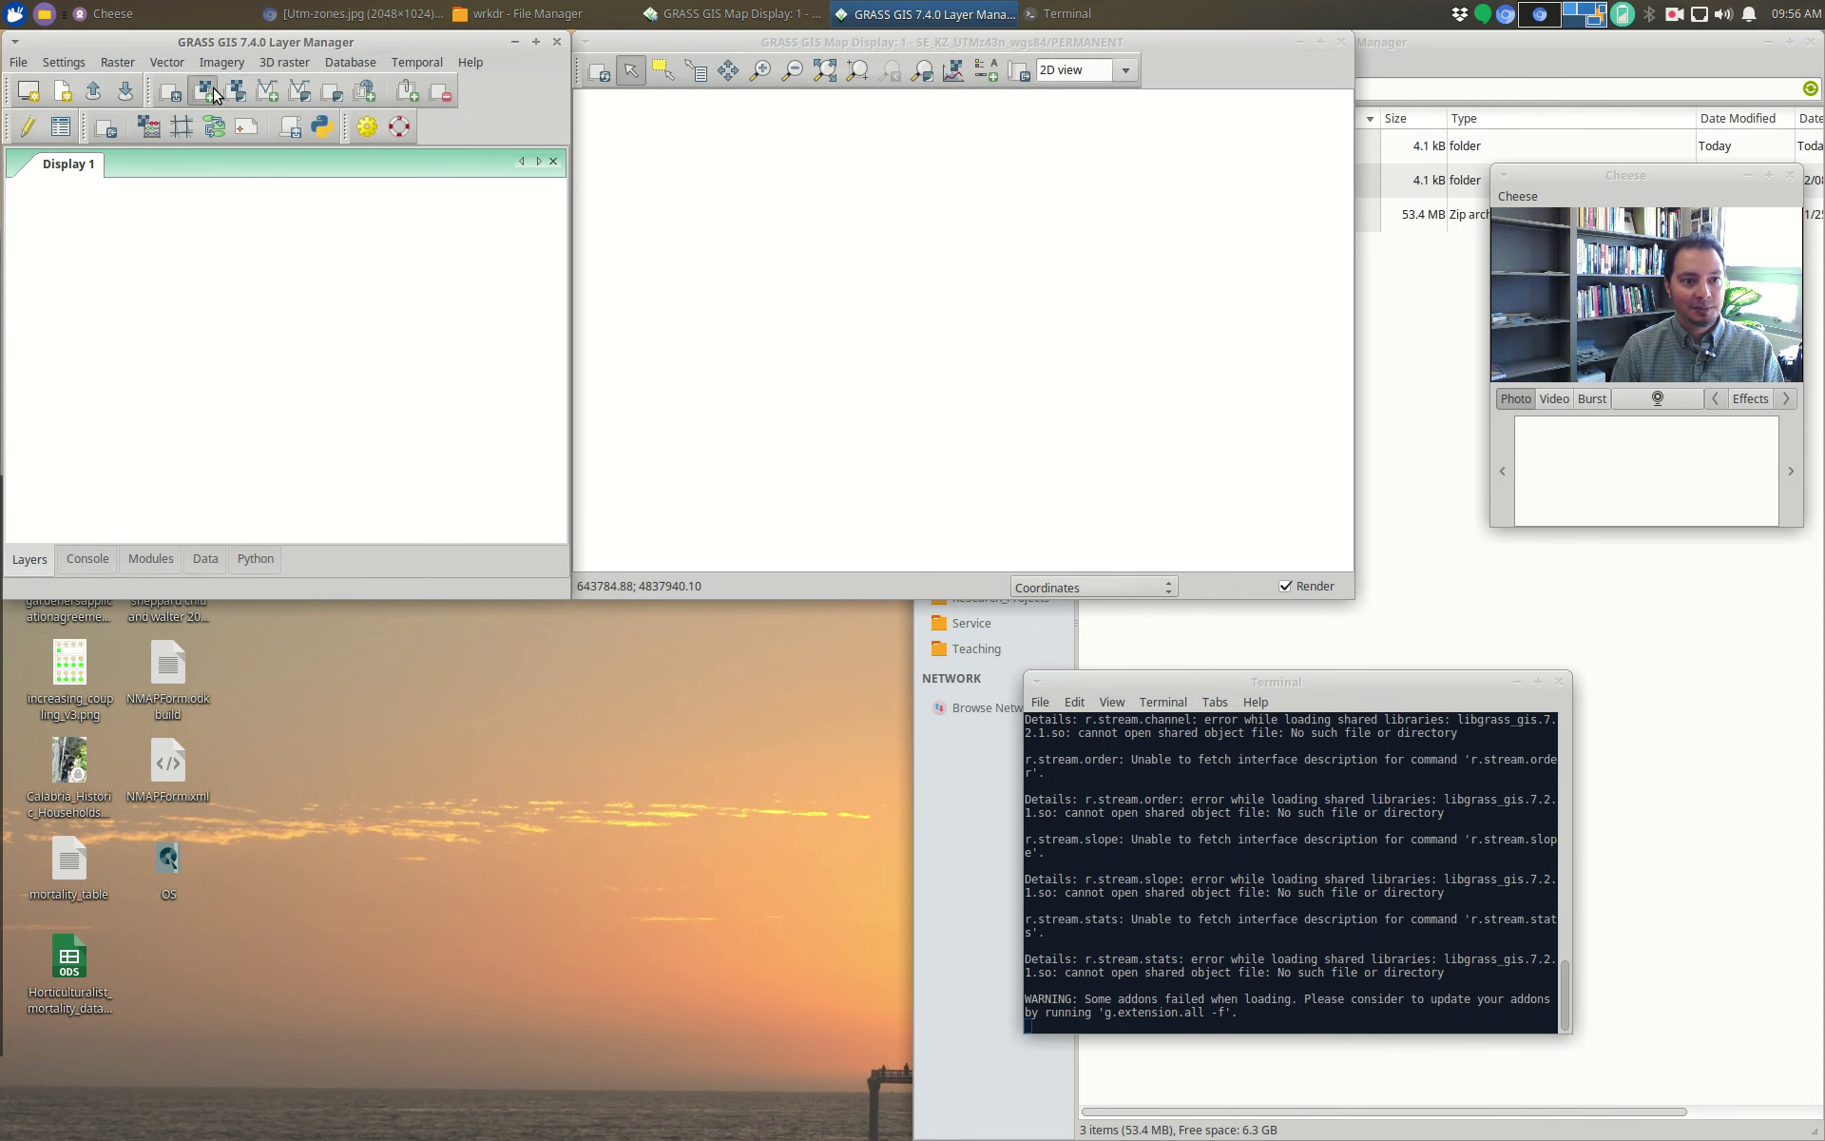
pyautogui.click(455, 314)
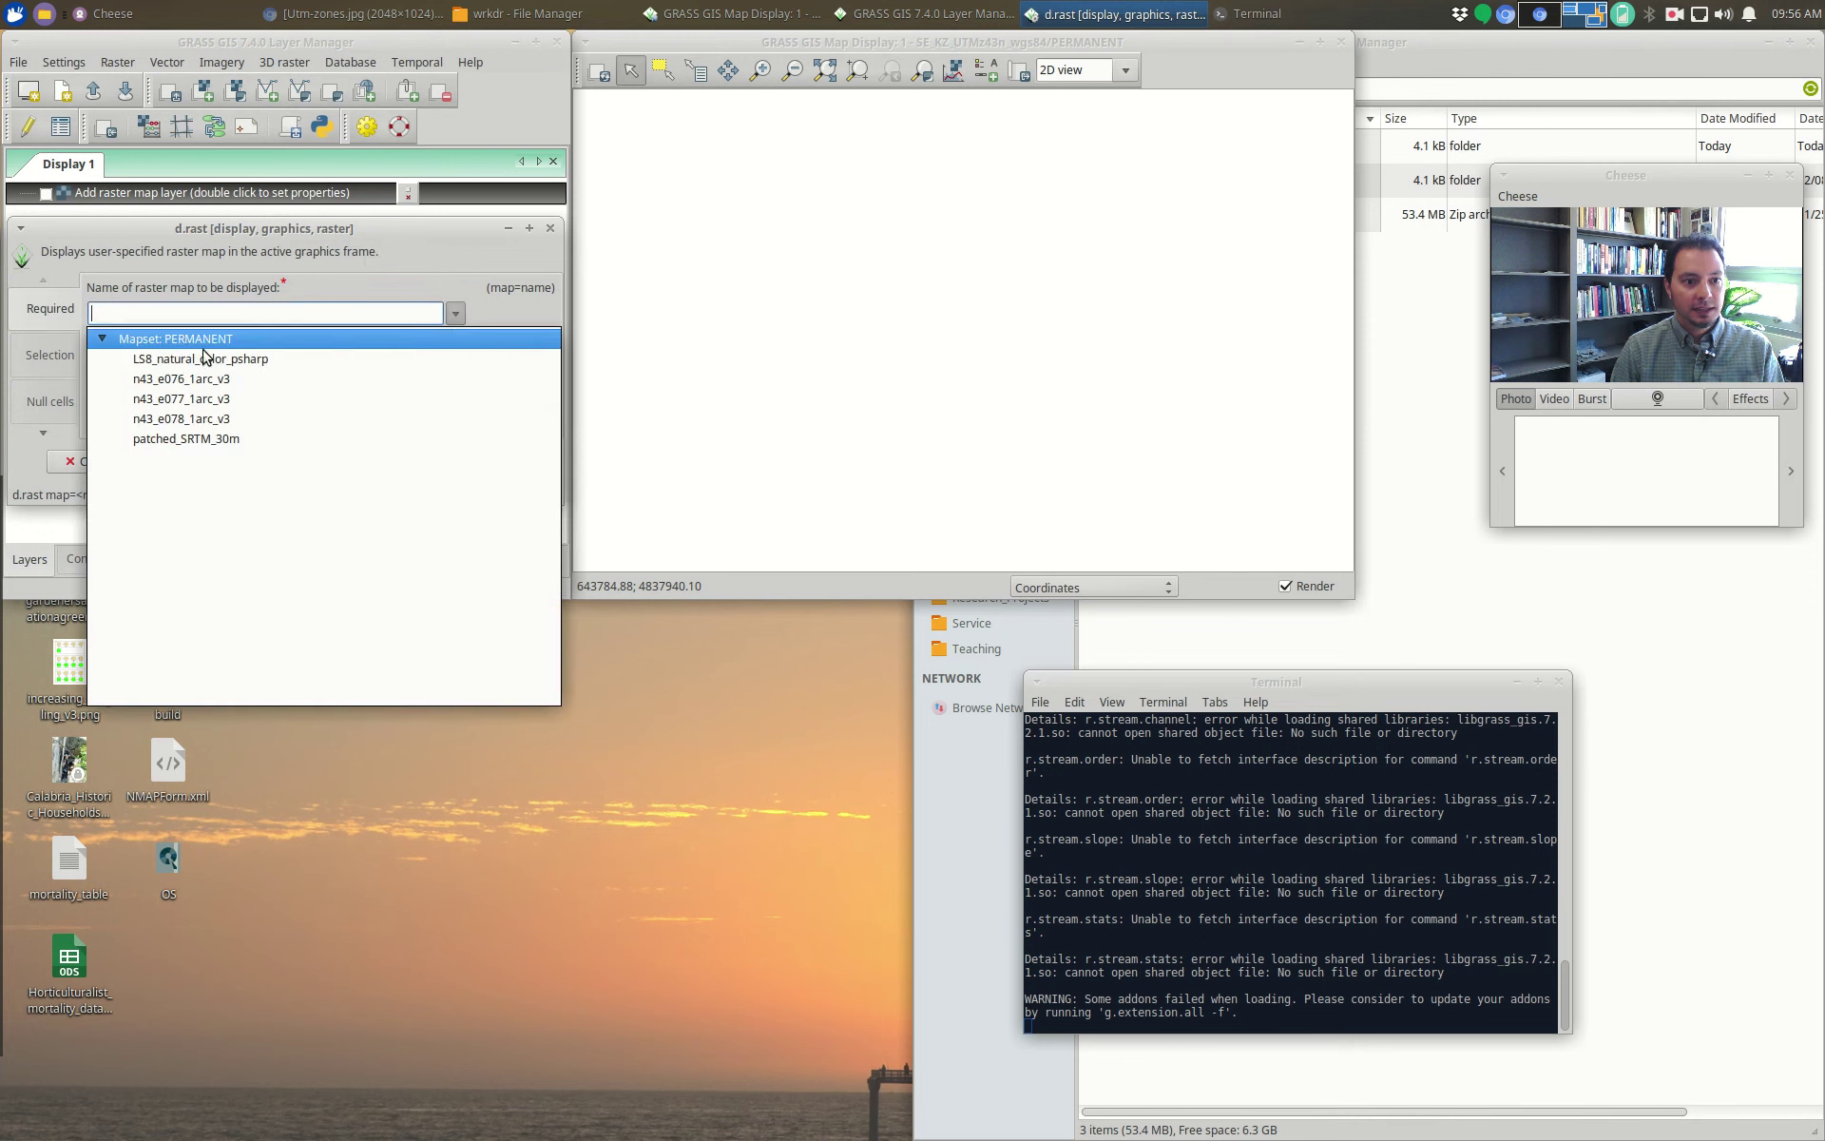
pyautogui.click(194, 438)
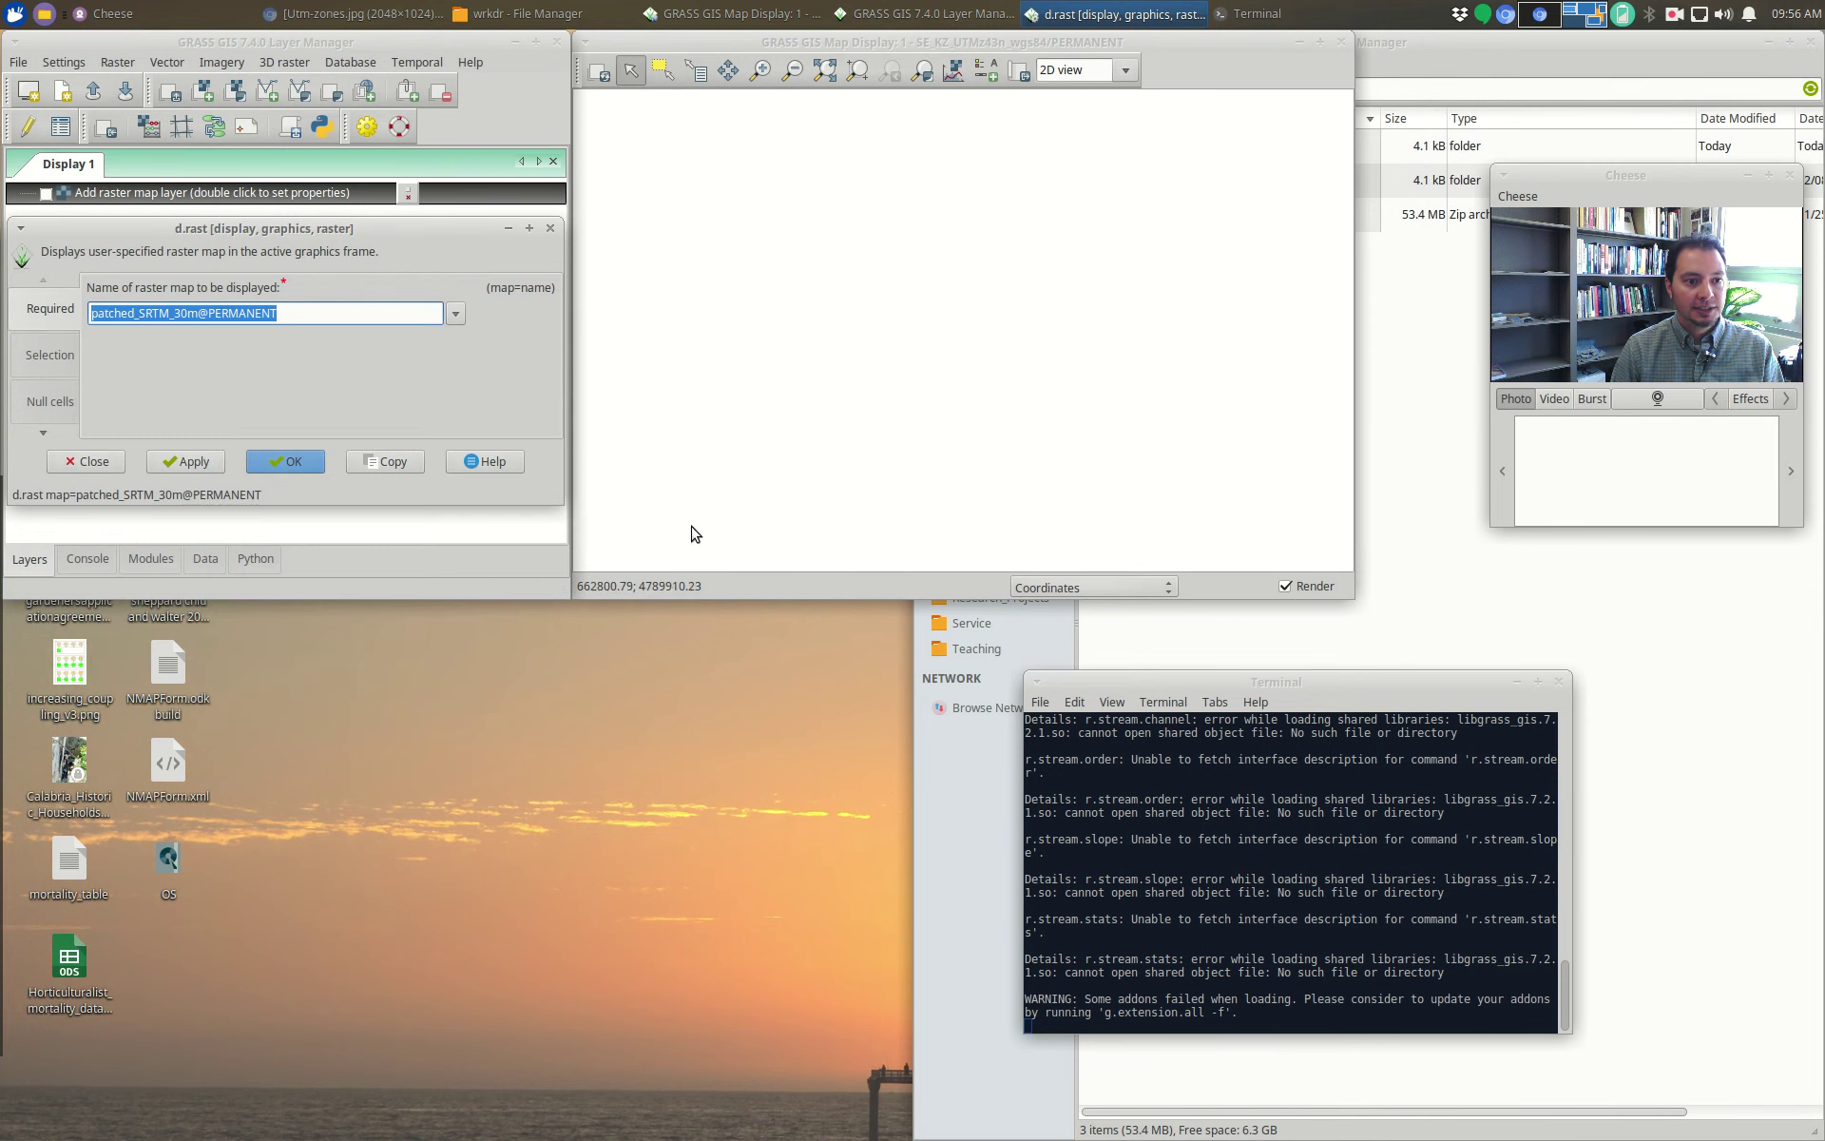
pyautogui.click(288, 463)
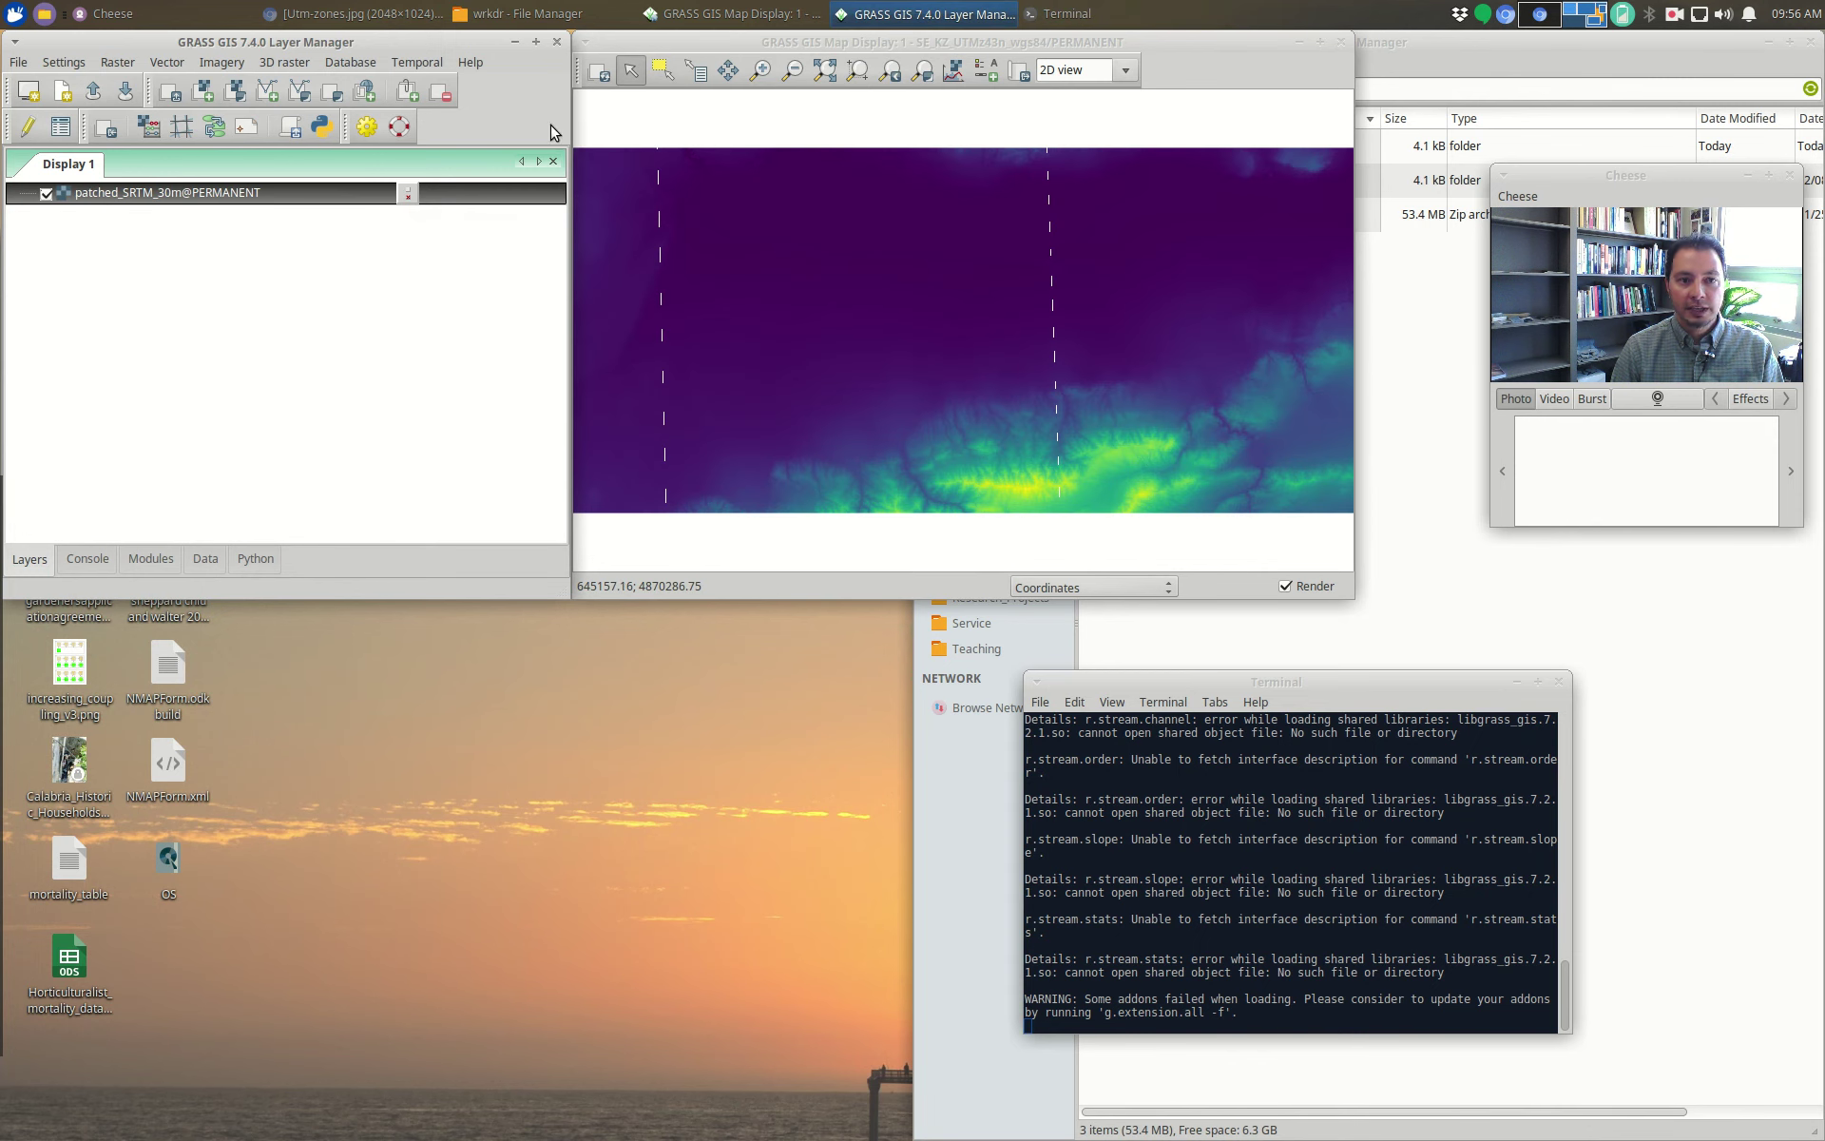
# Step: Add the STREAMS vector map to the display with feature geometry shown
pyautogui.click(153, 63)
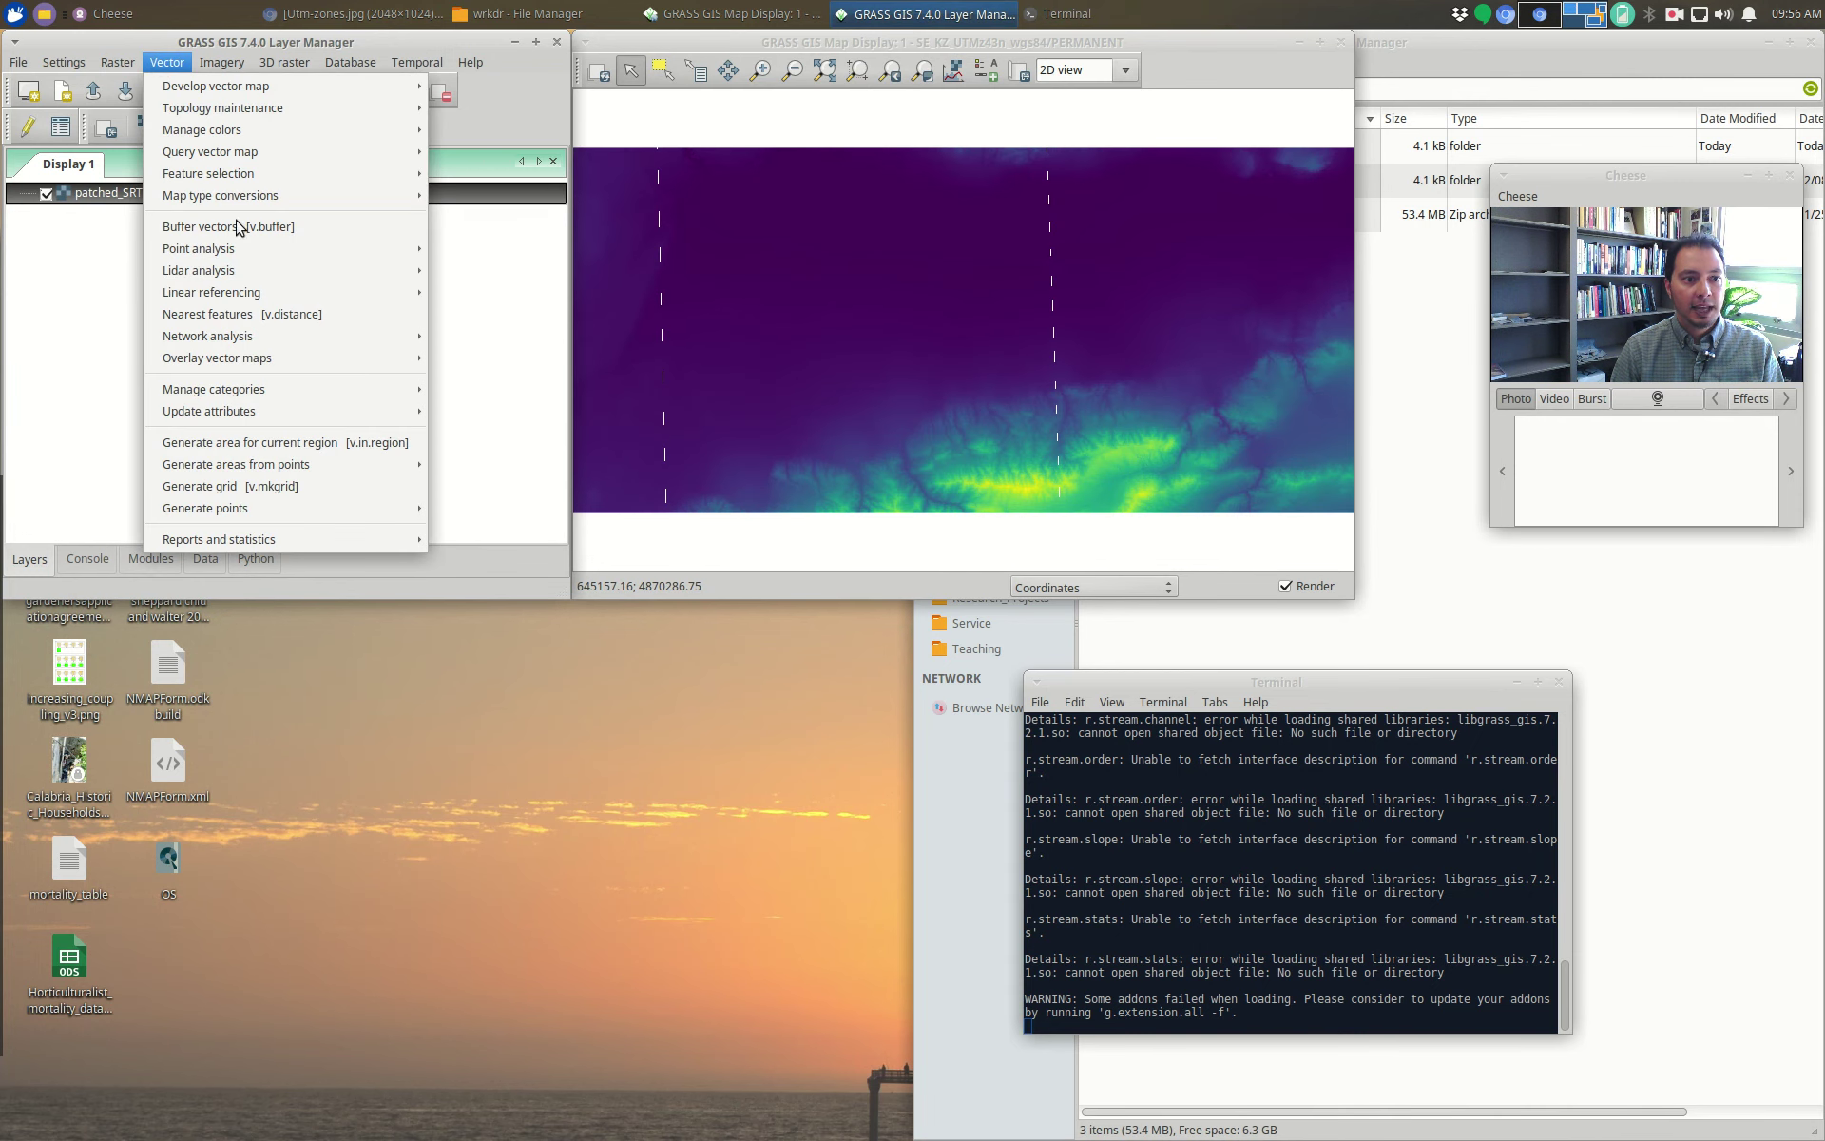
pyautogui.click(207, 61)
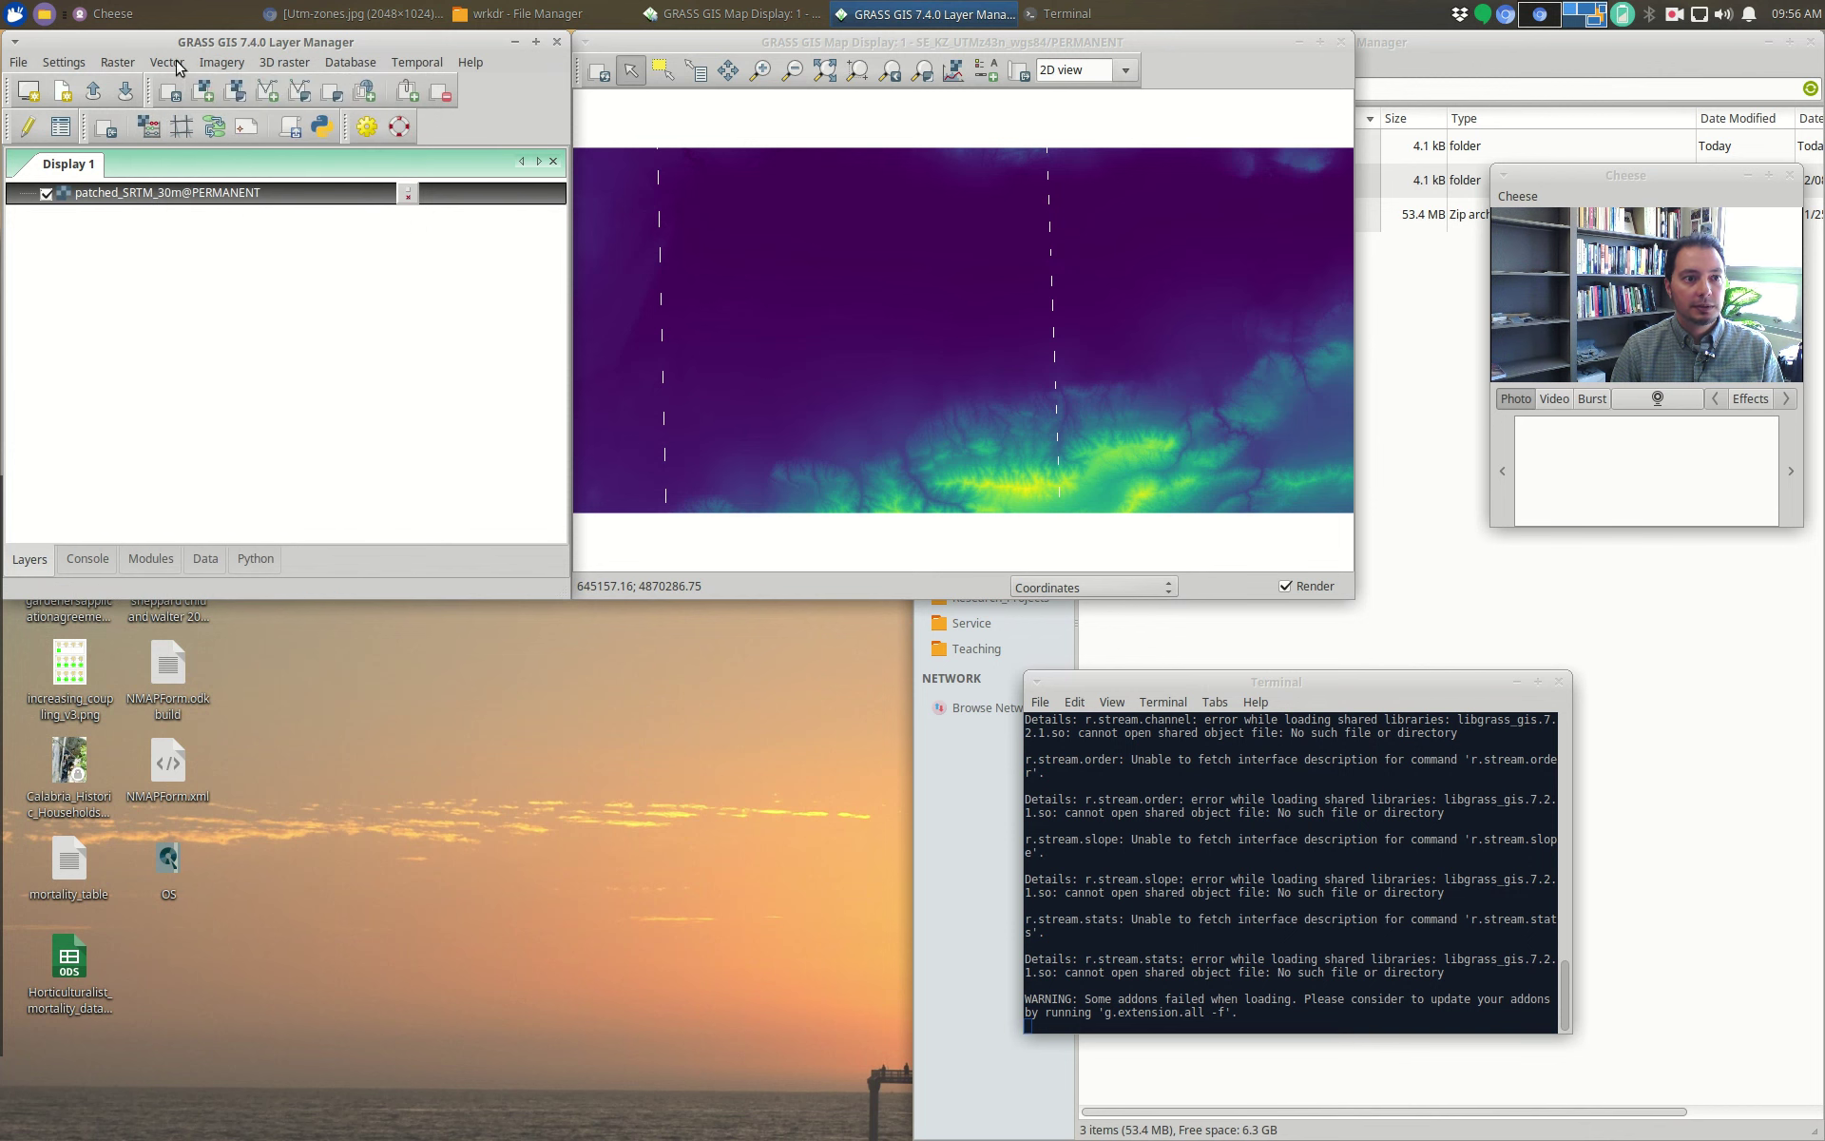
pyautogui.click(270, 95)
pyautogui.click(450, 240)
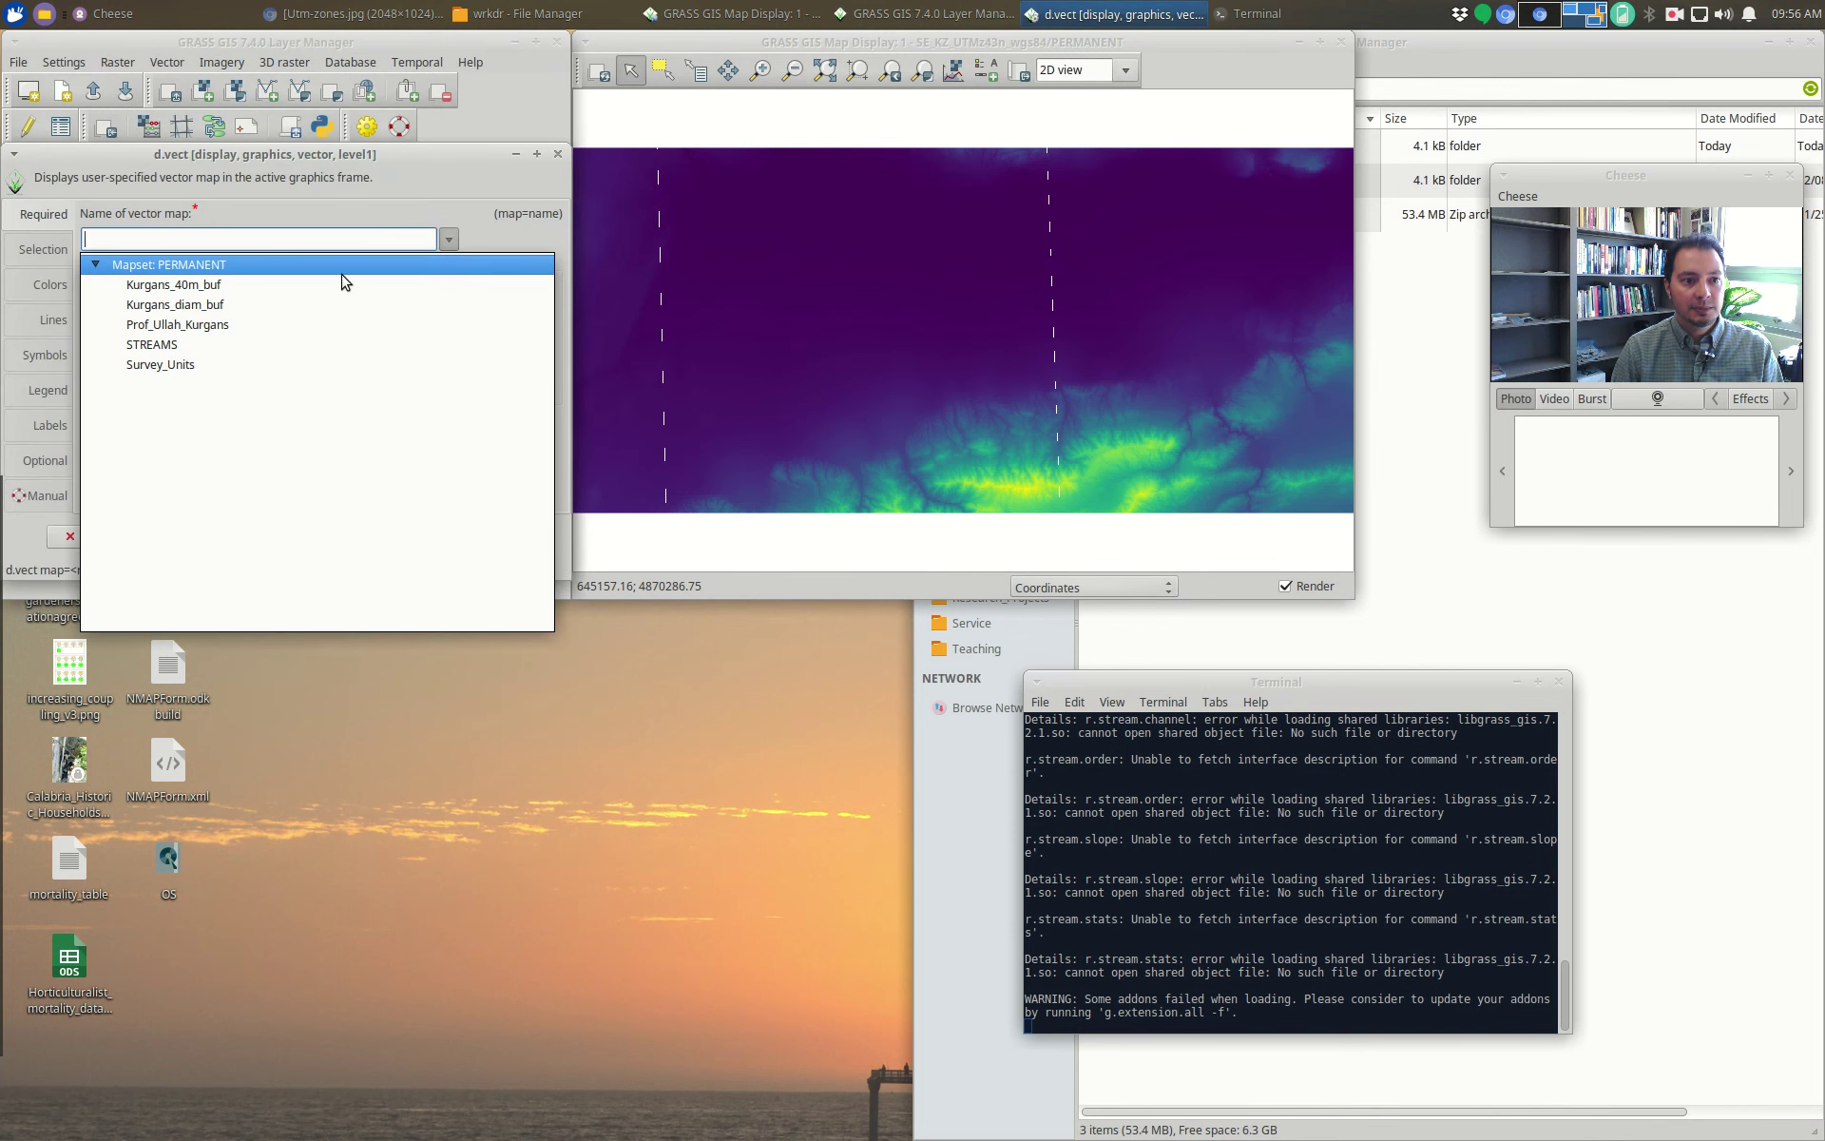
pyautogui.click(152, 345)
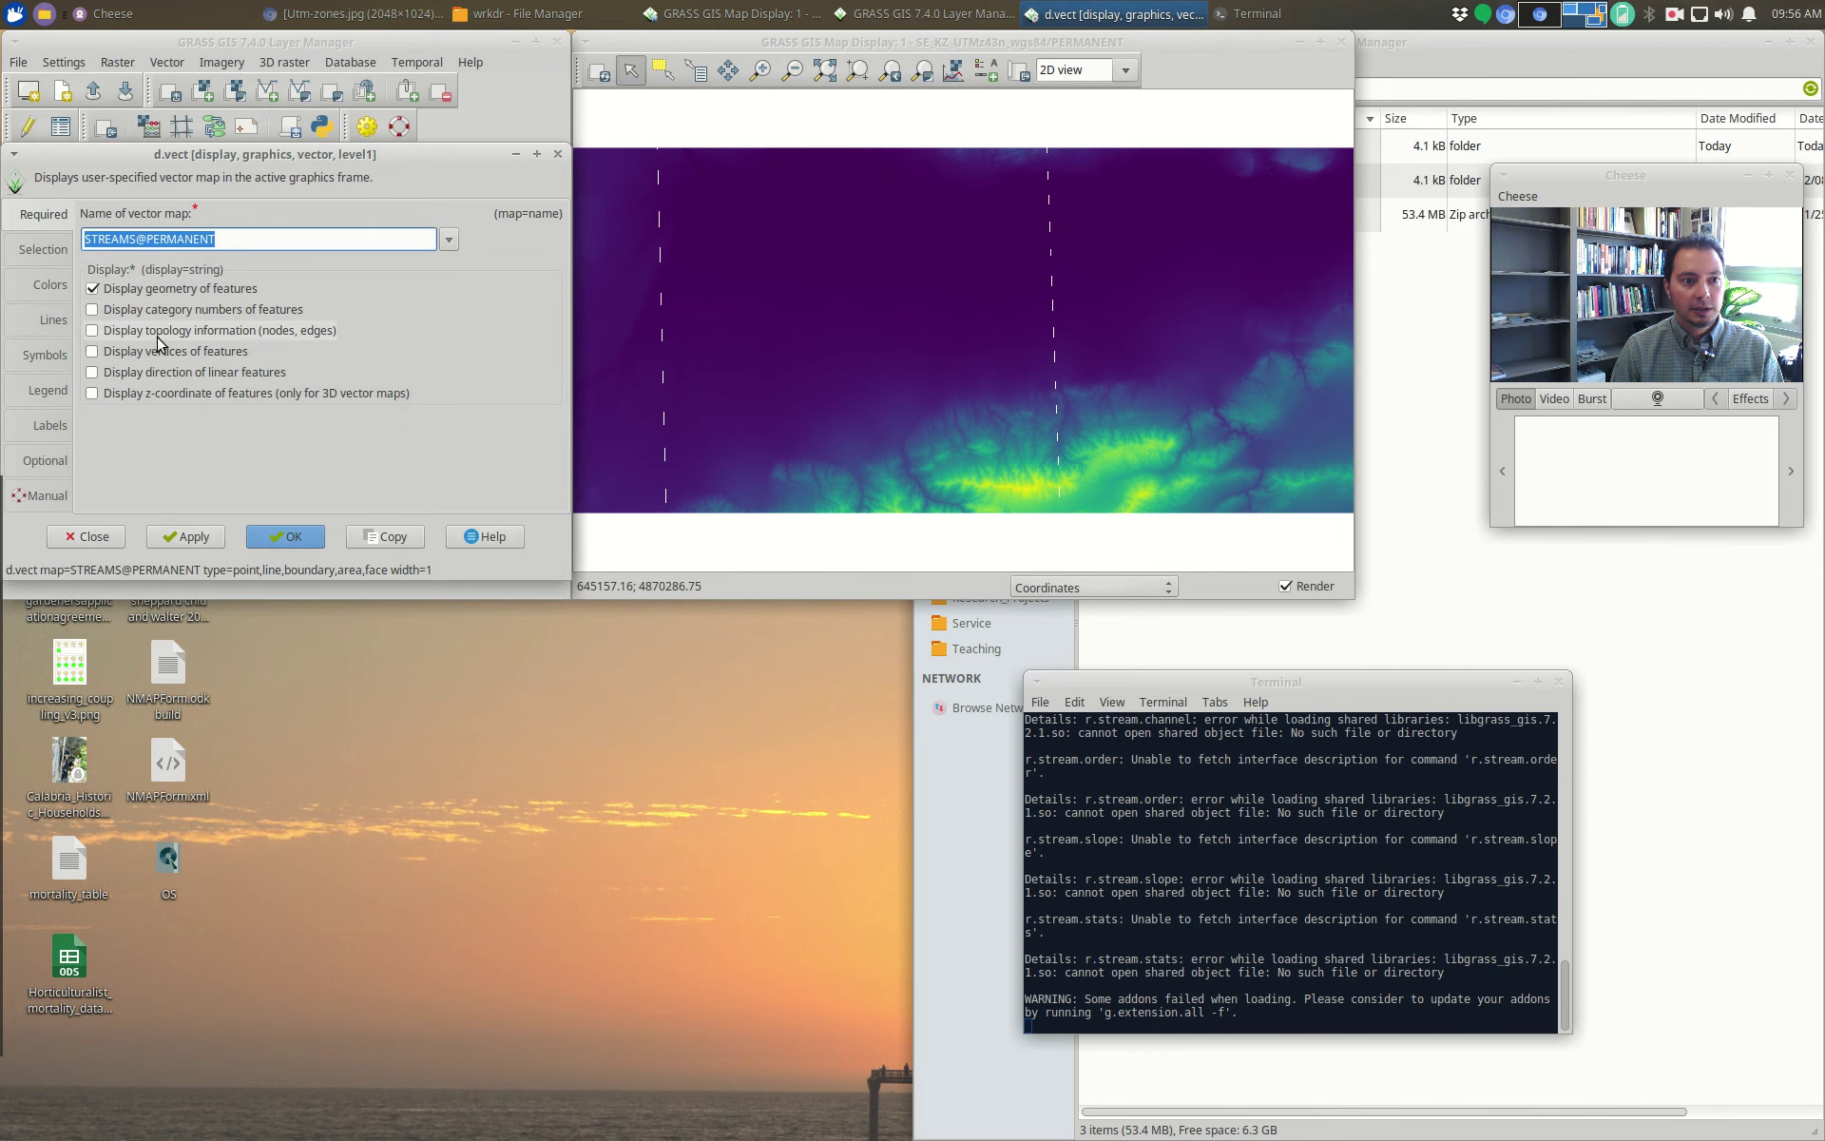
pyautogui.click(315, 540)
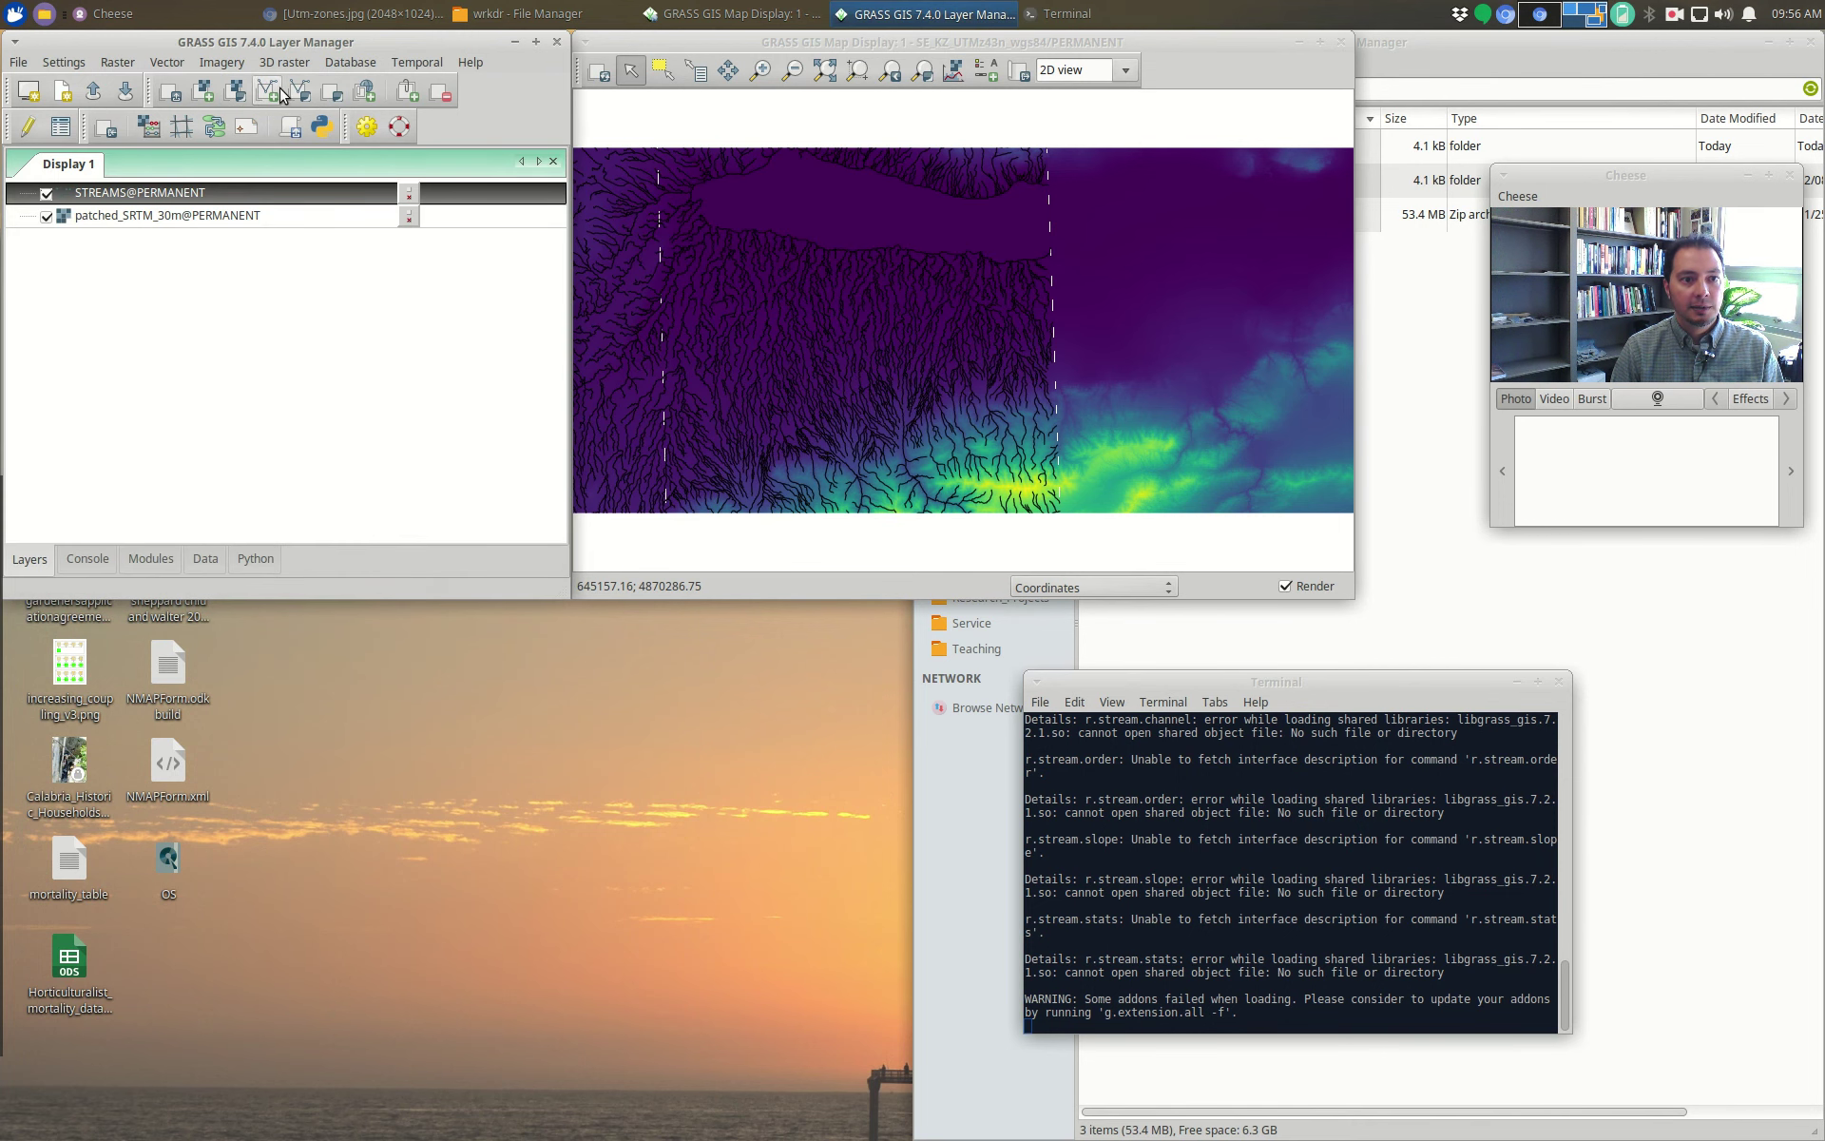
# Step: Add the original kurgan points vector map to the display above STREAMS
pyautogui.click(295, 92)
pyautogui.click(448, 240)
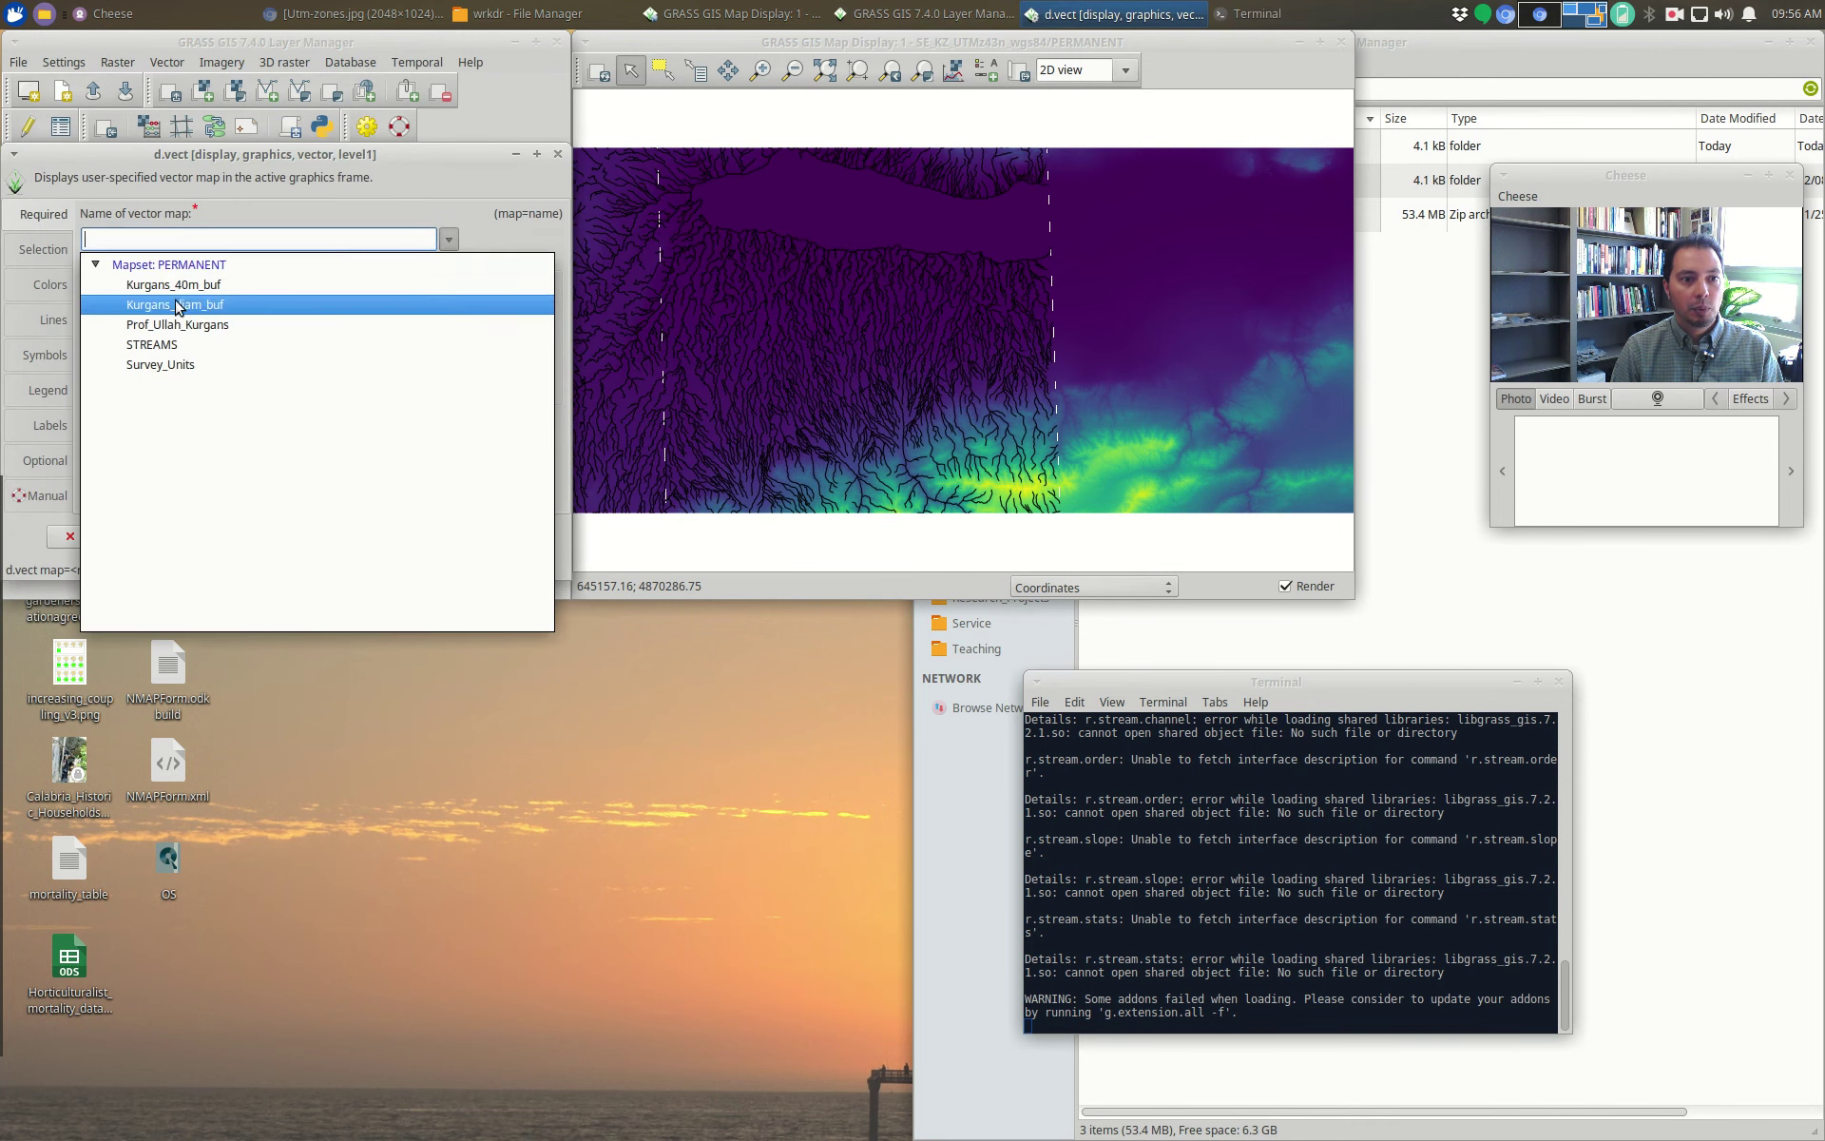
pyautogui.click(190, 326)
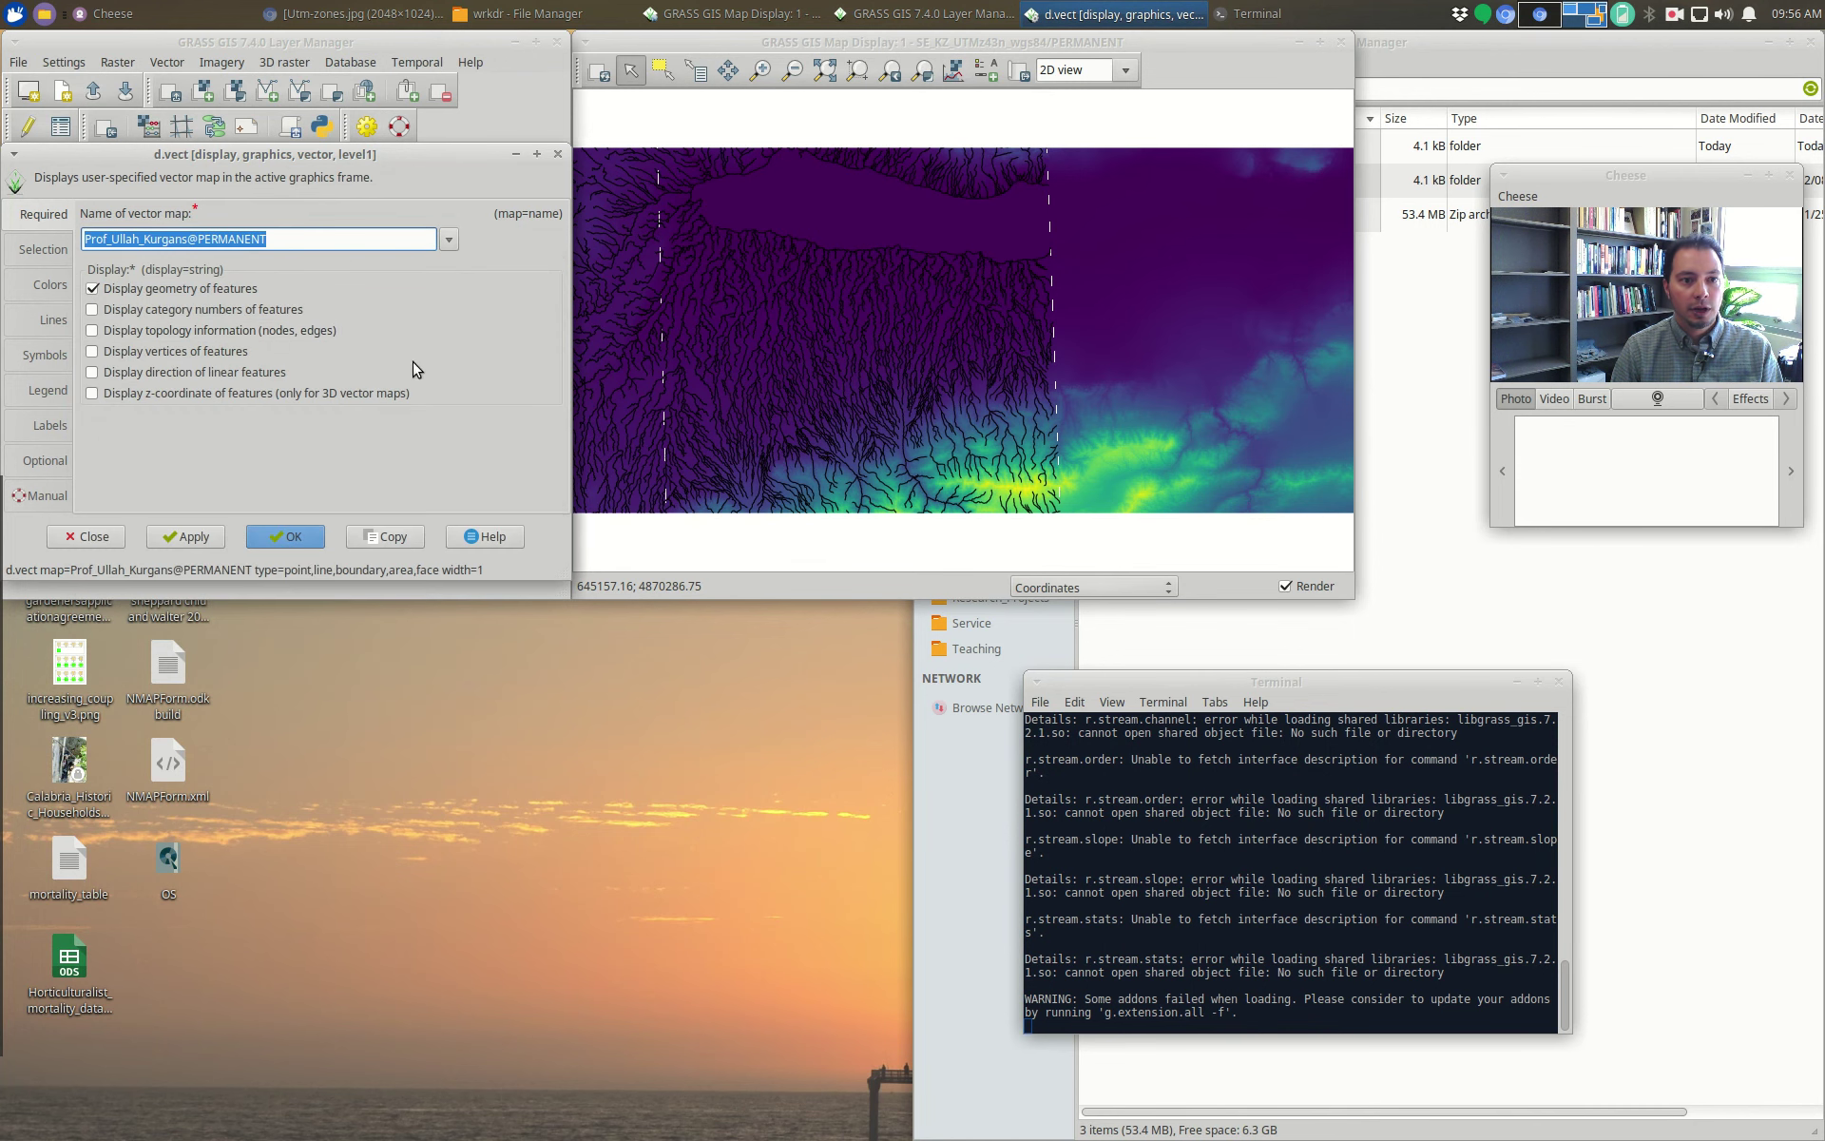
pyautogui.click(317, 536)
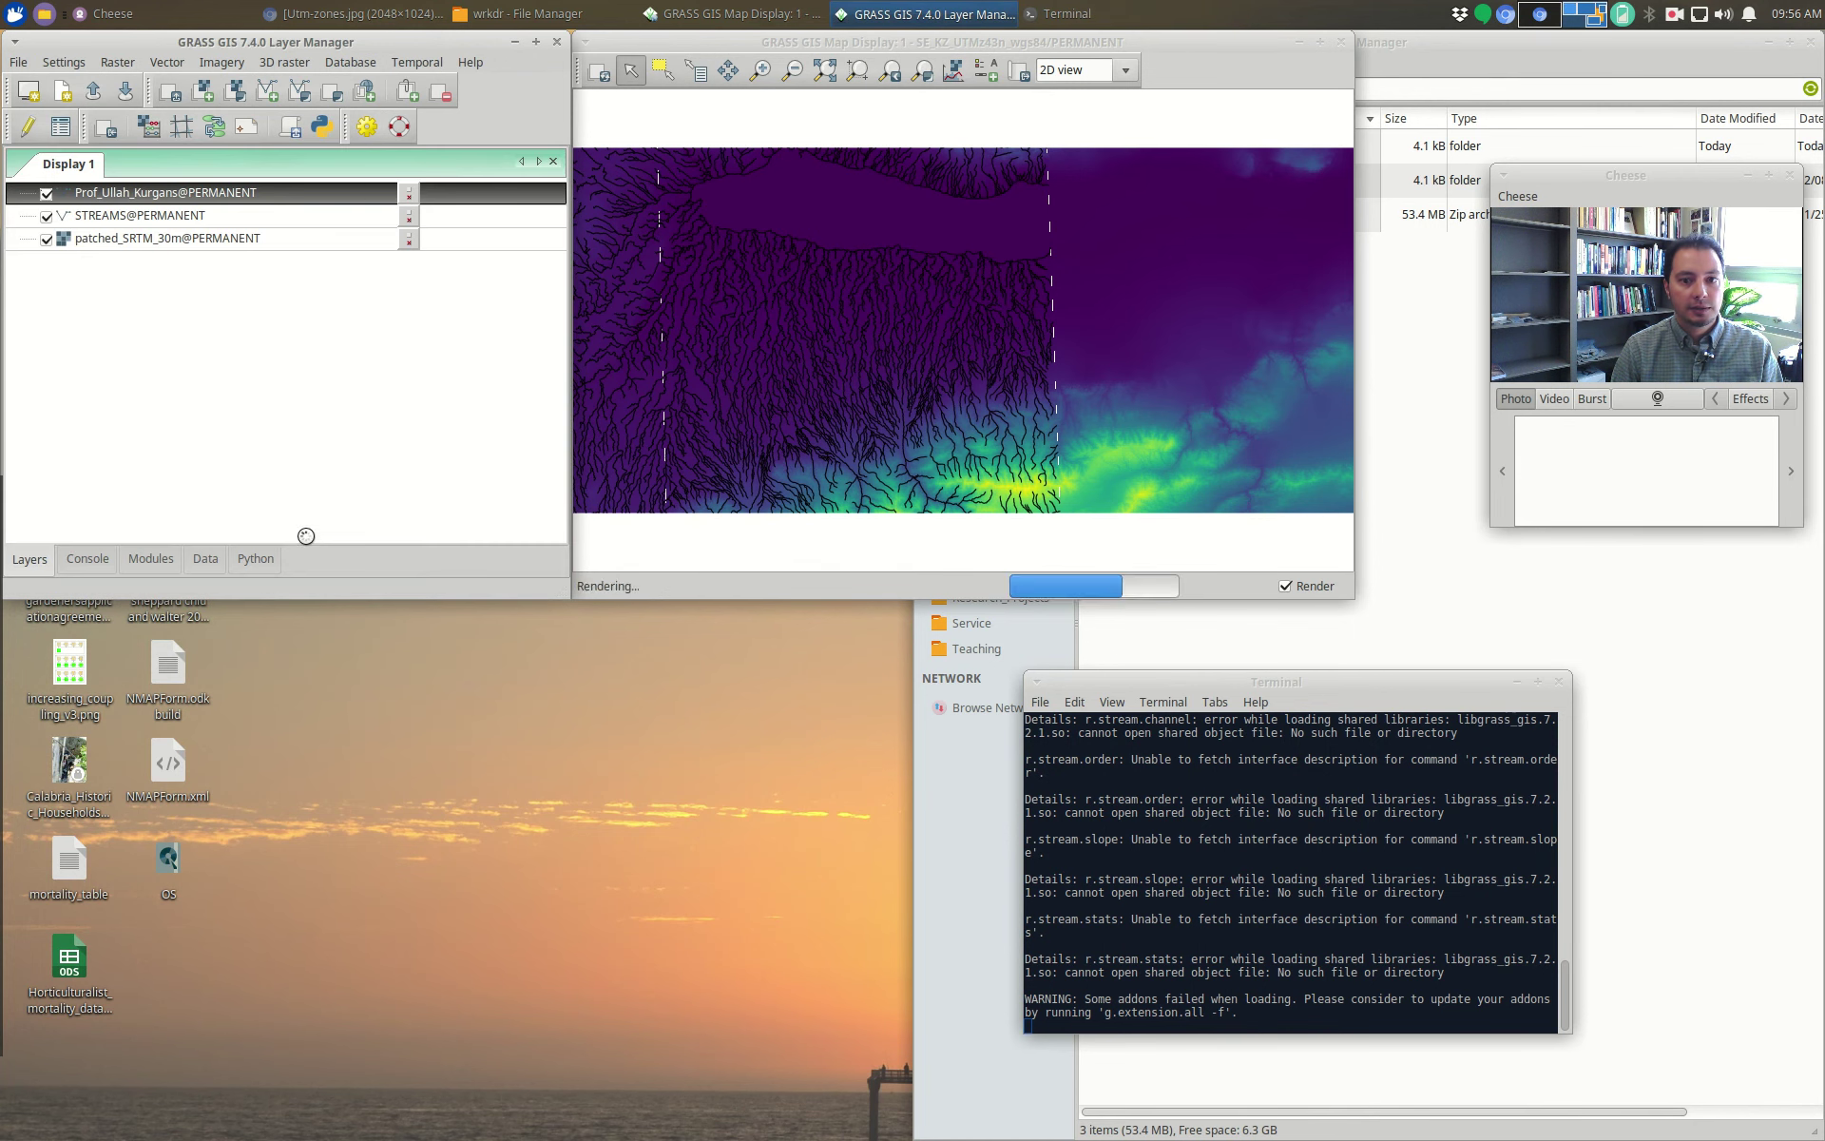
# Step: Style the kurgan points layer with a red feature color and the basic/circle symbol
pyautogui.rightClick(100, 192)
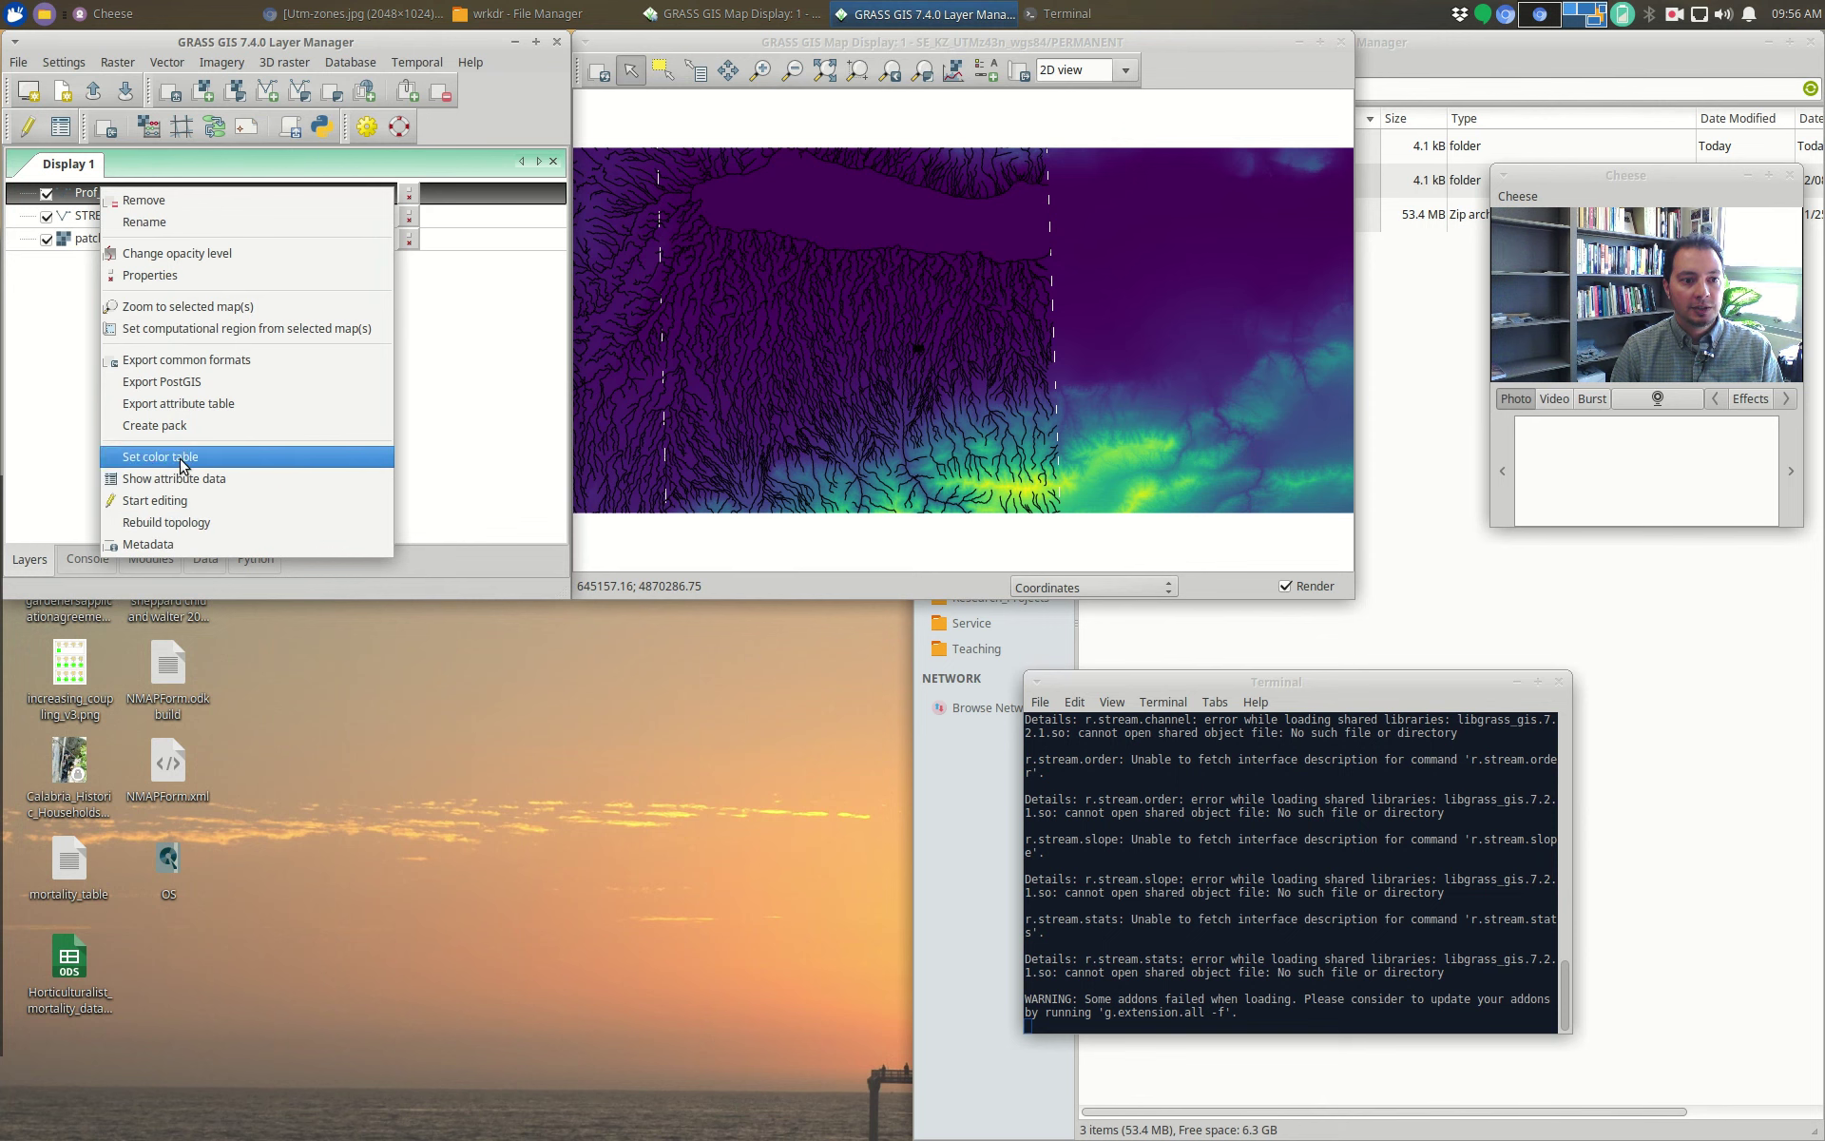
pyautogui.click(174, 275)
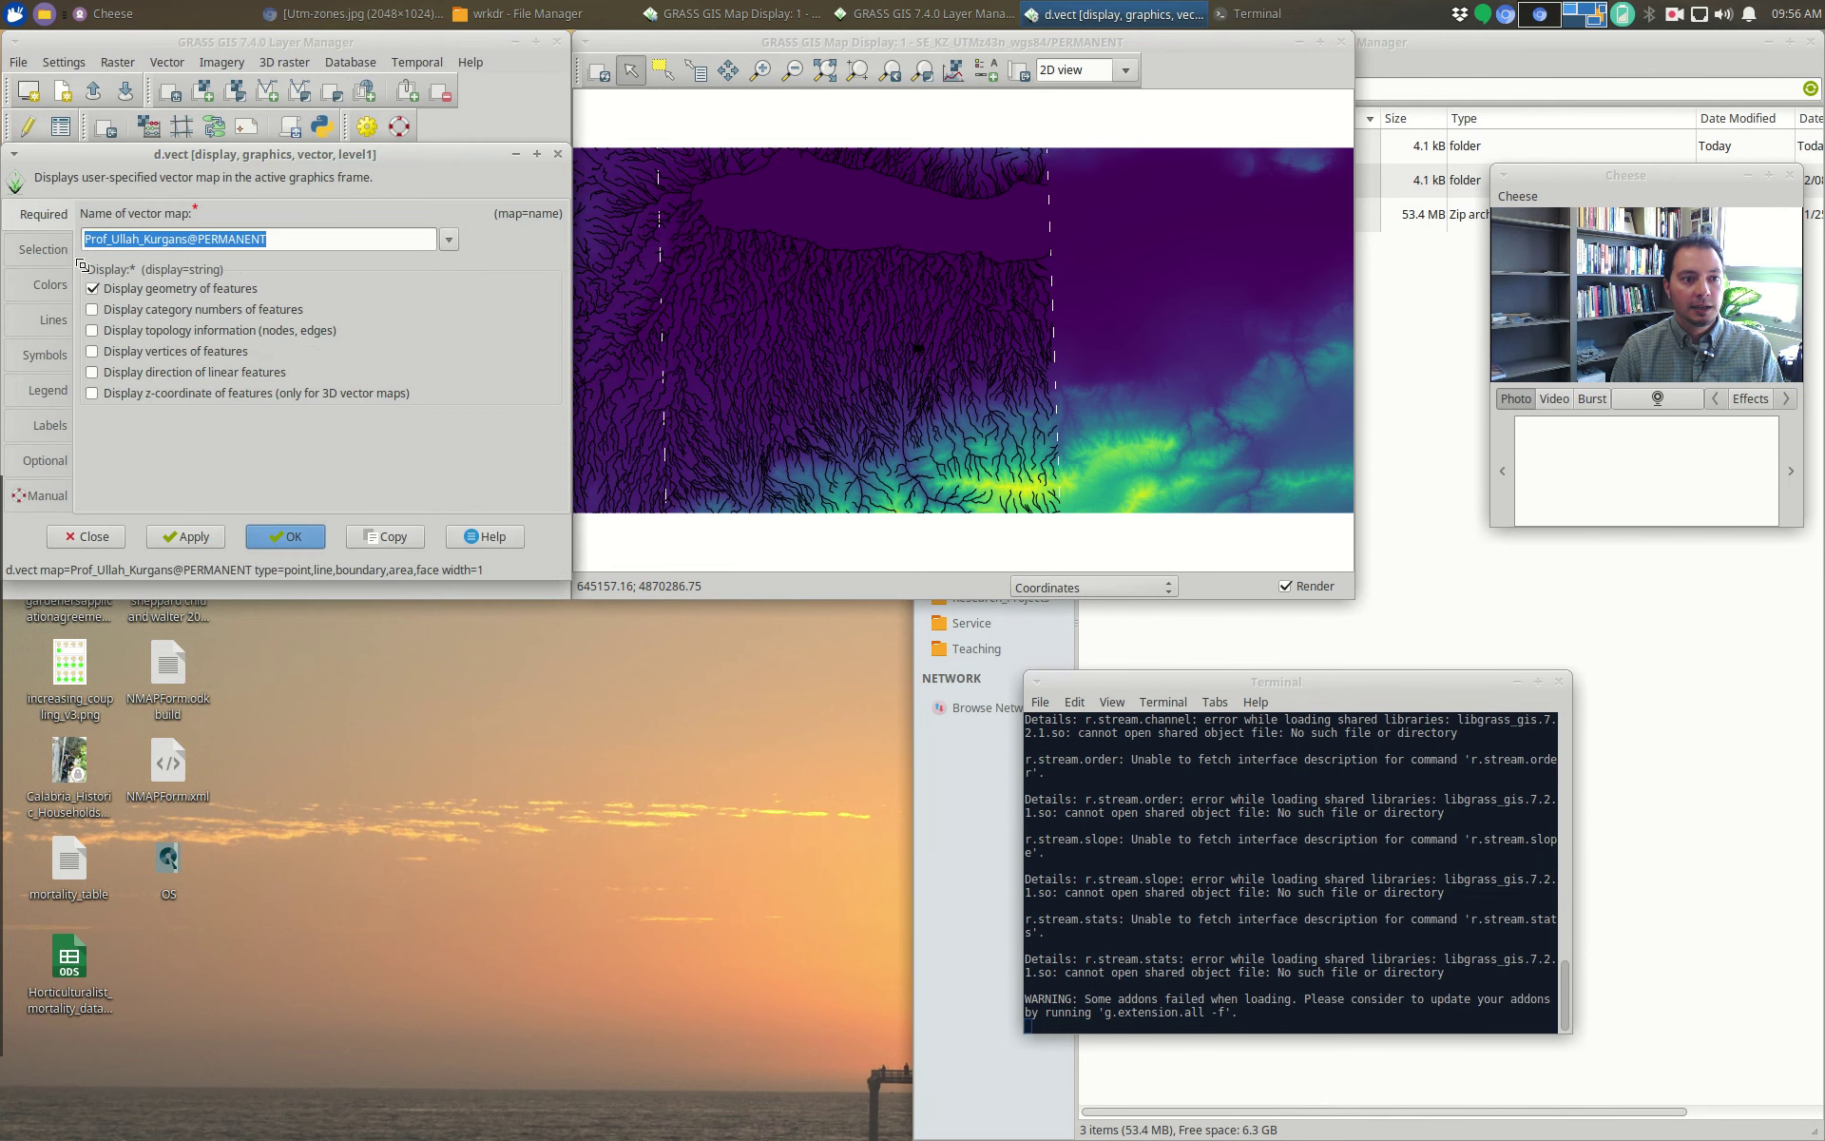
pyautogui.click(52, 284)
pyautogui.click(153, 269)
pyautogui.click(333, 449)
pyautogui.click(477, 510)
pyautogui.click(45, 355)
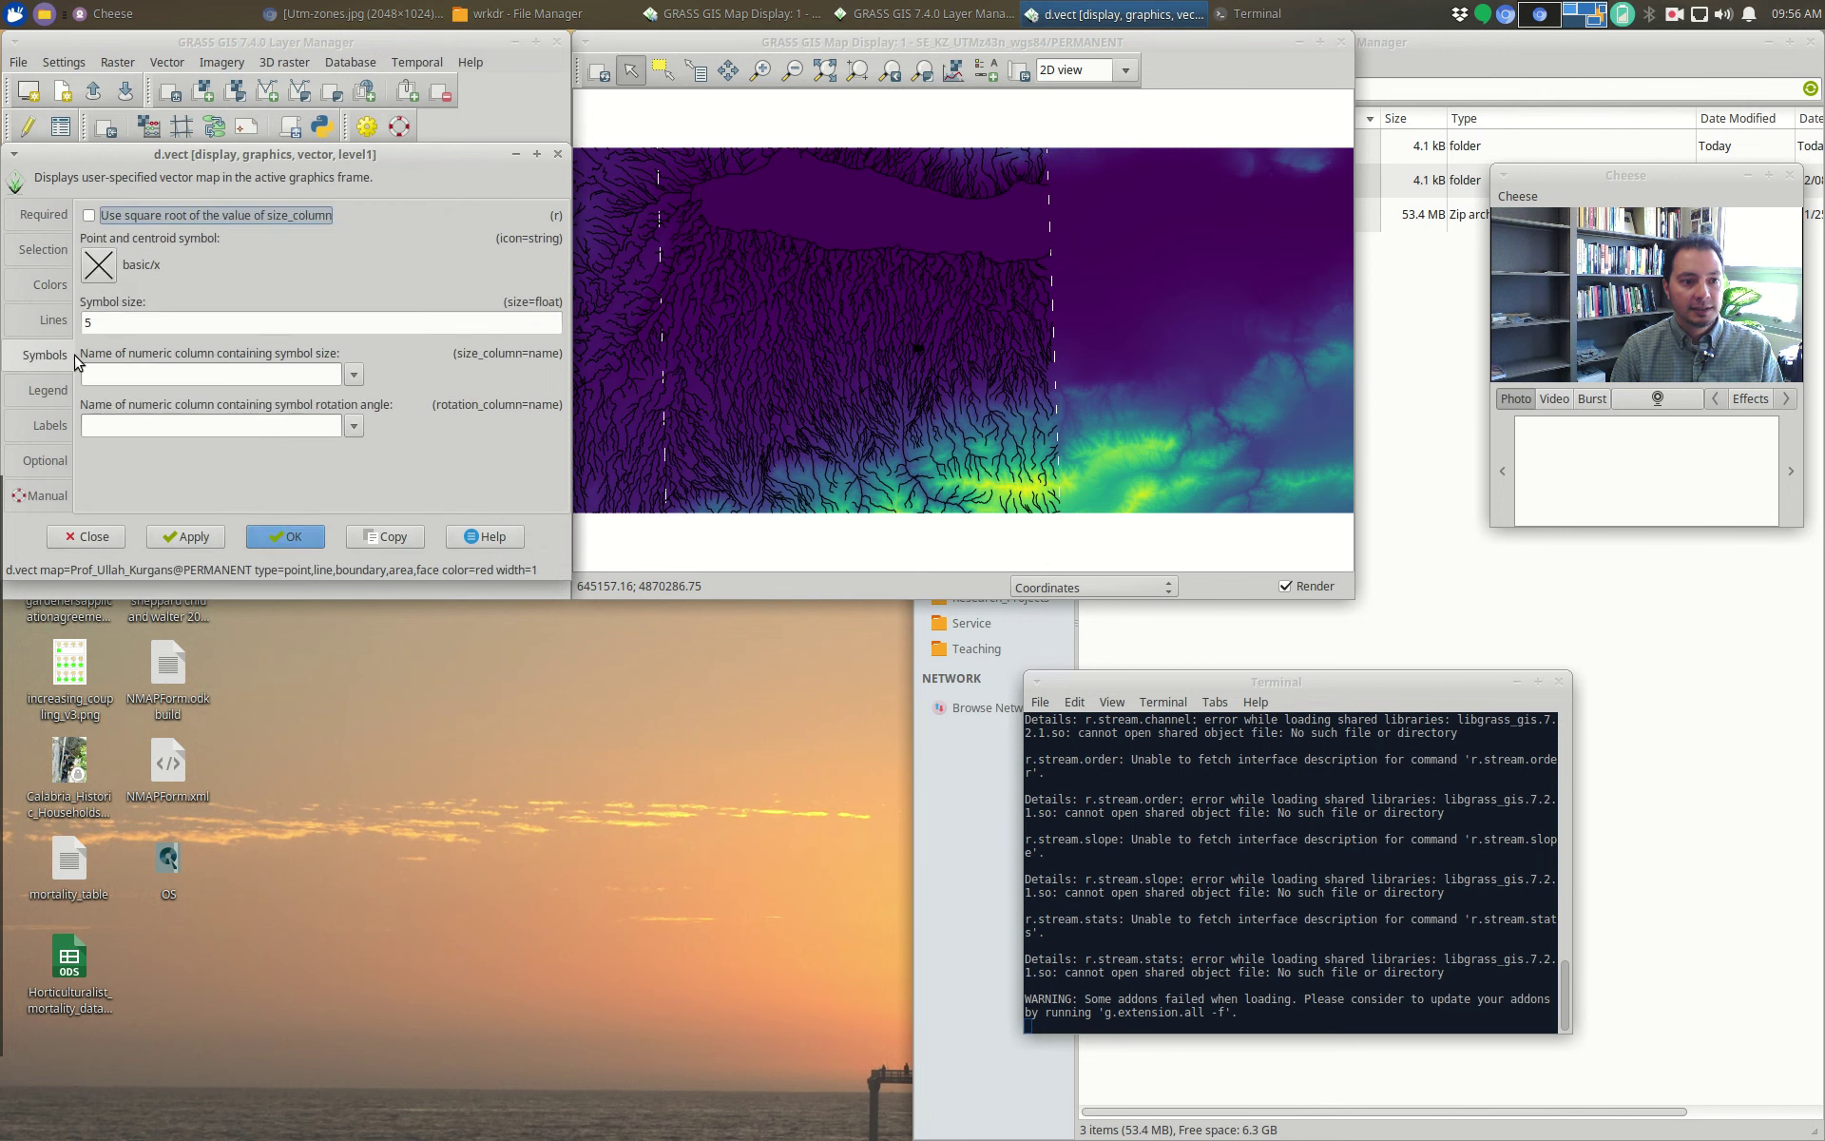
pyautogui.click(99, 267)
pyautogui.click(392, 346)
pyautogui.click(380, 527)
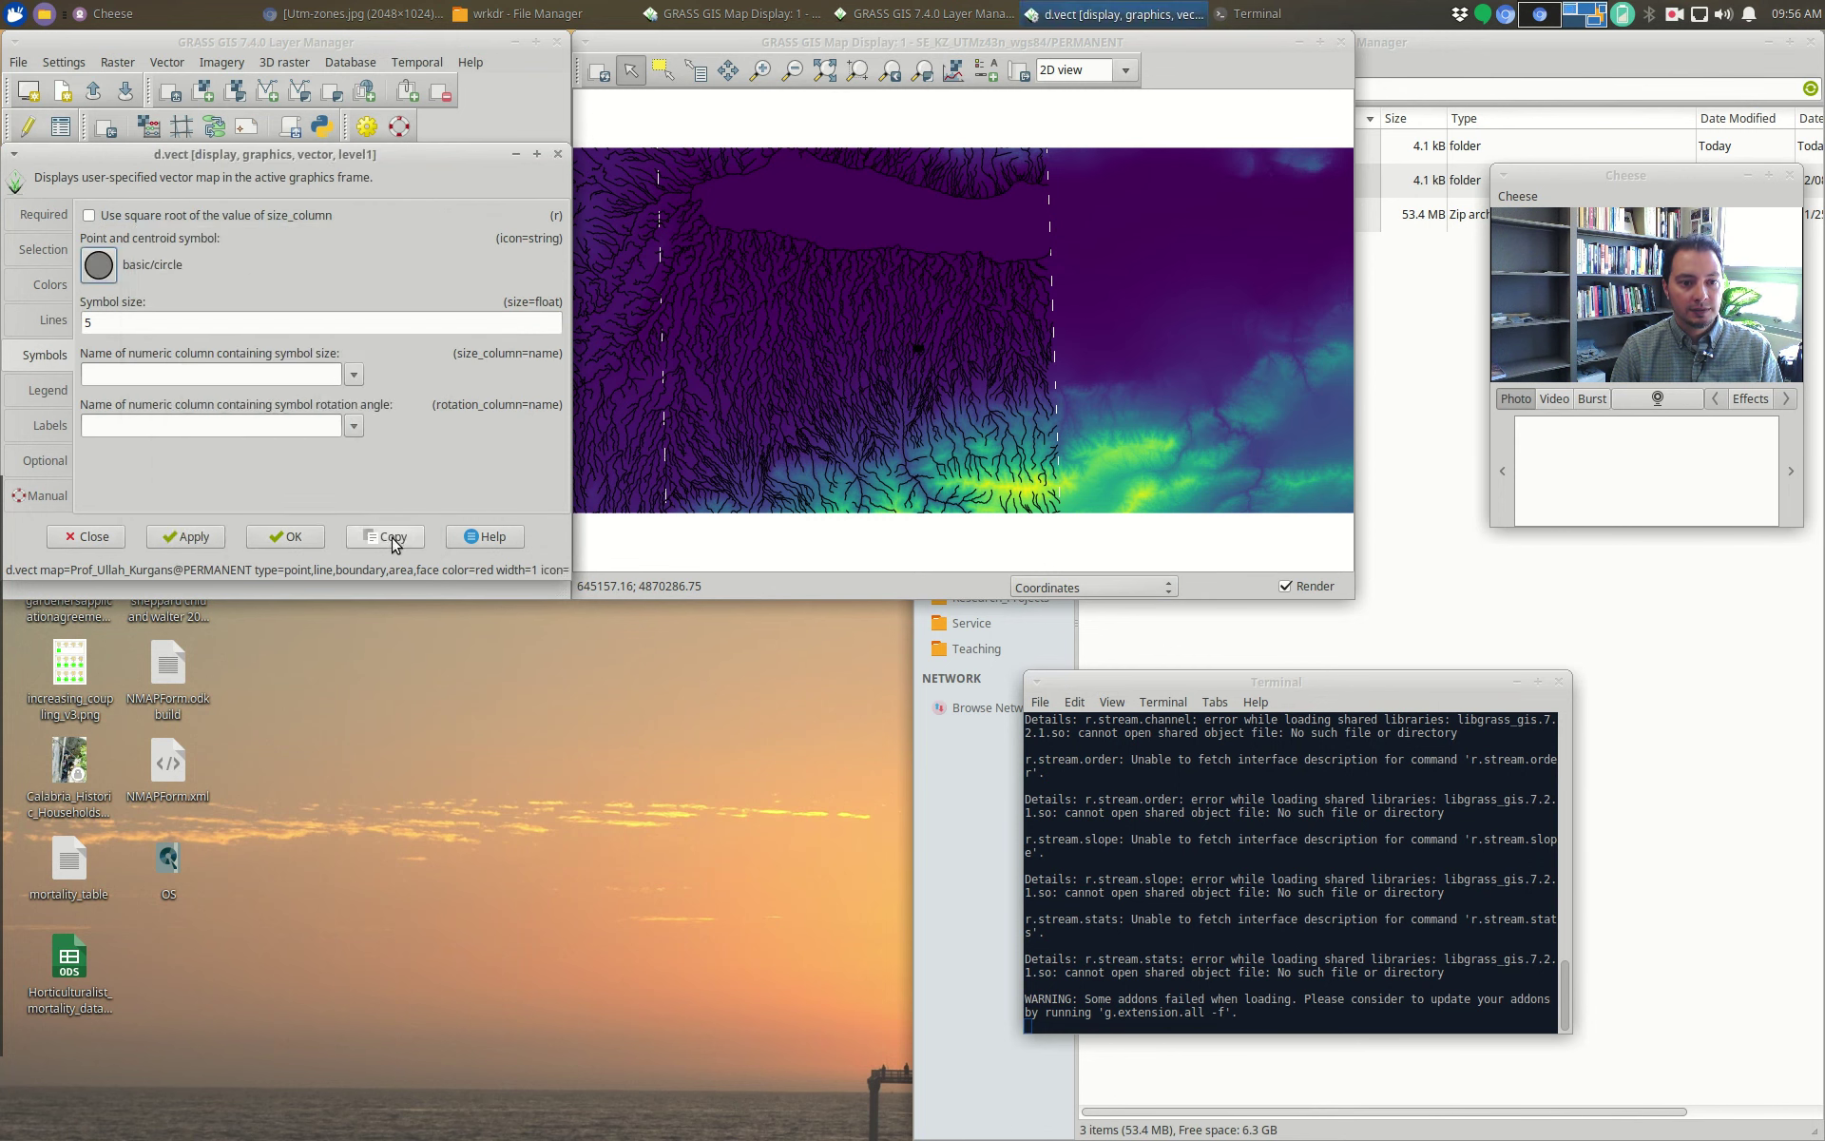
pyautogui.click(390, 536)
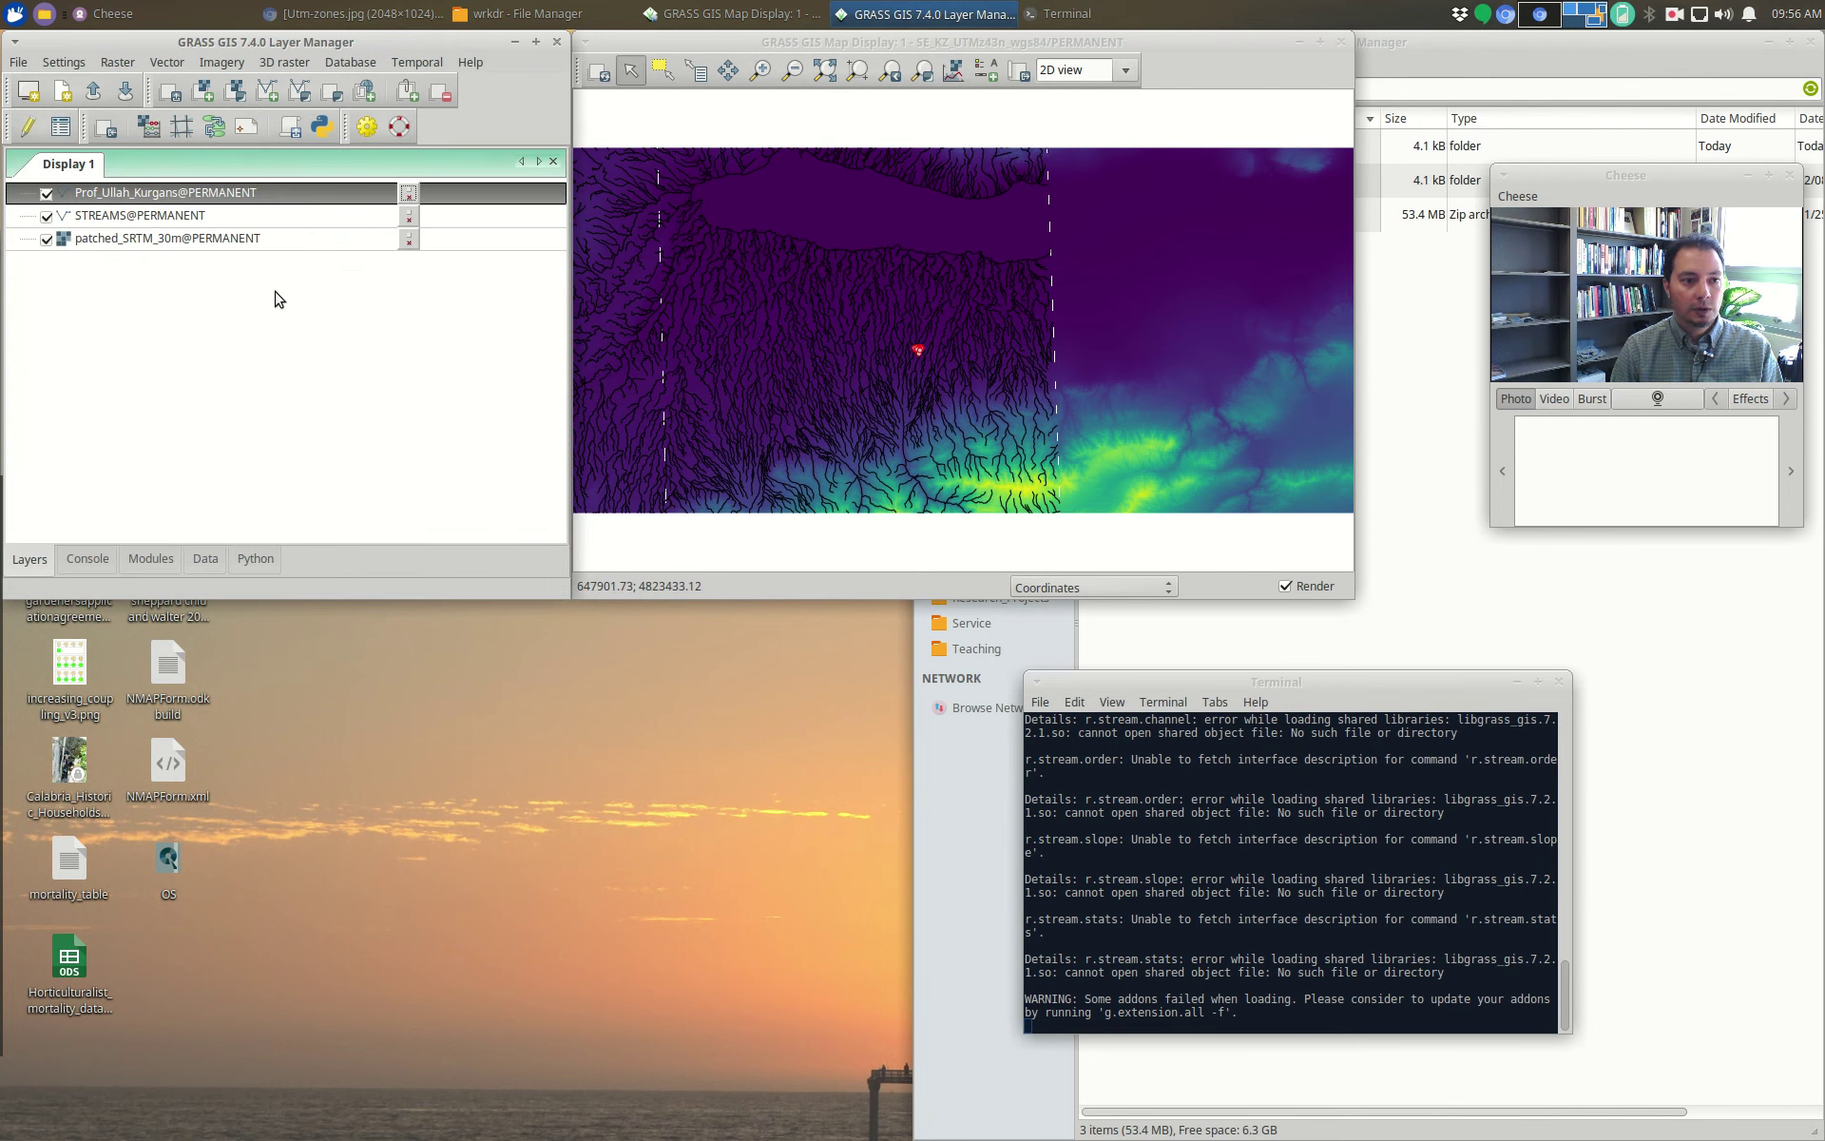
# Step: Set the STREAMS layer's feature color to the blue 30:144:255
pyautogui.doubleClick(178, 216)
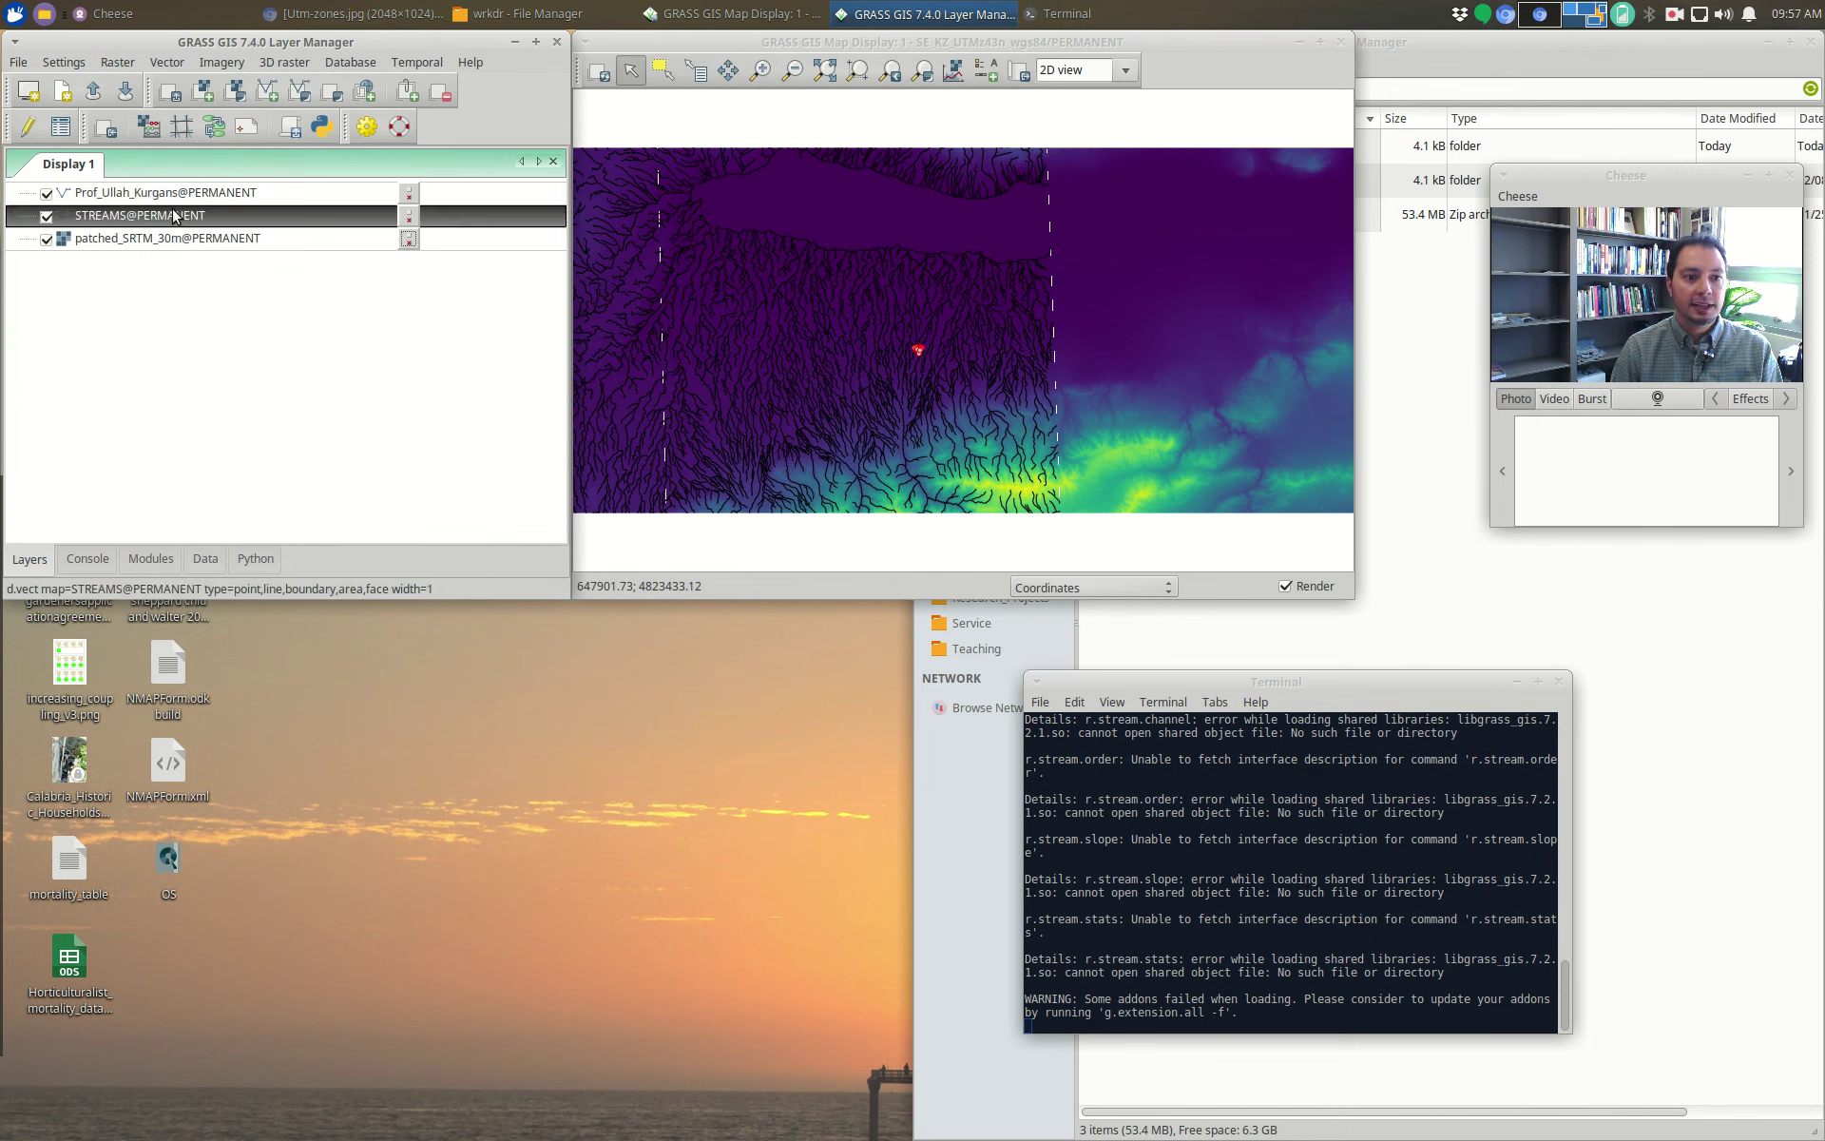
pyautogui.click(53, 279)
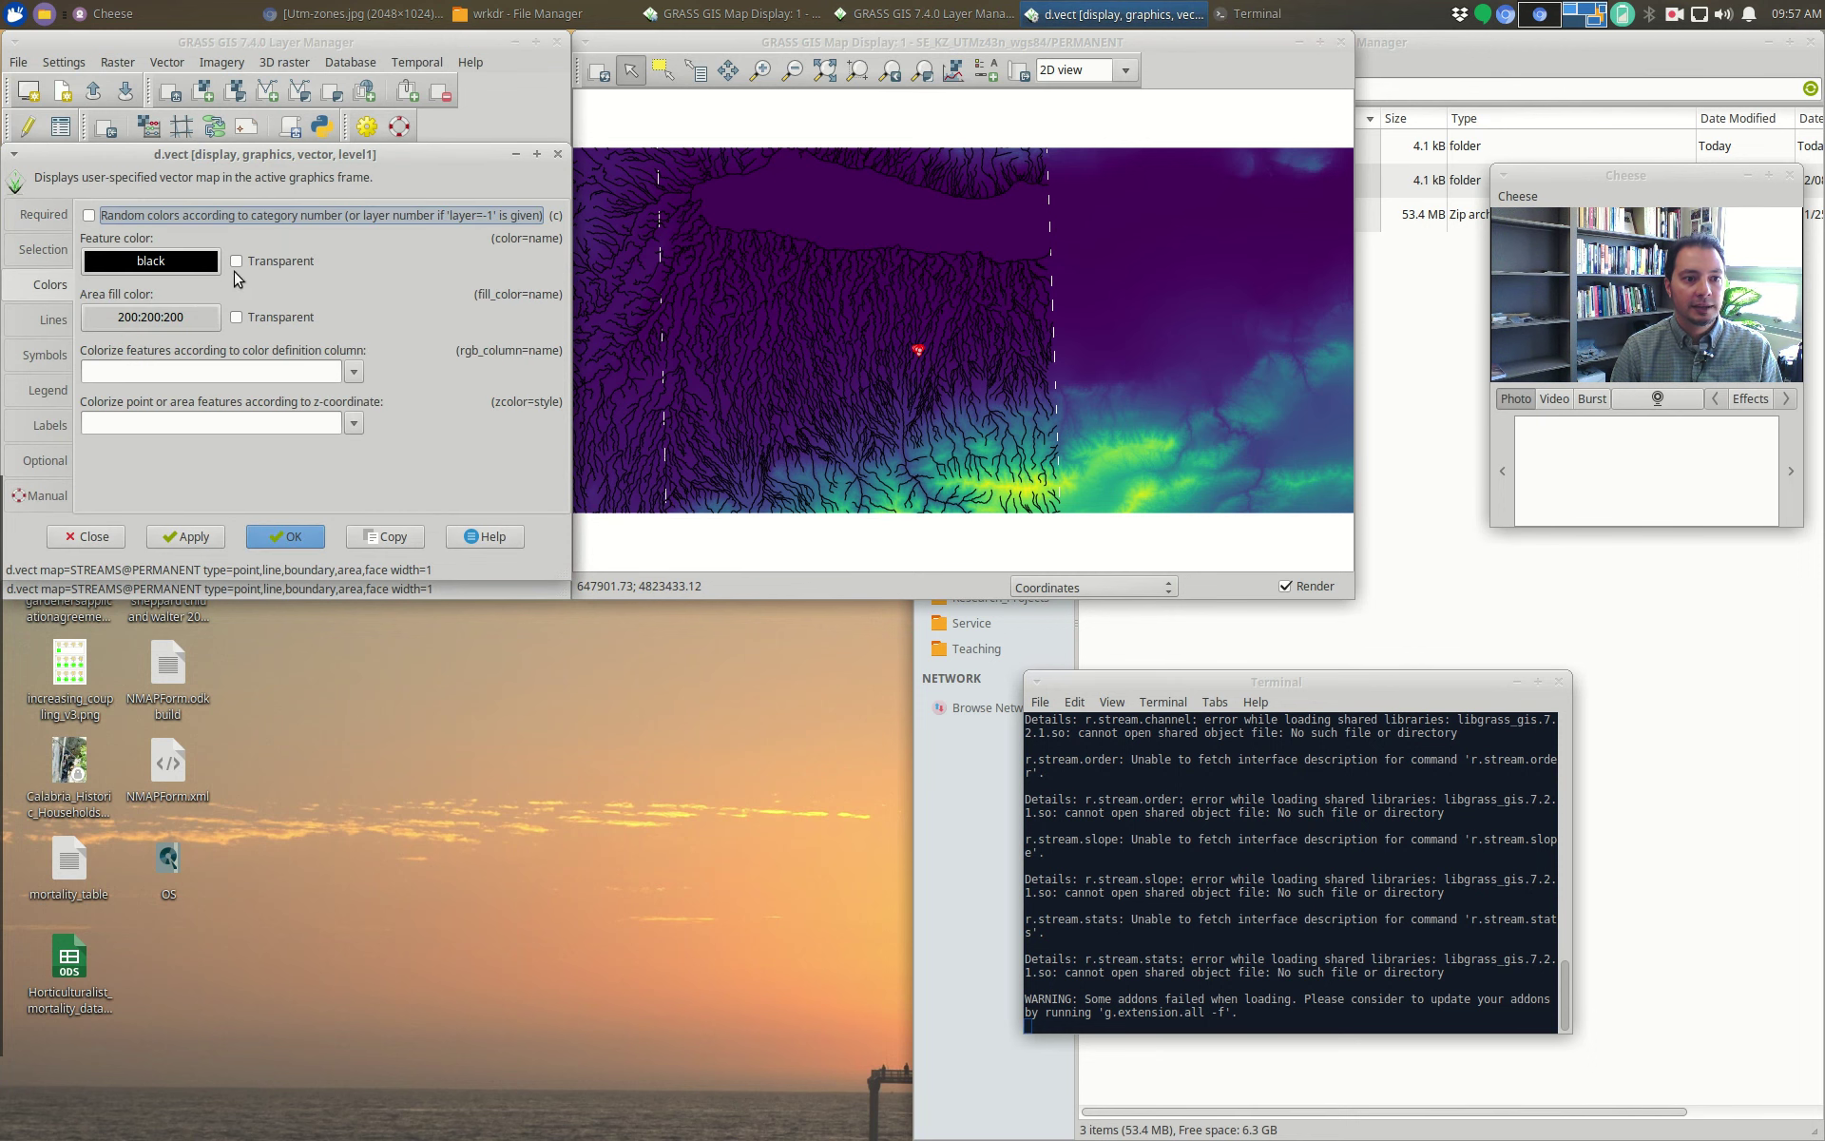
pyautogui.click(236, 271)
pyautogui.click(337, 476)
pyautogui.click(477, 510)
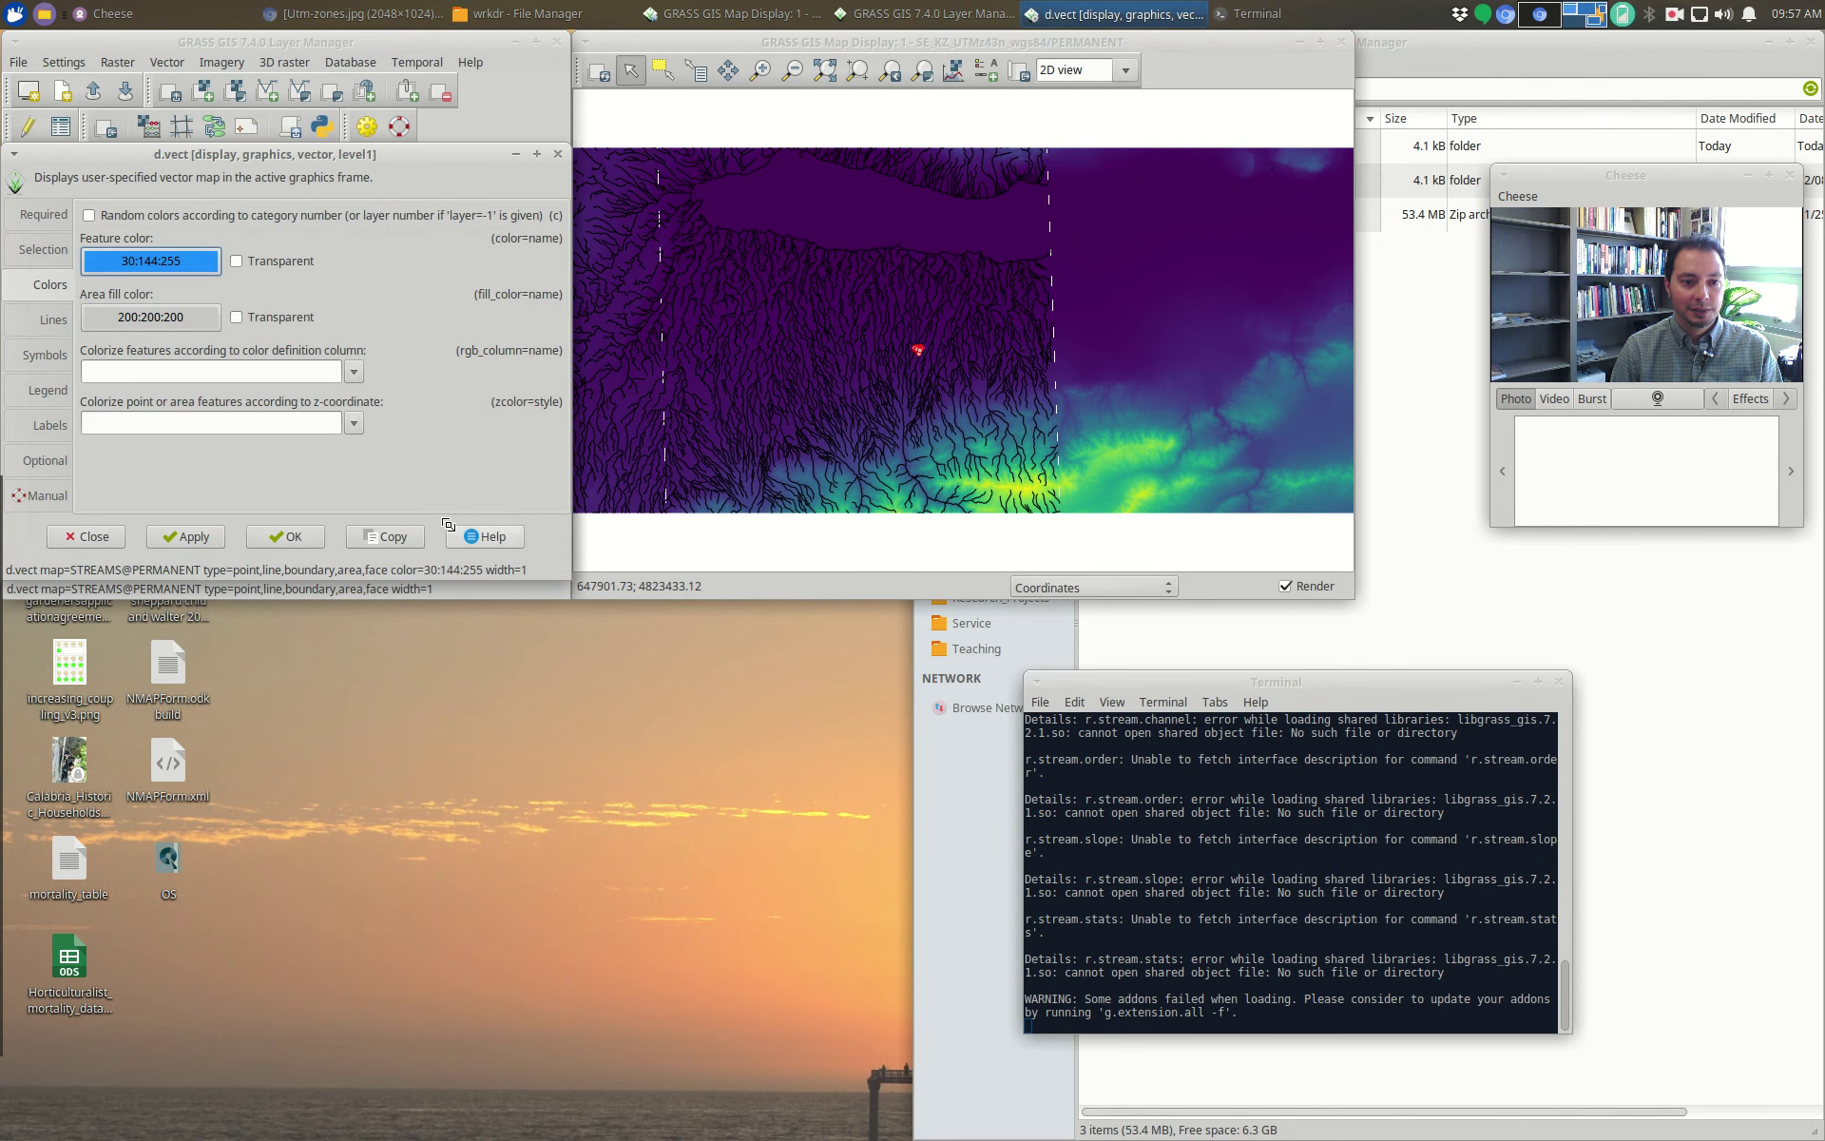
pyautogui.click(300, 536)
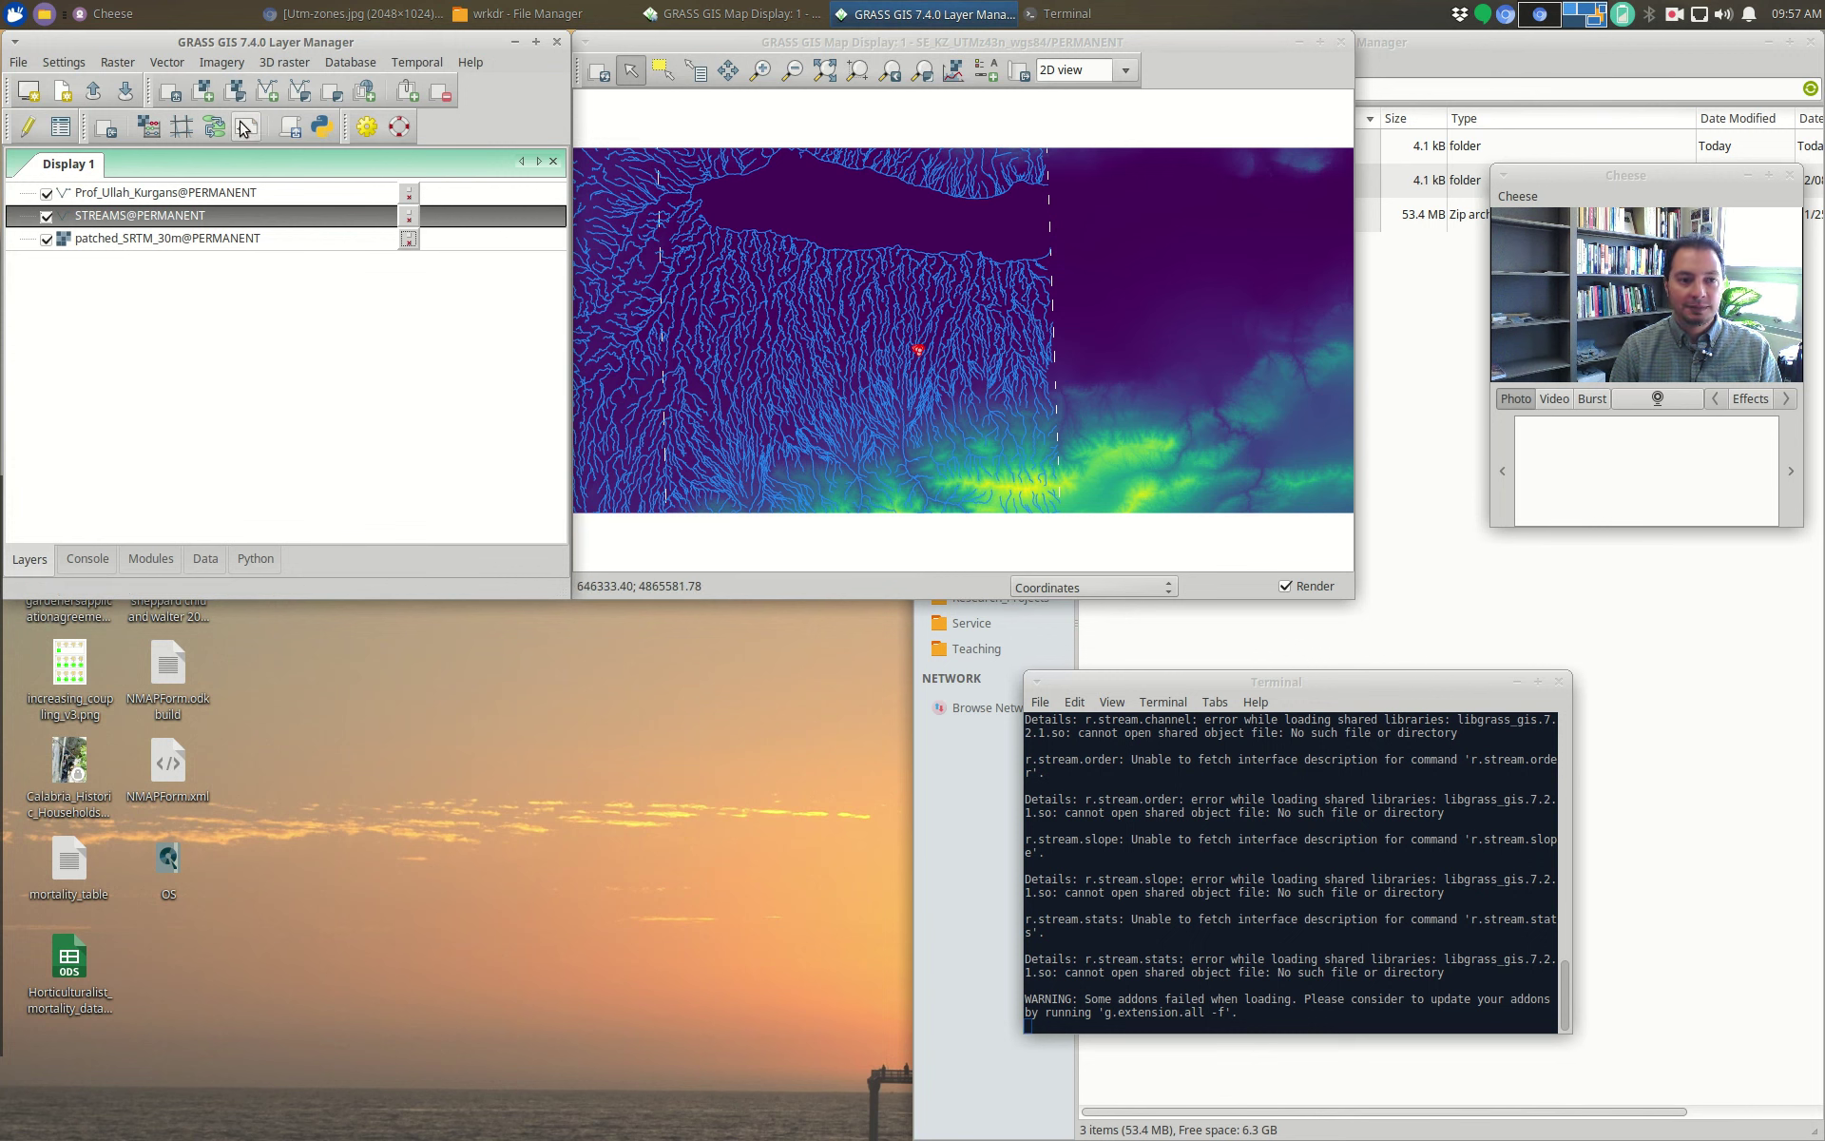
# Step: Apply the haxby color table to the patched_SRTM_30m raster with r.colors
pyautogui.click(214, 244)
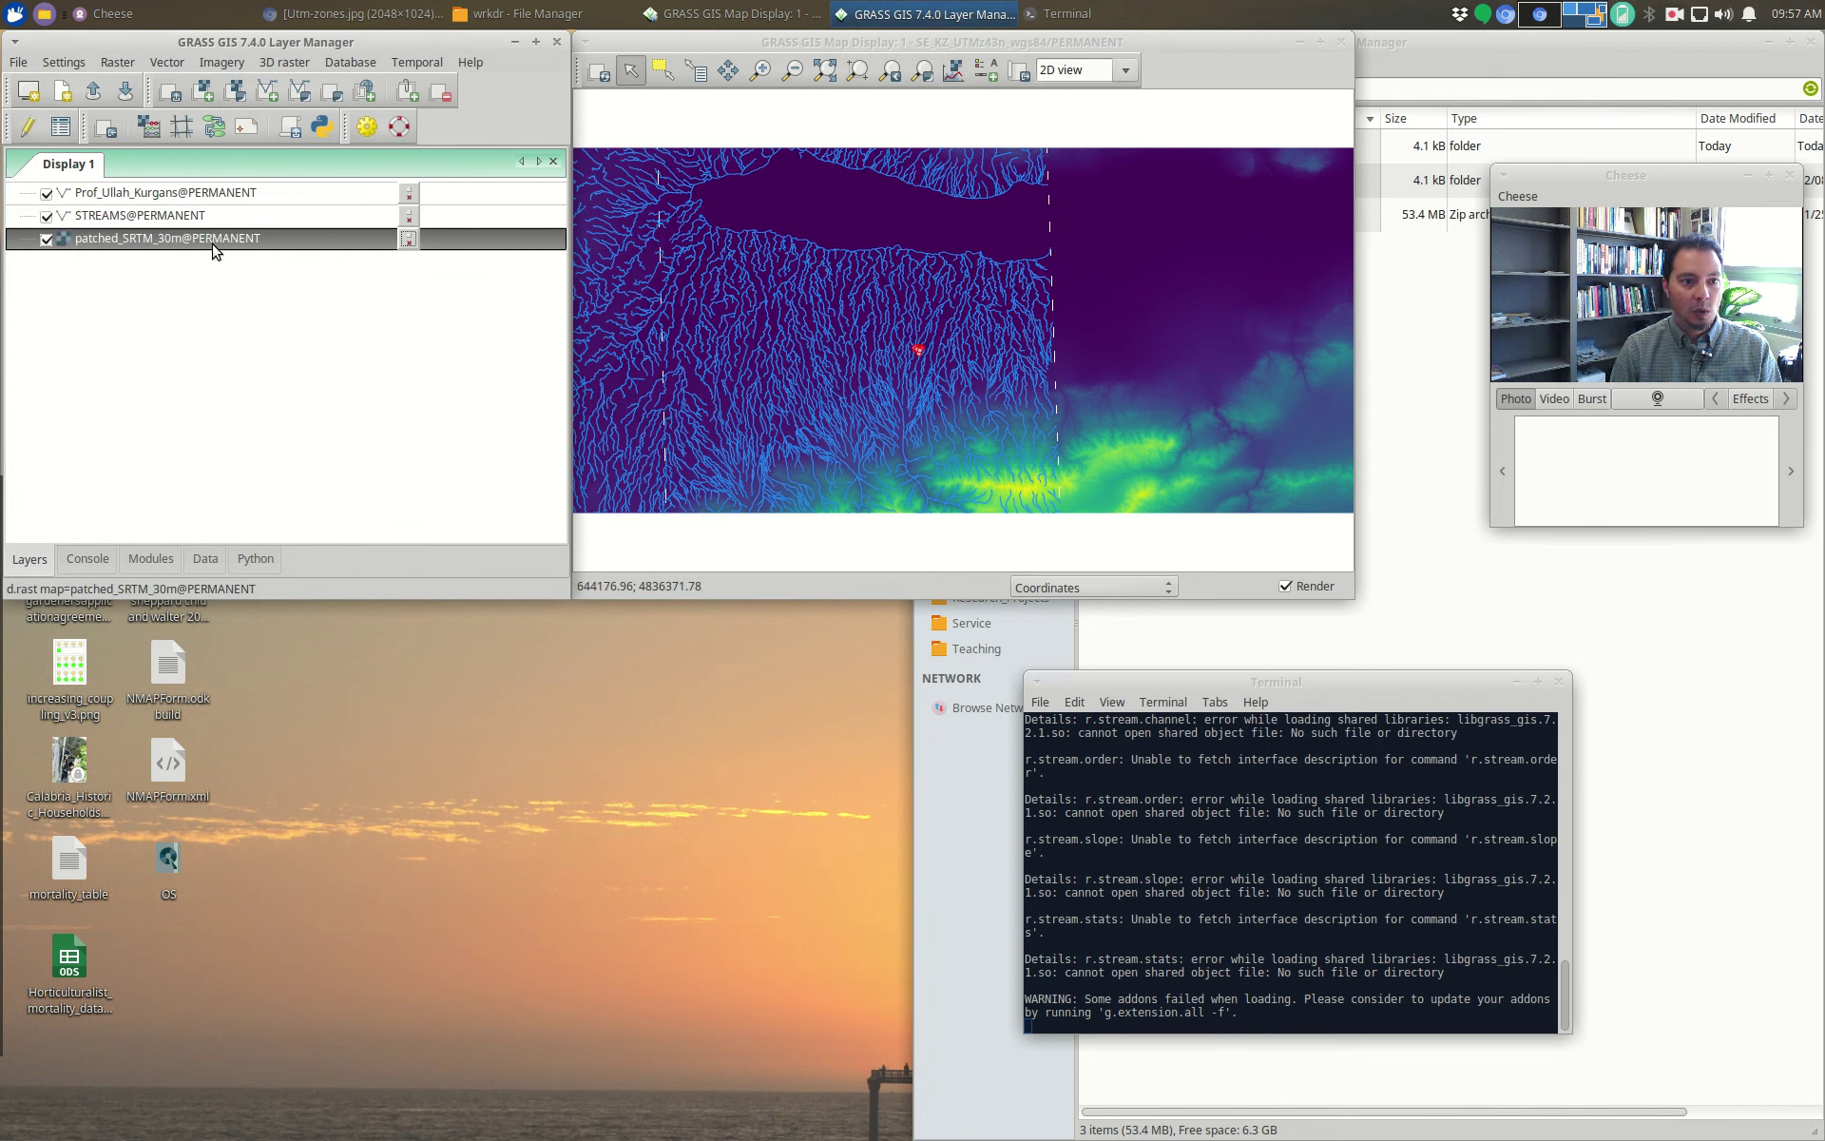
pyautogui.rightClick(211, 249)
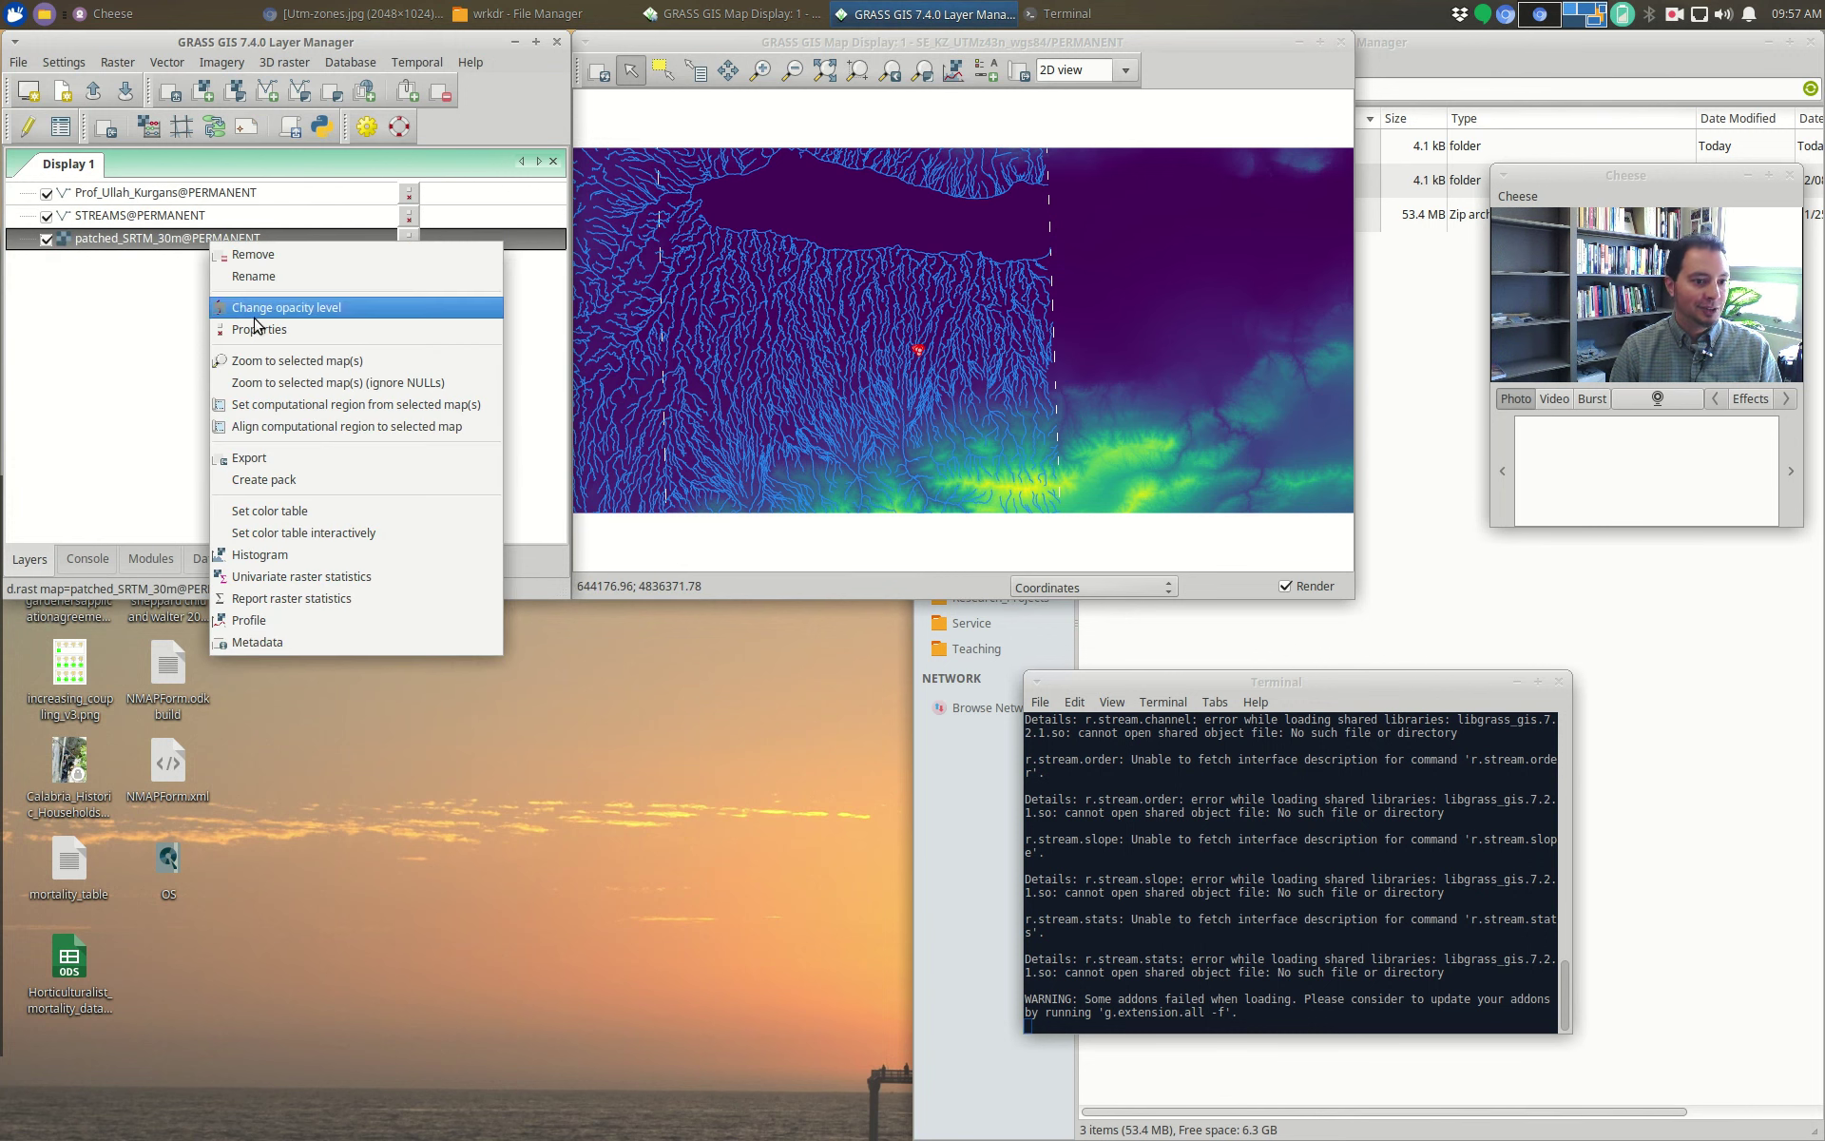
pyautogui.click(323, 509)
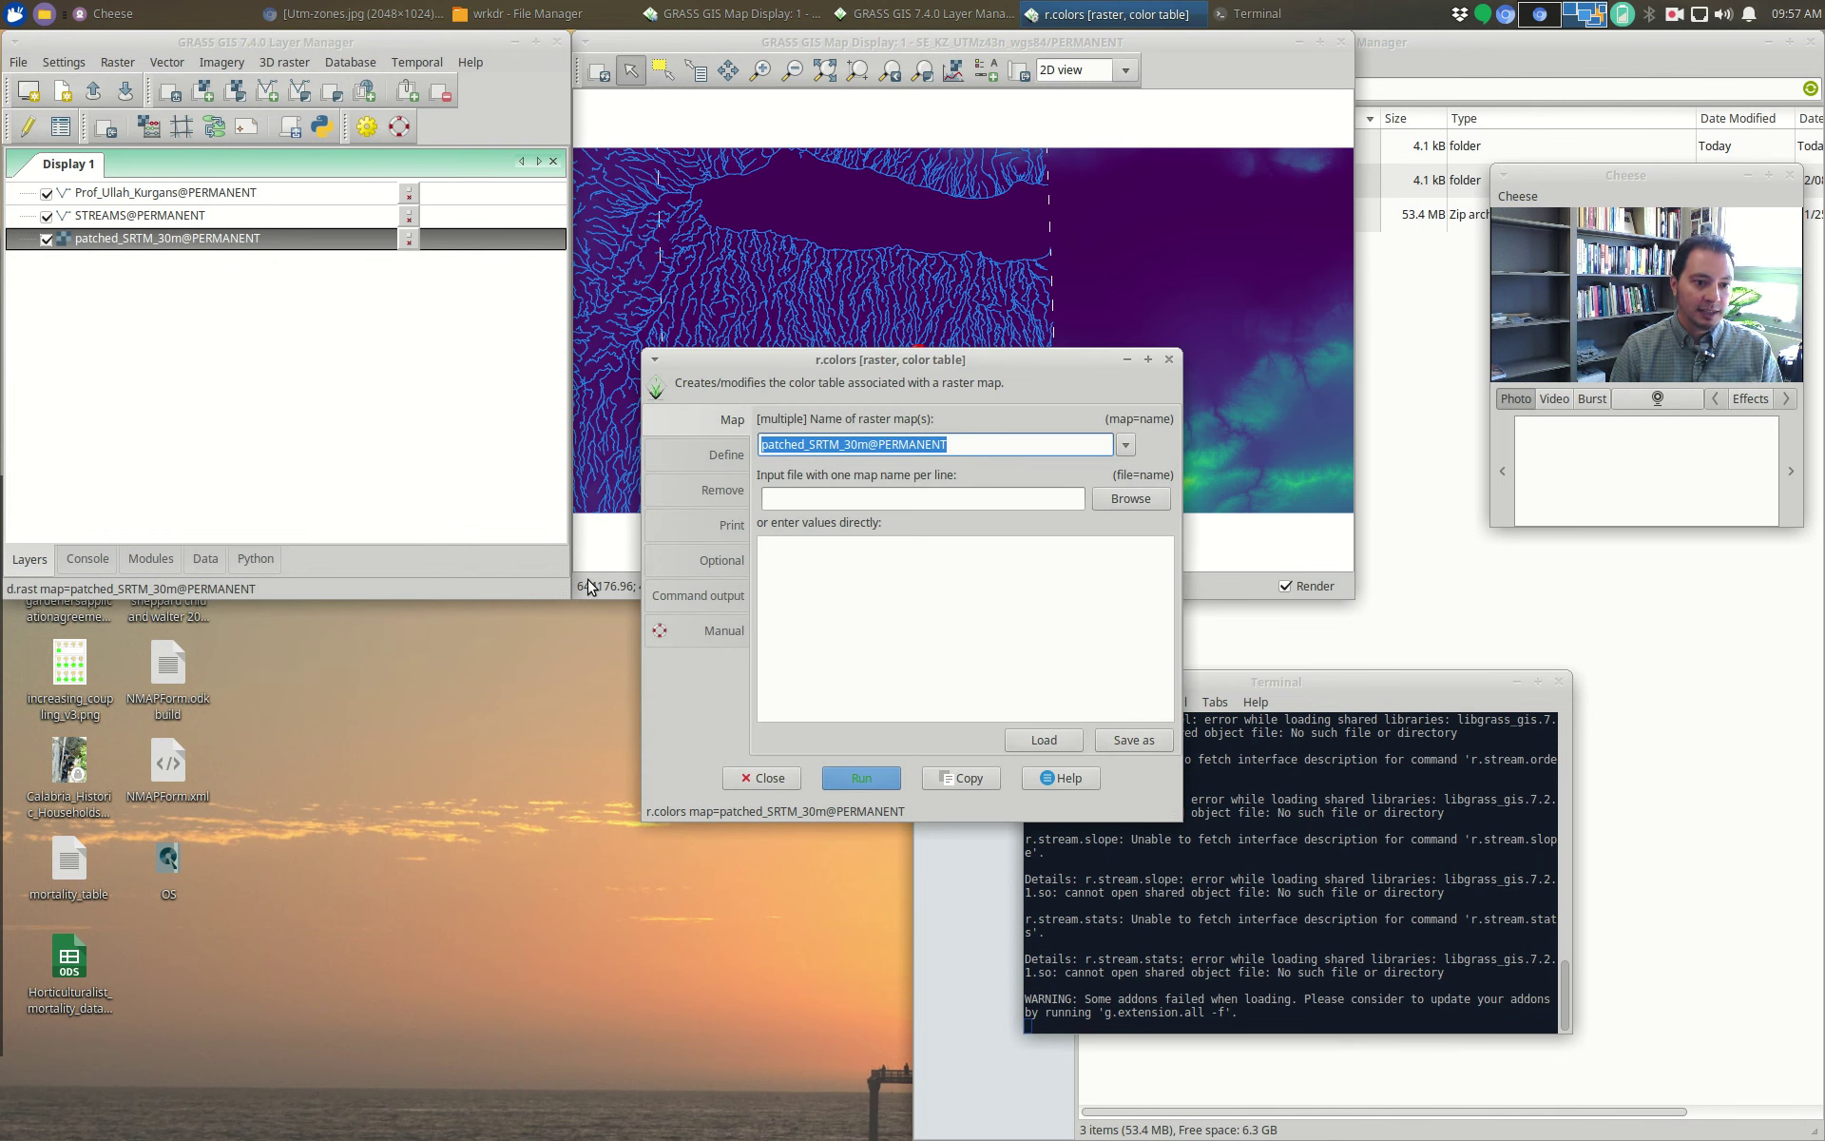
pyautogui.click(706, 455)
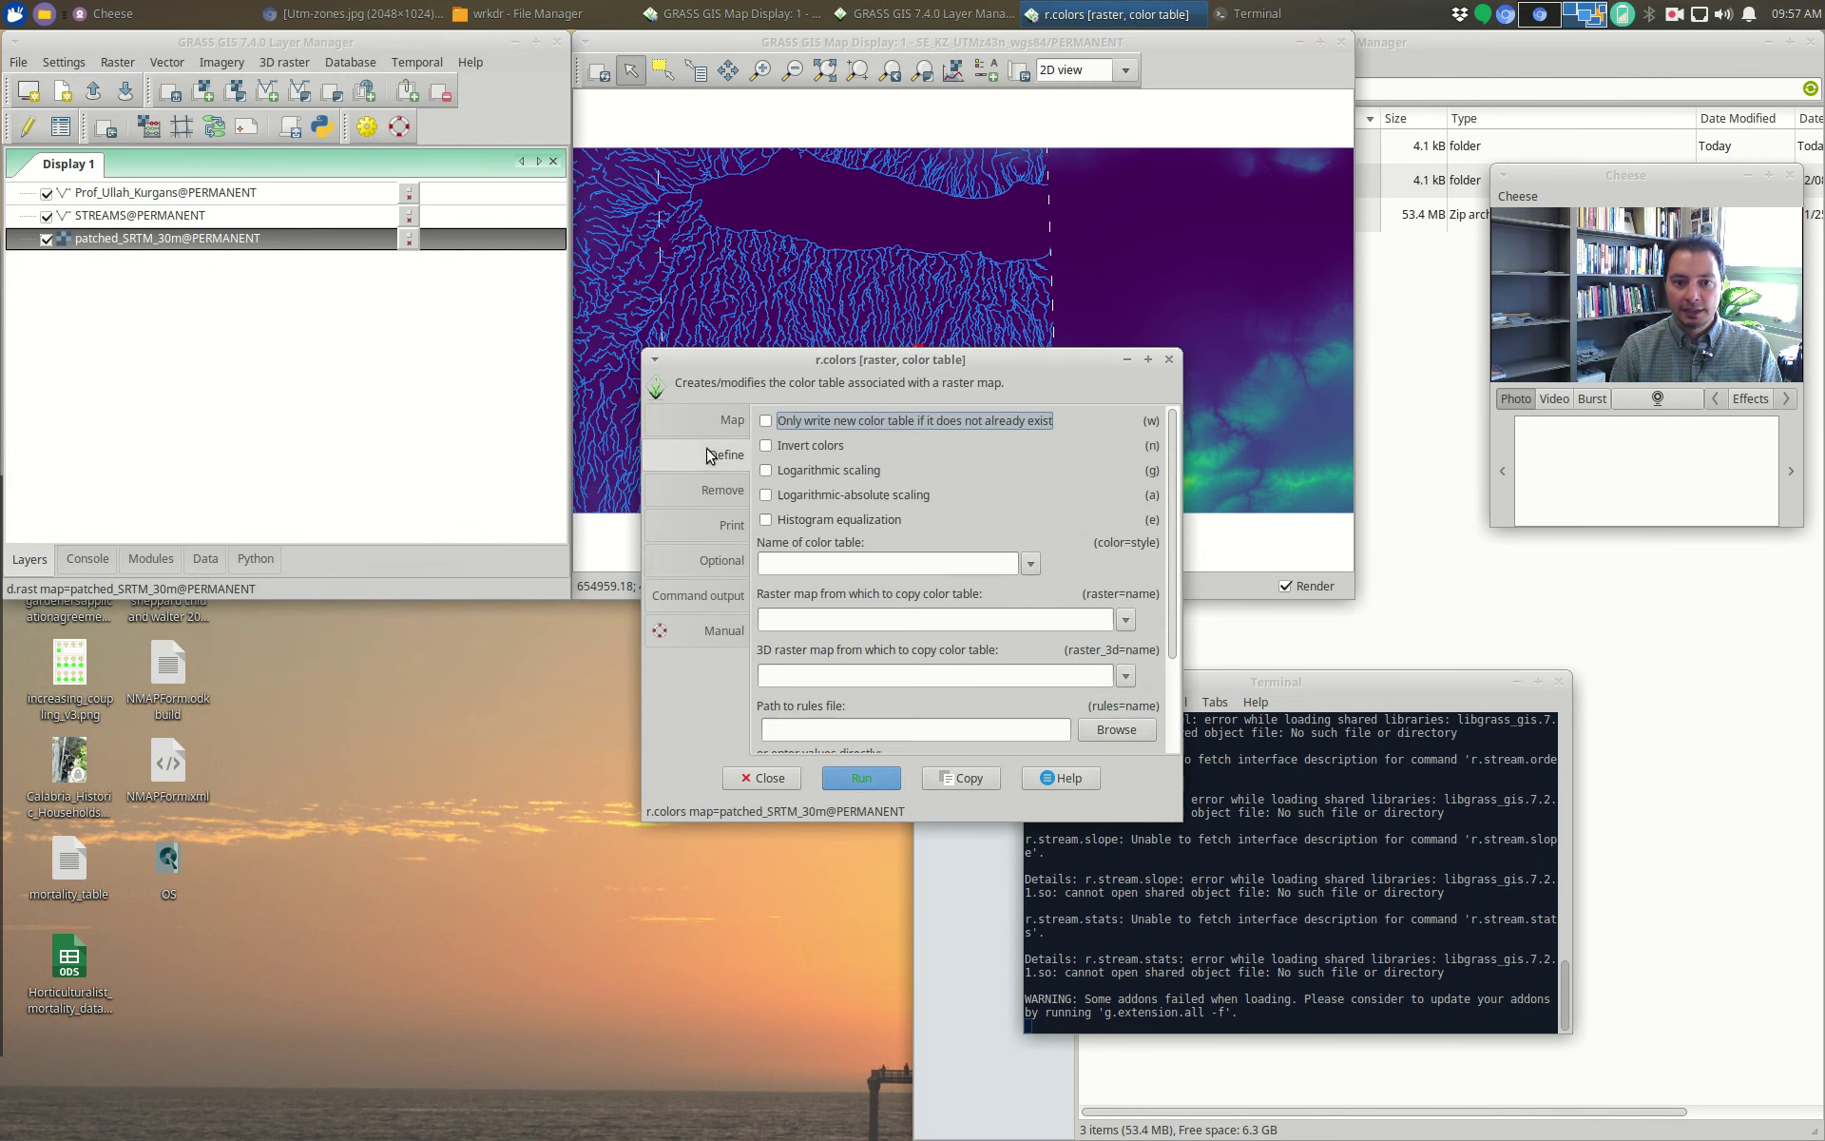
pyautogui.click(1030, 563)
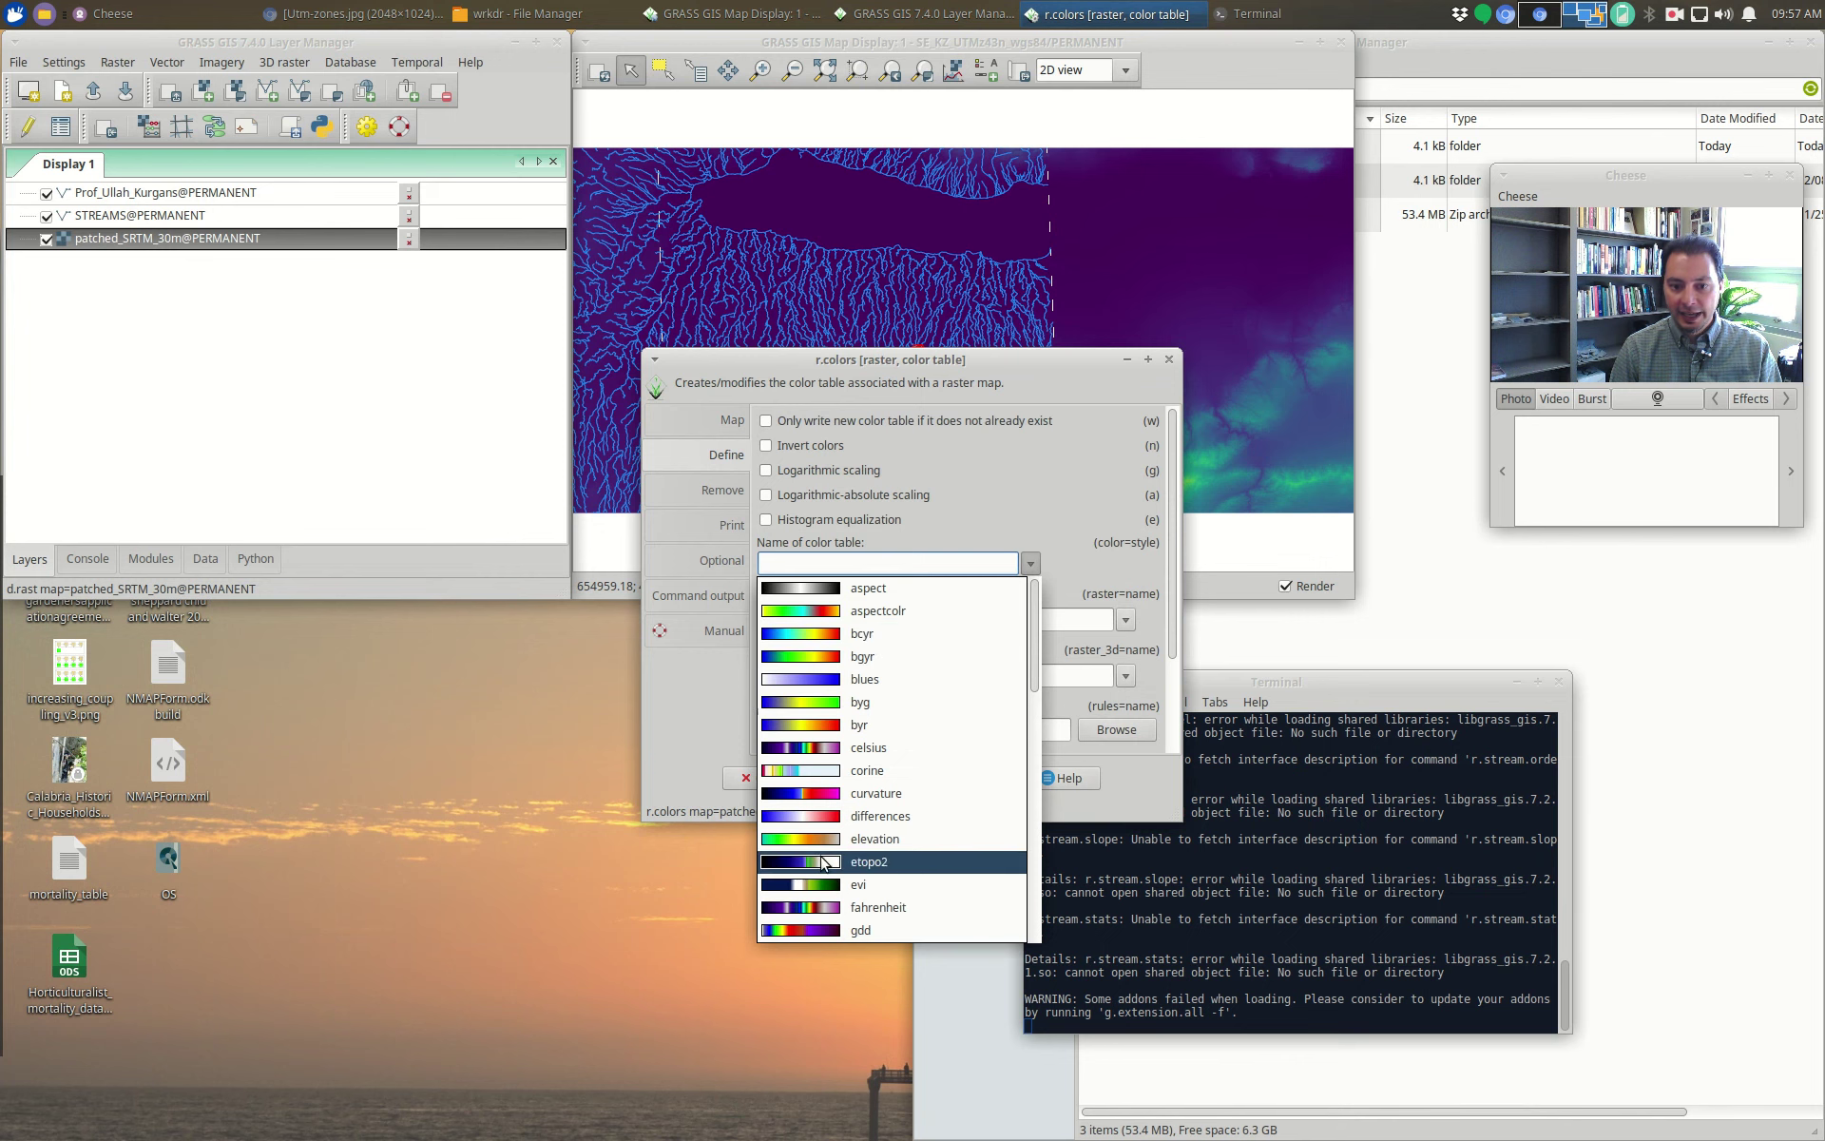
pyautogui.scroll(-6, 823, 861)
pyautogui.click(893, 787)
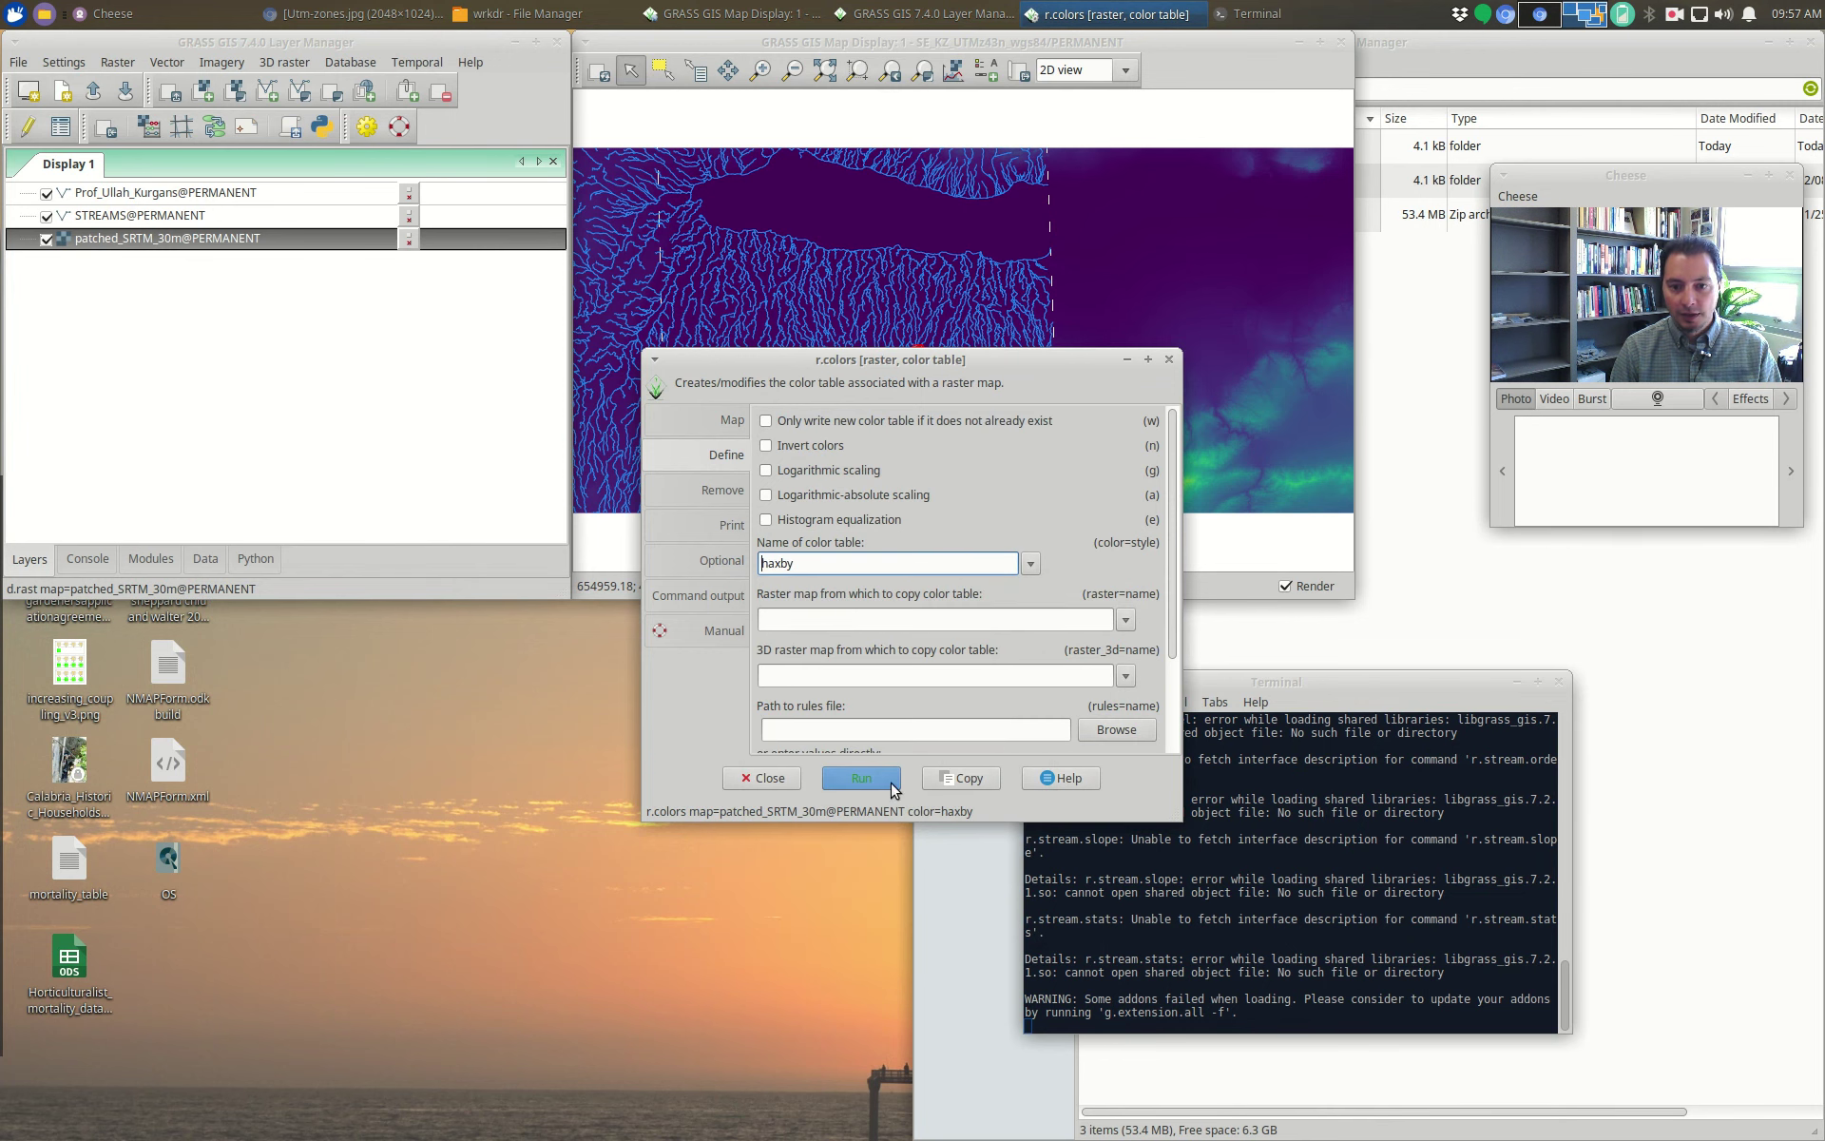
pyautogui.click(894, 787)
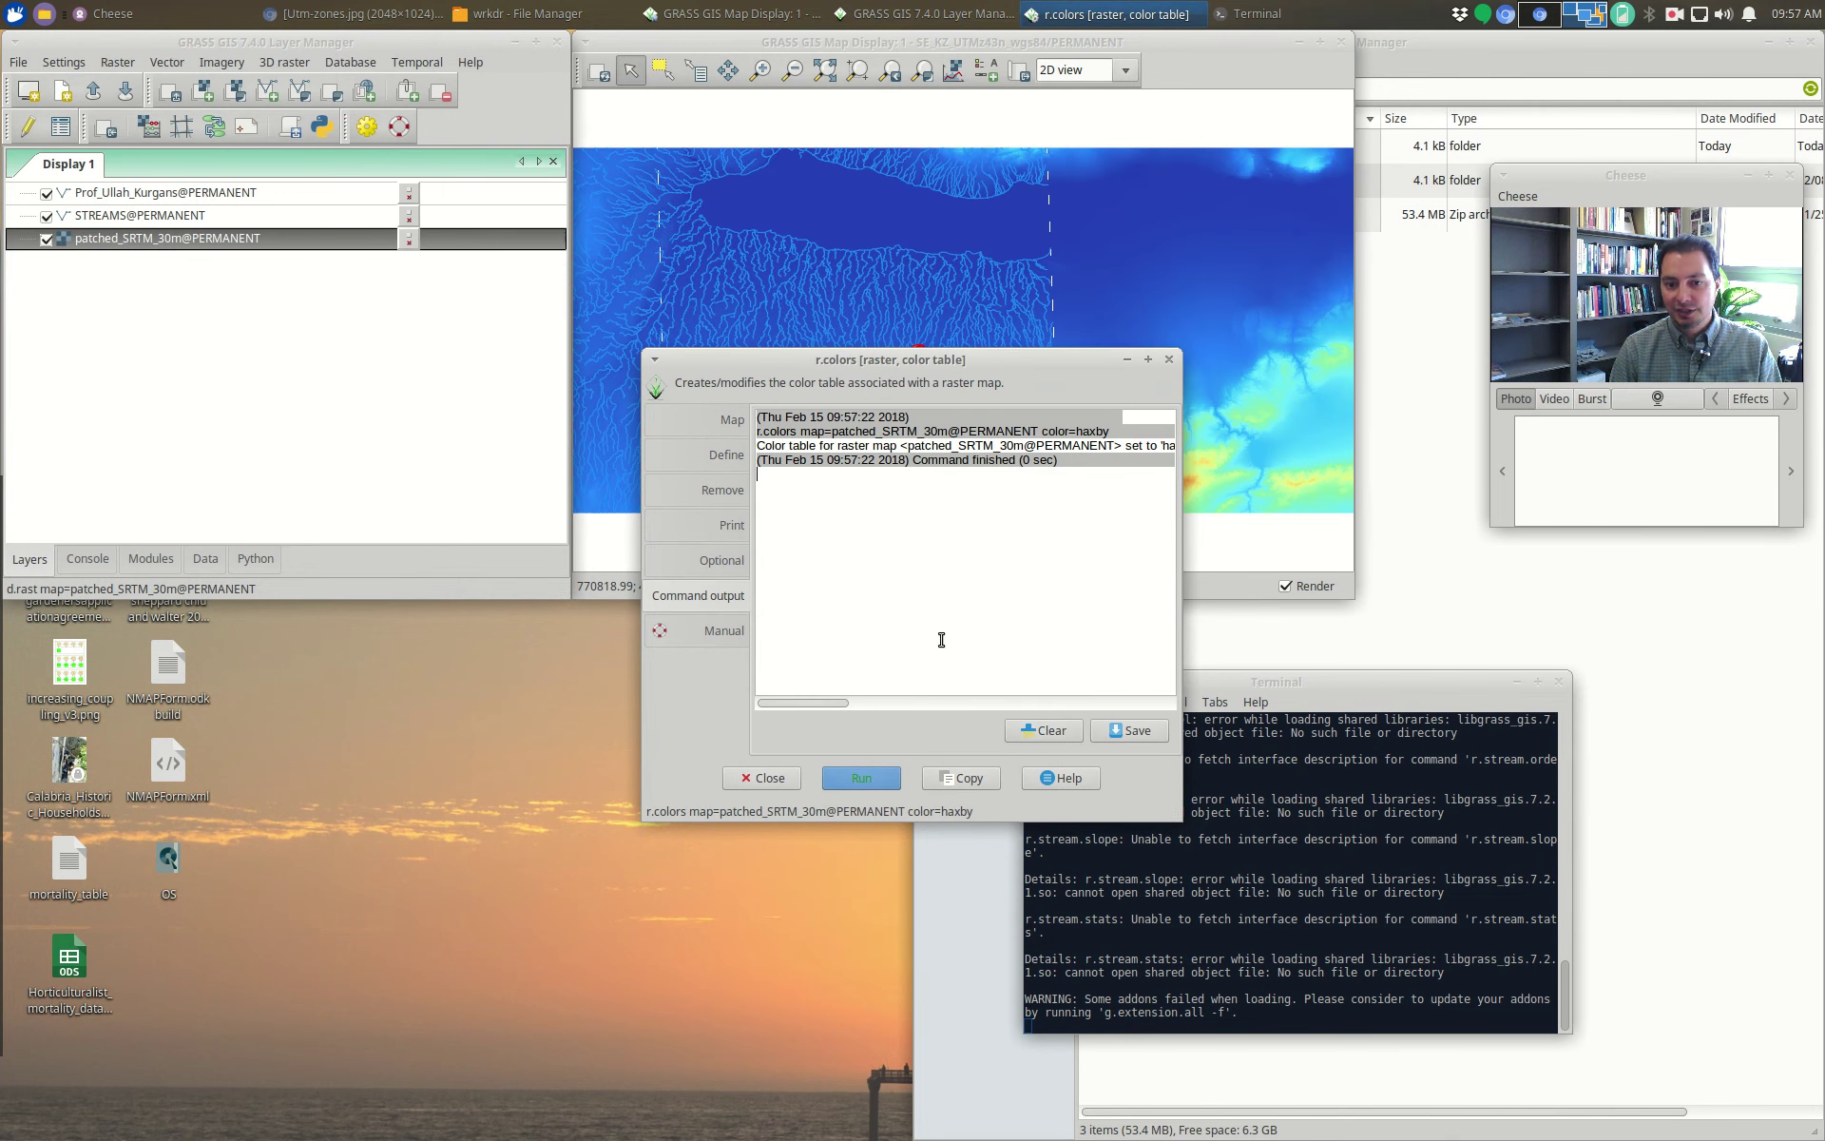
# Step: Apply the viridis color table to the patched_SRTM_30m raster and close the r.colors dialog
pyautogui.click(719, 455)
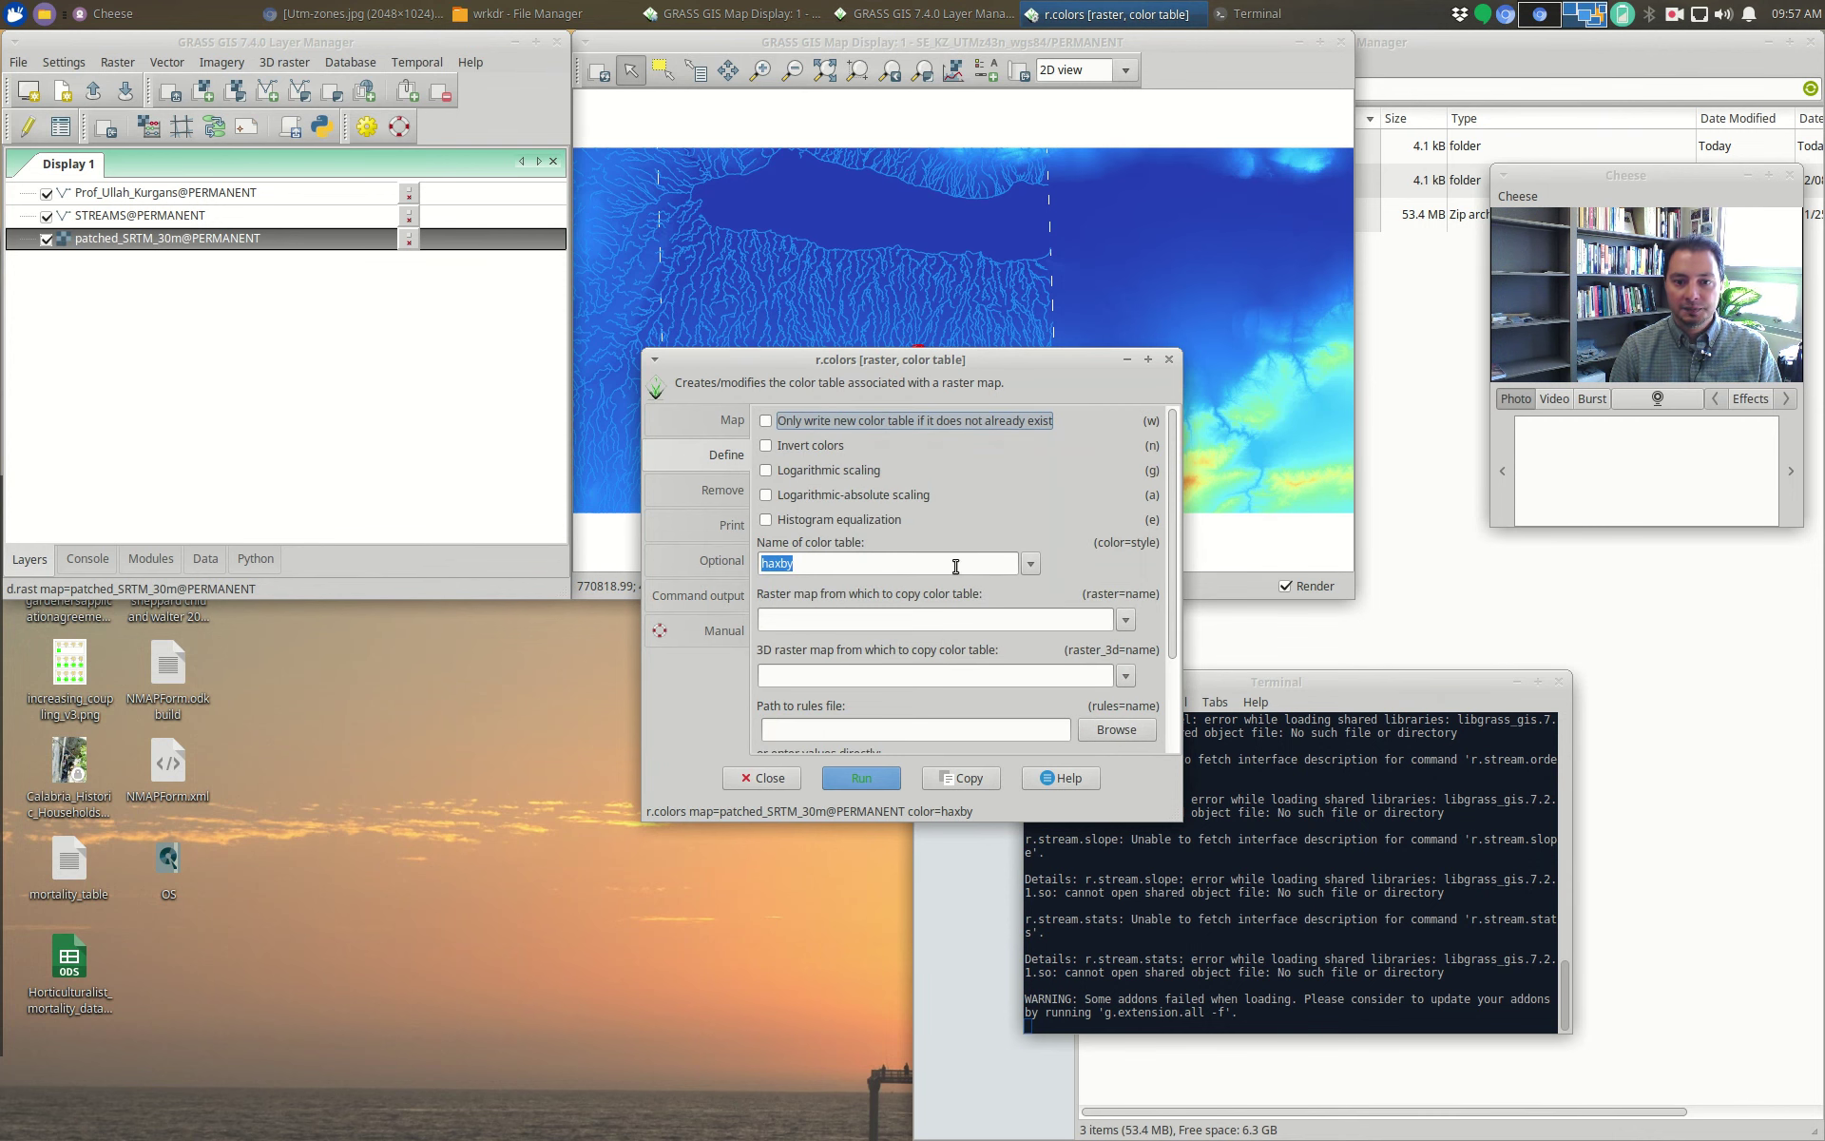
pyautogui.click(1030, 564)
pyautogui.scroll(-4, 863, 745)
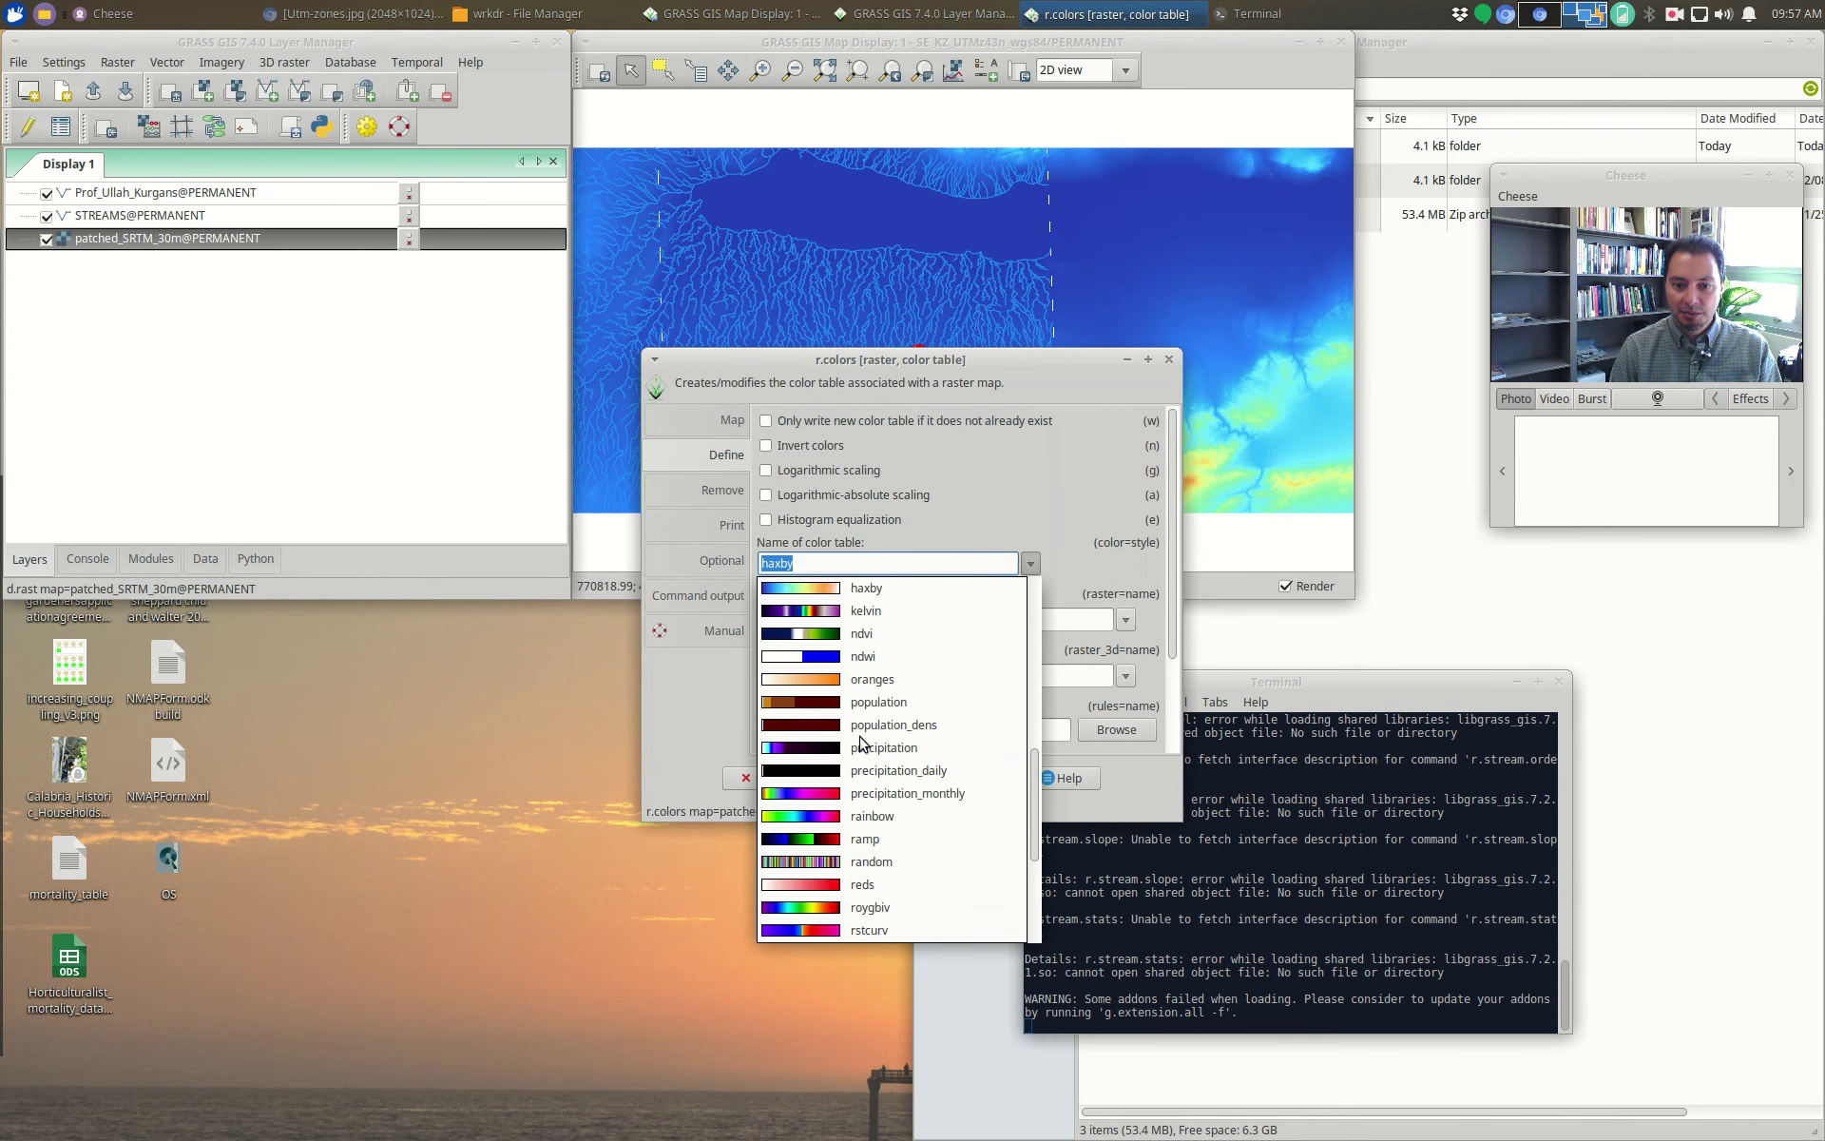
pyautogui.scroll(7, 865, 809)
pyautogui.scroll(-12, 858, 754)
pyautogui.click(867, 884)
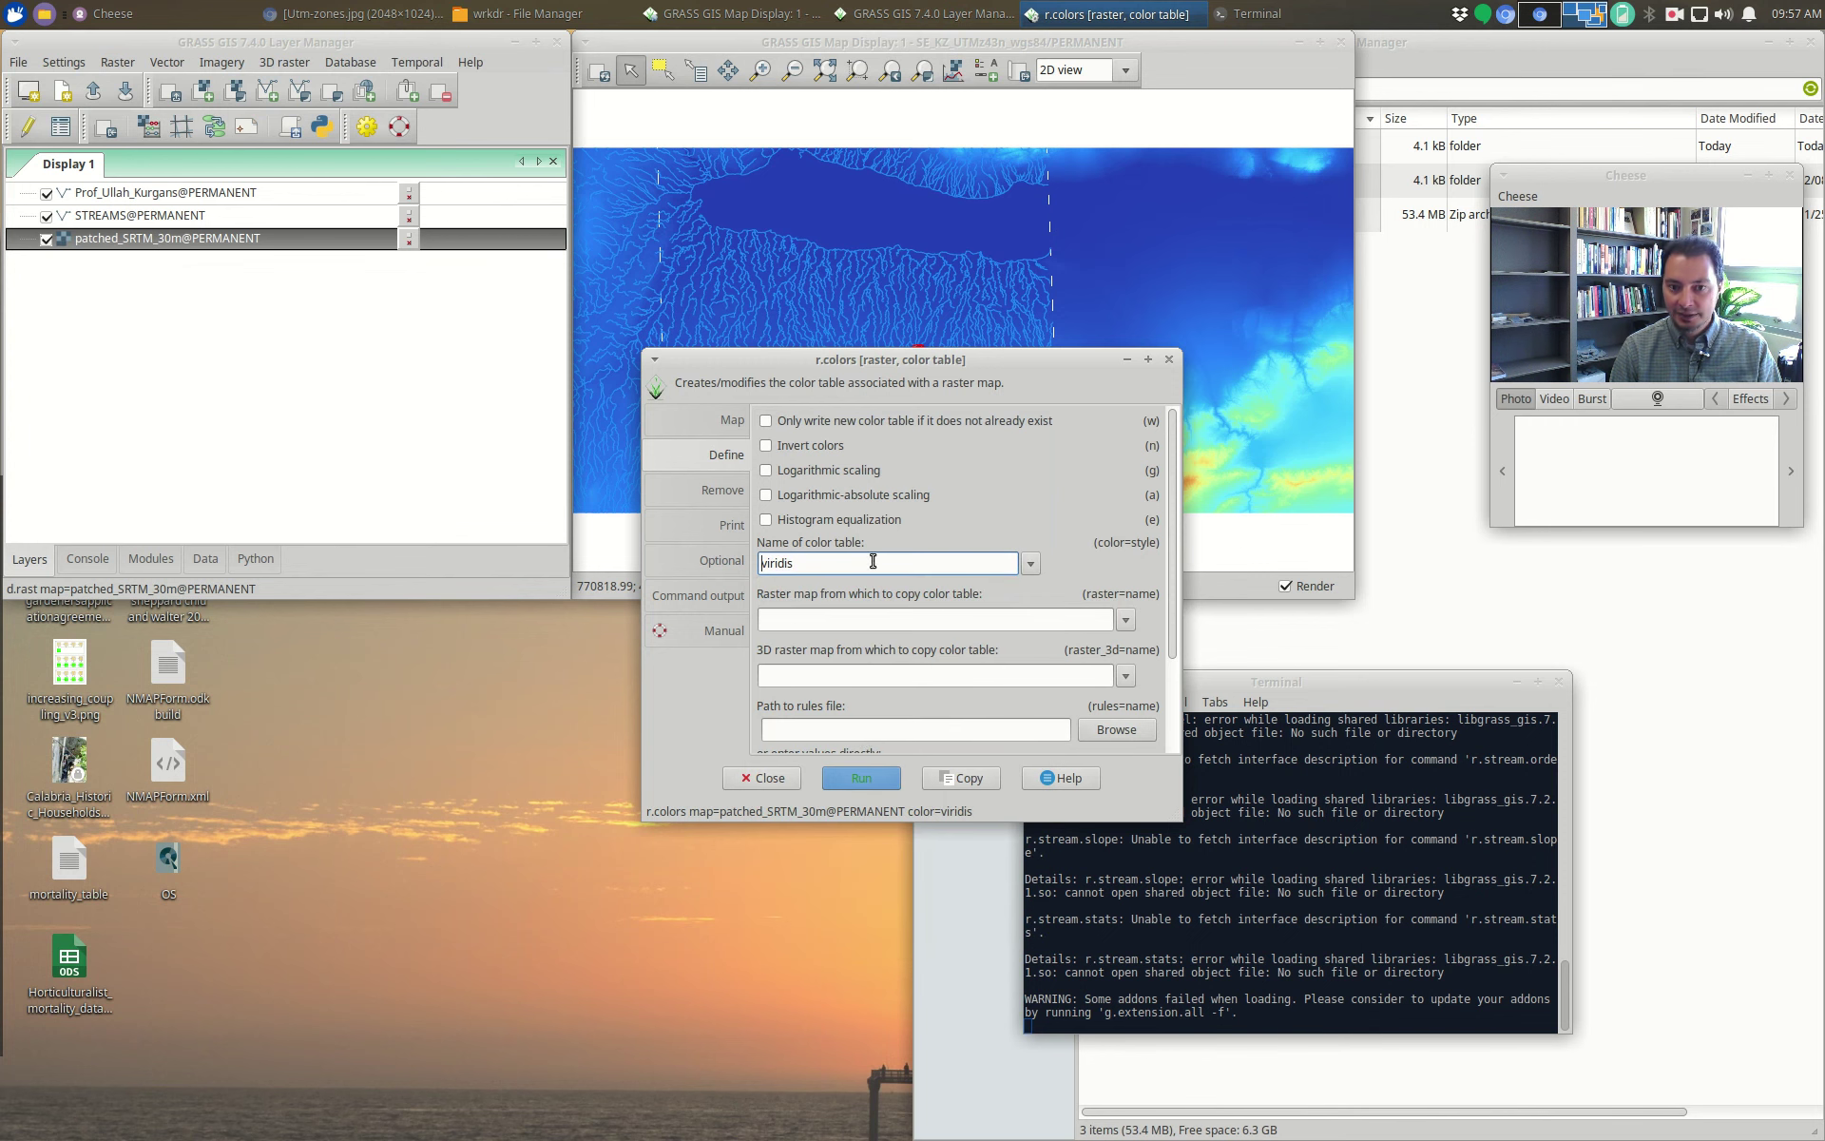
pyautogui.click(859, 781)
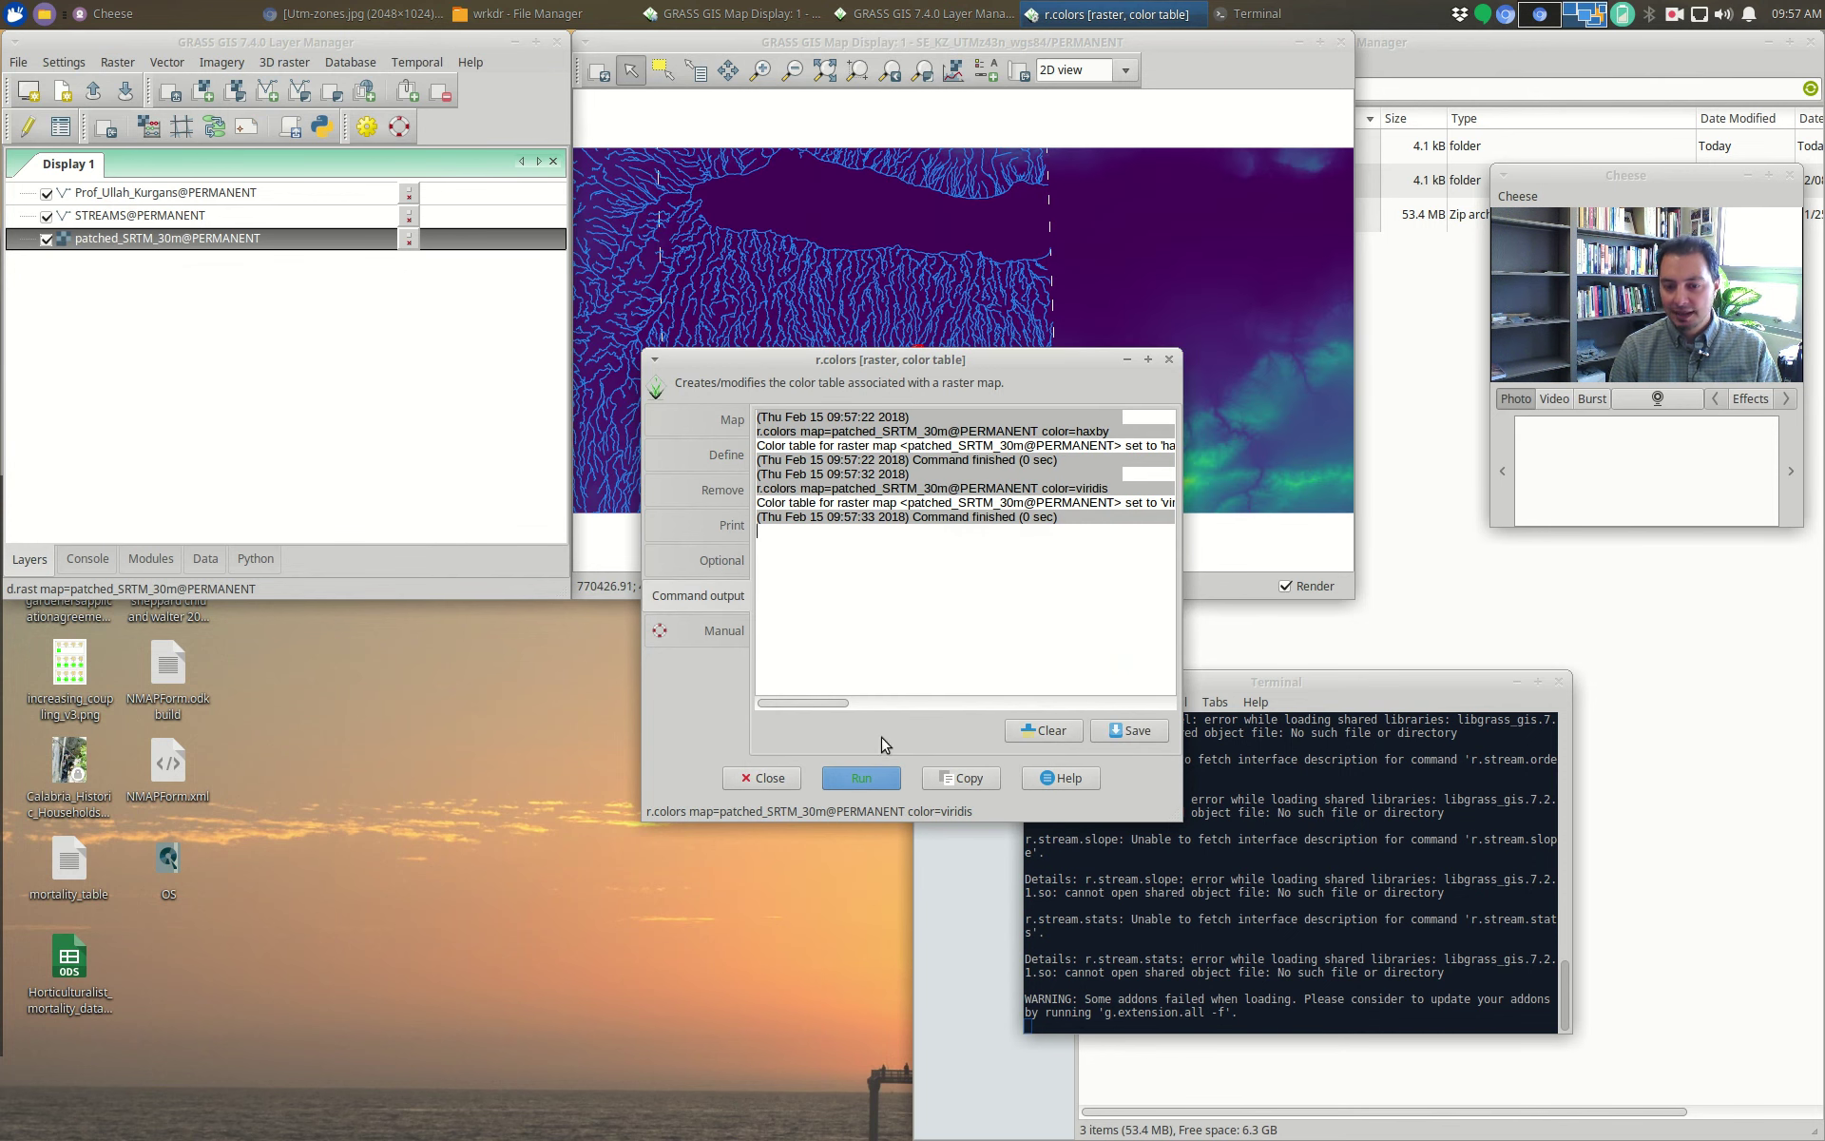
pyautogui.click(762, 777)
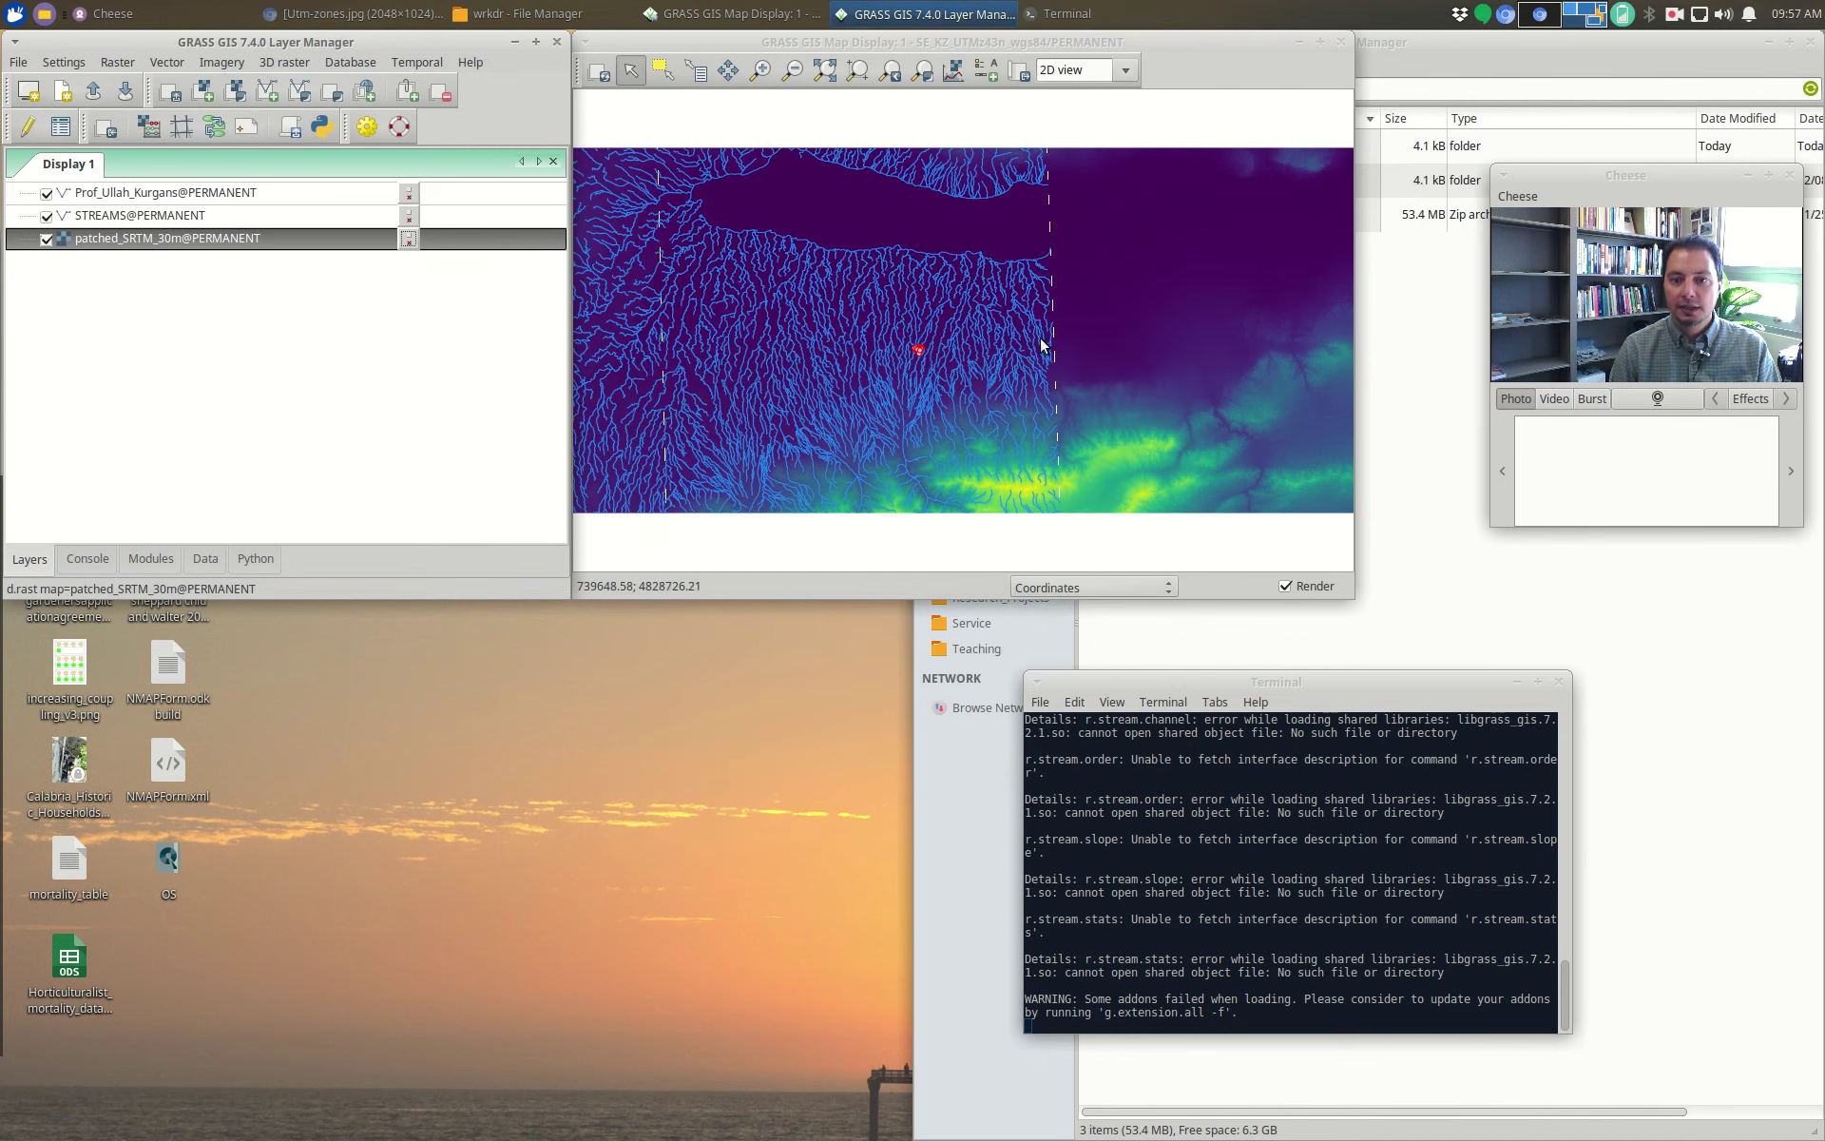
# Step: Zoom the map display in on the kurgan points and their surrounding streams
pyautogui.click(923, 355)
pyautogui.scroll(4, 922, 350)
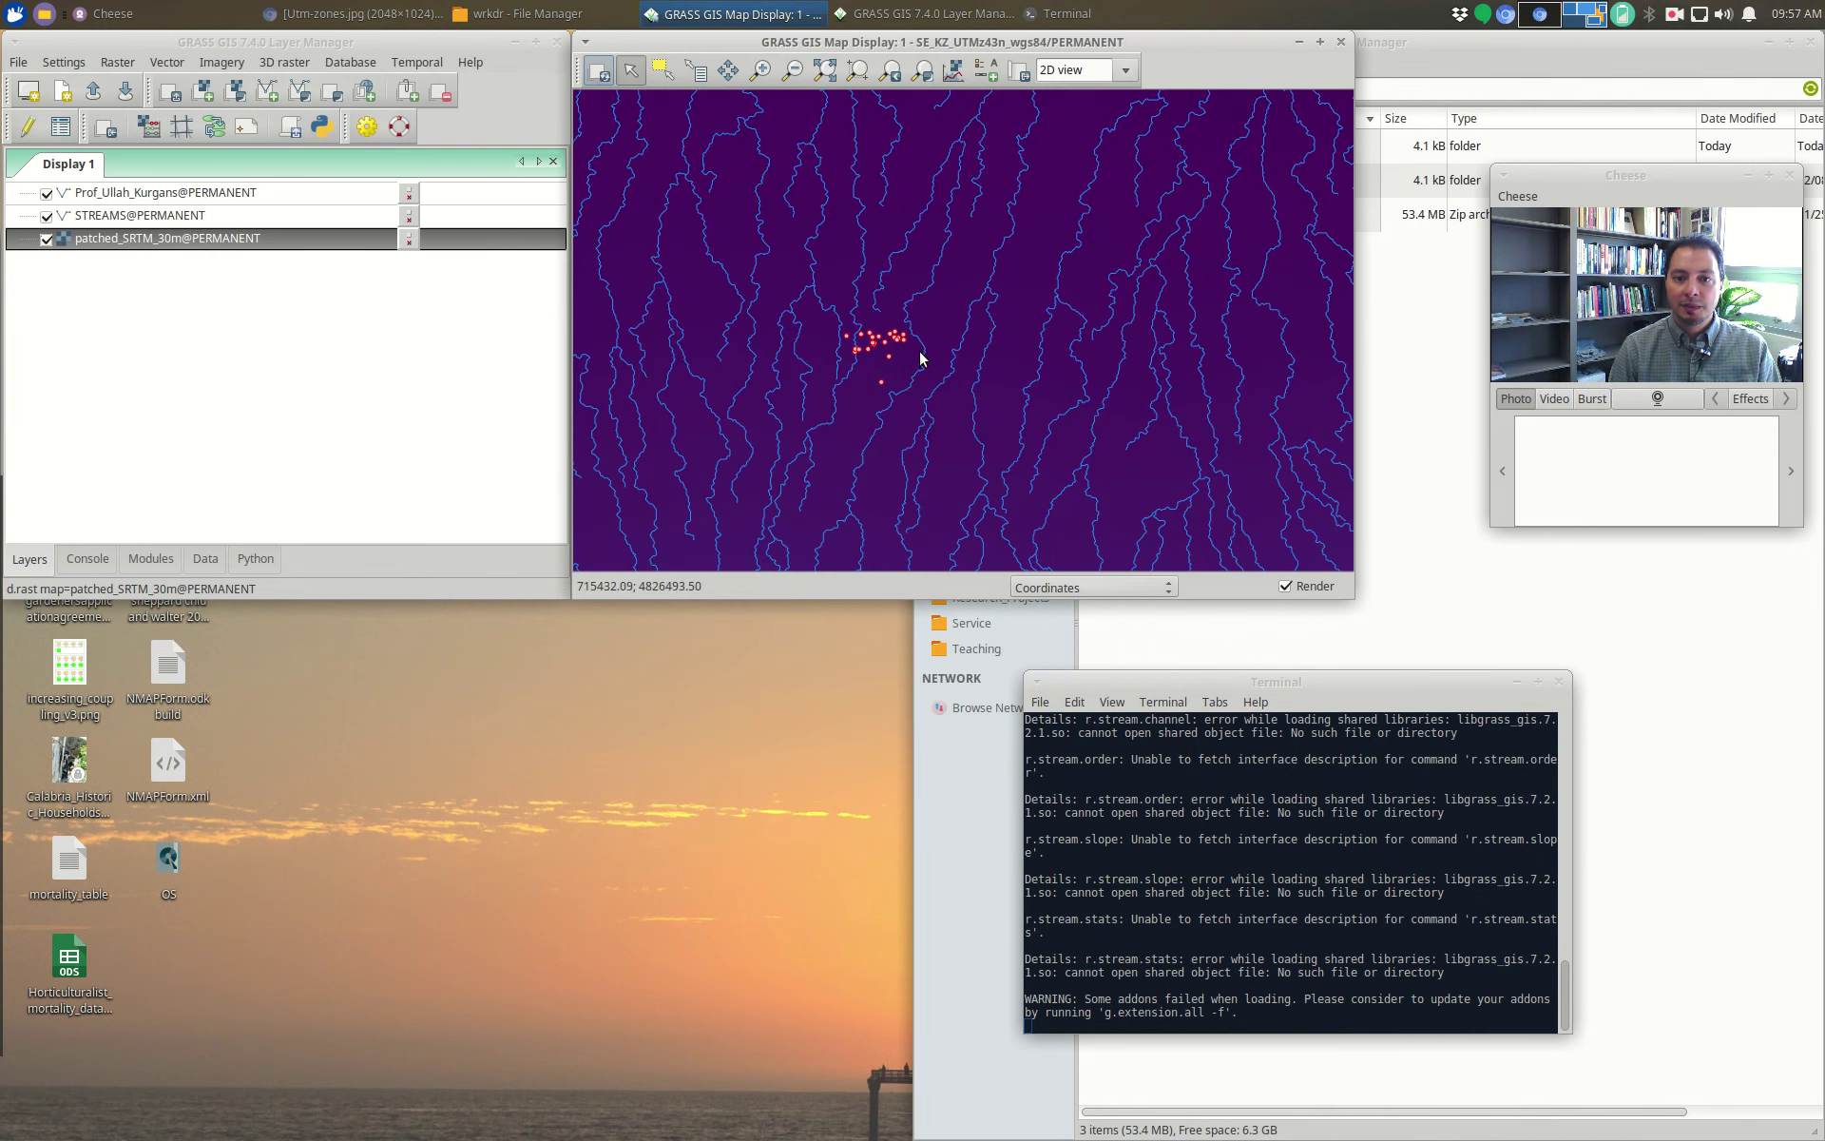
# Step: Open the v.distance nearest features tool and move its dialog clear of the kurgan points on the map
pyautogui.scroll(2, 810, 338)
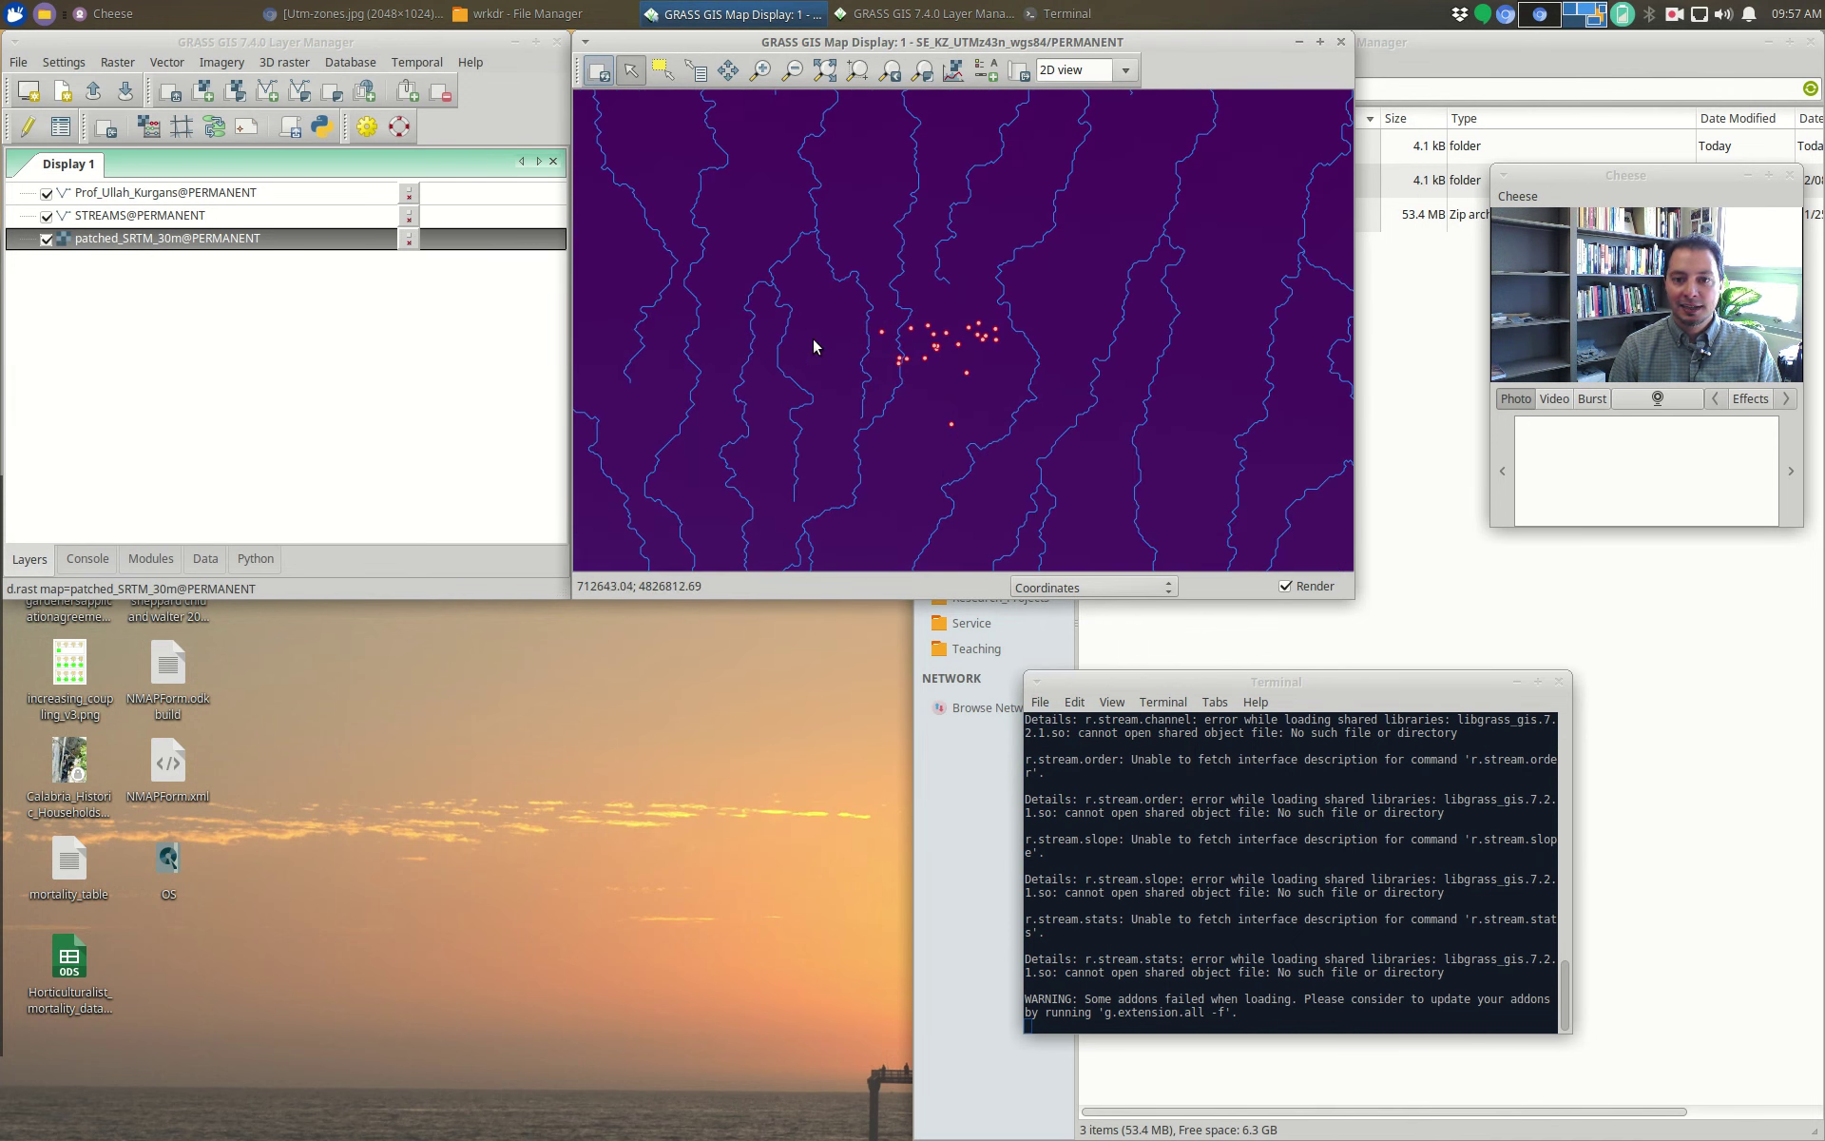
pyautogui.click(167, 62)
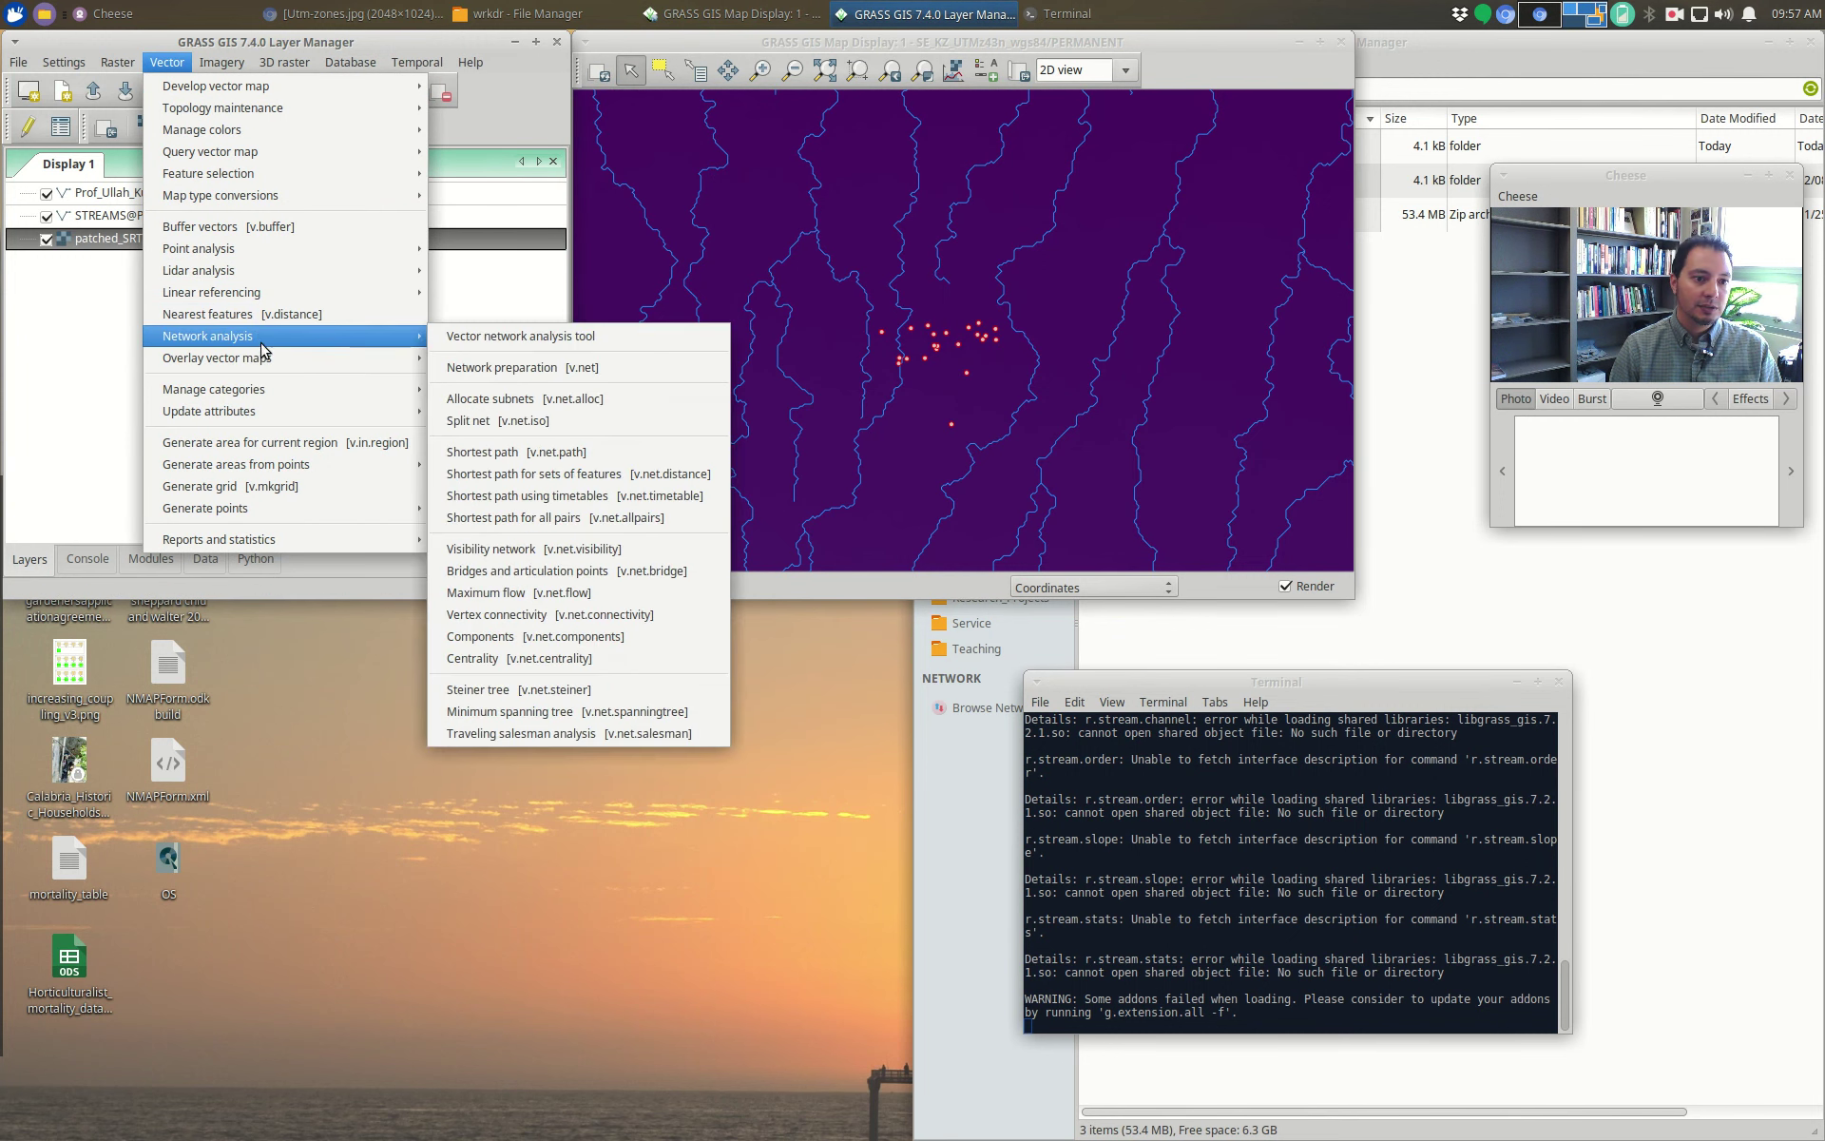
pyautogui.click(275, 313)
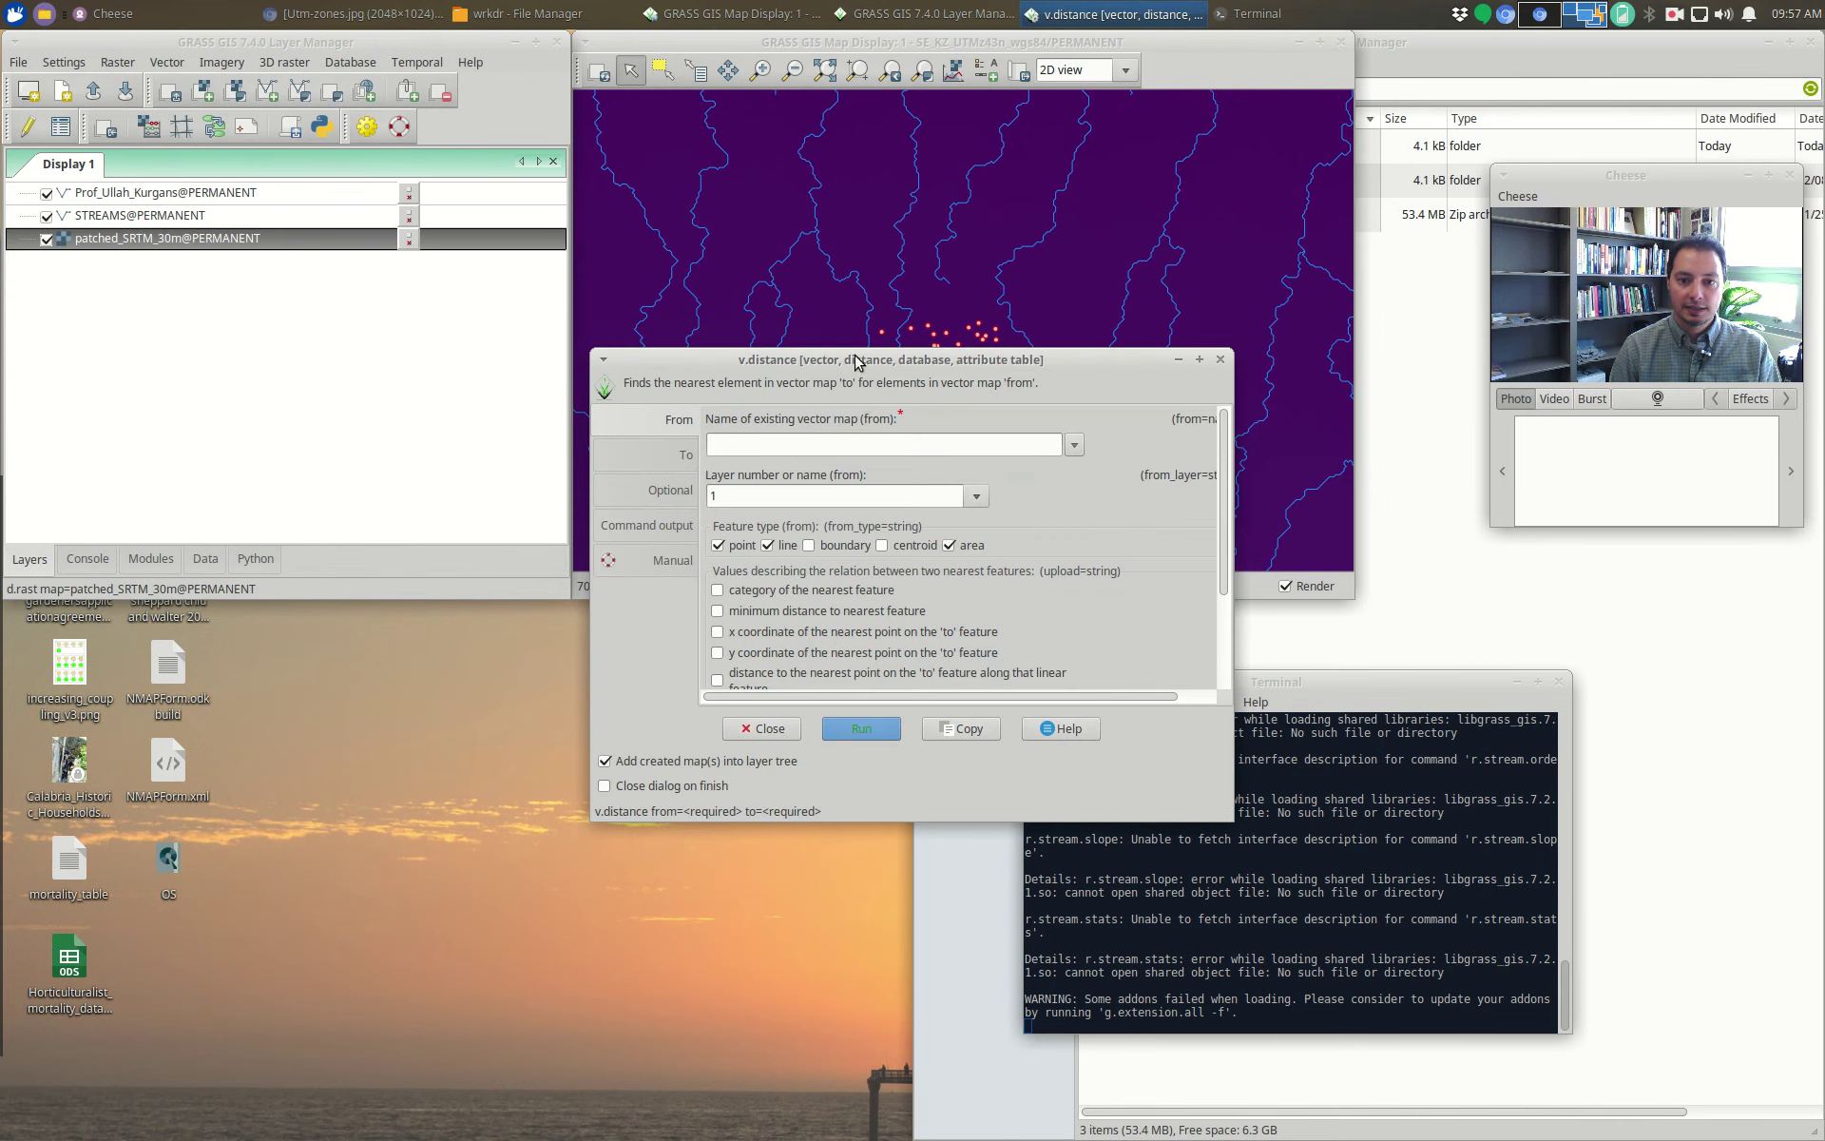
pyautogui.moveTo(855, 360); pyautogui.dragTo(1013, 616)
# Step: Expand the Vector group in the module tree and search the modules for v.distance
pyautogui.click(149, 560)
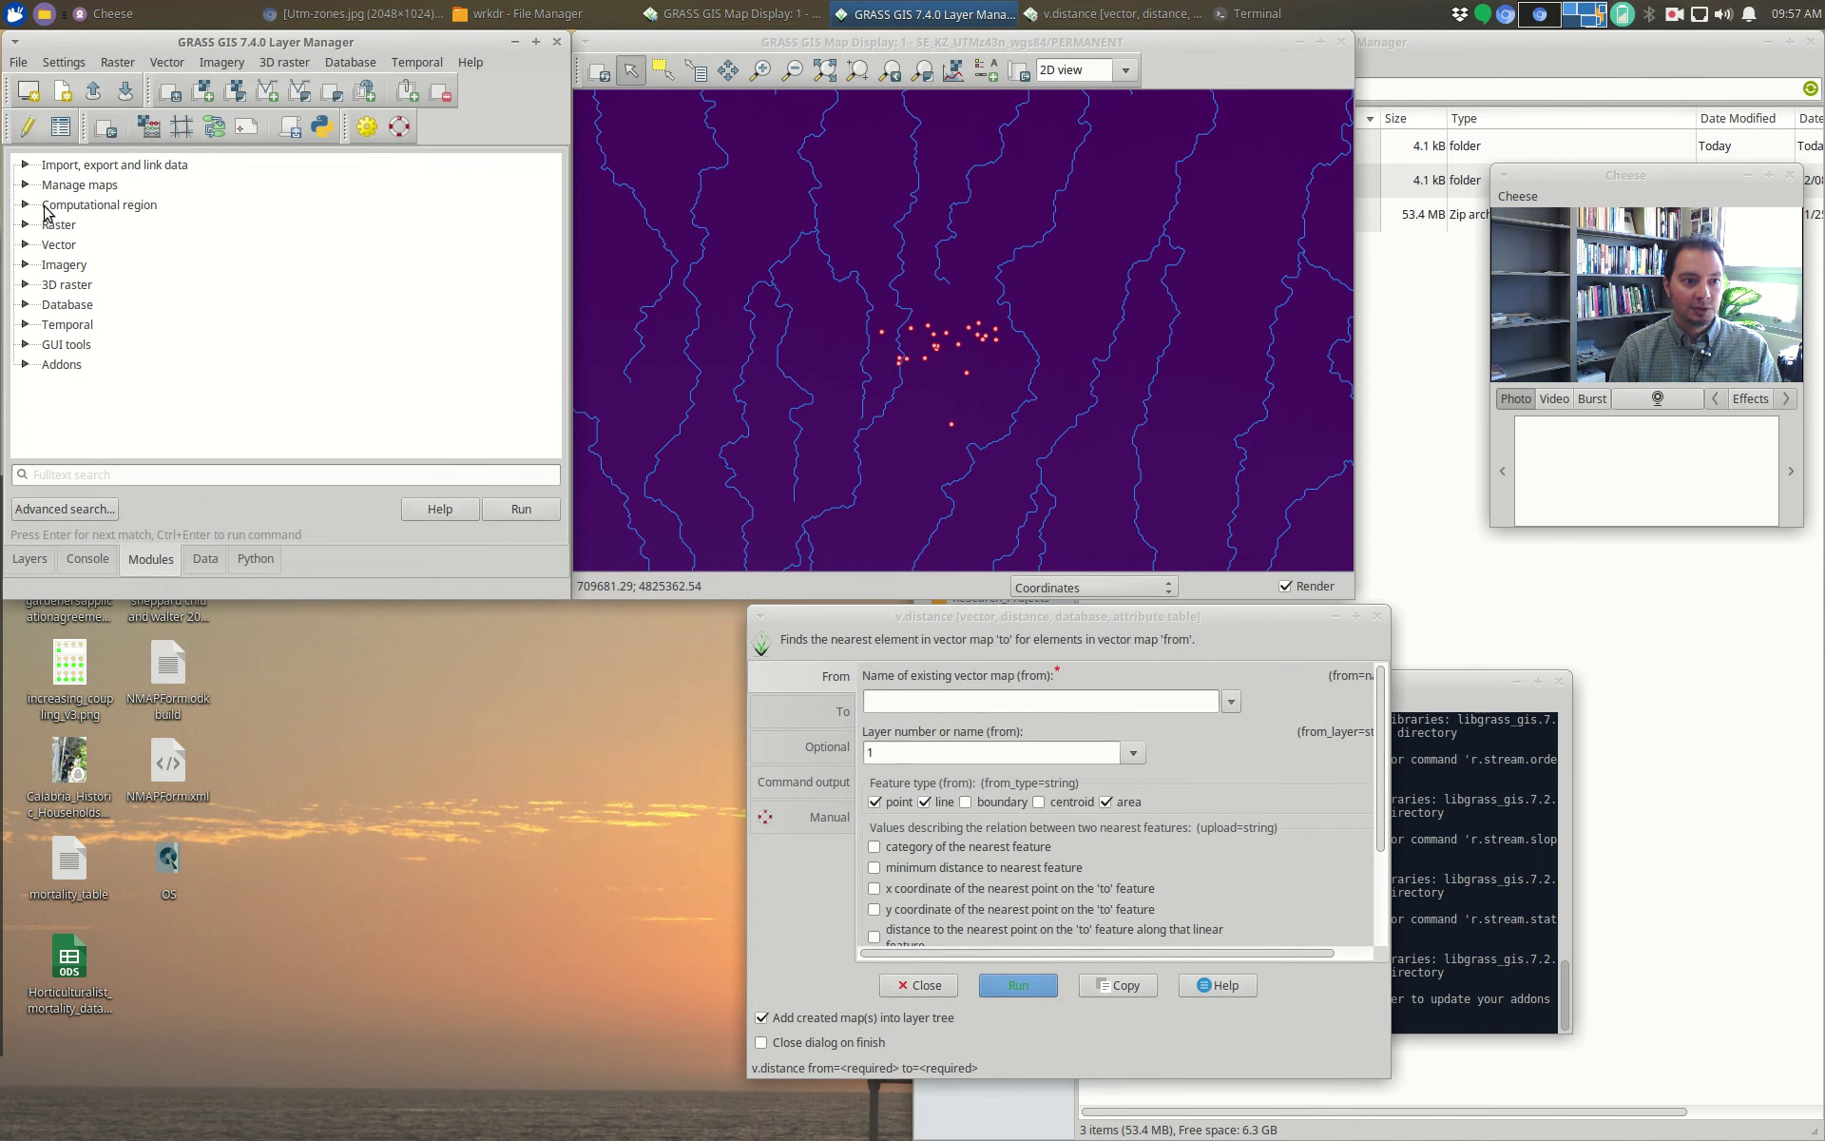
pyautogui.click(27, 245)
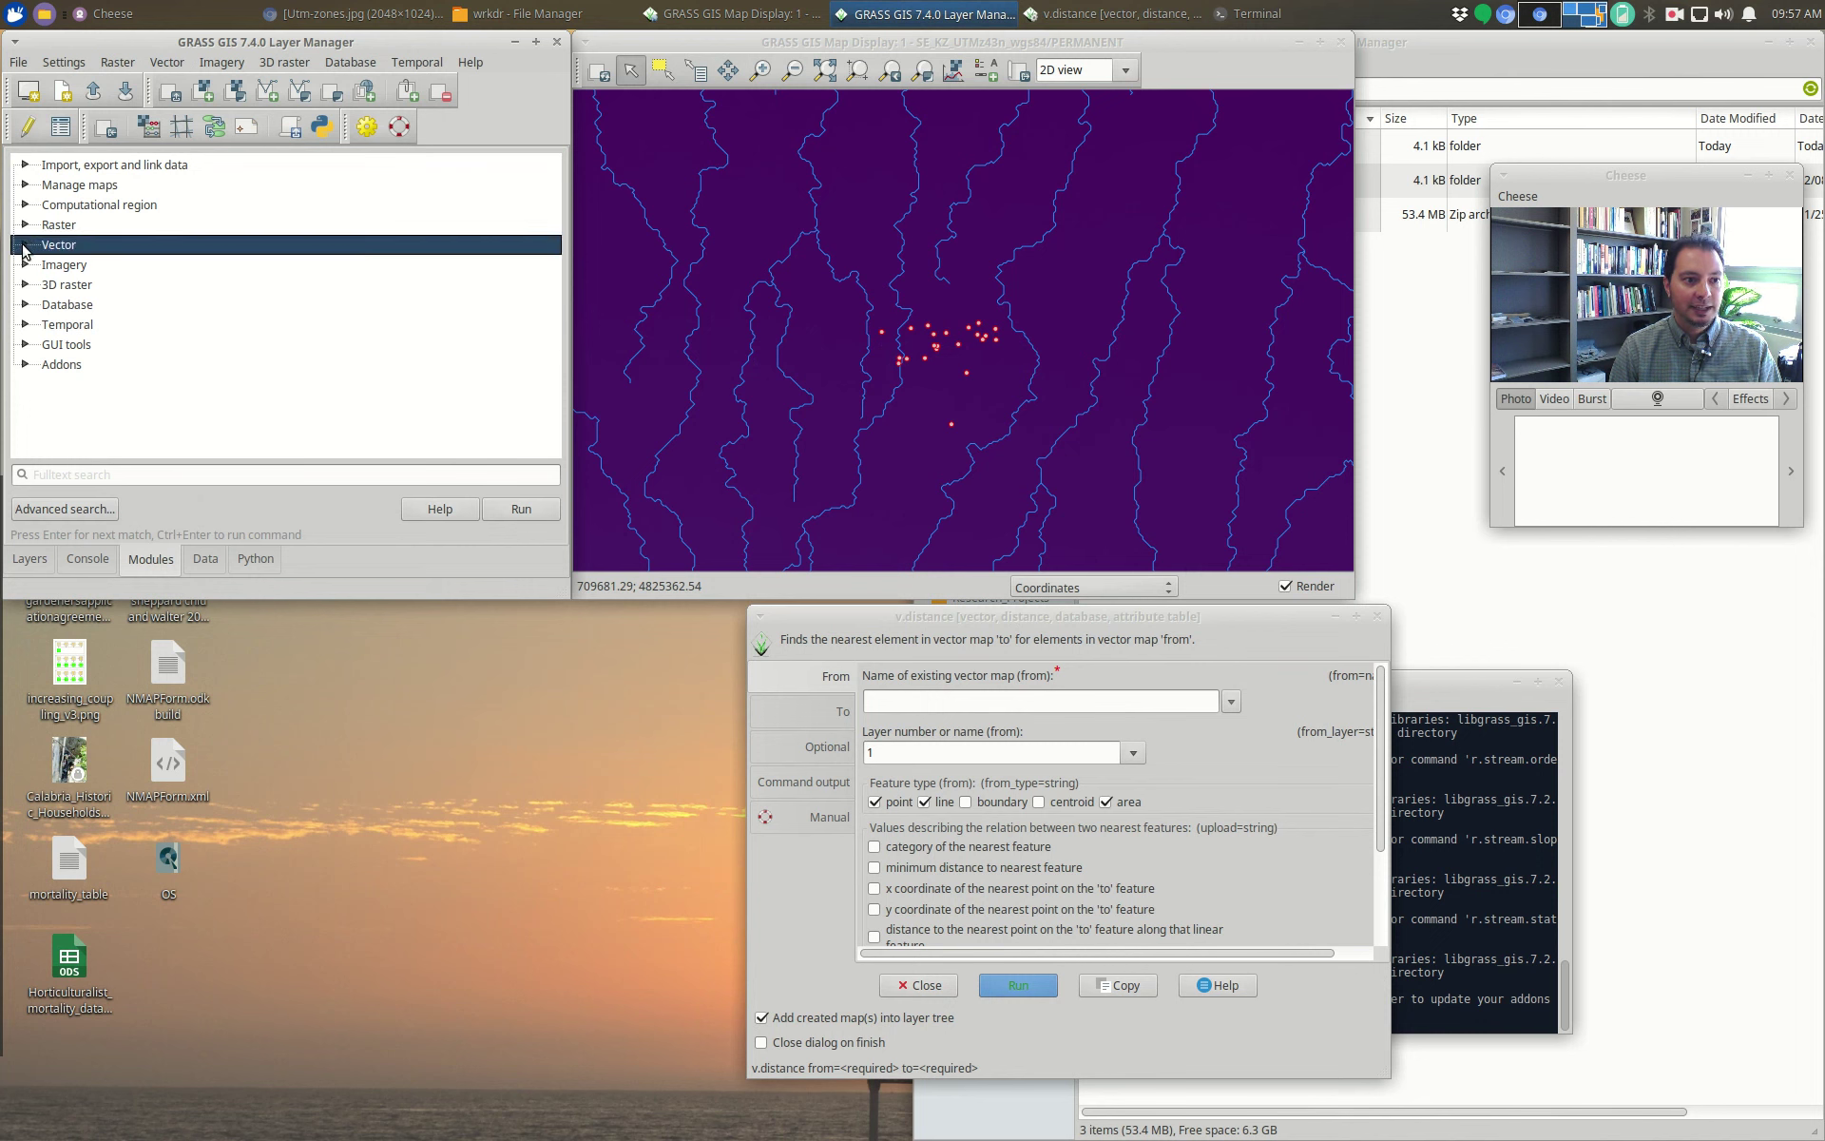
pyautogui.click(26, 247)
pyautogui.scroll(-2, 80, 310)
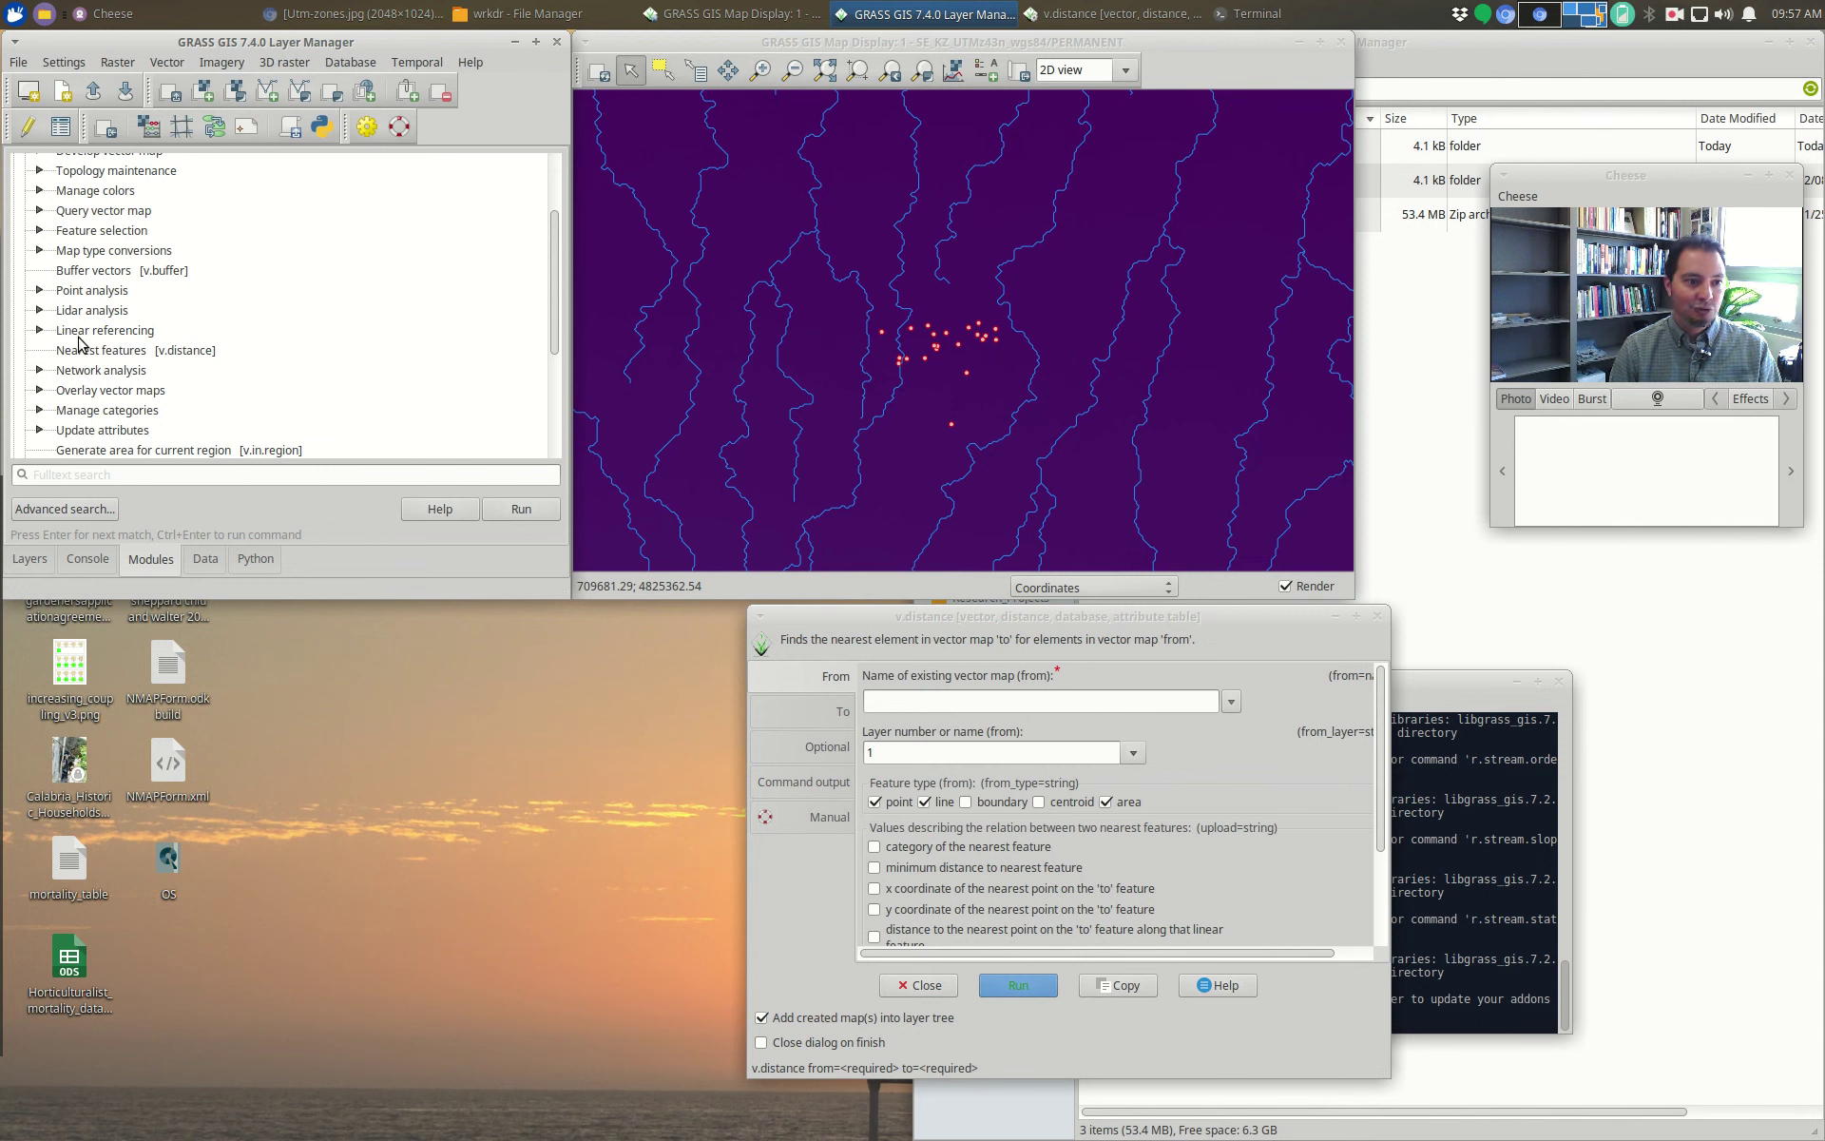
pyautogui.click(164, 473)
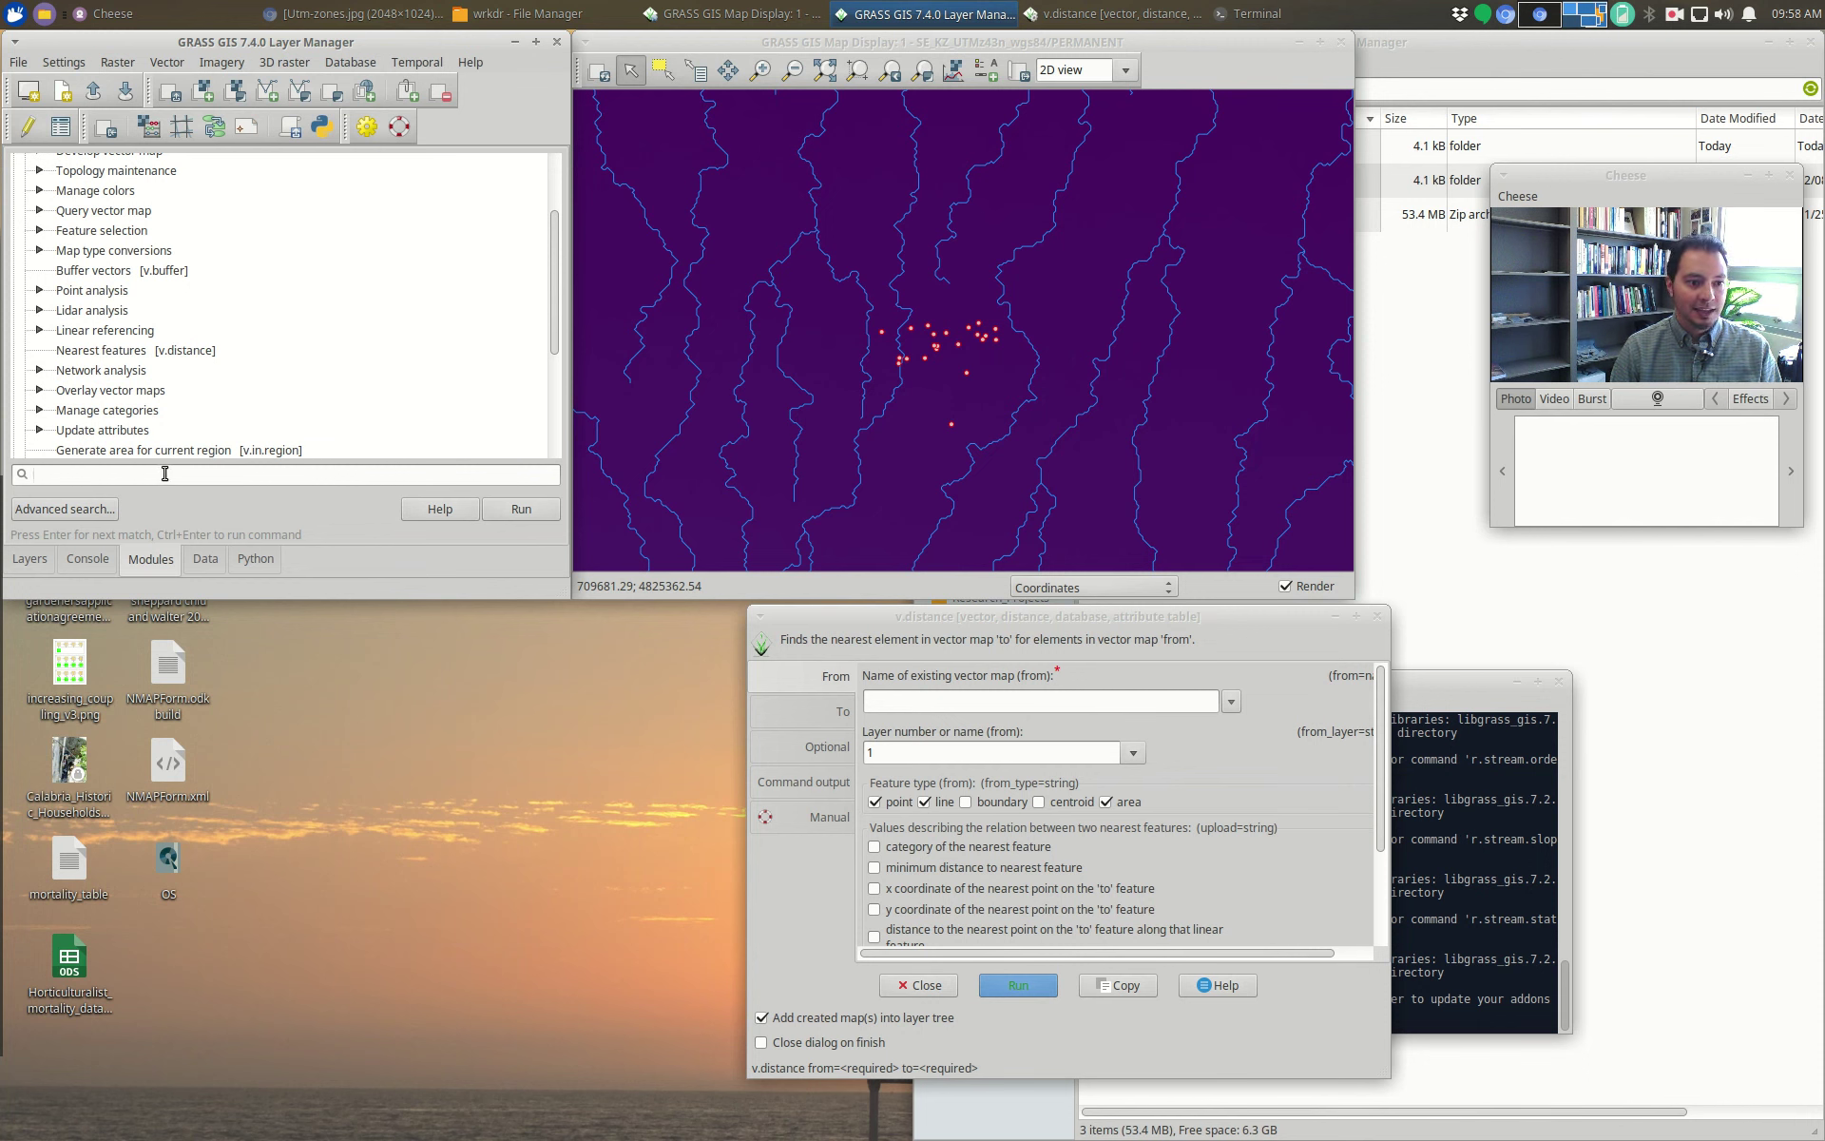
pyautogui.write('v.distance')
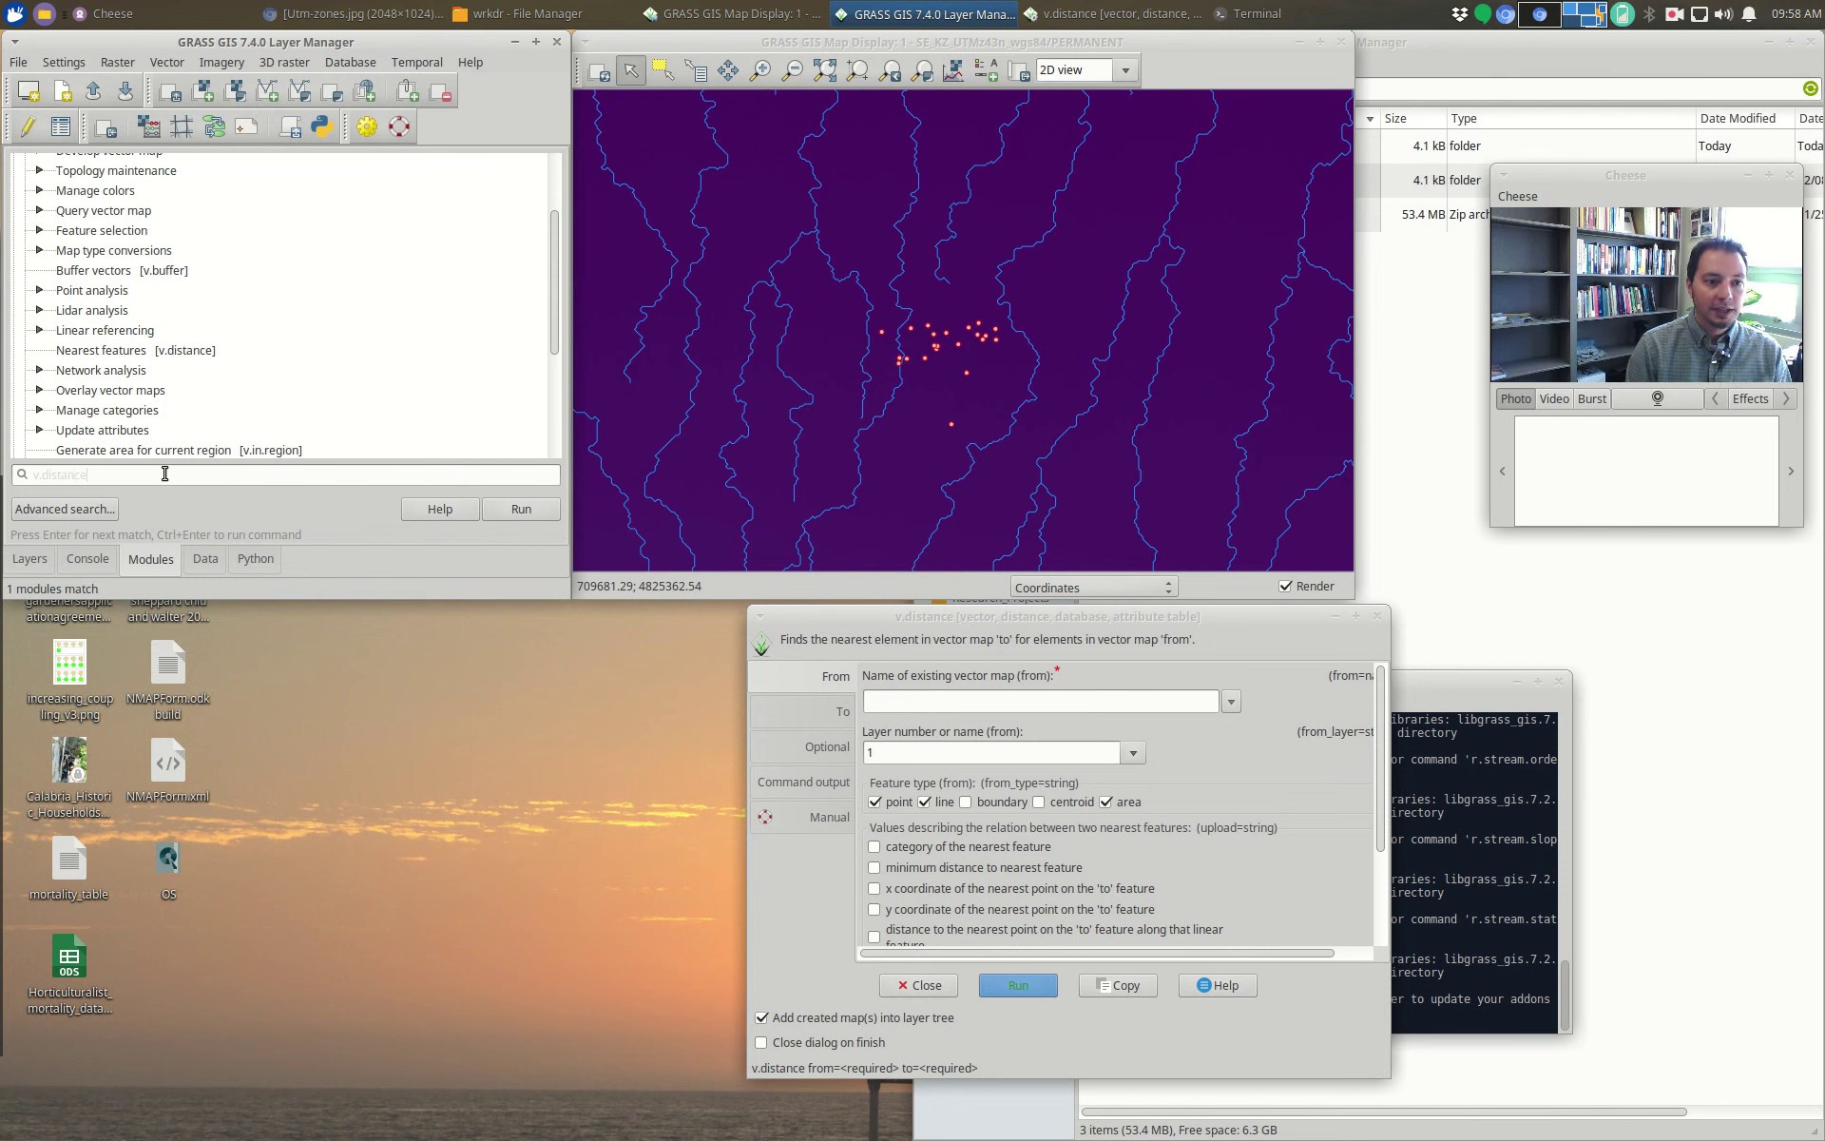
pyautogui.press('Return')
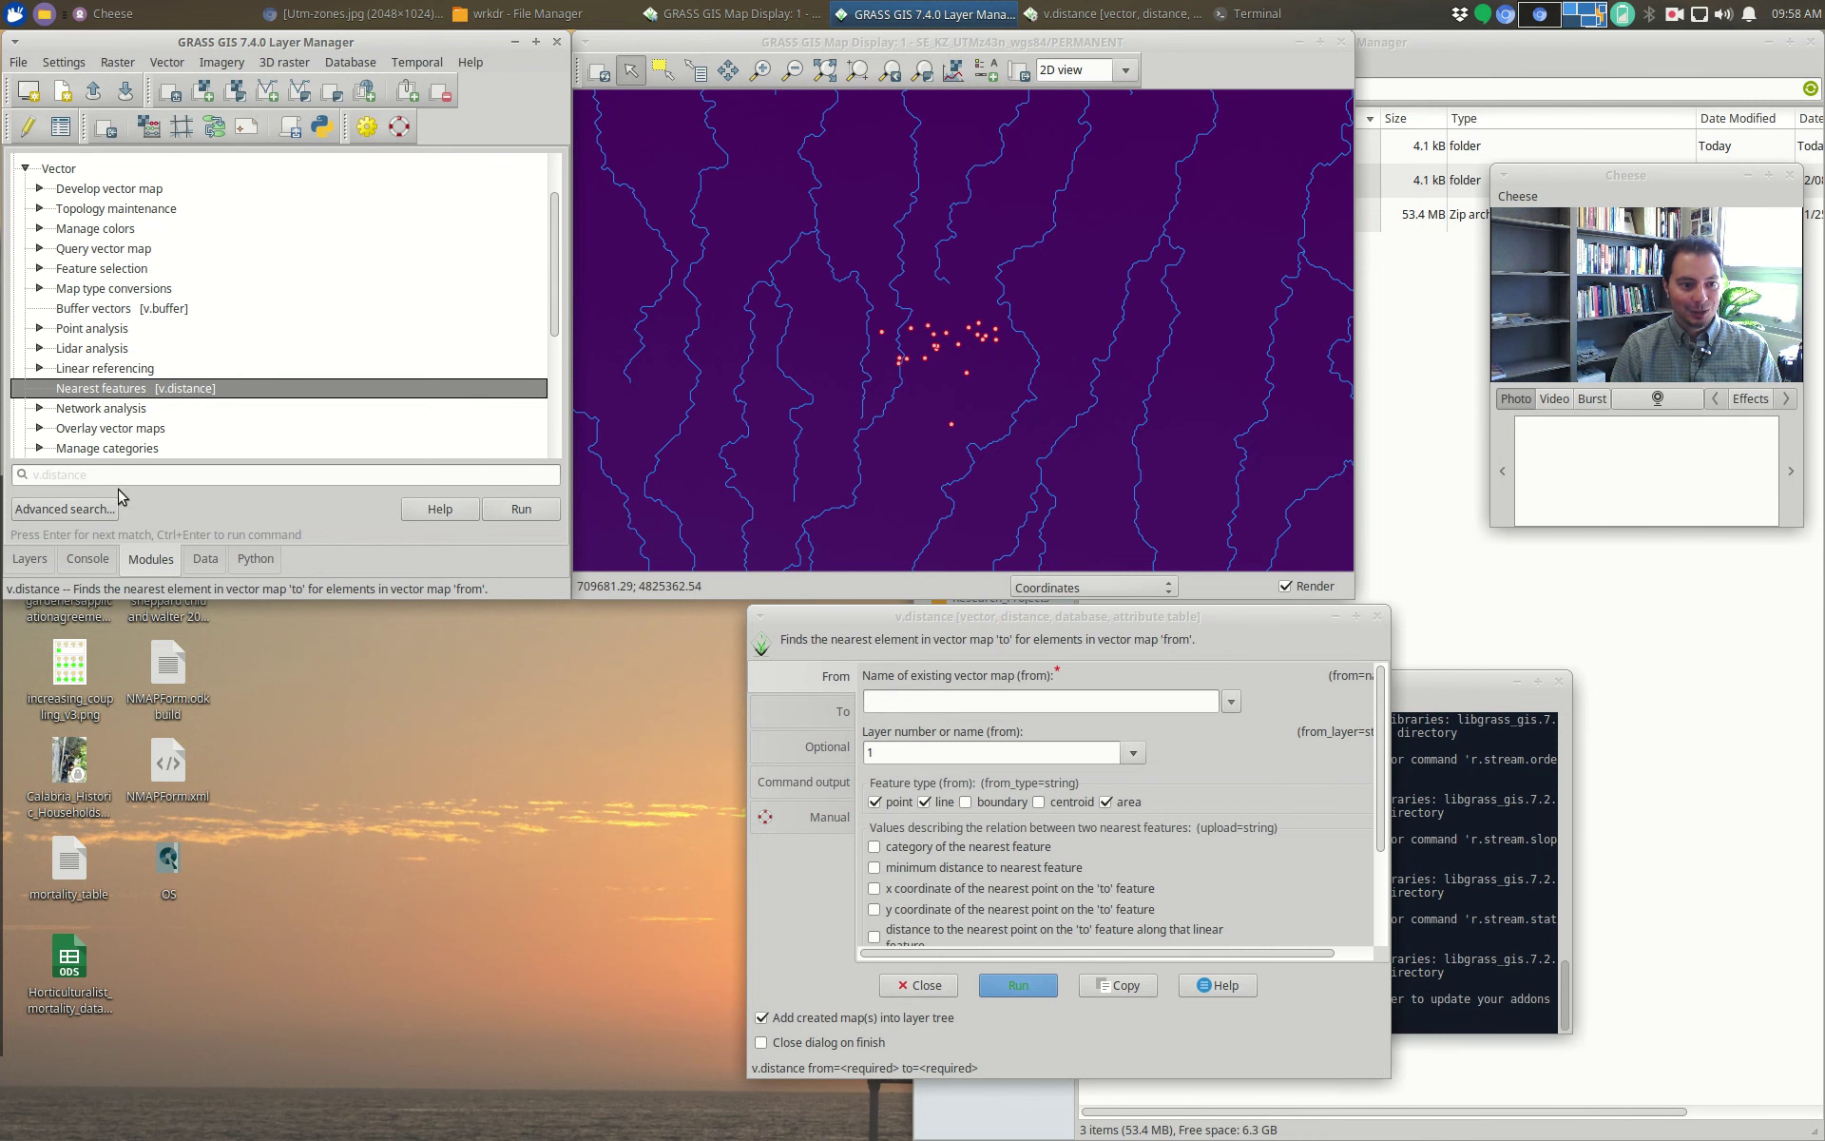
pyautogui.moveTo(992, 627); pyautogui.dragTo(470, 622)
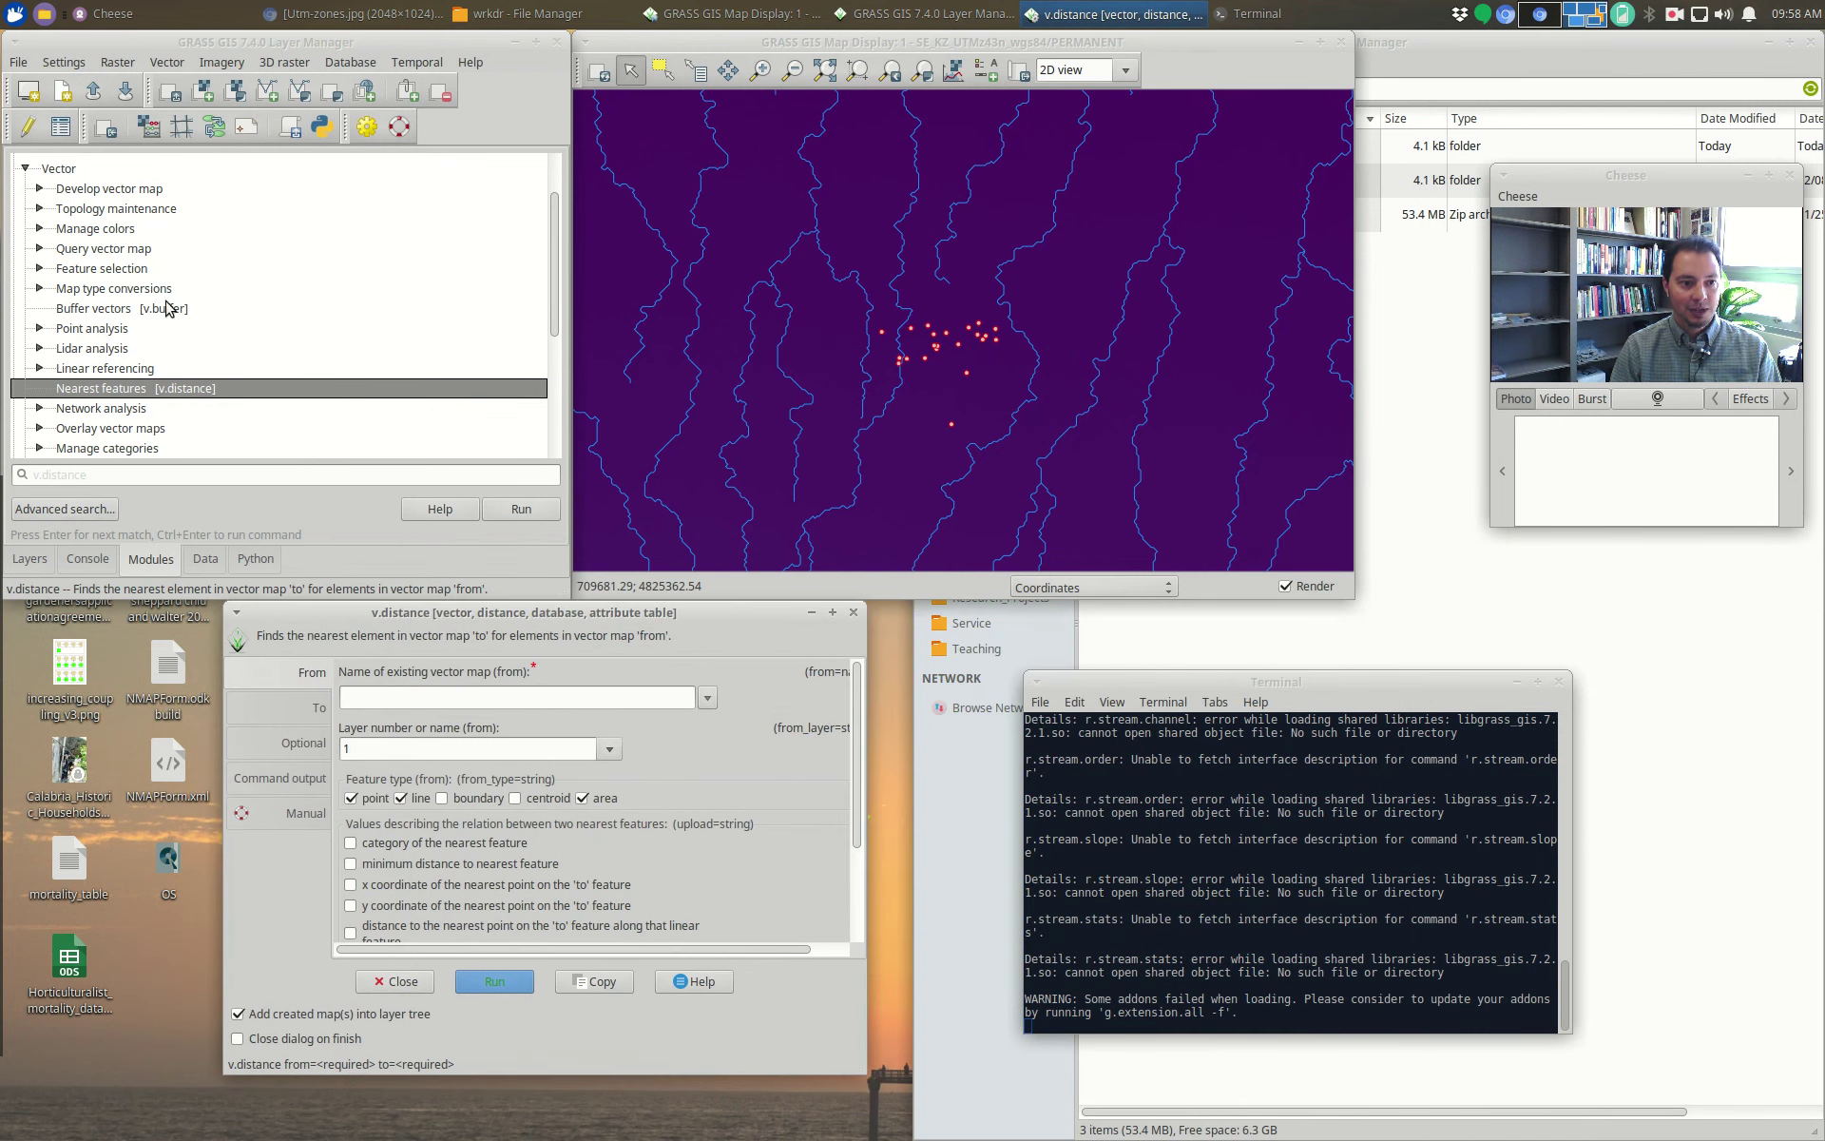
pyautogui.moveTo(650, 629); pyautogui.dragTo(1129, 496)
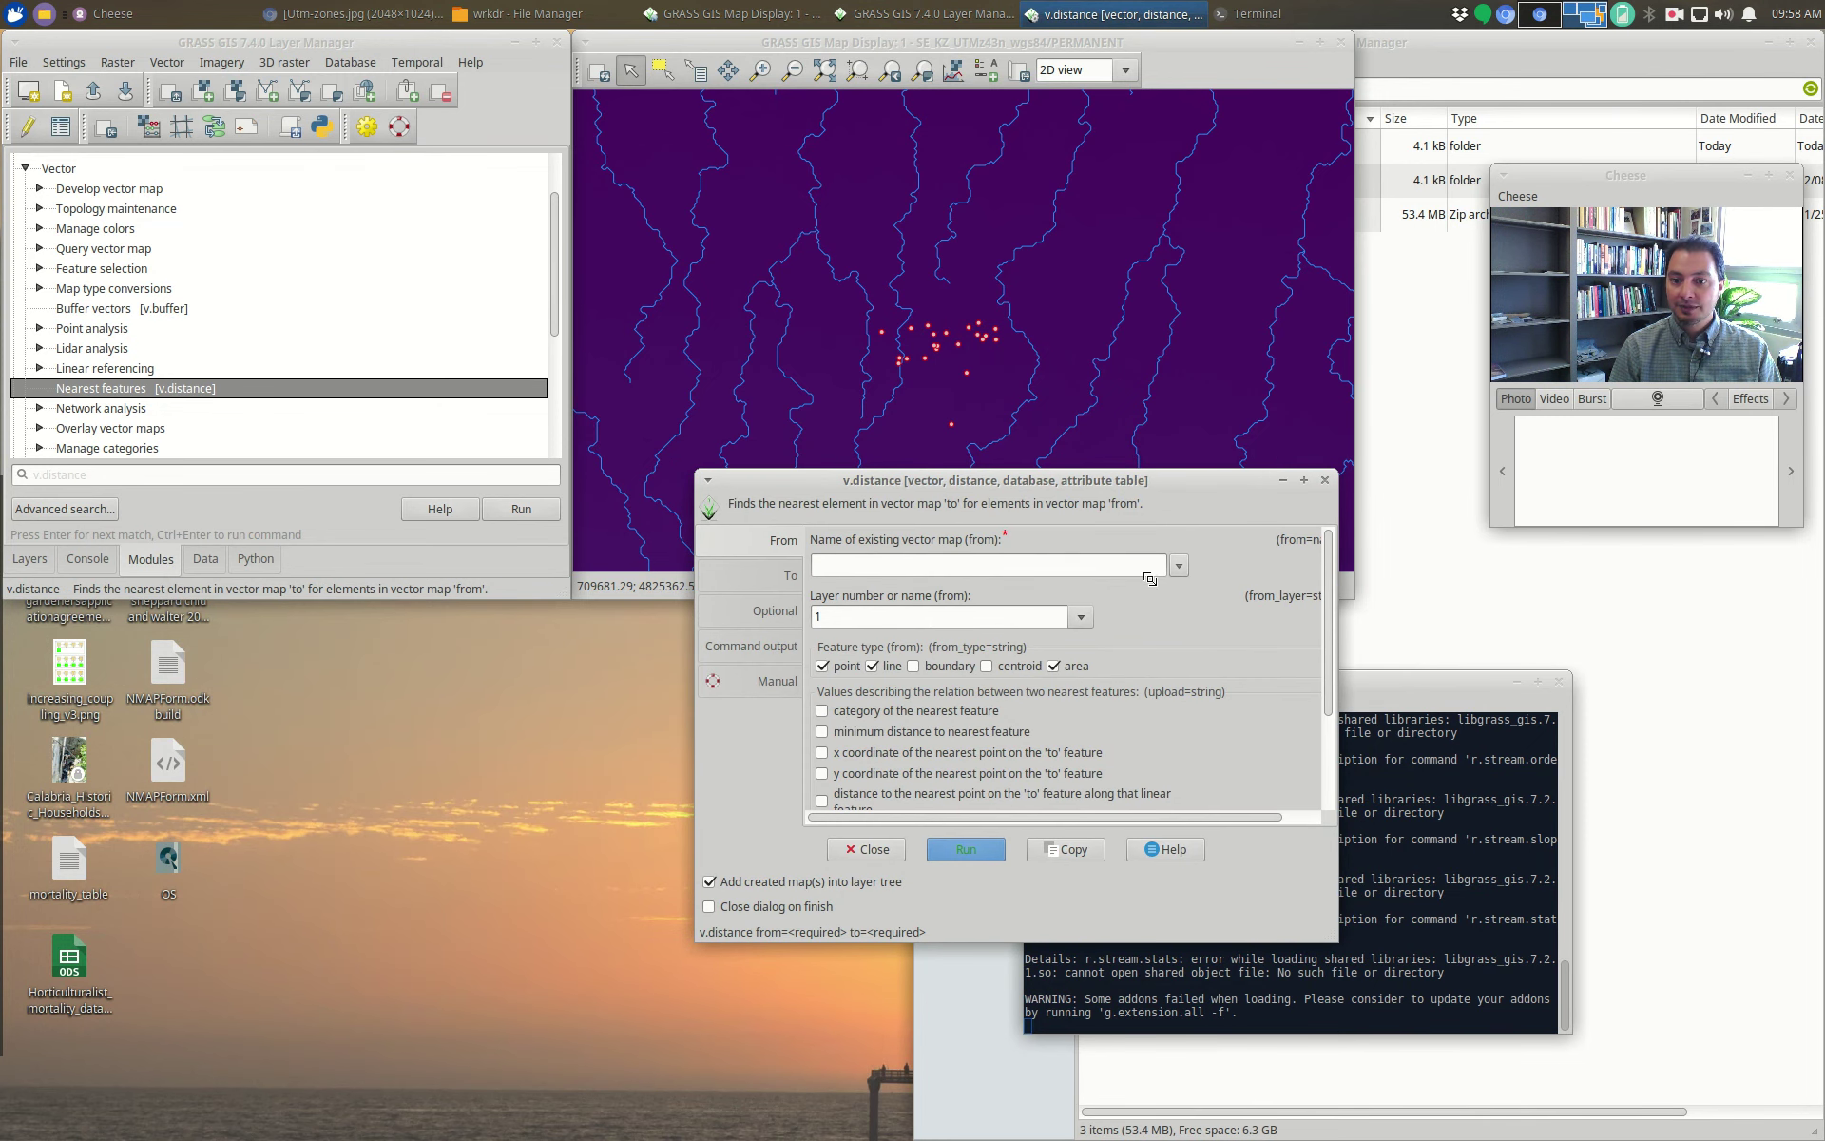
# Step: Read the v.distance manual page through to the description of how nearest elements are found
pyautogui.click(773, 688)
pyautogui.scroll(-15, 898, 673)
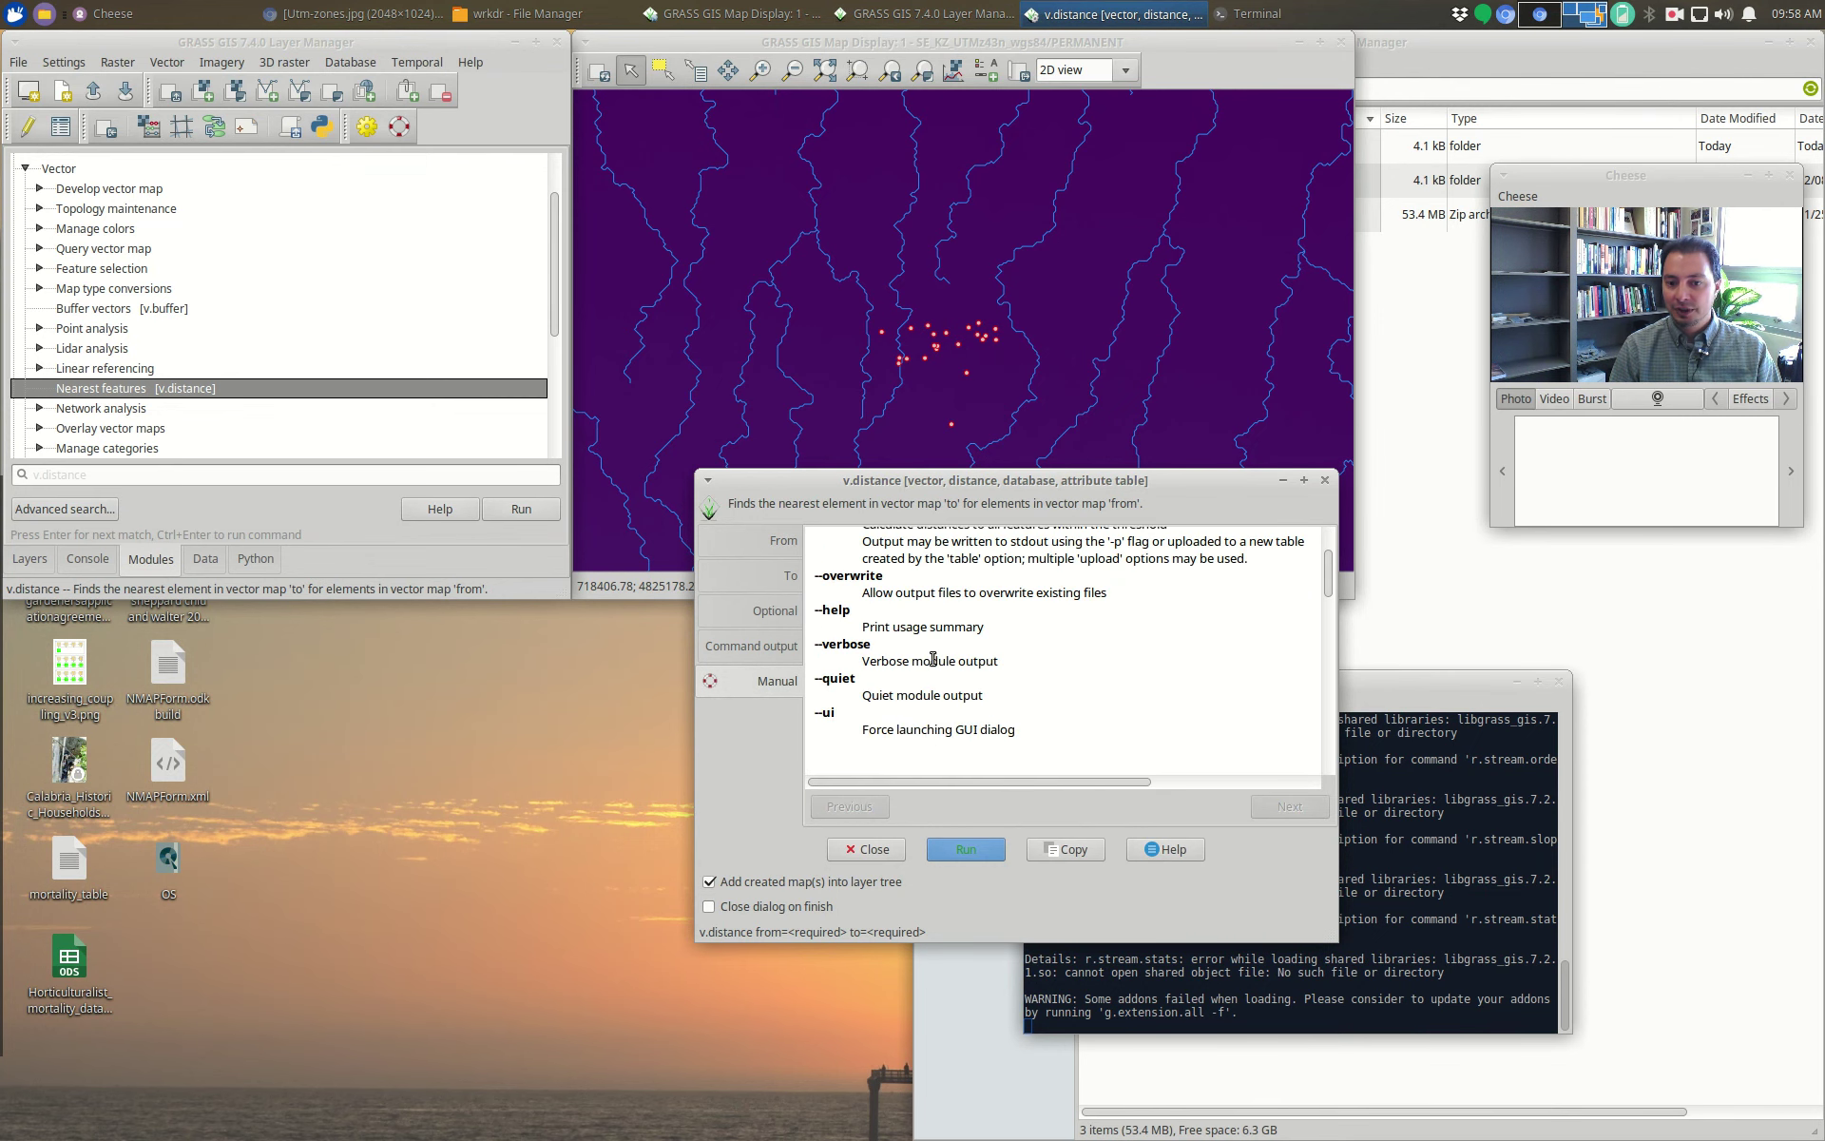
pyautogui.scroll(-20, 919, 666)
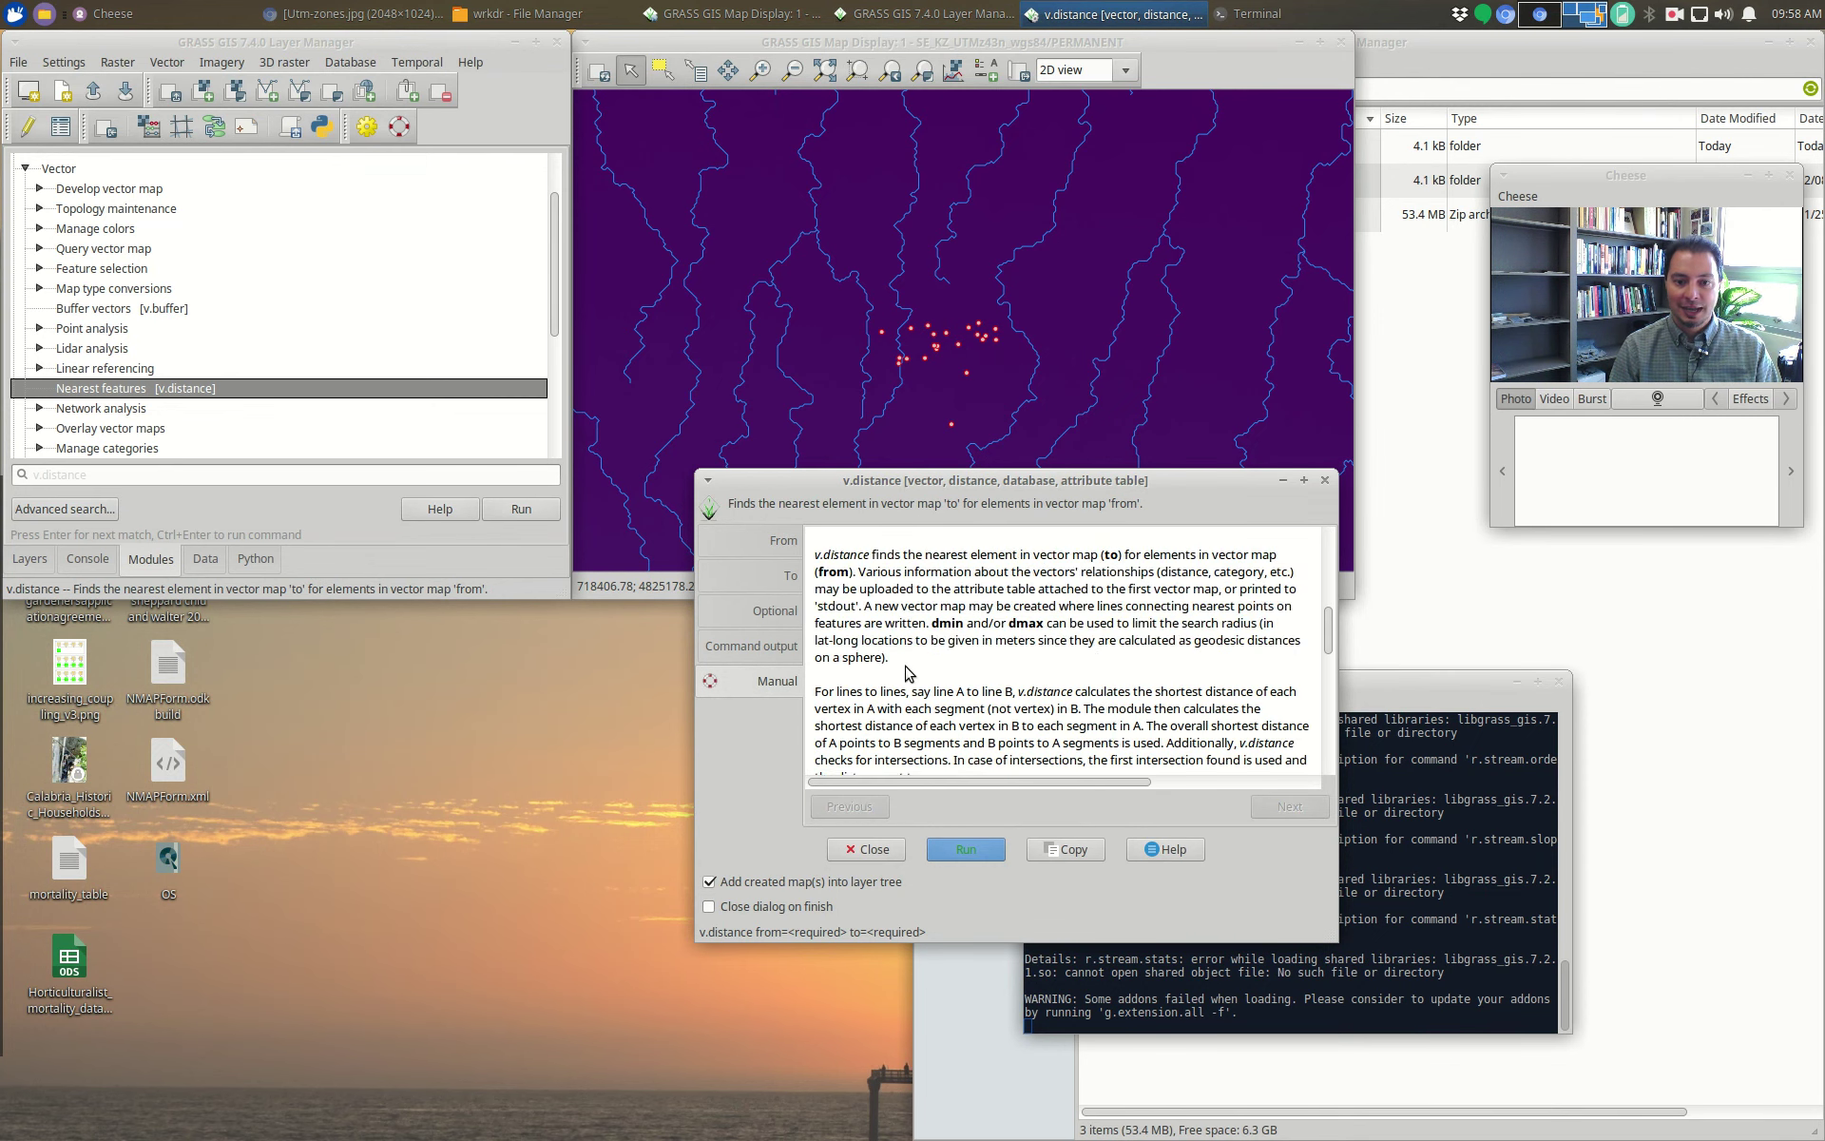
pyautogui.scroll(-3, 908, 672)
# Step: Choose the kurgans layer as the 'to' map with only point features, and enter nearest_strm as the nearest feature's column name
pyautogui.click(778, 571)
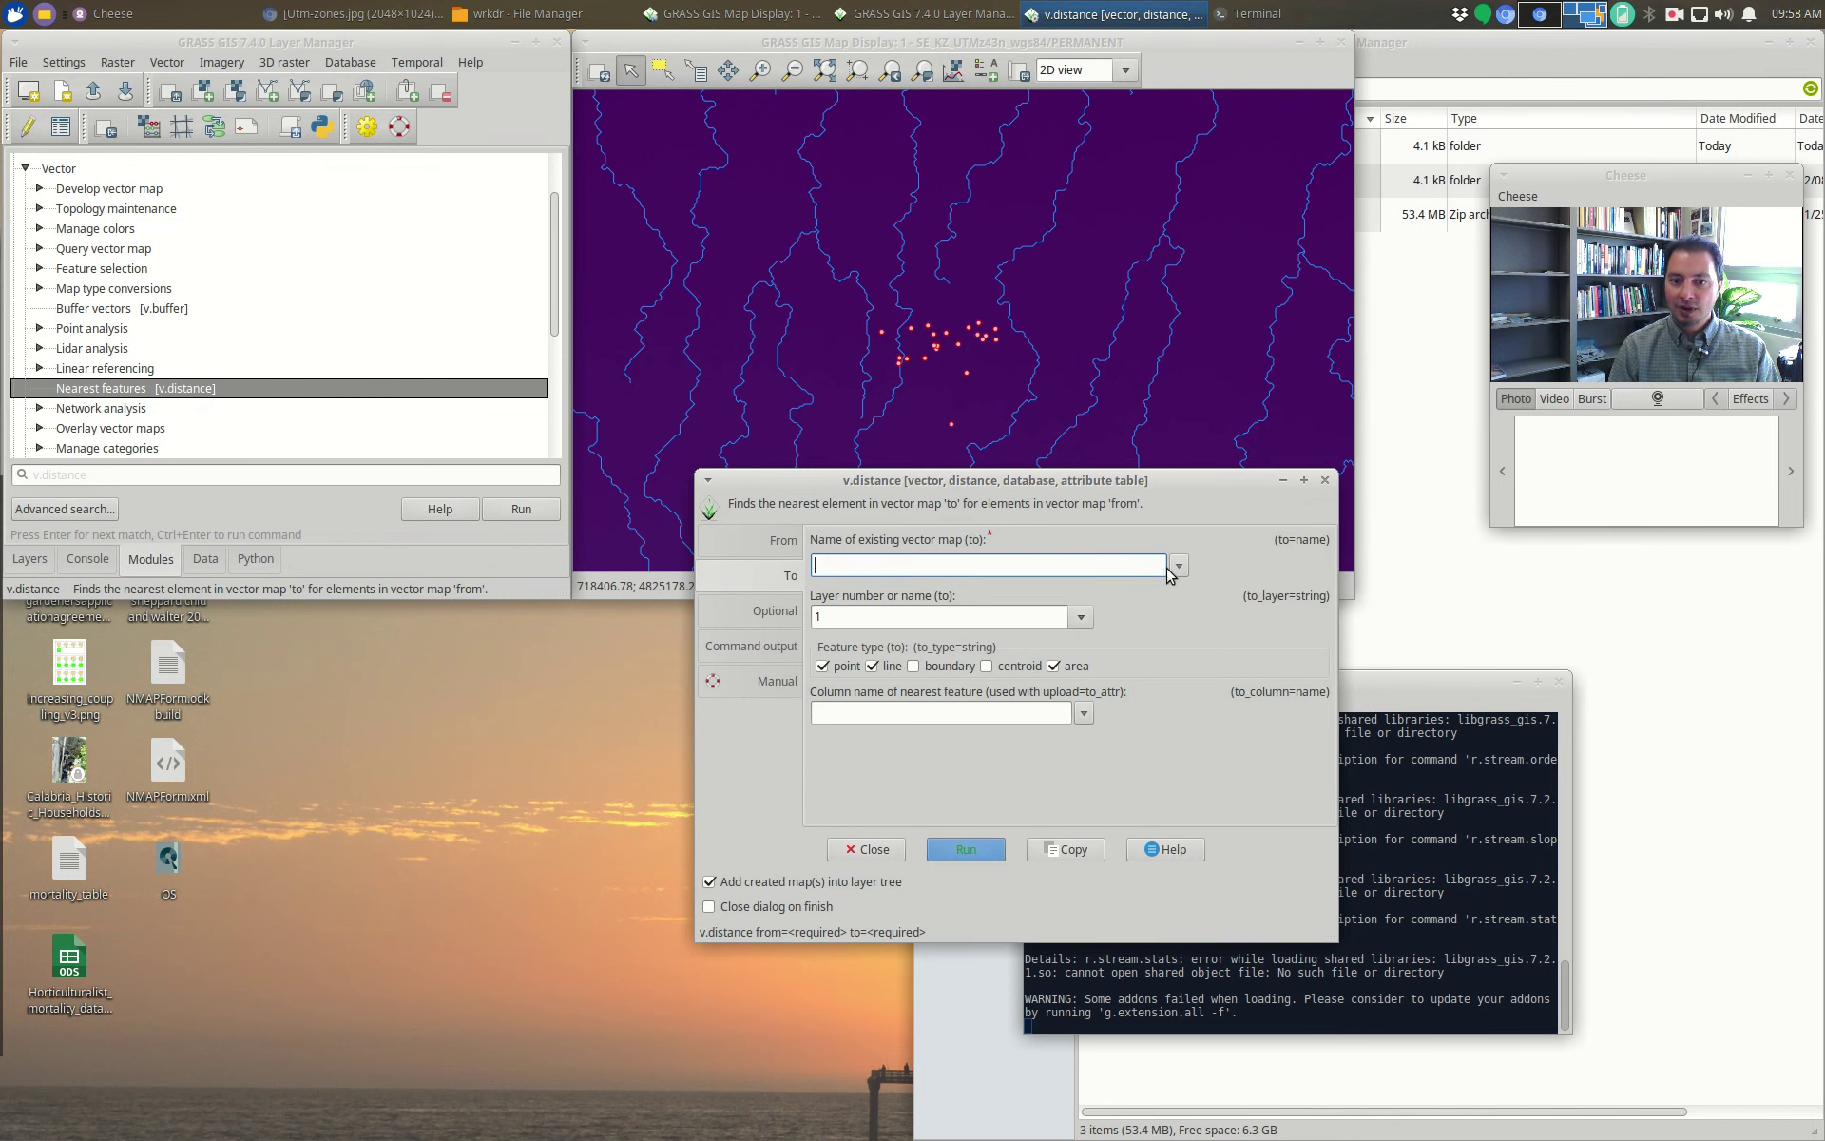
pyautogui.click(1178, 566)
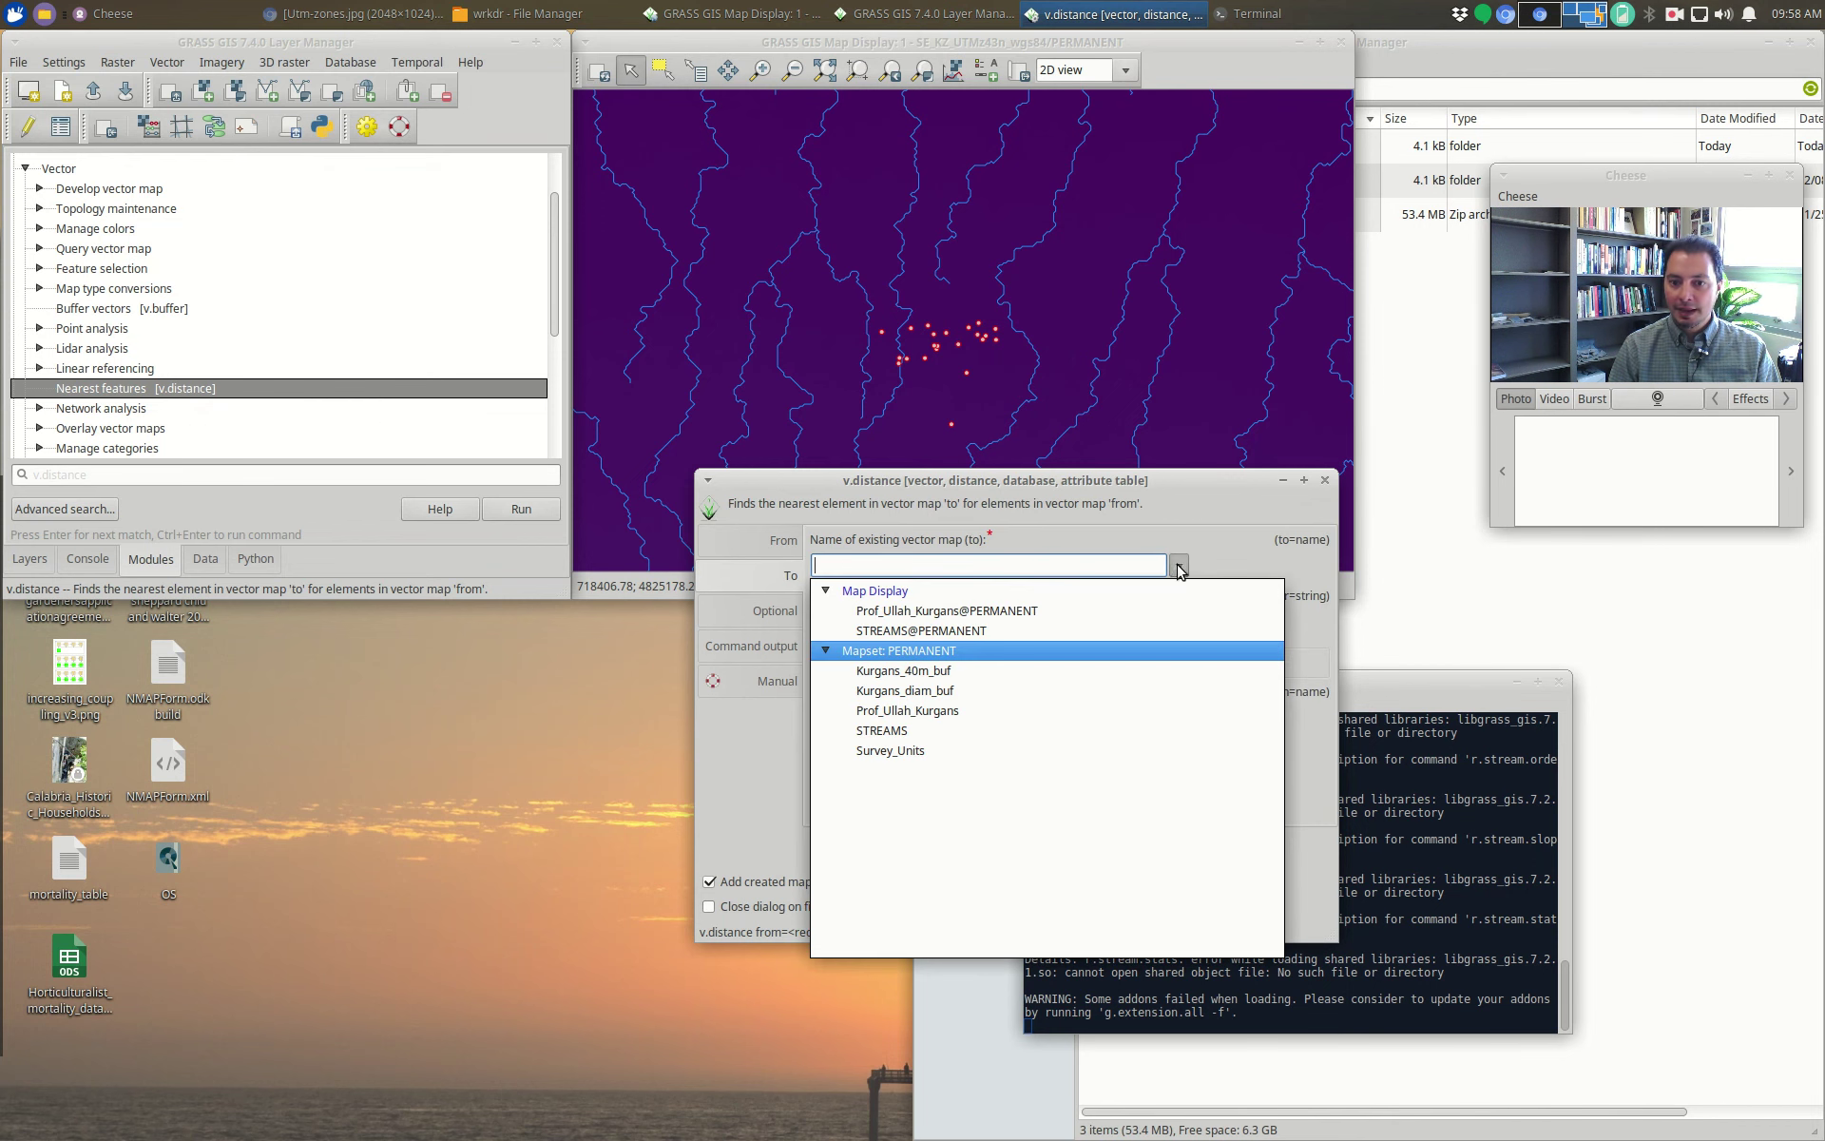
pyautogui.click(894, 611)
pyautogui.click(872, 665)
pyautogui.click(914, 665)
pyautogui.click(913, 665)
pyautogui.click(1053, 666)
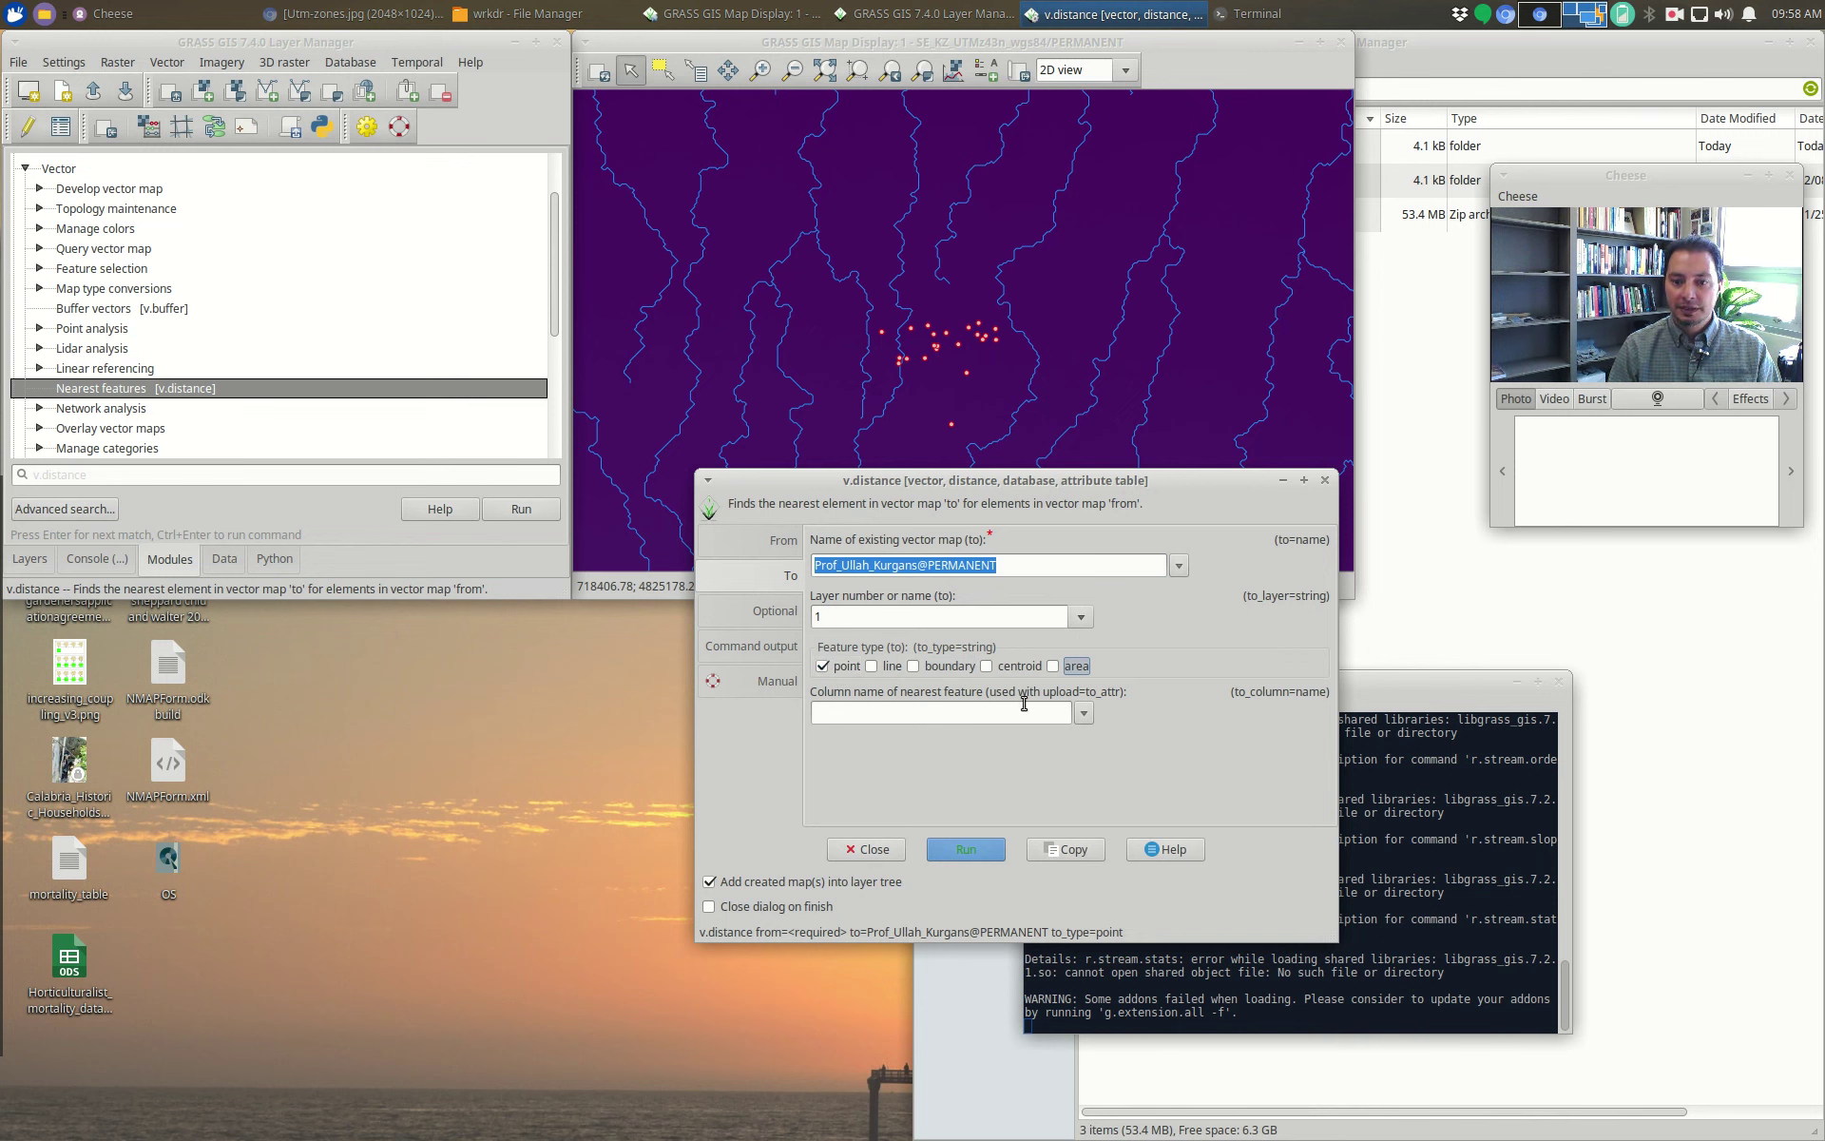
pyautogui.click(961, 715)
pyautogui.write('nearest_strm')
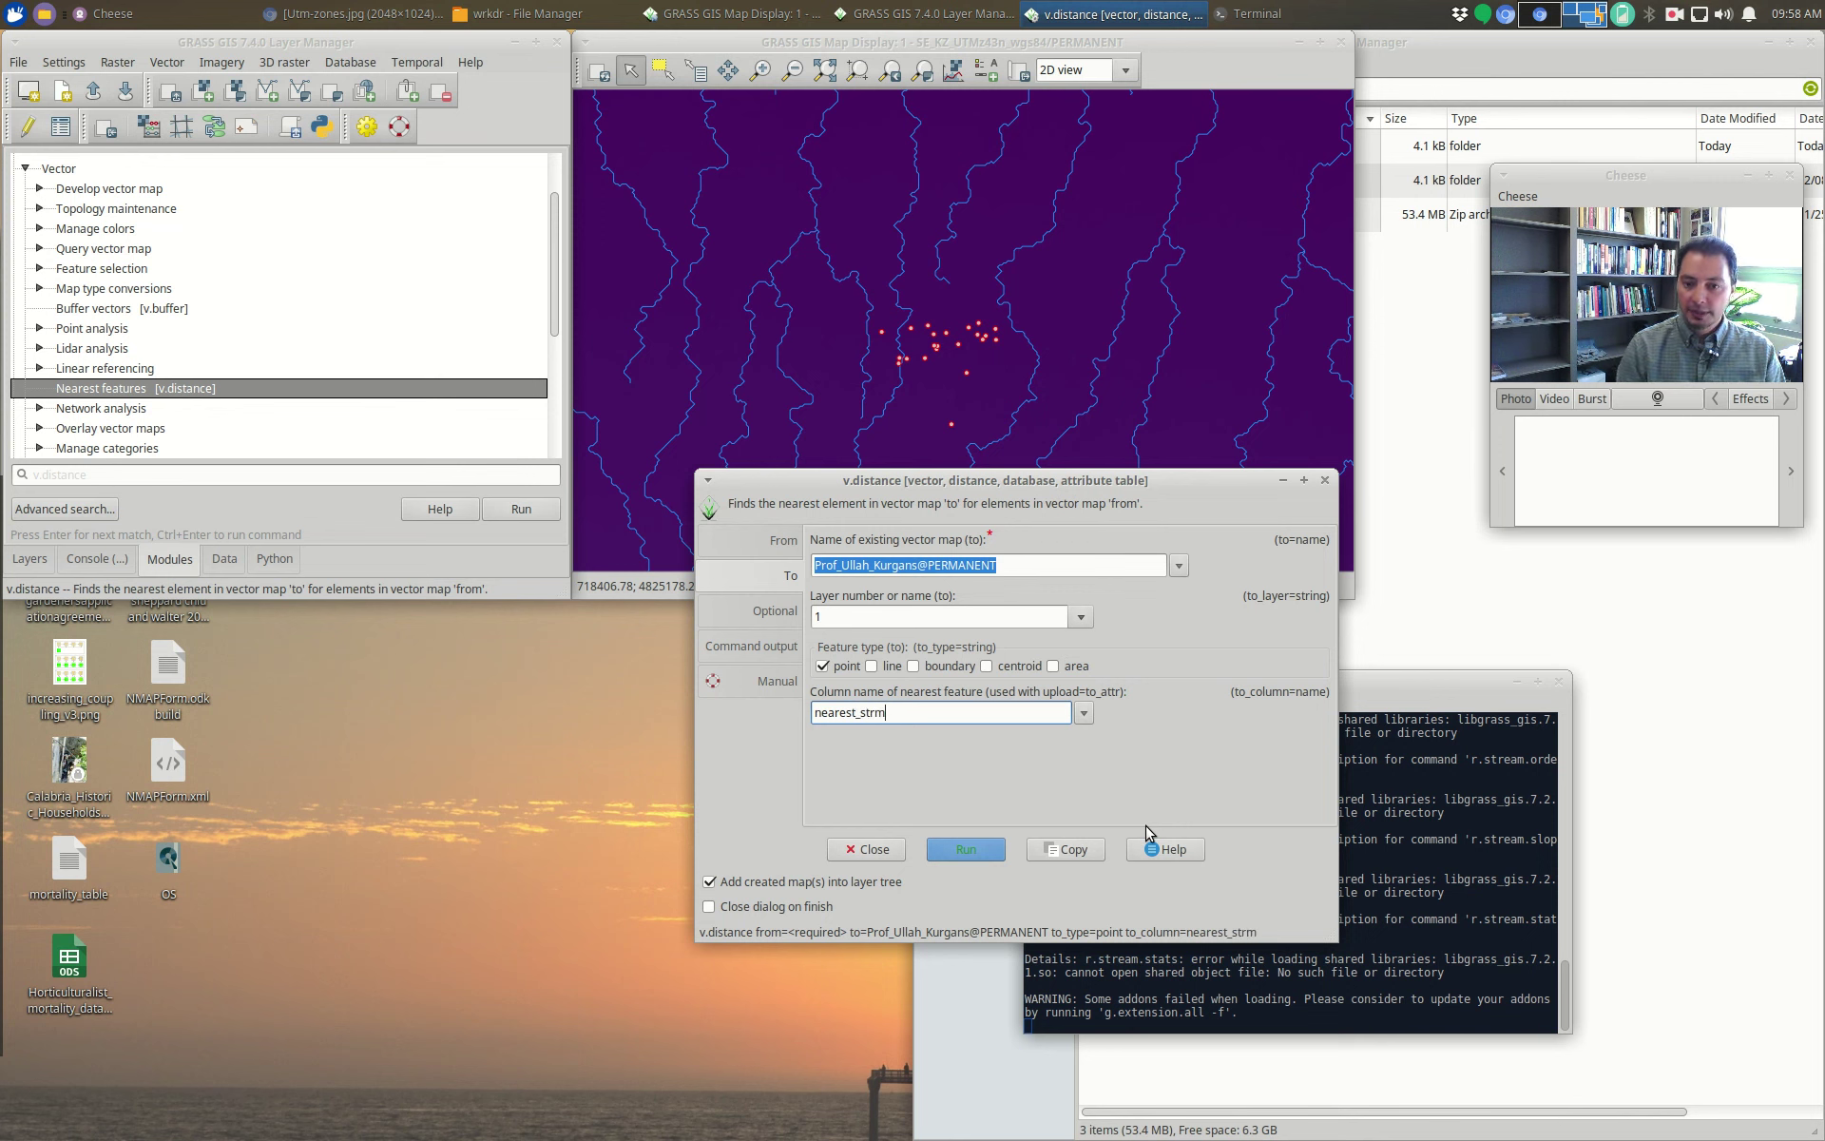
# Step: Choose the kurgans layer as the 'from' map with only point features, and upload the minimum distance to nearest feature
pyautogui.click(740, 616)
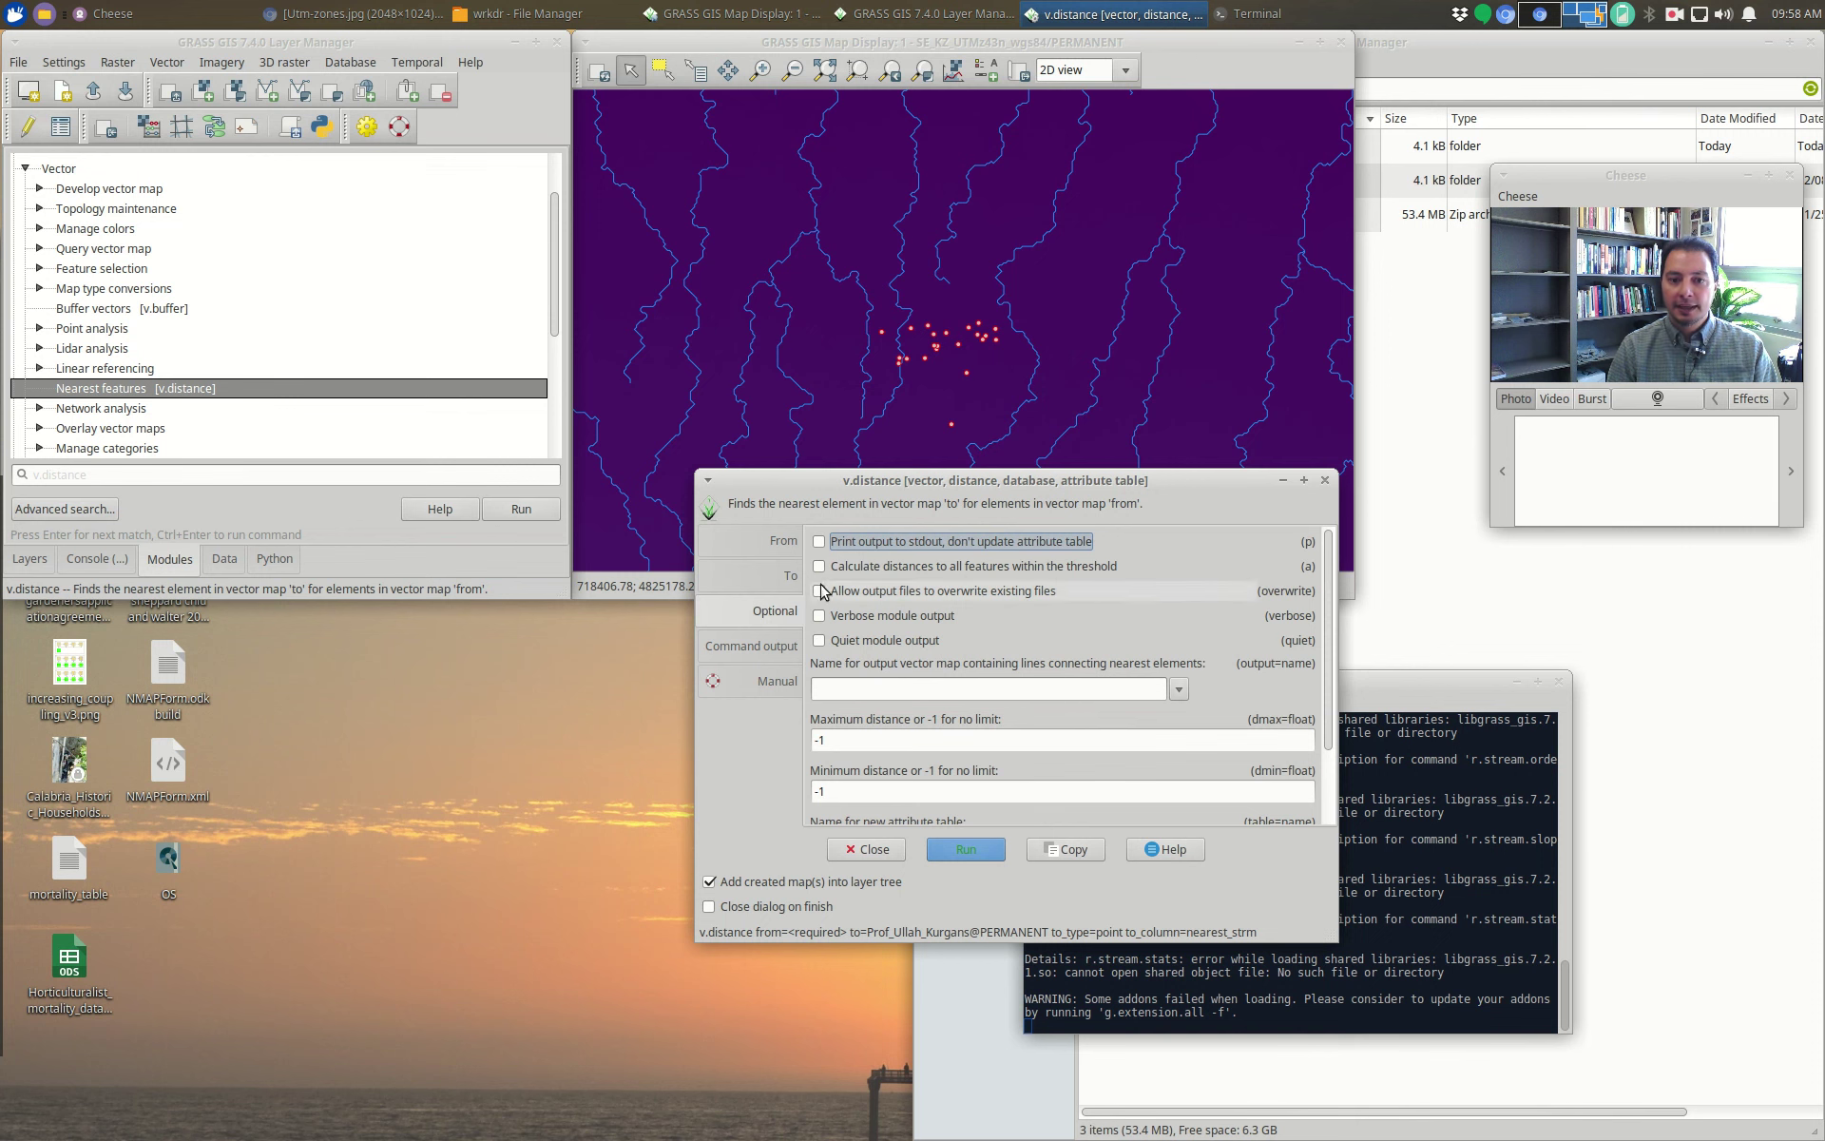
pyautogui.click(785, 580)
pyautogui.click(770, 559)
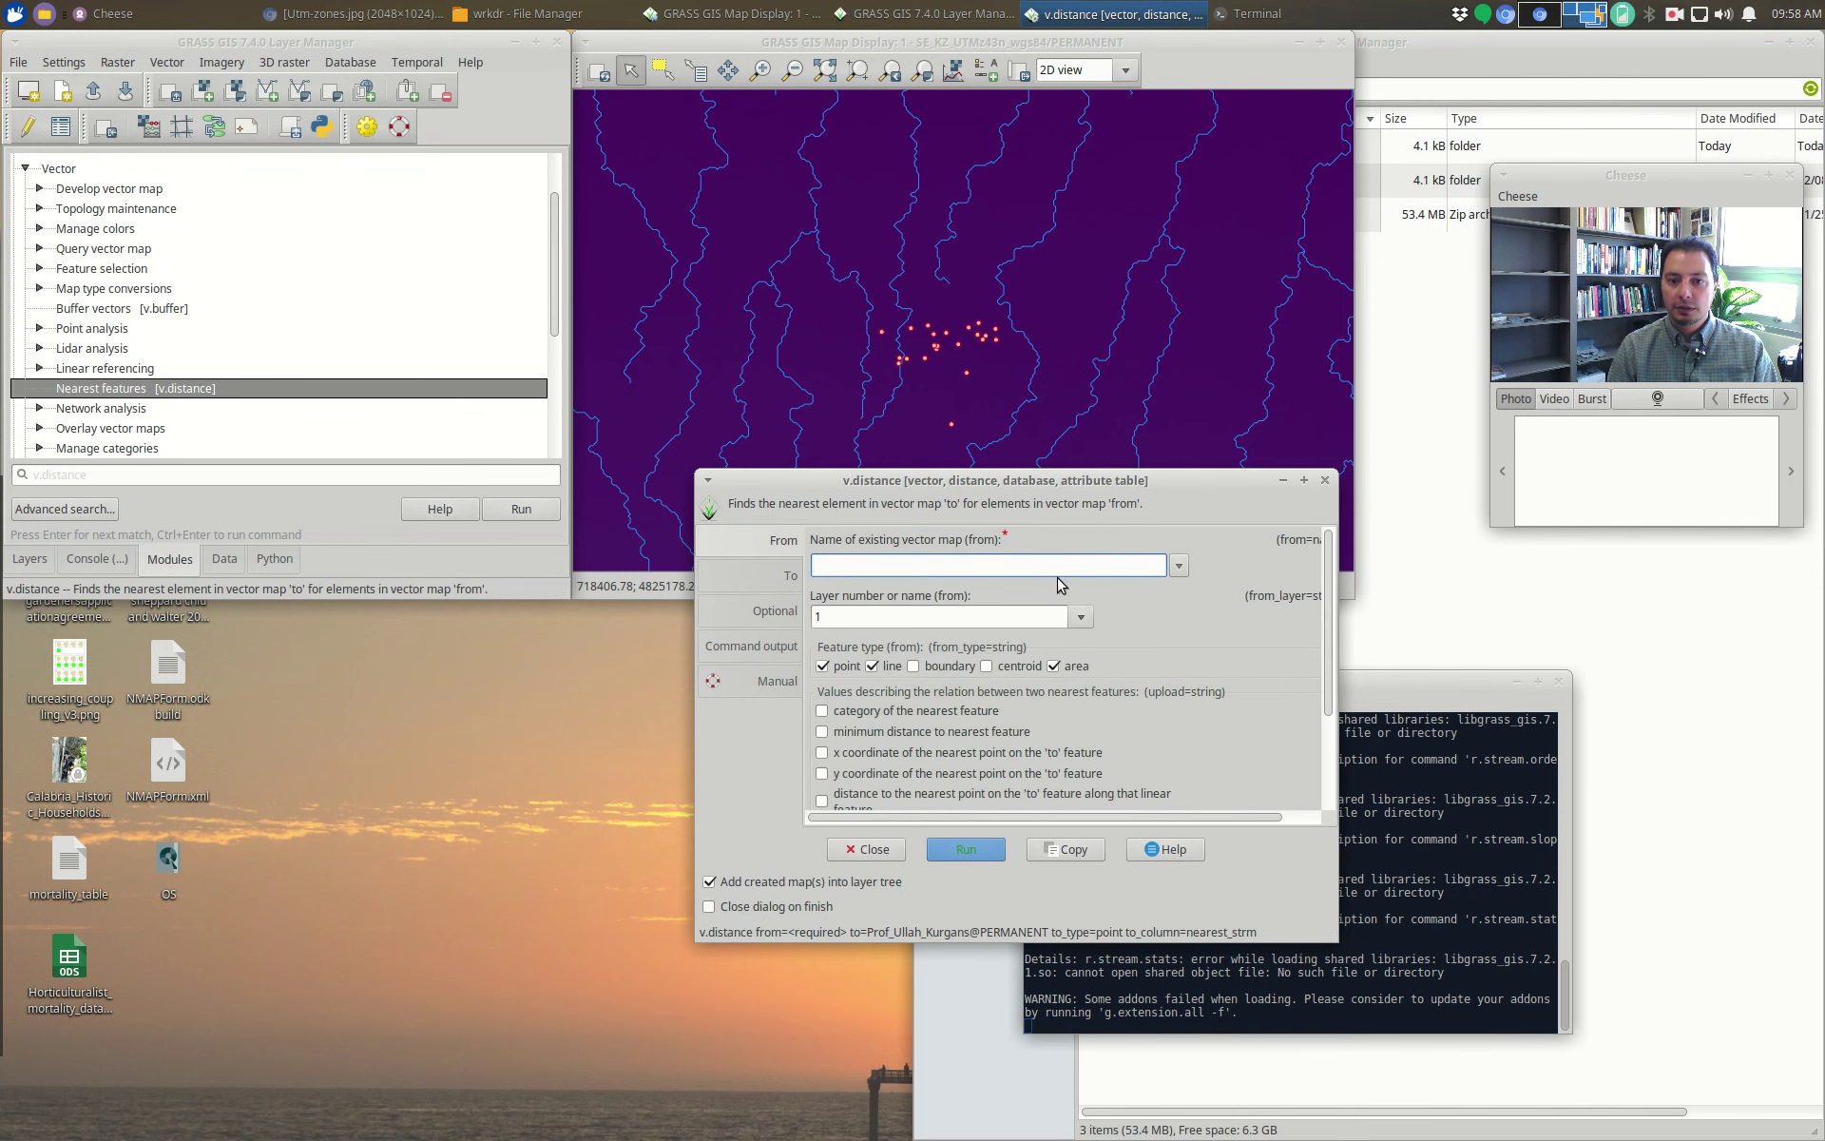
pyautogui.click(787, 550)
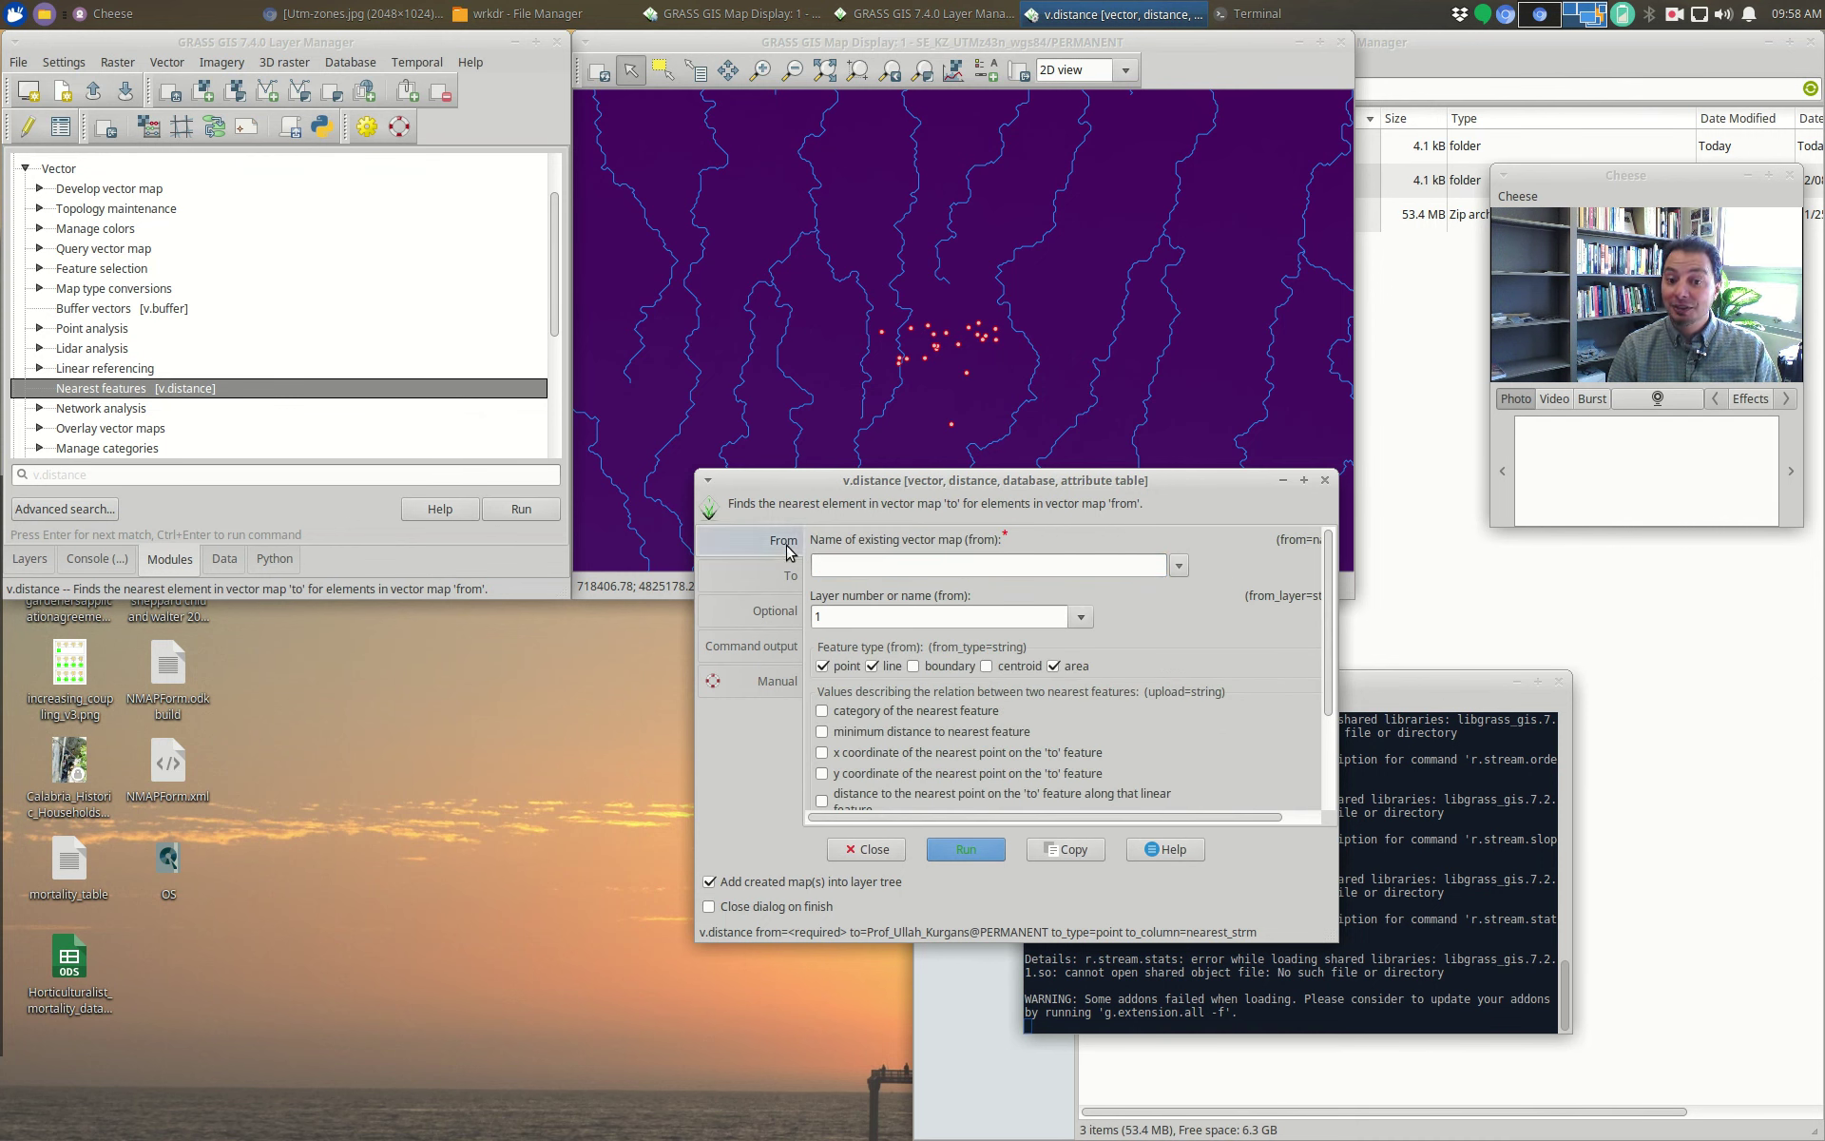
pyautogui.click(1179, 565)
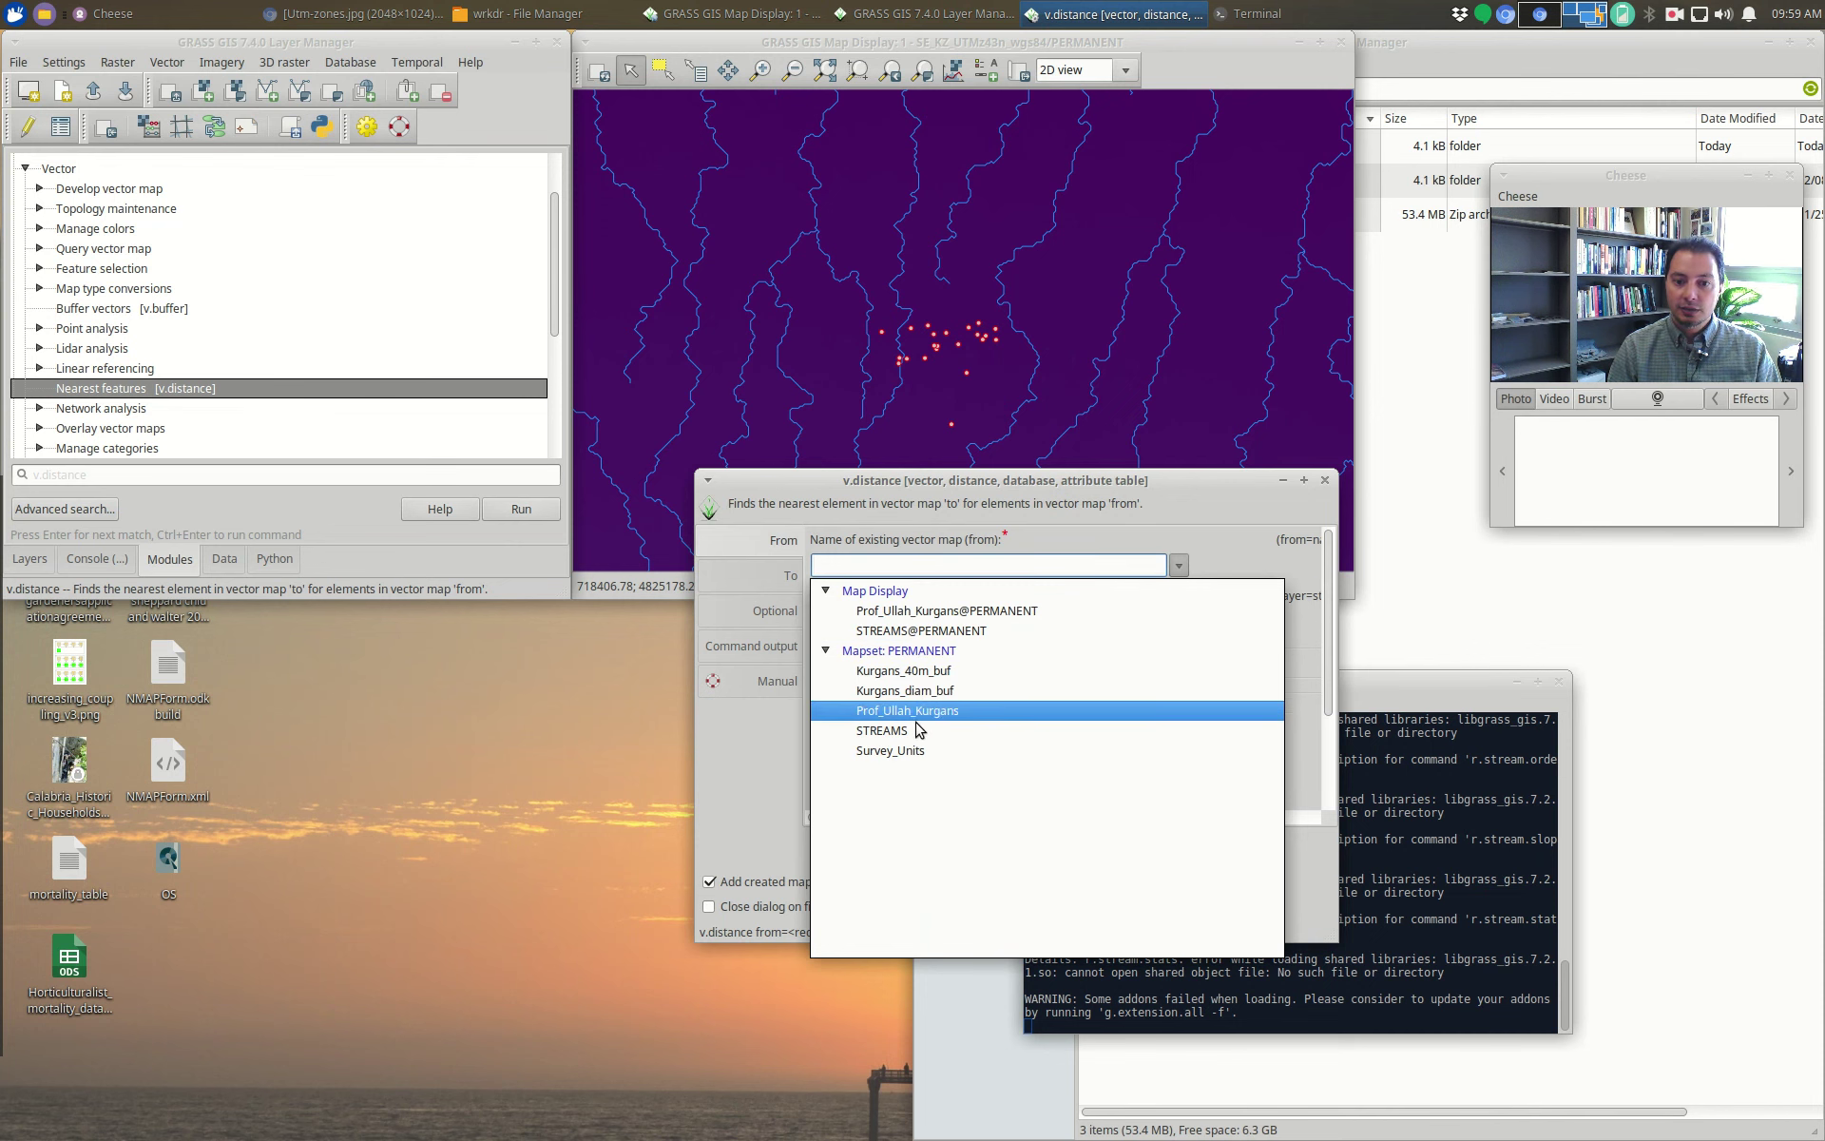
pyautogui.click(945, 611)
pyautogui.click(871, 666)
pyautogui.click(1053, 665)
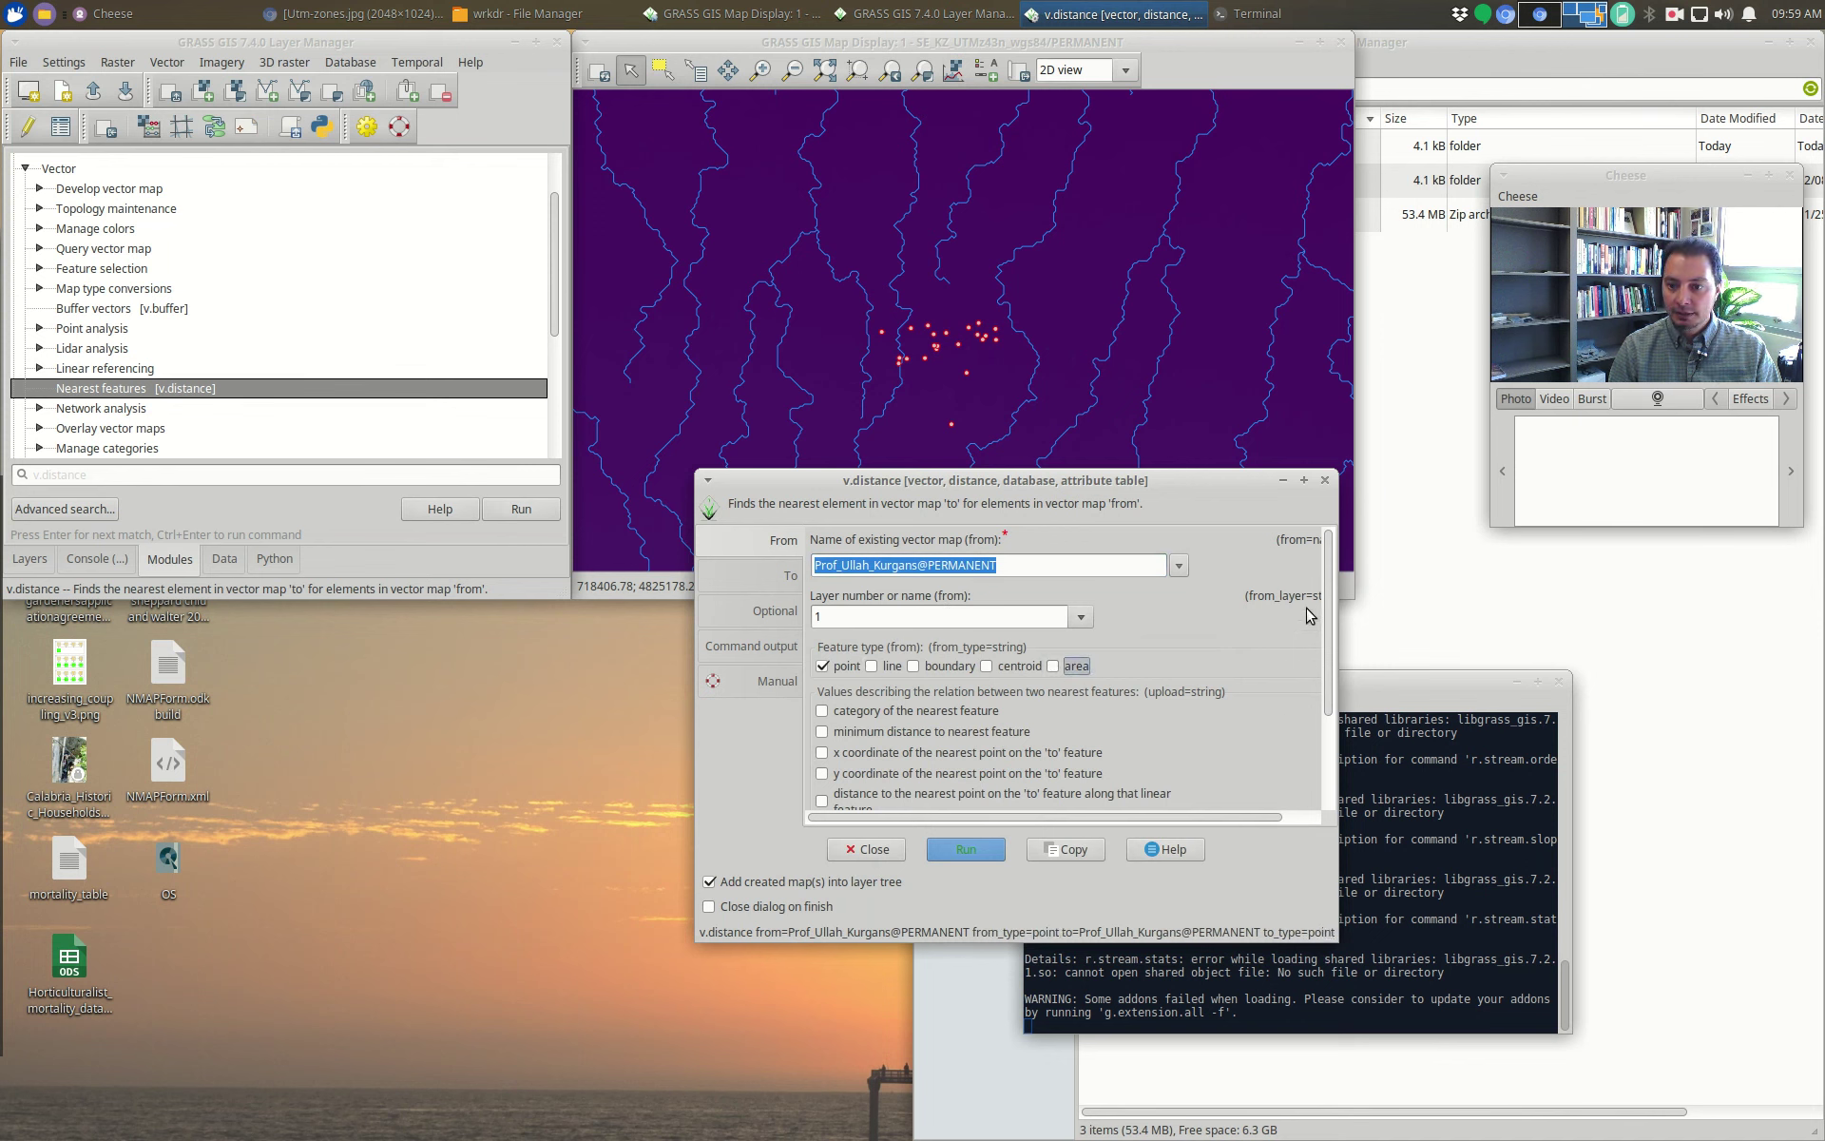
pyautogui.scroll(-3, 1334, 620)
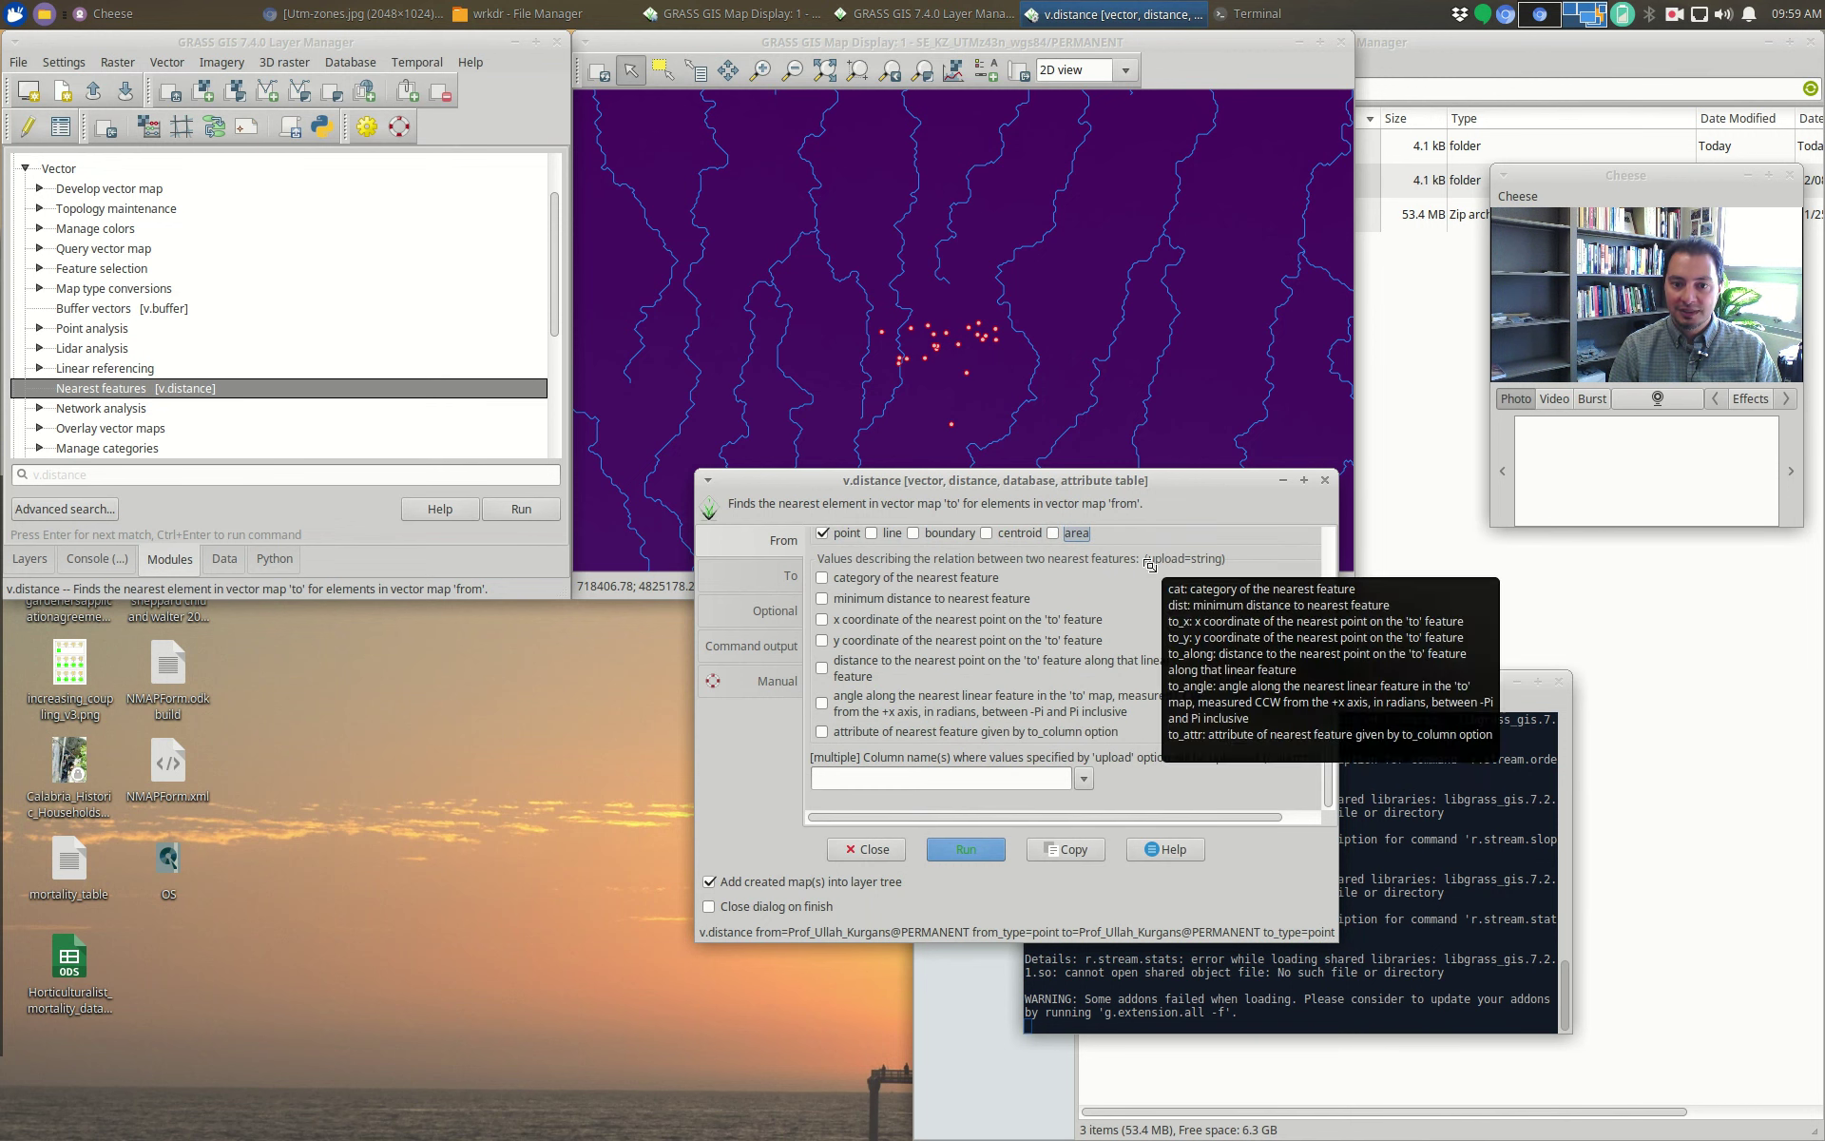
pyautogui.click(905, 601)
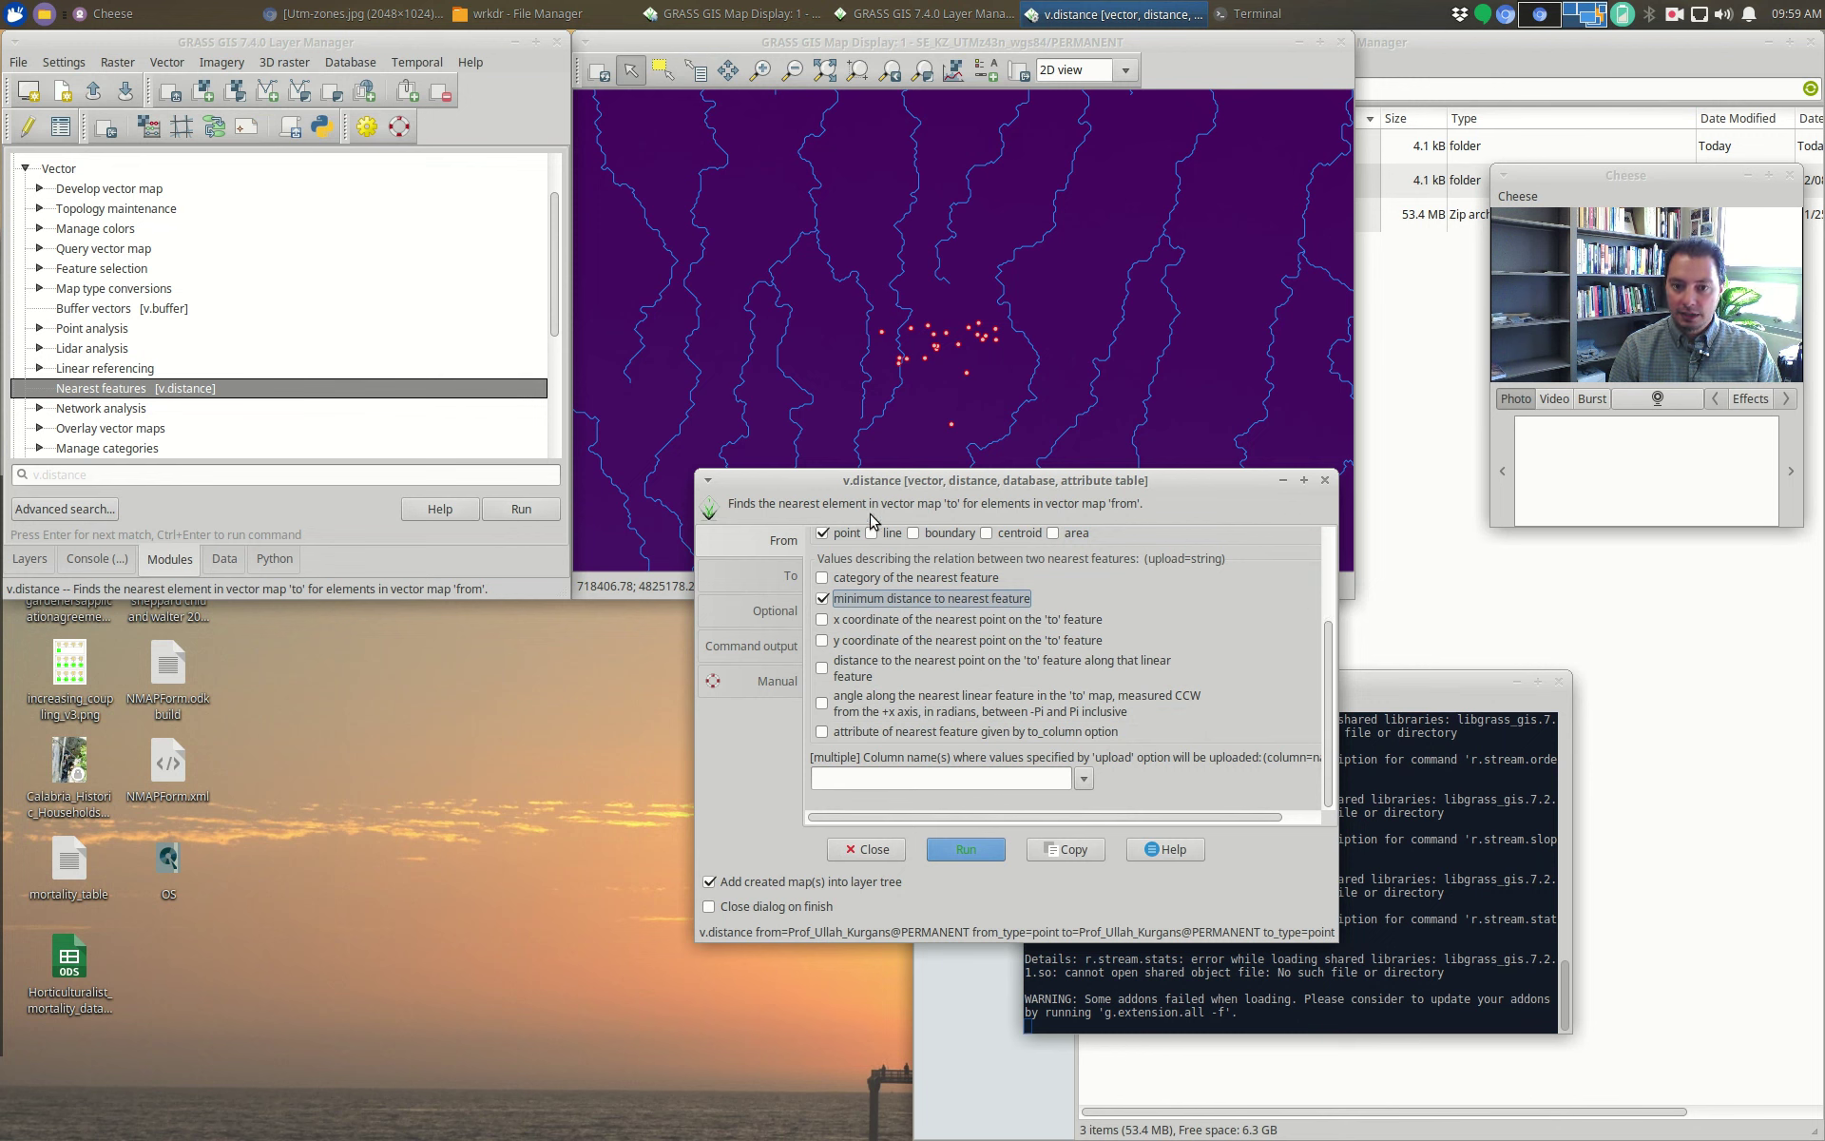
# Step: Change the 'to' map to STREAMS@PERMANENT with only line features and run v.distance
pyautogui.click(788, 577)
pyautogui.click(1176, 565)
pyautogui.click(880, 630)
pyautogui.click(822, 665)
pyautogui.click(872, 665)
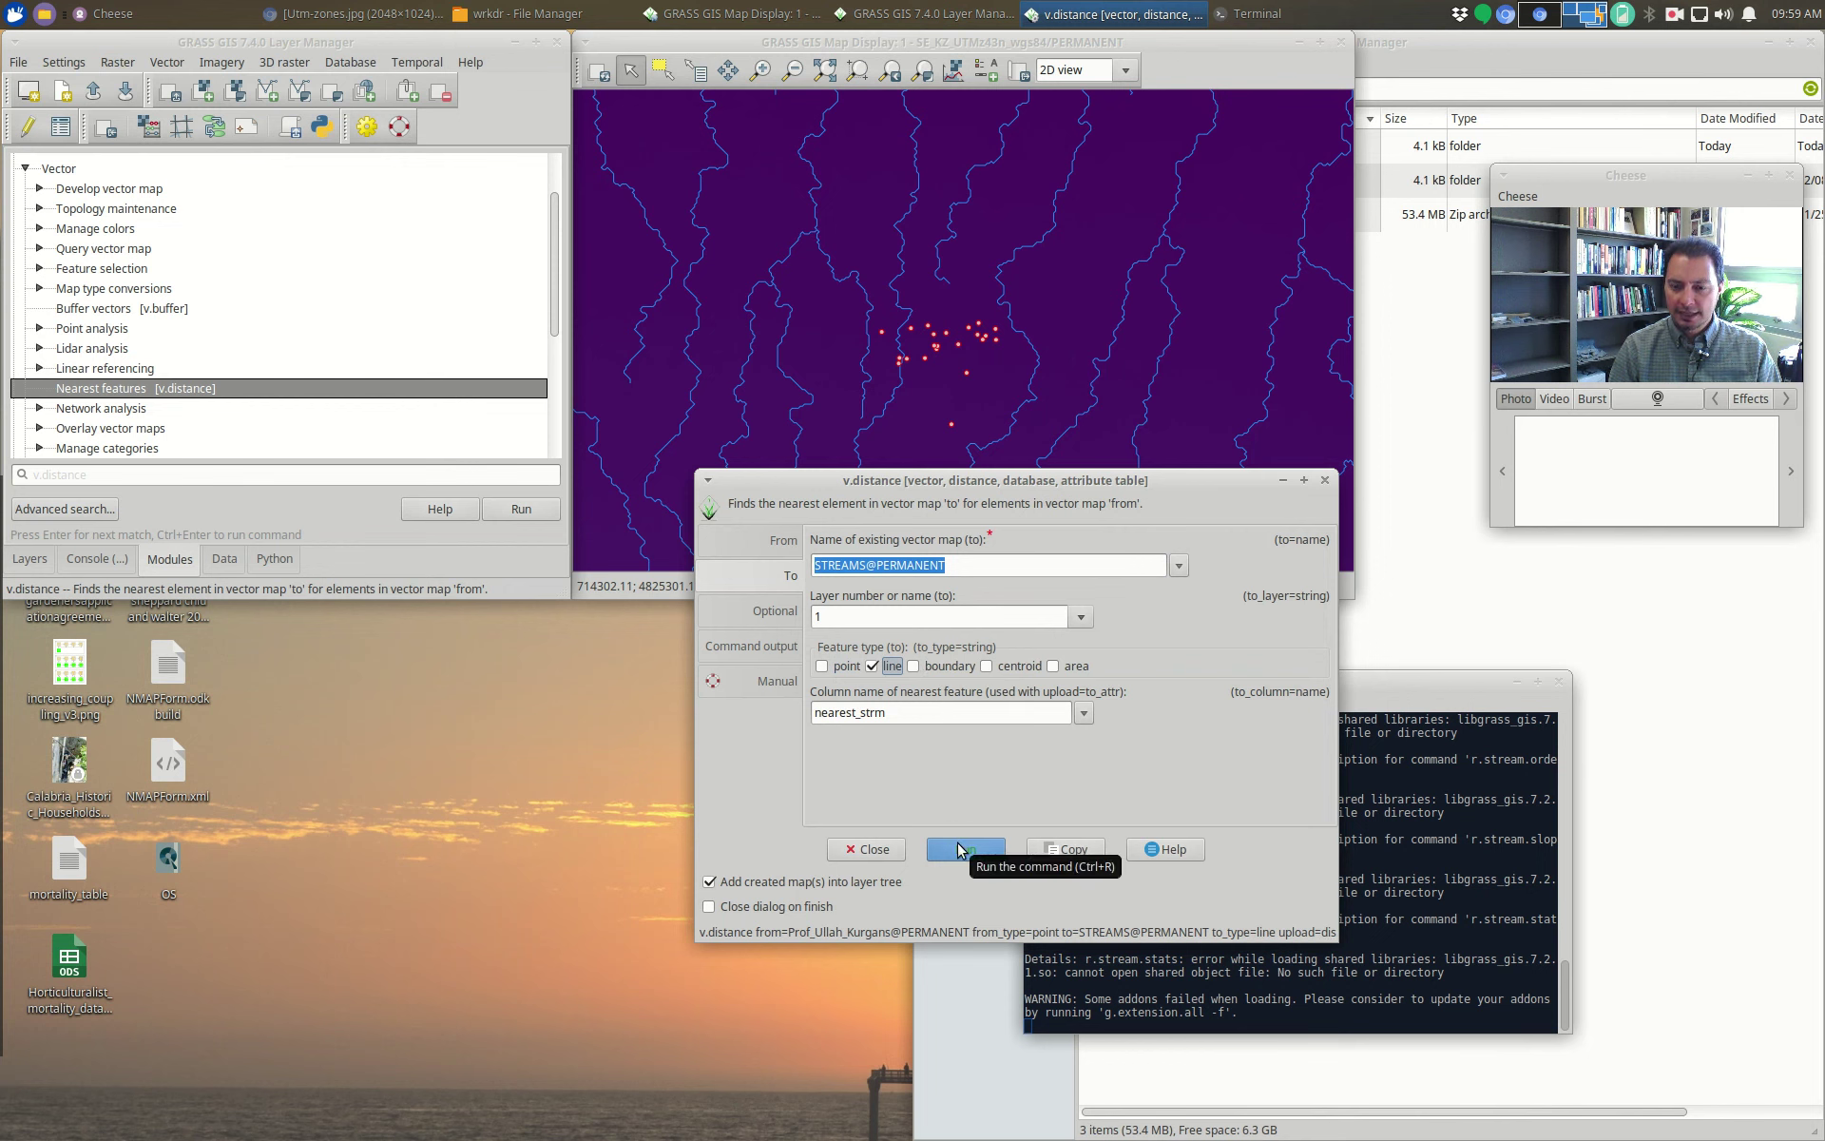
pyautogui.moveTo(884, 714); pyautogui.dragTo(867, 715)
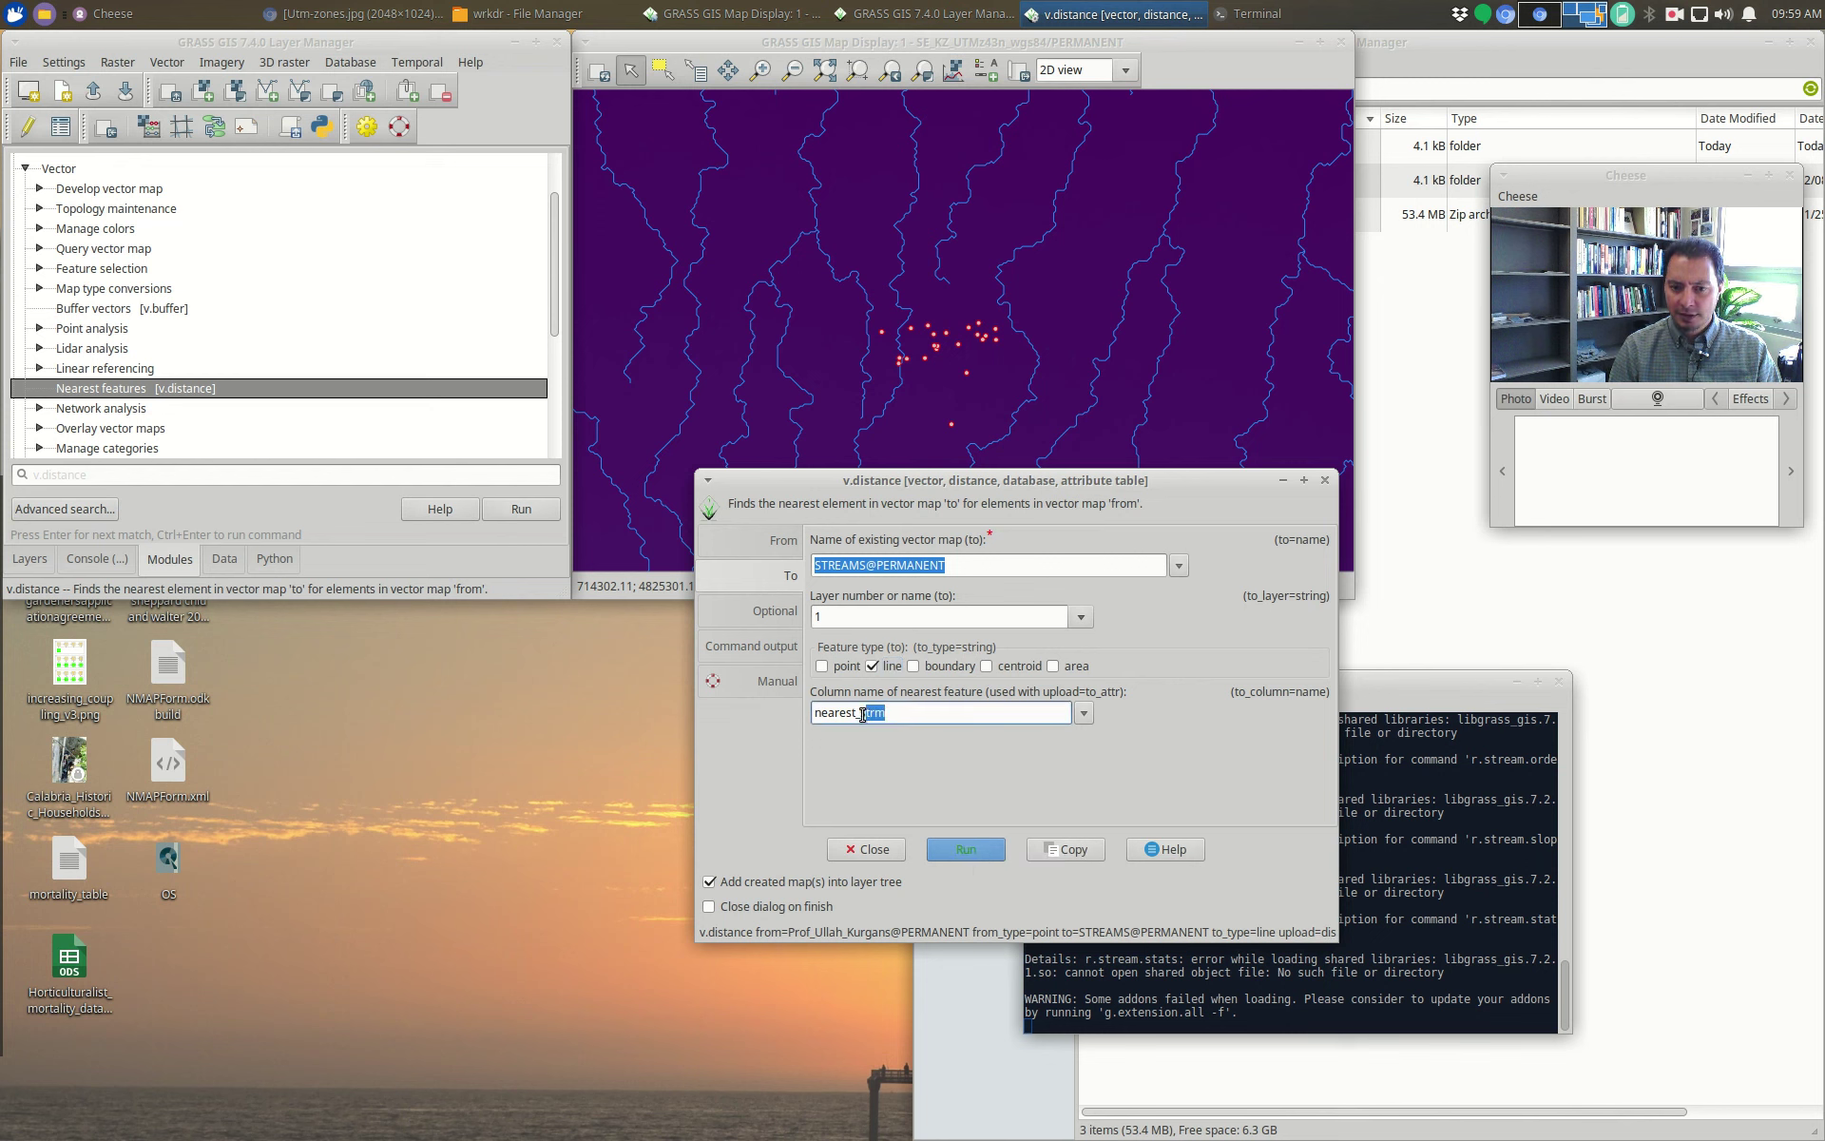
pyautogui.click(958, 849)
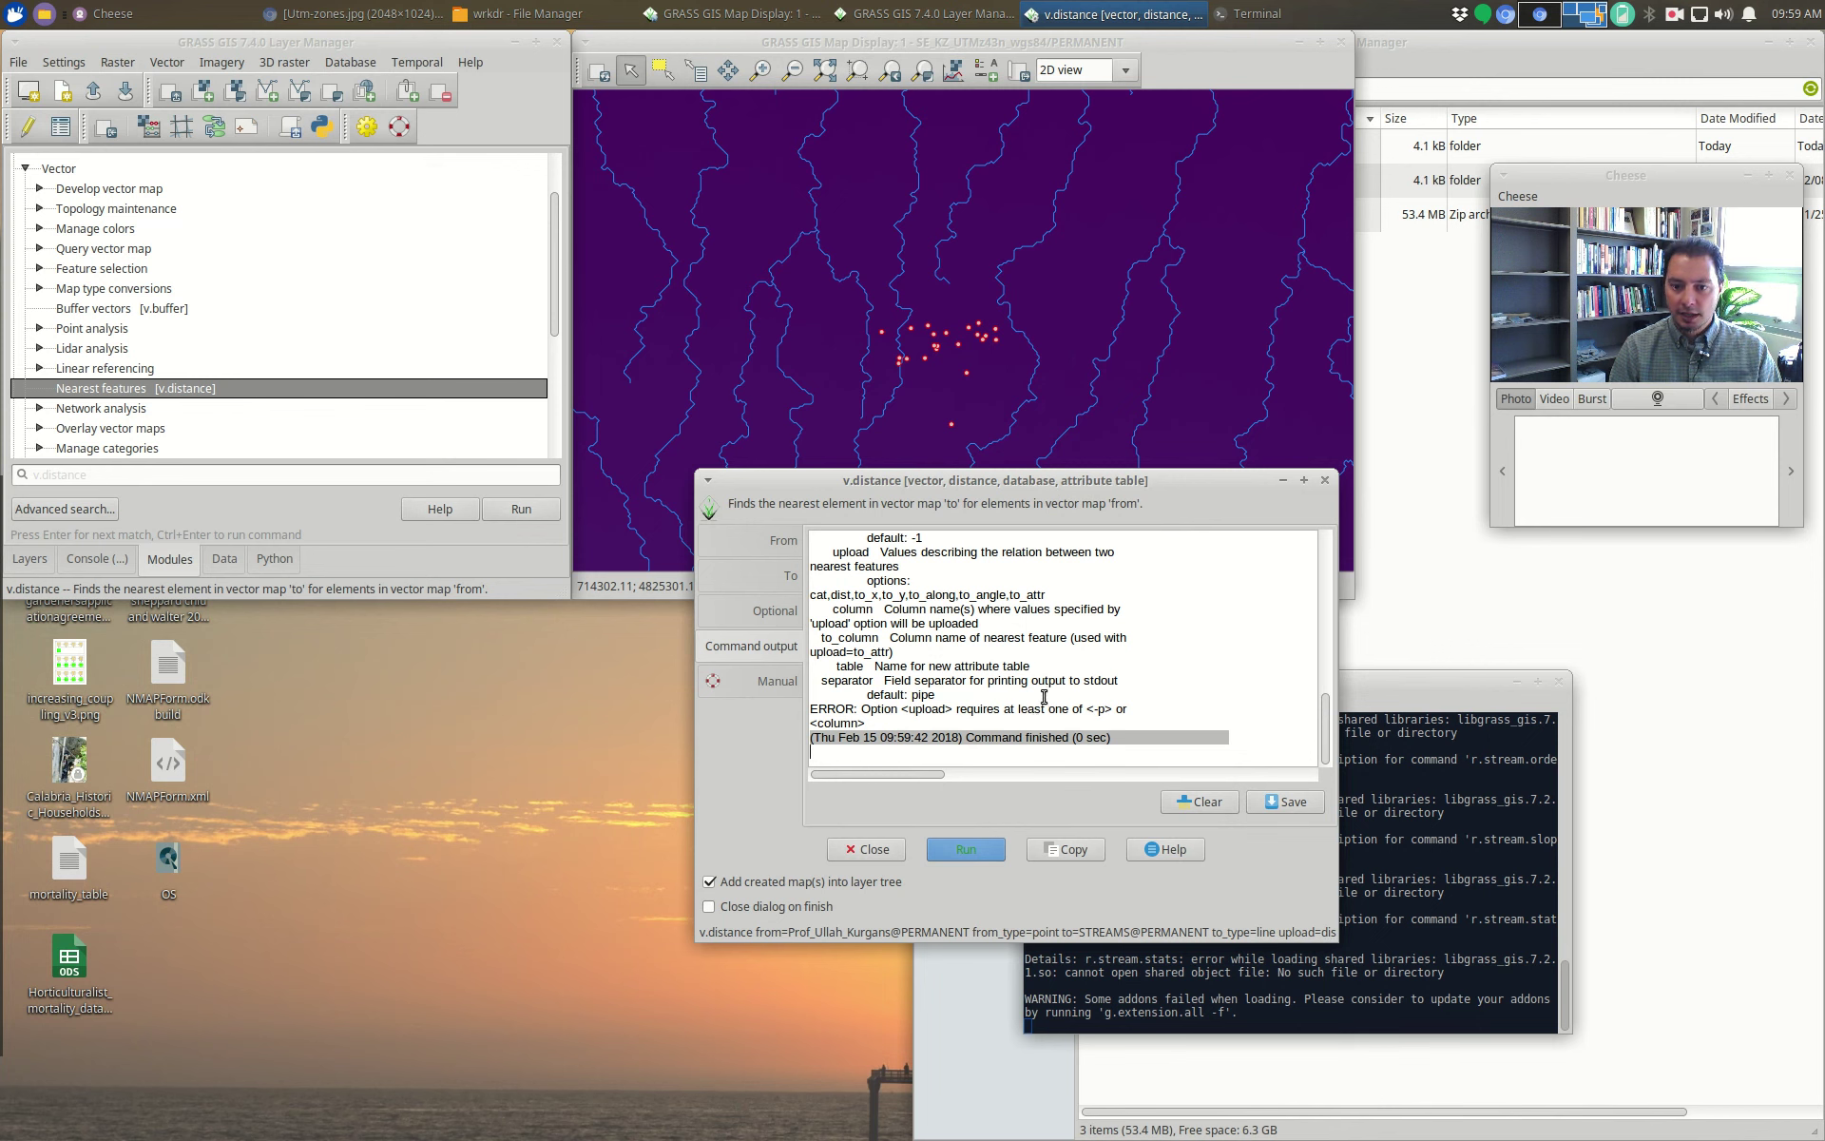
# Step: Clear the 'to' map's column name of nearest feature and run v.distance again
pyautogui.click(764, 582)
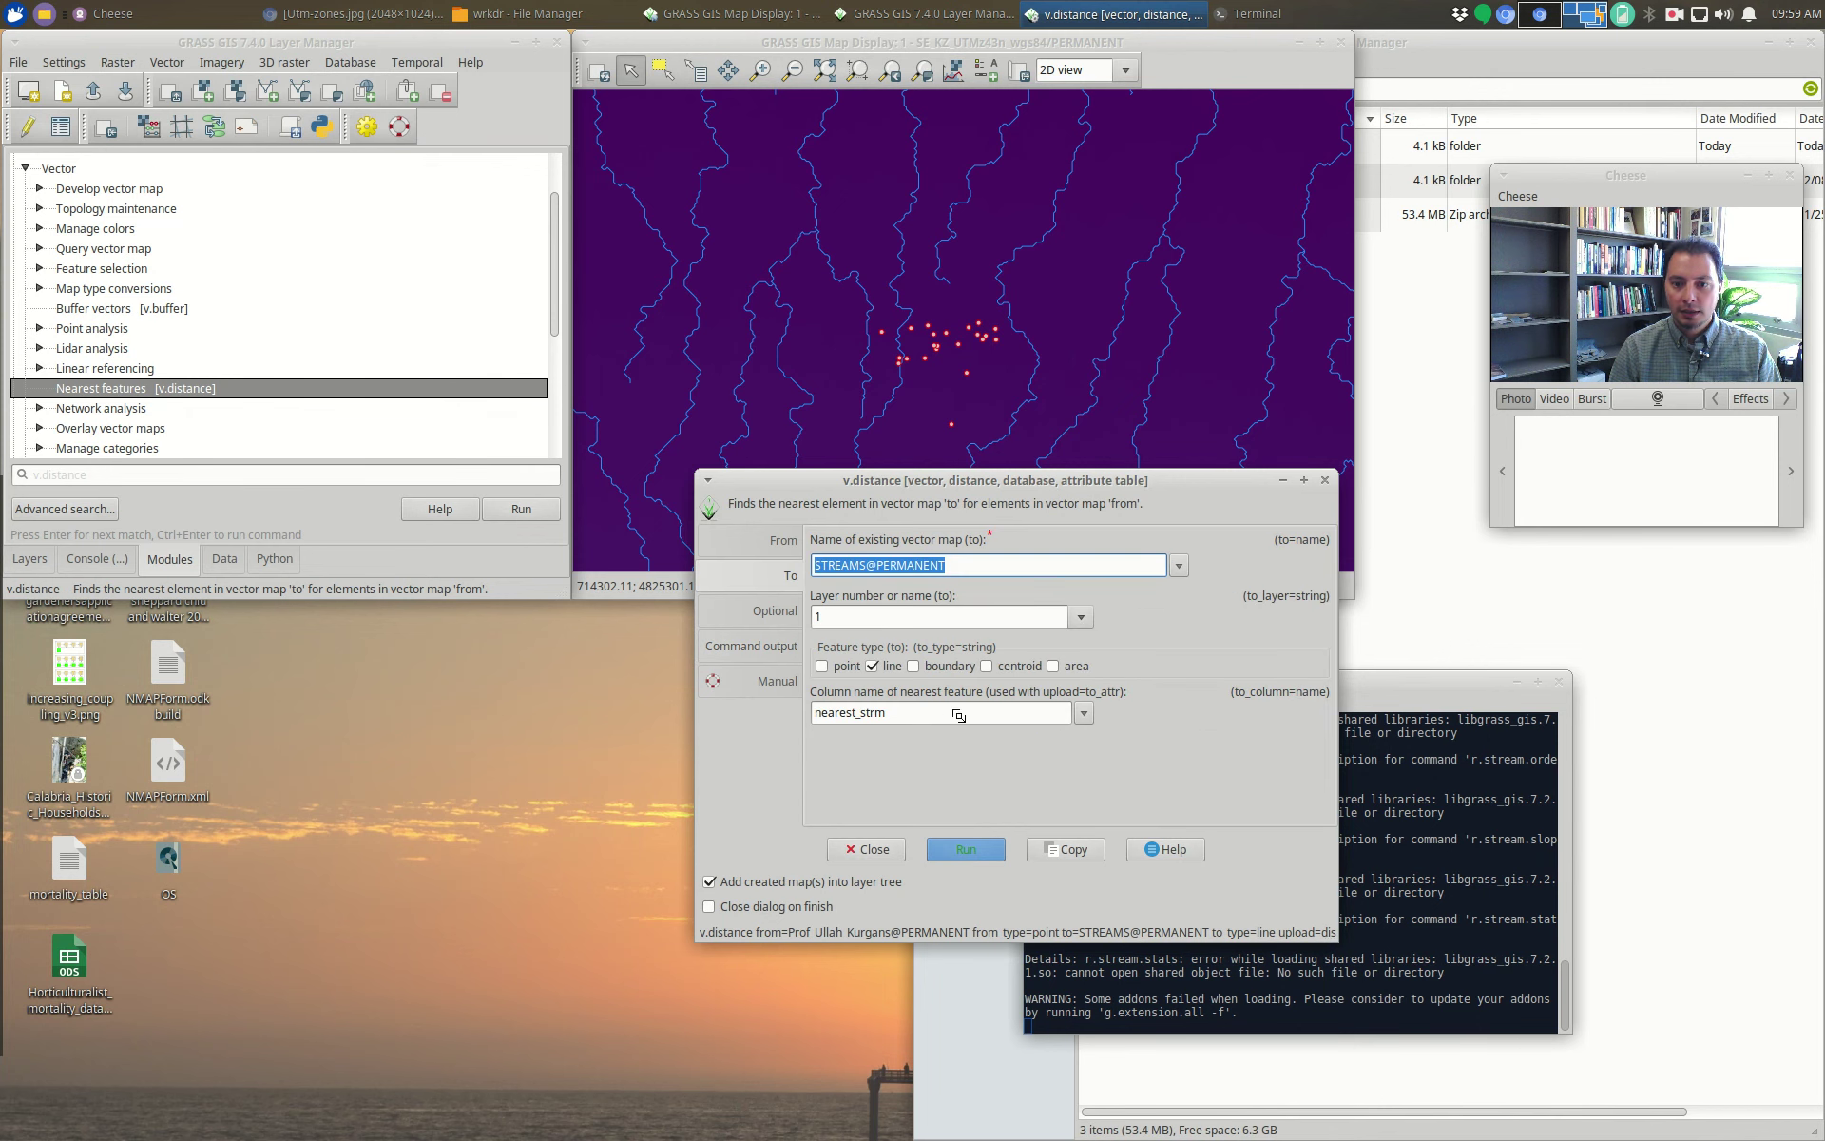
pyautogui.press('BackSpace')
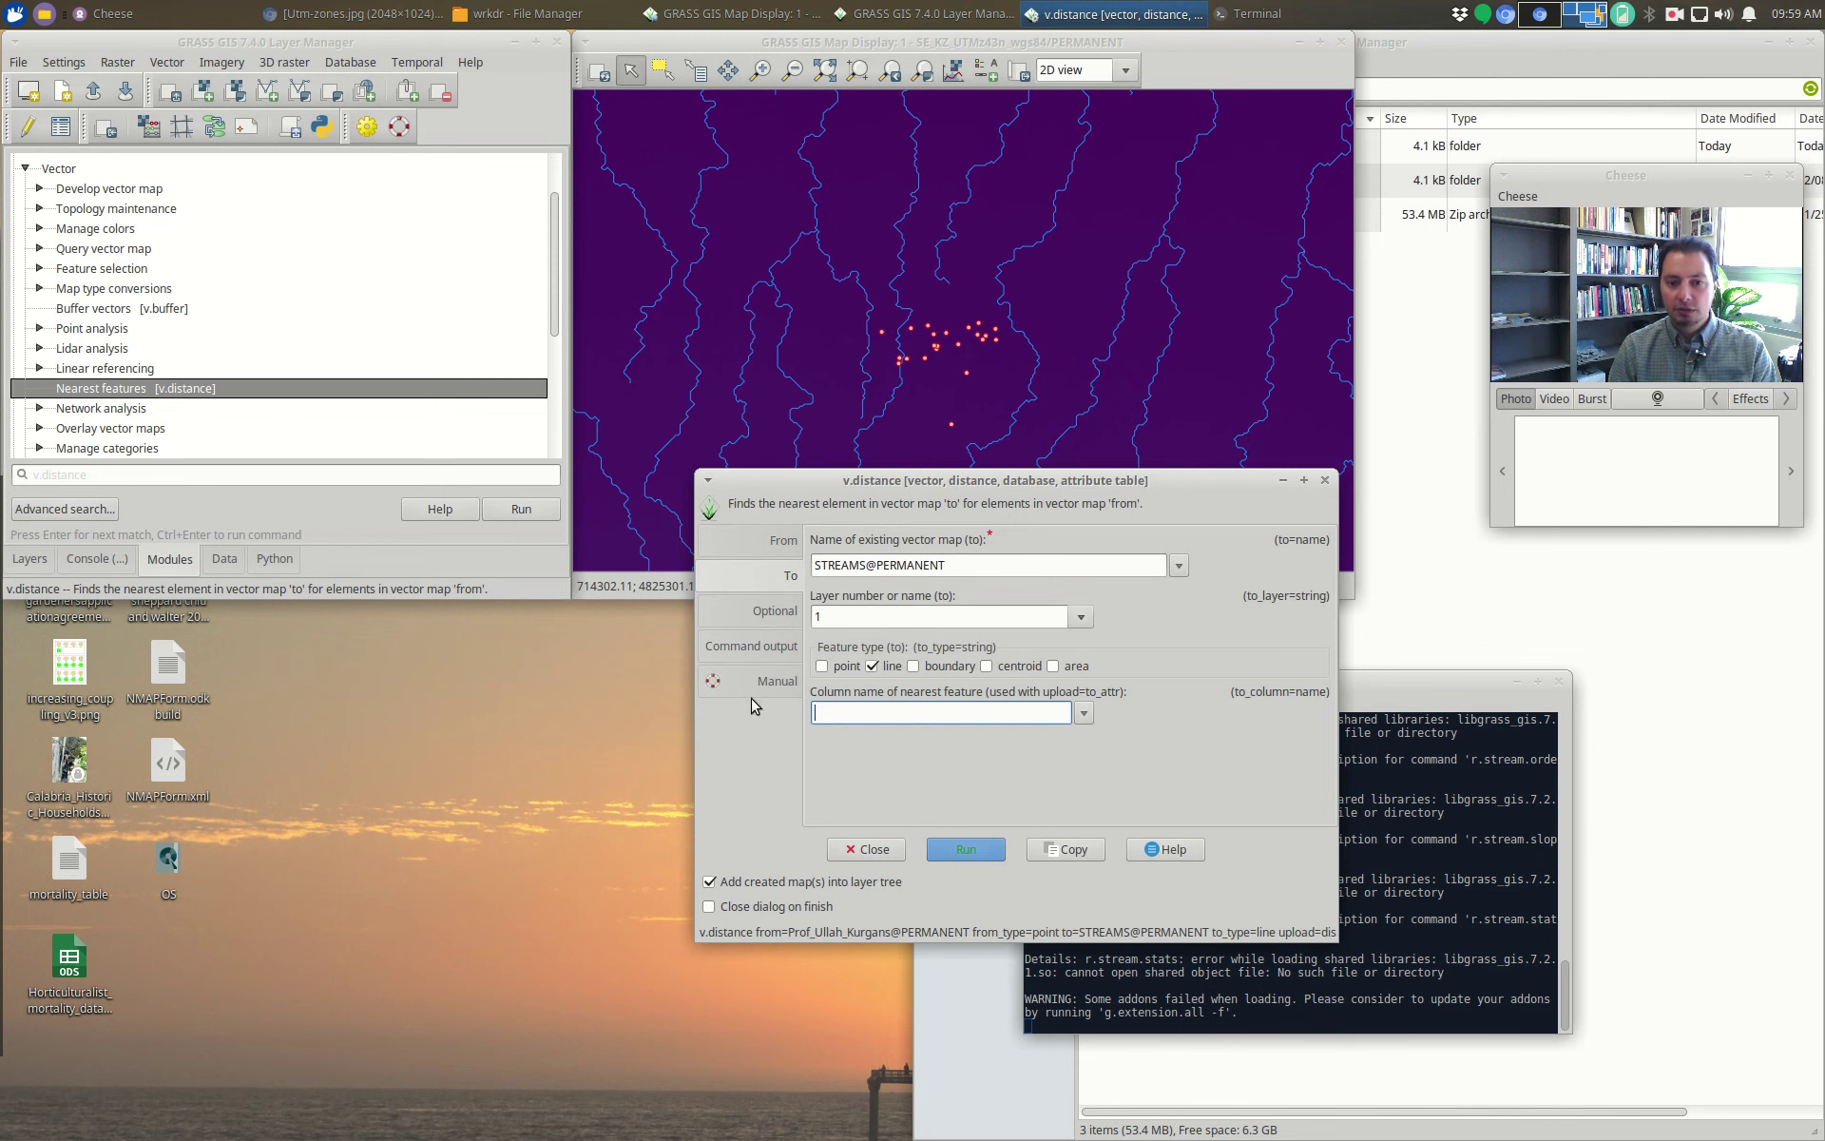
pyautogui.click(976, 851)
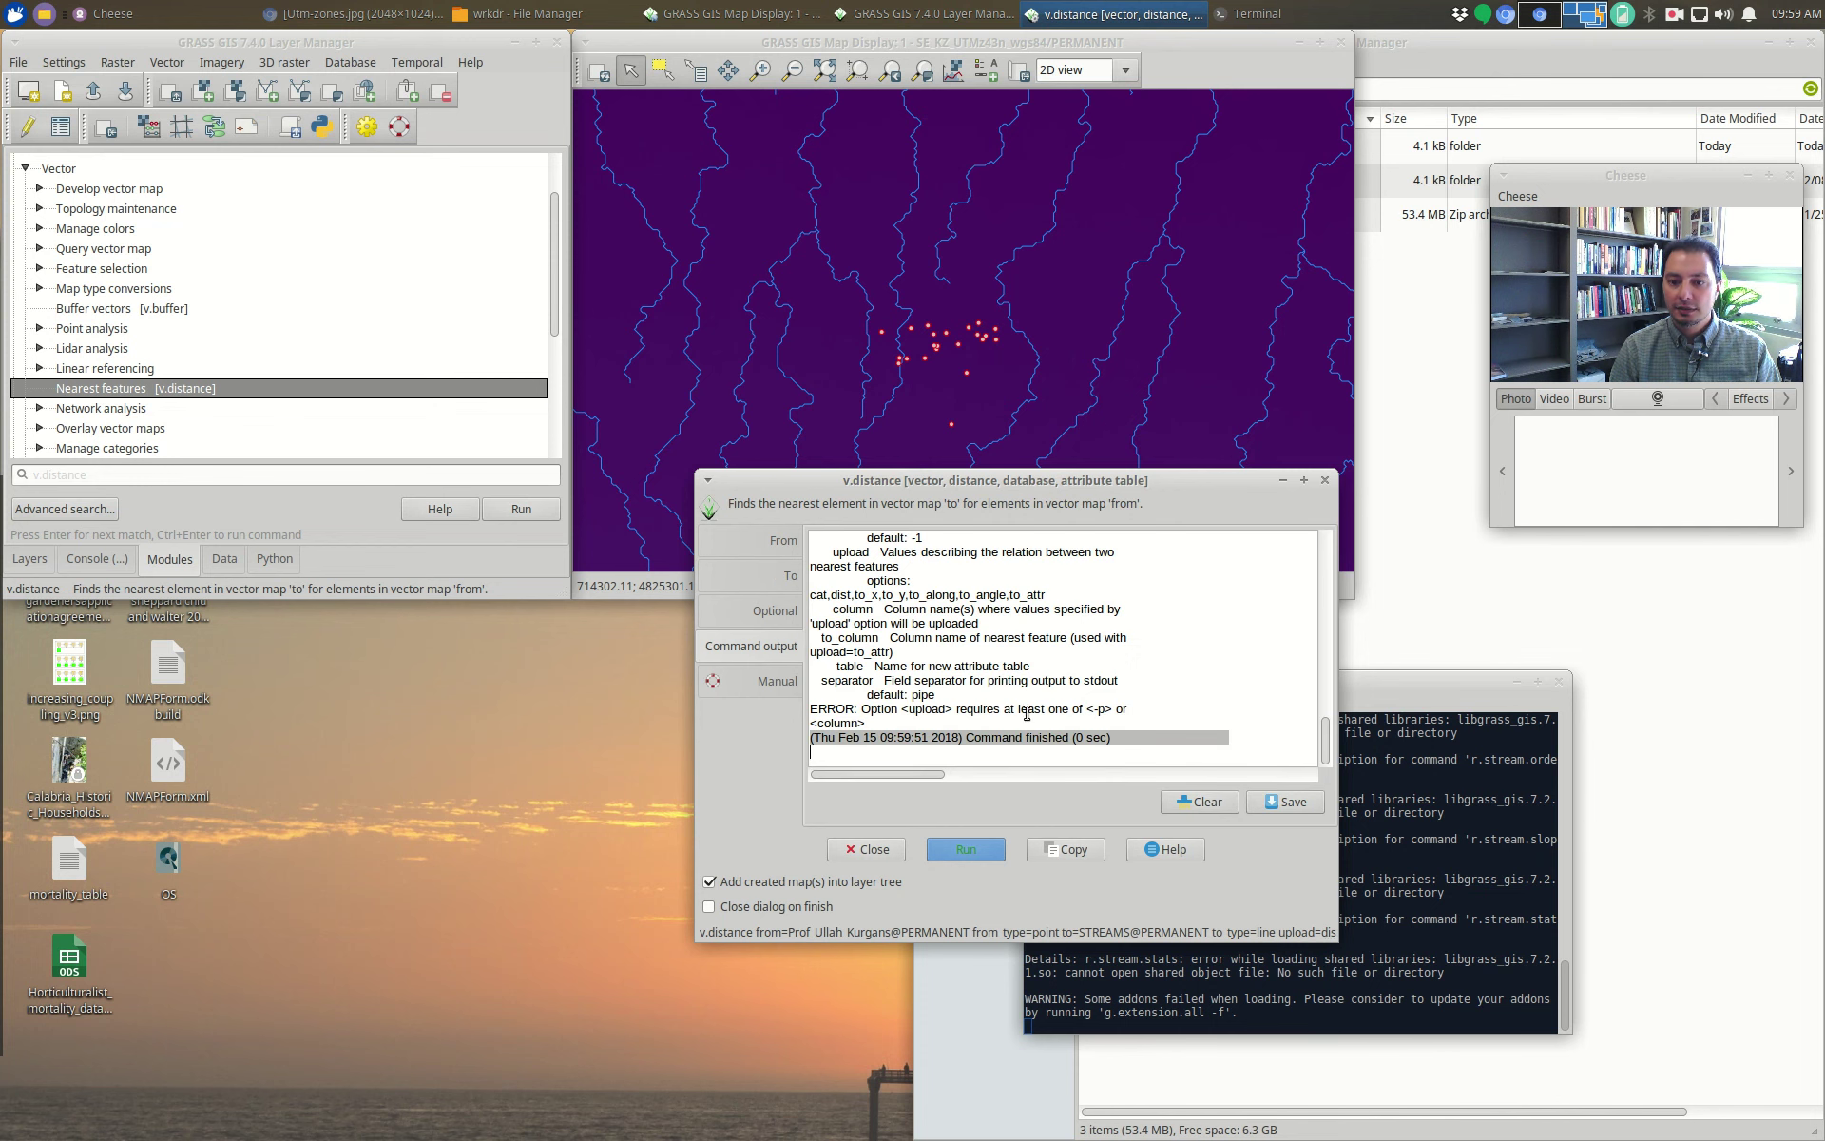
# Step: Enter nearest_strm as the 'from' map's column for uploaded values and run v.distance
pyautogui.click(770, 586)
pyautogui.click(757, 542)
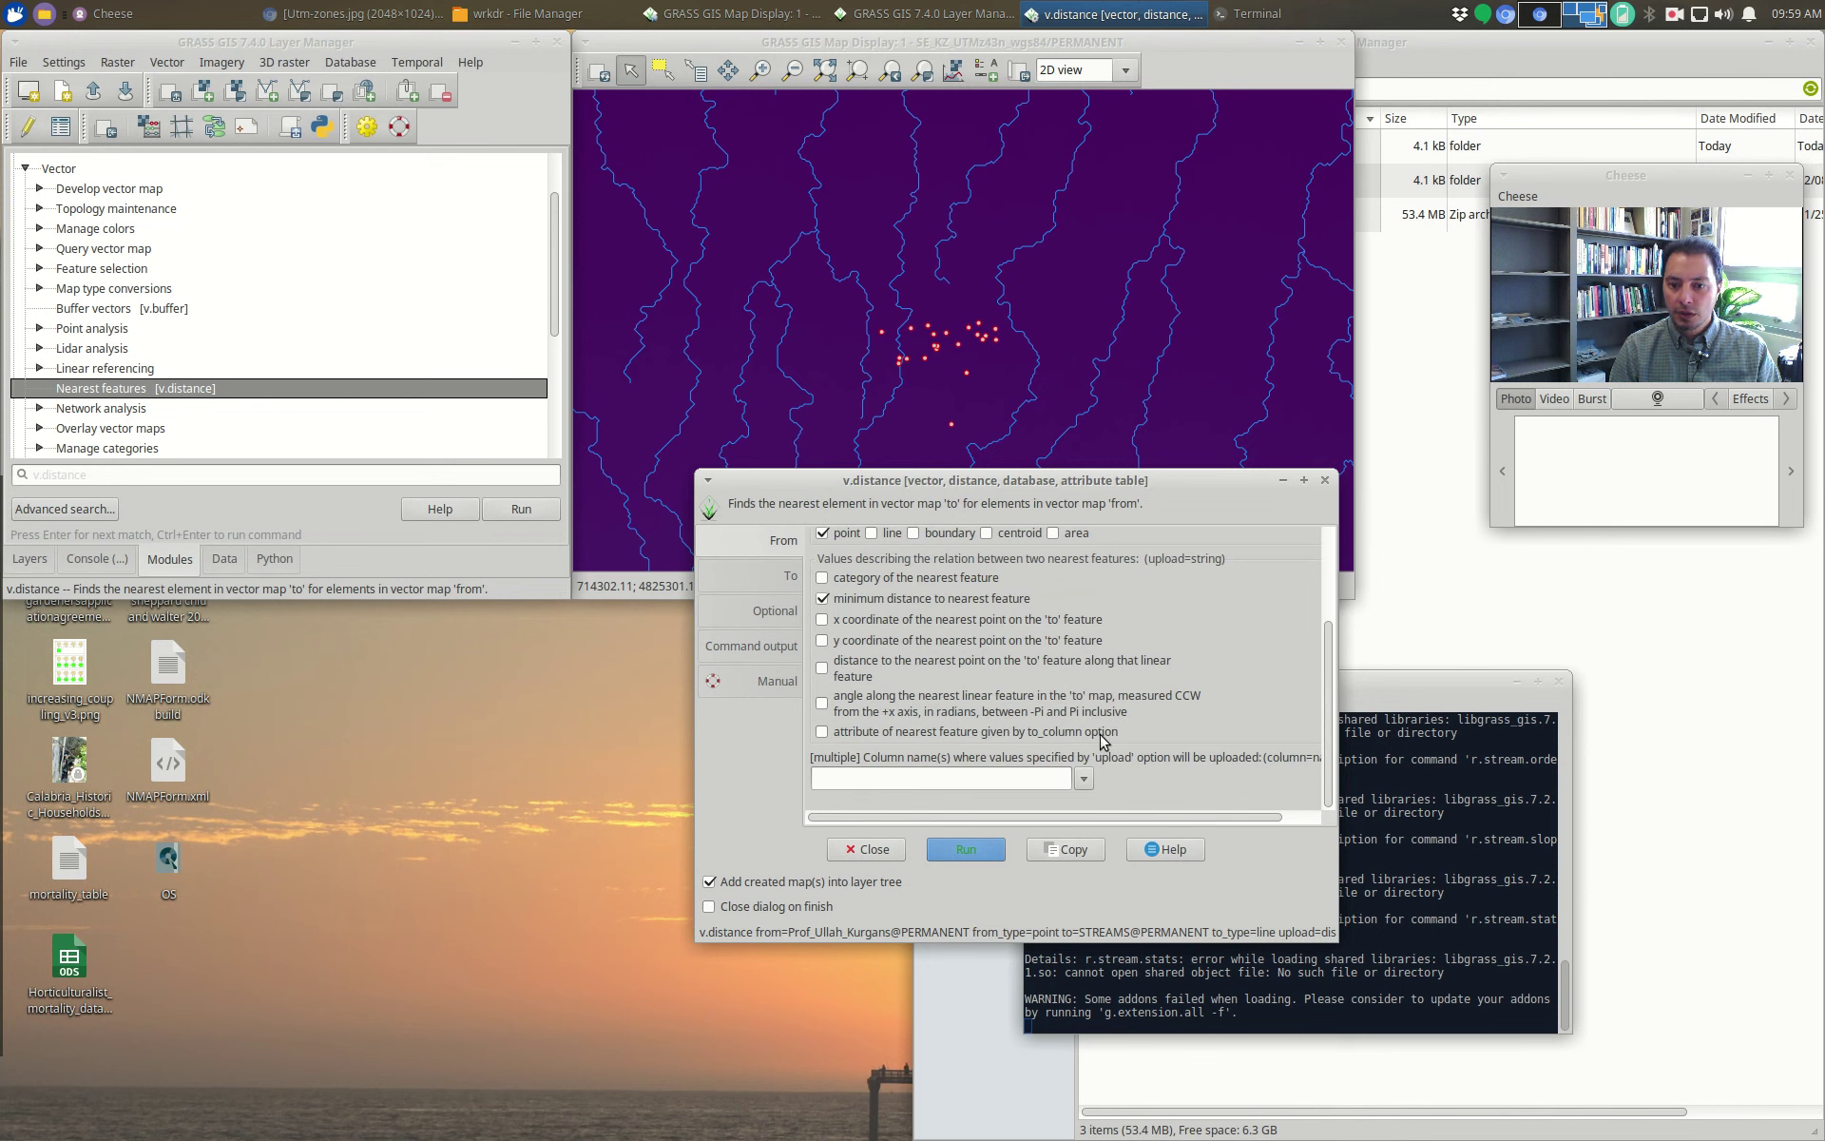
pyautogui.click(1018, 781)
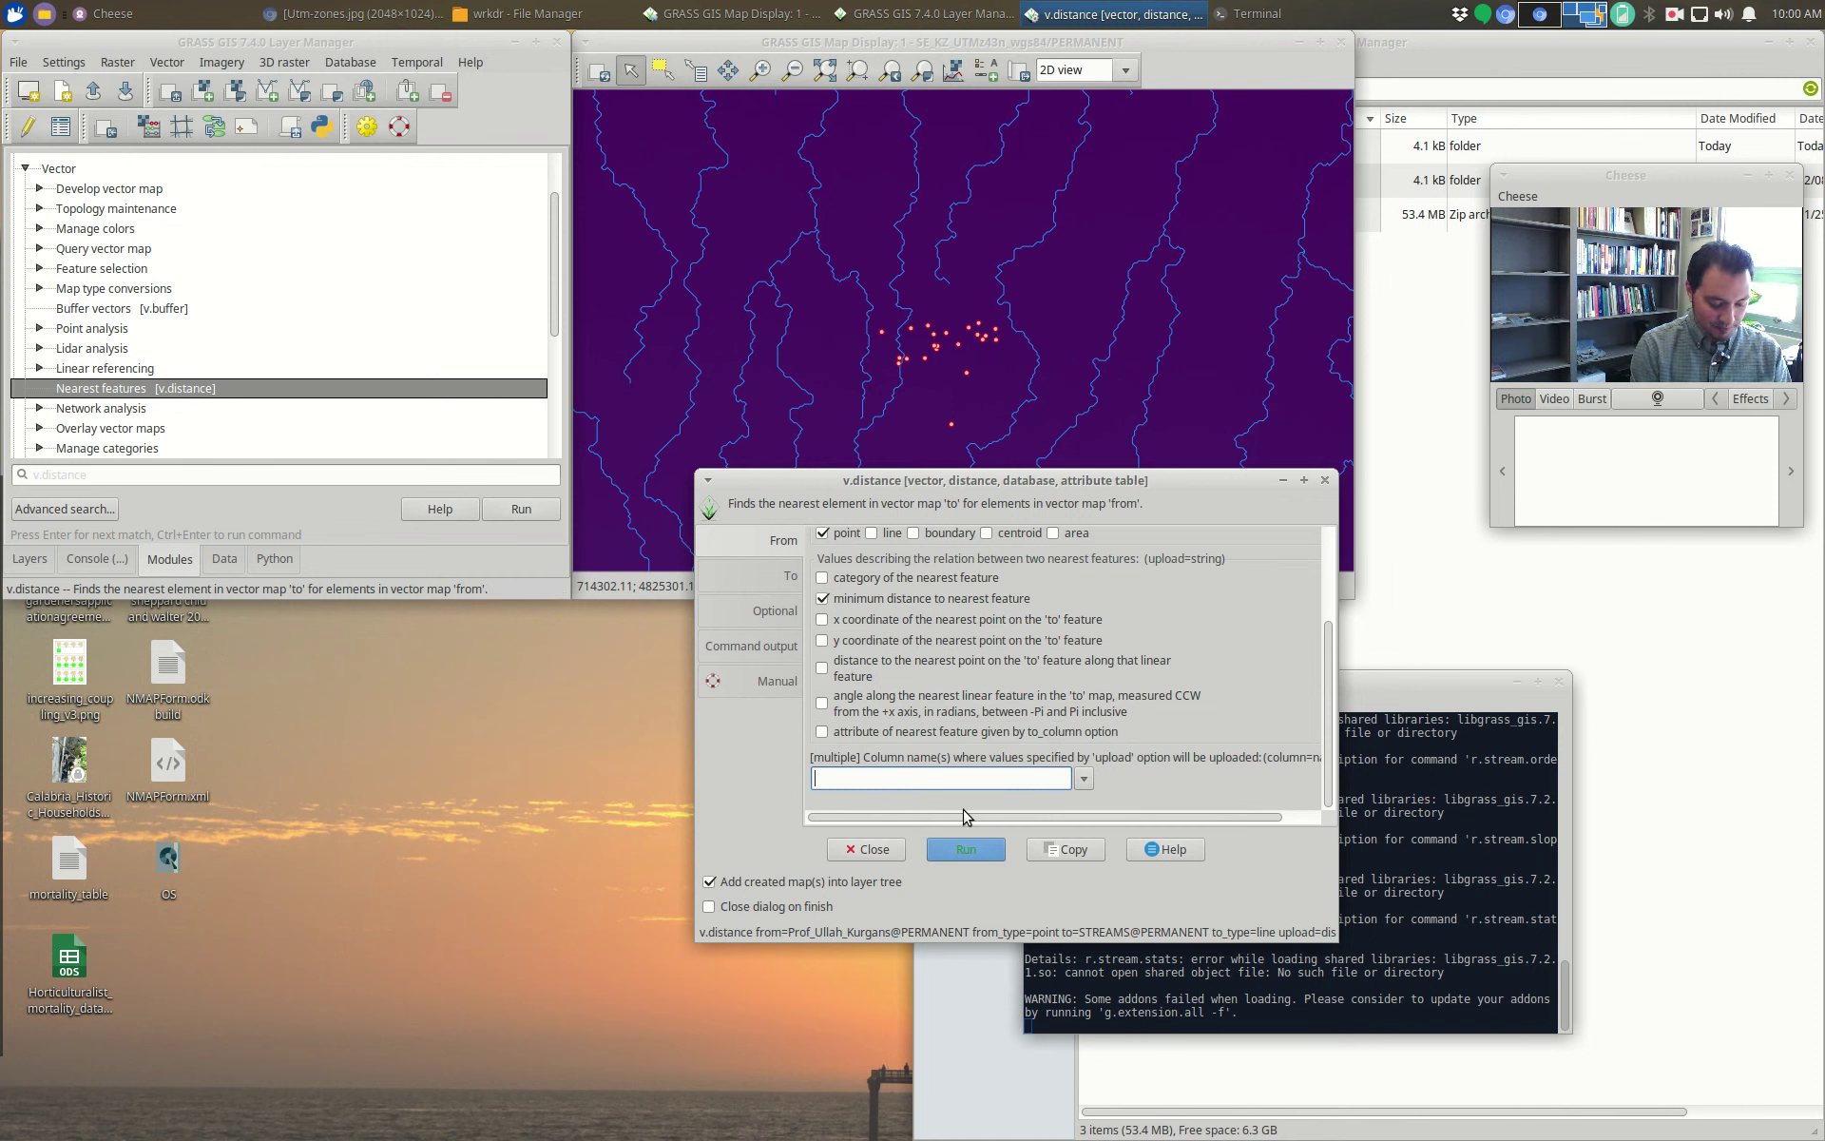
pyautogui.write('nearest_strm')
pyautogui.click(979, 849)
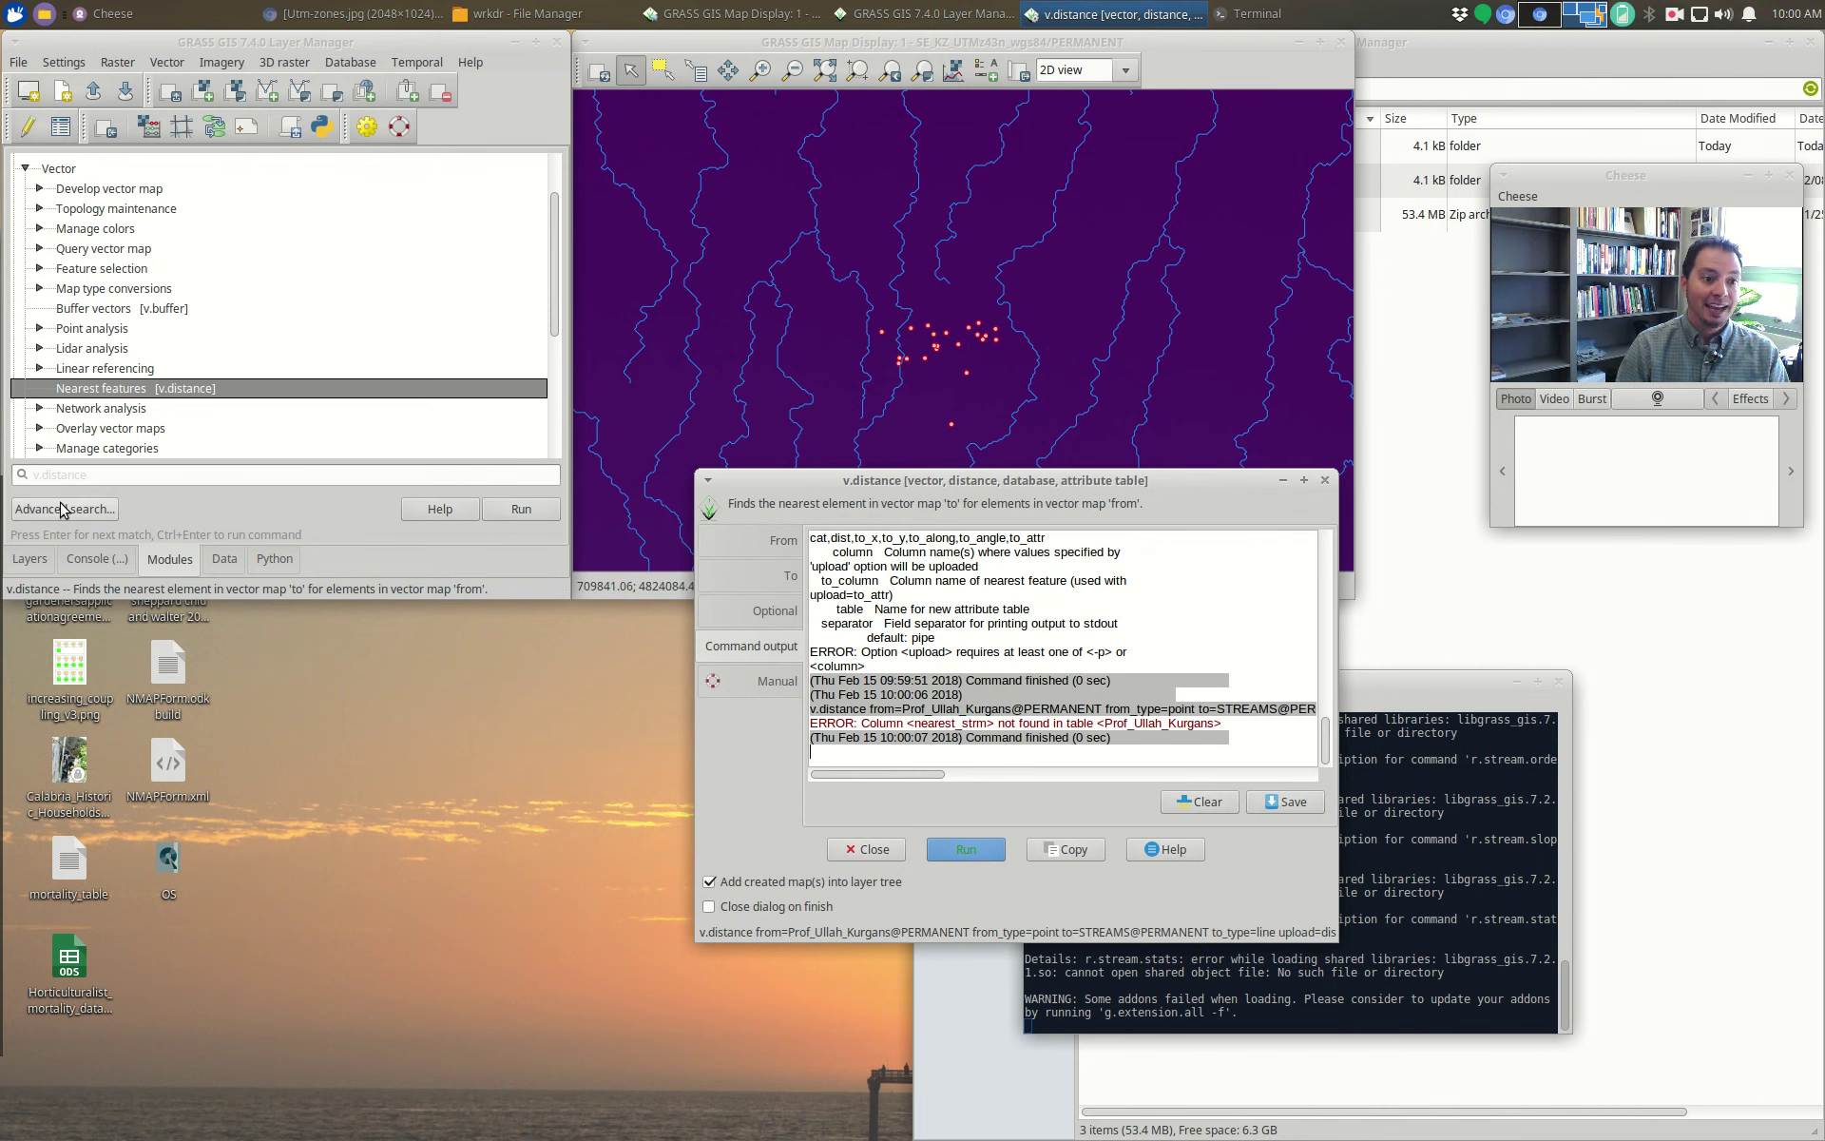
# Step: Open the attribute table of the kurgans layer and move its window clear of the v.distance dialog
pyautogui.click(43, 558)
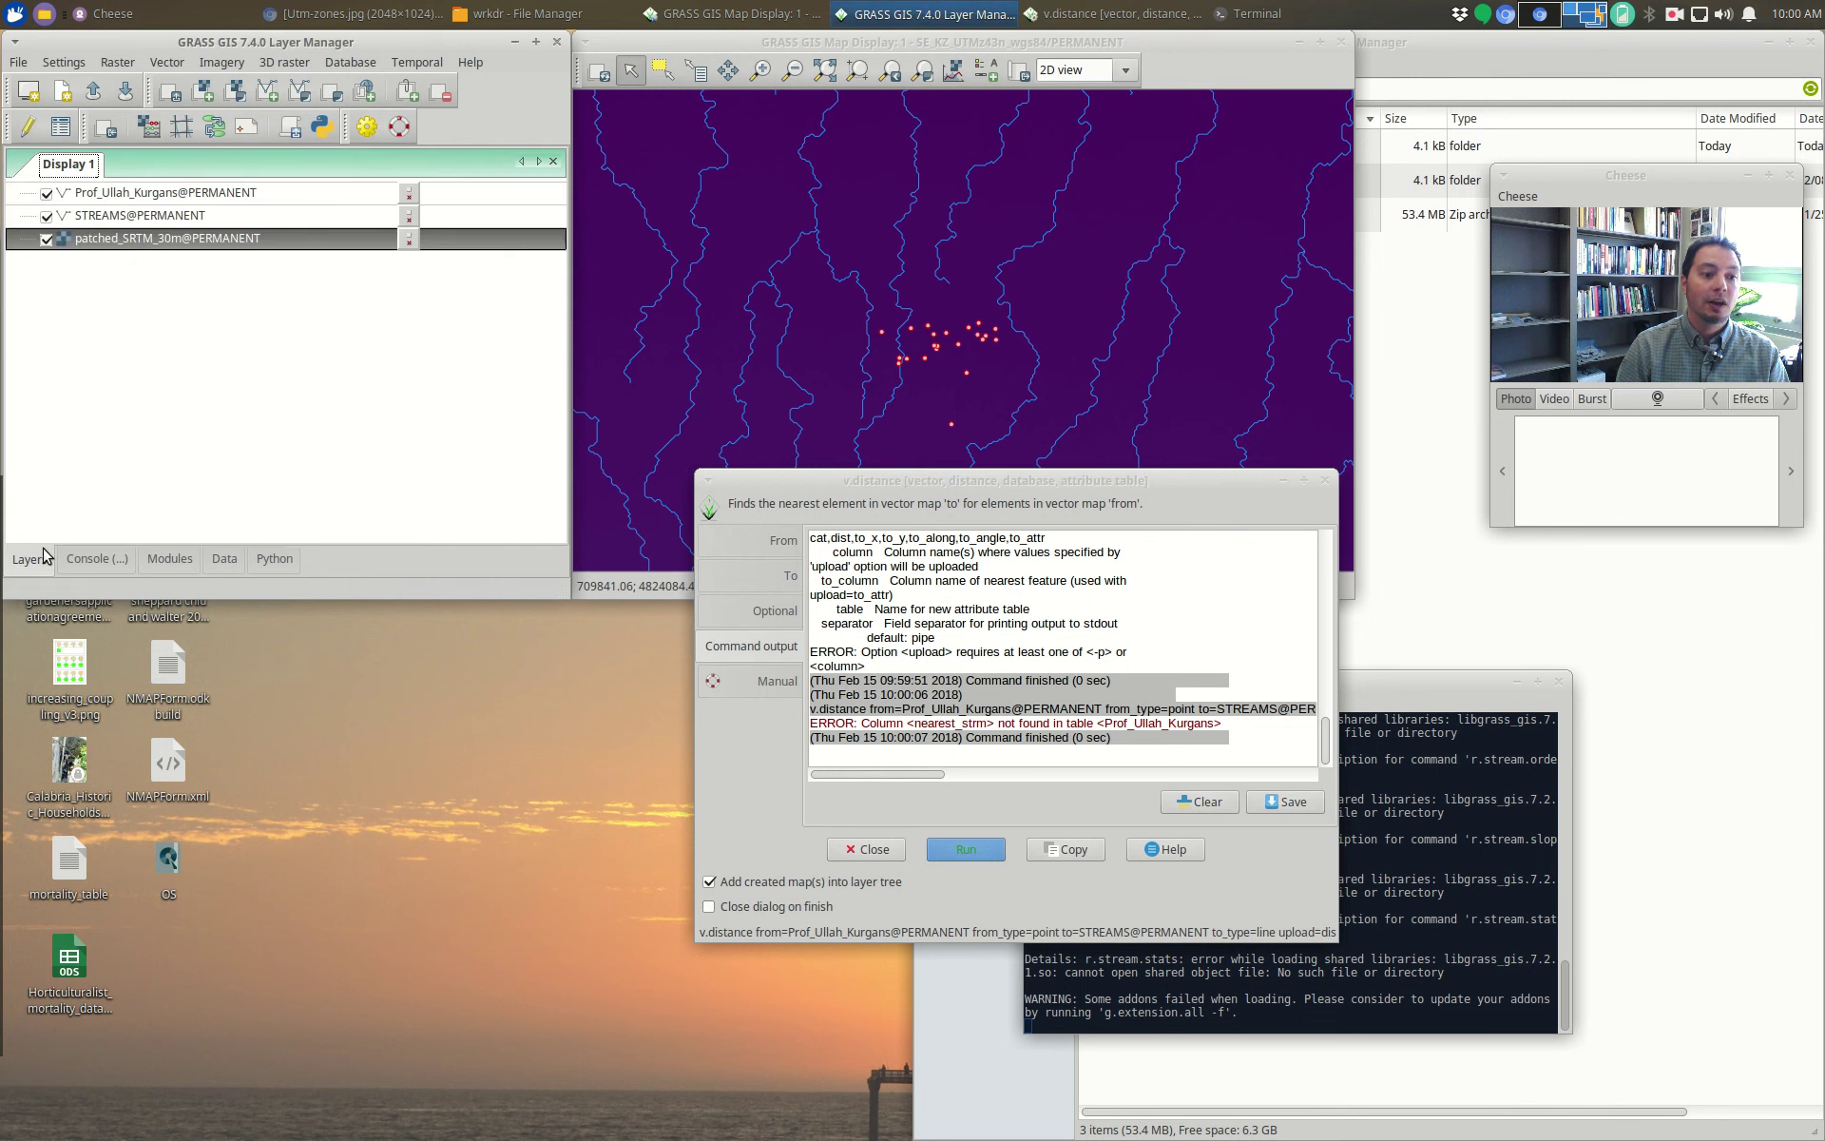
pyautogui.click(121, 195)
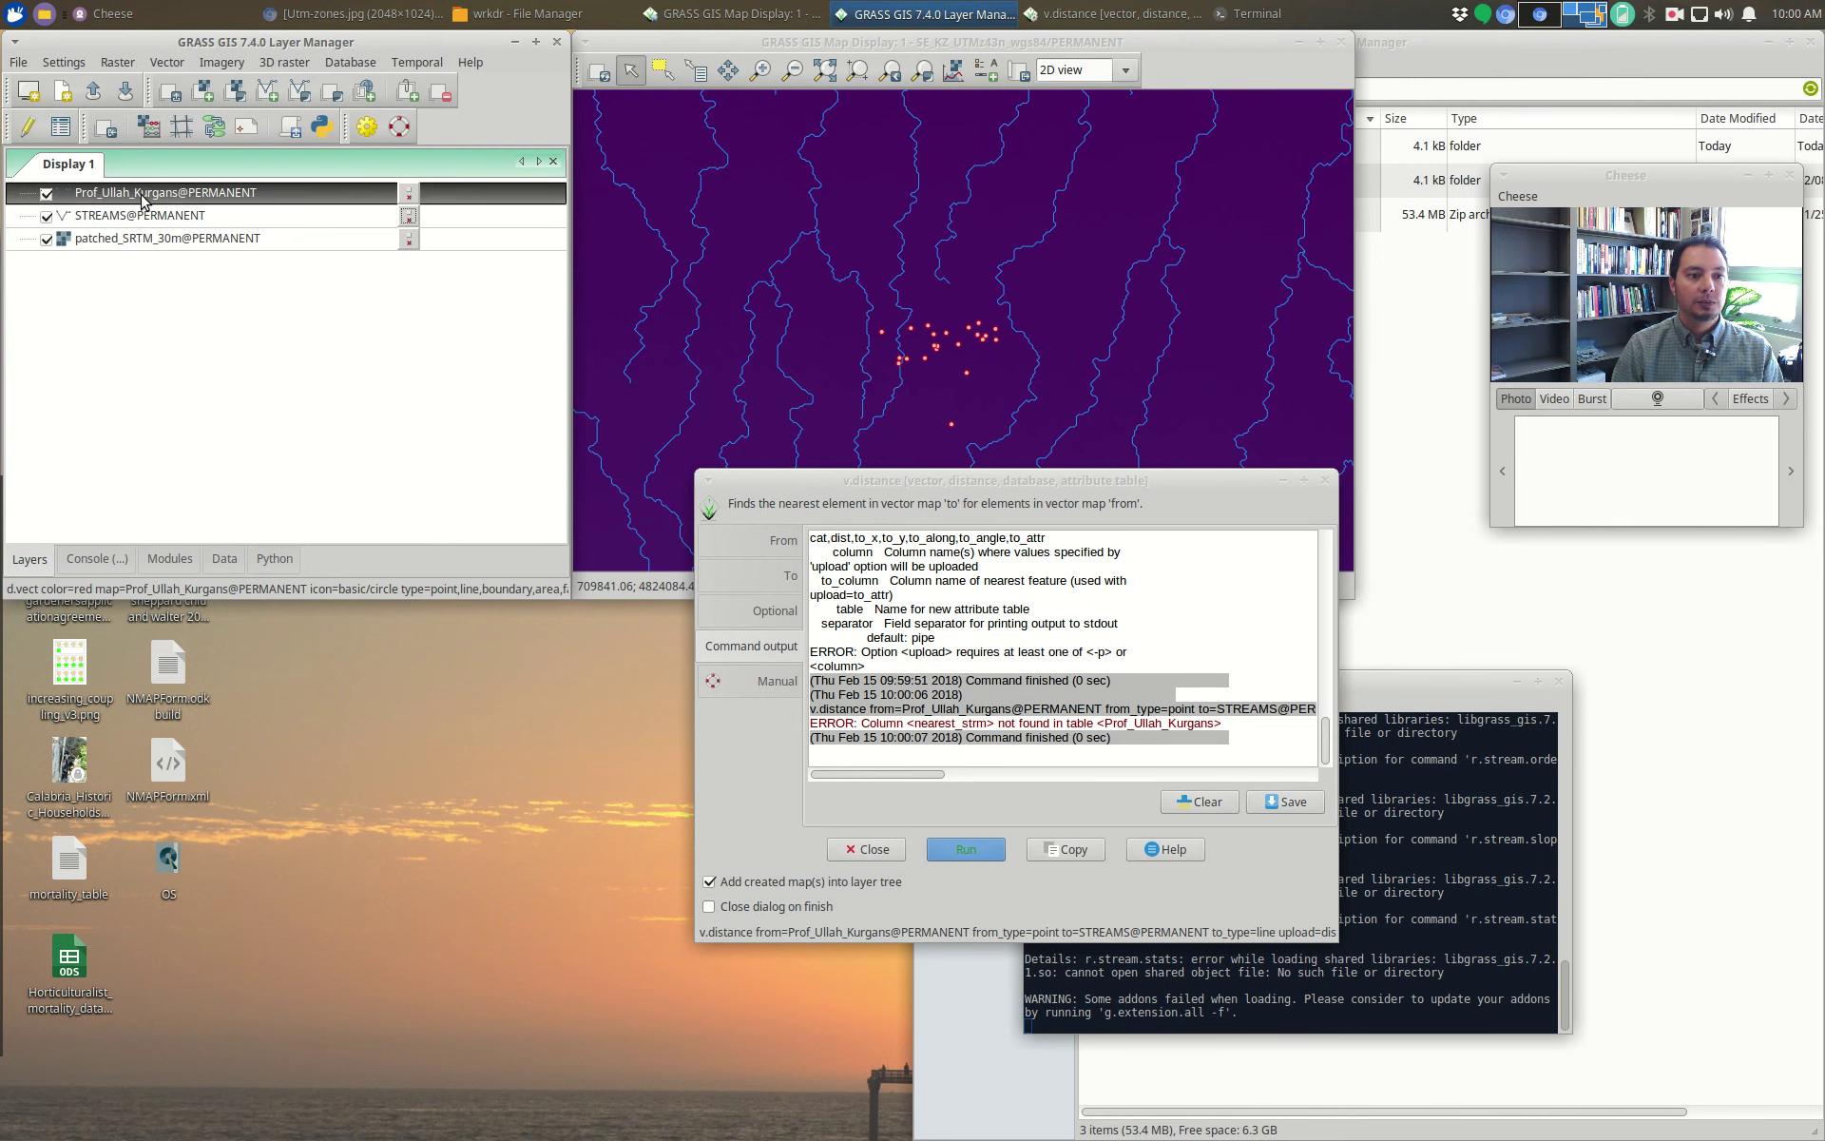
pyautogui.rightClick(143, 200)
pyautogui.click(271, 485)
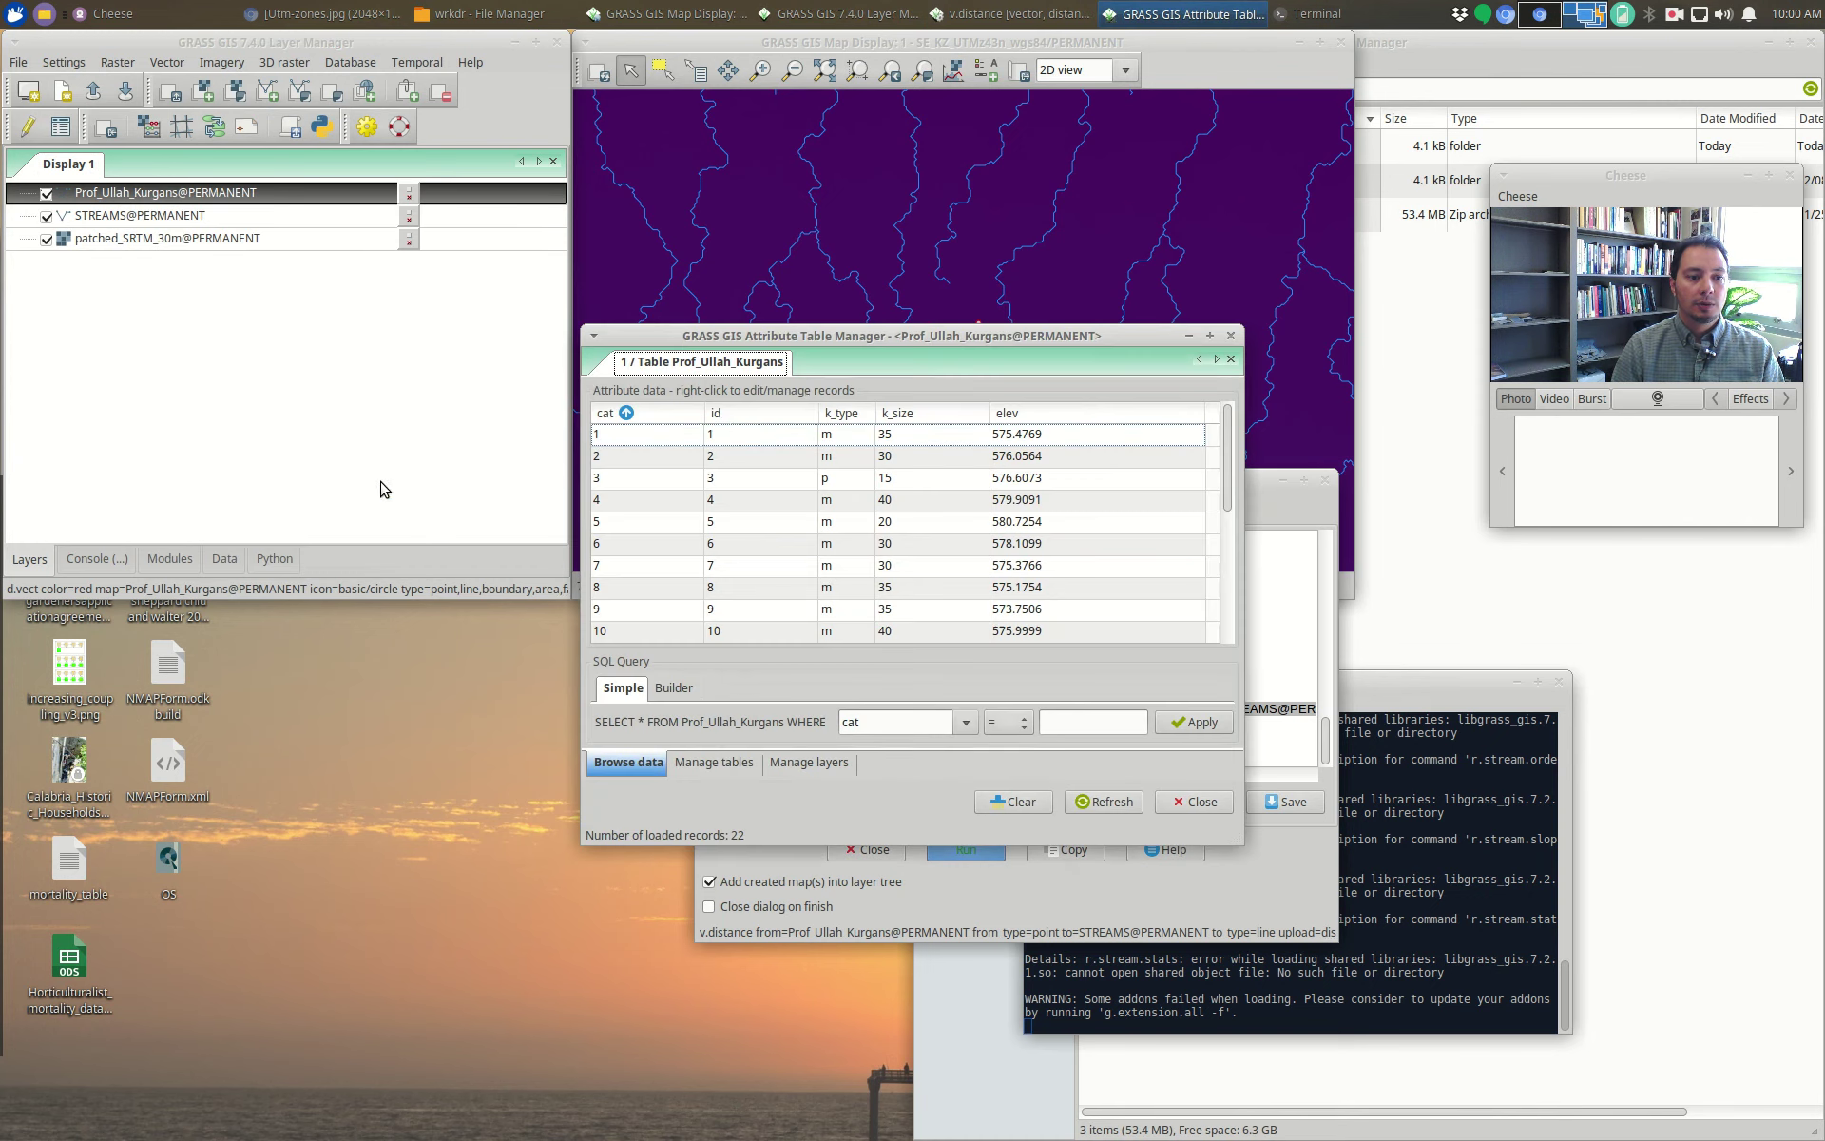
pyautogui.moveTo(851, 338); pyautogui.dragTo(340, 277)
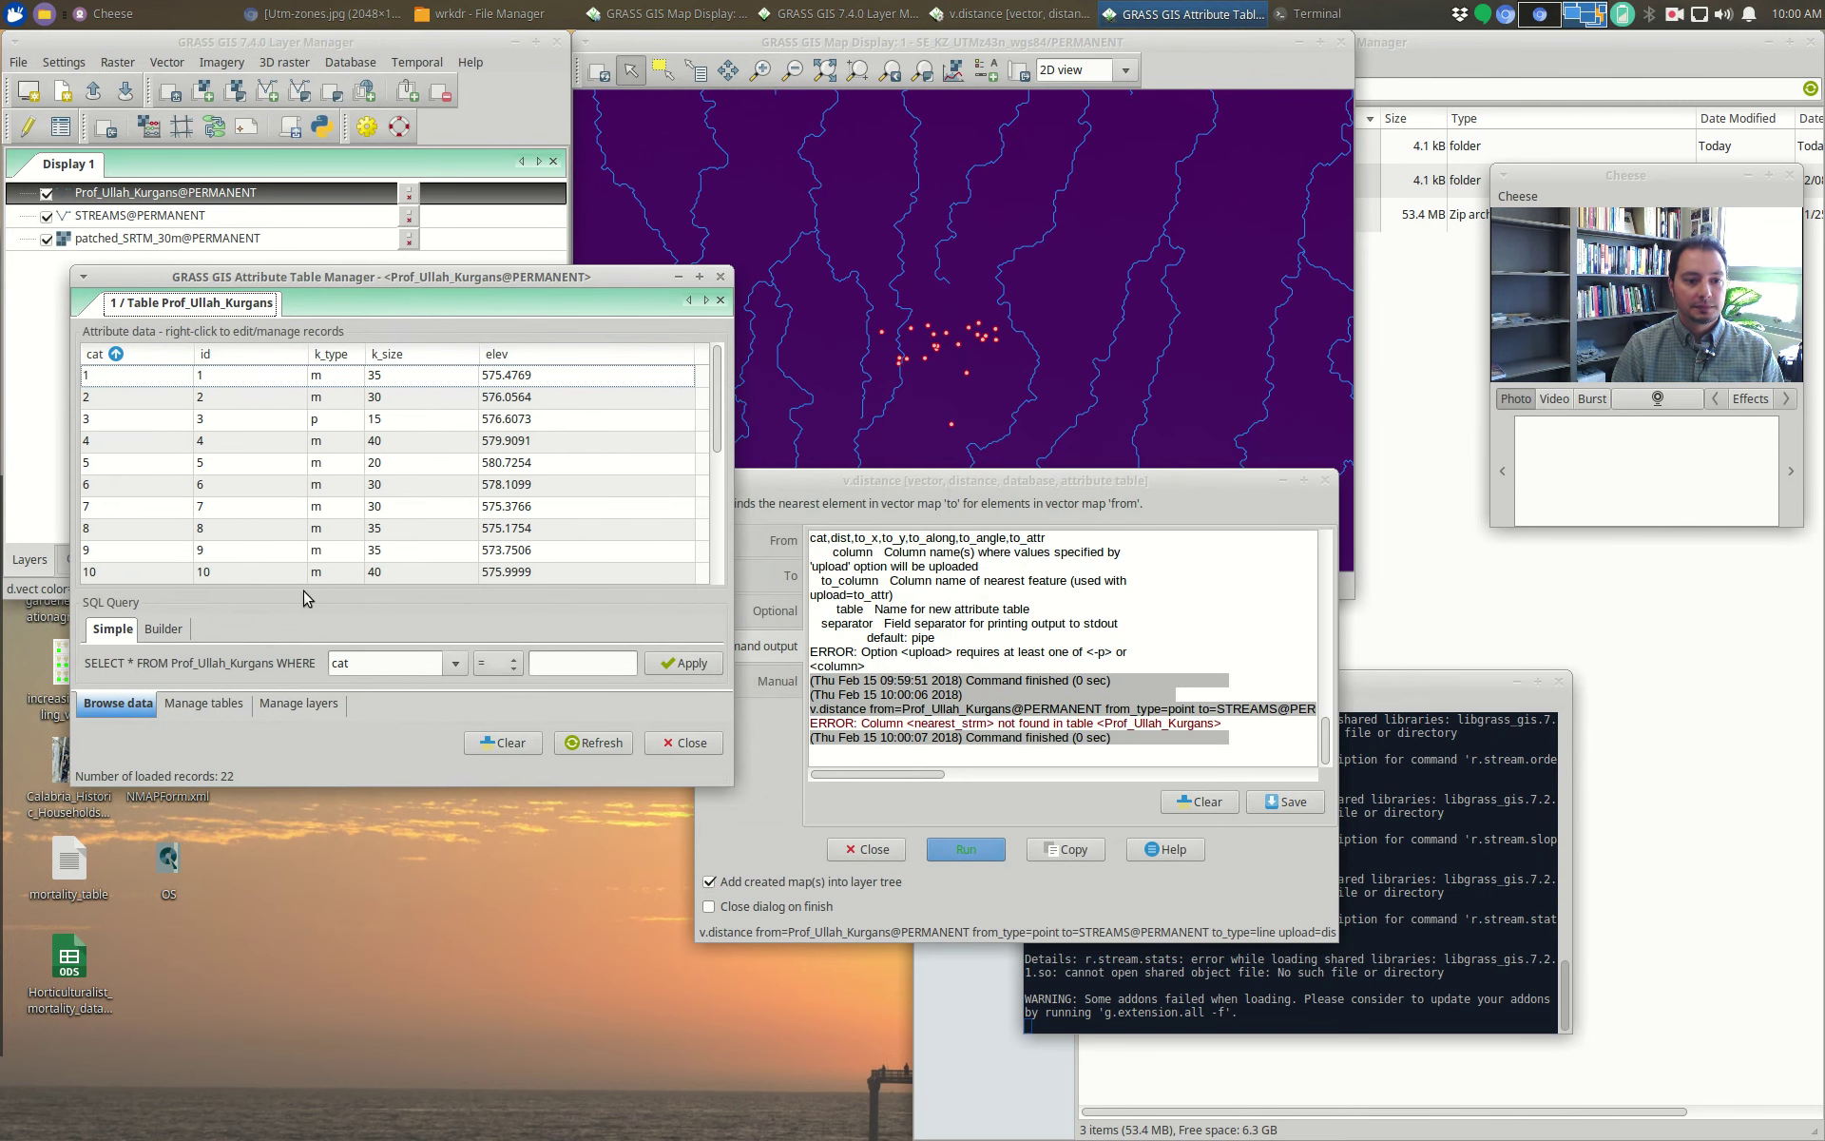
# Step: Add a column named nearest_strm of type double to the kurgans attribute table and return to its records
pyautogui.click(205, 704)
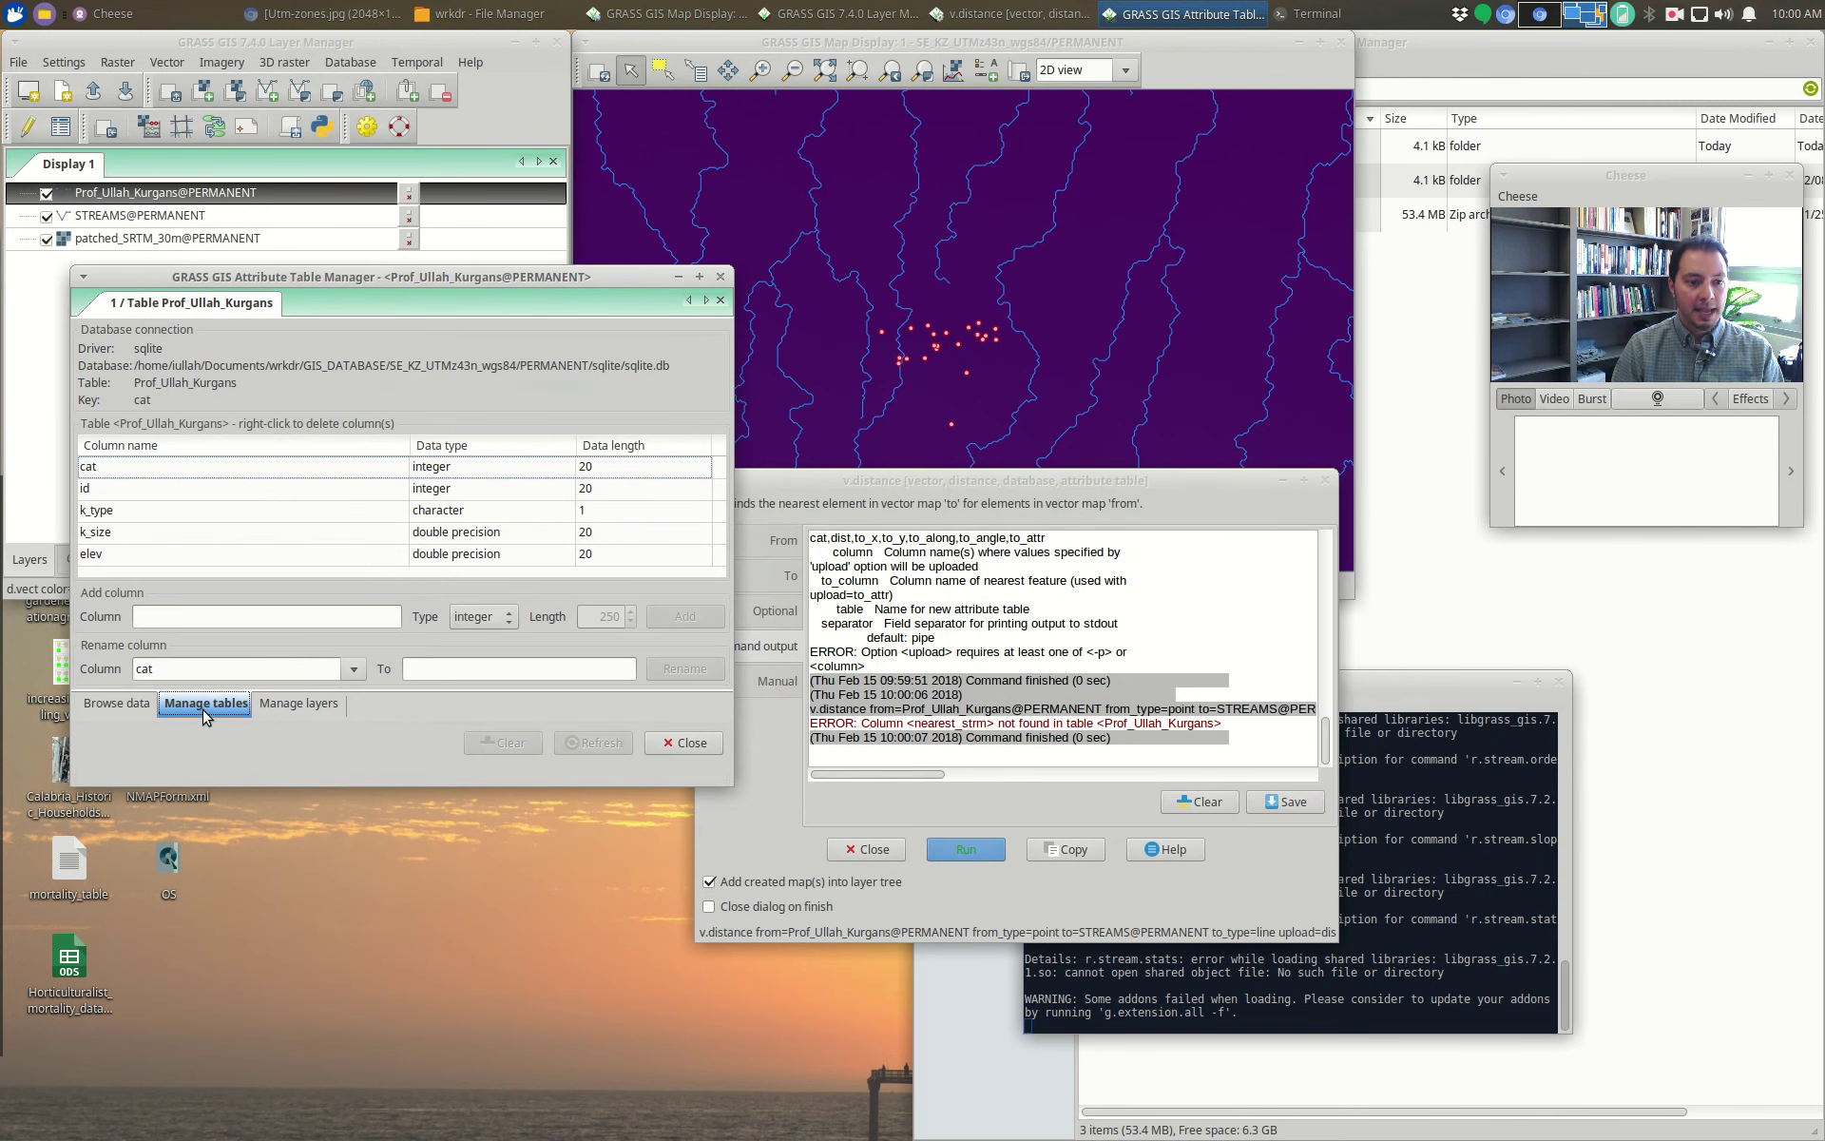
pyautogui.click(204, 615)
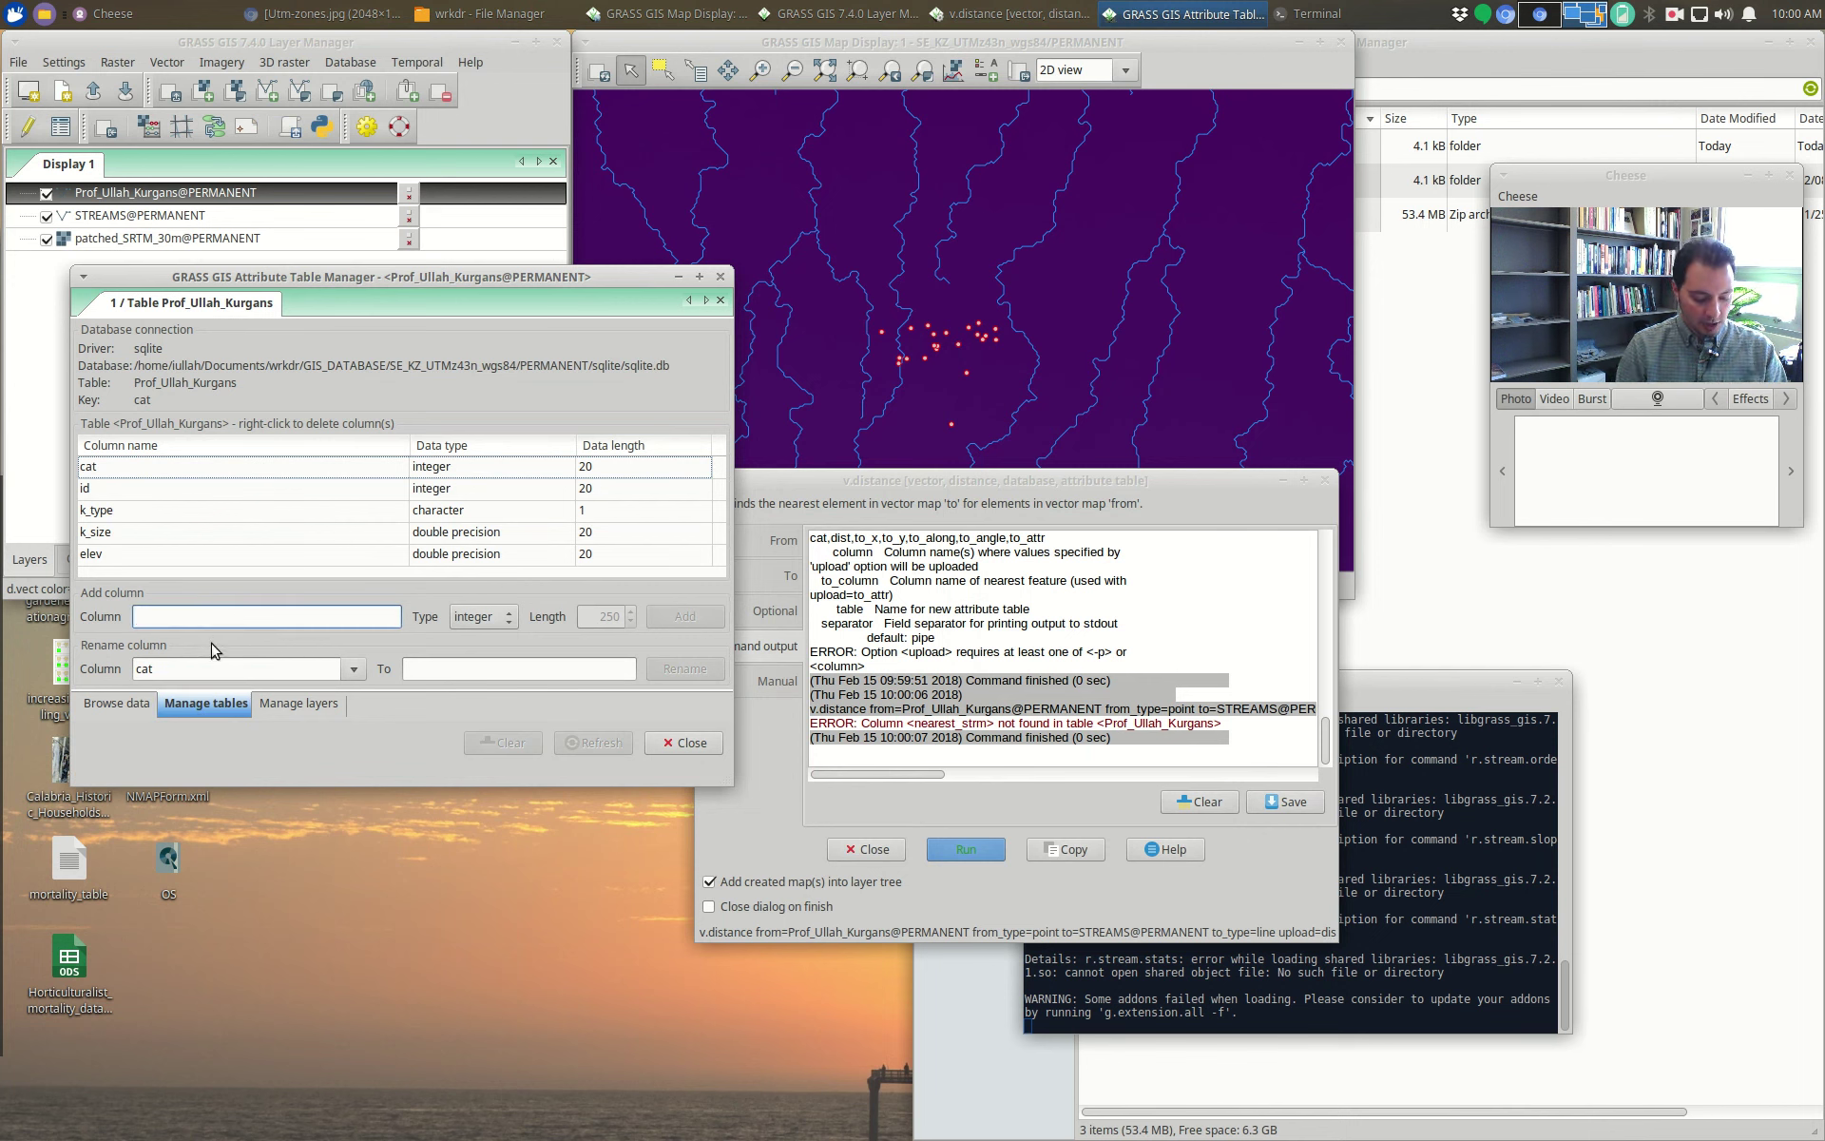
pyautogui.write('nearest_strm')
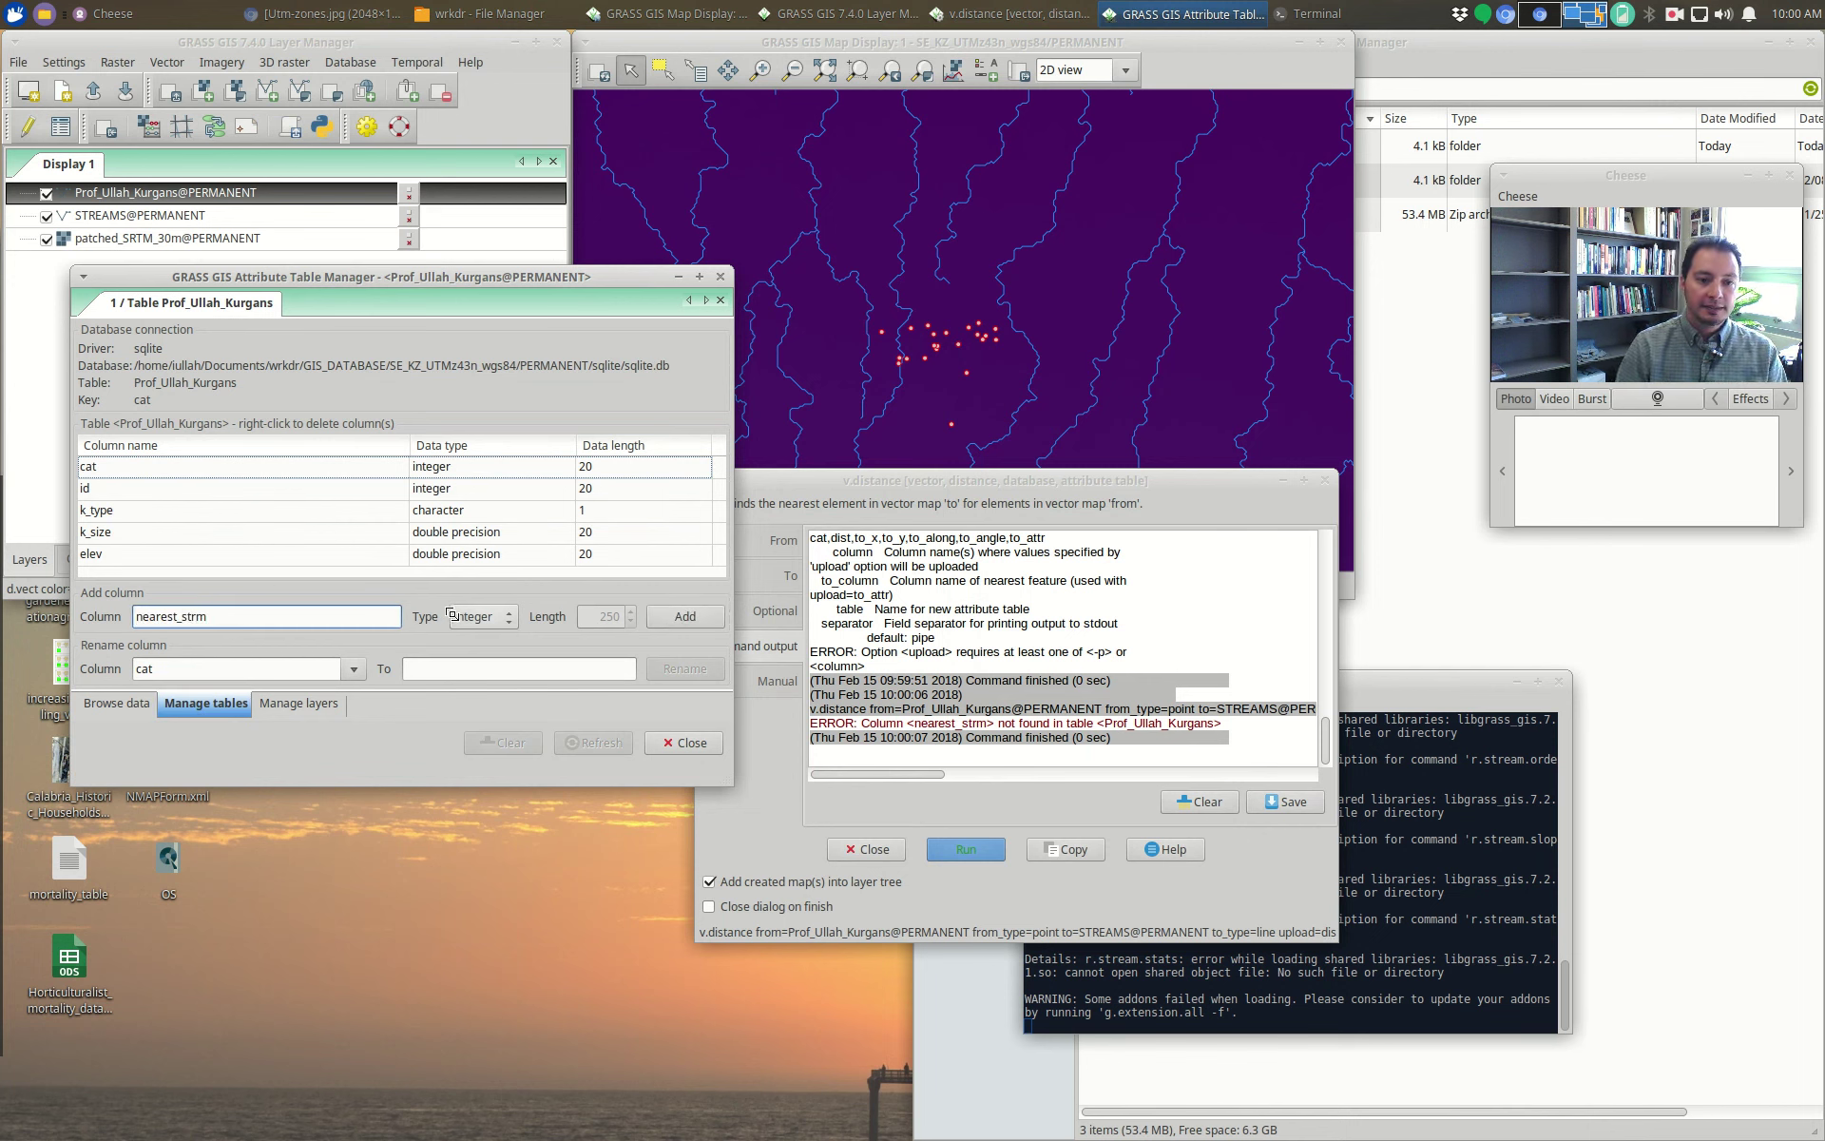
pyautogui.click(475, 615)
pyautogui.click(471, 645)
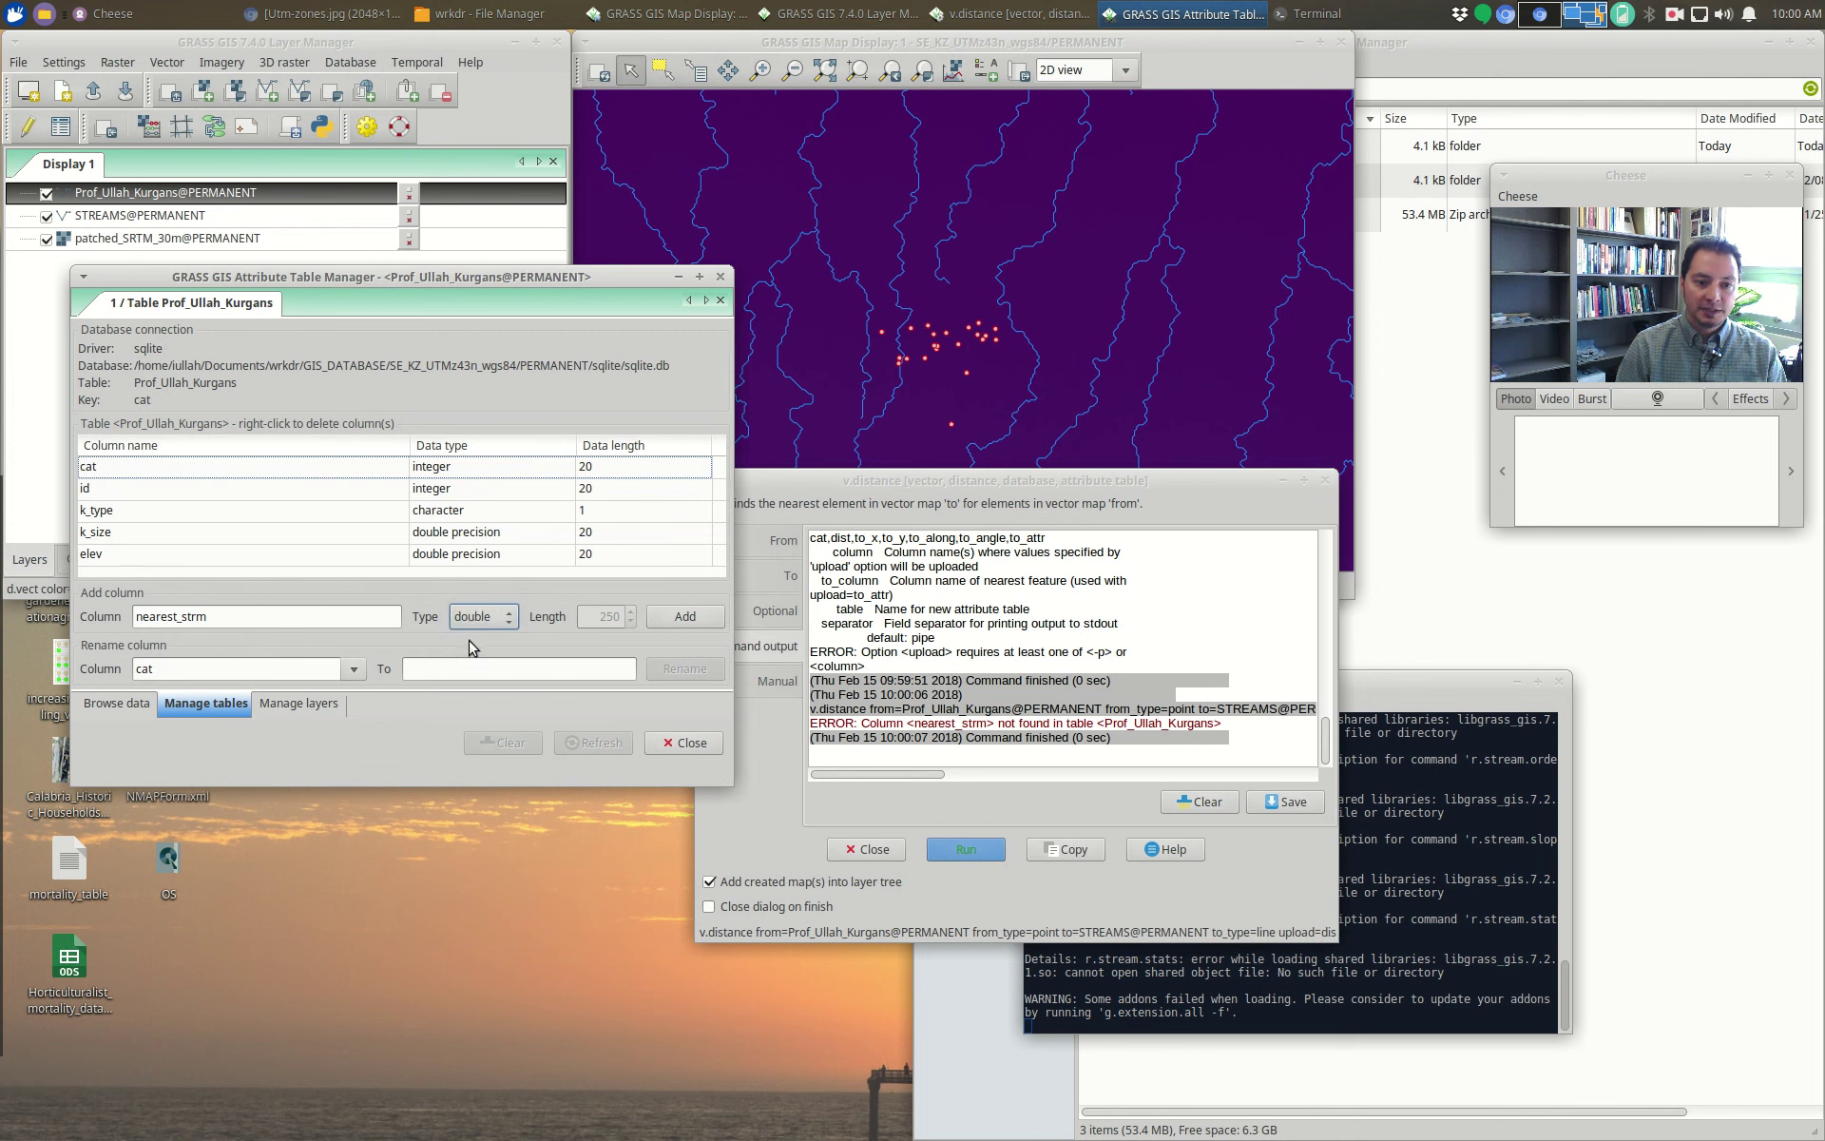
pyautogui.click(684, 616)
pyautogui.click(119, 708)
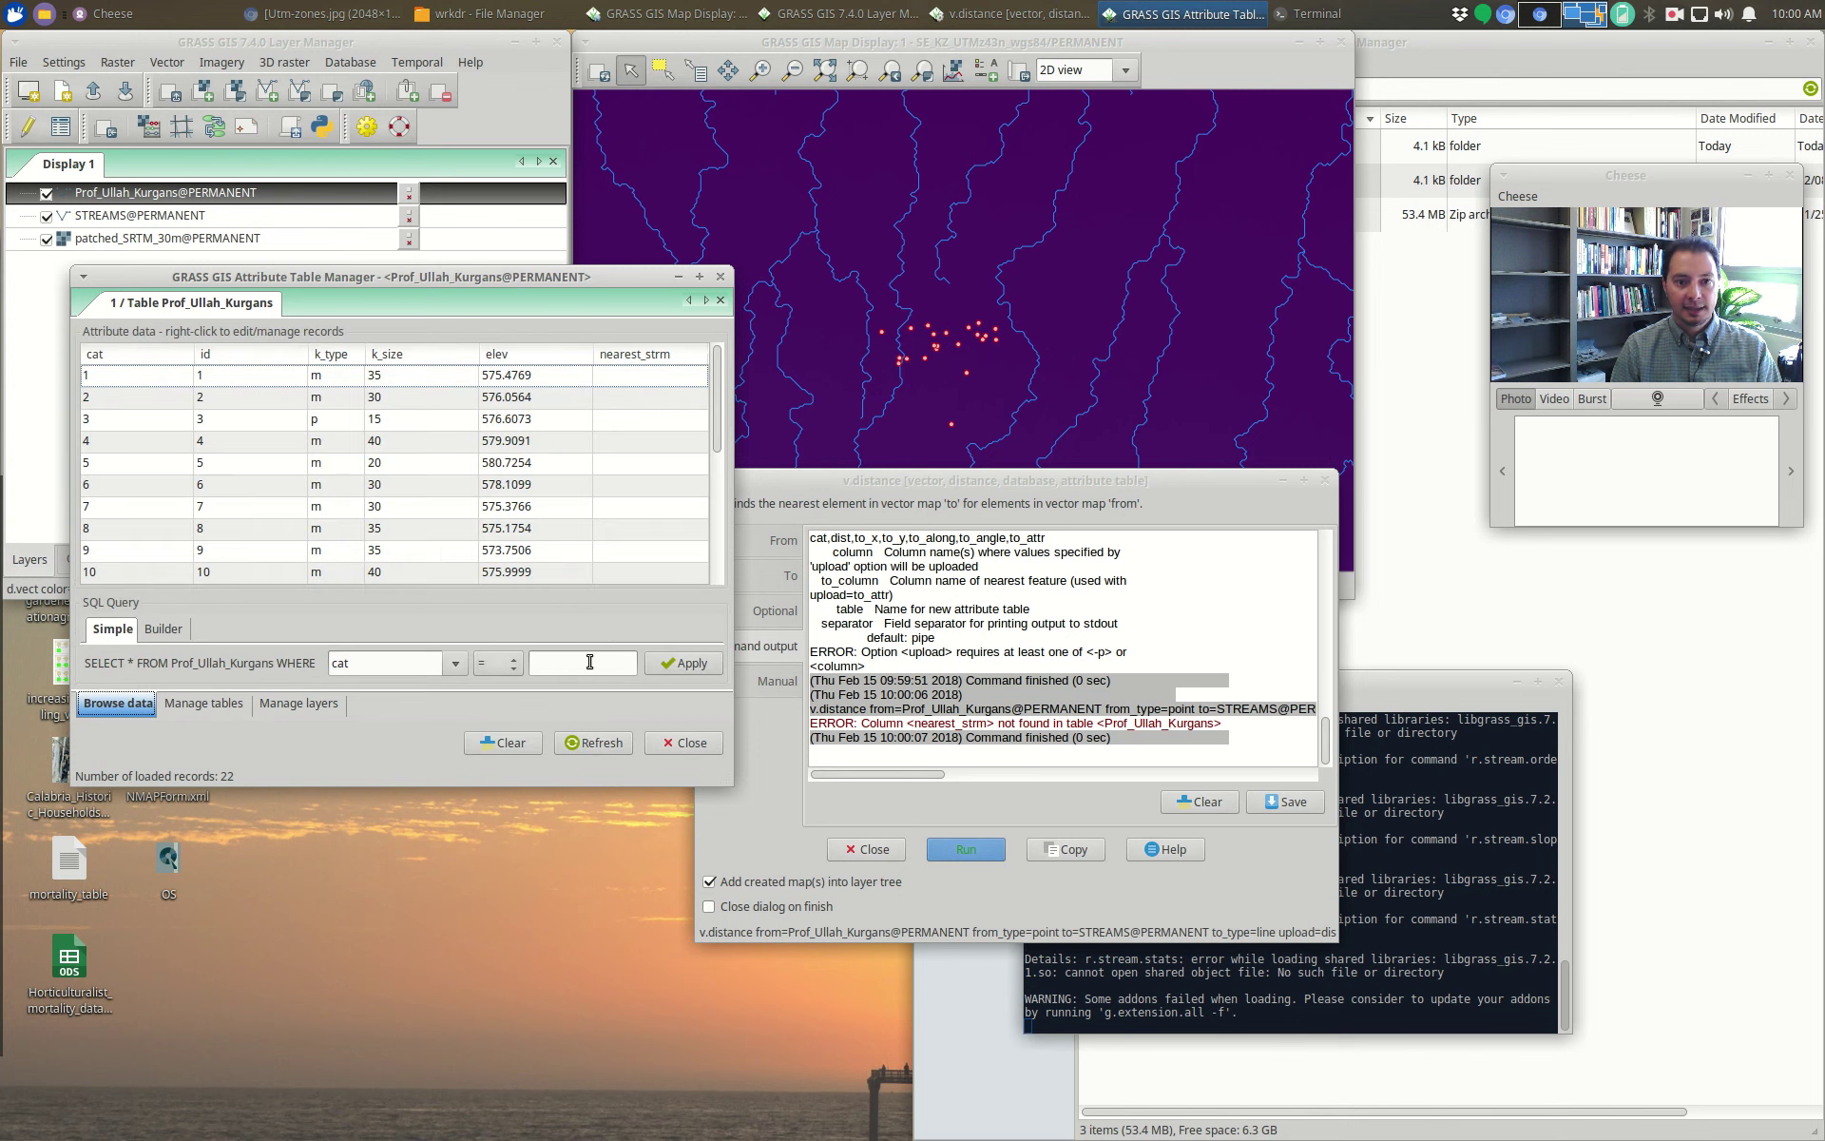
# Step: Run v.distance again and refresh the kurgans attribute table to check the nearest_strm values
pyautogui.click(965, 848)
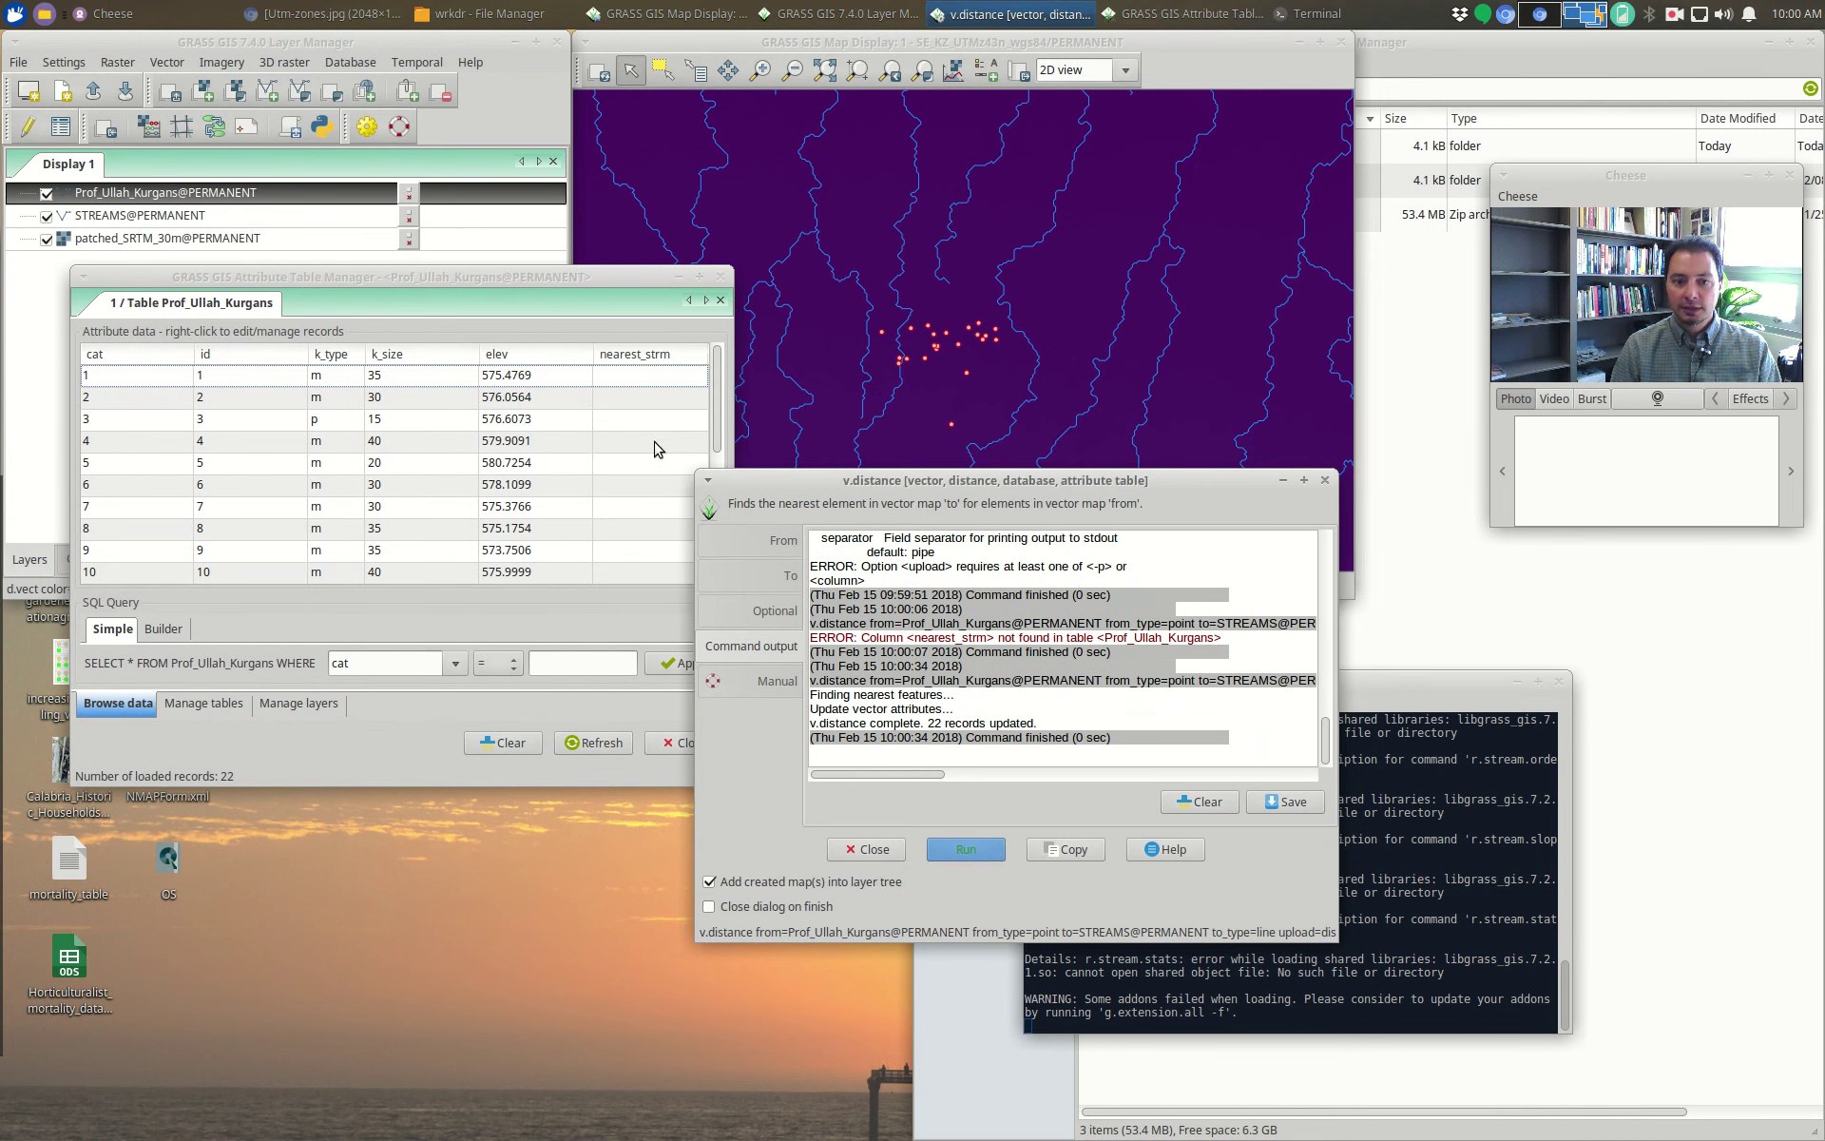
pyautogui.click(608, 745)
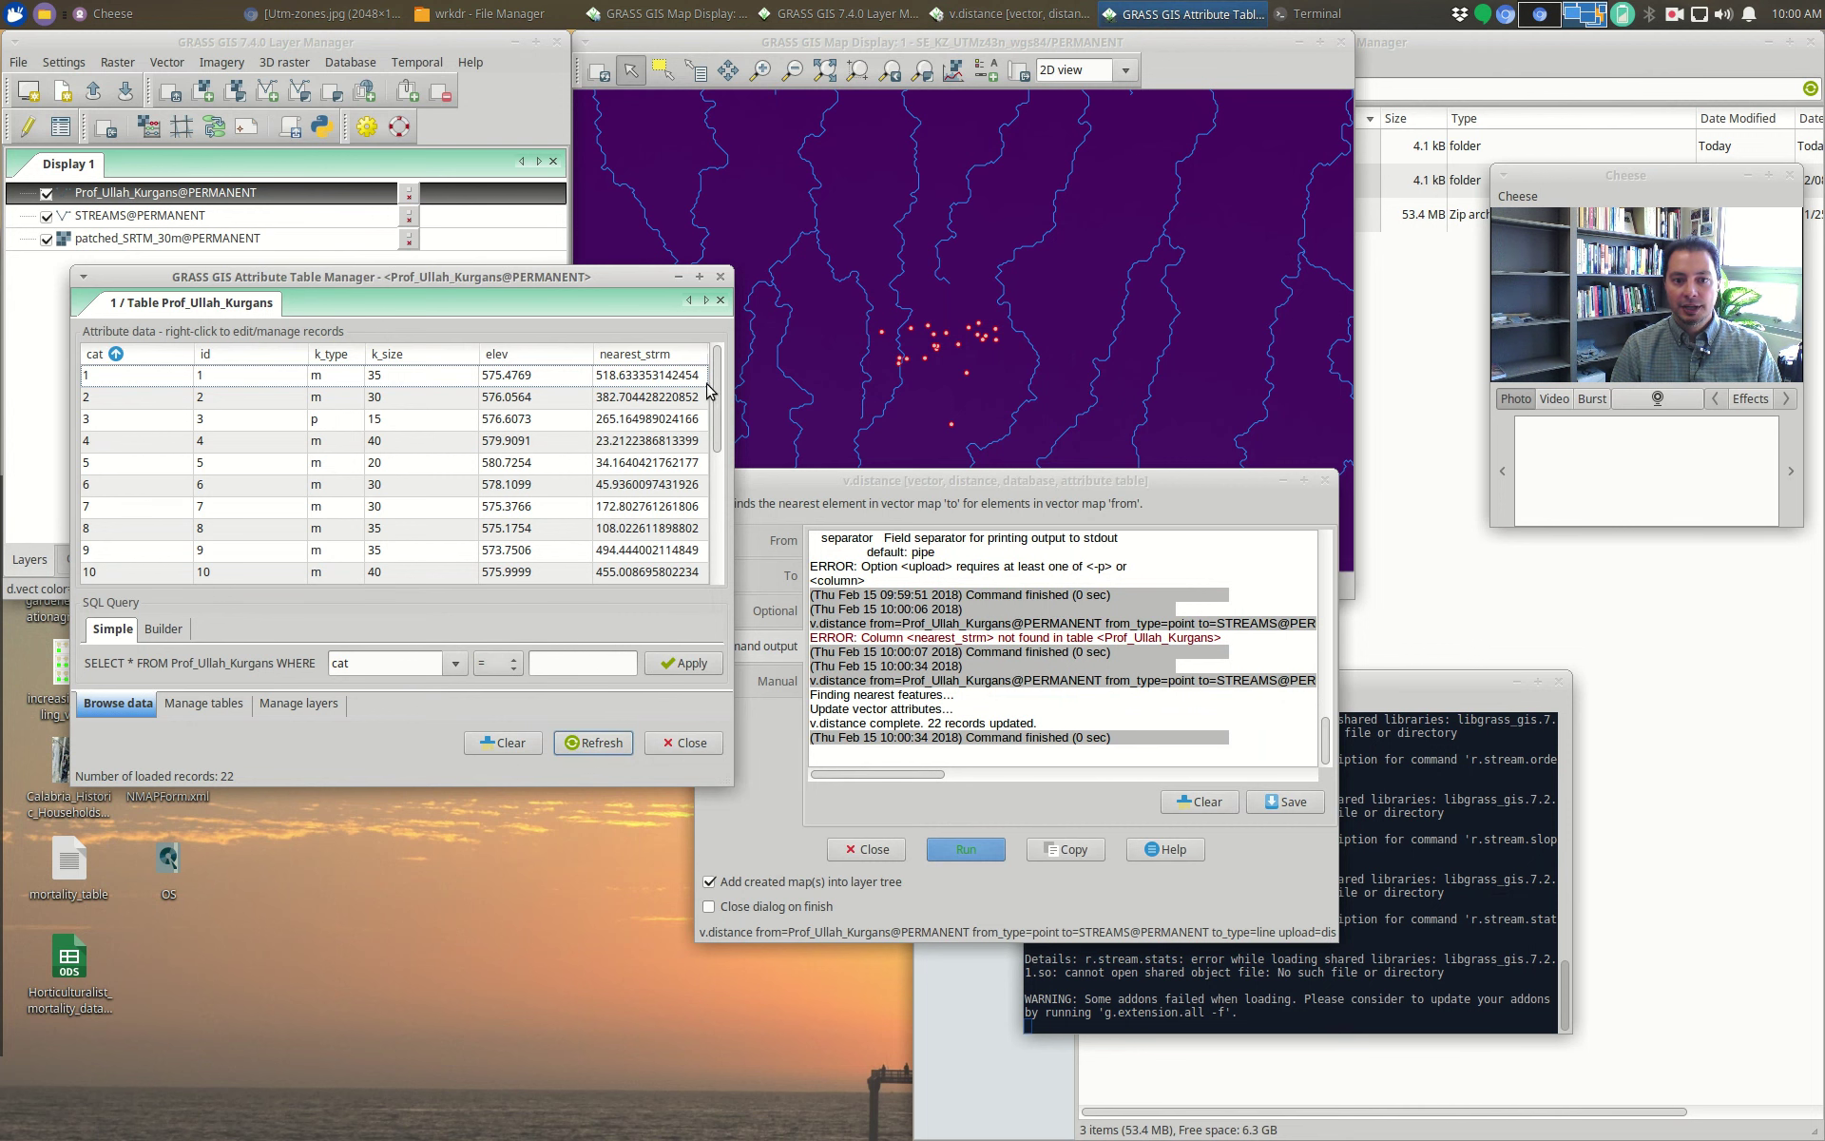
pyautogui.moveTo(713, 390)
pyautogui.mouseDown()
pyautogui.moveTo(735, 573)
pyautogui.moveTo(719, 428)
pyautogui.mouseUp()
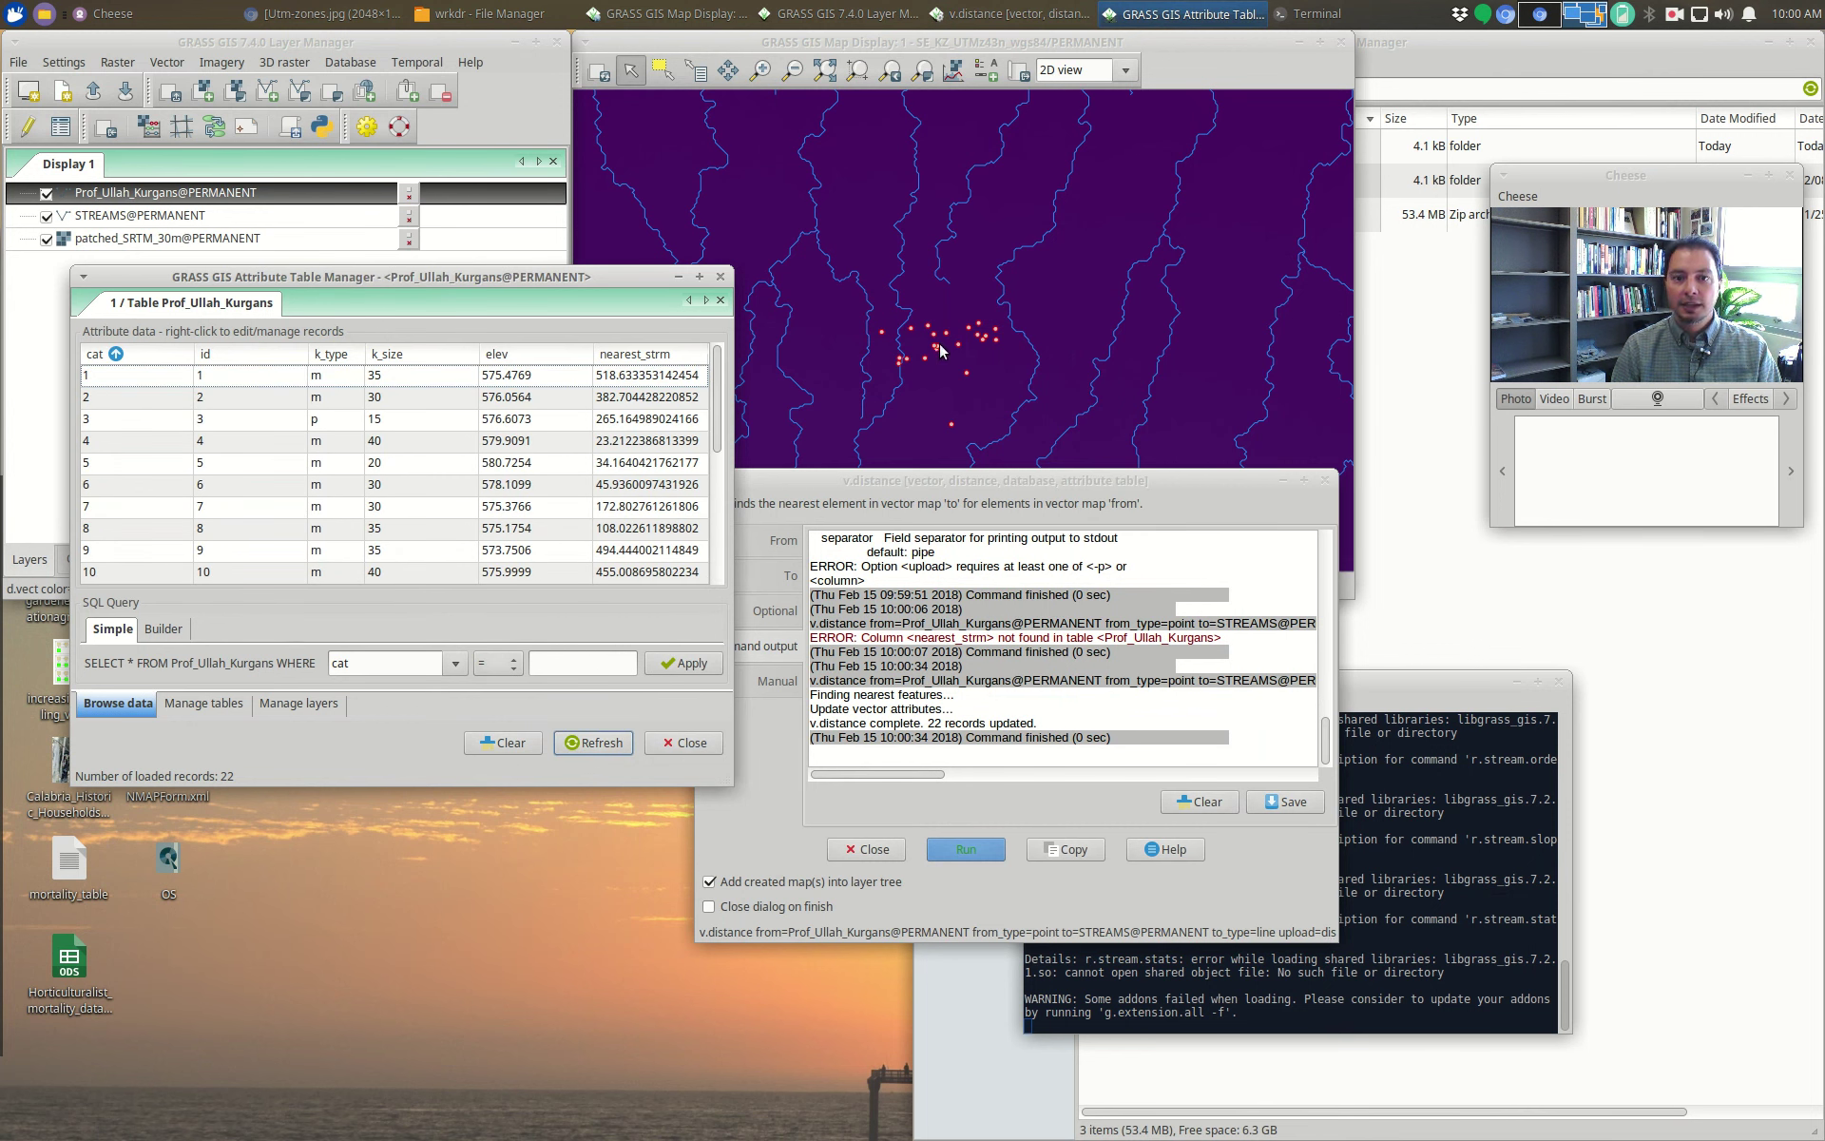
# Step: Name the output vector map of lines connecting nearest elements kurgs_to_strms and run v.distance
pyautogui.moveTo(915, 481); pyautogui.dragTo(1062, 447)
pyautogui.click(906, 577)
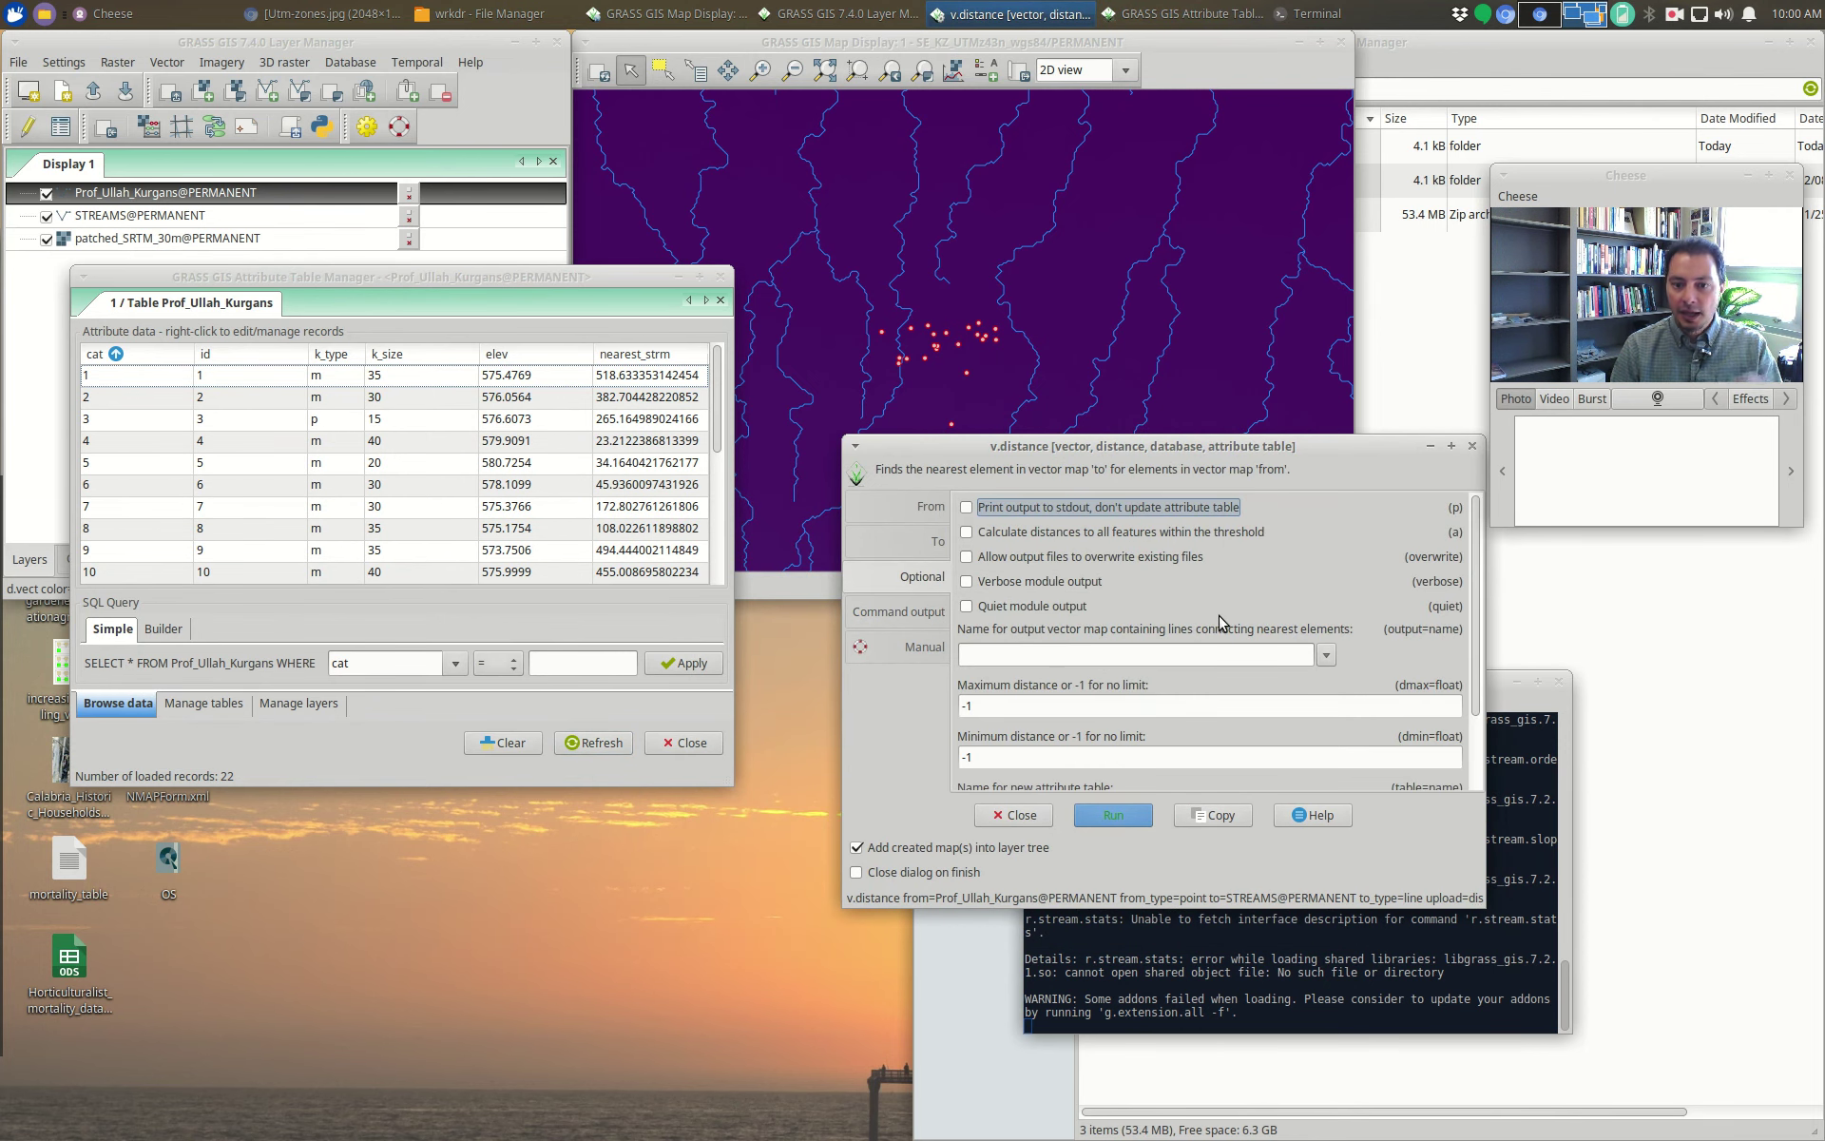
pyautogui.click(1030, 654)
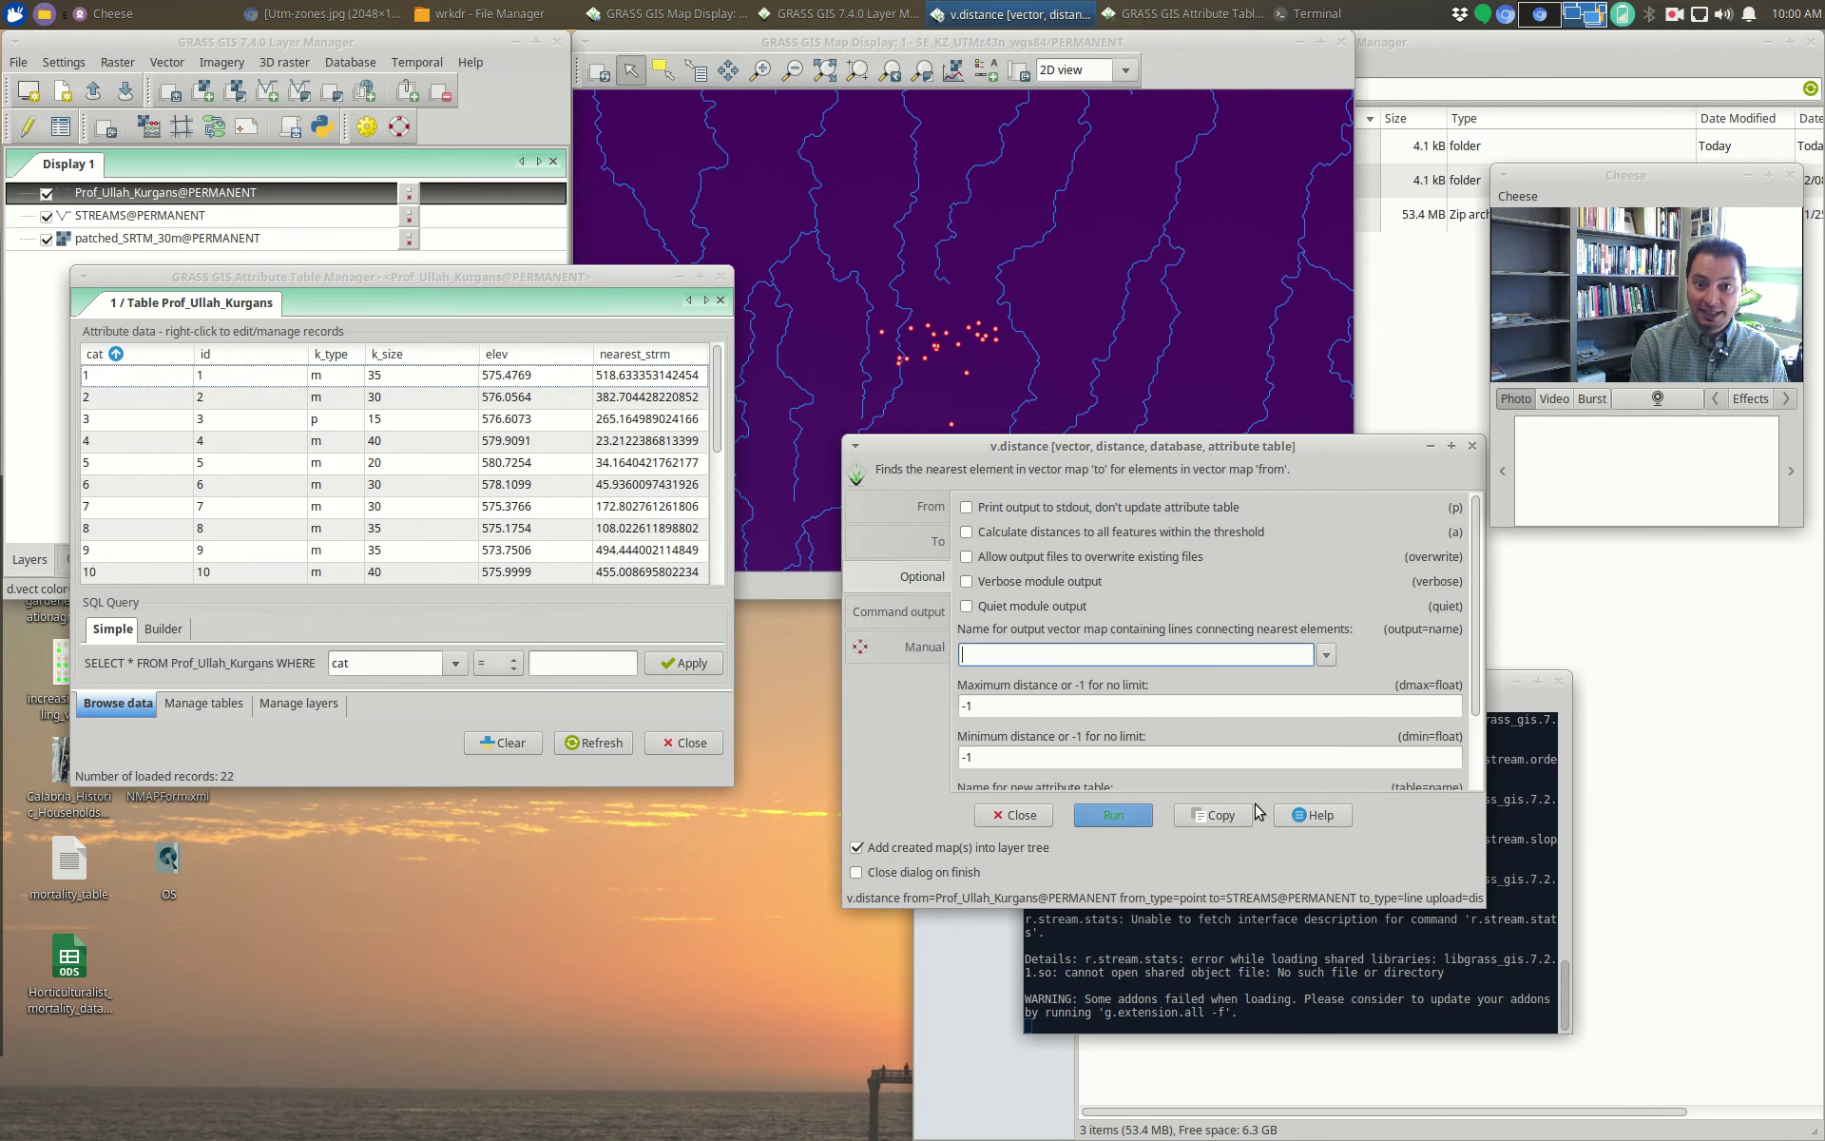
pyautogui.write('str')
pyautogui.press('BackSpace')
pyautogui.press('BackSpace')
pyautogui.press('BackSpace')
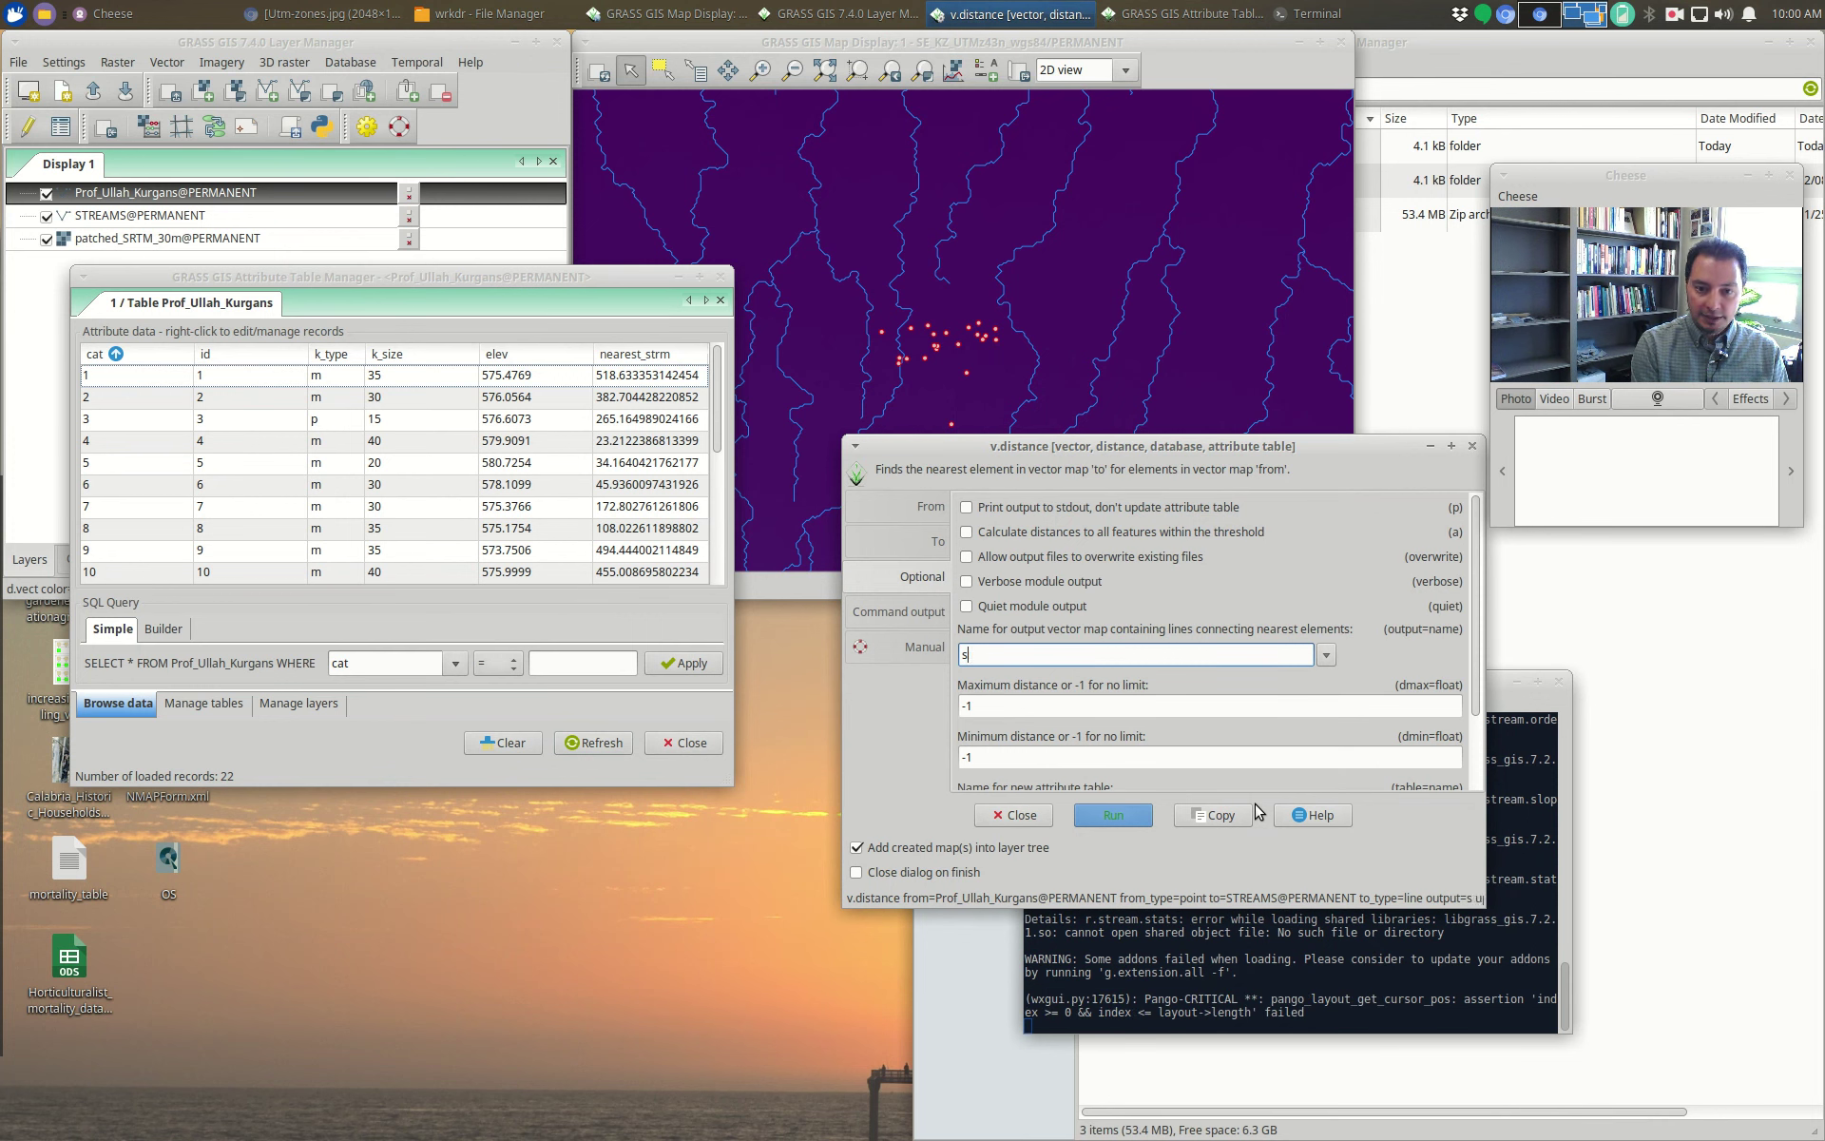
pyautogui.write('kurgs_to-strms')
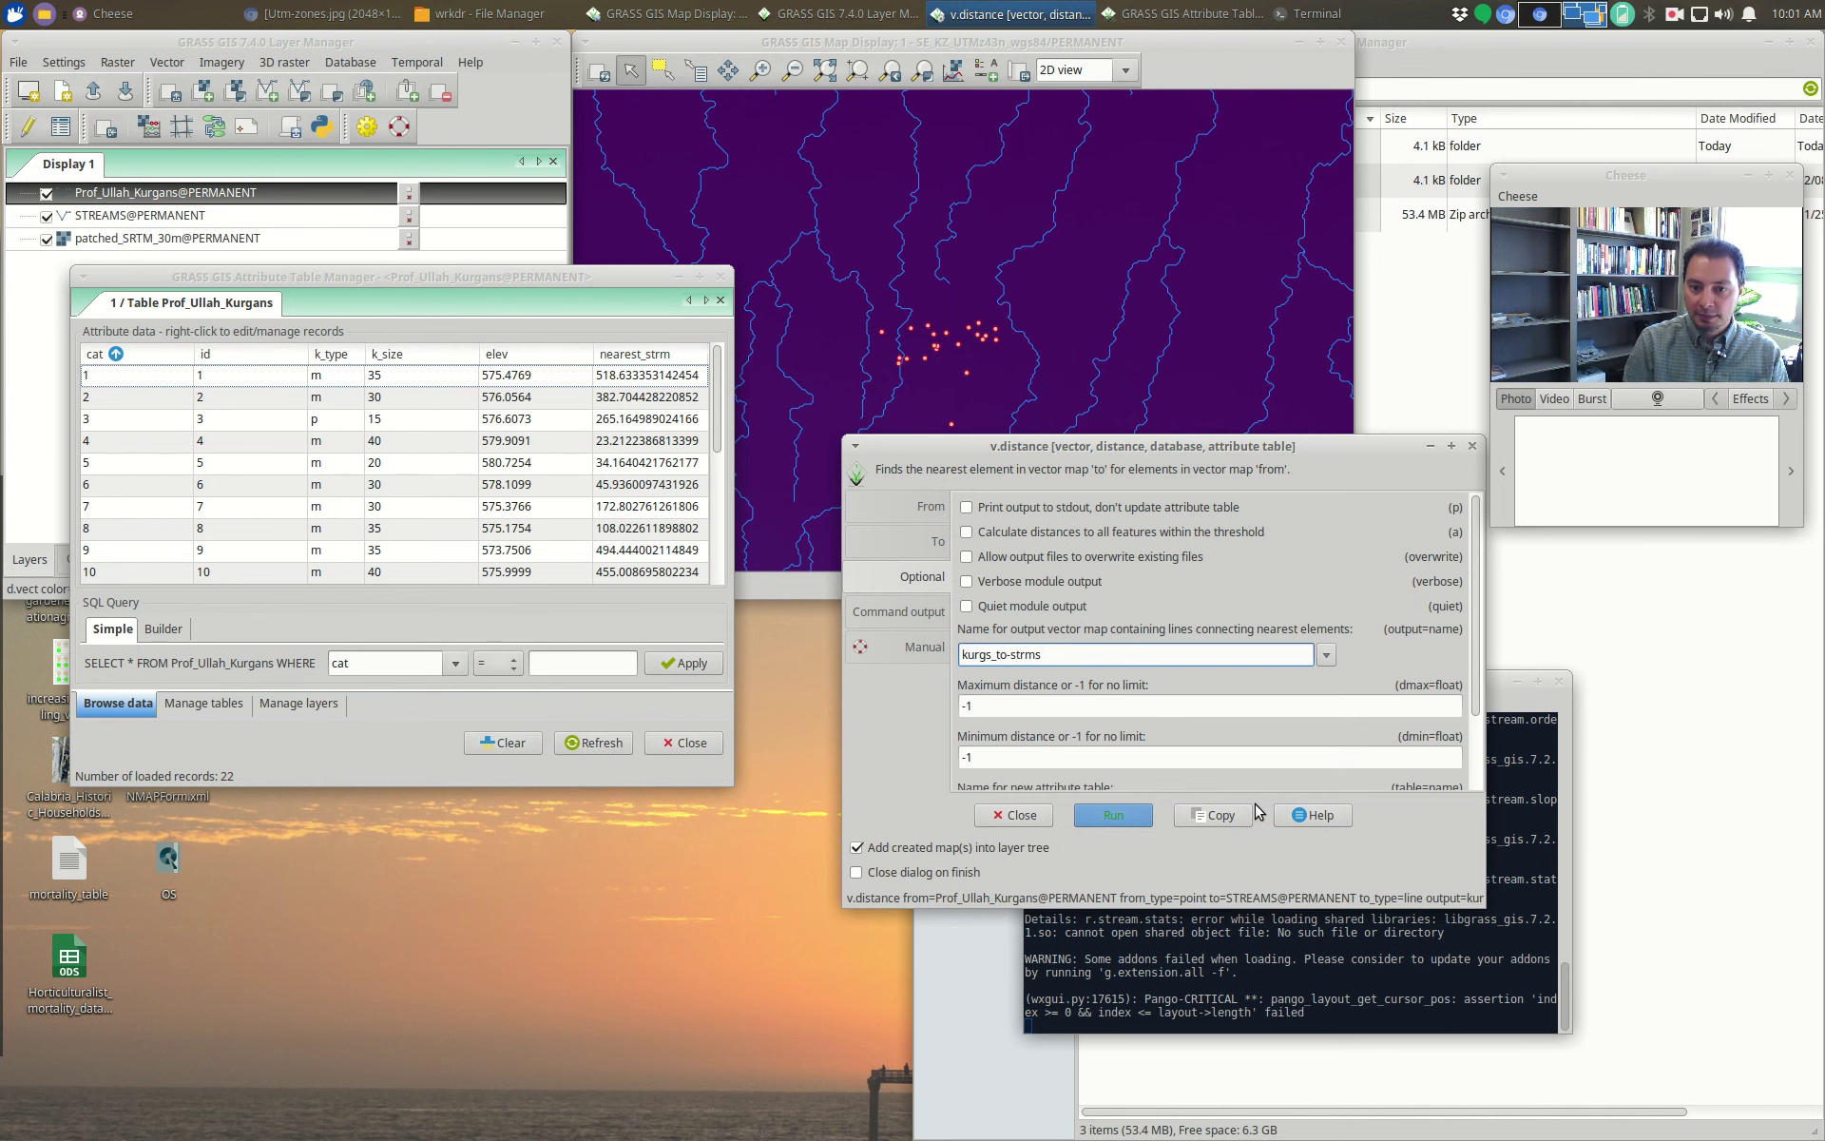
pyautogui.hotkey('alt', 'Down')
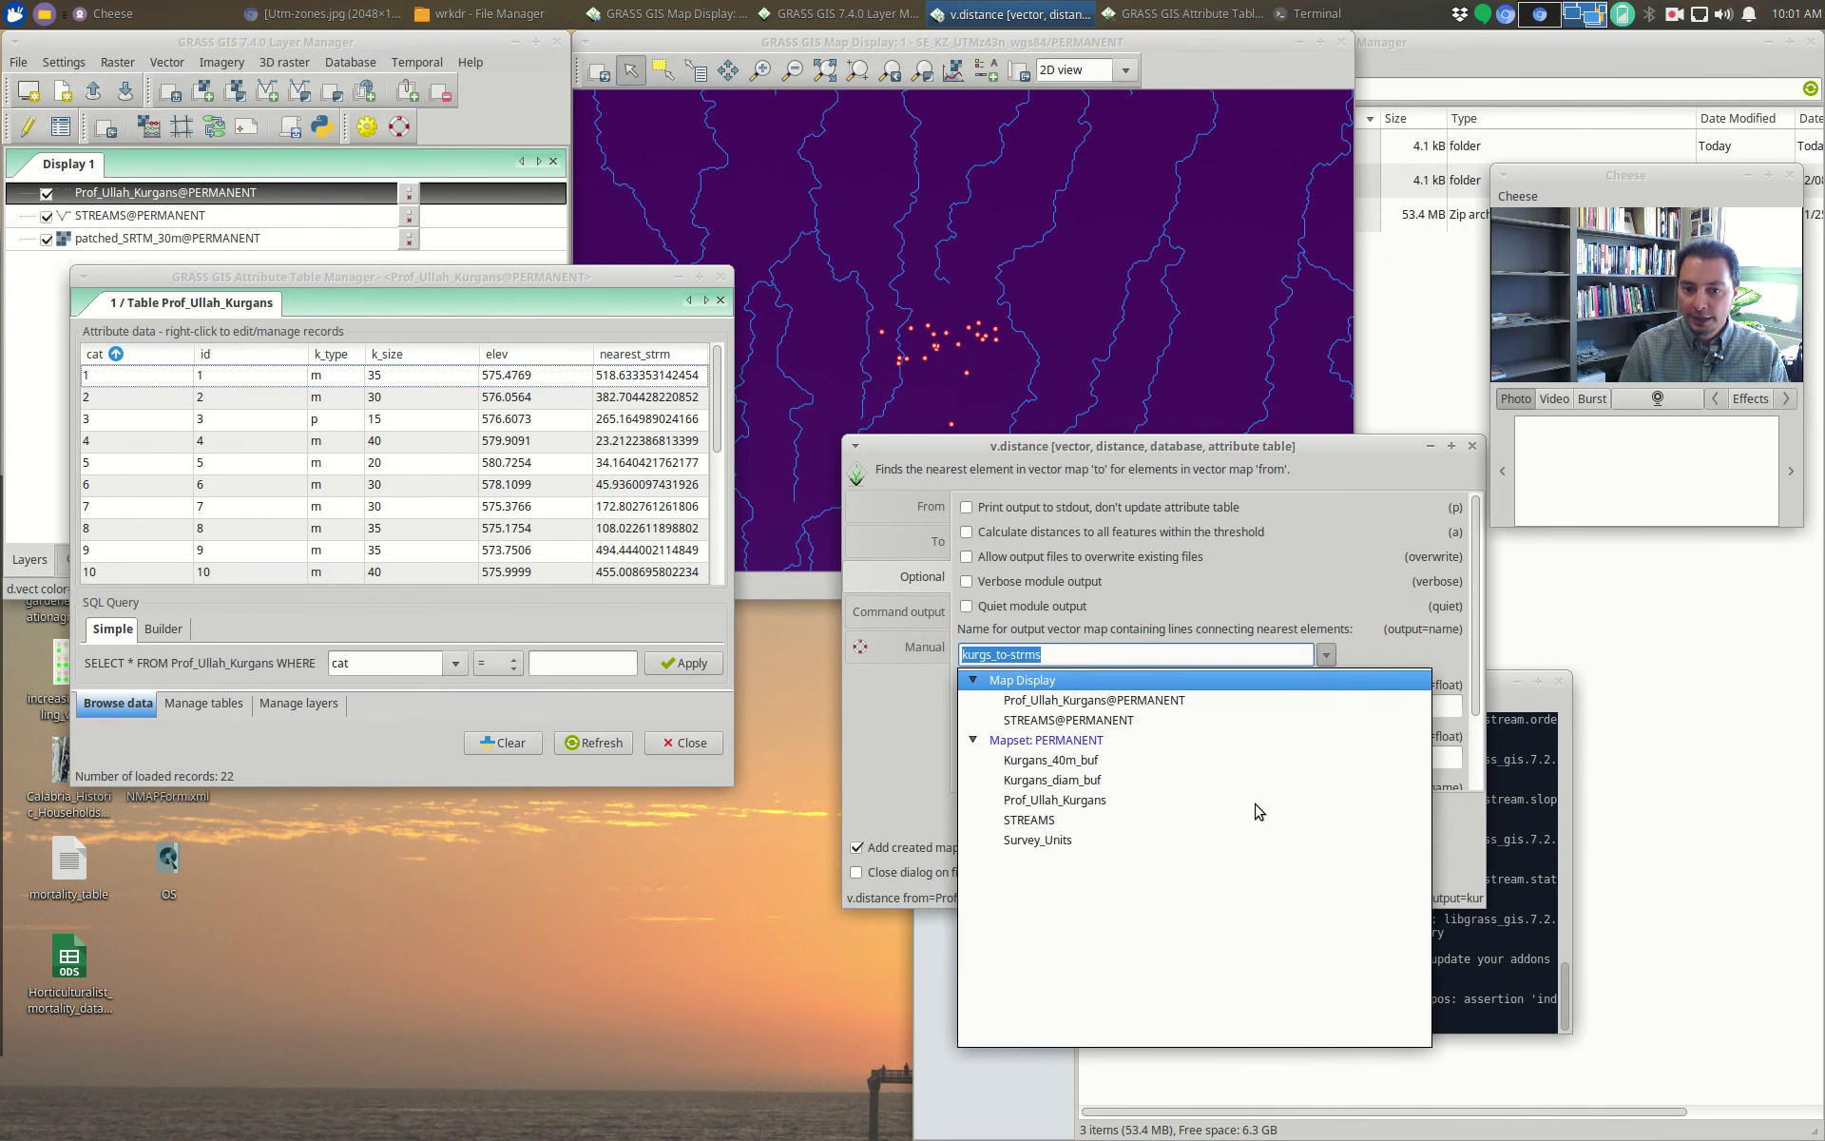
pyautogui.press('Escape')
pyautogui.doubleClick(1025, 654)
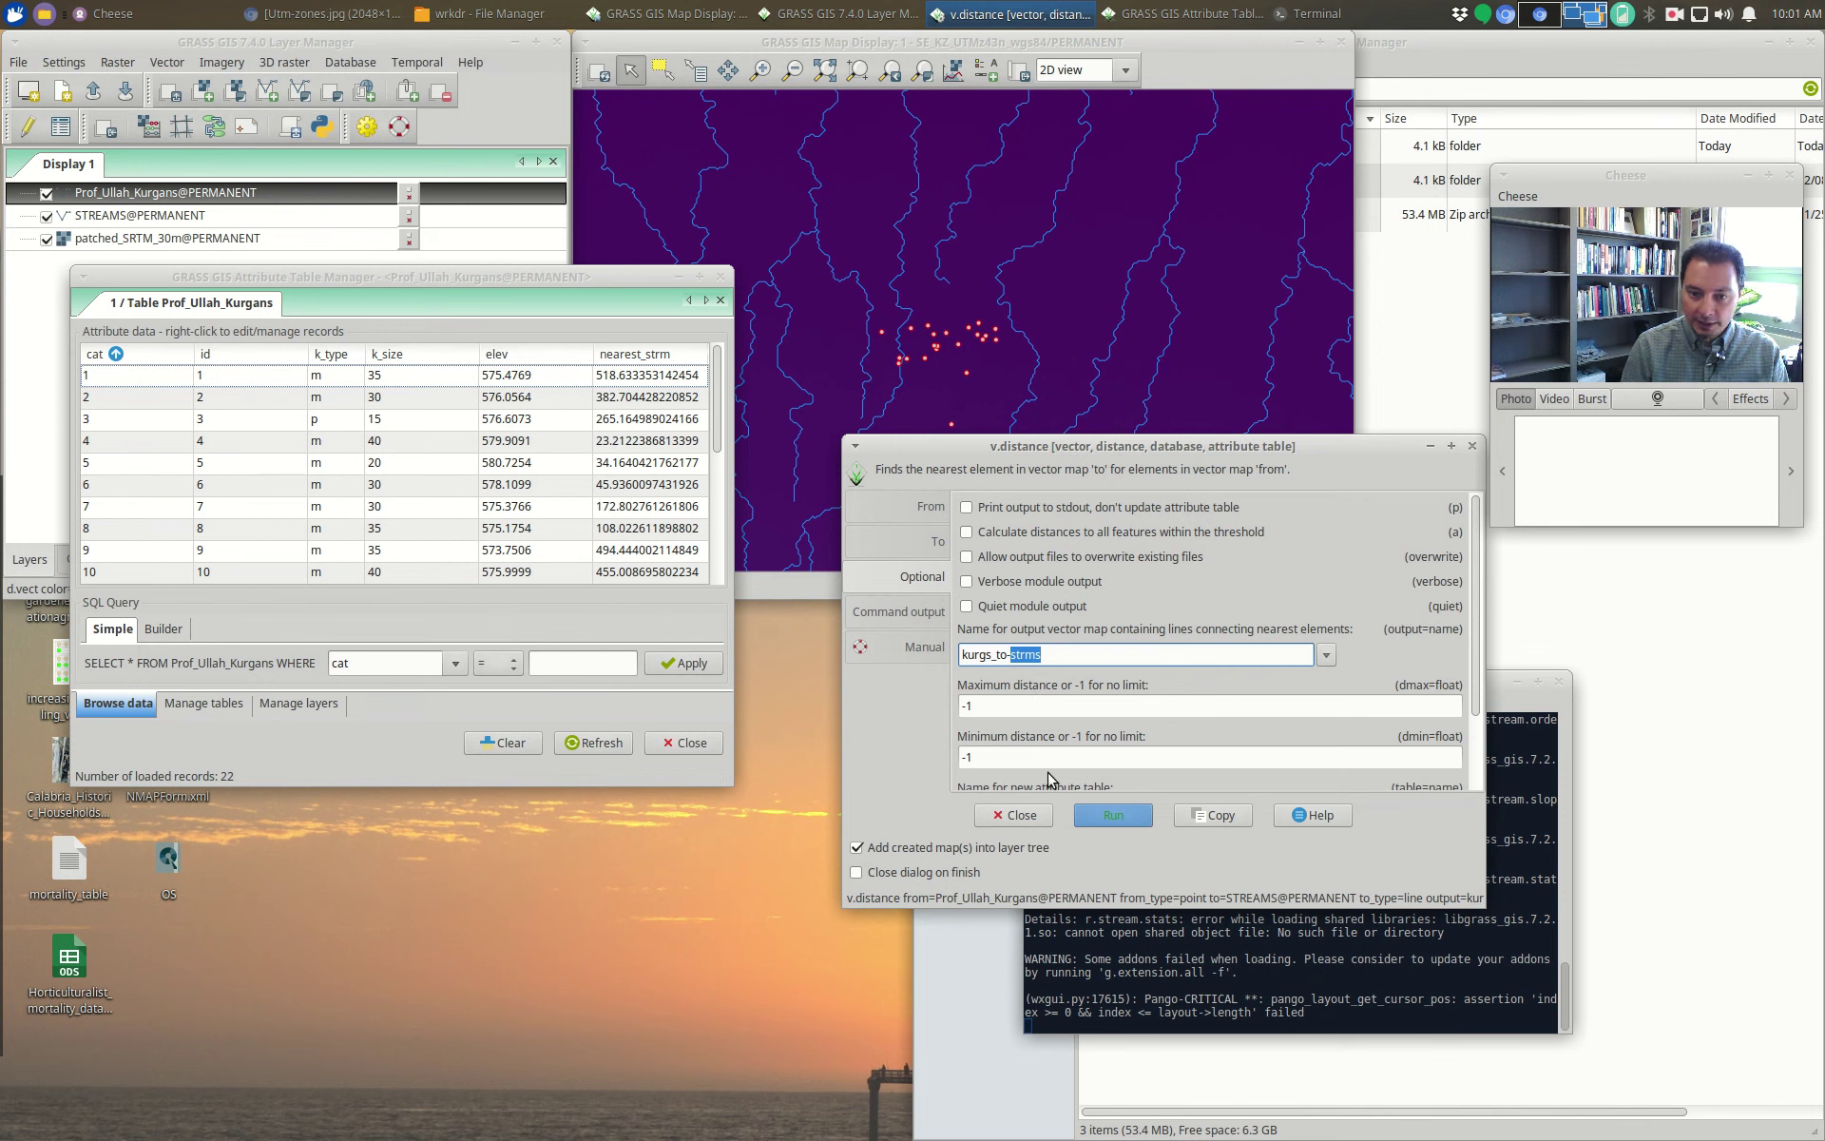
pyautogui.press('Left')
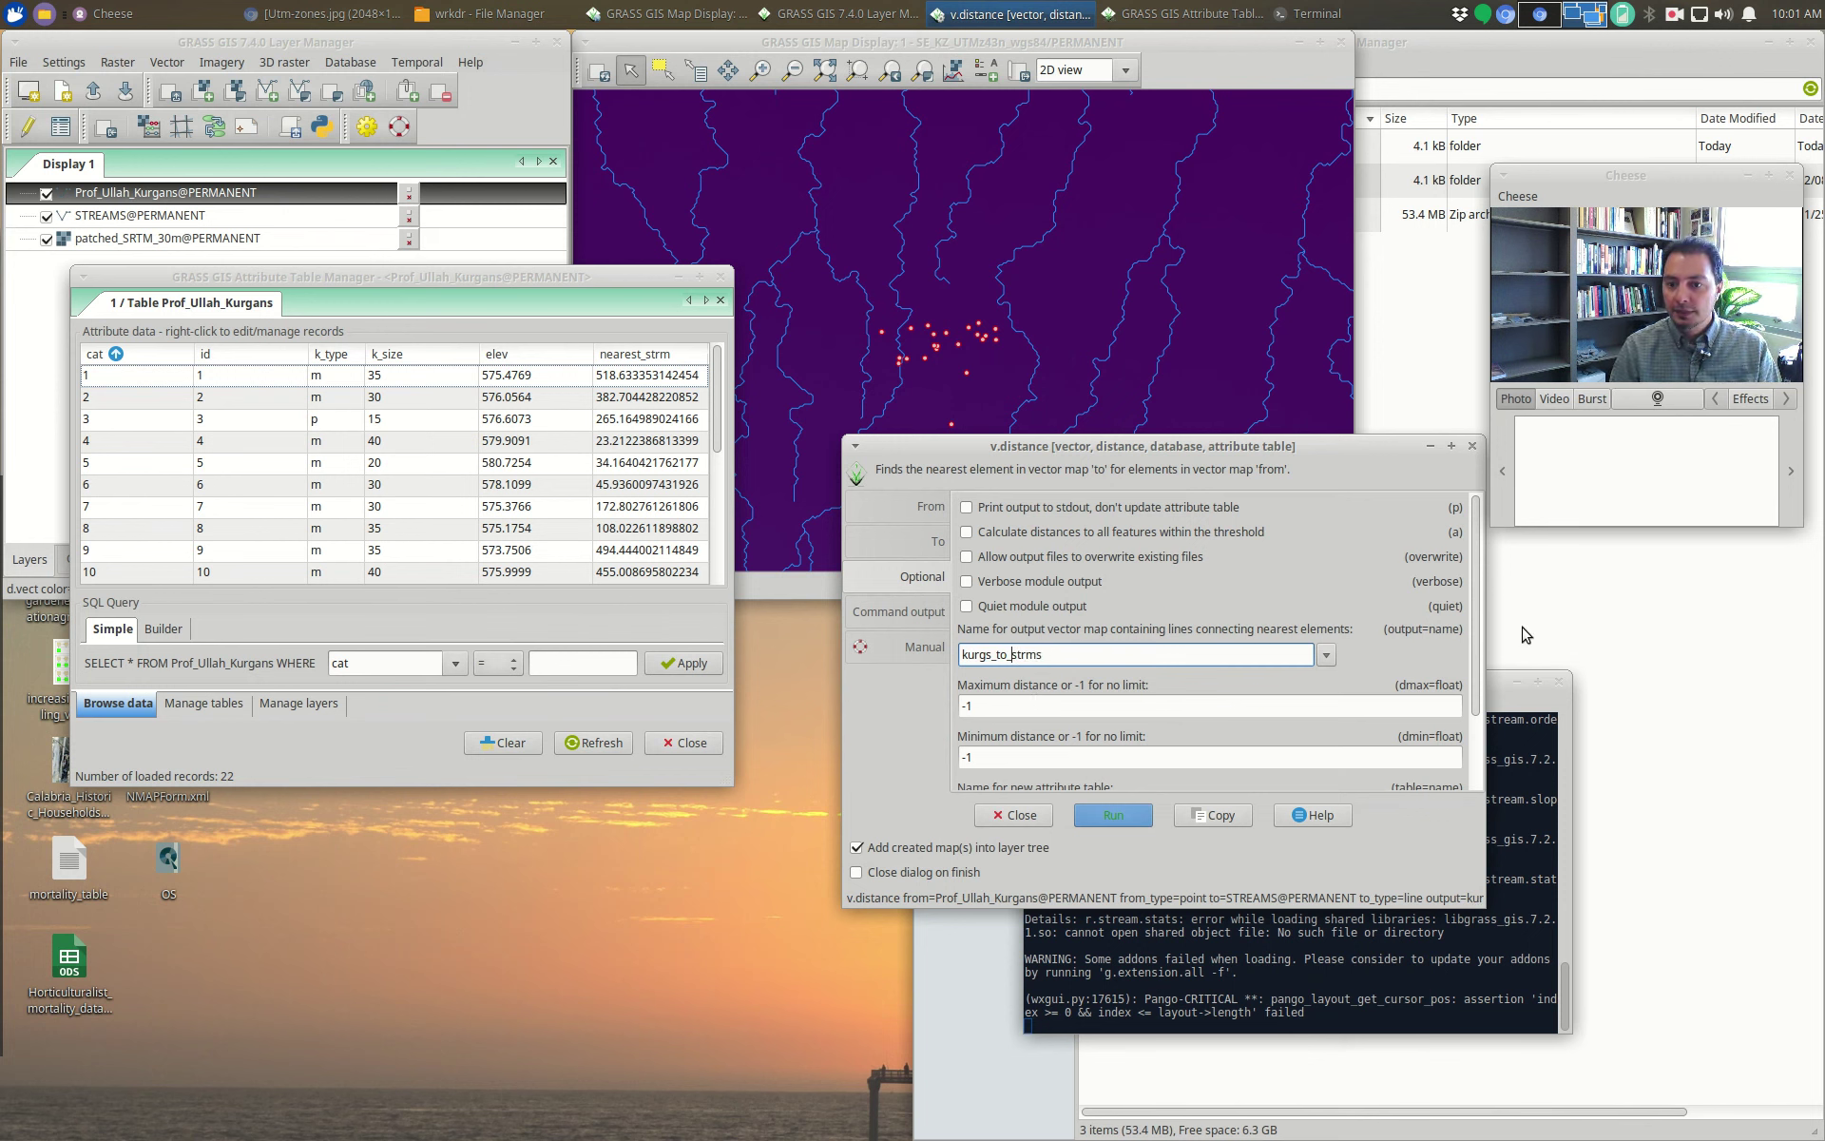
pyautogui.scroll(-3, 1193, 704)
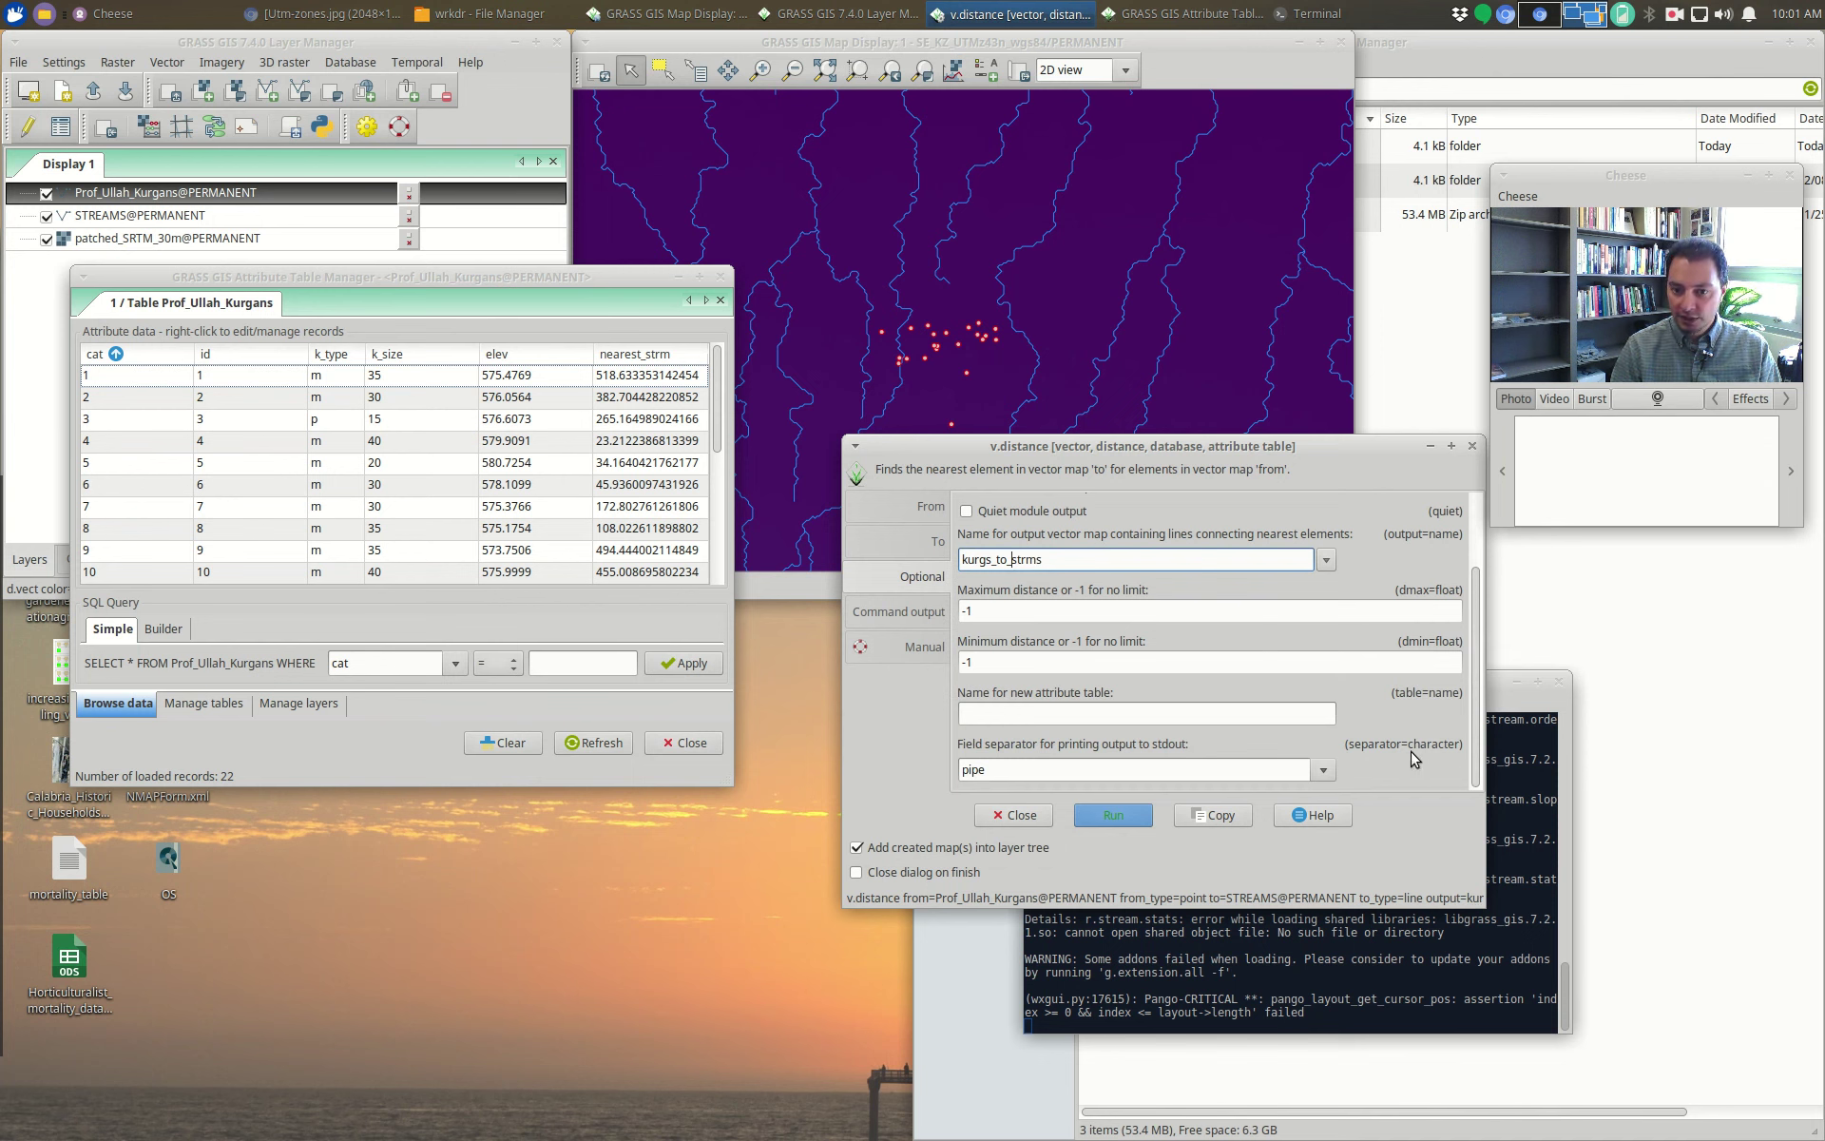
pyautogui.click(1102, 810)
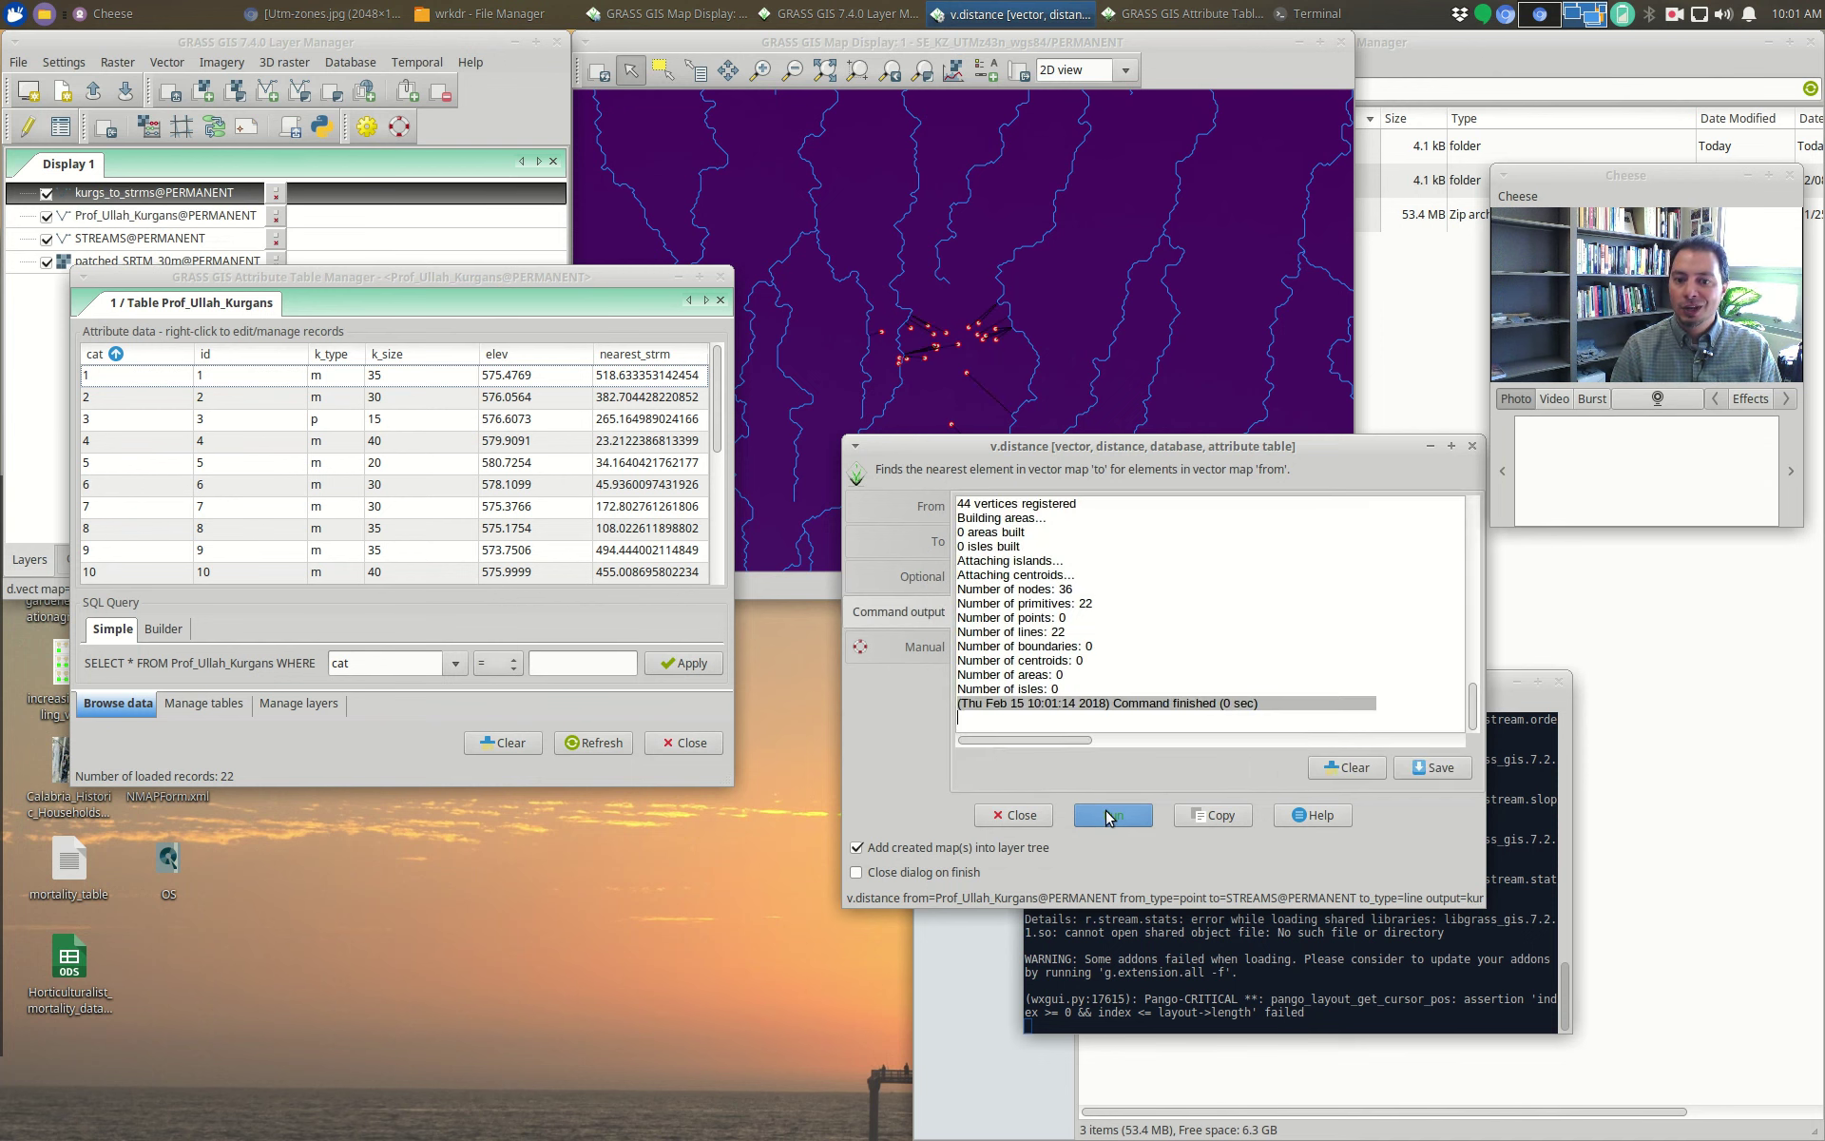
# Step: Also upload the category of the nearest feature, allow overwriting of existing files, and run v.distance
pyautogui.moveTo(1098, 452); pyautogui.dragTo(1046, 577)
pyautogui.click(862, 628)
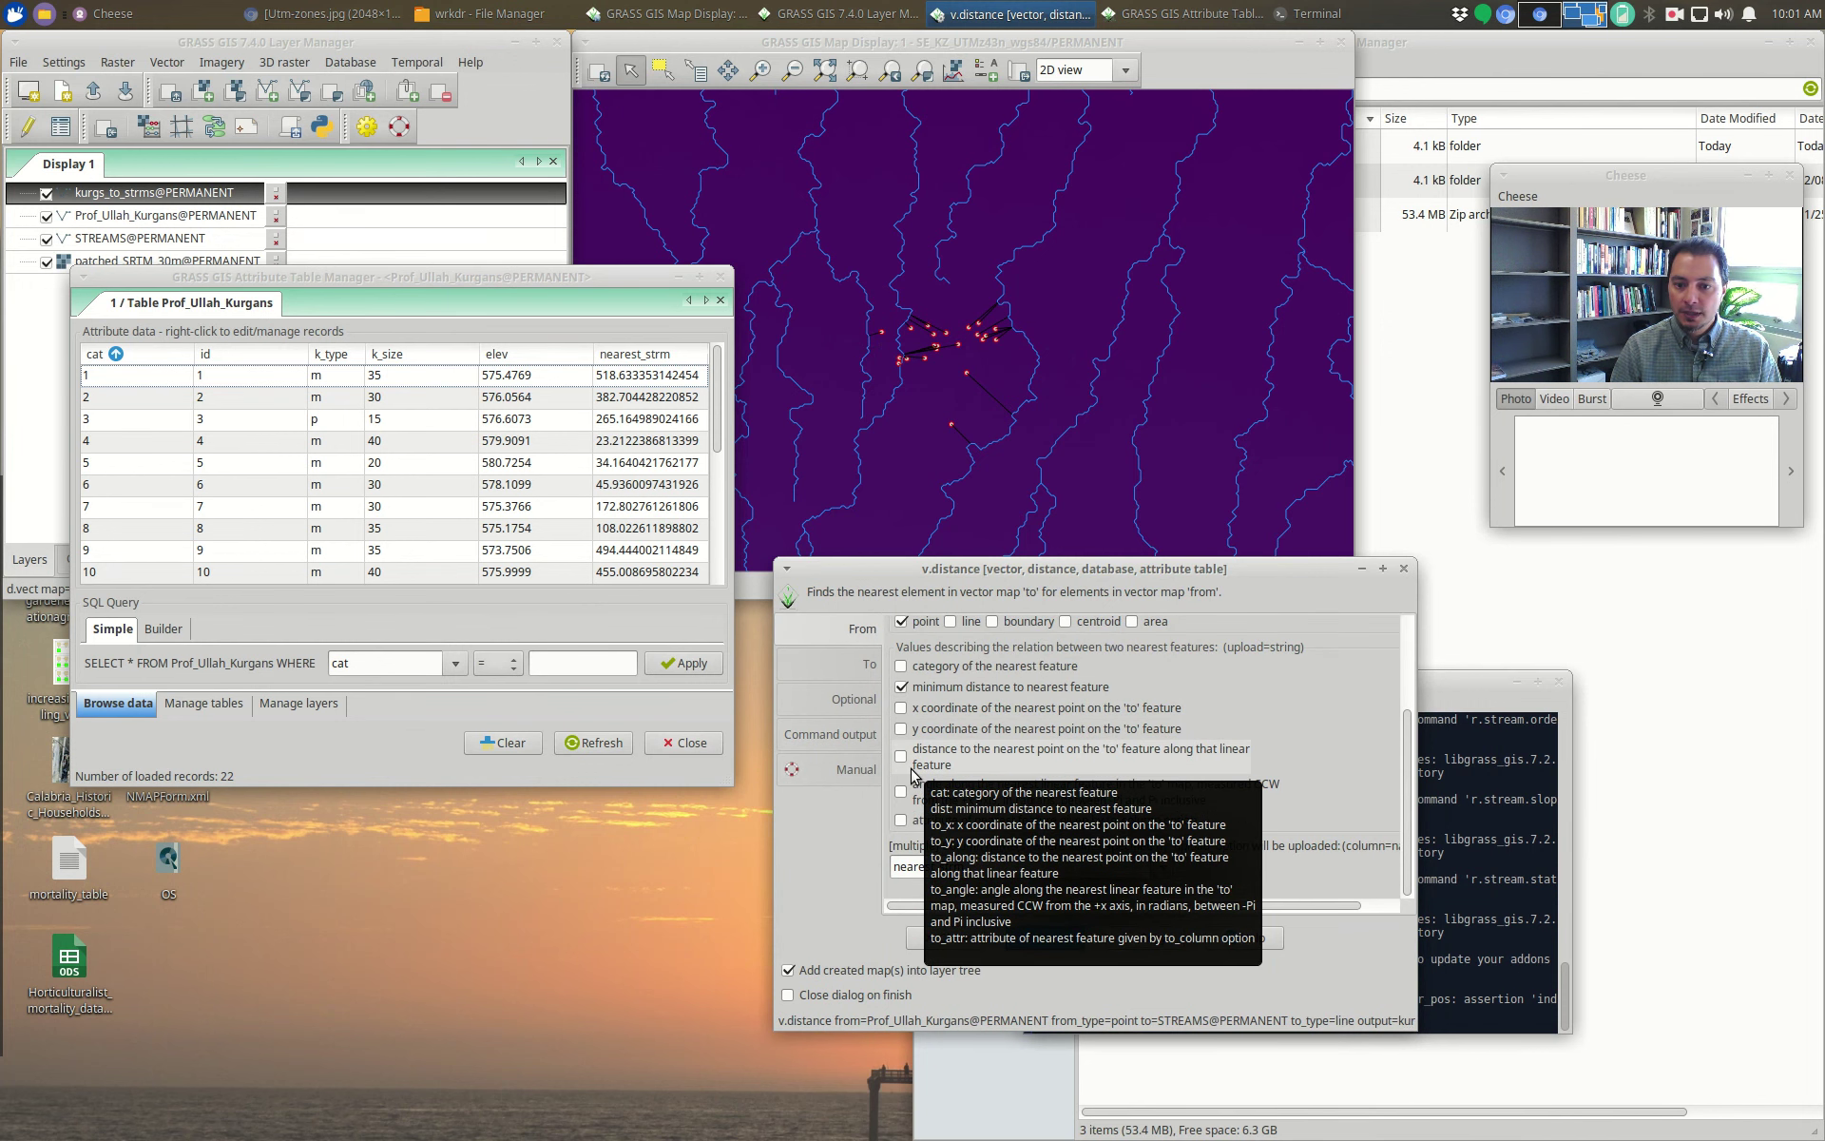
pyautogui.click(951, 666)
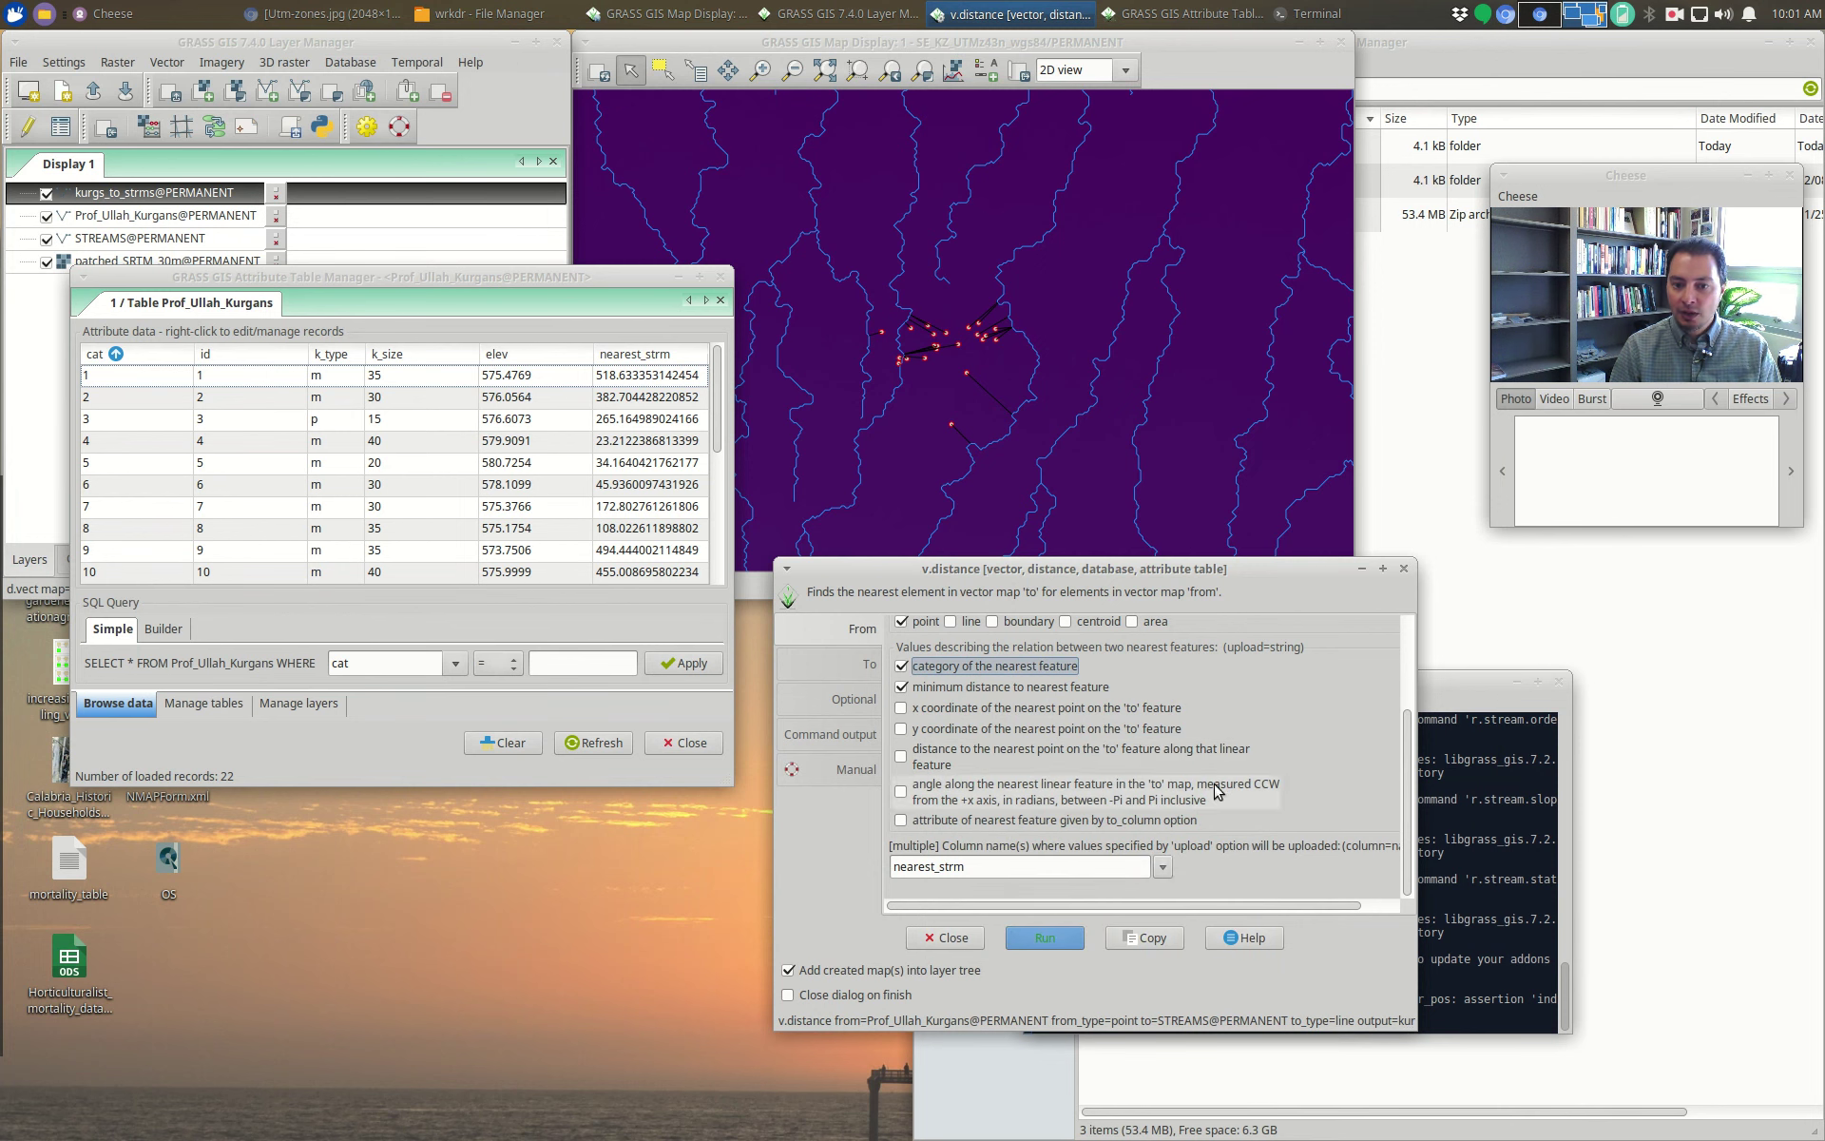
pyautogui.click(848, 700)
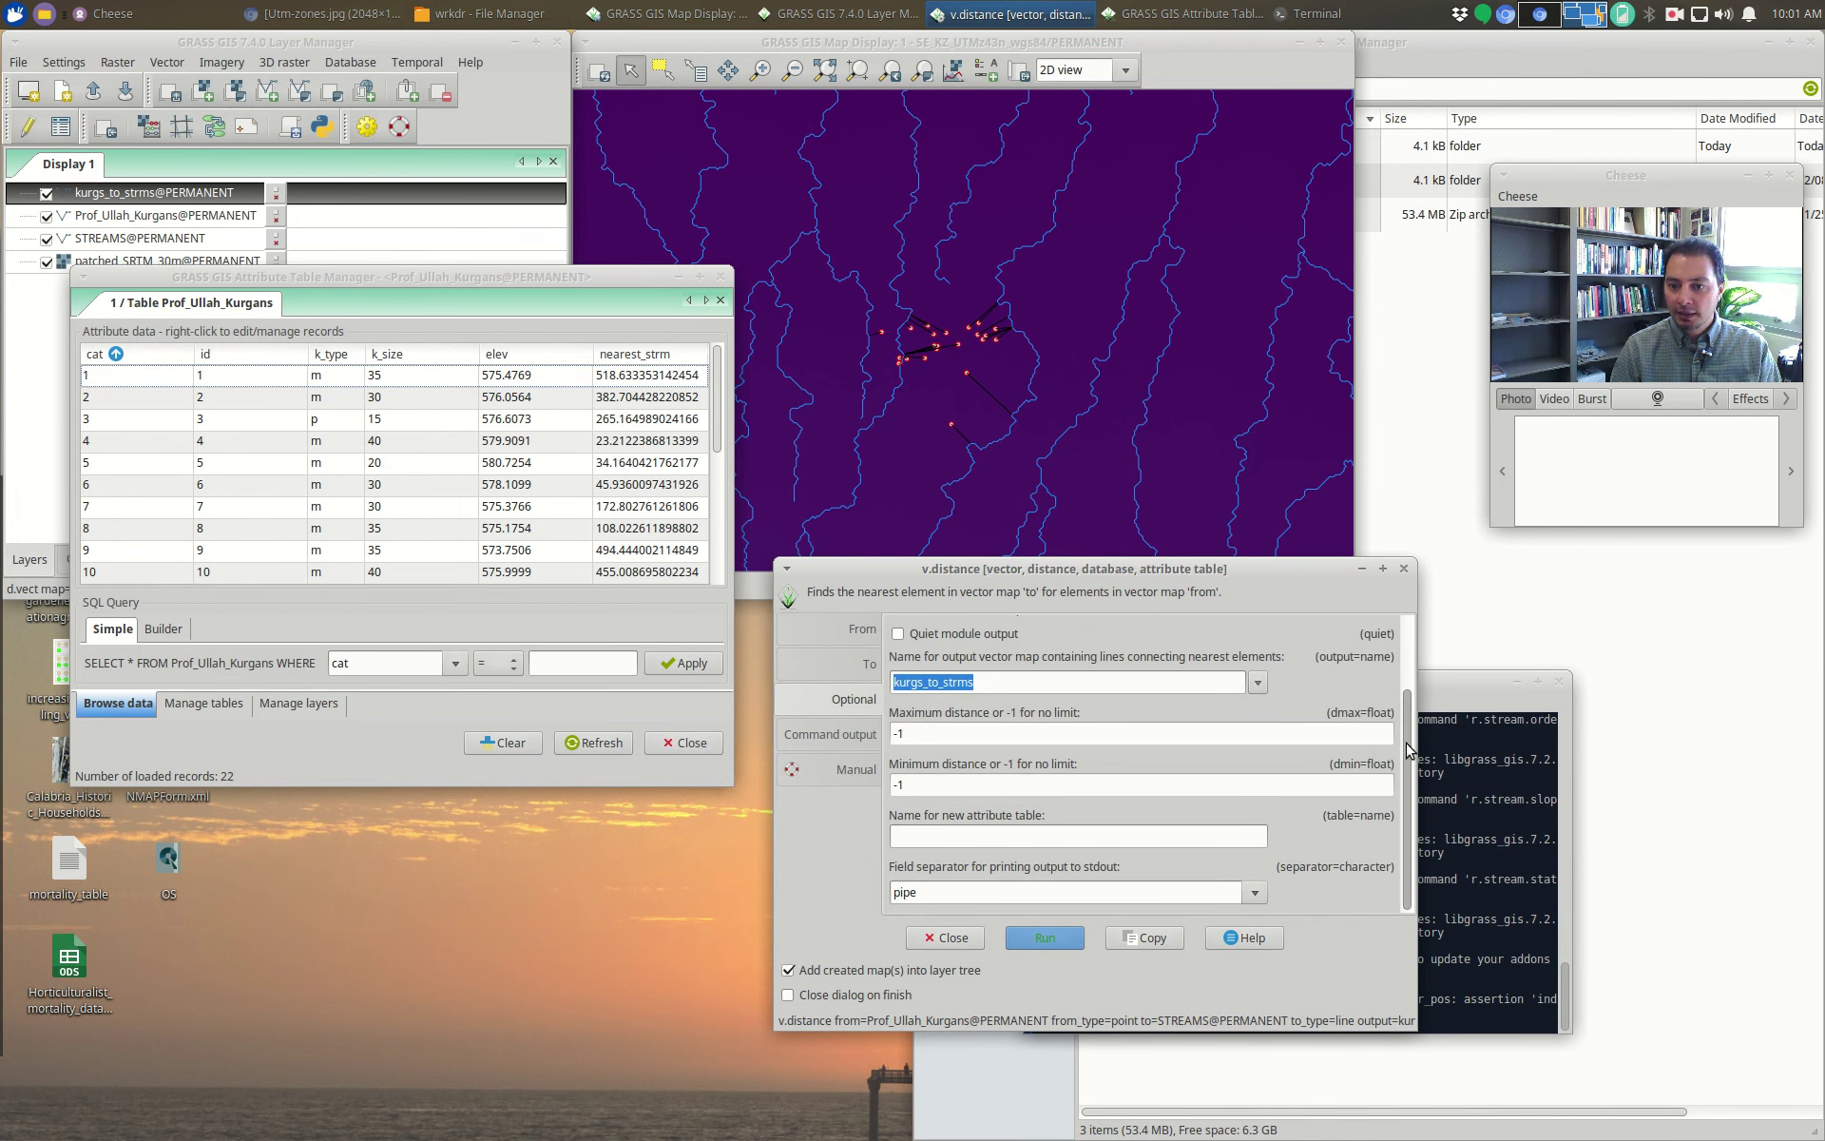
pyautogui.scroll(3, 1407, 751)
pyautogui.click(972, 676)
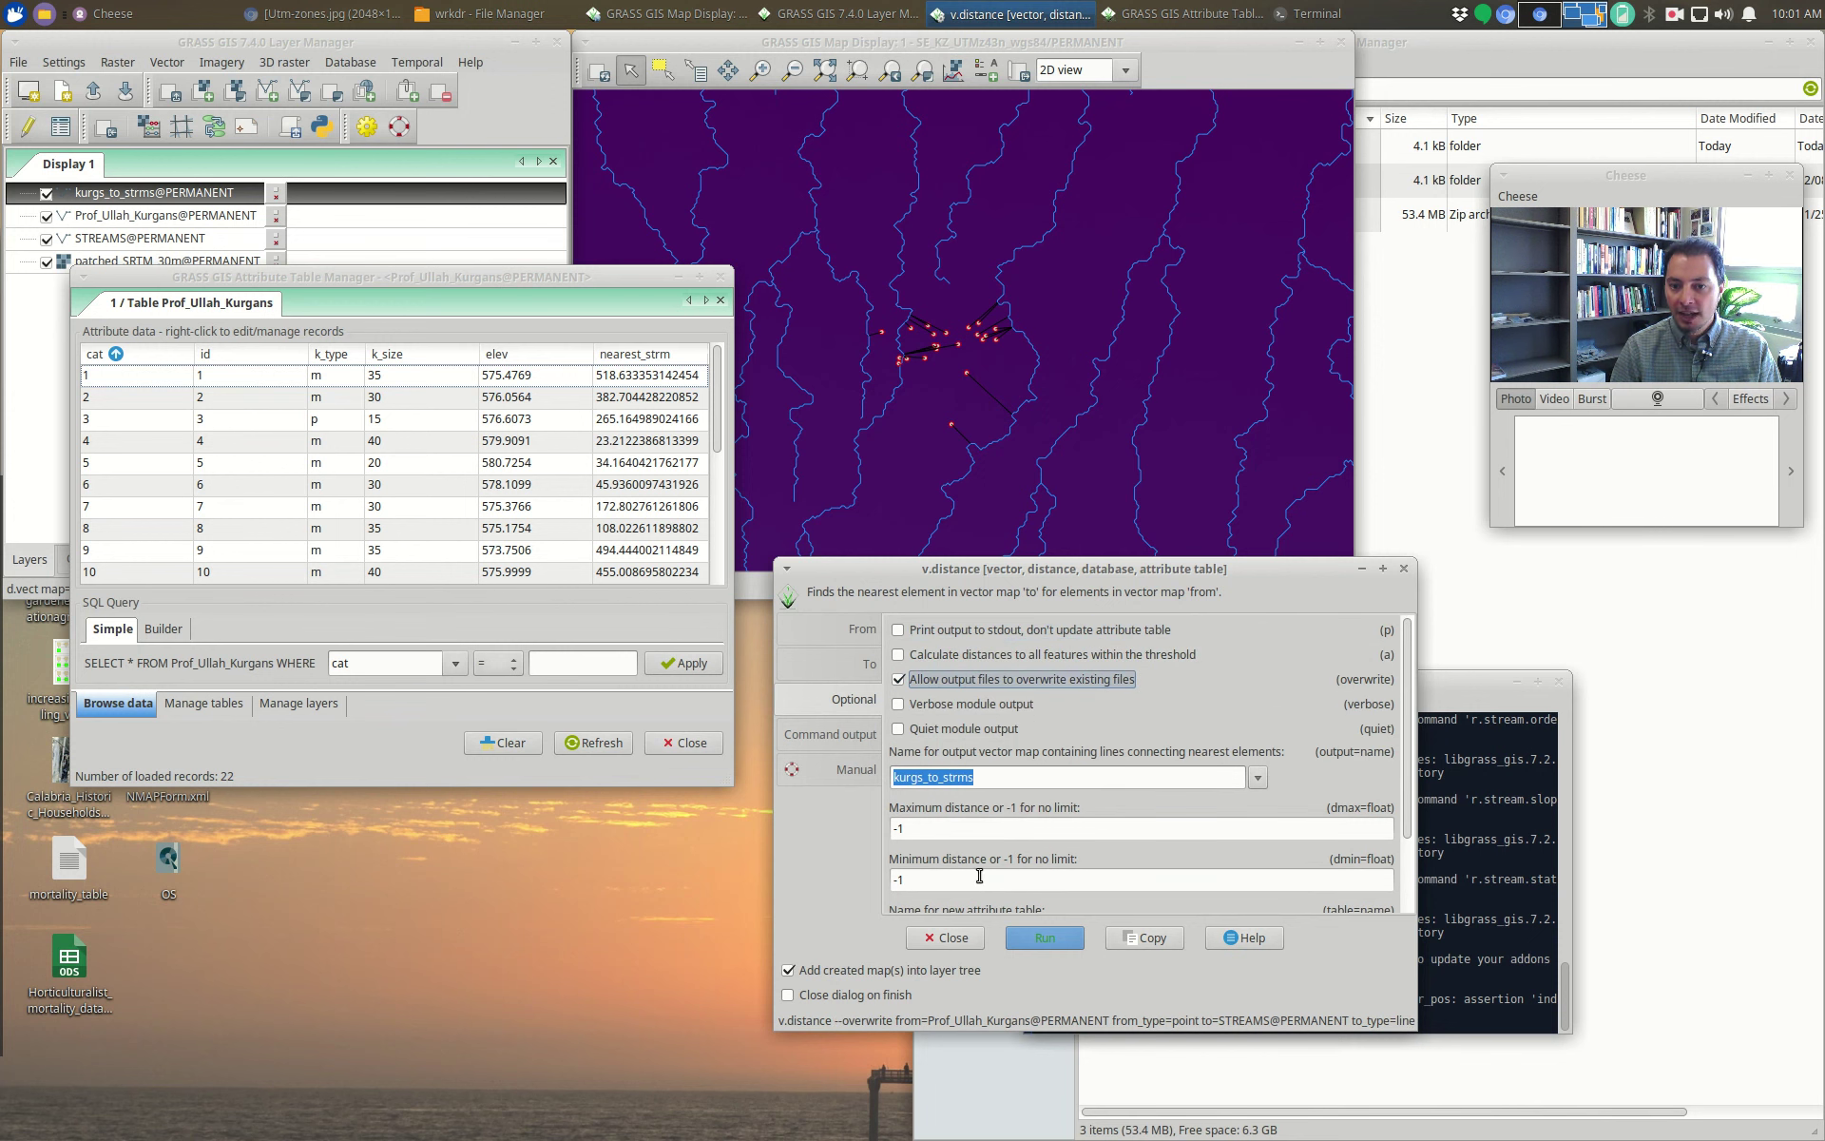
pyautogui.click(1063, 940)
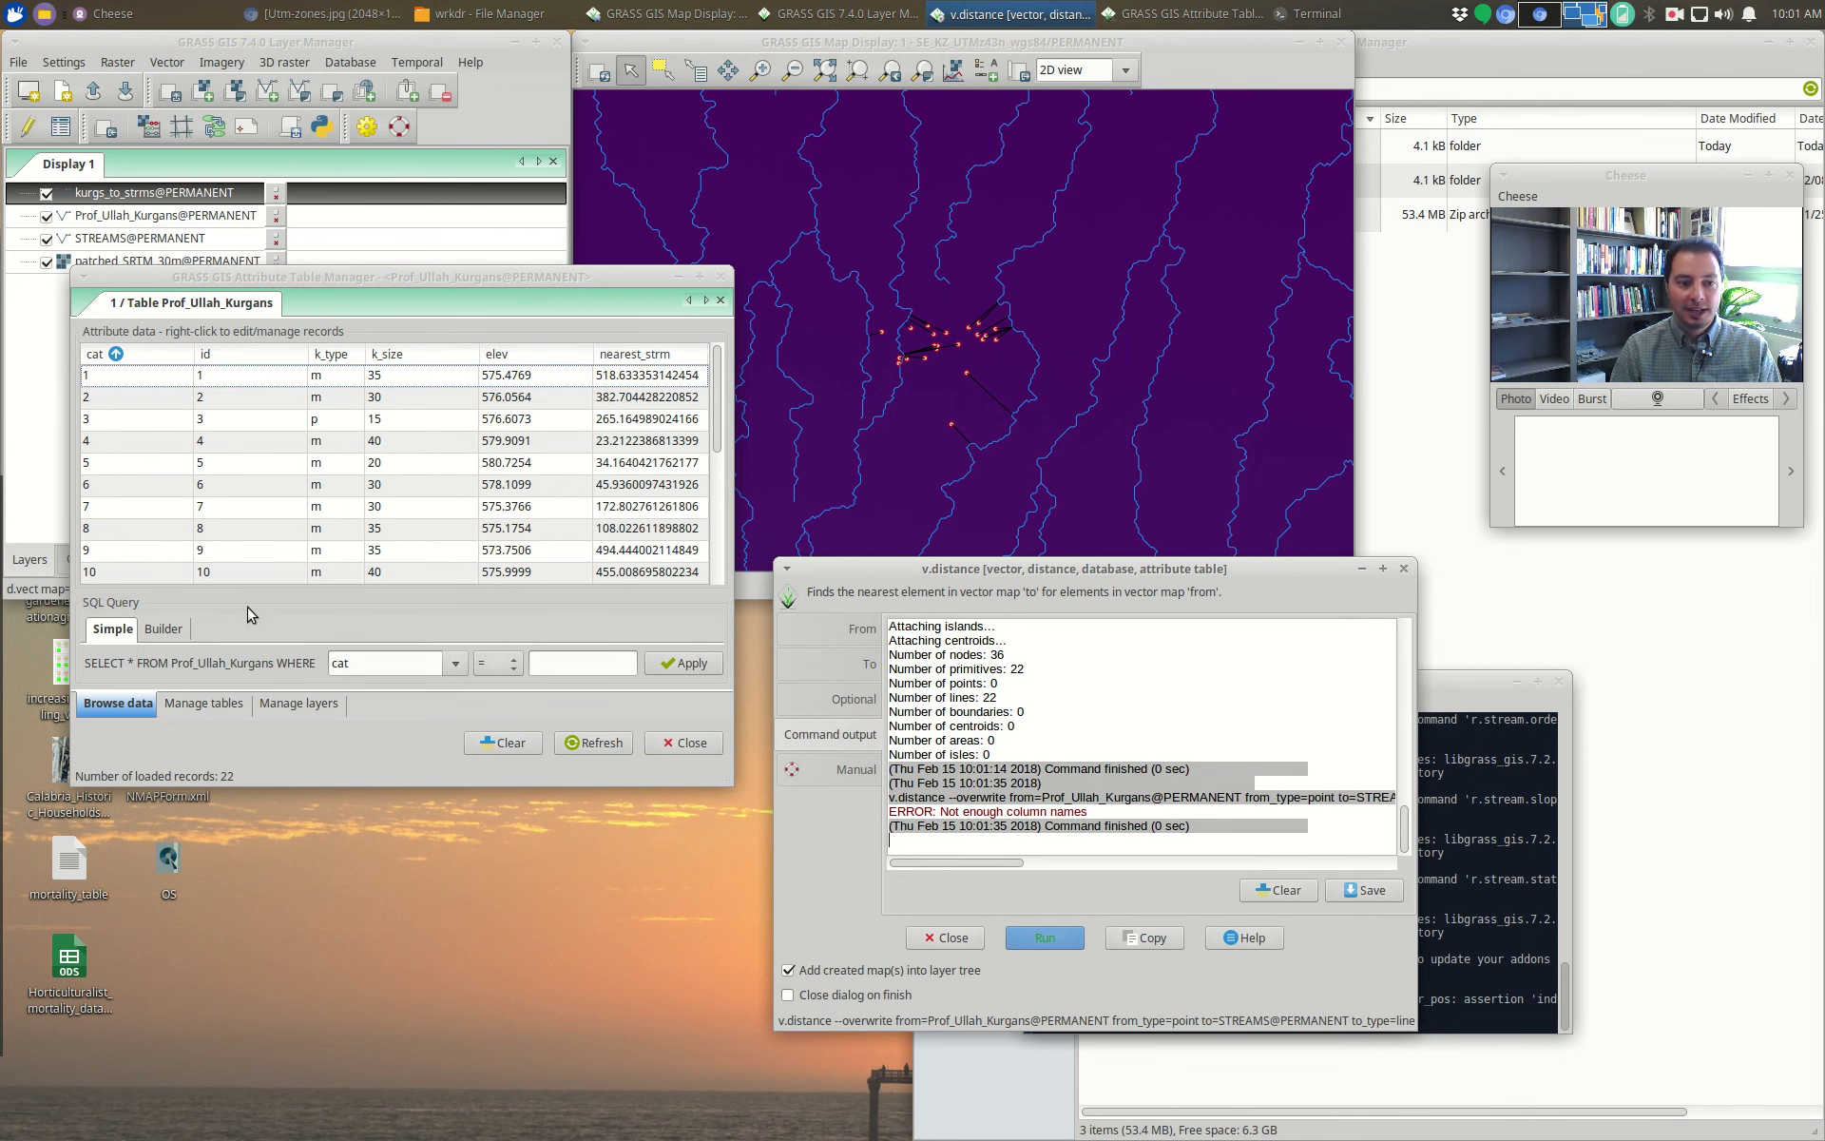
# Step: Add a column named strms_cats of type integer to the kurgans attribute table
pyautogui.click(186, 709)
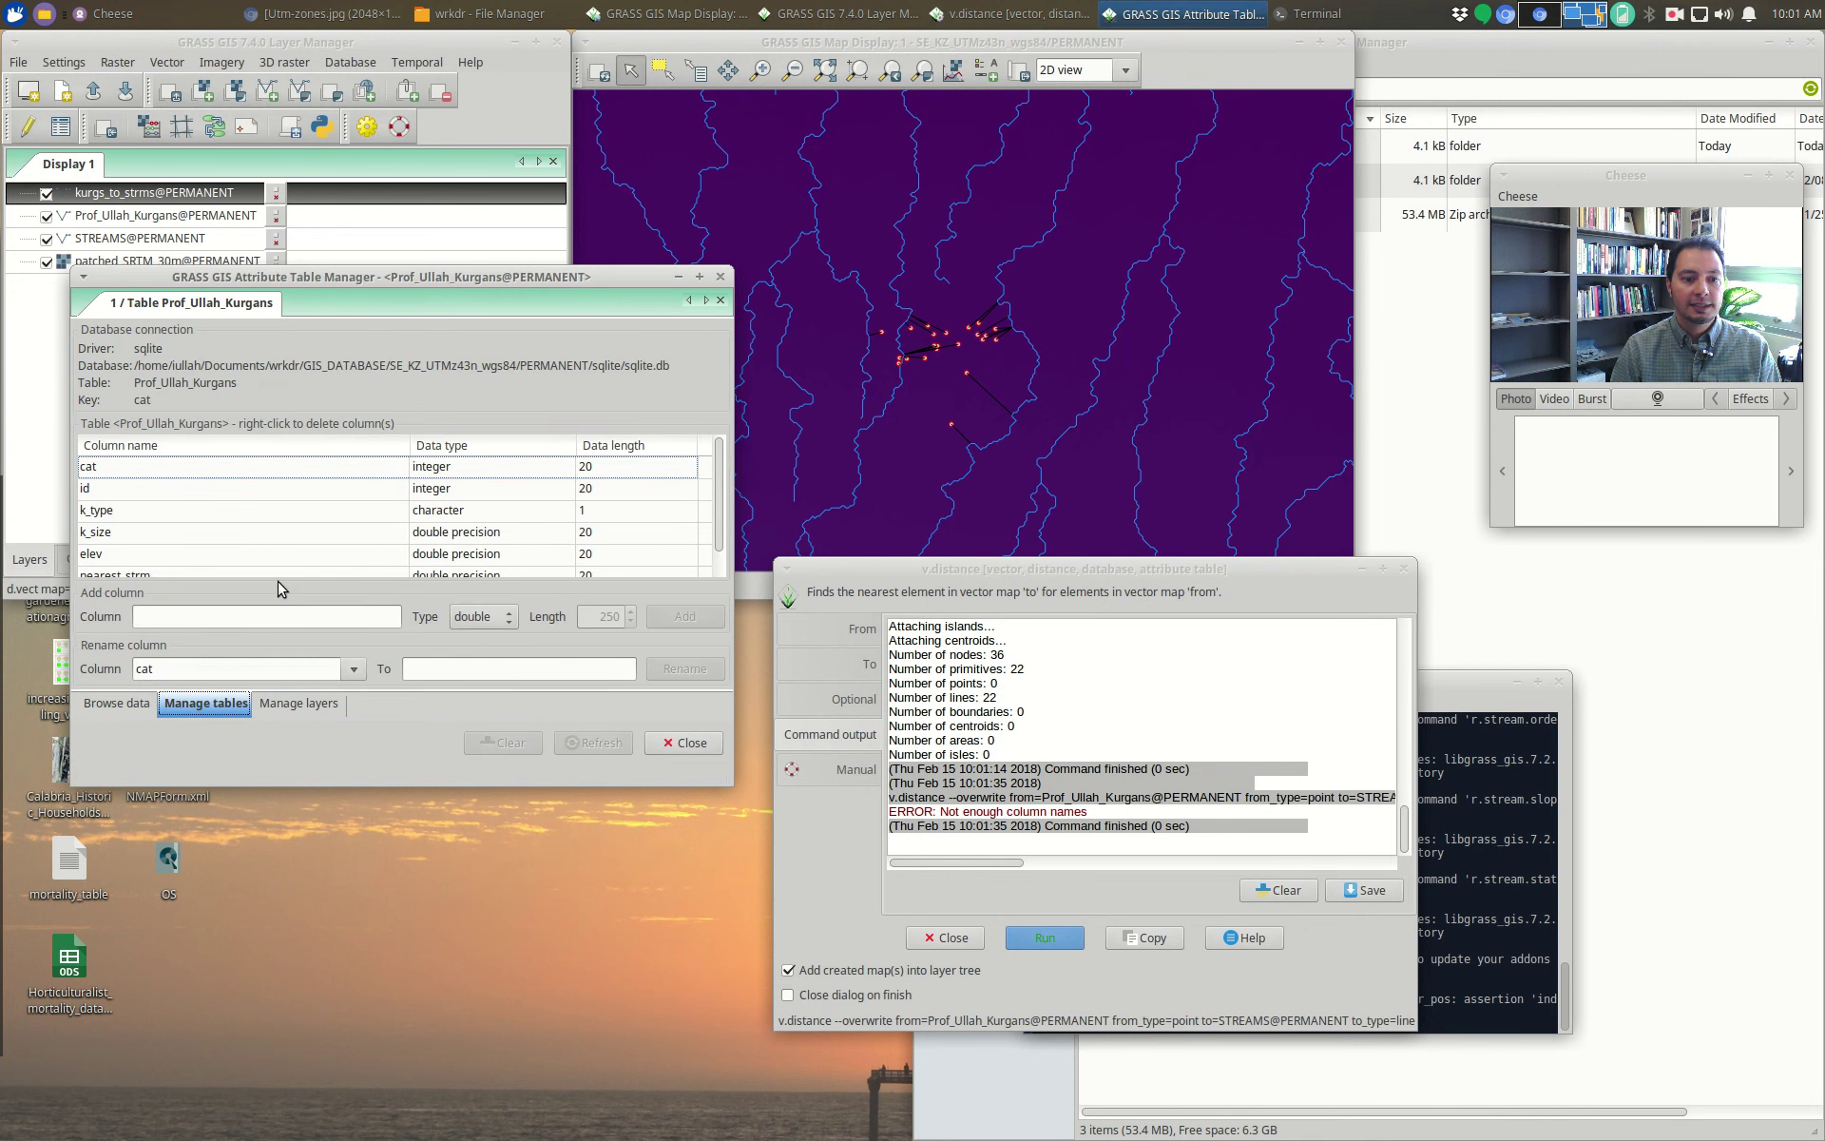
pyautogui.click(253, 617)
pyautogui.write('str')
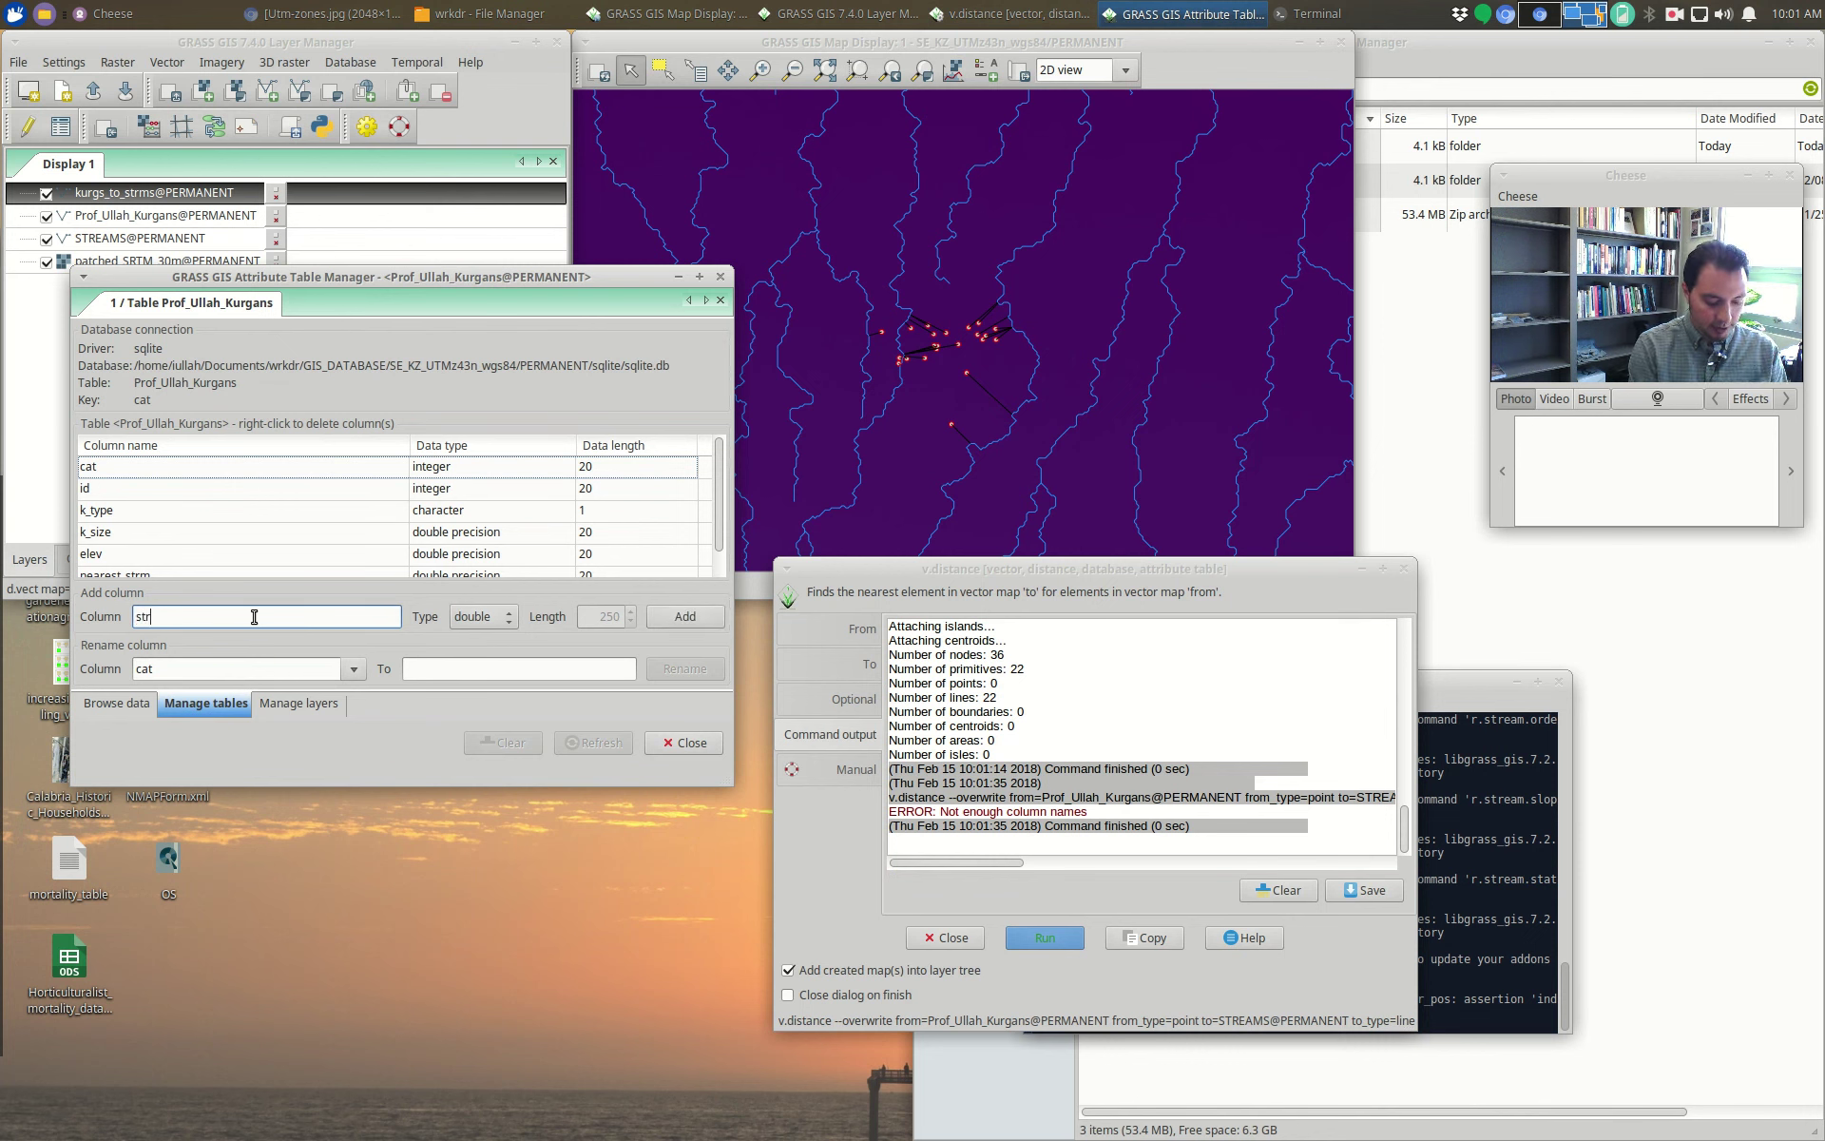
pyautogui.write('ms_cats')
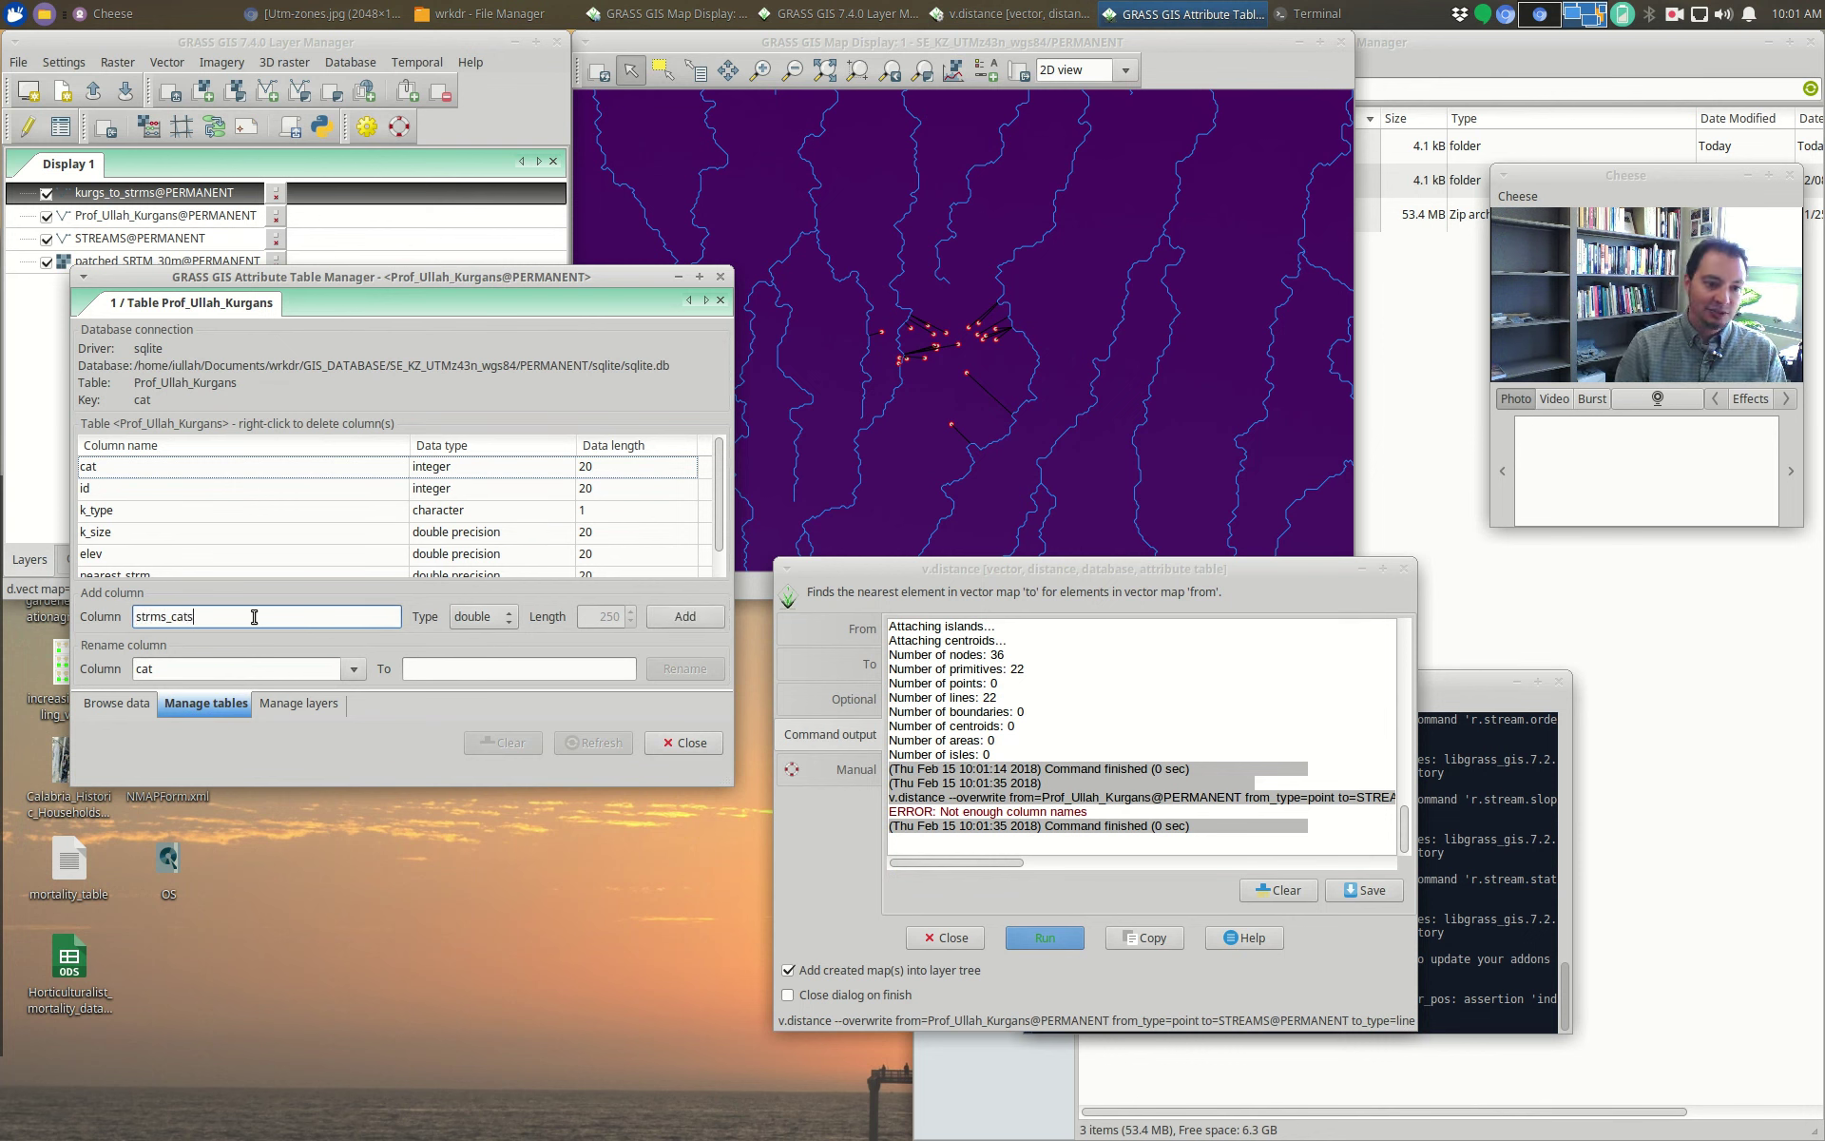
pyautogui.click(487, 617)
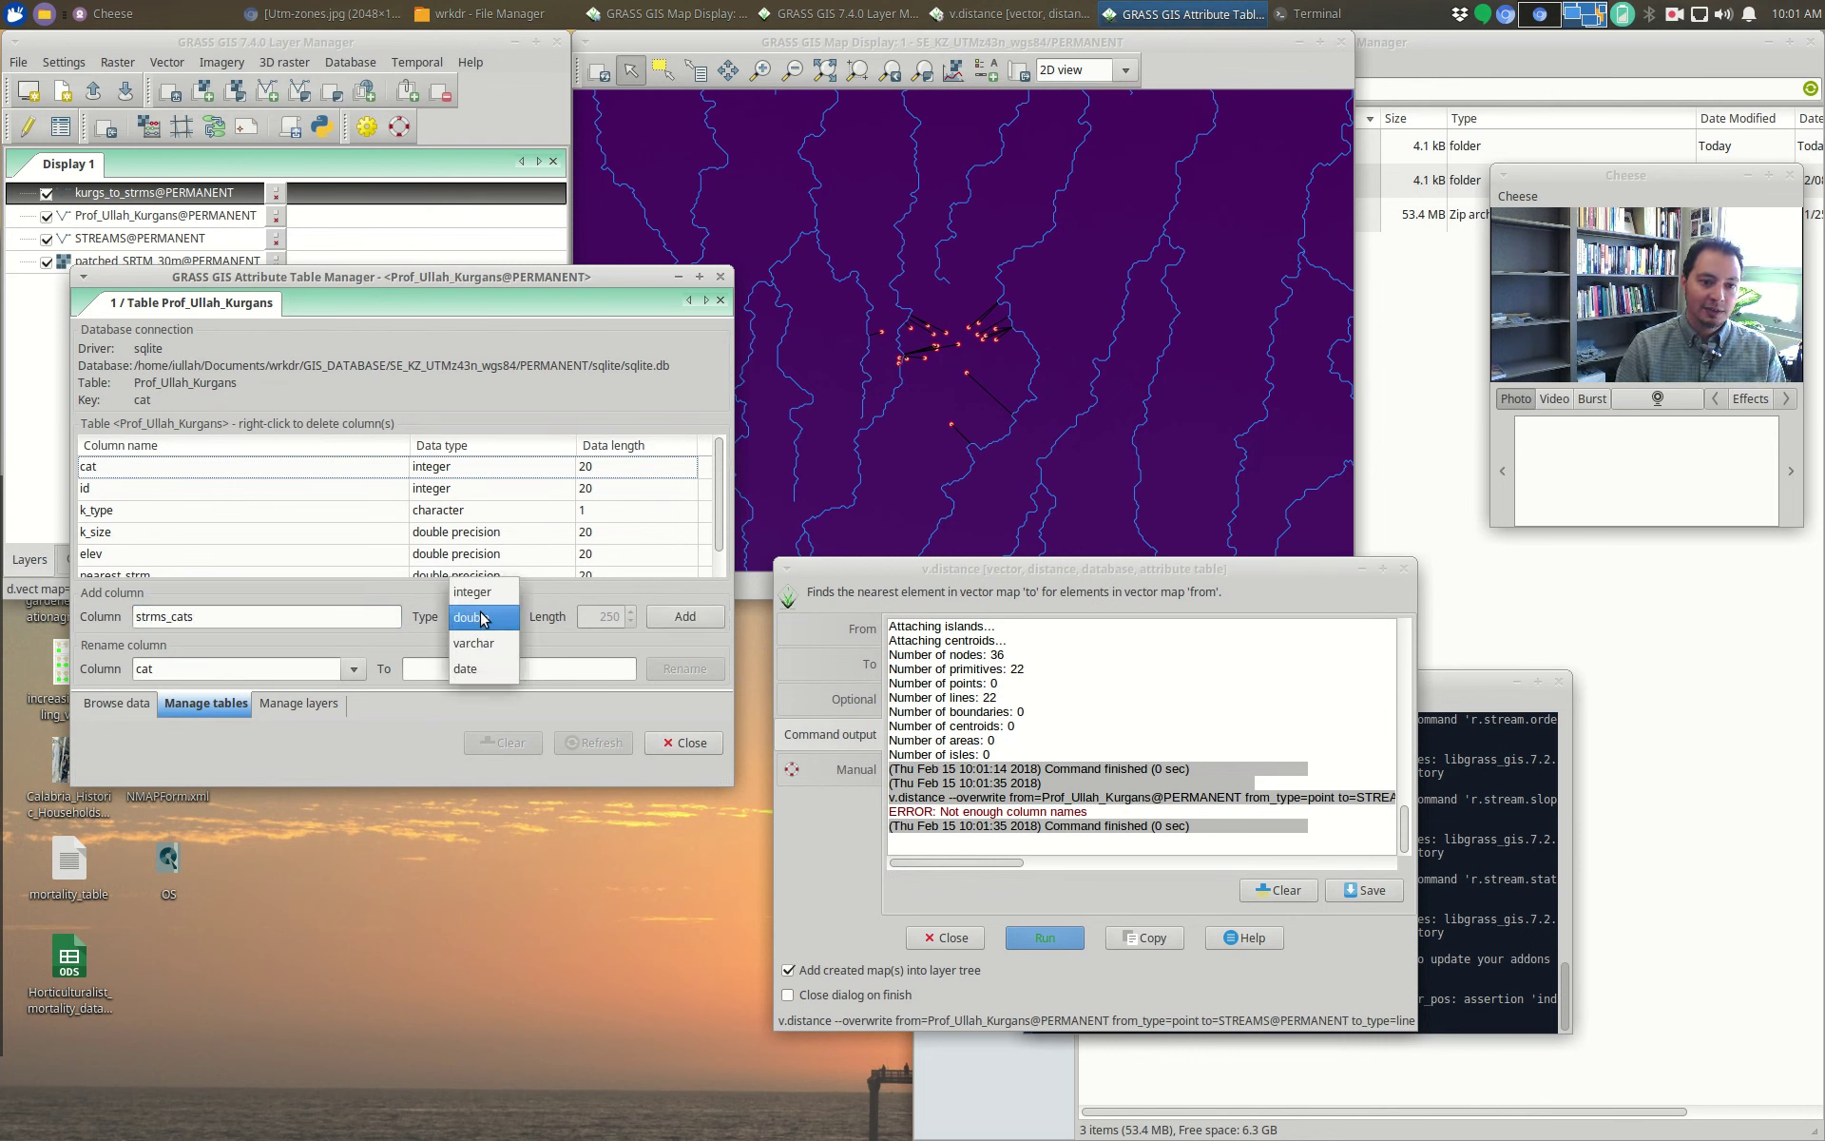
pyautogui.click(476, 592)
pyautogui.click(670, 617)
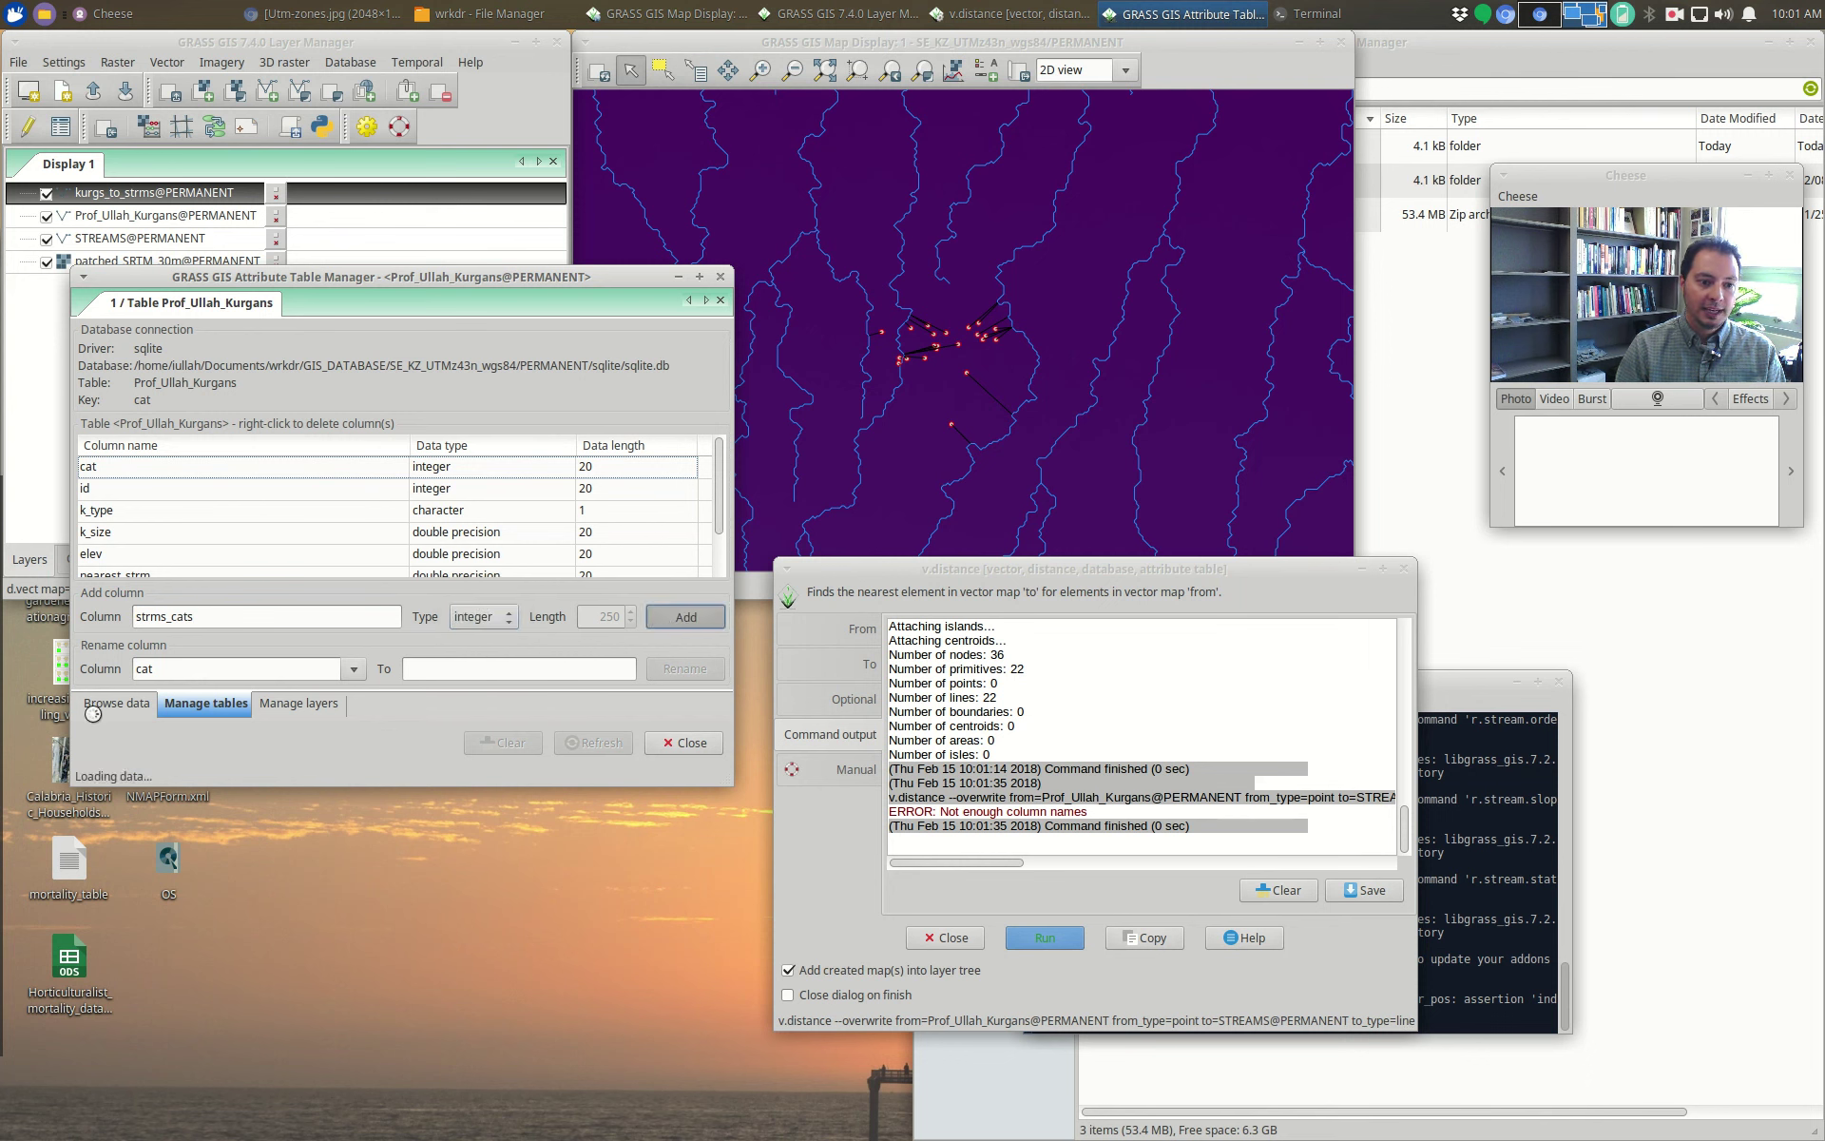
# Step: Set the v.distance upload columns for the kurgans map to nearest_strm,strms_cats
pyautogui.click(814, 632)
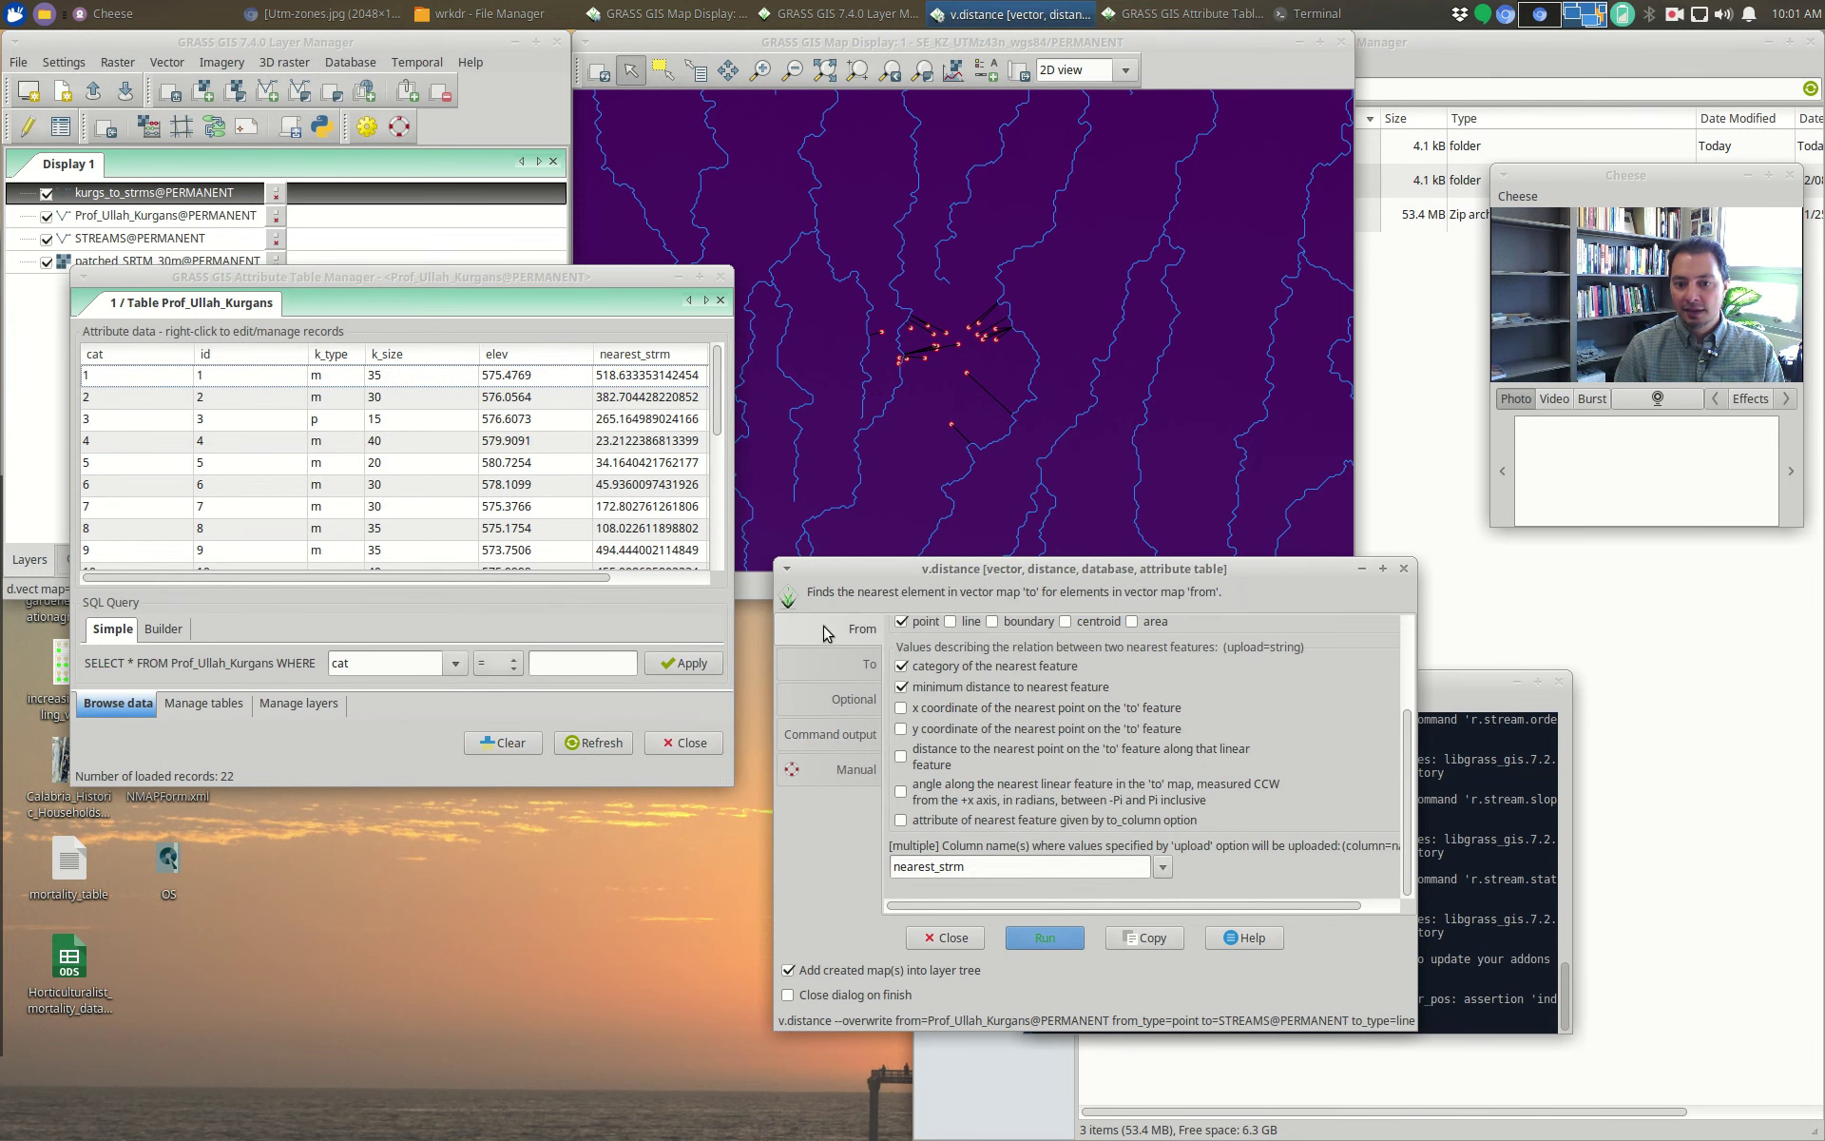
pyautogui.click(1032, 867)
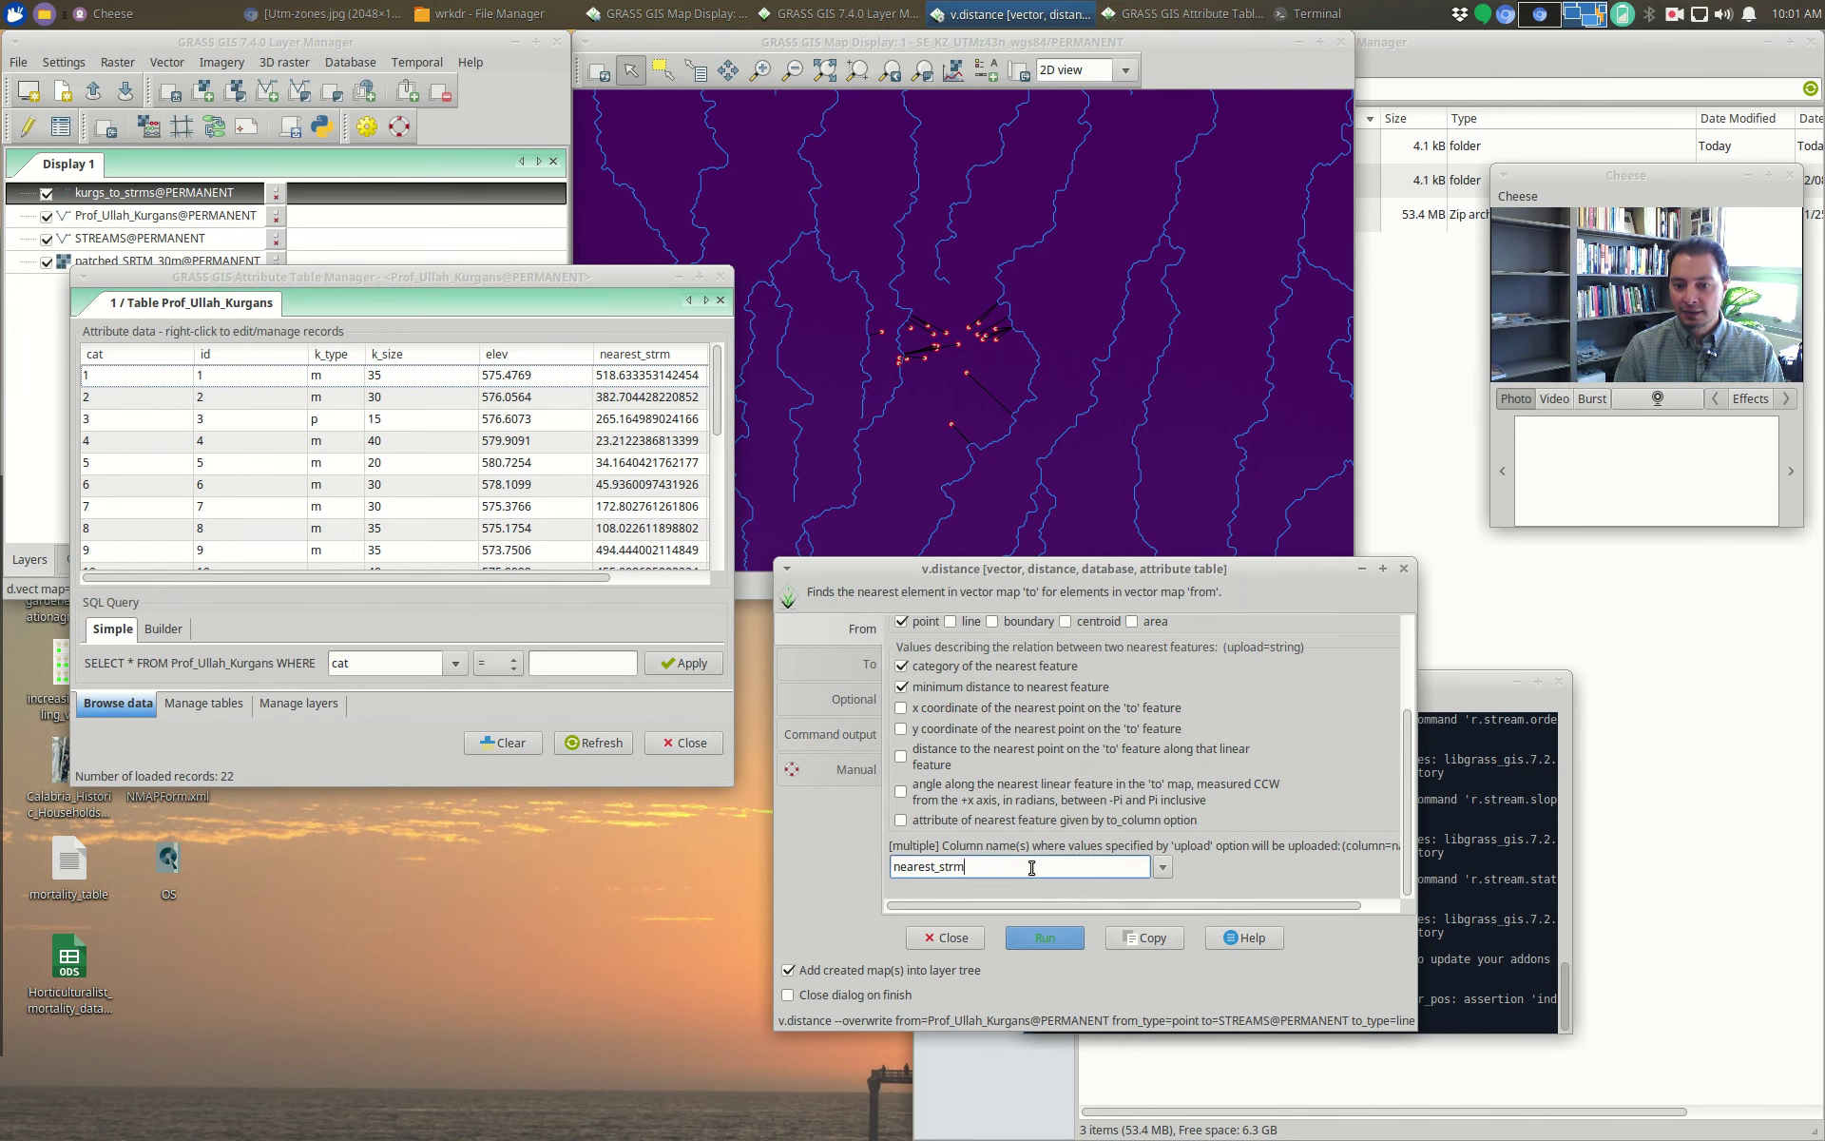
pyautogui.click(1162, 867)
pyautogui.click(1162, 867)
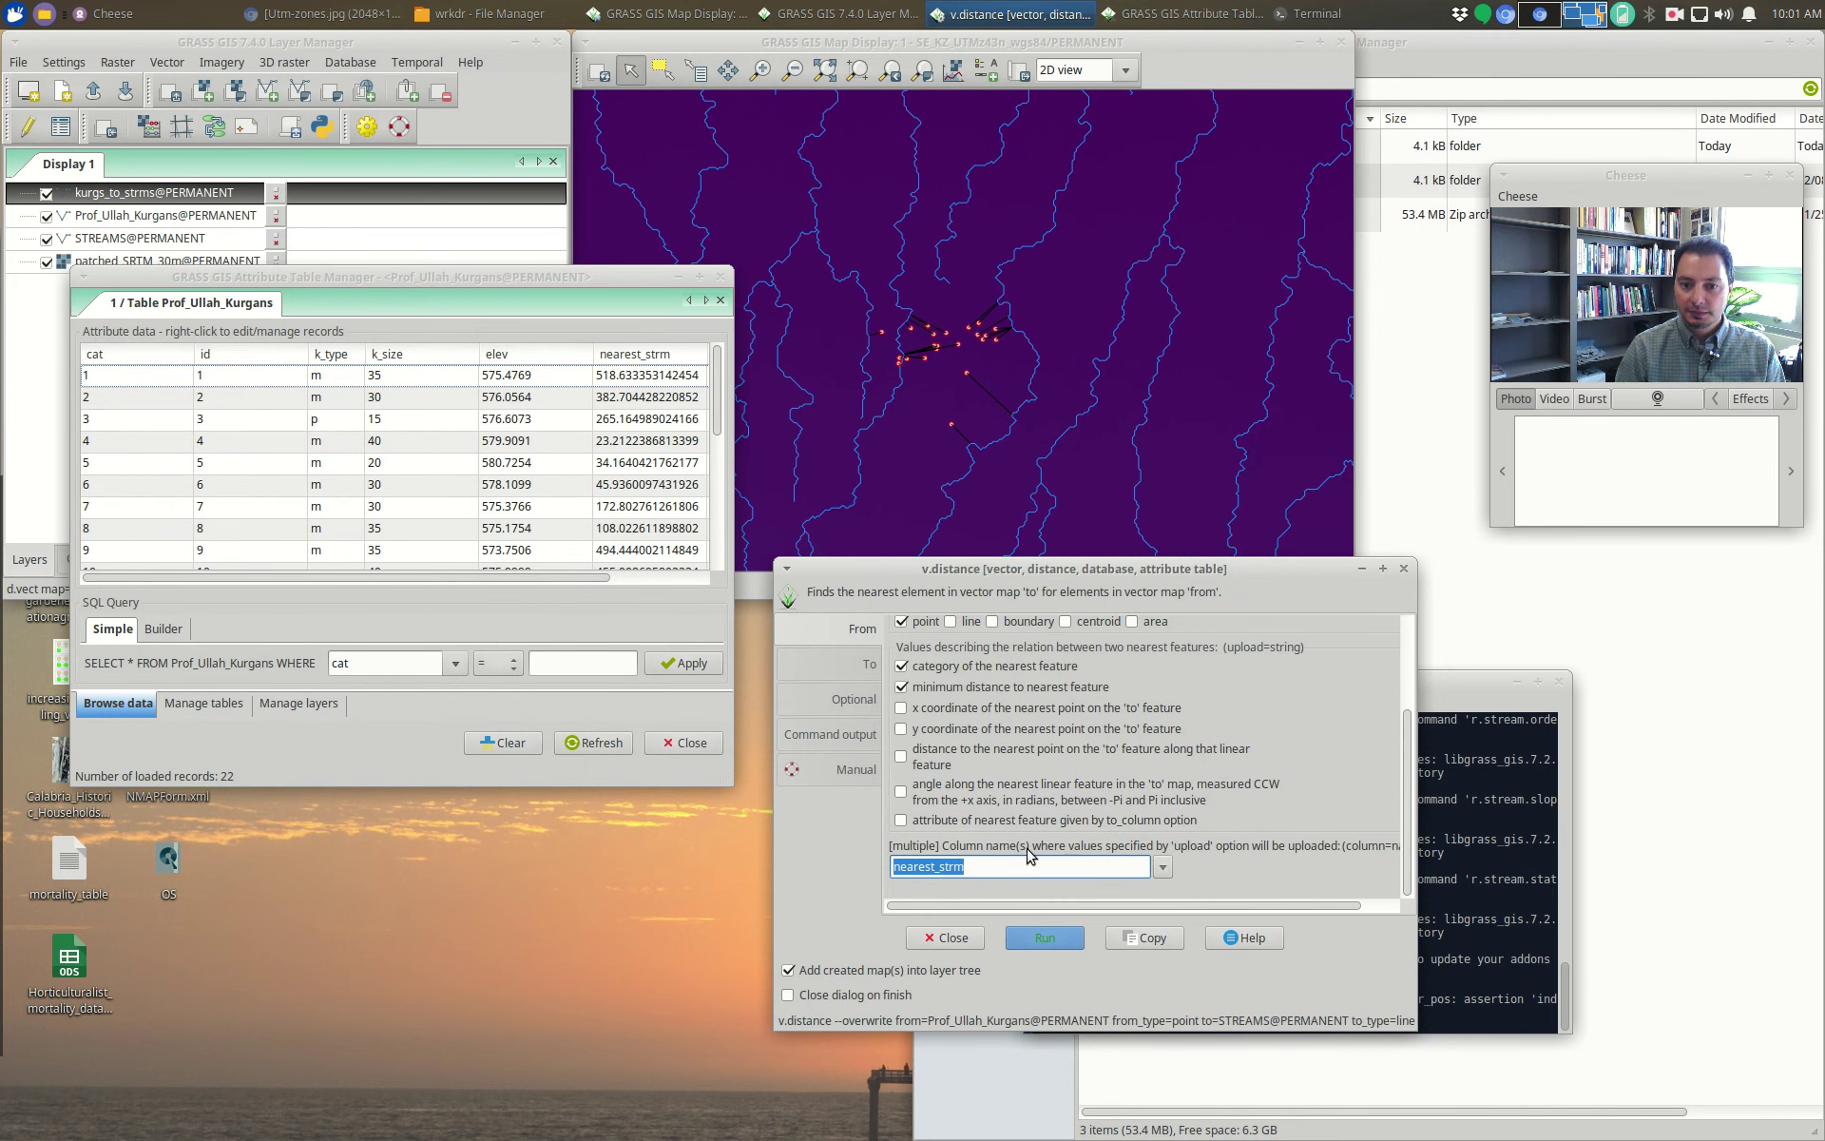
pyautogui.scroll(3, 1267, 665)
pyautogui.scroll(-1, 1267, 666)
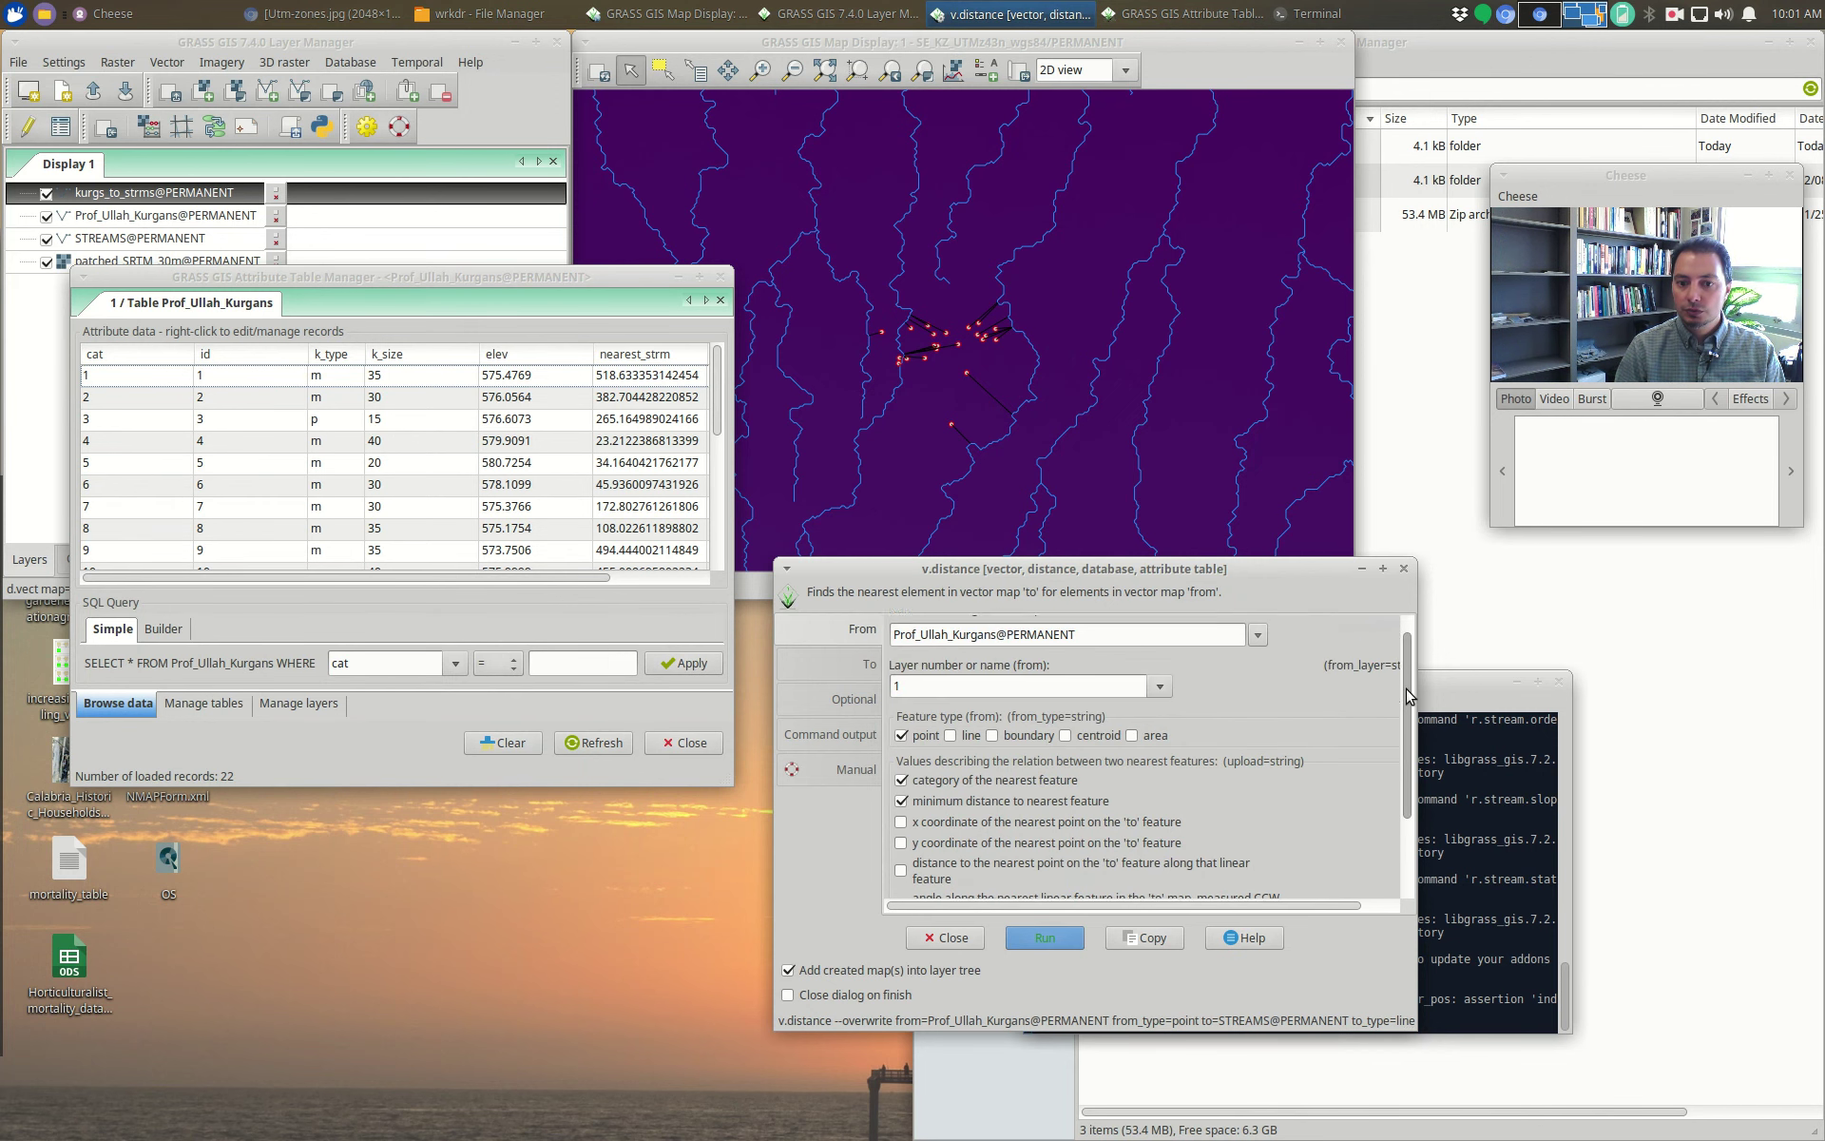
pyautogui.scroll(-2, 1404, 685)
pyautogui.click(991, 867)
pyautogui.write(',strms_cats')
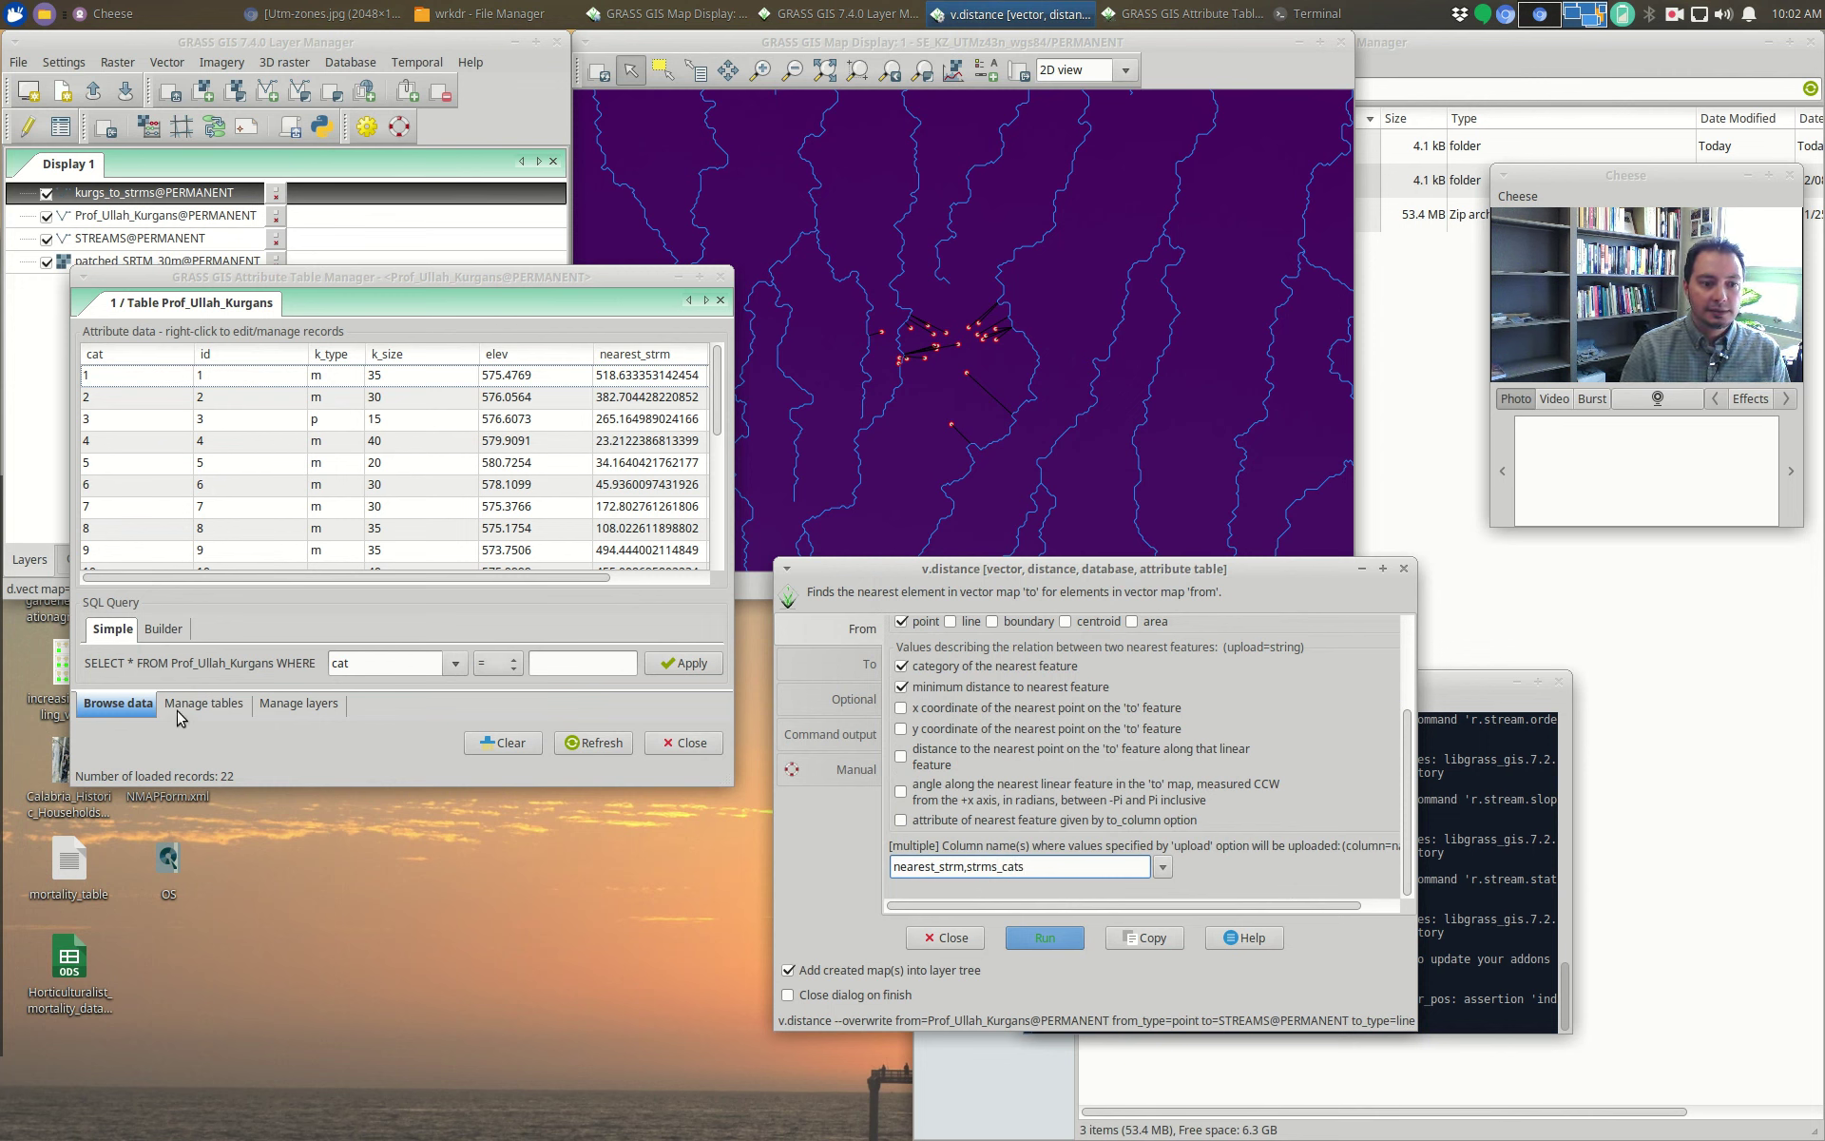
# Step: Run v.distance with both upload columns and refresh the kurgans attribute table to check the nearest_strm and strms_cats values
pyautogui.moveTo(529, 578); pyautogui.dragTo(627, 578)
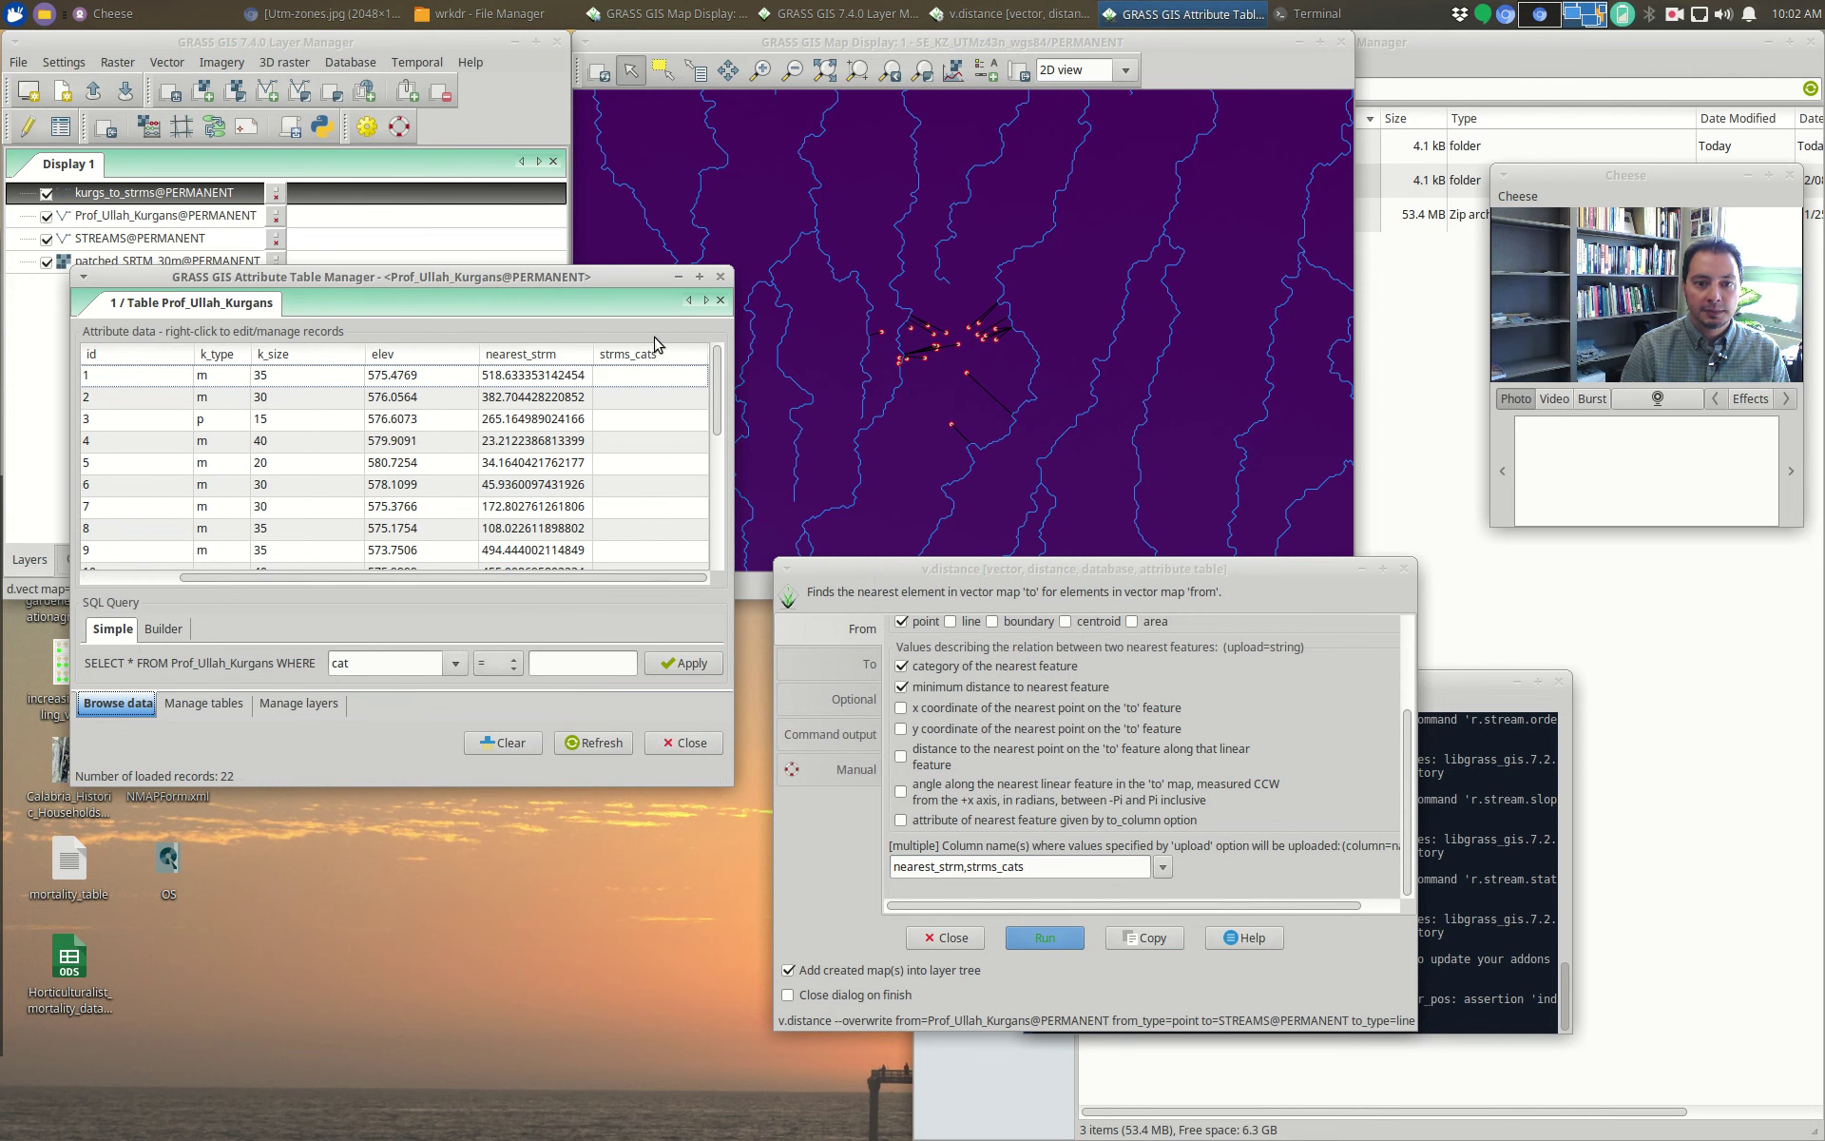
pyautogui.click(1018, 940)
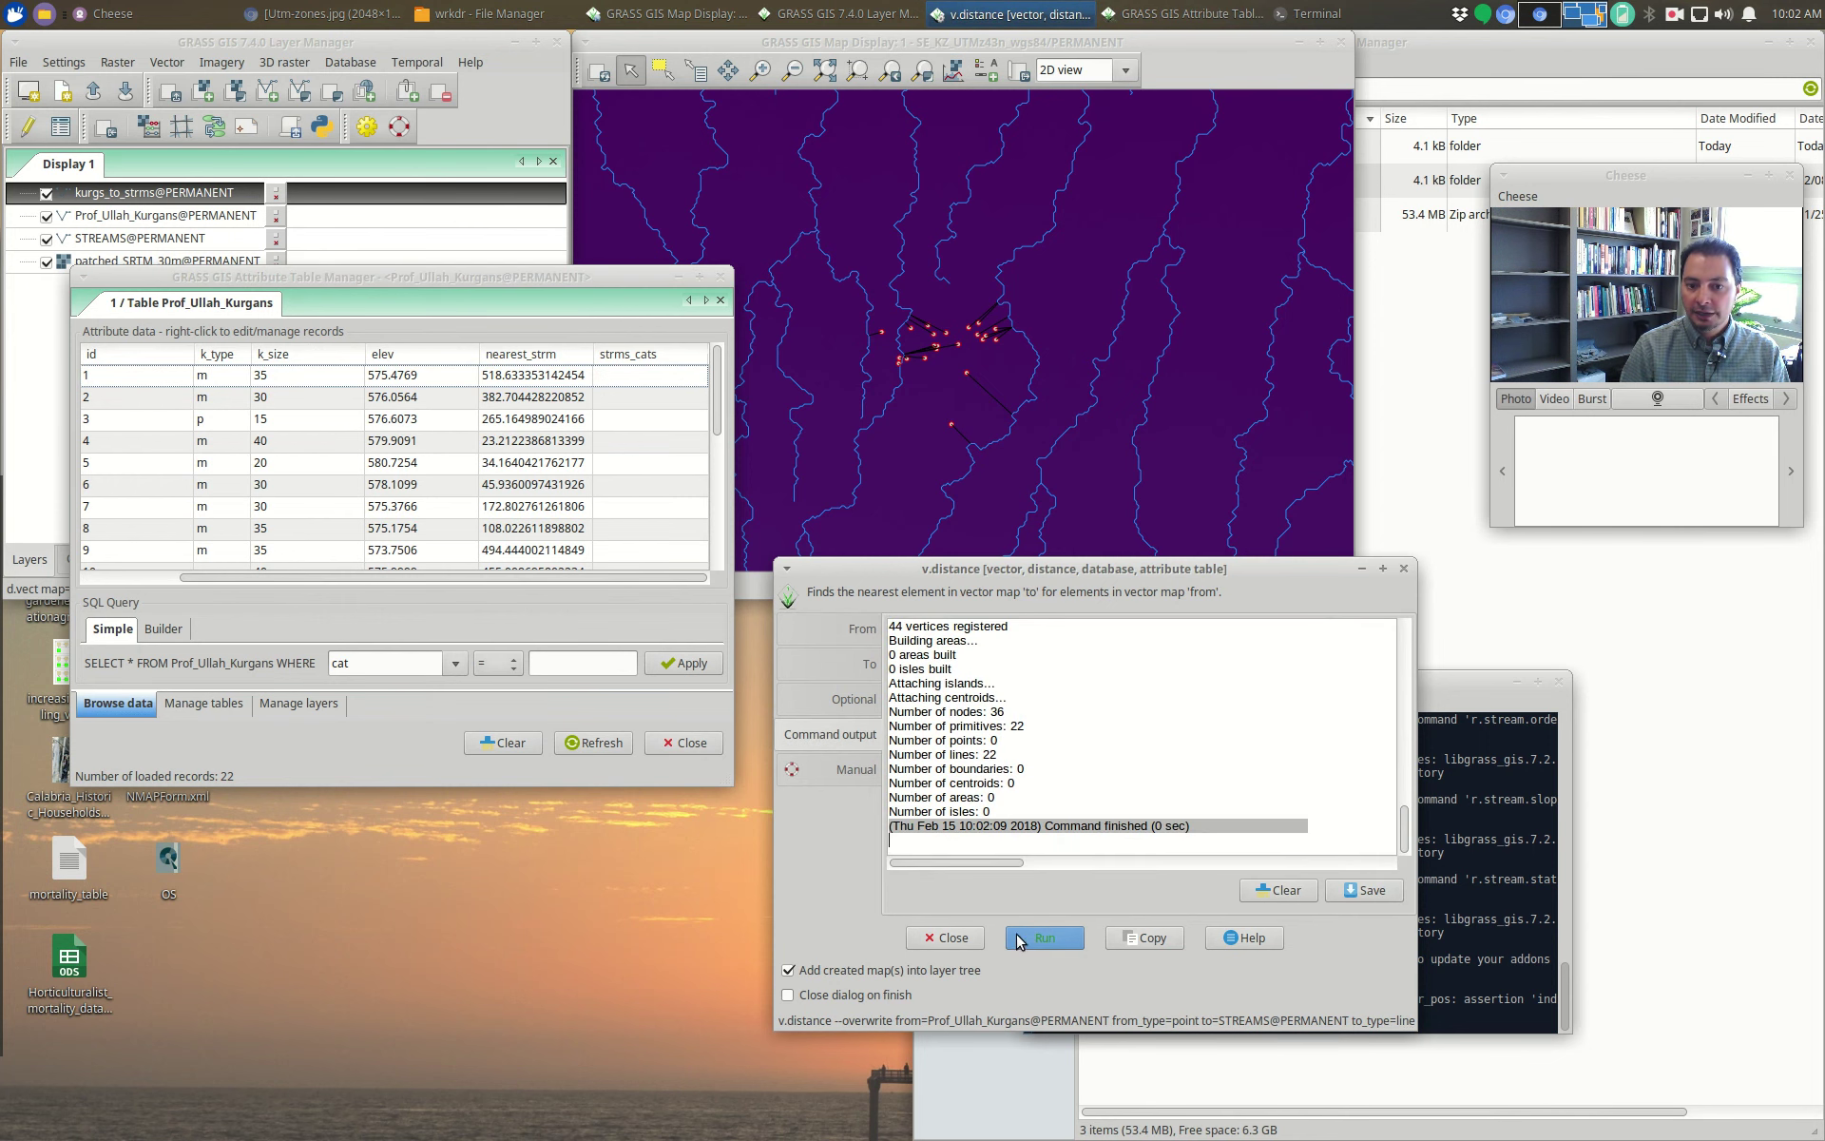
pyautogui.click(582, 745)
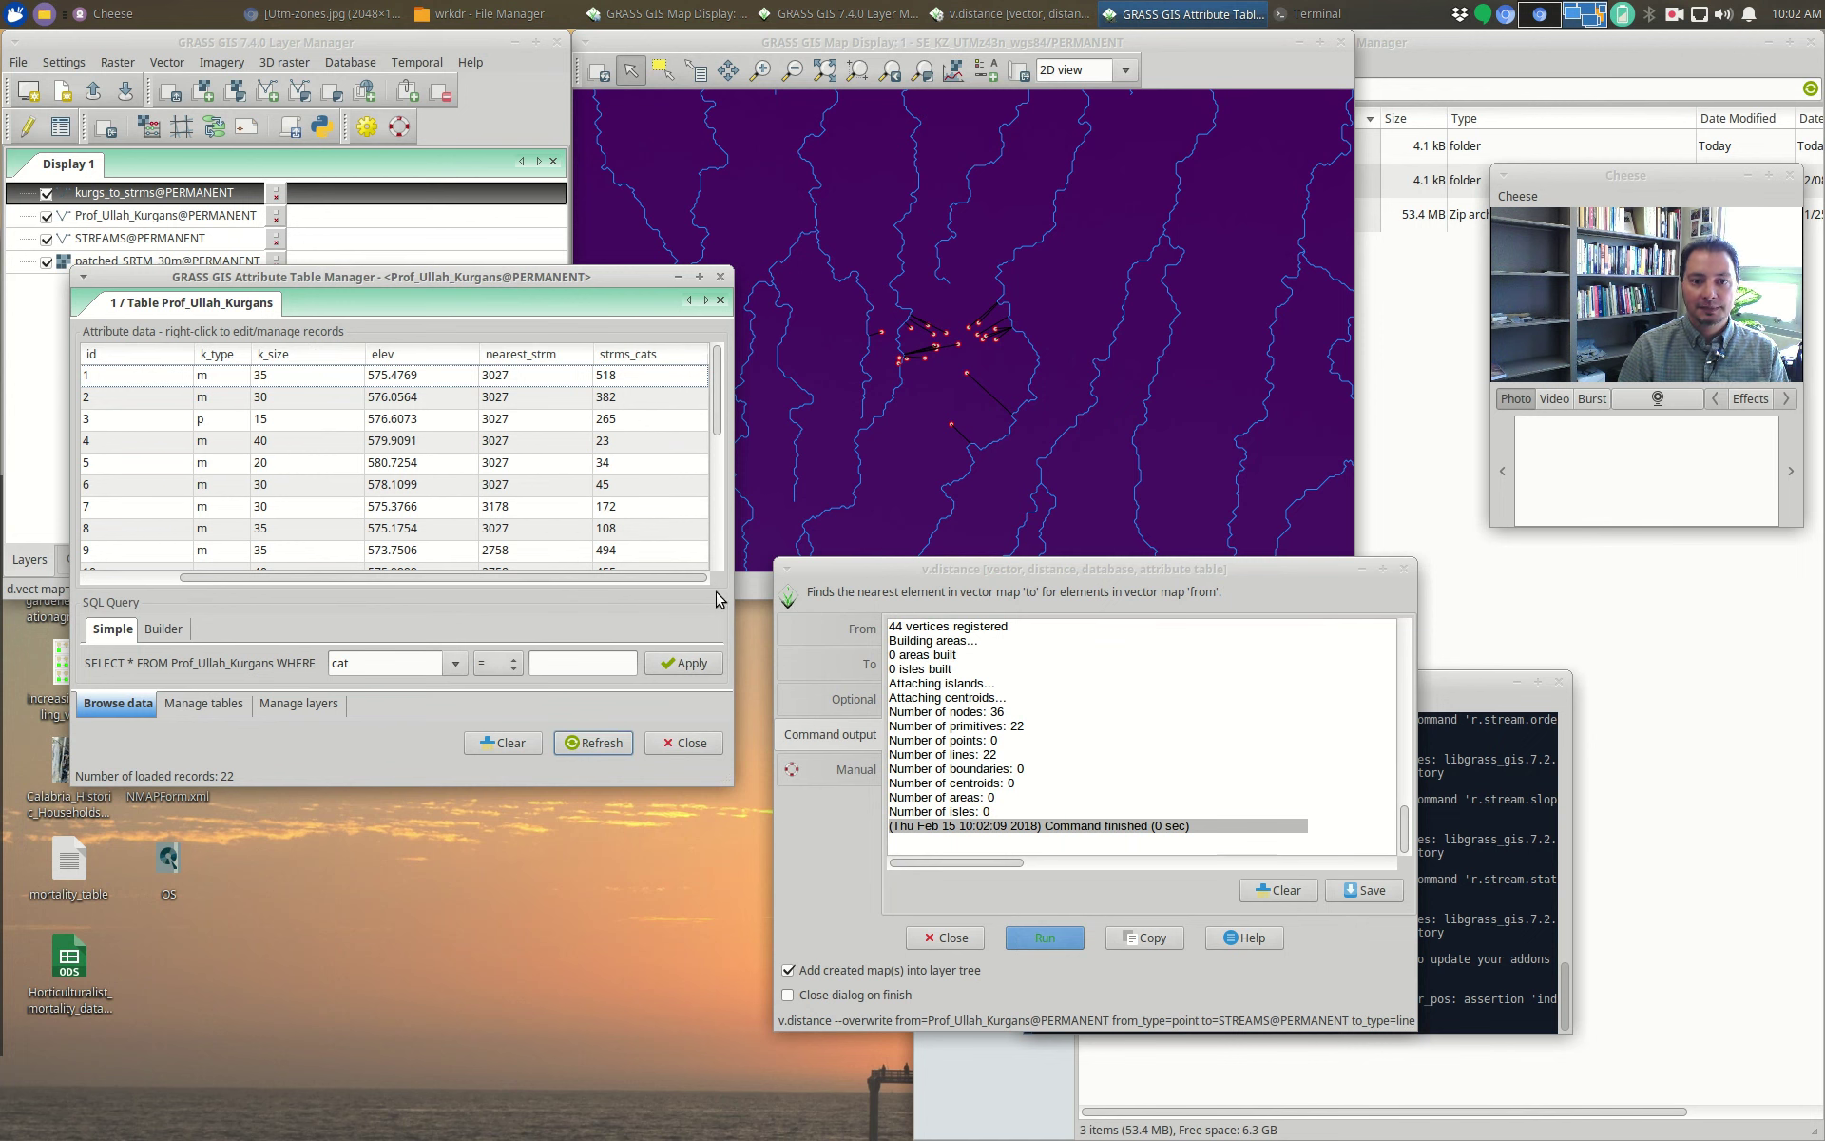
# Step: Reorder the v.distance upload columns to strms_cats,nearest_strm so they match the order of the category and minimum distance options
pyautogui.click(856, 641)
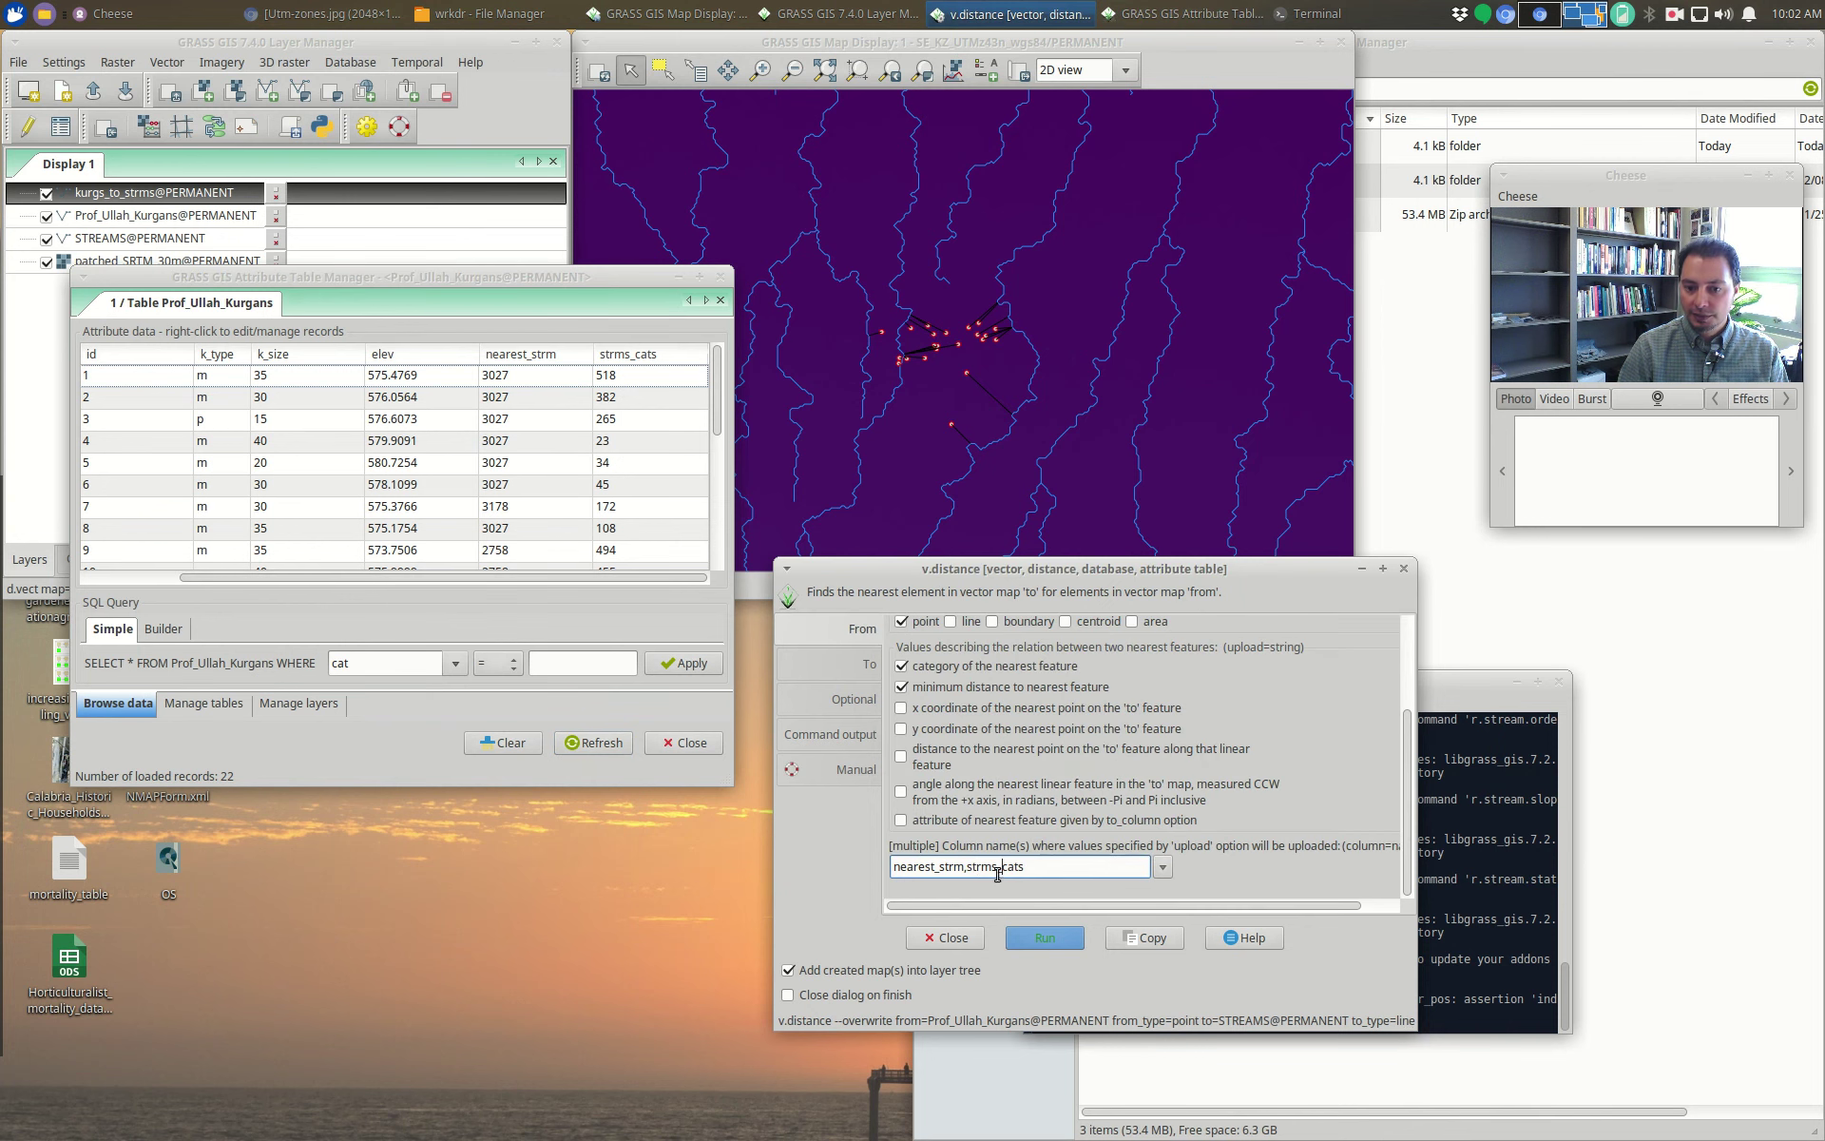
pyautogui.moveTo(964, 866); pyautogui.dragTo(821, 859)
pyautogui.hotkey('ctrl', 'c')
pyautogui.press('BackSpace')
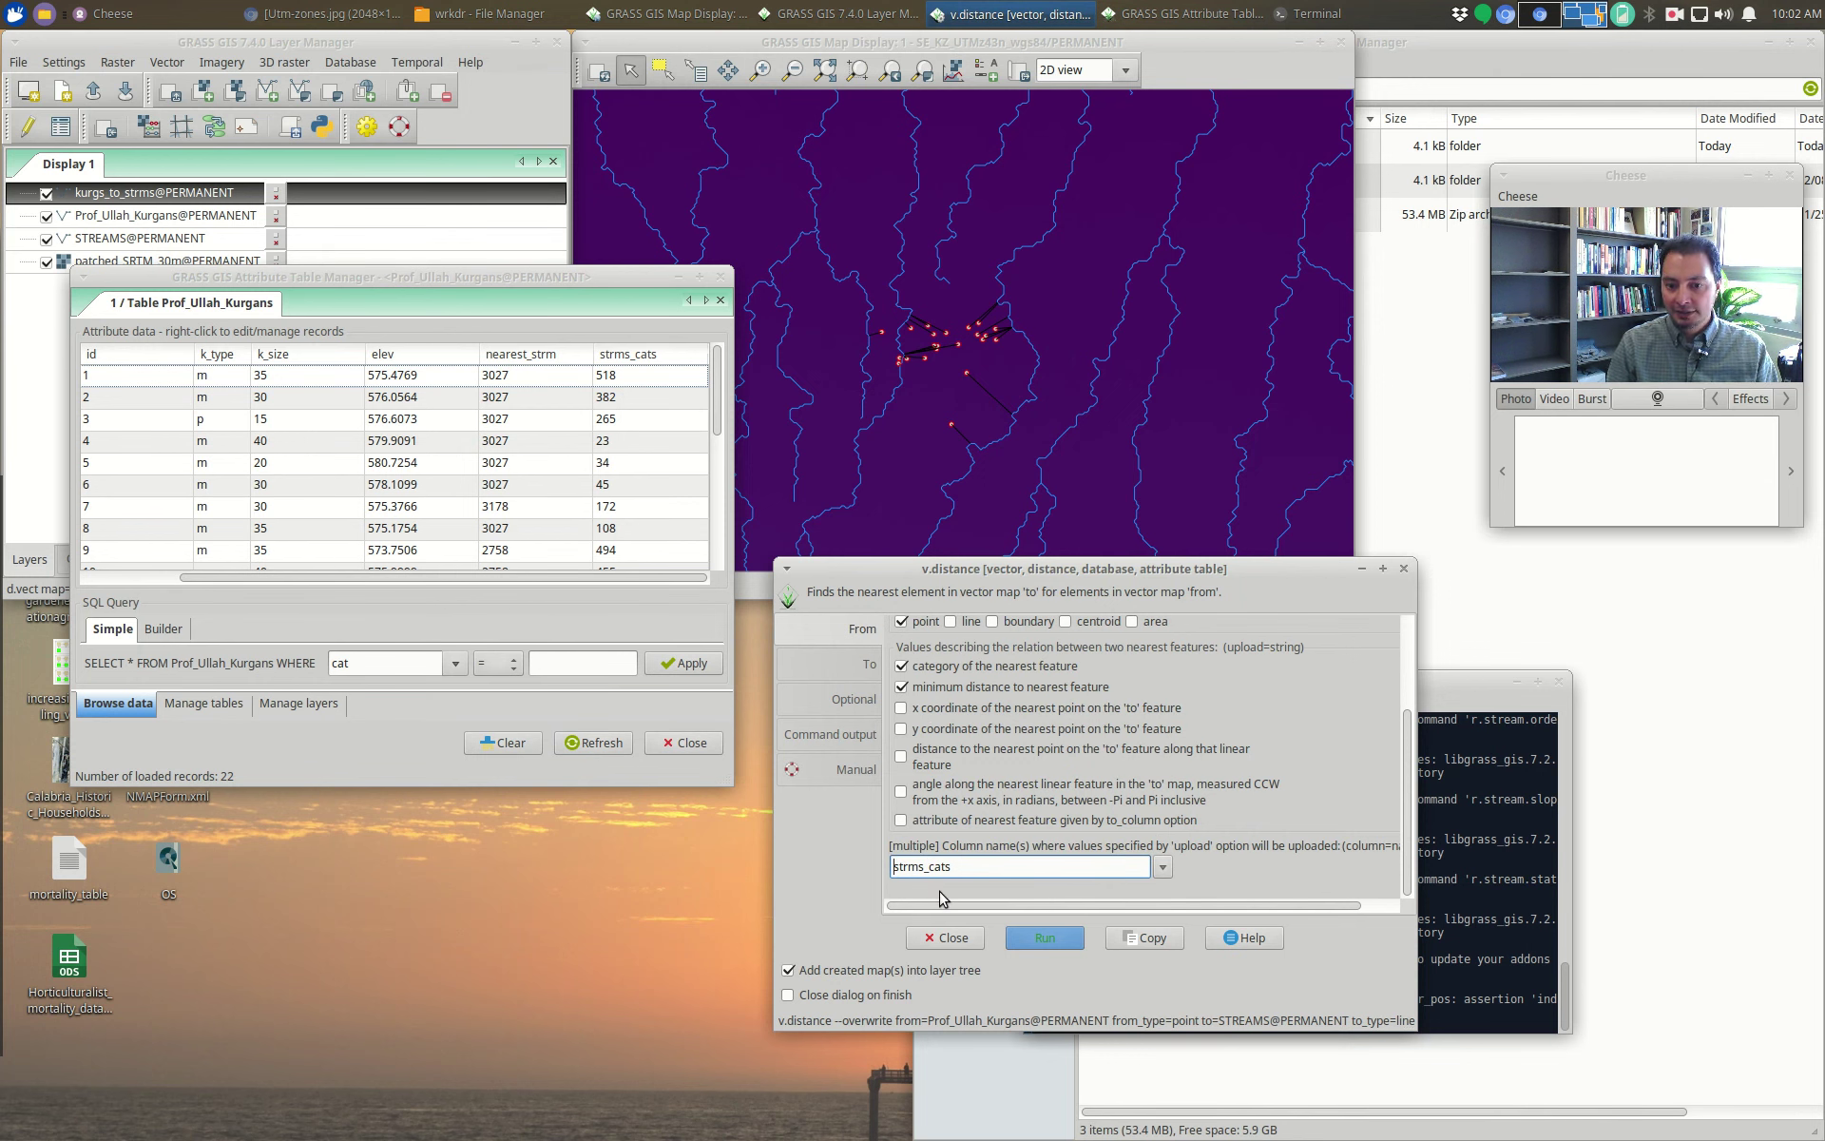
pyautogui.write(',')
pyautogui.hotkey('ctrl', 'v')
# Step: Rerun v.distance with the reordered columns and reload the kurgans attribute table to check the stream distances and categories
pyautogui.click(1055, 943)
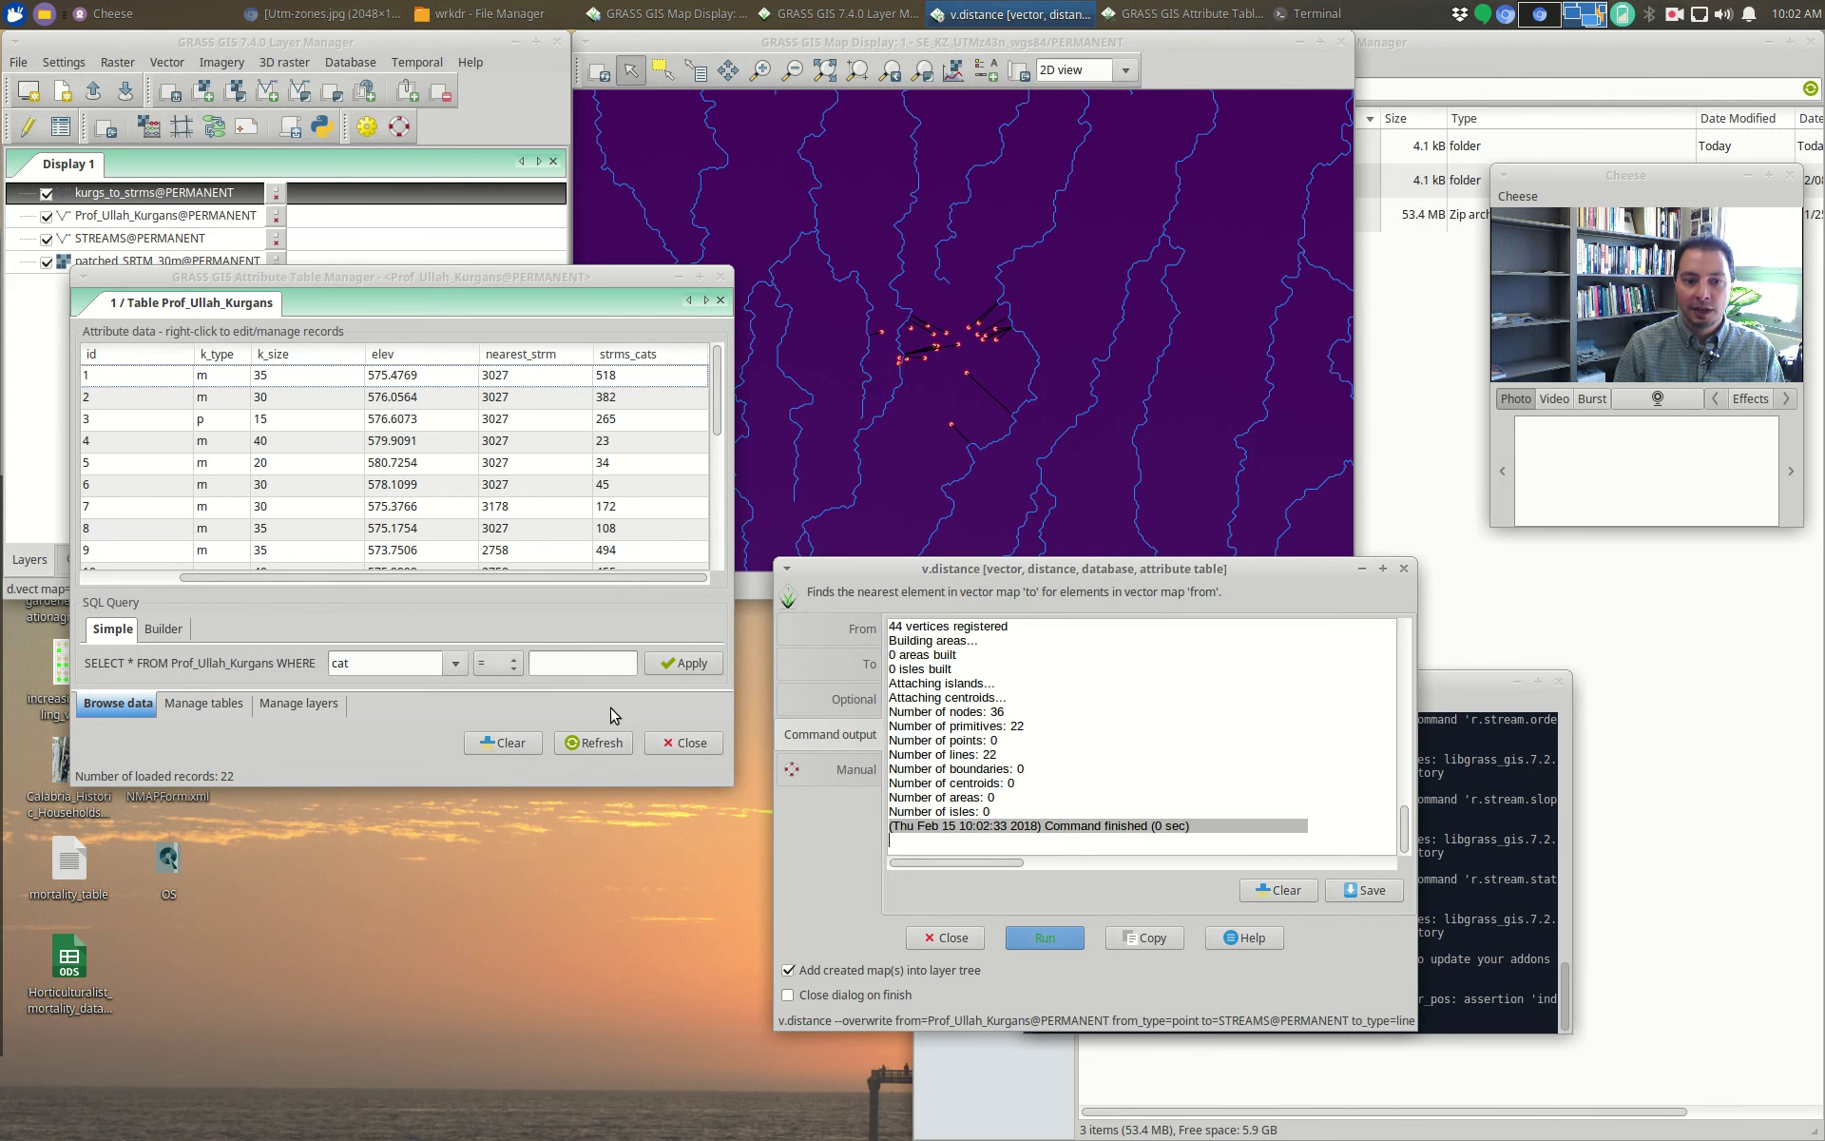
pyautogui.click(606, 743)
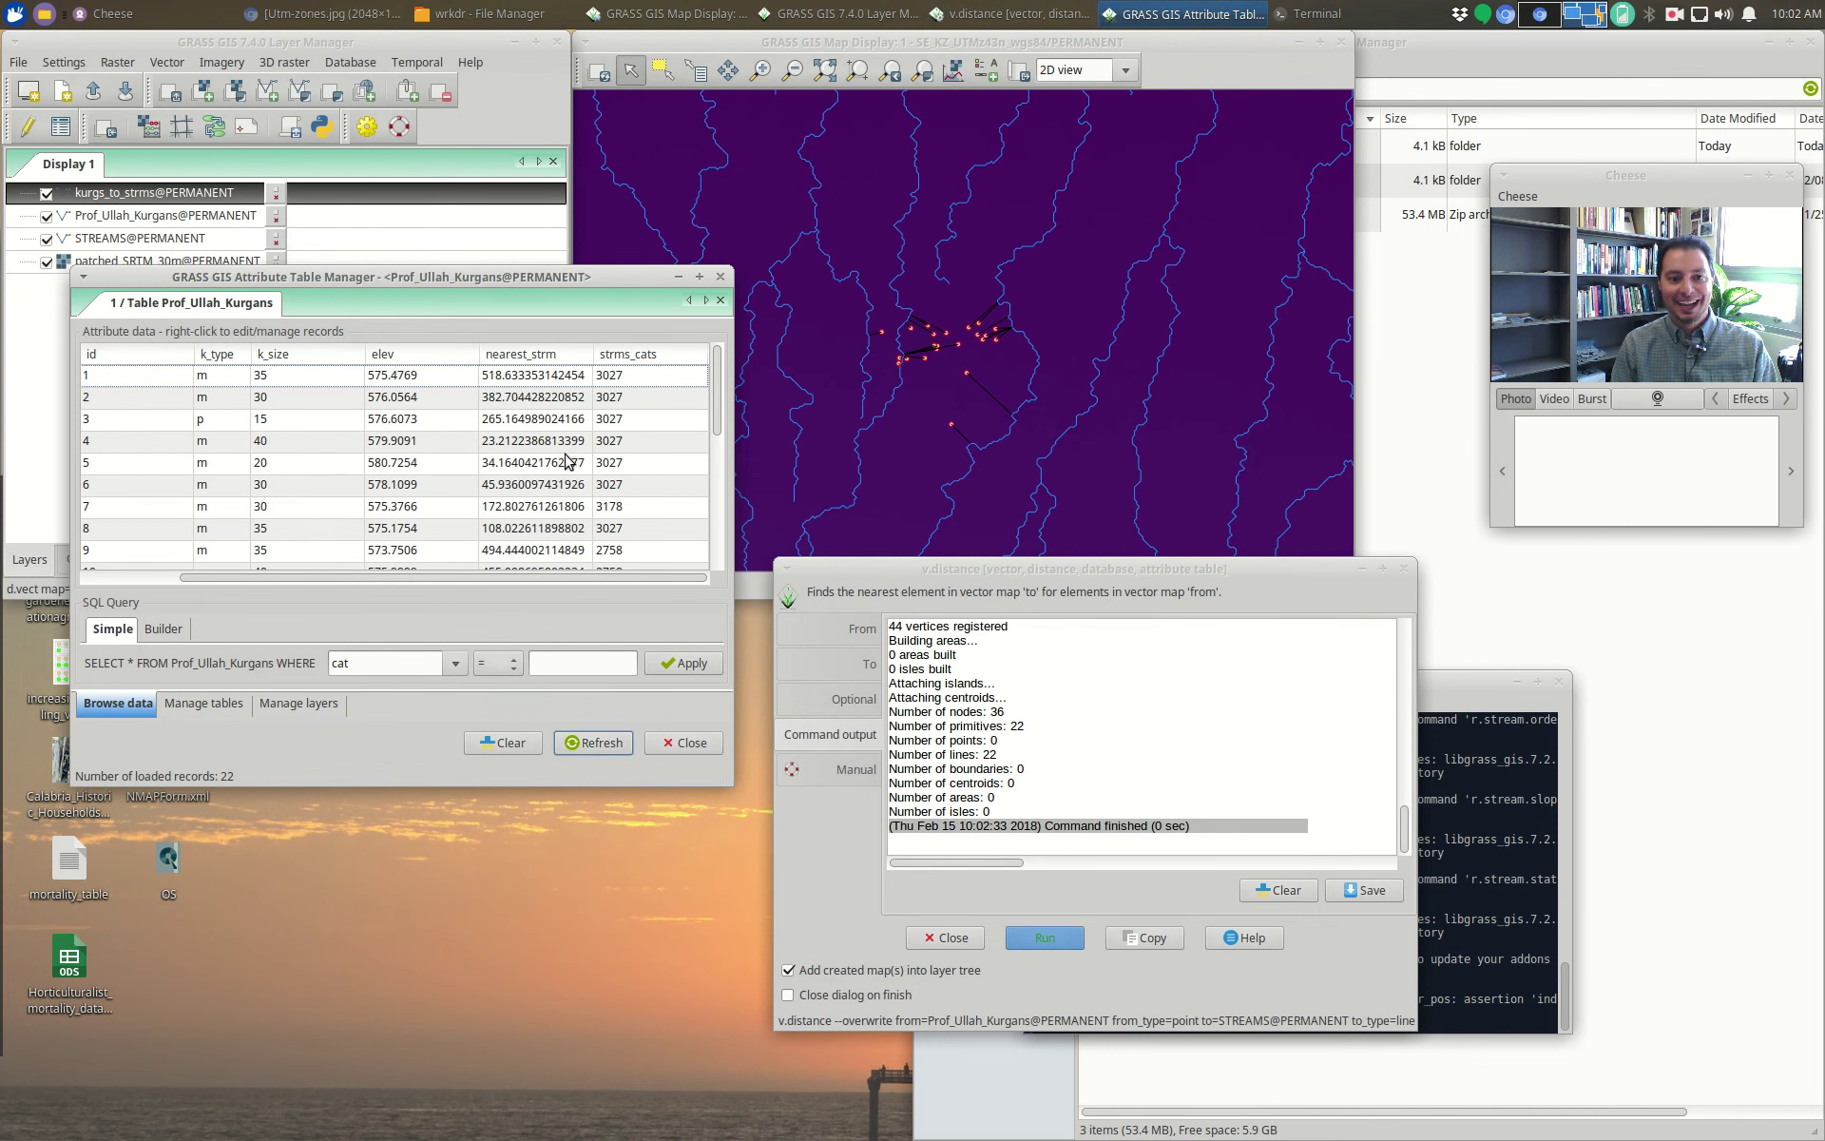
pyautogui.moveTo(716, 399); pyautogui.dragTo(720, 353)
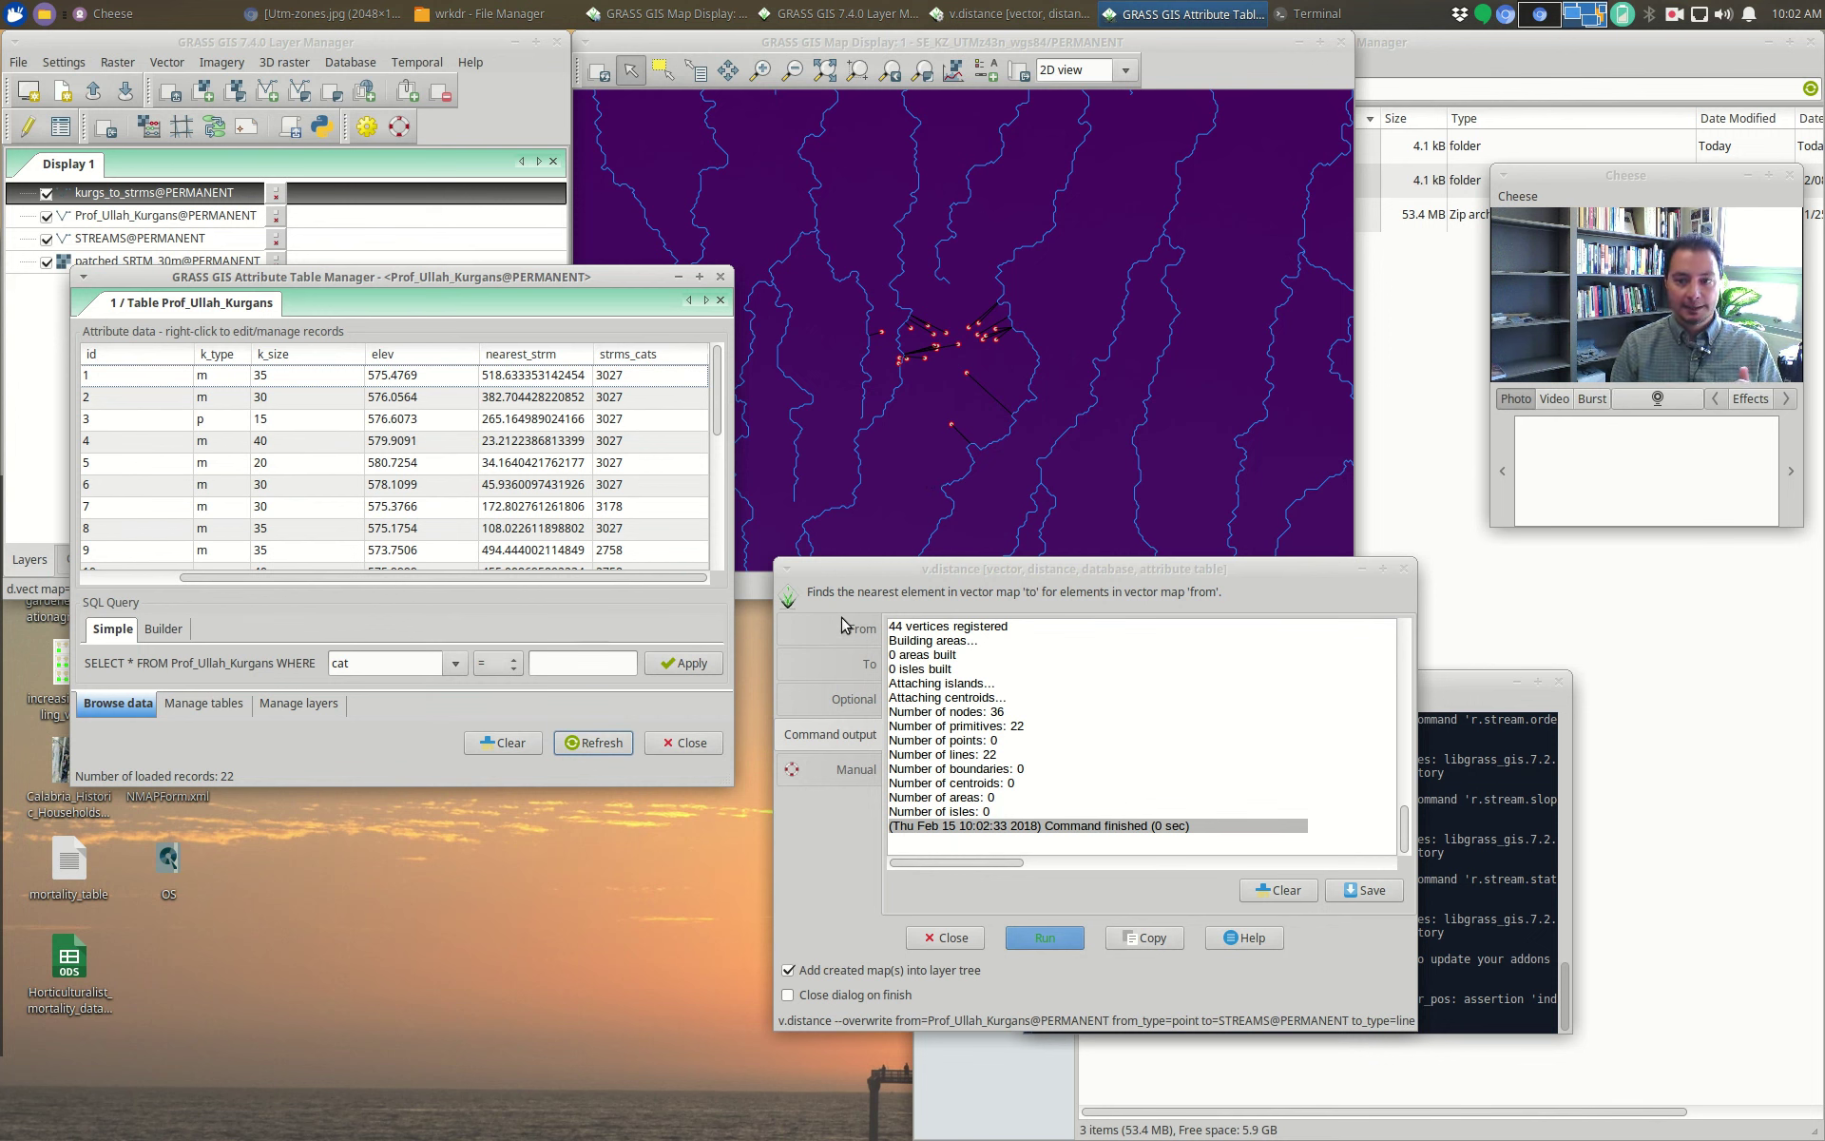
pyautogui.click(1672, 14)
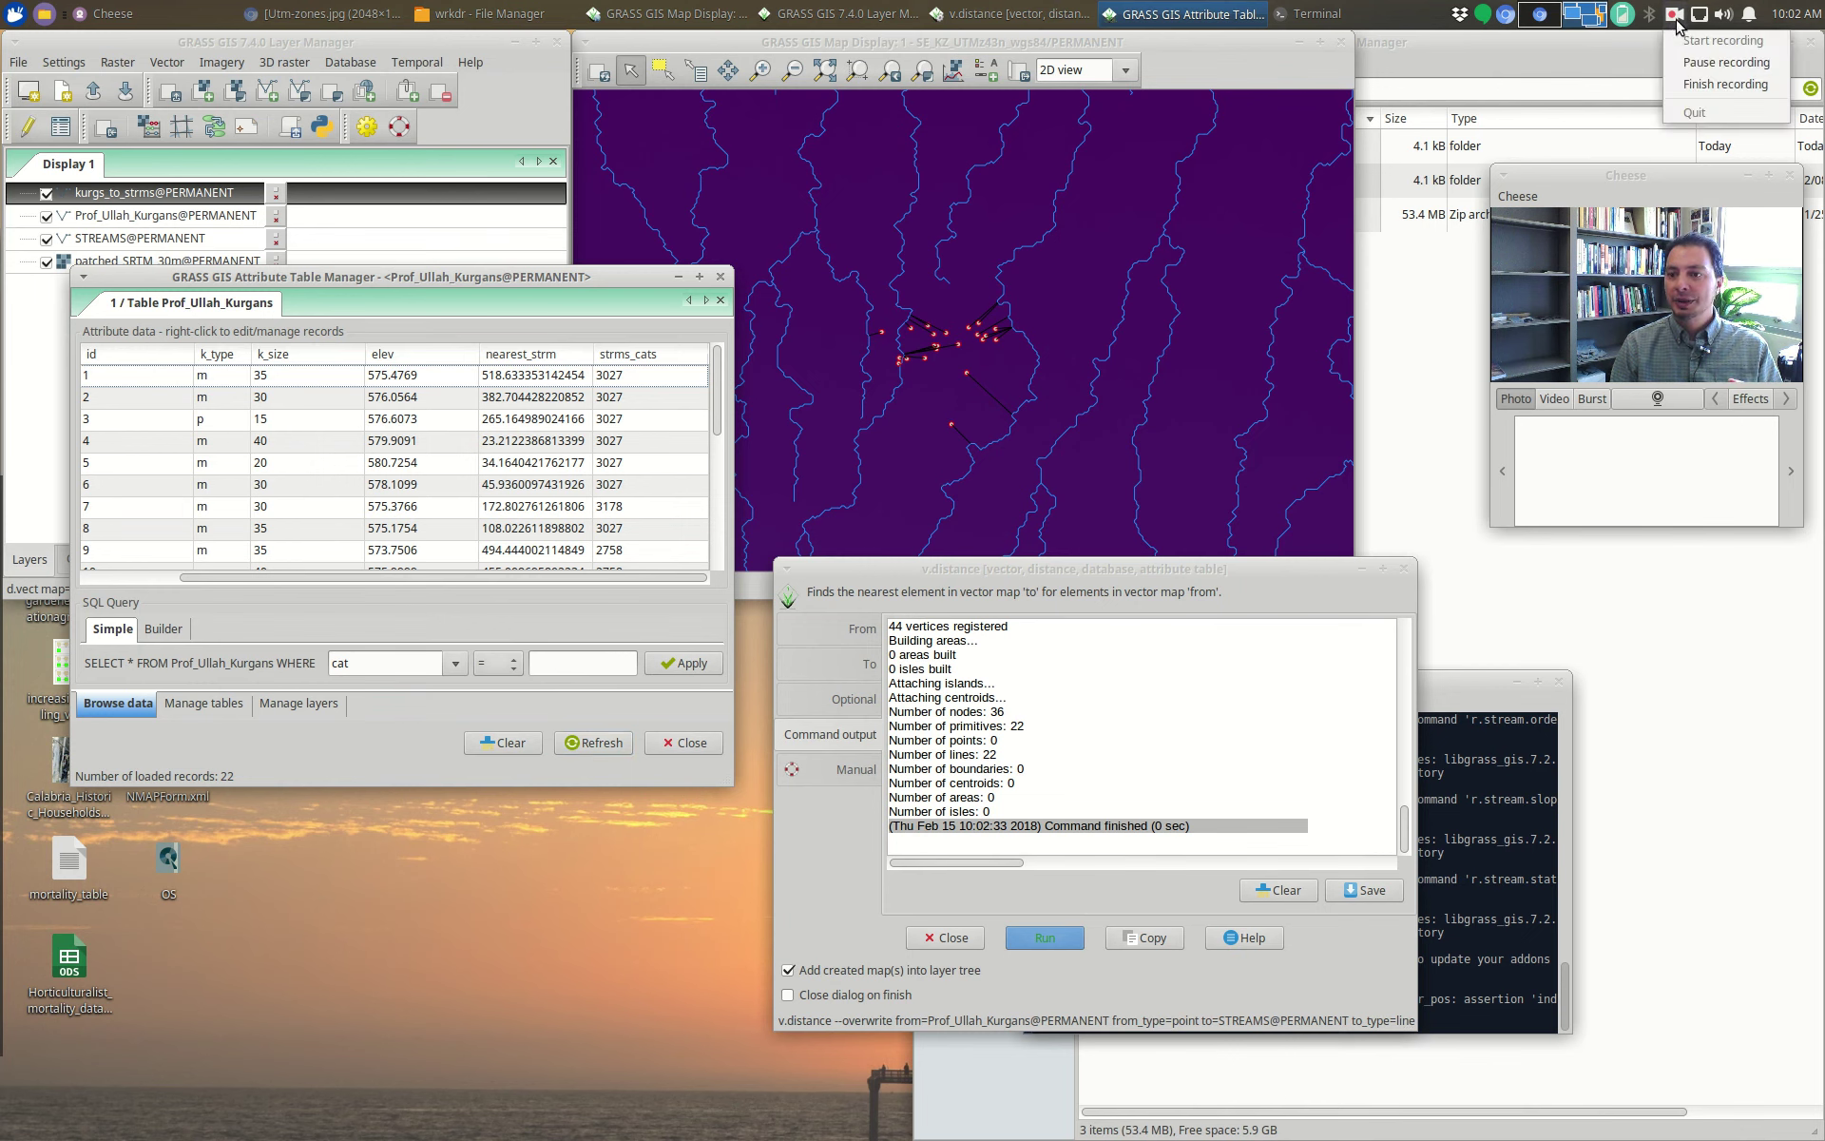